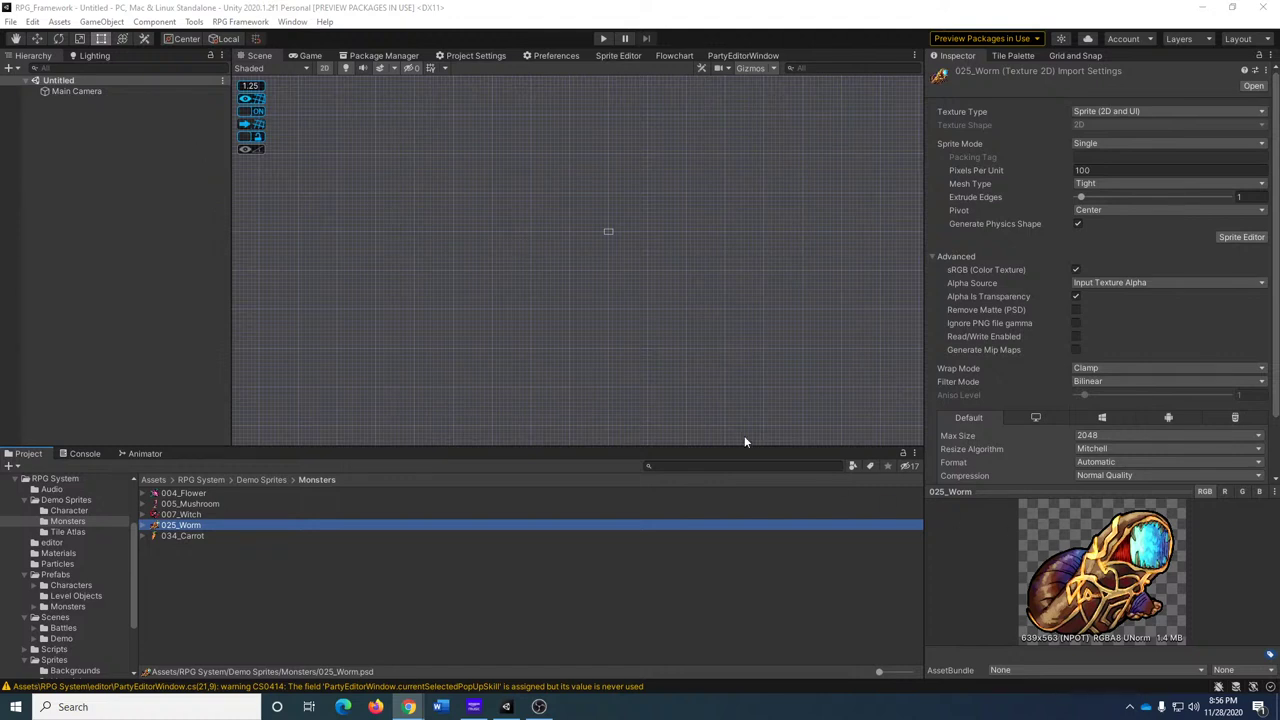
# Open the RPG System Demo Sprites folder, then bring up the OpenGameArt witch sprite page in Chrome.
pyautogui.click(203, 480)
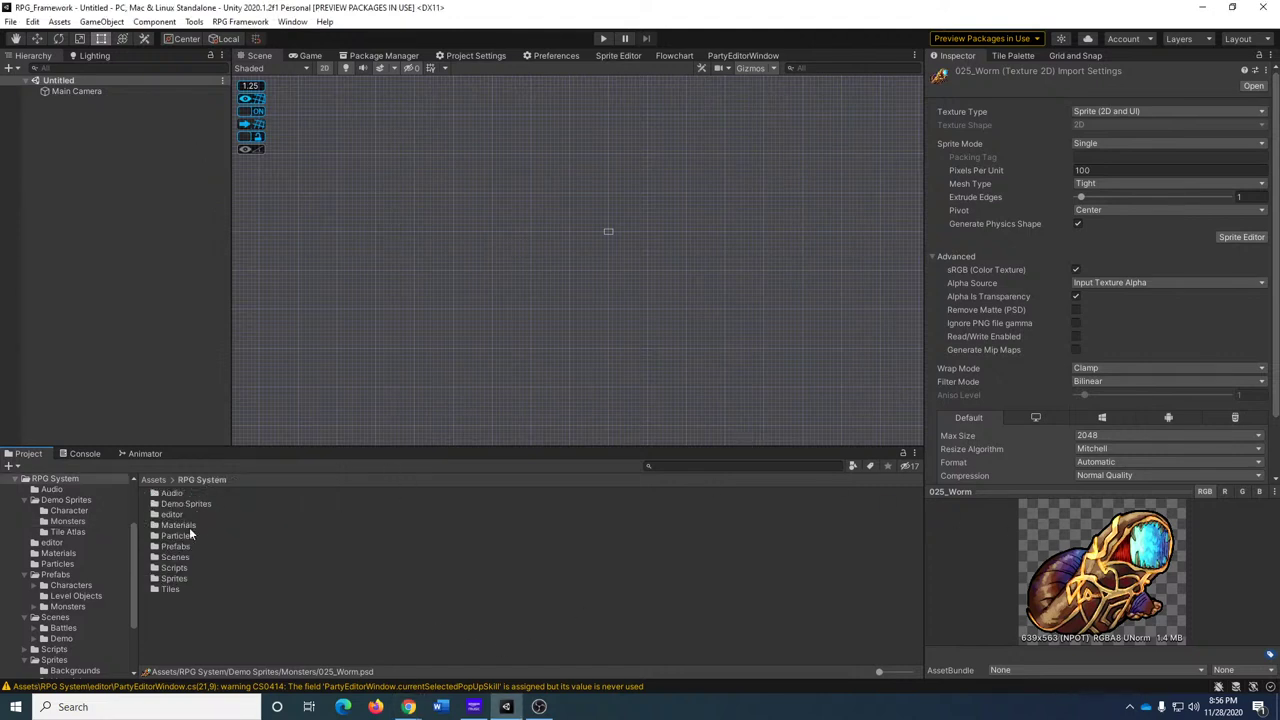
pyautogui.doubleClick(185, 504)
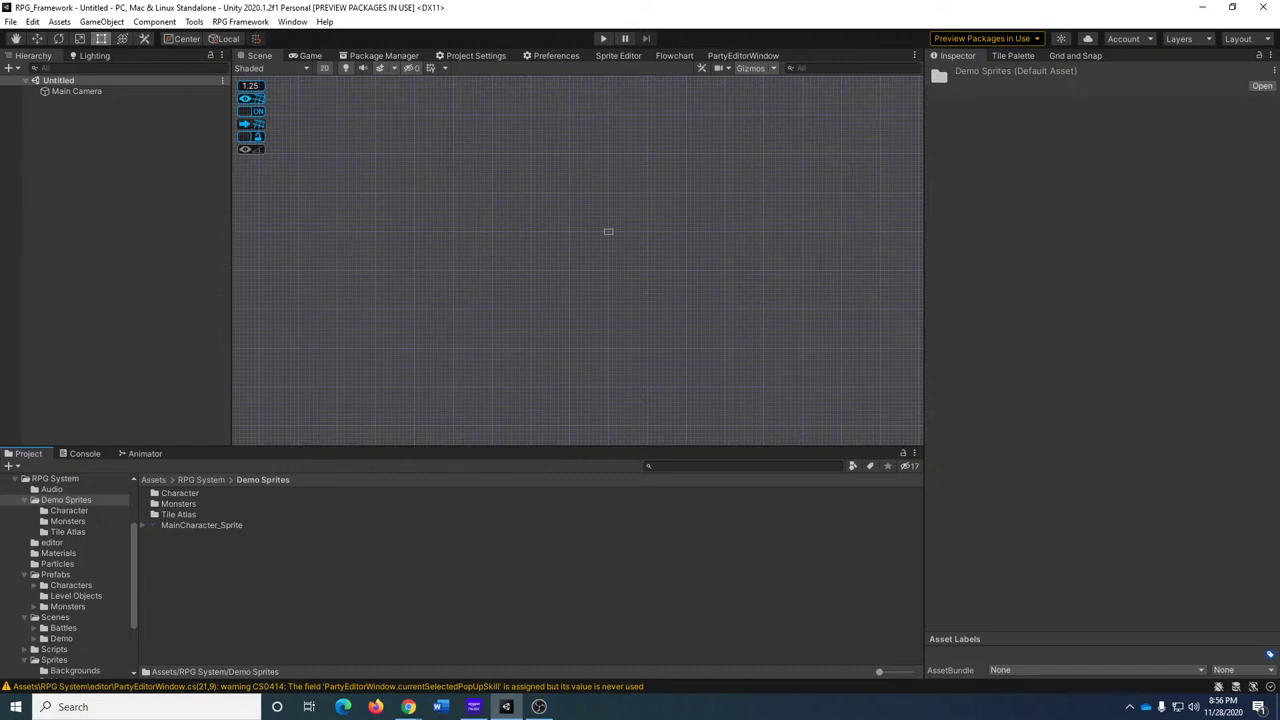
pyautogui.hotkey('alt', 'Tab')
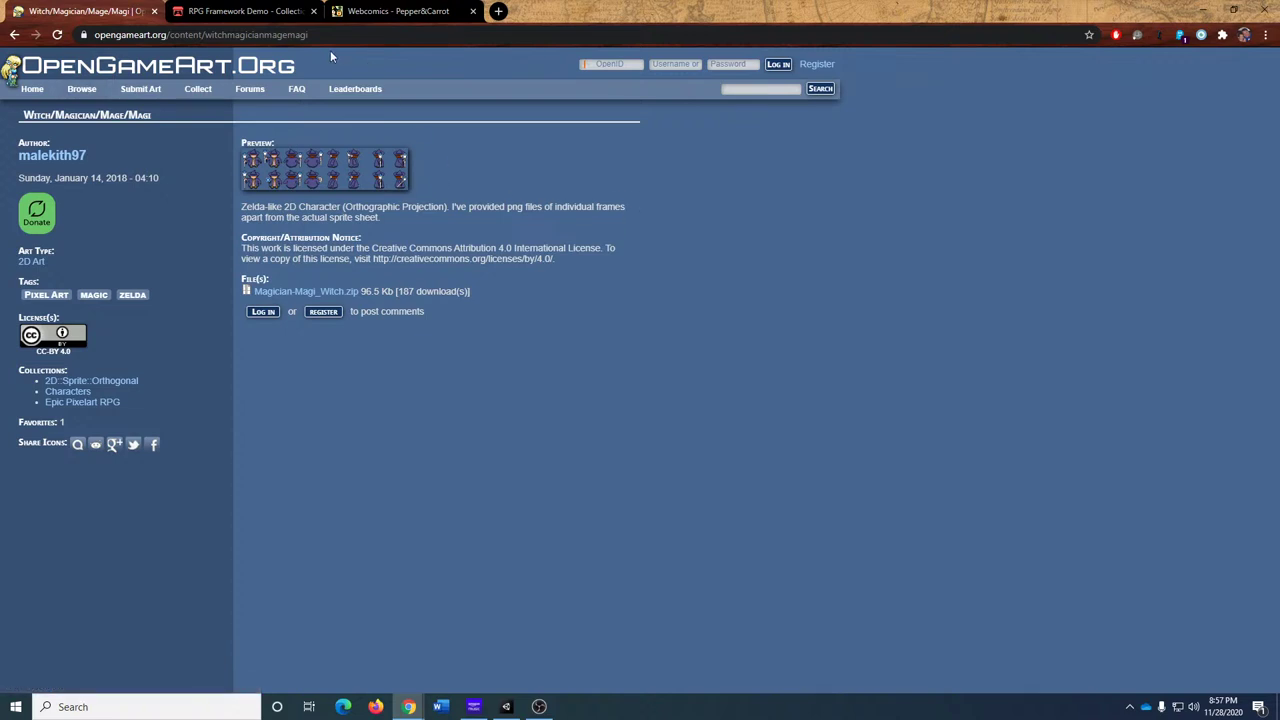
# Look over the itch.io RPG Framework Demo packs and Pepper&Carrot comics, then return to Unity.
pyautogui.click(242, 11)
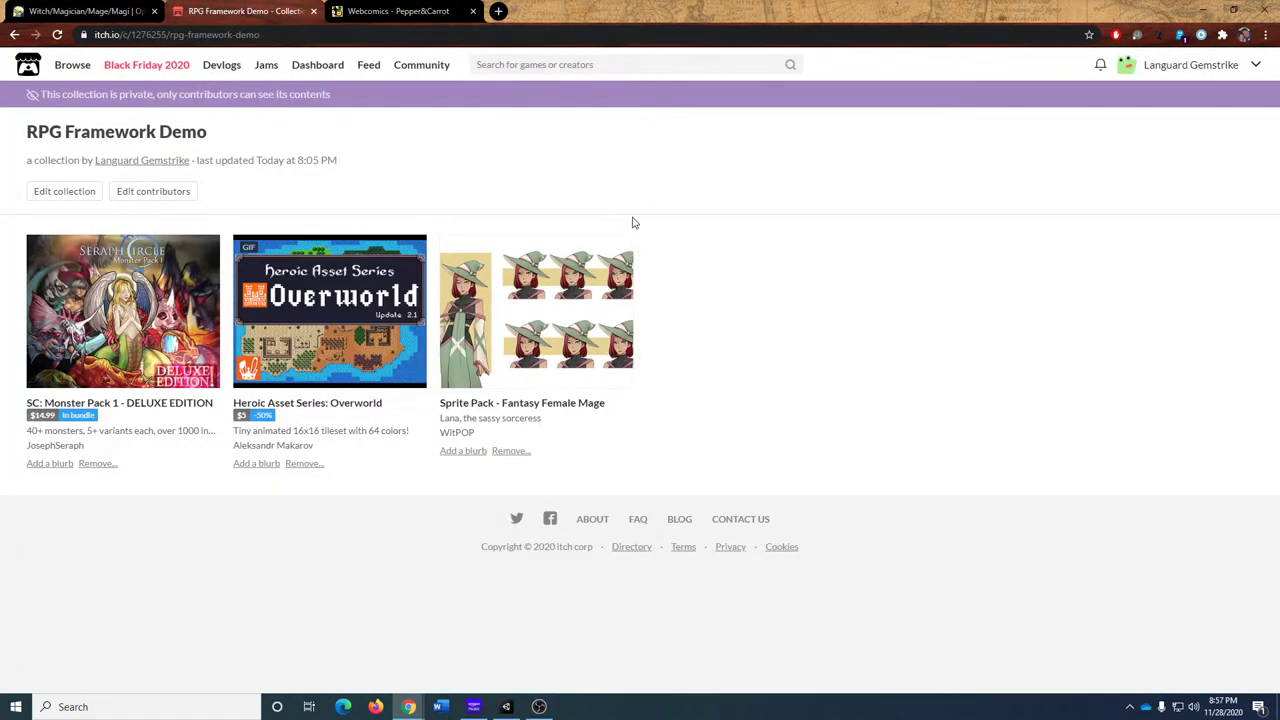
pyautogui.moveTo(150, 362)
pyautogui.moveTo(315, 318)
pyautogui.moveTo(547, 338)
pyautogui.moveTo(584, 291)
pyautogui.click(390, 12)
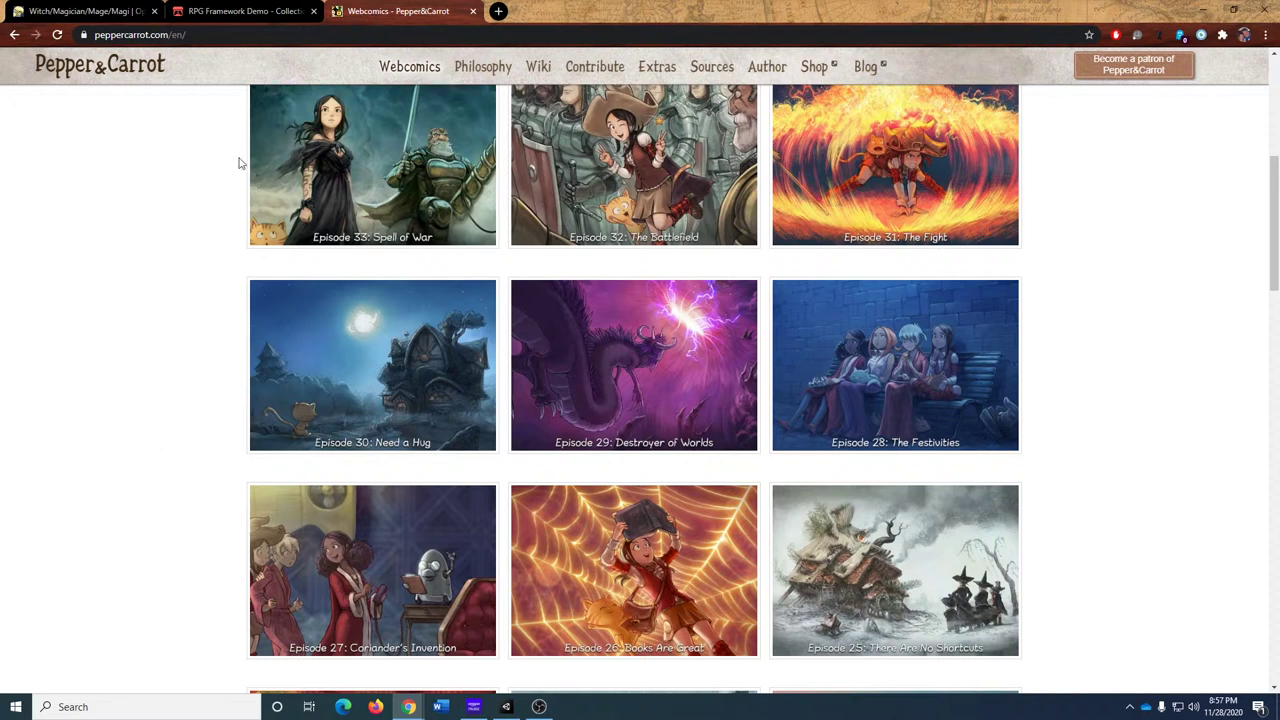
pyautogui.click(506, 706)
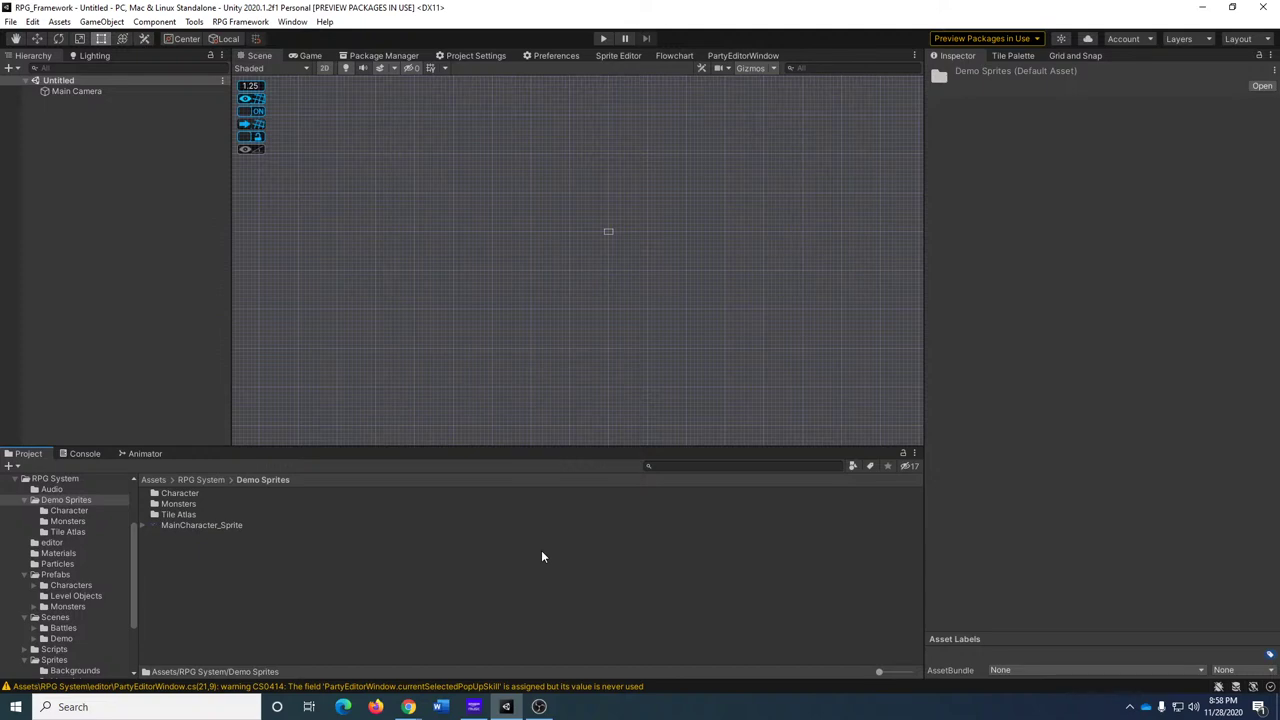
# Preview the Flower, Mushroom, Carrot, Worm and Witch sprites in the Monsters folder.
pyautogui.doubleClick(190, 506)
pyautogui.click(185, 492)
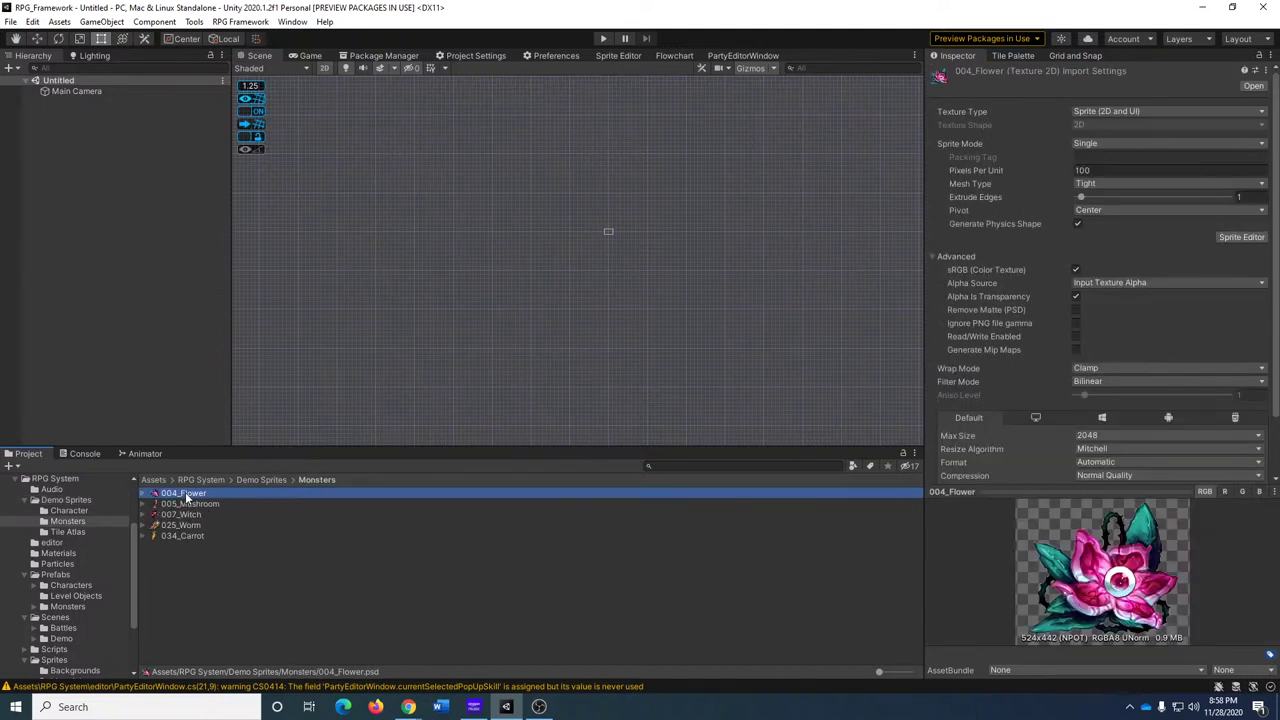
pyautogui.click(204, 505)
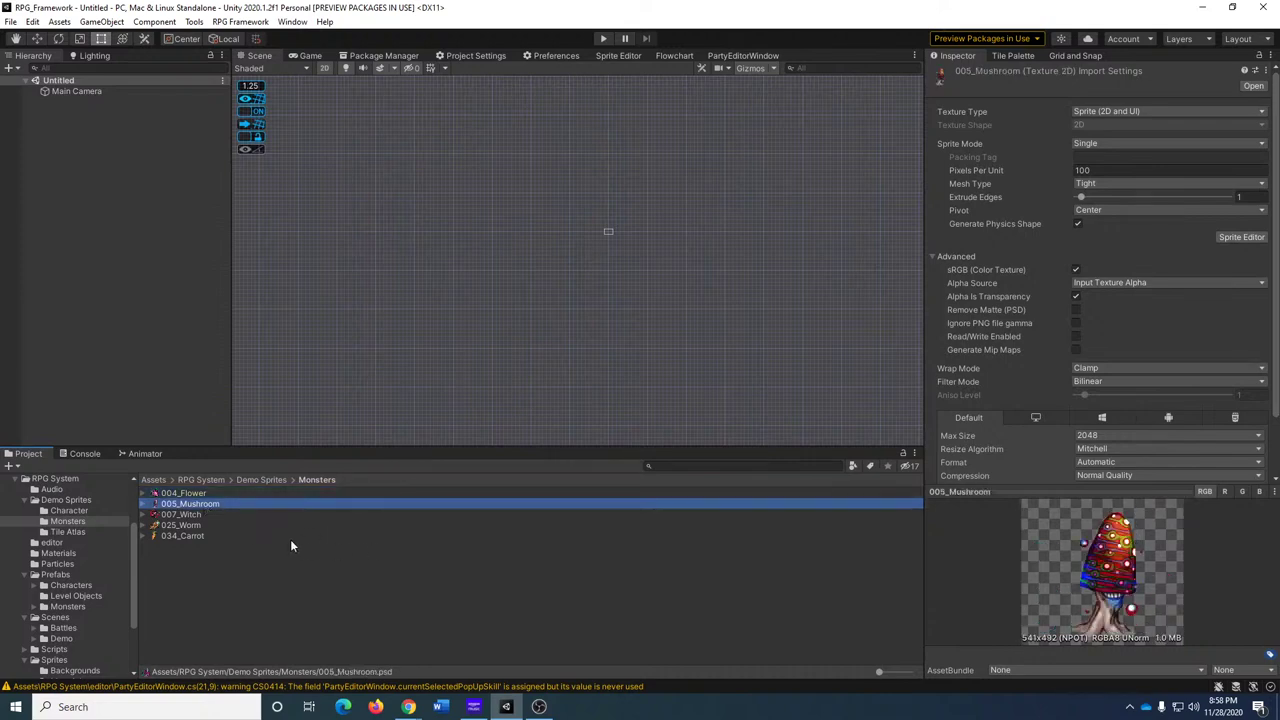
pyautogui.click(190, 536)
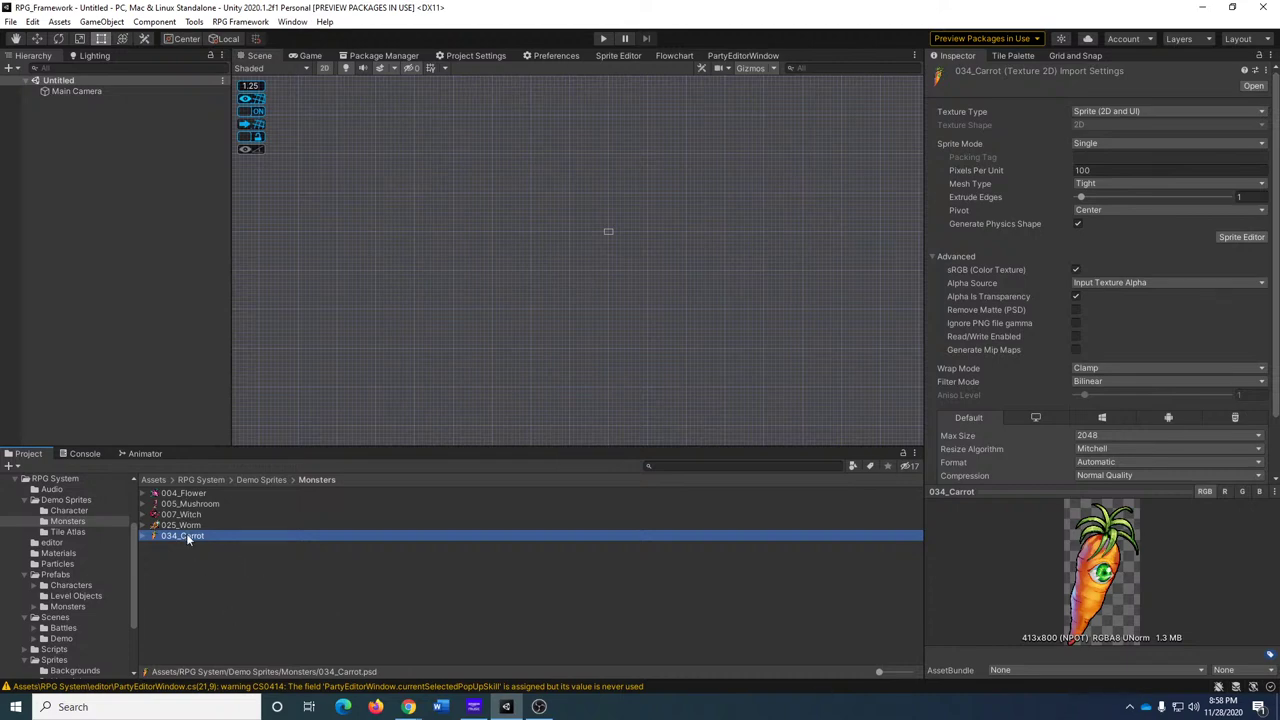
pyautogui.press('Up')
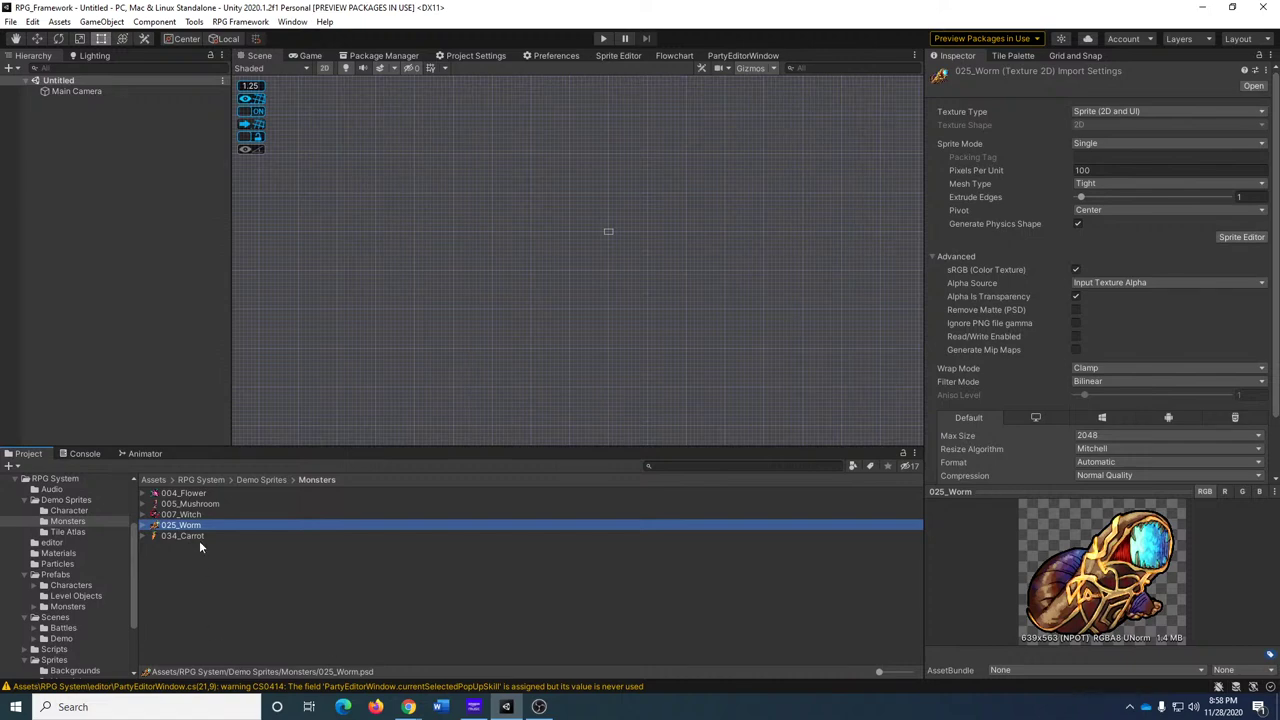
pyautogui.click(186, 514)
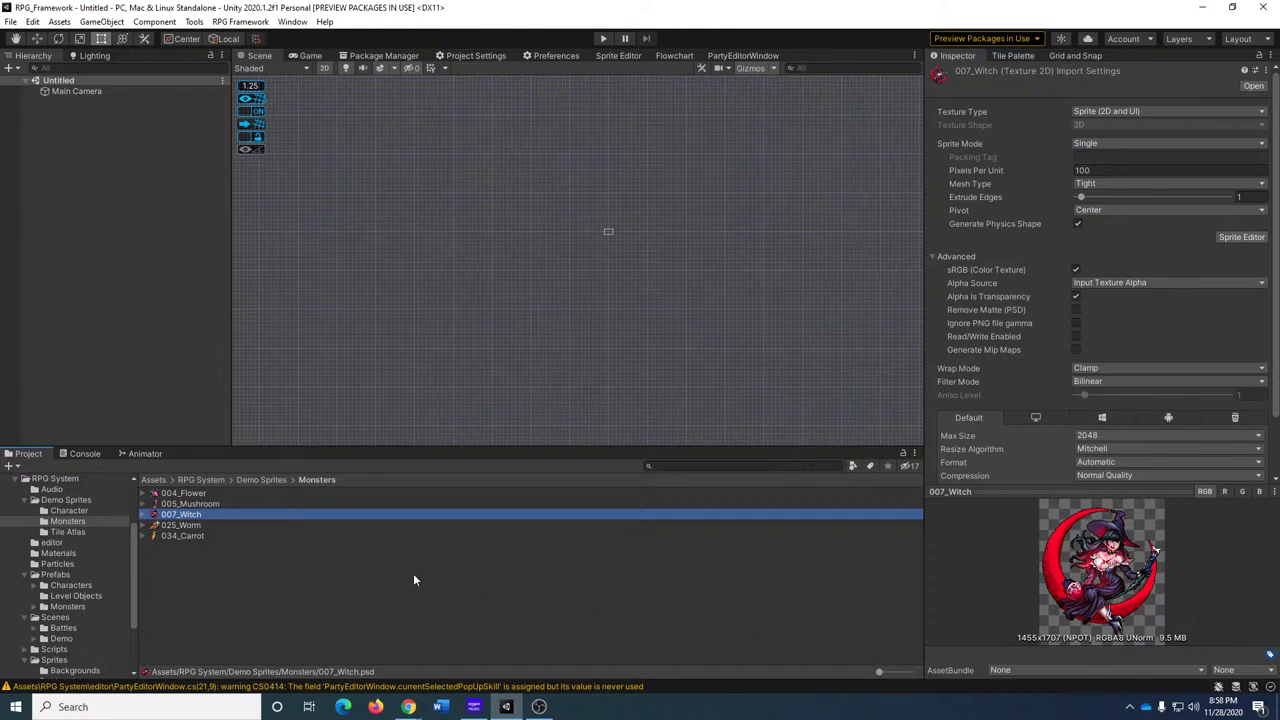
# Go back to Demo Sprites and inspect the 512x128 MainCharacter_Sprite sheet.
pyautogui.click(202, 480)
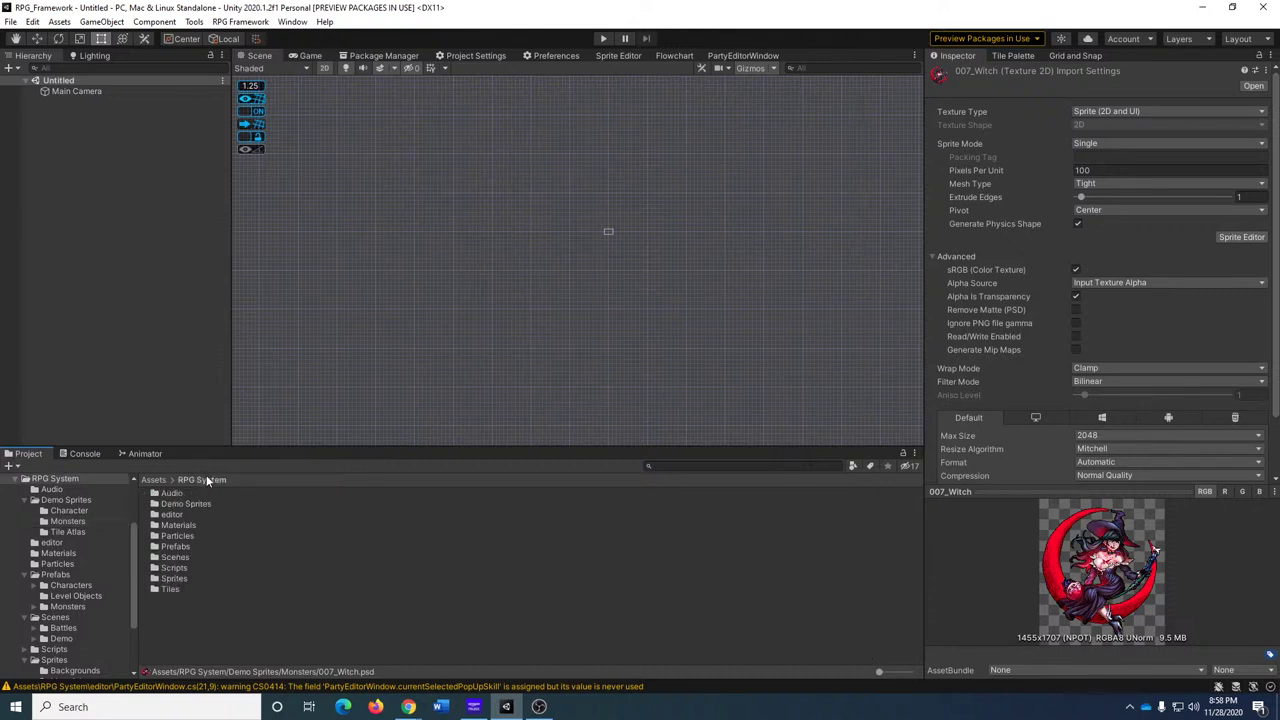
pyautogui.doubleClick(186, 504)
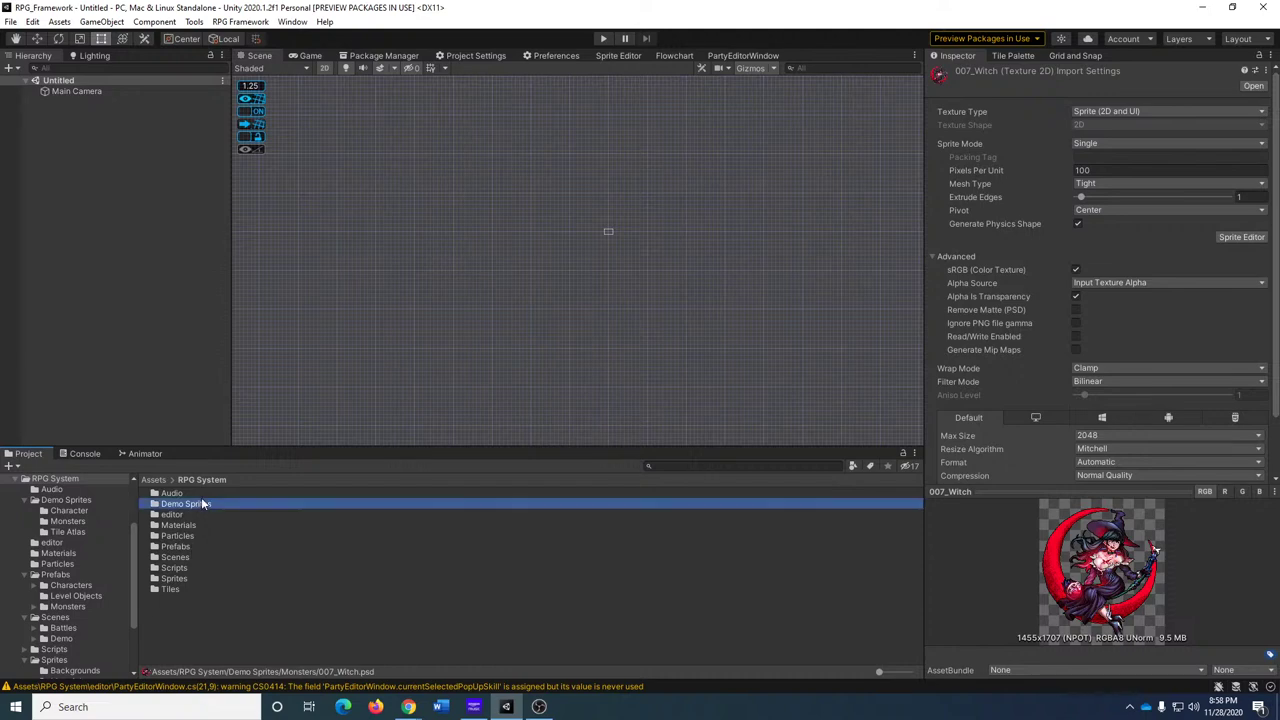
pyautogui.click(200, 525)
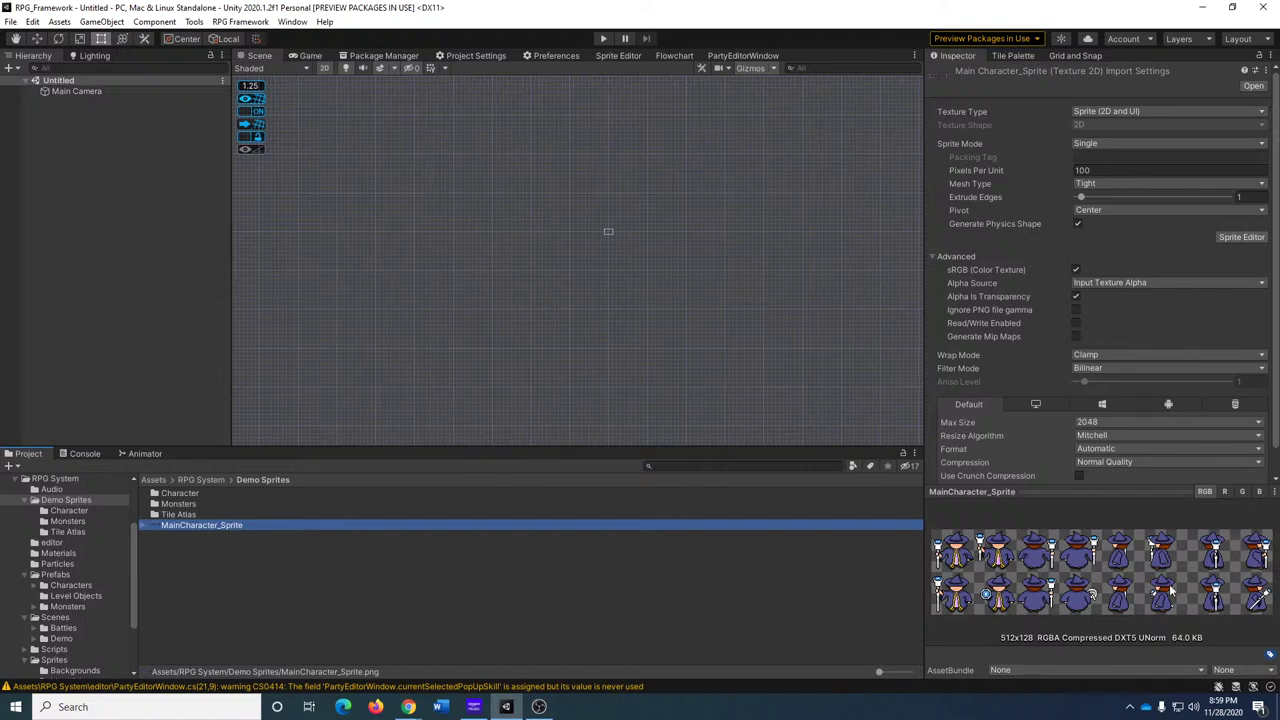
# Preview the CB, GB, road, and trees-and-mountains tilesets, then show the itch.io collection in Chrome.
pyautogui.doubleClick(180, 514)
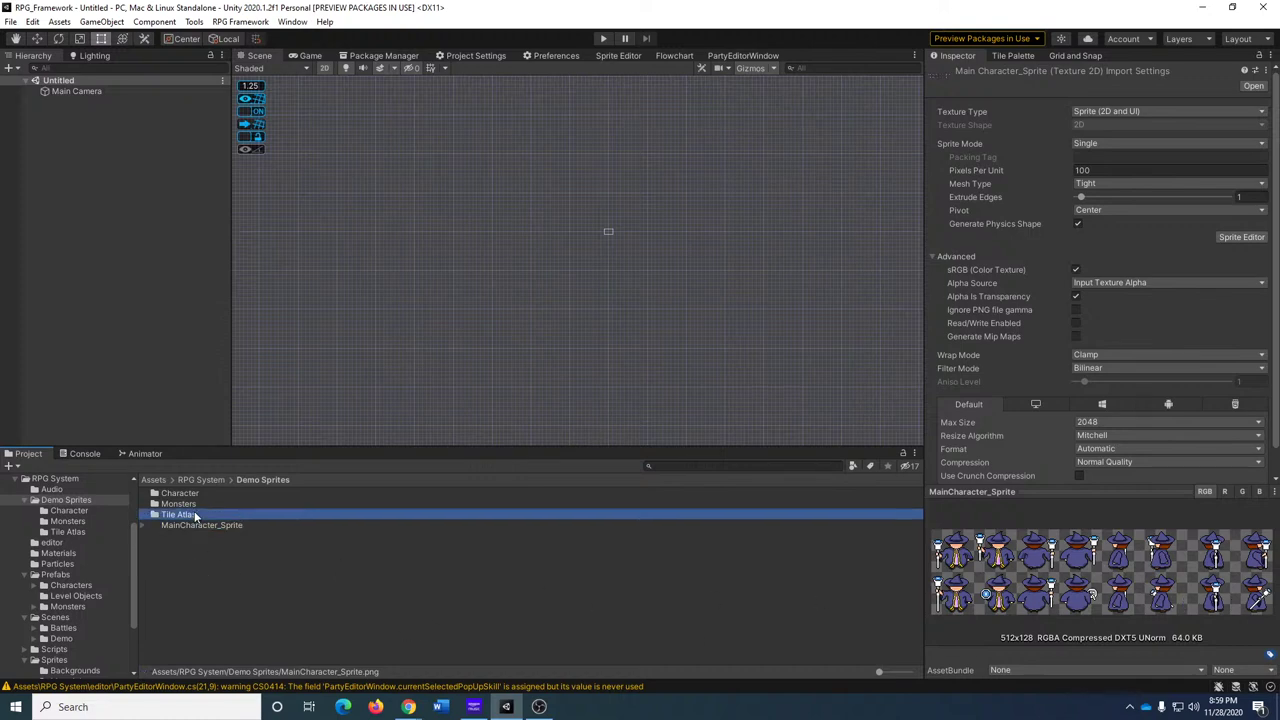
pyautogui.click(201, 495)
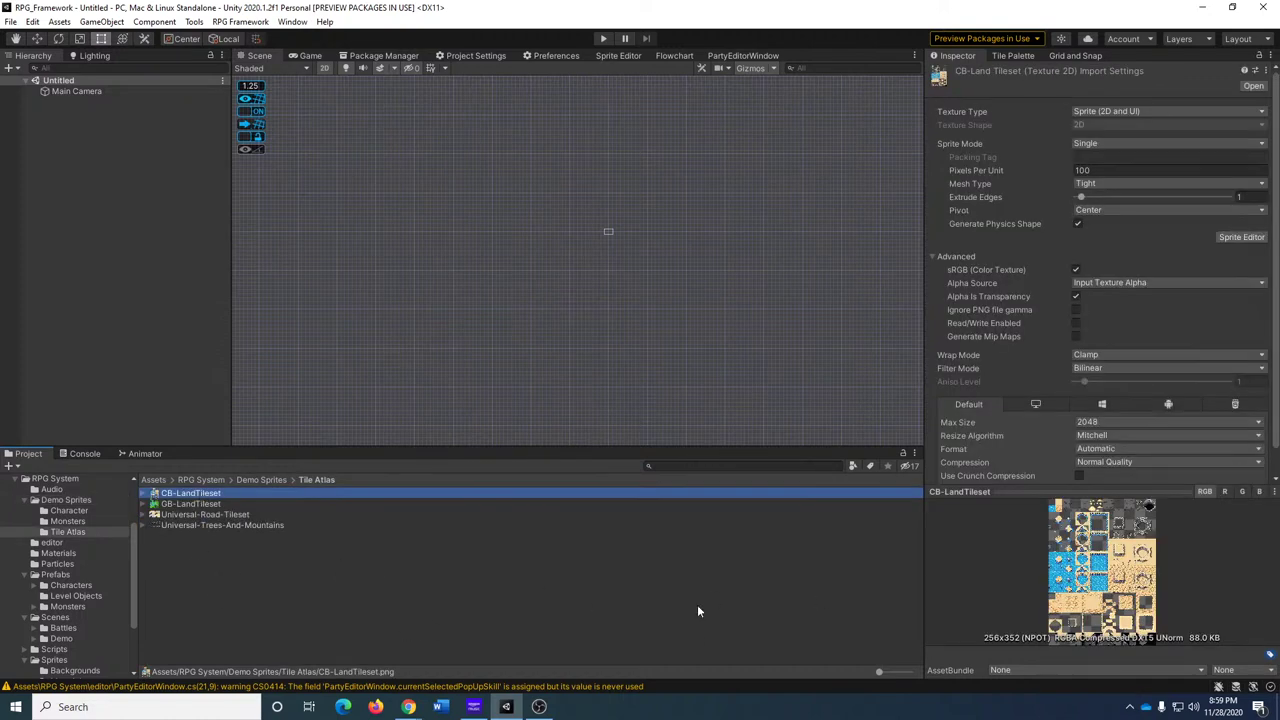
pyautogui.click(200, 504)
pyautogui.click(224, 523)
pyautogui.click(220, 515)
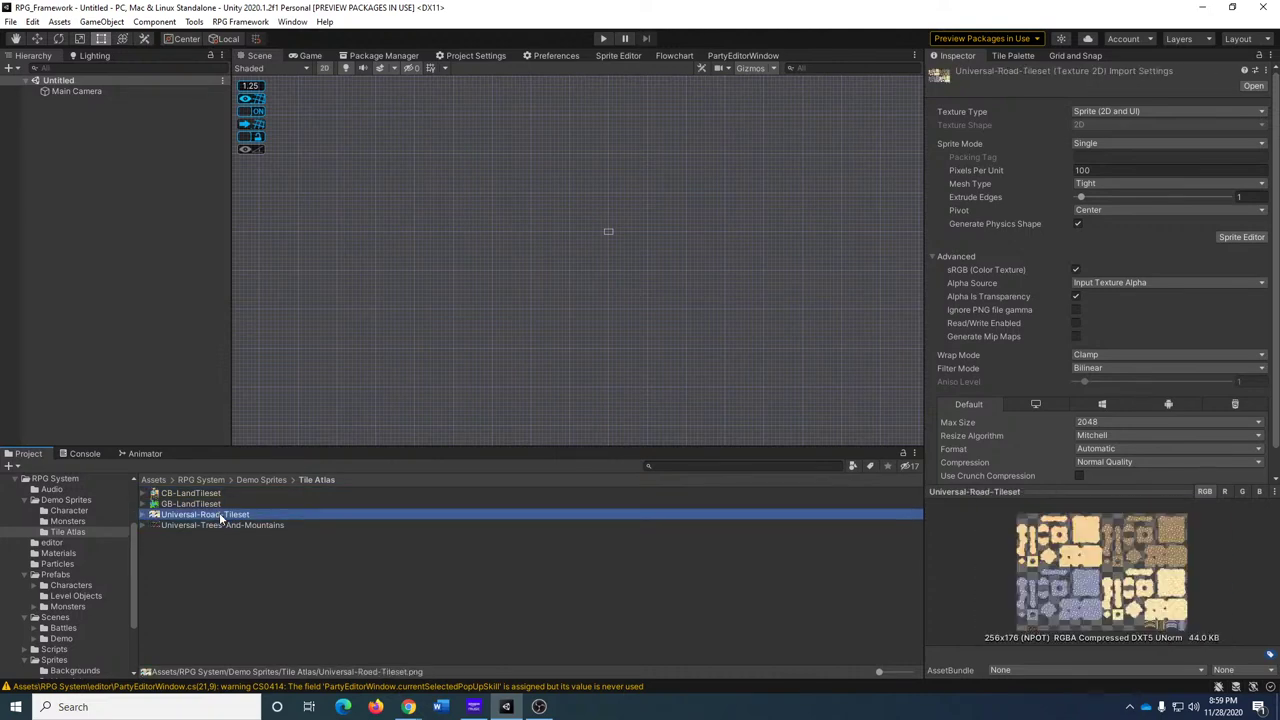
pyautogui.click(224, 525)
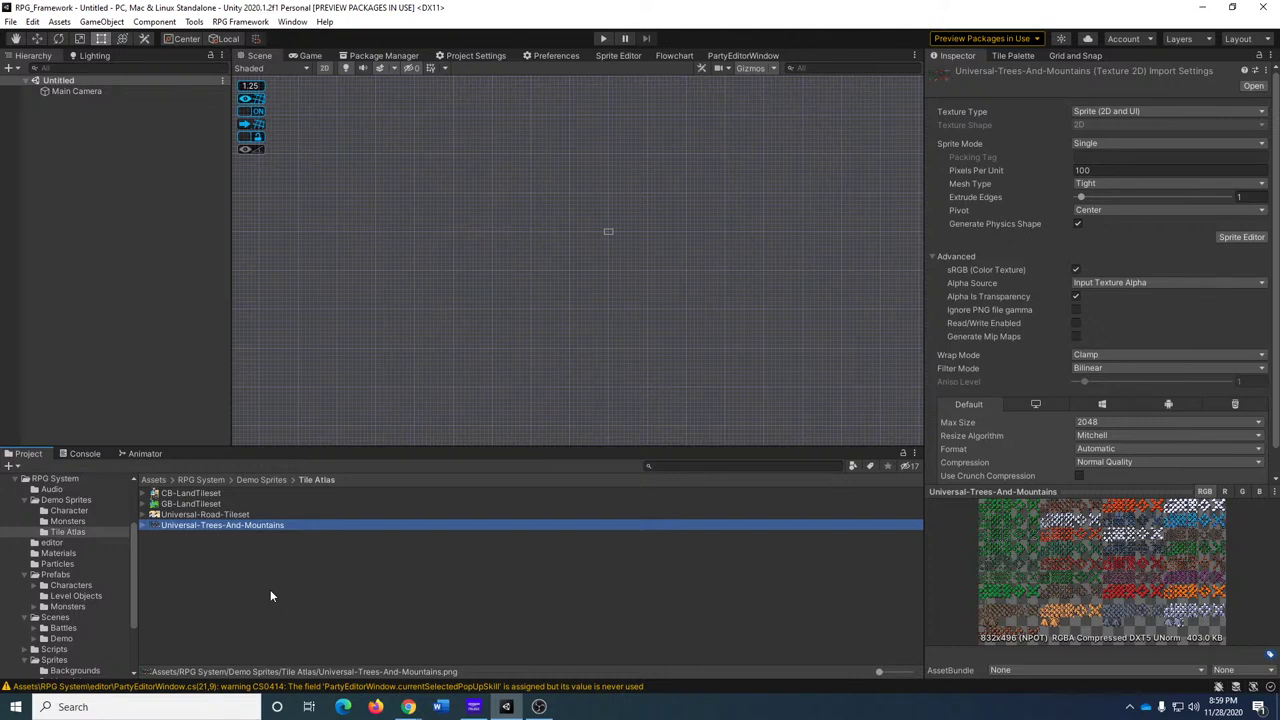
pyautogui.click(128, 326)
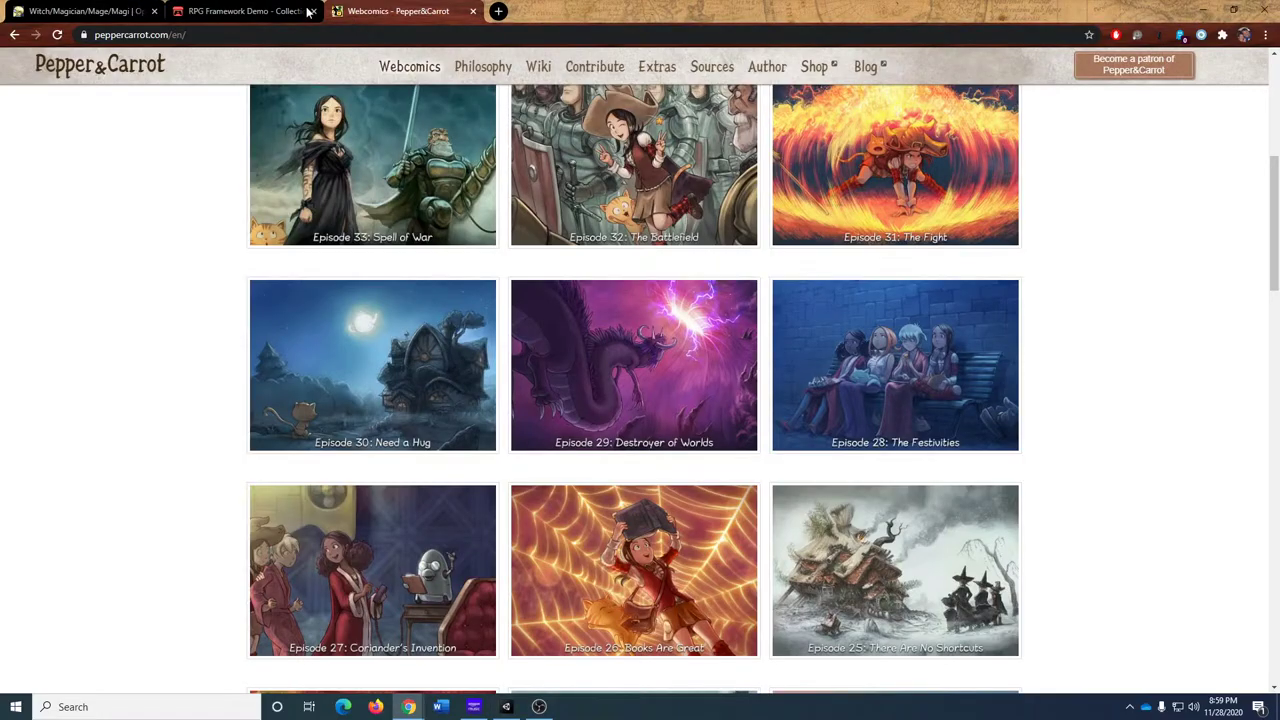
pyautogui.click(245, 10)
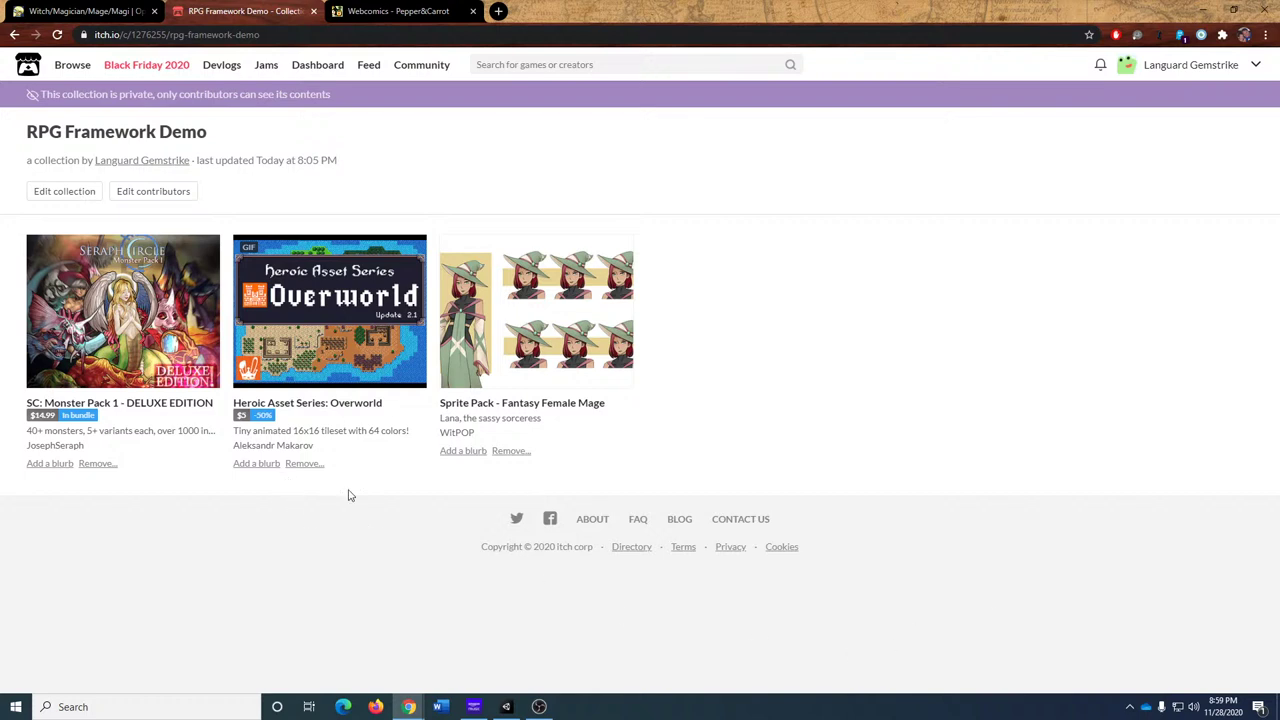
# Revisit the OpenGameArt Witch/Magician sprite page in Chrome, then return to the Unity Tile Atlas folder.
pyautogui.moveTo(337, 451)
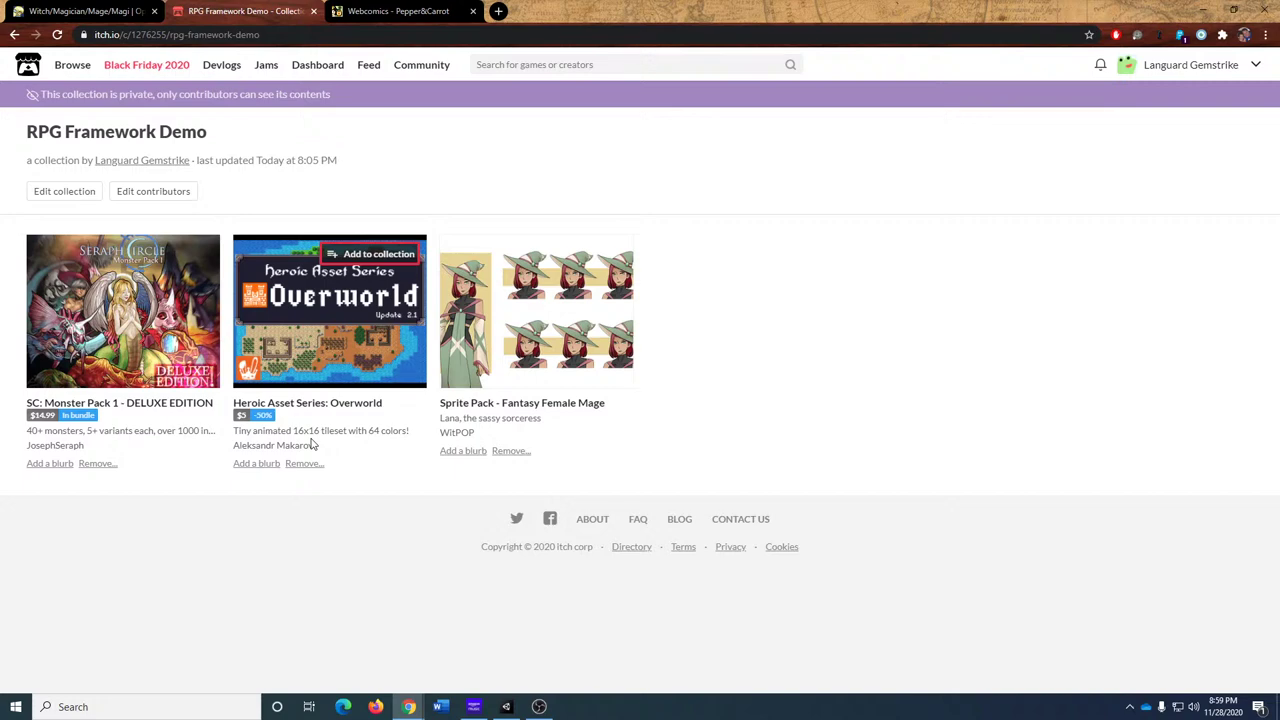
pyautogui.click(78, 10)
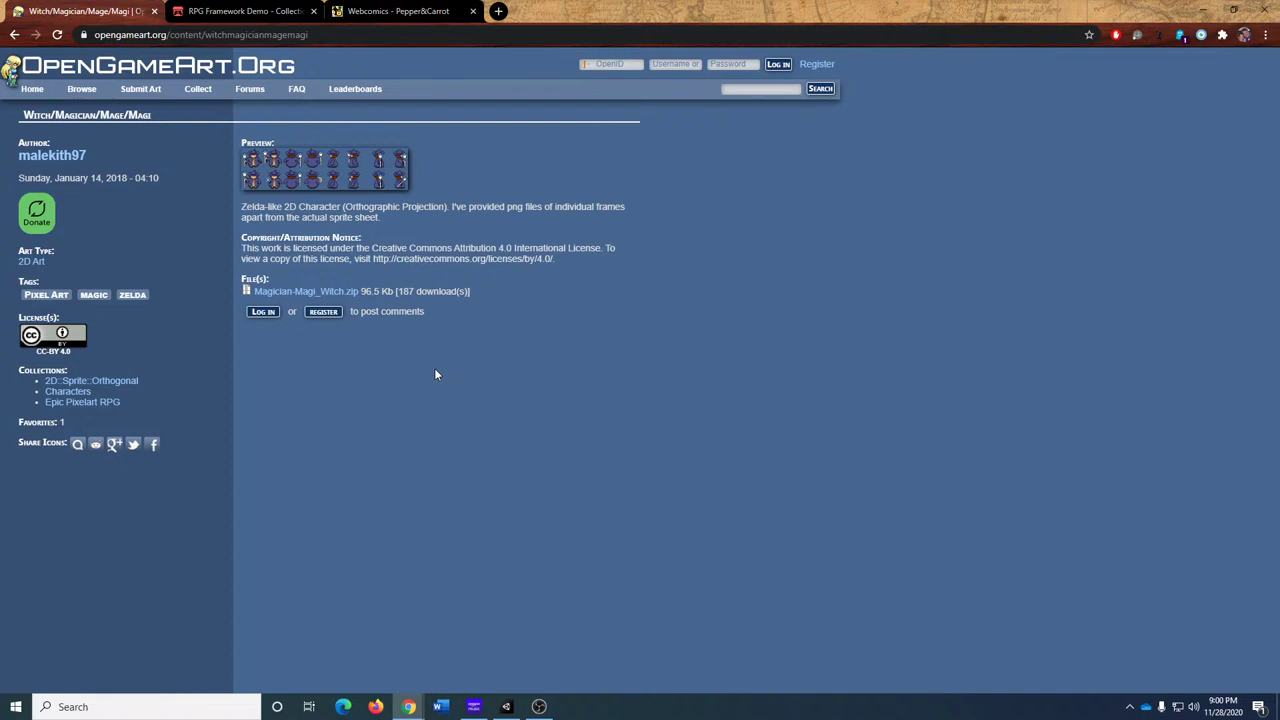
pyautogui.click(506, 706)
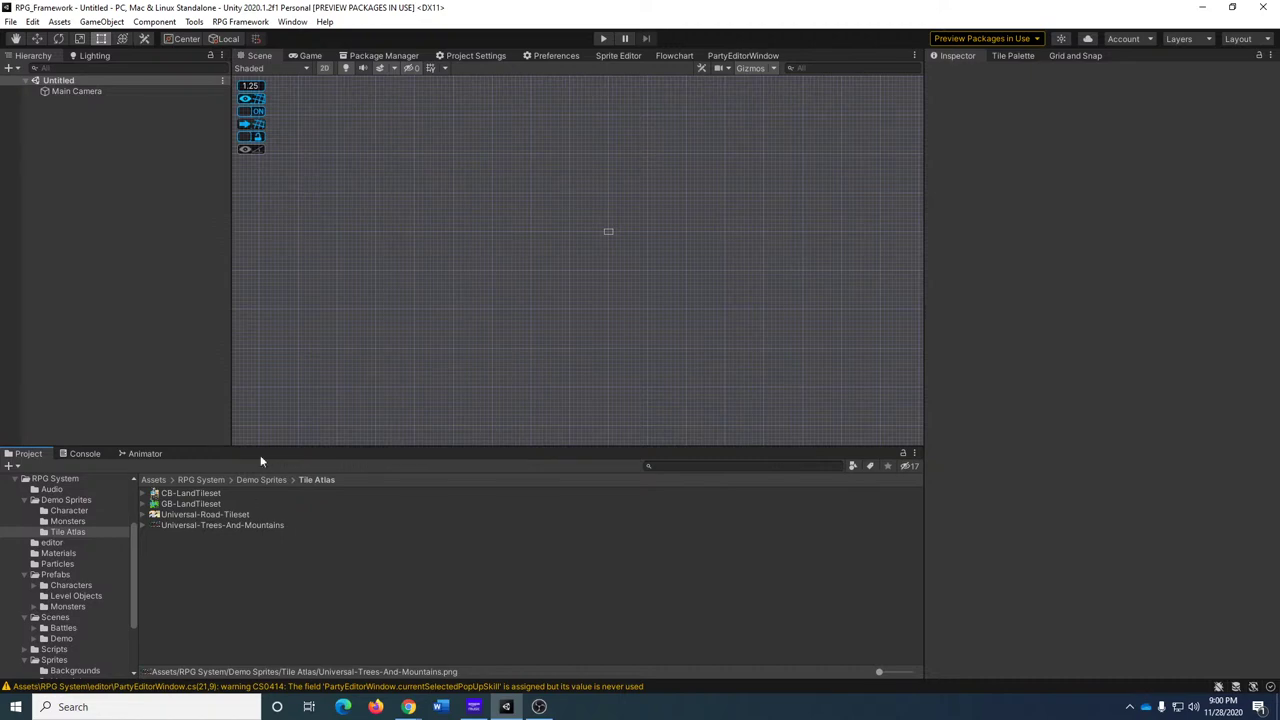
# Set CB-LandTileset's Sprite Mode to Multiple and enter 1 for Pixels Per Unit.
pyautogui.click(205, 495)
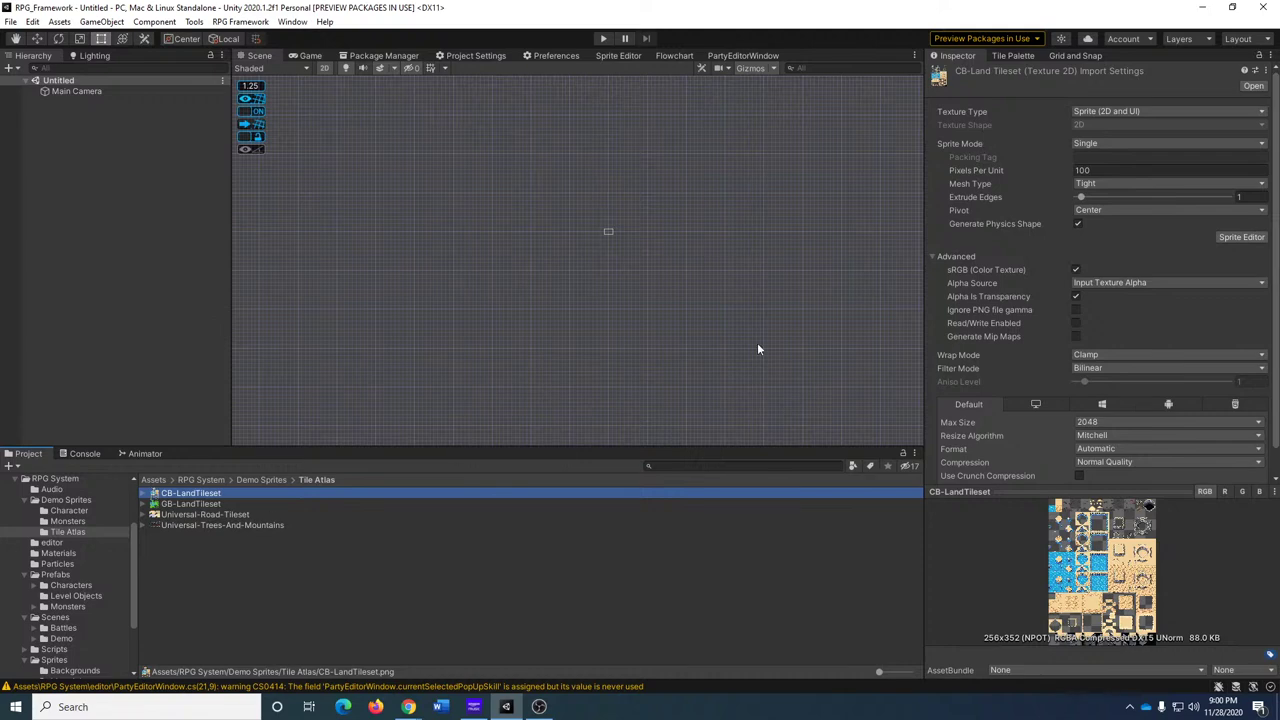
pyautogui.click(1104, 143)
pyautogui.click(1110, 173)
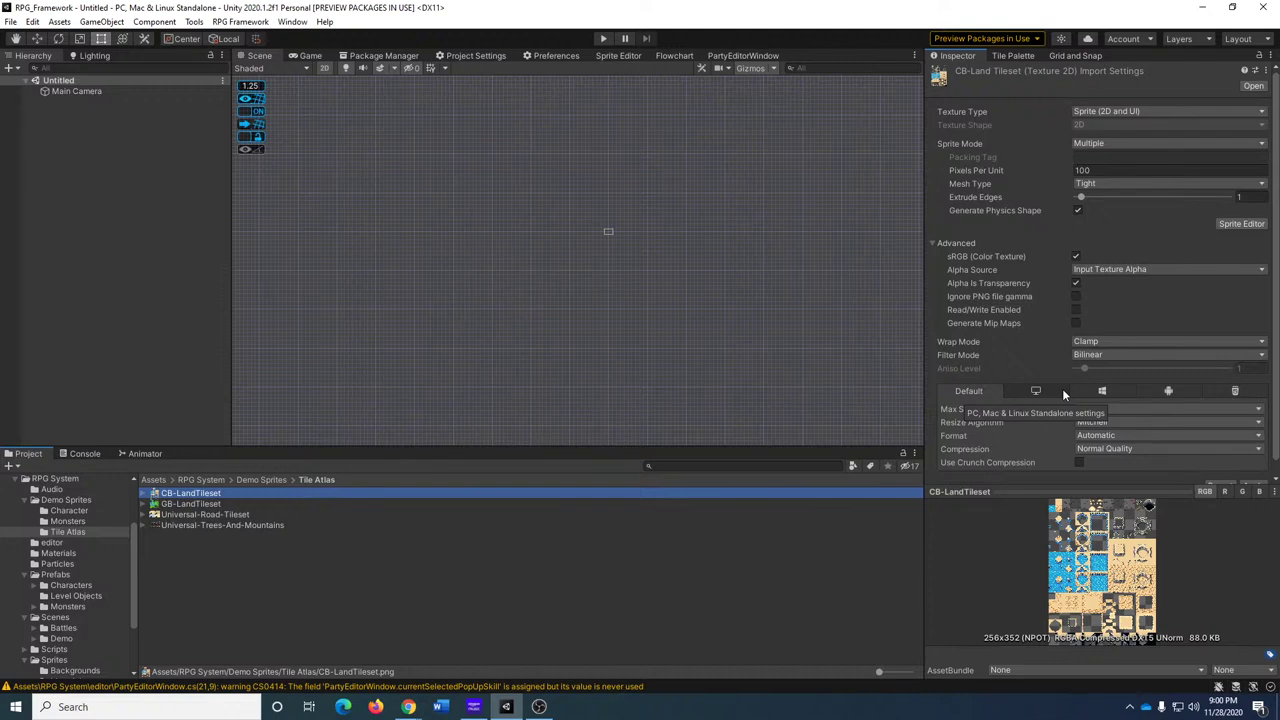
pyautogui.click(1110, 171)
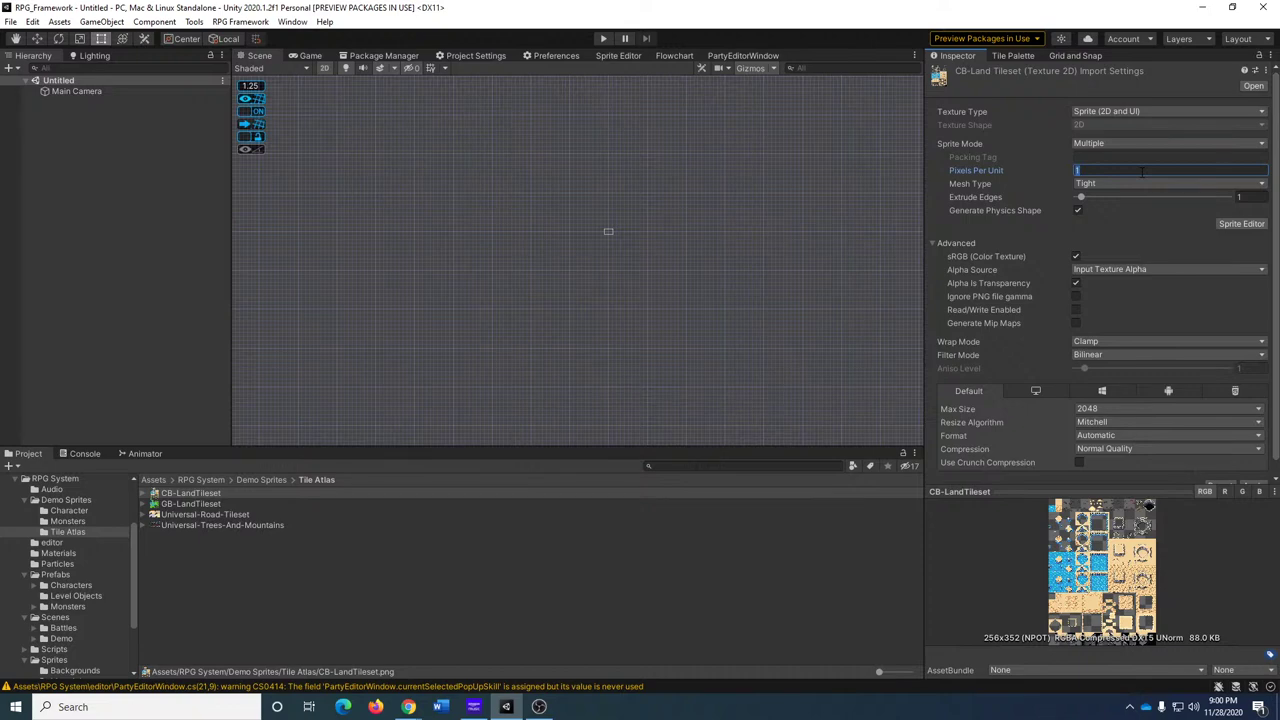
pyautogui.scroll(-1, 1206, 371)
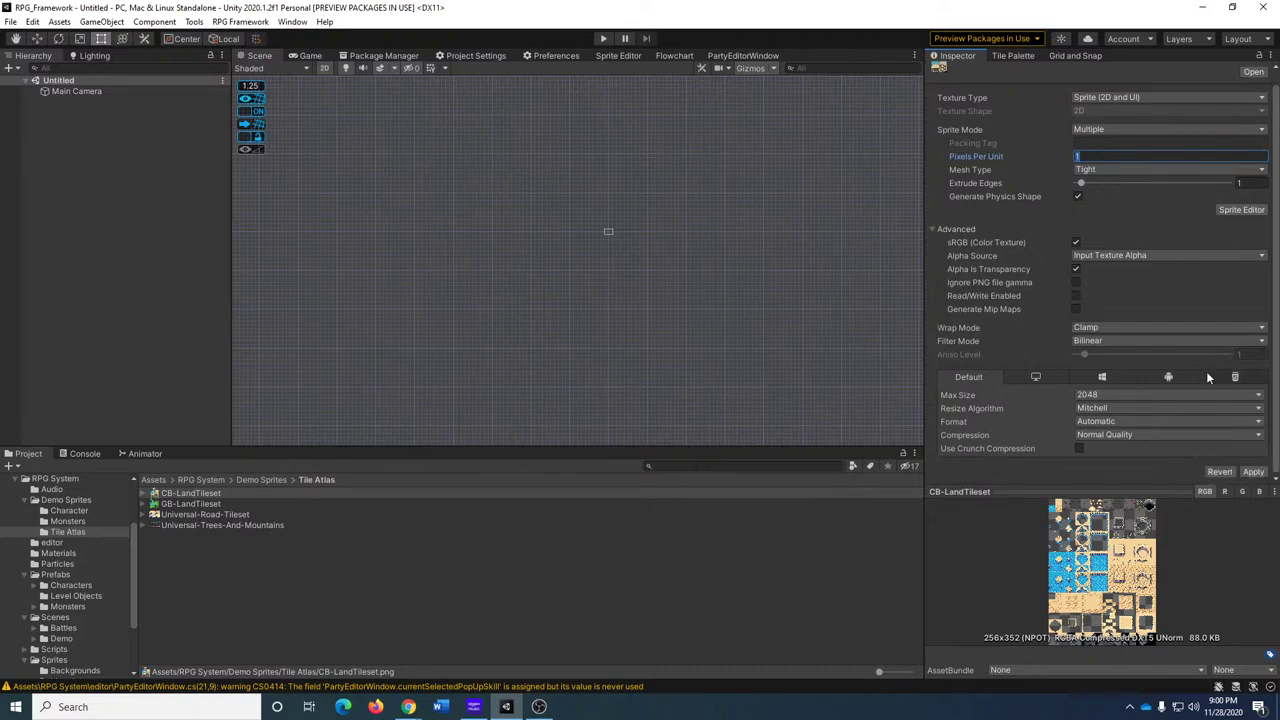
# Confirm 1 pixel per unit and slice CB-LandTileset by a 16×16 grid cell size in the Sprite Editor.
pyautogui.press('Return')
pyautogui.click(1241, 209)
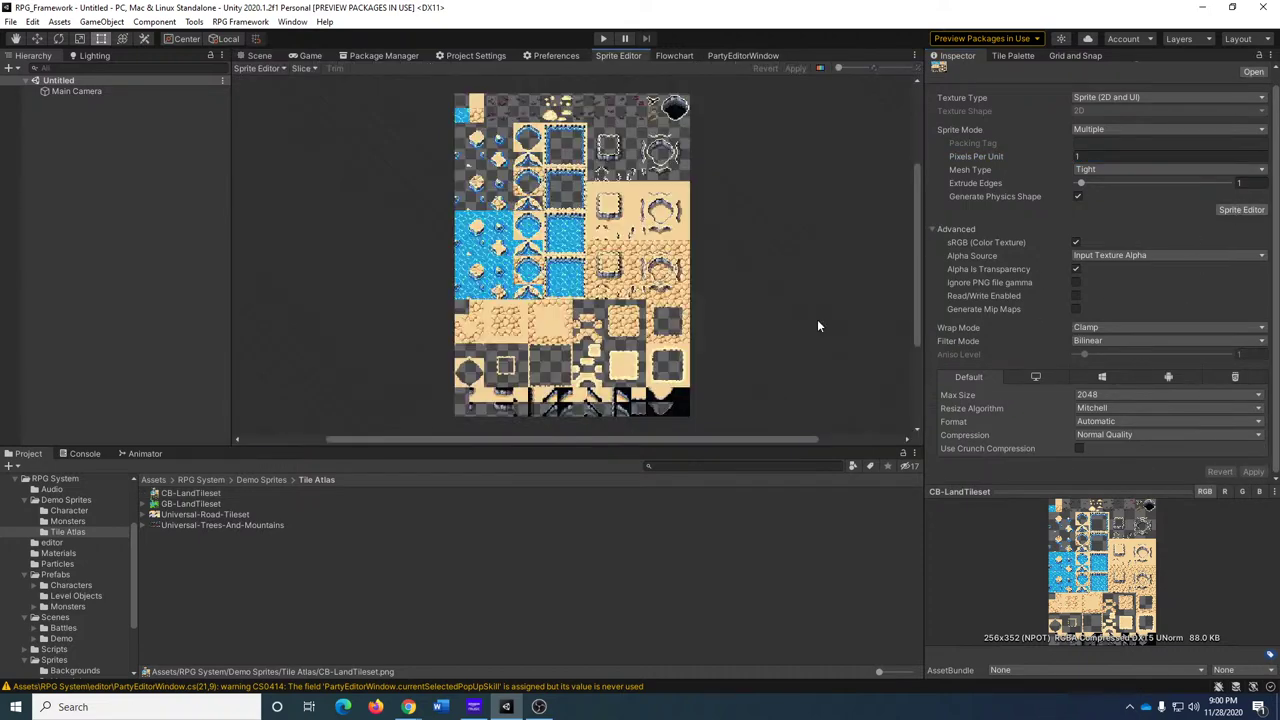
pyautogui.click(302, 68)
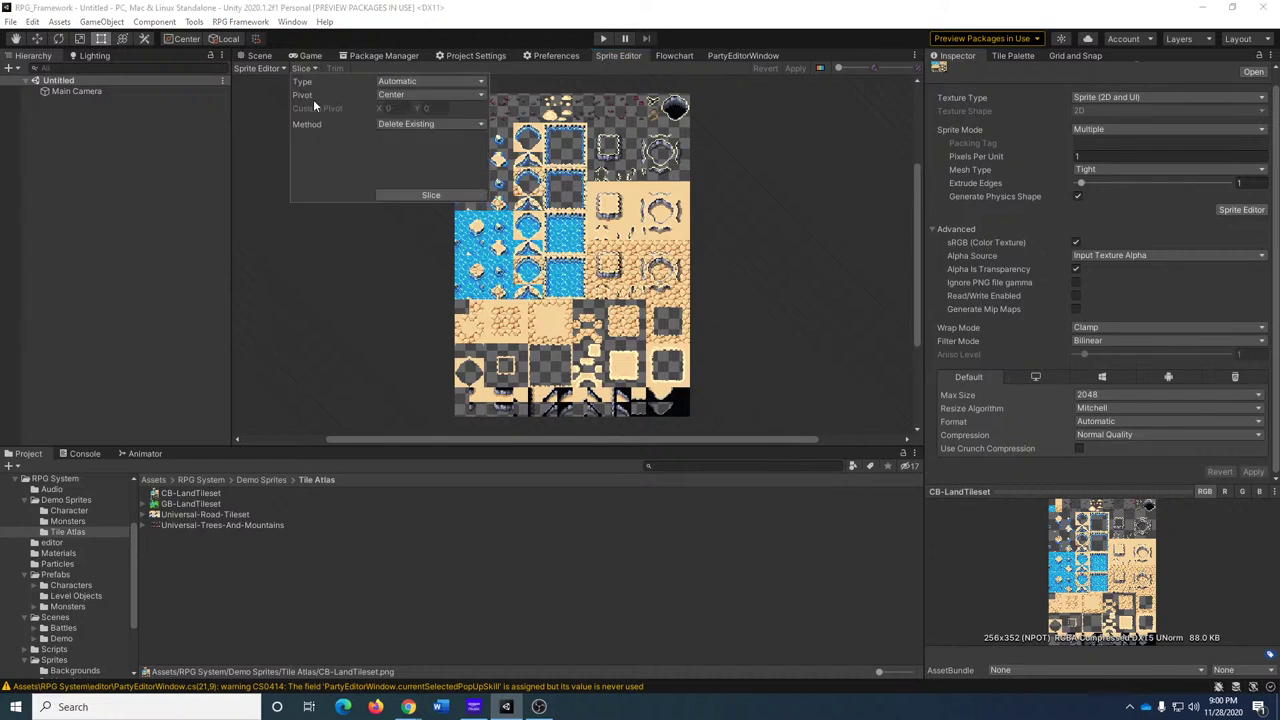
pyautogui.click(425, 81)
pyautogui.click(438, 114)
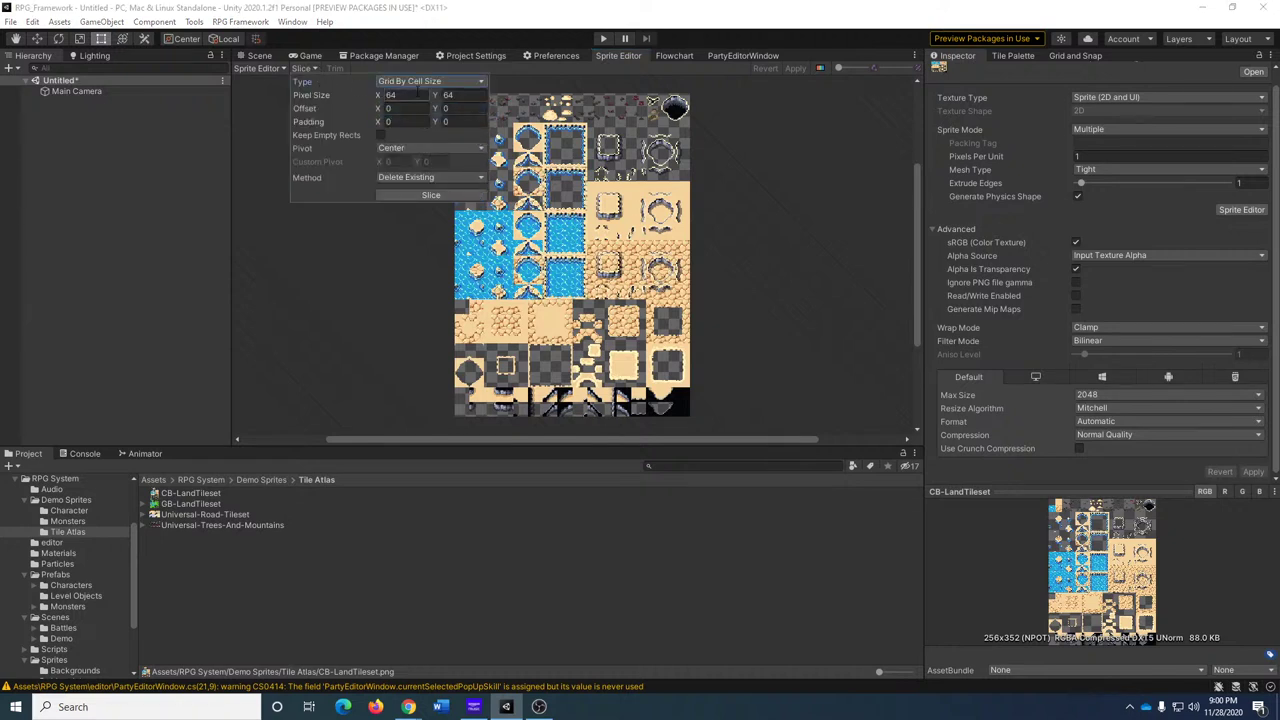
pyautogui.click(418, 94)
pyautogui.write('16')
pyautogui.press('Tab')
pyautogui.write('16')
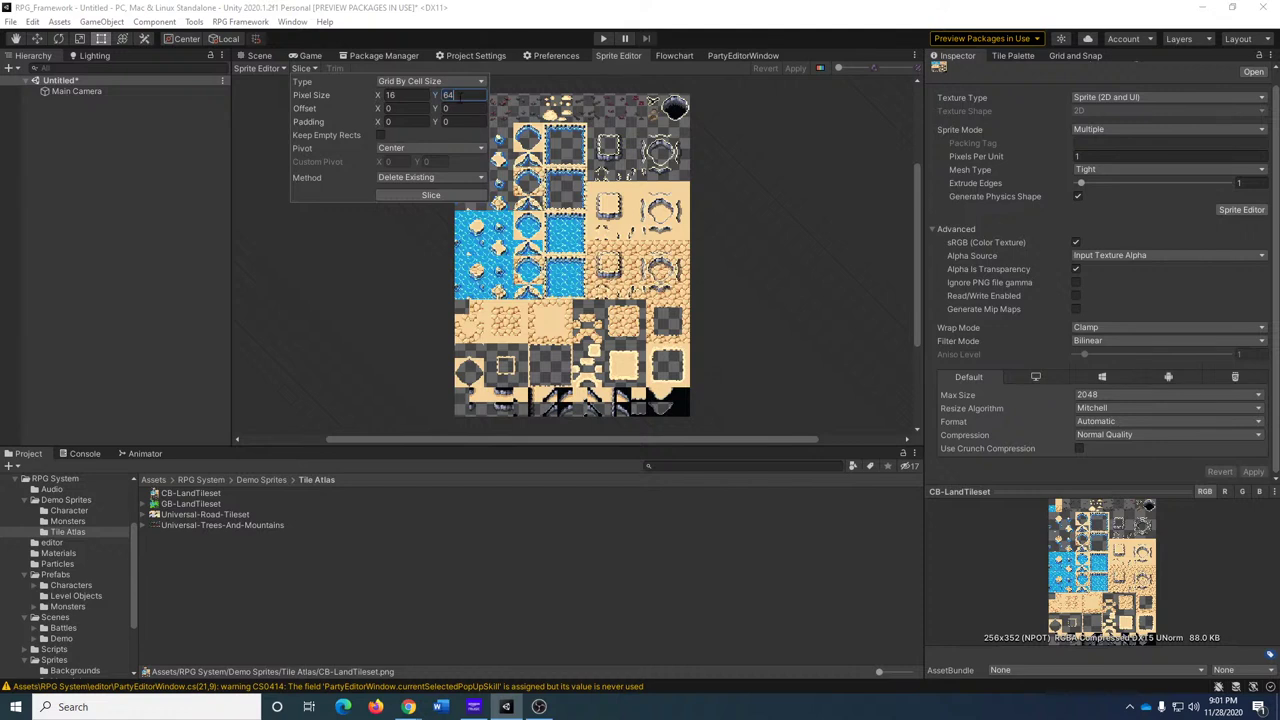
pyautogui.click(413, 195)
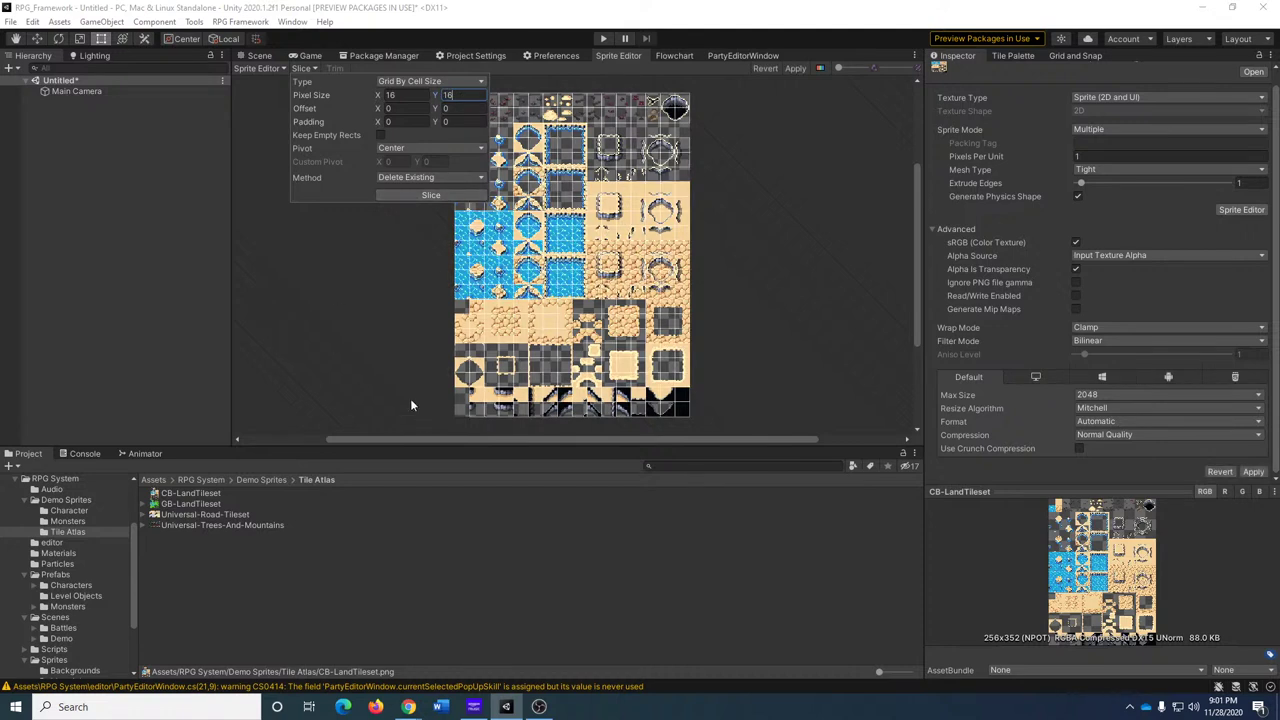
pyautogui.click(292, 312)
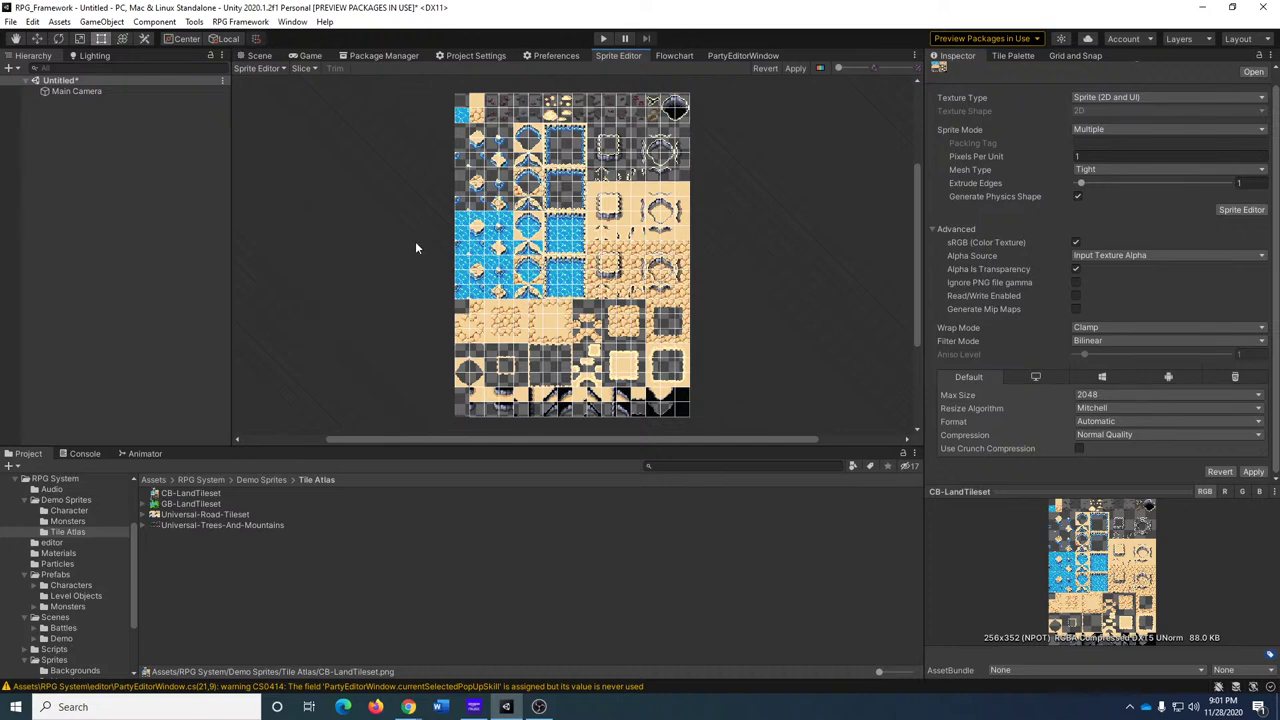
# Apply the 16×16 slices to CB-LandTileset.
pyautogui.scroll(3, 640, 250)
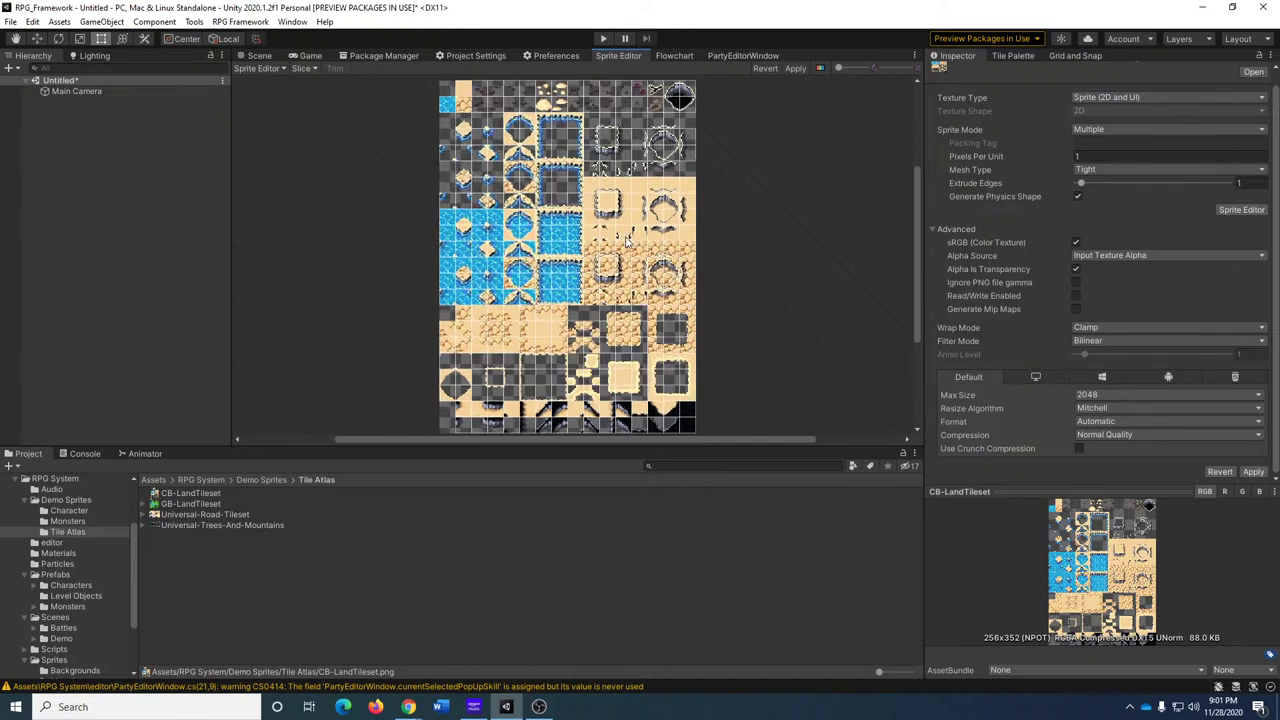
pyautogui.scroll(3, 646, 260)
pyautogui.scroll(-3, 646, 250)
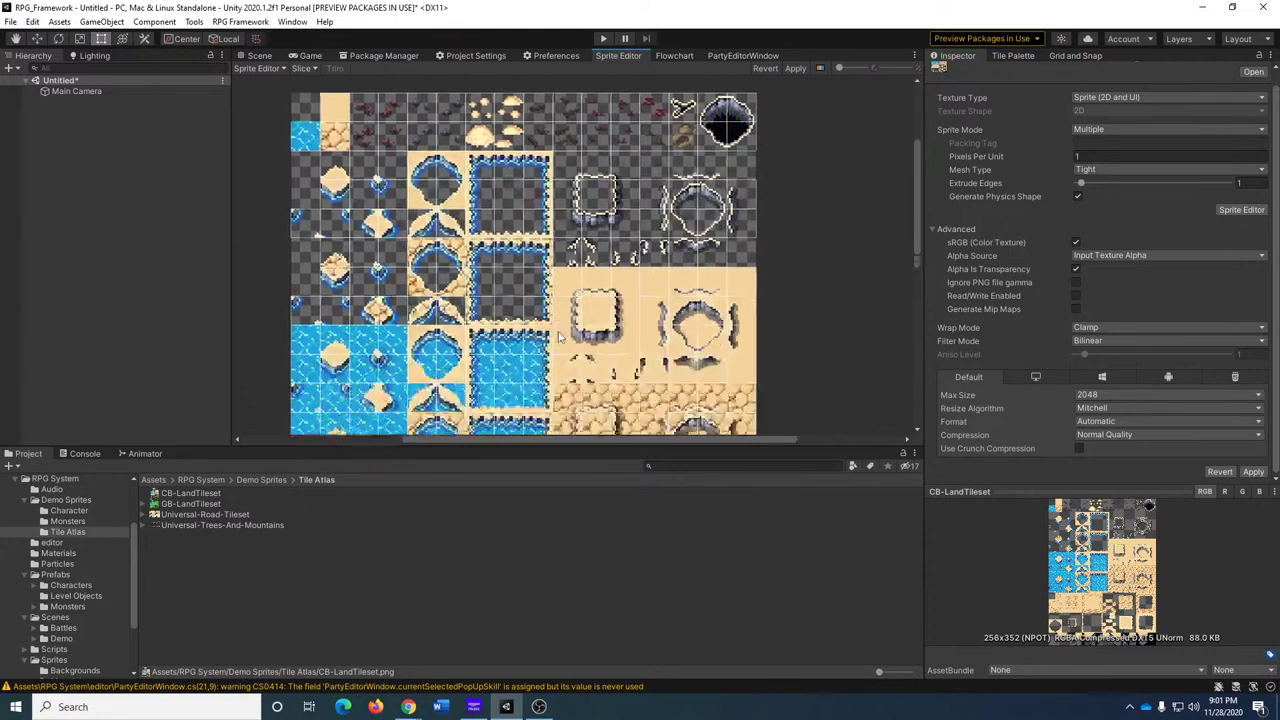
pyautogui.scroll(2, 641, 133)
pyautogui.moveTo(641, 133); pyautogui.dragTo(623, 390, button='middle')
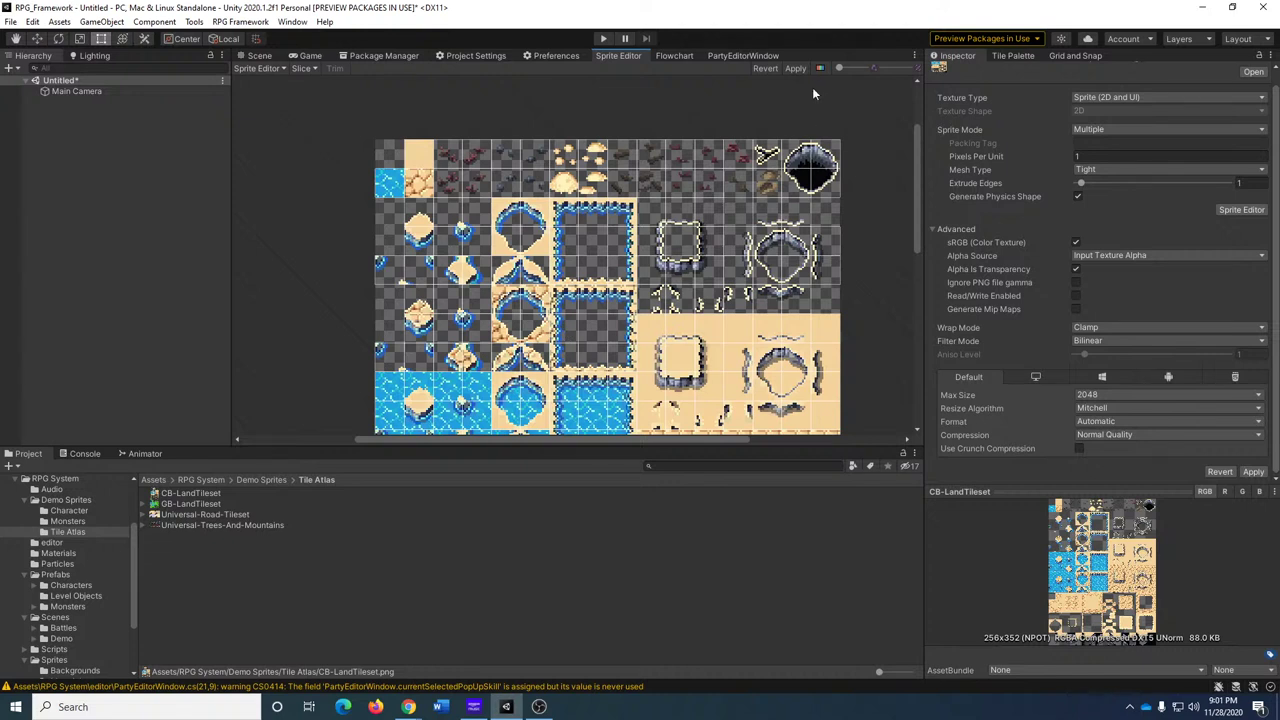
pyautogui.click(795, 68)
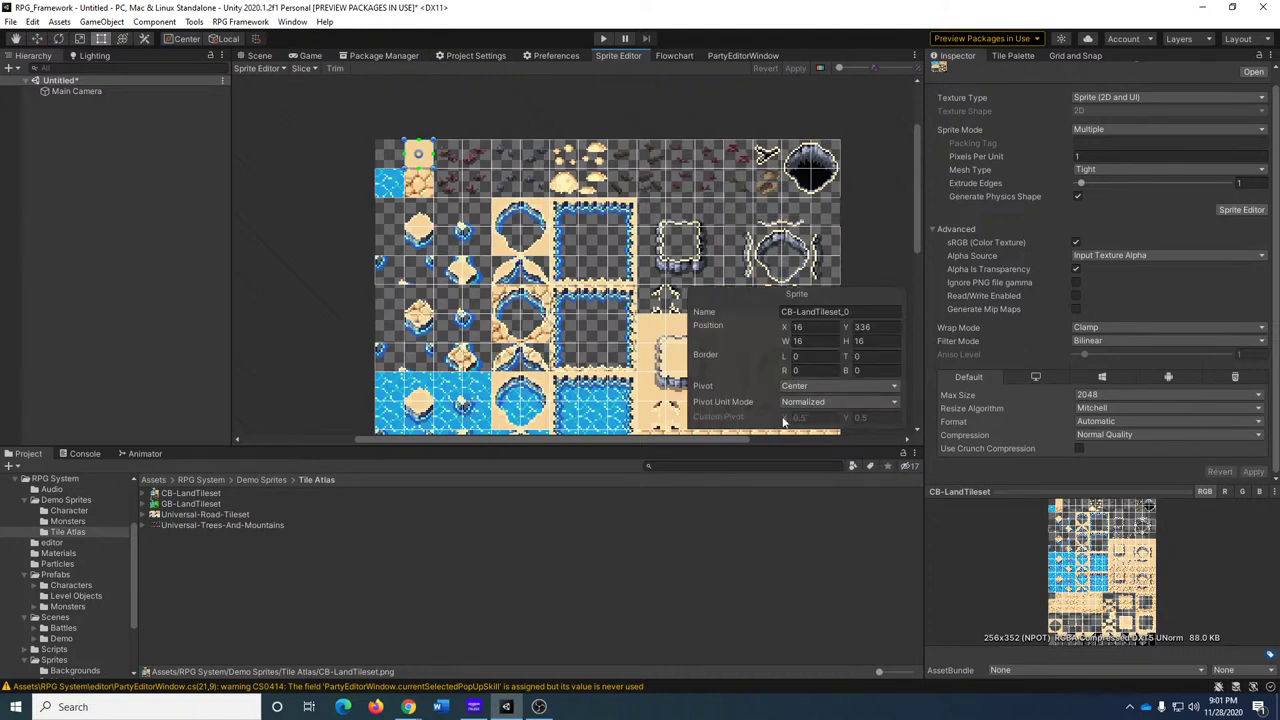
pyautogui.click(212, 494)
# Give GB-LandTileset, road and trees textures Multiple sprite mode at 1 pixel per unit, applied together.
pyautogui.click(215, 504)
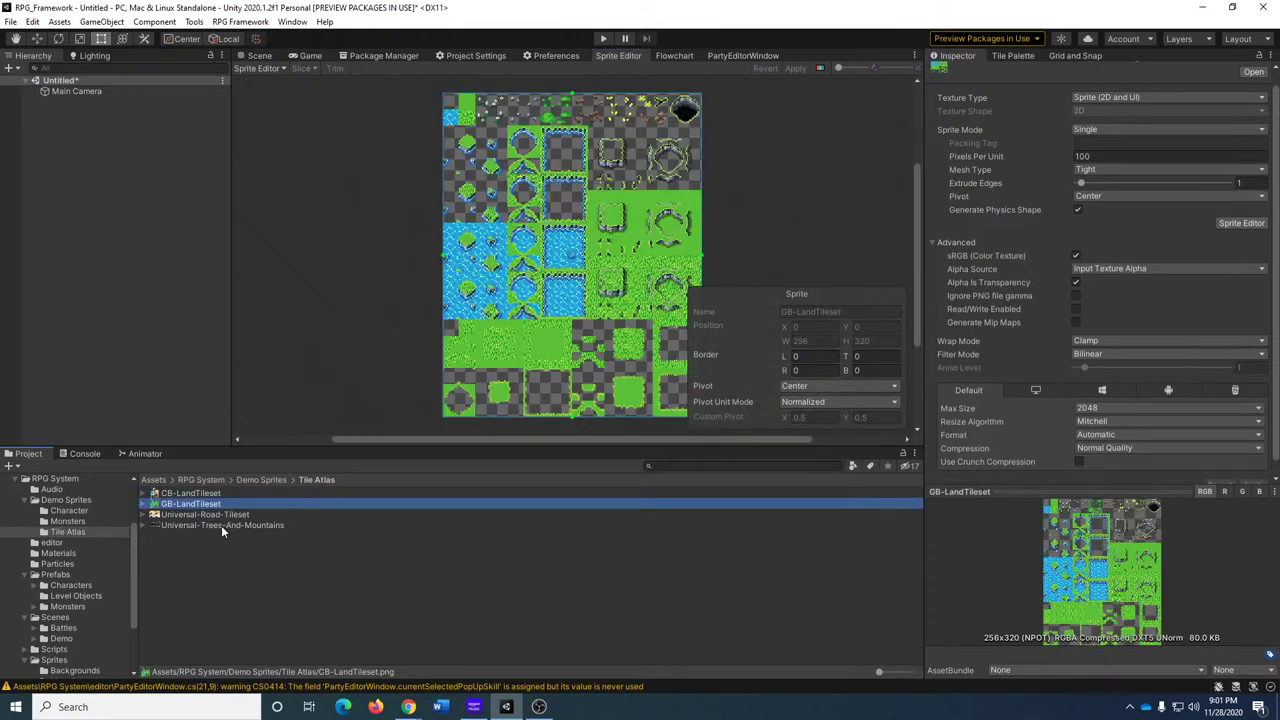
pyautogui.keyDown('shift'); pyautogui.click(221, 525); pyautogui.keyUp('shift')
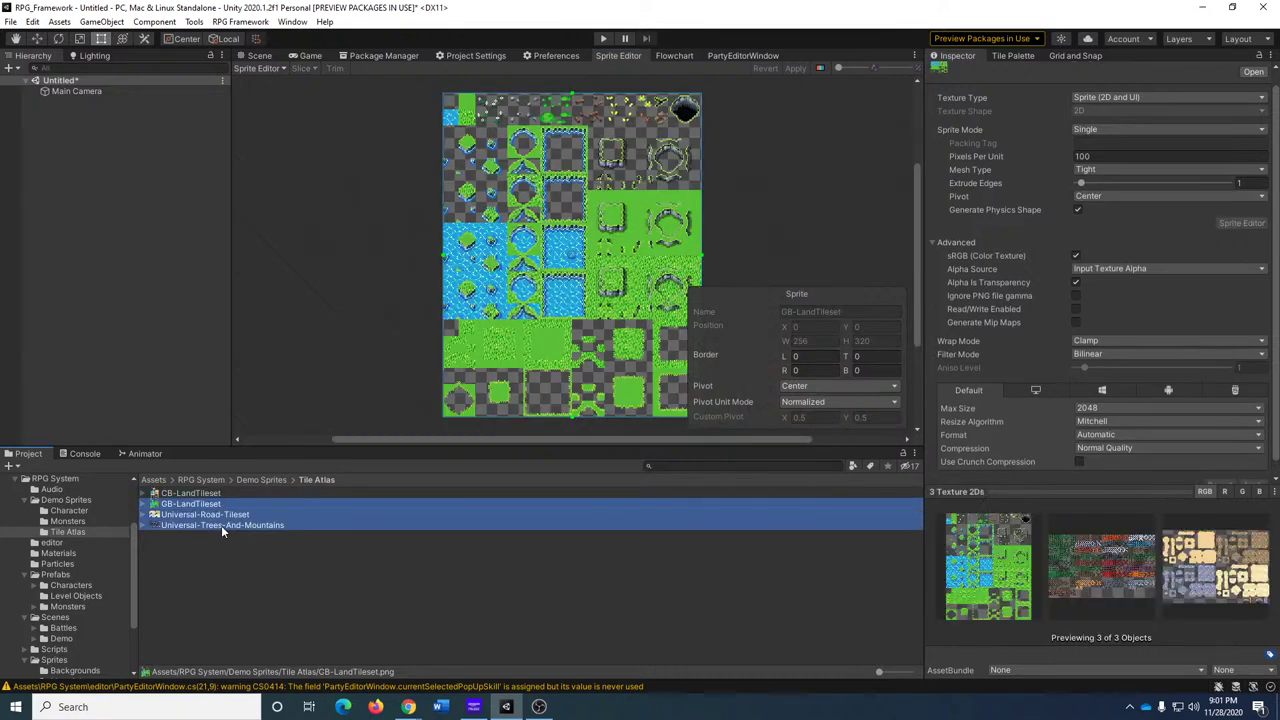
pyautogui.click(1098, 129)
pyautogui.click(1124, 157)
pyautogui.click(1125, 165)
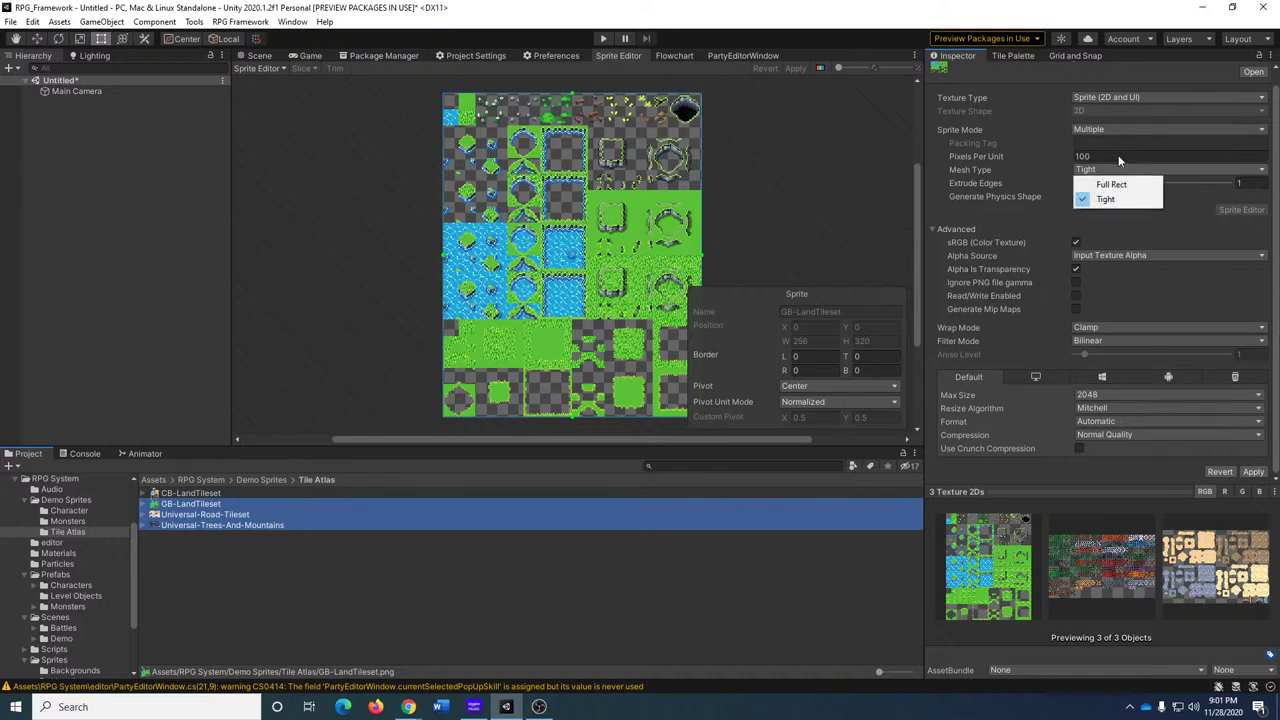
pyautogui.click(1119, 157)
pyautogui.write('1')
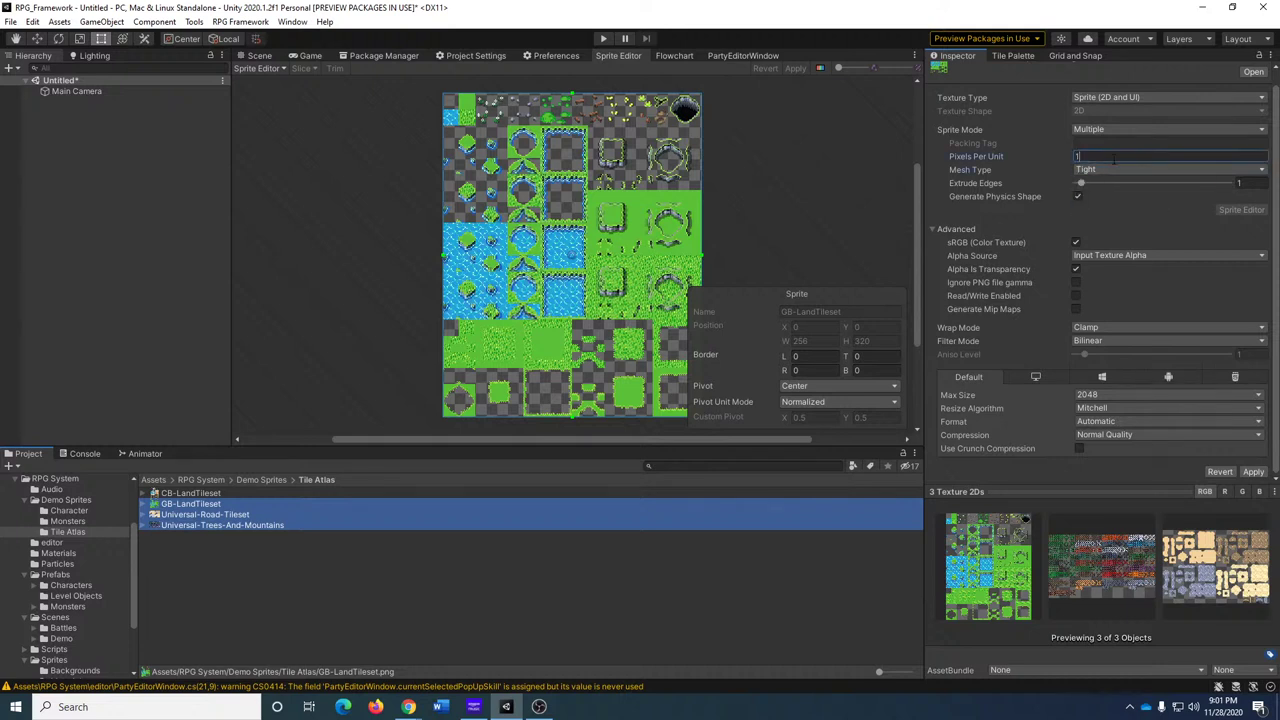
pyautogui.click(1253, 472)
# Navigate back into Demo Sprites > Tile Atlas and select CB-LandTileset.
pyautogui.click(189, 504)
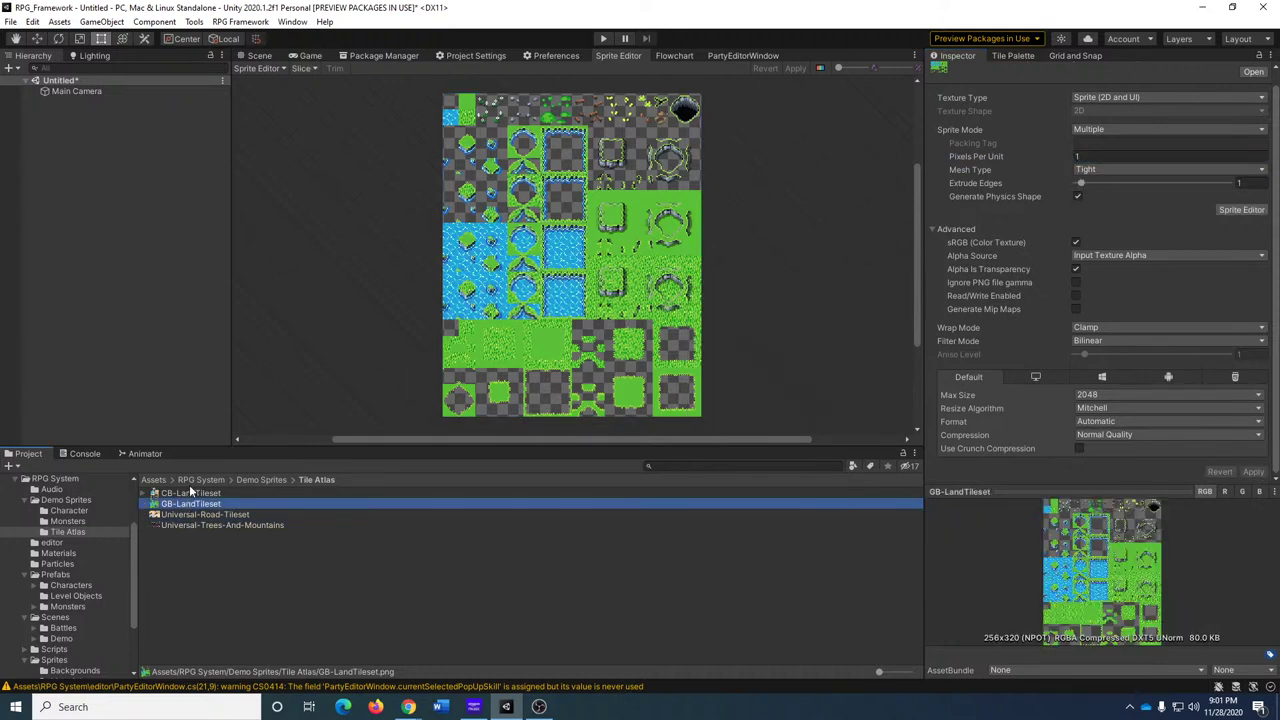
pyautogui.click(189, 484)
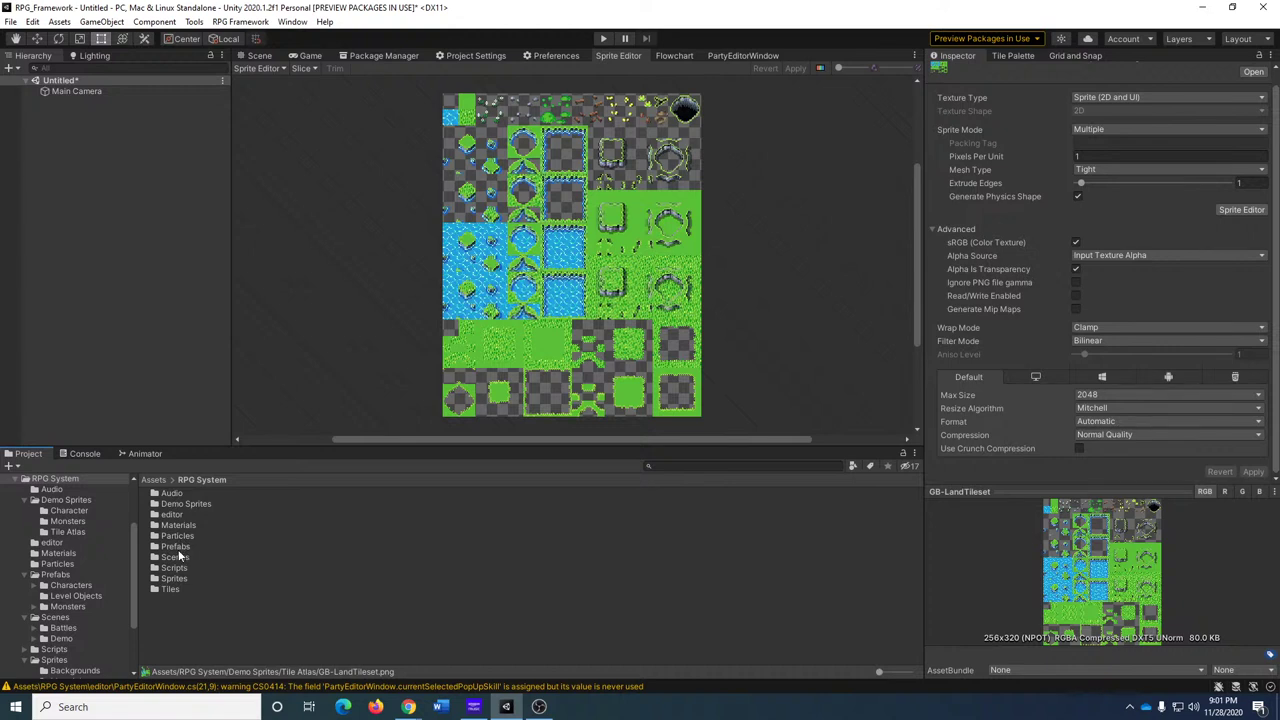
pyautogui.doubleClick(190, 505)
pyautogui.doubleClick(186, 516)
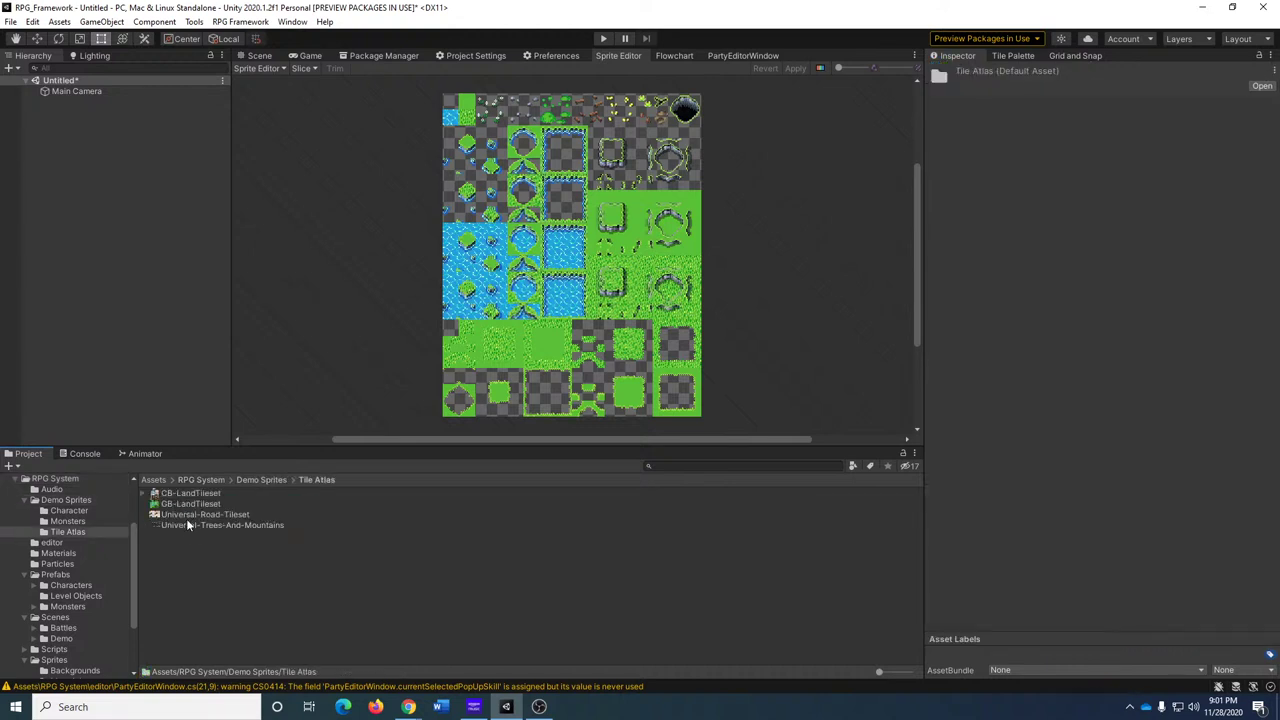
pyautogui.click(190, 496)
# Set Filter Mode to Point (no filter) on all four tile atlas textures and apply.
pyautogui.keyDown('shift'); pyautogui.click(201, 525); pyautogui.keyUp('shift')
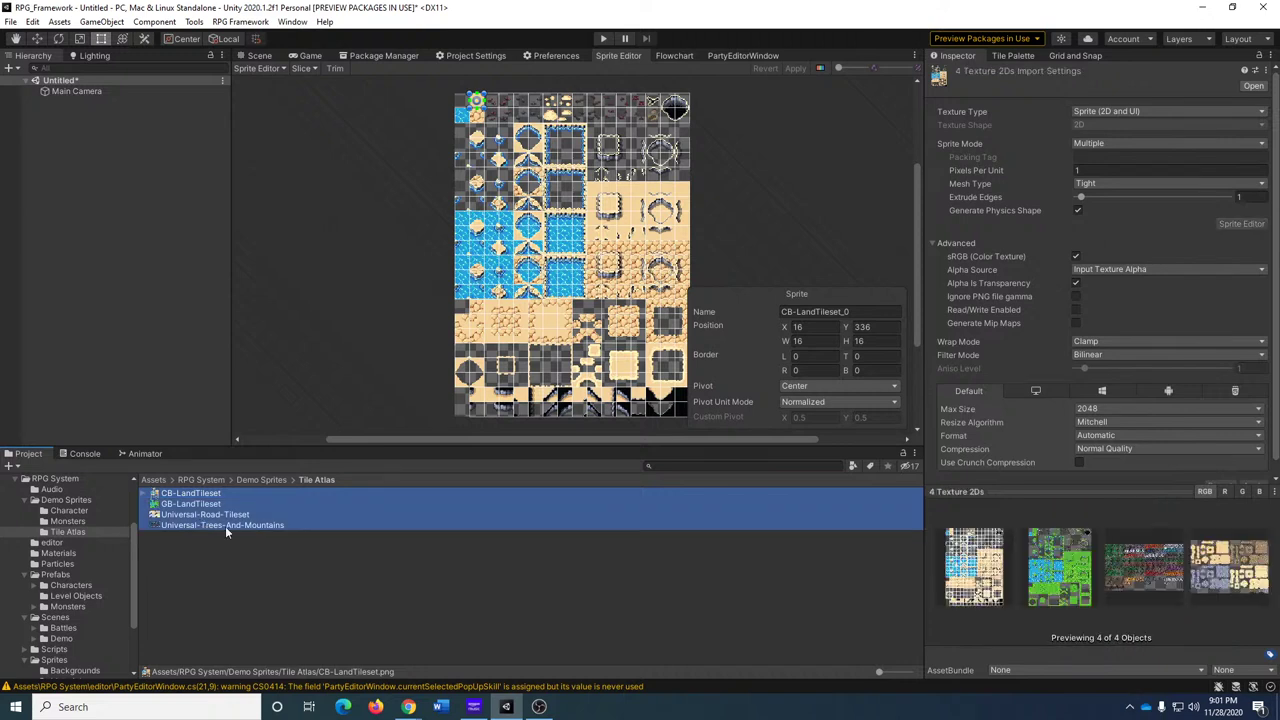
pyautogui.click(1120, 356)
pyautogui.click(1117, 372)
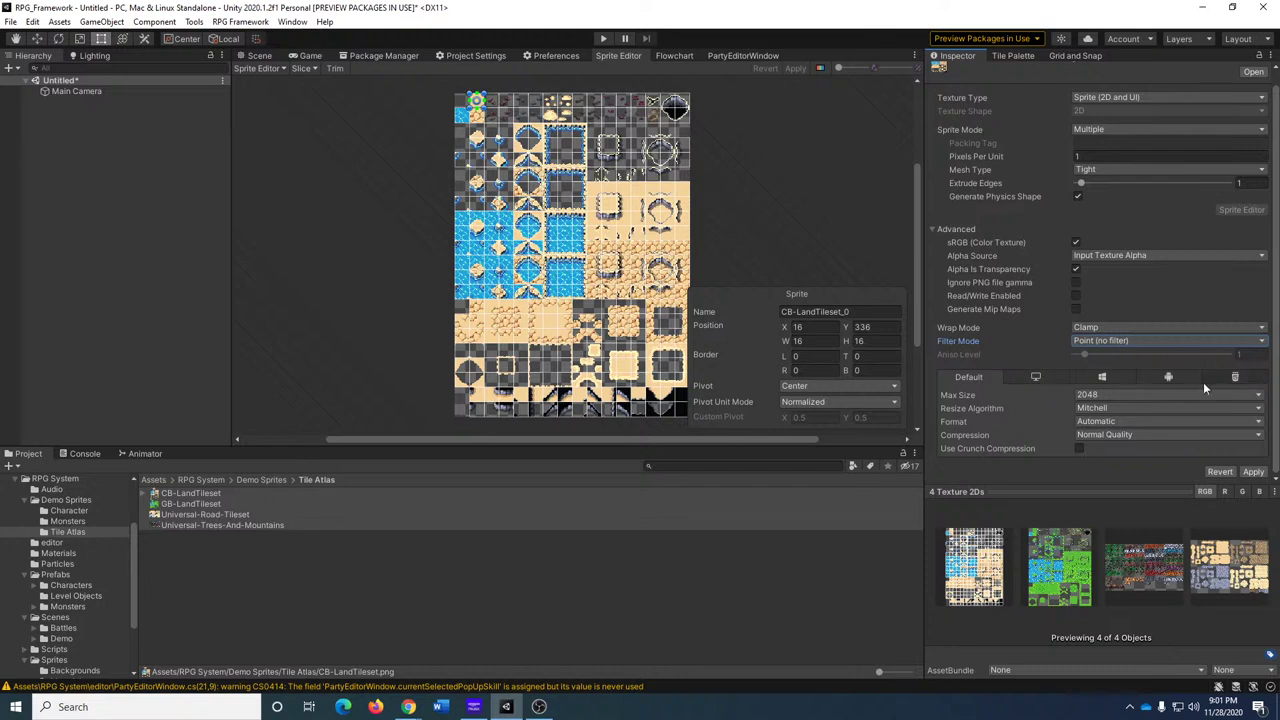
pyautogui.click(1253, 472)
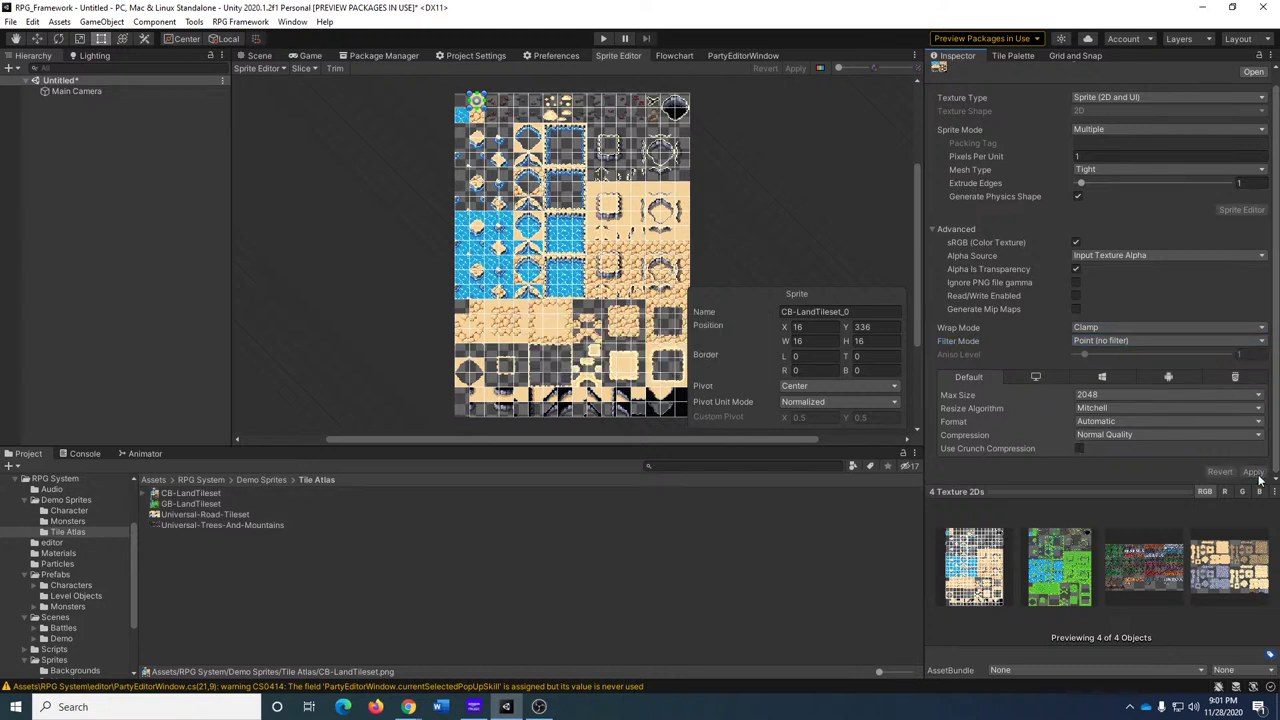
# Select CB-LandTileset, then bring up the GB-LandTileset sheet in the Sprite Editor.
pyautogui.click(214, 495)
pyautogui.scroll(1, 1000, 230)
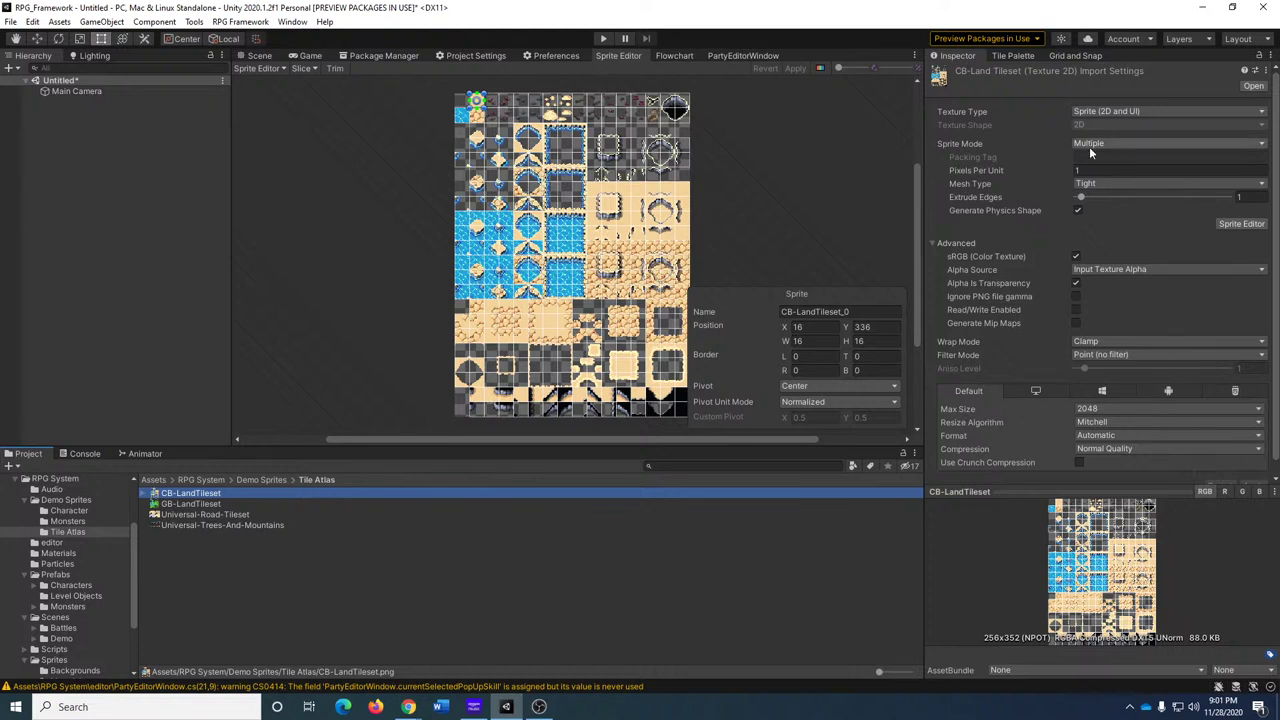
pyautogui.scroll(-1, 1075, 410)
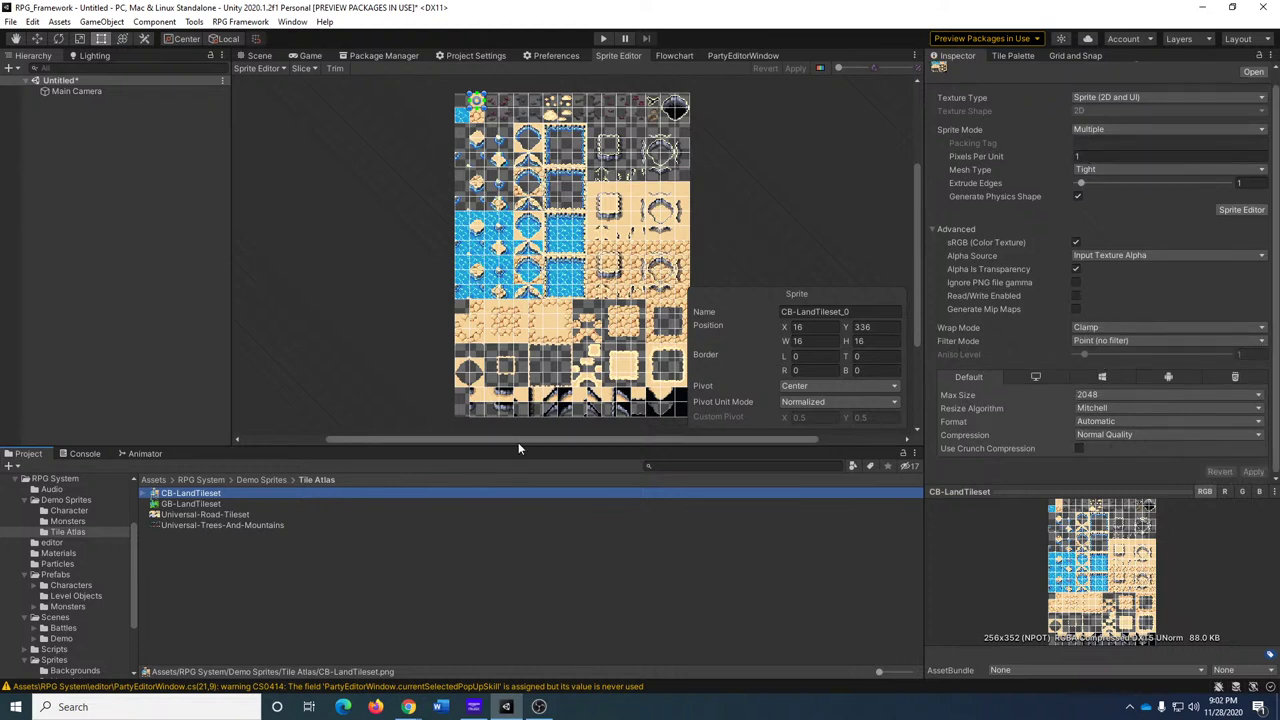
pyautogui.click(204, 504)
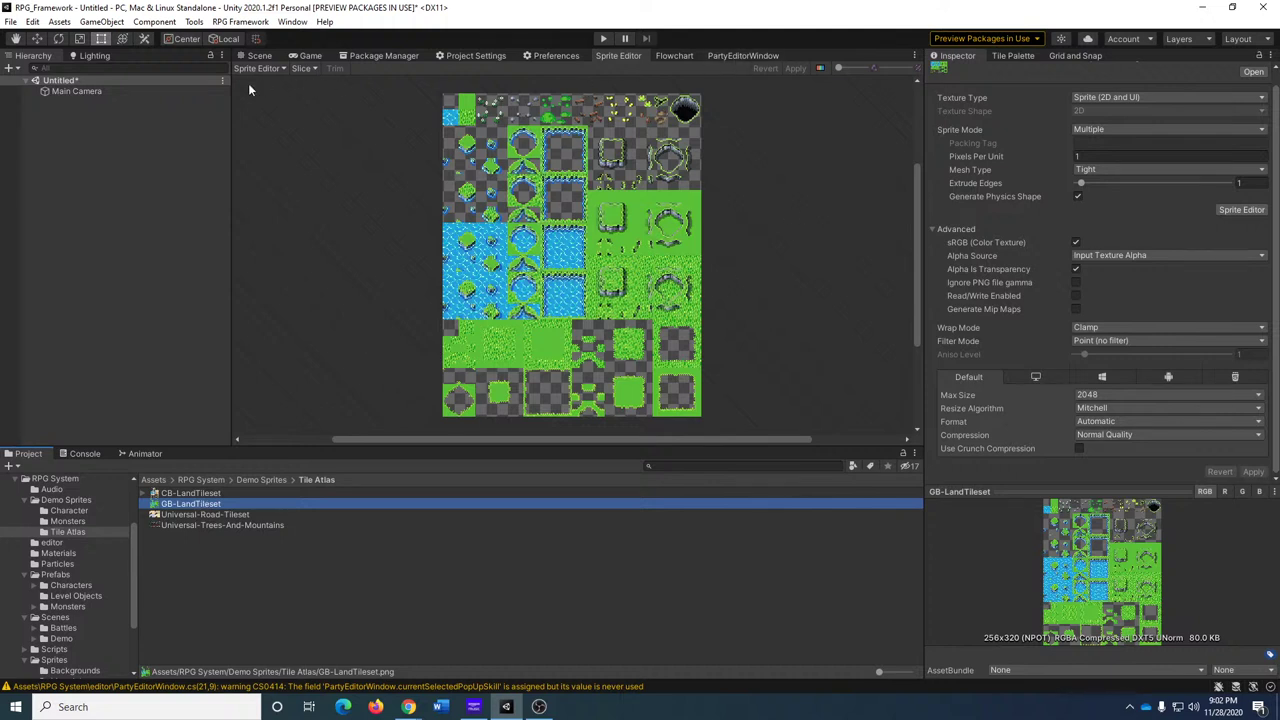
# Slice GB-LandTileset into a 16×16 grid in the Sprite Editor.
pyautogui.click(306, 68)
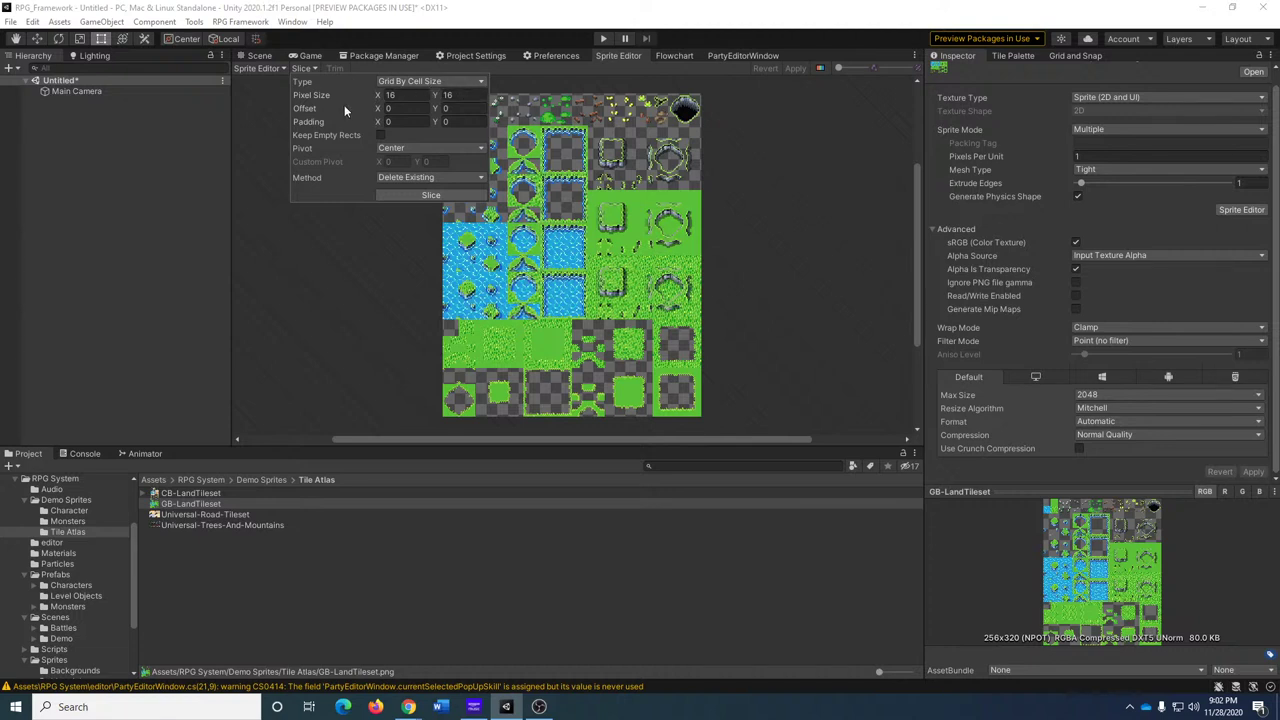
pyautogui.click(401, 194)
pyautogui.click(312, 321)
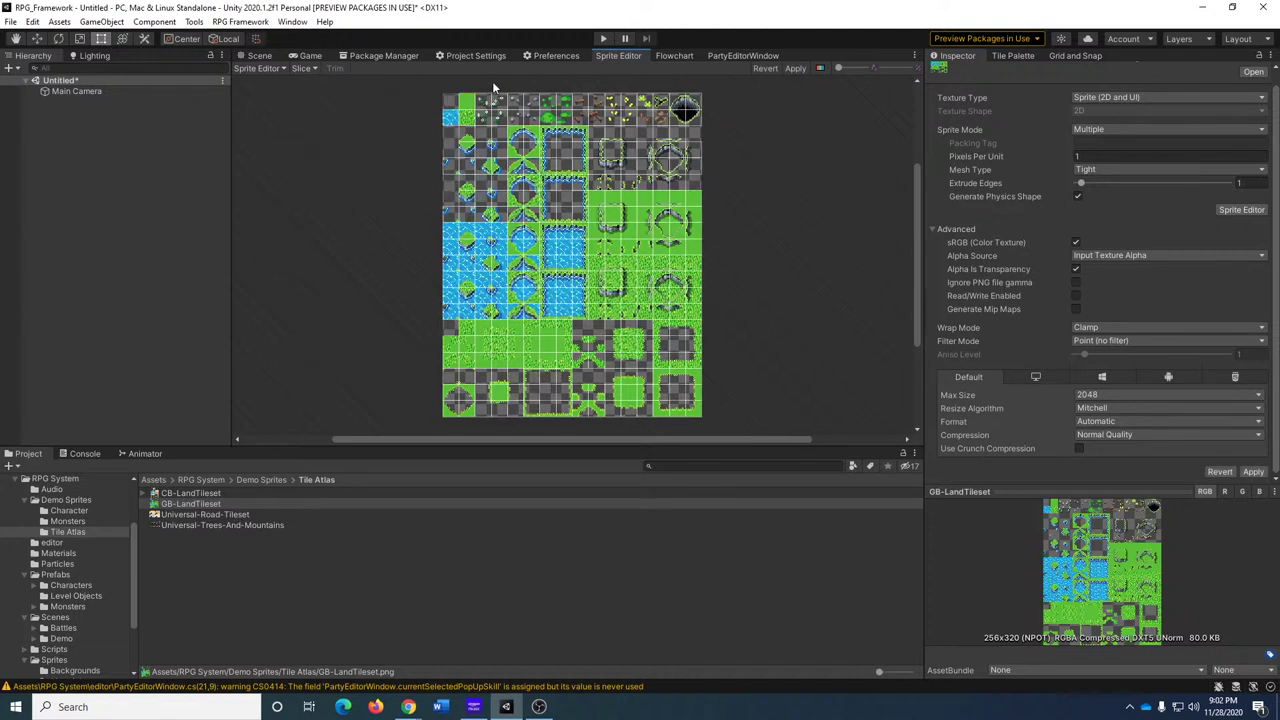
# Slice Universal-Road-Tileset into 16×16 cells and apply the sprites.
pyautogui.click(205, 514)
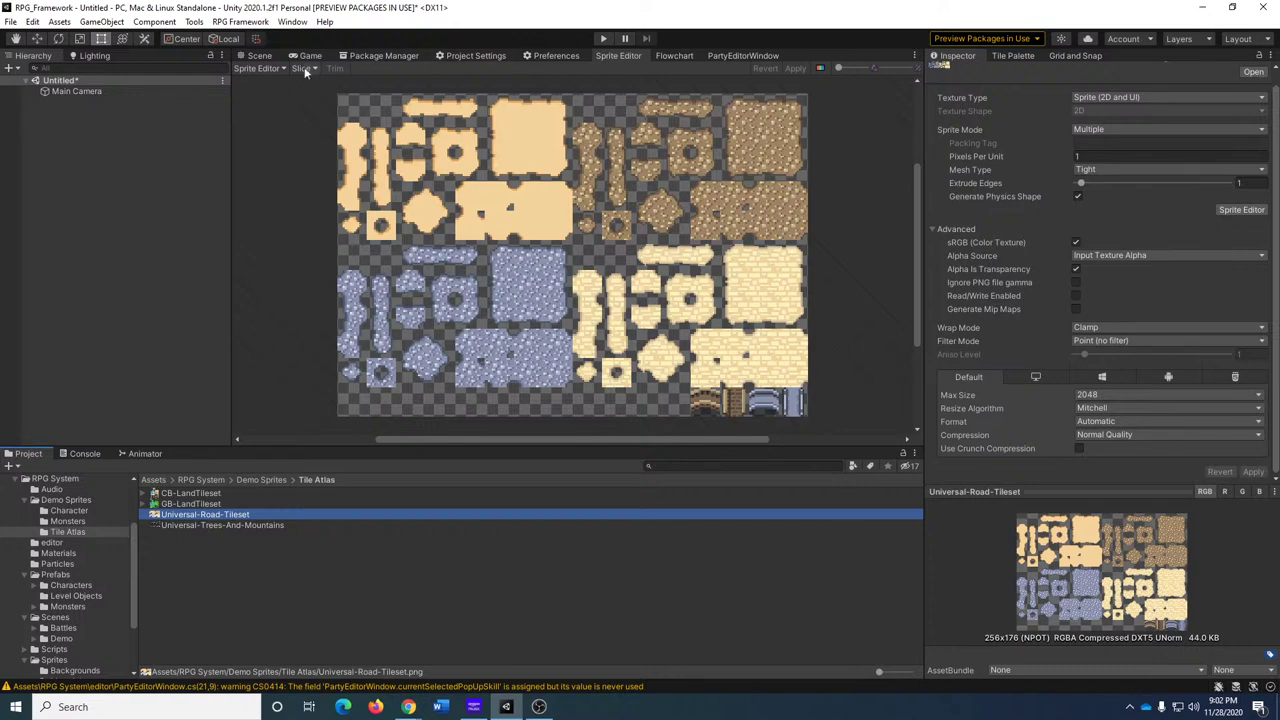
pyautogui.click(303, 68)
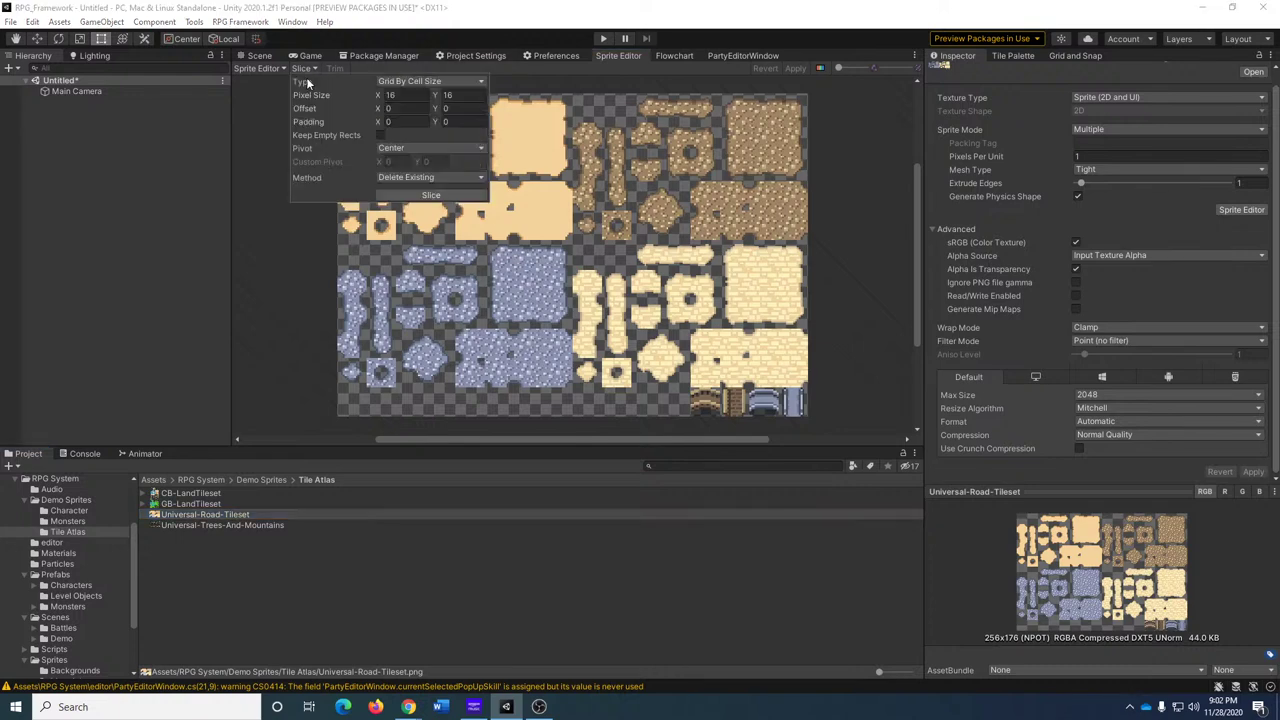
pyautogui.click(424, 195)
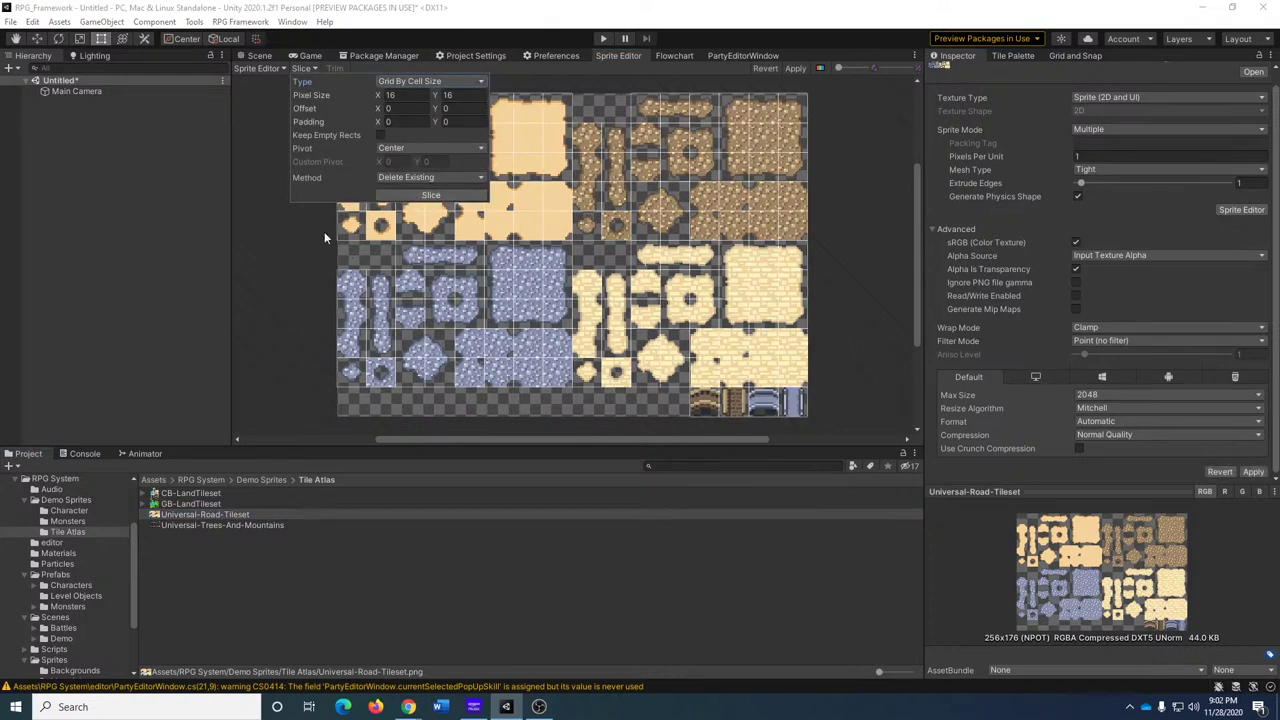
pyautogui.click(795, 68)
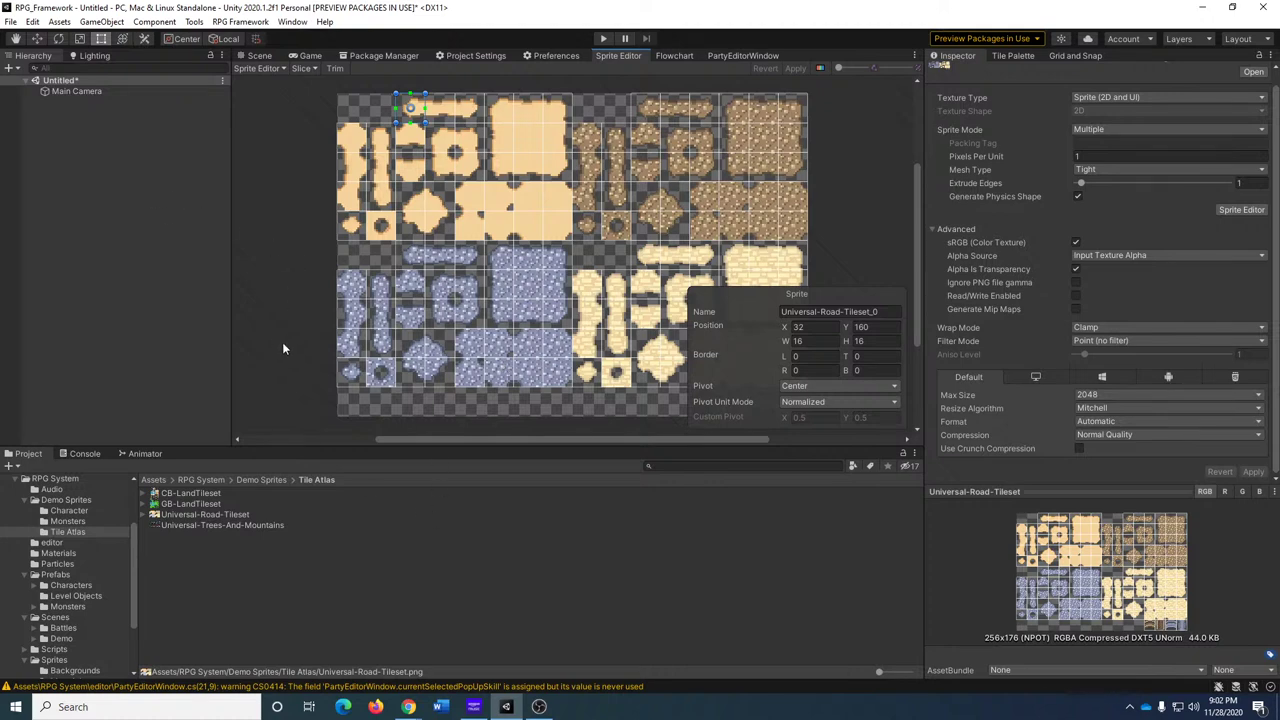
# Slice the Universal-Trees-And-Mountains sheet into 16×16 sprites and apply the slices.
pyautogui.click(208, 527)
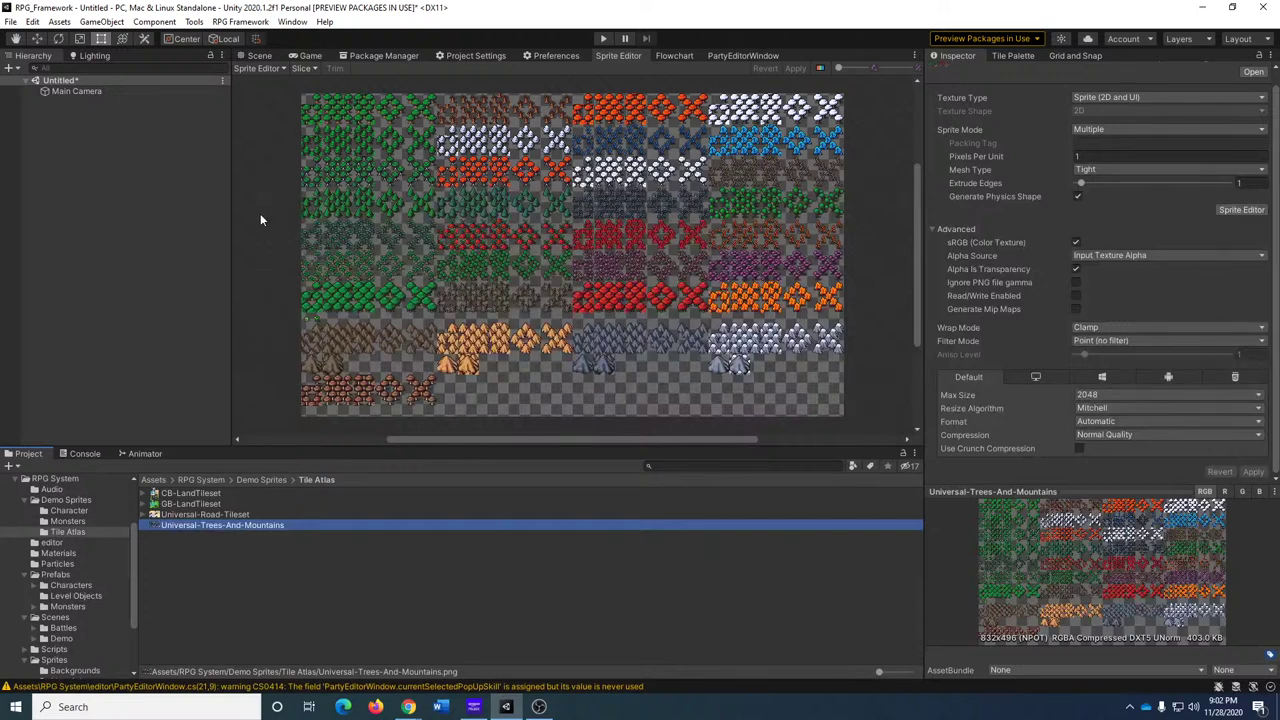
pyautogui.click(302, 68)
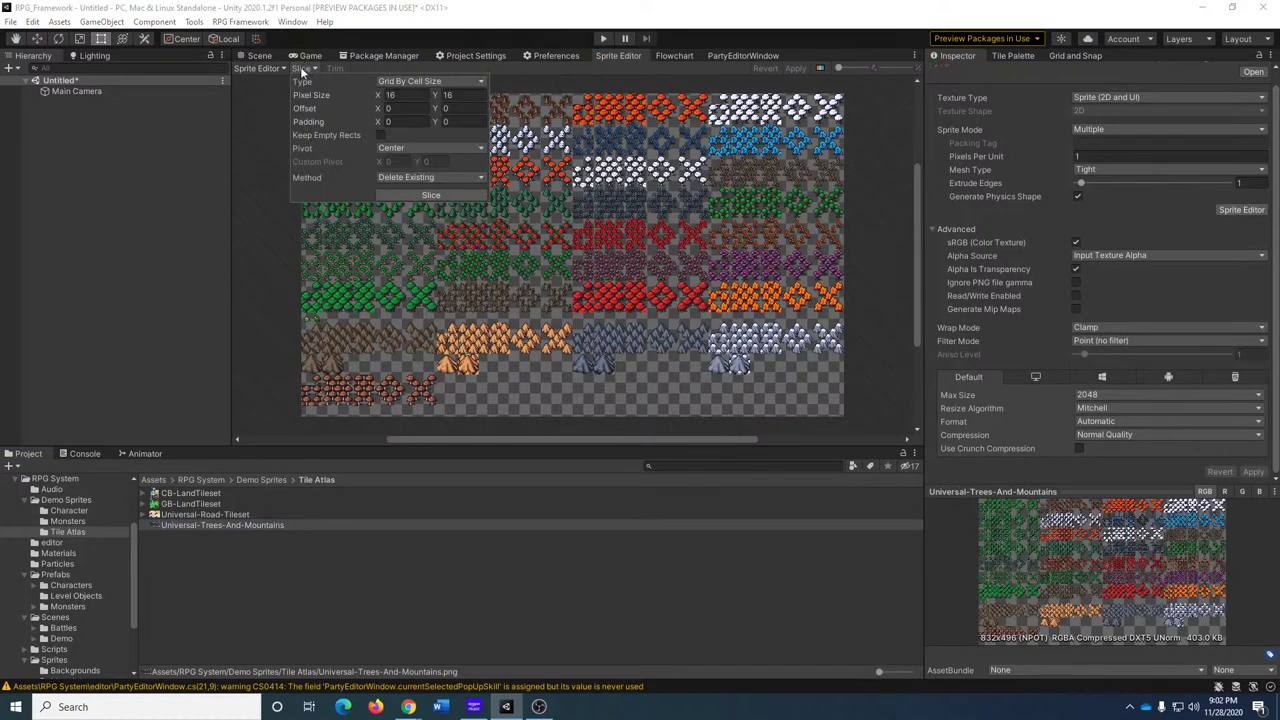
pyautogui.click(425, 196)
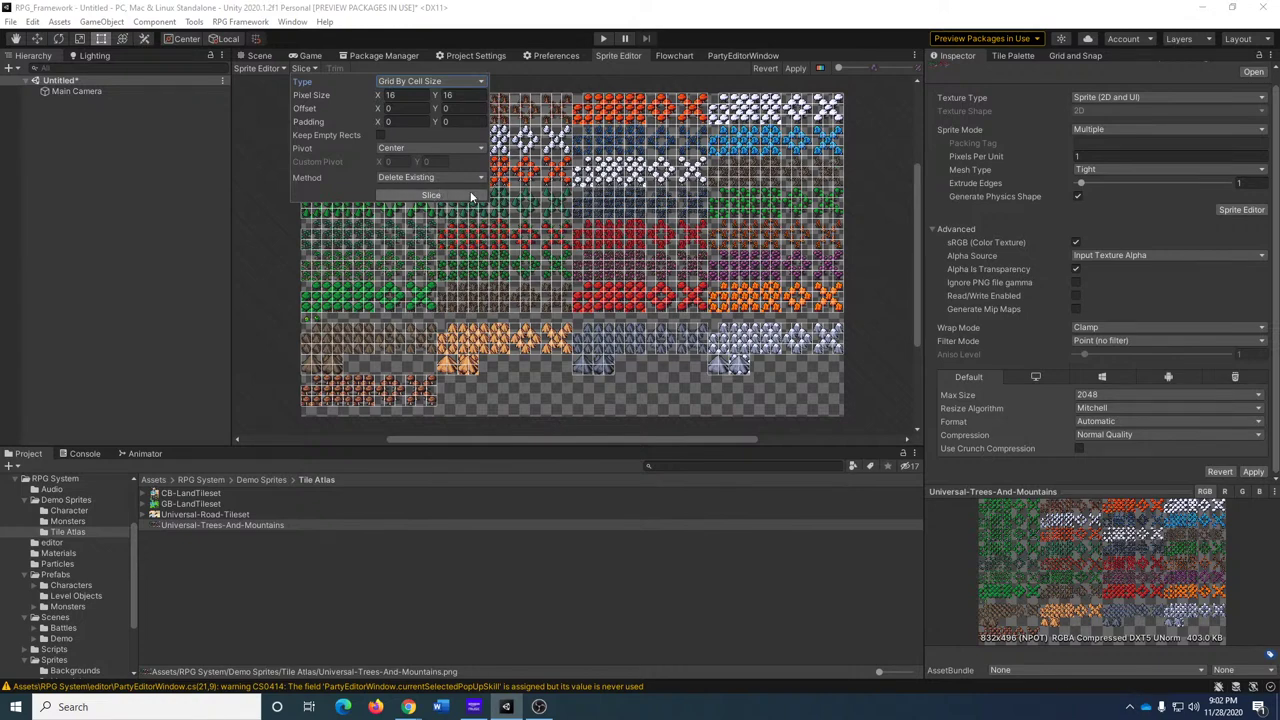
pyautogui.click(246, 307)
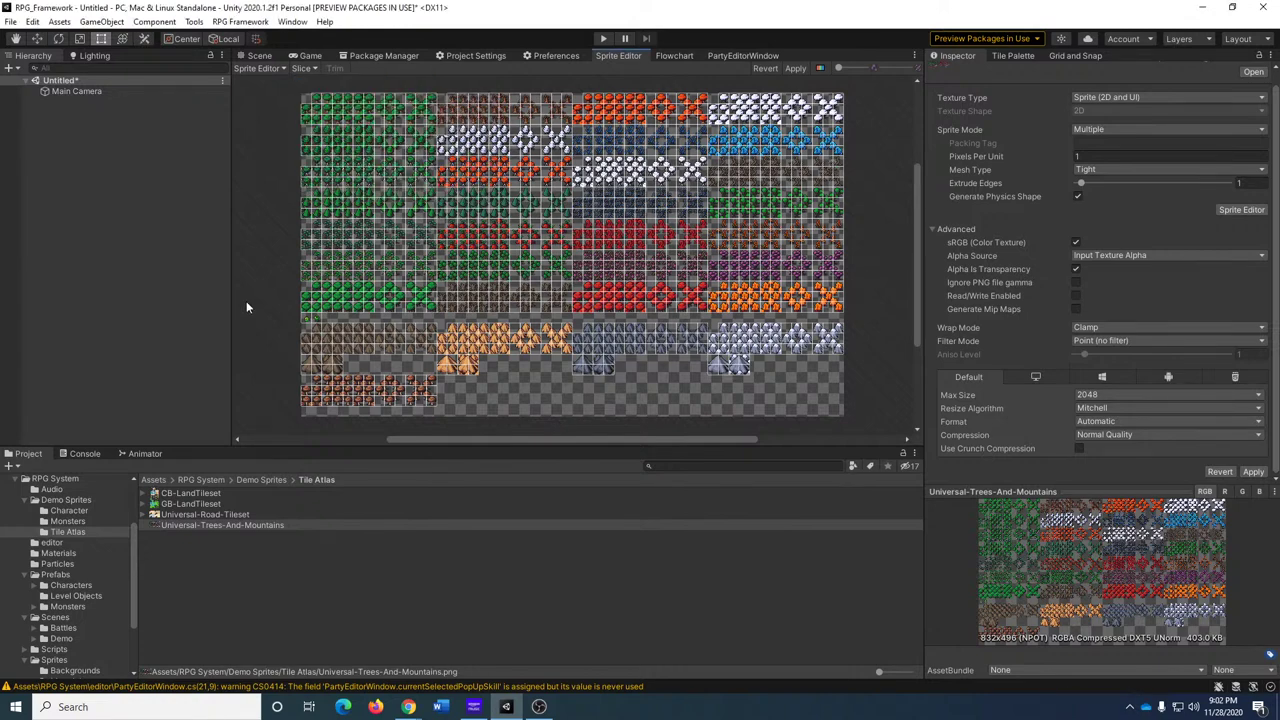
pyautogui.click(793, 68)
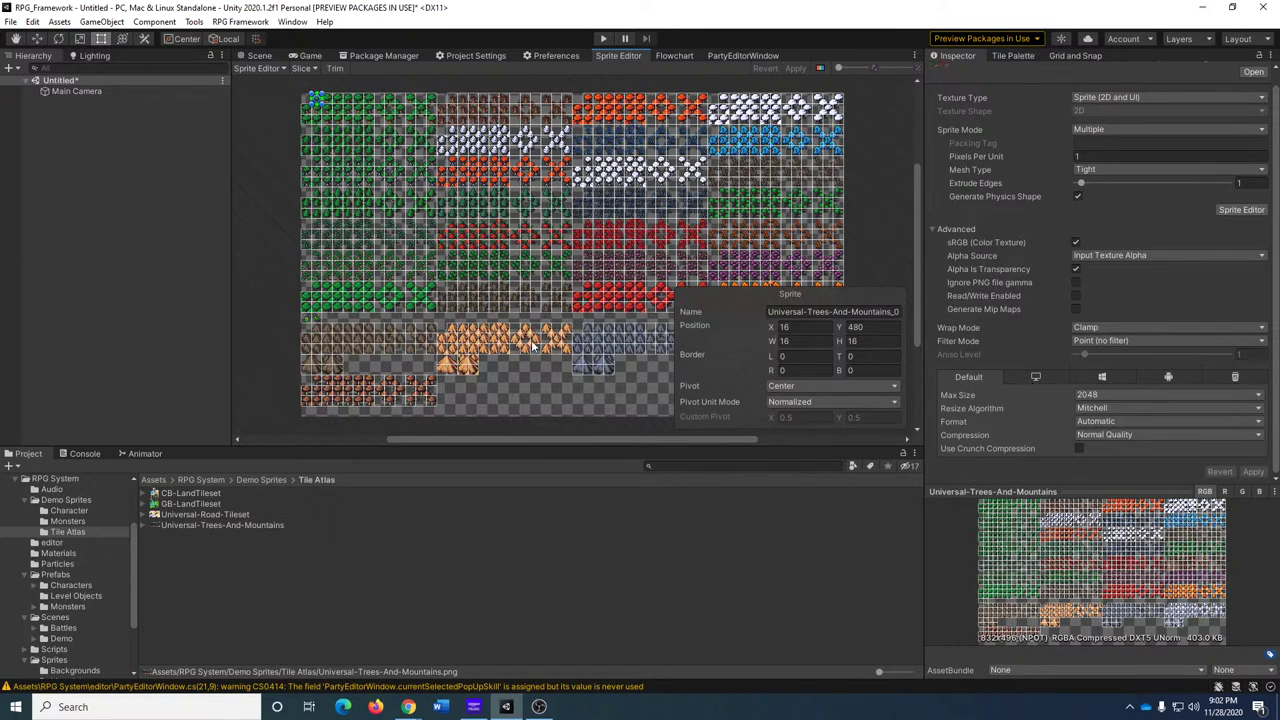
pyautogui.click(270, 243)
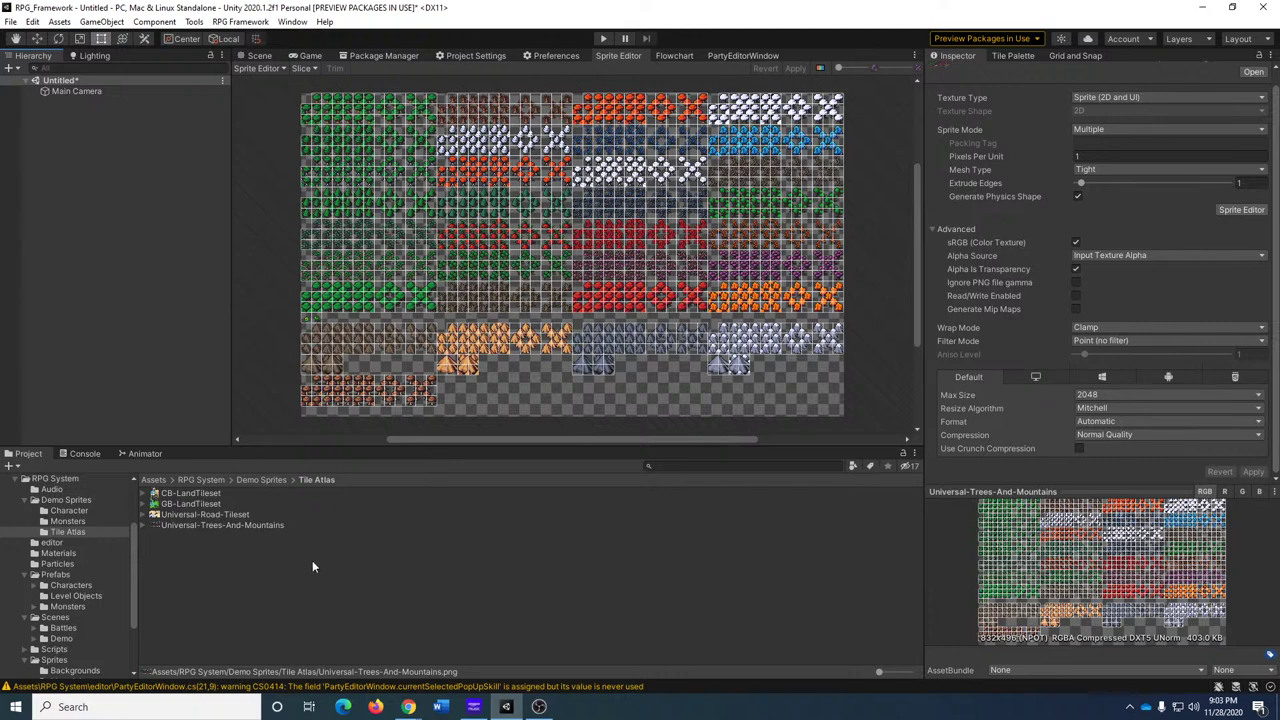
# Open the Character folder under Demo Sprites and preview a female mage sprite.
pyautogui.click(259, 479)
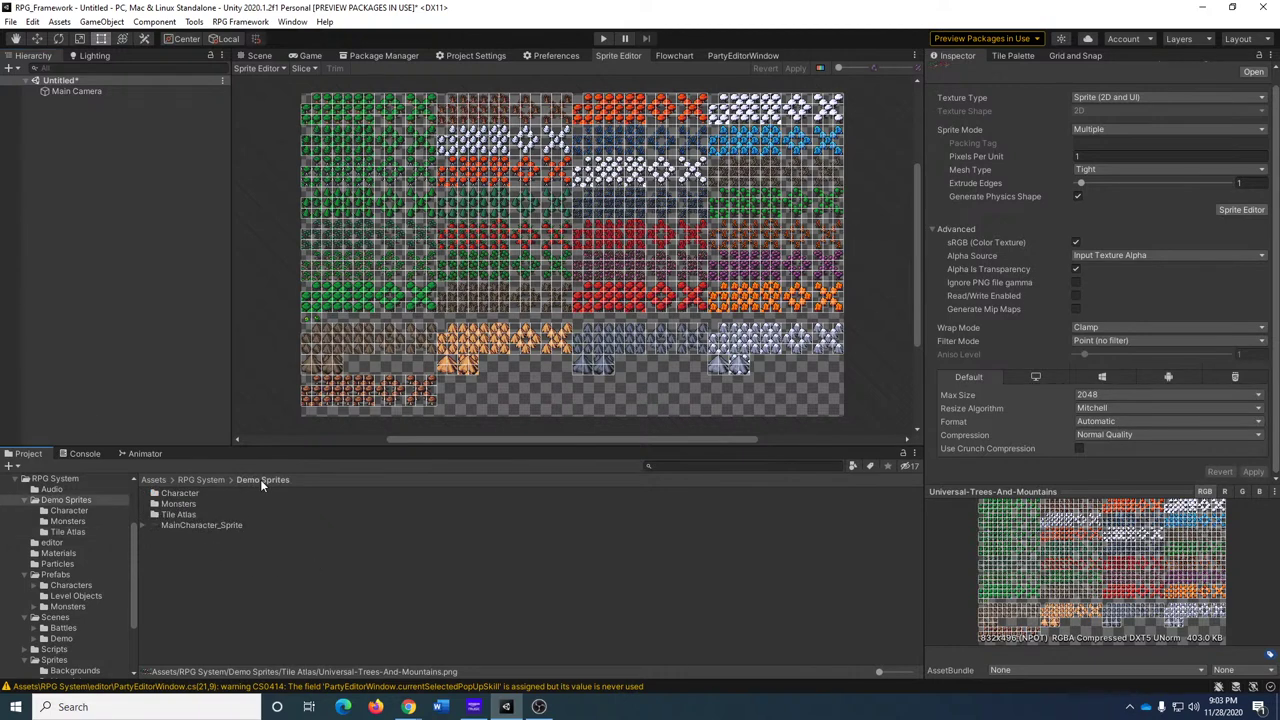
pyautogui.doubleClick(180, 494)
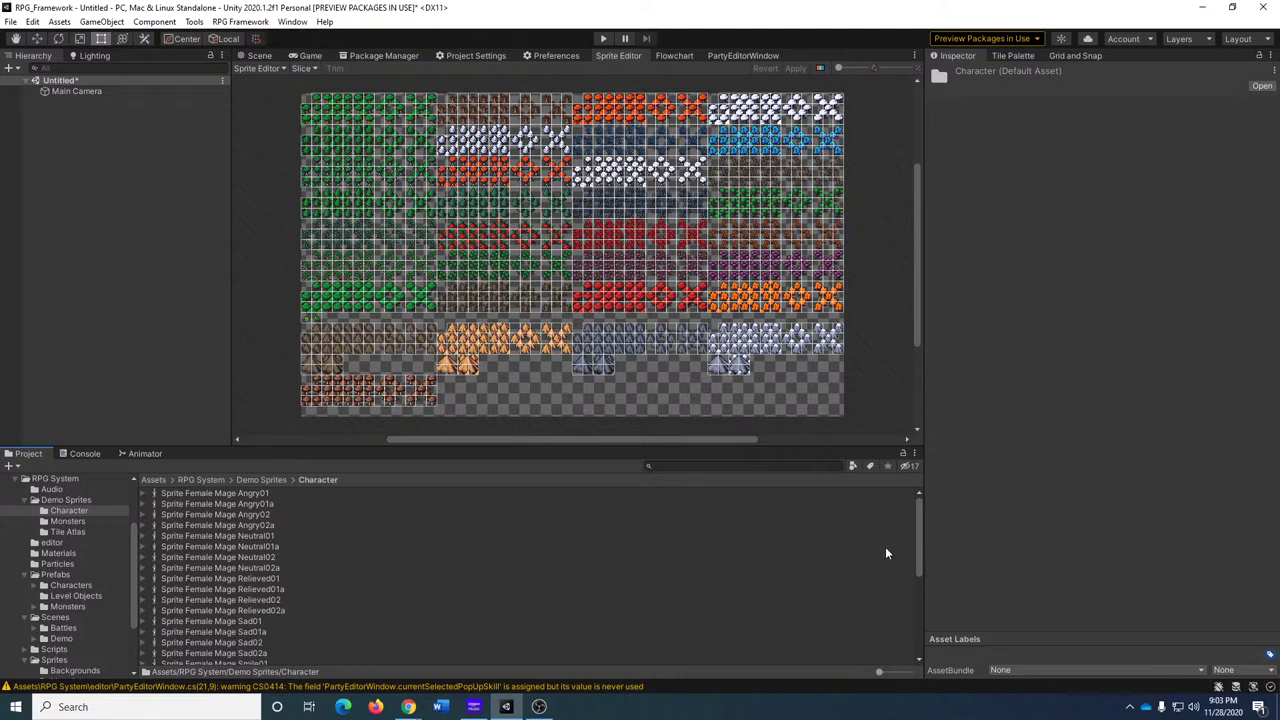
pyautogui.scroll(-5, 321, 580)
pyautogui.scroll(5, 288, 620)
pyautogui.click(265, 589)
# Step through the mage sprites, ending on Angry01, then go back to Demo Sprites.
pyautogui.press('Up')
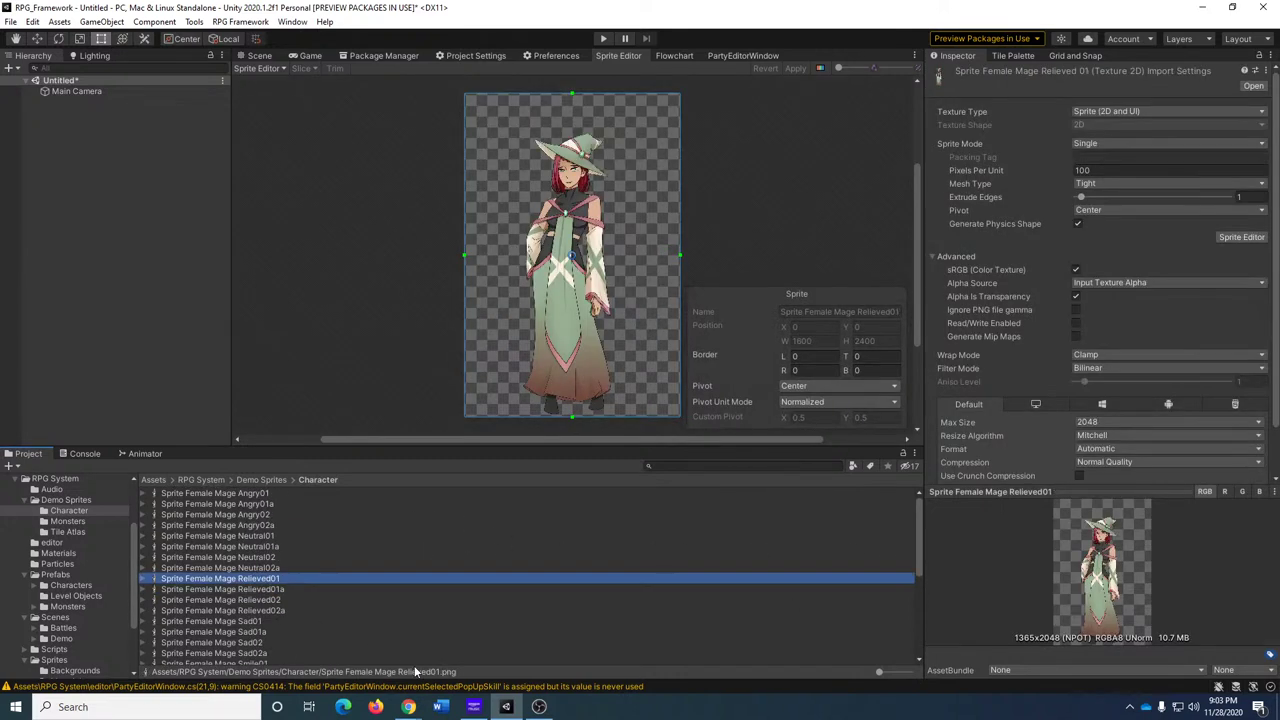
pyautogui.press('Up')
pyautogui.press('Down')
pyautogui.press('Up')
pyautogui.press('Up')
pyautogui.press('Up')
pyautogui.press('Up')
pyautogui.press('Up')
pyautogui.press('Up')
pyautogui.press('Up')
pyautogui.press('Up')
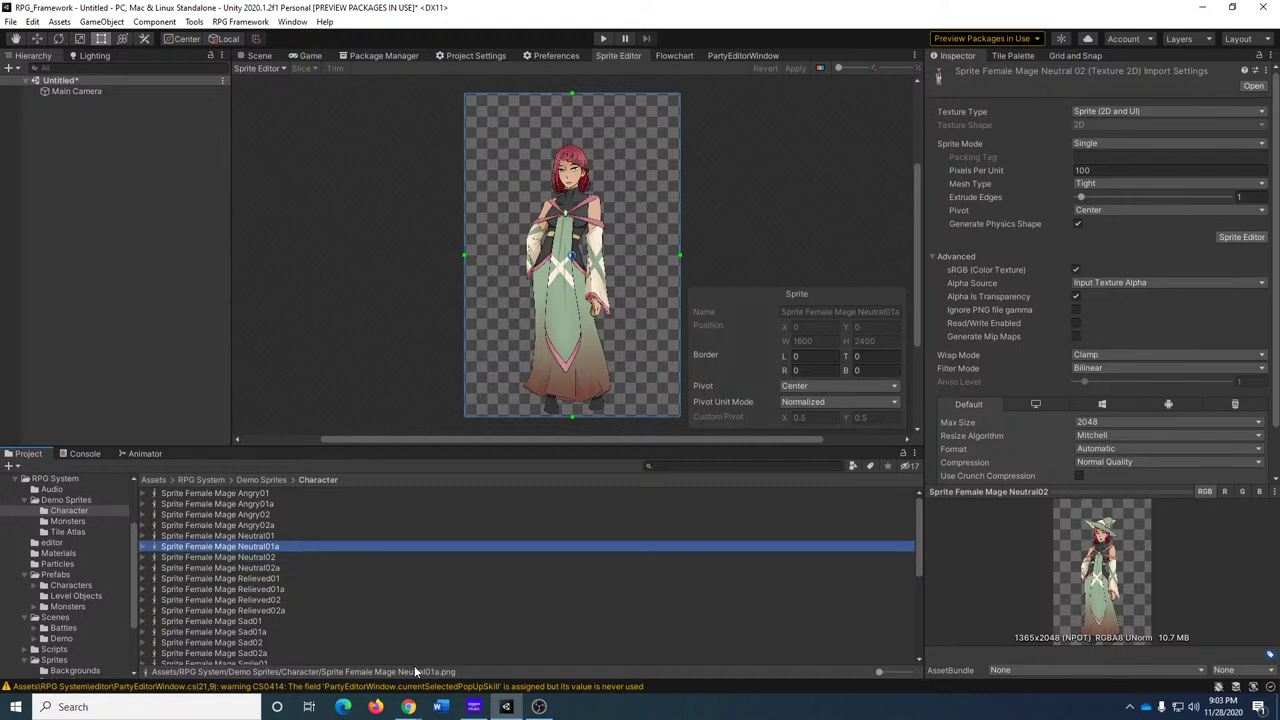
pyautogui.press('Down')
pyautogui.press('Down')
pyautogui.press('Down')
pyautogui.press('Down')
pyautogui.press('Down')
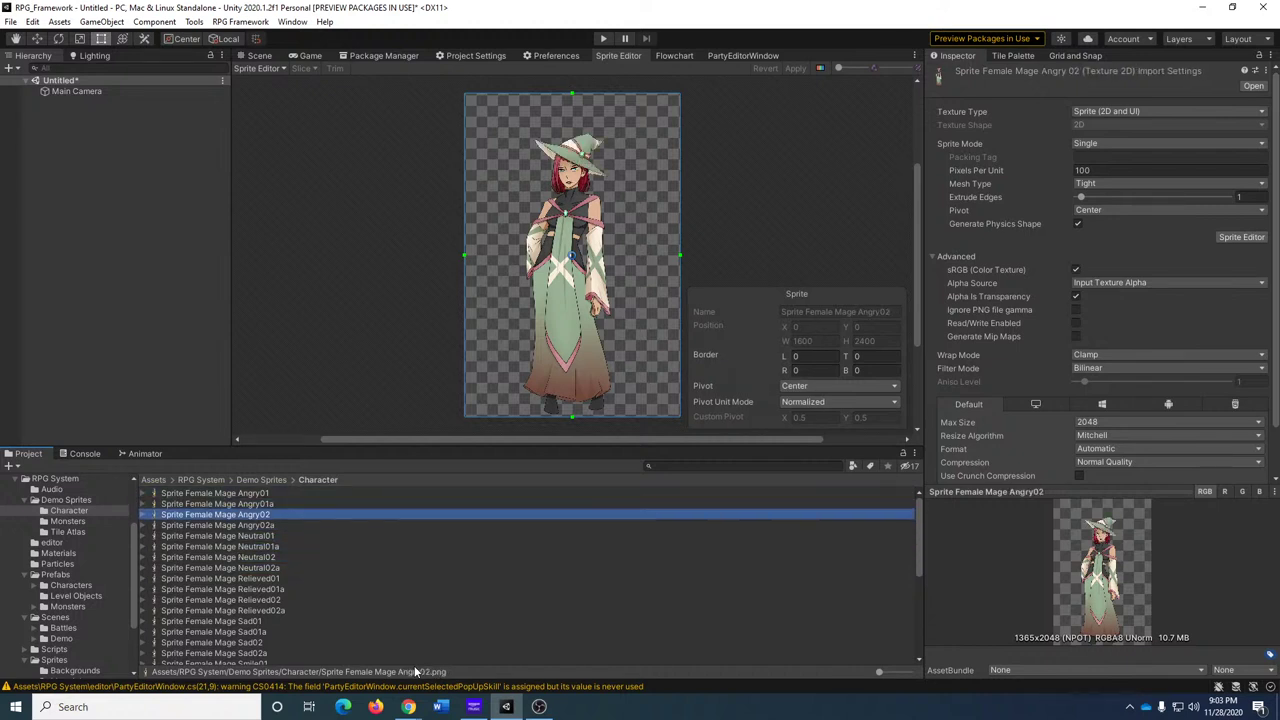
pyautogui.press('Down')
pyautogui.press('Down')
pyautogui.press('Down')
pyautogui.press('Down')
pyautogui.press('Down')
pyautogui.press('Down')
pyautogui.press('Down')
pyautogui.press('Down')
pyautogui.press('Down')
pyautogui.press('Down')
pyautogui.press('Down')
pyautogui.press('Down')
pyautogui.press('Down')
pyautogui.press('Down')
pyautogui.press('Down')
pyautogui.press('Down')
pyautogui.press('Down')
pyautogui.press('Down')
pyautogui.press('Down')
pyautogui.press('Down')
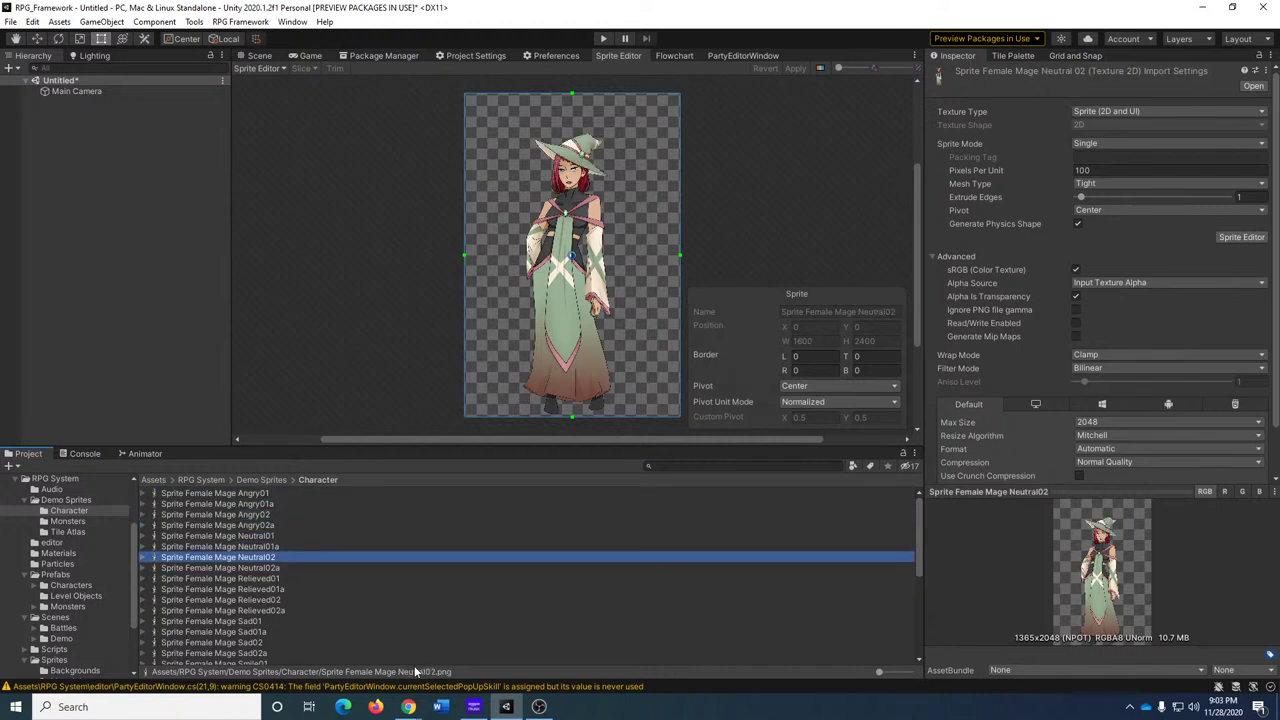
pyautogui.press('Up')
pyautogui.press('Up')
pyautogui.press('Up')
pyautogui.press('Up')
pyautogui.press('Up')
pyautogui.press('Up')
pyautogui.press('Up')
pyautogui.press('Up')
pyautogui.press('Up')
pyautogui.press('Up')
pyautogui.press('Up')
pyautogui.press('Up')
pyautogui.press('Up')
pyautogui.press('Up')
pyautogui.press('Up')
pyautogui.press('Up')
pyautogui.press('Up')
pyautogui.press('Up')
pyautogui.press('Up')
pyautogui.press('Up')
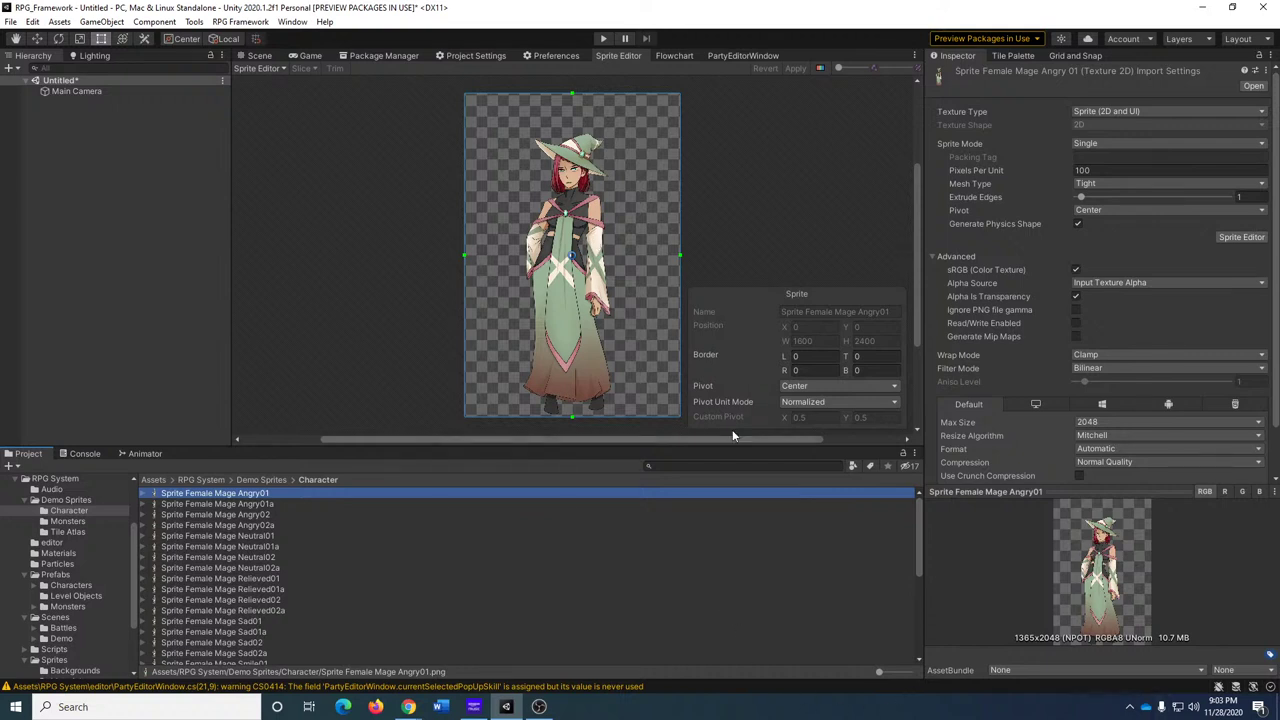
pyautogui.click(266, 480)
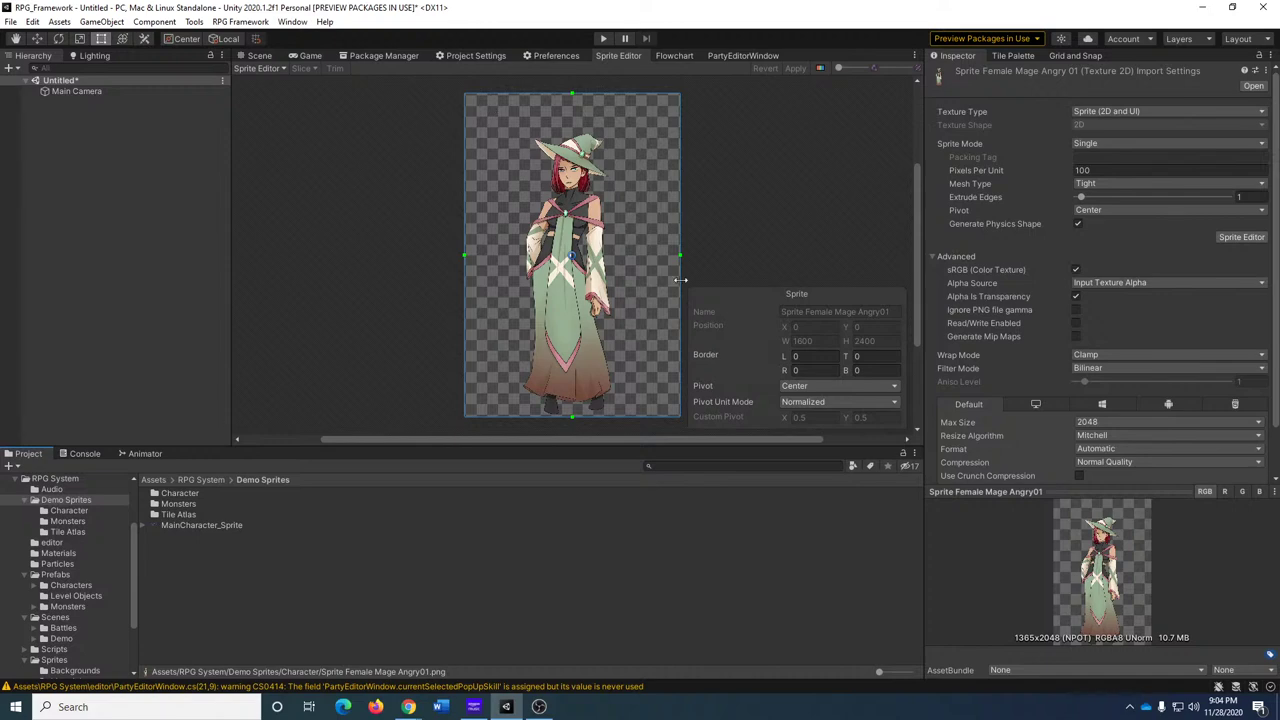
# Browse the Monsters sprites from 004_Flower to 007_Witch, then select MainCharacter_Sprite.
pyautogui.doubleClick(177, 503)
pyautogui.click(179, 494)
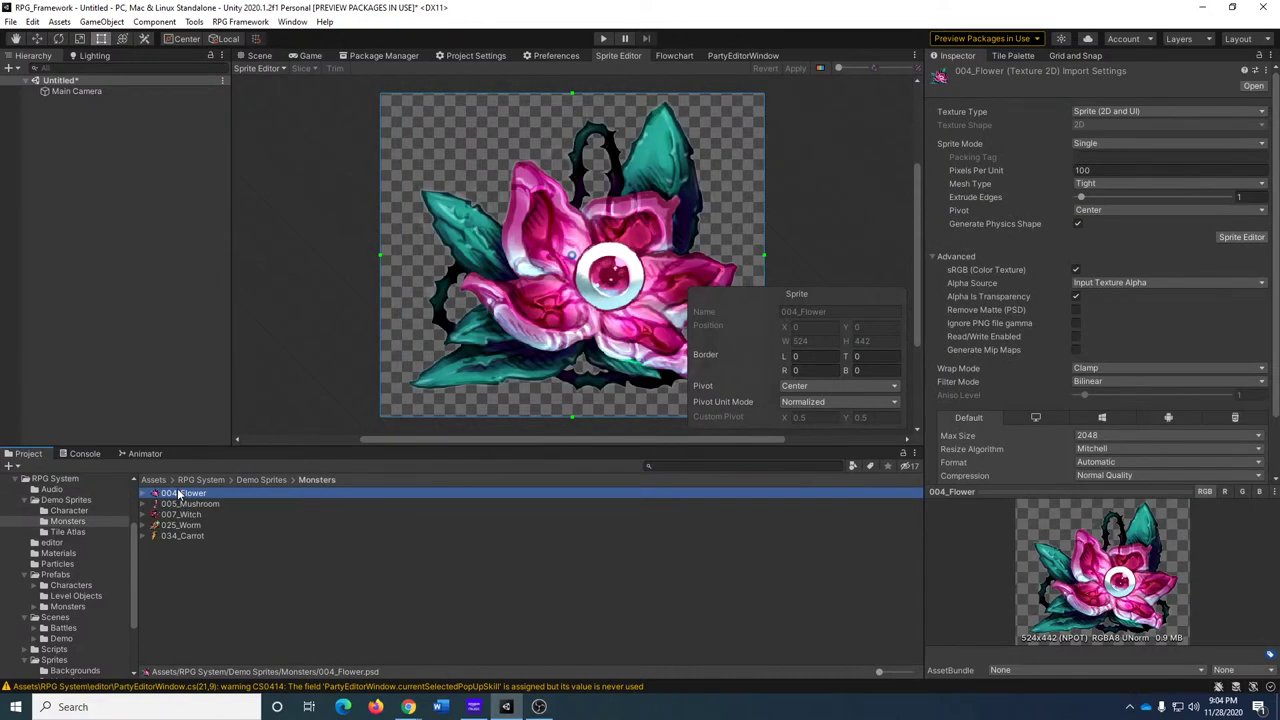
pyautogui.press('Down')
pyautogui.press('Down')
pyautogui.press('Down')
pyautogui.press('Up')
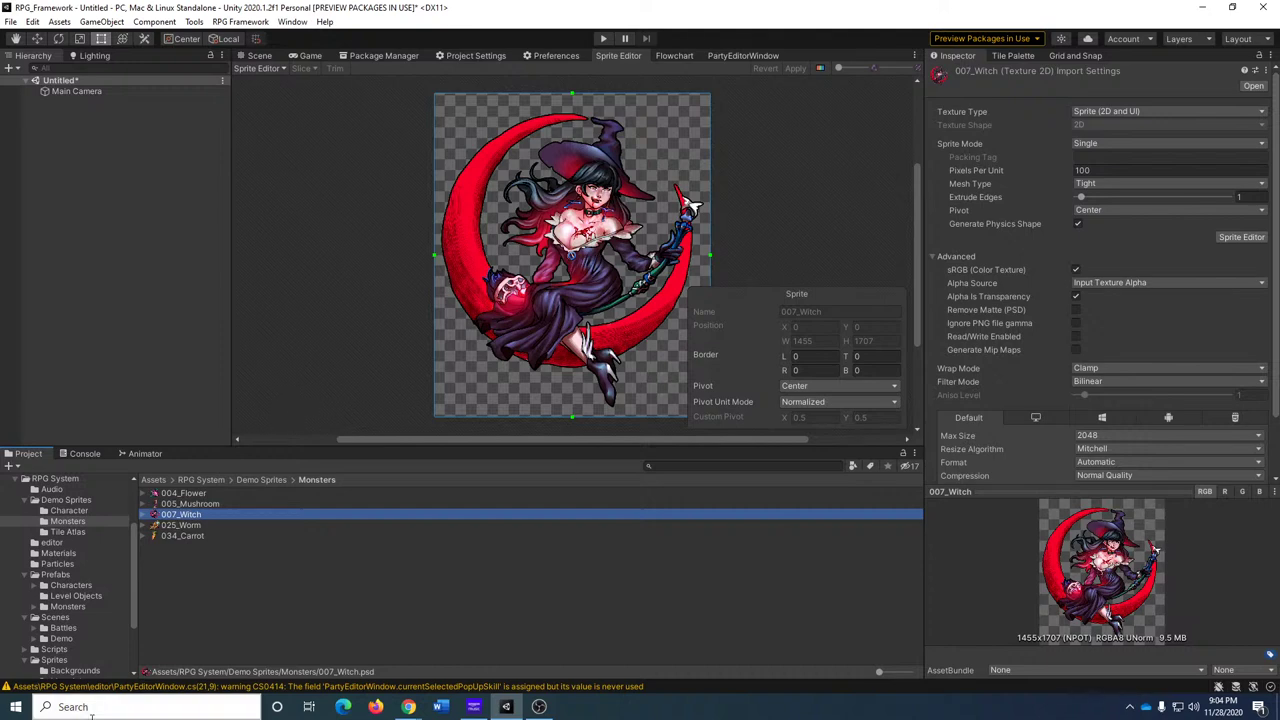
pyautogui.click(263, 480)
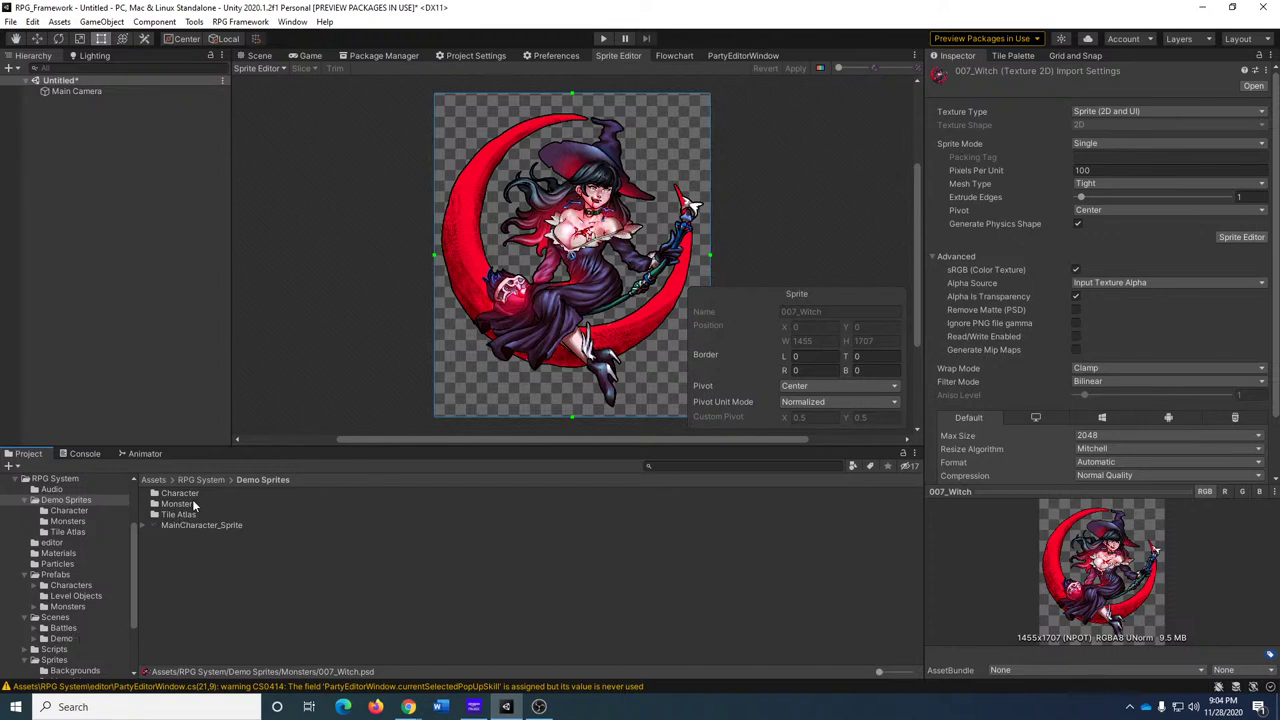
pyautogui.click(198, 527)
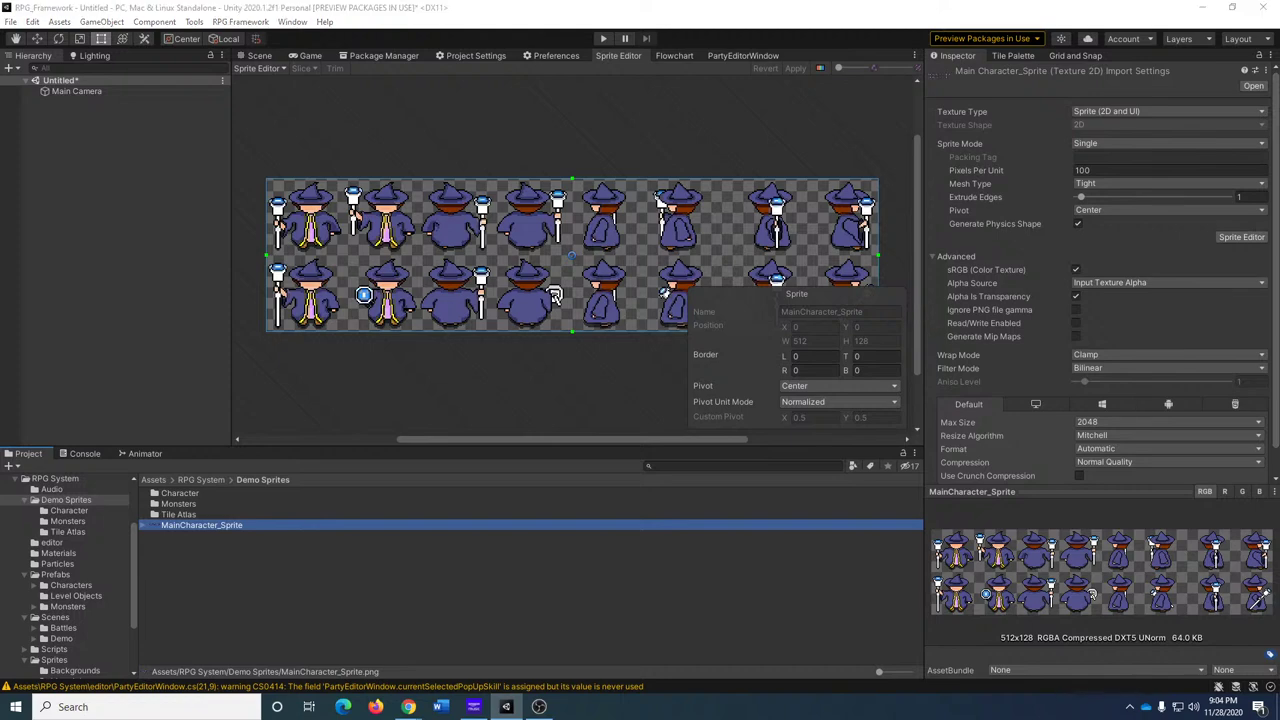
pyautogui.hotkey('alt', 'Tab')
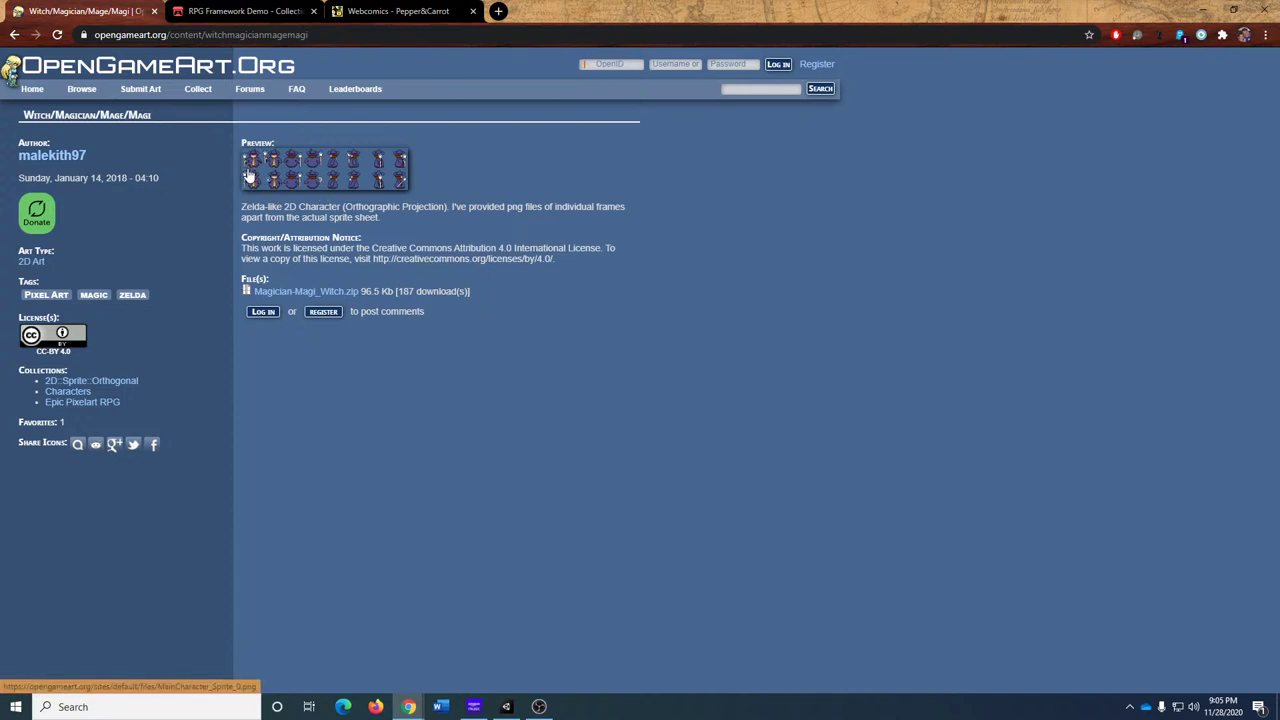
pyautogui.click(506, 706)
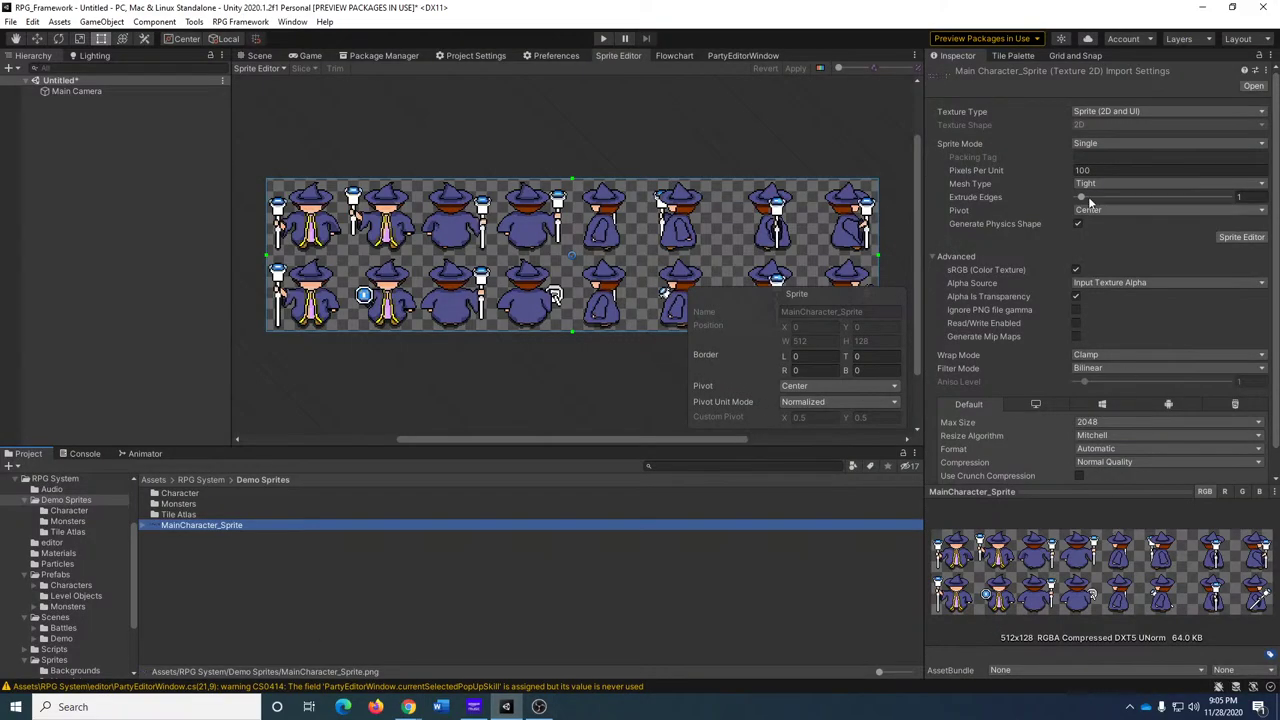
# Set MainCharacter_Sprite to Multiple sprite mode with Point (no filter) filtering.
pyautogui.click(1114, 142)
pyautogui.click(1134, 174)
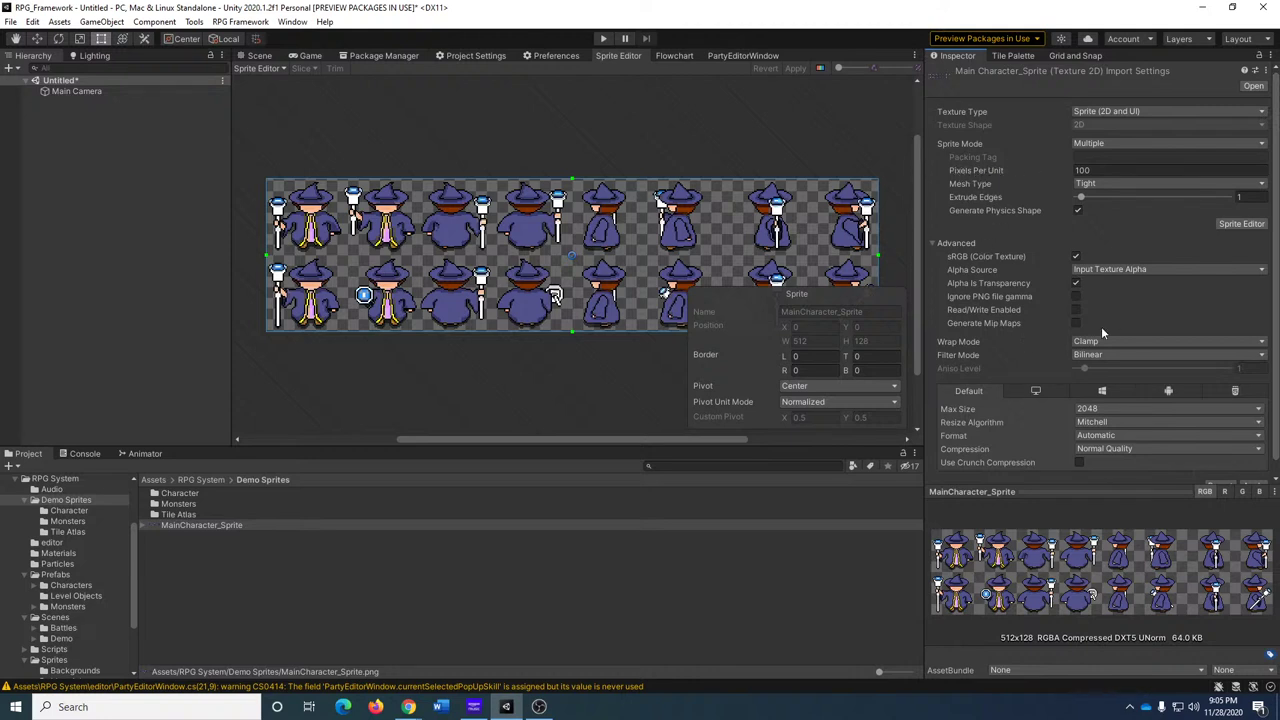
pyautogui.click(1081, 362)
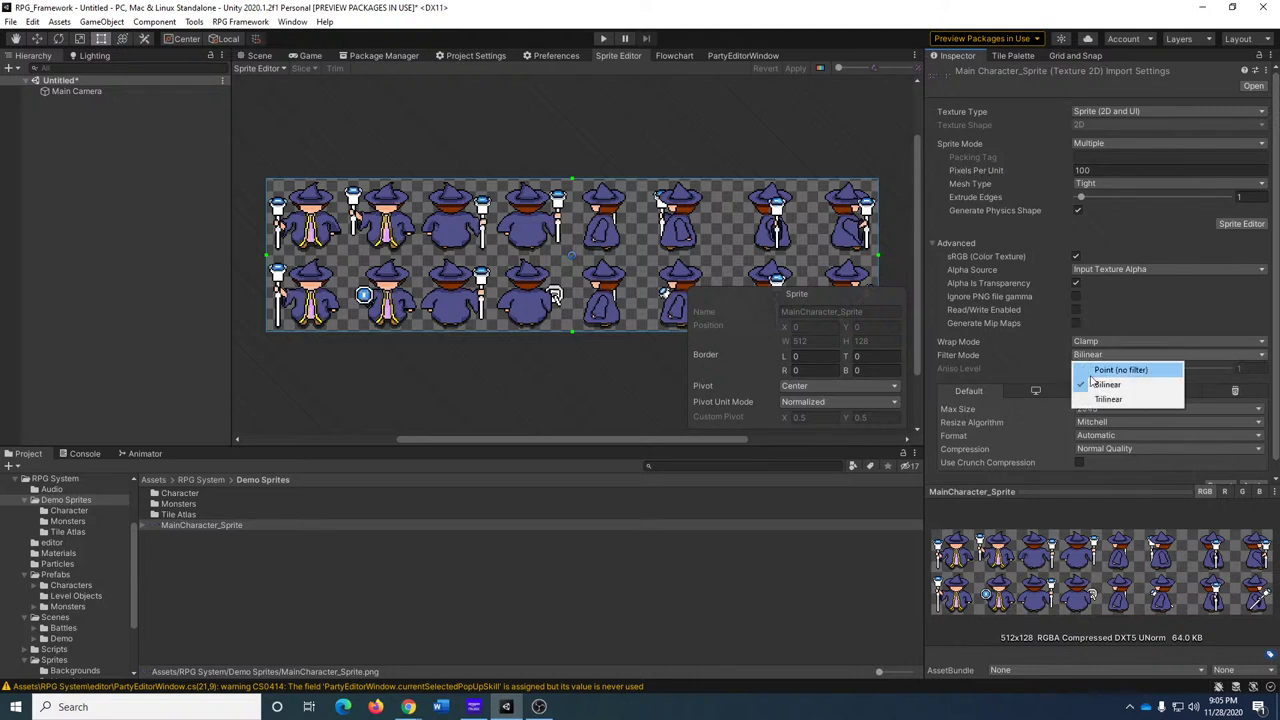
pyautogui.click(1104, 368)
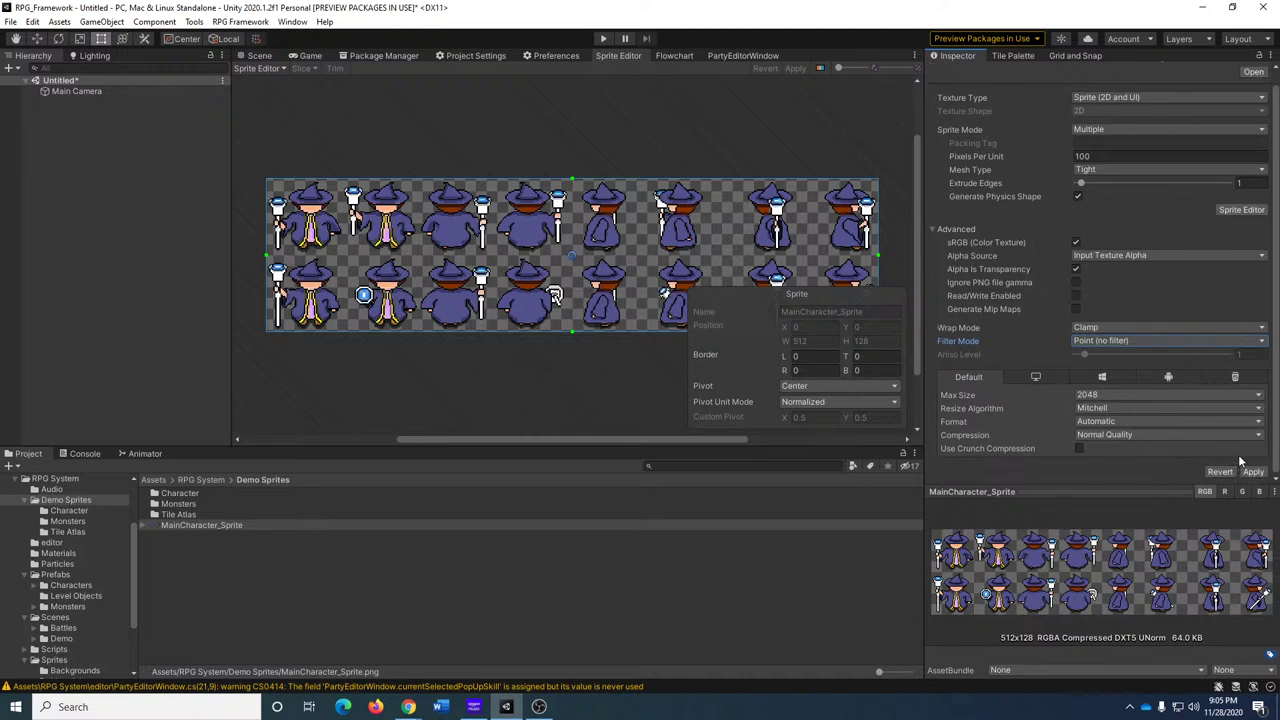
# Slice the MainCharacter_Sprite sheet into a 16×16 grid.
pyautogui.click(301, 68)
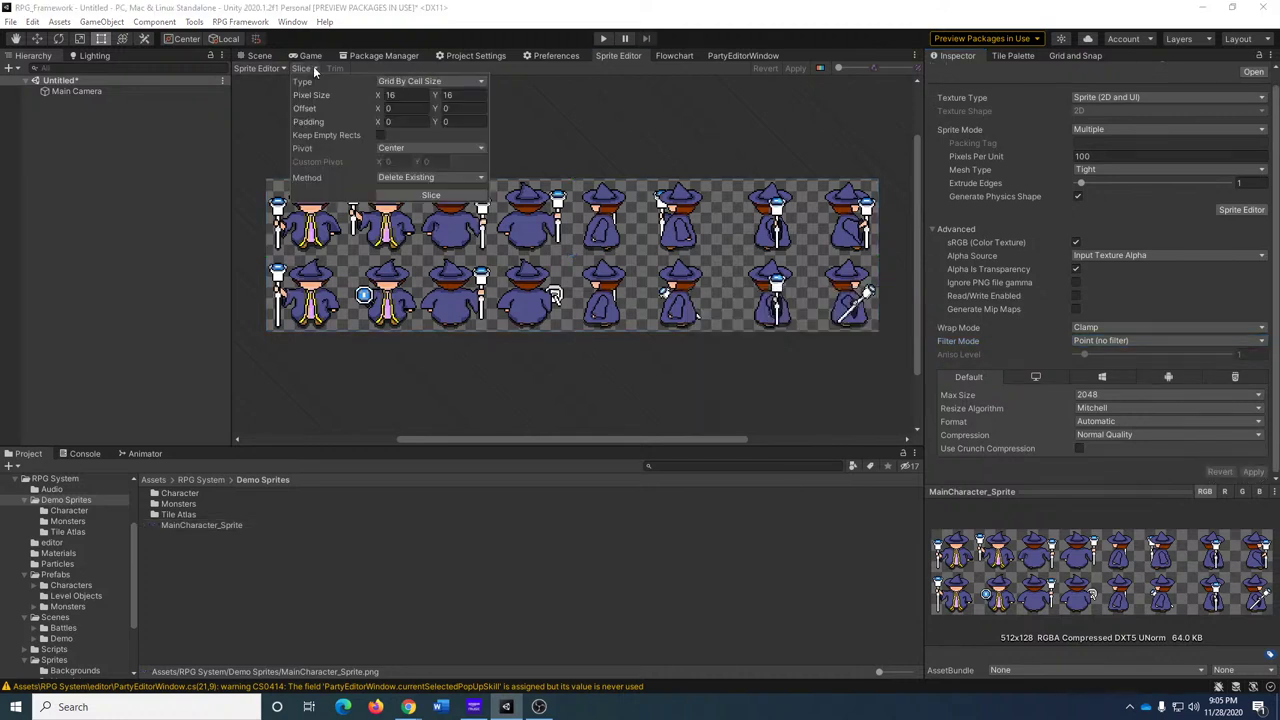
pyautogui.click(424, 194)
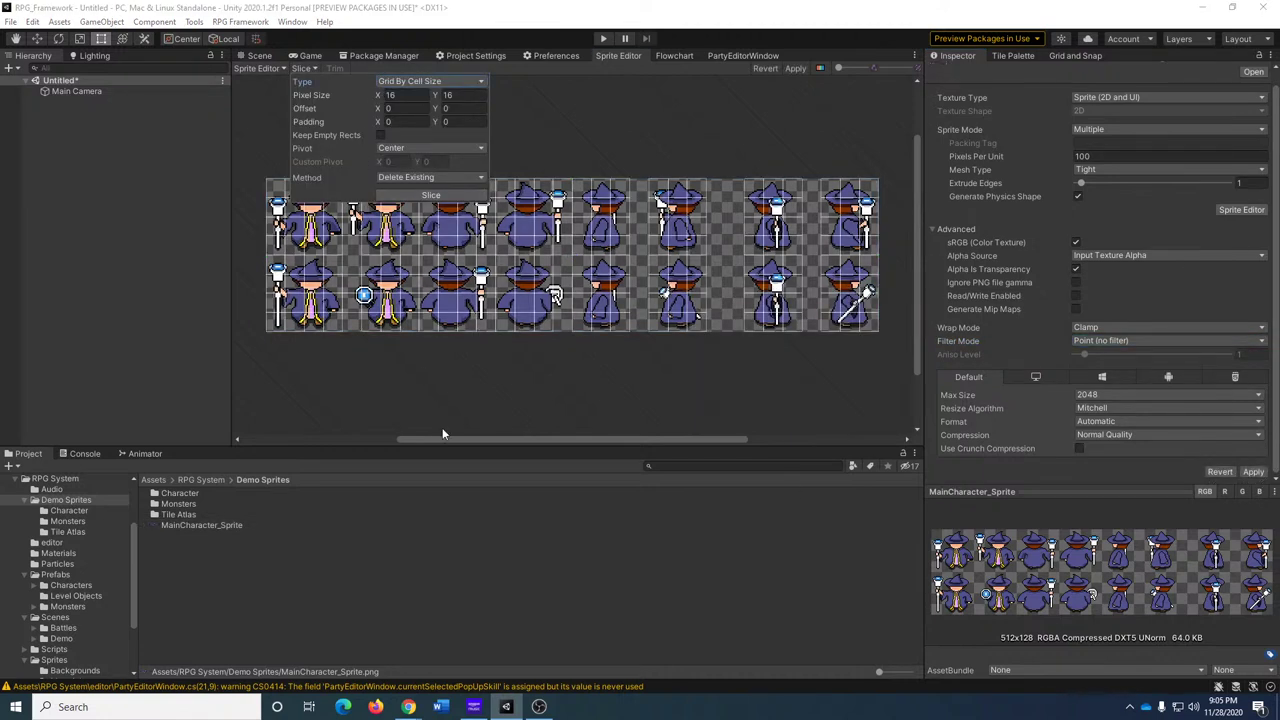
pyautogui.click(511, 118)
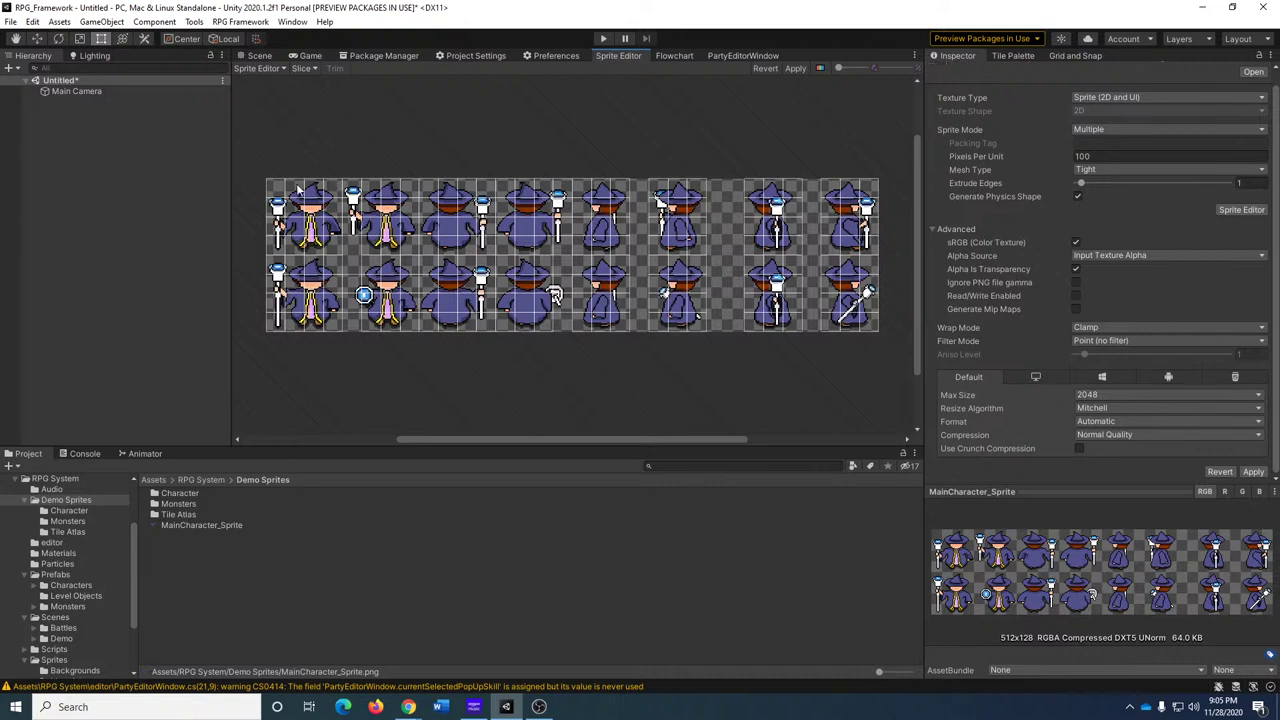
# Re-slice MainCharacter_Sprite with 64×64 pixel cells and apply the 16 new frames.
pyautogui.click(300, 68)
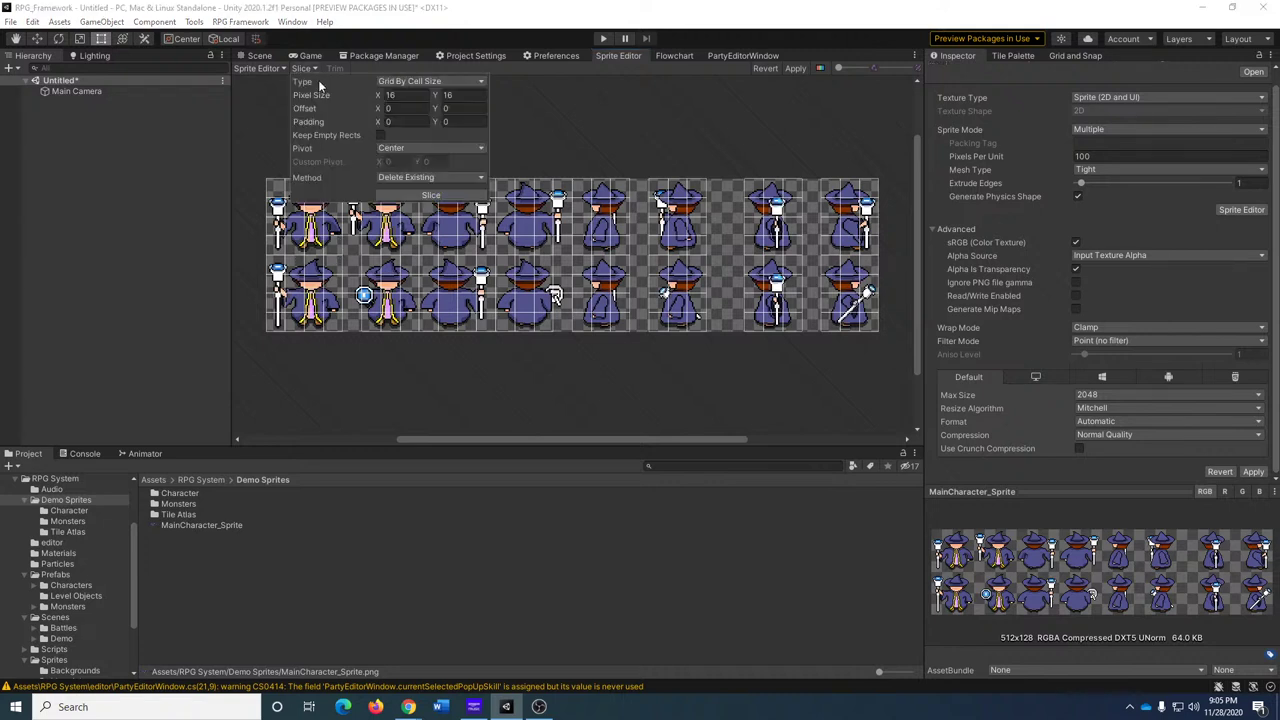
pyautogui.click(410, 95)
pyautogui.moveTo(410, 95); pyautogui.dragTo(375, 95)
pyautogui.write('64')
pyautogui.press('Tab')
pyautogui.write('64')
pyautogui.click(420, 195)
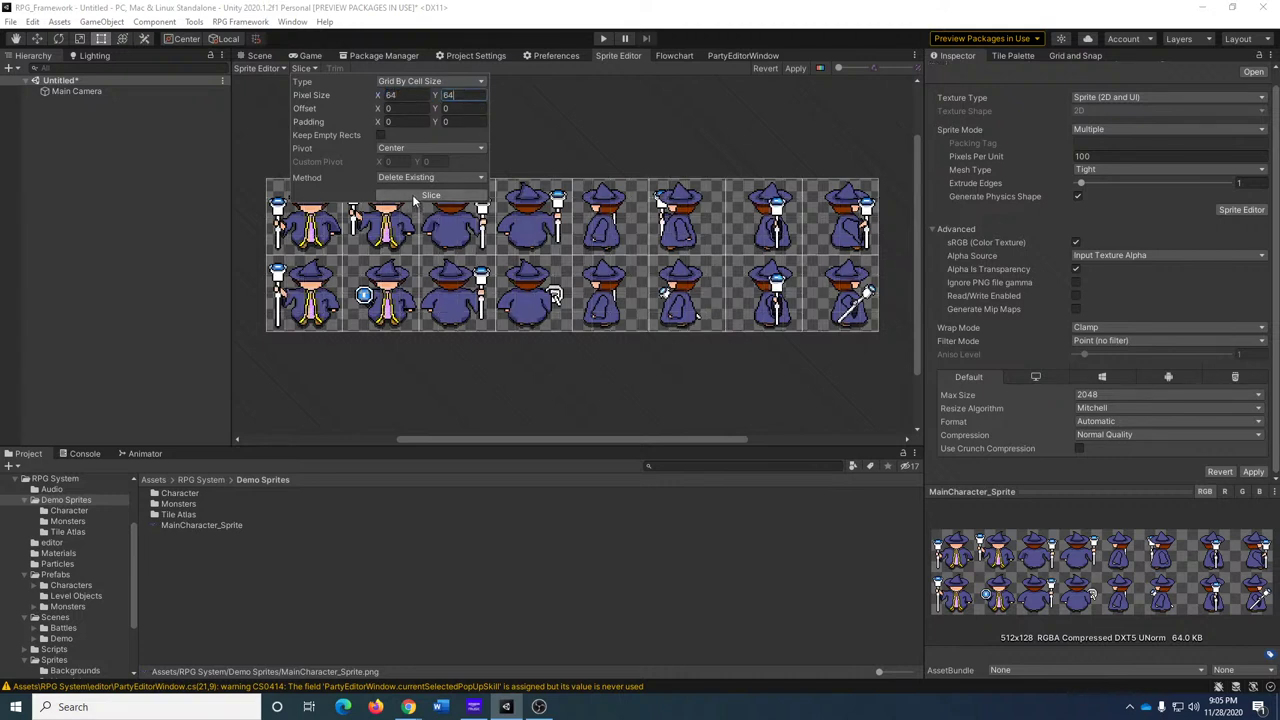
pyautogui.click(575, 130)
pyautogui.click(793, 68)
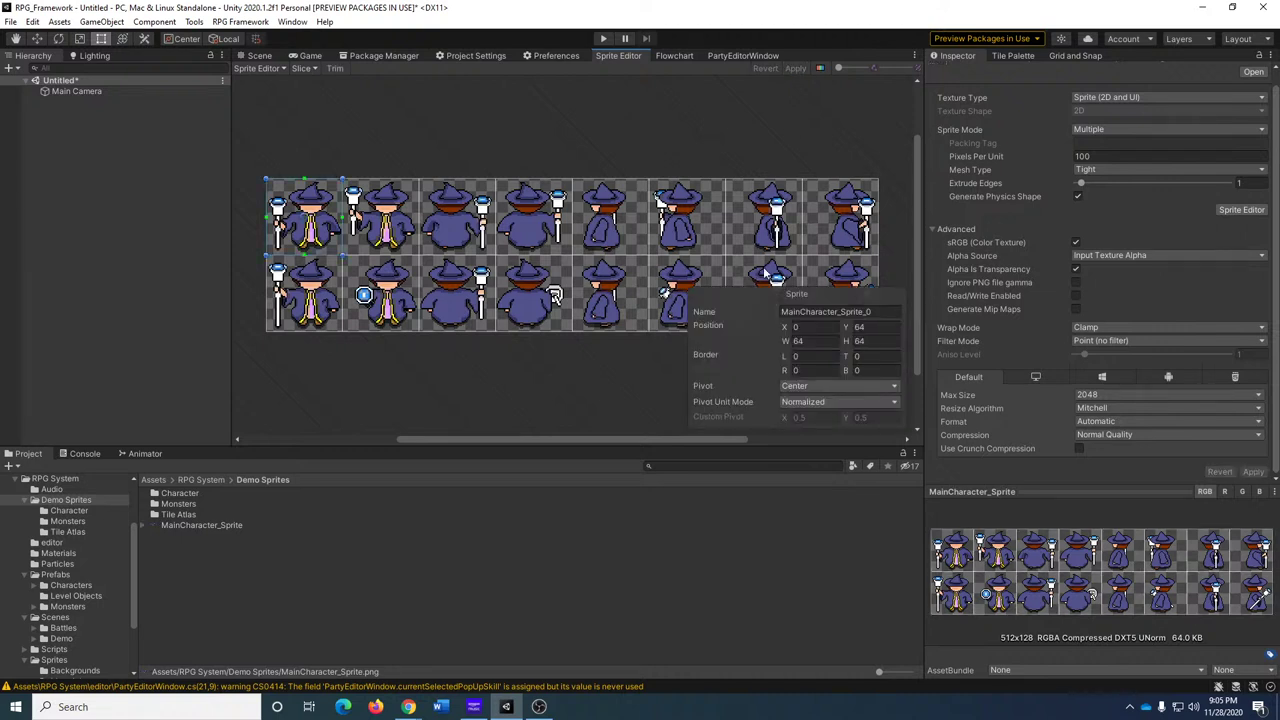
pyautogui.click(575, 412)
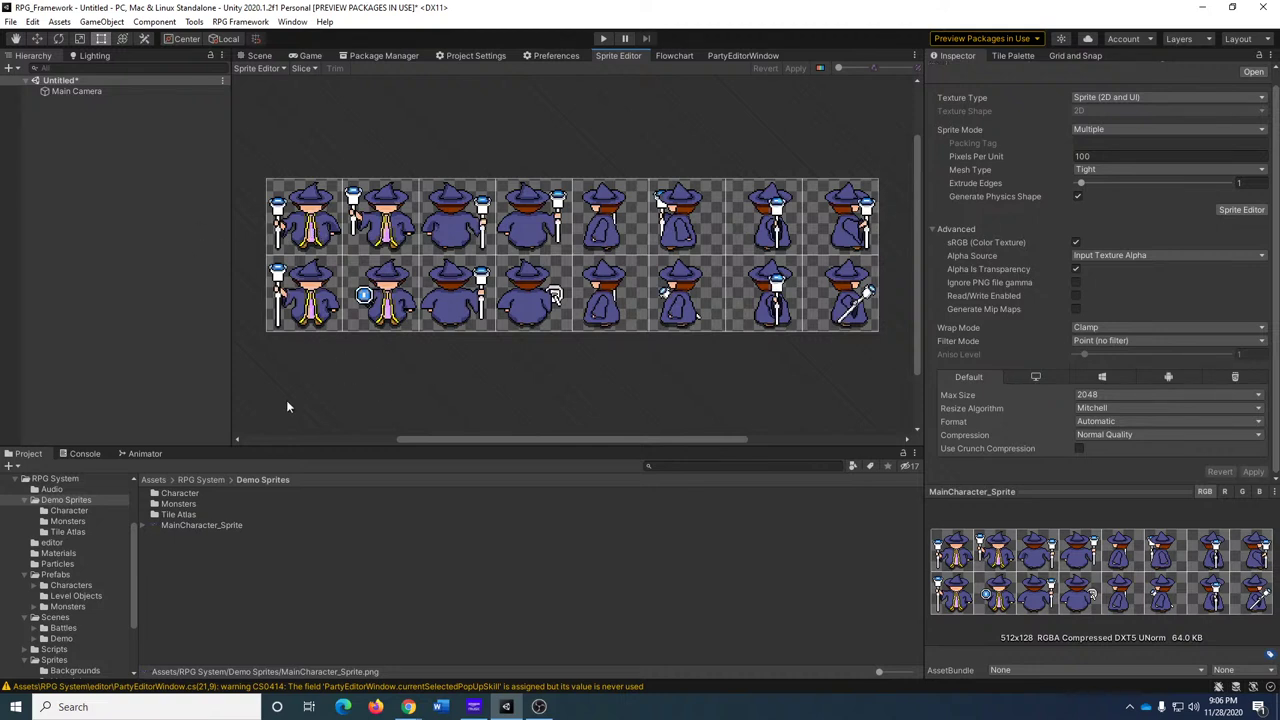
# Set MainCharacter_Sprite's Pixels Per Unit to 0.25 and apply the import change.
pyautogui.click(1082, 156)
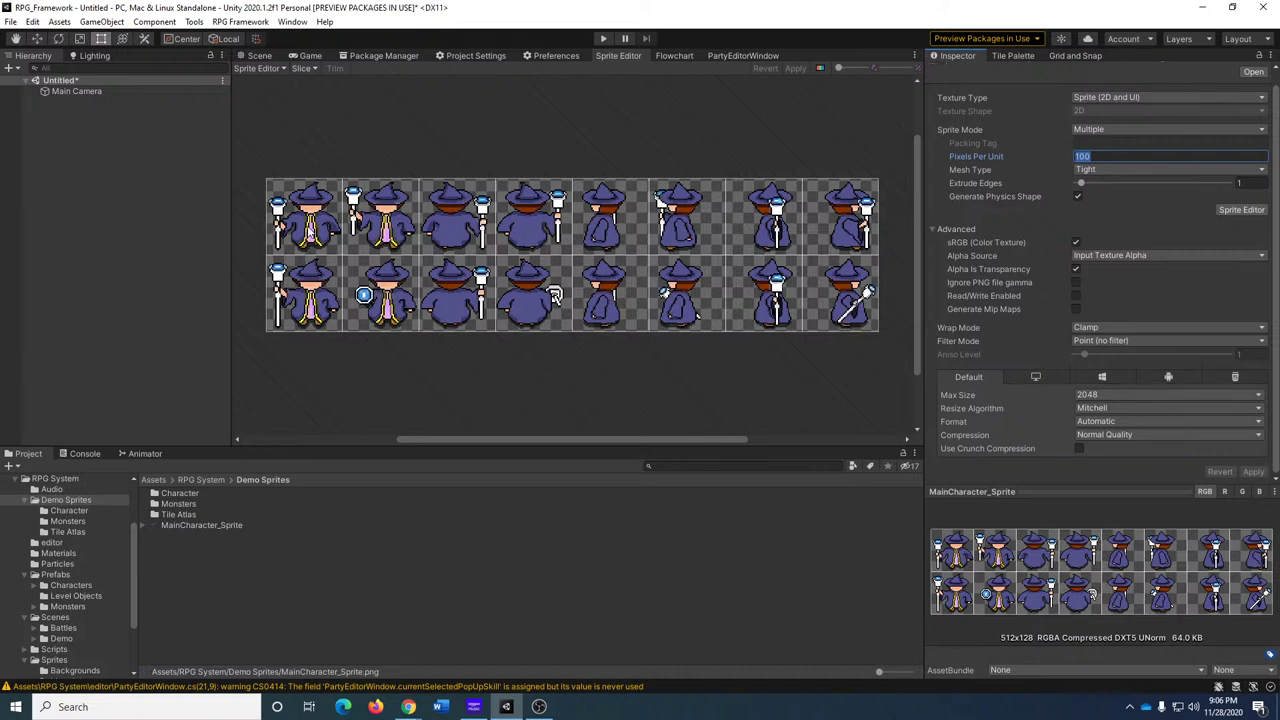
pyautogui.click(1142, 157)
pyautogui.press('BackSpace')
pyautogui.press('BackSpace')
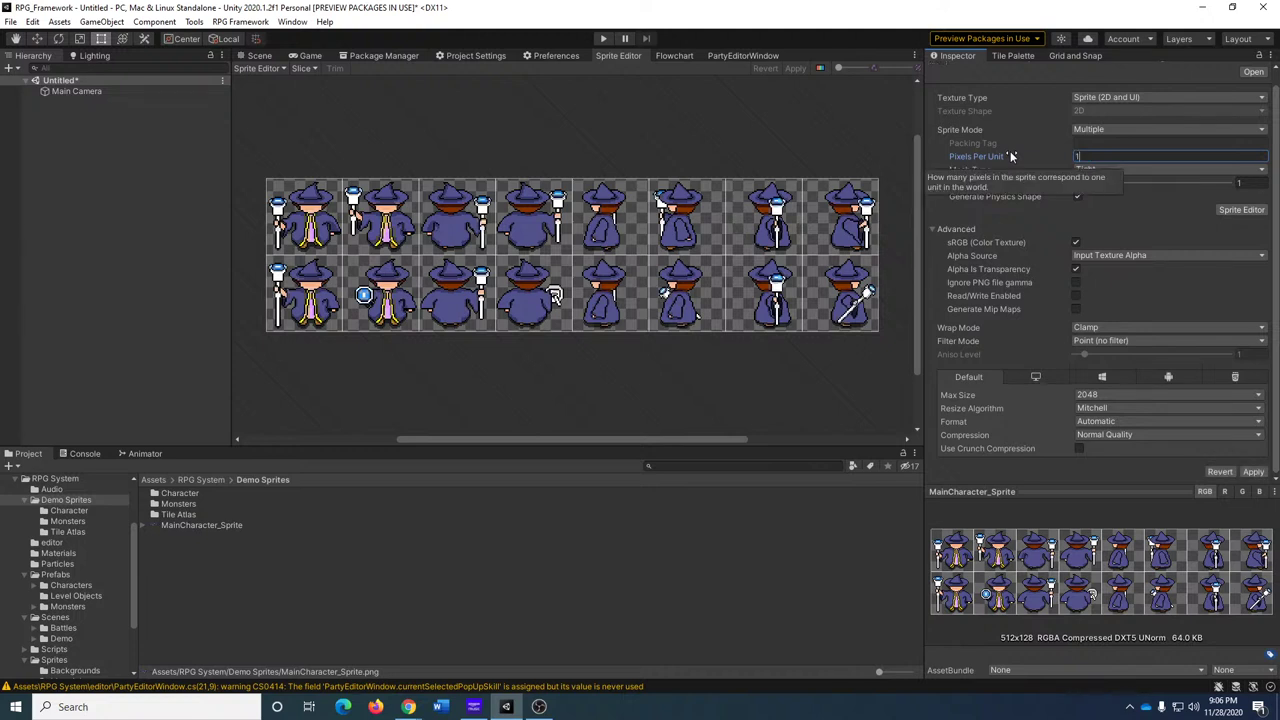
pyautogui.write('2/2')
pyautogui.press('Return')
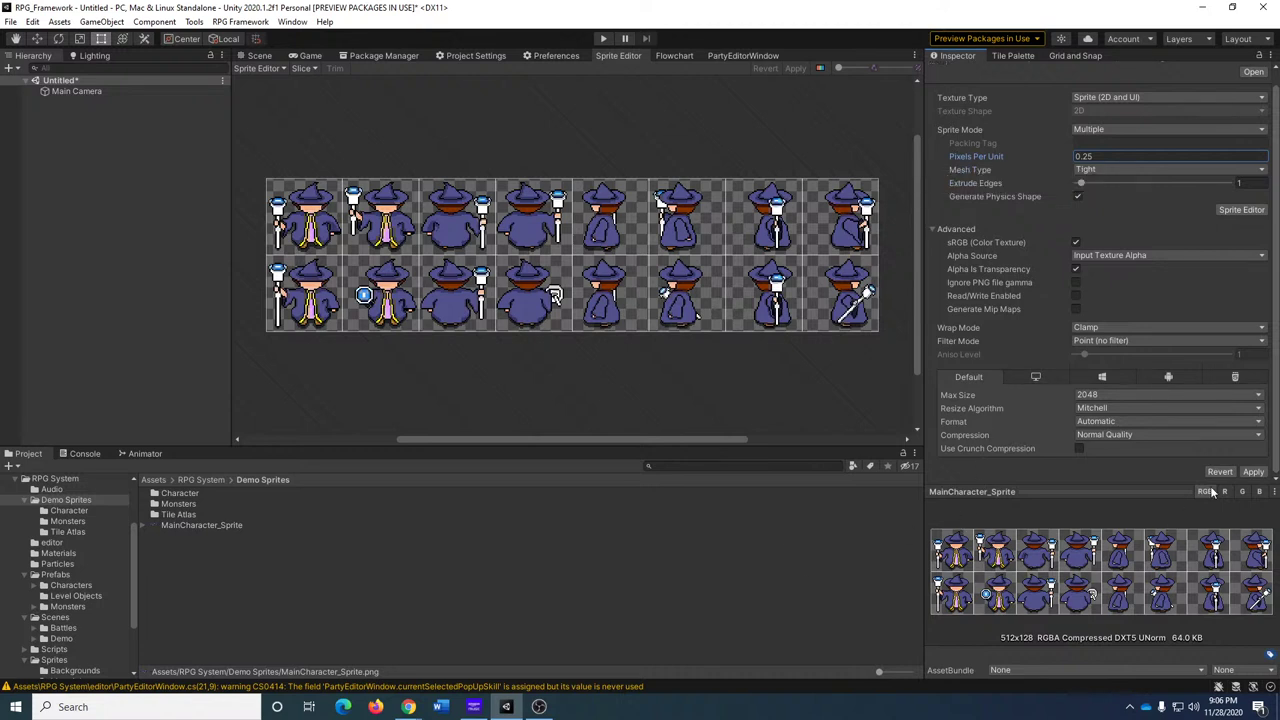
pyautogui.click(1253, 472)
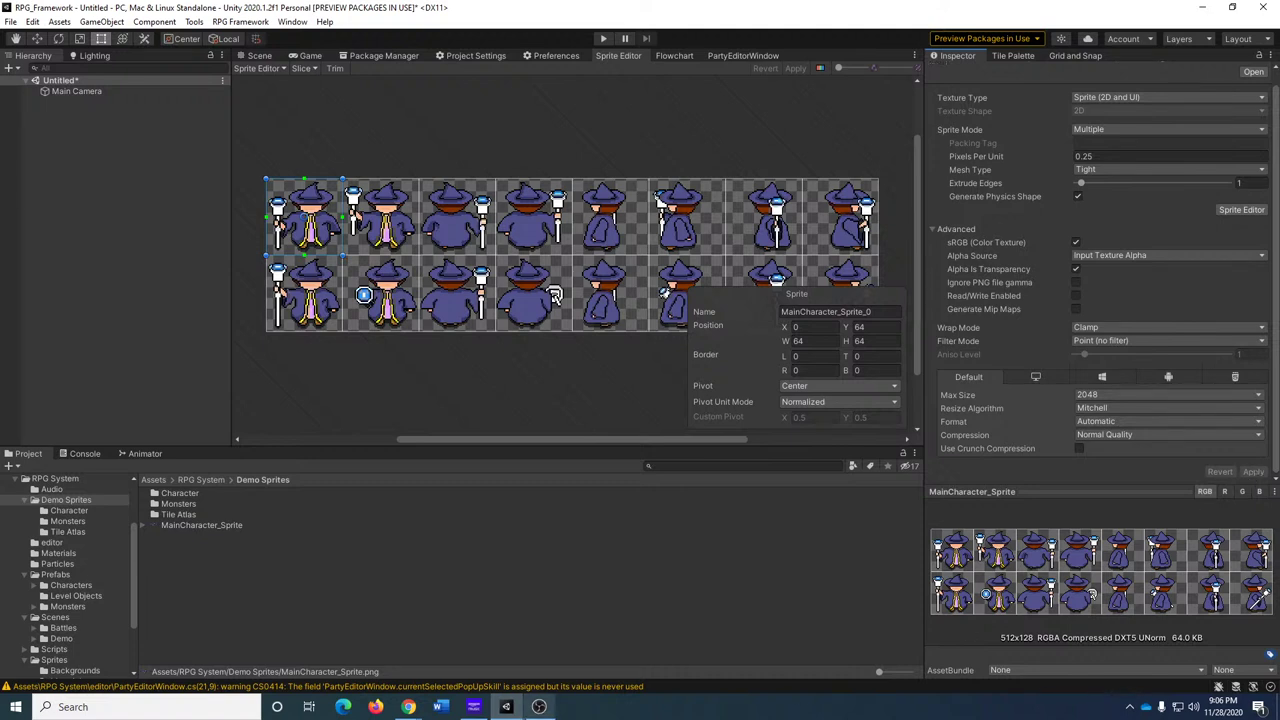
pyautogui.moveTo(539, 706)
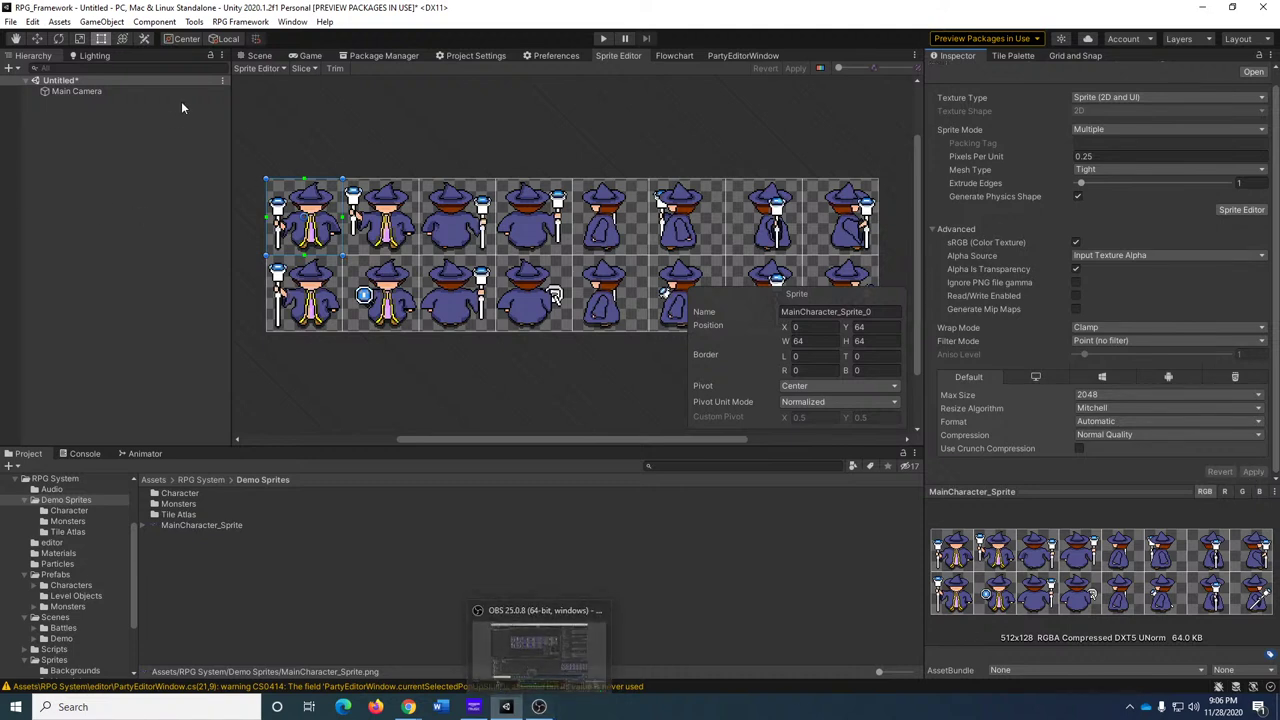
# Set the Main Camera's Size to 32 in the untitled scene.
pyautogui.click(258, 55)
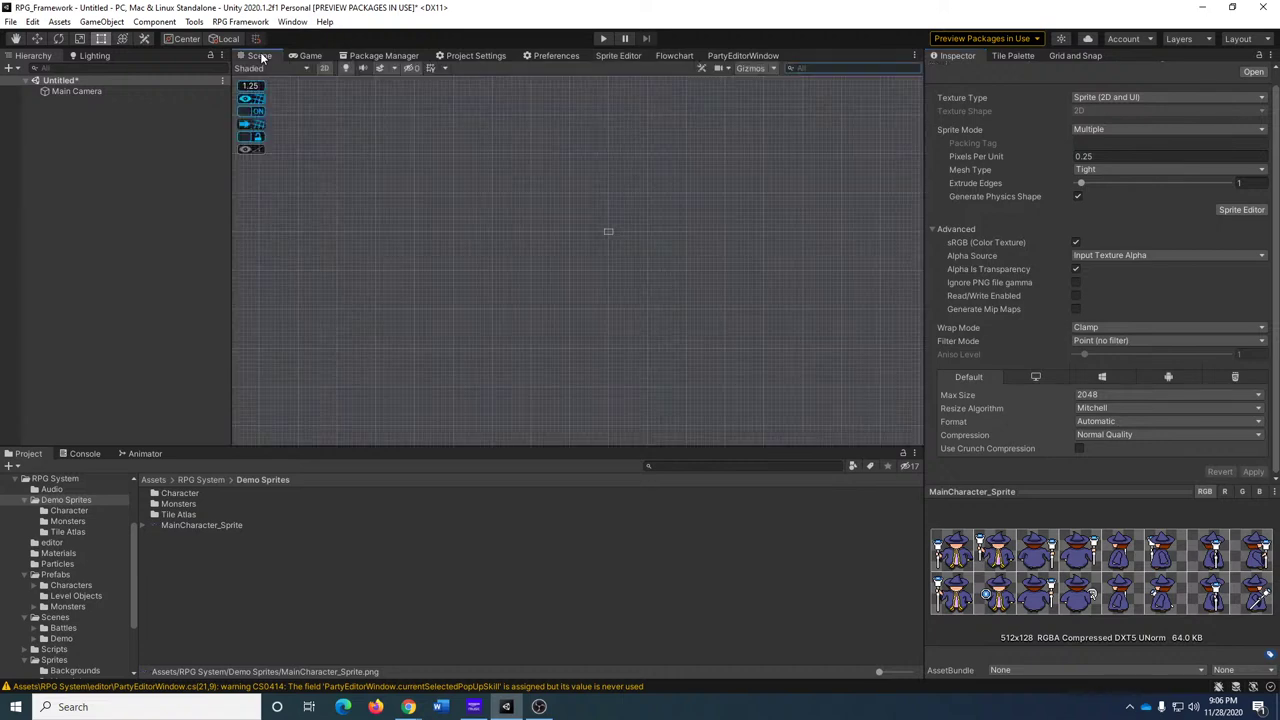
pyautogui.scroll(-3, 532, 300)
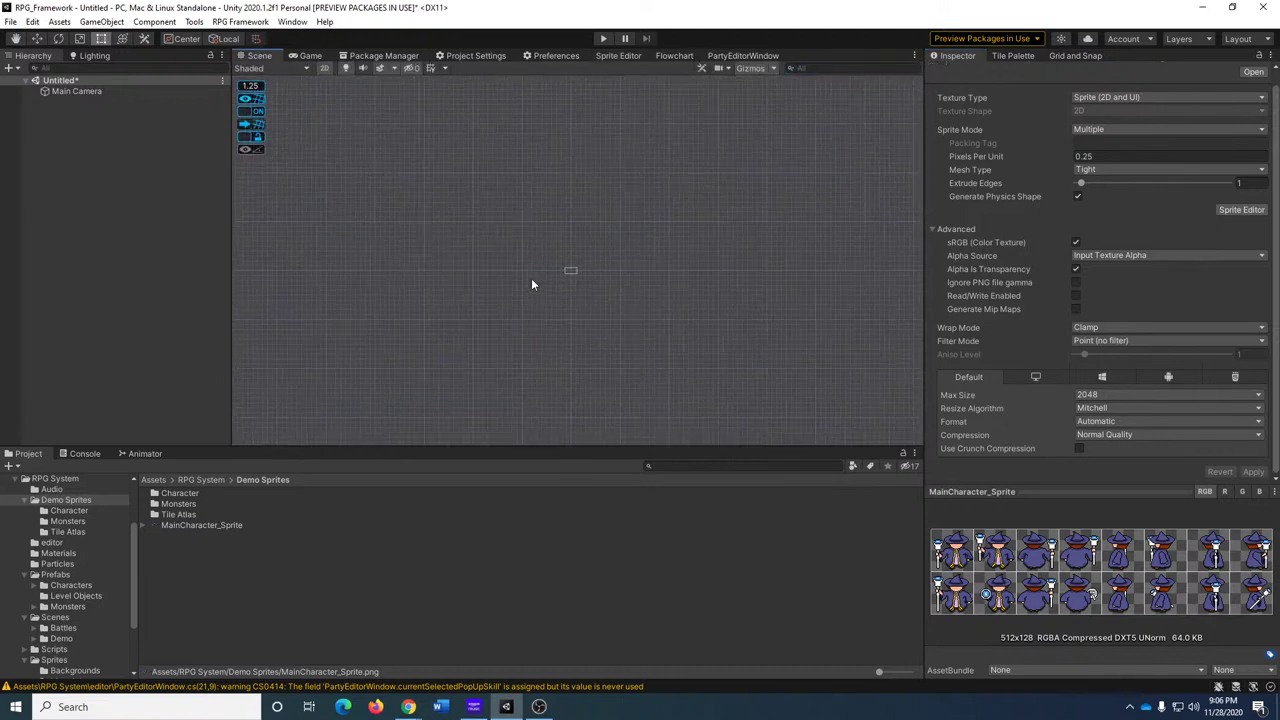
pyautogui.click(94, 84)
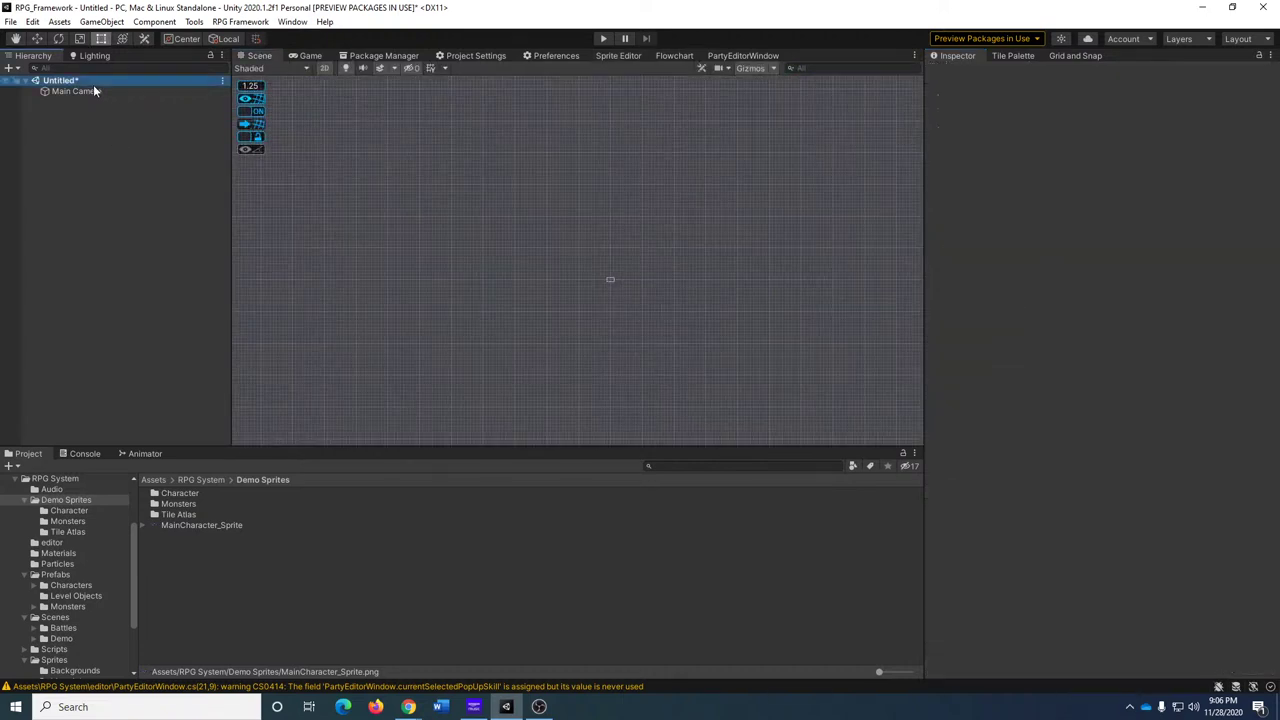
pyautogui.click(93, 90)
pyautogui.click(1107, 248)
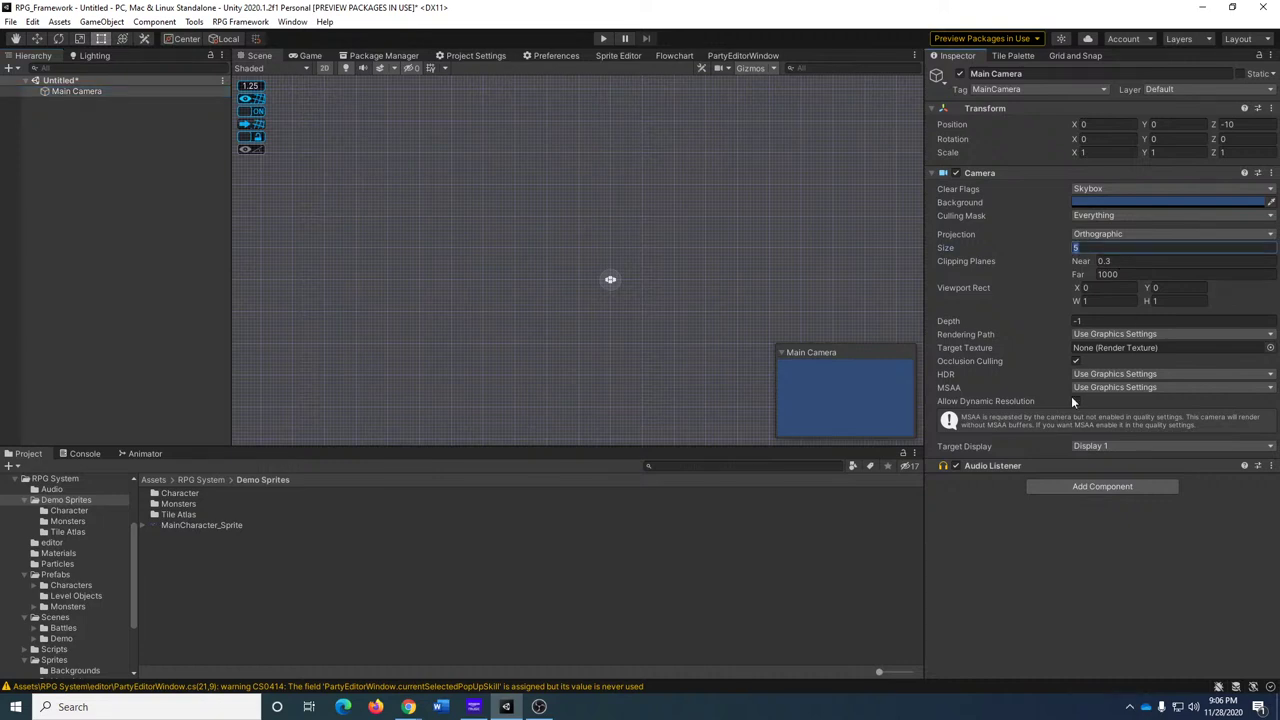
pyautogui.write('60')
pyautogui.press('BackSpace')
pyautogui.press('BackSpace')
pyautogui.write('32')
# Drag MainCharacter_Sprite_2 into the scene and frame the new wizard sprite.
pyautogui.scroll(10, 597, 302)
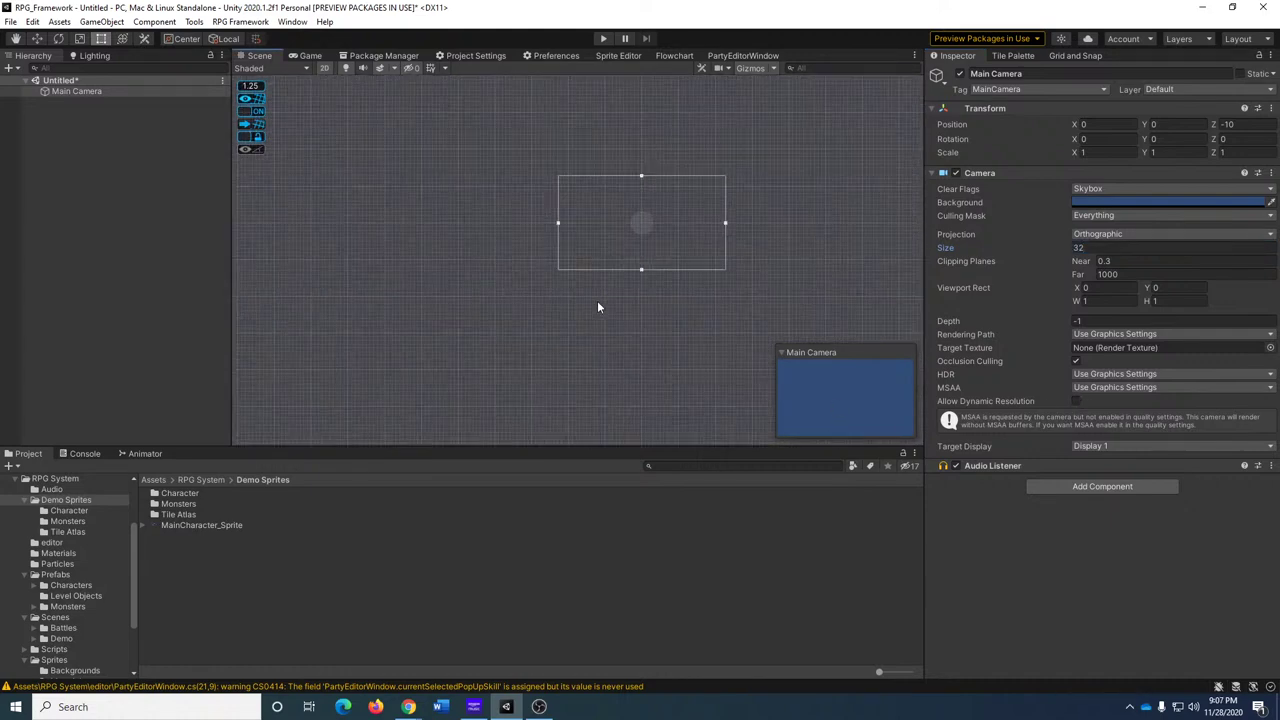
pyautogui.moveTo(622, 189); pyautogui.dragTo(361, 372, button='middle')
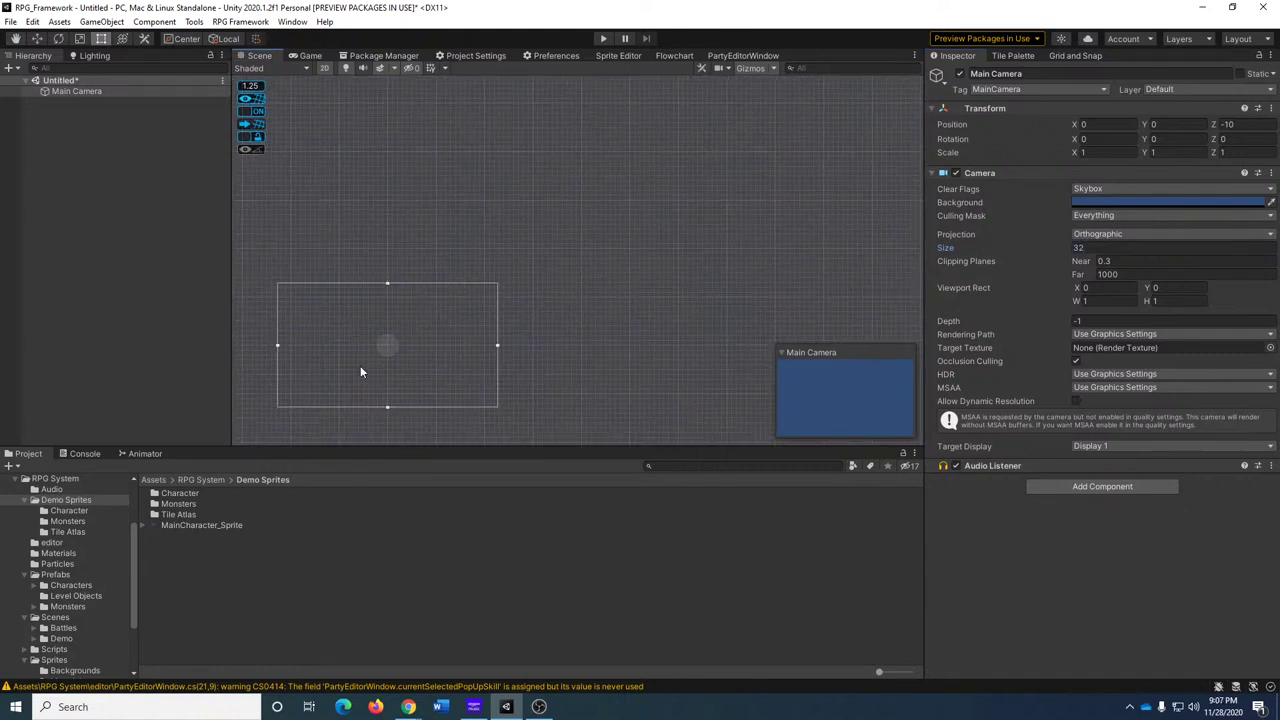
pyautogui.click(143, 525)
pyautogui.moveTo(214, 557); pyautogui.dragTo(157, 283)
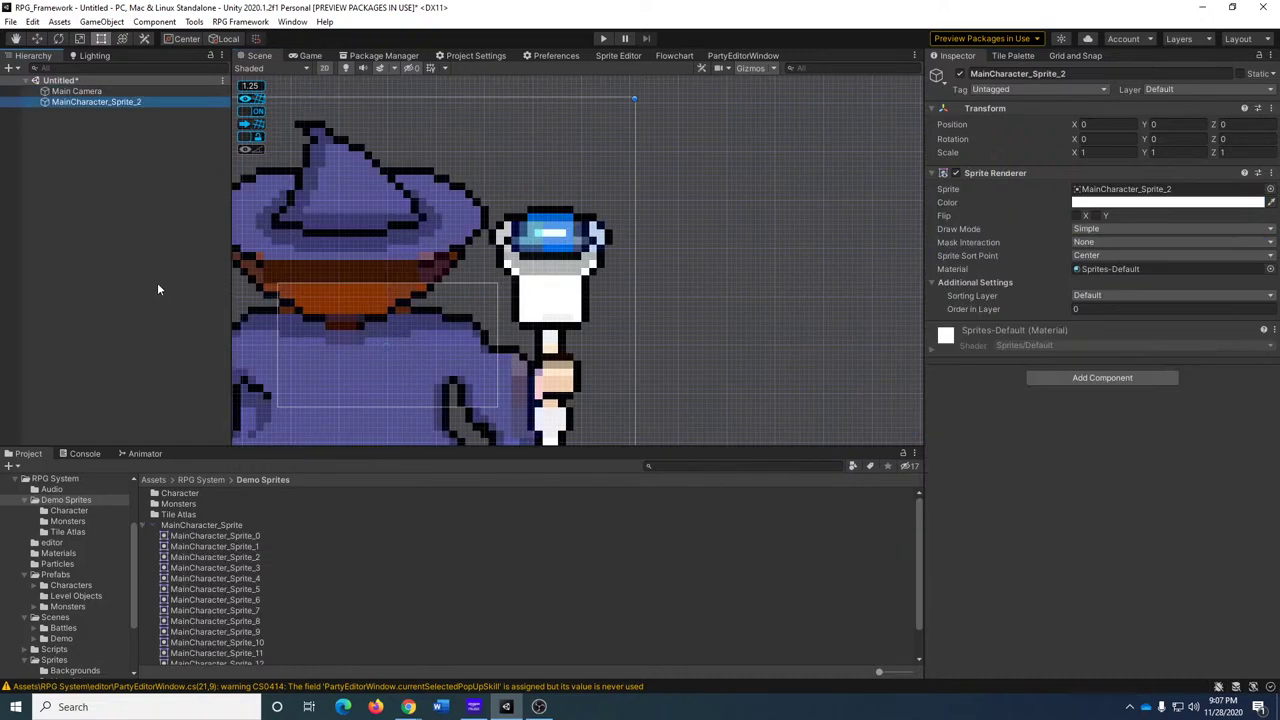
pyautogui.press('f')
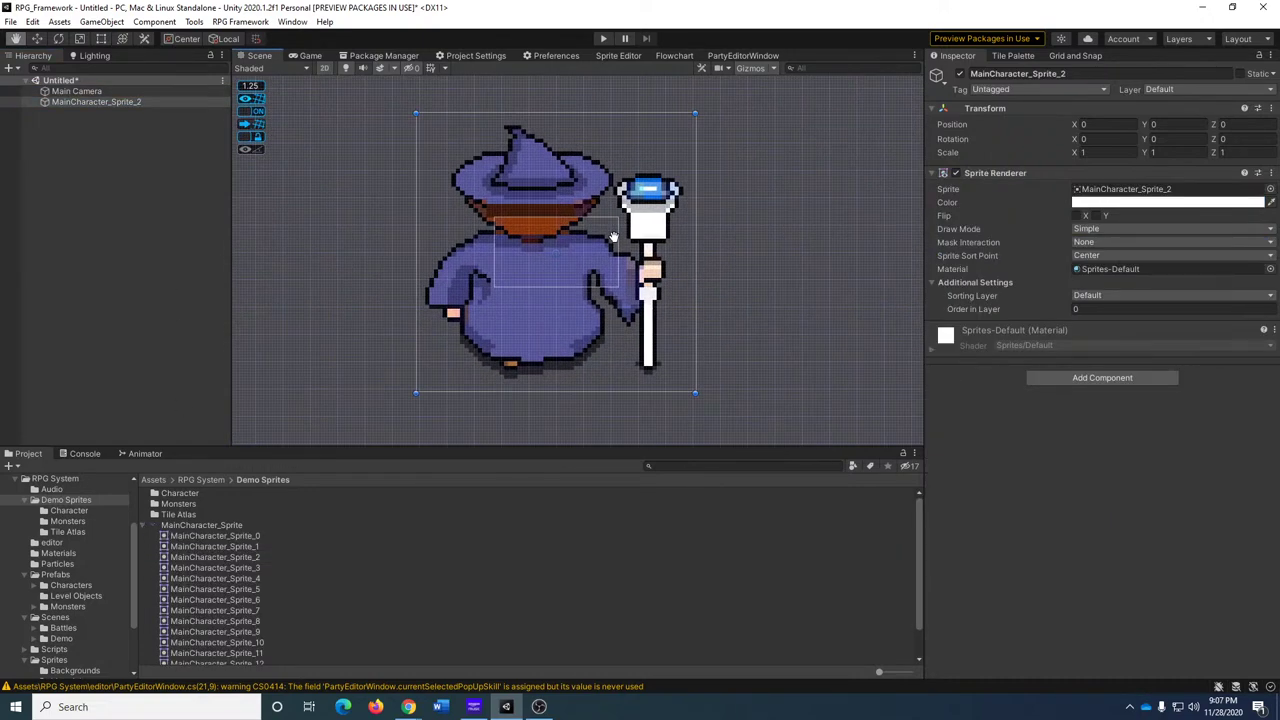
pyautogui.scroll(-2, 613, 237)
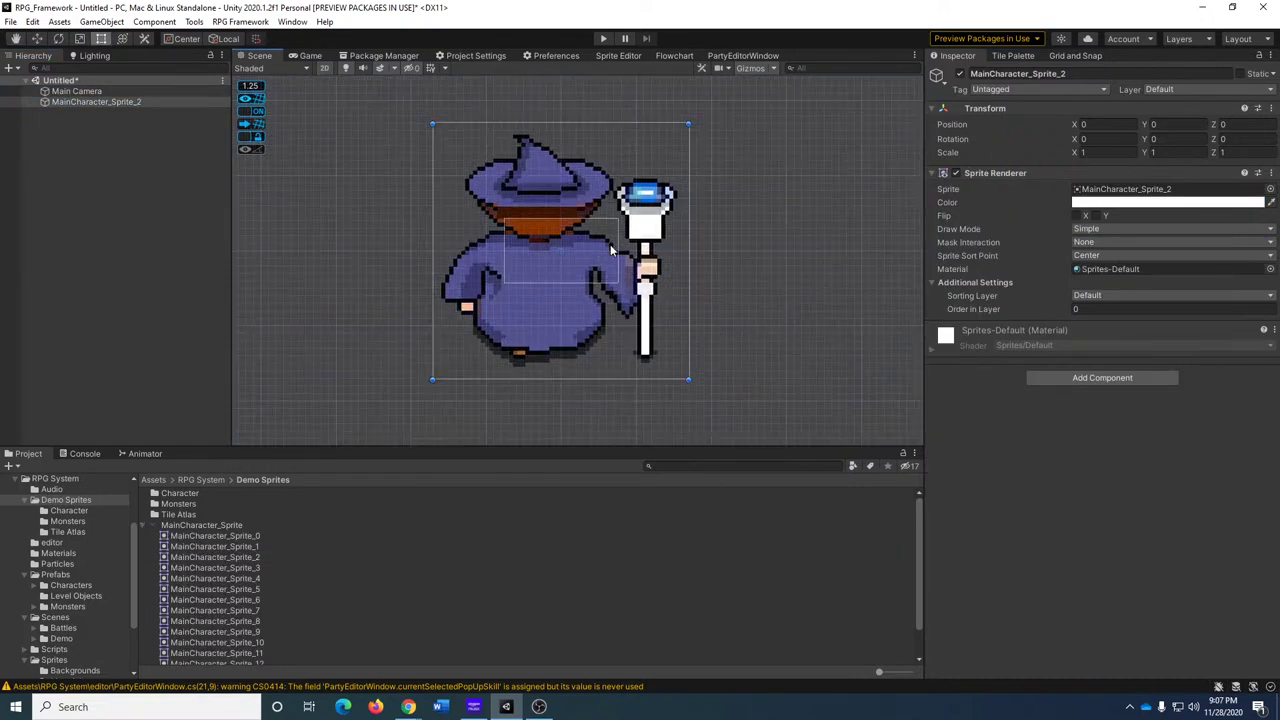
pyautogui.click(78, 91)
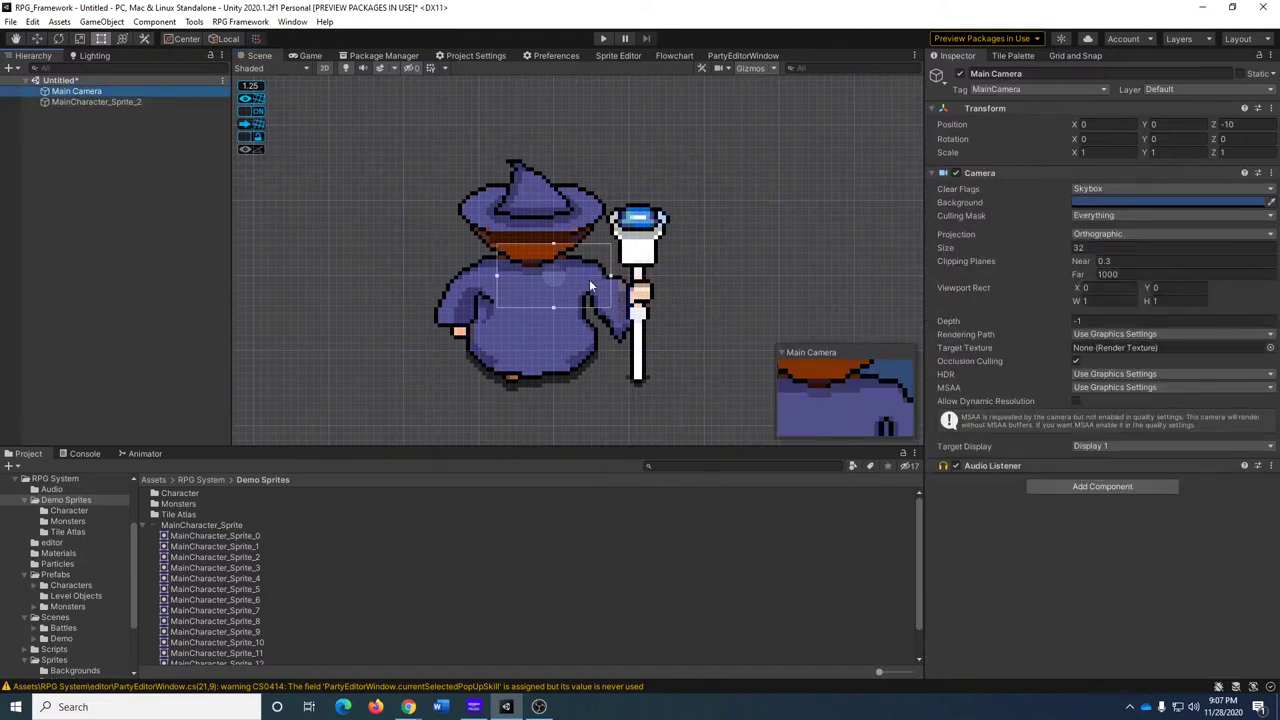
pyautogui.scroll(2, 624, 296)
pyautogui.scroll(-2, 620, 299)
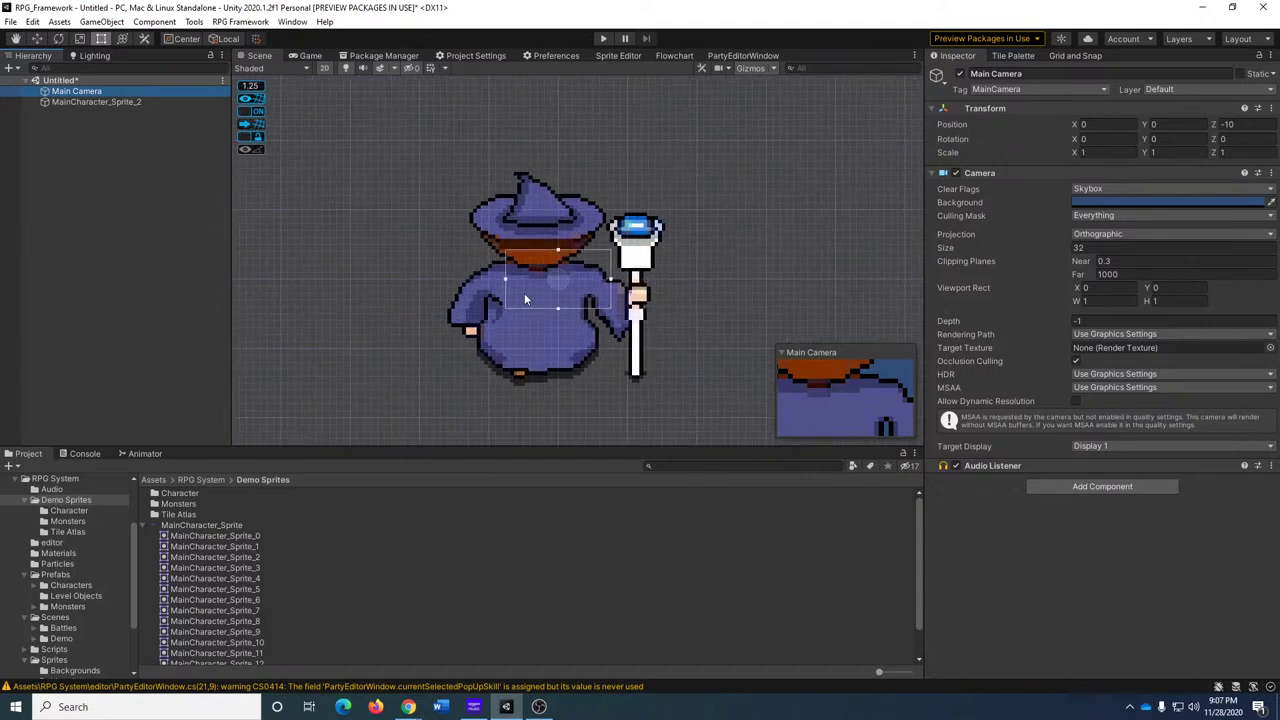
pyautogui.scroll(6, 524, 297)
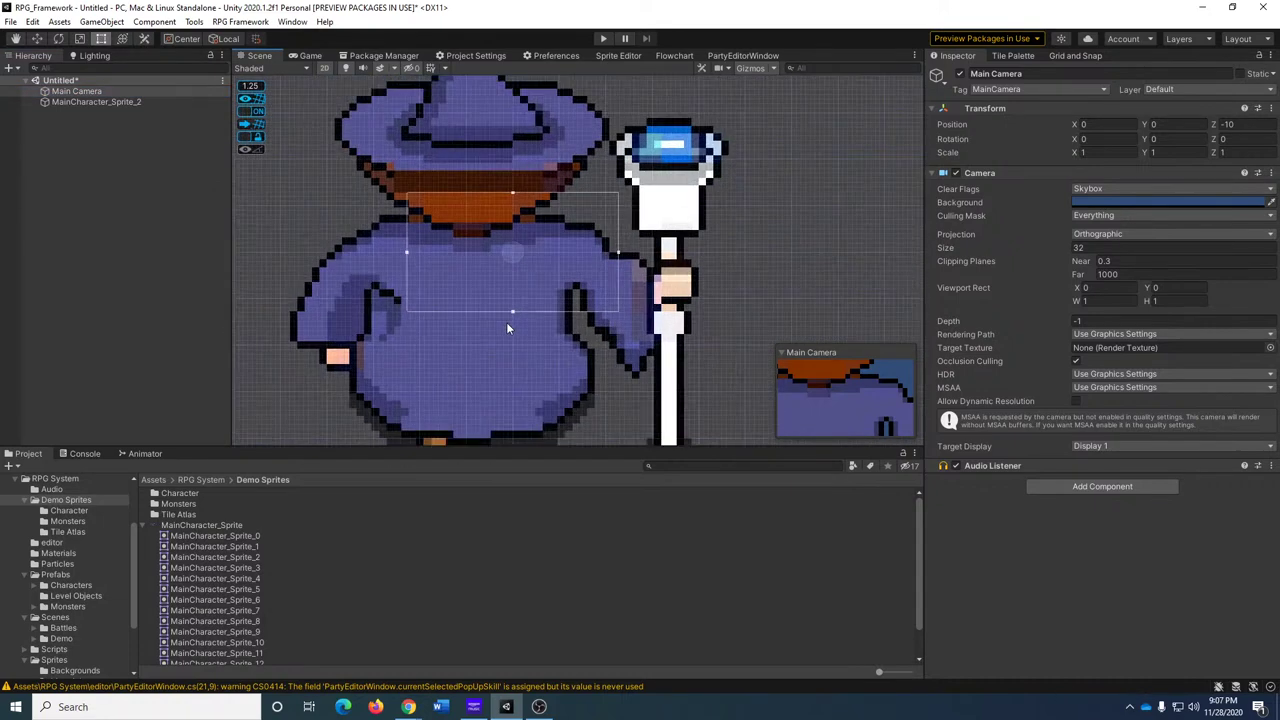
pyautogui.scroll(-4, 506, 326)
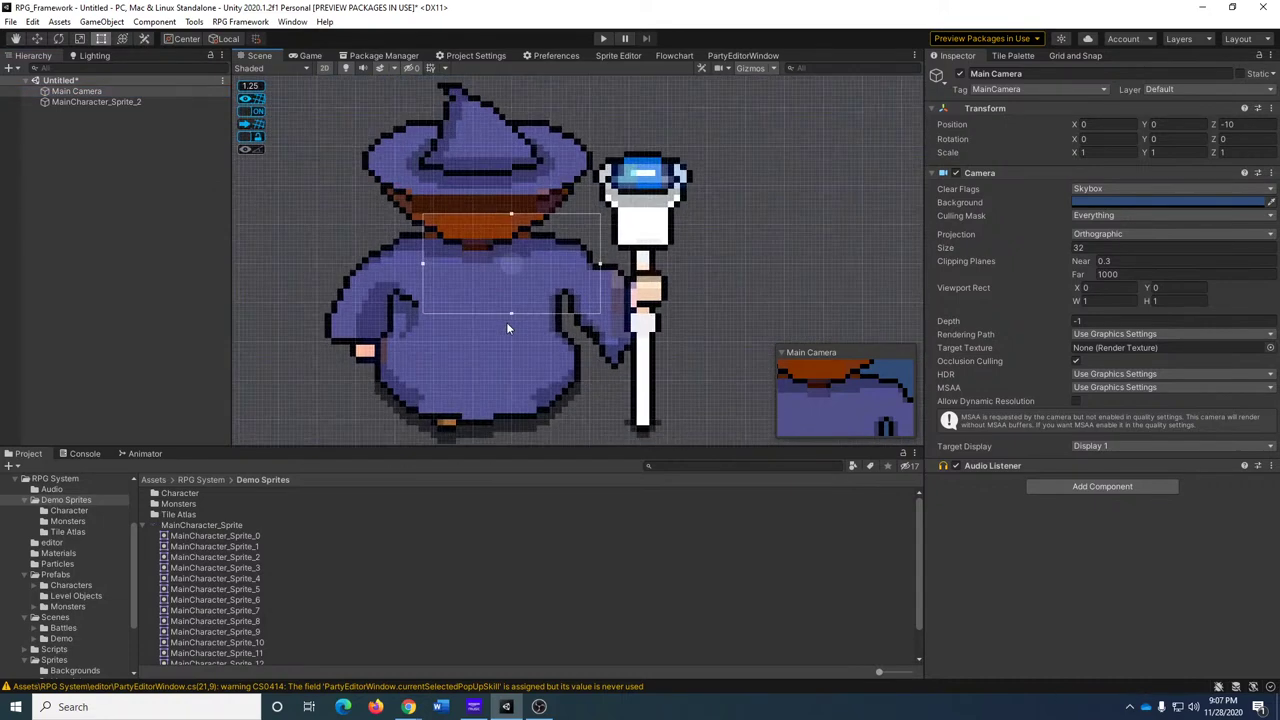
# Add the CB-LandTileset_1 tile from Tile Atlas to the scene.
pyautogui.doubleClick(178, 514)
pyautogui.click(143, 493)
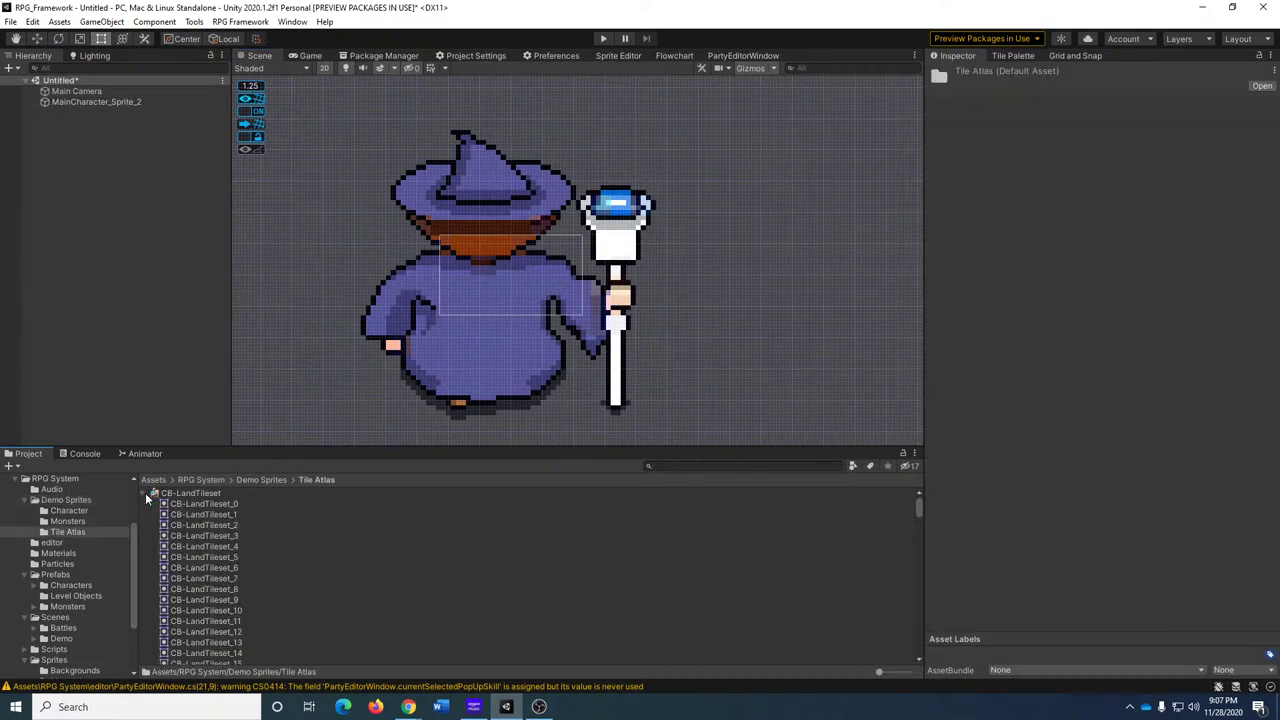
pyautogui.moveTo(144, 380); pyautogui.dragTo(137, 363)
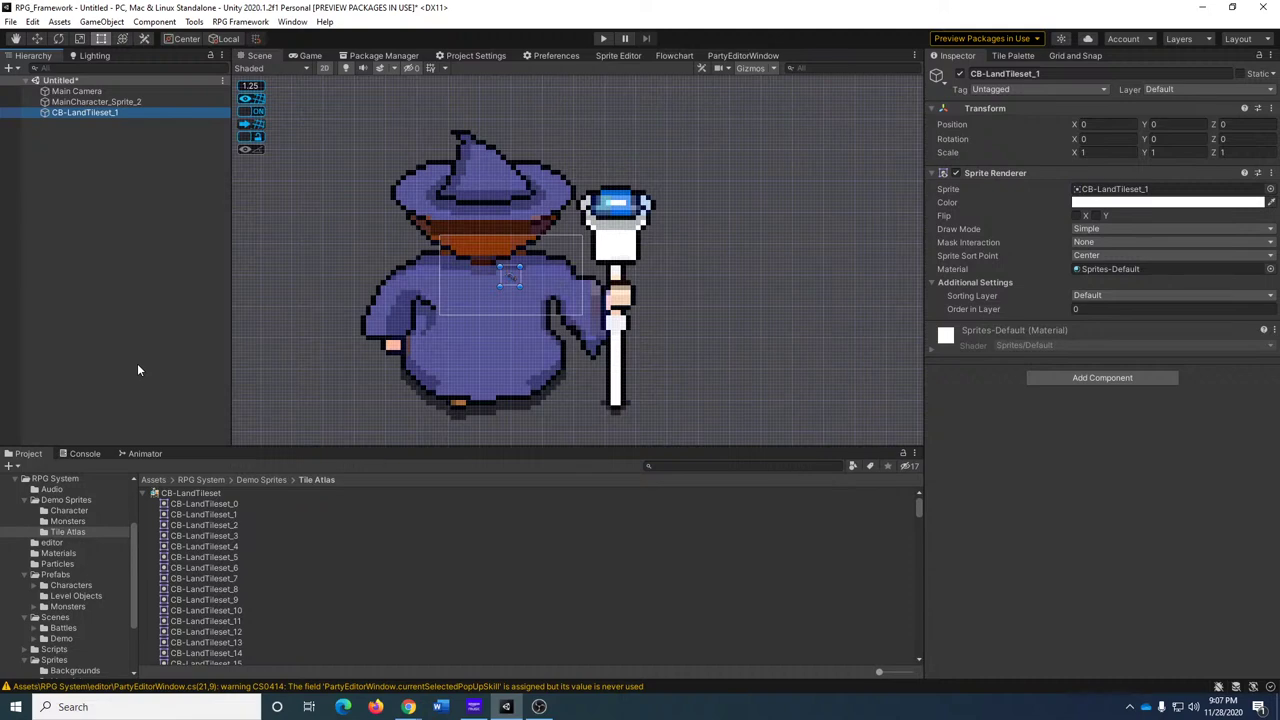
pyautogui.scroll(4, 502, 331)
pyautogui.moveTo(502, 336); pyautogui.dragTo(615, 359, button='middle')
pyautogui.scroll(2, 615, 359)
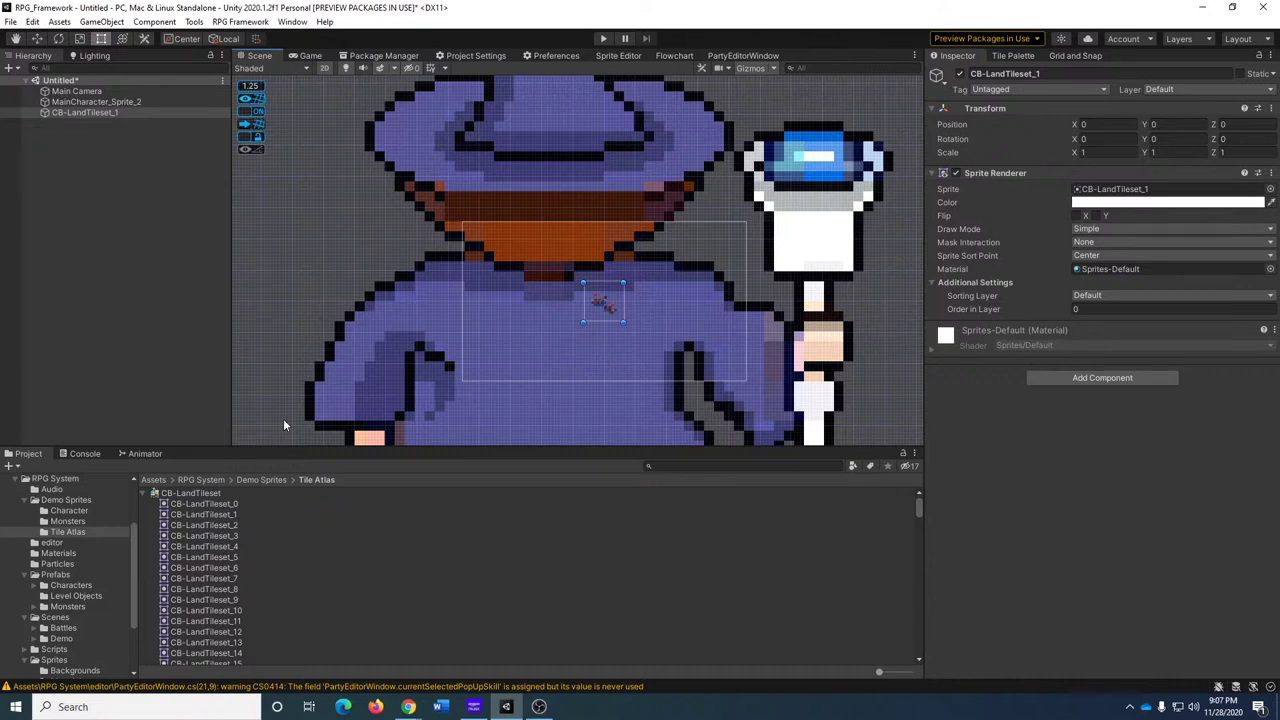
# Change MainCharacter_Sprite's Pixels Per Unit from 0.25 to 4 and apply it.
pyautogui.click(266, 480)
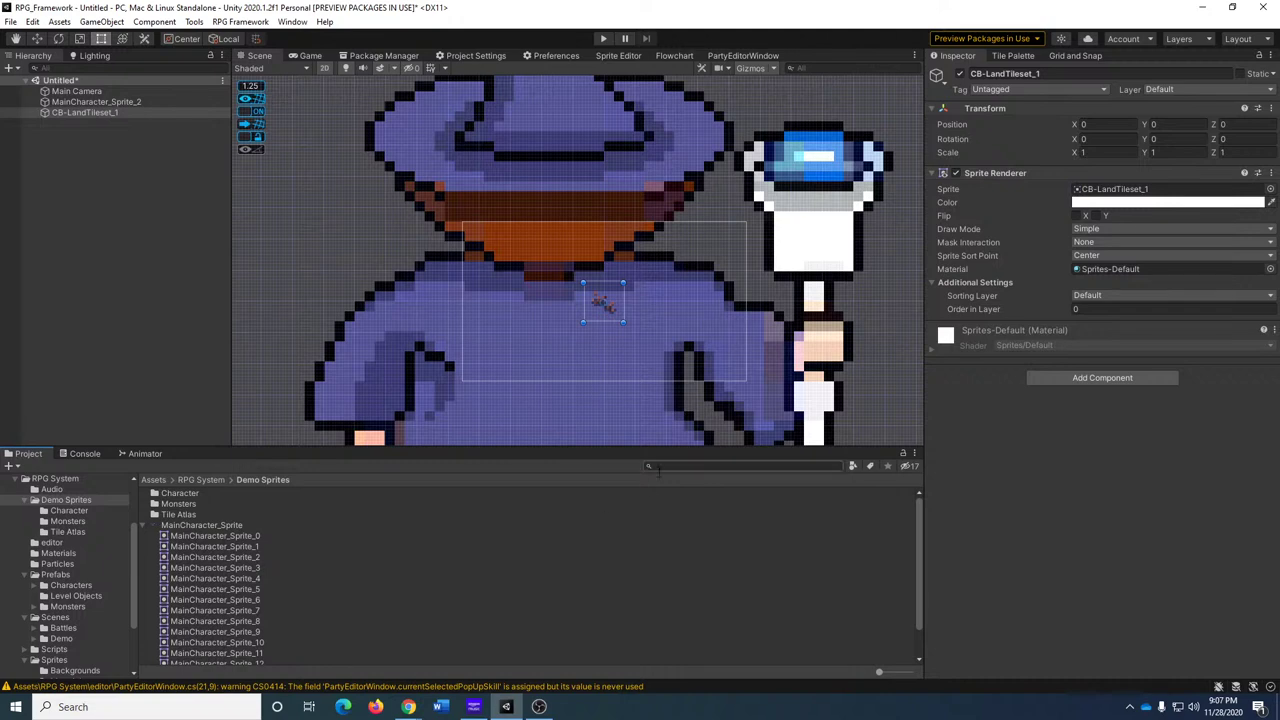
pyautogui.click(200, 525)
pyautogui.click(1112, 170)
pyautogui.doubleClick(1117, 171)
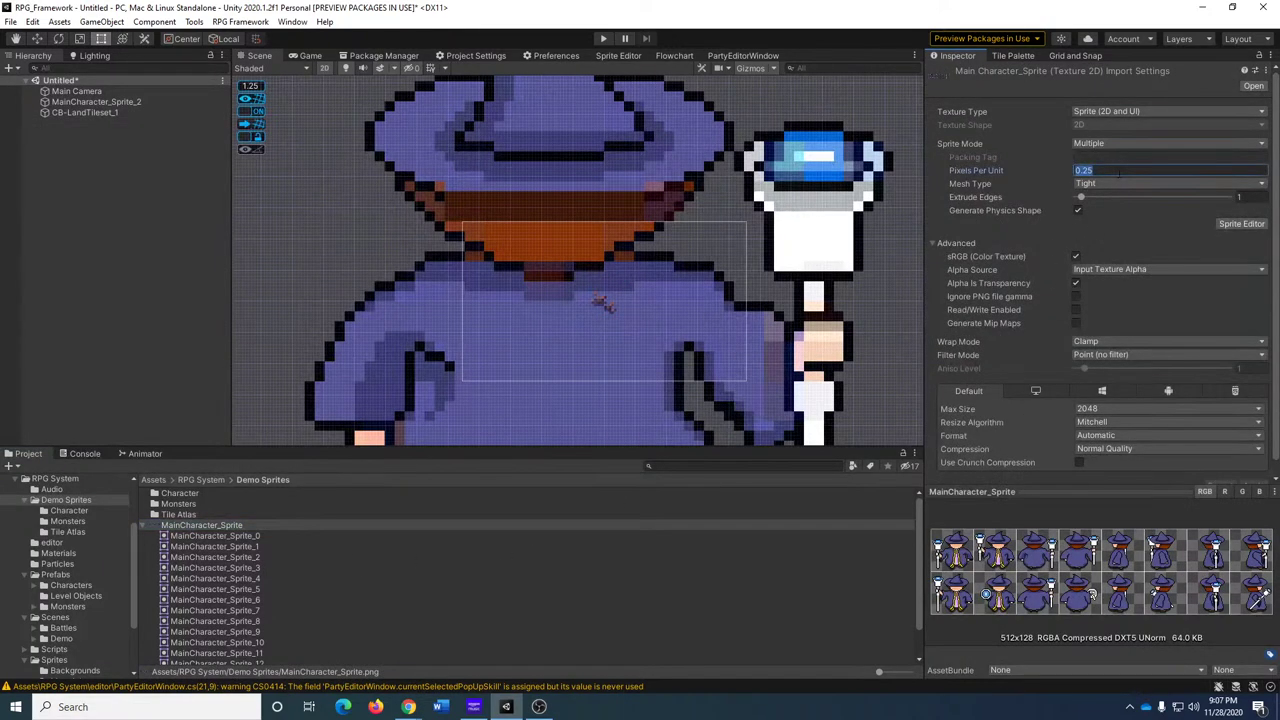
pyautogui.write('1')
pyautogui.write('6*')
pyautogui.write('2*2')
pyautogui.press('Return')
pyautogui.scroll(-1, 1235, 453)
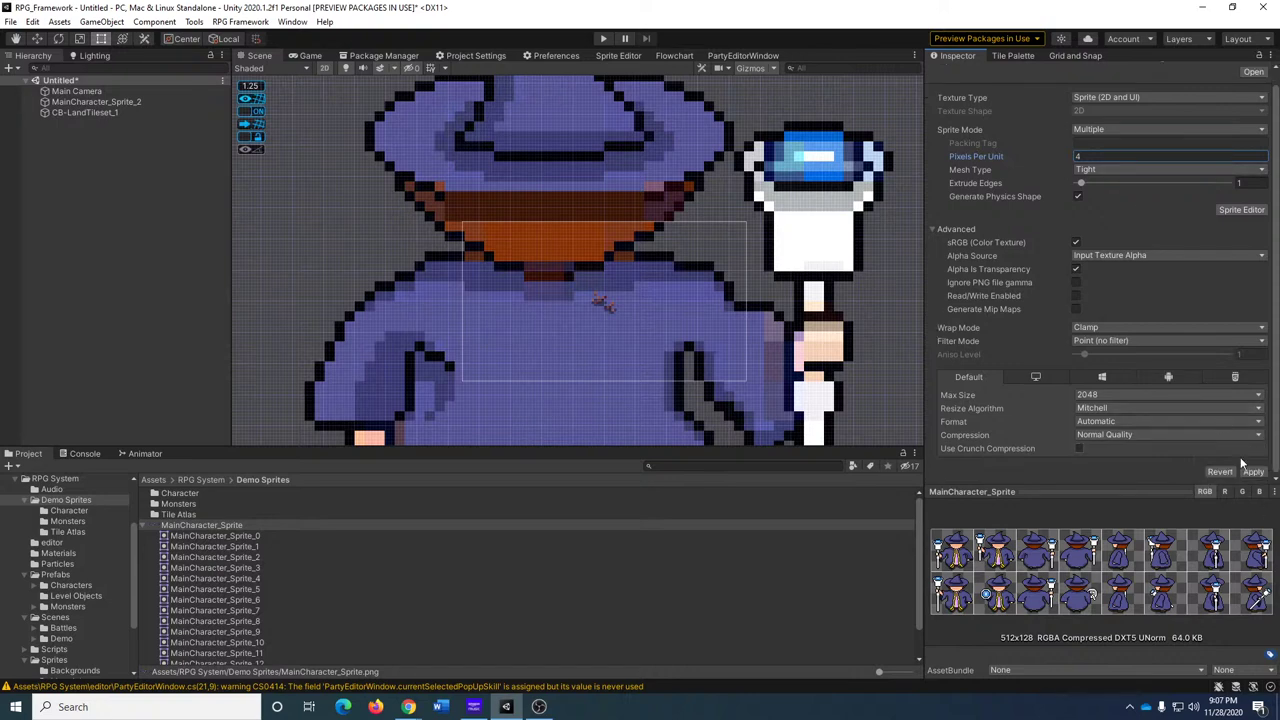
pyautogui.click(1257, 476)
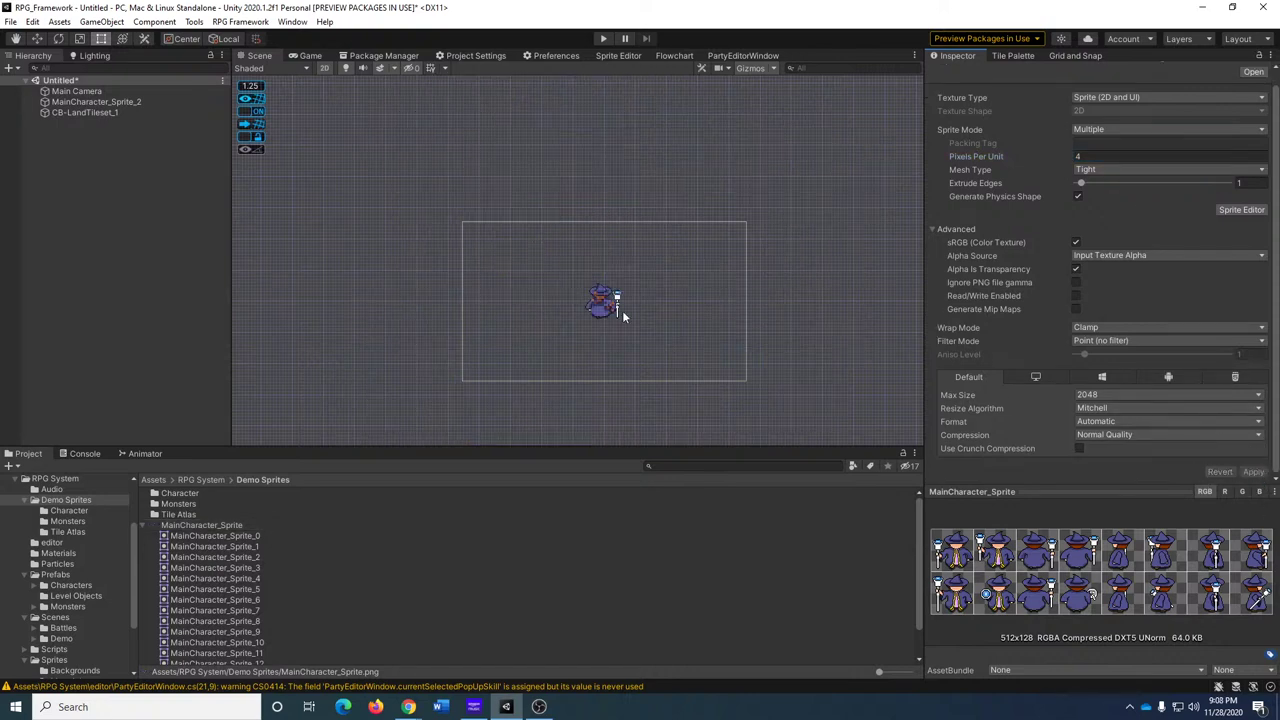
# Move the wizard sprite left of the tile and preview the MainCharacter_Sprite_6 frame.
pyautogui.scroll(4, 630, 300)
pyautogui.click(566, 300)
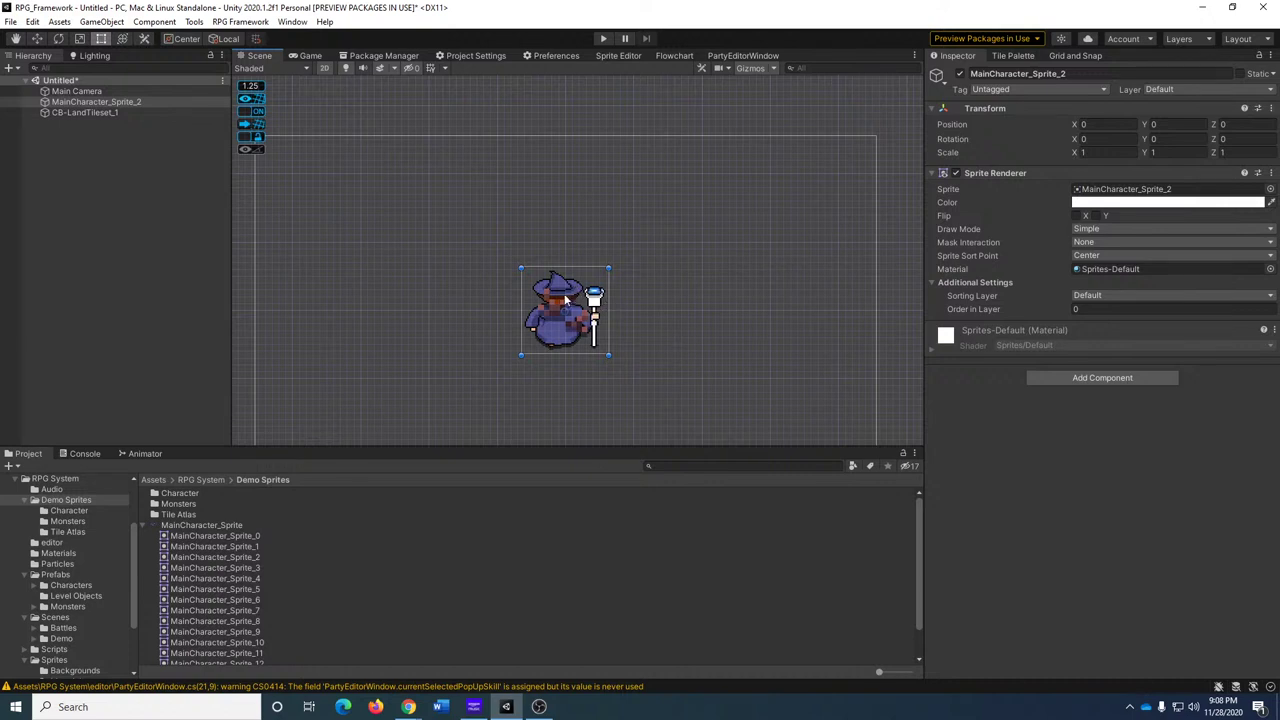
pyautogui.moveTo(569, 293); pyautogui.dragTo(464, 290)
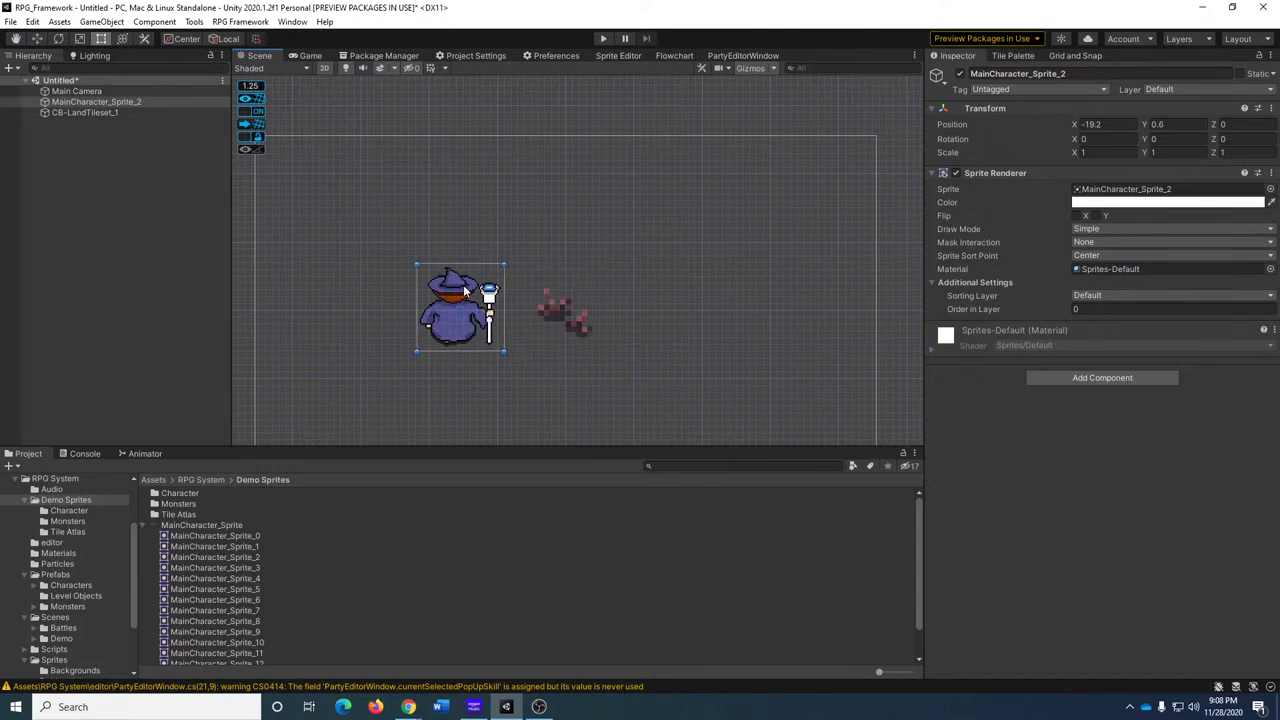
pyautogui.click(250, 600)
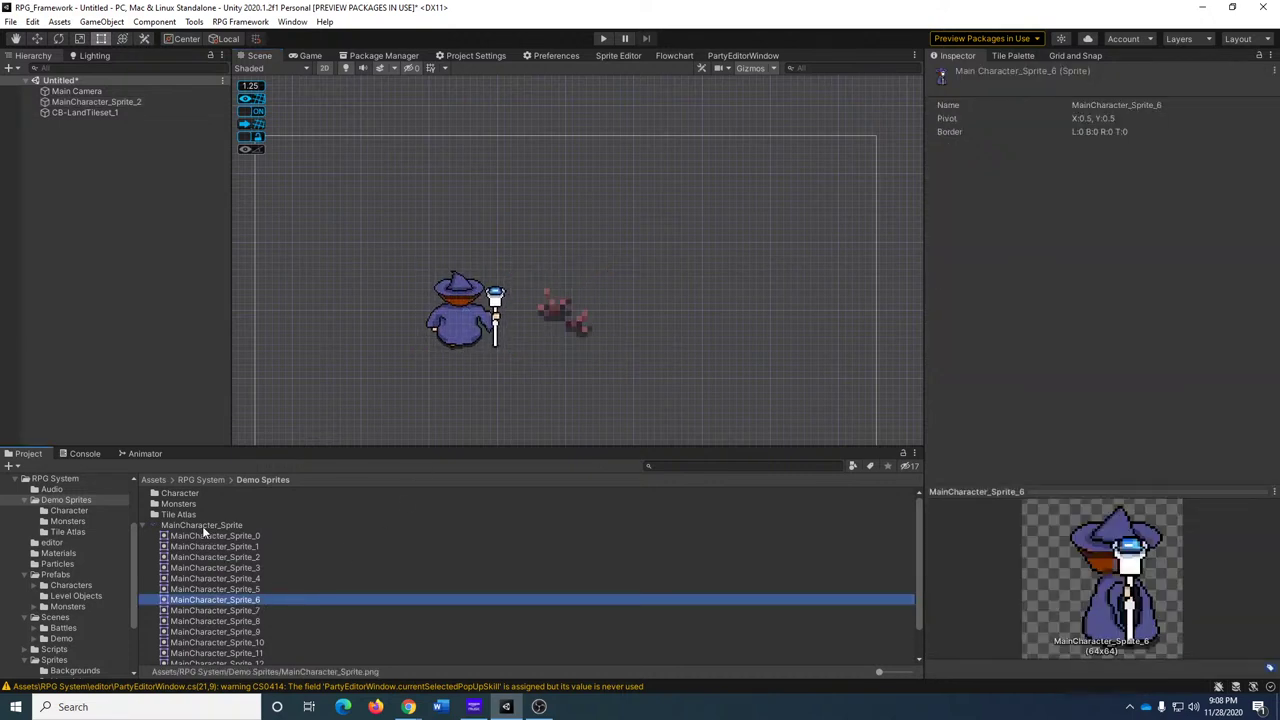
# Preview CB-LandTileset tiles 7 through 58 and show them as a thumbnail grid.
pyautogui.doubleClick(179, 514)
pyautogui.click(213, 578)
pyautogui.click(225, 621)
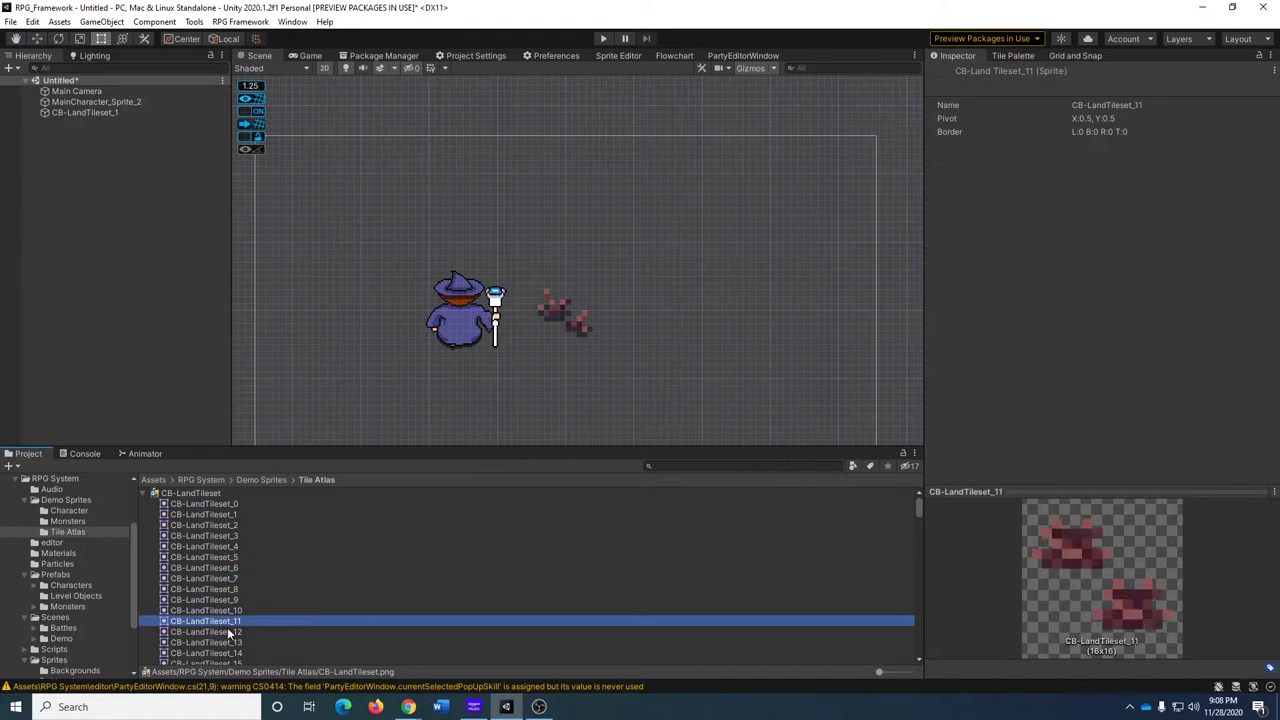
pyautogui.scroll(-5, 266, 629)
pyautogui.click(260, 618)
pyautogui.click(246, 650)
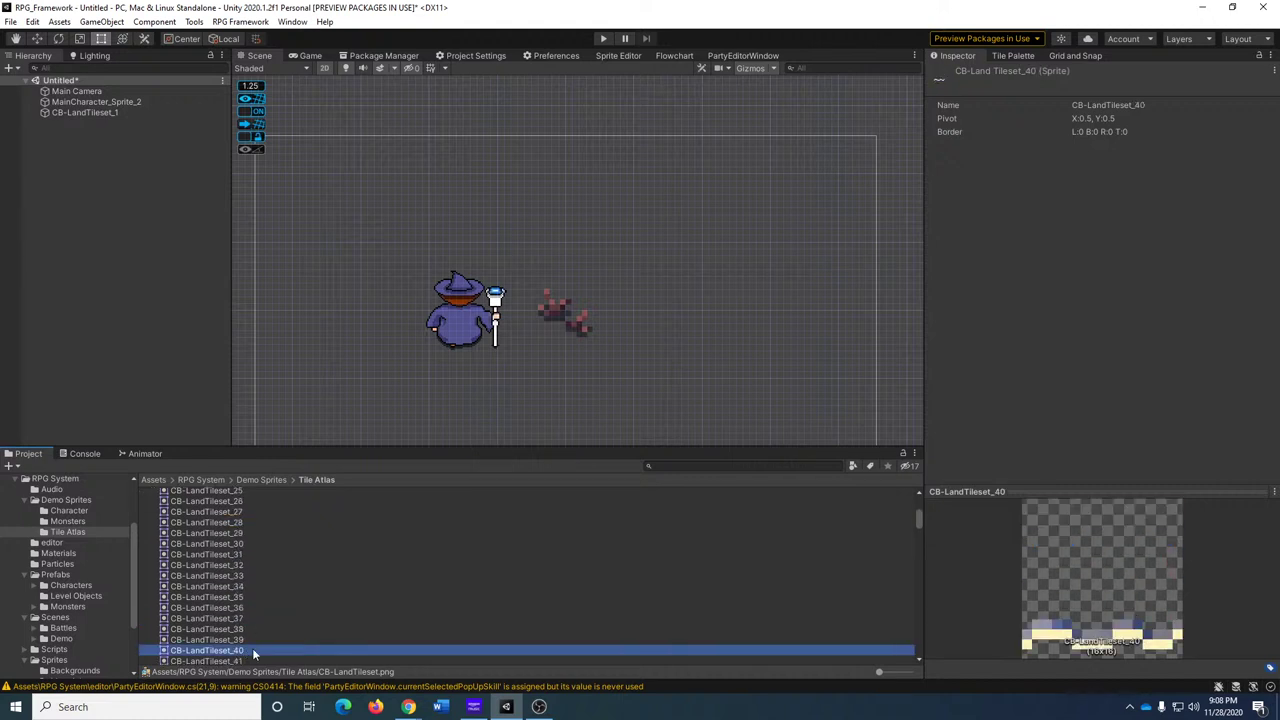
pyautogui.press('Down')
pyautogui.press('Down')
pyautogui.press('Down')
pyautogui.press('Down')
pyautogui.press('Down')
pyautogui.press('Down')
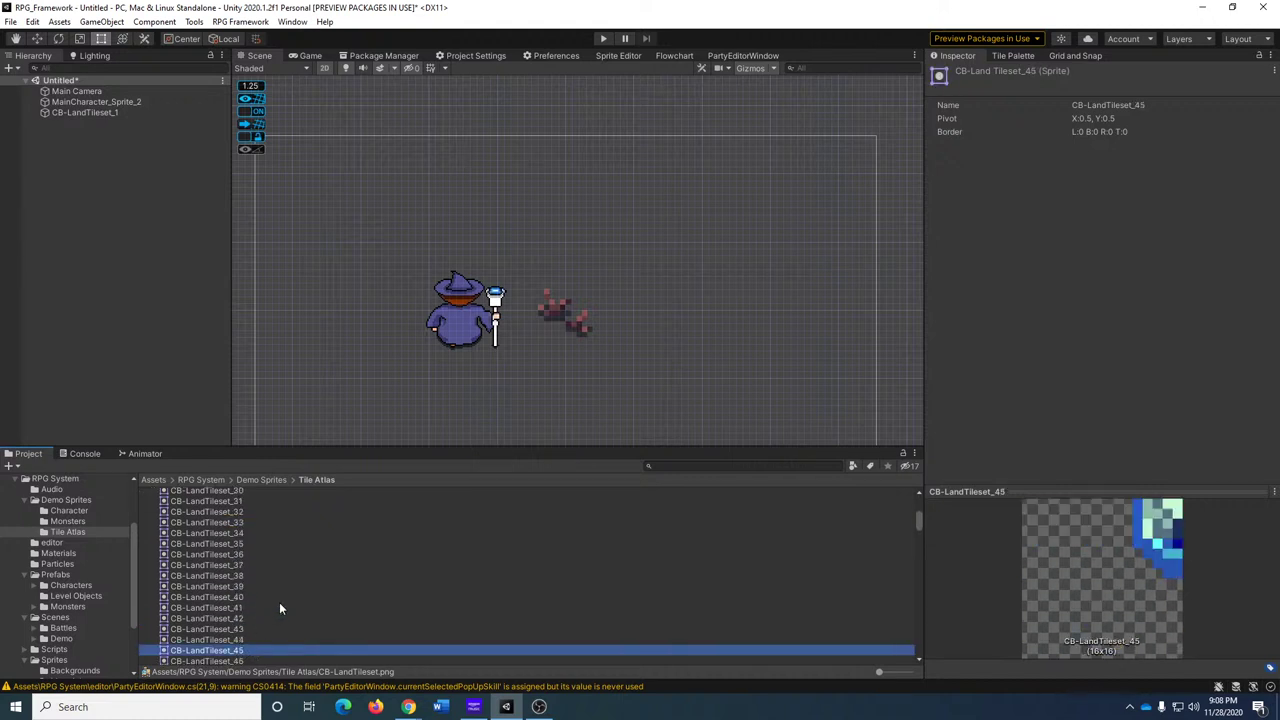
pyautogui.press('Down')
pyautogui.press('Down')
pyautogui.press('Down')
pyautogui.press('Down')
pyautogui.press('Down')
pyautogui.press('Down')
pyautogui.press('Down')
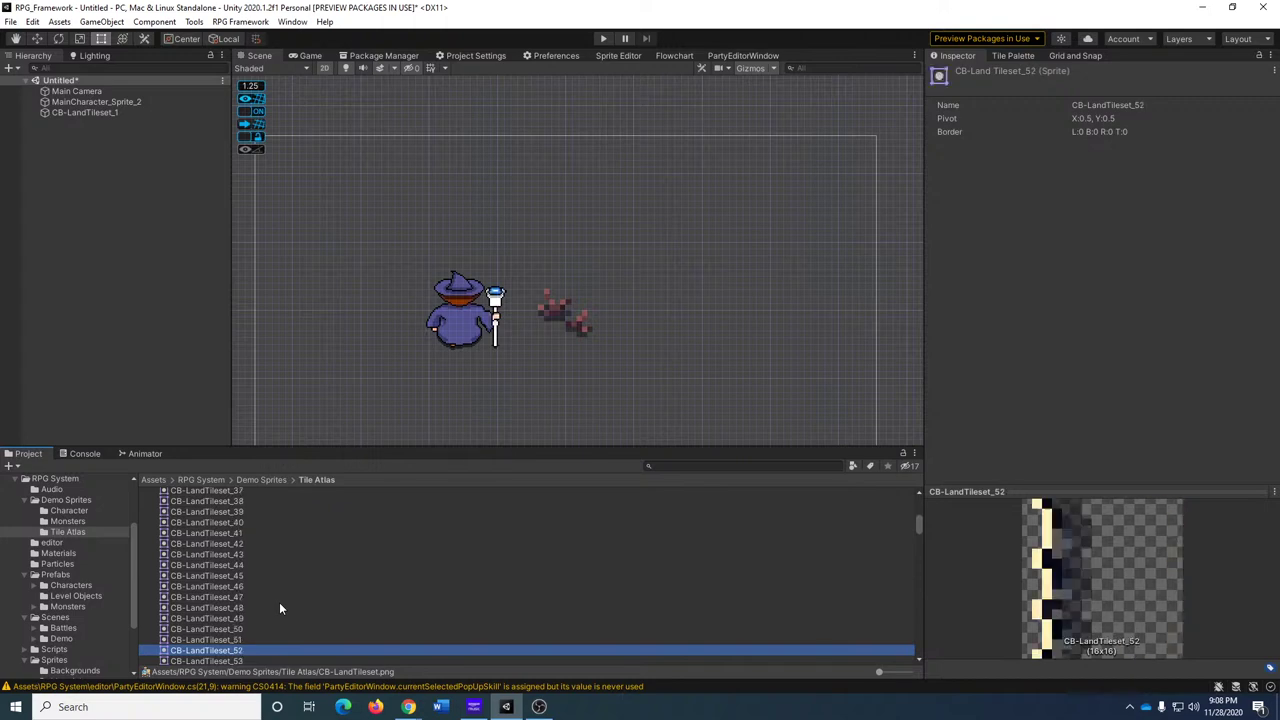
pyautogui.press('Down')
pyautogui.press('Down')
pyautogui.press('Down')
pyautogui.press('Down')
pyautogui.press('Down')
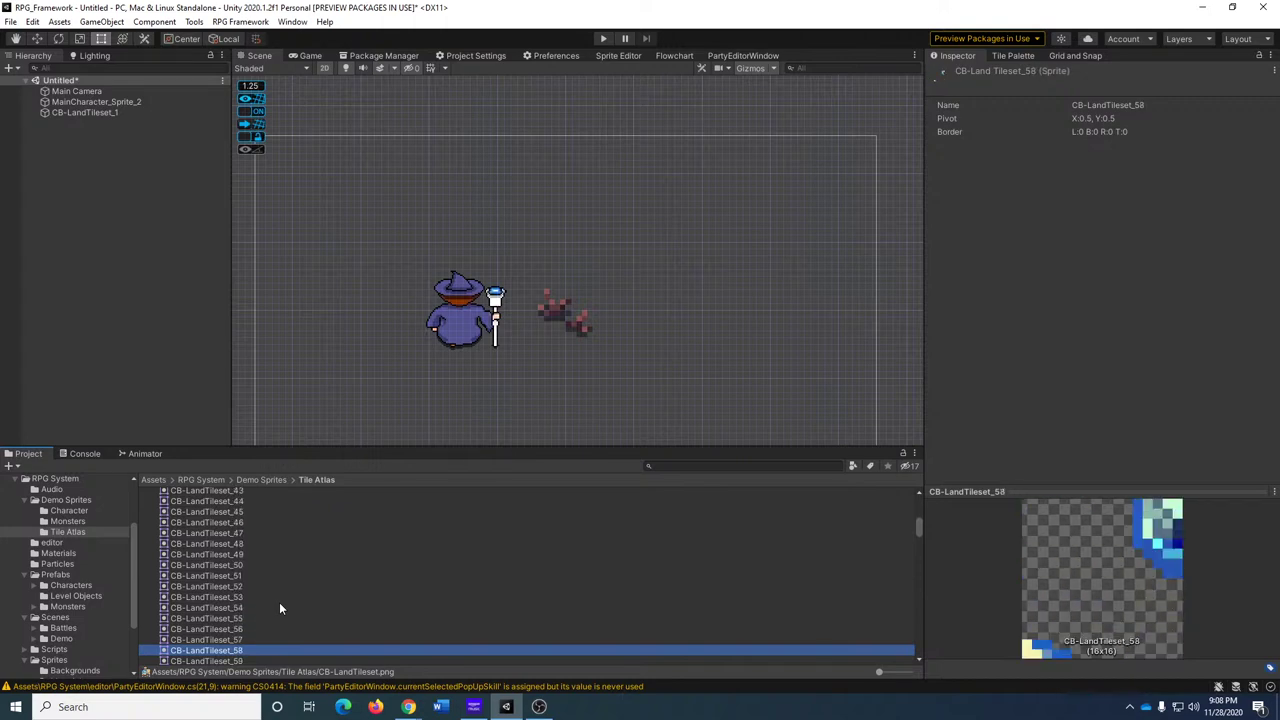
pyautogui.moveTo(879, 672); pyautogui.dragTo(908, 672)
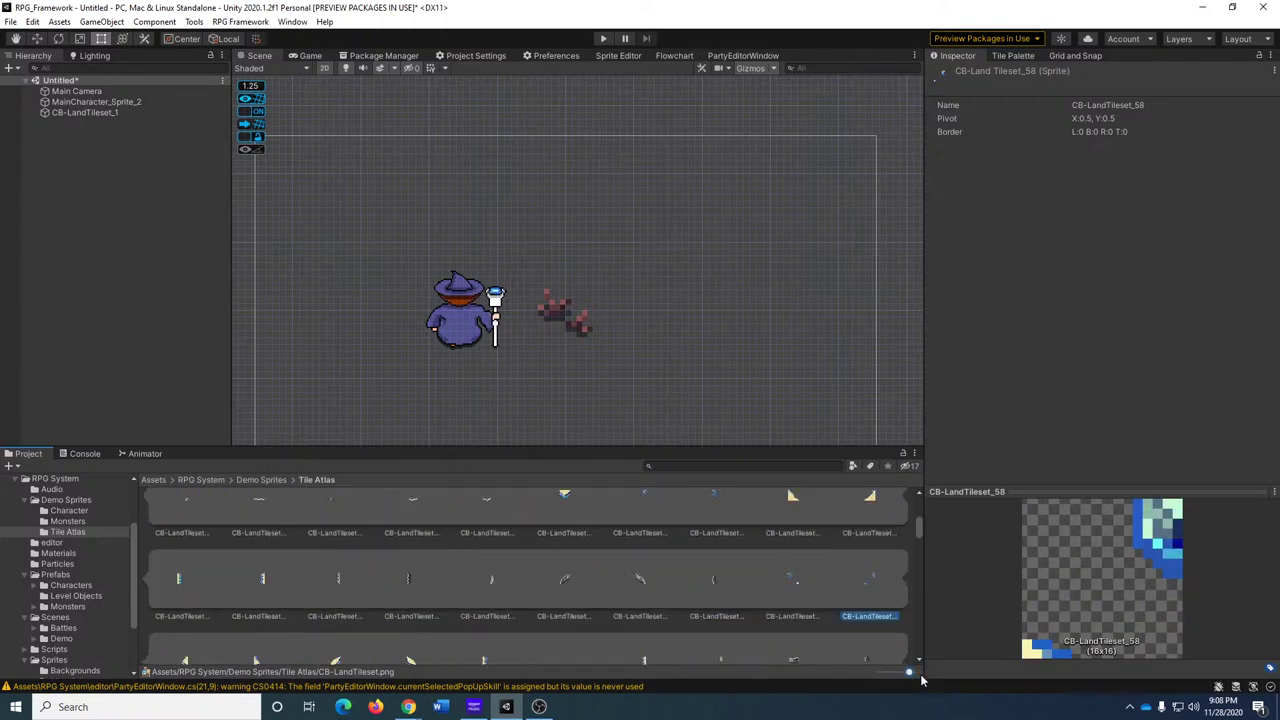
pyautogui.scroll(-1, 736, 601)
pyautogui.scroll(-3, 734, 599)
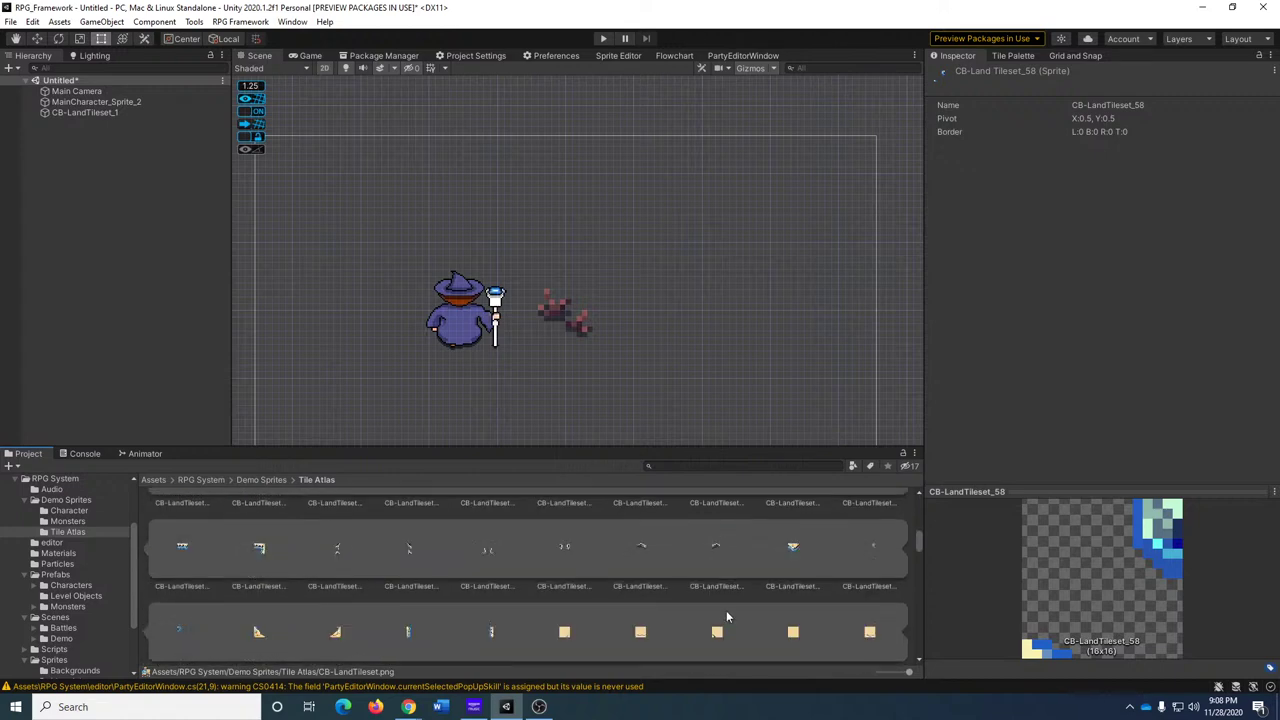
# Delete the placed CB-LandTileset_94 tile, the wizard sprite, and CB-LandTileset_1 from the scene.
pyautogui.moveTo(564, 594); pyautogui.dragTo(376, 332)
pyautogui.press('Delete')
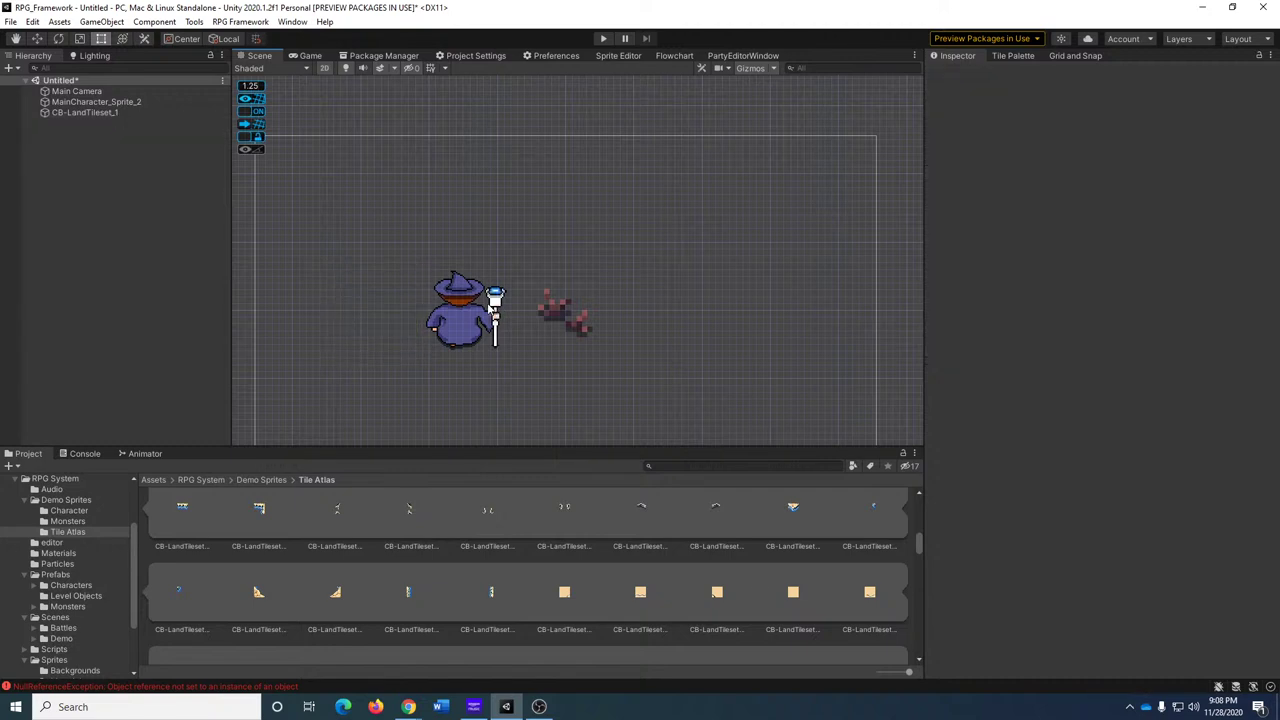
pyautogui.click(499, 310)
pyautogui.press('Delete')
pyautogui.click(584, 321)
pyautogui.press('Delete')
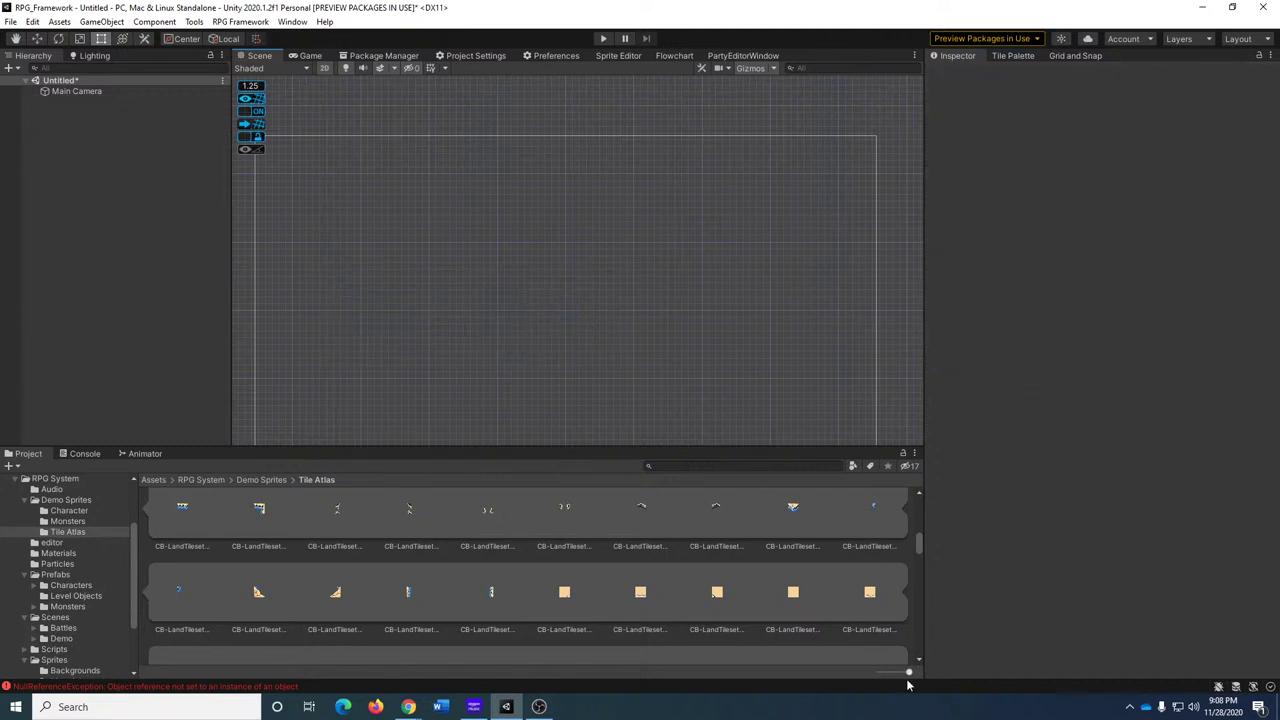
# Return the tiles to list view and collapse the CB-LandTileset sprite list.
pyautogui.moveTo(908, 672); pyautogui.dragTo(852, 677)
pyautogui.scroll(15, 484, 588)
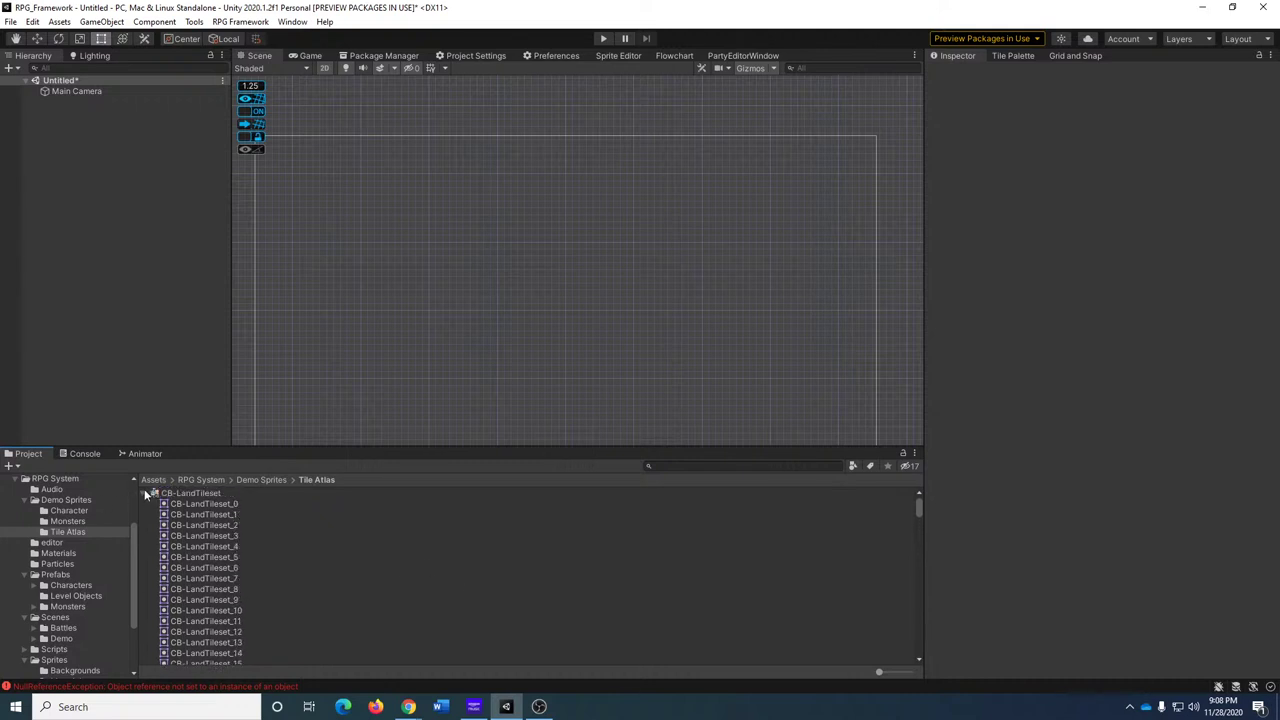
pyautogui.click(145, 493)
pyautogui.moveTo(424, 704)
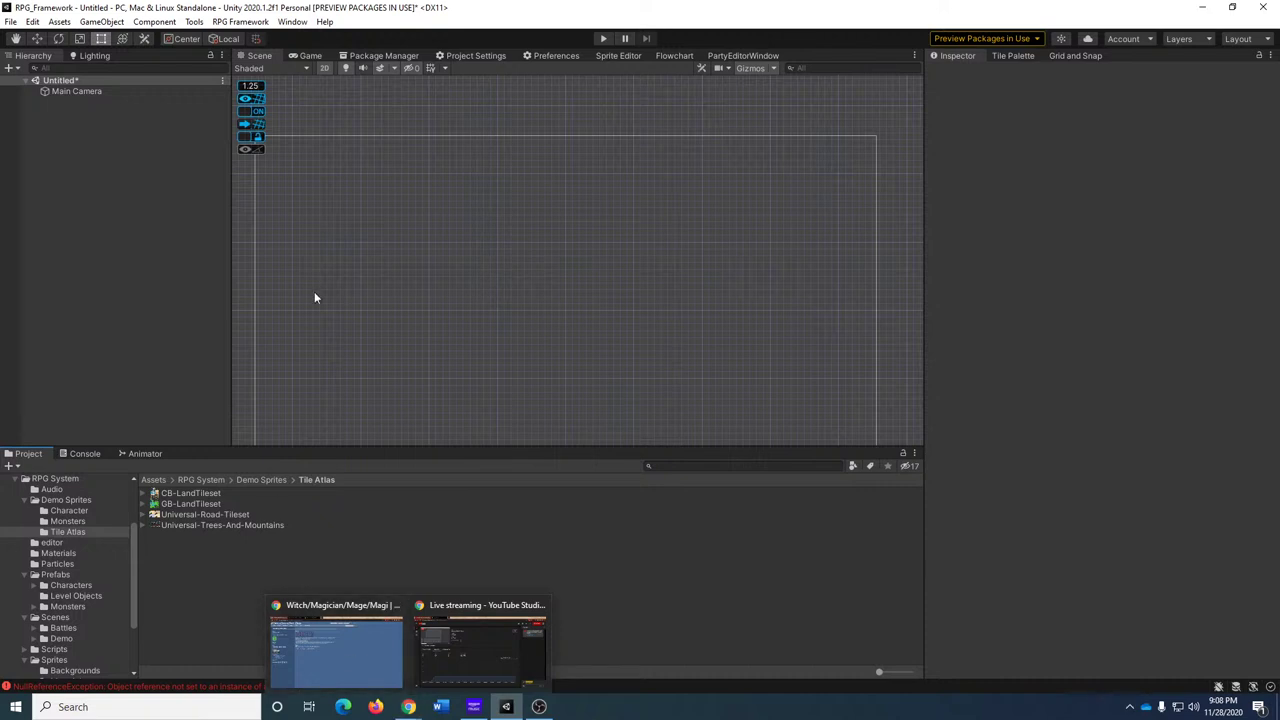
pyautogui.click(258, 477)
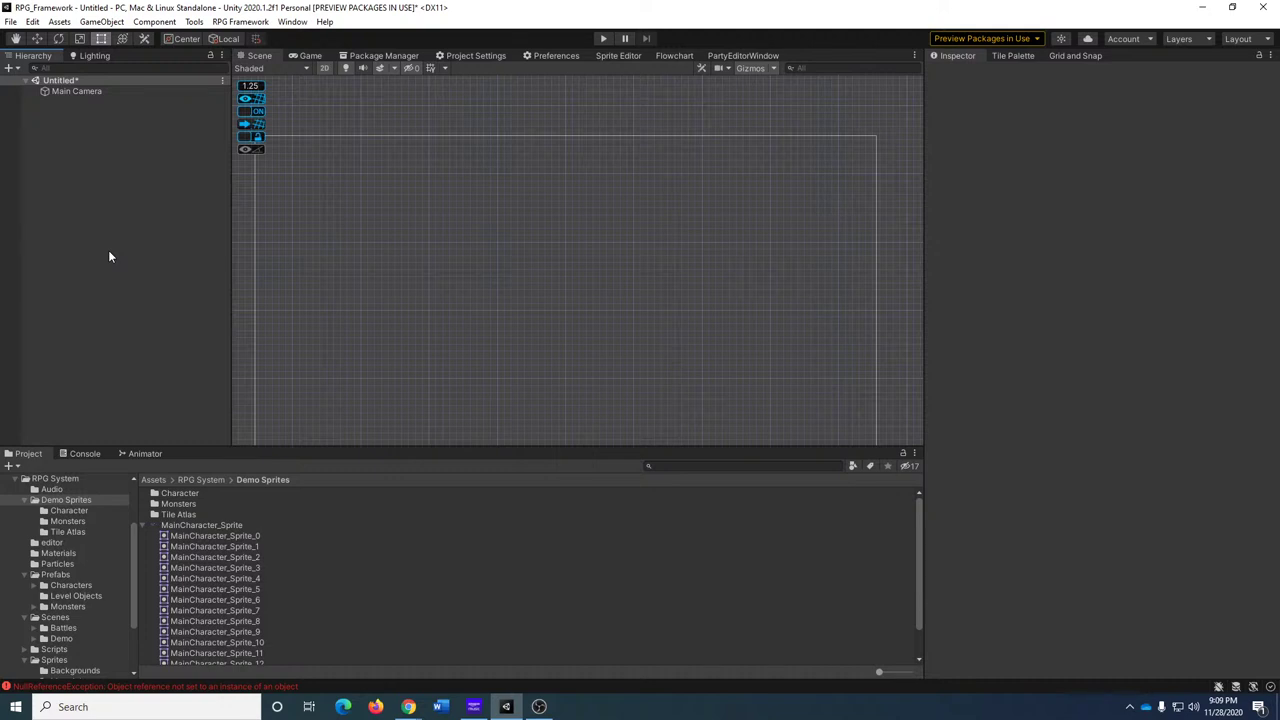
# Open LevelTemplate from RPG System > Scenes with Don't Save, then inspect LevelData.
pyautogui.click(211, 479)
pyautogui.doubleClick(175, 558)
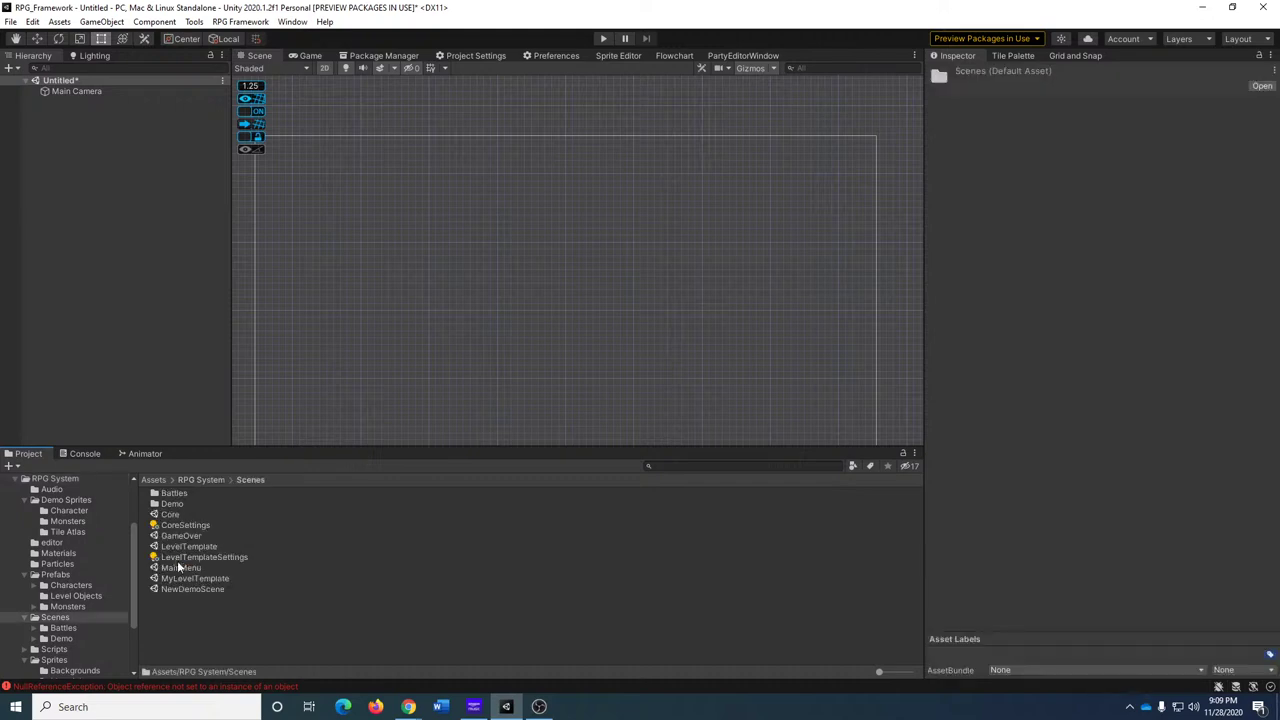
pyautogui.doubleClick(195, 547)
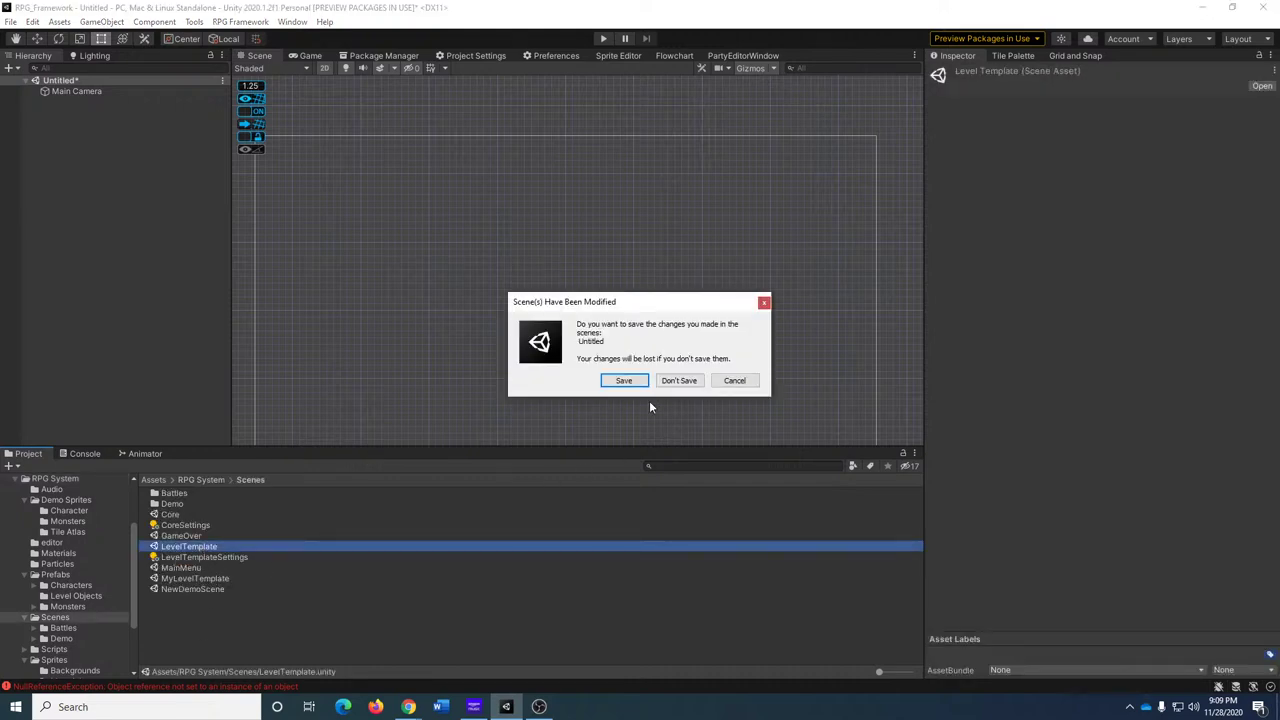
pyautogui.click(679, 380)
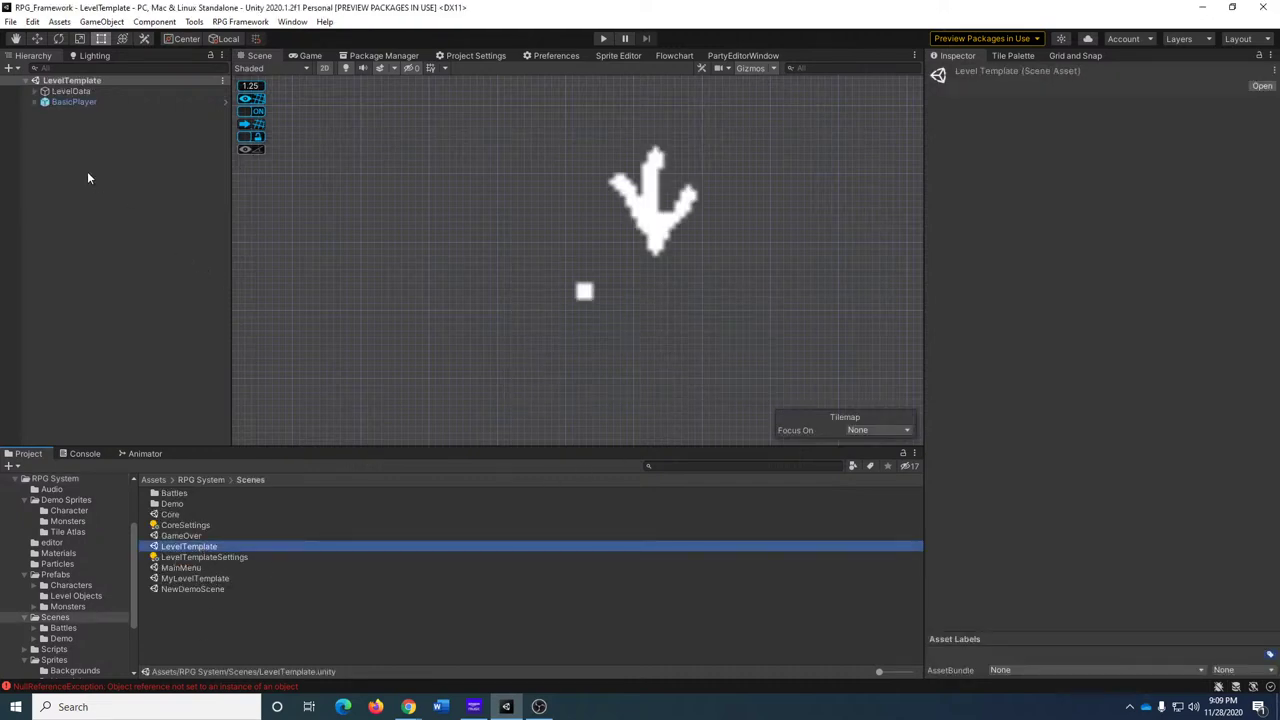
pyautogui.scroll(-5, 438, 250)
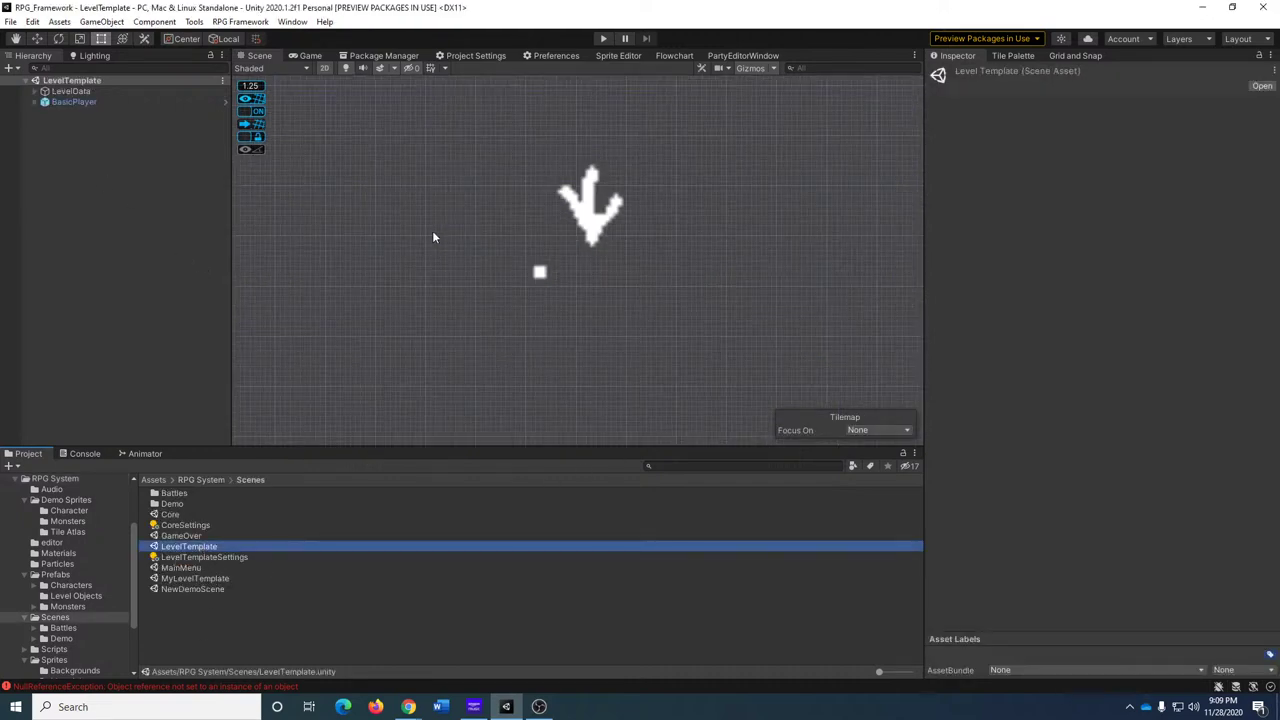
pyautogui.click(86, 92)
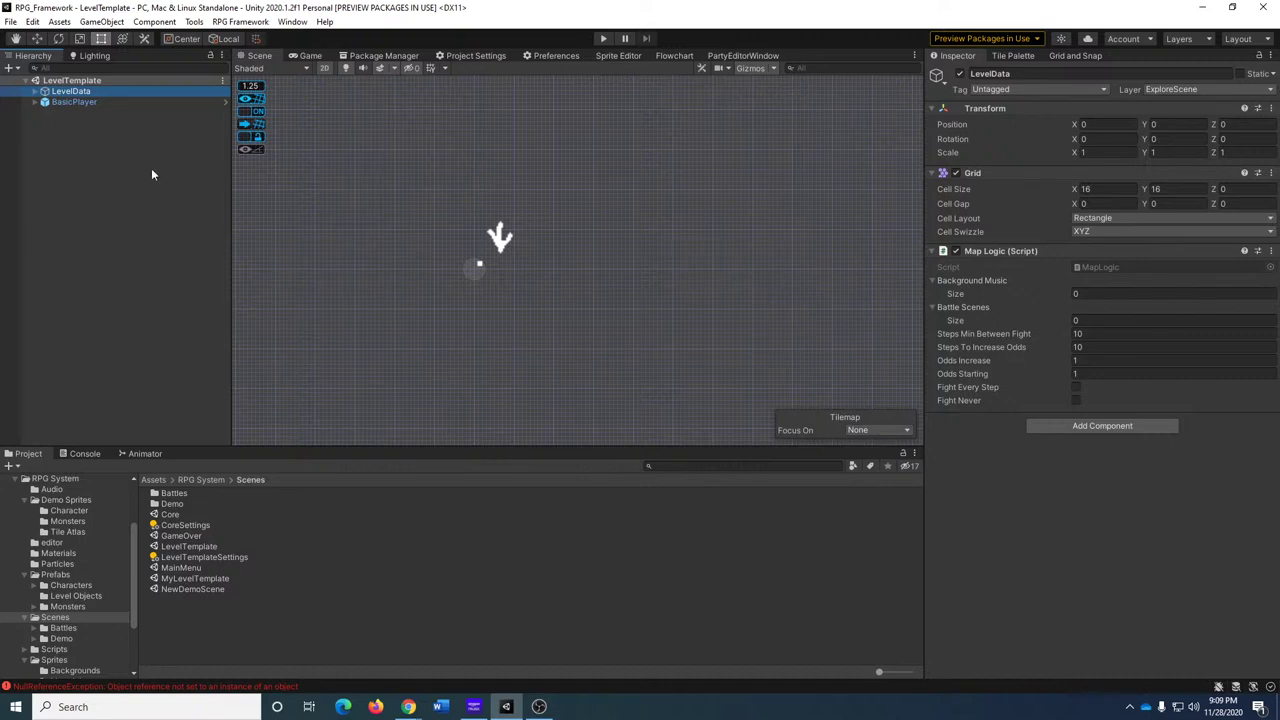
# Set BasicPlayer's Transform scale X and Y to 1.
pyautogui.click(60, 103)
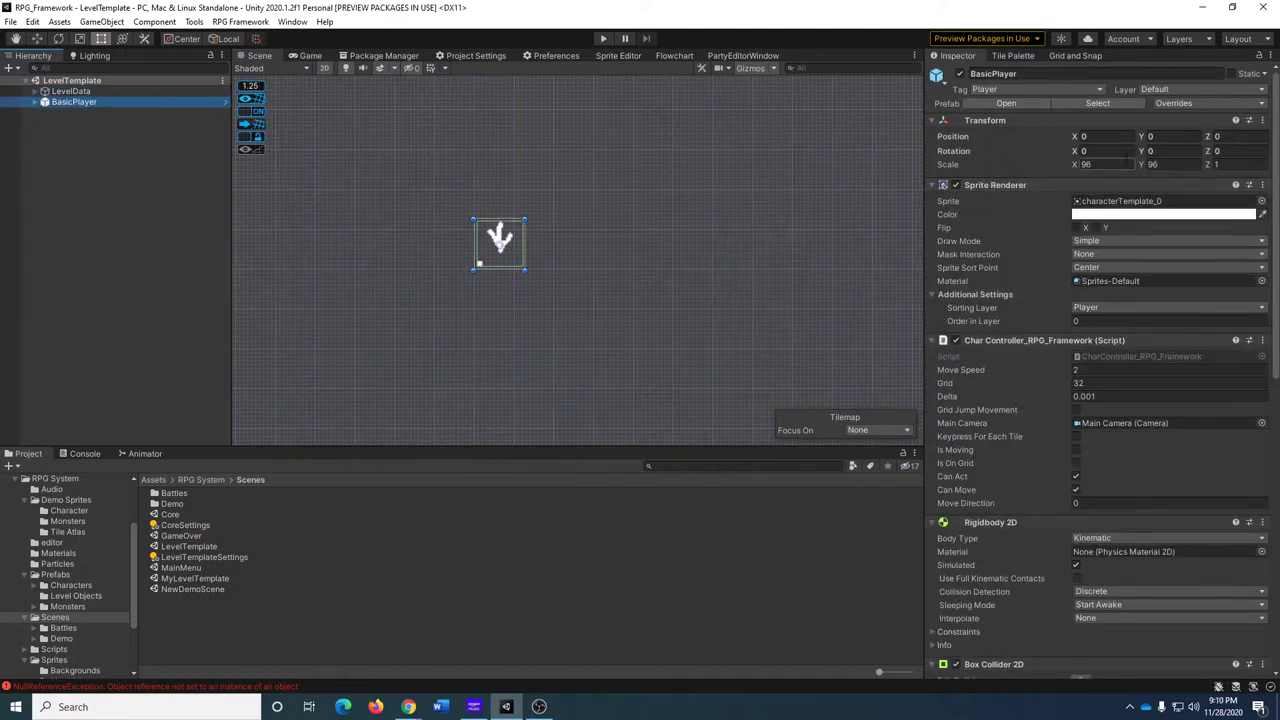
pyautogui.click(1100, 164)
pyautogui.write('1')
pyautogui.press('Tab')
pyautogui.write('1')
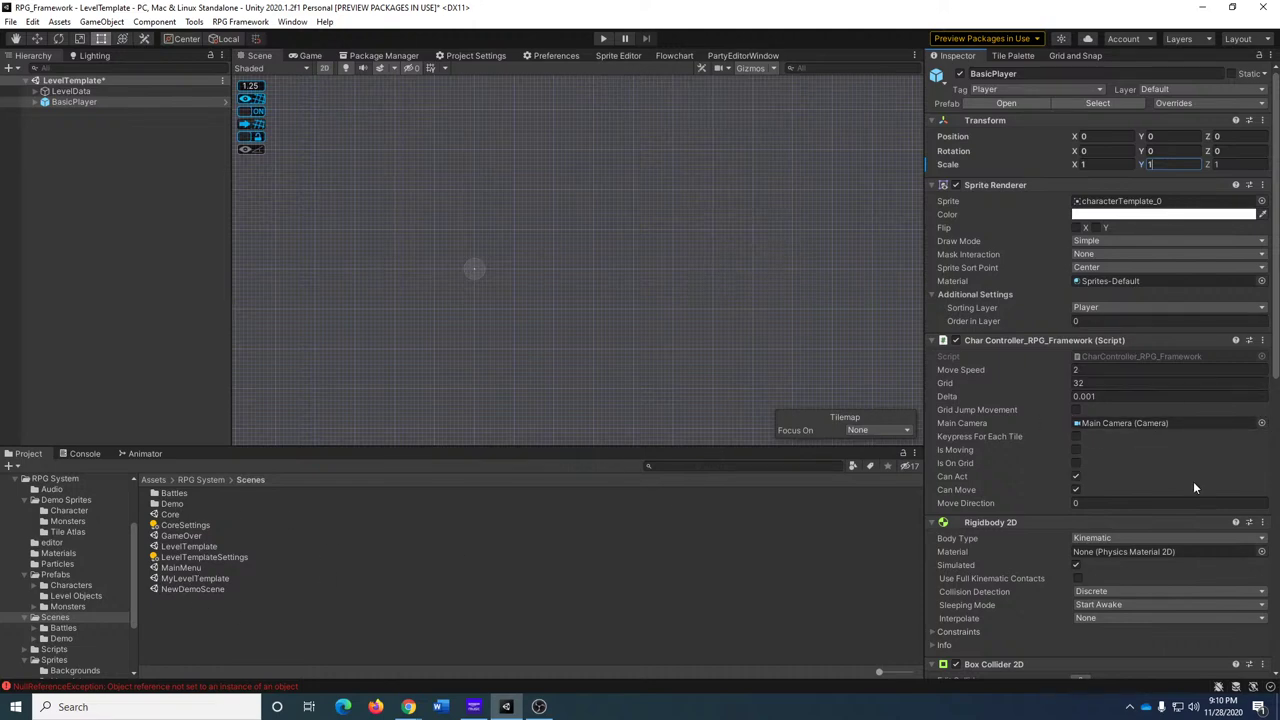
# Change BasicPlayer's Char Controller Grid from 32 to 16.
pyautogui.click(1120, 382)
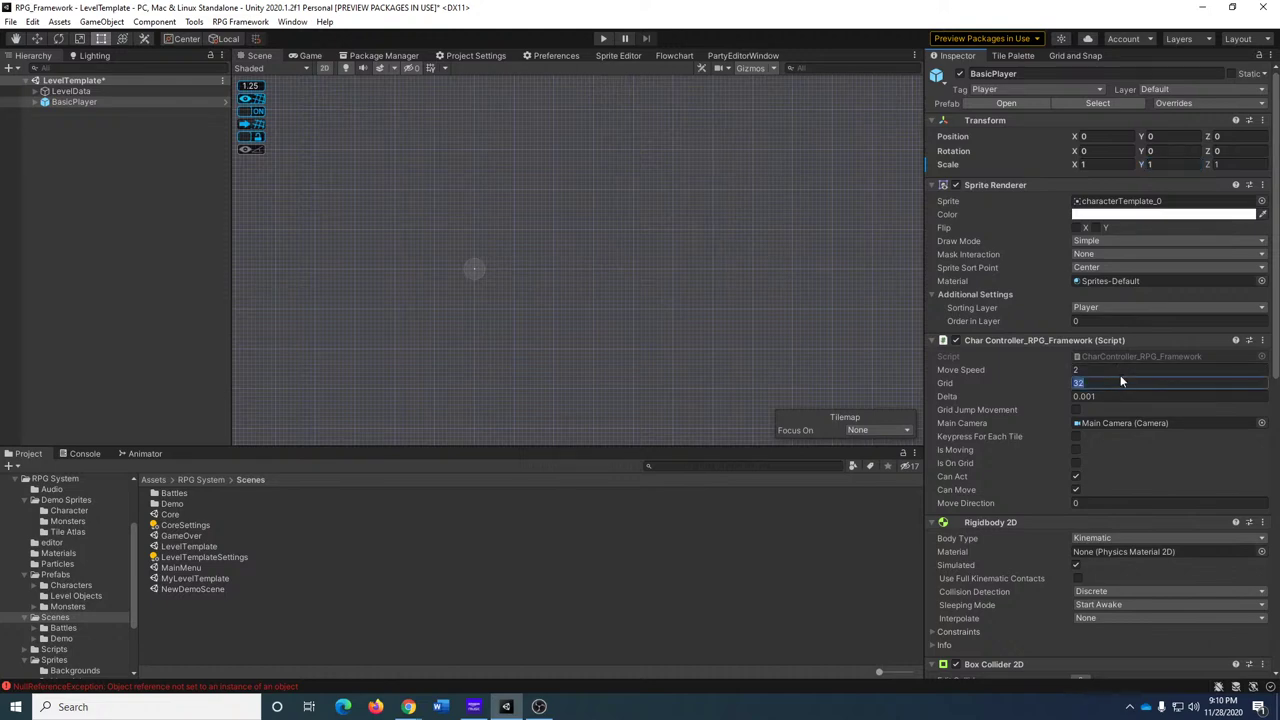
pyautogui.write('16')
pyautogui.click(213, 478)
pyautogui.click(190, 494)
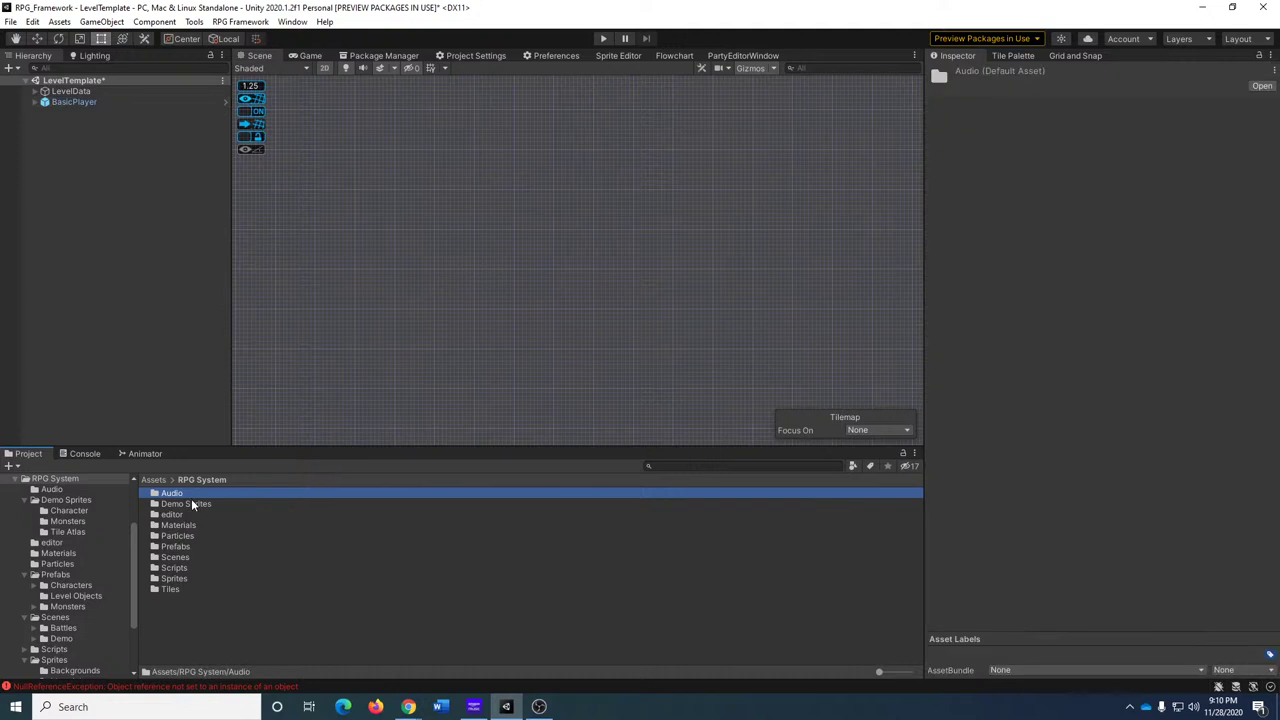
# Assign MainCharacter_Sprite_0 from Demo Sprites as BasicPlayer's Sprite Renderer sprite.
pyautogui.click(193, 506)
pyautogui.click(199, 510)
pyautogui.click(197, 505)
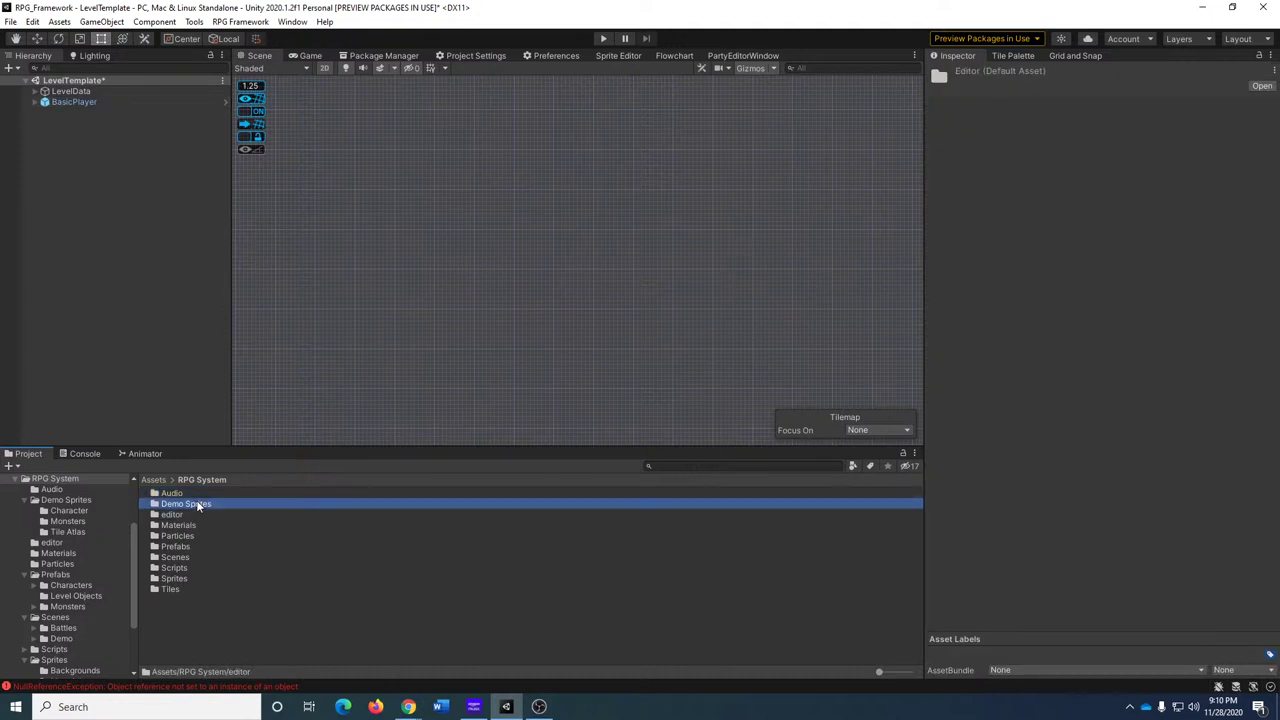
pyautogui.doubleClick(197, 505)
pyautogui.click(78, 102)
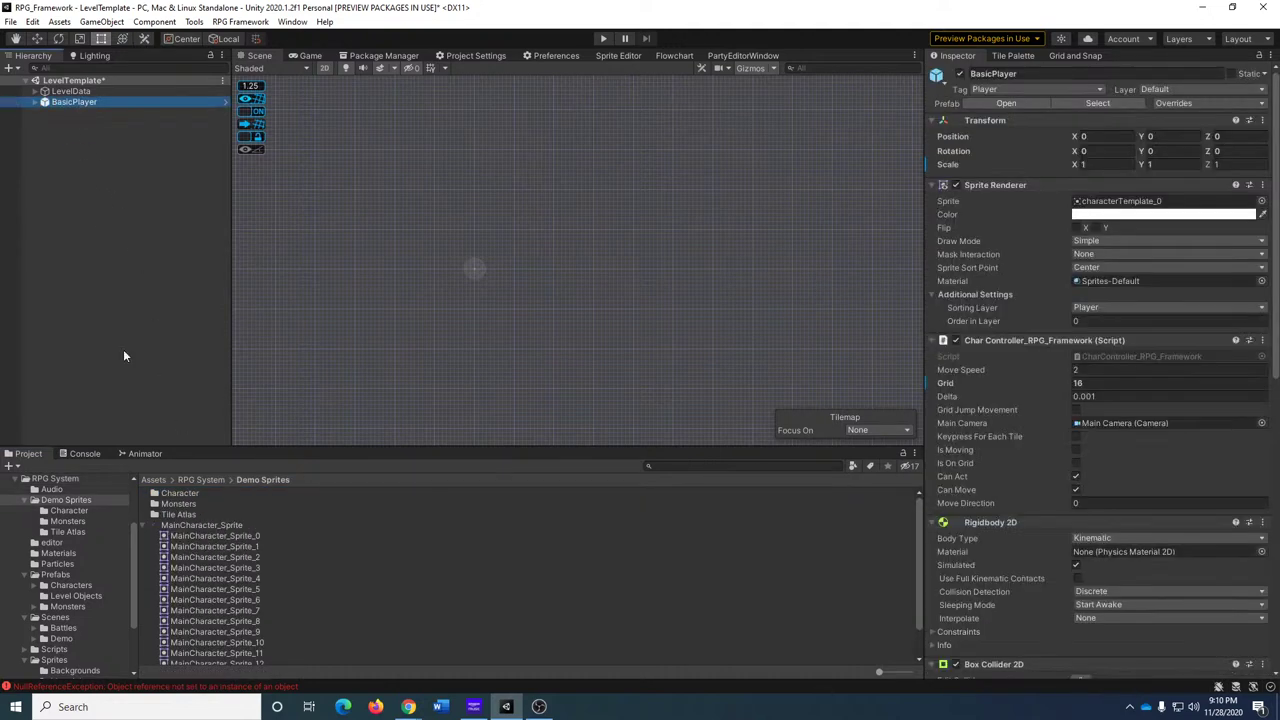
pyautogui.click(228, 530)
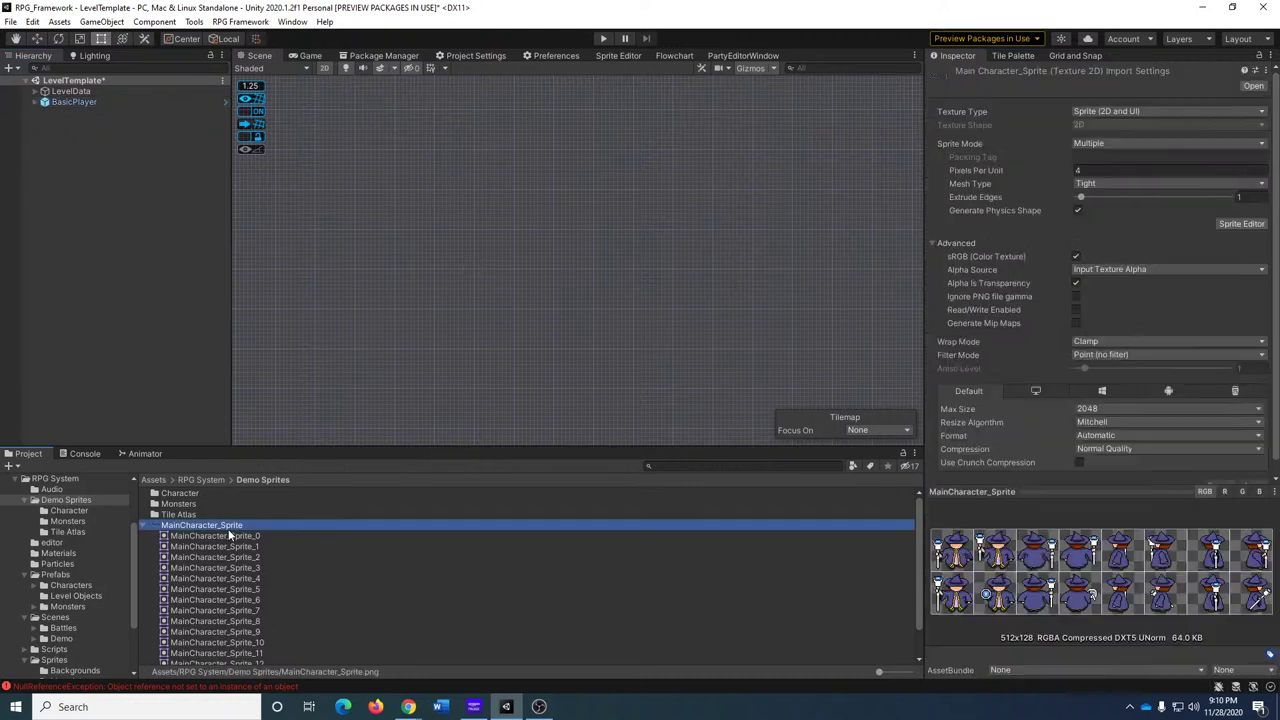
pyautogui.click(225, 539)
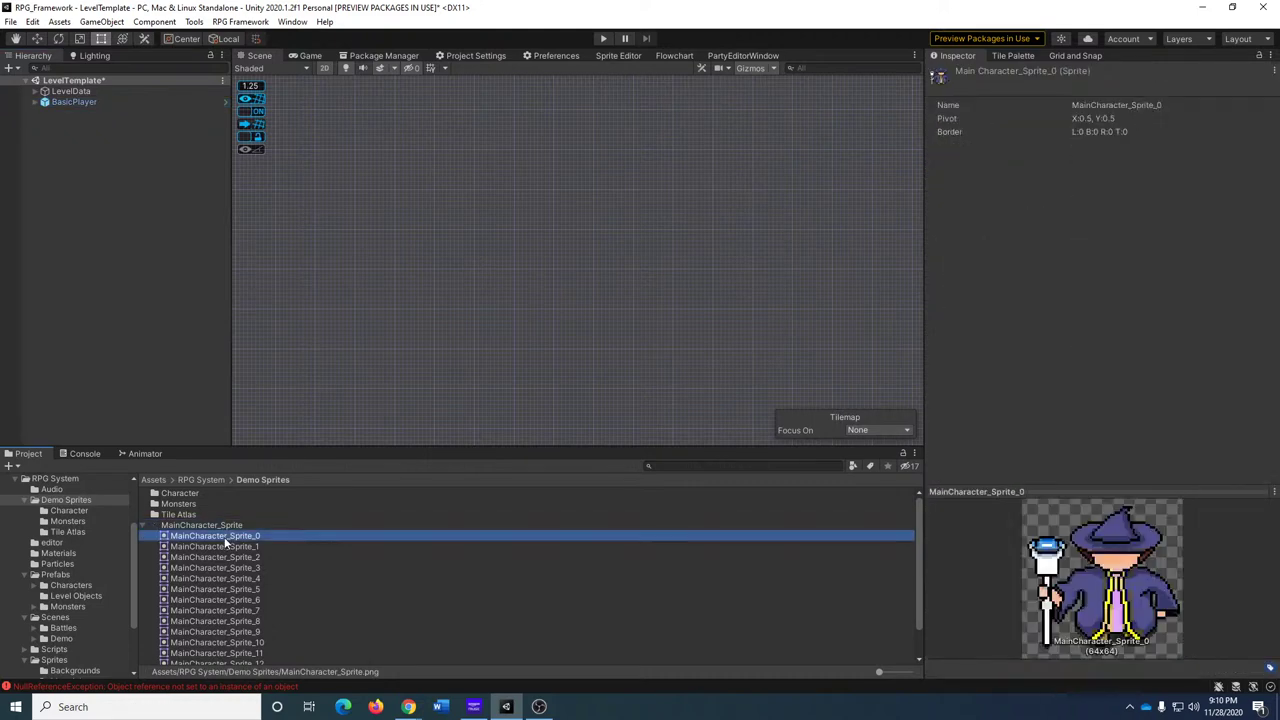
pyautogui.click(76, 102)
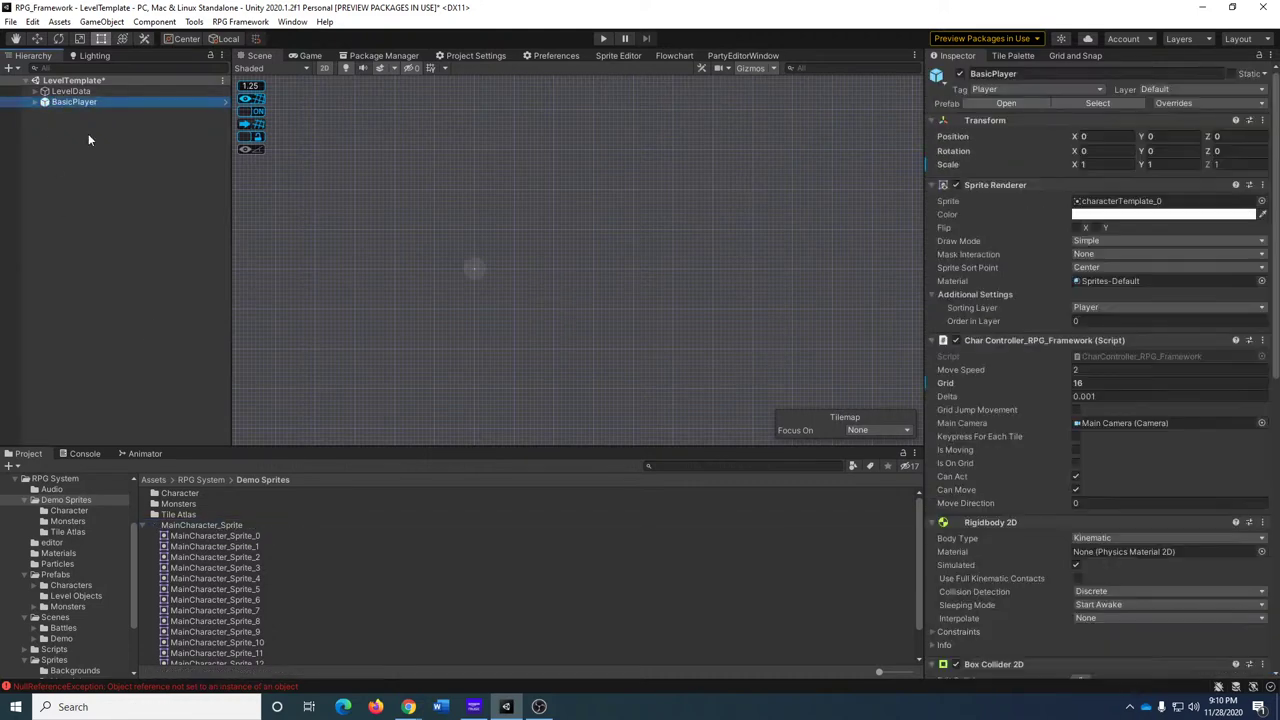
pyautogui.moveTo(242, 537); pyautogui.dragTo(1230, 204)
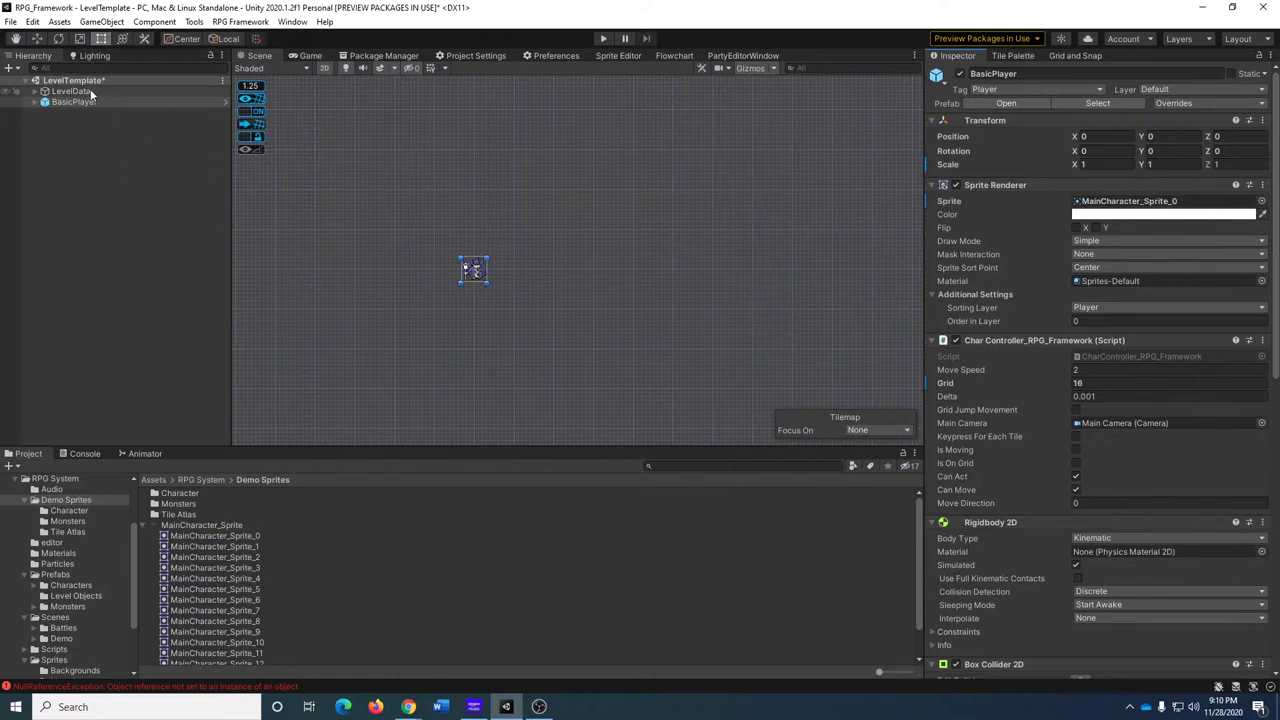
# Set the Main Camera under BasicPlayer to size 96, entered as 16*6.
pyautogui.click(35, 103)
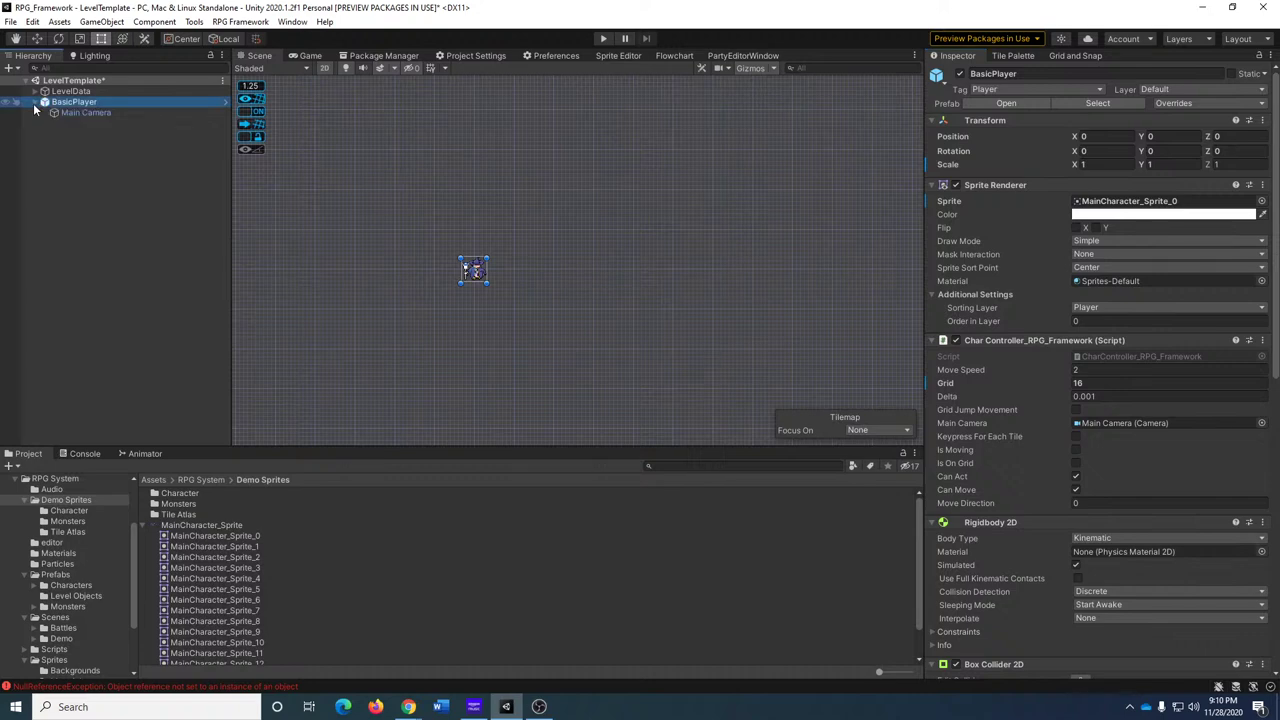
pyautogui.click(68, 113)
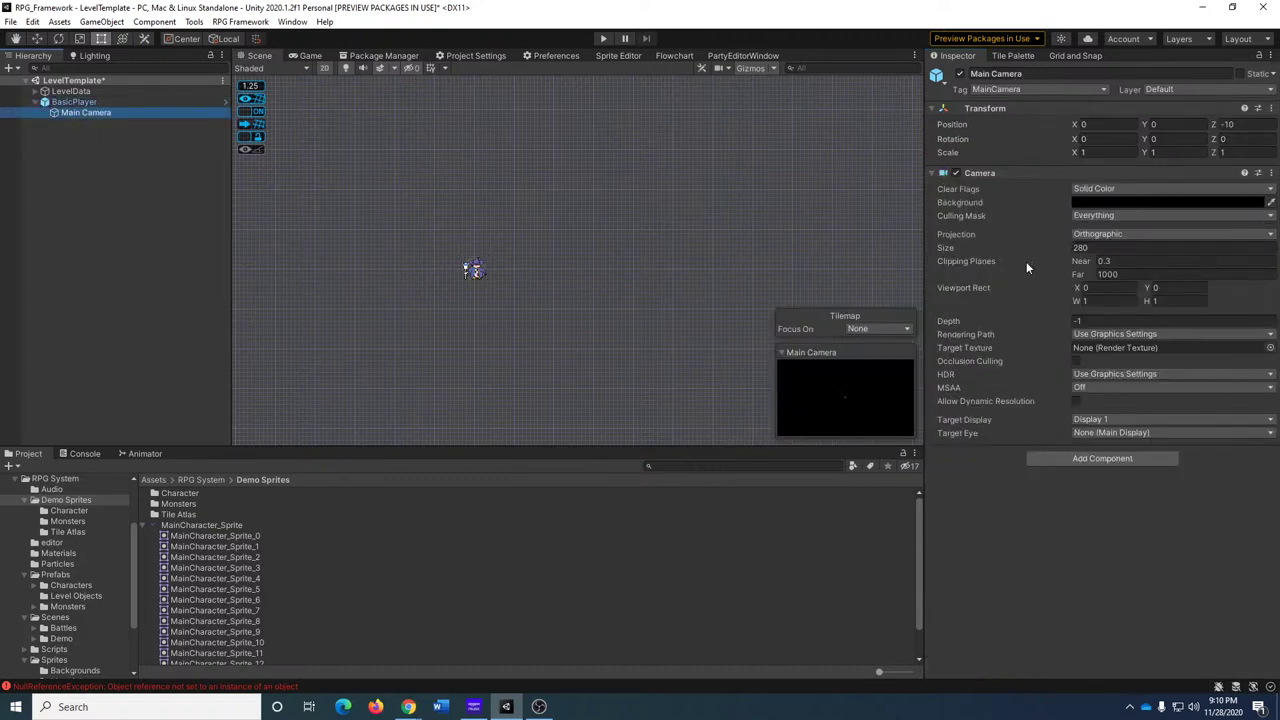
pyautogui.press('f')
pyautogui.moveTo(634, 326); pyautogui.dragTo(573, 275, button='middle')
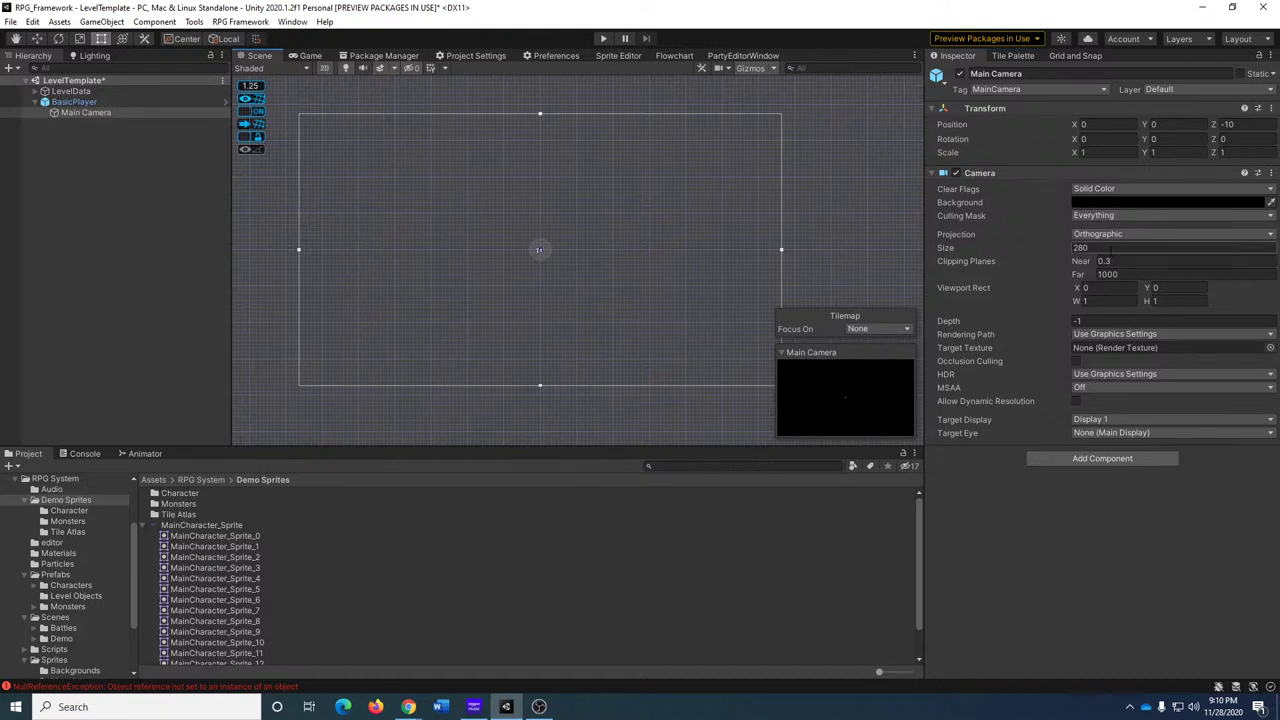
pyautogui.click(1100, 248)
pyautogui.write('16')
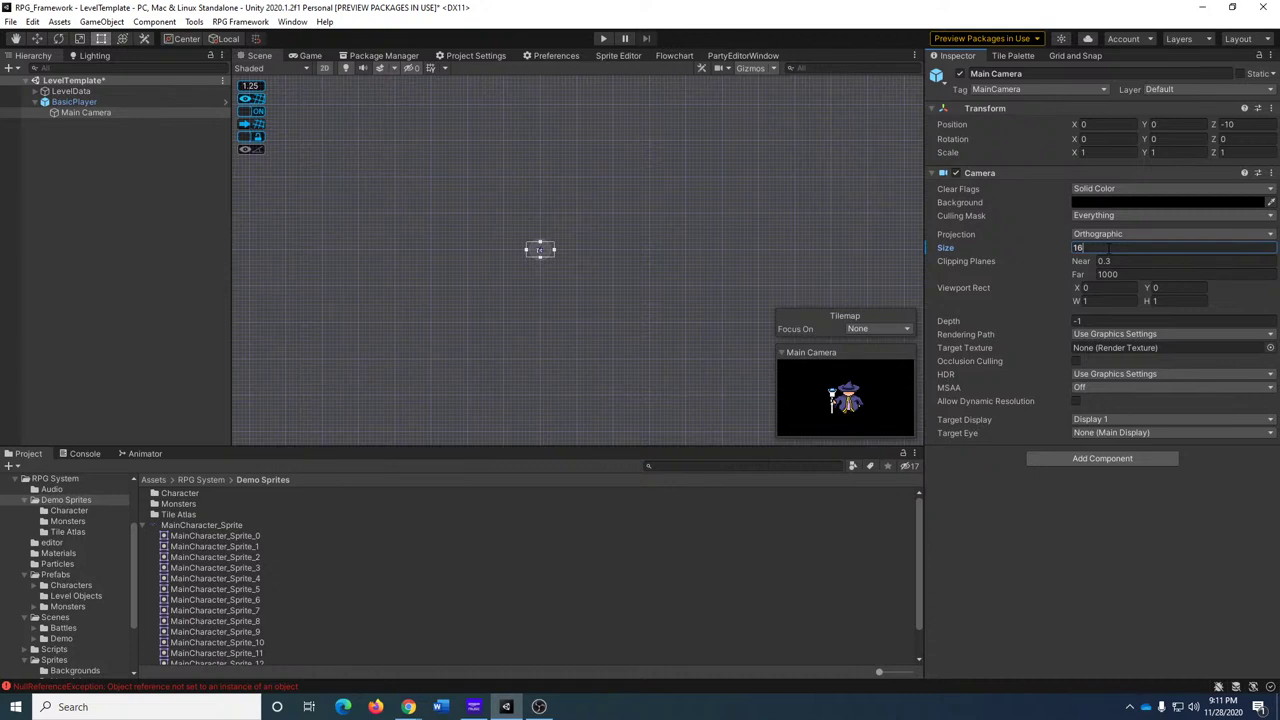
pyautogui.write('*6')
pyautogui.press('Return')
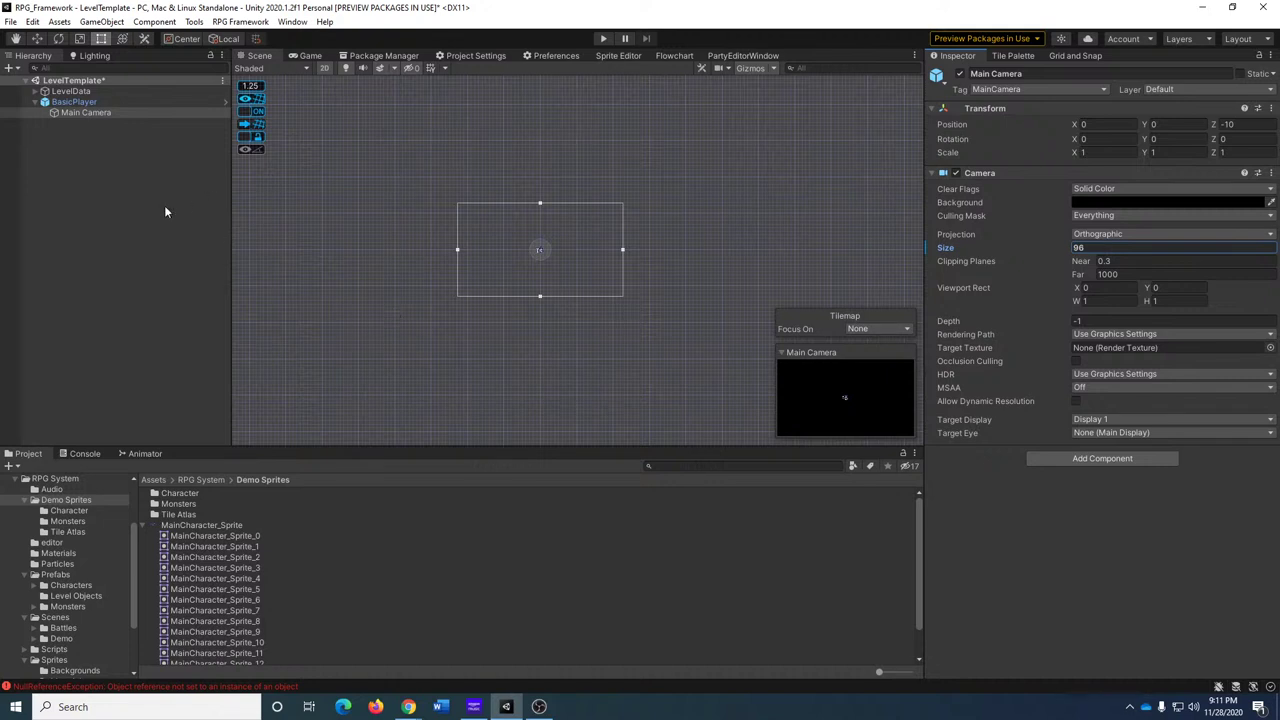
pyautogui.click(94, 103)
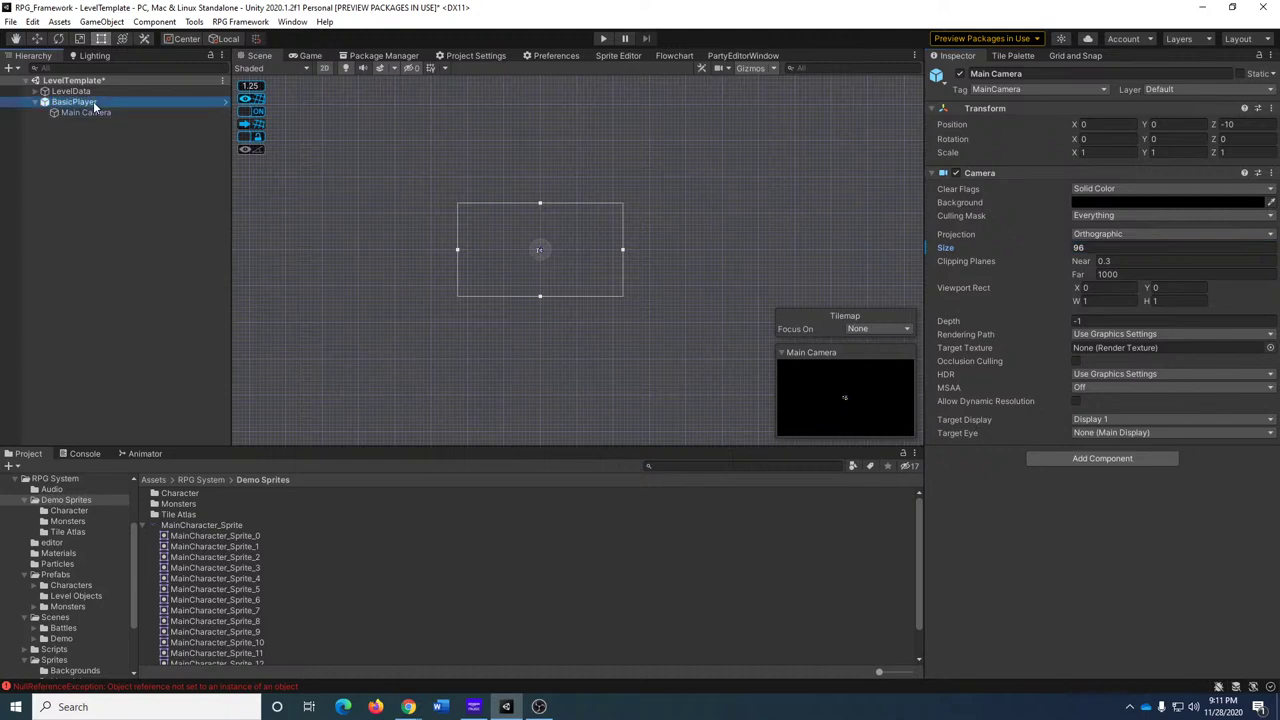
pyautogui.scroll(4, 486, 270)
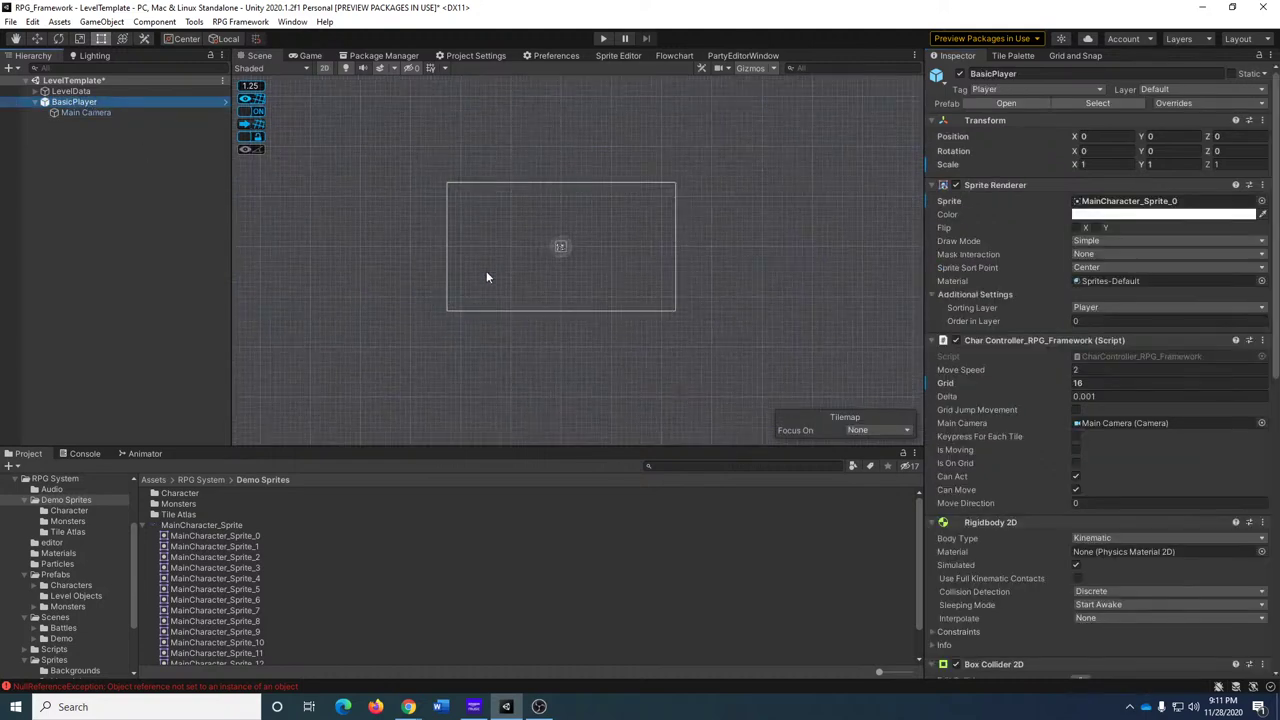
pyautogui.click(310, 56)
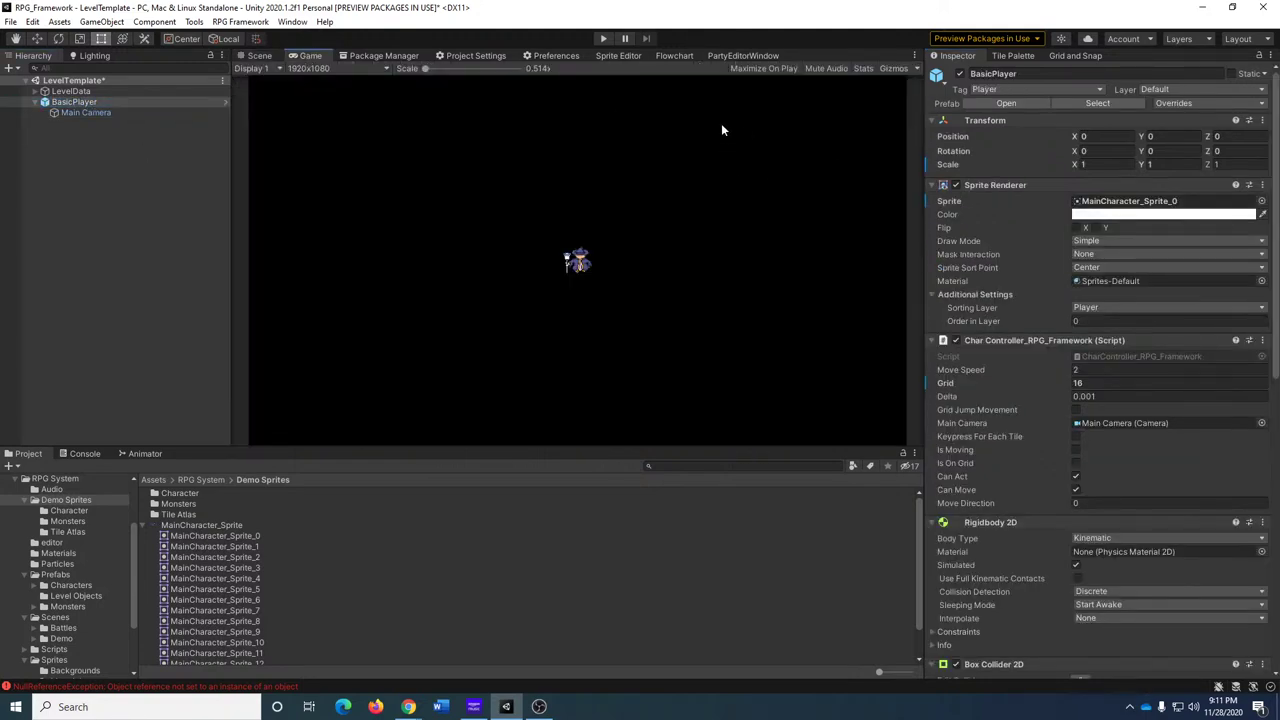
pyautogui.click(603, 38)
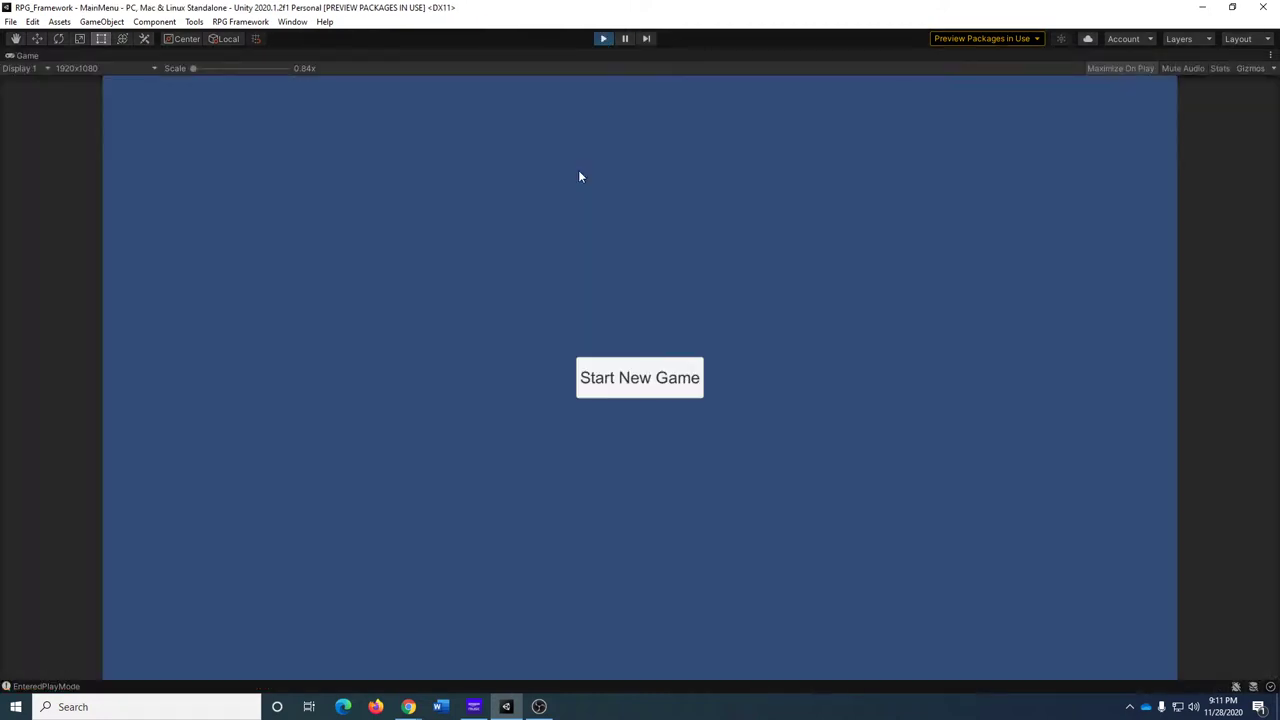
pyautogui.click(605, 40)
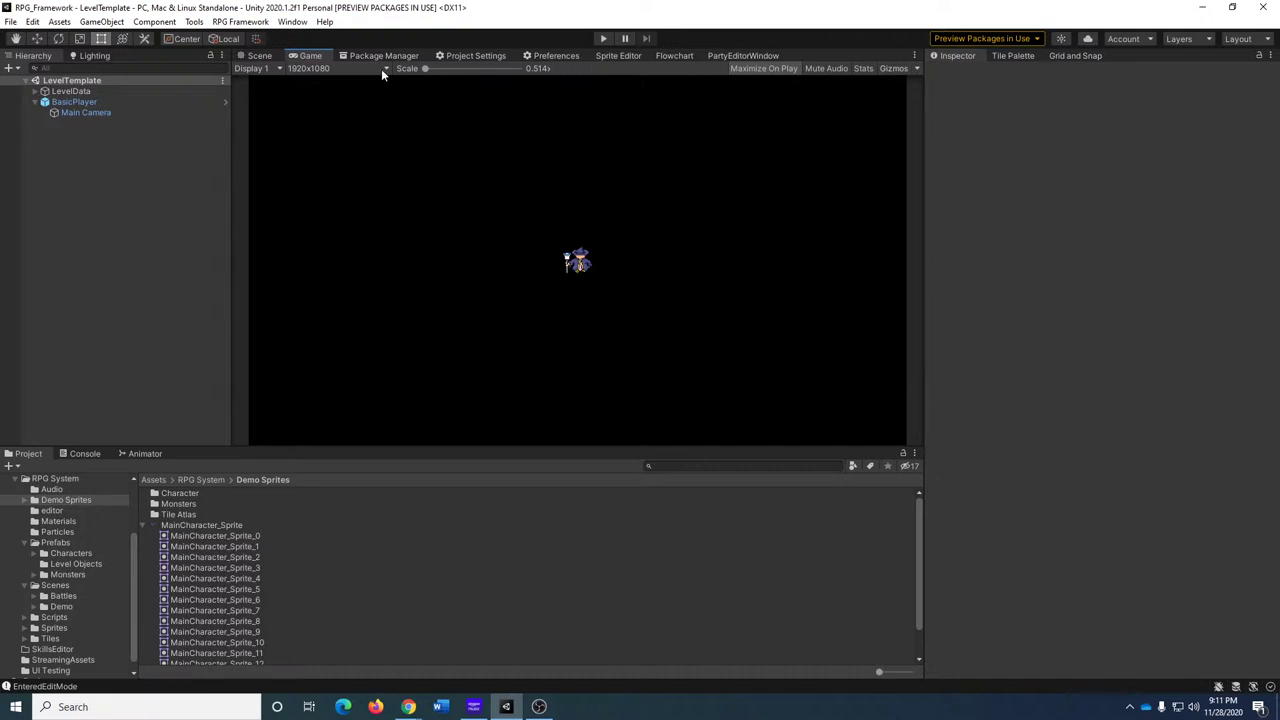
pyautogui.moveTo(456, 77)
pyautogui.mouseDown()
pyautogui.moveTo(542, 77)
pyautogui.moveTo(452, 82)
pyautogui.mouseUp()
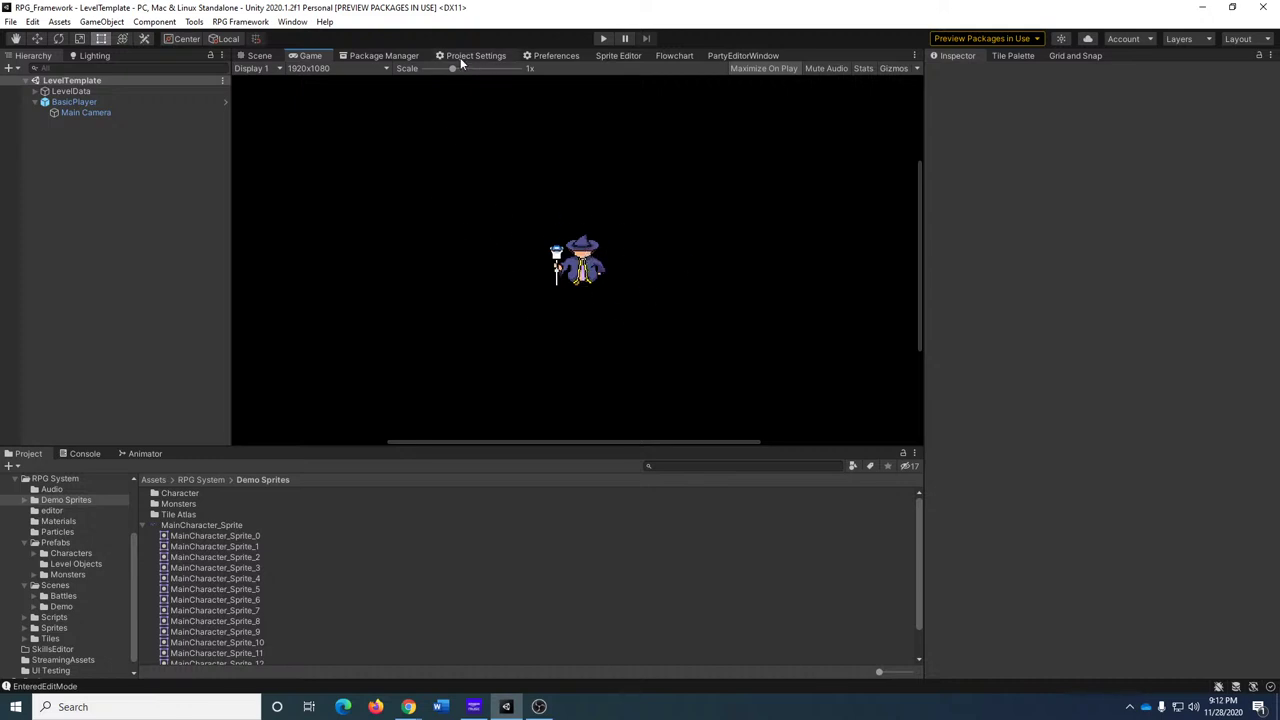
pyautogui.moveTo(448, 67); pyautogui.dragTo(394, 73)
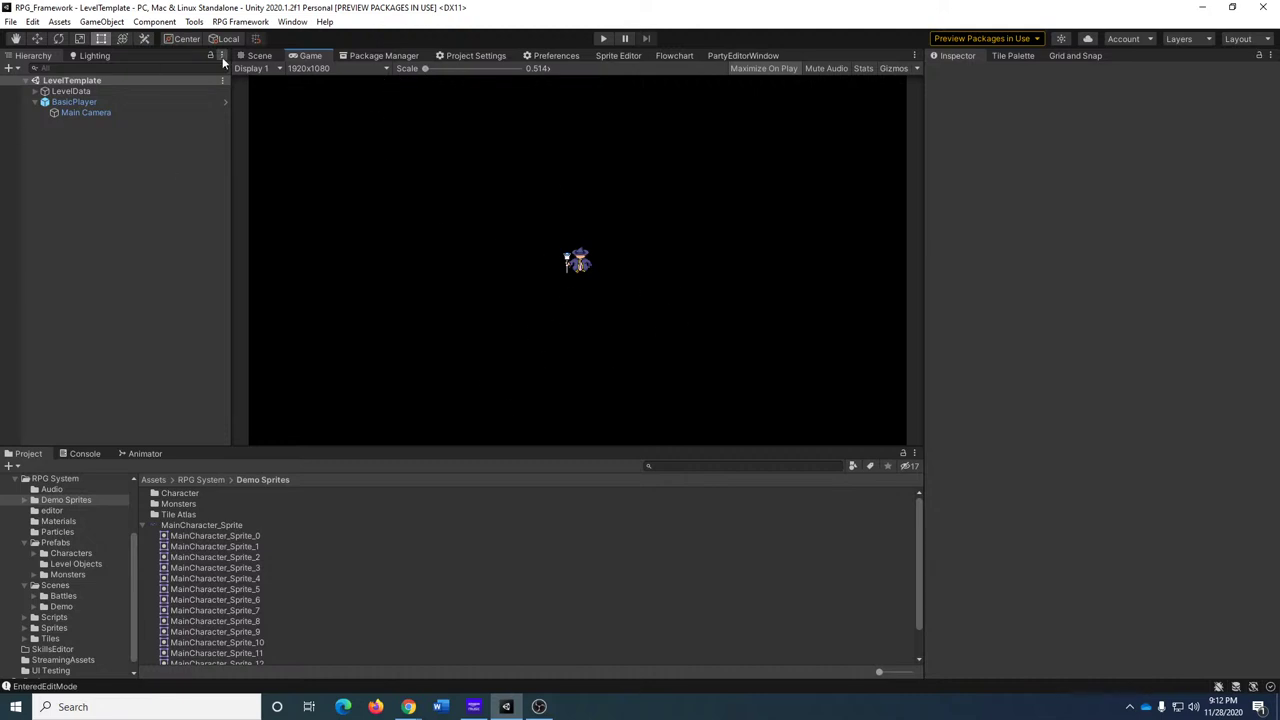
pyautogui.click(250, 57)
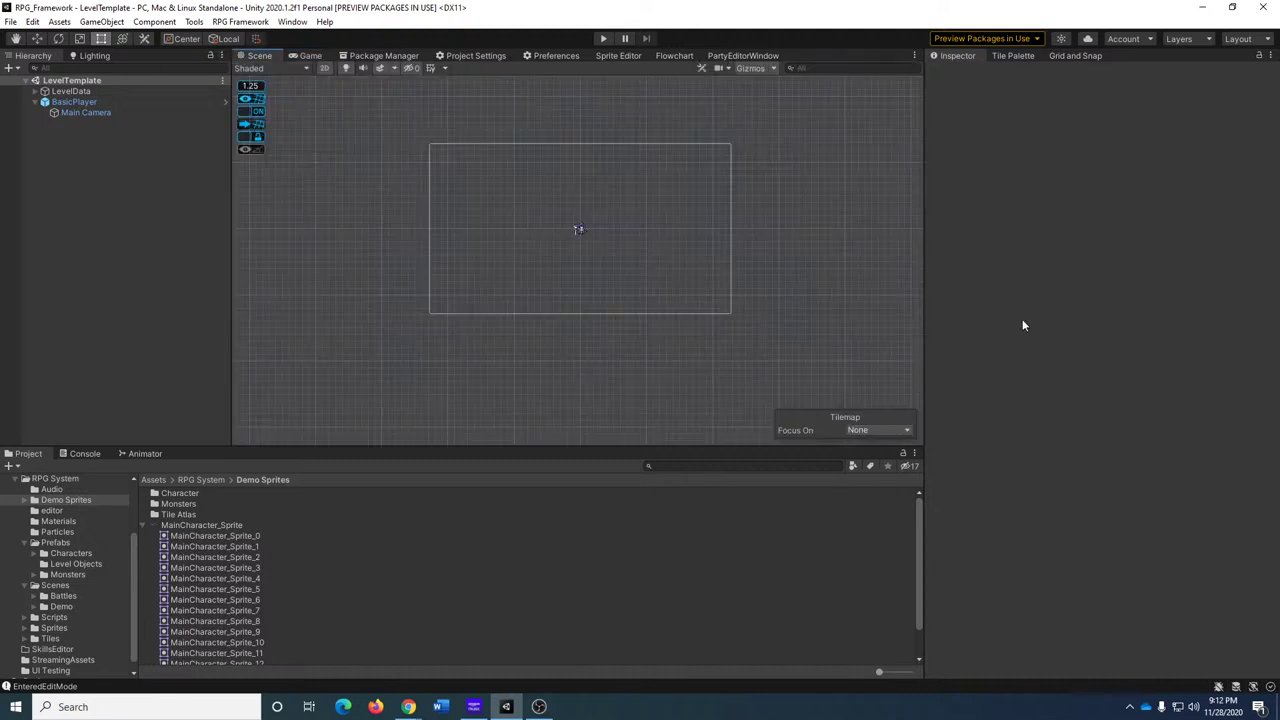
# Enlarge Project thumbnails and set Down Sprites to MainCharacter frames 0, 1, 8, 9.
pyautogui.click(75, 102)
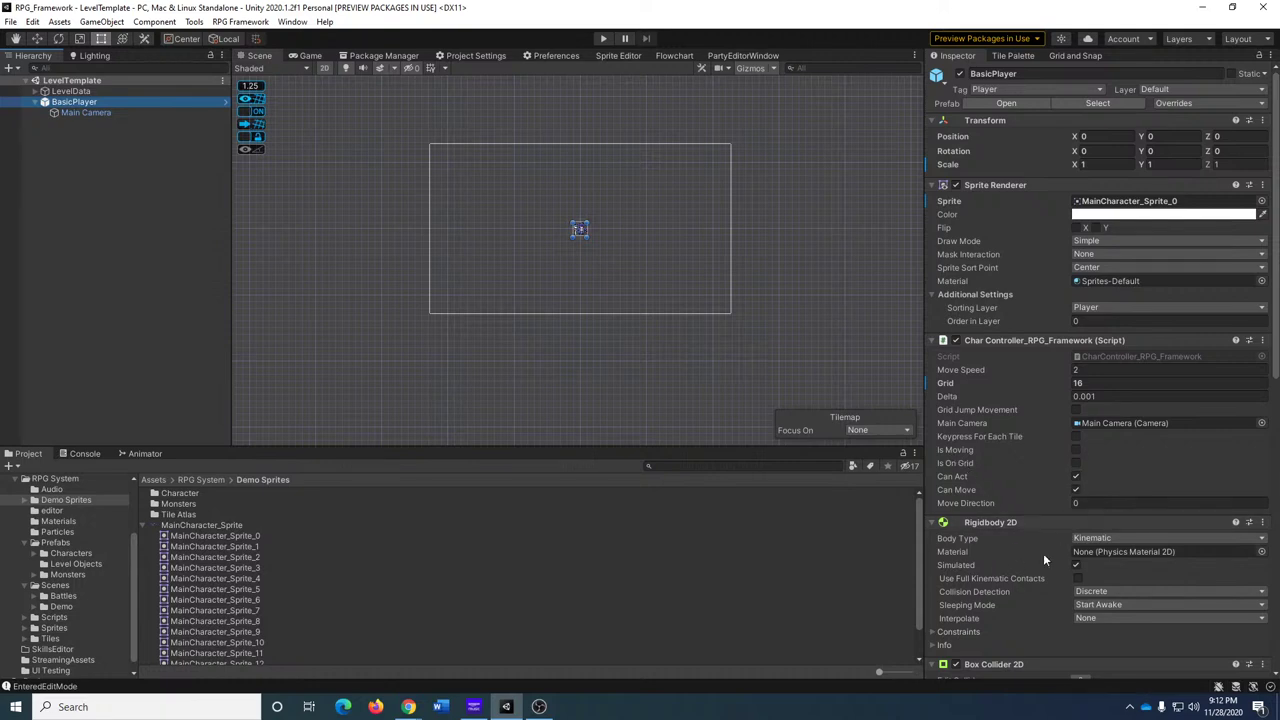
pyautogui.scroll(-3, 1002, 485)
pyautogui.scroll(-6, 1002, 485)
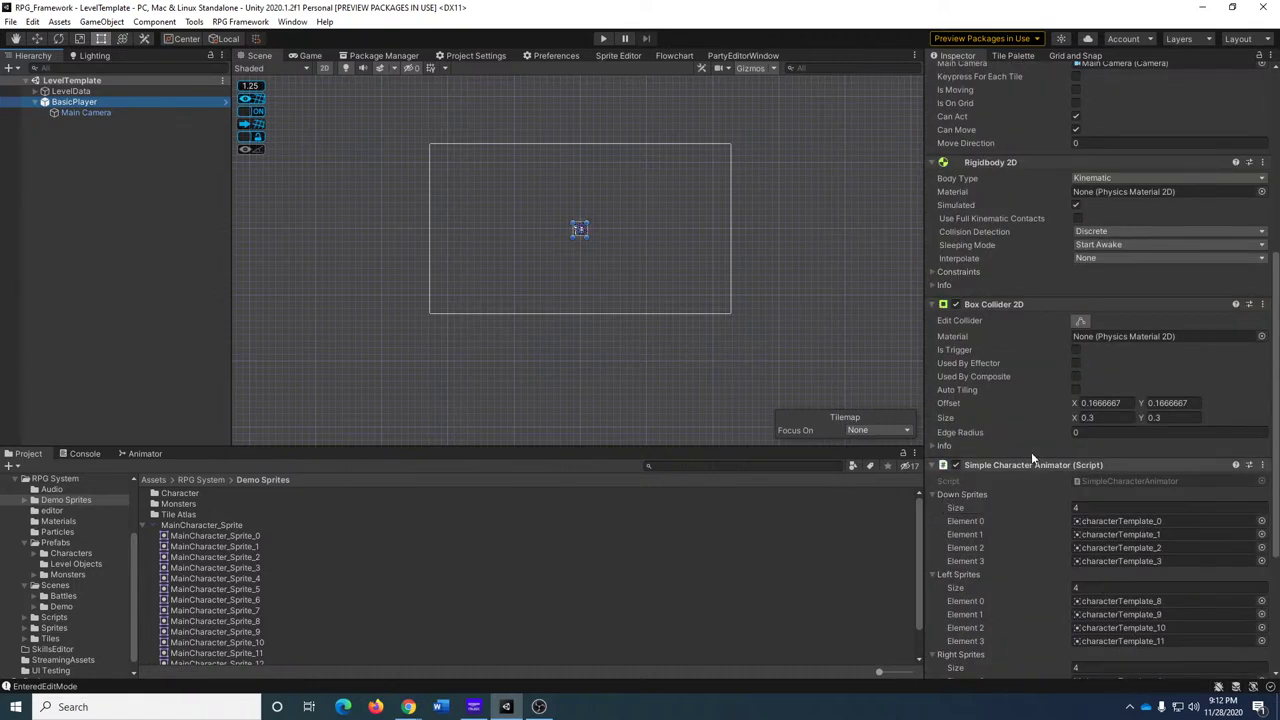
pyautogui.scroll(-5, 1031, 452)
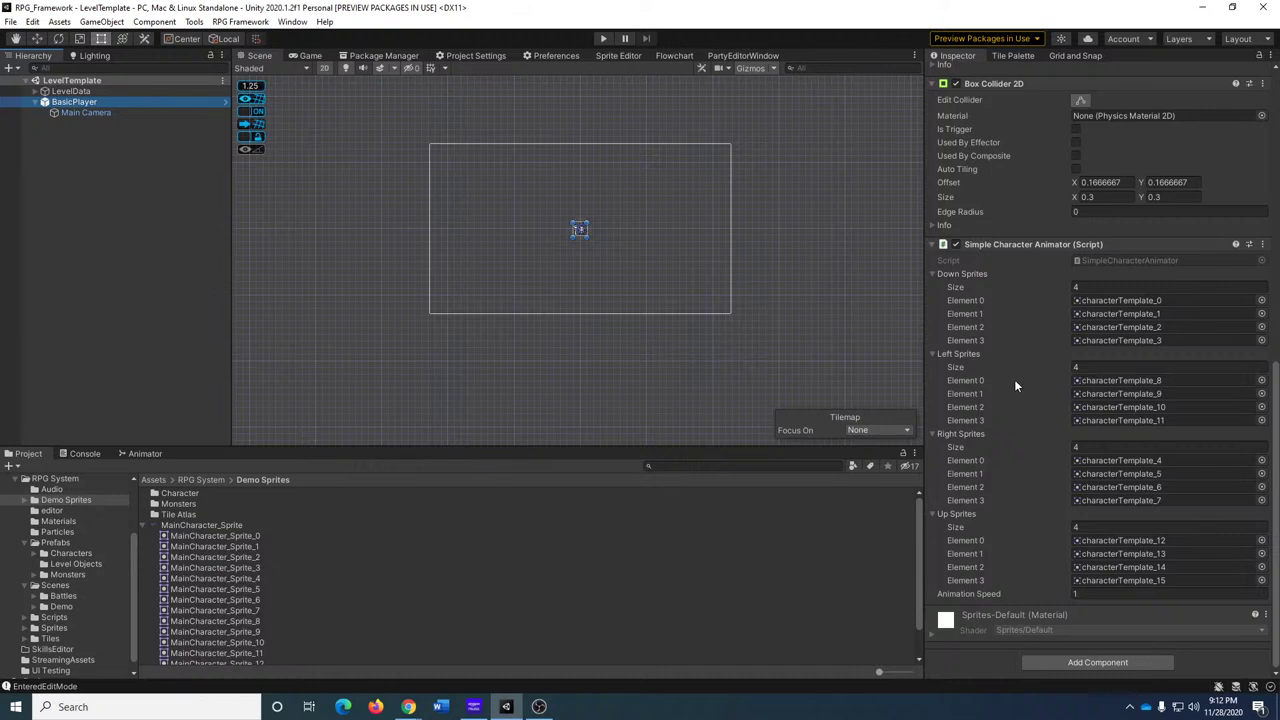
pyautogui.moveTo(880, 672); pyautogui.dragTo(922, 684)
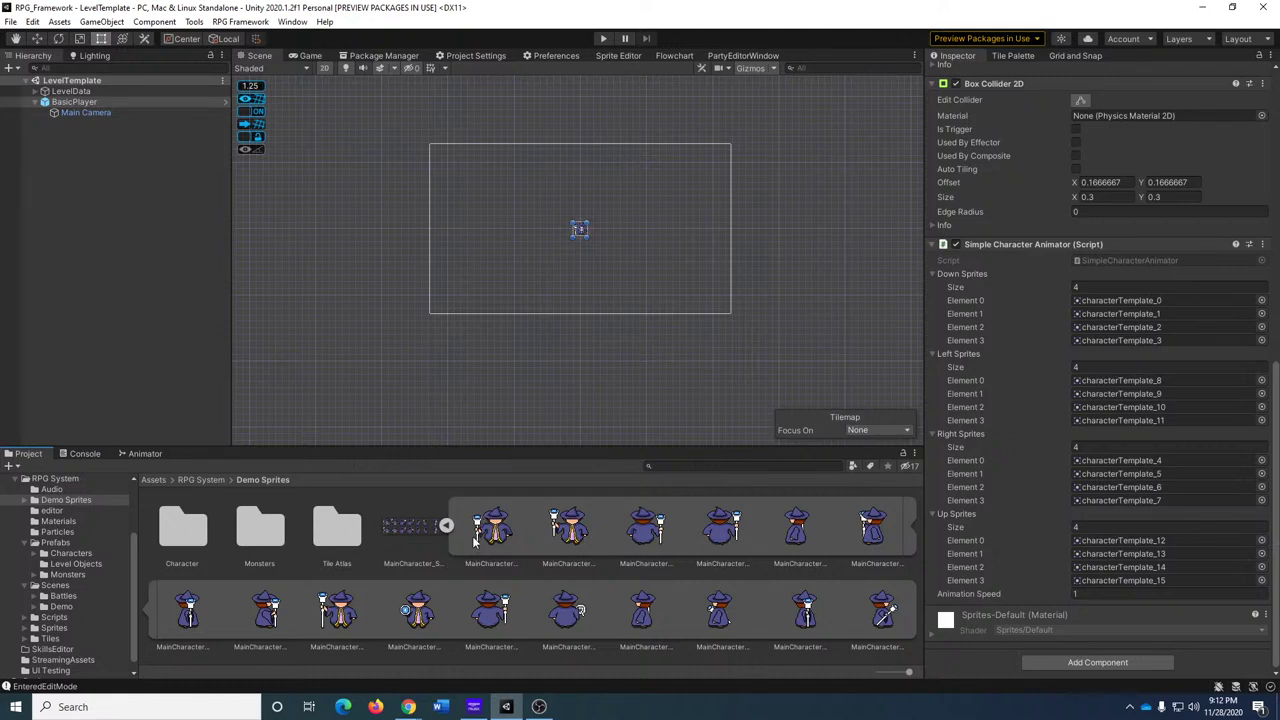
pyautogui.moveTo(492, 528); pyautogui.dragTo(1120, 300)
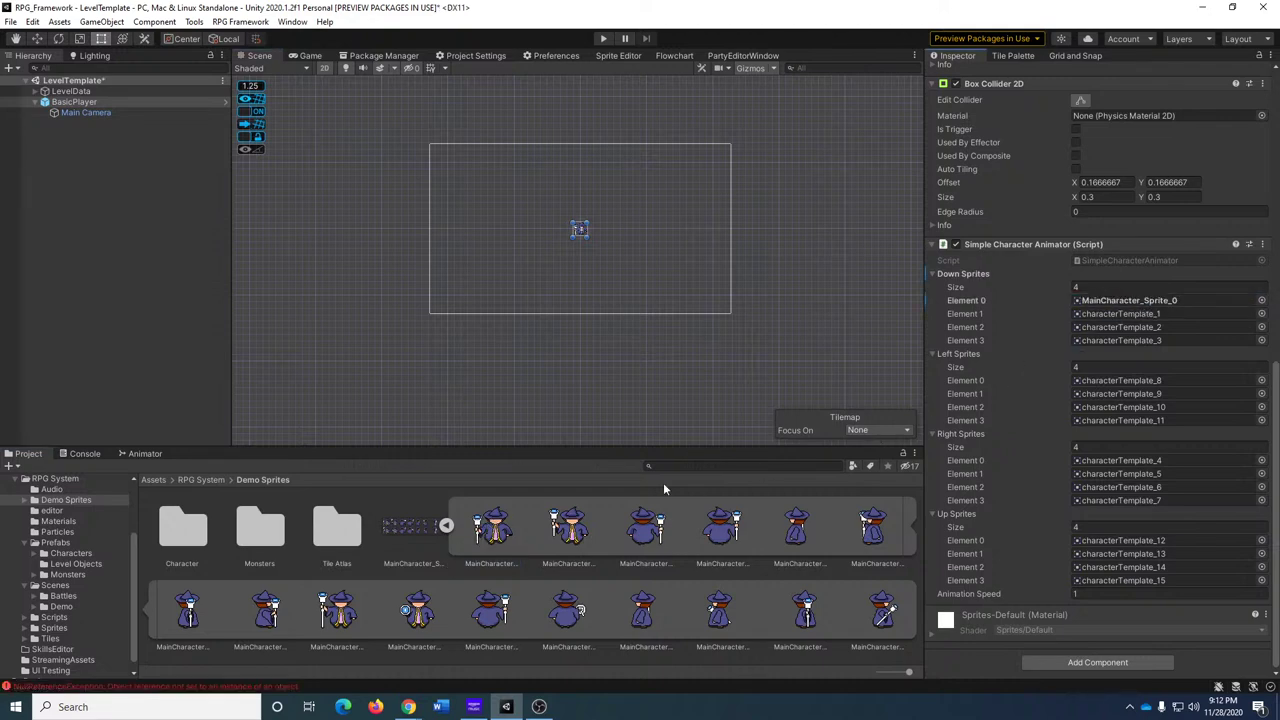
pyautogui.moveTo(569, 528); pyautogui.dragTo(1095, 313)
pyautogui.moveTo(338, 612); pyautogui.dragTo(1125, 329)
pyautogui.moveTo(418, 612); pyautogui.dragTo(1180, 338)
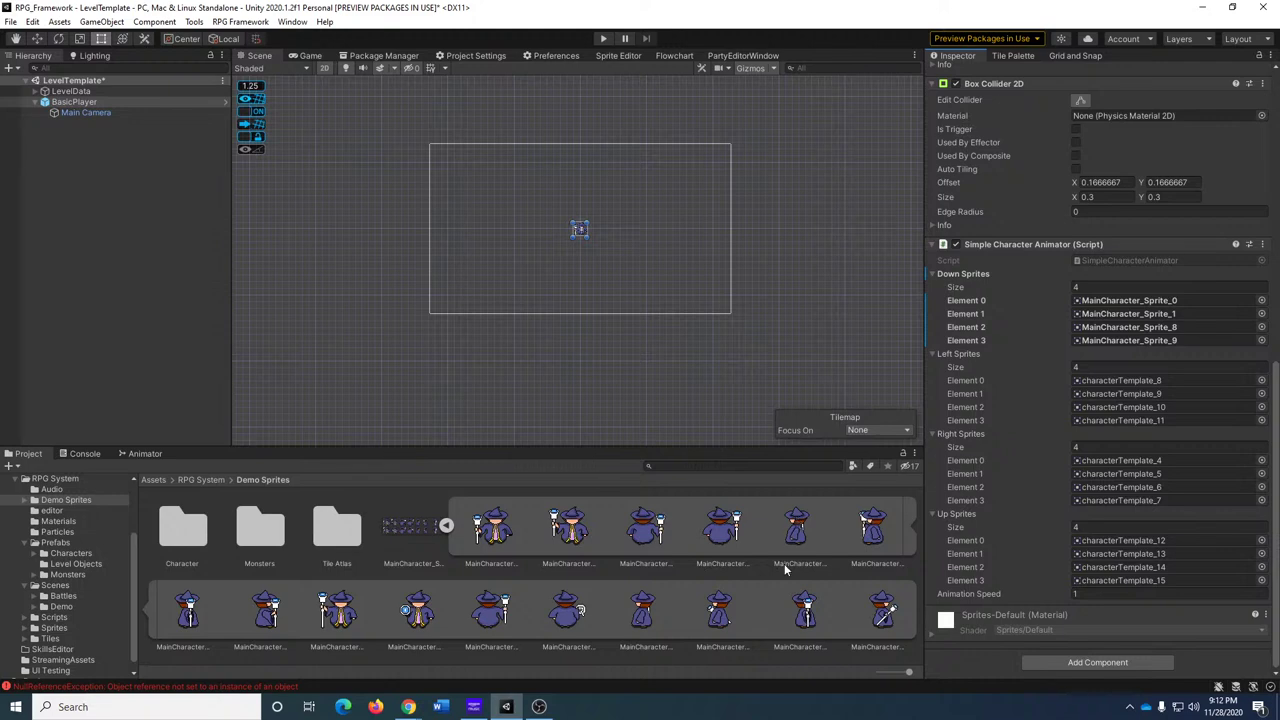
# Set Left Sprites to frames 4, 5, 12, 13 and Right Sprites to 6, 7, 14, 15.
pyautogui.moveTo(788, 560); pyautogui.dragTo(1125, 381)
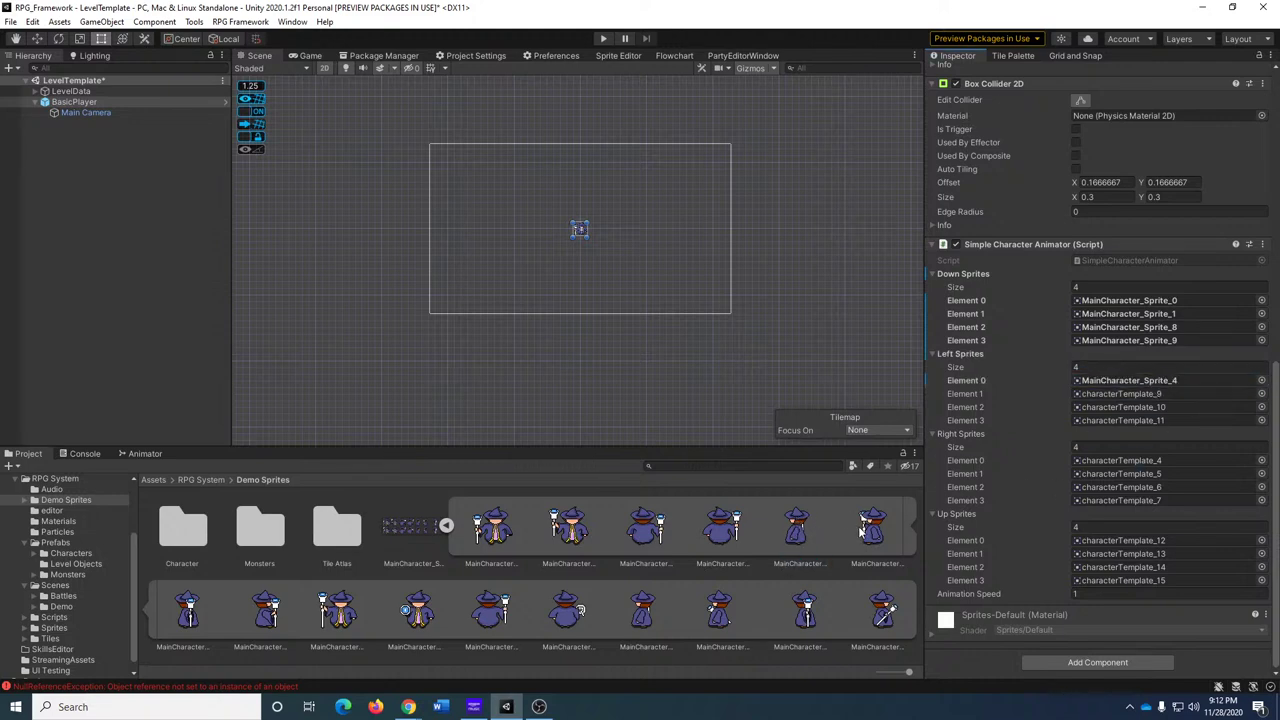
pyautogui.moveTo(861, 532); pyautogui.dragTo(1125, 394)
pyautogui.moveTo(645, 612); pyautogui.dragTo(1115, 420)
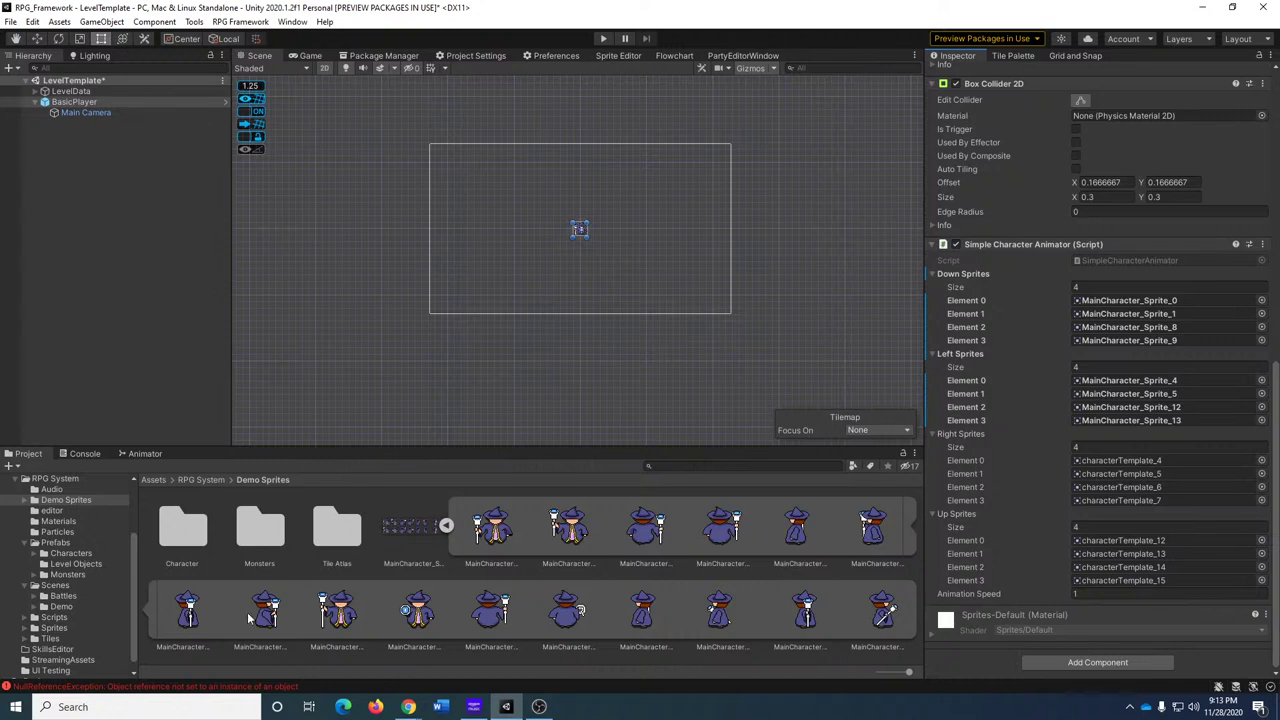
pyautogui.moveTo(190, 618); pyautogui.dragTo(1150, 460)
pyautogui.moveTo(266, 620); pyautogui.dragTo(1150, 474)
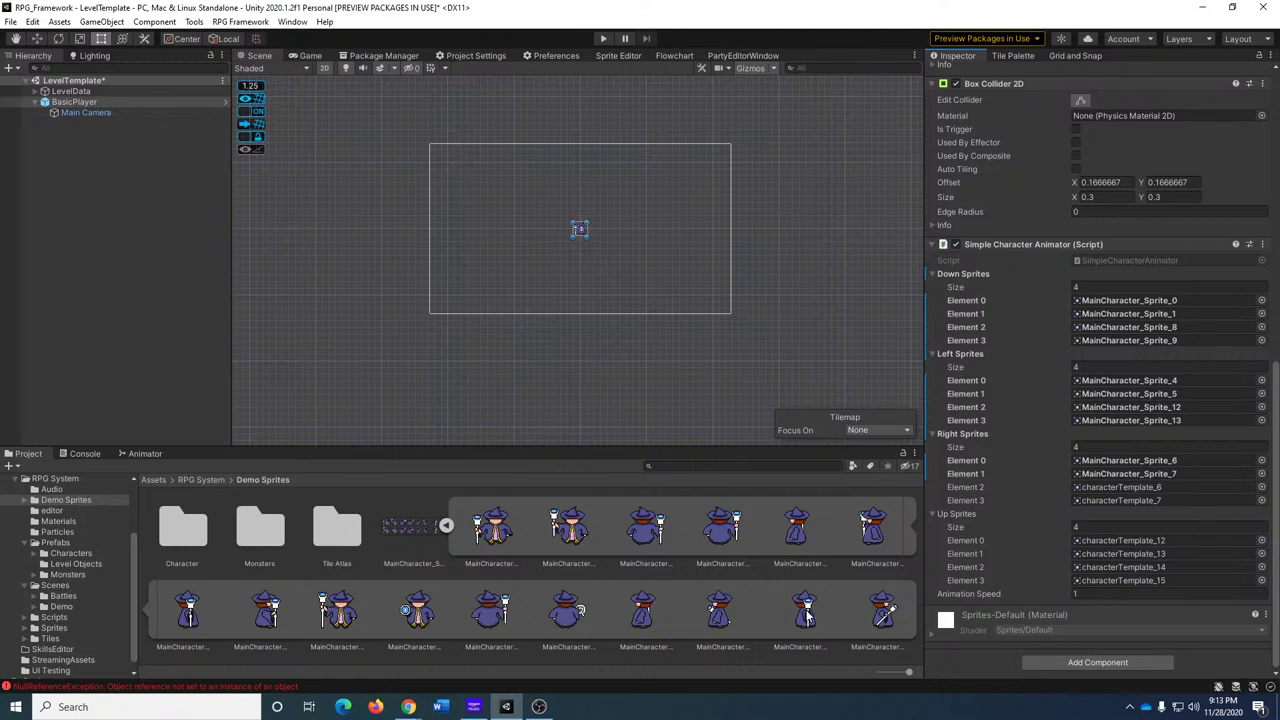
pyautogui.moveTo(808, 616); pyautogui.dragTo(1136, 490)
pyautogui.moveTo(890, 614); pyautogui.dragTo(1118, 503)
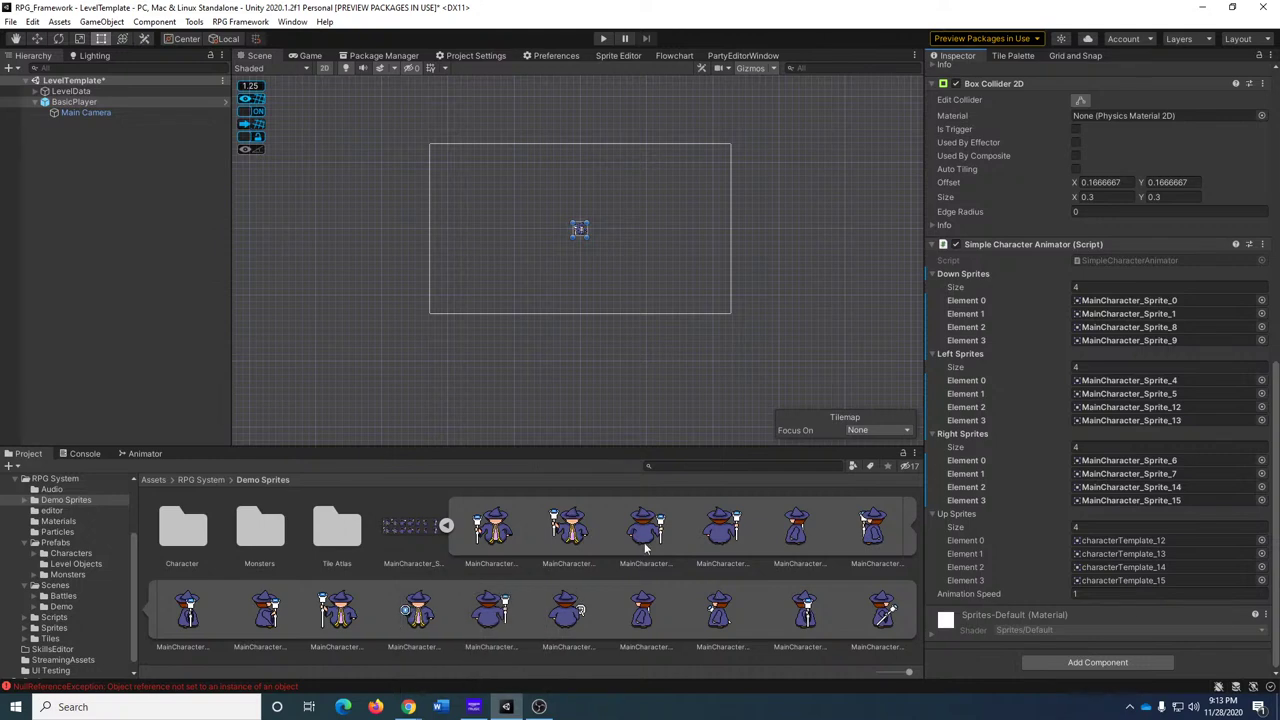
# Set Up Sprites to MainCharacter frames 2, 3, 10, 11.
pyautogui.moveTo(652, 535); pyautogui.dragTo(1123, 545)
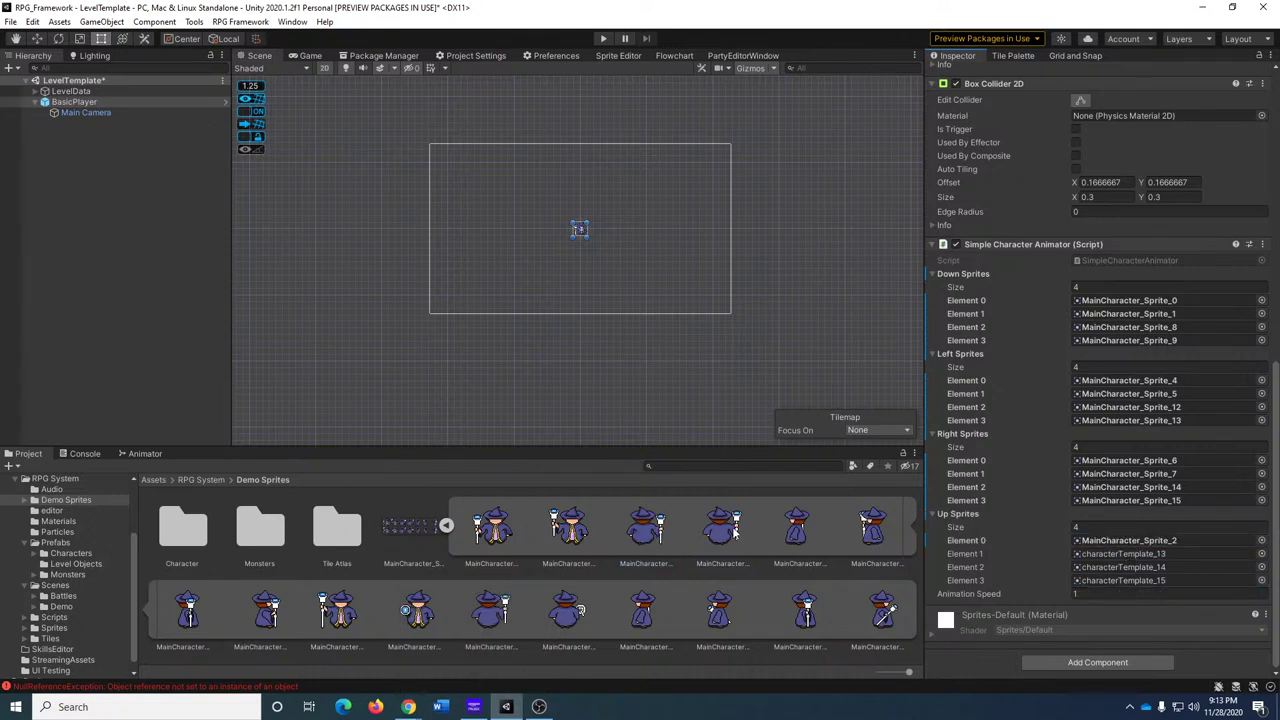
pyautogui.moveTo(722, 530); pyautogui.dragTo(1112, 562)
pyautogui.moveTo(495, 615); pyautogui.dragTo(1108, 568)
pyautogui.moveTo(582, 614); pyautogui.dragTo(1156, 588)
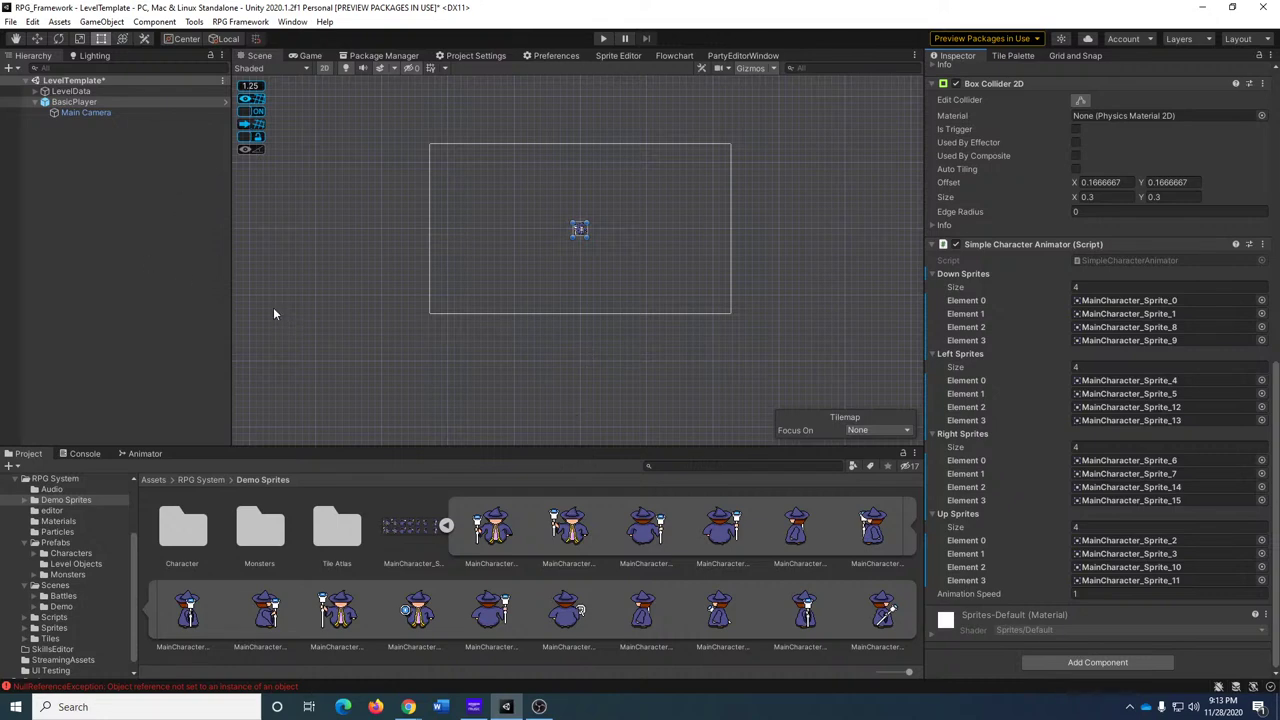
pyautogui.click(159, 278)
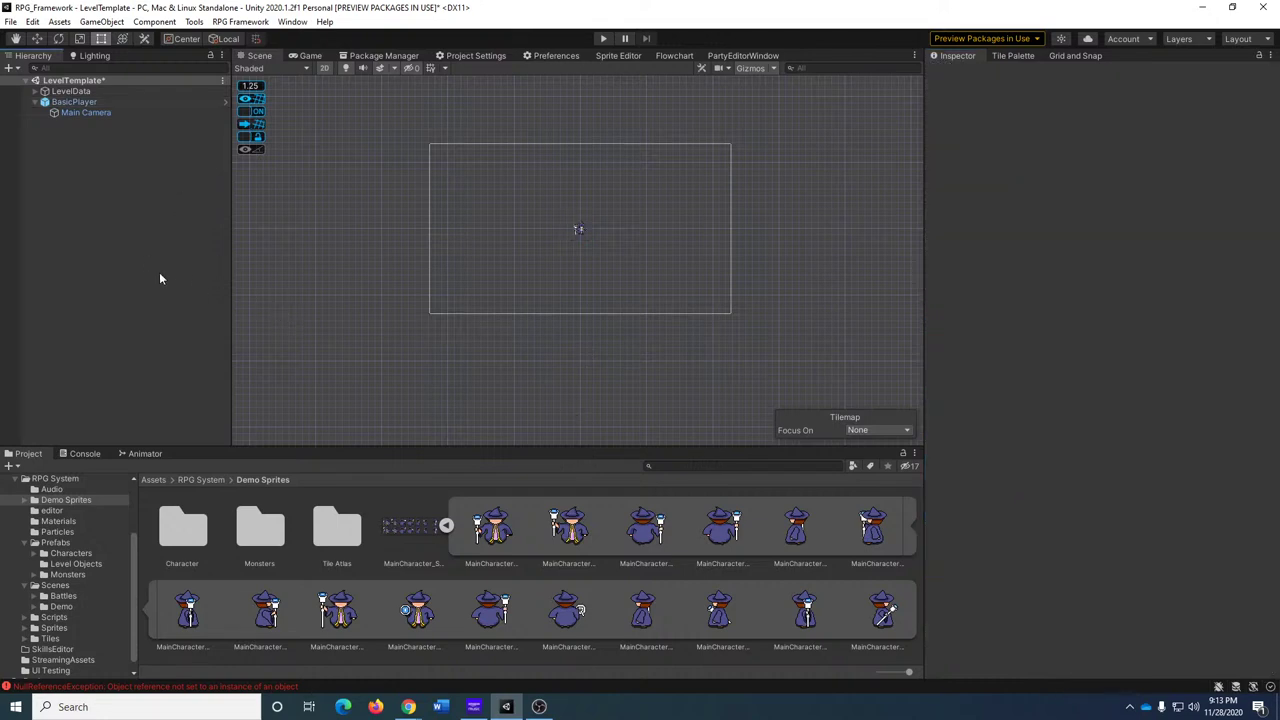
# Find the Core prefab by searching 'core' and add it to the Hierarchy.
pyautogui.click(100, 102)
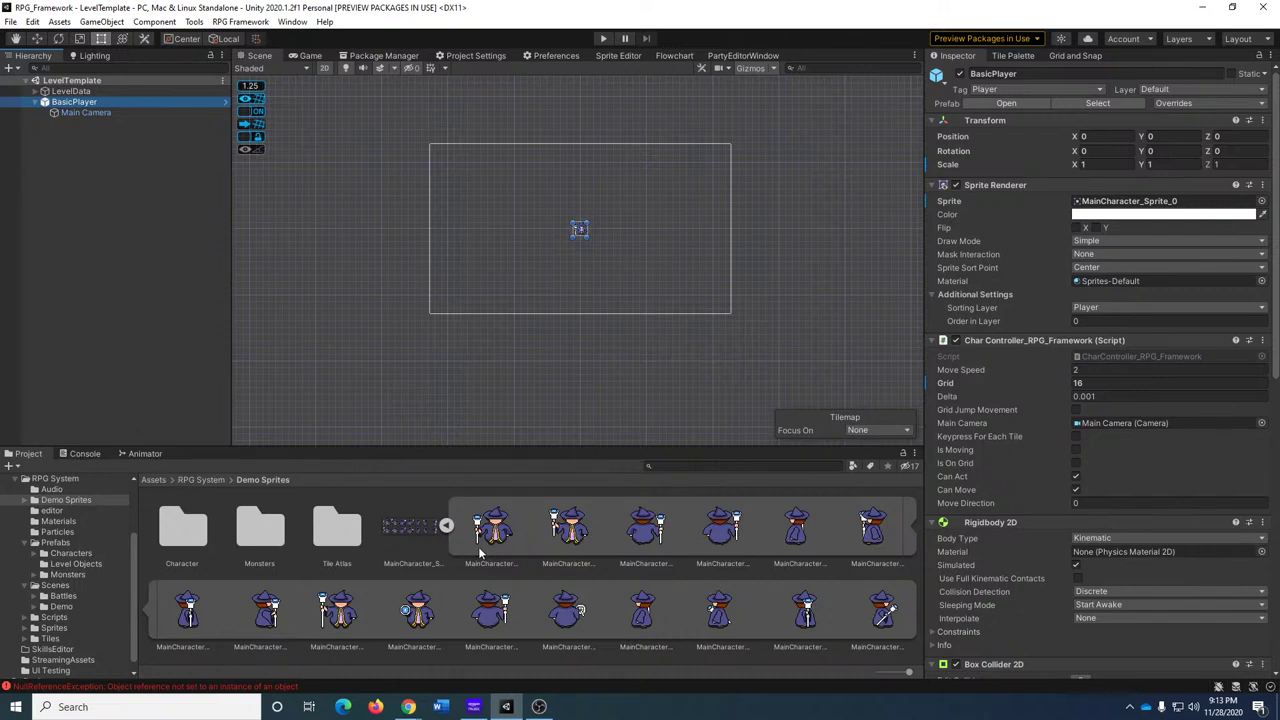
pyautogui.click(712, 466)
pyautogui.write('c')
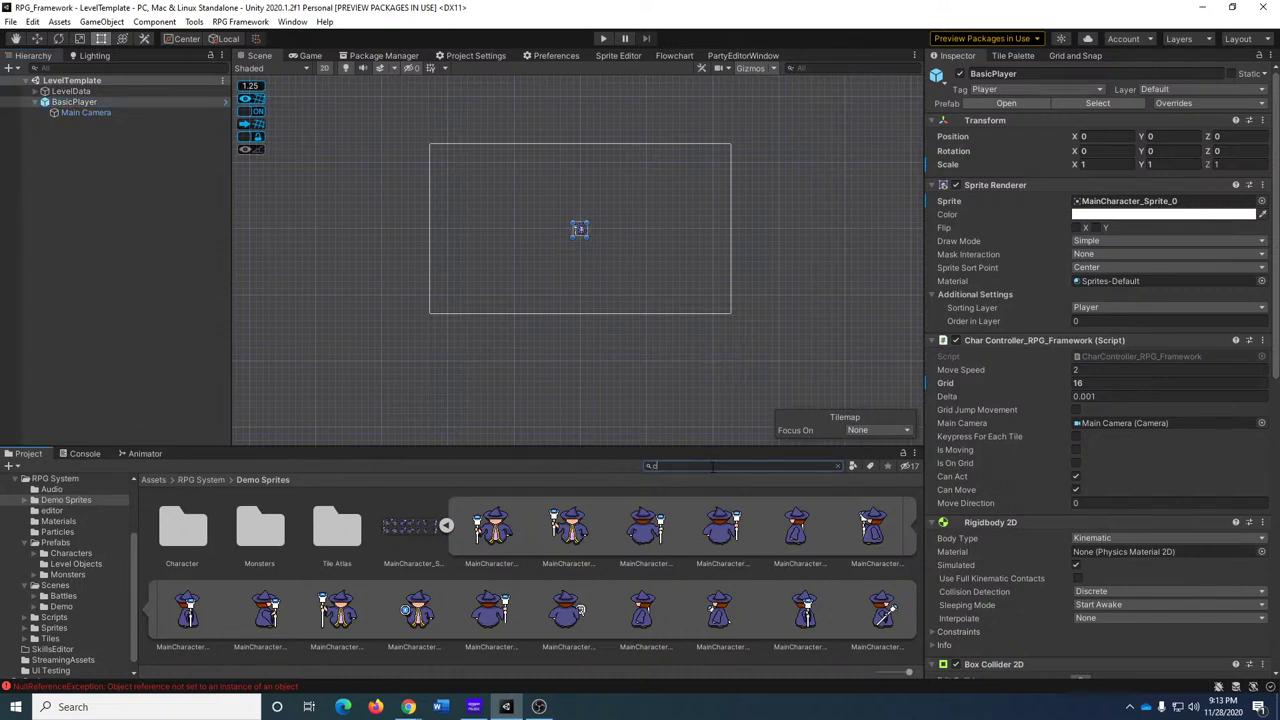
pyautogui.write('ore')
pyautogui.click(337, 533)
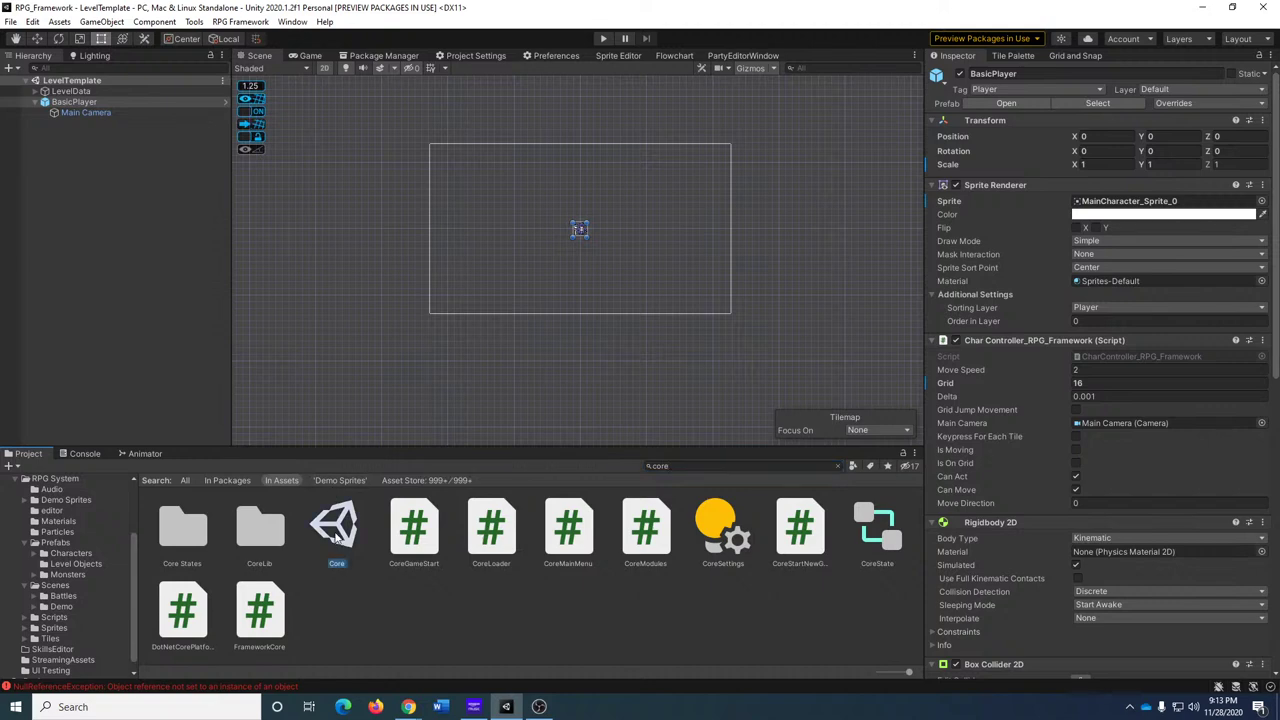
pyautogui.moveTo(337, 533); pyautogui.dragTo(223, 337)
# Set GameMaster's Editor Override to LevelTemplate and Start X to 0, then enter play mode.
pyautogui.click(35, 123)
pyautogui.click(75, 133)
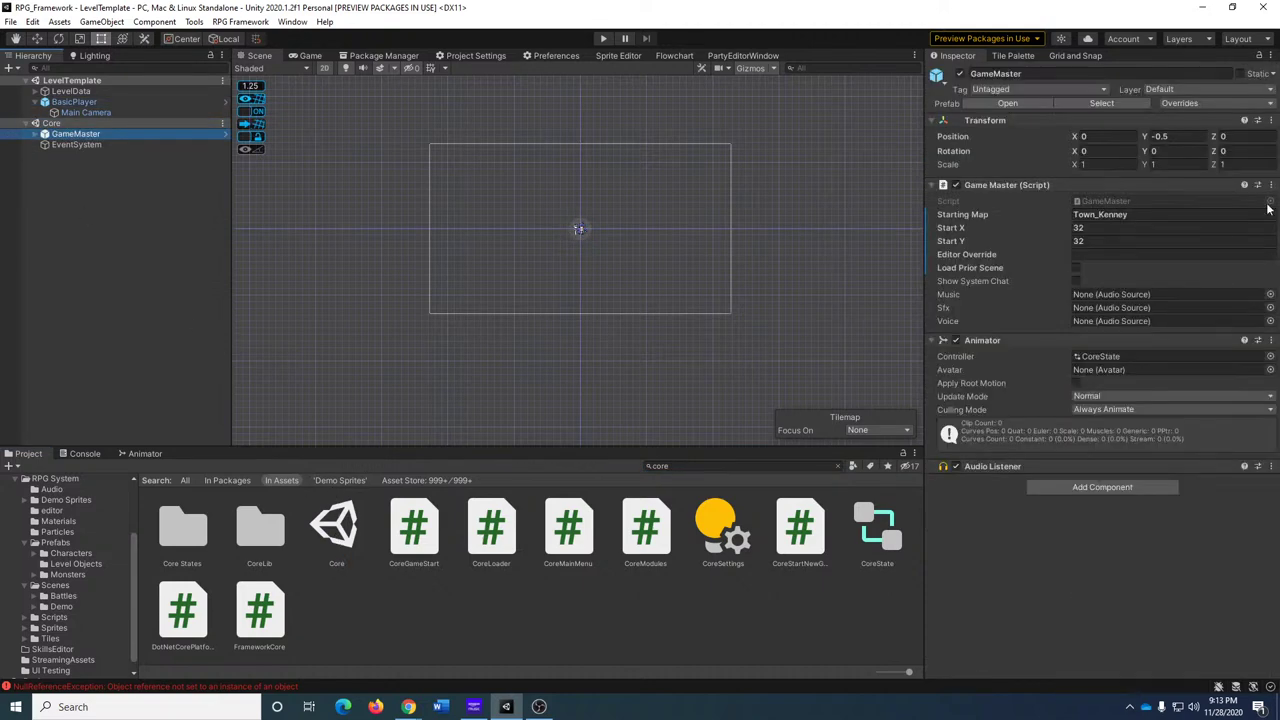
pyautogui.click(1094, 254)
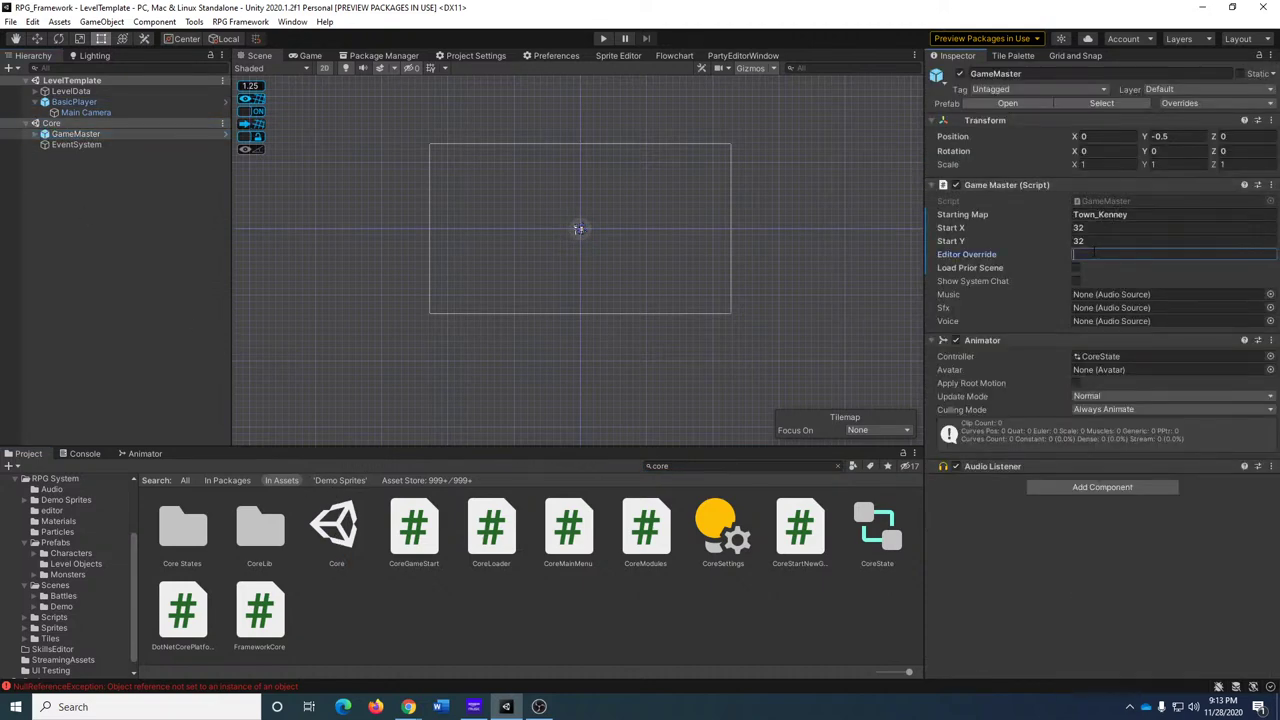
pyautogui.write('LevelTemplate')
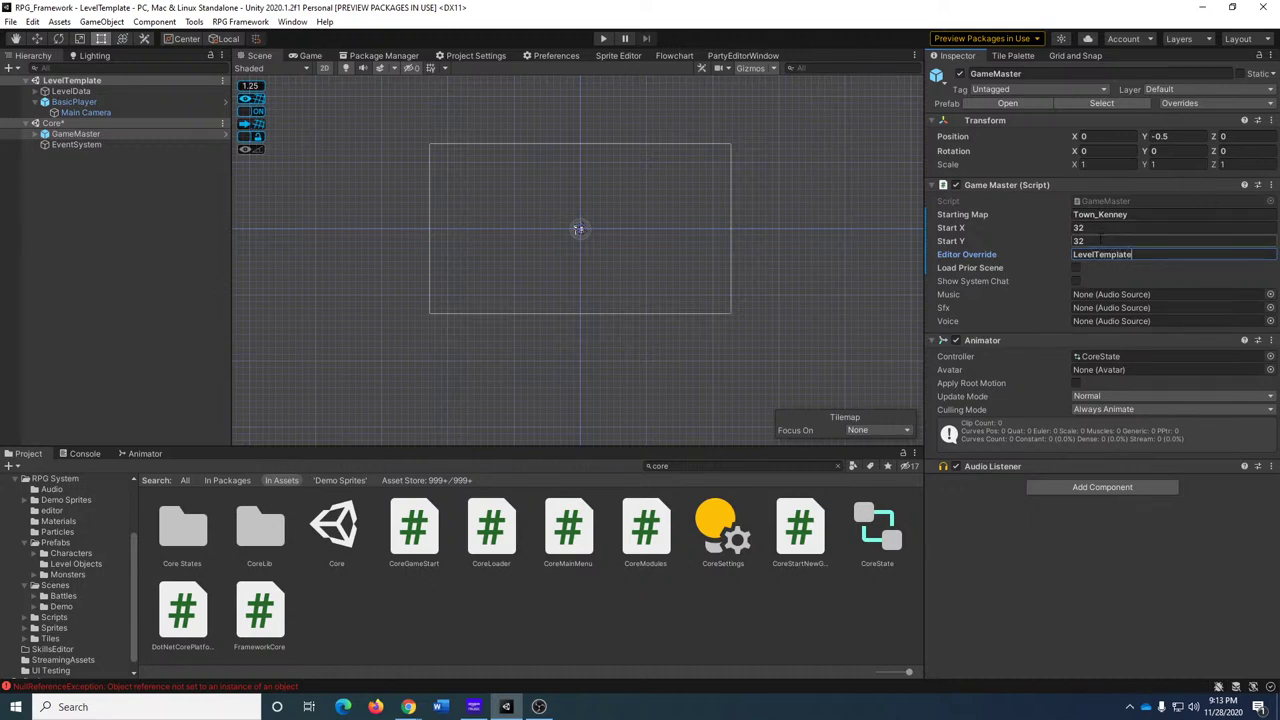
pyautogui.click(1099, 229)
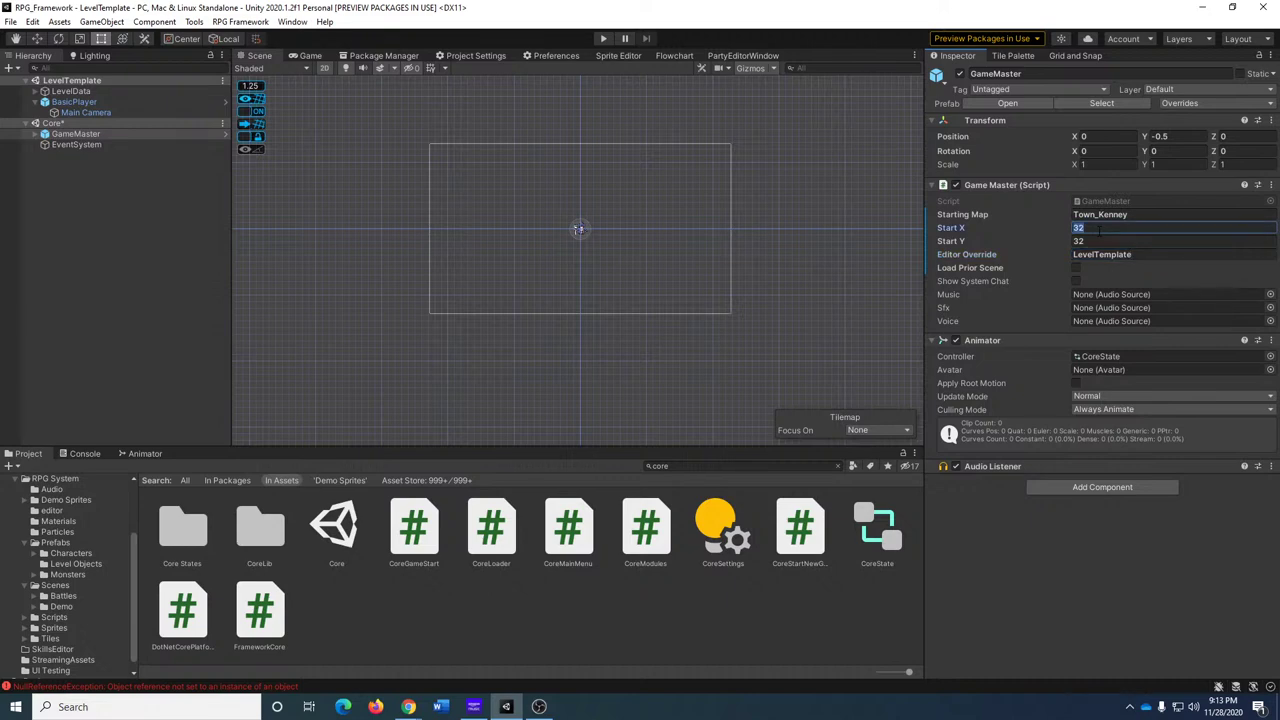
pyautogui.write('0')
pyautogui.click(1101, 241)
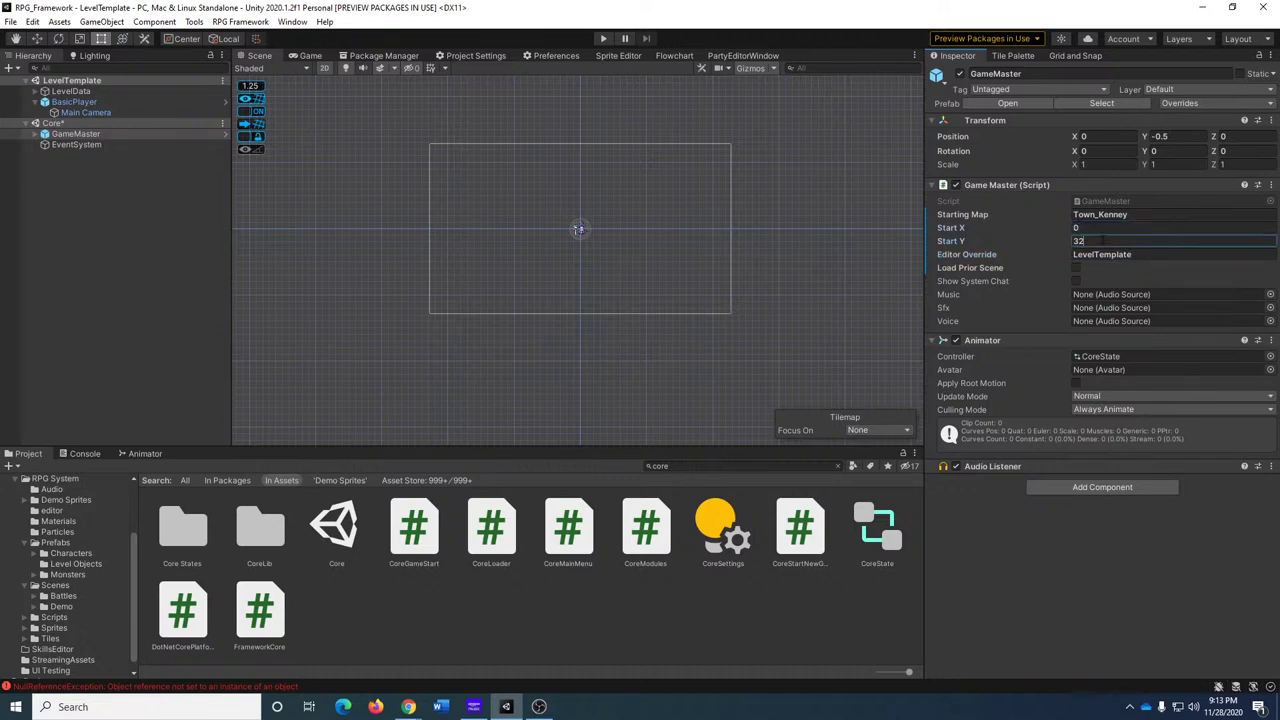
pyautogui.click(603, 38)
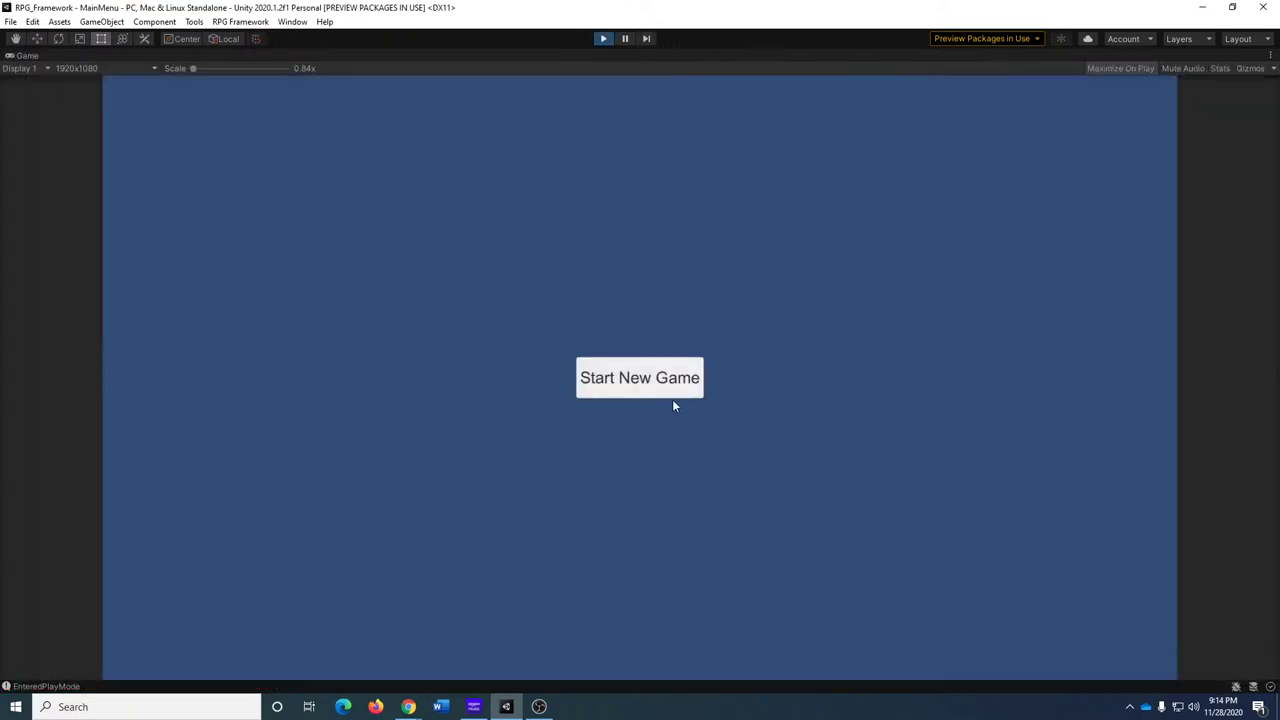
# Start a new game and move the wizard down, right and up.
pyautogui.click(672, 397)
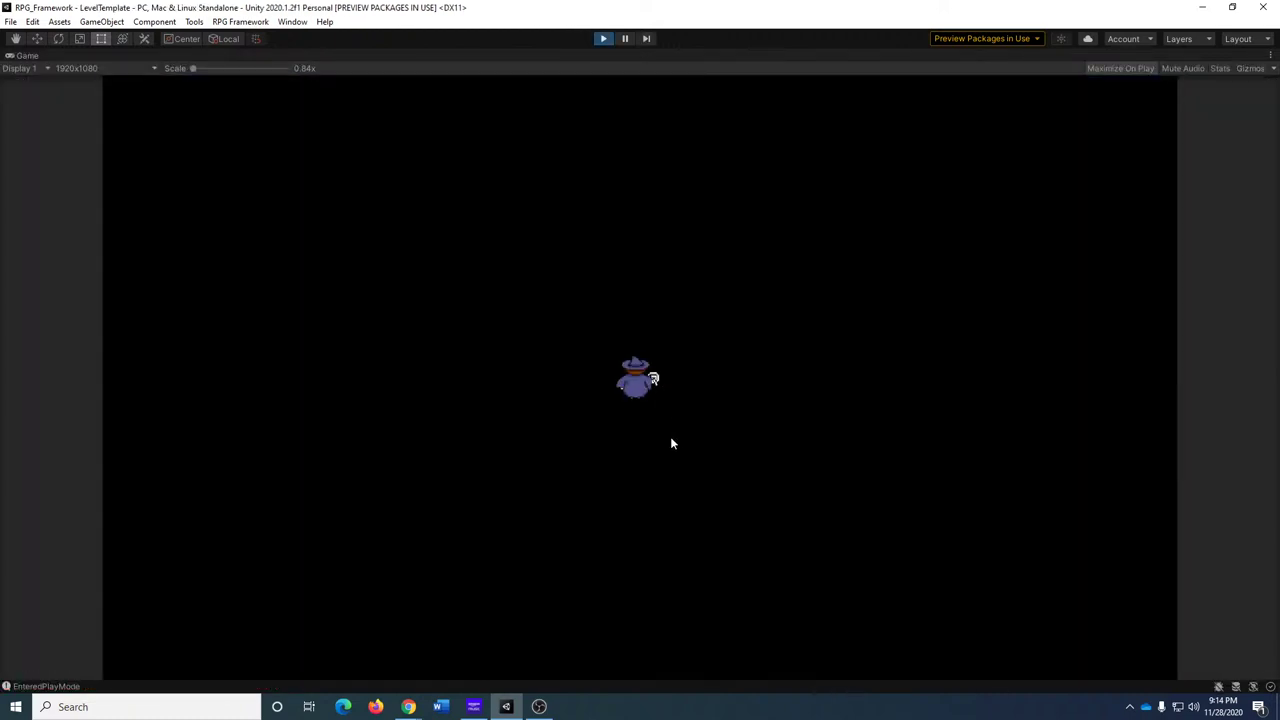
pyautogui.press('Down')
pyautogui.press('Right')
pyautogui.press('Up')
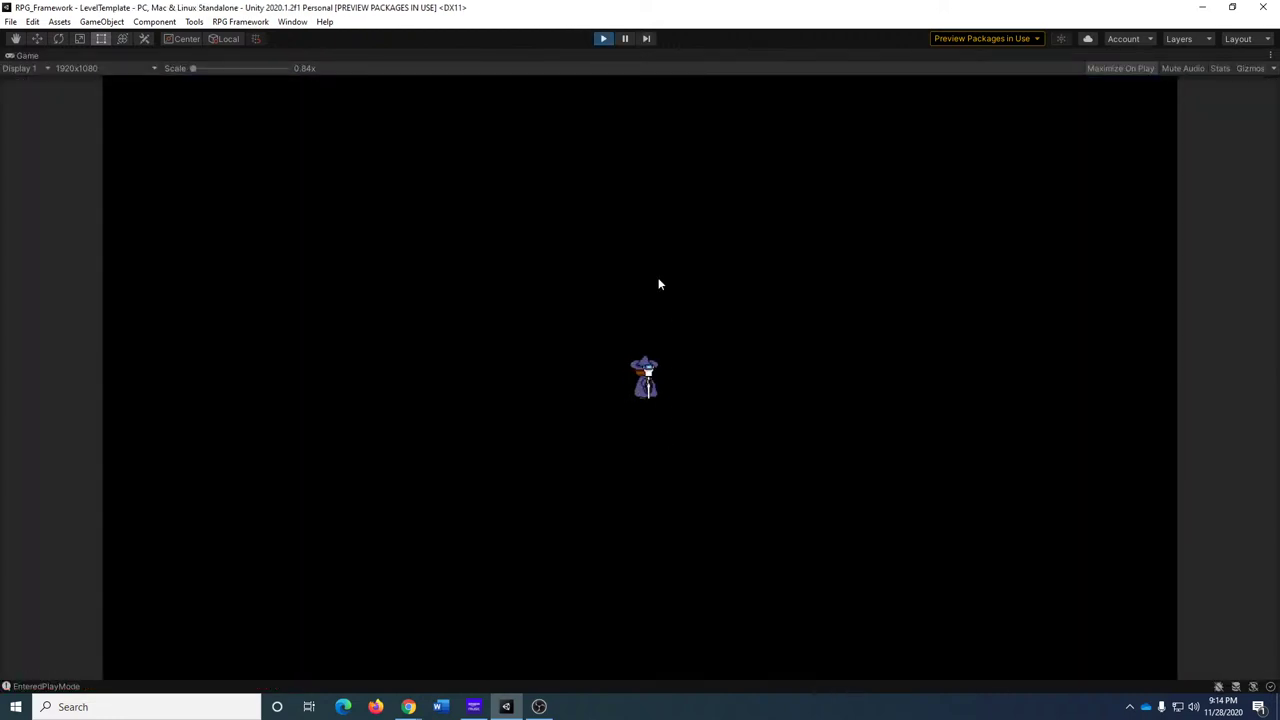
# Pause, inspect the running BasicPlayer's Animation Speed, then stop play mode.
pyautogui.click(623, 39)
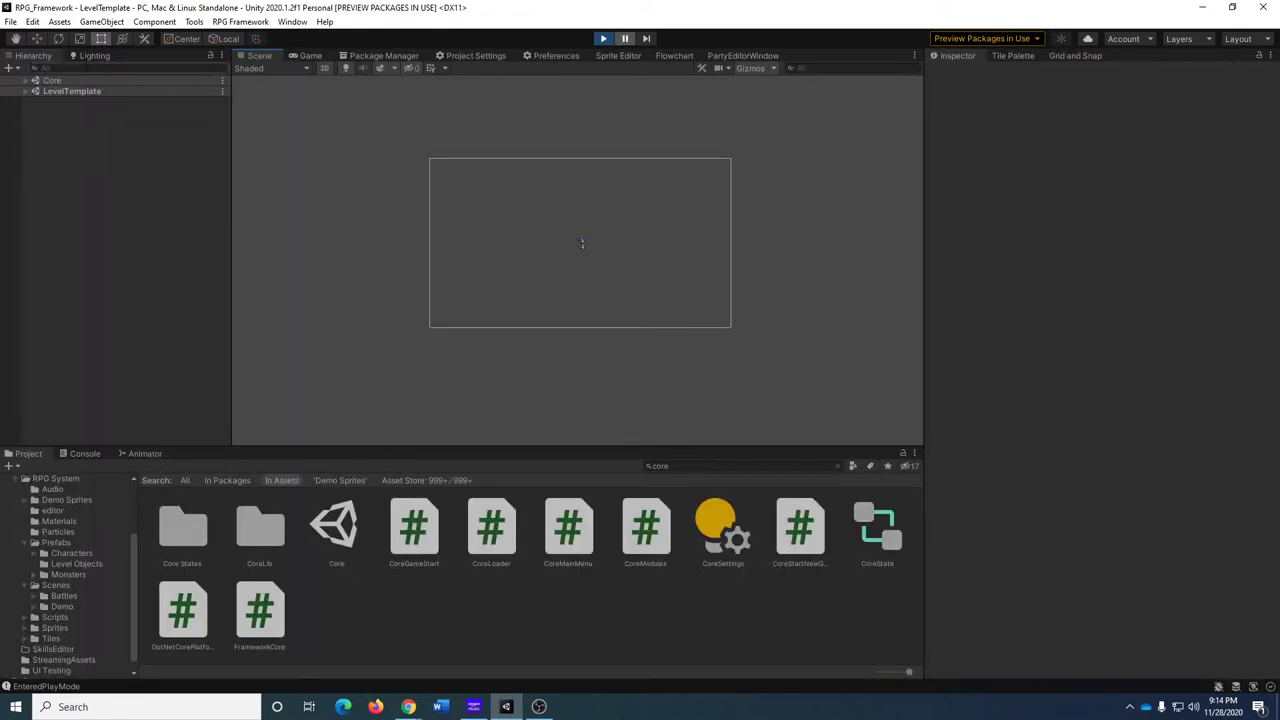
pyautogui.click(25, 92)
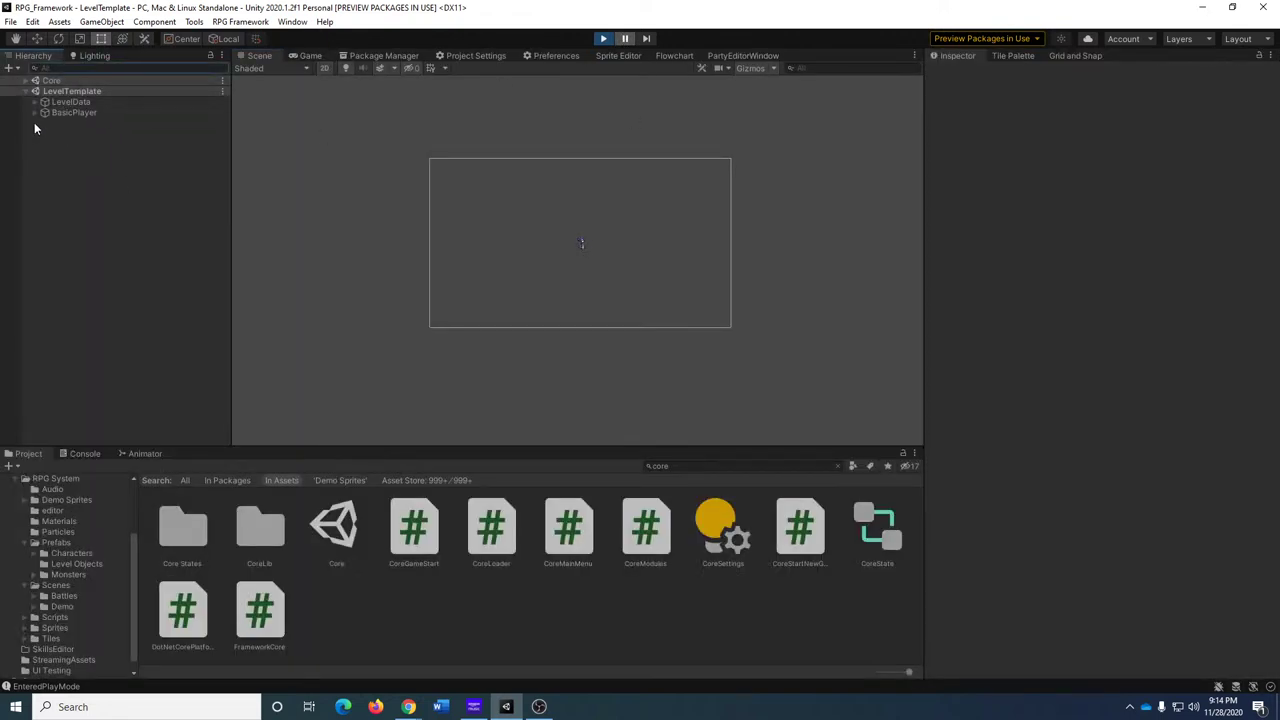
pyautogui.click(62, 113)
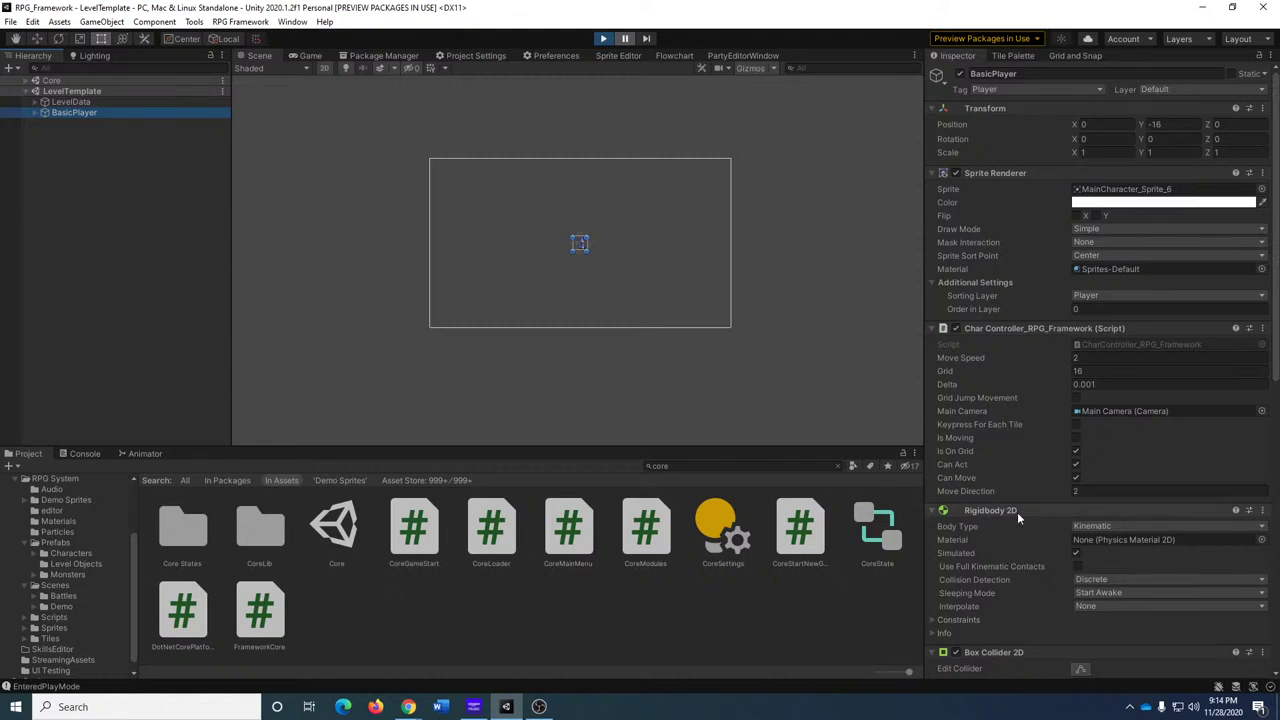
pyautogui.scroll(-10, 1020, 520)
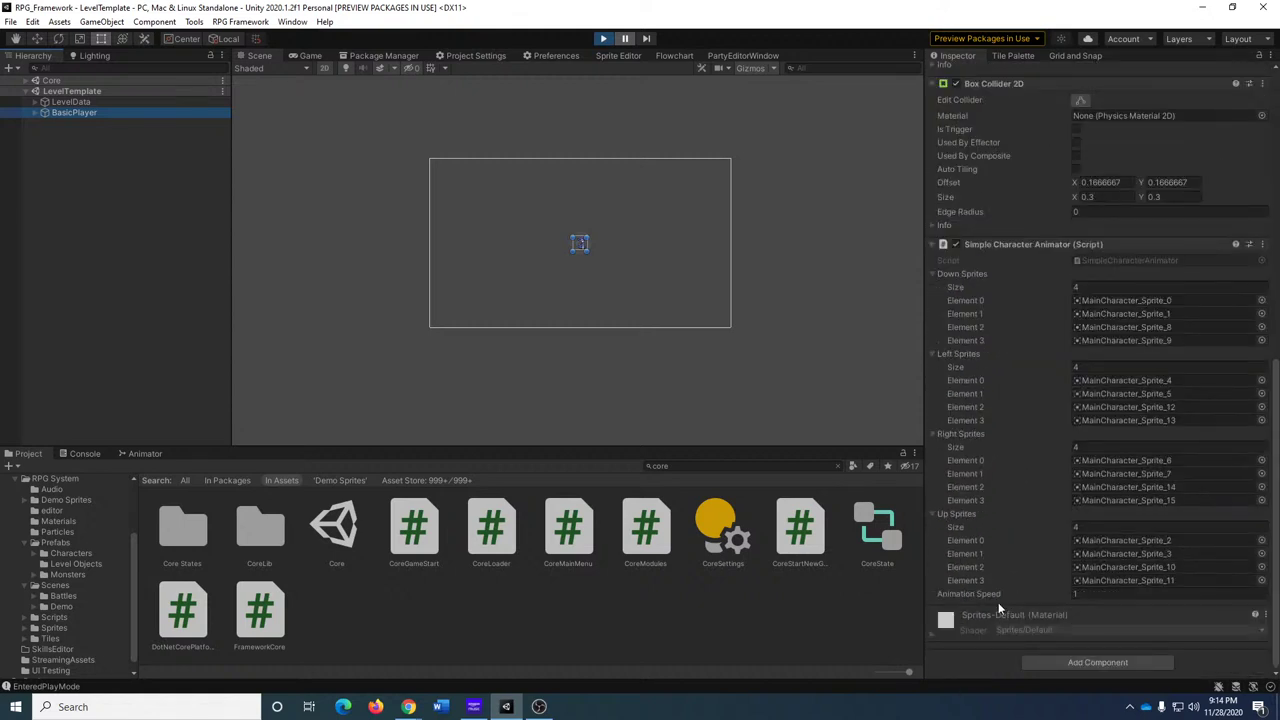
pyautogui.click(1078, 596)
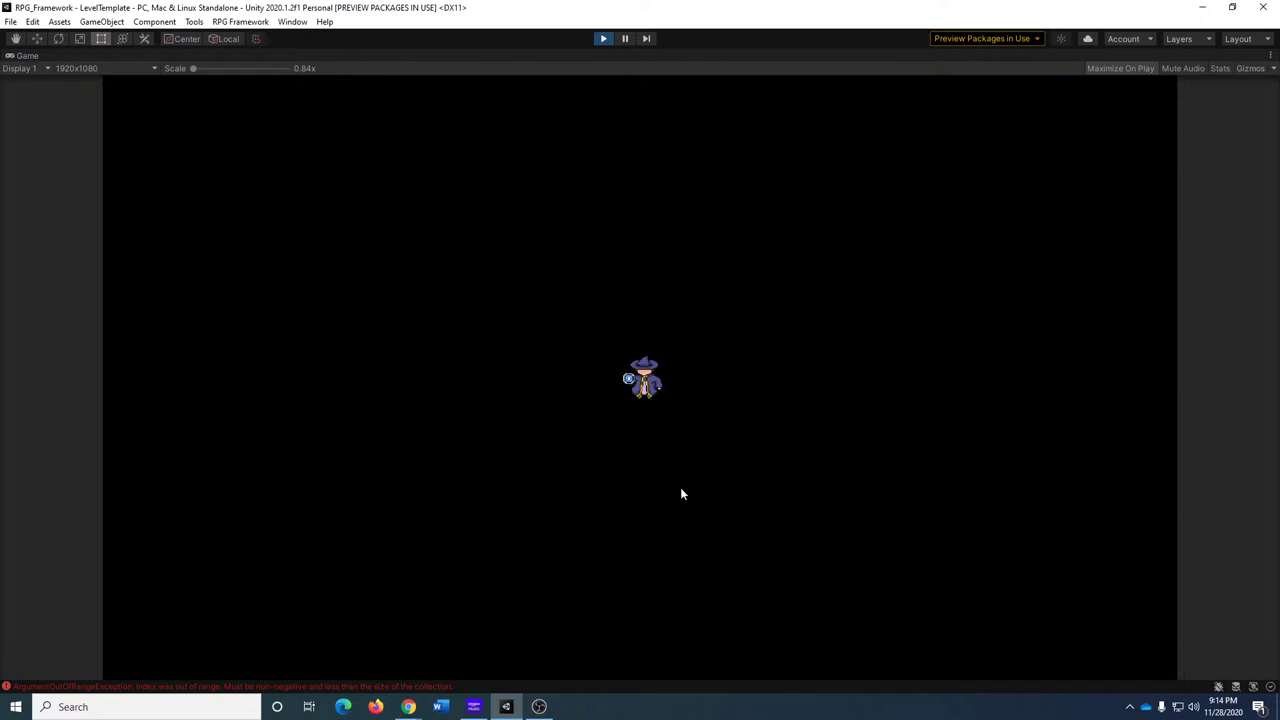
pyautogui.click(603, 39)
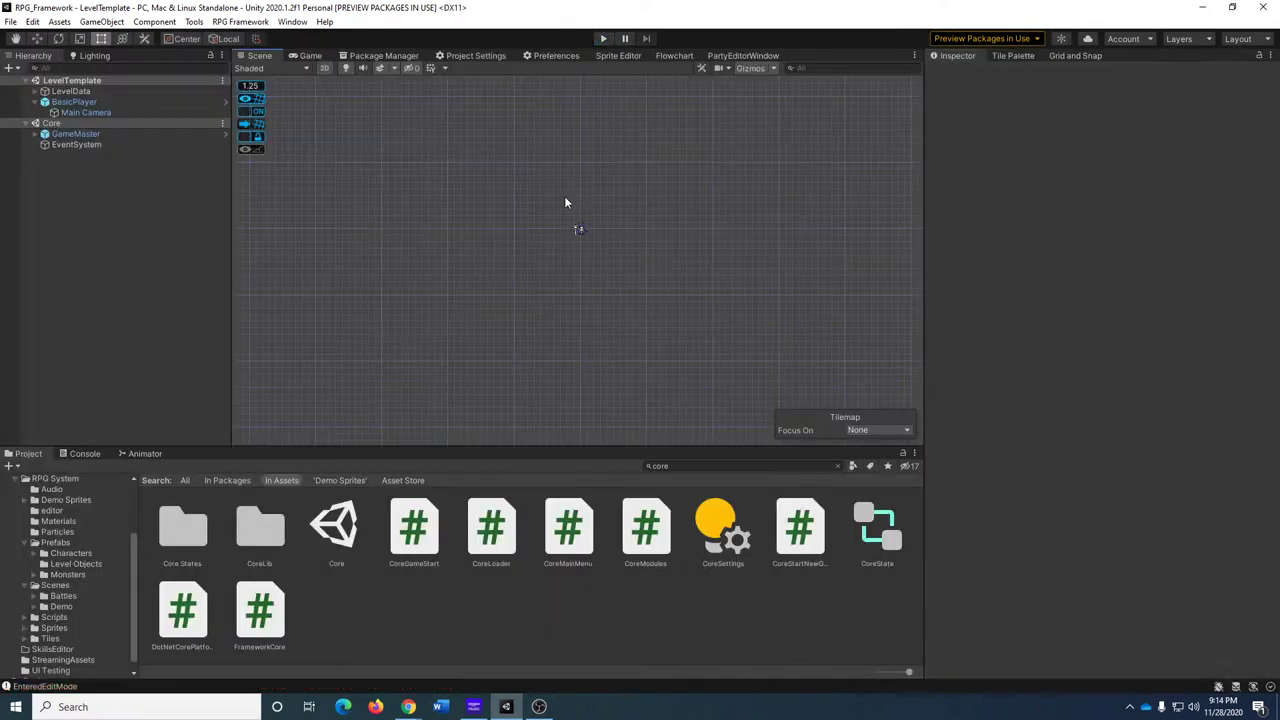
# Review the ArgumentOutOfRangeException stack trace in the Console, then clear all entries.
pyautogui.click(71, 456)
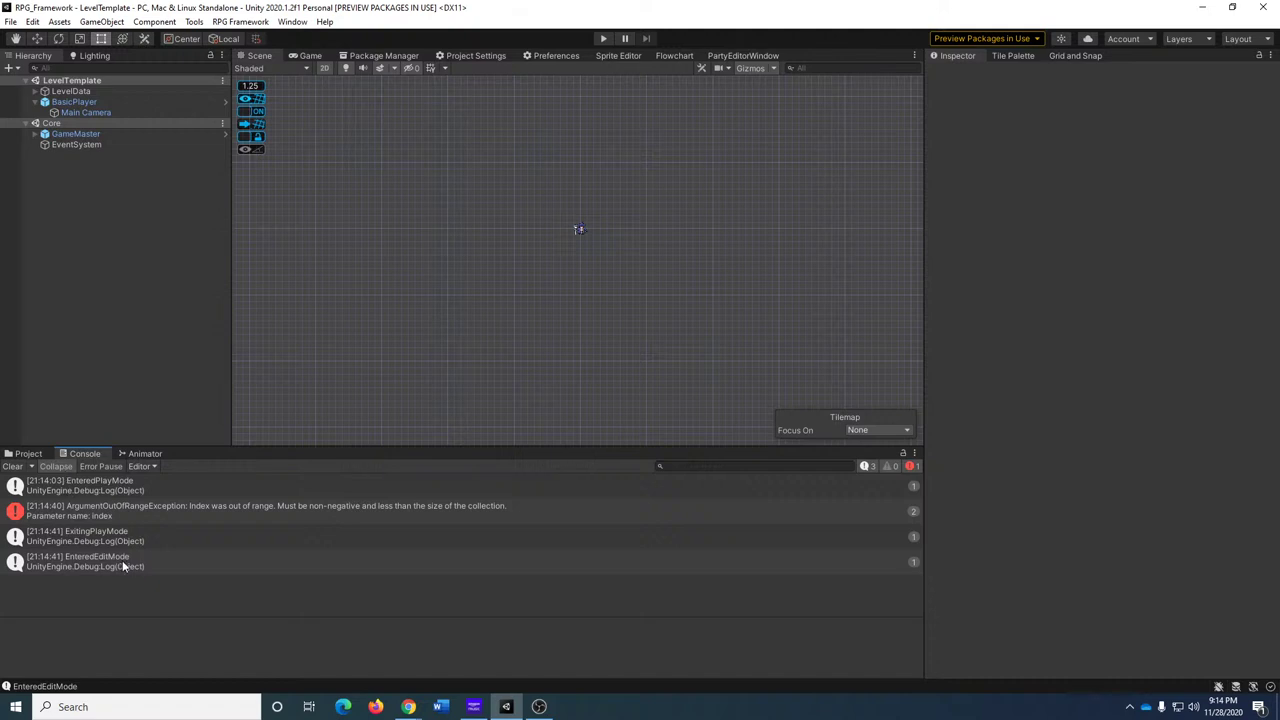
pyautogui.click(188, 519)
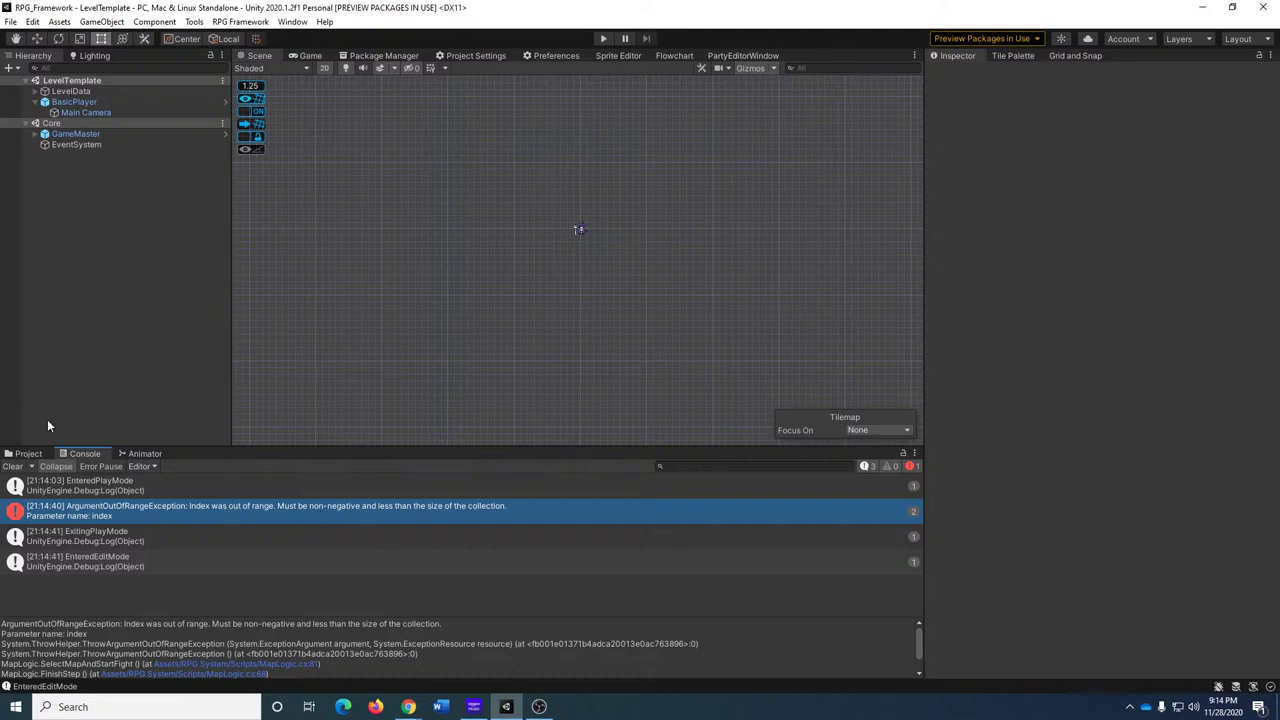
pyautogui.click(12, 466)
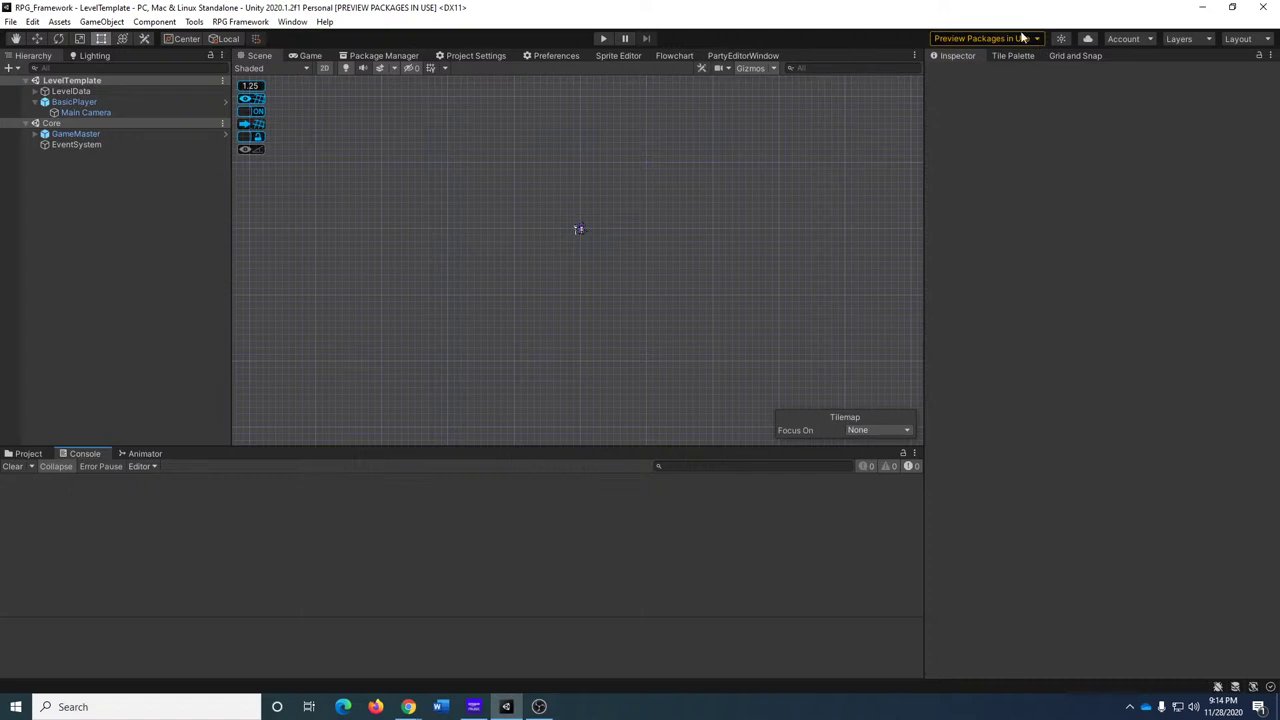
# Set BasicPlayer's Simple Character Animator Animation Speed to 0.1.
pyautogui.click(72, 102)
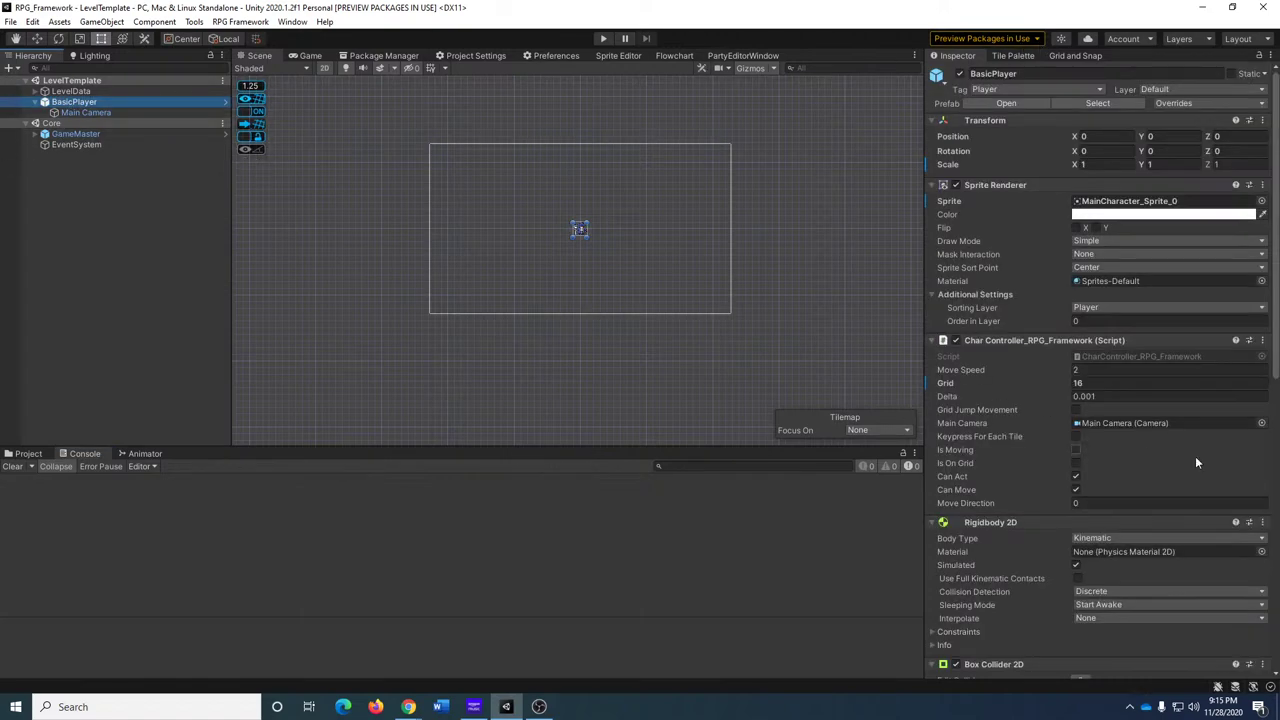
pyautogui.scroll(-10, 1183, 586)
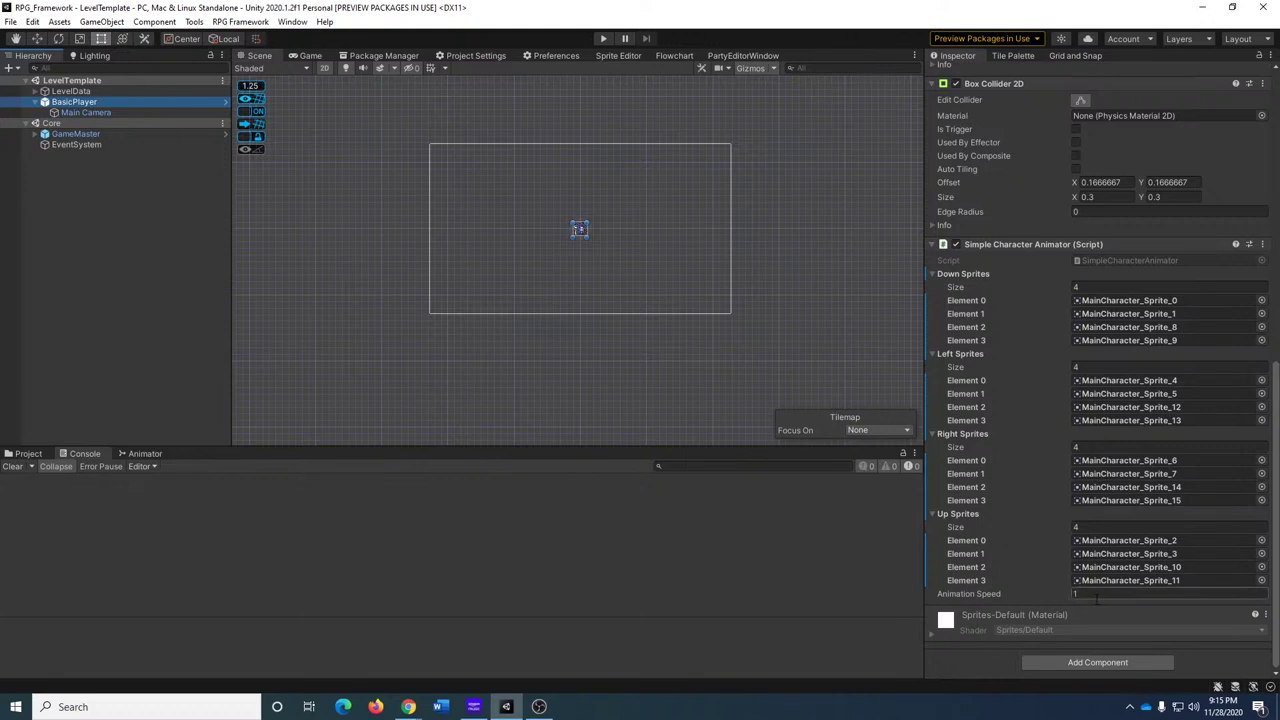
pyautogui.click(26, 453)
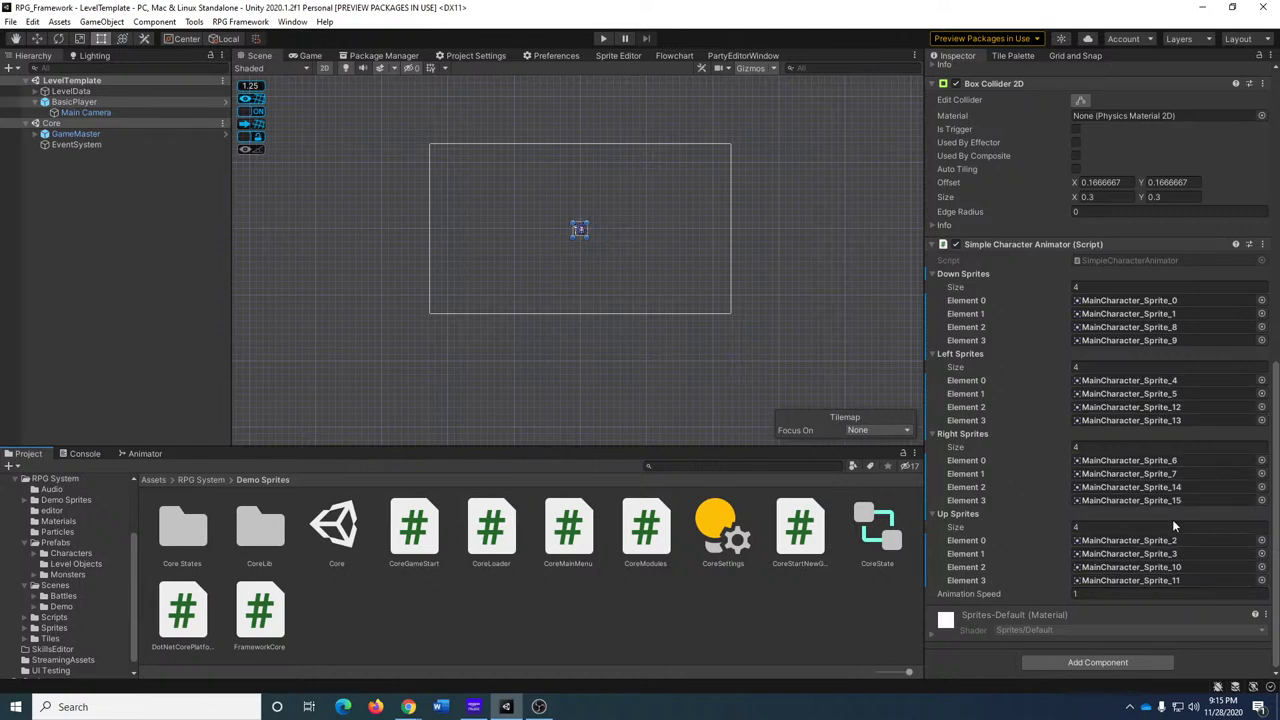
pyautogui.click(1113, 593)
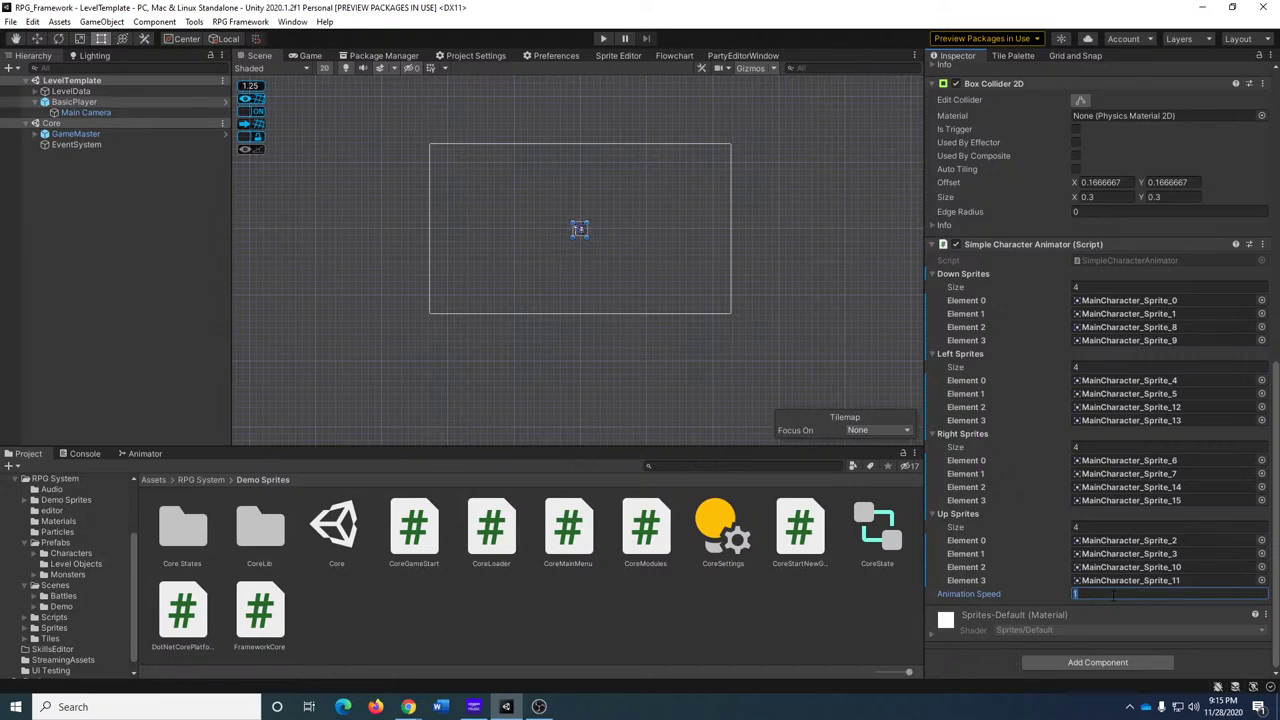
pyautogui.write('.1')
# Save LevelTemplate with Ctrl+S and remove the Core scene from the Hierarchy.
pyautogui.hotkey('ctrl', 's')
pyautogui.rightClick(52, 128)
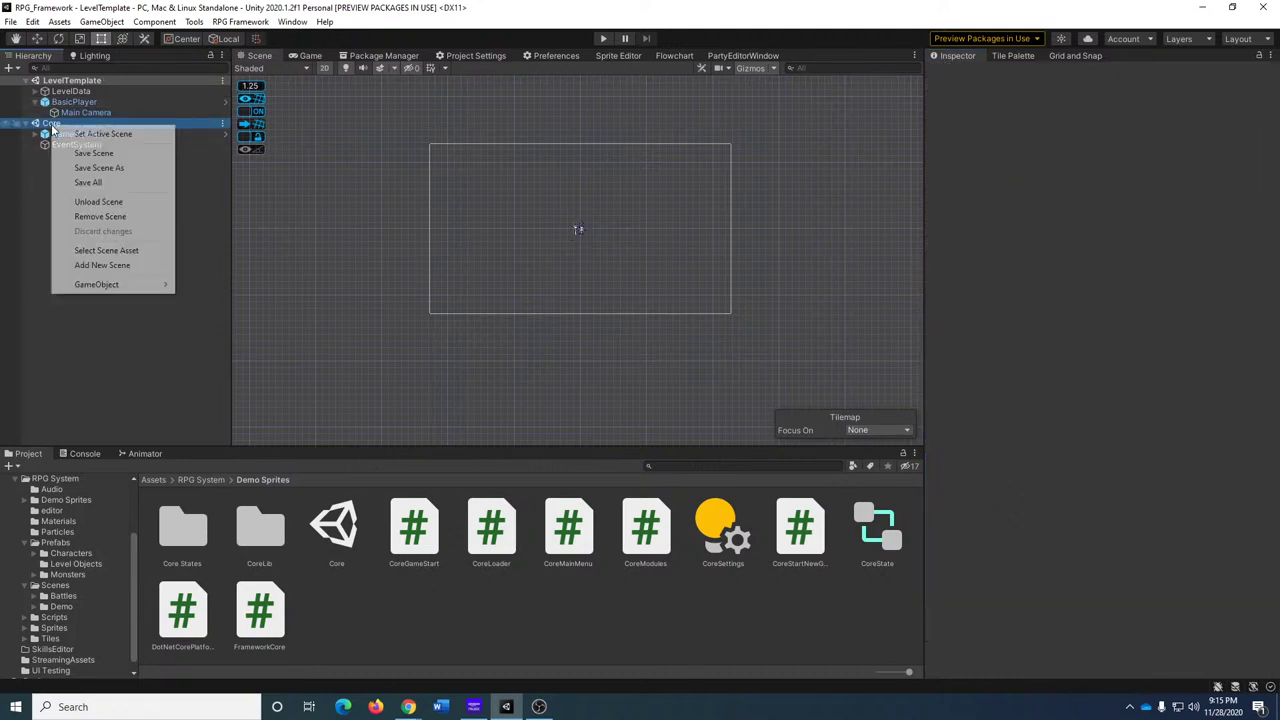
pyautogui.click(110, 217)
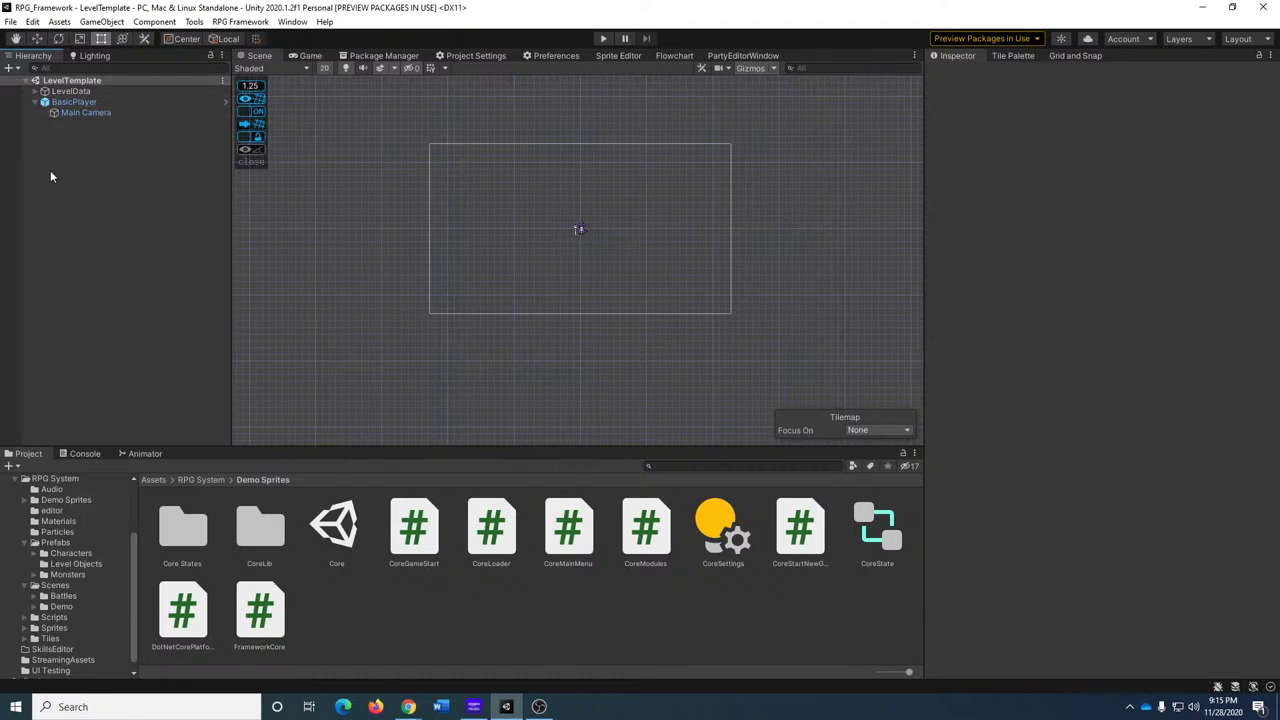
pyautogui.click(10, 21)
# Via Save As, create a WitchDemo folder inside Assets/RPG System/Scenes.
pyautogui.click(40, 85)
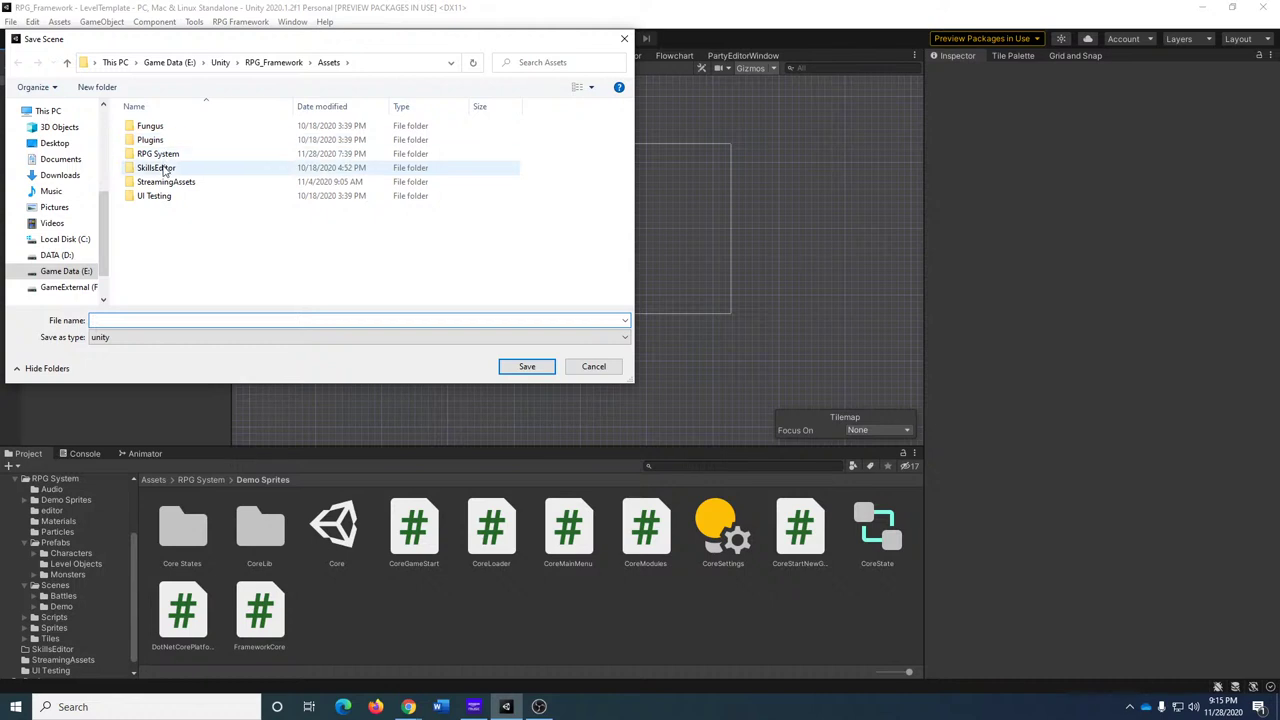
pyautogui.doubleClick(160, 154)
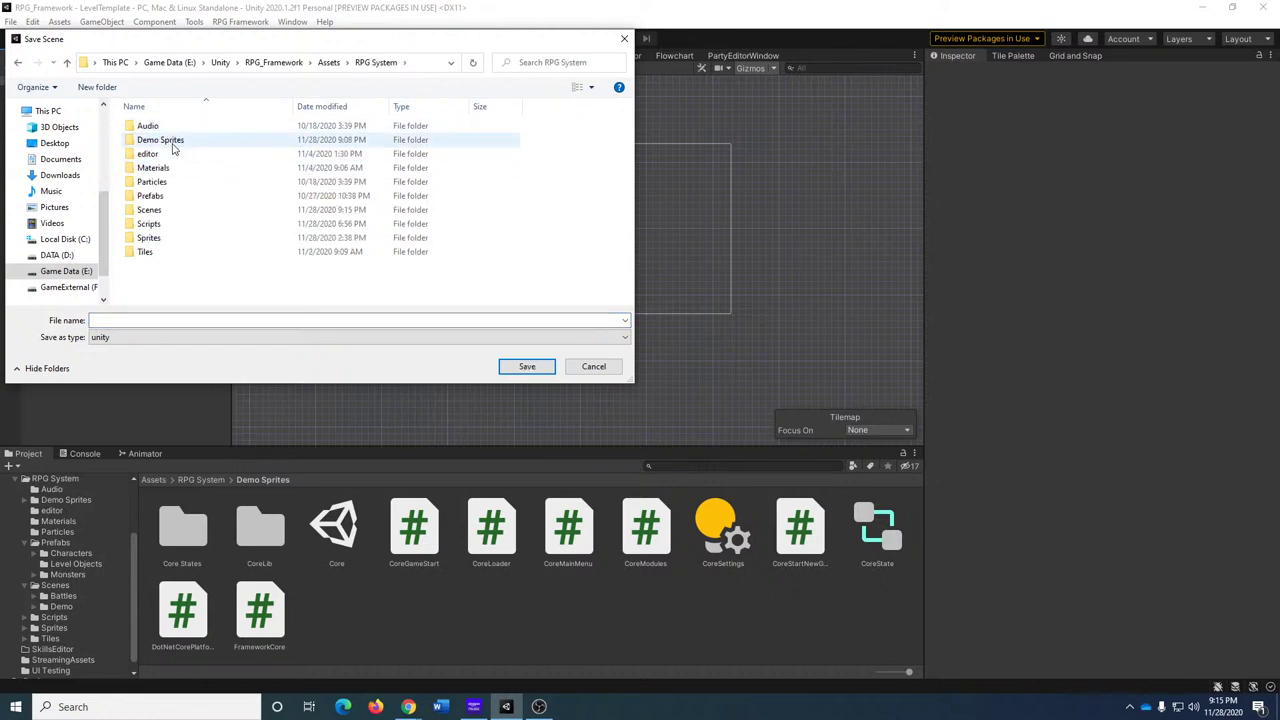
pyautogui.doubleClick(157, 213)
pyautogui.rightClick(194, 277)
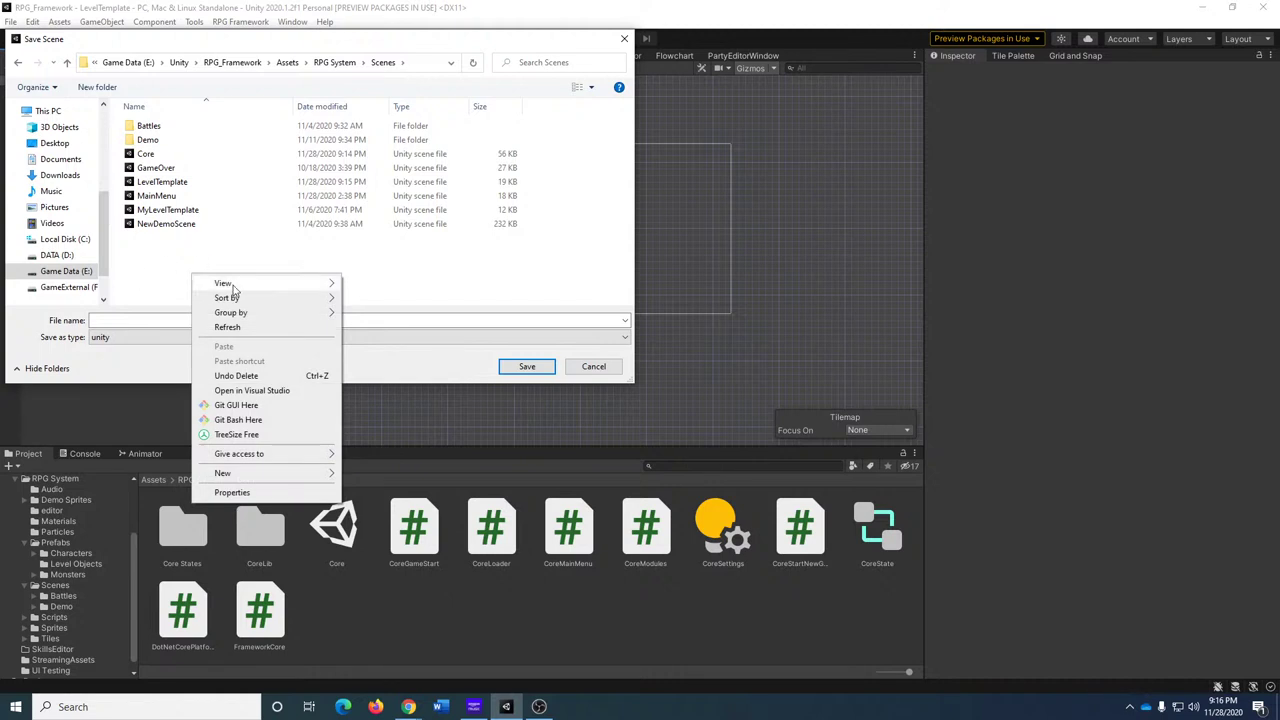
pyautogui.moveTo(224, 473)
pyautogui.click(378, 474)
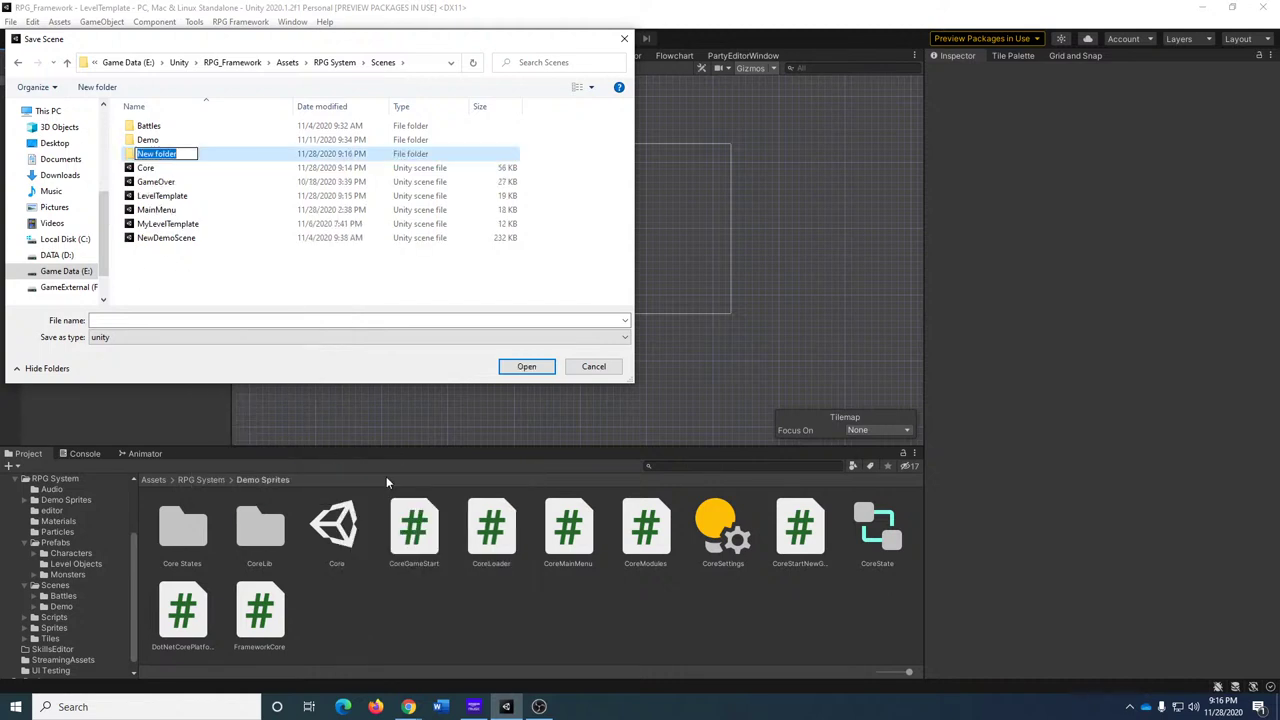
pyautogui.write('WitchDemo')
pyautogui.press('Return')
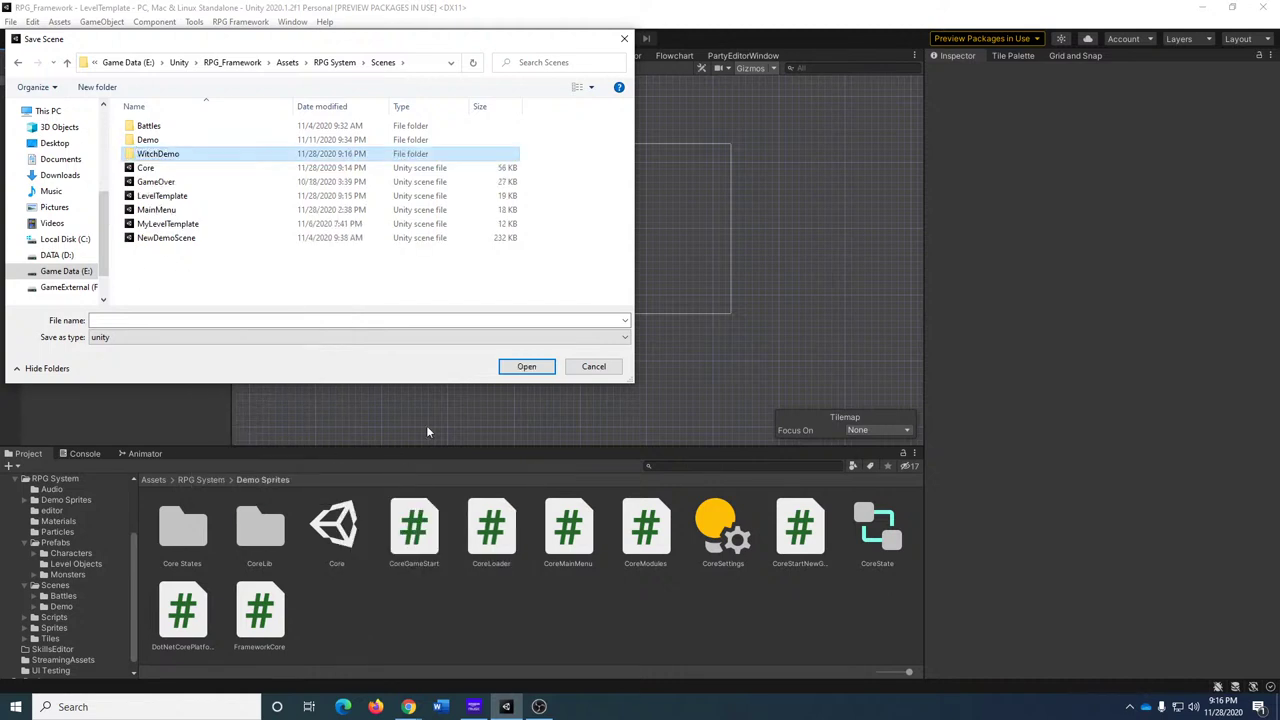
# Save the scene as WitchHome inside the WitchDemo folder.
pyautogui.doubleClick(168, 155)
pyautogui.click(172, 319)
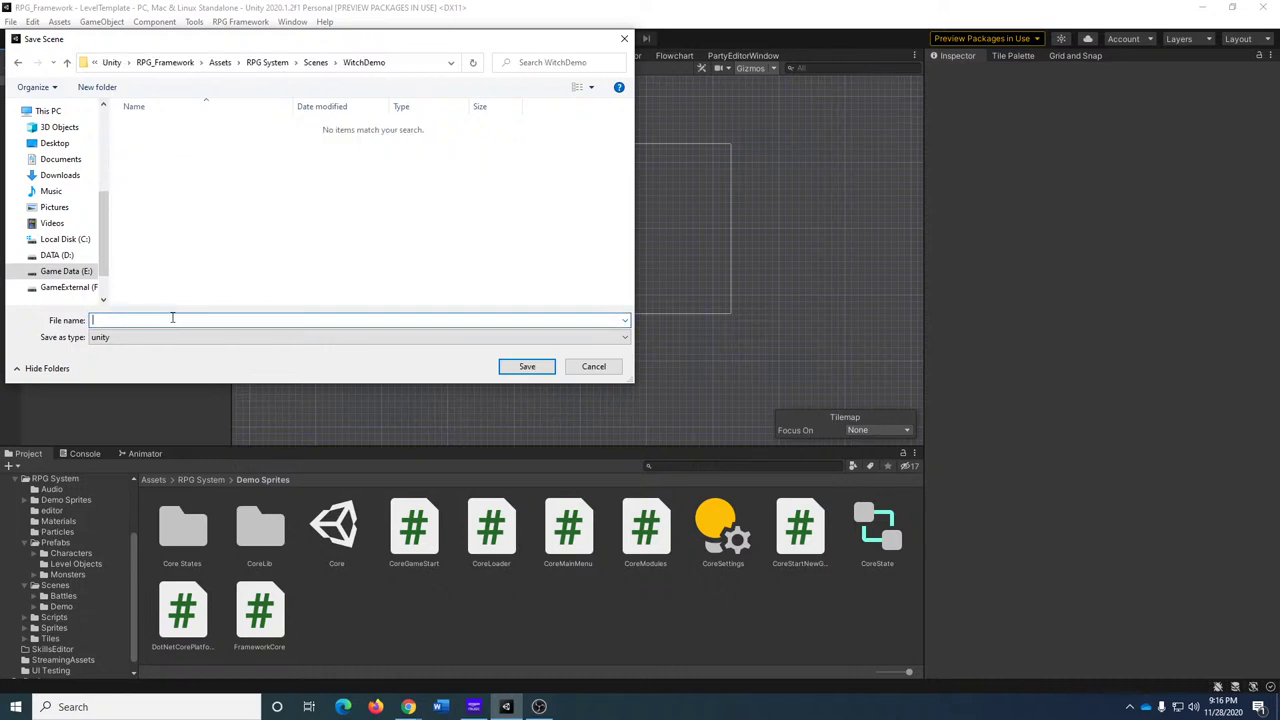
pyautogui.write('WitchHome')
pyautogui.press('Return')
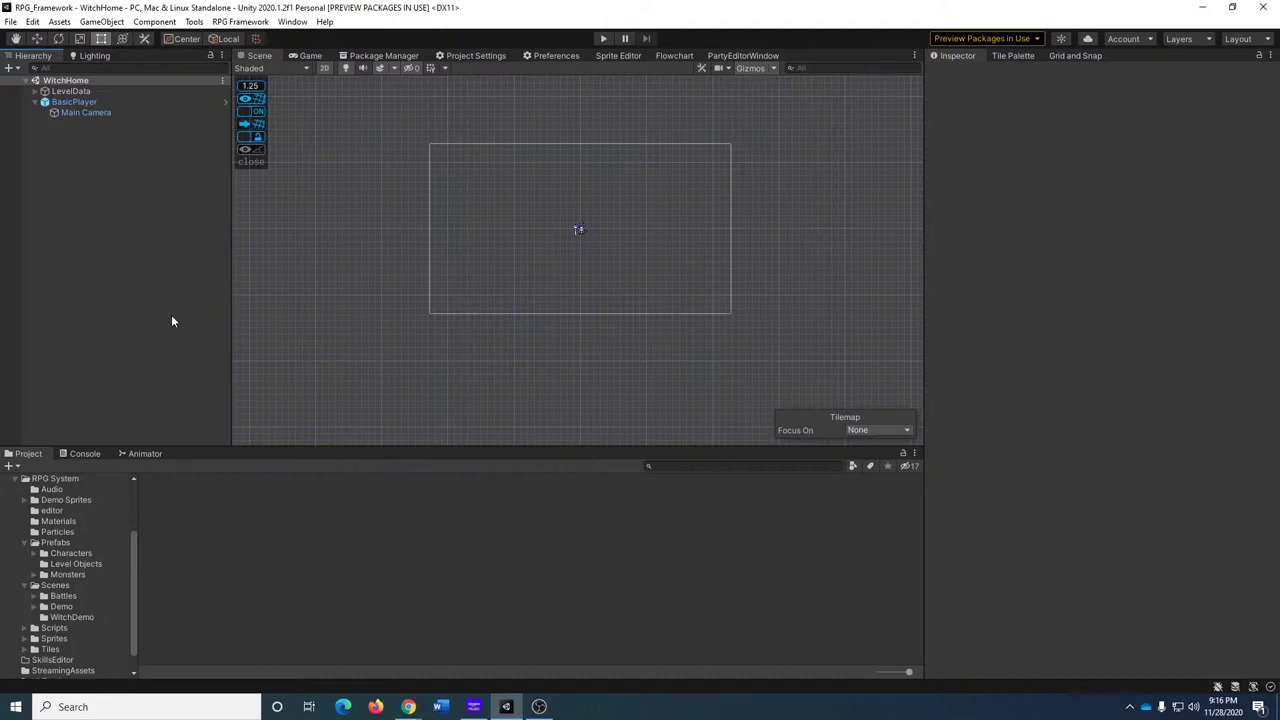
# Save the scene as WitchGarden in the RPG System/Scenes/WitchDemo folder.
pyautogui.click(10, 21)
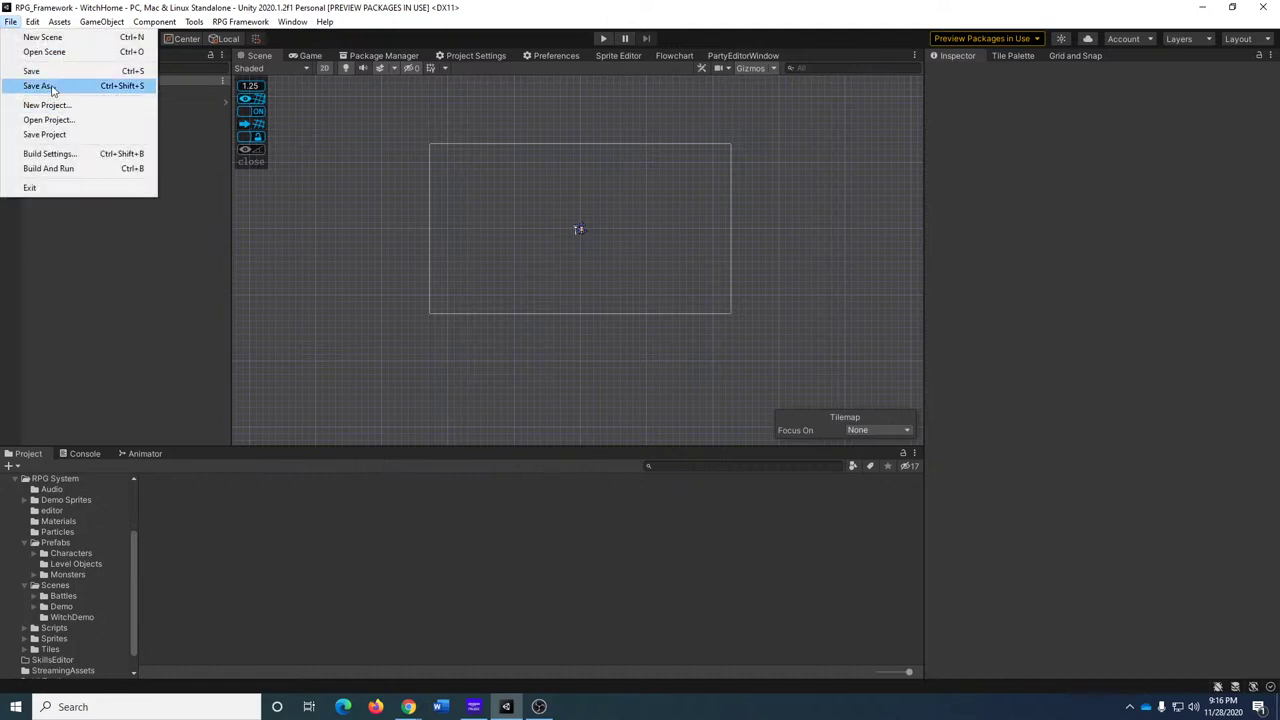
pyautogui.click(40, 86)
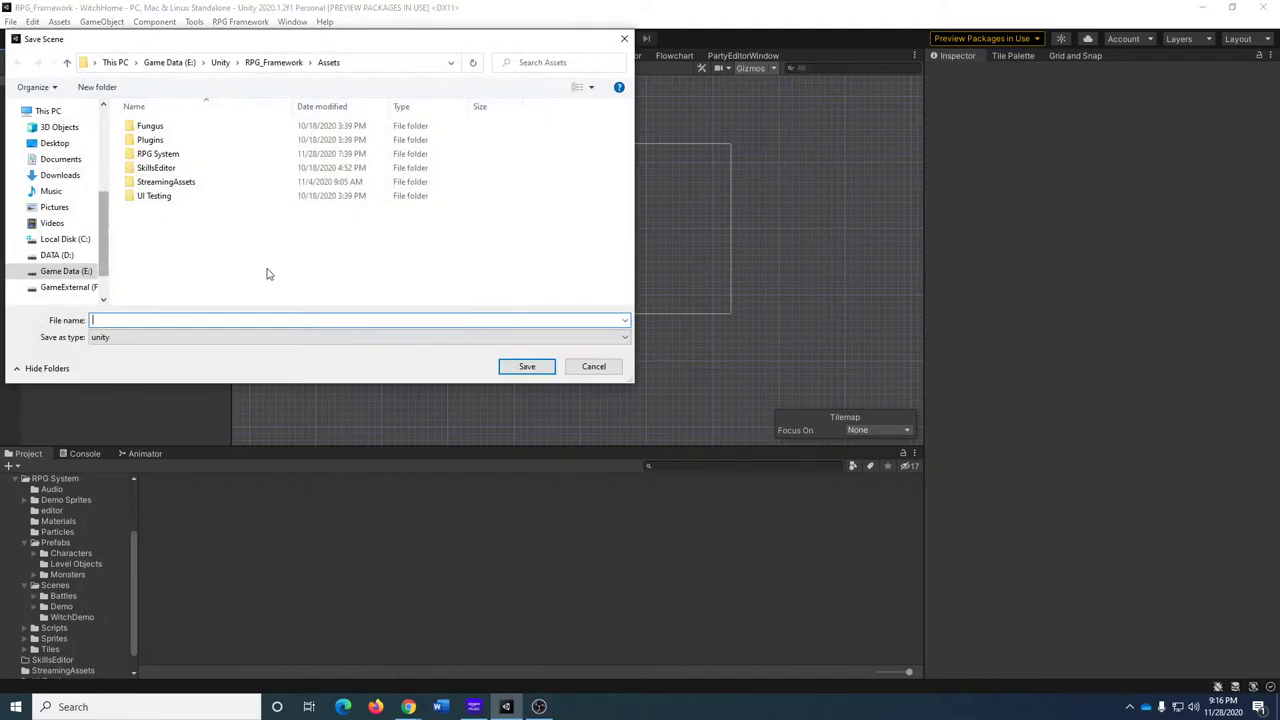
pyautogui.doubleClick(158, 157)
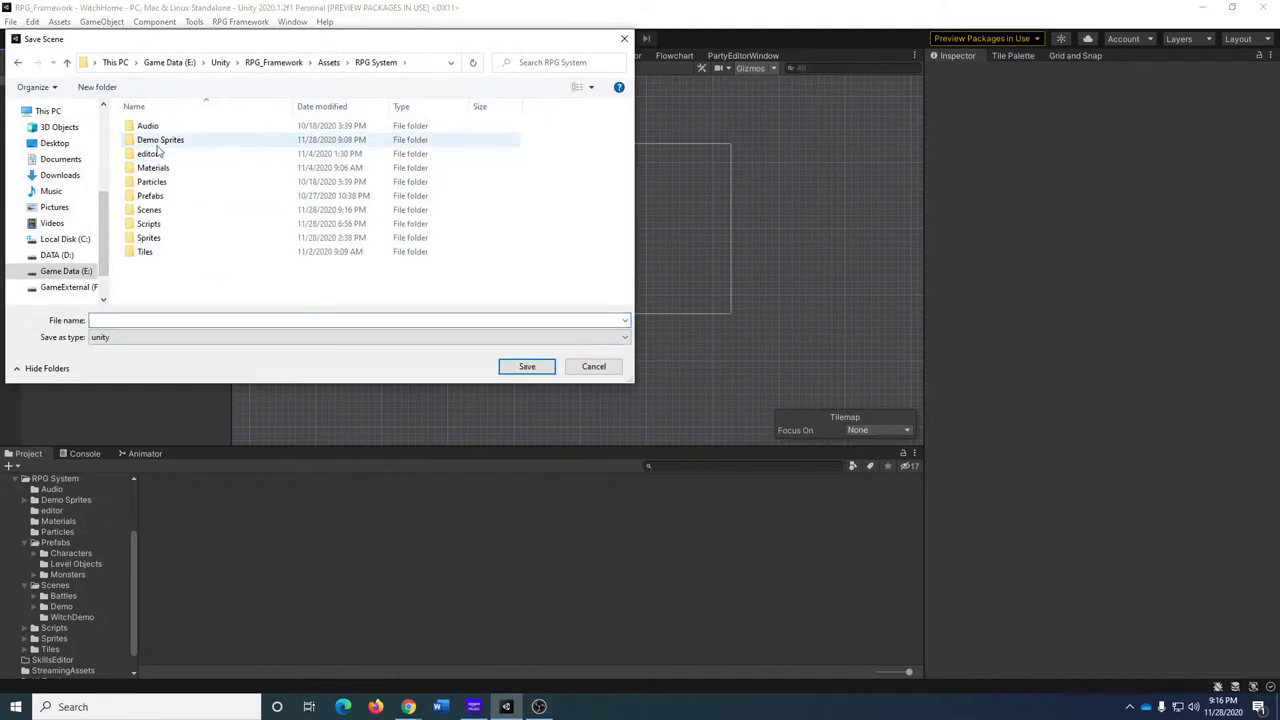
pyautogui.doubleClick(158, 212)
pyautogui.doubleClick(160, 154)
pyautogui.click(155, 320)
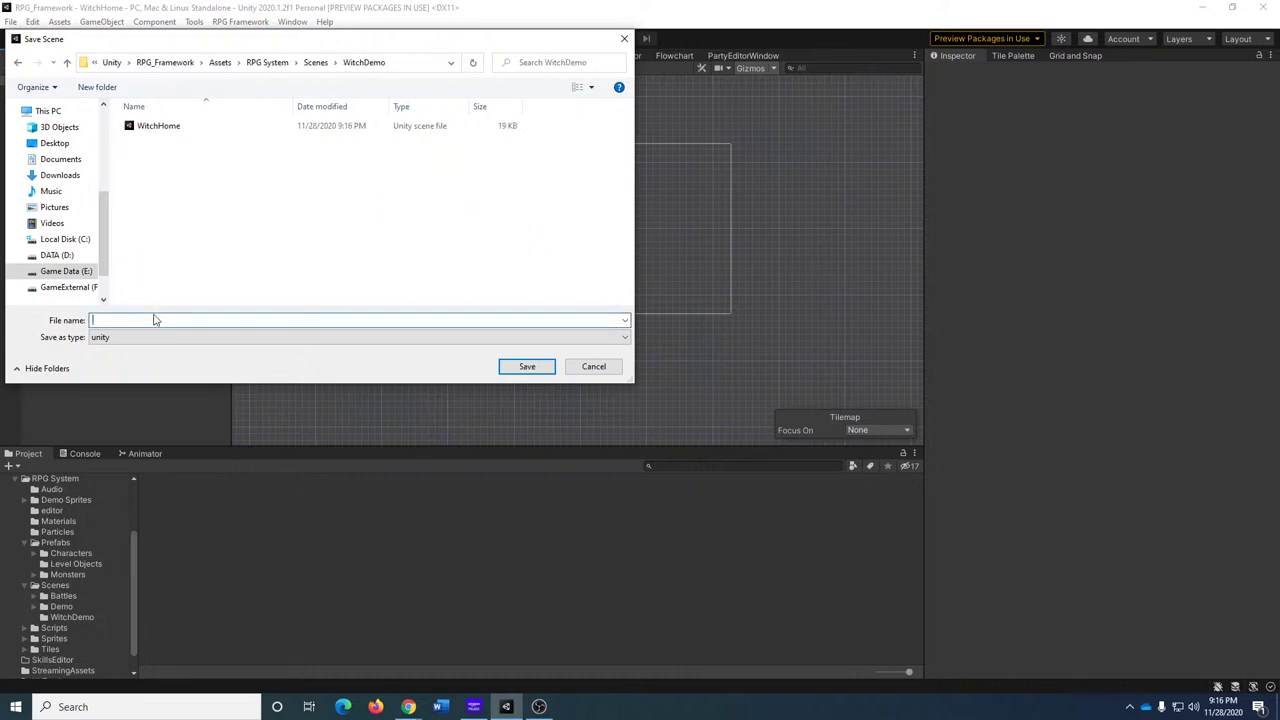
pyautogui.write('Witch')
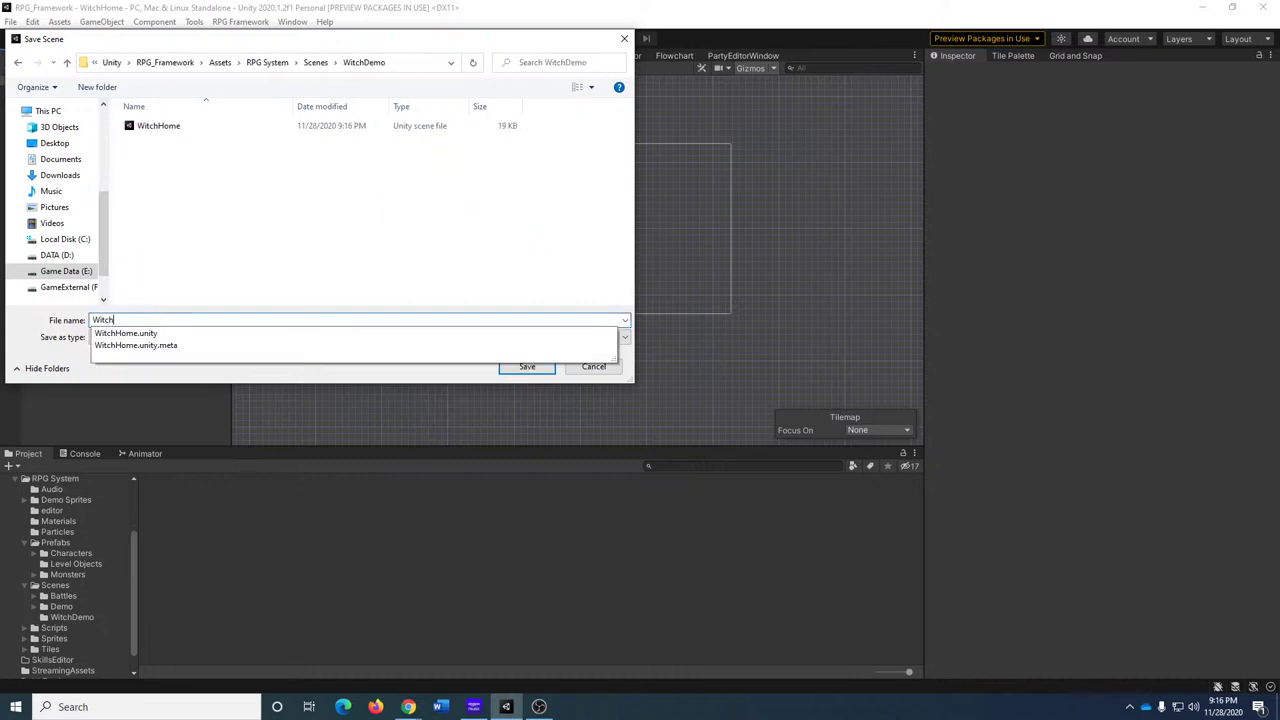
pyautogui.write('Gare')
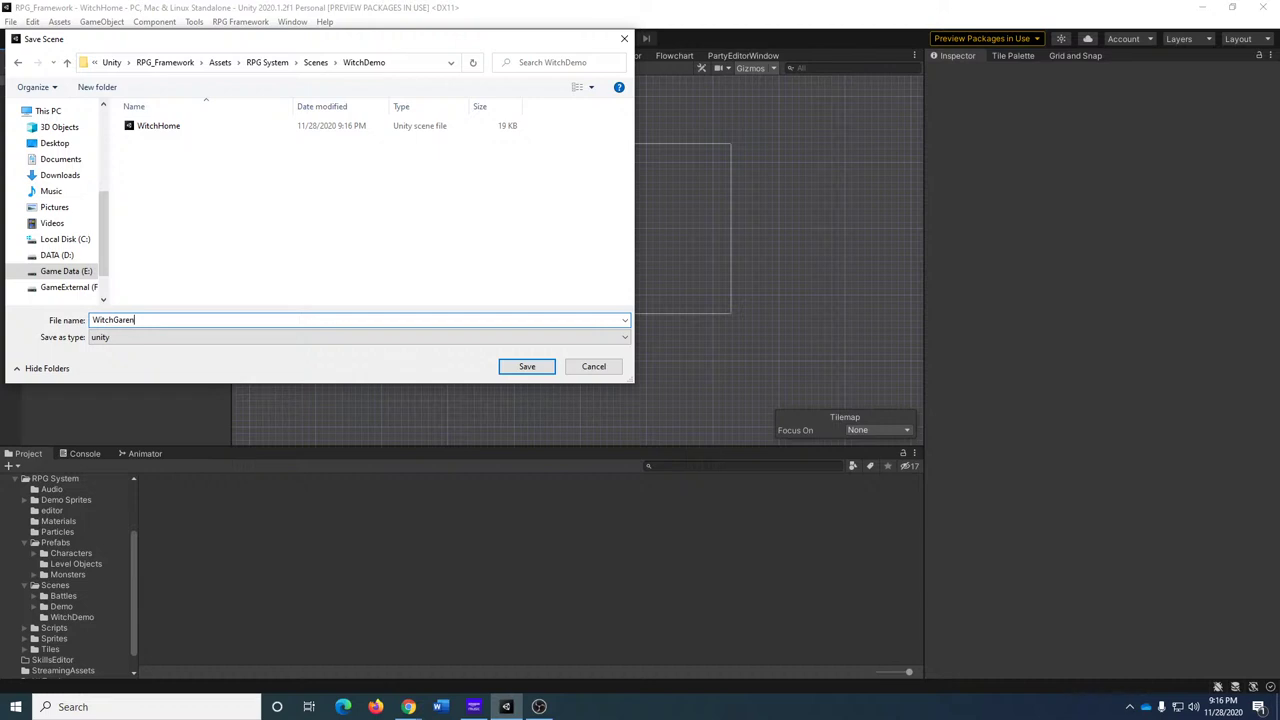
pyautogui.press('Return')
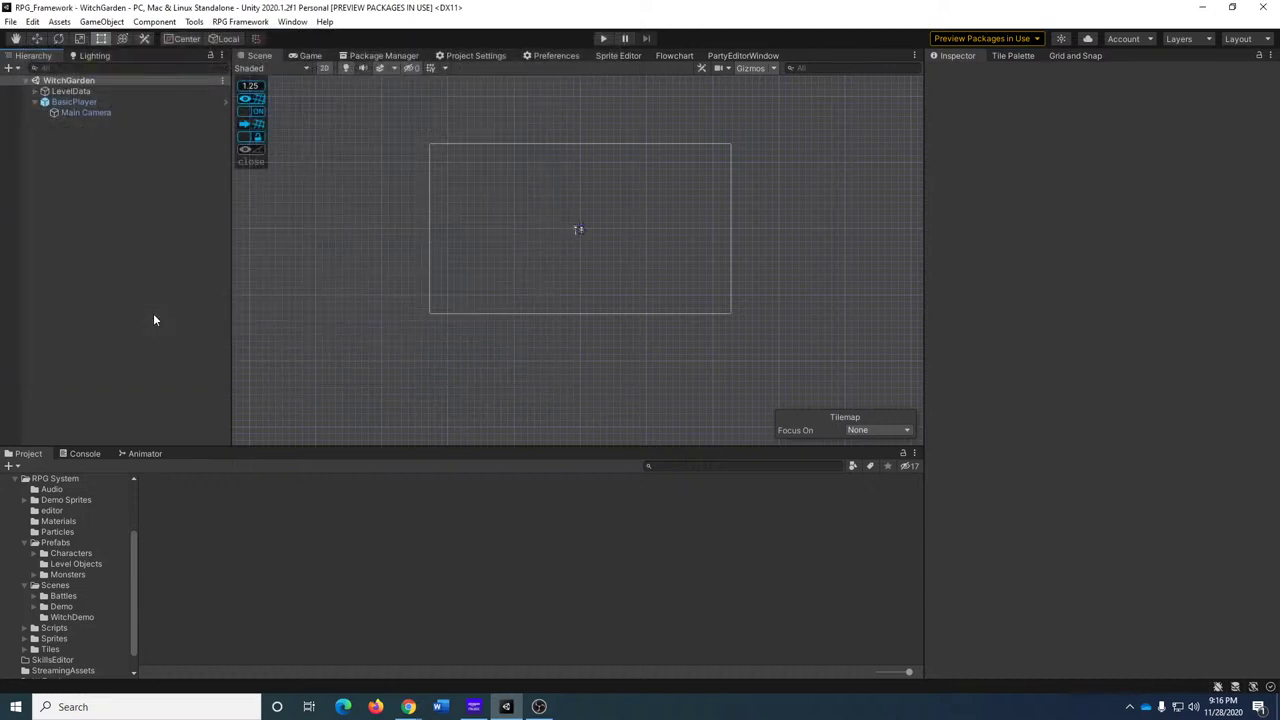
# Save another copy named WitchCave in RPG System/Scenes/WitchDemo, fixing a mistyped name first.
pyautogui.click(10, 21)
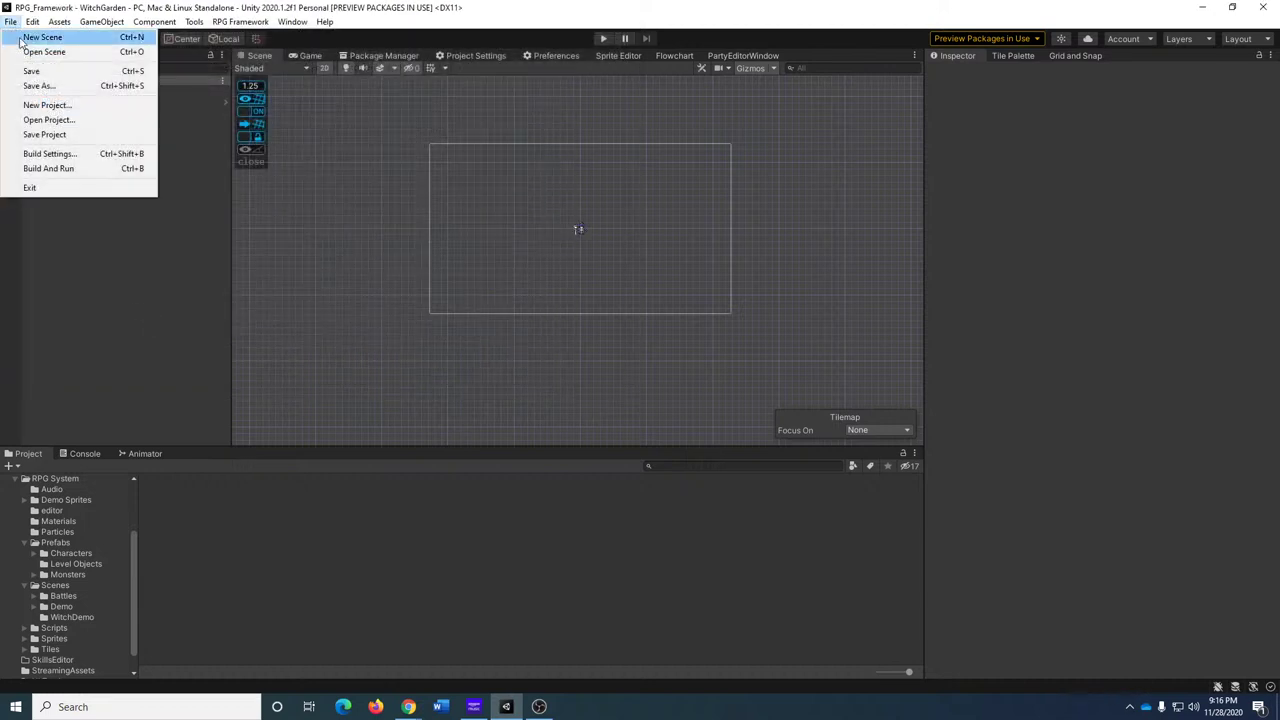
pyautogui.click(40, 86)
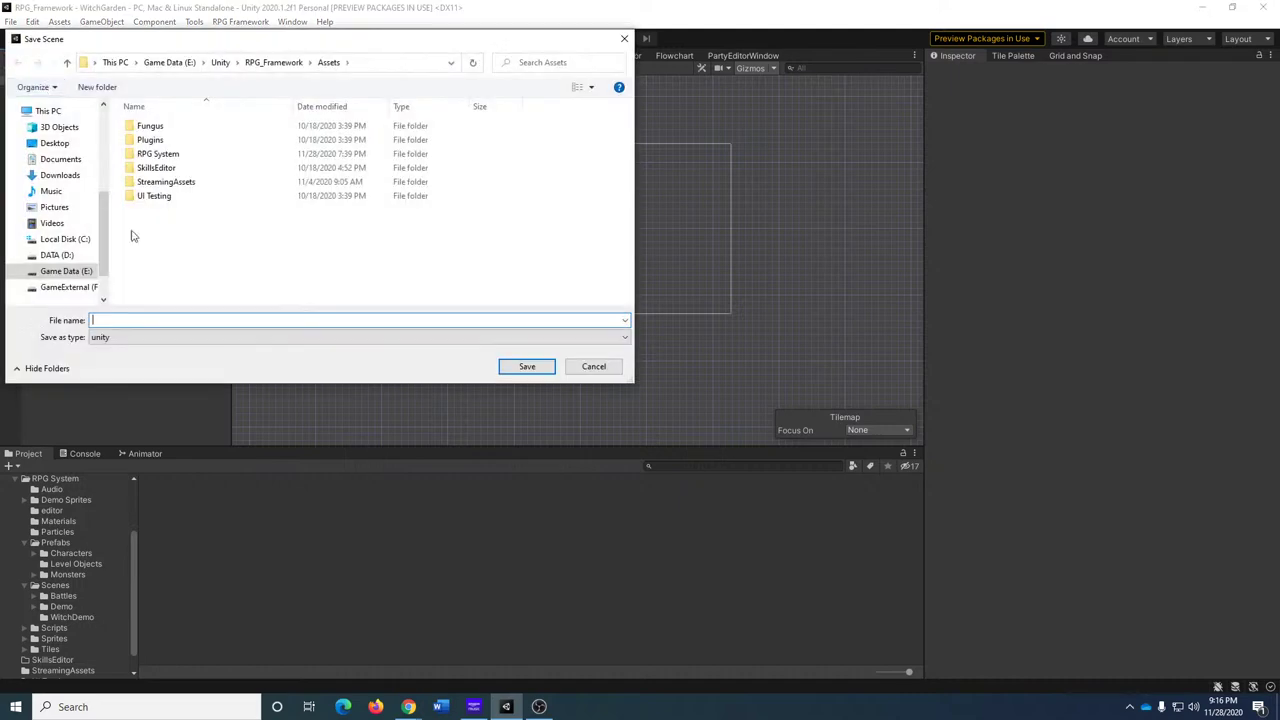
pyautogui.click(160, 155)
pyautogui.doubleClick(165, 157)
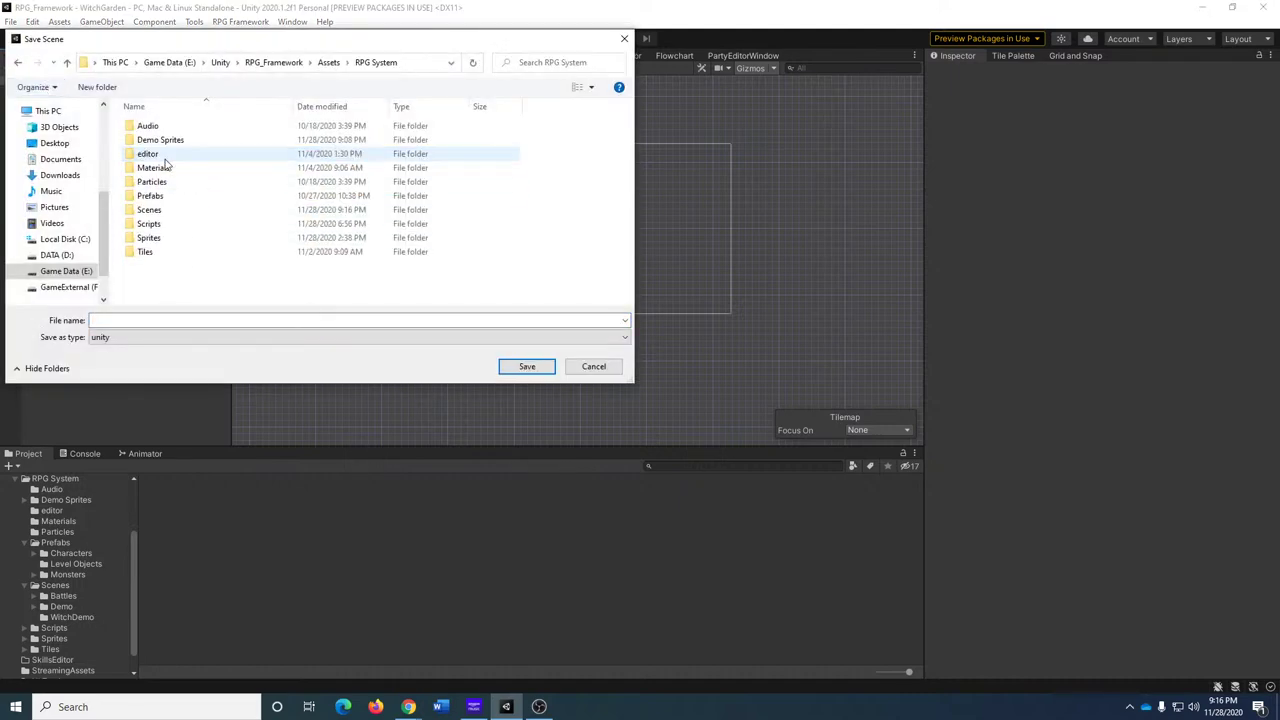
pyautogui.doubleClick(166, 210)
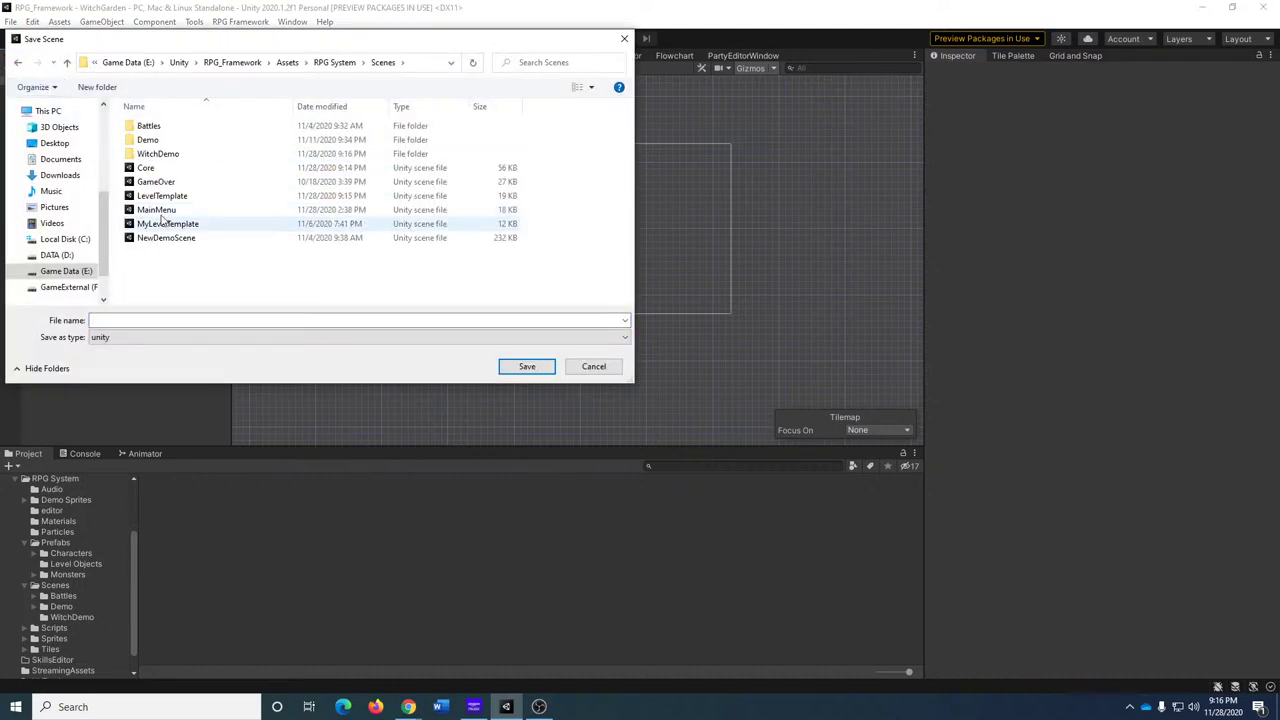
pyautogui.doubleClick(158, 153)
pyautogui.click(165, 319)
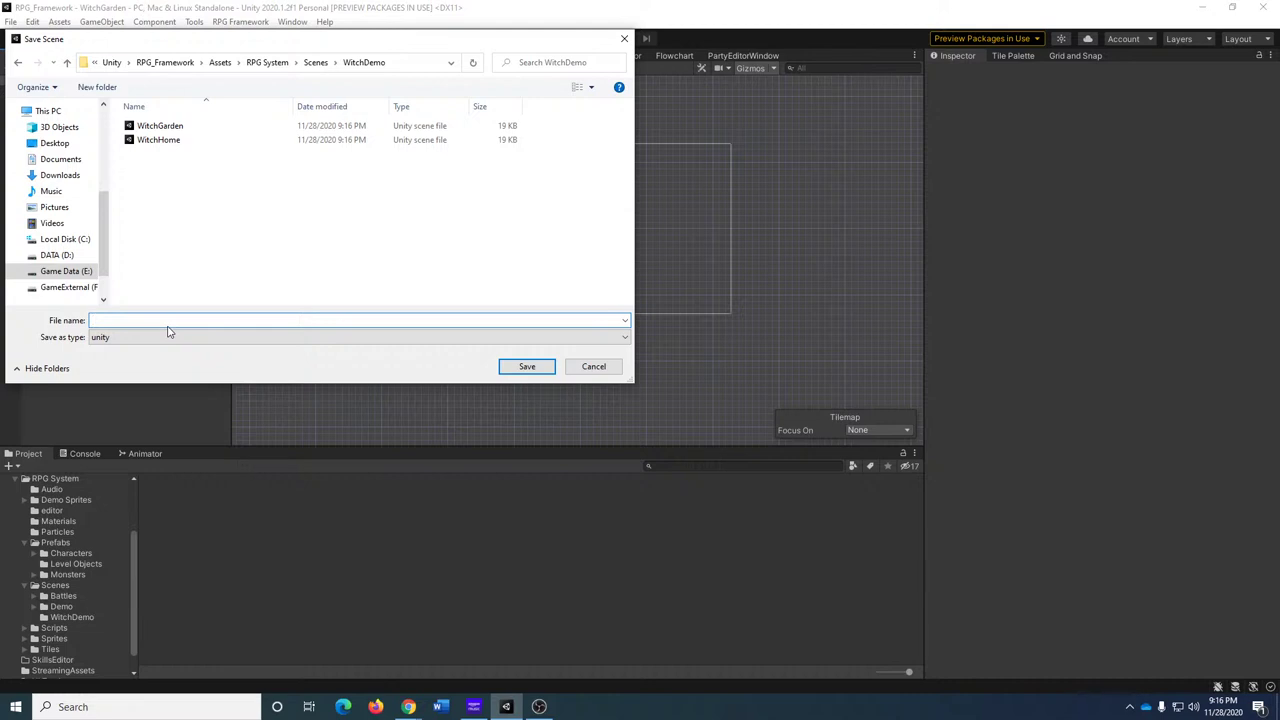
pyautogui.write('Wit')
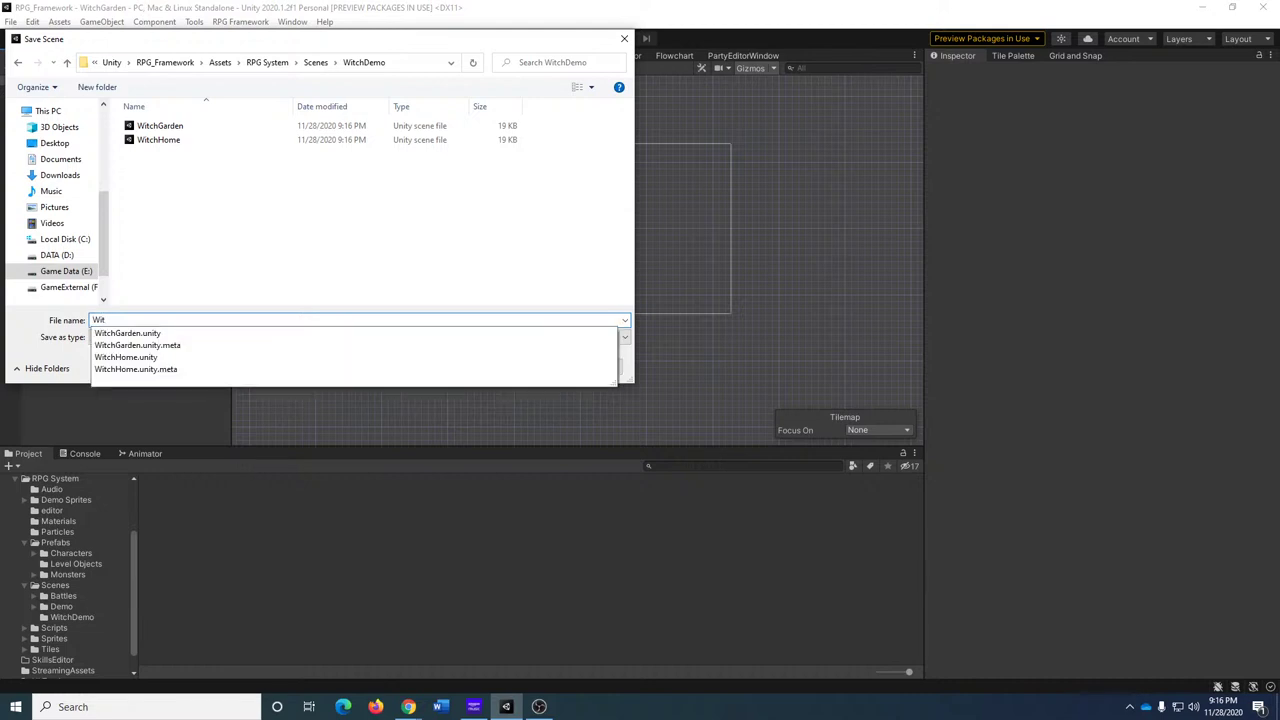
pyautogui.write('chCompost')
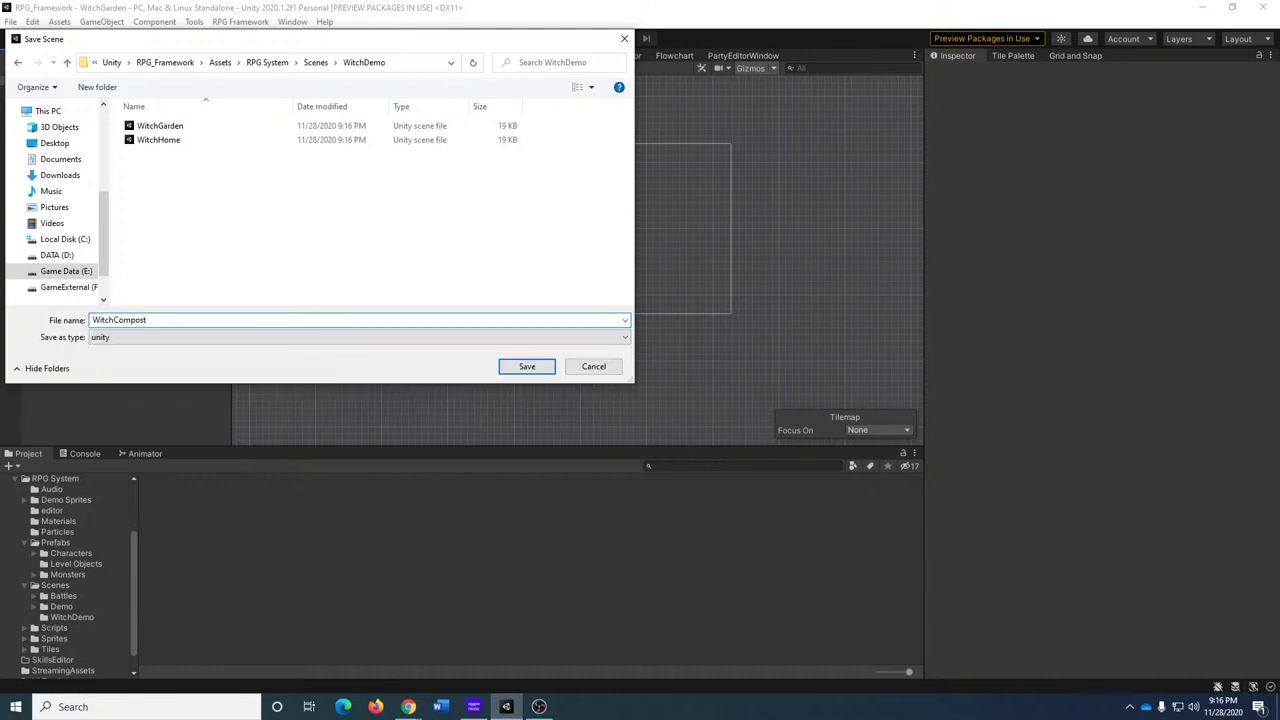
pyautogui.press('BackSpace')
pyautogui.press('BackSpace')
pyautogui.press('BackSpace')
pyautogui.press('BackSpace')
pyautogui.press('BackSpace')
pyautogui.write('ave')
pyautogui.press('Return')
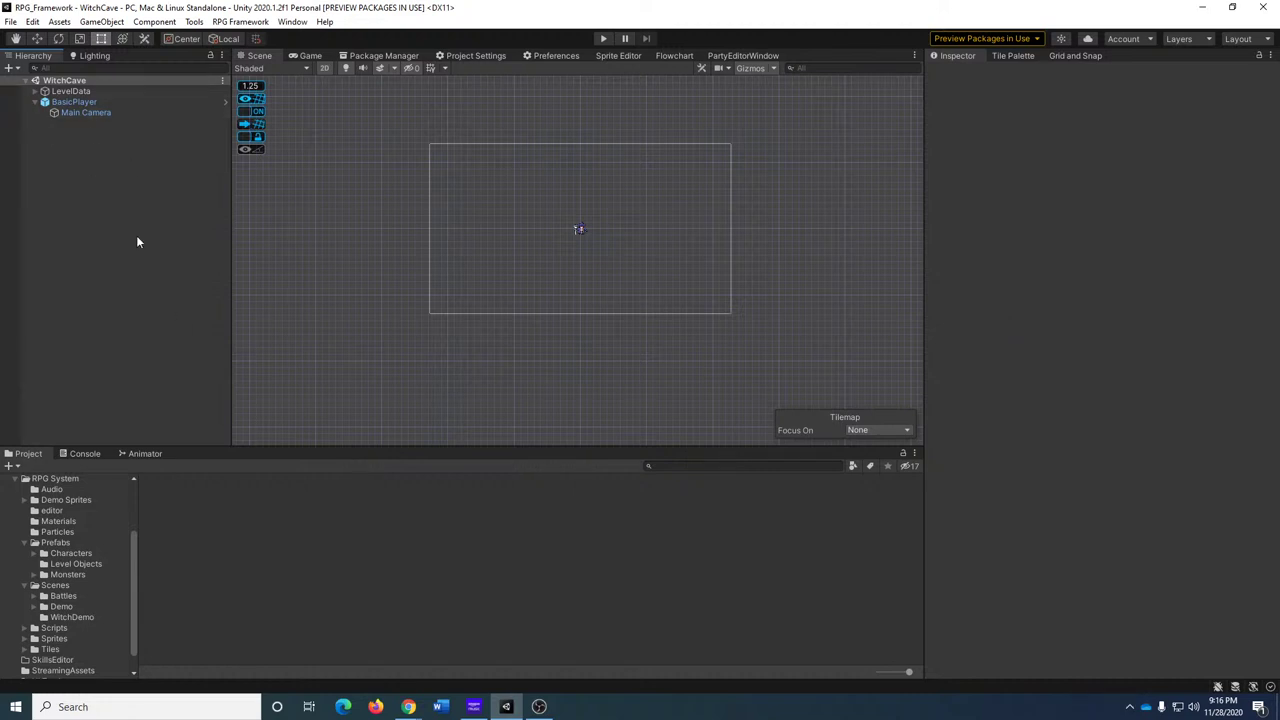
# In Build Settings, remove SpiderFight, SpiderFight3Spiders and DragonFight from Scenes In Build.
pyautogui.click(10, 21)
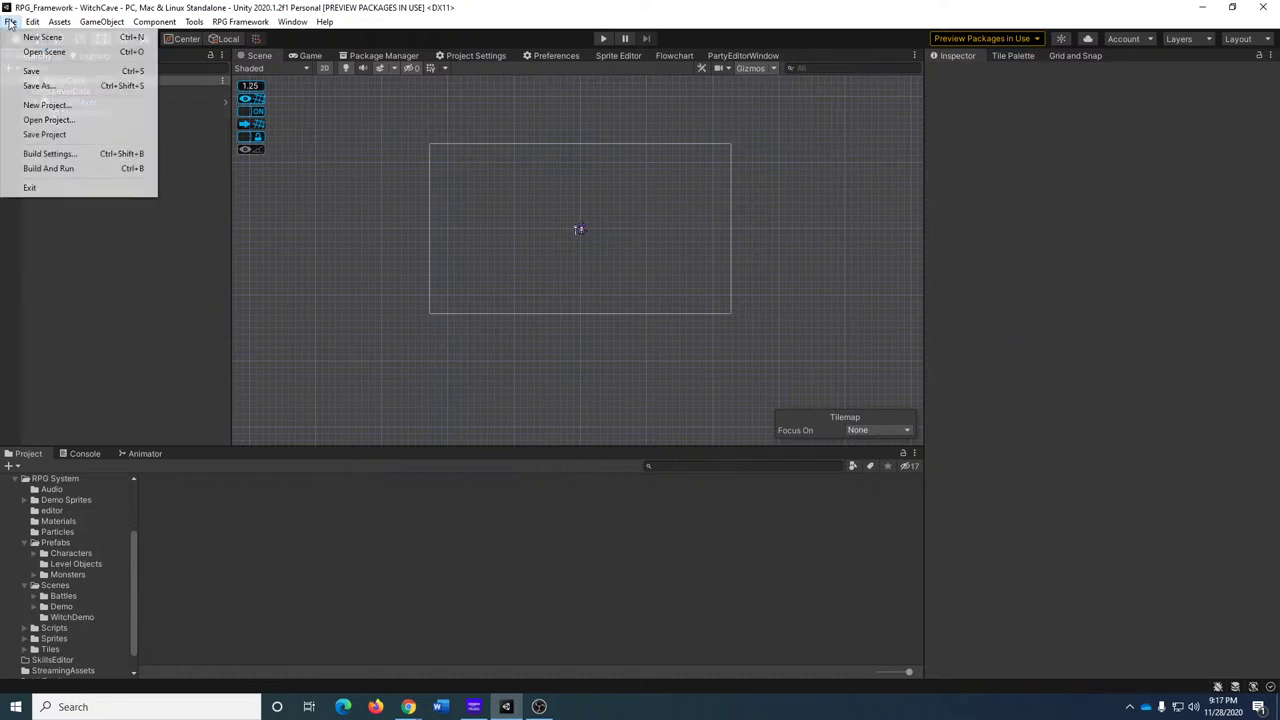
pyautogui.click(88, 155)
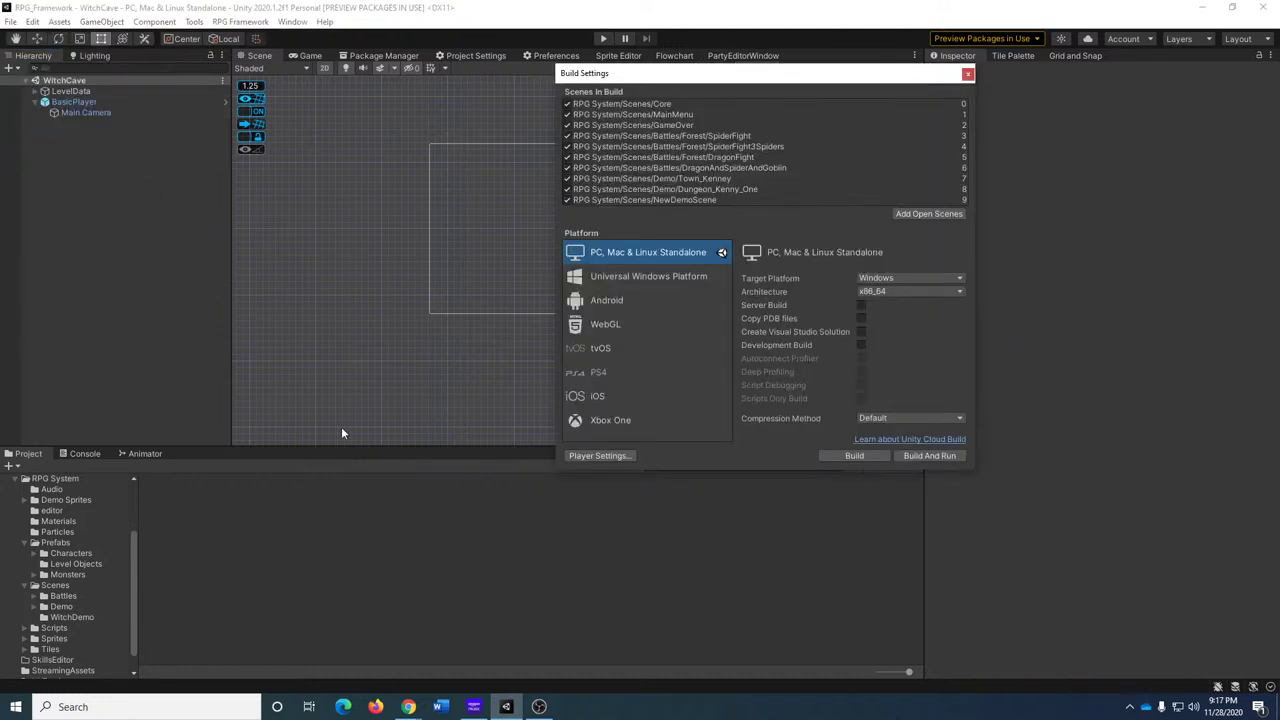
pyautogui.click(707, 147)
pyautogui.click(709, 136)
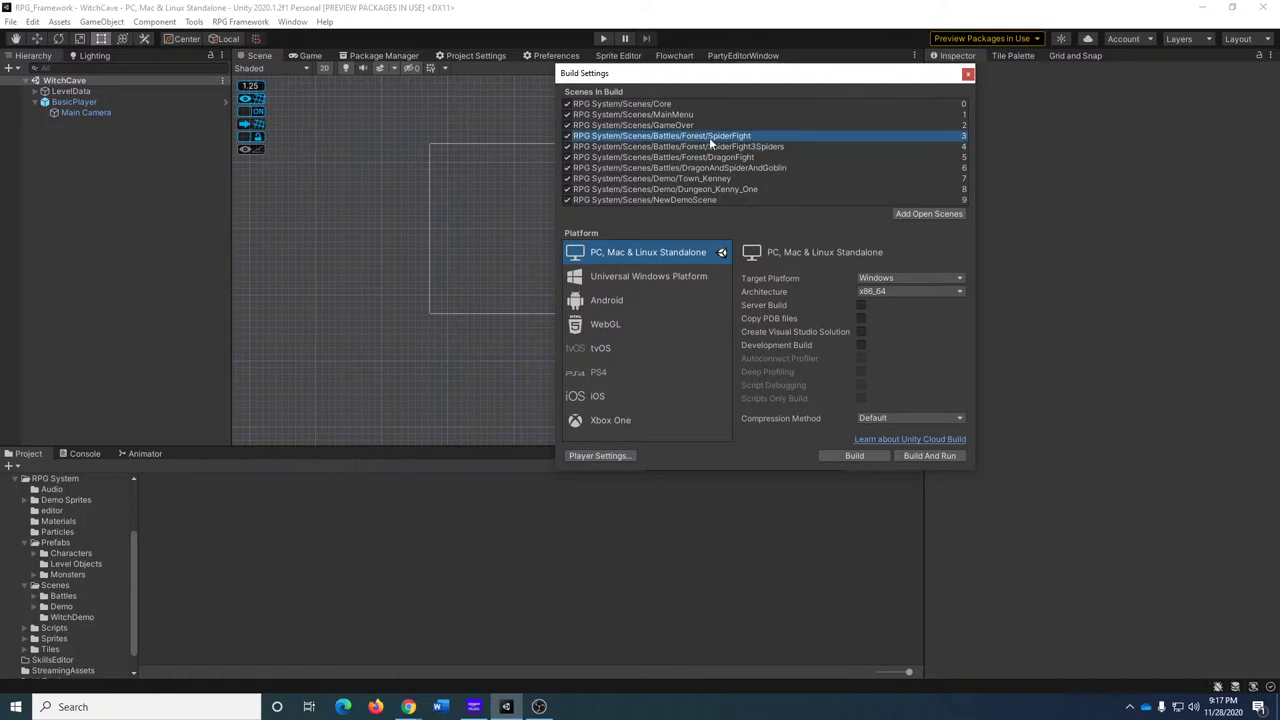
pyautogui.press('Delete')
pyautogui.click(709, 137)
pyautogui.press('Delete')
pyautogui.click(706, 137)
pyautogui.press('Delete')
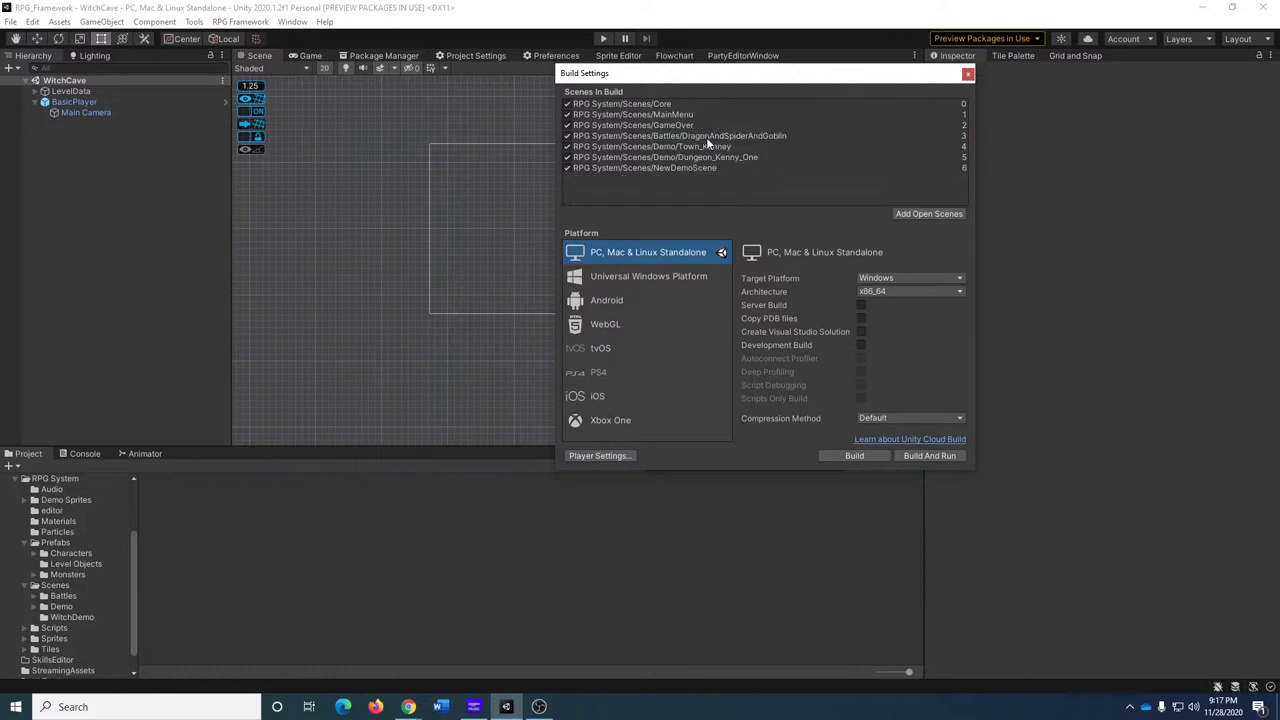
# Remove DragonAndSpiderAndGoblin, Town_Kenney, Dungeon_Kenny_One and NewDemoScene, leaving Core, MainMenu and GameOver.
pyautogui.click(706, 137)
pyautogui.press('Delete')
pyautogui.click(705, 137)
pyautogui.press('Delete')
pyautogui.click(702, 137)
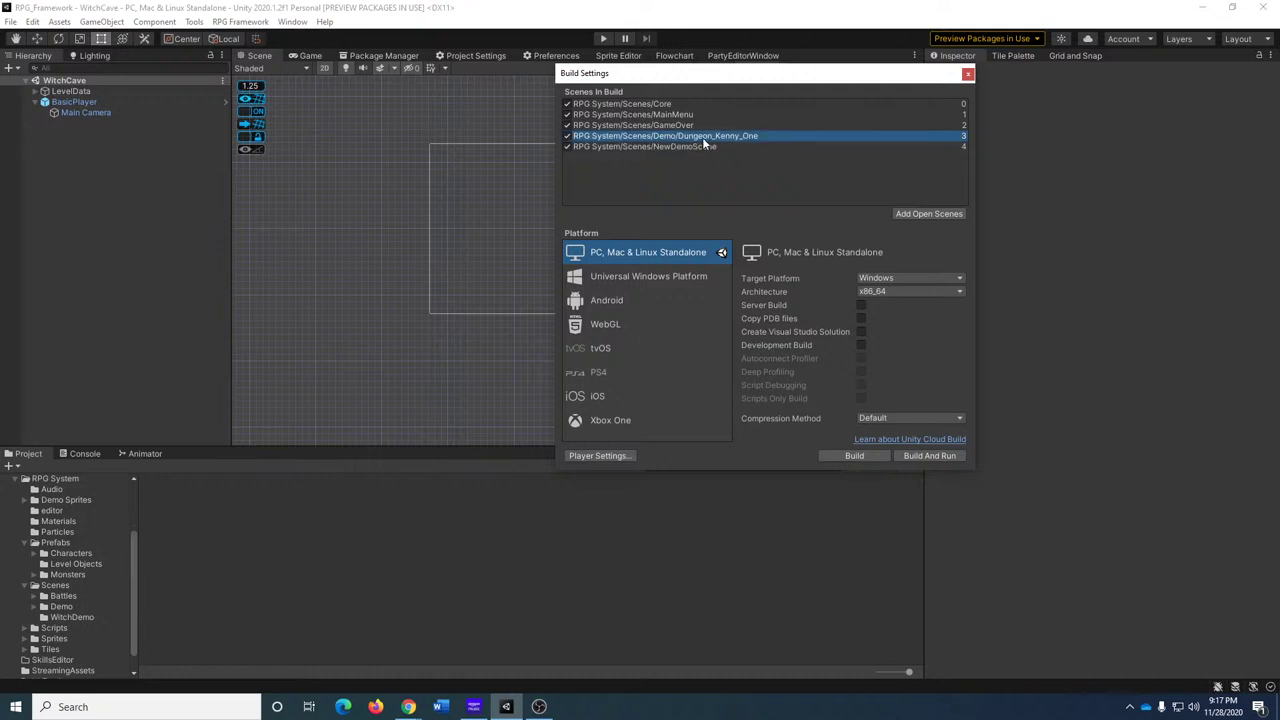
pyautogui.press('Delete')
pyautogui.click(676, 139)
pyautogui.press('Delete')
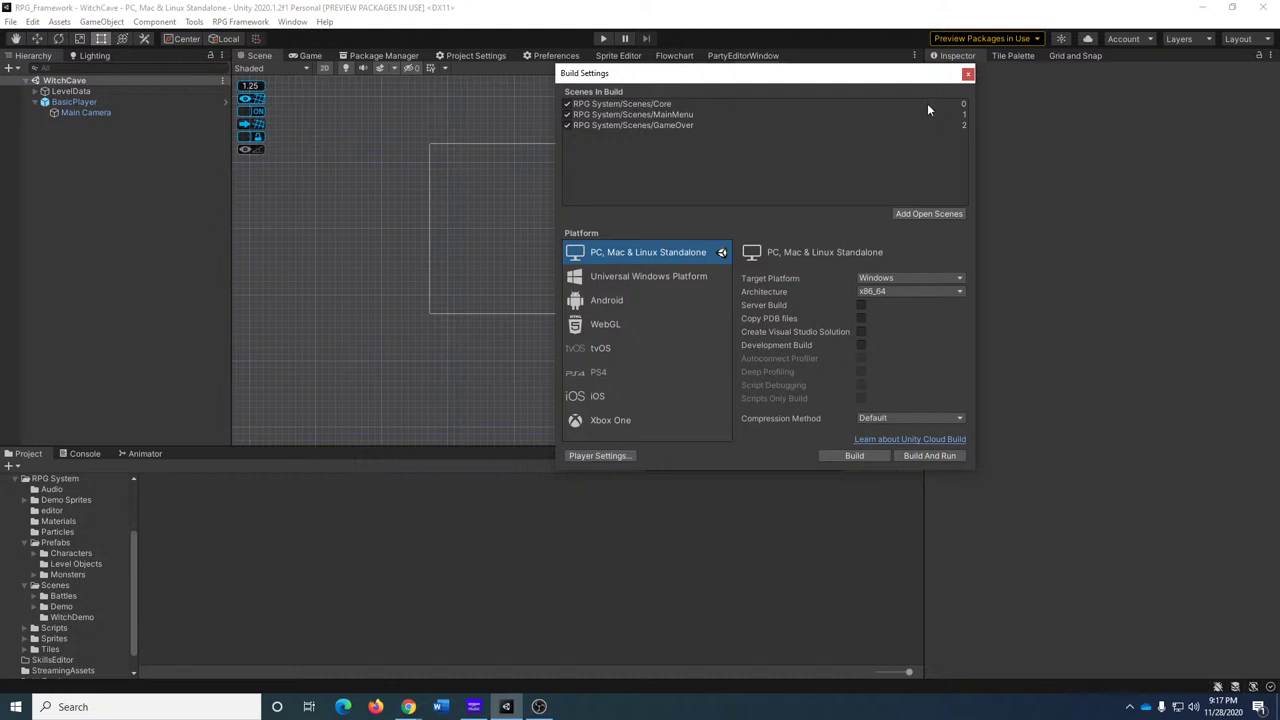
# Move Build Settings aside and show the Scenes/WitchDemo folder in the Project panel.
pyautogui.moveTo(889, 73); pyautogui.dragTo(1154, 96)
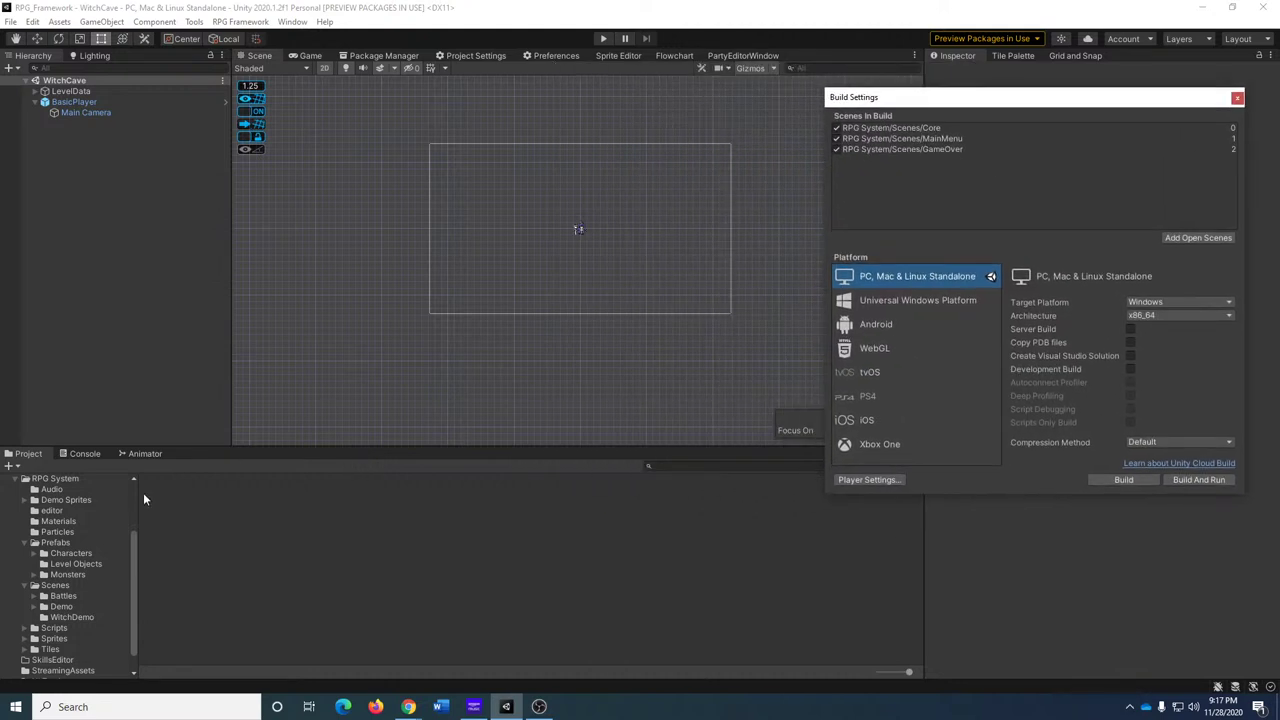
pyautogui.click(39, 458)
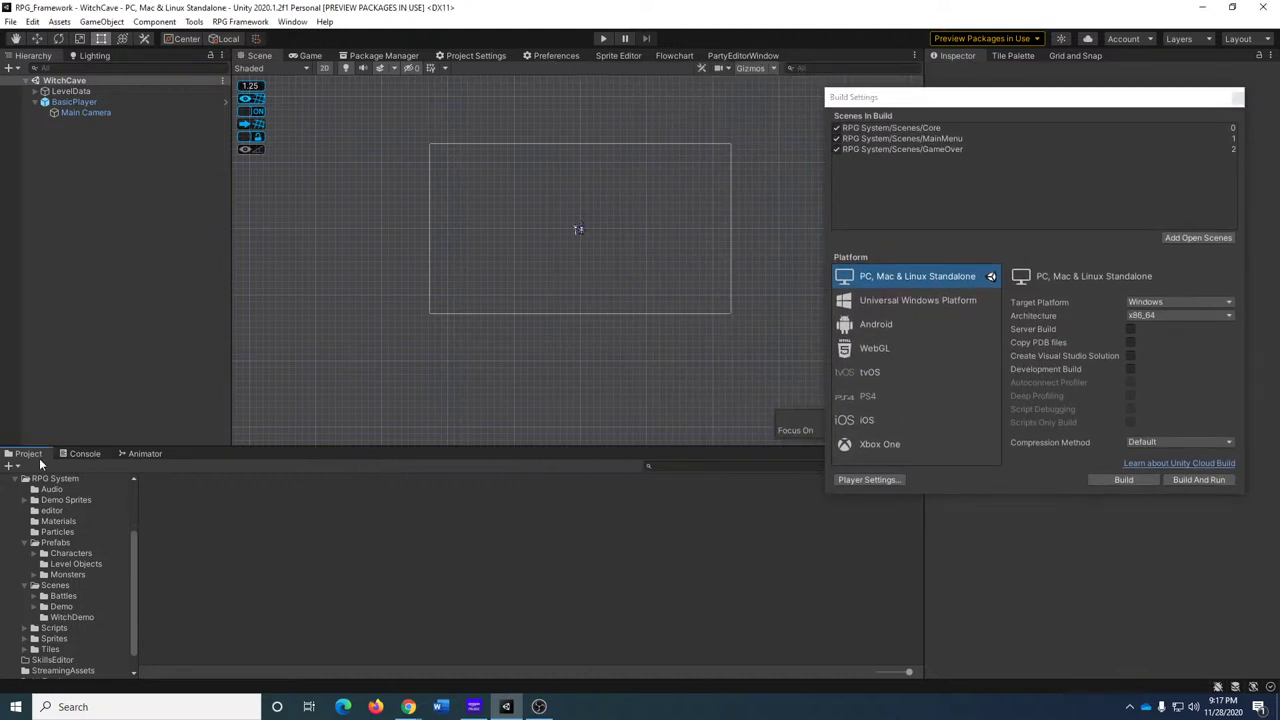
pyautogui.click(64, 577)
pyautogui.click(61, 585)
pyautogui.click(65, 616)
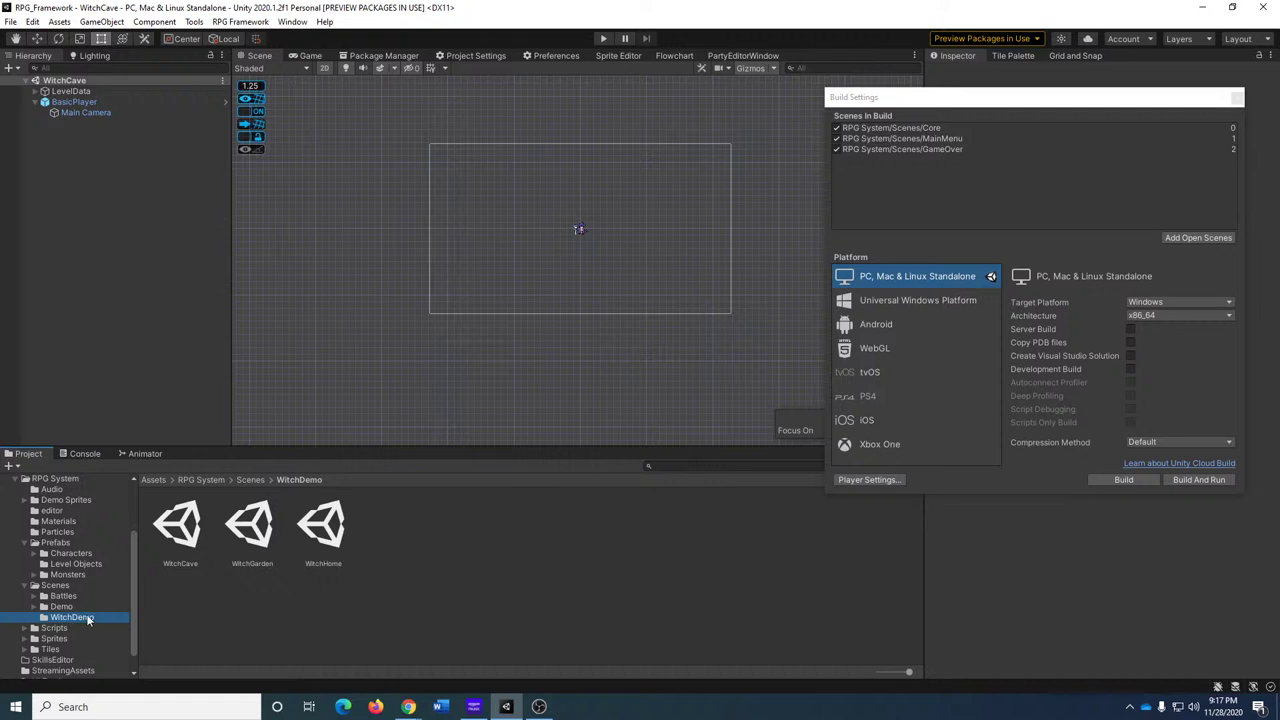
# Add WitchCave, WitchGarden and WitchHome to Scenes In Build as entries 3–5, then close the window.
pyautogui.click(175, 528)
pyautogui.keyDown('shift'); pyautogui.click(322, 540); pyautogui.keyUp('shift')
pyautogui.moveTo(322, 540); pyautogui.dragTo(1000, 198)
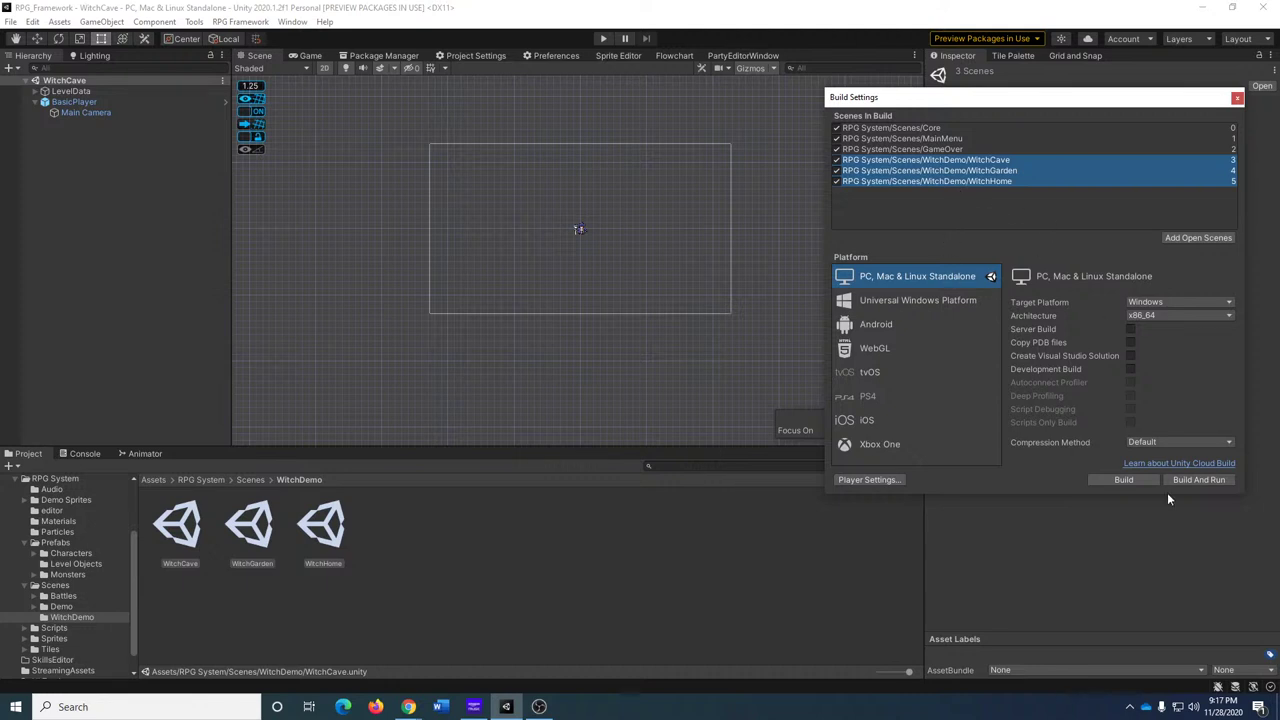
pyautogui.click(964, 182)
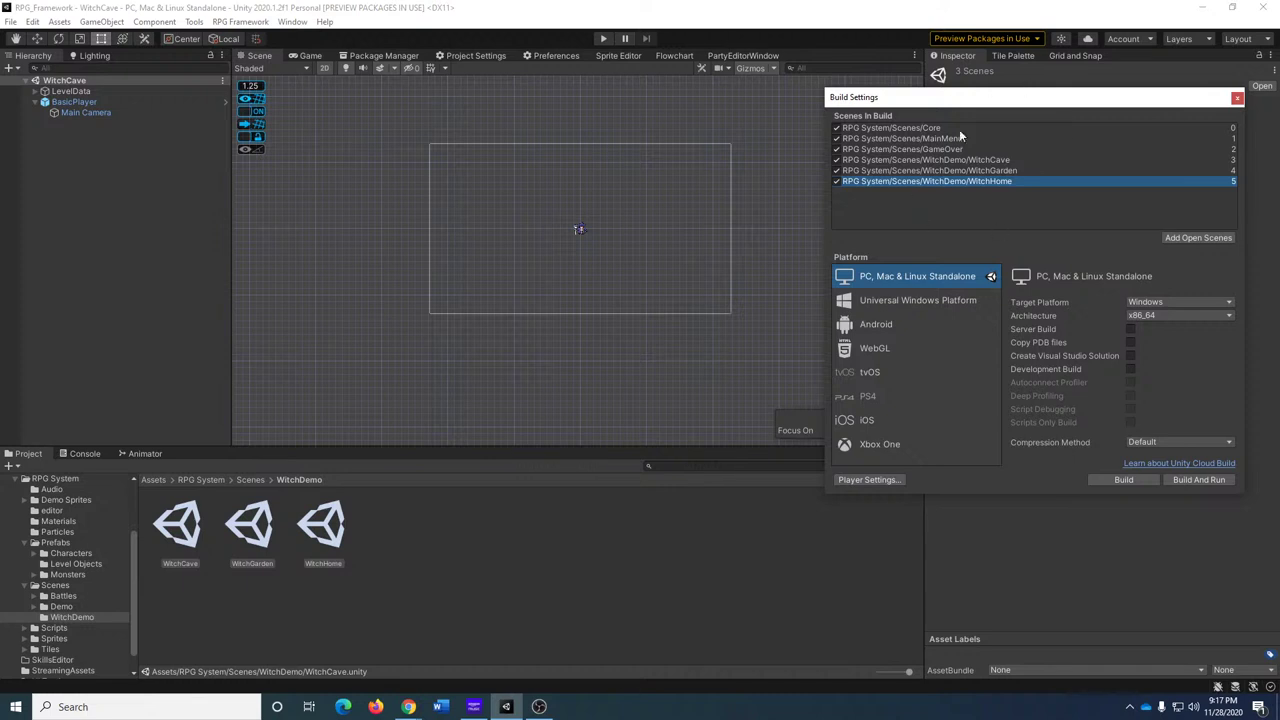
pyautogui.click(1237, 98)
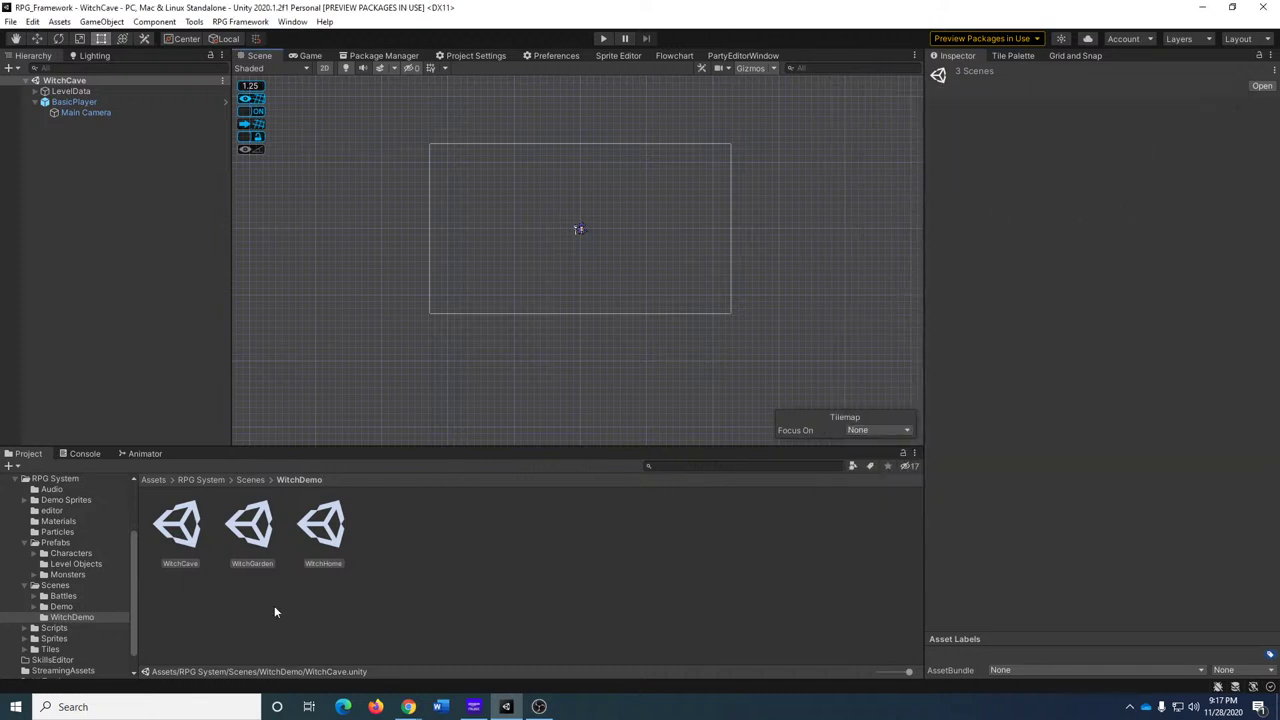
# Create a new folder named WitchBattleScenes beside WitchCave, WitchGarden and WitchHome.
pyautogui.rightClick(248, 628)
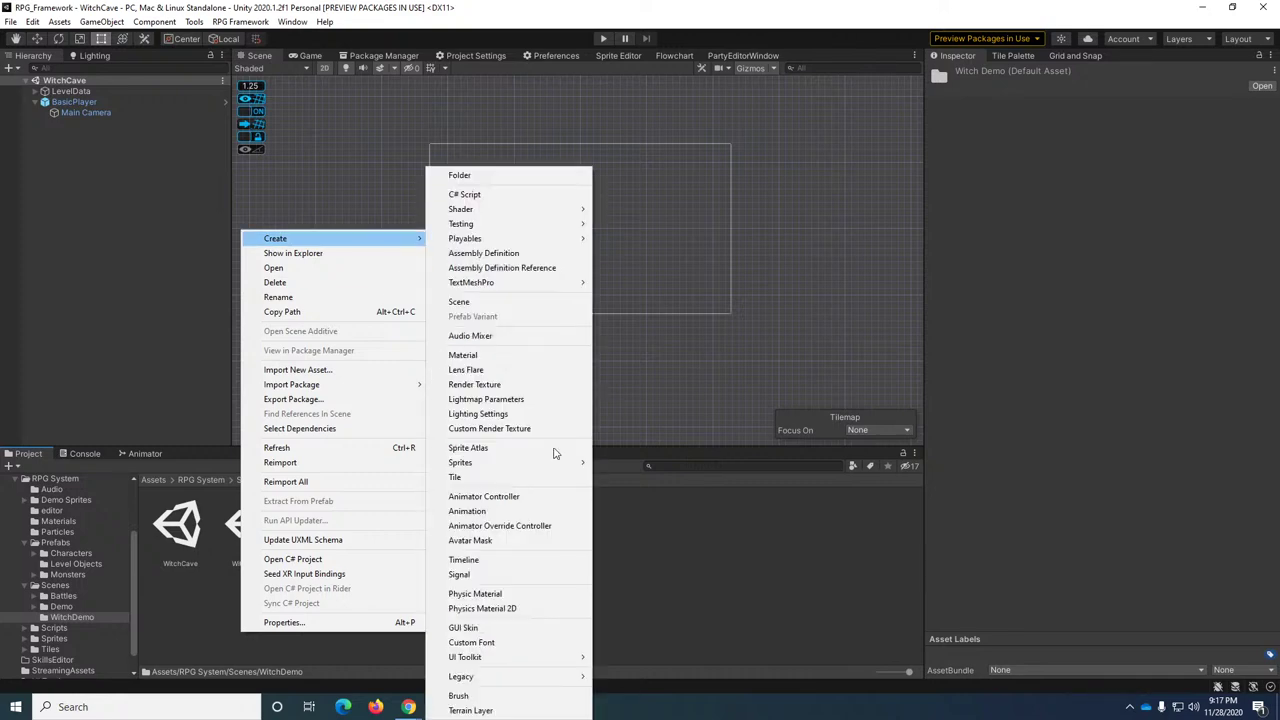
pyautogui.click(668, 604)
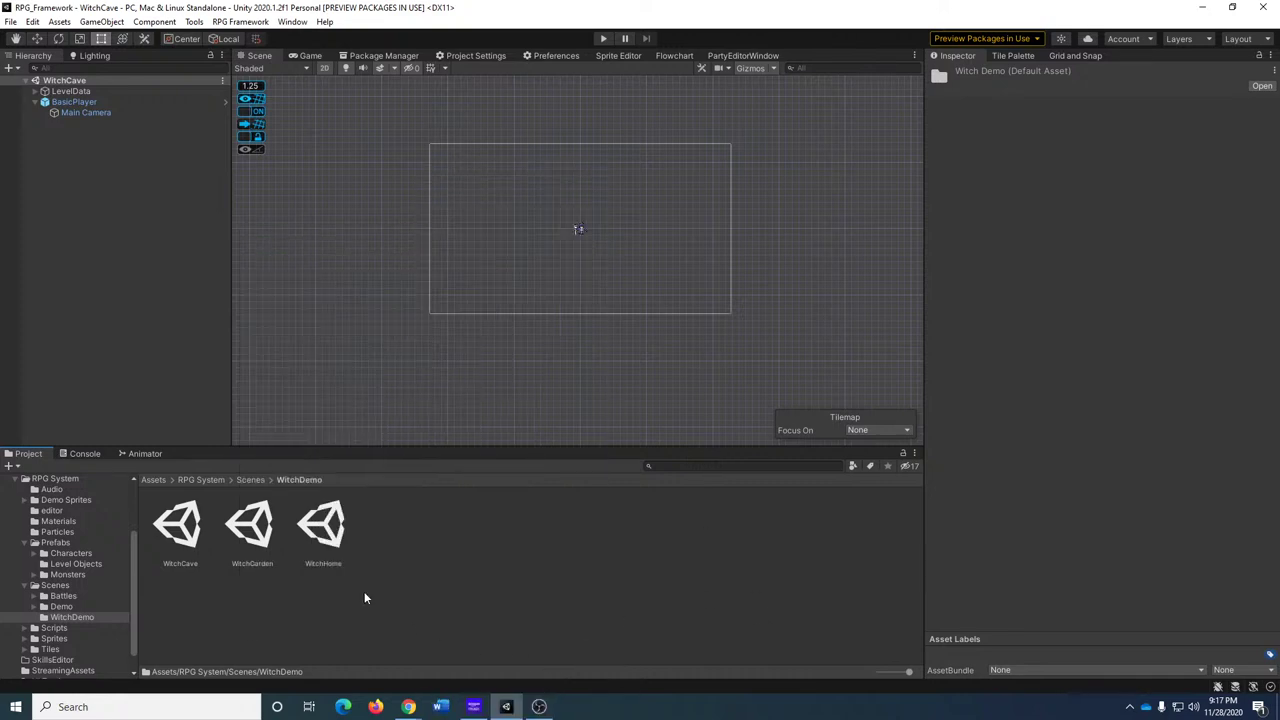
pyautogui.rightClick(231, 524)
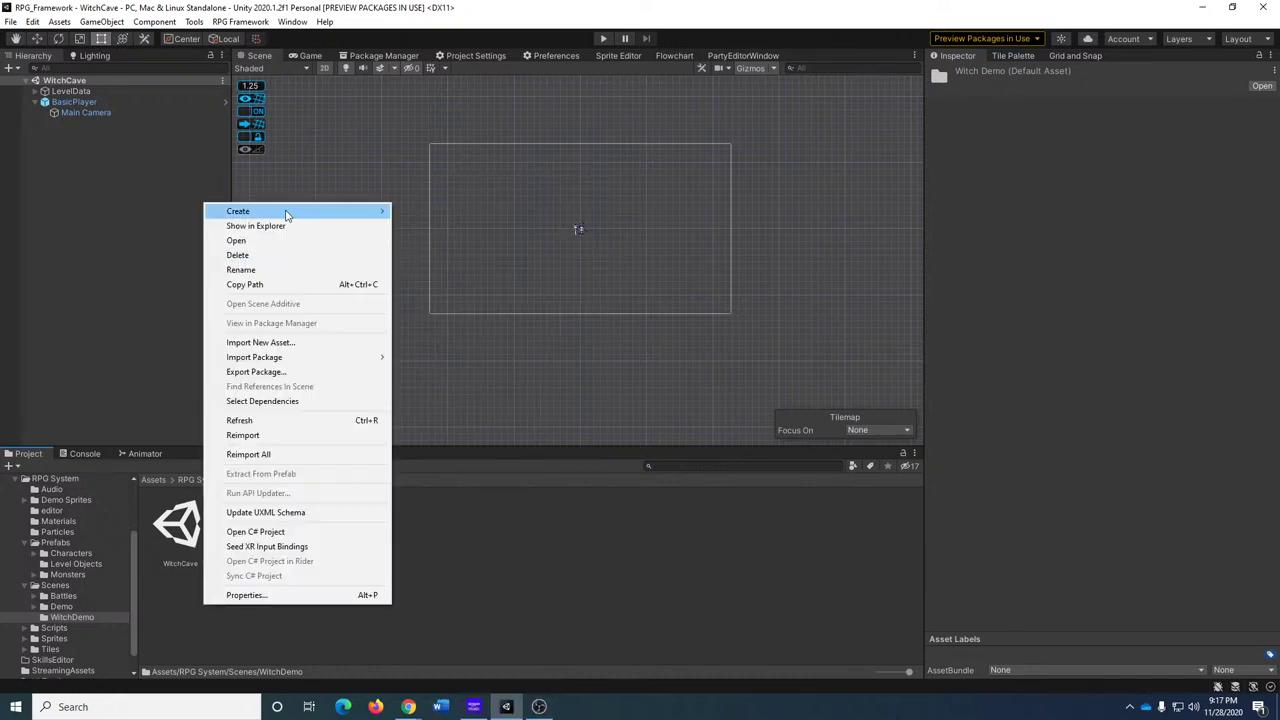
pyautogui.moveTo(288, 214)
pyautogui.click(518, 180)
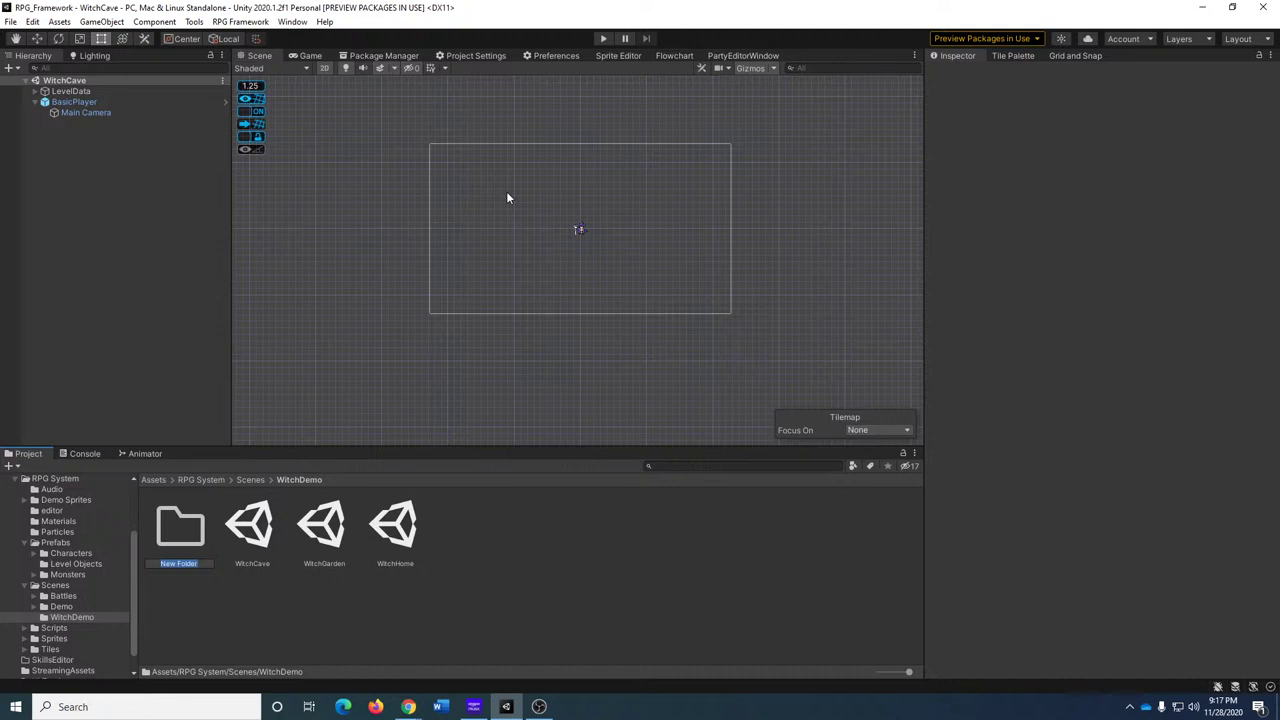
pyautogui.write('WitchBattleScenes')
pyautogui.press('Return')
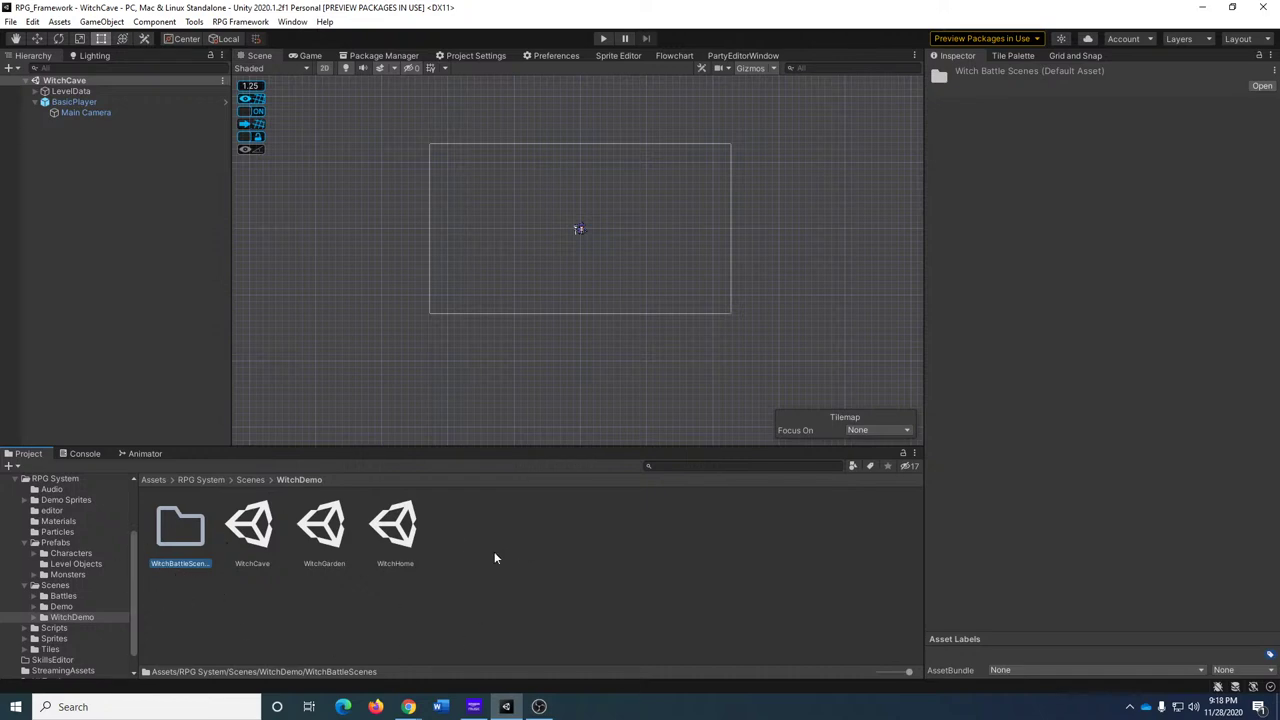
# Find the Core scene via a 'core' search and load it alongside WitchCave.
pyautogui.click(693, 466)
pyautogui.write('core')
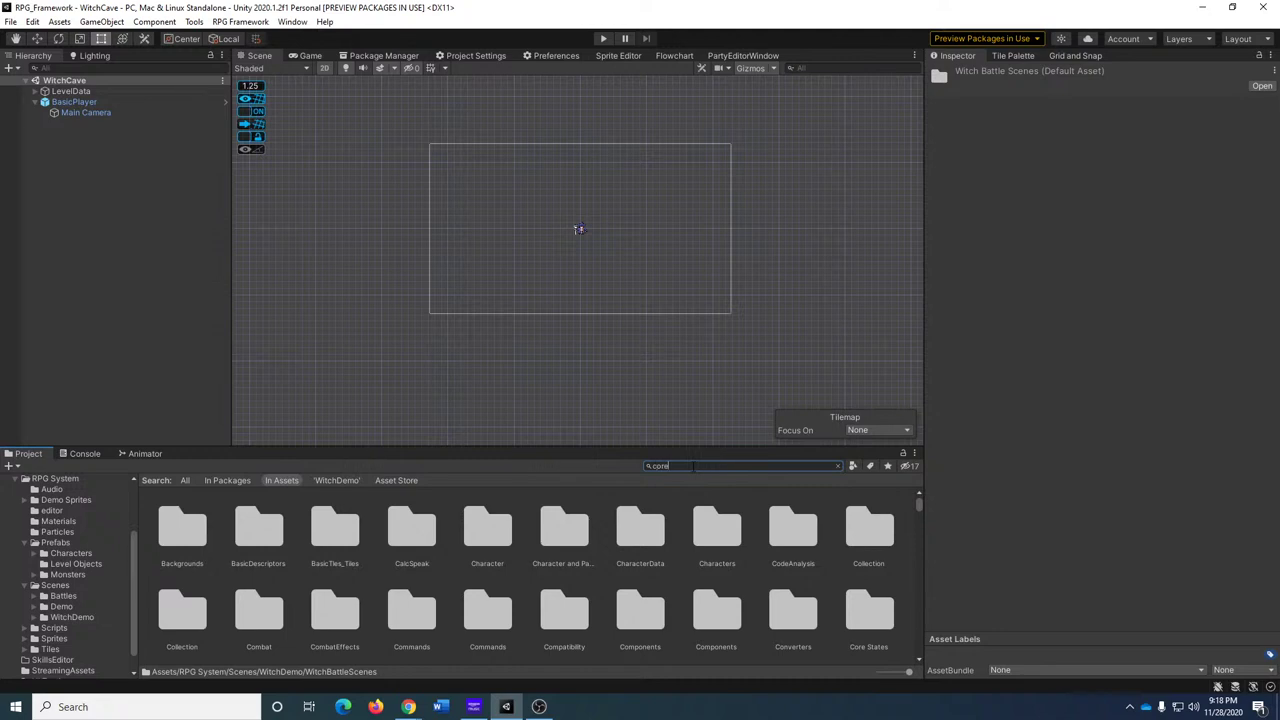
pyautogui.moveTo(336, 527); pyautogui.dragTo(200, 340)
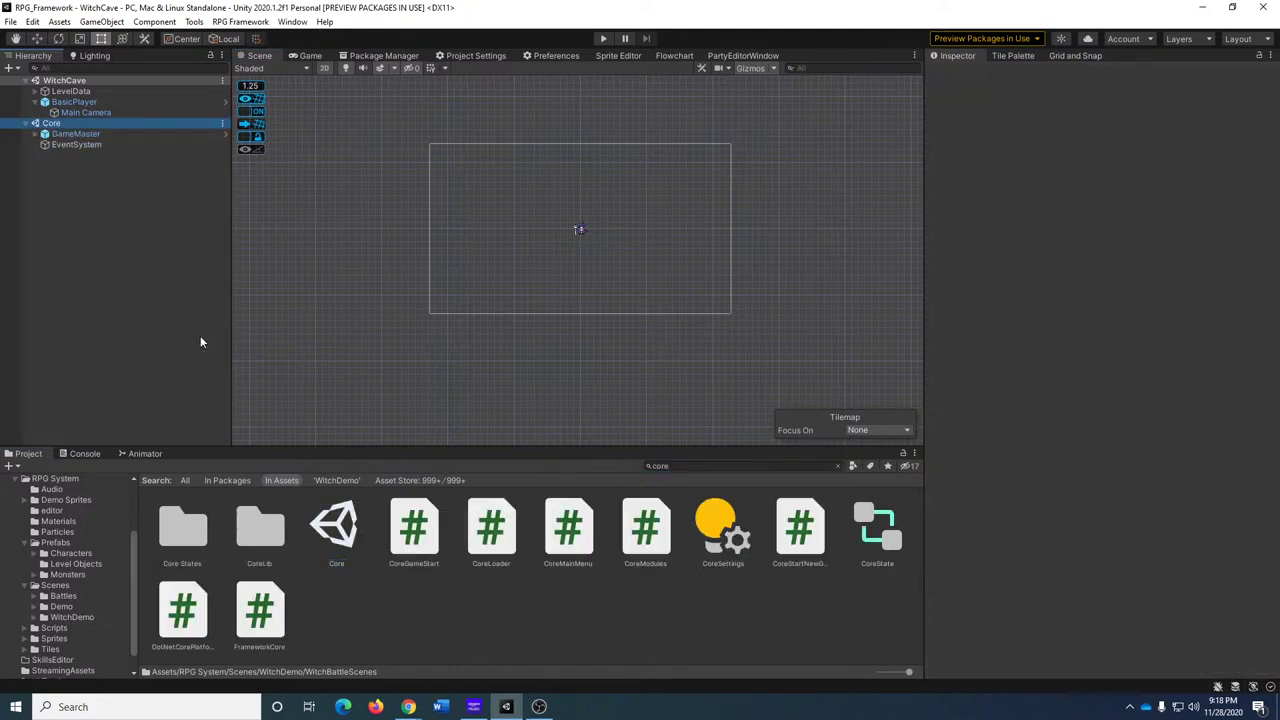
# Set GameMaster's Starting Map to WitchHome and clear its Editor Override.
pyautogui.click(75, 134)
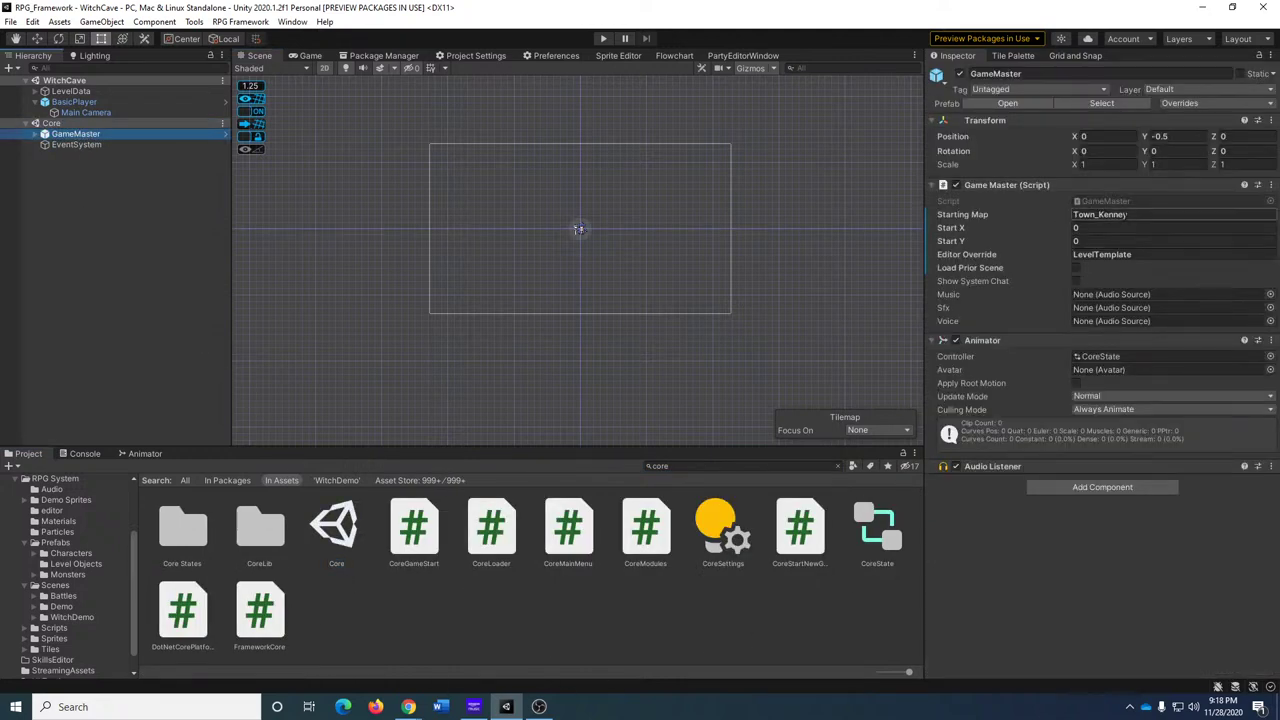
pyautogui.click(1100, 214)
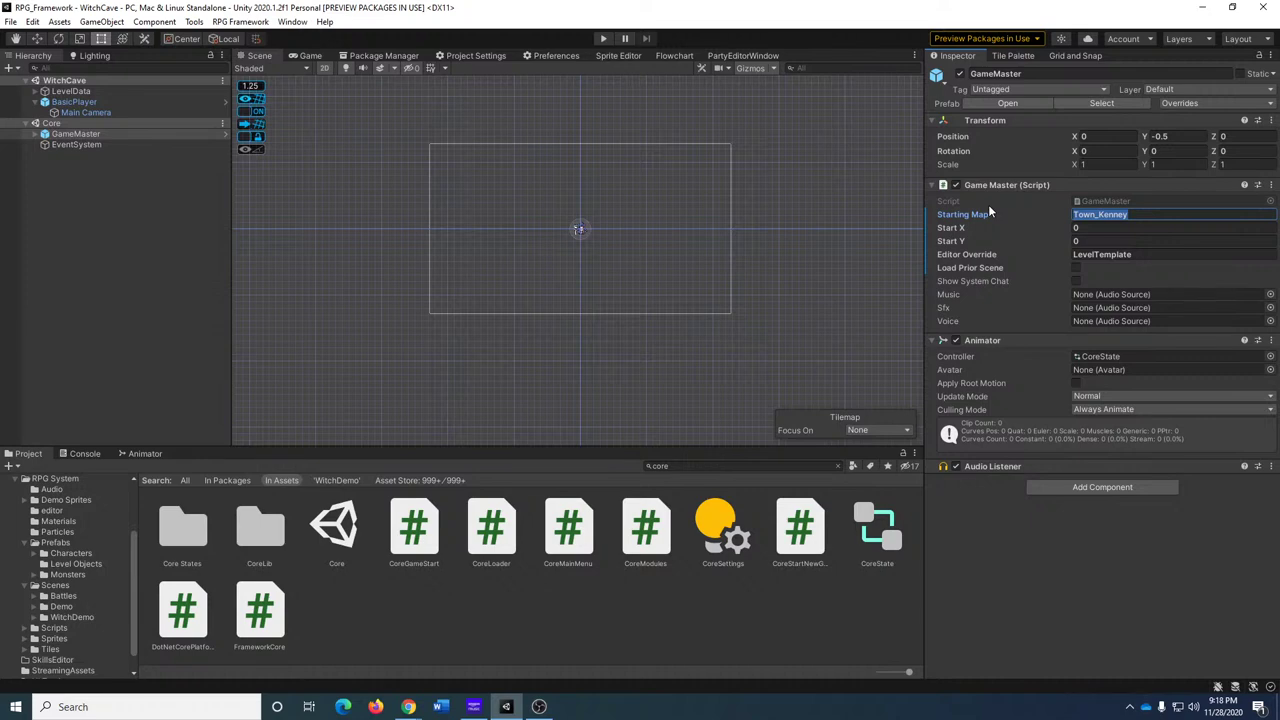
pyautogui.write('WitchHome')
pyautogui.press('Tab')
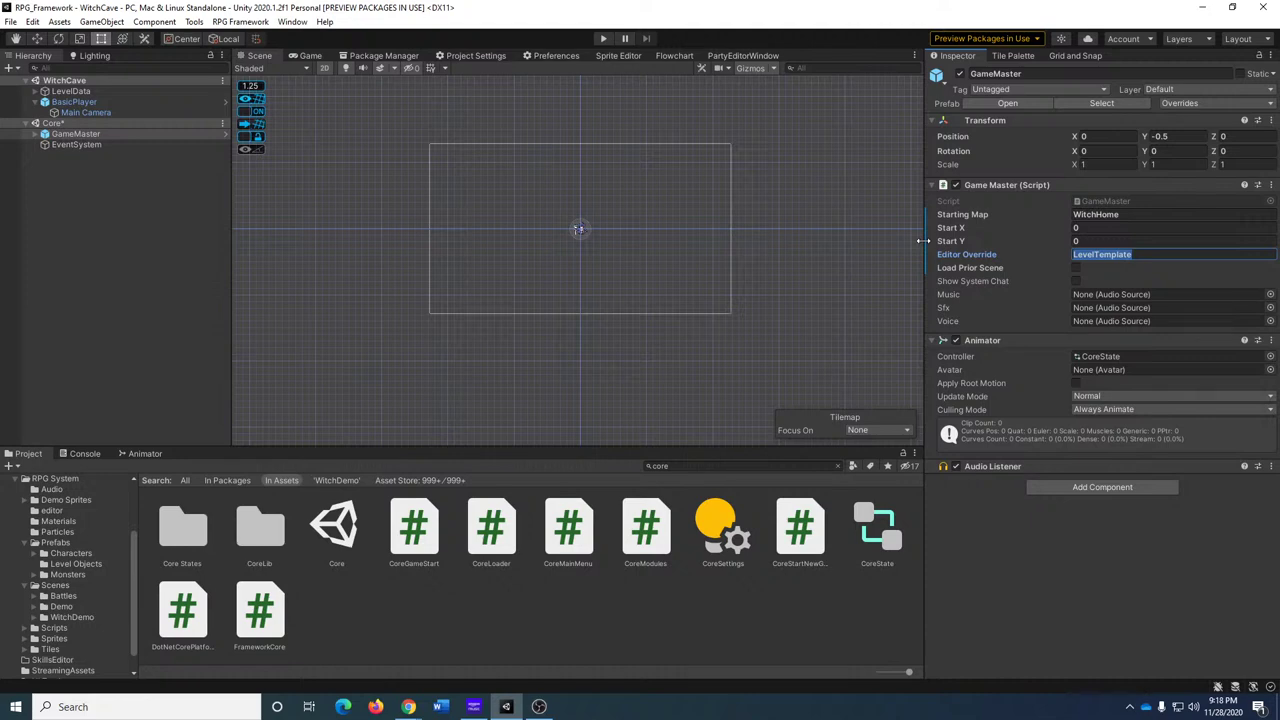
pyautogui.press('BackSpace')
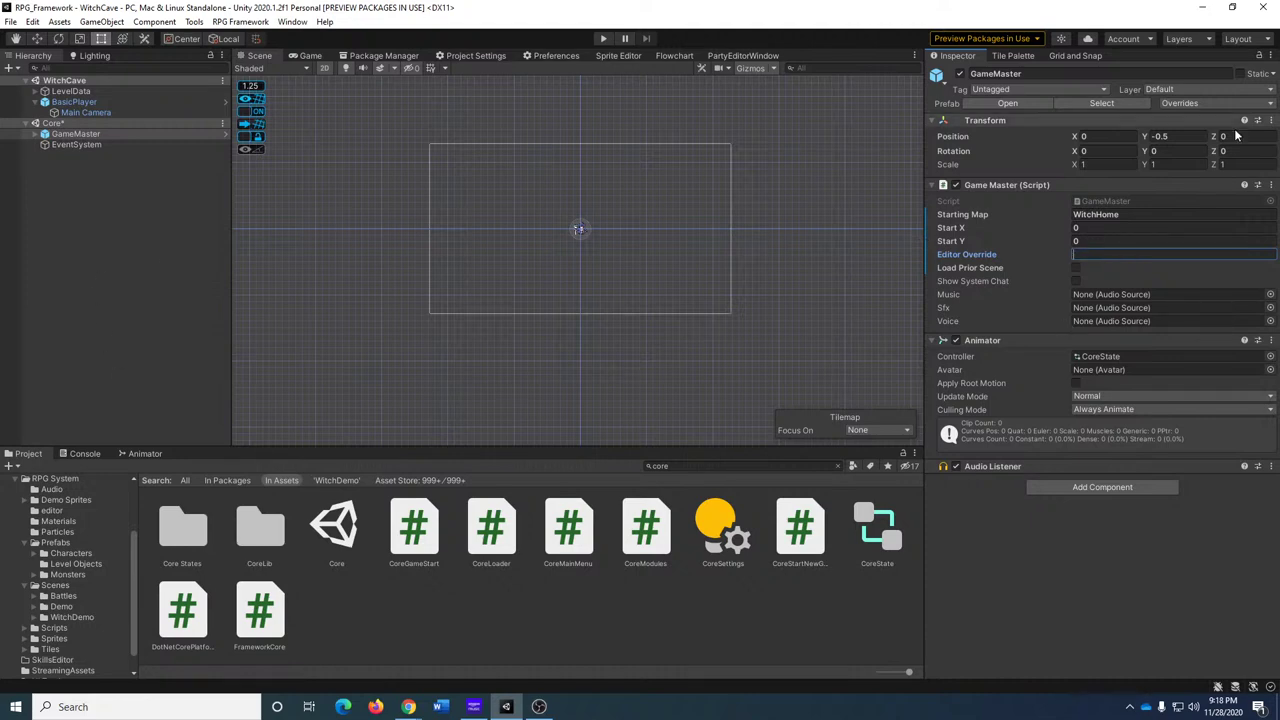
pyautogui.click(148, 265)
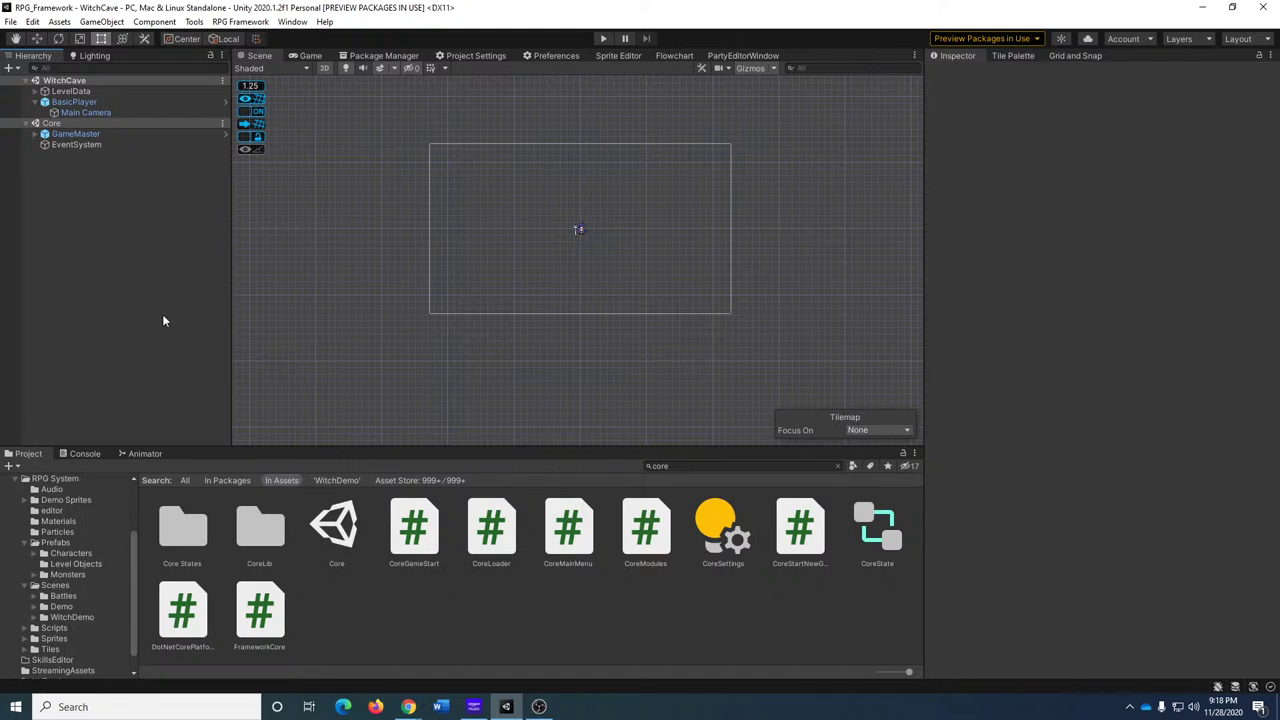
# Remove WitchCave from the Hierarchy and load WitchHome, found by searching 'home', beside Core.
pyautogui.rightClick(75, 80)
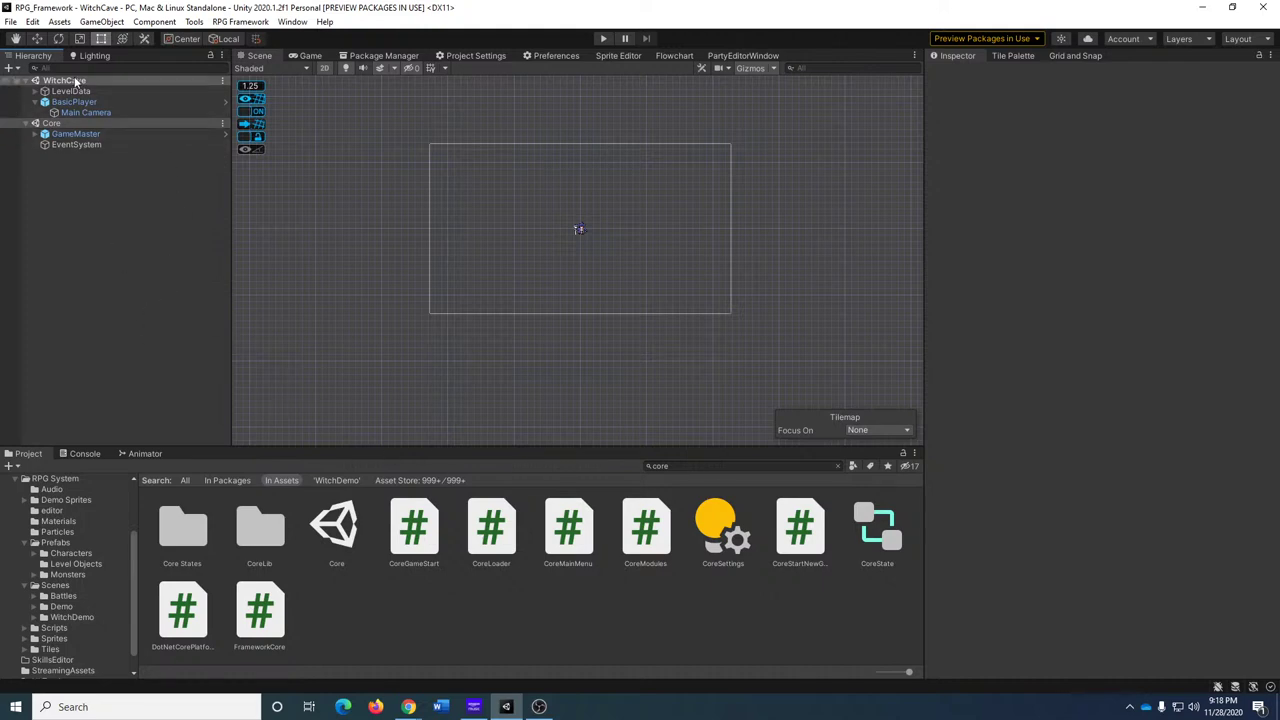
pyautogui.click(126, 168)
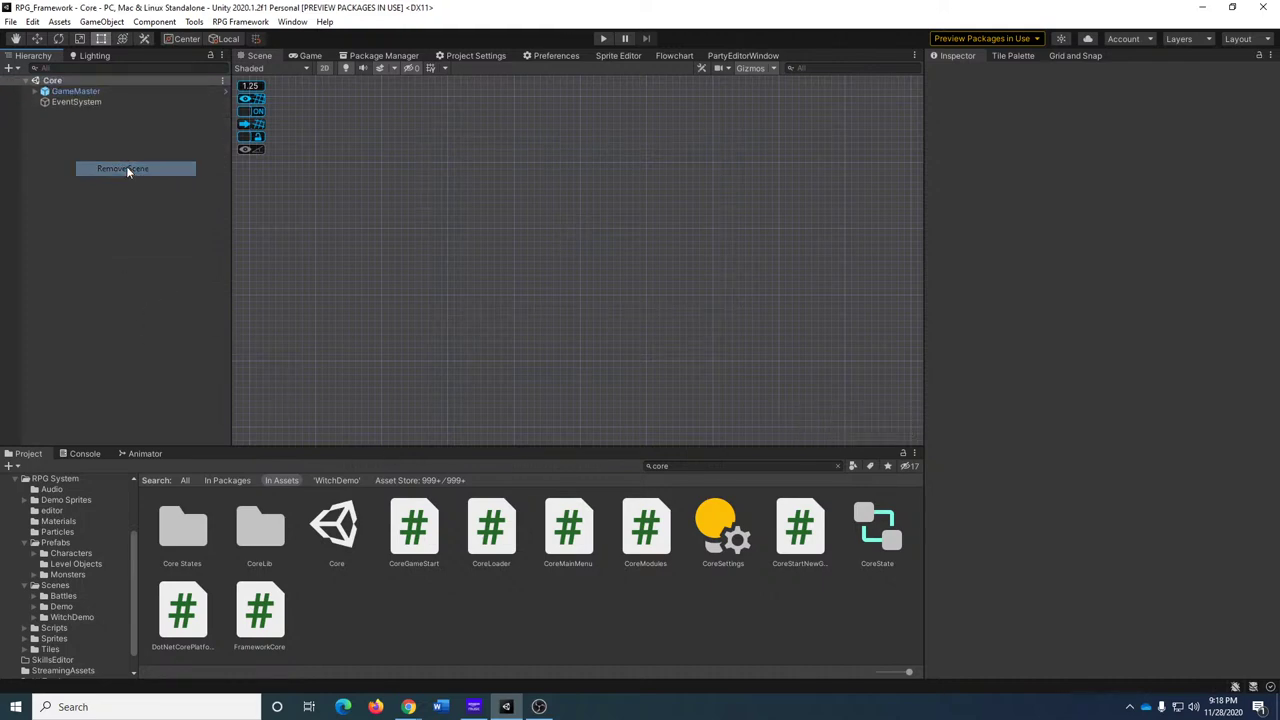
pyautogui.click(680, 466)
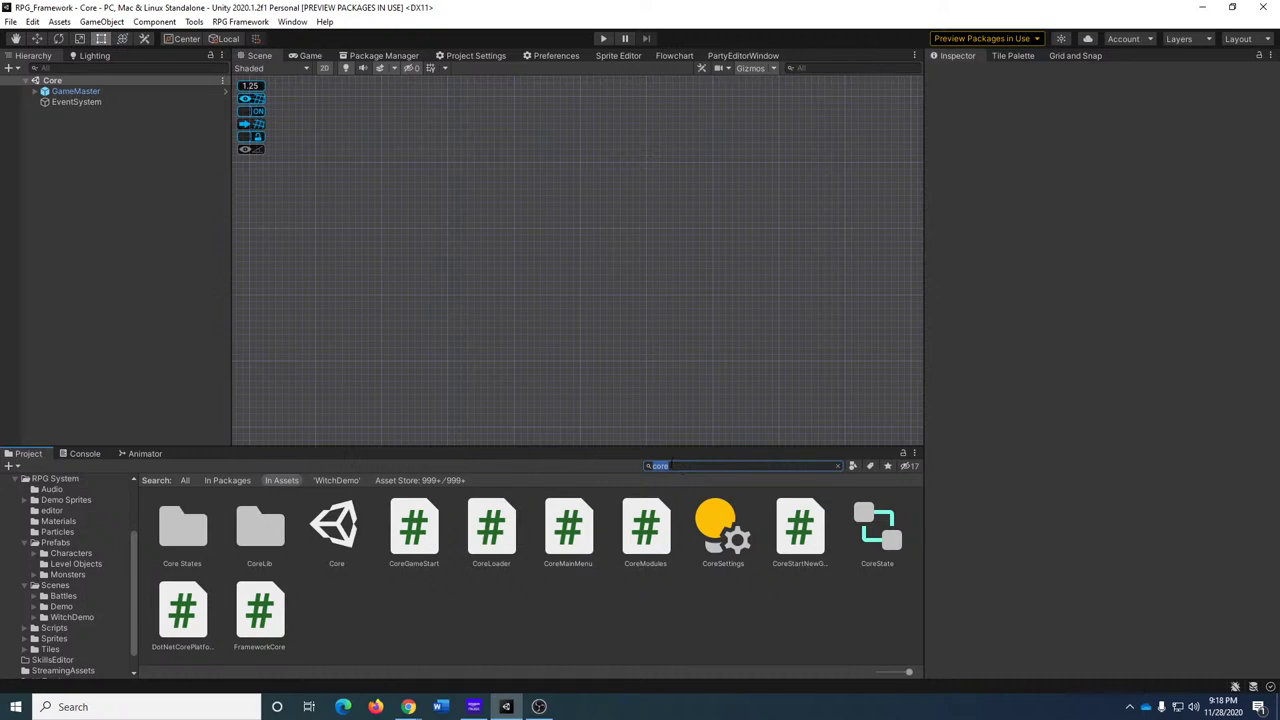
pyautogui.write('home')
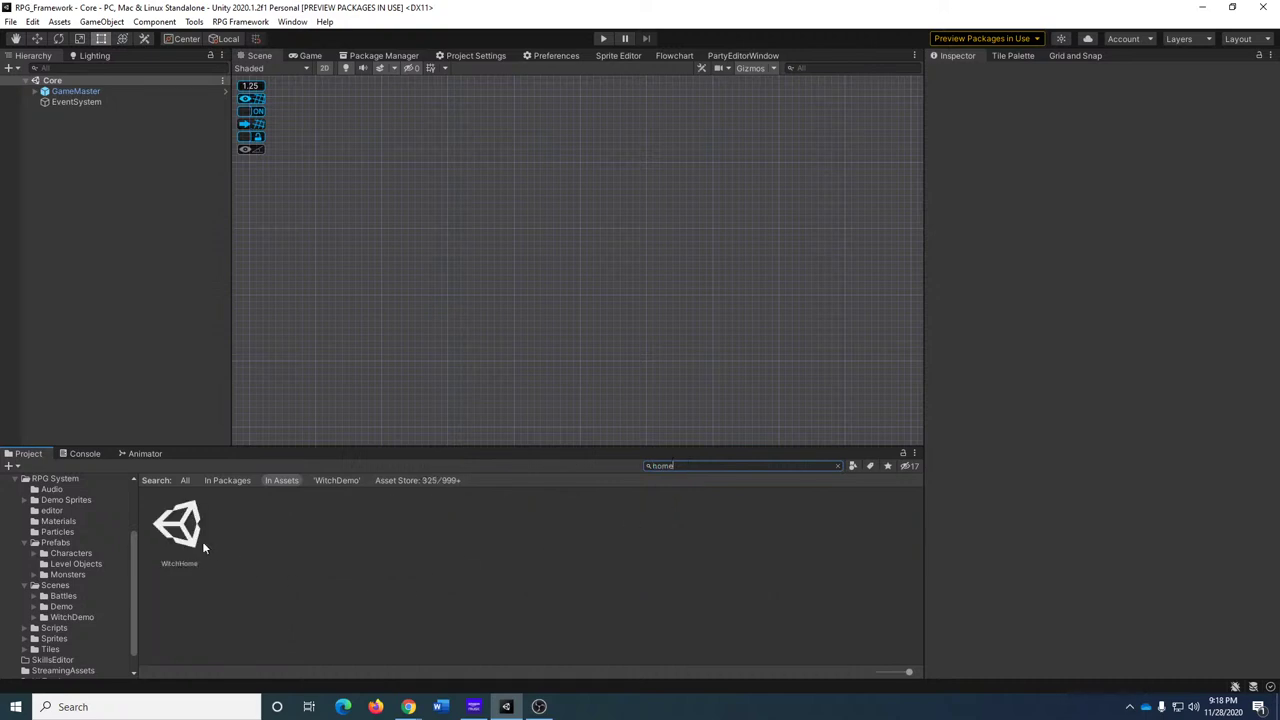
pyautogui.moveTo(202, 541); pyautogui.dragTo(119, 350)
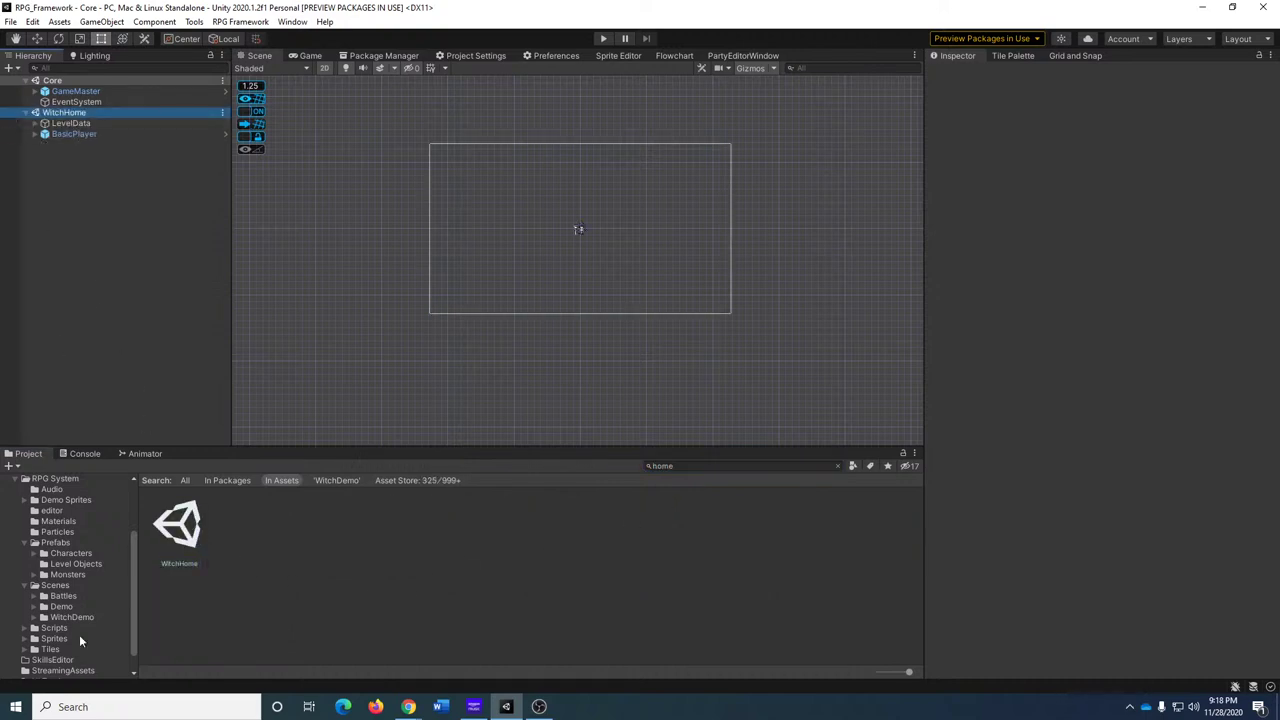
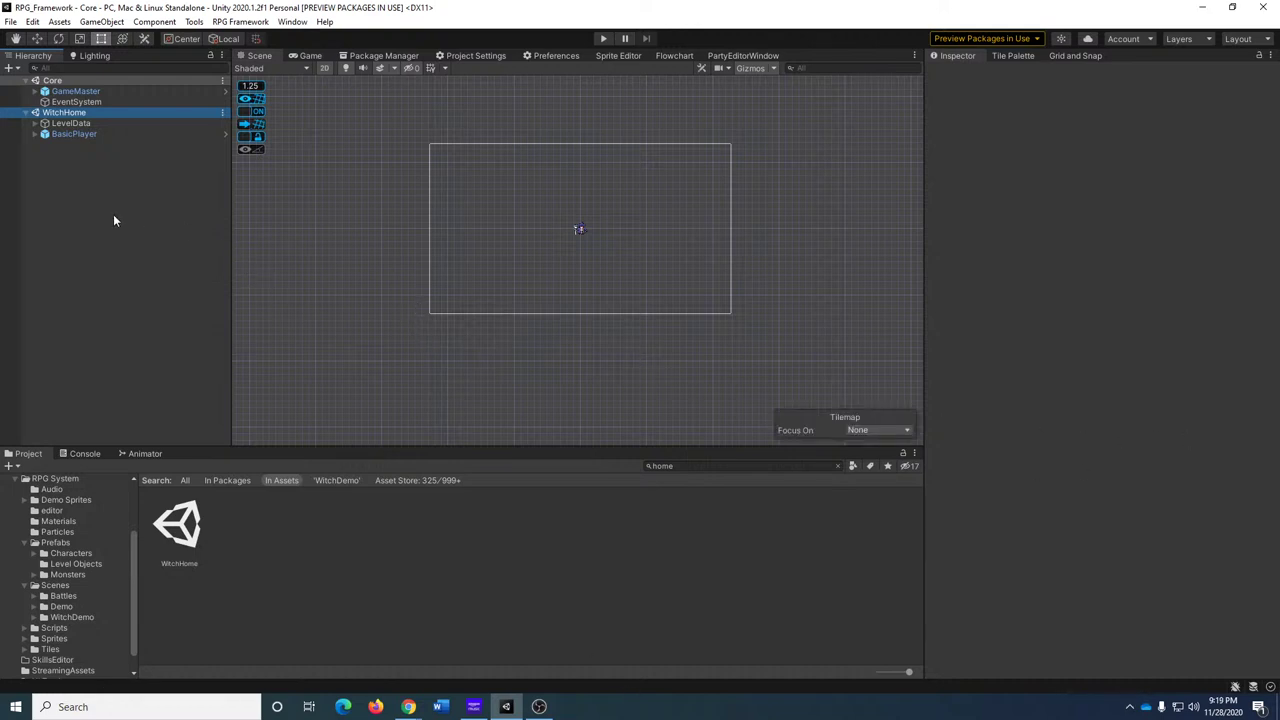
# Show the Tile Palette and look through its list of available palettes.
pyautogui.click(1014, 56)
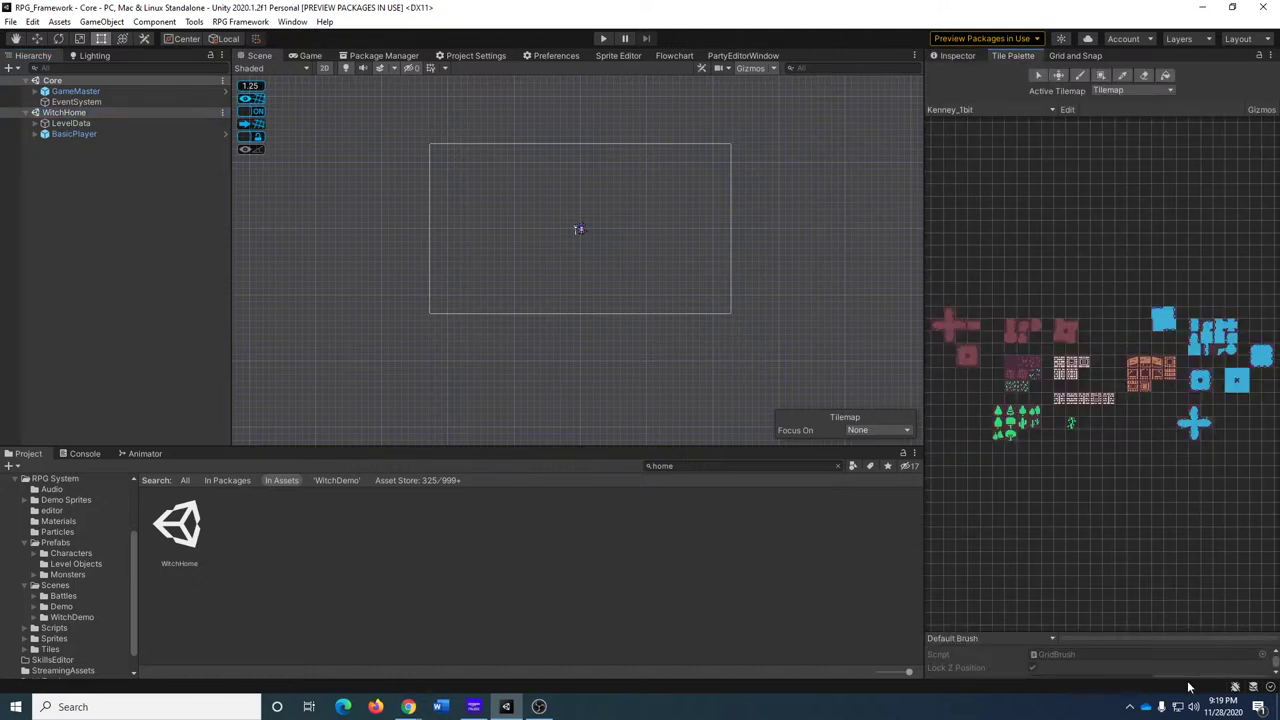
pyautogui.click(980, 110)
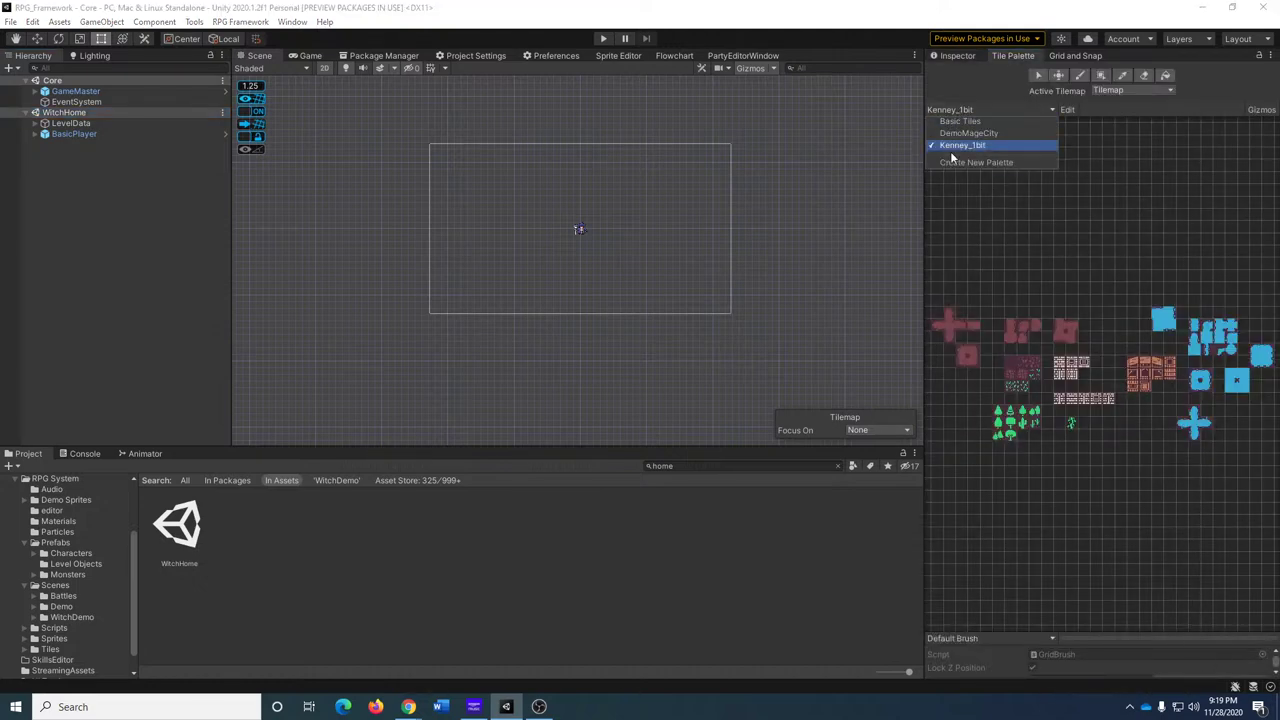
pyautogui.click(1005, 222)
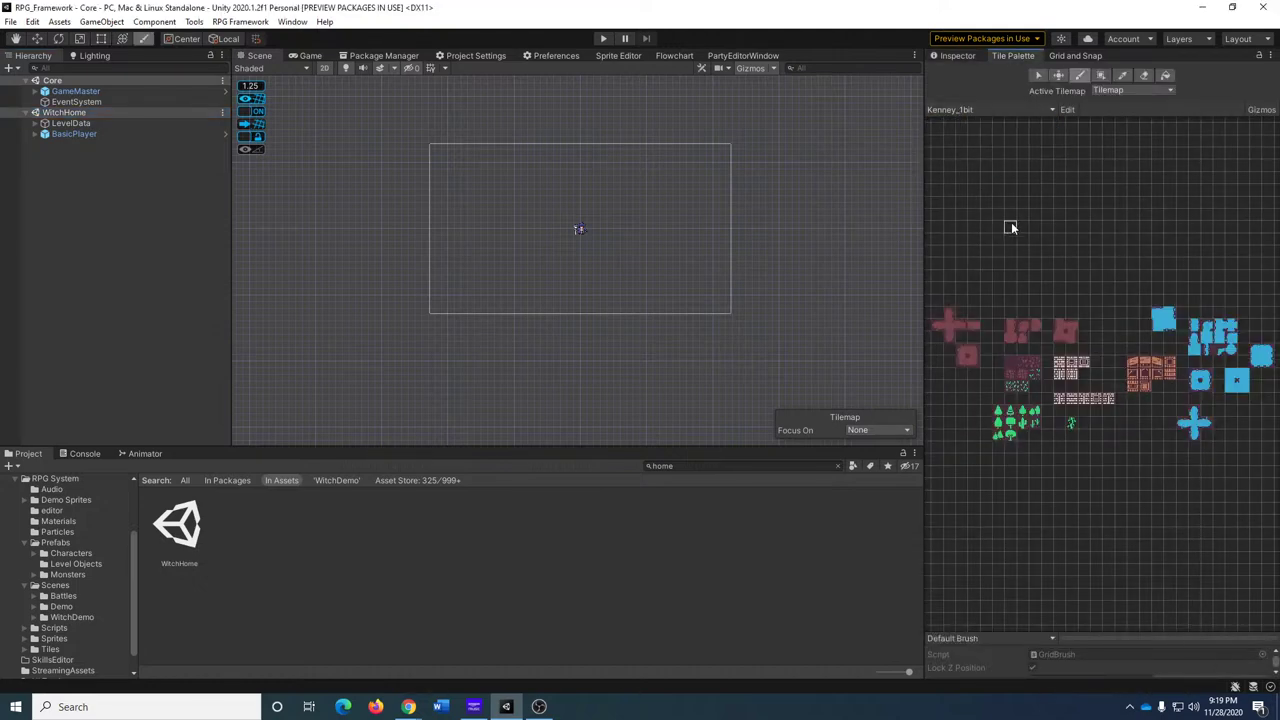
pyautogui.click(960, 111)
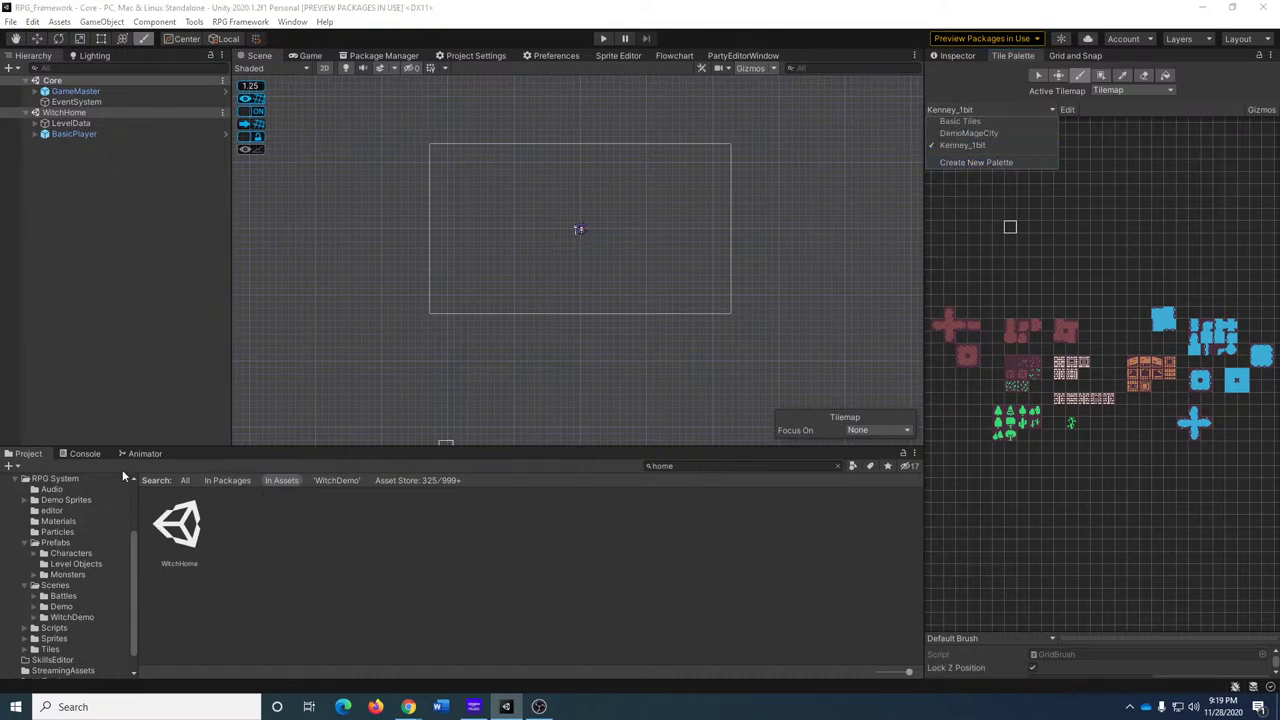
# In a compact Project list, browse RPG System > Demo Sprites > Tile Atlas and inspect GB-LandTileset's sprites.
pyautogui.click(58, 478)
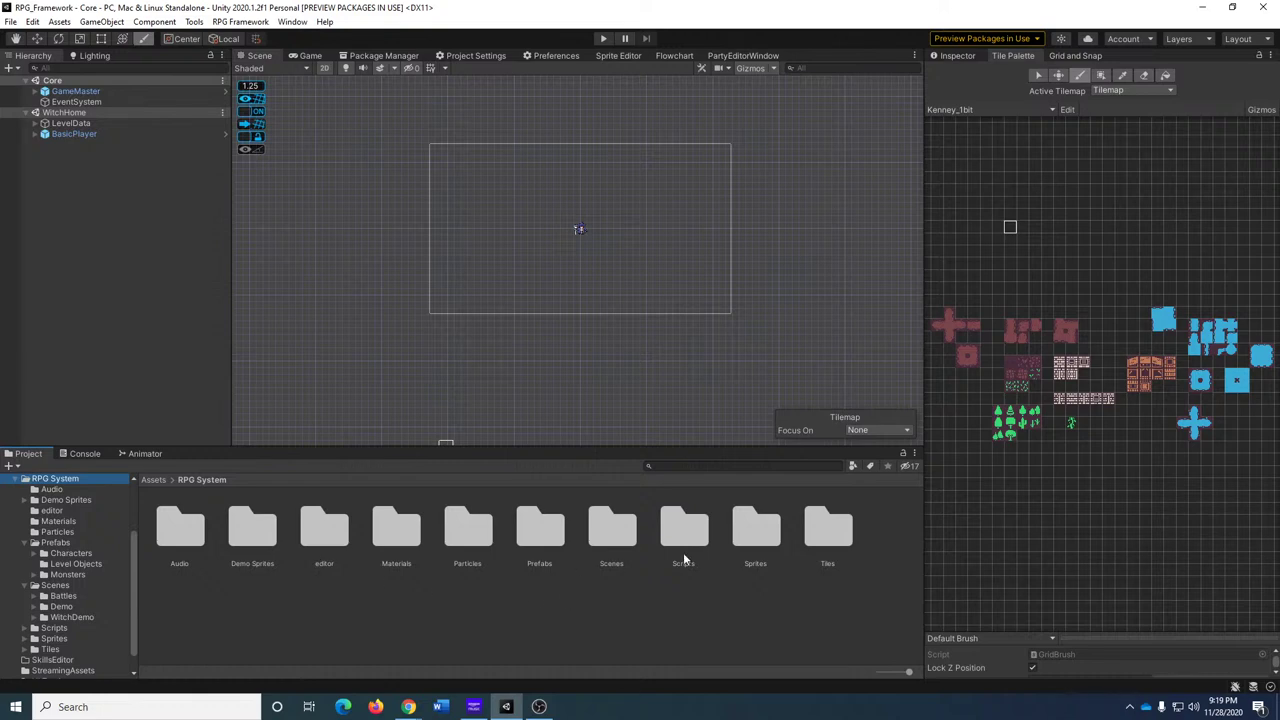
pyautogui.moveTo(909, 672); pyautogui.dragTo(879, 672)
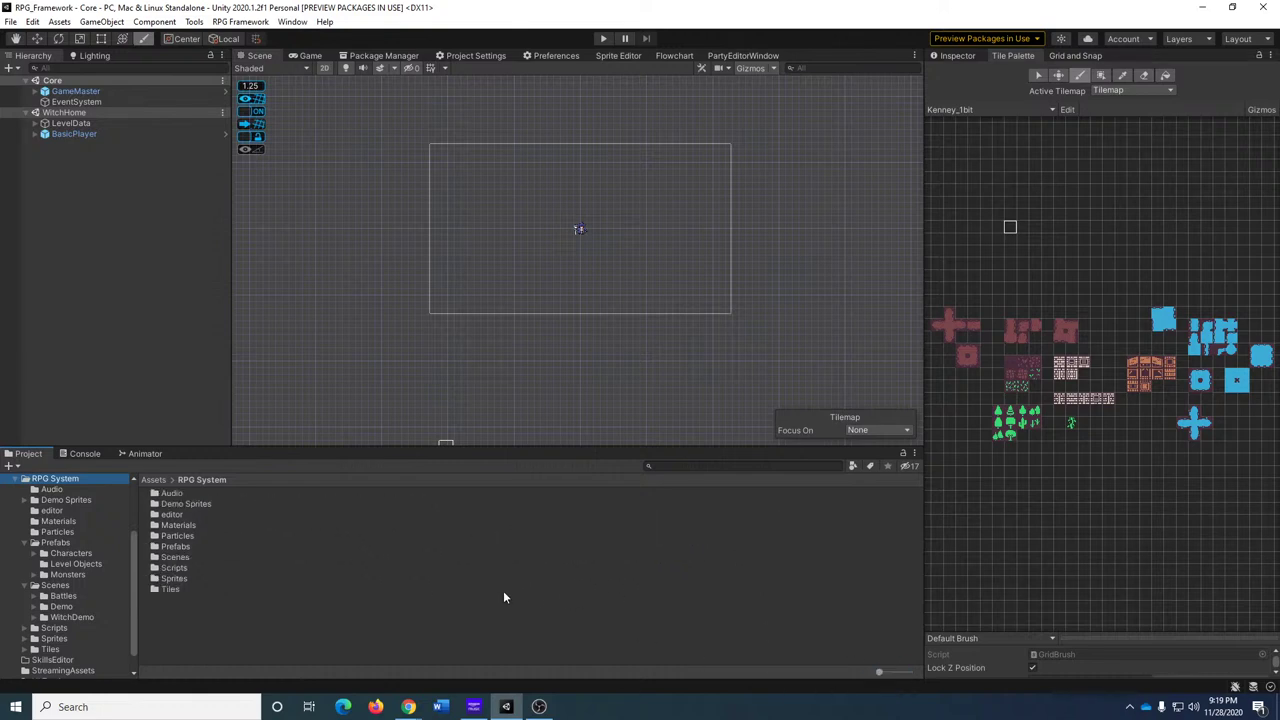
pyautogui.click(190, 505)
pyautogui.doubleClick(190, 505)
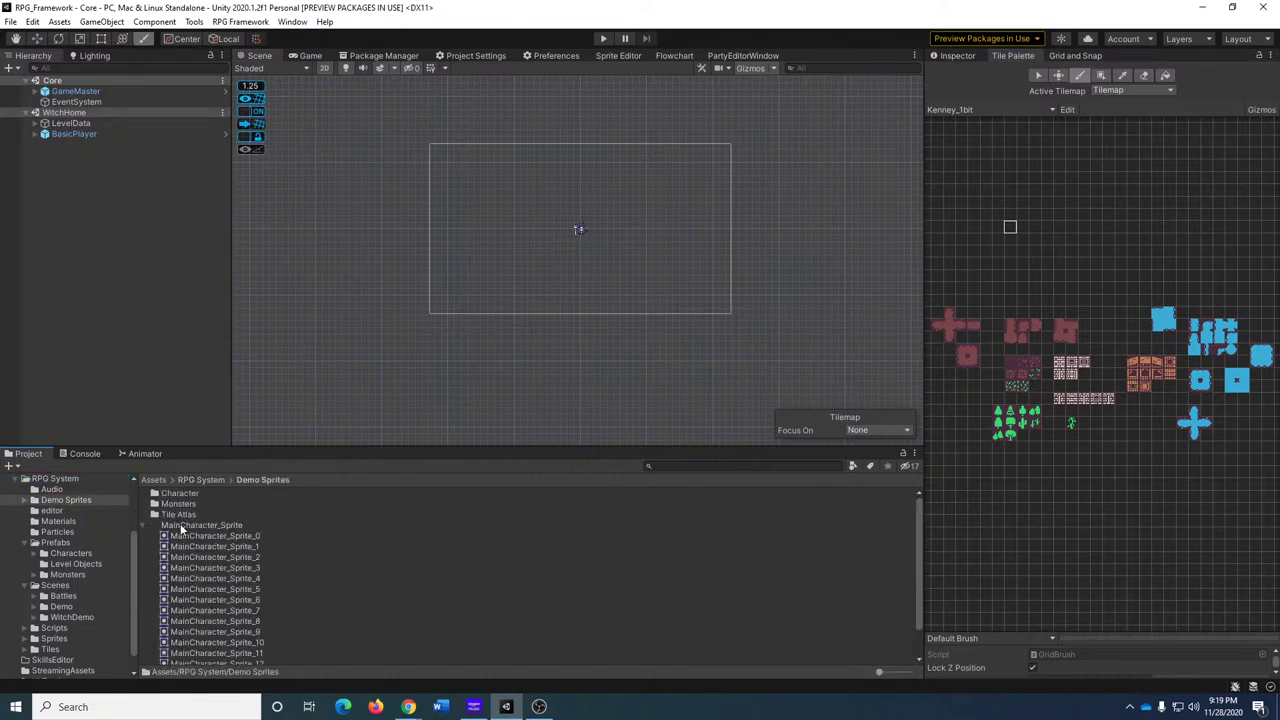
pyautogui.doubleClick(174, 515)
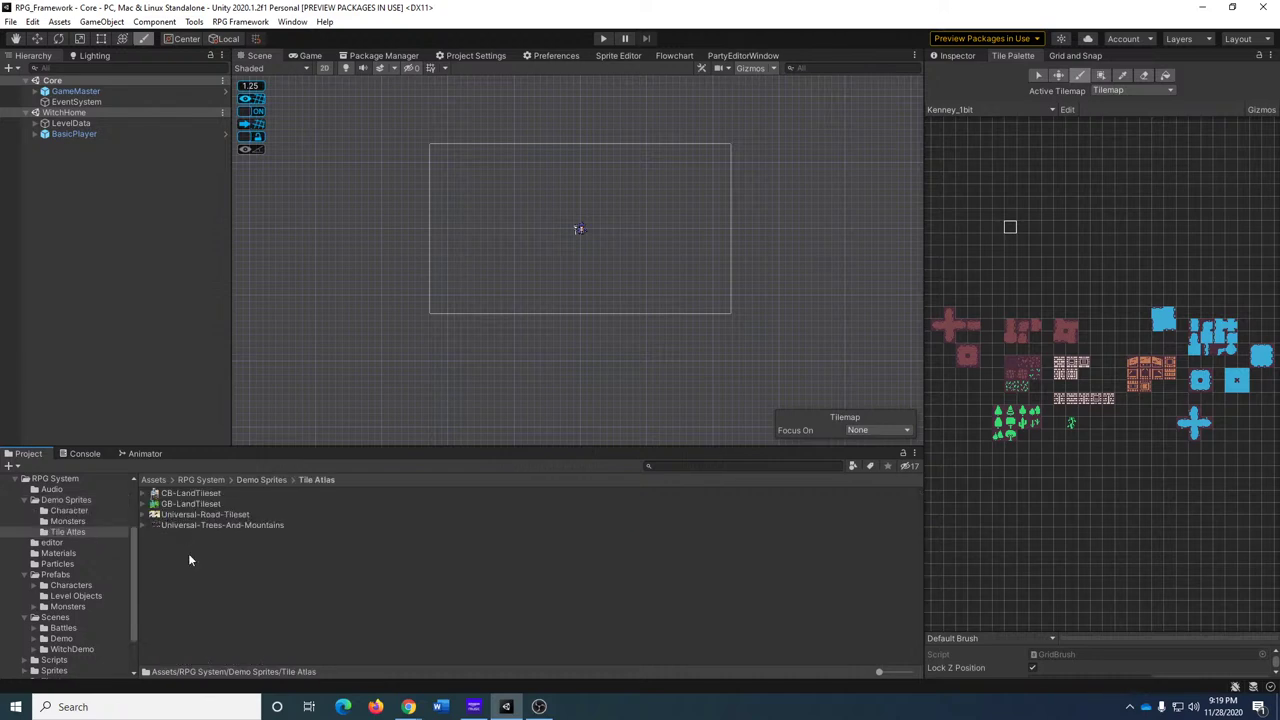
pyautogui.click(208, 504)
pyautogui.click(144, 504)
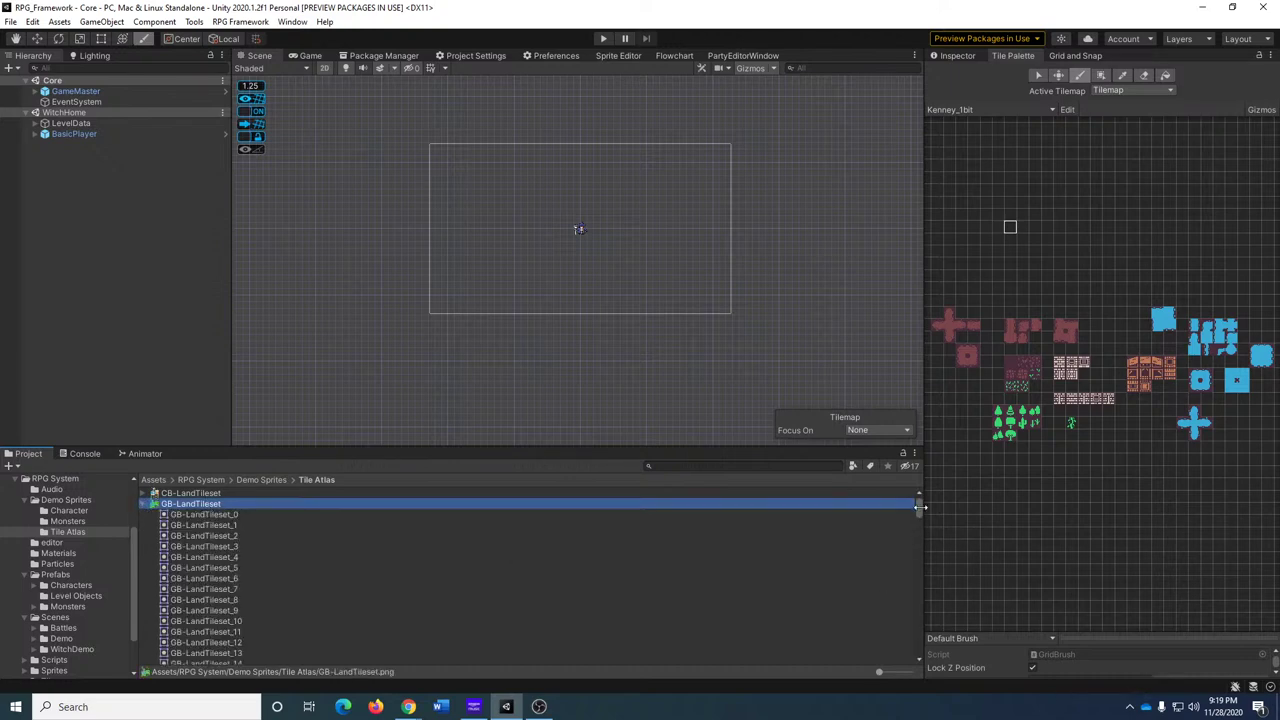
pyautogui.moveTo(918, 513); pyautogui.dragTo(916, 684)
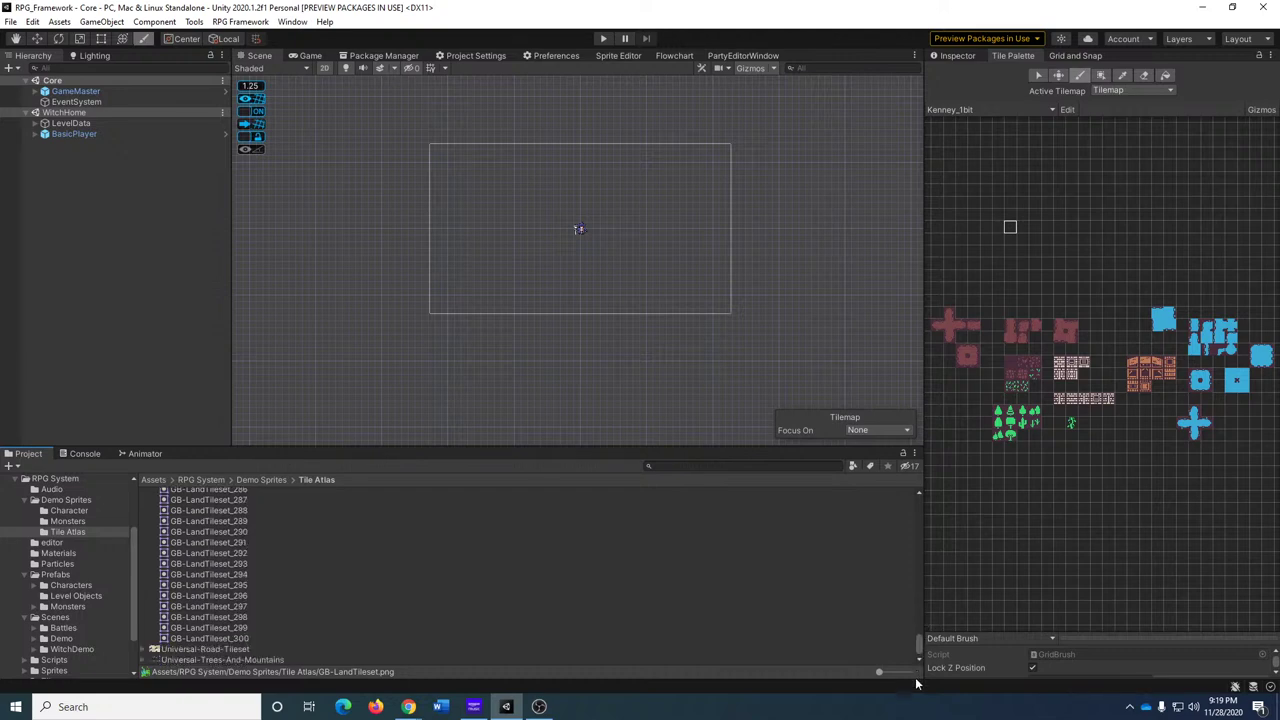
pyautogui.moveTo(918, 640); pyautogui.dragTo(918, 495)
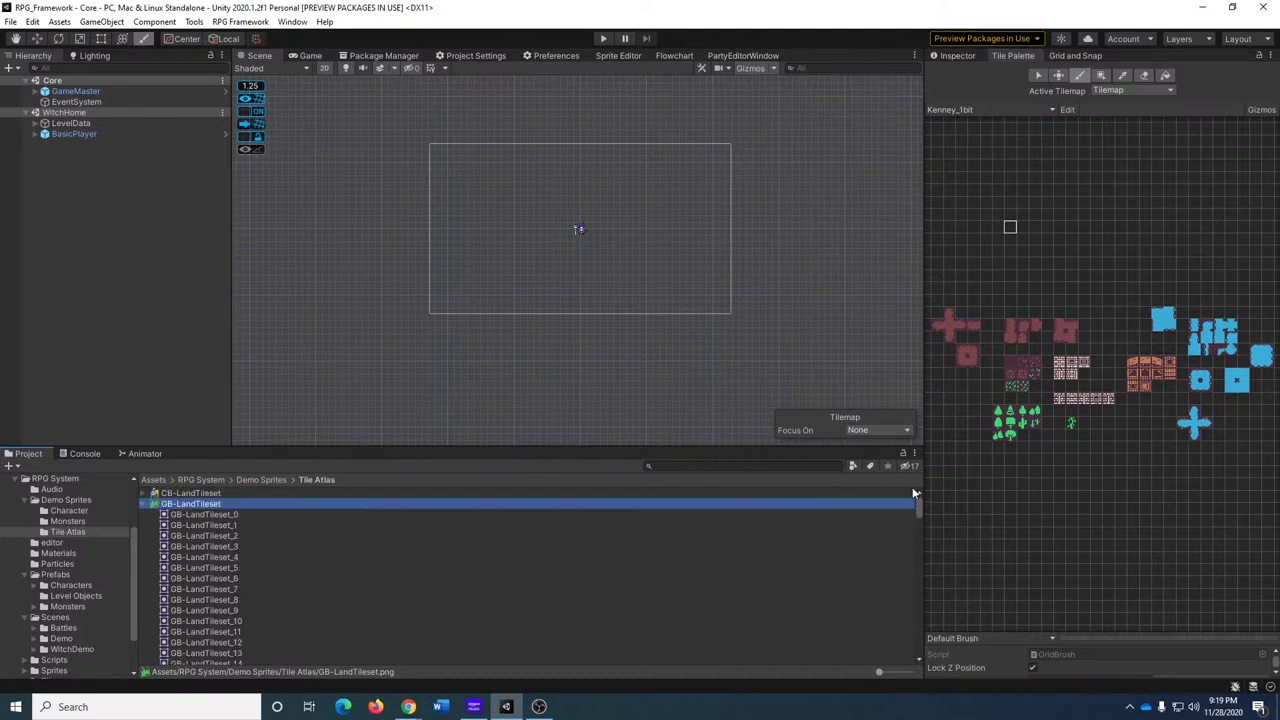
pyautogui.click(143, 505)
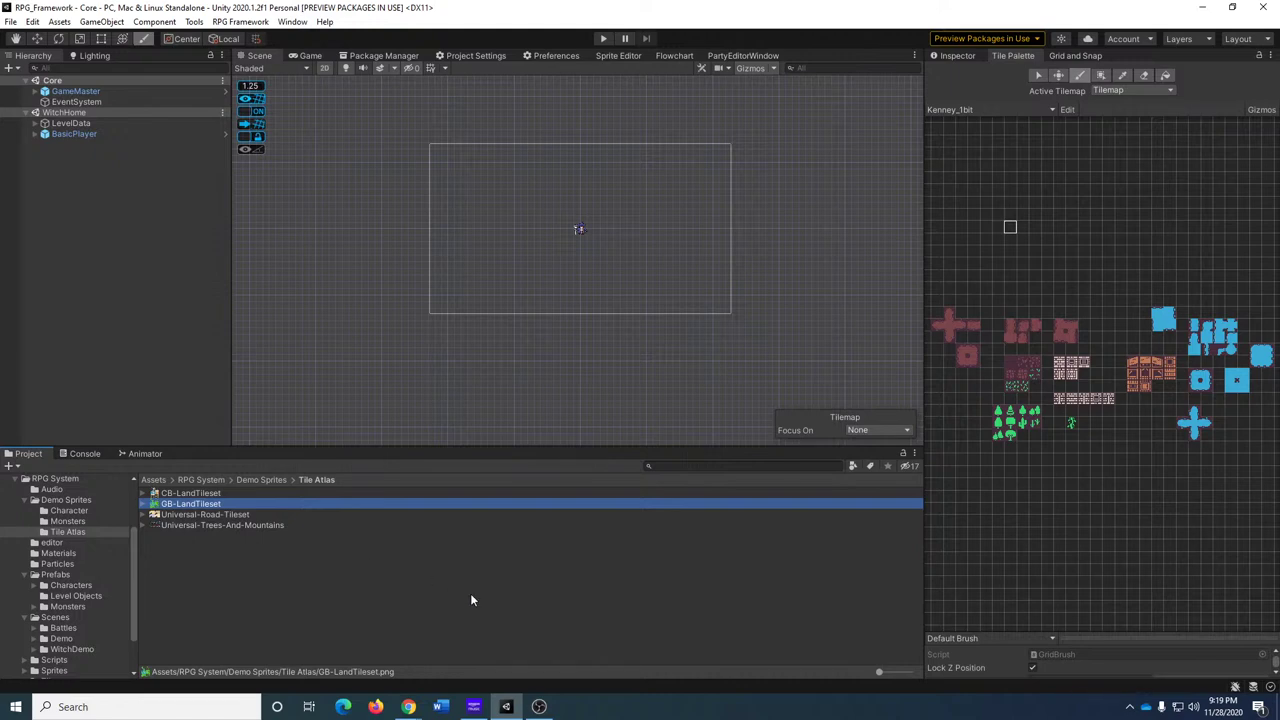
pyautogui.click(139, 507)
# Create a new tile palette named 'Land Tileset'.
pyautogui.click(995, 110)
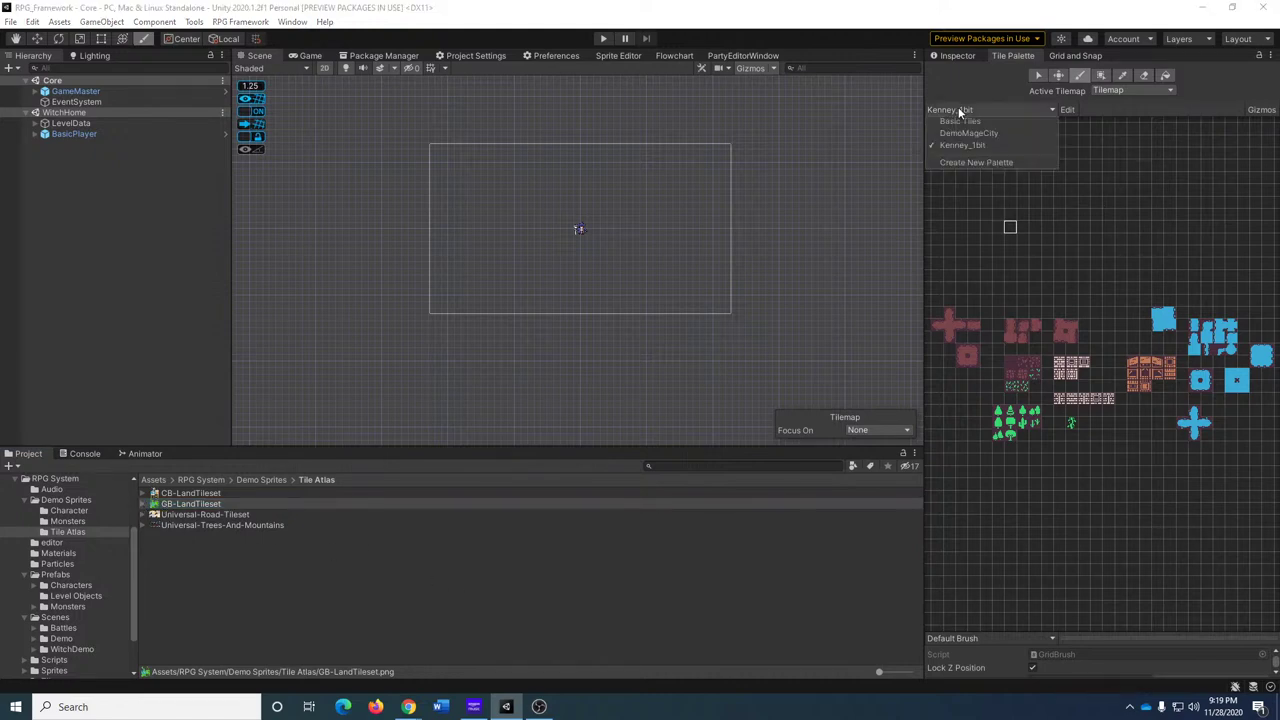
pyautogui.click(1011, 160)
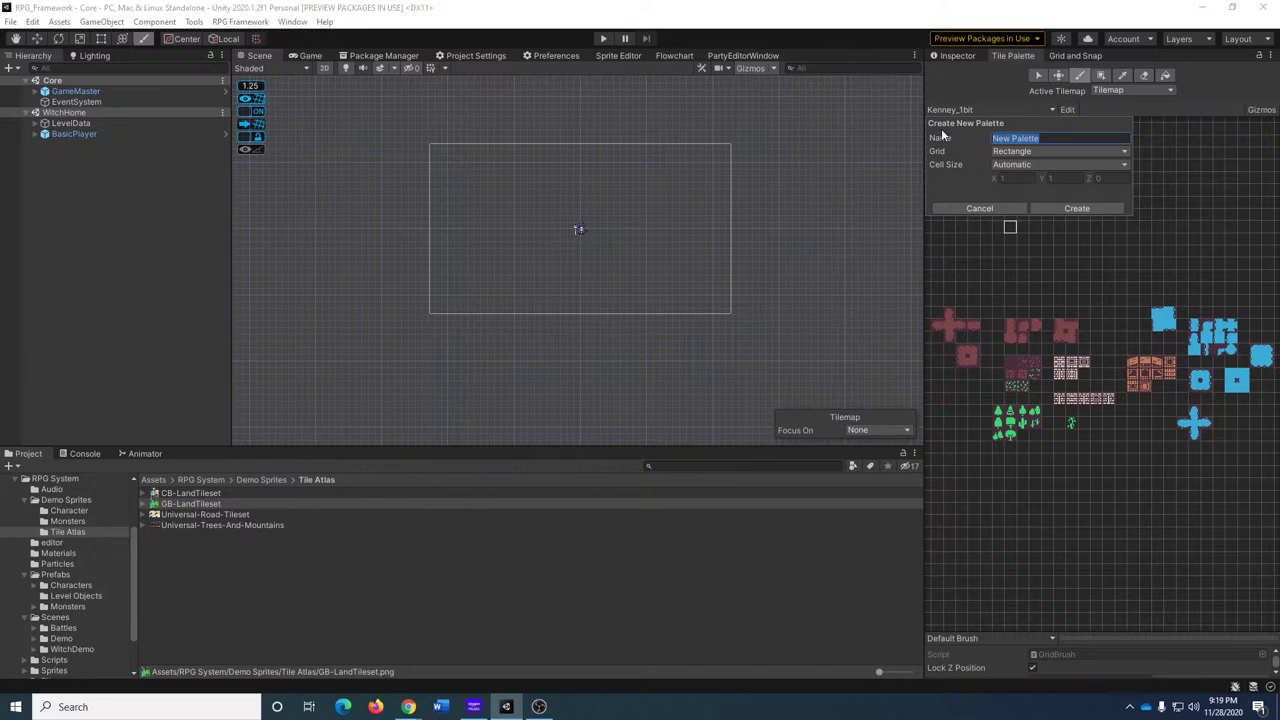
pyautogui.write('Land Tileset')
pyautogui.click(1083, 209)
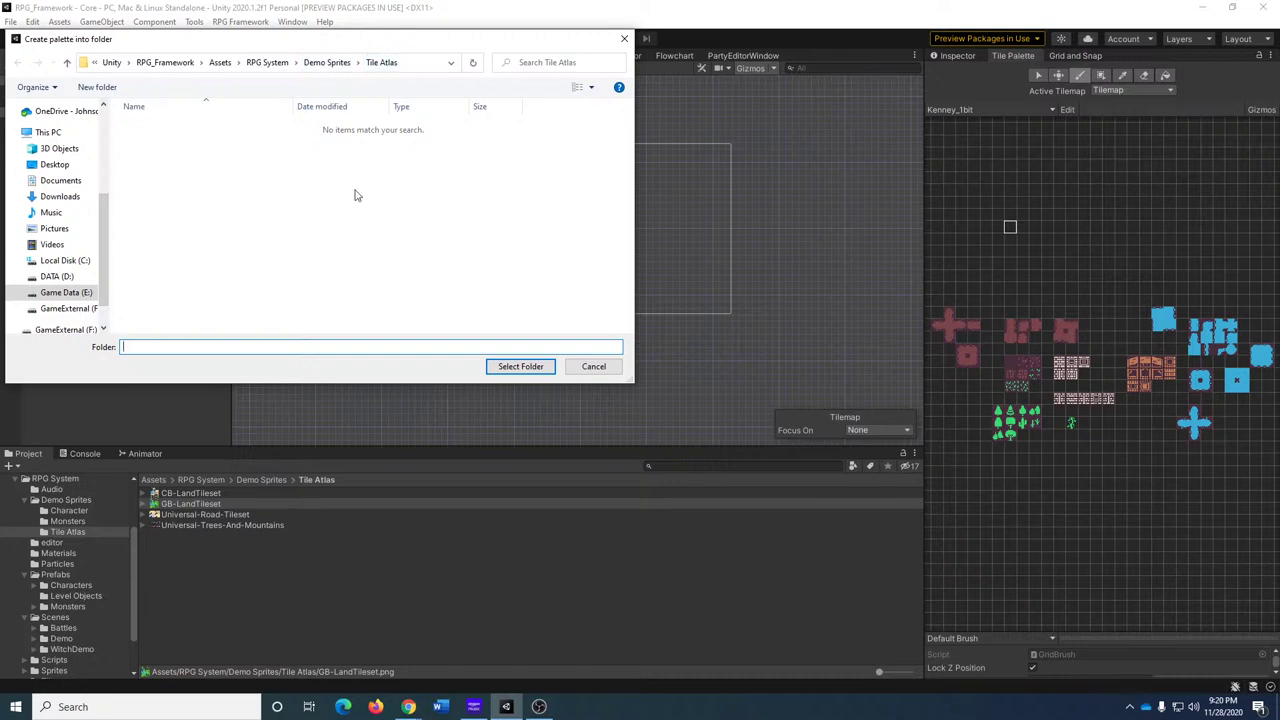
# Make a new GrasslandTiles folder inside Tile Atlas and save the palette there.
pyautogui.rightClick(291, 230)
pyautogui.moveTo(376, 437)
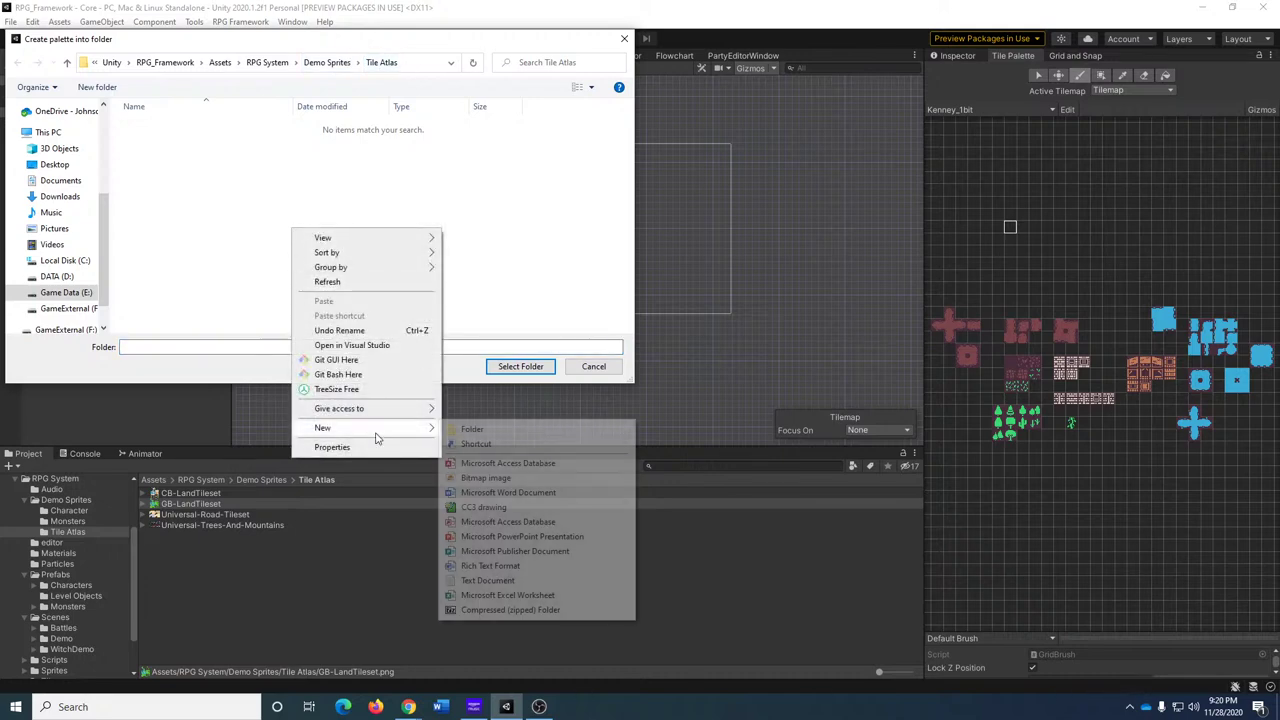
pyautogui.moveTo(340, 416)
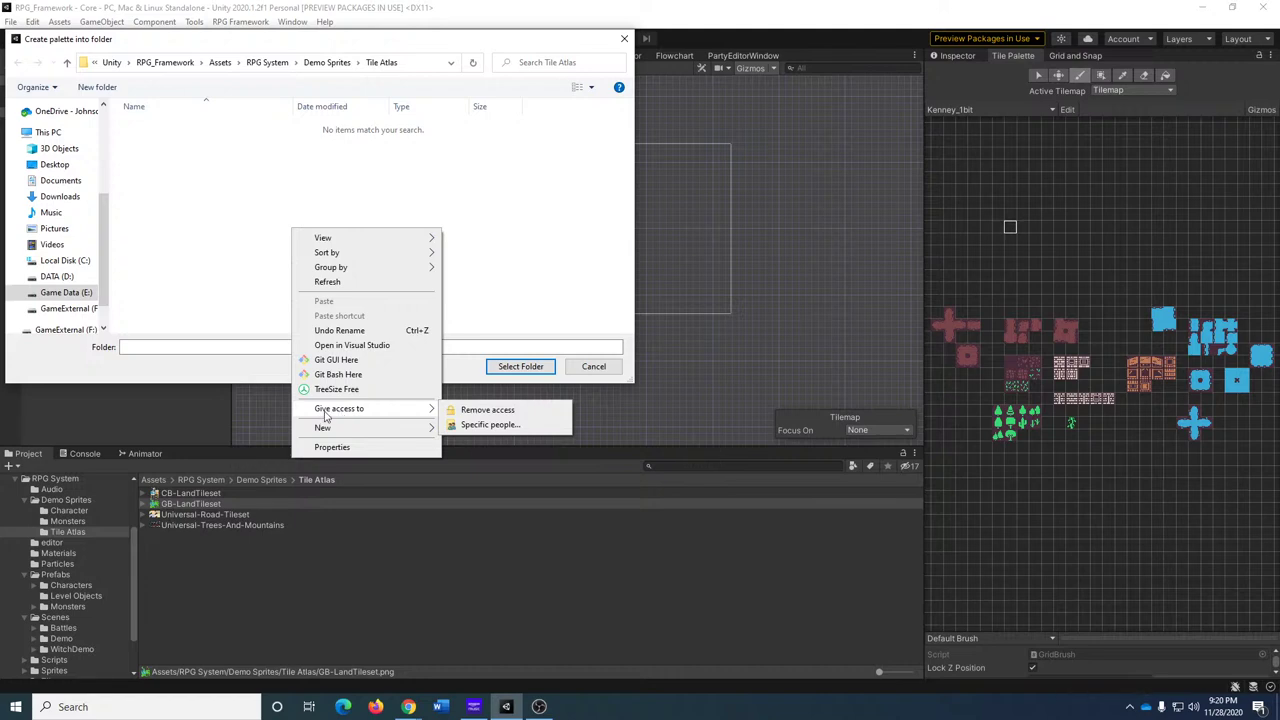
pyautogui.click(216, 348)
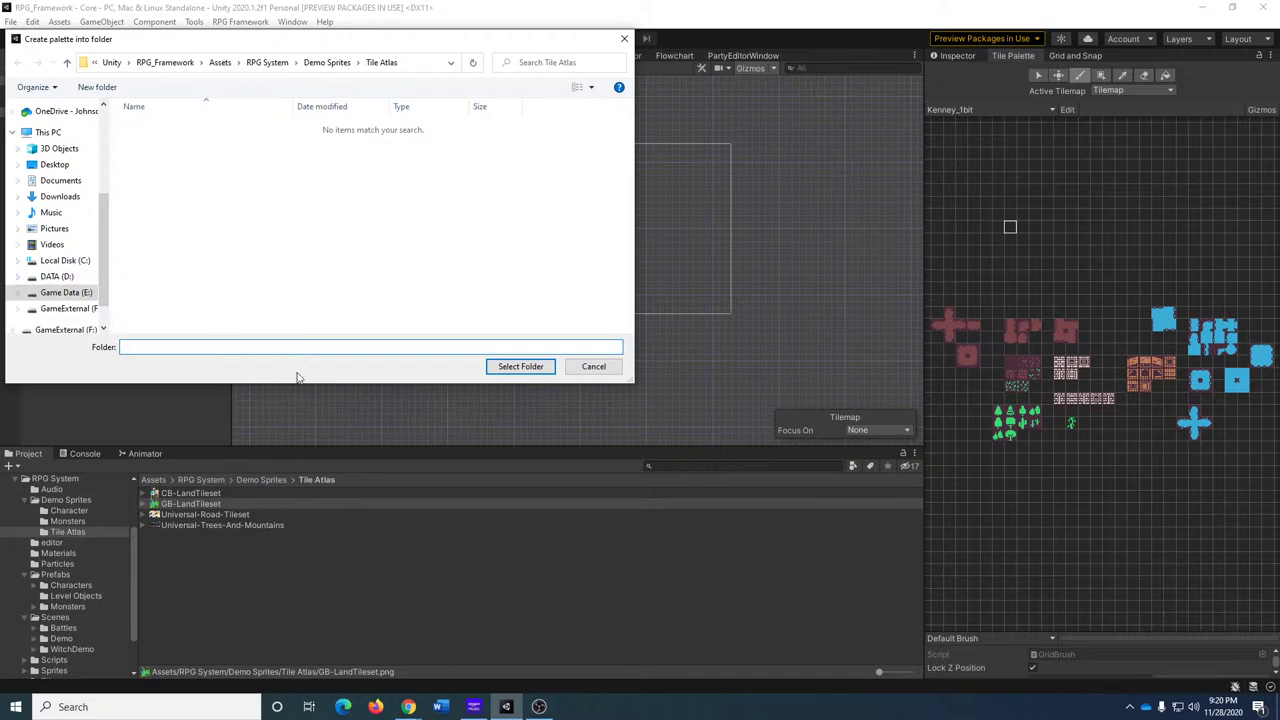
pyautogui.rightClick(217, 193)
pyautogui.moveTo(252, 389)
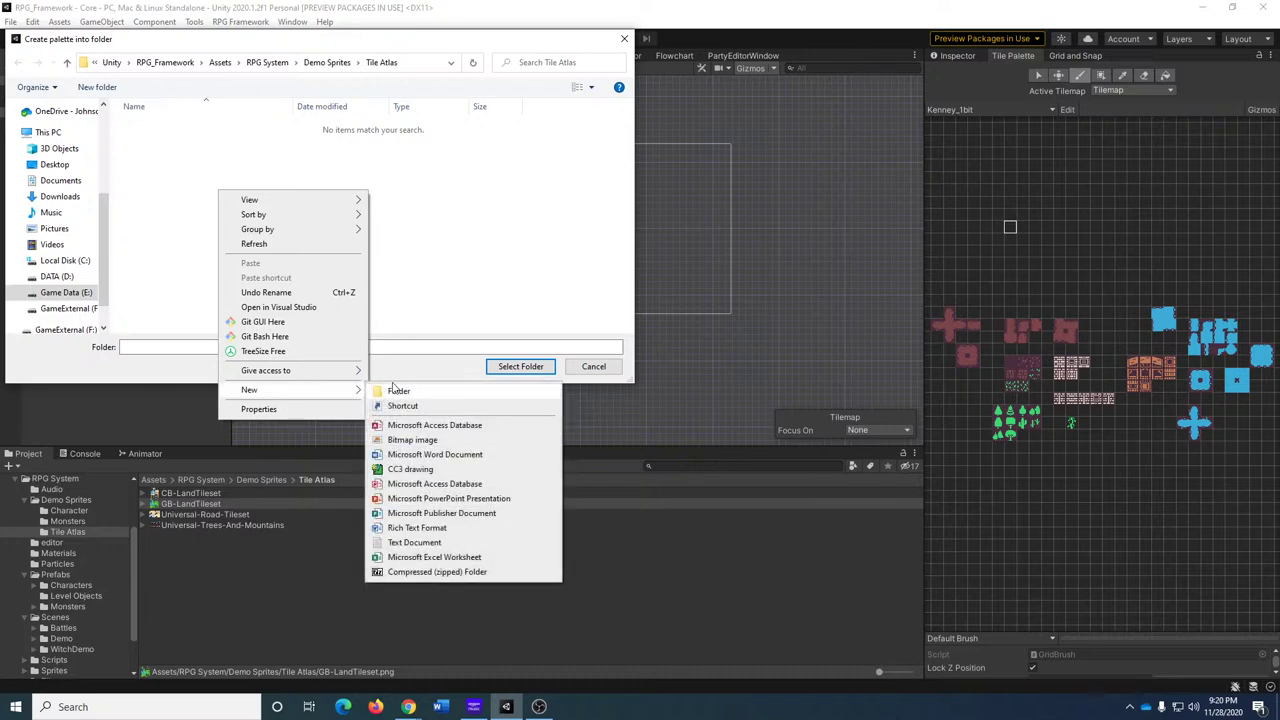
pyautogui.click(420, 389)
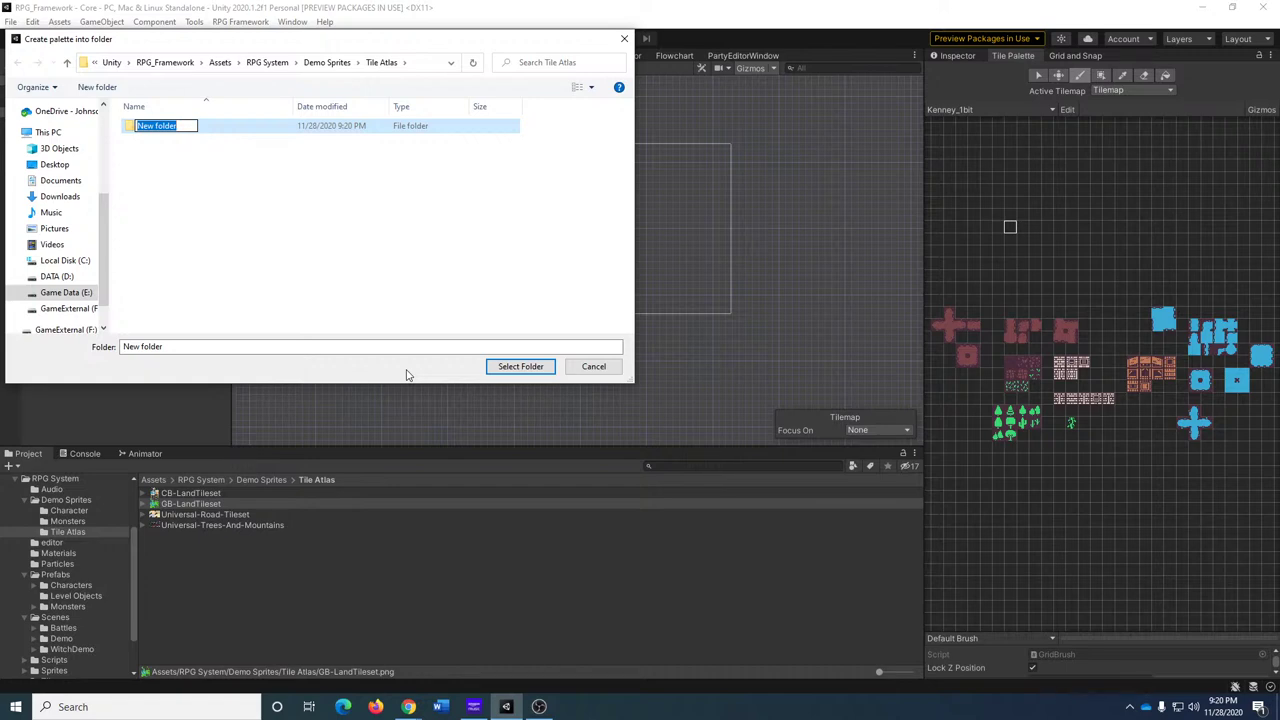
pyautogui.write('GrasslandTileS')
pyautogui.press('Return')
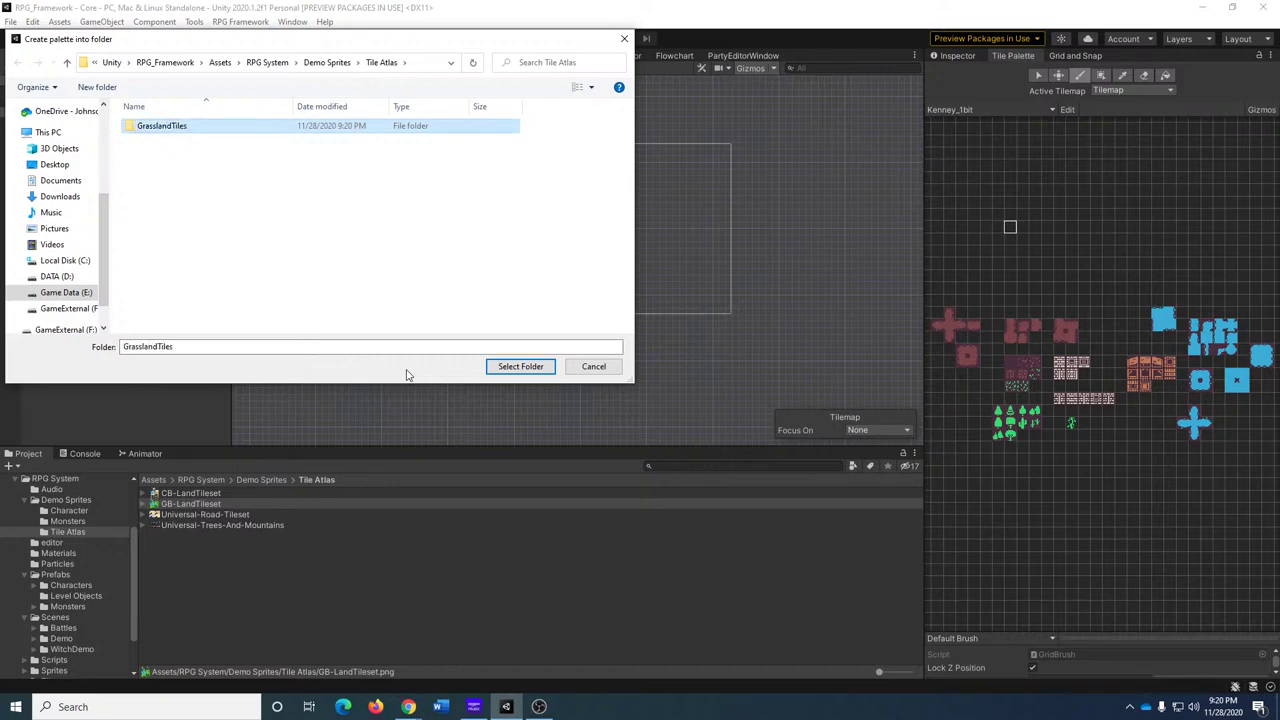
pyautogui.click(520, 366)
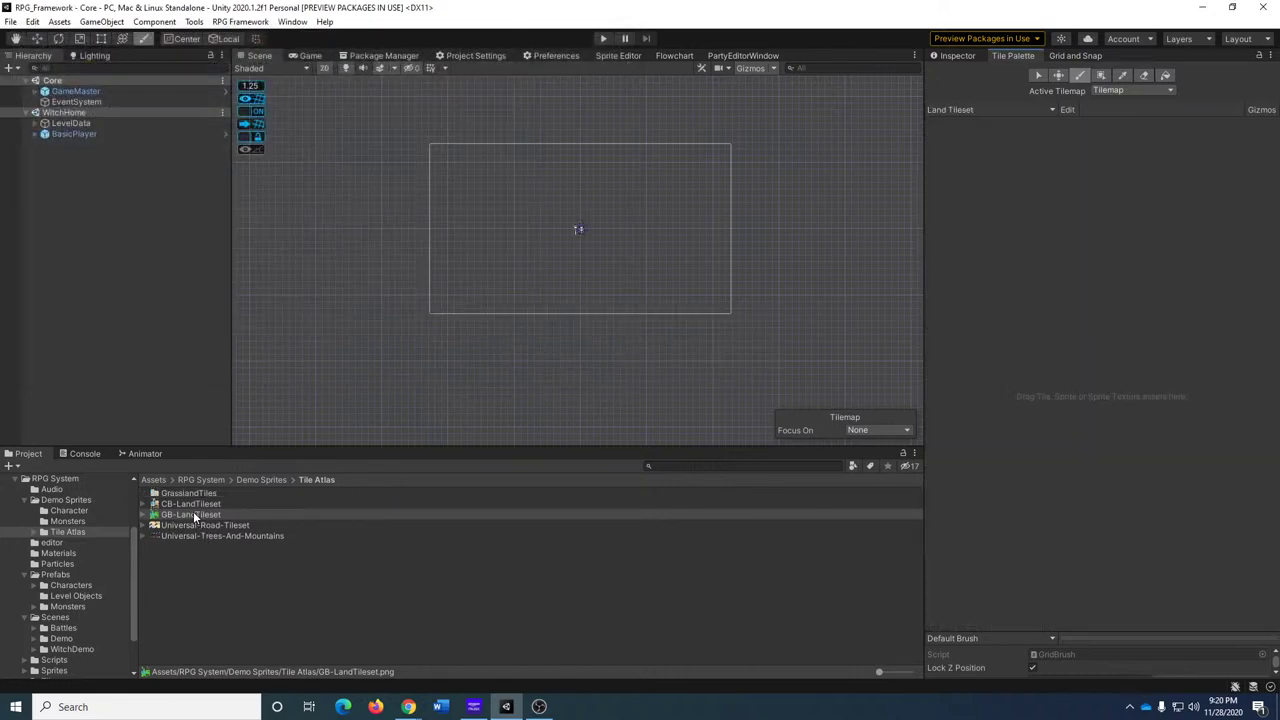
# Add GB-LandTileset's sprites to the Land Tileset palette, generating the tiles into GrasslandTiles.
pyautogui.moveTo(190, 511); pyautogui.dragTo(975, 184)
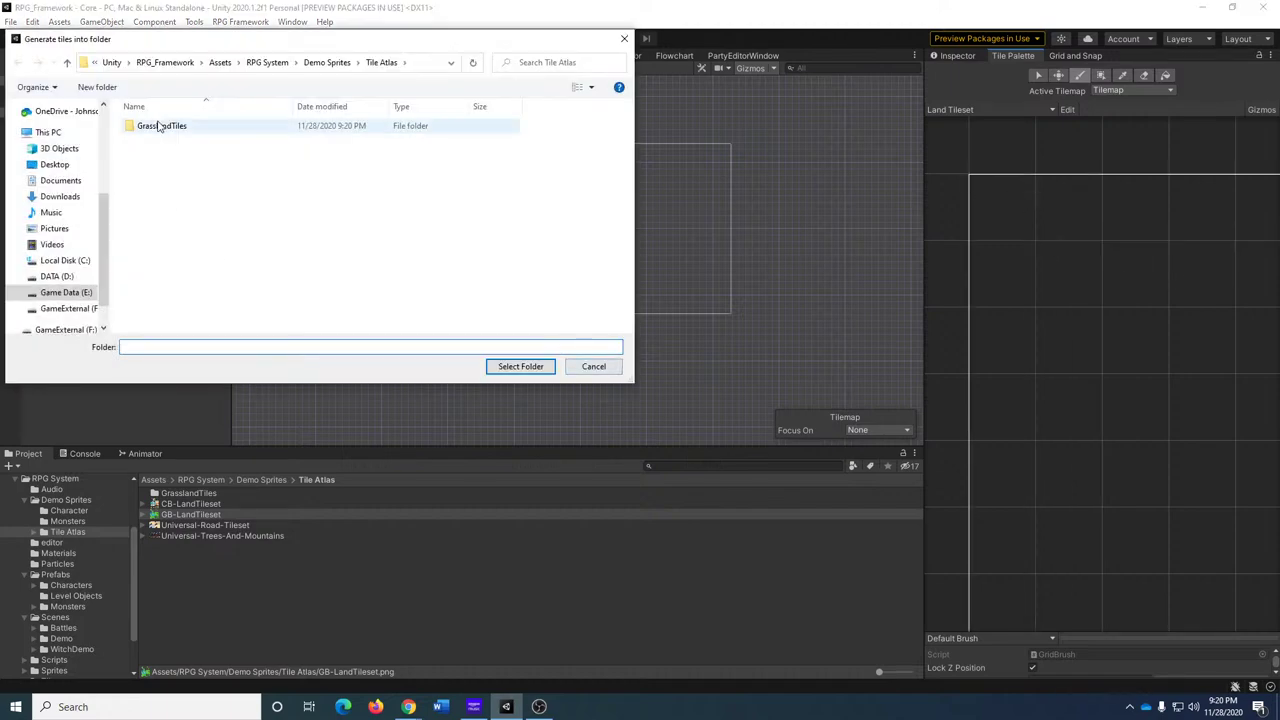
pyautogui.doubleClick(158, 126)
pyautogui.click(520, 366)
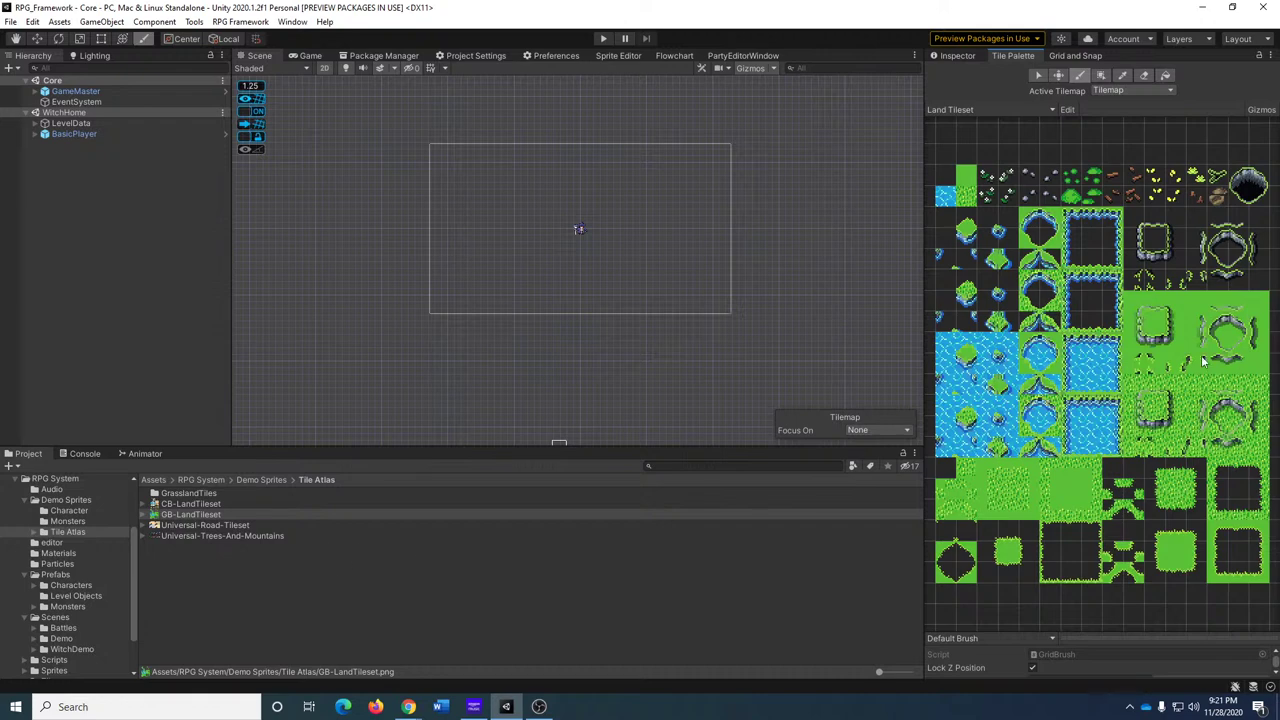
pyautogui.scroll(-1, 1086, 370)
pyautogui.scroll(-1, 1086, 370)
pyautogui.scroll(-4, 1086, 370)
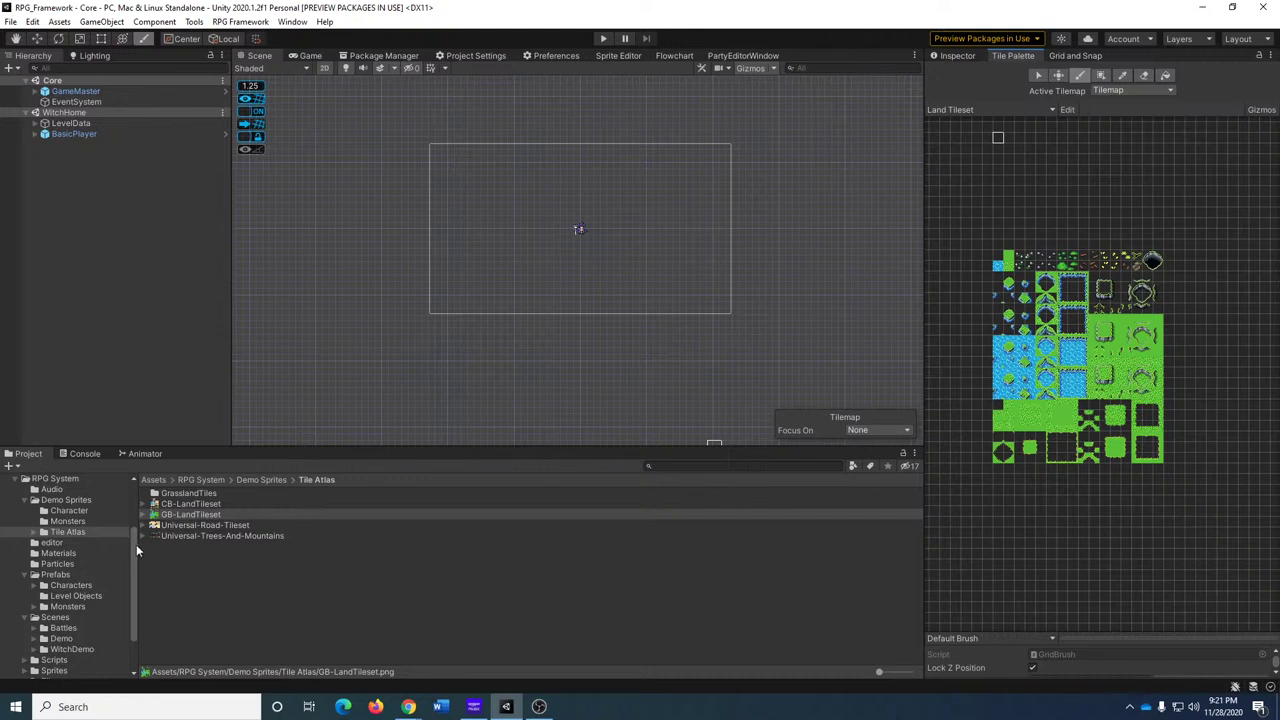
# Add the Universal-Trees-And-Mountains sprites, generating tiles into a new 'Tree and Mountain Tiles' folder.
pyautogui.moveTo(166, 533); pyautogui.dragTo(998, 489)
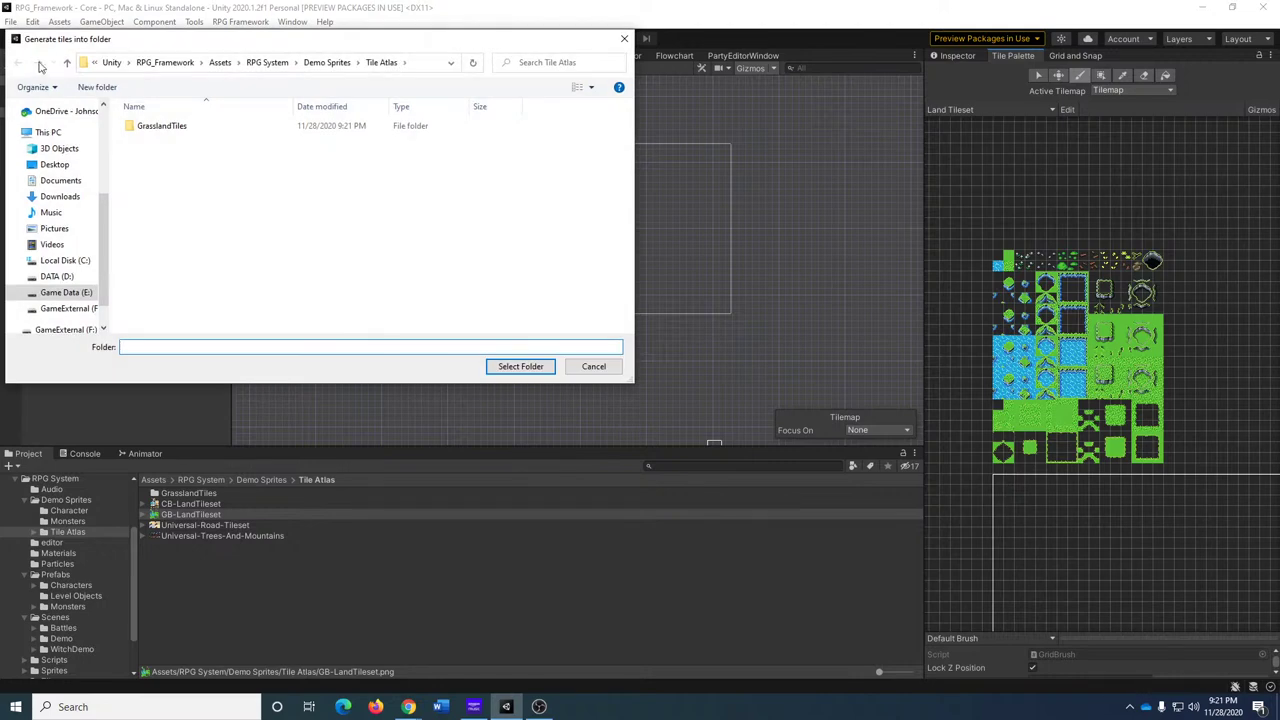
pyautogui.rightClick(189, 161)
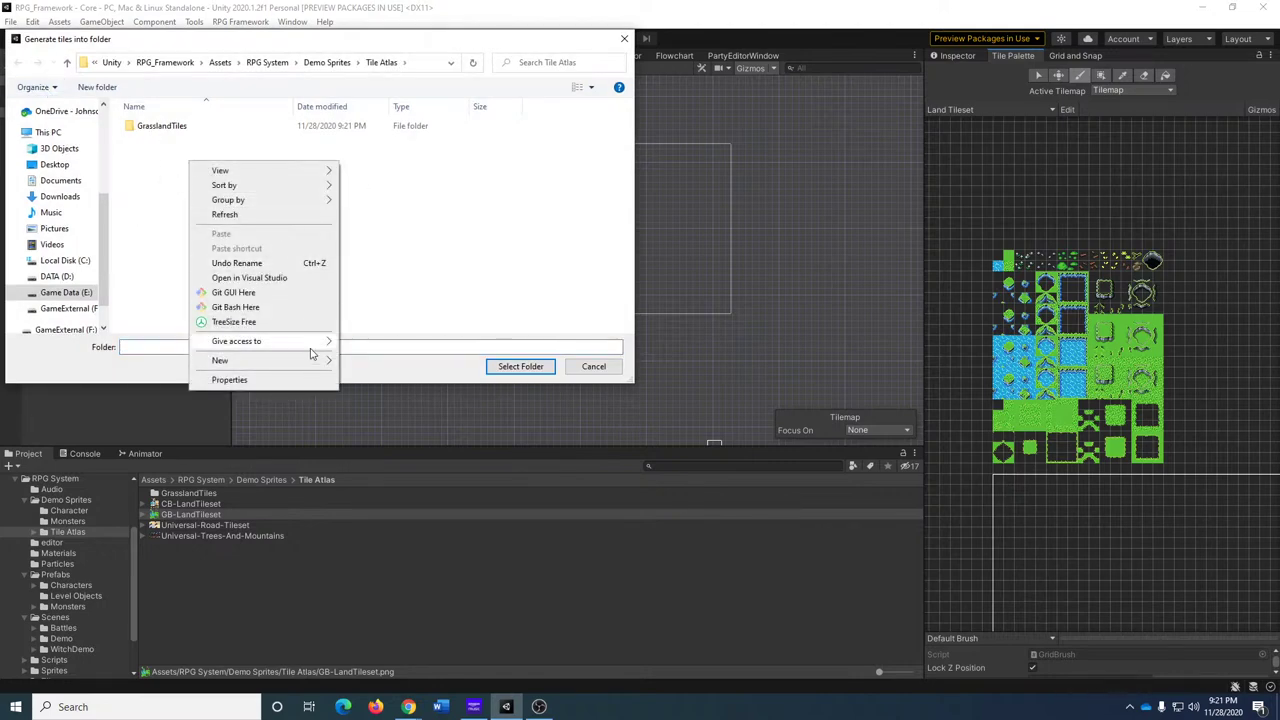
pyautogui.moveTo(312, 360)
pyautogui.click(368, 361)
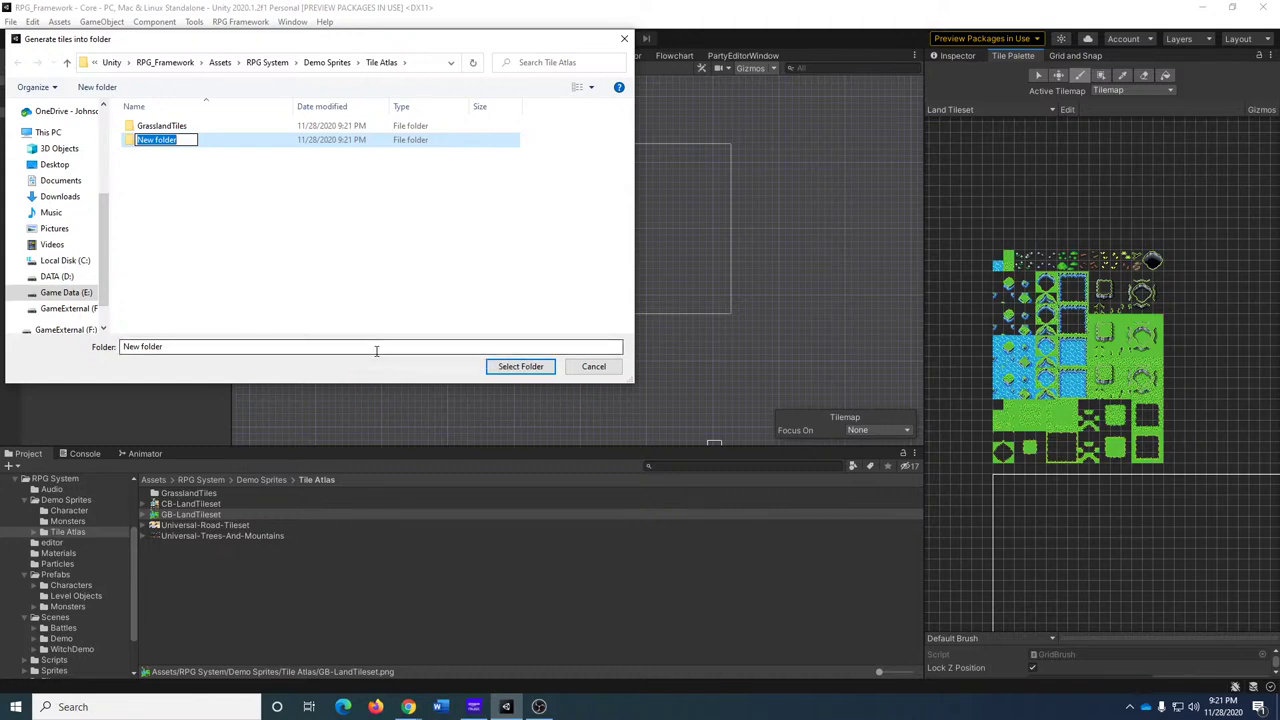
pyautogui.write('Tree and Mountain Tiles')
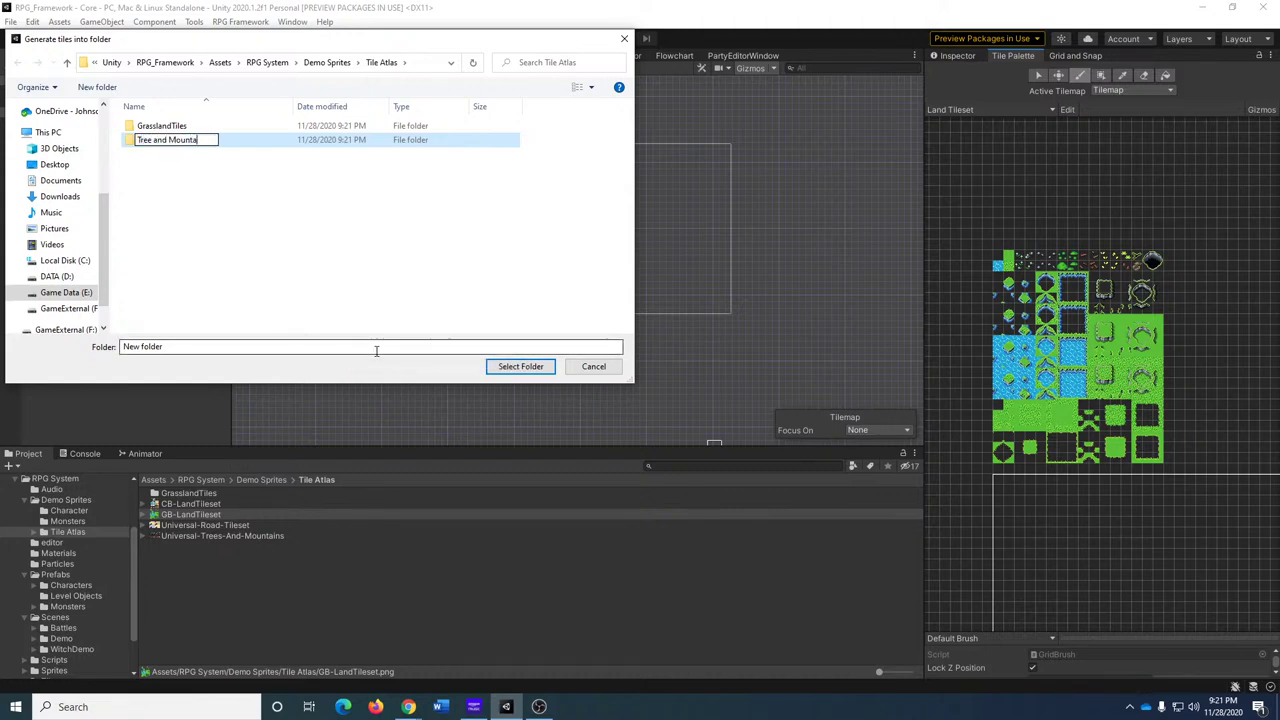
pyautogui.press('Return')
pyautogui.press('Return')
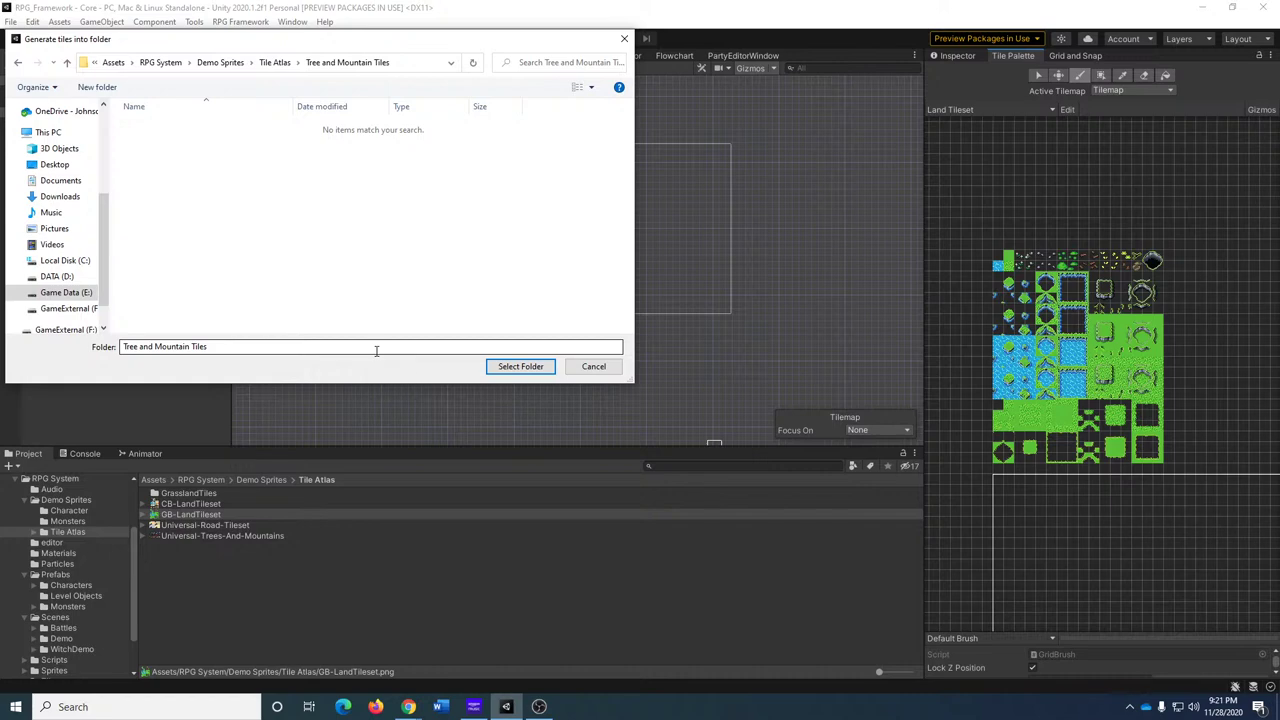
pyautogui.click(543, 366)
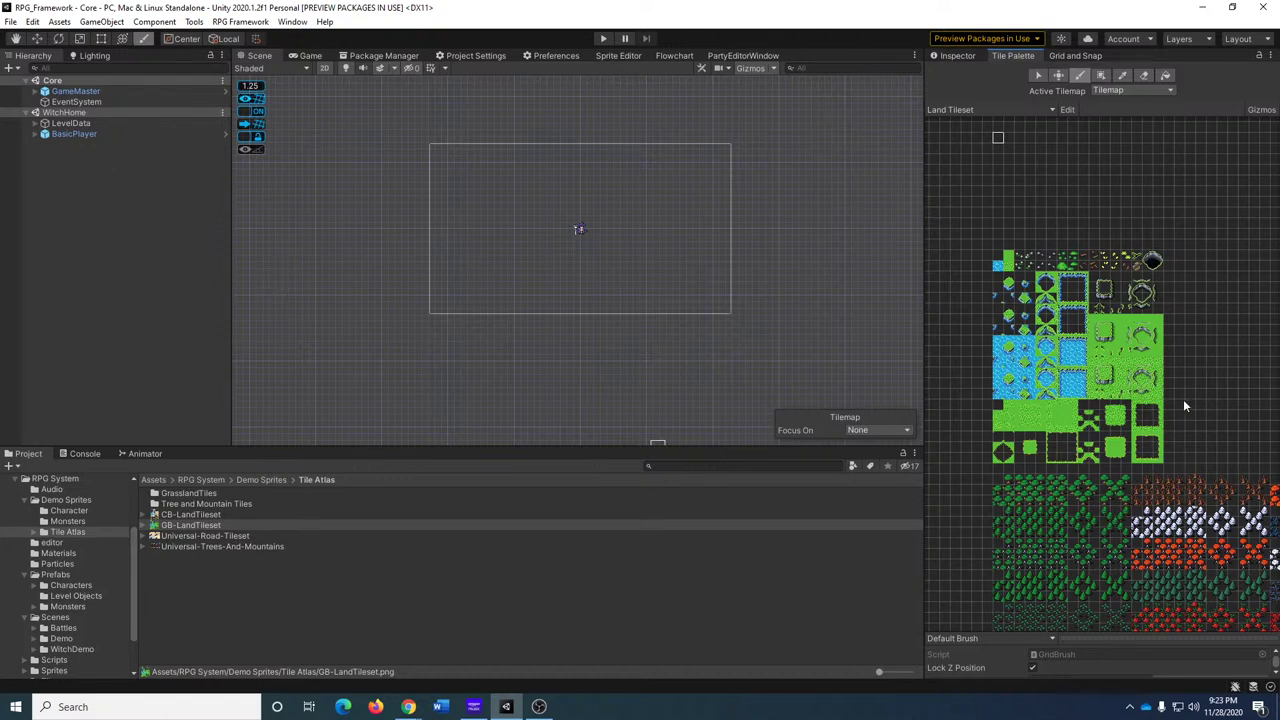
pyautogui.moveTo(1173, 378); pyautogui.dragTo(1148, 304, button='middle')
pyautogui.scroll(2, 1073, 263)
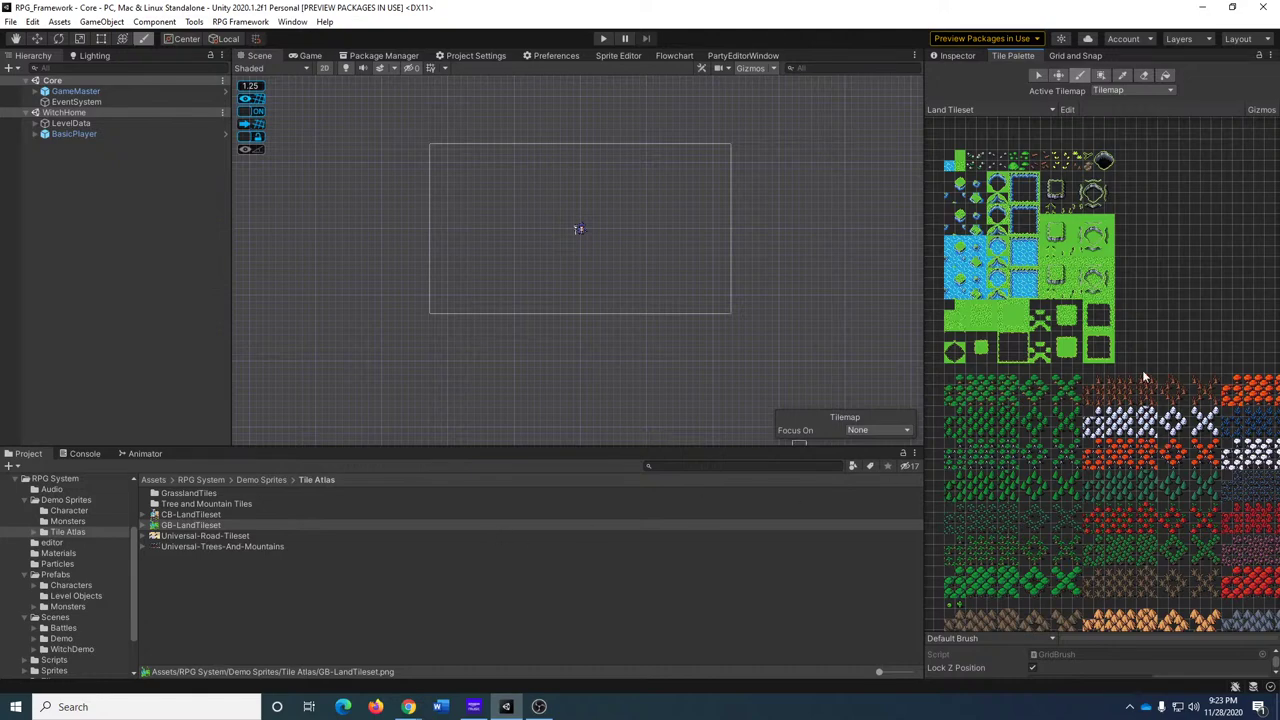
pyautogui.moveTo(1143, 374); pyautogui.dragTo(1188, 424, button='middle')
pyautogui.scroll(1, 1148, 357)
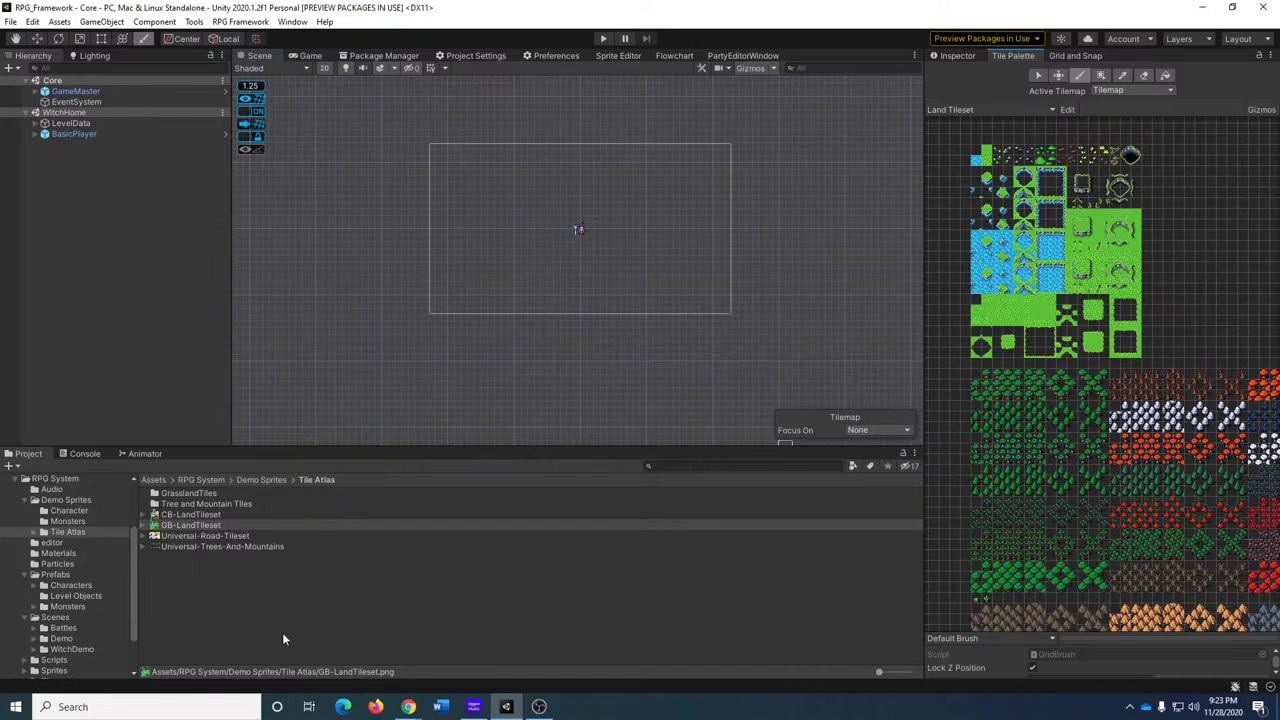
pyautogui.click(195, 514)
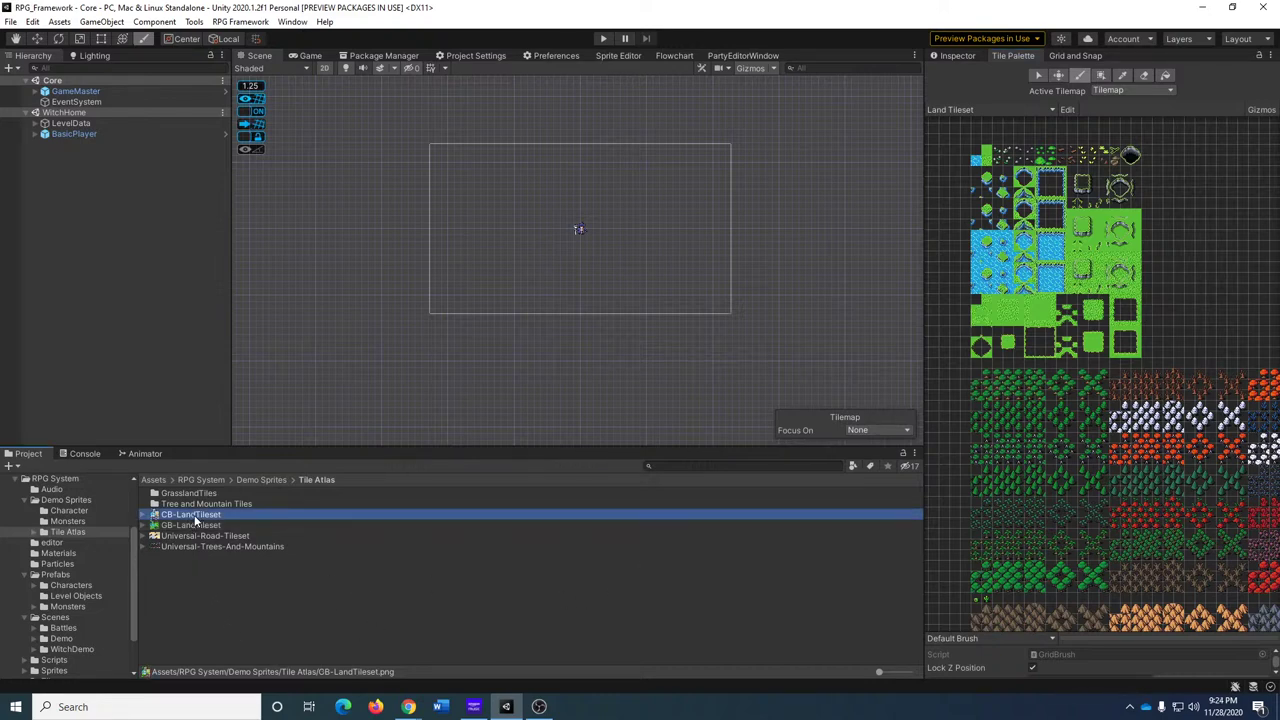
pyautogui.click(143, 514)
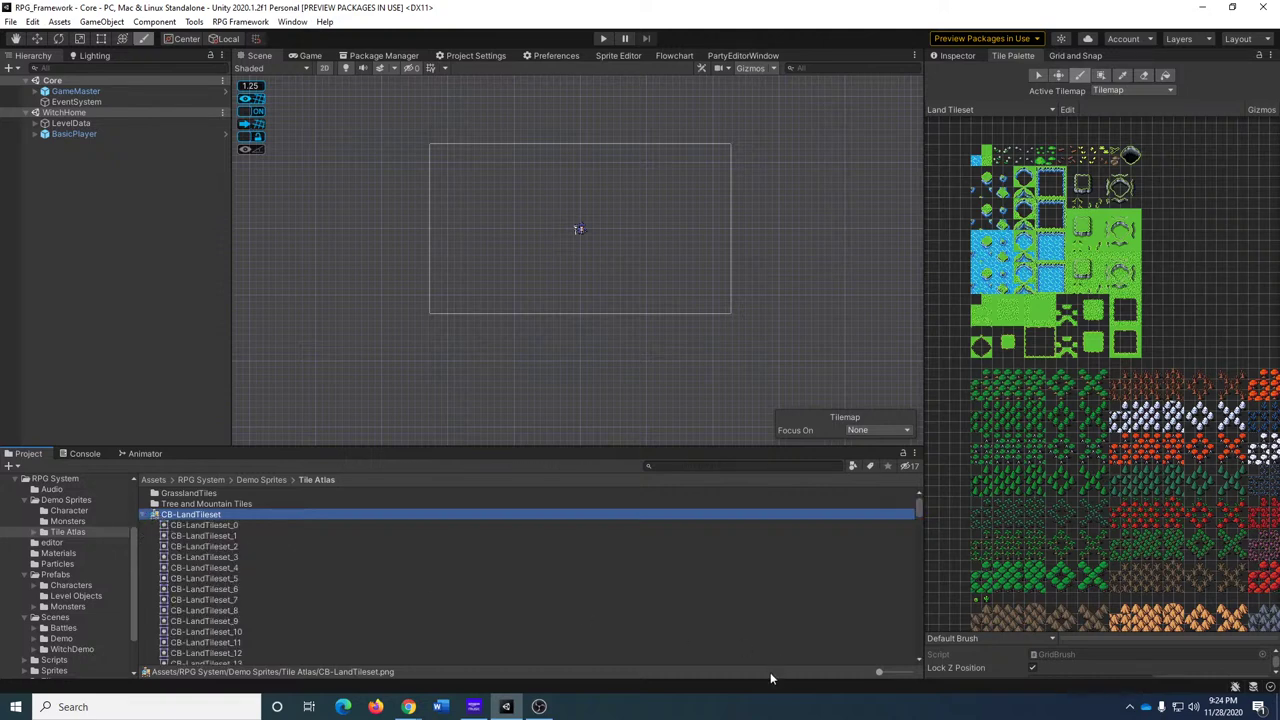
pyautogui.moveTo(877, 675); pyautogui.dragTo(756, 662)
pyautogui.click(144, 513)
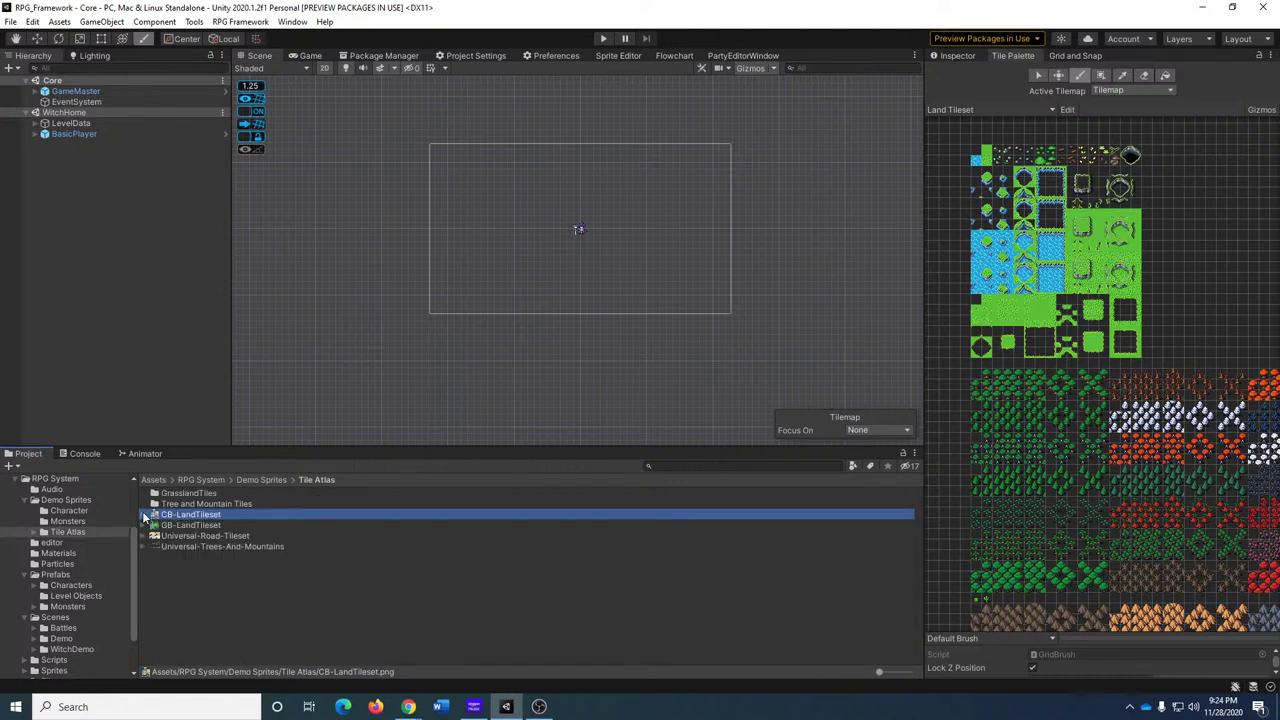
pyautogui.click(191, 494)
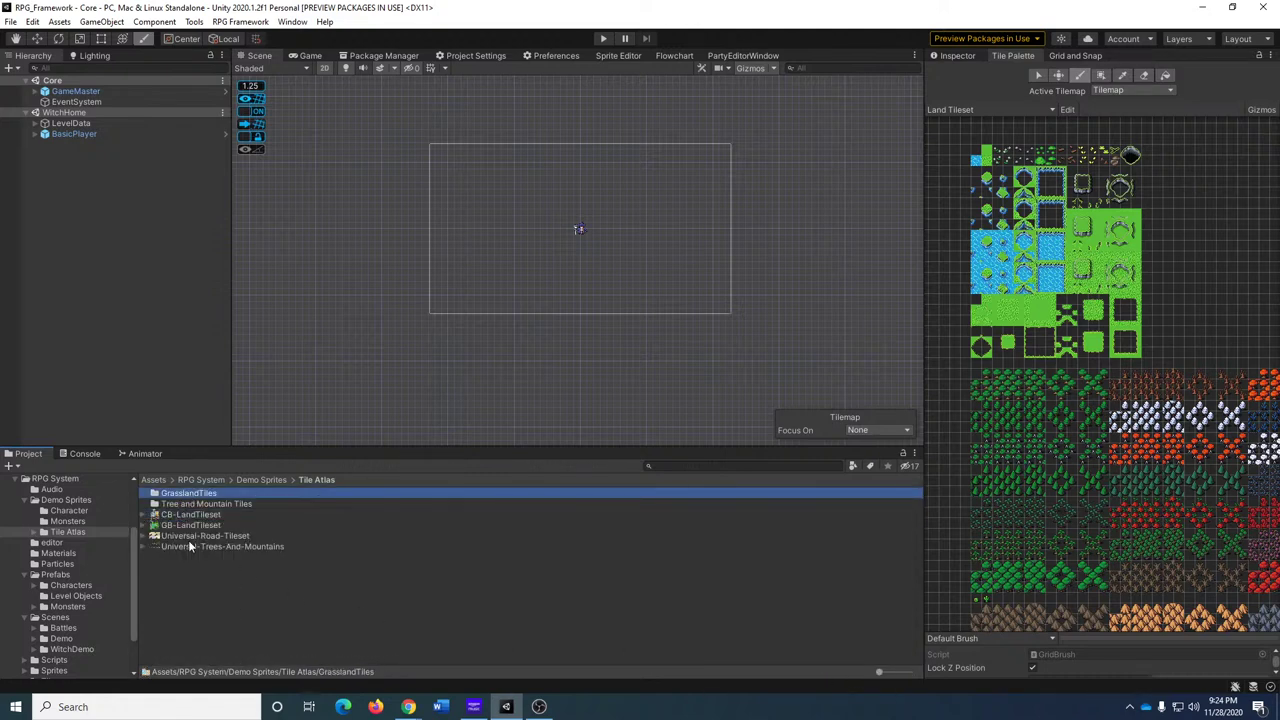
pyautogui.click(186, 546)
pyautogui.click(186, 537)
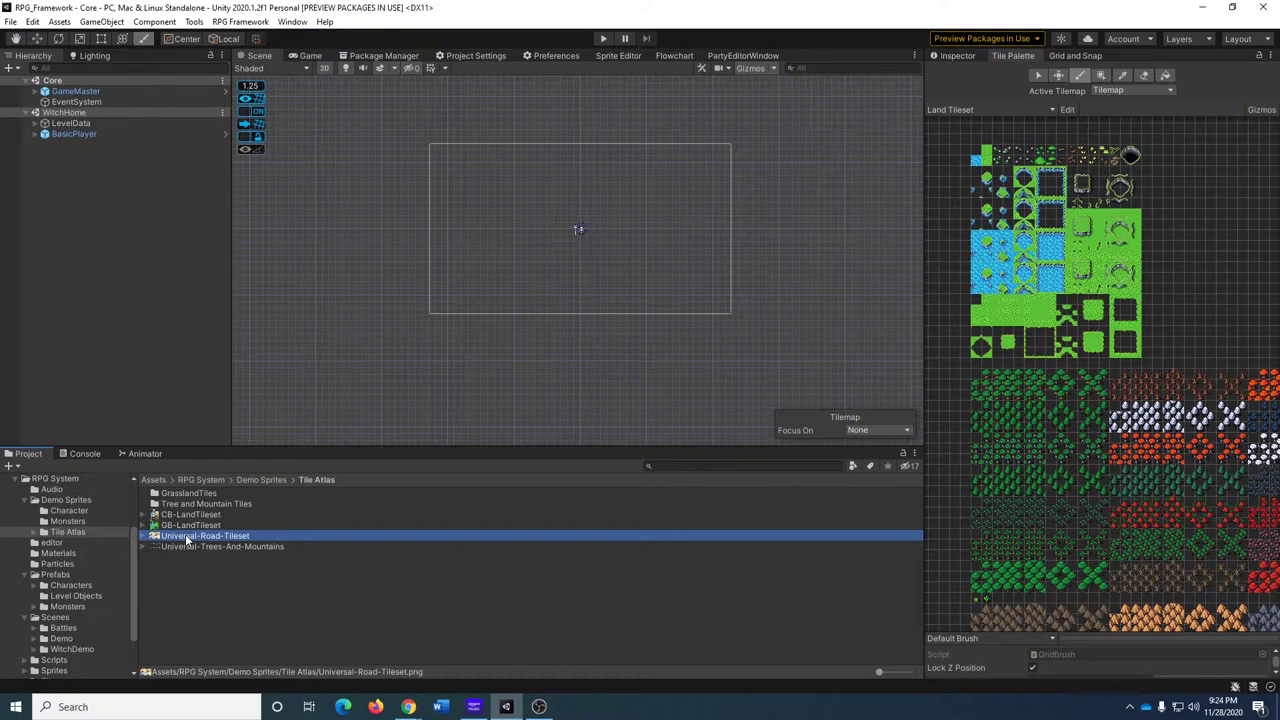
pyautogui.click(202, 546)
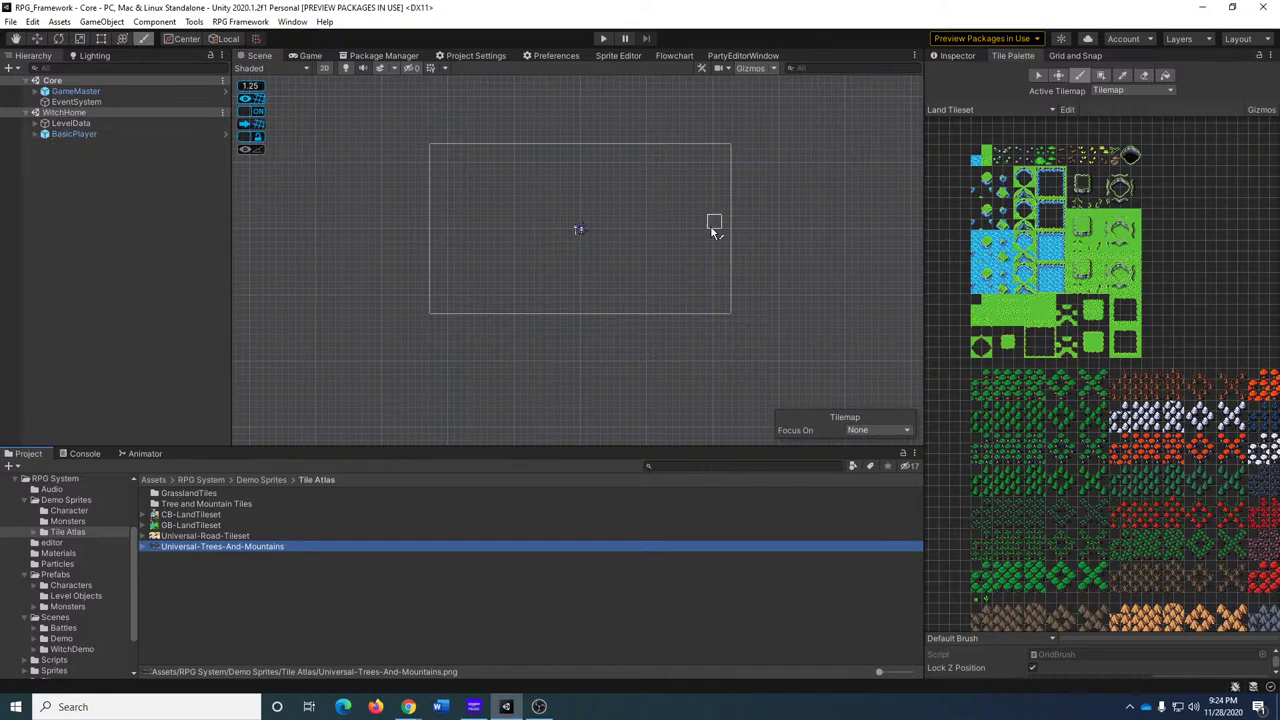
pyautogui.scroll(1, 640, 295)
pyautogui.moveTo(628, 306); pyautogui.dragTo(583, 291, button='middle')
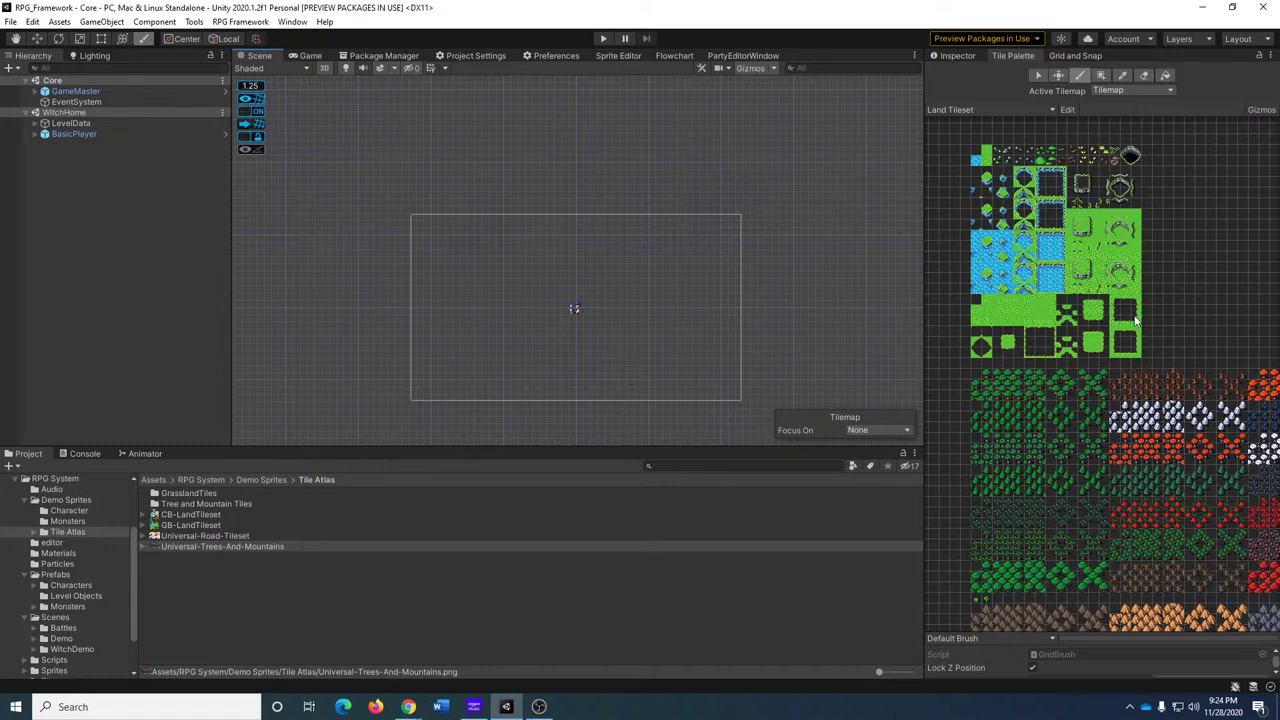
pyautogui.scroll(-2, 1104, 458)
pyautogui.moveTo(1063, 457); pyautogui.dragTo(1036, 459, button='middle')
pyautogui.scroll(1, 1050, 462)
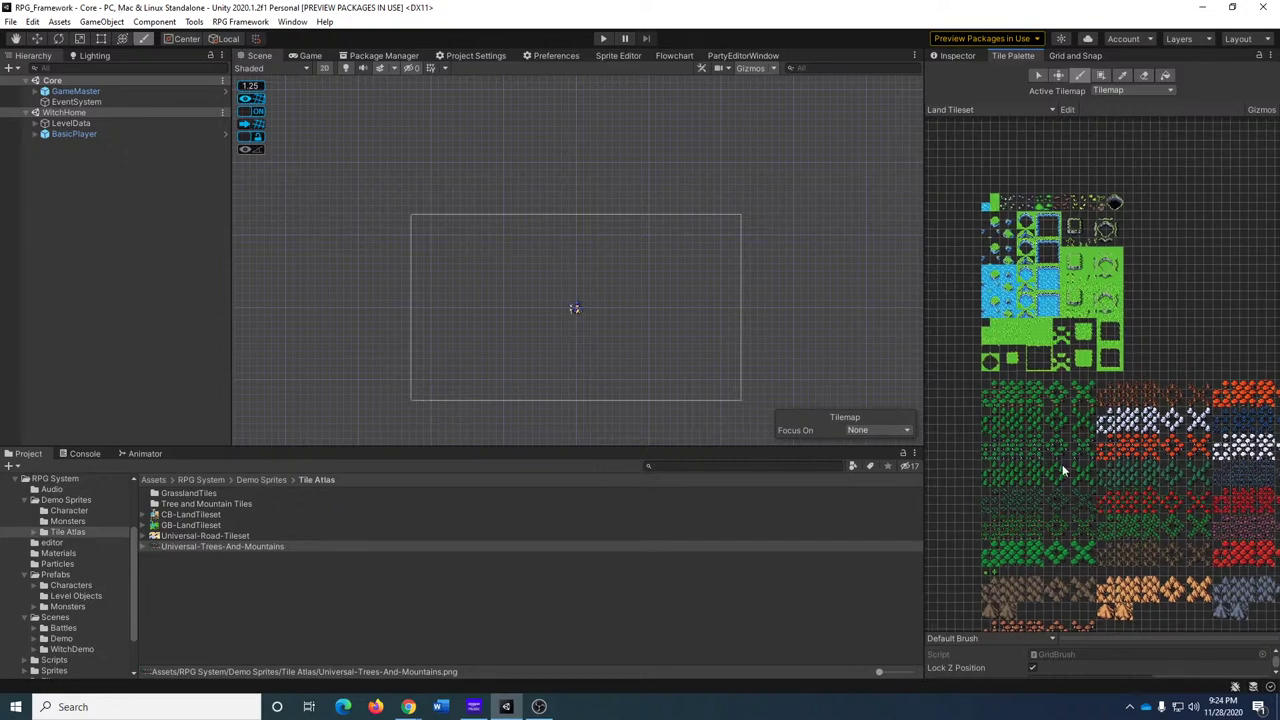
pyautogui.scroll(3, 1040, 345)
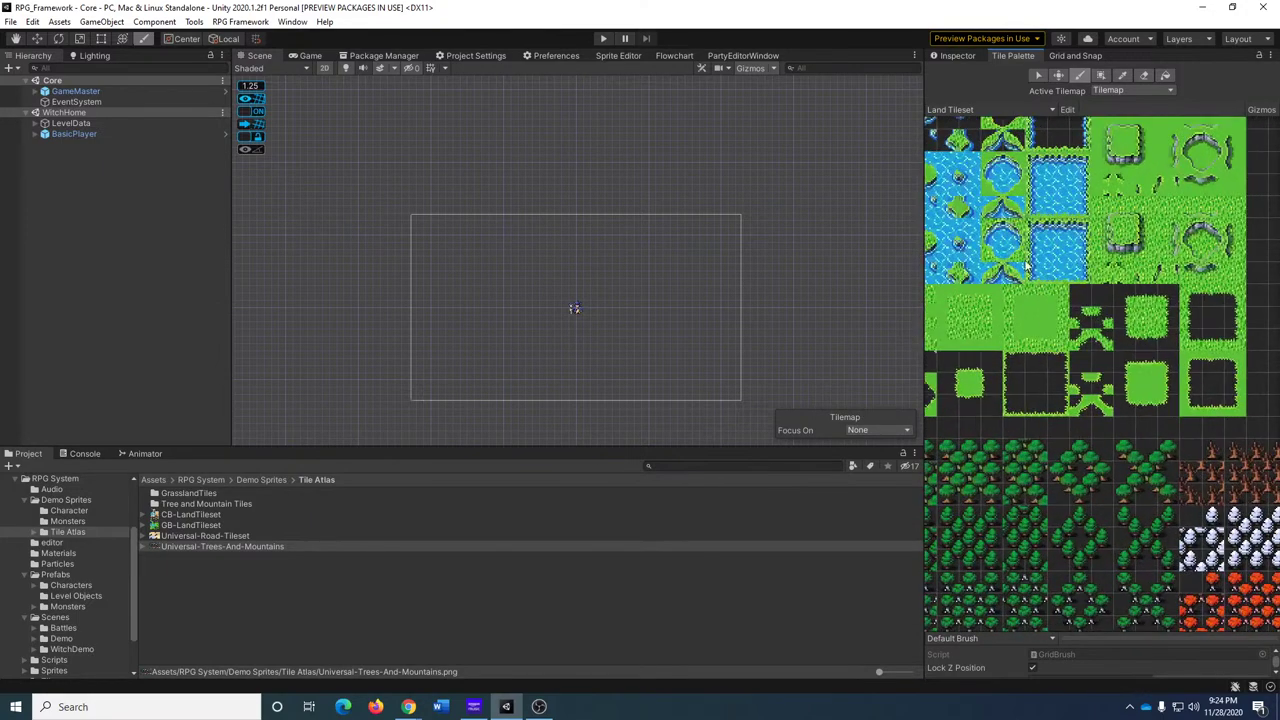
pyautogui.scroll(3, 1054, 352)
pyautogui.moveTo(1054, 352); pyautogui.dragTo(978, 389, button='middle')
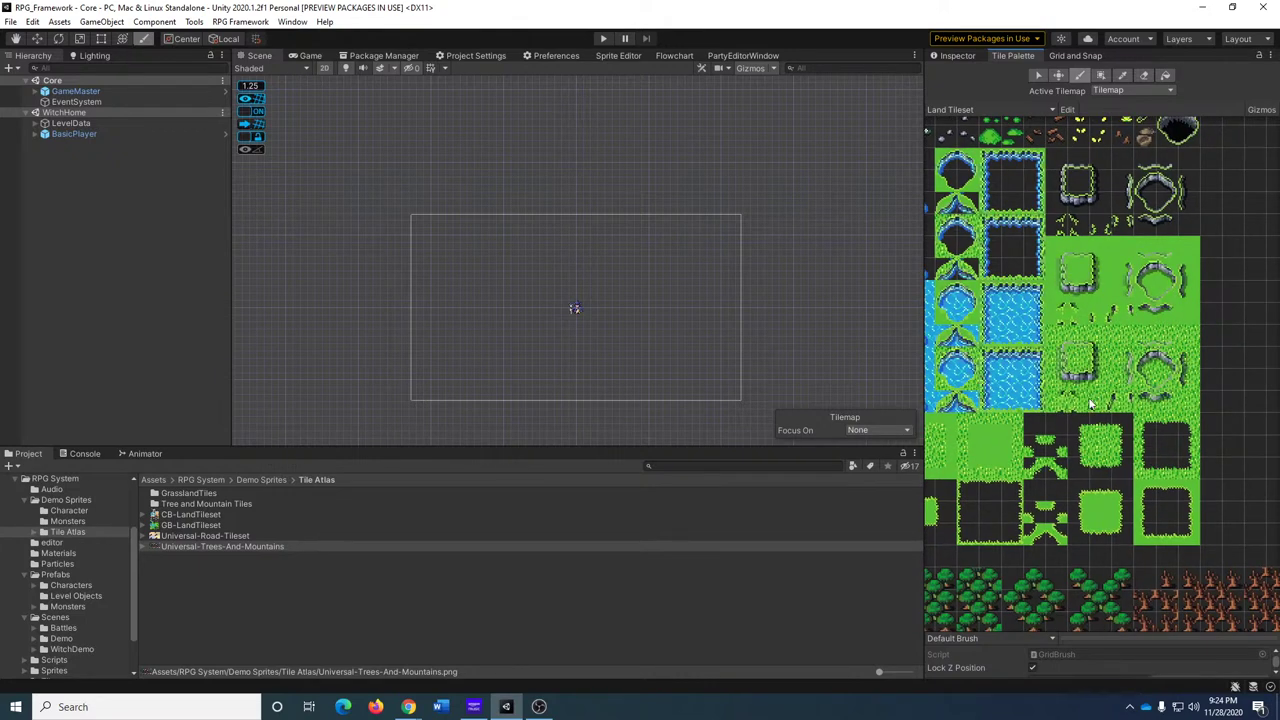
pyautogui.click(1121, 295)
pyautogui.click(1075, 273)
pyautogui.click(1124, 276)
pyautogui.click(1166, 250)
pyautogui.click(1188, 250)
pyautogui.moveTo(1097, 335); pyautogui.dragTo(1142, 344, button='middle')
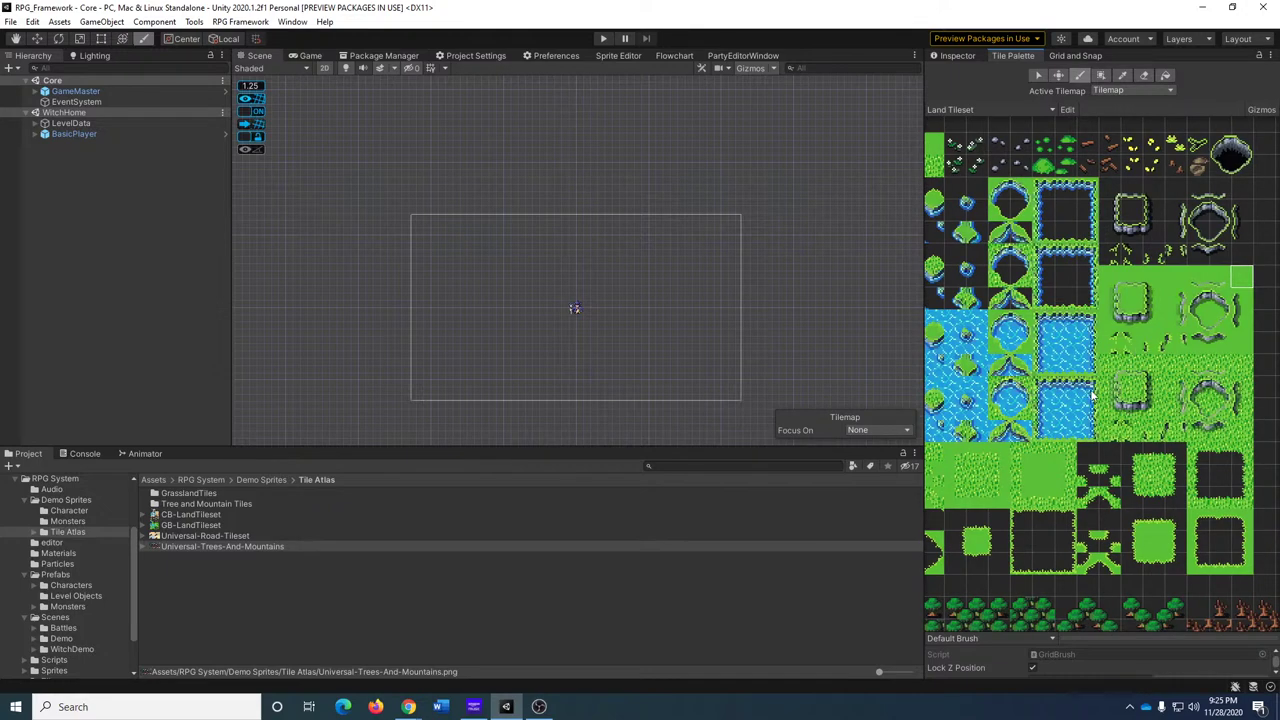
pyautogui.scroll(3, 1016, 425)
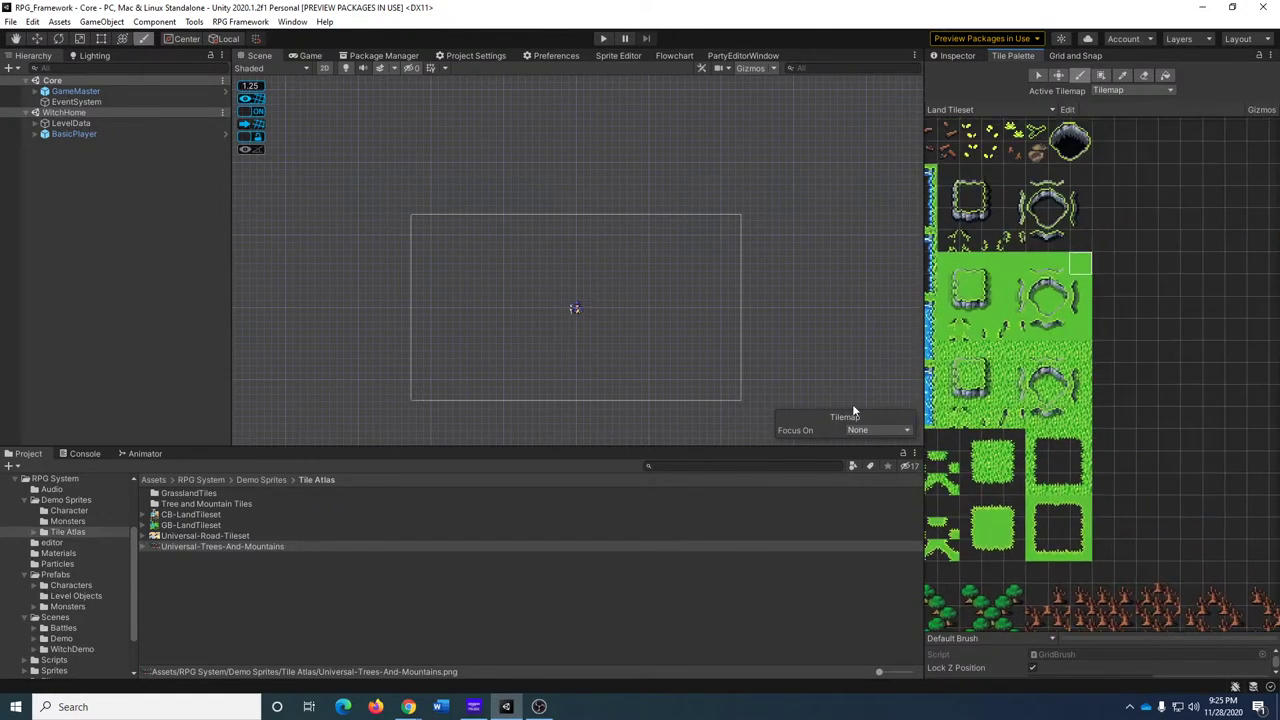
pyautogui.scroll(-4, 995, 427)
pyautogui.scroll(6, 993, 428)
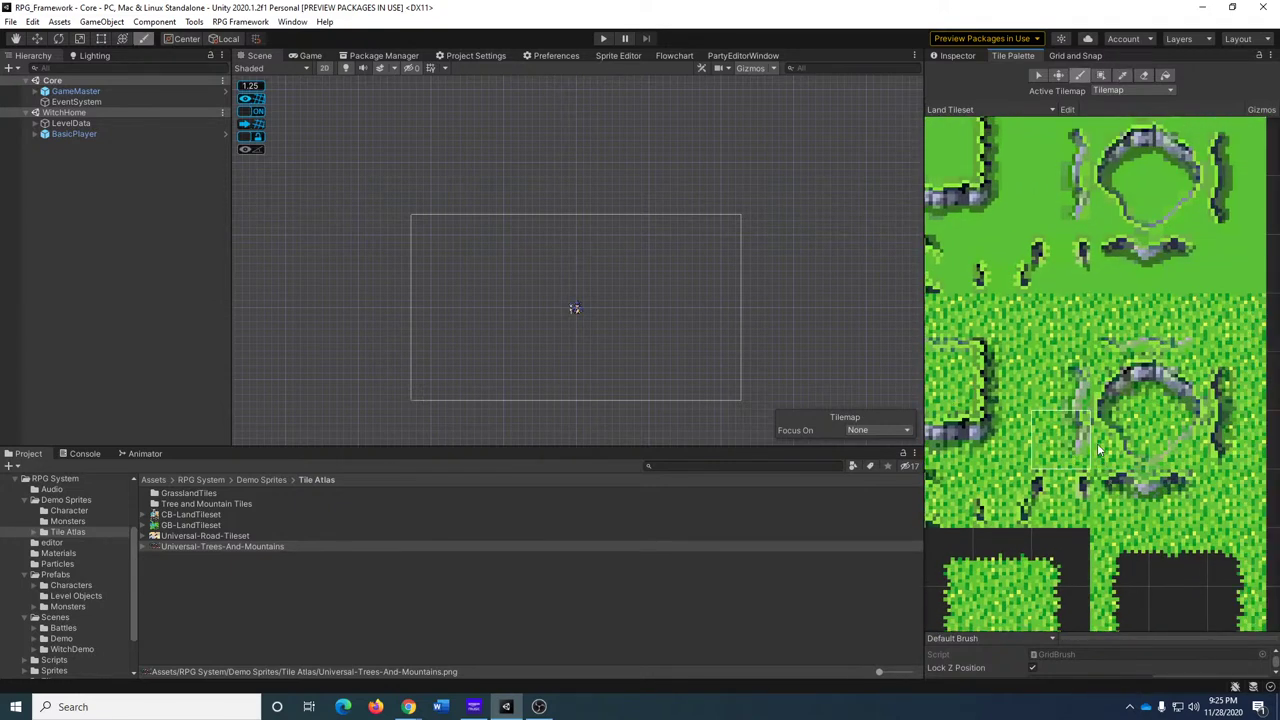
pyautogui.click(1098, 448)
pyautogui.click(1094, 335)
pyautogui.click(1117, 378)
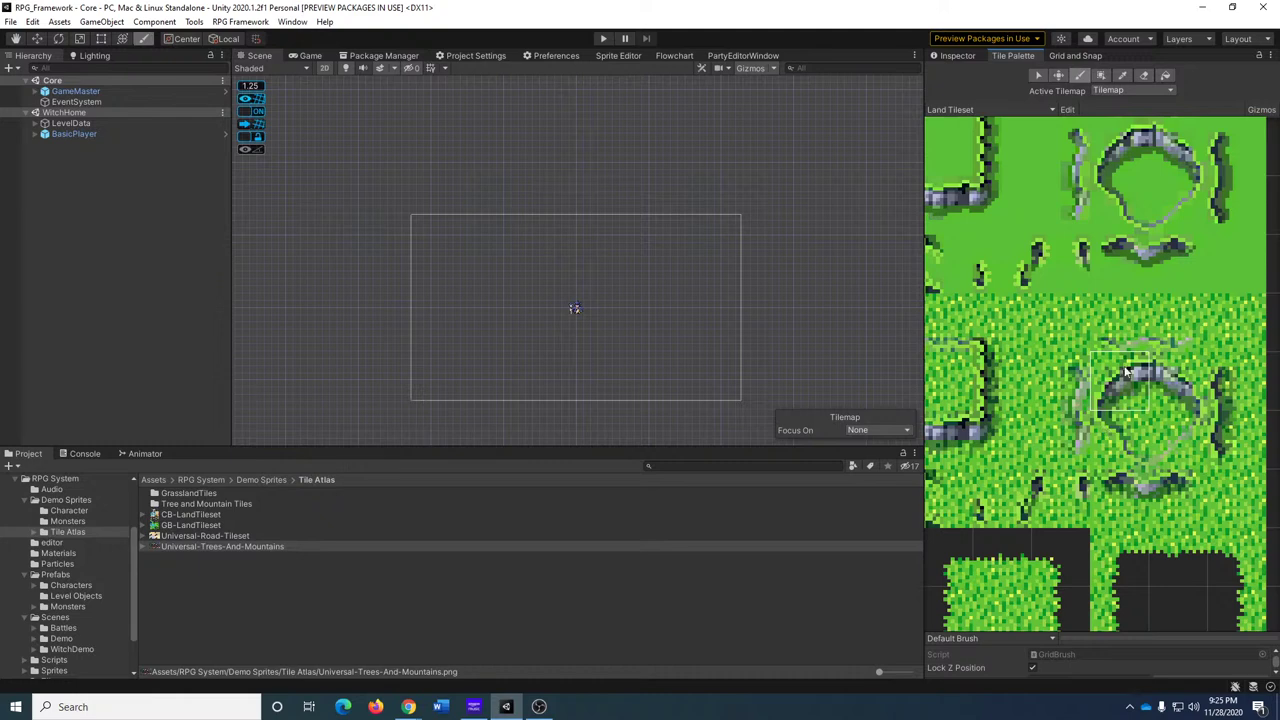
pyautogui.moveTo(1065, 382); pyautogui.dragTo(1164, 357, button='middle')
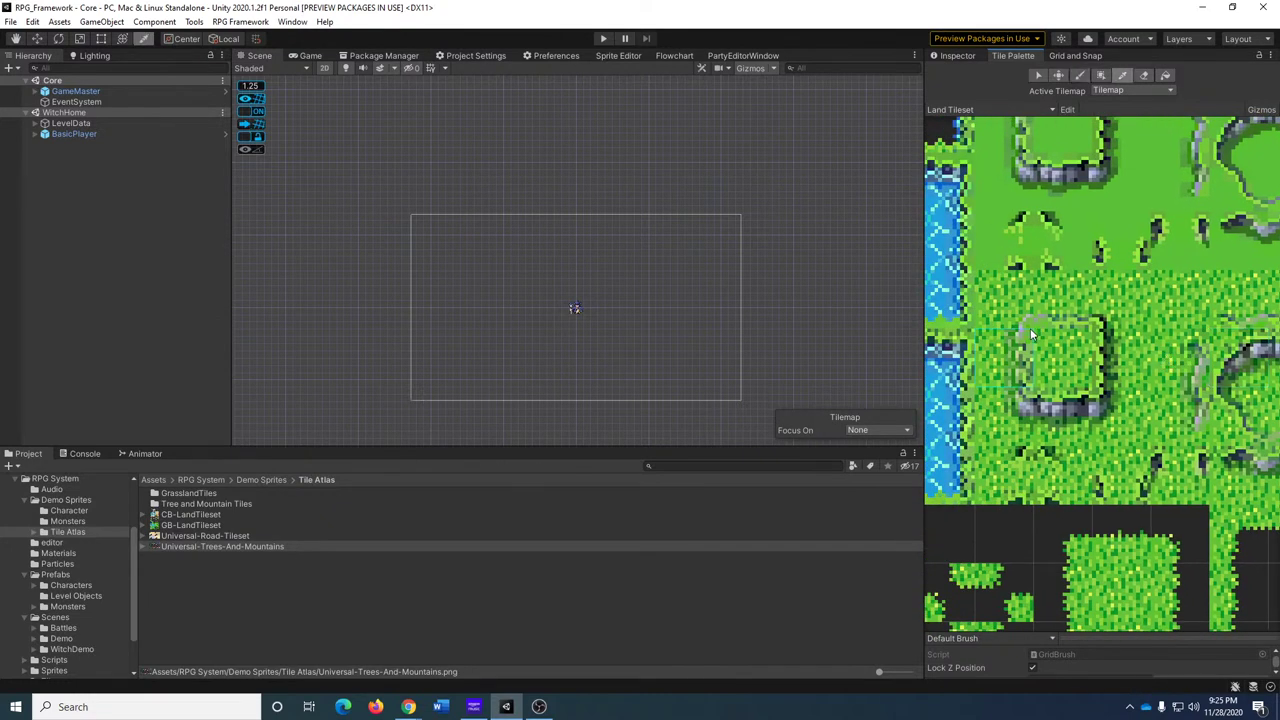
pyautogui.click(1026, 293)
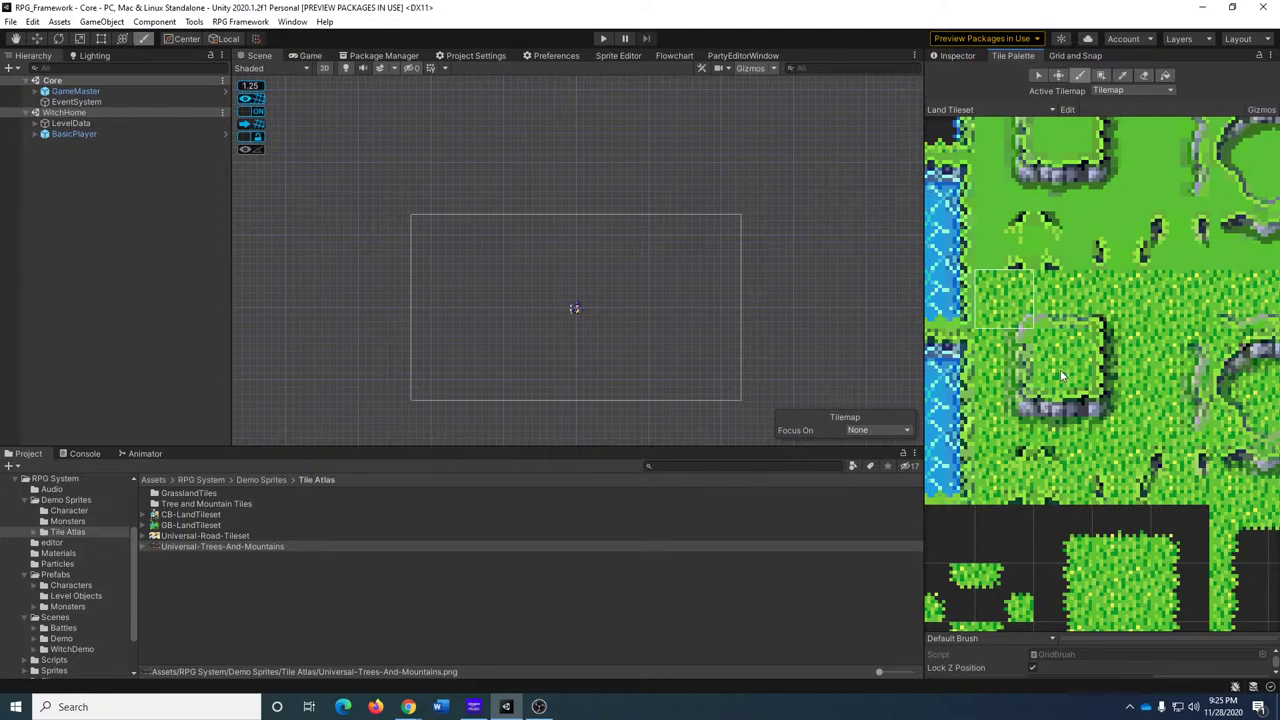
pyautogui.scroll(-6, 1062, 375)
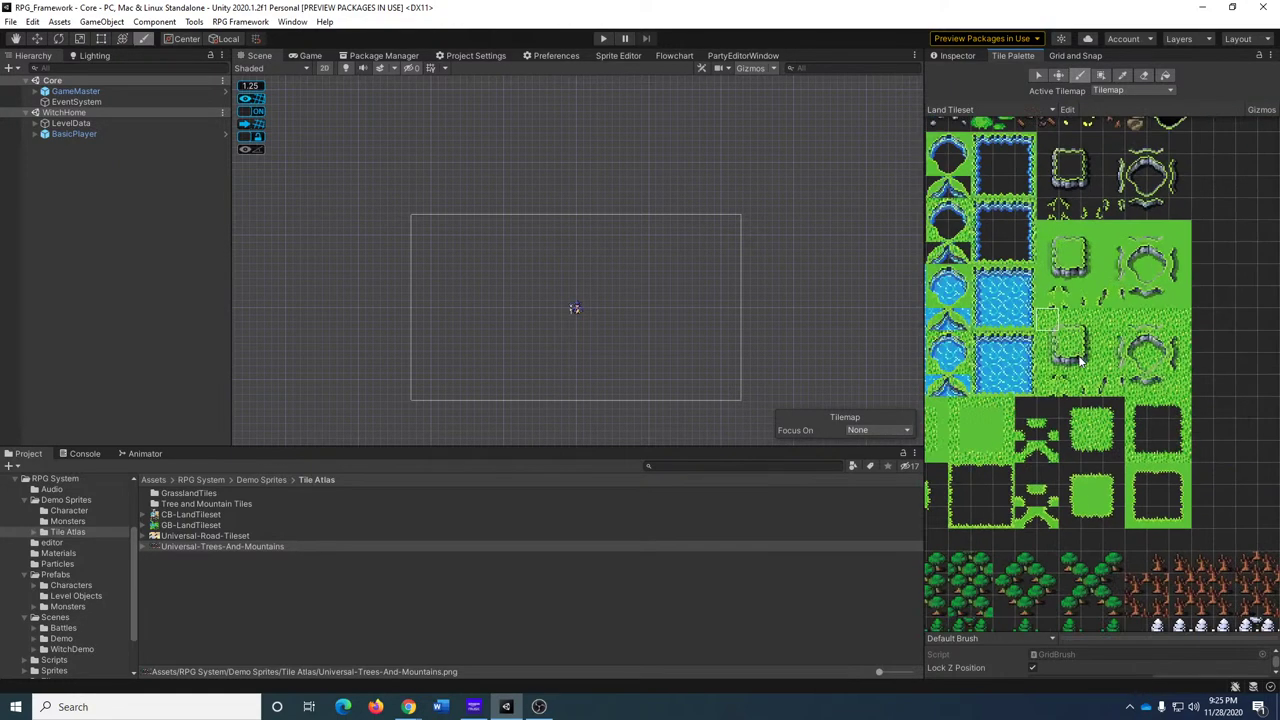
pyautogui.moveTo(1056, 338); pyautogui.dragTo(1150, 420, button='middle')
pyautogui.scroll(4, 1155, 420)
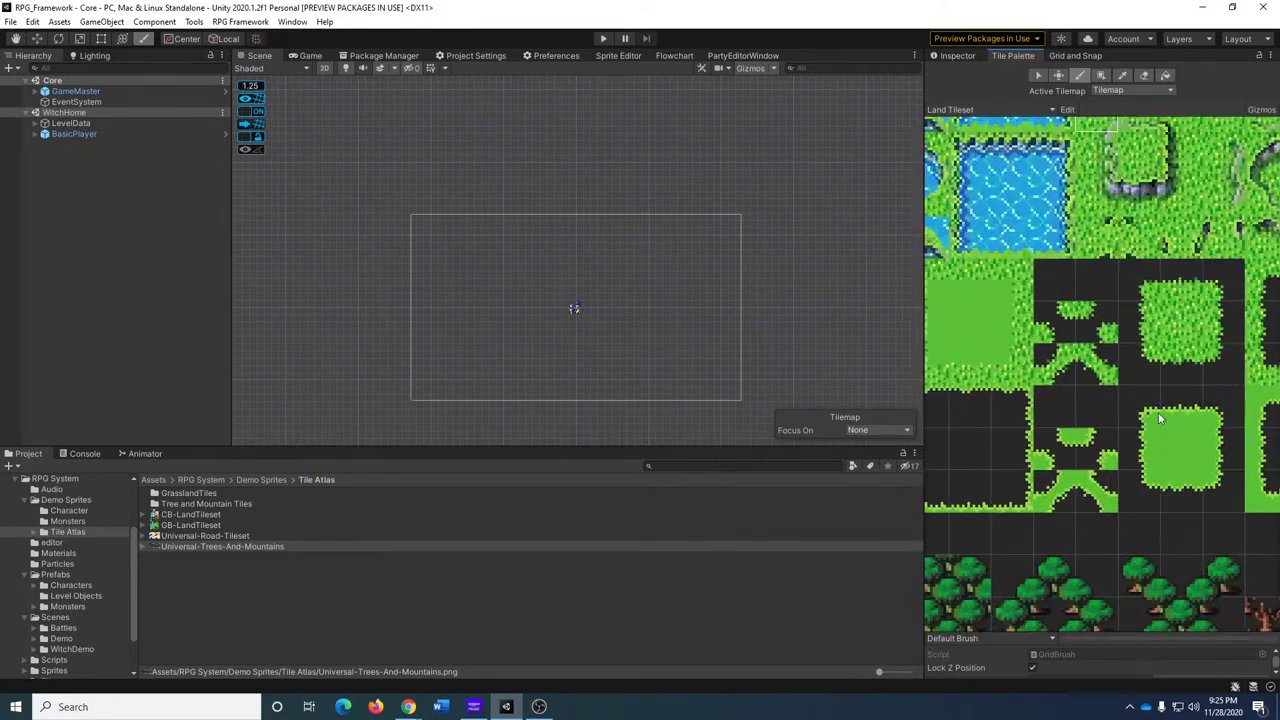
pyautogui.moveTo(1078, 364); pyautogui.dragTo(970, 463, button='middle')
pyautogui.scroll(-3, 1135, 420)
pyautogui.scroll(2, 1108, 430)
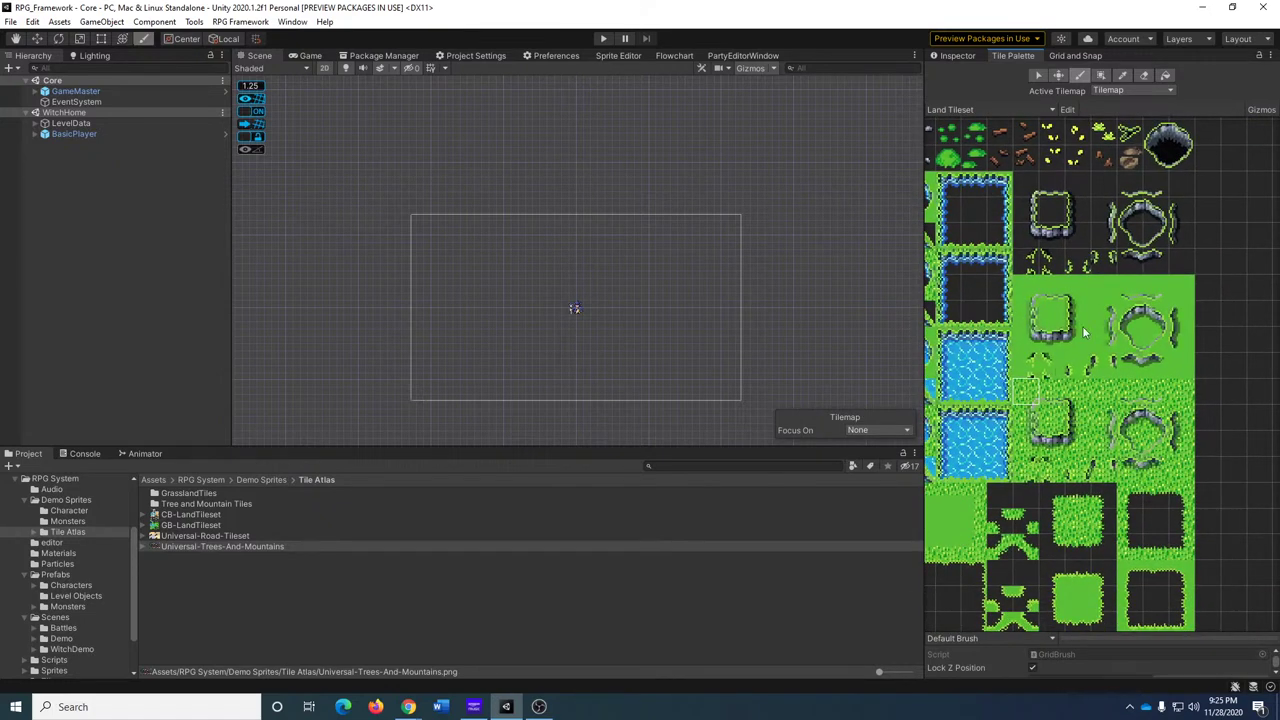
pyautogui.moveTo(1100, 375)
pyautogui.mouseDown(button='middle')
pyautogui.moveTo(1206, 410)
pyautogui.moveTo(1150, 430)
pyautogui.moveTo(1094, 393)
pyautogui.mouseUp(button='middle')
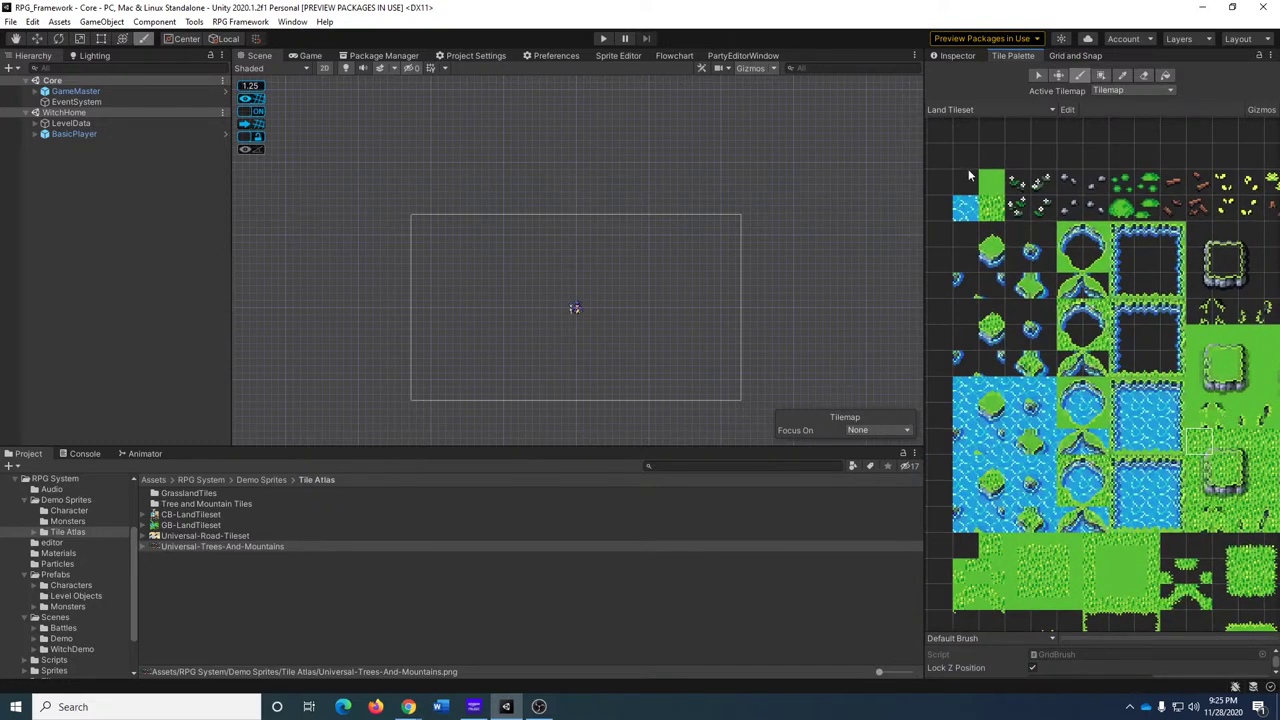
pyautogui.click(995, 187)
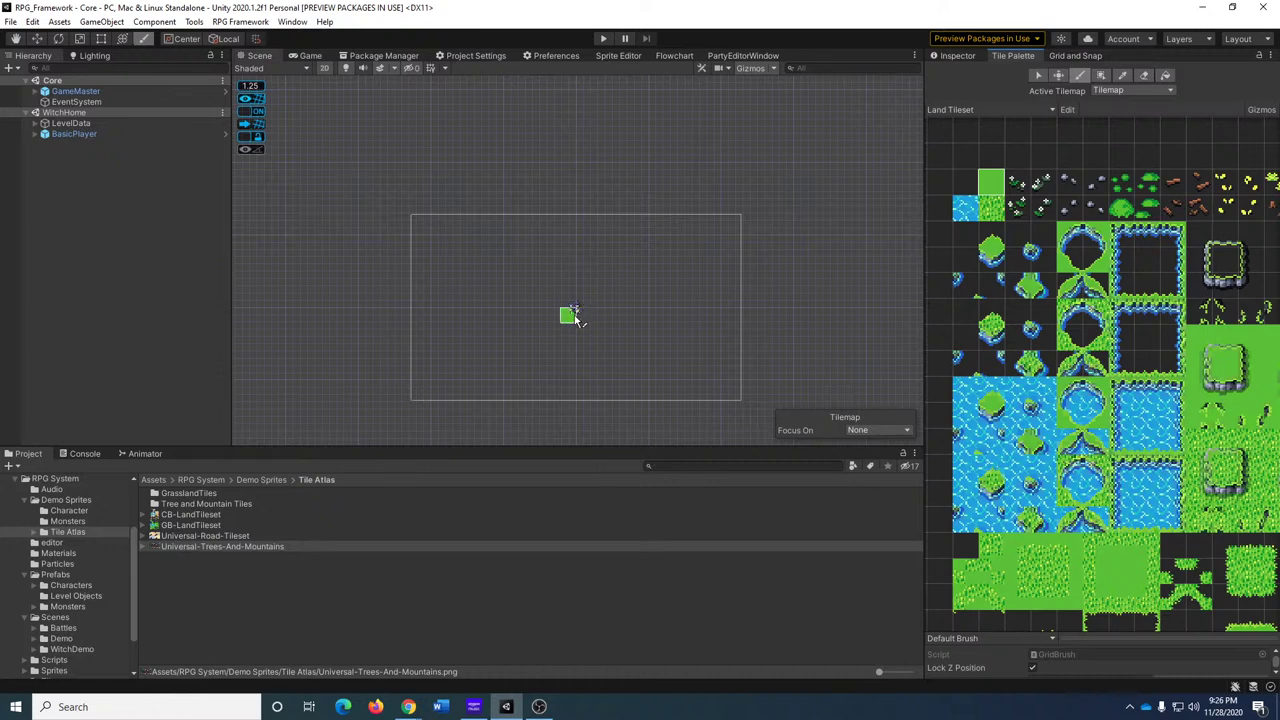
# Expand LevelData and select its Tilemap object to view its components.
pyautogui.click(31, 124)
pyautogui.click(35, 123)
pyautogui.click(80, 134)
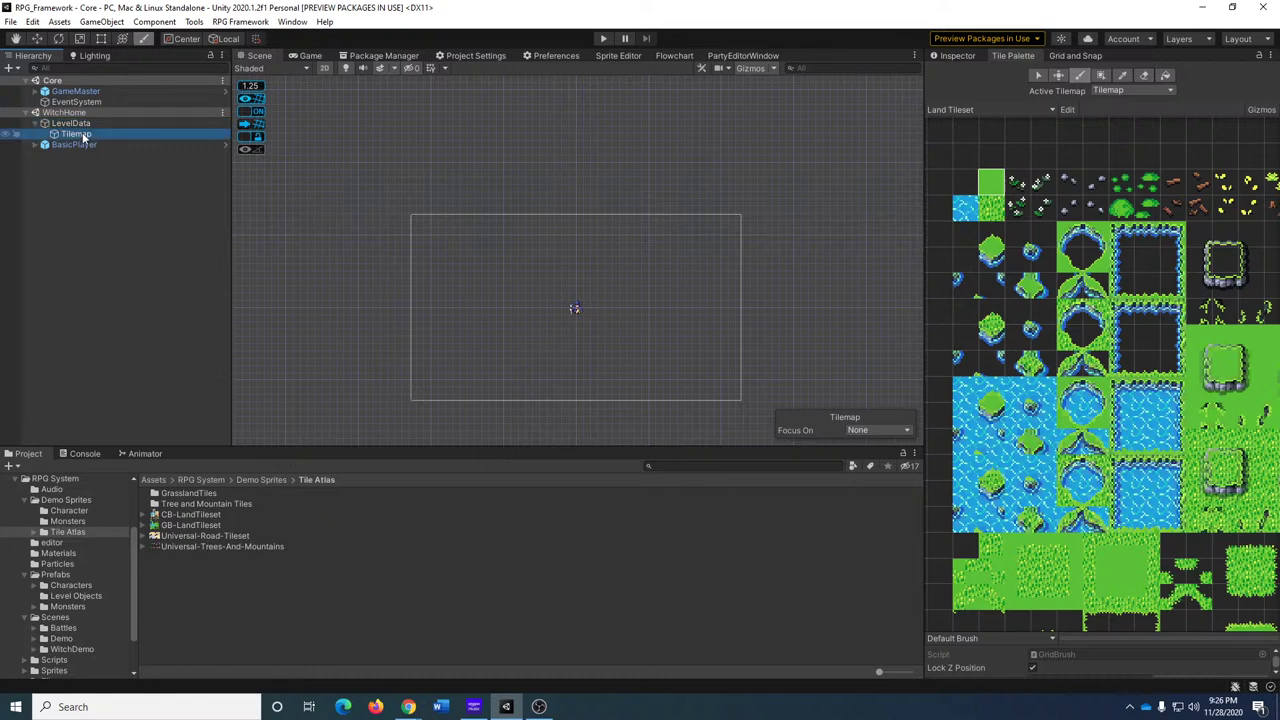
pyautogui.click(950, 56)
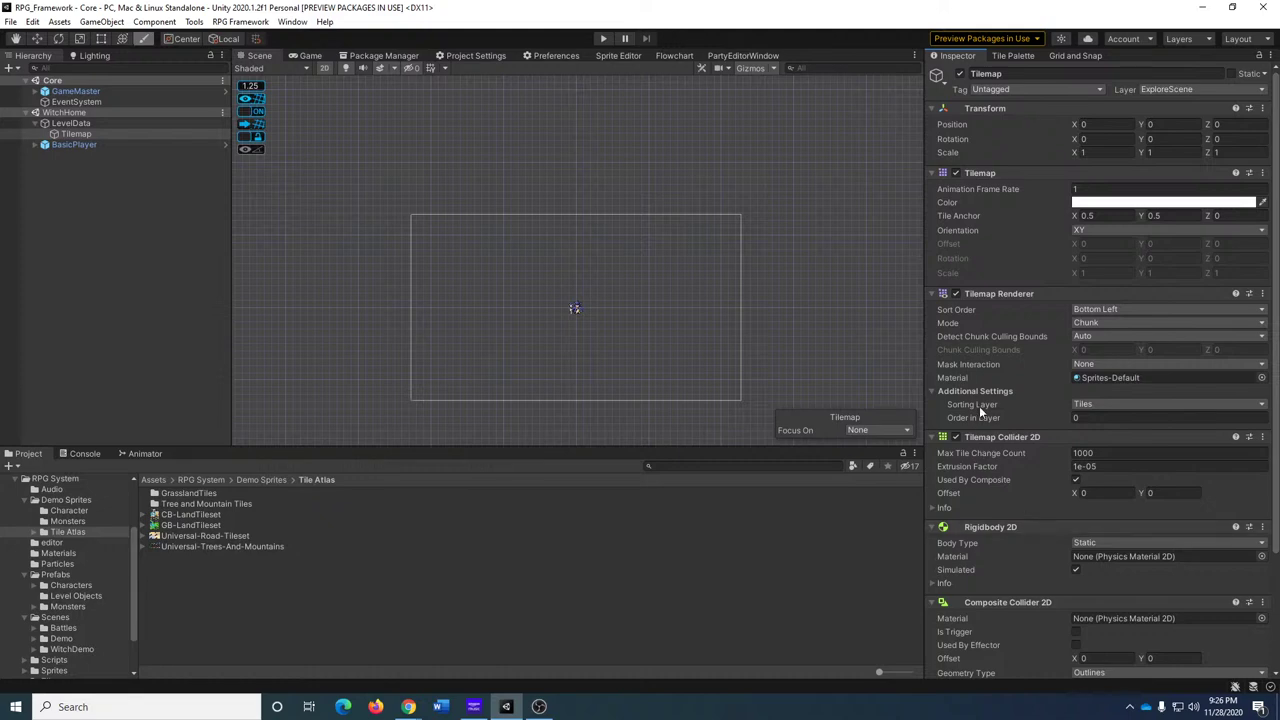
# Rename the Tilemap object to 'Ground Map' and bring up the Land Tileset palette.
pyautogui.click(100, 135)
pyautogui.click(97, 135)
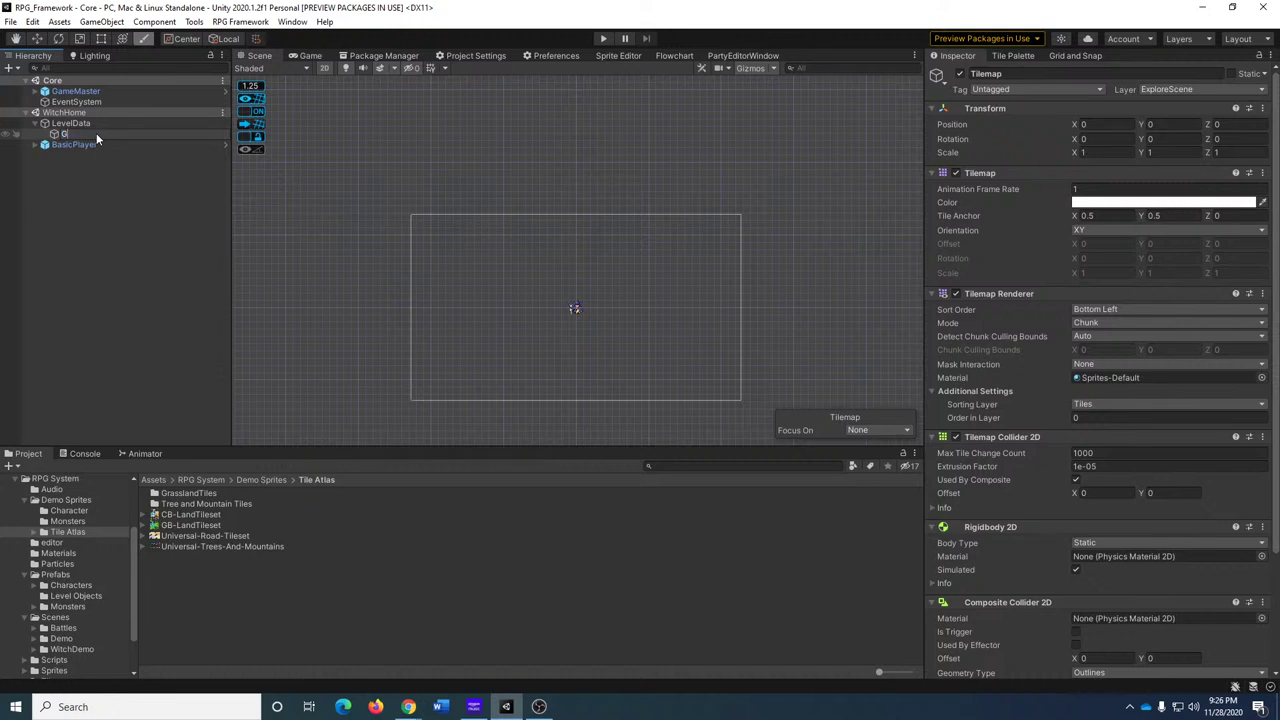
pyautogui.write('Ground Map')
pyautogui.press('Return')
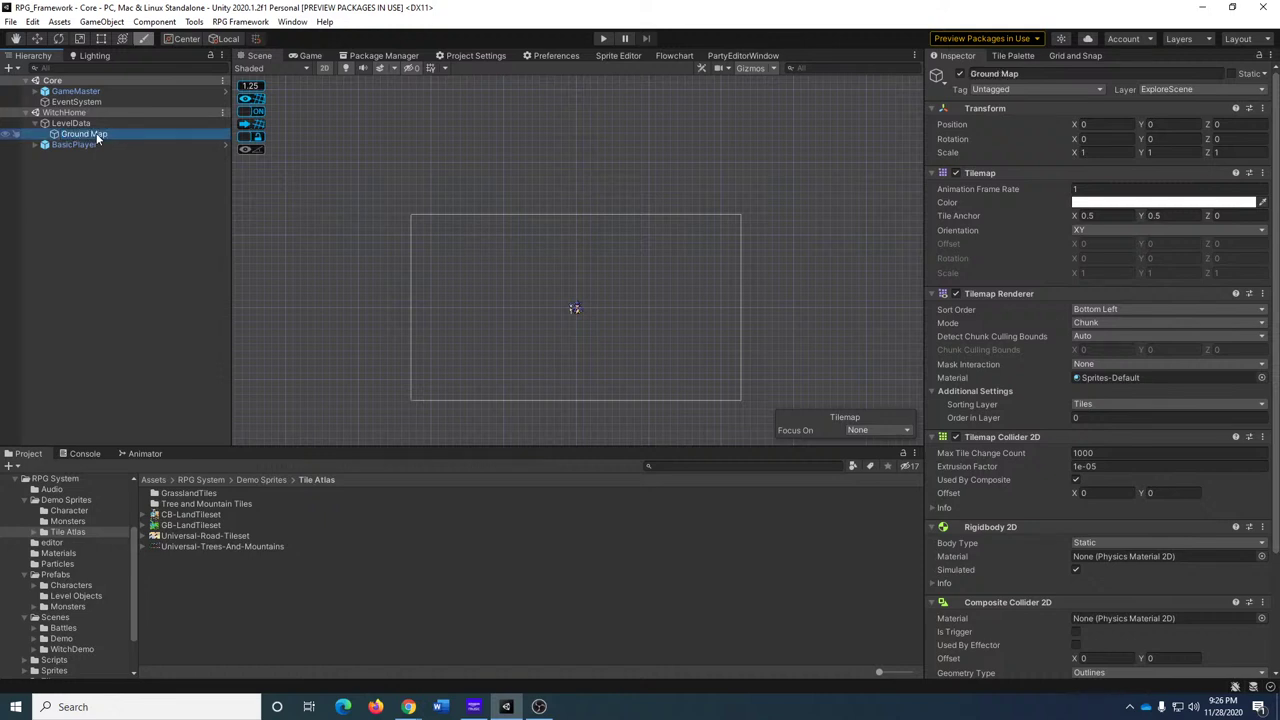
pyautogui.click(1014, 56)
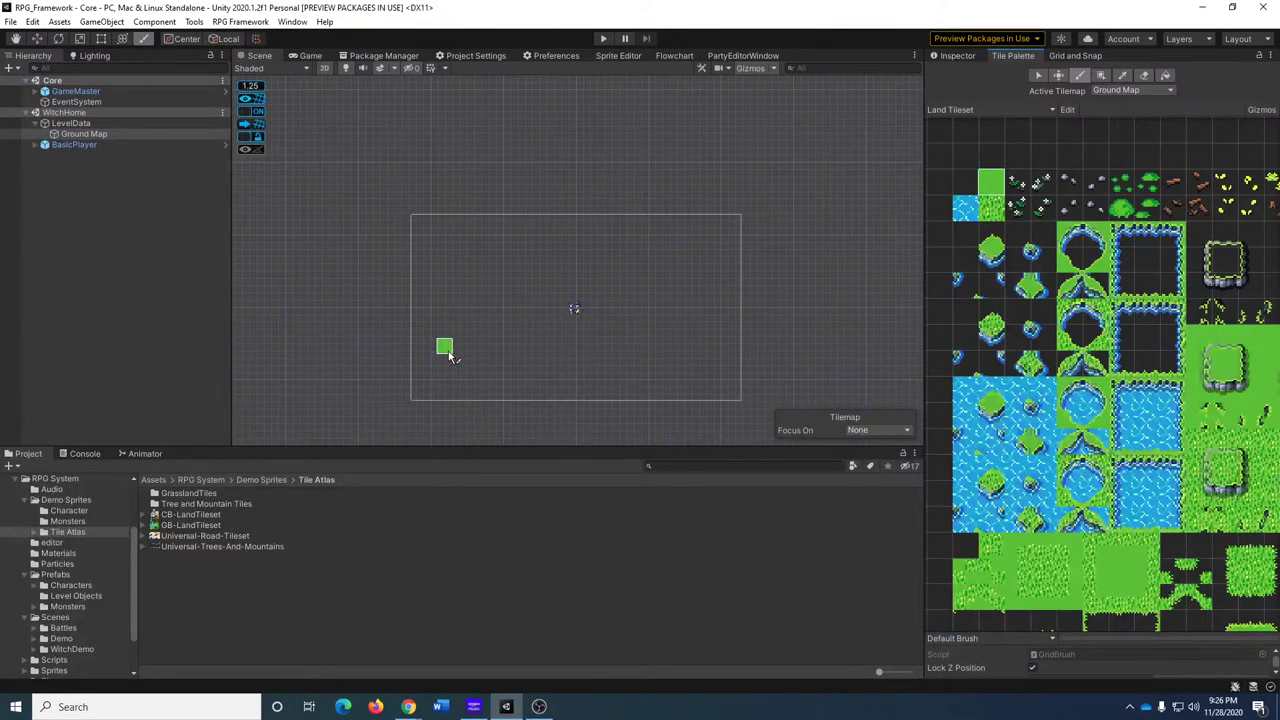
# Paint a closed outline of green grass tiles on Ground Map with the Brush.
pyautogui.scroll(-2, 510, 310)
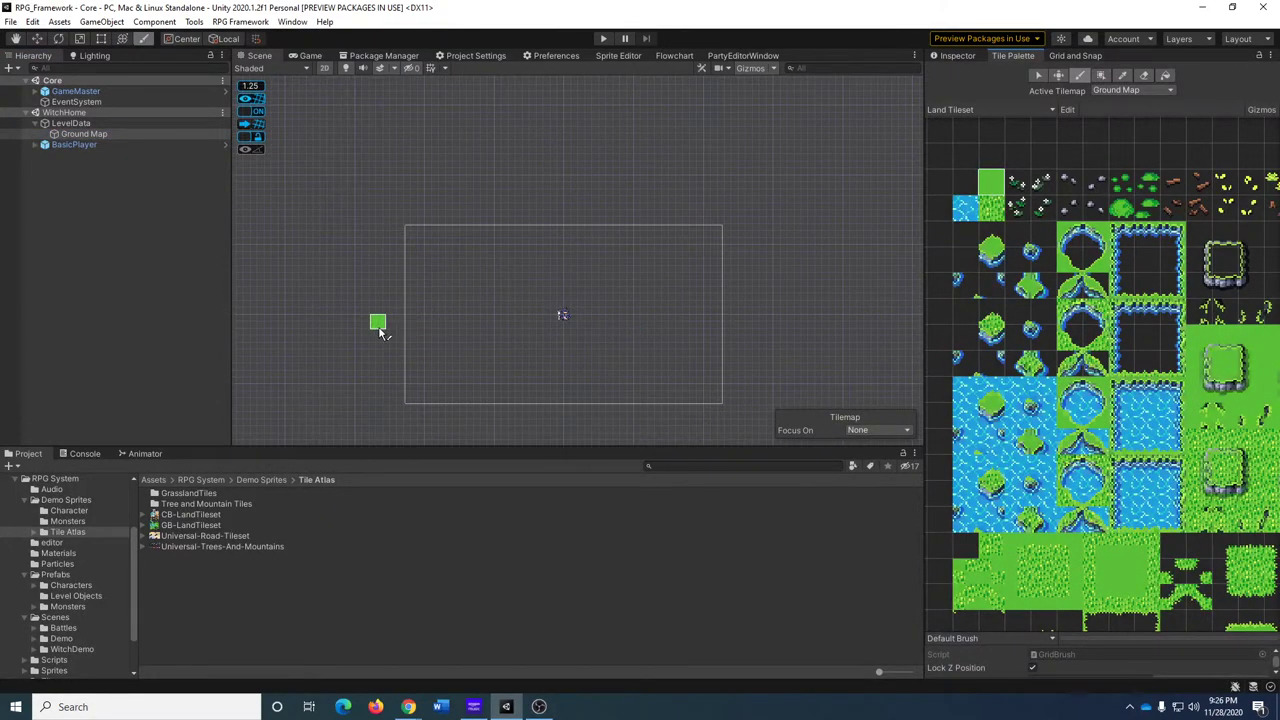
pyautogui.moveTo(390, 318)
pyautogui.mouseDown()
pyautogui.moveTo(478, 214)
pyautogui.moveTo(669, 181)
pyautogui.moveTo(843, 277)
pyautogui.moveTo(868, 305)
pyautogui.mouseUp()
pyautogui.moveTo(763, 354); pyautogui.dragTo(745, 250, button='middle')
pyautogui.moveTo(845, 200)
pyautogui.mouseDown()
pyautogui.moveTo(789, 320)
pyautogui.moveTo(654, 394)
pyautogui.moveTo(506, 396)
pyautogui.moveTo(372, 258)
pyautogui.moveTo(368, 227)
pyautogui.mouseUp()
pyautogui.moveTo(537, 331); pyautogui.dragTo(515, 409, button='middle')
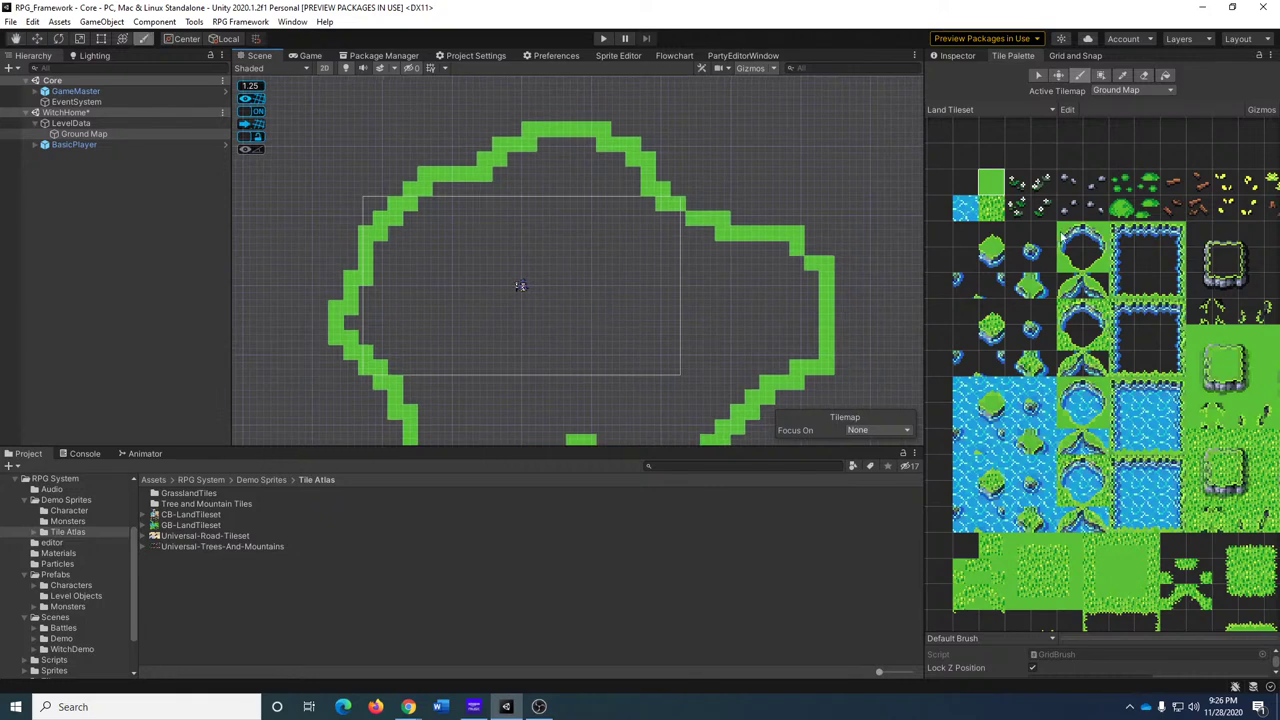
# Flood-fill the outline's interior with grass, switch to the Select tool, and enter Play mode.
pyautogui.click(1165, 76)
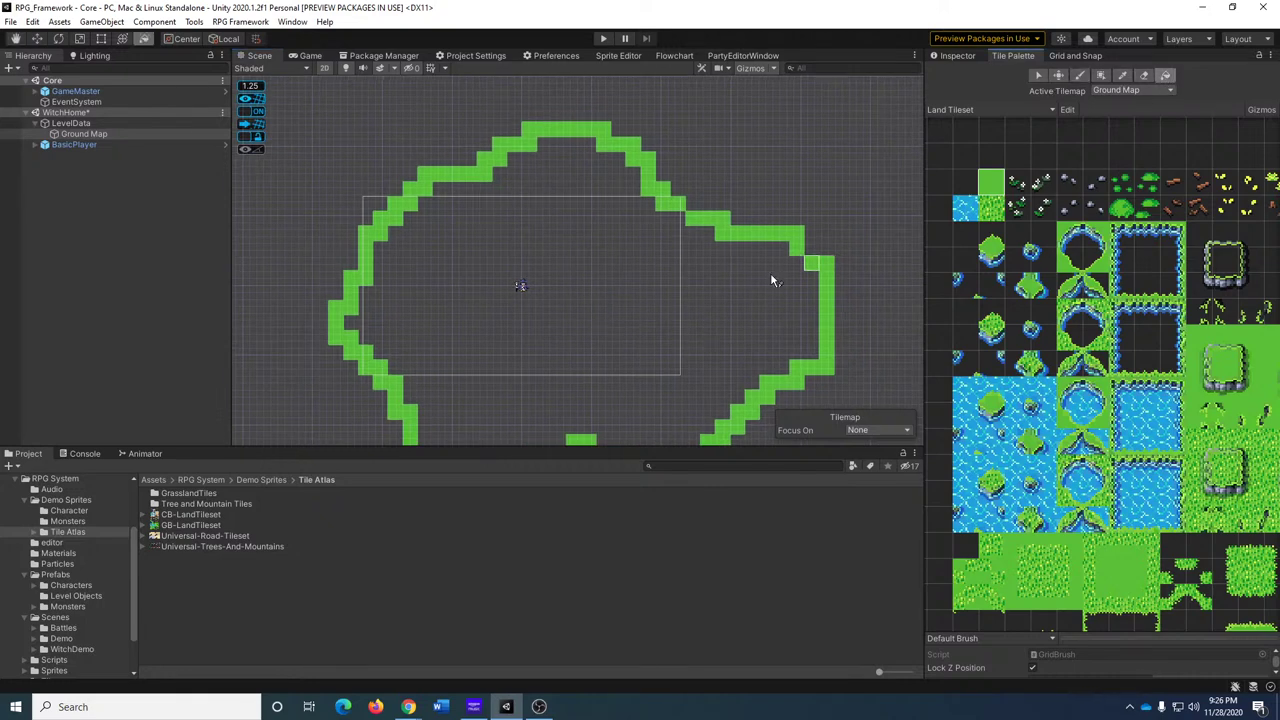
pyautogui.click(646, 282)
pyautogui.moveTo(622, 333); pyautogui.dragTo(691, 303, button='middle')
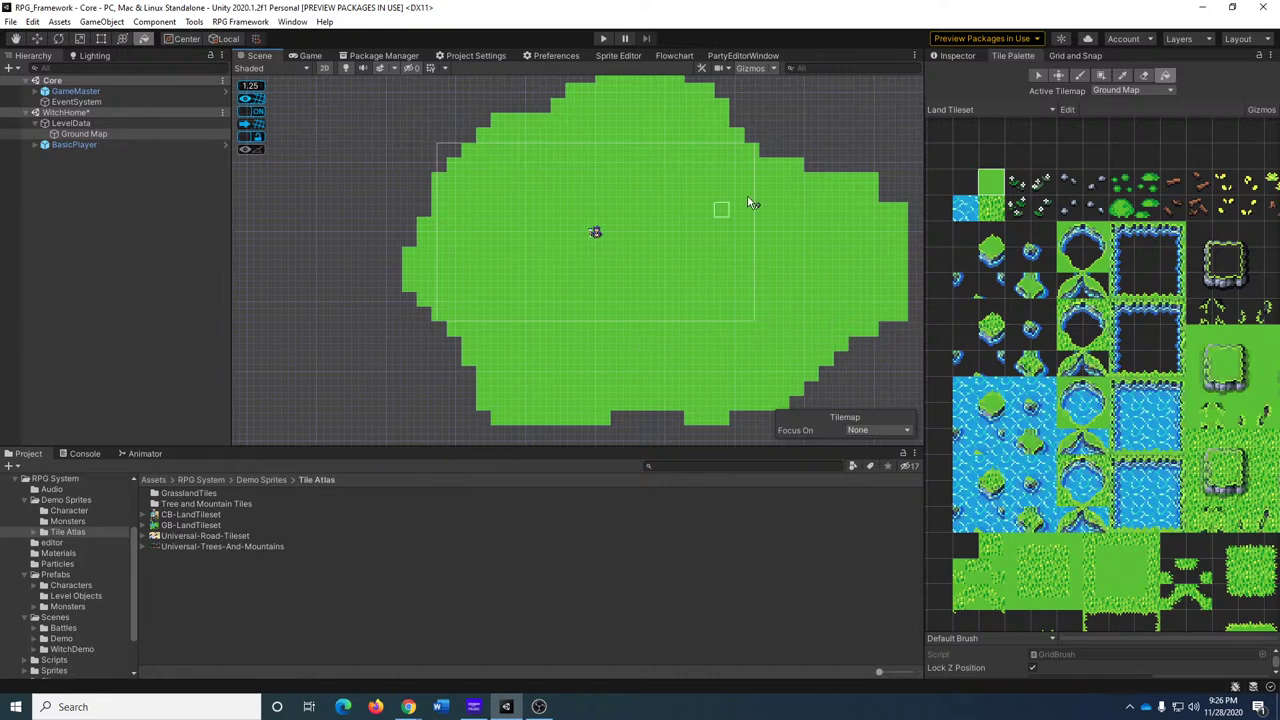
pyautogui.click(1037, 76)
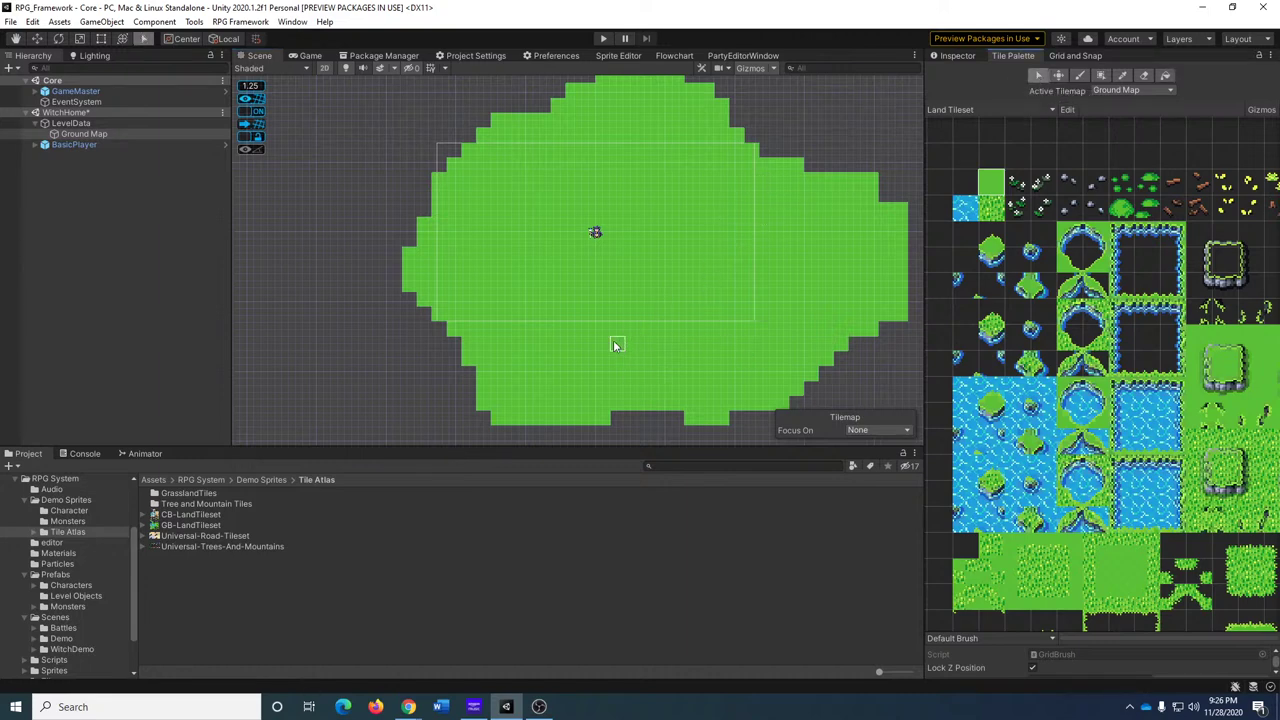
pyautogui.moveTo(334, 366); pyautogui.dragTo(449, 266, button='middle')
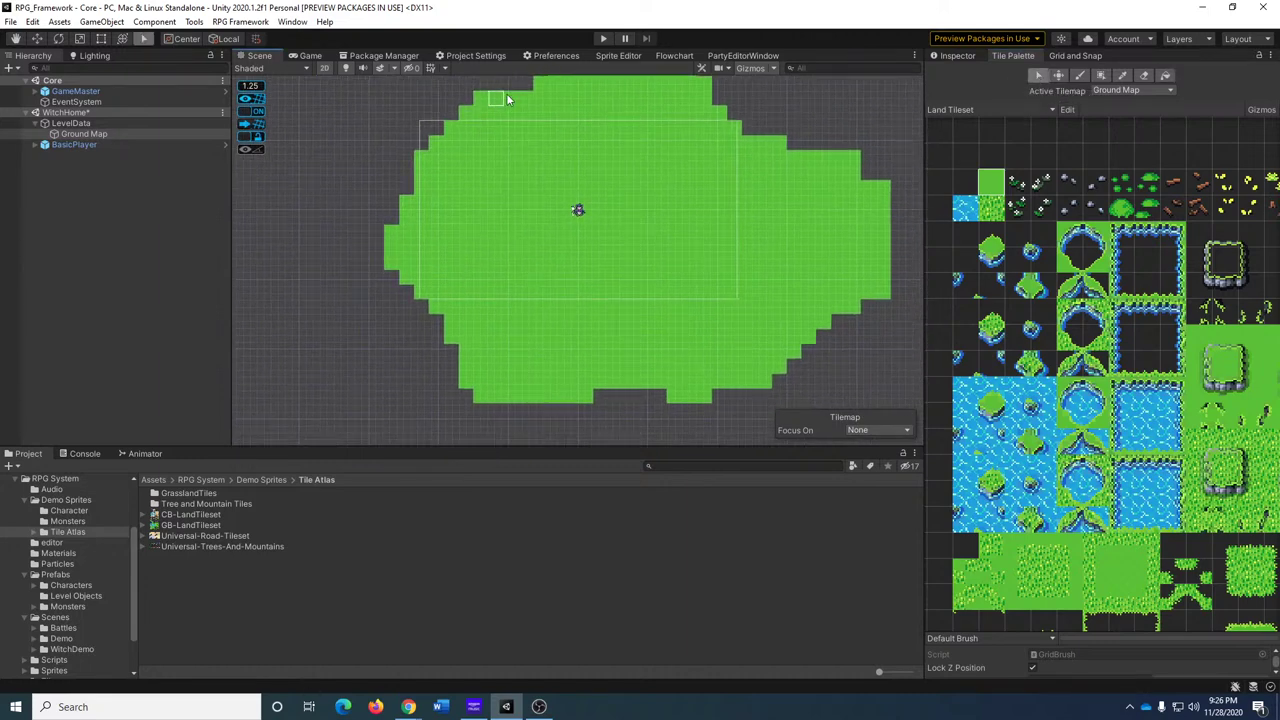
pyautogui.click(604, 38)
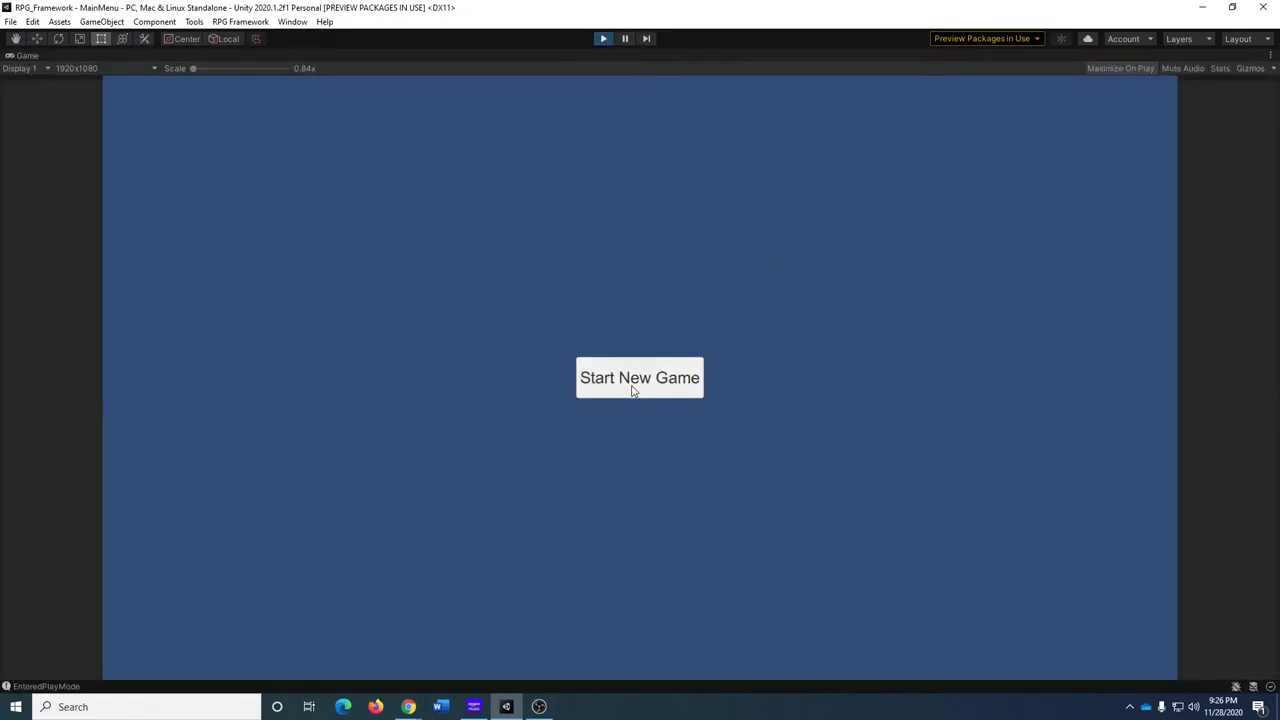
# Start a new game, walk the witch left and right to the map's right edge, then stop playing.
pyautogui.click(632, 390)
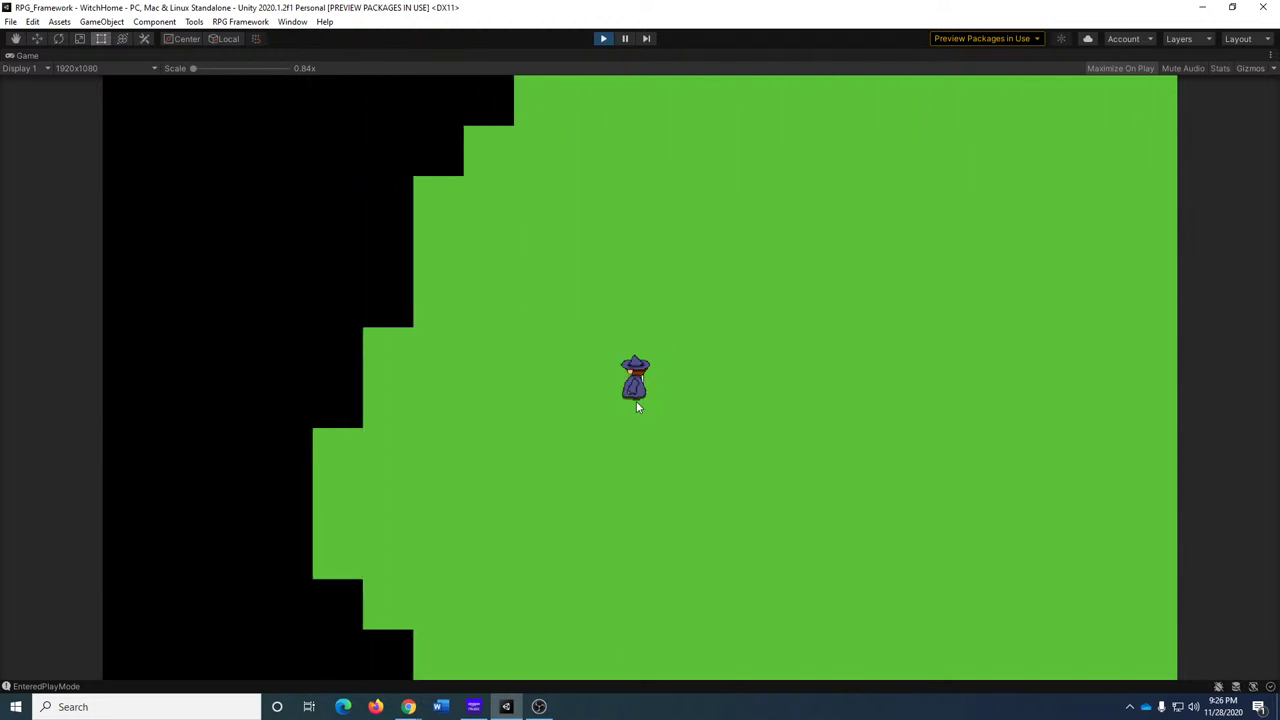
pyautogui.press('Left')
pyautogui.press('Right')
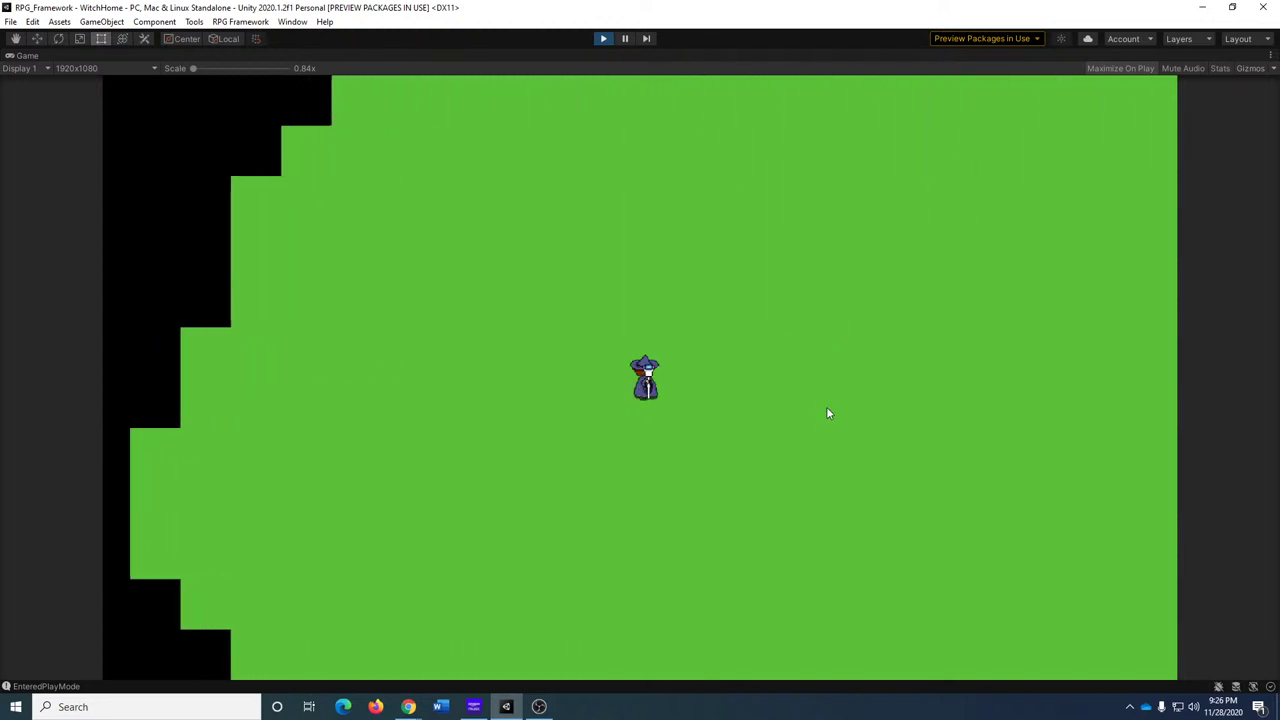
pyautogui.press('Right')
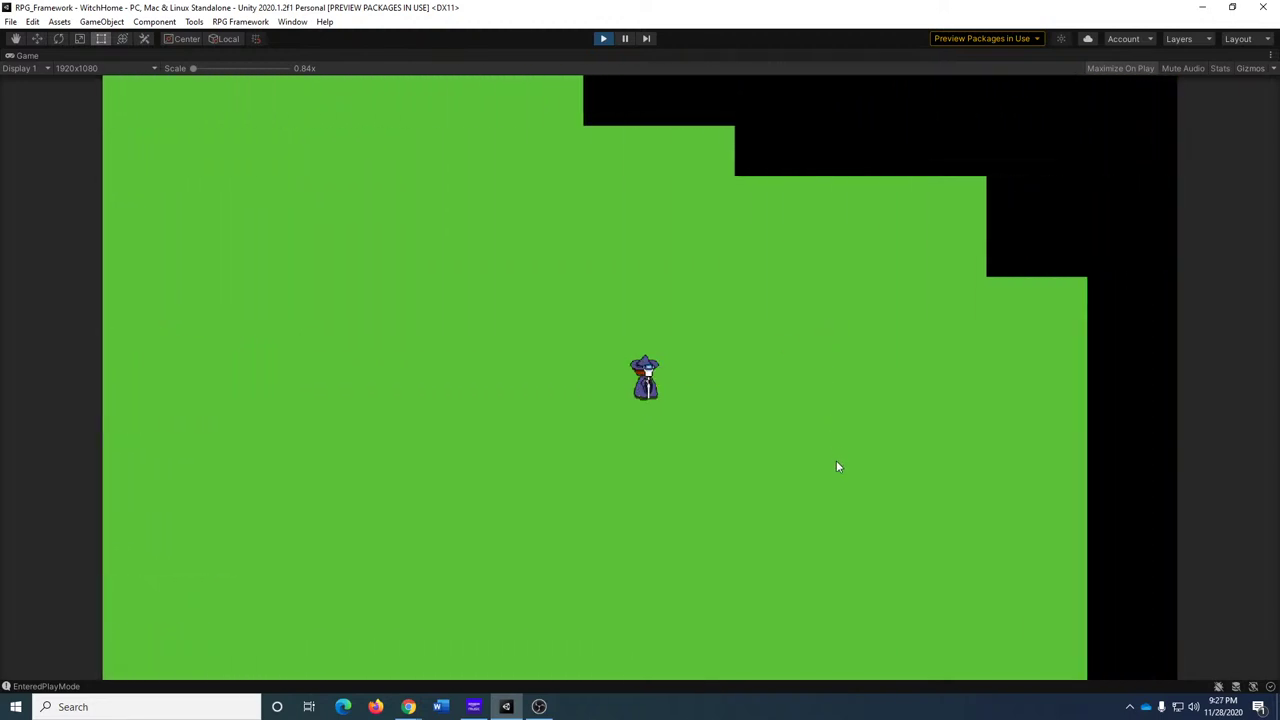
pyautogui.press('Right')
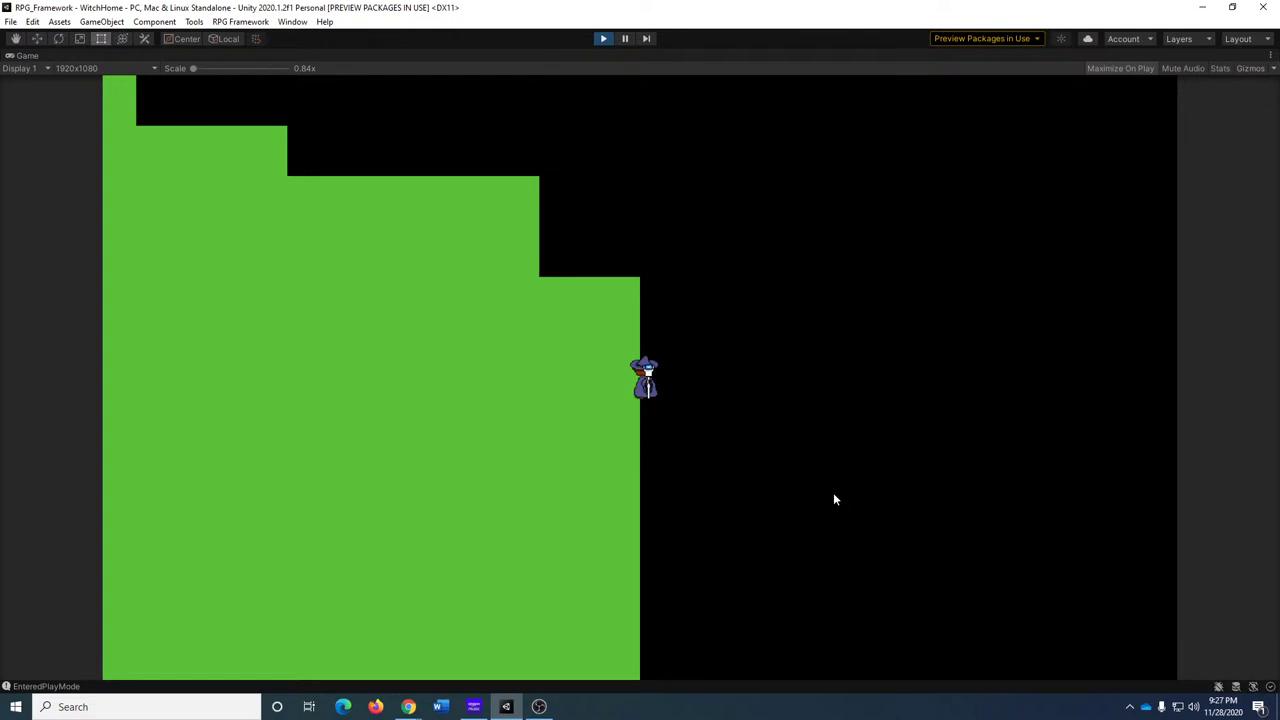
pyautogui.press('Left')
pyautogui.press('Right')
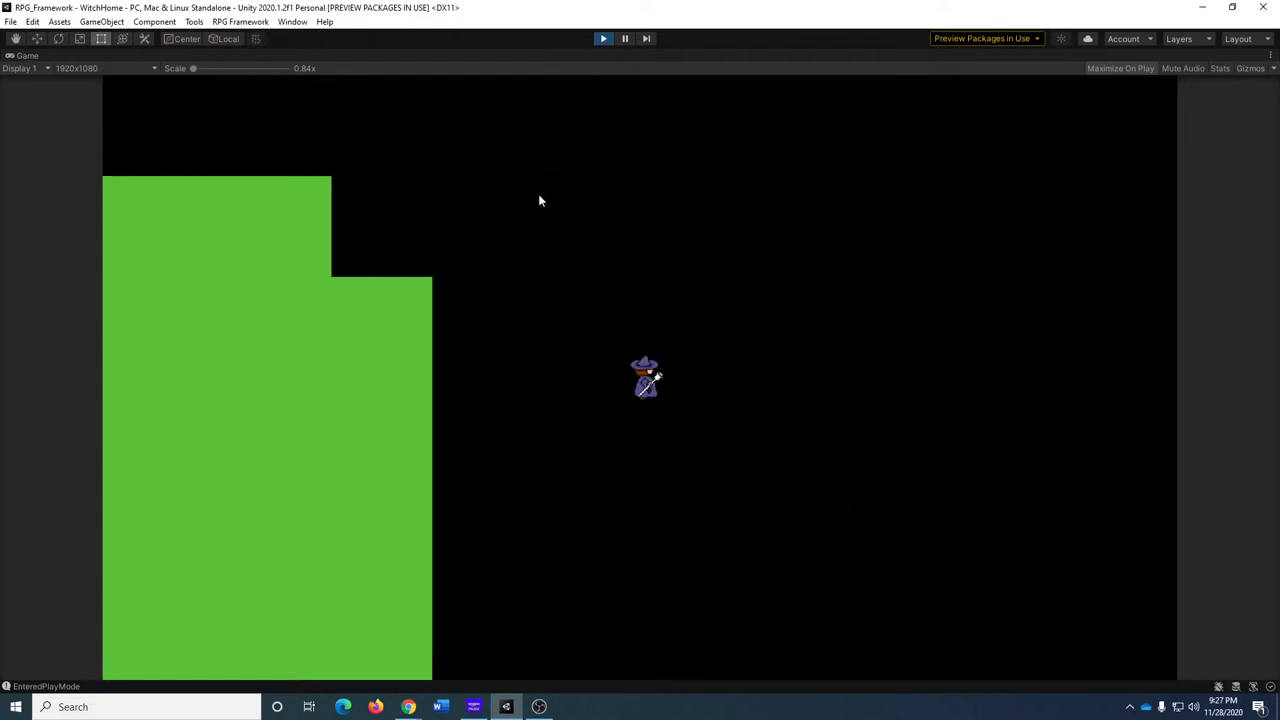
pyautogui.press('Left')
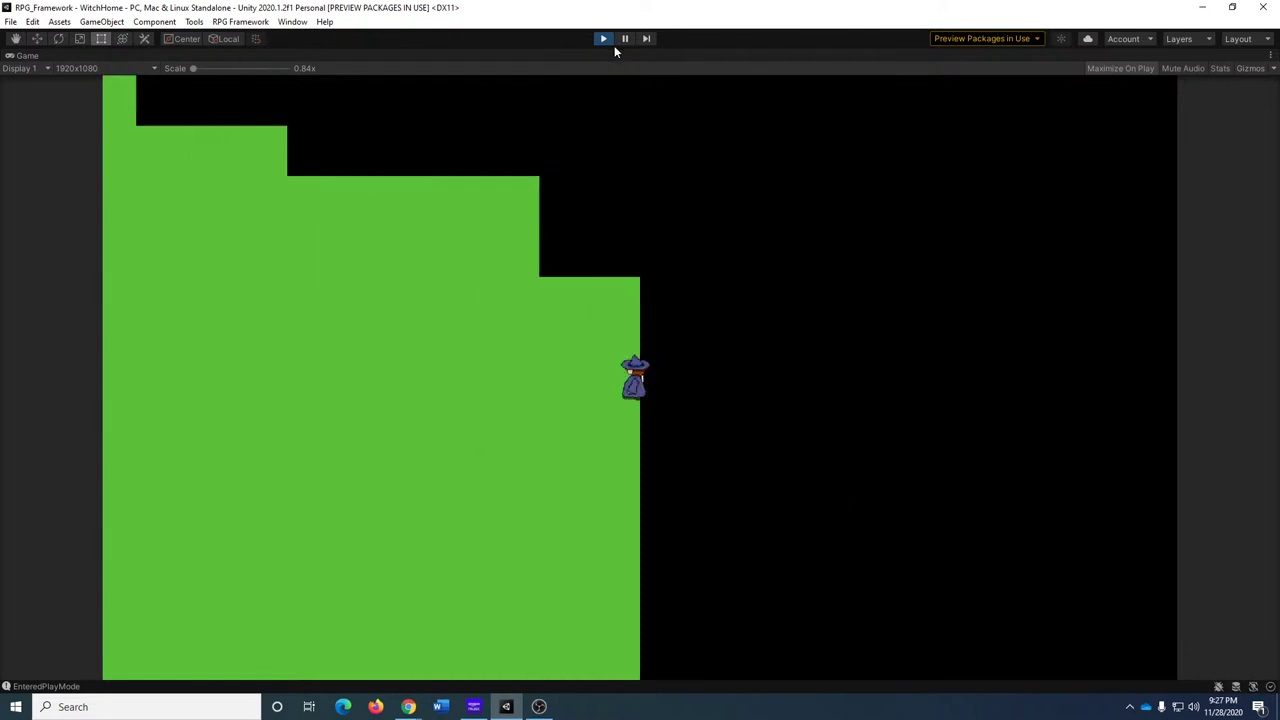
pyautogui.click(604, 39)
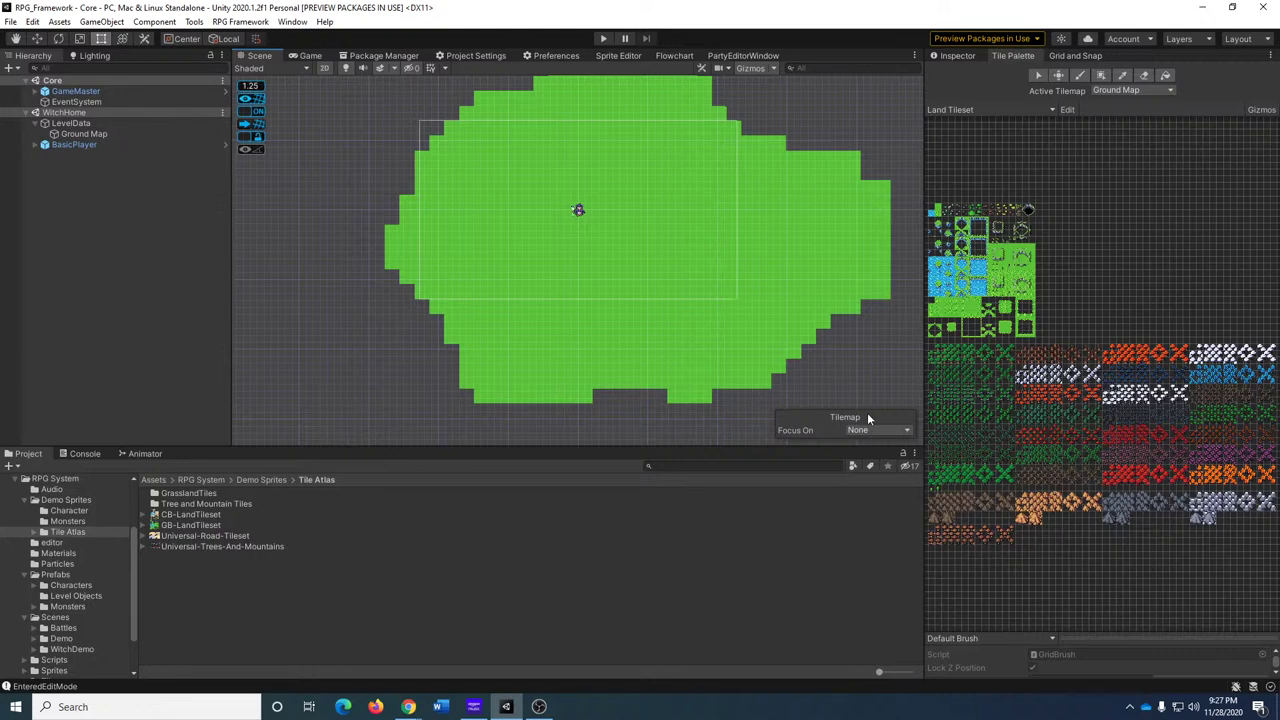
# Inspect the Ground Map object and the Main Camera under BasicPlayer in the scene.
pyautogui.moveTo(762, 263); pyautogui.dragTo(696, 290, button='middle')
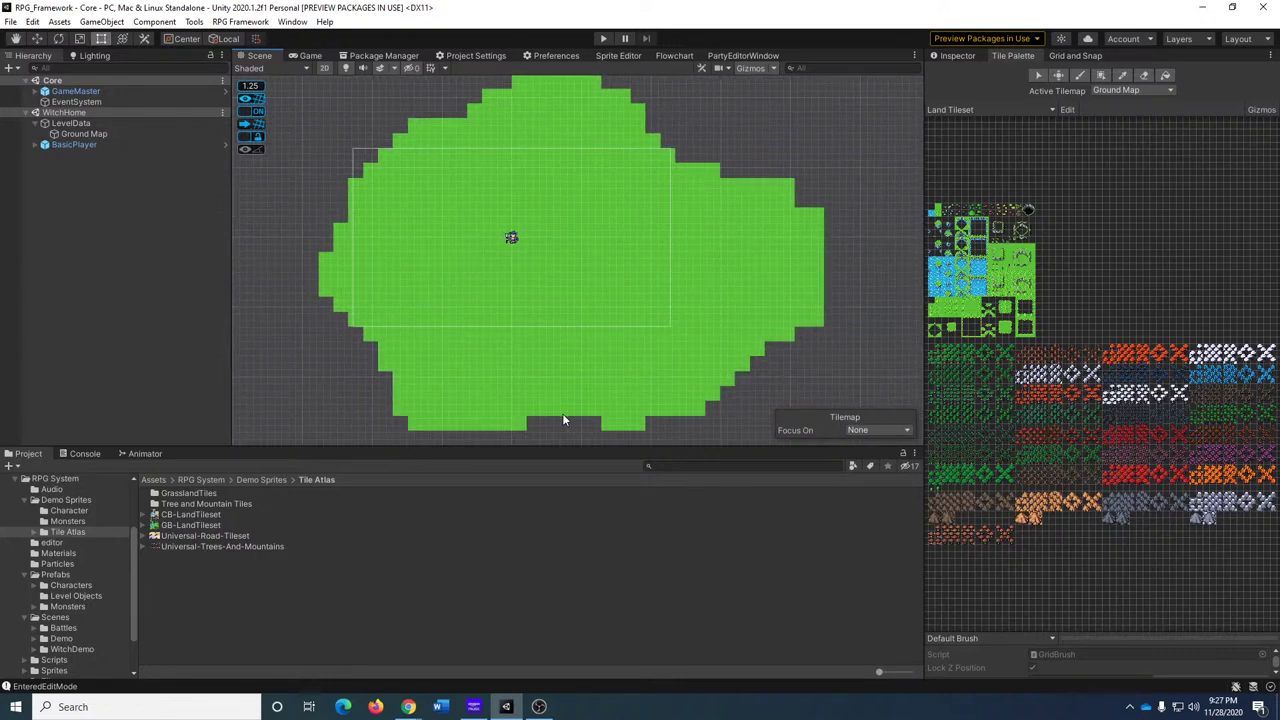
pyautogui.moveTo(526, 249); pyautogui.dragTo(543, 297, button='middle')
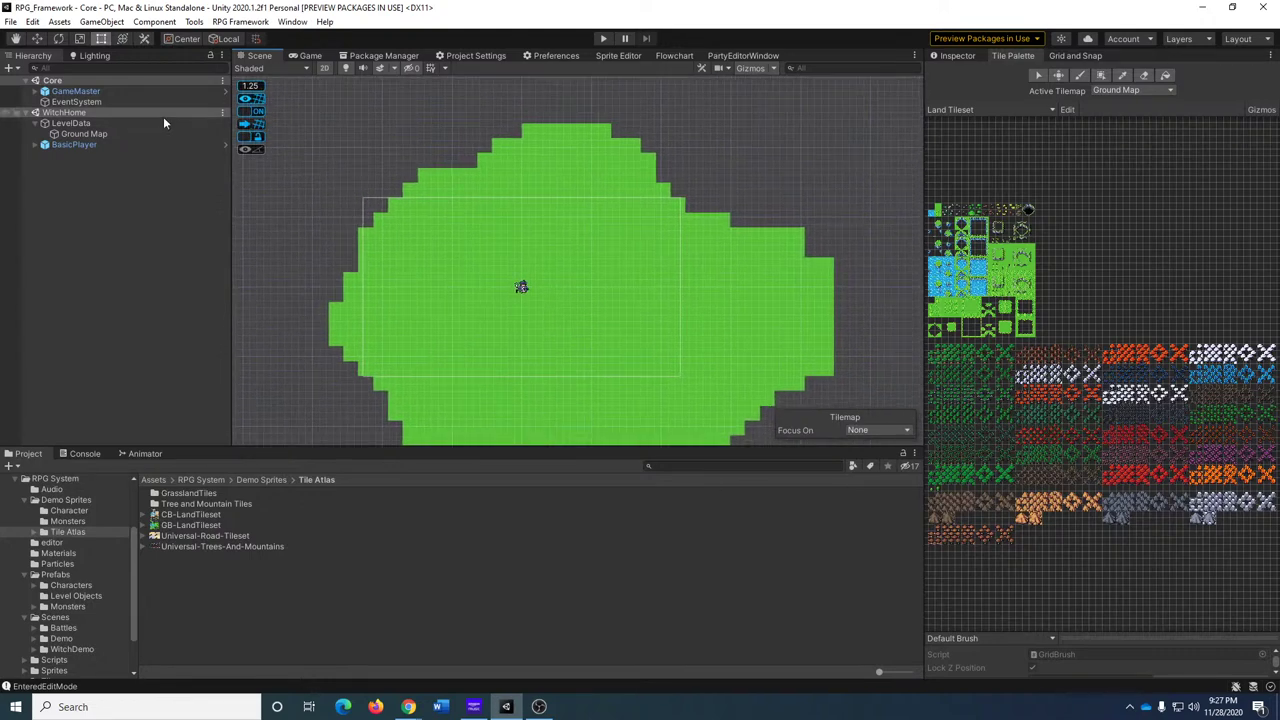
pyautogui.click(80, 134)
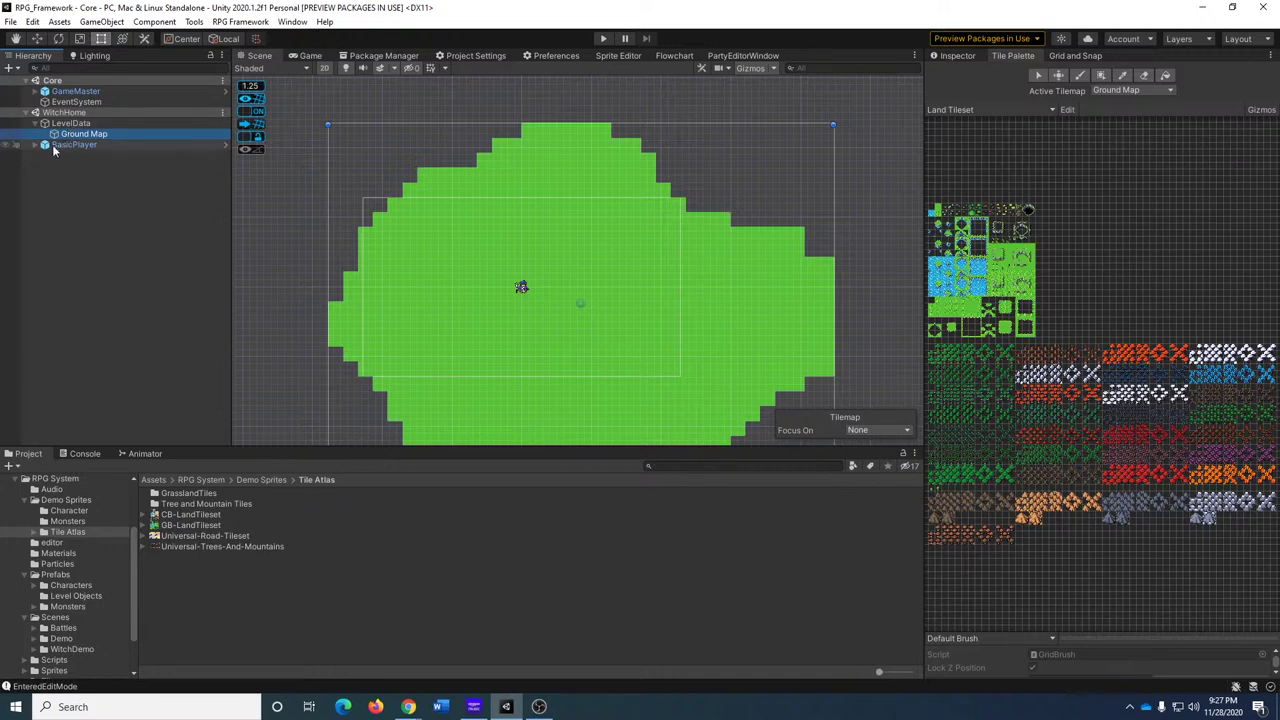
pyautogui.click(36, 145)
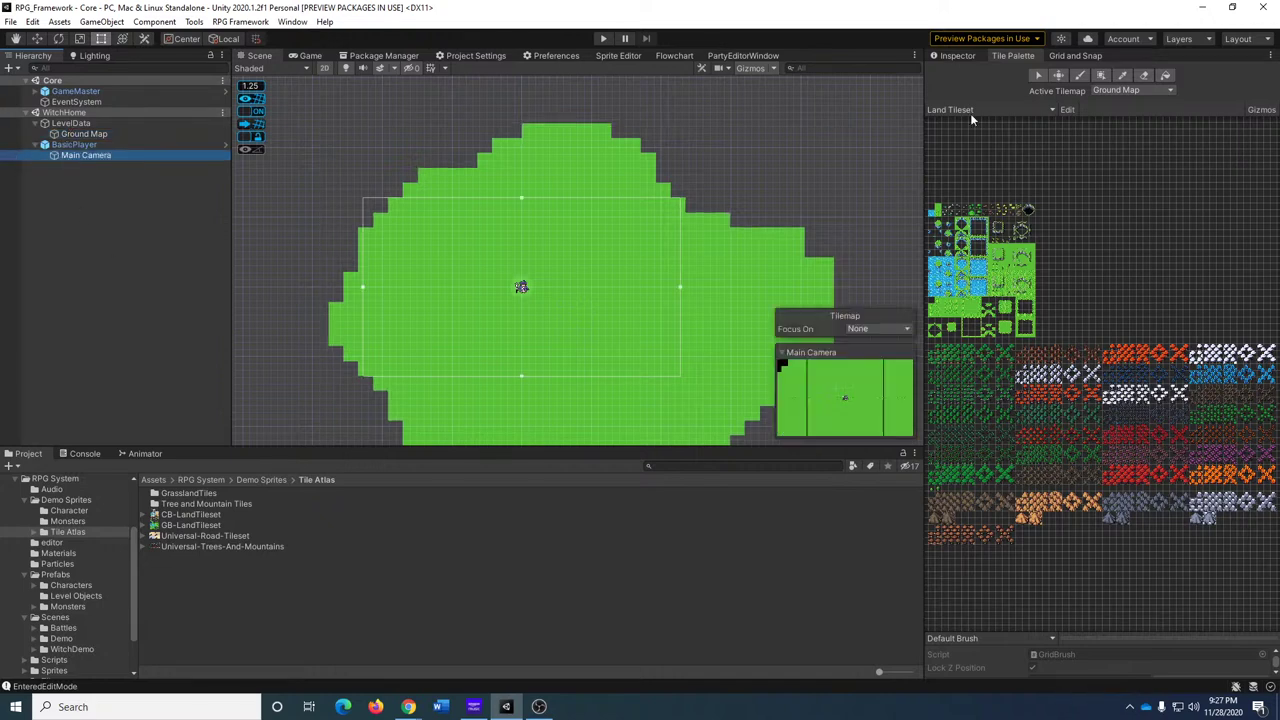
pyautogui.click(963, 55)
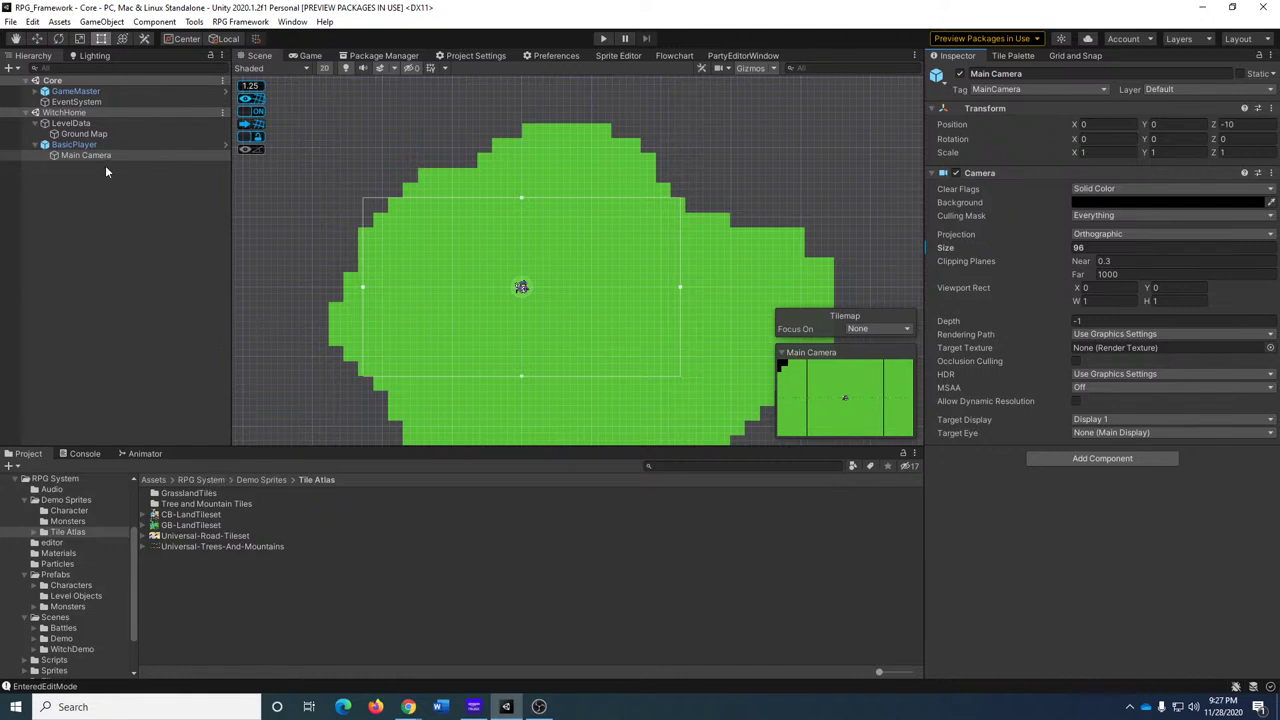
pyautogui.click(79, 145)
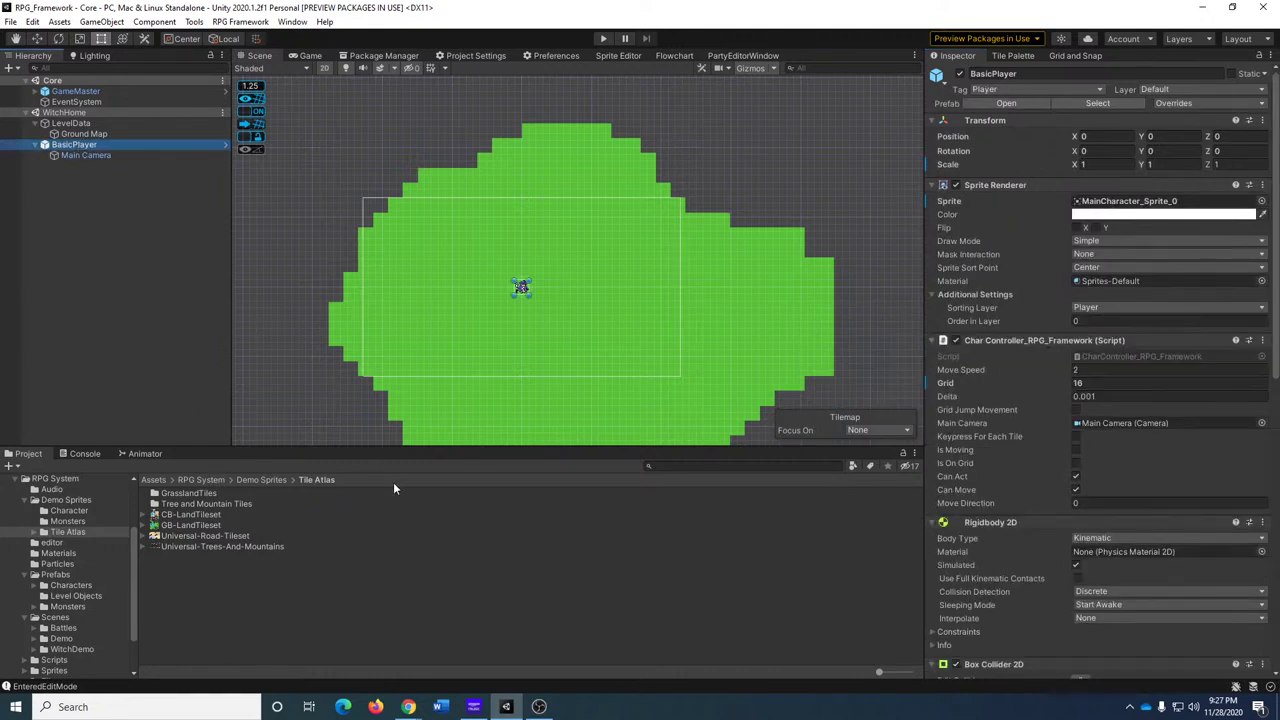
# Search the project for 't:prefab basic', open the BasicPlayer prefab, and select its Main Camera.
pyautogui.click(755, 466)
pyautogui.write('t')
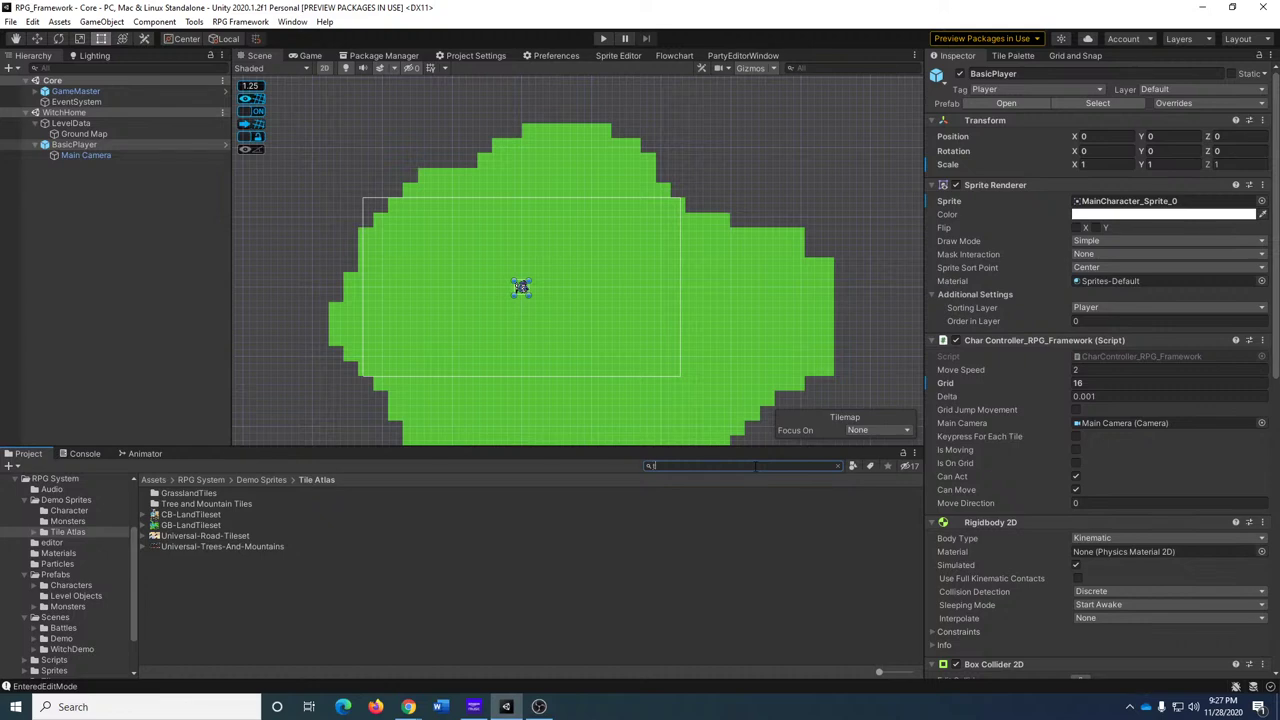
pyautogui.write(':prefab')
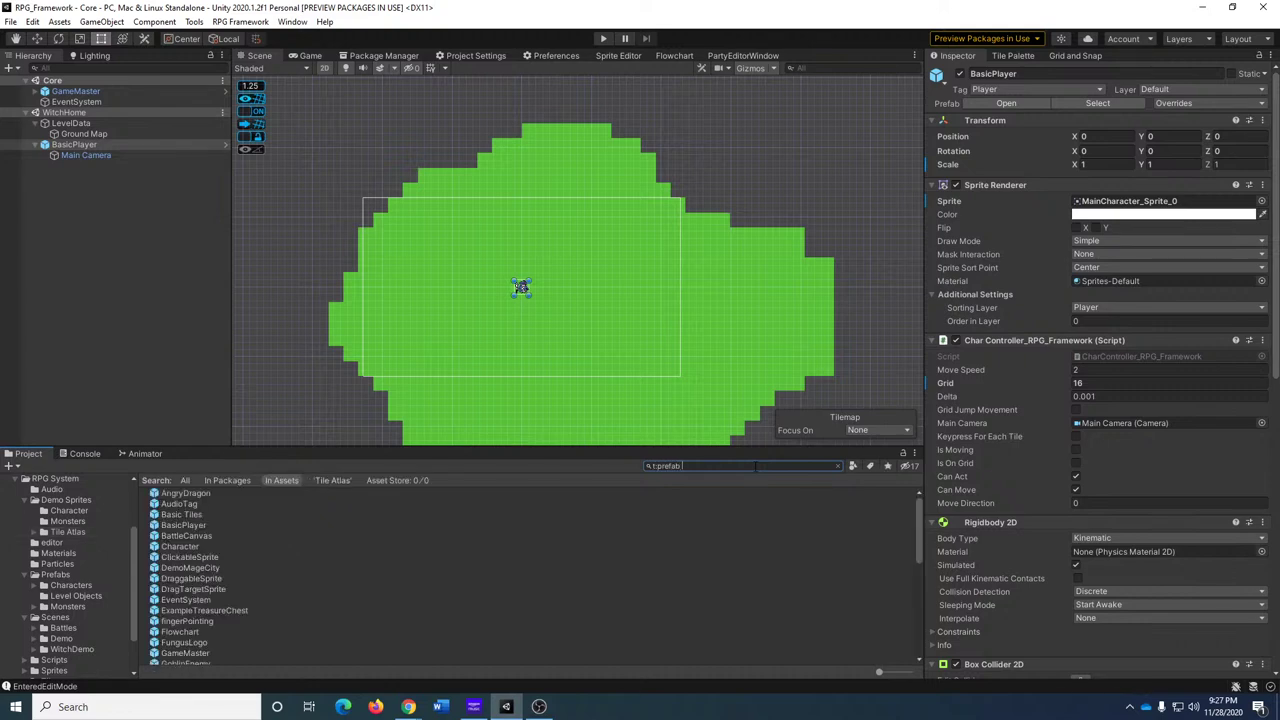
pyautogui.write(' basic')
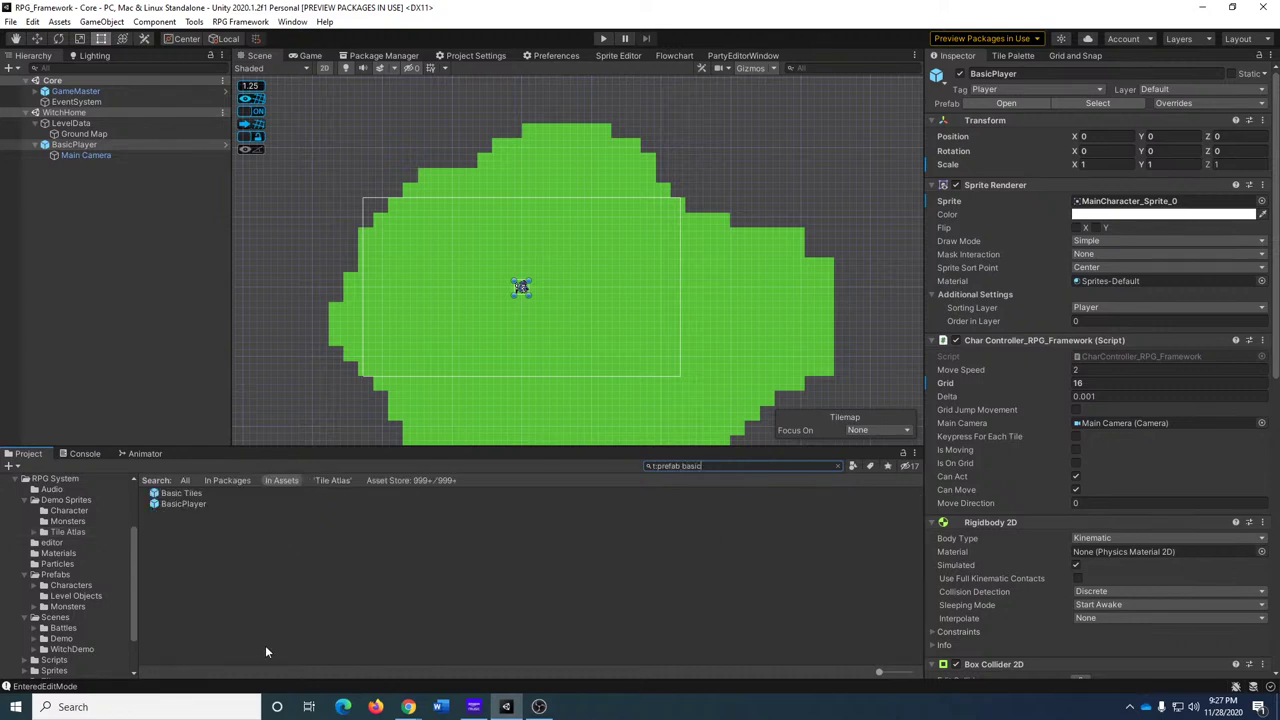
pyautogui.click(186, 505)
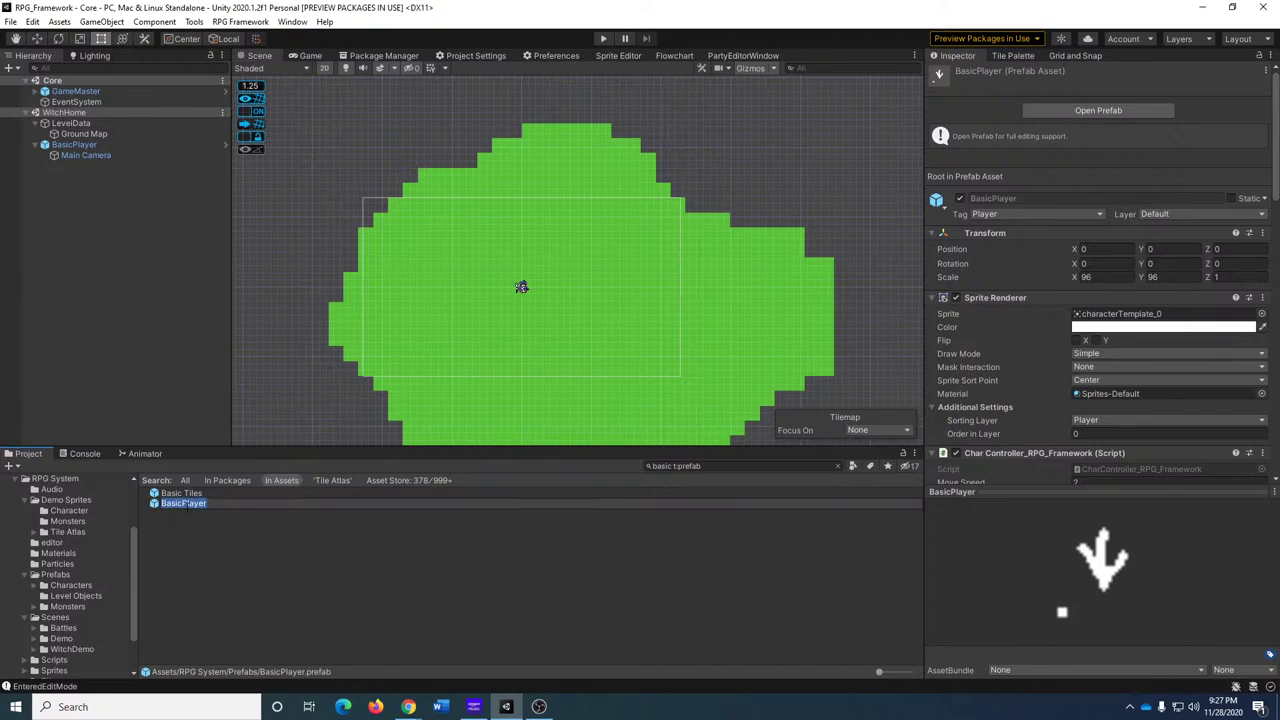
pyautogui.click(172, 504)
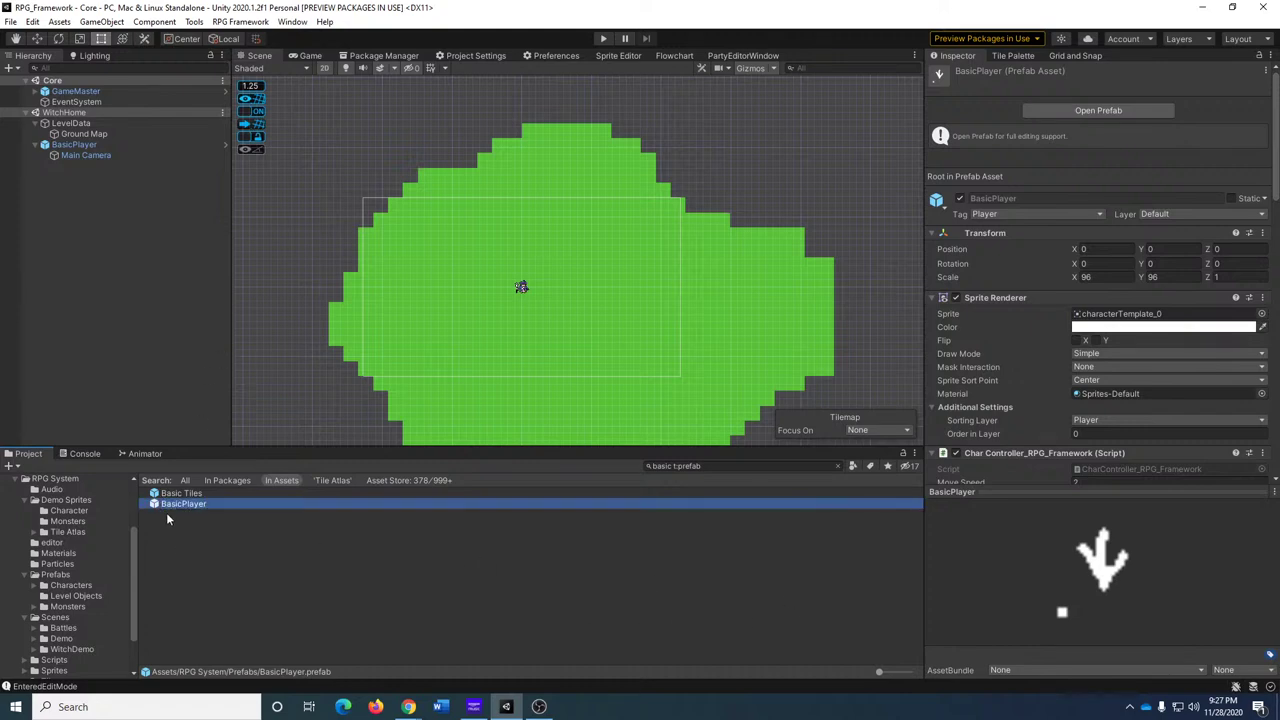
pyautogui.doubleClick(157, 505)
pyautogui.click(73, 107)
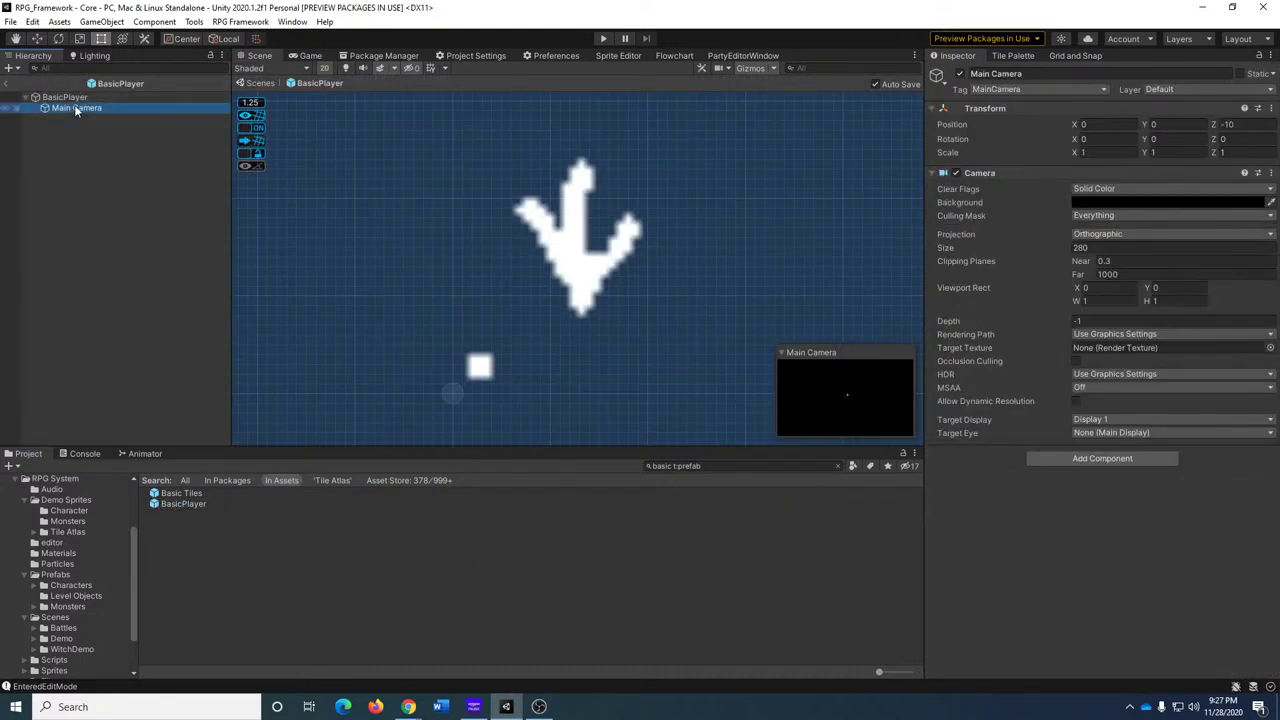
# Add a Pixel Perfect Camera to Main Camera with a 1920 × 1080 reference resolution.
pyautogui.click(1094, 460)
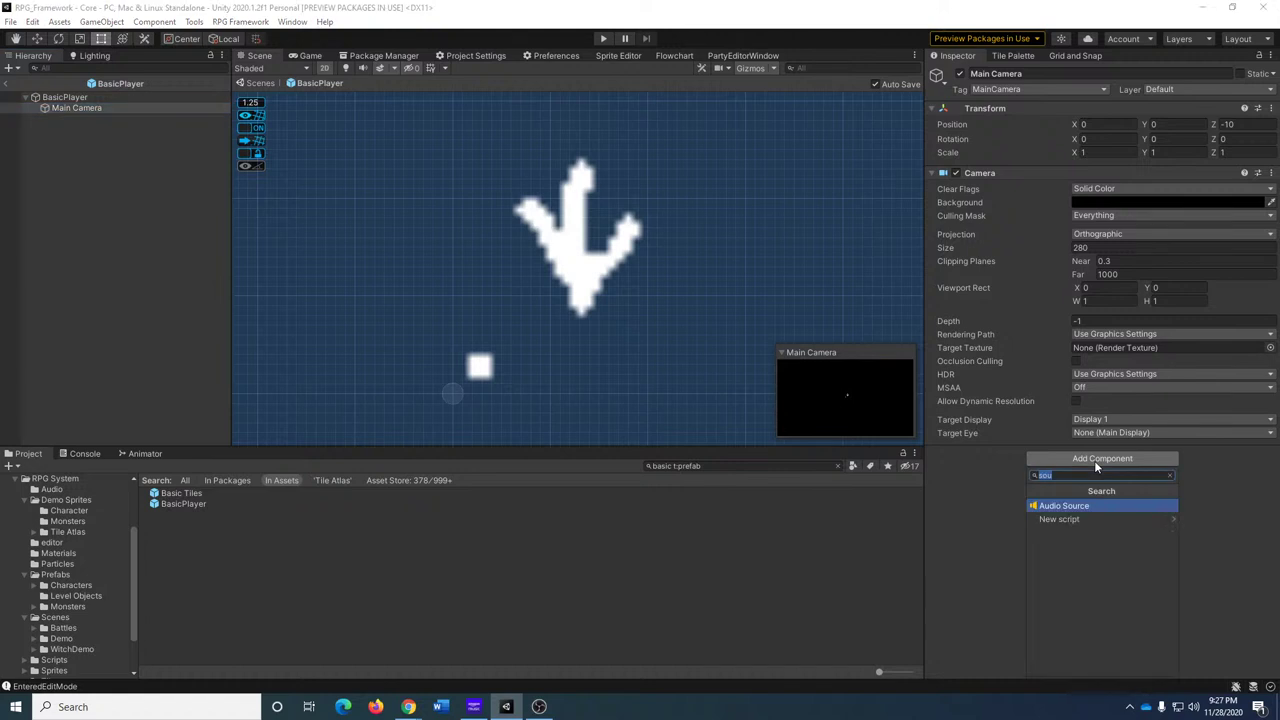
pyautogui.write('pixel')
pyautogui.click(1100, 504)
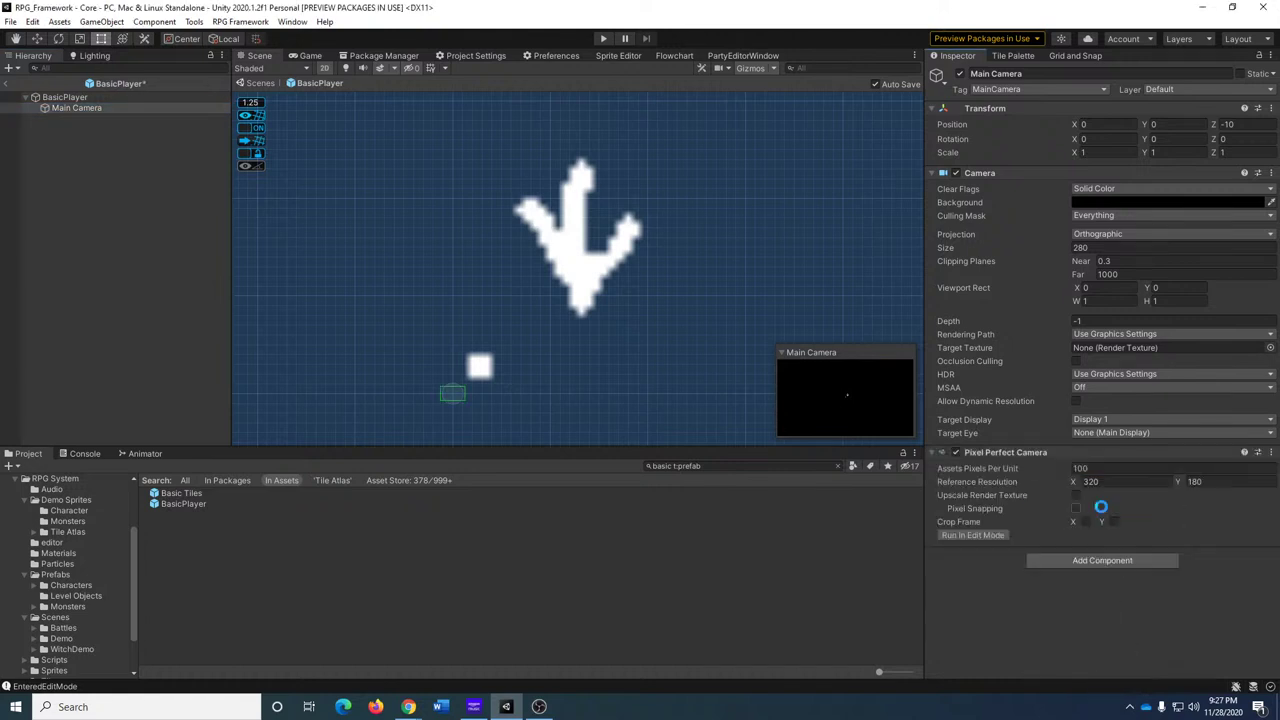
pyautogui.click(1131, 482)
pyautogui.write('1920')
pyautogui.press('Tab')
pyautogui.write('1080')
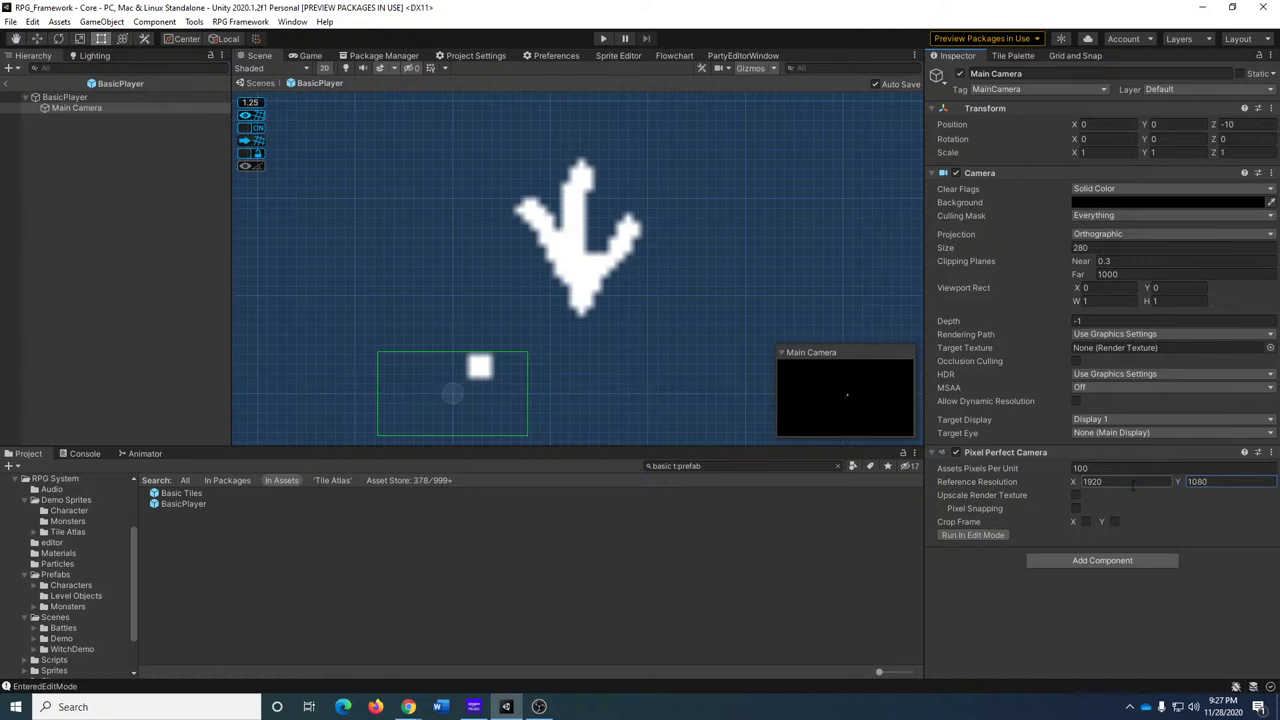
# Compare the Game and Scene views, then leave Prefab Mode for the scene.
pyautogui.click(305, 56)
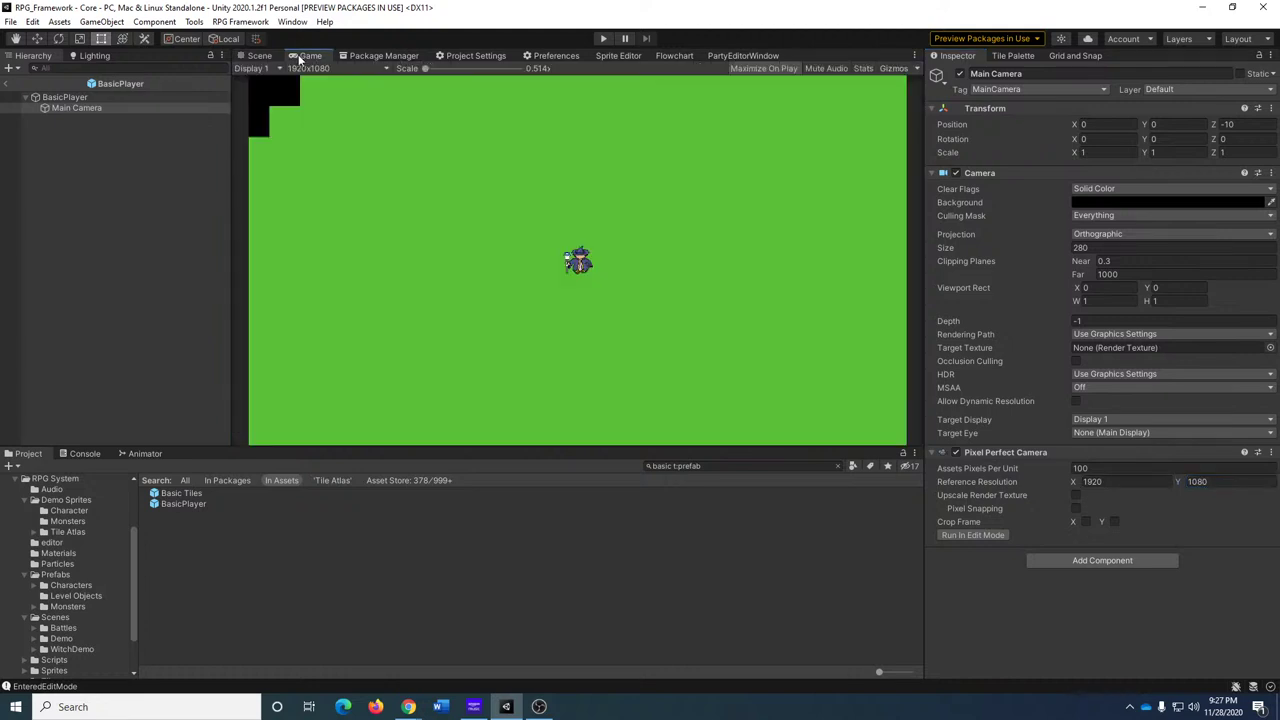
pyautogui.click(262, 56)
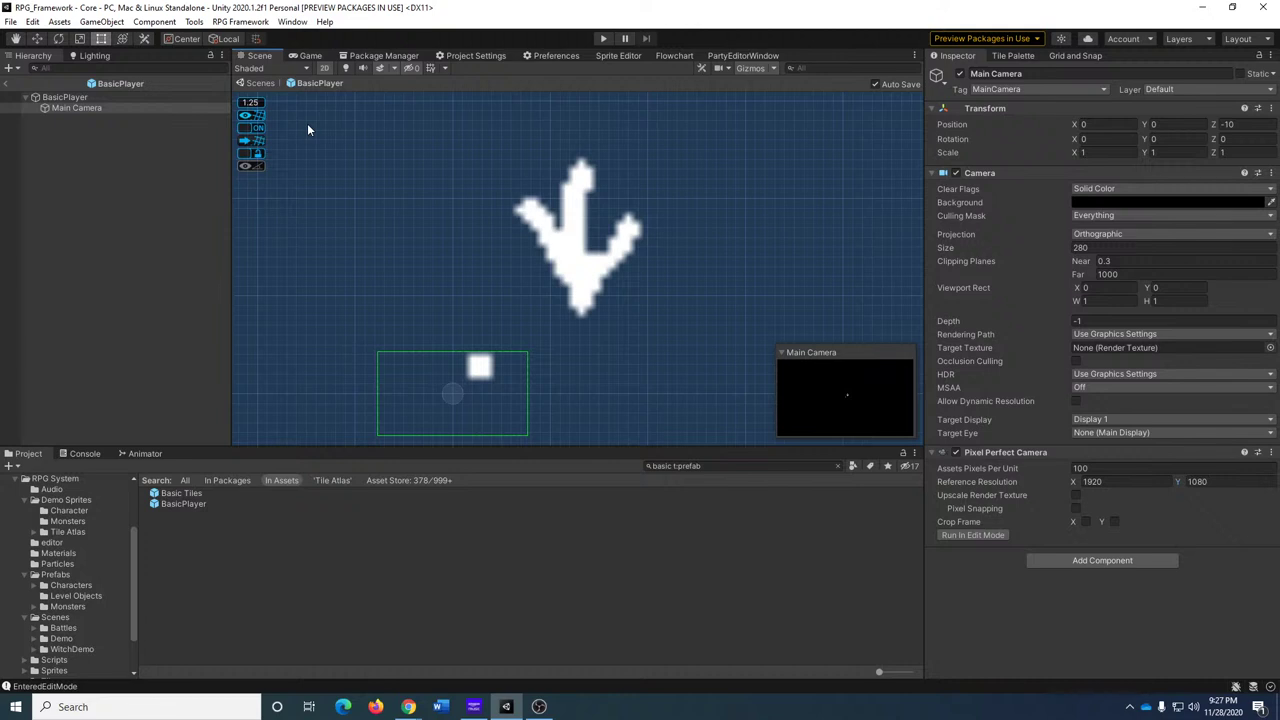
pyautogui.click(310, 56)
pyautogui.click(259, 56)
pyautogui.click(8, 85)
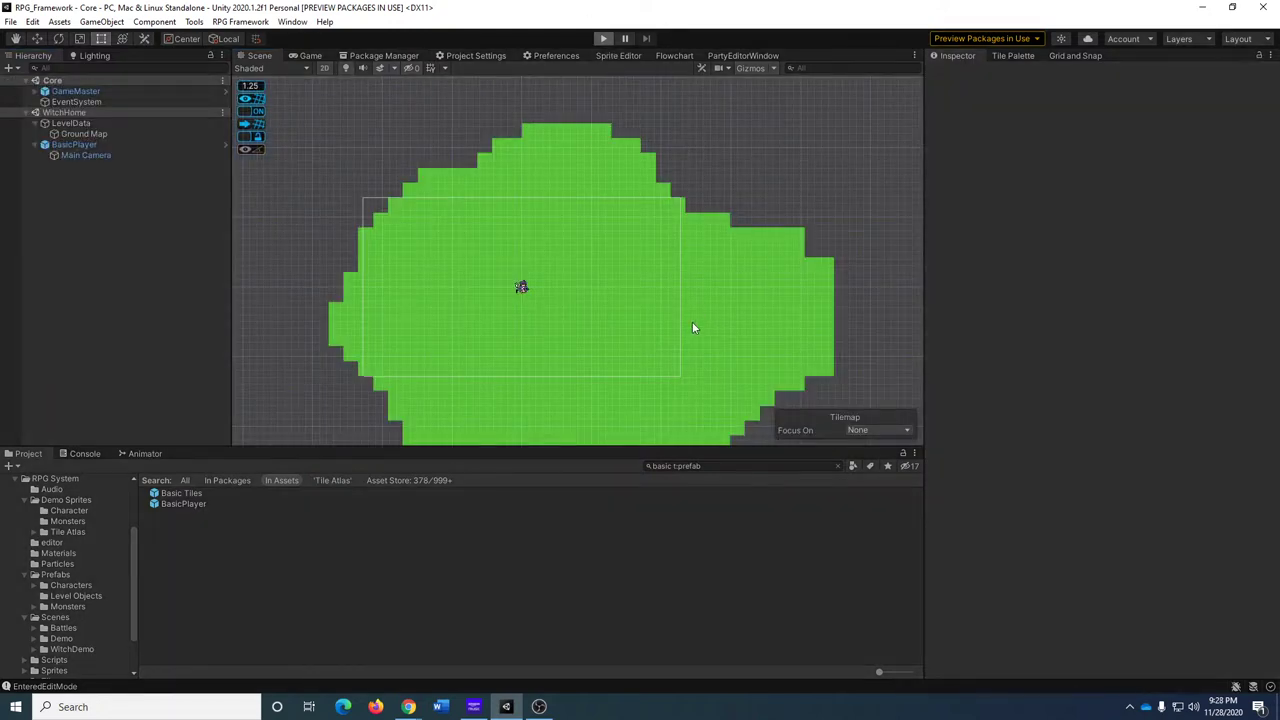
# Play-test the game by starting a new game, then stop Play mode.
pyautogui.hotkey('ctrl', 'p')
pyautogui.click(634, 376)
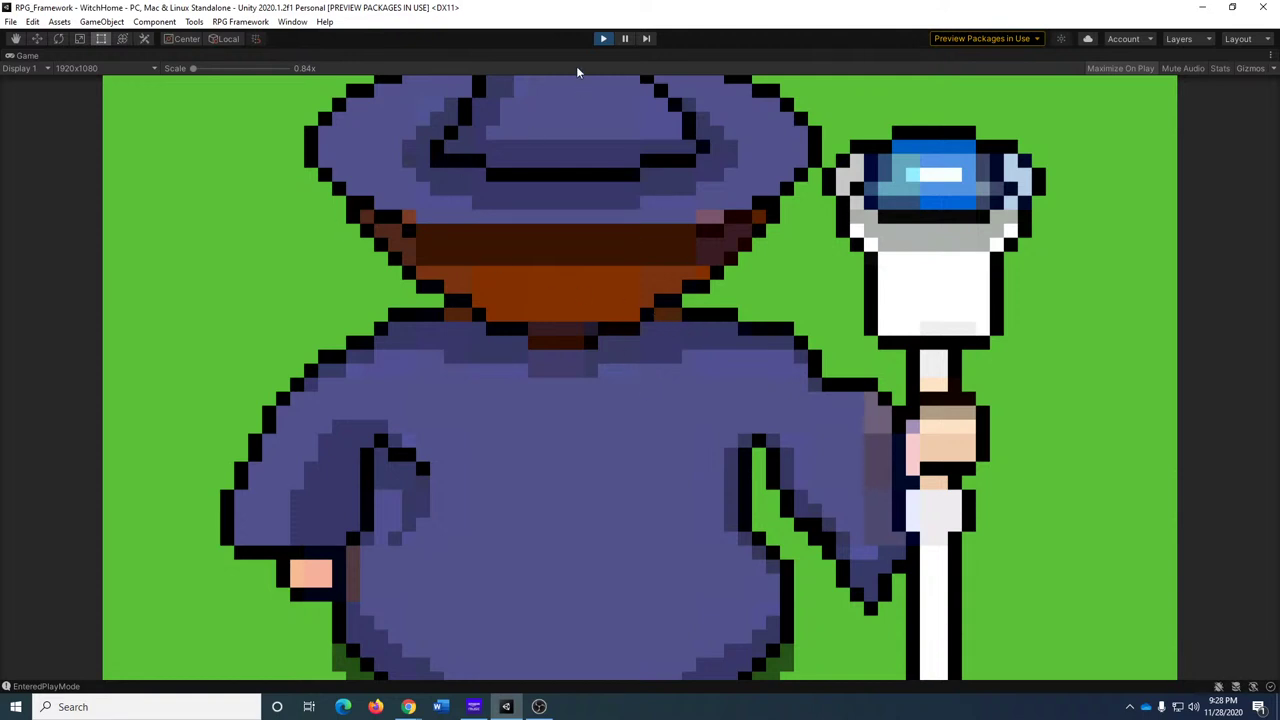
pyautogui.click(603, 38)
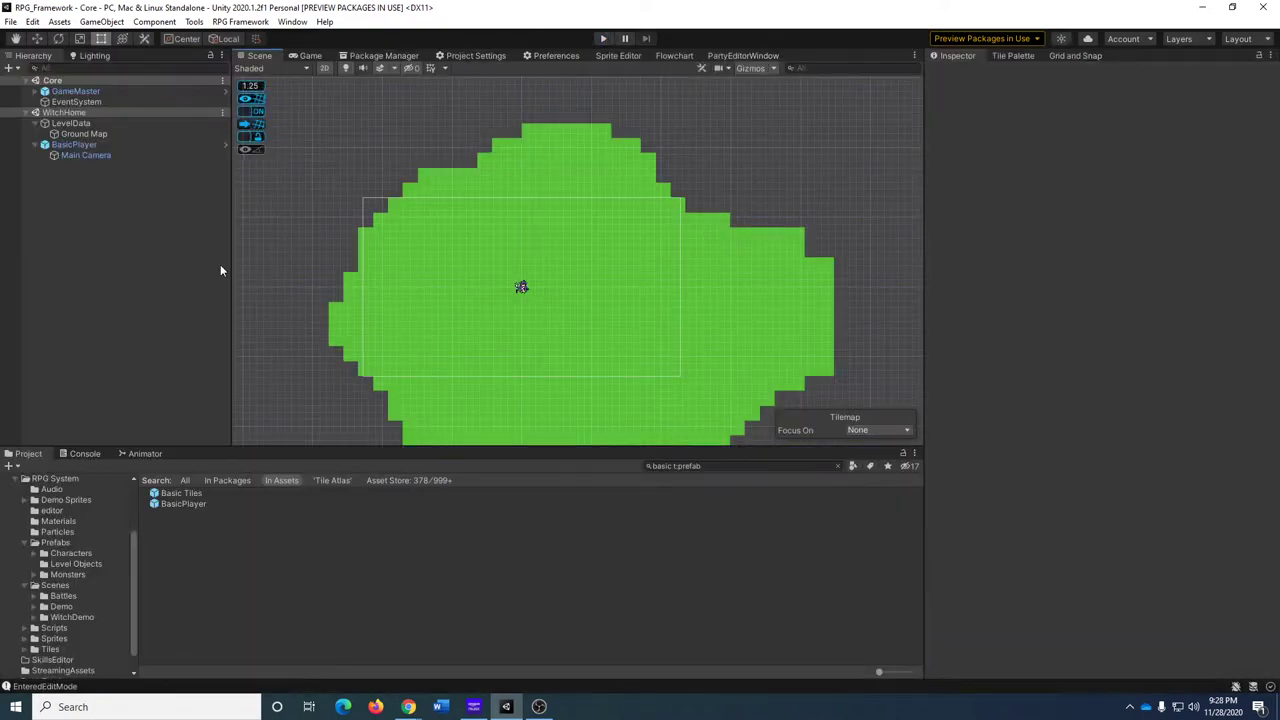
# Set the scene Main Camera's Assets Pixels Per Unit to 1.
pyautogui.click(93, 157)
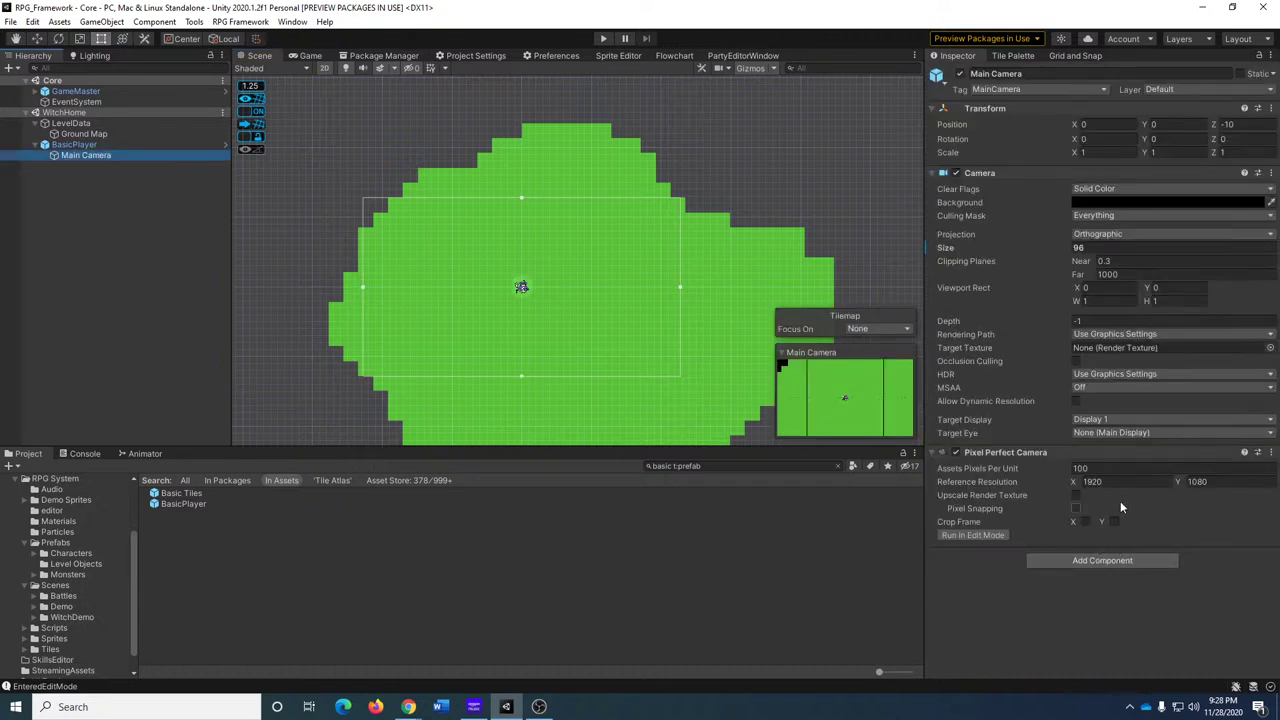
pyautogui.click(1124, 468)
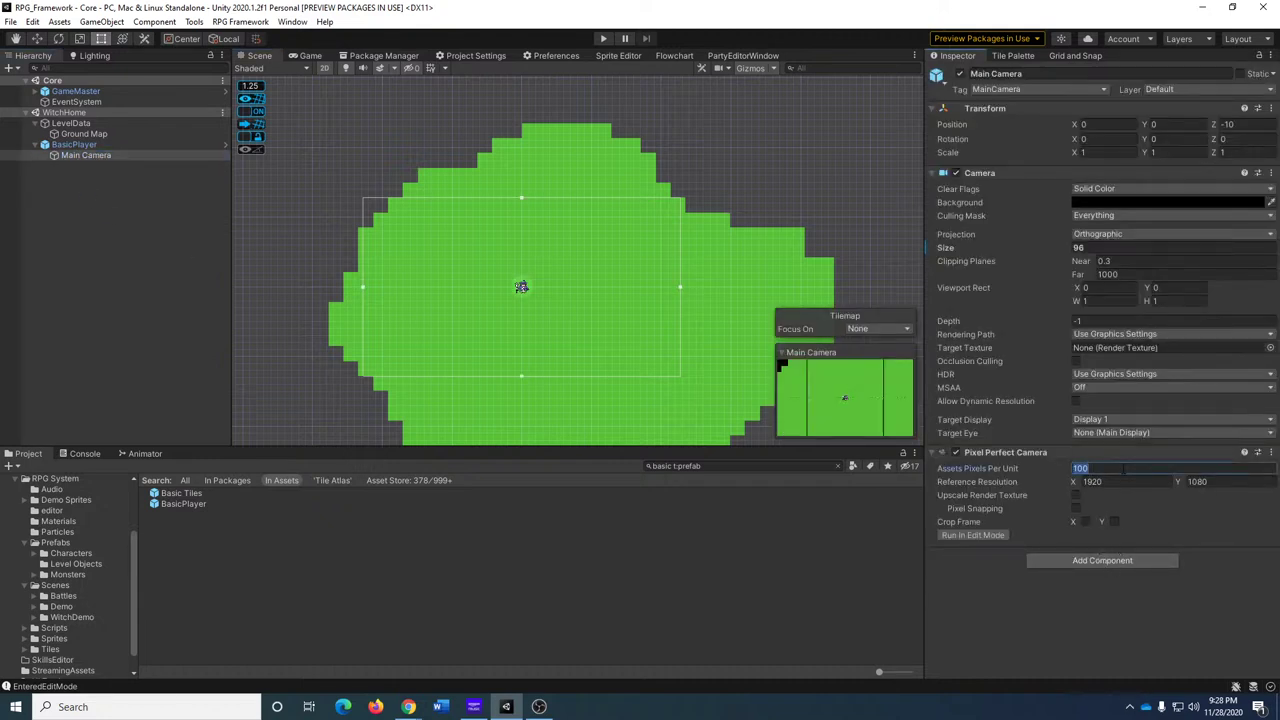
pyautogui.write('1')
pyautogui.press('Return')
pyautogui.doubleClick(183, 503)
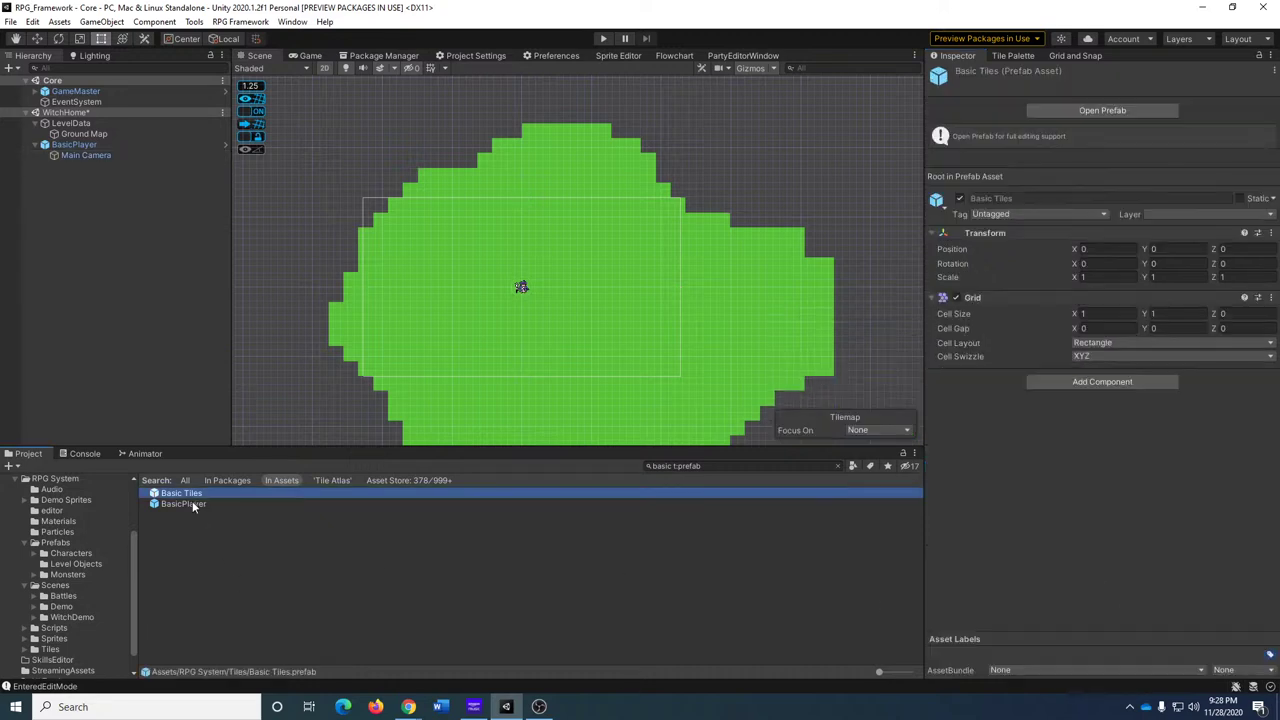
pyautogui.scroll(-10, 1067, 556)
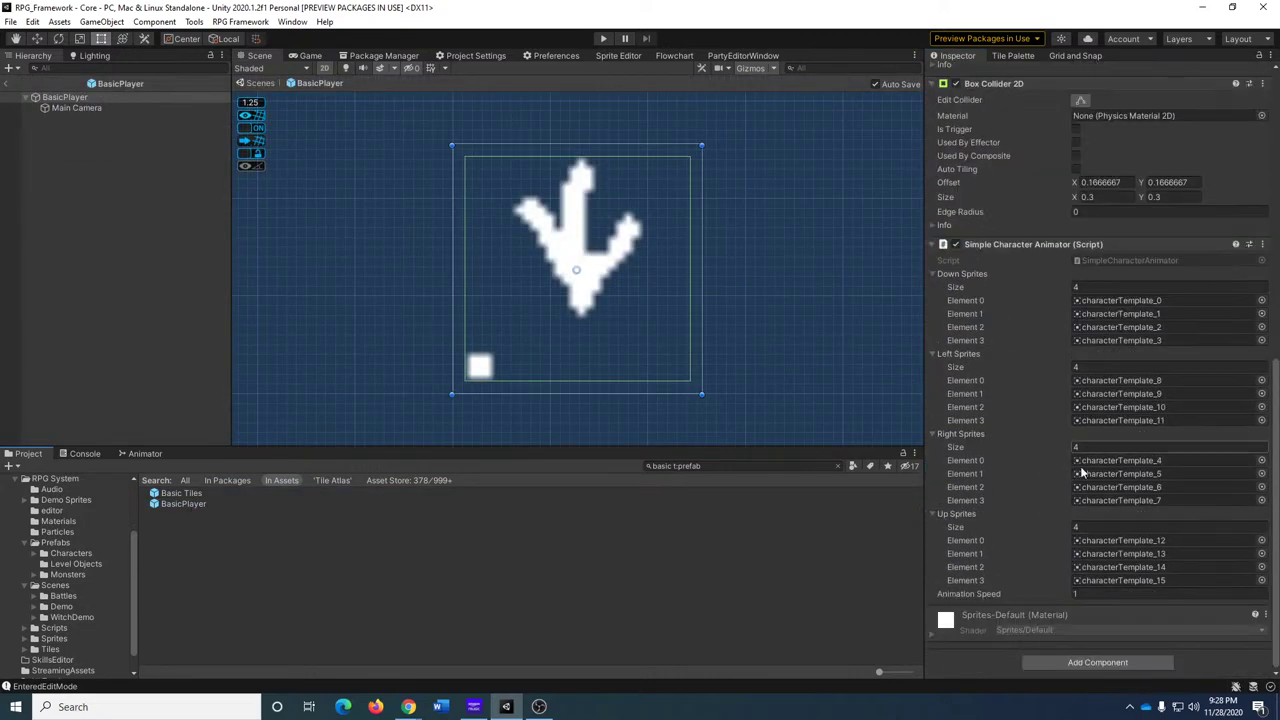
pyautogui.click(80, 107)
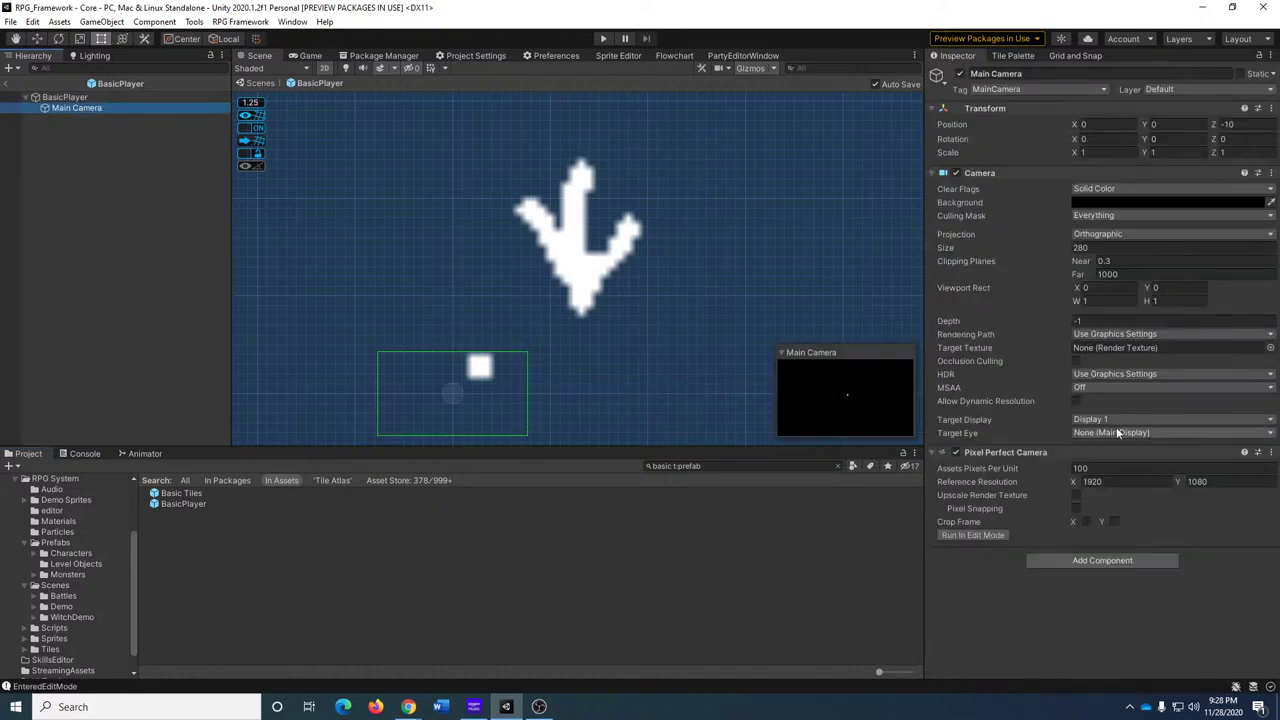
pyautogui.click(1121, 468)
pyautogui.write('1')
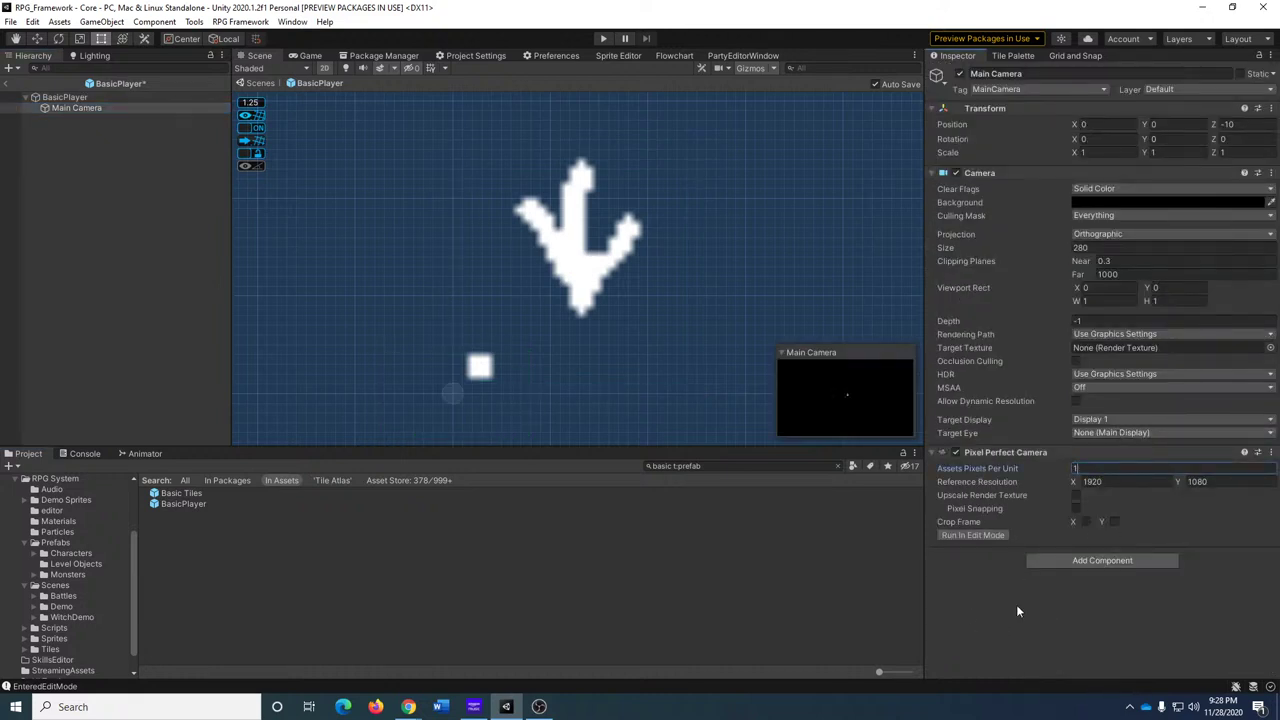
pyautogui.press('Return')
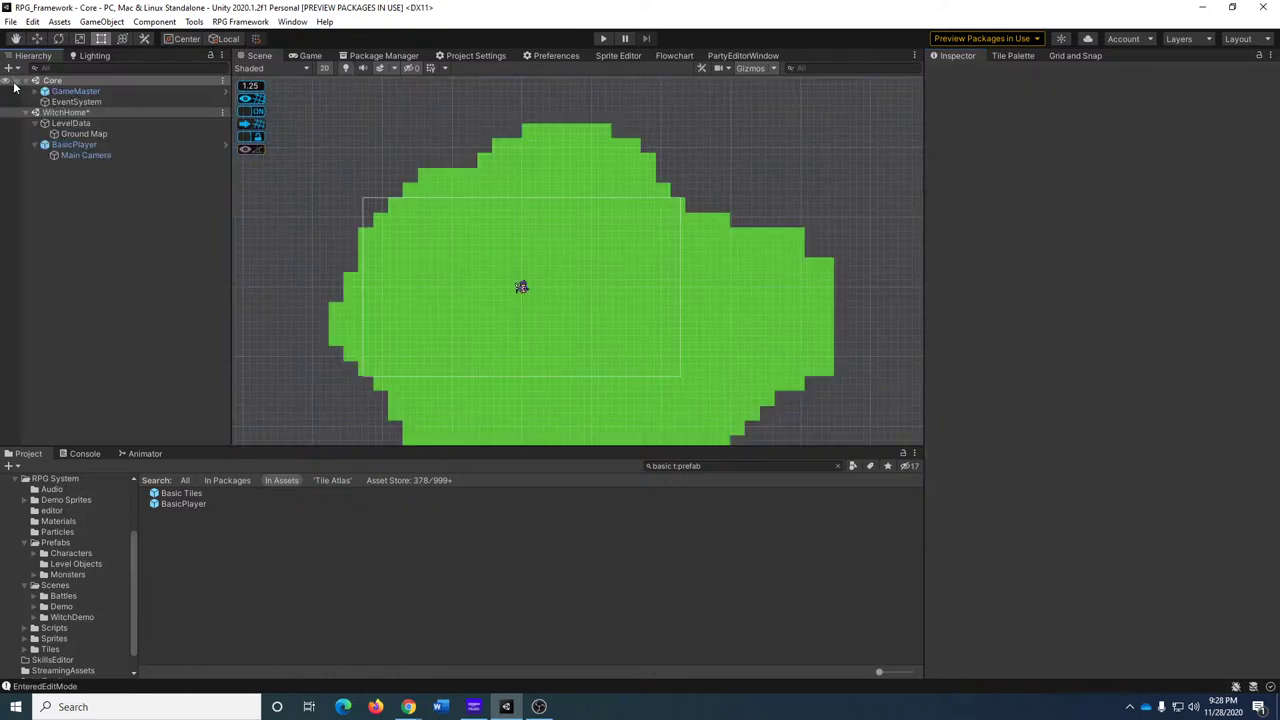
# Play-test a new game, walking the player up and right, then reopen the BasicPlayer prefab.
pyautogui.click(10, 83)
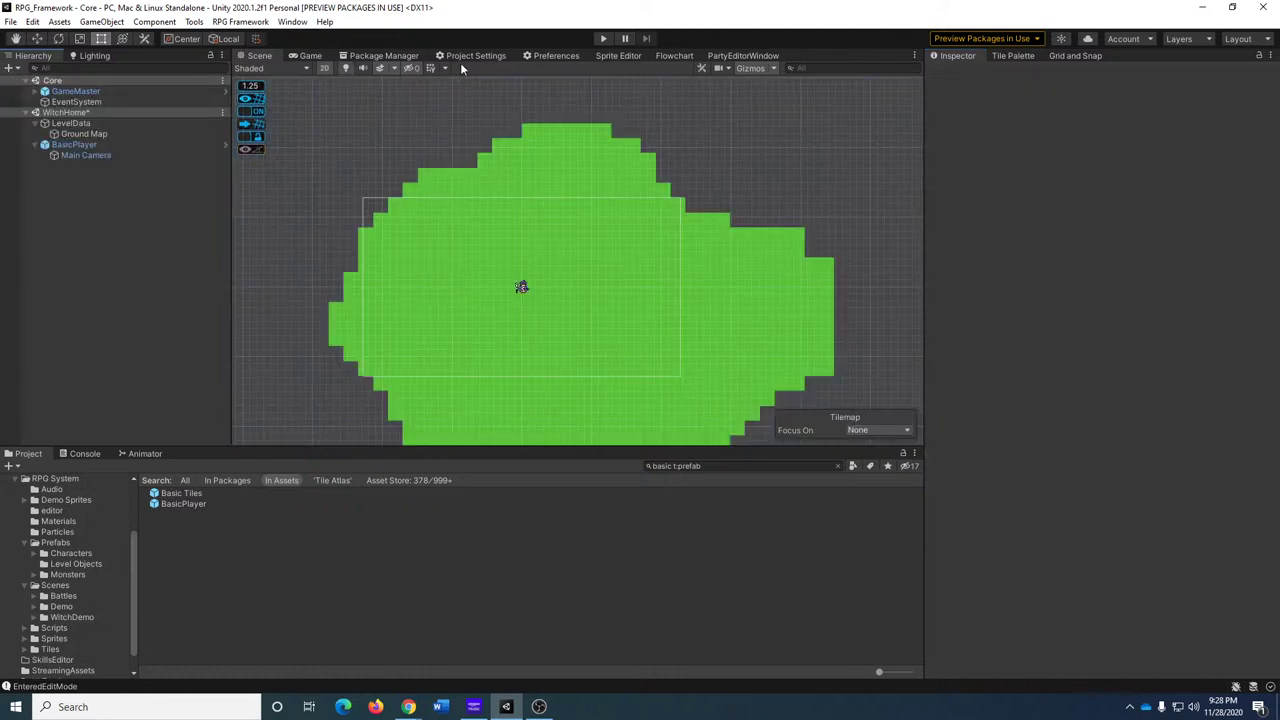
pyautogui.click(603, 38)
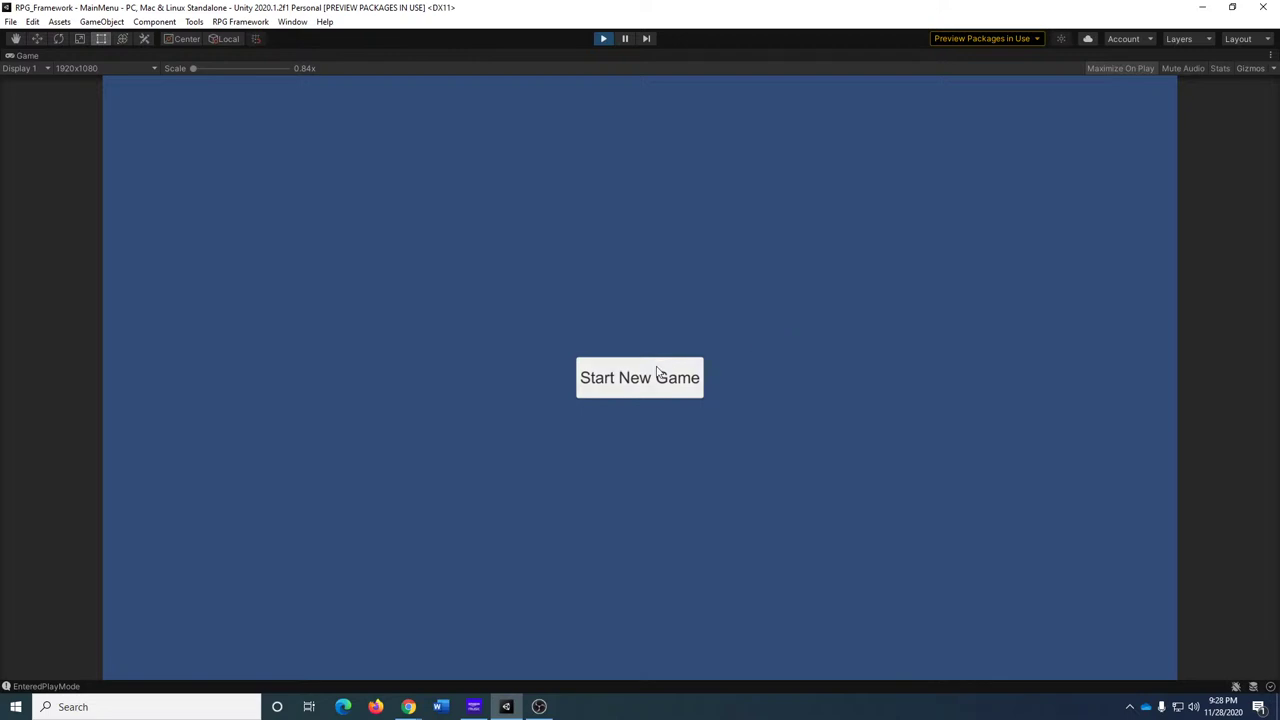
pyautogui.click(655, 372)
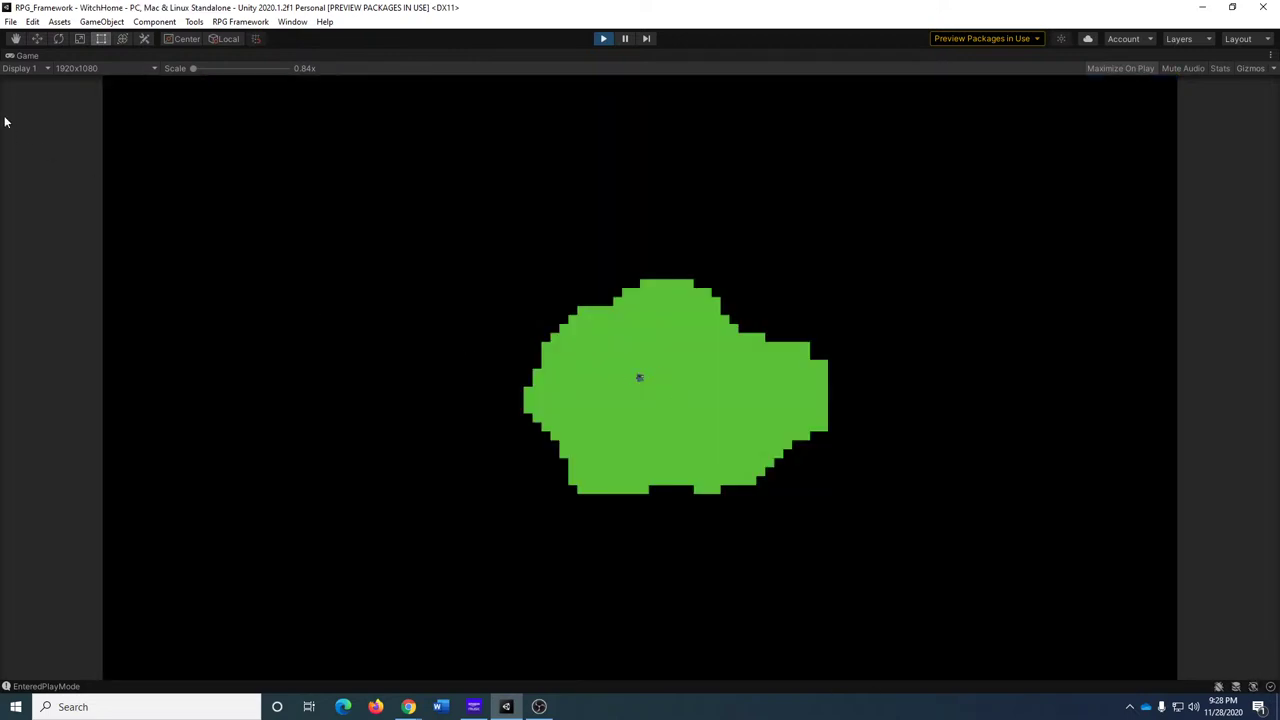
pyautogui.press('w')
pyautogui.press('d')
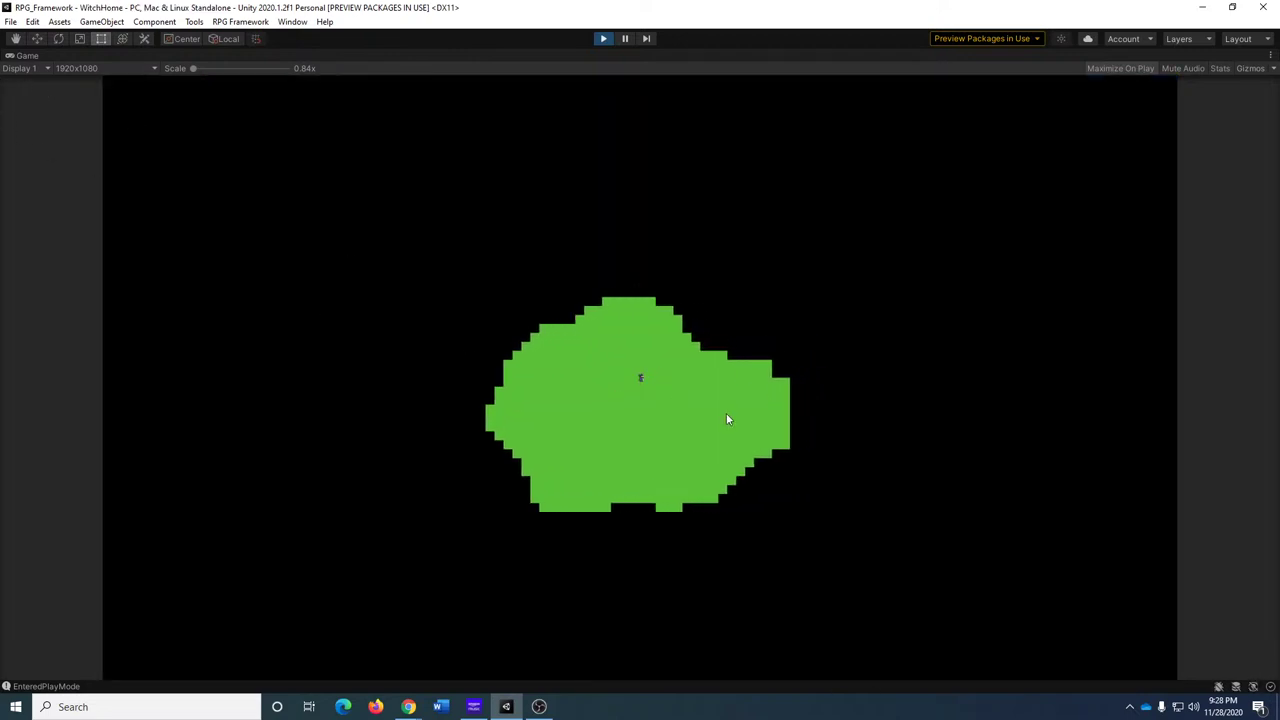
pyautogui.press('d')
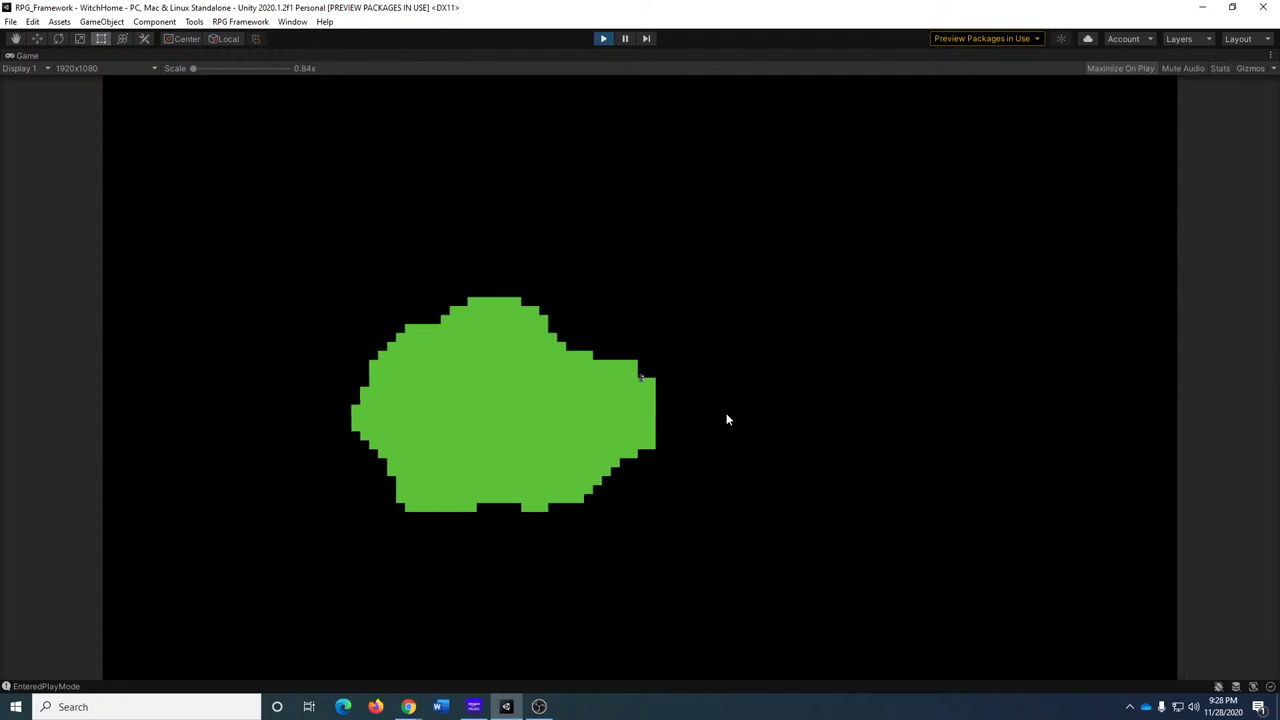
pyautogui.click(603, 38)
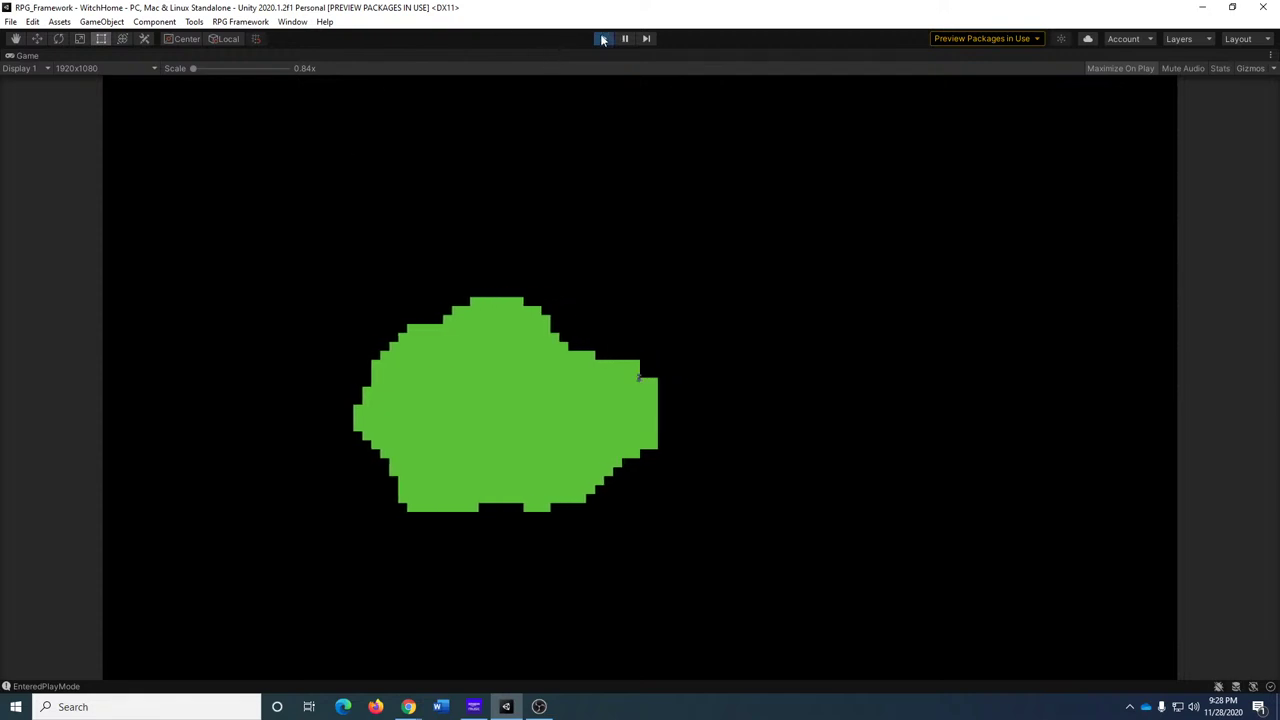
pyautogui.doubleClick(184, 504)
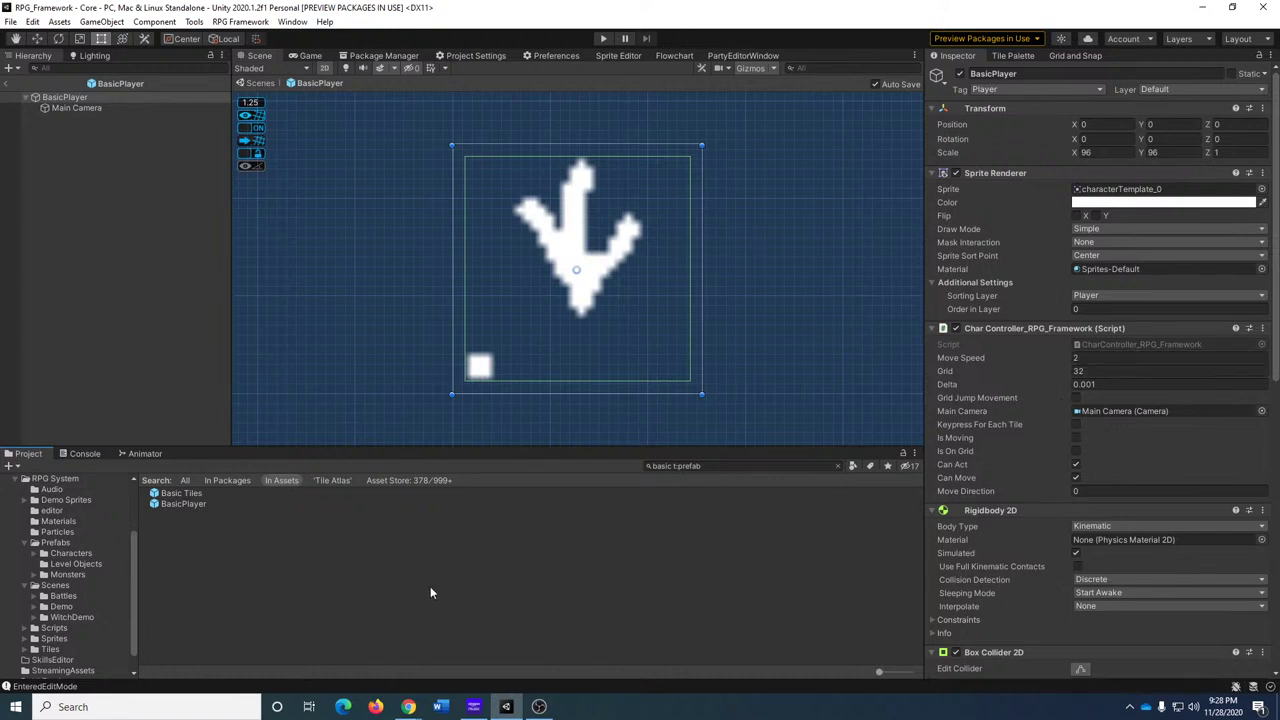
# Back in the scene, select the Ground Map tilemap and limit asset search to project assets.
pyautogui.click(11, 83)
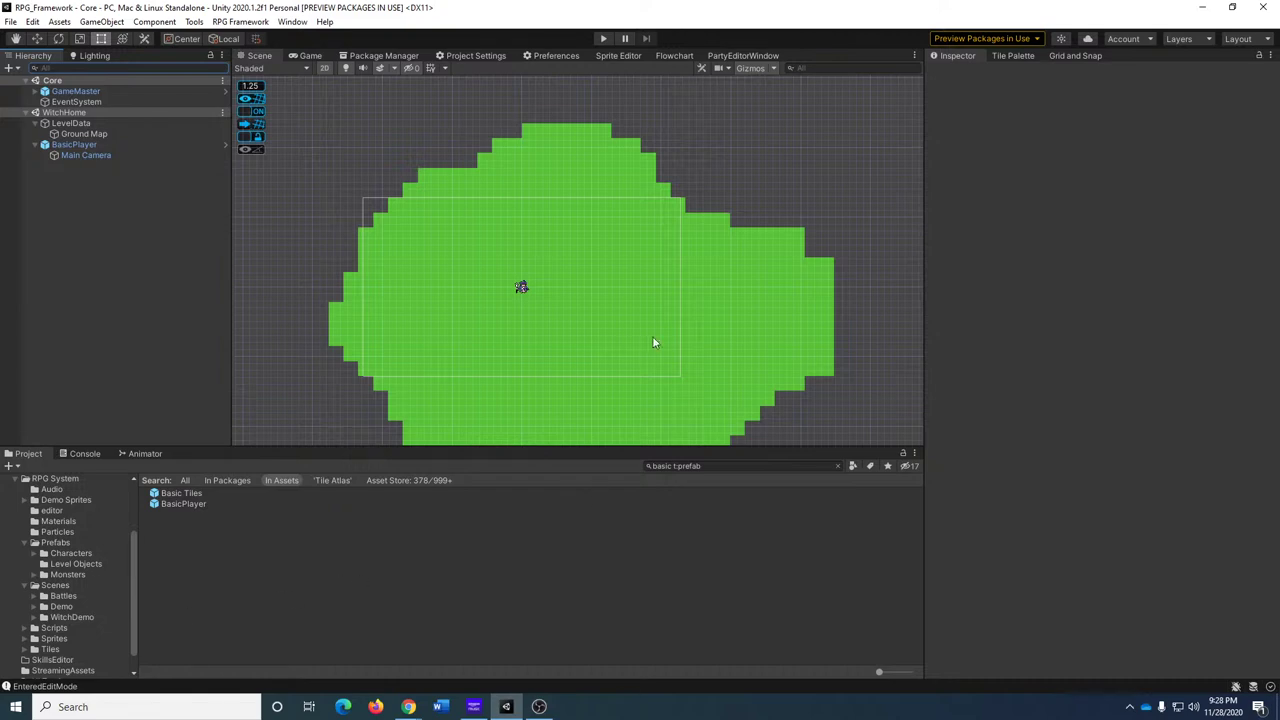
pyautogui.scroll(5, 500, 350)
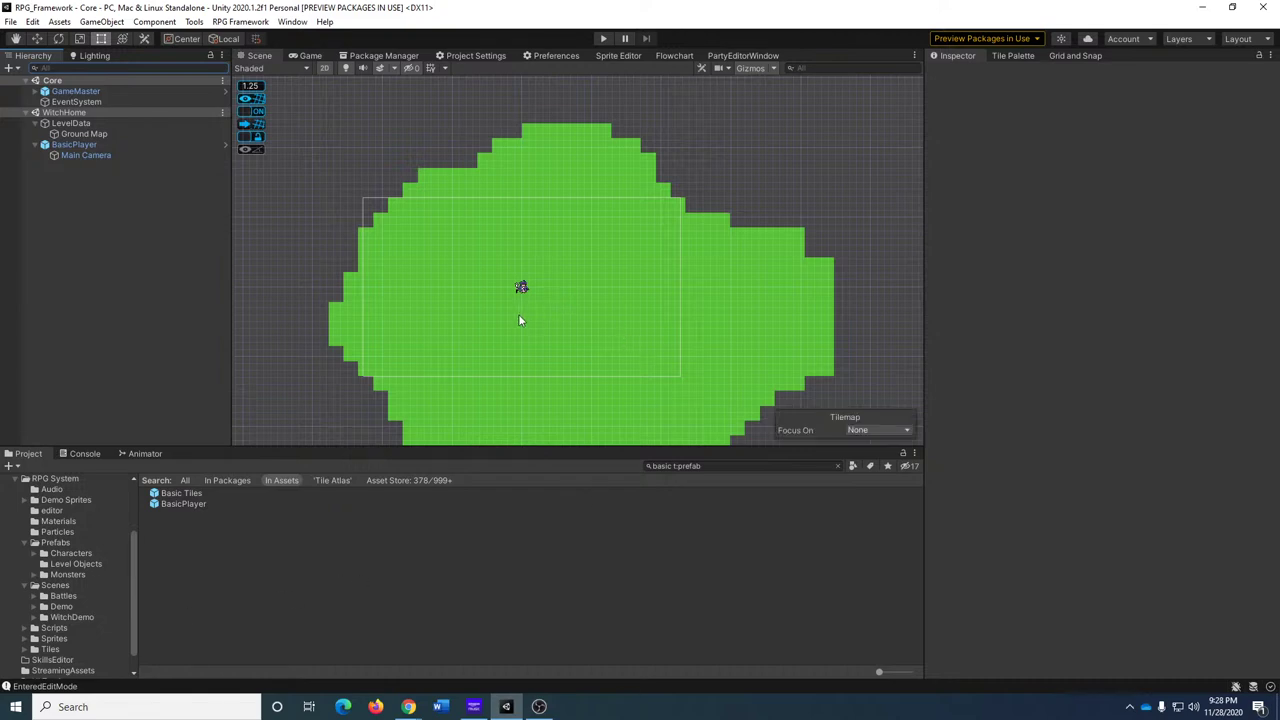
pyautogui.click(555, 255)
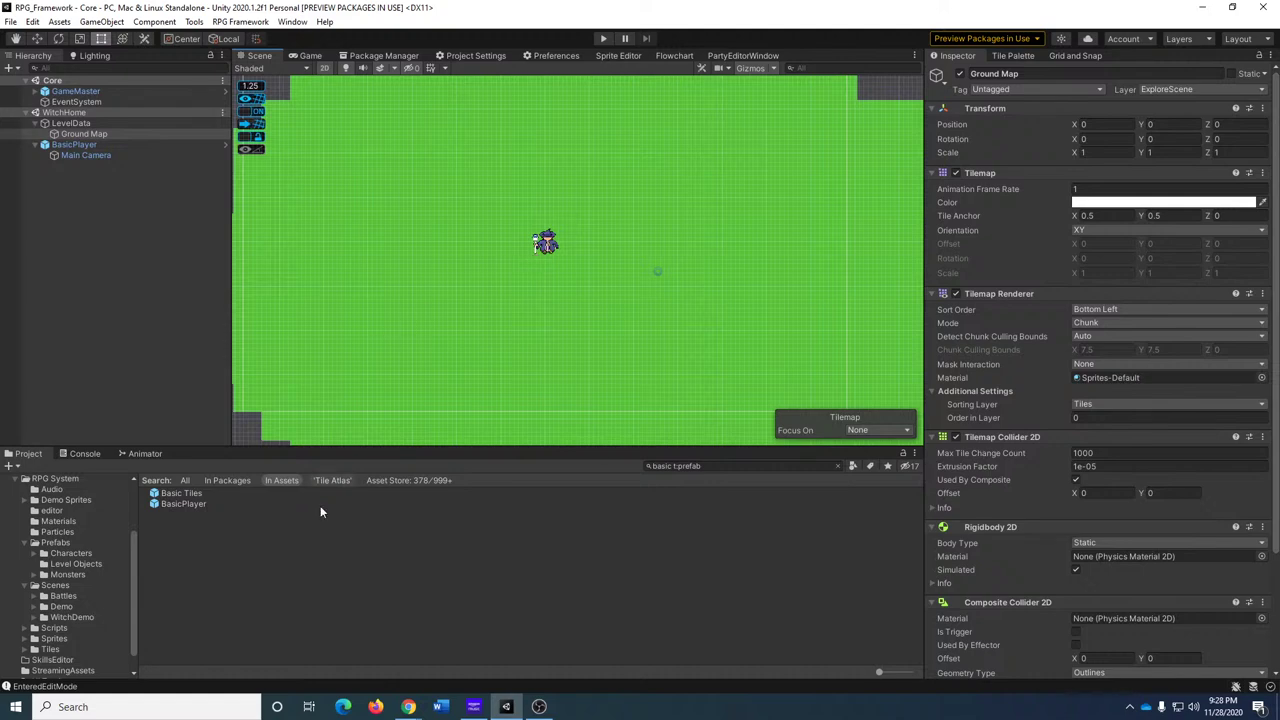
pyautogui.click(268, 479)
# Reopen BasicPlayer, collapse and re-expand its Sprite Renderer, then return to the WitchHome scene.
pyautogui.doubleClick(182, 503)
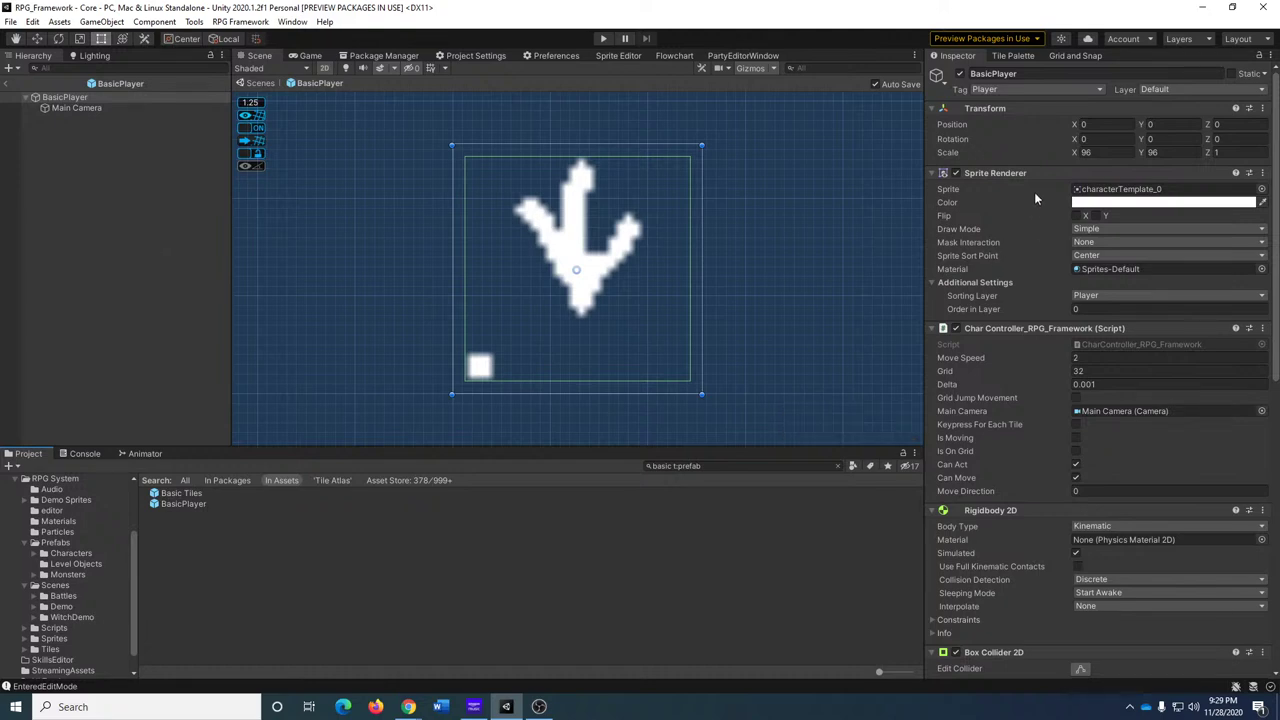
pyautogui.click(1016, 173)
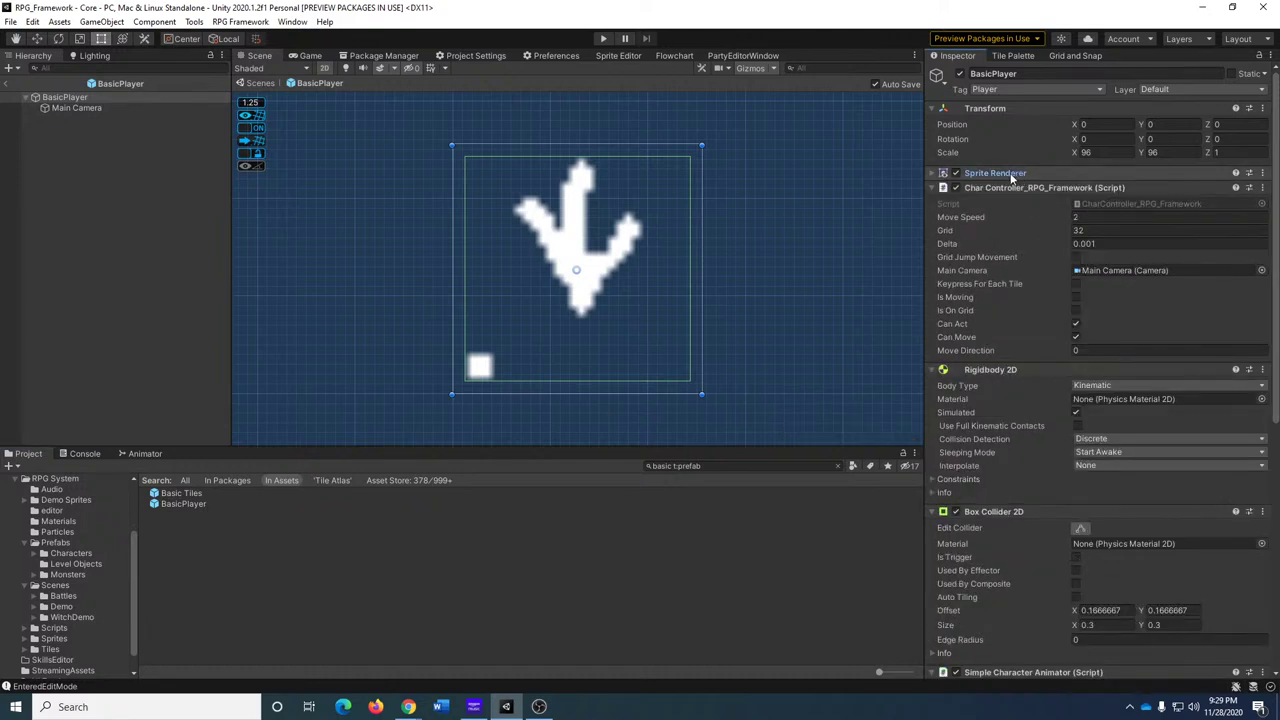
pyautogui.click(1010, 173)
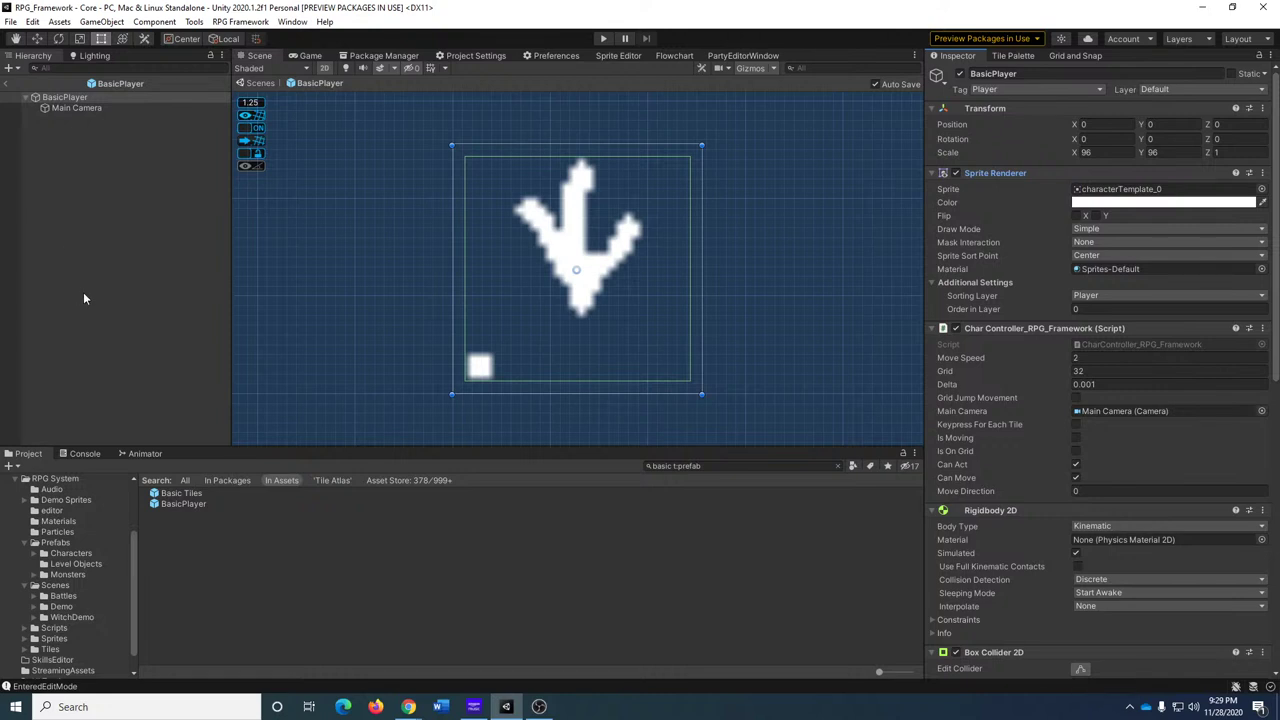
pyautogui.click(5, 85)
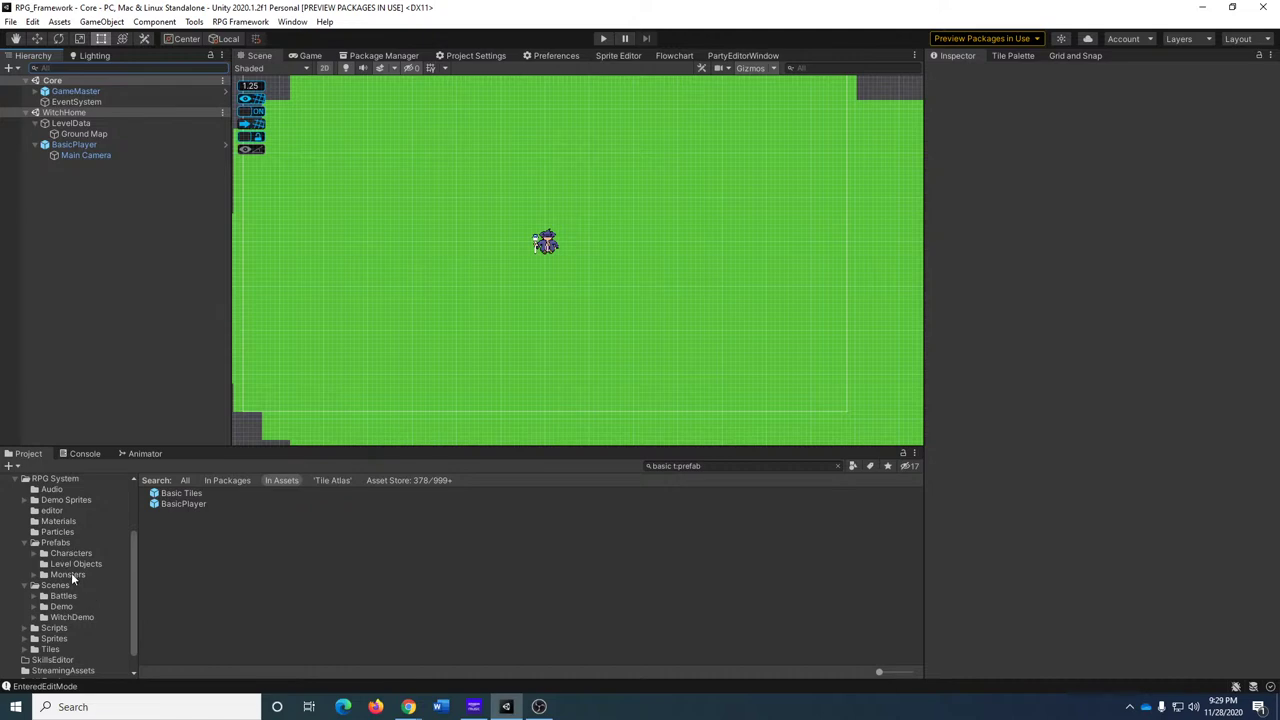
# Locate MainCharacter_Sprite under RPG System > Demo Sprites > Tile Atlas and open the Sprite Editor.
pyautogui.click(55, 479)
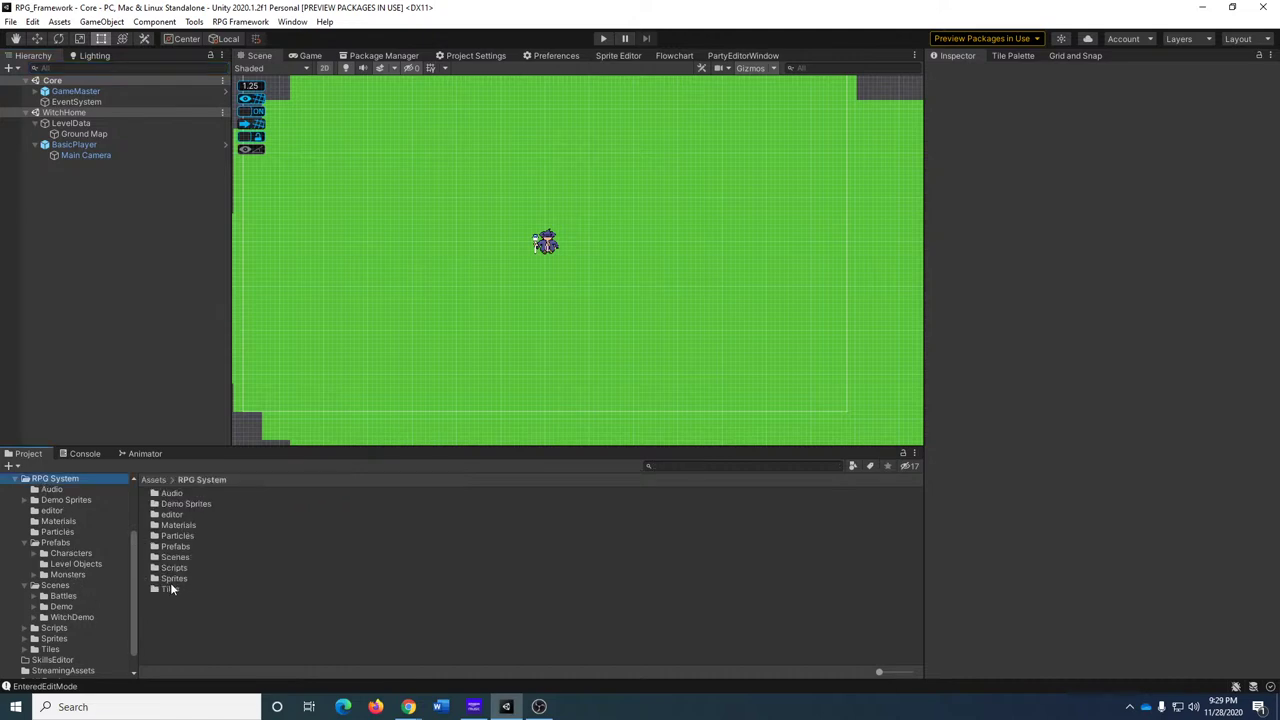
pyautogui.doubleClick(196, 503)
pyautogui.click(183, 514)
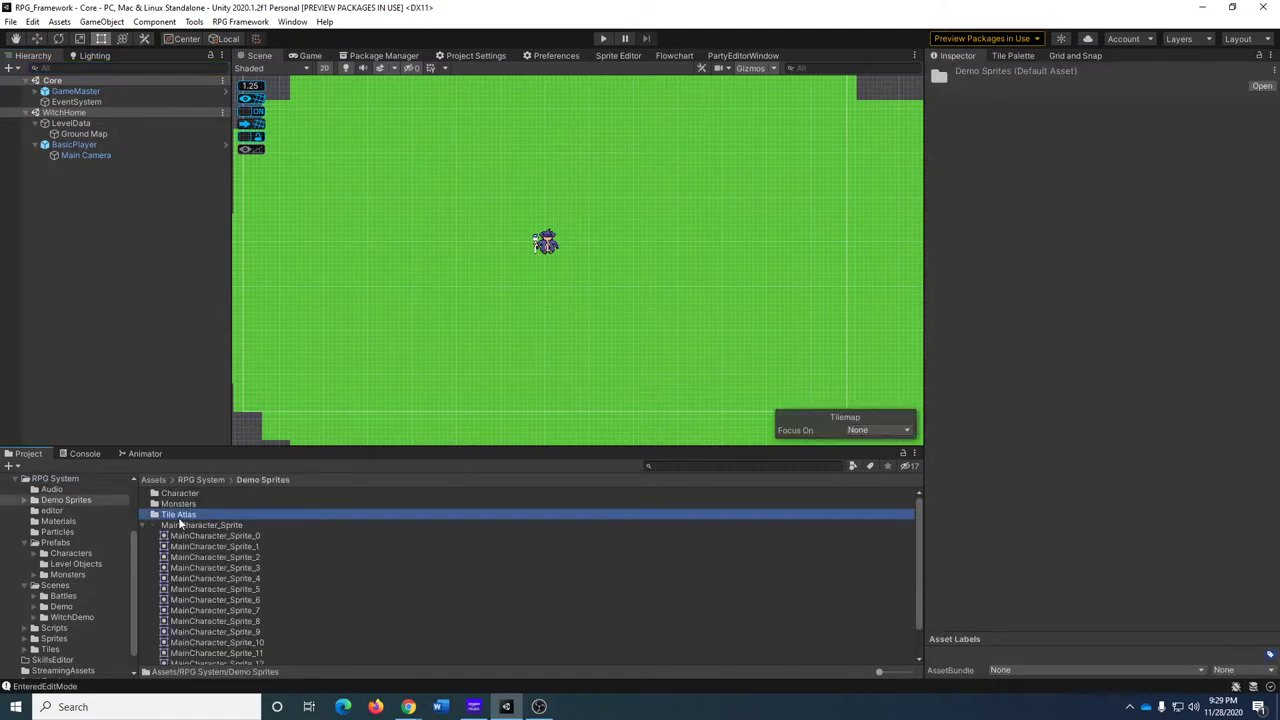
pyautogui.click(190, 525)
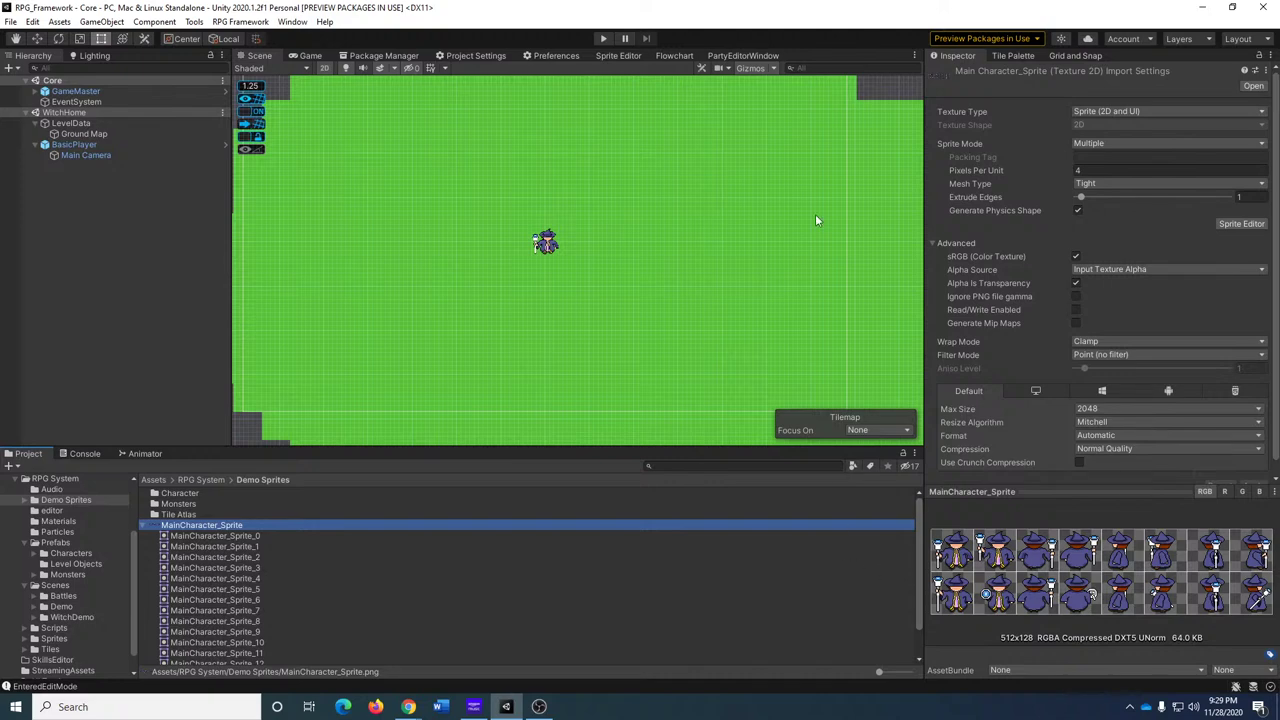
pyautogui.click(618, 55)
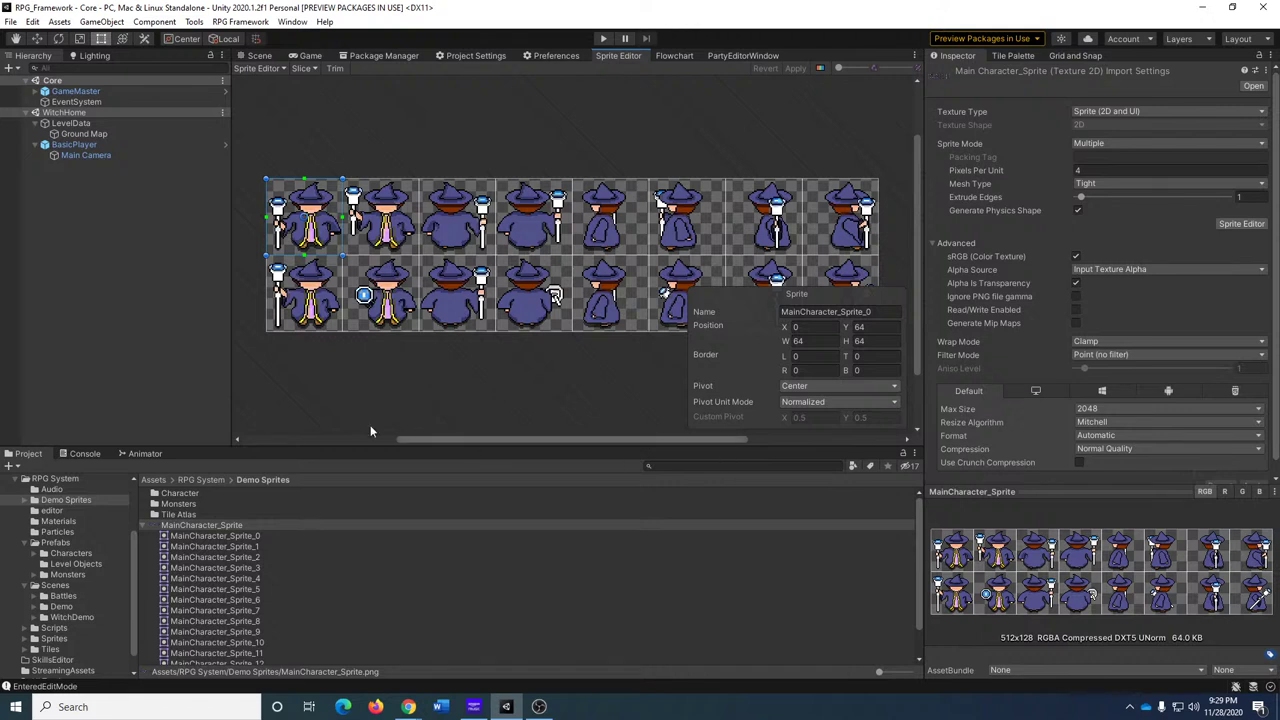
# Slice the sheet Grid By Cell Size into 64×64 sprites with Bottom Left pivots and apply.
pyautogui.click(300, 69)
pyautogui.click(443, 80)
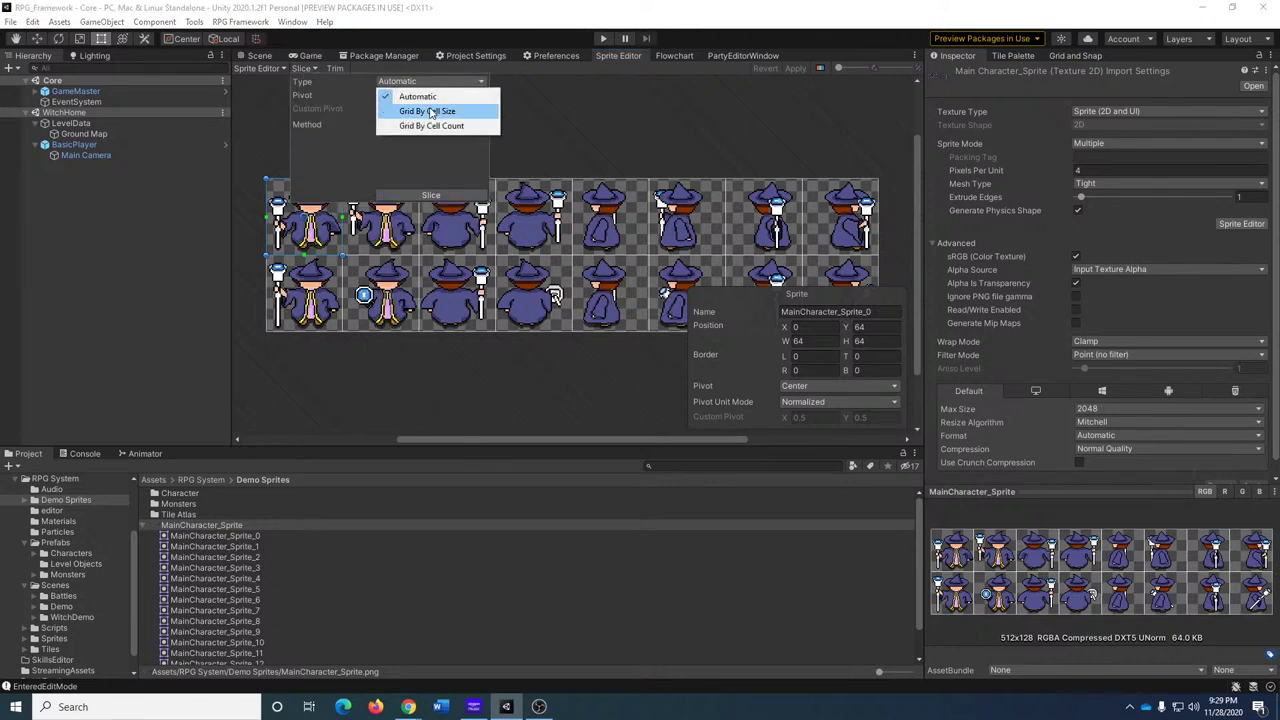
pyautogui.click(430, 111)
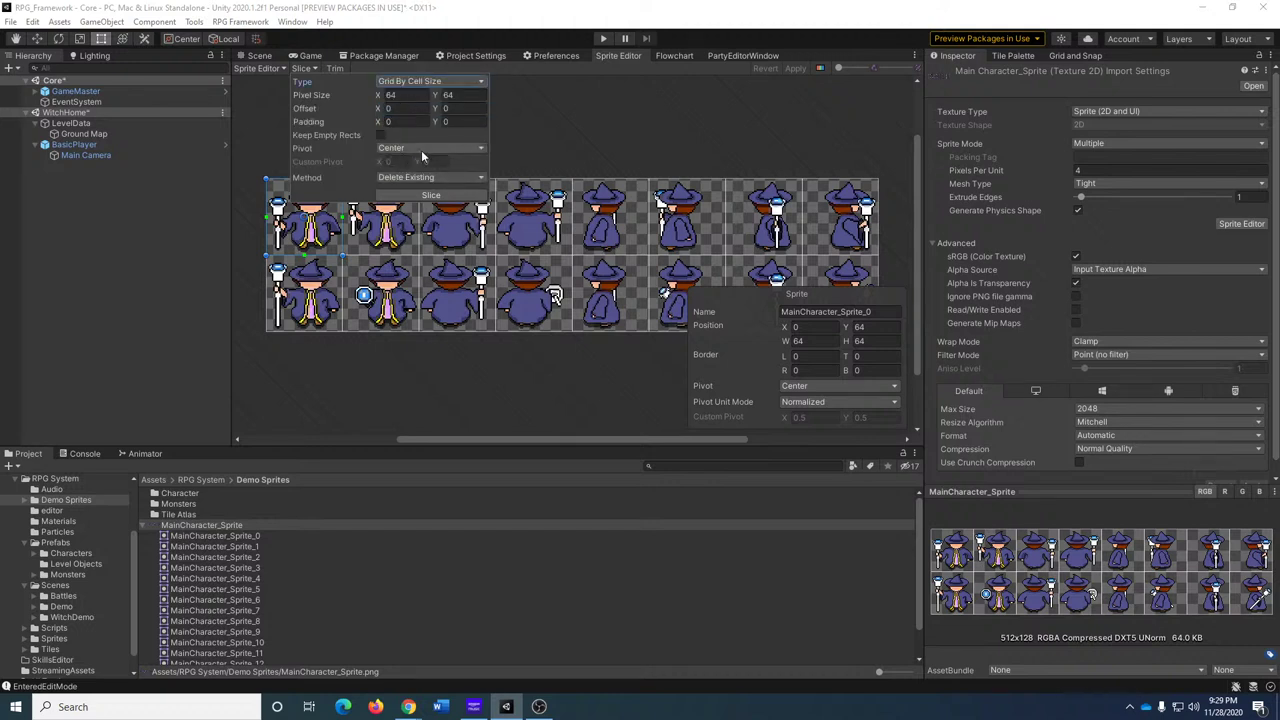
pyautogui.click(424, 148)
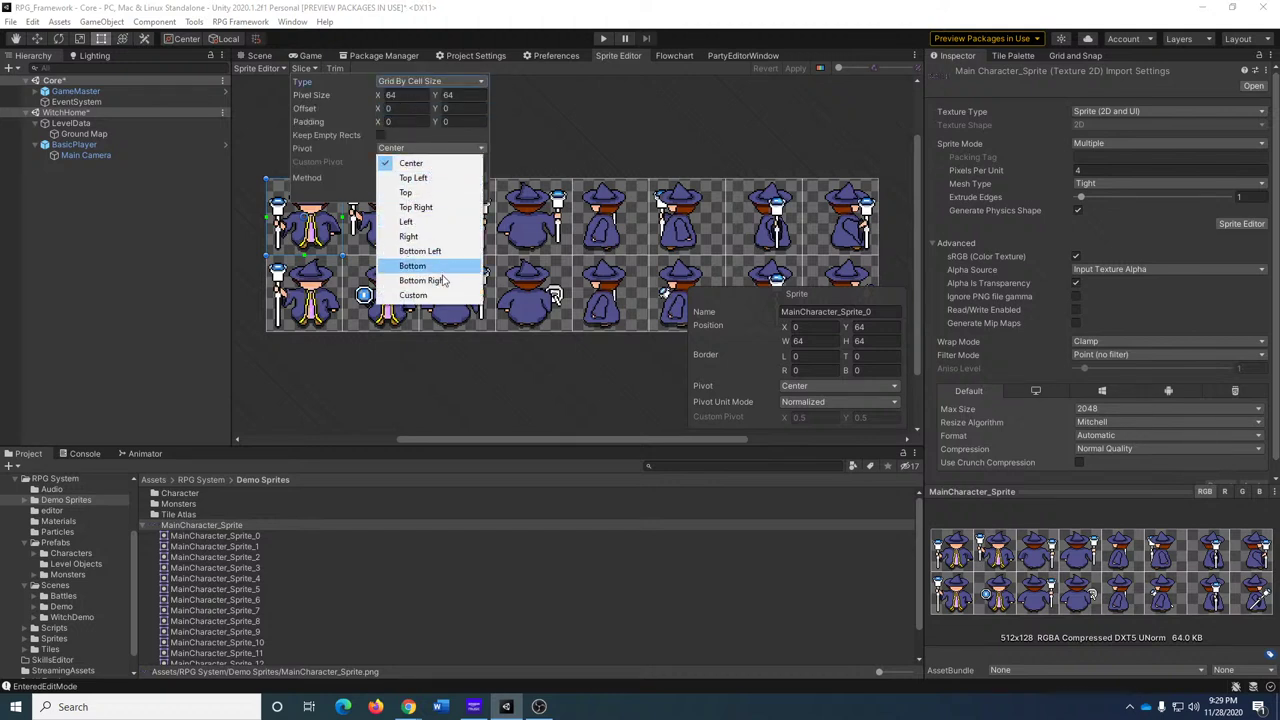
pyautogui.click(428, 253)
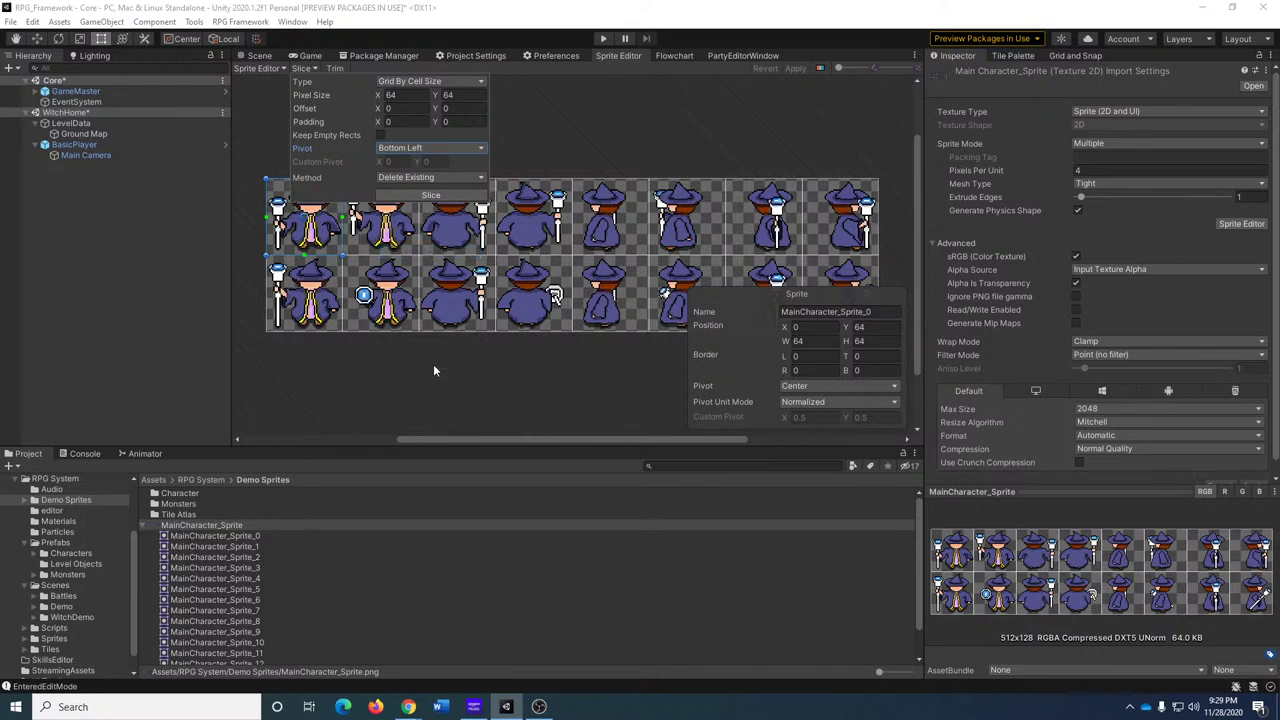
pyautogui.click(430, 195)
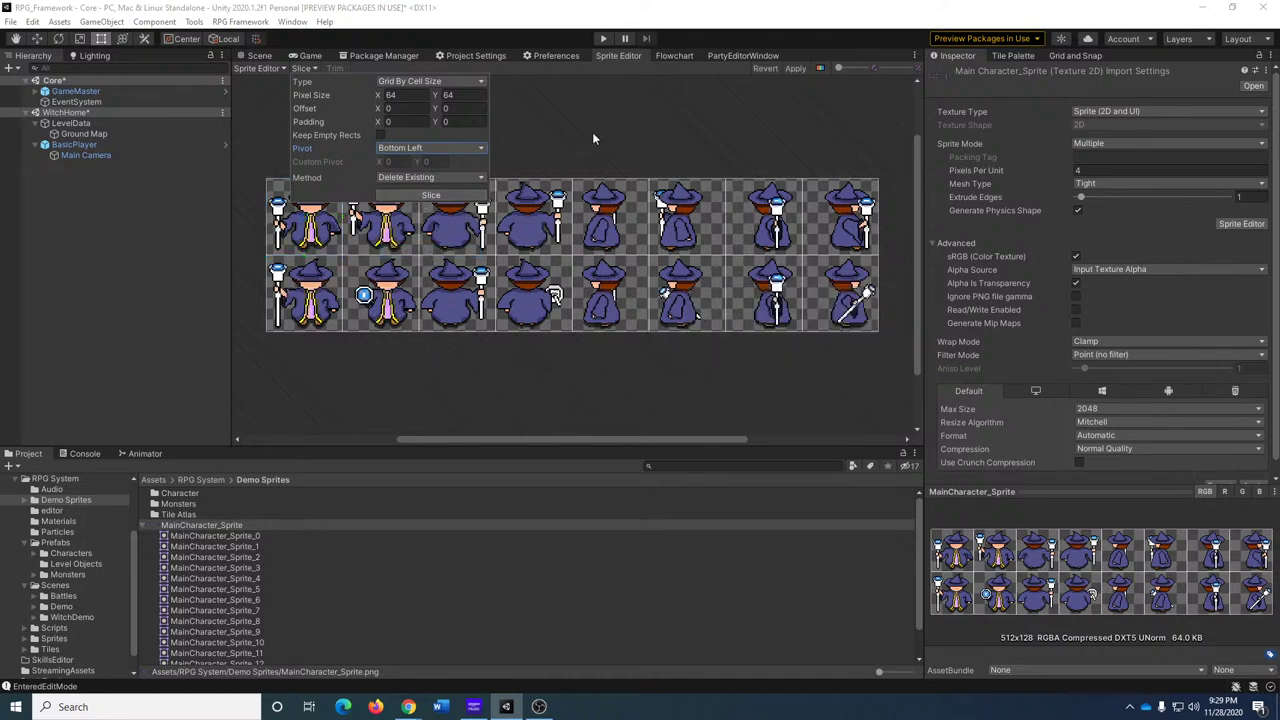
pyautogui.click(799, 68)
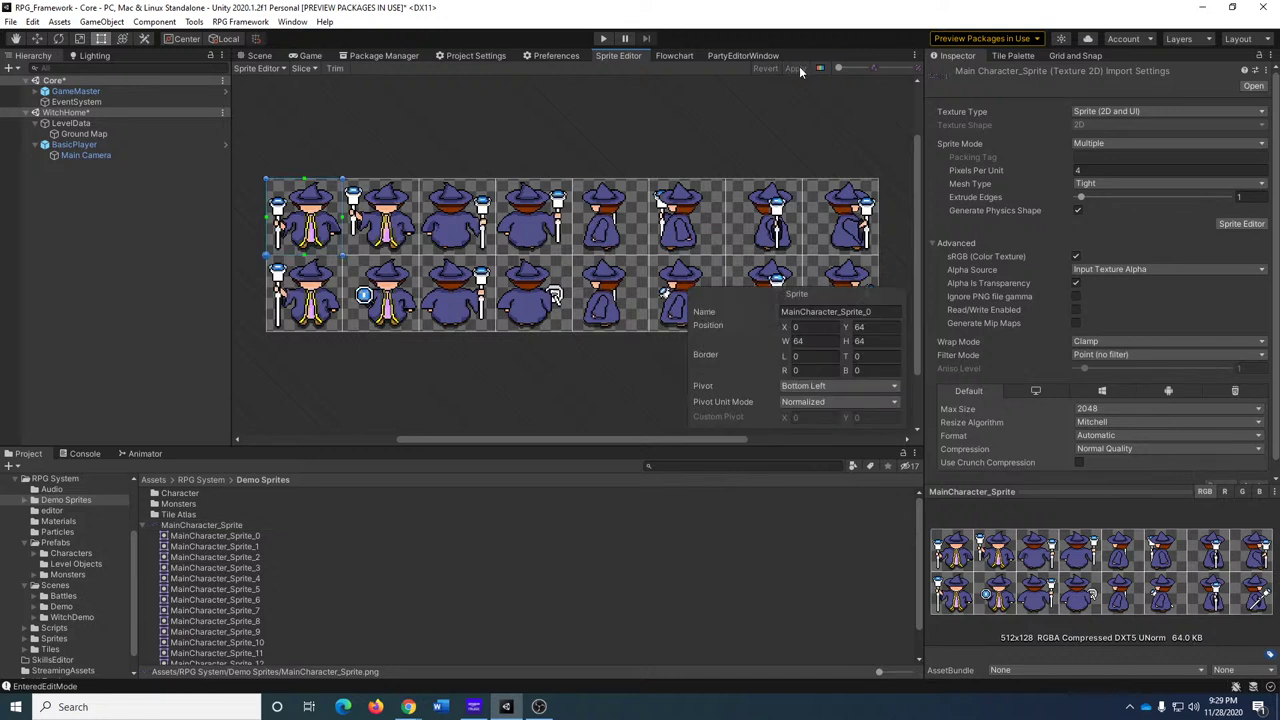
# Start a new game and walk the player right, up, down and left across the grass, then stop.
pyautogui.click(259, 56)
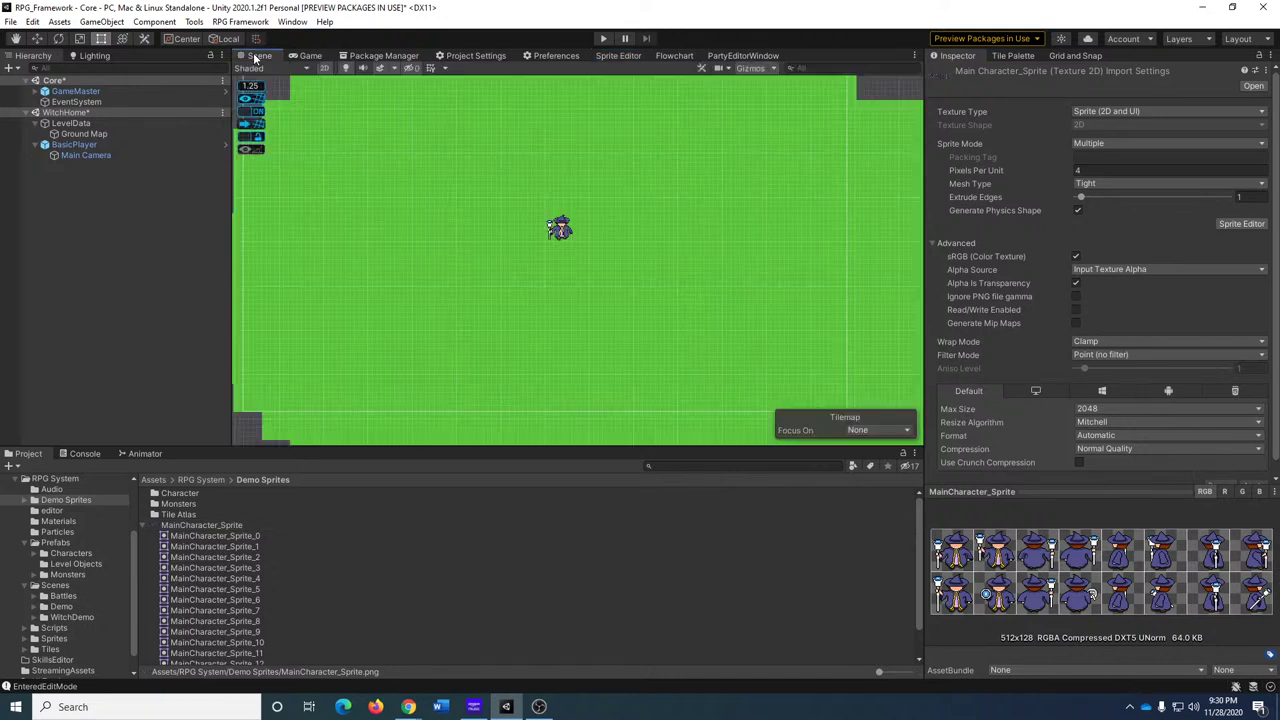
pyautogui.click(603, 40)
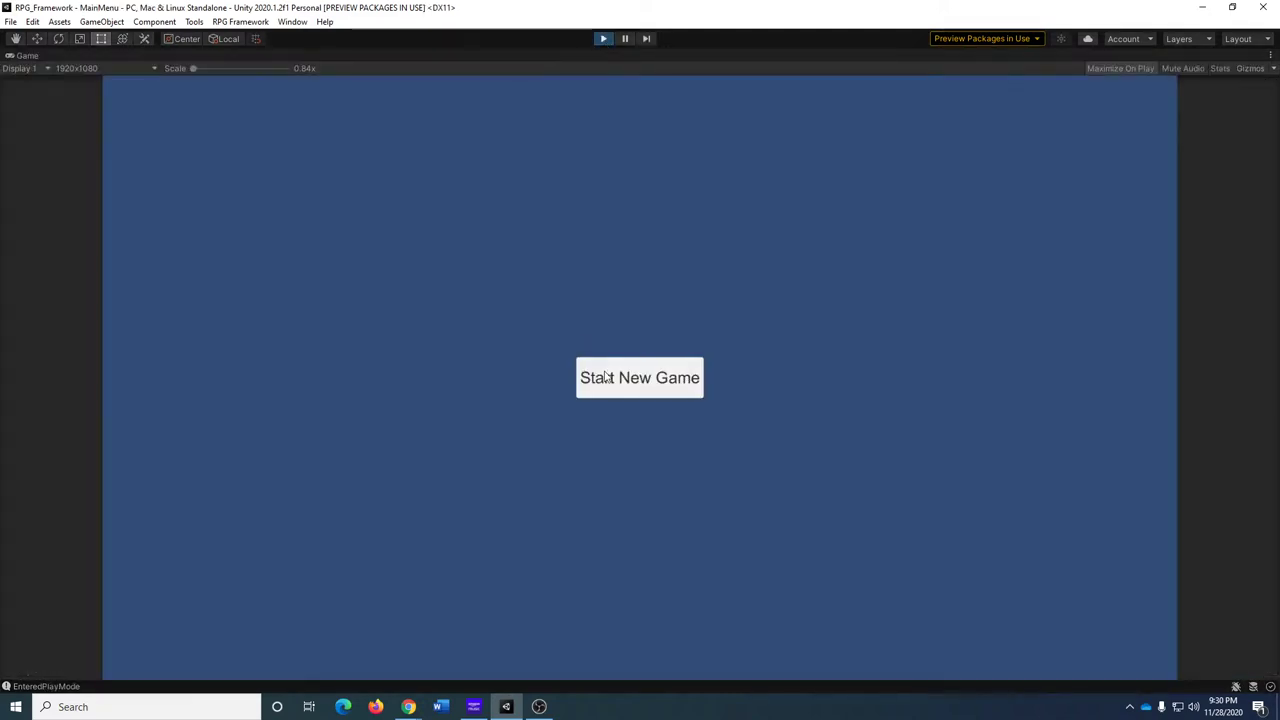
pyautogui.click(606, 376)
pyautogui.press('d')
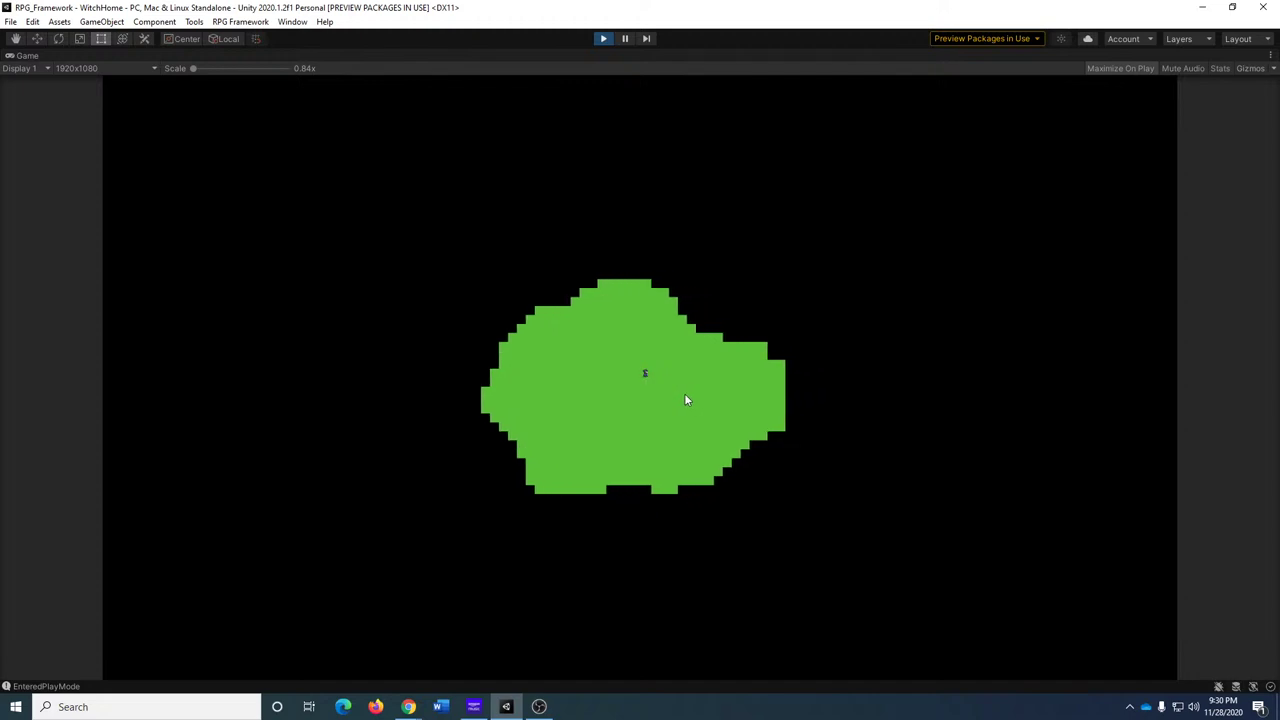
pyautogui.press('w')
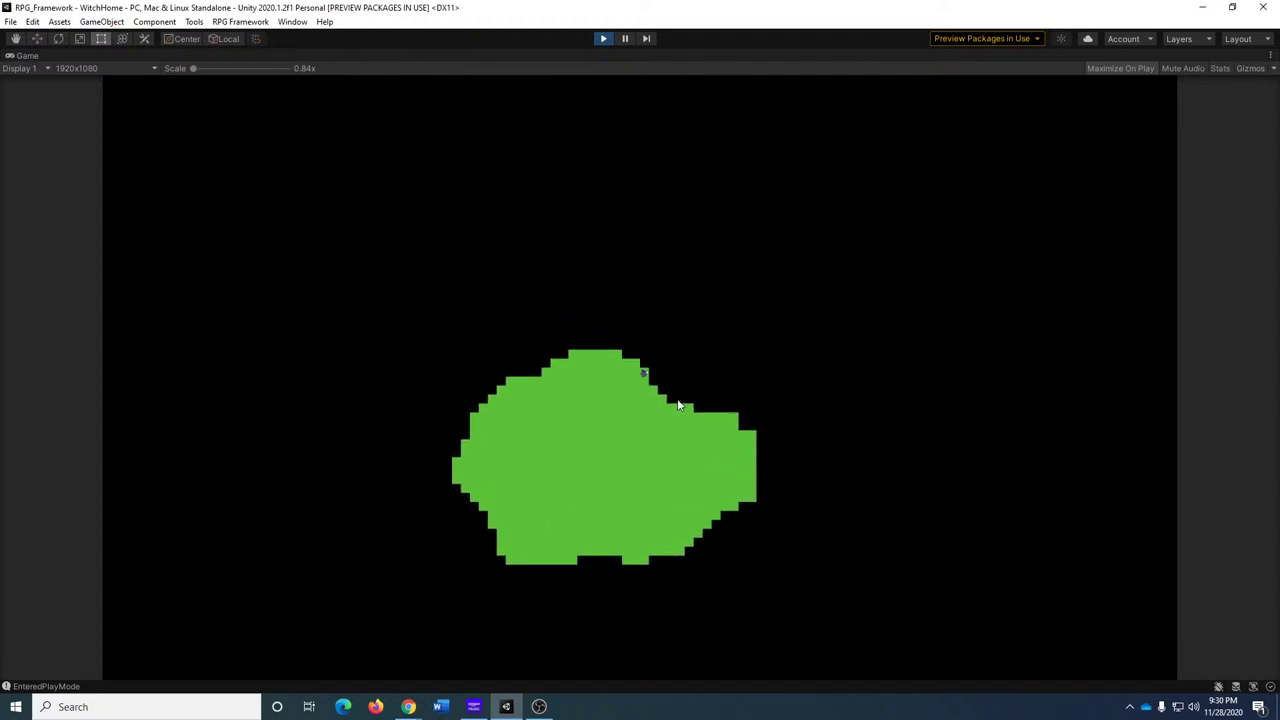
pyautogui.press('d')
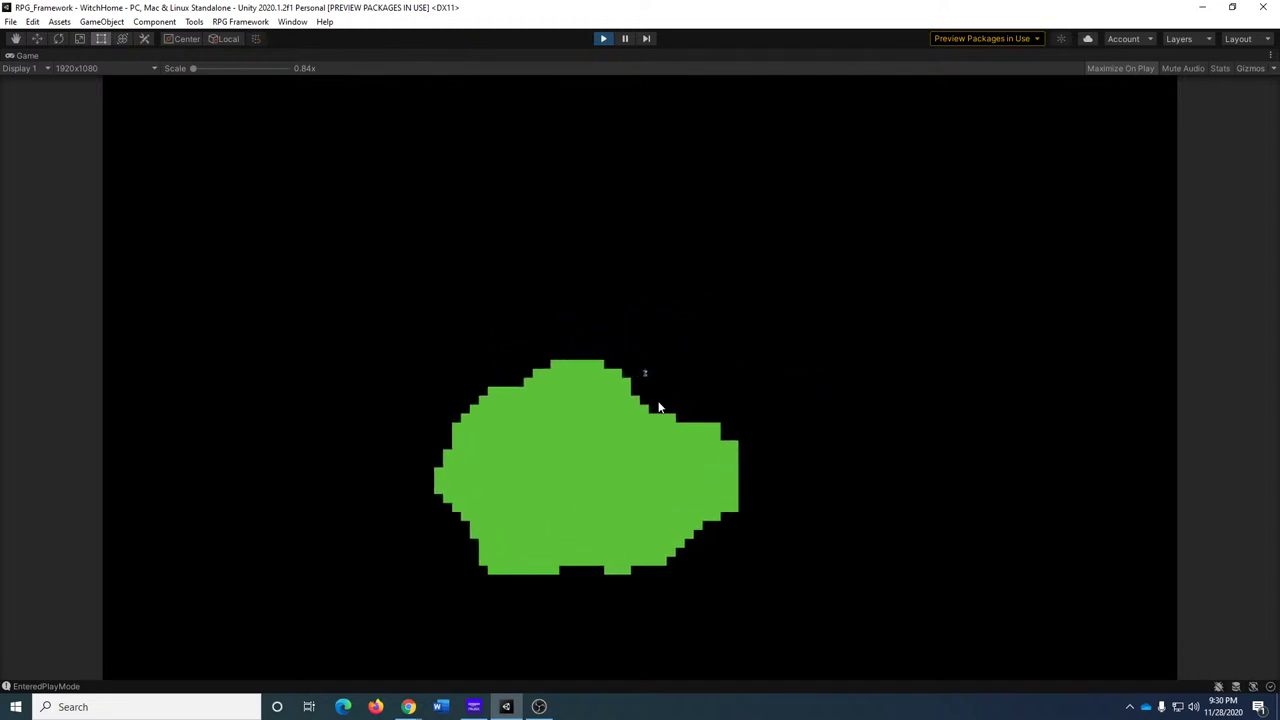
pyautogui.press('s')
pyautogui.press('d')
pyautogui.press('s')
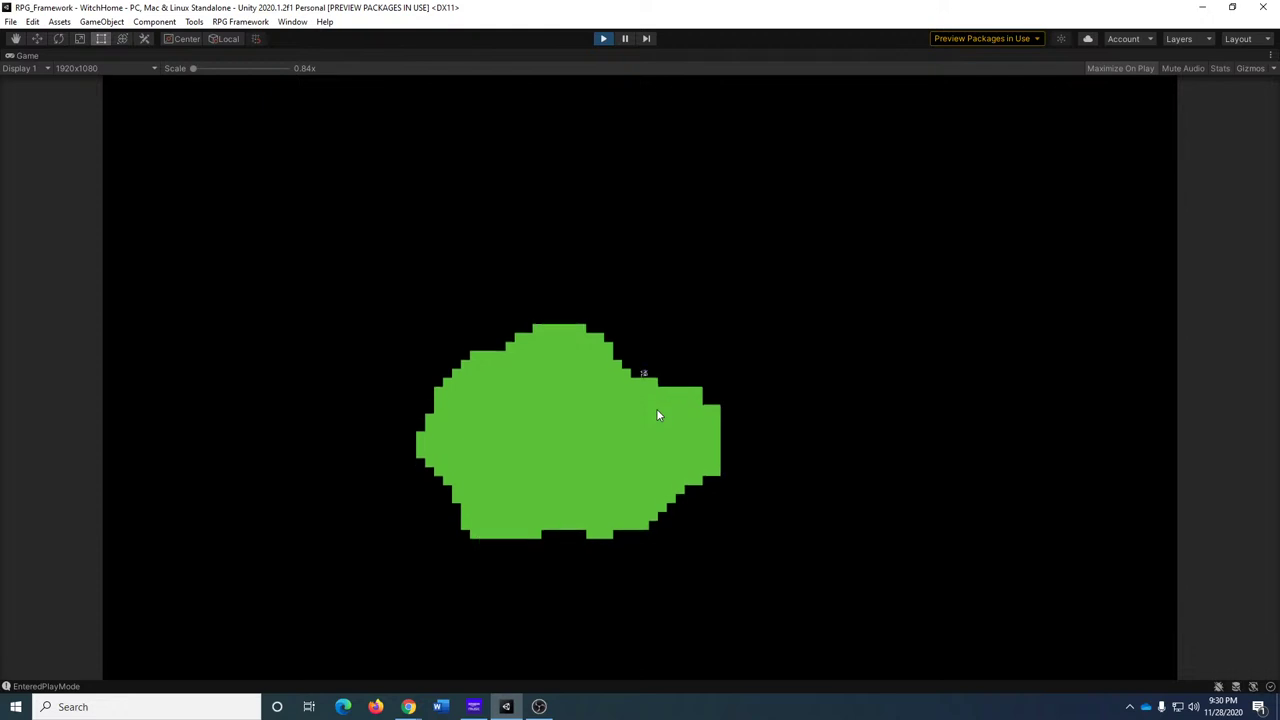
pyautogui.press('a')
pyautogui.press('d')
pyautogui.press('d')
pyautogui.press('s')
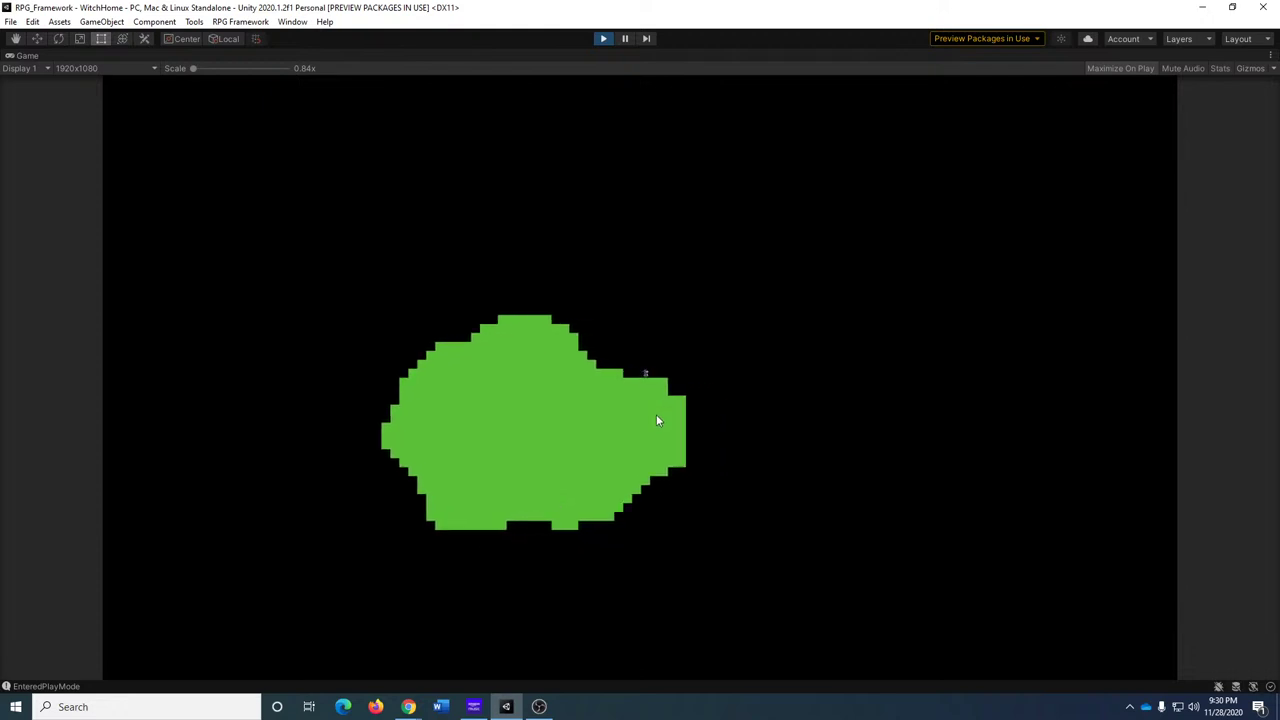
pyautogui.press('d')
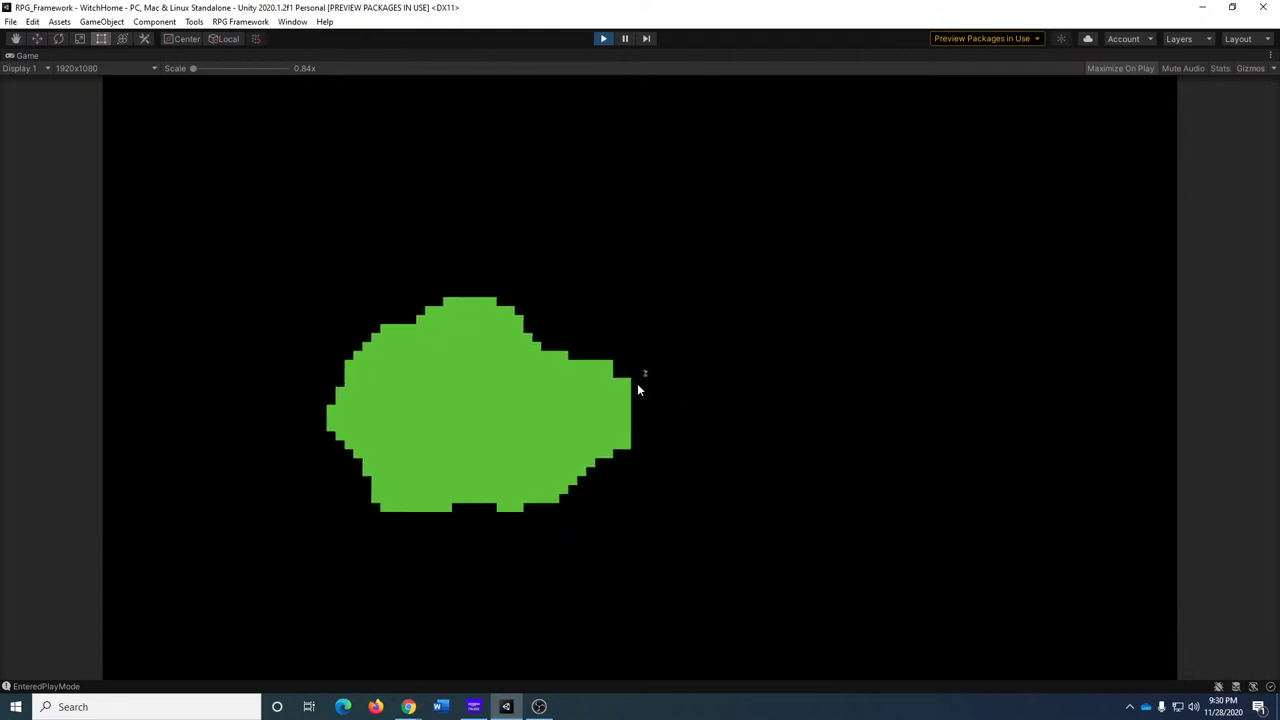
pyautogui.press('s')
pyautogui.press('s')
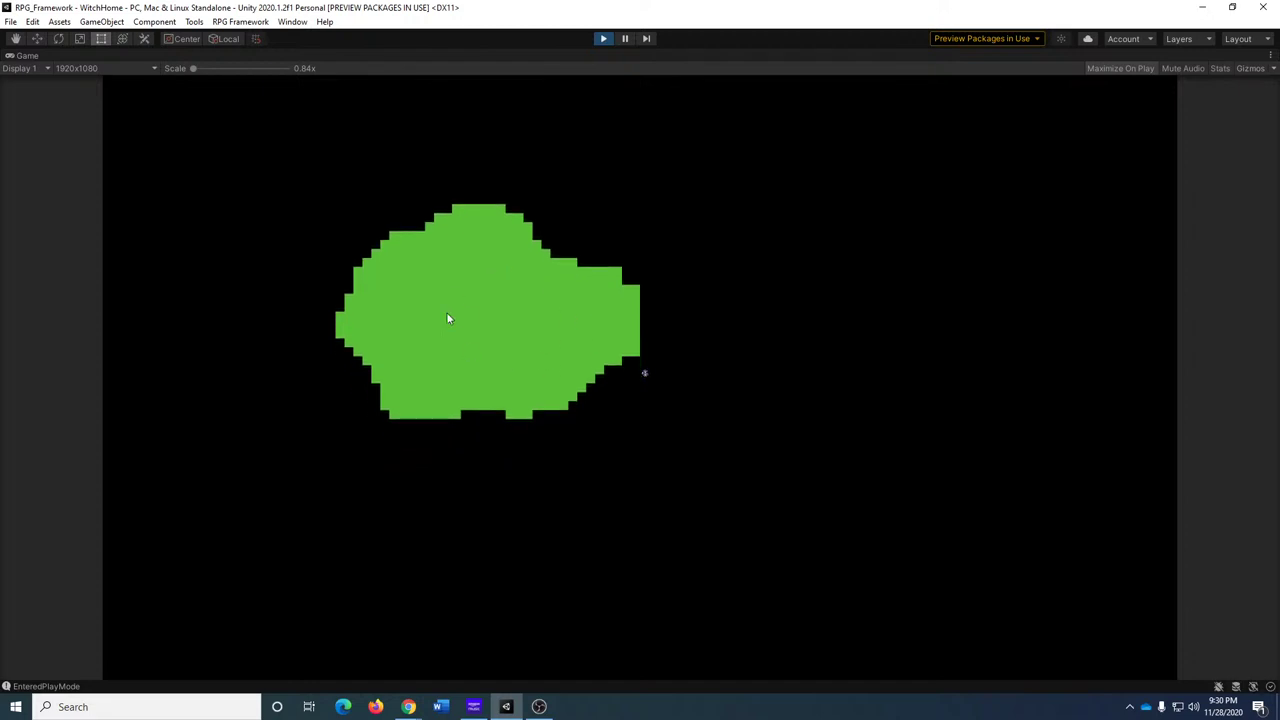
pyautogui.press('a')
pyautogui.press('a')
pyautogui.press('s')
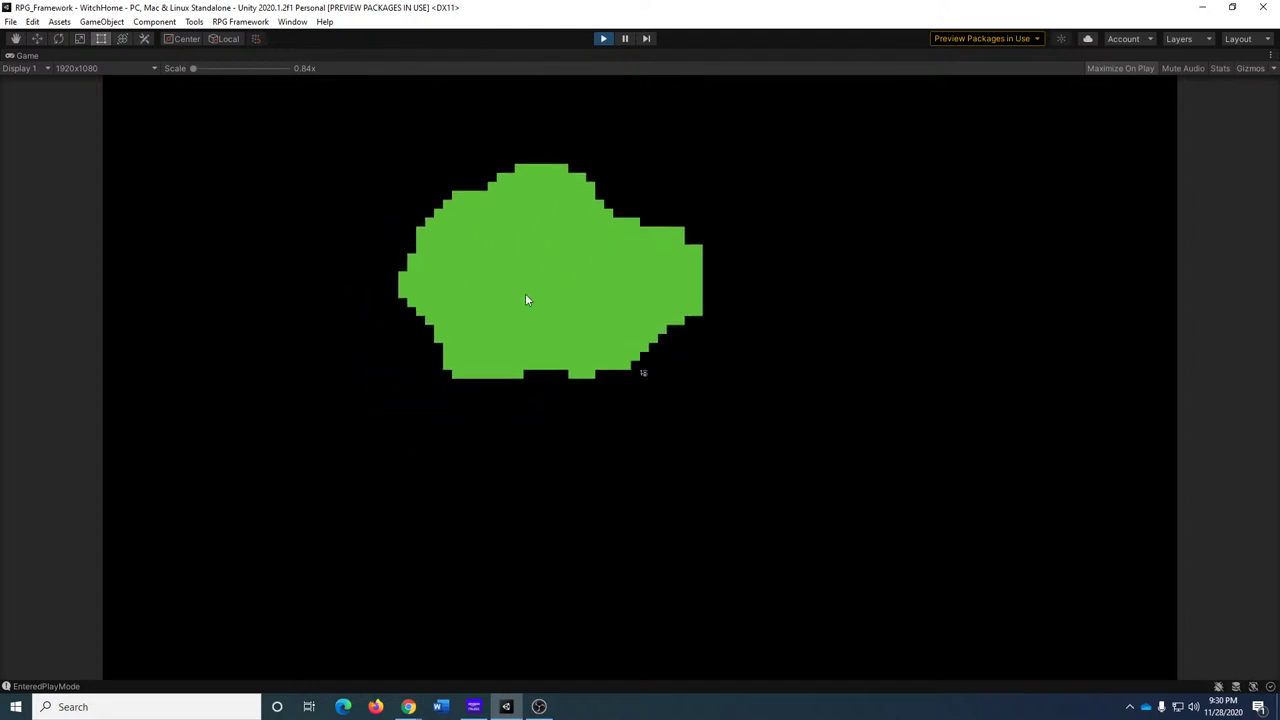
pyautogui.click(603, 38)
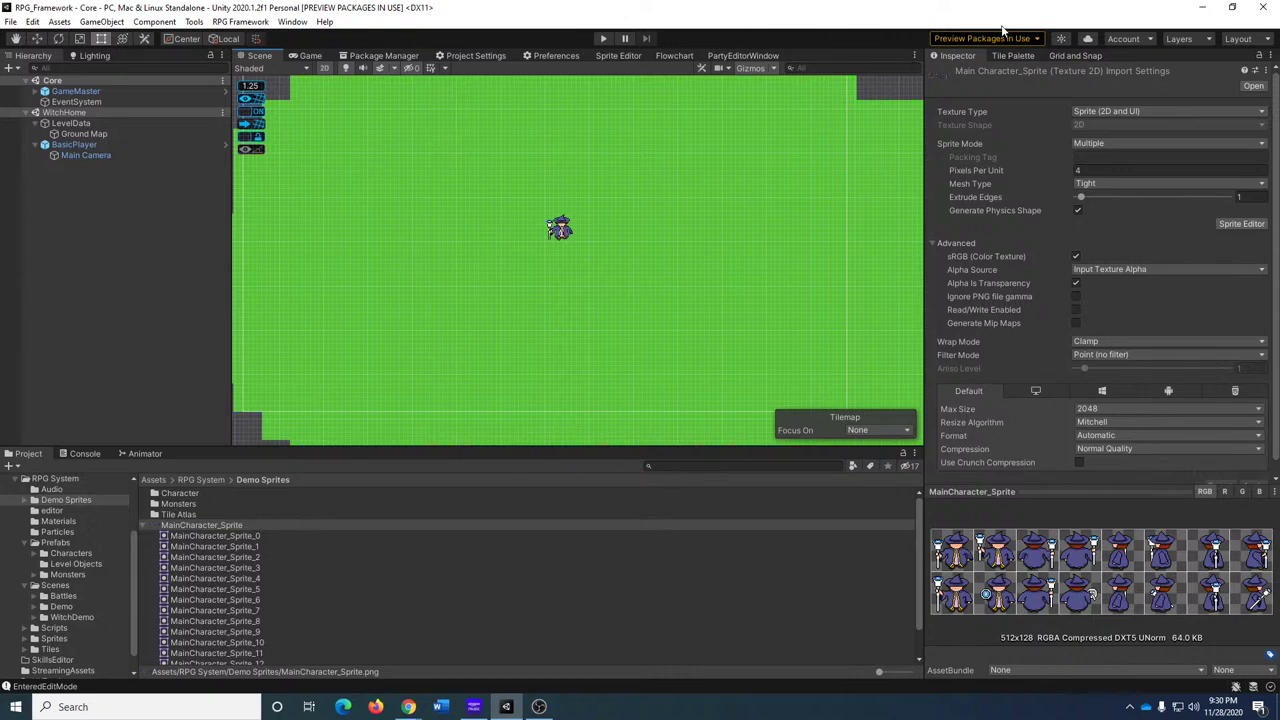
# Bring up the Tile Palette with the picker and paint brush, briefly checking the sprite's Inspector.
pyautogui.click(1012, 55)
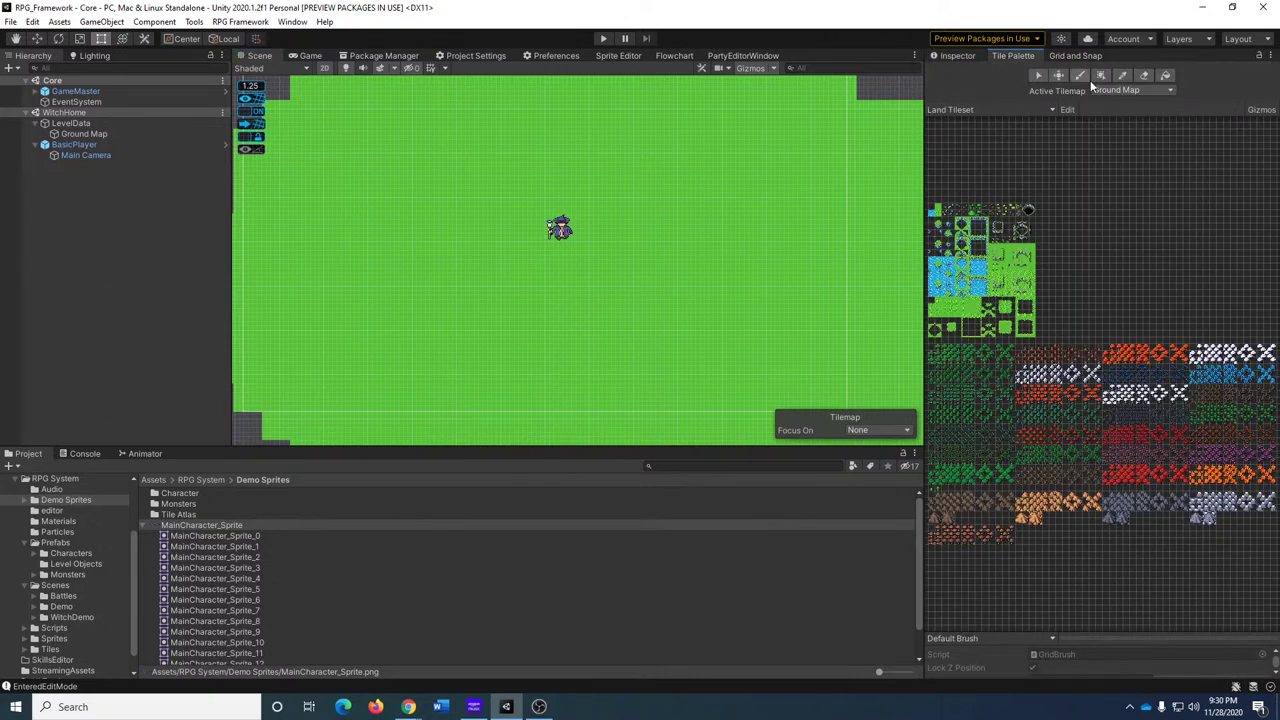
pyautogui.click(1122, 75)
pyautogui.press('b')
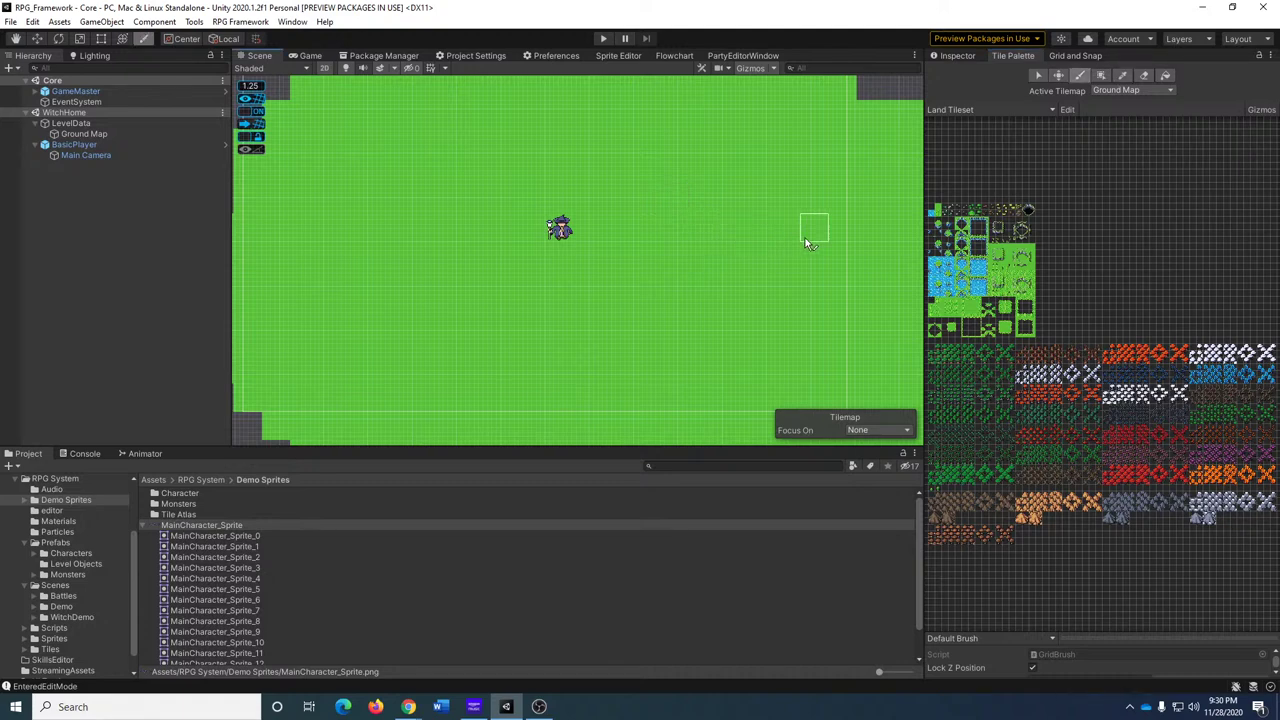
pyautogui.scroll(5, 1096, 298)
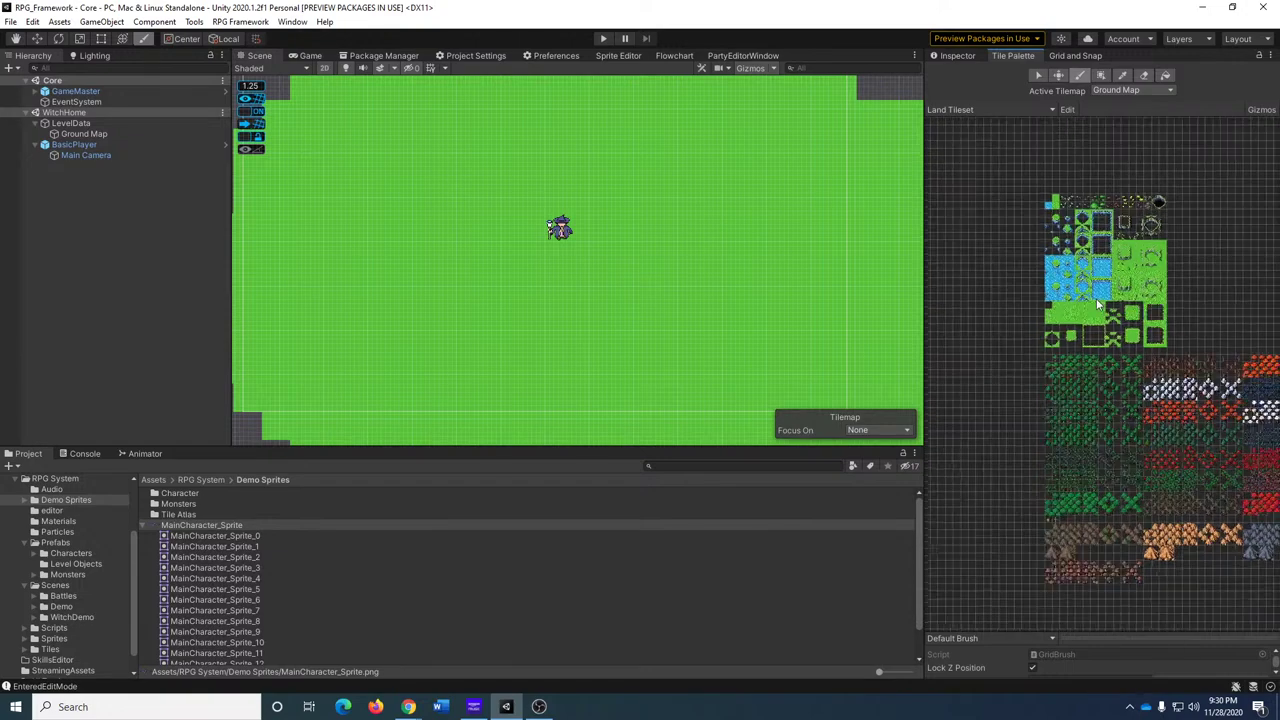
pyautogui.scroll(3, 1054, 216)
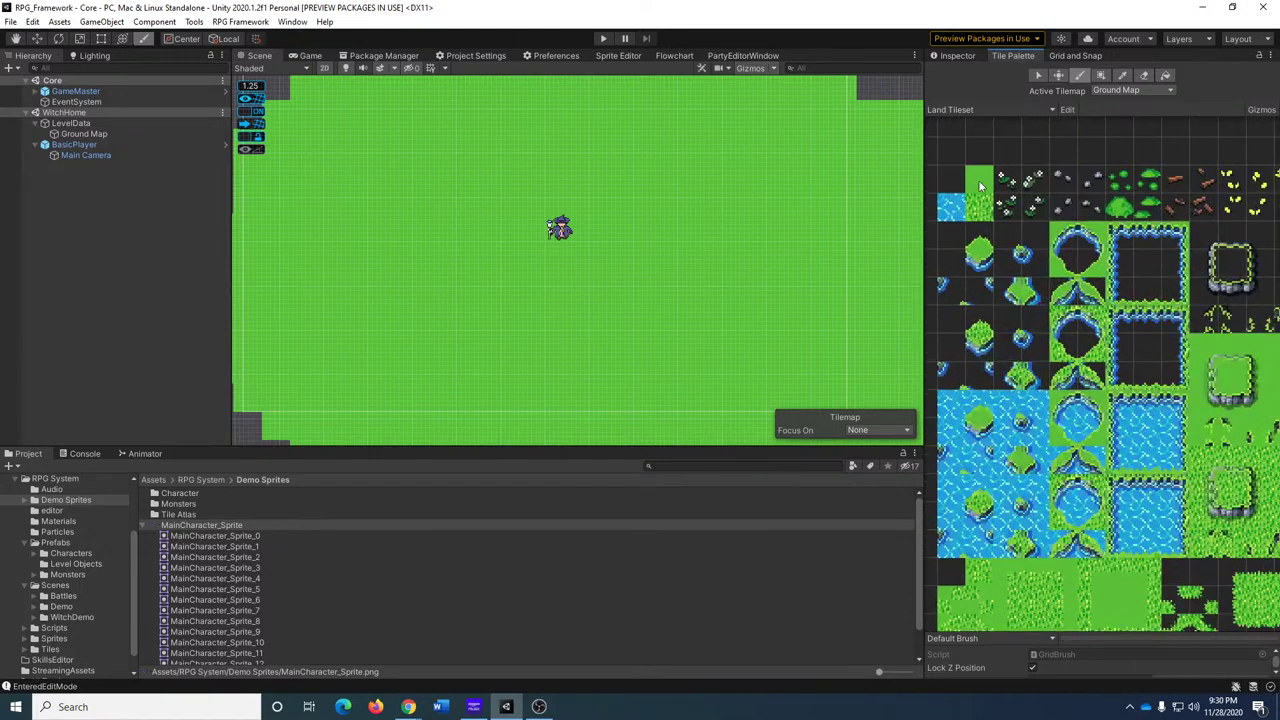
pyautogui.click(954, 58)
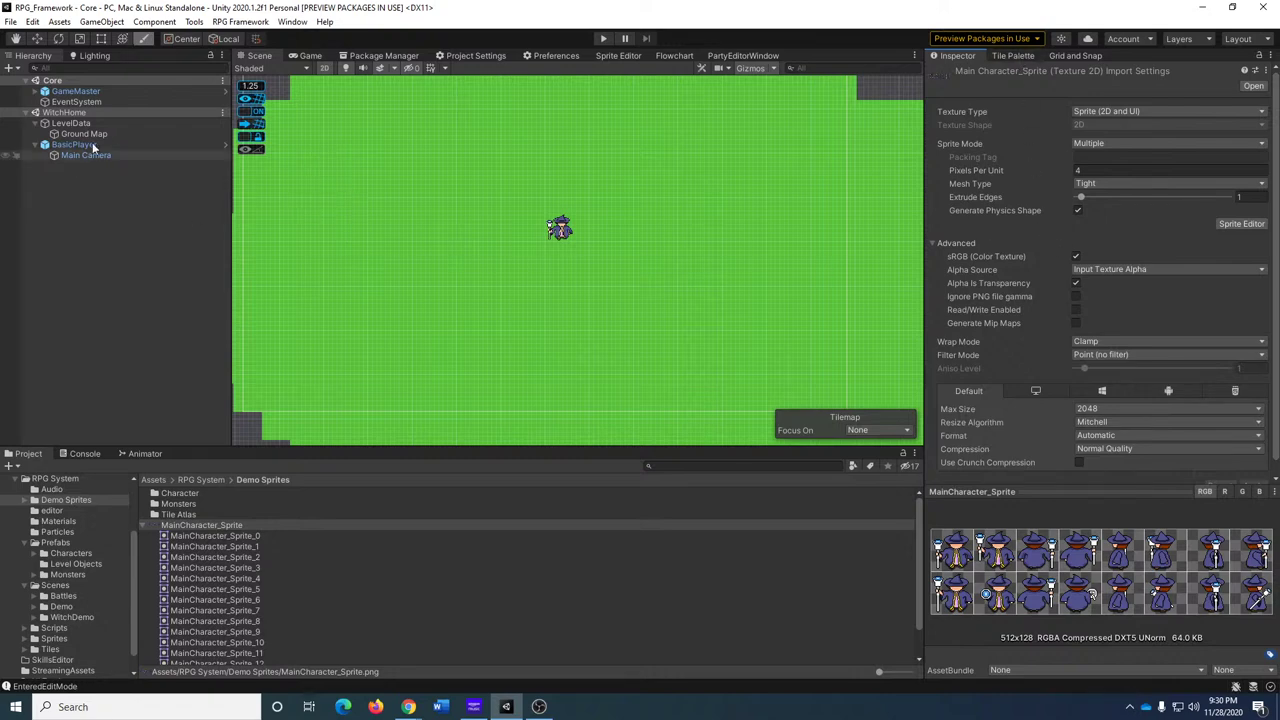
pyautogui.click(1008, 56)
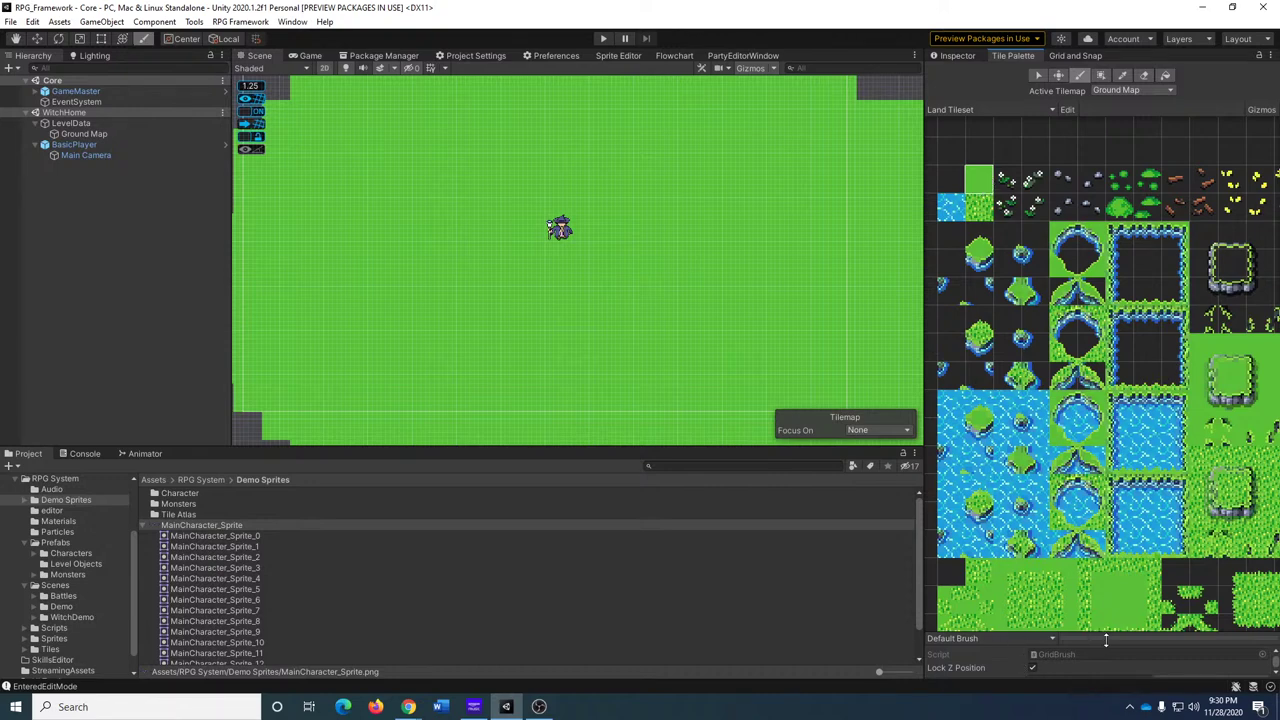
# Pick the top-left grass tile, then select Ground Map to review its colliders in the Inspector.
pyautogui.moveTo(1099, 637)
pyautogui.mouseDown()
pyautogui.moveTo(1105, 572)
pyautogui.moveTo(1105, 612)
pyautogui.mouseUp()
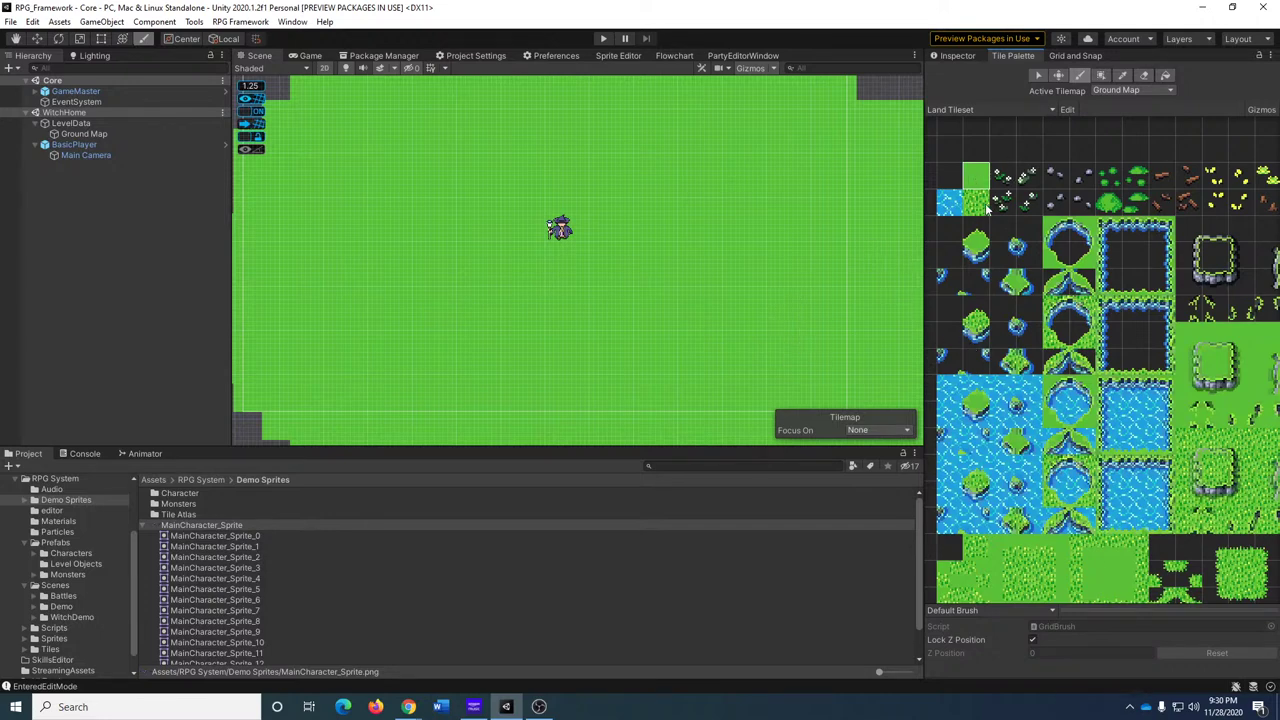
pyautogui.moveTo(518, 305)
pyautogui.mouseDown(button='middle')
pyautogui.moveTo(650, 368)
pyautogui.moveTo(505, 397)
pyautogui.moveTo(449, 276)
pyautogui.moveTo(450, 243)
pyautogui.mouseUp(button='middle')
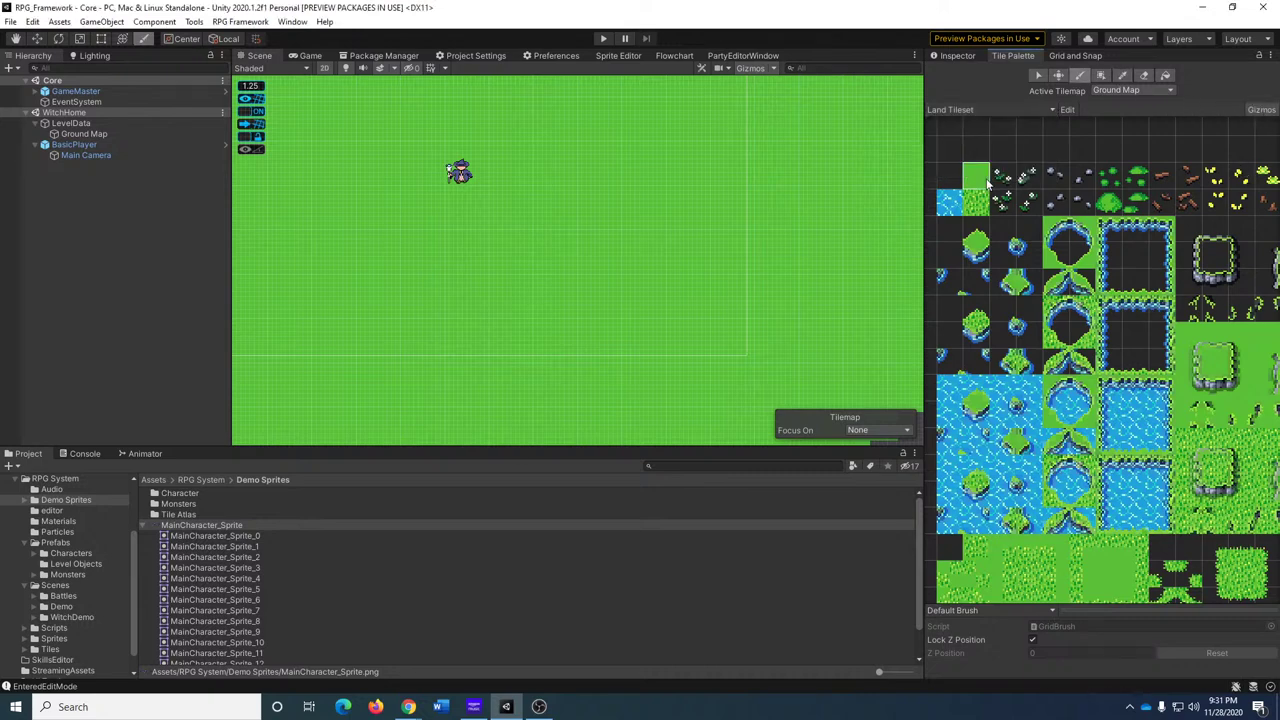
pyautogui.click(1121, 76)
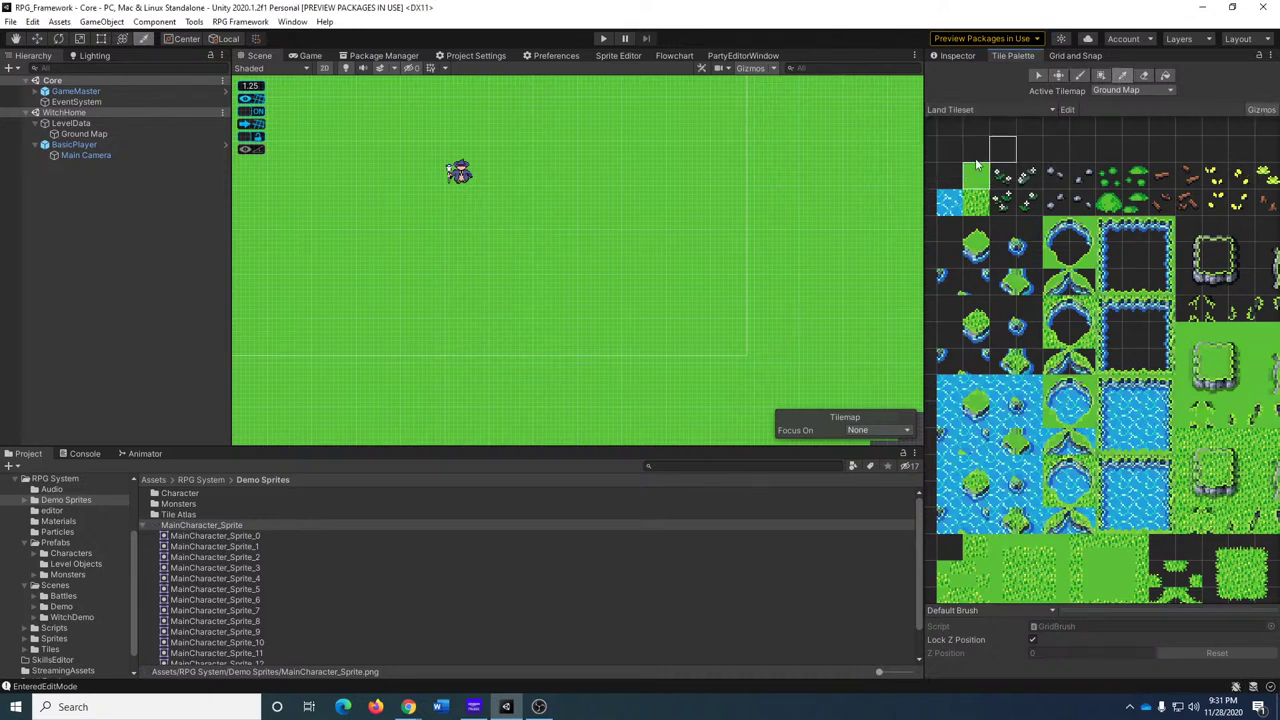
pyautogui.click(979, 178)
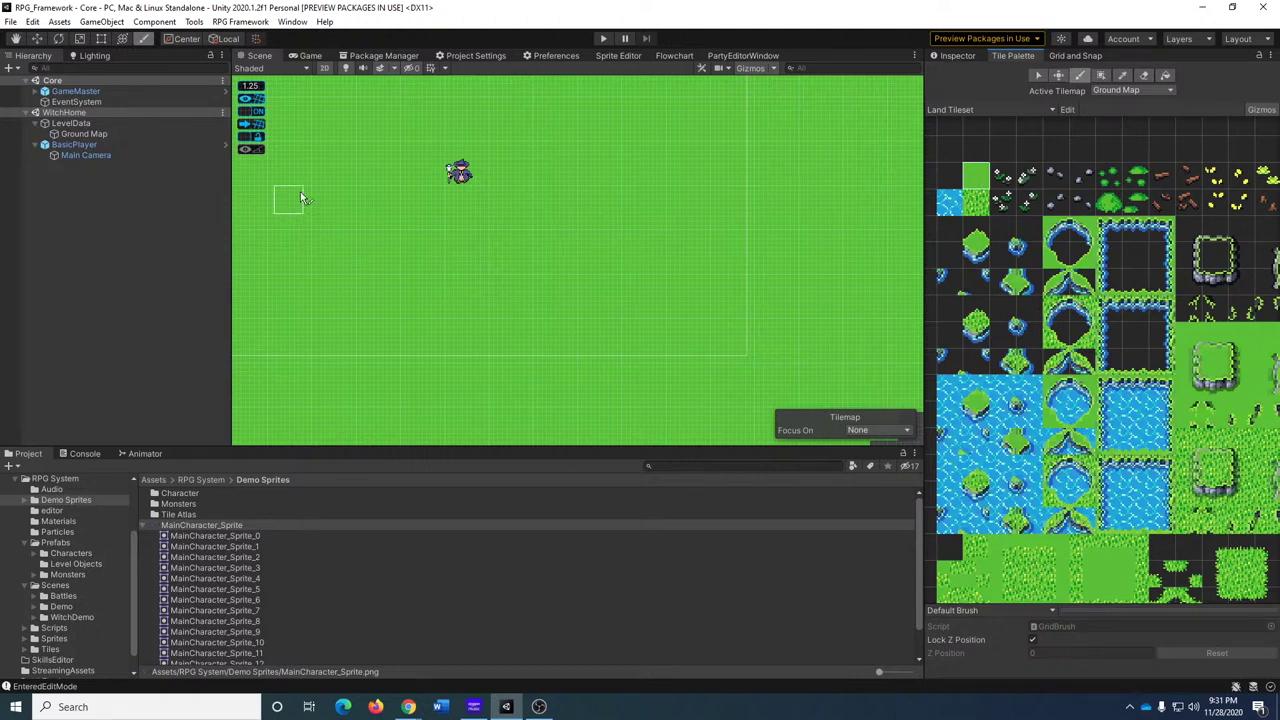
pyautogui.click(952, 58)
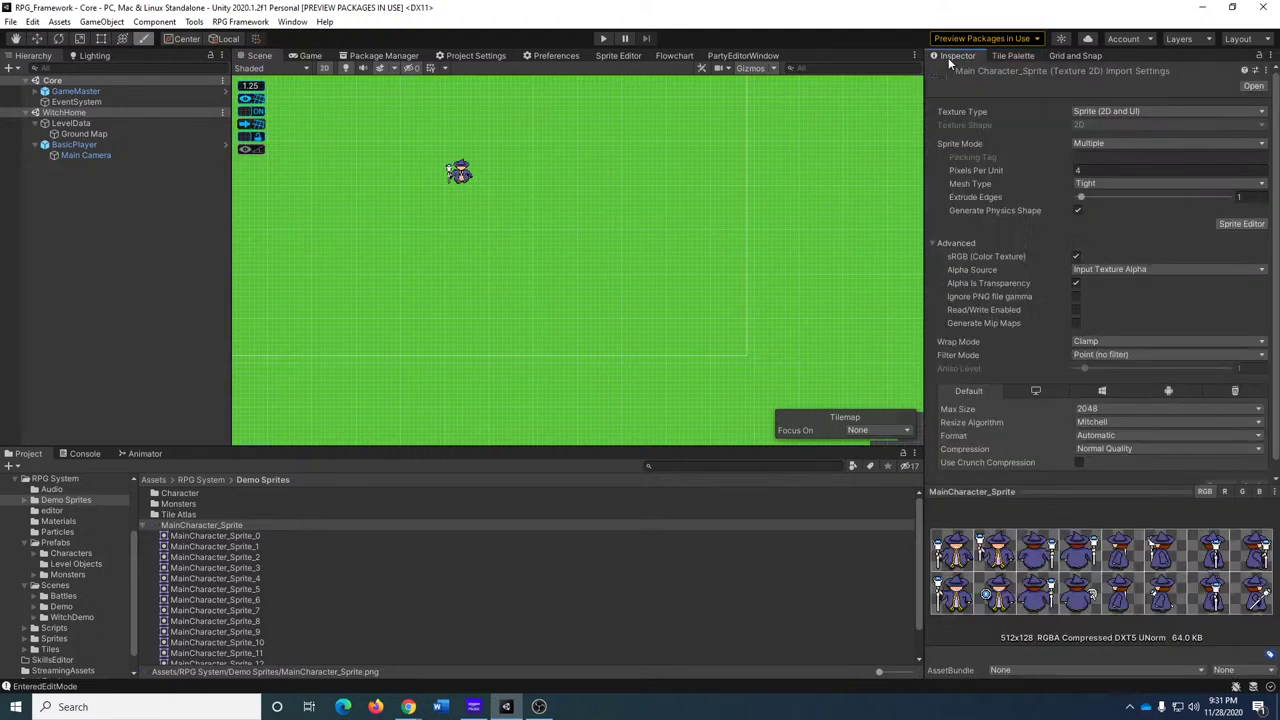
pyautogui.click(96, 133)
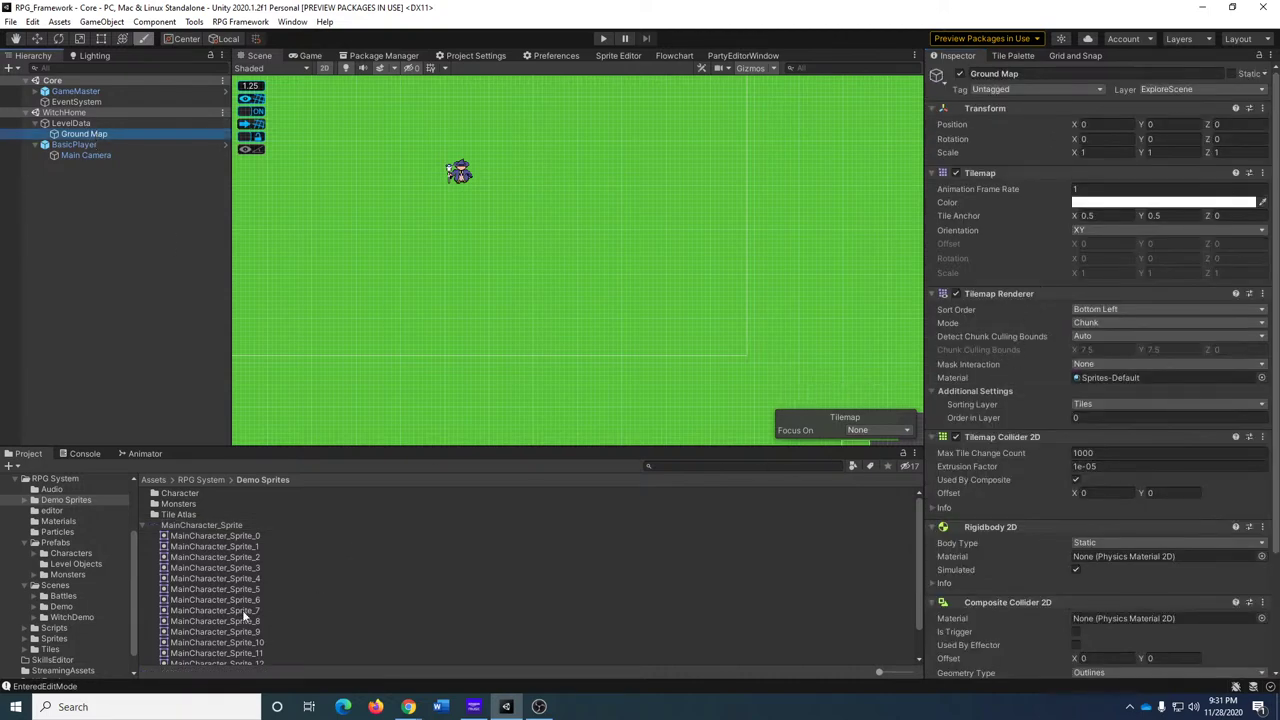
# Check the Console, then pick the light-green grass tile in the Tile Palette.
pyautogui.click(82, 455)
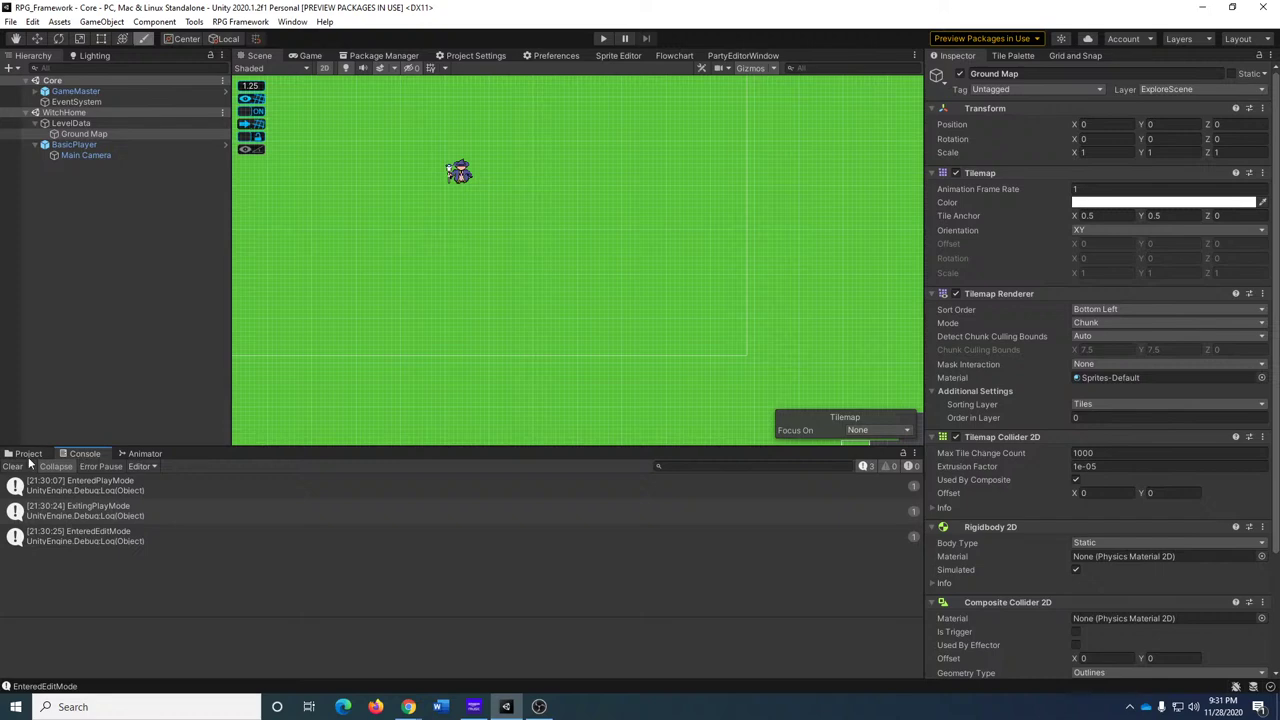
pyautogui.click(28, 454)
pyautogui.click(1003, 55)
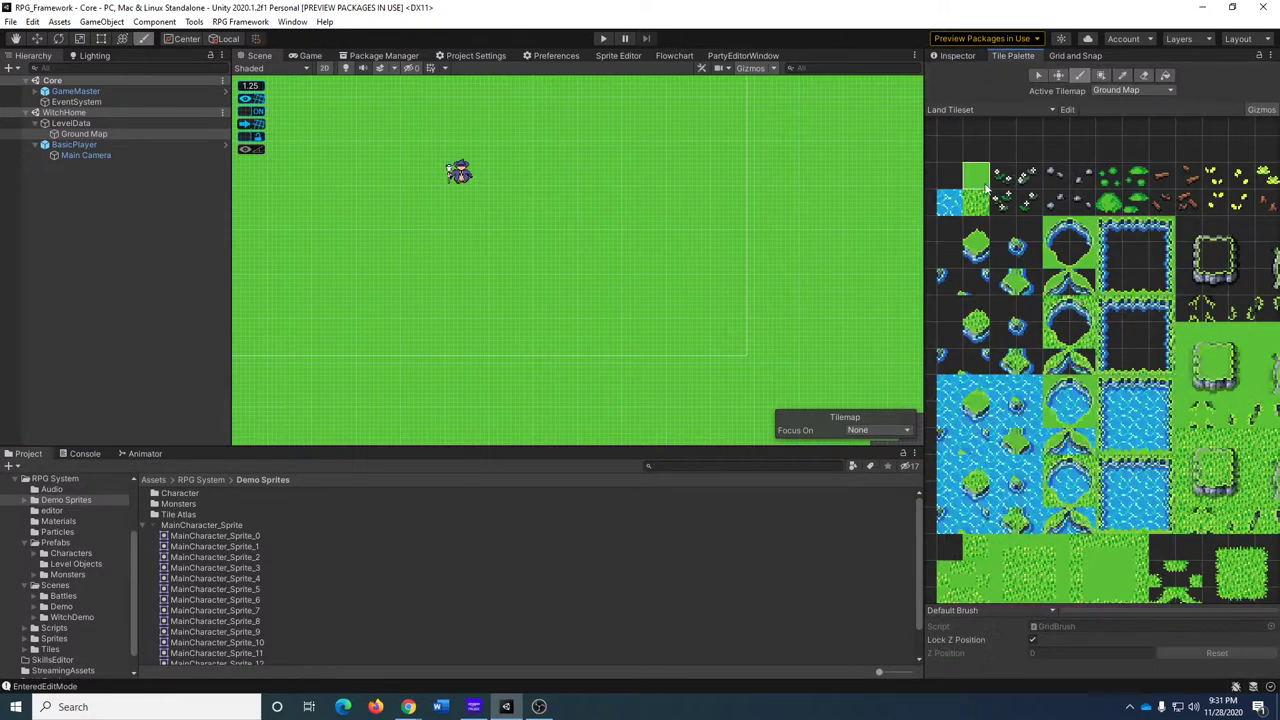
pyautogui.click(976, 181)
pyautogui.scroll(-5, 1010, 240)
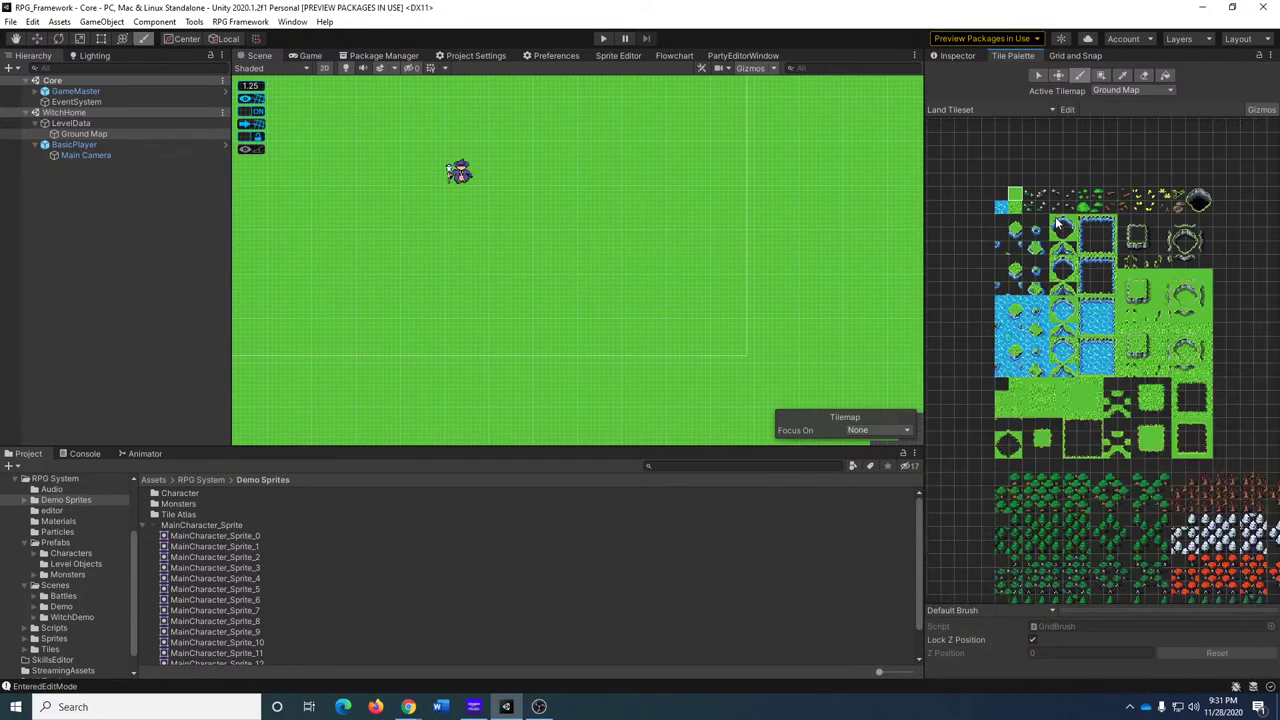
pyautogui.scroll(2, 1010, 243)
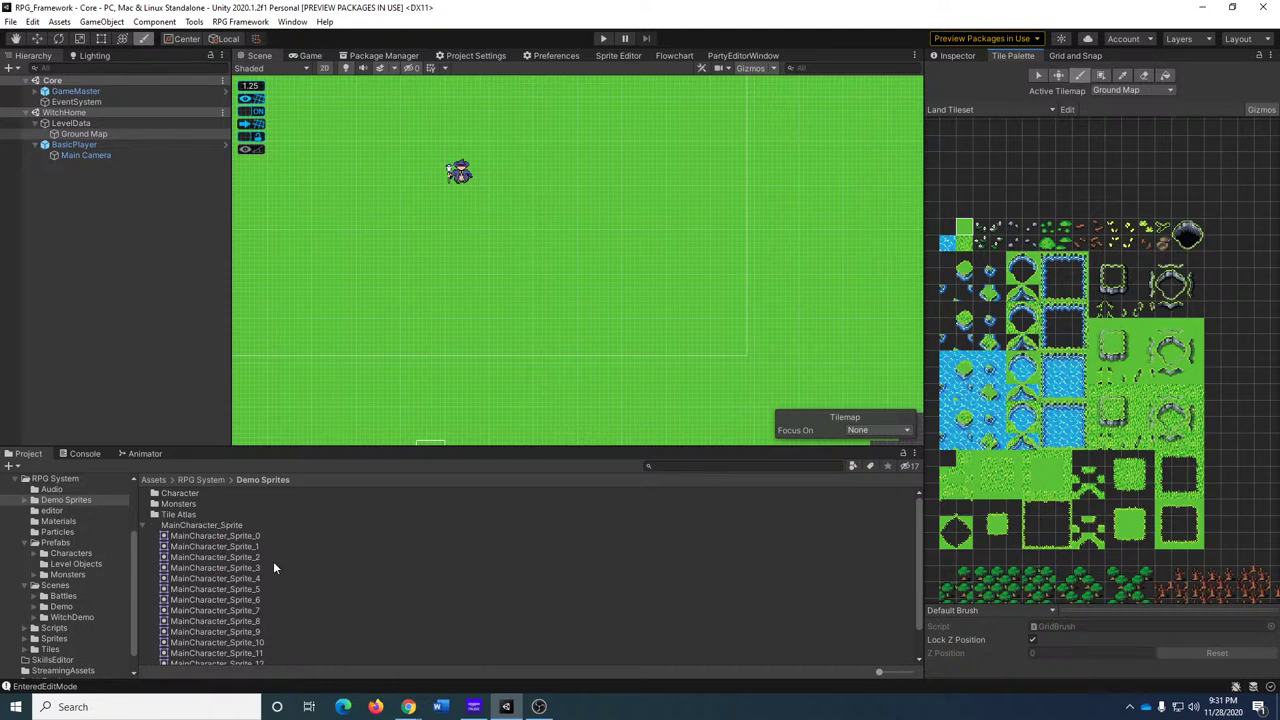
# Set Collider Type to None on GrasslandTiles' GB-LandTileset_0, then return to the Tile Palette.
pyautogui.doubleClick(182, 514)
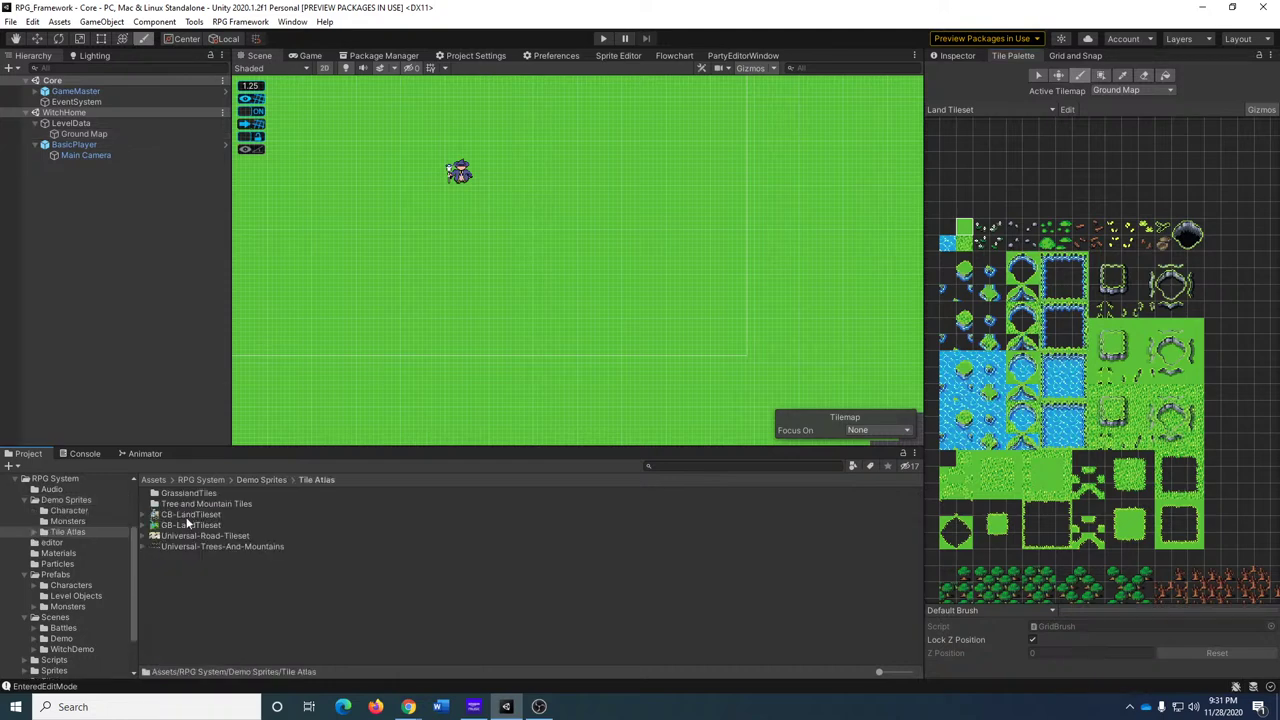
pyautogui.doubleClick(185, 493)
pyautogui.click(199, 493)
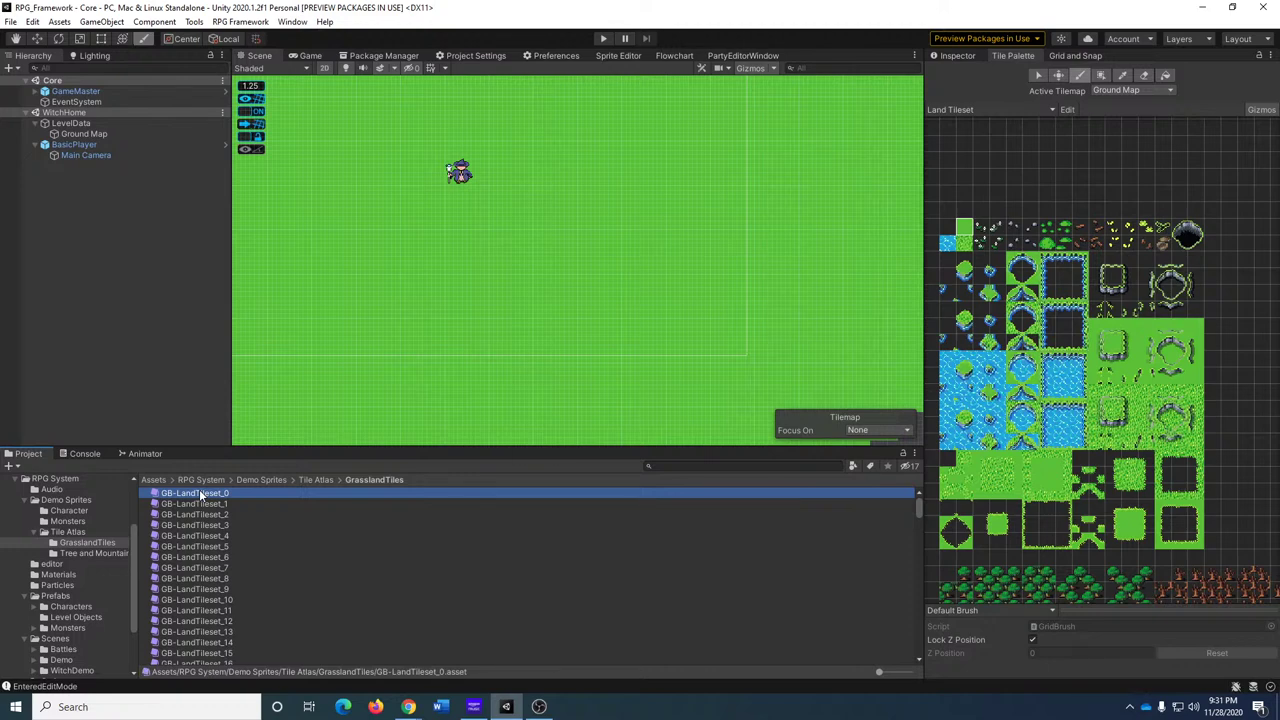
pyautogui.click(957, 55)
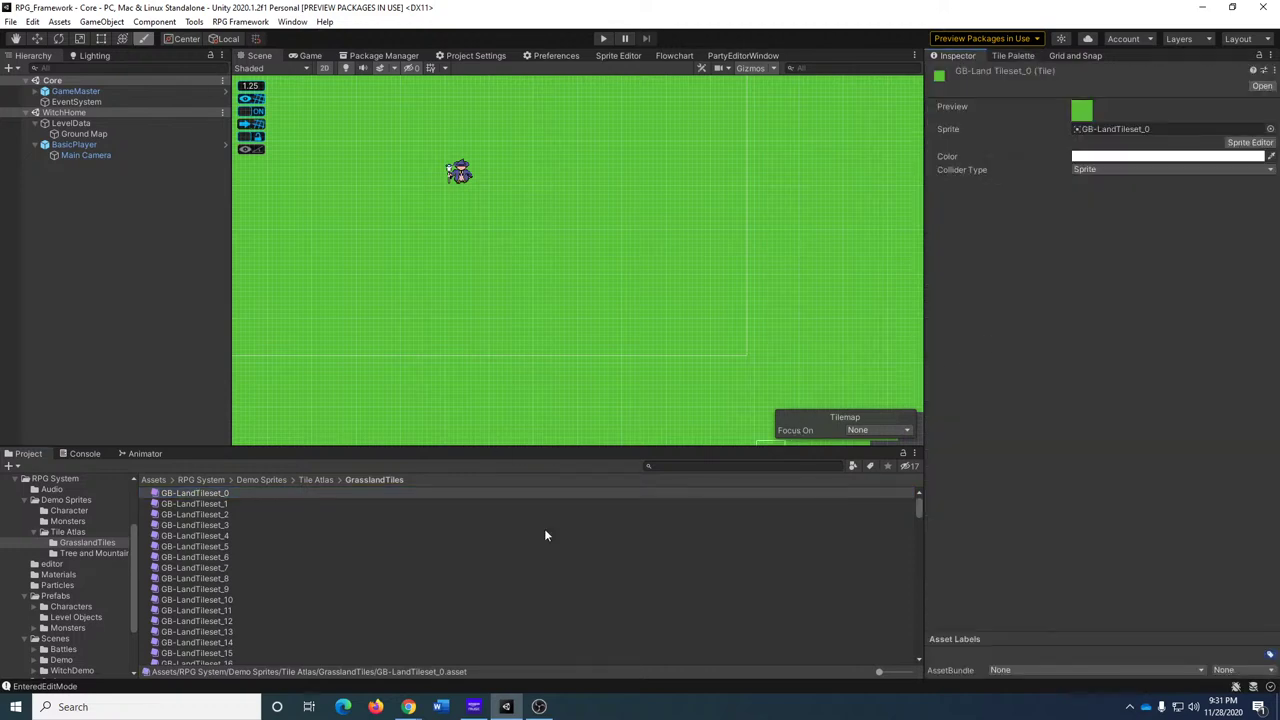
pyautogui.click(211, 503)
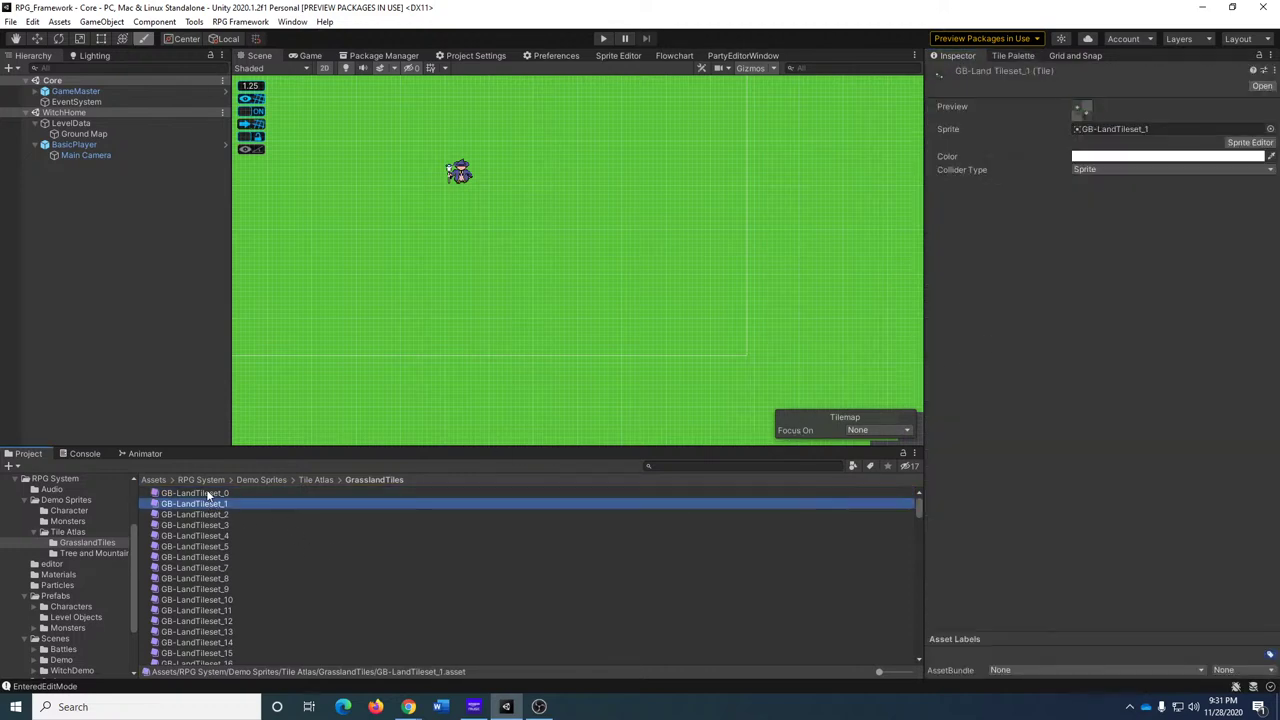
pyautogui.click(207, 493)
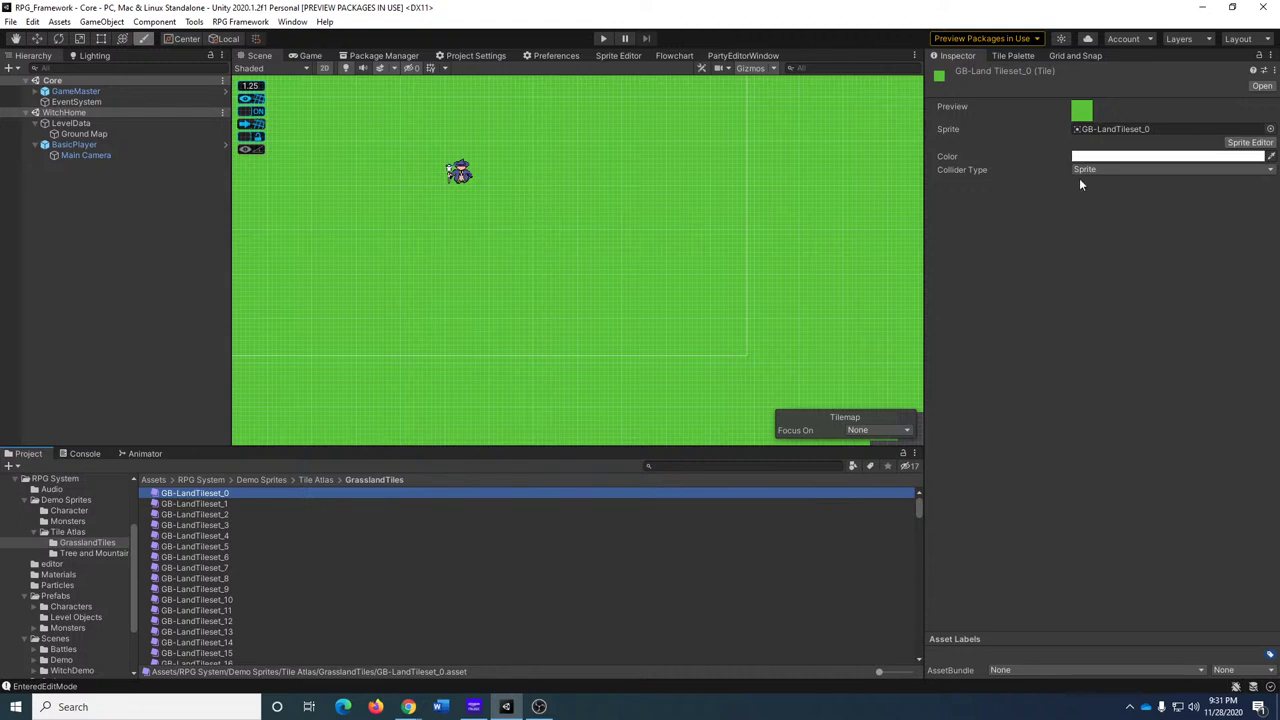
pyautogui.click(1121, 169)
pyautogui.click(1112, 186)
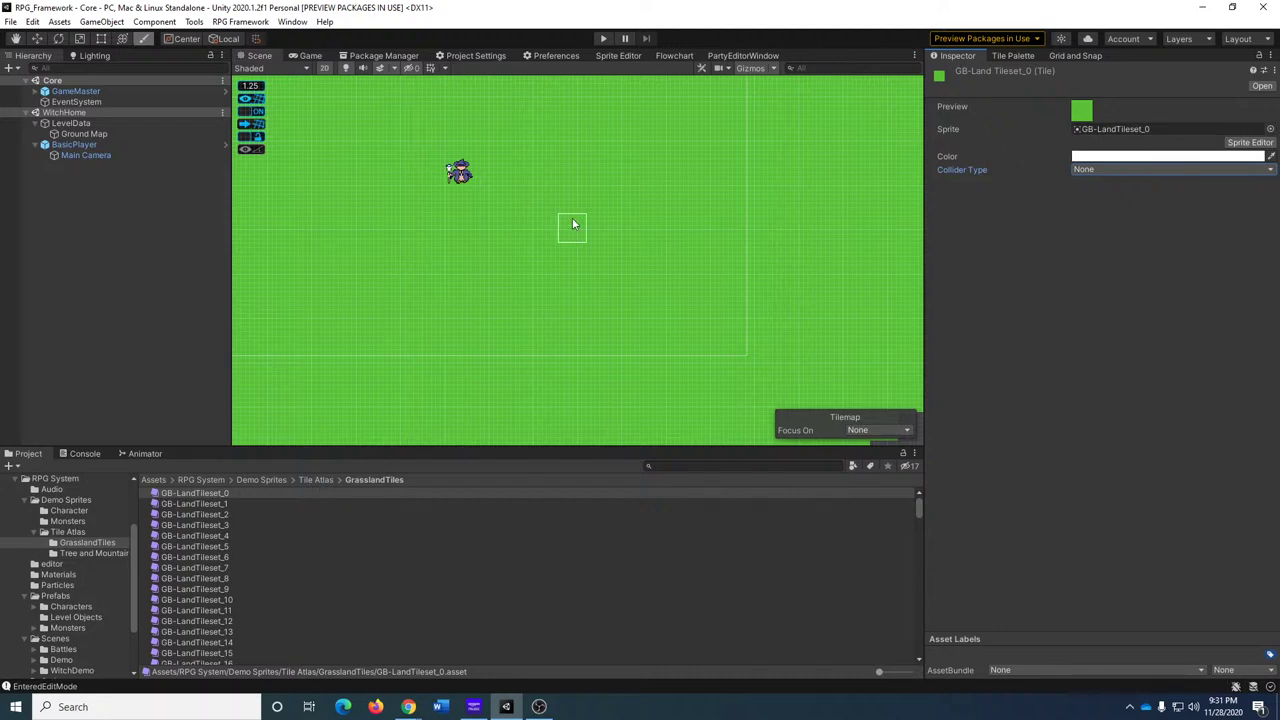
pyautogui.click(1016, 56)
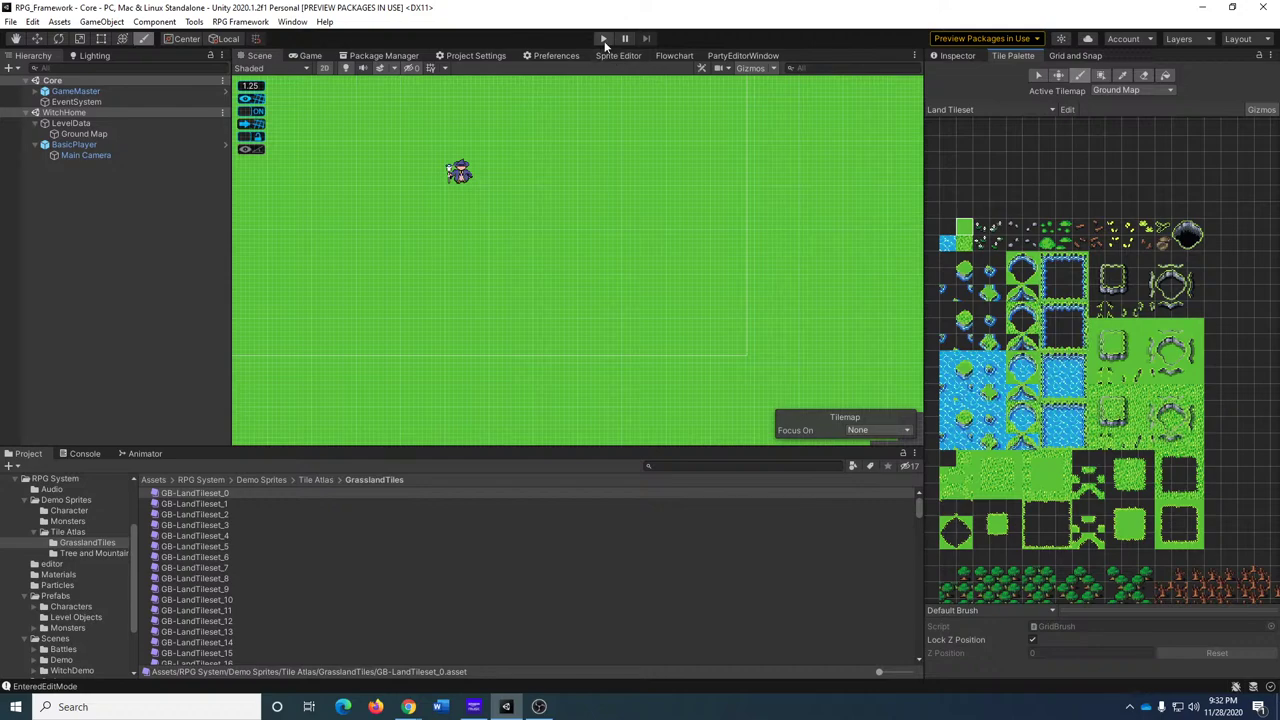
# Pick a textured grass tile and paint a stepped patch of it below the witch.
pyautogui.click(967, 250)
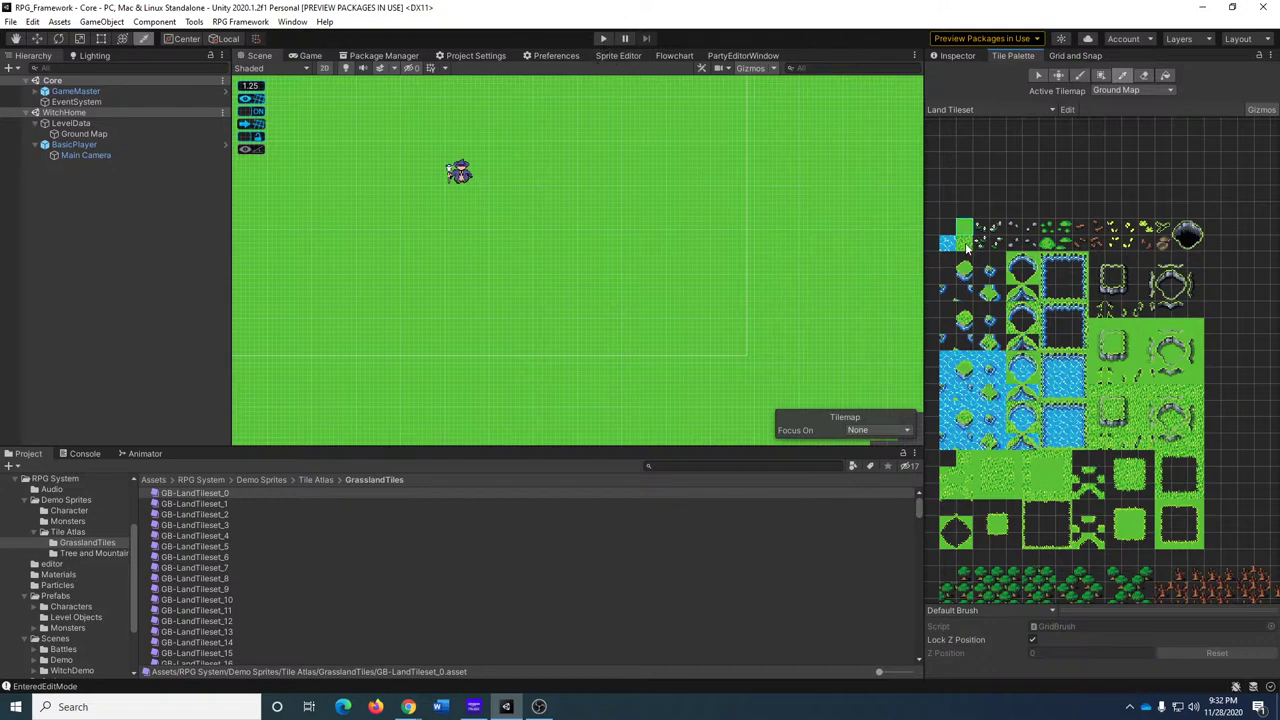
pyautogui.scroll(6, 967, 250)
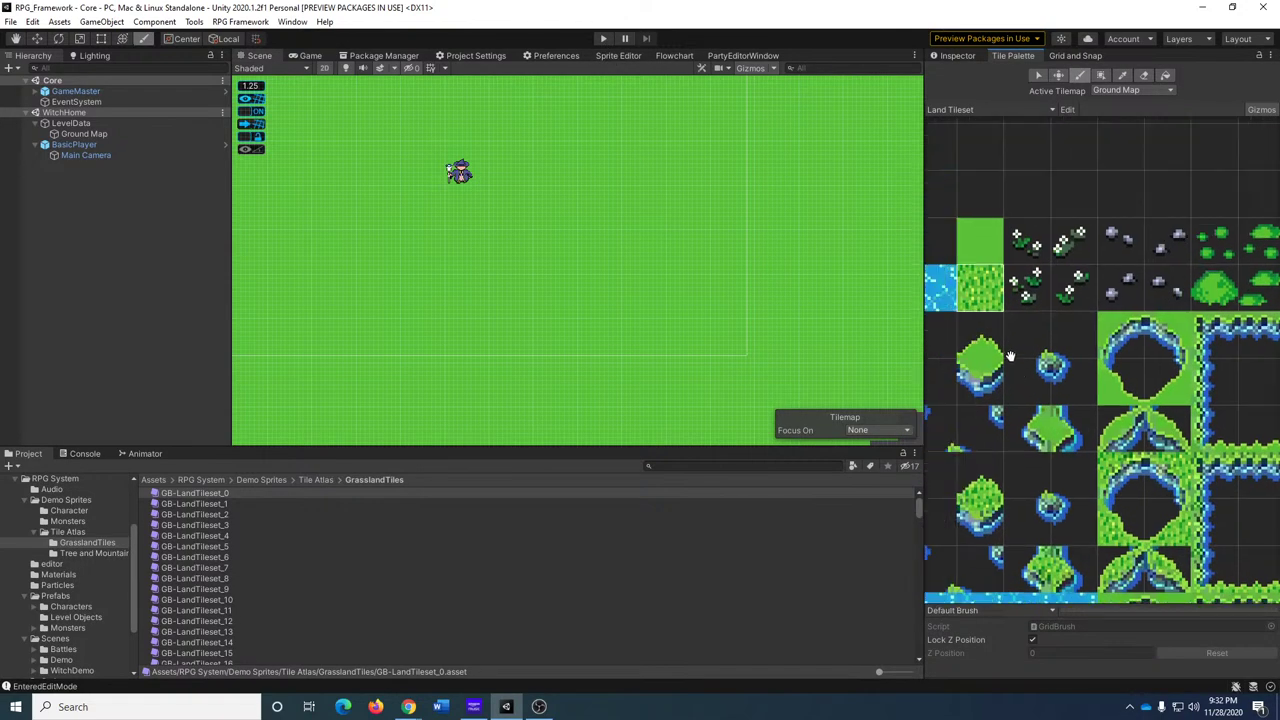
pyautogui.moveTo(1010, 356); pyautogui.dragTo(1100, 349, button='middle')
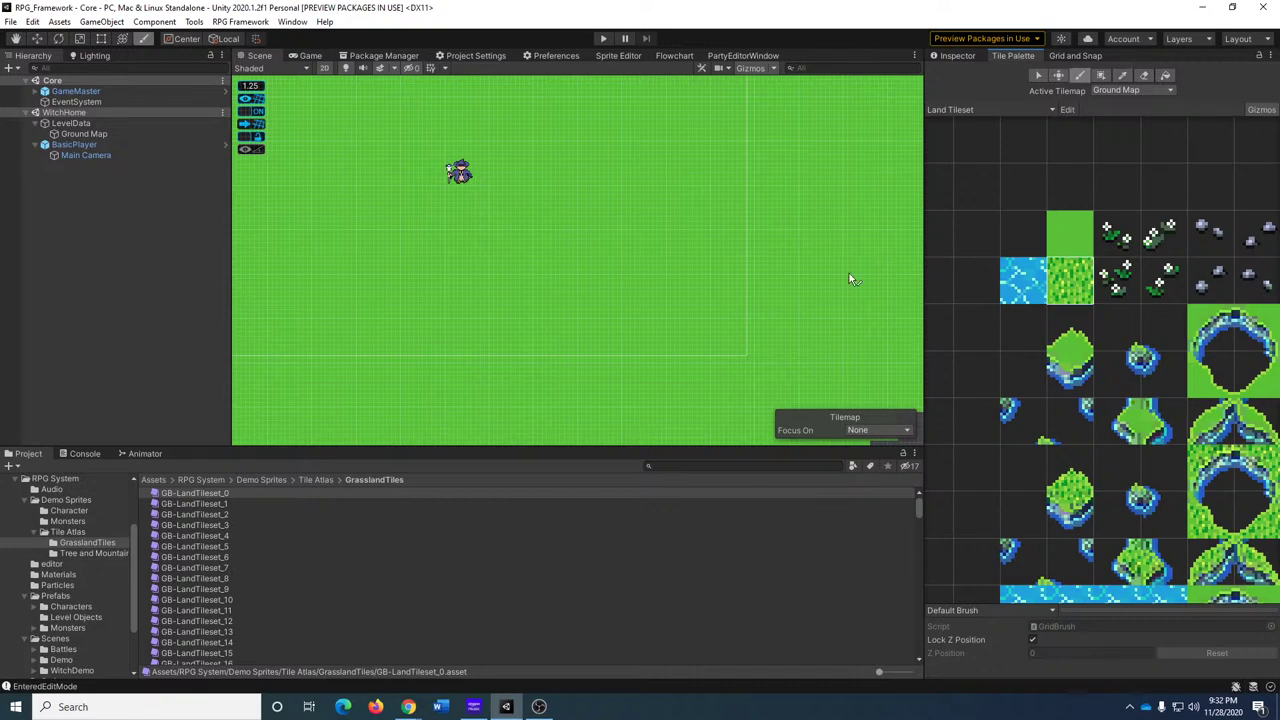
pyautogui.moveTo(629, 257)
pyautogui.mouseDown()
pyautogui.moveTo(596, 271)
pyautogui.moveTo(453, 212)
pyautogui.moveTo(486, 263)
pyautogui.moveTo(380, 277)
pyautogui.moveTo(568, 239)
pyautogui.moveTo(632, 170)
pyautogui.moveTo(576, 242)
pyautogui.mouseUp()
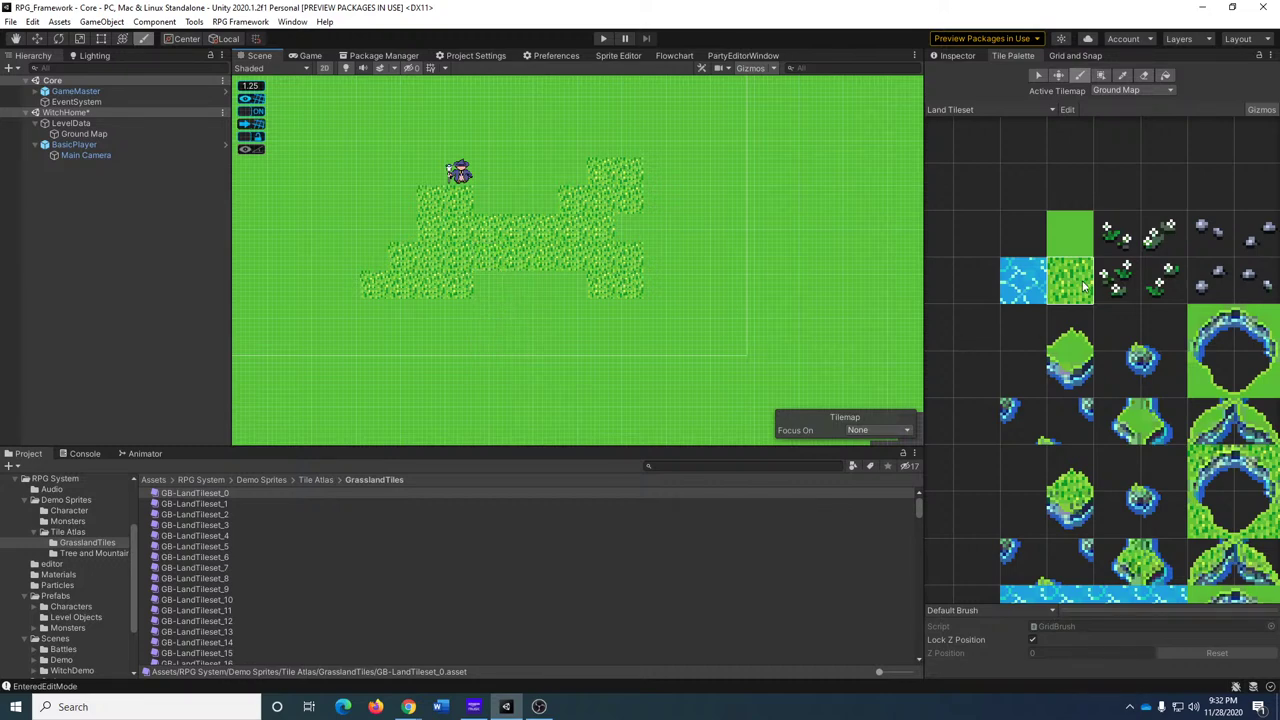
pyautogui.scroll(-3, 1083, 290)
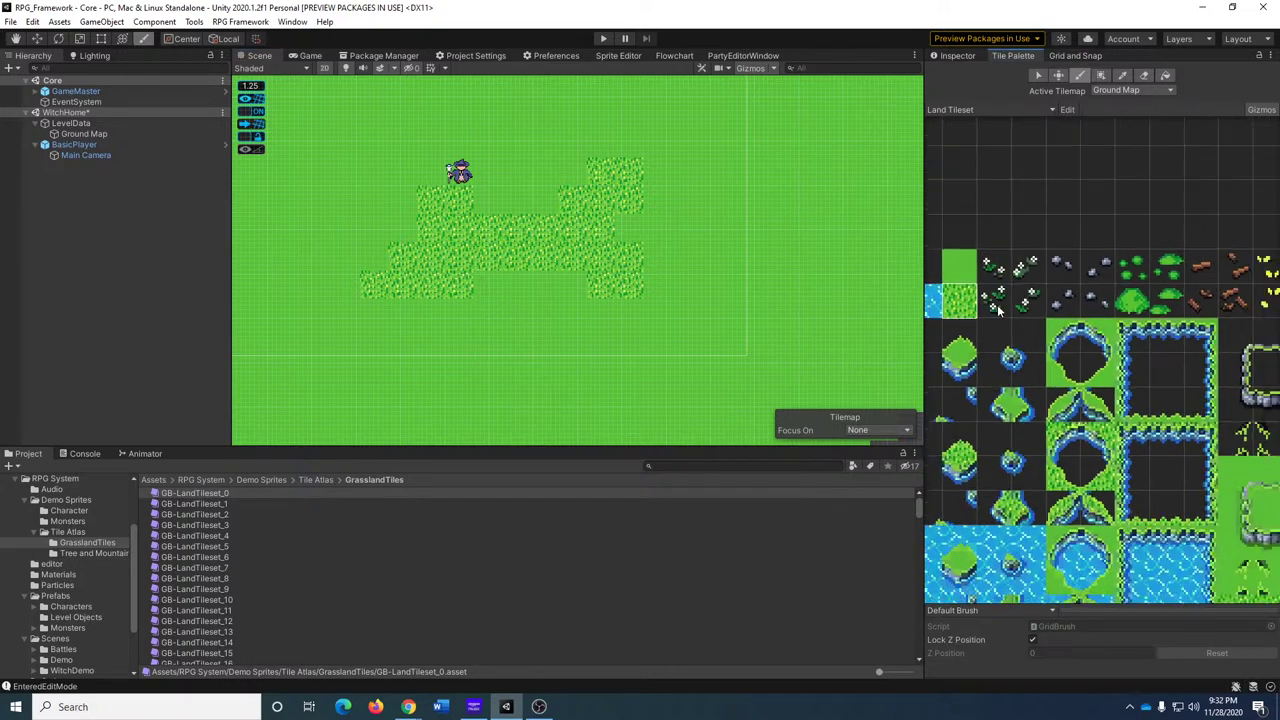
pyautogui.scroll(-2, 1021, 313)
pyautogui.moveTo(1127, 281); pyautogui.dragTo(1043, 293, button='middle')
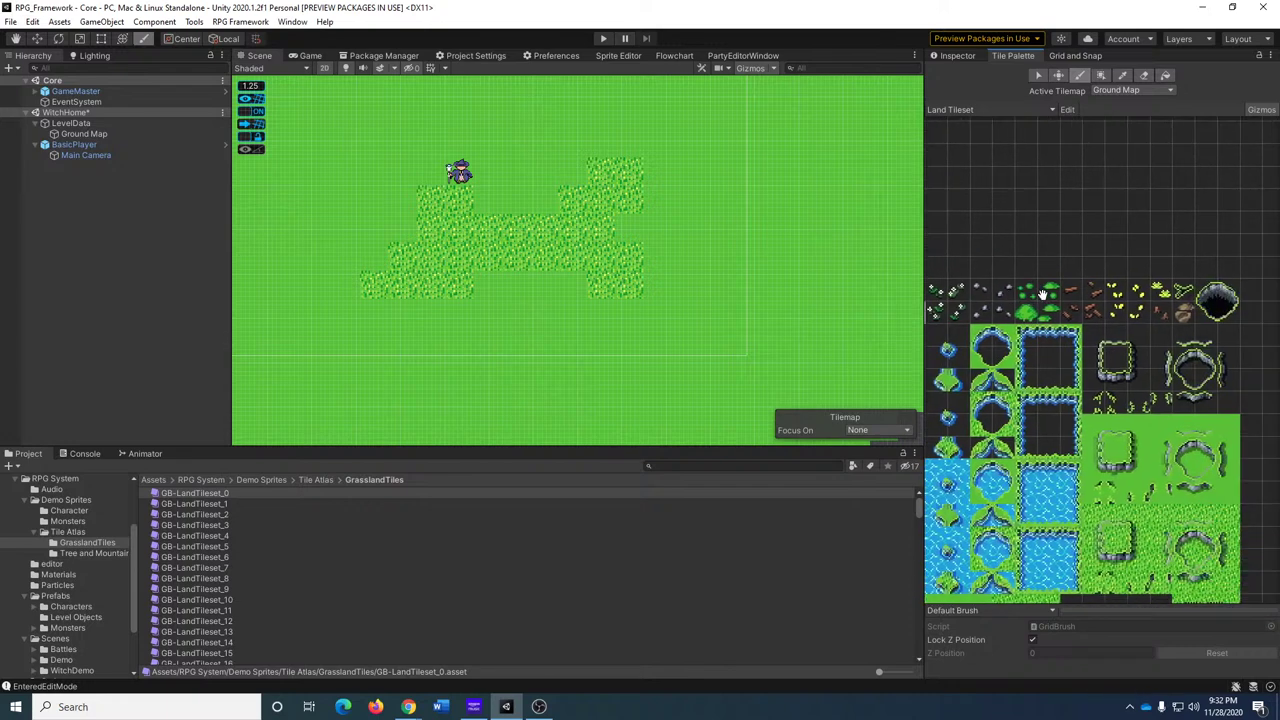
pyautogui.scroll(2, 1043, 293)
# Set Collider Type to None on tiles GB-LandTileset_1 and GB-LandTileset_2.
pyautogui.click(1043, 295)
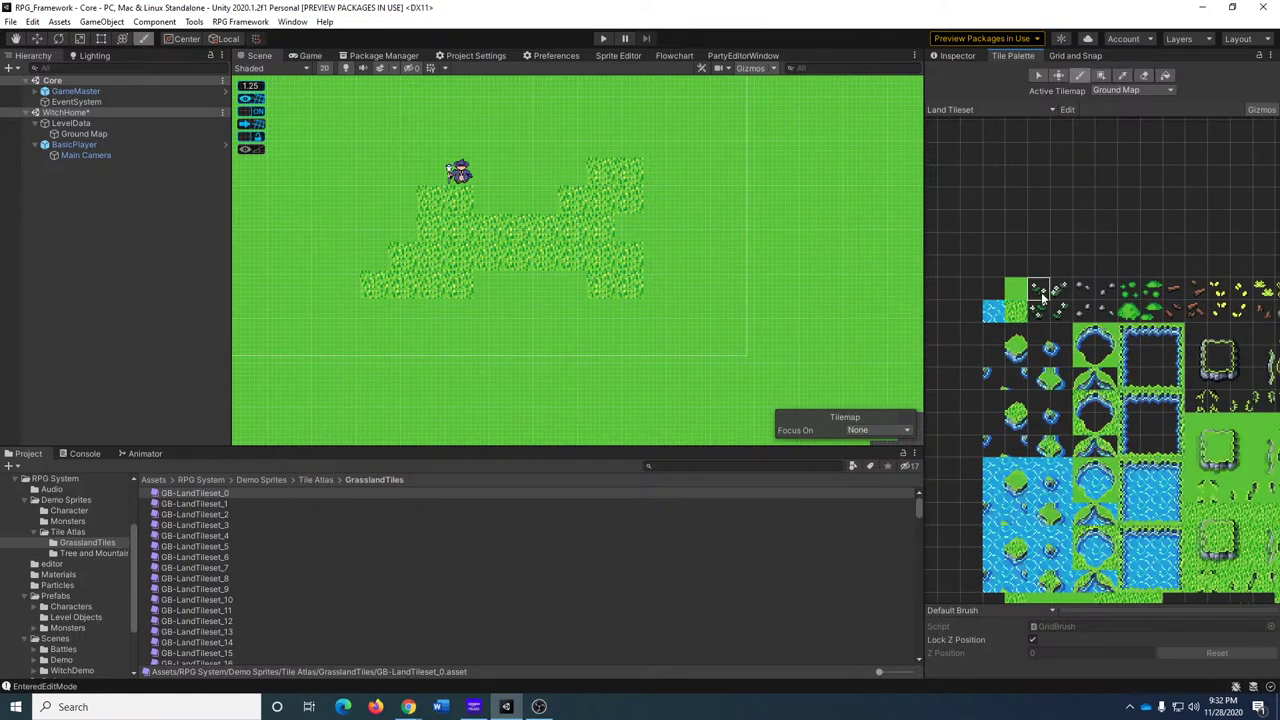
pyautogui.click(195, 493)
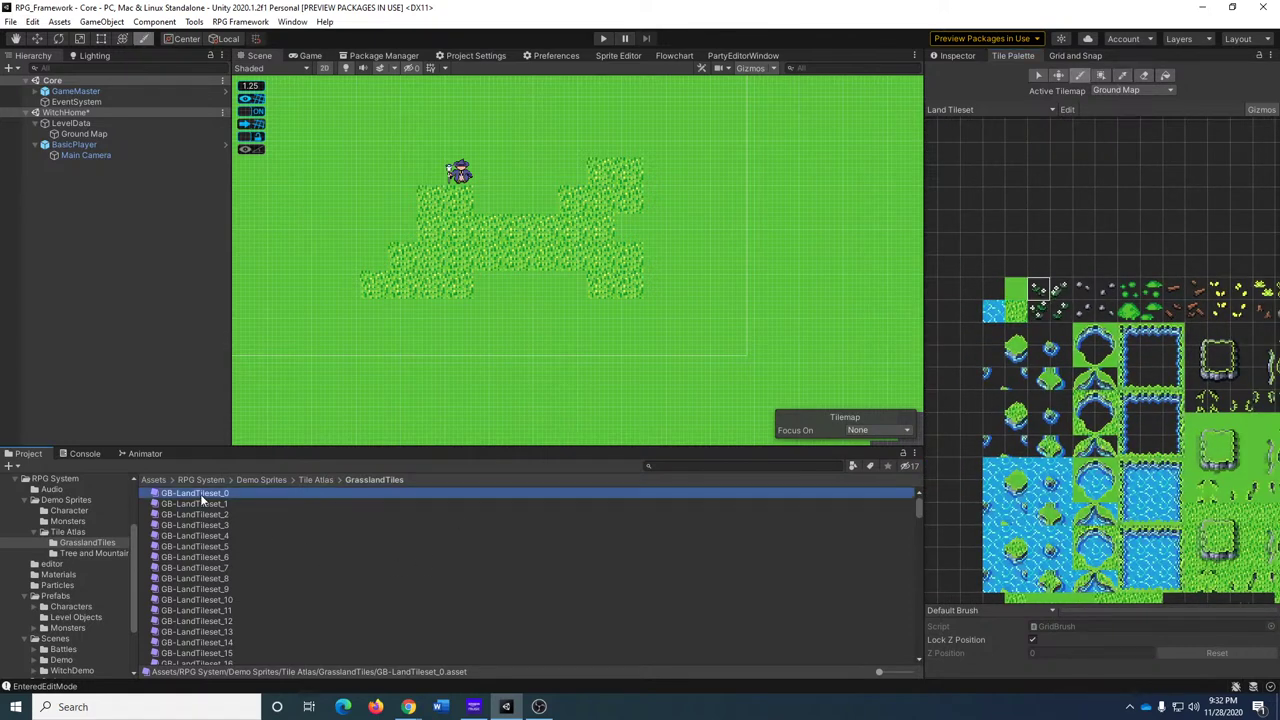
pyautogui.click(957, 55)
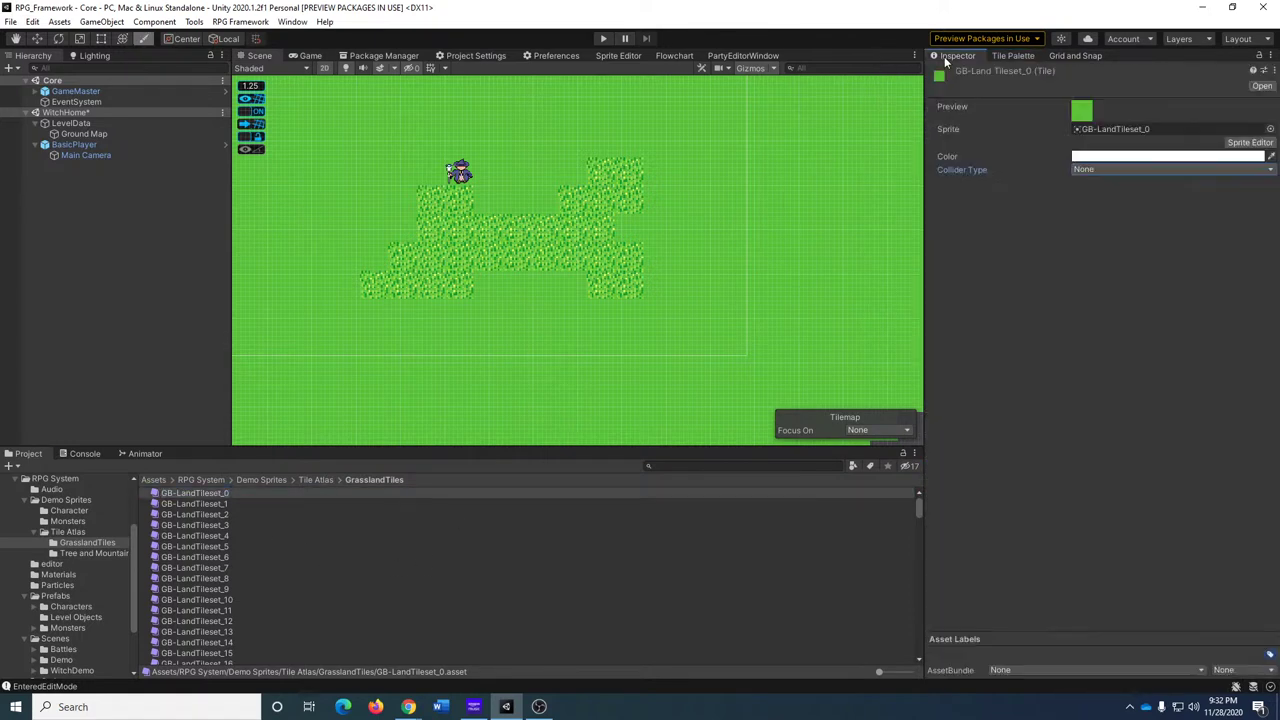
pyautogui.click(215, 504)
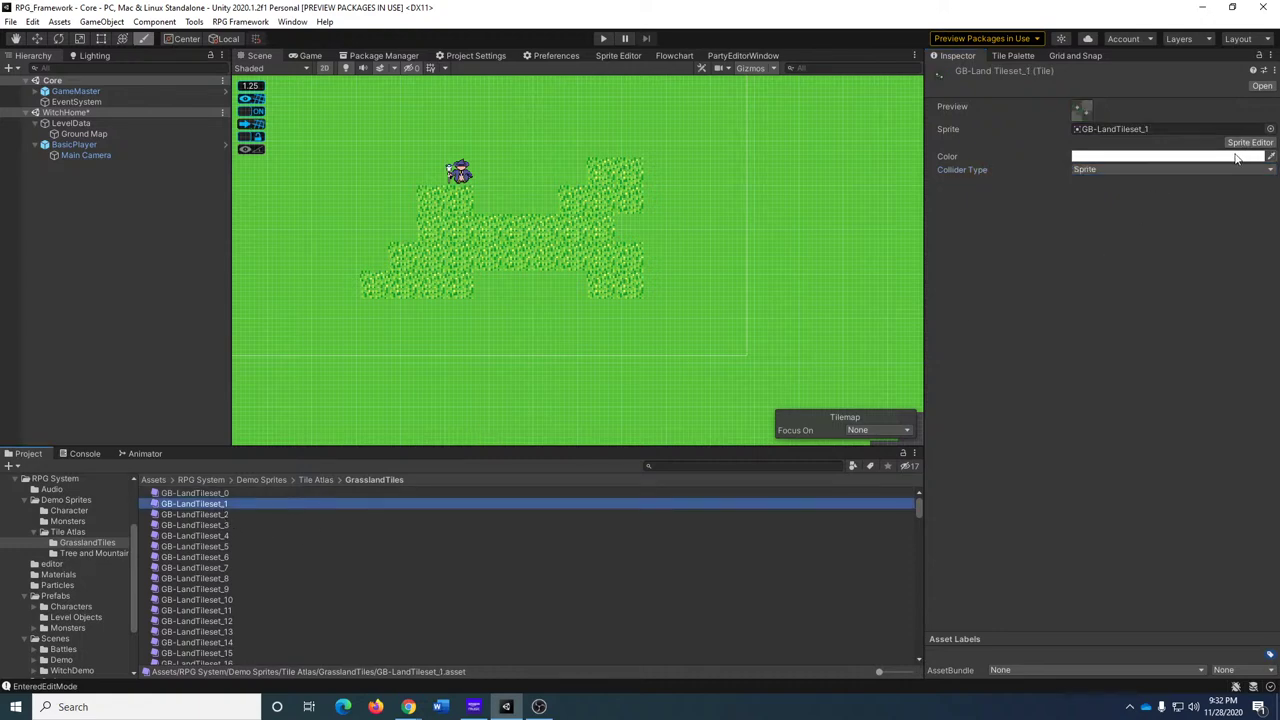
pyautogui.click(1160, 169)
pyautogui.click(1095, 180)
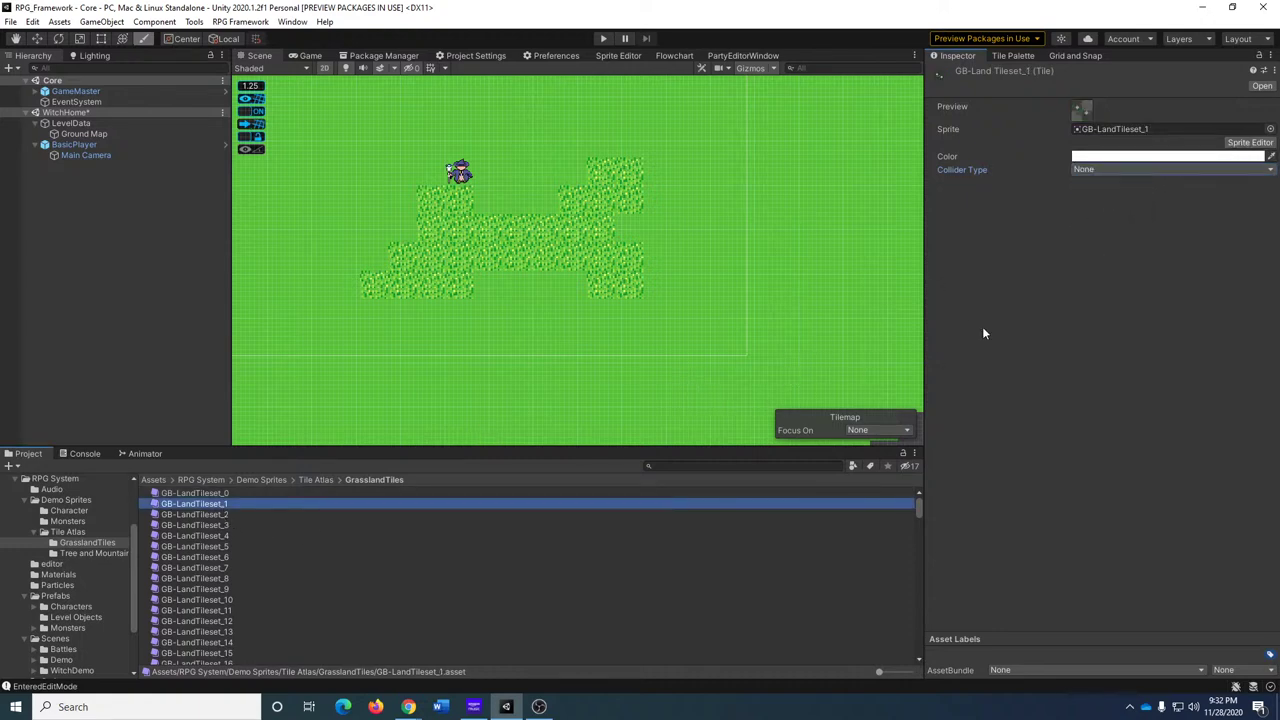
pyautogui.click(240, 515)
pyautogui.click(1090, 169)
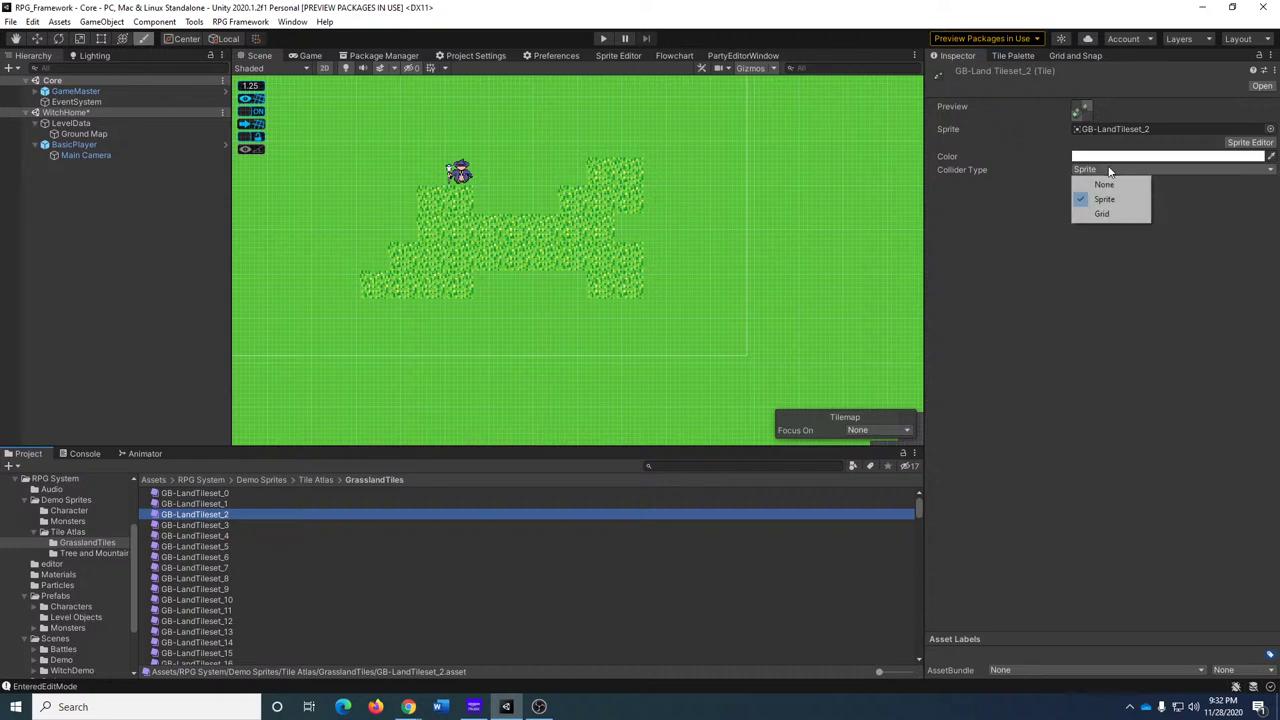
pyautogui.click(1106, 185)
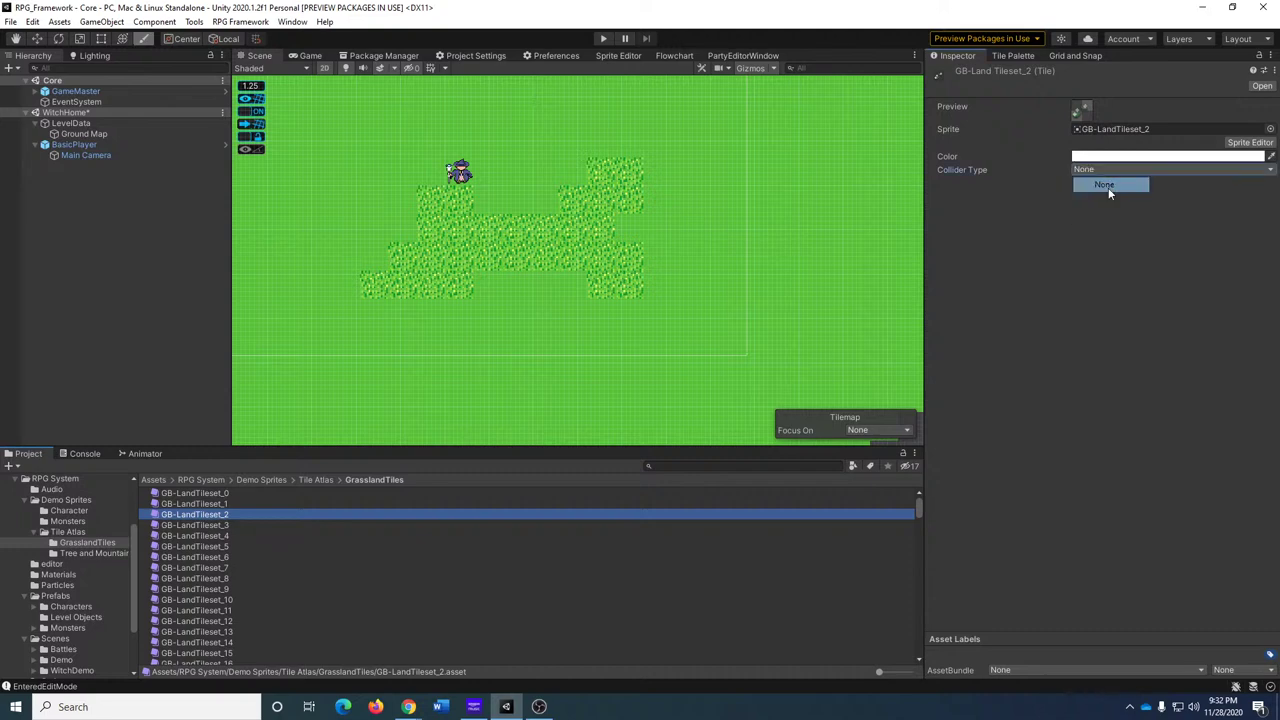
# Select GB-LandTileset_3 through 12 together and set their Collider Type to None.
pyautogui.click(226, 526)
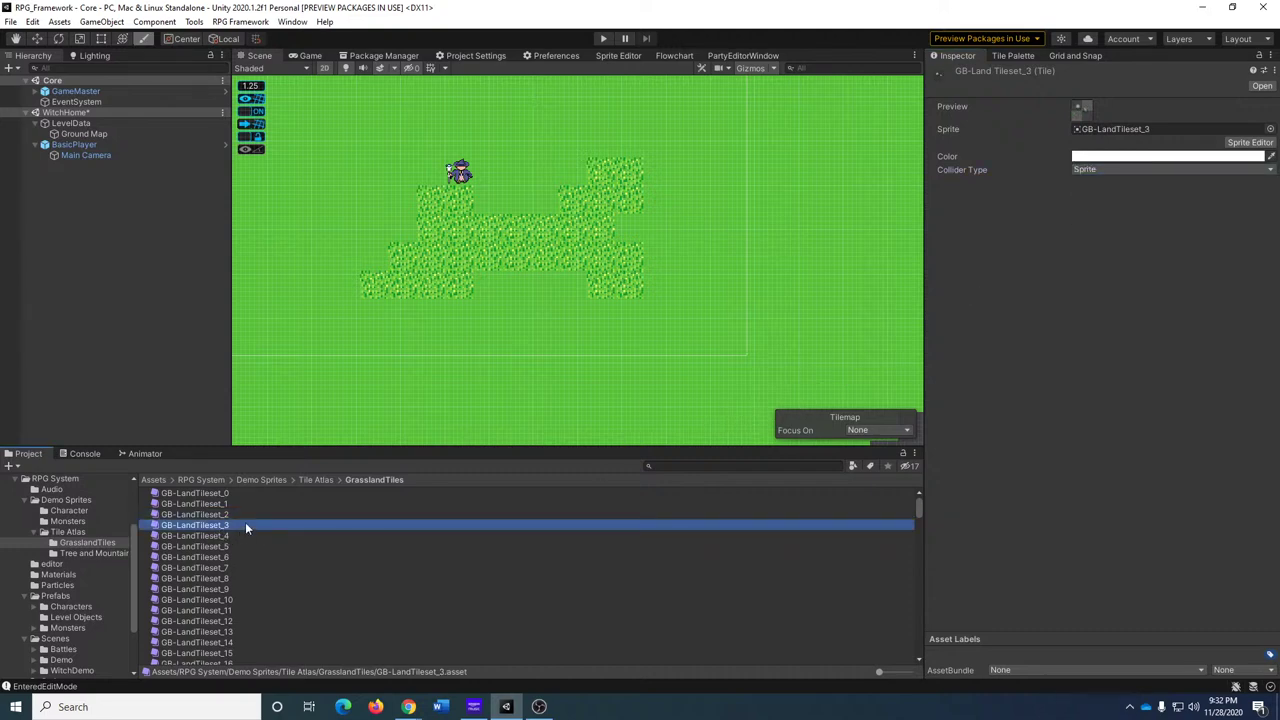
pyautogui.press('Down')
pyautogui.press('Down')
pyautogui.press('Down')
pyautogui.press('Down')
pyautogui.press('Down')
pyautogui.press('Down')
pyautogui.press('Down')
pyautogui.press('Down')
pyautogui.press('Down')
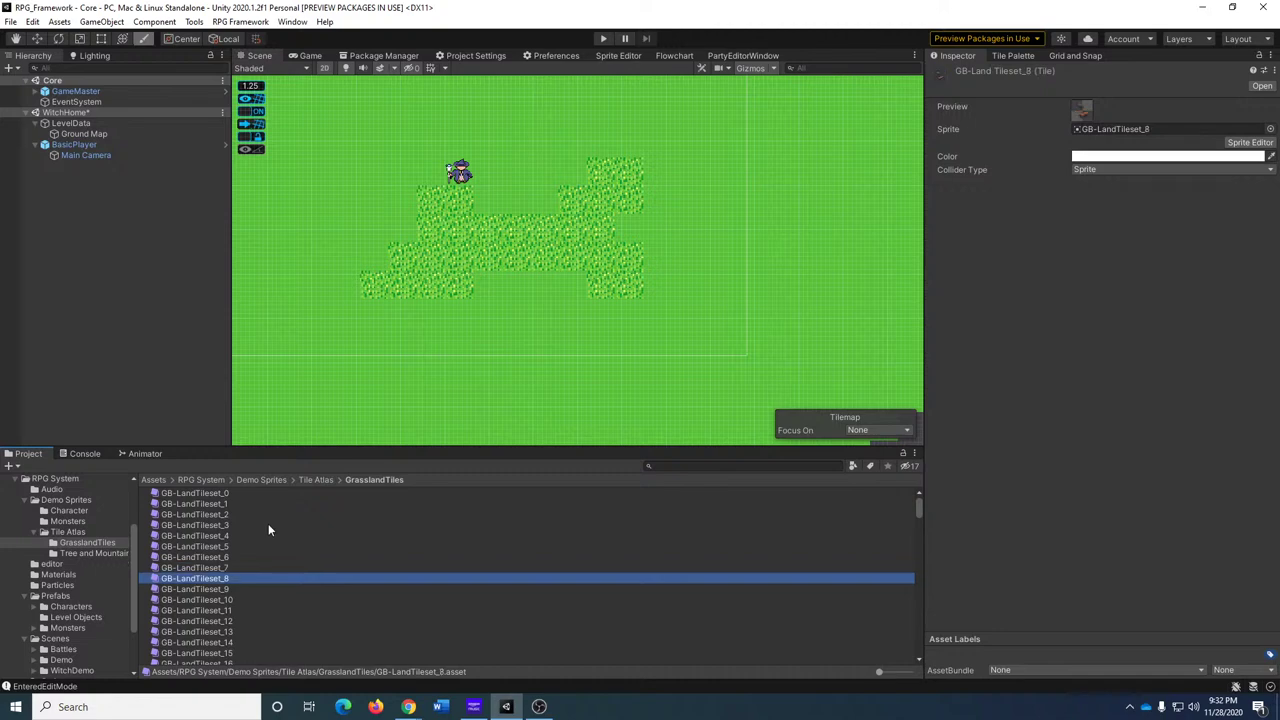
pyautogui.press('Down')
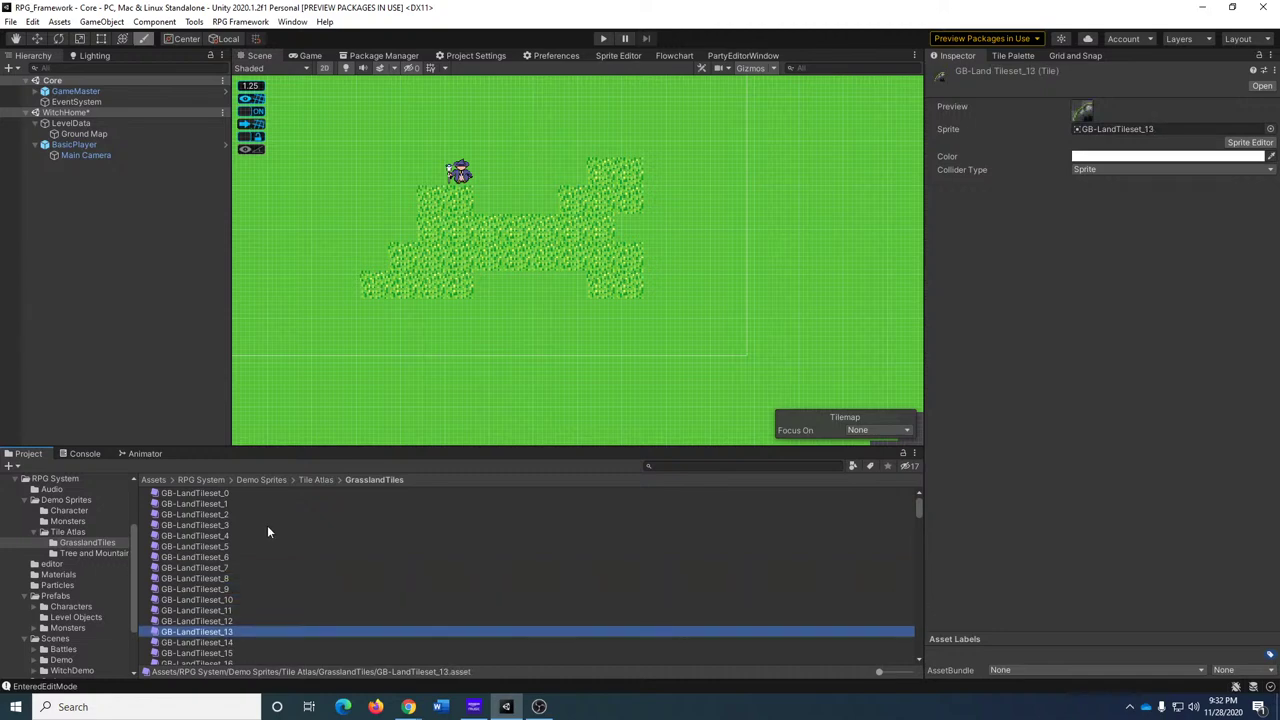
pyautogui.press('Up')
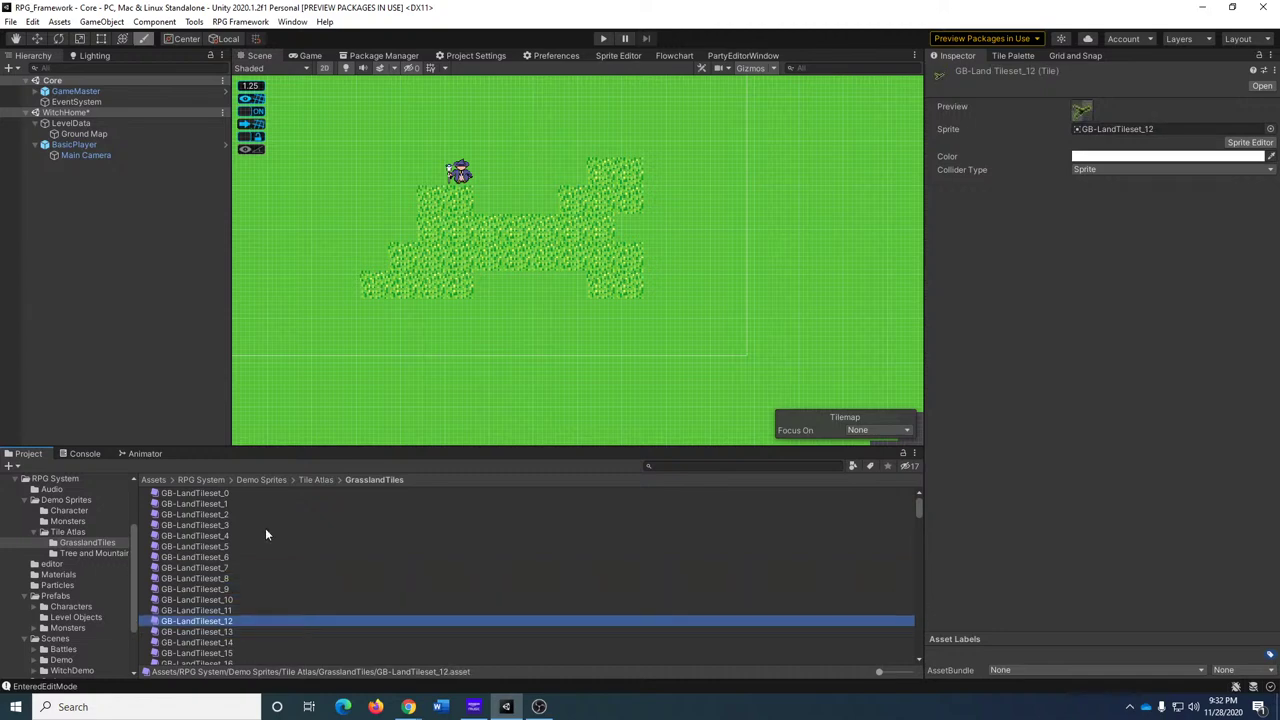
pyautogui.keyDown('shift'); pyautogui.click(212, 535); pyautogui.keyUp('shift')
pyautogui.keyDown('shift'); pyautogui.click(214, 526); pyautogui.keyUp('shift')
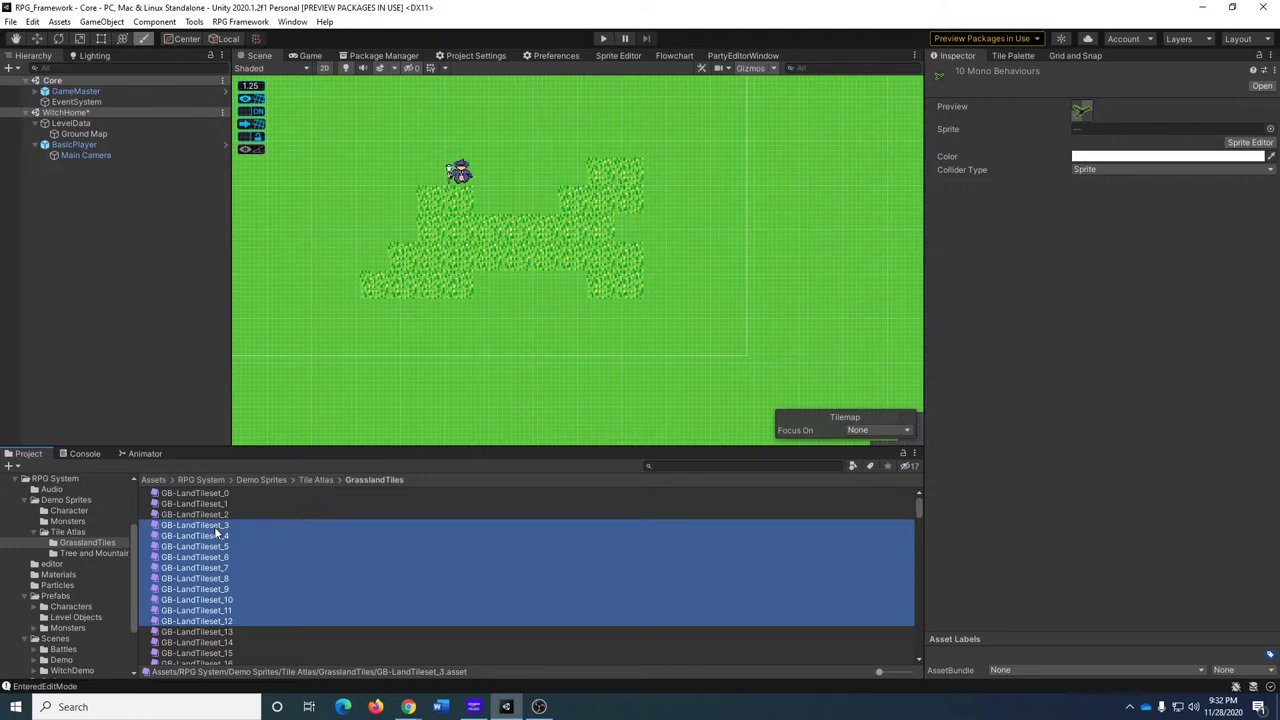
pyautogui.click(1163, 170)
pyautogui.click(1092, 183)
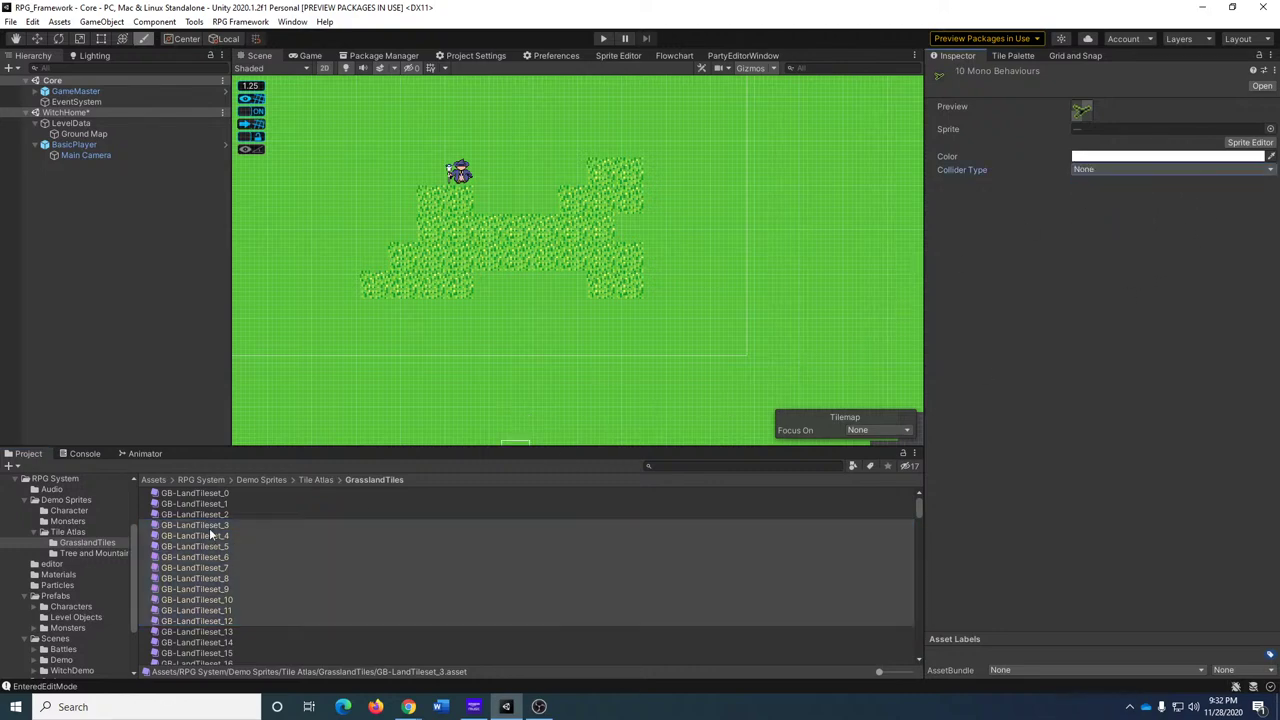
# Set GB-LandTileset_16's Collider Type to None.
pyautogui.click(210, 526)
pyautogui.click(216, 515)
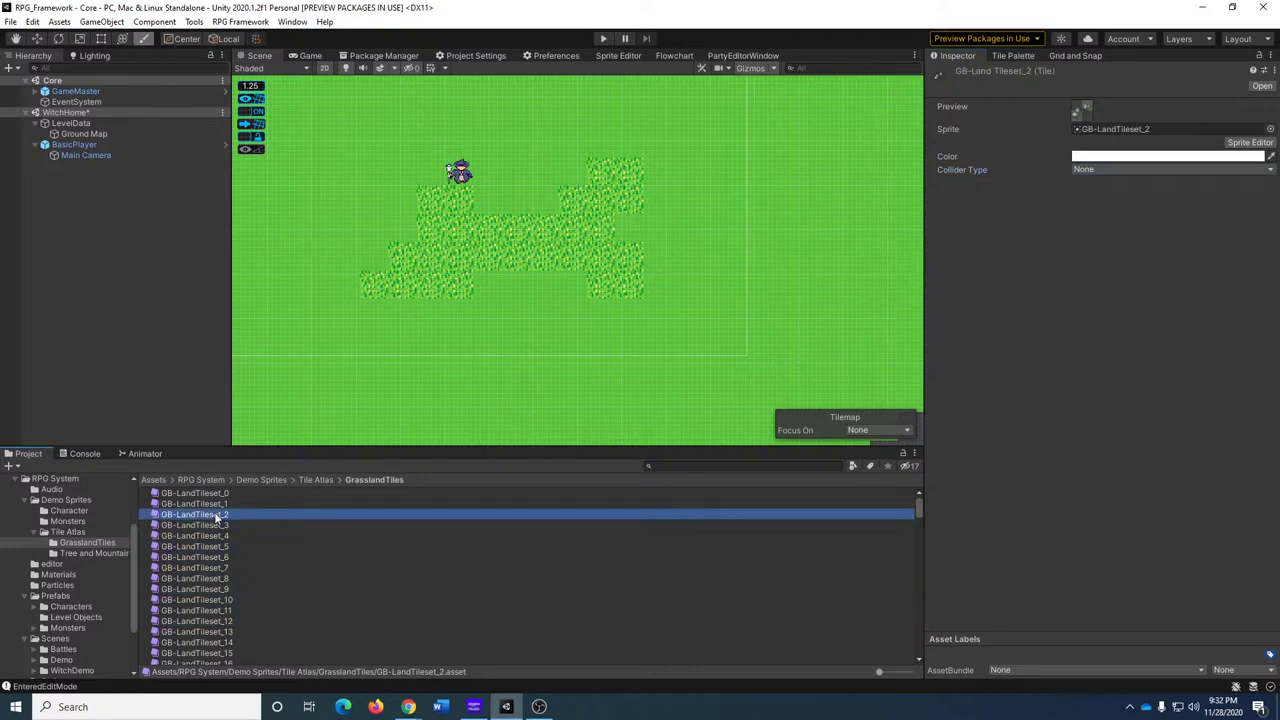
pyautogui.click(213, 600)
pyautogui.press('Down')
pyautogui.press('Down')
pyautogui.press('Down')
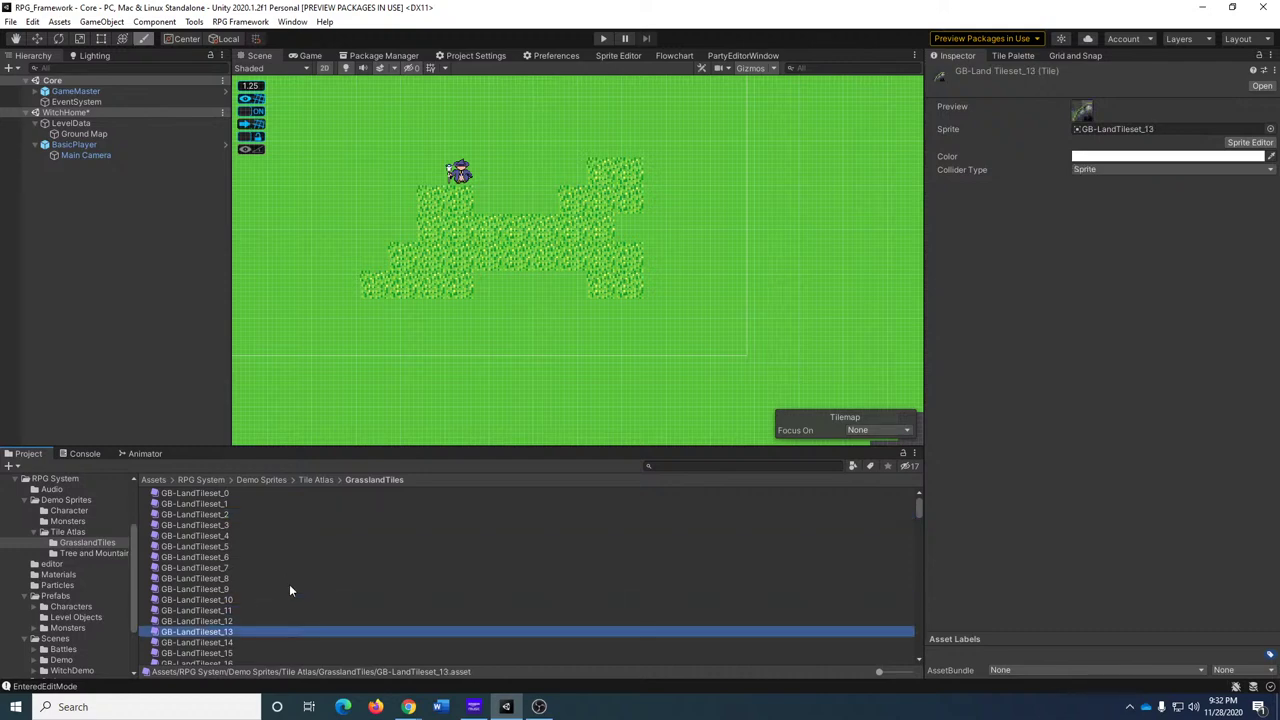
pyautogui.press('Down')
pyautogui.press('Down')
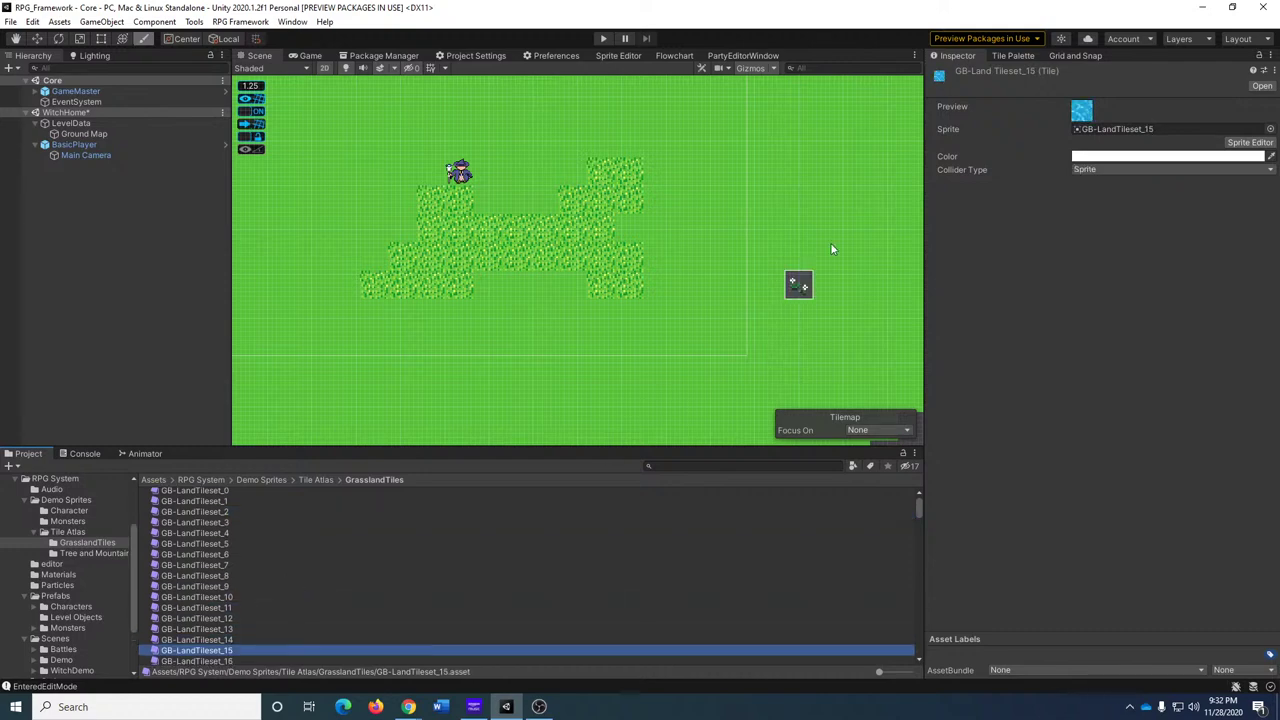
pyautogui.press('Down')
pyautogui.click(1092, 168)
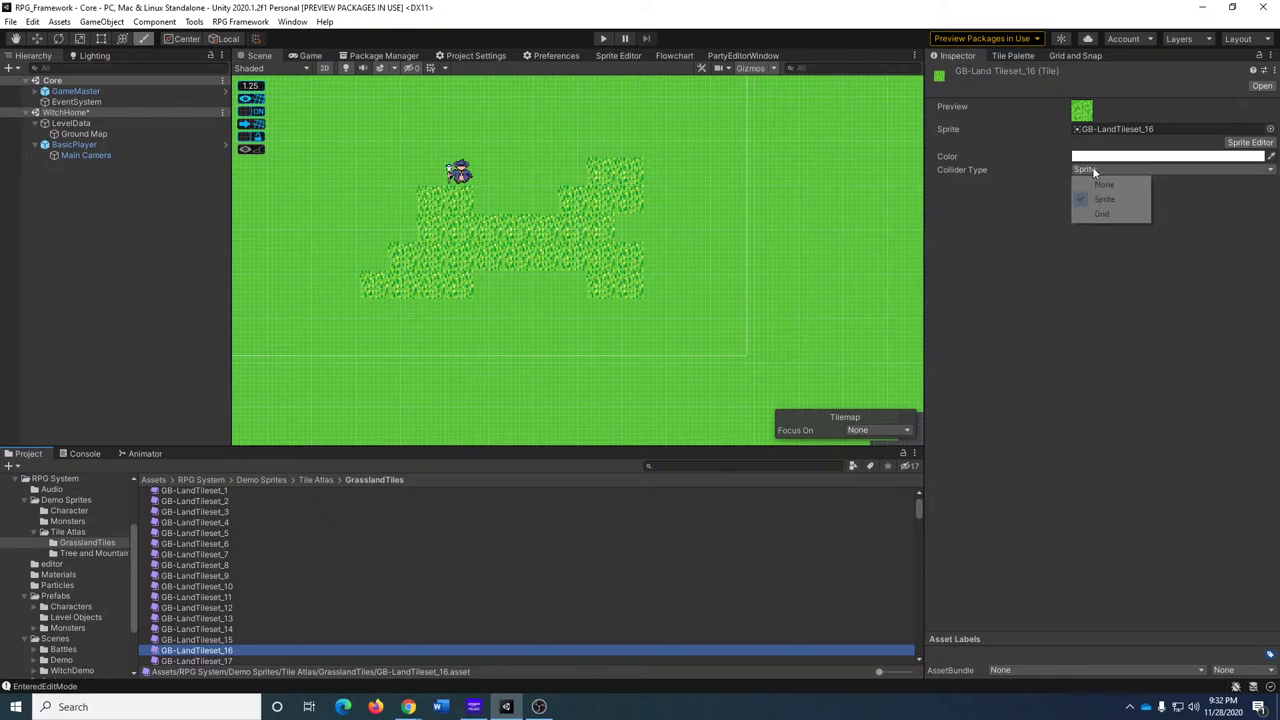
pyautogui.click(1104, 185)
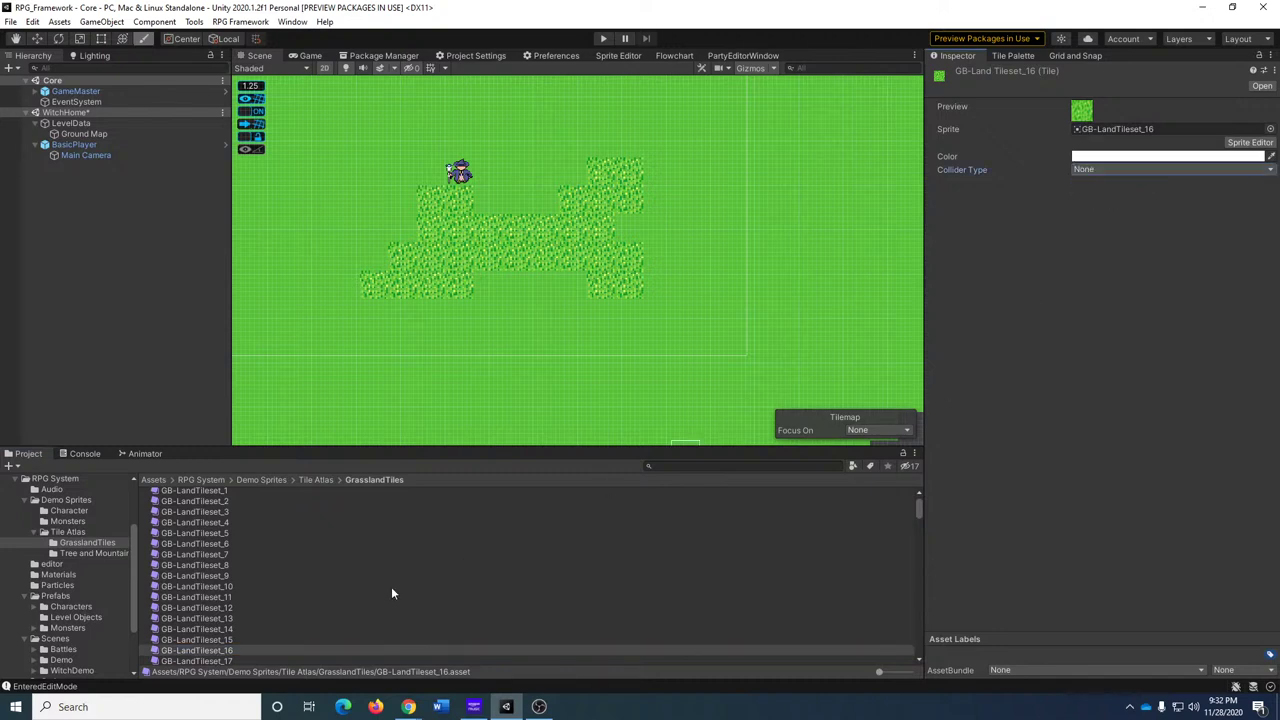
# After comparing with the palette, set Collider Type None on GB-LandTileset_16 through 20.
pyautogui.click(238, 652)
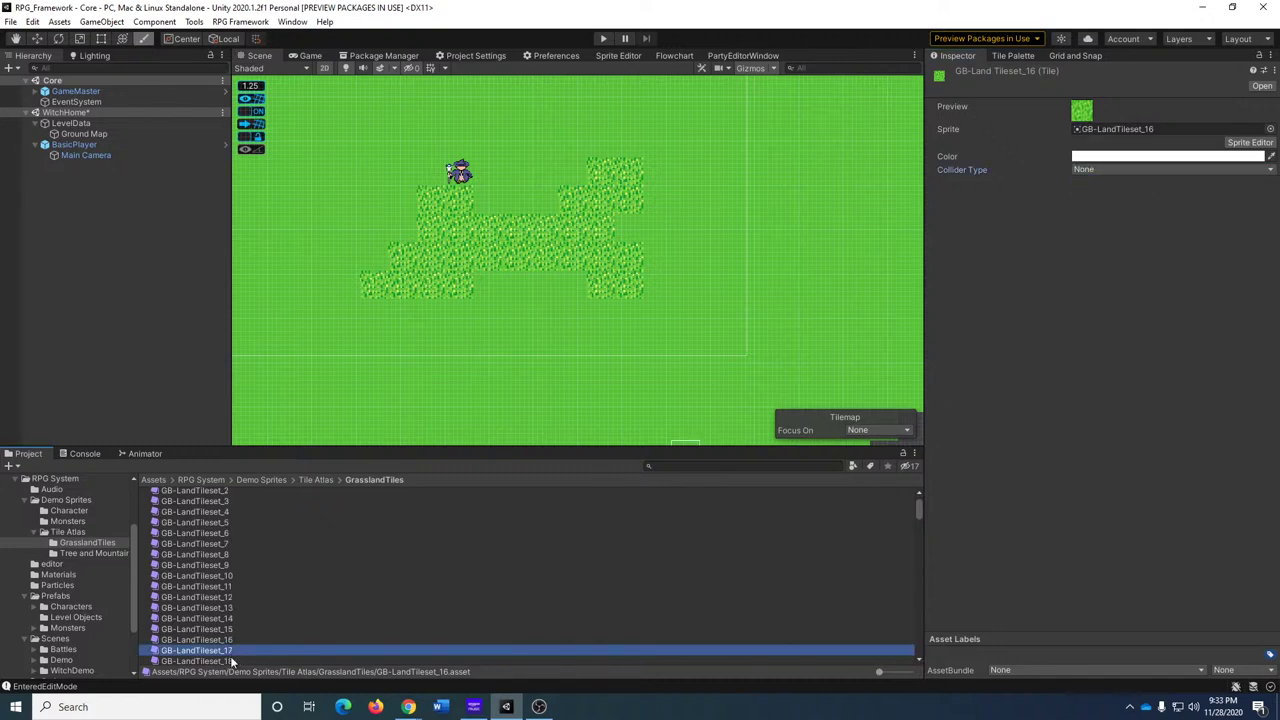
pyautogui.scroll(-1, 448, 545)
pyautogui.press('Down')
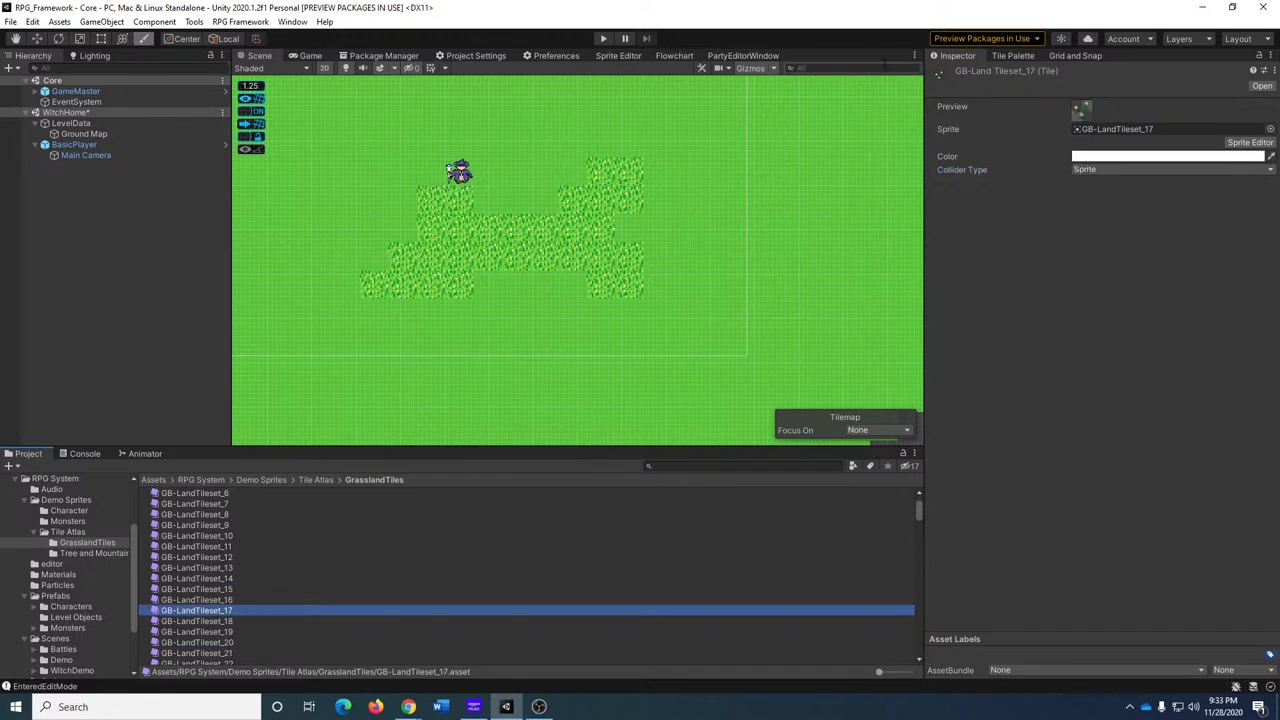
pyautogui.click(1013, 56)
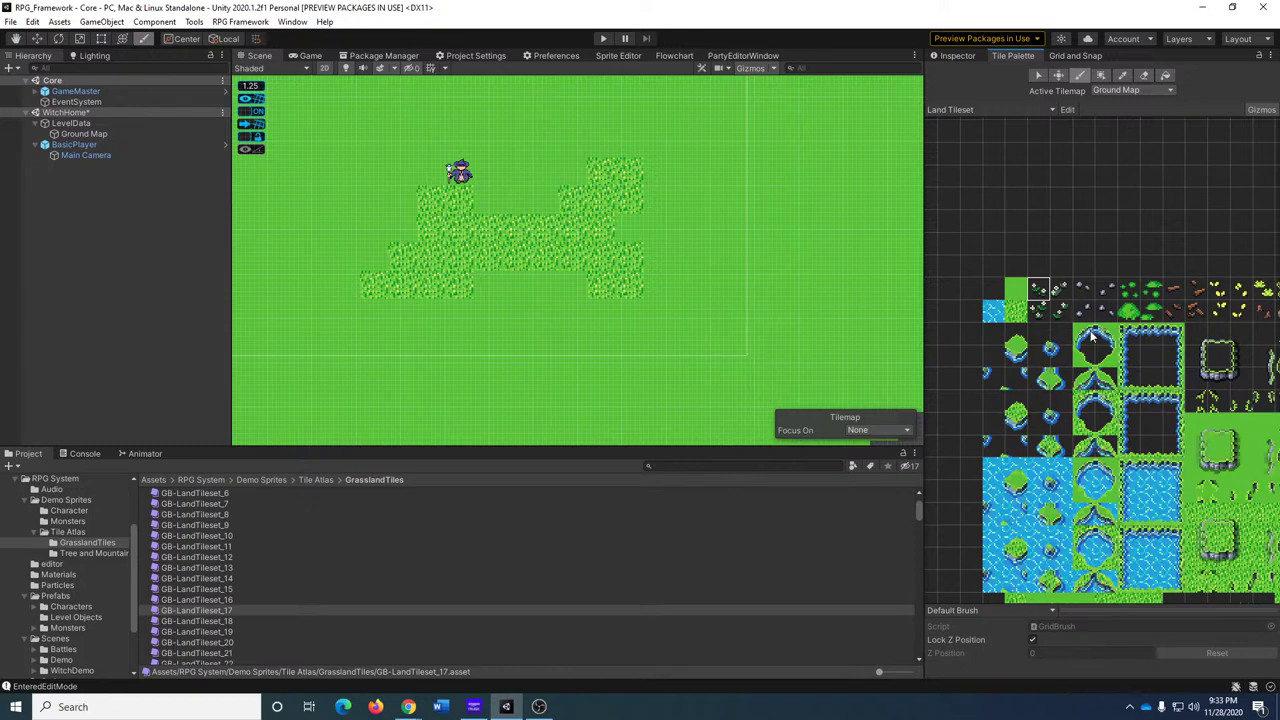
pyautogui.click(957, 55)
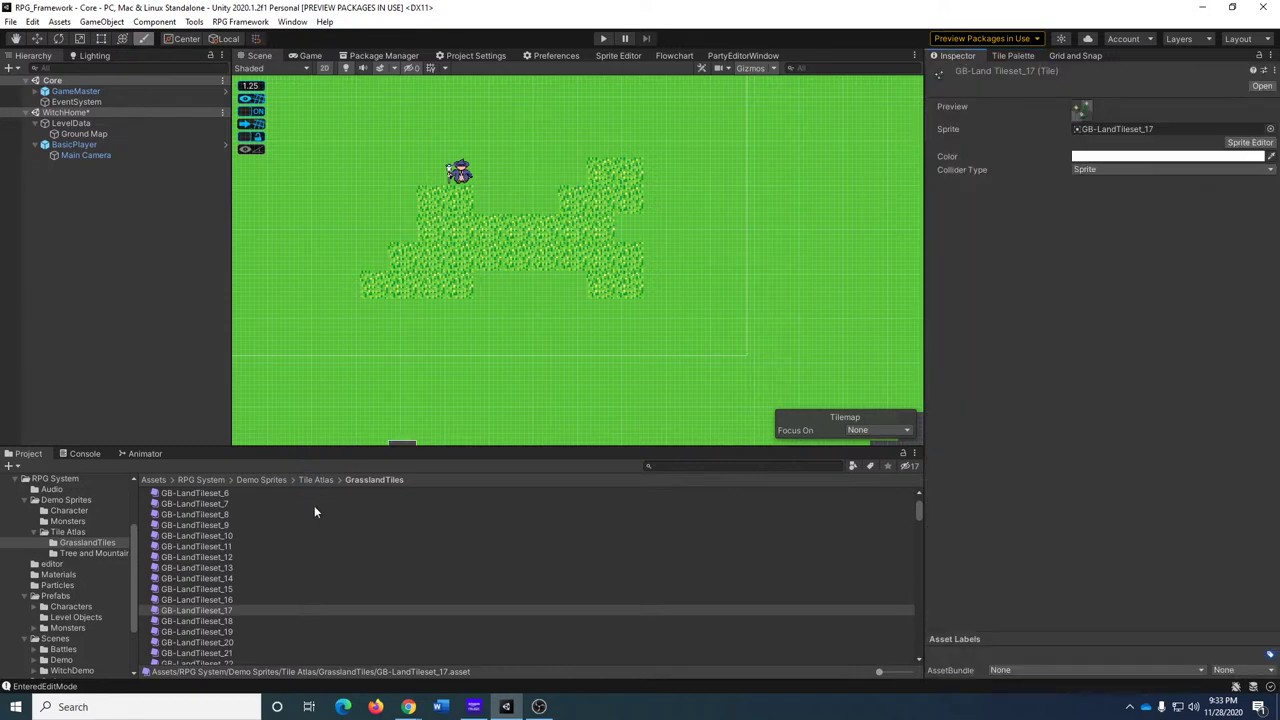
pyautogui.click(218, 641)
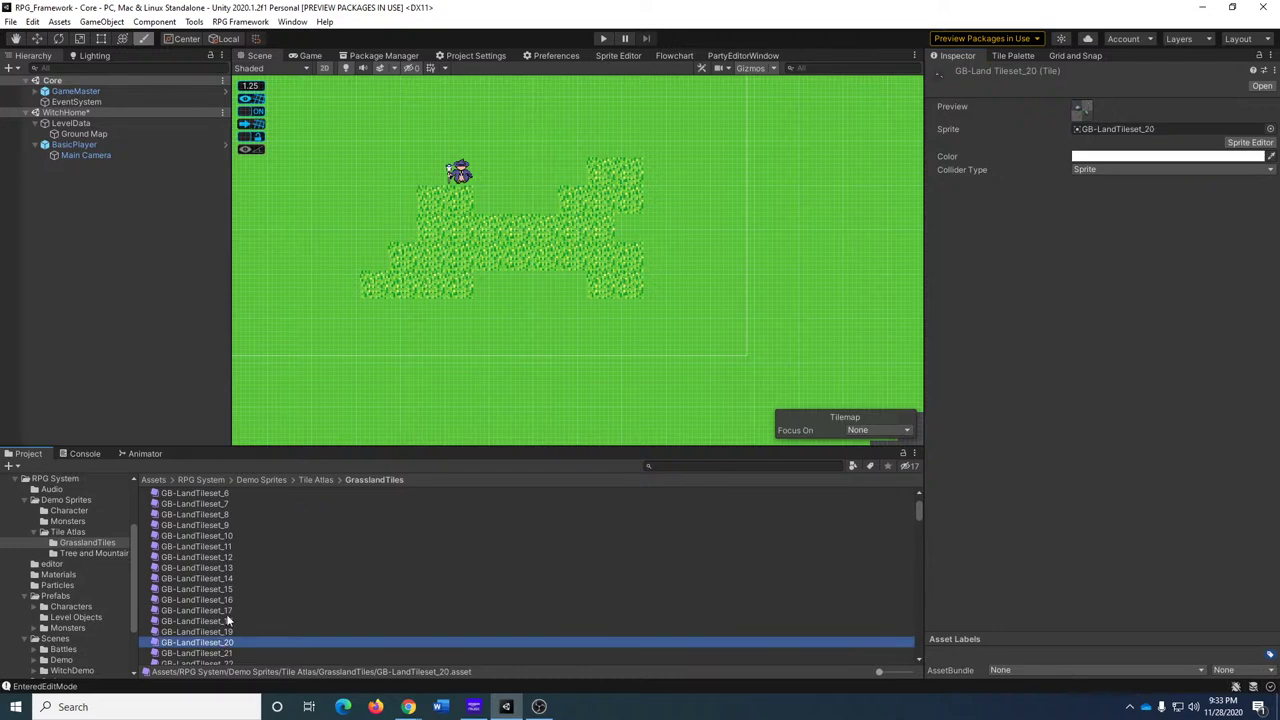
pyautogui.keyDown('shift'); pyautogui.click(227, 612); pyautogui.keyUp('shift')
pyautogui.click(207, 643)
pyautogui.keyDown('shift'); pyautogui.click(218, 600); pyautogui.keyUp('shift')
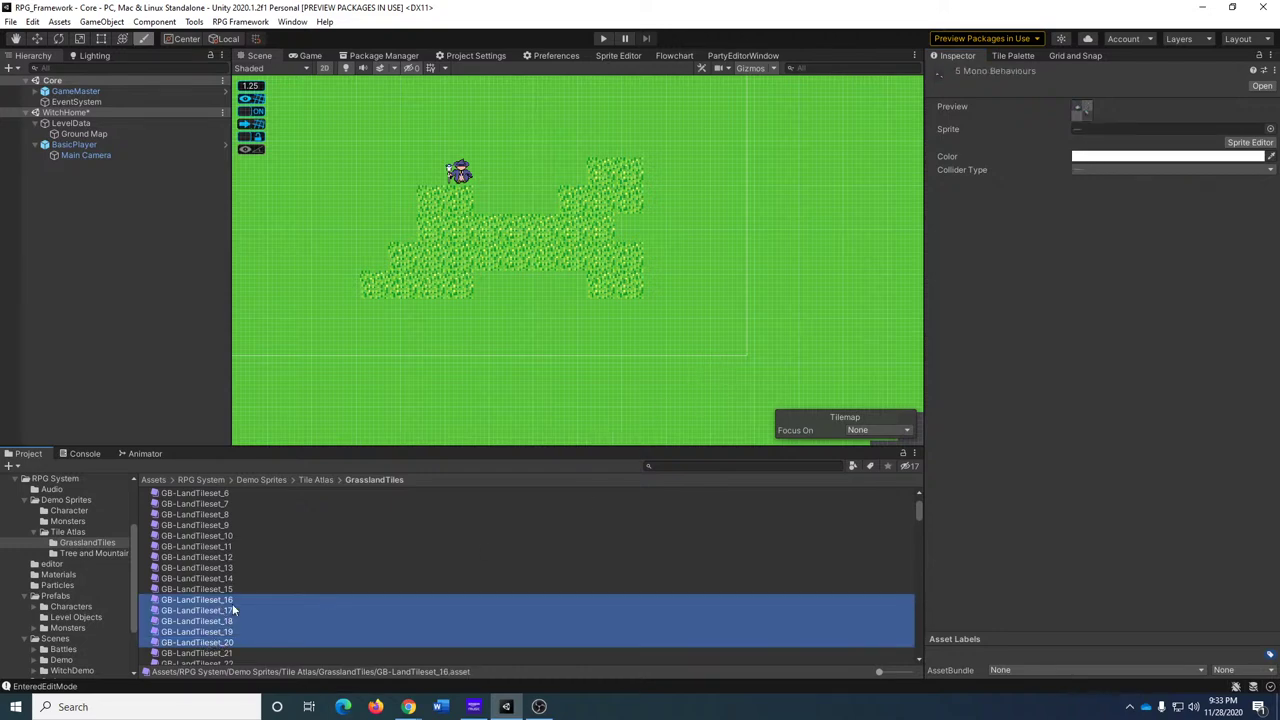
pyautogui.click(1077, 172)
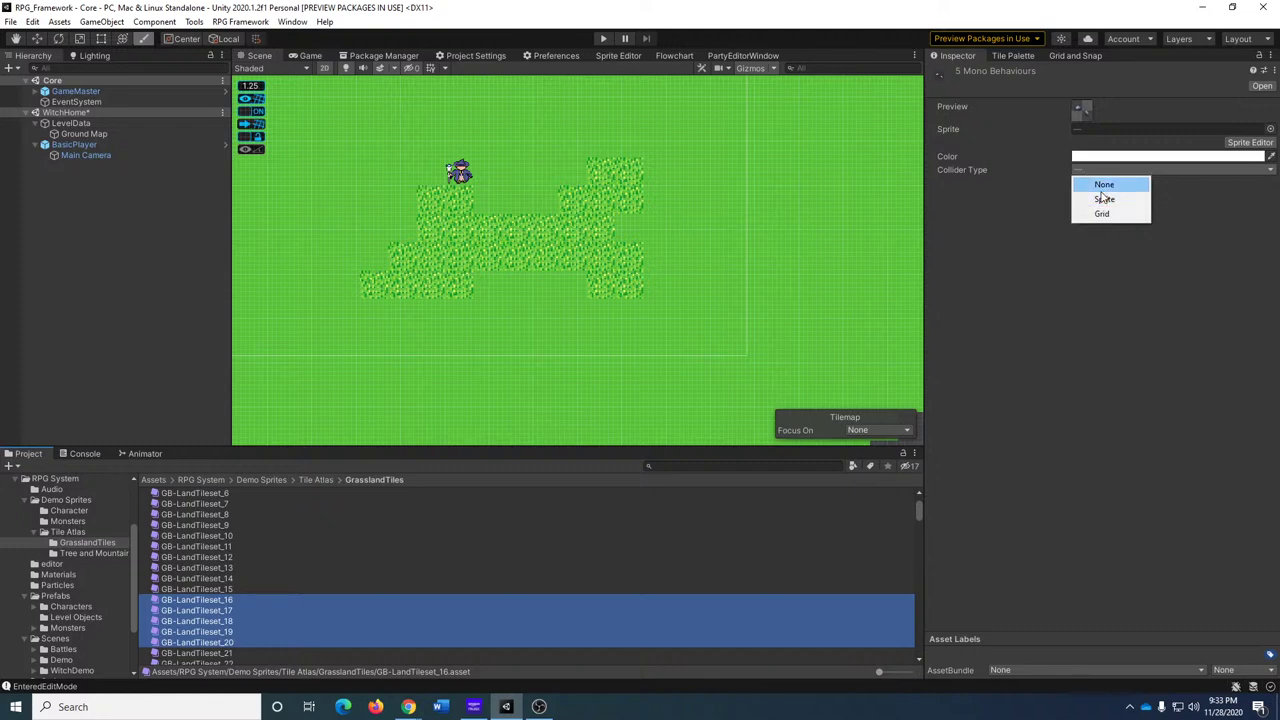
pyautogui.click(1100, 180)
# Set GB-LandTileset_22's Collider Type to None.
pyautogui.click(218, 653)
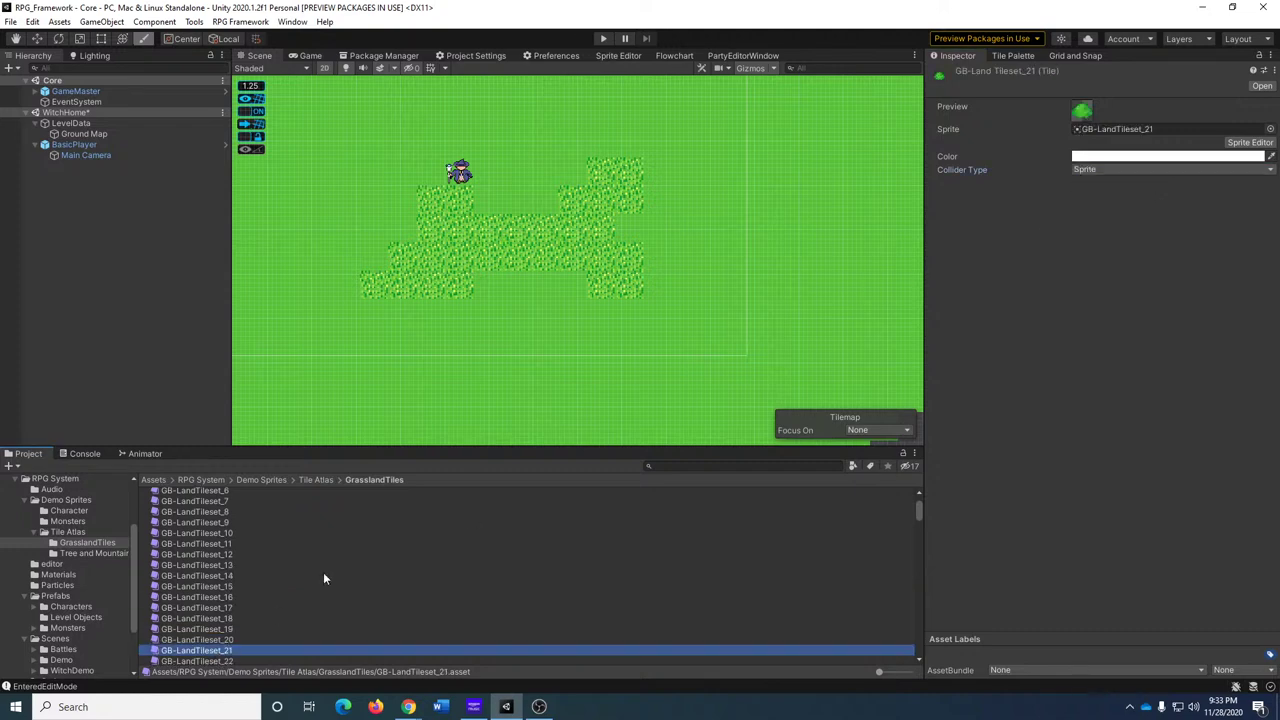
pyautogui.scroll(-3, 323, 572)
pyautogui.click(235, 580)
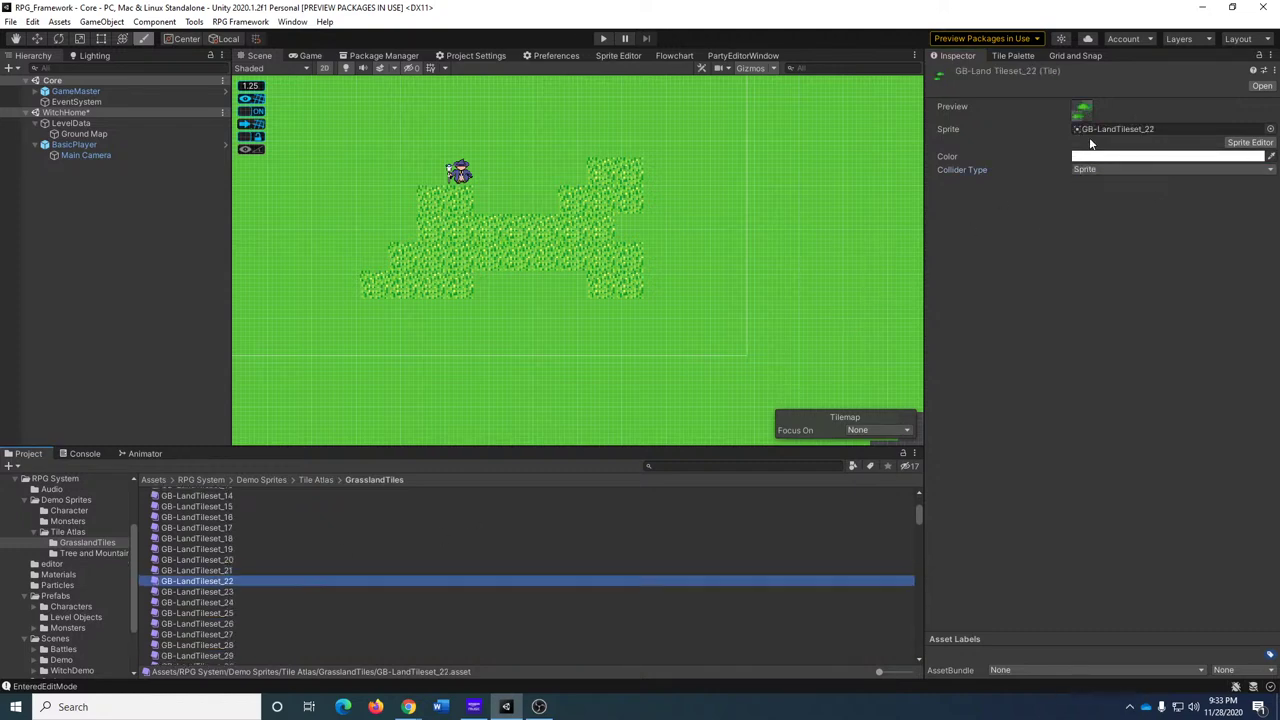
pyautogui.click(1115, 171)
pyautogui.click(1104, 185)
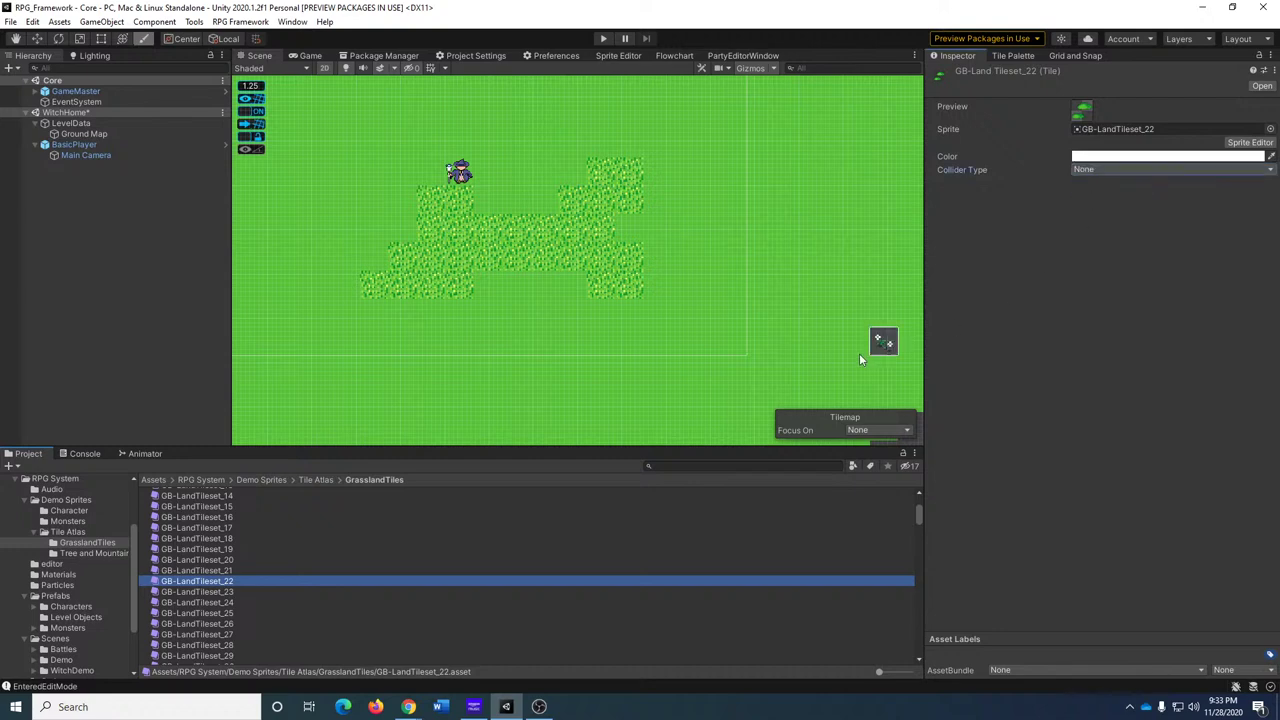
# Browse tiles GB-LandTileset_21 through 29 to find the next ones to change.
pyautogui.click(225, 594)
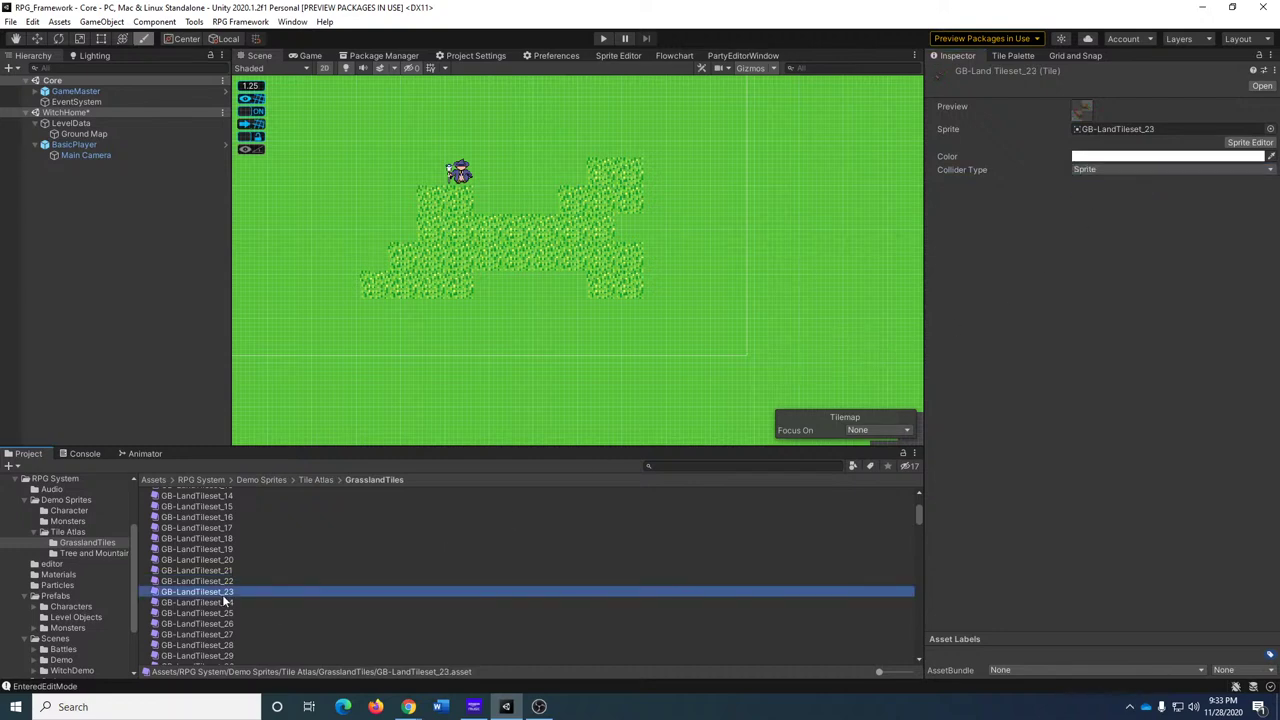
pyautogui.click(213, 612)
pyautogui.click(210, 601)
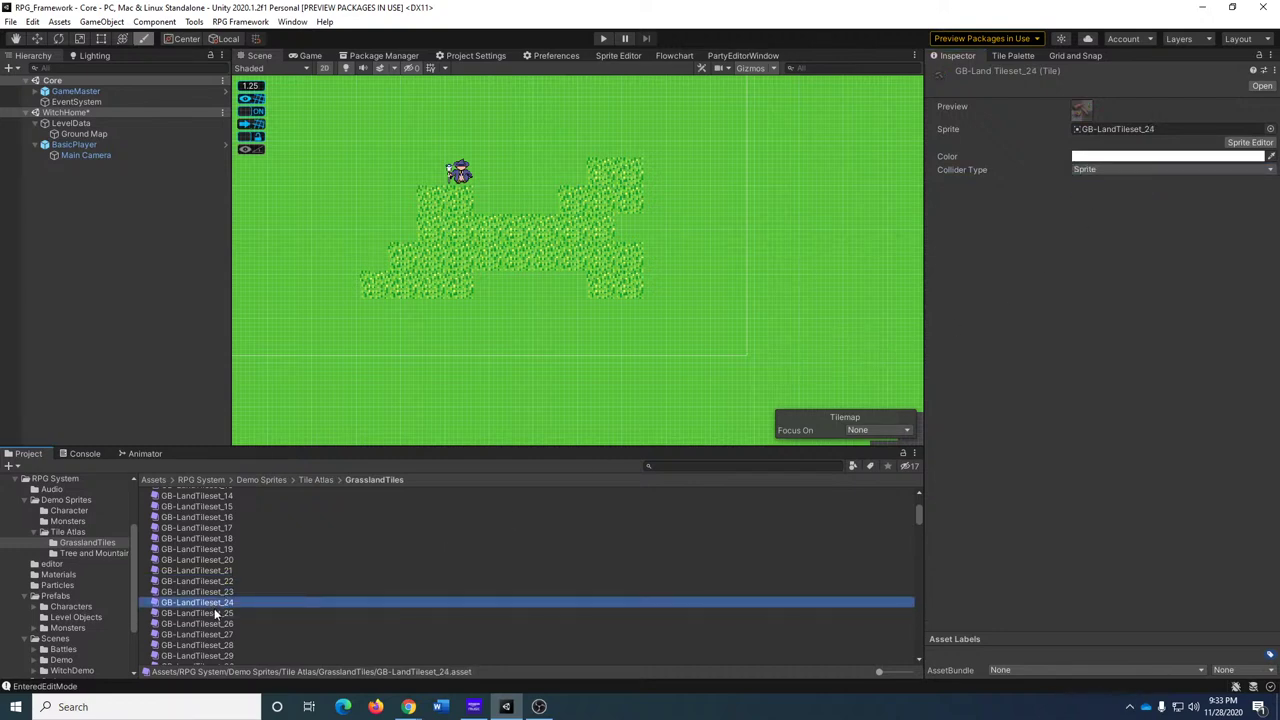
pyautogui.click(214, 610)
pyautogui.click(216, 590)
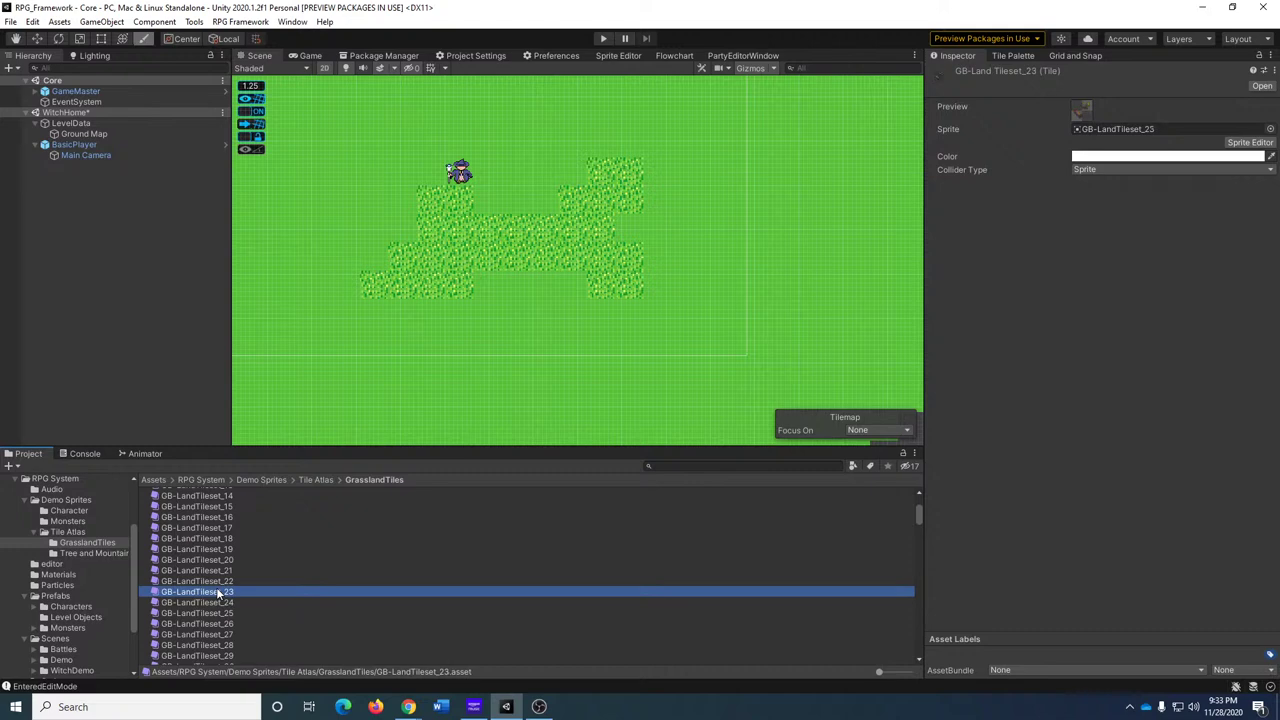
pyautogui.click(216, 584)
pyautogui.press('Up')
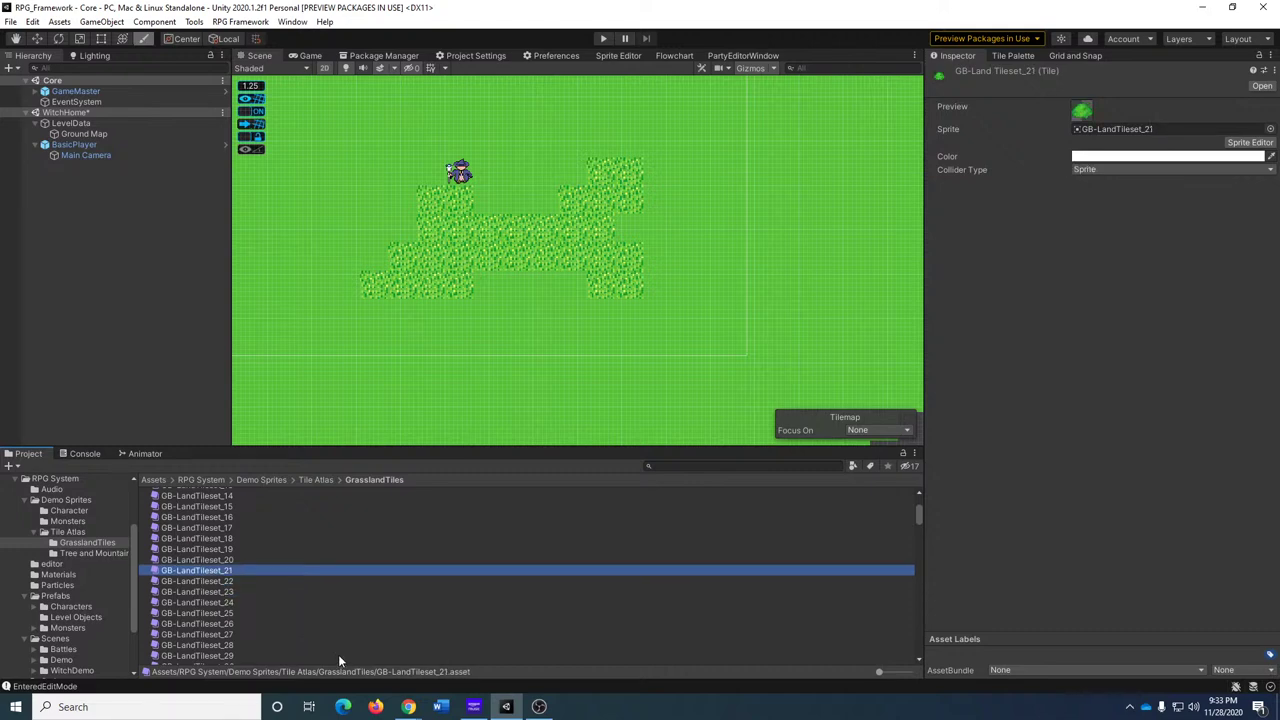
pyautogui.press('Down')
pyautogui.press('Down')
pyautogui.press('Down')
pyautogui.press('Down')
pyautogui.press('Down')
pyautogui.press('Down')
pyautogui.press('Down')
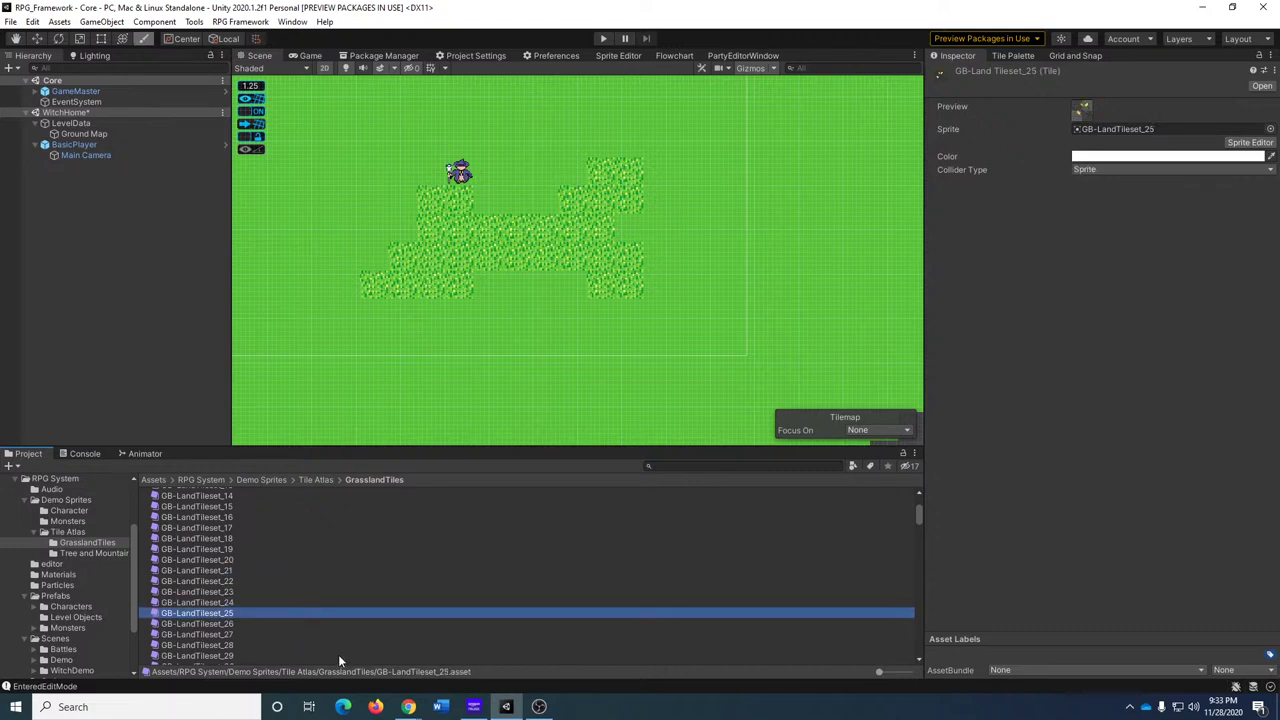
pyautogui.press('Down')
pyautogui.press('Up')
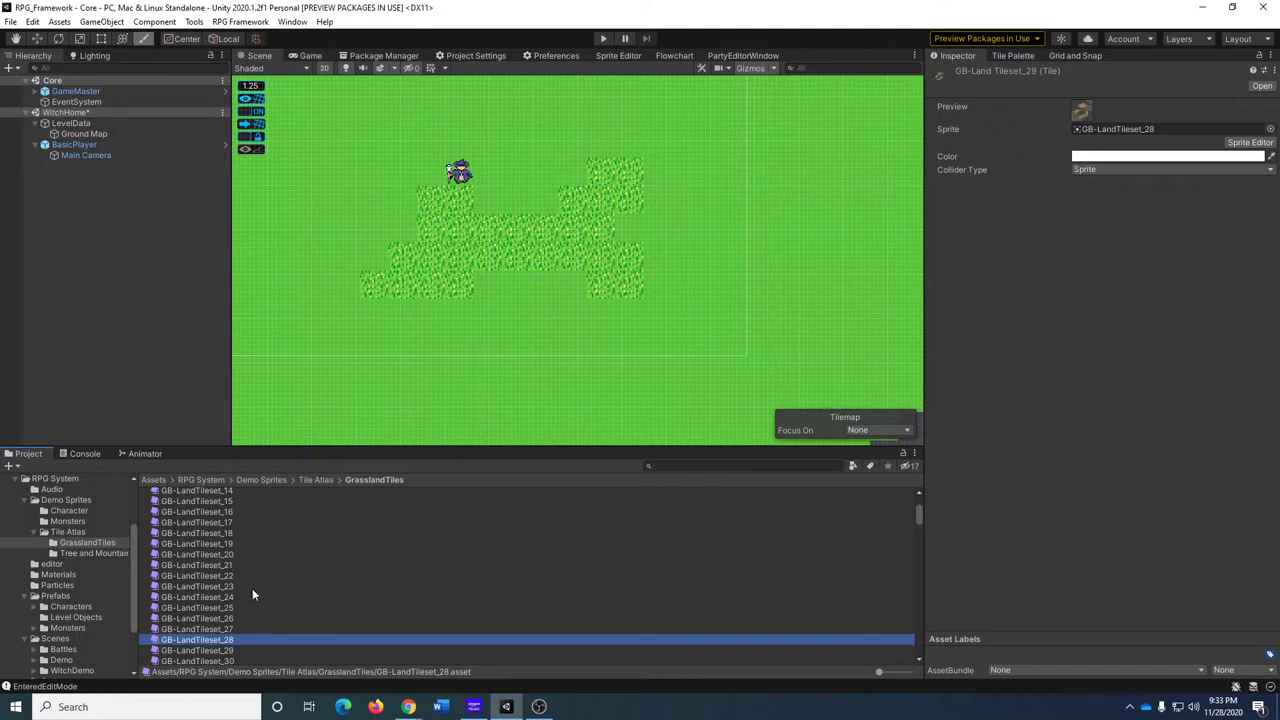
# Set Collider Type None on GB-LandTileset_23 through 28, then return to the Tile Palette.
pyautogui.keyDown('shift'); pyautogui.click(222, 594); pyautogui.keyUp('shift')
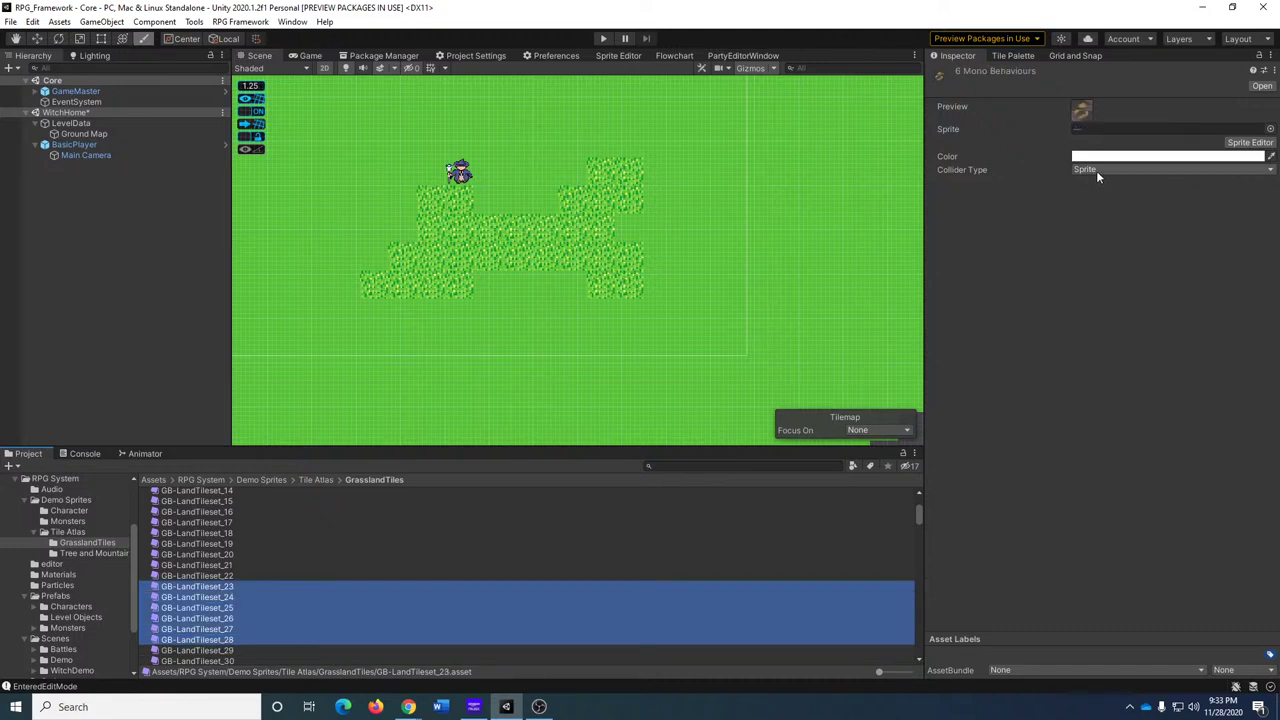
pyautogui.click(1096, 170)
pyautogui.click(1100, 181)
pyautogui.click(262, 606)
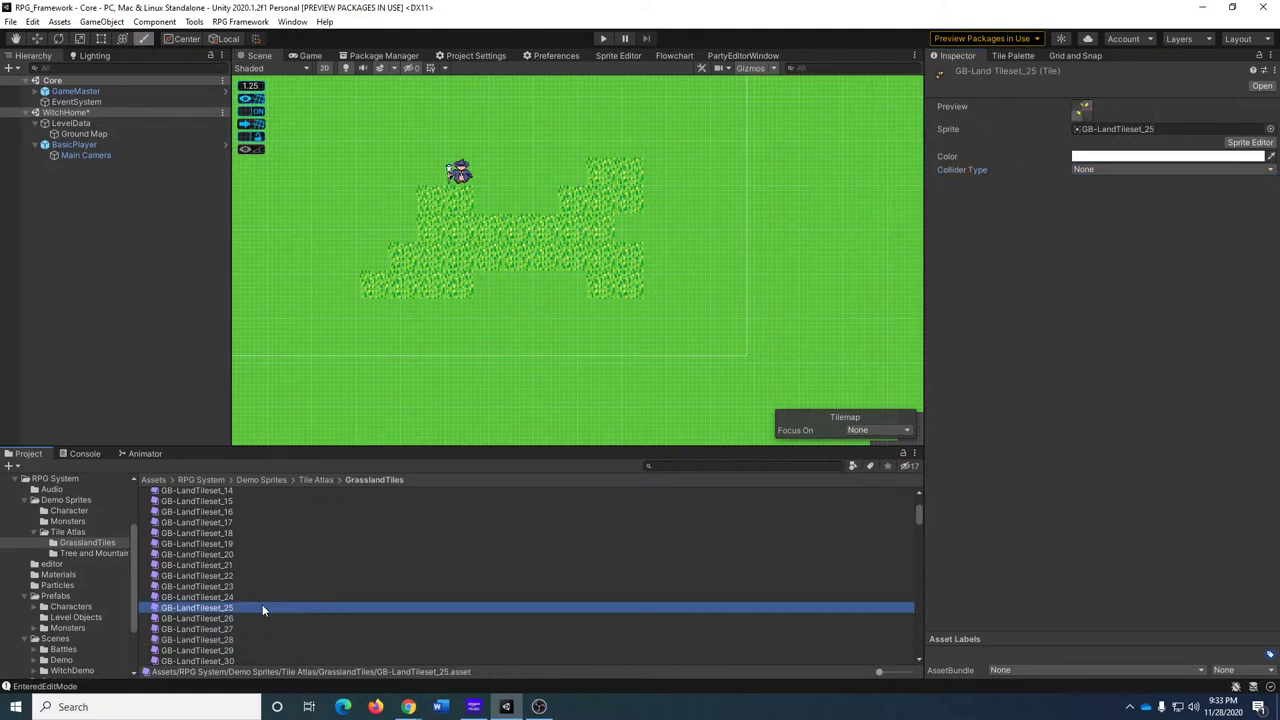
pyautogui.click(1031, 57)
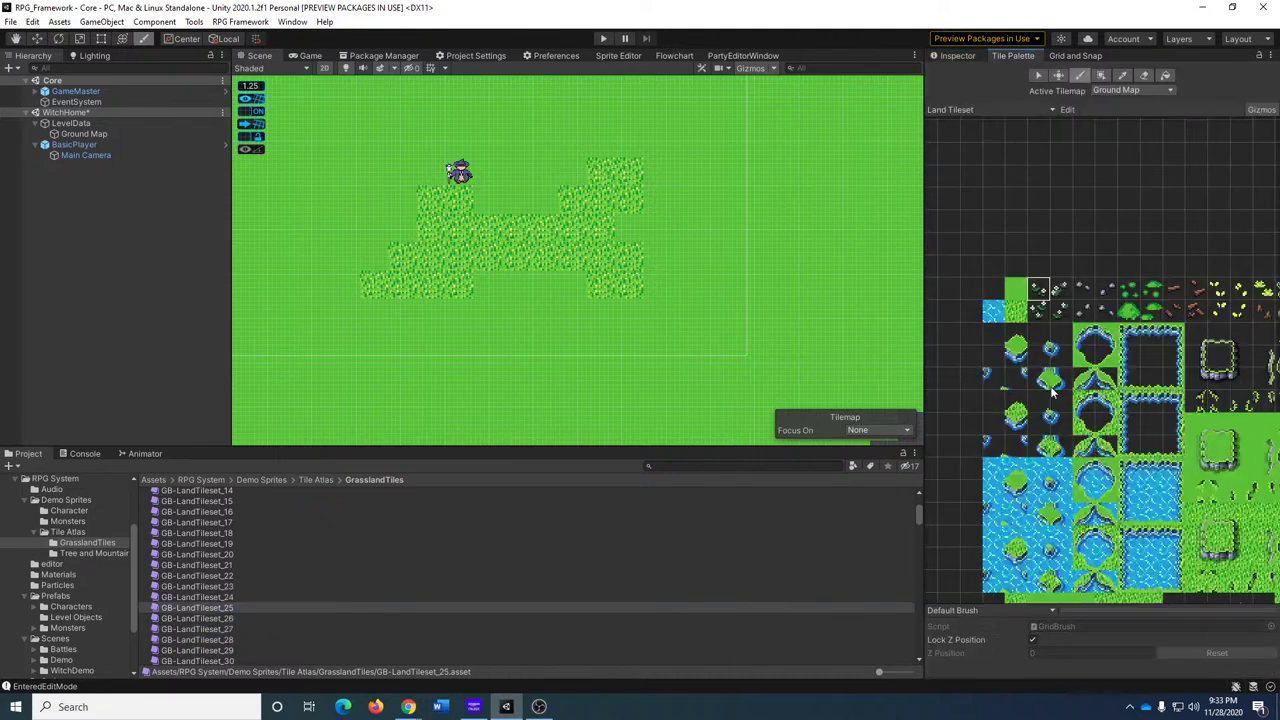
# Switch to the Brush and pick a grass tile from the Tile Palette.
pyautogui.scroll(-2, 1052, 392)
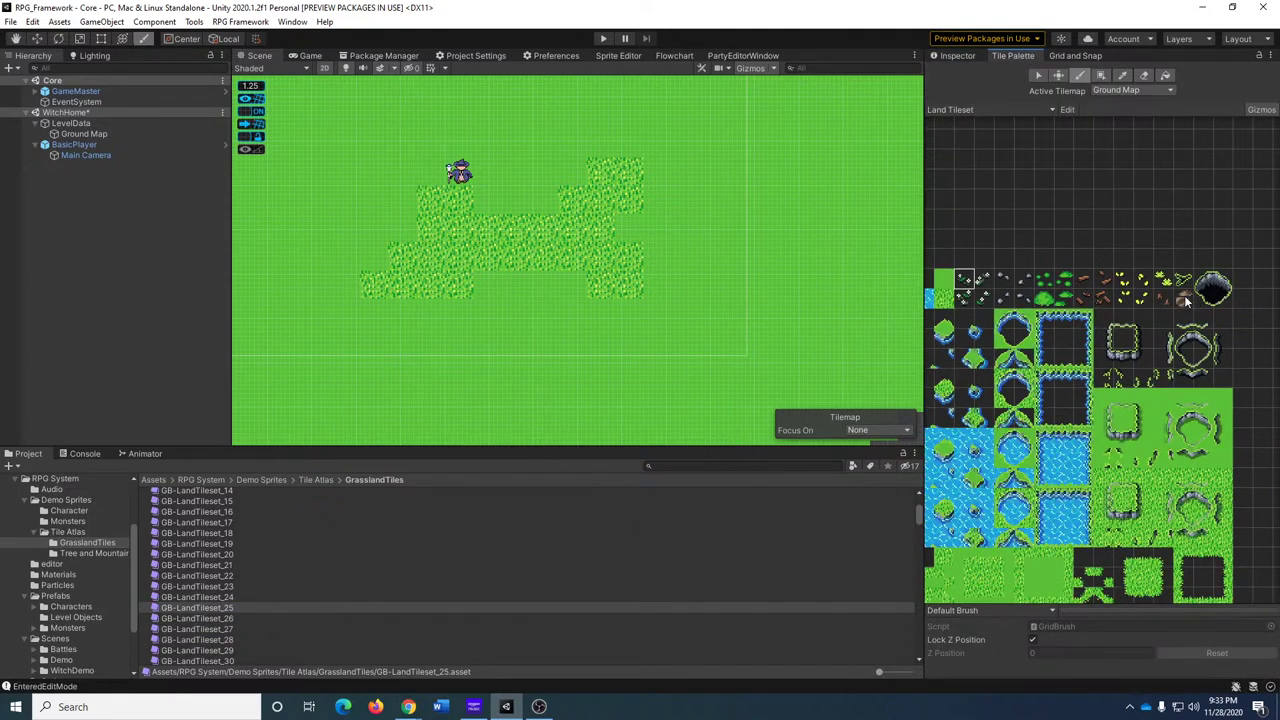
pyautogui.moveTo(1087, 315); pyautogui.dragTo(1124, 283, button='middle')
pyautogui.moveTo(1152, 360); pyautogui.dragTo(1190, 268, button='middle')
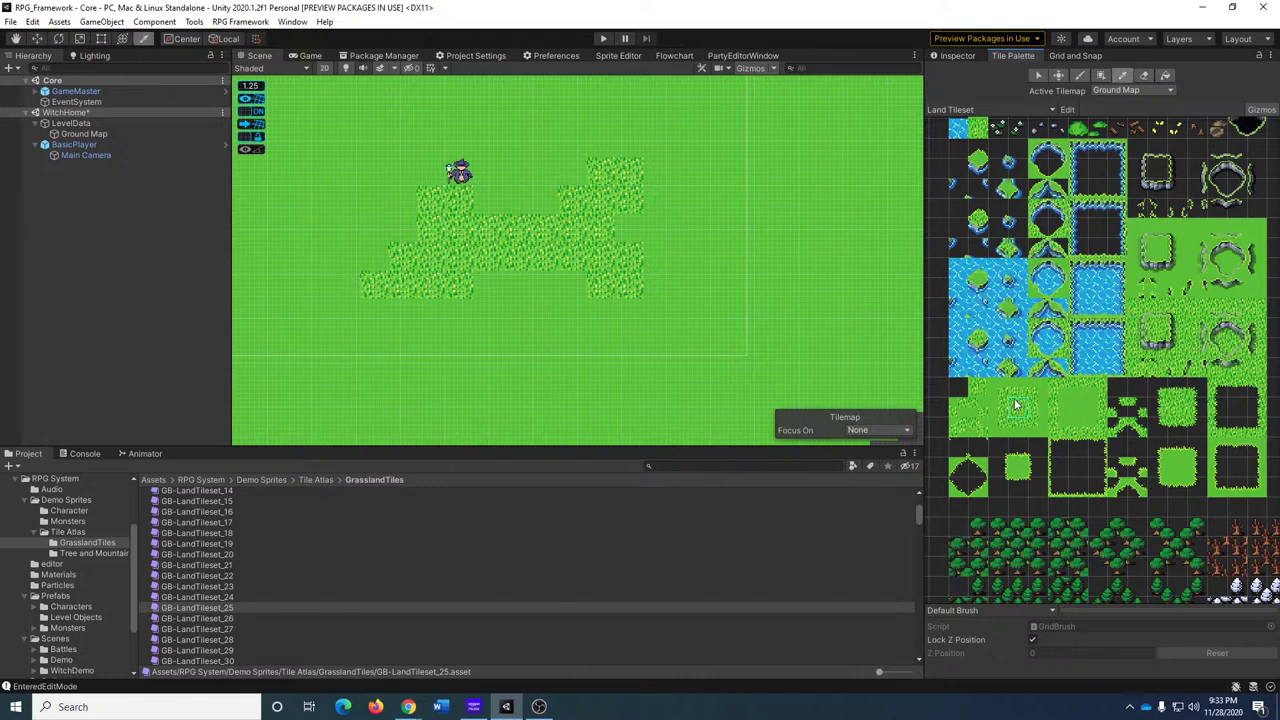
pyautogui.press('b')
pyautogui.moveTo(1045, 444); pyautogui.dragTo(1020, 450, button='middle')
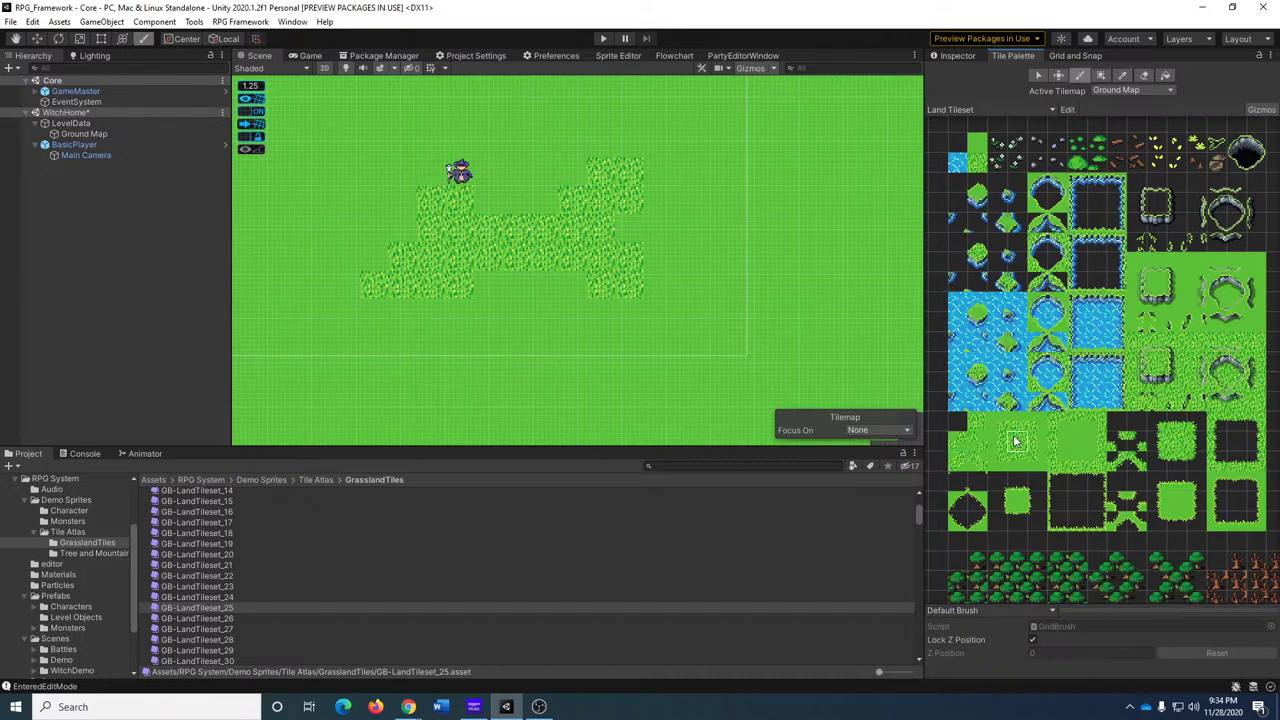
pyautogui.scroll(-3, 1043, 460)
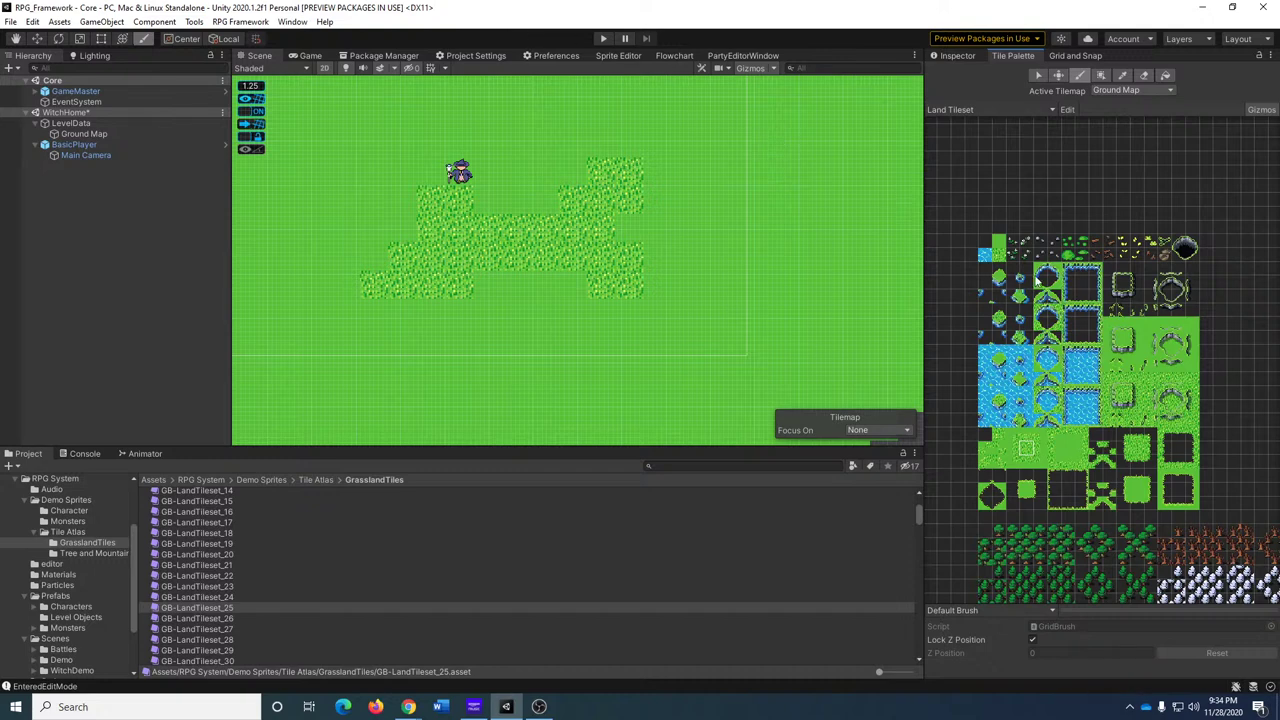
pyautogui.click(1011, 245)
pyautogui.click(1000, 252)
# Paint scattered grass patches across Ground Map, including a few tiles on the left side.
pyautogui.moveTo(719, 223)
pyautogui.mouseDown(button='middle')
pyautogui.moveTo(732, 294)
pyautogui.moveTo(807, 358)
pyautogui.mouseUp(button='middle')
pyautogui.moveTo(571, 163); pyautogui.dragTo(409, 329)
pyautogui.moveTo(735, 253); pyautogui.dragTo(726, 152, button='middle')
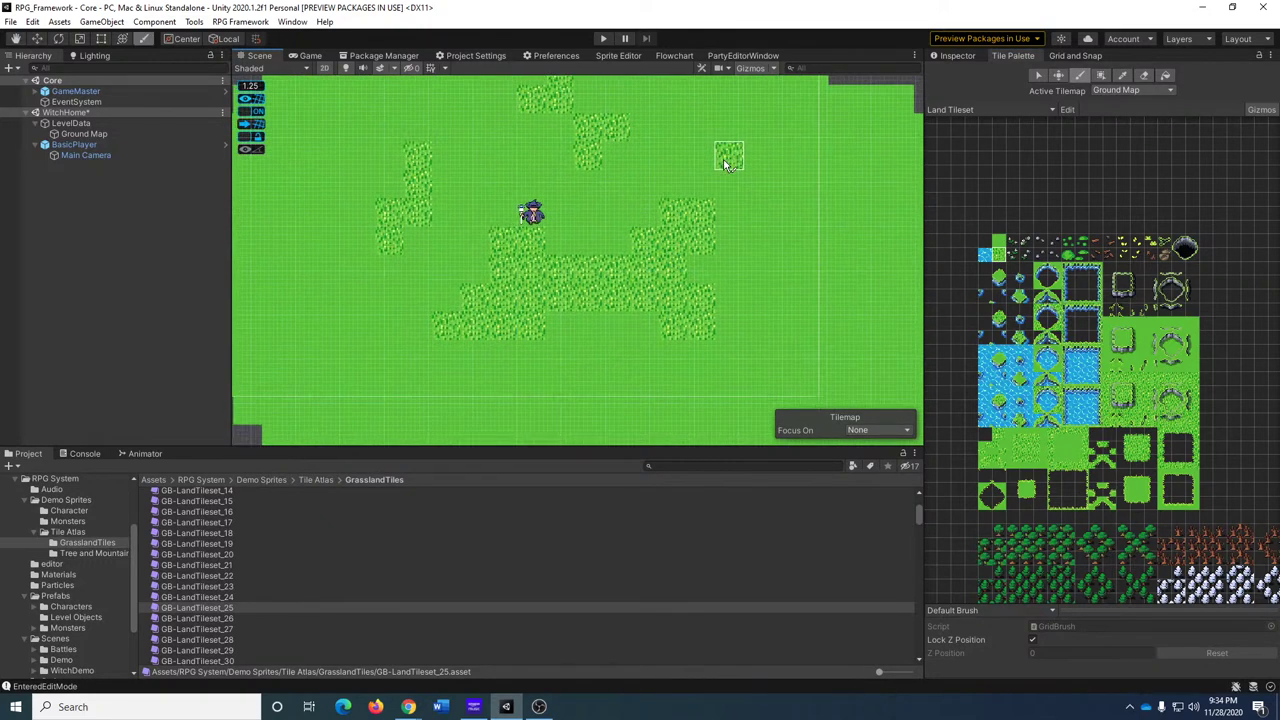
pyautogui.moveTo(362, 325); pyautogui.dragTo(333, 325)
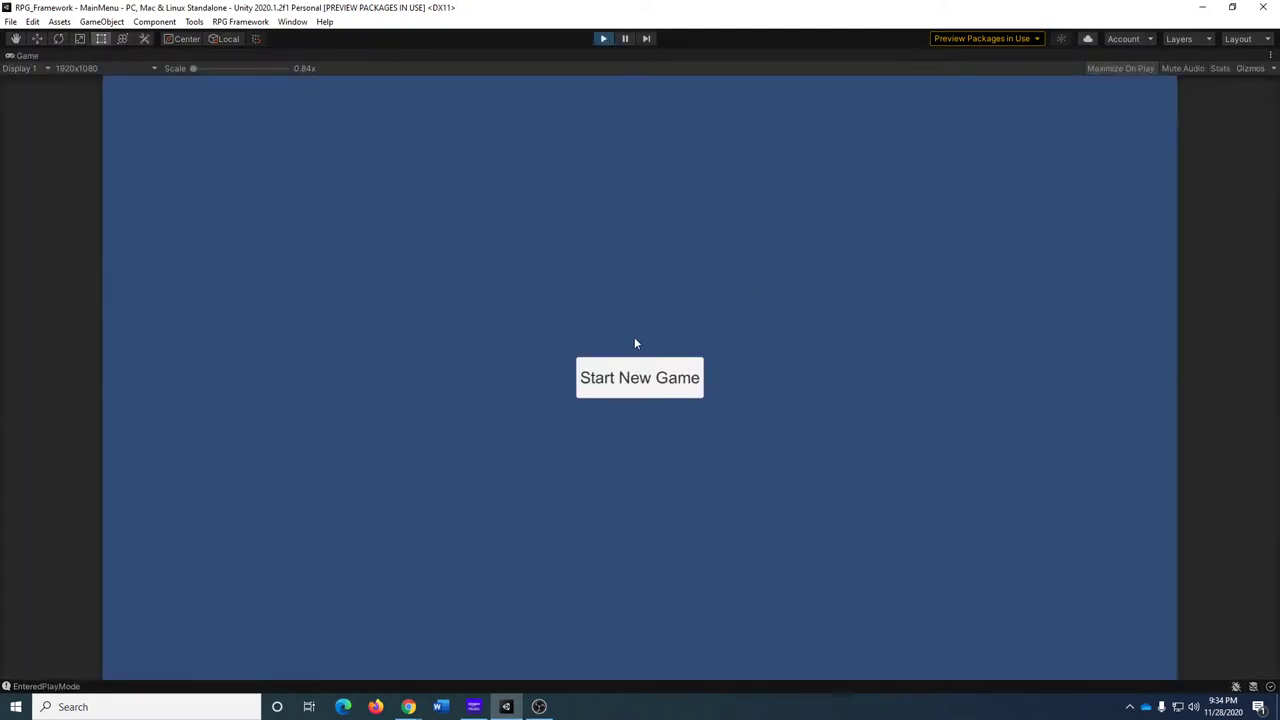
# Restart the game, choose Start New Game, and pause it.
pyautogui.click(660, 378)
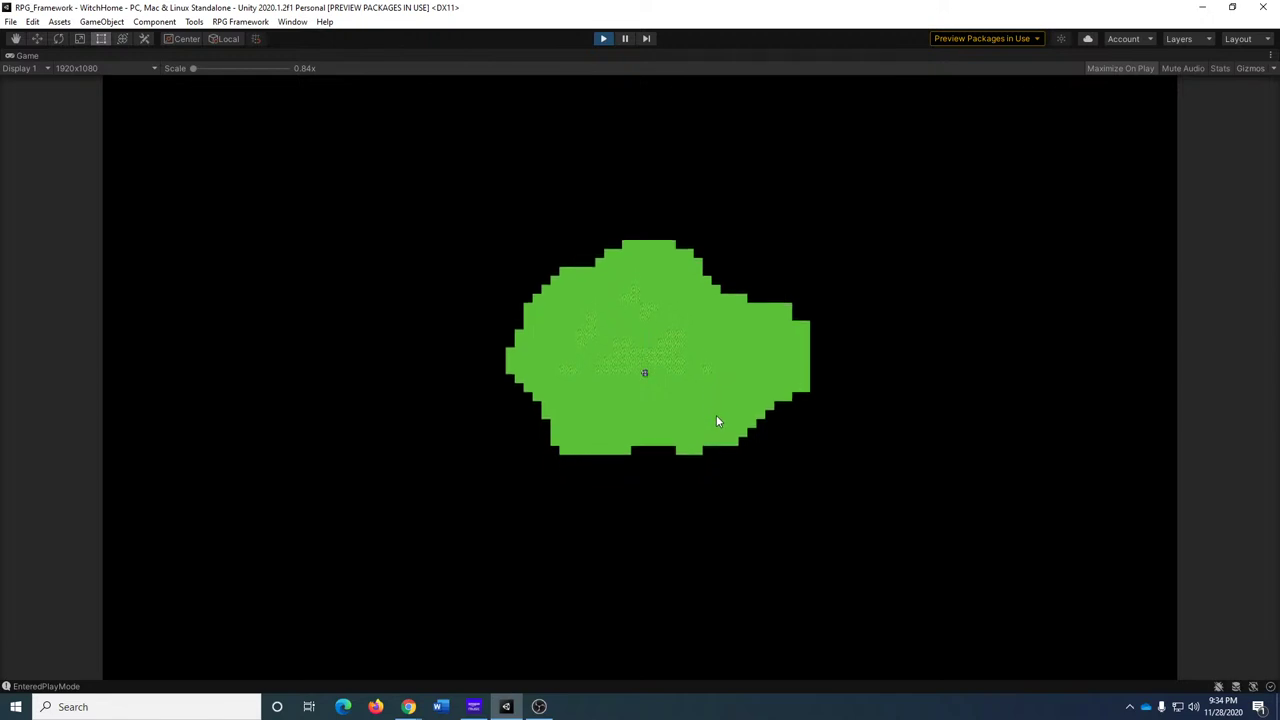
pyautogui.click(600, 38)
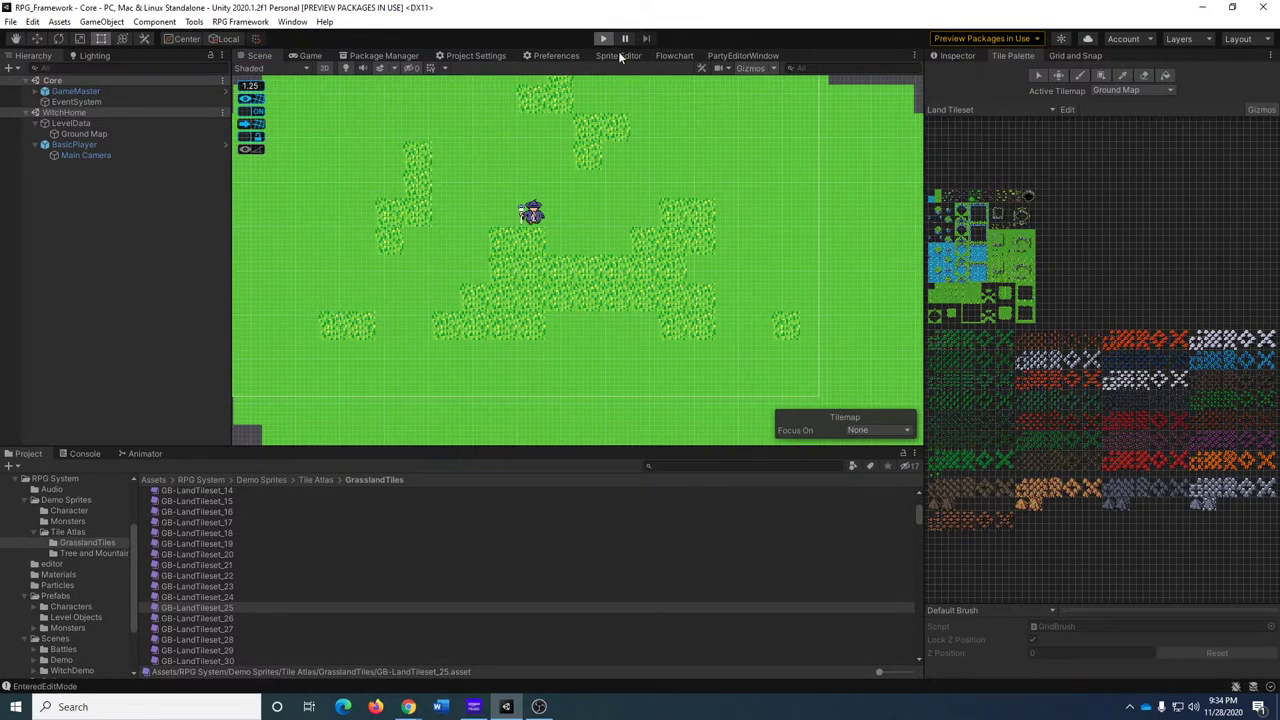
pyautogui.click(603, 39)
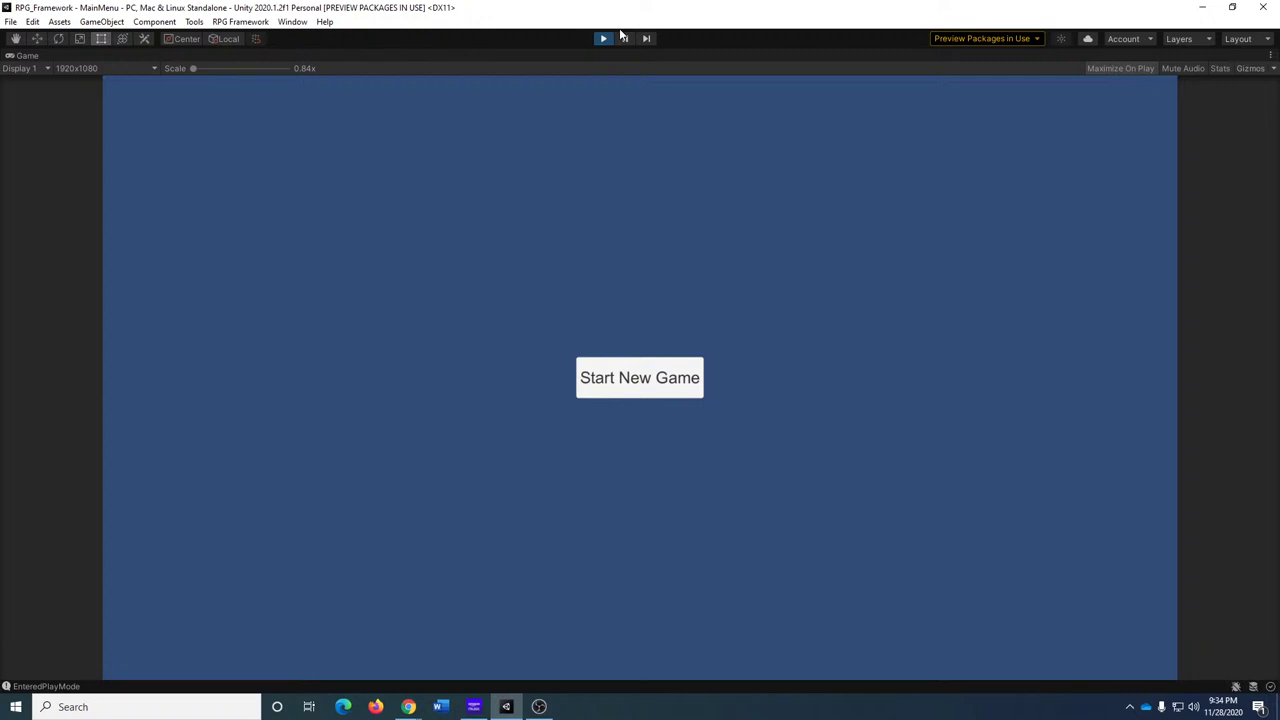
pyautogui.click(639, 380)
pyautogui.click(623, 40)
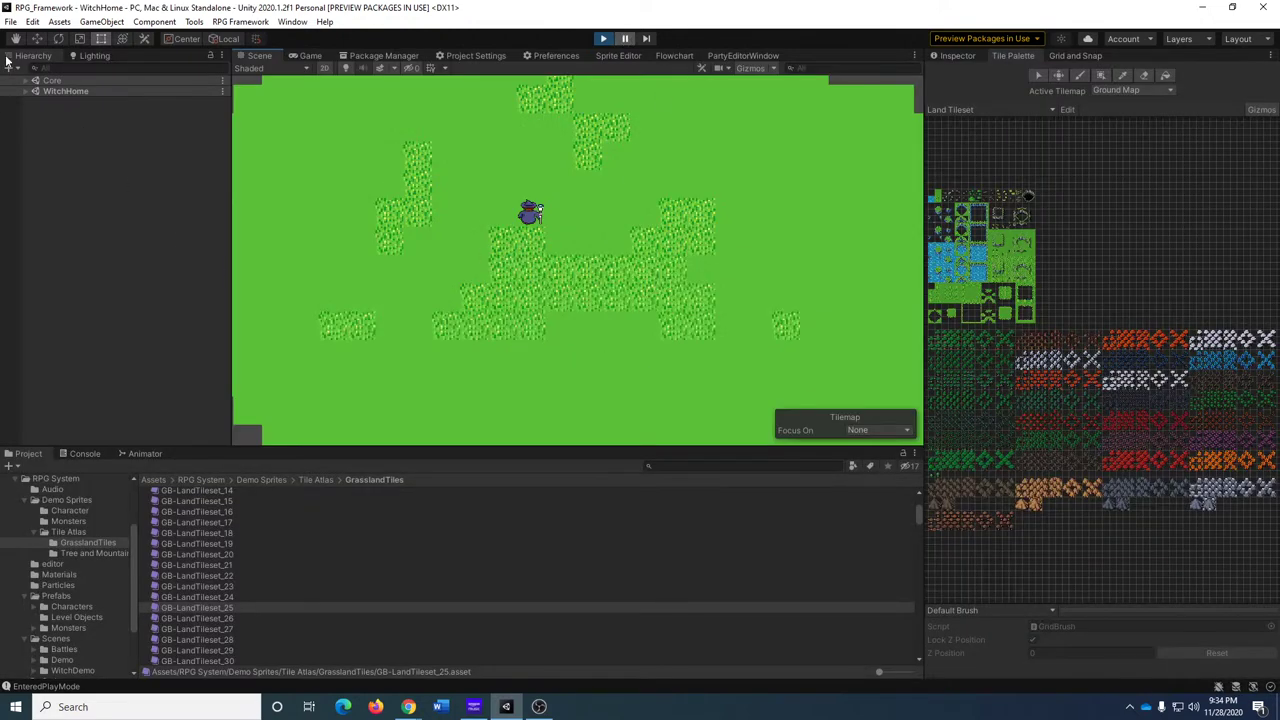
# Set BasicPlayer's Main Camera Pixel Perfect Assets Pixels Per Unit to 3.
pyautogui.click(26, 91)
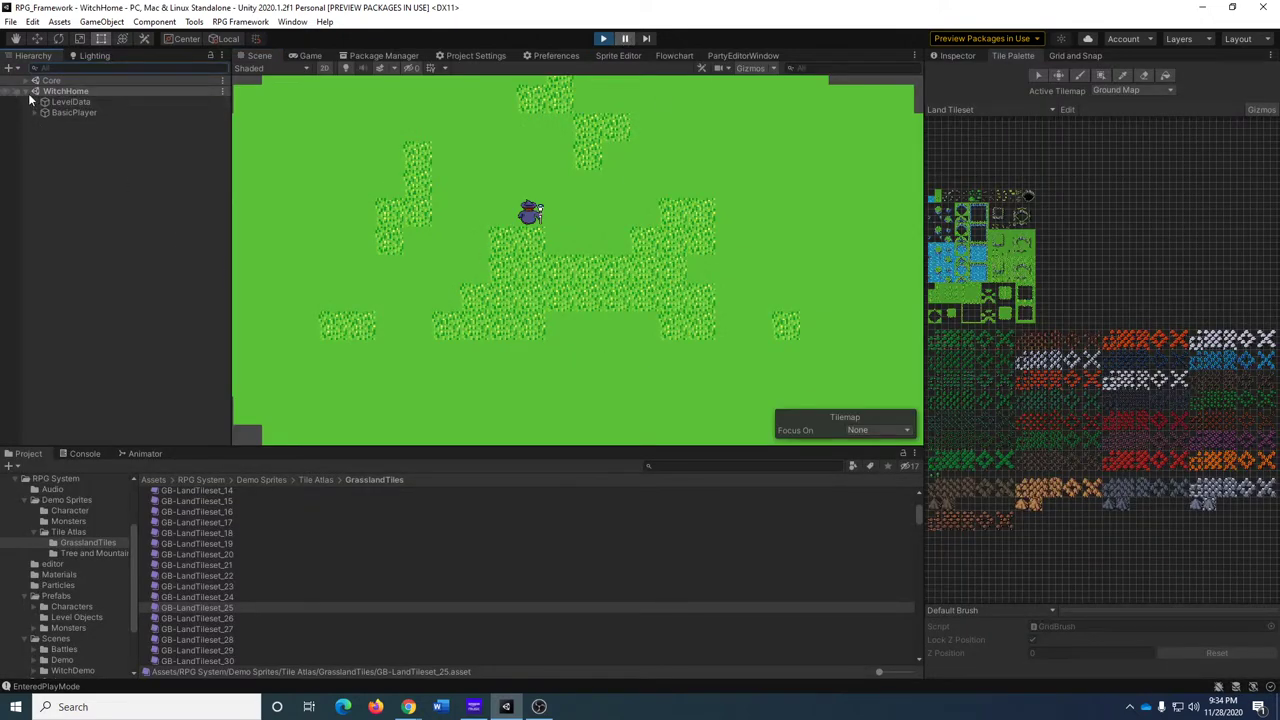
pyautogui.click(35, 113)
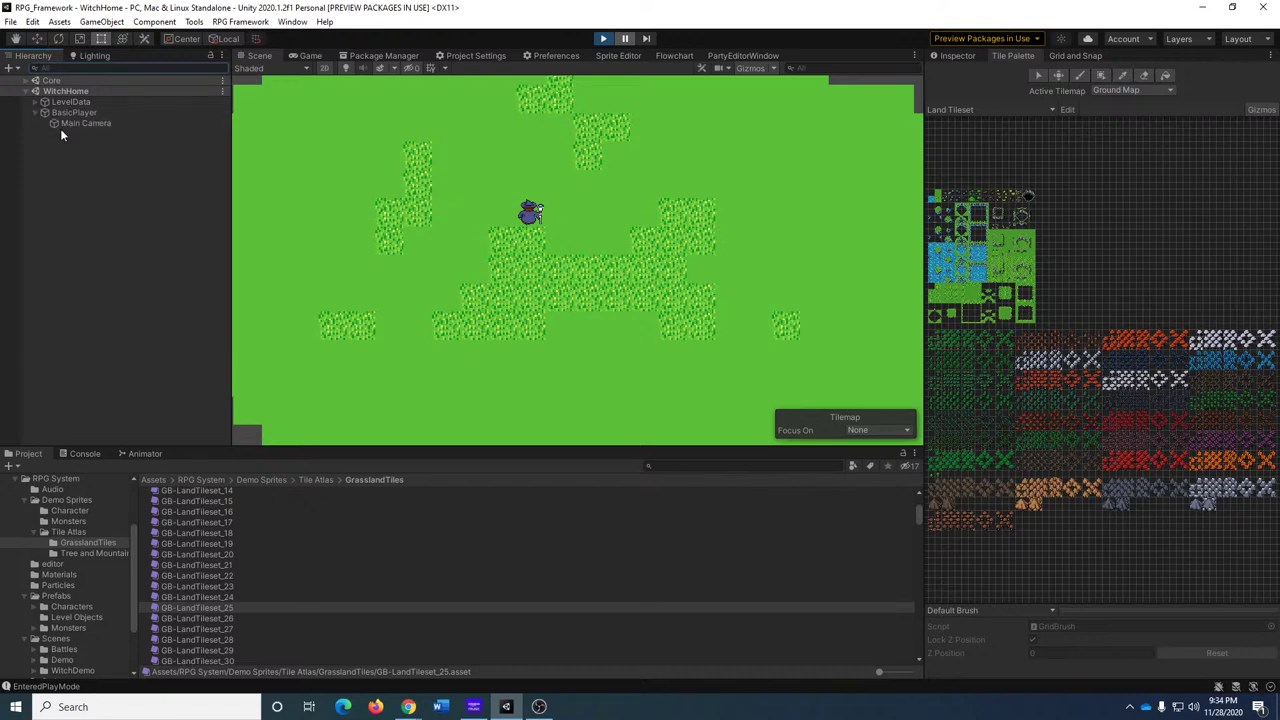
pyautogui.click(70, 122)
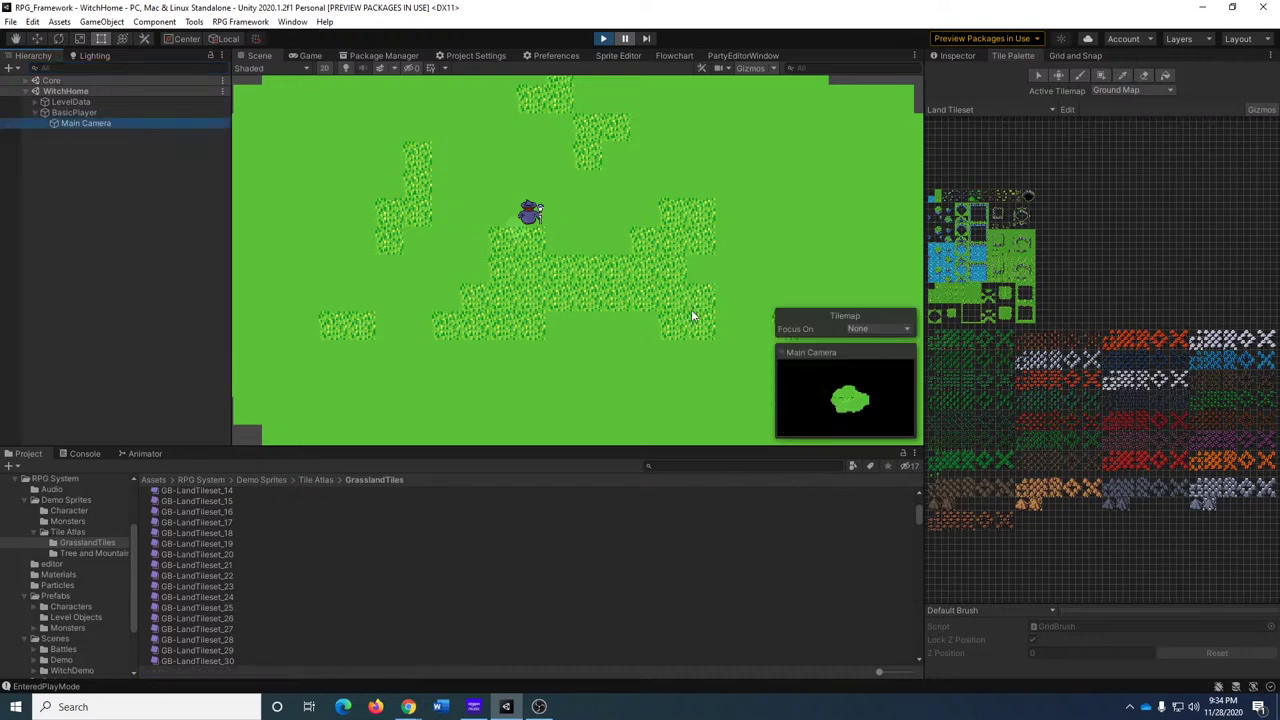
pyautogui.click(954, 56)
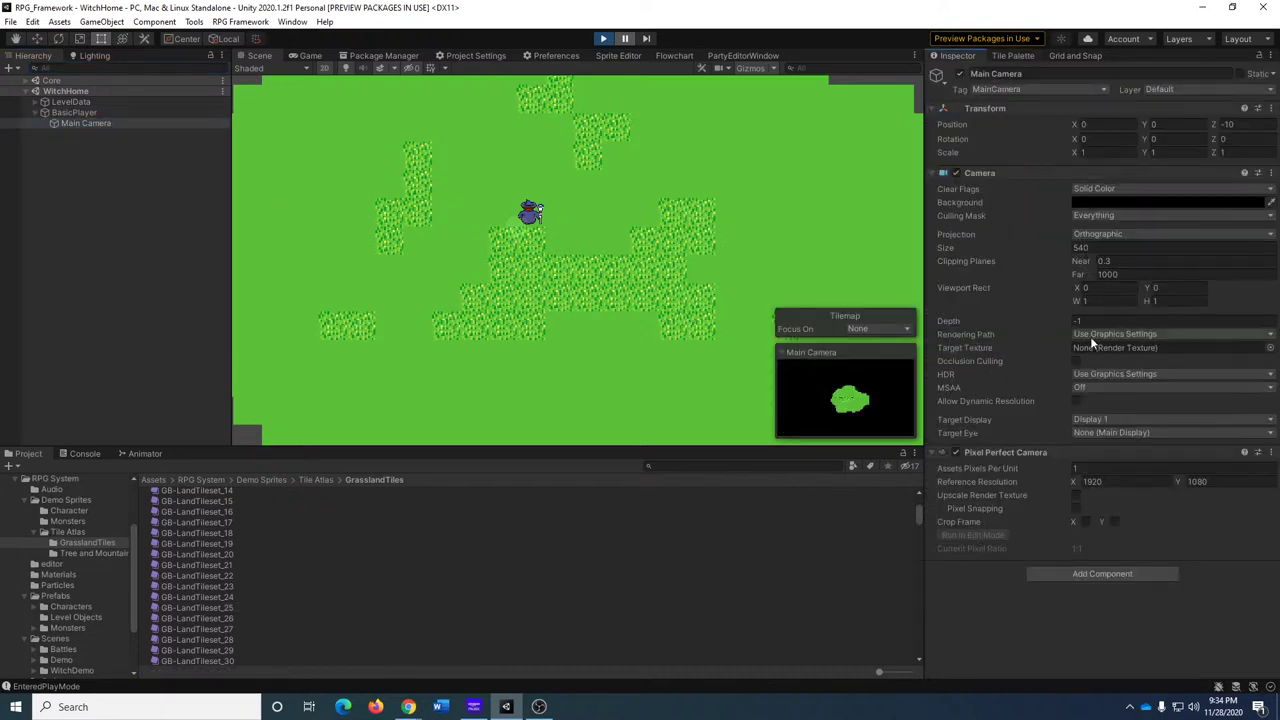
pyautogui.click(980, 466)
pyautogui.write('3')
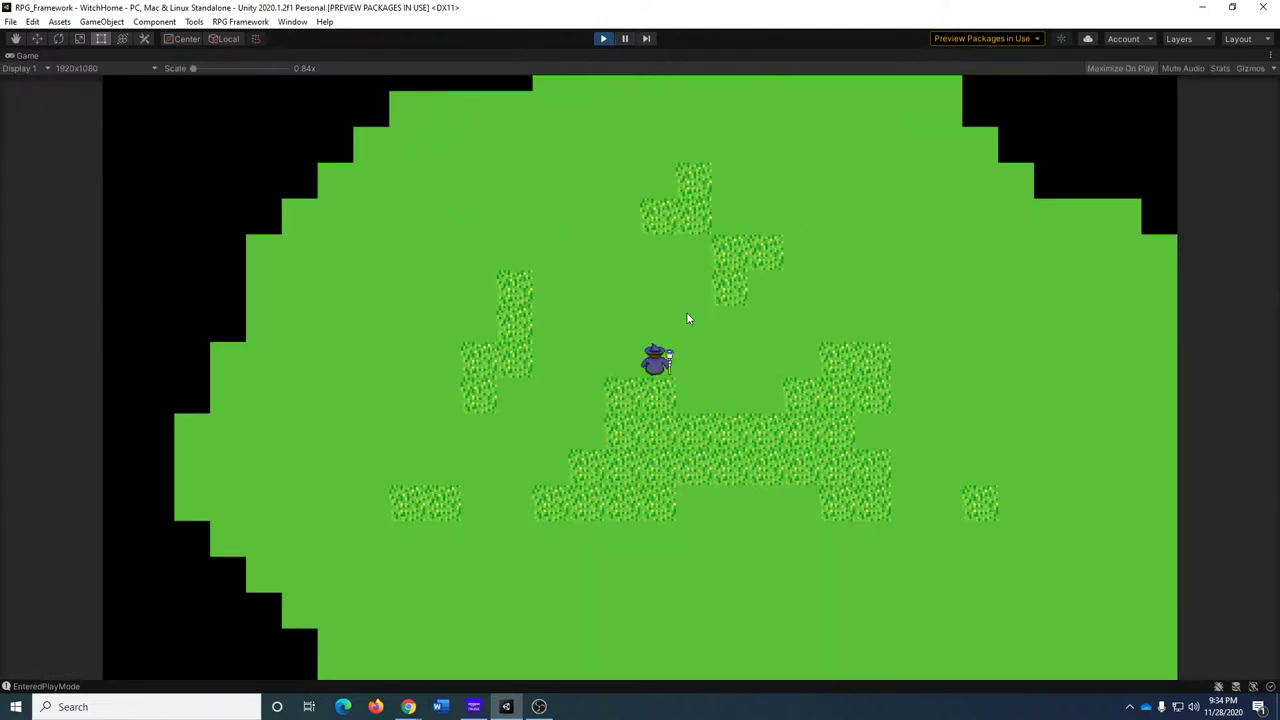
# Walk the player left, right, up and down around the map with the arrow keys.
pyautogui.press('Right')
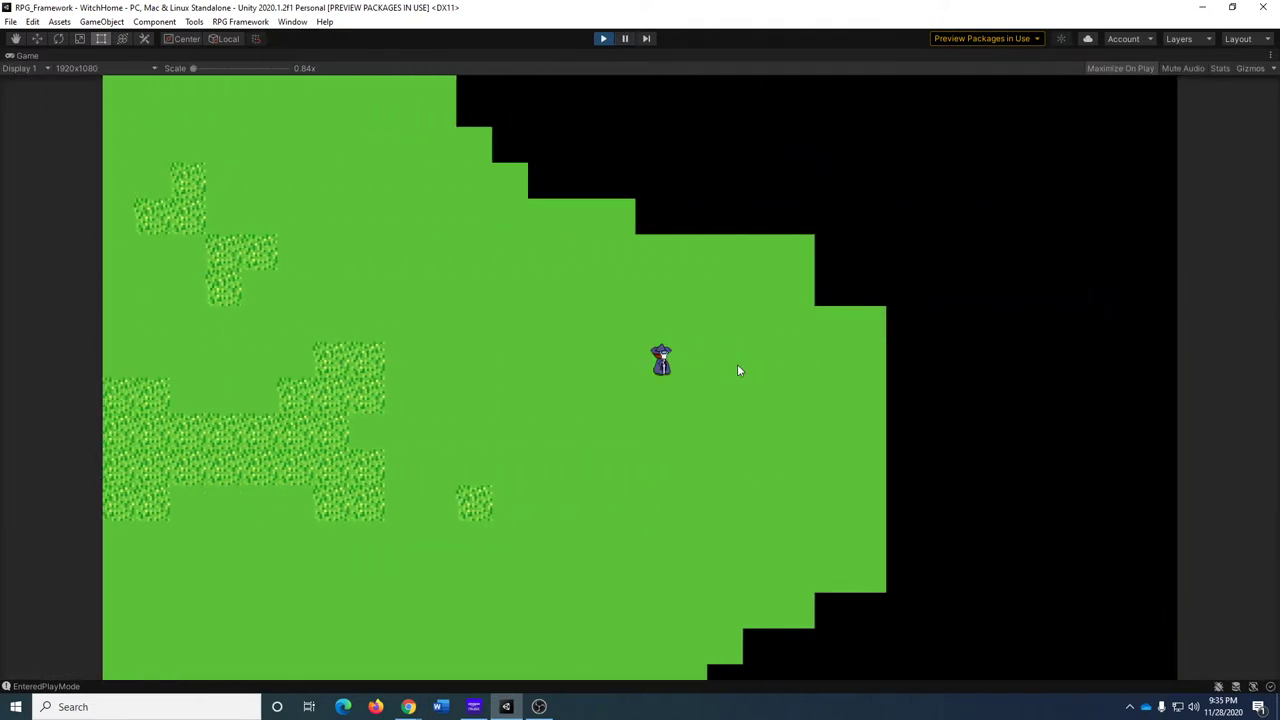
pyautogui.press('Left')
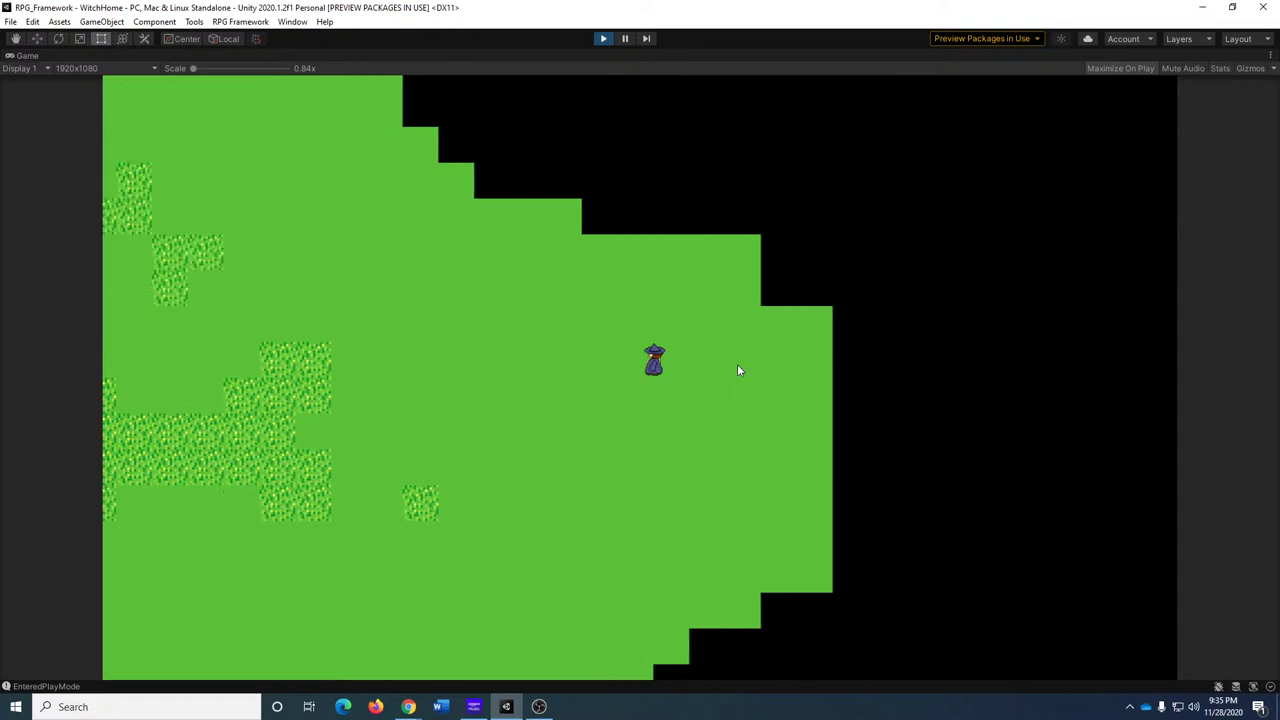
pyautogui.press('Left')
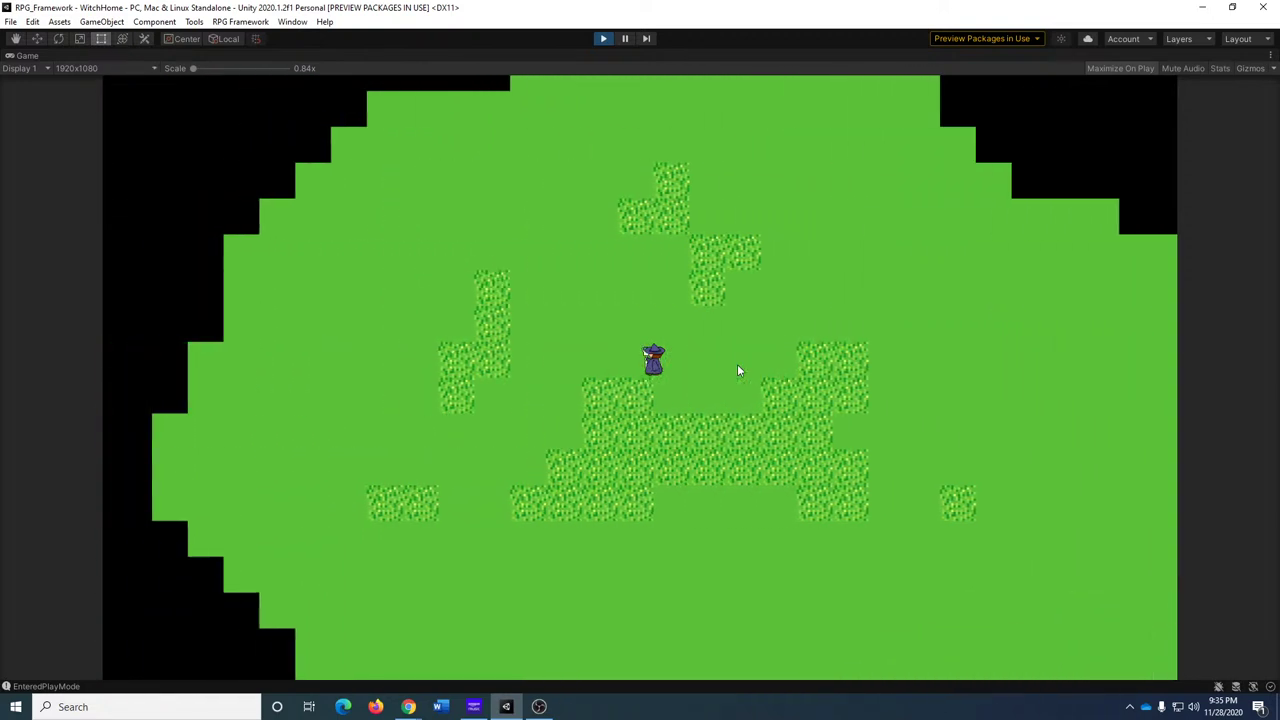
pyautogui.press('Down')
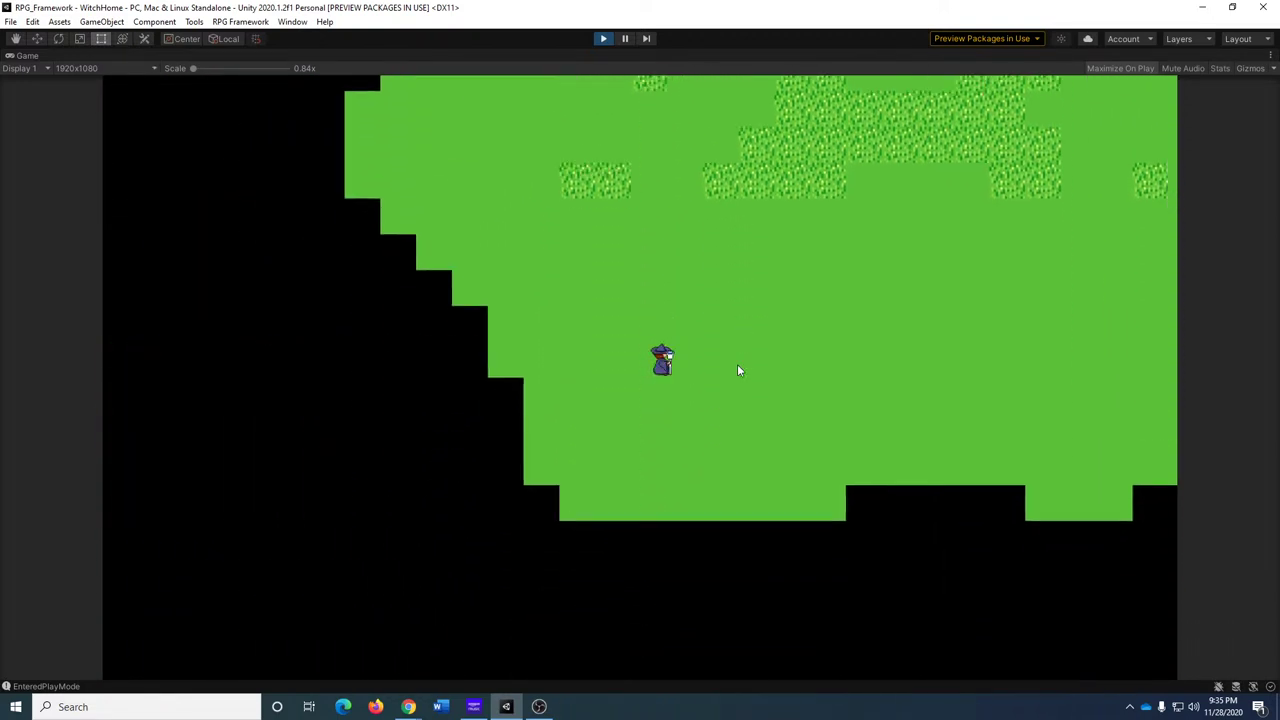
pyautogui.press('Right')
pyautogui.press('Up')
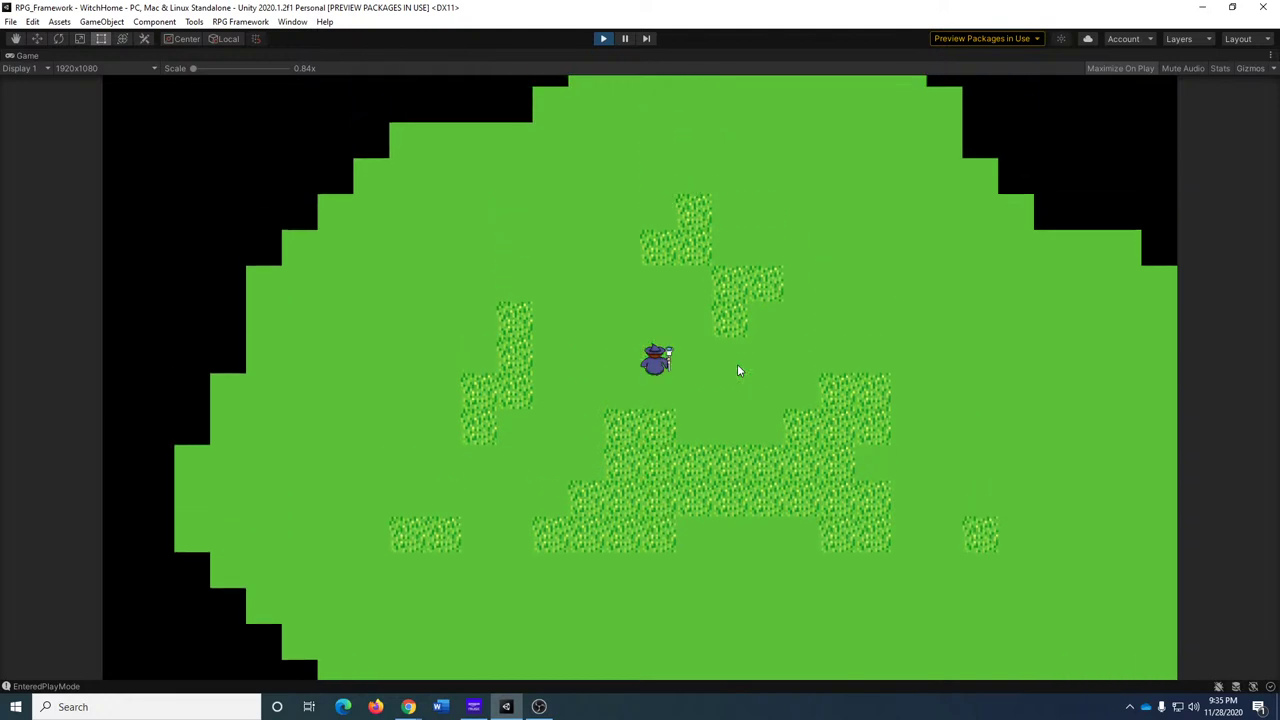
pyautogui.press('Down')
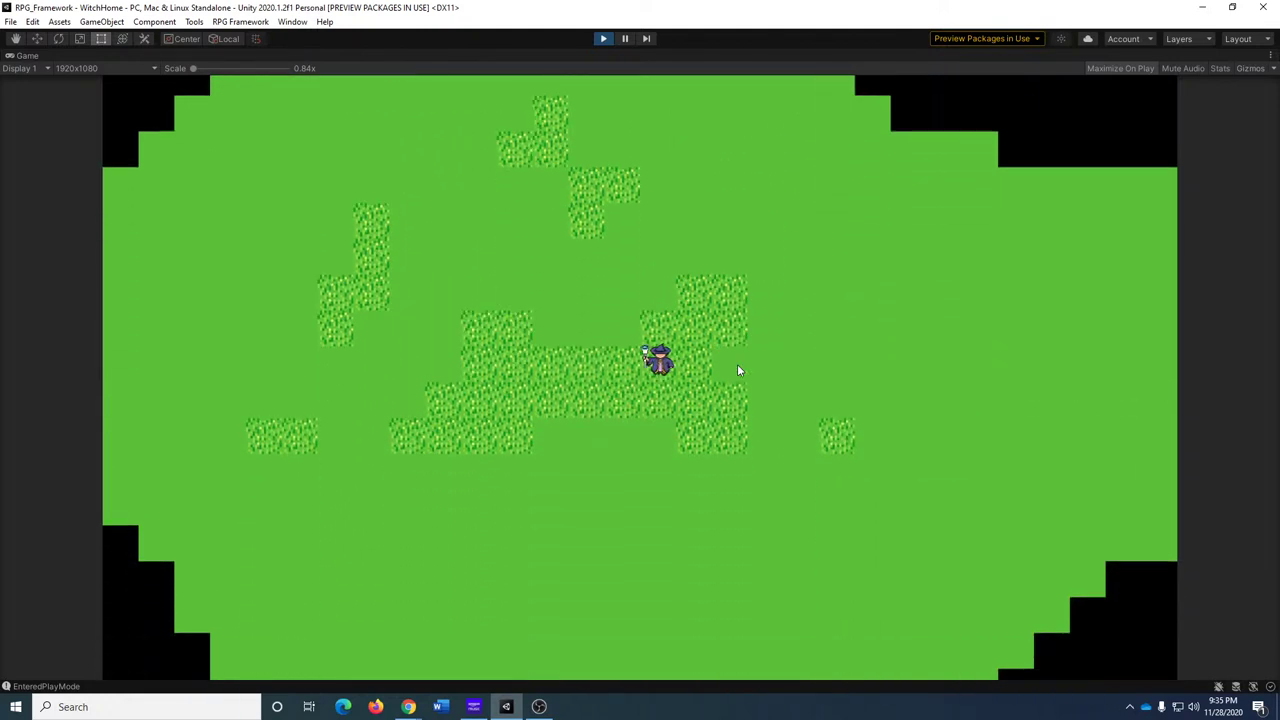
pyautogui.press('Left')
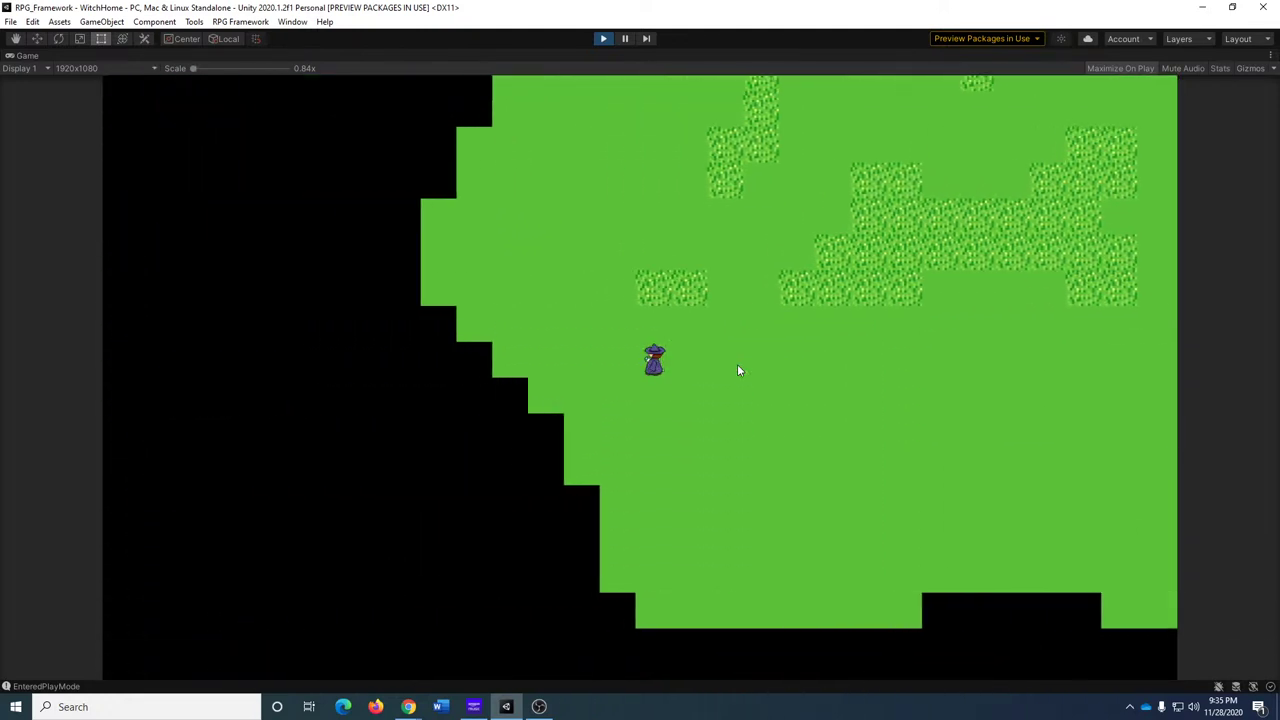
pyautogui.press('Up')
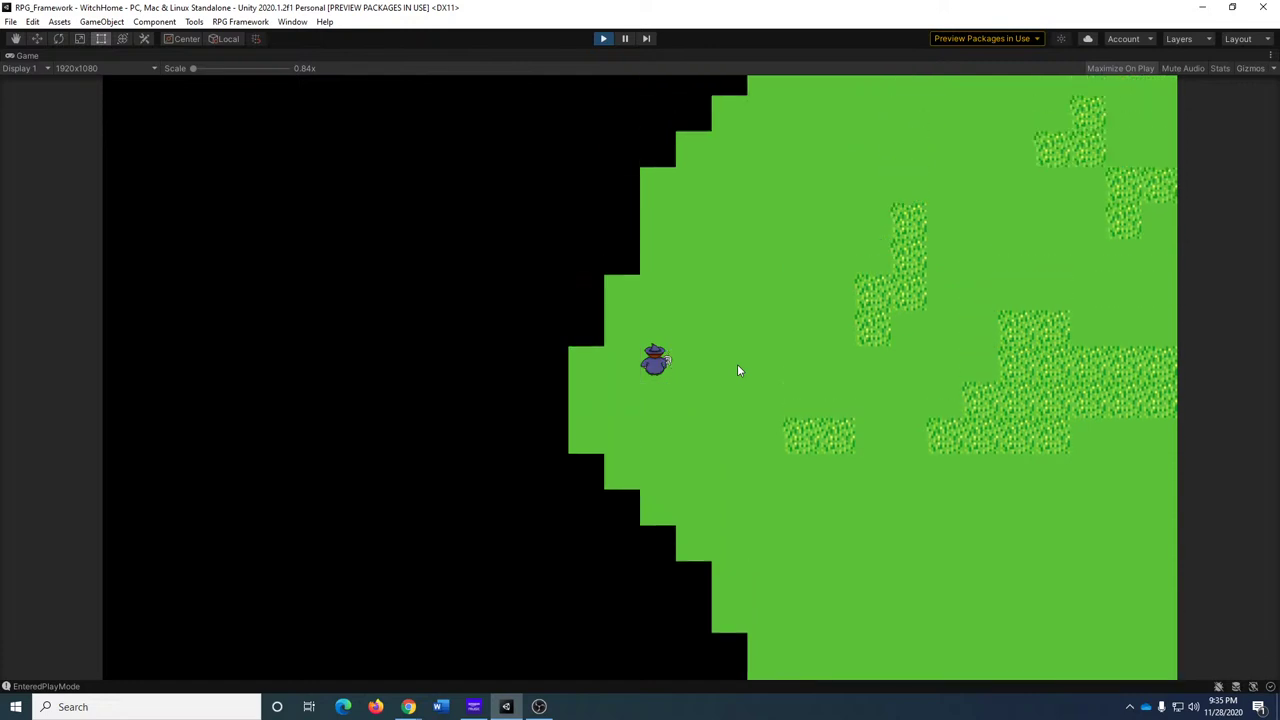
pyautogui.press('Down')
pyautogui.press('Left')
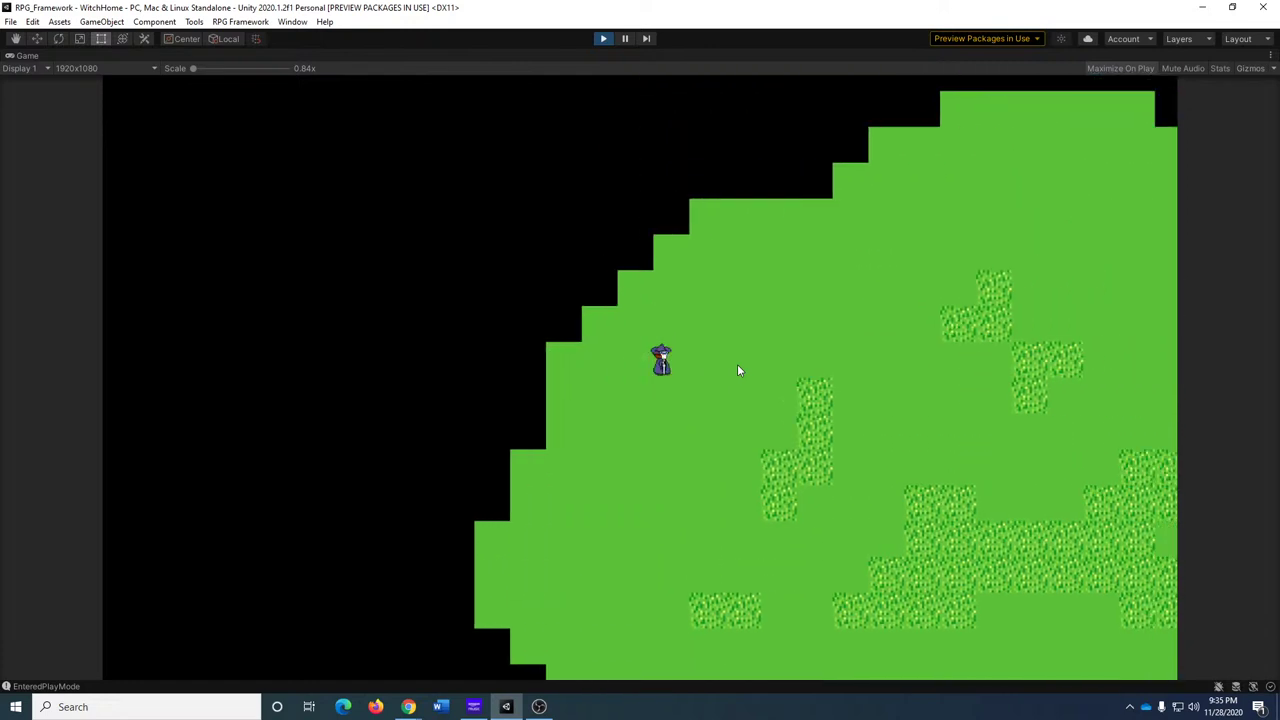
pyautogui.press('Up')
pyautogui.press('Left')
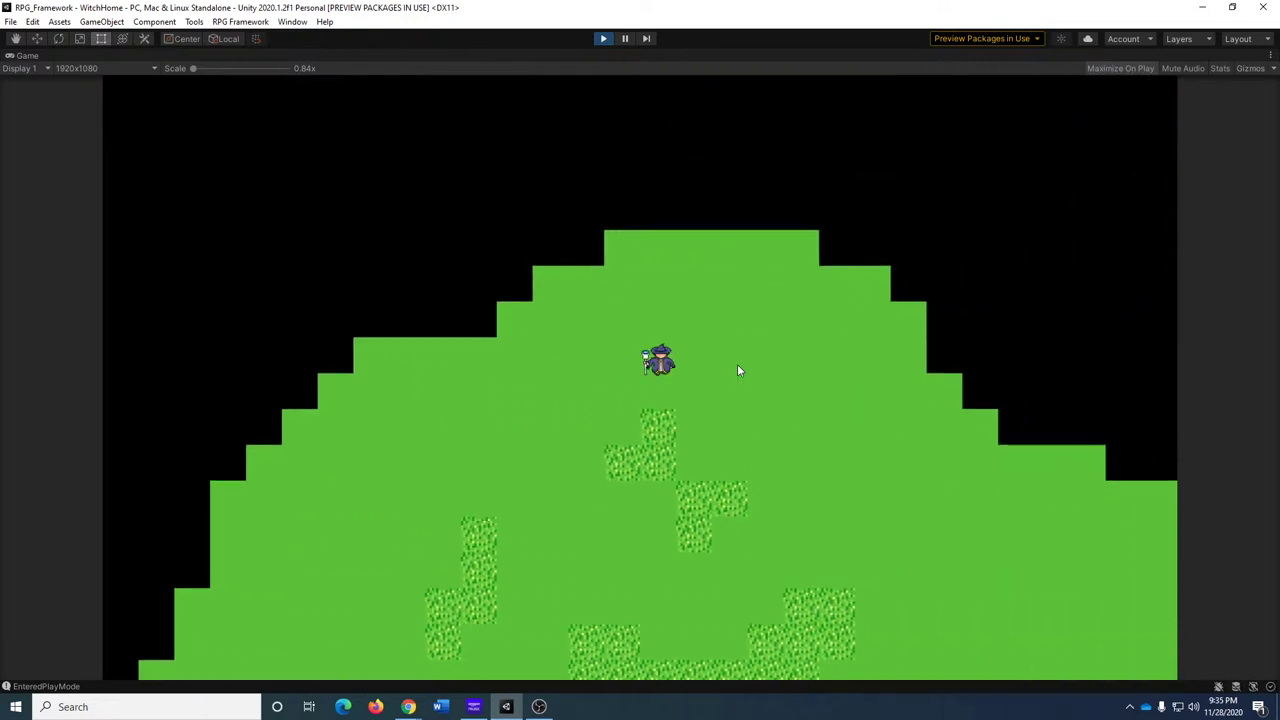
pyautogui.press('Down')
pyautogui.press('Down')
pyautogui.press('Right')
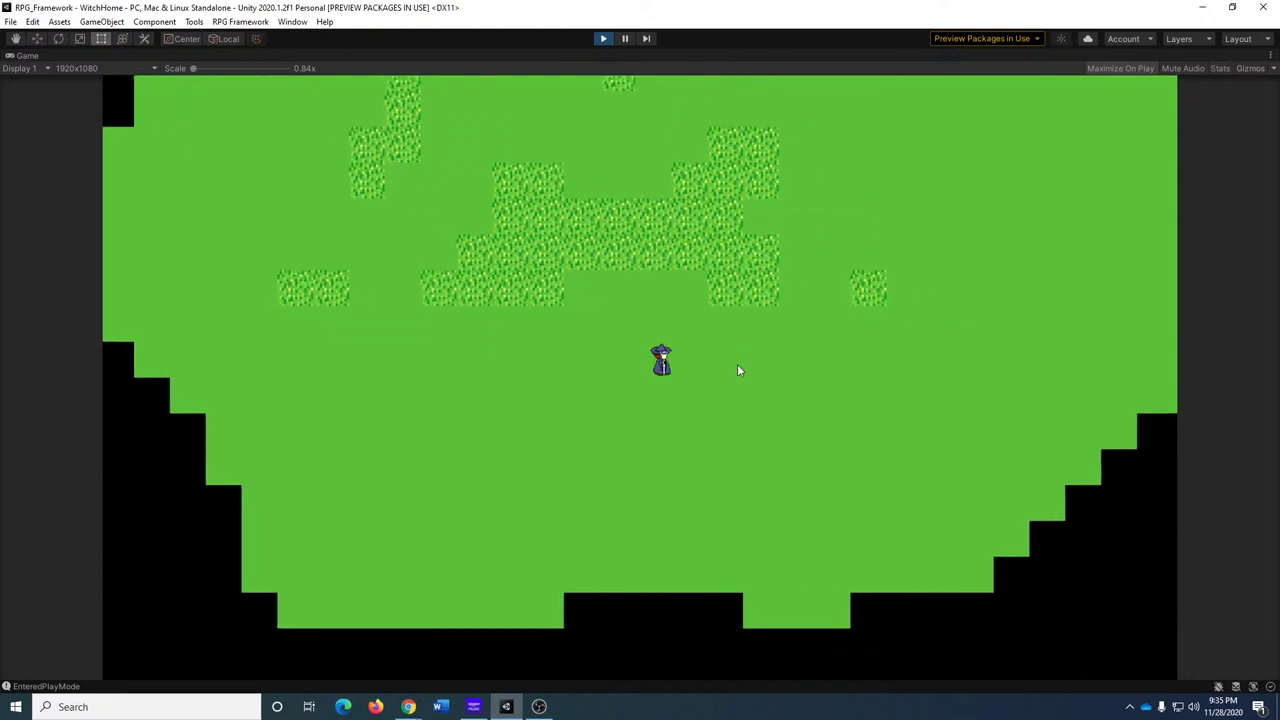
pyautogui.press('Up')
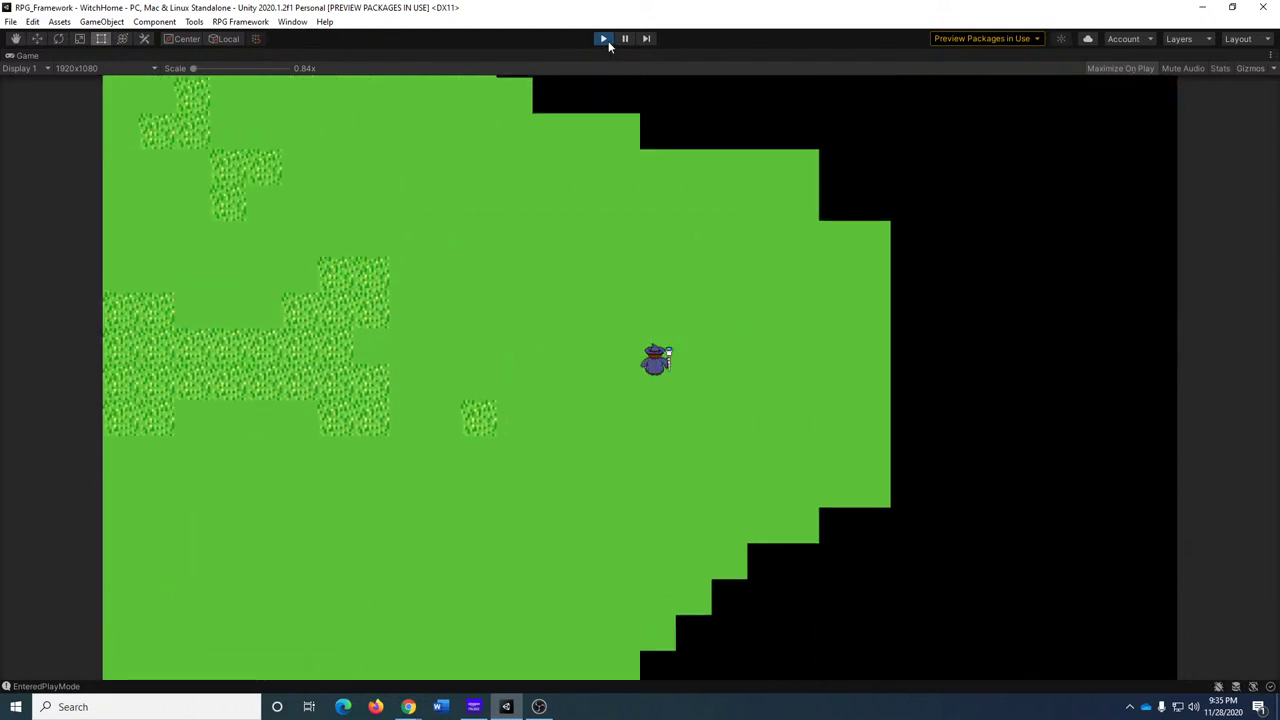
pyautogui.press('Left')
# Stop the game and set the BasicPlayer prefab Main Camera's Assets Pixels Per Unit to 4.
pyautogui.click(608, 41)
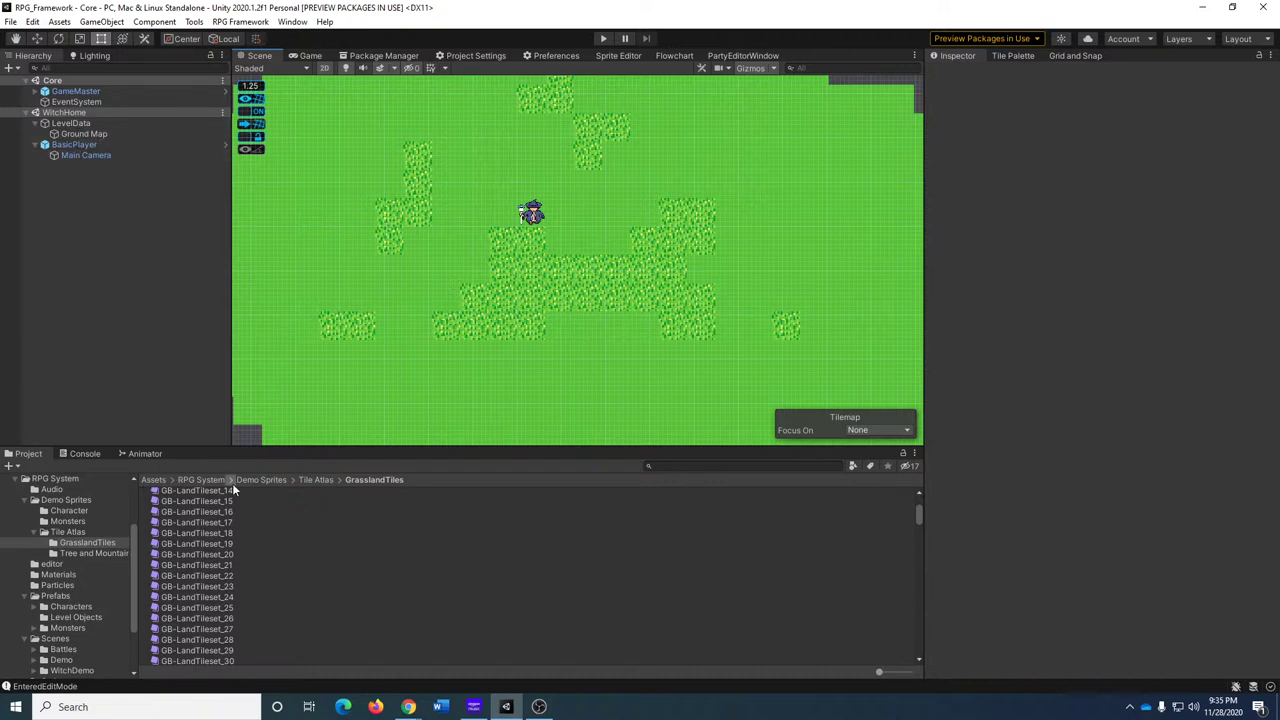
pyautogui.click(200, 480)
pyautogui.doubleClick(174, 546)
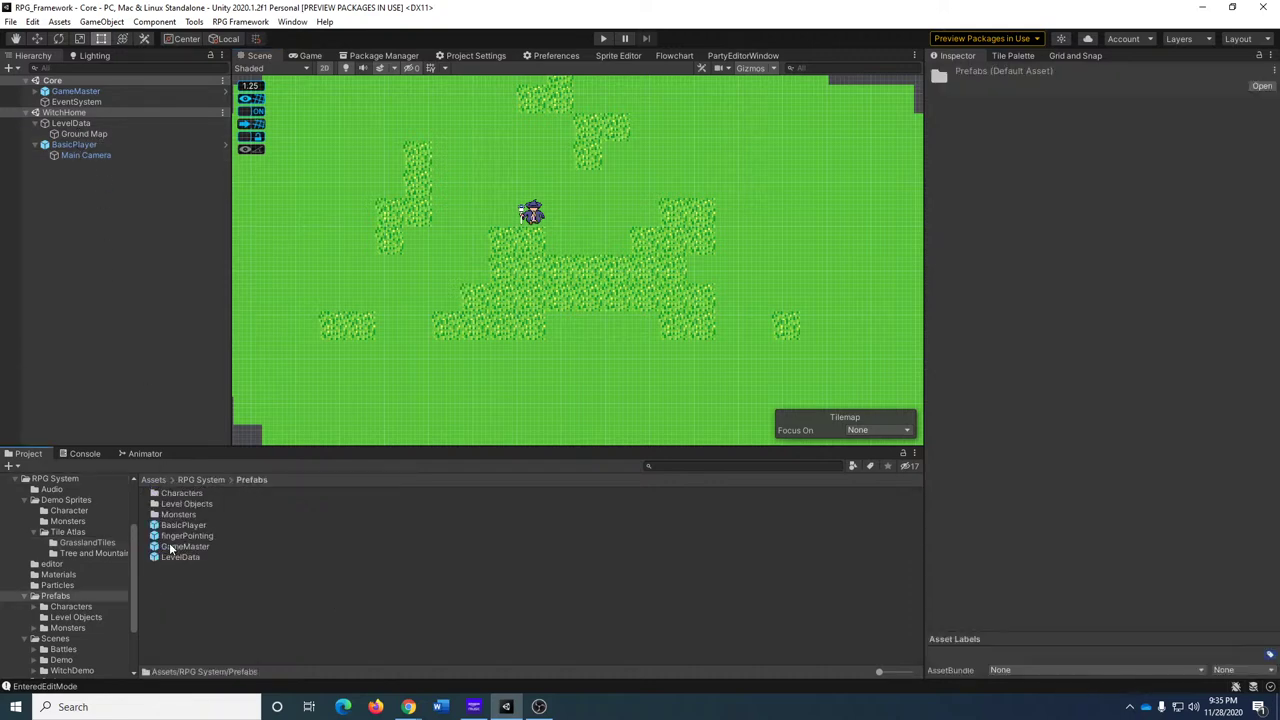
pyautogui.doubleClick(175, 525)
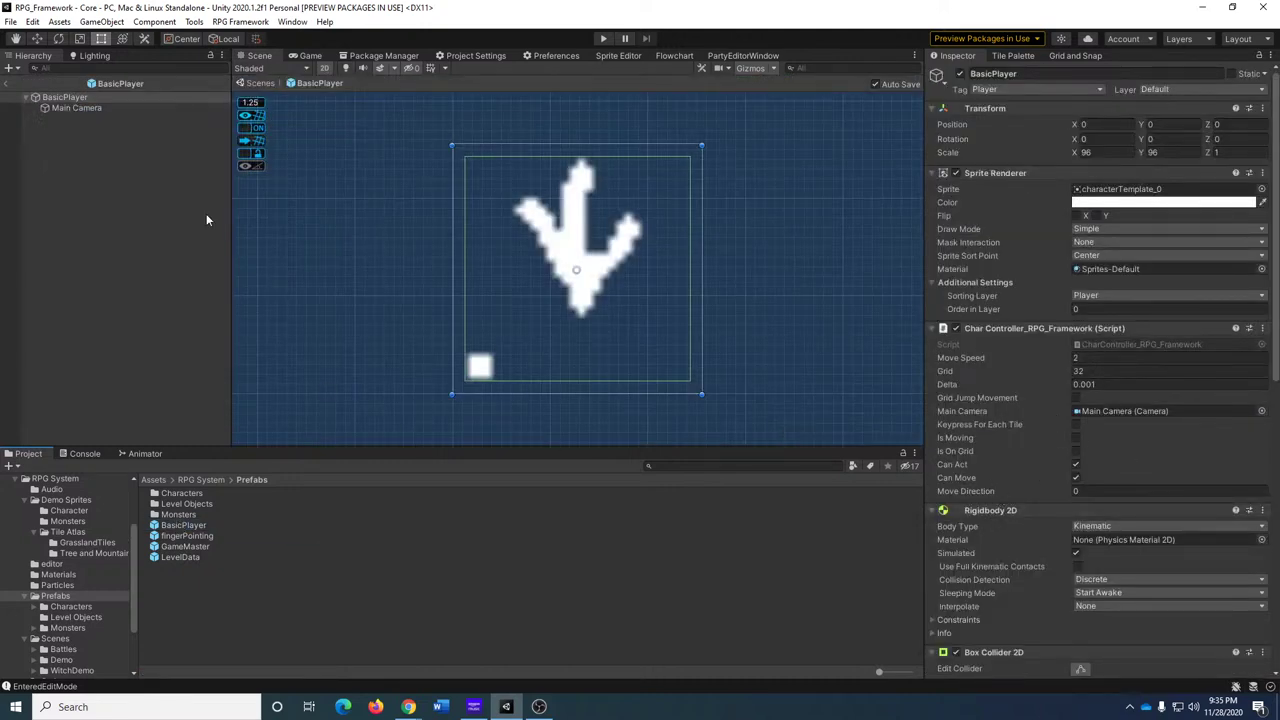
pyautogui.click(76, 107)
pyautogui.click(1098, 468)
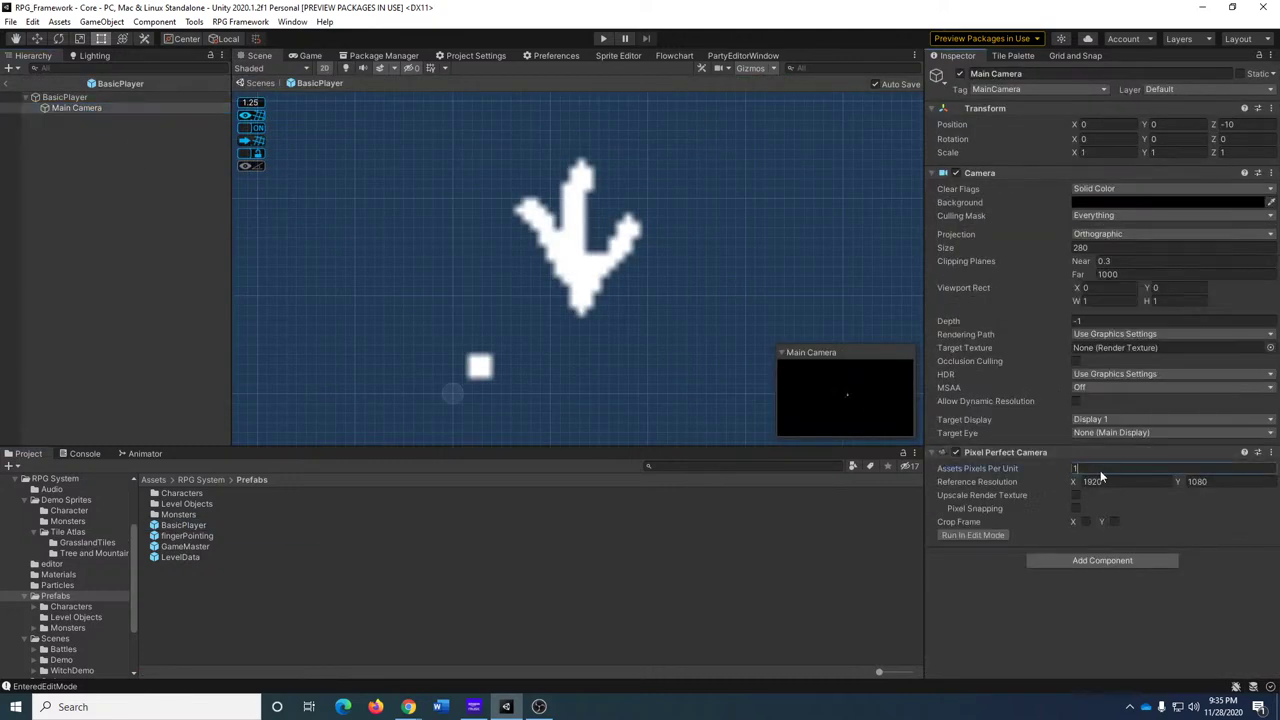
pyautogui.write('4')
# Return to the scene and set its Main Camera's Assets Pixels Per Unit to 4.
pyautogui.click(9, 83)
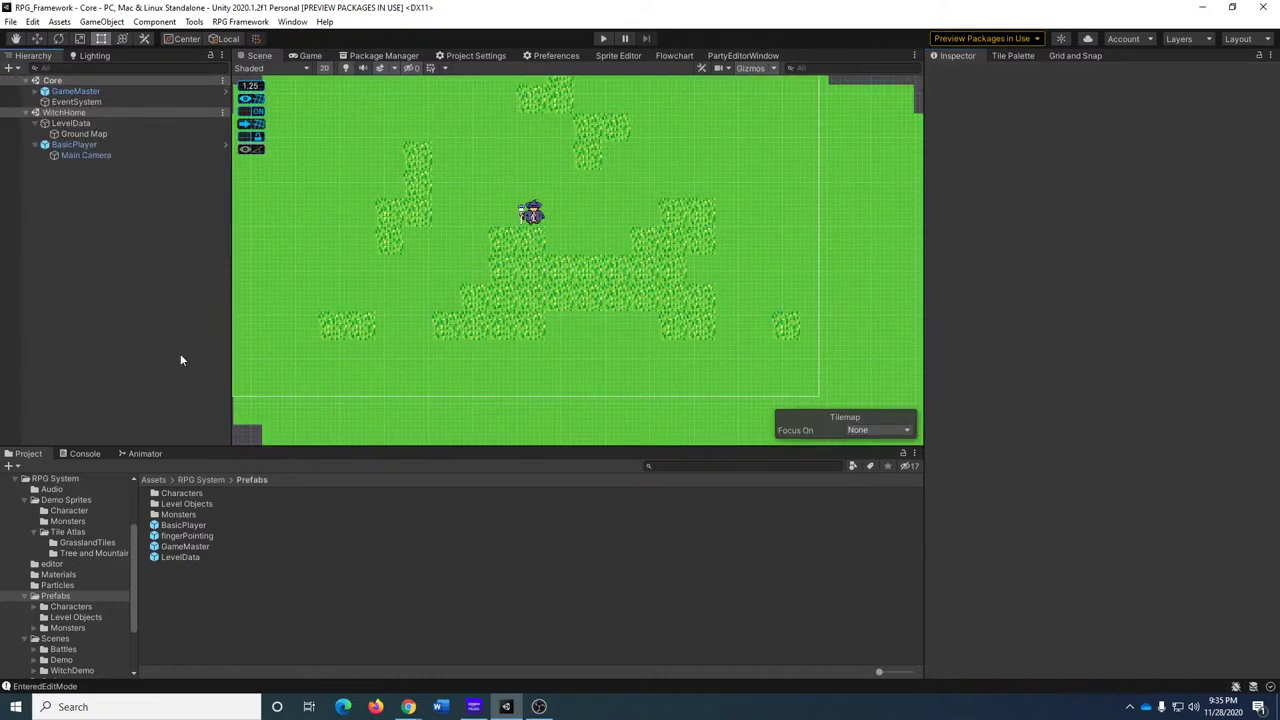
pyautogui.click(84, 155)
pyautogui.click(1098, 468)
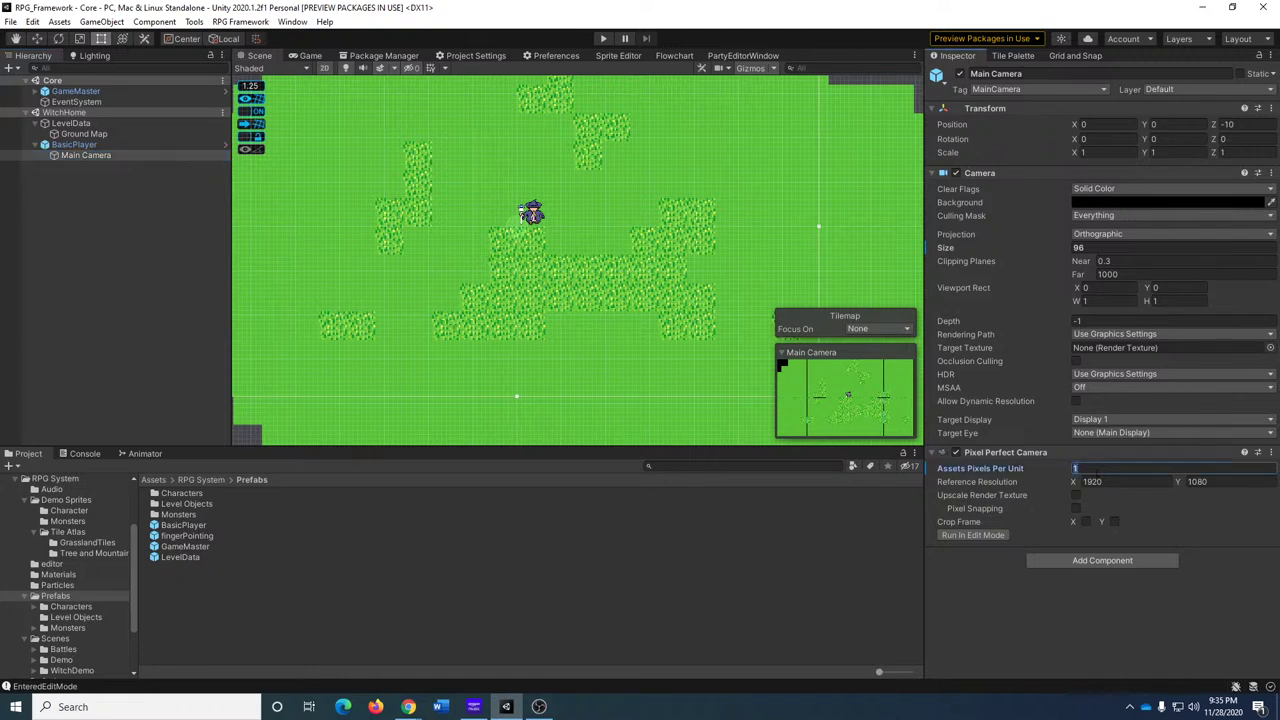
pyautogui.write('4')
# Recheck the BasicPlayer prefab camera, exit to WitchHome, and start Play mode.
pyautogui.doubleClick(184, 525)
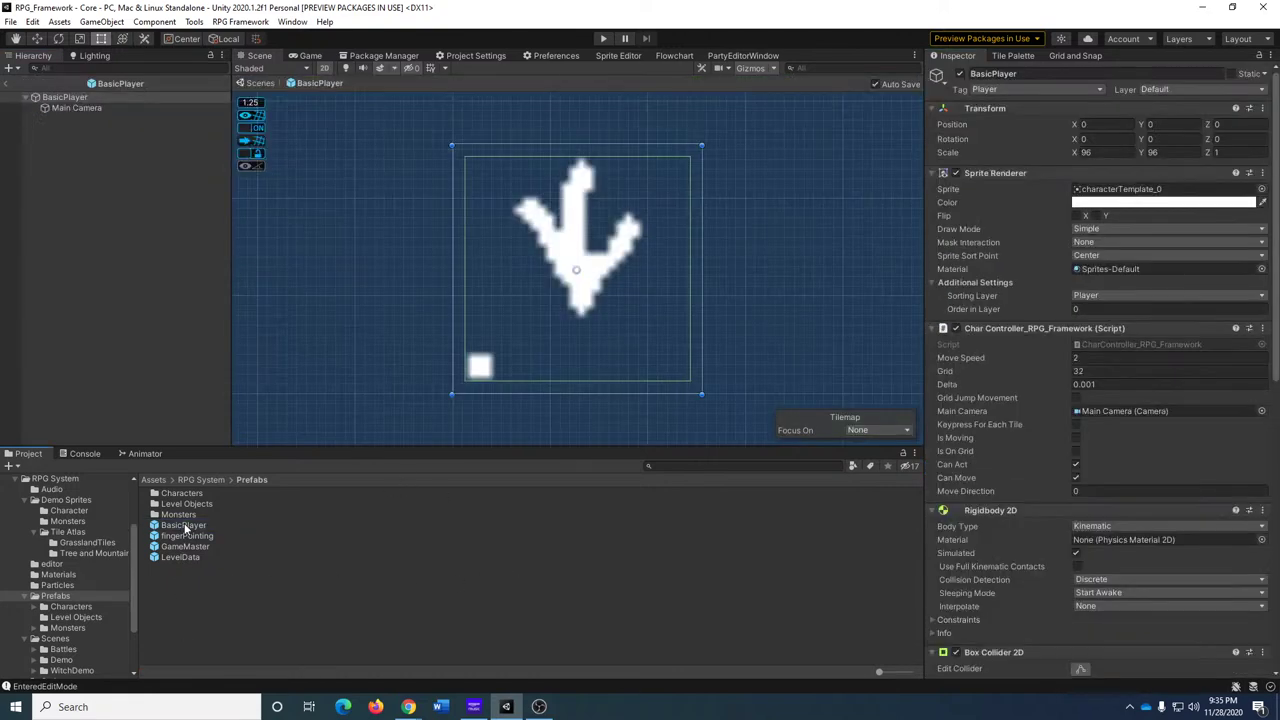
pyautogui.click(62, 108)
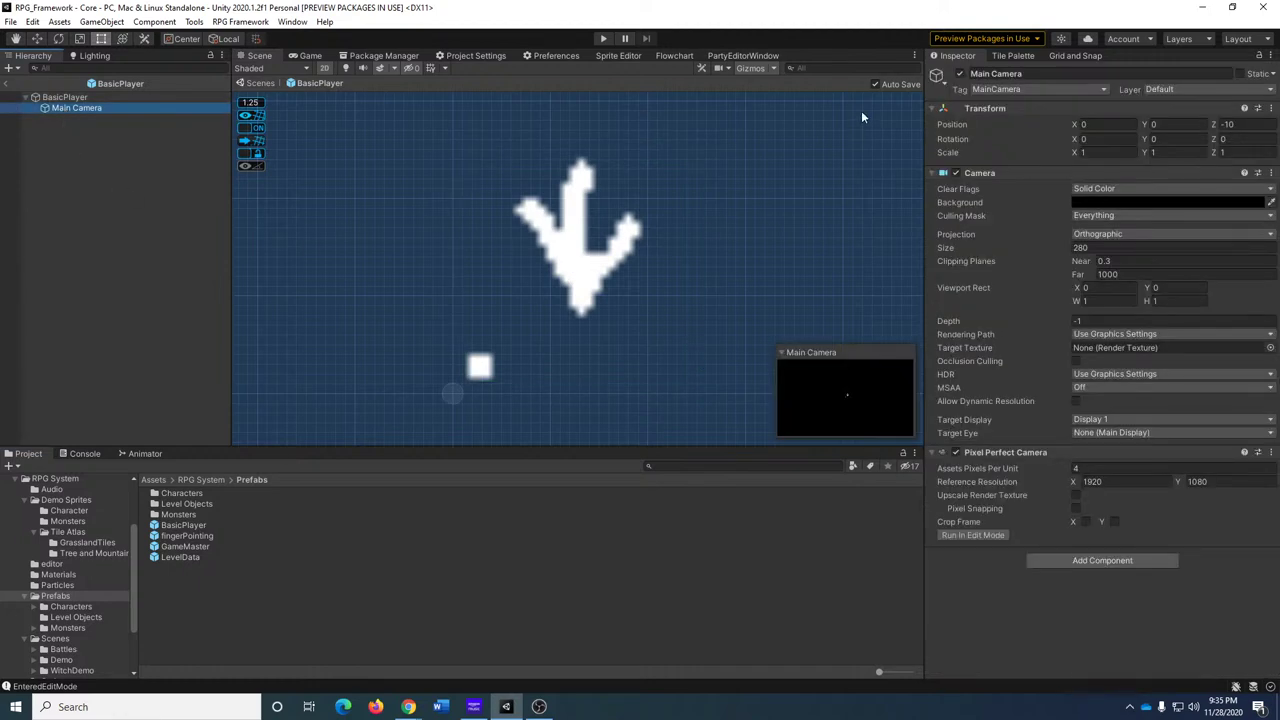
pyautogui.click(22, 84)
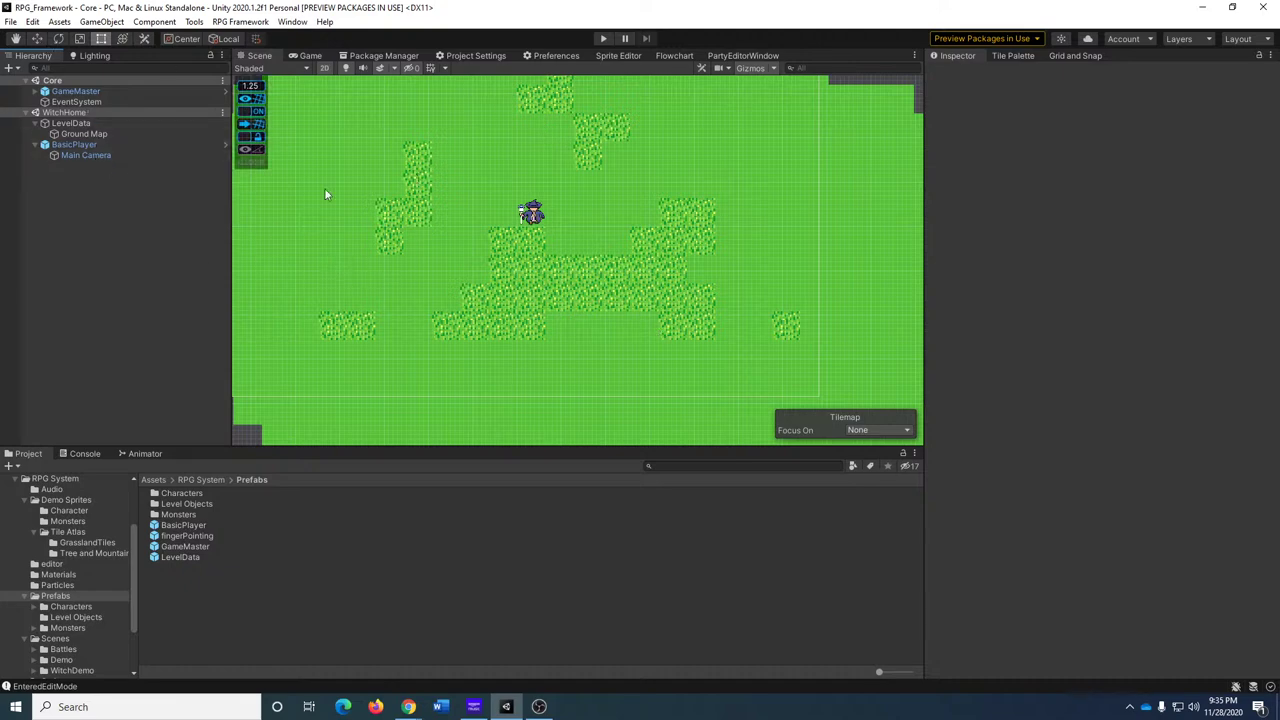
pyautogui.click(604, 39)
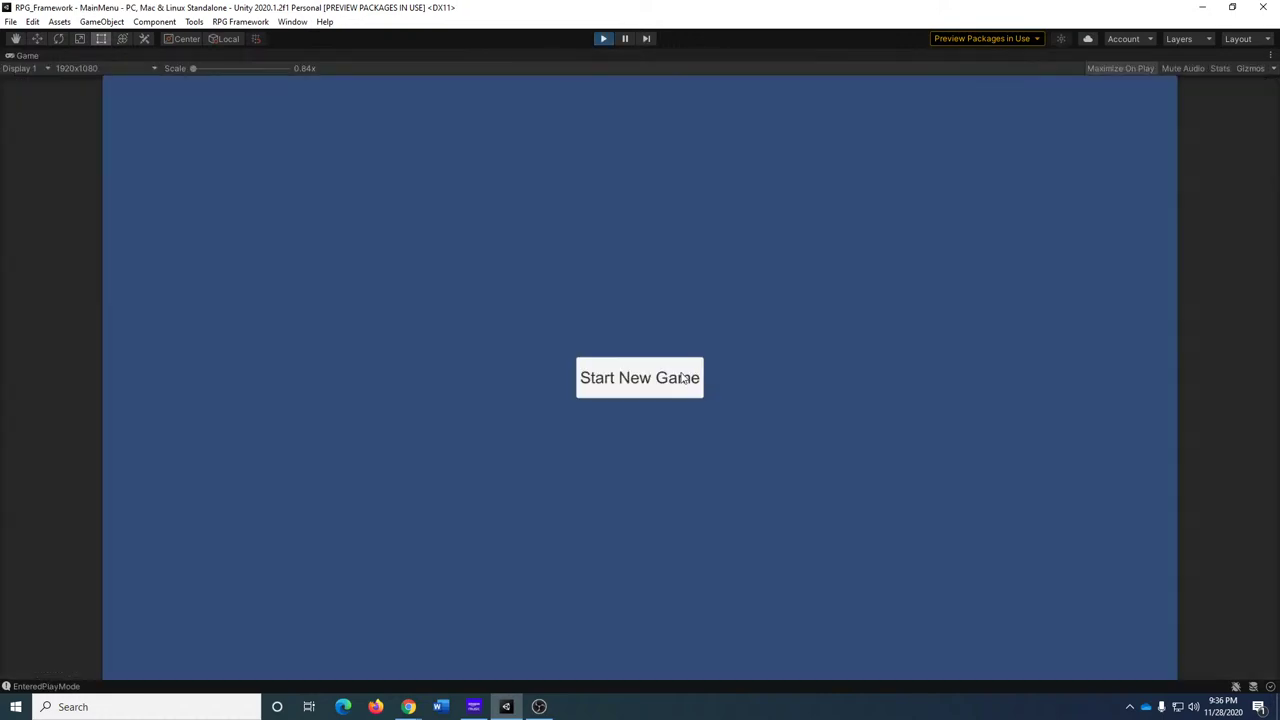
# Start a new game and walk the witch right, down, left and up across the island.
pyautogui.click(632, 396)
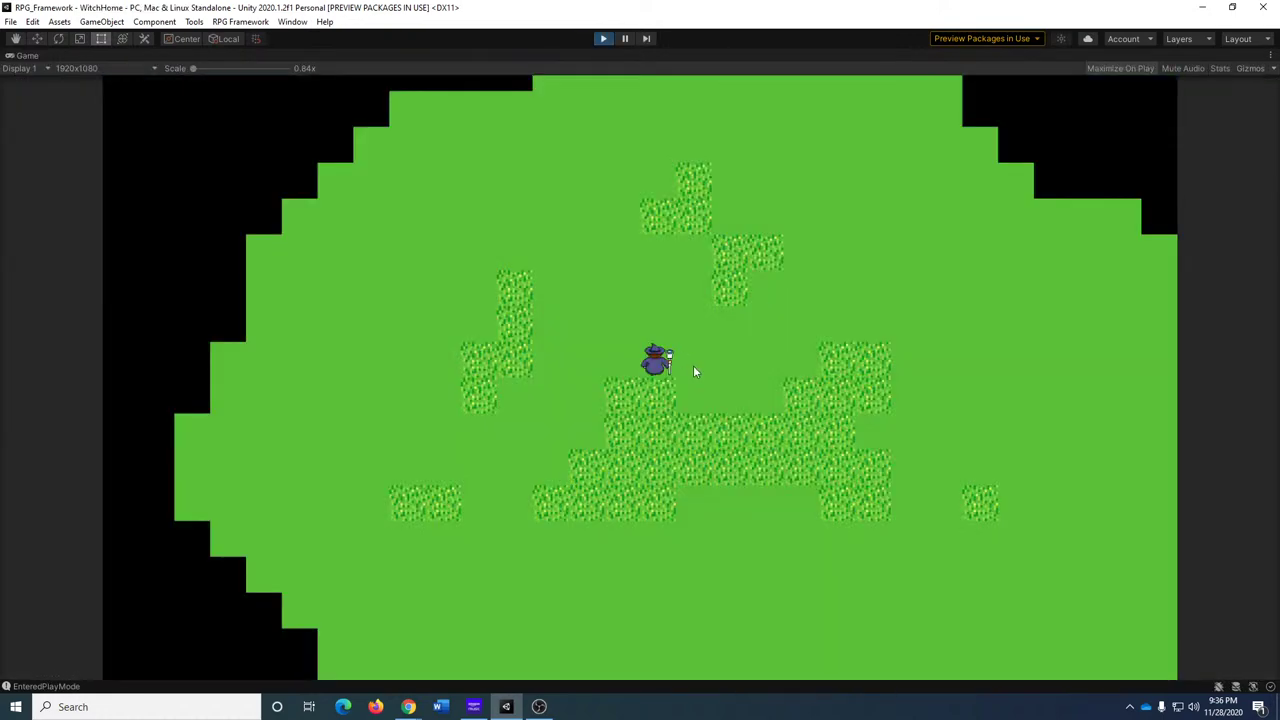
pyautogui.press('Right')
pyautogui.press('Down')
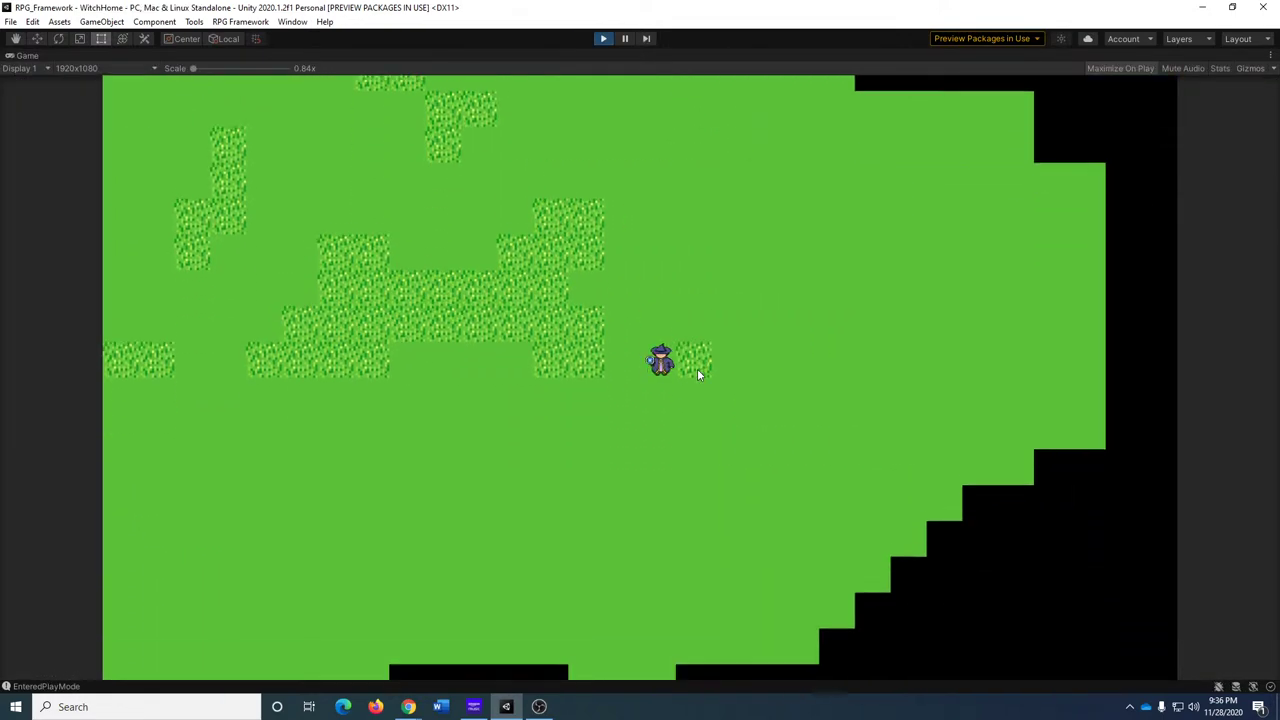
pyautogui.press('Left')
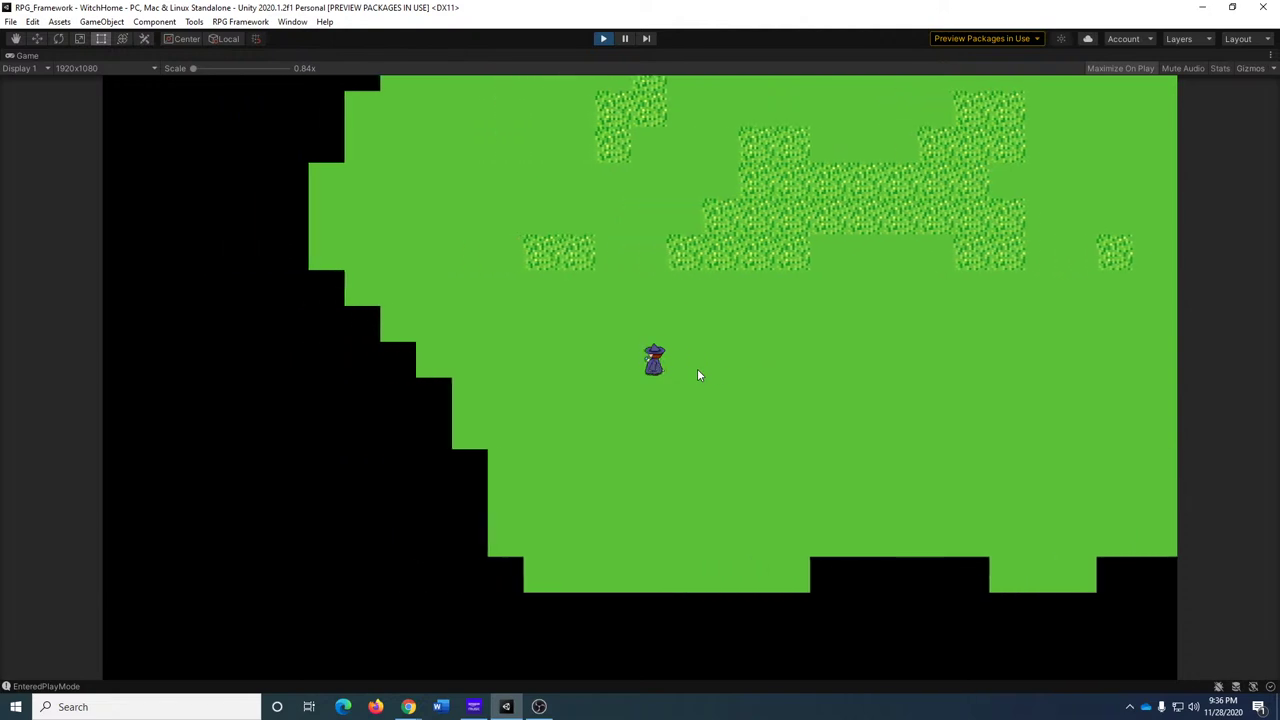
pyautogui.press('Up')
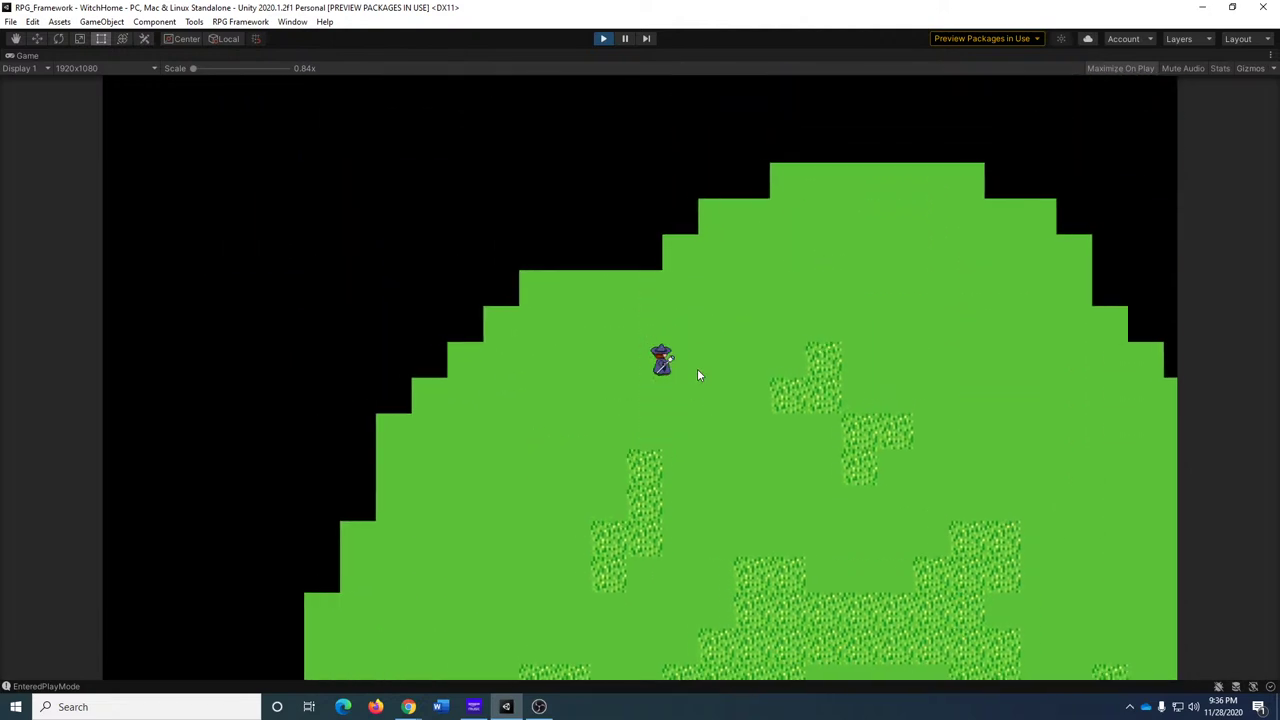
pyautogui.press('Right')
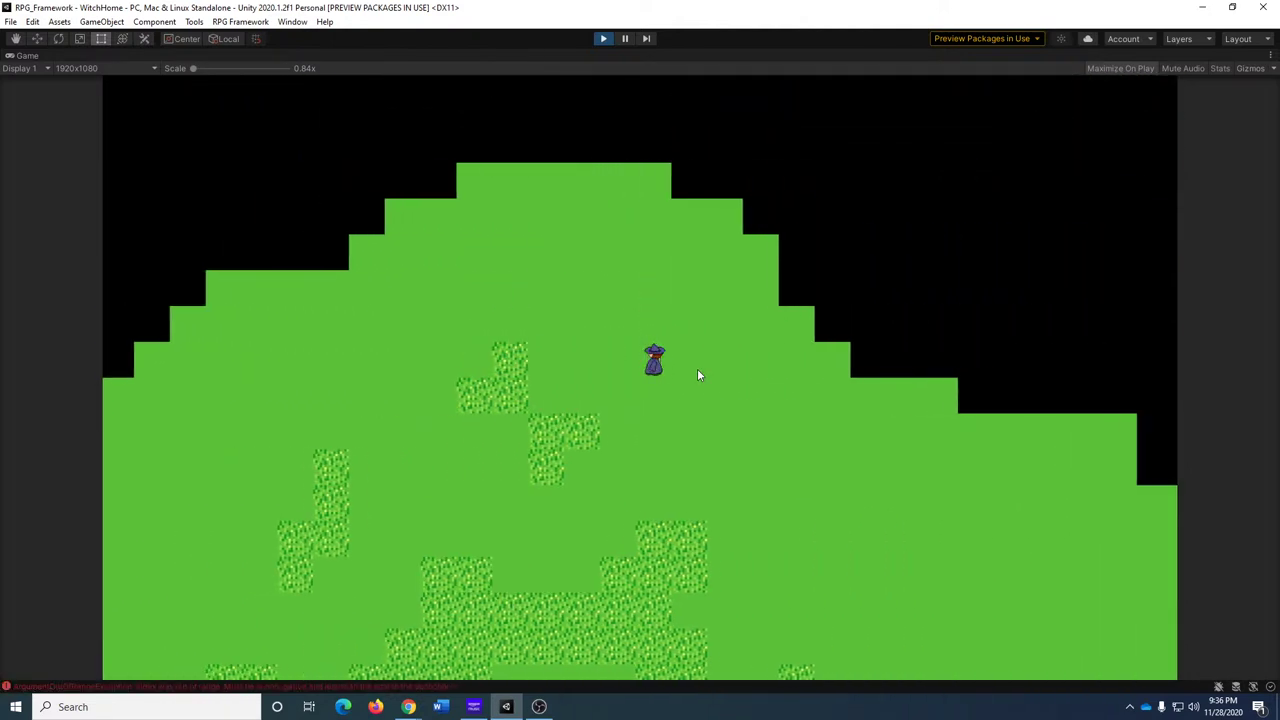
pyautogui.press('Left')
pyautogui.press('Right')
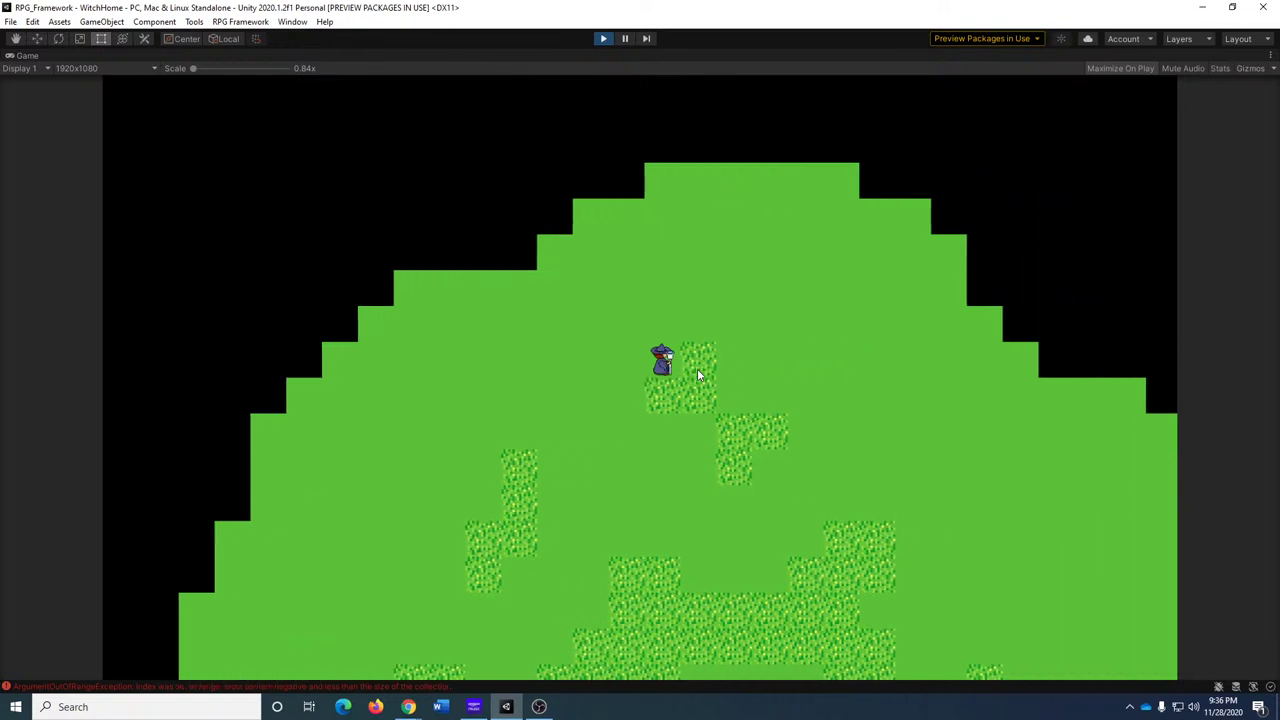
pyautogui.press('Right')
pyautogui.press('Down')
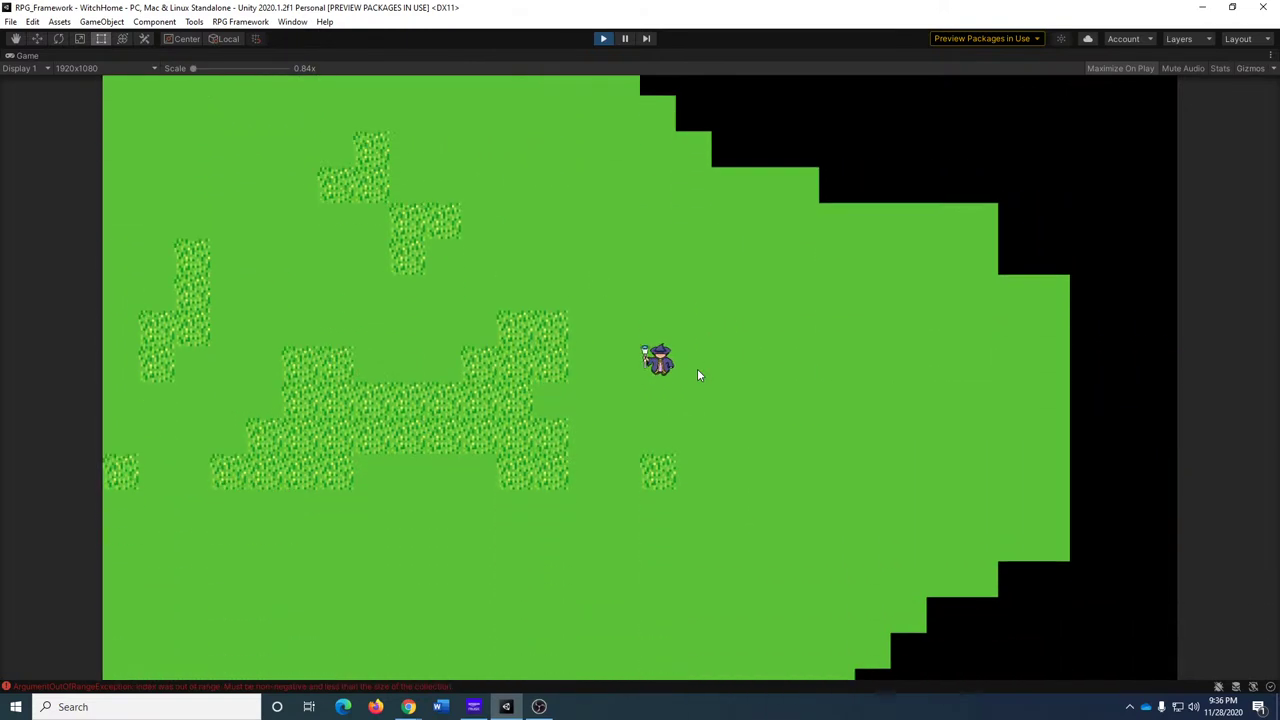
# Keep walking the witch up, down and sideways among the grass patches.
pyautogui.press('Left')
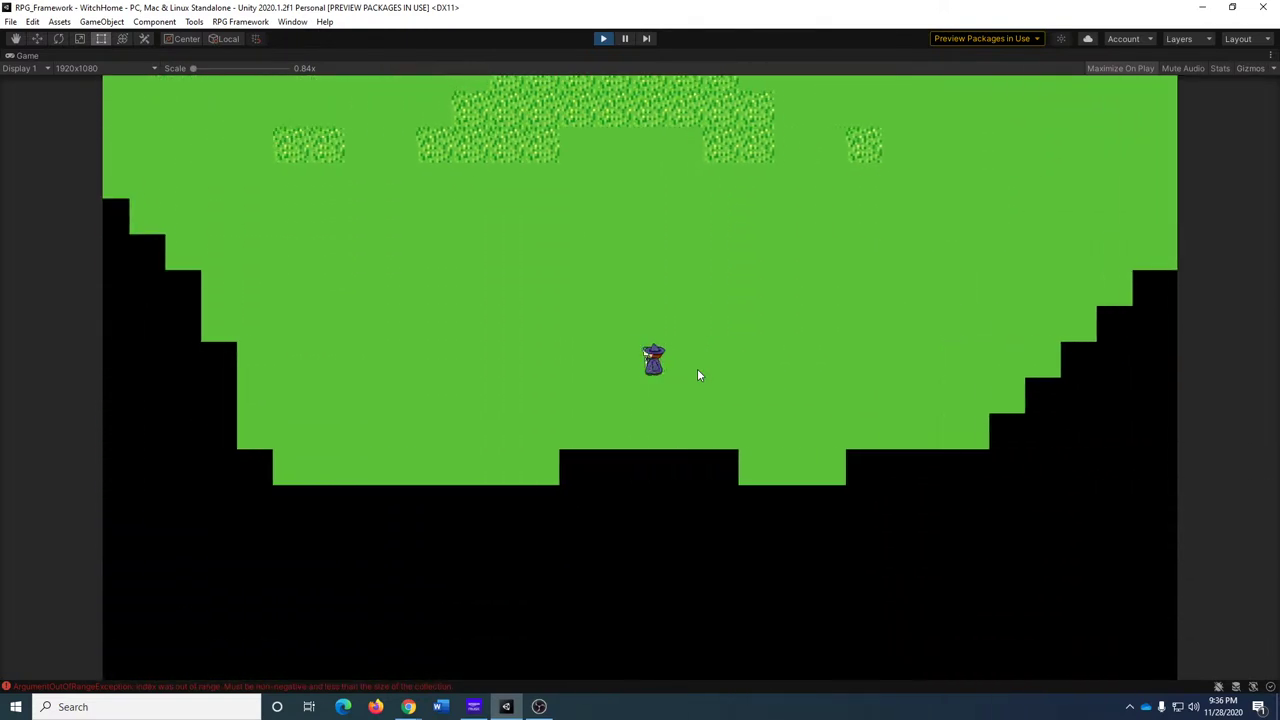
pyautogui.press('Right')
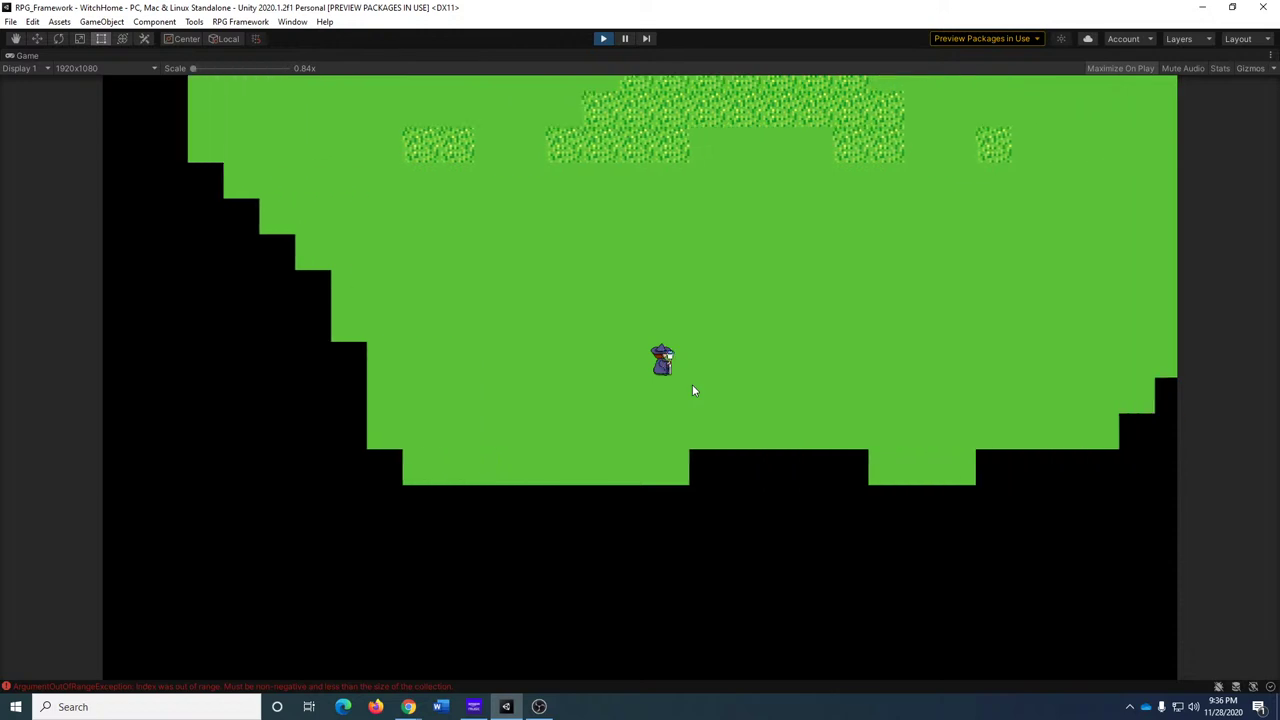
pyautogui.press('Down')
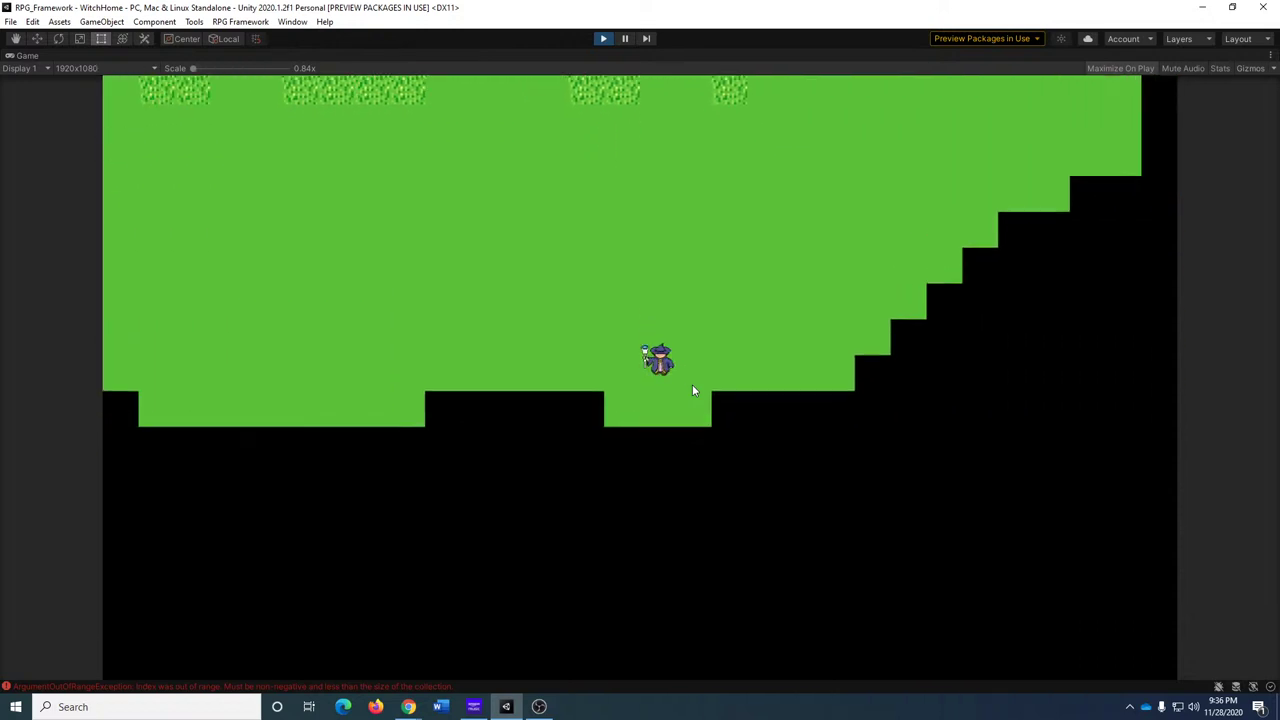
pyautogui.press('Up')
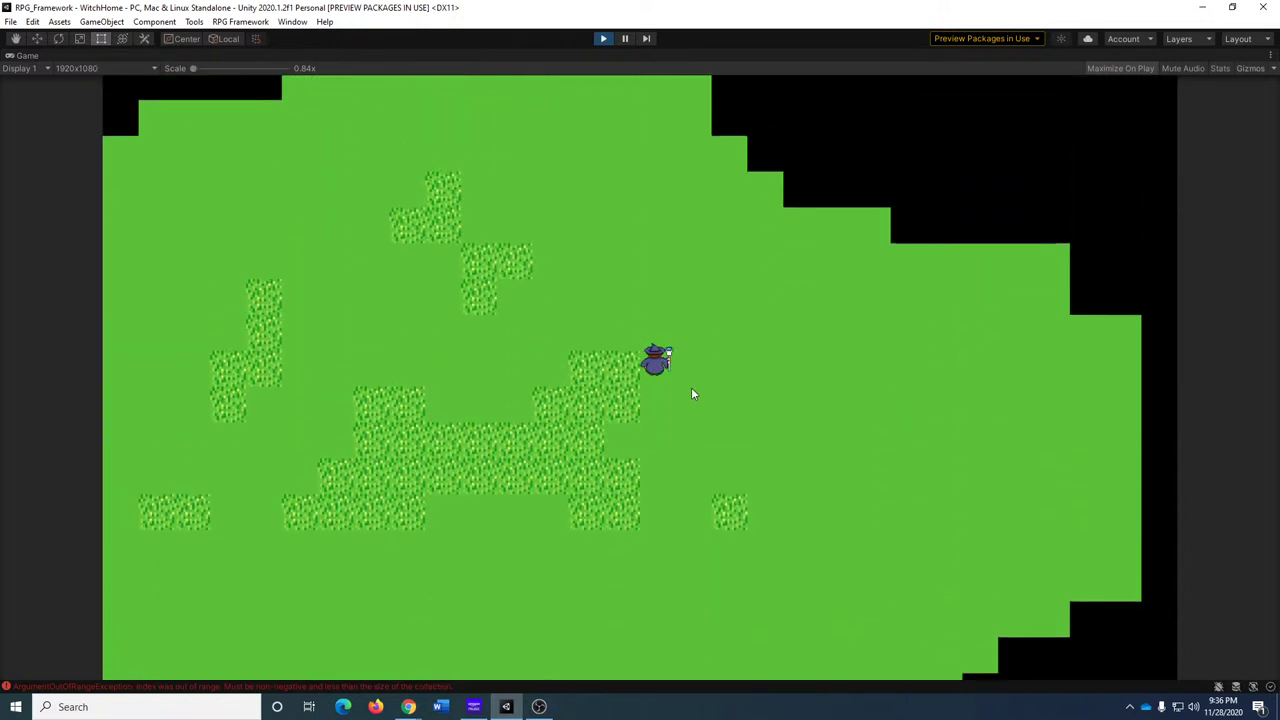
pyautogui.press('Down')
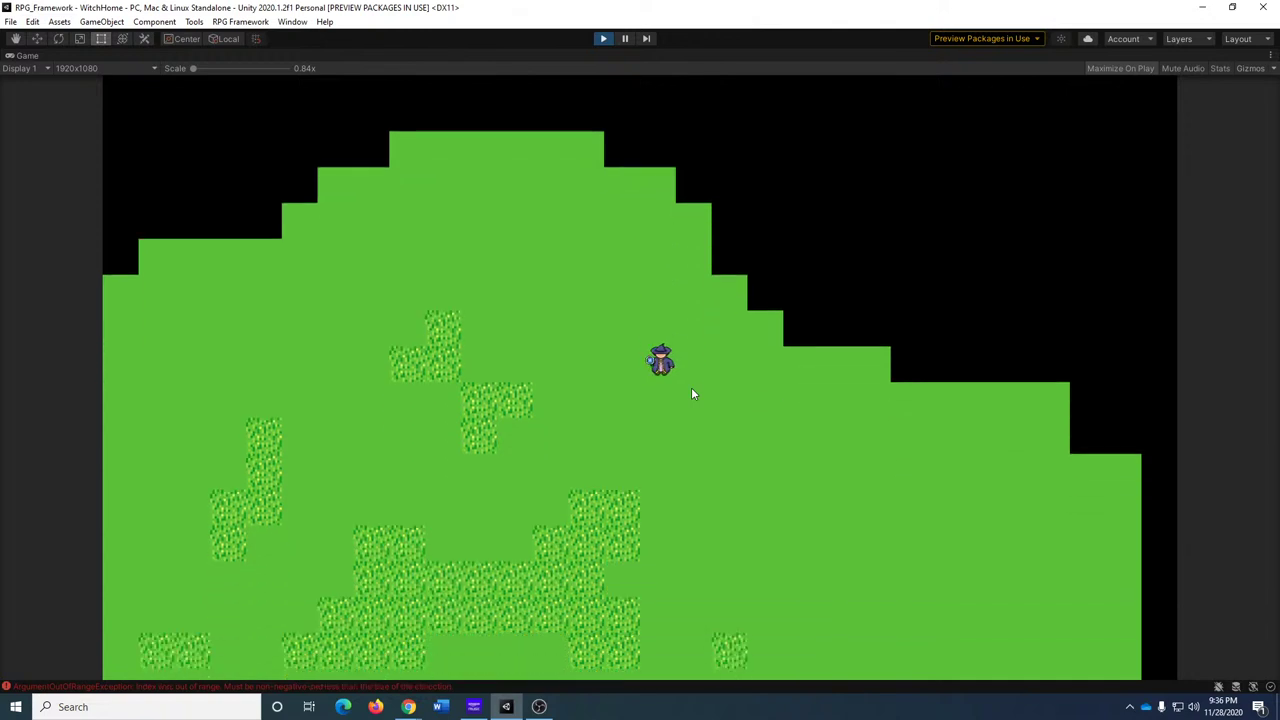
pyautogui.press('Up')
pyautogui.press('Down')
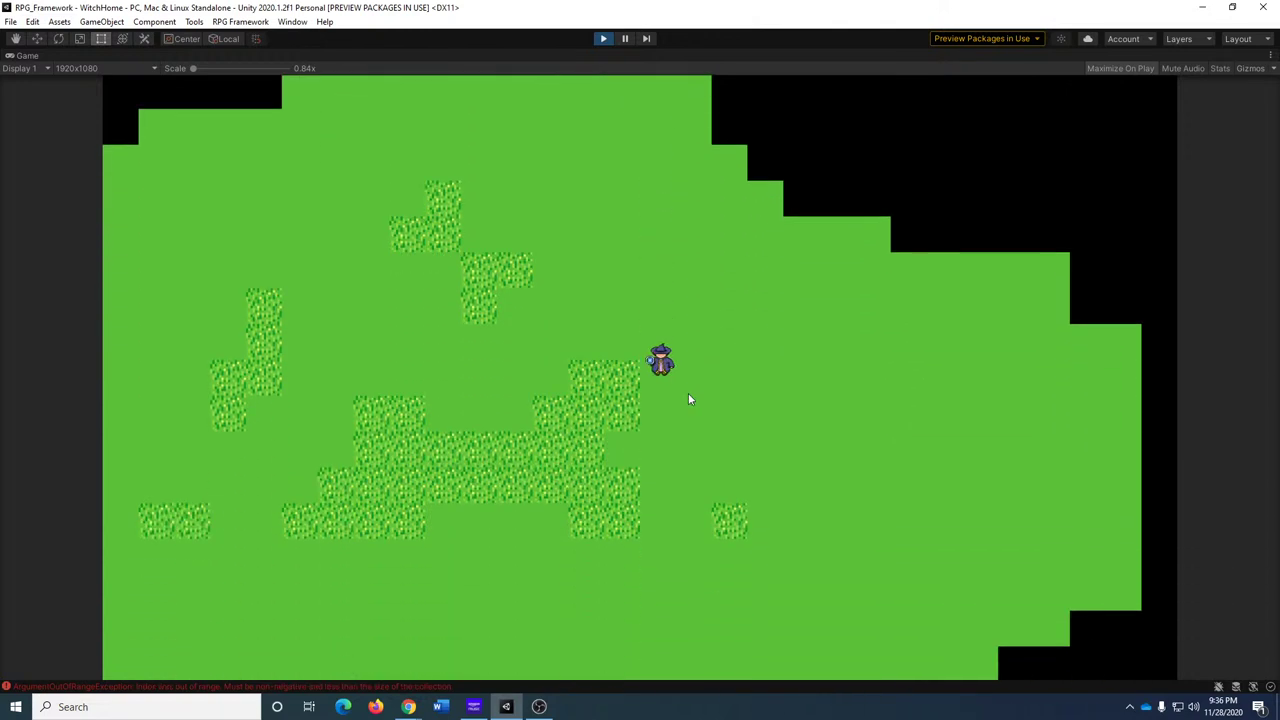
pyautogui.press('Up')
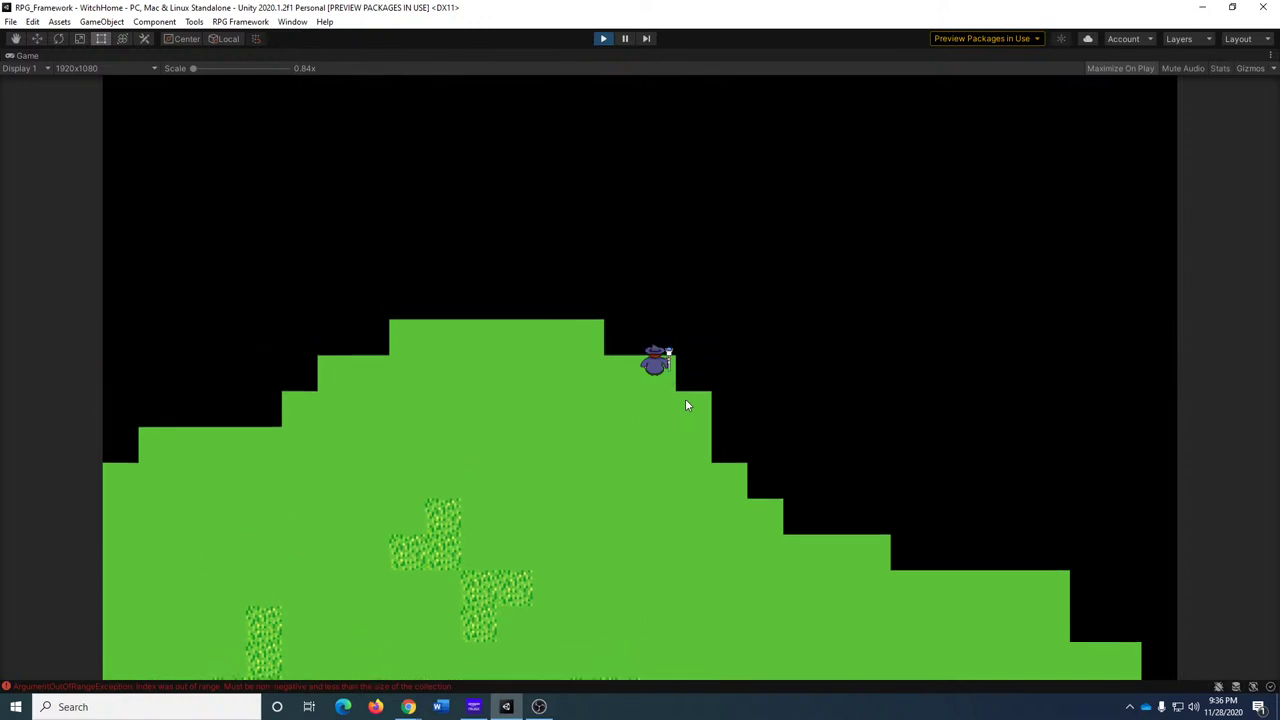
pyautogui.press('Left')
pyautogui.press('Down')
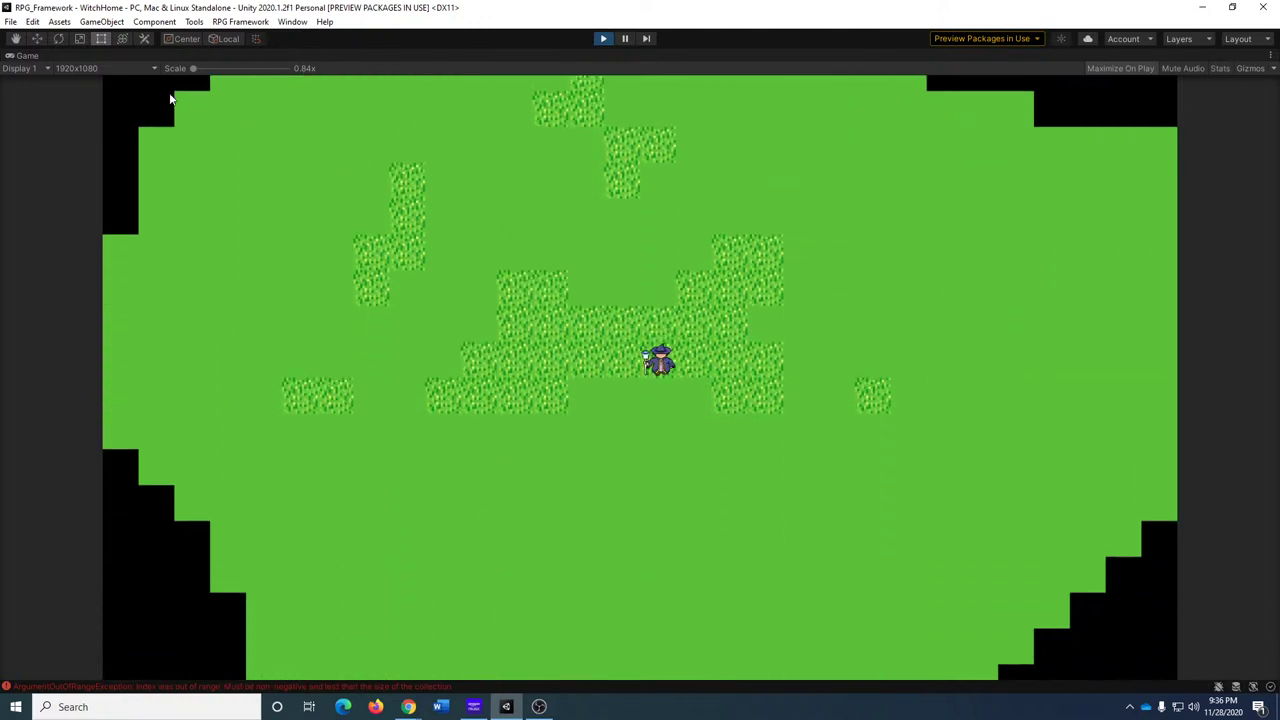
pyautogui.press('Up')
pyautogui.press('Down')
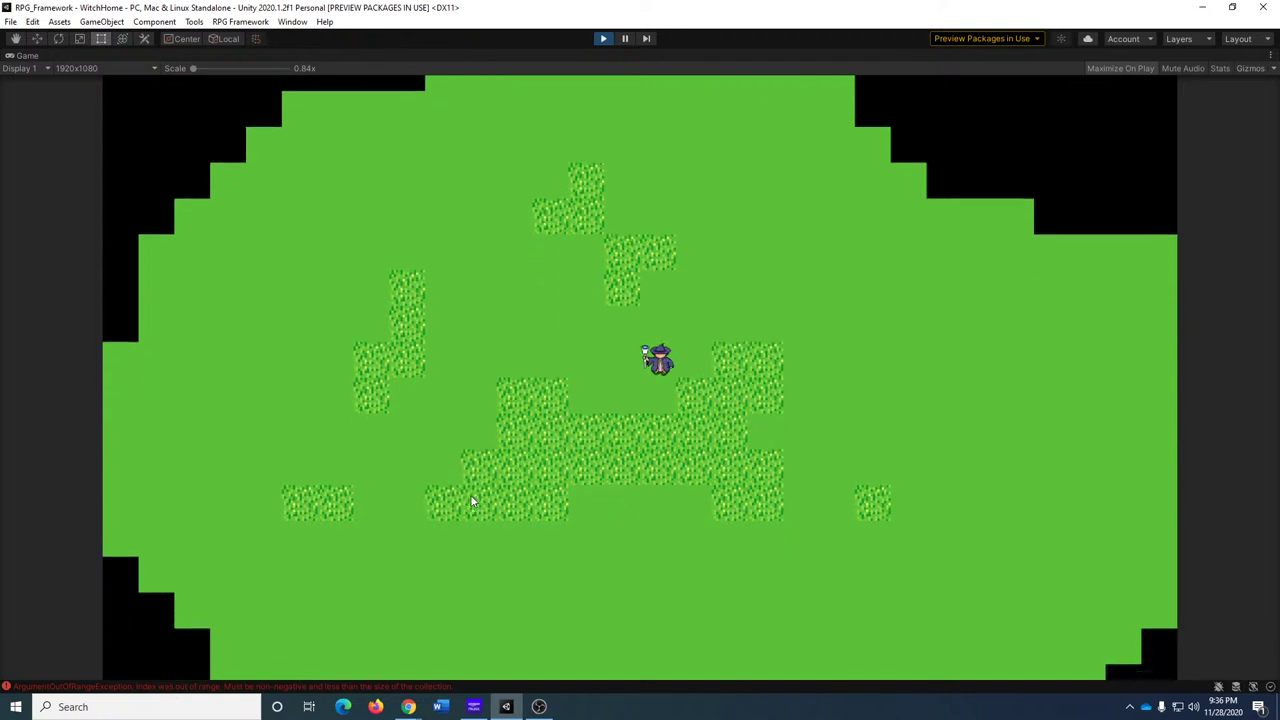
# Stop Play mode and view the ArgumentOutOfRangeException stack trace in the Console.
pyautogui.click(604, 38)
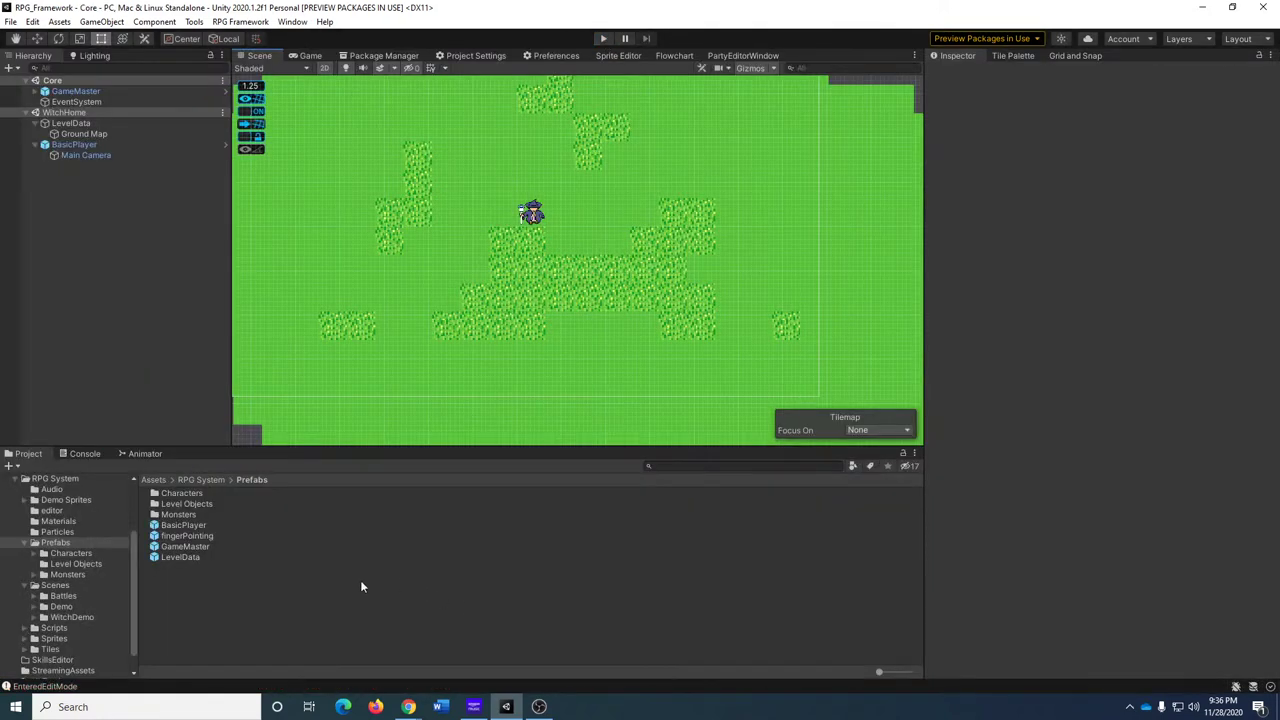
pyautogui.click(86, 453)
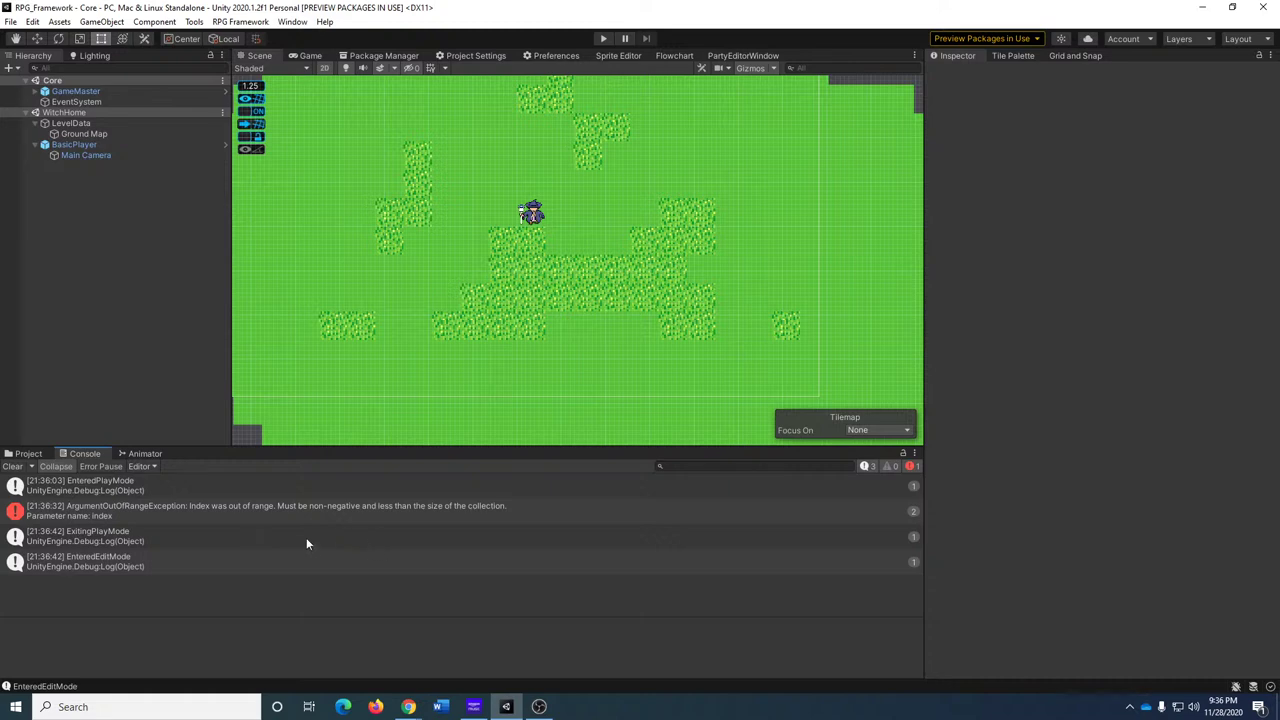
pyautogui.click(266, 512)
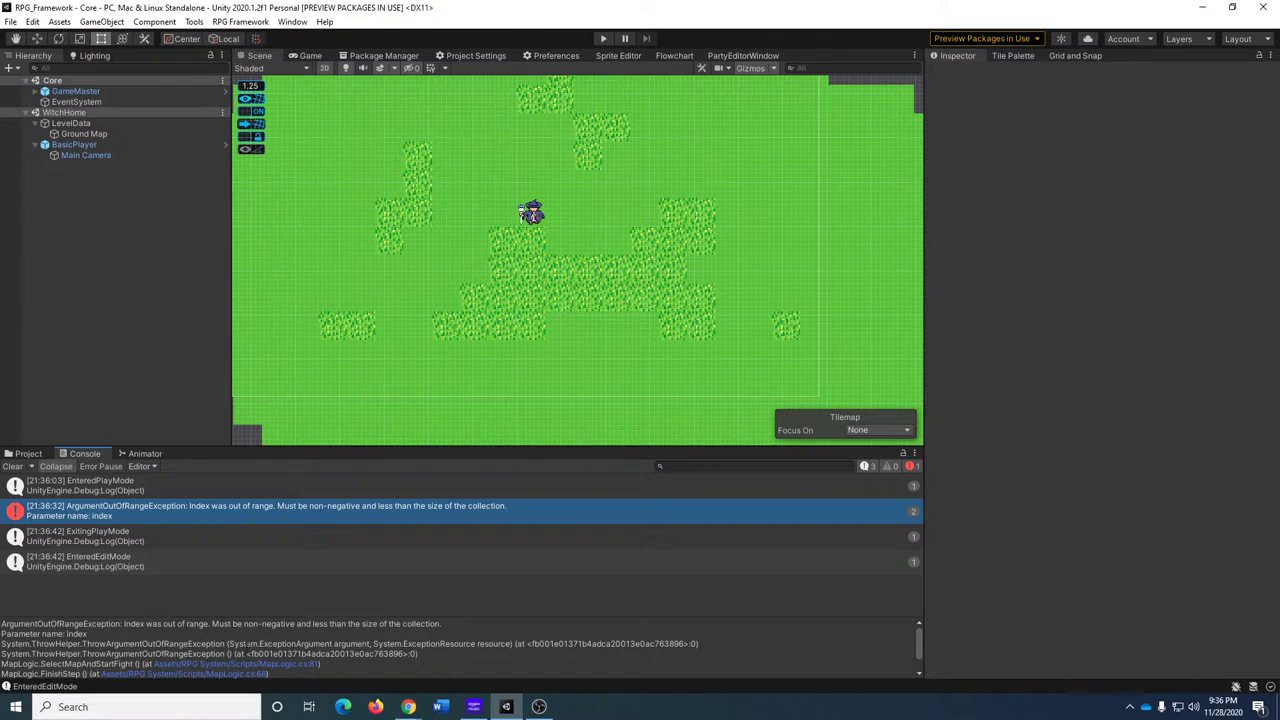
# Verify BasicPlayer's animator lists four Up sprites (MainCharacter_Sprite_2, 3, 10, 11), then enter Play mode.
pyautogui.click(22, 454)
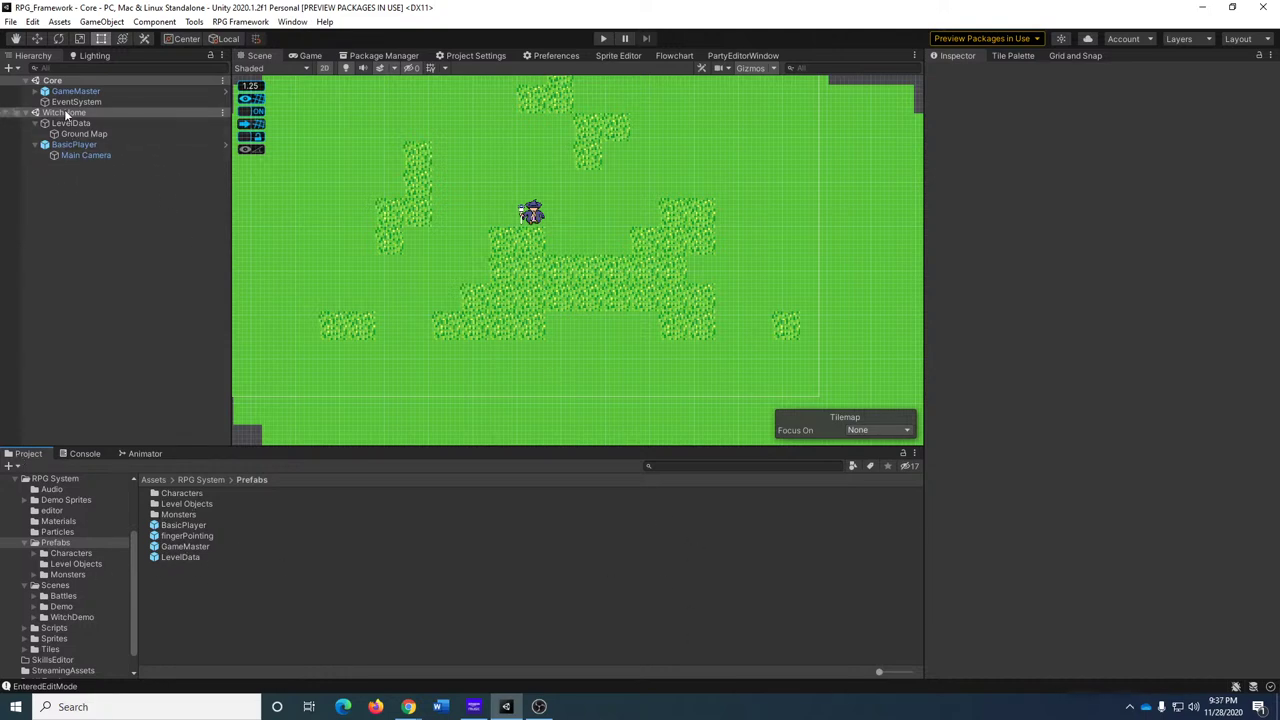
pyautogui.click(86, 146)
pyautogui.scroll(-8, 1134, 482)
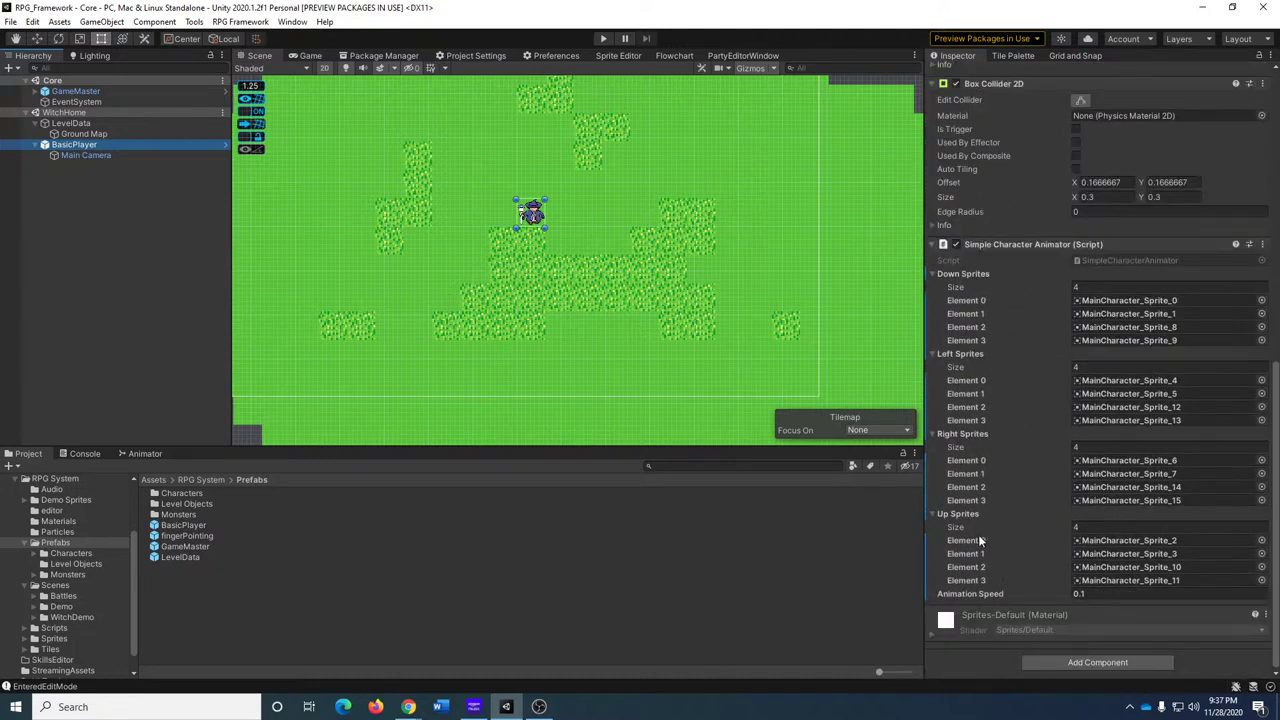
pyautogui.click(1130, 527)
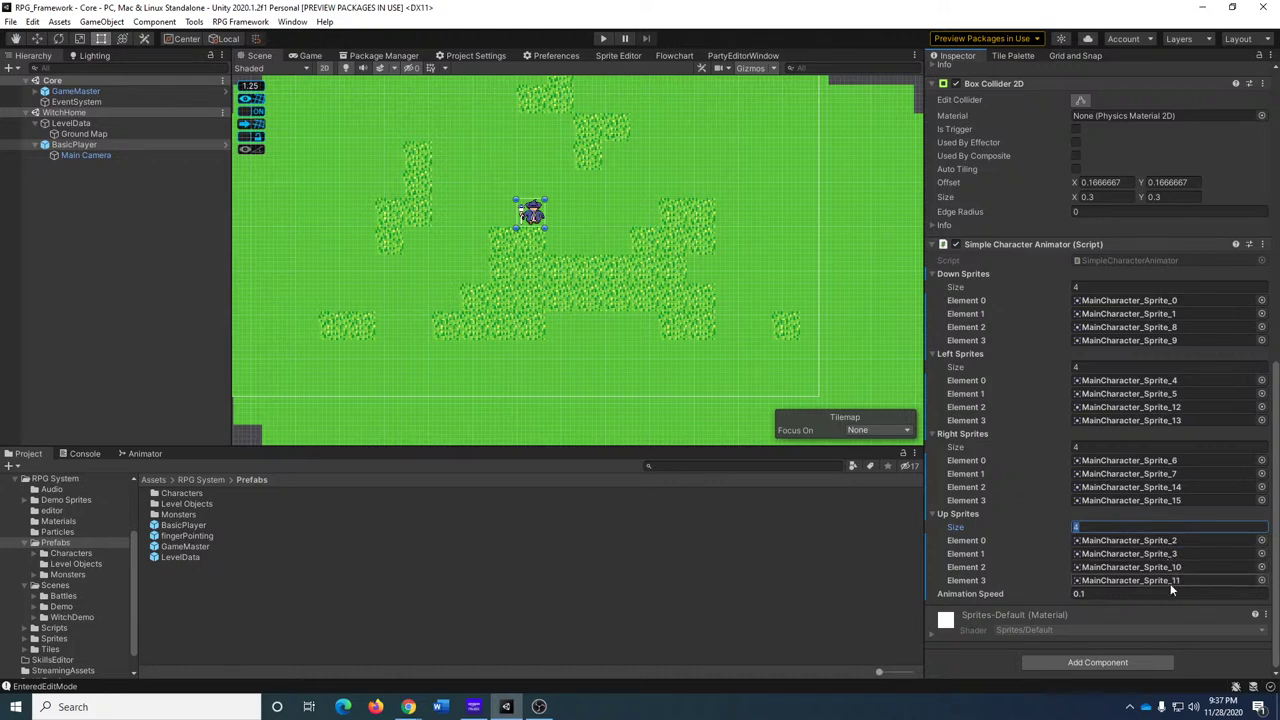
pyautogui.click(85, 454)
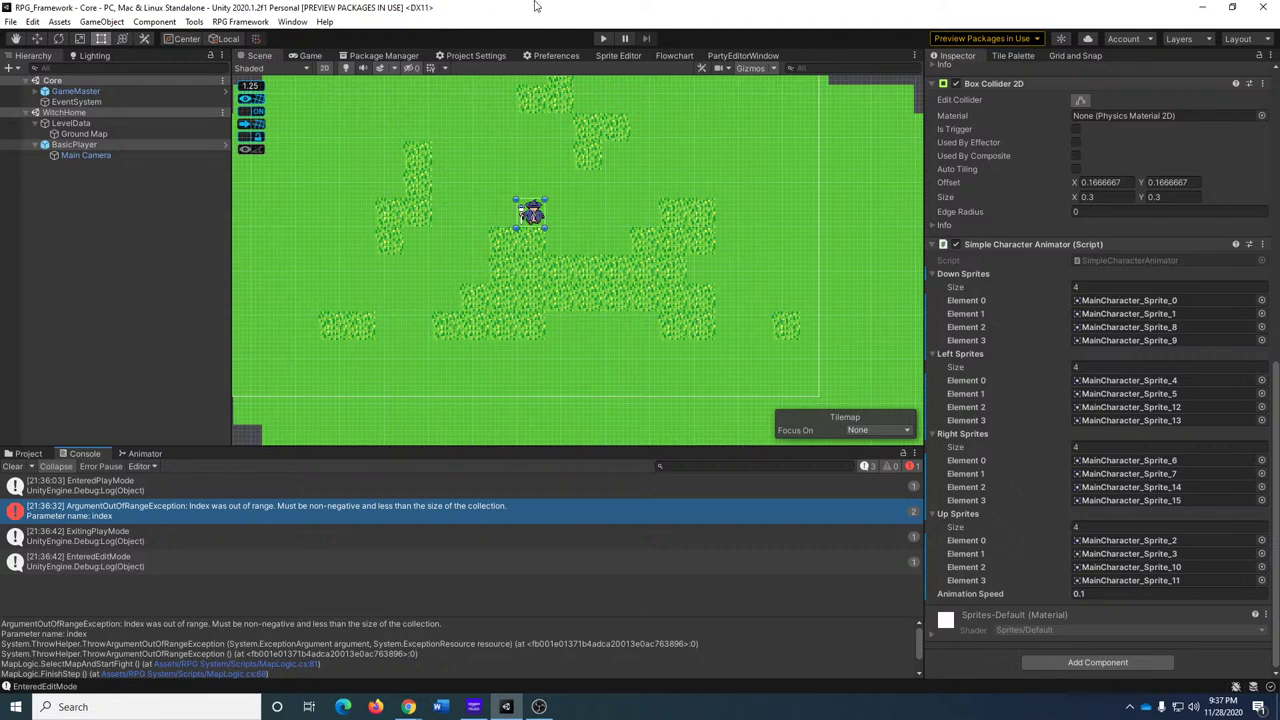
pyautogui.click(601, 40)
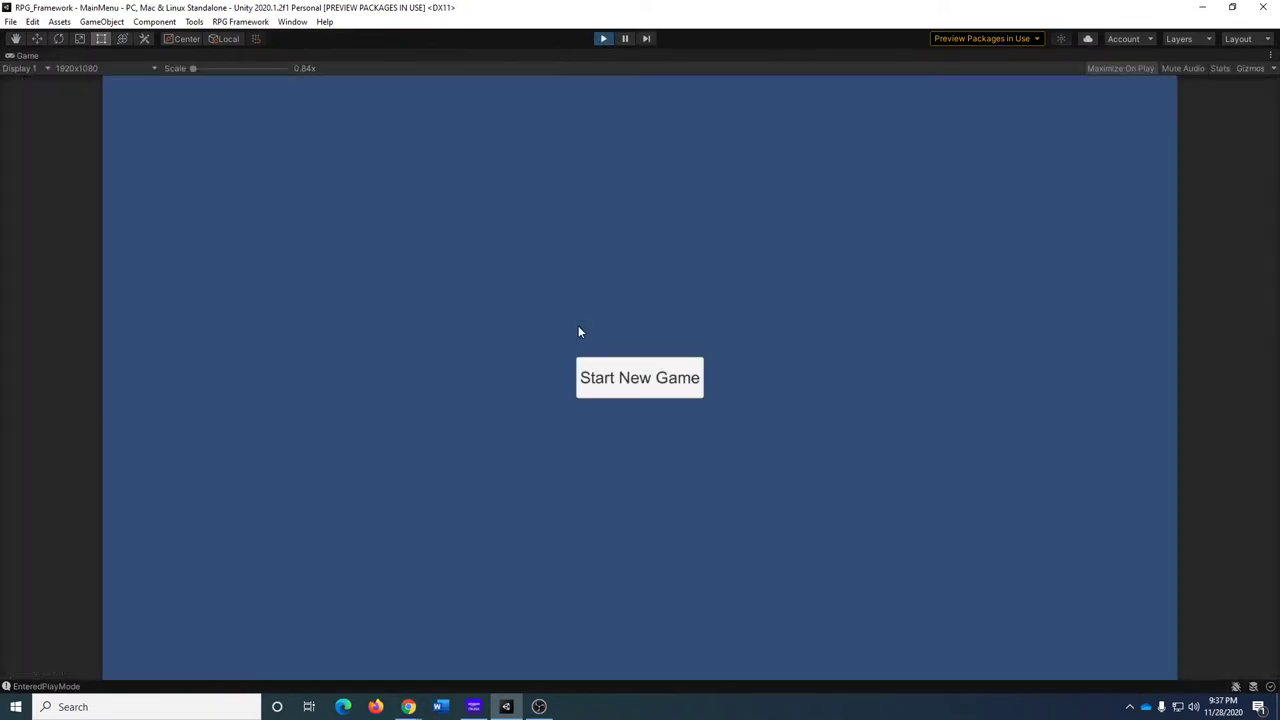
# Start a new game, walk the witch right, down, up and left across WitchHome, then exit Play mode.
pyautogui.click(589, 373)
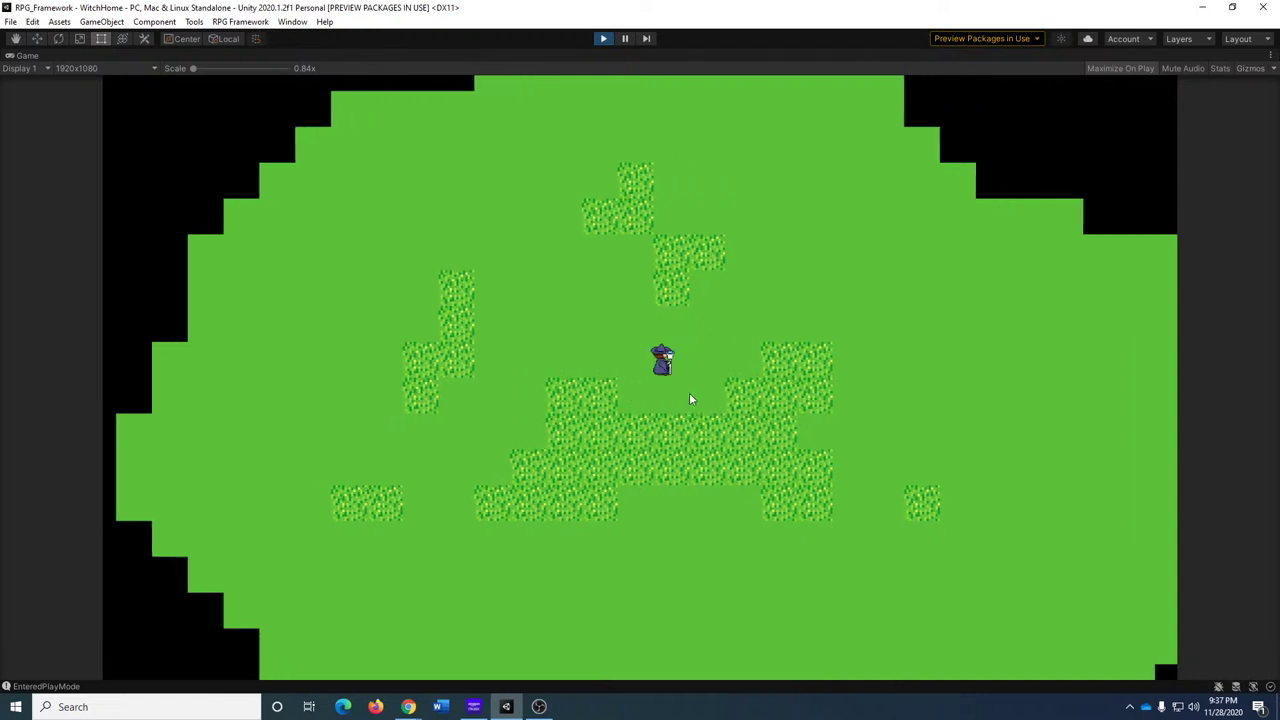
pyautogui.press('Right')
pyautogui.press('Left')
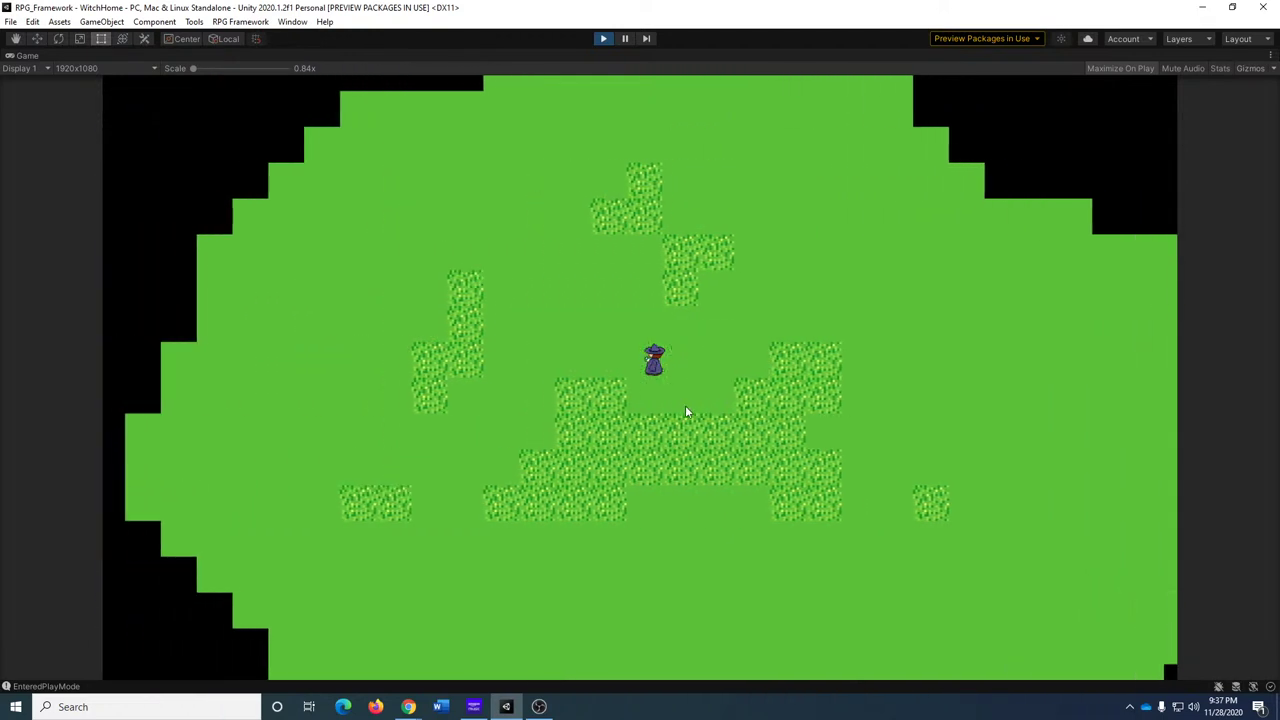
pyautogui.press('Right')
pyautogui.press('Down')
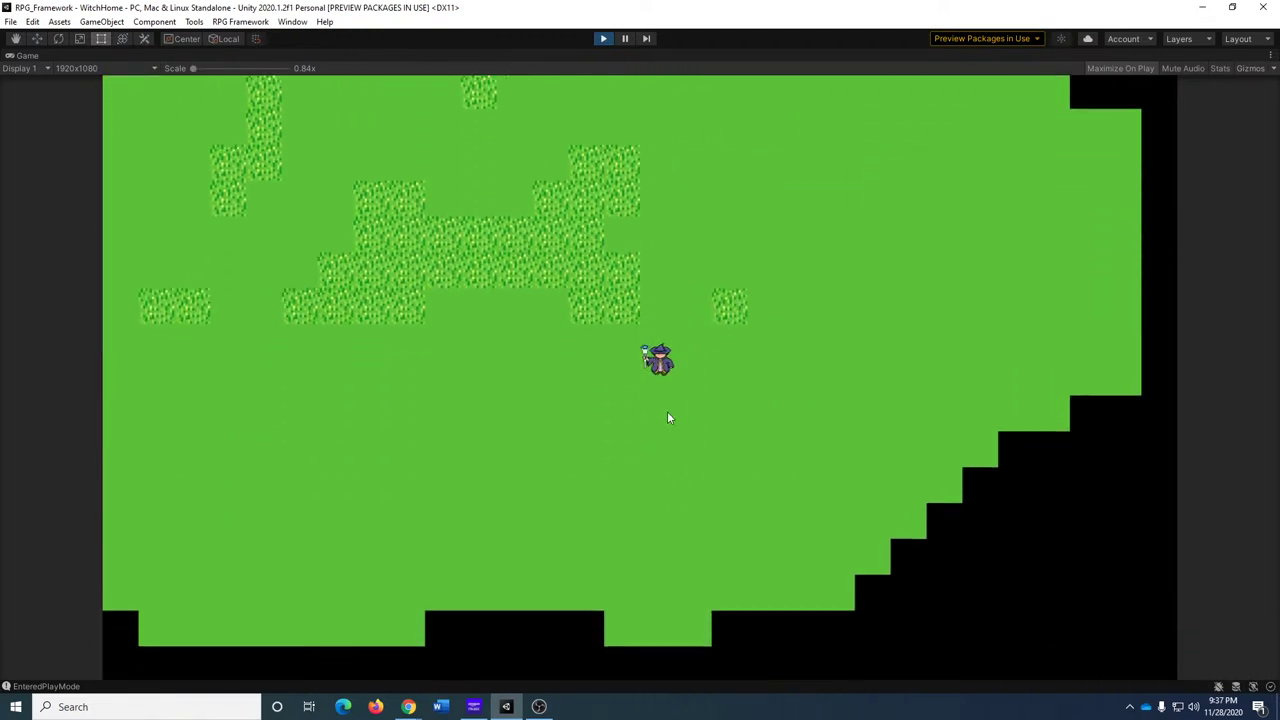
pyautogui.press('Down')
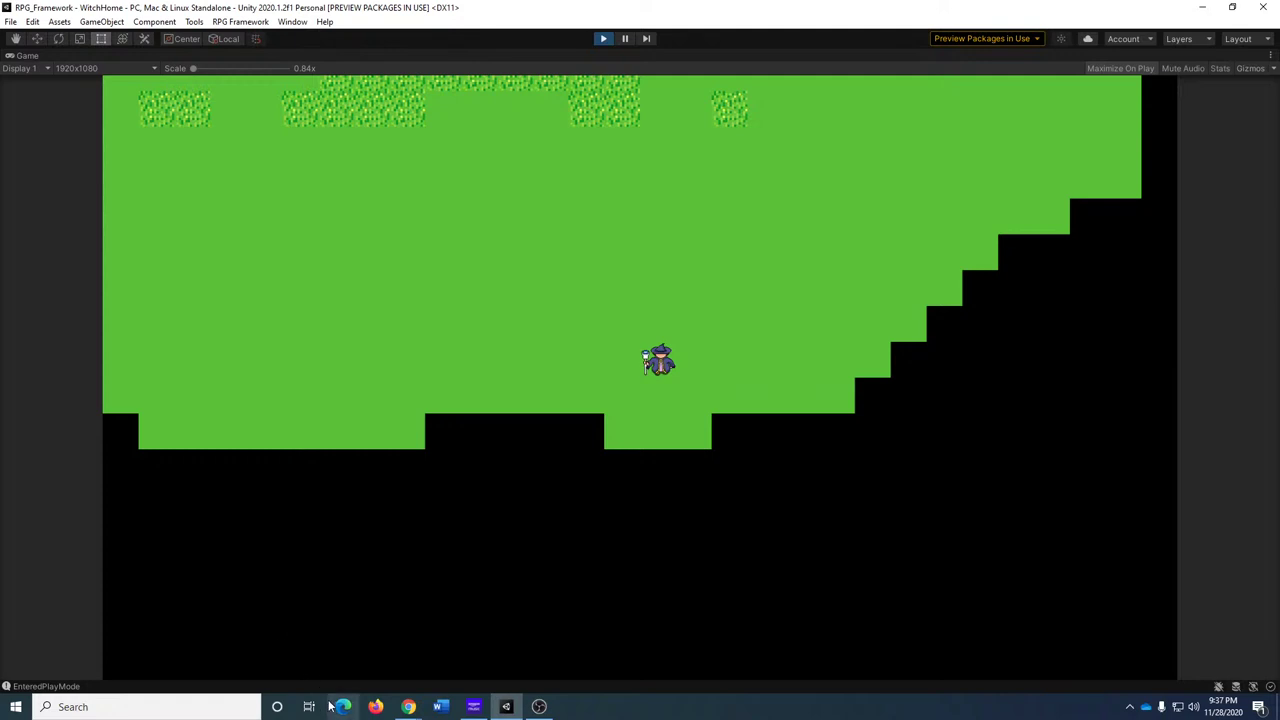
pyautogui.press('Up')
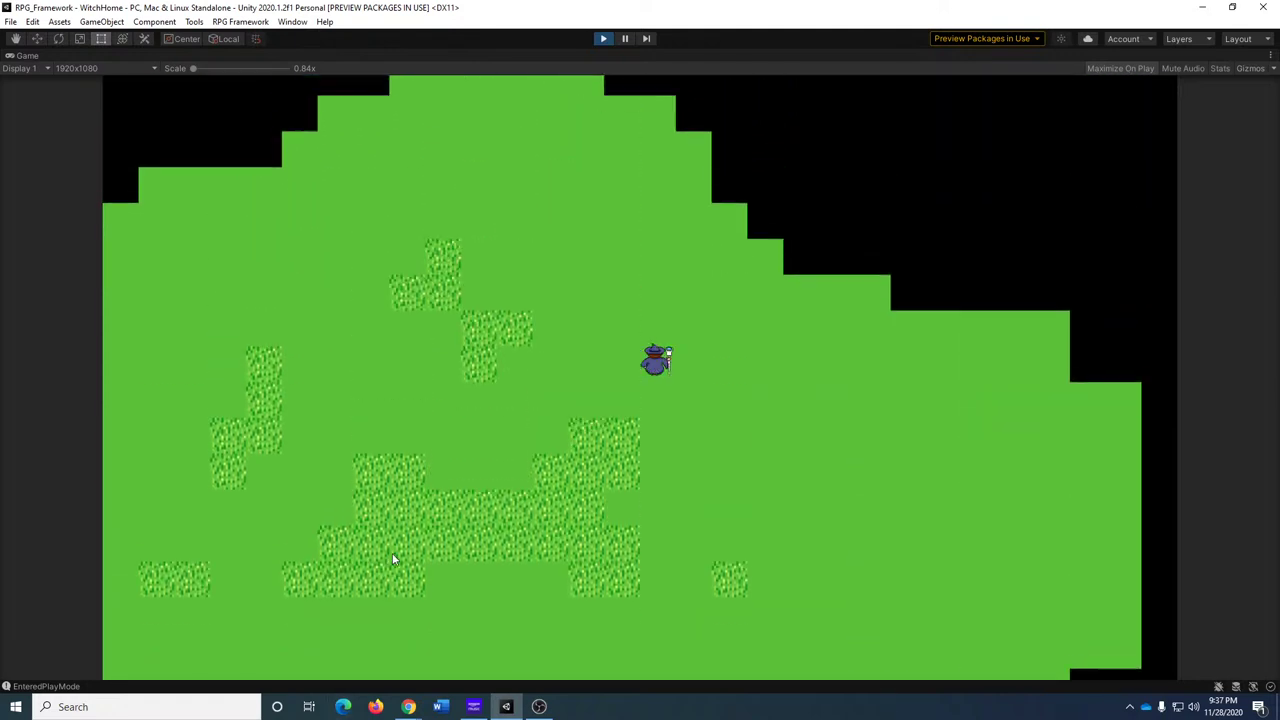
pyautogui.press('Left')
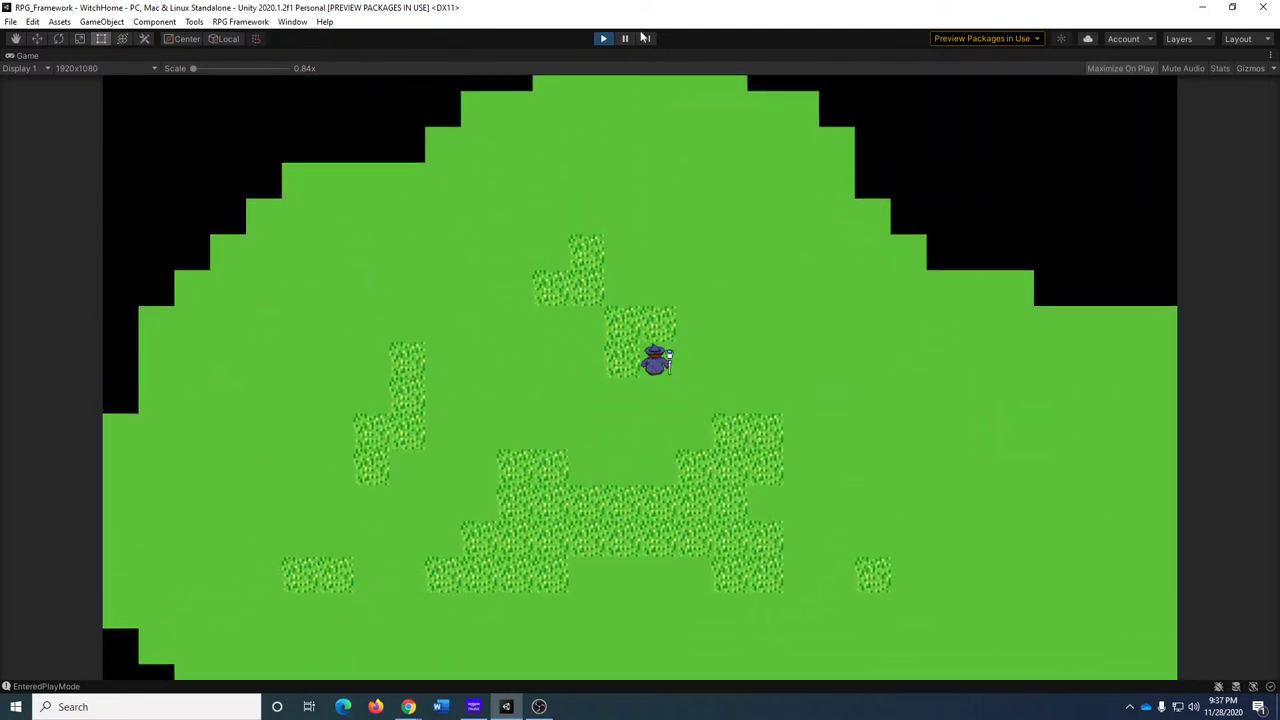
pyautogui.click(625, 38)
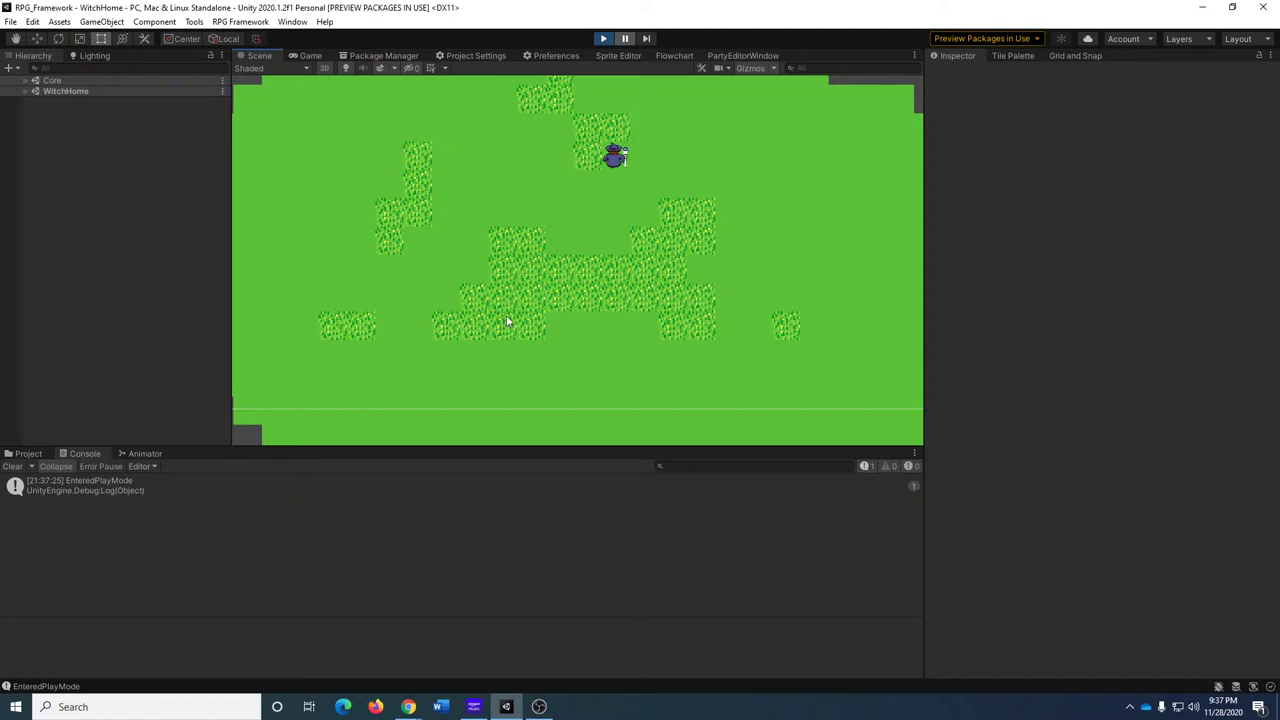
pyautogui.click(602, 39)
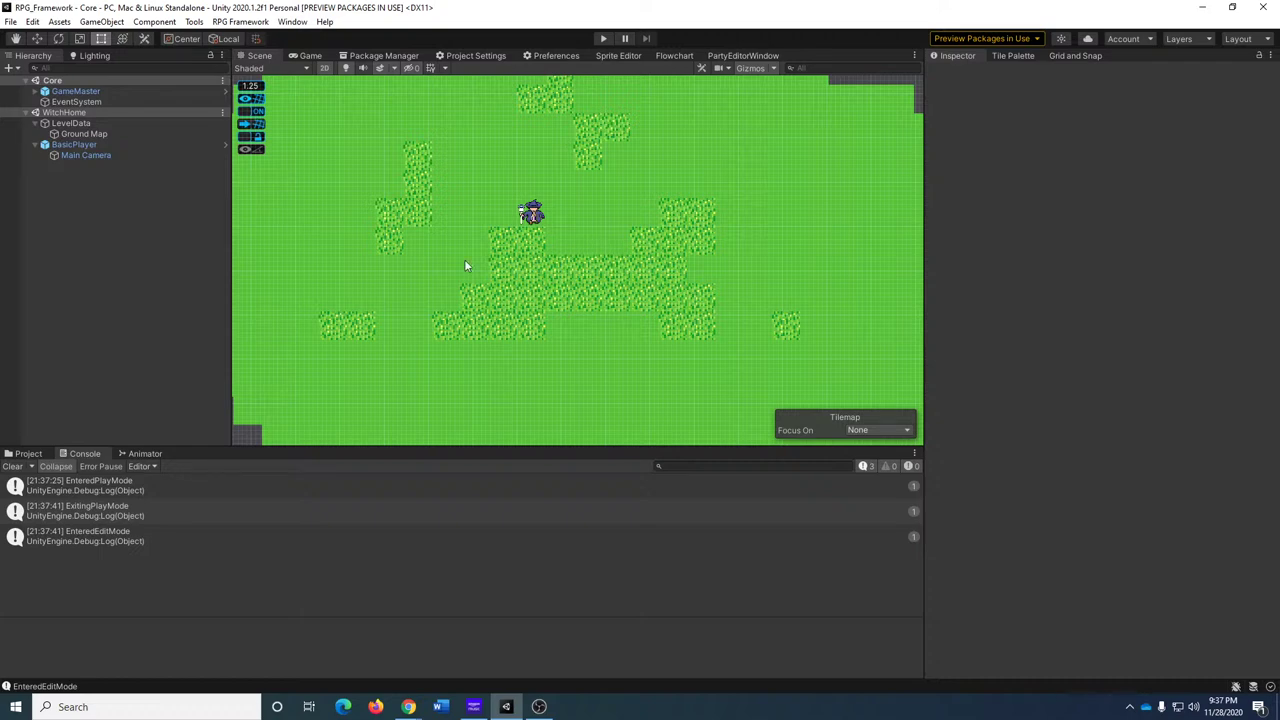
# Zoom out and pan the Scene view to frame the whole irregular grass Ground Map.
pyautogui.scroll(-2, 612, 240)
pyautogui.moveTo(613, 234); pyautogui.dragTo(583, 180, button='middle')
pyautogui.scroll(-3, 610, 262)
pyautogui.scroll(1, 623, 274)
pyautogui.scroll(-1, 584, 190)
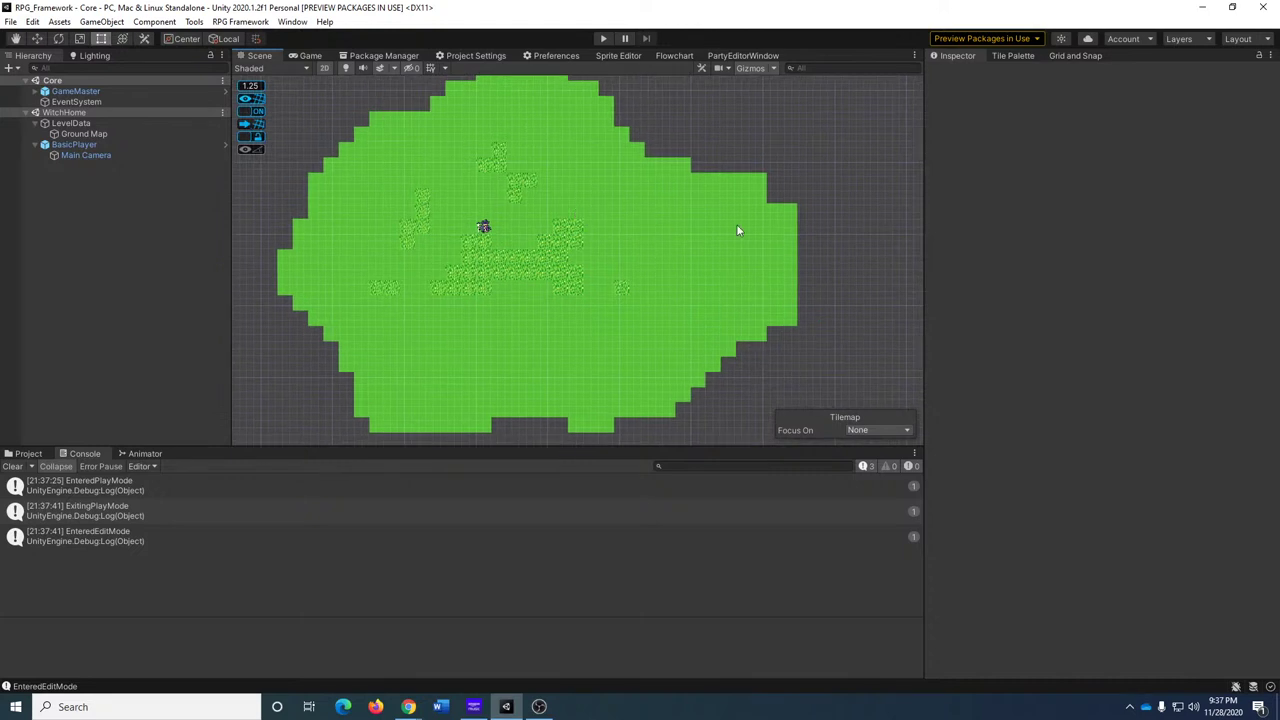
pyautogui.moveTo(597, 223); pyautogui.dragTo(634, 286, button='middle')
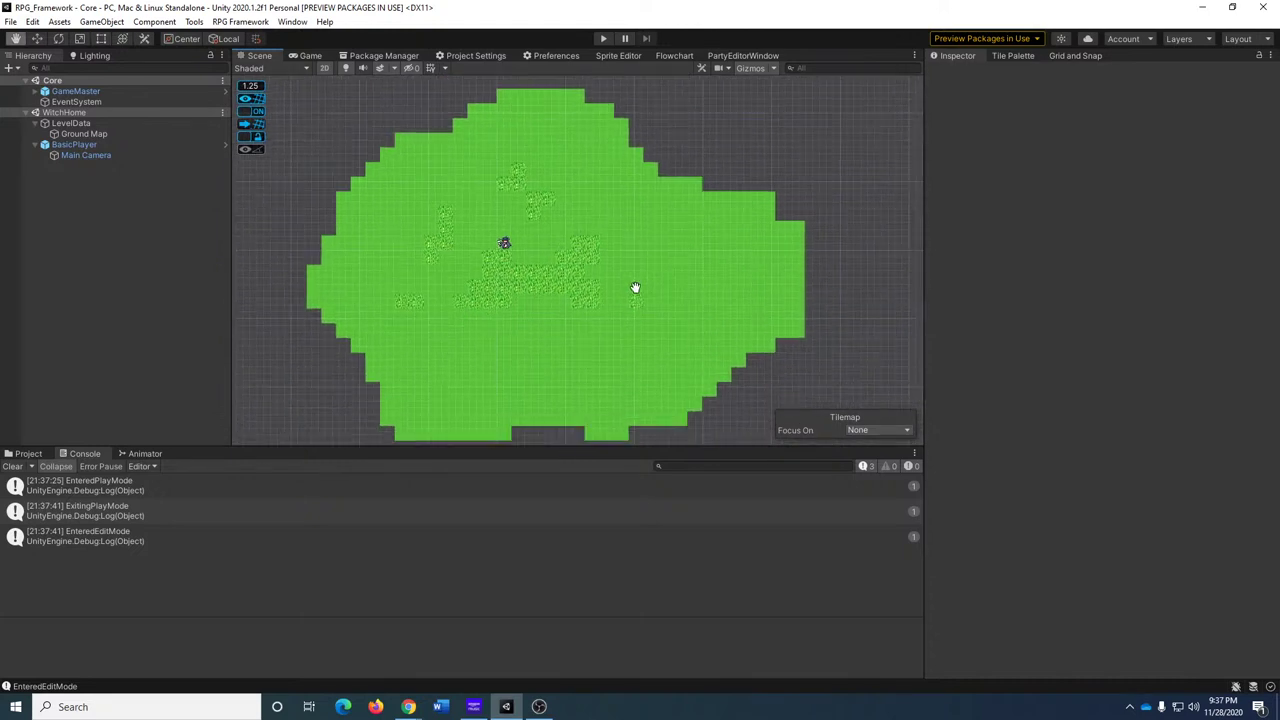
pyautogui.moveTo(717, 149); pyautogui.dragTo(569, 249, button='middle')
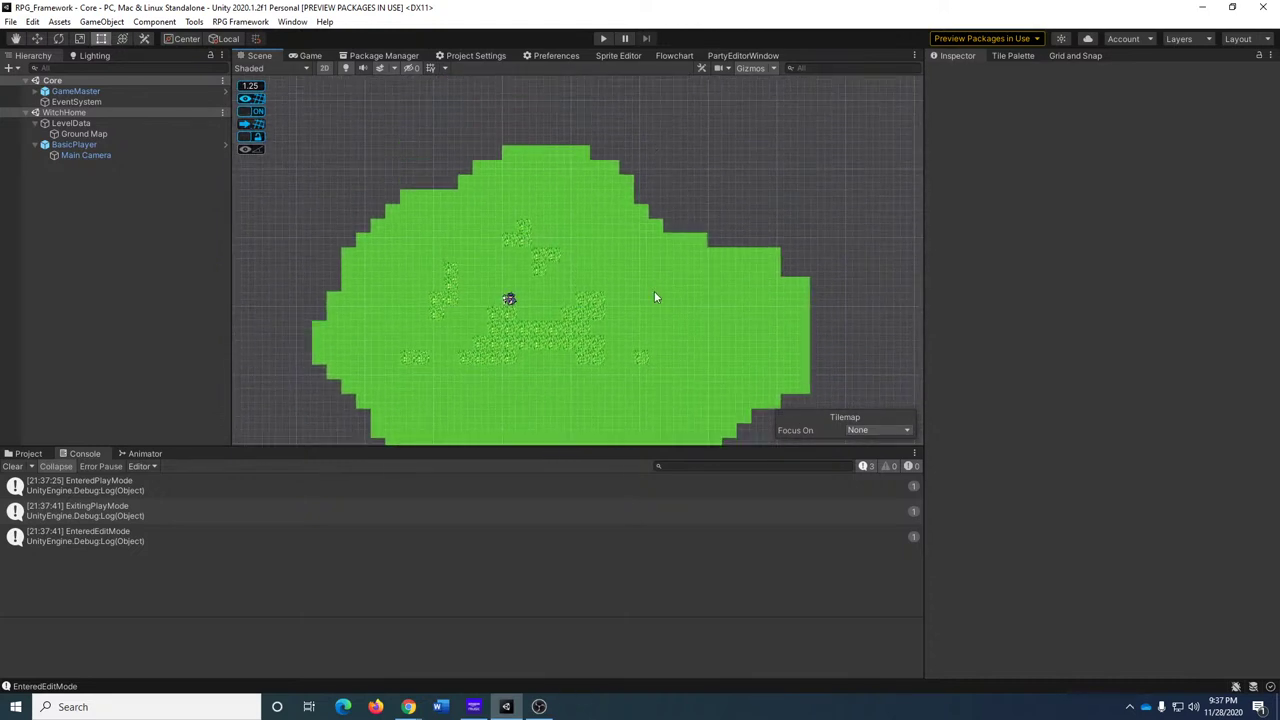
pyautogui.moveTo(654, 297); pyautogui.dragTo(659, 242, button='middle')
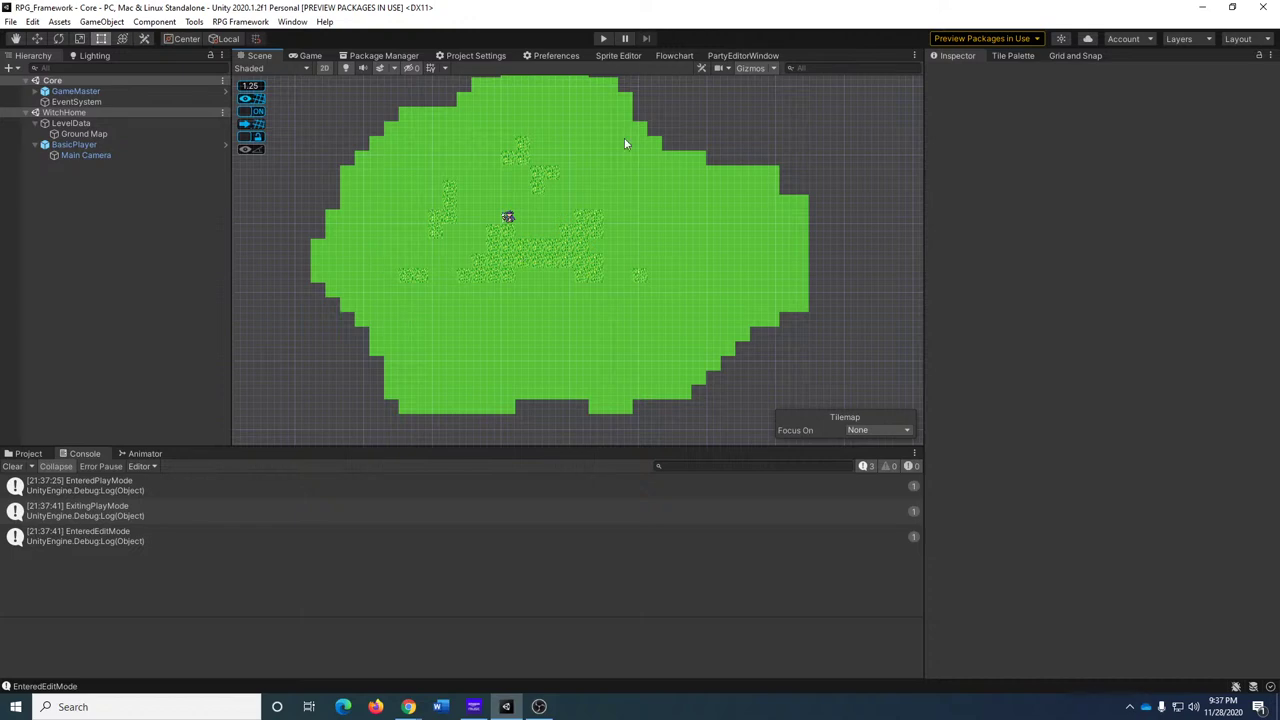
# Browse the Land Tileset in the Tile Palette and select the plain grass tile as the brush.
pyautogui.click(1015, 57)
pyautogui.scroll(5, 1059, 440)
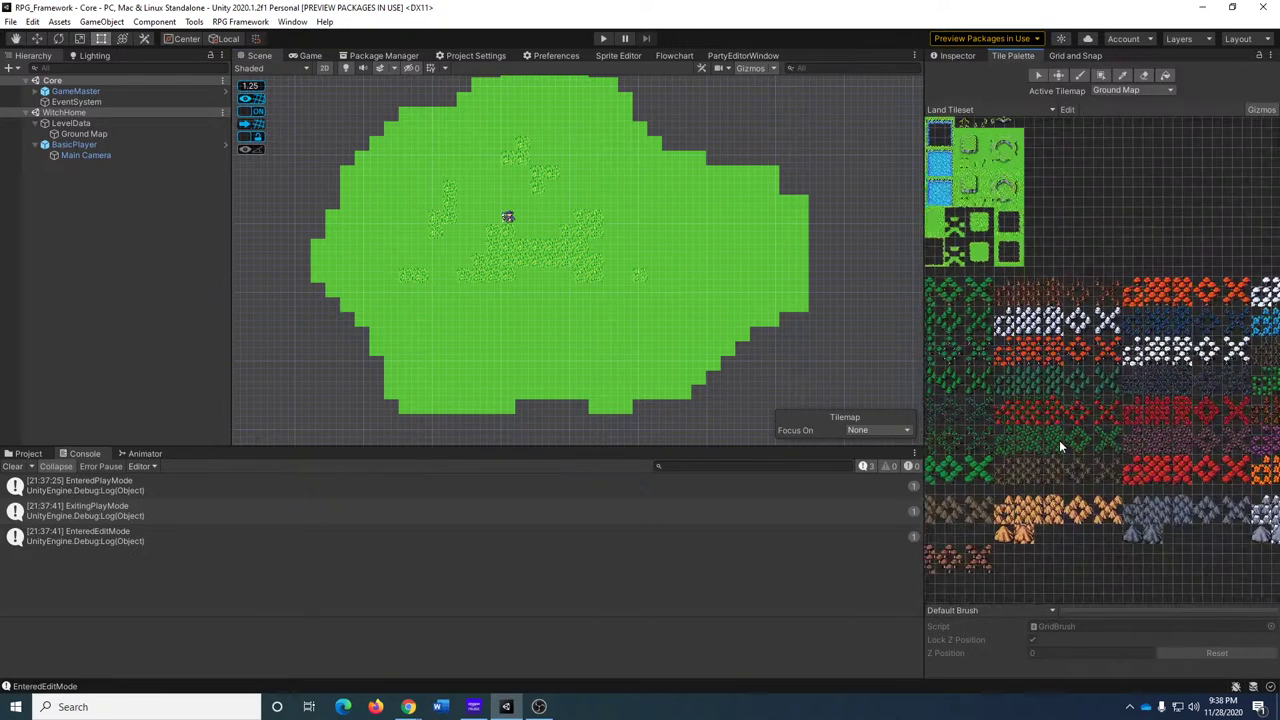
pyautogui.moveTo(1080, 437); pyautogui.dragTo(1005, 326, button='middle')
pyautogui.moveTo(1118, 373); pyautogui.dragTo(1116, 485, button='middle')
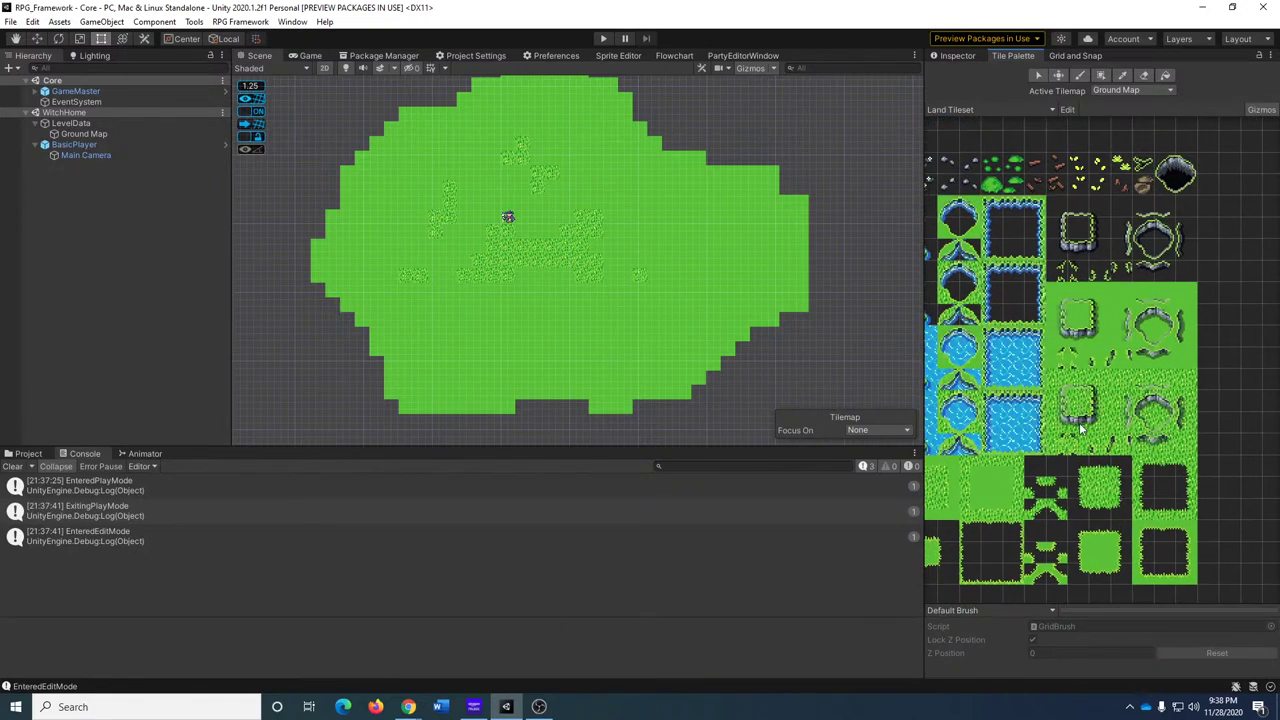
pyautogui.scroll(6, 1080, 428)
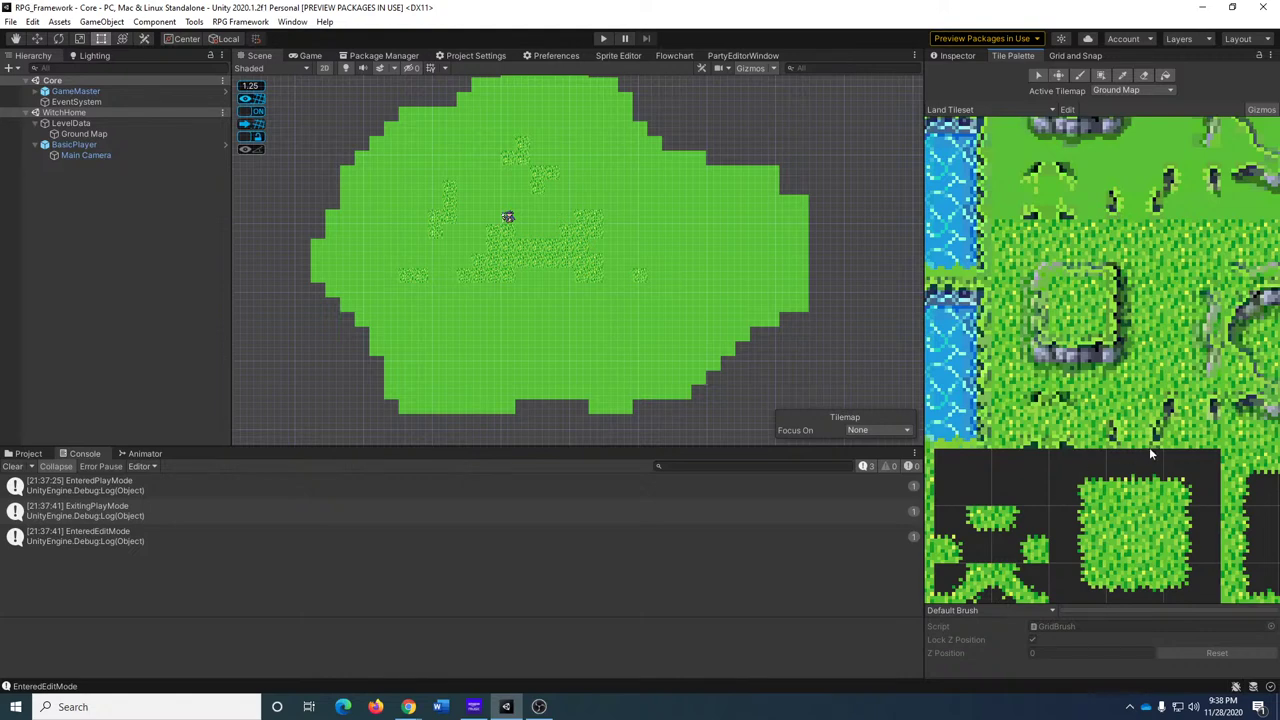
pyautogui.click(1038, 402)
pyautogui.click(1072, 320)
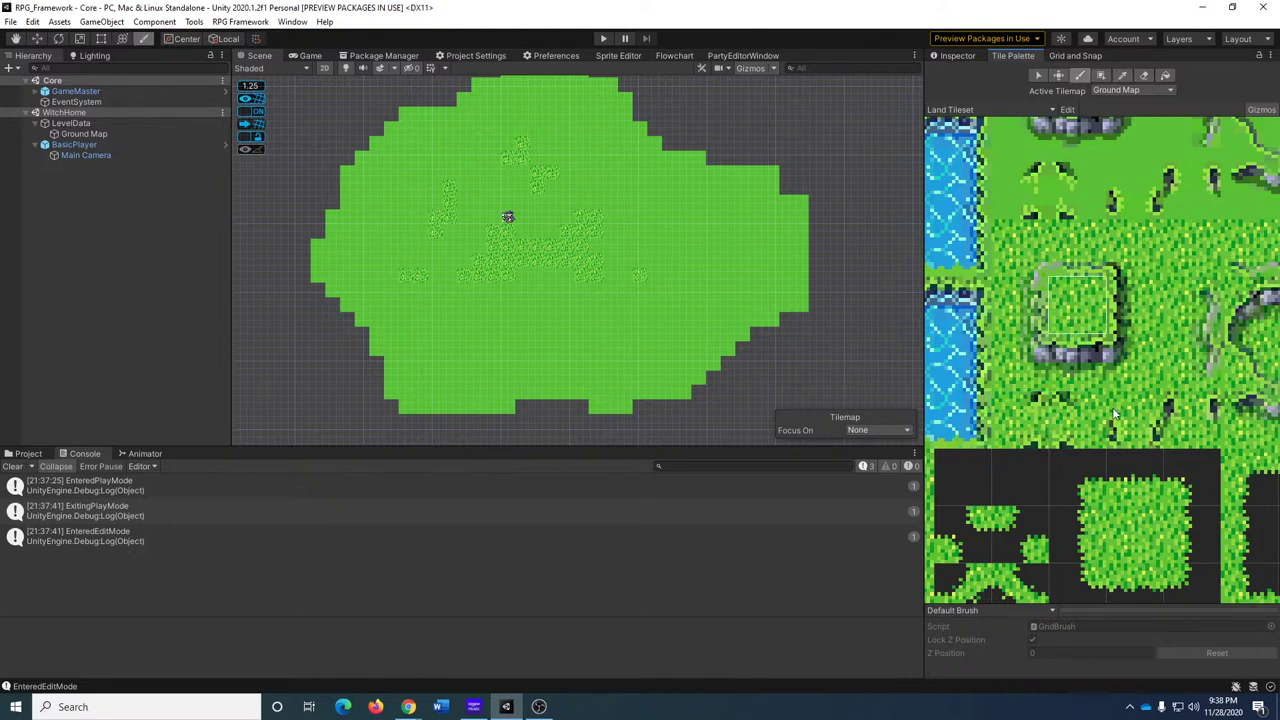
pyautogui.click(1014, 428)
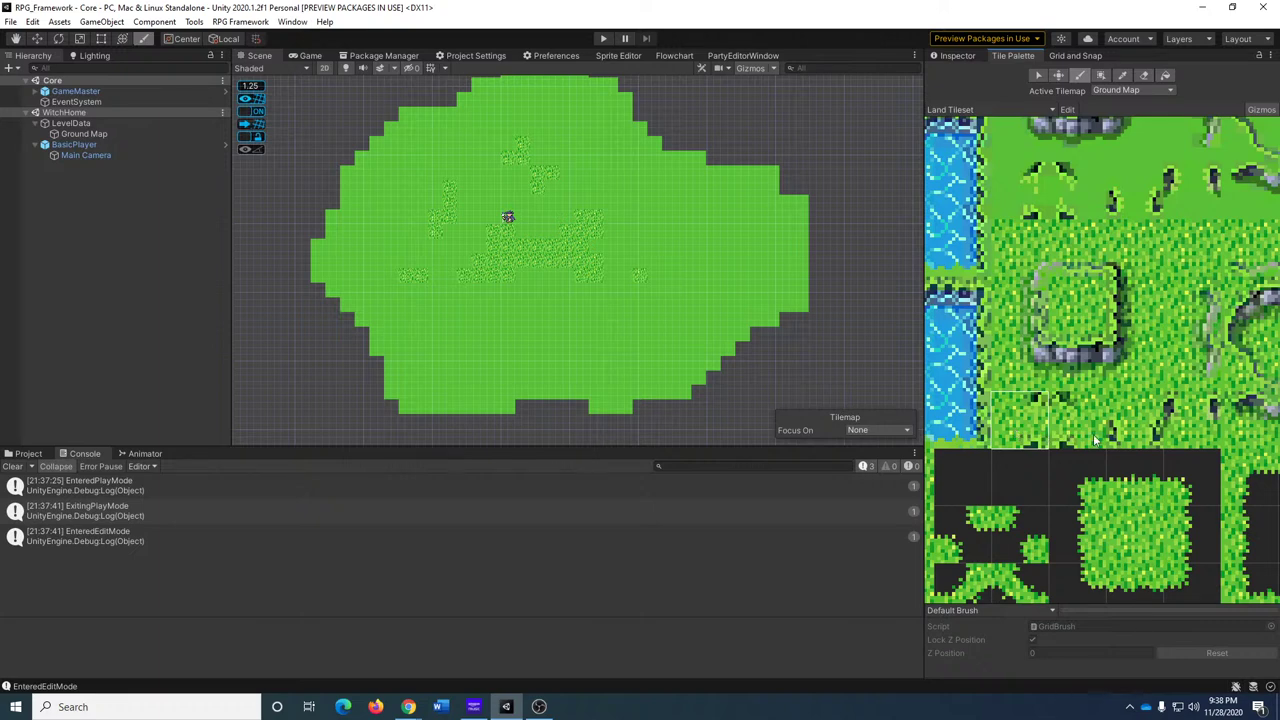
pyautogui.press('i')
pyautogui.click(1015, 424)
pyautogui.scroll(5, 740, 277)
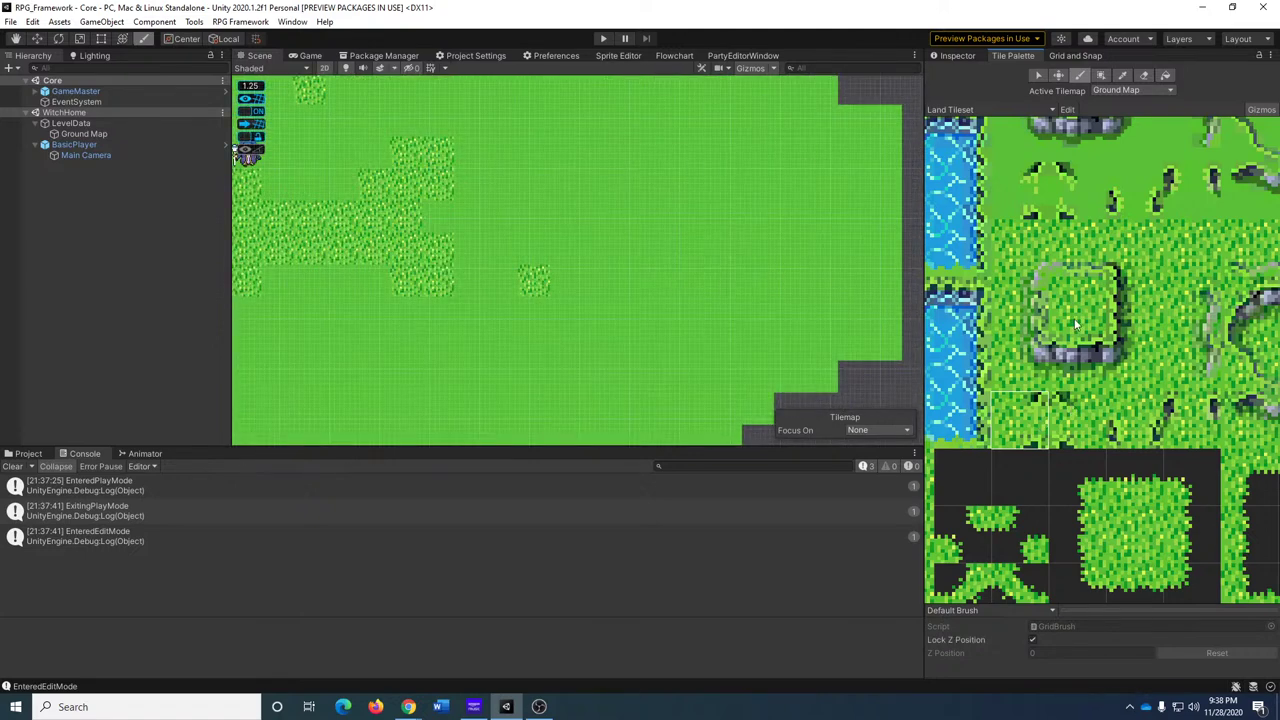
# Paint a staircase column of grass tiles plus one grass tile below the right block.
pyautogui.click(1043, 290)
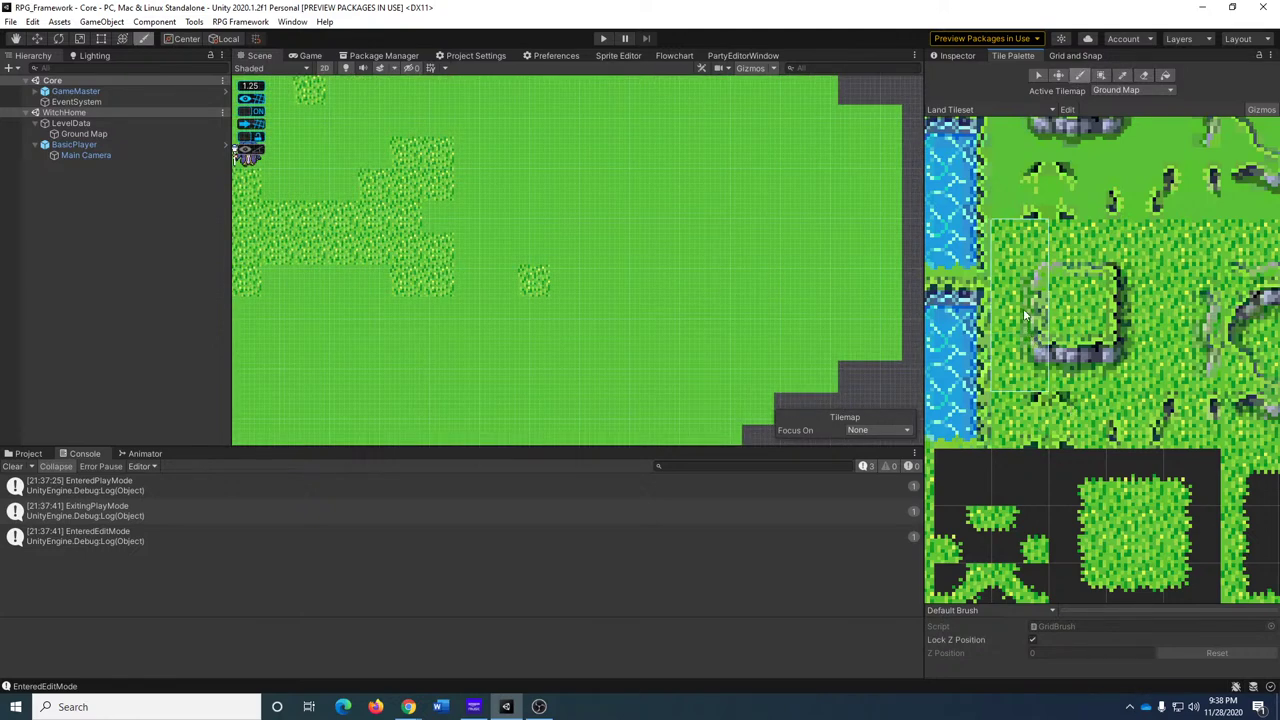
pyautogui.moveTo(1018, 245); pyautogui.dragTo(1010, 365)
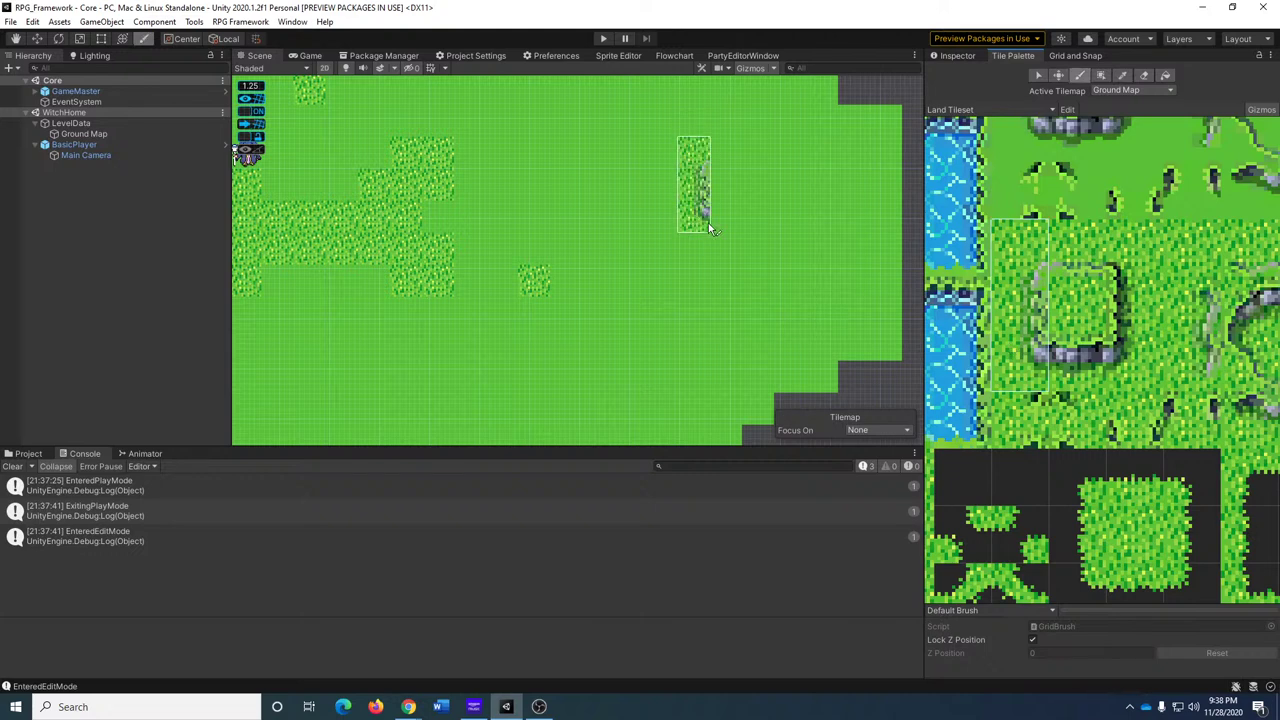
pyautogui.click(1022, 308)
pyautogui.moveTo(656, 148); pyautogui.dragTo(684, 229)
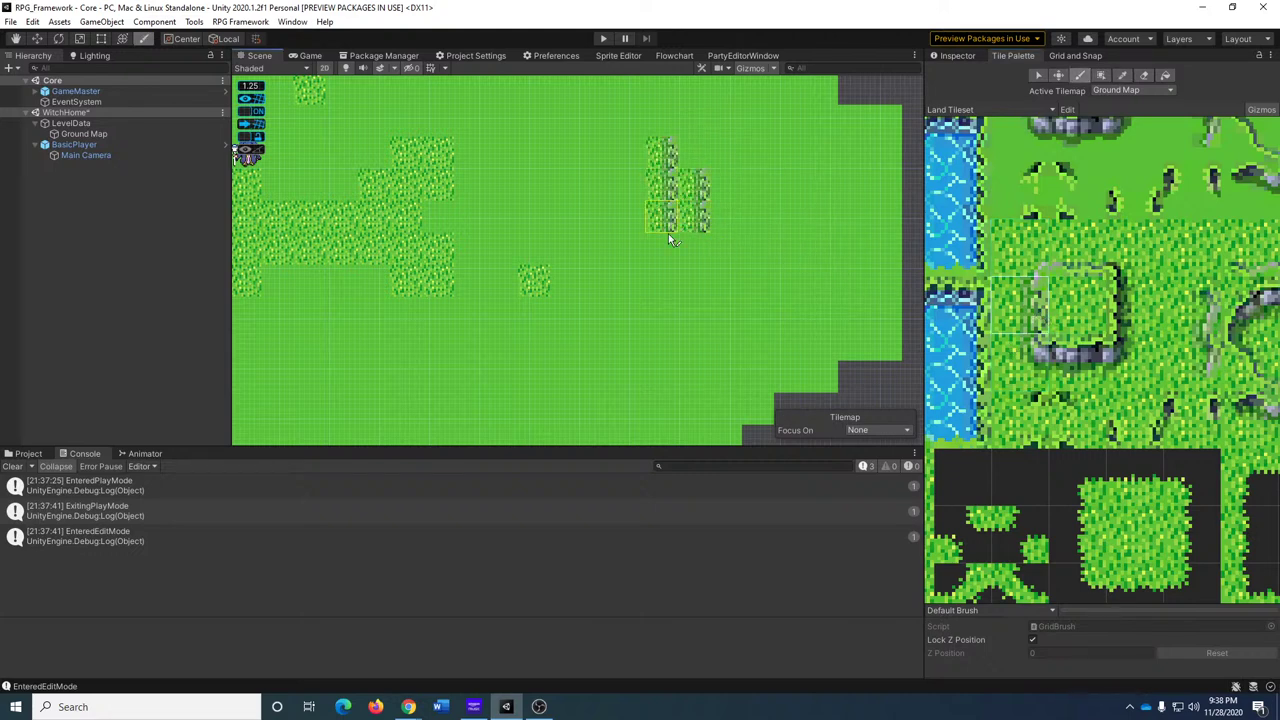
pyautogui.click(668, 245)
pyautogui.click(1078, 305)
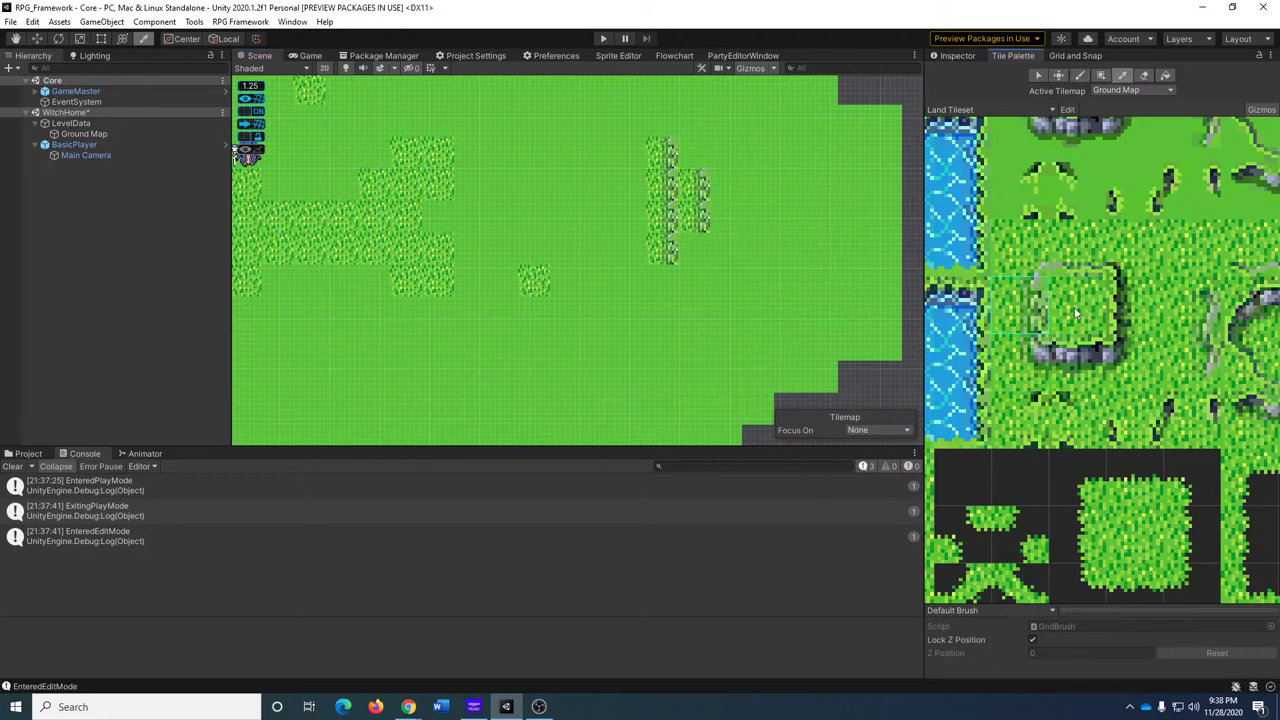
pyautogui.click(716, 238)
# Paint a stone bottom edge capped with a corner, then a stone right wall running upward.
pyautogui.click(1020, 362)
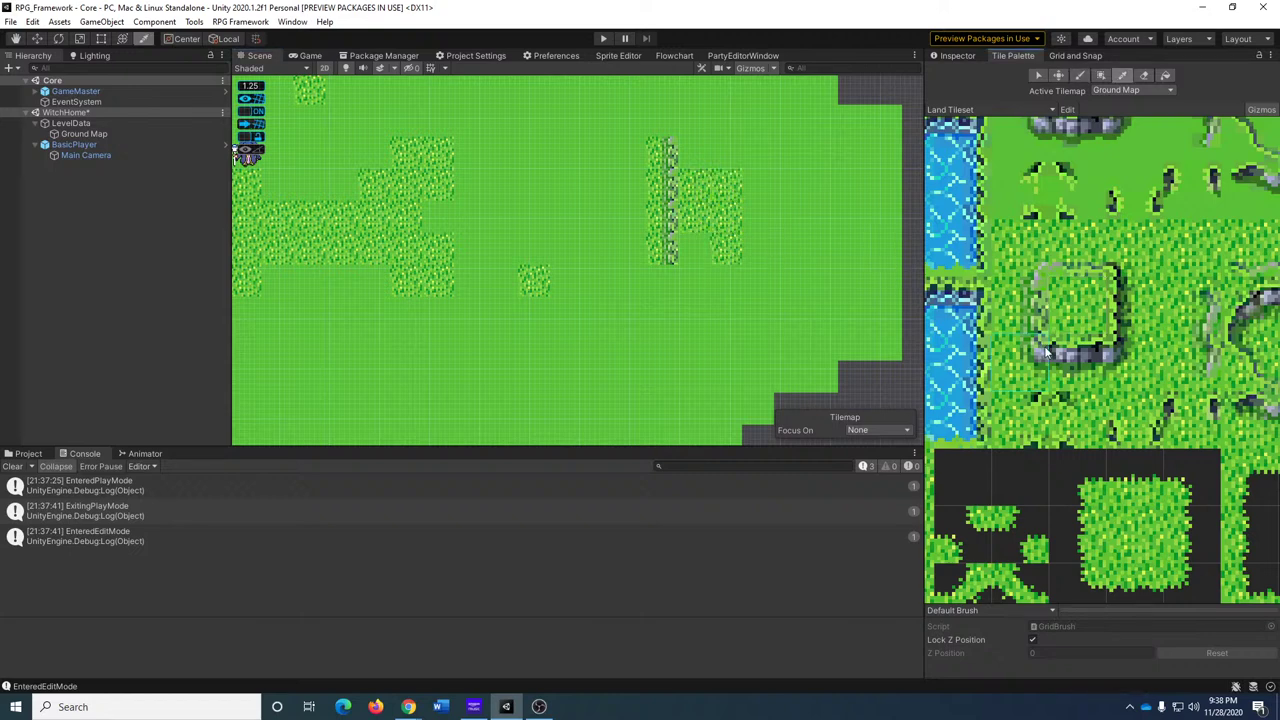
pyautogui.moveTo(687, 289)
pyautogui.mouseDown()
pyautogui.moveTo(664, 286)
pyautogui.moveTo(758, 288)
pyautogui.mouseUp()
pyautogui.click(1075, 358)
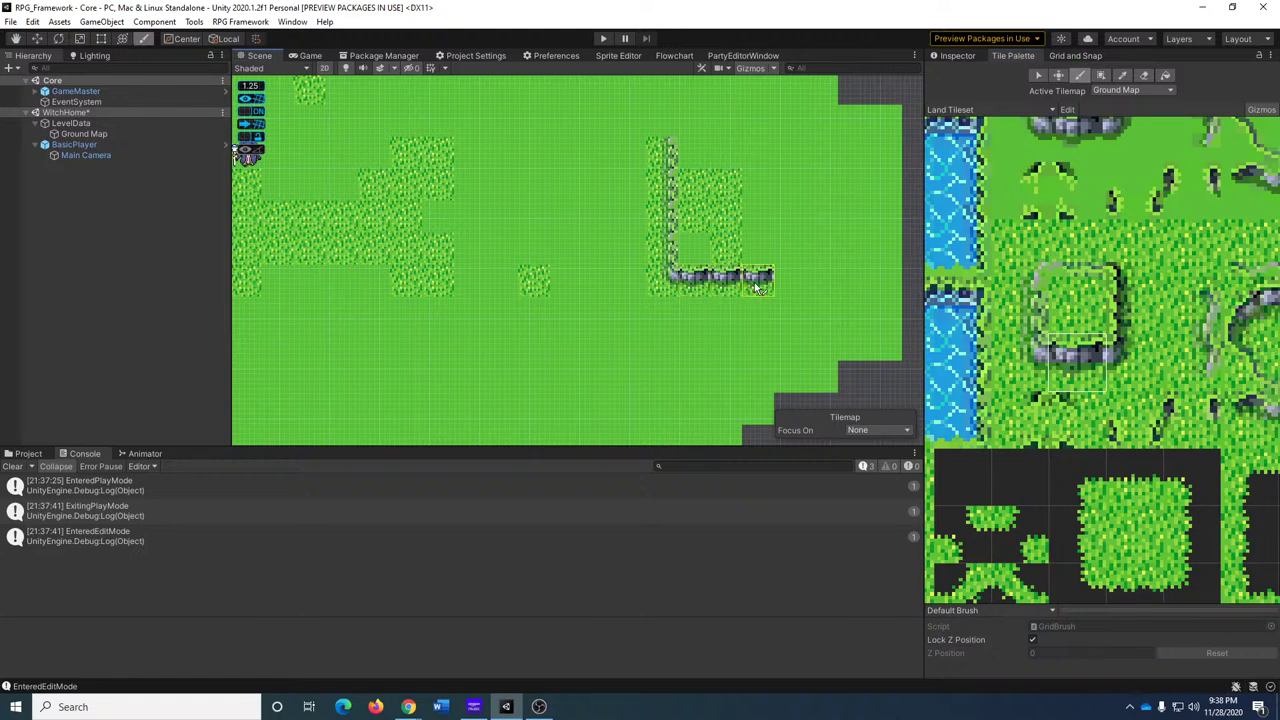
pyautogui.click(1134, 360)
pyautogui.click(790, 280)
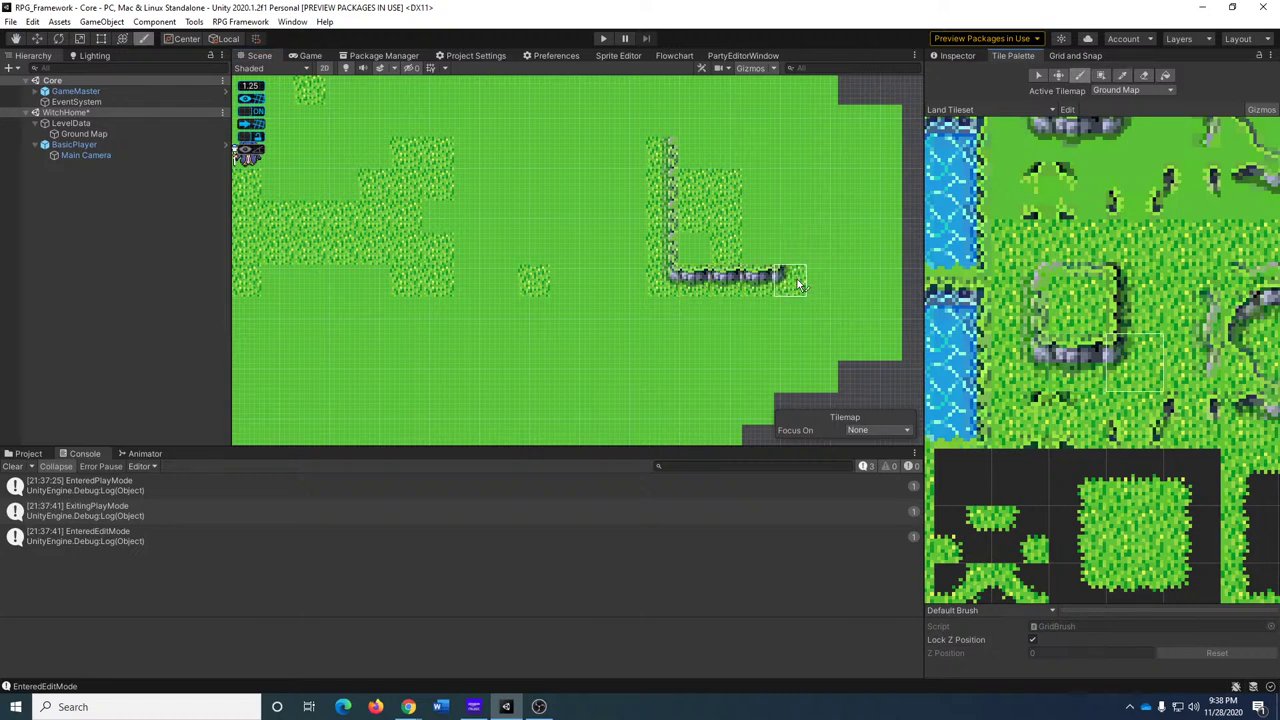
pyautogui.click(1134, 305)
pyautogui.moveTo(790, 248); pyautogui.dragTo(790, 185)
pyautogui.click(1078, 245)
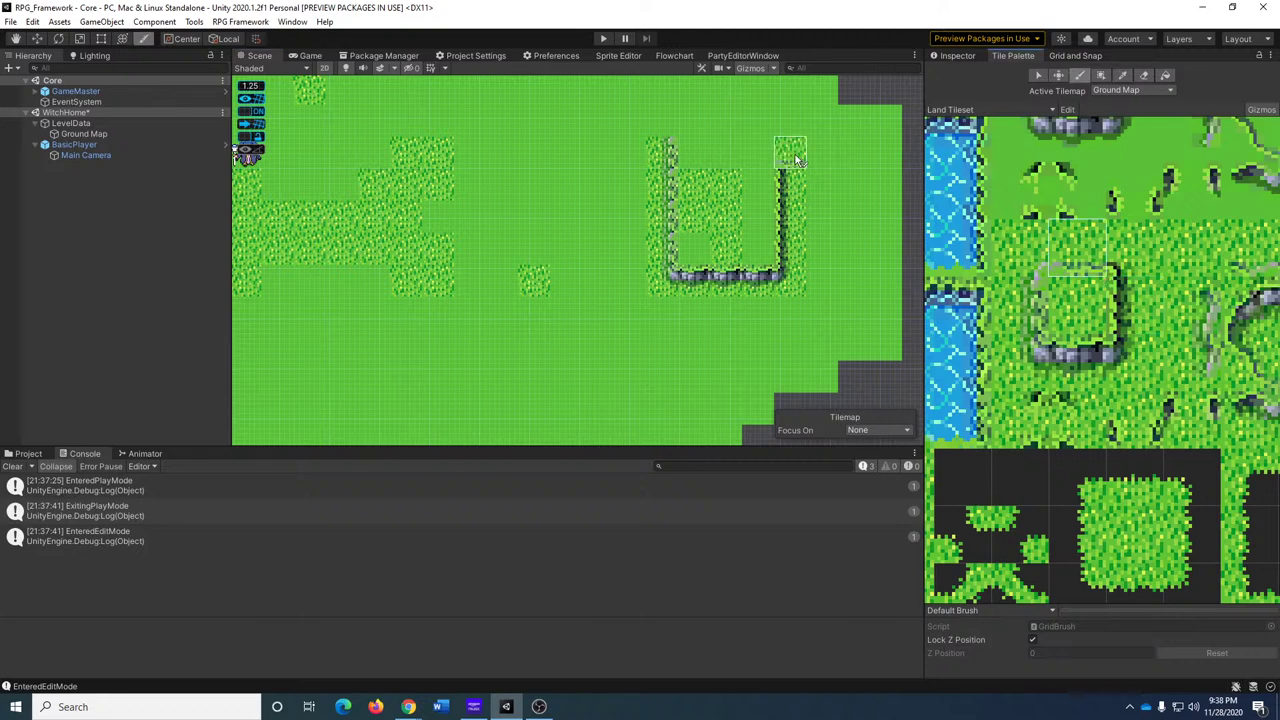
# Add a grass top-left corner and top border, then fill the inner gap with plain grass.
pyautogui.click(1134, 245)
pyautogui.click(1044, 270)
pyautogui.click(680, 168)
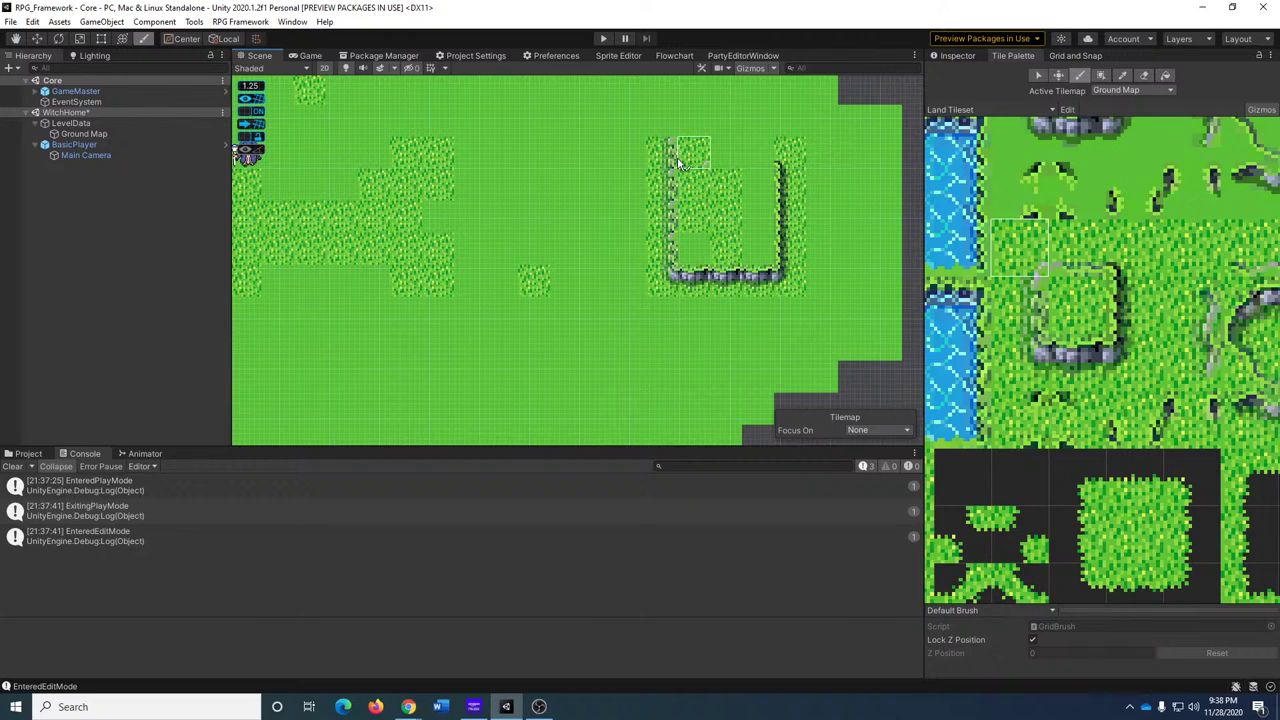
pyautogui.click(1071, 275)
pyautogui.click(733, 165)
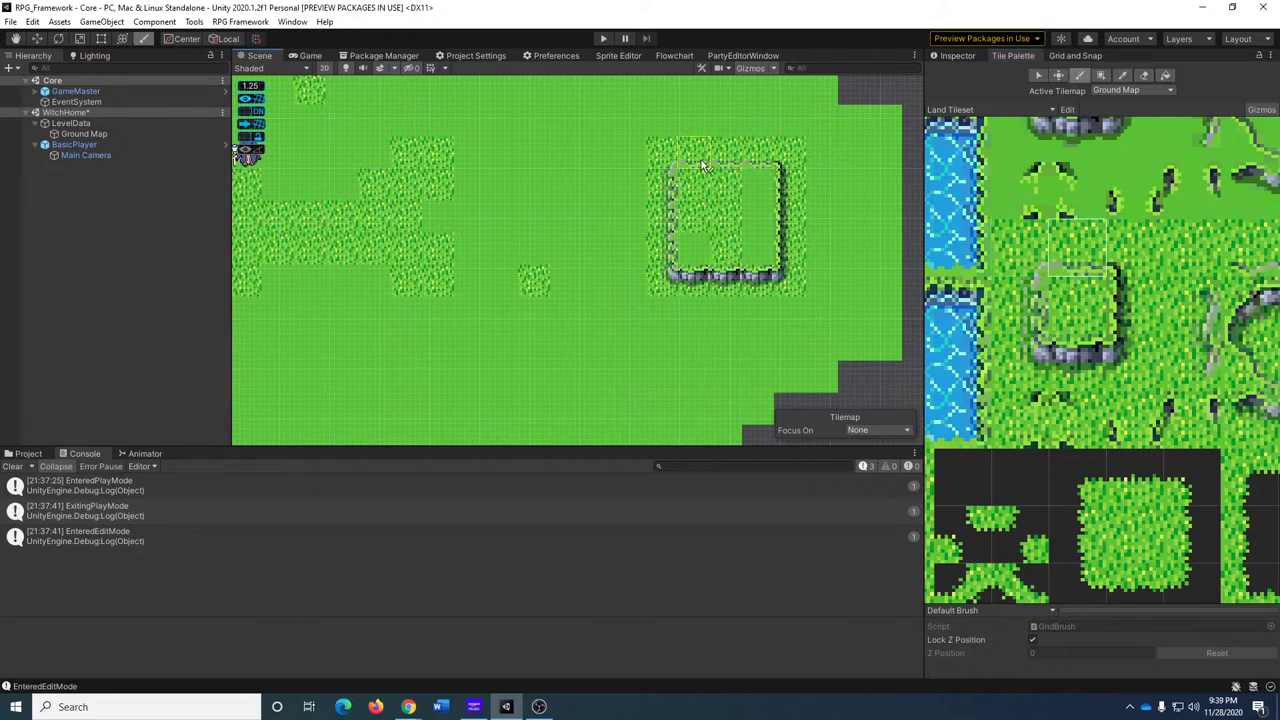
pyautogui.click(1019, 420)
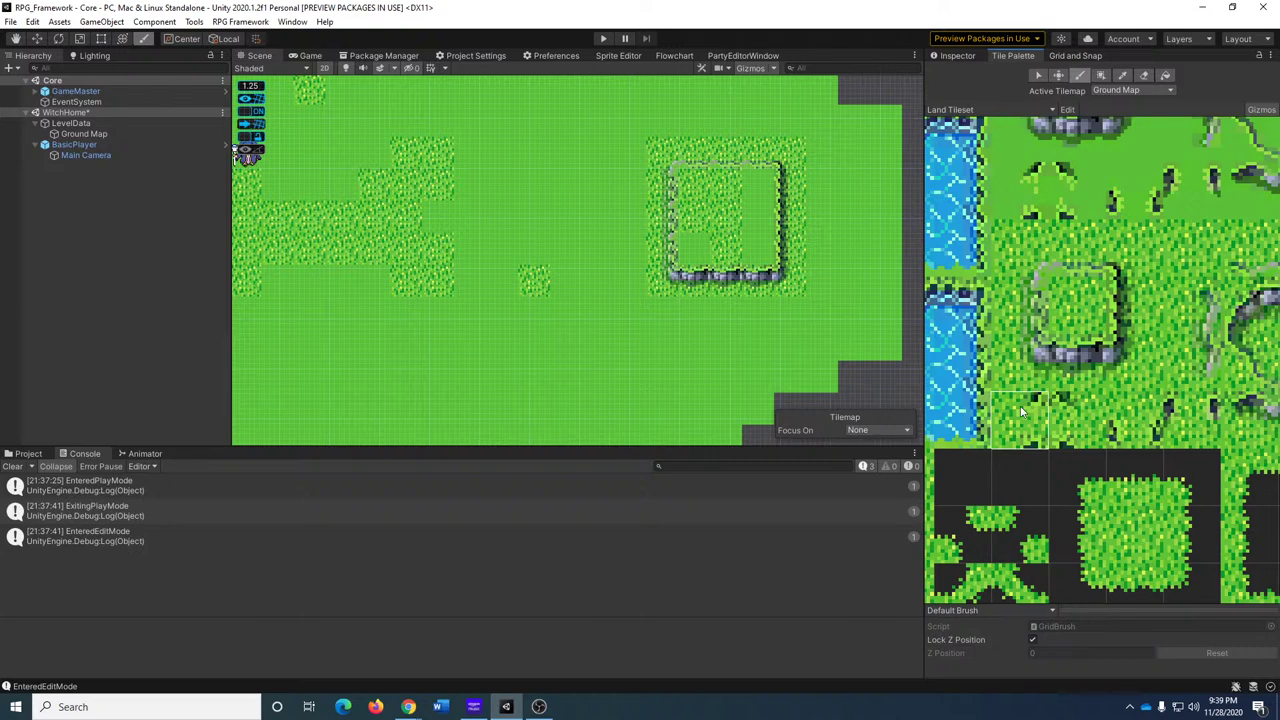
pyautogui.click(699, 240)
# Zoom the Tile Palette and make a different grass-border tile the active brush.
pyautogui.scroll(-2, 1100, 340)
pyautogui.scroll(-1, 1087, 208)
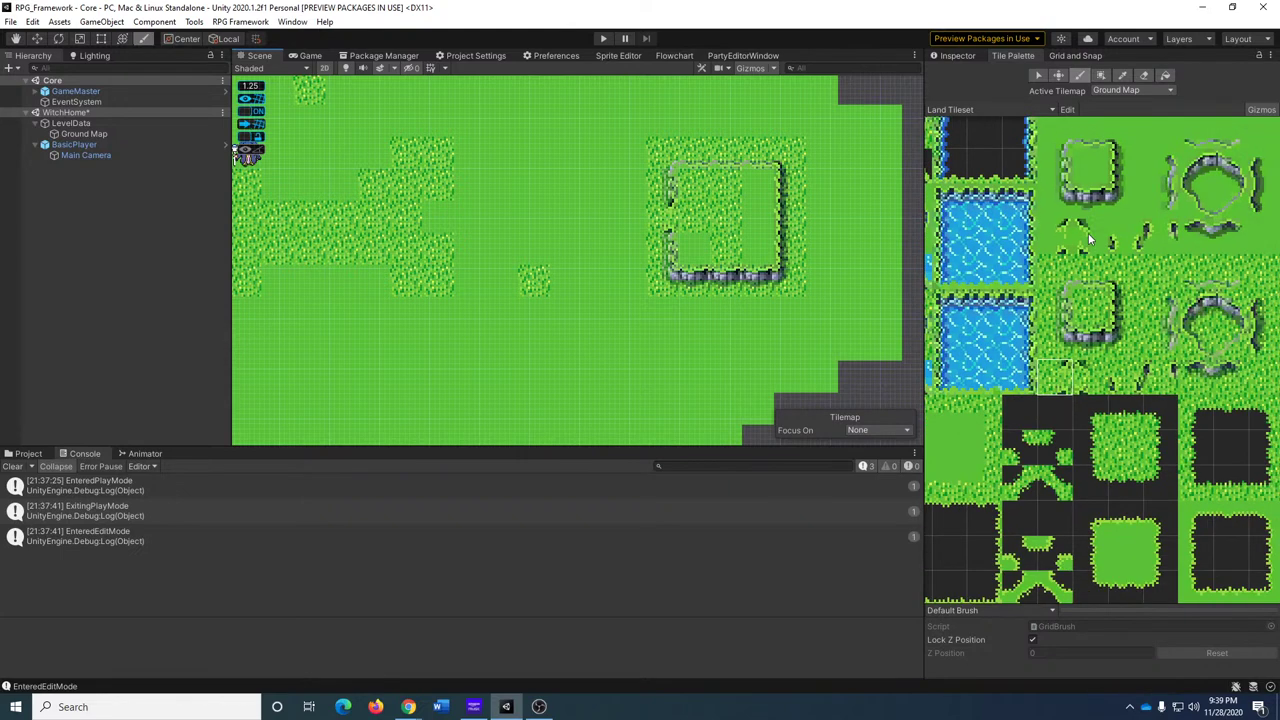
pyautogui.scroll(2, 1090, 240)
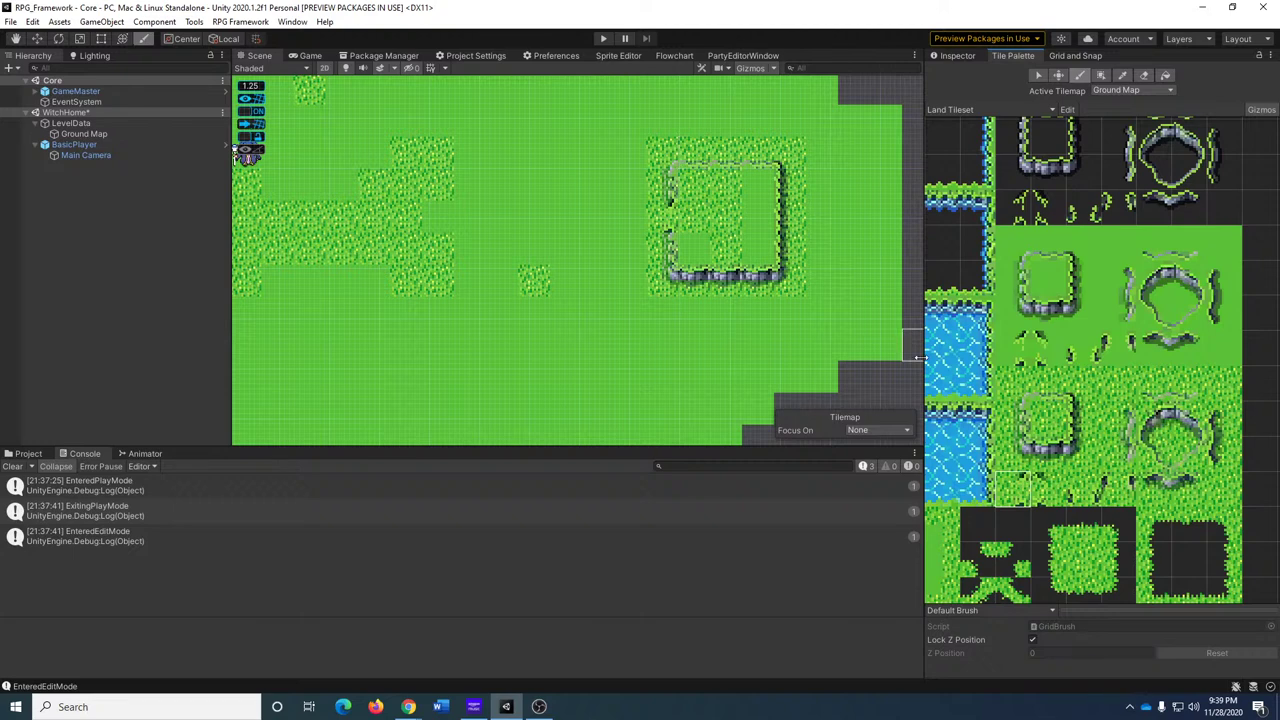
pyautogui.click(1046, 420)
# Run the game, start a new game, and walk the witch around the map toward the house.
pyautogui.click(603, 38)
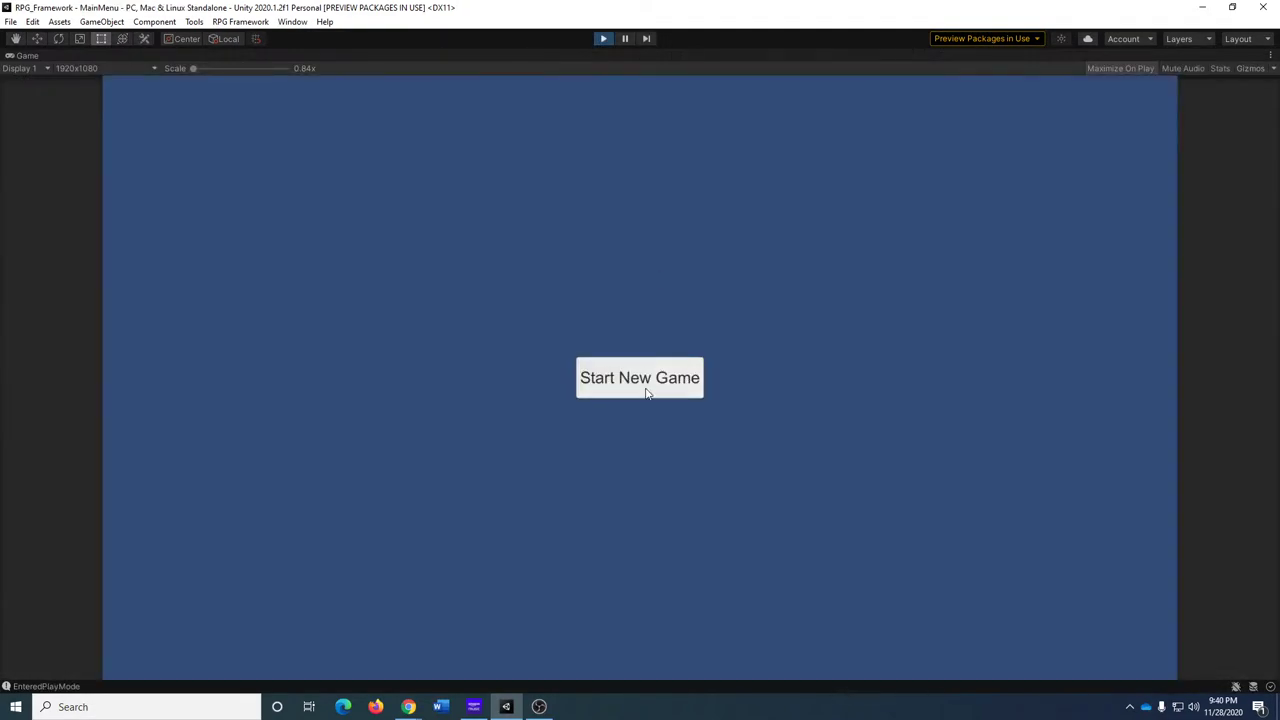
pyautogui.click(645, 385)
pyautogui.press('Right')
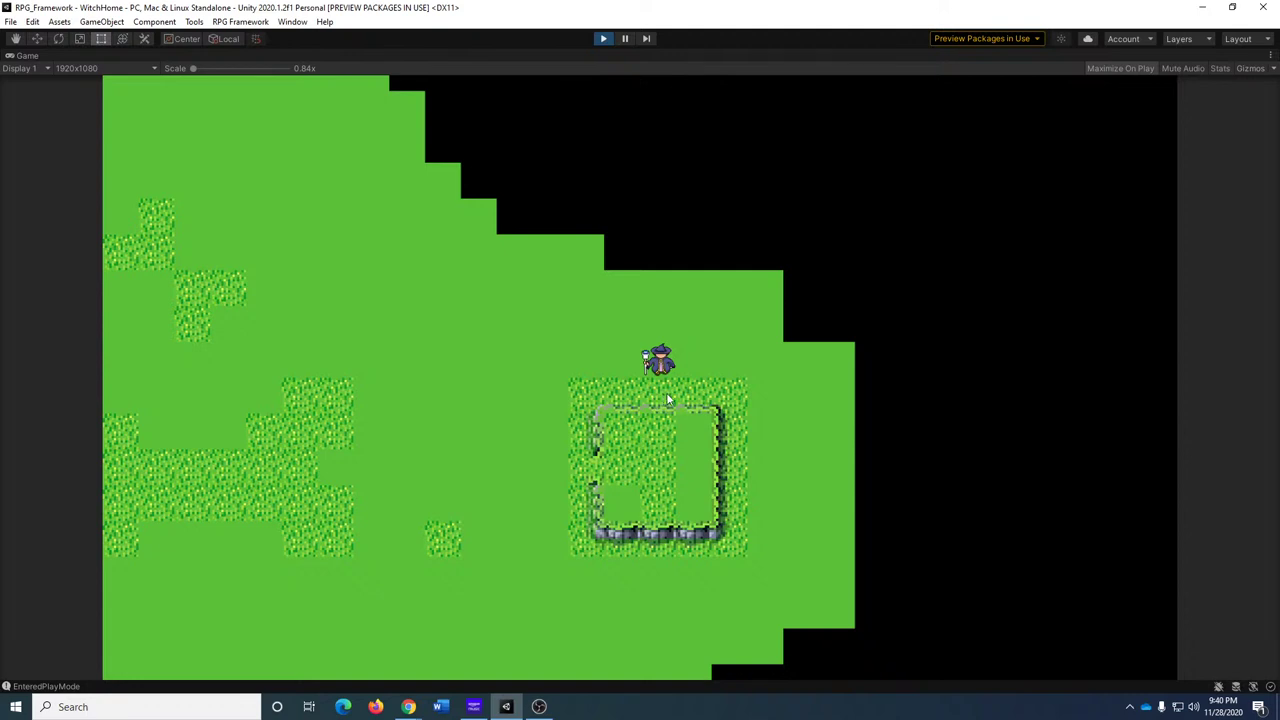
pyautogui.press('Left')
pyautogui.press('Left')
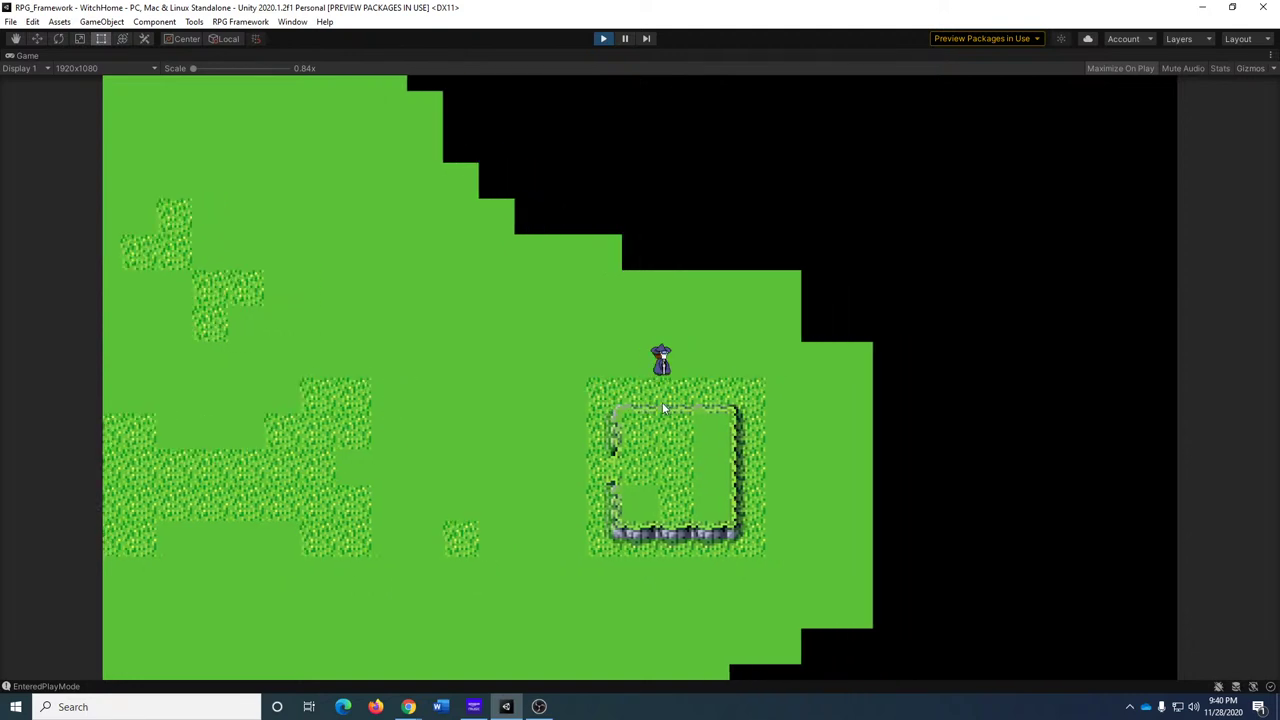
pyautogui.press('Right')
pyautogui.press('Down')
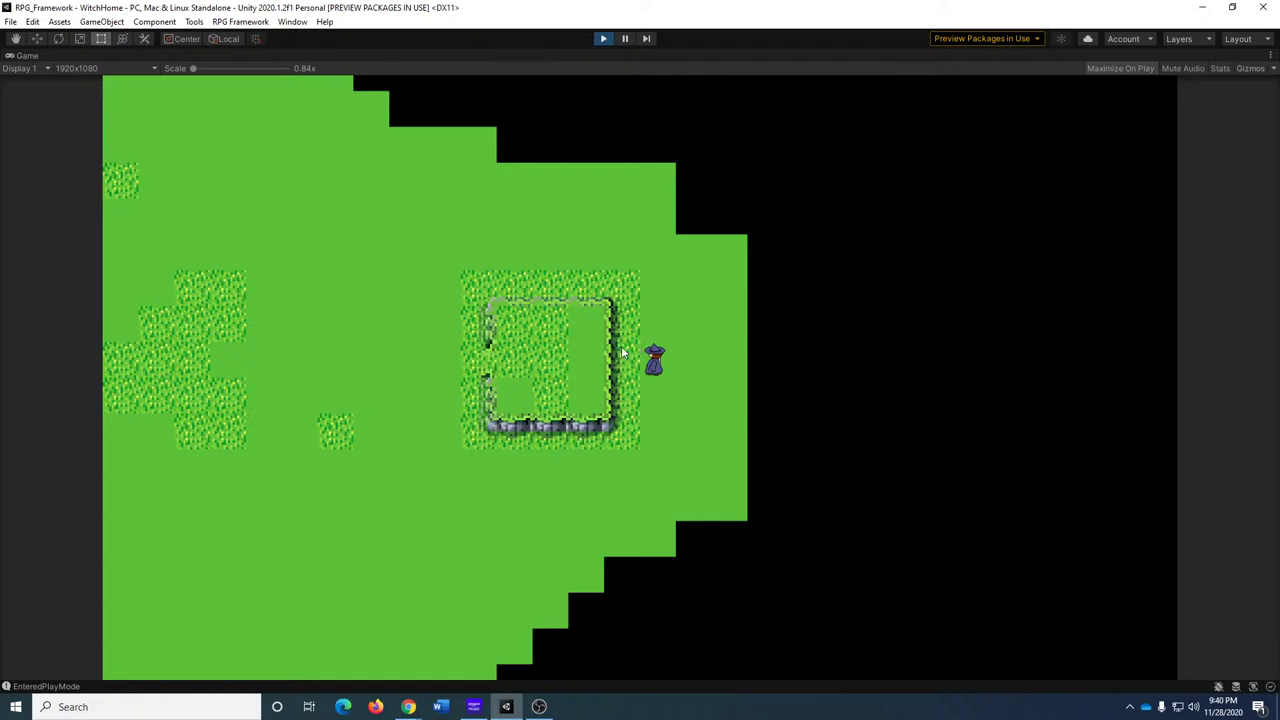
pyautogui.press('Up')
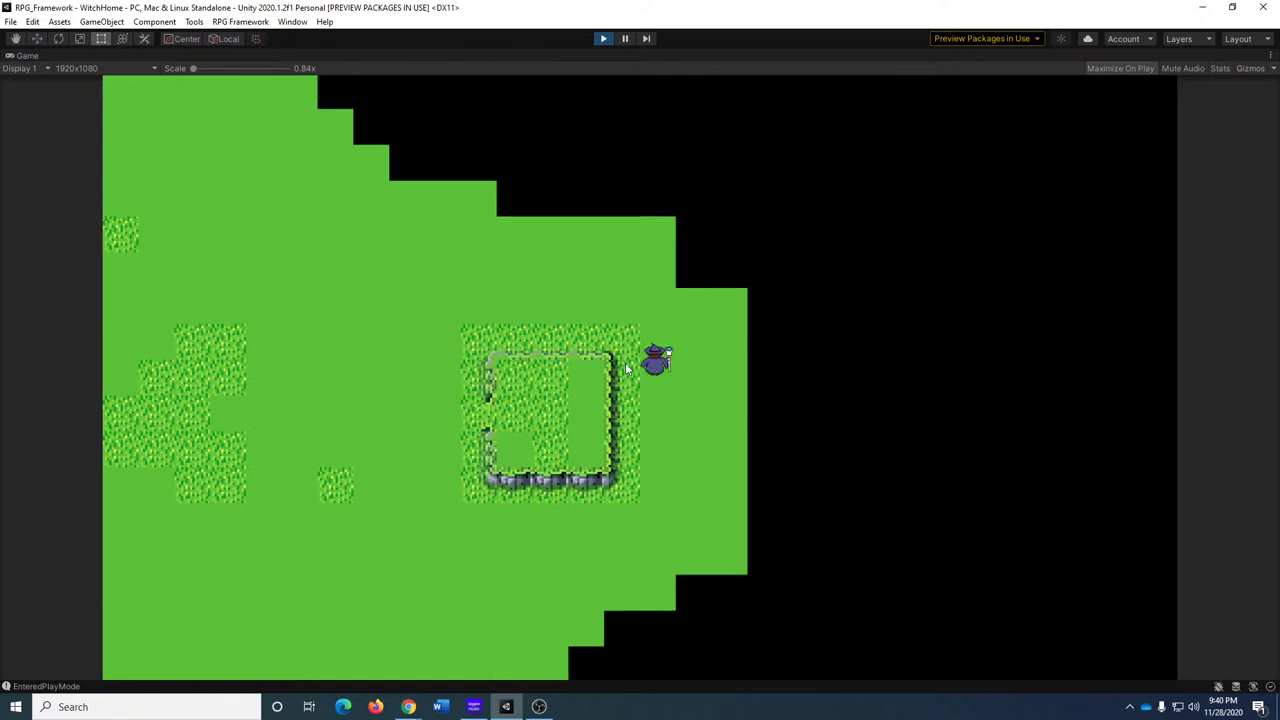
pyautogui.press('Left')
pyautogui.press('Down')
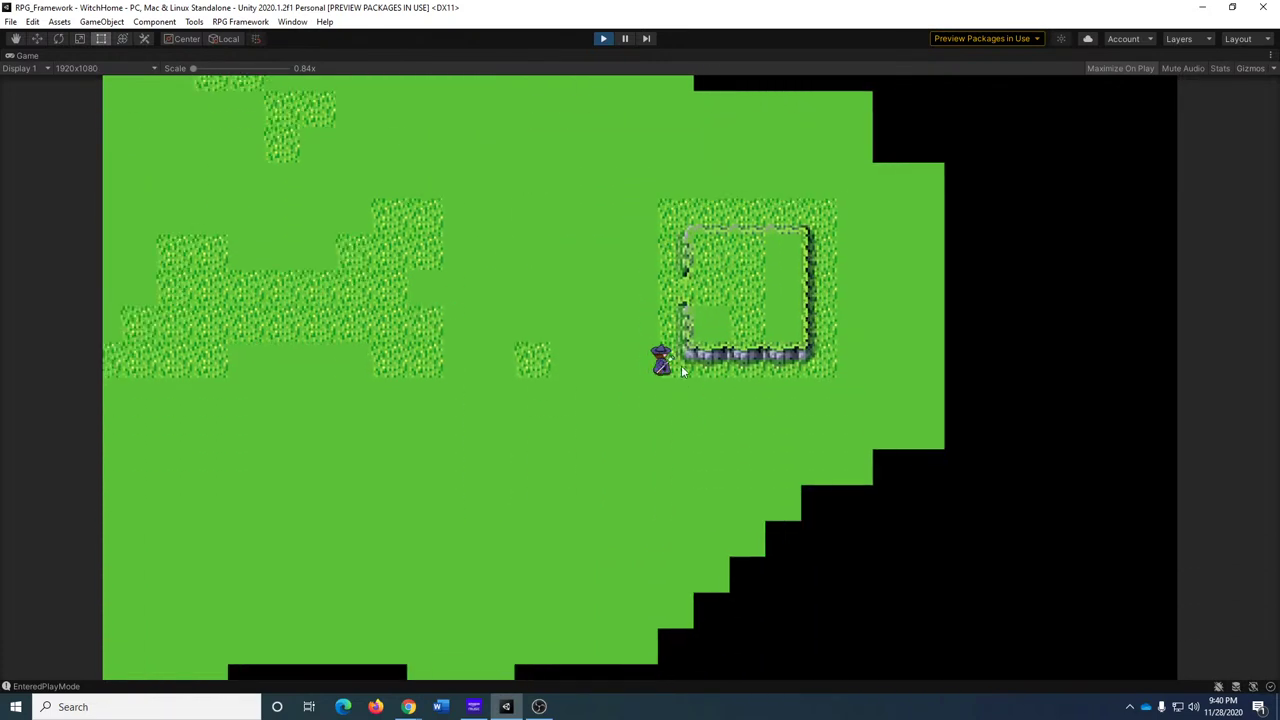
# Walk the witch in and out of the stone house through its opening several times.
pyautogui.press('Up')
pyautogui.press('Right')
pyautogui.press('Left')
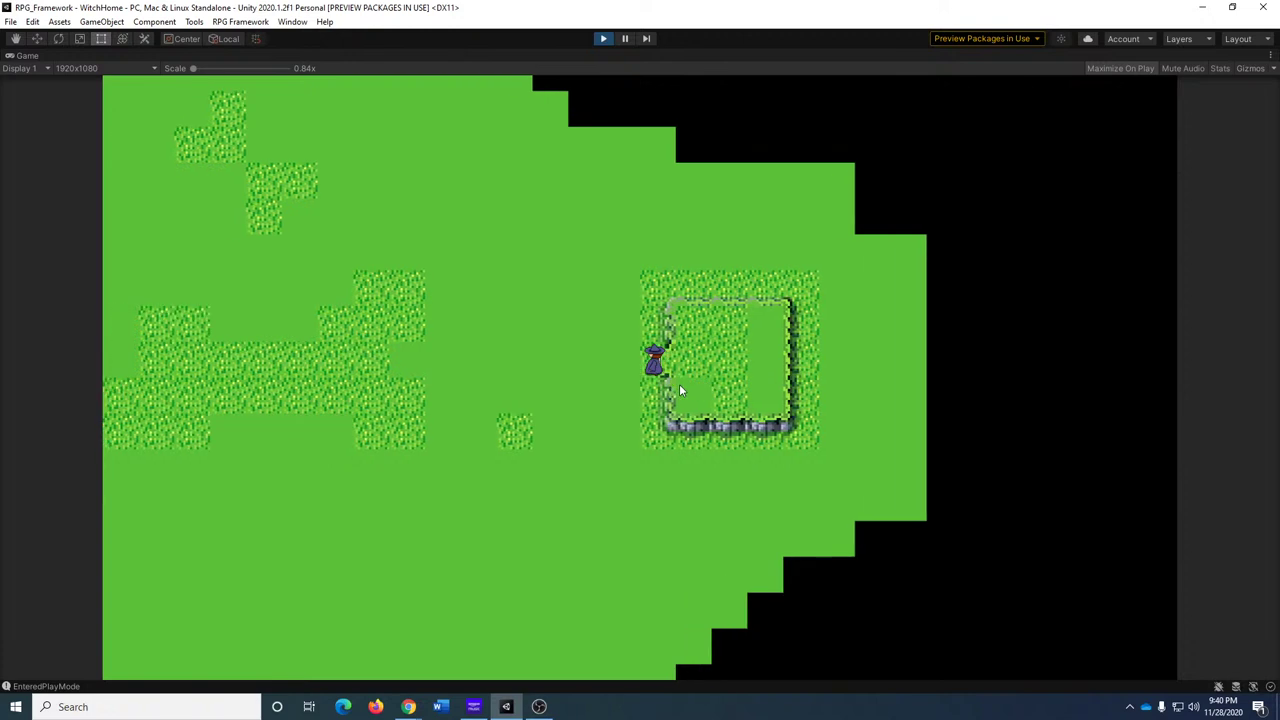
pyautogui.press('Right')
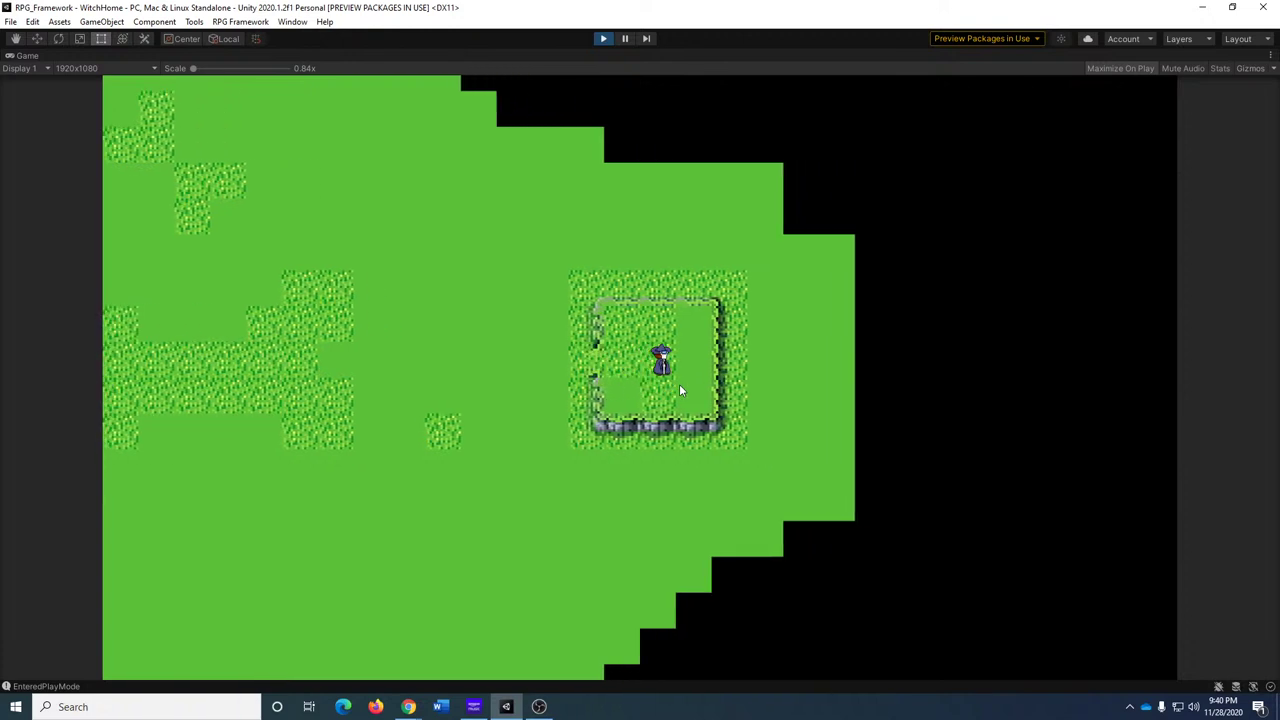
pyautogui.press('Left')
pyautogui.press('Right')
pyautogui.press('Right')
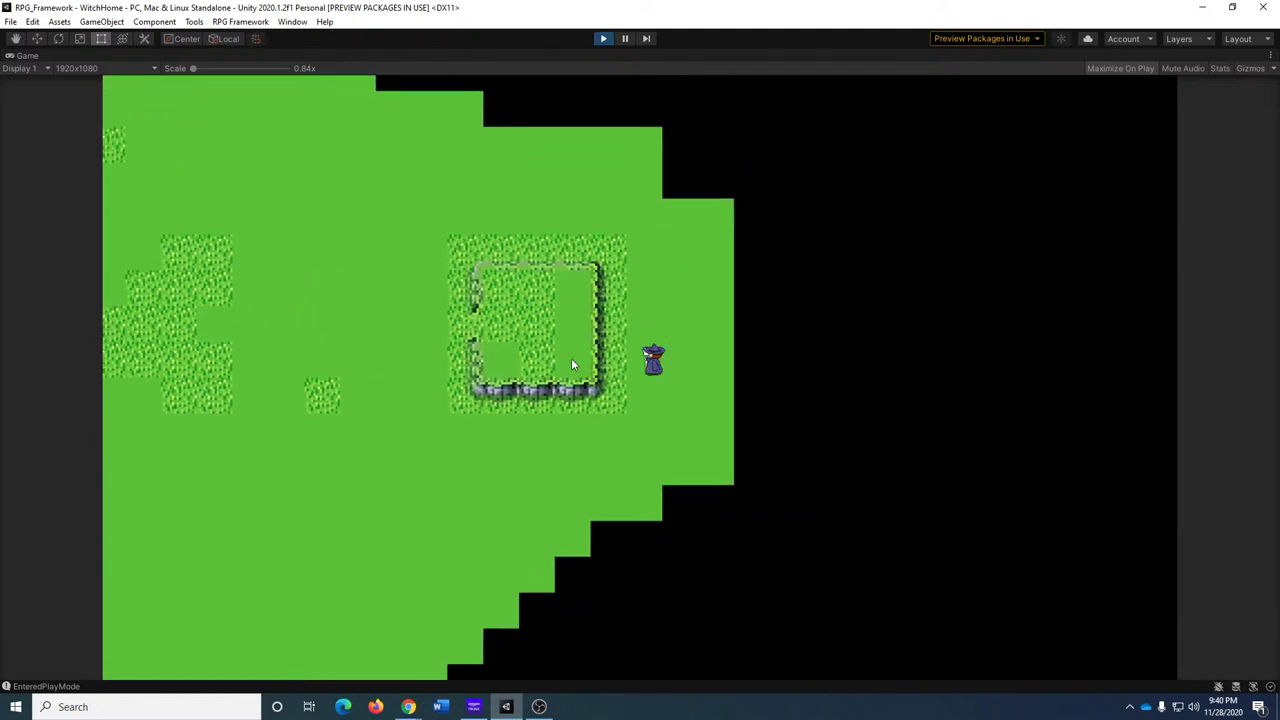
pyautogui.press('Left')
pyautogui.press('Up')
pyautogui.press('Down')
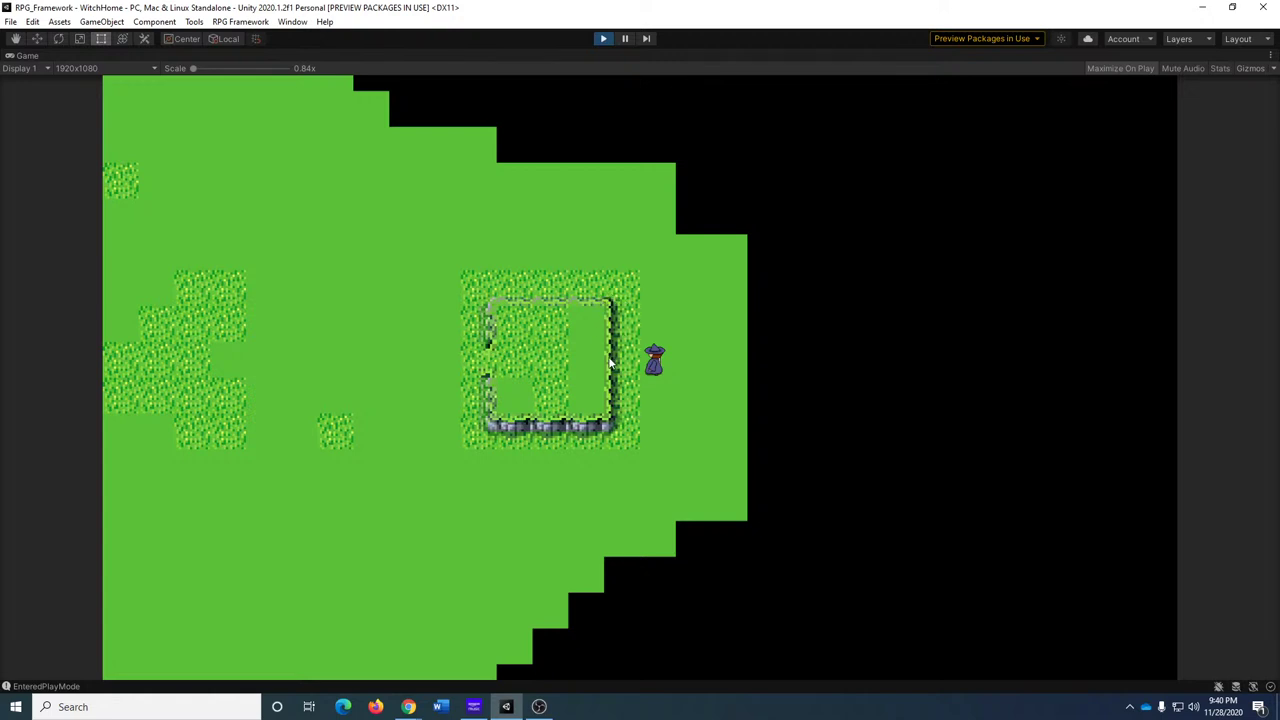
# Walk the witch below the house, along its bottom wall, and up past its side.
pyautogui.press('Down')
pyautogui.press('Left')
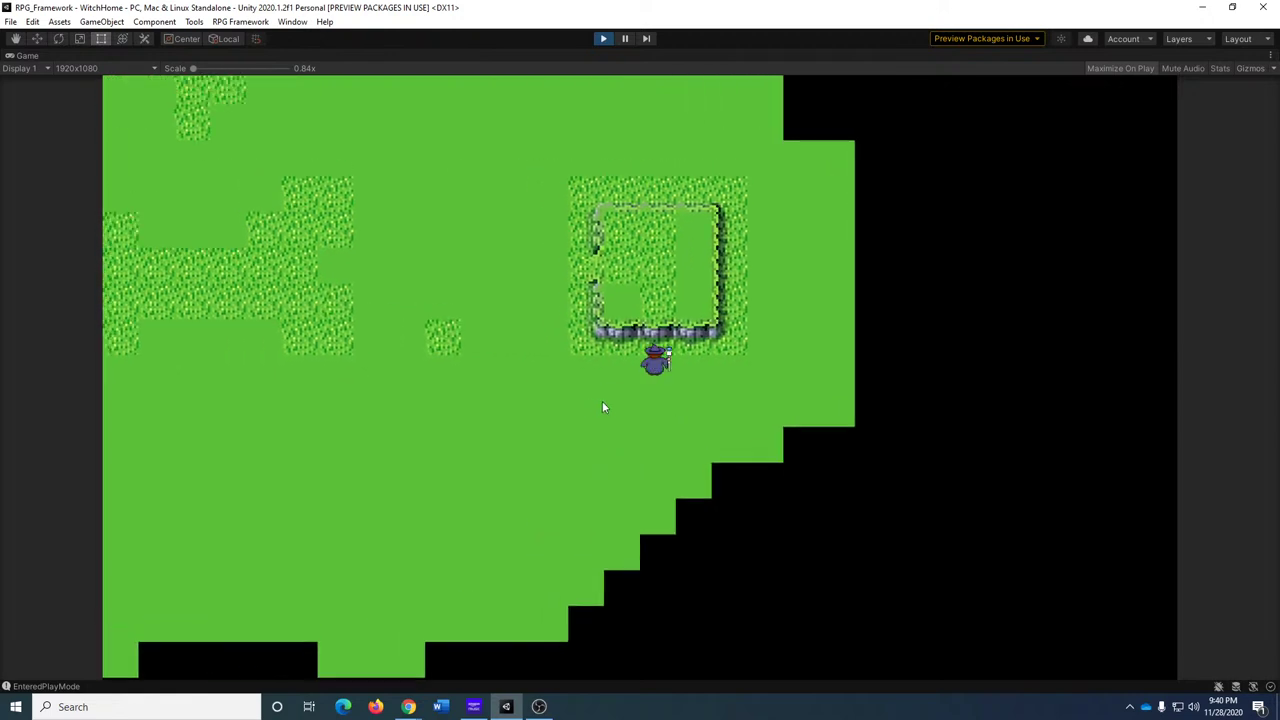
pyautogui.press('Up')
pyautogui.press('Down')
pyautogui.press('Down')
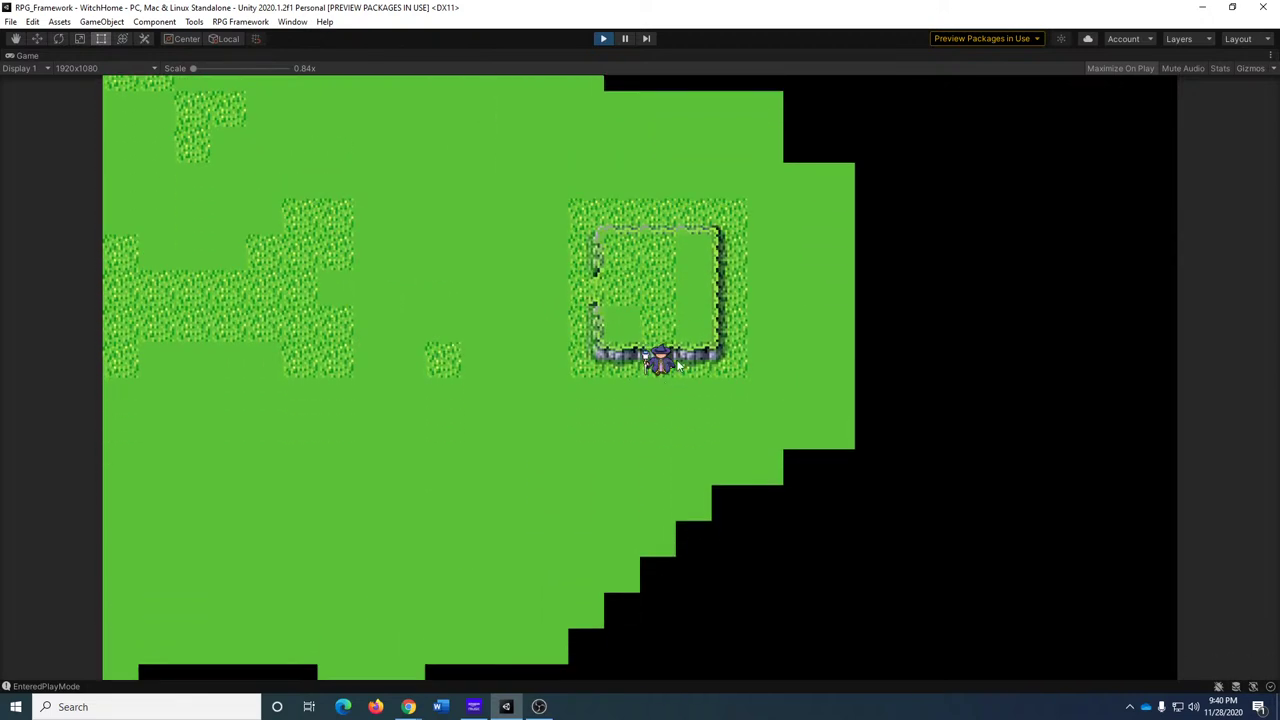
pyautogui.press('Left')
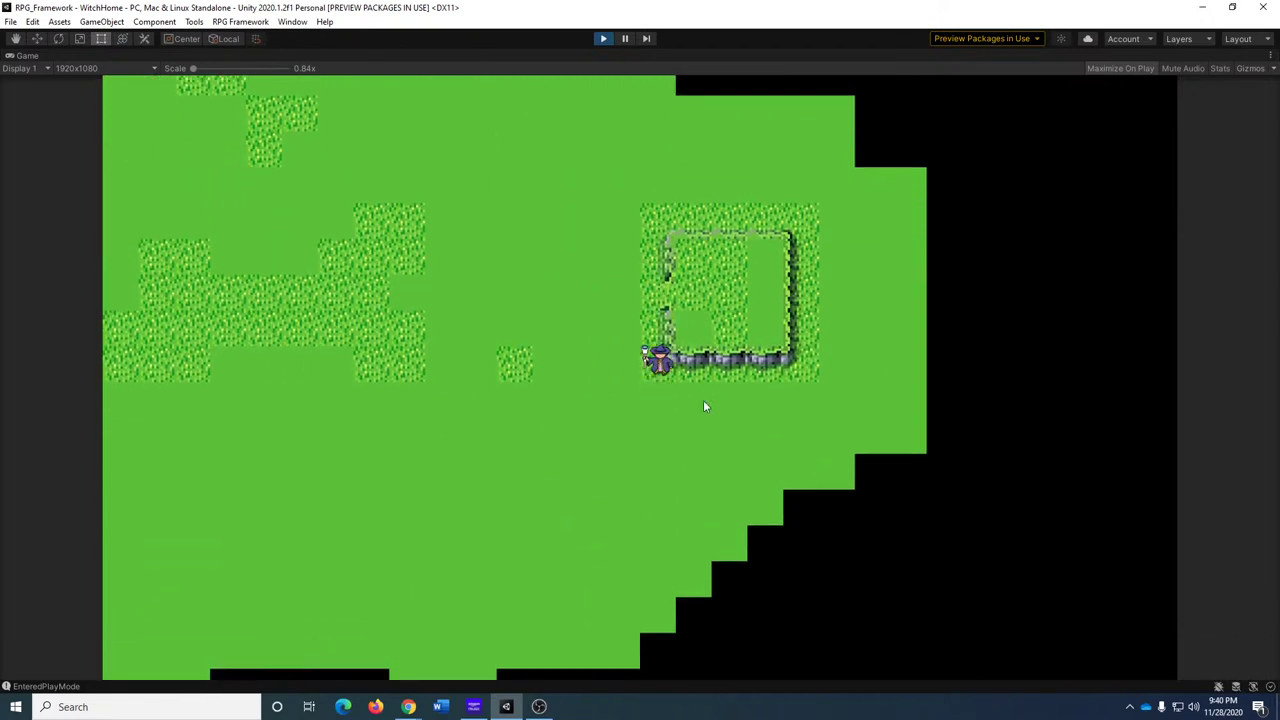
pyautogui.press('Right')
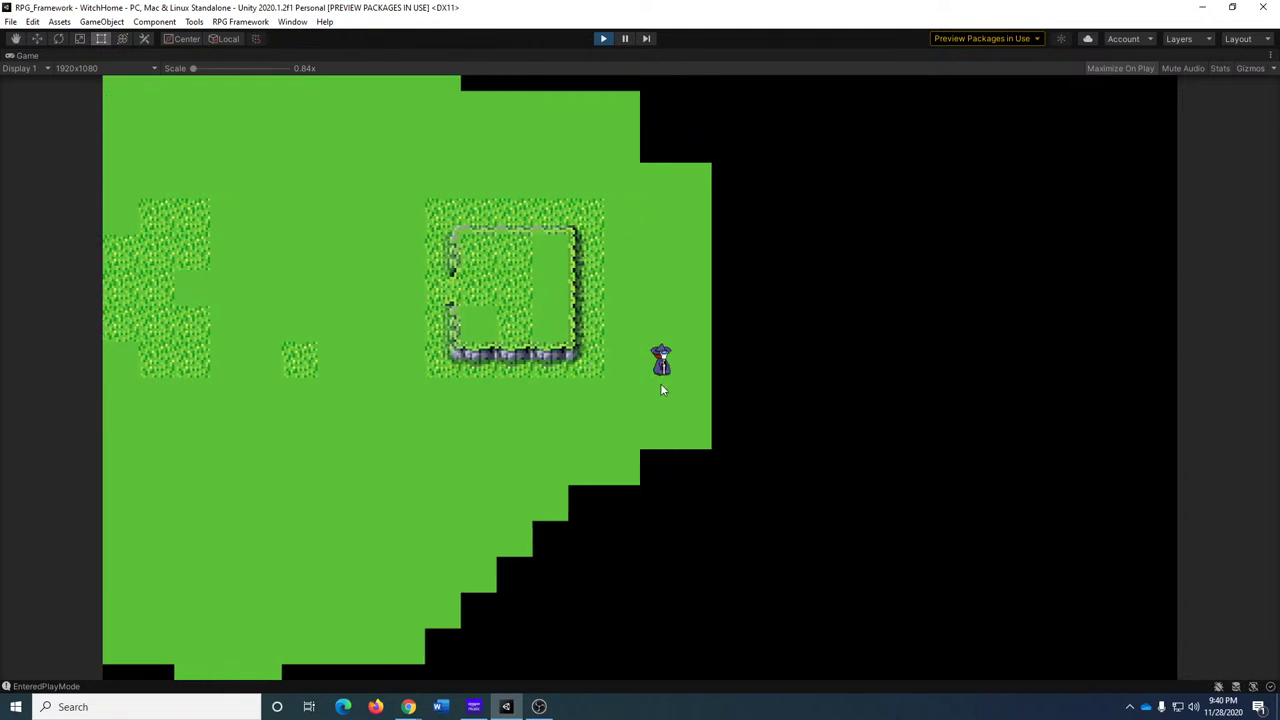
pyautogui.press('Down')
pyautogui.press('Left')
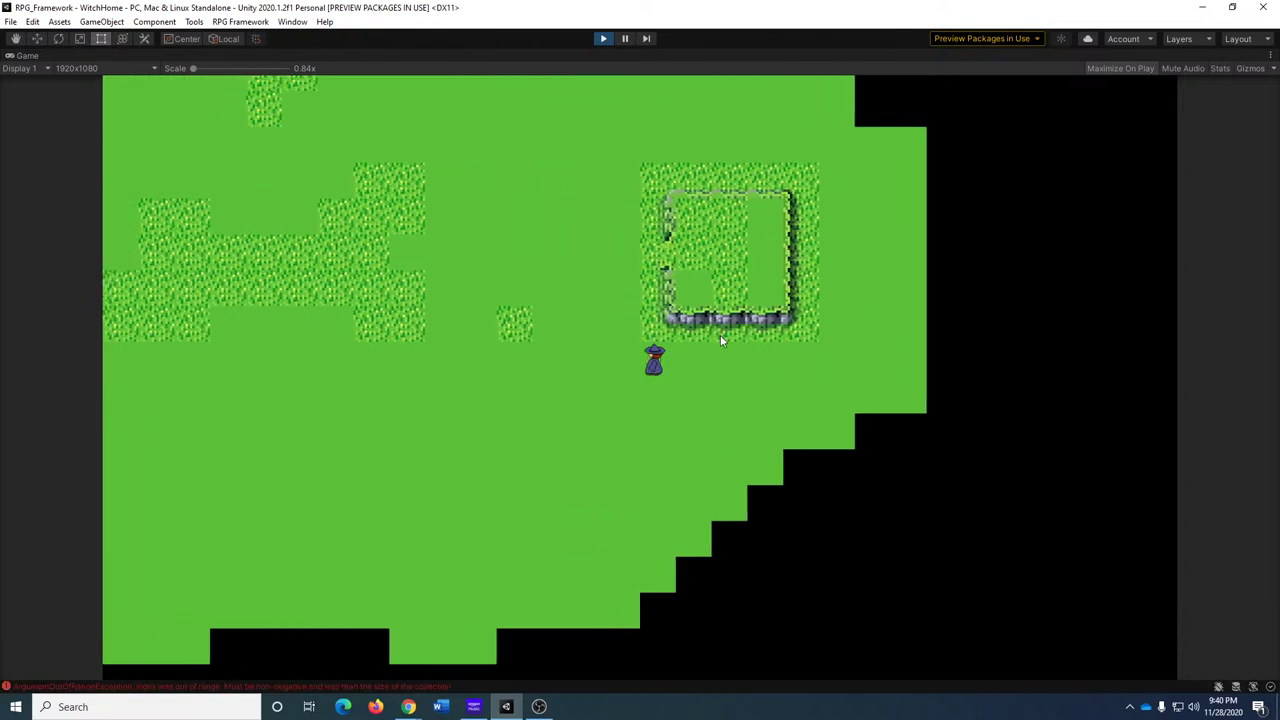
pyautogui.press('Right')
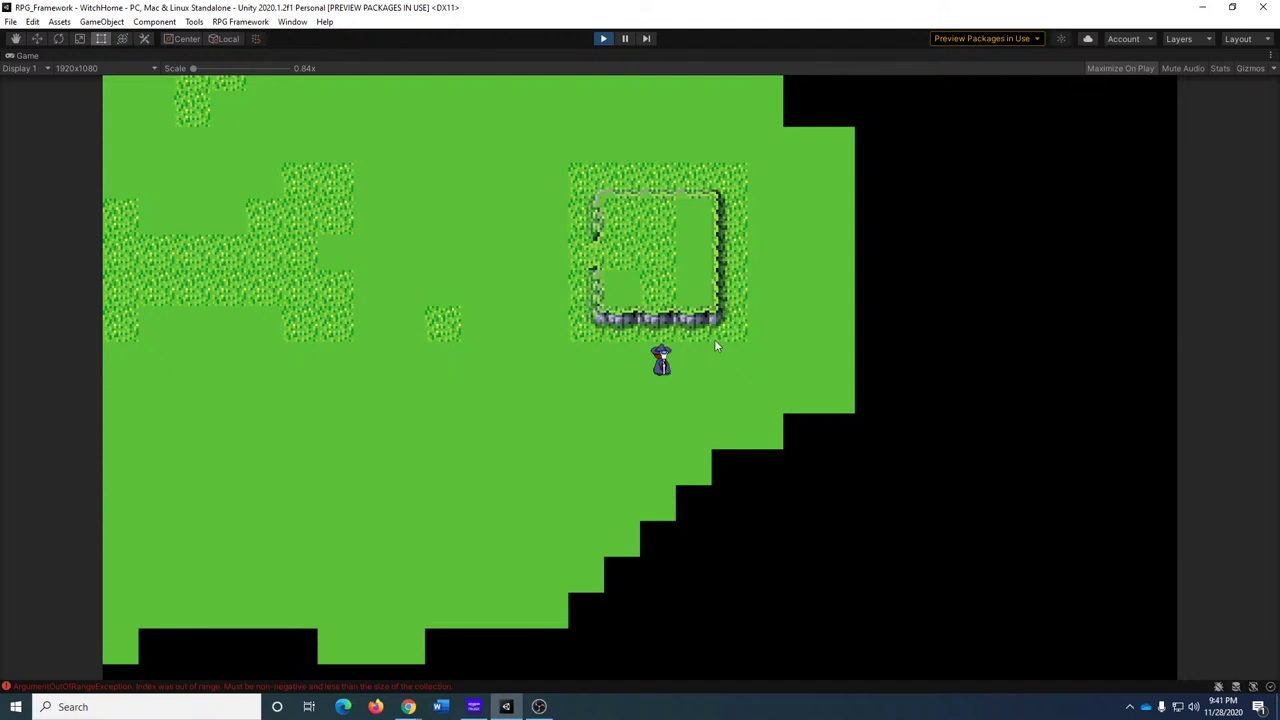
pyautogui.press('Right')
pyautogui.press('Up')
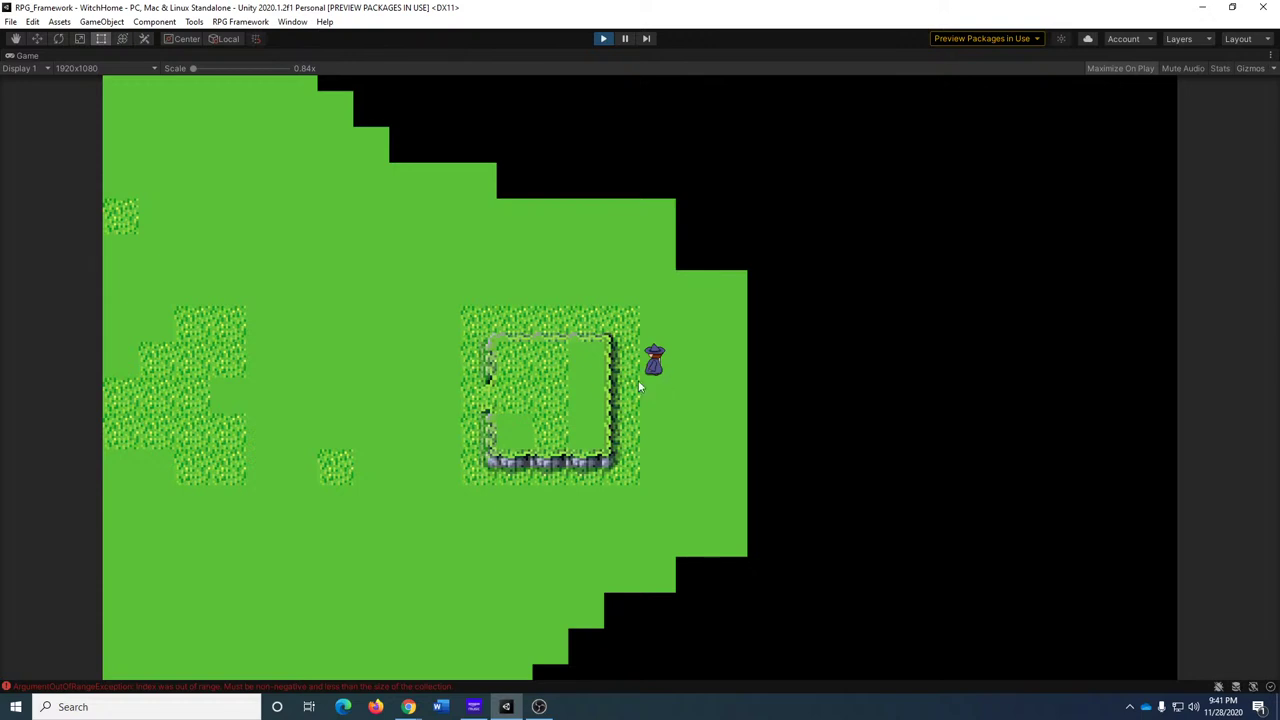
# Exit Play mode, open the BasicPlayer prefab from Prefabs, and show its root's components in the Inspector.
pyautogui.click(601, 39)
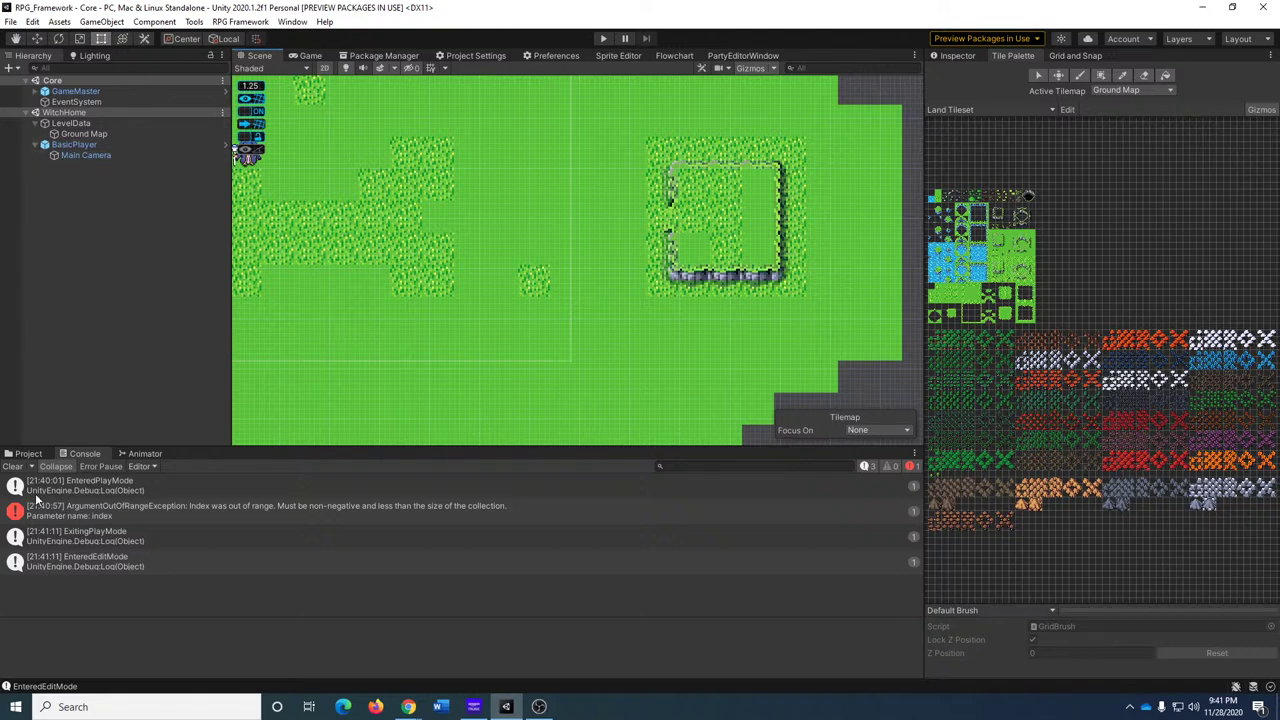
pyautogui.click(28, 453)
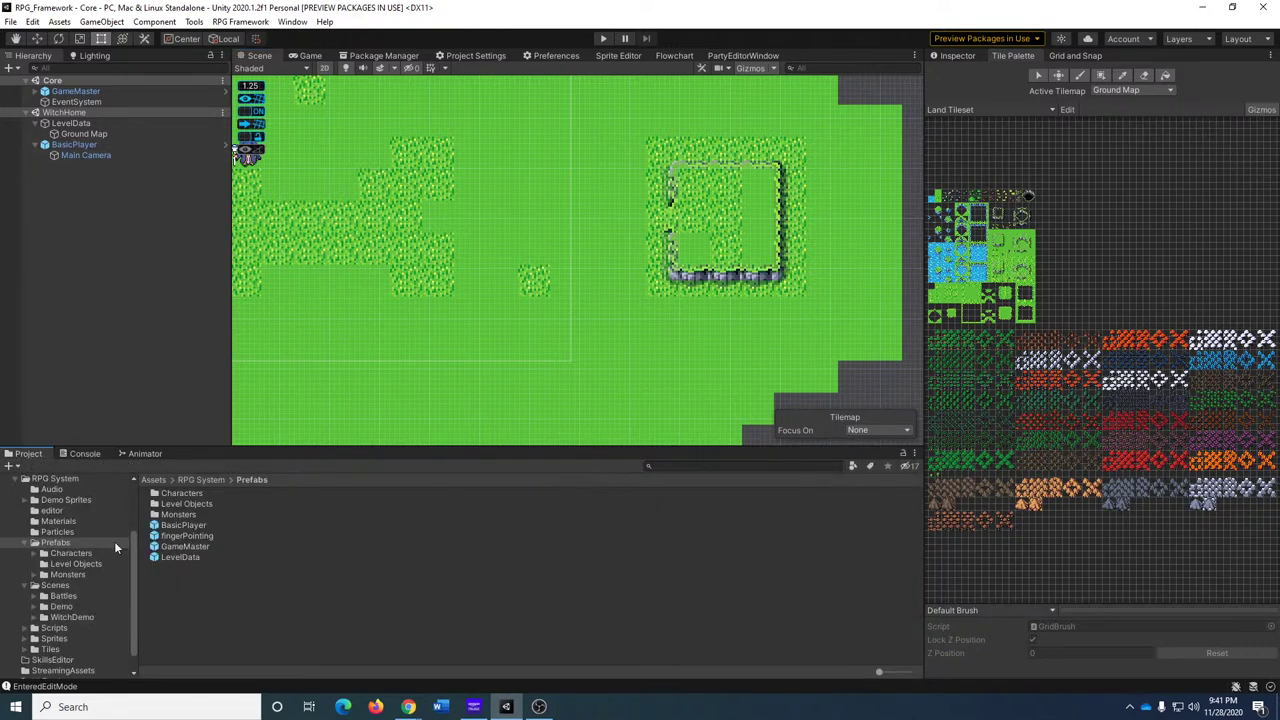
pyautogui.click(172, 527)
pyautogui.doubleClick(171, 528)
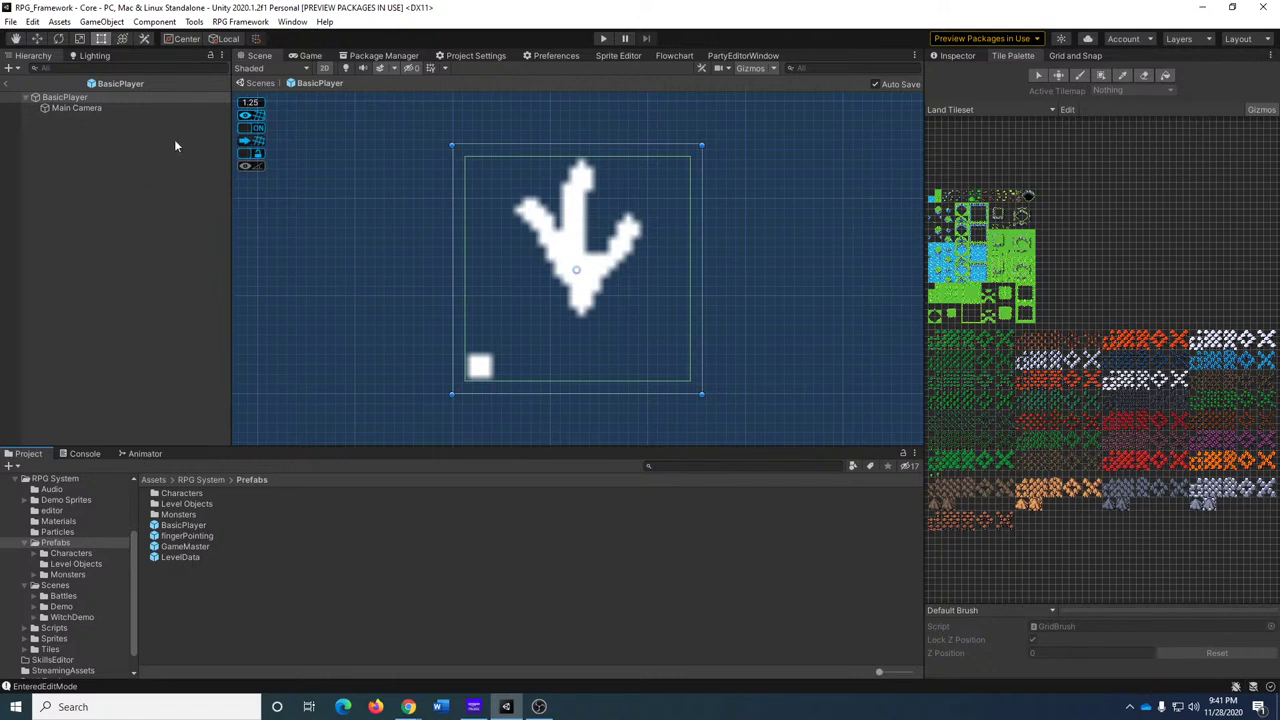
pyautogui.click(75, 108)
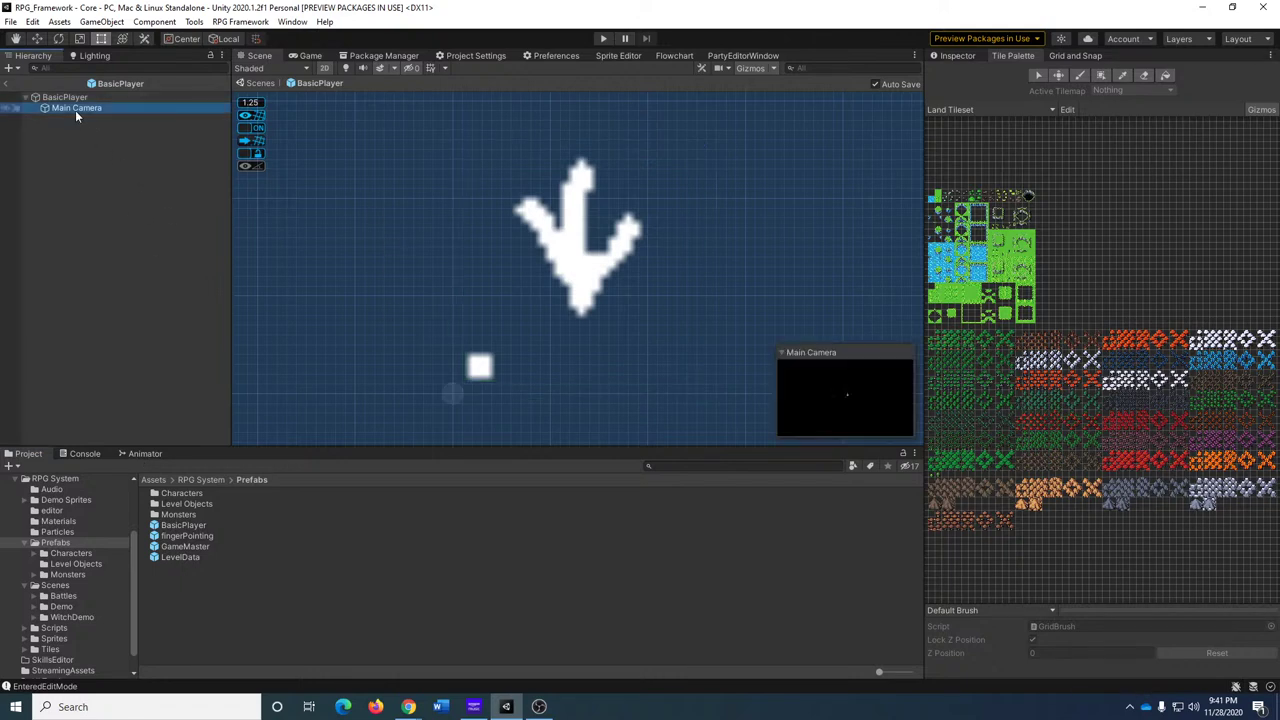
pyautogui.click(62, 98)
pyautogui.click(960, 57)
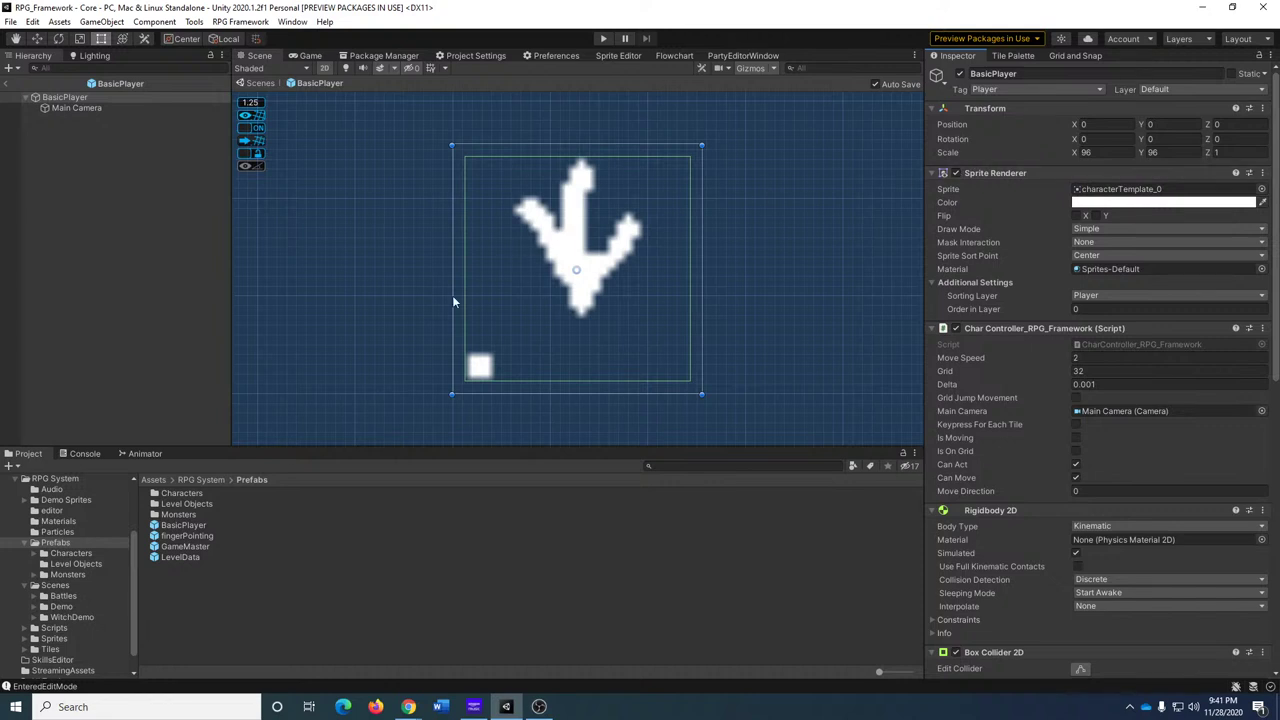
# Set BasicPlayer's Scale X and Y to 1.
pyautogui.click(1099, 152)
pyautogui.write('1')
pyautogui.press('Tab')
pyautogui.write('1')
pyautogui.press('Return')
pyautogui.scroll(10, 470, 400)
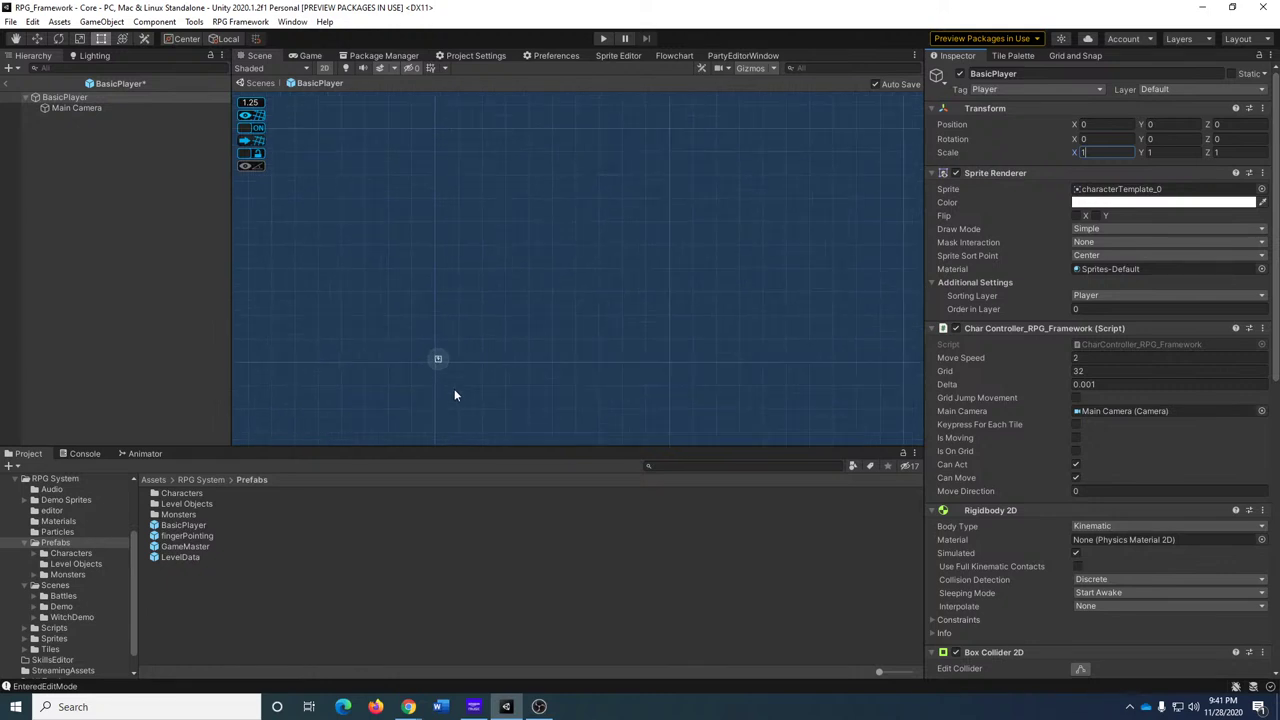
pyautogui.scroll(4, 528, 391)
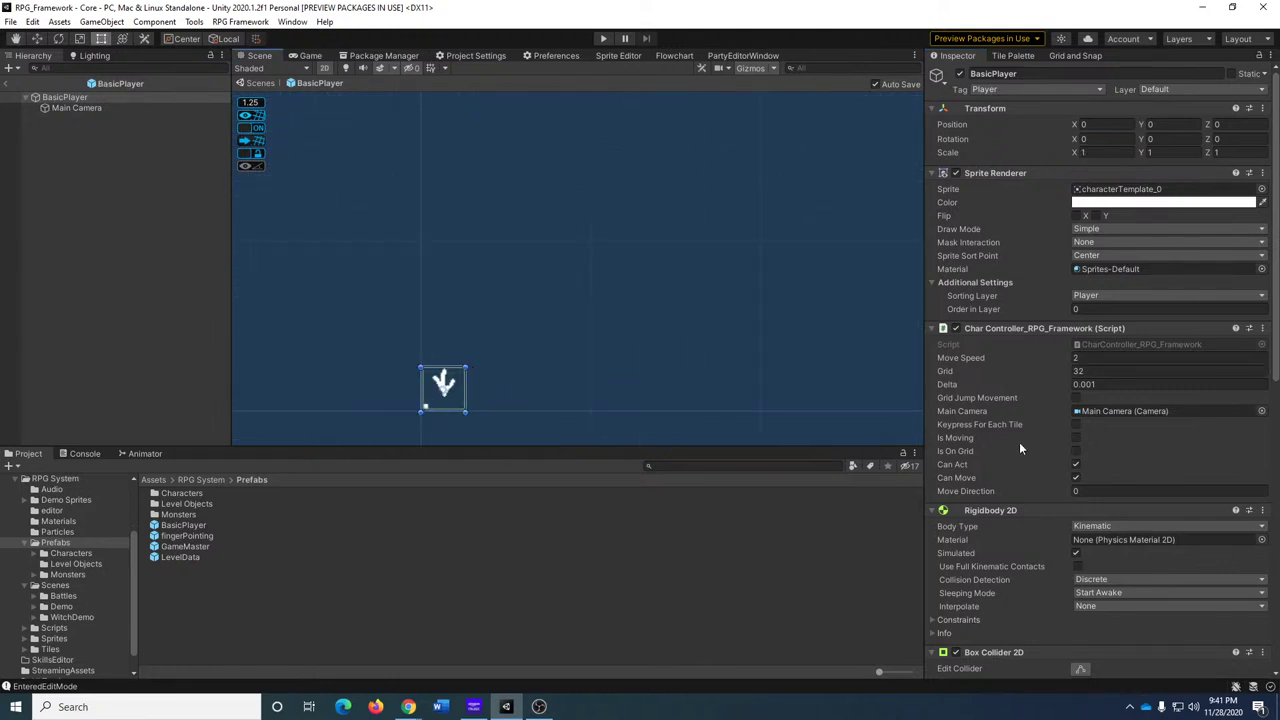
pyautogui.scroll(-6, 1055, 382)
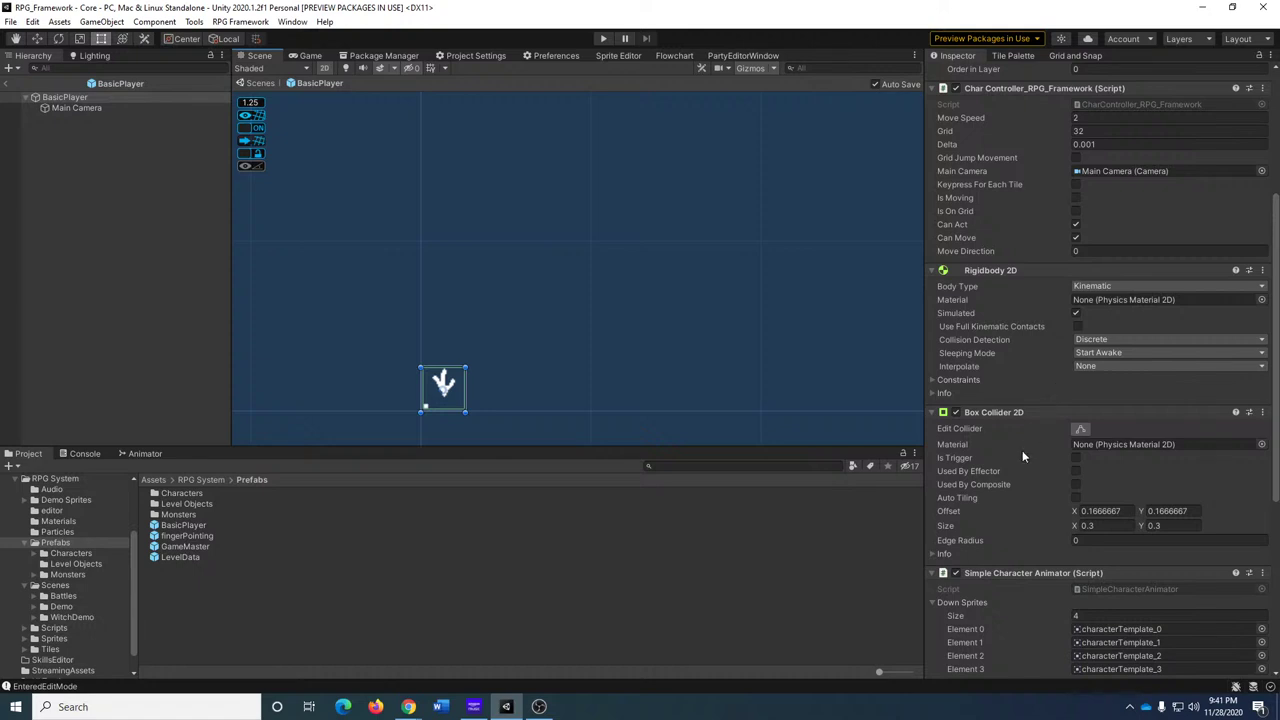
pyautogui.scroll(-6, 1022, 456)
# Set the Box Collider 2D Offset to 1, 1 and Size to 1, 1.
pyautogui.click(1100, 271)
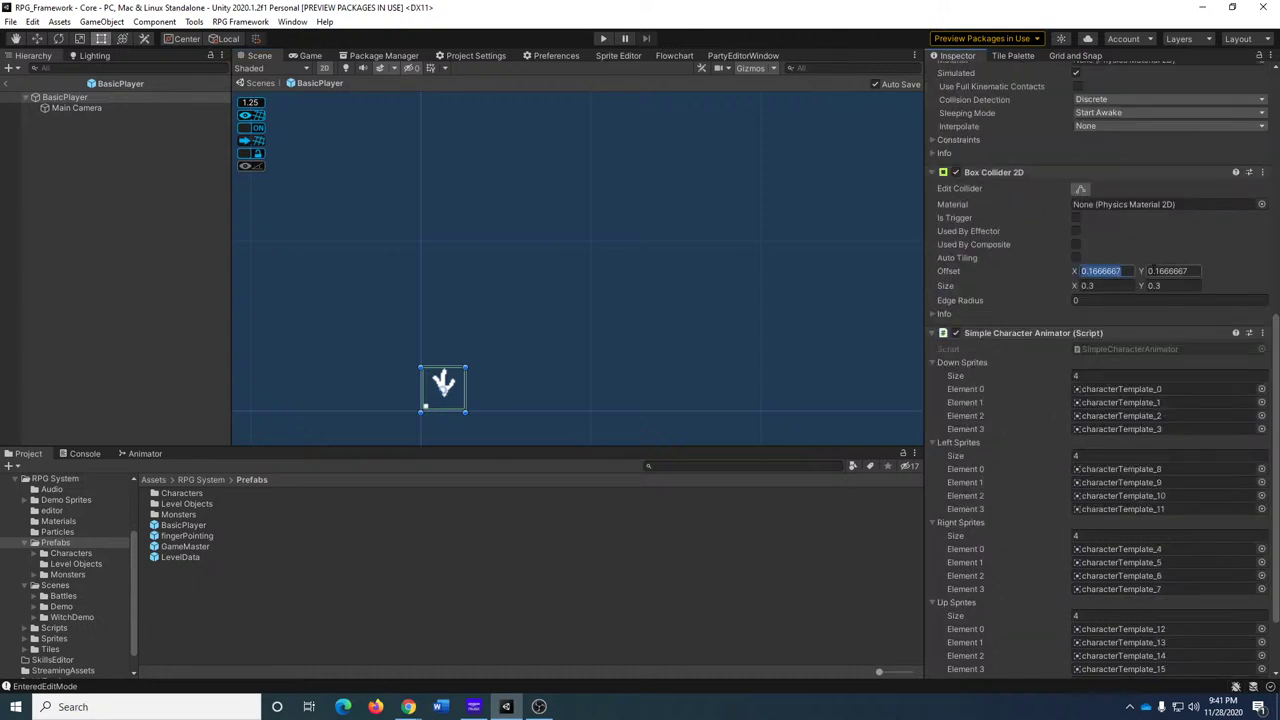
pyautogui.write('1')
pyautogui.press('Tab')
pyautogui.write('1')
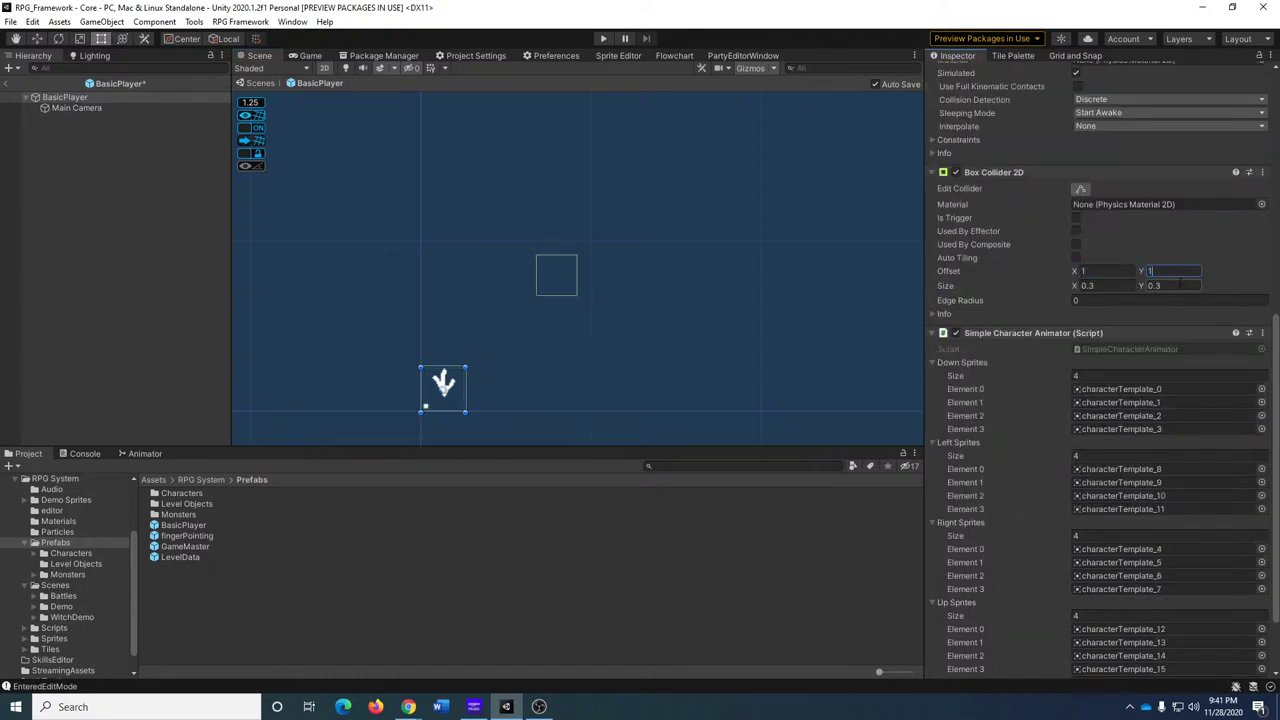
pyautogui.click(1180, 285)
pyautogui.write('1')
pyautogui.click(1100, 285)
pyautogui.write('1')
pyautogui.scroll(-10, 645, 330)
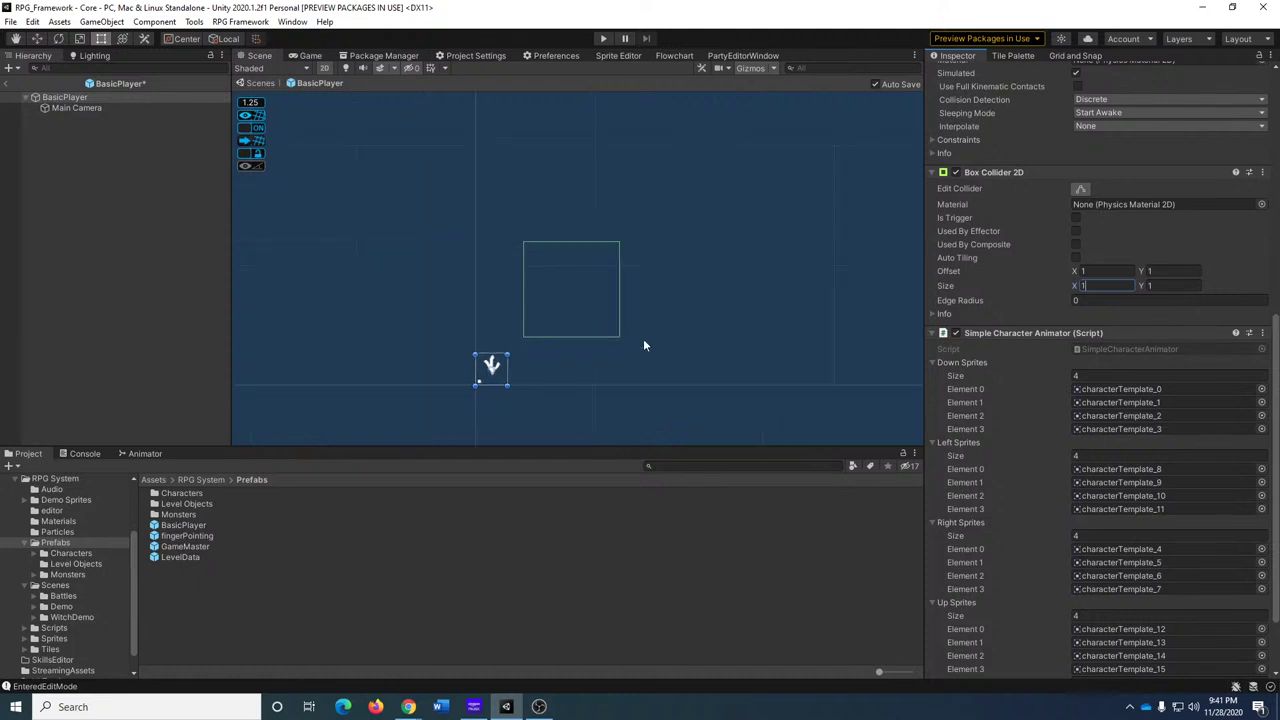
pyautogui.scroll(3, 685, 305)
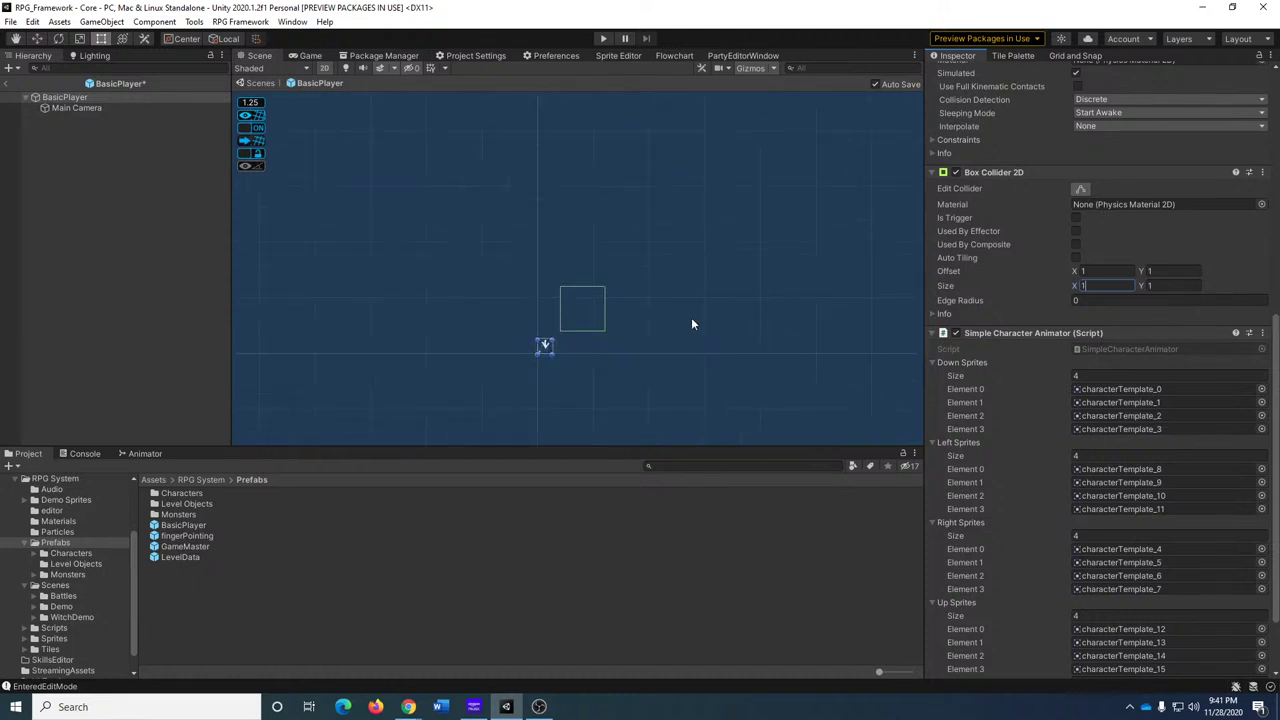
pyautogui.scroll(2, 685, 323)
pyautogui.moveTo(643, 307); pyautogui.dragTo(660, 320, button='middle')
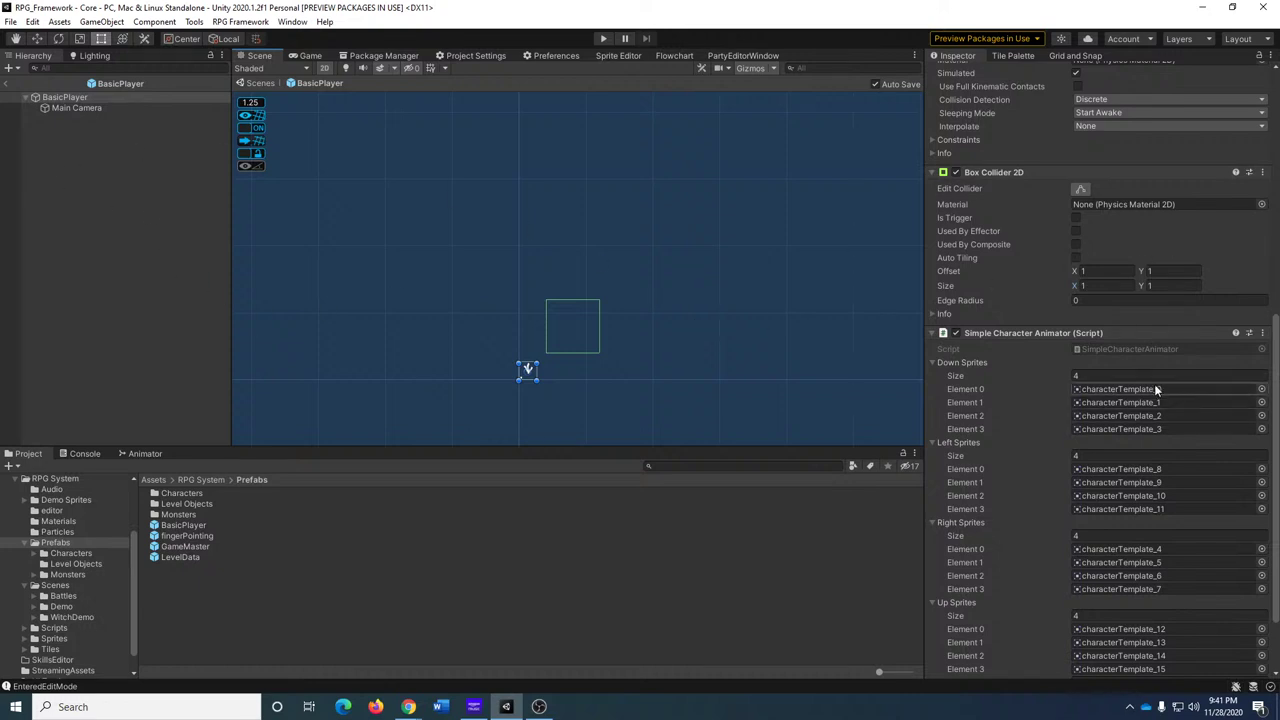
pyautogui.scroll(6, 1168, 235)
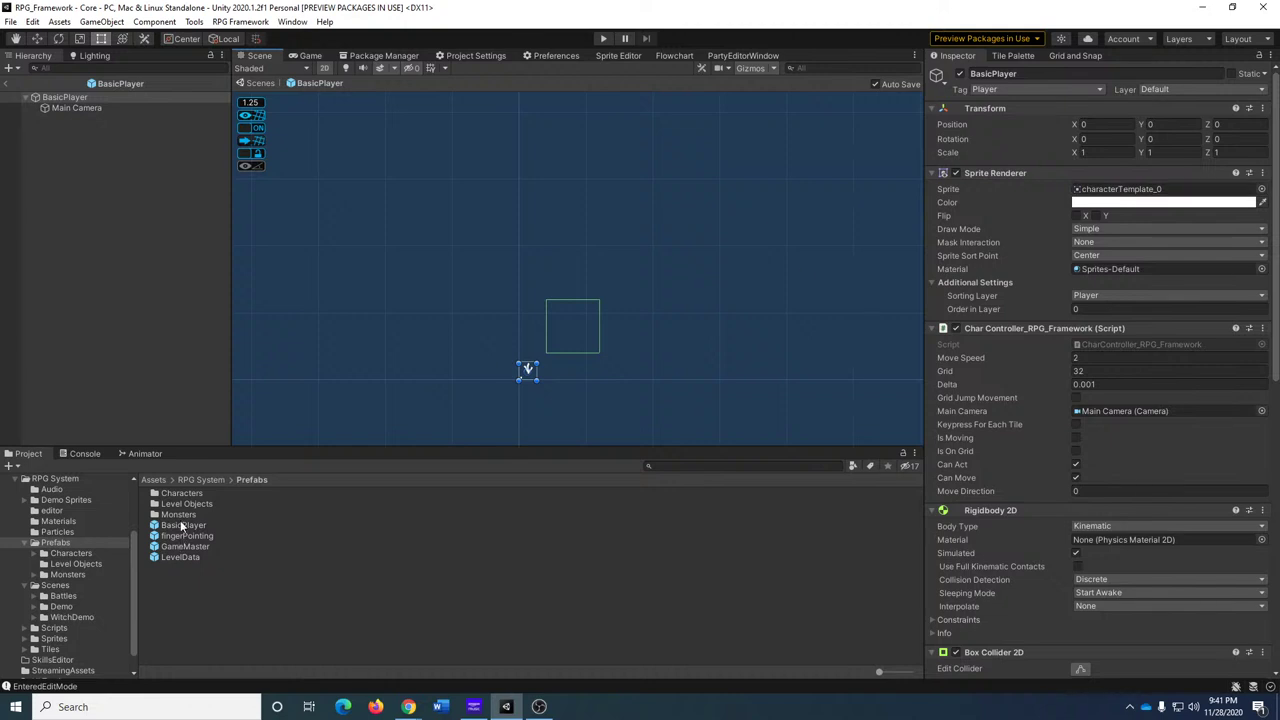
# Drag MainCharacter_Sprite_0 from Demo Sprites into BasicPlayer's Sprite Renderer Sprite field.
pyautogui.click(209, 479)
pyautogui.doubleClick(188, 504)
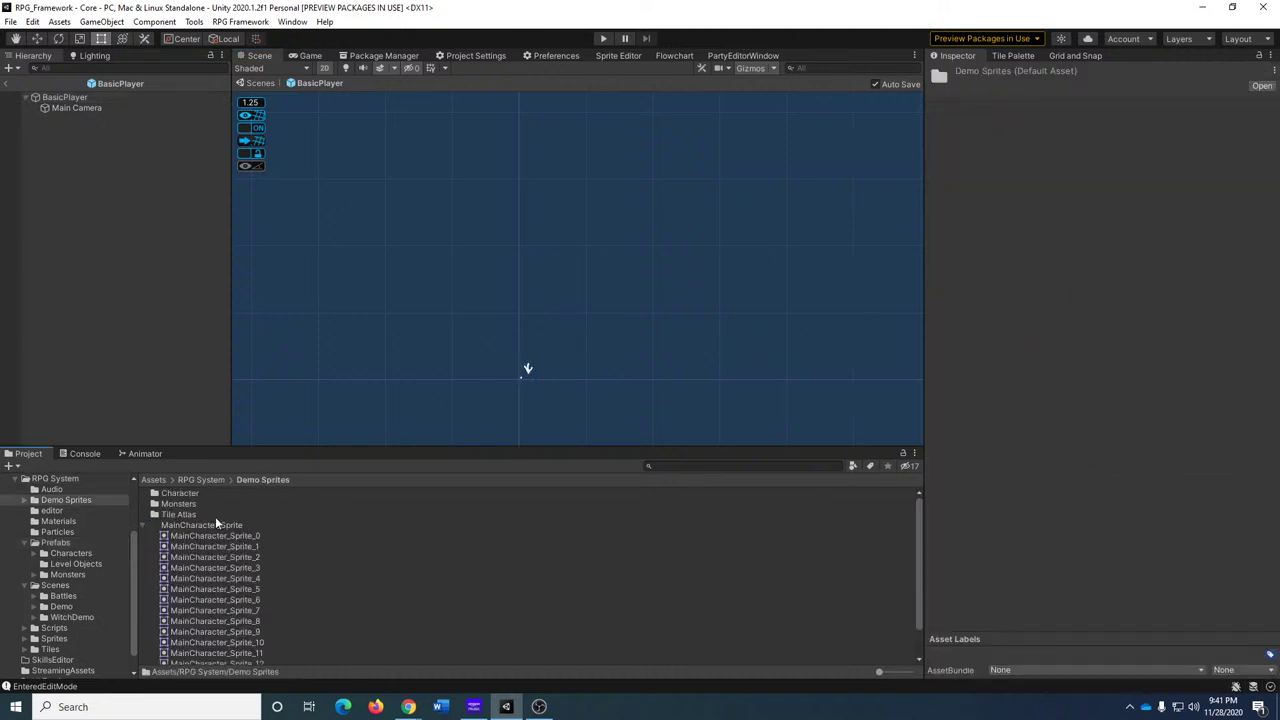
pyautogui.click(92, 97)
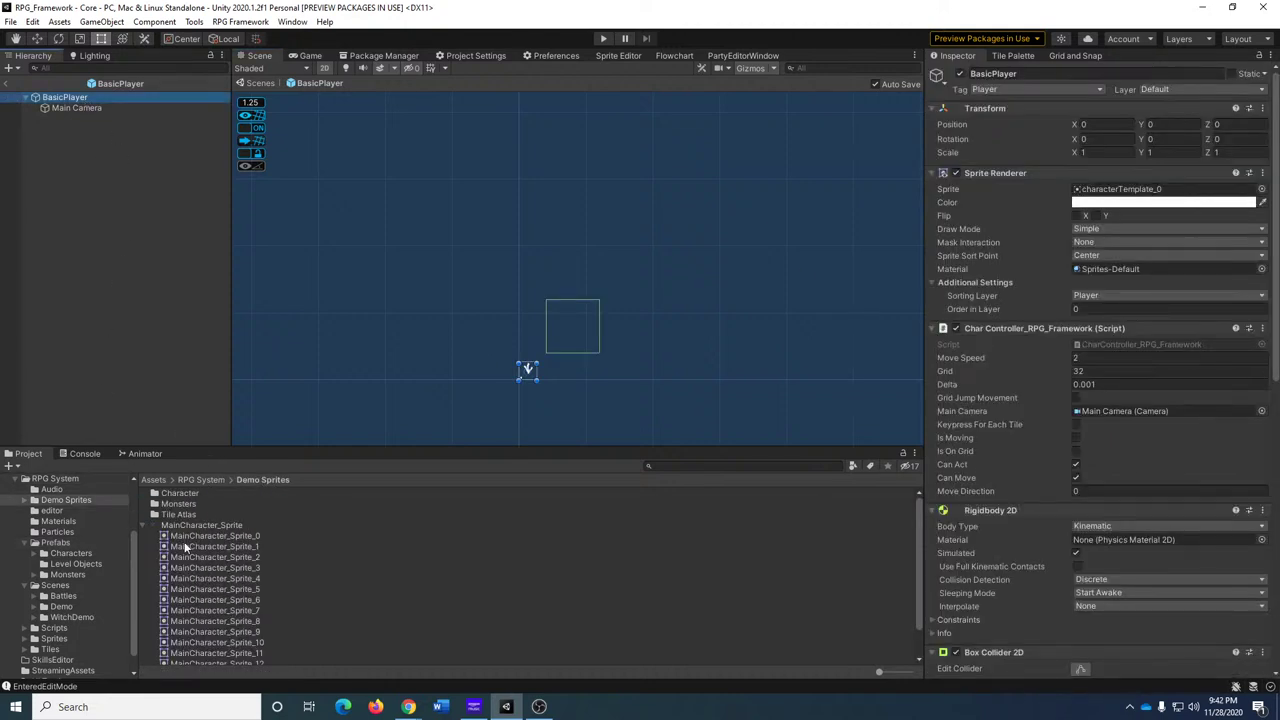
pyautogui.moveTo(221, 536); pyautogui.dragTo(1150, 196)
pyautogui.scroll(-5, 738, 337)
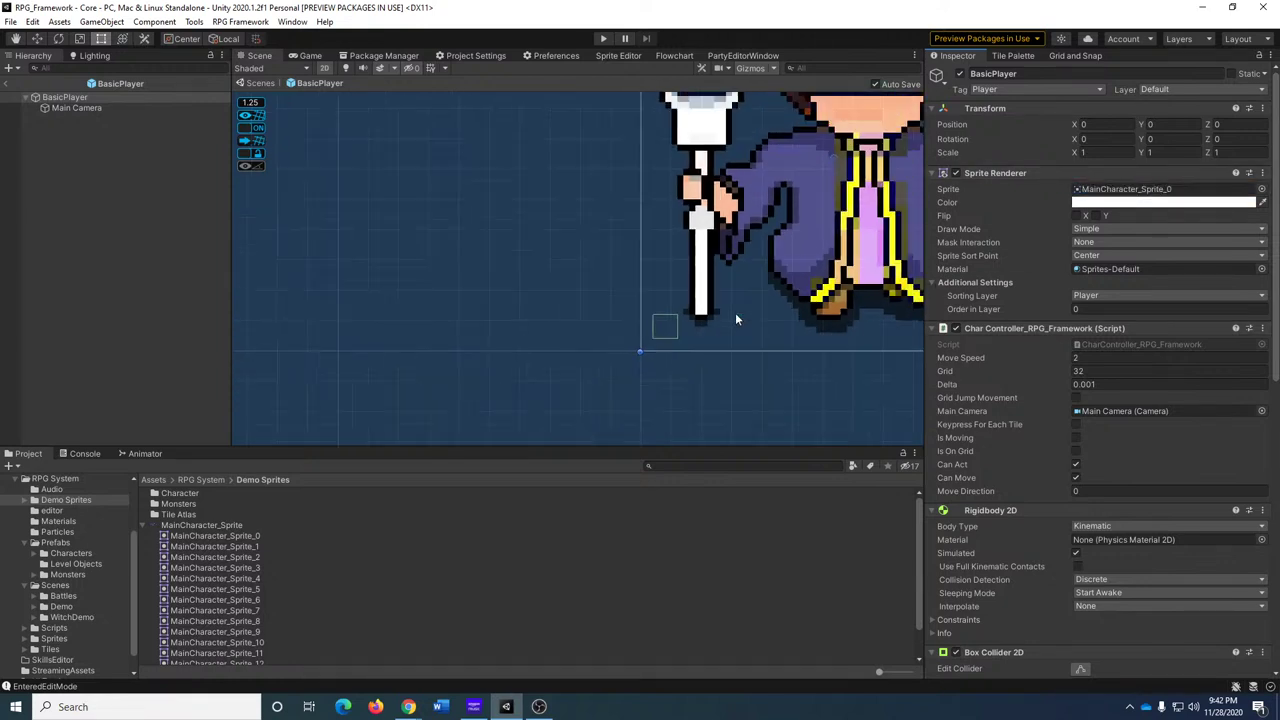
pyautogui.moveTo(752, 275); pyautogui.dragTo(594, 335, button='middle')
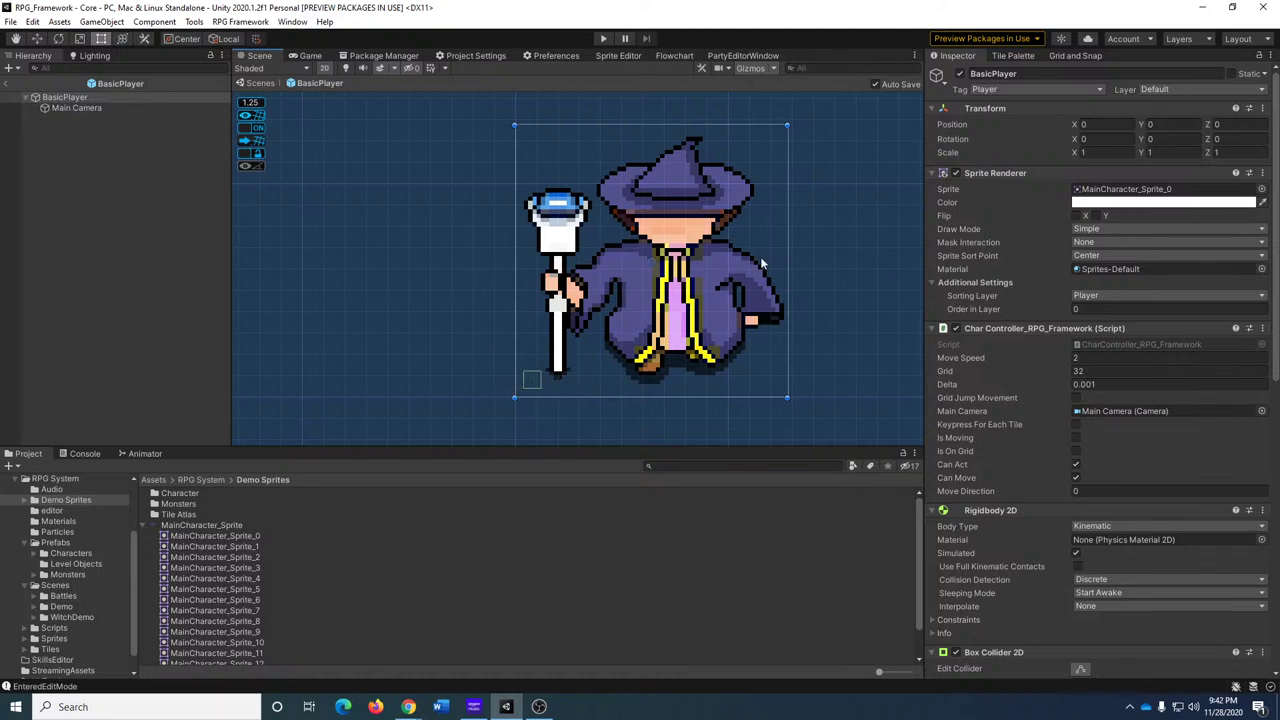
pyautogui.scroll(-2, 716, 250)
pyautogui.moveTo(710, 232); pyautogui.dragTo(657, 266, button='middle')
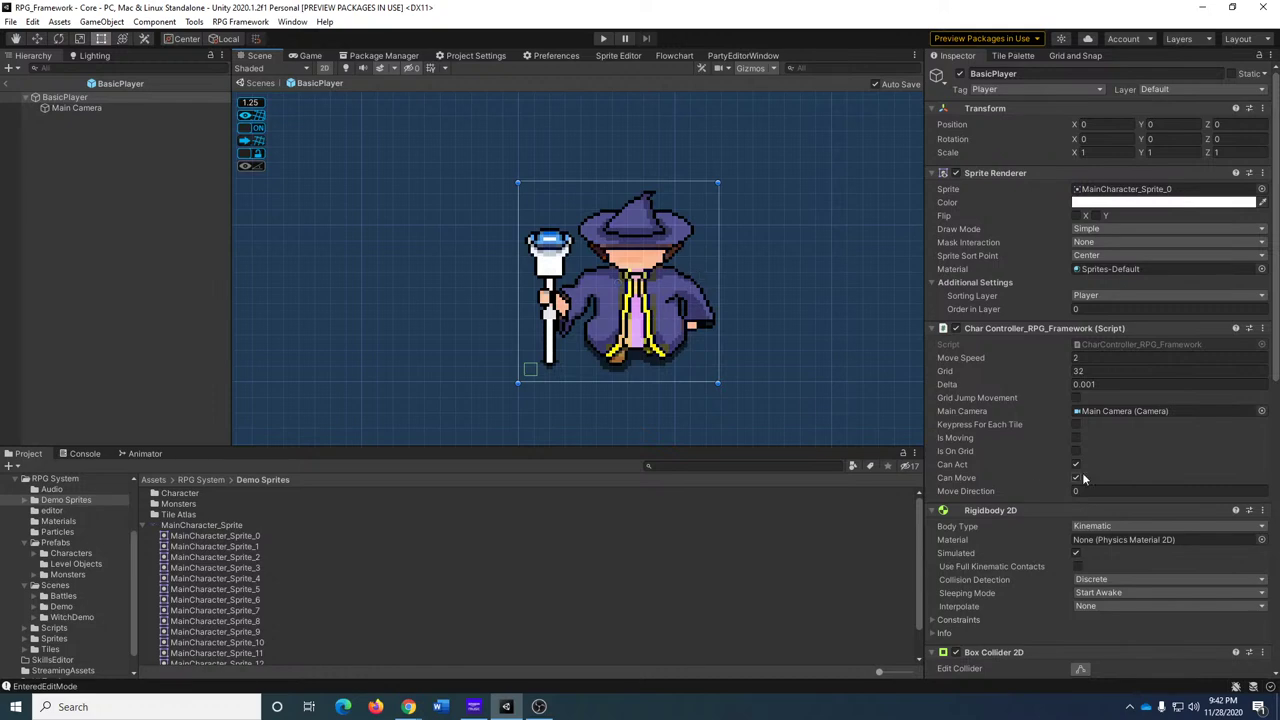
# Try an Offset of 16, 16 (undone), then set the collider Size to 14 by 14.
pyautogui.scroll(-10, 1055, 474)
pyautogui.scroll(5, 1047, 487)
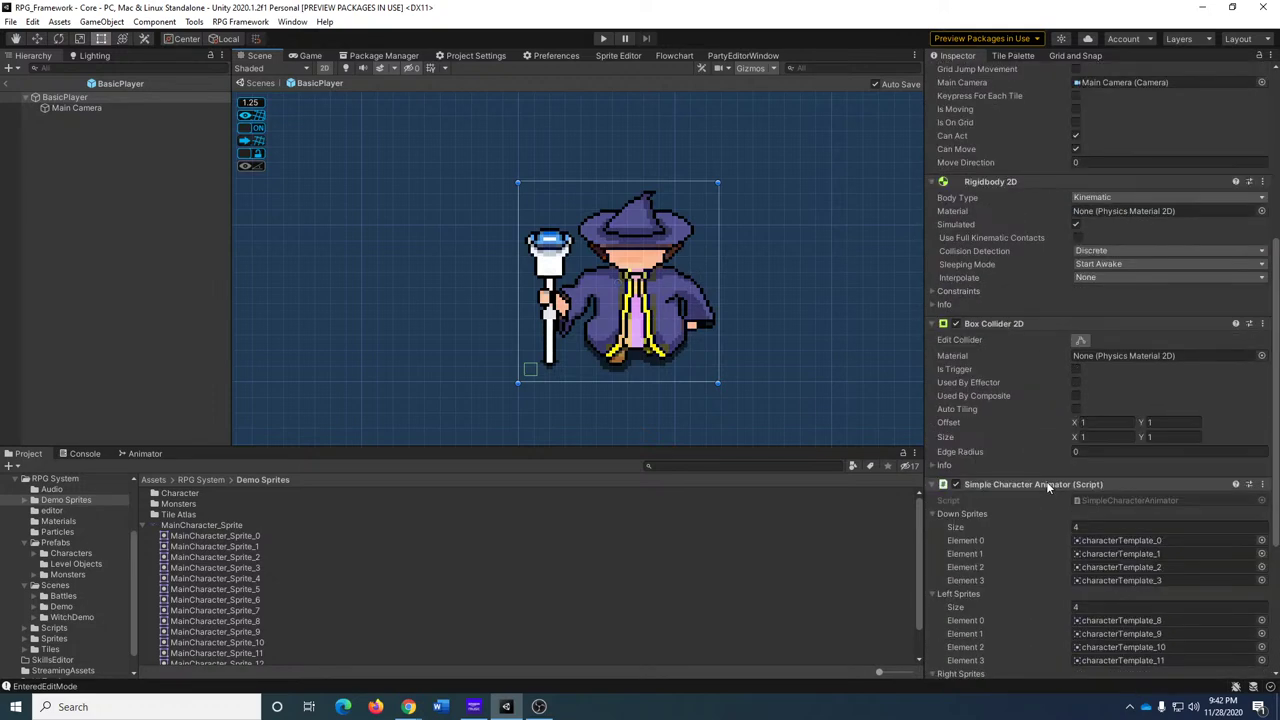
pyautogui.click(1121, 422)
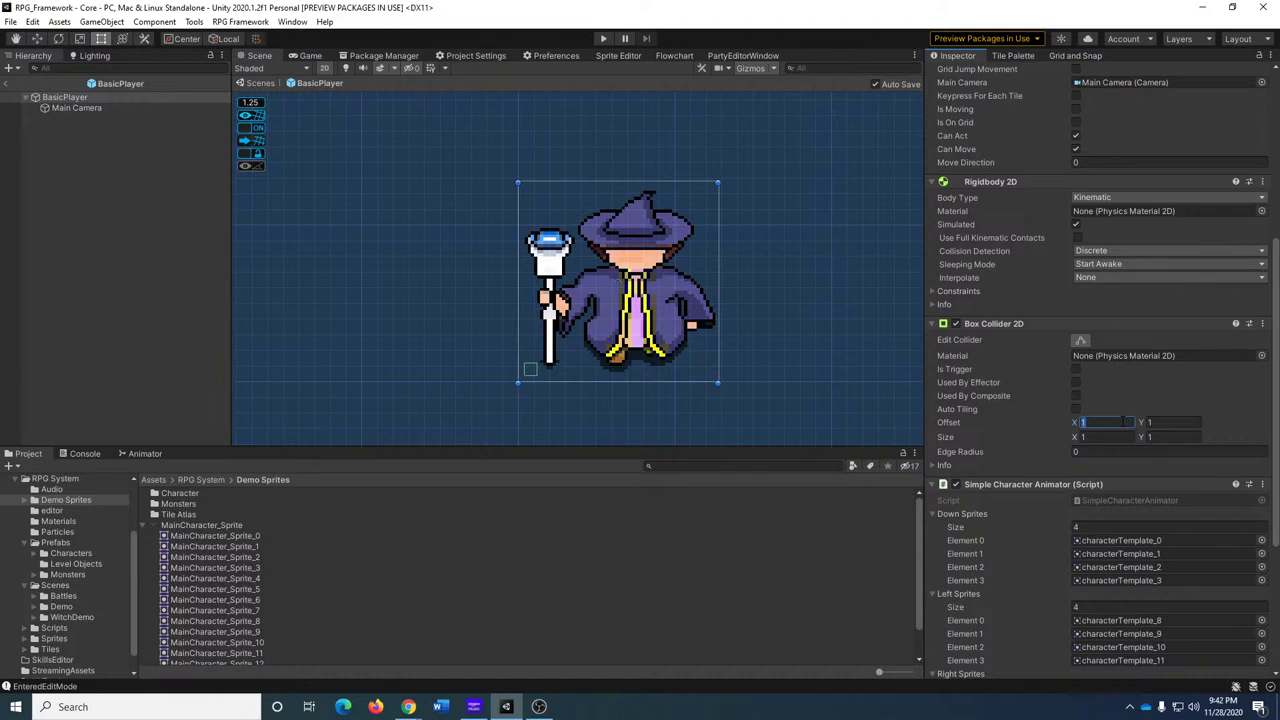
pyautogui.write('16')
pyautogui.press('Tab')
pyautogui.write('16')
pyautogui.hotkey('ctrl', 'z')
pyautogui.hotkey('ctrl', 'z')
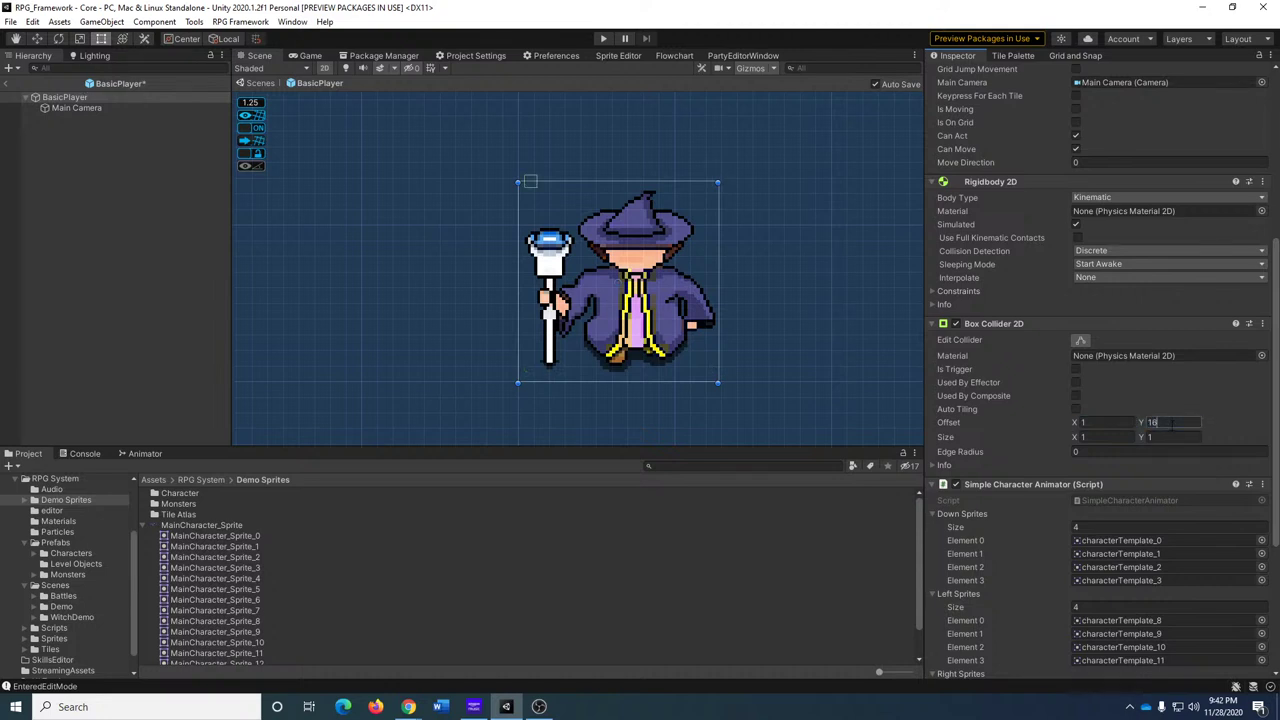
pyautogui.click(1125, 437)
pyautogui.write('14')
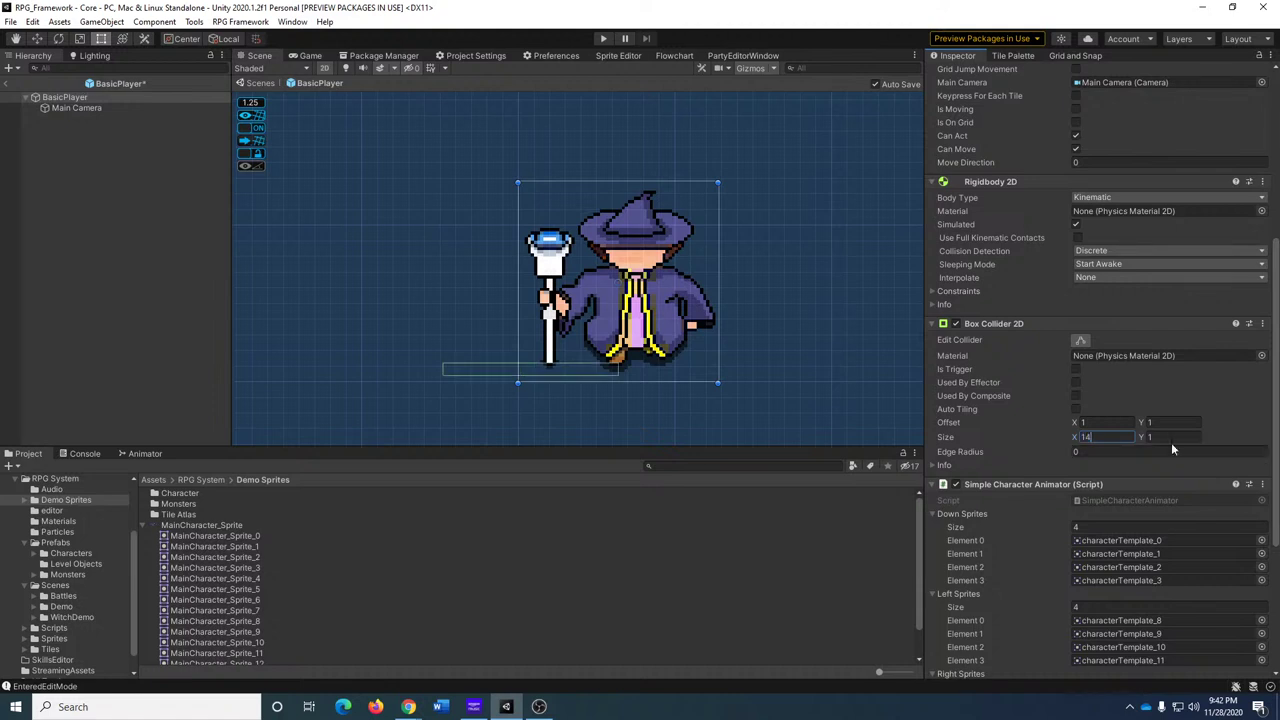
pyautogui.click(1172, 438)
pyautogui.write('14')
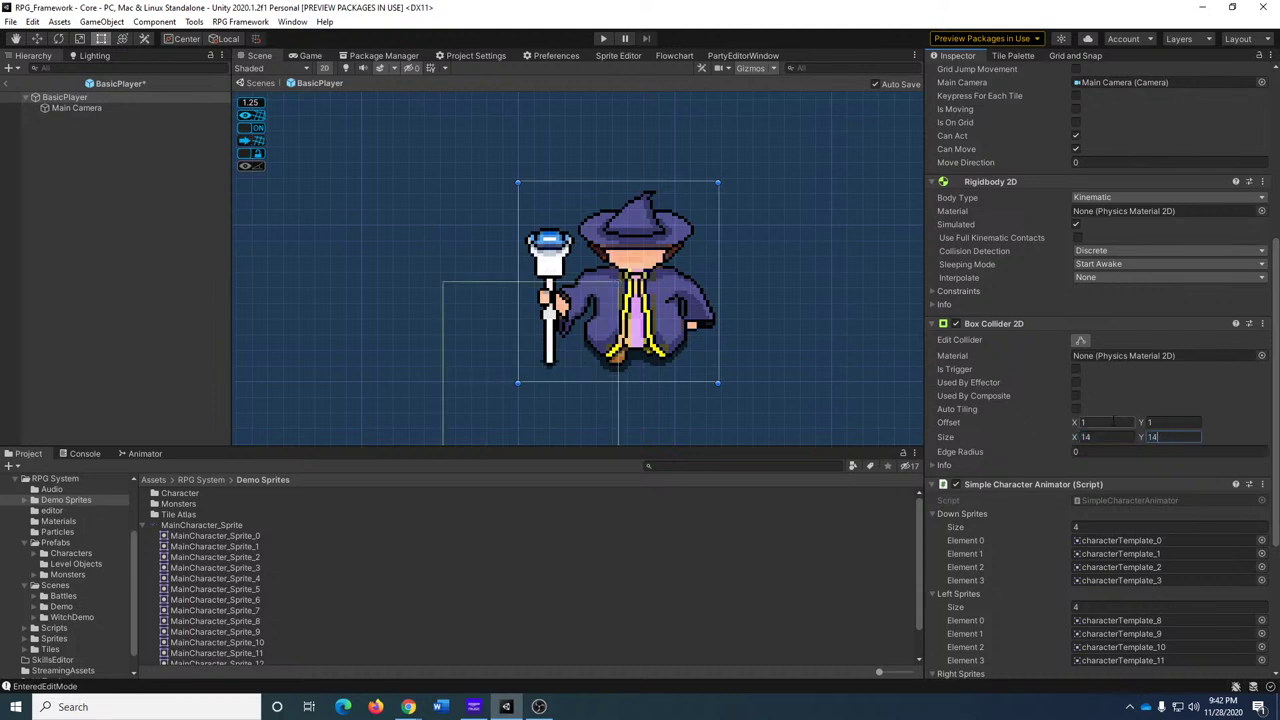
# Reshape the box collider in the scene to fit the wizard from staff to feet.
pyautogui.moveTo(860, 364); pyautogui.dragTo(799, 310, button='middle')
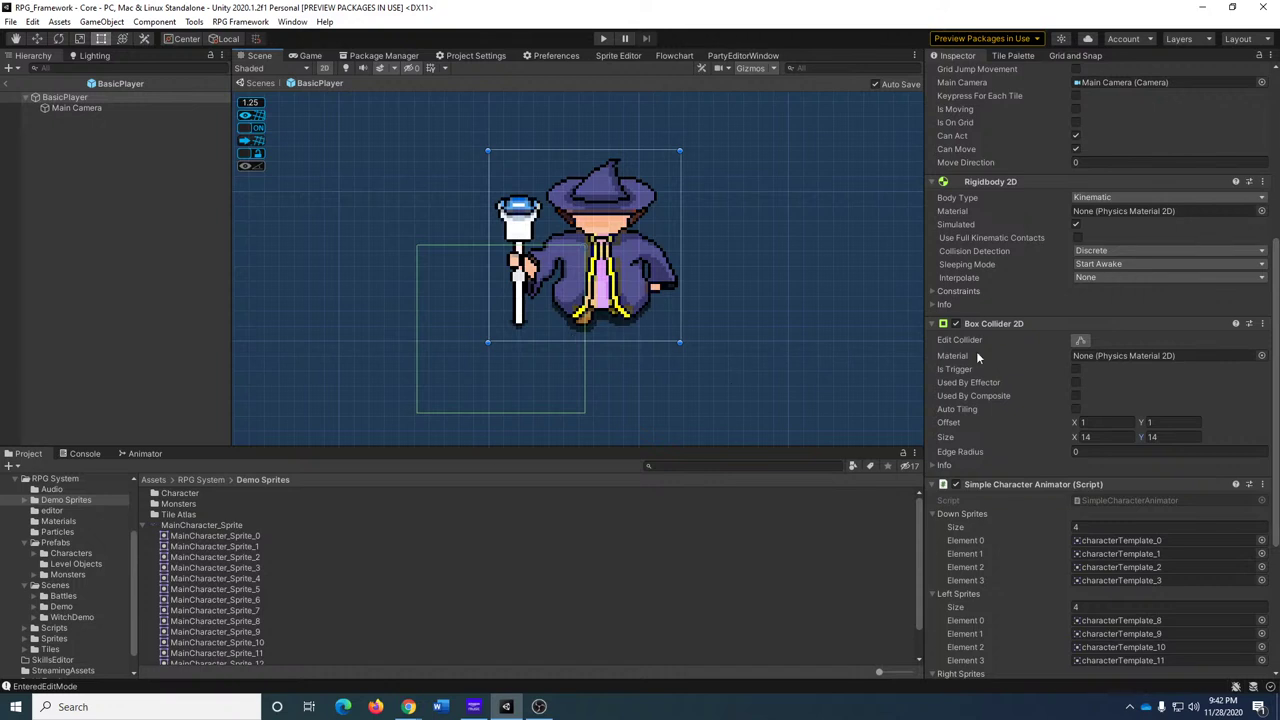
pyautogui.click(1080, 341)
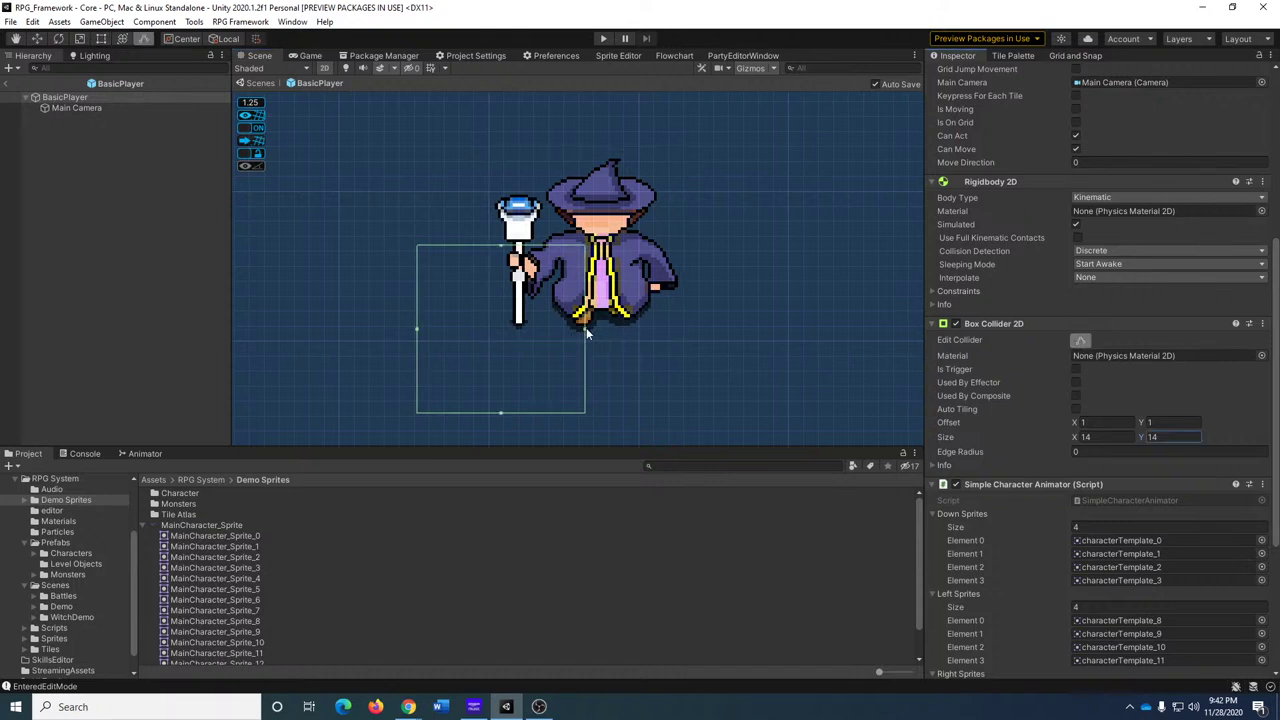
pyautogui.moveTo(586, 330); pyautogui.dragTo(677, 329)
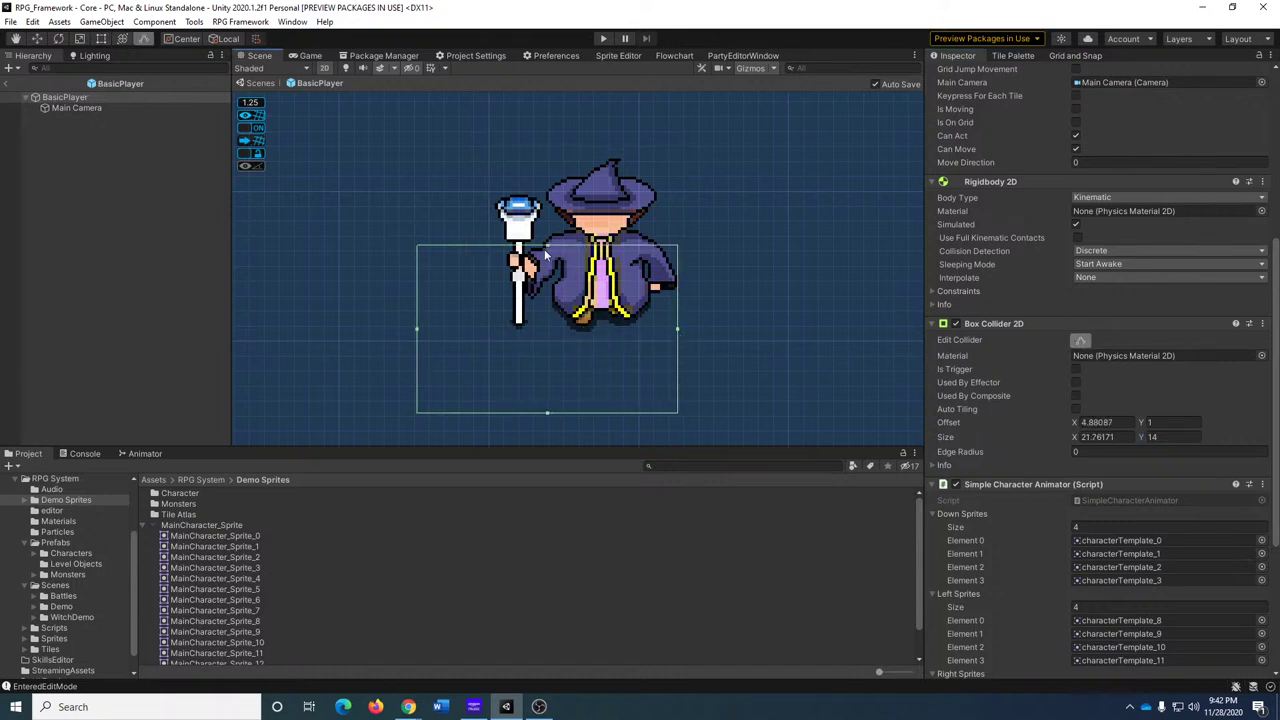
pyautogui.moveTo(548, 244); pyautogui.dragTo(557, 156)
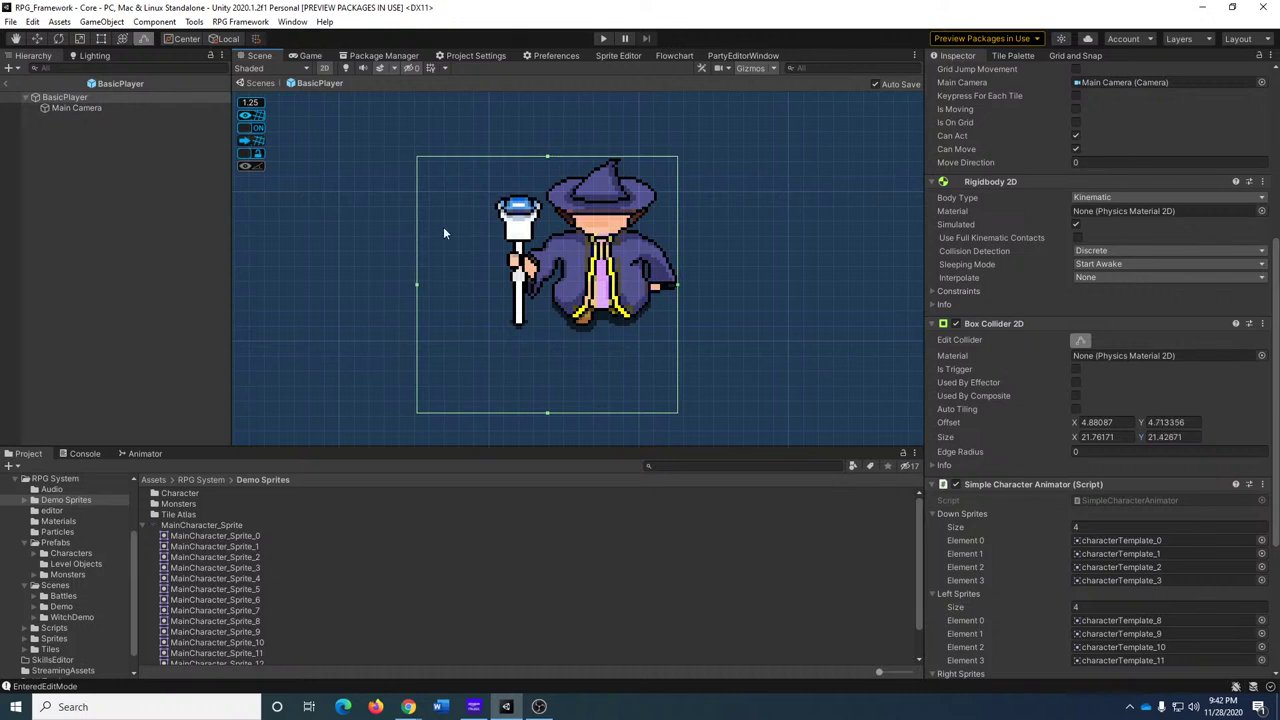
pyautogui.moveTo(418, 284); pyautogui.dragTo(497, 289)
pyautogui.moveTo(586, 411); pyautogui.dragTo(587, 331)
pyautogui.click(1080, 340)
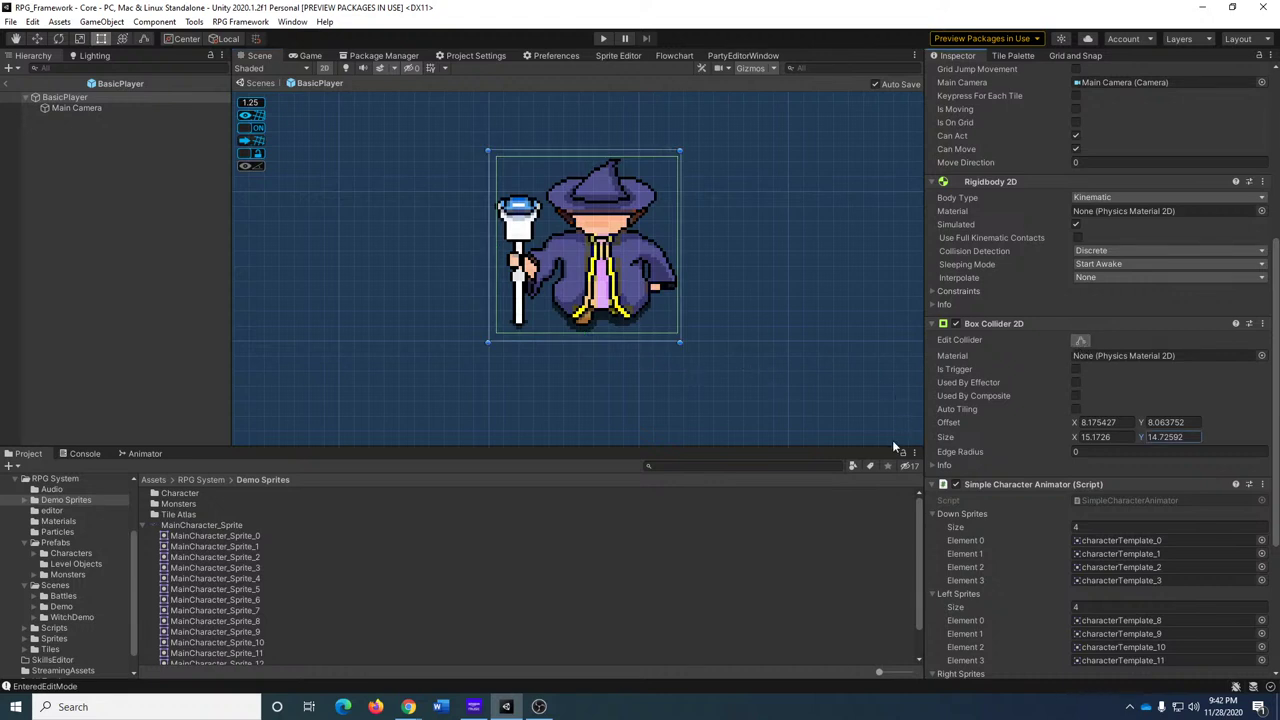
# Enter collider Size 14, 14 and Offset 8, 8, then return to the WitchHome scene.
pyautogui.click(1100, 437)
pyautogui.write('14')
pyautogui.click(1166, 437)
pyautogui.write('14')
pyautogui.click(1112, 422)
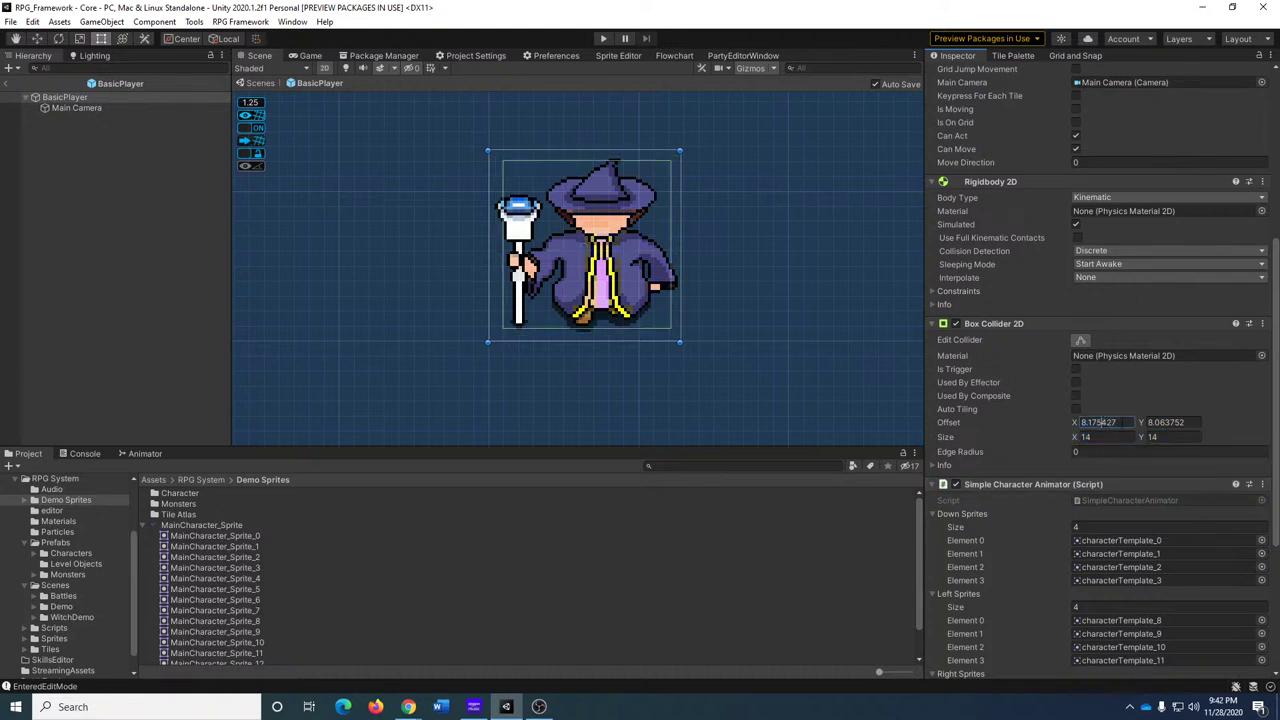
pyautogui.write('8')
pyautogui.press('Tab')
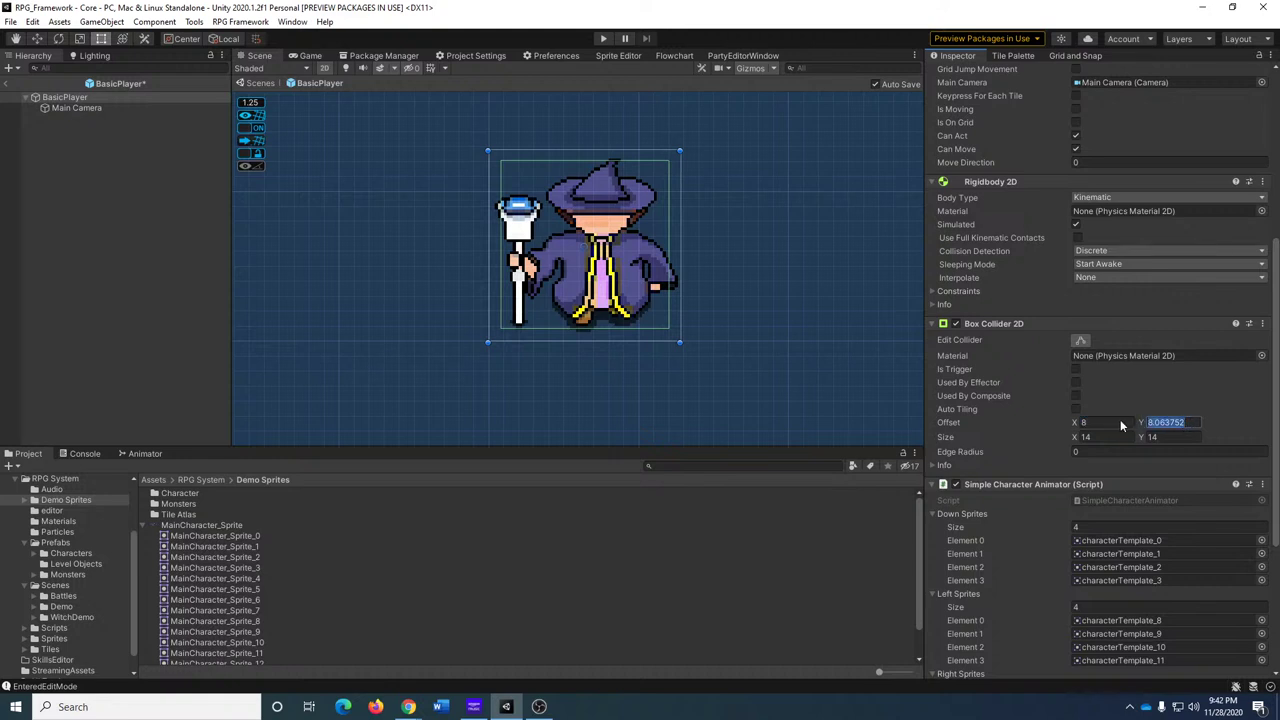
pyautogui.write('8')
pyautogui.click(1116, 424)
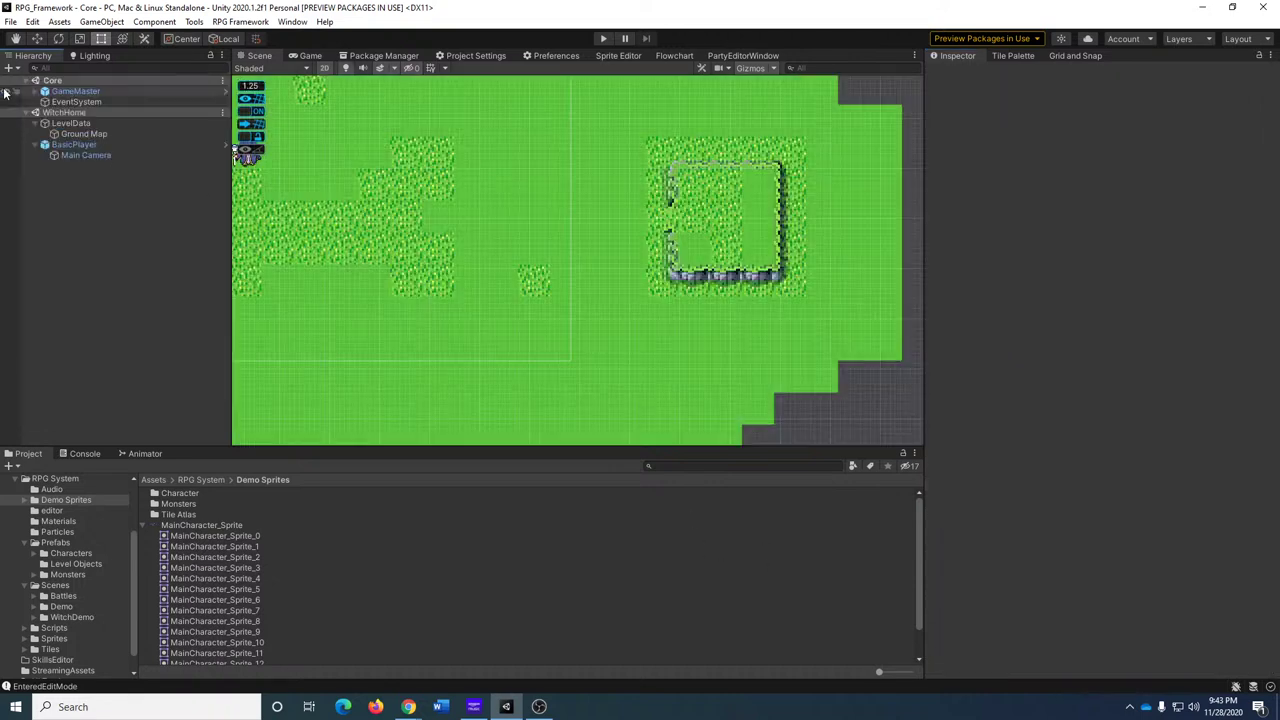
pyautogui.click(8, 86)
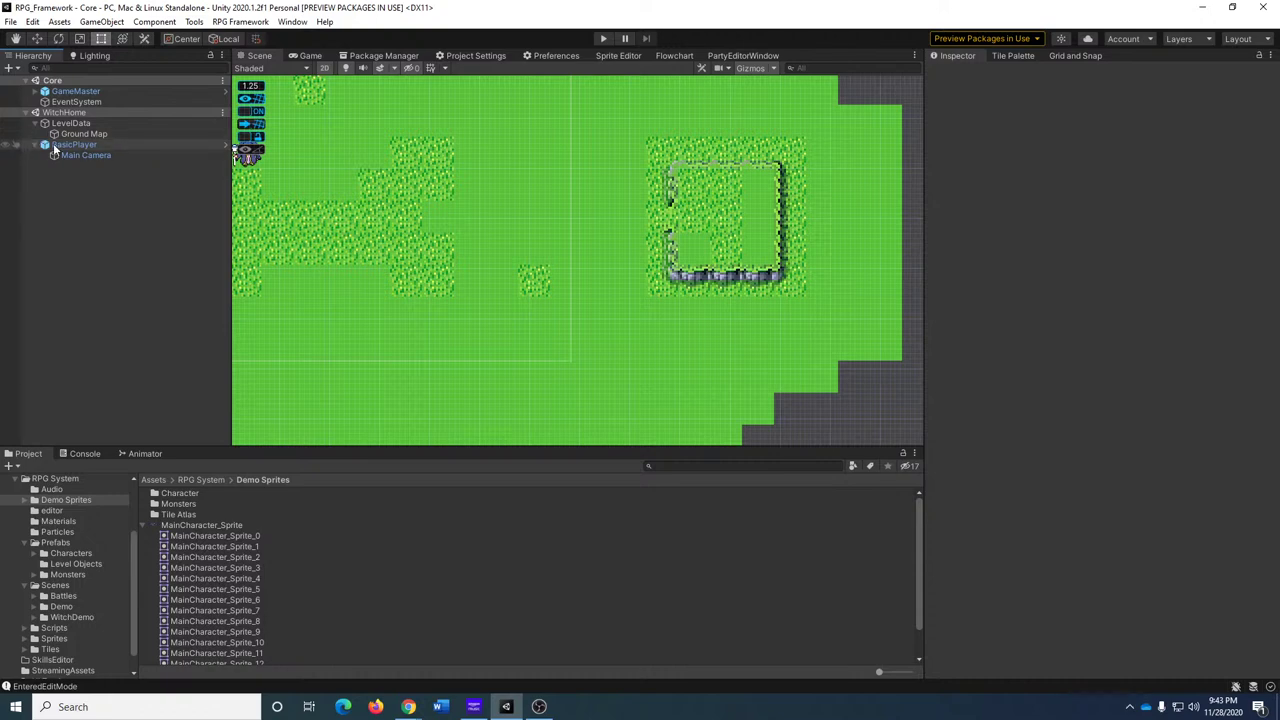
# Select and frame BasicPlayer in the WitchHome scene, then enter play mode.
pyautogui.click(53, 143)
pyautogui.press('f')
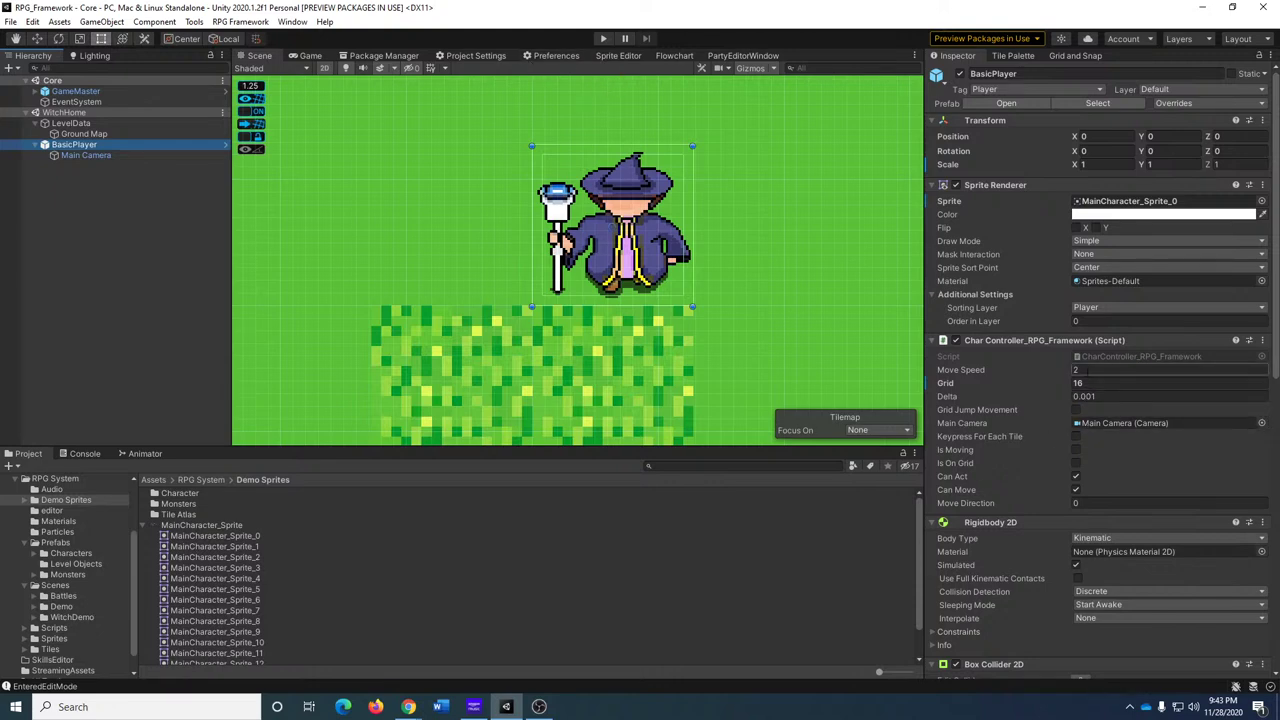
pyautogui.scroll(-7, 1060, 400)
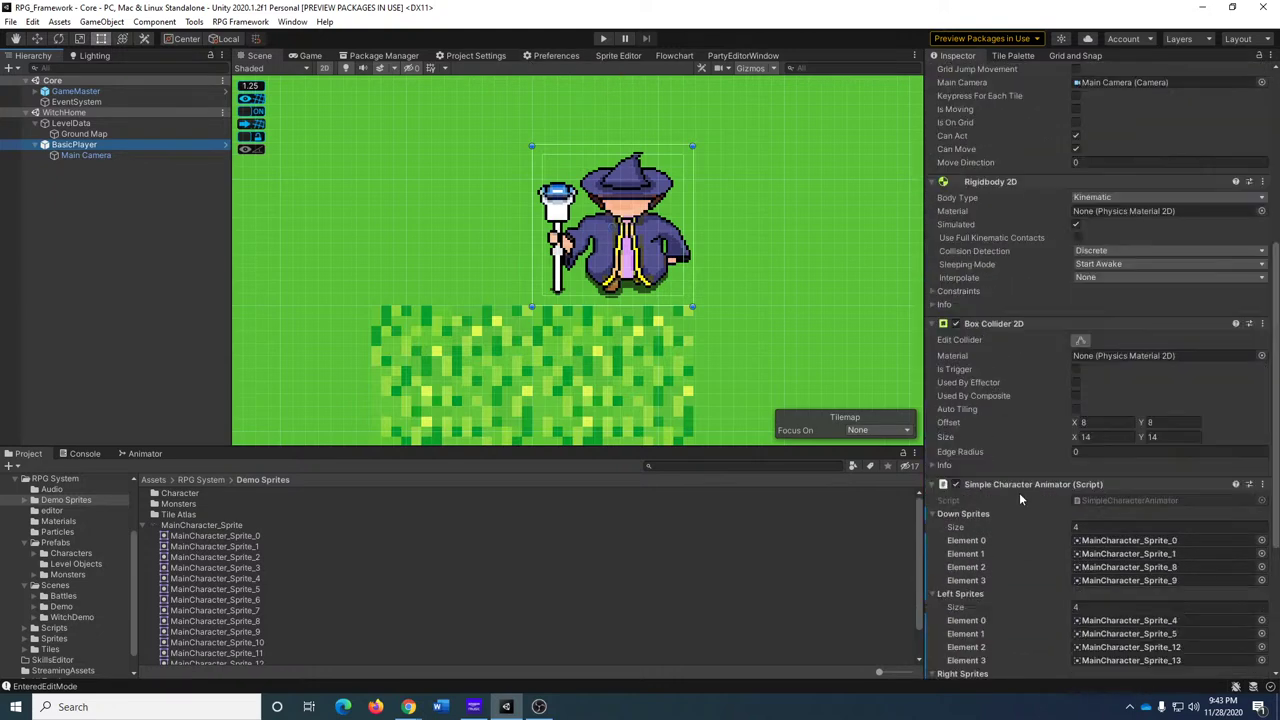
pyautogui.scroll(3, 1137, 428)
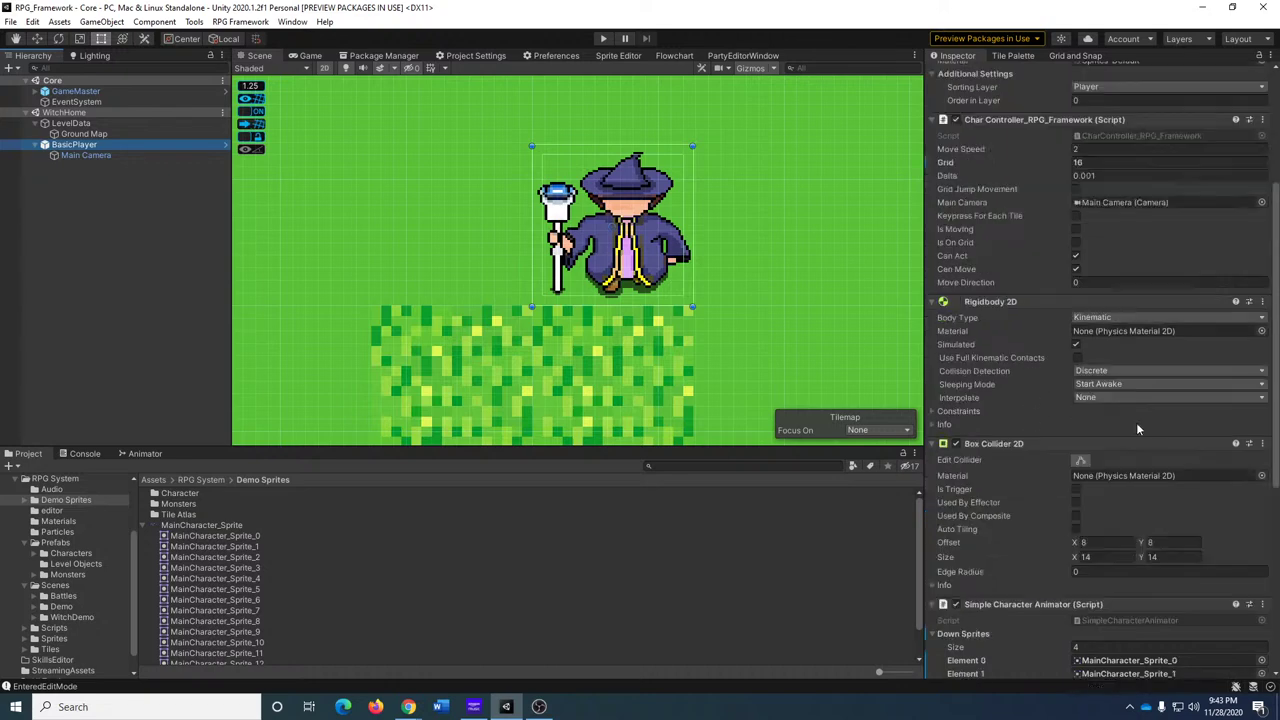
pyautogui.scroll(5, 1137, 423)
pyautogui.click(98, 155)
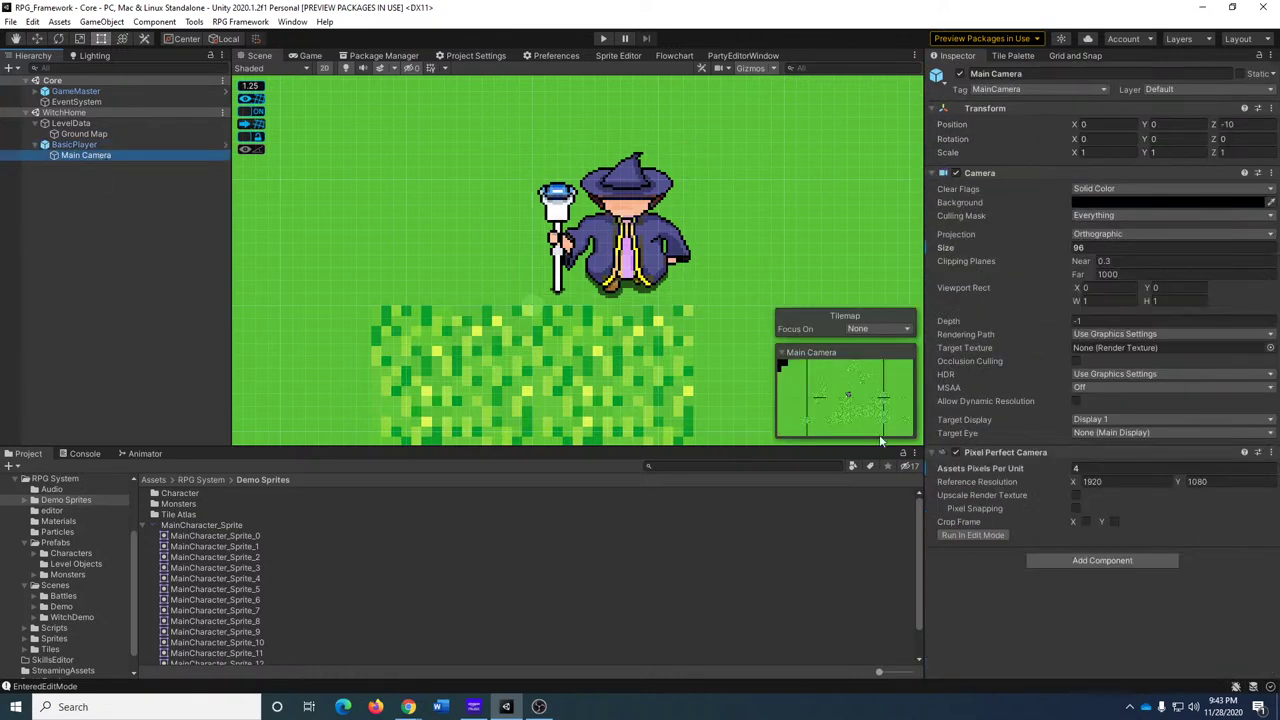
pyautogui.click(98, 146)
pyautogui.click(602, 40)
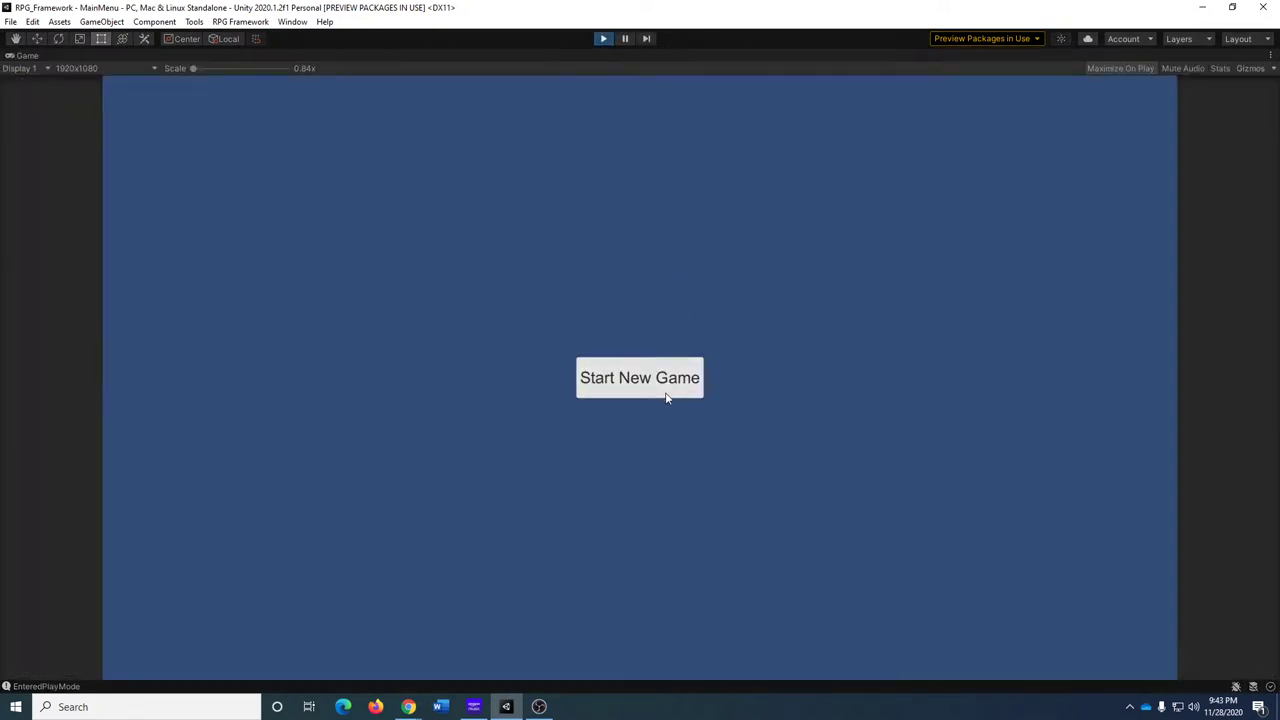
# Start a new game, walk the wizard around the stone enclosure, then stop play mode.
pyautogui.click(665, 391)
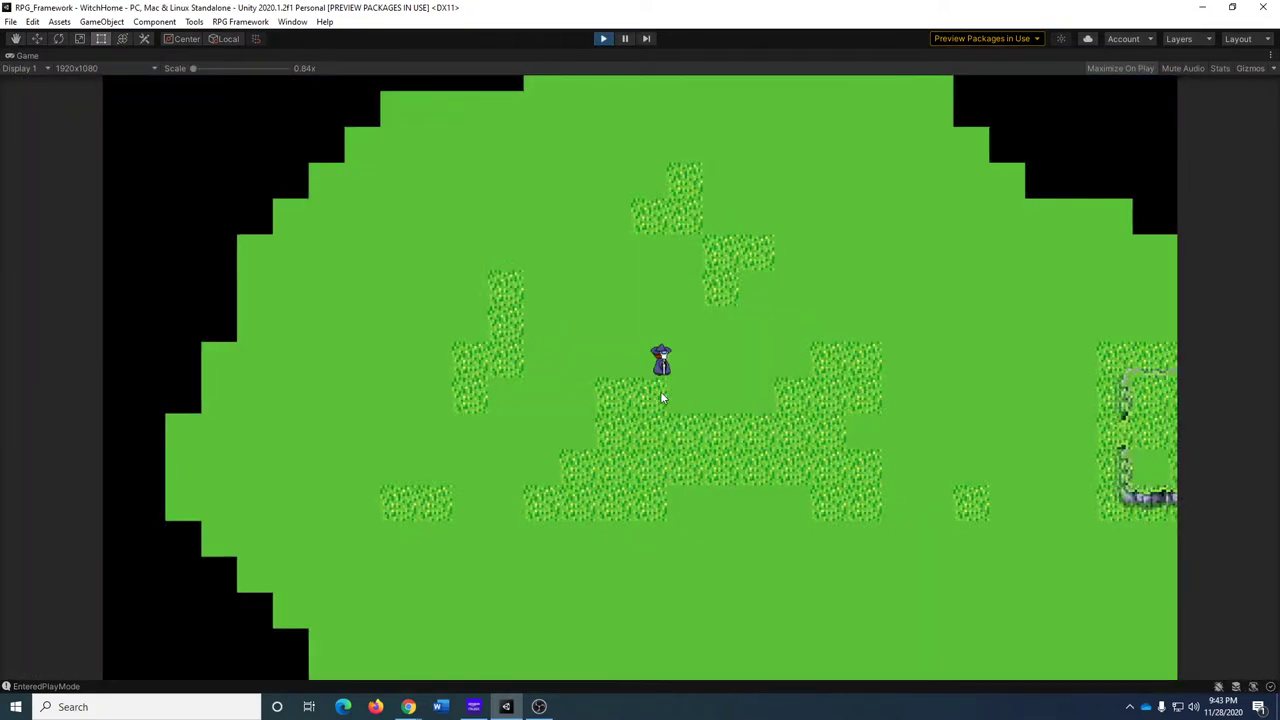
pyautogui.press('Right')
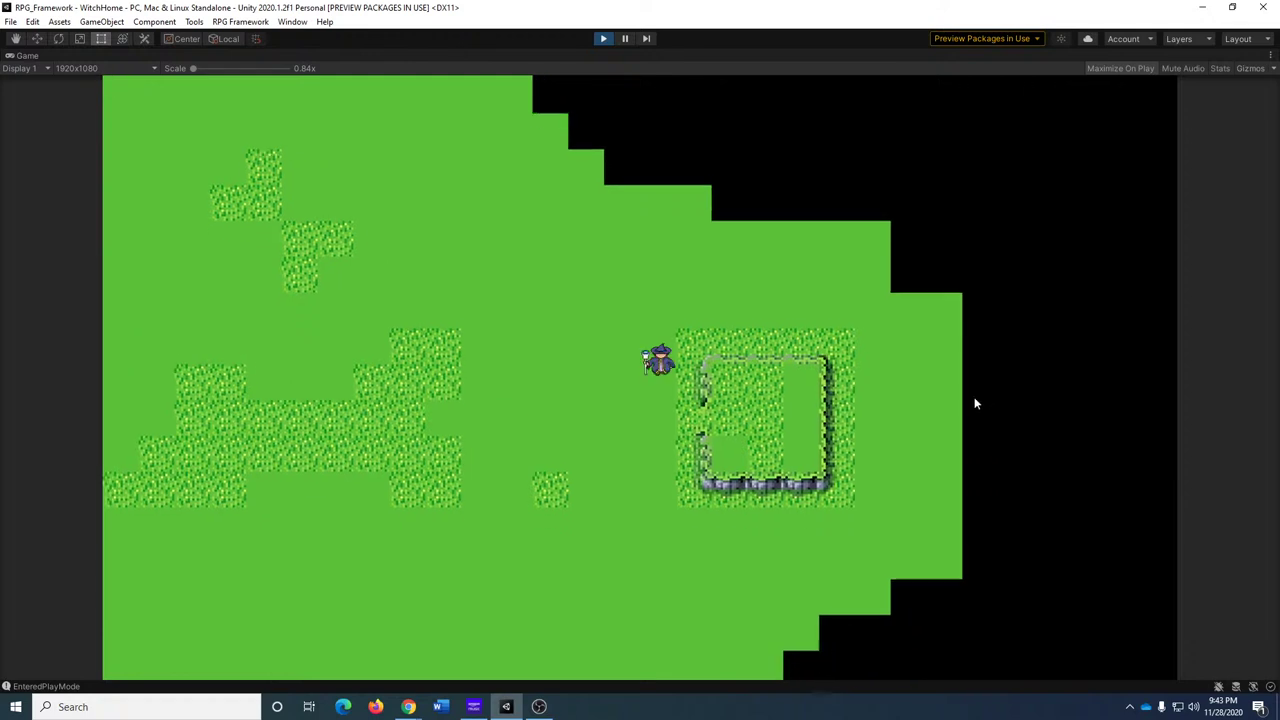
pyautogui.press('Down')
pyautogui.press('Up')
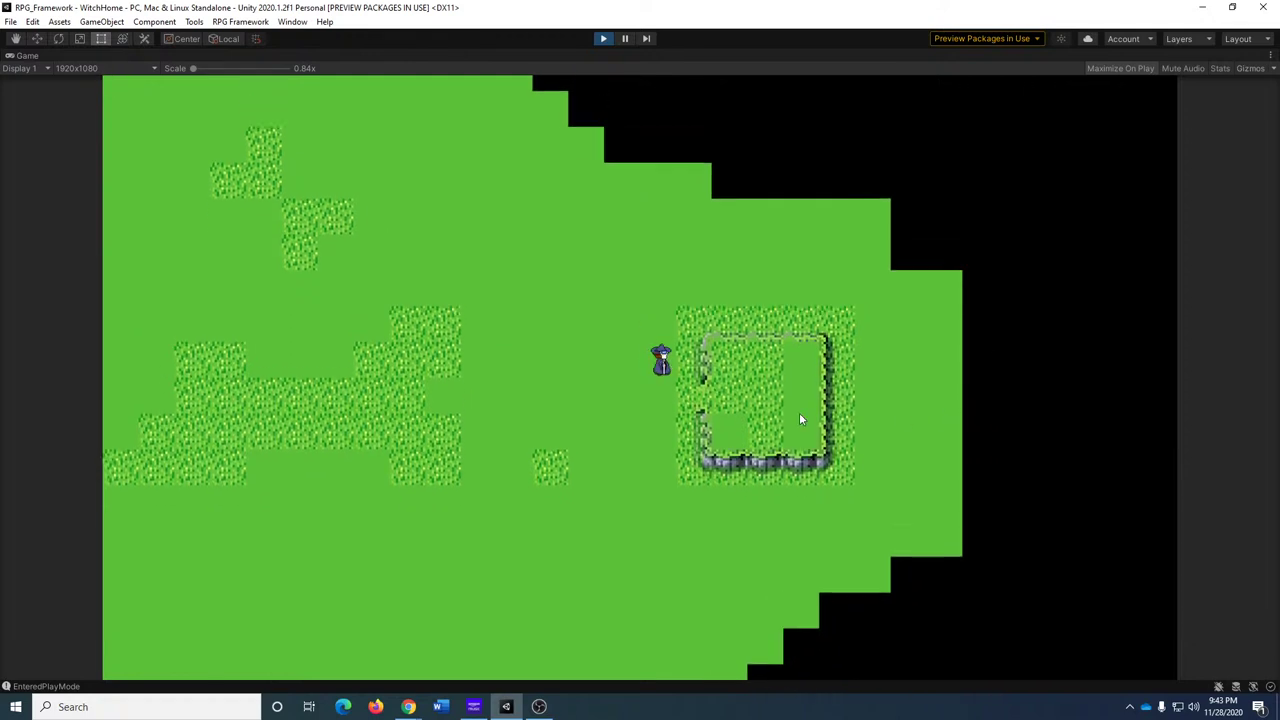
pyautogui.press('Down')
pyautogui.press('Right')
pyautogui.press('Up')
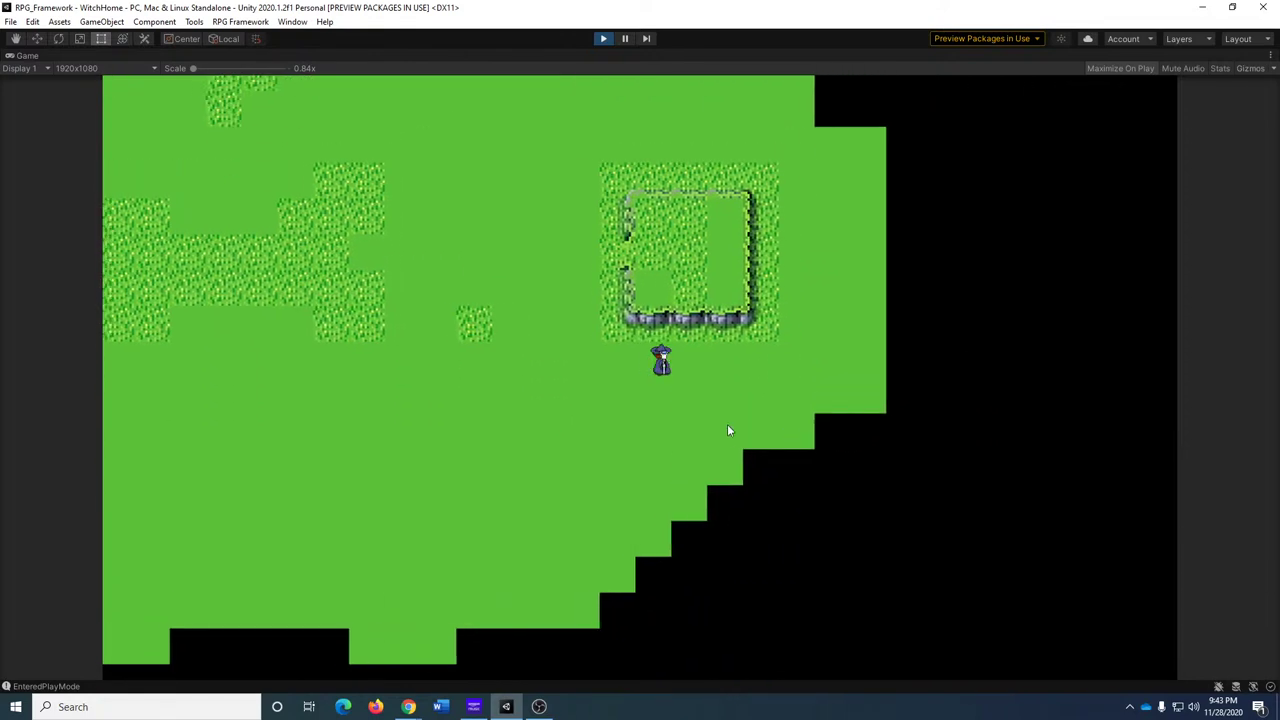
pyautogui.press('Right')
pyautogui.press('Up')
pyautogui.press('Up')
pyautogui.press('Left')
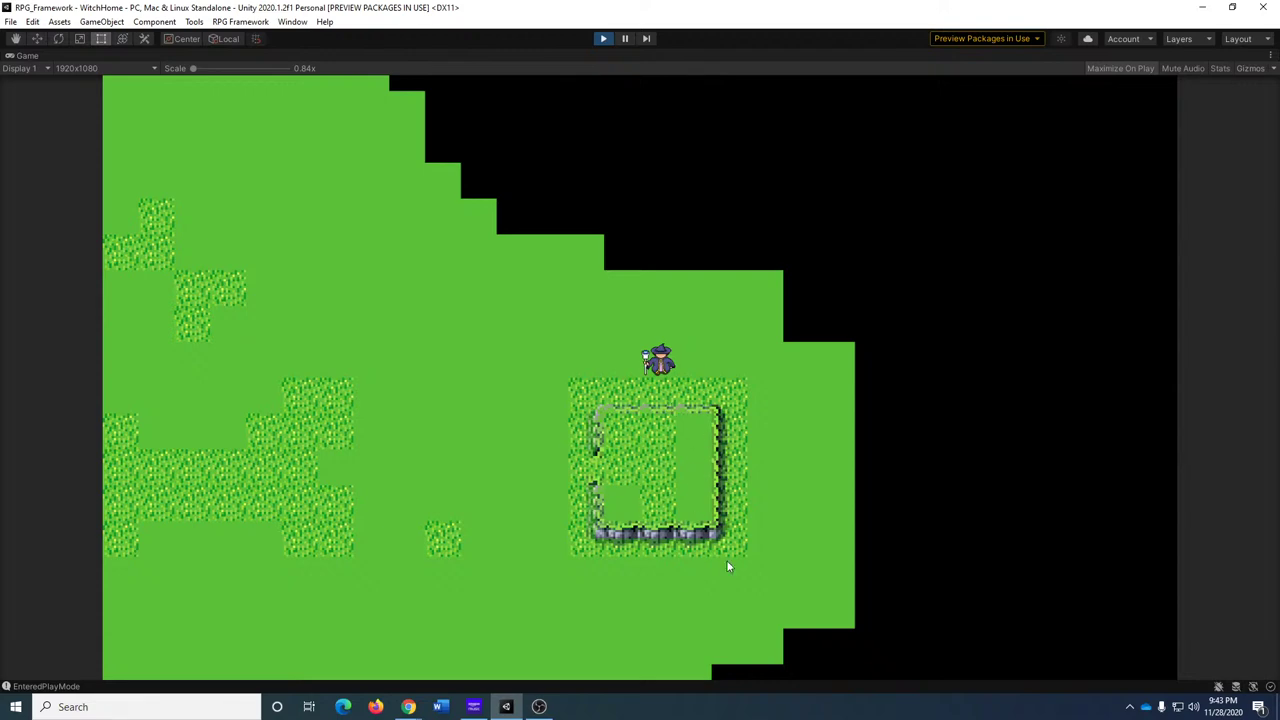
pyautogui.click(603, 38)
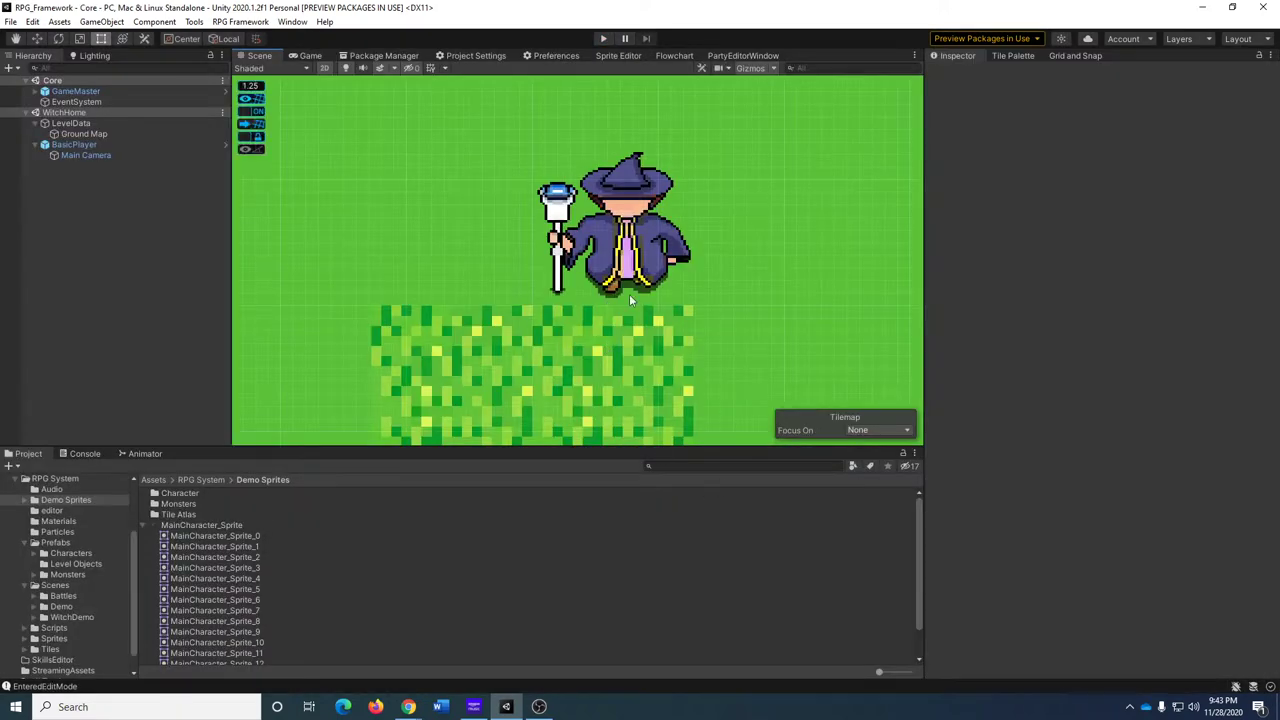
# Show the Tile Palette and load a tree tile on the Paint Brush.
pyautogui.scroll(-5, 615, 292)
pyautogui.moveTo(815, 333); pyautogui.dragTo(503, 296, button='middle')
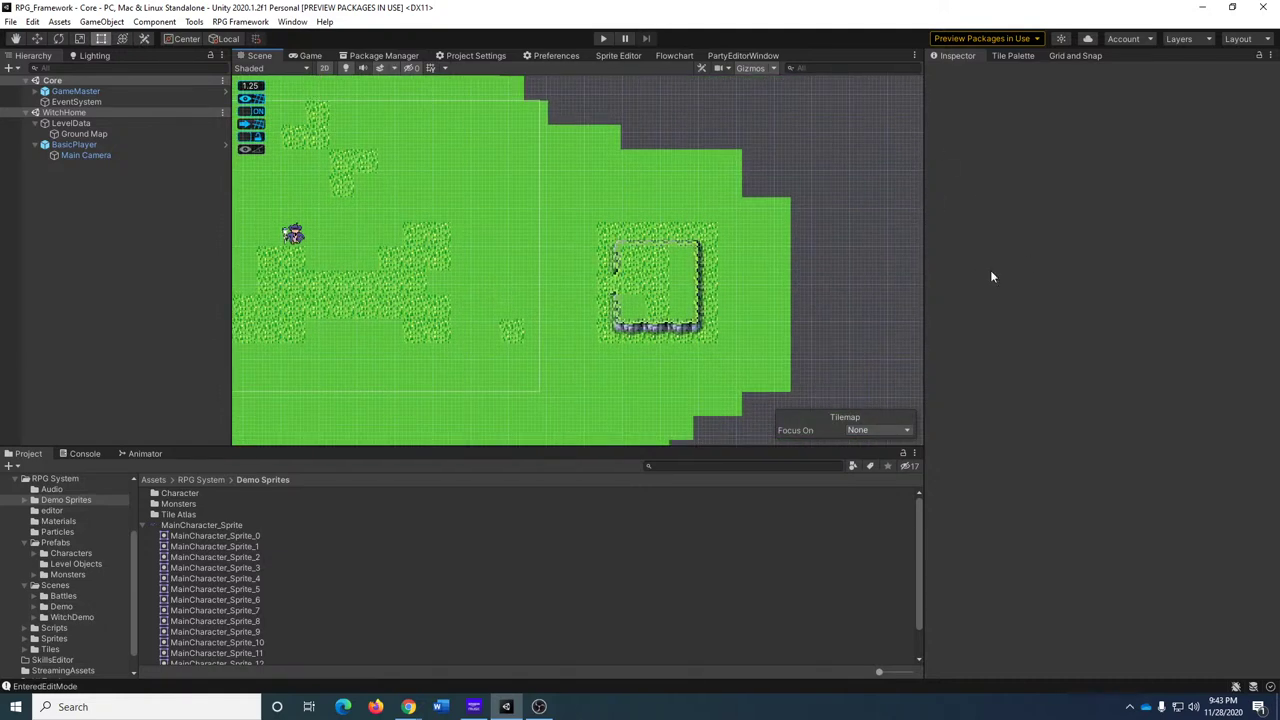
pyautogui.click(1012, 57)
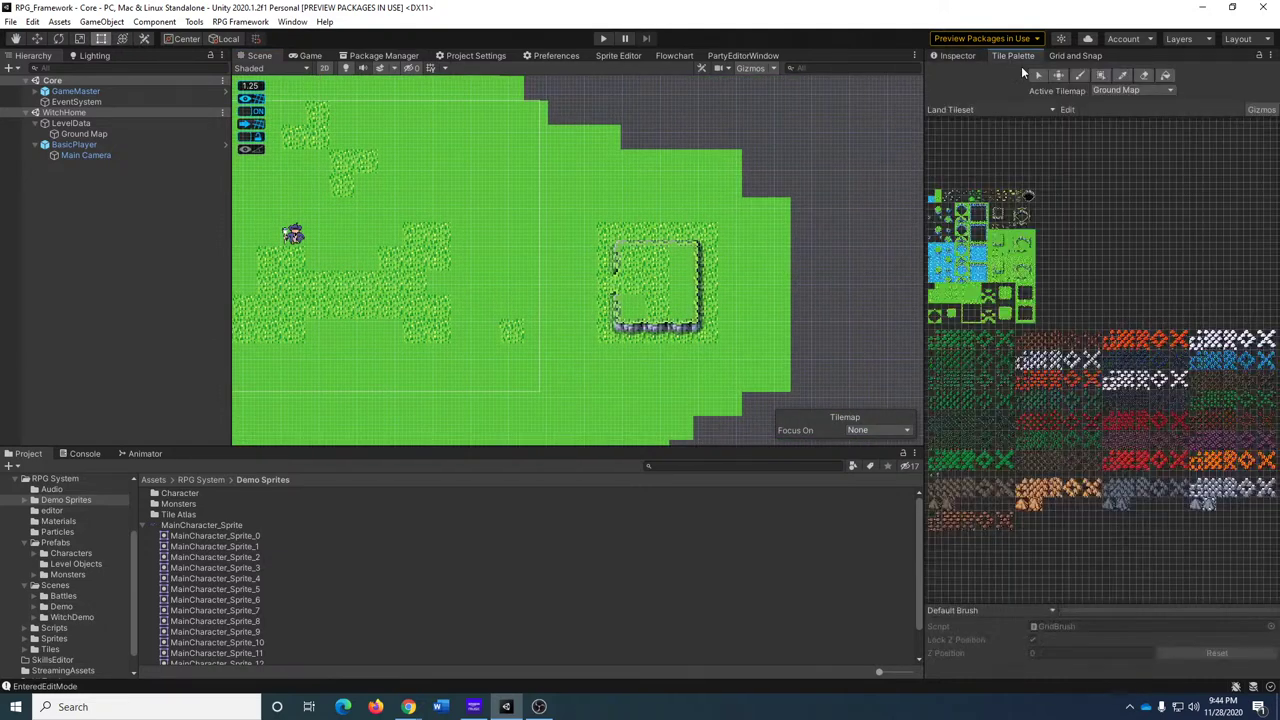
pyautogui.scroll(3, 1030, 452)
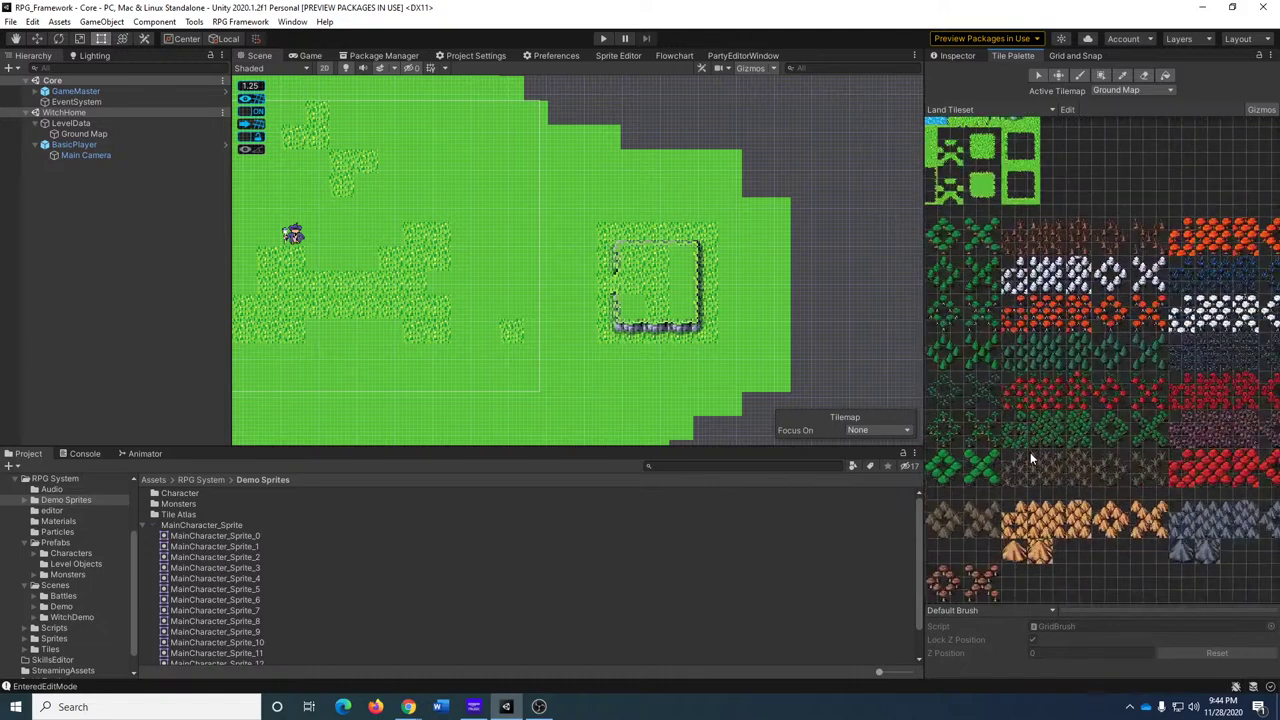
pyautogui.moveTo(1070, 317); pyautogui.dragTo(1085, 438, button='middle')
pyautogui.press('b')
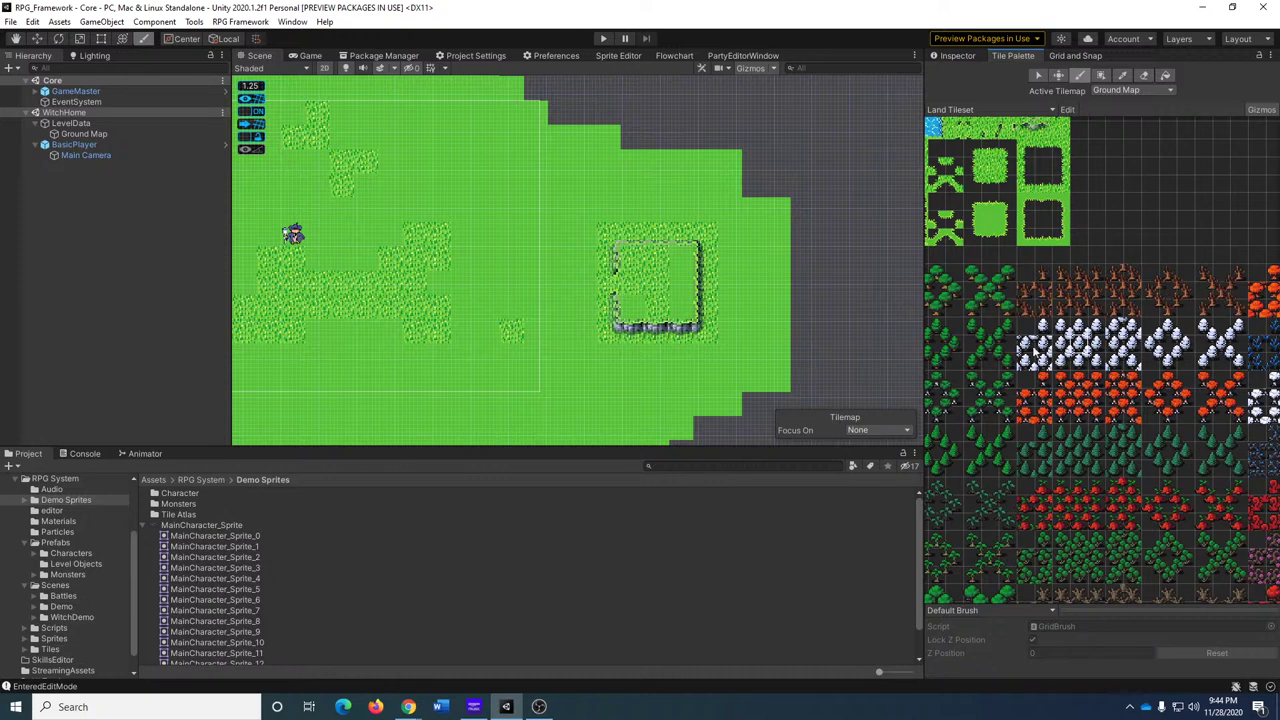
pyautogui.click(993, 296)
# Browse other tile rows and bring the map's upper edge into view.
pyautogui.scroll(-2, 1108, 341)
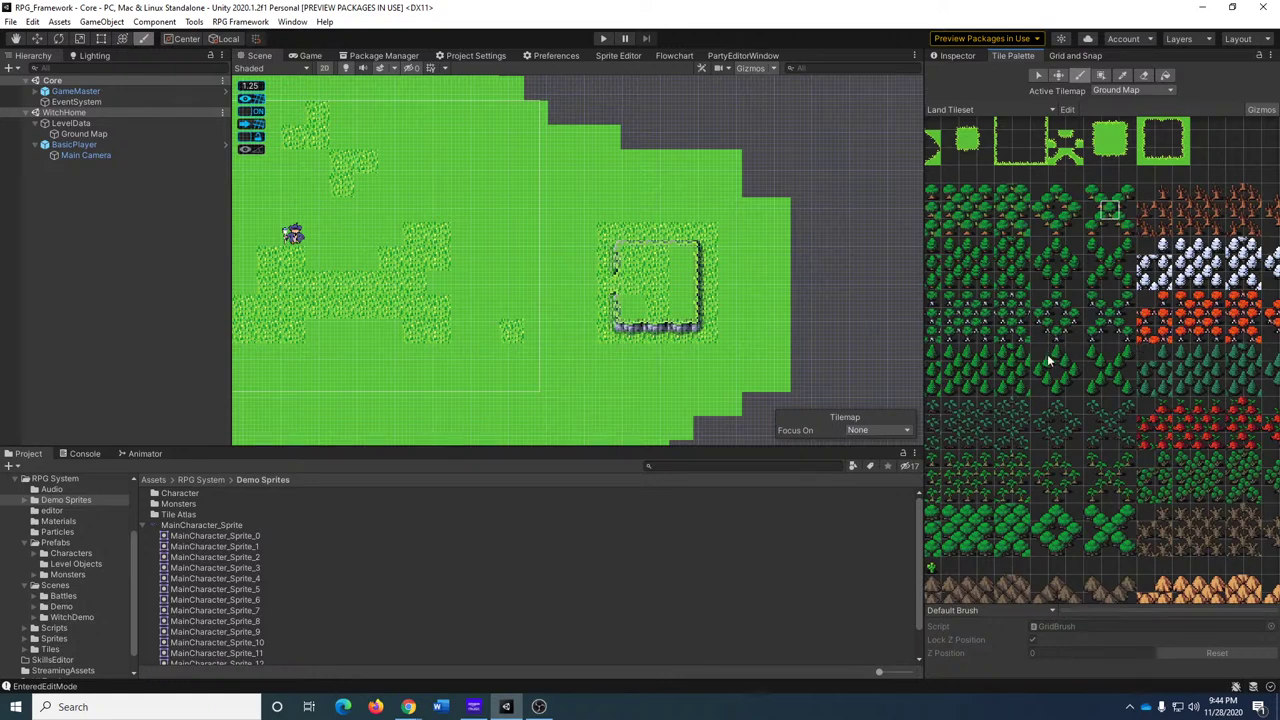
pyautogui.moveTo(1047, 354); pyautogui.dragTo(1143, 266, button='middle')
pyautogui.hscroll(5, 1130, 458)
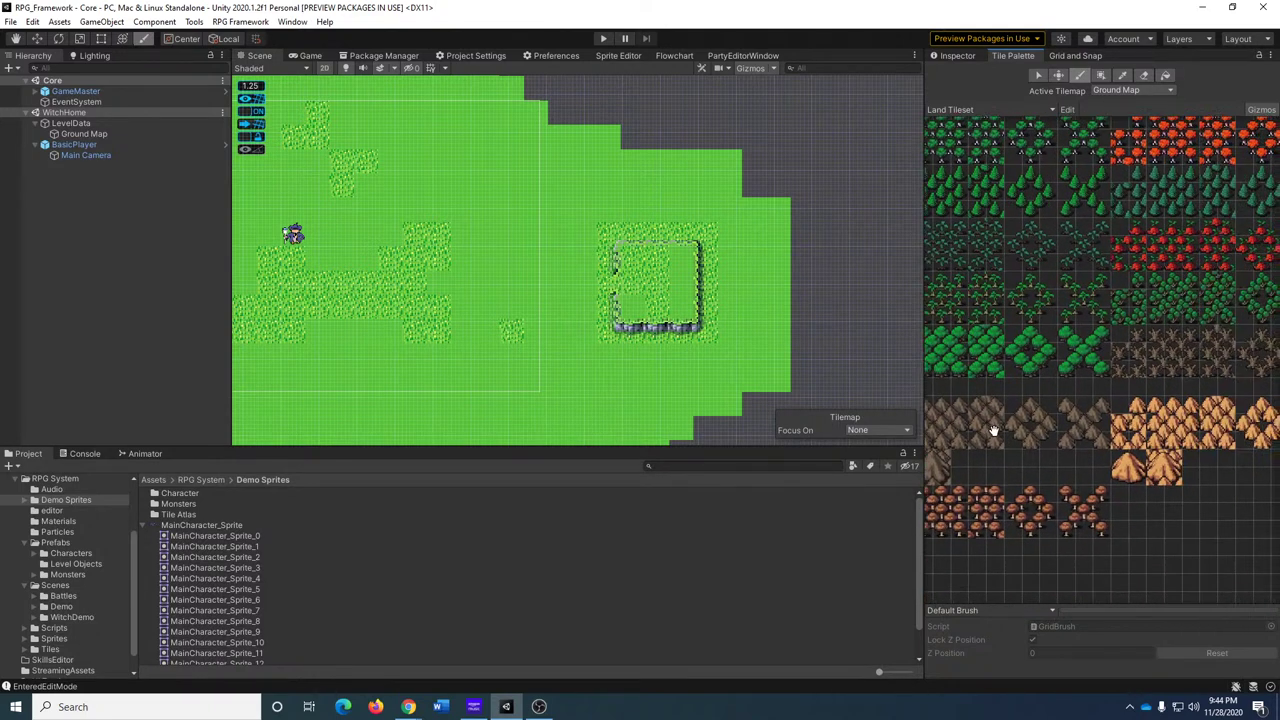
pyautogui.hscroll(5, 1230, 508)
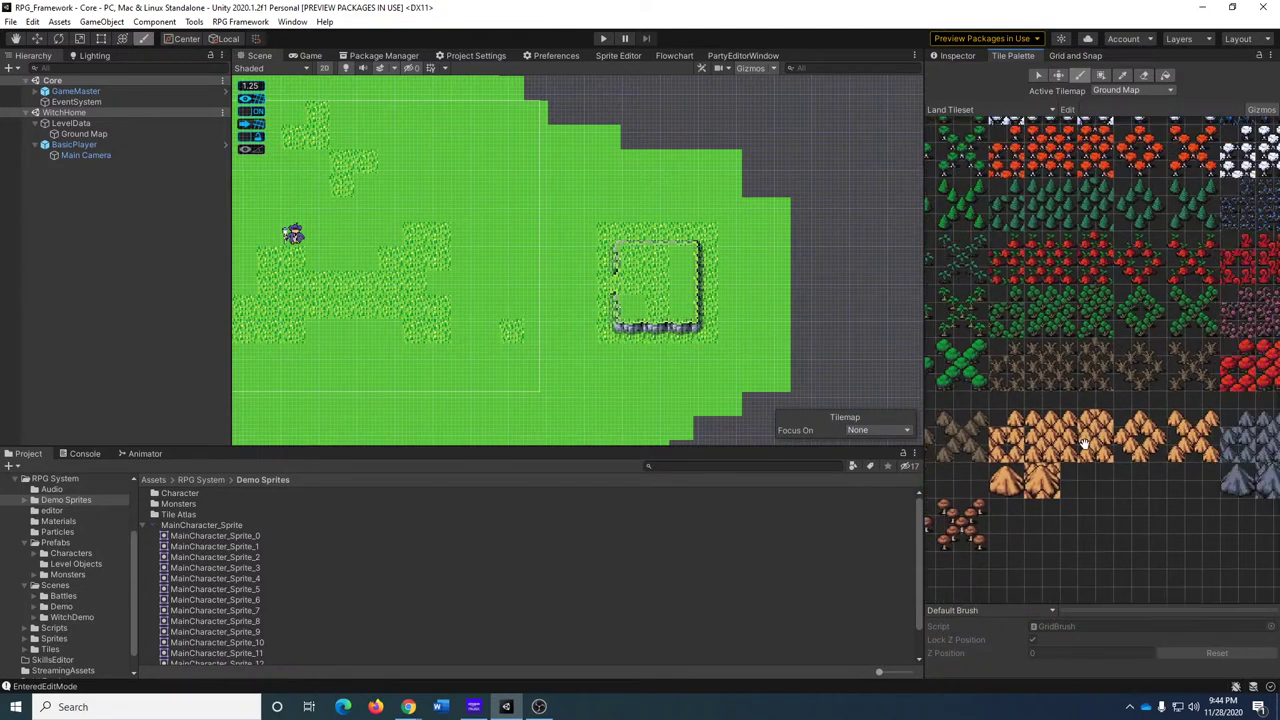
pyautogui.moveTo(757, 311)
pyautogui.mouseDown(button='middle')
pyautogui.moveTo(691, 294)
pyautogui.moveTo(691, 363)
pyautogui.moveTo(643, 346)
pyautogui.moveTo(603, 160)
pyautogui.mouseUp(button='middle')
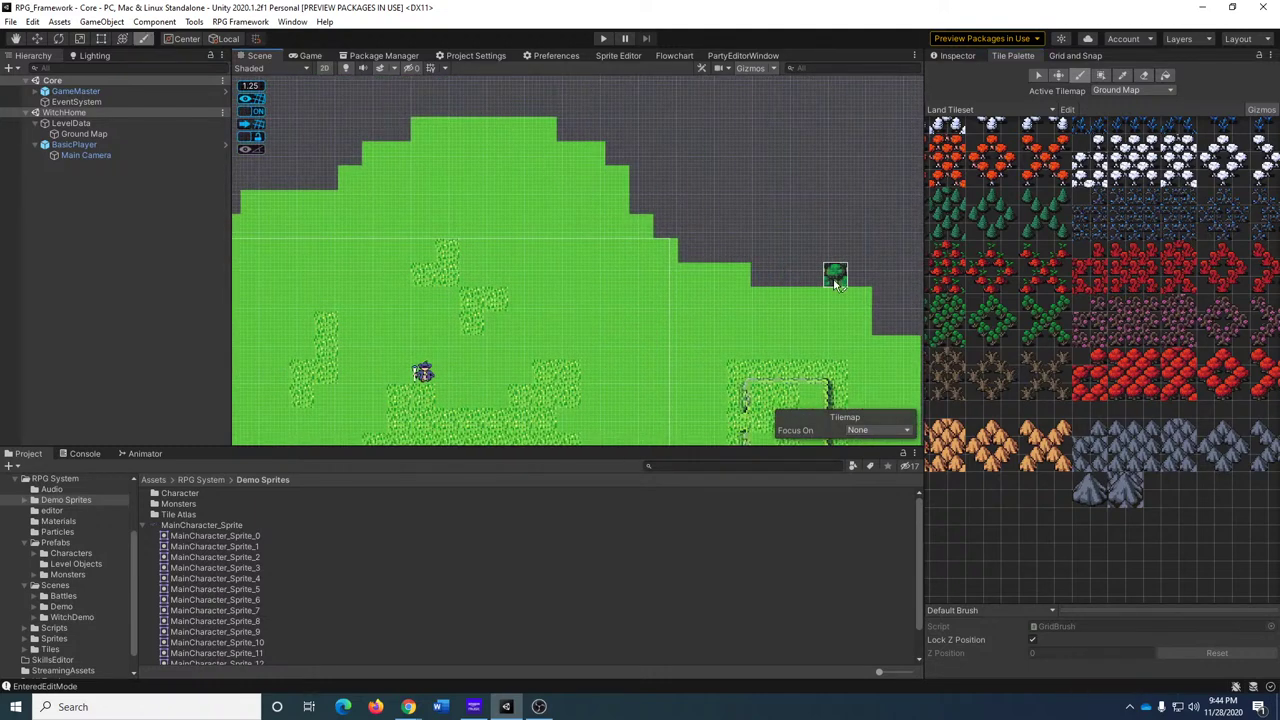
# Paint rows of grey-blue mountain tiles, single tile then a block, along the green ground's top.
pyautogui.click(1097, 431)
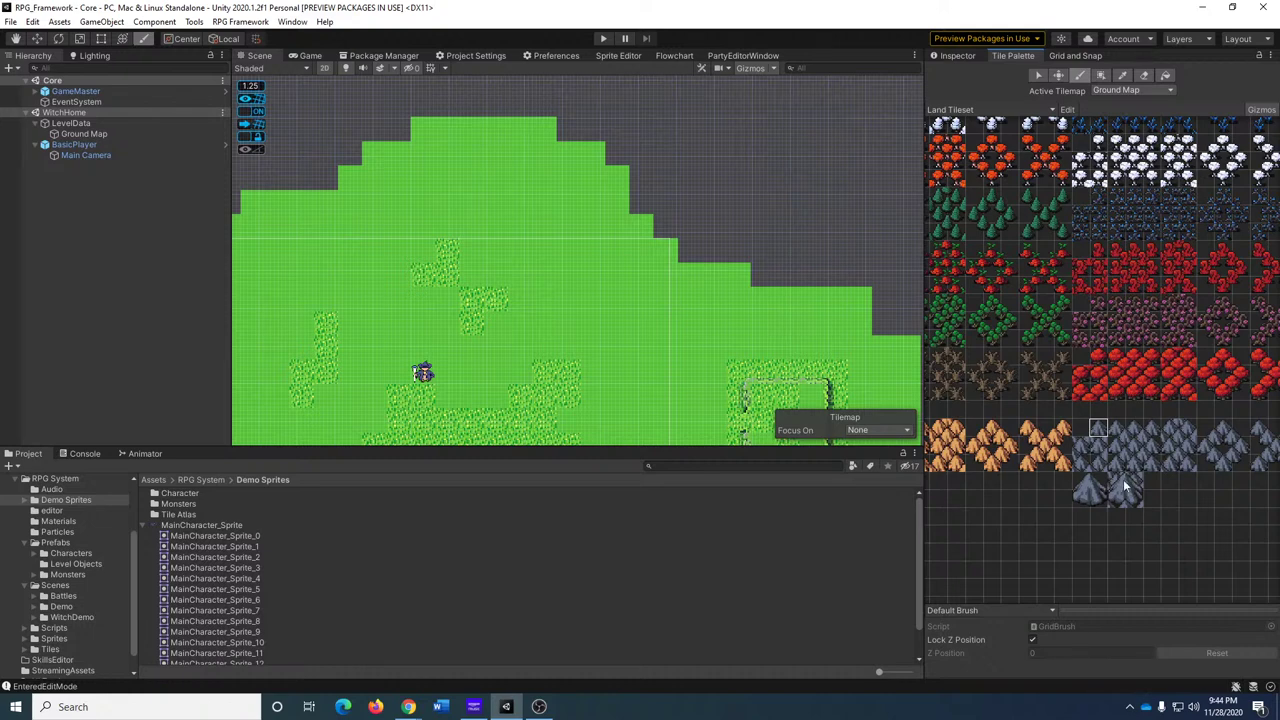
pyautogui.moveTo(737, 183)
pyautogui.mouseDown(button='middle')
pyautogui.moveTo(640, 206)
pyautogui.moveTo(650, 260)
pyautogui.mouseUp(button='middle')
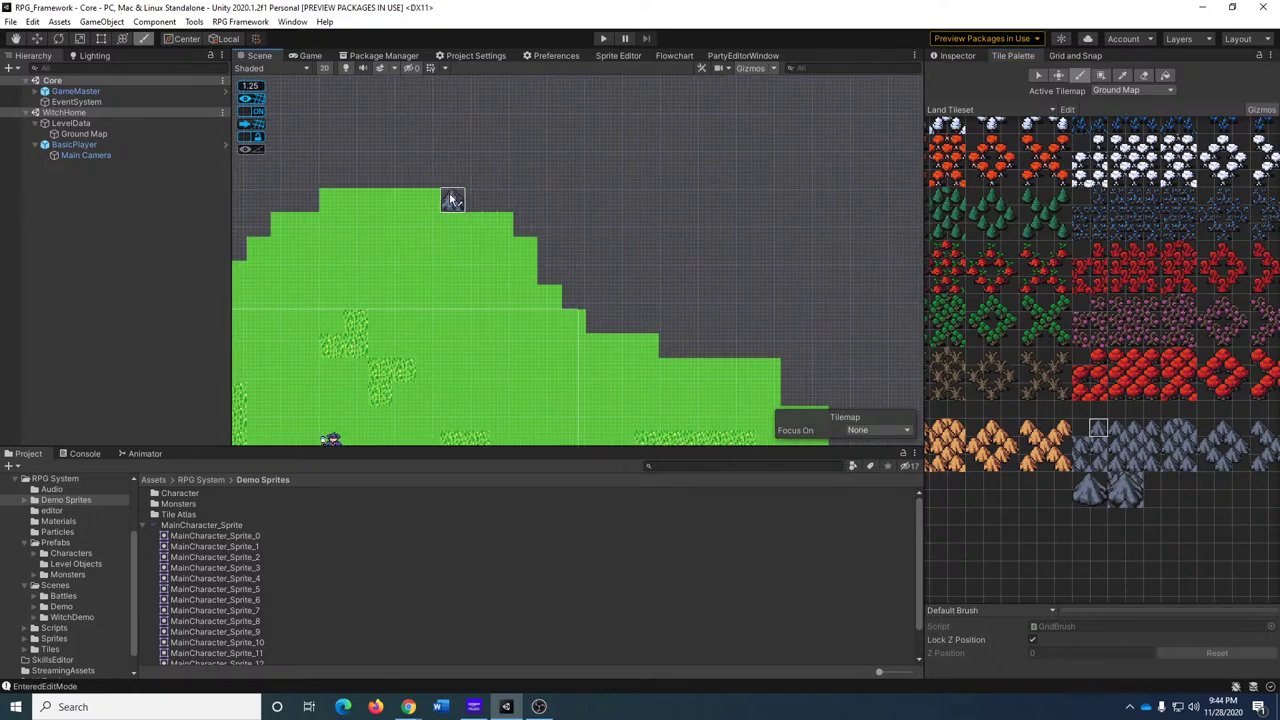
pyautogui.moveTo(379, 177)
pyautogui.mouseDown()
pyautogui.moveTo(526, 208)
pyautogui.moveTo(528, 230)
pyautogui.moveTo(597, 291)
pyautogui.moveTo(600, 322)
pyautogui.moveTo(795, 348)
pyautogui.moveTo(797, 390)
pyautogui.moveTo(817, 398)
pyautogui.mouseUp()
pyautogui.moveTo(777, 323); pyautogui.dragTo(765, 335, button='middle')
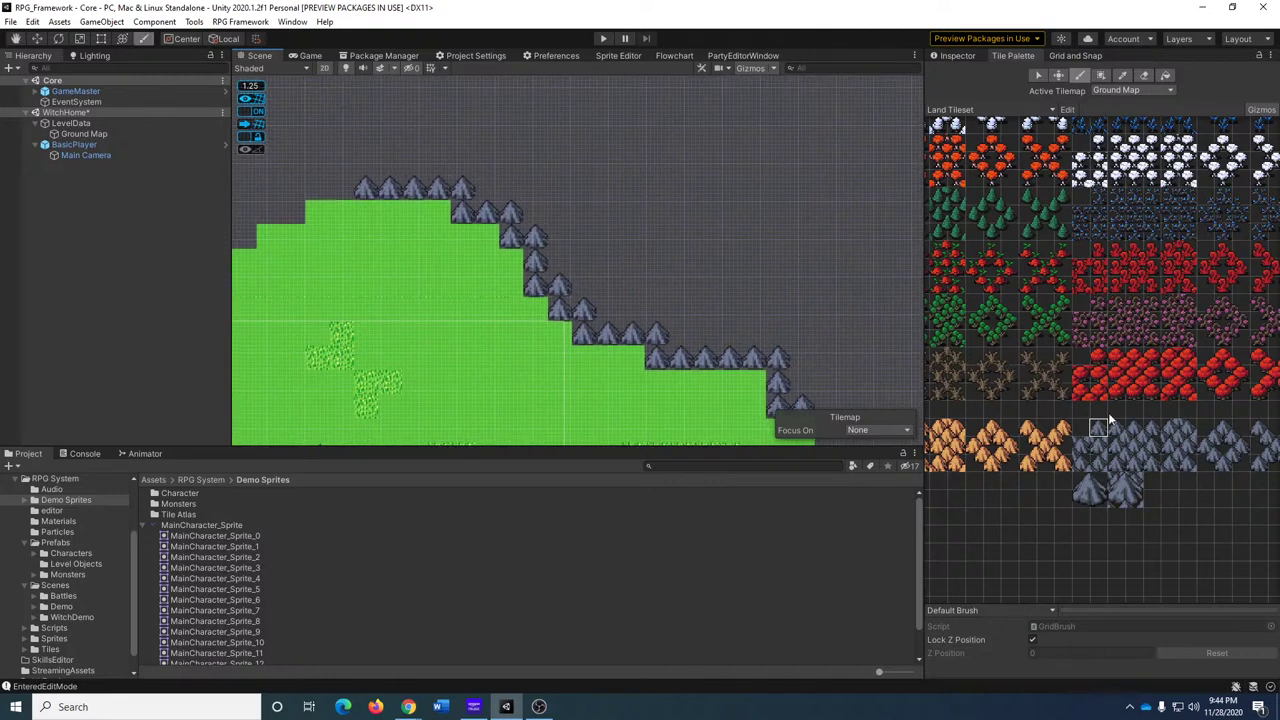
pyautogui.moveTo(1108, 436); pyautogui.dragTo(1160, 462)
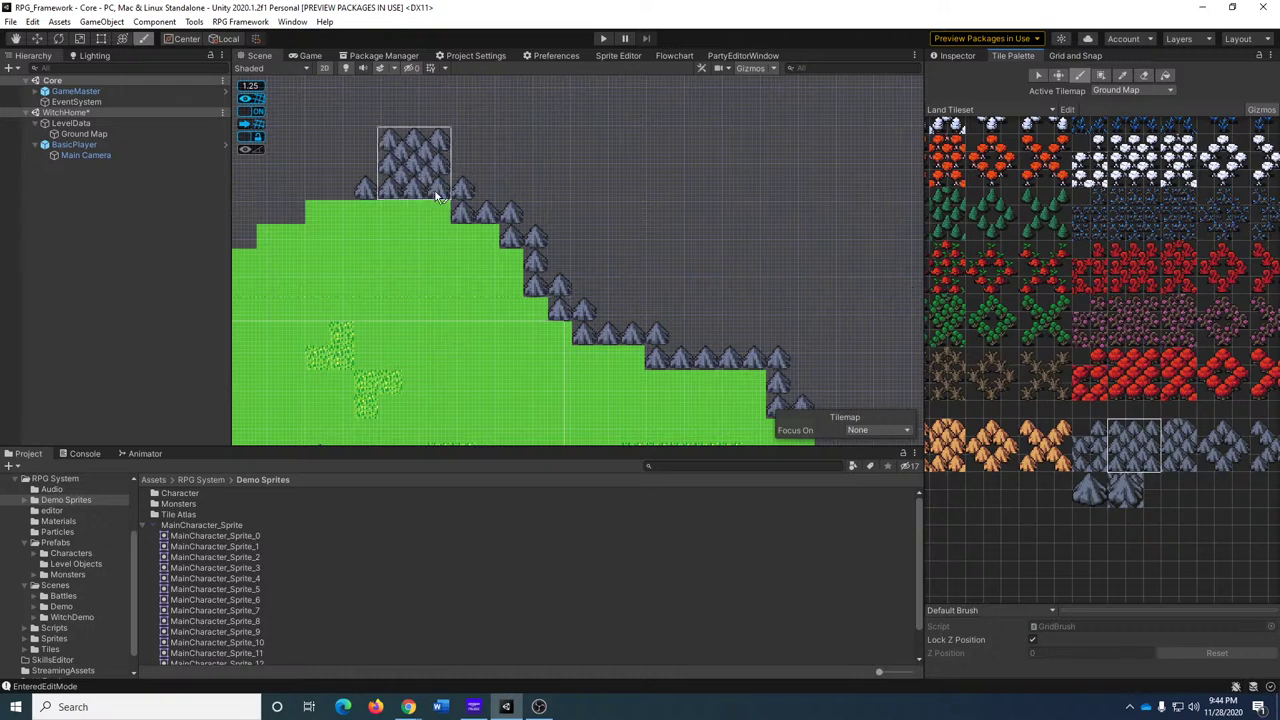
pyautogui.moveTo(420, 188)
pyautogui.mouseDown()
pyautogui.moveTo(512, 188)
pyautogui.moveTo(590, 240)
pyautogui.moveTo(636, 318)
pyautogui.moveTo(736, 345)
pyautogui.moveTo(738, 360)
pyautogui.moveTo(797, 358)
pyautogui.moveTo(850, 405)
pyautogui.moveTo(848, 298)
pyautogui.mouseUp()
pyautogui.moveTo(848, 298); pyautogui.dragTo(755, 229, button='middle')
pyautogui.moveTo(585, 205); pyautogui.dragTo(721, 290, button='middle')
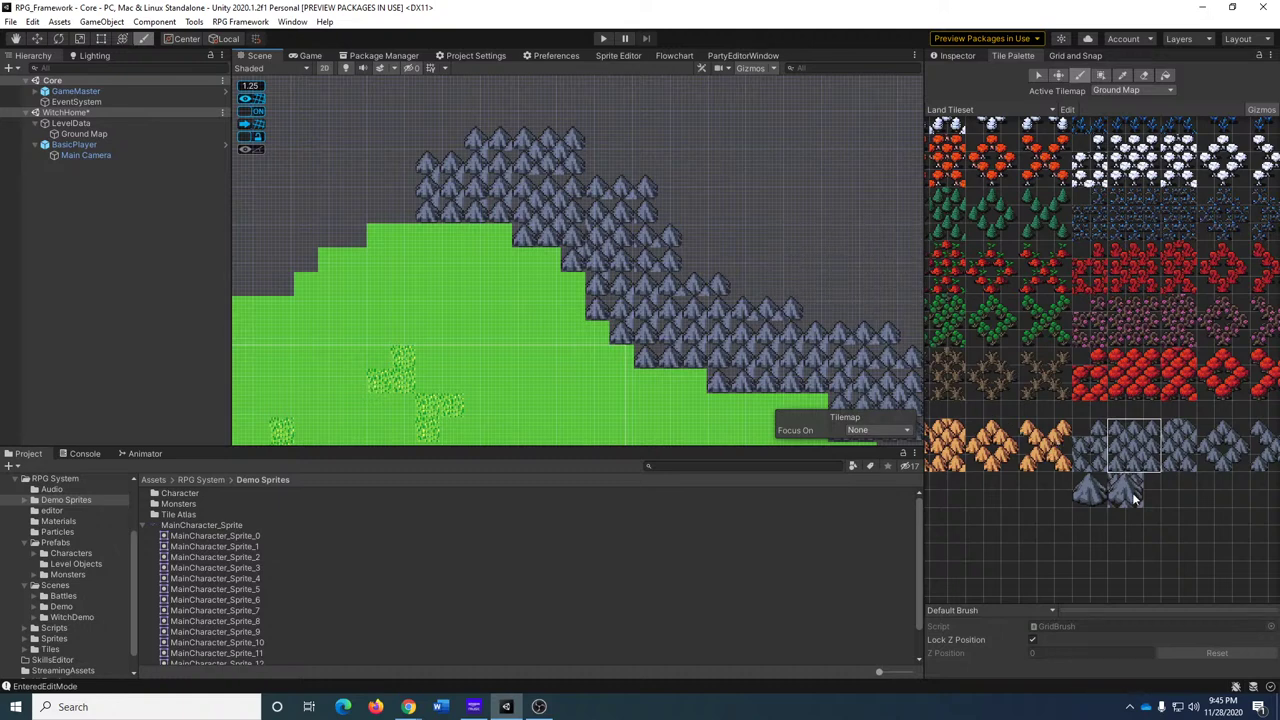
# Fill two empty cells in the mountain band with single mountain tiles.
pyautogui.click(1119, 443)
pyautogui.click(1120, 428)
pyautogui.click(1101, 425)
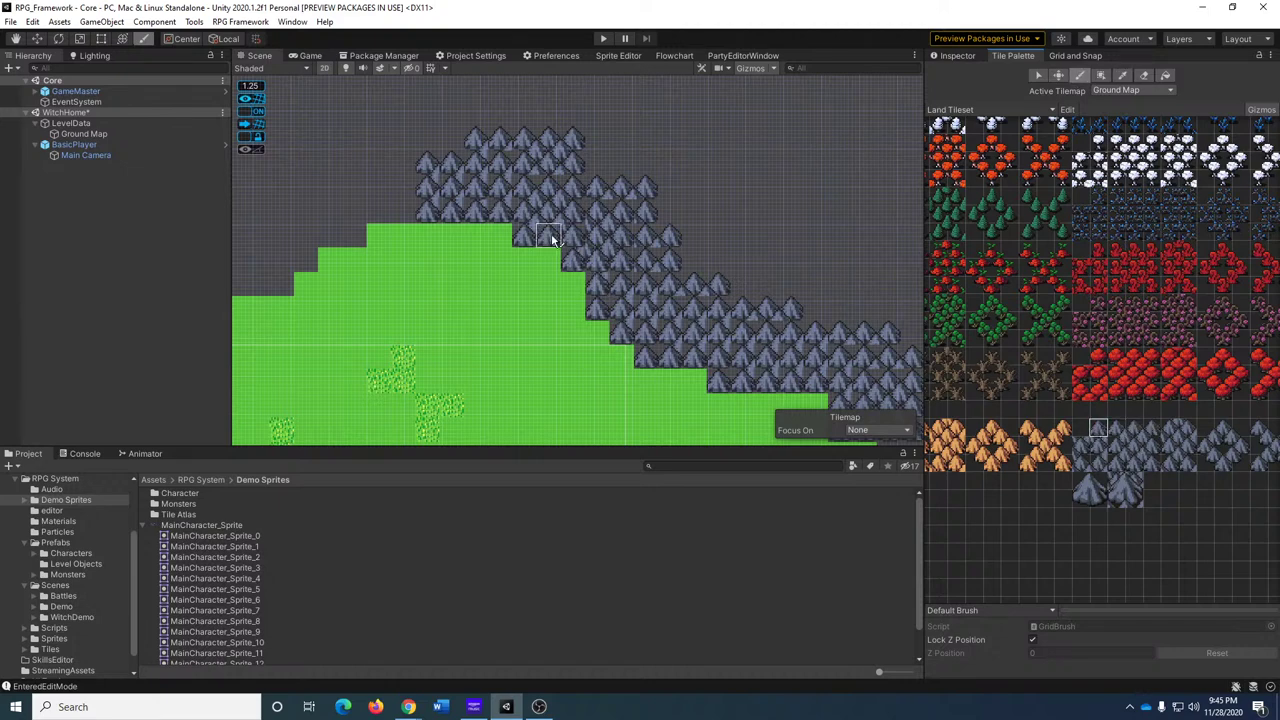
pyautogui.click(432, 174)
pyautogui.click(1166, 77)
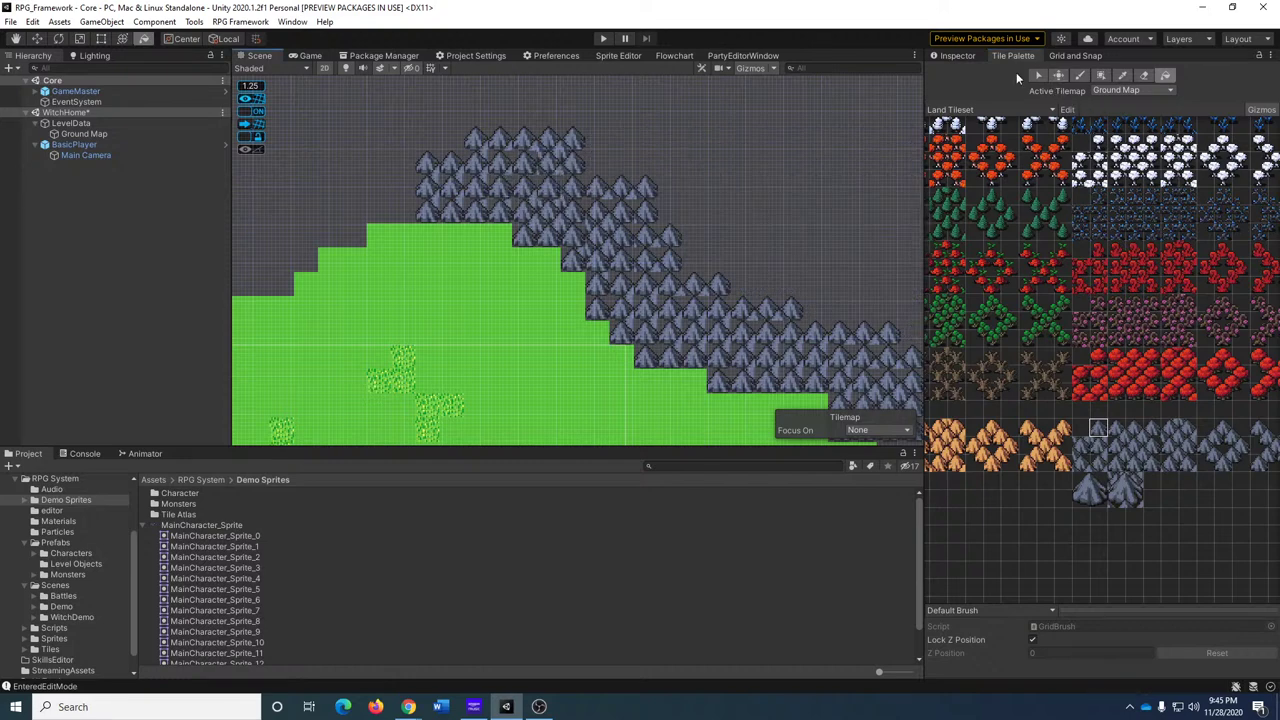
pyautogui.click(1079, 76)
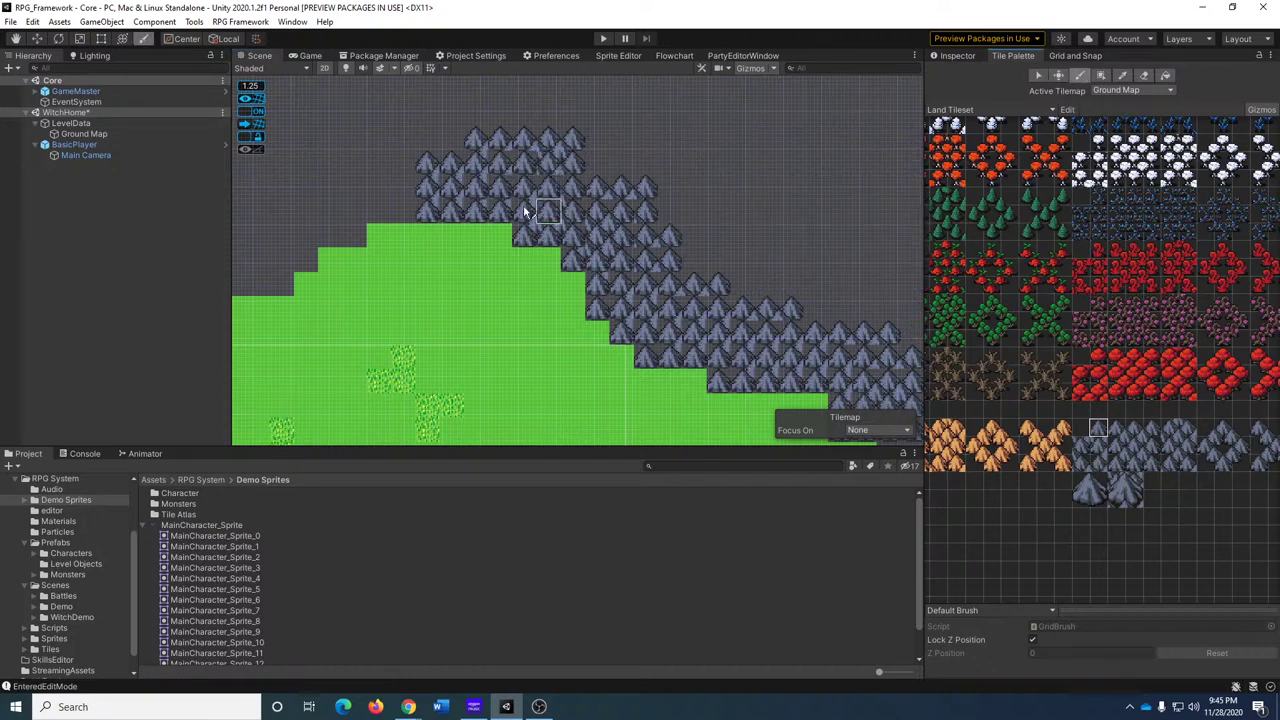
pyautogui.click(459, 198)
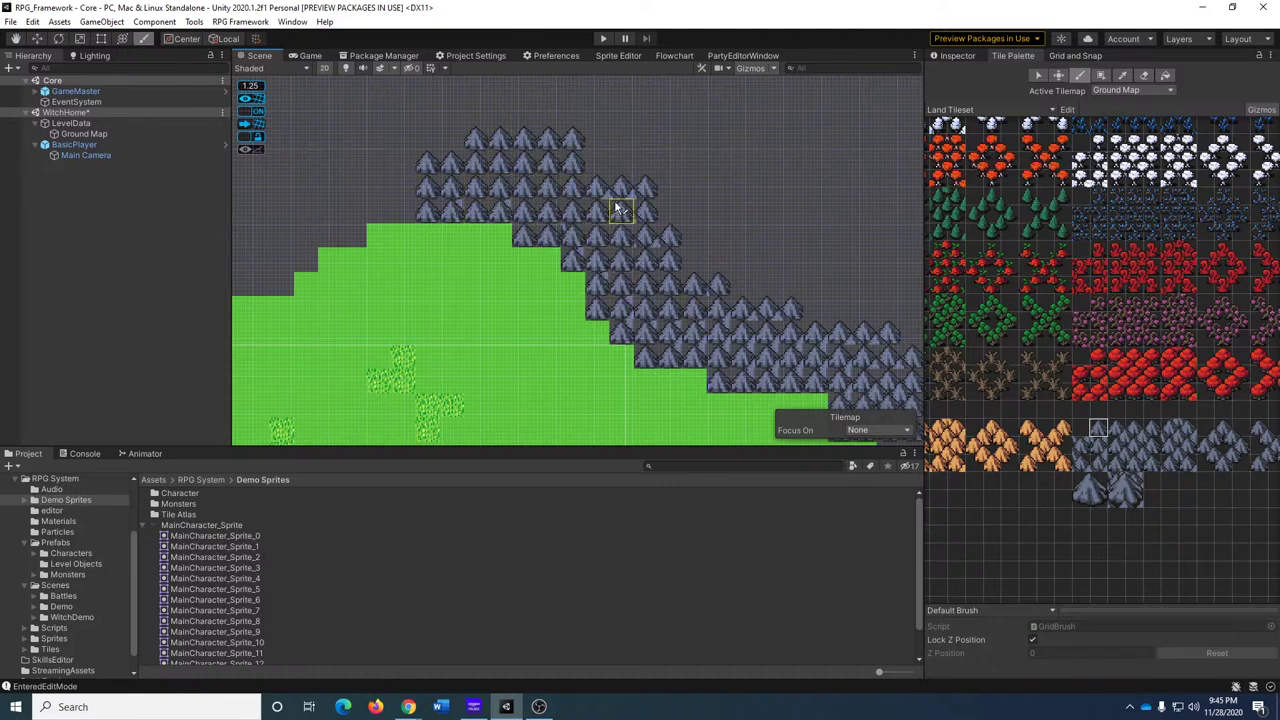
pyautogui.moveTo(766, 334); pyautogui.dragTo(602, 246, button='middle')
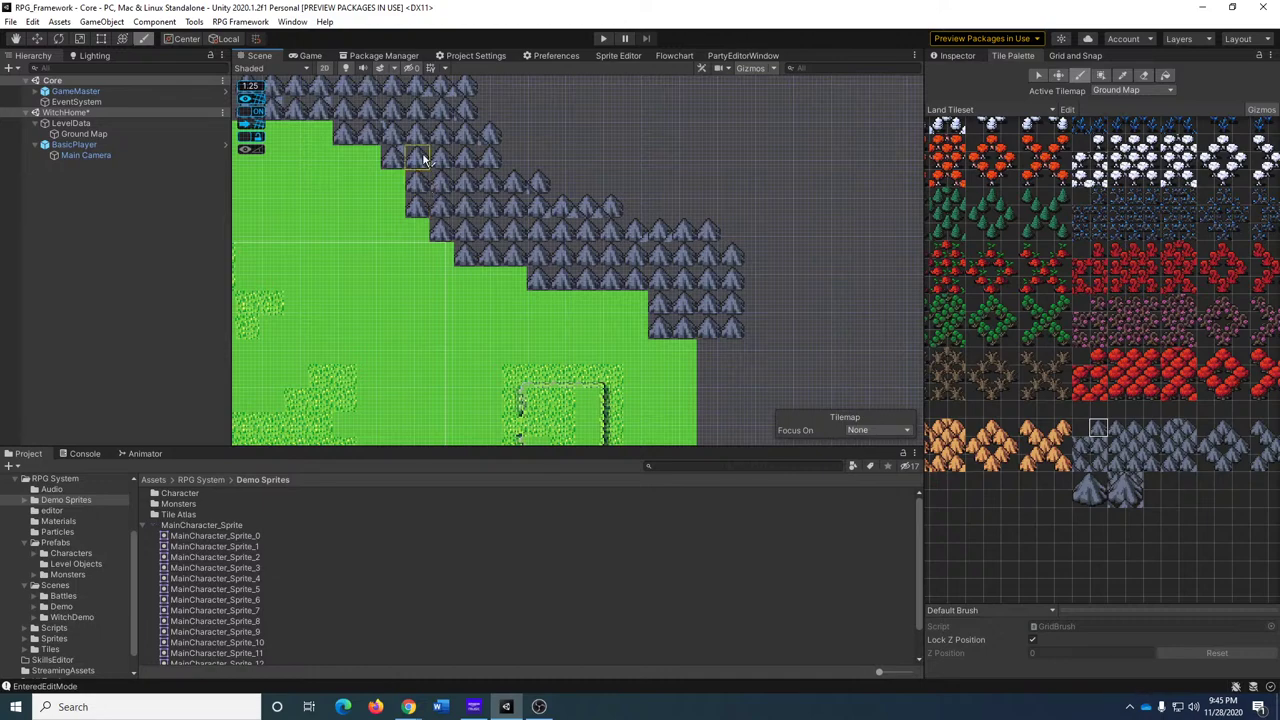
pyautogui.moveTo(563, 229); pyautogui.dragTo(686, 283, button='middle')
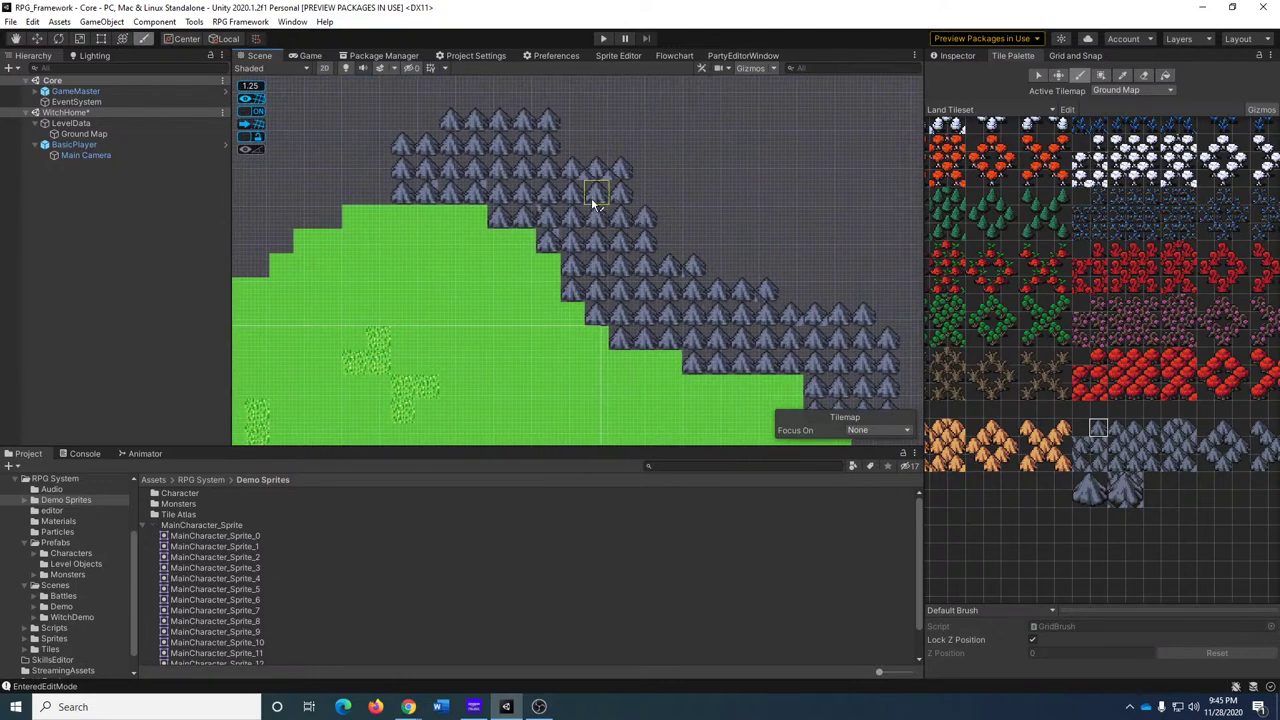
pyautogui.moveTo(523, 194); pyautogui.dragTo(552, 241, button='middle')
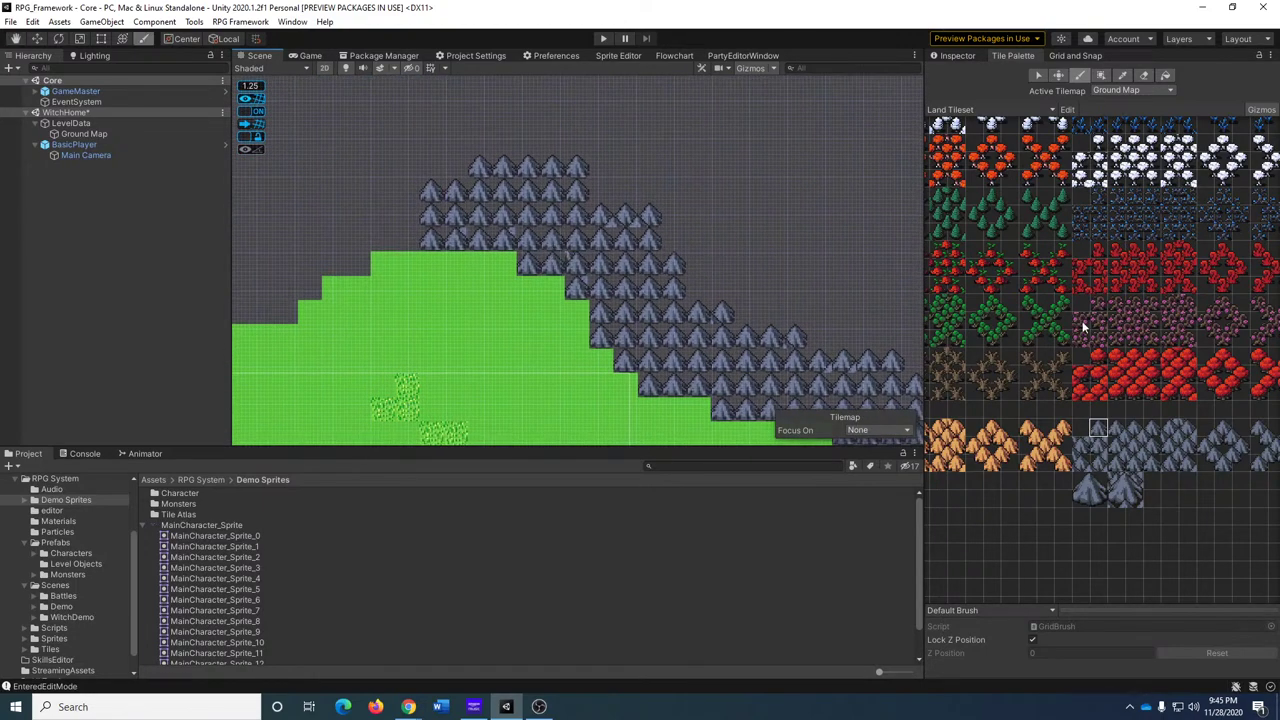
pyautogui.scroll(-5, 1058, 291)
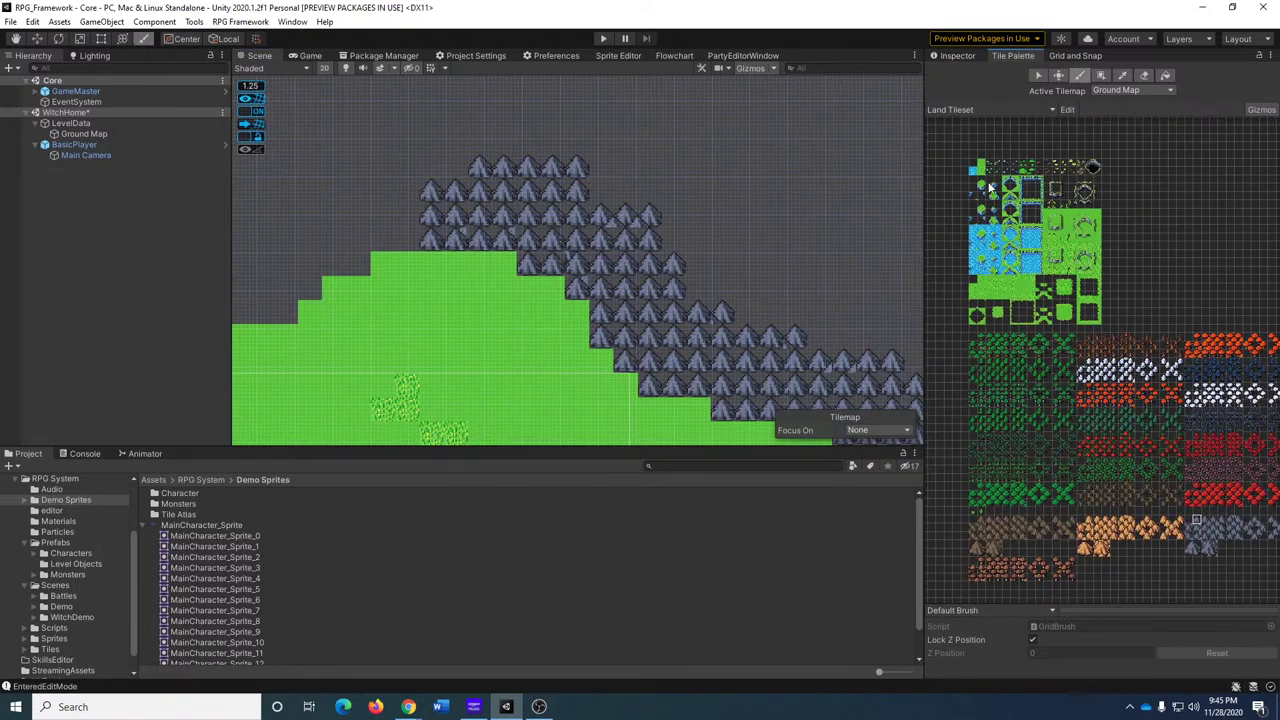
# Pick a plain green grass tile from the Land Tileset palette.
pyautogui.click(981, 168)
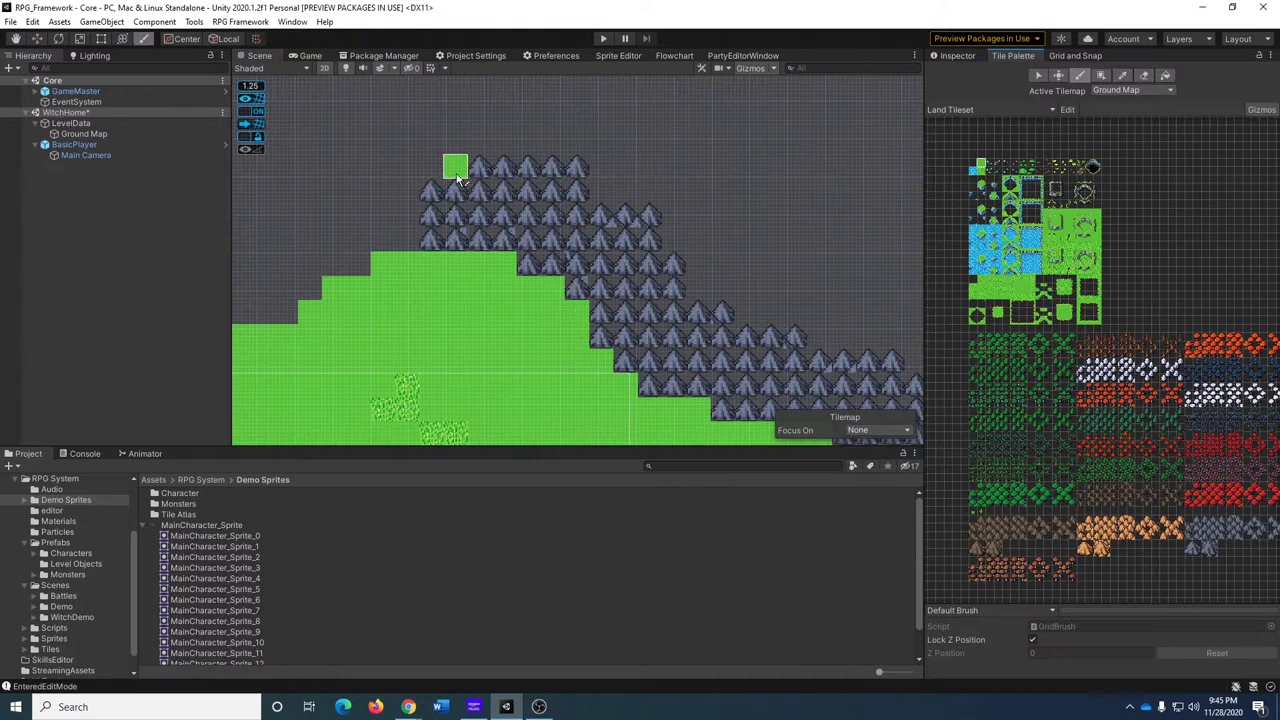
pyautogui.scroll(5, 1102, 451)
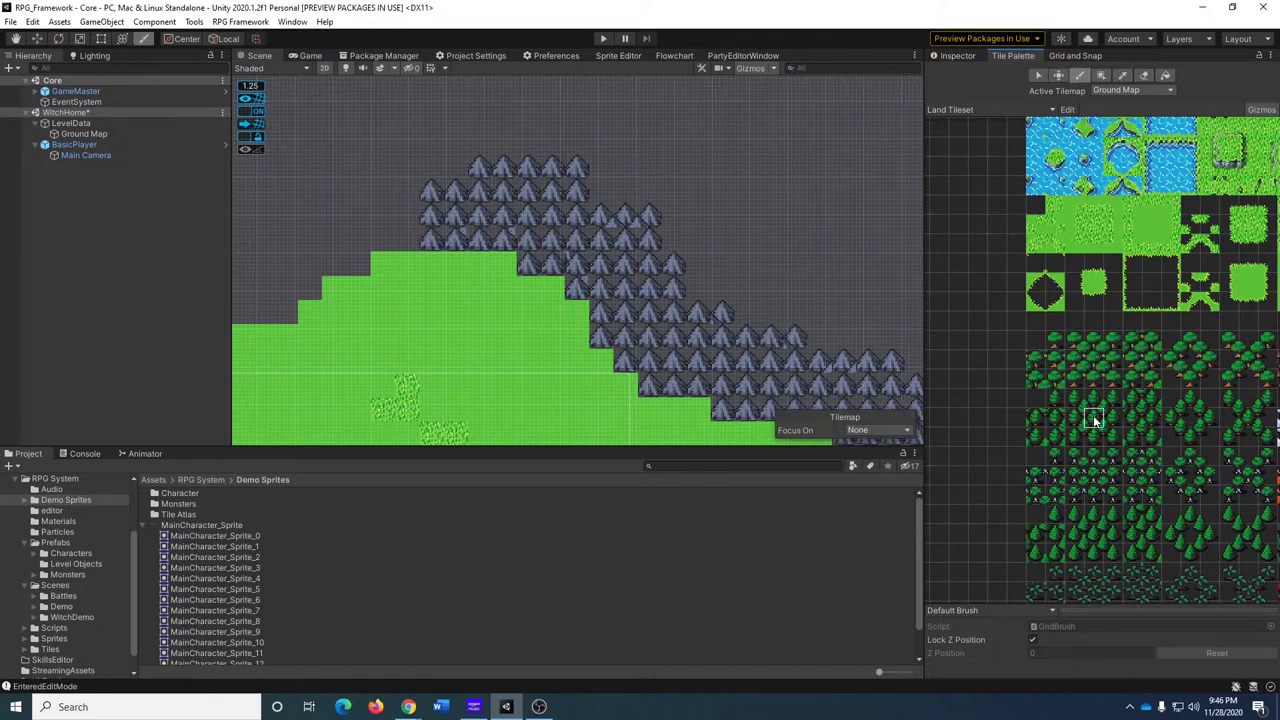
# Paint a block of tree tiles along the grass's upper edge up to the mountains.
pyautogui.moveTo(603, 165)
pyautogui.mouseDown(button='middle')
pyautogui.moveTo(876, 193)
pyautogui.moveTo(429, 200)
pyautogui.mouseUp(button='middle')
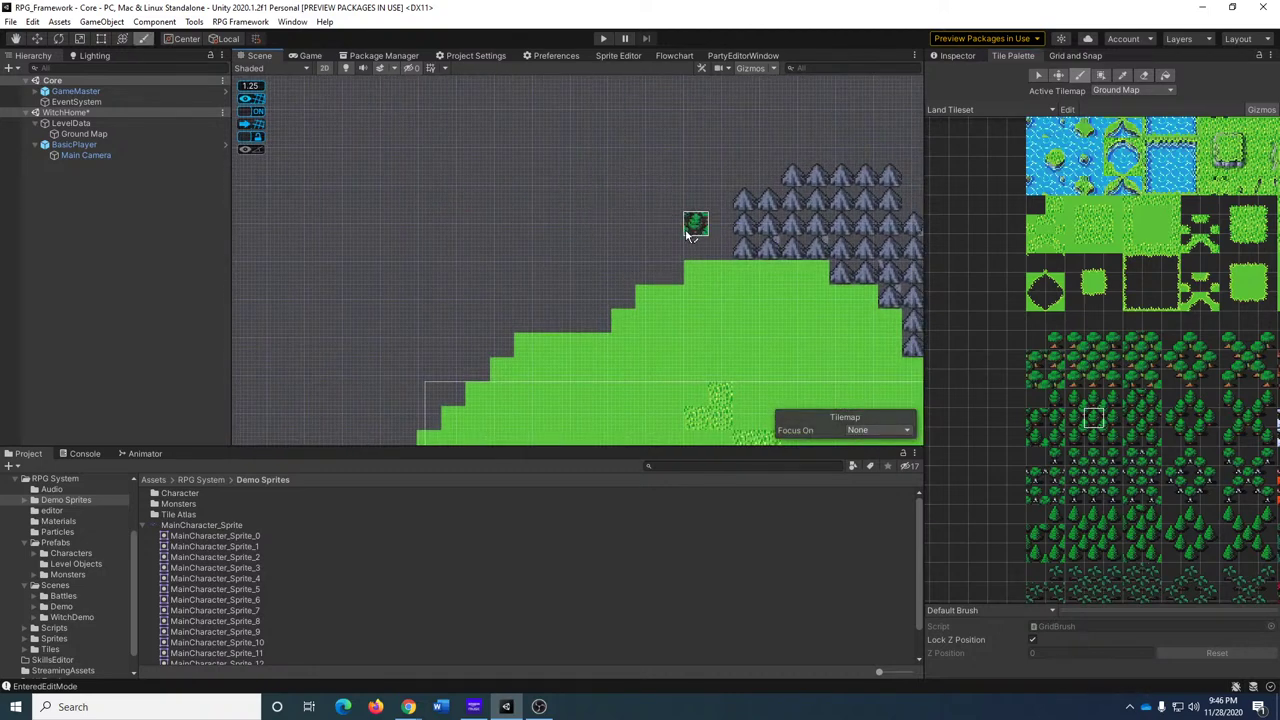
pyautogui.moveTo(671, 223)
pyautogui.mouseDown()
pyautogui.moveTo(549, 246)
pyautogui.moveTo(453, 332)
pyautogui.moveTo(640, 241)
pyautogui.moveTo(411, 347)
pyautogui.mouseUp()
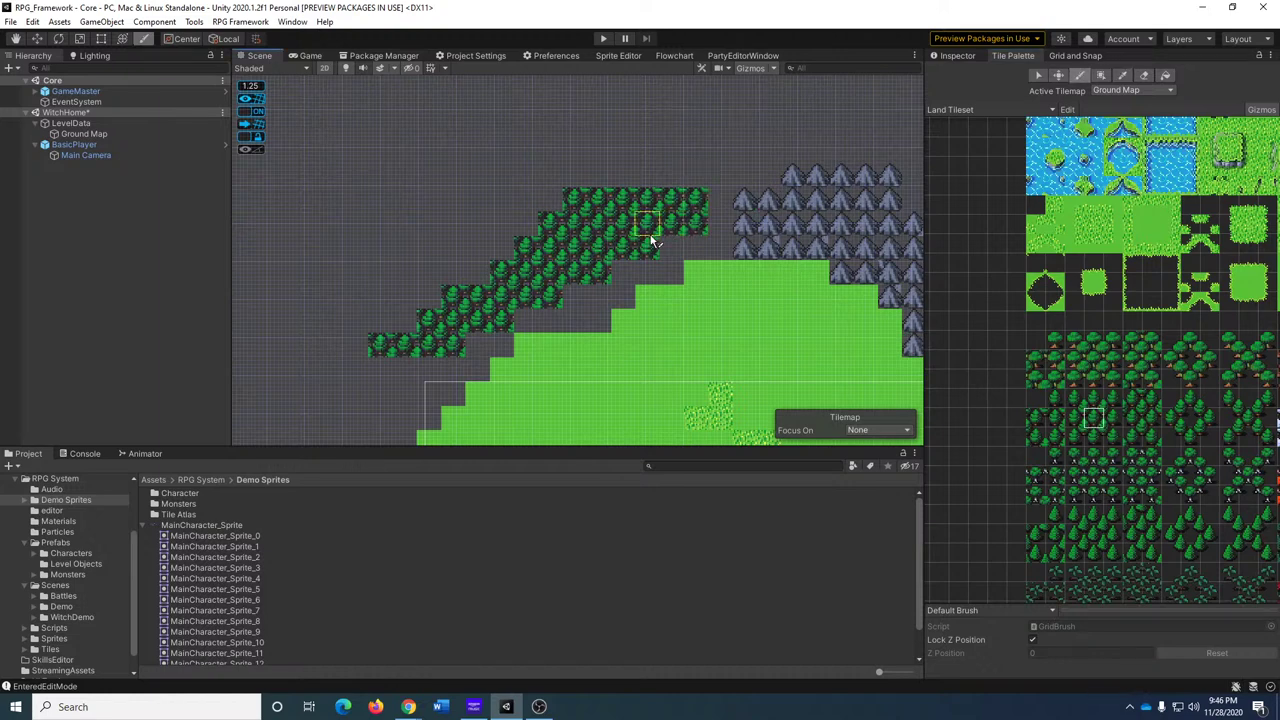
pyautogui.moveTo(652, 240)
pyautogui.mouseDown()
pyautogui.moveTo(577, 275)
pyautogui.moveTo(697, 245)
pyautogui.moveTo(549, 294)
pyautogui.moveTo(500, 272)
pyautogui.mouseUp()
pyautogui.moveTo(500, 272); pyautogui.dragTo(545, 179, button='middle')
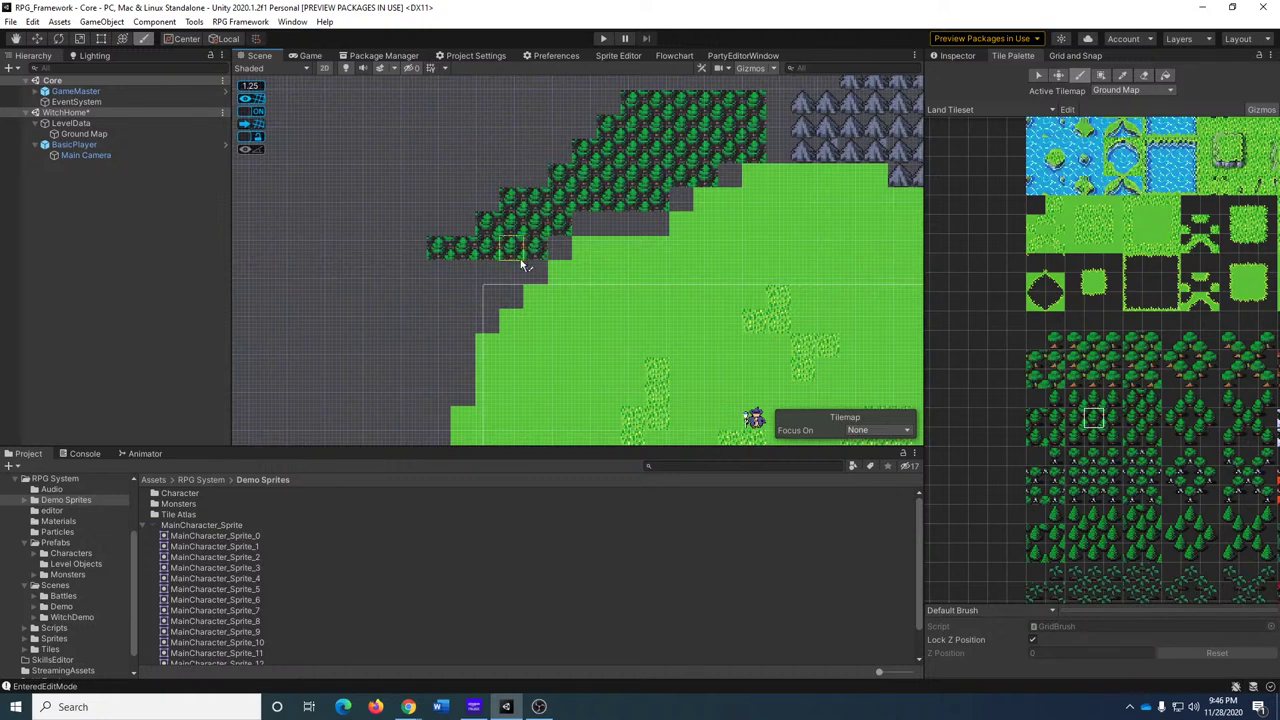
pyautogui.moveTo(522, 265); pyautogui.dragTo(455, 334)
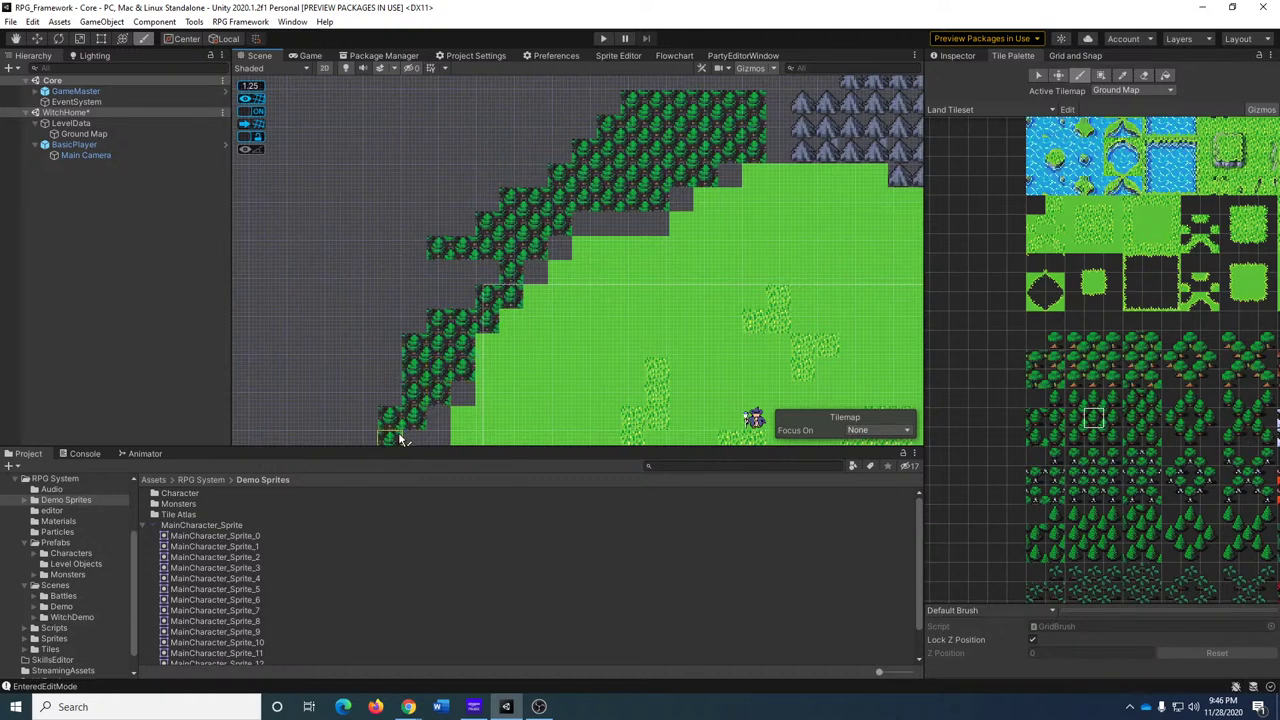
pyautogui.moveTo(398, 432)
pyautogui.mouseDown()
pyautogui.moveTo(451, 386)
pyautogui.moveTo(443, 294)
pyautogui.moveTo(561, 245)
pyautogui.mouseUp()
pyautogui.click(584, 225)
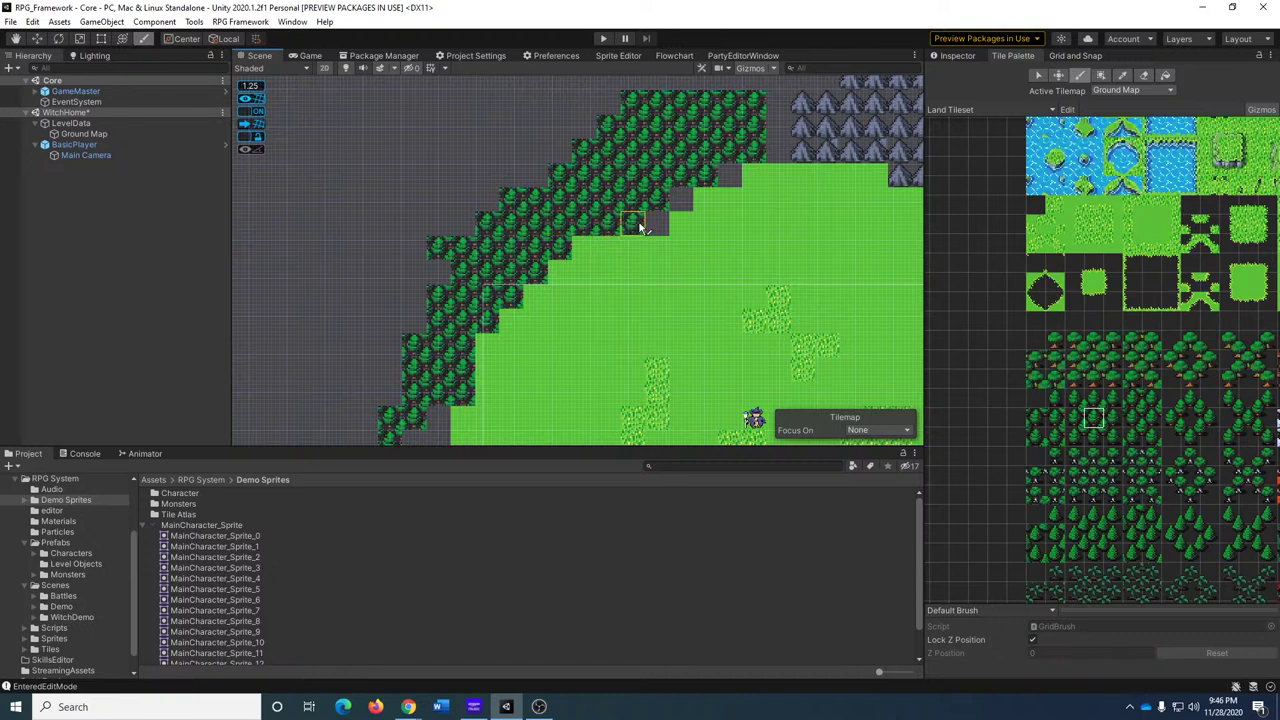
pyautogui.moveTo(640, 226); pyautogui.dragTo(651, 191)
# Paint trees down the grass's left edge and add one tile of another tree type.
pyautogui.press('Left')
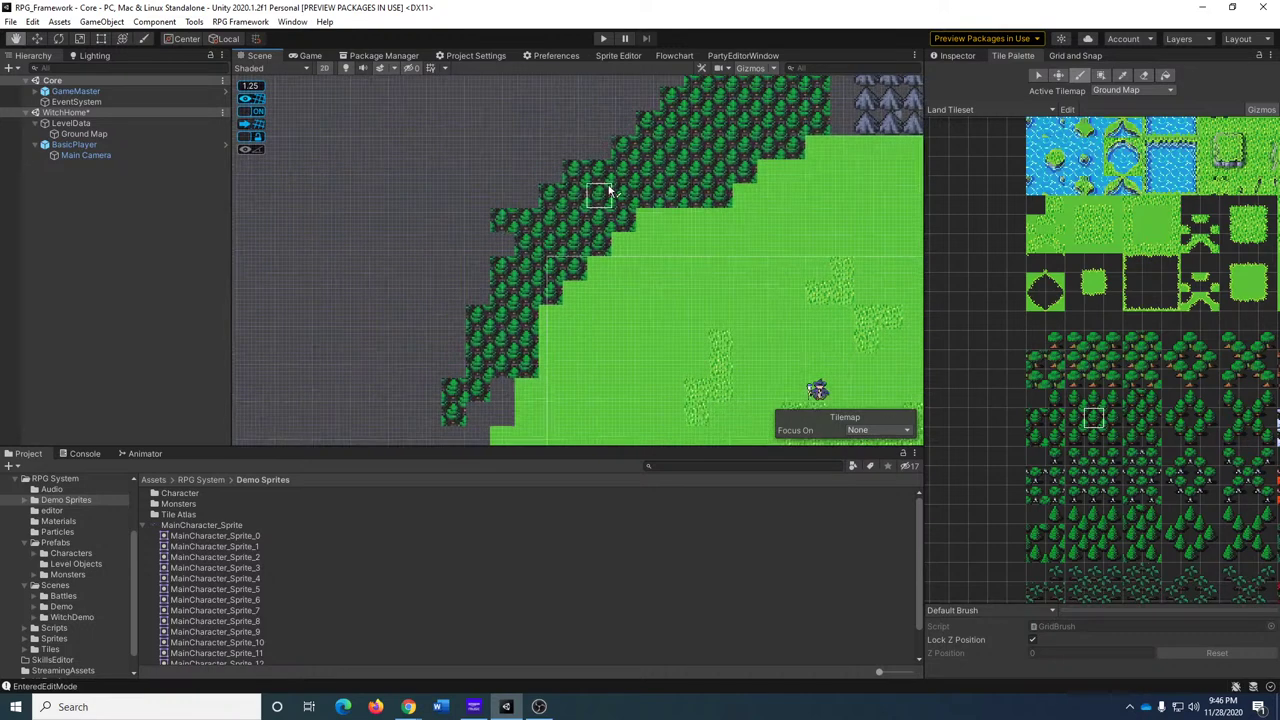
pyautogui.press('Down')
pyautogui.moveTo(522, 221)
pyautogui.mouseDown()
pyautogui.moveTo(446, 390)
pyautogui.moveTo(486, 404)
pyautogui.mouseUp()
pyautogui.click(1107, 433)
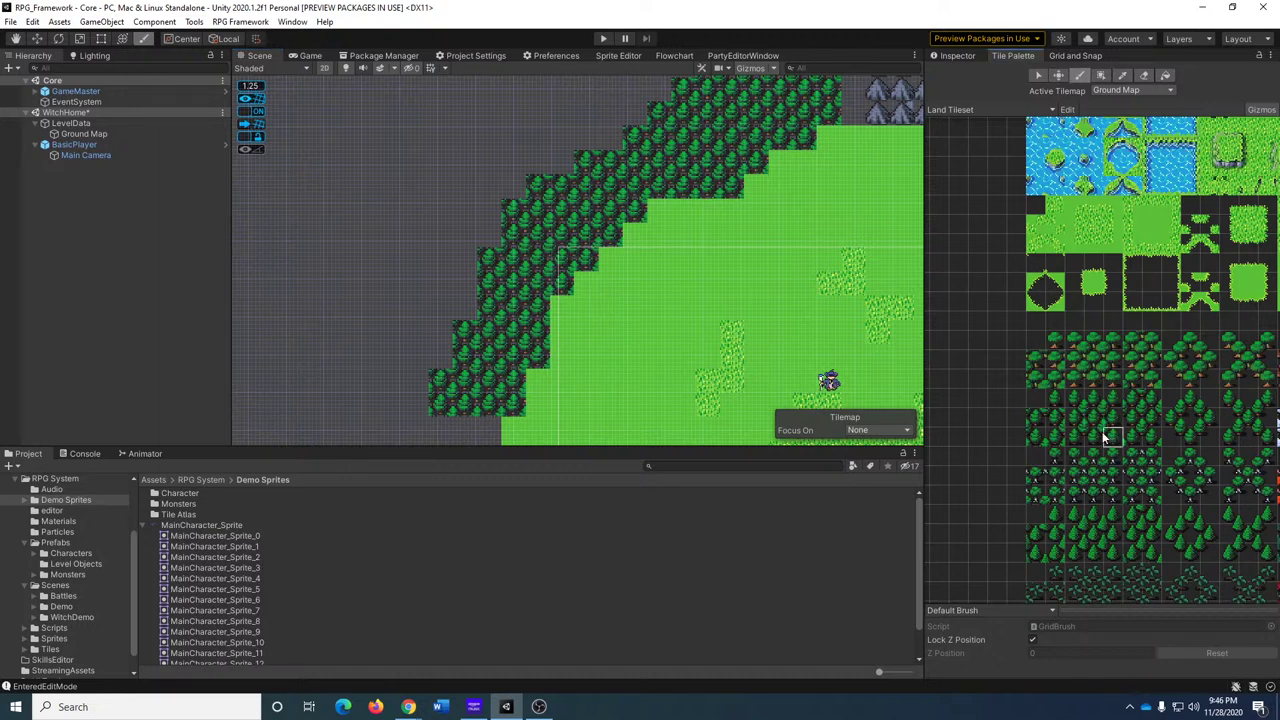
pyautogui.click(514, 410)
# Undo the painted tree and mountain tiles with Ctrl+Z, leaving bare grass.
pyautogui.scroll(2, 1117, 438)
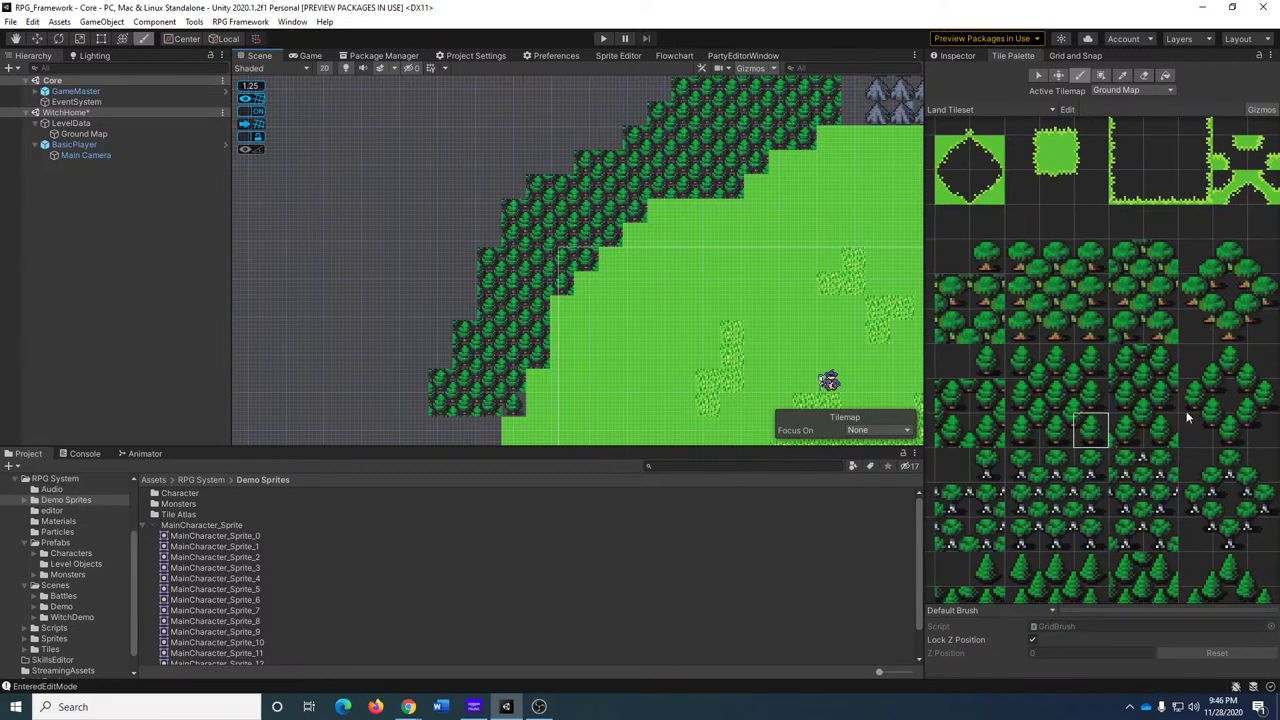
pyautogui.scroll(-3, 1188, 418)
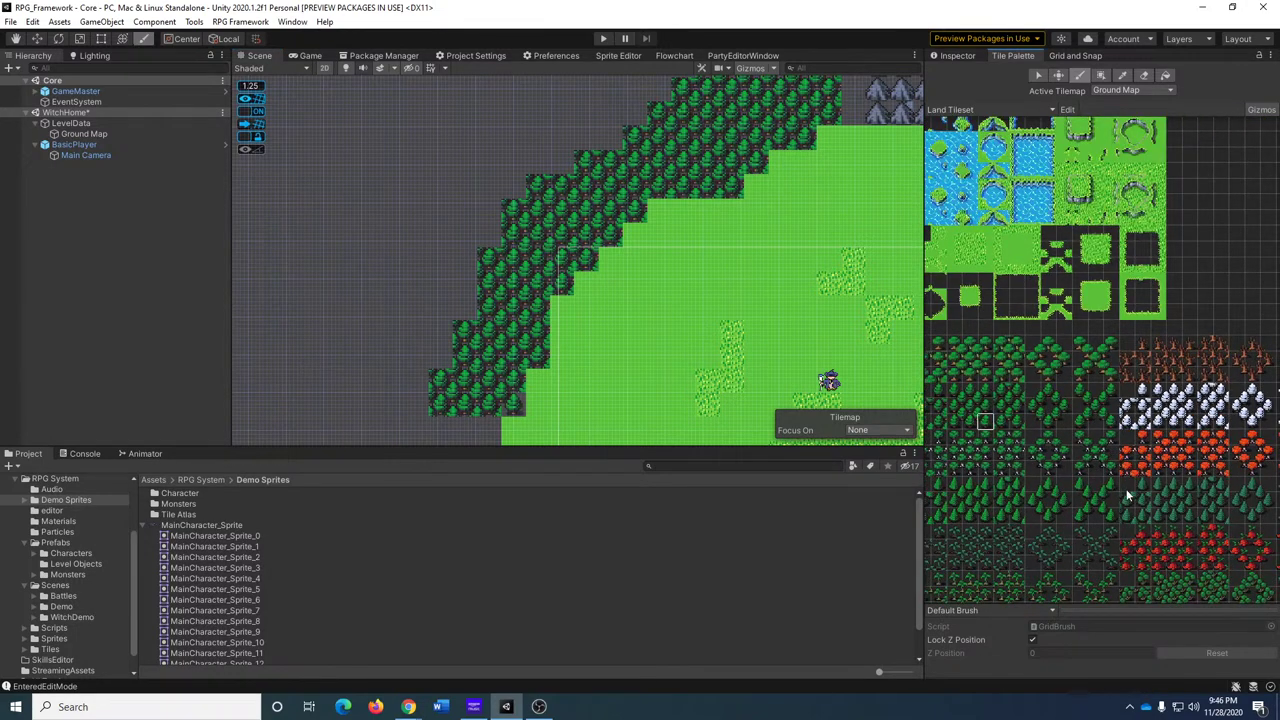
pyautogui.hscroll(3, 1091, 465)
pyautogui.moveTo(690, 107); pyautogui.dragTo(285, 232, button='middle')
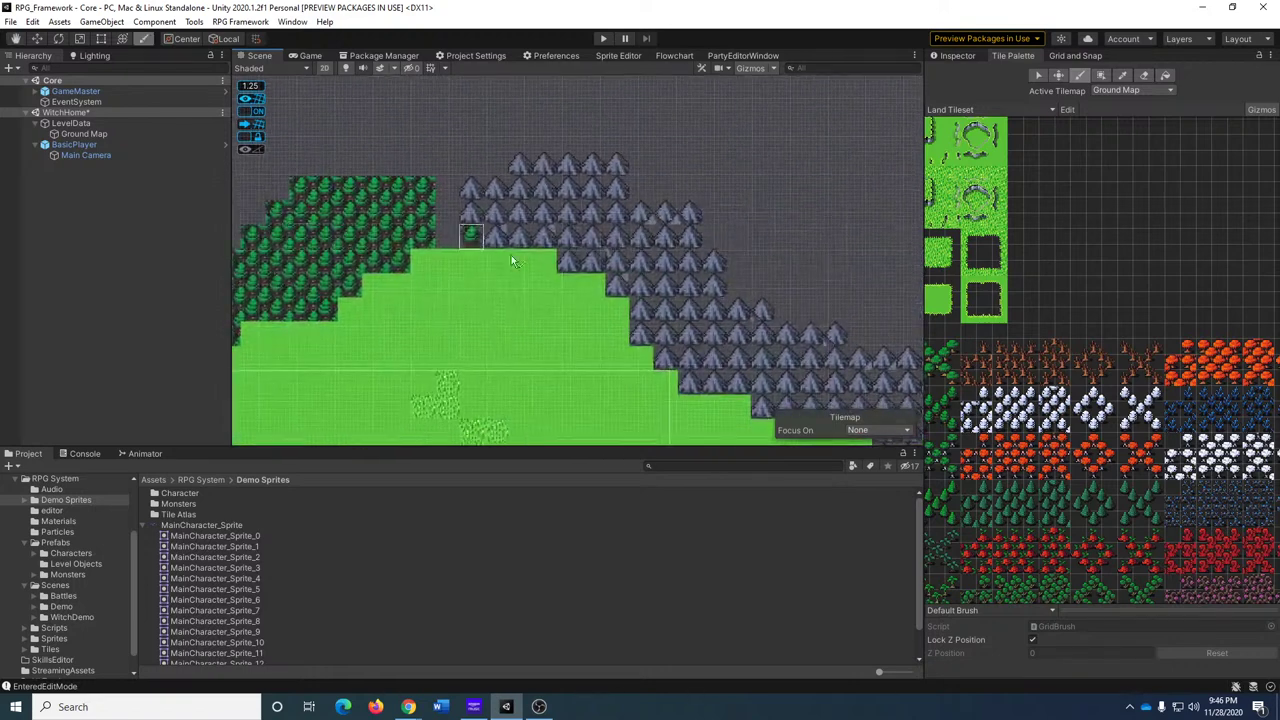
pyautogui.moveTo(591, 279); pyautogui.dragTo(815, 195, button='middle')
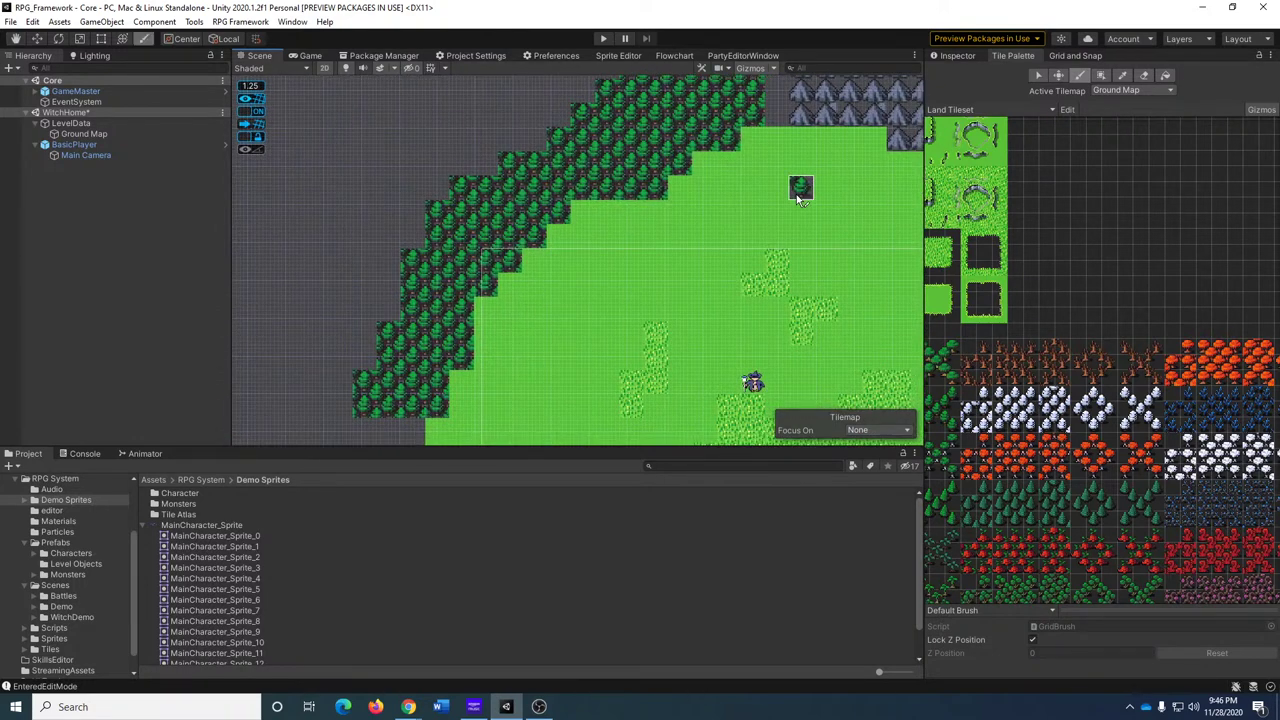
pyautogui.hotkey('ctrl', 'z')
pyautogui.hotkey('ctrl', 'z')
pyautogui.hotkey('ctrl', 'z')
pyautogui.hotkey('ctrl', 'z')
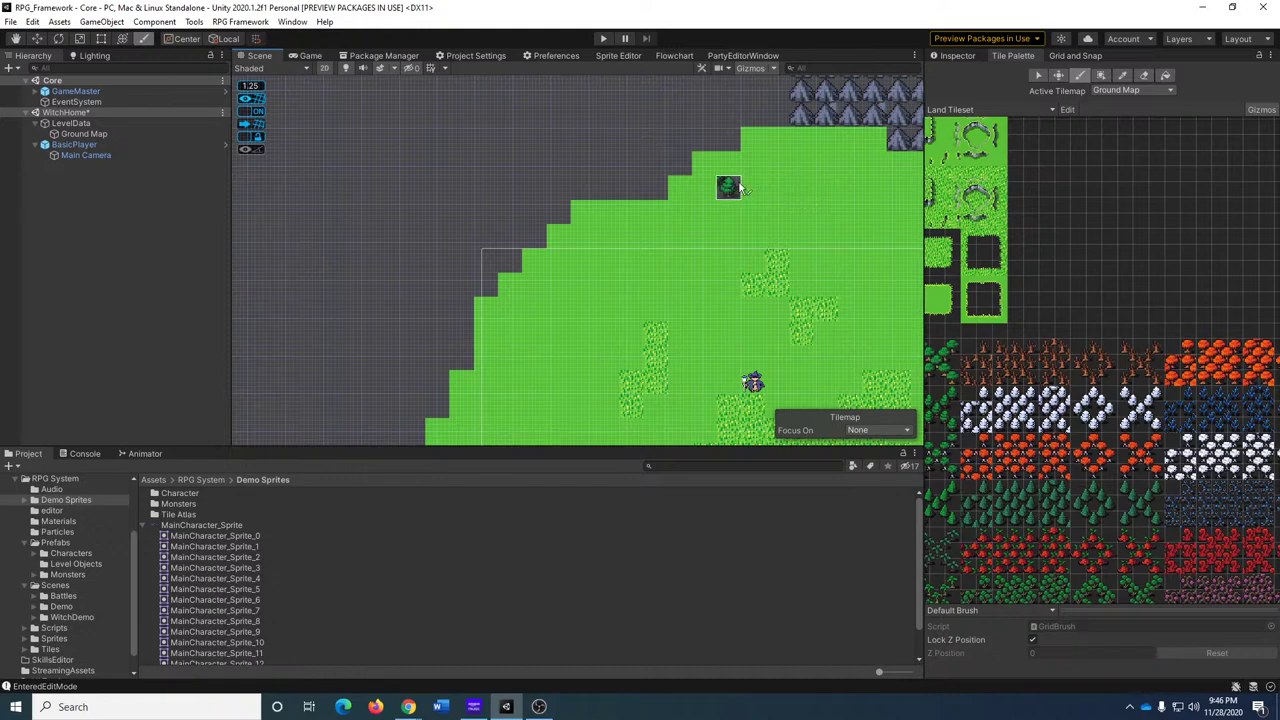
pyautogui.moveTo(738, 188)
pyautogui.mouseDown(button='middle')
pyautogui.moveTo(409, 318)
pyautogui.moveTo(409, 292)
pyautogui.mouseUp(button='middle')
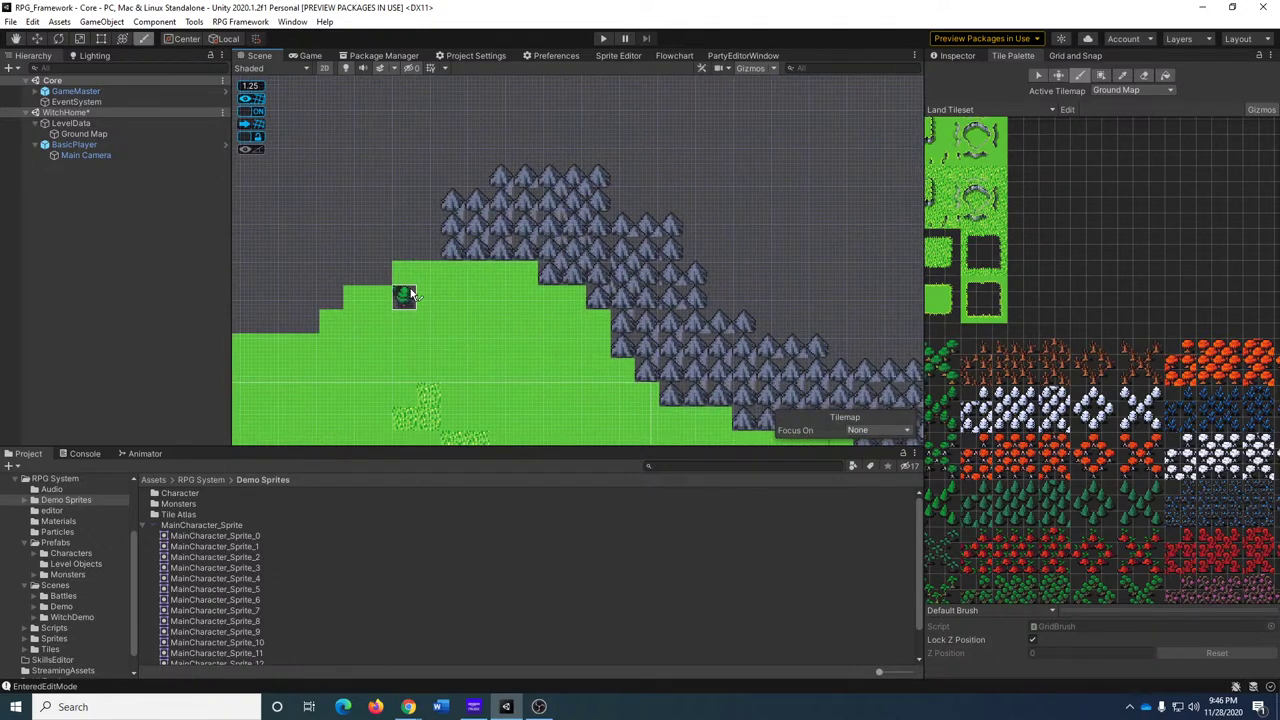
pyautogui.hotkey('ctrl', 'z')
pyautogui.hotkey('ctrl', 'z')
pyautogui.hotkey('ctrl', 'z')
pyautogui.moveTo(643, 302); pyautogui.dragTo(583, 145, button='middle')
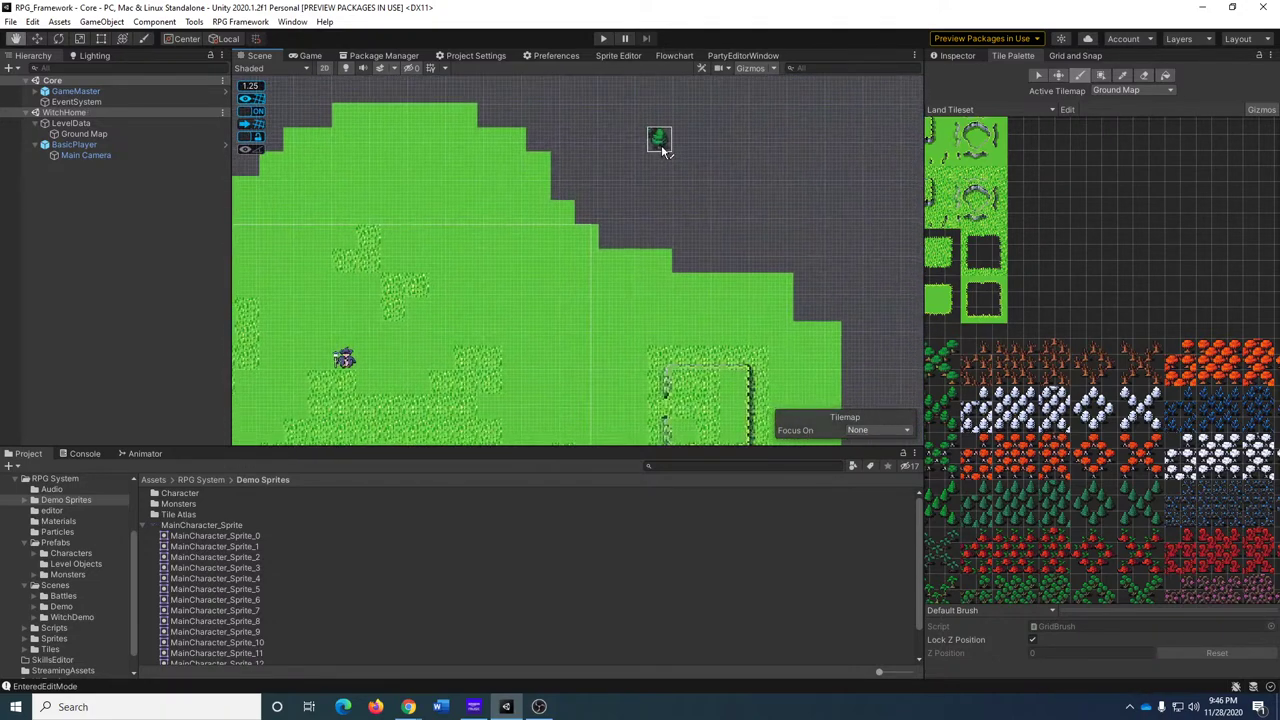
pyautogui.scroll(-6, 660, 150)
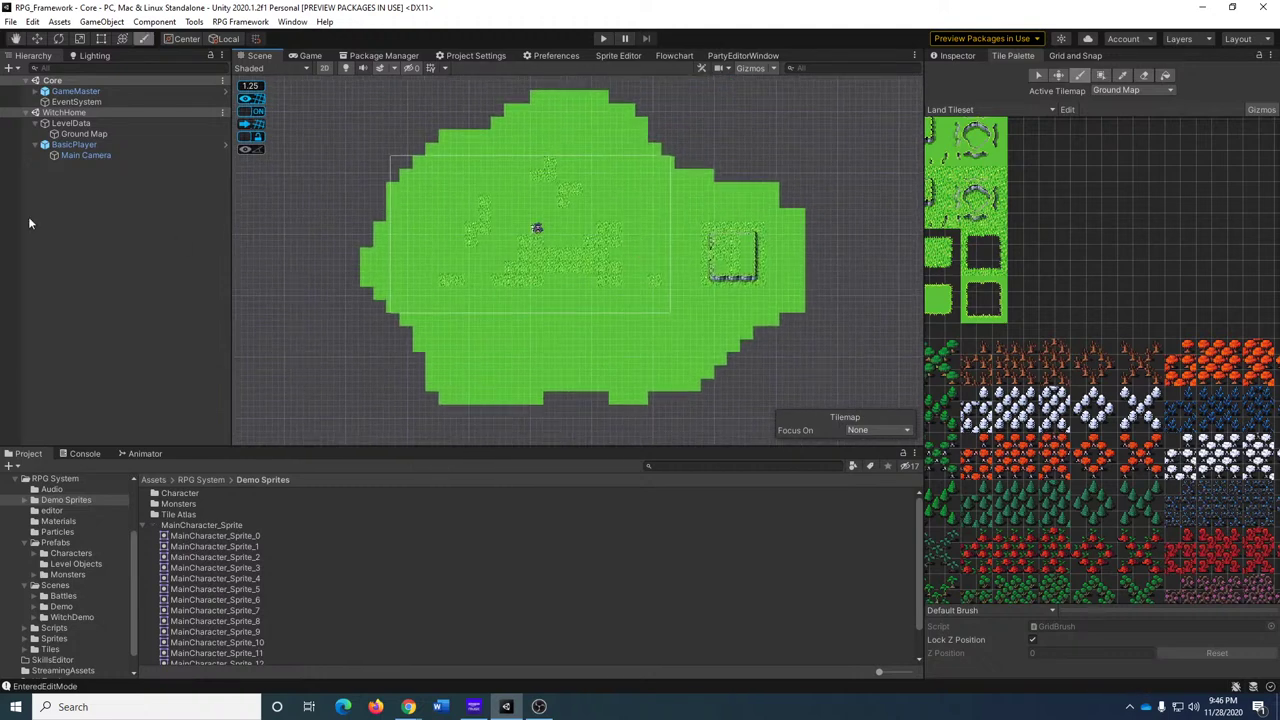
# Duplicate Ground Map with Ctrl+D and rename the copy BoundryMap.
pyautogui.click(84, 133)
pyautogui.hotkey('ctrl', 'd')
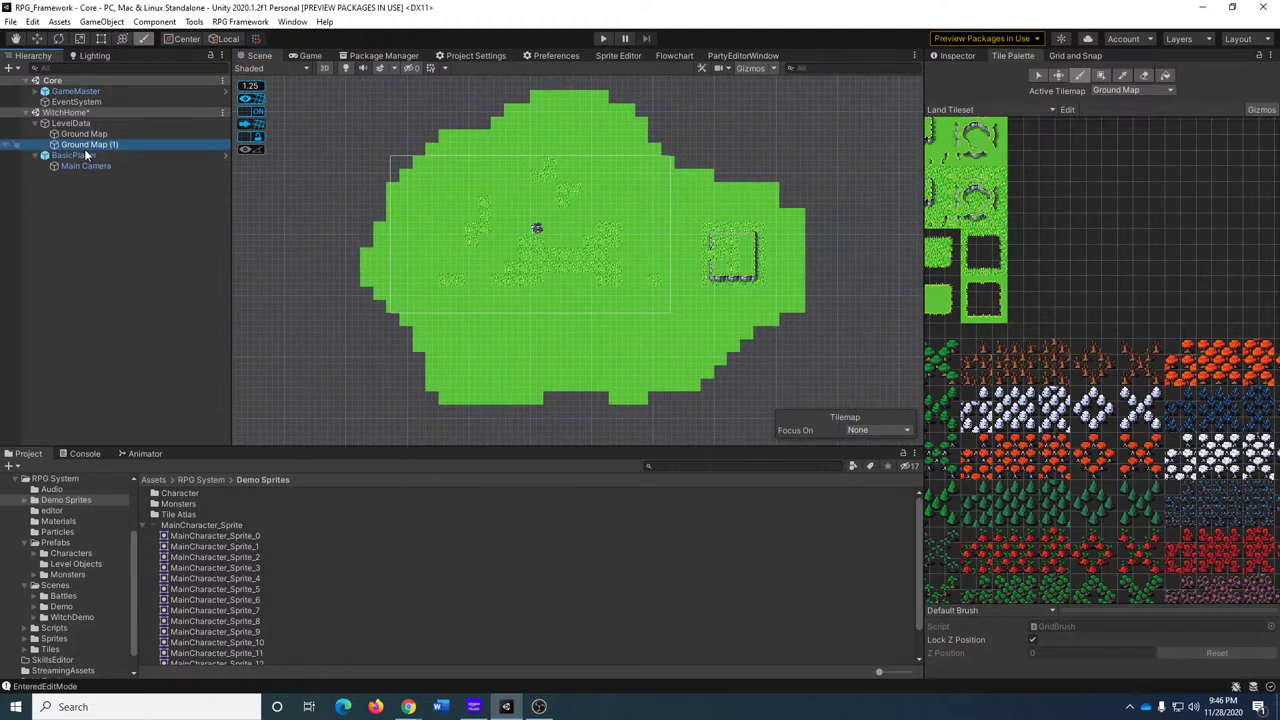
pyautogui.click(84, 145)
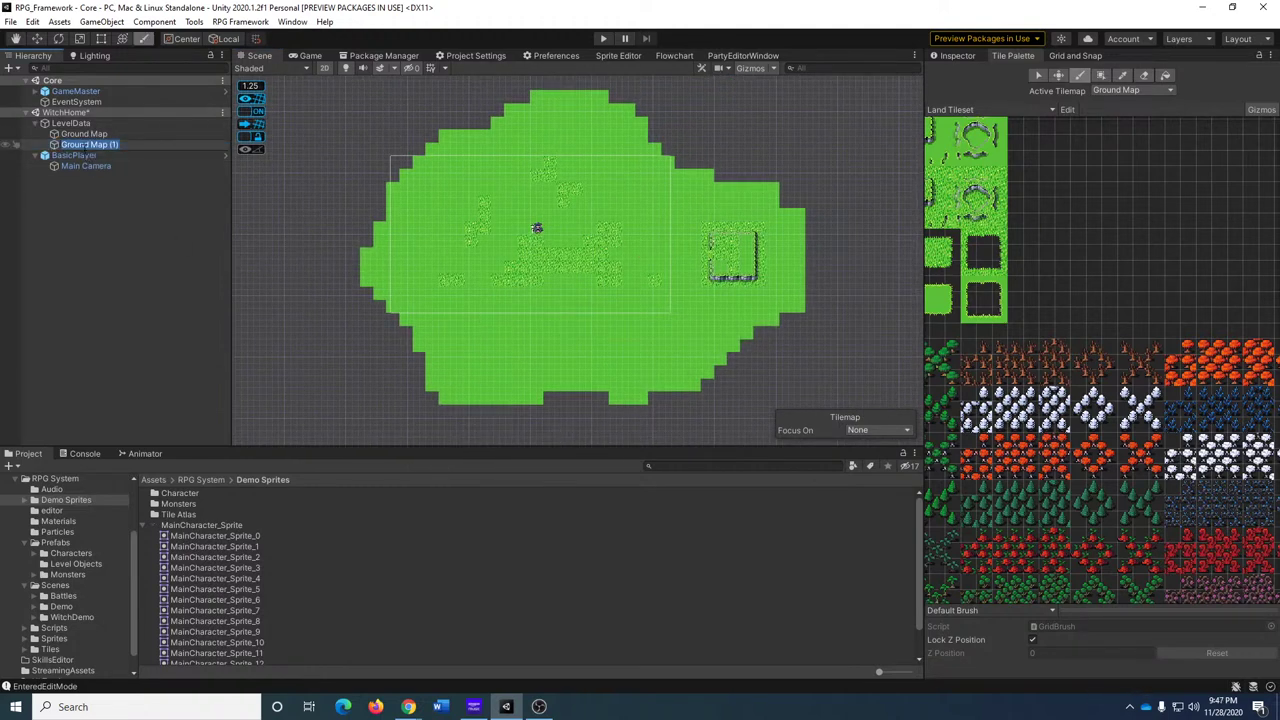
pyautogui.write('B')
pyautogui.press('Return')
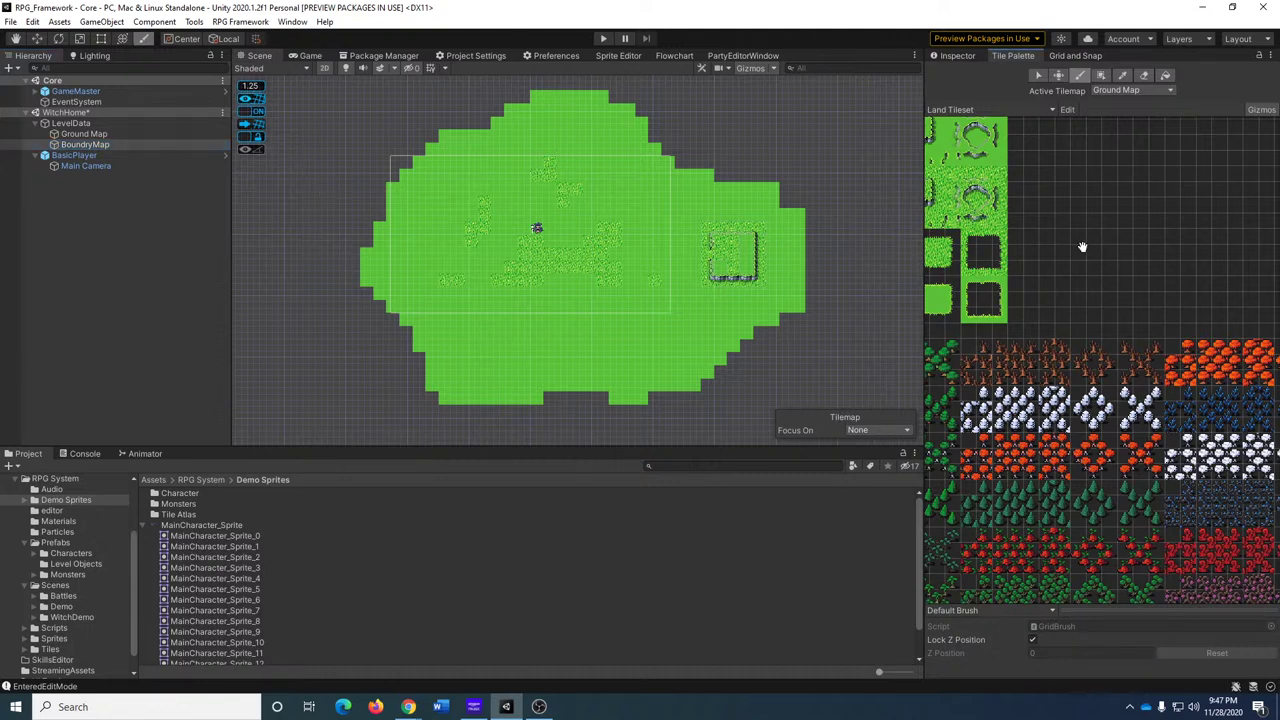
pyautogui.moveTo(1080, 246); pyautogui.dragTo(1275, 400, button='middle')
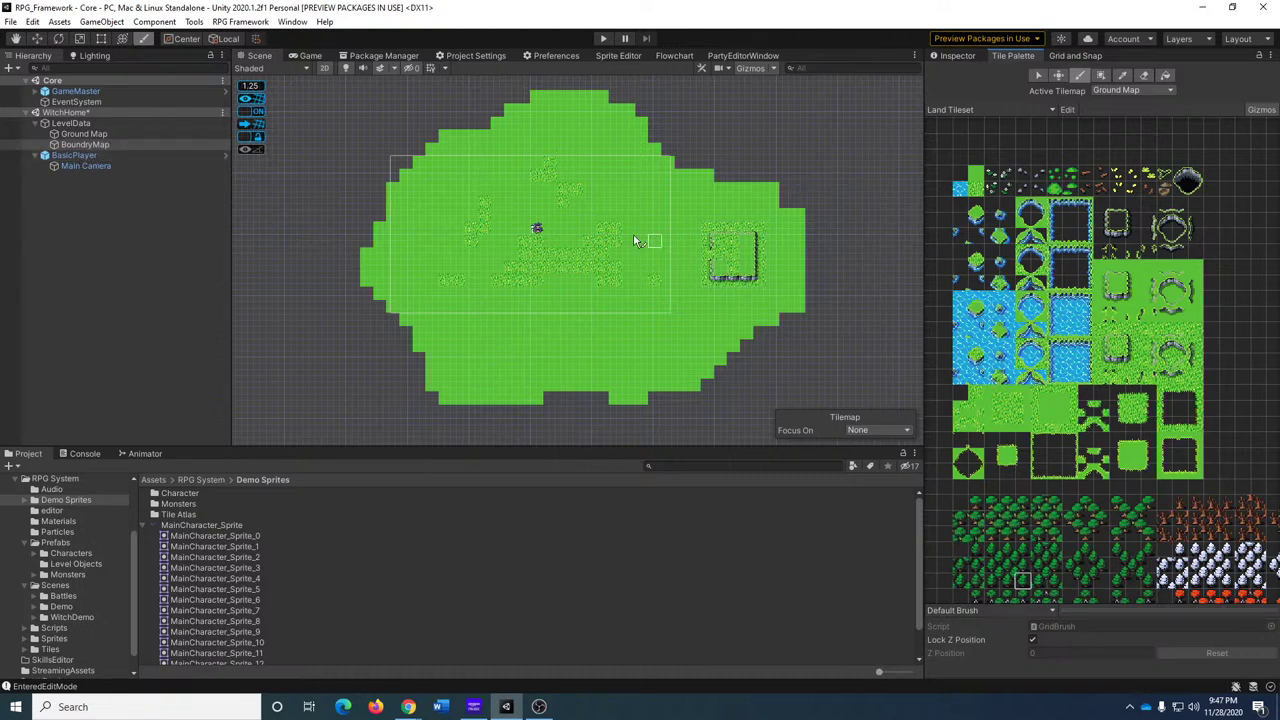
# Set BoundryMap's Tilemap Renderer sorting layer to Tile Decorations.
pyautogui.click(955, 56)
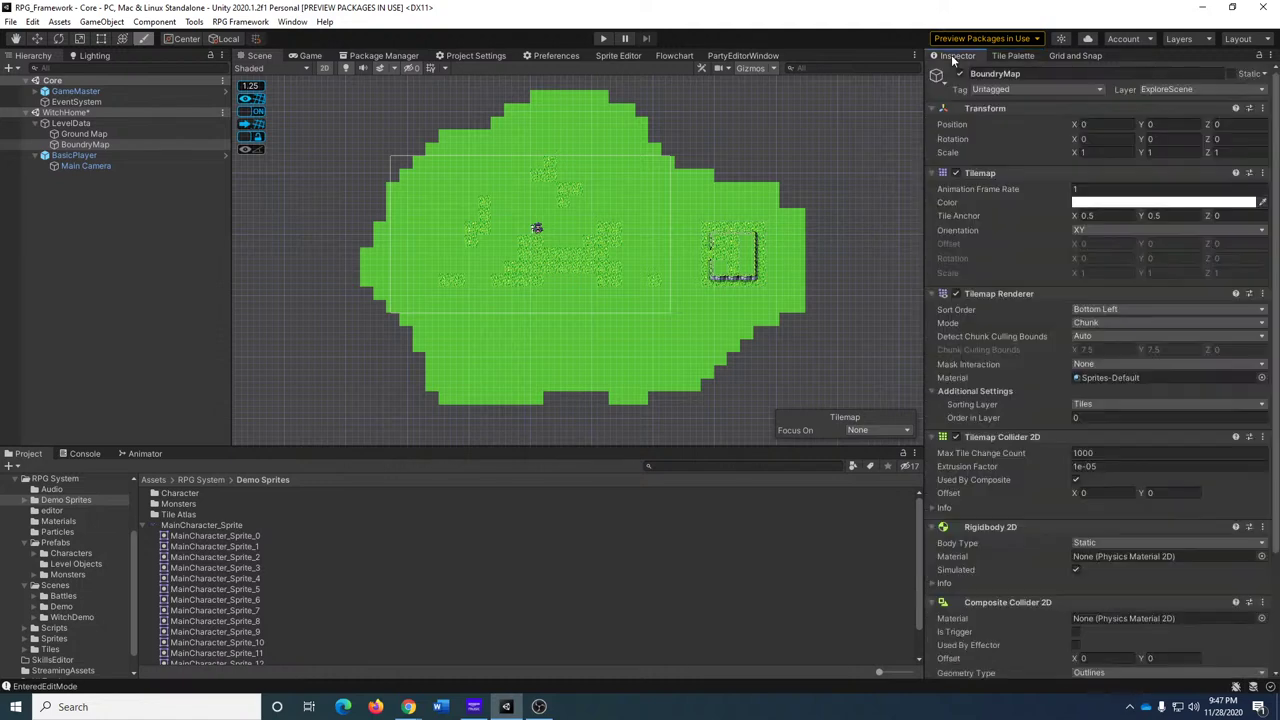
pyautogui.click(1100, 405)
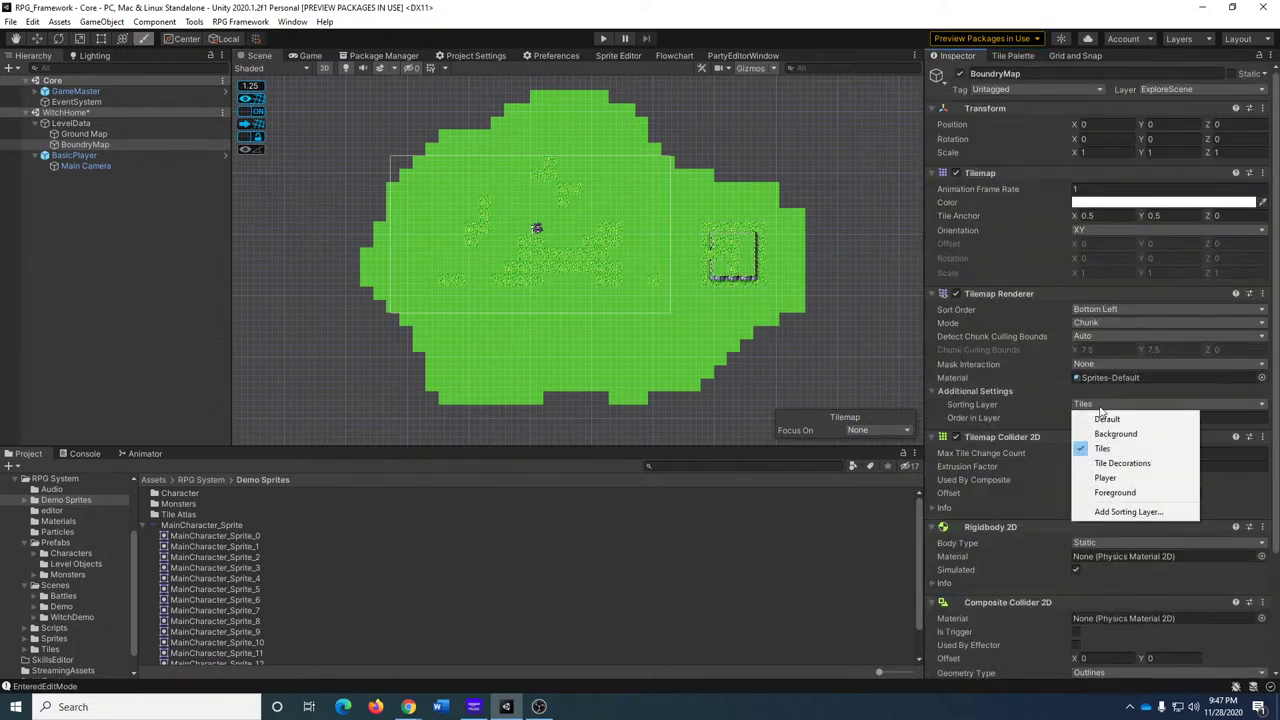
pyautogui.click(1126, 464)
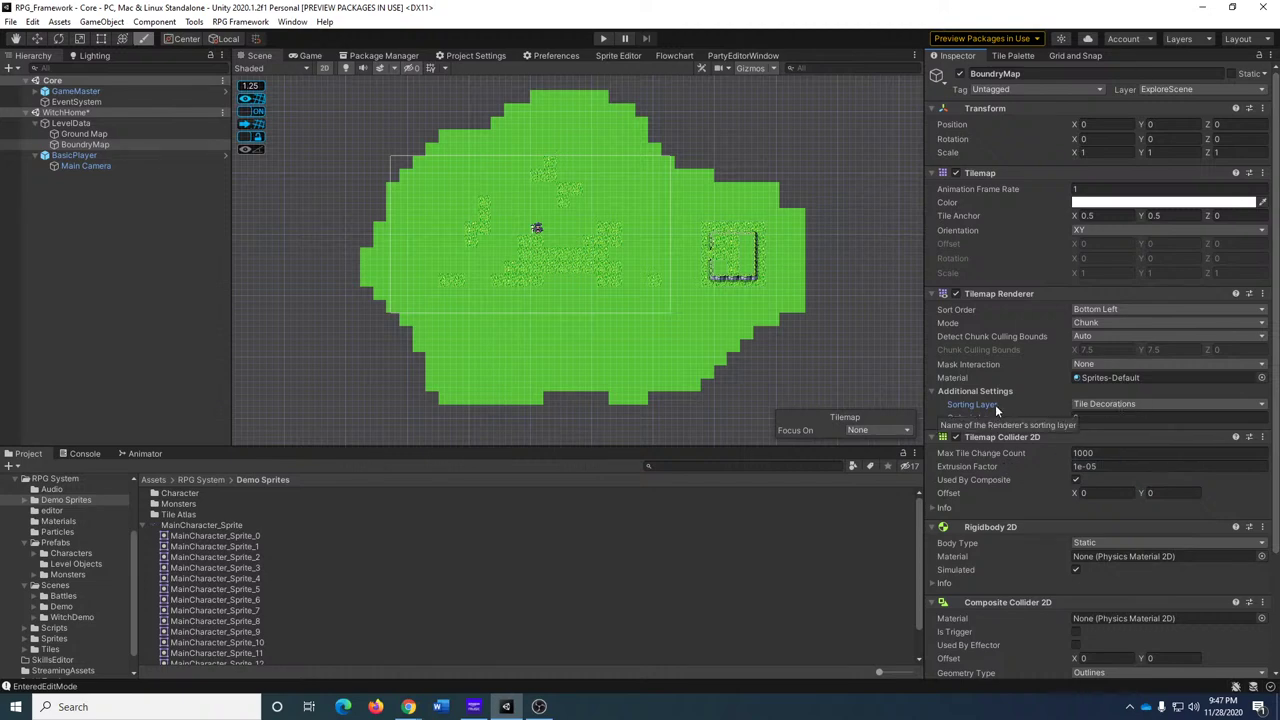
pyautogui.click(124, 144)
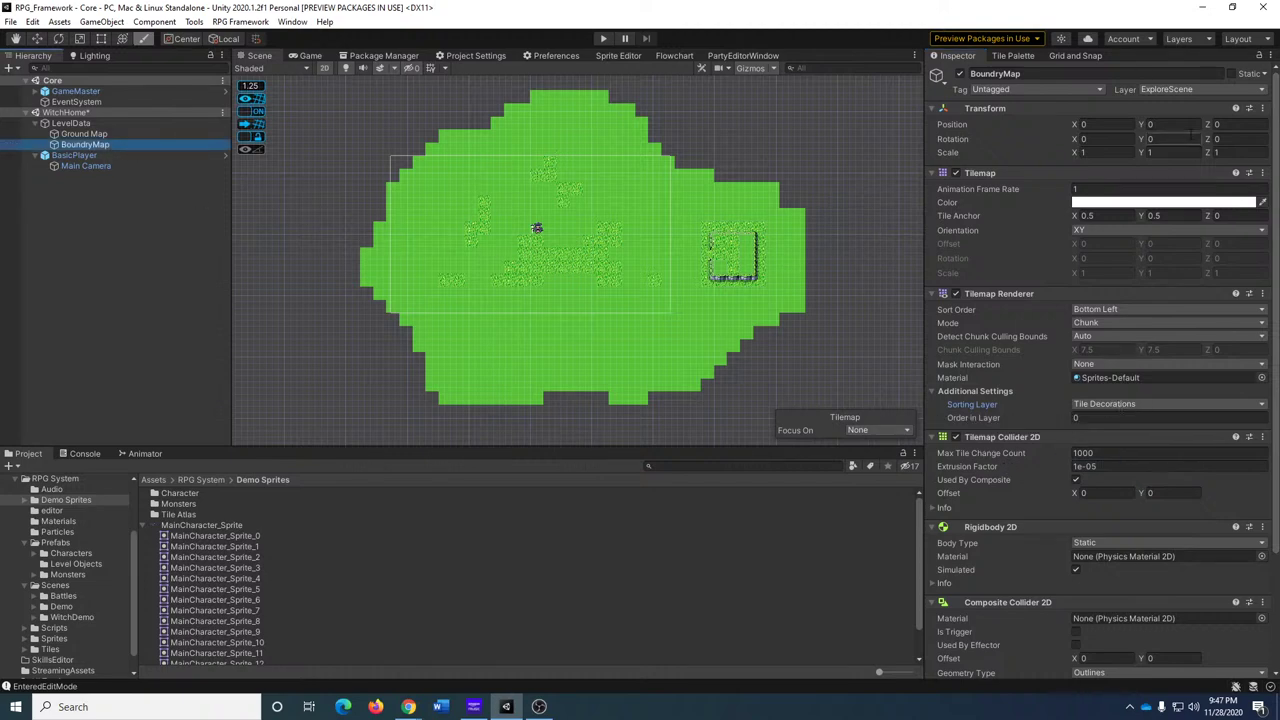
pyautogui.click(1012, 56)
# Paint a blue-grey mountain outline along the grass island's upper-right edge.
pyautogui.scroll(5, 1051, 457)
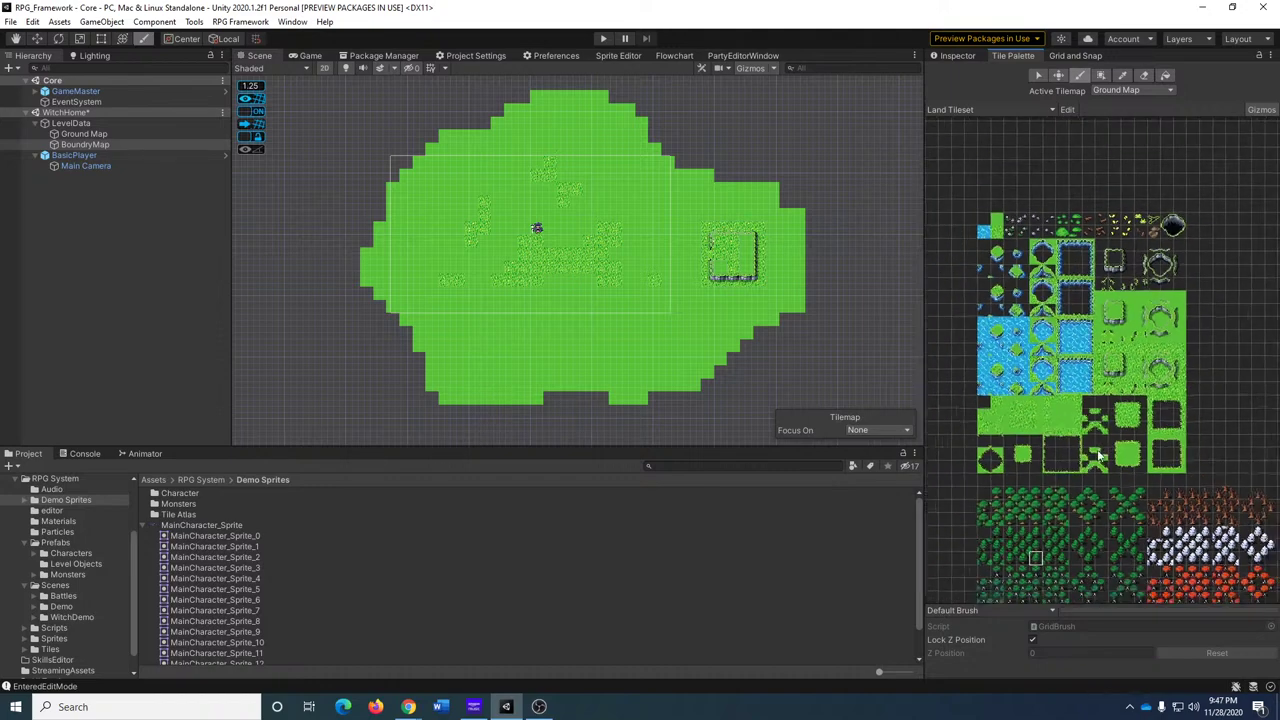
pyautogui.scroll(3, 1118, 458)
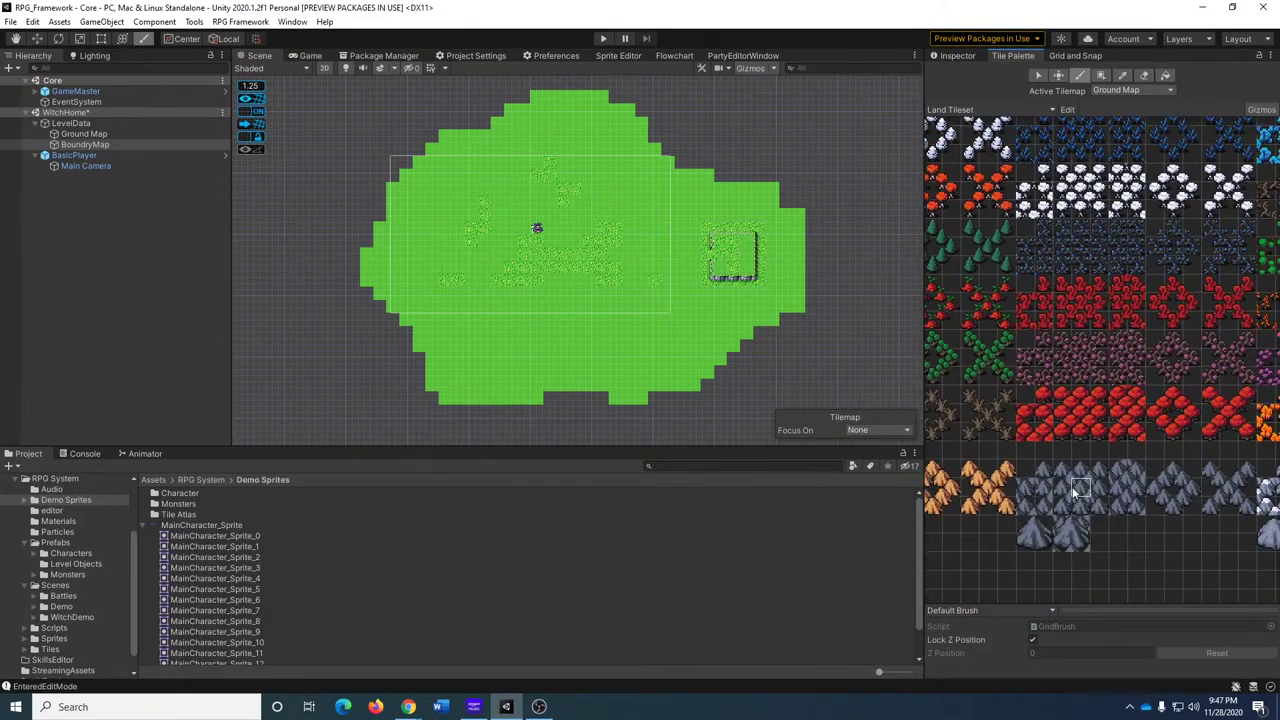
pyautogui.scroll(3, 474, 251)
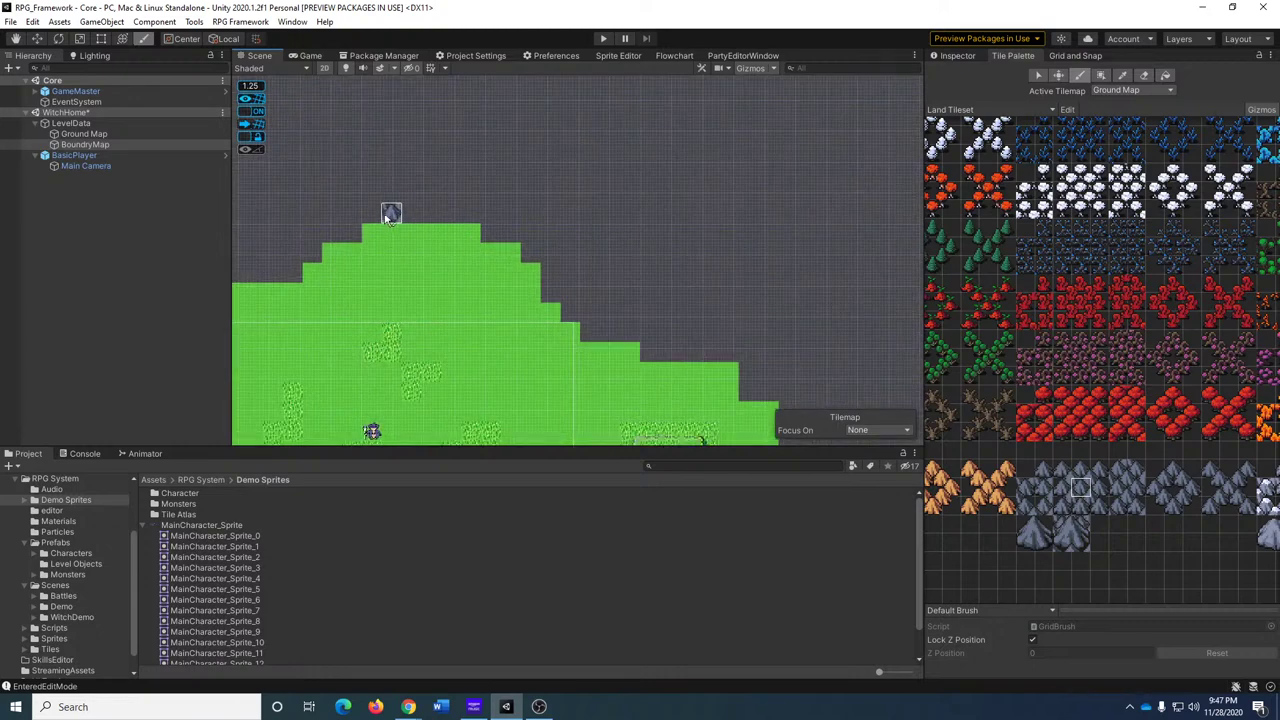
pyautogui.moveTo(391, 211); pyautogui.dragTo(474, 226)
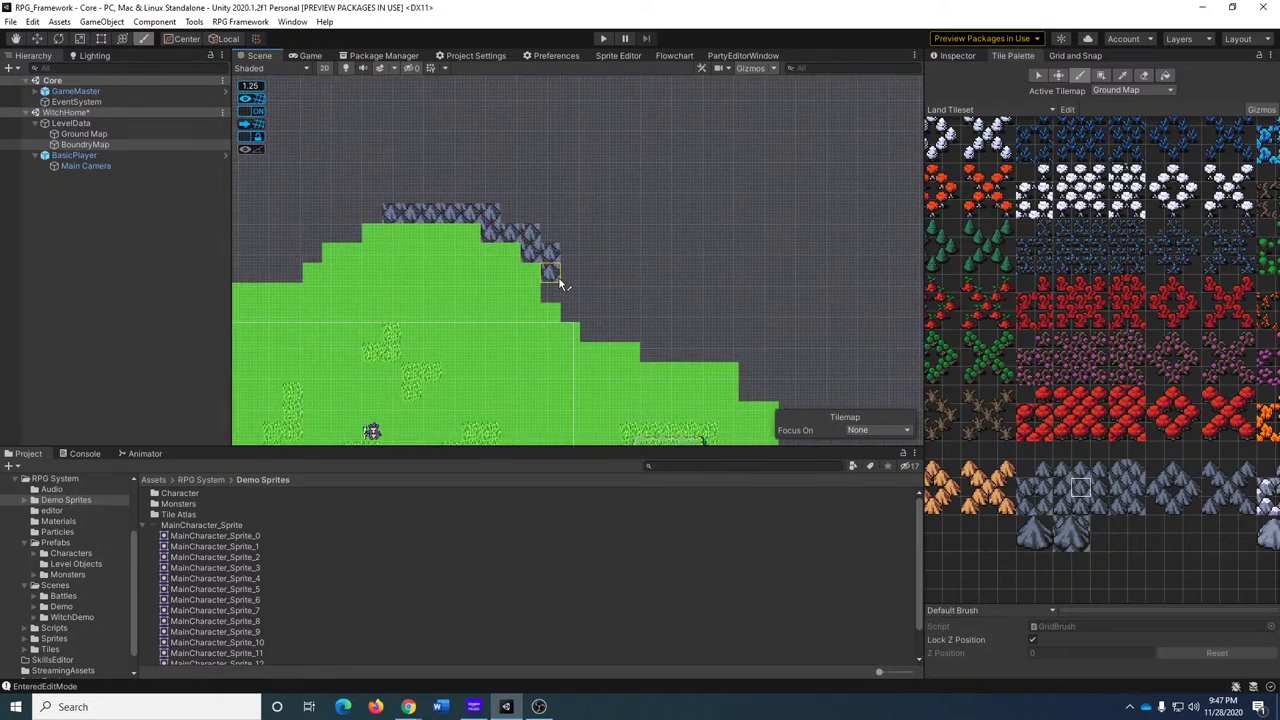
pyautogui.moveTo(560, 284)
pyautogui.mouseDown()
pyautogui.moveTo(582, 316)
pyautogui.moveTo(686, 349)
pyautogui.moveTo(749, 349)
pyautogui.mouseUp()
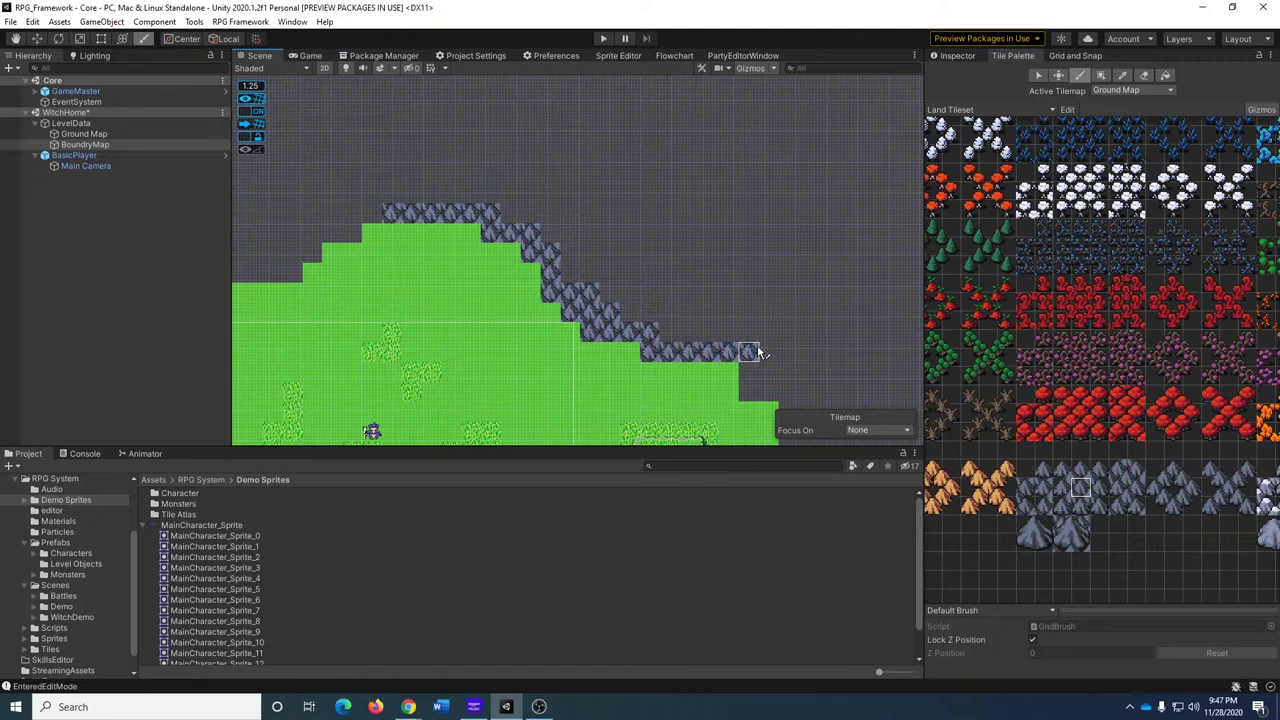
pyautogui.moveTo(749, 349); pyautogui.dragTo(714, 337, button='middle')
pyautogui.moveTo(728, 348)
pyautogui.mouseDown()
pyautogui.moveTo(729, 363)
pyautogui.moveTo(780, 328)
pyautogui.moveTo(731, 220)
pyautogui.moveTo(609, 143)
pyautogui.mouseUp()
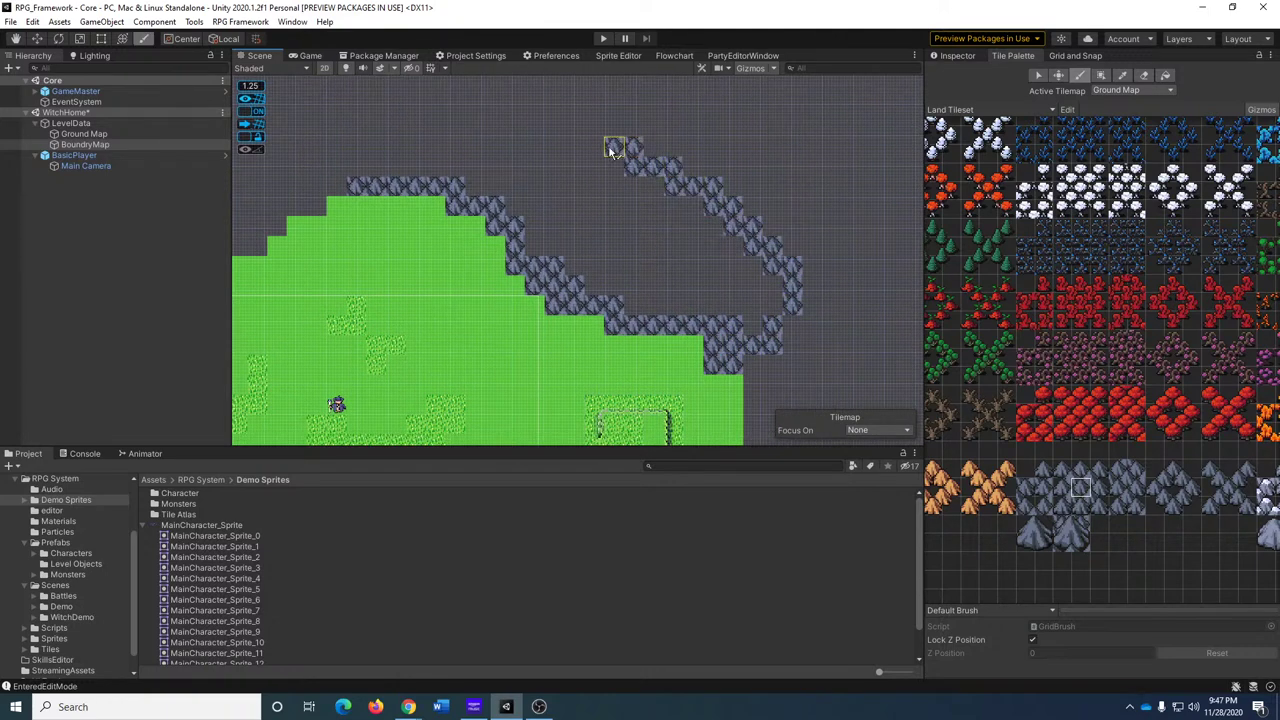
pyautogui.moveTo(609, 143)
pyautogui.mouseDown(button='middle')
pyautogui.moveTo(609, 163)
pyautogui.moveTo(664, 197)
pyautogui.mouseUp(button='middle')
pyautogui.moveTo(664, 197)
pyautogui.mouseDown()
pyautogui.moveTo(583, 143)
pyautogui.moveTo(463, 220)
pyautogui.moveTo(474, 256)
pyautogui.mouseUp()
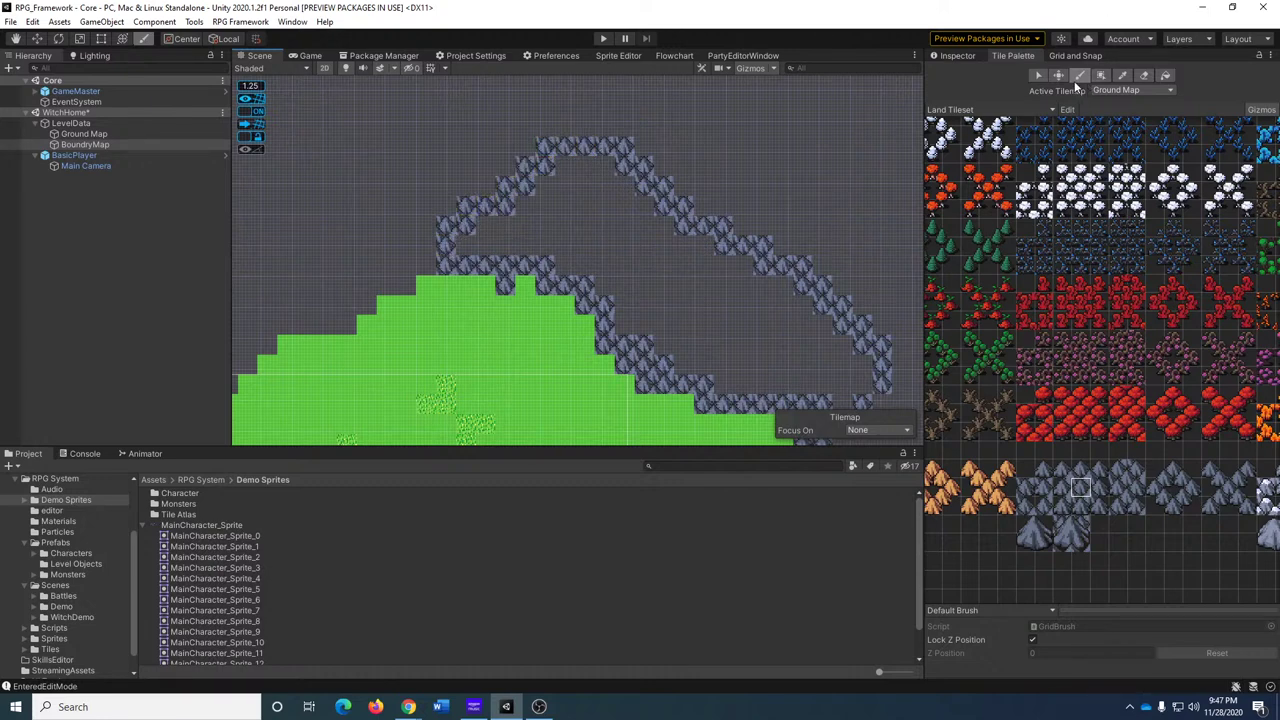
# Flood-fill the inside of the mountain outline with grey mountain tiles.
pyautogui.click(1165, 76)
pyautogui.click(700, 286)
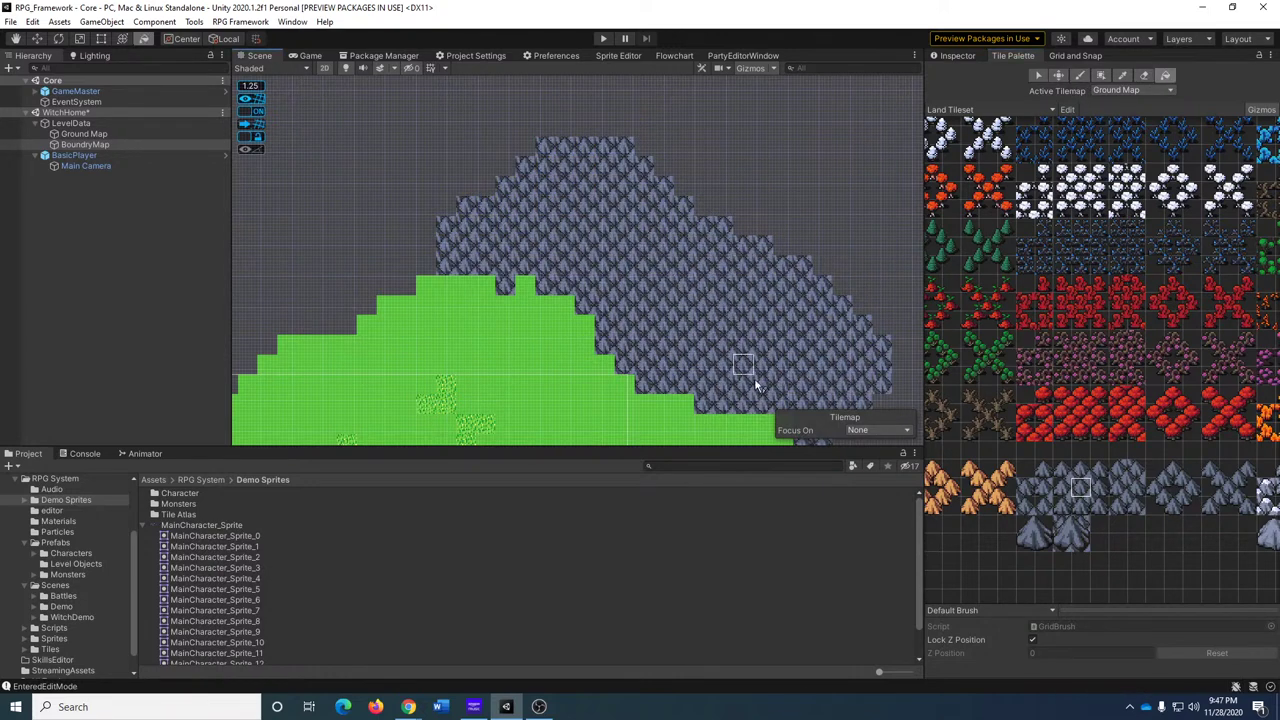
pyautogui.moveTo(684, 326); pyautogui.dragTo(859, 236, button='middle')
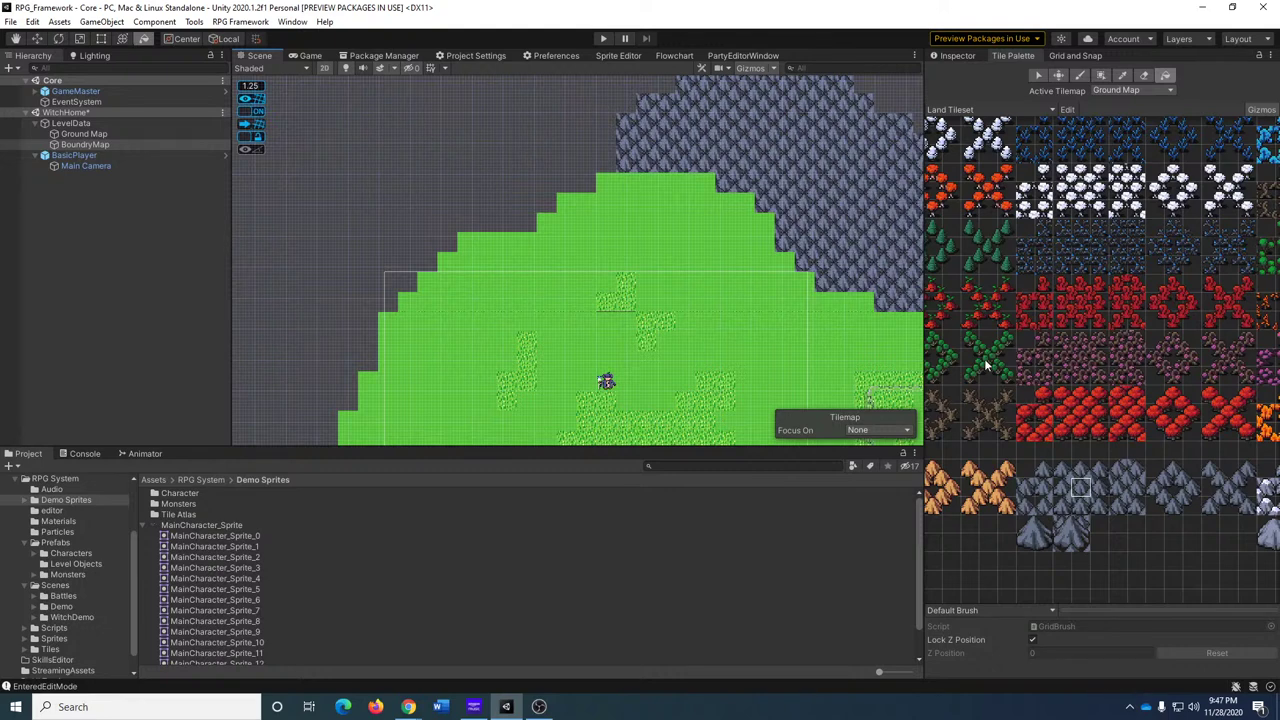
# Pick the dark green tree tile; a trial fill left of the grass is undone.
pyautogui.scroll(5, 985, 366)
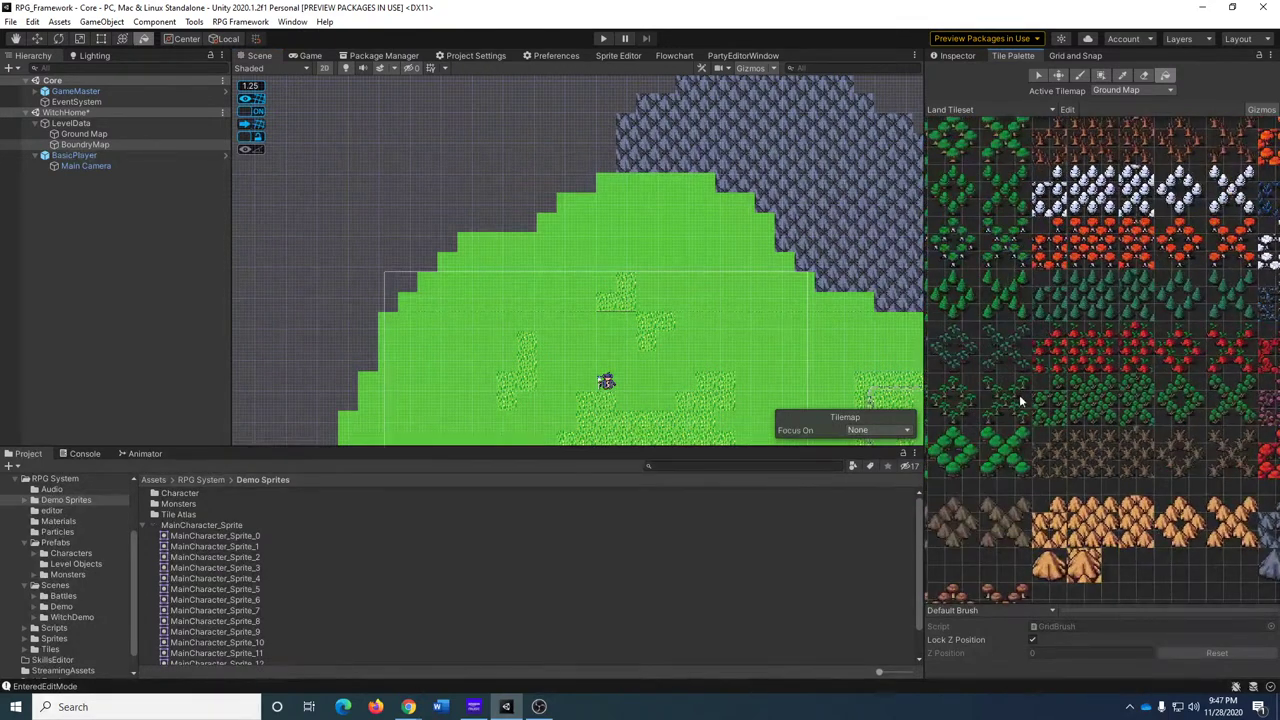
pyautogui.scroll(-3, 1019, 394)
pyautogui.moveTo(1019, 394); pyautogui.dragTo(1181, 490, button='middle')
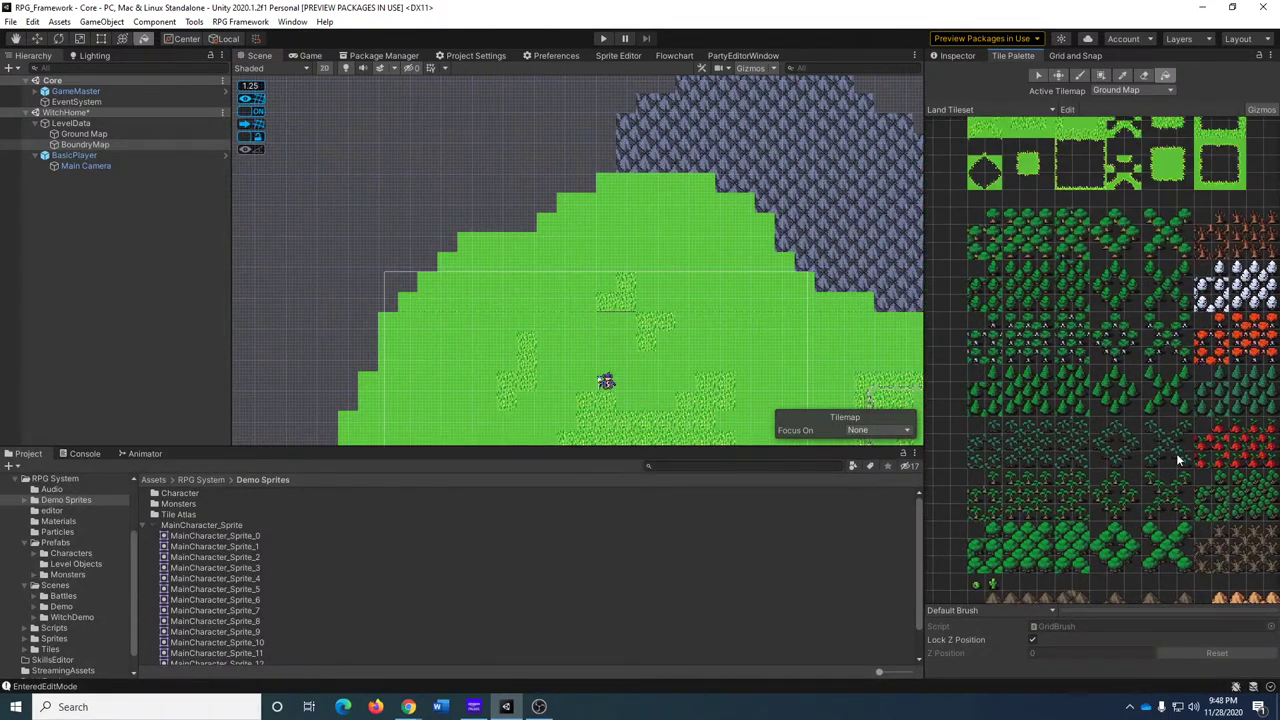
pyautogui.click(1028, 285)
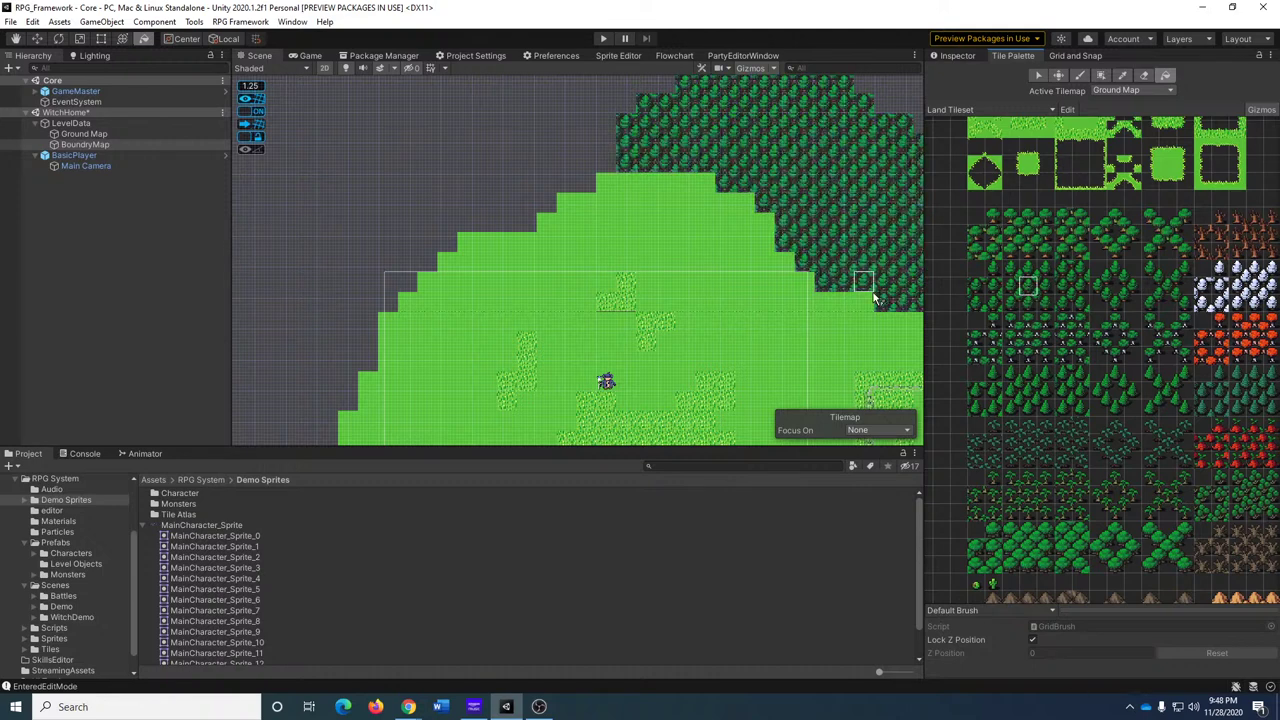
pyautogui.click(561, 187)
pyautogui.hotkey('ctrl', 'z')
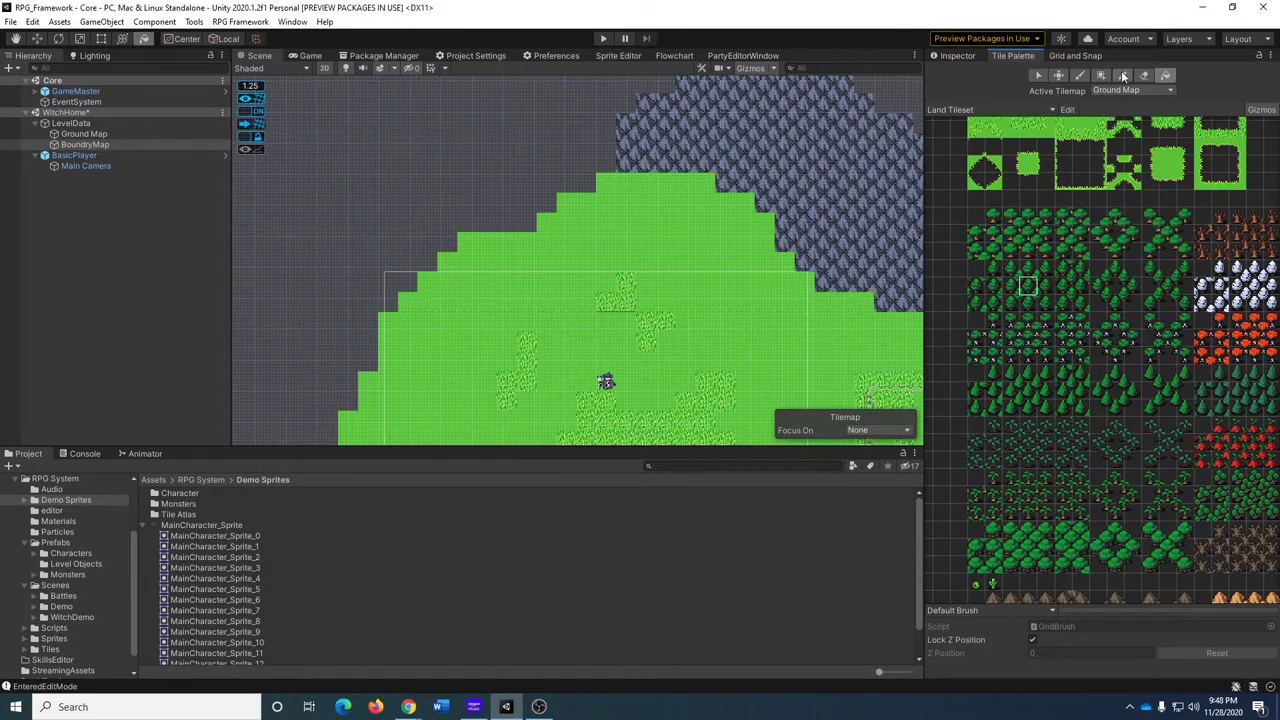
# Brush a tree border along the grass island's top, left and lower-left edges.
pyautogui.click(1080, 76)
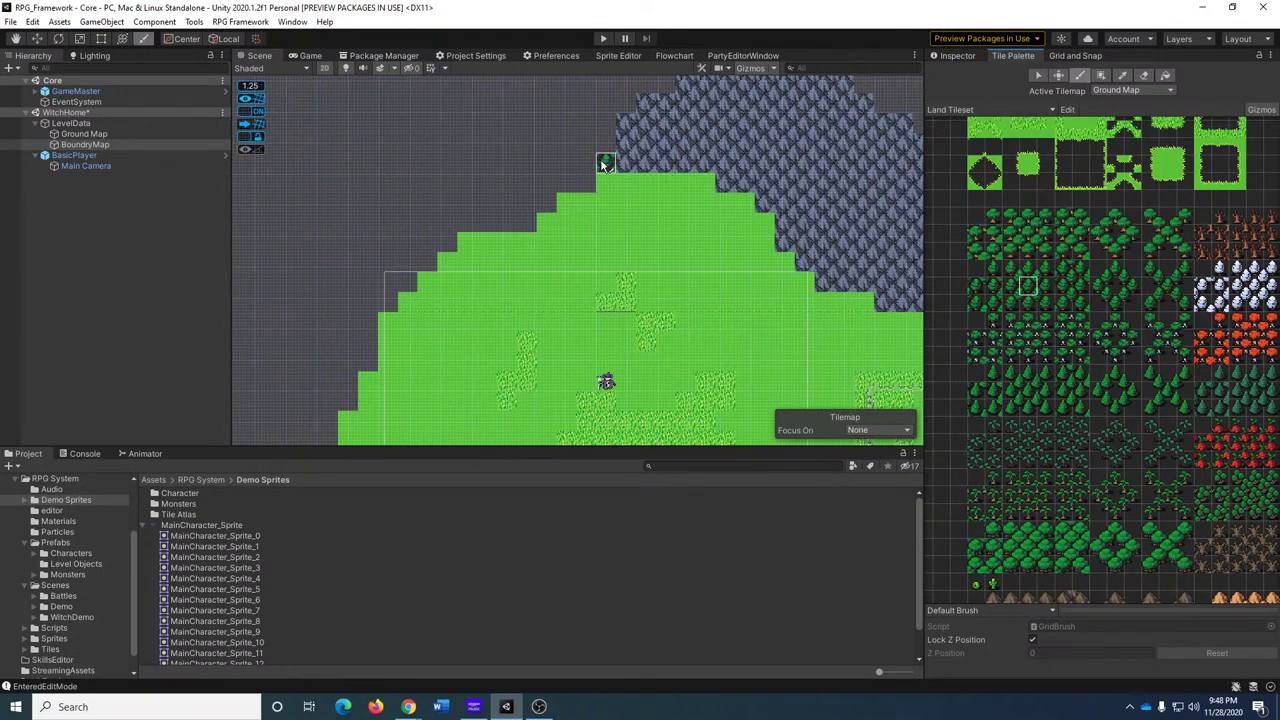
pyautogui.moveTo(572, 177)
pyautogui.mouseDown()
pyautogui.moveTo(511, 208)
pyautogui.moveTo(523, 215)
pyautogui.moveTo(446, 230)
pyautogui.moveTo(305, 440)
pyautogui.mouseUp()
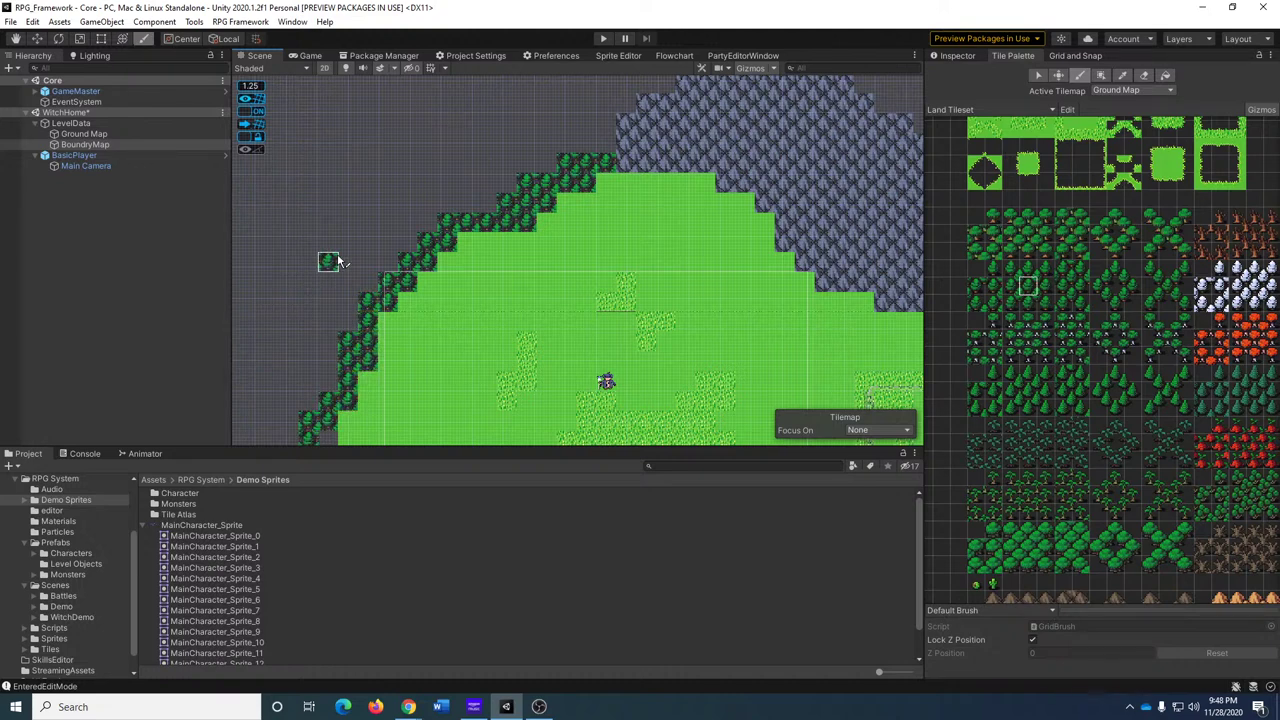
pyautogui.press('Left')
pyautogui.press('Down')
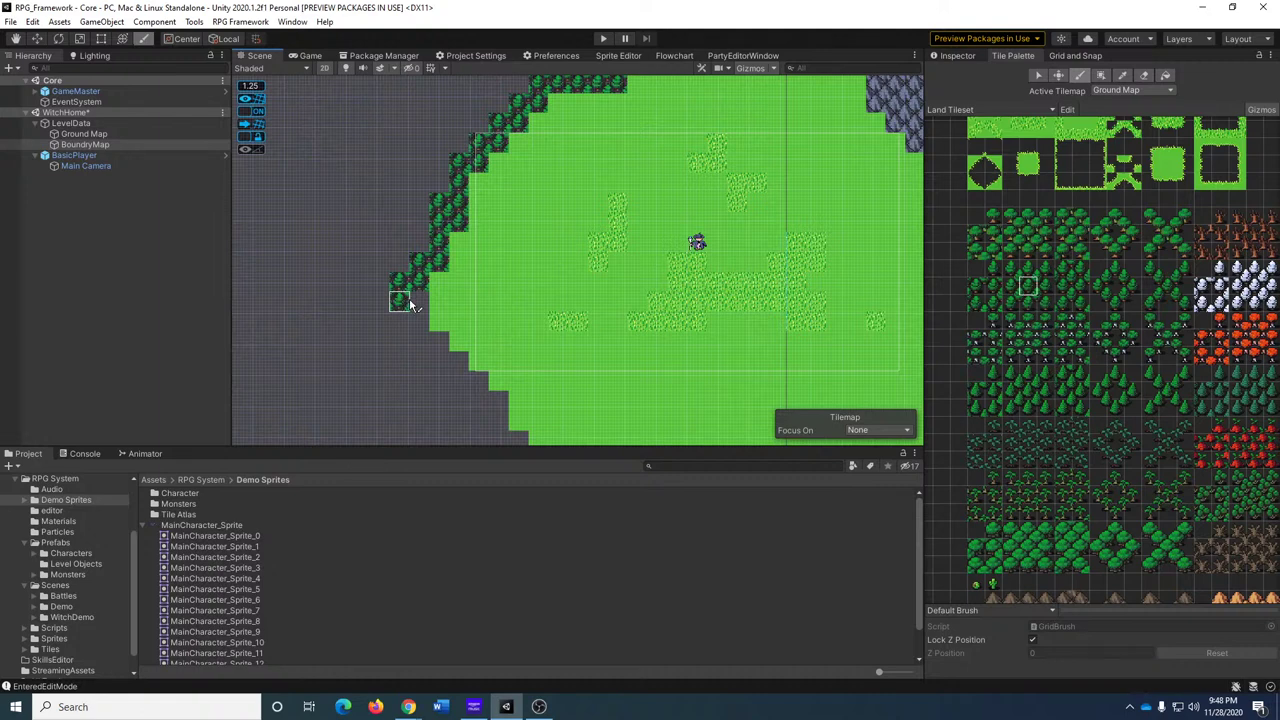
pyautogui.moveTo(409, 305)
pyautogui.mouseDown()
pyautogui.moveTo(405, 342)
pyautogui.moveTo(421, 348)
pyautogui.mouseUp()
pyautogui.click(439, 341)
pyautogui.moveTo(459, 376); pyautogui.dragTo(478, 395)
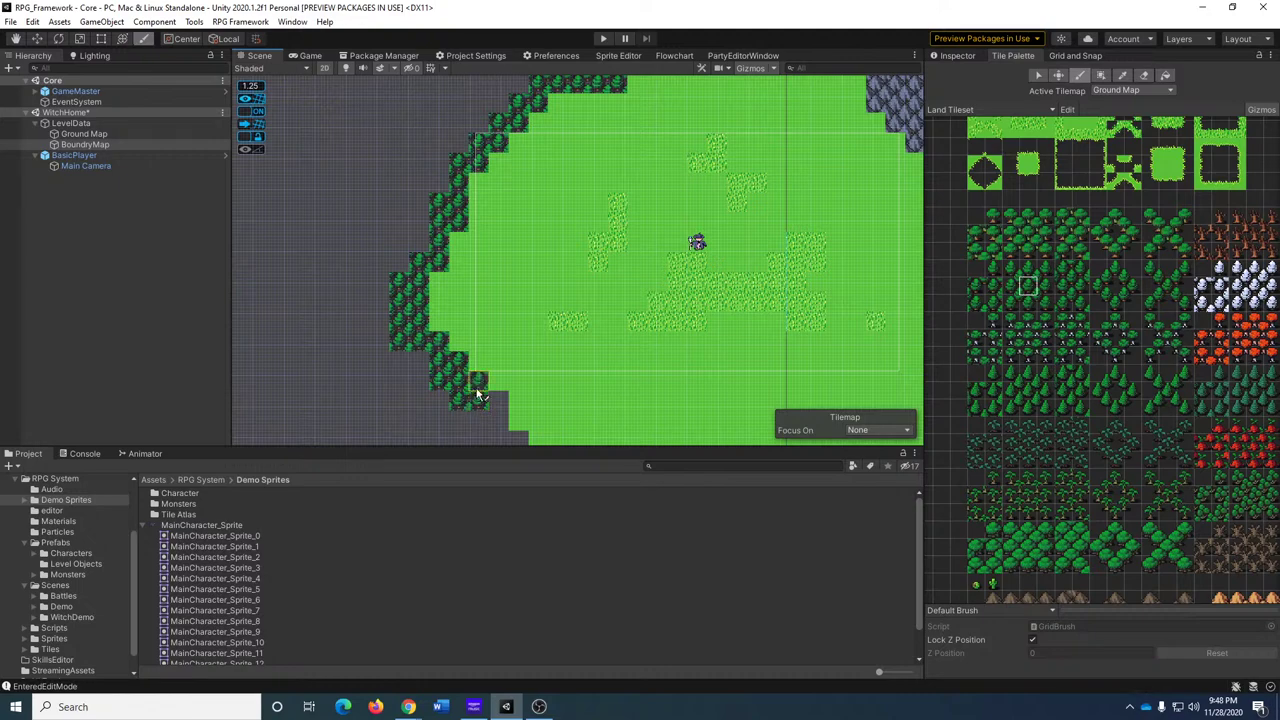
# Paint an outer tree line up to the mountains and fill the gap with trees.
pyautogui.moveTo(364, 423)
pyautogui.mouseDown()
pyautogui.moveTo(363, 346)
pyautogui.moveTo(434, 346)
pyautogui.moveTo(389, 294)
pyautogui.moveTo(392, 170)
pyautogui.mouseUp()
pyautogui.moveTo(392, 170); pyautogui.dragTo(337, 402, button='middle')
pyautogui.moveTo(337, 402)
pyautogui.mouseDown()
pyautogui.moveTo(322, 398)
pyautogui.moveTo(453, 222)
pyautogui.moveTo(592, 165)
pyautogui.moveTo(694, 147)
pyautogui.mouseUp()
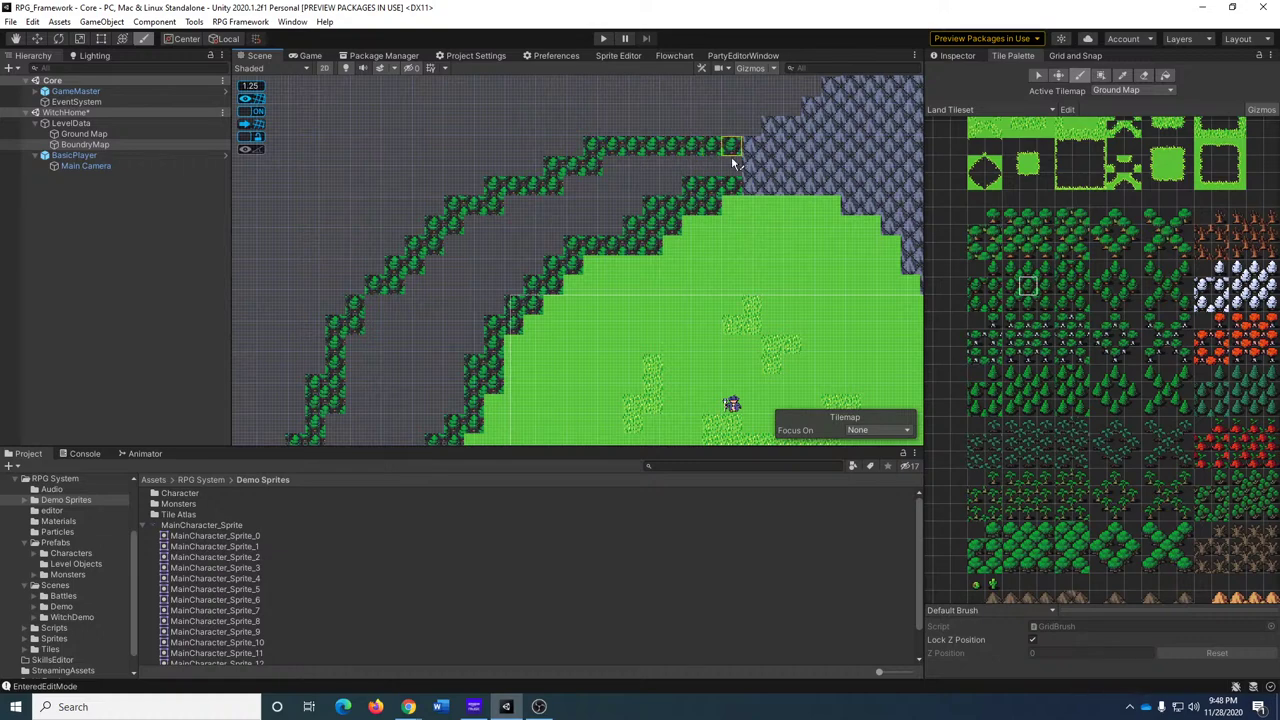
pyautogui.click(1166, 77)
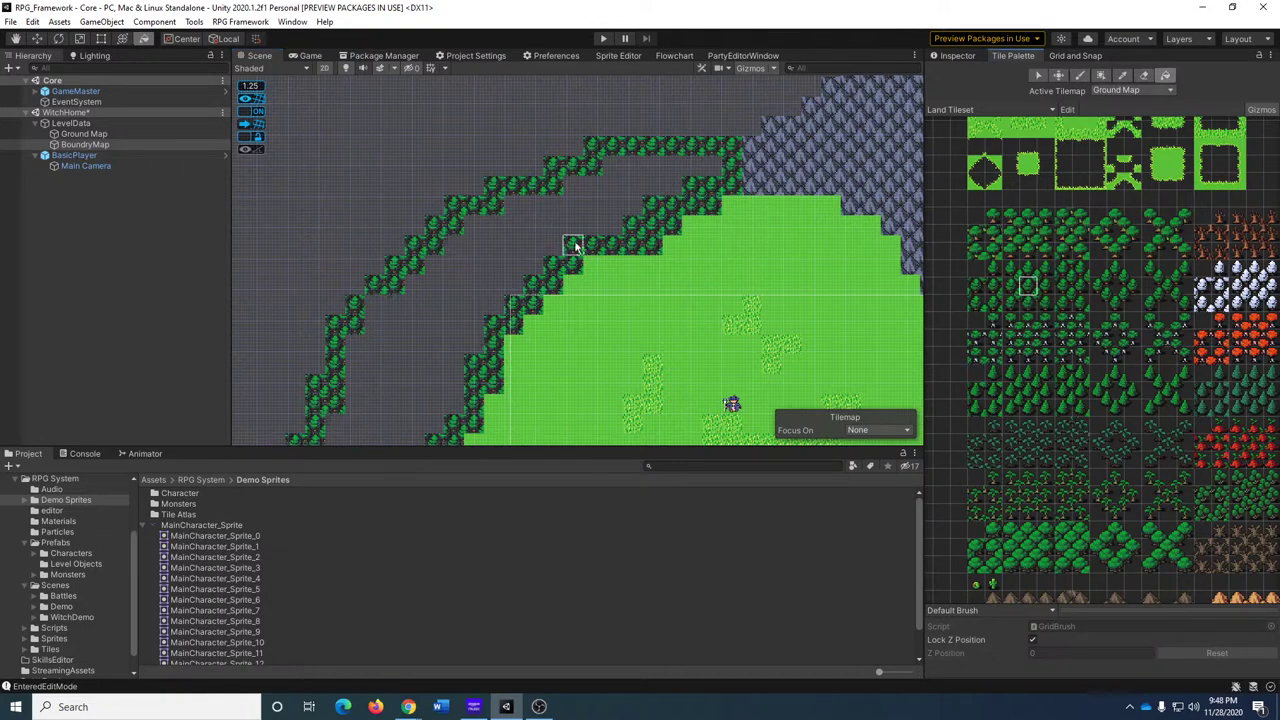
pyautogui.click(533, 246)
# Fill trees left of the grass and box-fill a forest rectangle around the island.
pyautogui.scroll(-3, 449, 200)
pyautogui.scroll(-3, 447, 245)
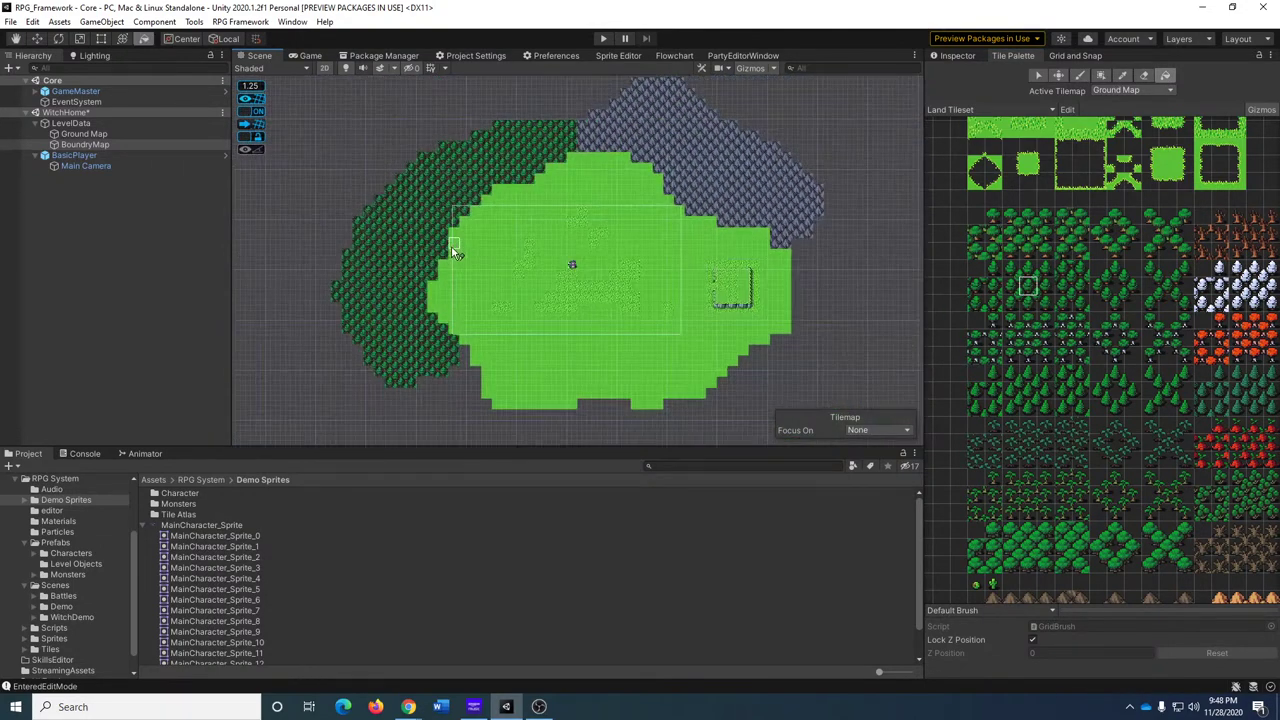
pyautogui.moveTo(494, 283); pyautogui.dragTo(452, 250, button='middle')
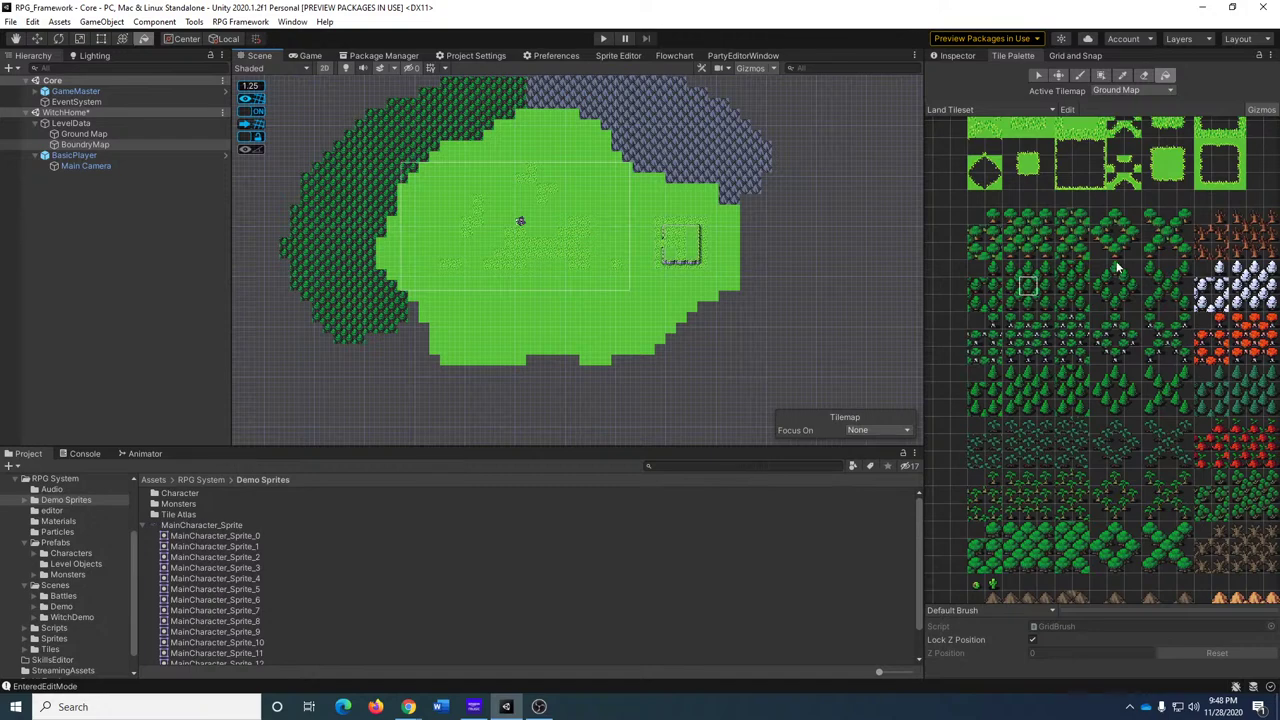
pyautogui.scroll(-5, 1118, 267)
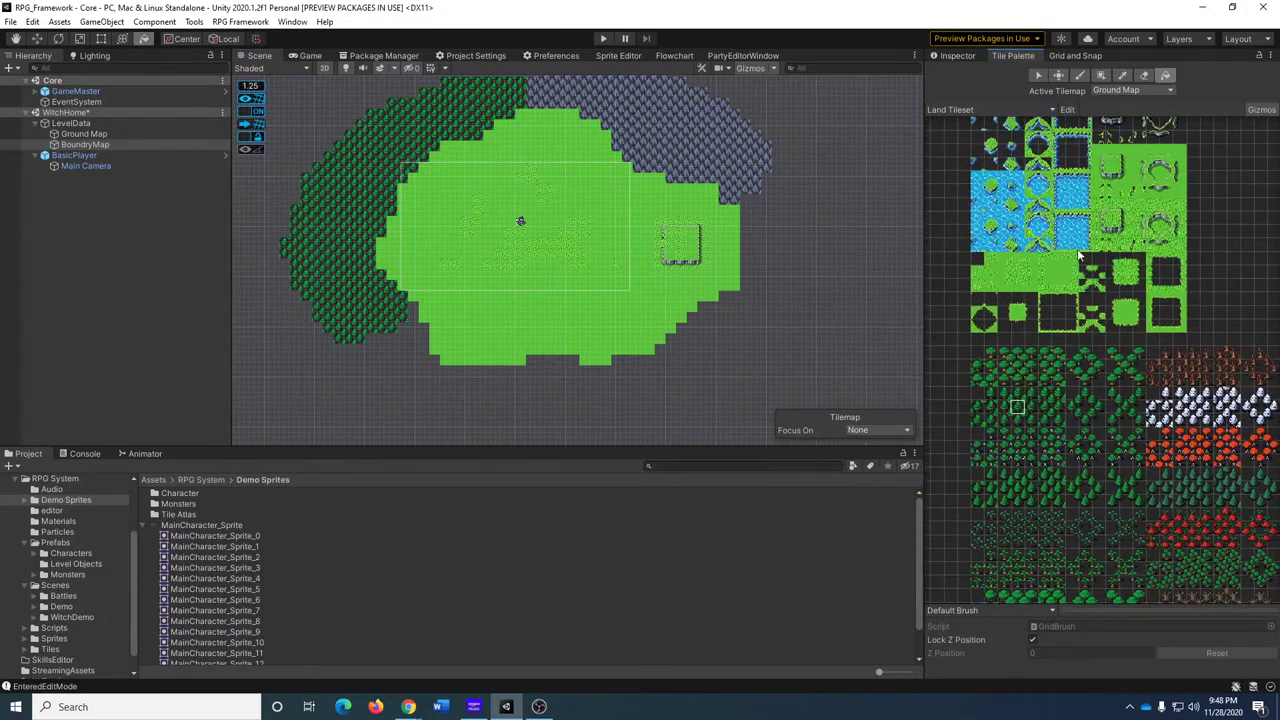
pyautogui.scroll(-3, 1078, 257)
pyautogui.click(400, 358)
pyautogui.click(606, 390)
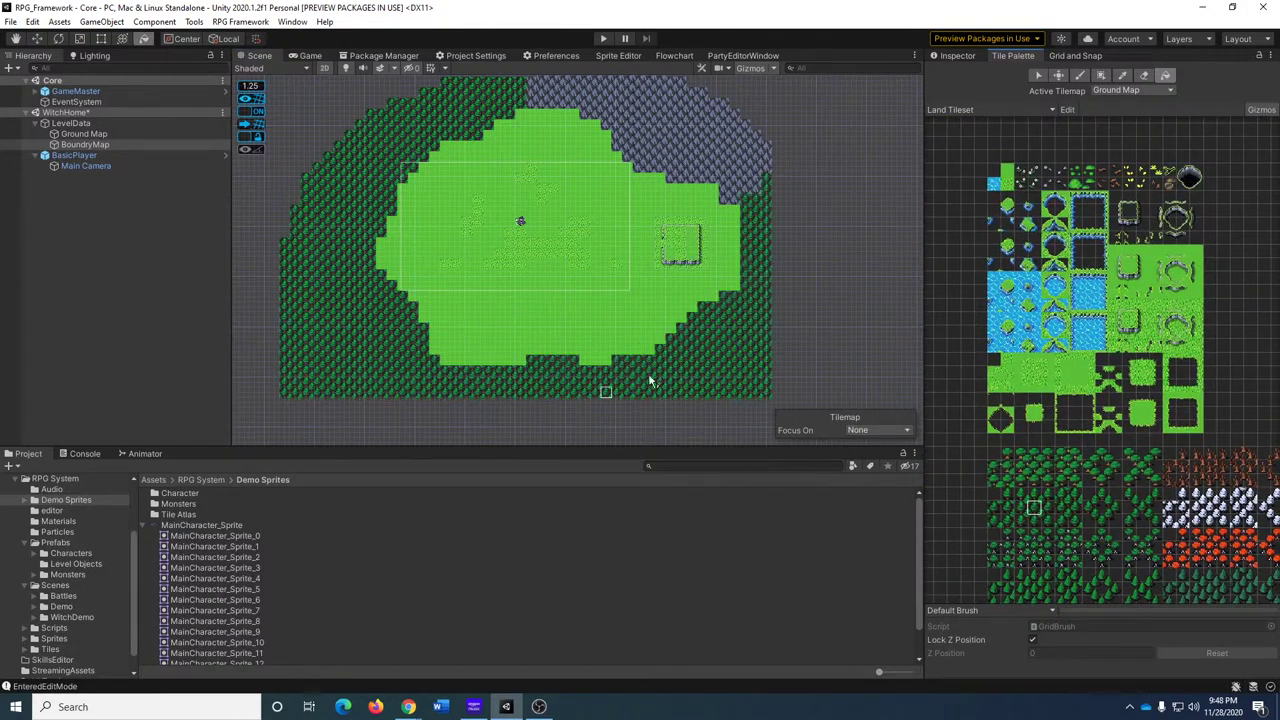
pyautogui.hotkey('ctrl', 'z')
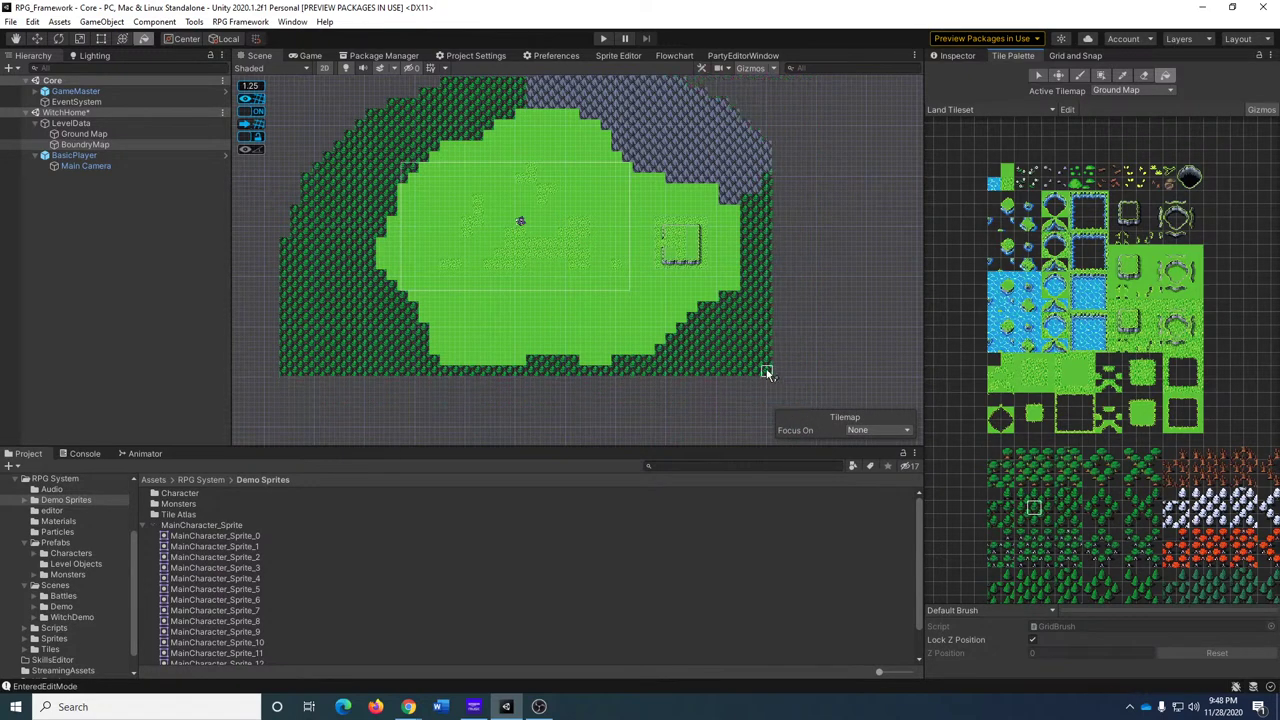
pyautogui.moveTo(766, 371); pyautogui.dragTo(761, 314, button='middle')
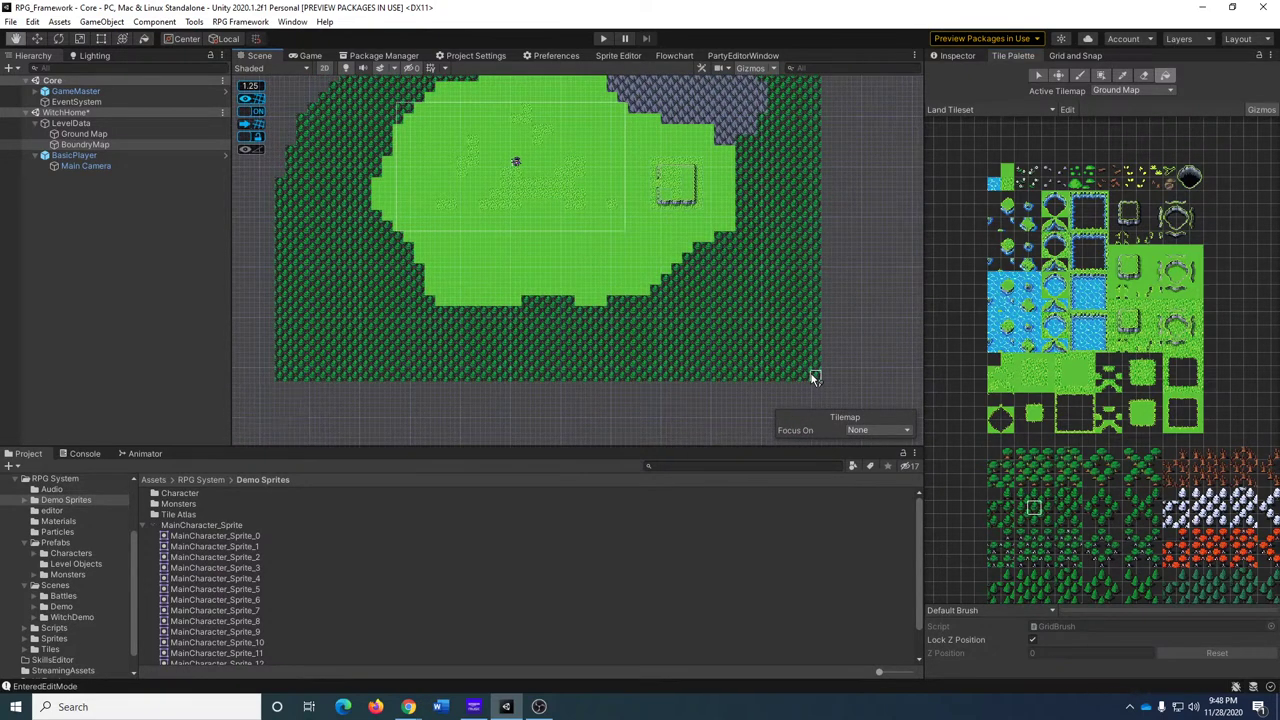
pyautogui.moveTo(811, 371); pyautogui.dragTo(731, 349, button='middle')
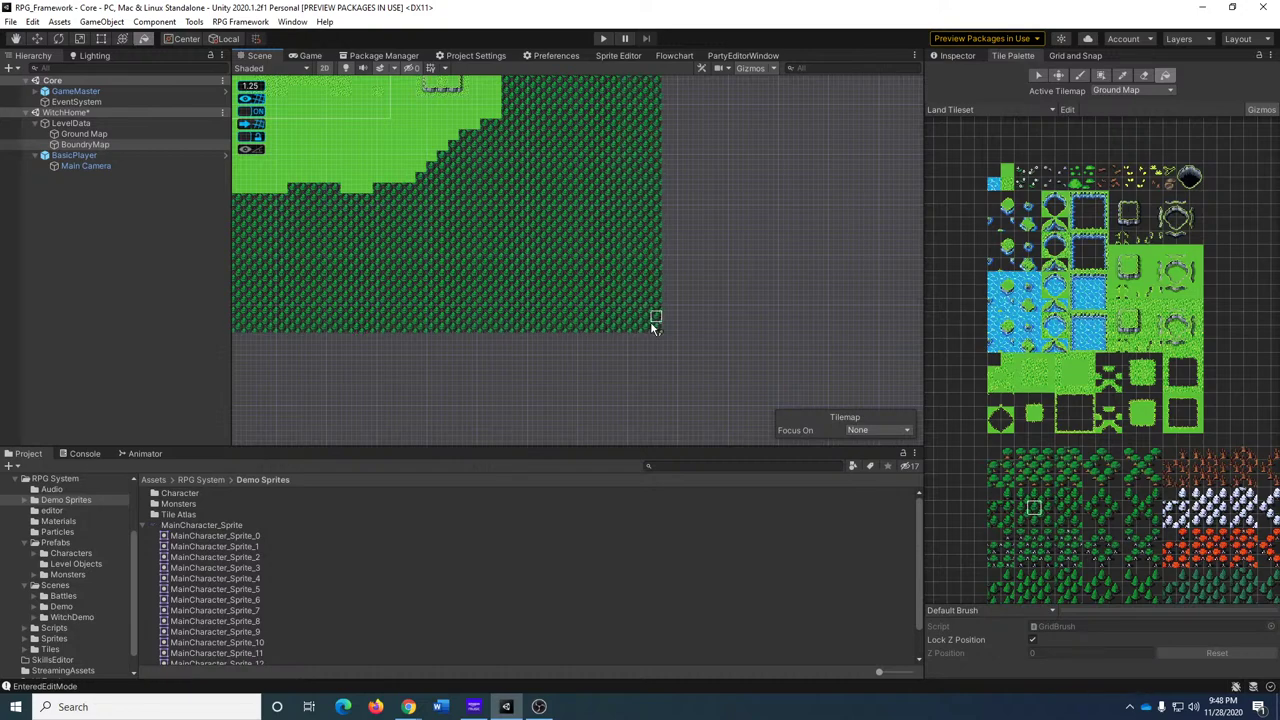
pyautogui.moveTo(548, 248); pyautogui.dragTo(812, 441, button='middle')
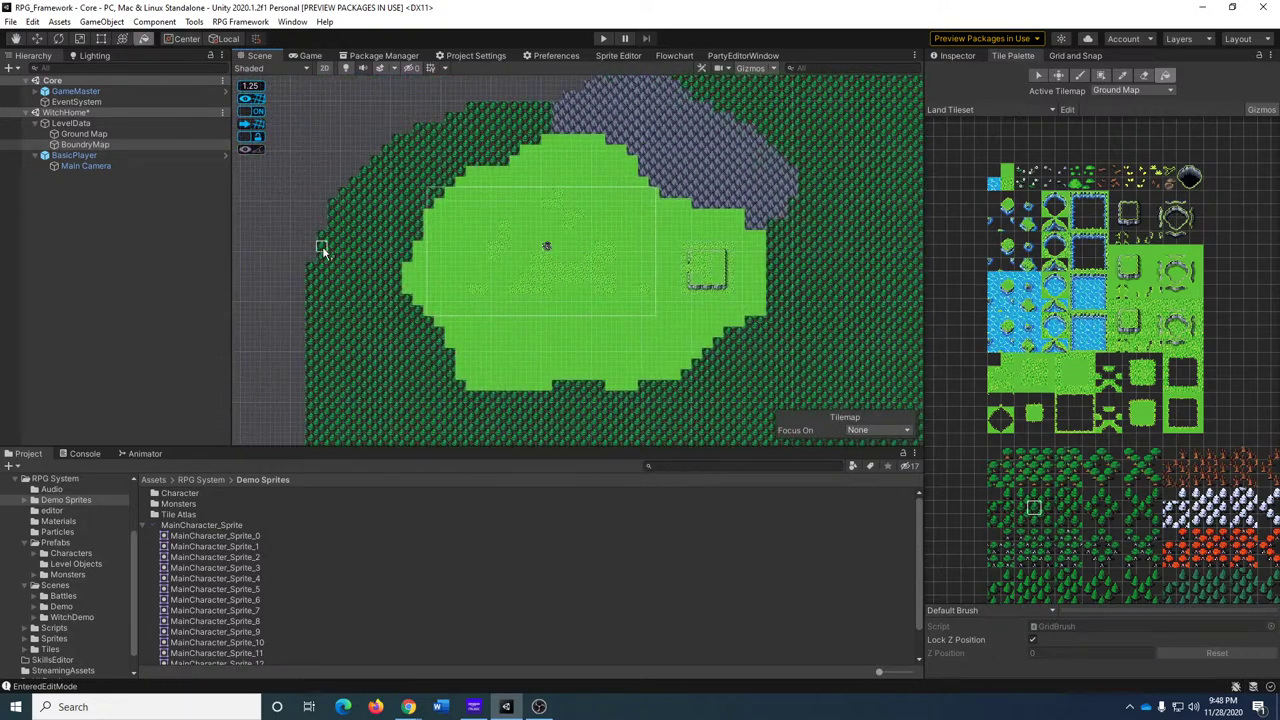
# Undo a stray water fill over the forest and return to the single-tile brush.
pyautogui.click(1093, 297)
pyautogui.click(993, 186)
pyautogui.click(797, 313)
pyautogui.hotkey('ctrl', 'z')
pyautogui.click(1080, 75)
pyautogui.scroll(5, 786, 300)
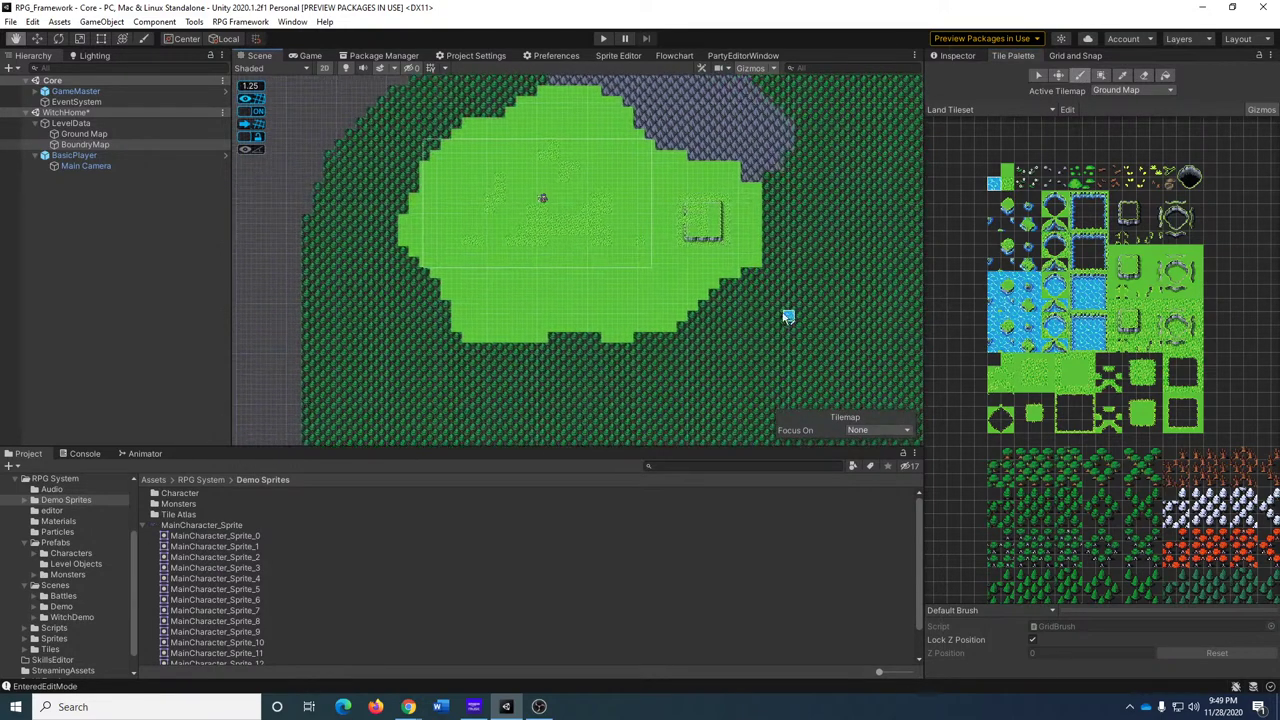
# Paint water tiles along the grass edge and flood-fill the loop into a lake.
pyautogui.scroll(5, 948, 333)
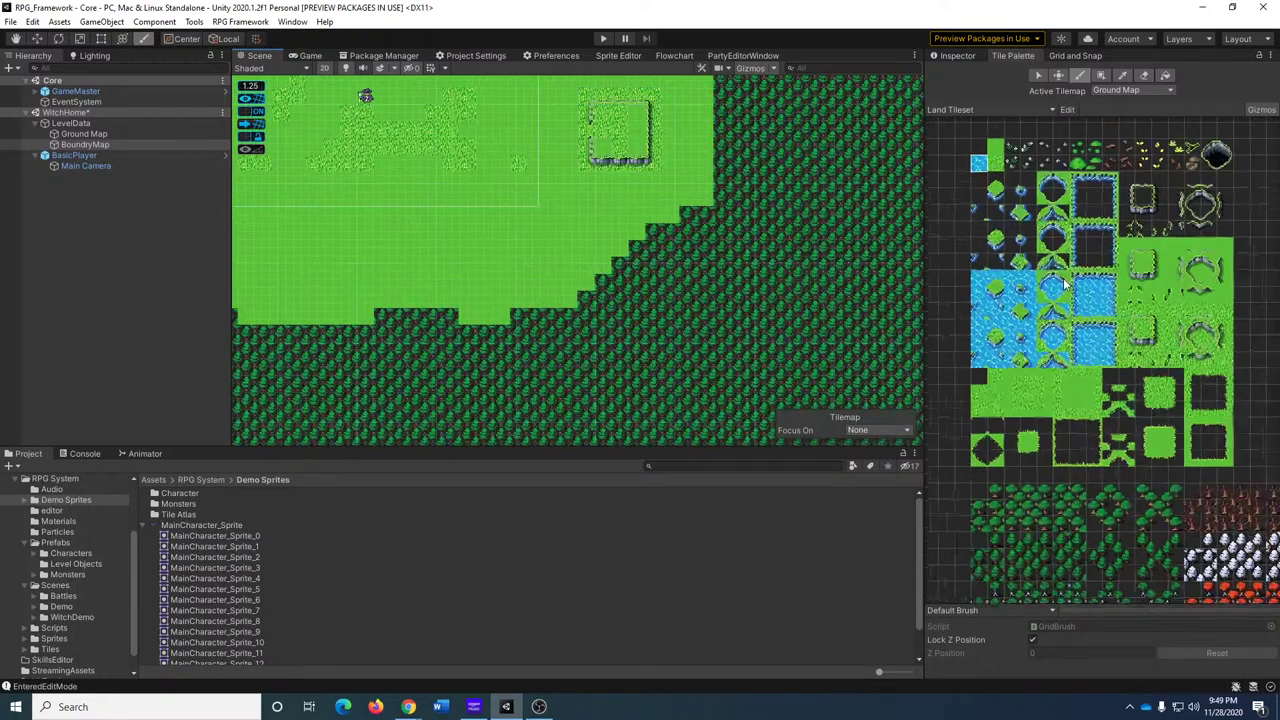
pyautogui.press('i')
pyautogui.click(1018, 248)
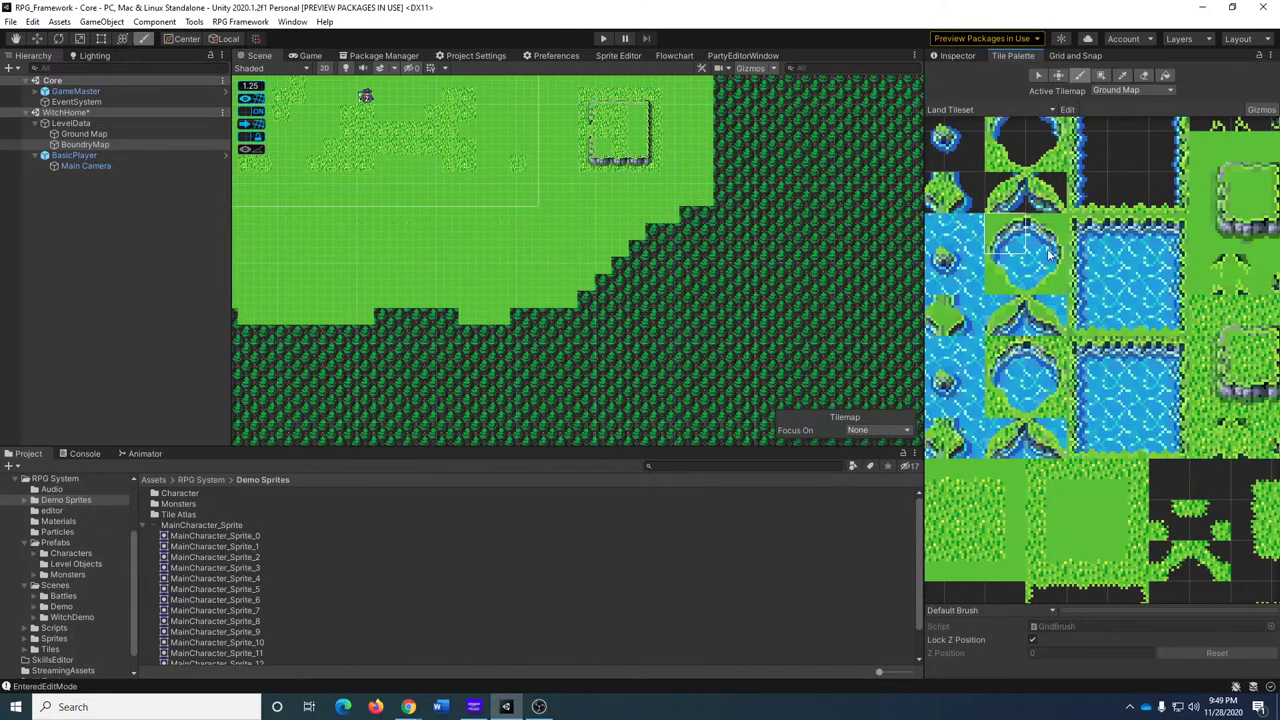
pyautogui.scroll(-2, 1022, 325)
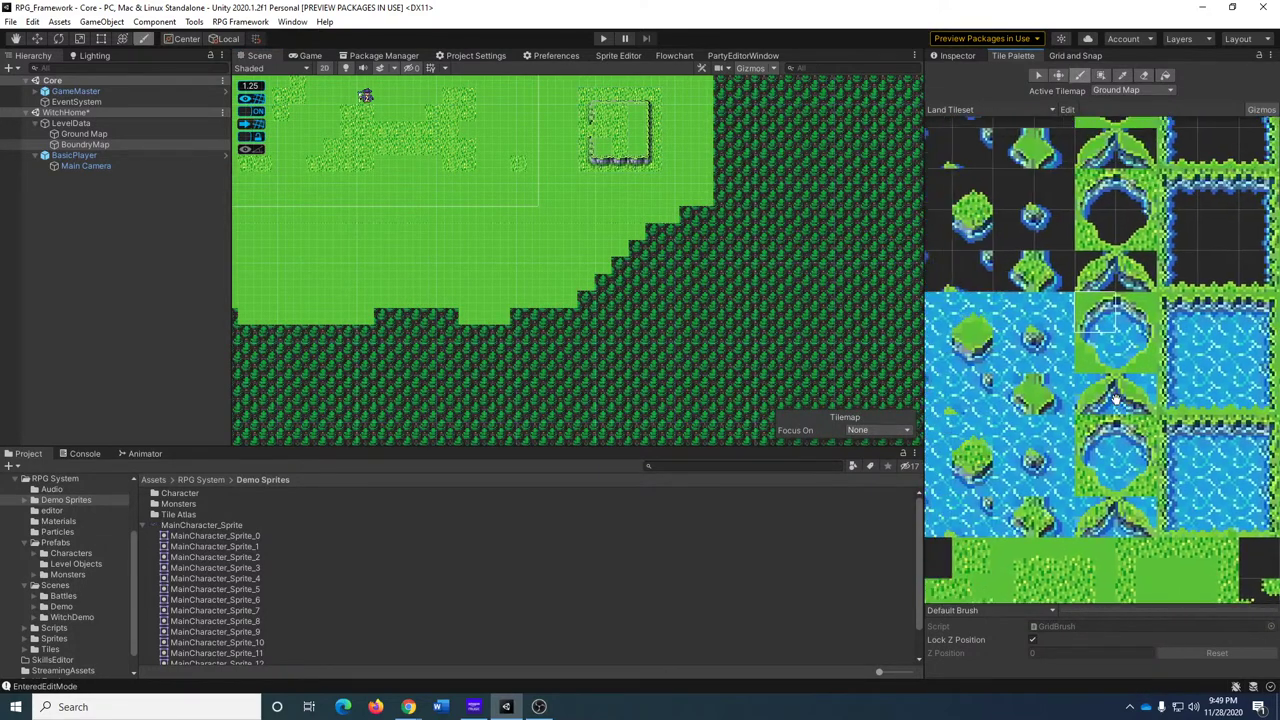
pyautogui.click(1041, 340)
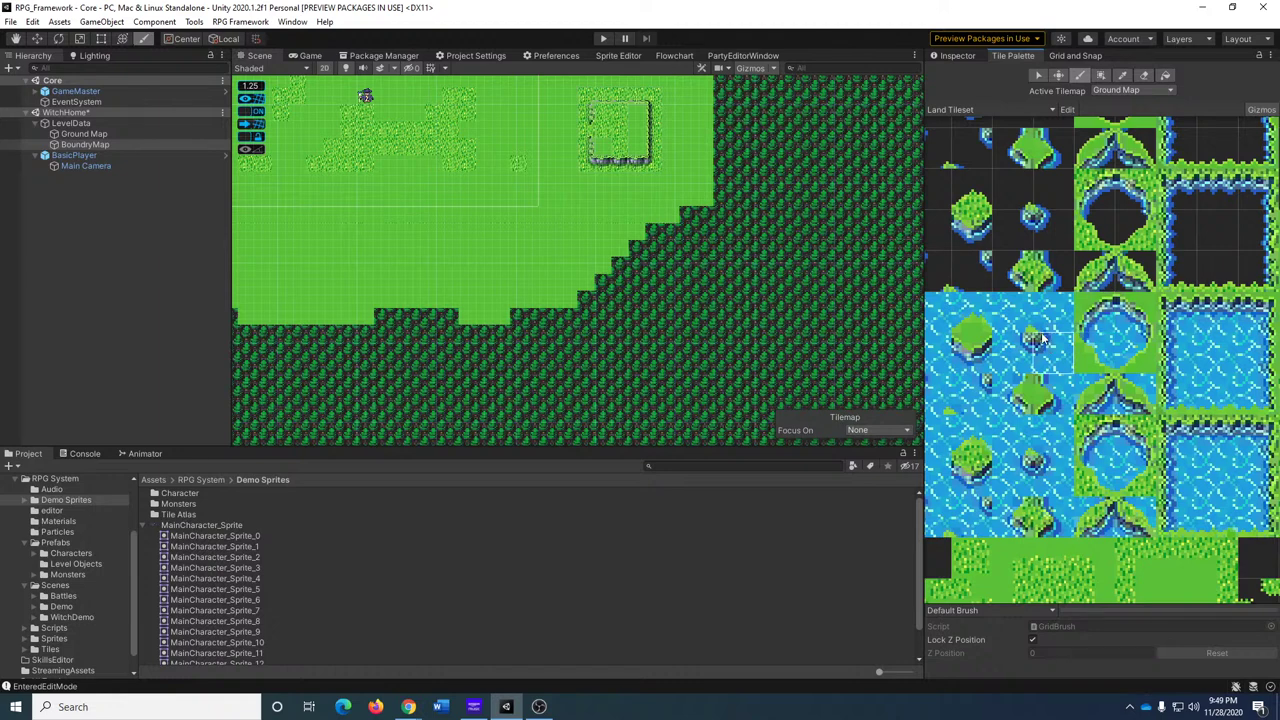
pyautogui.moveTo(702, 214); pyautogui.dragTo(668, 240)
pyautogui.click(1212, 350)
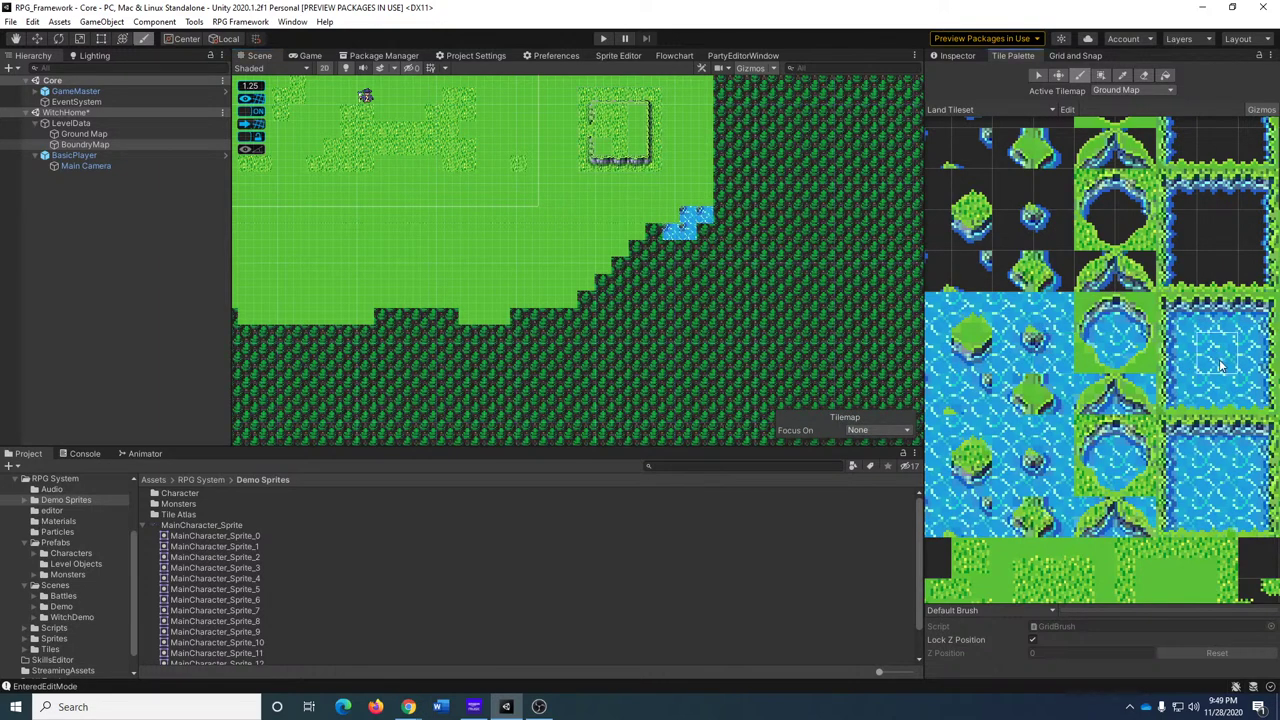
pyautogui.moveTo(702, 228)
pyautogui.mouseDown()
pyautogui.moveTo(650, 252)
pyautogui.moveTo(608, 300)
pyautogui.moveTo(531, 329)
pyautogui.moveTo(518, 372)
pyautogui.moveTo(626, 363)
pyautogui.moveTo(541, 374)
pyautogui.moveTo(605, 395)
pyautogui.moveTo(725, 315)
pyautogui.moveTo(740, 235)
pyautogui.moveTo(722, 221)
pyautogui.mouseUp()
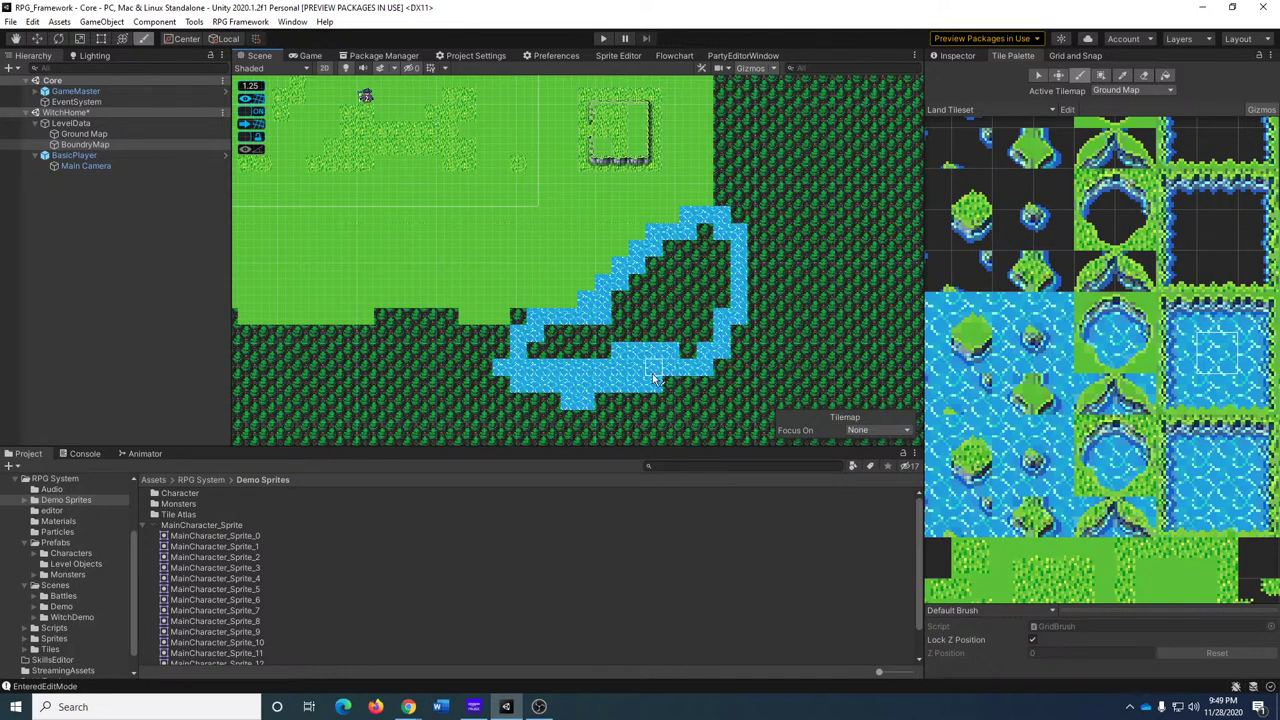
pyautogui.click(1166, 76)
pyautogui.click(668, 318)
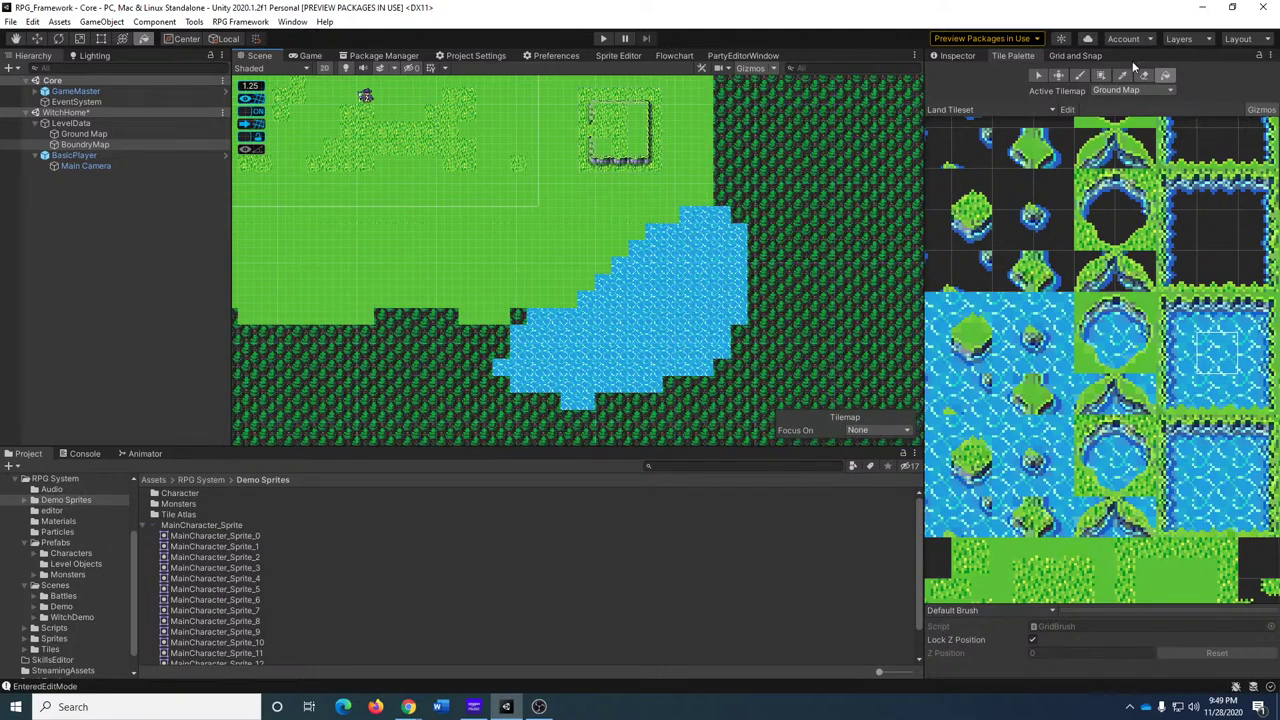
# Paint a narrow water channel from the rocky edge down into the lake.
pyautogui.click(1080, 76)
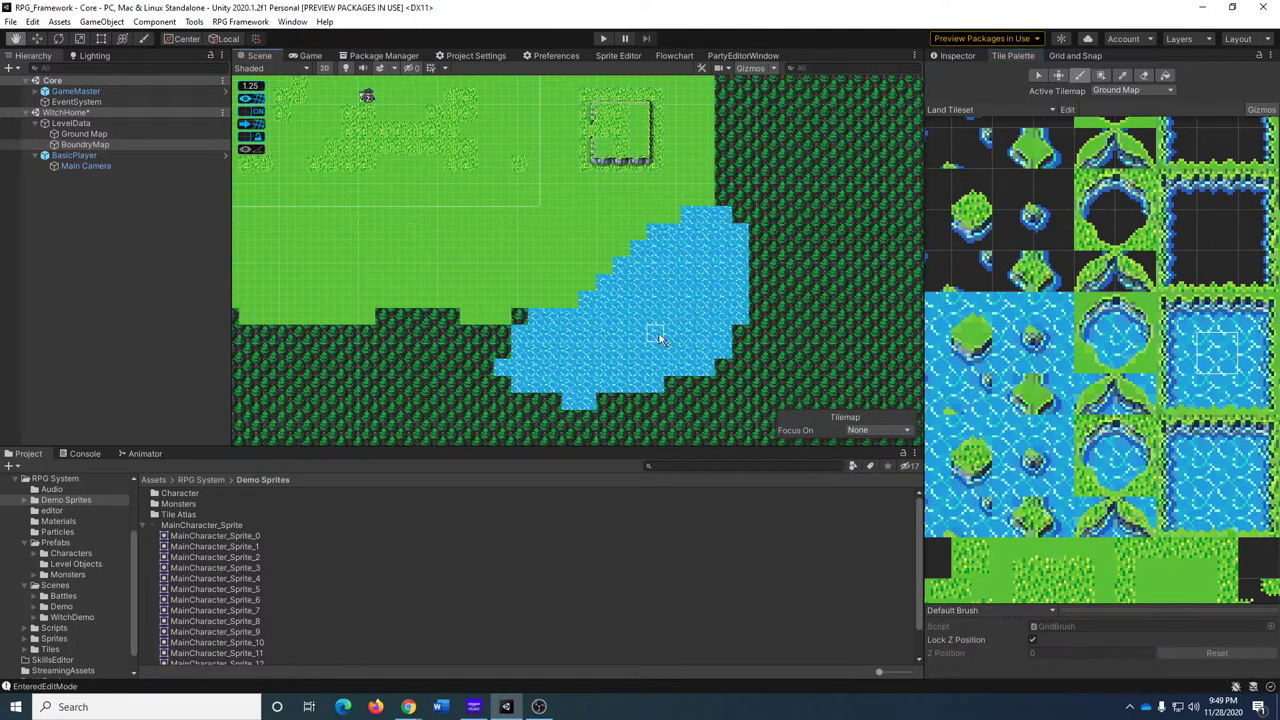
pyautogui.moveTo(654, 331); pyautogui.dragTo(881, 303, button='middle')
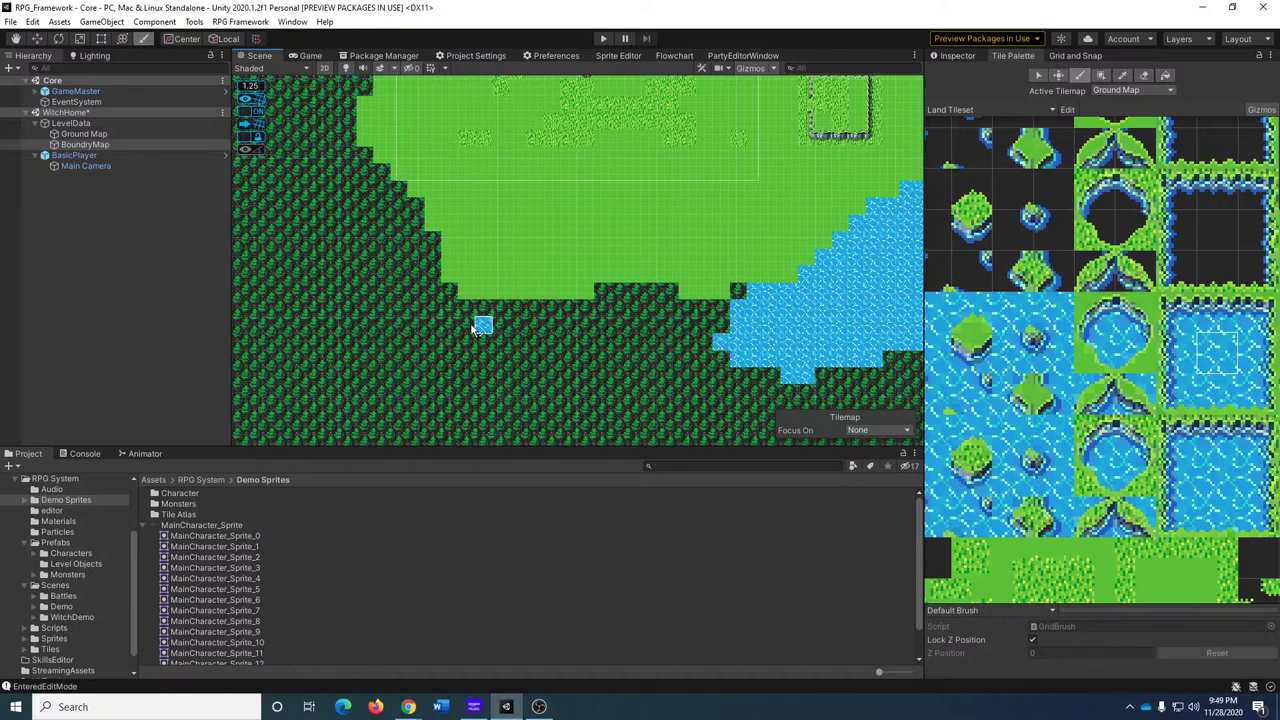
pyautogui.moveTo(815, 291)
pyautogui.mouseDown(button='middle')
pyautogui.moveTo(713, 305)
pyautogui.moveTo(507, 423)
pyautogui.mouseUp(button='middle')
pyautogui.moveTo(654, 173); pyautogui.dragTo(684, 251, button='middle')
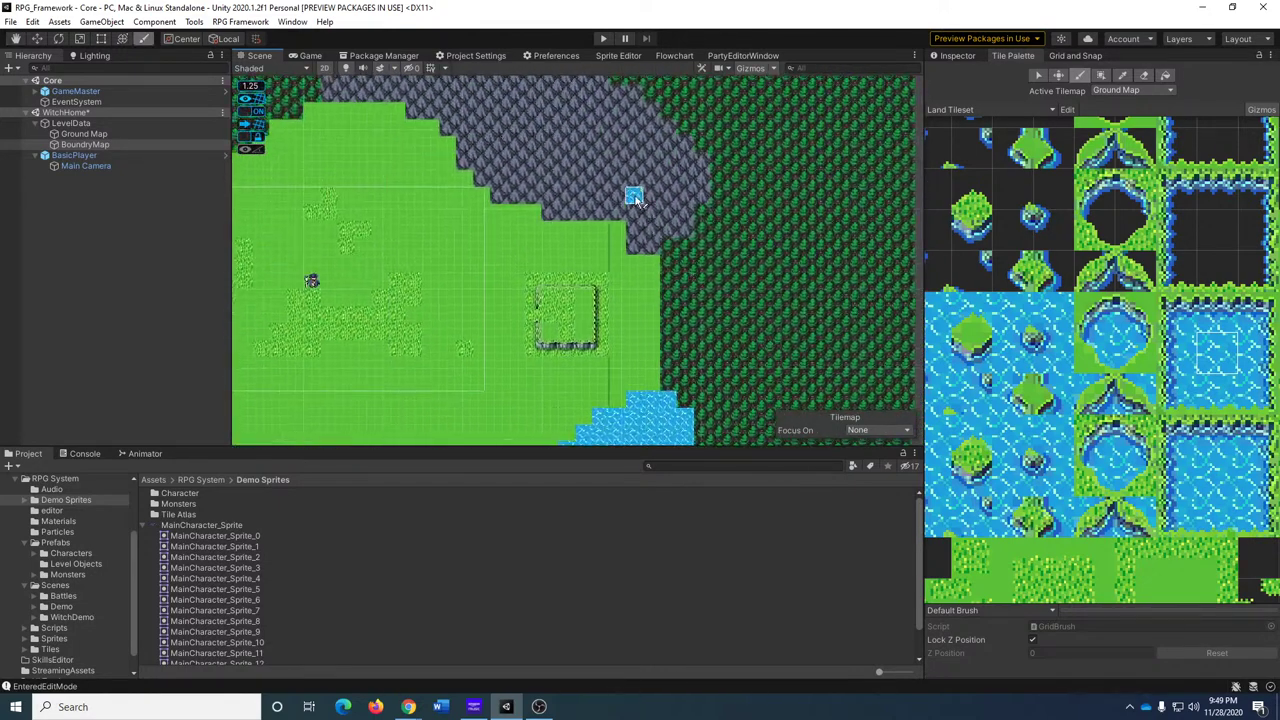
pyautogui.moveTo(707, 187)
pyautogui.mouseDown()
pyautogui.moveTo(697, 255)
pyautogui.moveTo(668, 280)
pyautogui.moveTo(672, 370)
pyautogui.mouseUp()
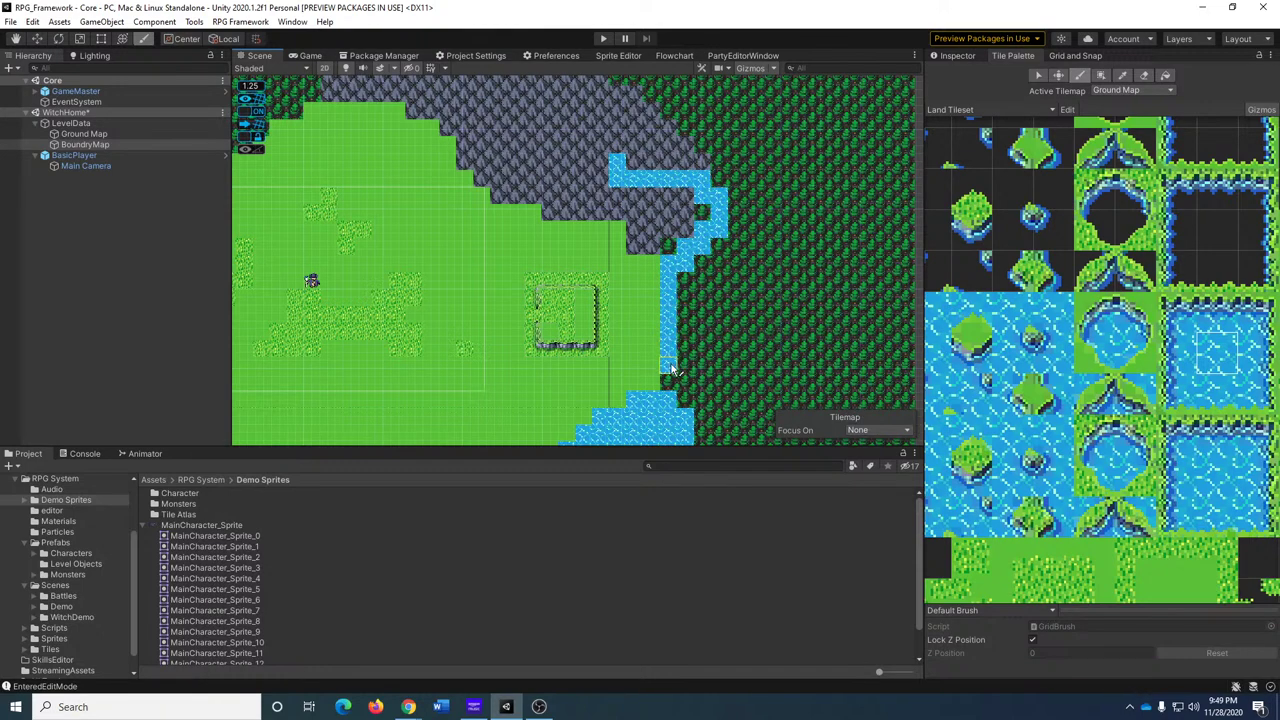
pyautogui.moveTo(735, 347)
pyautogui.mouseDown(button='middle')
pyautogui.moveTo(782, 273)
pyautogui.moveTo(794, 122)
pyautogui.mouseUp(button='middle')
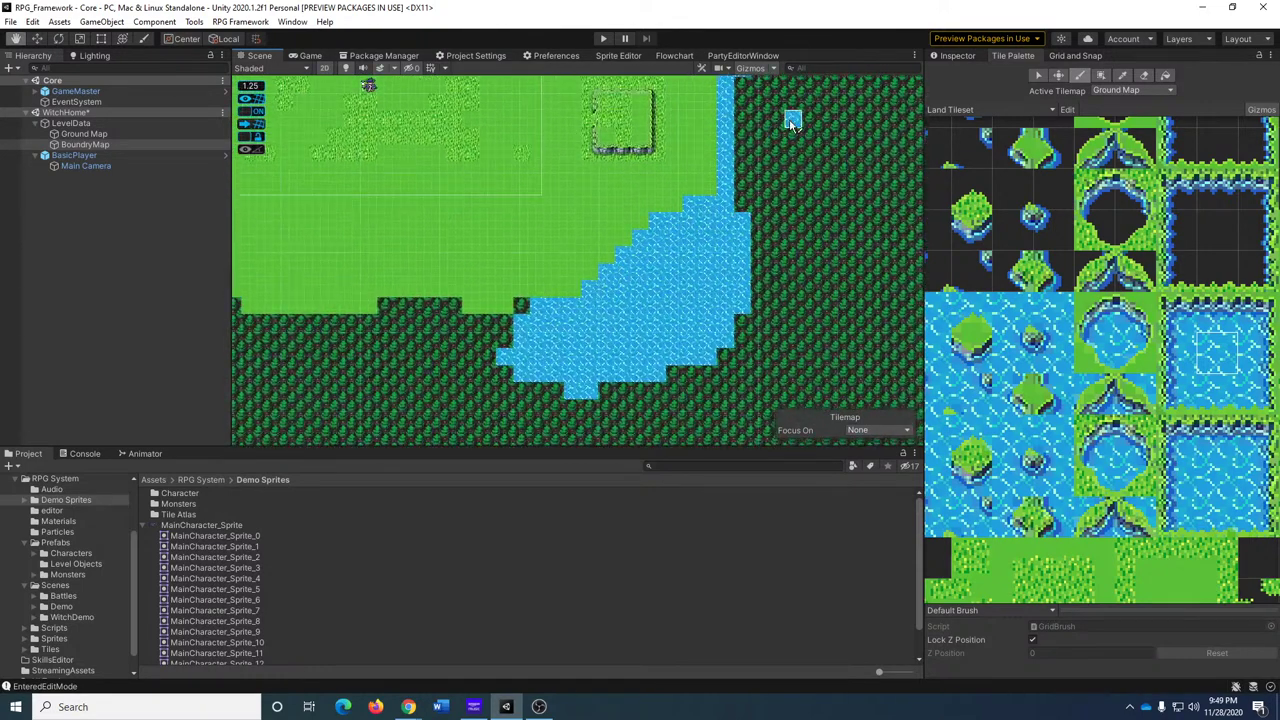
pyautogui.moveTo(758, 222)
pyautogui.mouseDown(button='middle')
pyautogui.moveTo(771, 194)
pyautogui.moveTo(737, 351)
pyautogui.moveTo(686, 337)
pyautogui.moveTo(722, 322)
pyautogui.moveTo(706, 442)
pyautogui.mouseUp(button='middle')
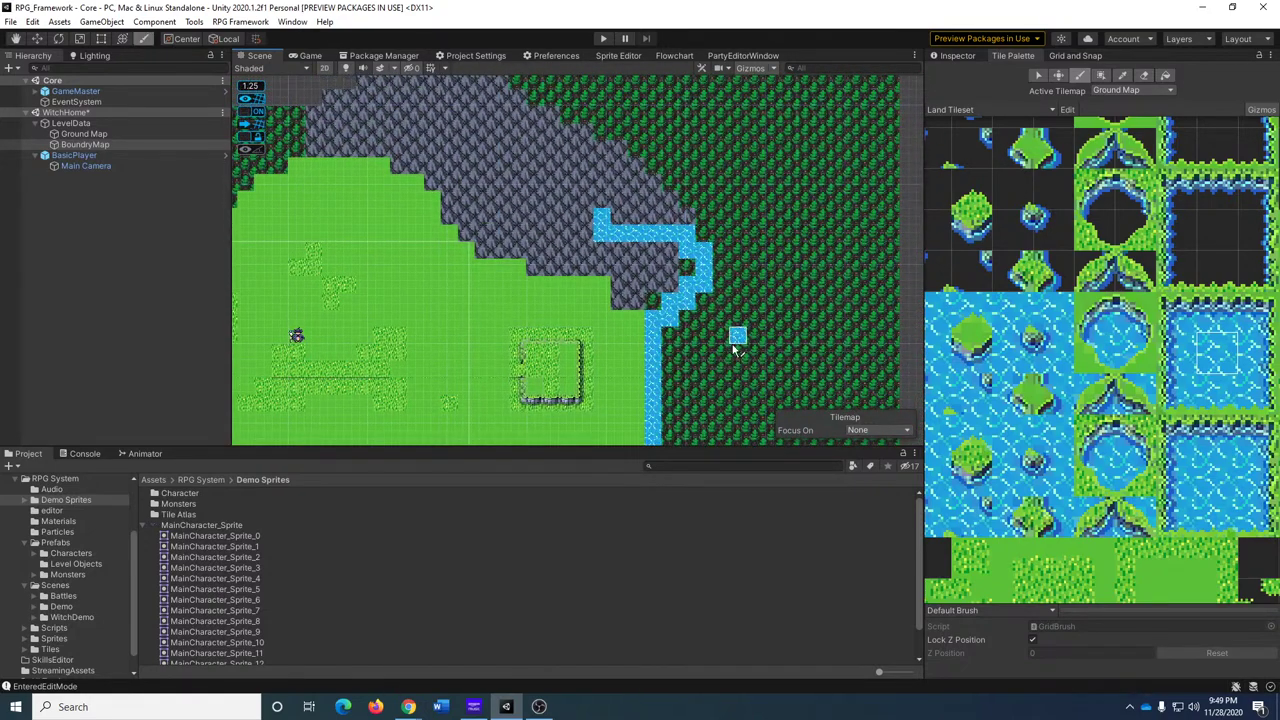
pyautogui.scroll(-10, 1027, 245)
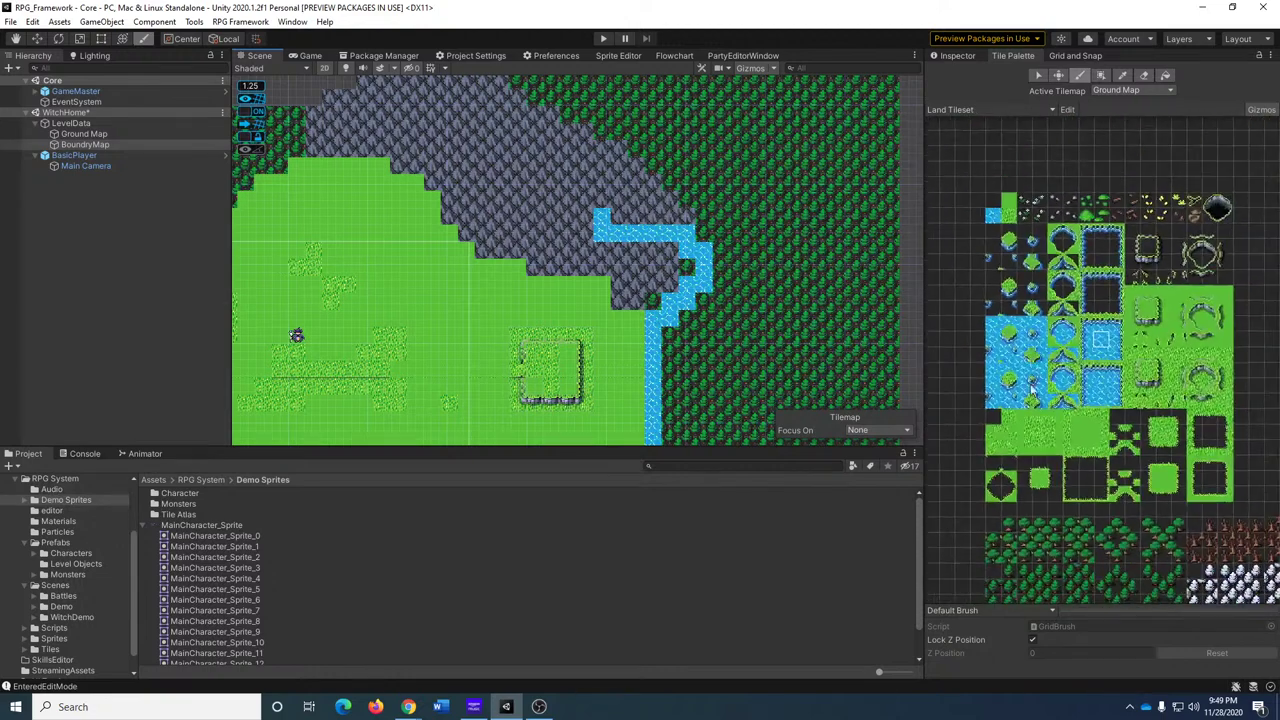
pyautogui.scroll(-6, 1163, 368)
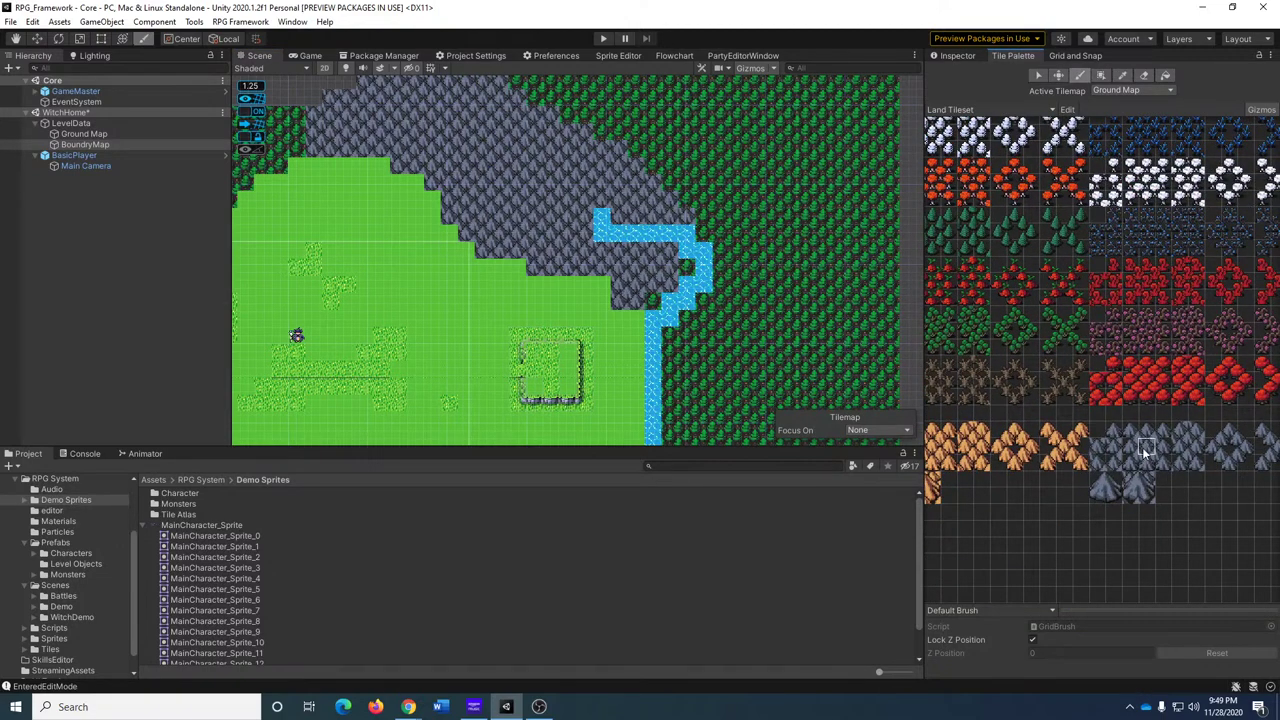
pyautogui.click(1147, 450)
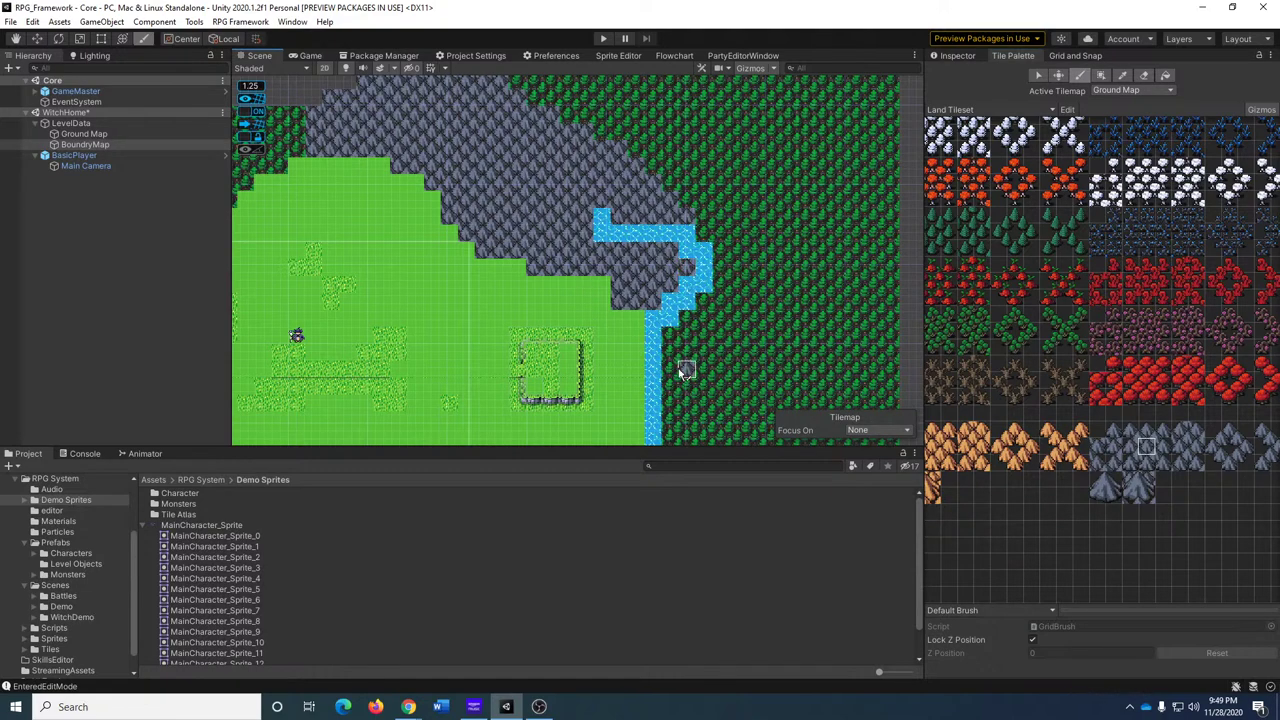
pyautogui.moveTo(734, 283); pyautogui.dragTo(847, 130, button='middle')
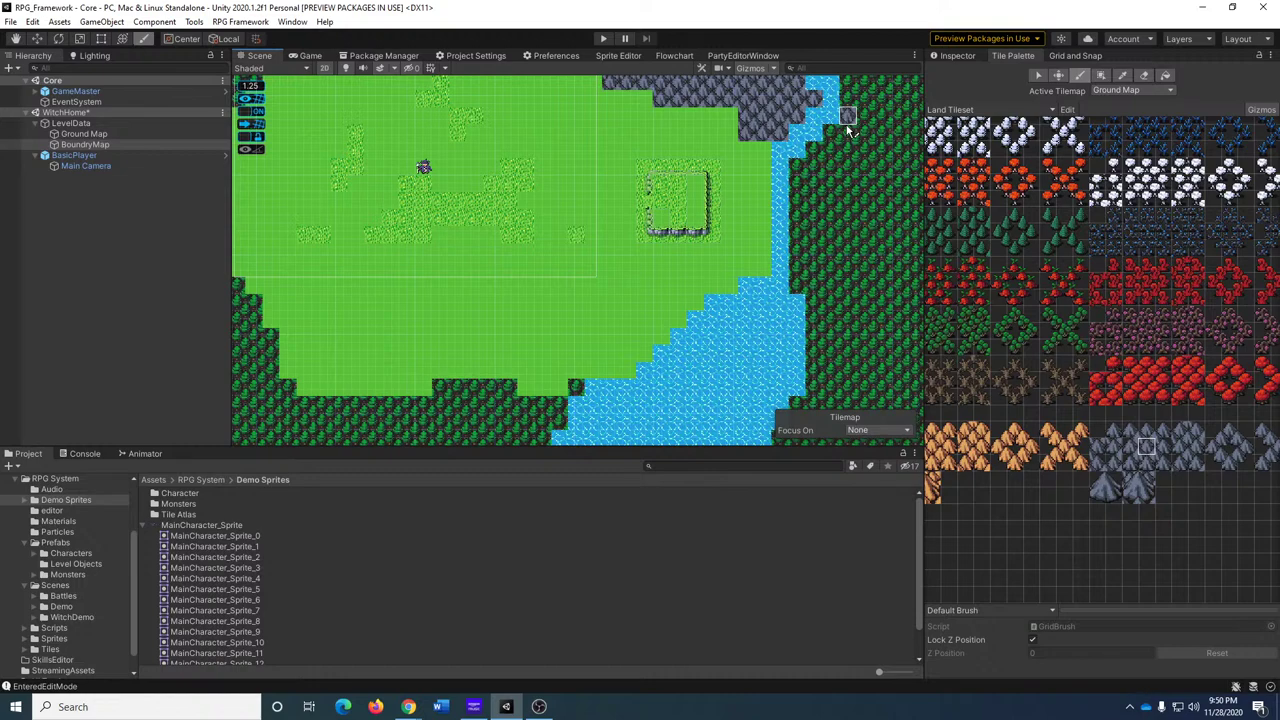
pyautogui.scroll(-2, 628, 225)
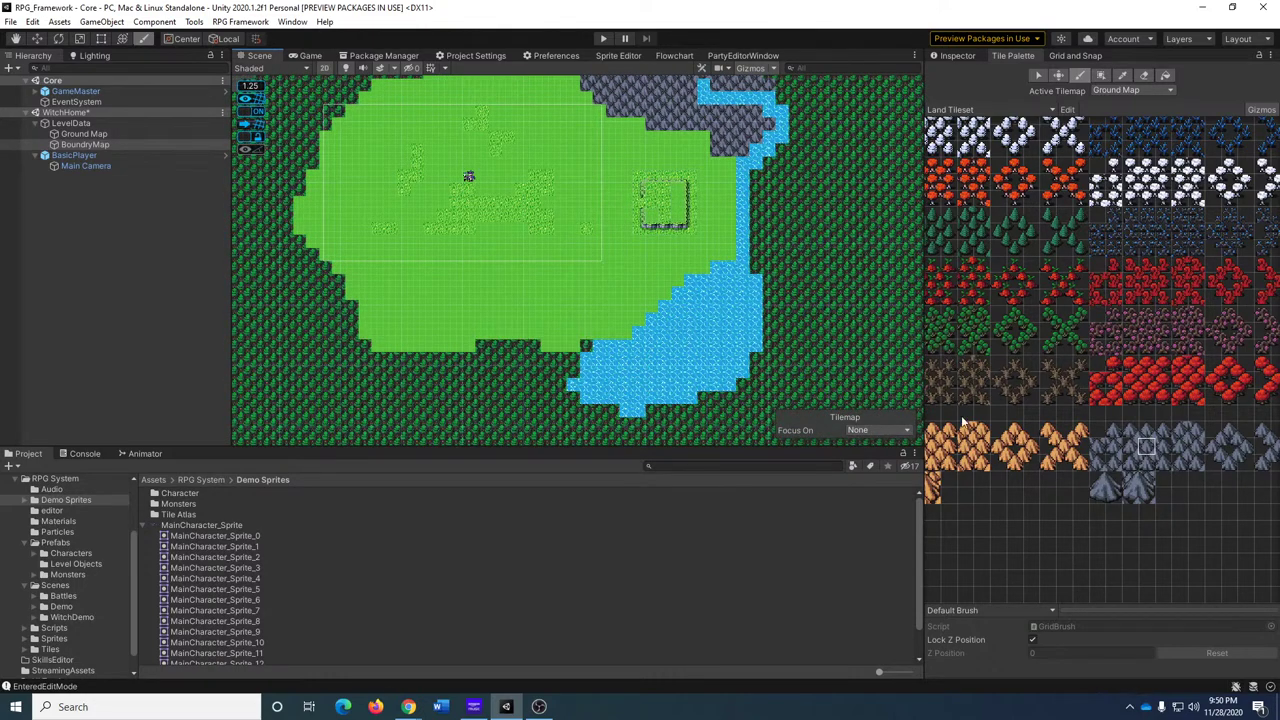
pyautogui.moveTo(1033, 207); pyautogui.dragTo(1205, 497, button='middle')
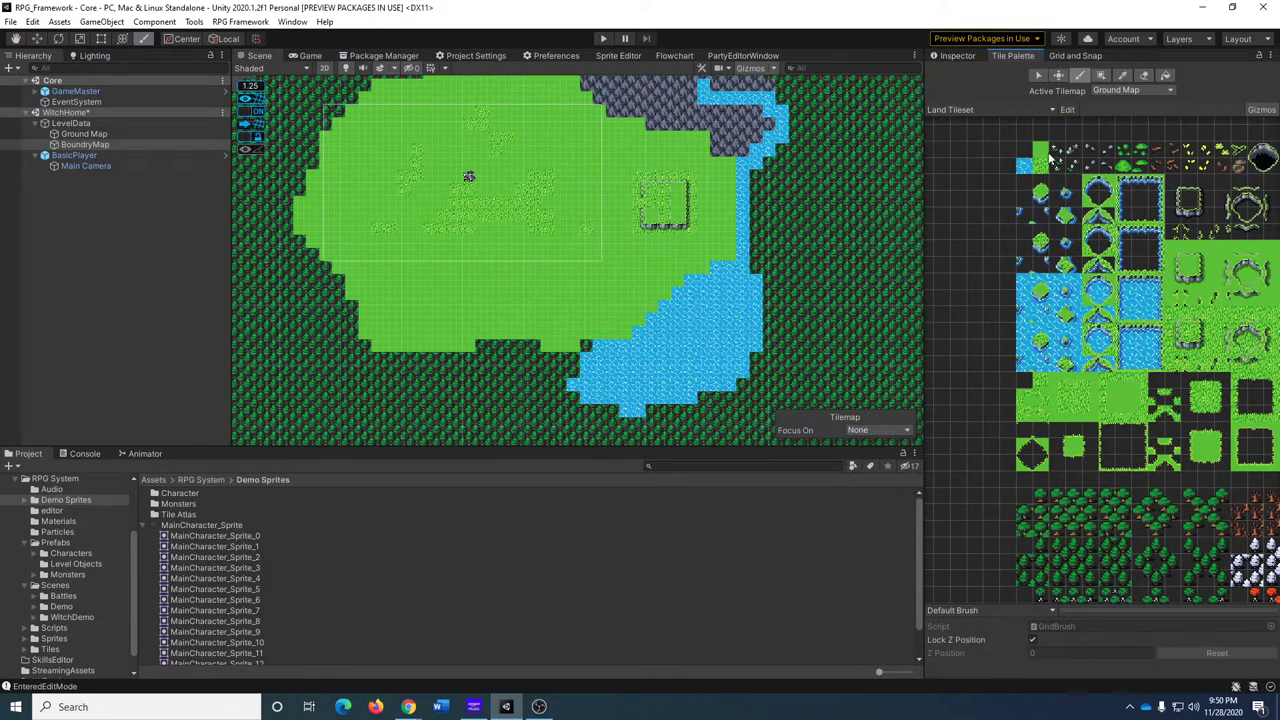
pyautogui.click(1042, 152)
pyautogui.moveTo(808, 293); pyautogui.dragTo(826, 377, button='middle')
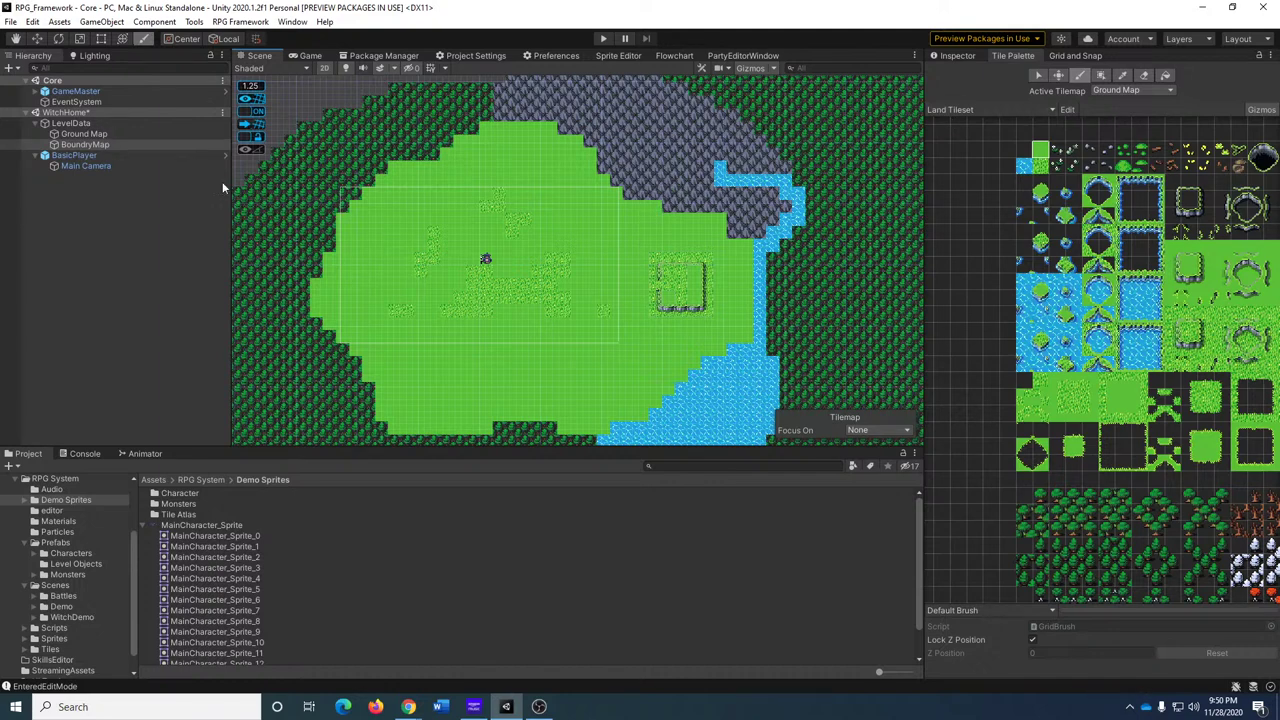
pyautogui.click(100, 134)
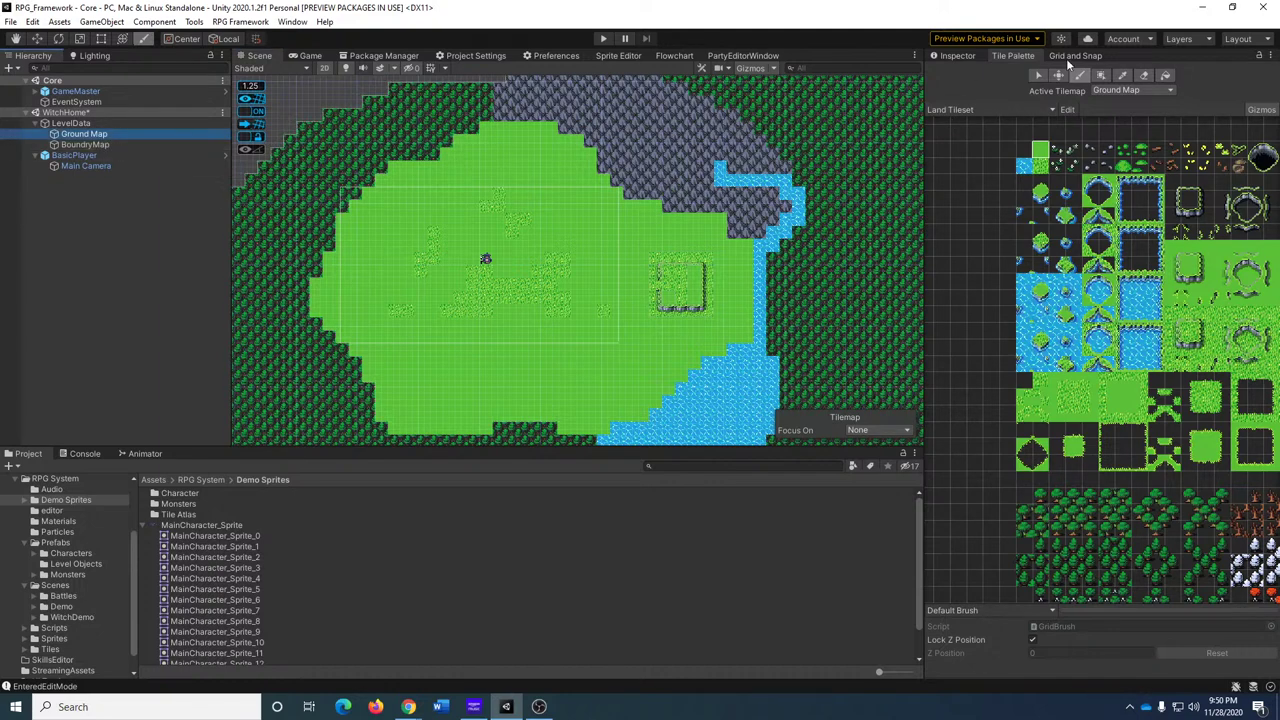
pyautogui.click(5, 135)
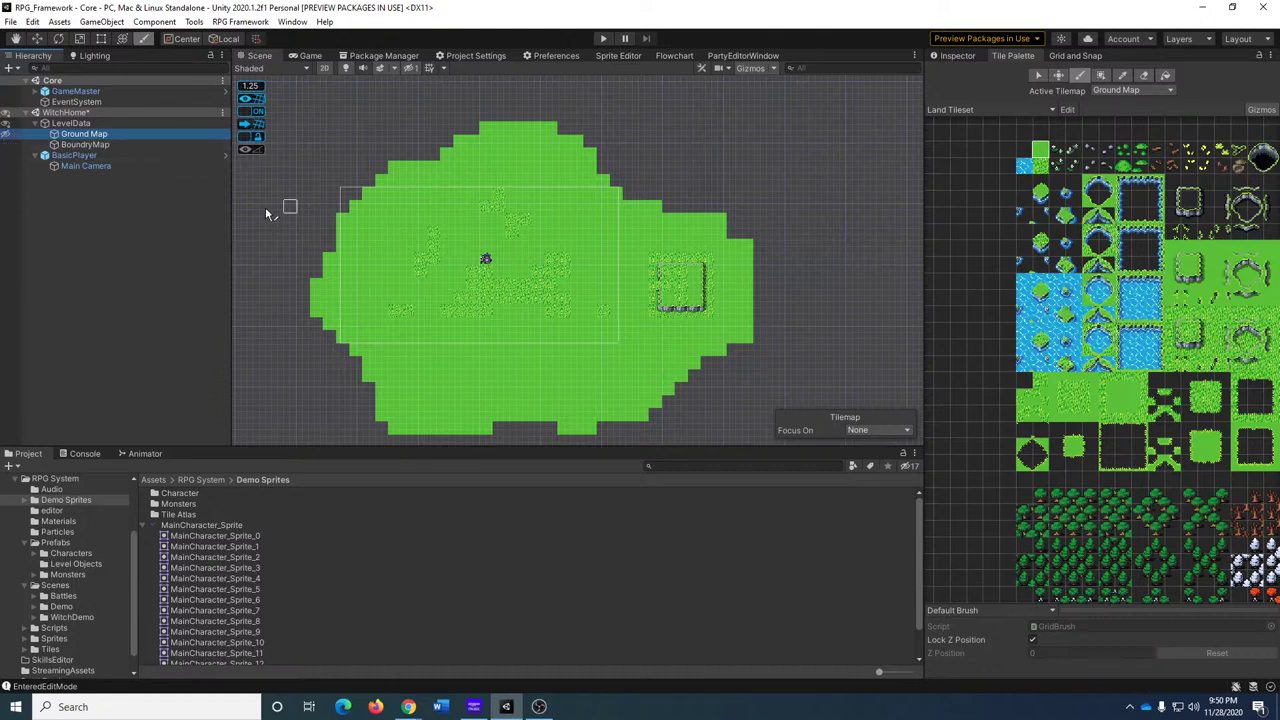
pyautogui.click(4, 137)
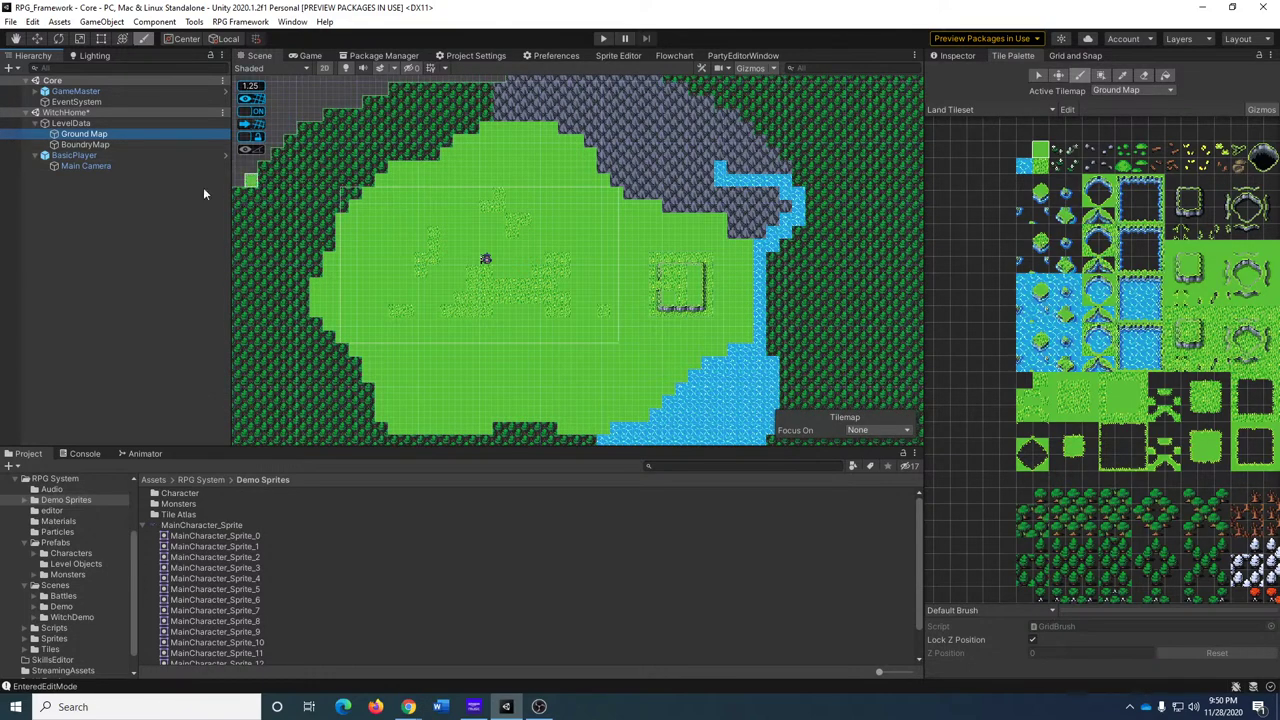
pyautogui.scroll(-5, 620, 270)
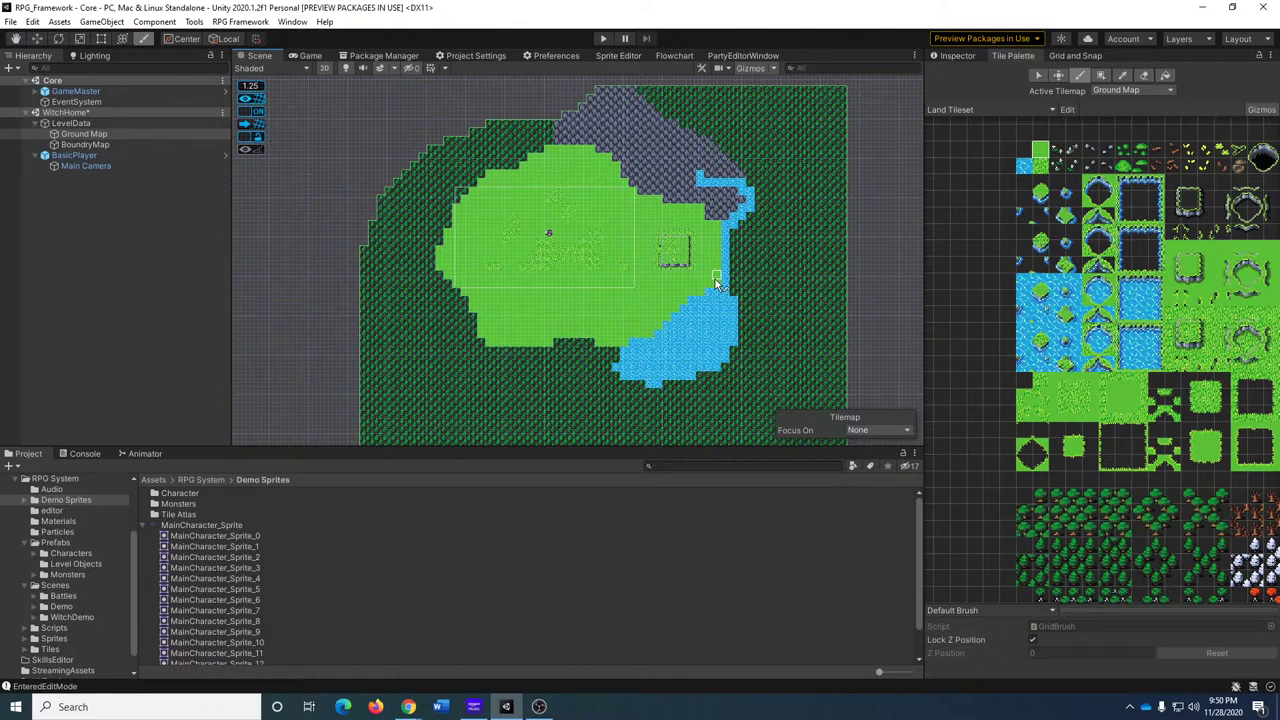
pyautogui.click(4, 135)
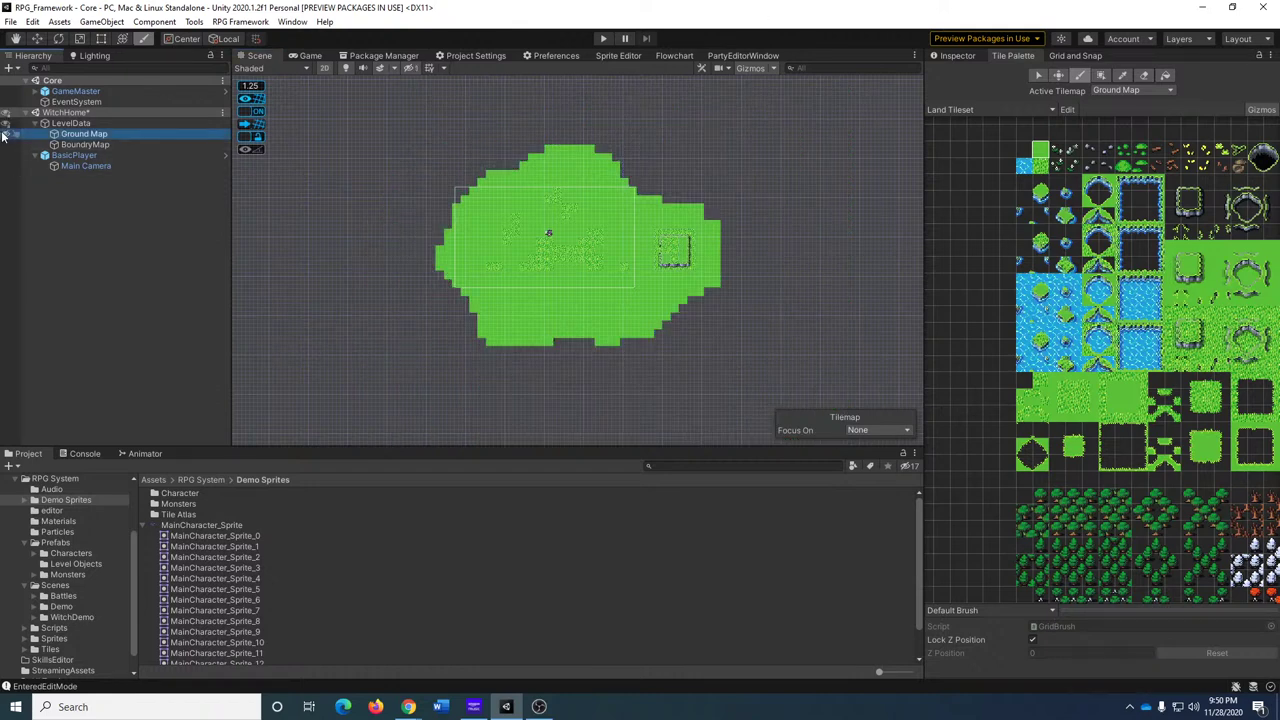
pyautogui.click(5, 140)
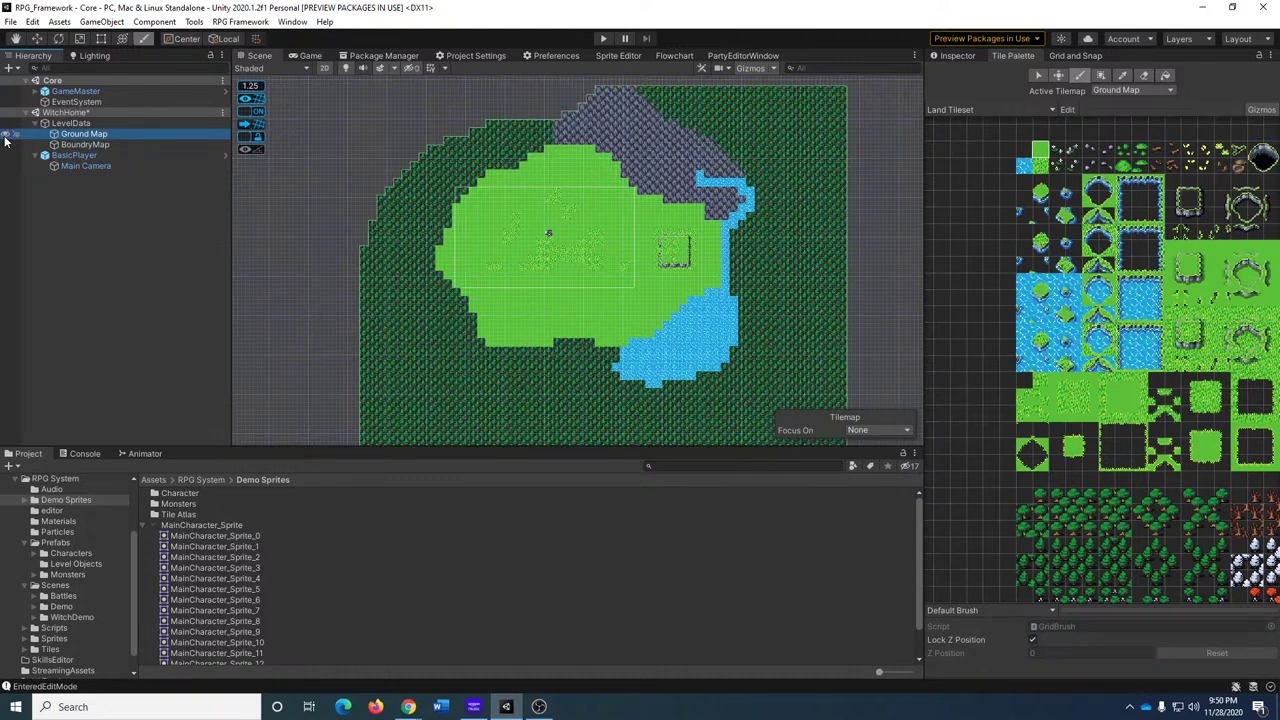
pyautogui.click(5, 140)
pyautogui.click(5, 140)
pyautogui.moveTo(757, 268); pyautogui.dragTo(729, 303, button='middle')
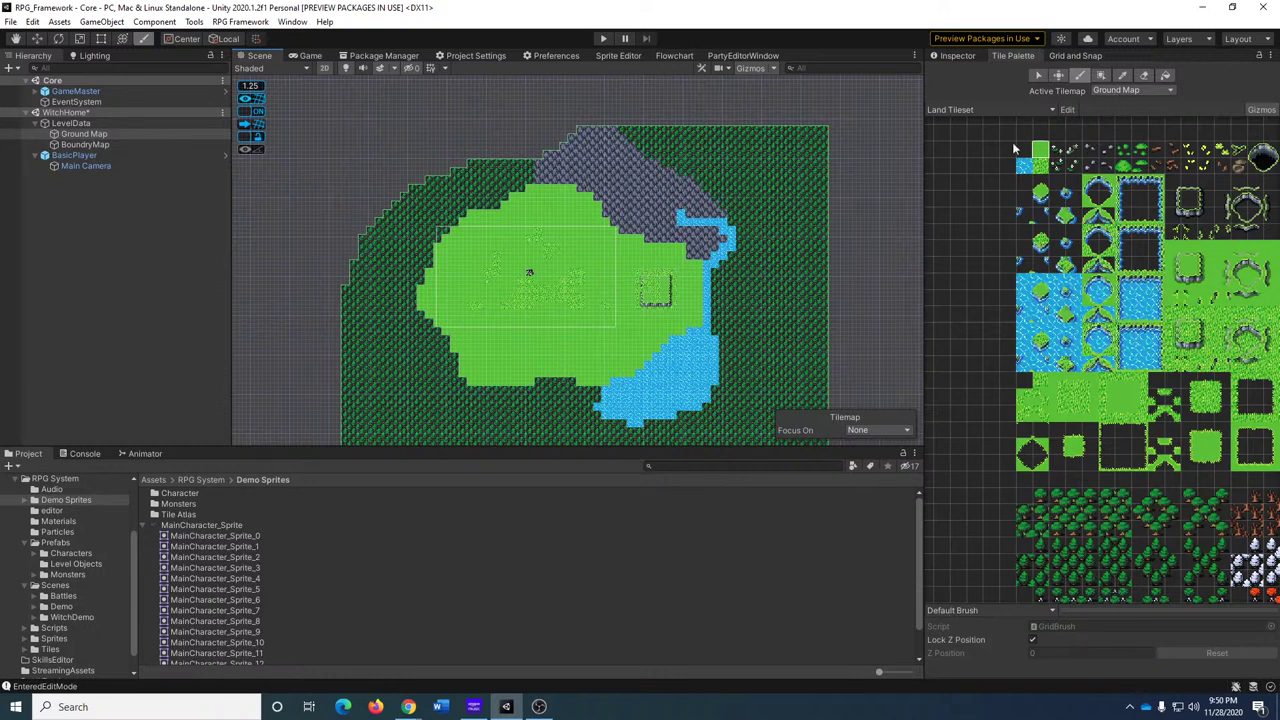
# Undo four strokes on BoundryMap, removing the water, forest and rock tiles.
pyautogui.press('h')
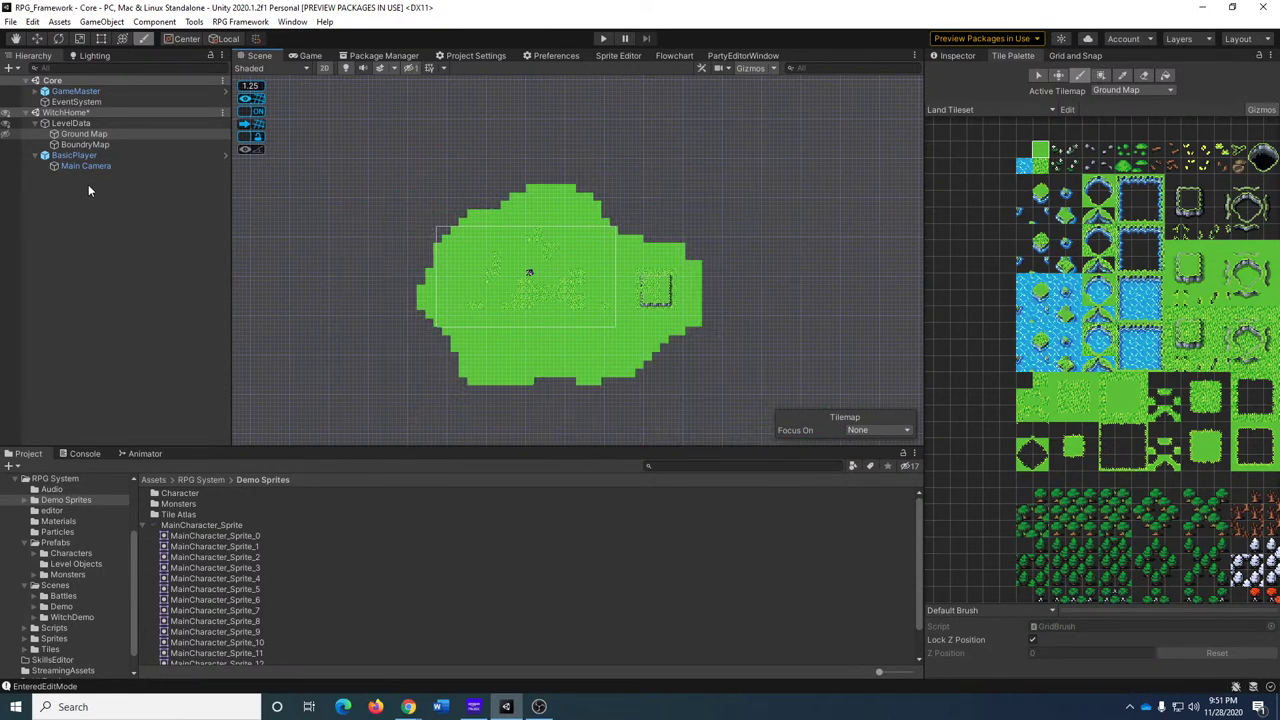
pyautogui.press('Down')
pyautogui.hotkey('ctrl', 'z')
pyautogui.hotkey('ctrl', 'z')
pyautogui.hotkey('ctrl', 'z')
pyautogui.hotkey('ctrl', 'z')
pyautogui.hotkey('ctrl', 'z')
pyautogui.hotkey('ctrl', 'z')
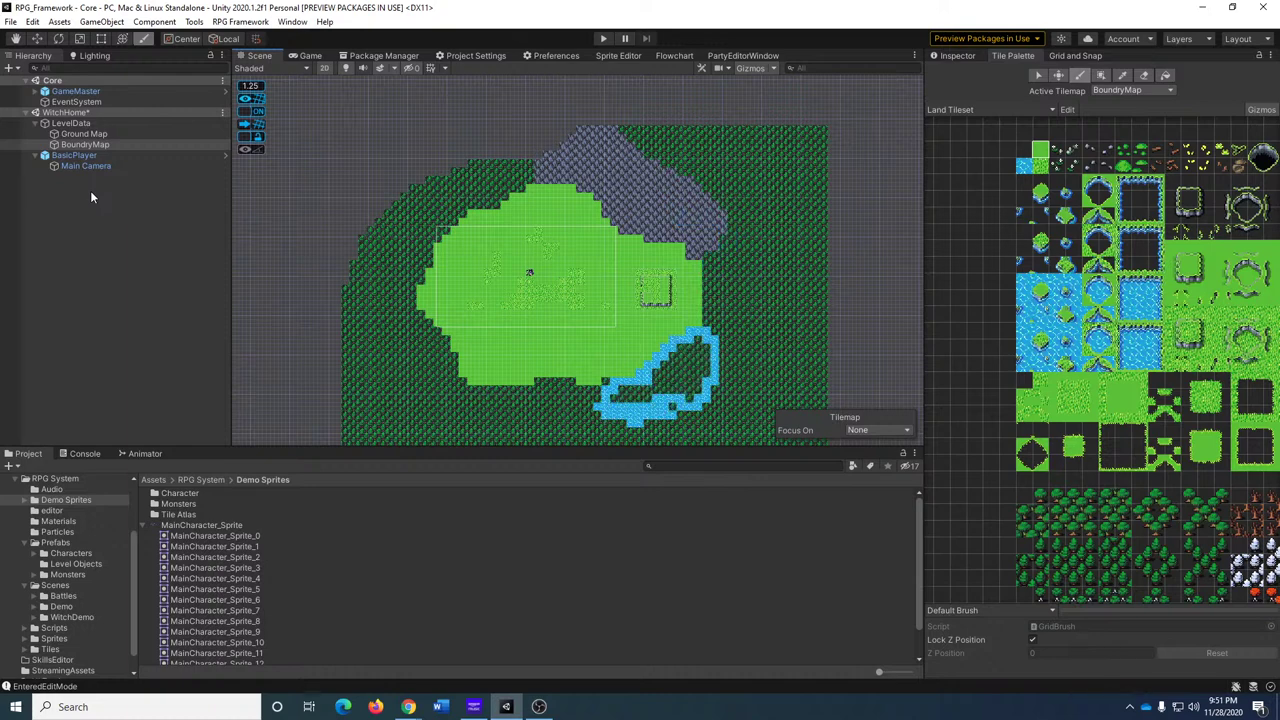
pyautogui.hotkey('ctrl', 'z')
pyautogui.hotkey('ctrl', 'z')
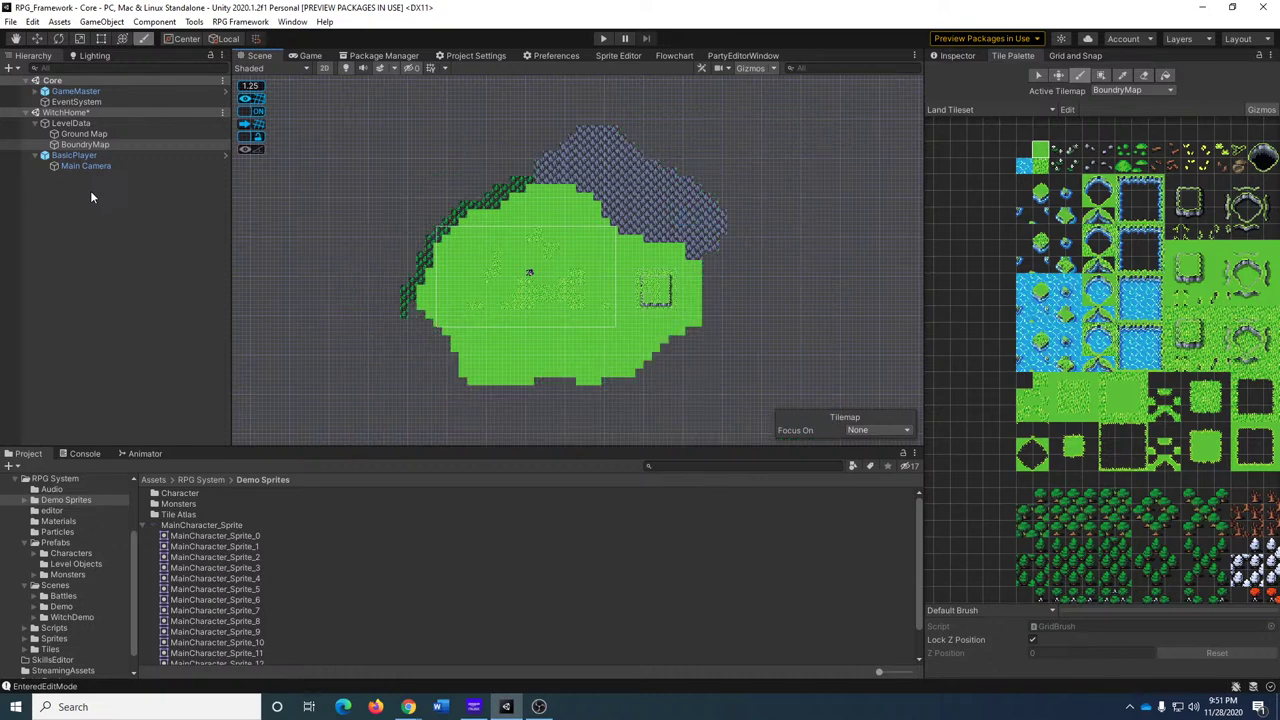
pyautogui.hotkey('ctrl', 'z')
pyautogui.hotkey('ctrl', 'z')
pyautogui.hotkey('ctrl', 'z')
pyautogui.hotkey('ctrl', 'z')
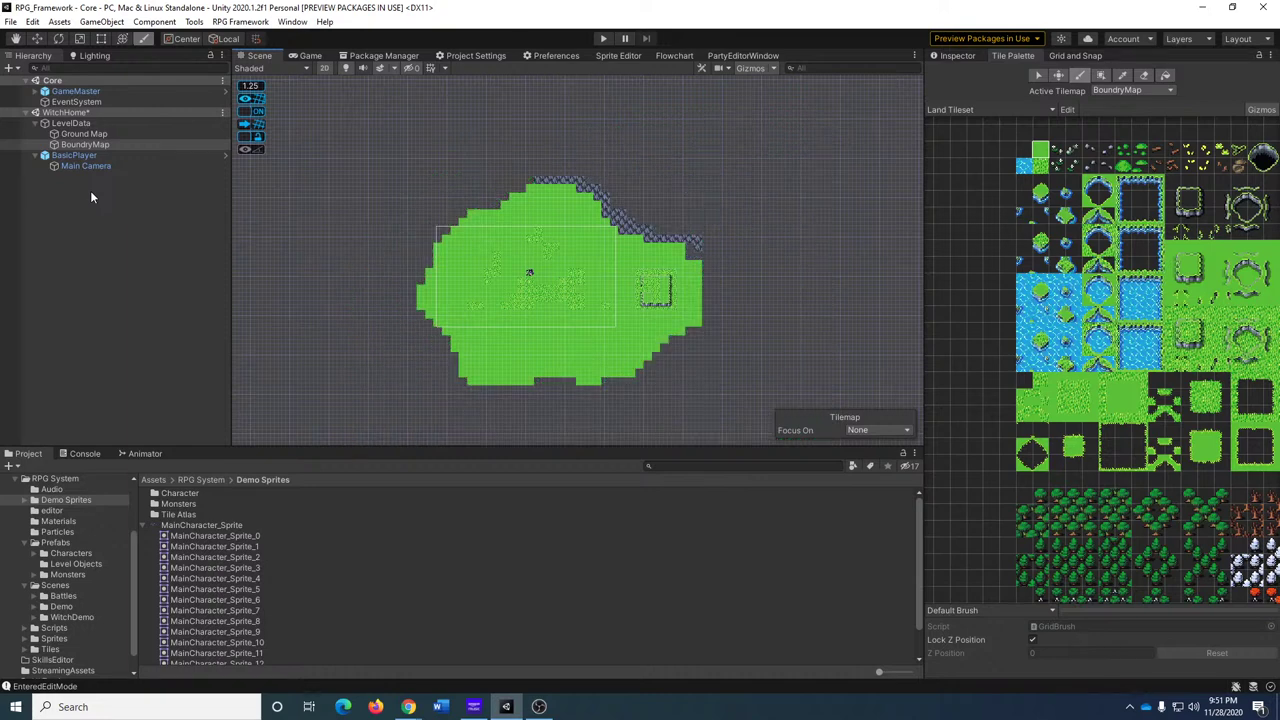
pyautogui.hotkey('ctrl', 'z')
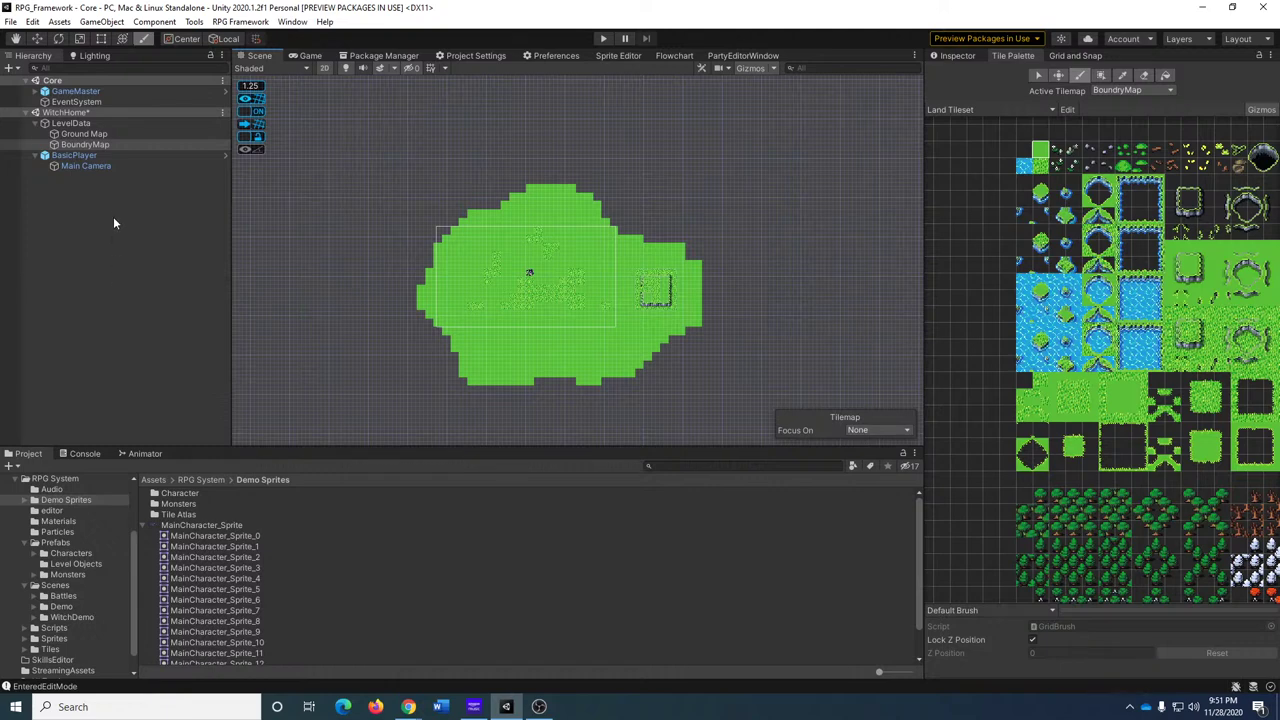
# Make BoundryMap the active tilemap and show its Inspector component settings.
pyautogui.click(83, 134)
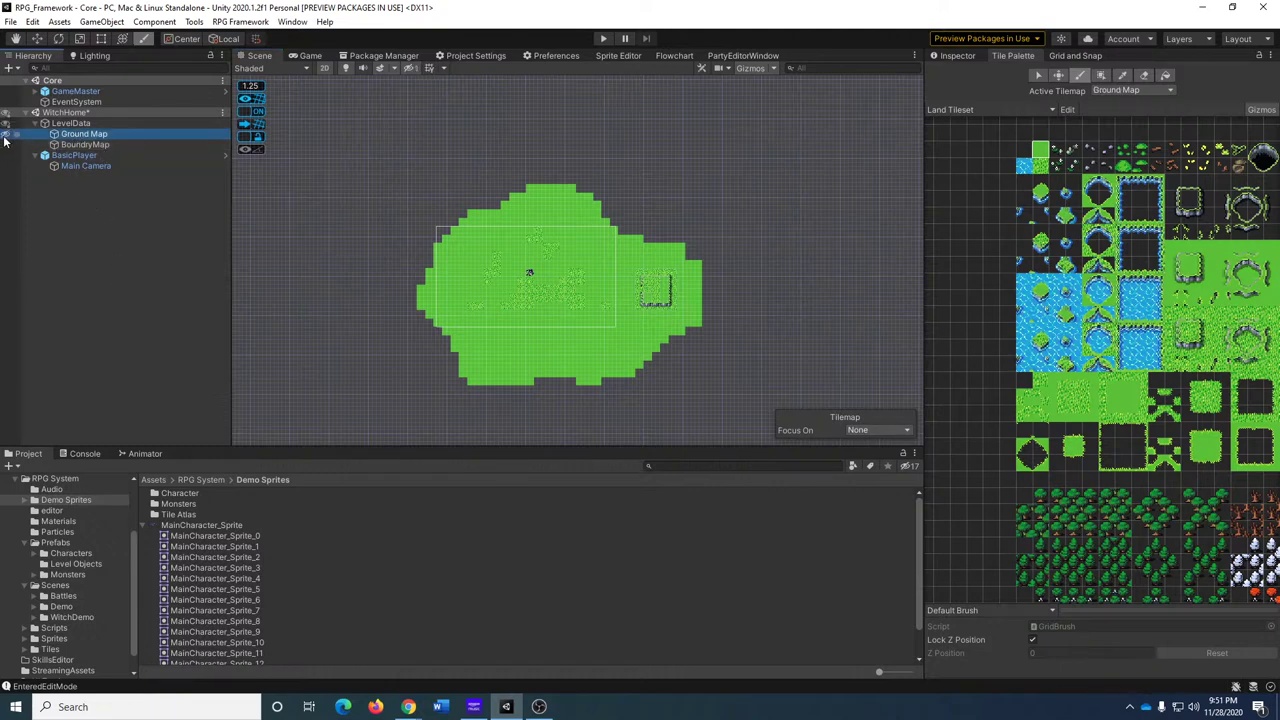
pyautogui.click(85, 145)
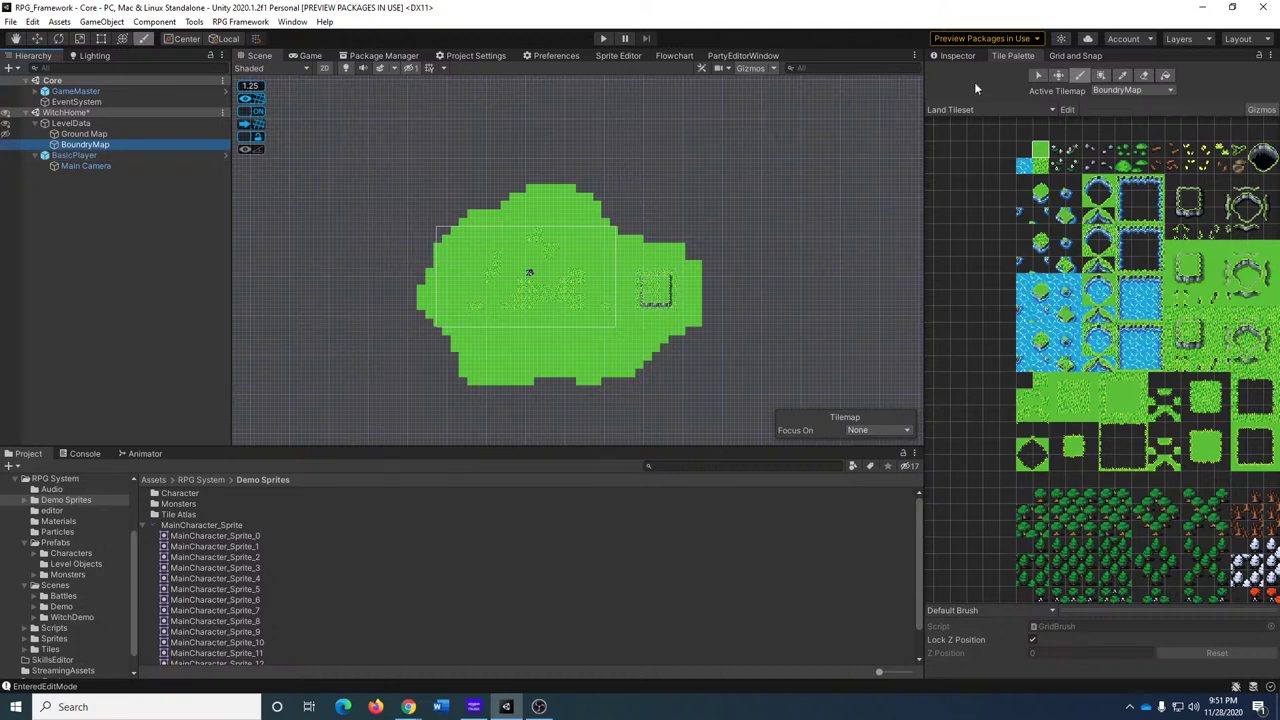
pyautogui.click(962, 56)
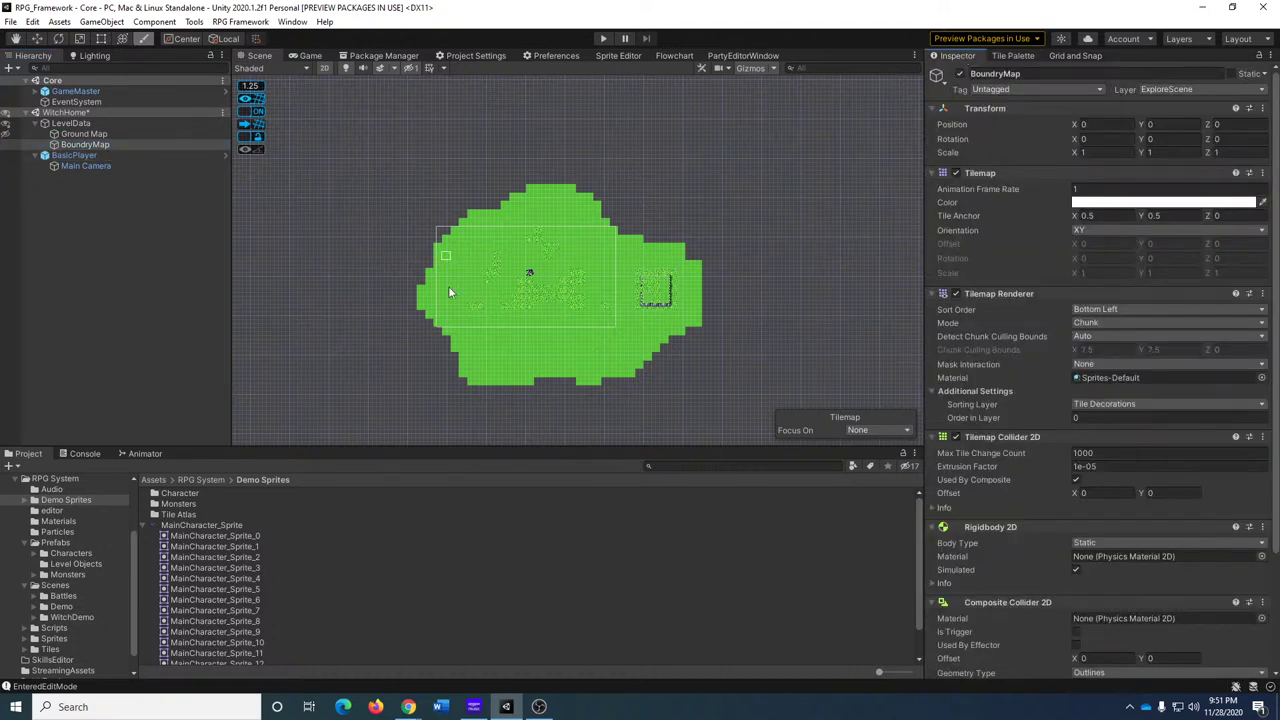
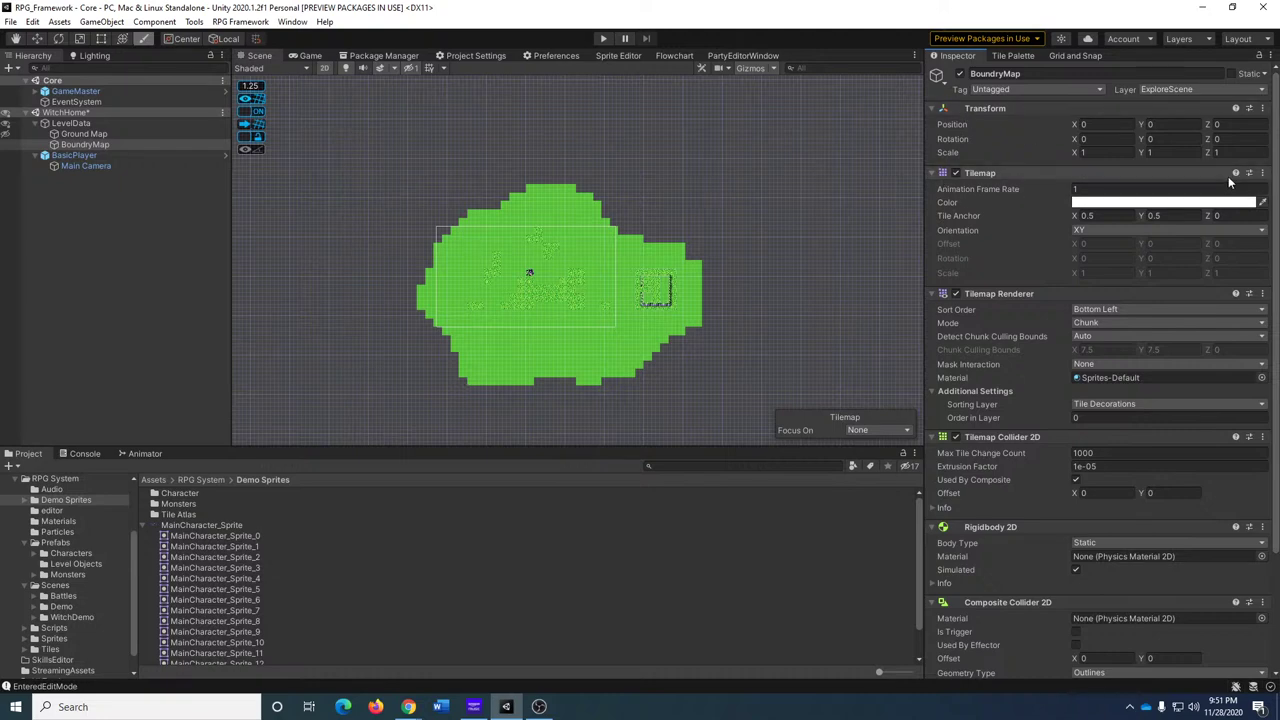
# Reset the BoundryMap tilemap, then undo it to restore the green tiles.
pyautogui.click(1262, 173)
pyautogui.click(1160, 183)
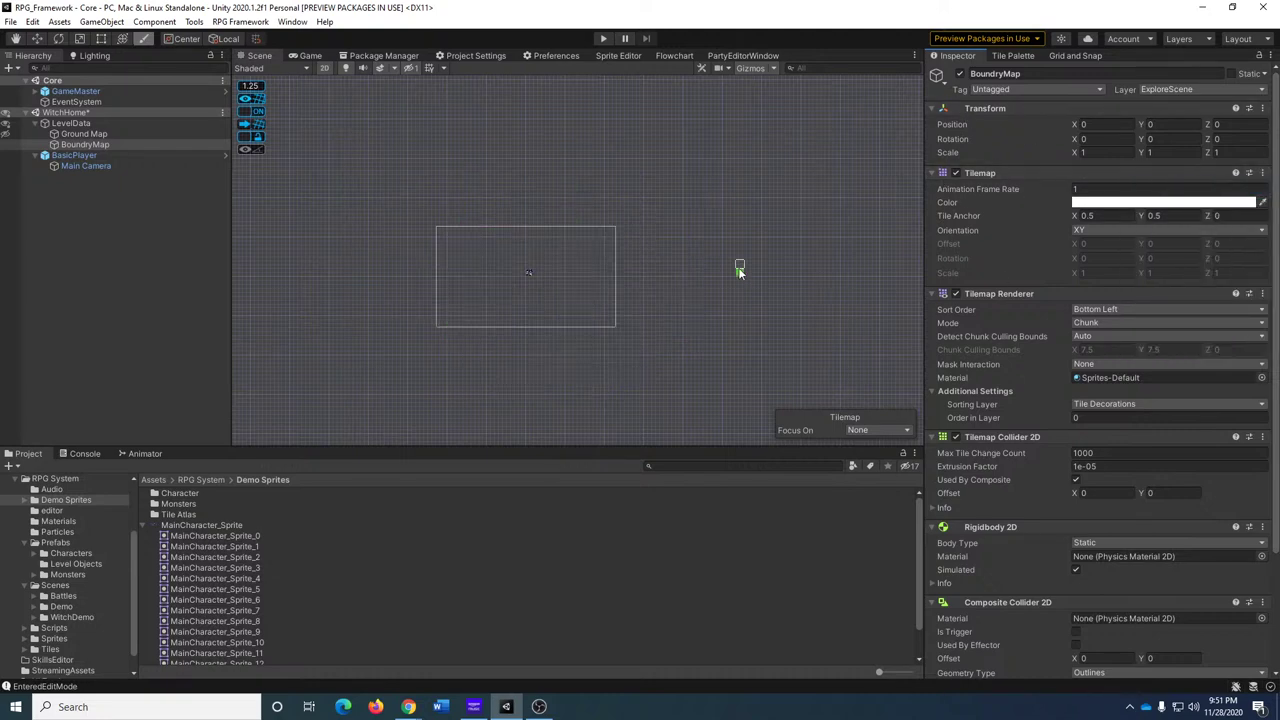
pyautogui.click(3, 142)
pyautogui.hotkey('ctrl', 'z')
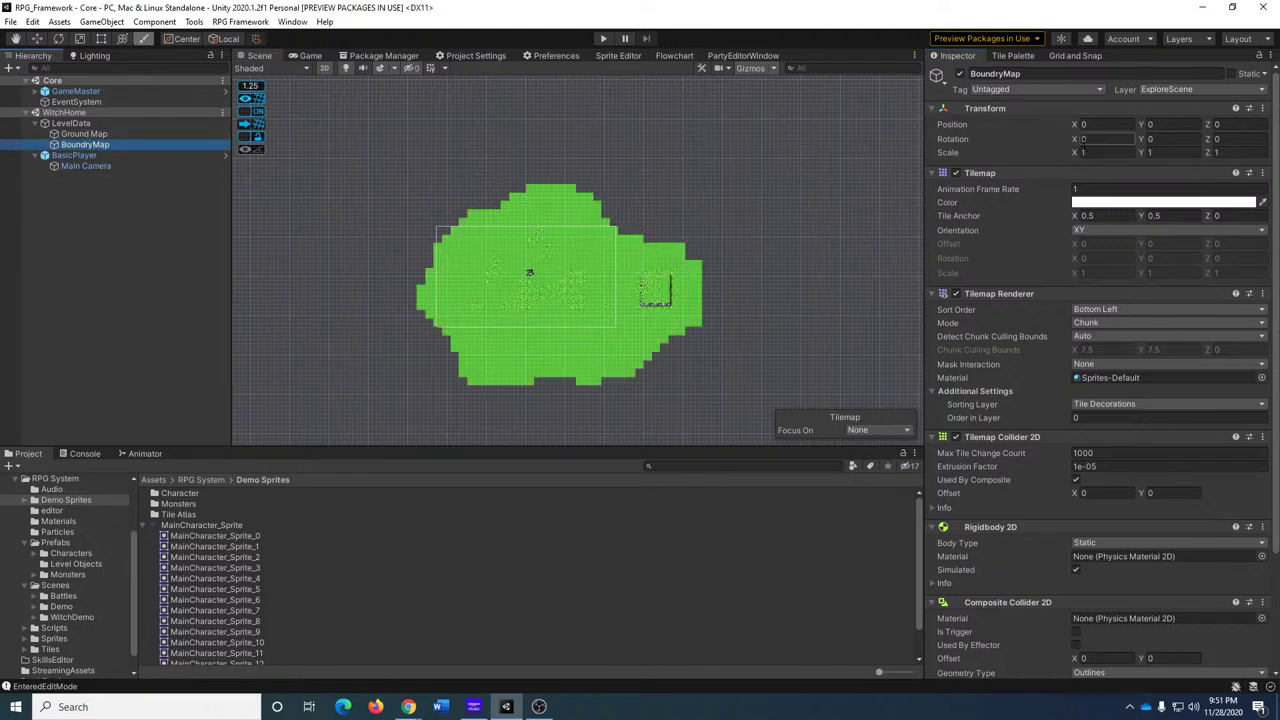
# In the Tile Palette, keep BoundryMap as Active Tilemap and pick the blue tree tile.
pyautogui.click(1012, 56)
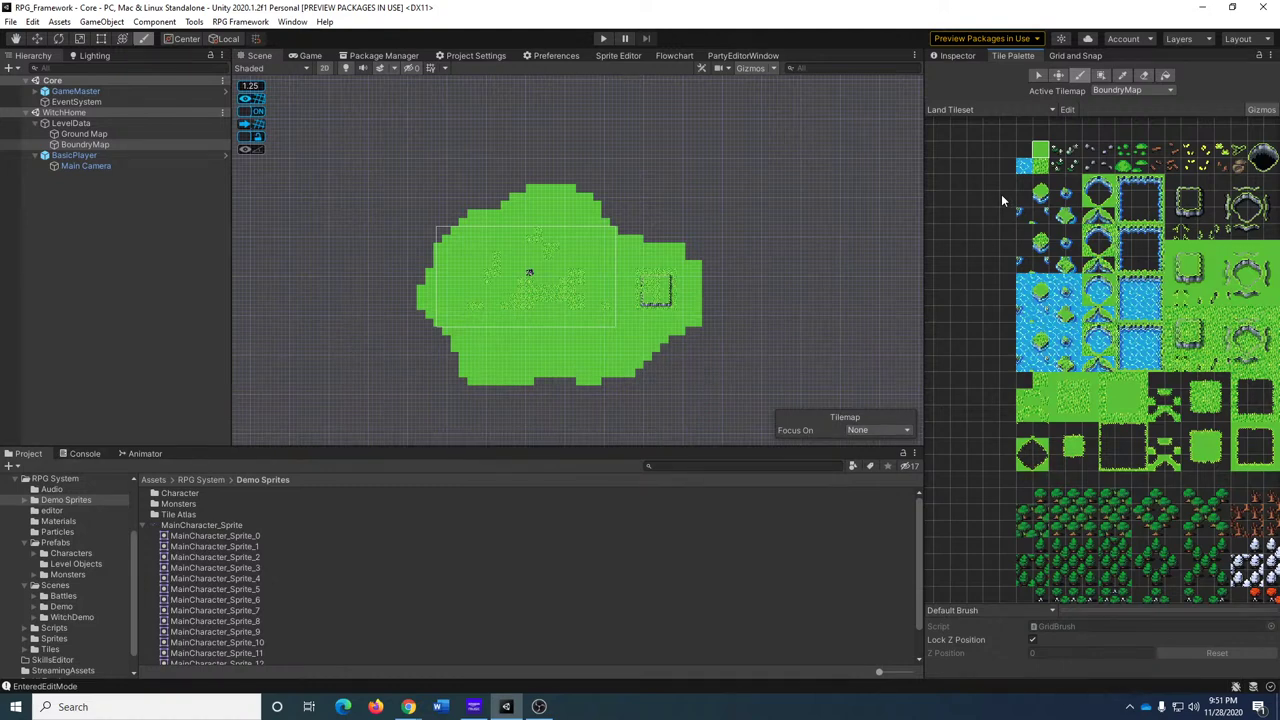
pyautogui.click(1118, 91)
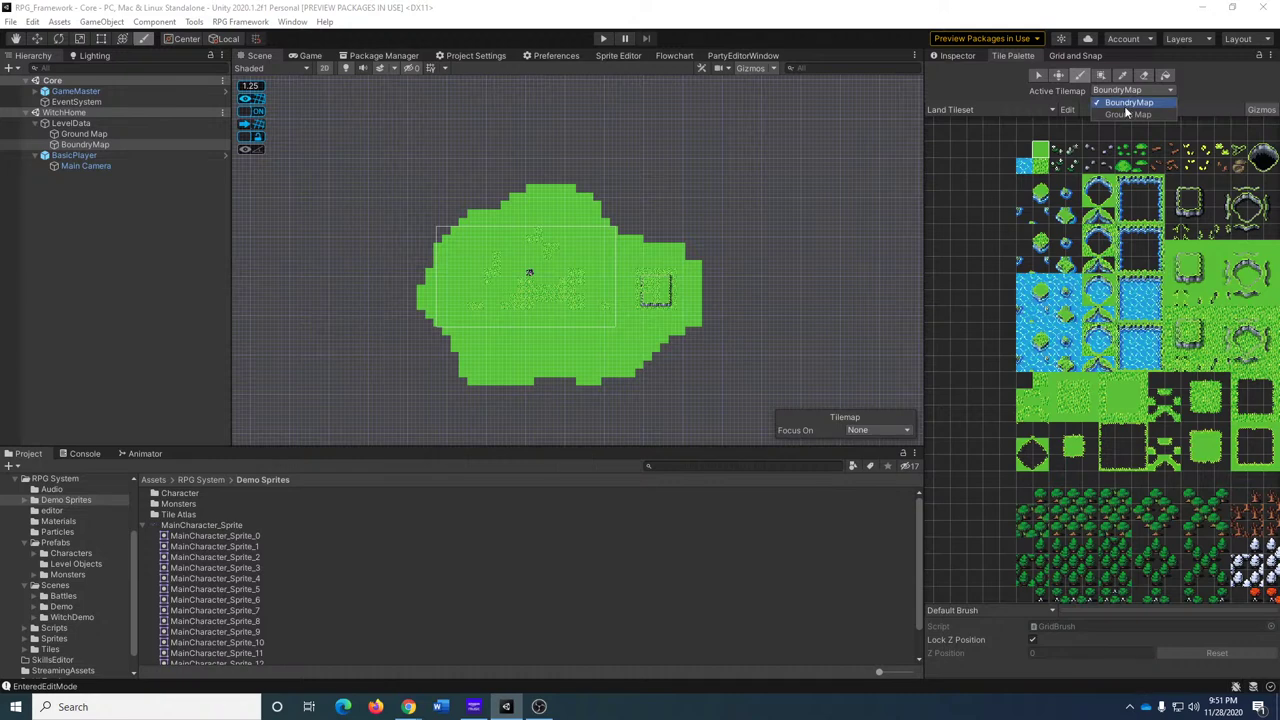
pyautogui.click(1122, 105)
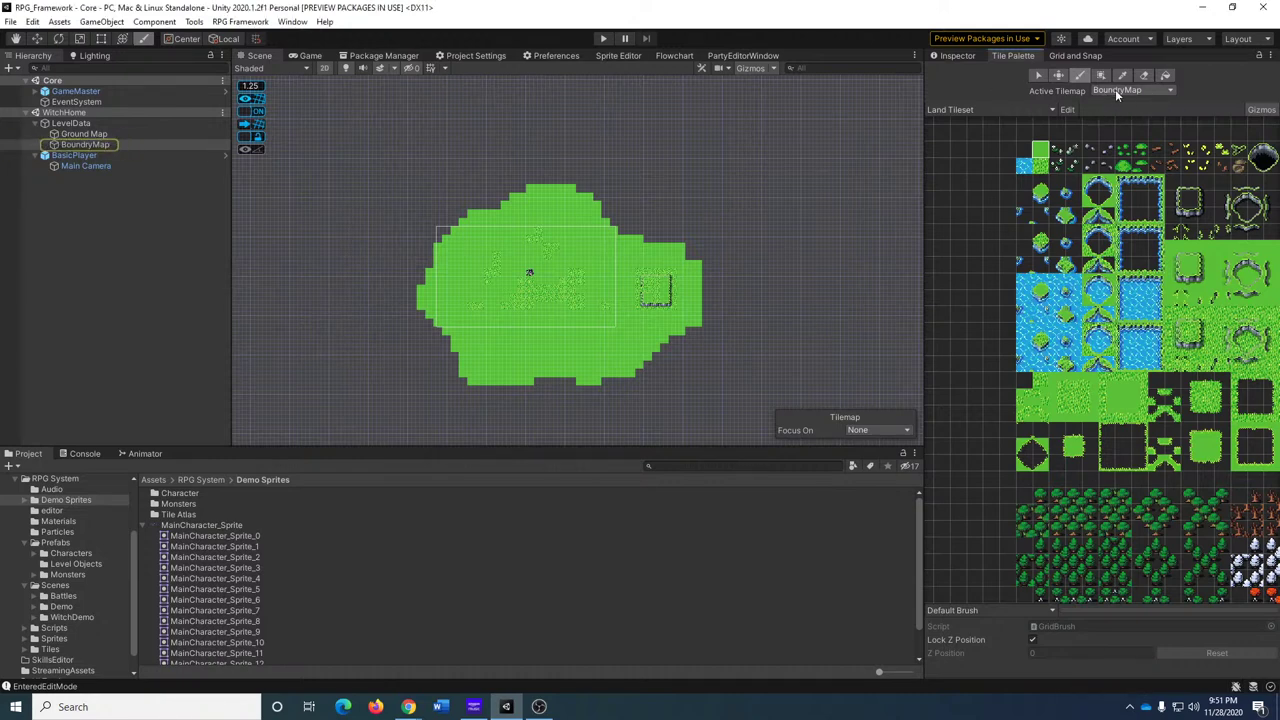
pyautogui.scroll(-3, 944, 440)
pyautogui.scroll(2, 1056, 337)
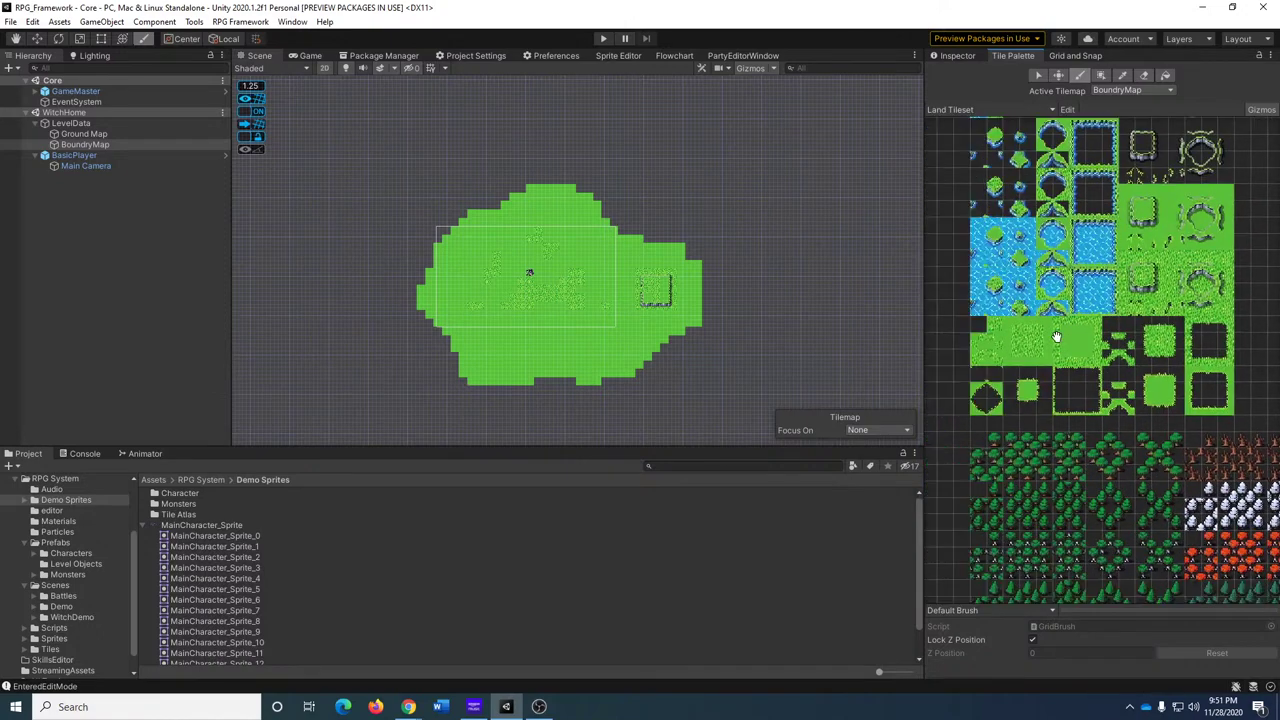
pyautogui.scroll(-1, 1068, 466)
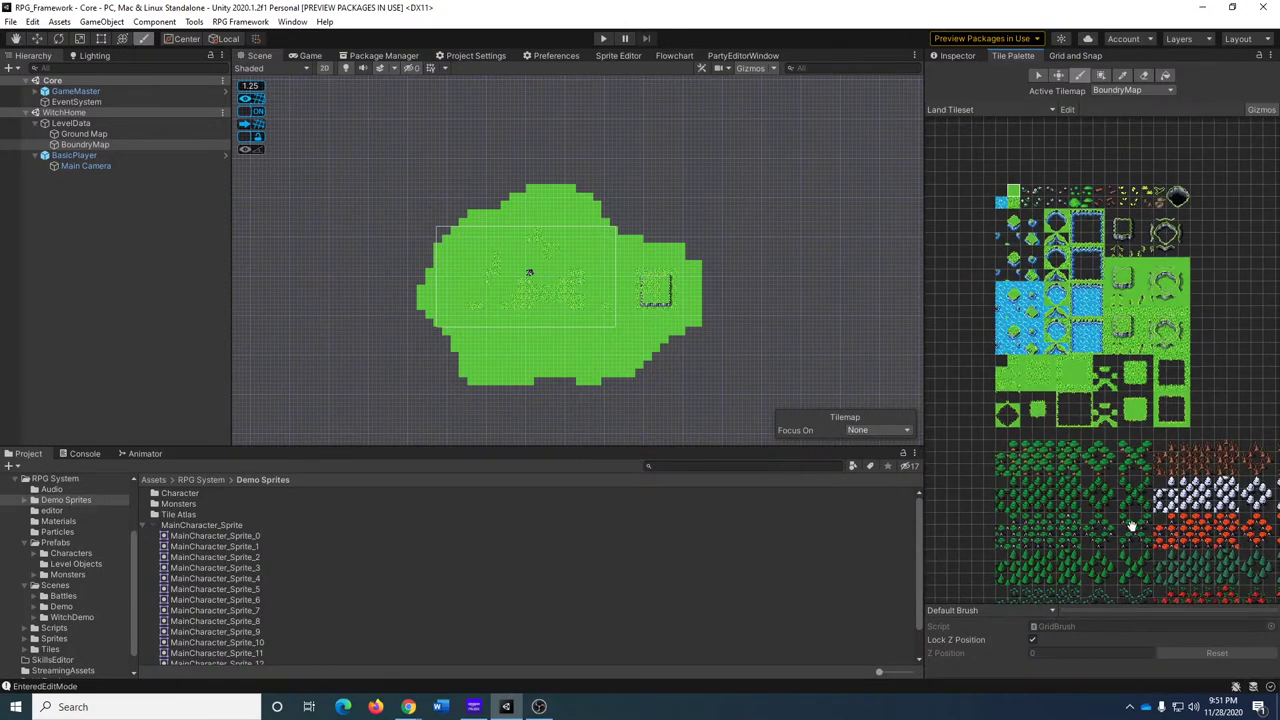
pyautogui.moveTo(1131, 526); pyautogui.dragTo(1063, 395, button='middle')
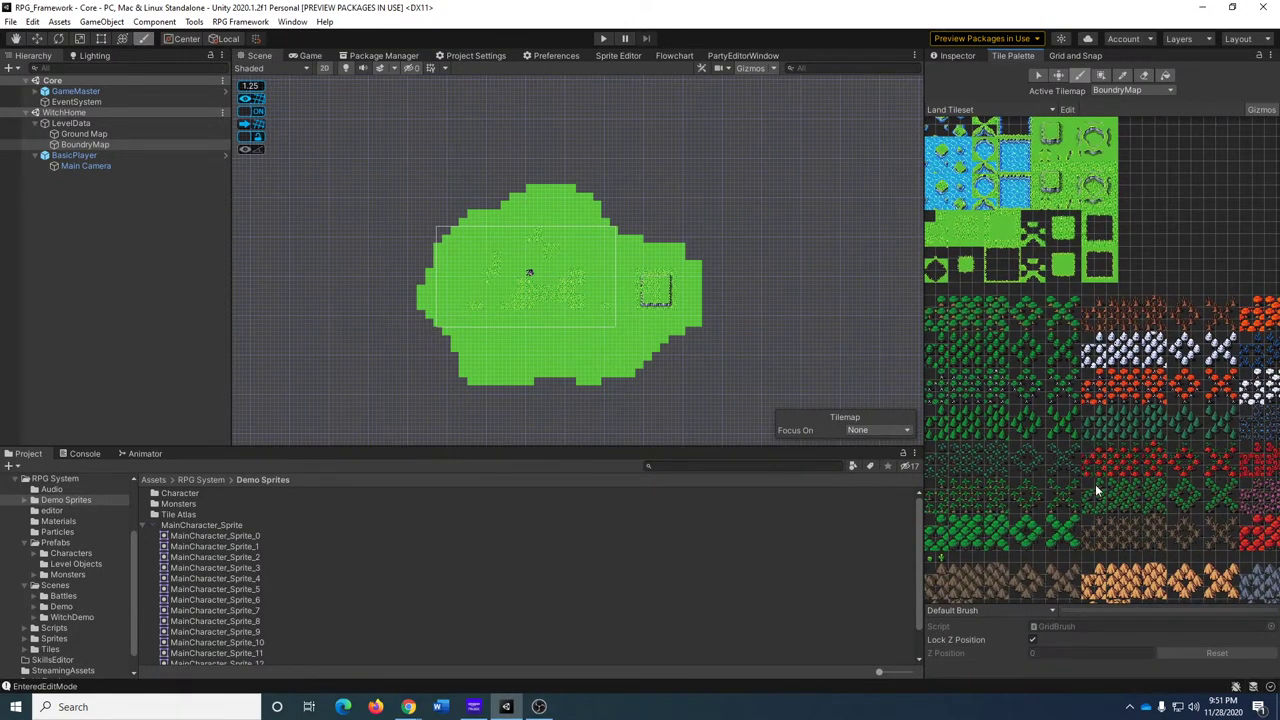
pyautogui.scroll(2, 1165, 456)
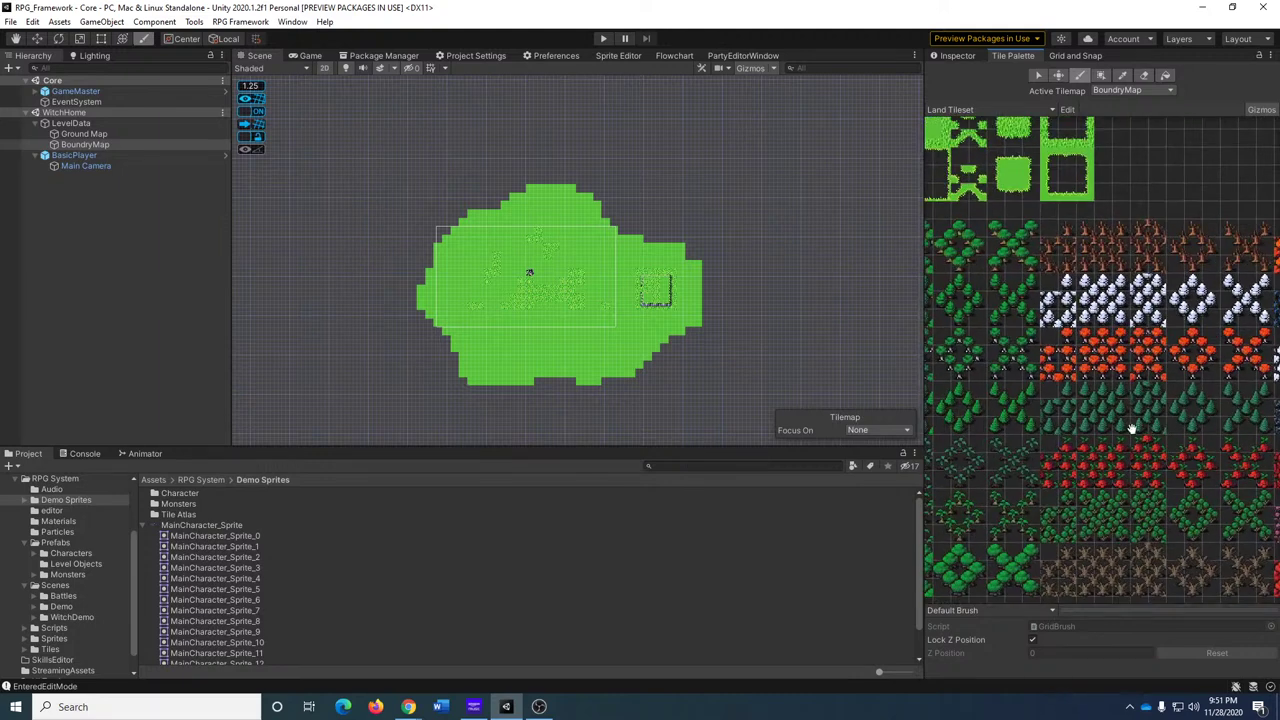
pyautogui.moveTo(1140, 425); pyautogui.dragTo(993, 347, button='middle')
pyautogui.click(1182, 561)
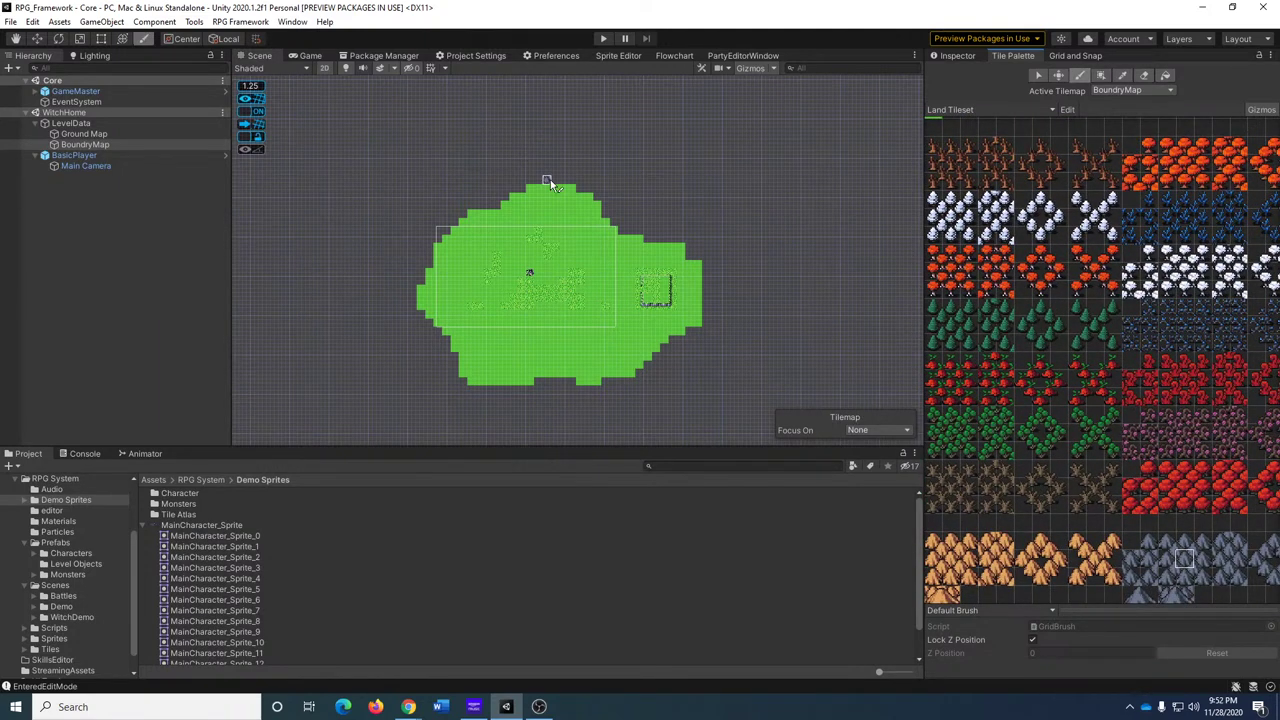
# Outline the mountain area along the island's upper-right edge with blue tree tiles.
pyautogui.moveTo(548, 183); pyautogui.dragTo(586, 190)
pyautogui.scroll(5, 615, 215)
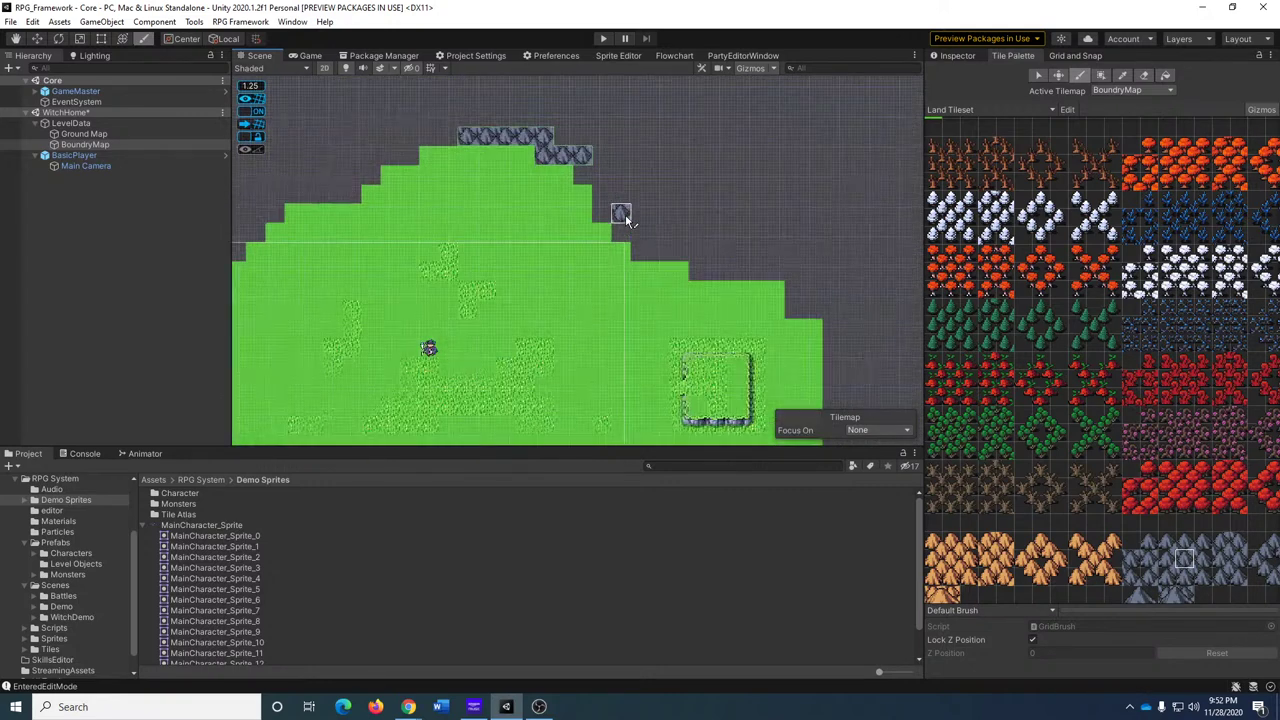
pyautogui.moveTo(597, 186); pyautogui.dragTo(600, 223, button='middle')
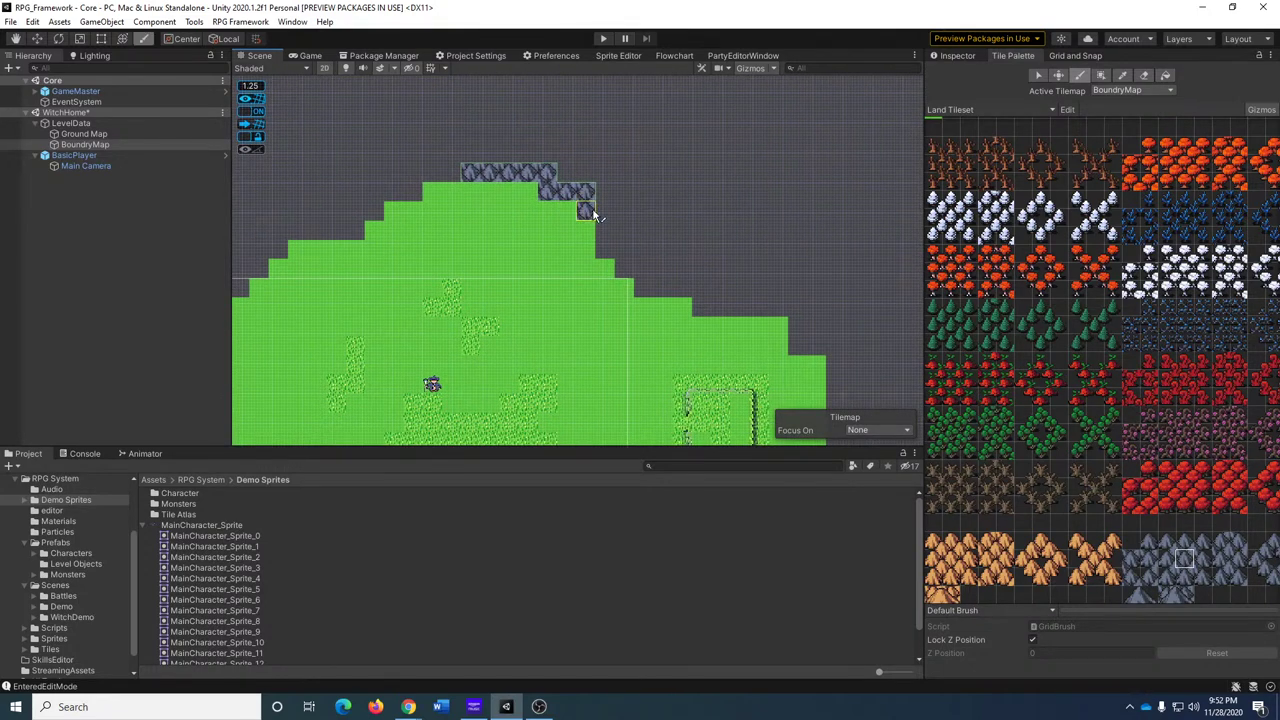
pyautogui.moveTo(586, 209); pyautogui.dragTo(709, 313)
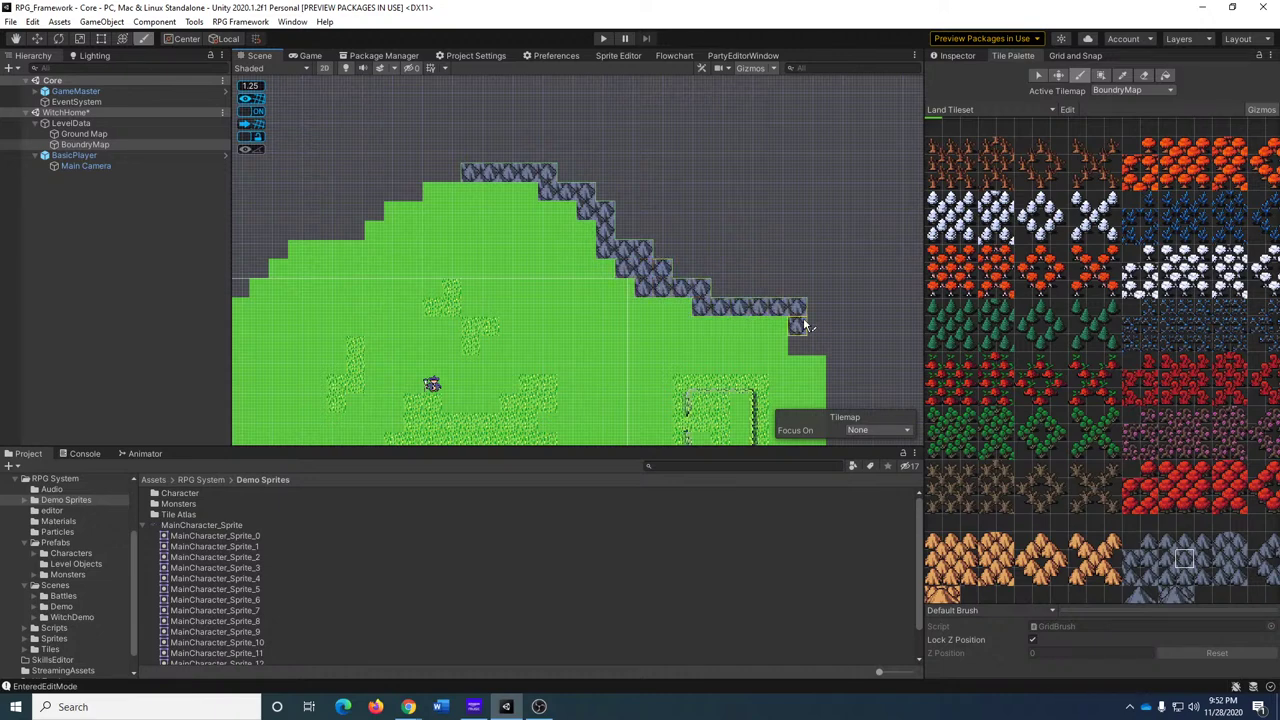
pyautogui.moveTo(806, 326)
pyautogui.mouseDown()
pyautogui.moveTo(806, 345)
pyautogui.moveTo(897, 316)
pyautogui.moveTo(872, 188)
pyautogui.moveTo(766, 118)
pyautogui.moveTo(632, 92)
pyautogui.moveTo(495, 110)
pyautogui.moveTo(470, 160)
pyautogui.mouseUp()
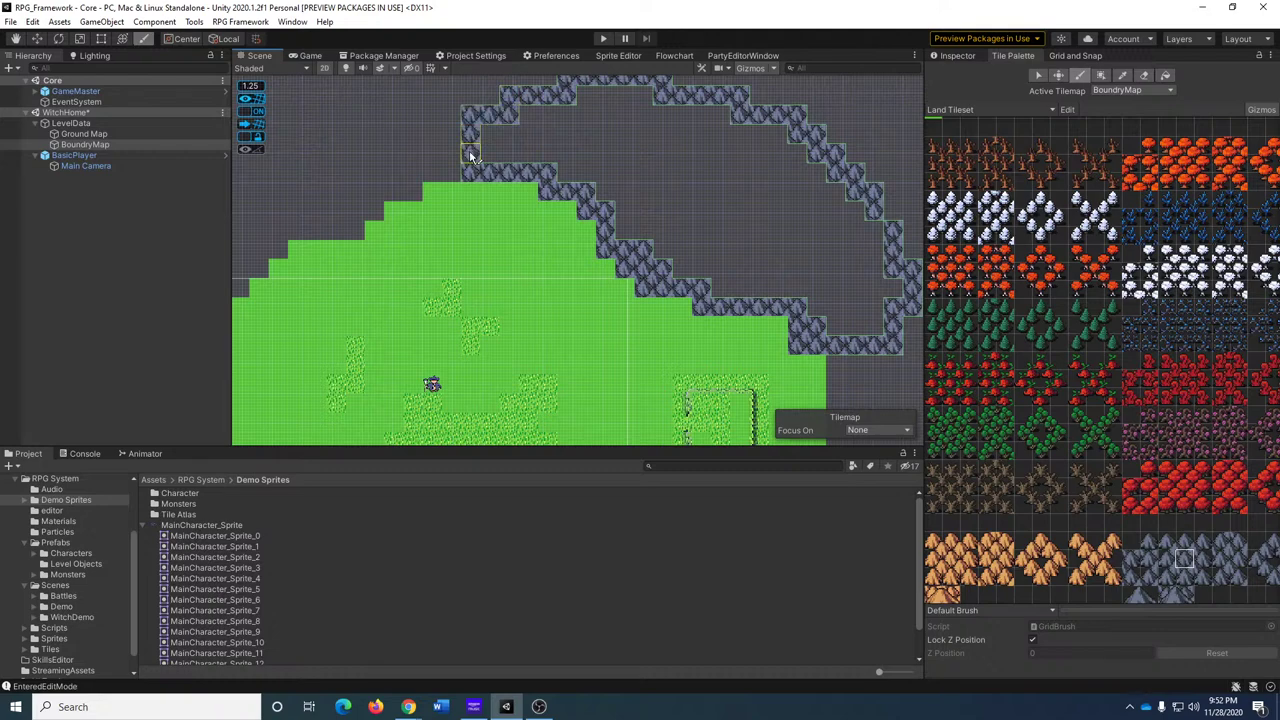
pyautogui.moveTo(766, 229)
pyautogui.mouseDown(button='middle')
pyautogui.moveTo(697, 267)
pyautogui.moveTo(753, 317)
pyautogui.mouseUp(button='middle')
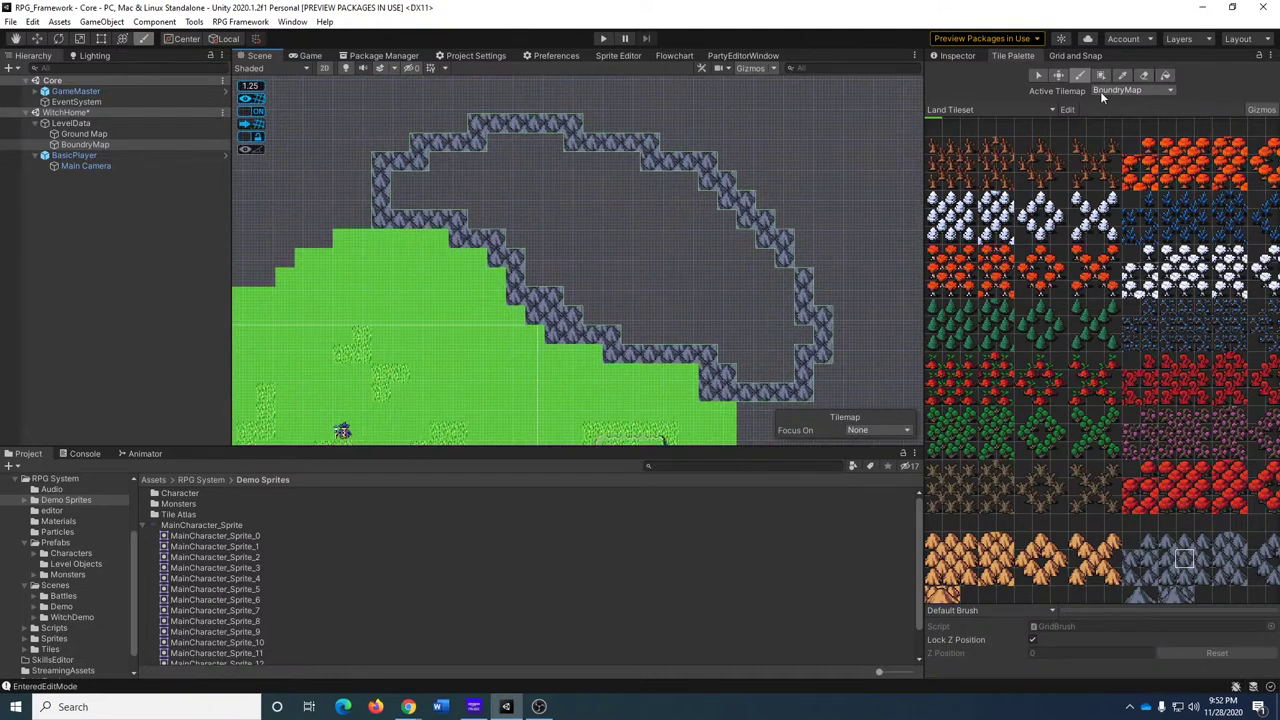
# Flood-fill inside the blue tree outline to make the mountain band solid.
pyautogui.click(1165, 76)
pyautogui.click(690, 212)
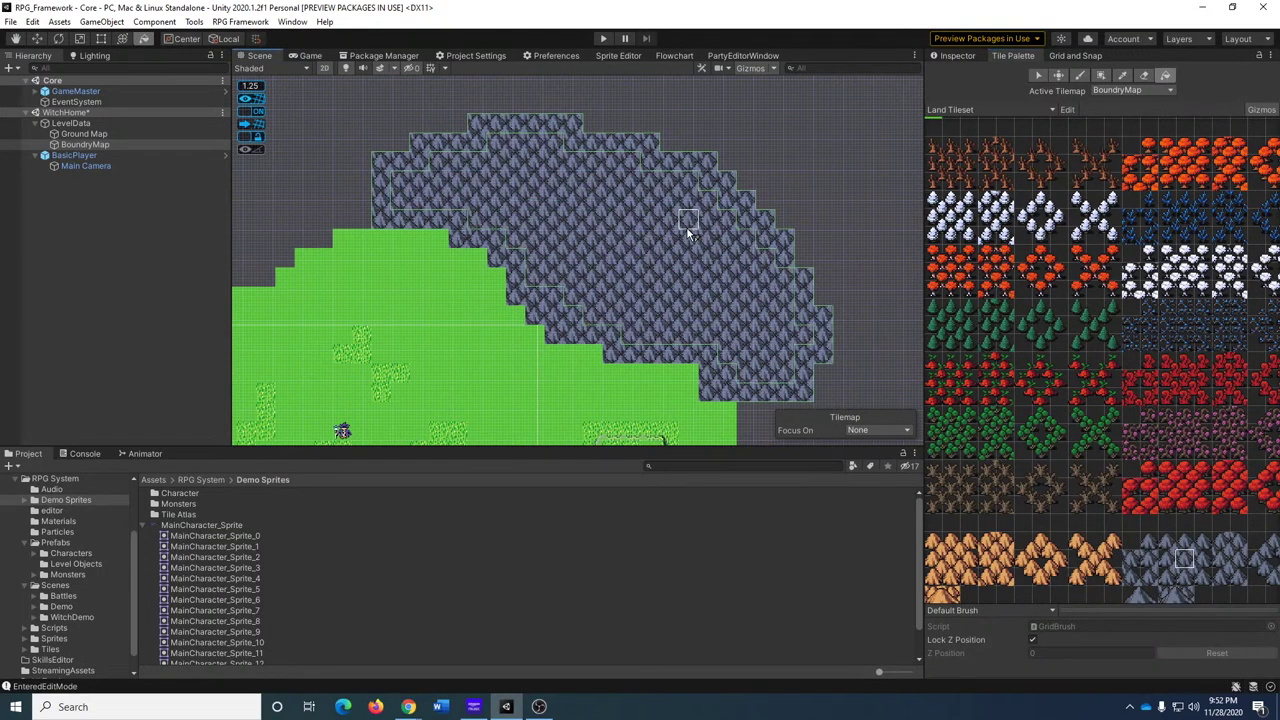
pyautogui.moveTo(743, 333); pyautogui.dragTo(724, 237, button='middle')
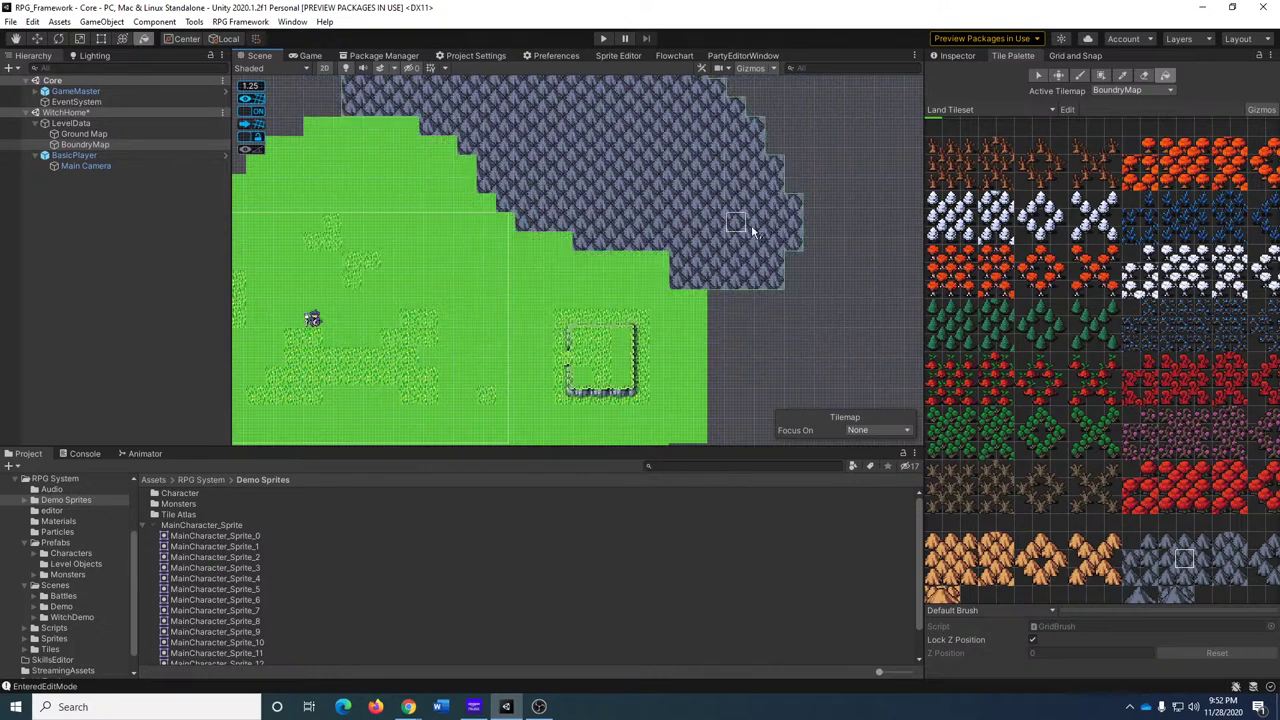
pyautogui.scroll(-1, 830, 235)
pyautogui.scroll(-2, 848, 245)
pyautogui.hotkey('ctrl', 'z')
pyautogui.moveTo(1012, 389); pyautogui.dragTo(1186, 383, button='middle')
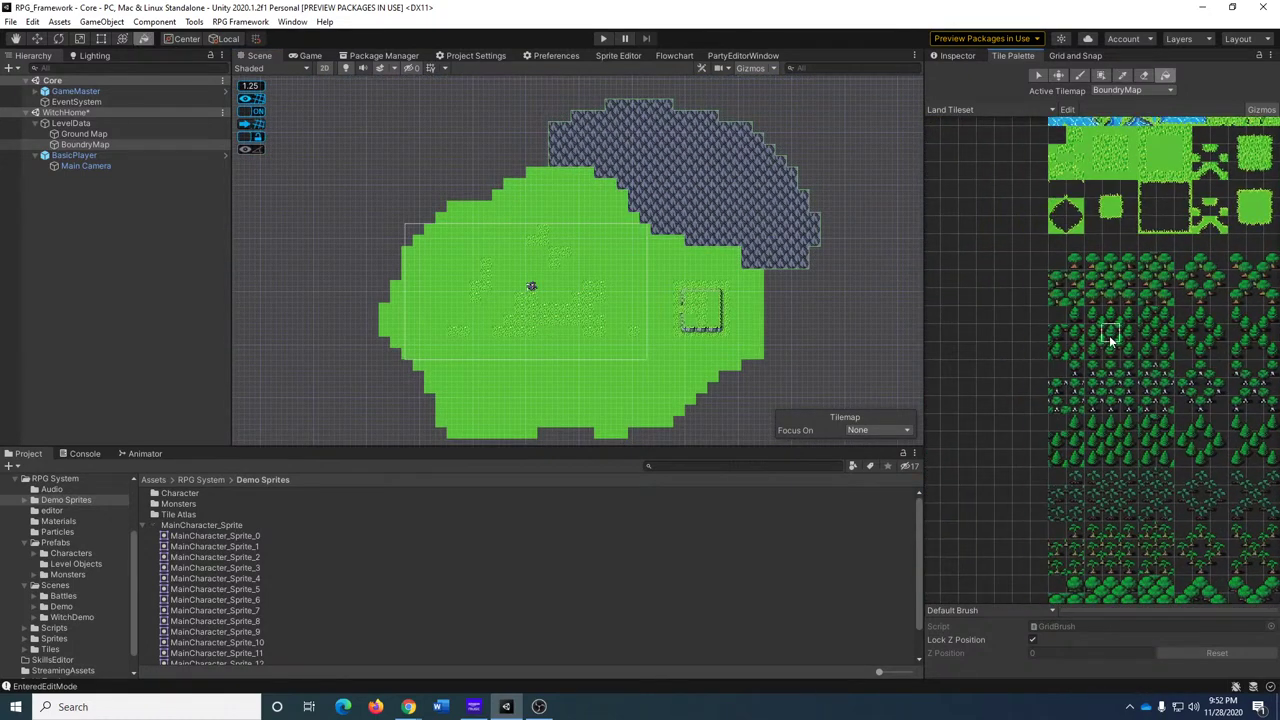
# Try a dark forest fill around the island, then pull it back off the island.
pyautogui.click(845, 340)
pyautogui.scroll(-3, 862, 330)
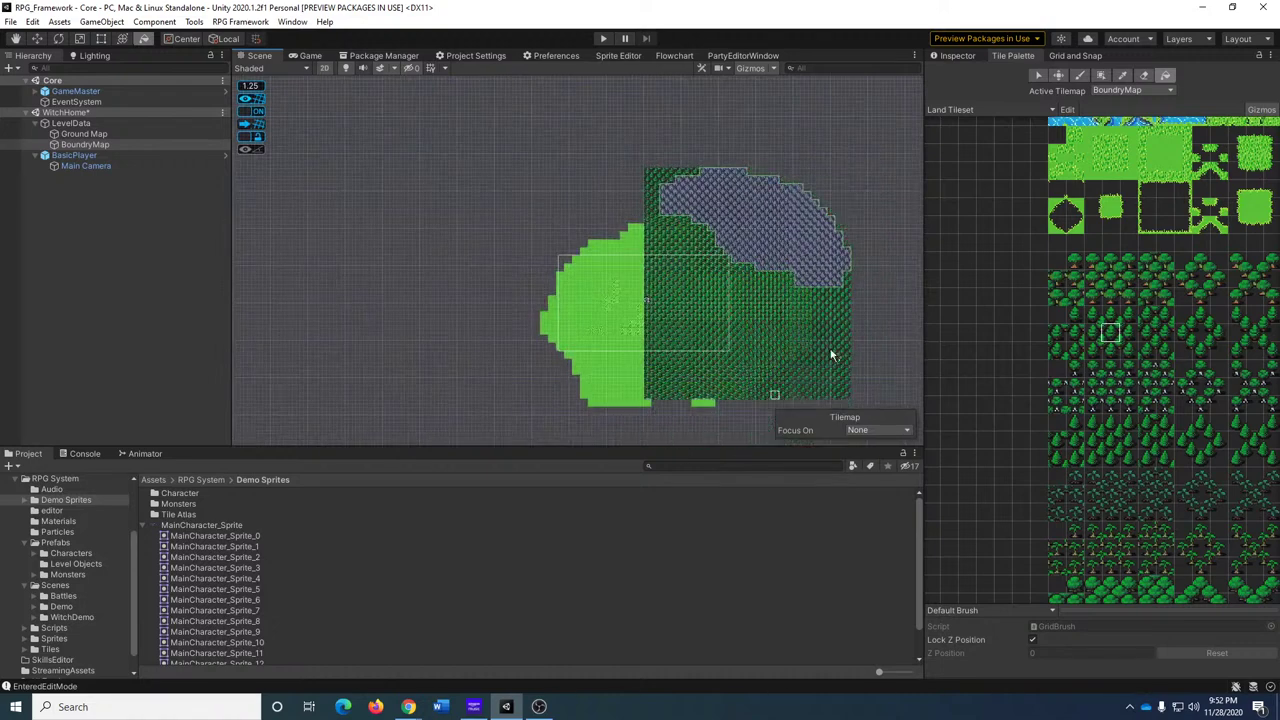
pyautogui.moveTo(463, 423); pyautogui.dragTo(414, 338, button='middle')
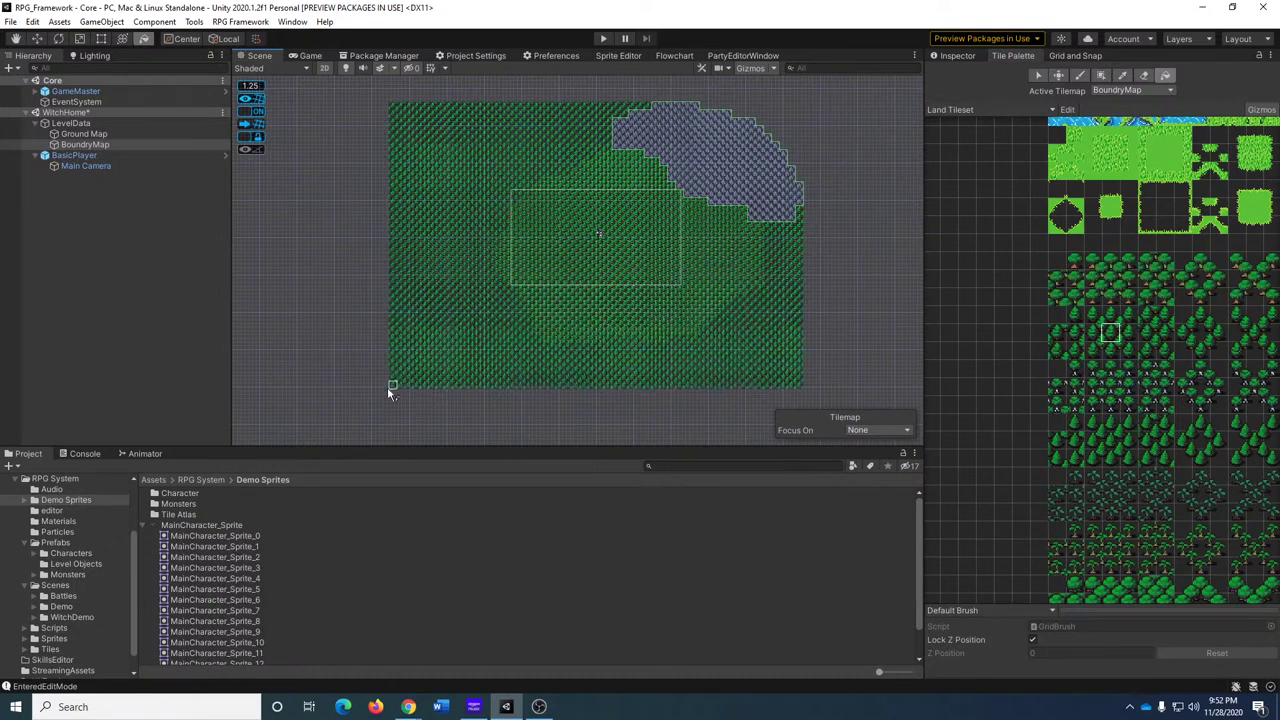
pyautogui.moveTo(389, 391); pyautogui.dragTo(670, 327)
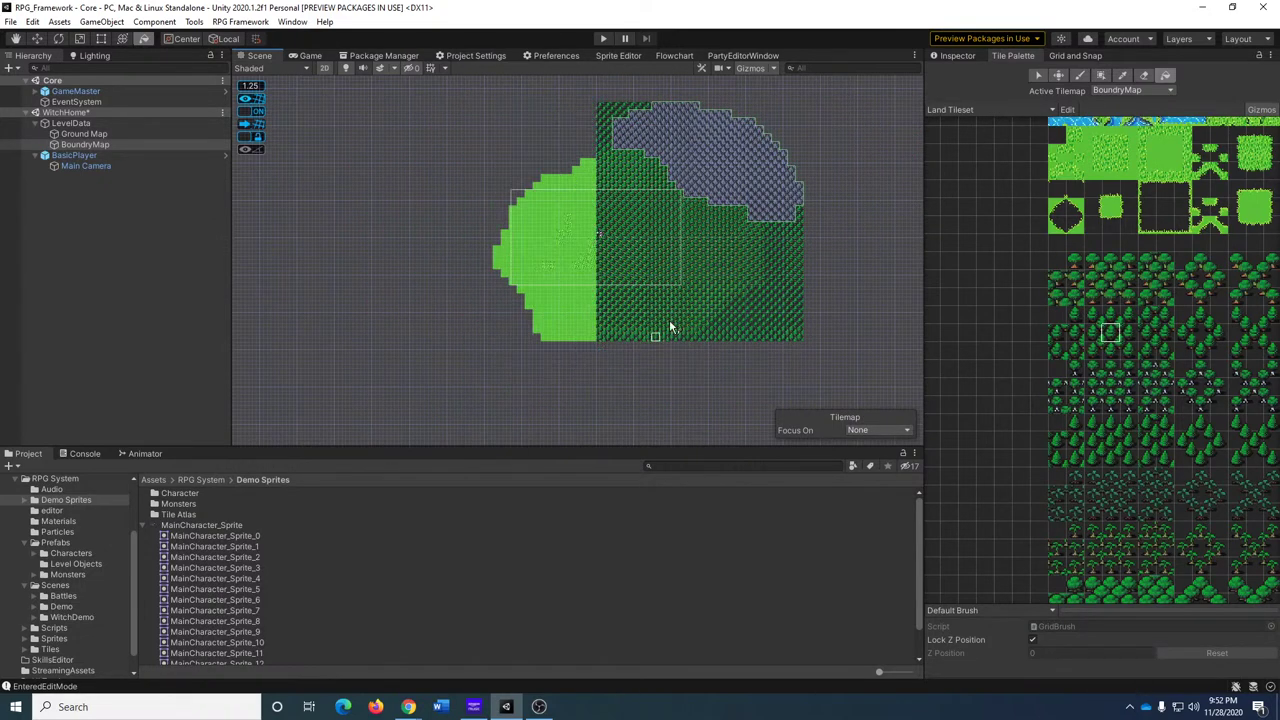
# Paint tree tiles down the island's right edge and along its bottom edge.
pyautogui.click(1081, 74)
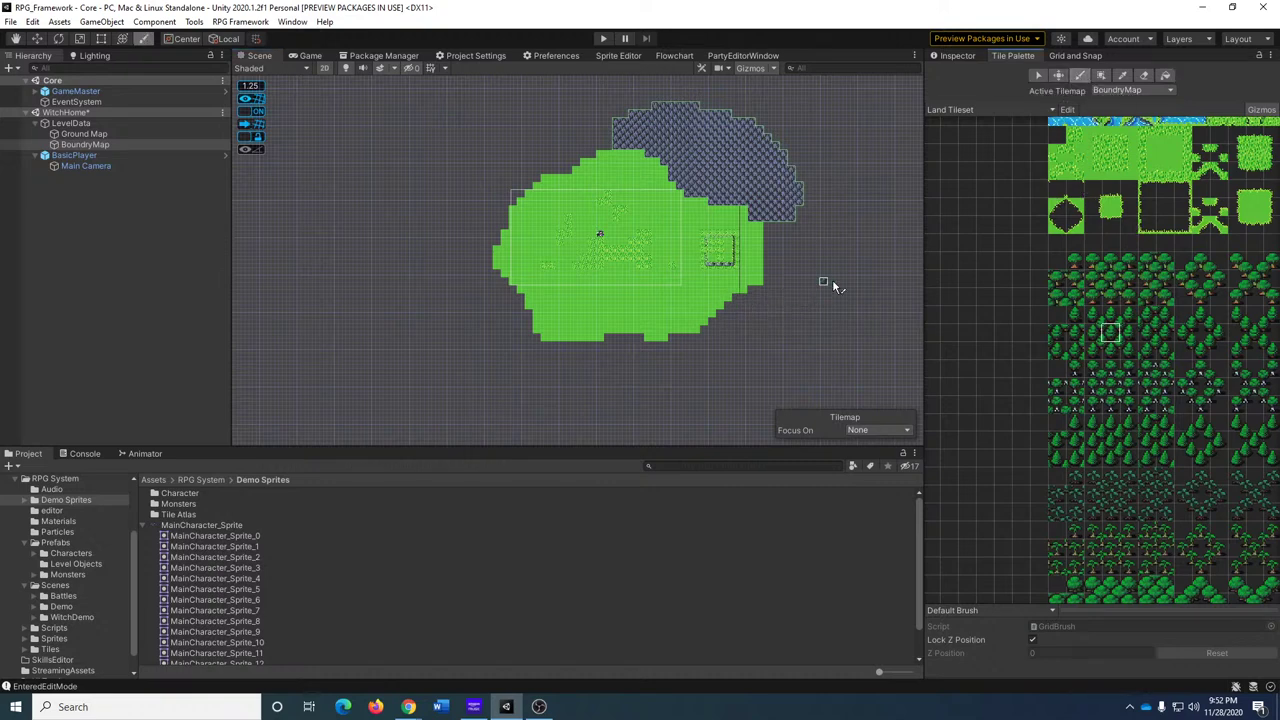
pyautogui.scroll(5, 849, 263)
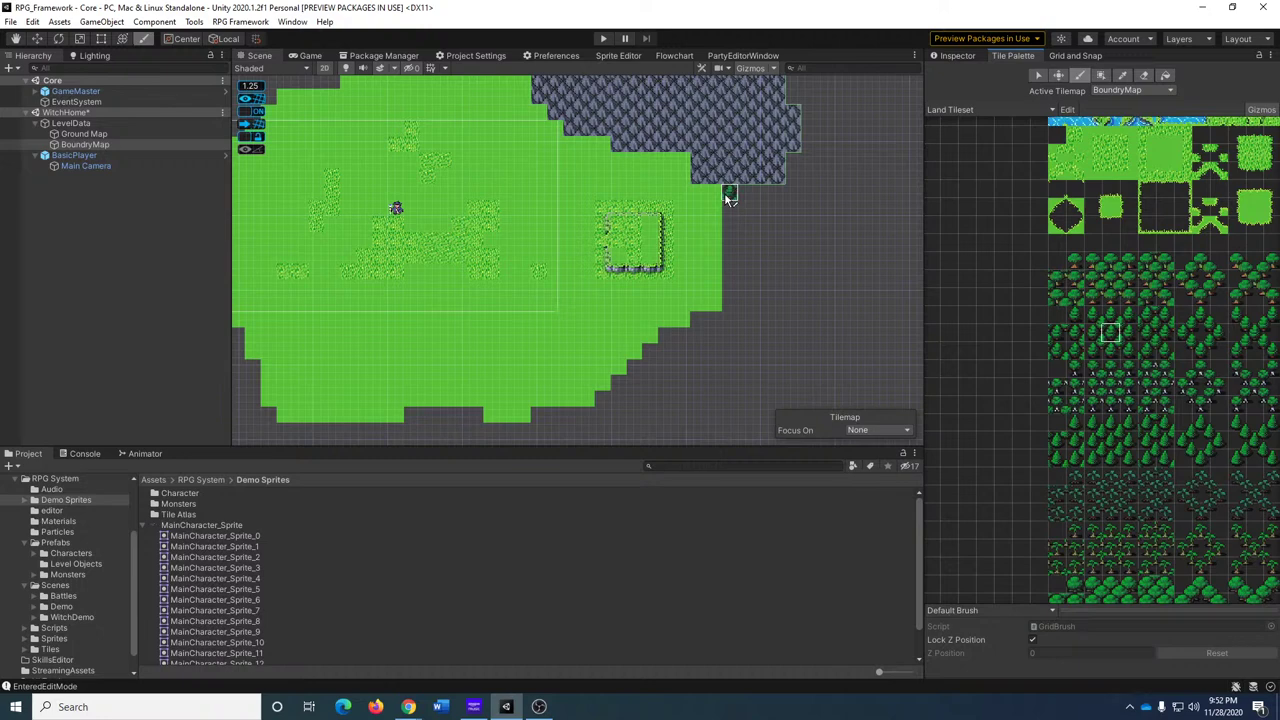
pyautogui.moveTo(732, 203)
pyautogui.mouseDown()
pyautogui.moveTo(728, 322)
pyautogui.moveTo(610, 400)
pyautogui.mouseUp()
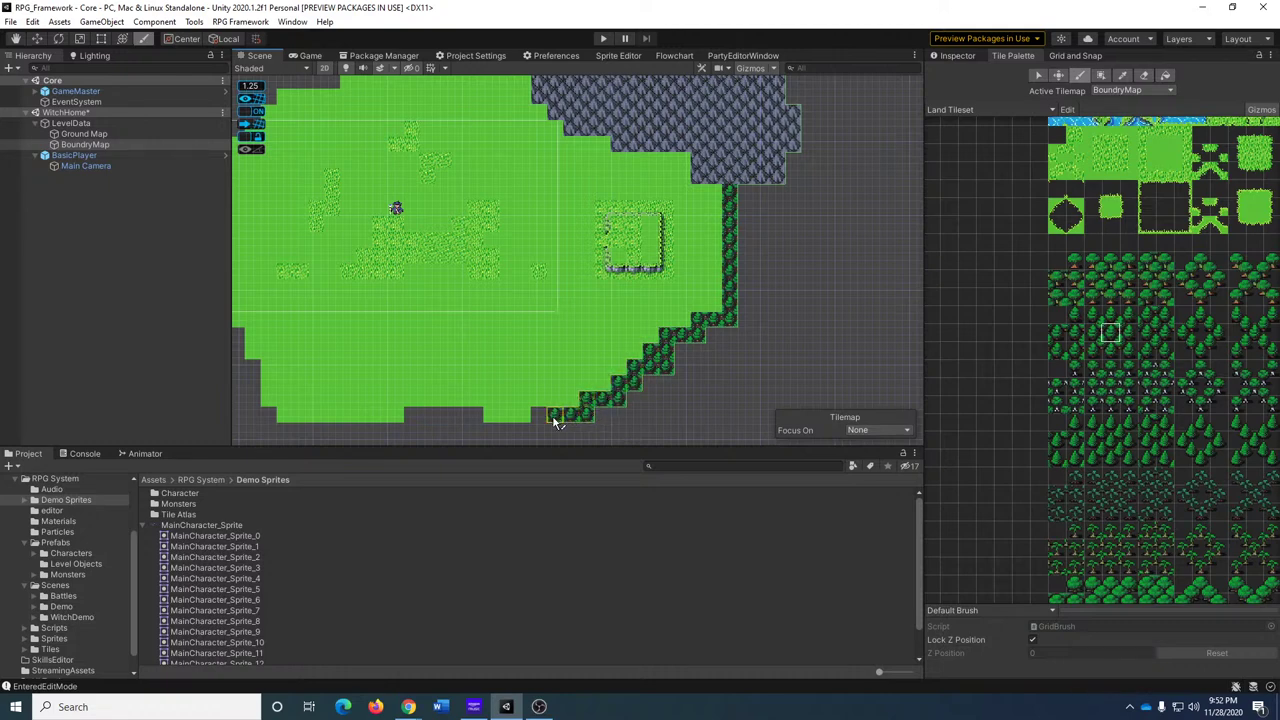
pyautogui.moveTo(553, 421); pyautogui.dragTo(610, 347, button='middle')
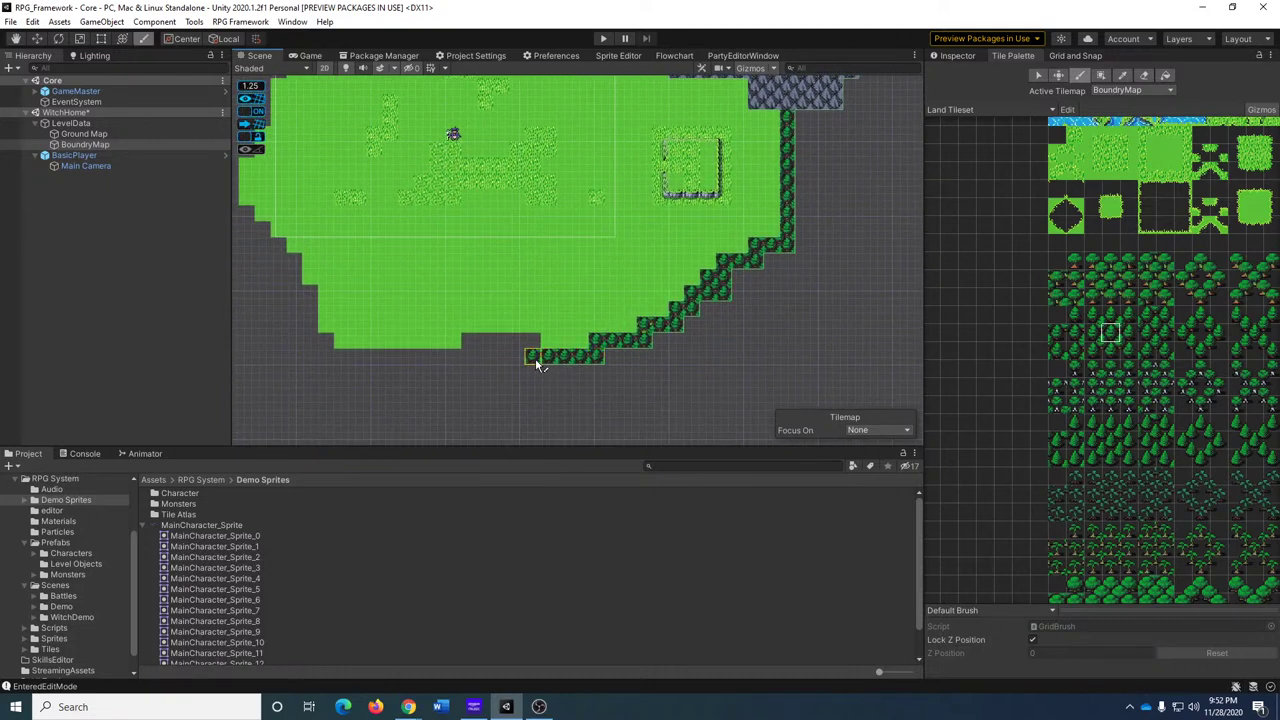
pyautogui.moveTo(536, 360)
pyautogui.mouseDown()
pyautogui.moveTo(522, 356)
pyautogui.moveTo(526, 342)
pyautogui.moveTo(352, 366)
pyautogui.mouseUp()
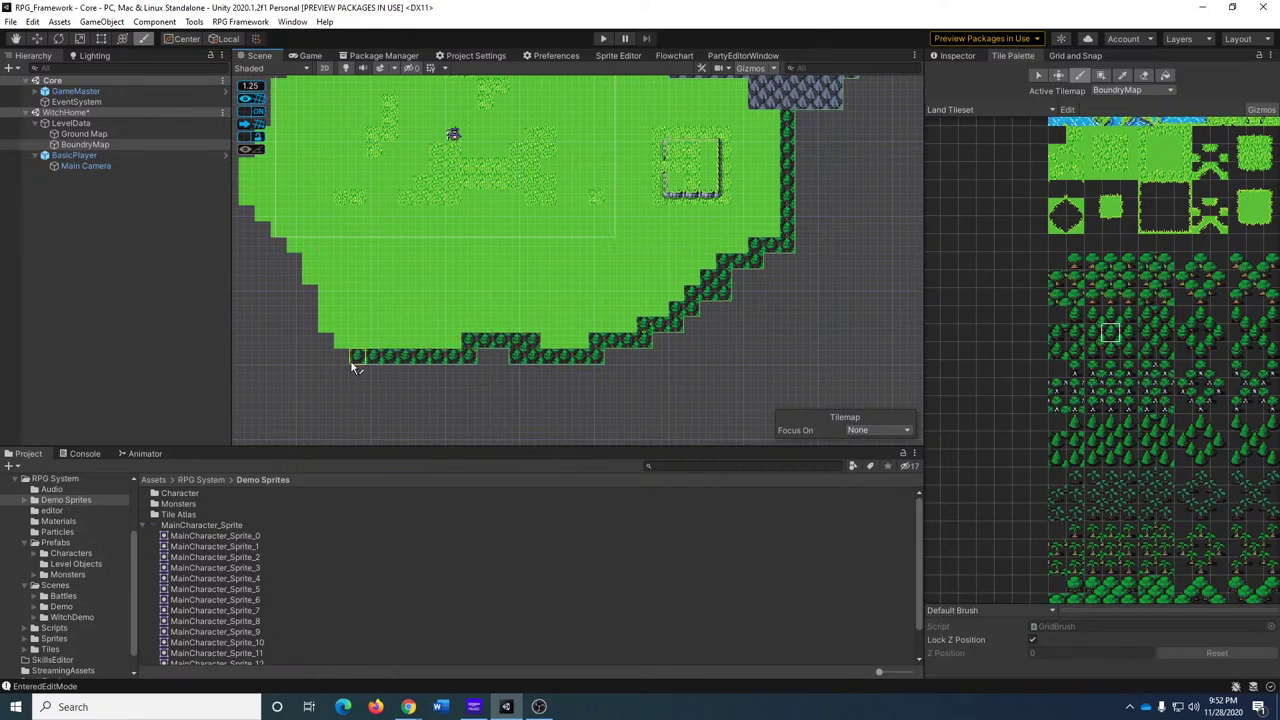
# Paint tree tiles up the island's lower-left and left edges.
pyautogui.scroll(-2, 400, 372)
pyautogui.moveTo(406, 374); pyautogui.dragTo(583, 380, button='middle')
pyautogui.scroll(2, 585, 380)
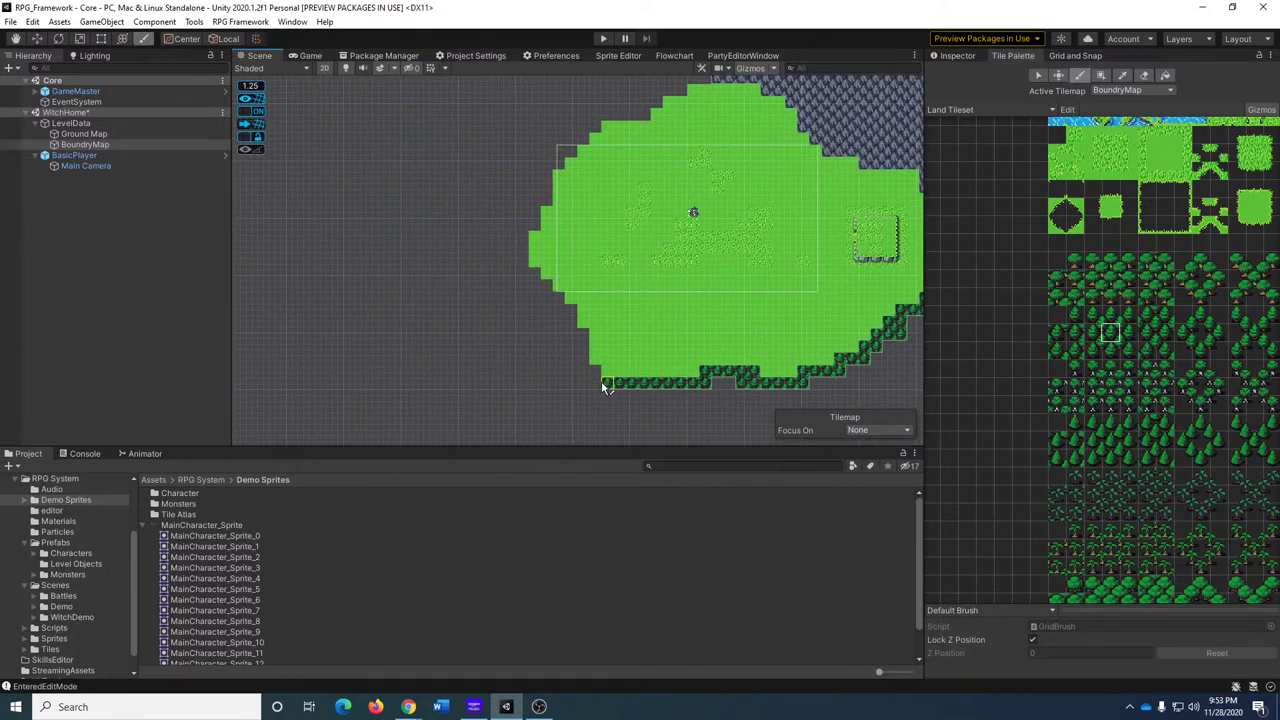
pyautogui.moveTo(604, 388)
pyautogui.mouseDown()
pyautogui.moveTo(578, 366)
pyautogui.moveTo(572, 342)
pyautogui.moveTo(585, 348)
pyautogui.moveTo(522, 248)
pyautogui.mouseUp()
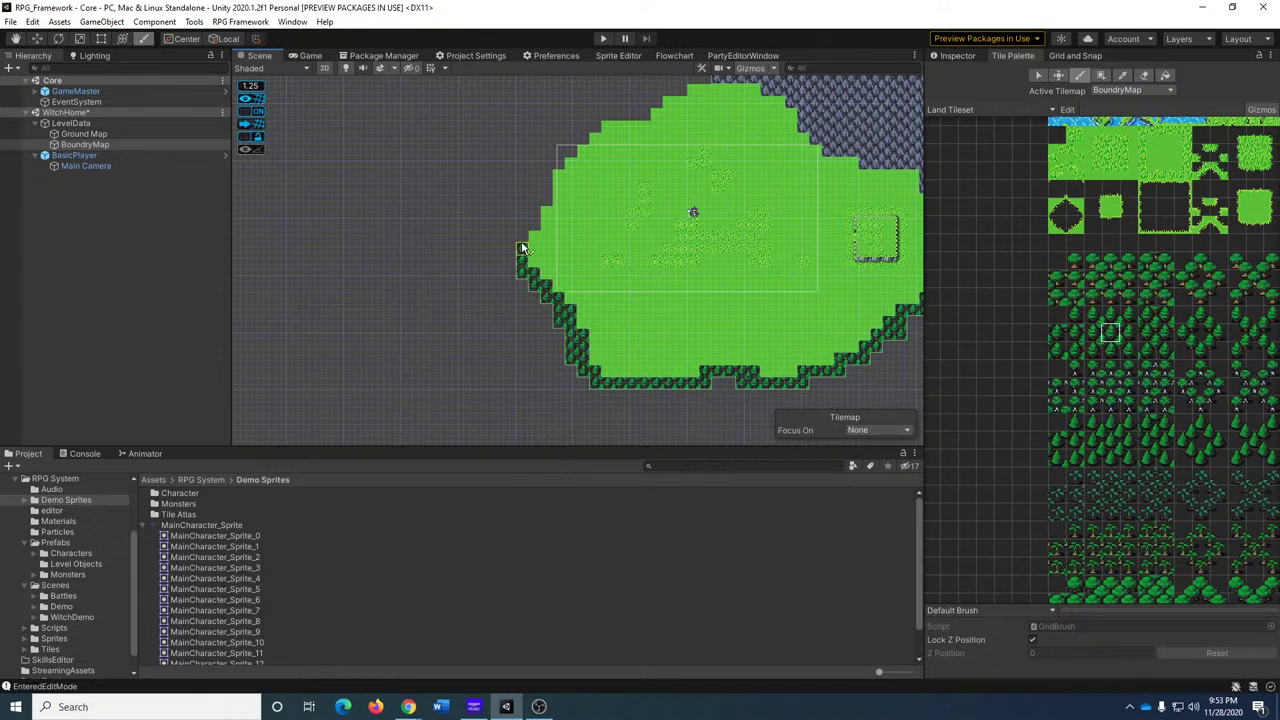
pyautogui.moveTo(507, 177); pyautogui.dragTo(467, 299, button='middle')
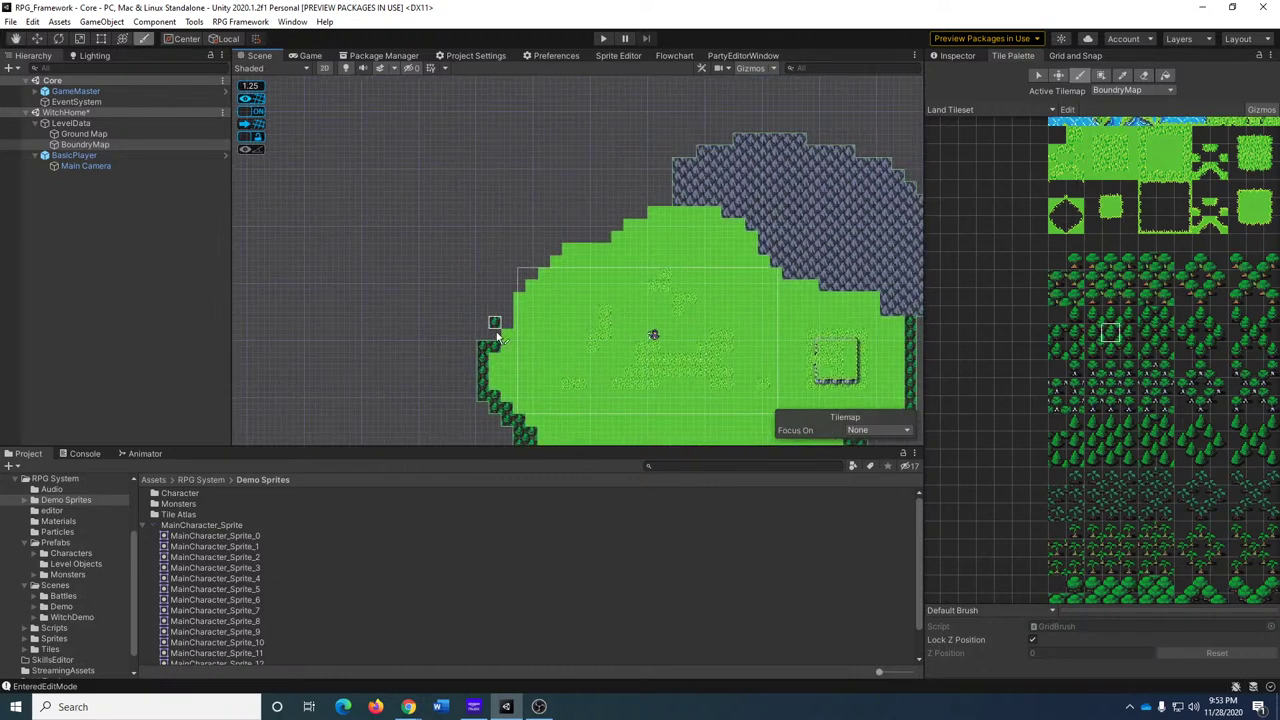
pyautogui.moveTo(505, 327)
pyautogui.mouseDown()
pyautogui.moveTo(516, 284)
pyautogui.moveTo(670, 200)
pyautogui.mouseUp()
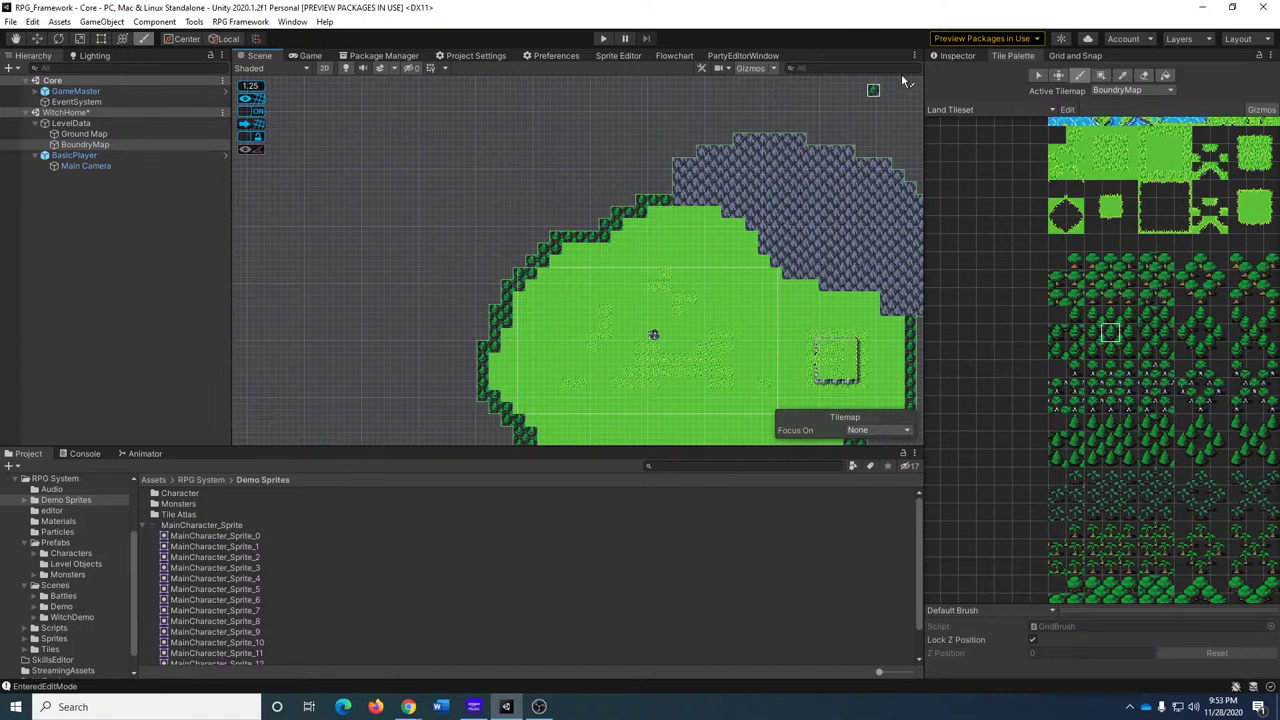
pyautogui.click(1100, 75)
# Flood-fill the empty space around the island on BoundryMap with forest tiles.
pyautogui.scroll(-3, 443, 191)
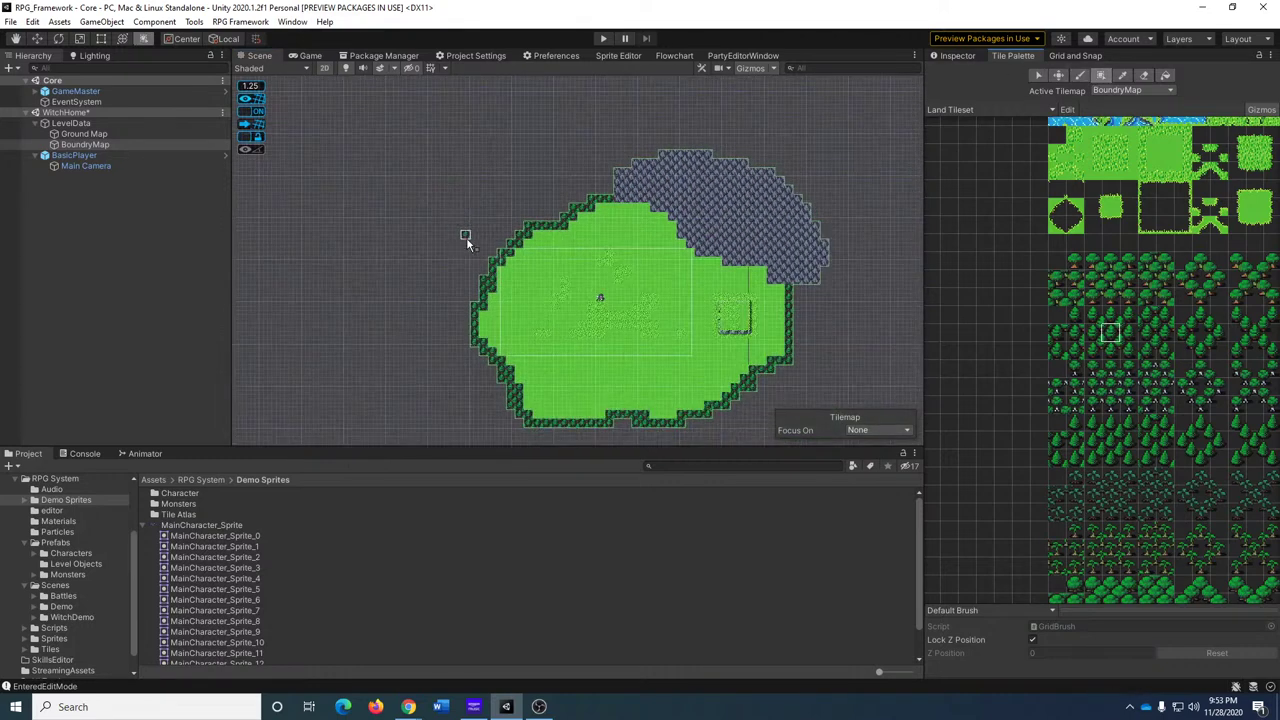
pyautogui.click(1165, 75)
pyautogui.scroll(-1, 862, 150)
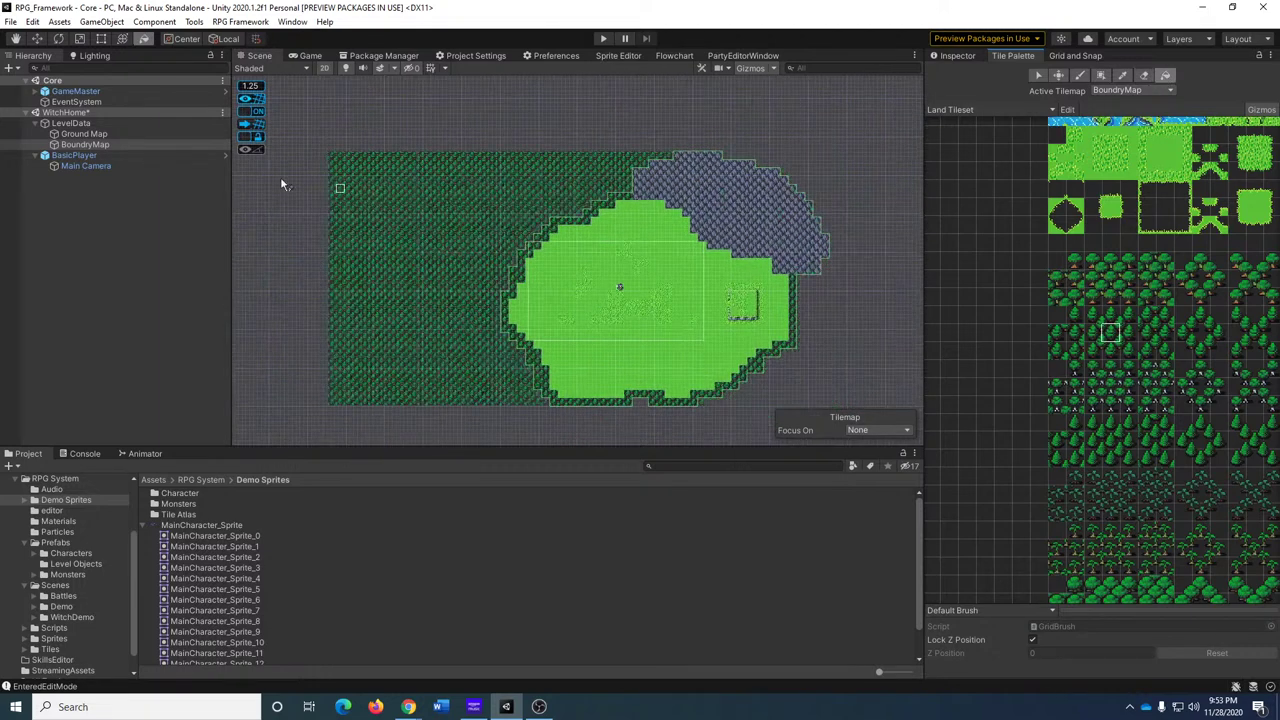
pyautogui.click(22, 144)
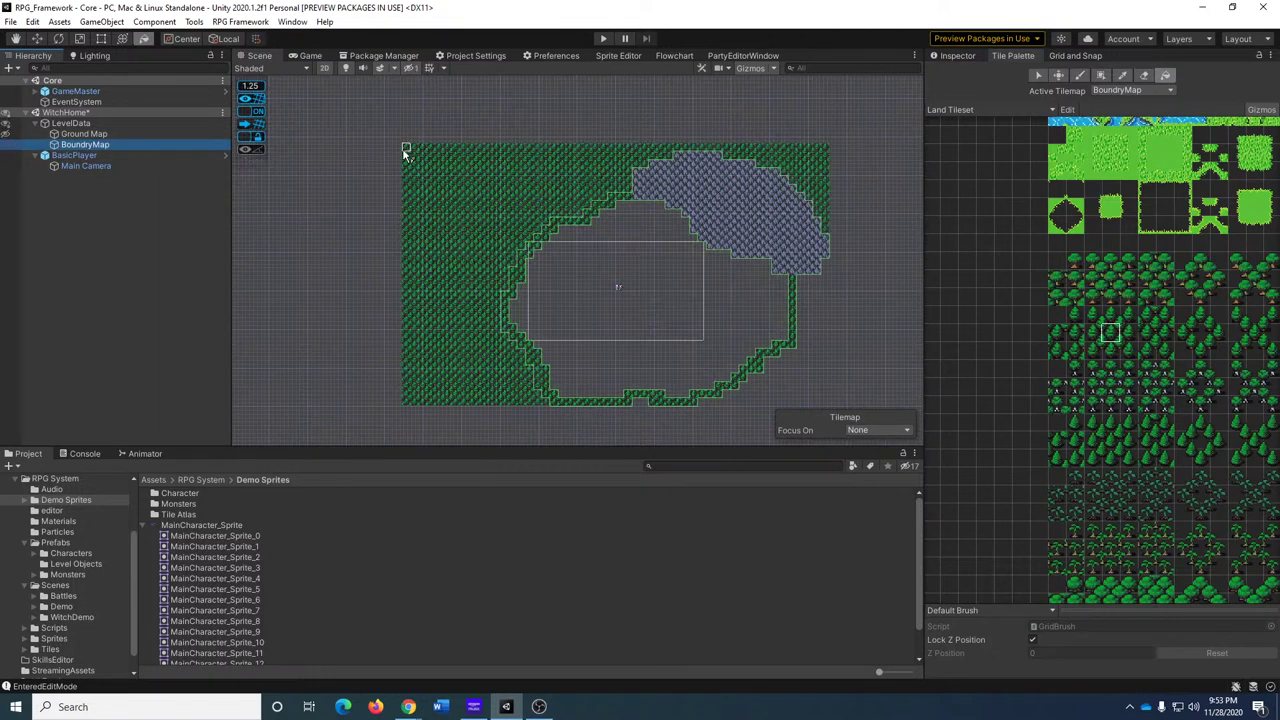
pyautogui.click(381, 92)
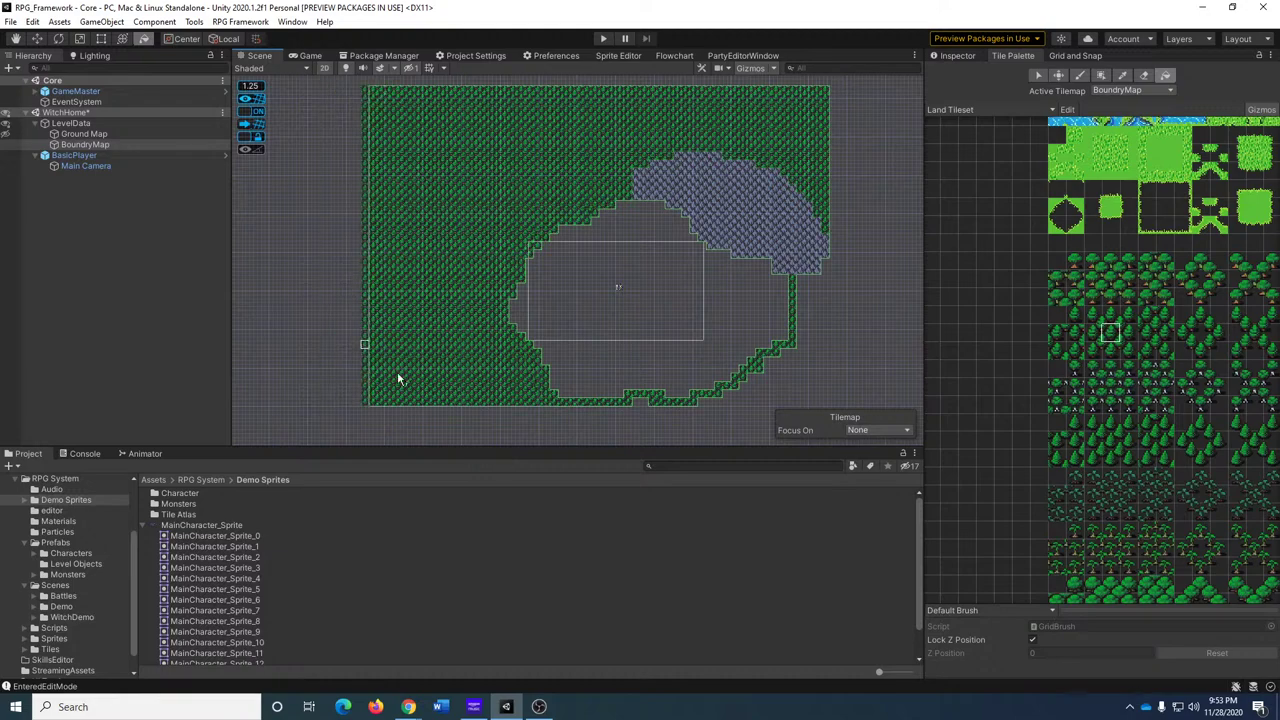
pyautogui.moveTo(890, 318); pyautogui.dragTo(789, 183, button='middle')
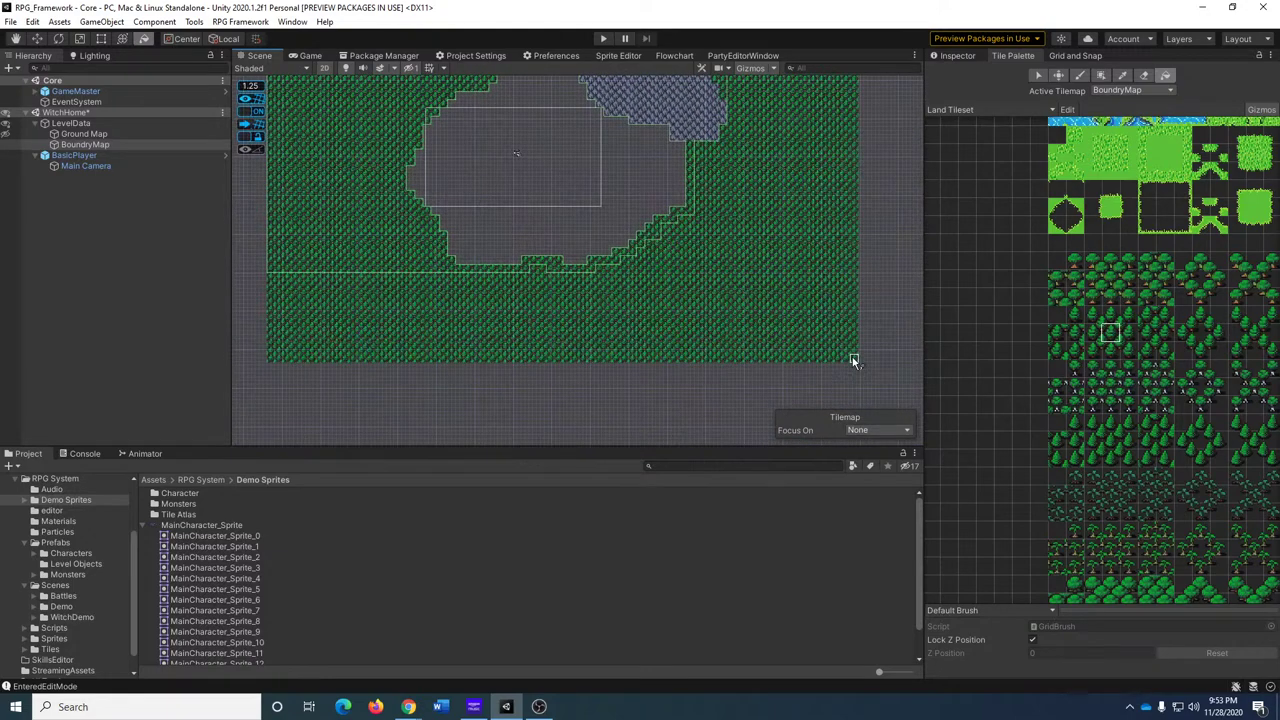
pyautogui.moveTo(737, 289); pyautogui.dragTo(808, 422, button='middle')
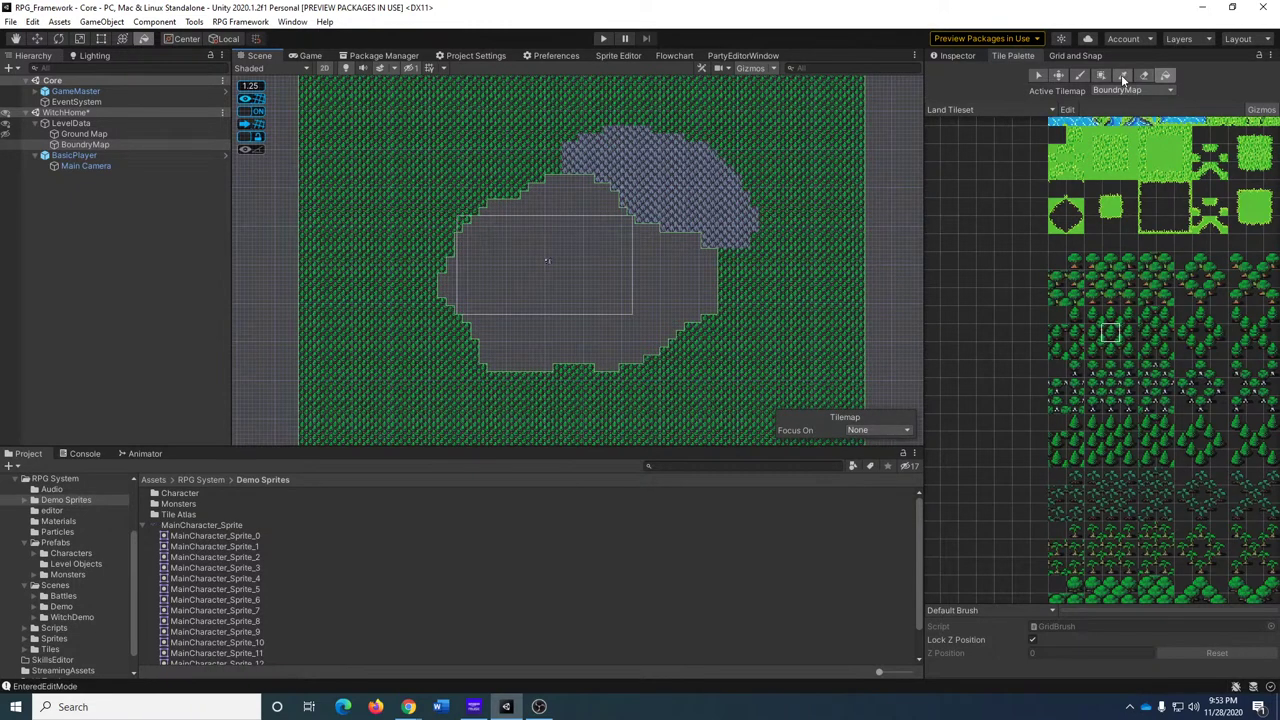
# Return to the brush, make Ground Map visible again and enter Play mode.
pyautogui.click(1077, 77)
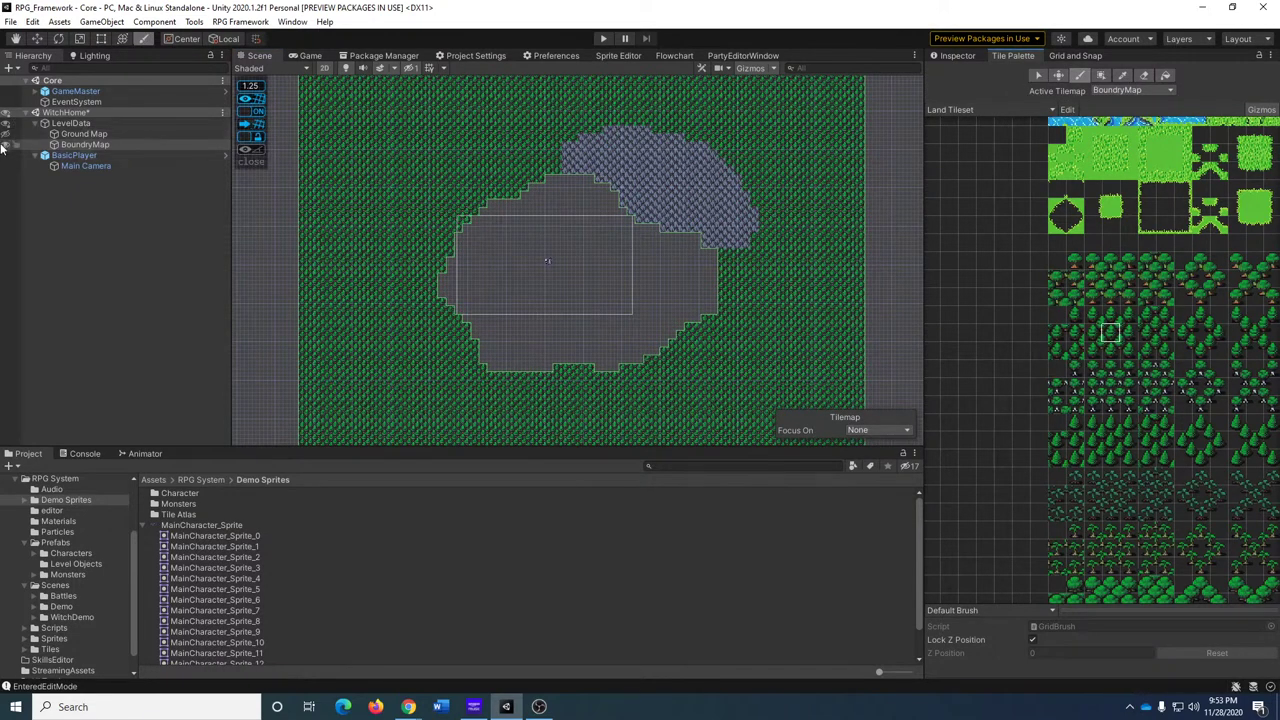
pyautogui.click(85, 144)
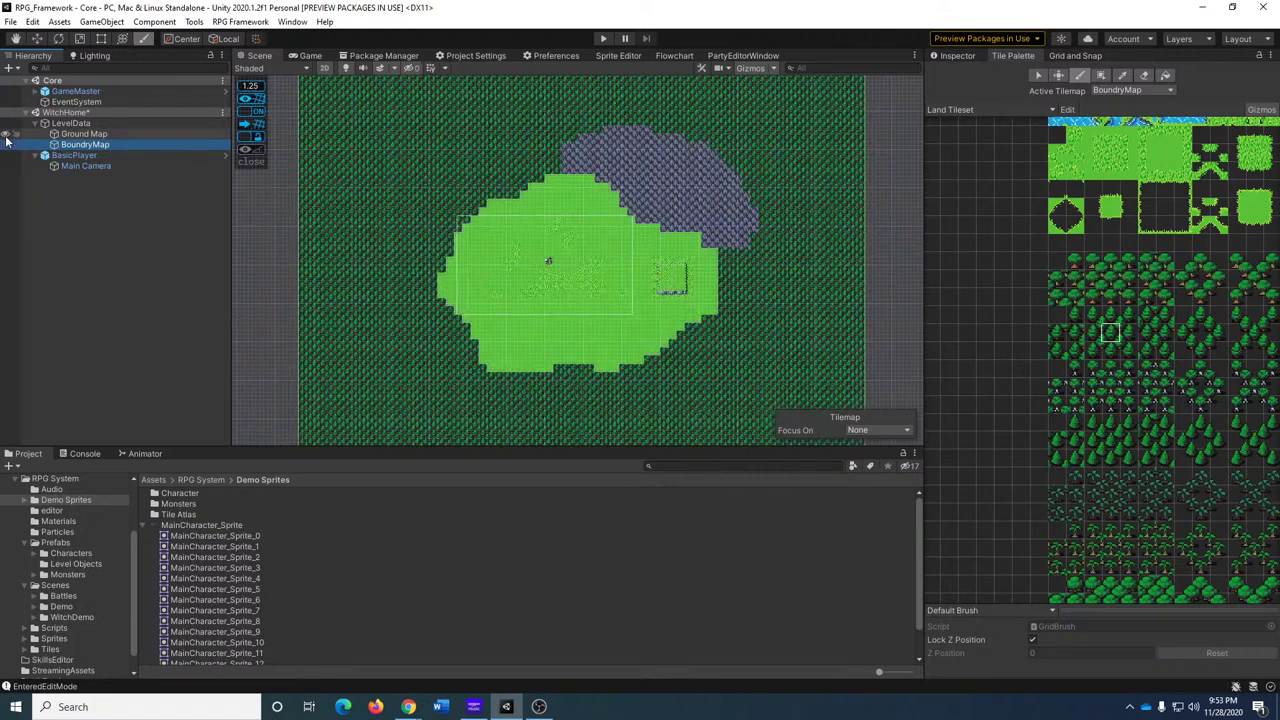
pyautogui.click(603, 38)
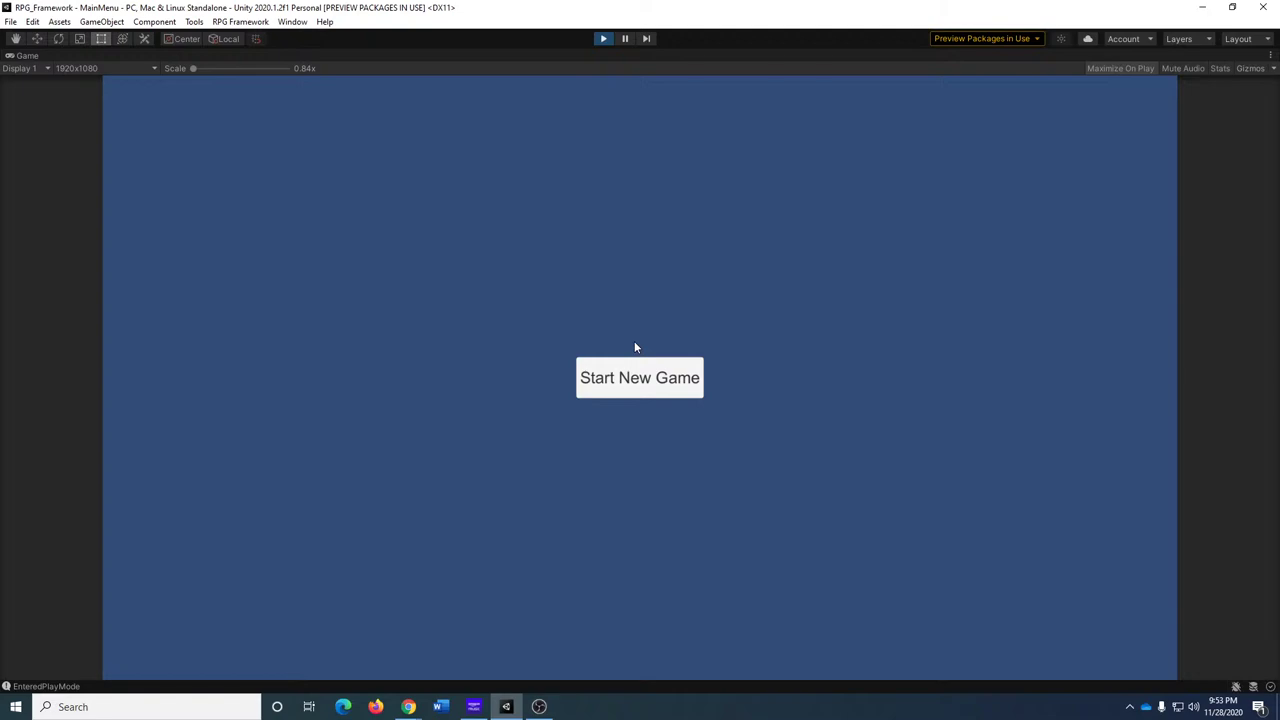
# Start a New Game and walk the witch along the northern, western and southern borders.
pyautogui.click(650, 368)
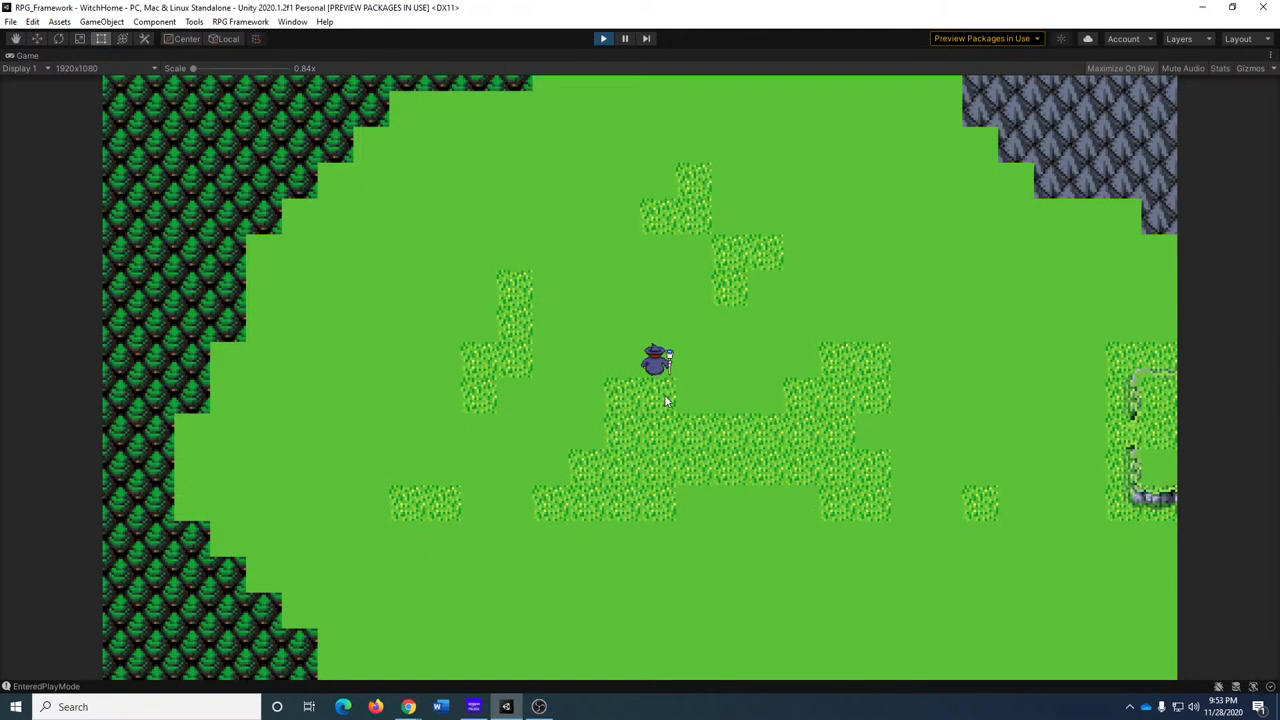
pyautogui.press('Up')
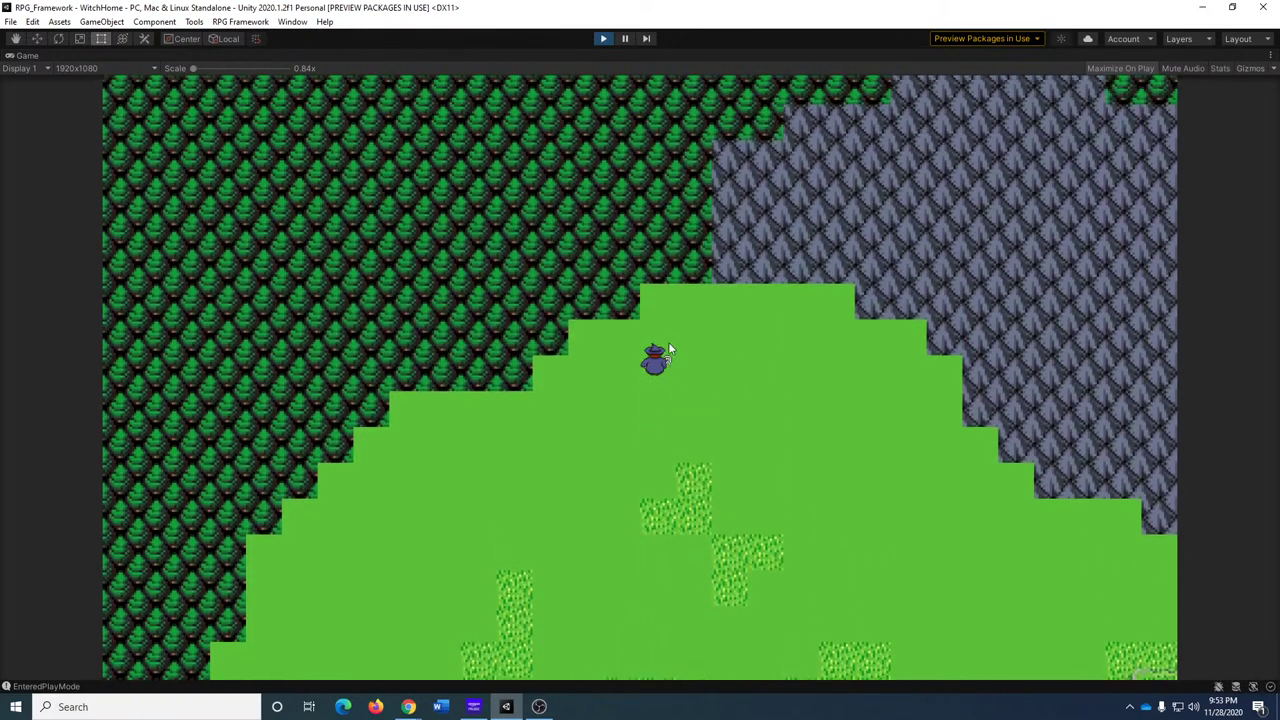
pyautogui.press('Down')
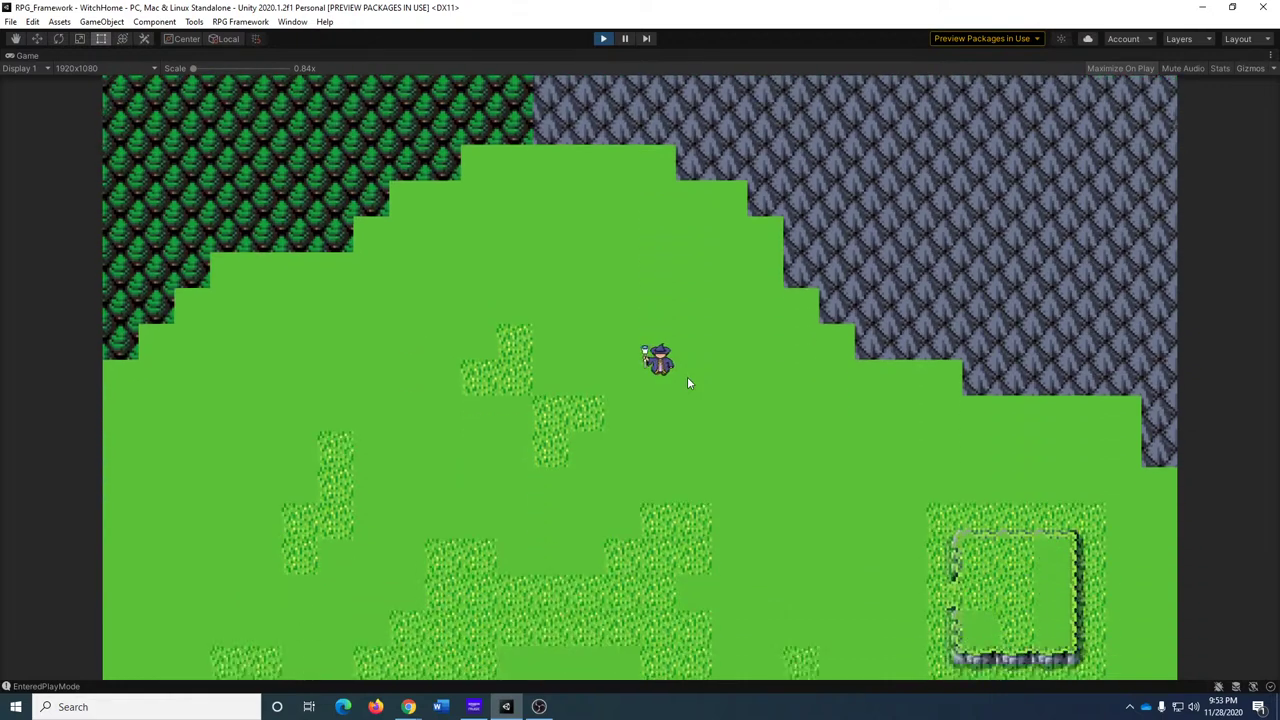
pyautogui.press('Right')
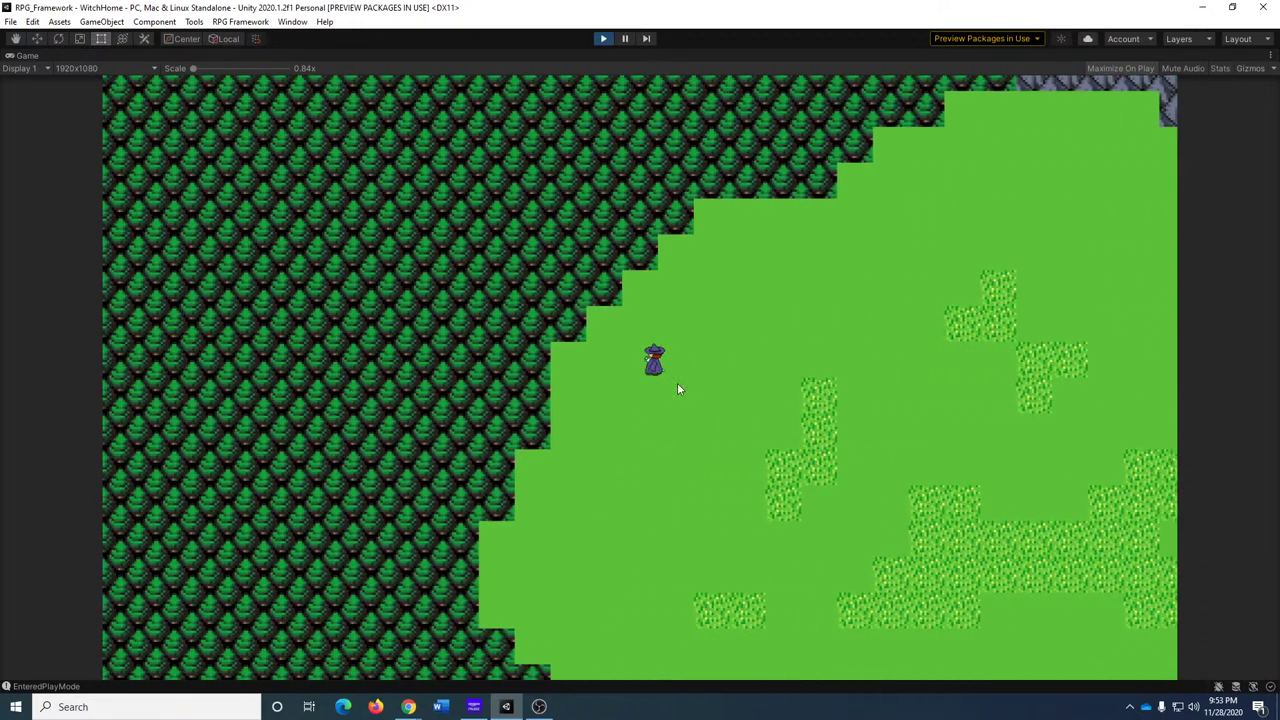
pyautogui.press('Down')
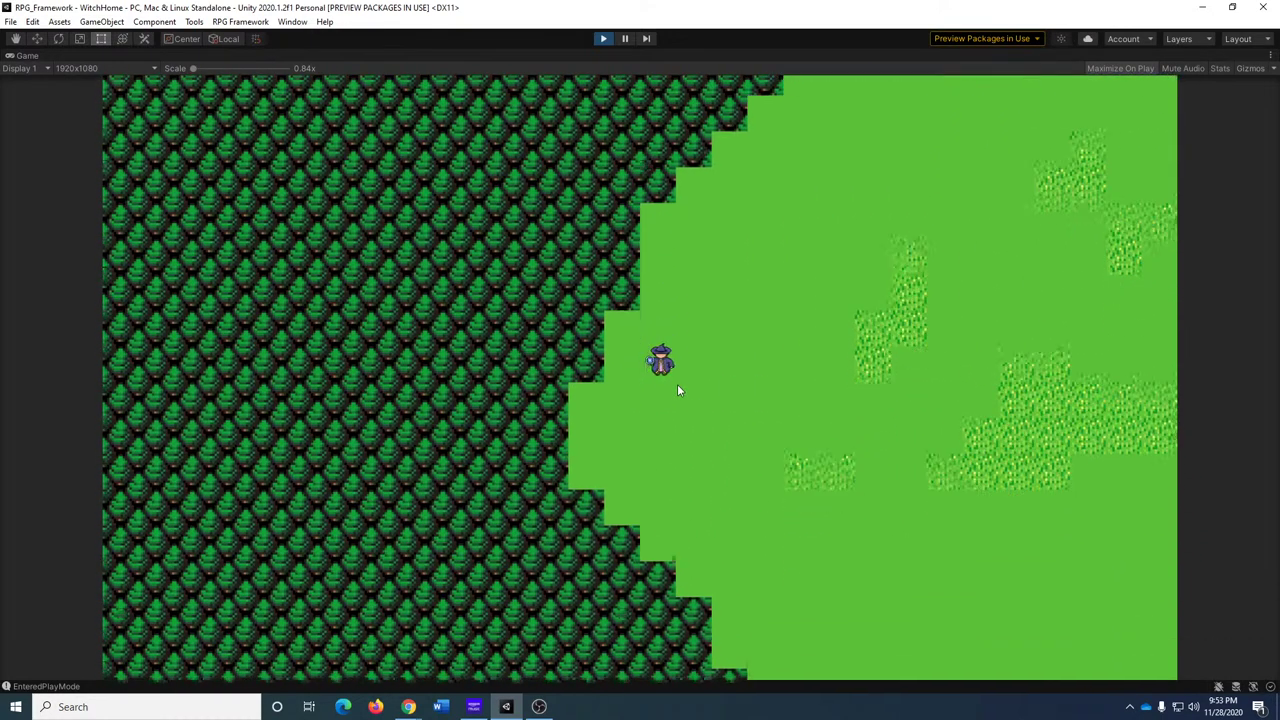
pyautogui.press('Down')
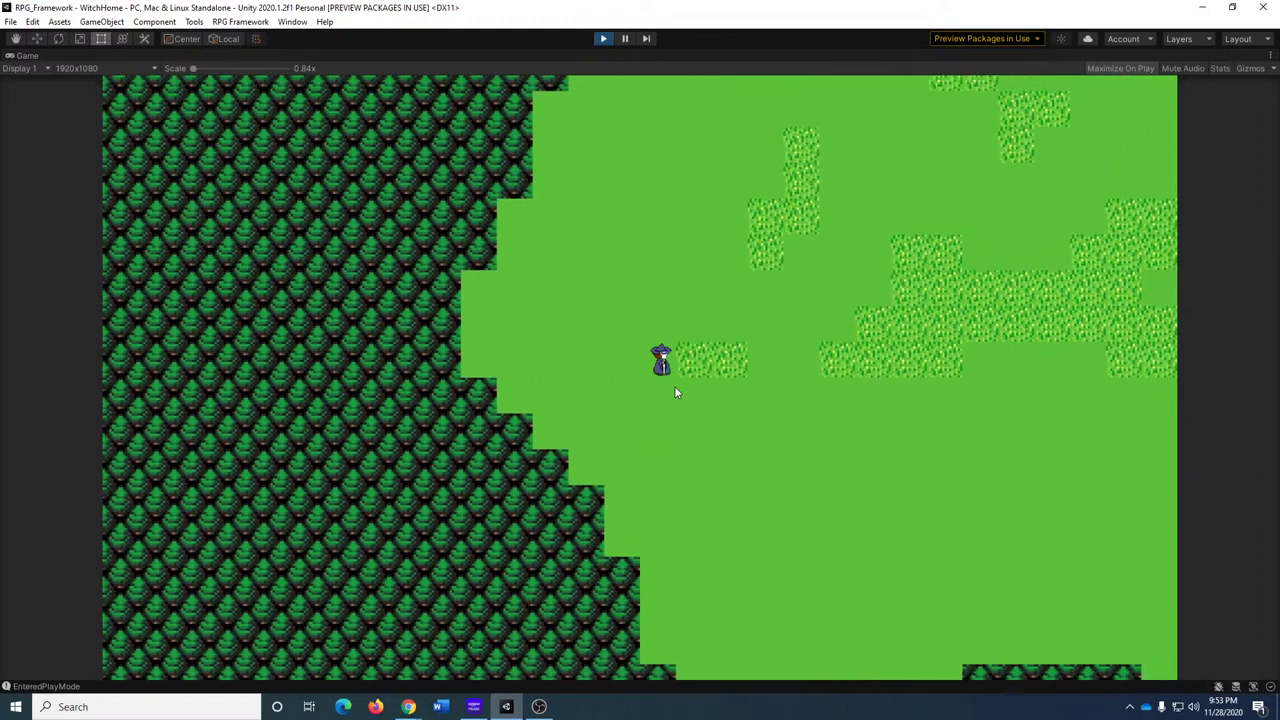
pyautogui.press('Down')
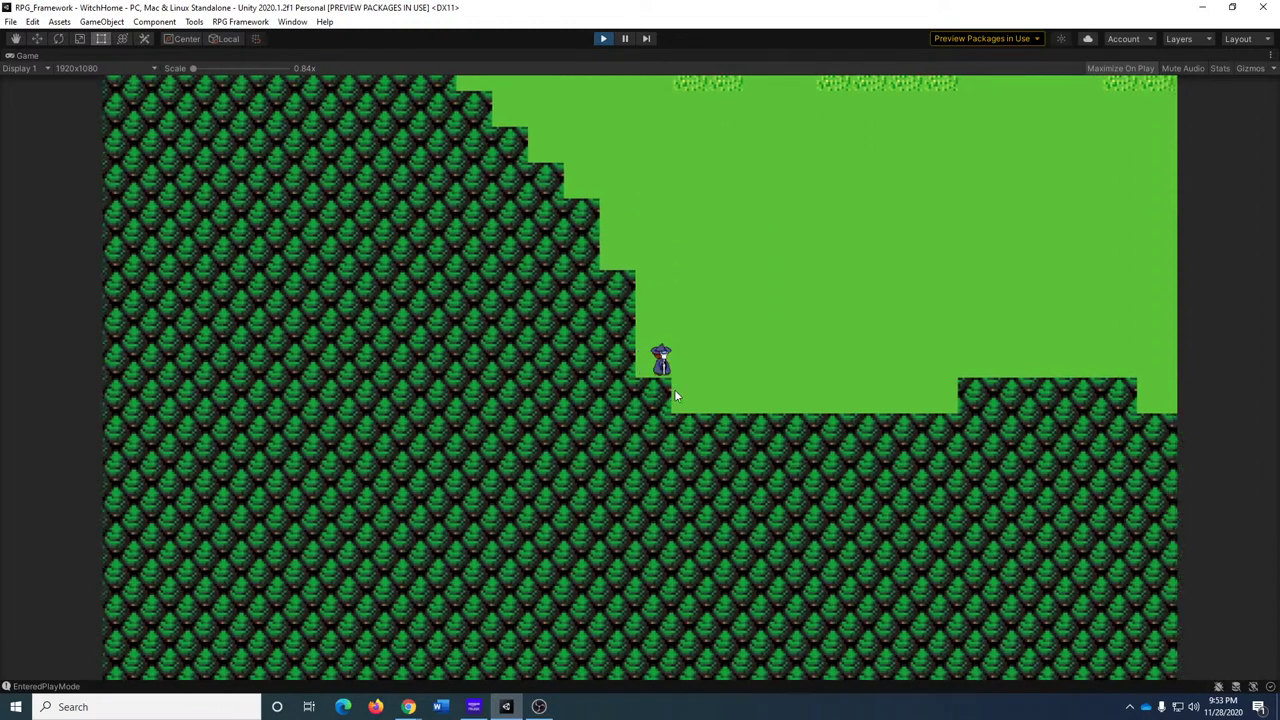
pyautogui.press('Right')
pyautogui.press('Up')
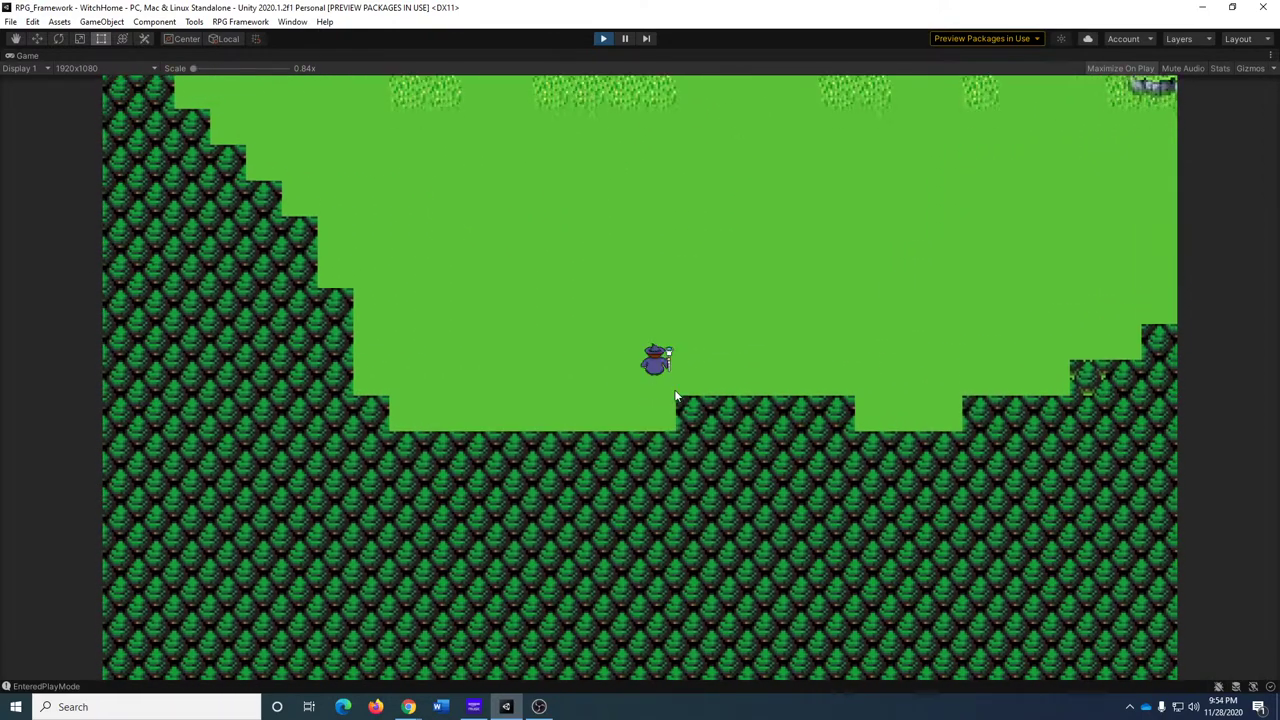
pyautogui.press('Right')
# Walk the witch along the eastern forest toward the mountains, then stop Play mode.
pyautogui.press('Down')
pyautogui.press('Up')
pyautogui.press('Right')
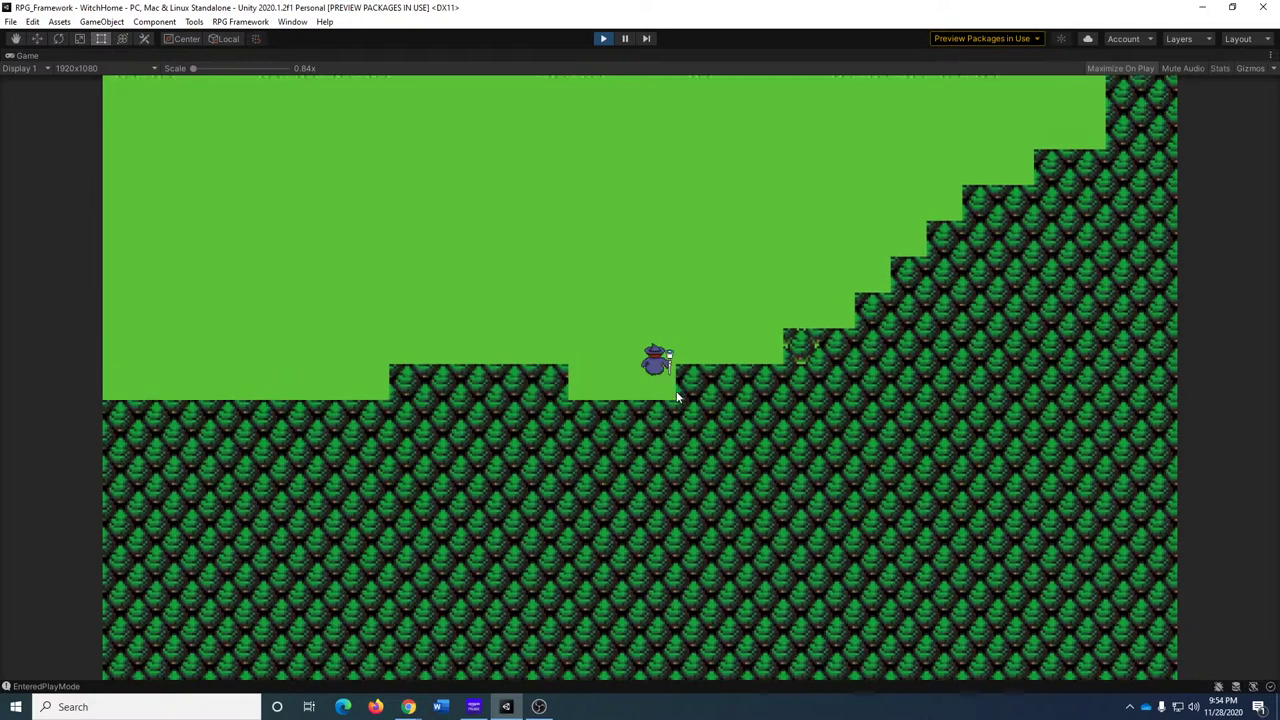
pyautogui.press('Right')
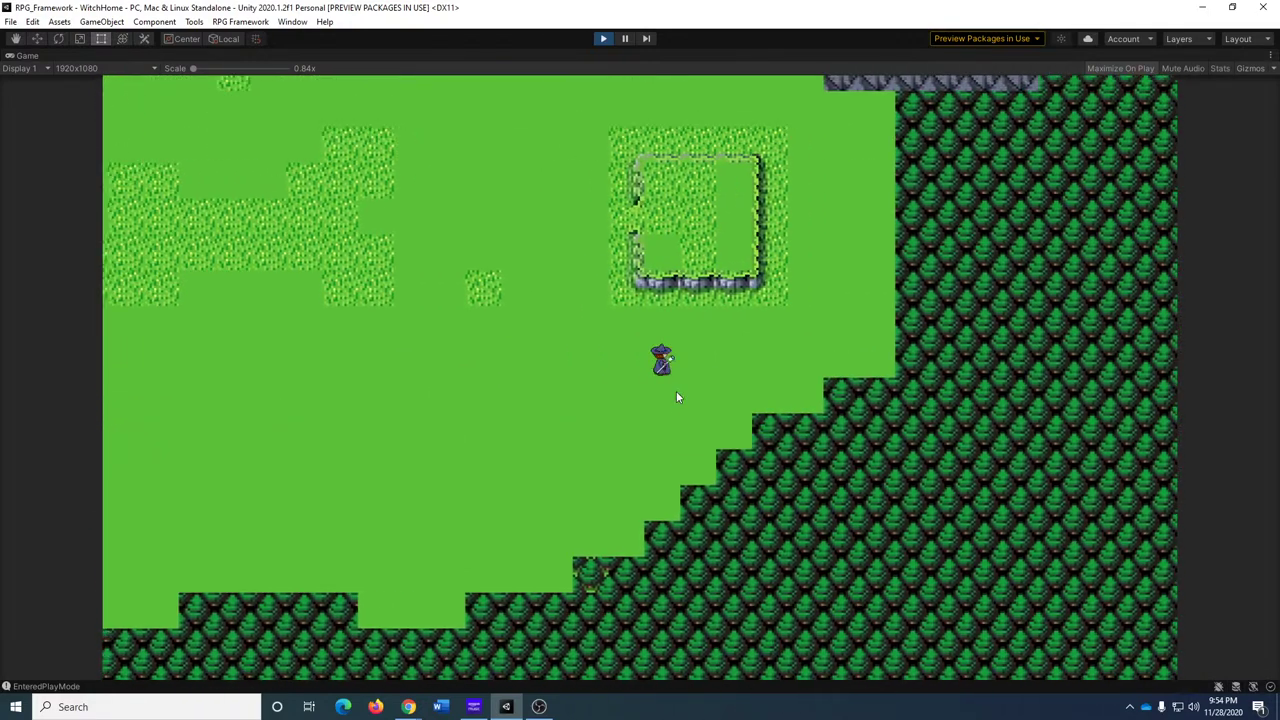
pyautogui.press('Up')
pyautogui.press('Up')
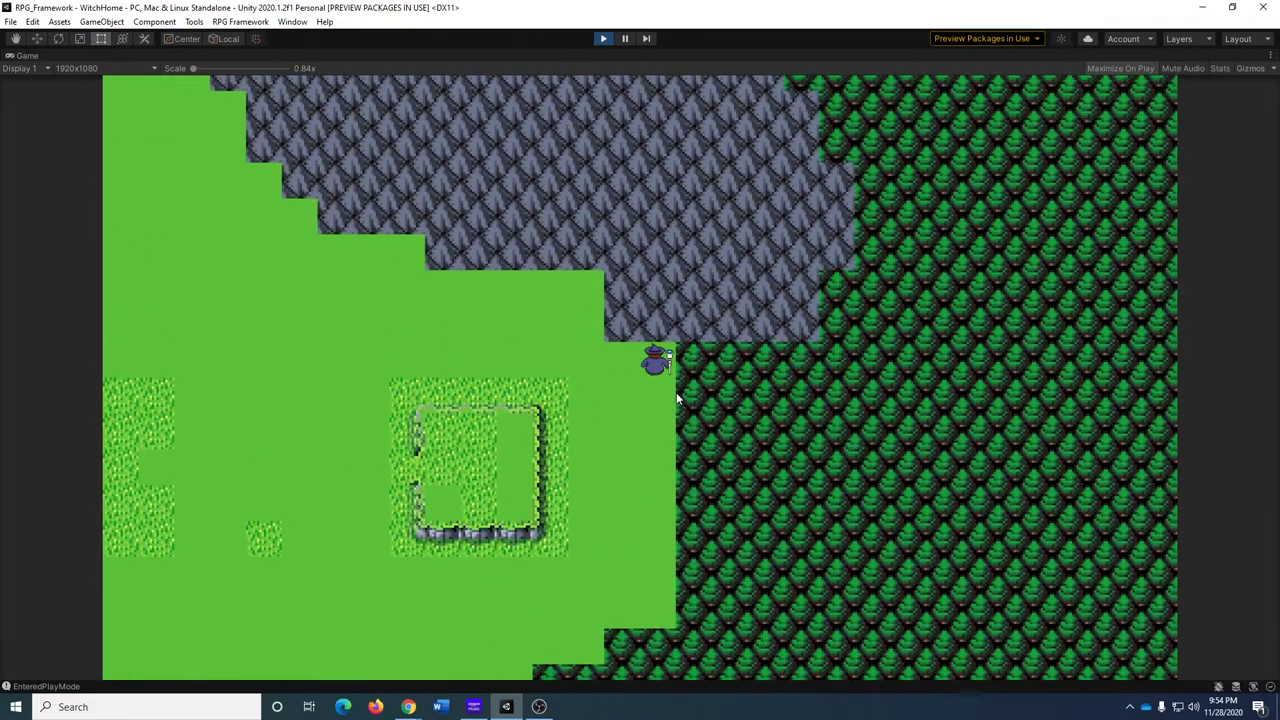
pyautogui.press('Left')
pyautogui.press('Left')
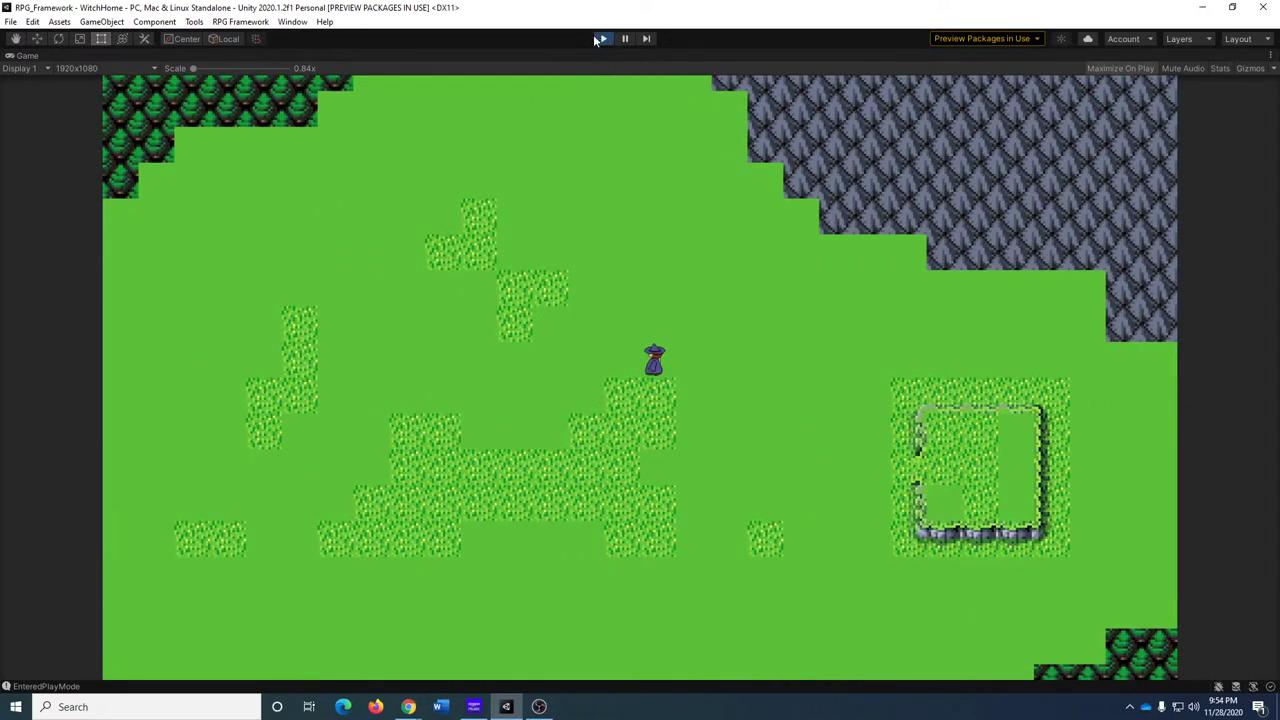
pyautogui.click(600, 39)
# Target BoundryMap and pick the blue water tile with the brush.
pyautogui.scroll(3, 754, 318)
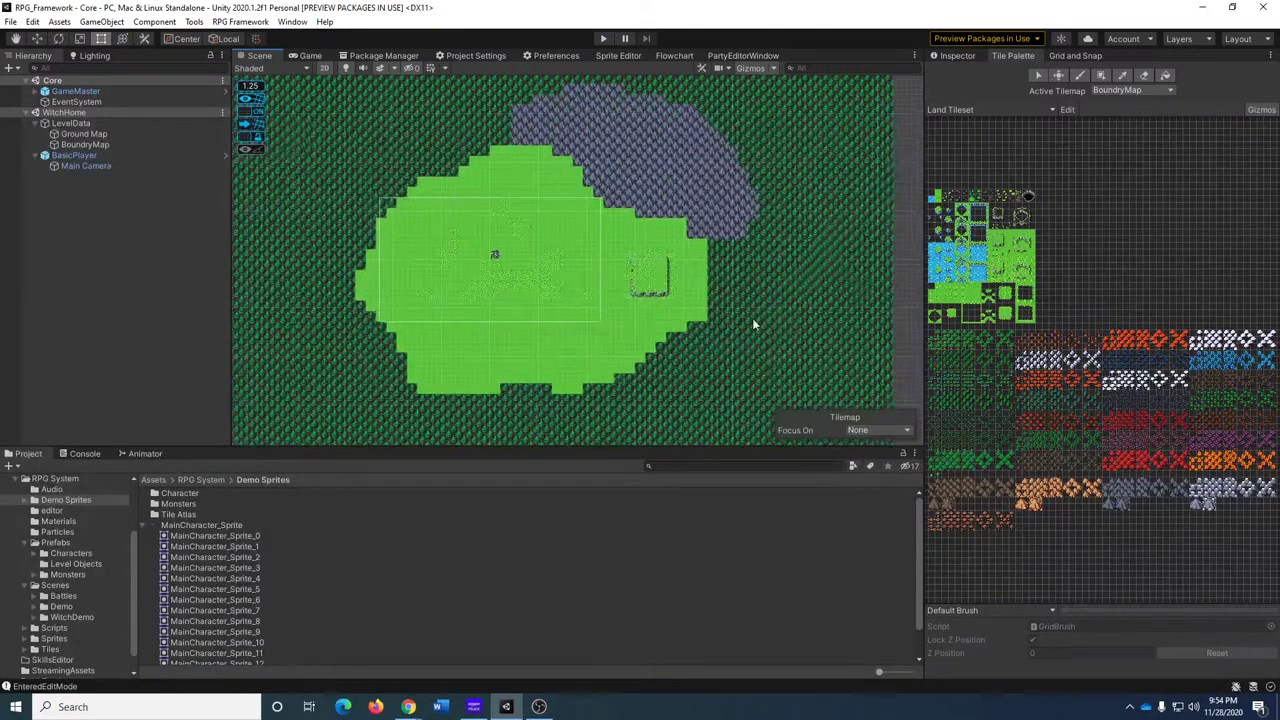
pyautogui.click(72, 145)
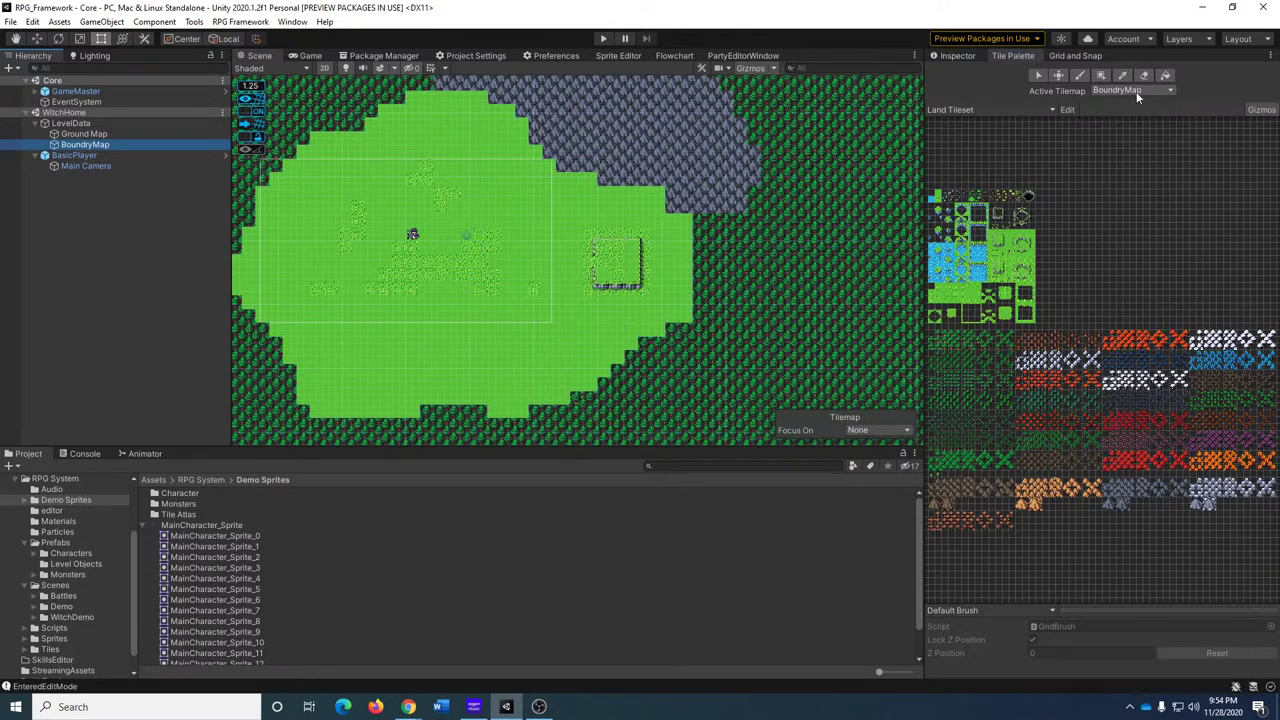
pyautogui.scroll(5, 1137, 286)
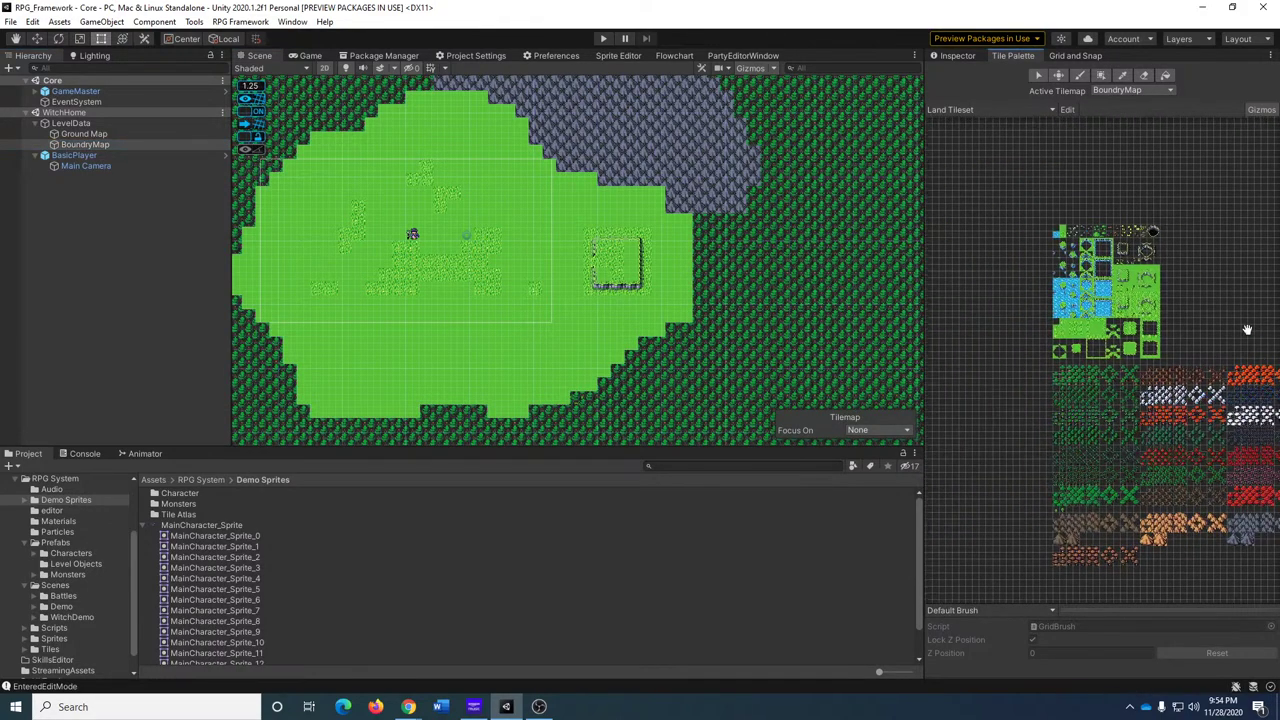
pyautogui.scroll(3, 1045, 355)
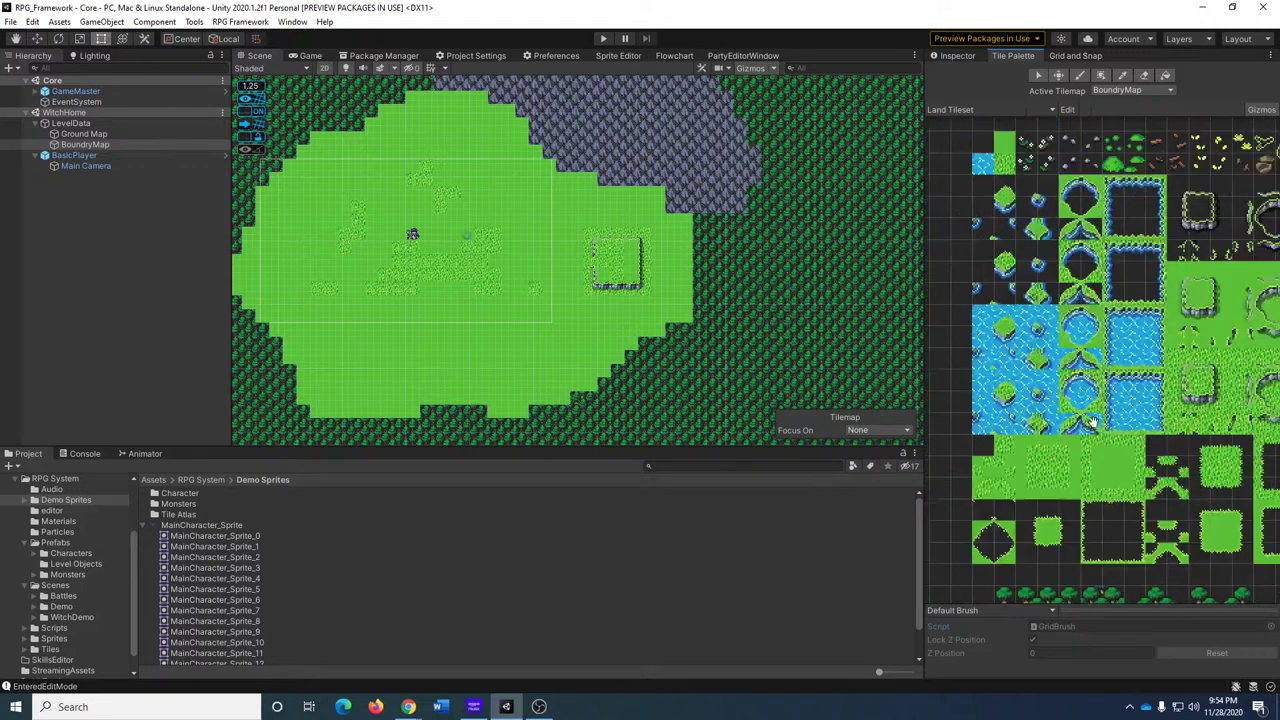
pyautogui.click(1048, 233)
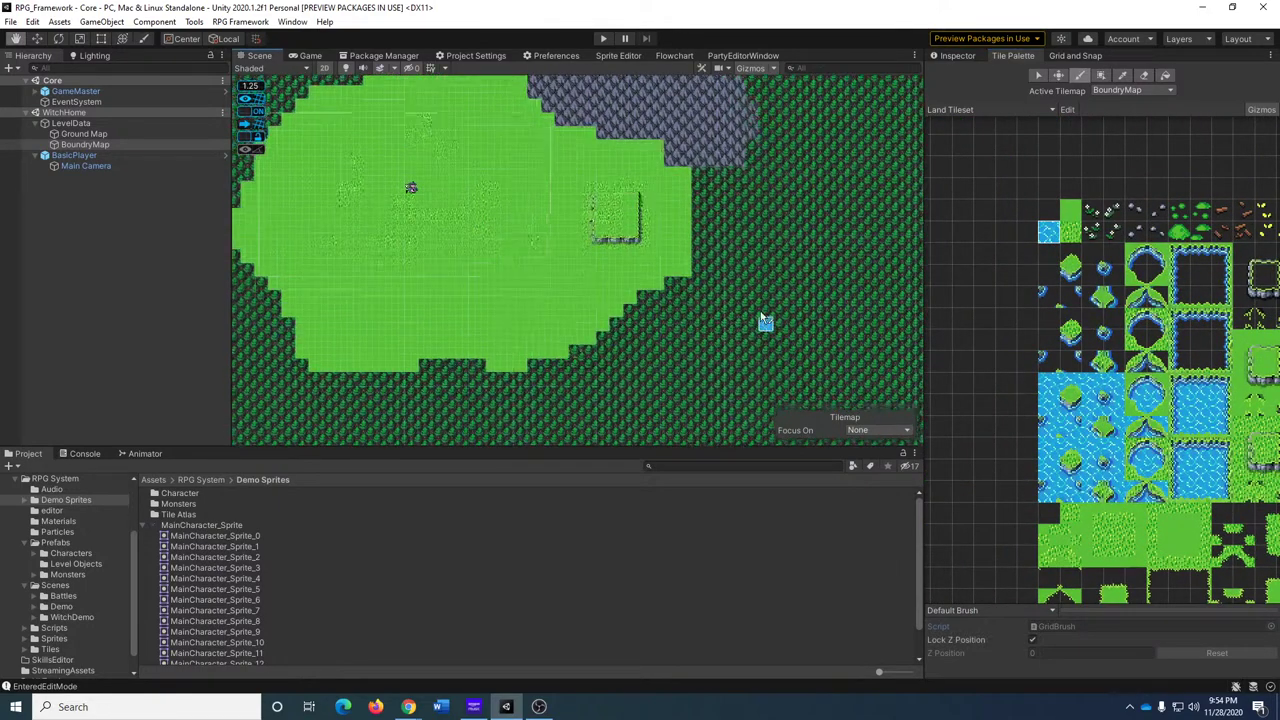
pyautogui.press('Down')
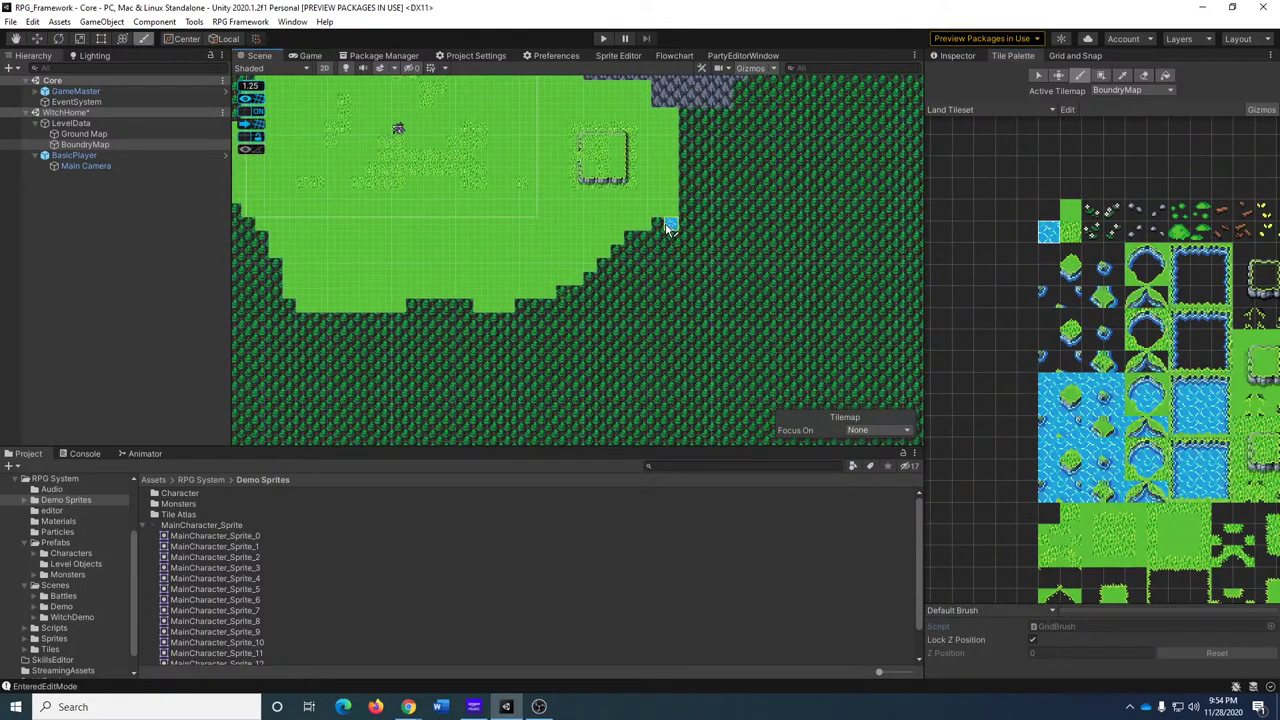
# Paint water along the grass edge and flood-fill the water loop into a lake.
pyautogui.moveTo(670, 228)
pyautogui.mouseDown()
pyautogui.moveTo(566, 302)
pyautogui.moveTo(565, 352)
pyautogui.moveTo(593, 296)
pyautogui.moveTo(605, 352)
pyautogui.moveTo(655, 338)
pyautogui.moveTo(711, 309)
pyautogui.moveTo(760, 245)
pyautogui.moveTo(684, 232)
pyautogui.mouseUp()
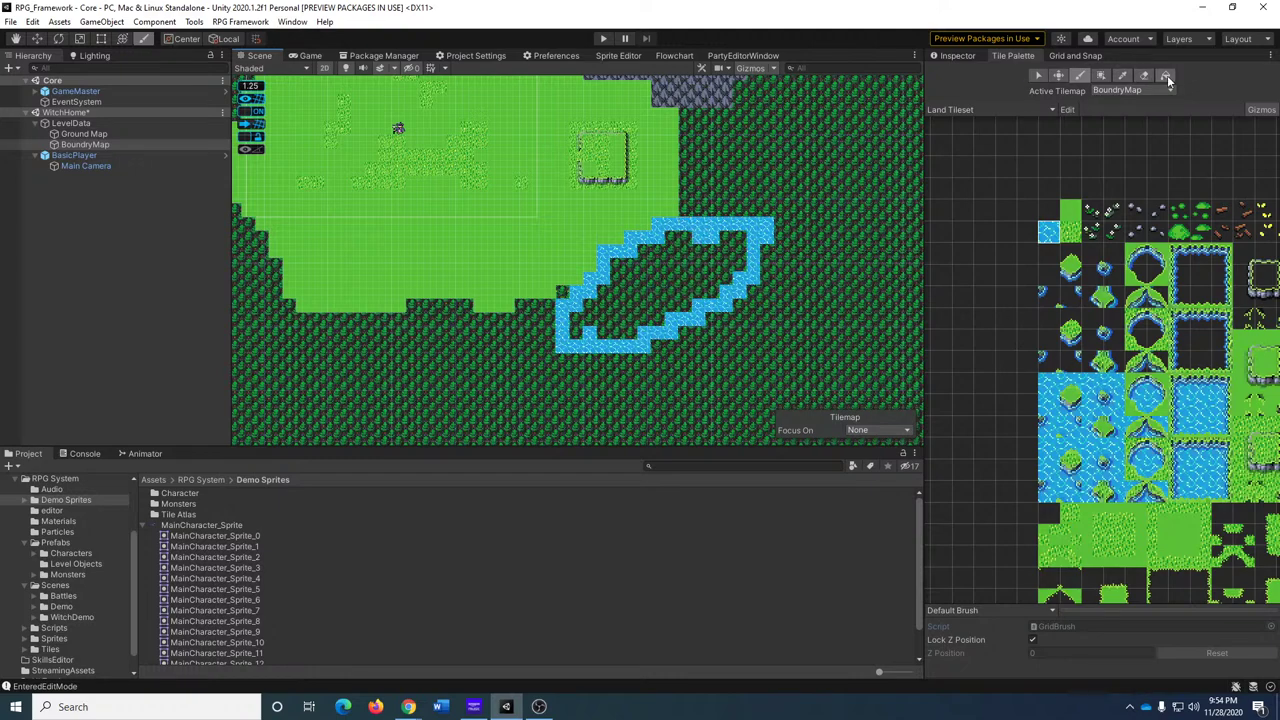
pyautogui.click(1165, 76)
pyautogui.click(686, 280)
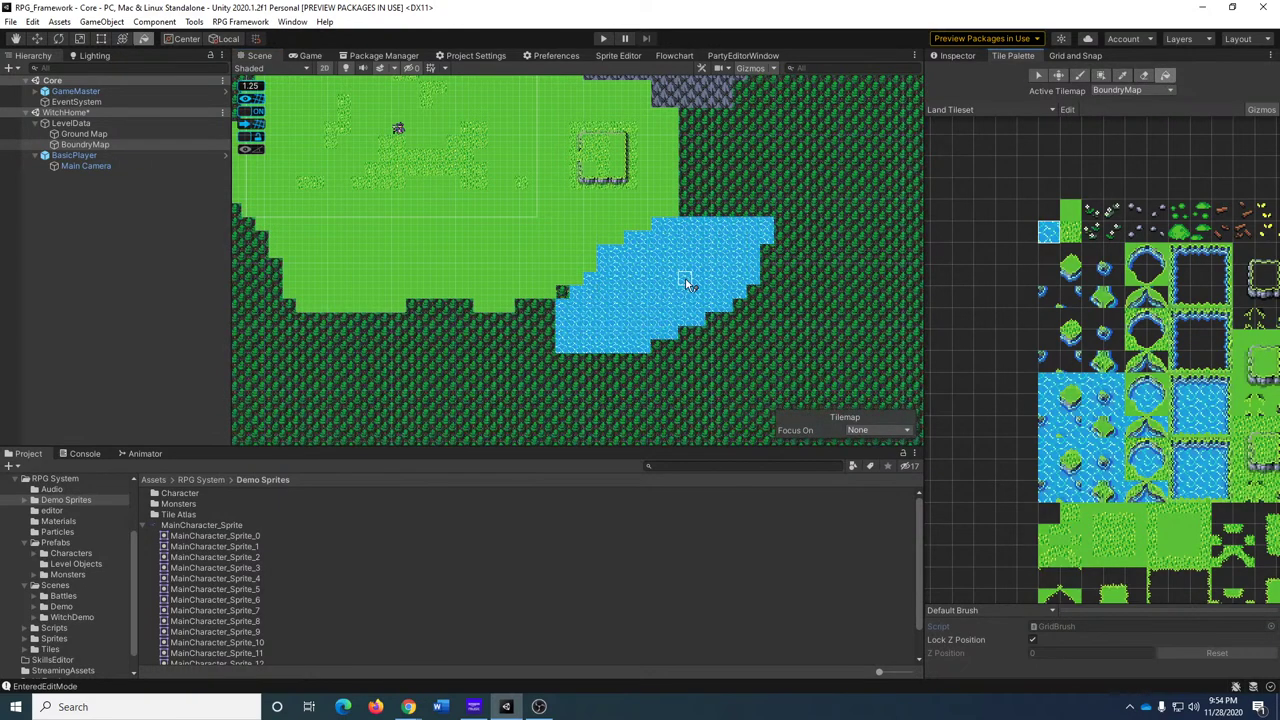
pyautogui.click(1078, 76)
# Paint a river of water down through the rocky mountains into the lake.
pyautogui.moveTo(780, 180); pyautogui.dragTo(760, 247, button='middle')
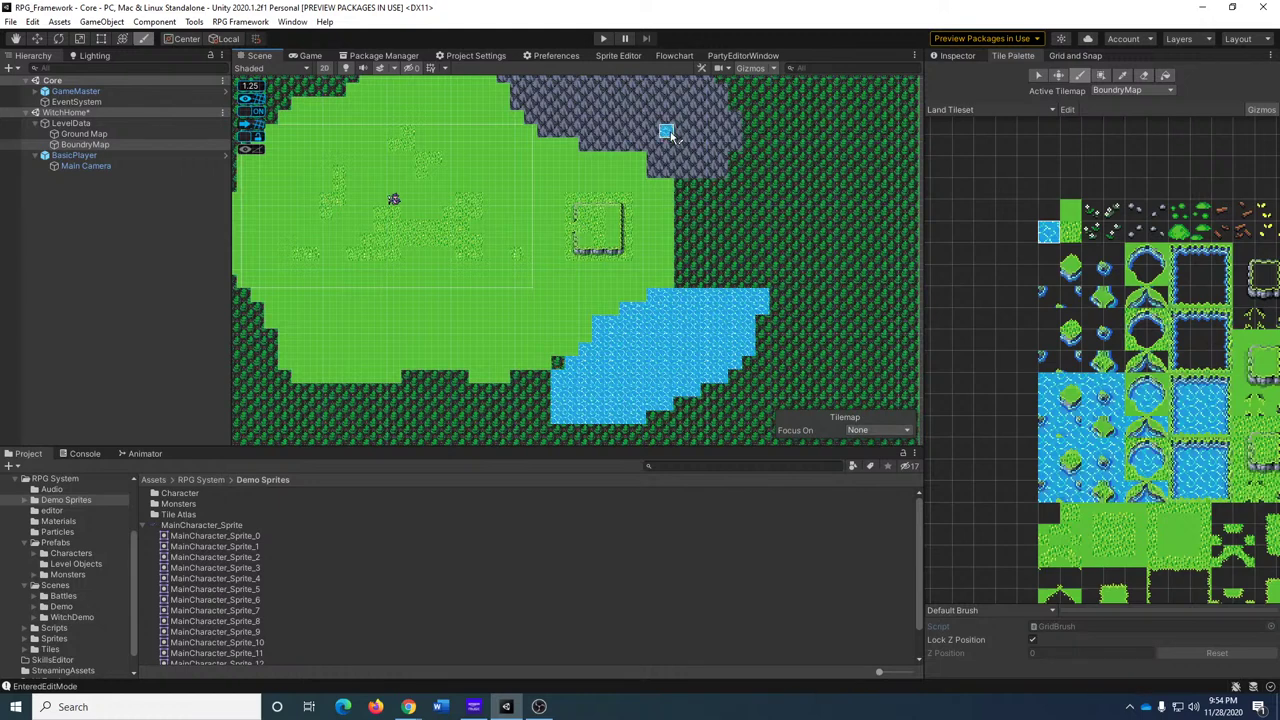
pyautogui.moveTo(671, 136)
pyautogui.mouseDown()
pyautogui.moveTo(668, 120)
pyautogui.moveTo(718, 190)
pyautogui.moveTo(680, 237)
pyautogui.moveTo(683, 289)
pyautogui.mouseUp()
pyautogui.click(779, 282)
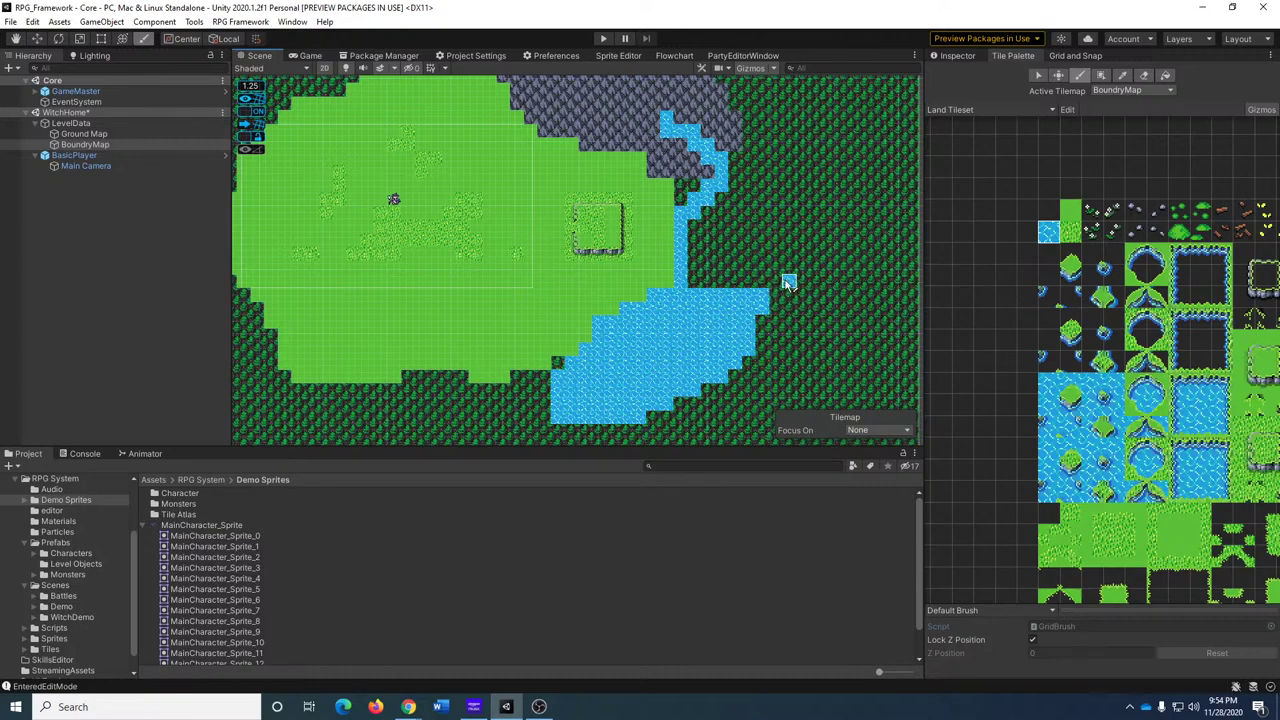
pyautogui.moveTo(745, 300); pyautogui.dragTo(796, 379, button='middle')
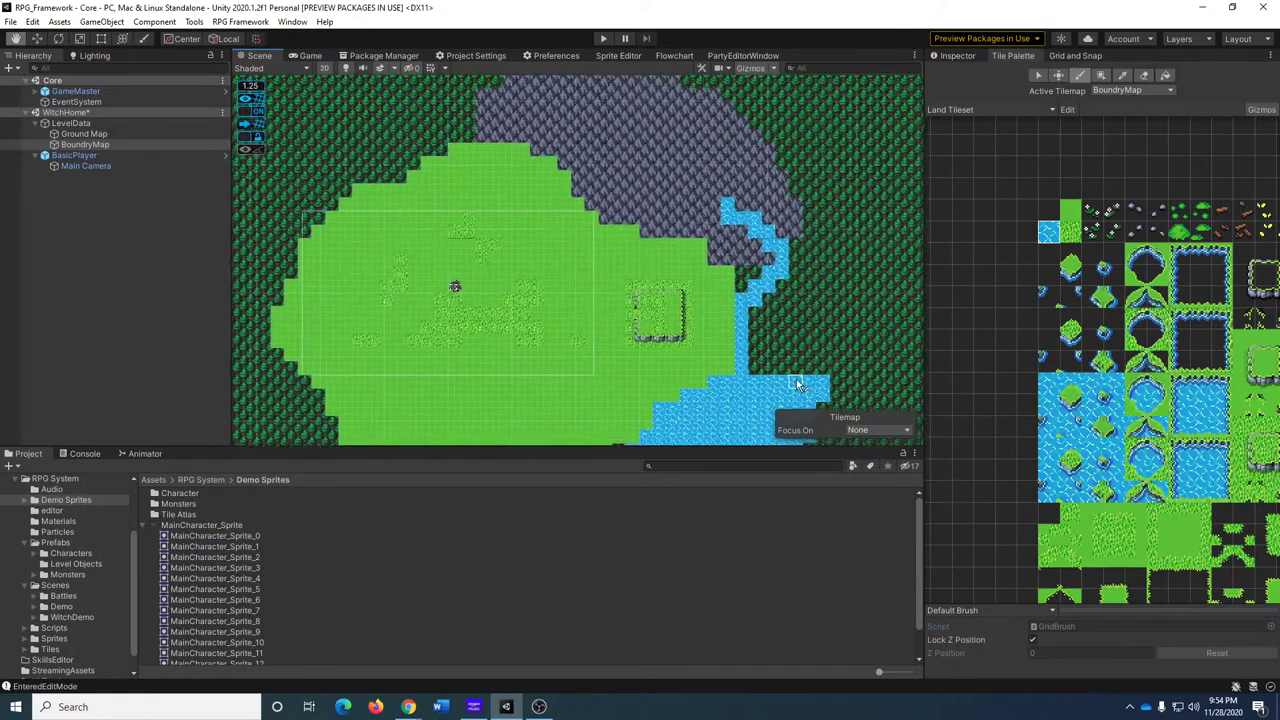
# Toggle Ground Map visibility to check the borders, then make Ground Map the active tilemap.
pyautogui.moveTo(1103, 400); pyautogui.dragTo(941, 225, button='middle')
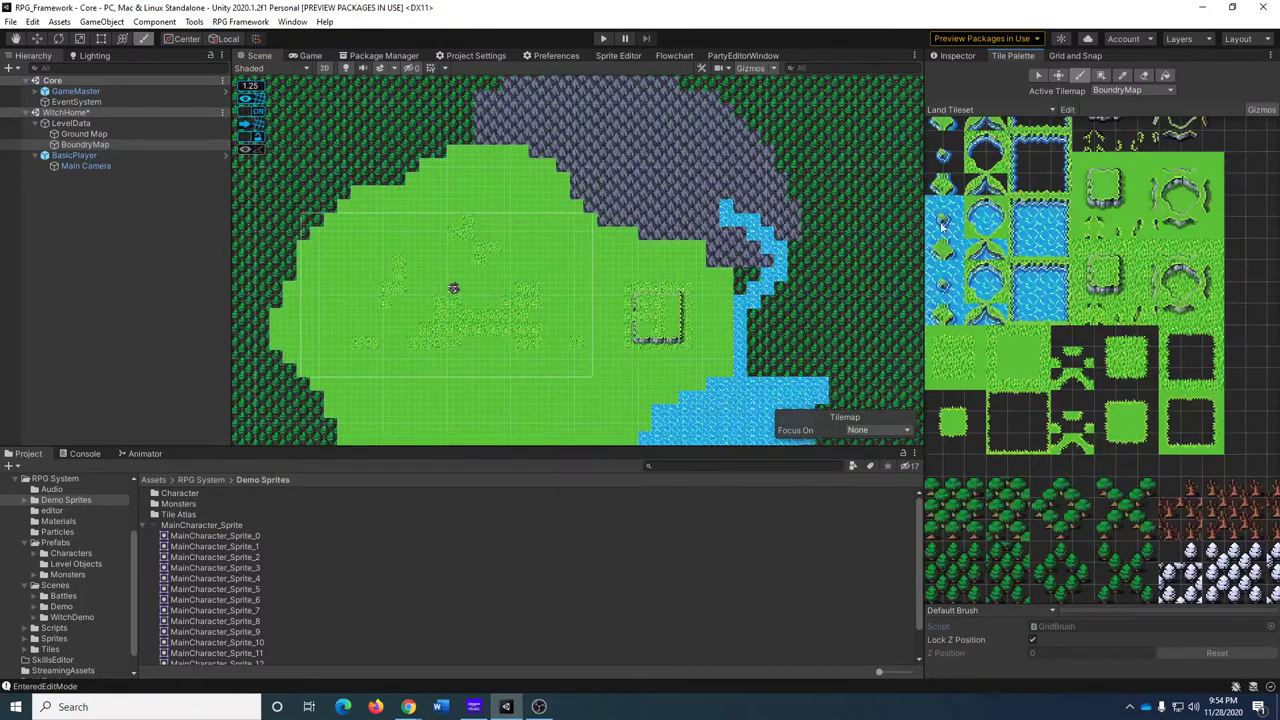
pyautogui.scroll(-2, 1064, 400)
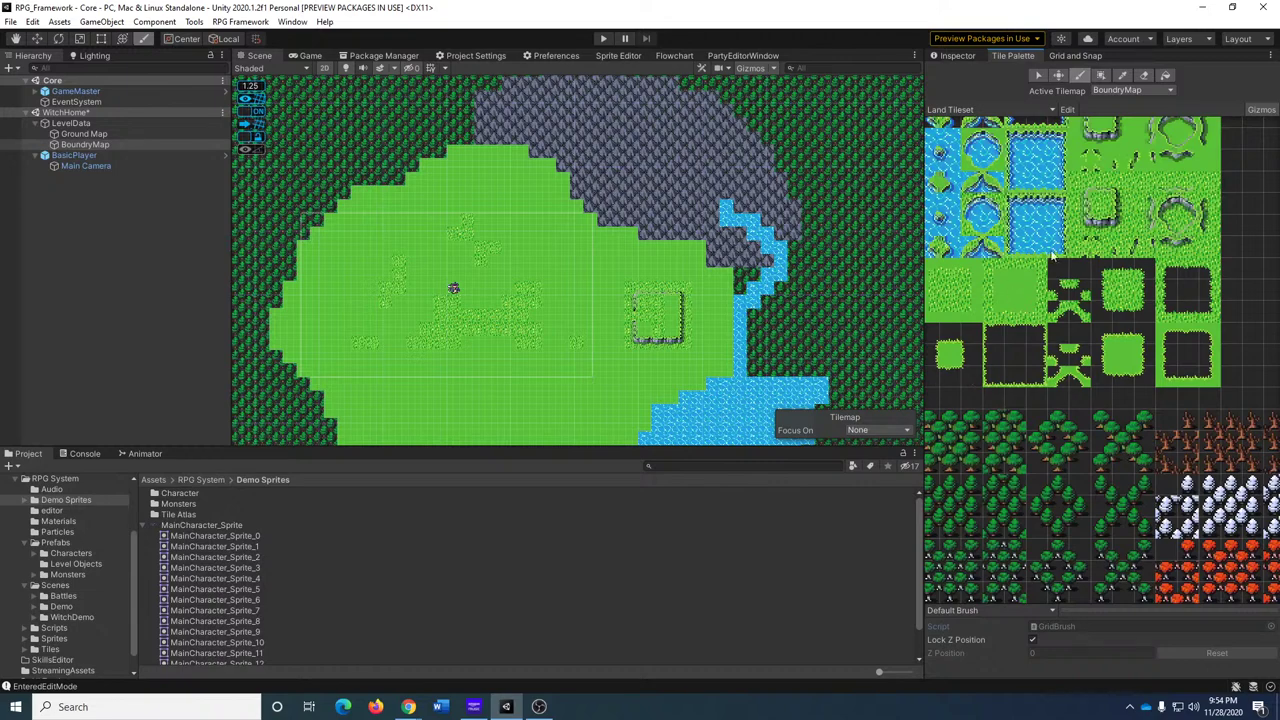
pyautogui.scroll(-1, 1058, 370)
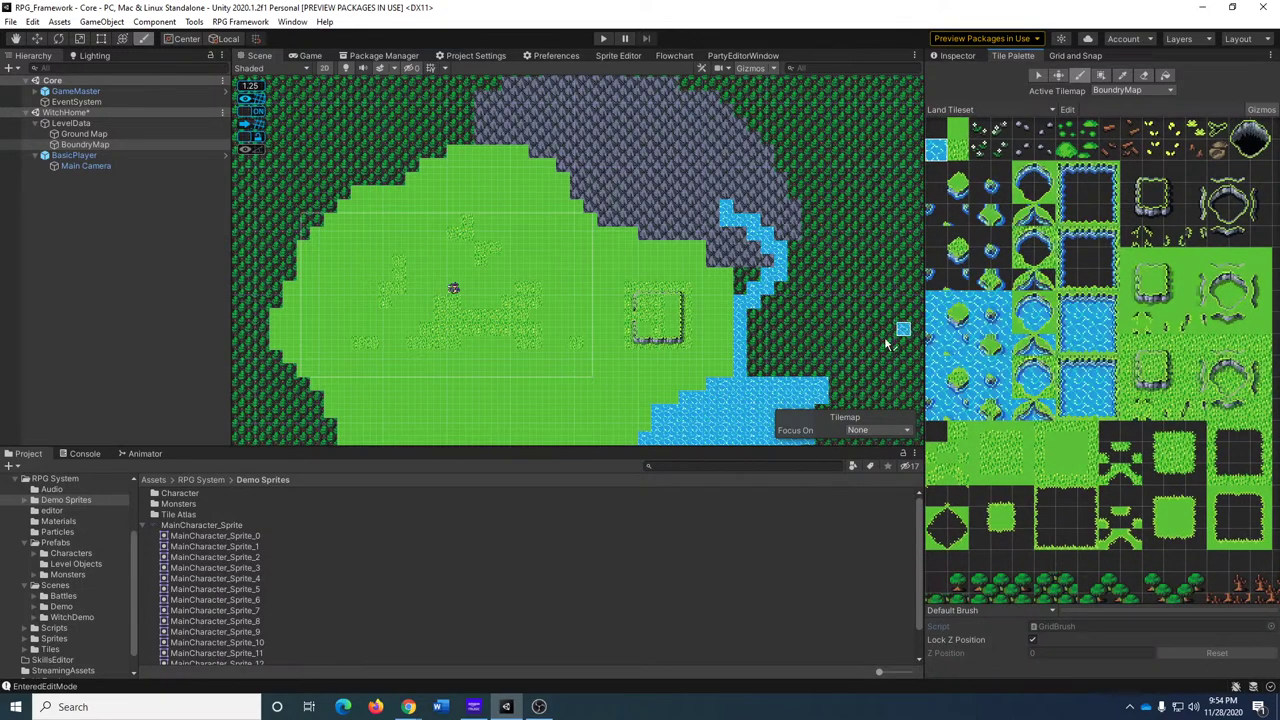
pyautogui.moveTo(886, 343); pyautogui.dragTo(901, 266, button='middle')
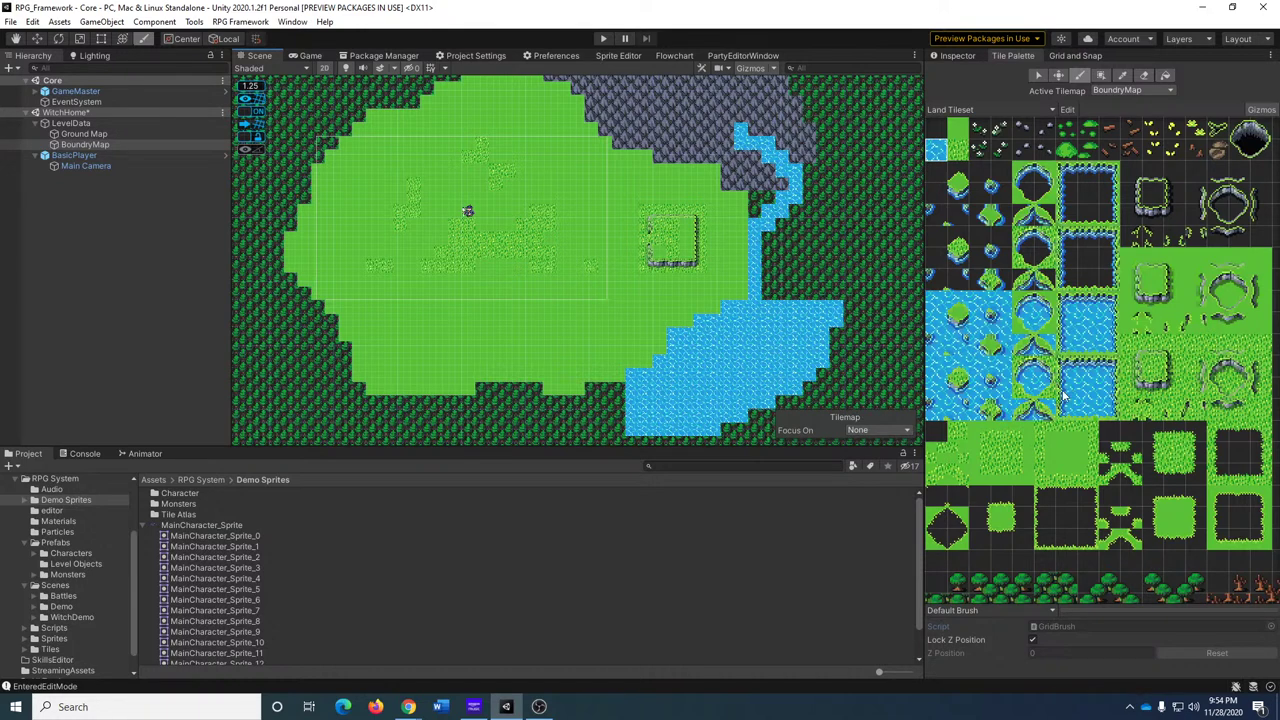
pyautogui.scroll(-5, 1063, 397)
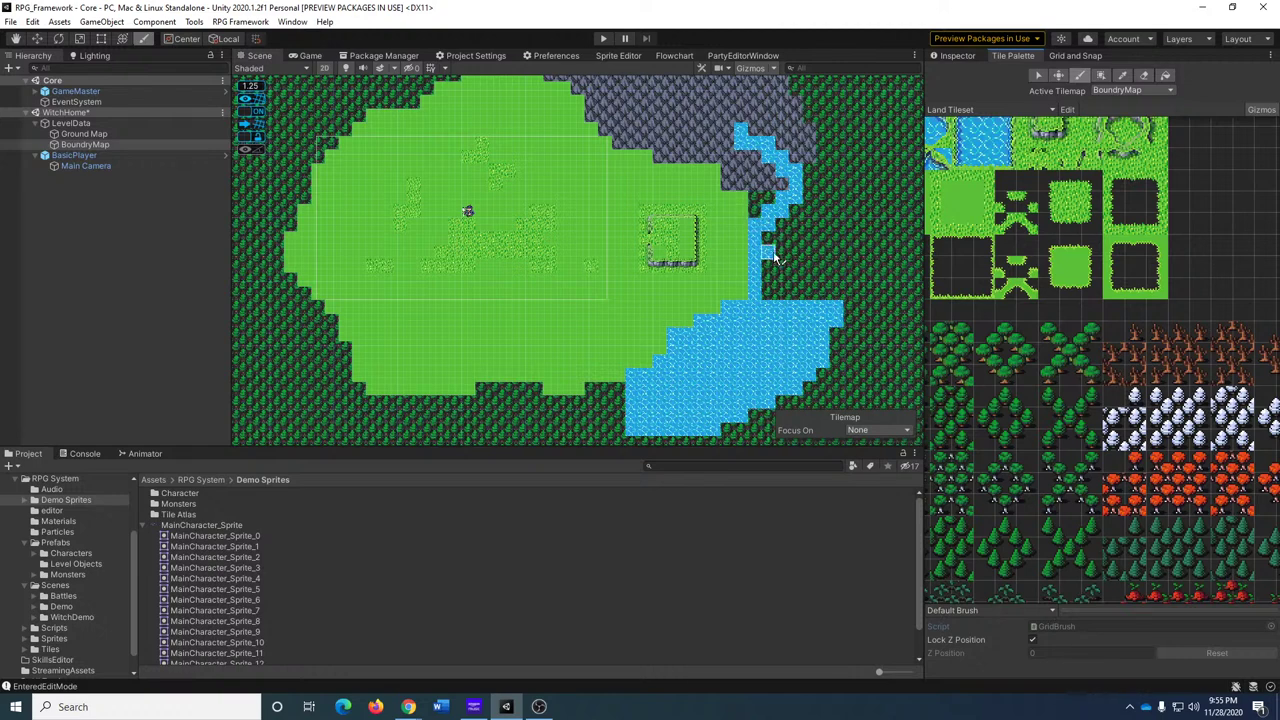
pyautogui.moveTo(752, 243); pyautogui.dragTo(846, 278, button='middle')
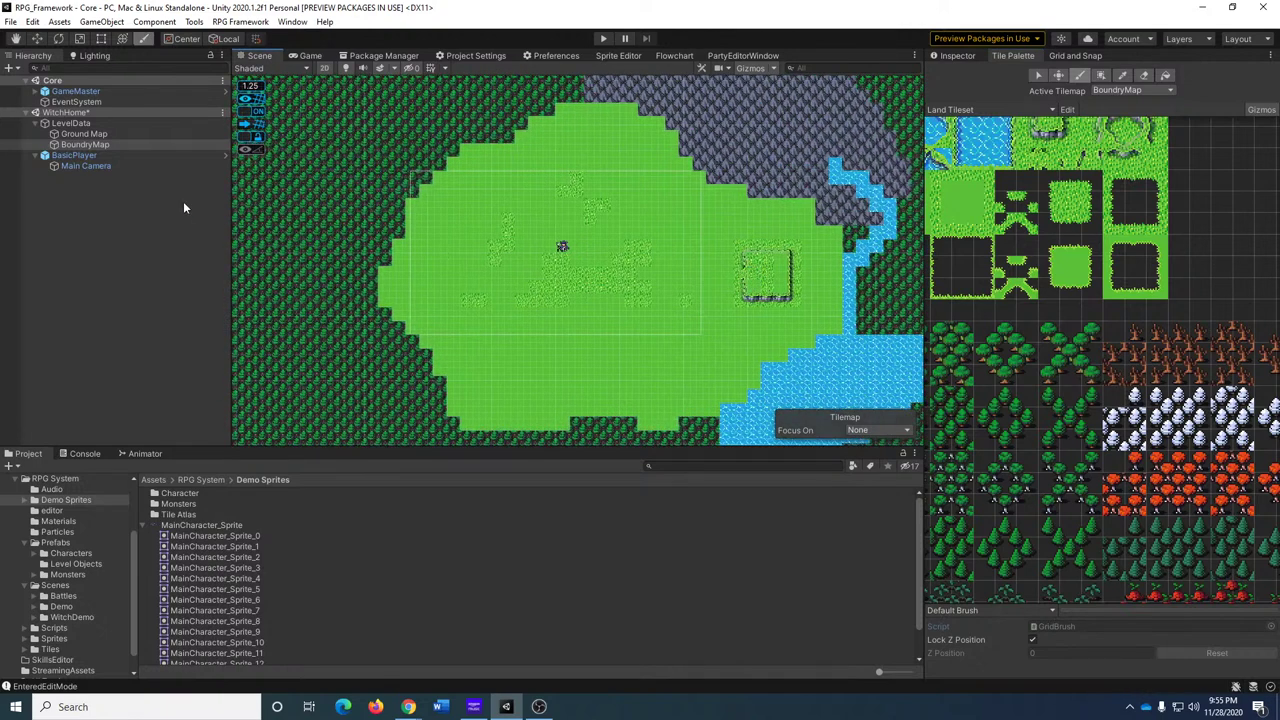
pyautogui.click(5, 134)
pyautogui.click(5, 134)
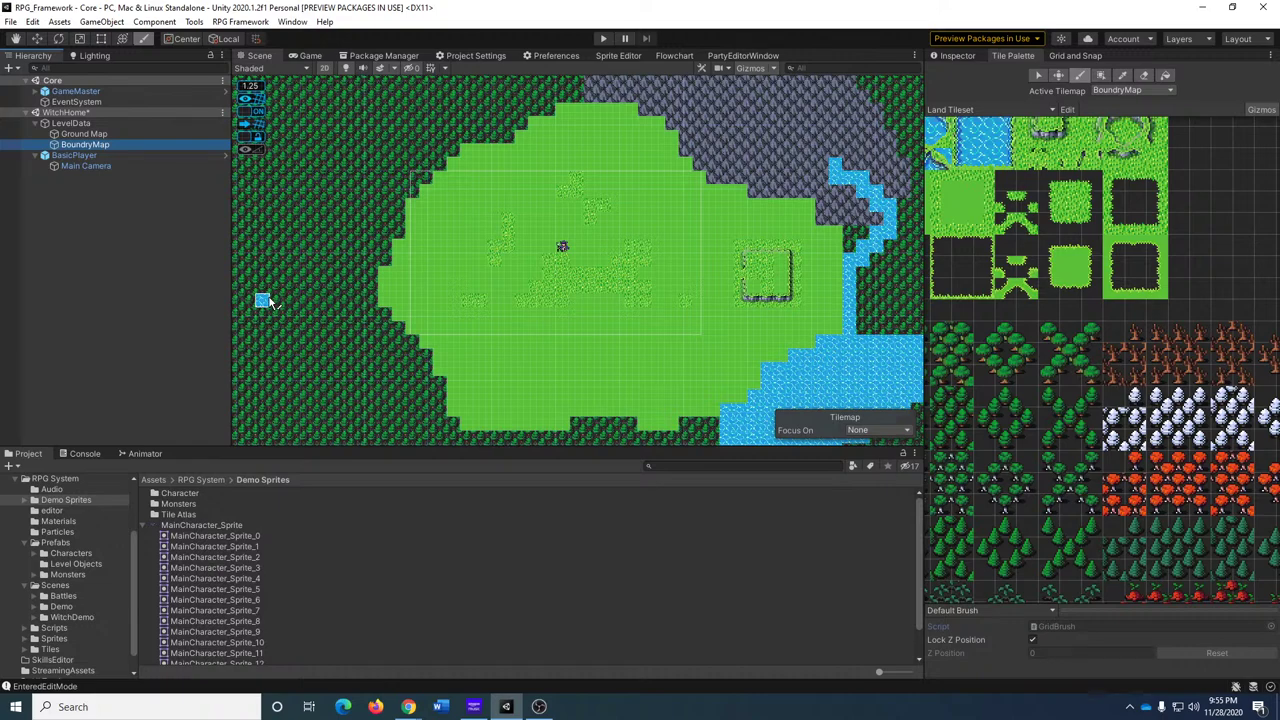
pyautogui.moveTo(860, 305); pyautogui.dragTo(786, 290, button='middle')
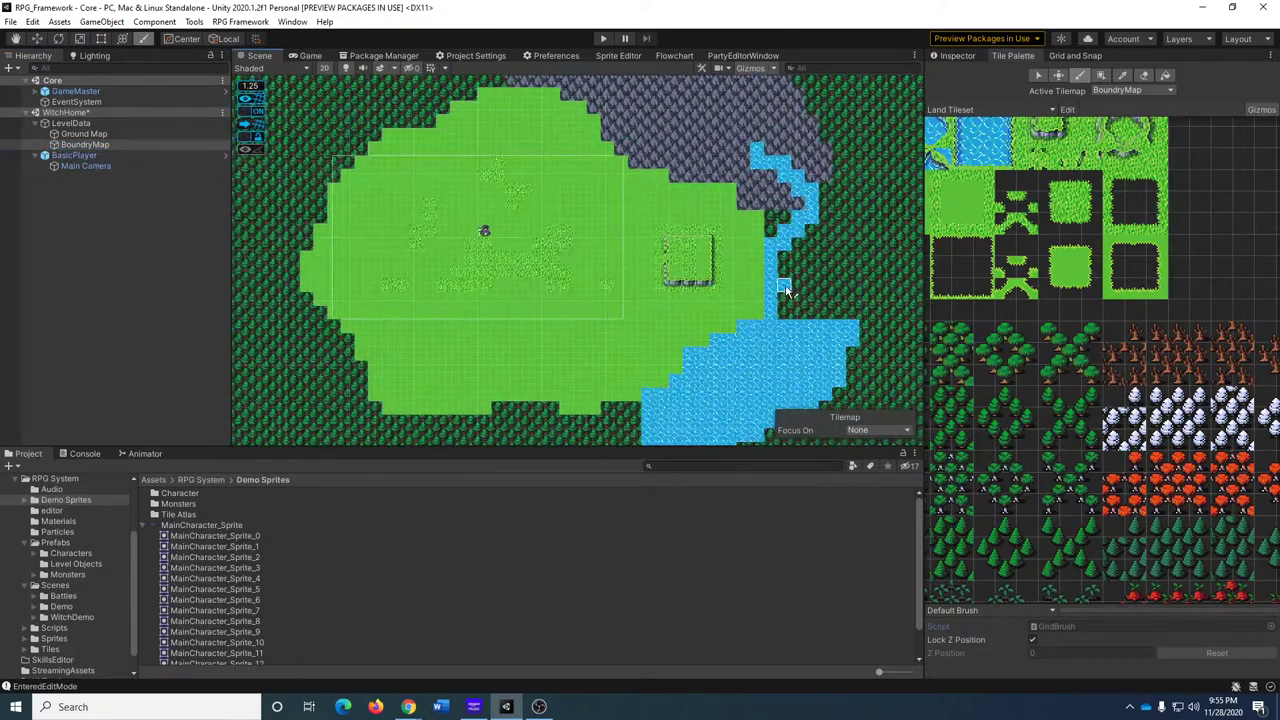
pyautogui.scroll(-2, 786, 290)
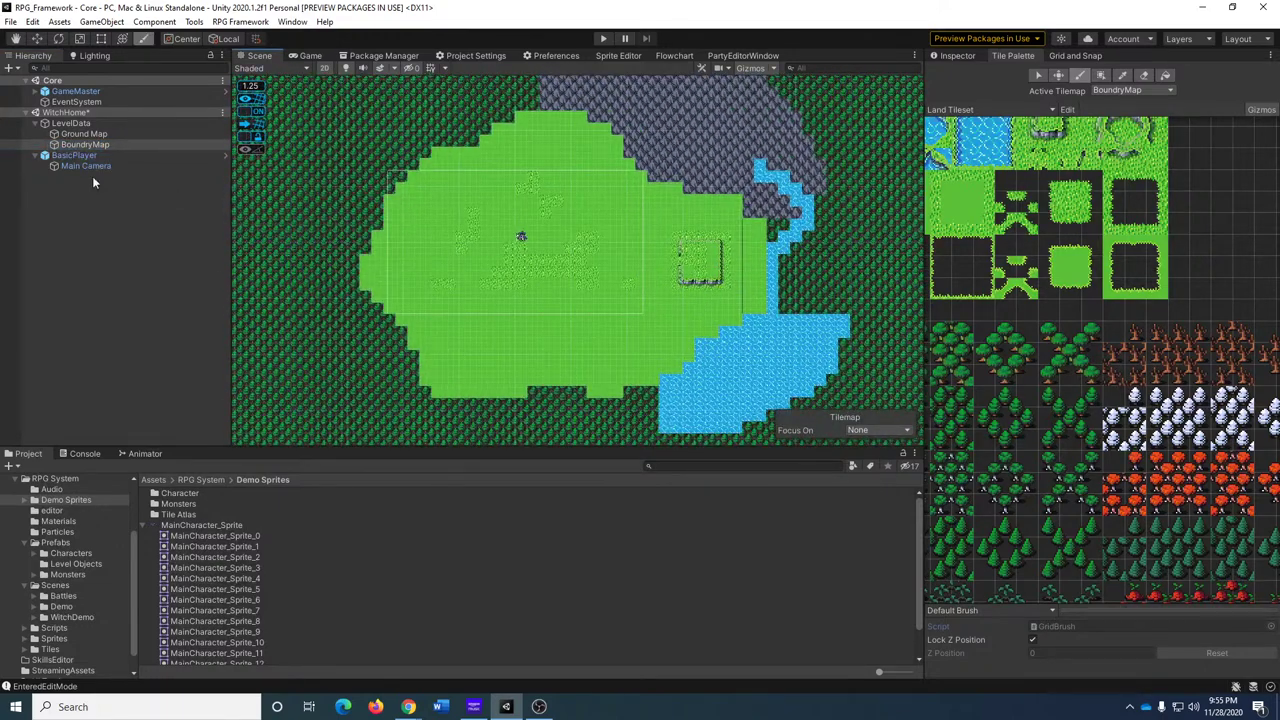
pyautogui.click(84, 133)
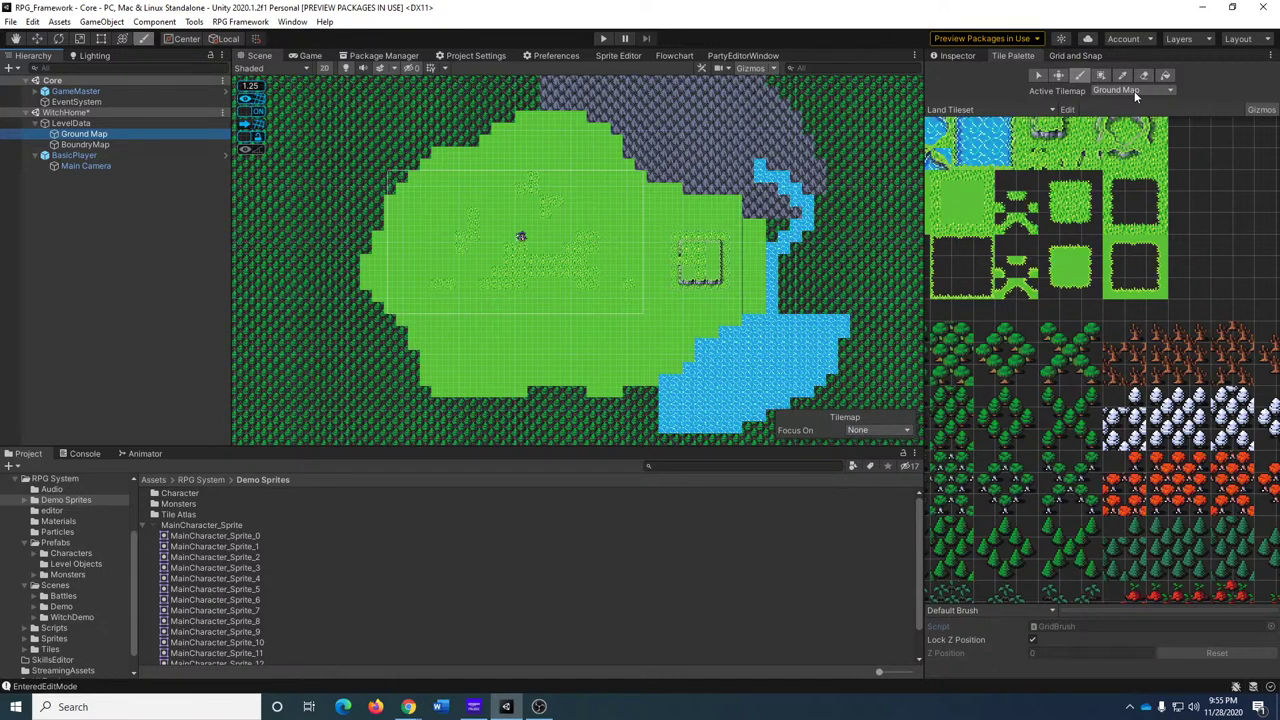
# Paint plain green grass over the small square ledge on Ground Map.
pyautogui.scroll(3, 956, 208)
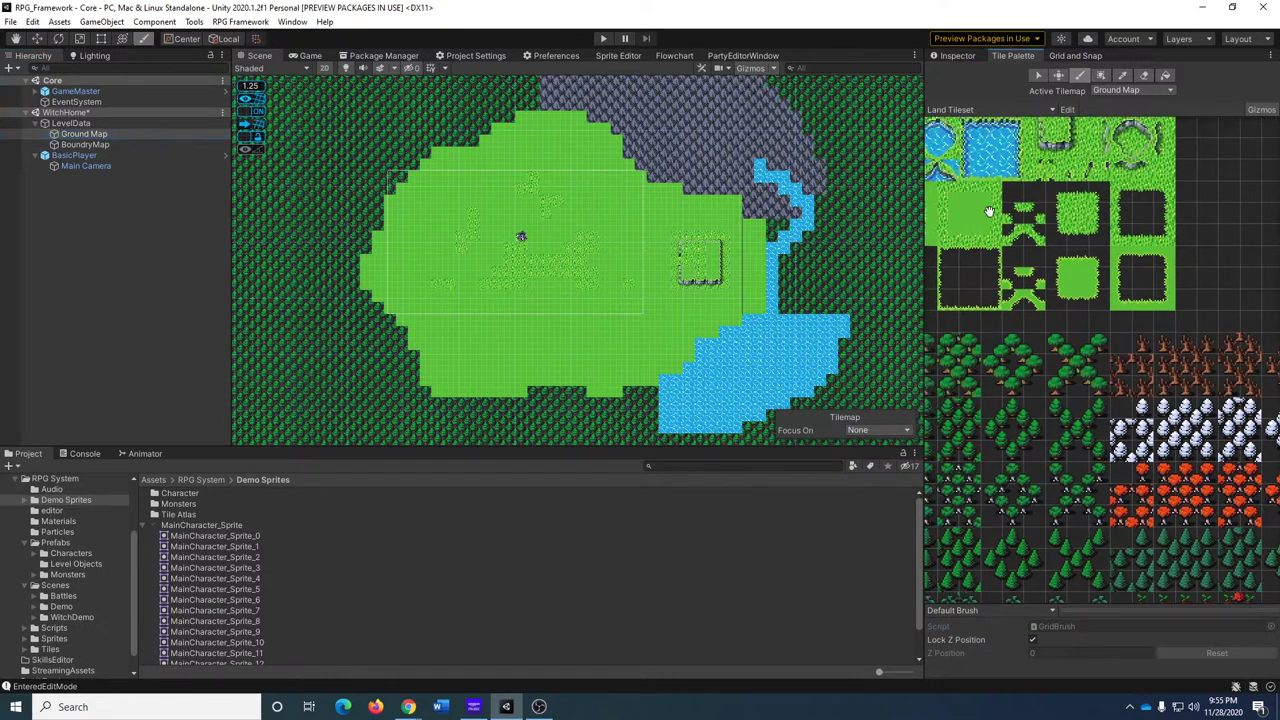
pyautogui.moveTo(956, 208); pyautogui.dragTo(1216, 378, button='middle')
pyautogui.scroll(-2, 1104, 256)
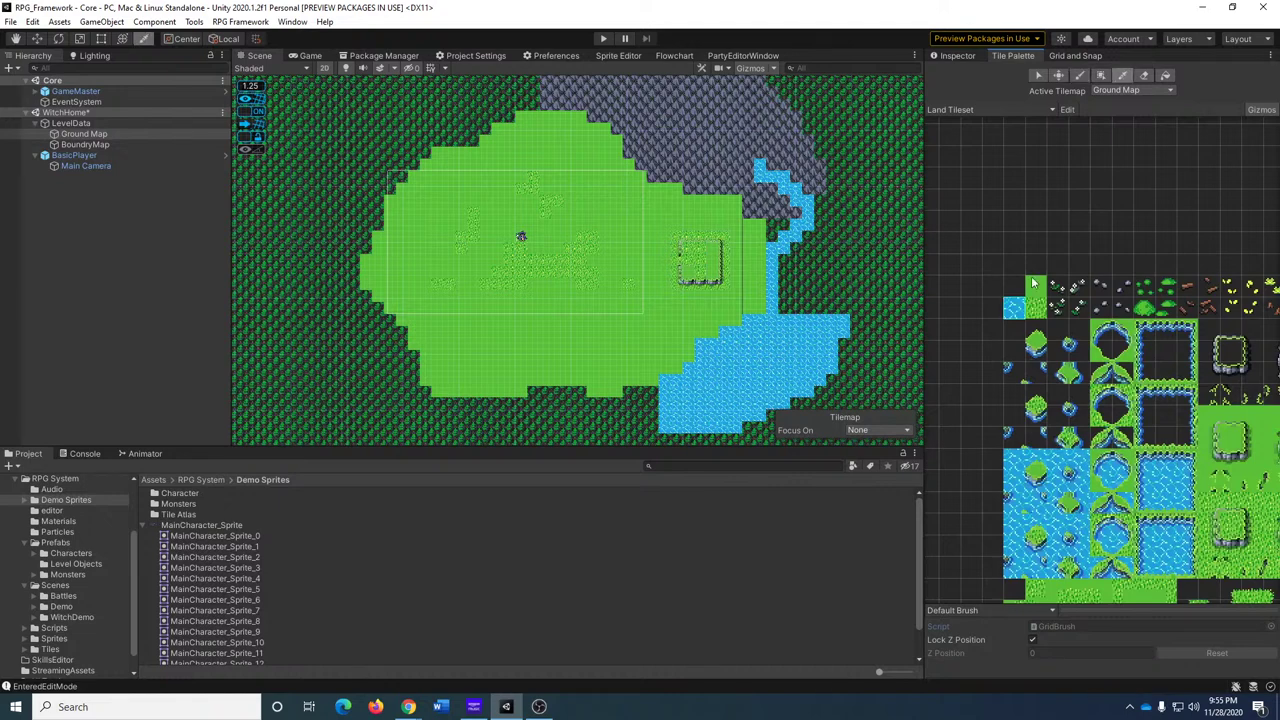
pyautogui.click(676, 272)
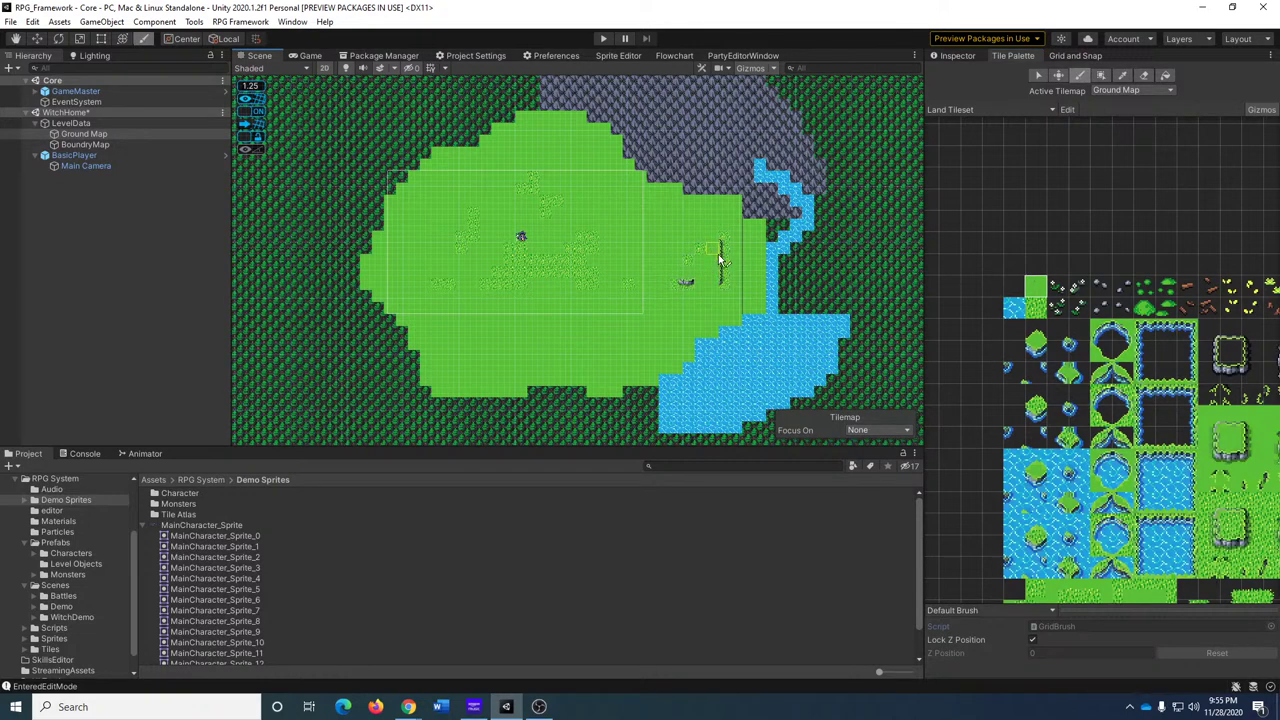
pyautogui.click(686, 288)
pyautogui.click(1036, 290)
# Pick the grey rock tile and centre the view on the grass area.
pyautogui.moveTo(630, 283); pyautogui.dragTo(560, 278, button='middle')
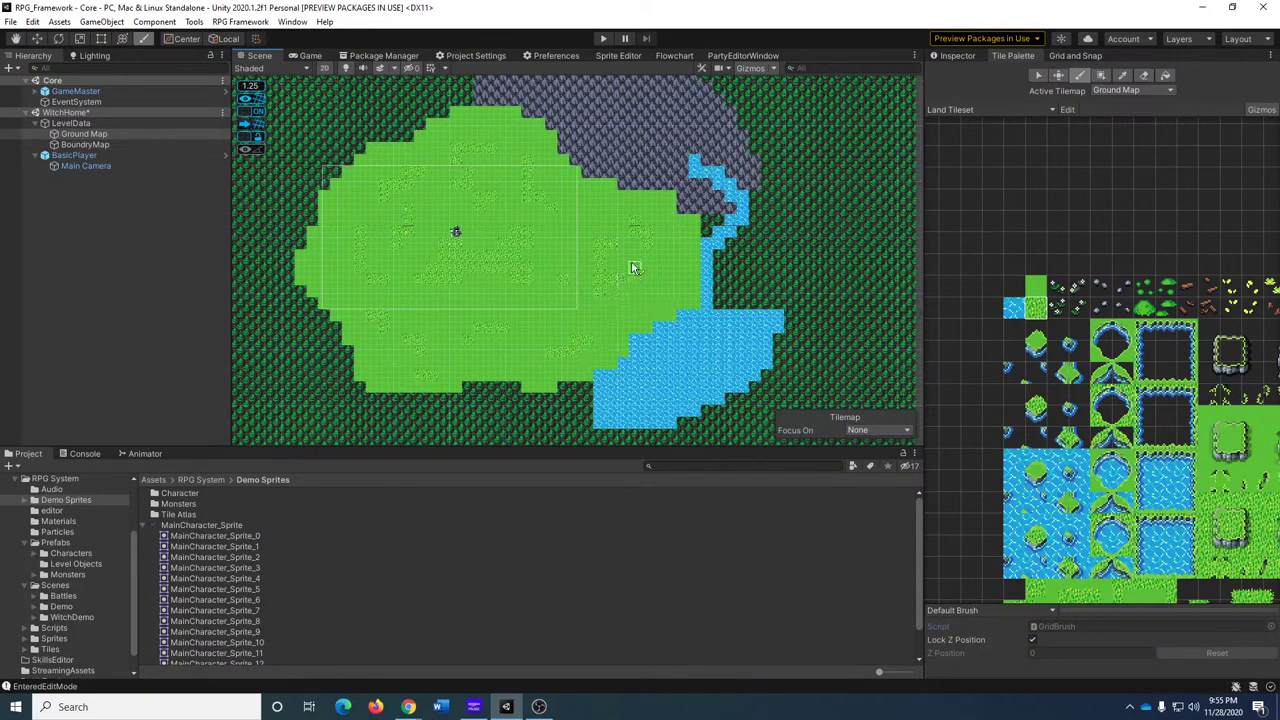
pyautogui.scroll(3, 605, 255)
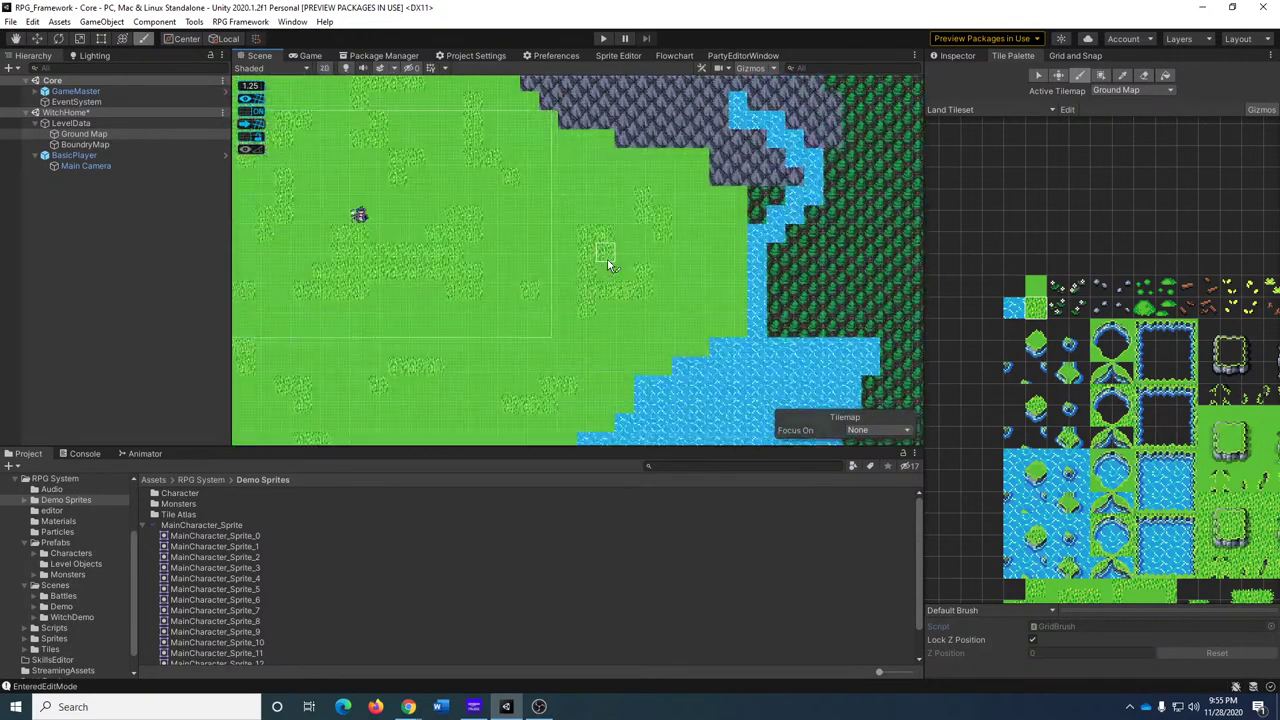
pyautogui.click(1057, 287)
pyautogui.press('Left')
pyautogui.press('Up')
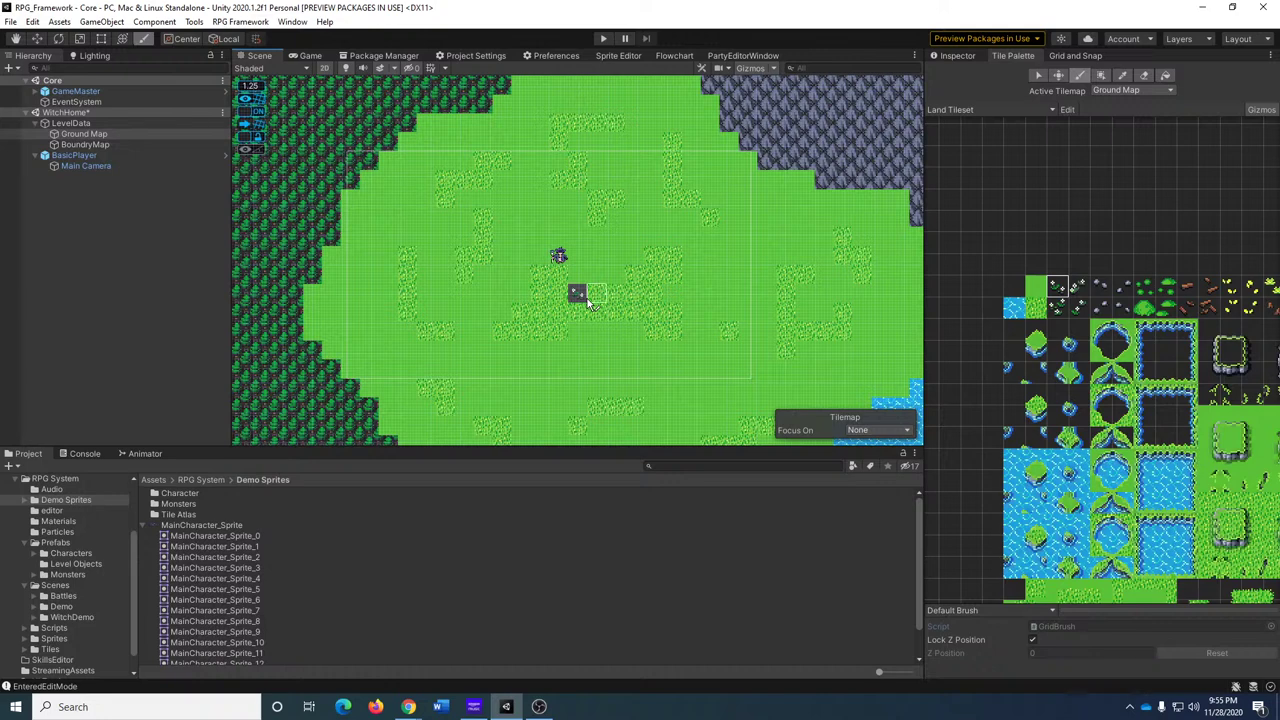
pyautogui.click(90, 134)
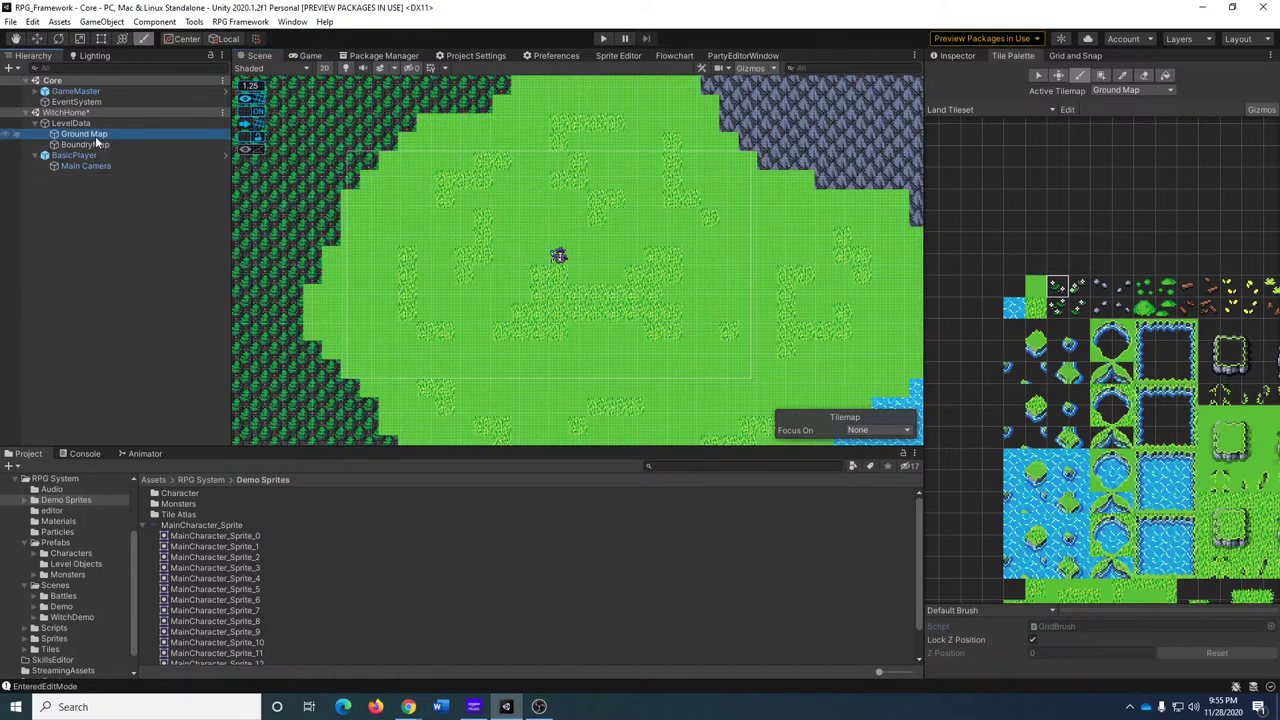
pyautogui.hotkey('ctrl', 'd')
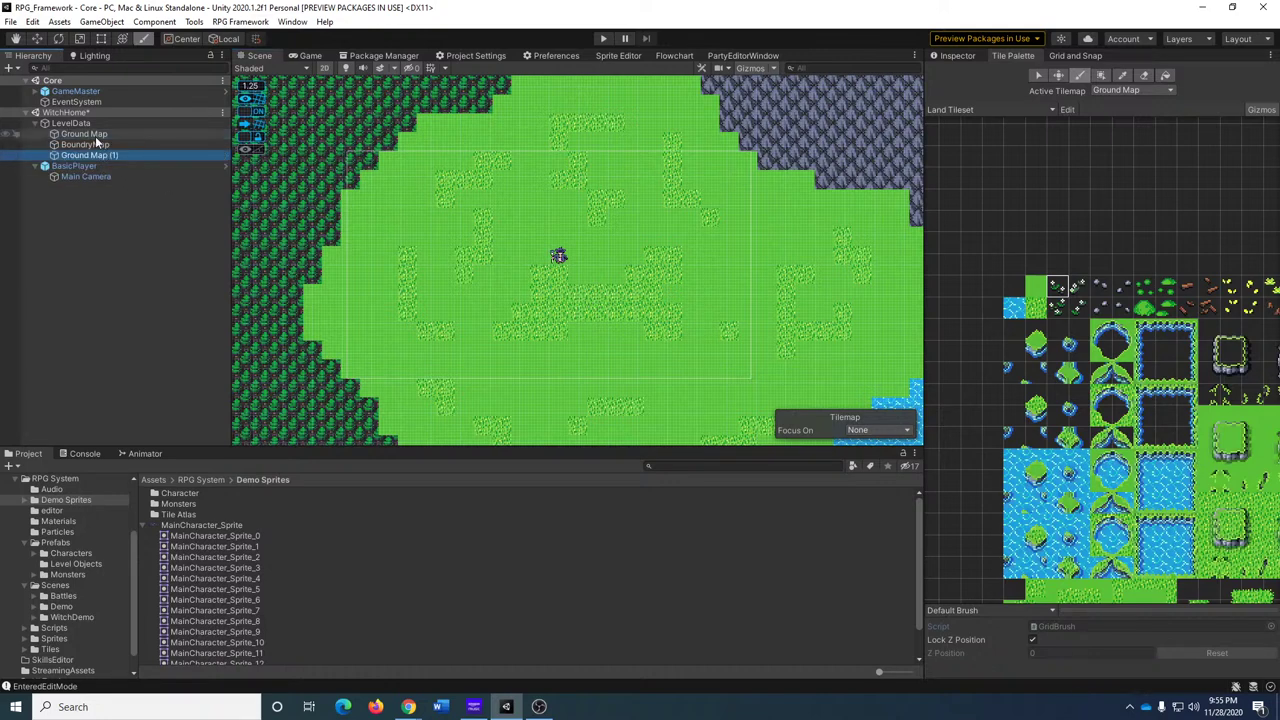
pyautogui.click(5, 157)
pyautogui.click(75, 145)
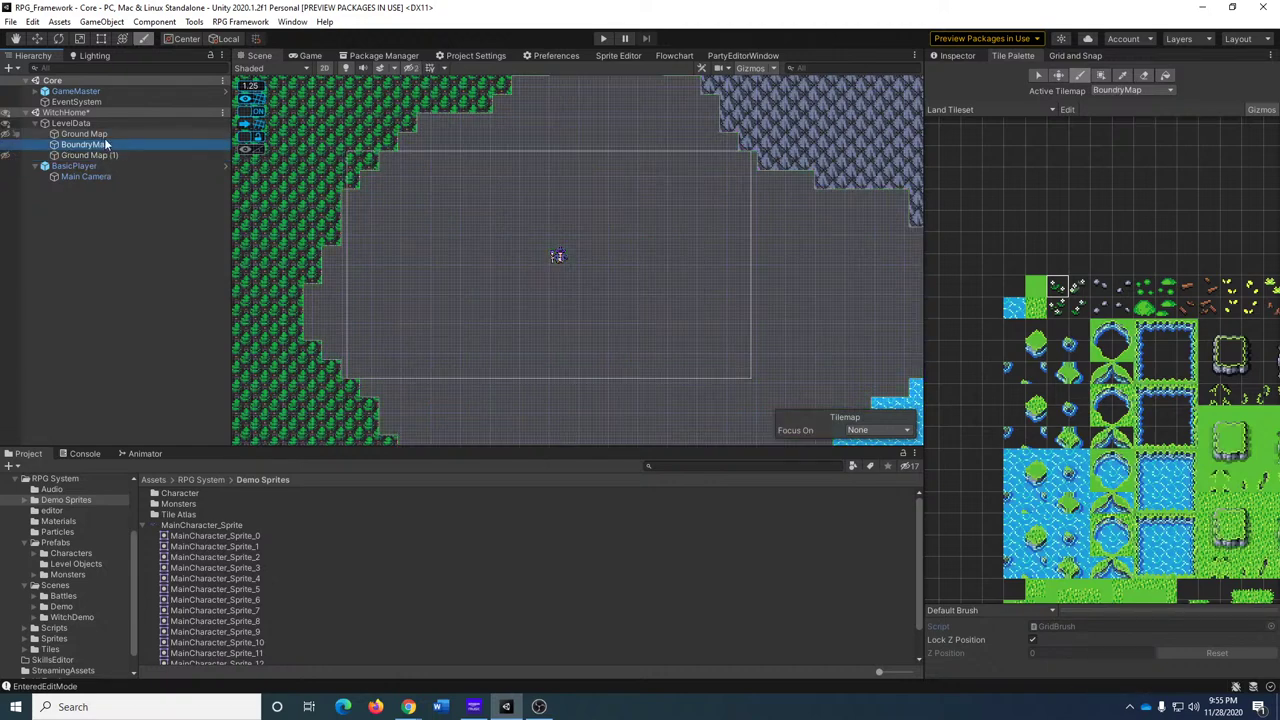
pyautogui.click(100, 166)
pyautogui.click(100, 156)
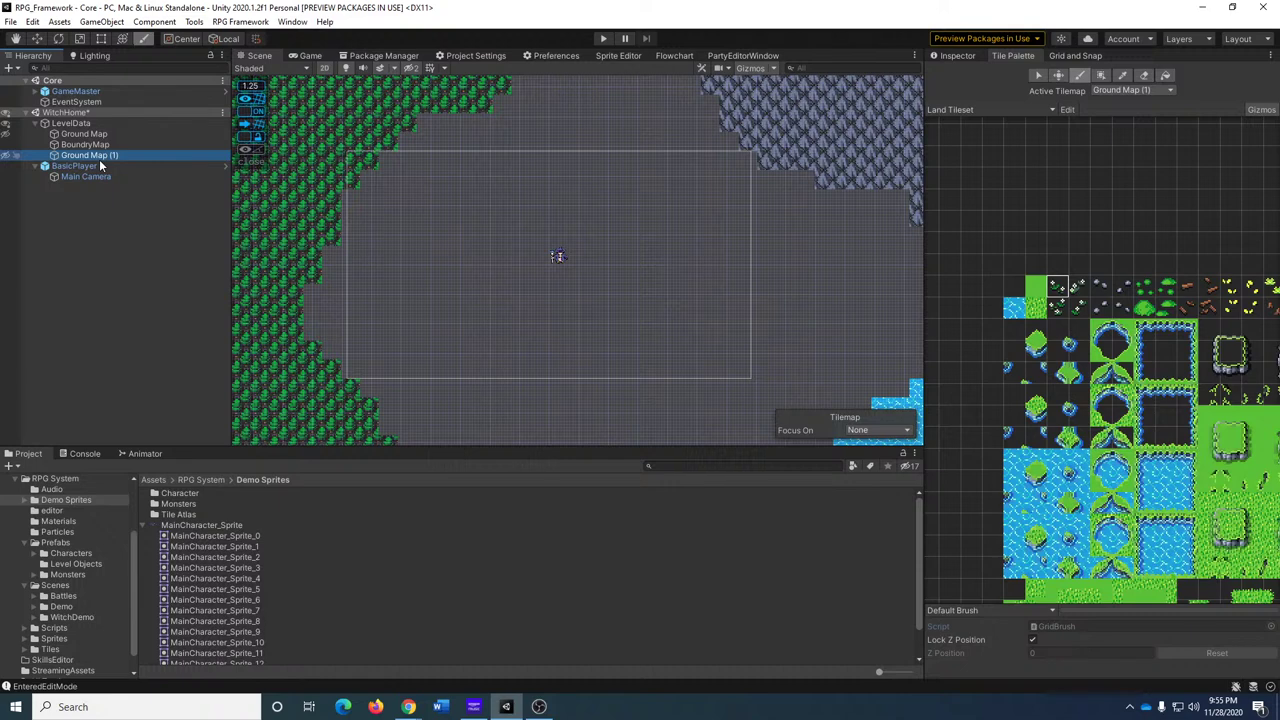
pyautogui.click(5, 157)
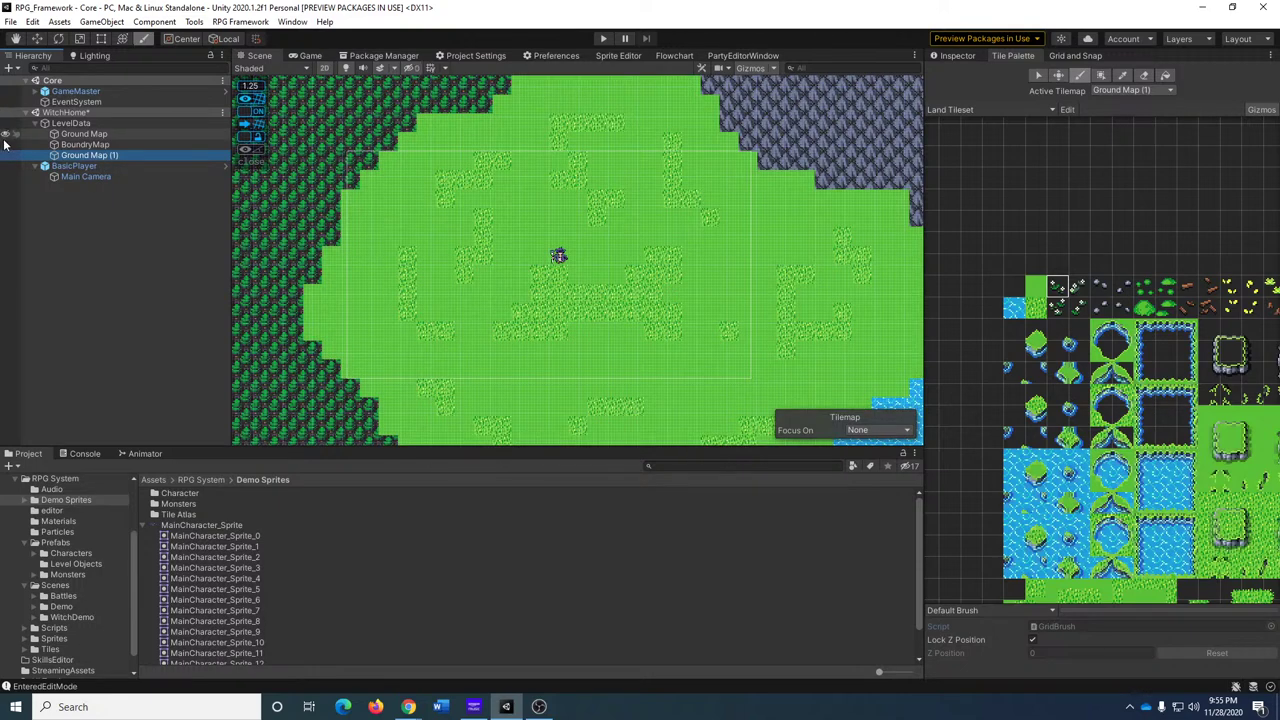
pyautogui.click(5, 134)
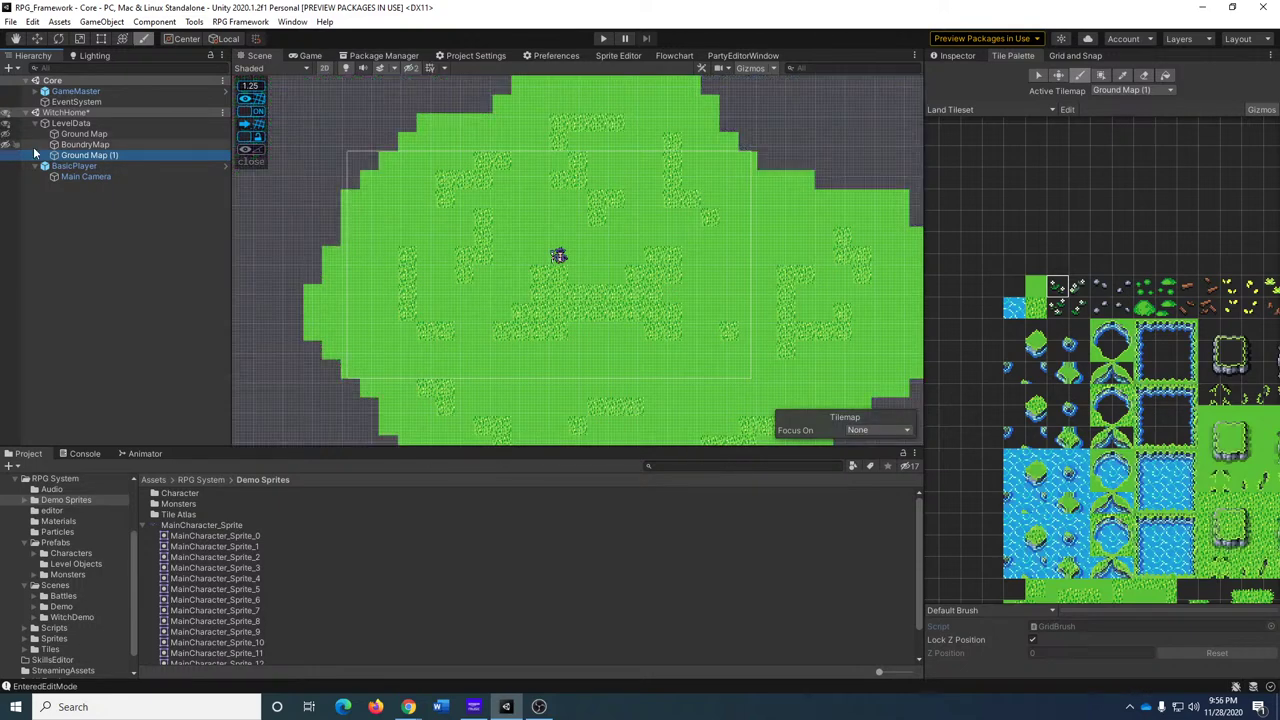
pyautogui.click(86, 158)
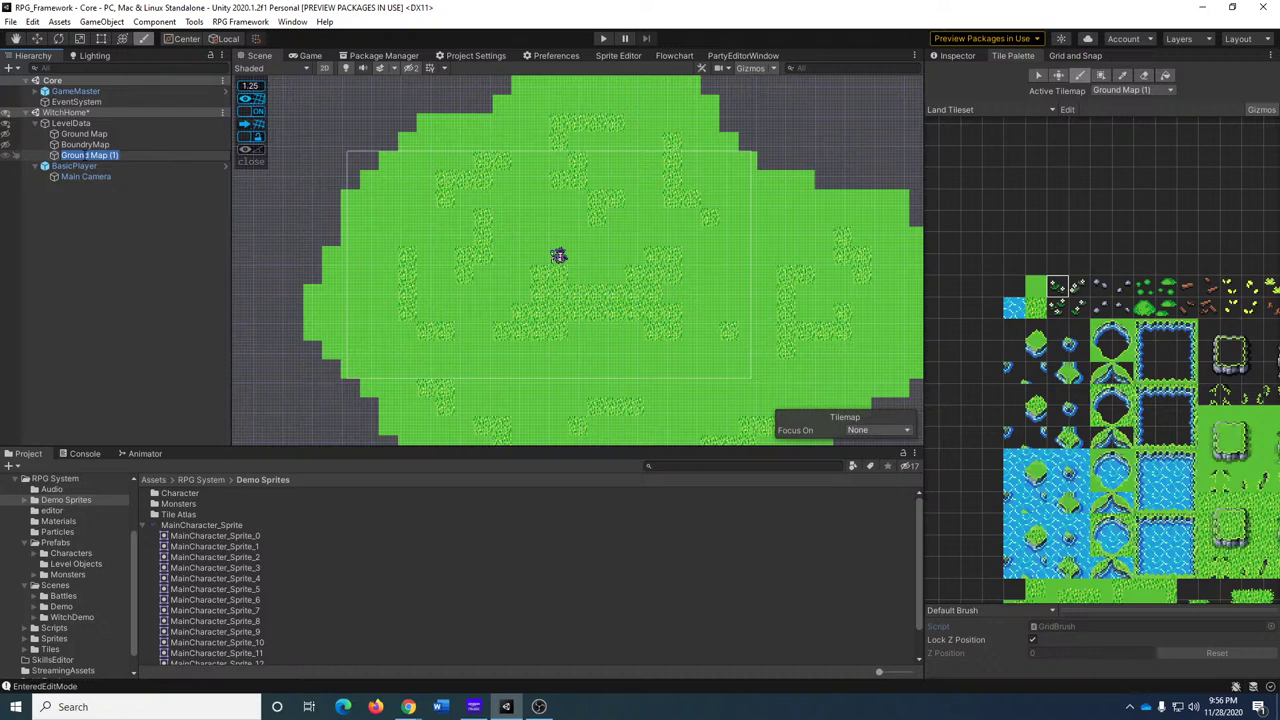
pyautogui.write('Decorations')
pyautogui.press('Return')
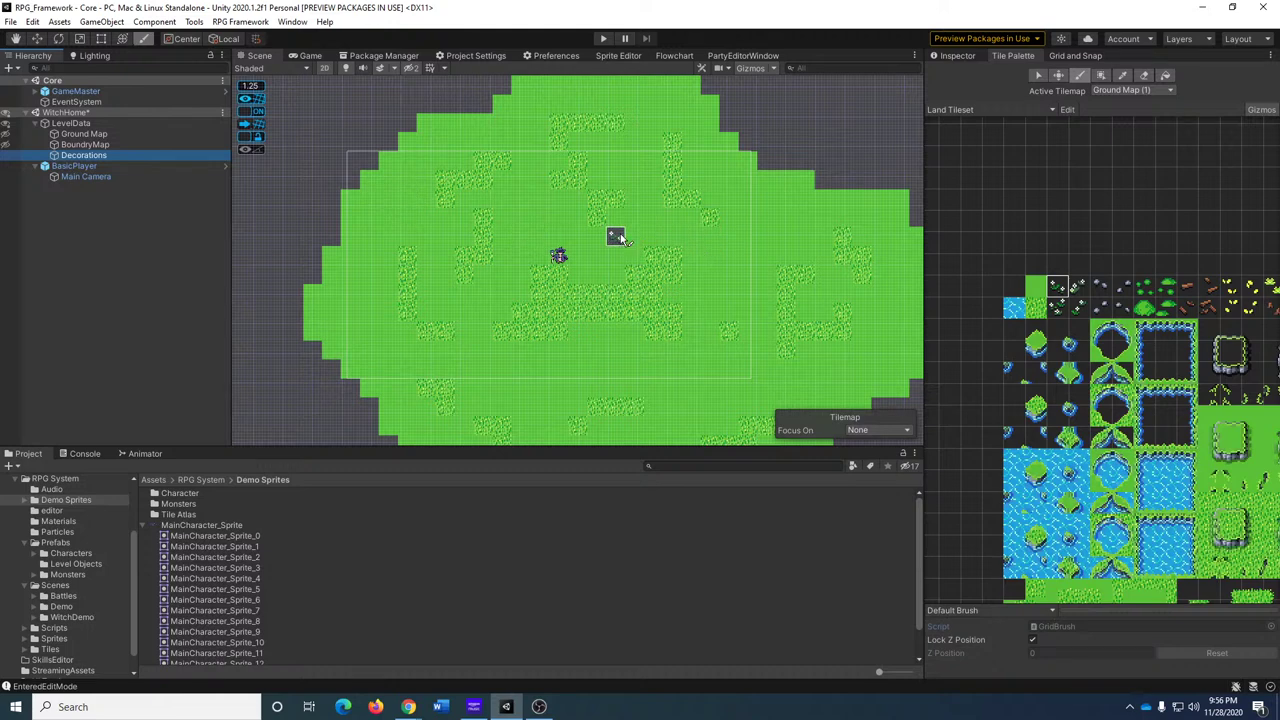
# Remove the Composite Collider 2D and Tilemap Collider 2D from the Decorations tilemap.
pyautogui.click(957, 56)
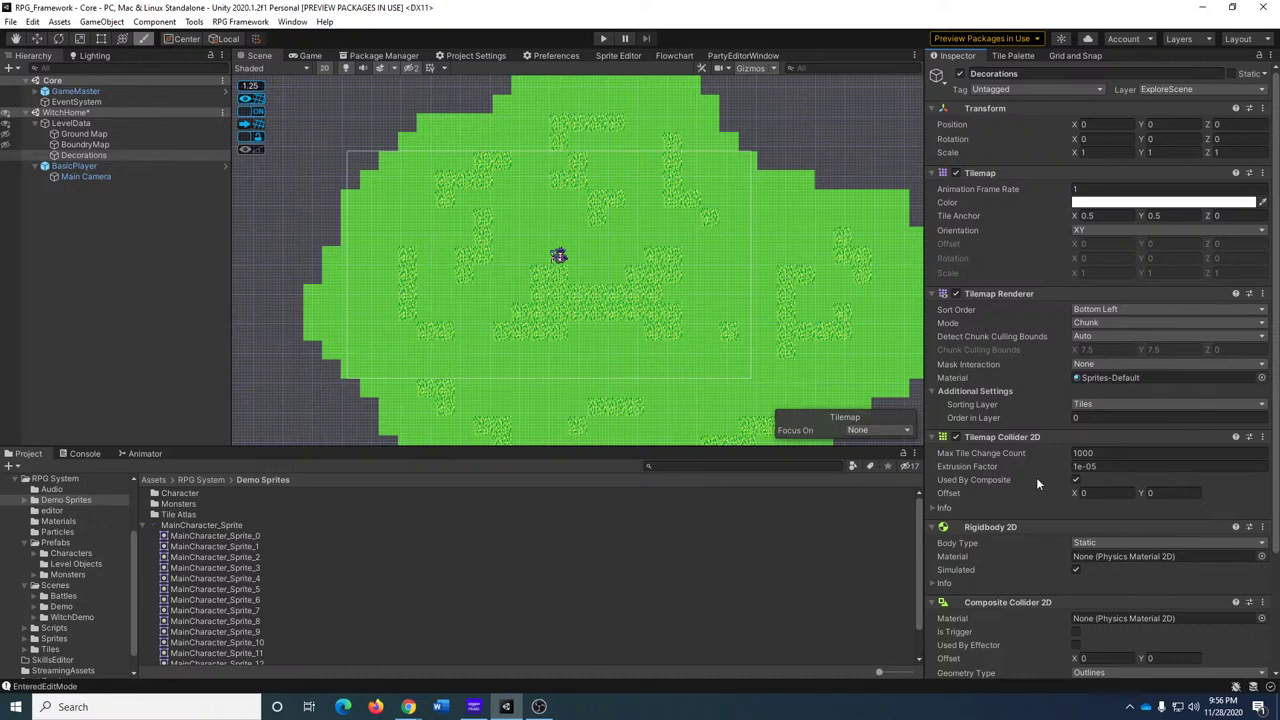
pyautogui.scroll(-3, 1046, 508)
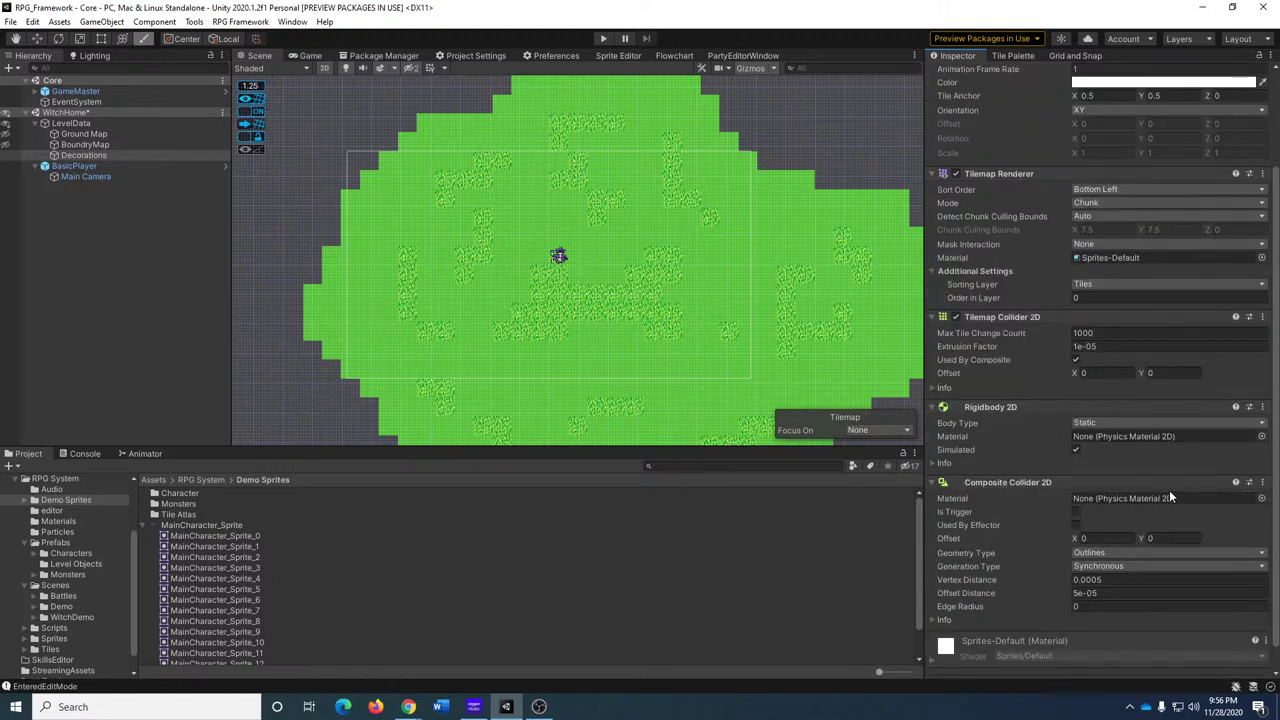
pyautogui.scroll(-1, 1110, 484)
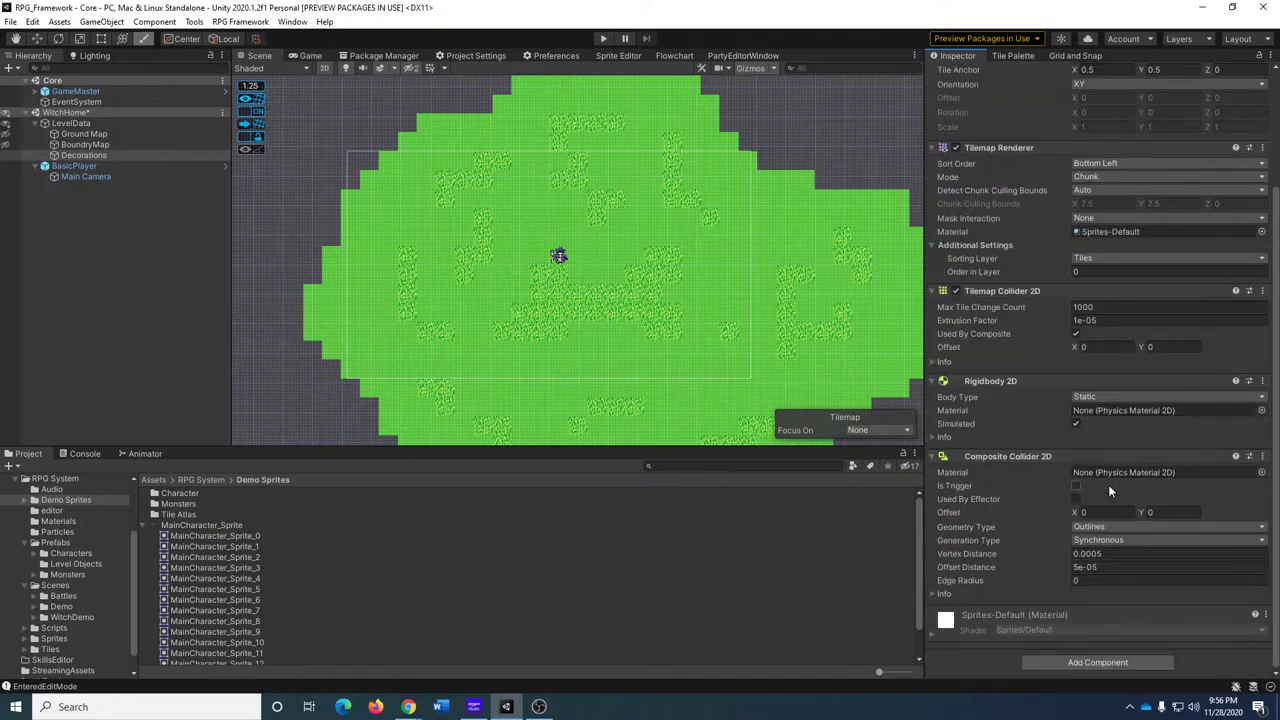
pyautogui.click(956, 291)
pyautogui.click(956, 291)
pyautogui.click(1262, 456)
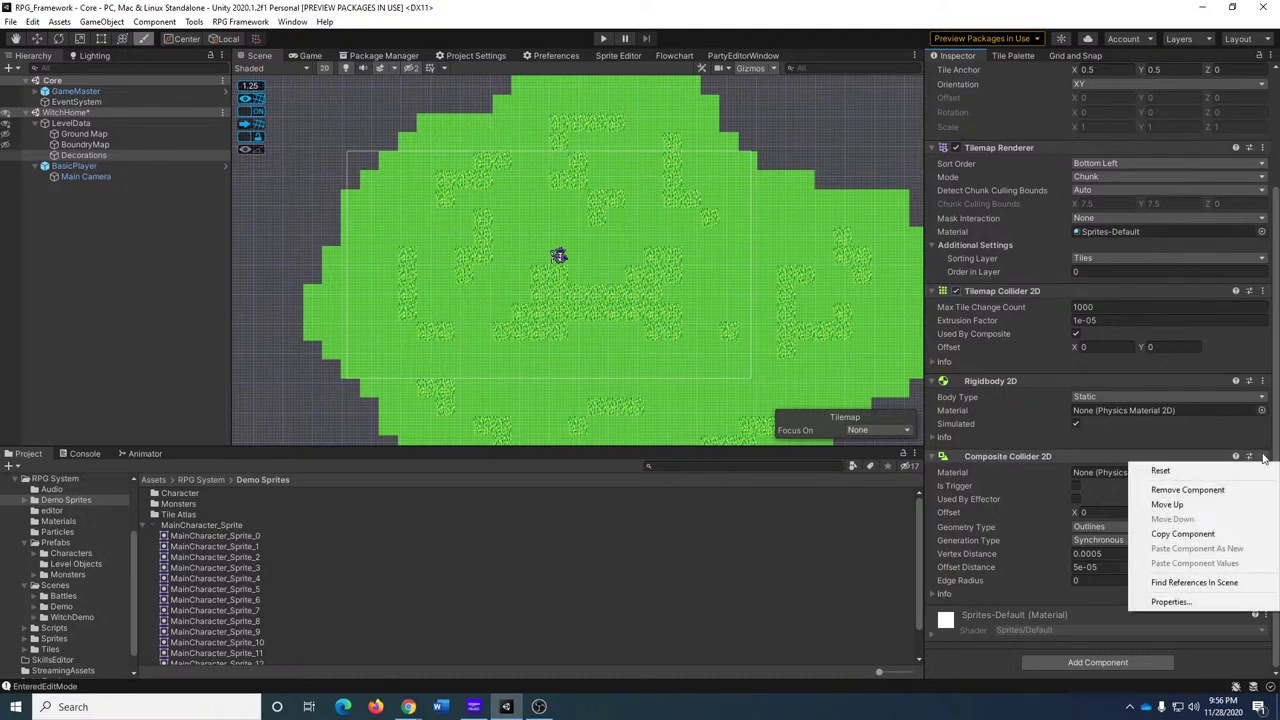
pyautogui.click(1215, 489)
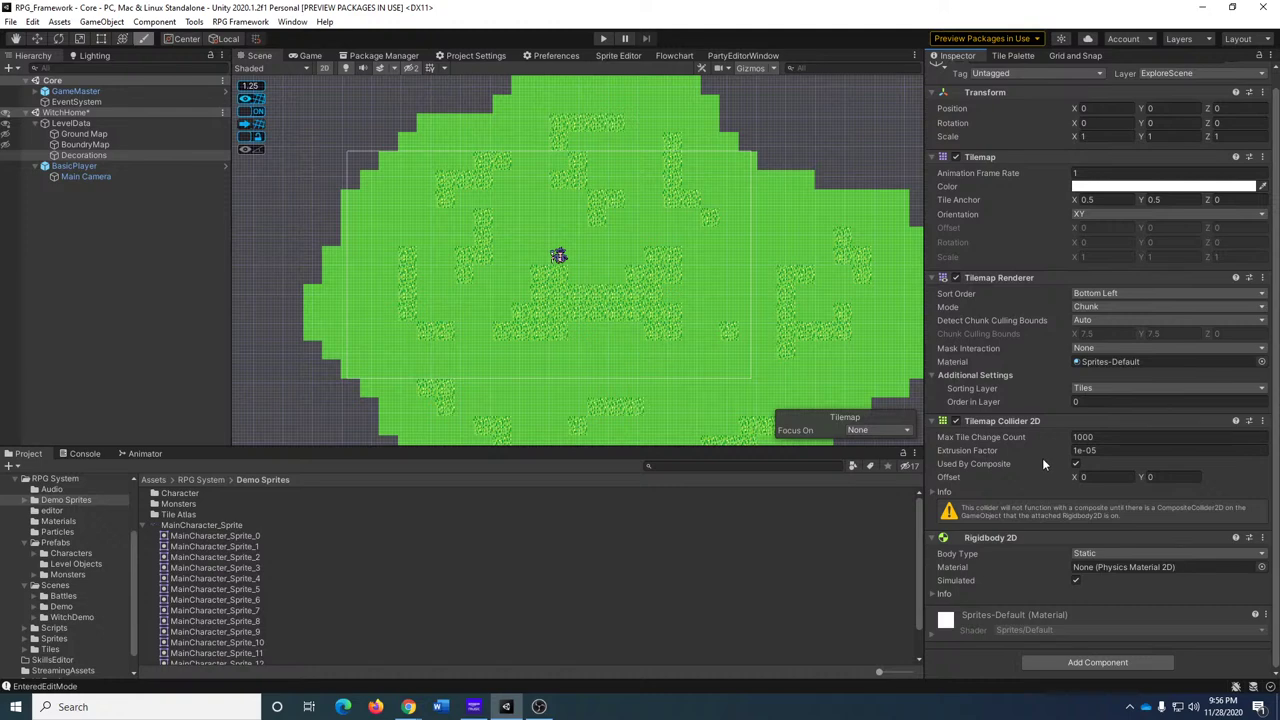
pyautogui.click(1262, 421)
pyautogui.click(1240, 456)
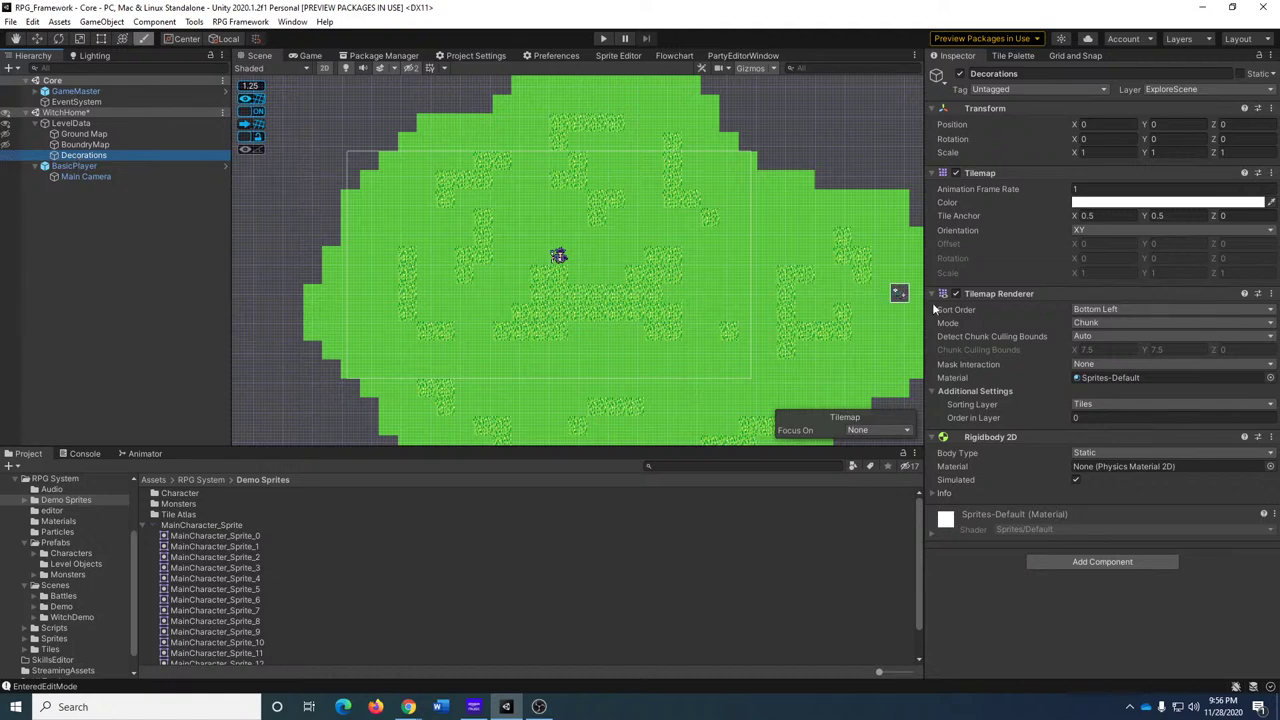
# Put Decorations on the Tile Decorations sorting layer and unhide the forest and water.
pyautogui.click(1082, 406)
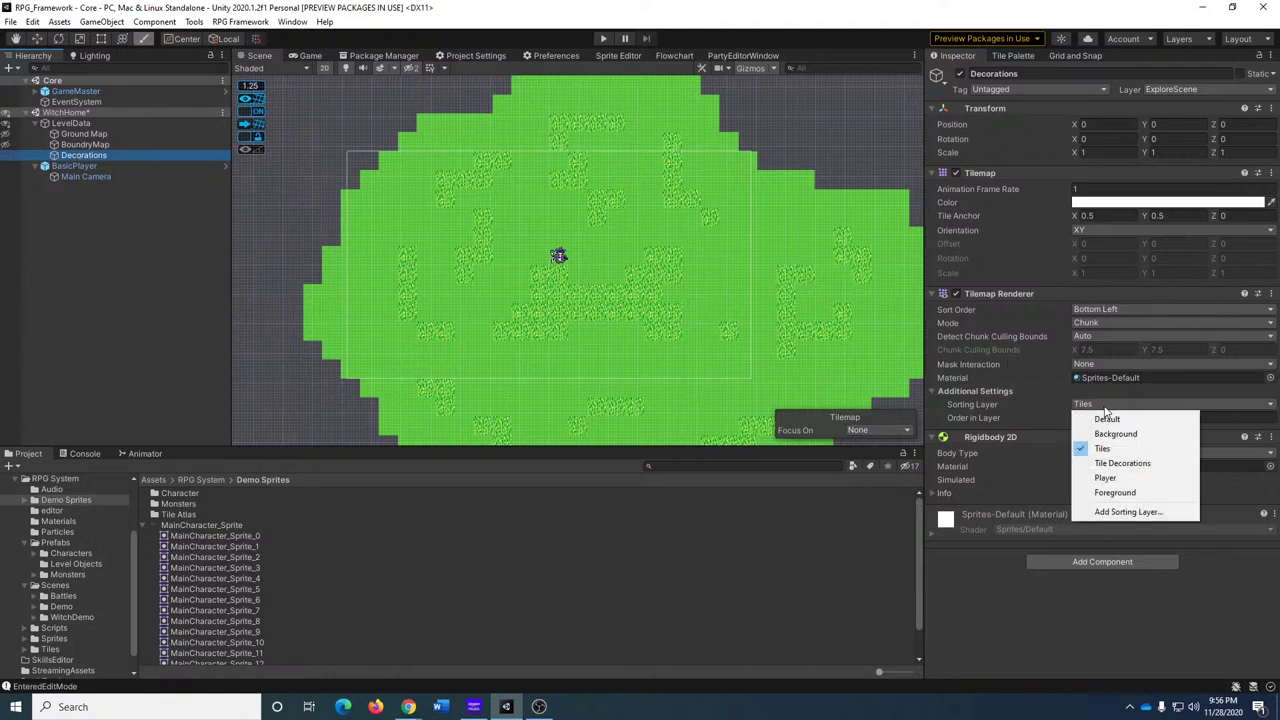
pyautogui.click(1153, 465)
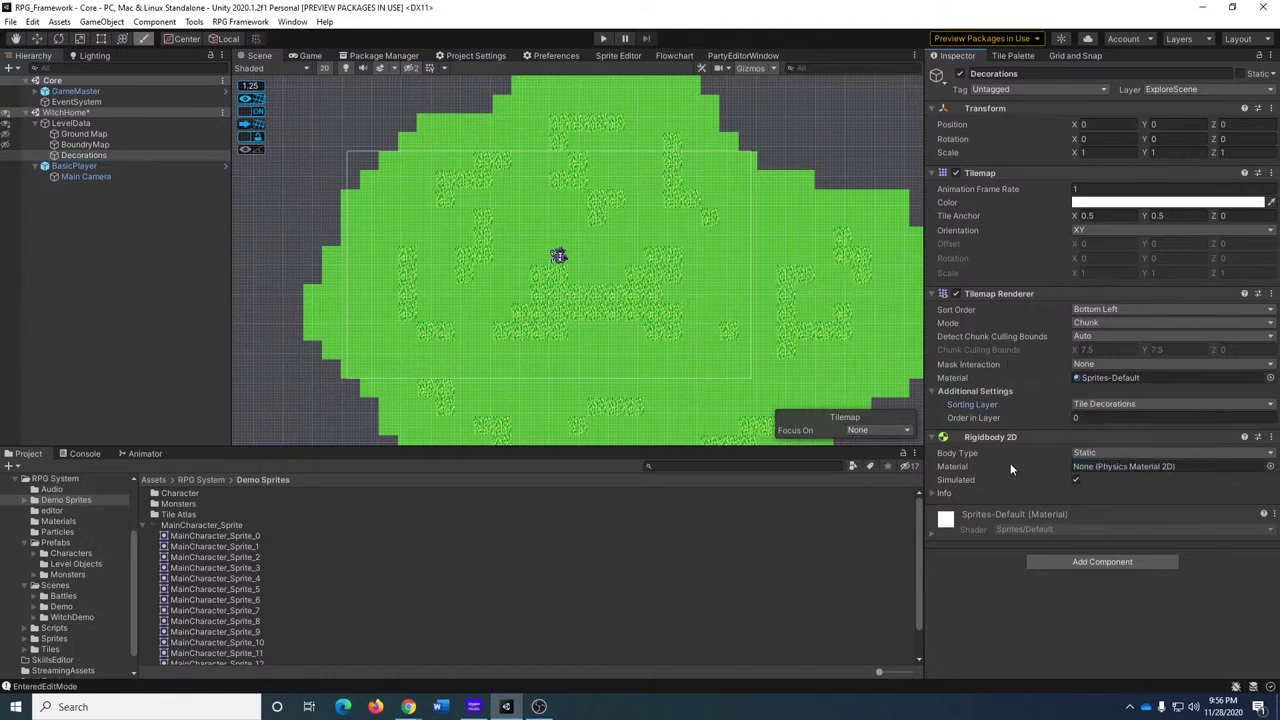
pyautogui.click(6, 123)
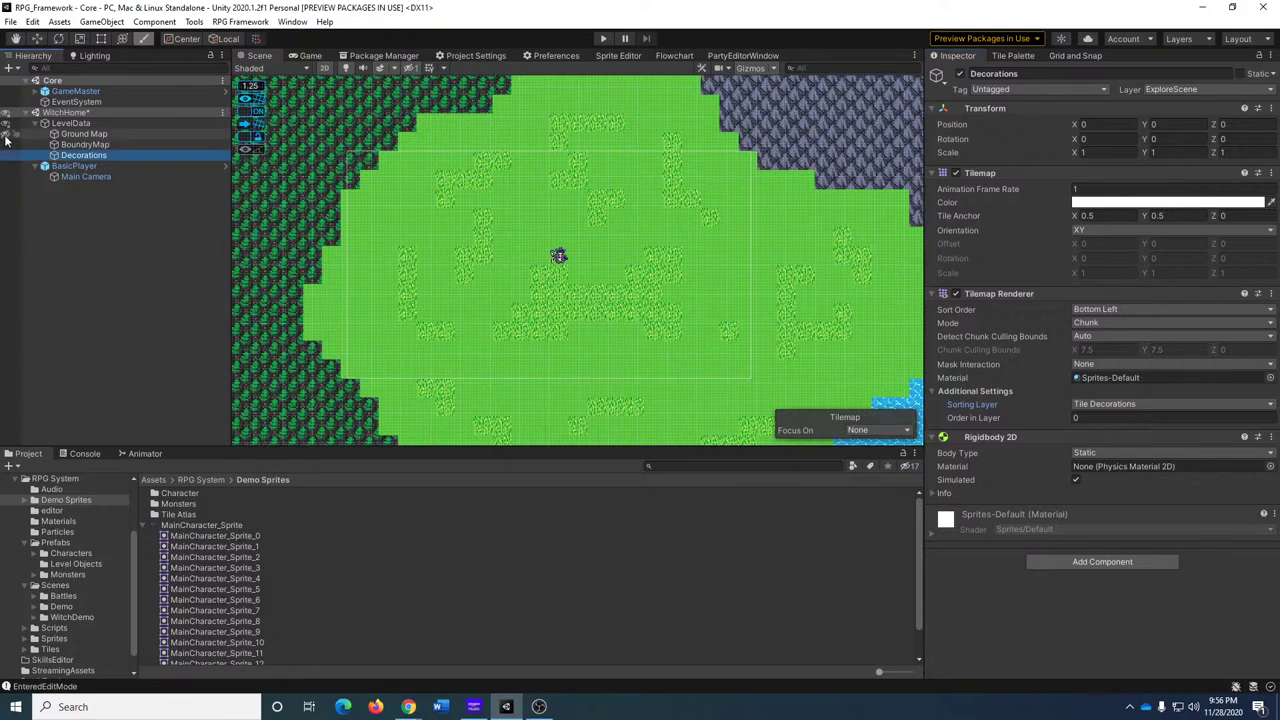
# Select Ground Map, survey the island around the mountains, and reopen the Land Tileset palette.
pyautogui.click(92, 135)
pyautogui.scroll(-10, 569, 246)
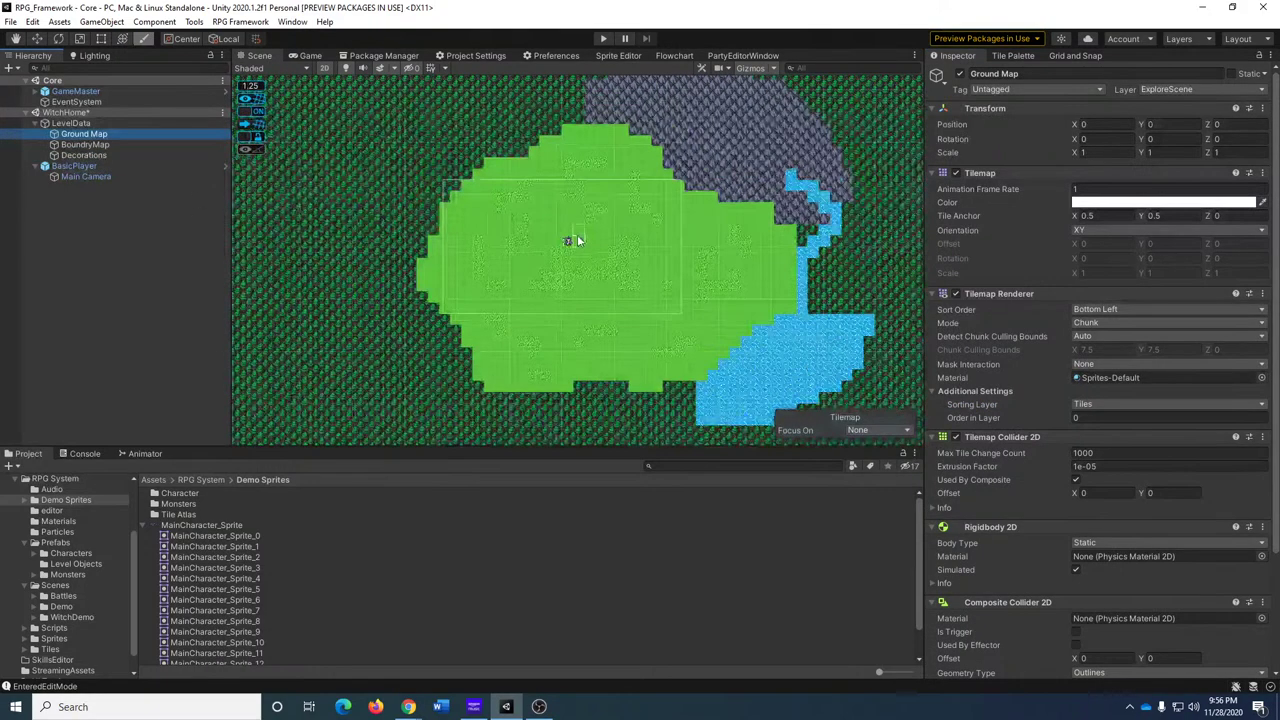
pyautogui.moveTo(671, 263)
pyautogui.mouseDown(button='middle')
pyautogui.moveTo(572, 290)
pyautogui.moveTo(652, 260)
pyautogui.mouseUp(button='middle')
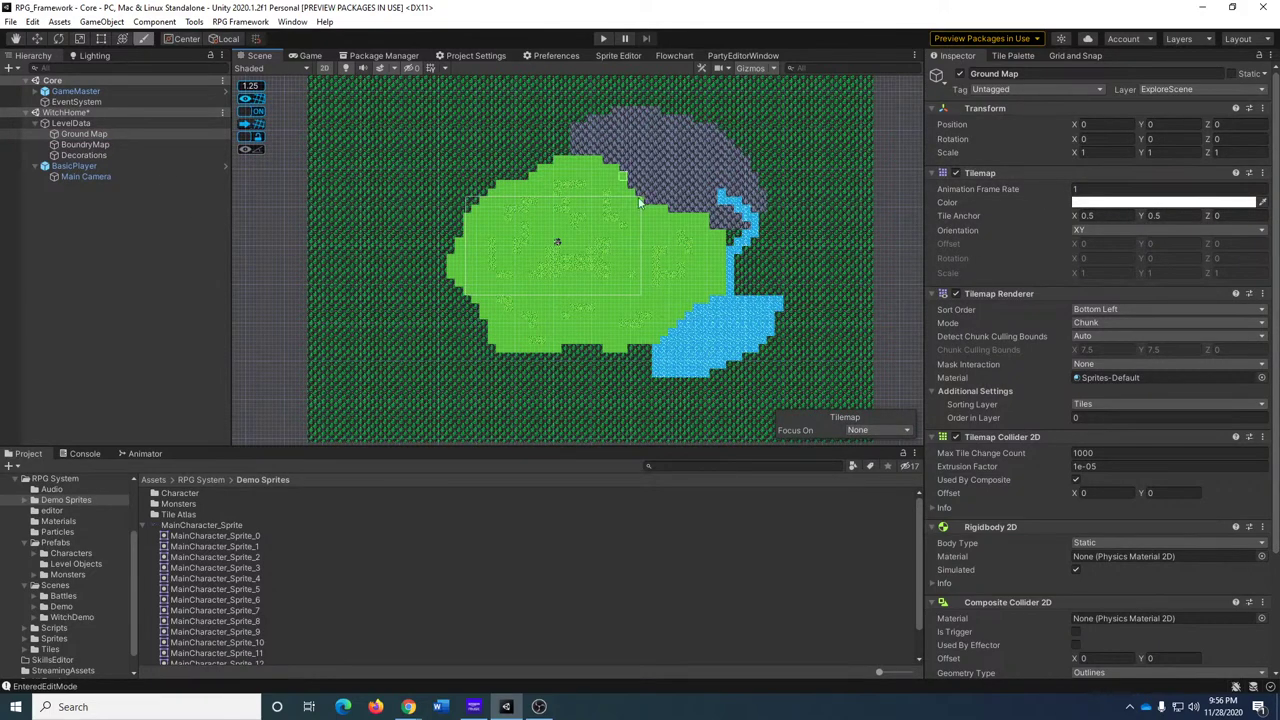
pyautogui.scroll(12, 640, 203)
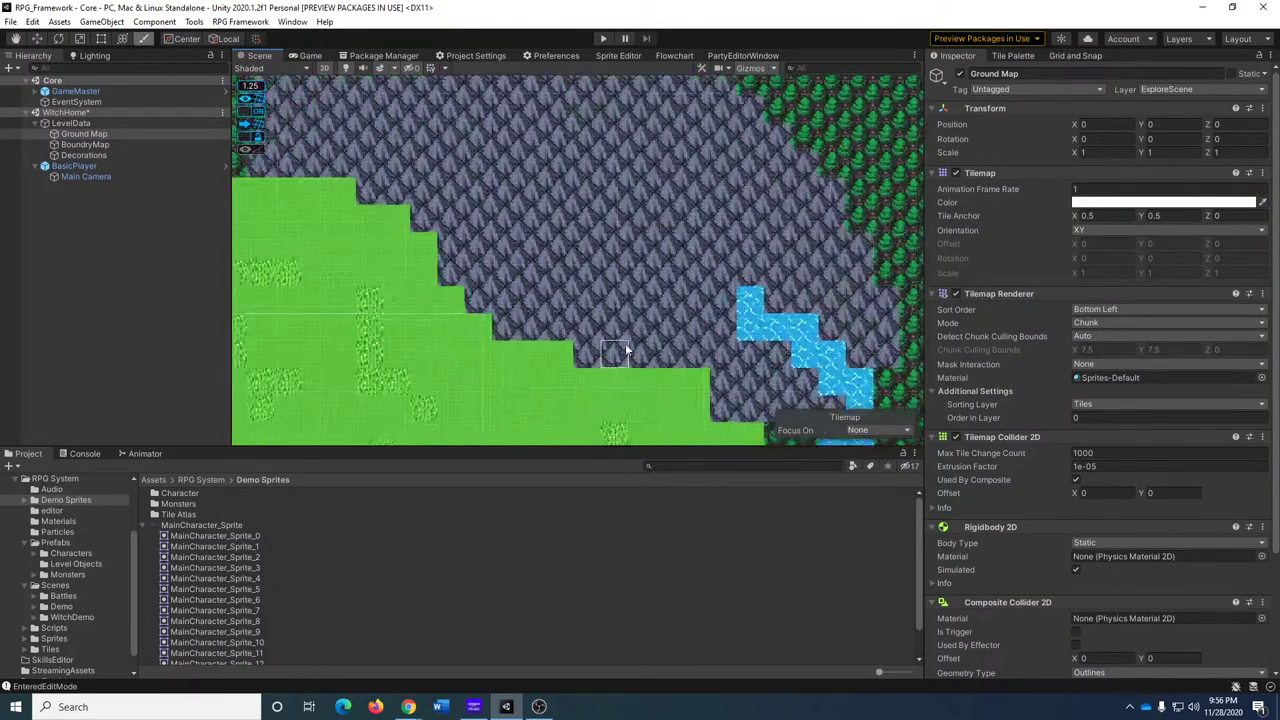
pyautogui.press('Up')
pyautogui.press('Left')
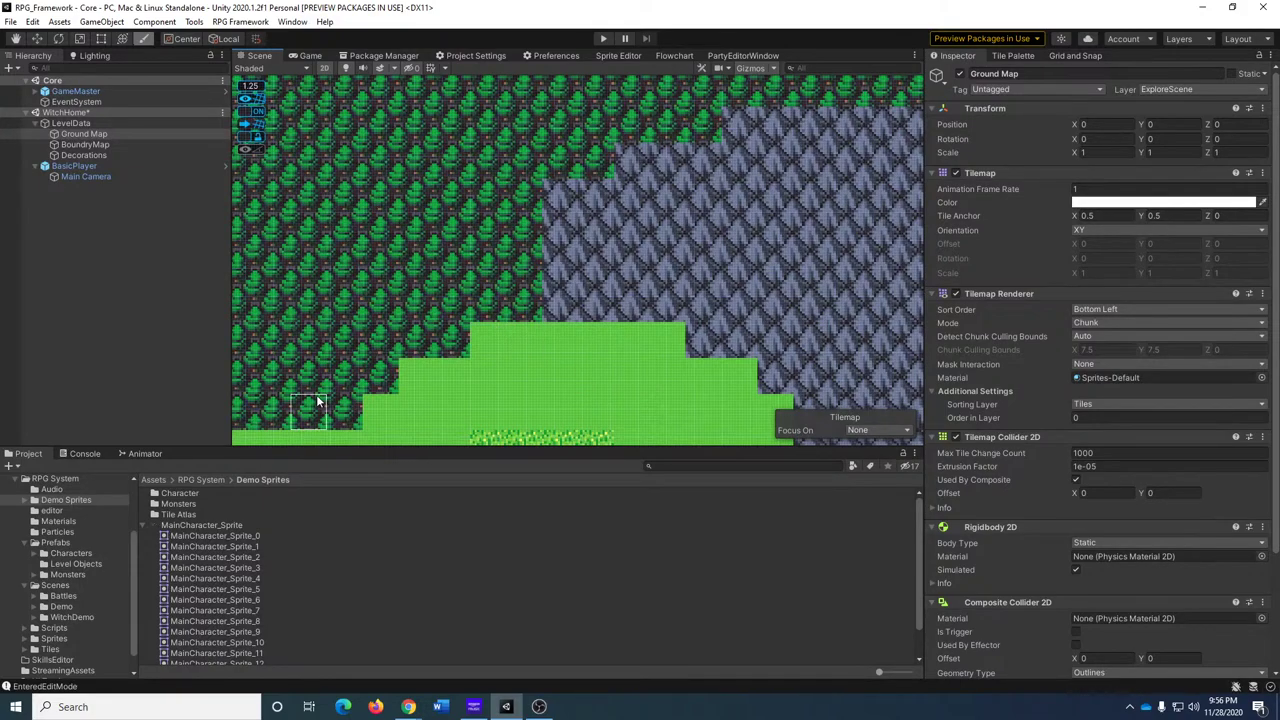
pyautogui.scroll(-6, 514, 289)
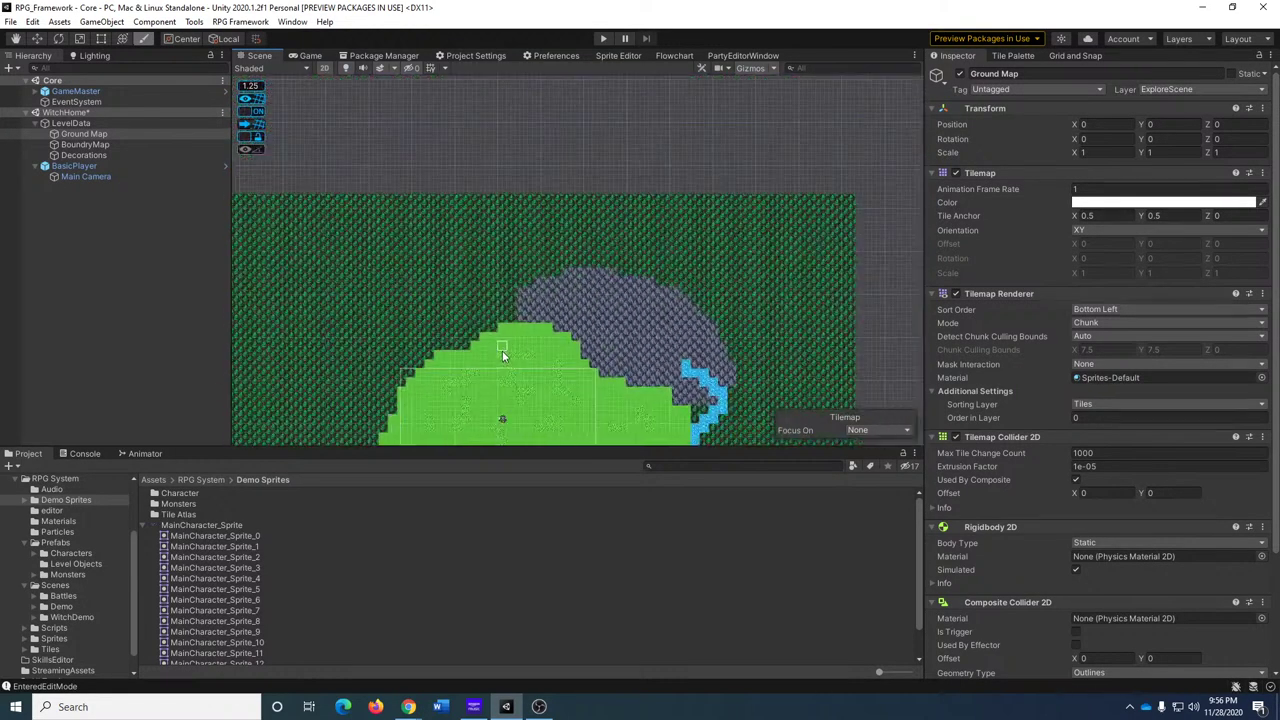
pyautogui.scroll(-4, 502, 350)
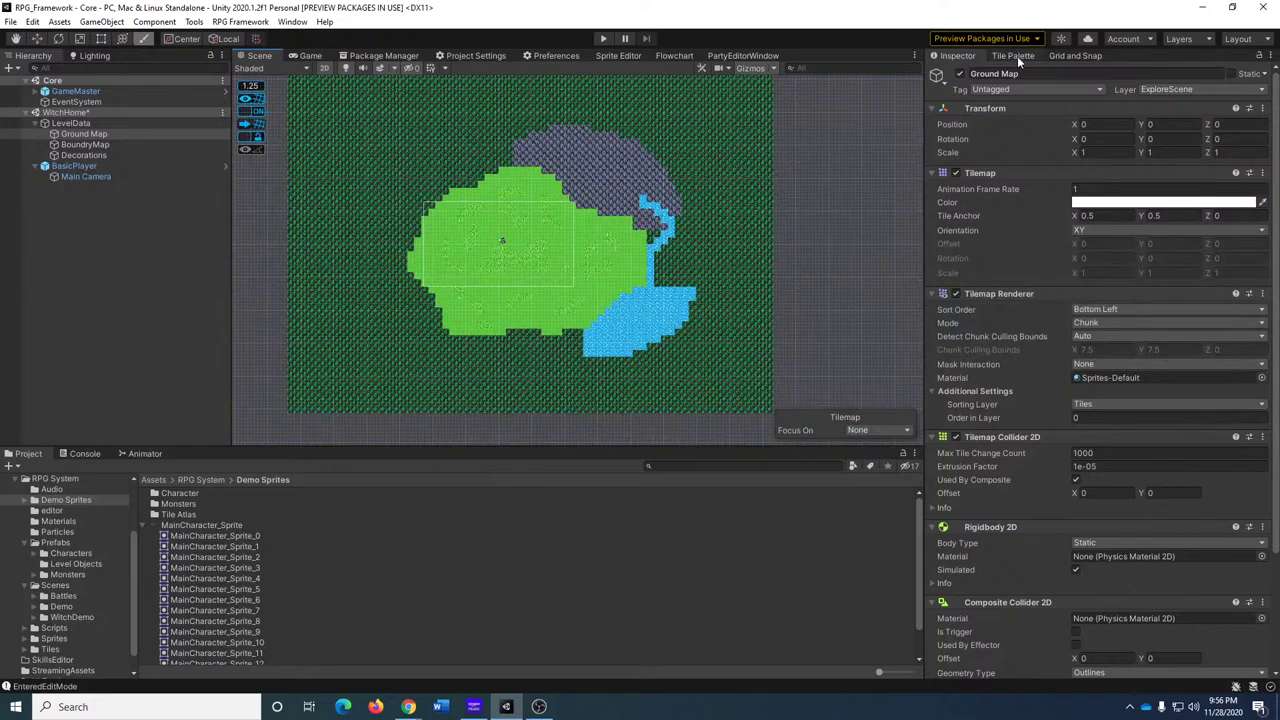
pyautogui.click(1013, 56)
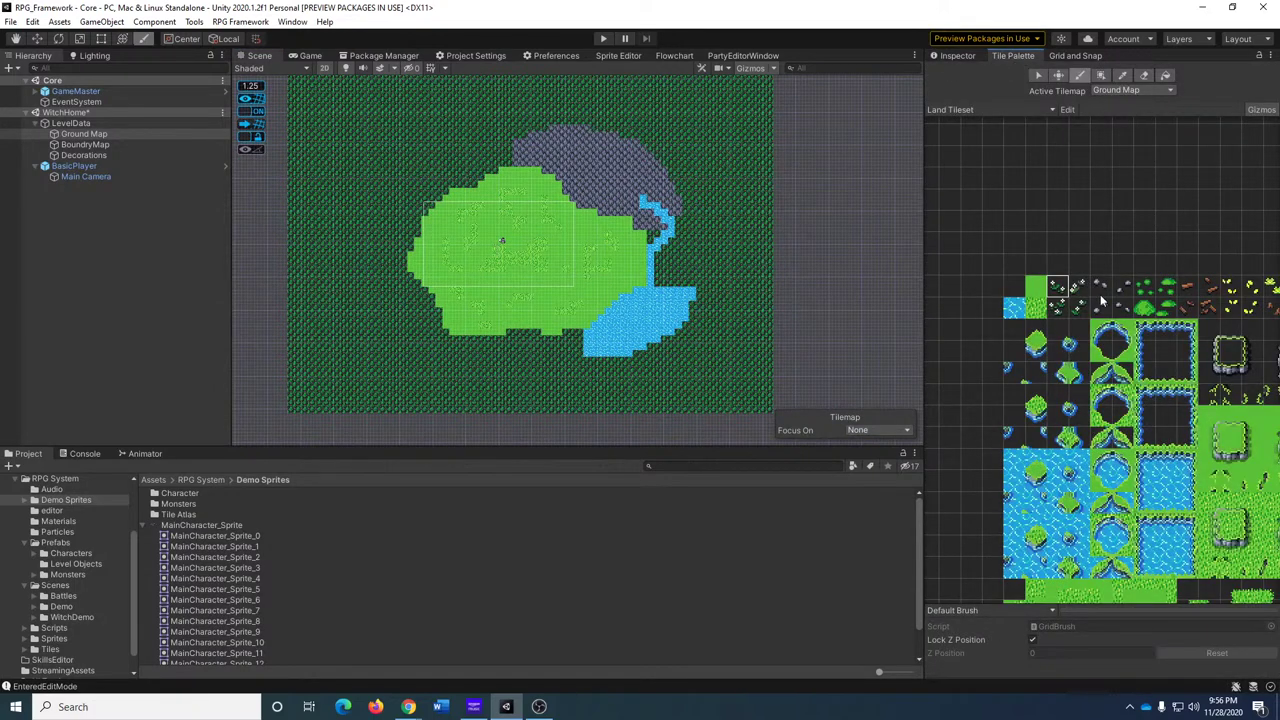
# Flood-fill grass tiles along the map's outer left, bottom and right edges.
pyautogui.moveTo(1102, 300); pyautogui.dragTo(993, 195, button='middle')
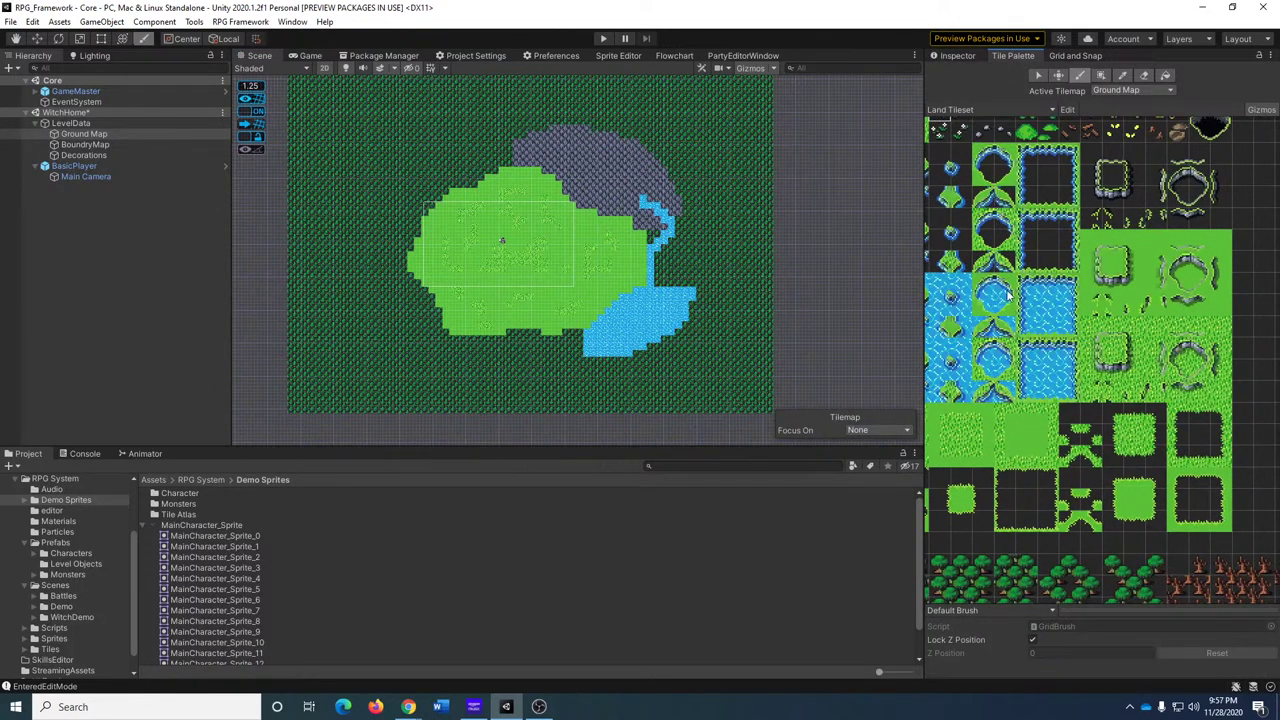
pyautogui.moveTo(1008, 295); pyautogui.dragTo(1163, 430, button='middle')
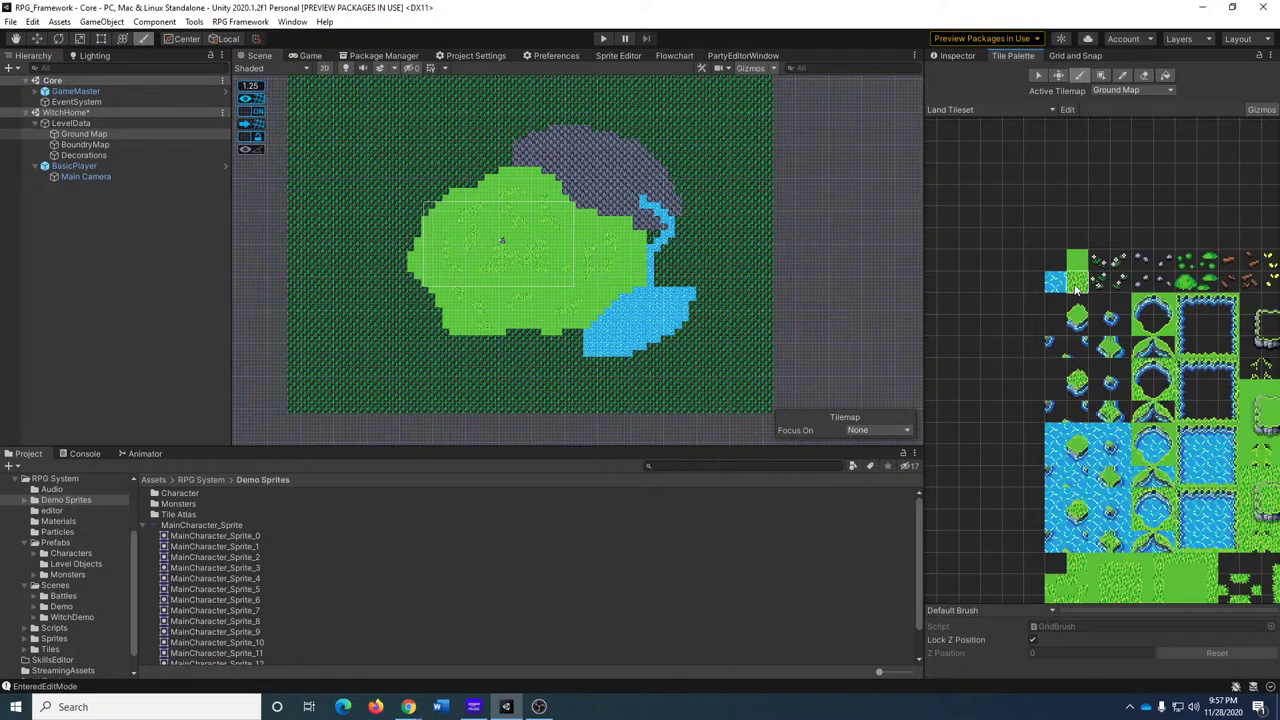
pyautogui.click(1165, 77)
pyautogui.moveTo(770, 84); pyautogui.dragTo(821, 186, button='middle')
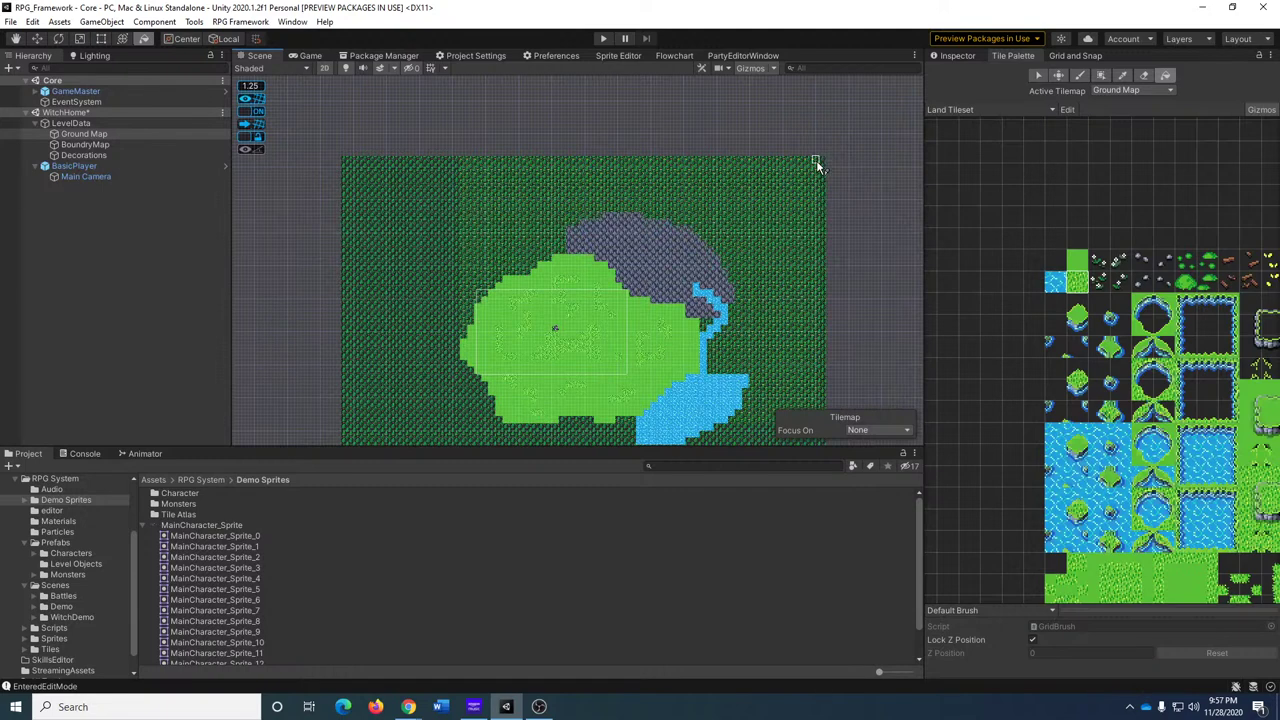
pyautogui.moveTo(556, 332); pyautogui.dragTo(581, 79, button='middle')
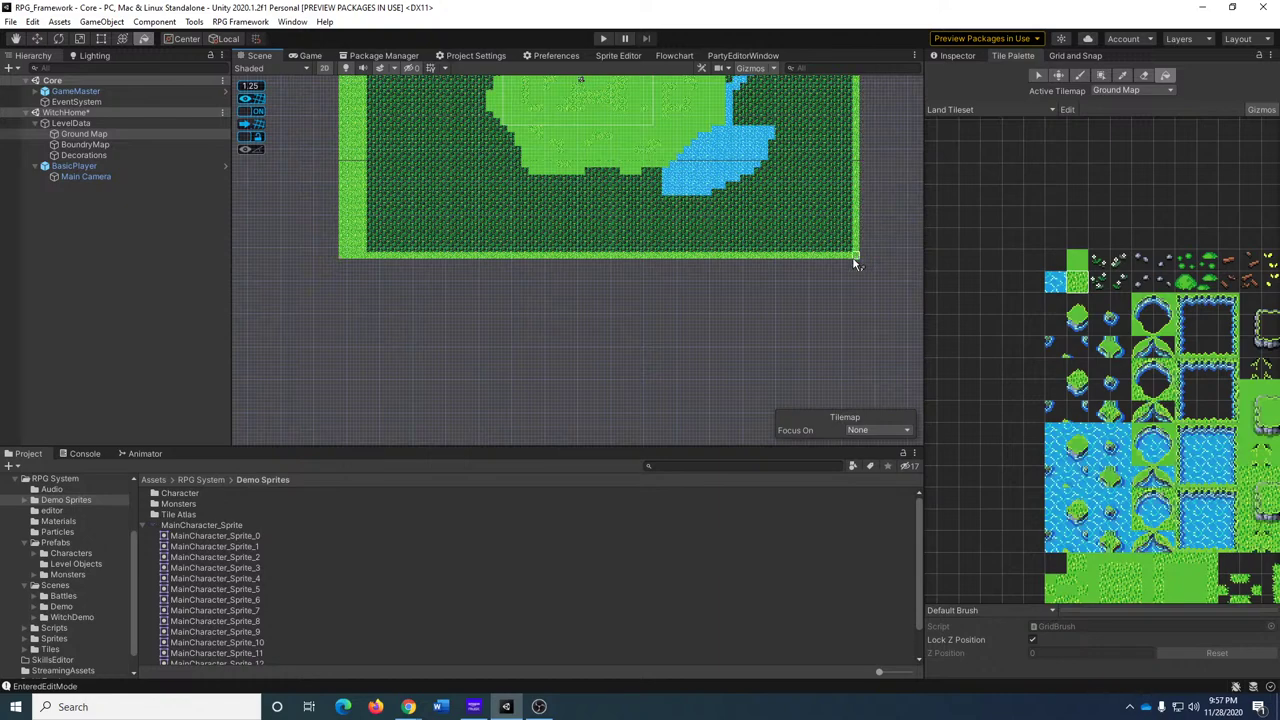
pyautogui.click(1040, 75)
pyautogui.moveTo(654, 189); pyautogui.dragTo(686, 369, button='middle')
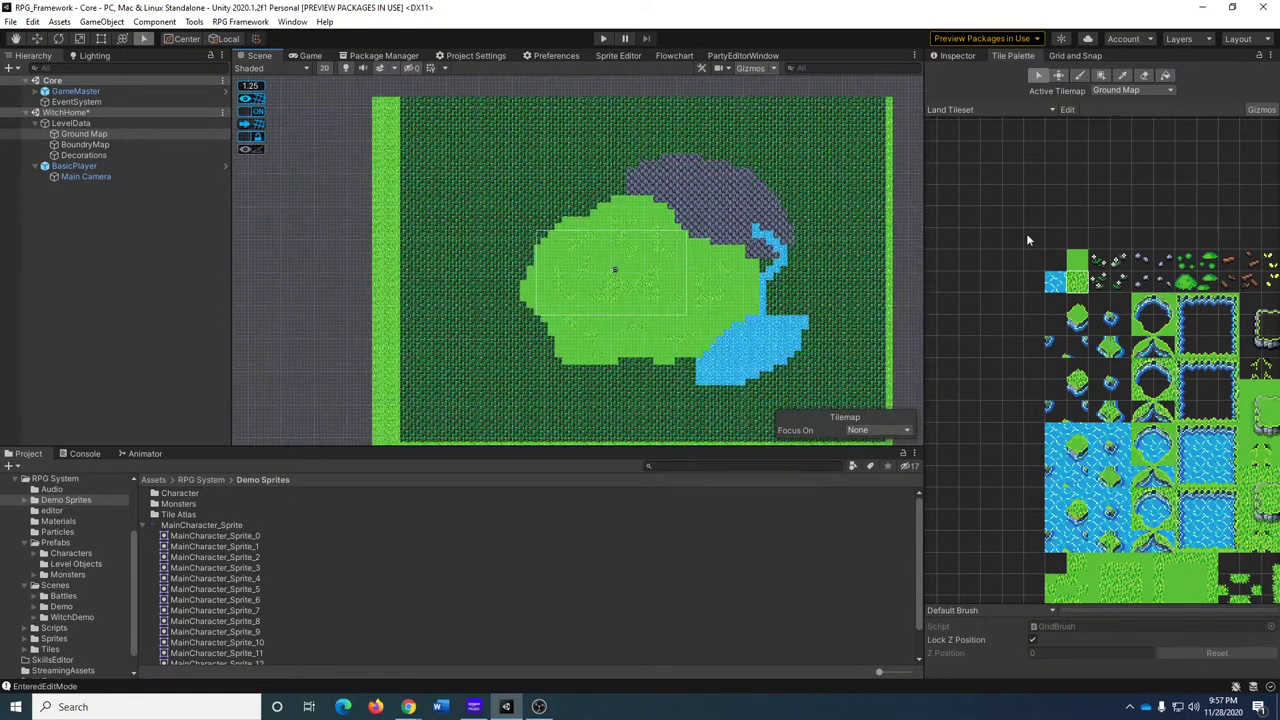
pyautogui.click(1128, 90)
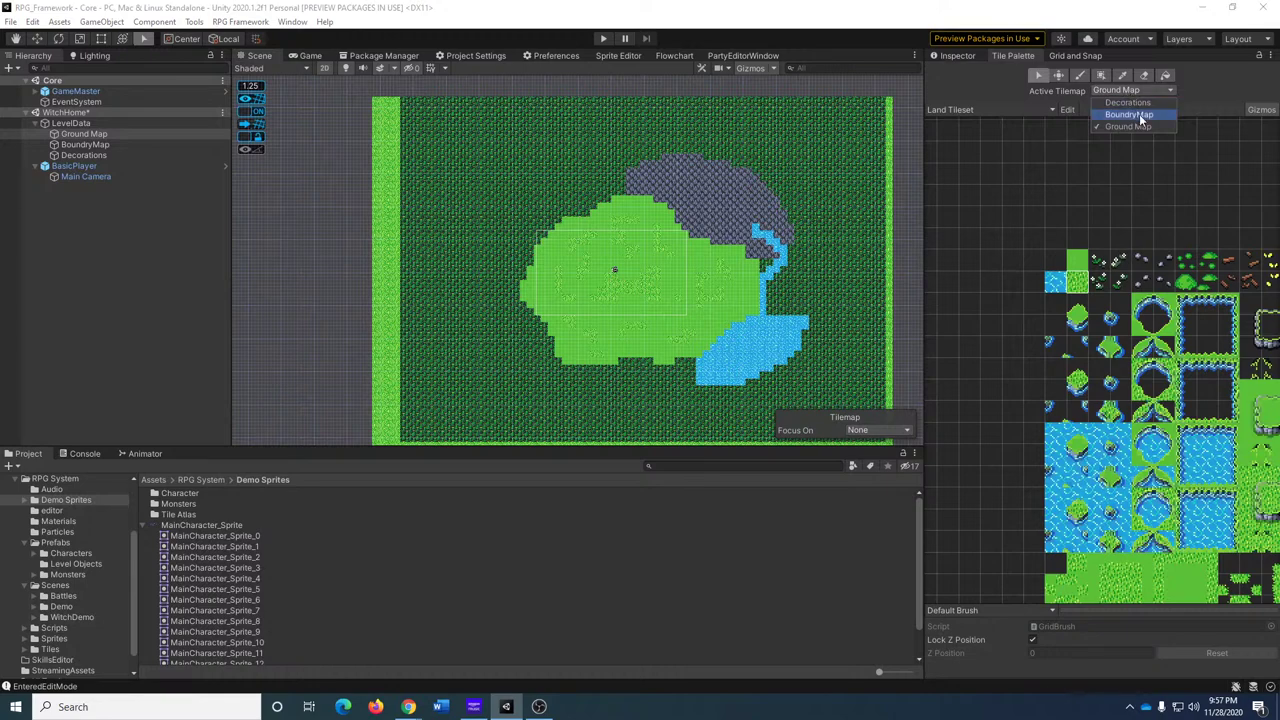
# Target the Decorations tilemap, zoom to the lake shore, and view the selected grass tile's Grid Selection.
pyautogui.click(1127, 102)
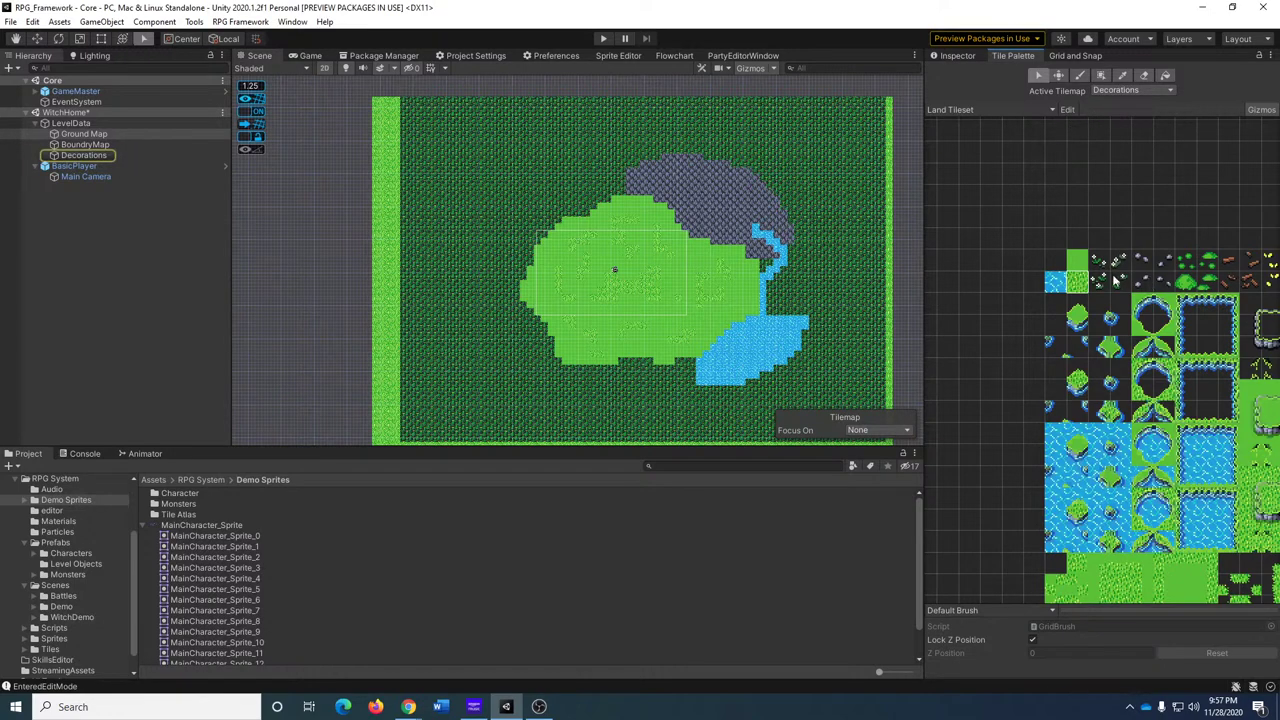
pyautogui.scroll(6, 700, 300)
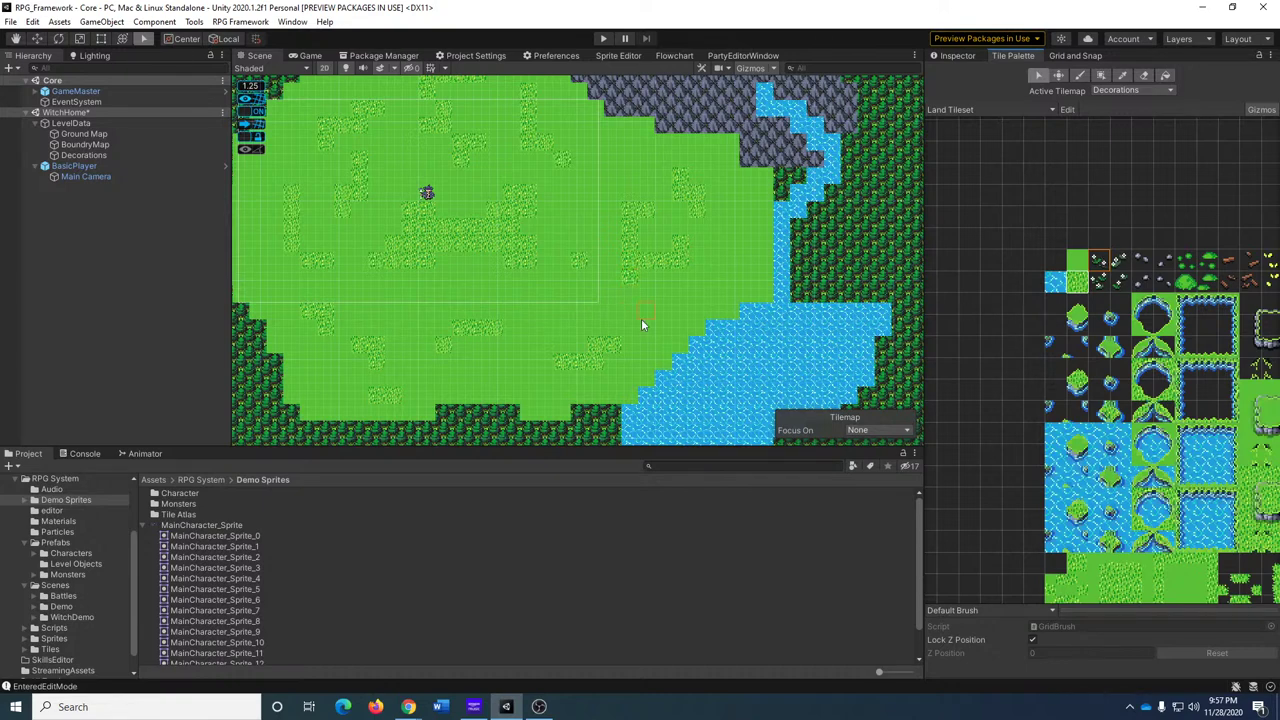
pyautogui.click(83, 155)
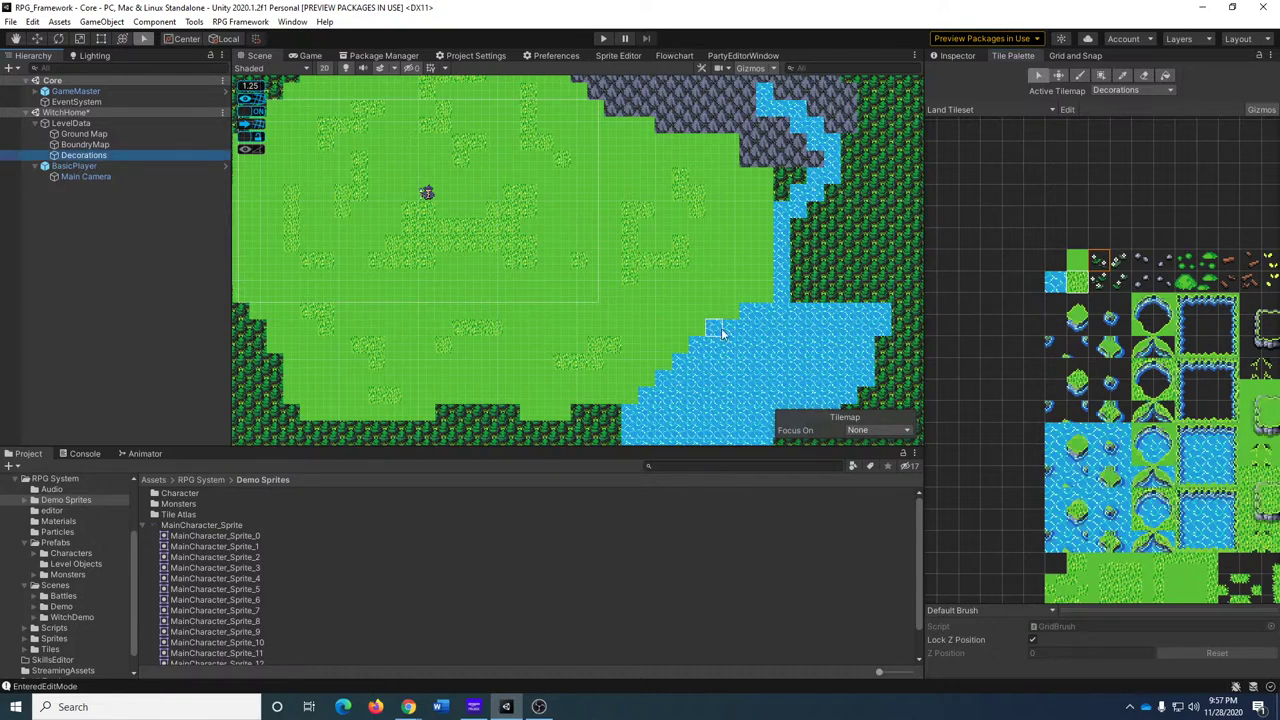
pyautogui.scroll(5, 655, 318)
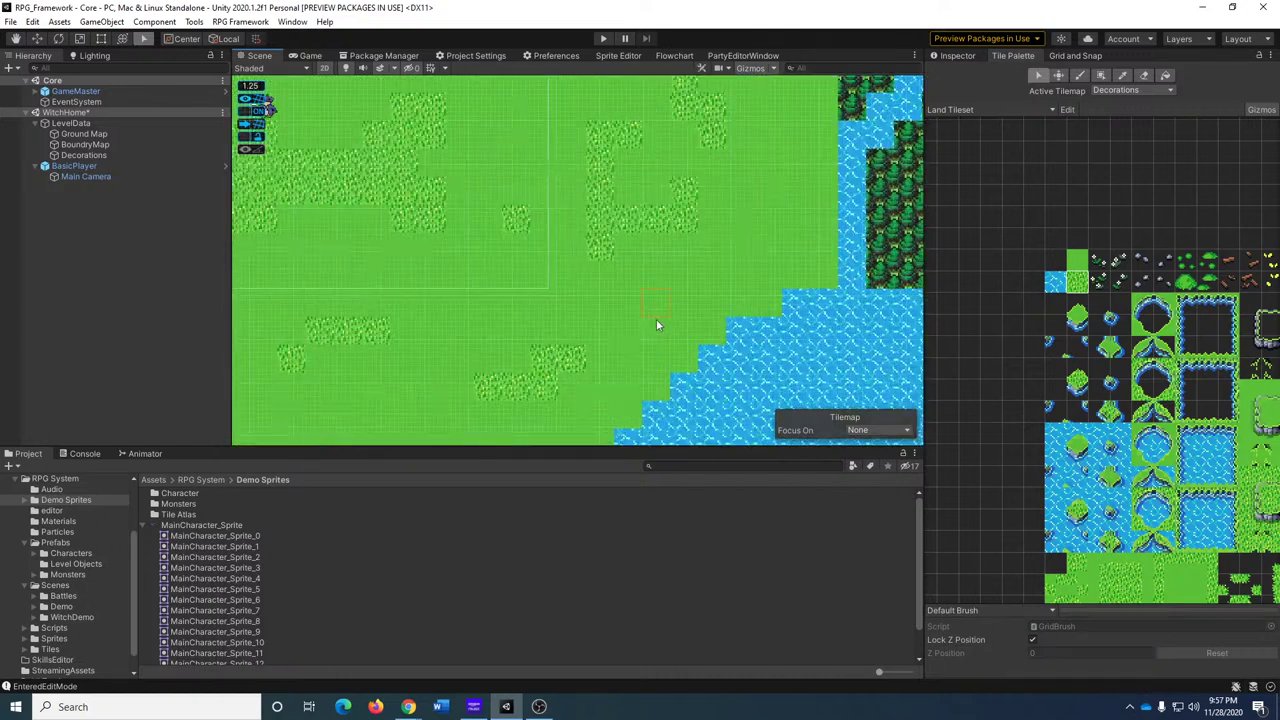
pyautogui.moveTo(640, 315); pyautogui.dragTo(792, 197, button='middle')
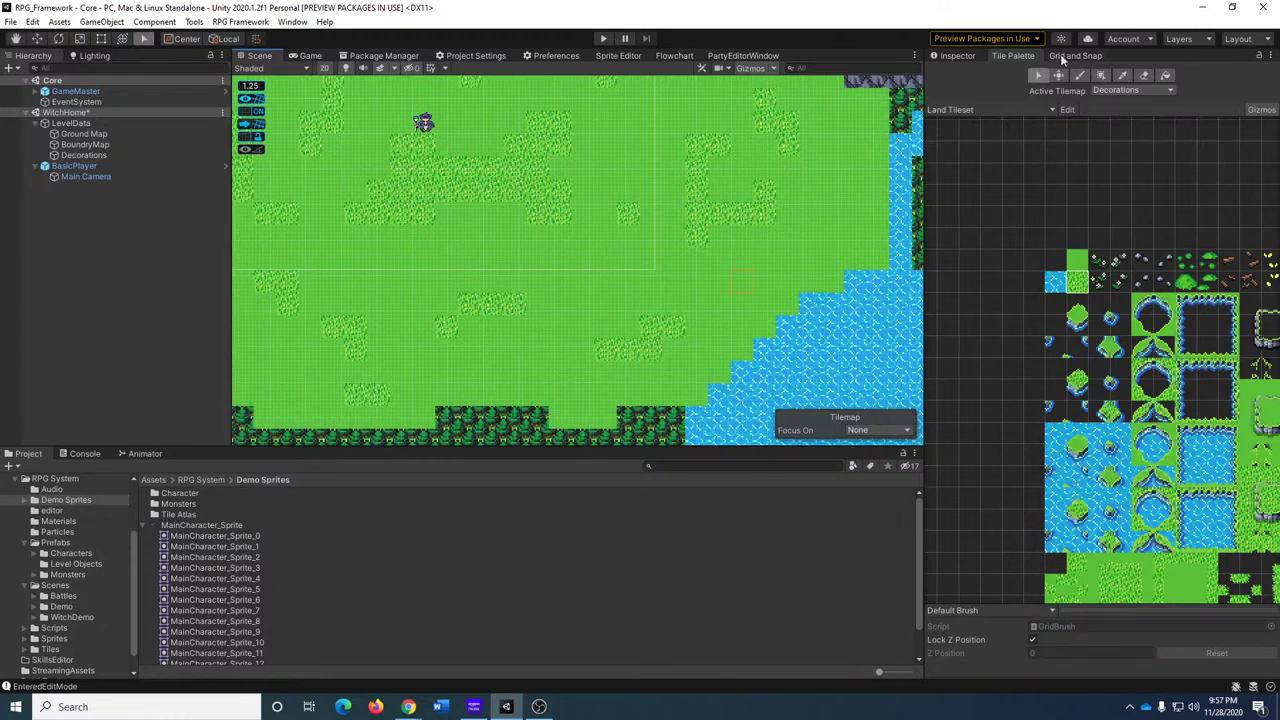
pyautogui.click(955, 55)
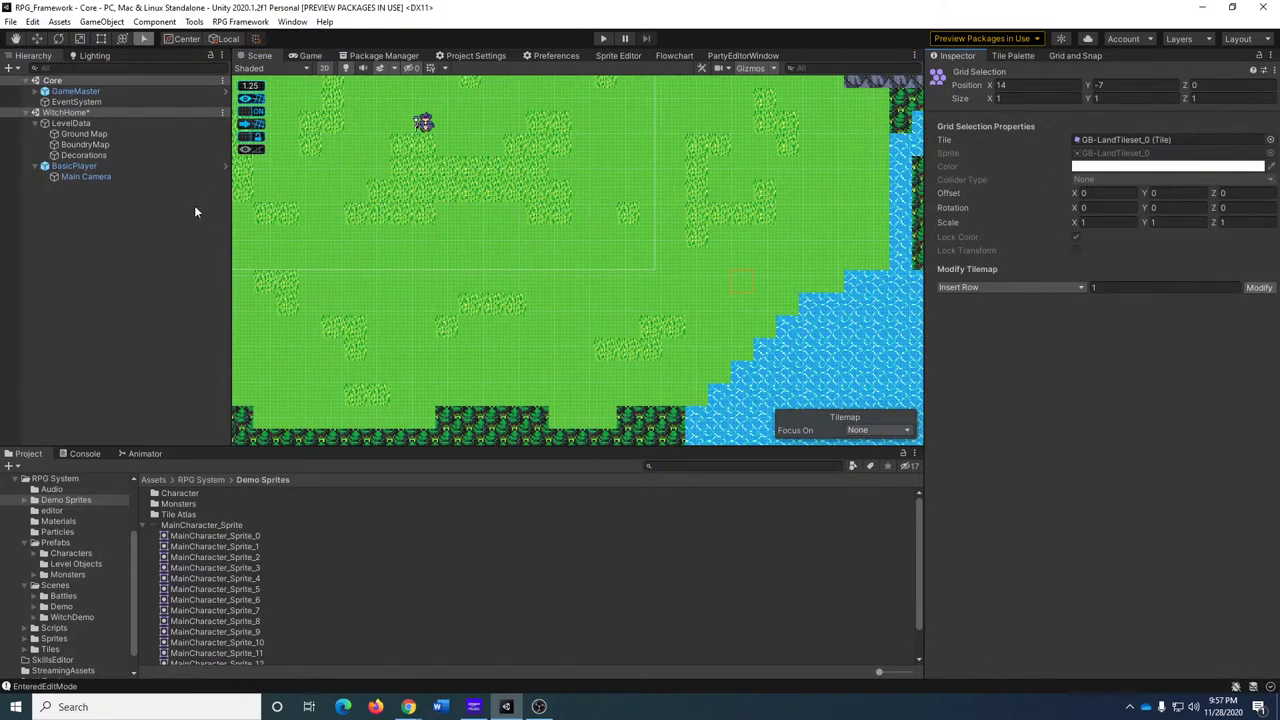
# Confirm the Decorations tilemap's sorting layer stays on Tile Decorations.
pyautogui.click(122, 157)
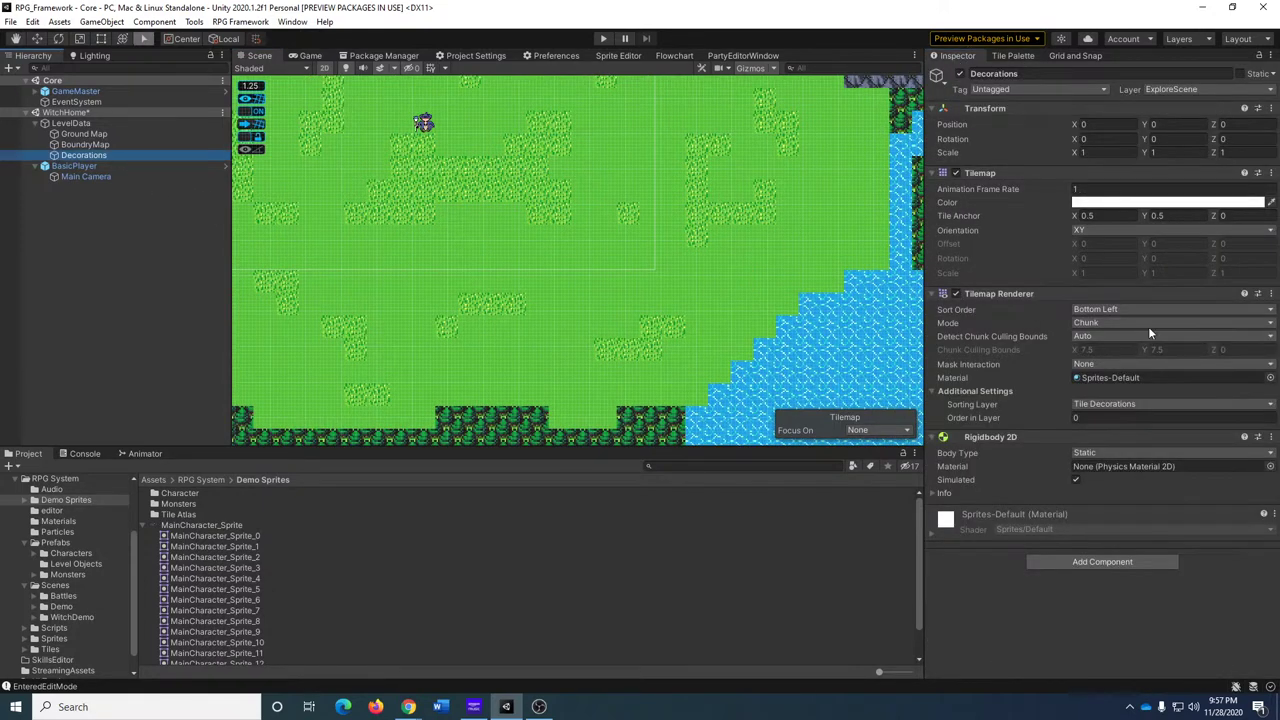
pyautogui.click(1151, 407)
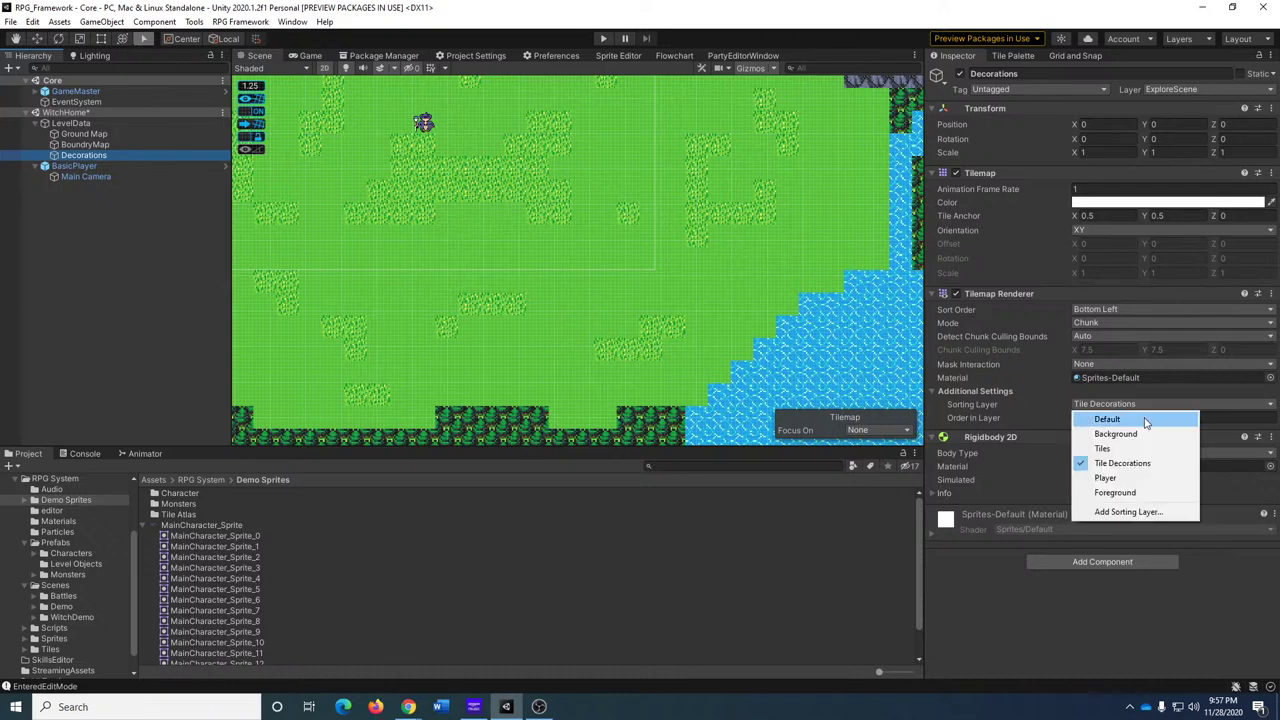
pyautogui.click(1136, 466)
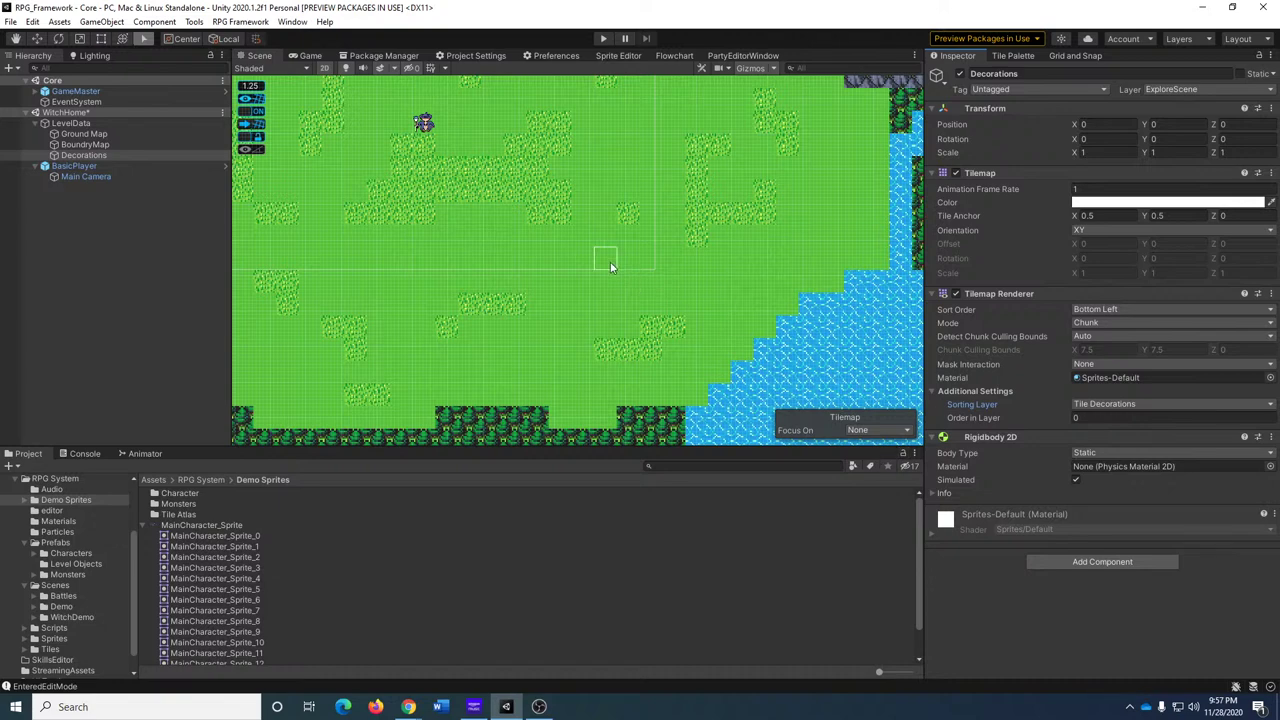
# Hide the BoundryMap water and tree layer, then bring up the Decorations Tilemap component's options menu.
pyautogui.click(98, 155)
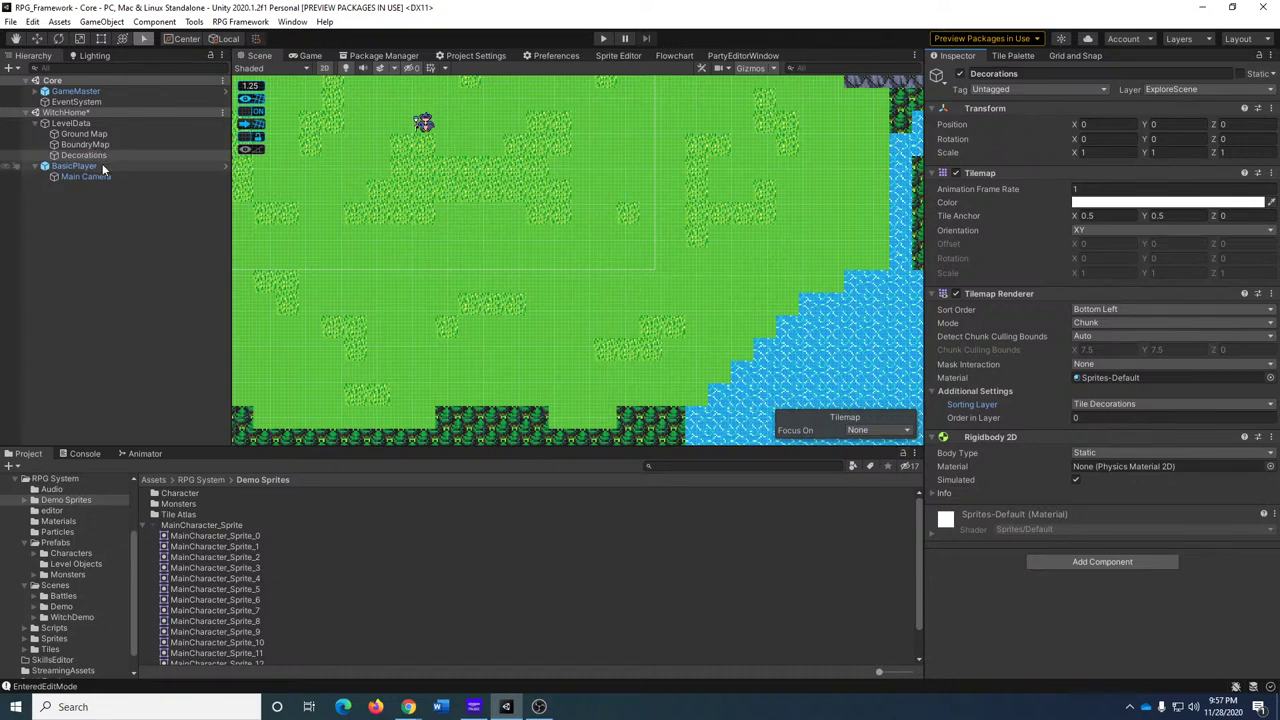
pyautogui.click(7, 155)
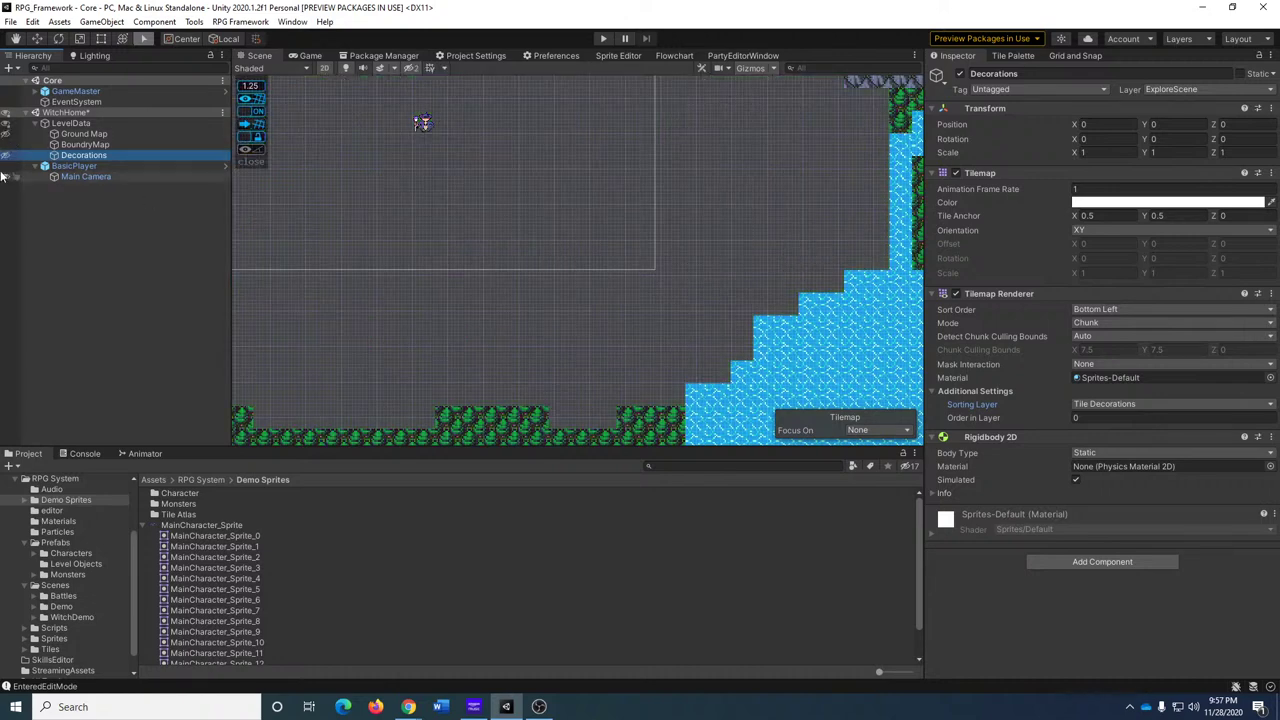
pyautogui.click(6, 134)
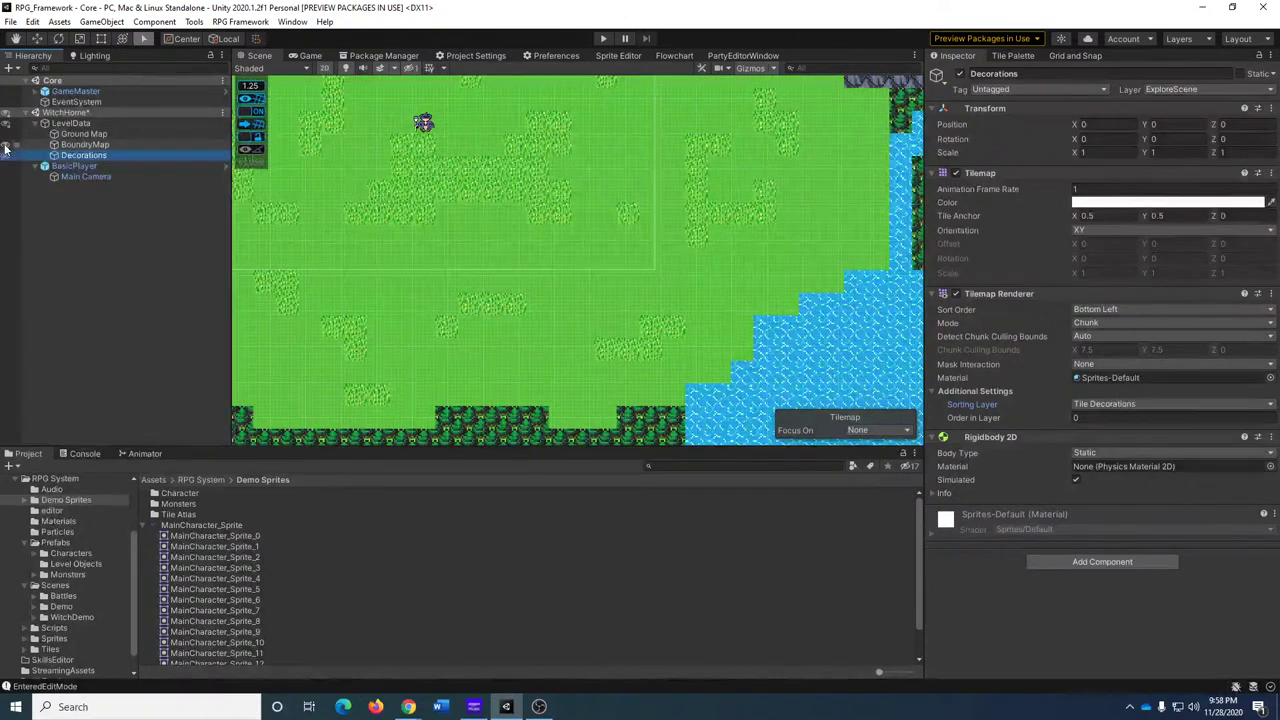
pyautogui.click(6, 145)
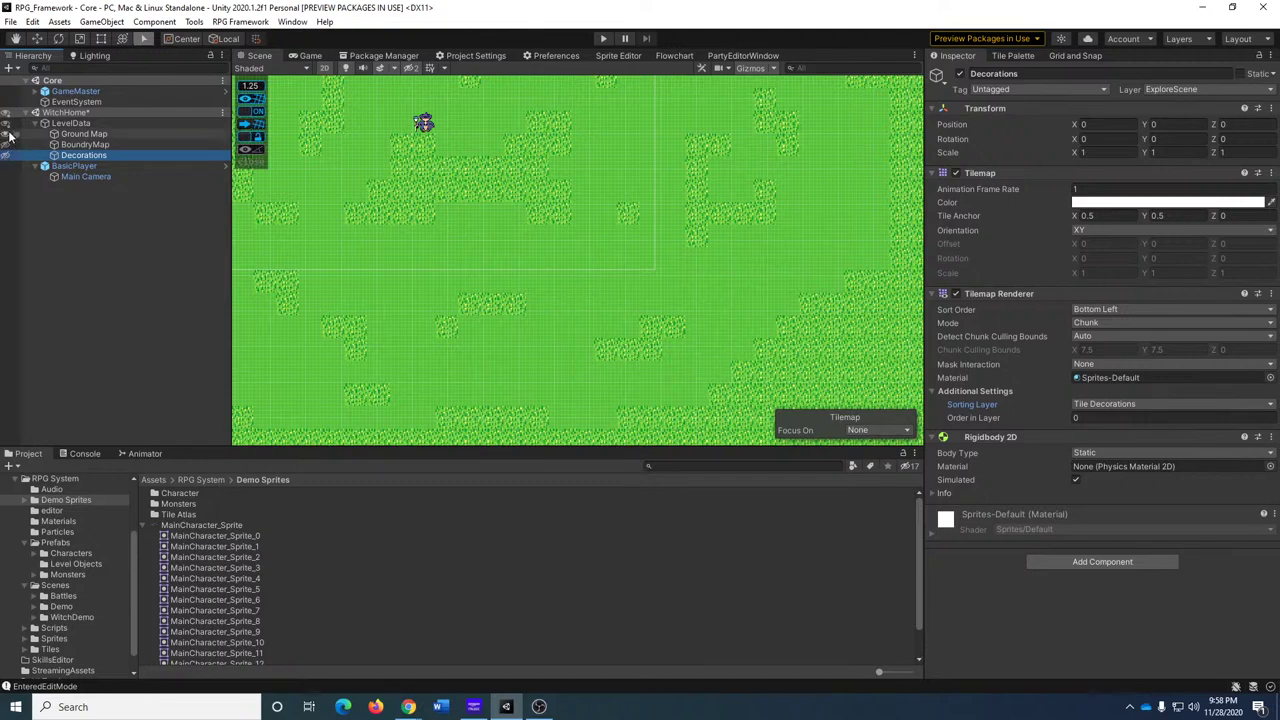
pyautogui.click(6, 145)
pyautogui.click(6, 155)
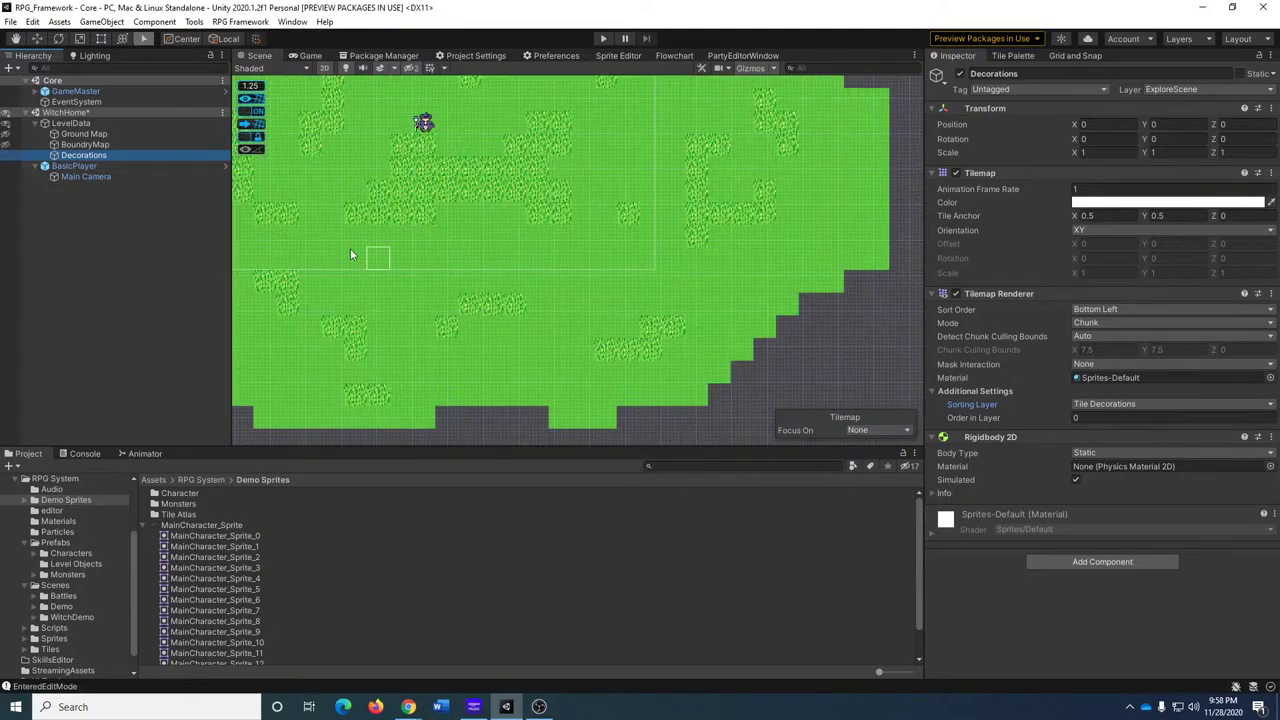
pyautogui.moveTo(494, 202); pyautogui.dragTo(579, 248, button='middle')
pyautogui.scroll(-6, 579, 248)
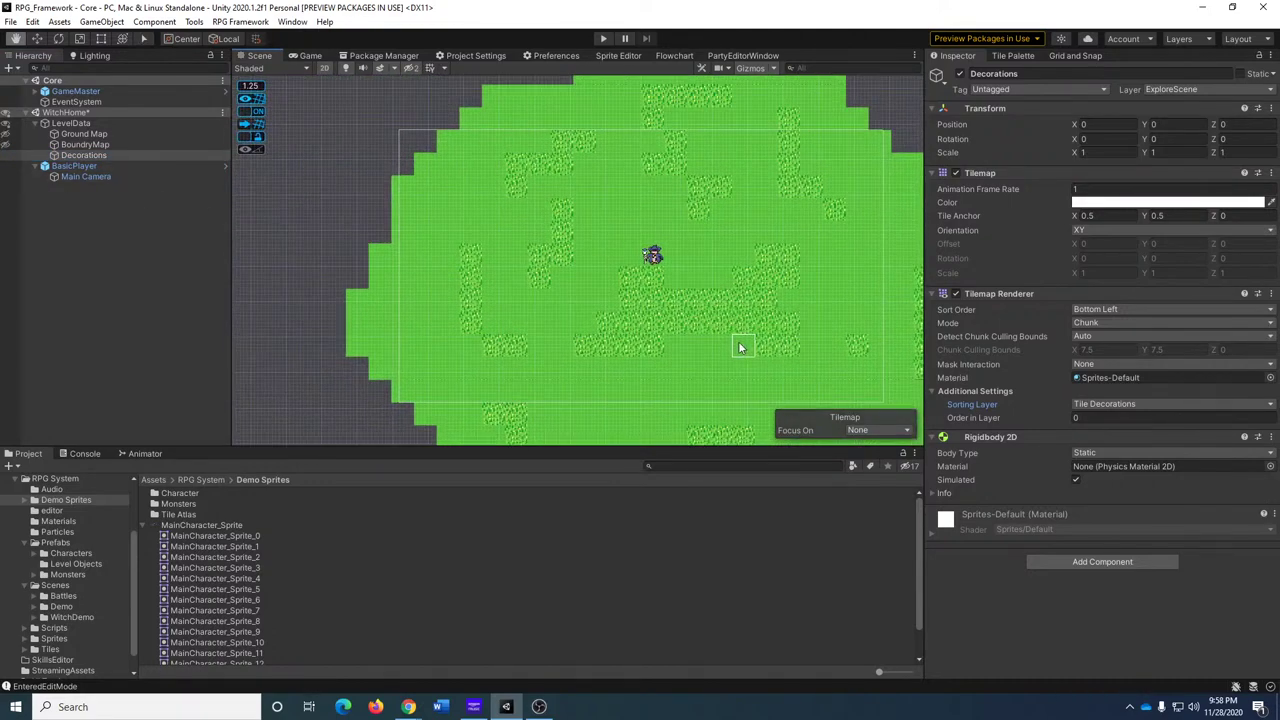
pyautogui.click(72, 156)
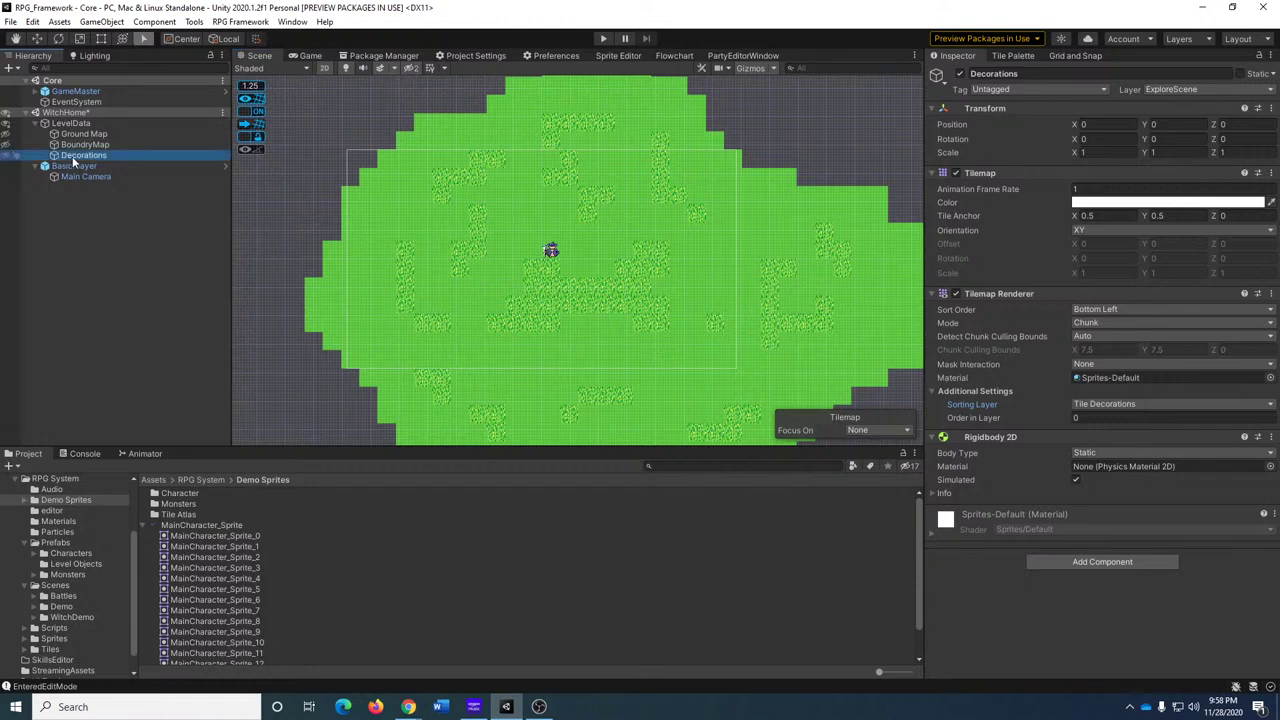
pyautogui.click(1271, 173)
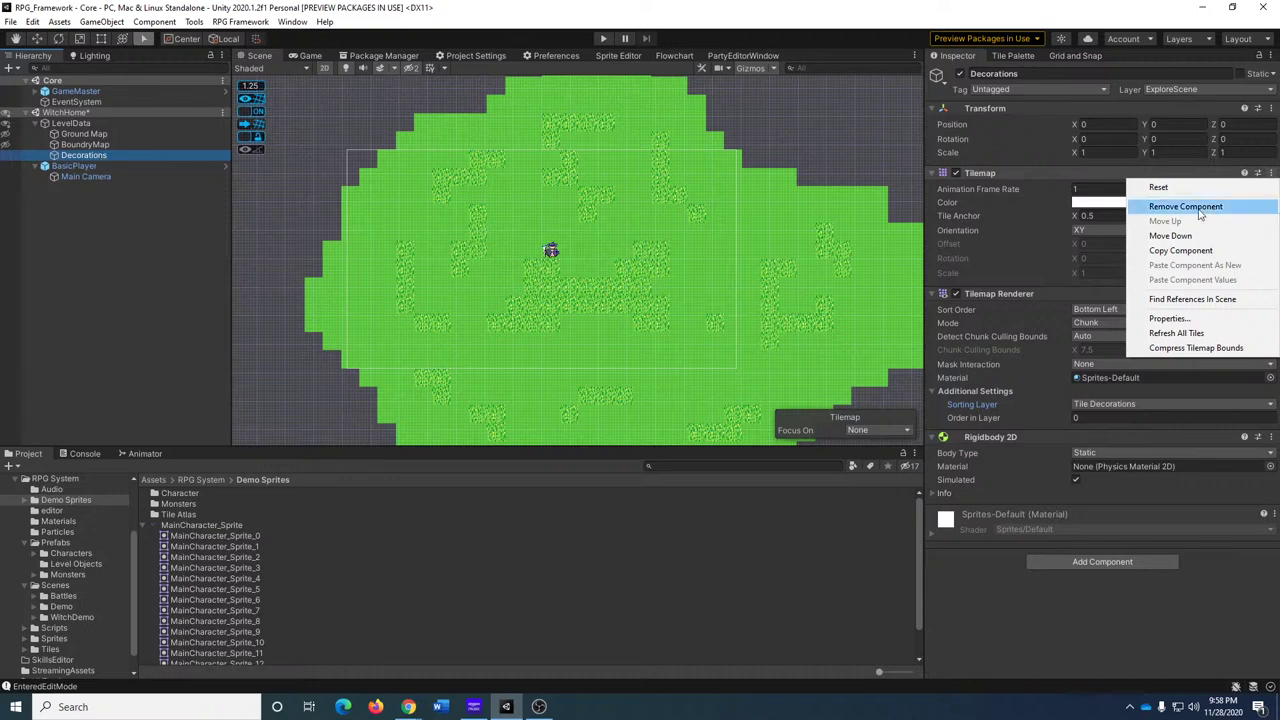
# Reset the Decorations tilemap to clear all its tiles, then reselect it and show its properties.
pyautogui.click(1158, 187)
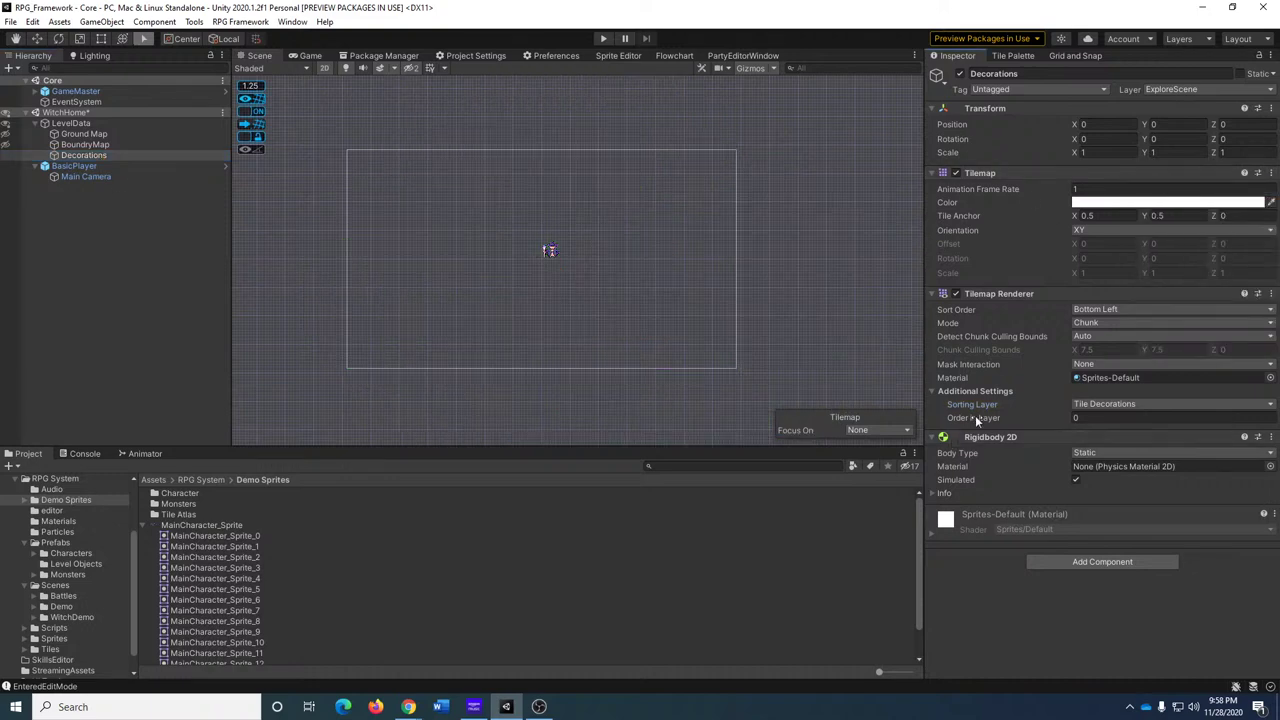
pyautogui.click(1010, 56)
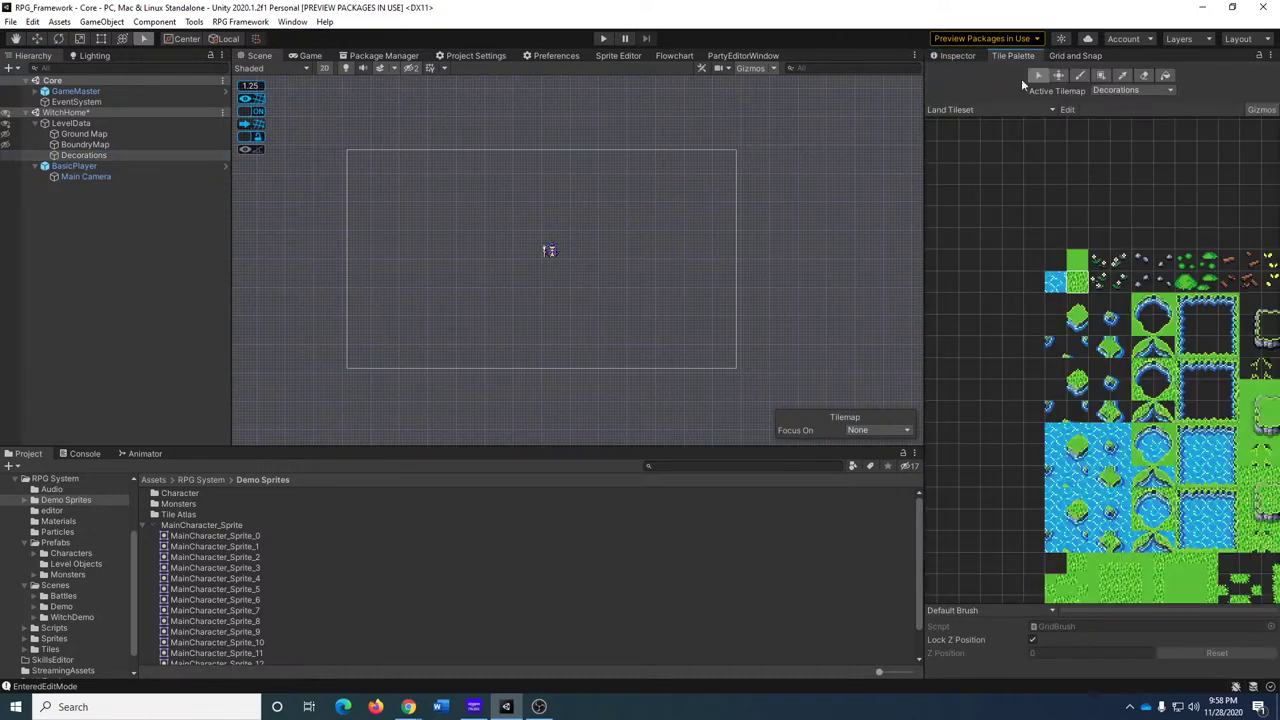
pyautogui.click(1105, 262)
pyautogui.scroll(5, 628, 293)
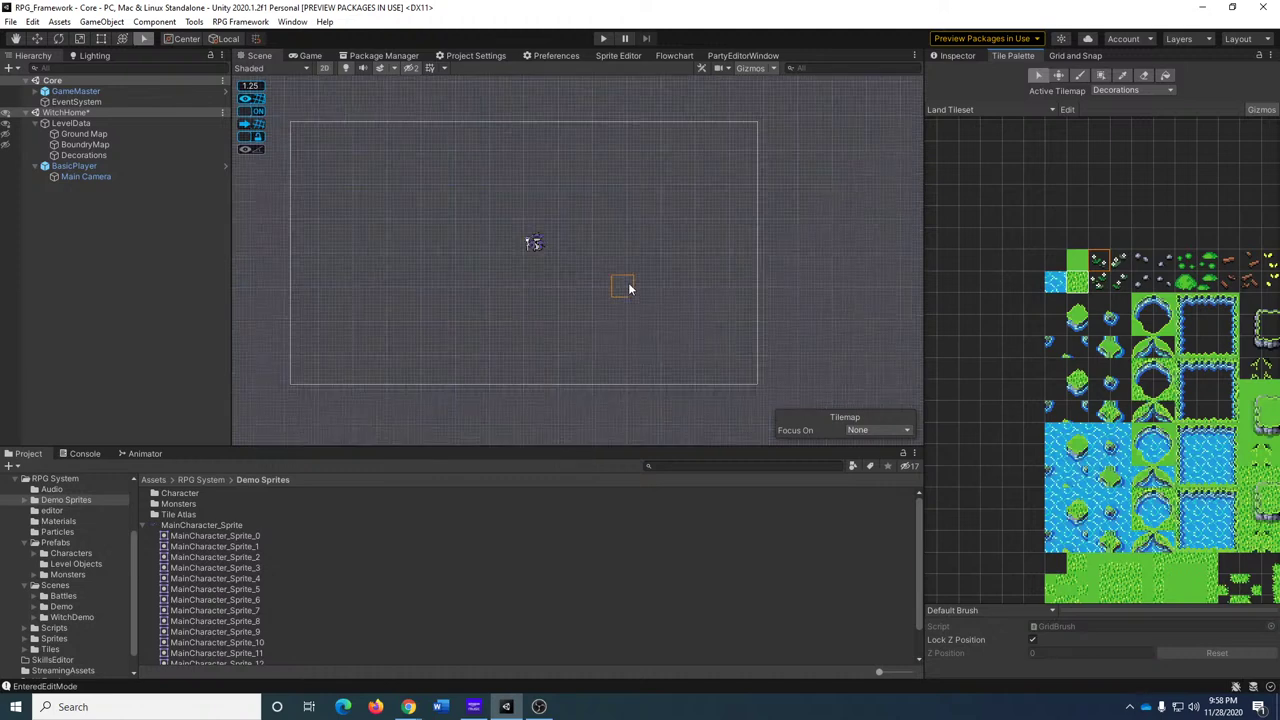
pyautogui.click(1120, 262)
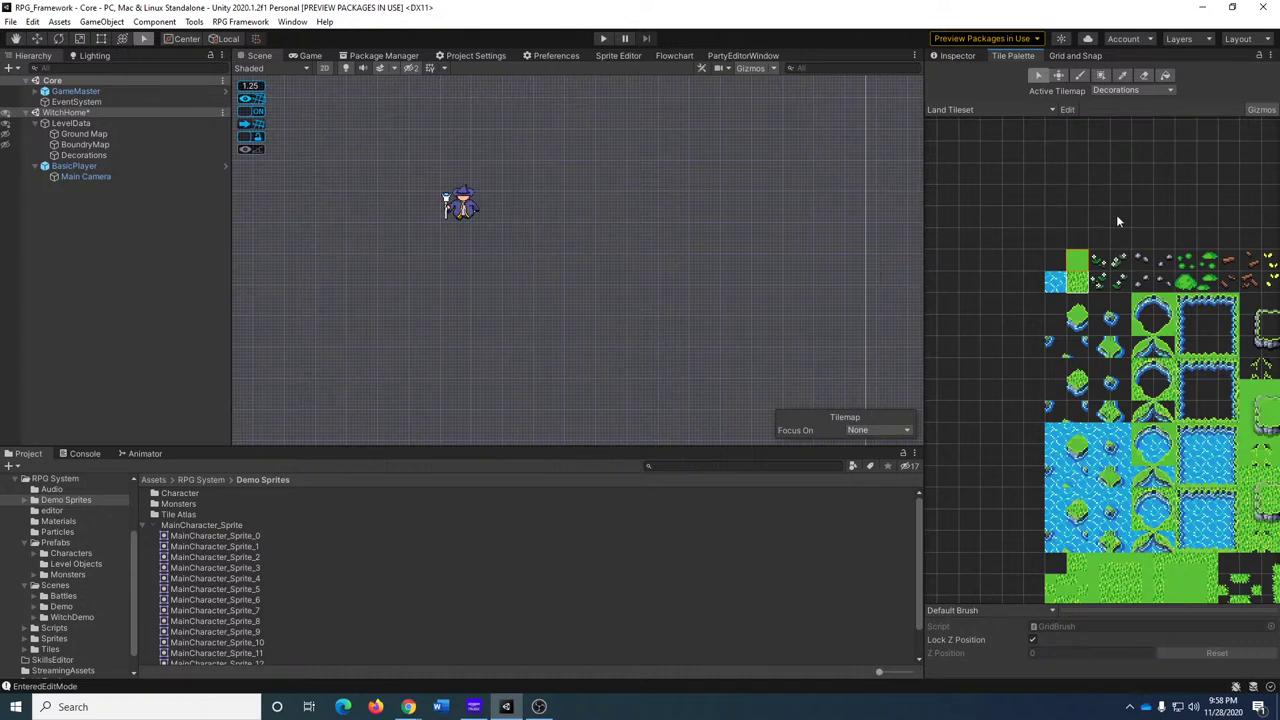
pyautogui.click(110, 156)
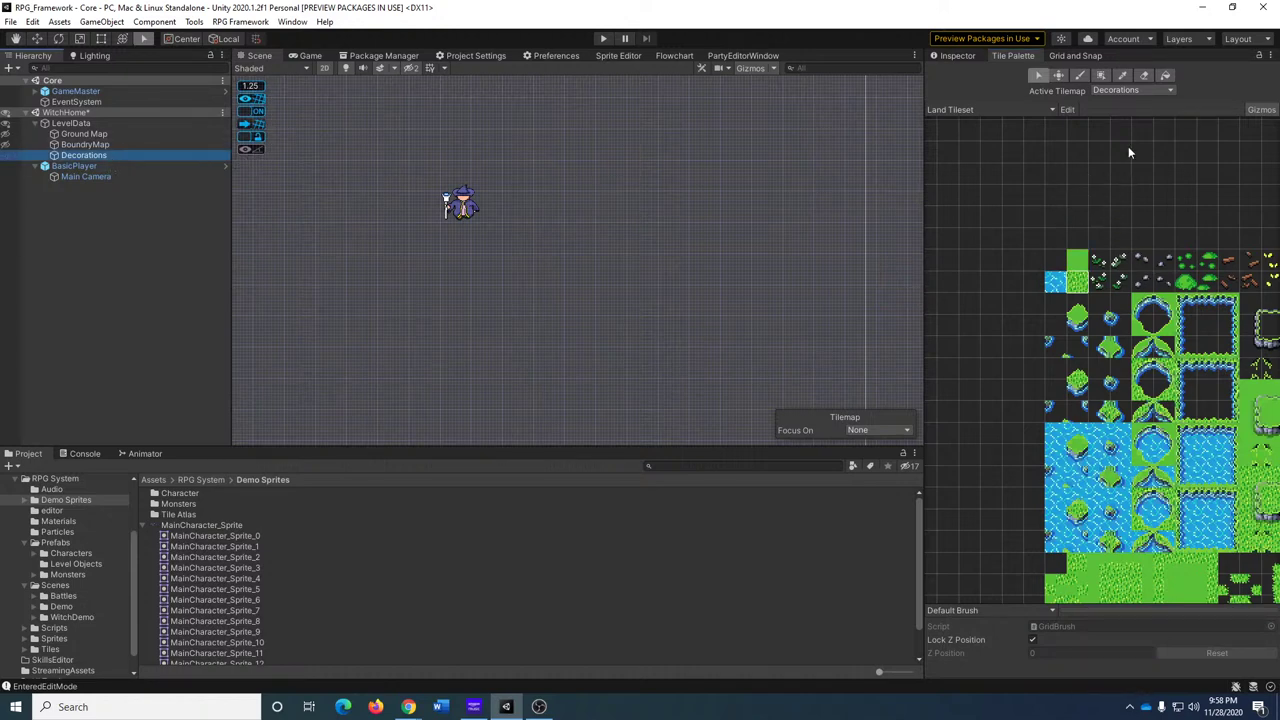
pyautogui.click(956, 55)
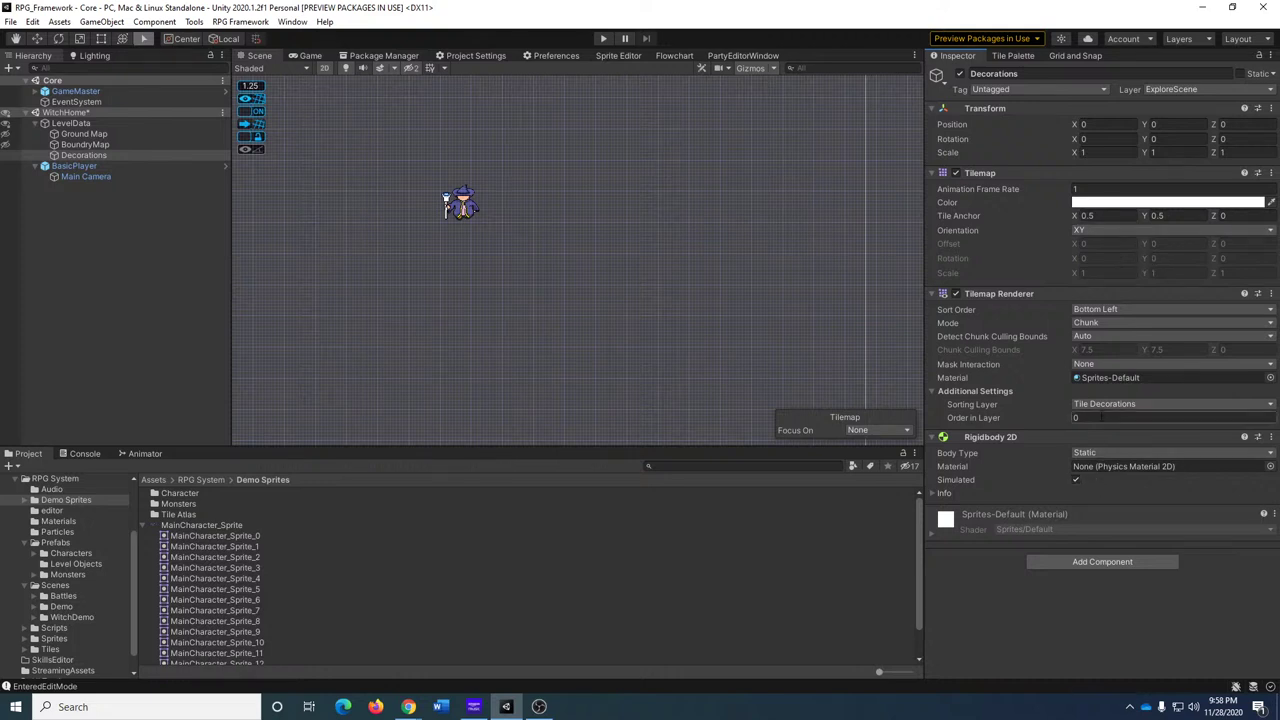
# Change the Decorations sorting layer to Foreground, then to Tiles.
pyautogui.click(1105, 404)
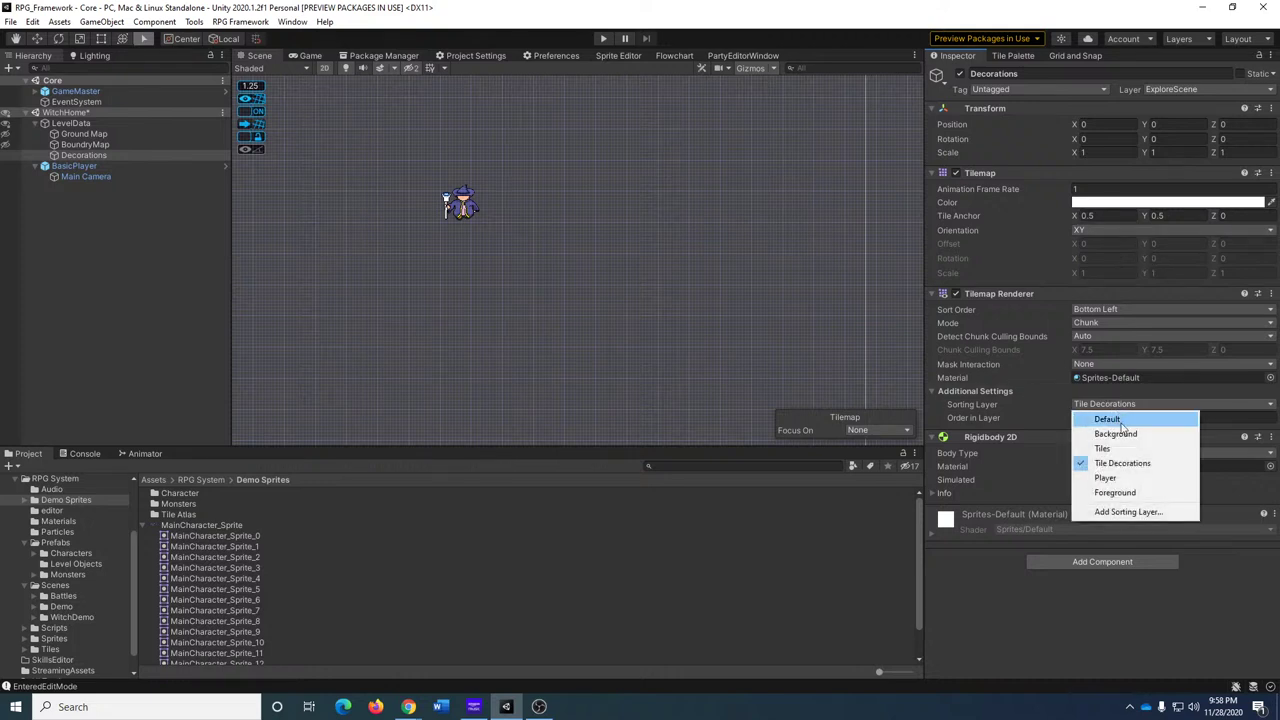
pyautogui.click(1116, 493)
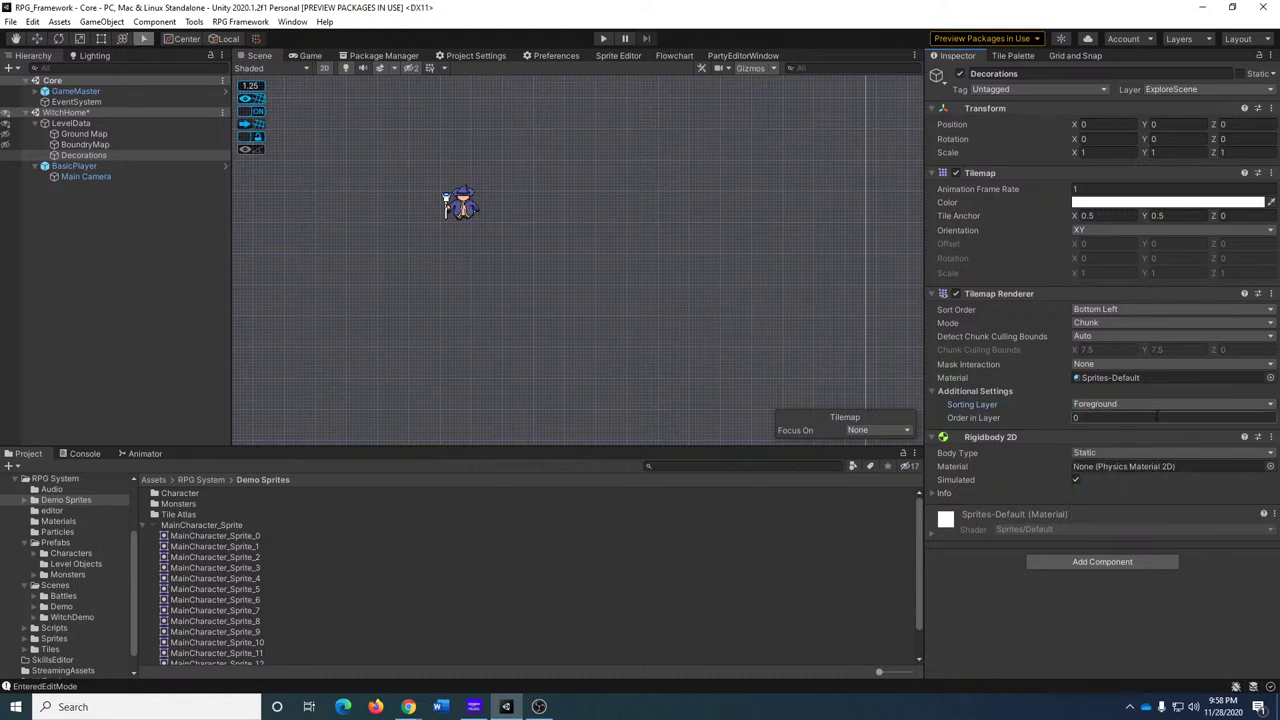
pyautogui.click(1140, 404)
pyautogui.click(1107, 452)
# Unhide the BoundryMap and Ground Map layers and make Ground Map the active tilemap.
pyautogui.click(80, 145)
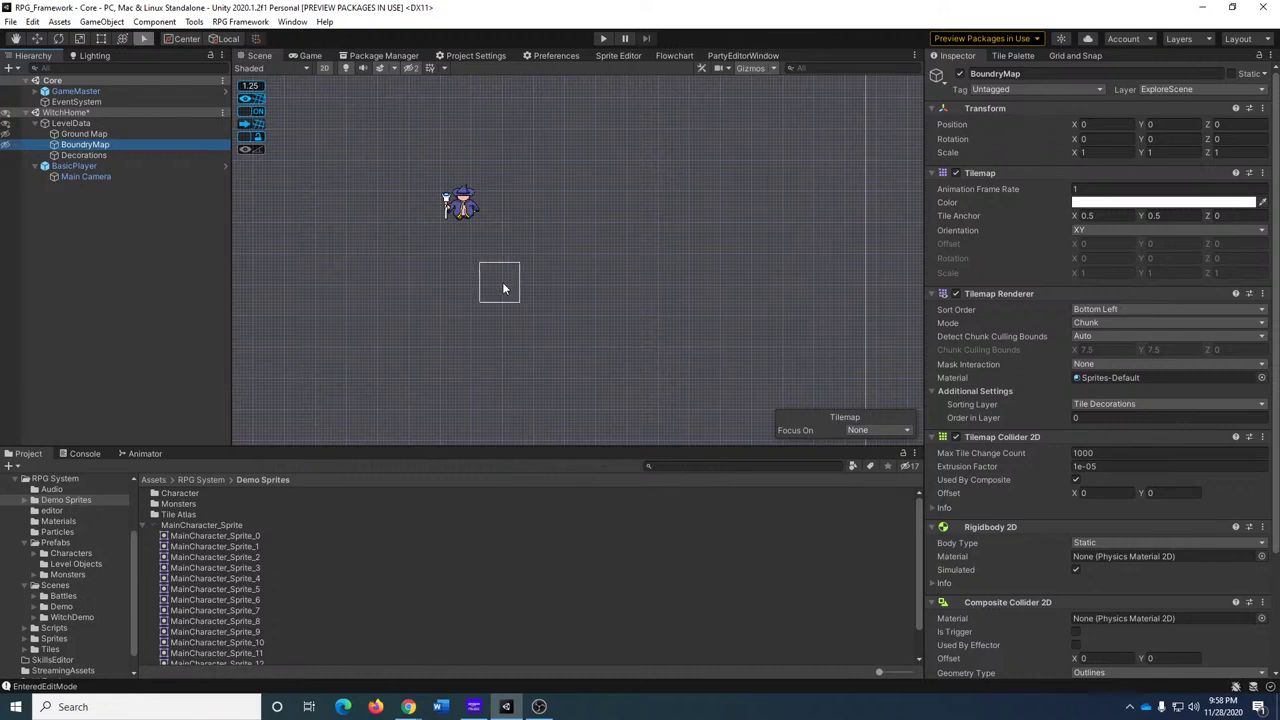
pyautogui.click(1028, 56)
pyautogui.click(1080, 263)
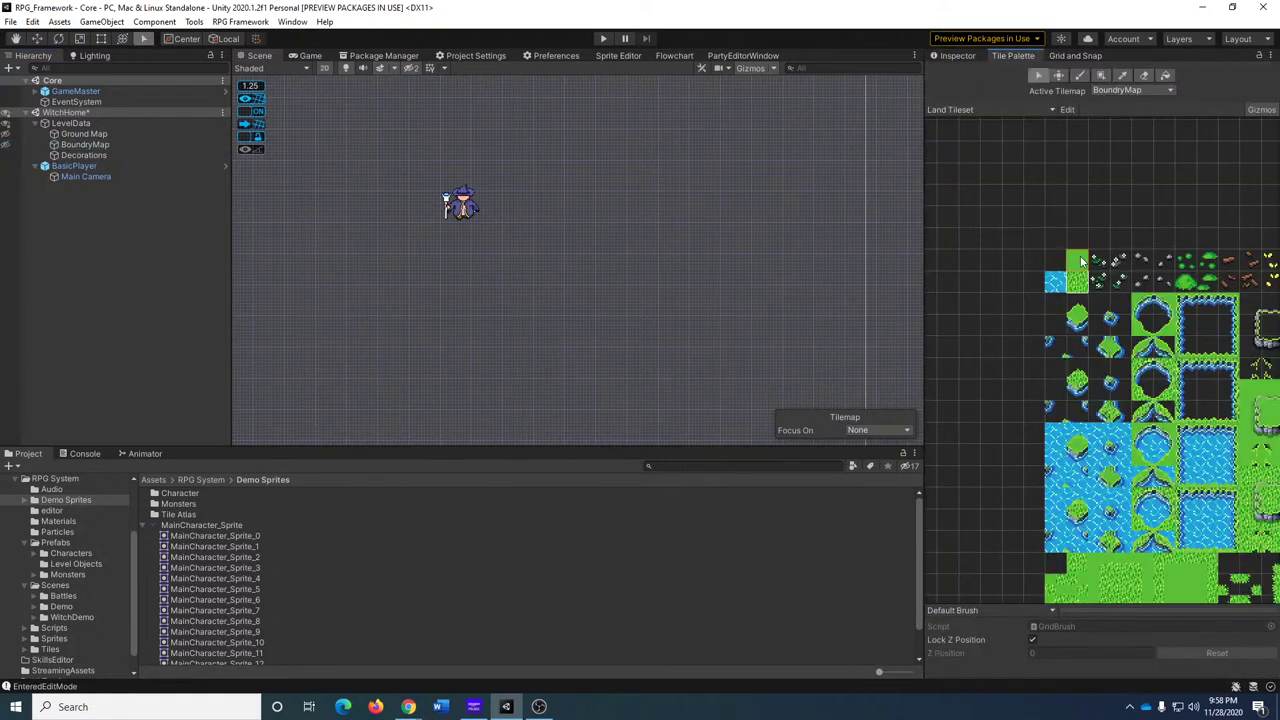
pyautogui.click(5, 146)
pyautogui.click(5, 134)
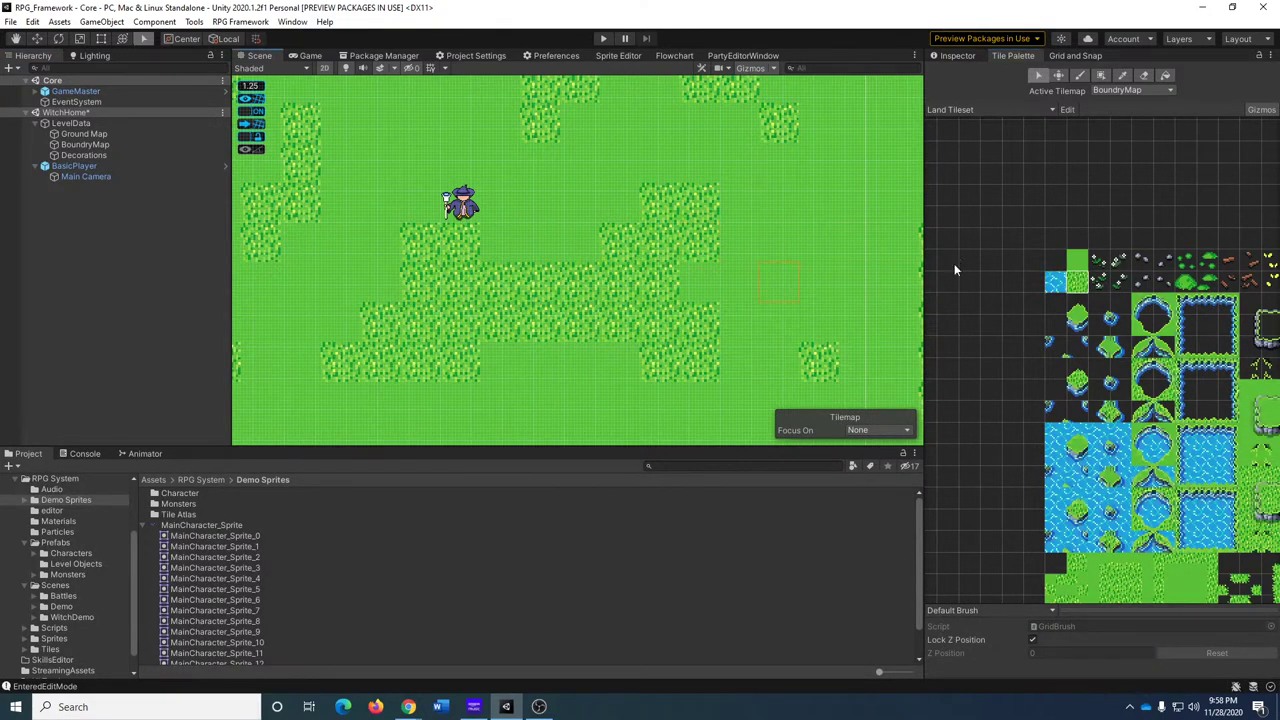
pyautogui.click(1142, 89)
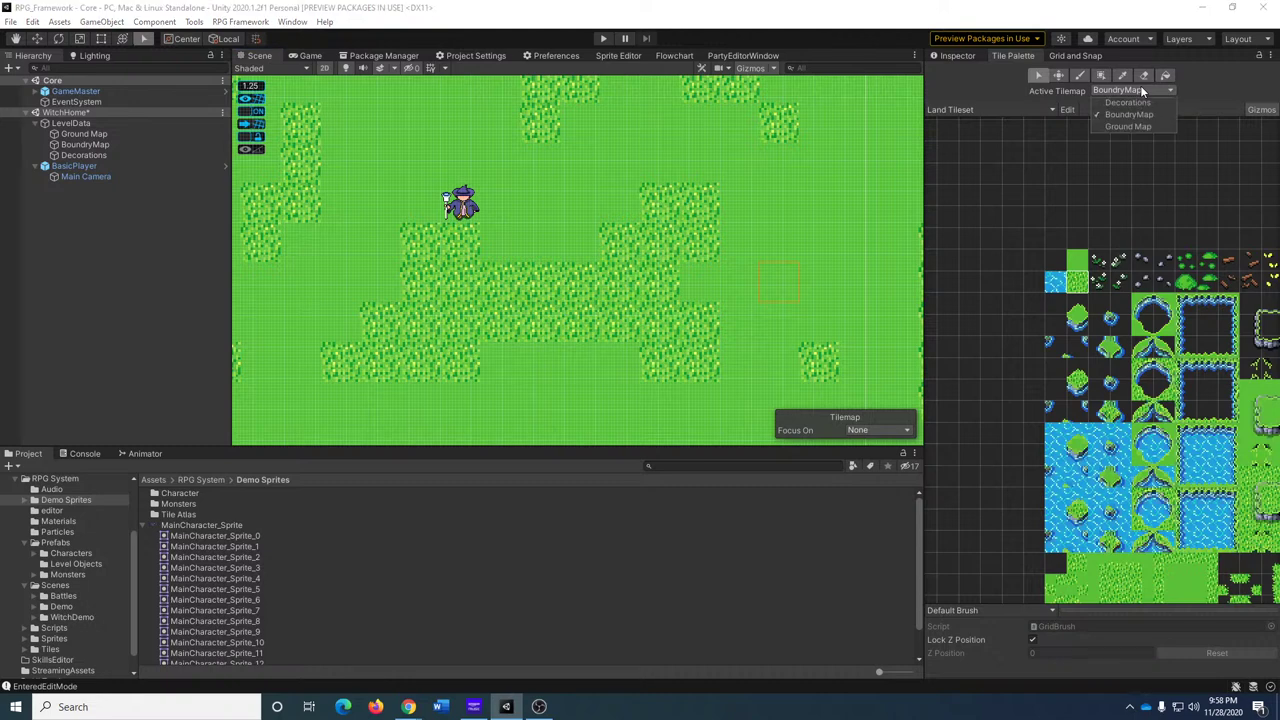
pyautogui.click(1139, 126)
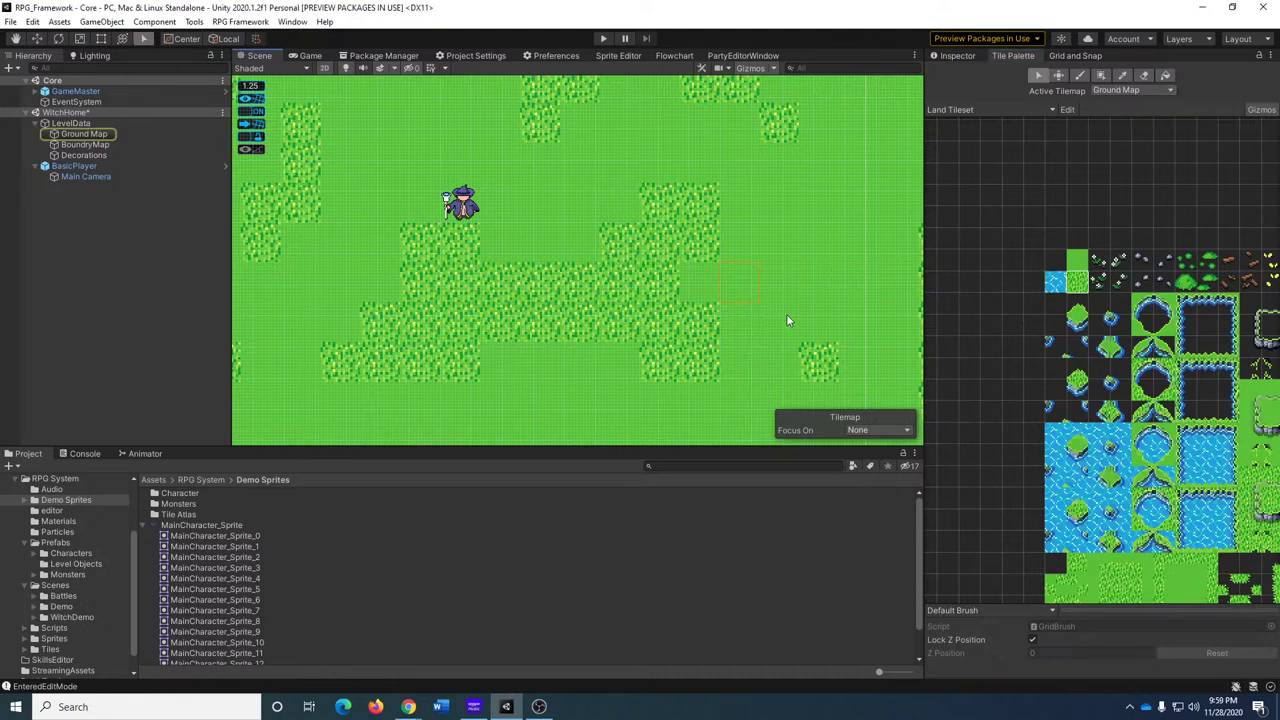
# Hide the BoundryMap water and tree tiles and pick a small rock tile.
pyautogui.scroll(-6, 812, 294)
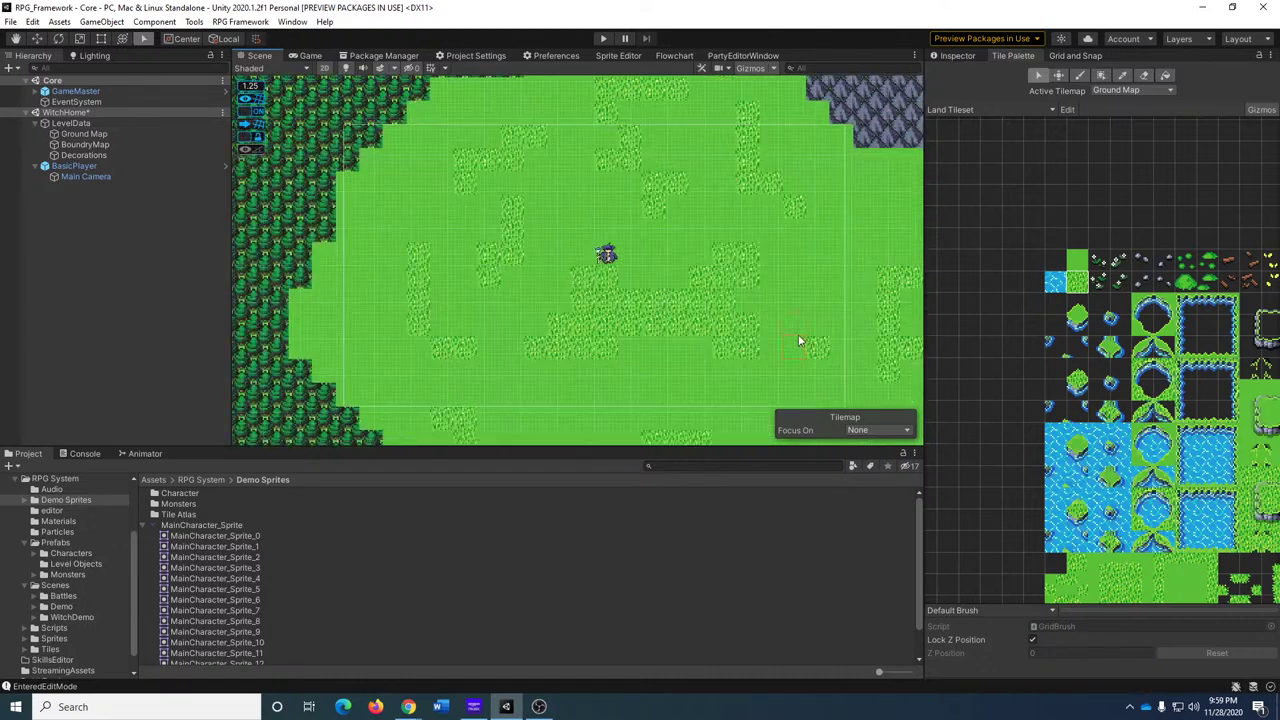
pyautogui.scroll(-1, 786, 332)
pyautogui.moveTo(784, 342); pyautogui.dragTo(604, 265, button='middle')
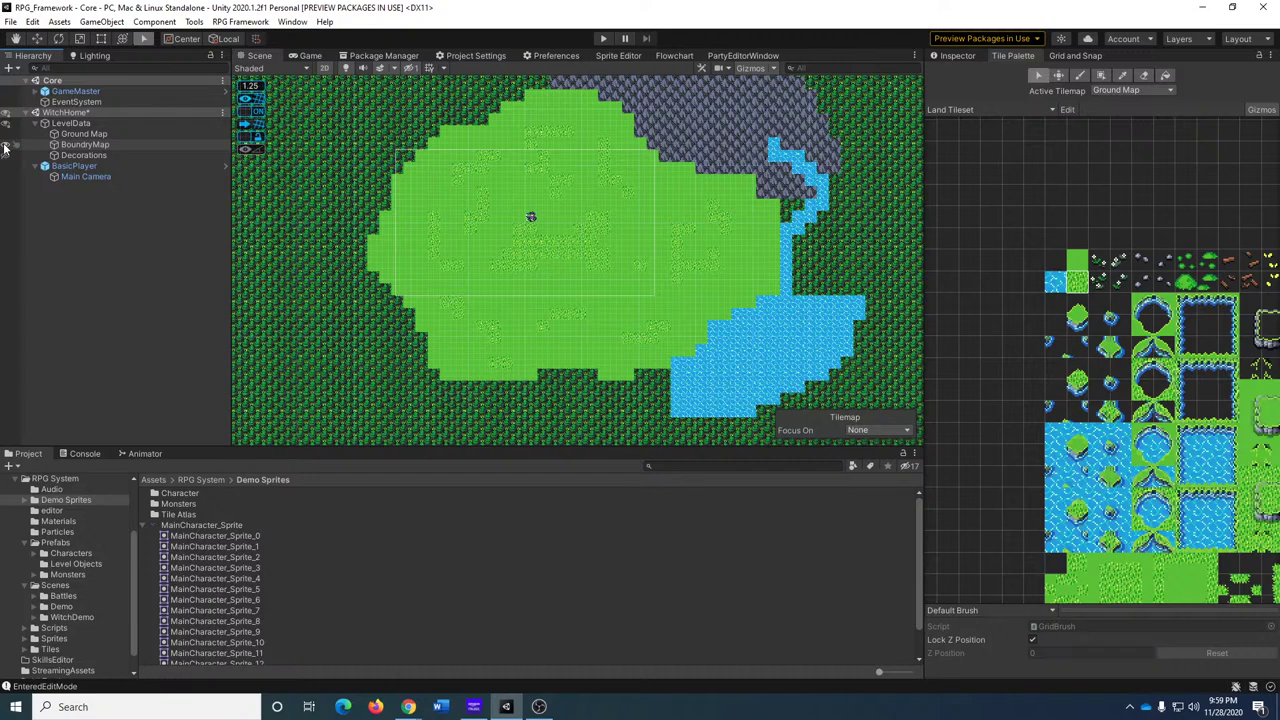
pyautogui.scroll(2, 636, 278)
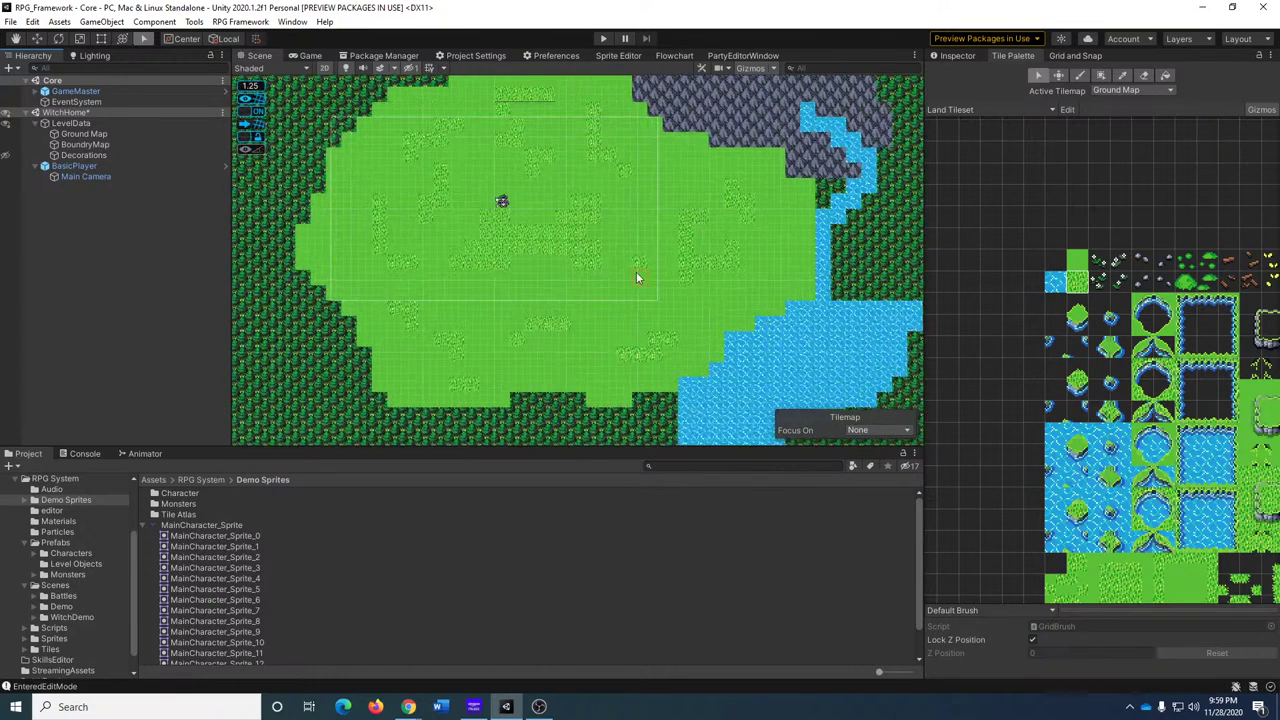
pyautogui.scroll(1, 636, 277)
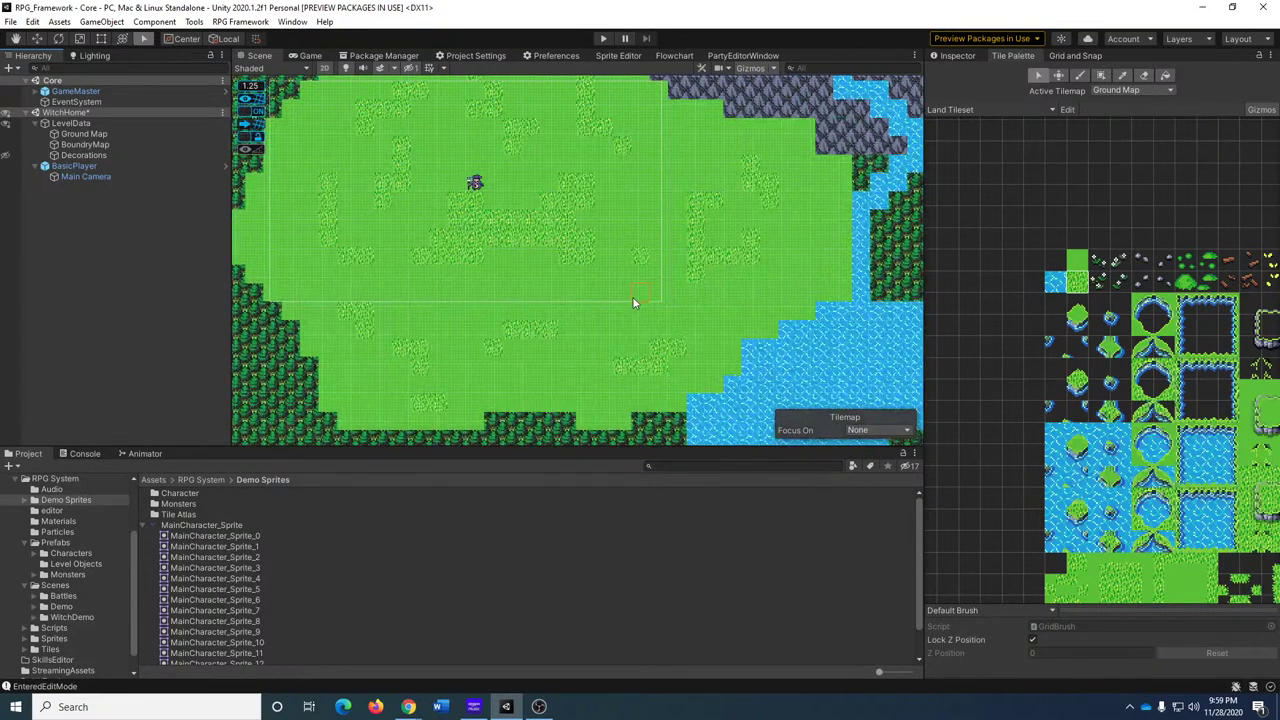
pyautogui.click(8, 148)
pyautogui.scroll(-1, 617, 312)
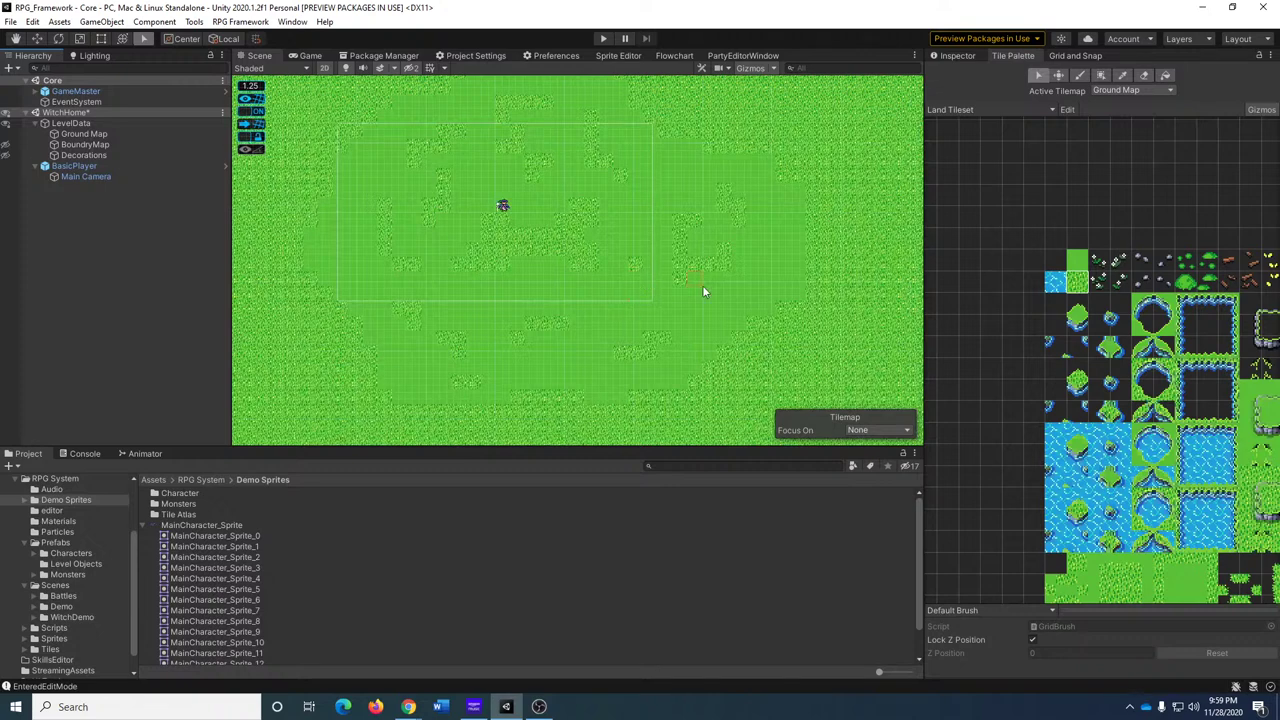
pyautogui.click(1125, 286)
# Save the WitchHome scene and zoom in on the grass around the witch.
pyautogui.hotkey('ctrl', 's')
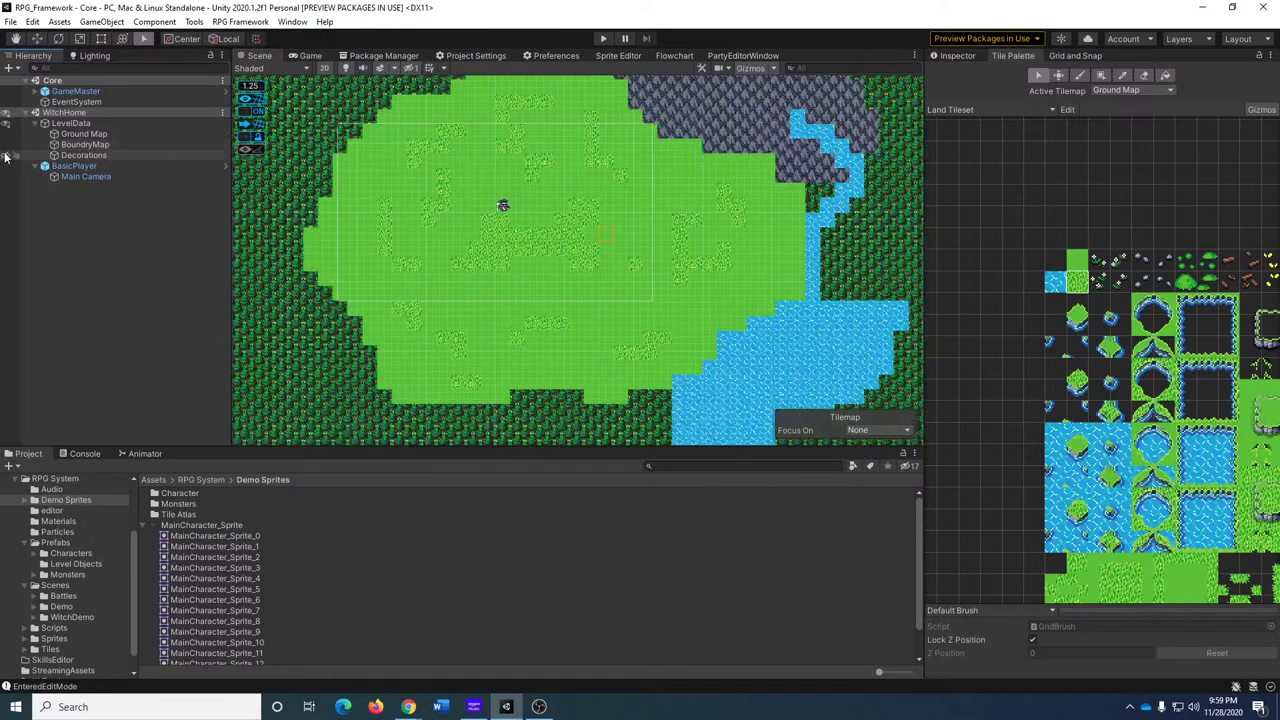
pyautogui.scroll(5, 610, 252)
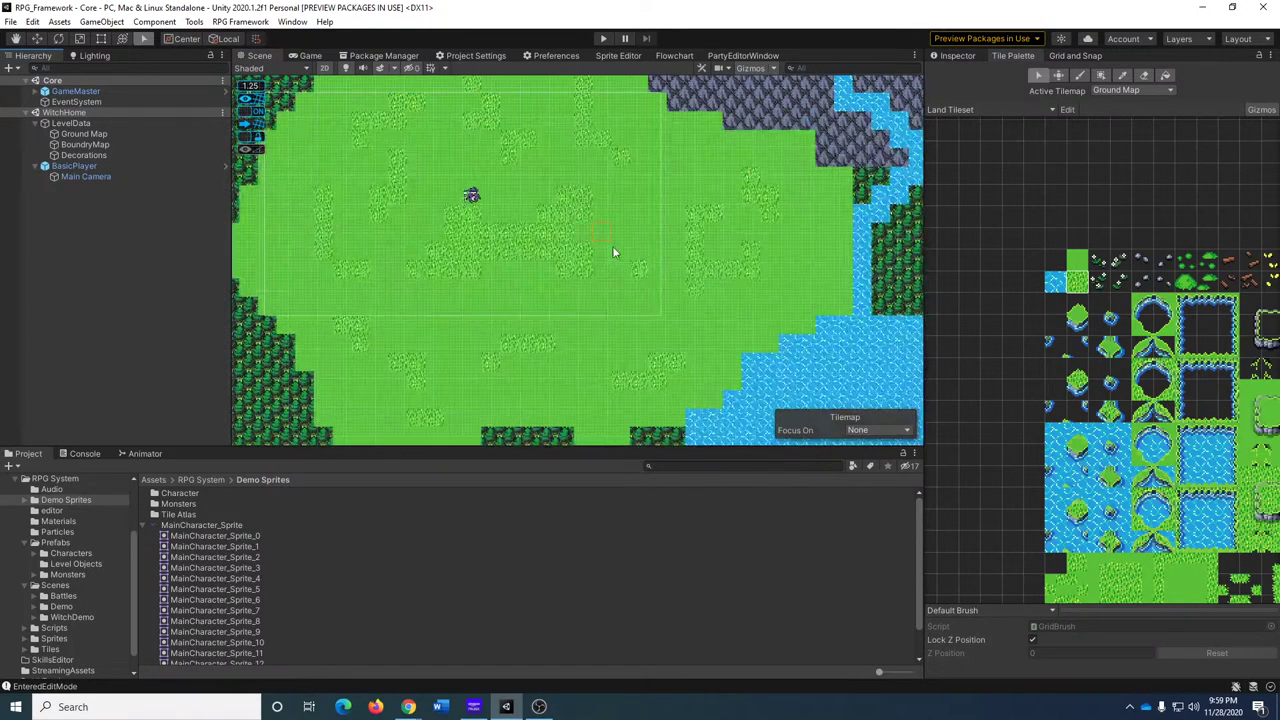
pyautogui.moveTo(568, 247); pyautogui.dragTo(583, 286, button='middle')
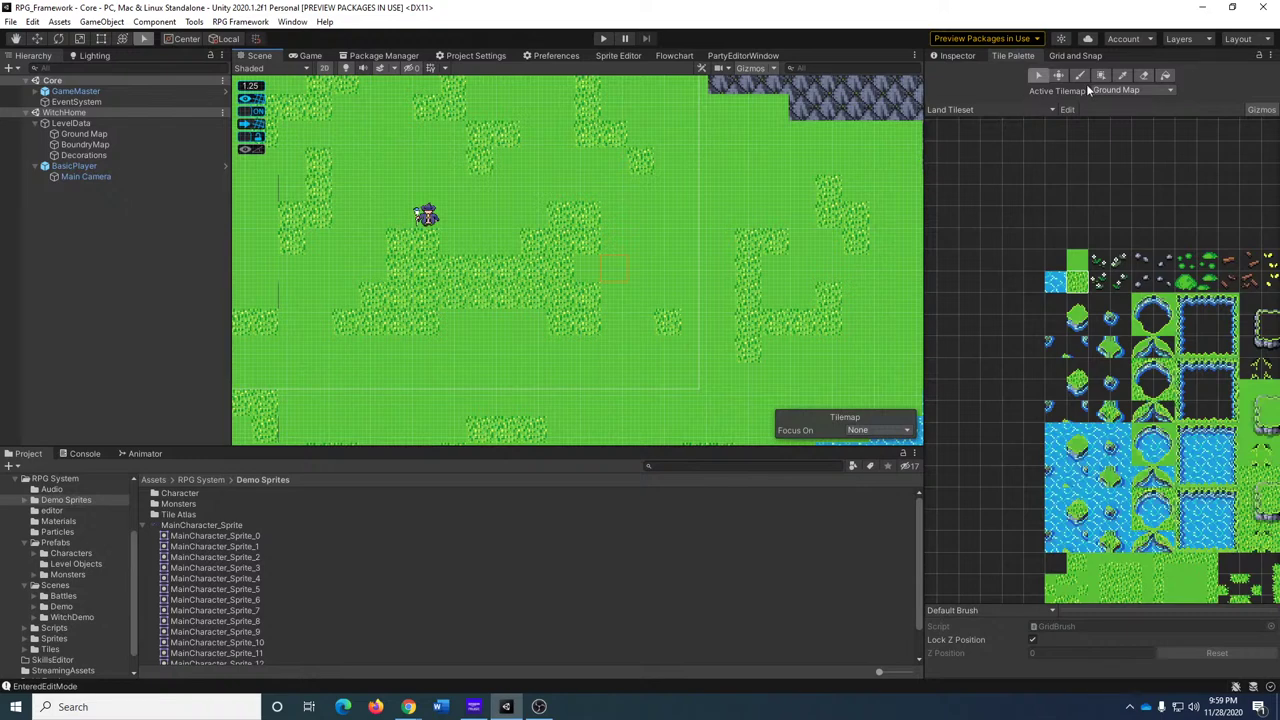
# Pick the plain grass tile and switch between the Select and Brush palette tools.
pyautogui.click(1077, 262)
pyautogui.click(1036, 76)
pyautogui.click(1080, 76)
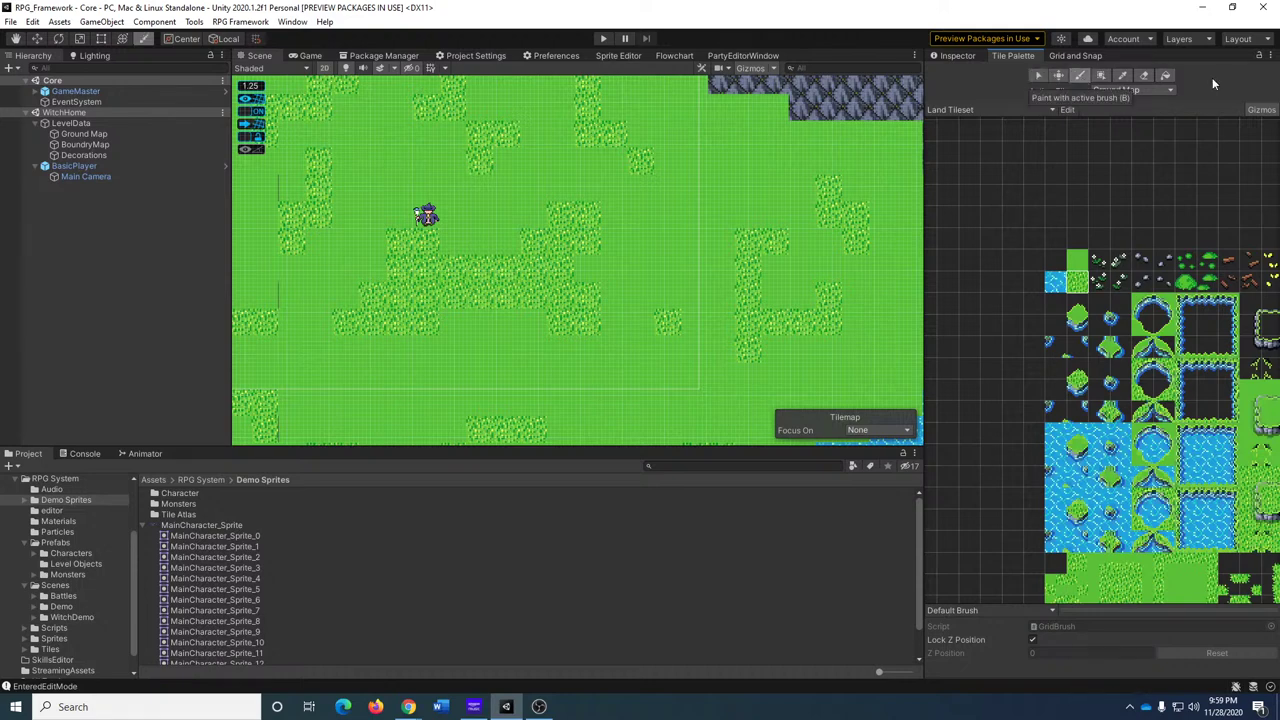
pyautogui.click(1038, 76)
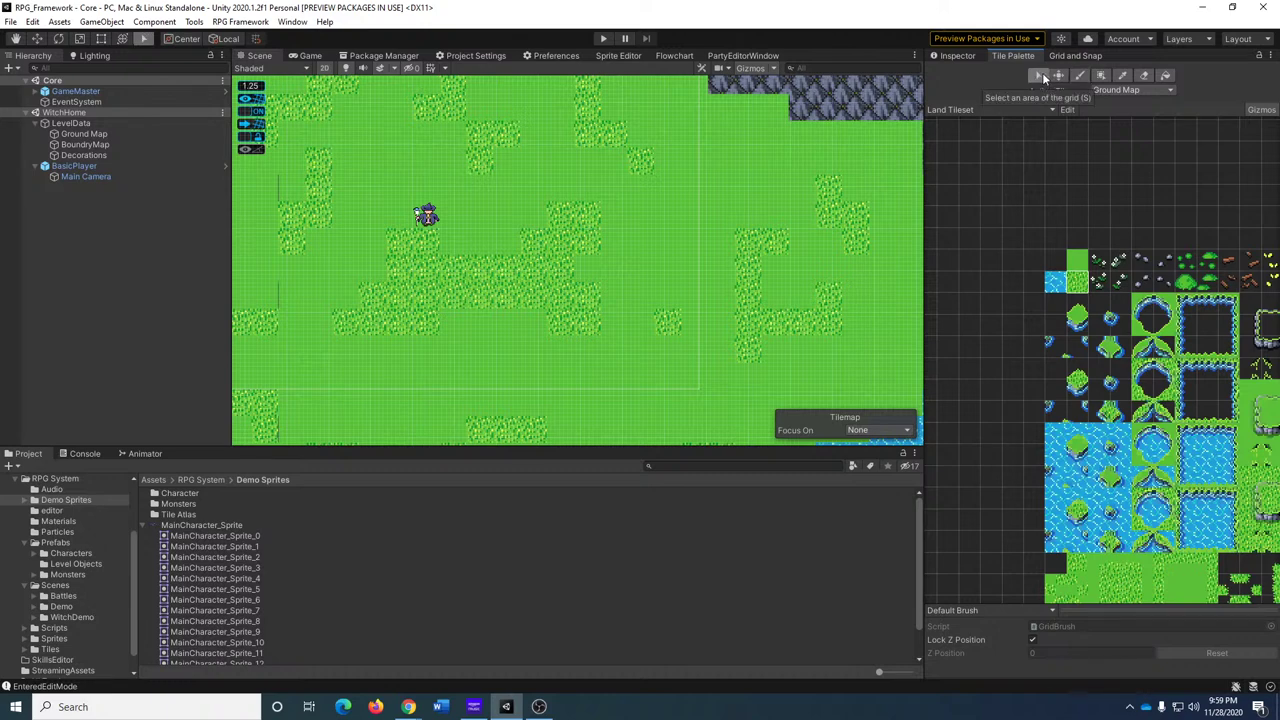
pyautogui.press('t')
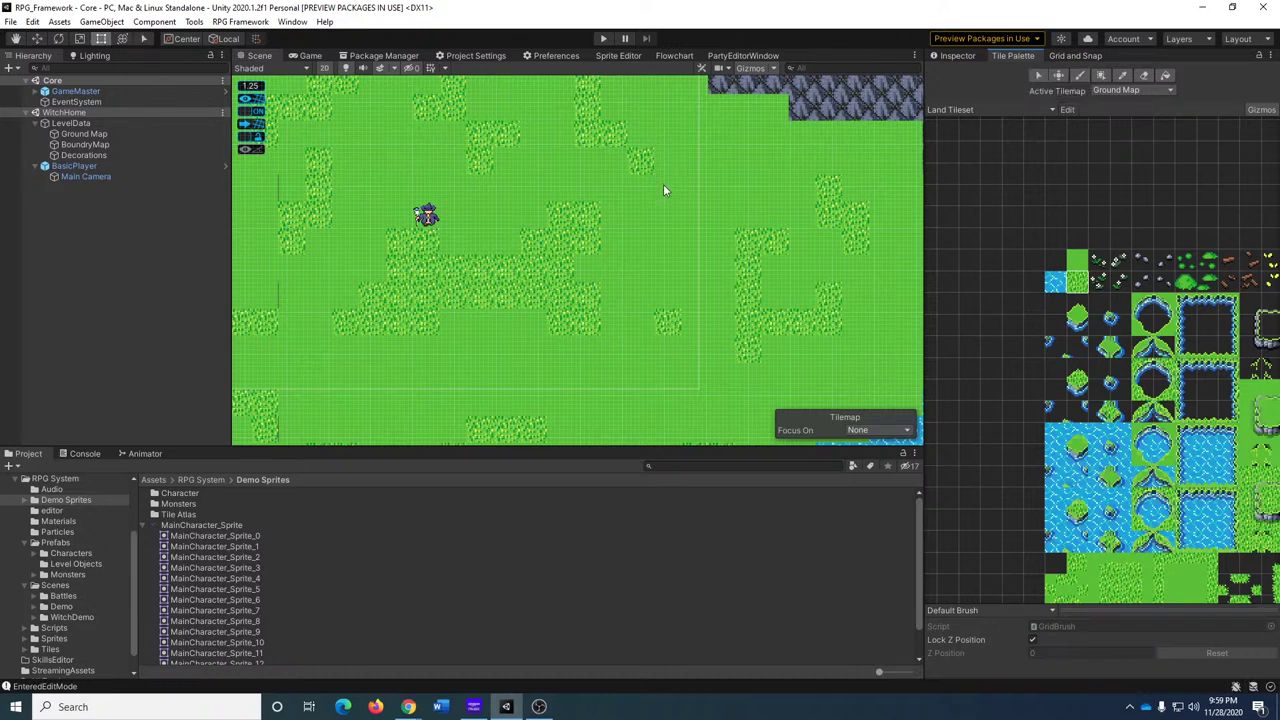
pyautogui.moveTo(651, 244); pyautogui.dragTo(662, 302, button='middle')
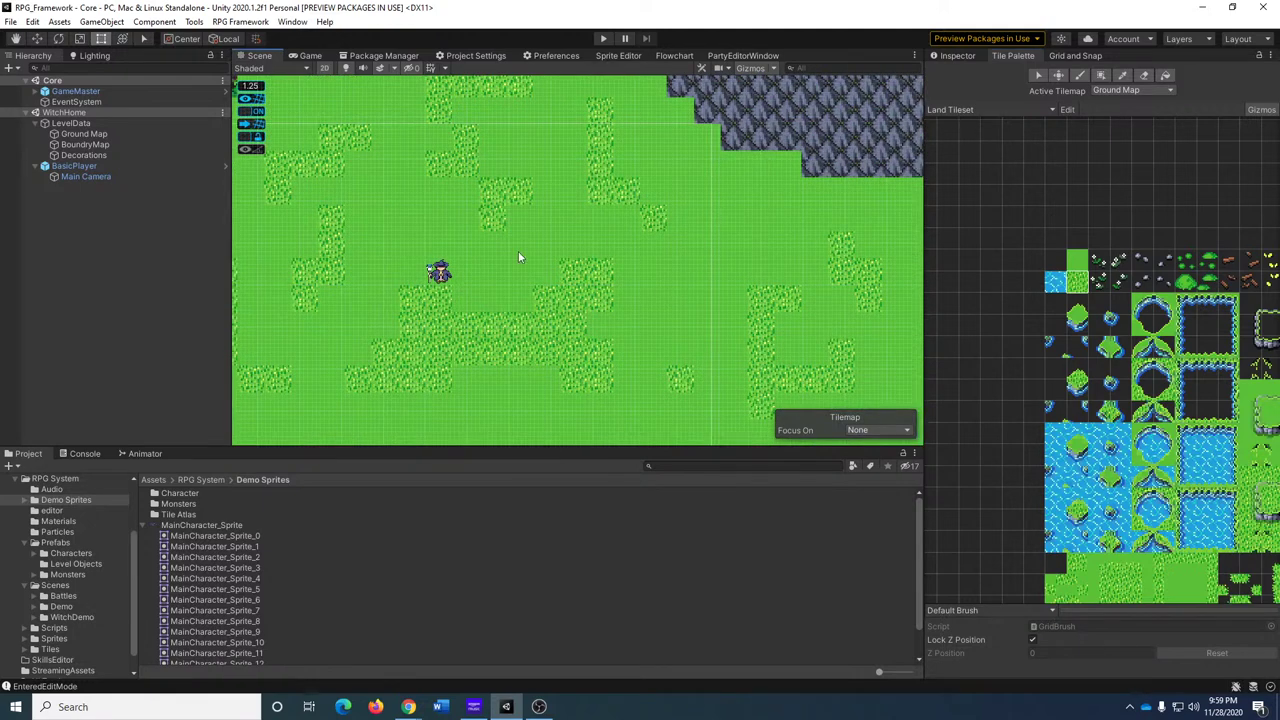
# Cycle the active tilemap through Decorations, BoundryMap and Ground Map, ending on Decorations.
pyautogui.click(96, 156)
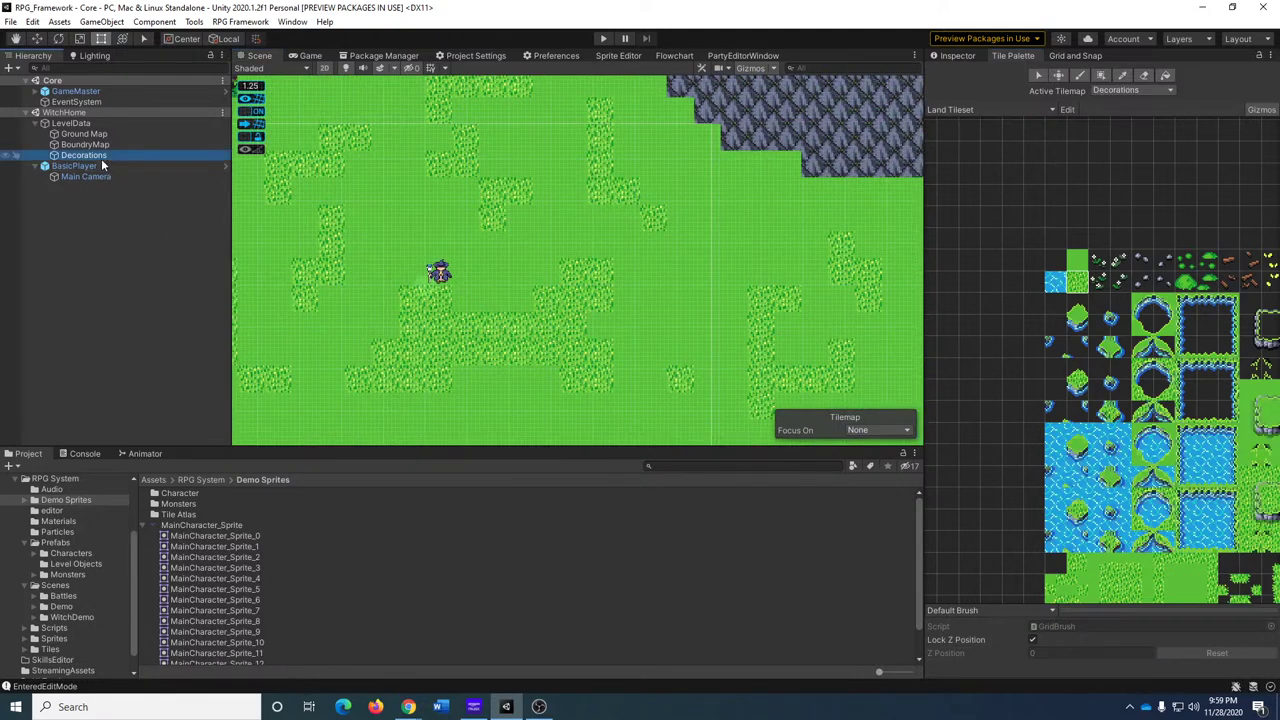
pyautogui.click(1099, 259)
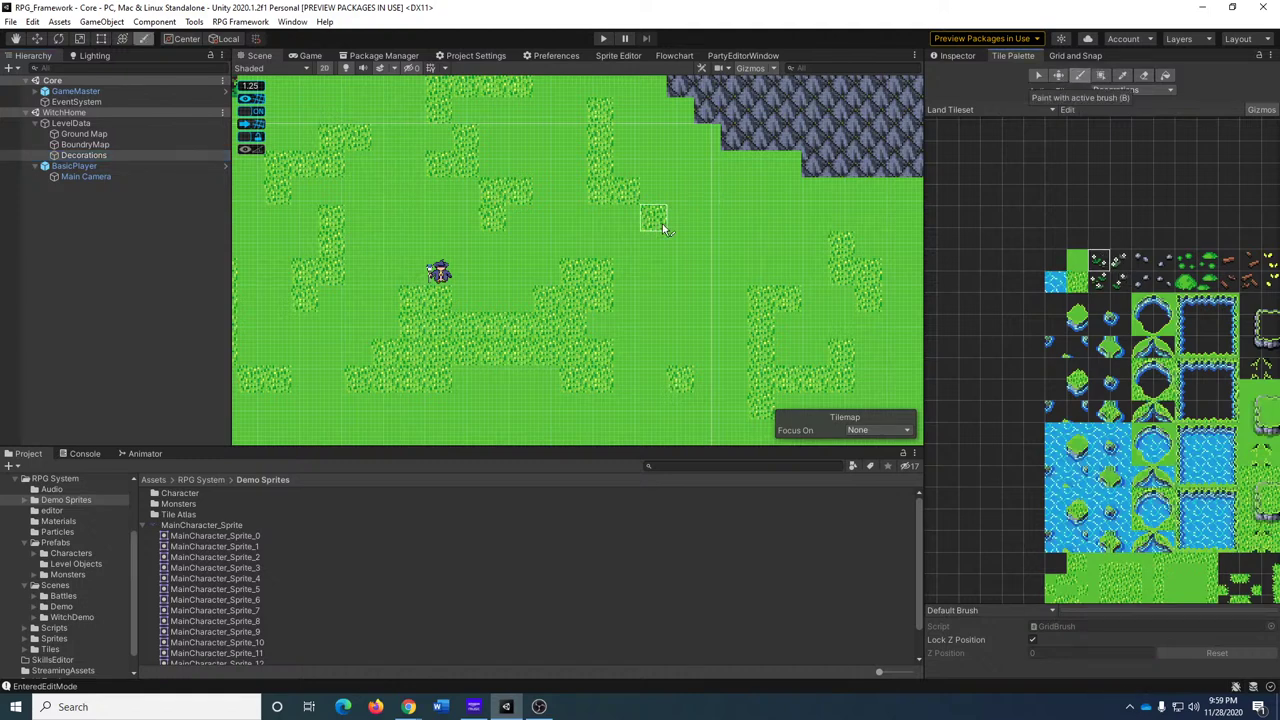
pyautogui.click(1079, 283)
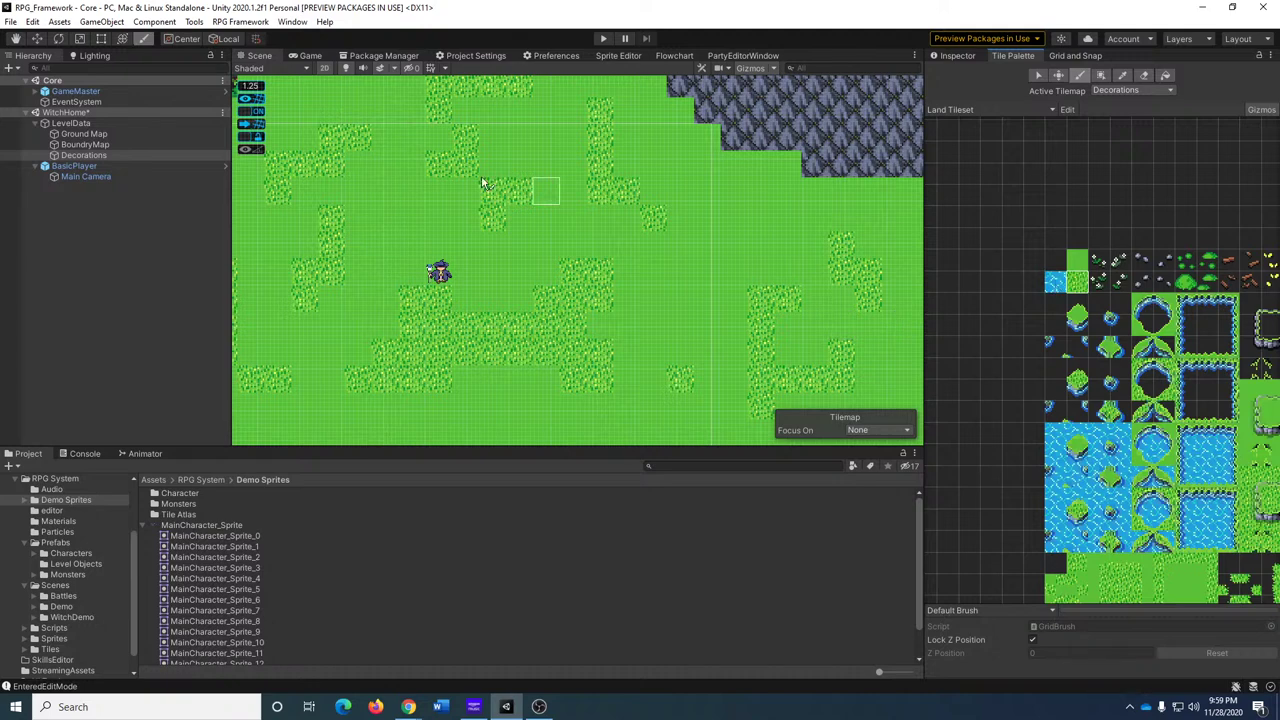
pyautogui.click(137, 146)
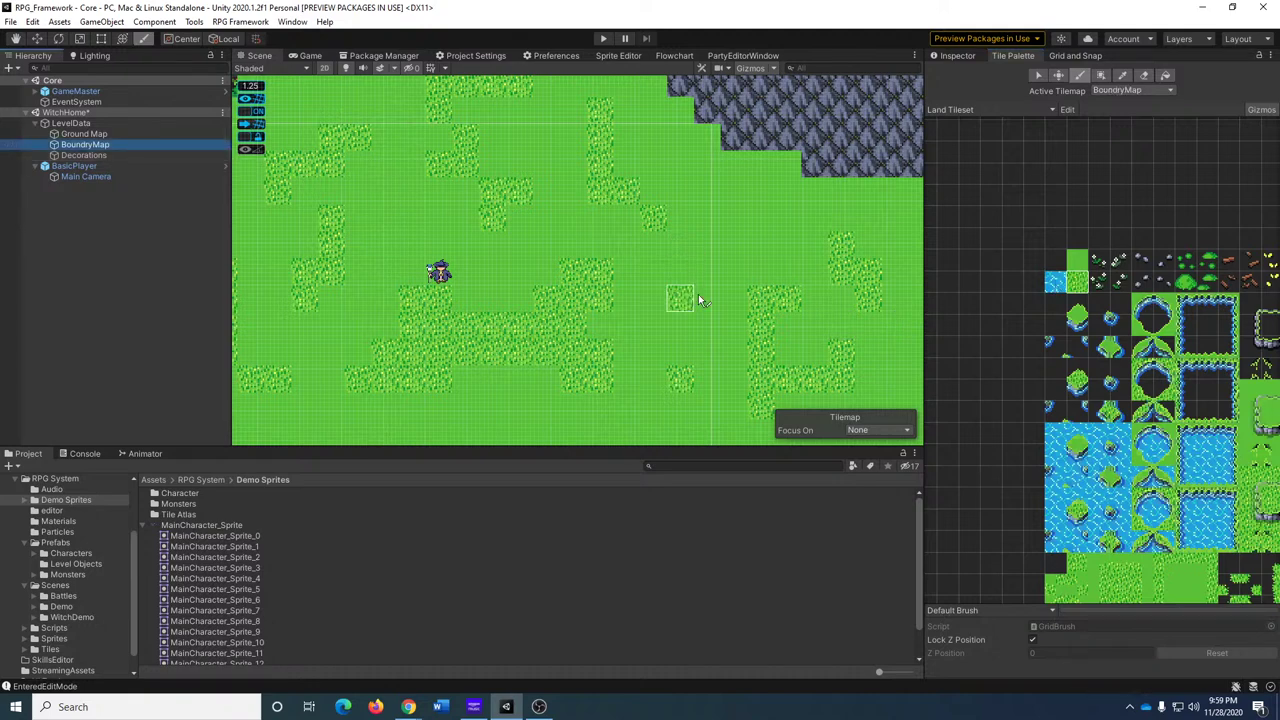
pyautogui.click(84, 134)
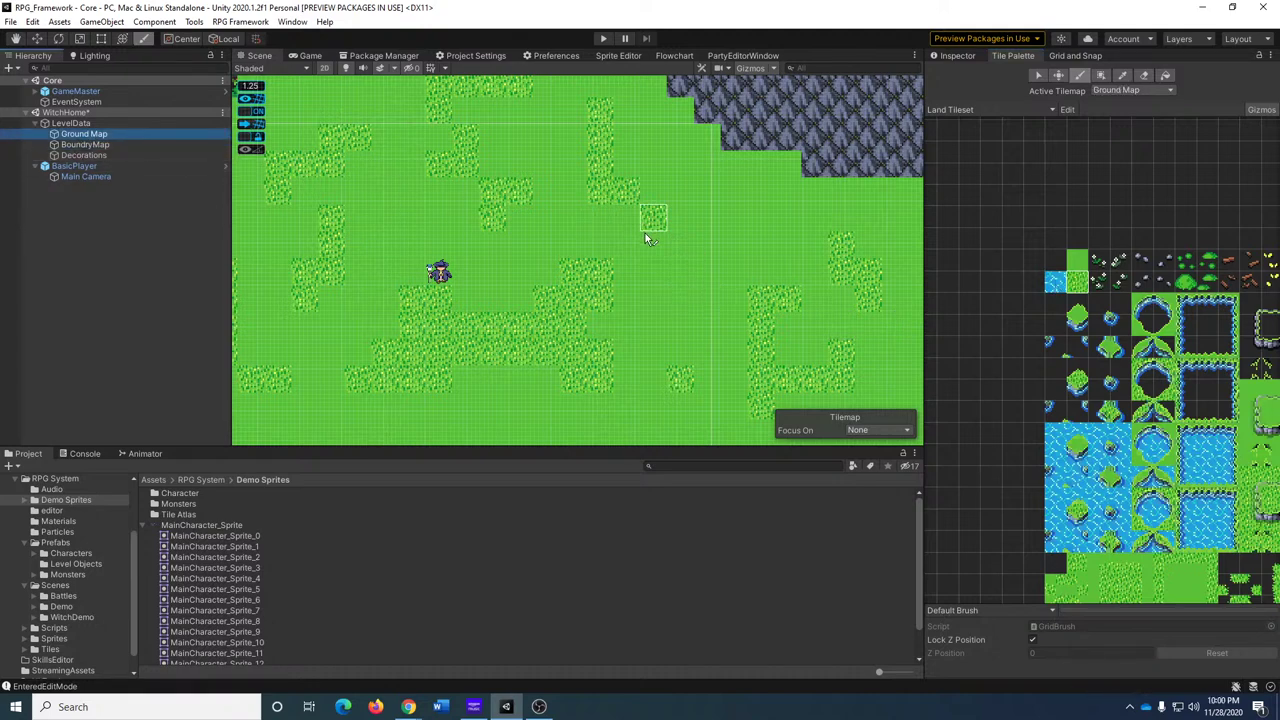
pyautogui.click(119, 146)
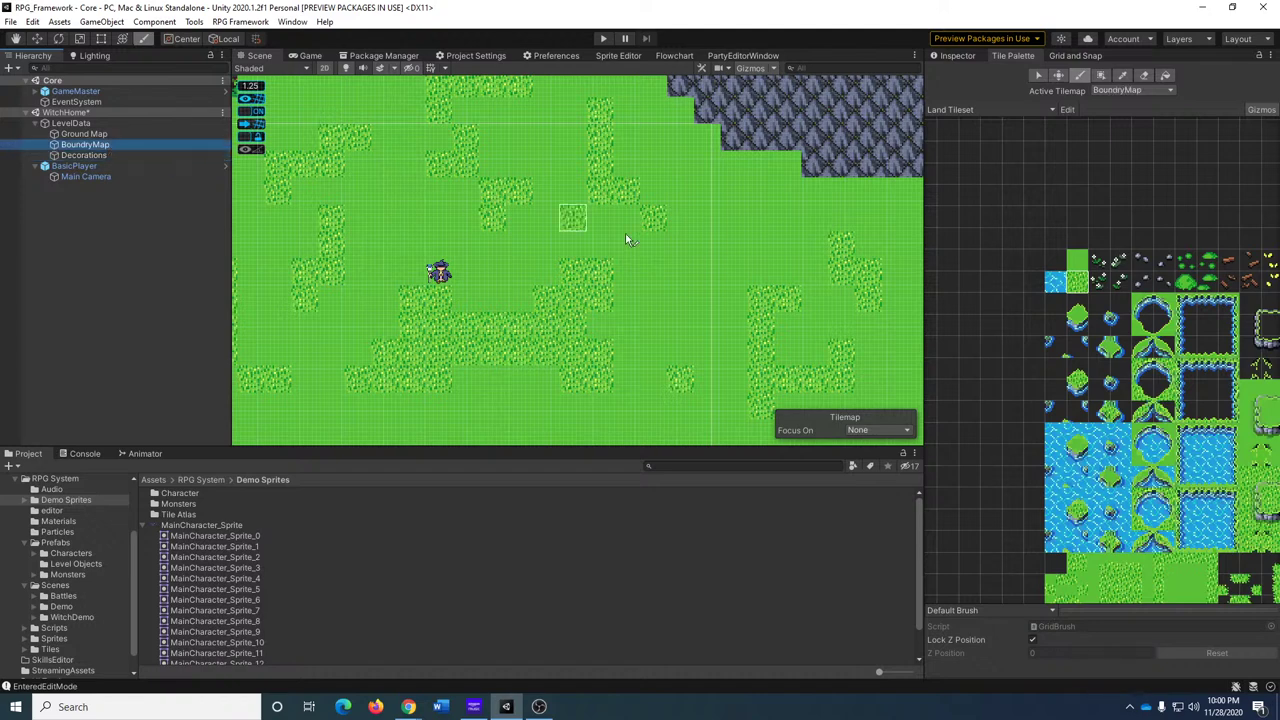
pyautogui.click(100, 156)
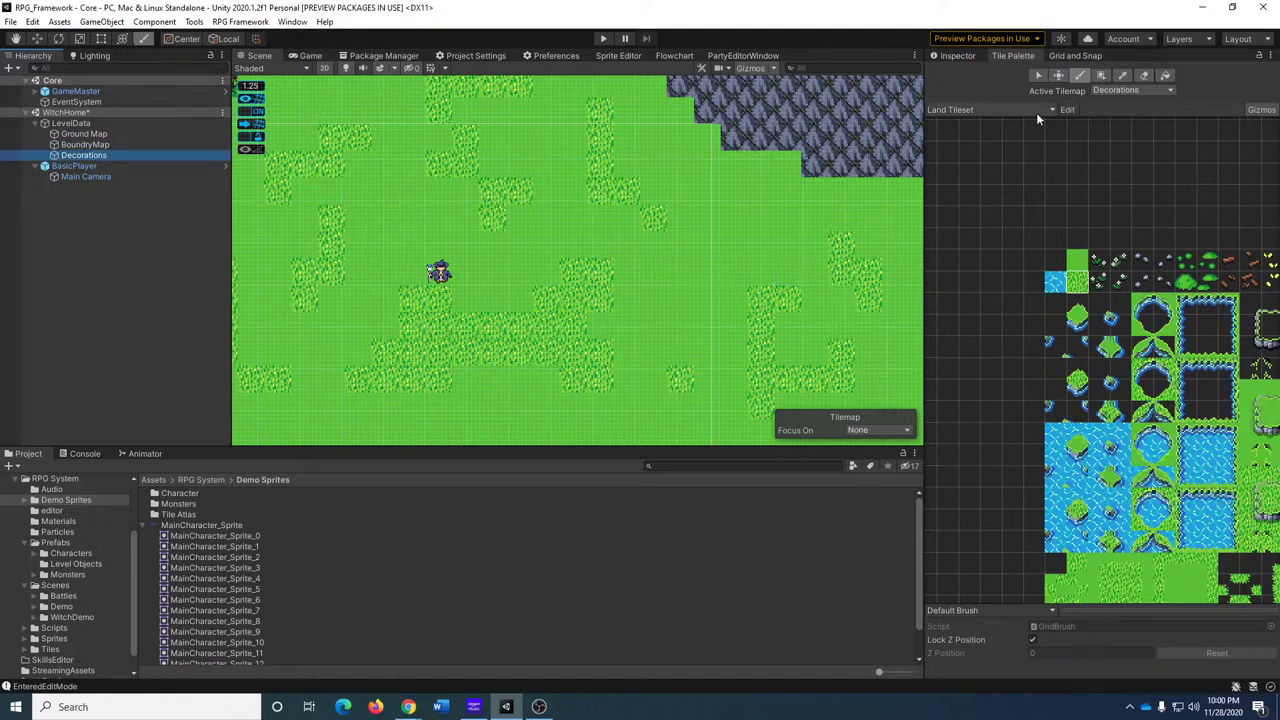
# Set the Decorations Tilemap Renderer's Sorting Layer to Tile Decorations, then return to the Tile Palette.
pyautogui.click(957, 56)
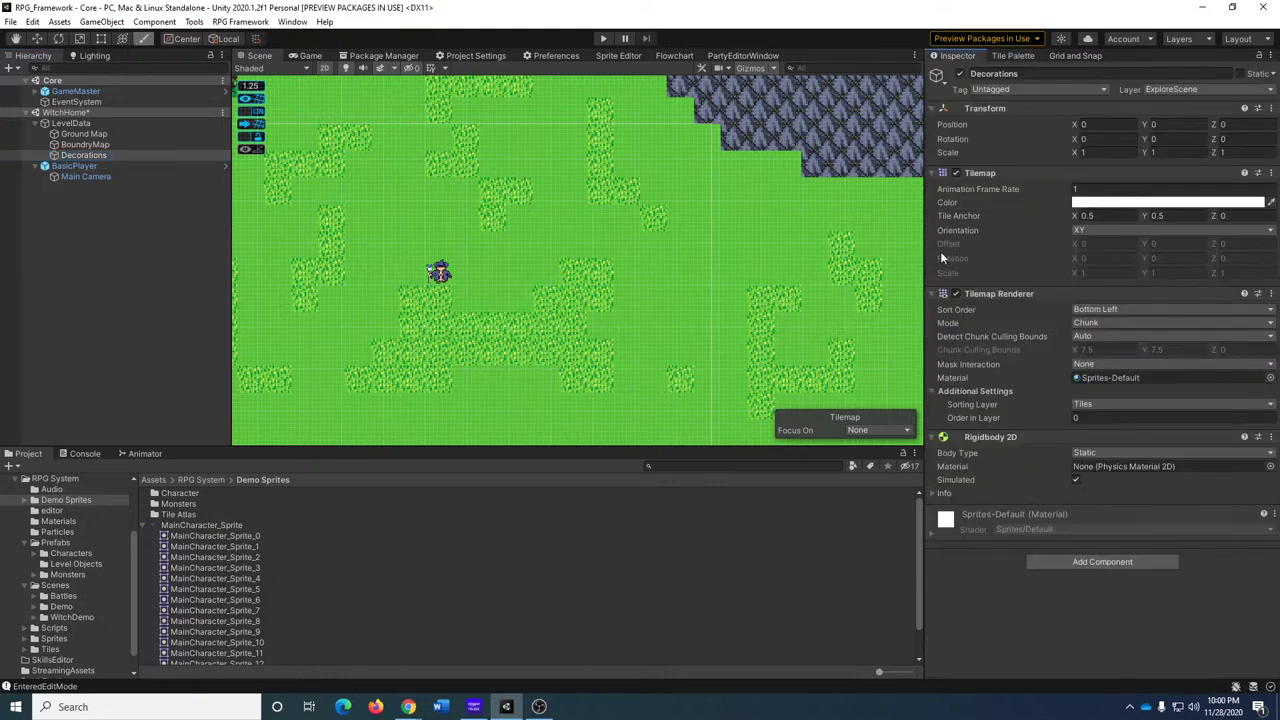
pyautogui.click(1072, 404)
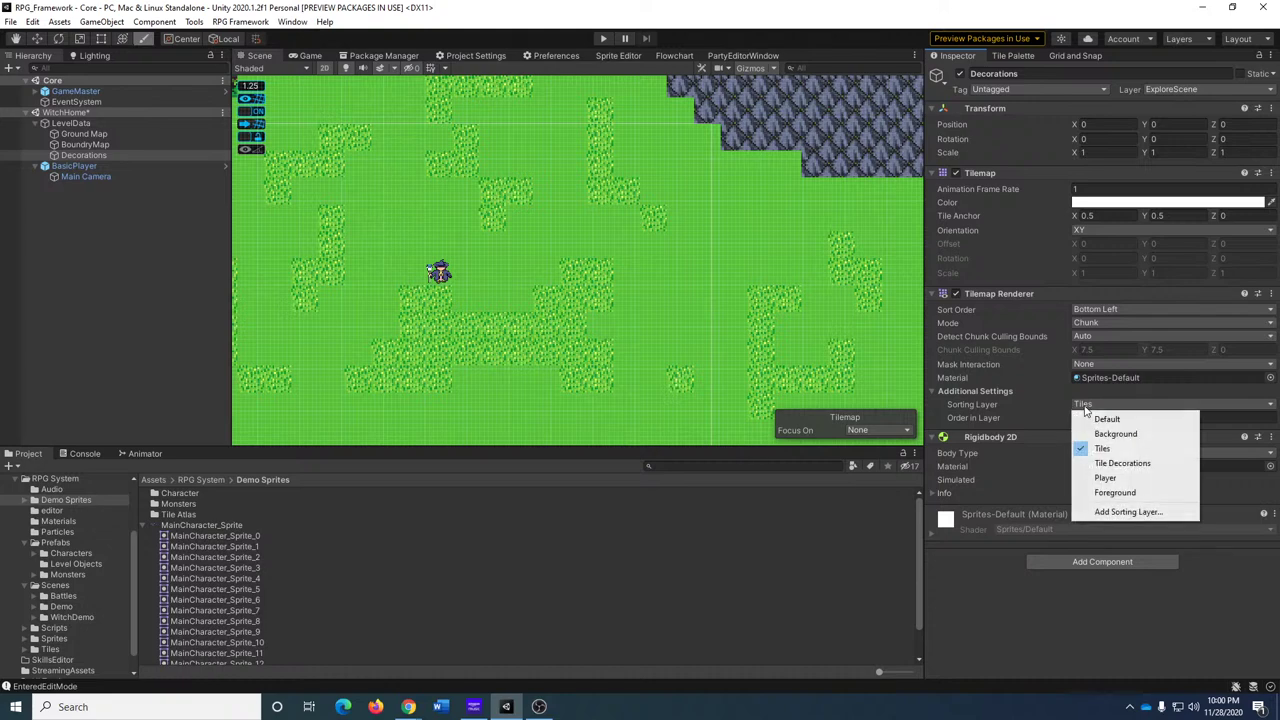
pyautogui.click(1122, 462)
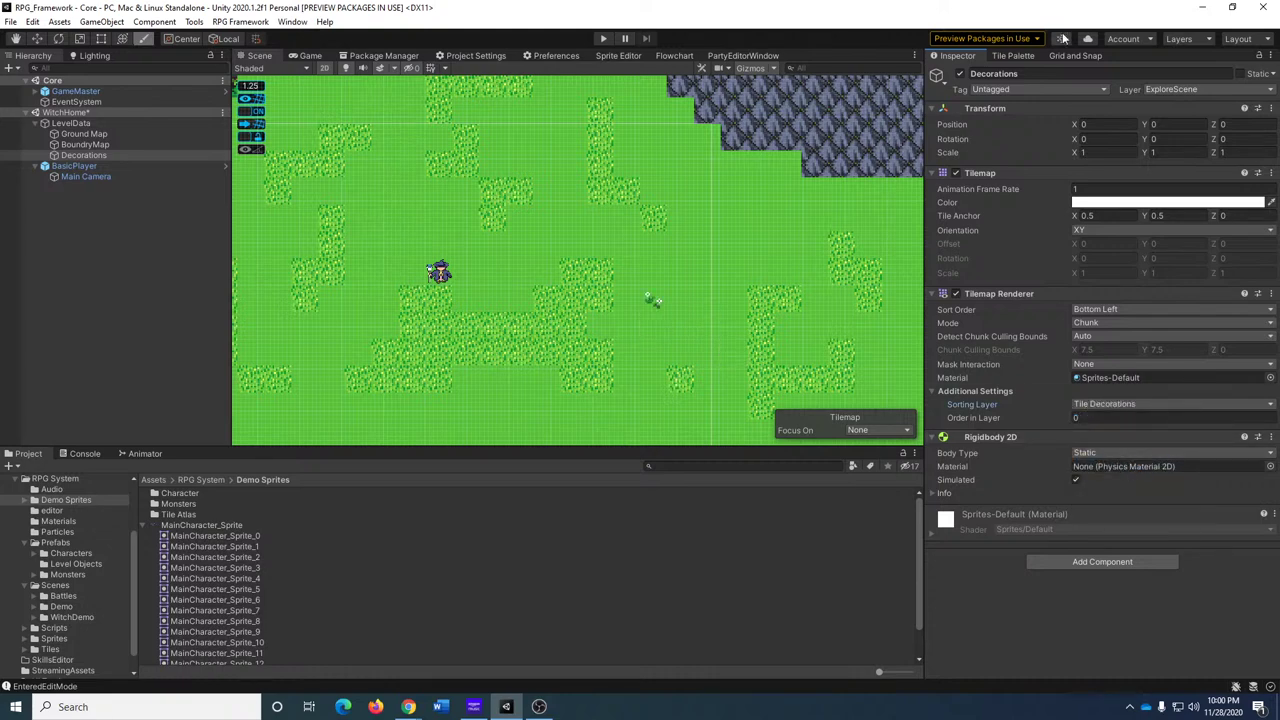
pyautogui.click(1013, 55)
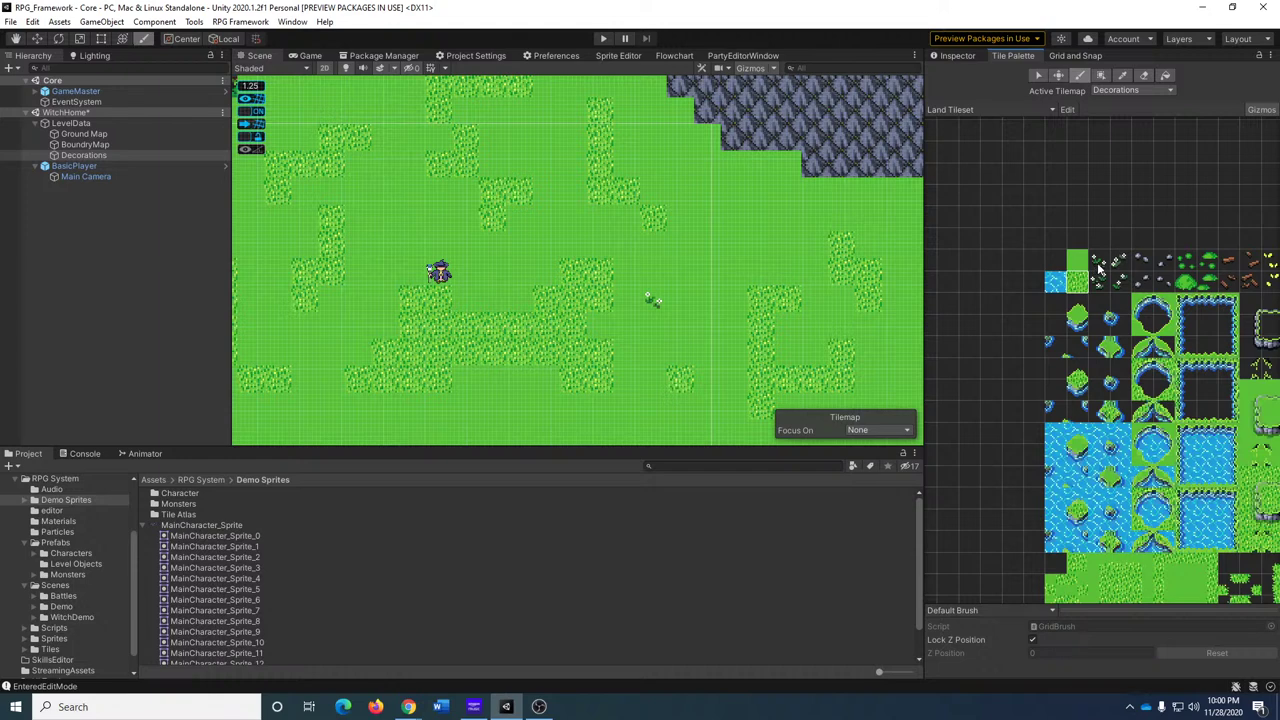
# Paint small flower decoration tiles onto the grass field.
pyautogui.click(1098, 262)
pyautogui.scroll(-4, 610, 322)
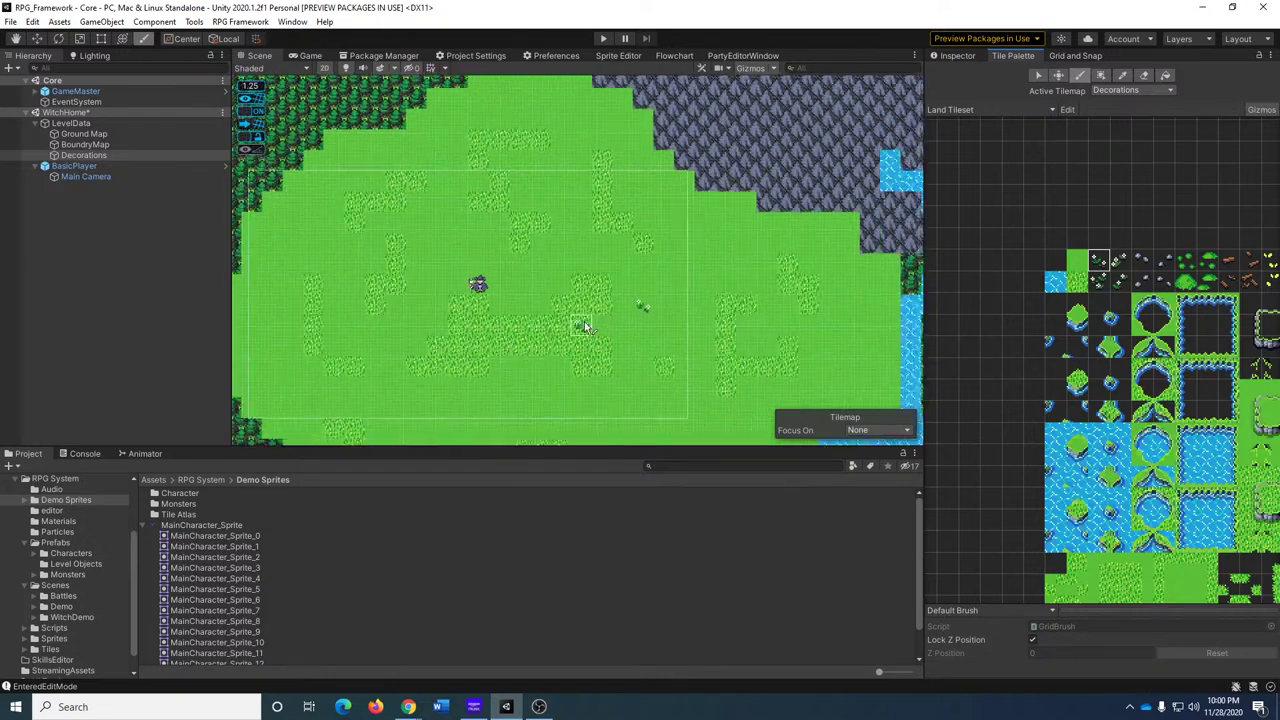
pyautogui.click(562, 112)
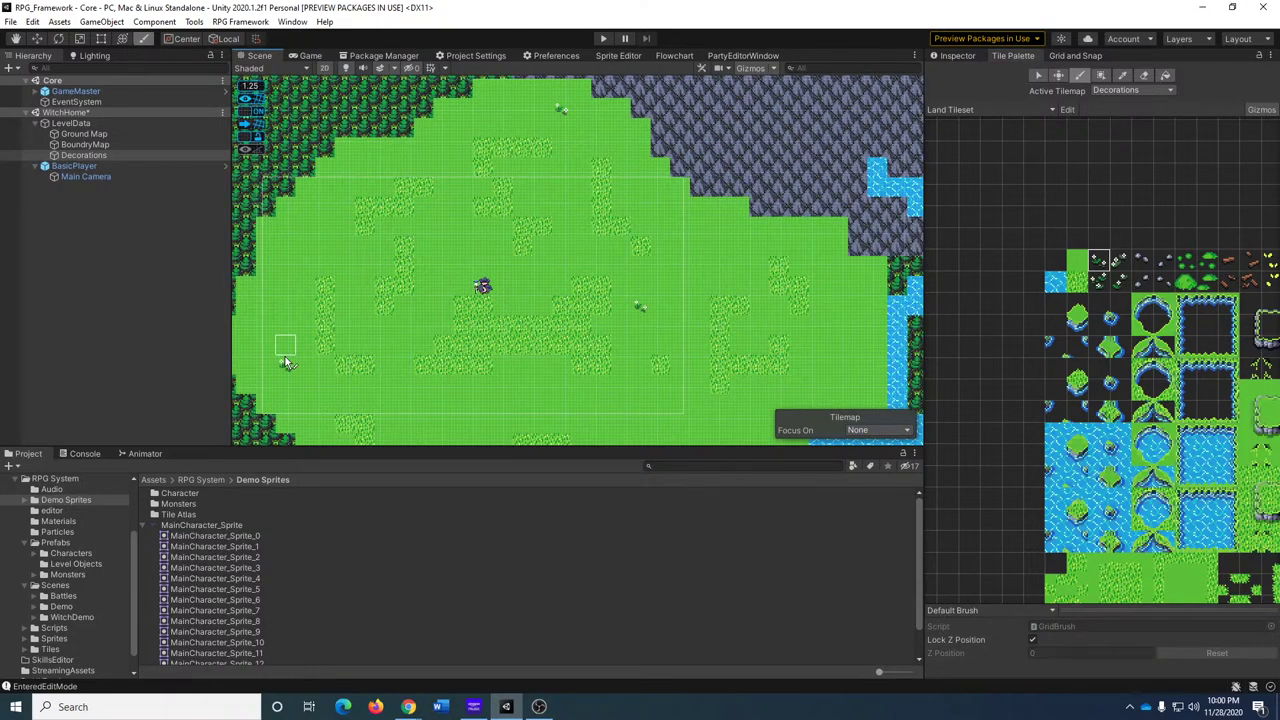
pyautogui.click(1120, 262)
pyautogui.click(836, 366)
# Paint more decorations near the lake and mountain edges, then start Play mode.
pyautogui.moveTo(665, 413); pyautogui.dragTo(600, 255, button='middle')
pyautogui.click(421, 272)
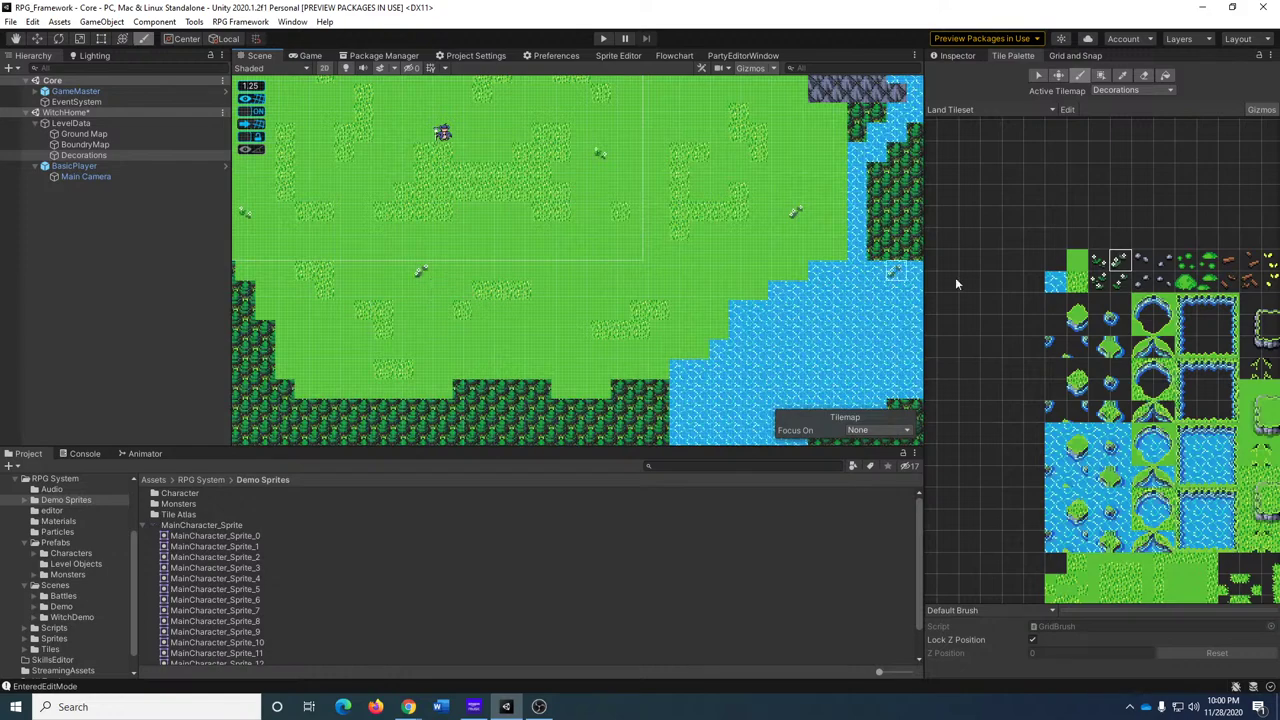
pyautogui.click(1142, 262)
pyautogui.moveTo(722, 194); pyautogui.dragTo(856, 313, button='middle')
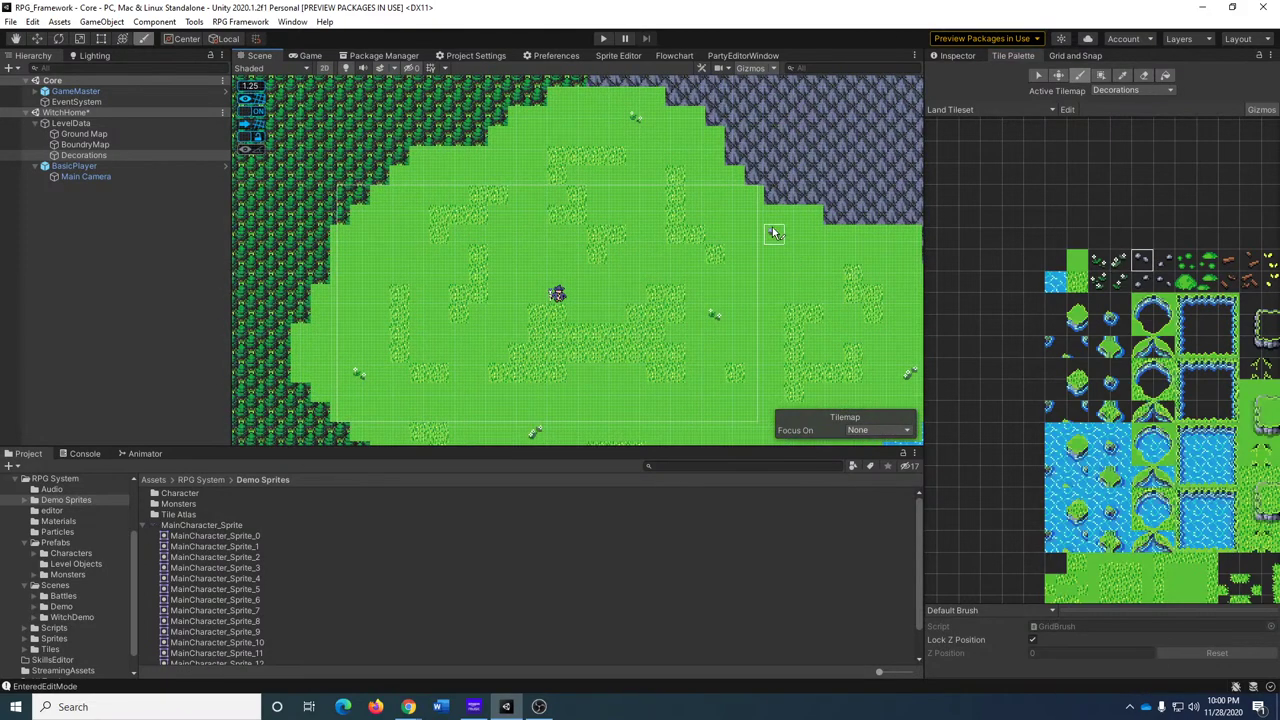
pyautogui.click(662, 176)
pyautogui.moveTo(773, 272); pyautogui.dragTo(532, 216, button='middle')
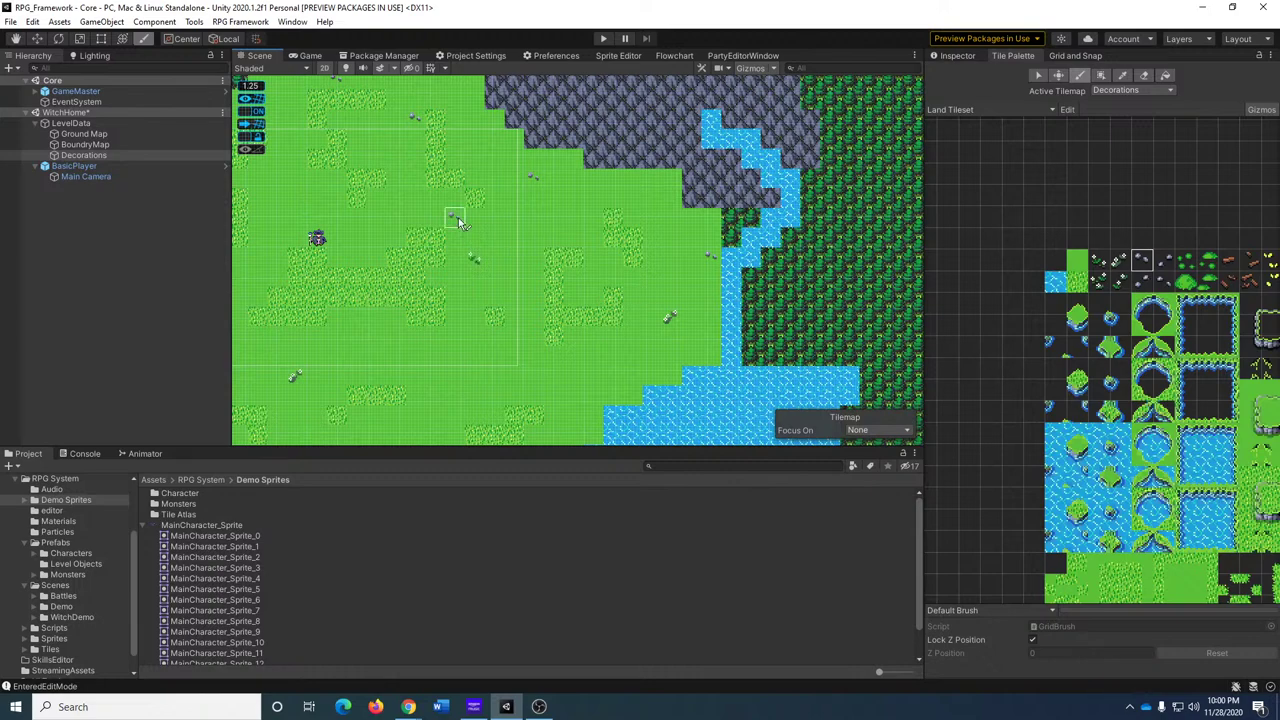
pyautogui.moveTo(451, 214); pyautogui.dragTo(655, 375, button='middle')
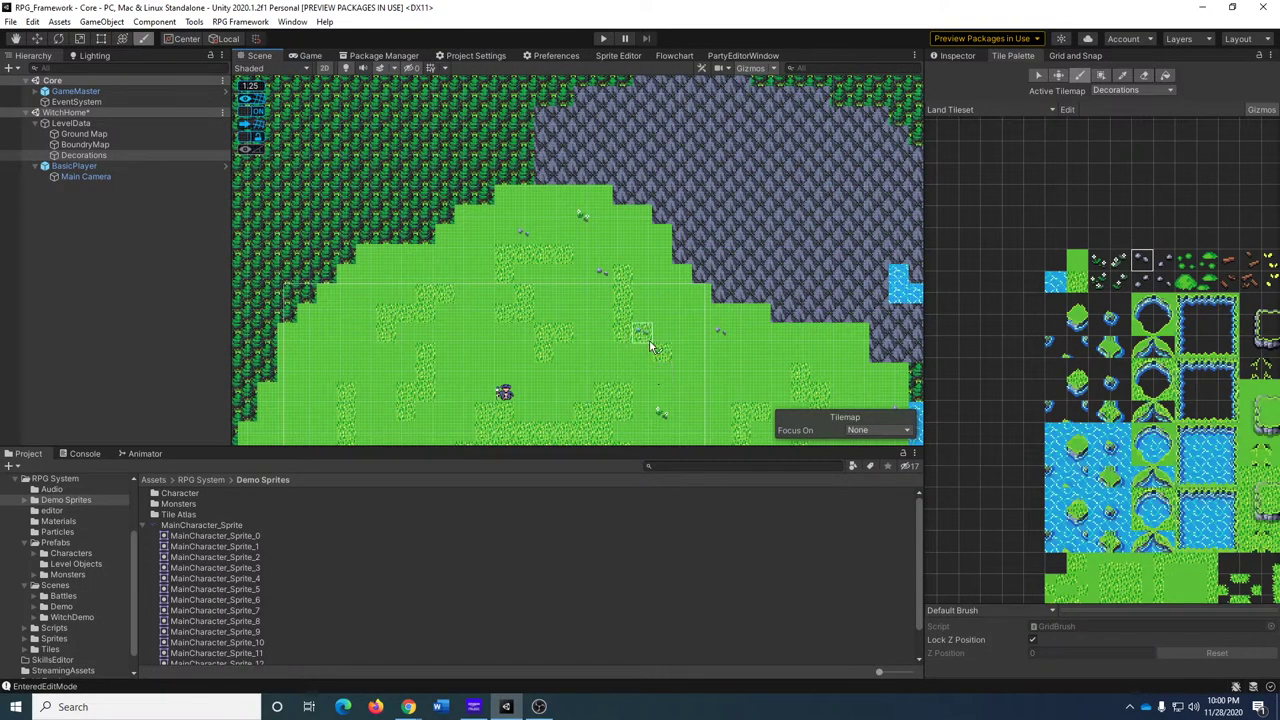
pyautogui.moveTo(640, 334); pyautogui.dragTo(635, 118, button='middle')
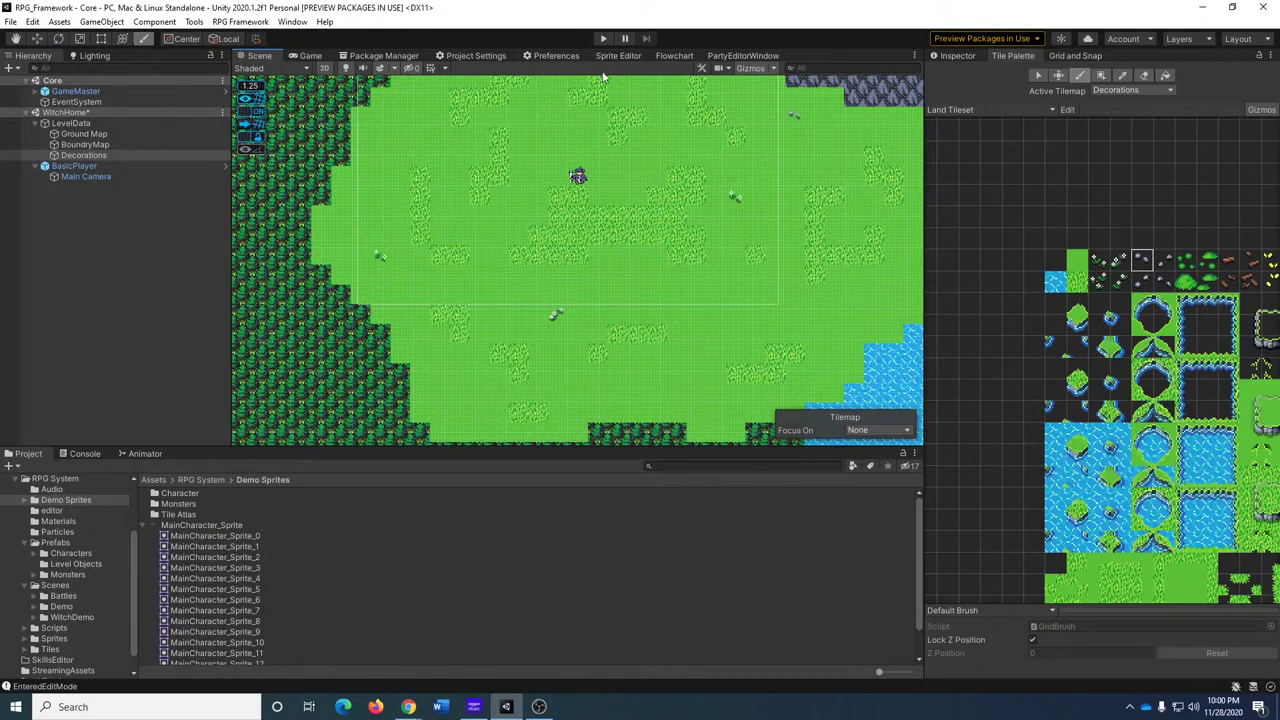
pyautogui.moveTo(626, 245); pyautogui.dragTo(586, 341, button='middle')
pyautogui.click(603, 40)
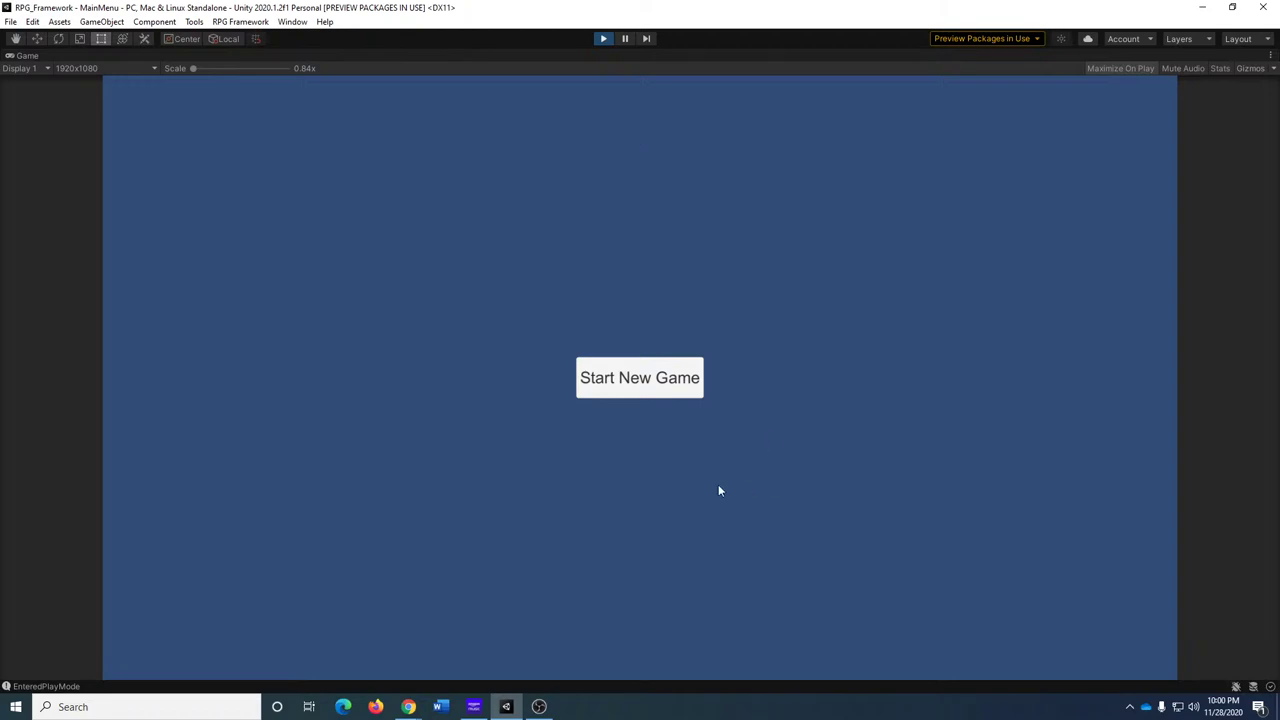
# Start a new game, walk the witch north, west, south and east around the island, then stop.
pyautogui.click(672, 392)
pyautogui.press('Right')
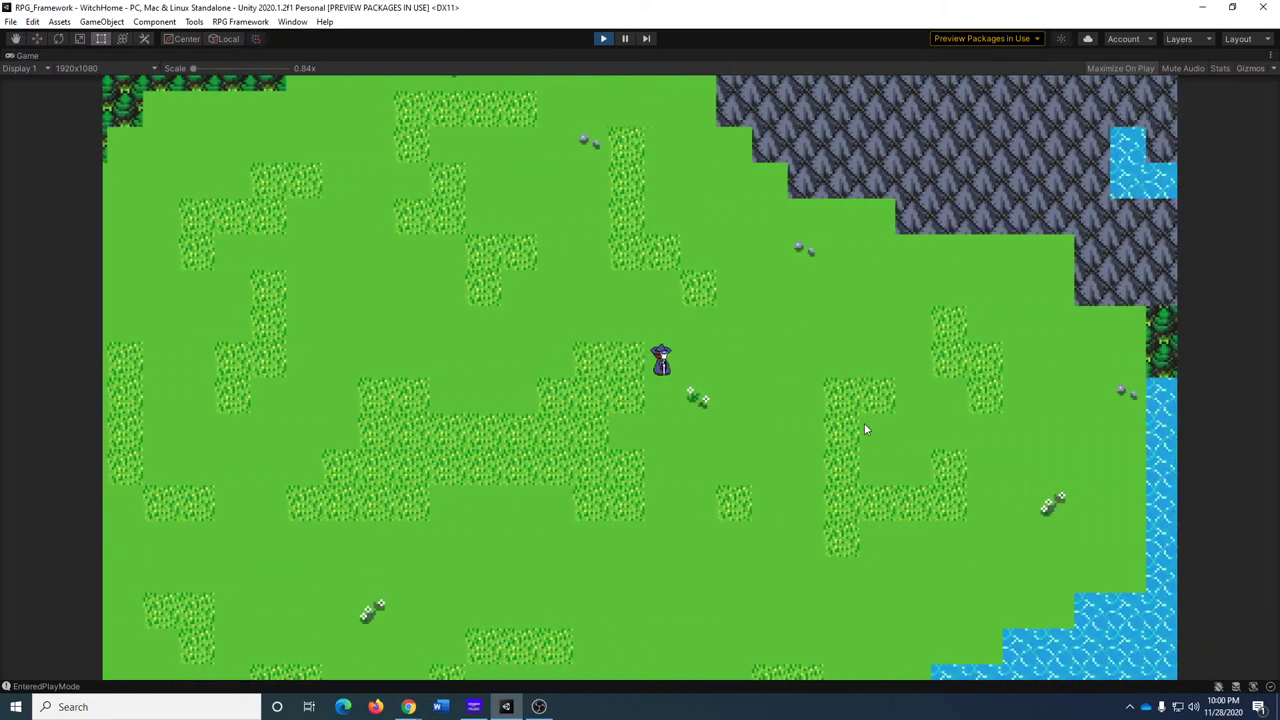
pyautogui.press('Up')
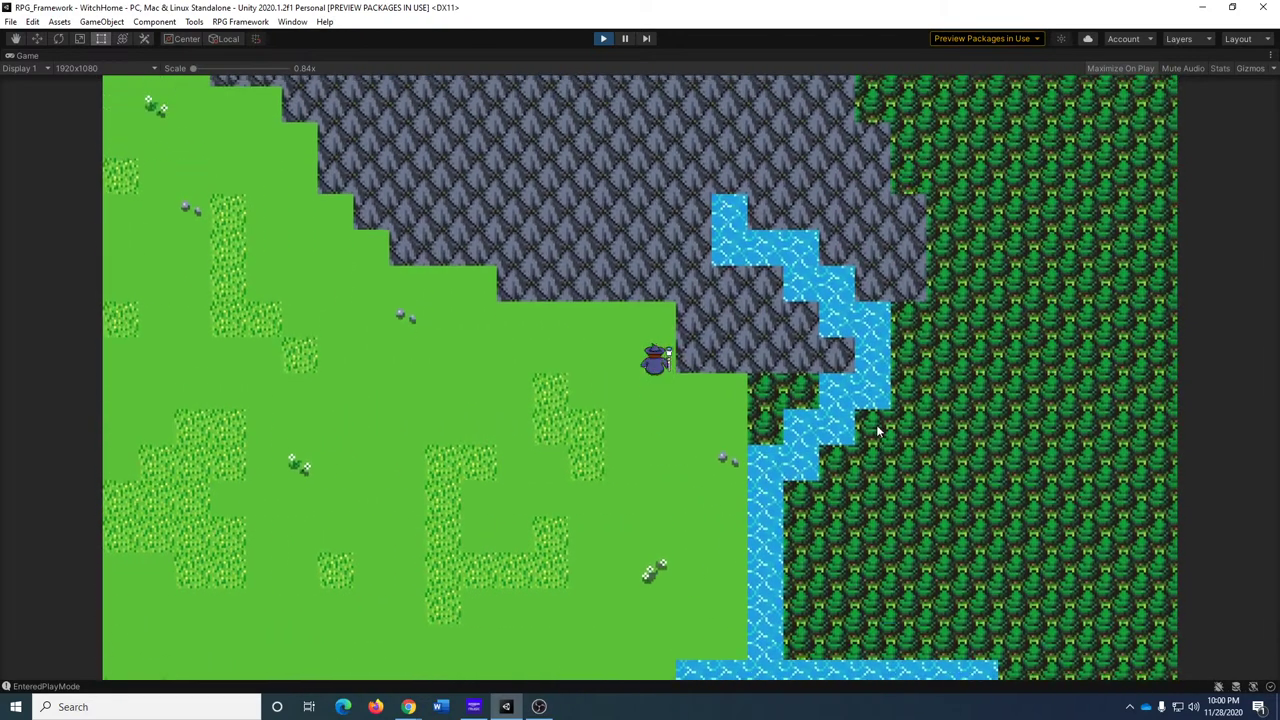
pyautogui.press('Left')
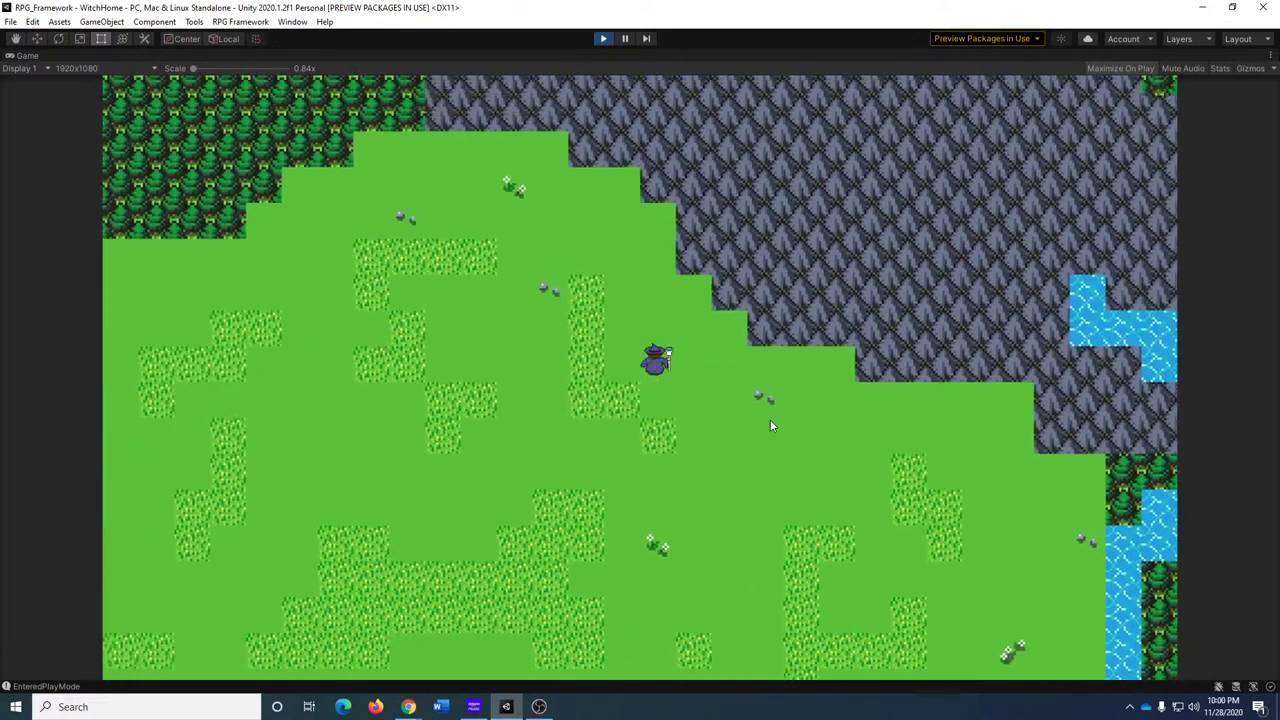
pyautogui.press('Up')
pyautogui.press('Left')
pyautogui.press('Left')
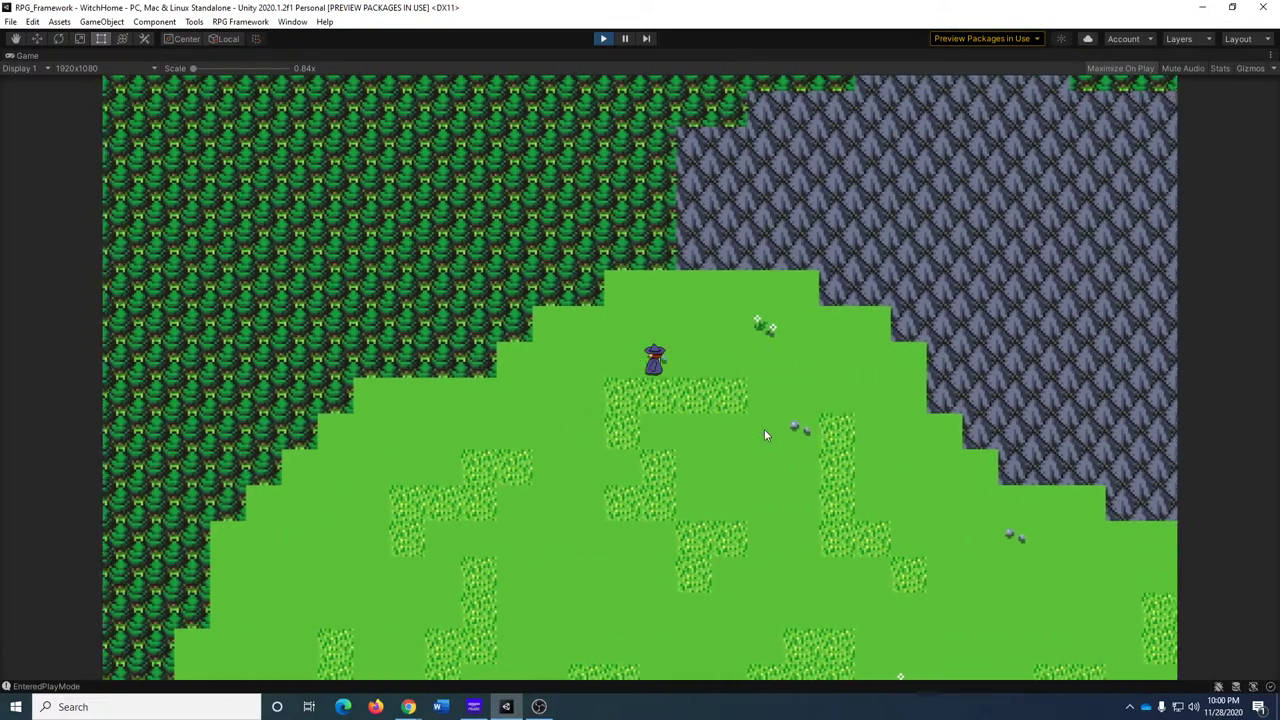
pyautogui.press('Up')
pyautogui.press('Left')
pyautogui.press('Down')
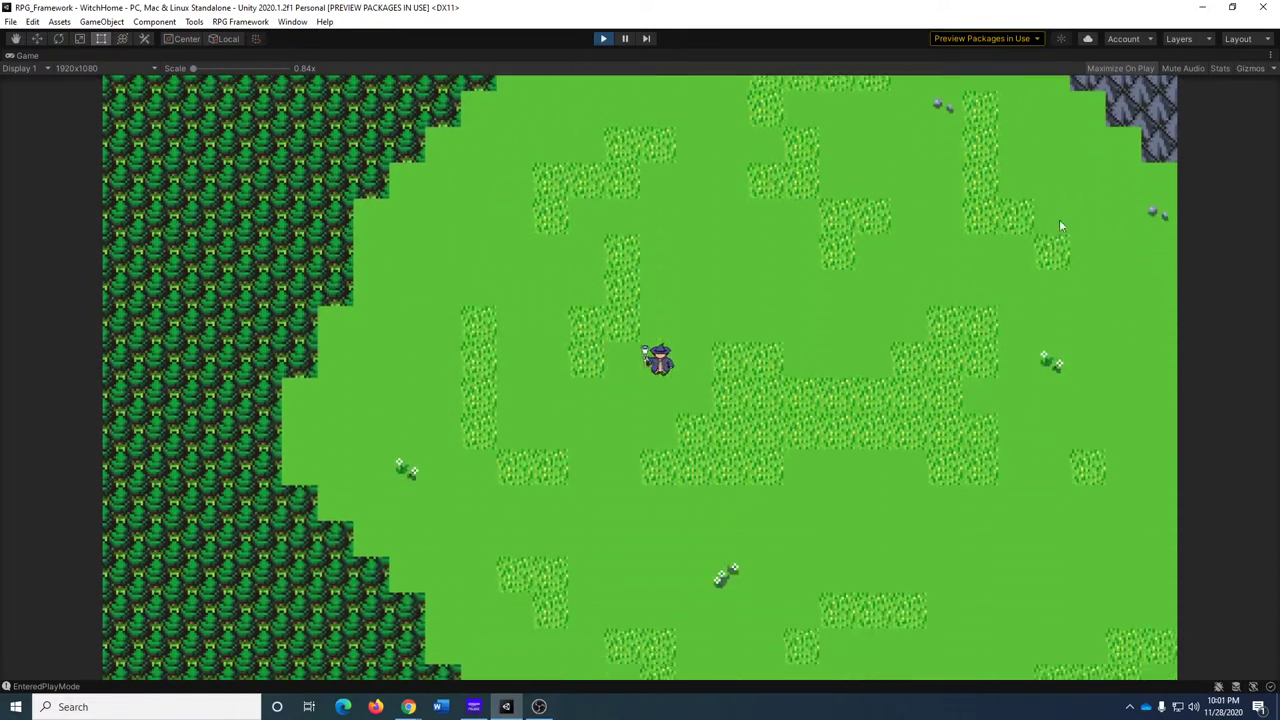
pyautogui.press('Left')
pyautogui.press('Left')
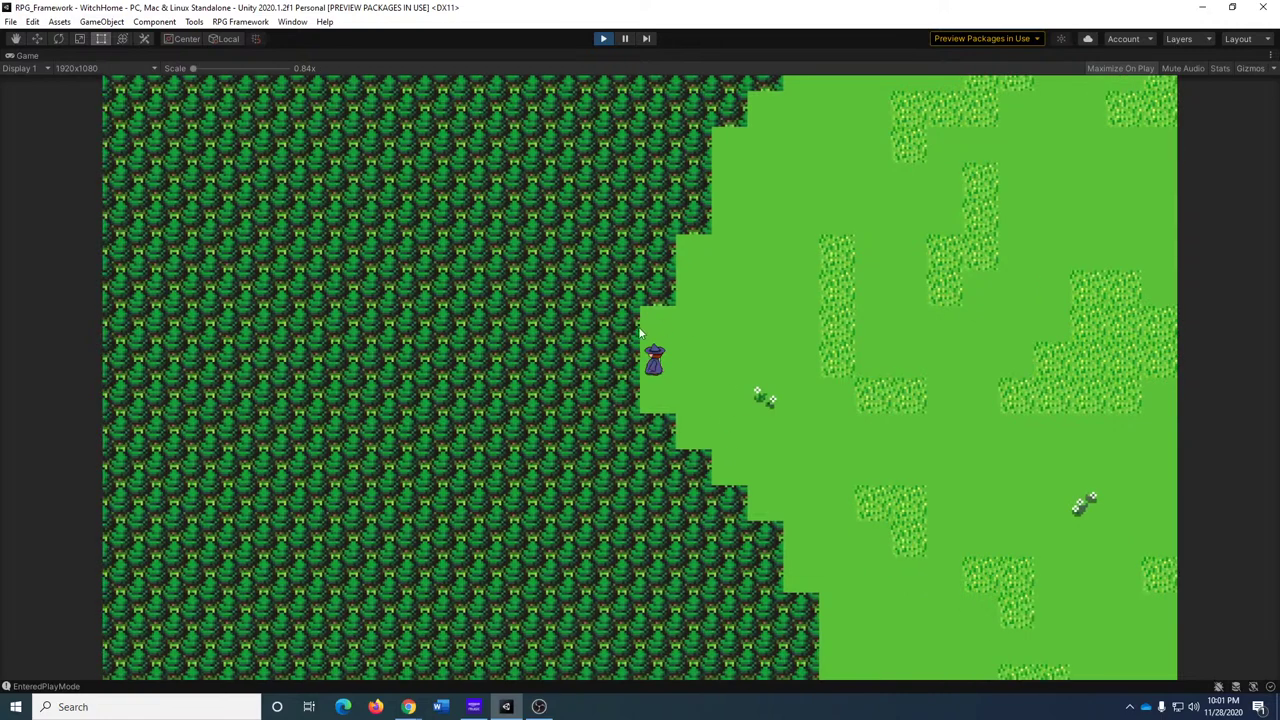
pyautogui.press('Right')
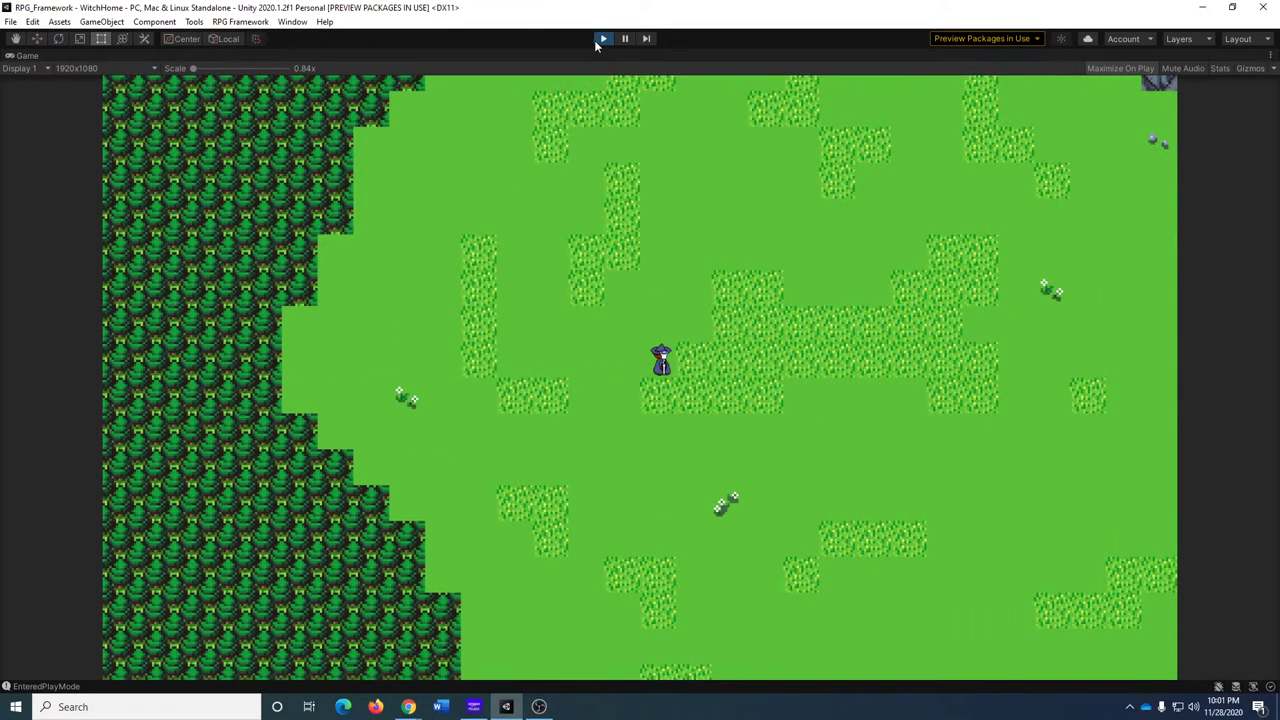
pyautogui.click(601, 39)
# Make Ground Map the active tilemap and pick the plain grass tile.
pyautogui.moveTo(272, 290); pyautogui.dragTo(710, 302, button='middle')
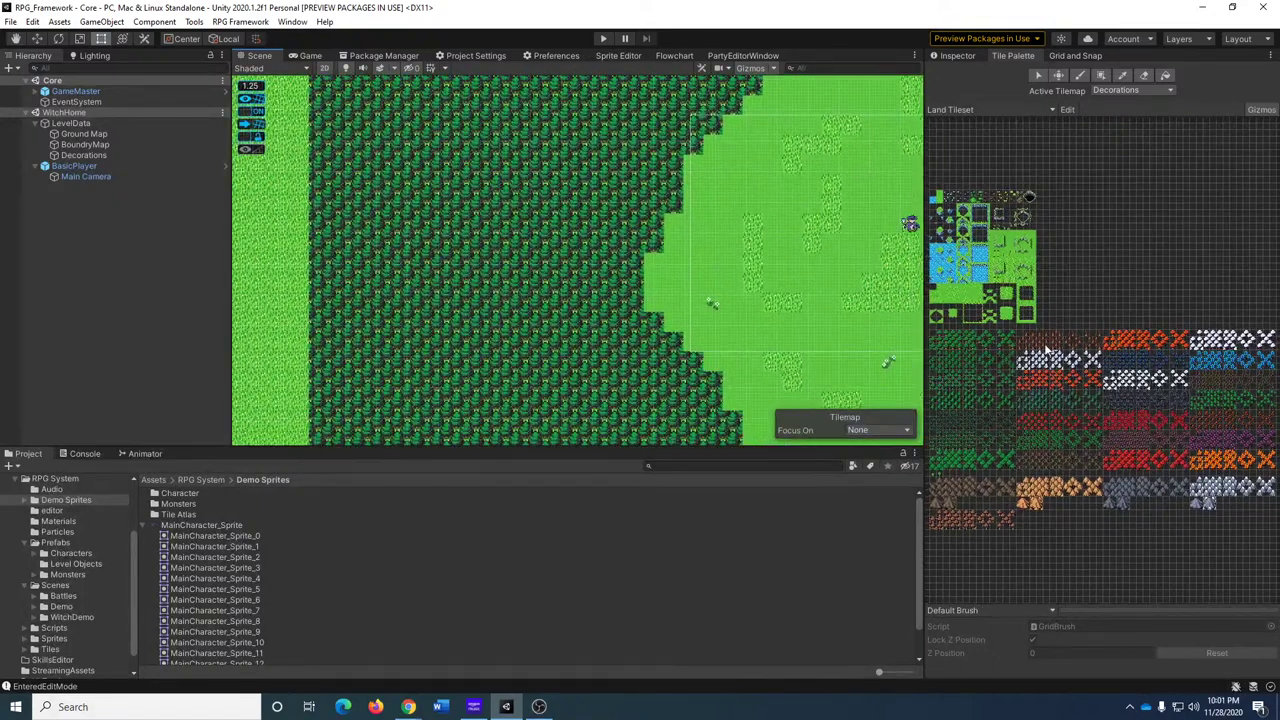
pyautogui.moveTo(1099, 342); pyautogui.dragTo(1116, 313, button='middle')
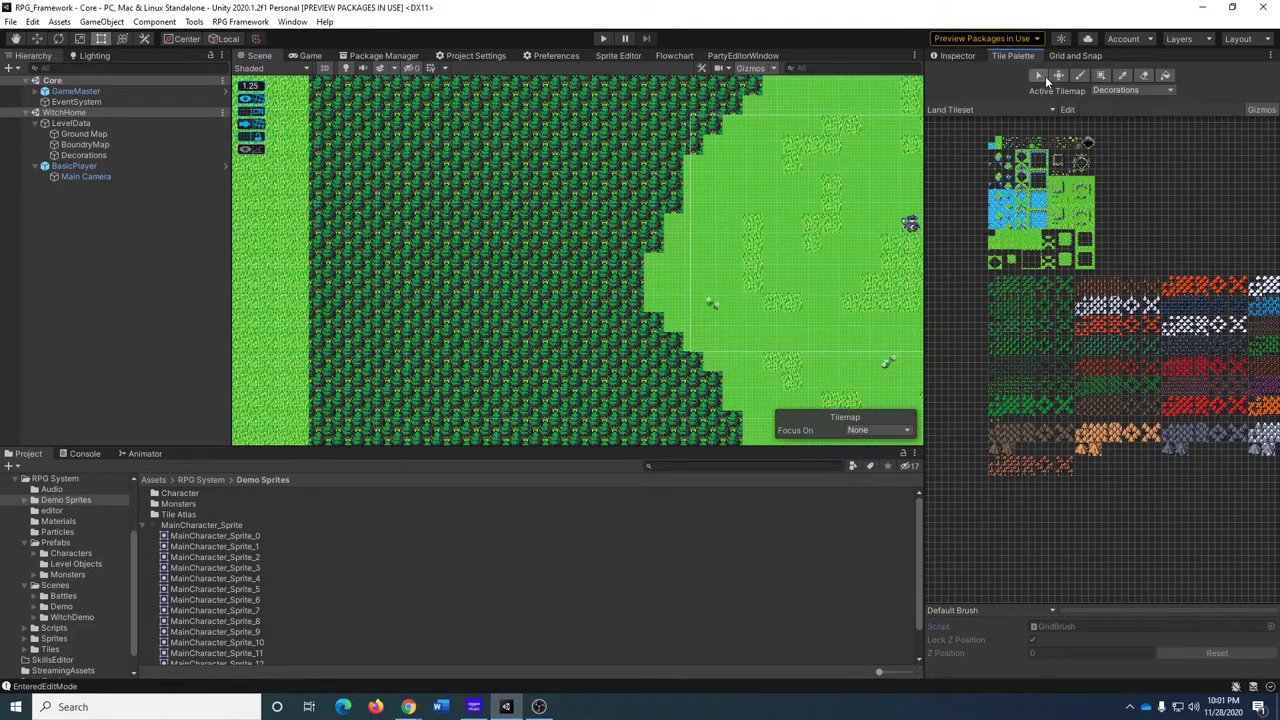
pyautogui.click(89, 133)
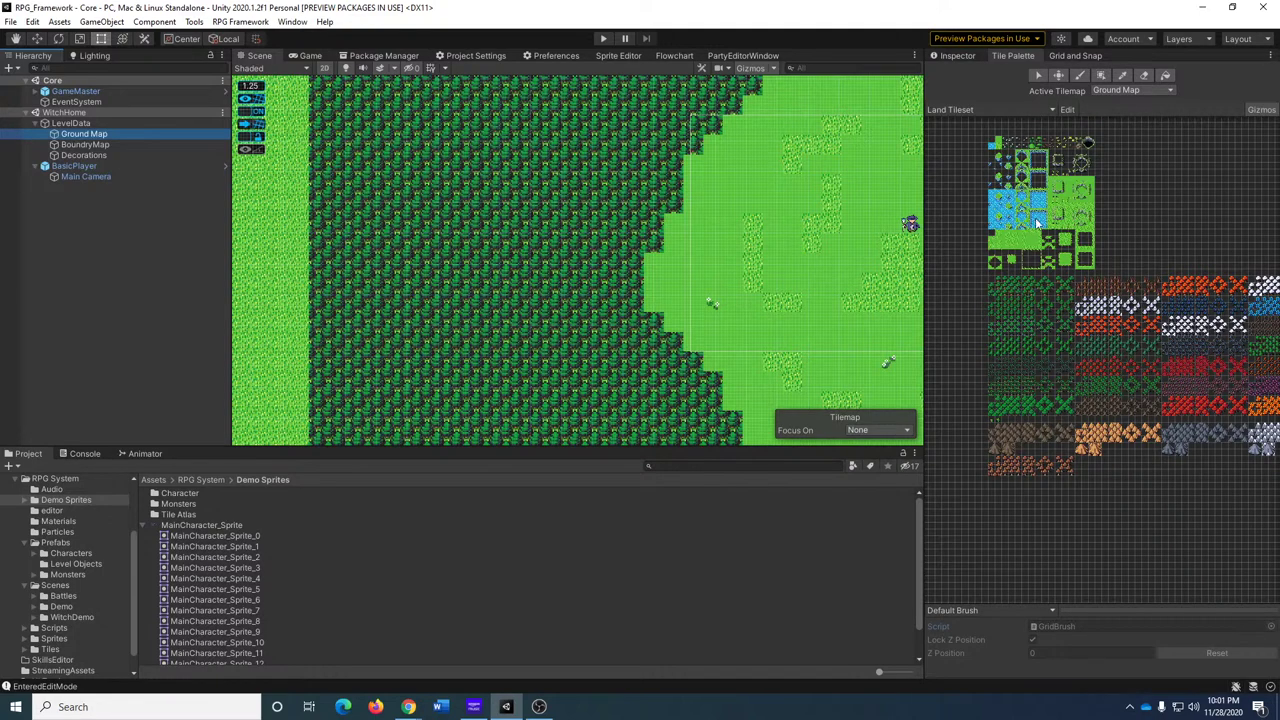
pyautogui.scroll(4, 1038, 222)
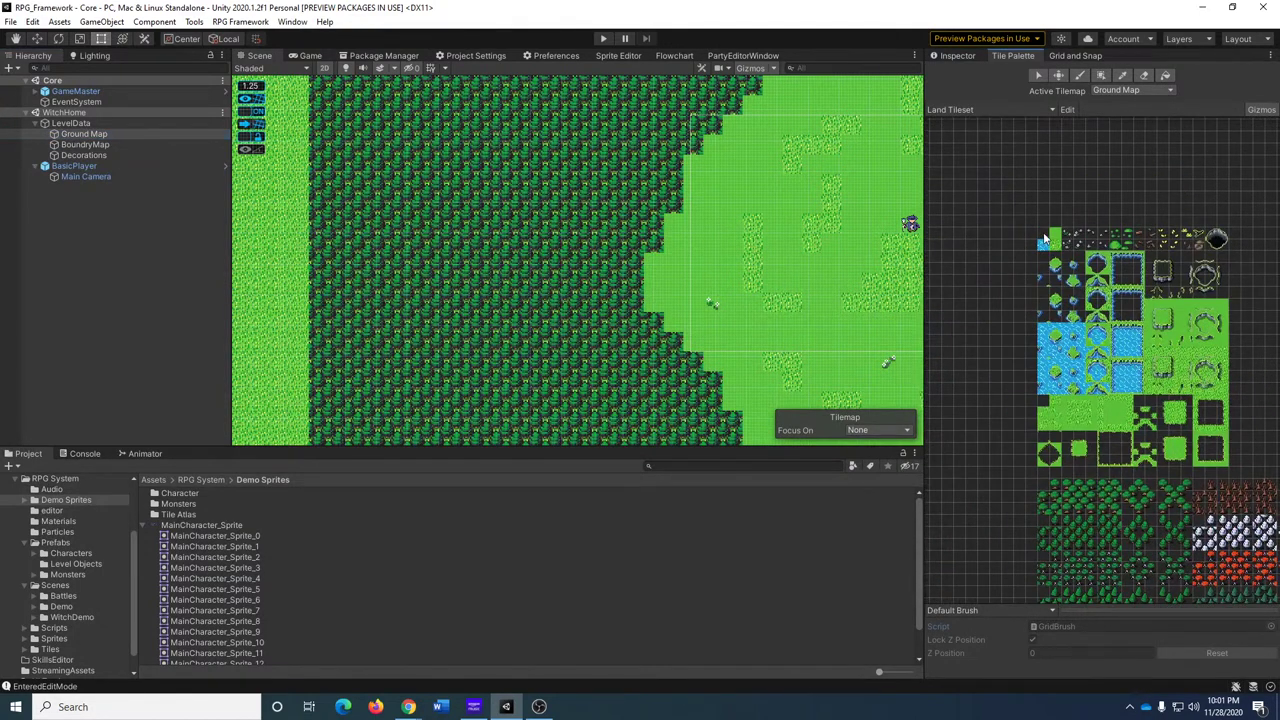
pyautogui.click(1052, 240)
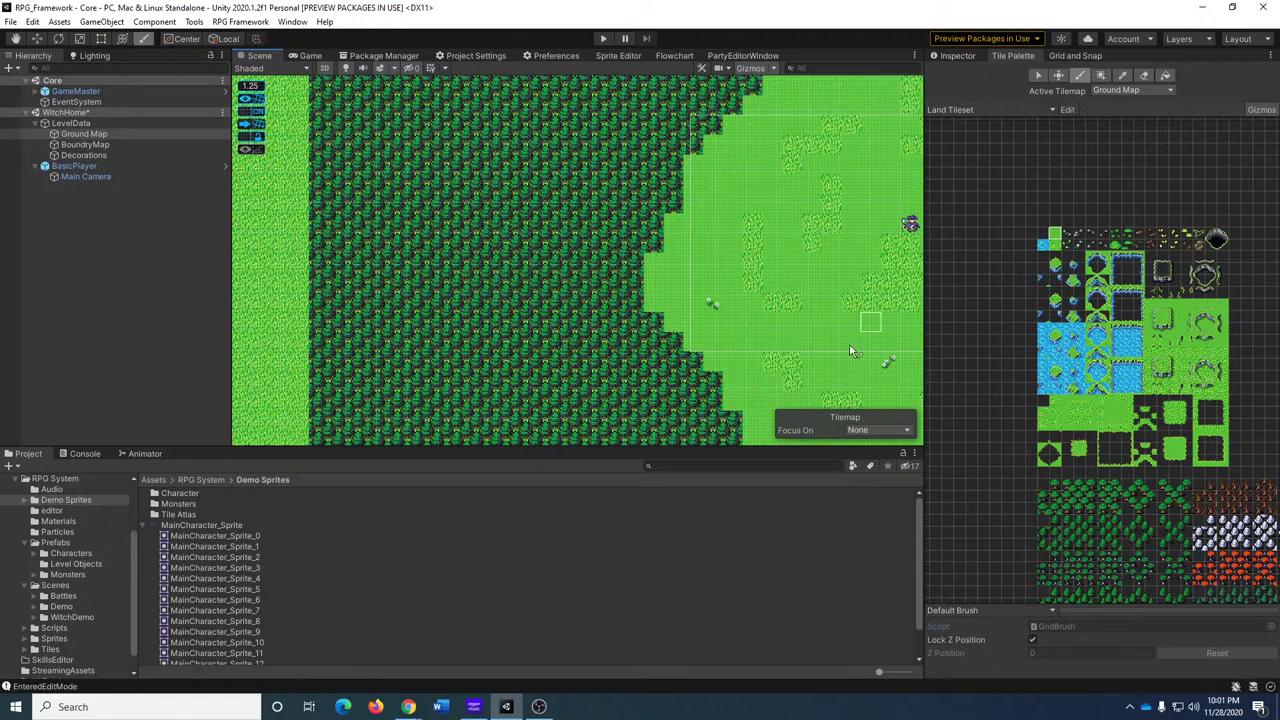
# Erase BoundryMap trees westward from the clearing to carve a grass path.
pyautogui.click(84, 144)
pyautogui.click(1143, 76)
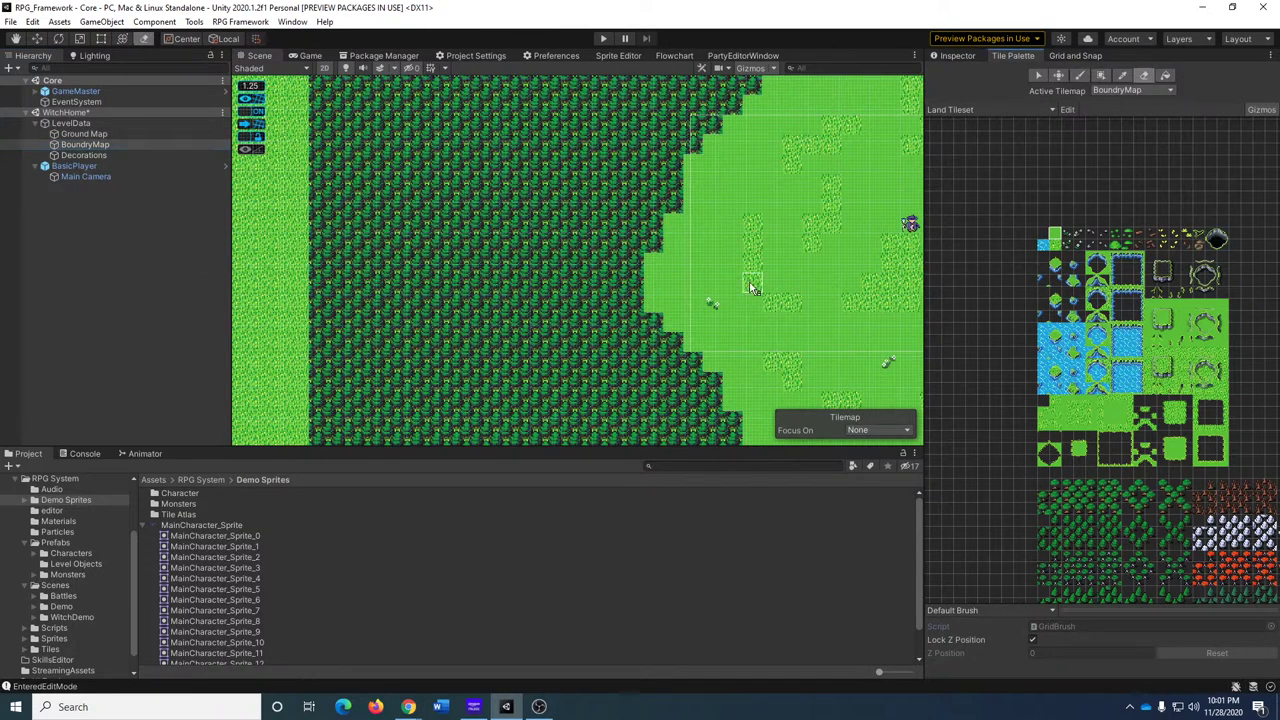
pyautogui.moveTo(589, 284); pyautogui.dragTo(339, 289)
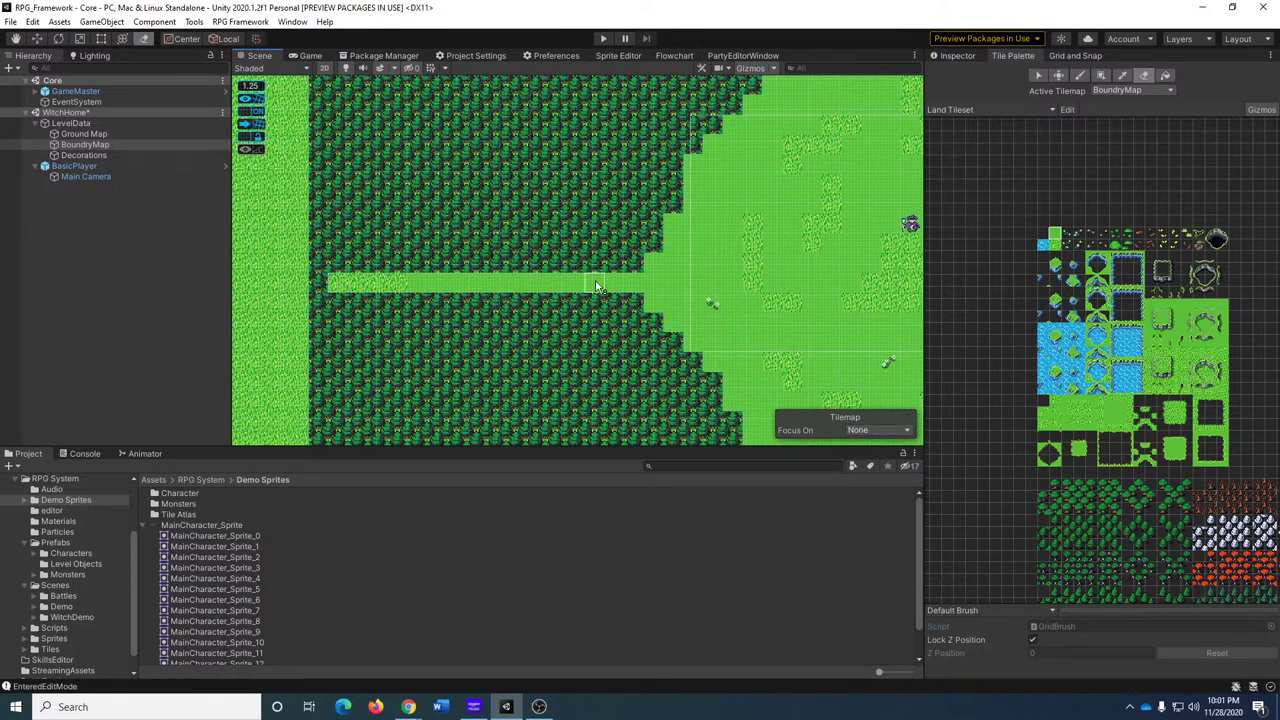
# Play-test a new game, walking the witch west and east along the forest path, then stop.
pyautogui.click(603, 40)
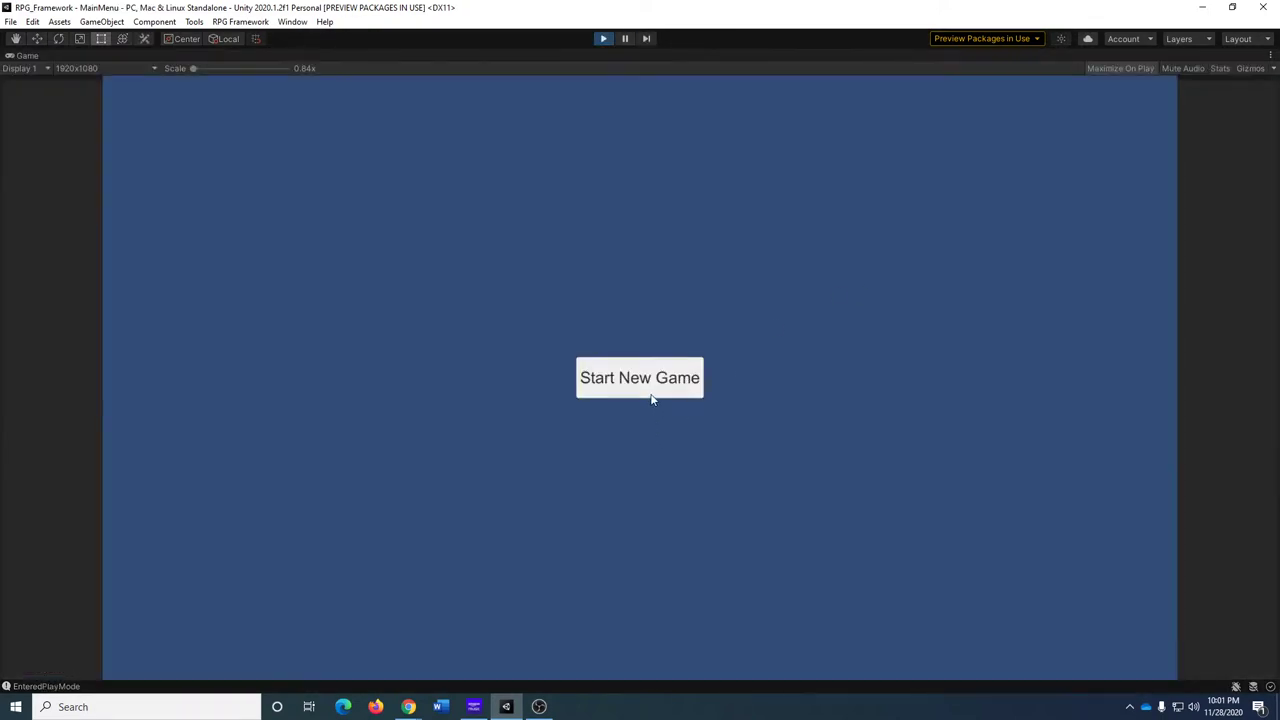
pyautogui.click(651, 398)
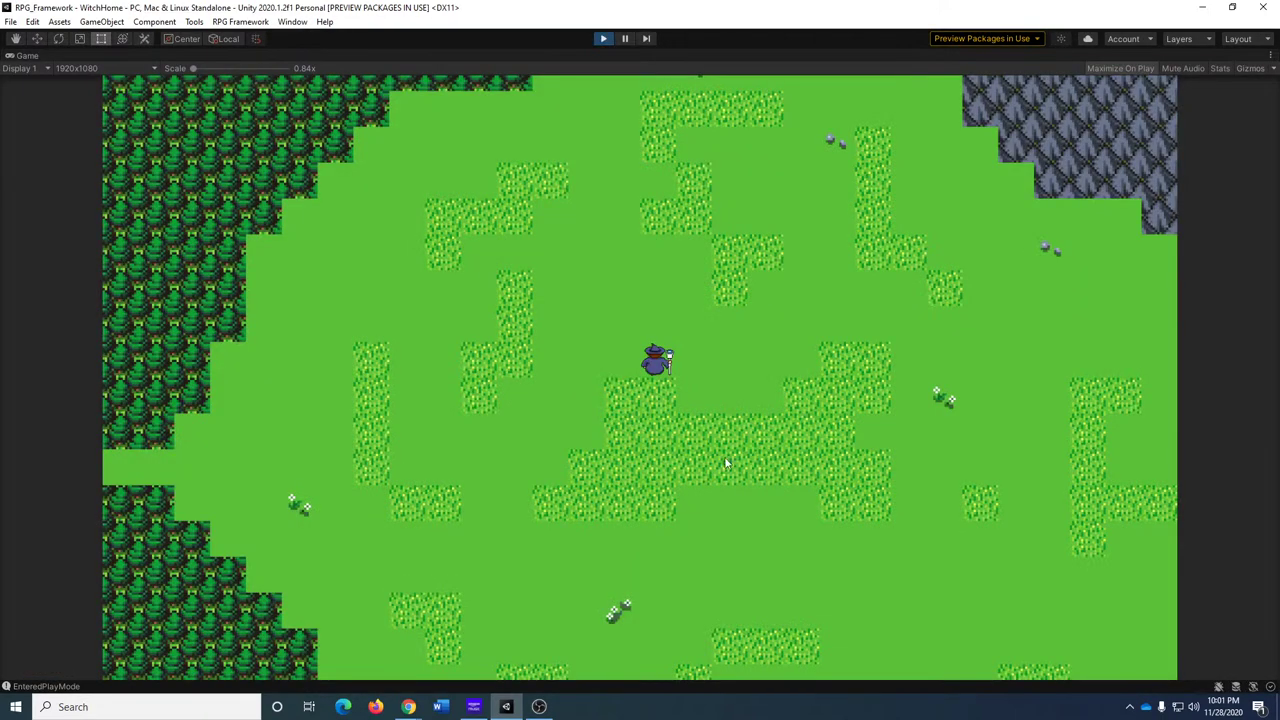
pyautogui.press('Left')
pyautogui.press('Down')
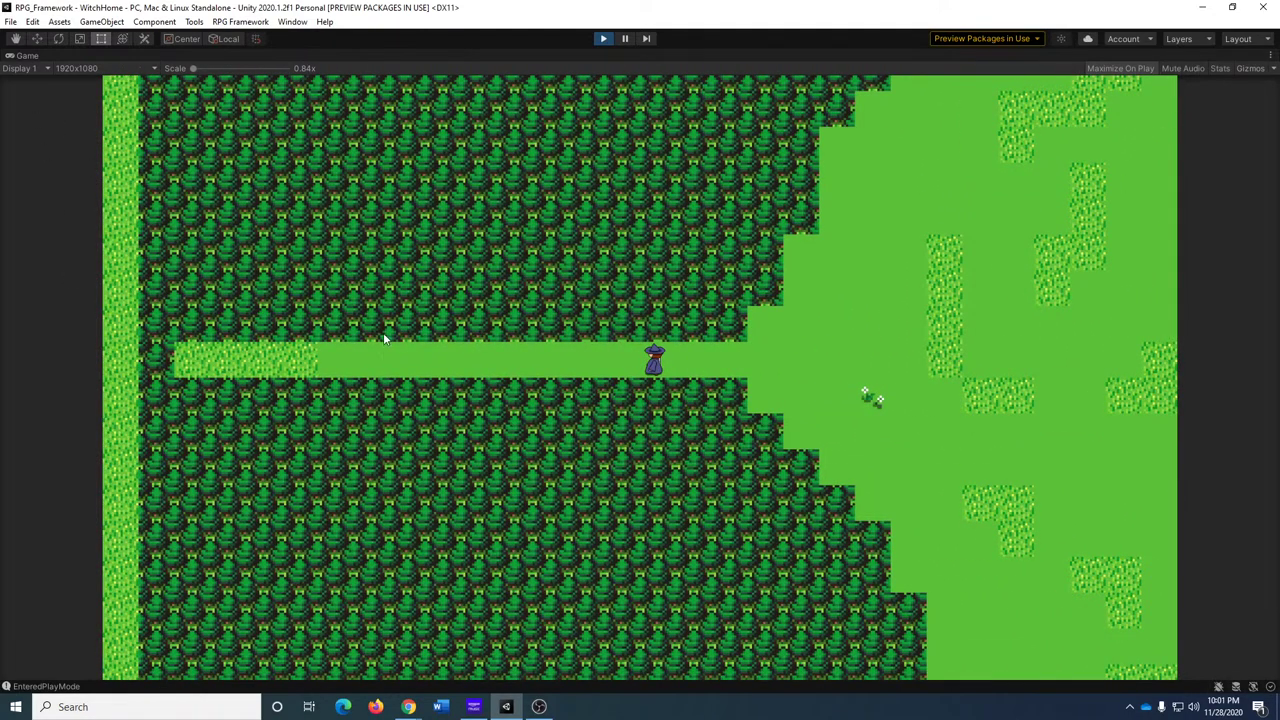
pyautogui.press('Right')
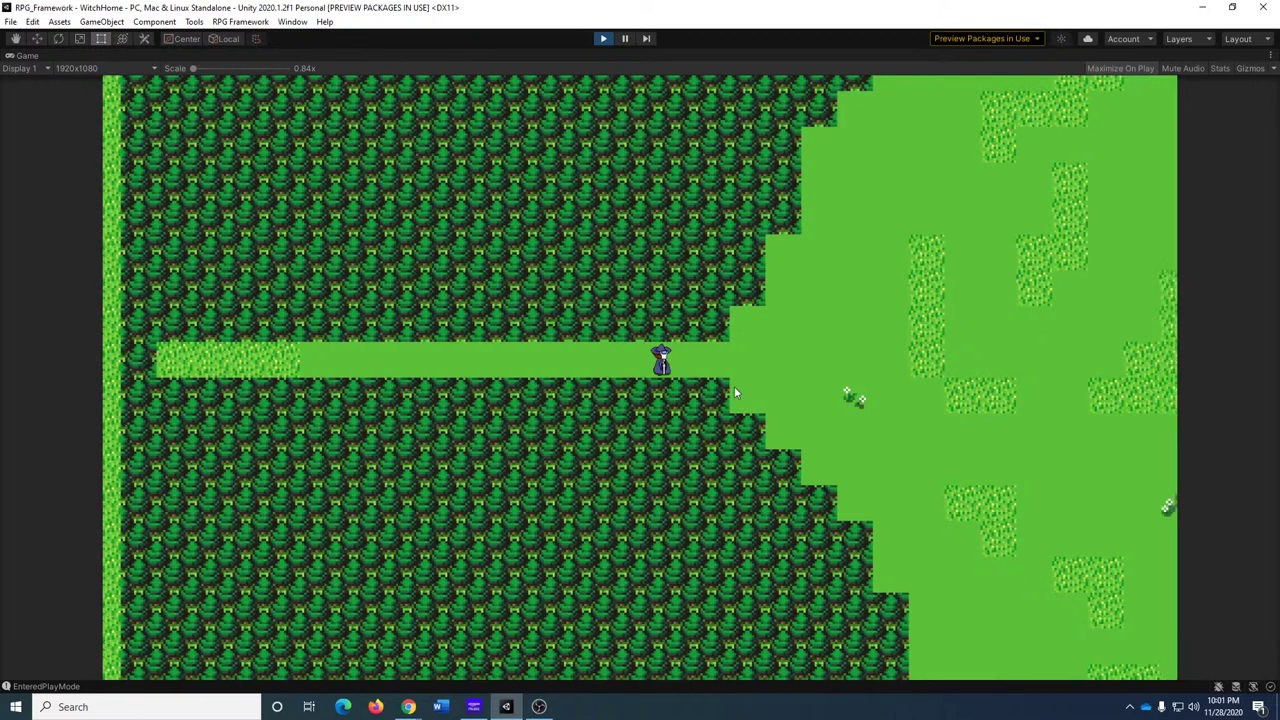
pyautogui.press('Left')
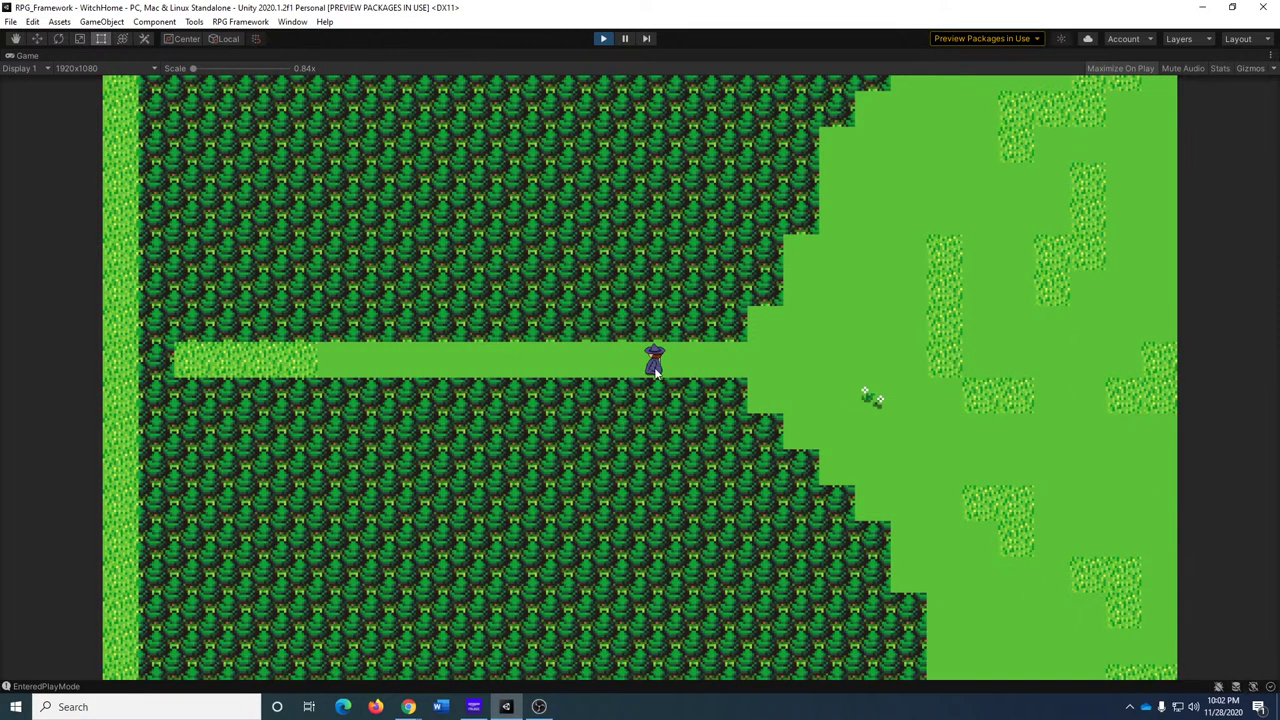
pyautogui.press('Right')
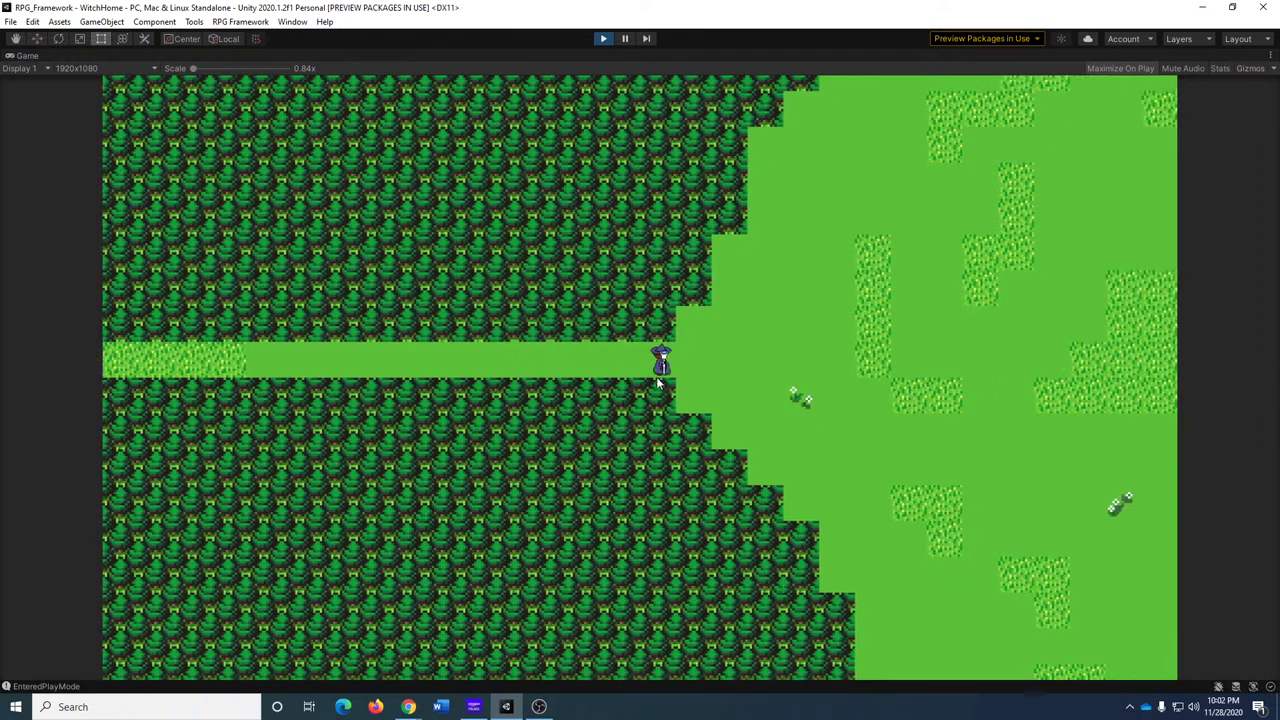
pyautogui.press('Left')
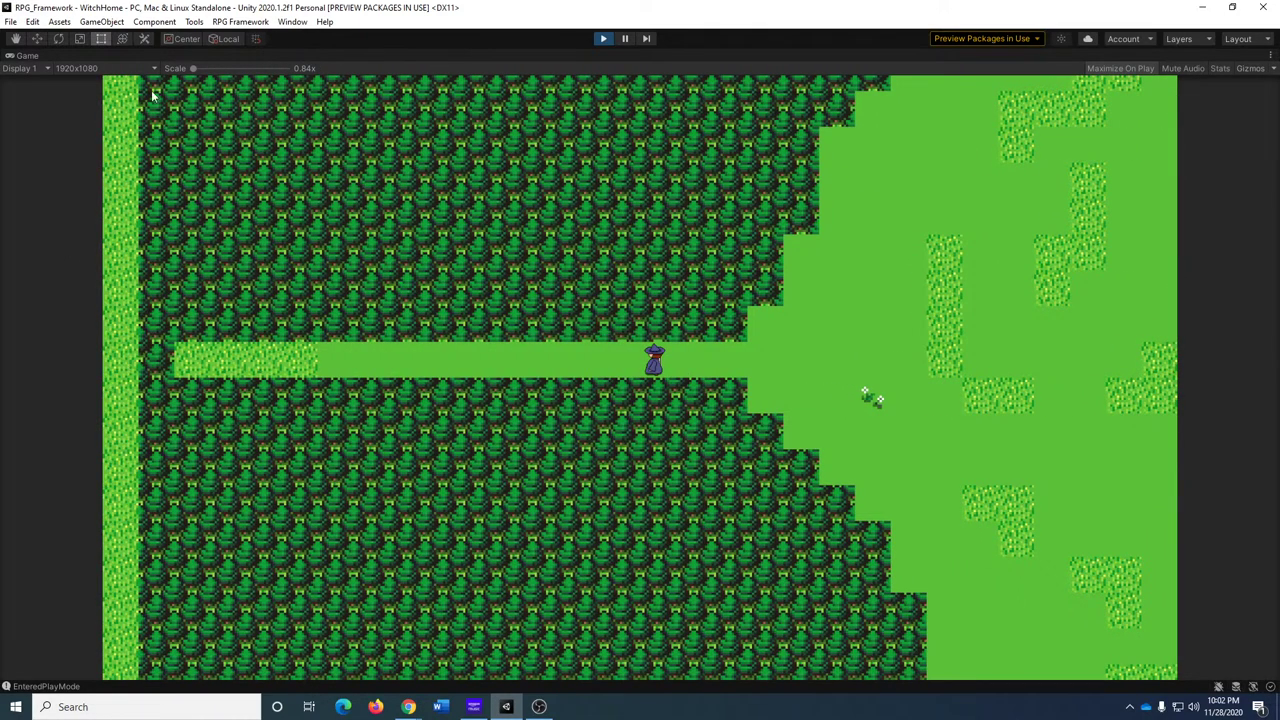
pyautogui.click(603, 39)
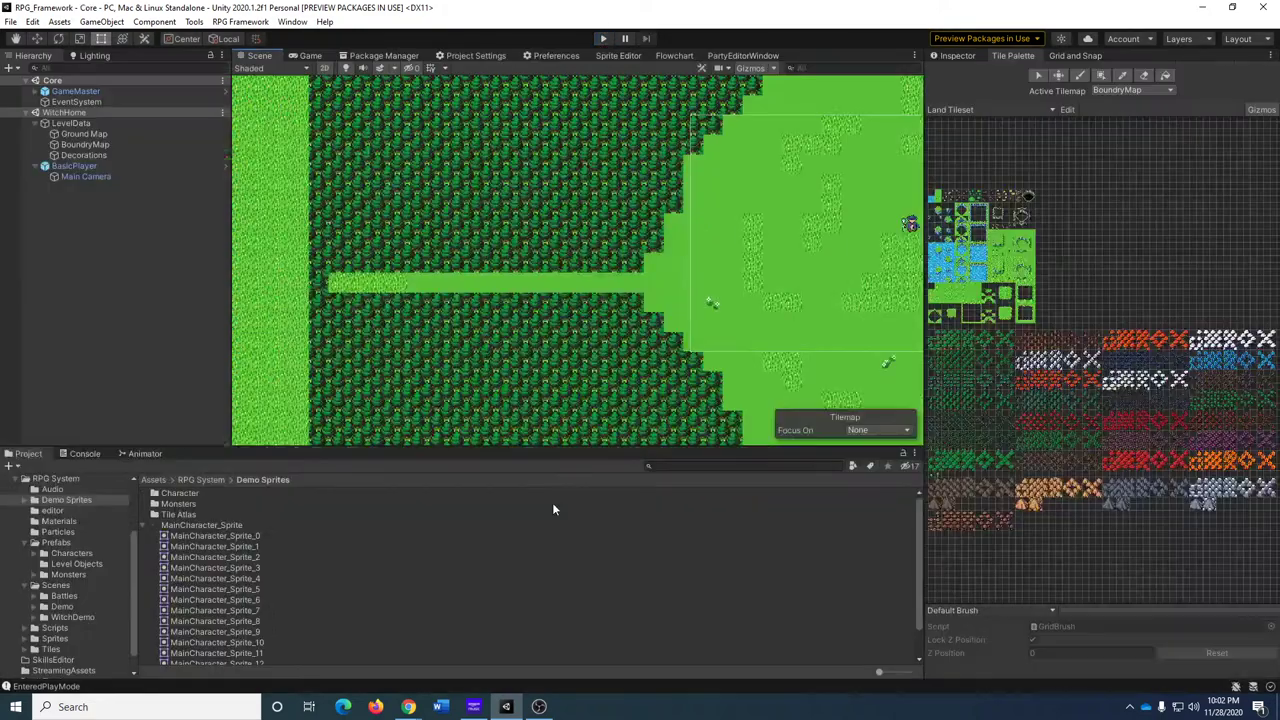
# Flood-fill the grass strip along BoundryMap's western edge with the tree tile.
pyautogui.click(88, 145)
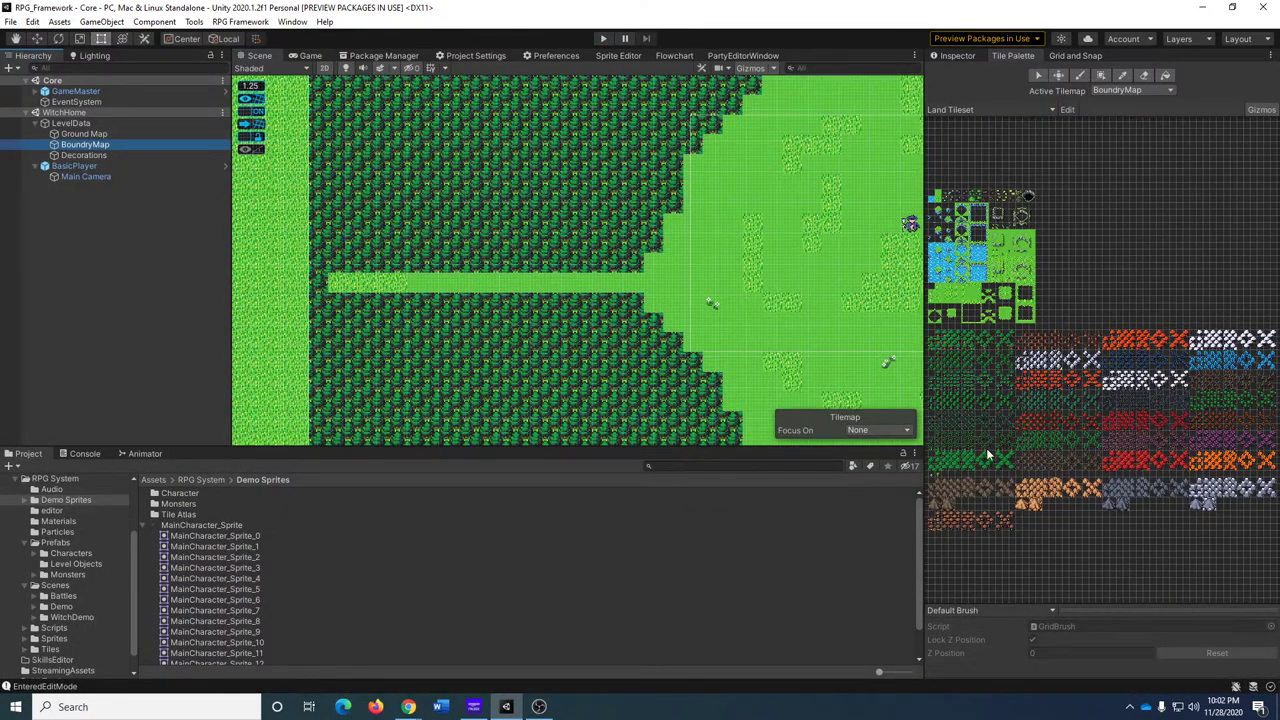
pyautogui.moveTo(986, 448); pyautogui.dragTo(1168, 448, button='middle')
pyautogui.press('b')
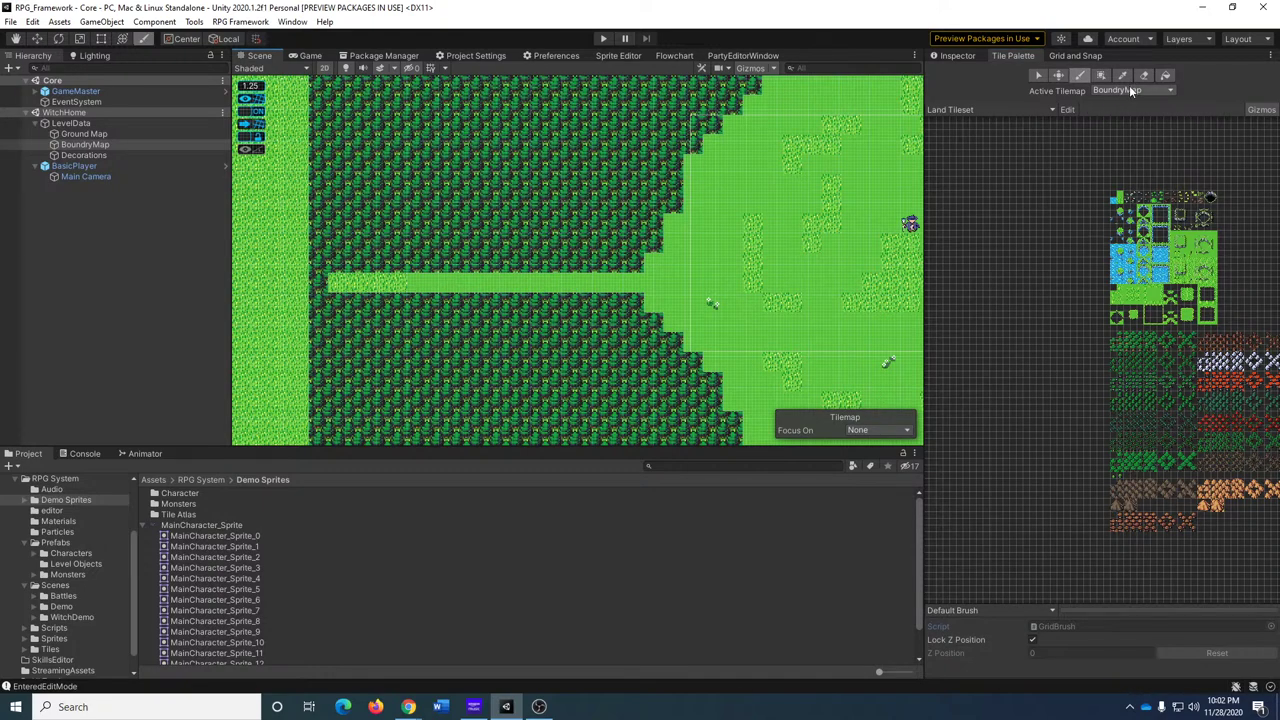
pyautogui.click(1165, 76)
pyautogui.click(275, 205)
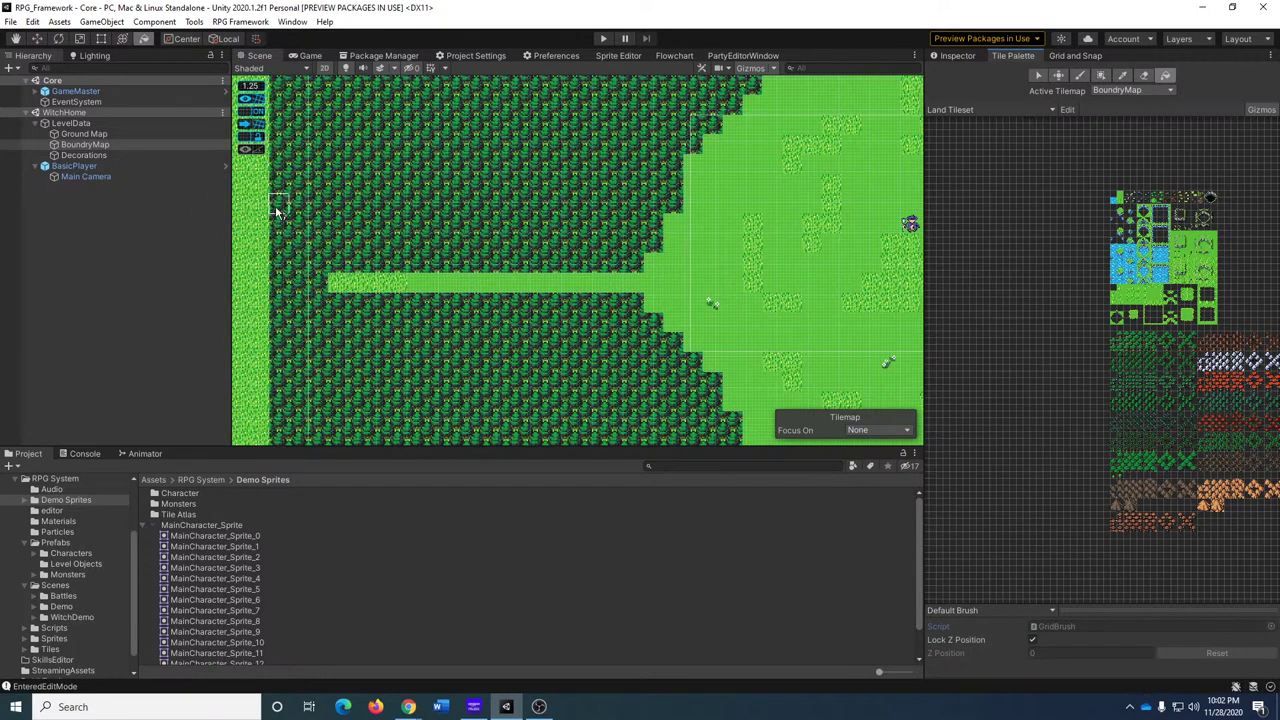
pyautogui.moveTo(275, 205); pyautogui.dragTo(383, 240, button='middle')
pyautogui.click(372, 240)
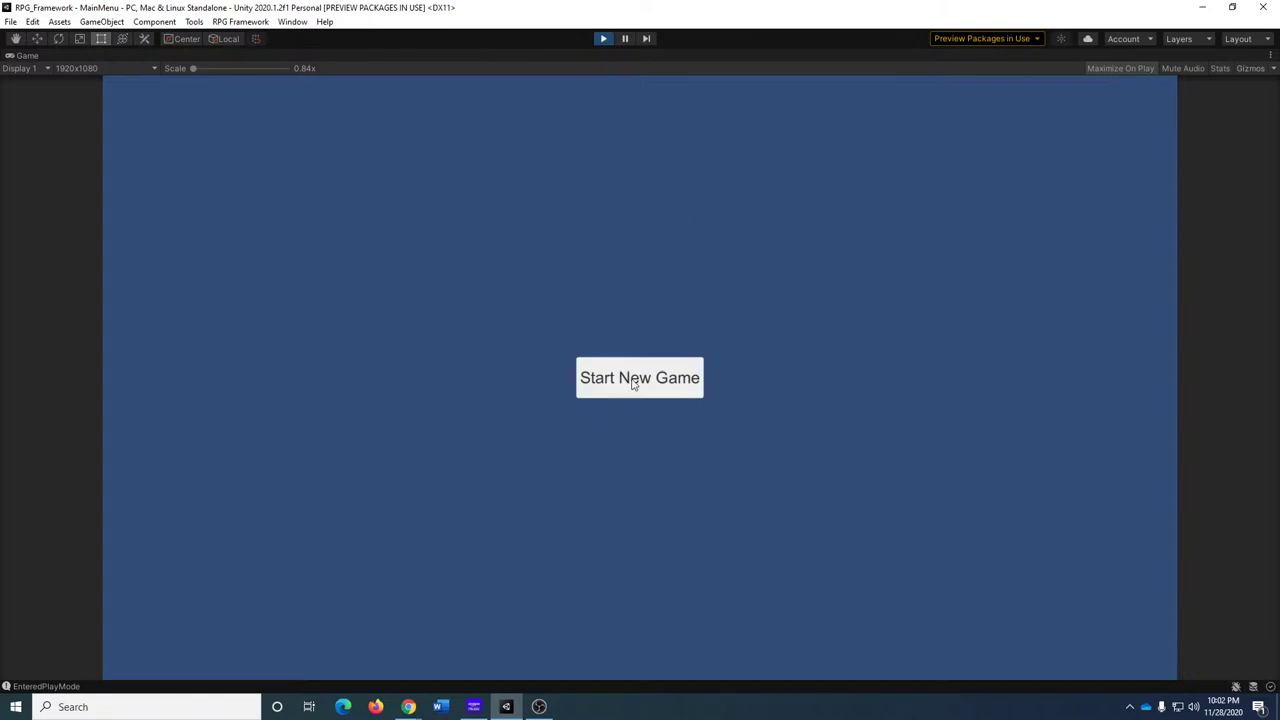
pyautogui.click(632, 388)
pyautogui.press('Left')
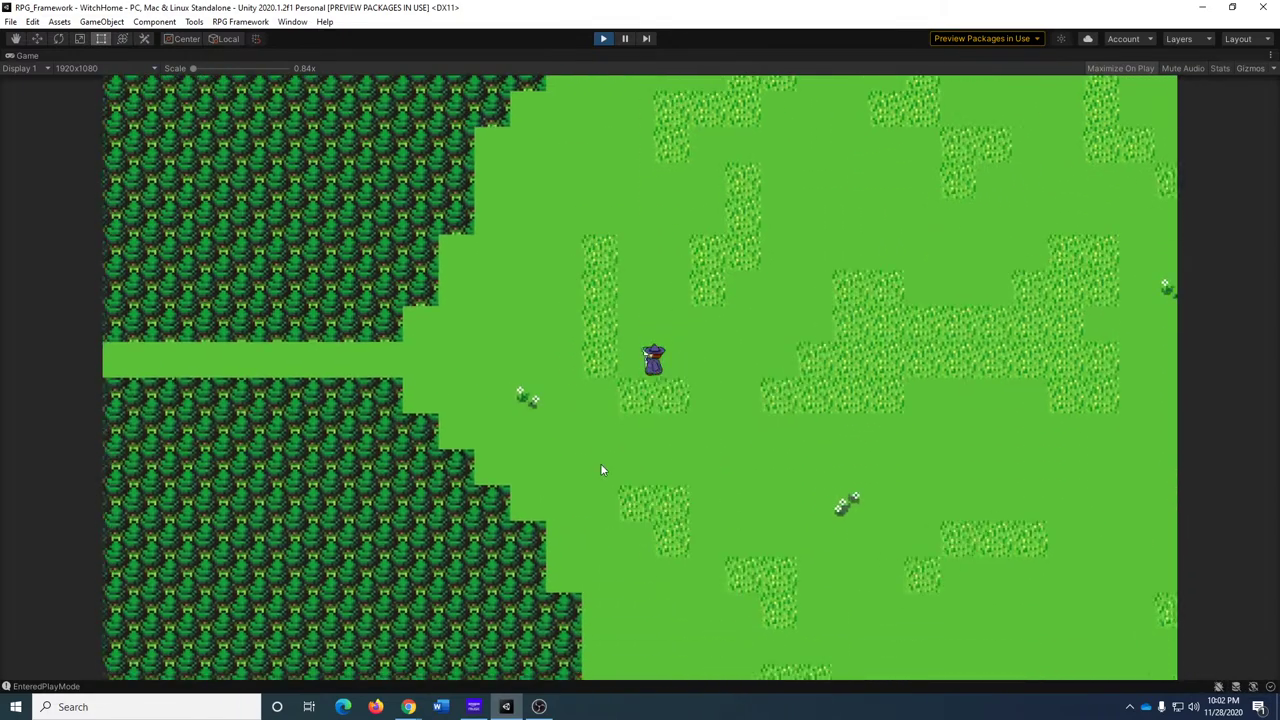
pyautogui.press('Left')
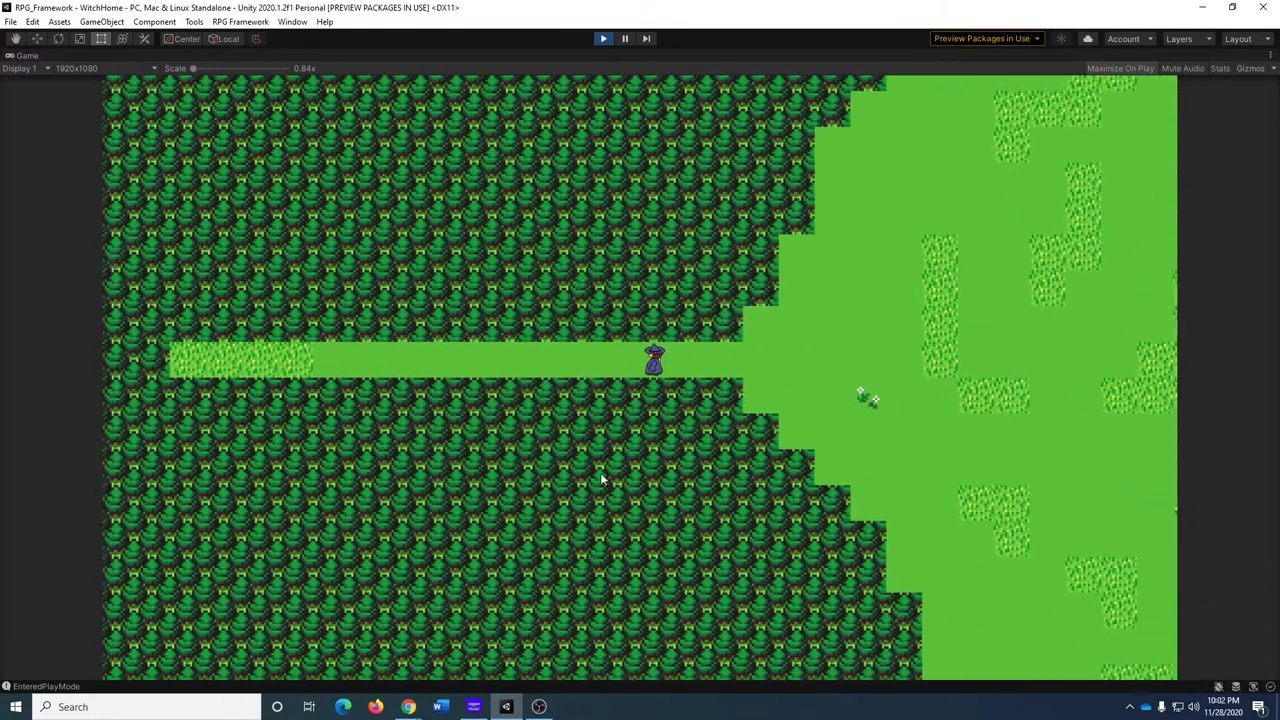
pyautogui.press('Left')
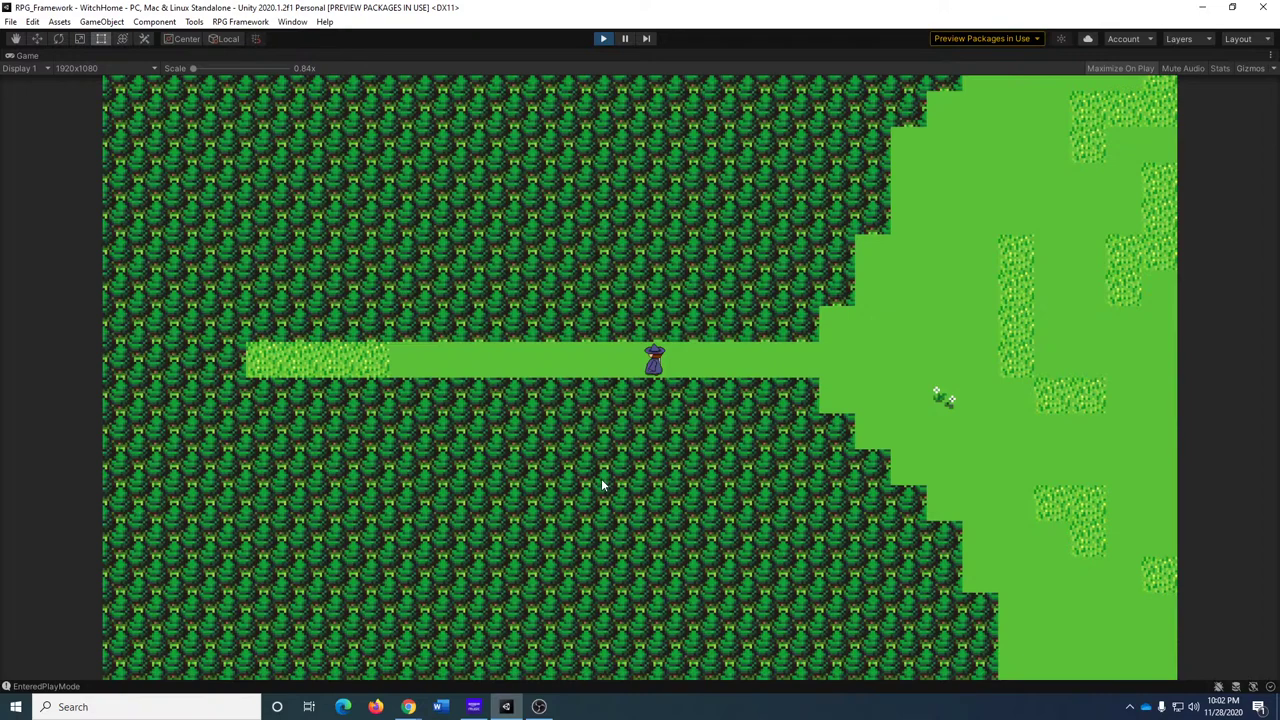
pyautogui.press('Right')
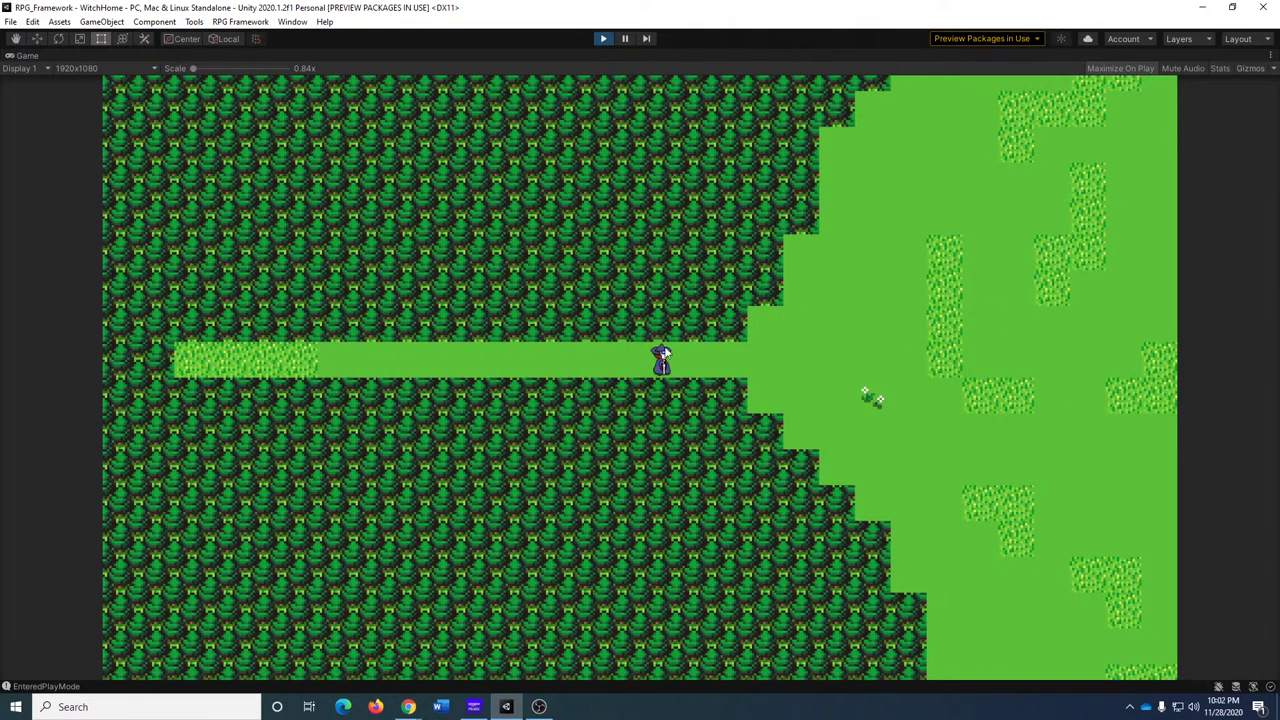
pyautogui.click(601, 39)
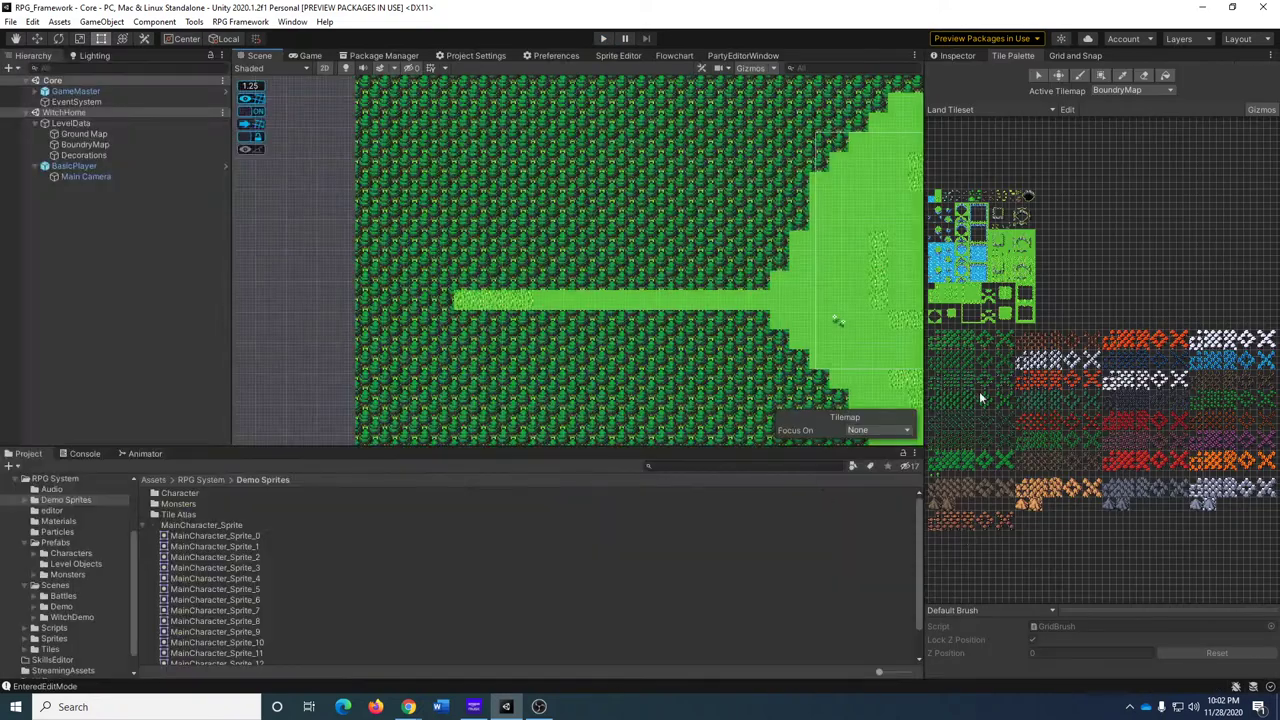
# Browse the Tile Palette to view the water, grass and coloured tiles.
pyautogui.scroll(5, 1026, 274)
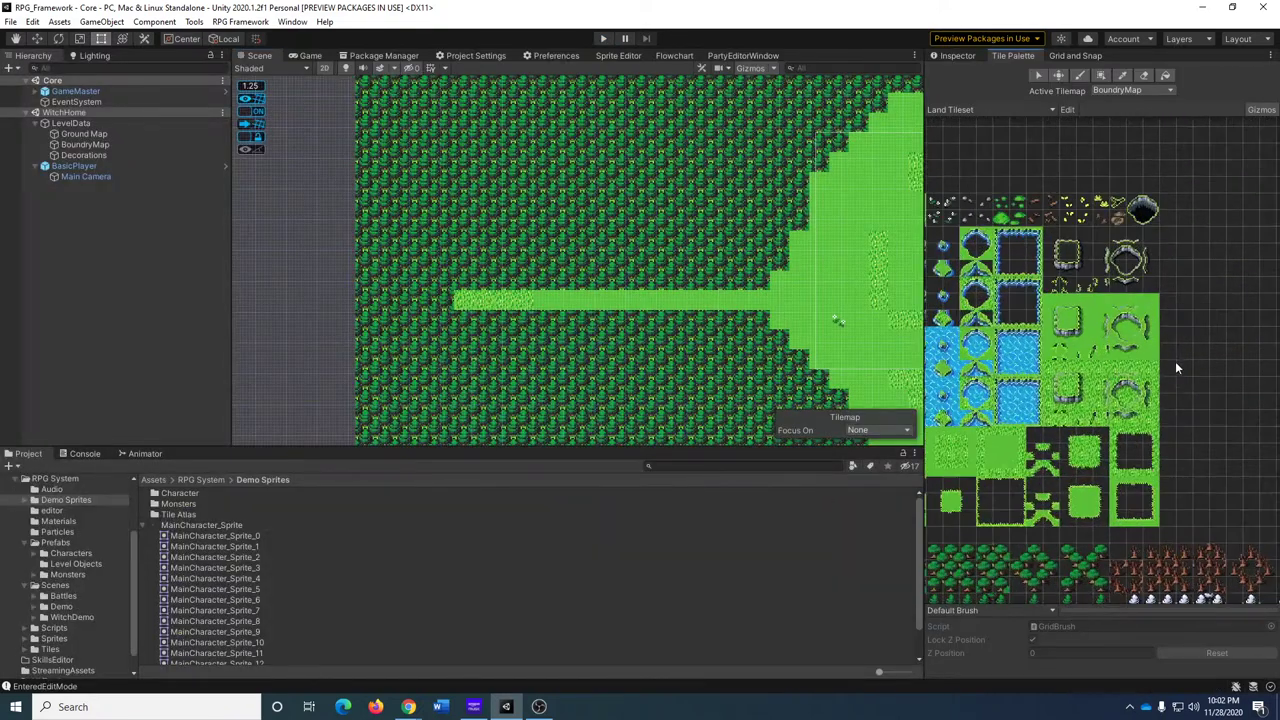
pyautogui.moveTo(1016, 366); pyautogui.dragTo(1038, 466, button='middle')
pyautogui.scroll(3, 1100, 400)
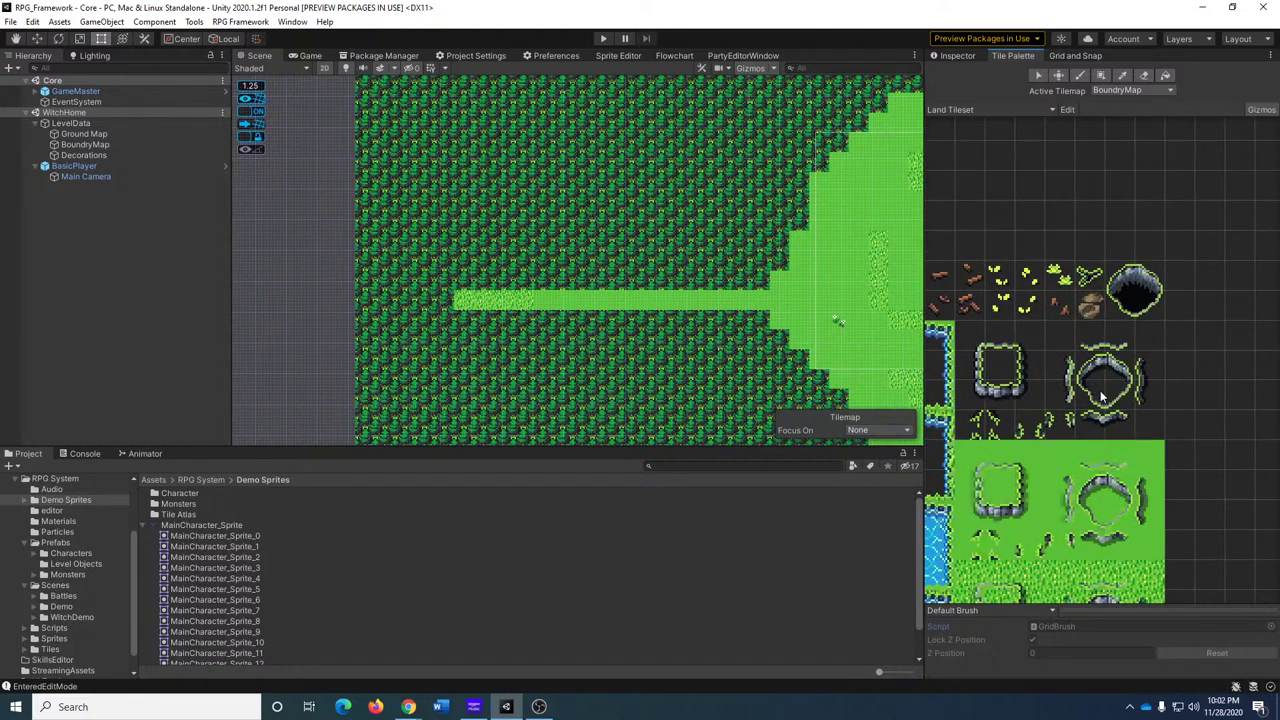
pyautogui.scroll(6, 1151, 363)
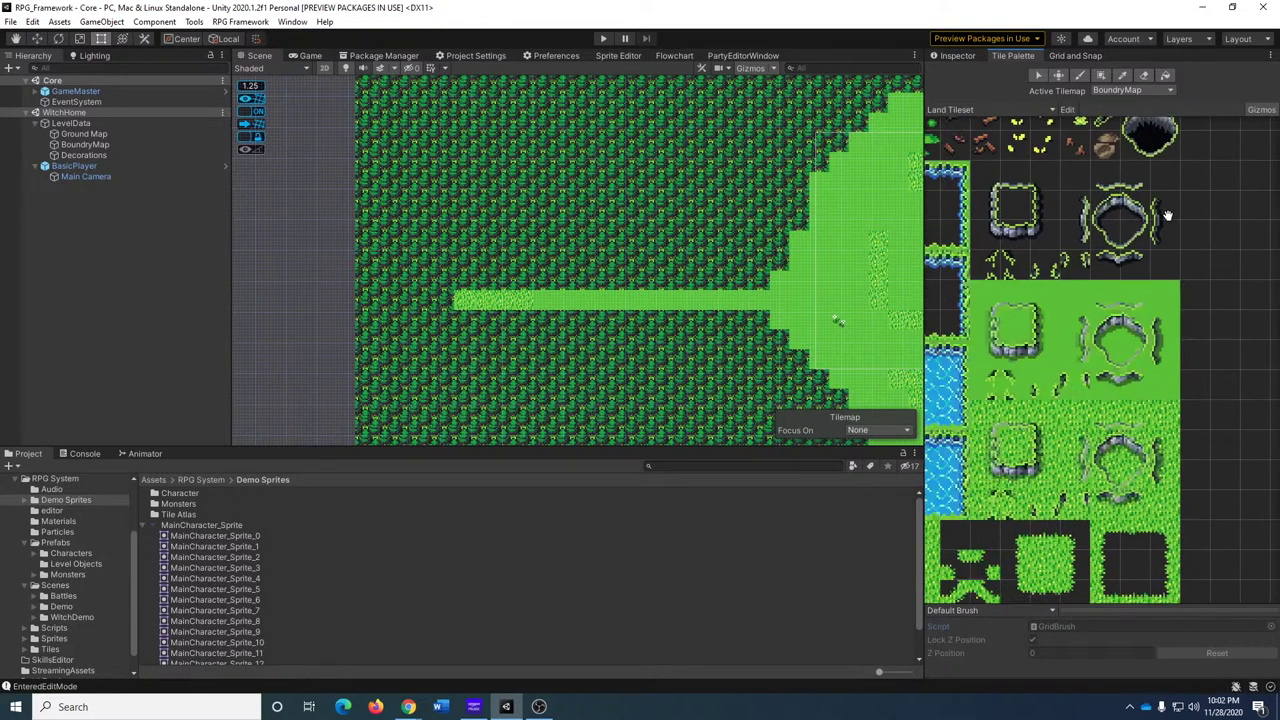
pyautogui.moveTo(1151, 363); pyautogui.dragTo(1233, 340, button='middle')
pyautogui.scroll(-8, 1233, 340)
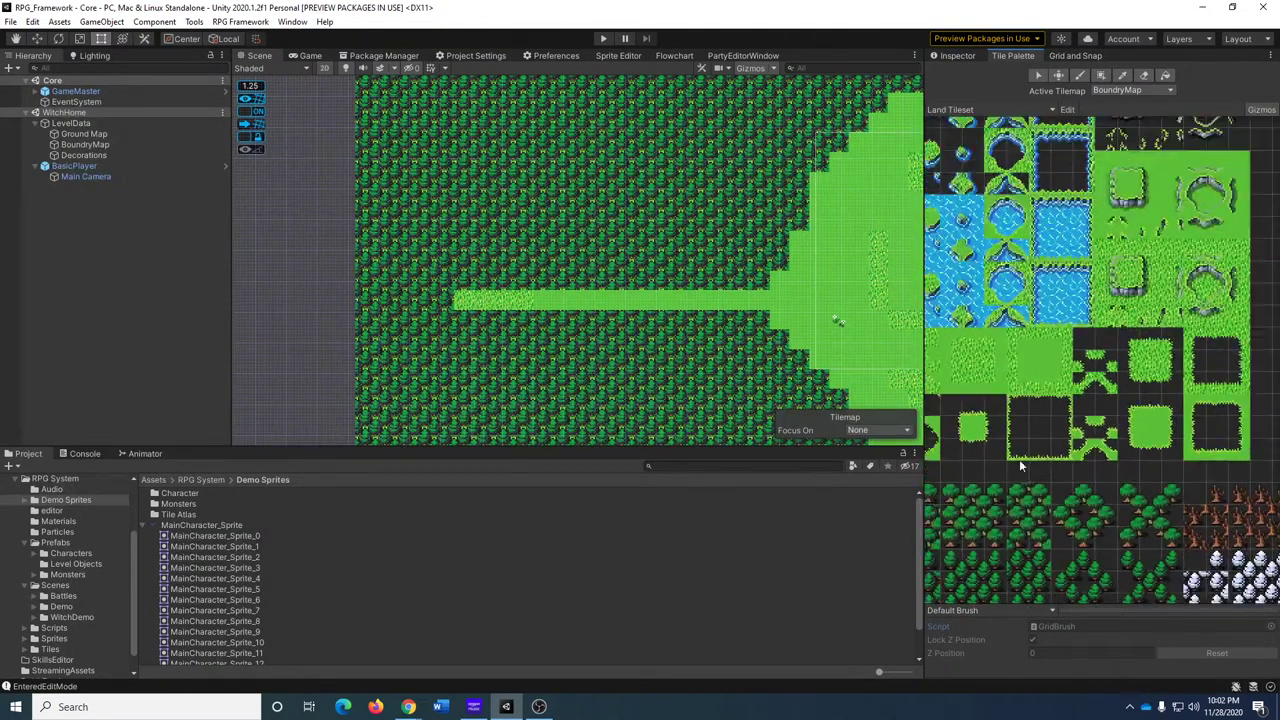
pyautogui.scroll(-2, 1175, 281)
pyautogui.moveTo(1175, 281); pyautogui.dragTo(1066, 452, button='middle')
pyautogui.scroll(2, 1130, 330)
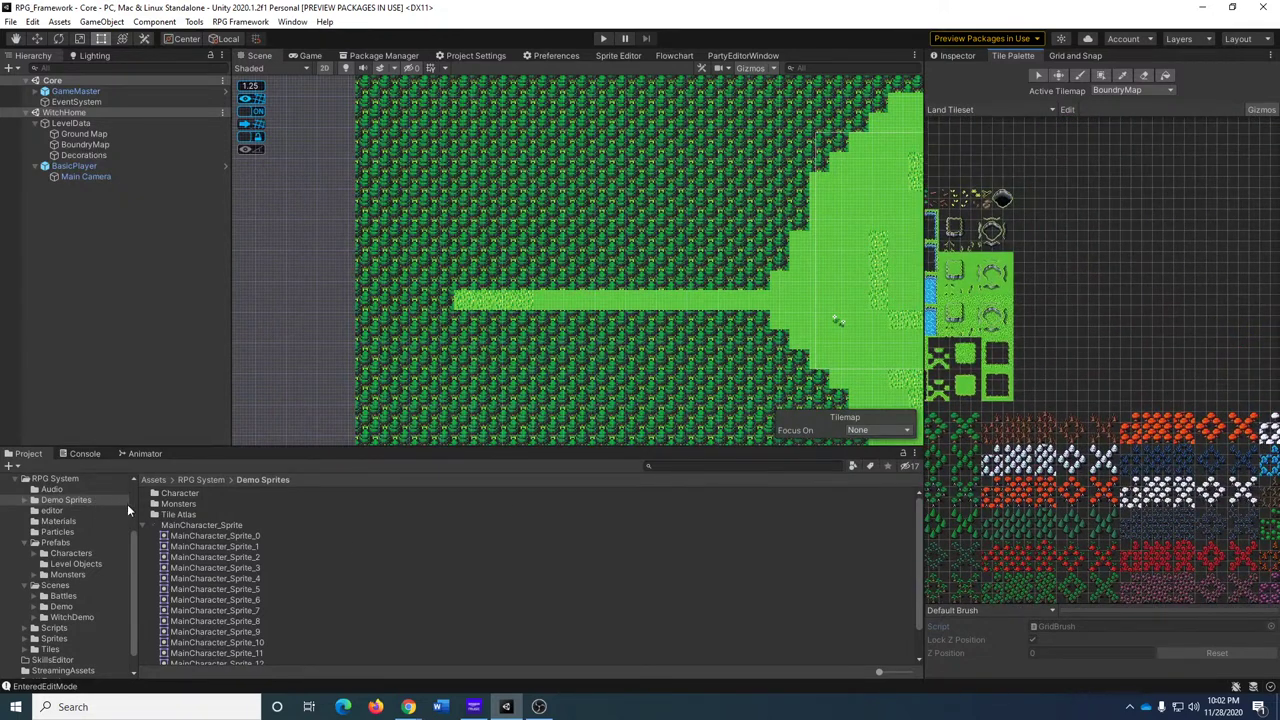
# Open the Tile Atlas folder and expand CB-LandTileset as large thumbnails.
pyautogui.click(142, 525)
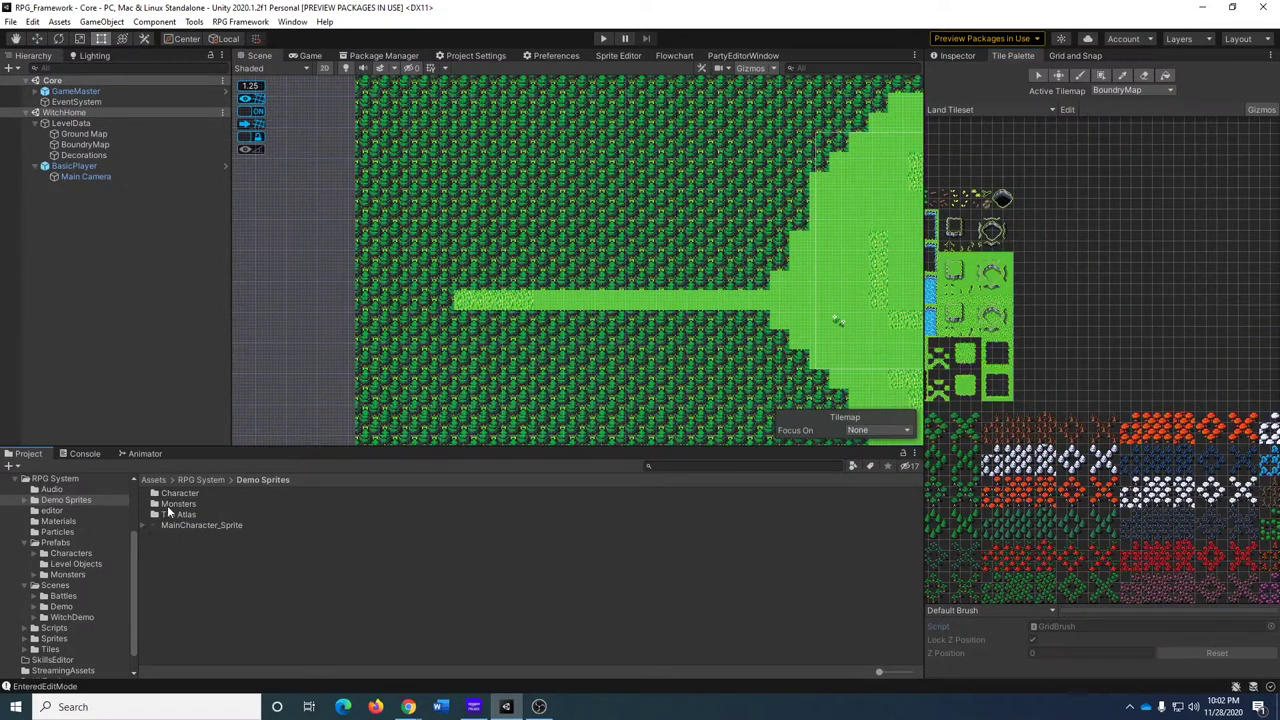
pyautogui.click(158, 514)
pyautogui.doubleClick(158, 514)
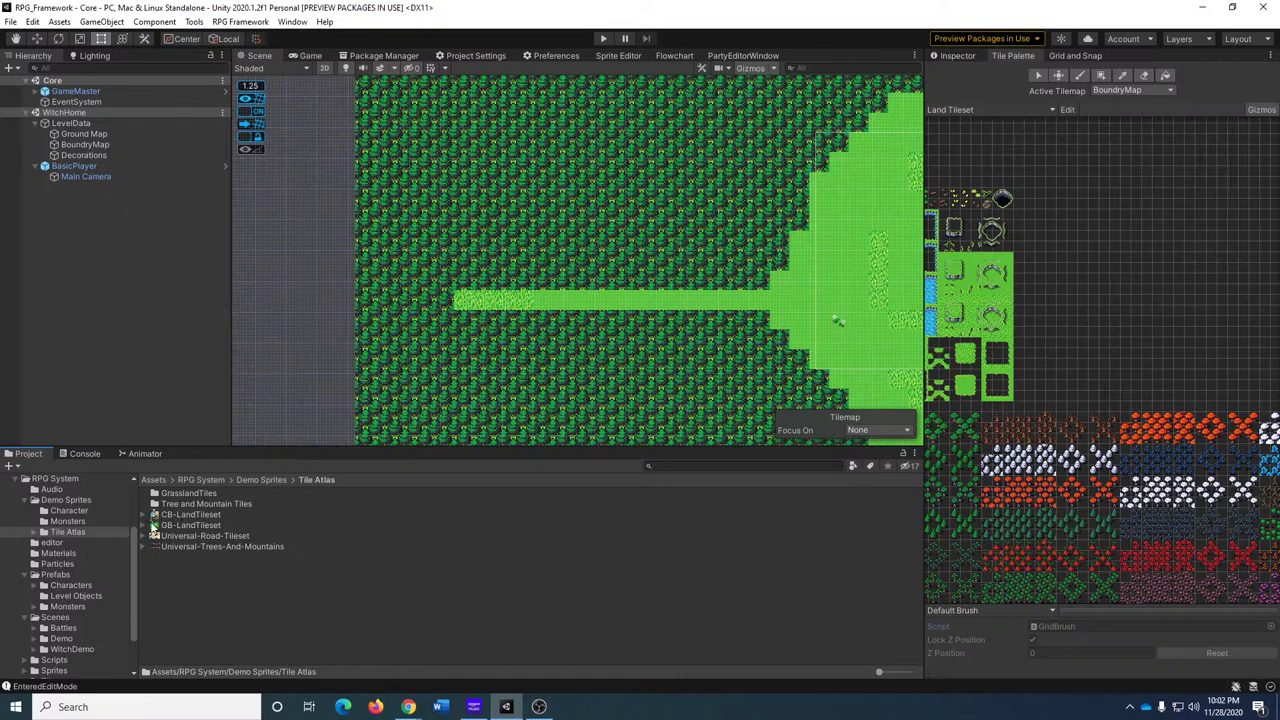
pyautogui.click(152, 515)
pyautogui.click(143, 514)
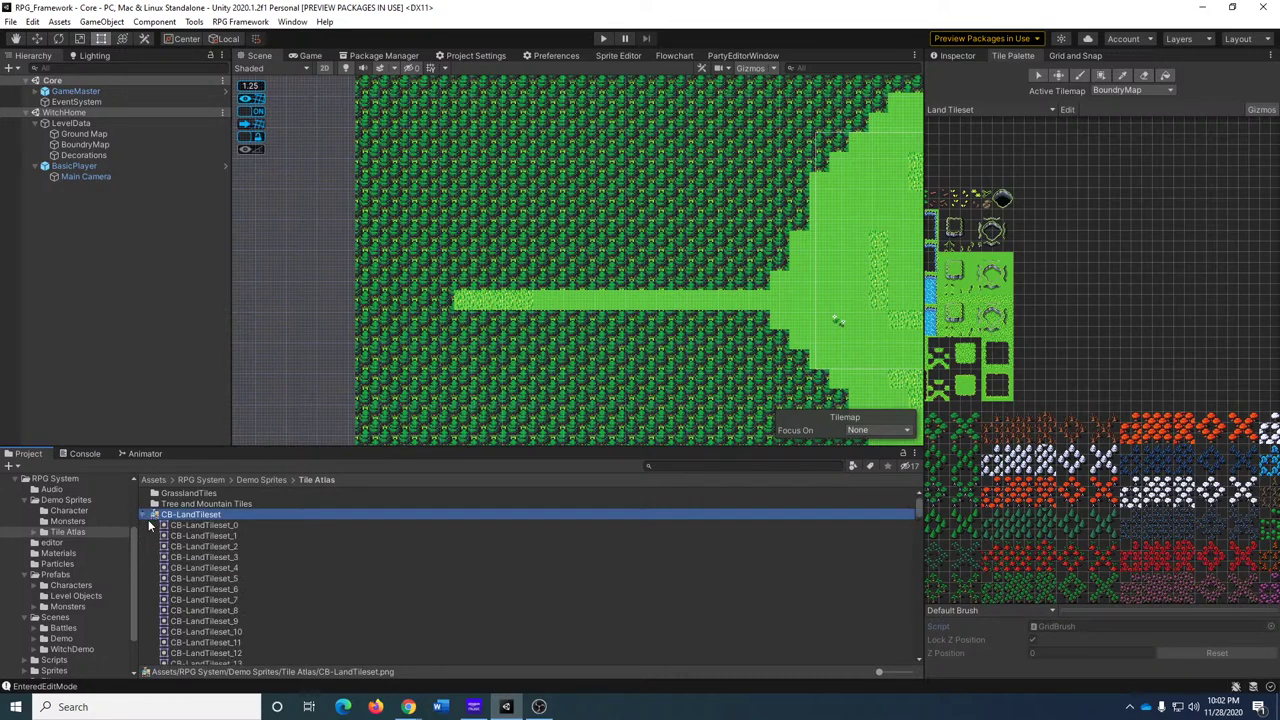
pyautogui.click(912, 672)
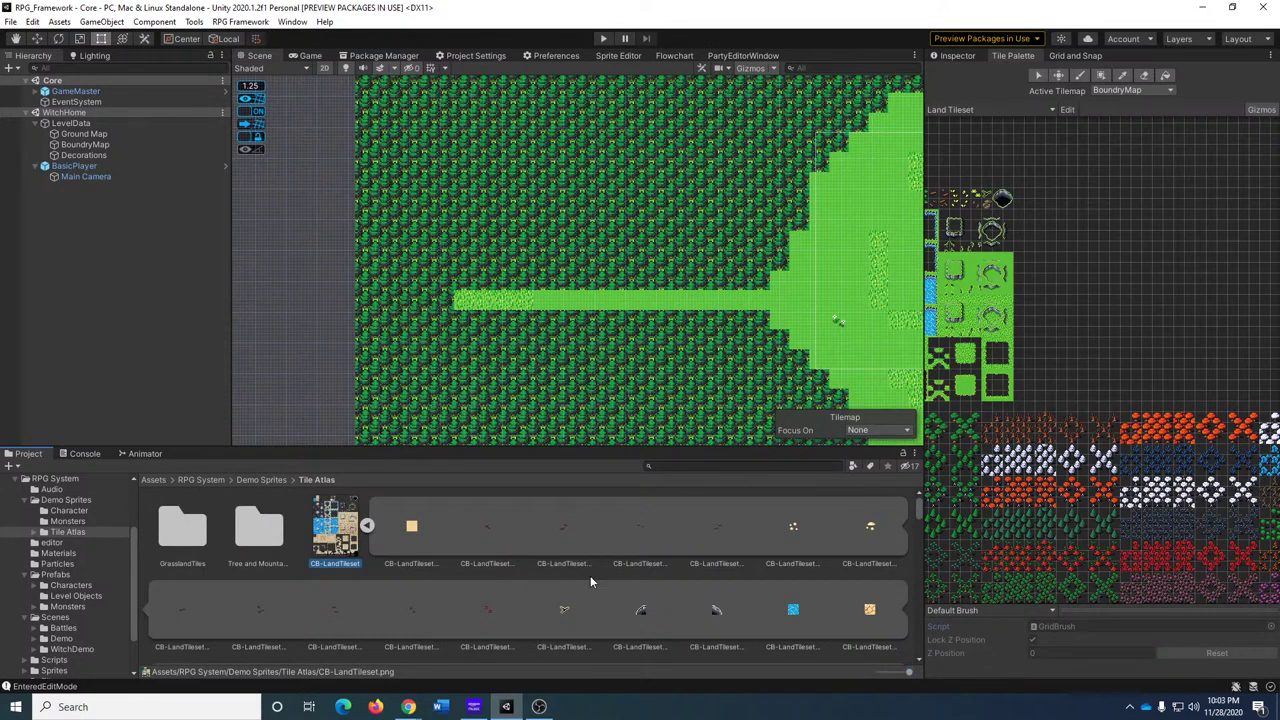
# Scroll through all the sliced CB-LandTileset sprites.
pyautogui.scroll(-4, 680, 550)
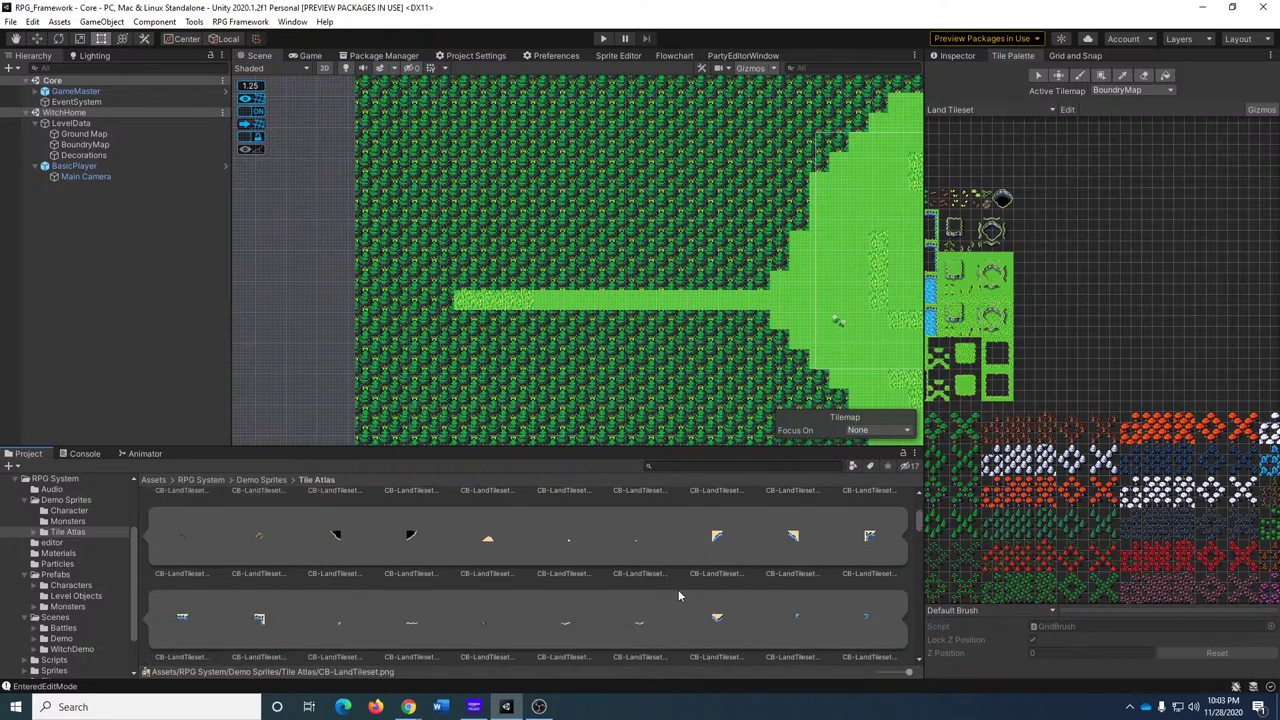
pyautogui.scroll(-5, 405, 590)
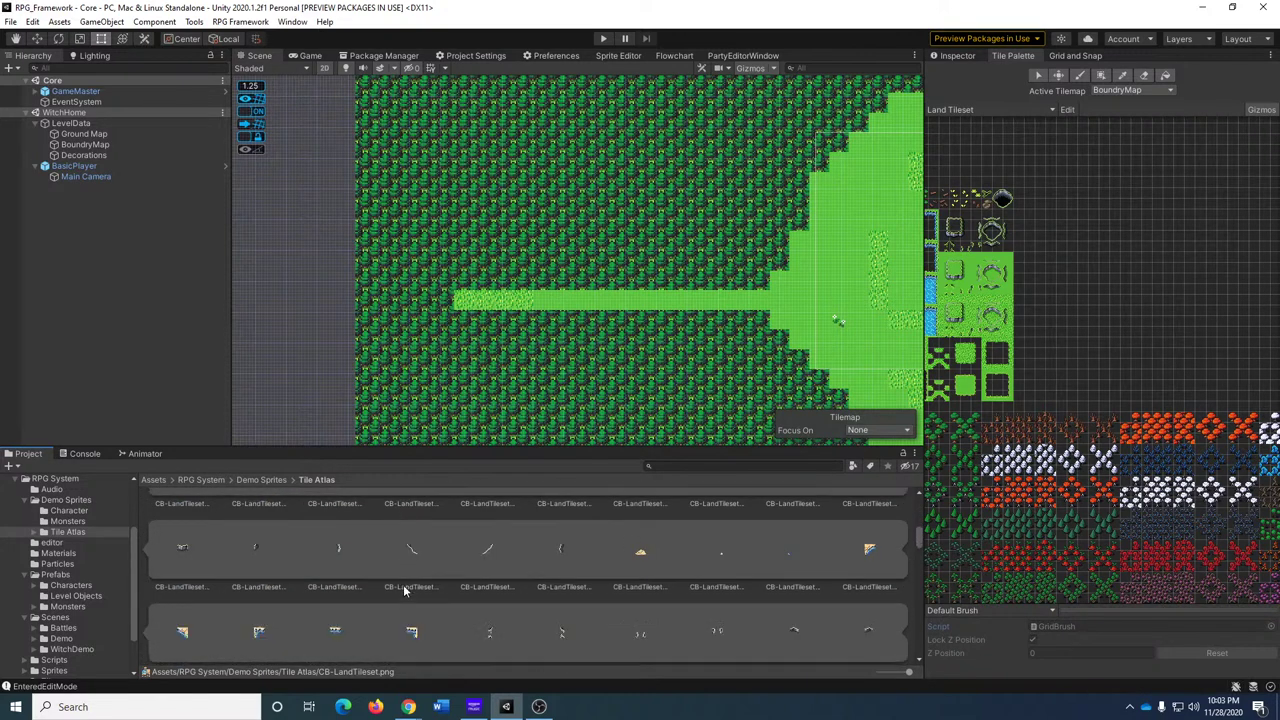
pyautogui.scroll(-6, 408, 597)
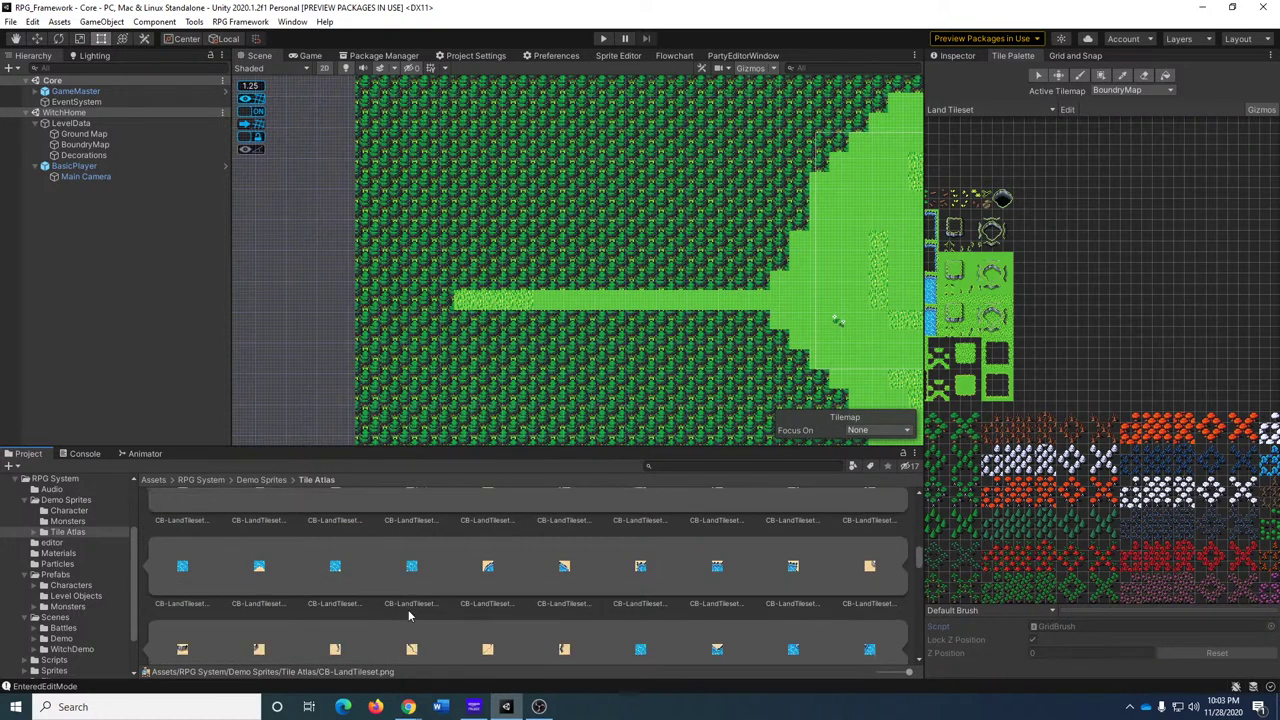
pyautogui.scroll(-6, 413, 624)
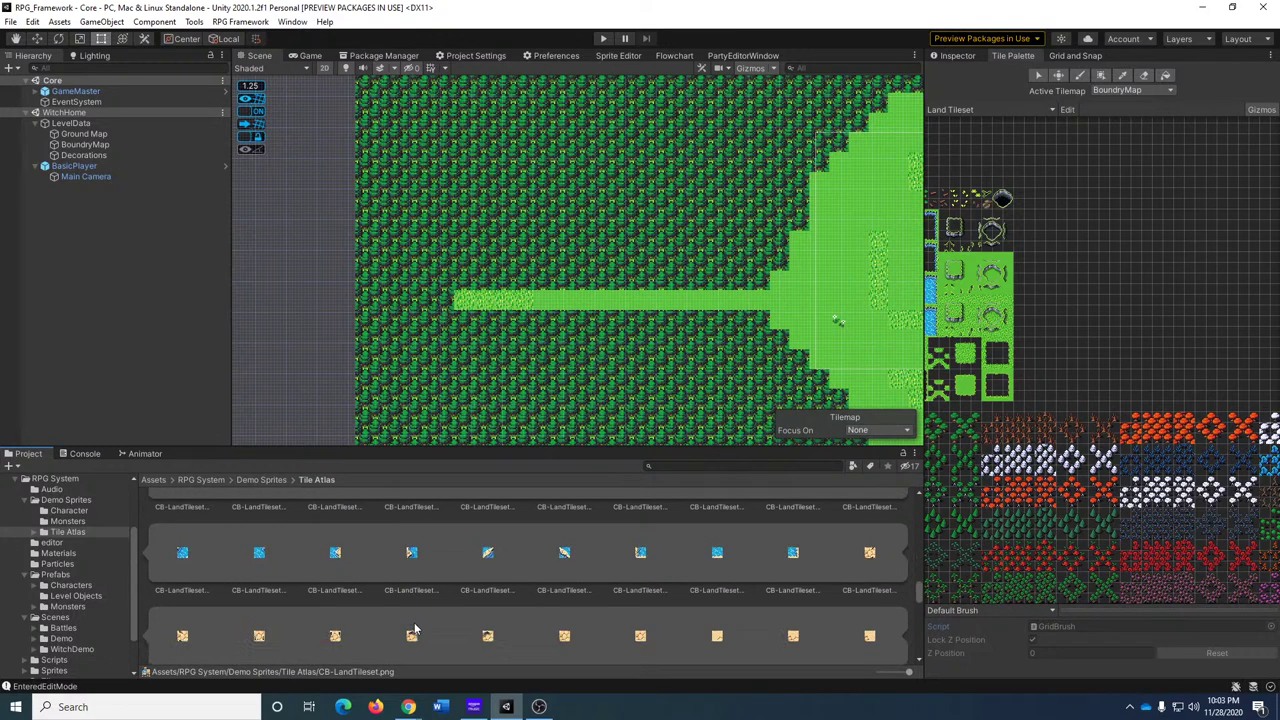
pyautogui.scroll(-6, 414, 626)
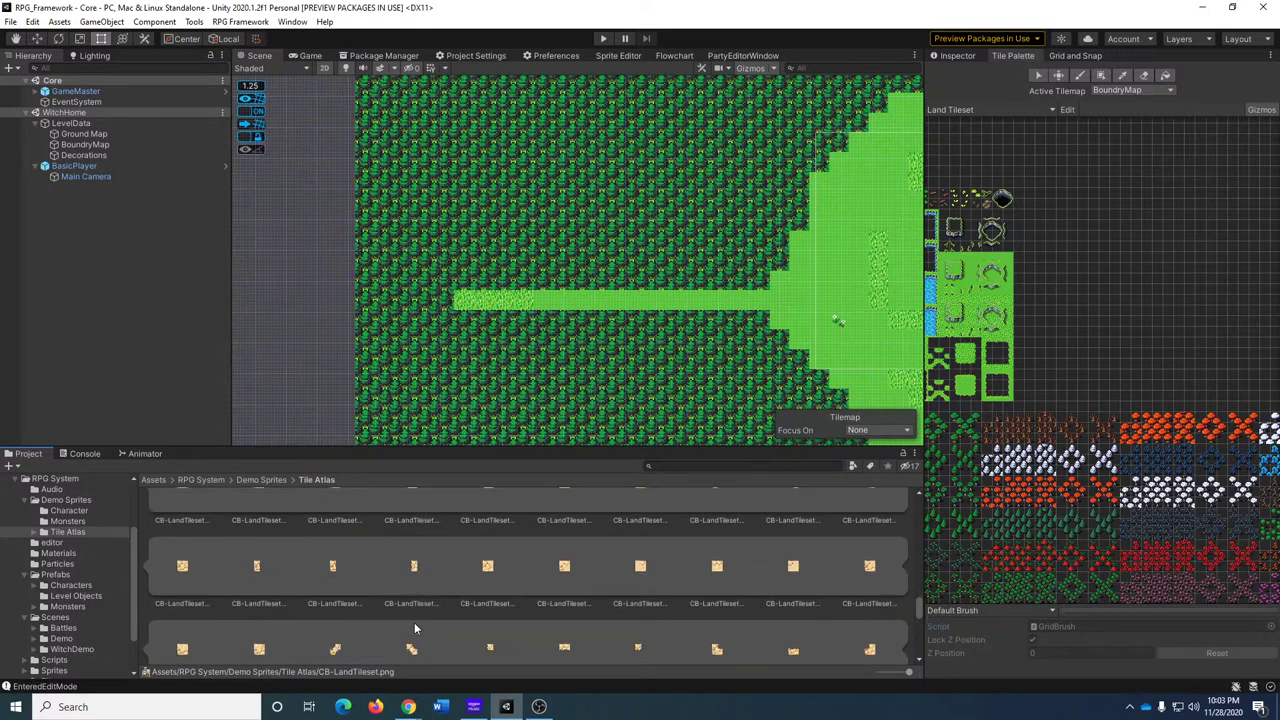
pyautogui.scroll(-4, 415, 633)
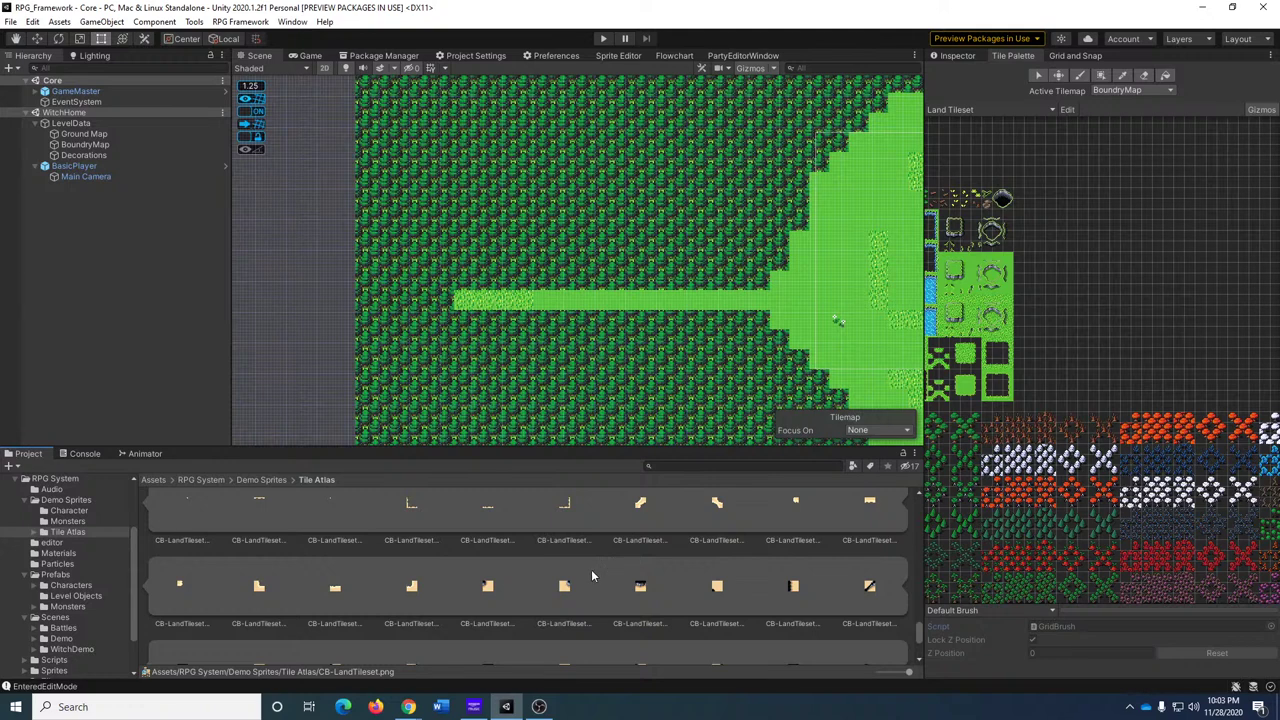
pyautogui.scroll(-4, 591, 569)
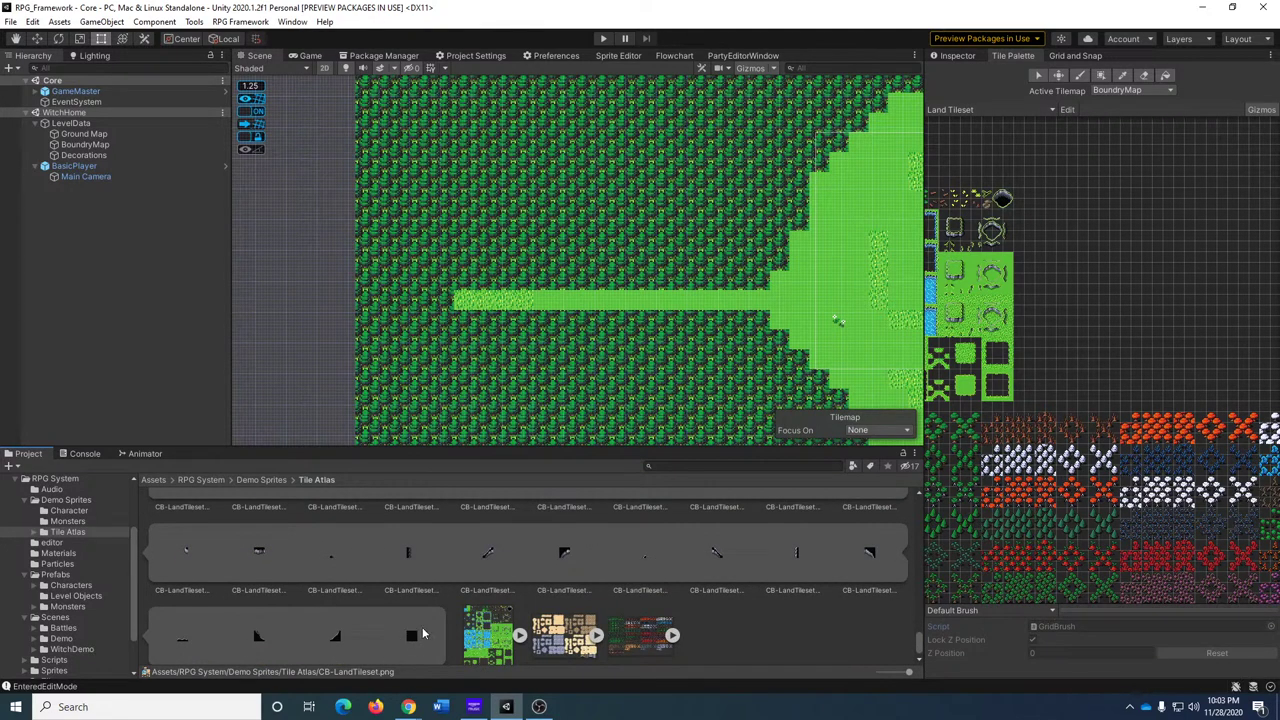
# Erase a row of BoundryMap mountain tiles to carve a grass ledge beside the clearing.
pyautogui.moveTo(818, 212); pyautogui.dragTo(464, 504, button='middle')
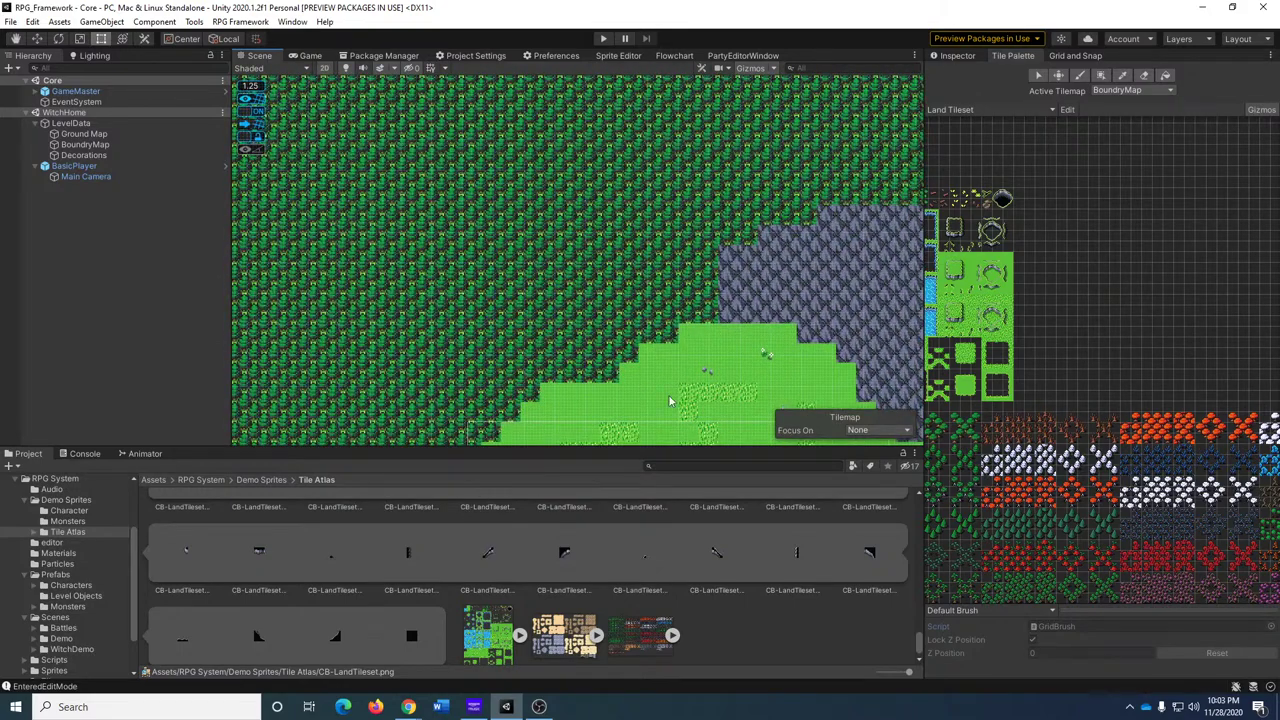
pyautogui.moveTo(670, 401); pyautogui.dragTo(581, 121, button='middle')
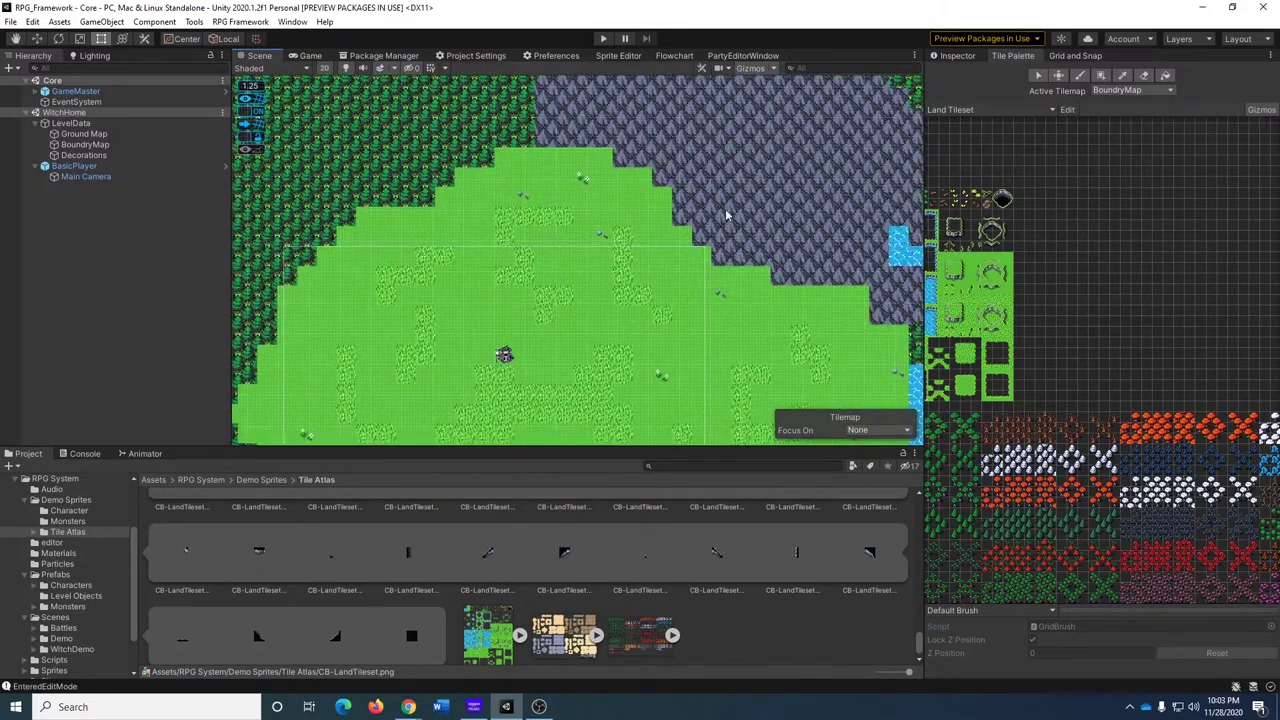
pyautogui.moveTo(705, 216); pyautogui.dragTo(690, 308, button='middle')
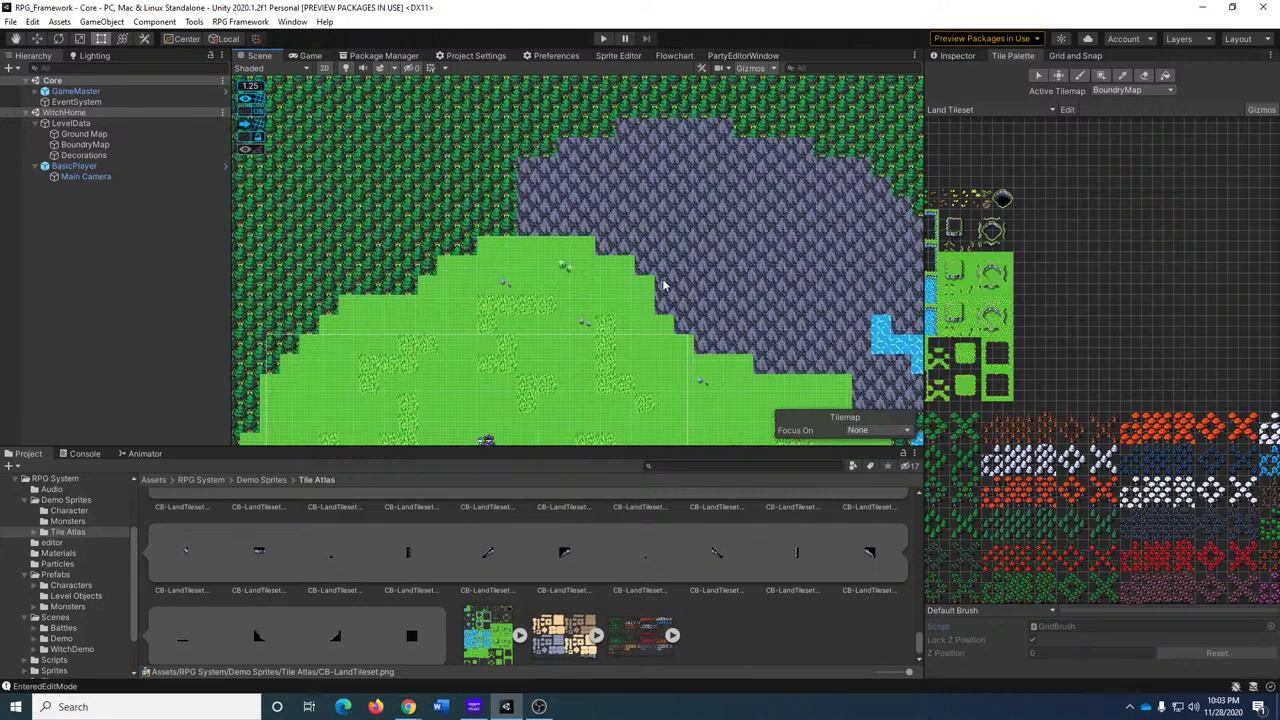
pyautogui.scroll(6, 680, 295)
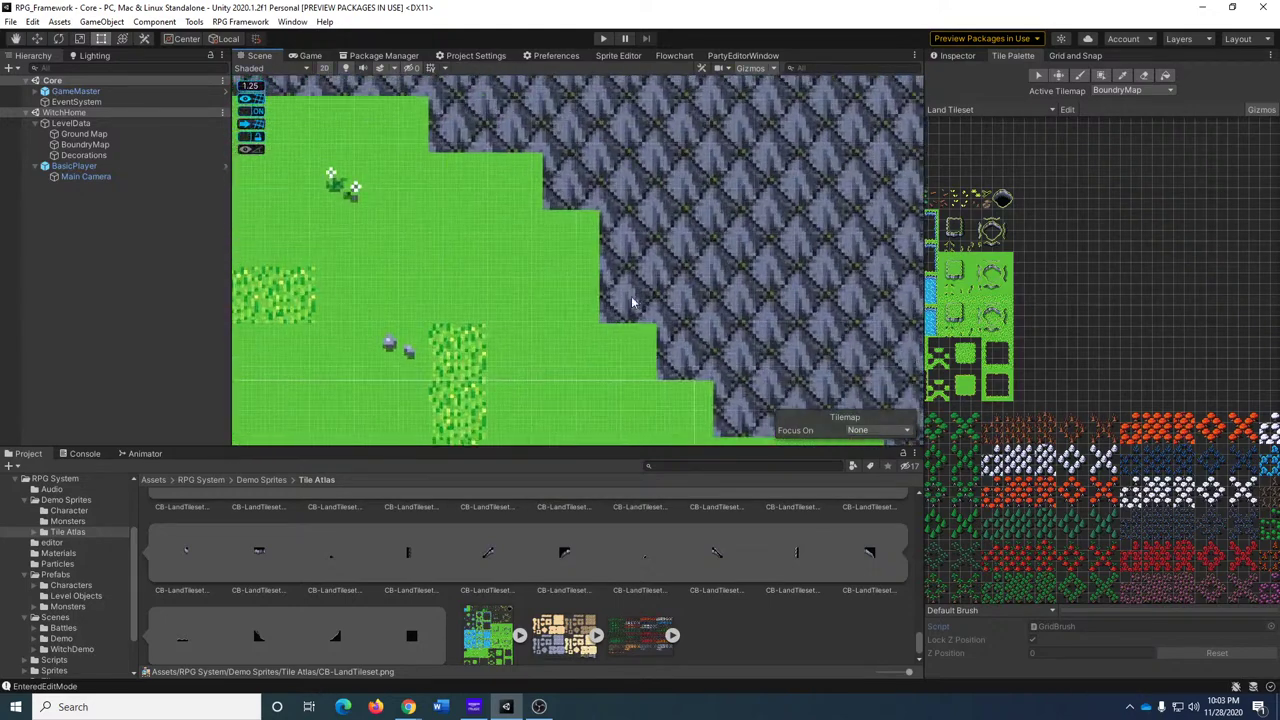
pyautogui.moveTo(632, 302); pyautogui.dragTo(630, 325, button='middle')
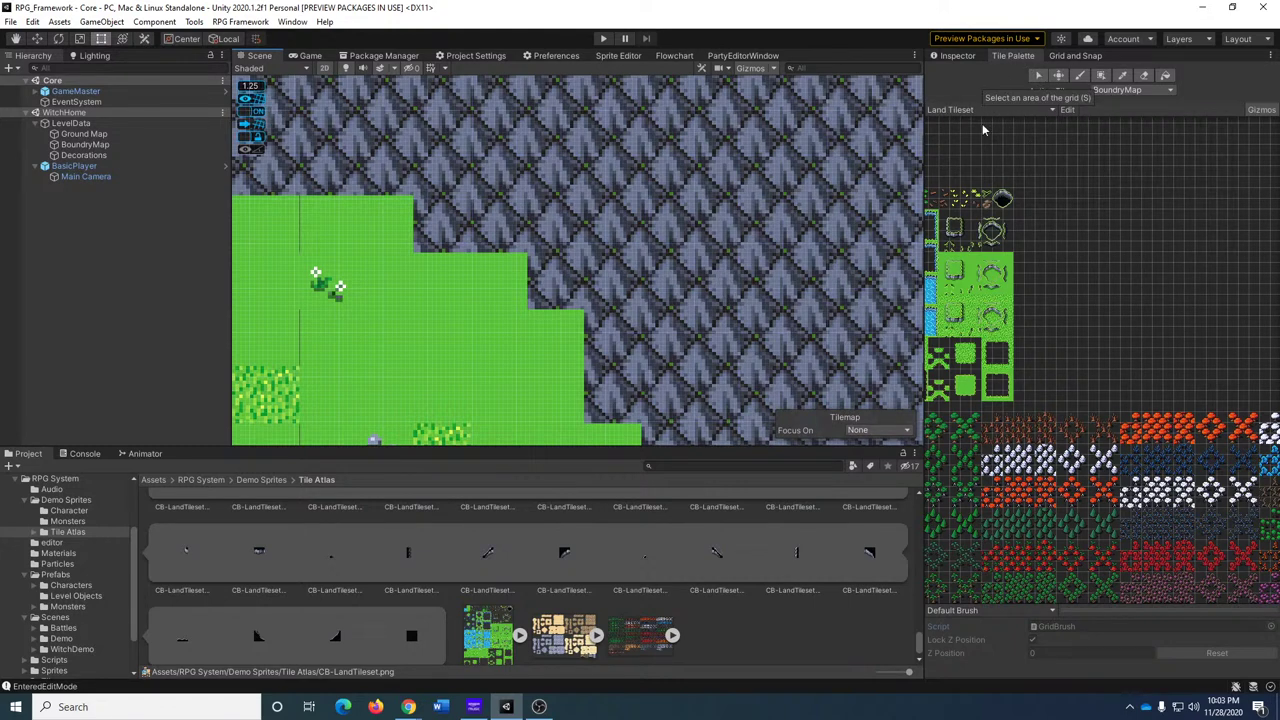
pyautogui.click(128, 143)
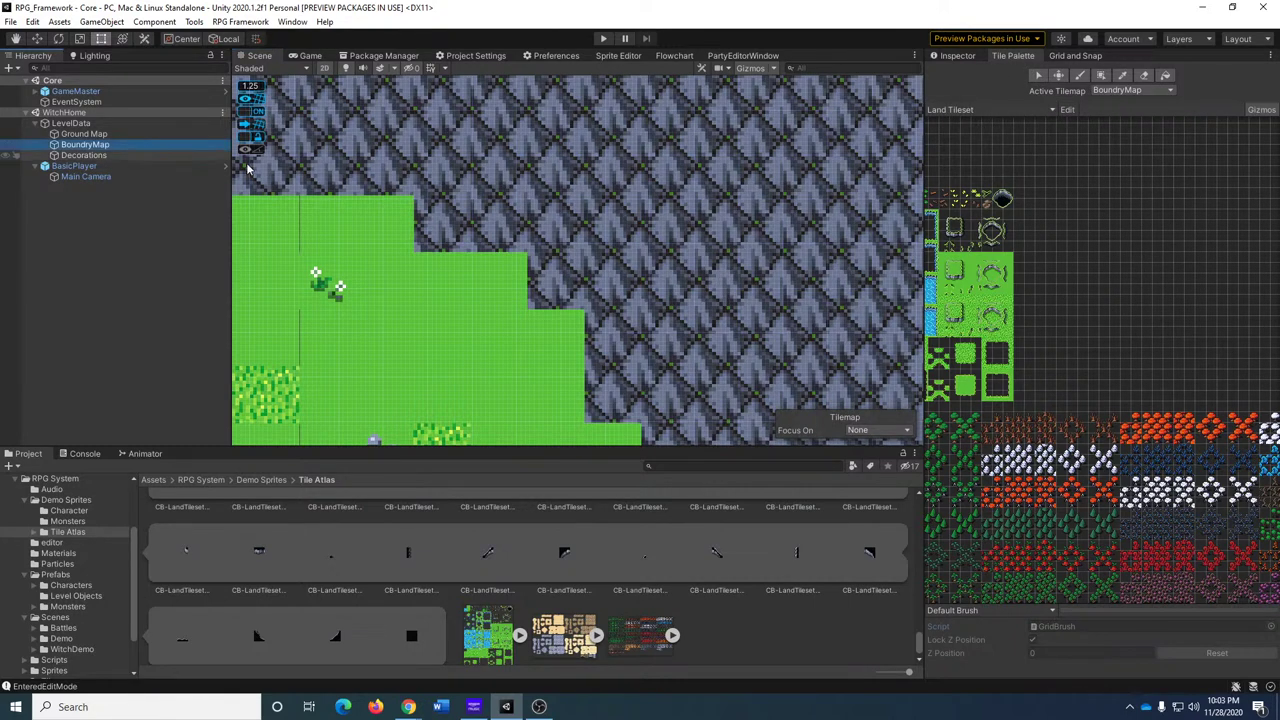
pyautogui.click(1144, 75)
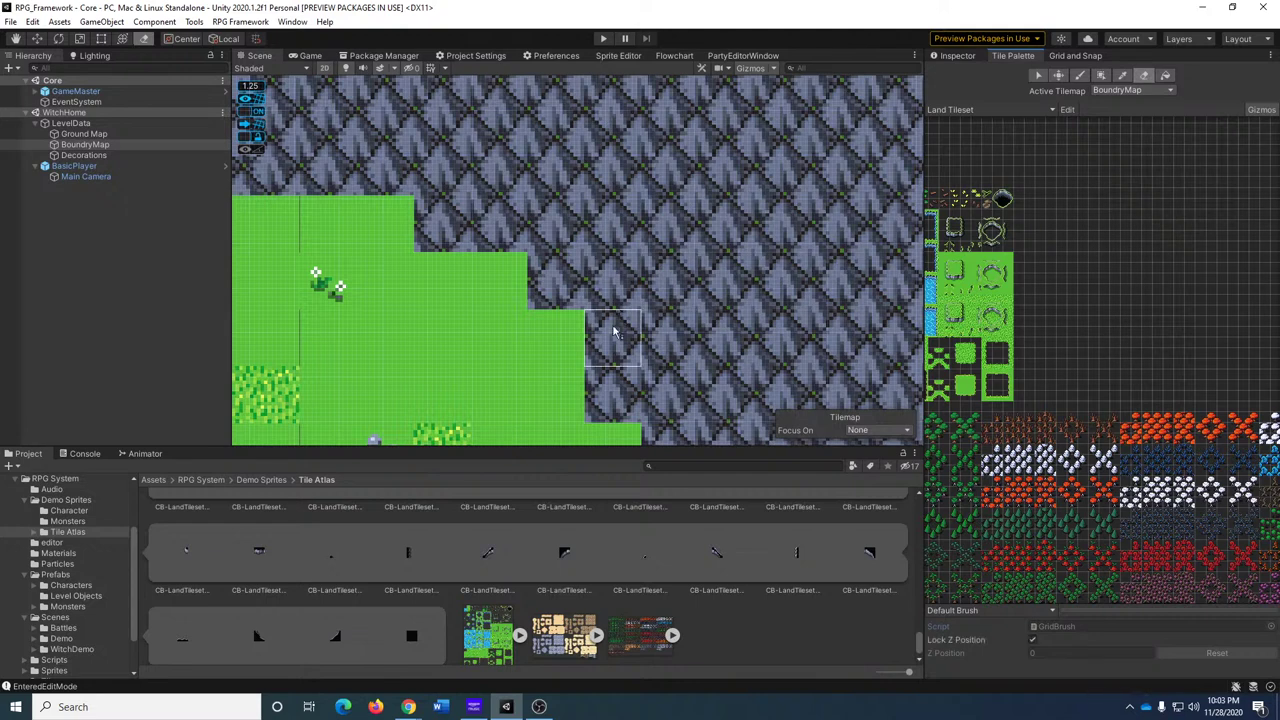
pyautogui.moveTo(617, 345); pyautogui.dragTo(712, 345)
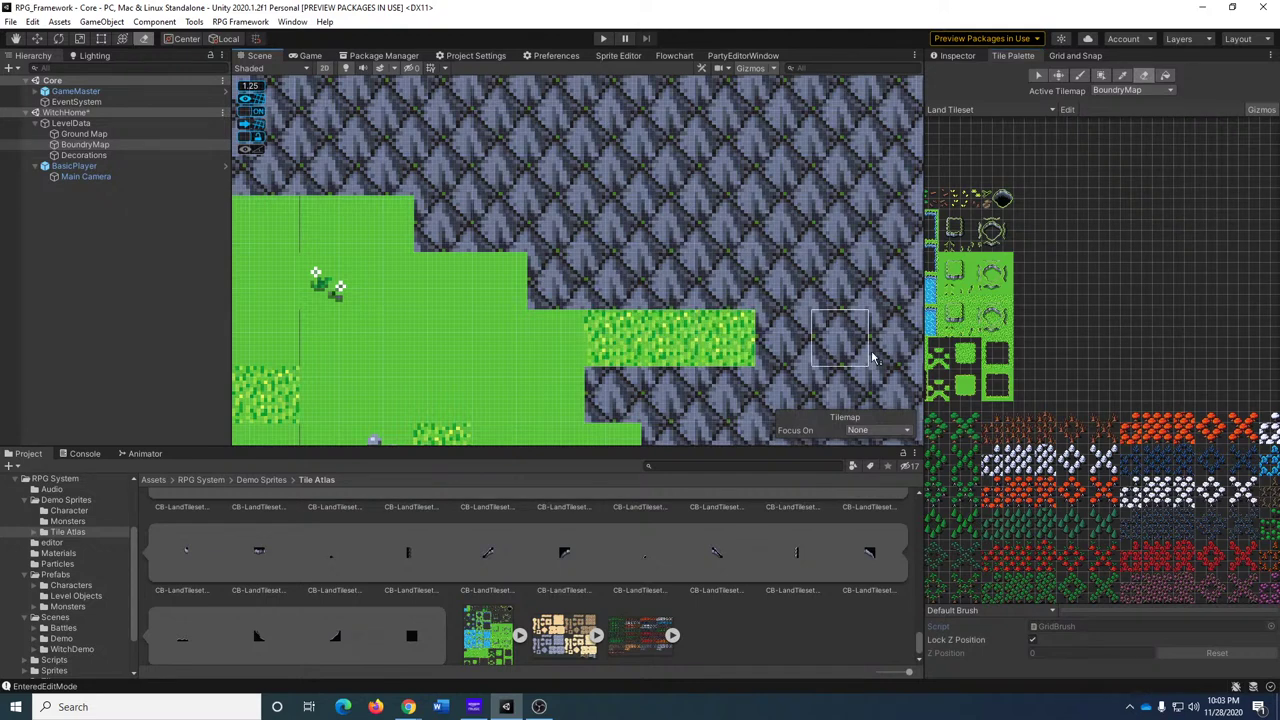
# Paint the cave tile at the end of the ledge as a cave entrance.
pyautogui.moveTo(966, 309); pyautogui.dragTo(1097, 262, button='middle')
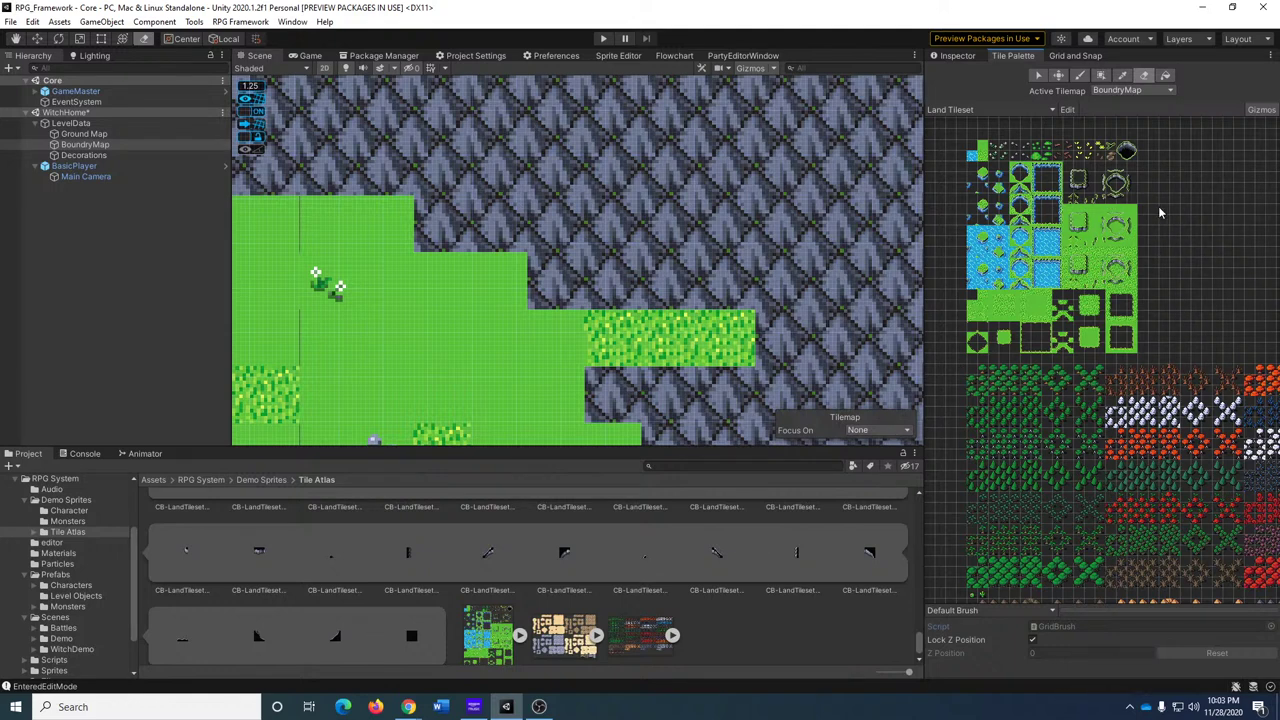
pyautogui.click(1128, 155)
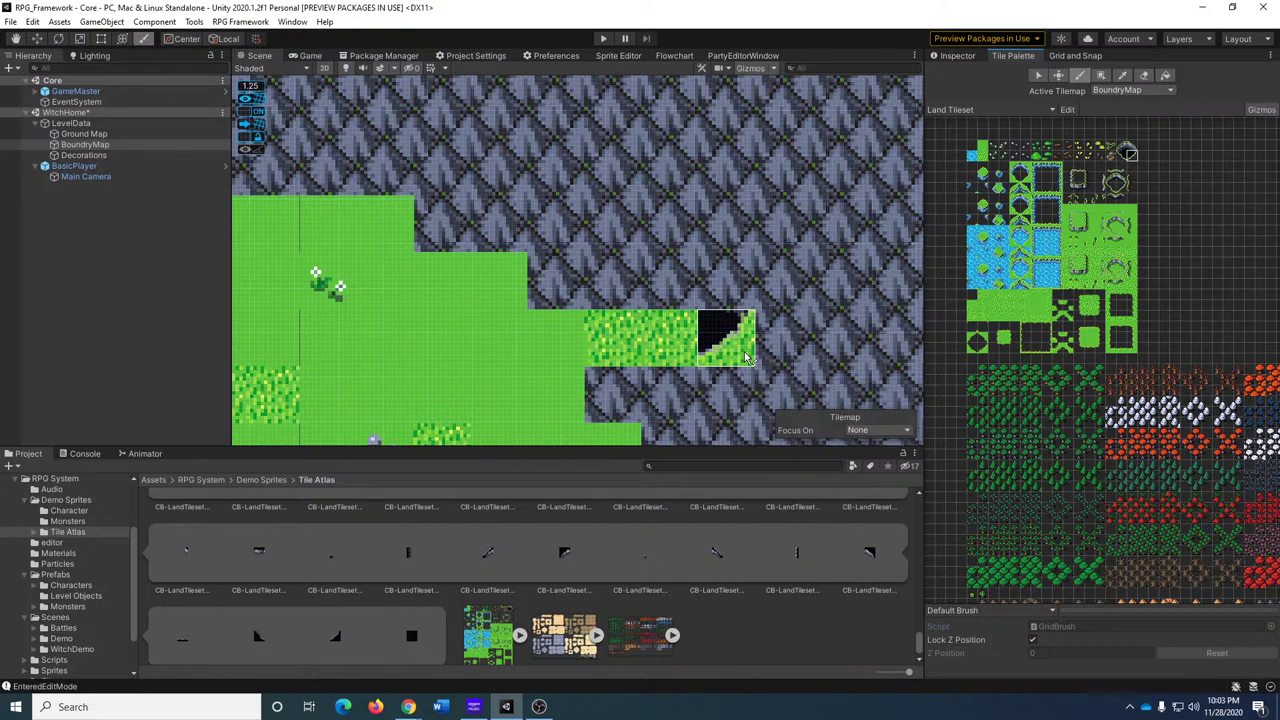
pyautogui.click(1128, 152)
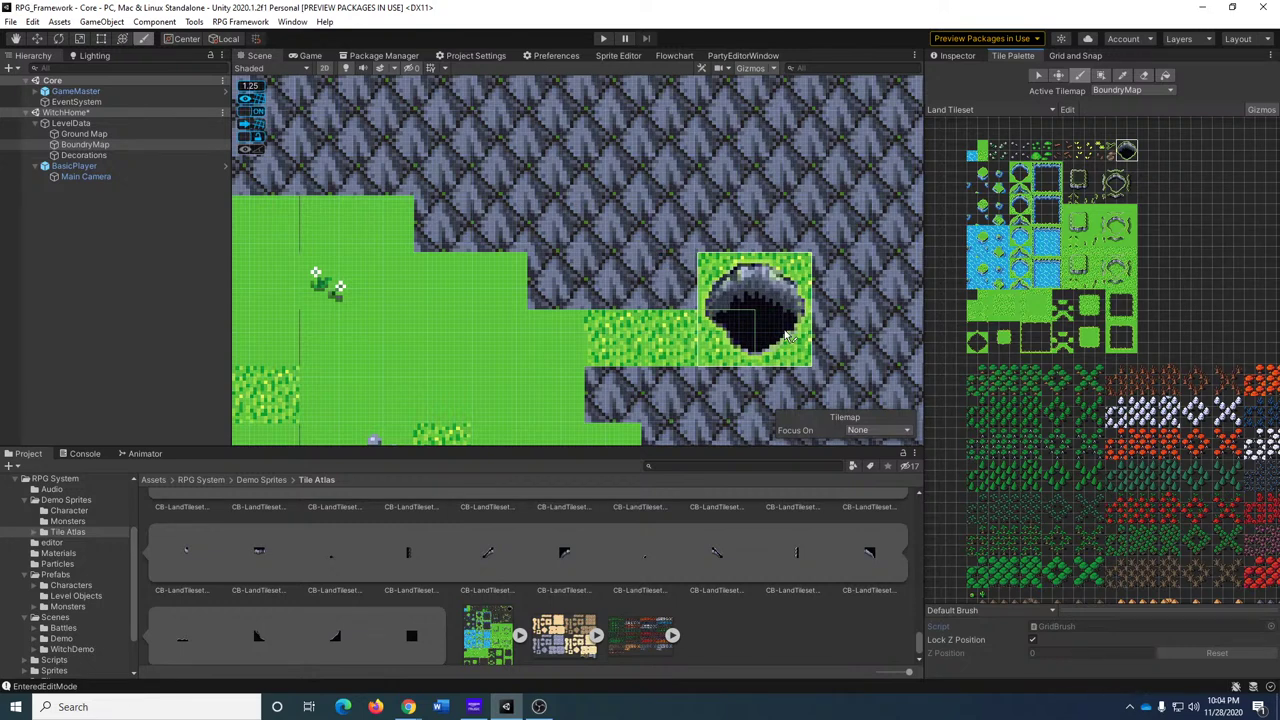
pyautogui.click(788, 338)
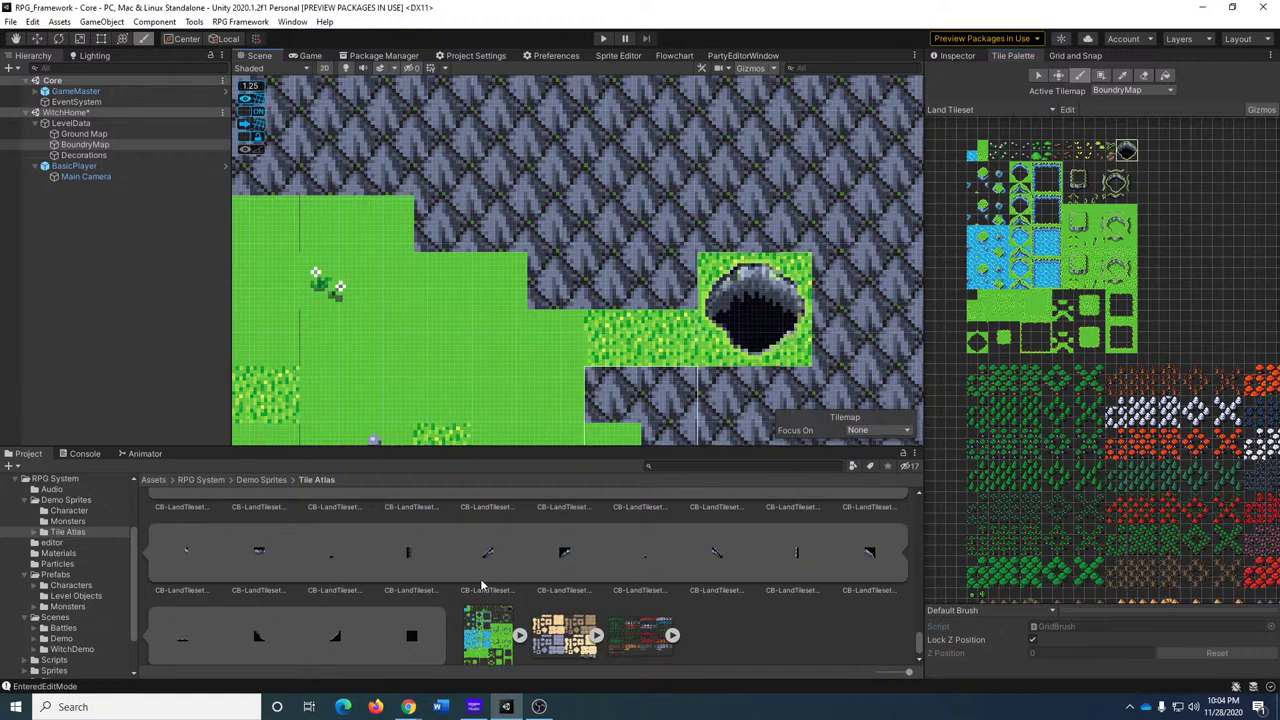
pyautogui.scroll(-1, 490, 380)
pyautogui.scroll(-2, 490, 385)
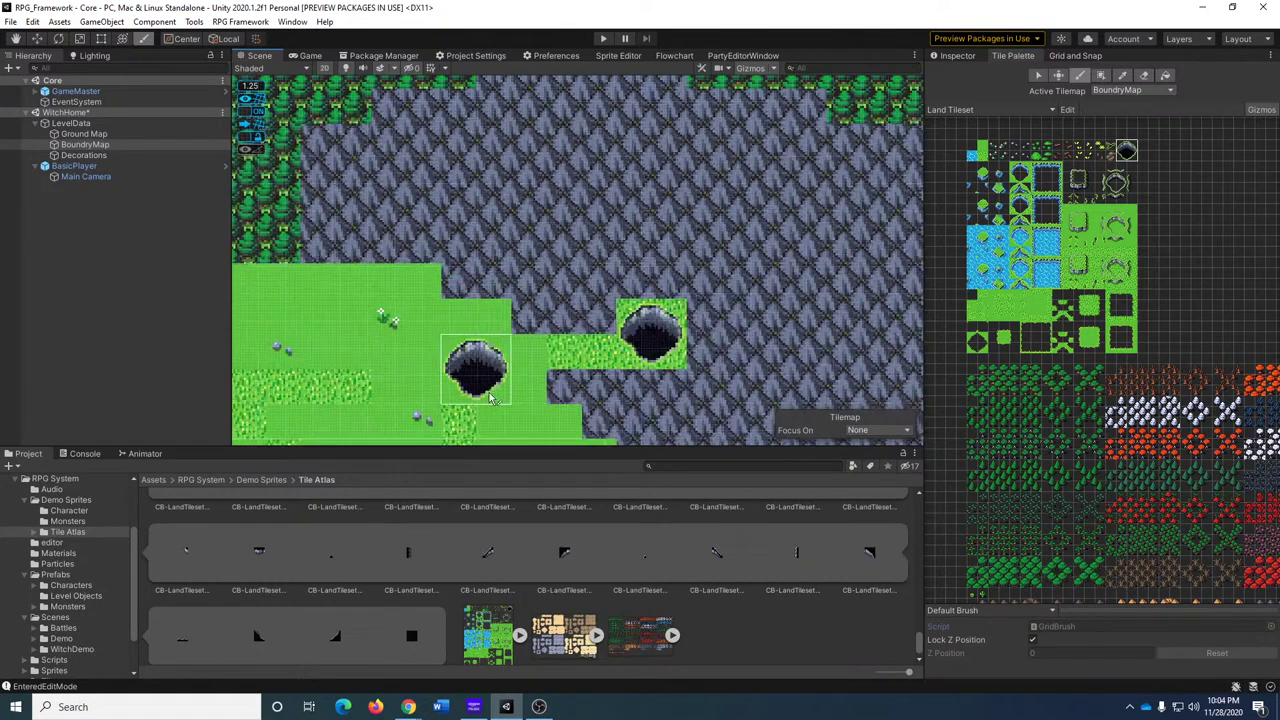
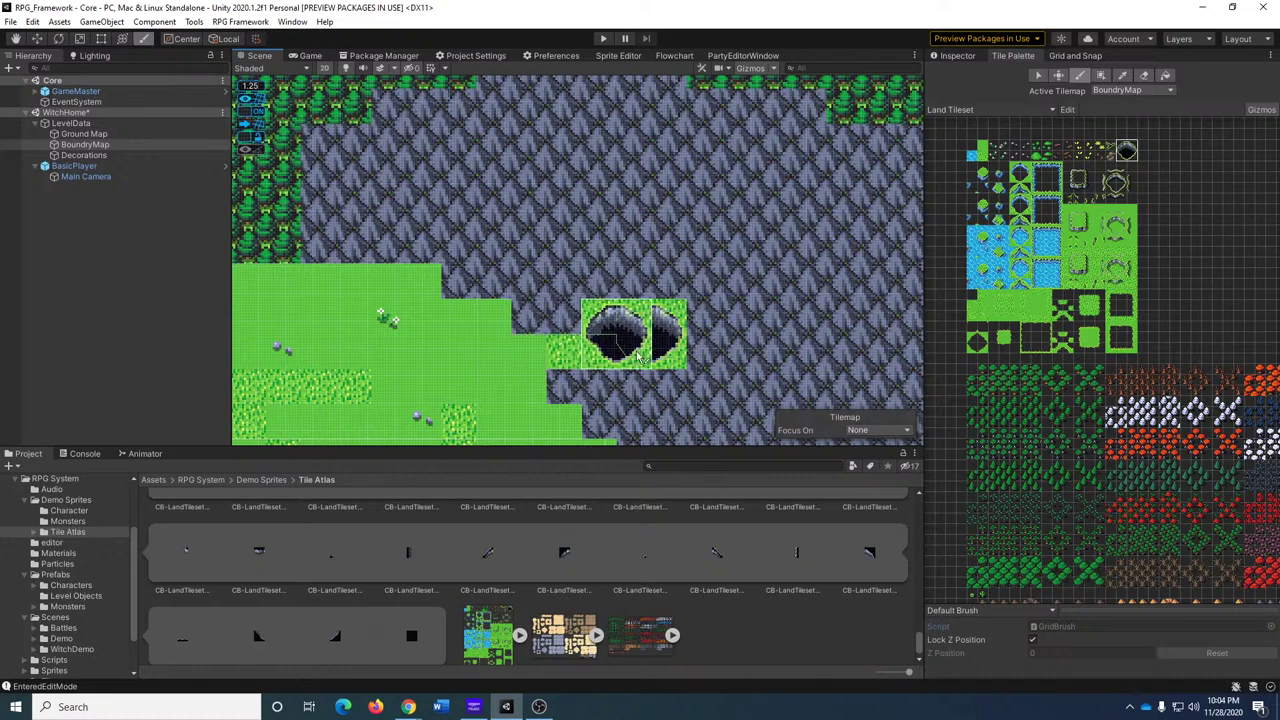
# Switch the Tile Palette from painting to the Select tool.
pyautogui.scroll(-3, 605, 420)
pyautogui.press('Down')
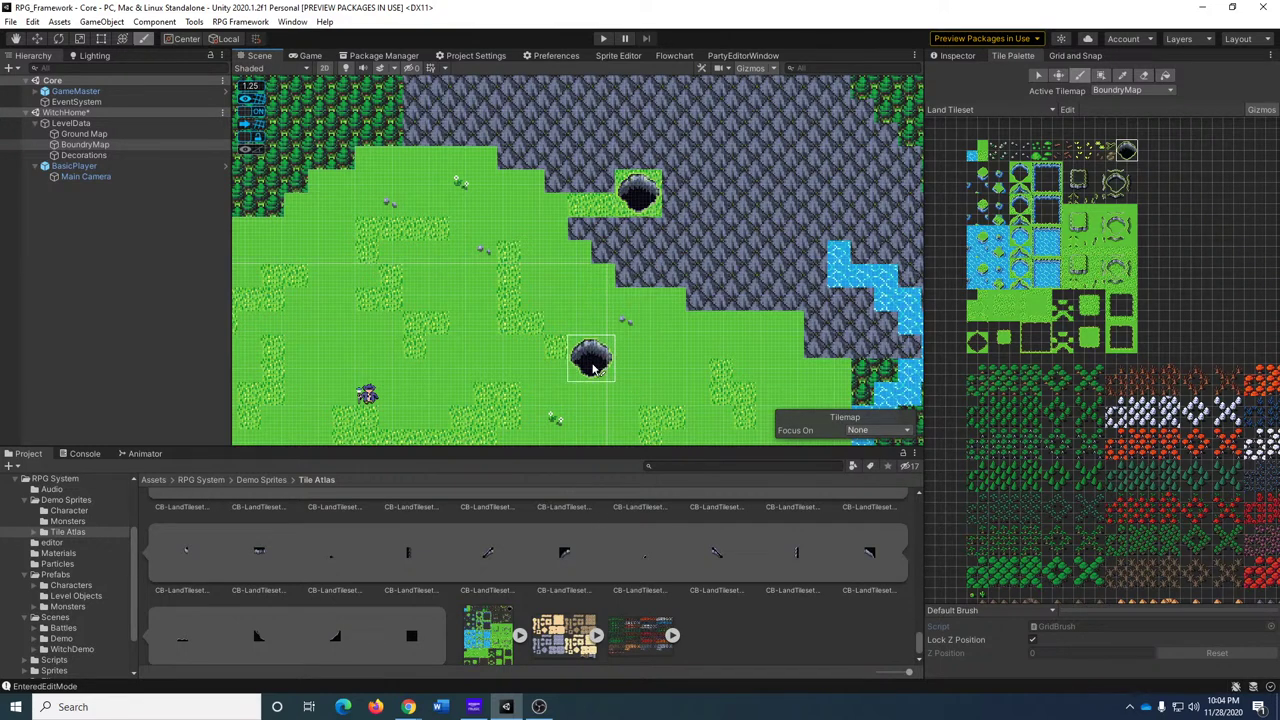
pyautogui.press('s')
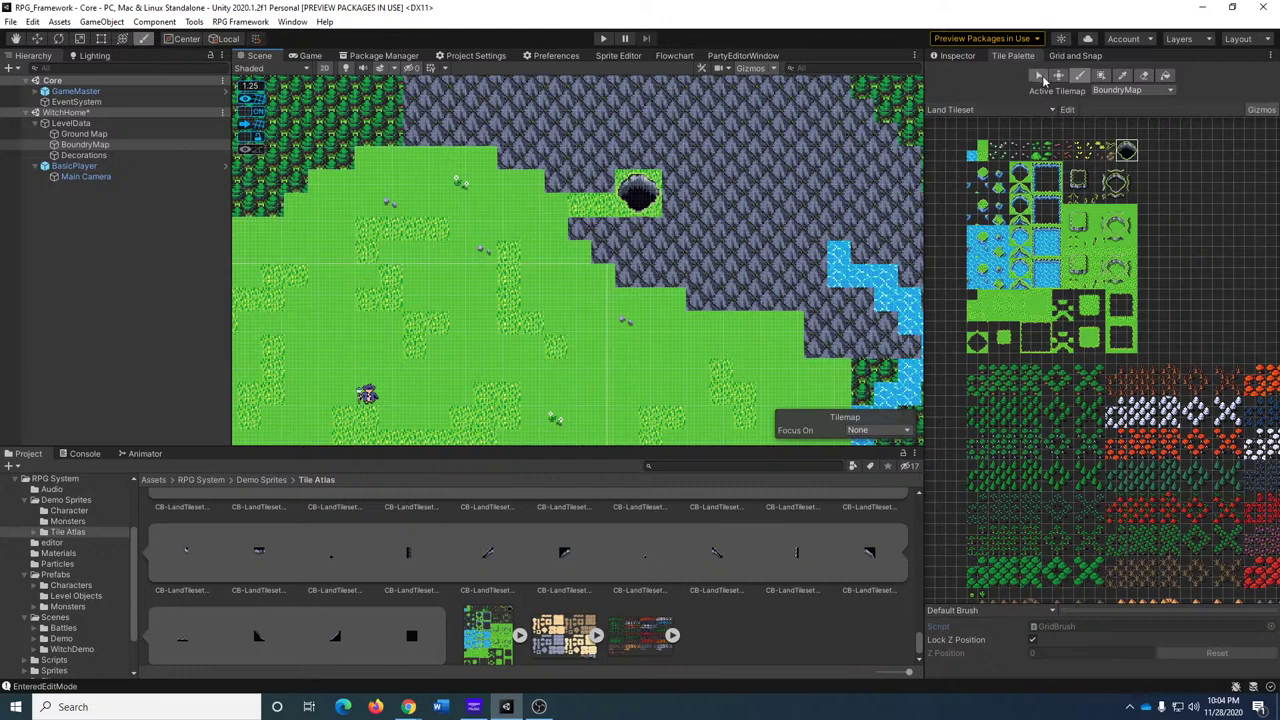
# Pan the Scene view west to the grass clearing and return the Project window to Assets.
pyautogui.moveTo(533, 278); pyautogui.dragTo(720, 267, button='middle')
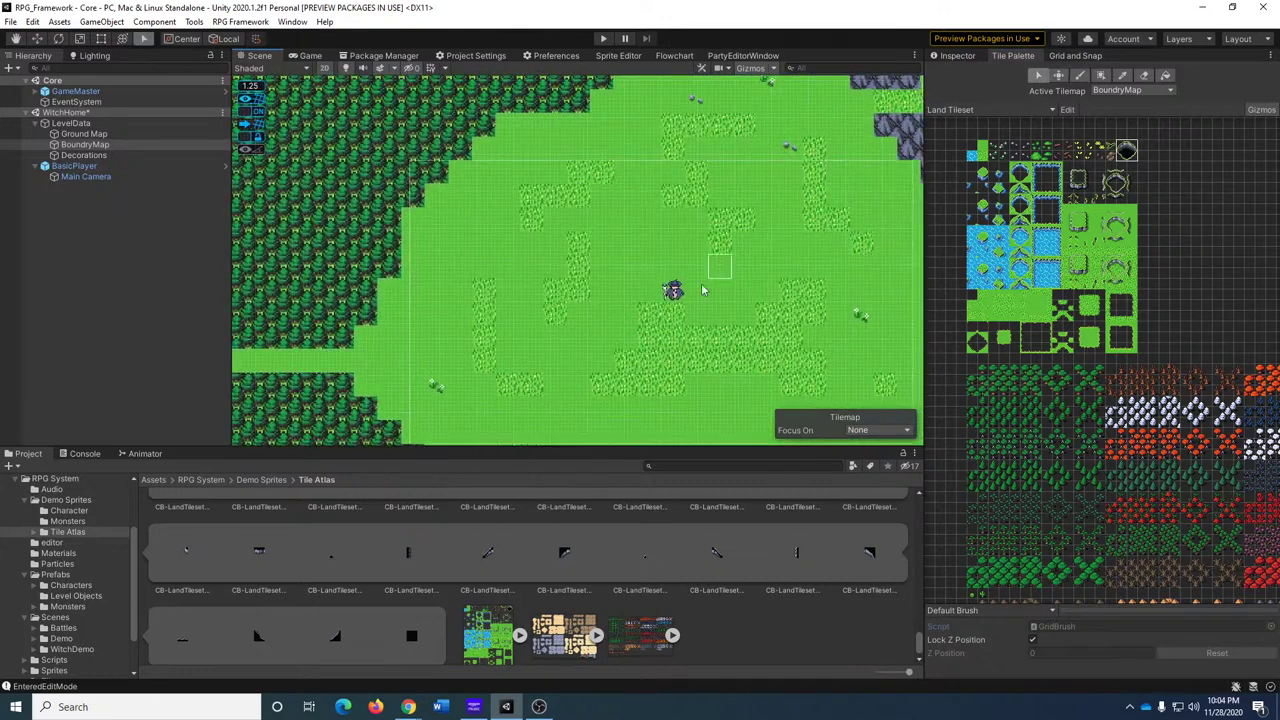
pyautogui.moveTo(480, 341); pyautogui.dragTo(640, 278, button='middle')
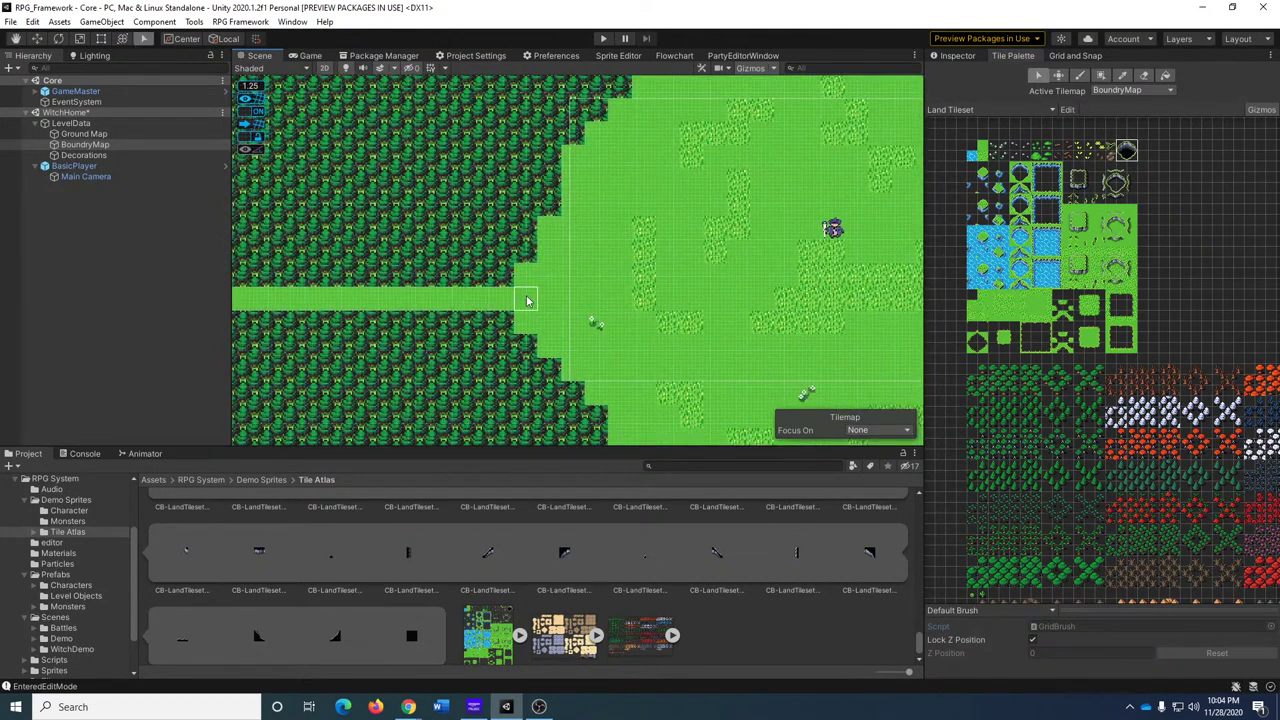
pyautogui.moveTo(640, 226); pyautogui.dragTo(554, 277, button='middle')
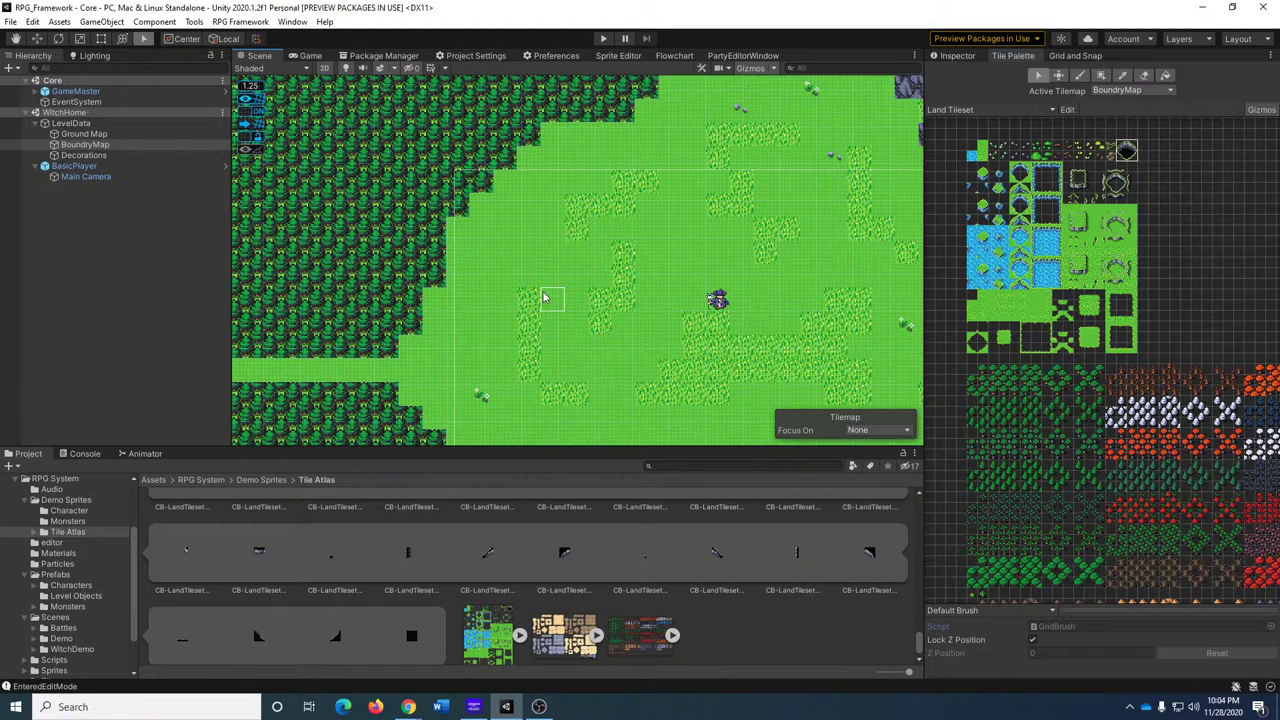
pyautogui.click(153, 480)
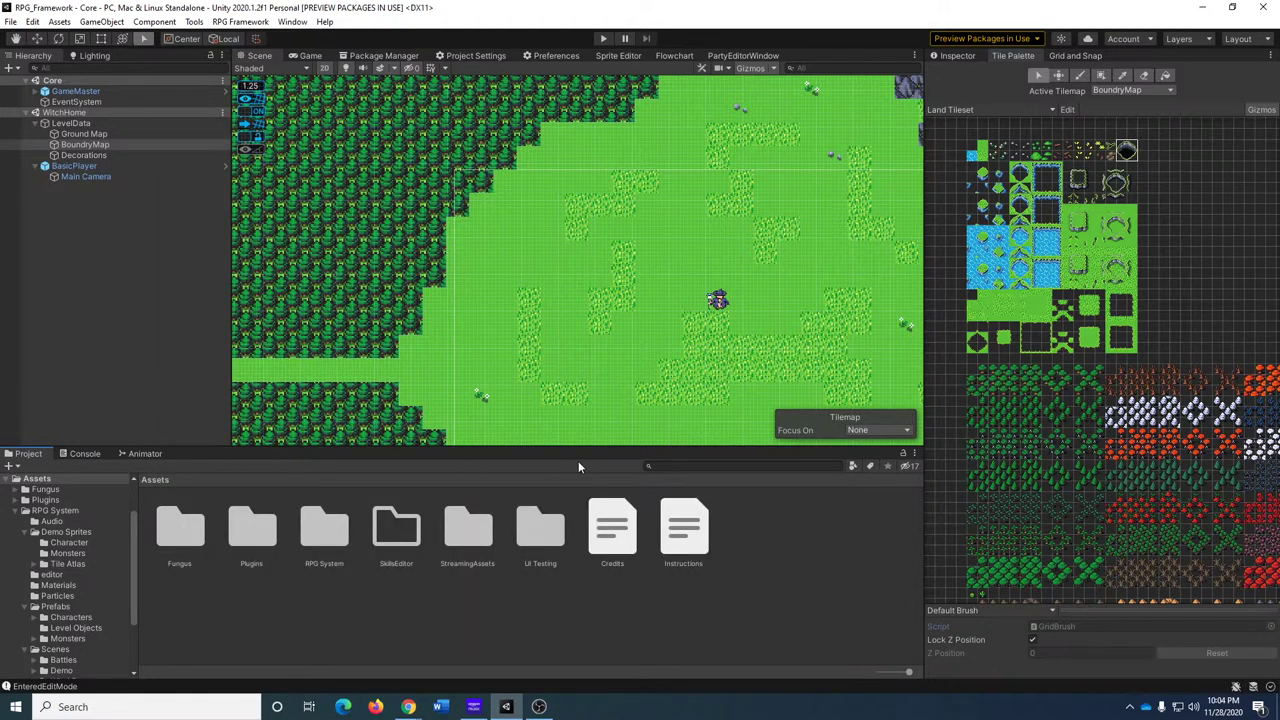
# Search the project for 'map' and open the MapTransition prefab in Prefab Mode.
pyautogui.write('map')
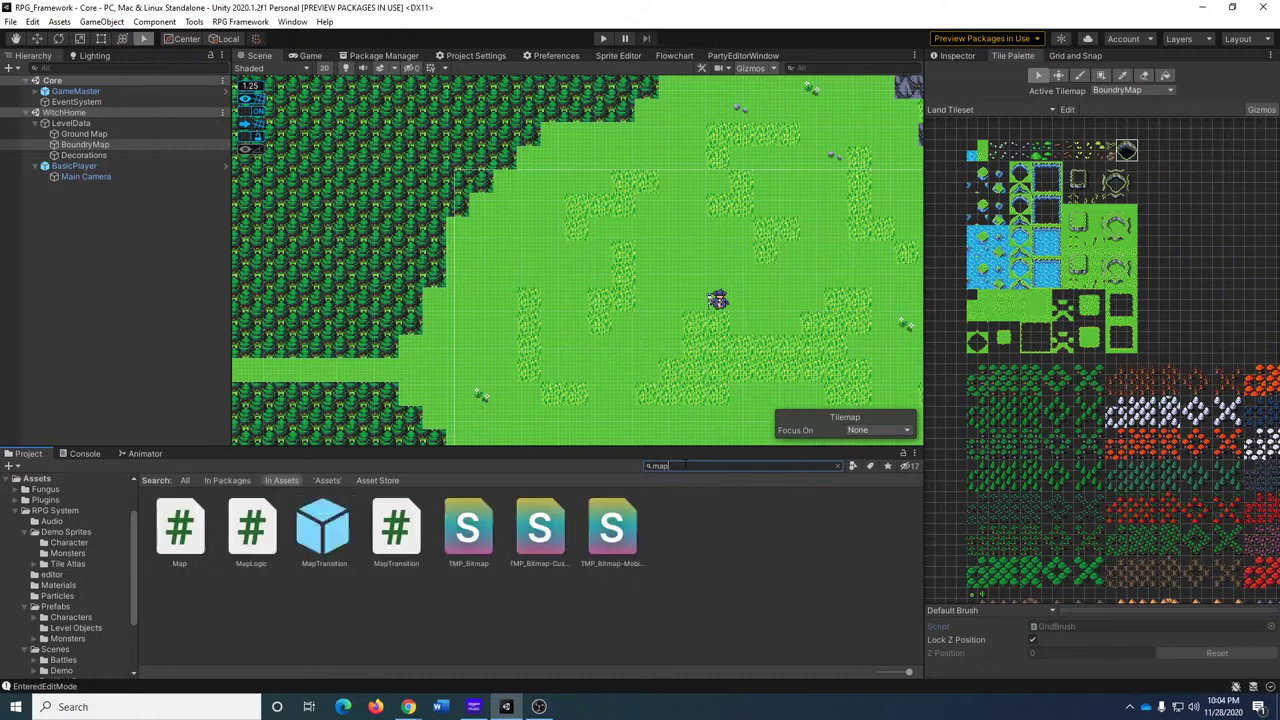
pyautogui.click(324, 530)
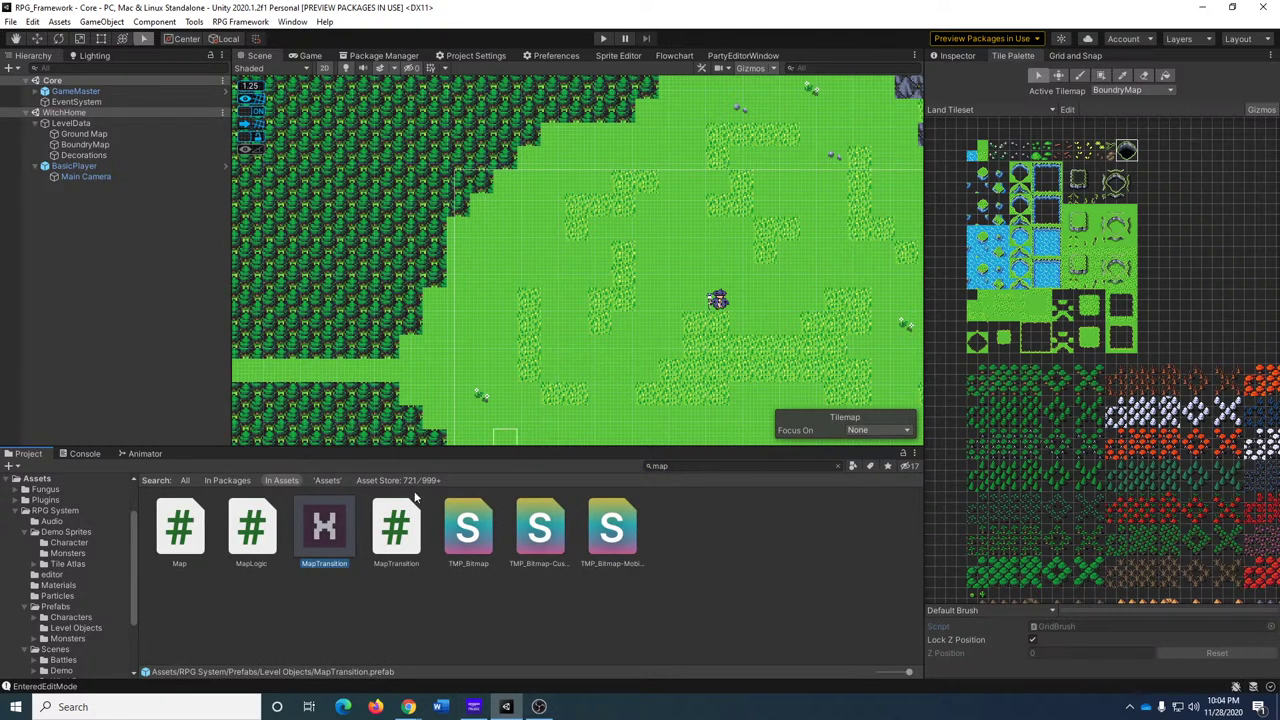
pyautogui.doubleClick(325, 531)
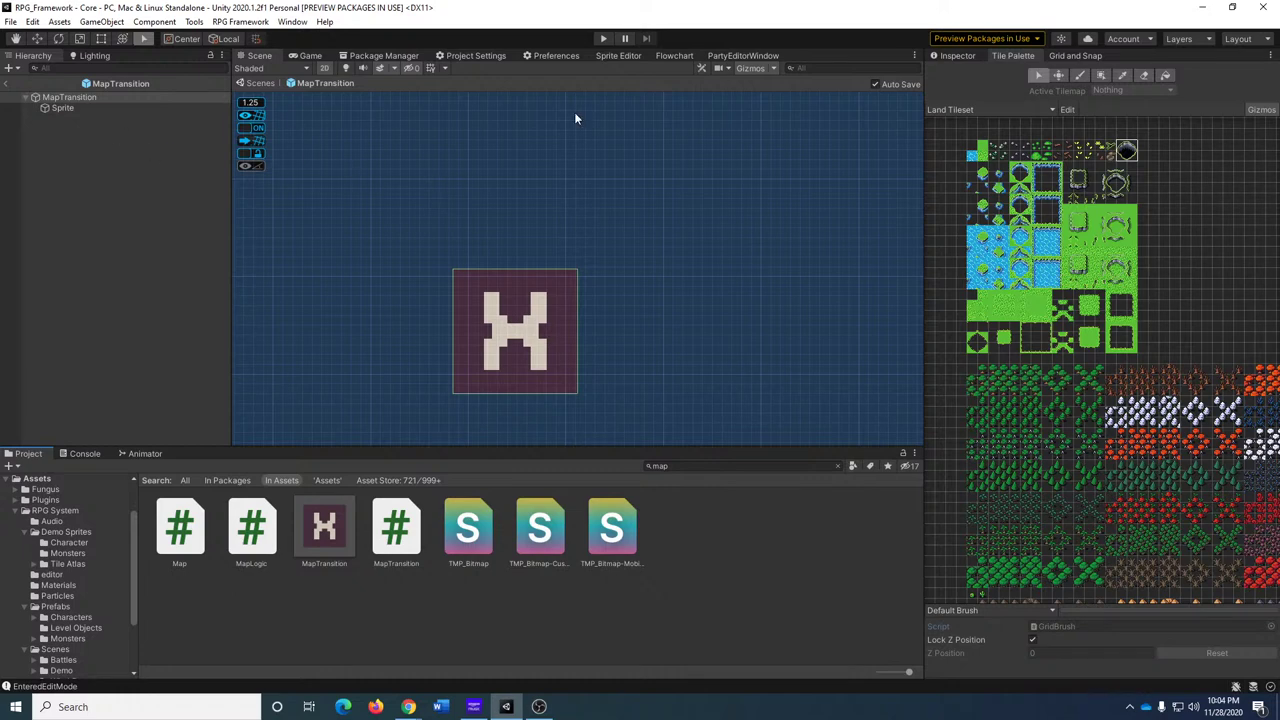
# Add a Hide Sprite On Play component to the Sprite child with Hide On Play ticked.
pyautogui.click(956, 55)
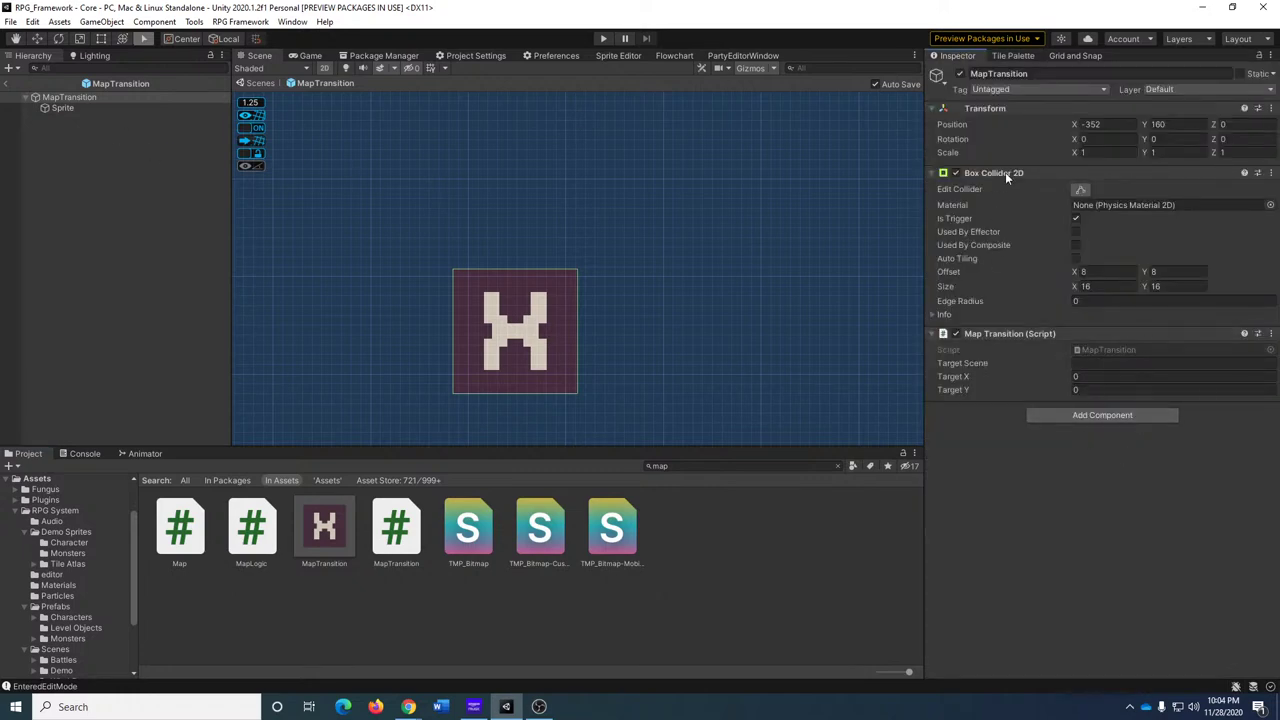
pyautogui.click(80, 107)
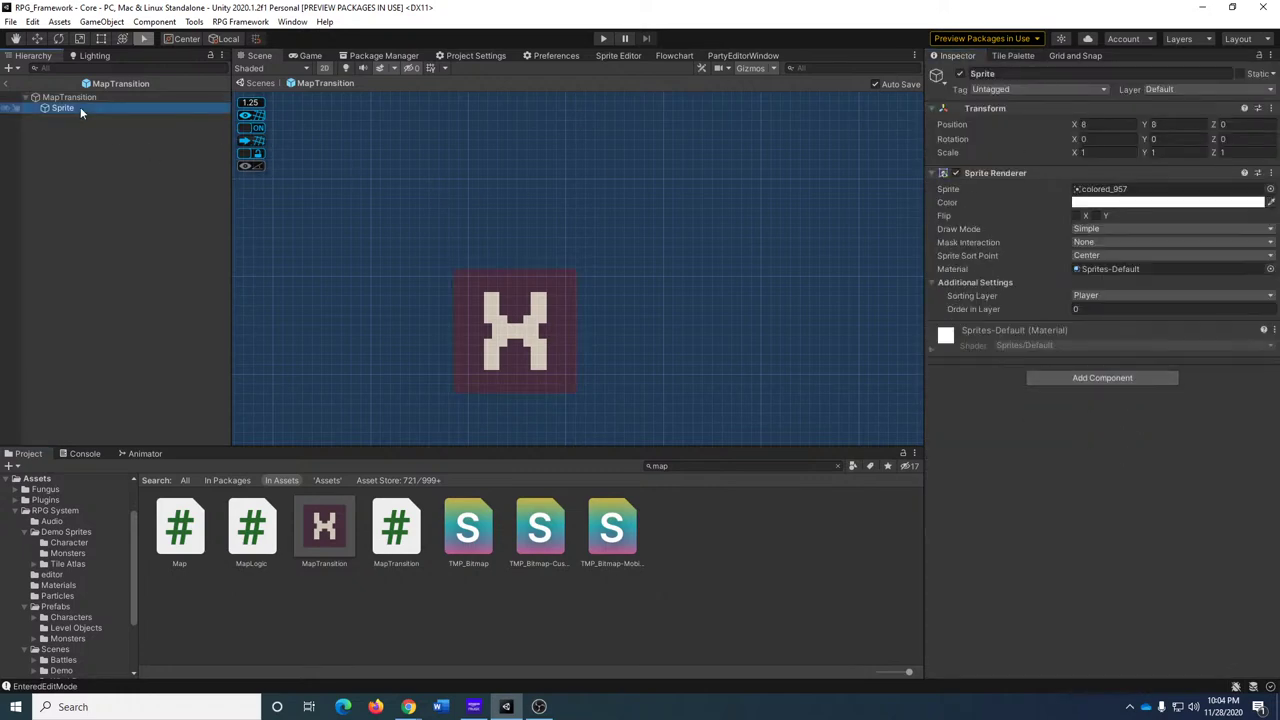
pyautogui.click(1082, 379)
pyautogui.write('dis')
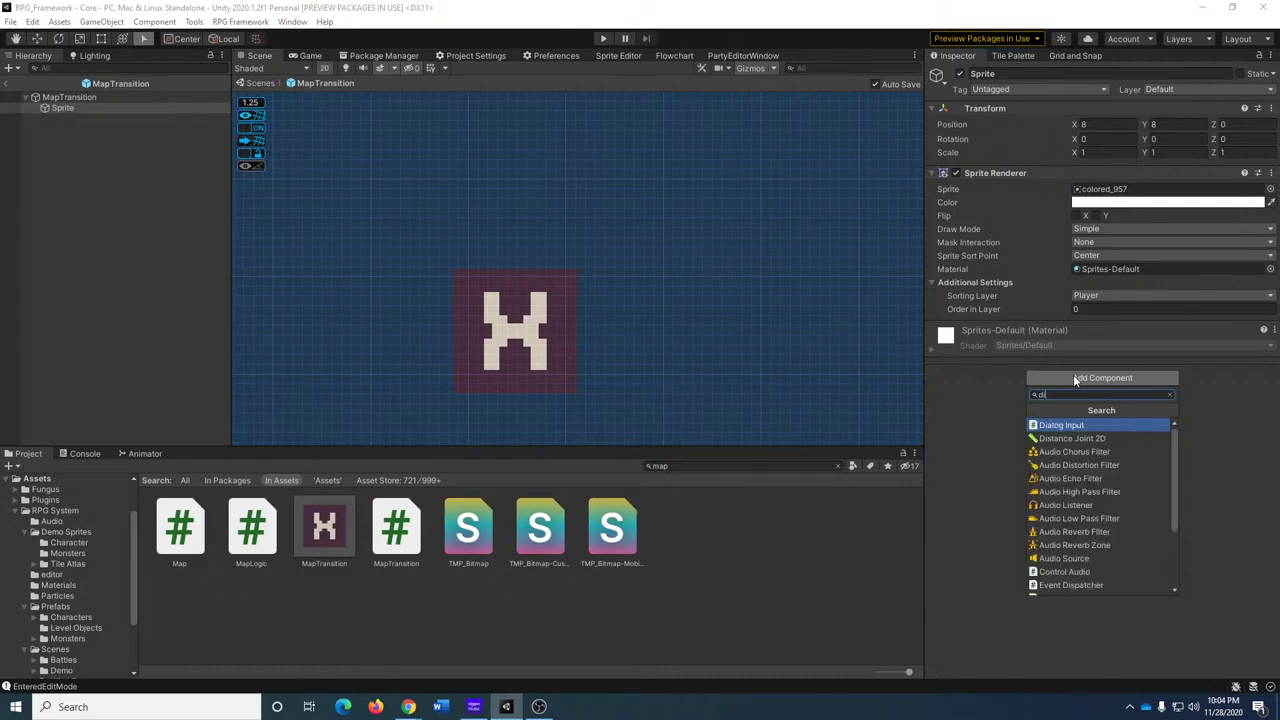
pyautogui.press('BackSpace')
pyautogui.press('BackSpace')
pyautogui.press('BackSpace')
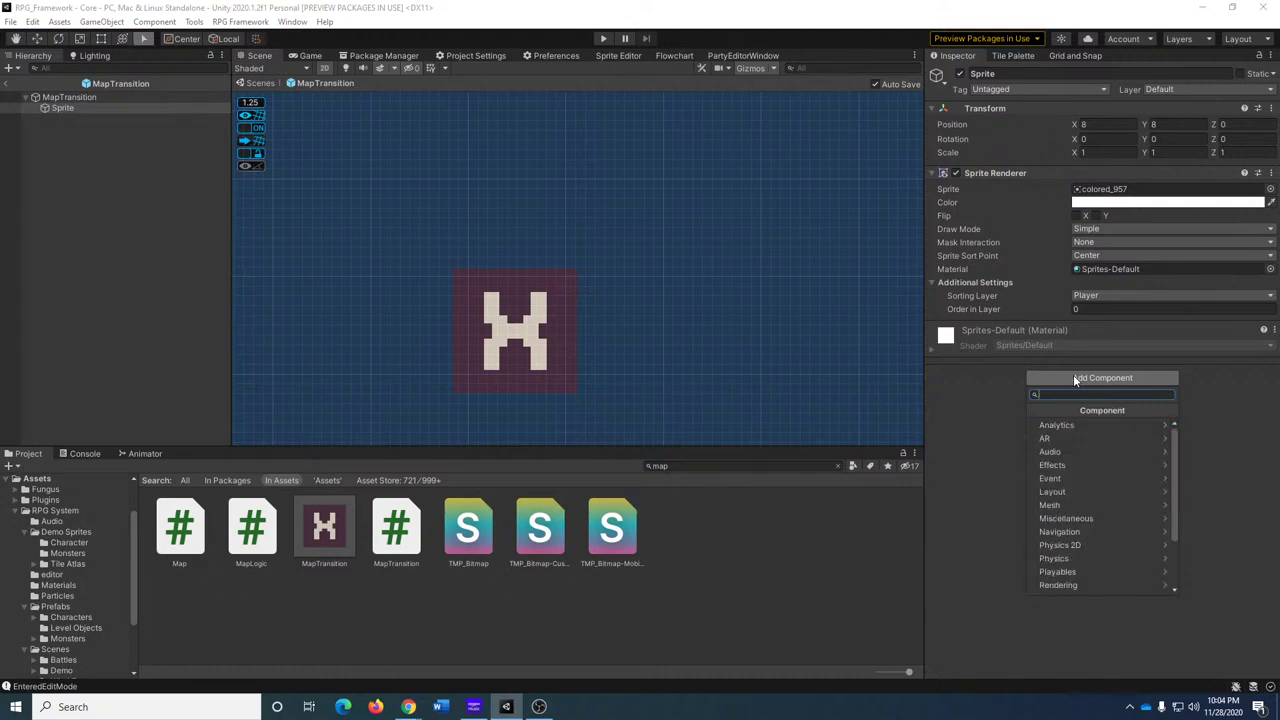
pyautogui.write('hid')
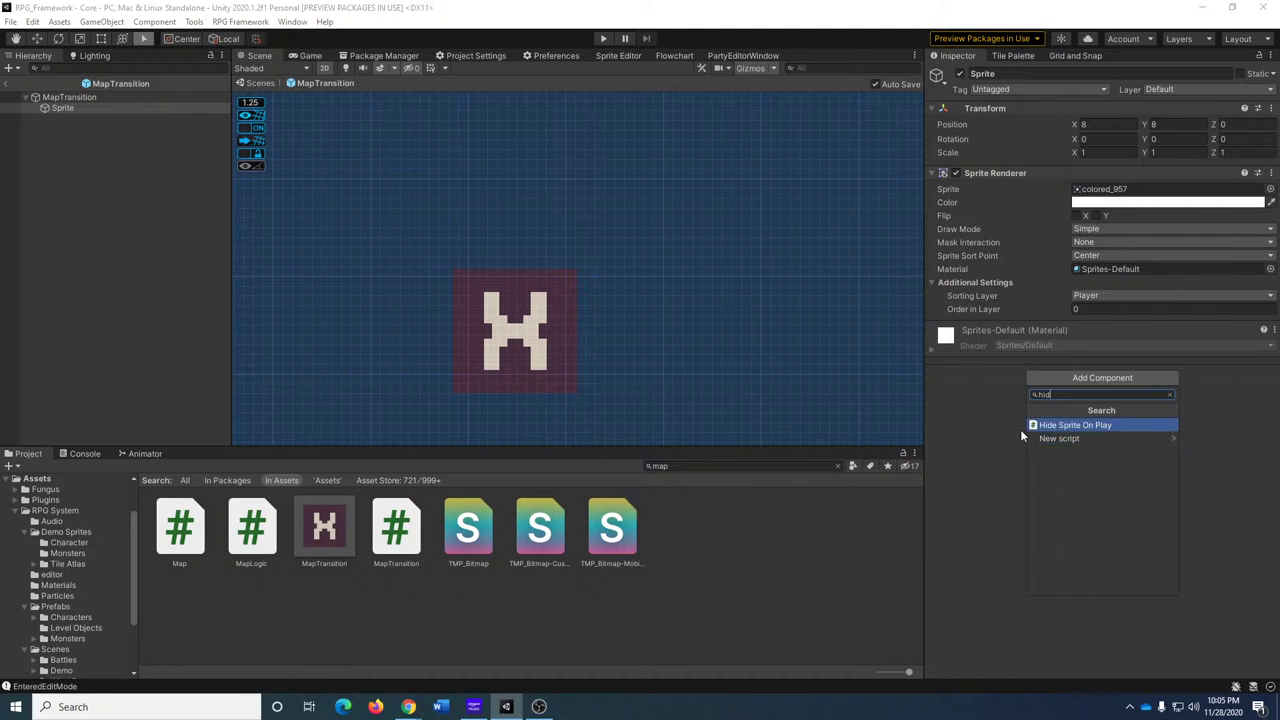
pyautogui.click(1052, 425)
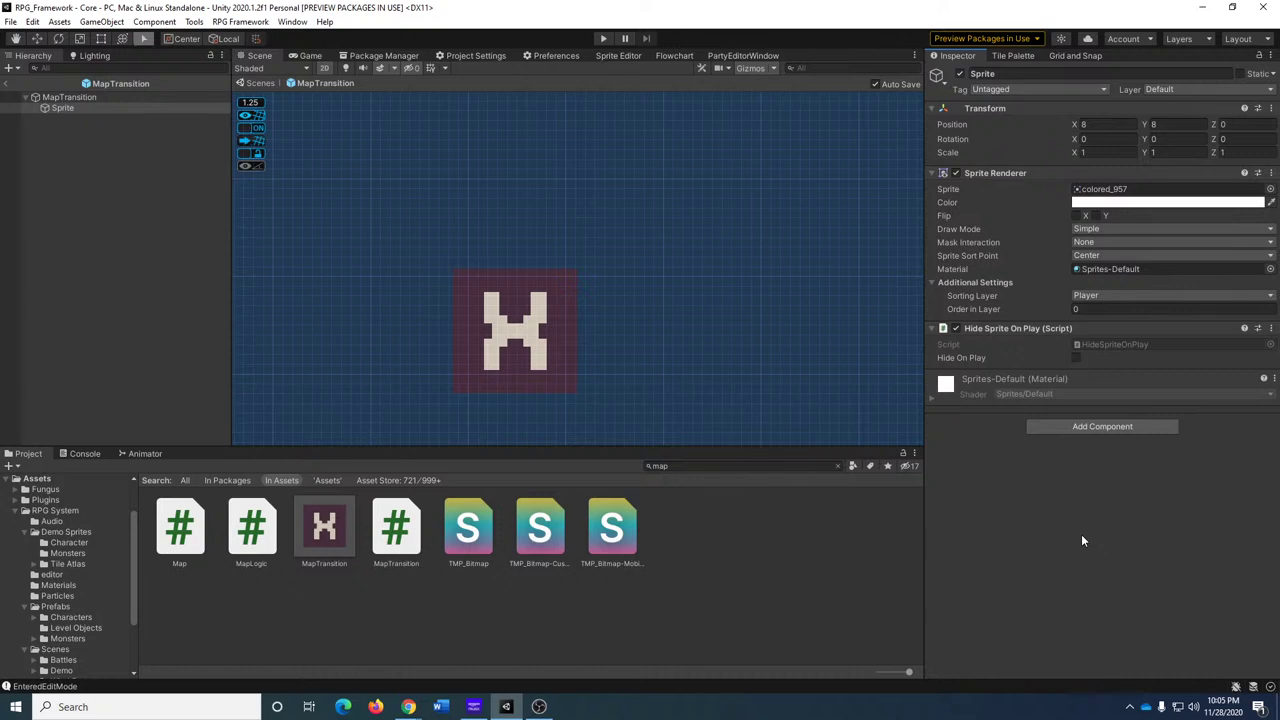
pyautogui.click(1076, 357)
# Set the MapTransition root's Position X and Y to 0.
pyautogui.click(114, 97)
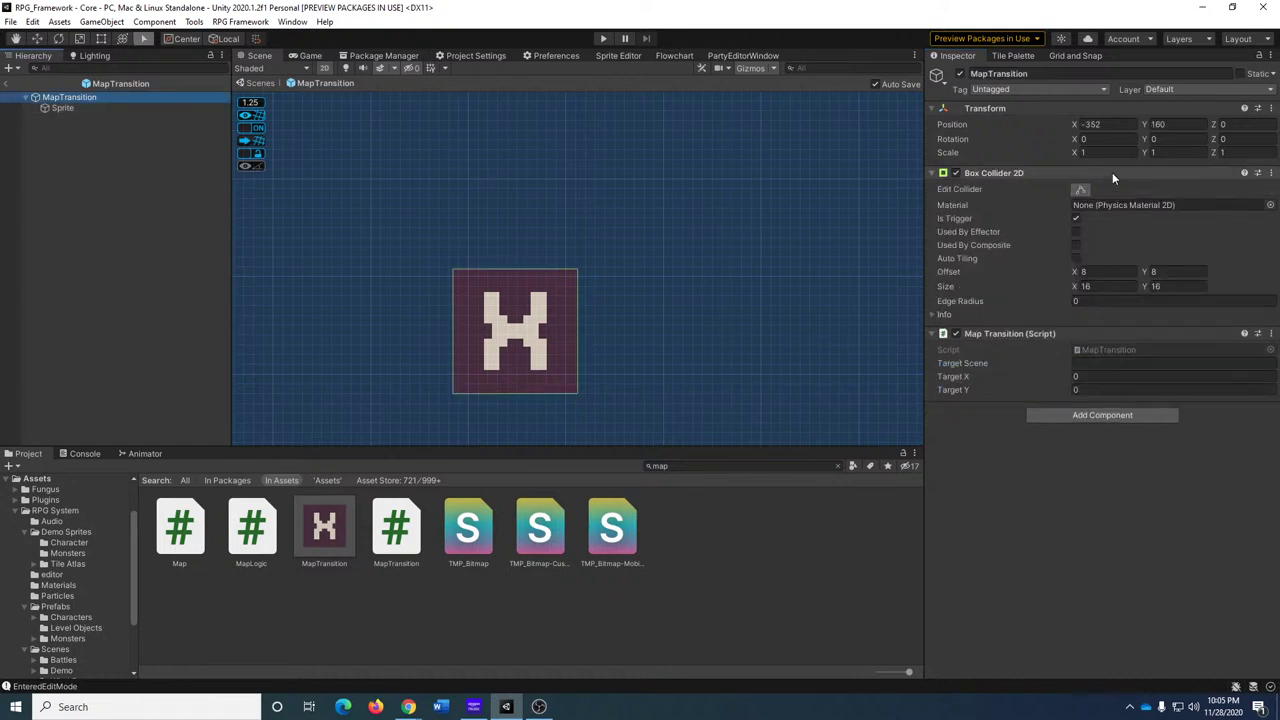
pyautogui.click(1104, 124)
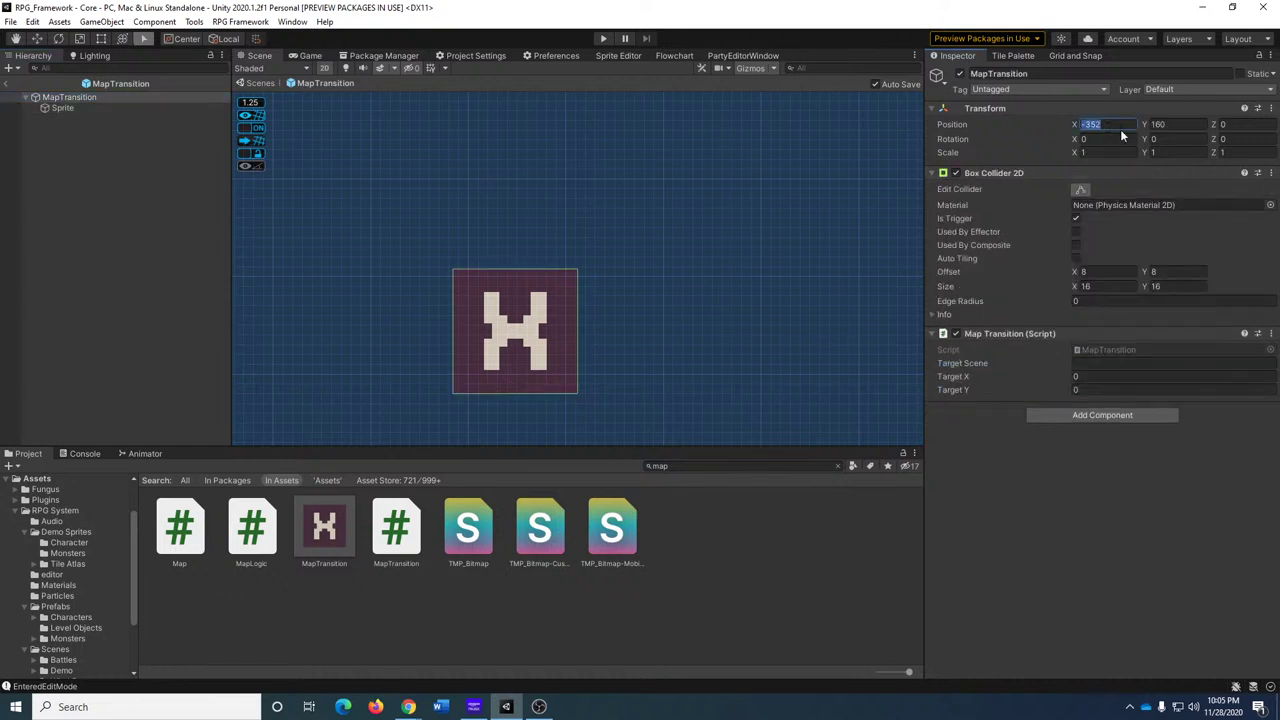
pyautogui.write('0')
pyautogui.press('Tab')
pyautogui.write('0')
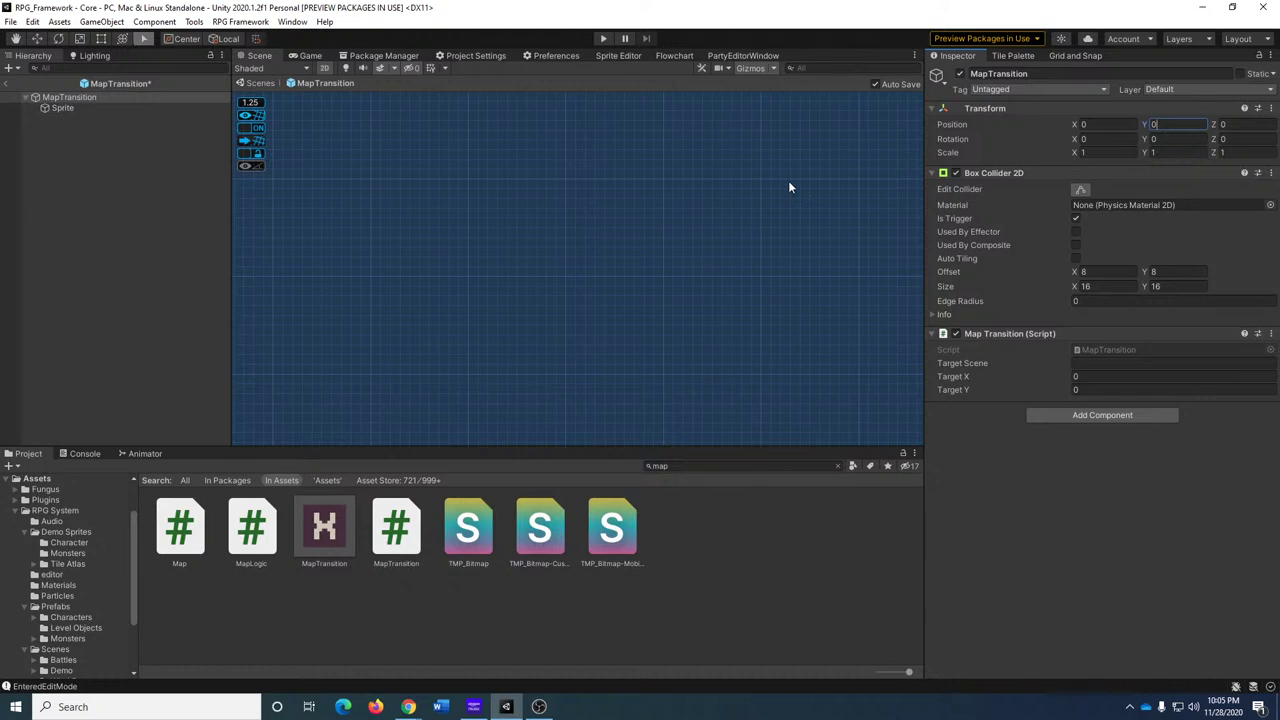
pyautogui.click(52, 97)
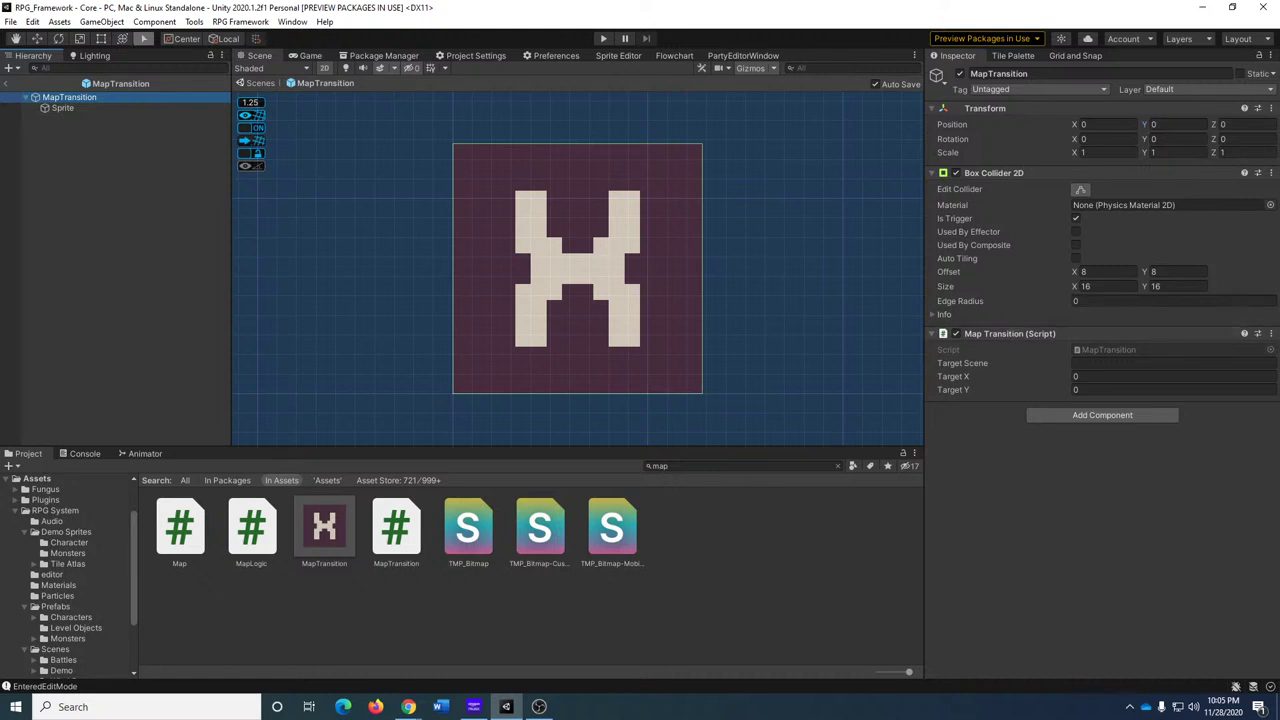
# Exit Prefab Mode and drop a MapTransition instance onto the western grass path.
pyautogui.click(7, 84)
pyautogui.moveTo(321, 540); pyautogui.dragTo(359, 362)
pyautogui.moveTo(415, 347); pyautogui.dragTo(657, 274, button='middle')
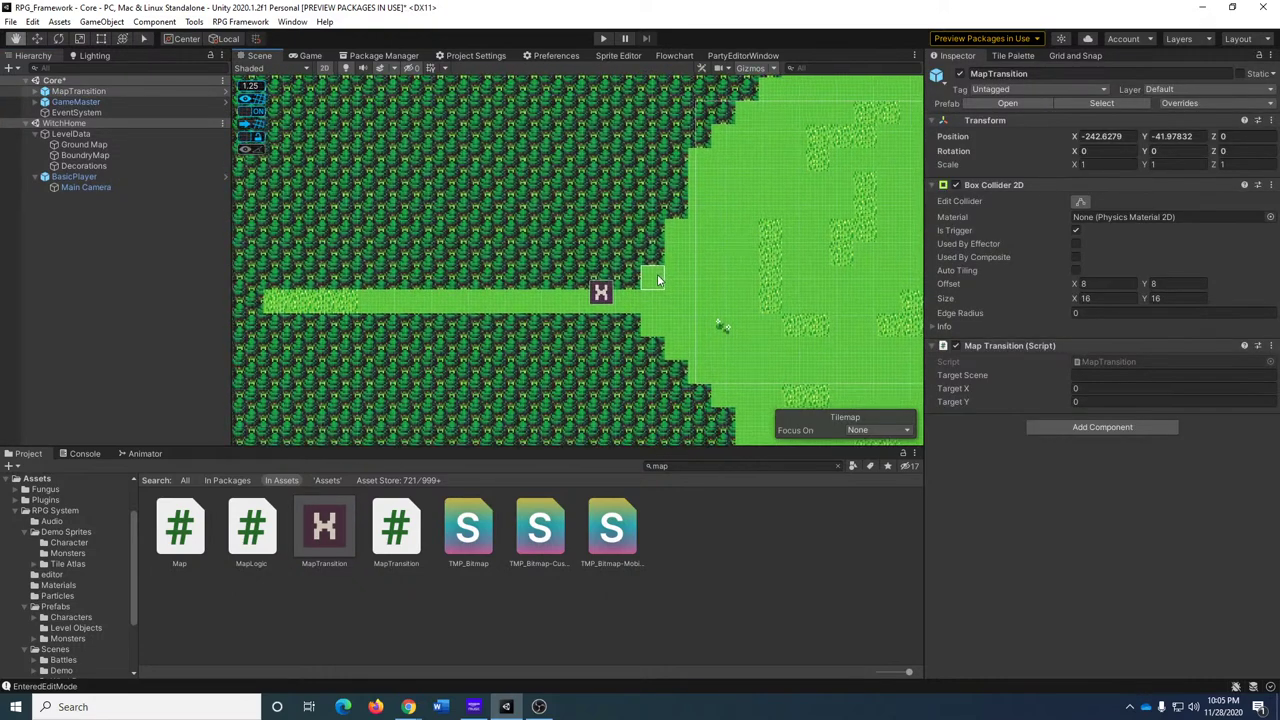
# Inspect grid cells near the map's western edge, then return to the Tile Palette.
pyautogui.click(255, 86)
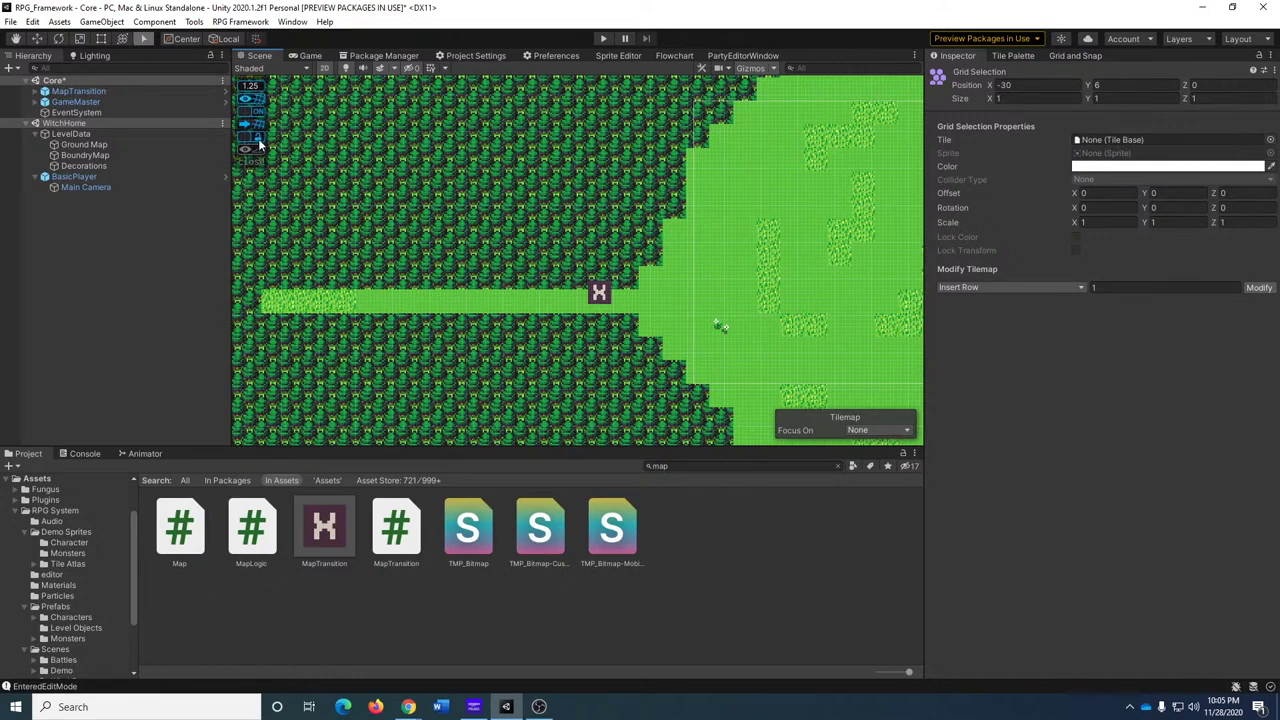
pyautogui.moveTo(258, 138); pyautogui.dragTo(549, 323, button='middle')
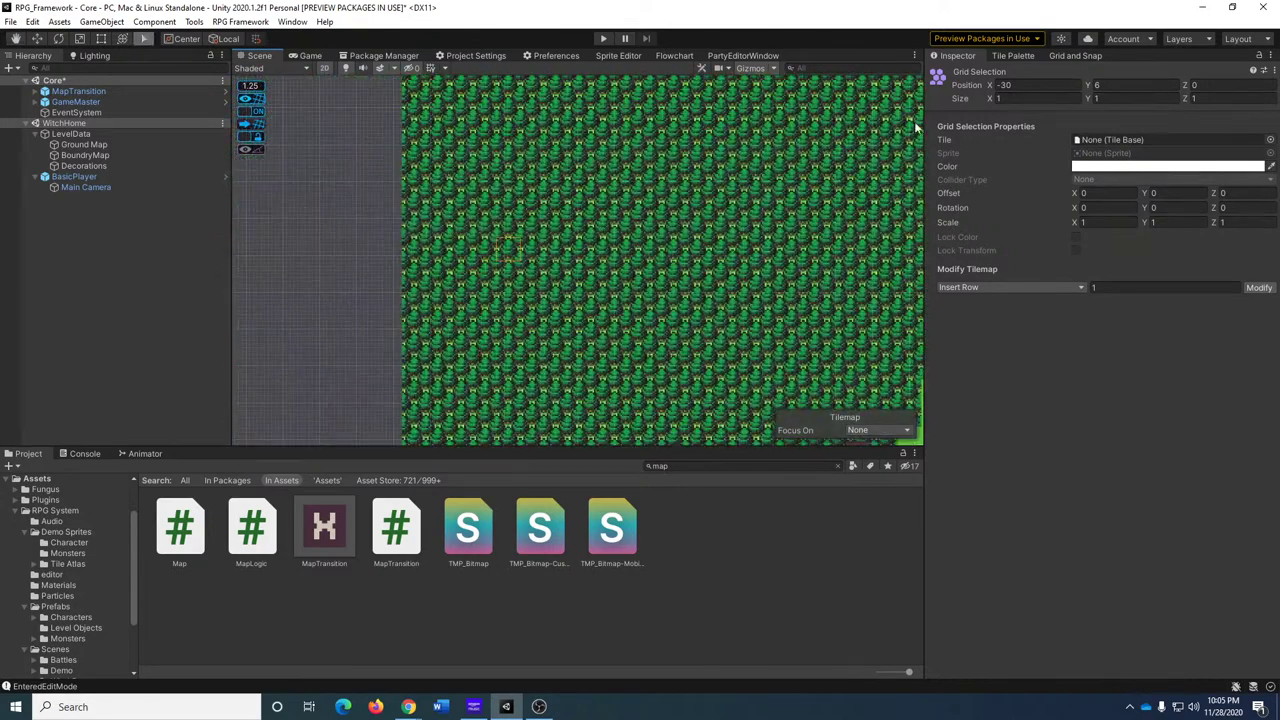
pyautogui.click(249, 90)
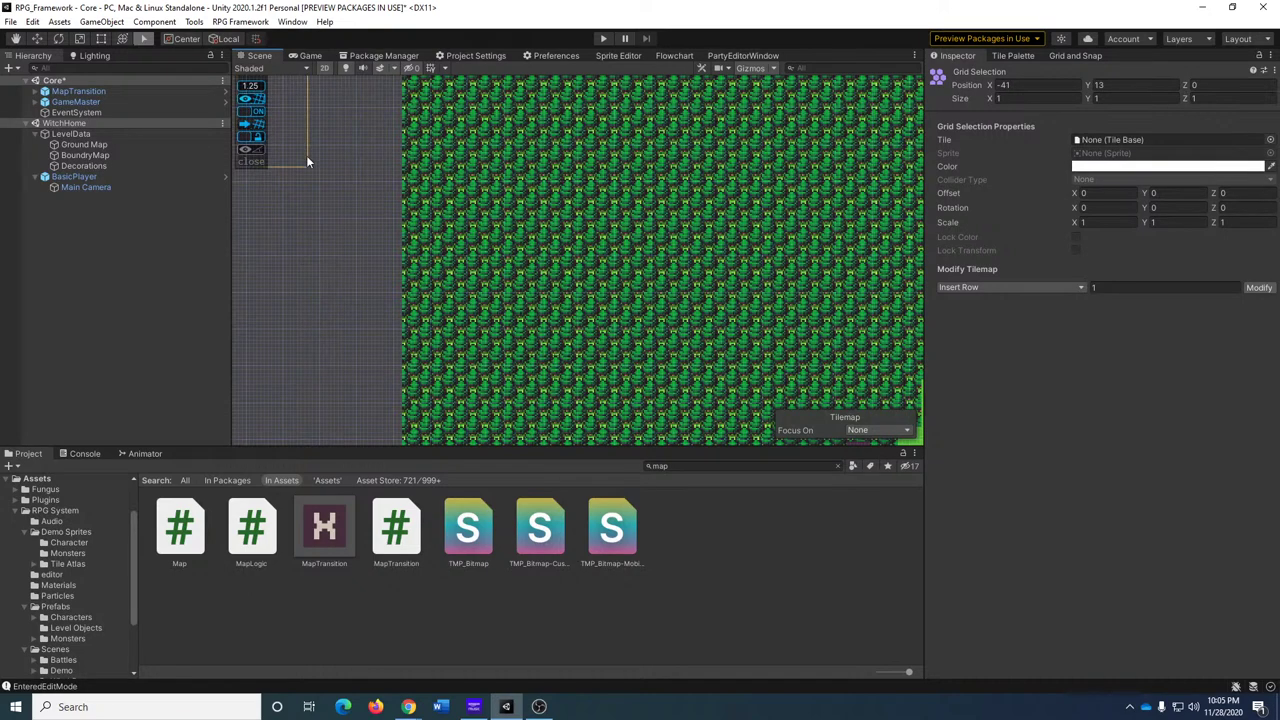
pyautogui.moveTo(306, 156); pyautogui.dragTo(437, 370, button='middle')
pyautogui.click(423, 369)
pyautogui.click(349, 293)
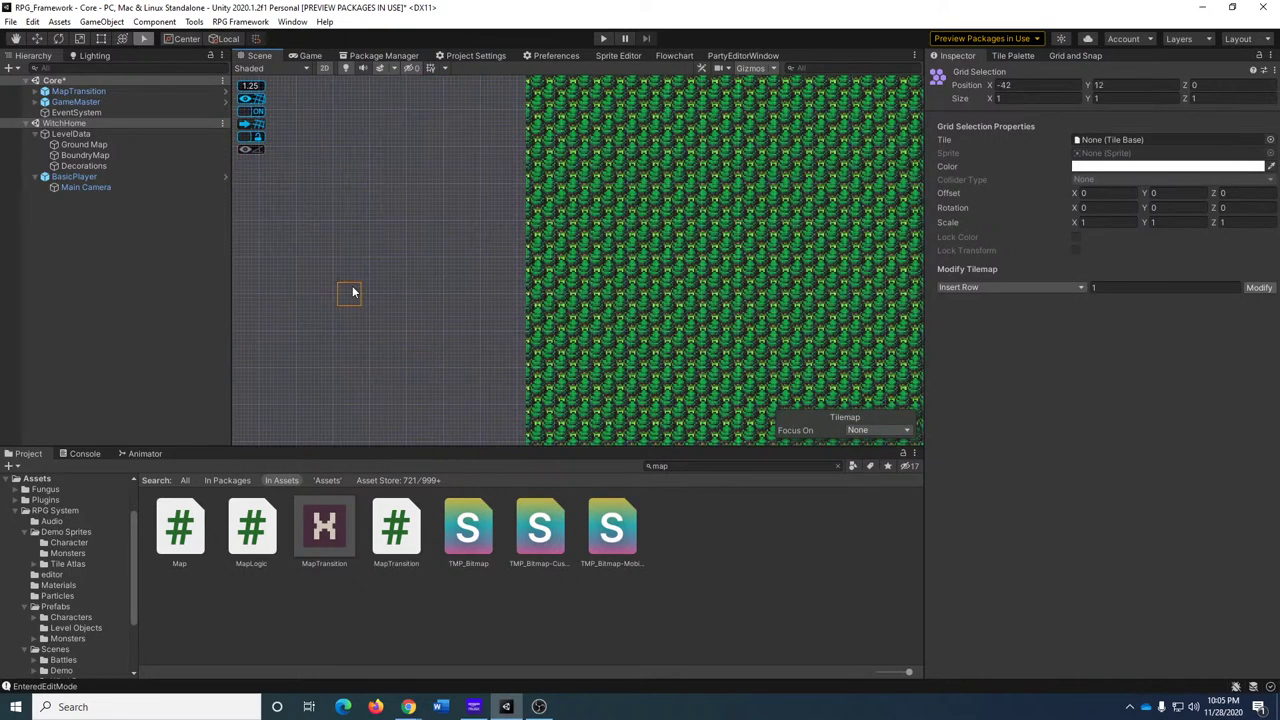
pyautogui.click(1013, 56)
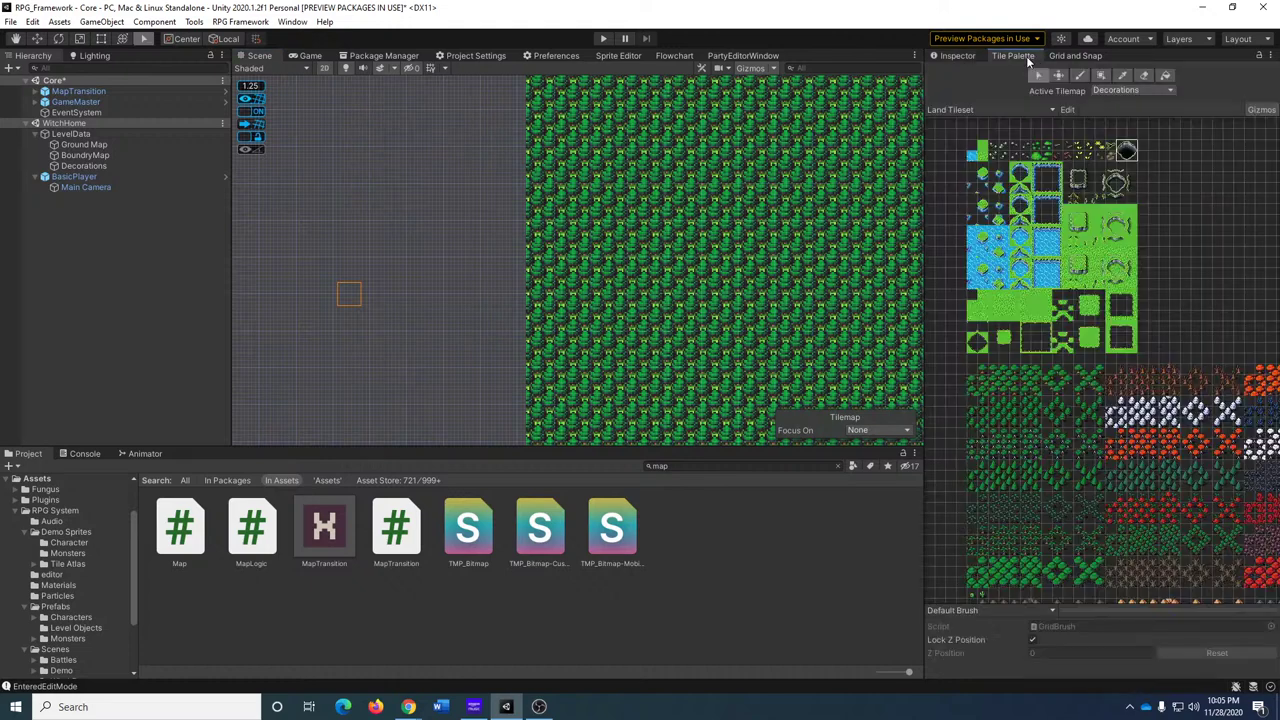
# Set the snap increment to 16.
pyautogui.click(104, 111)
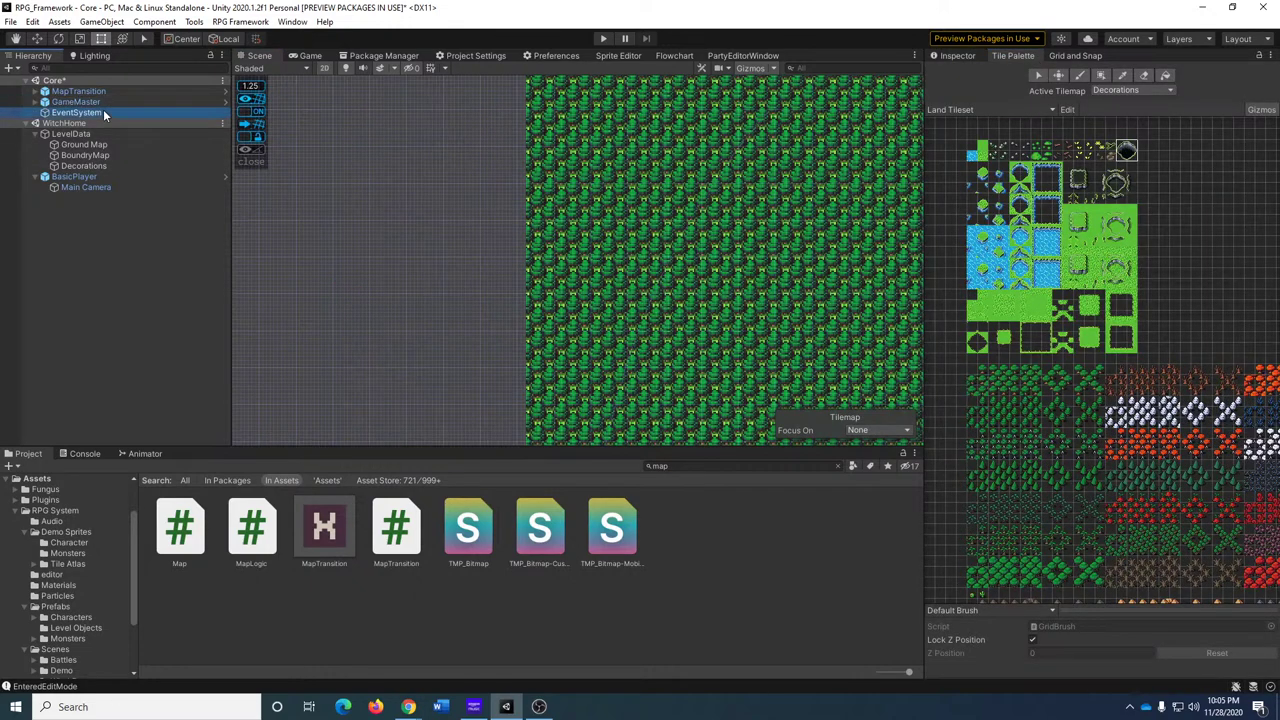
pyautogui.click(252, 87)
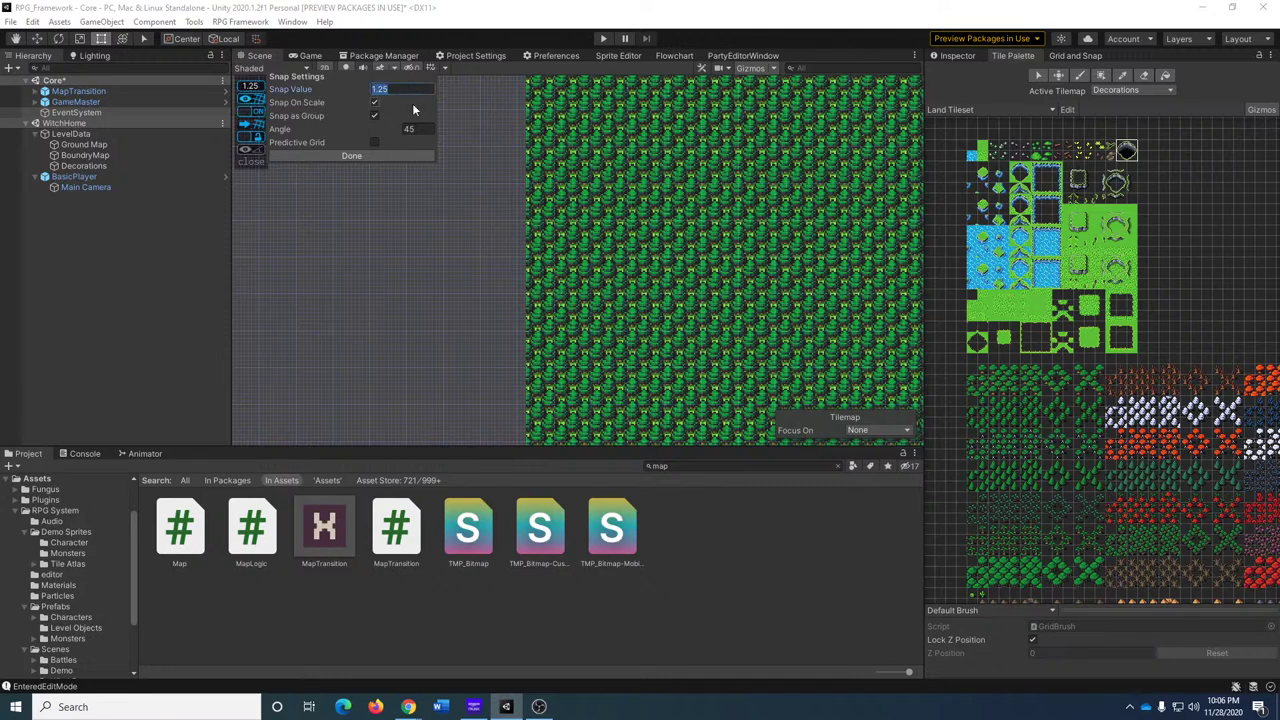
pyautogui.write('16')
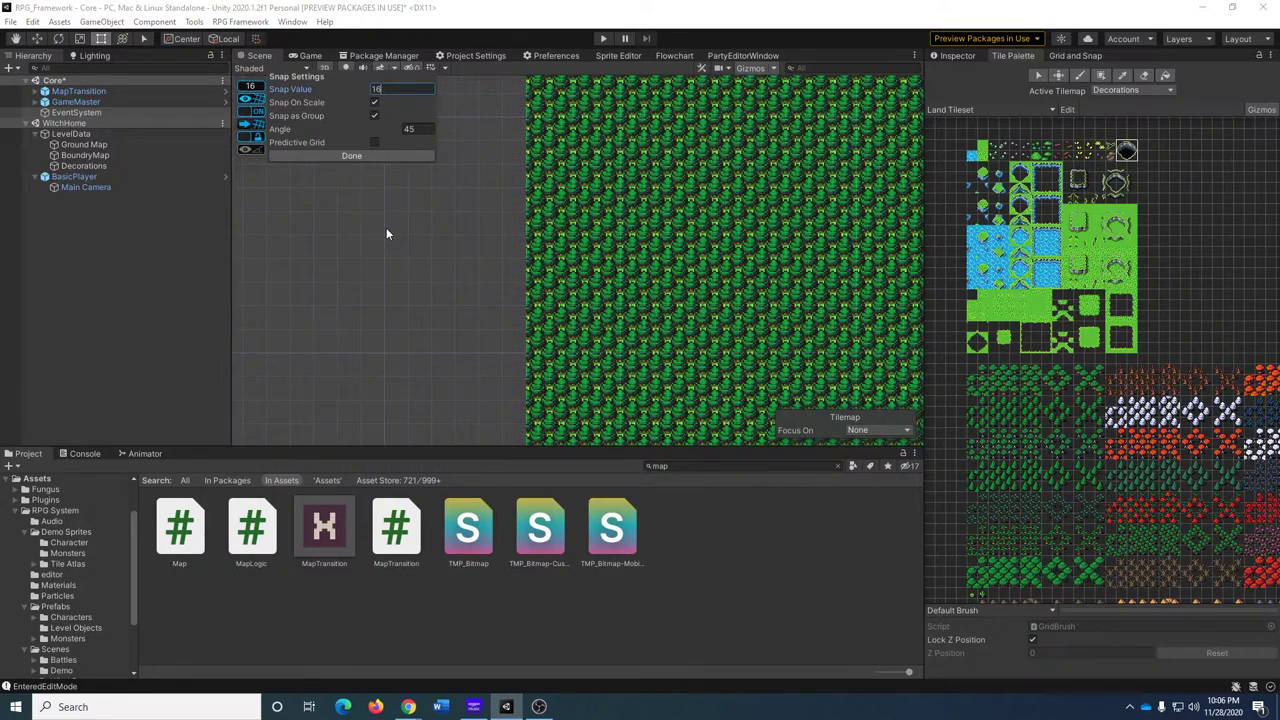
pyautogui.click(366, 155)
pyautogui.scroll(4, 586, 274)
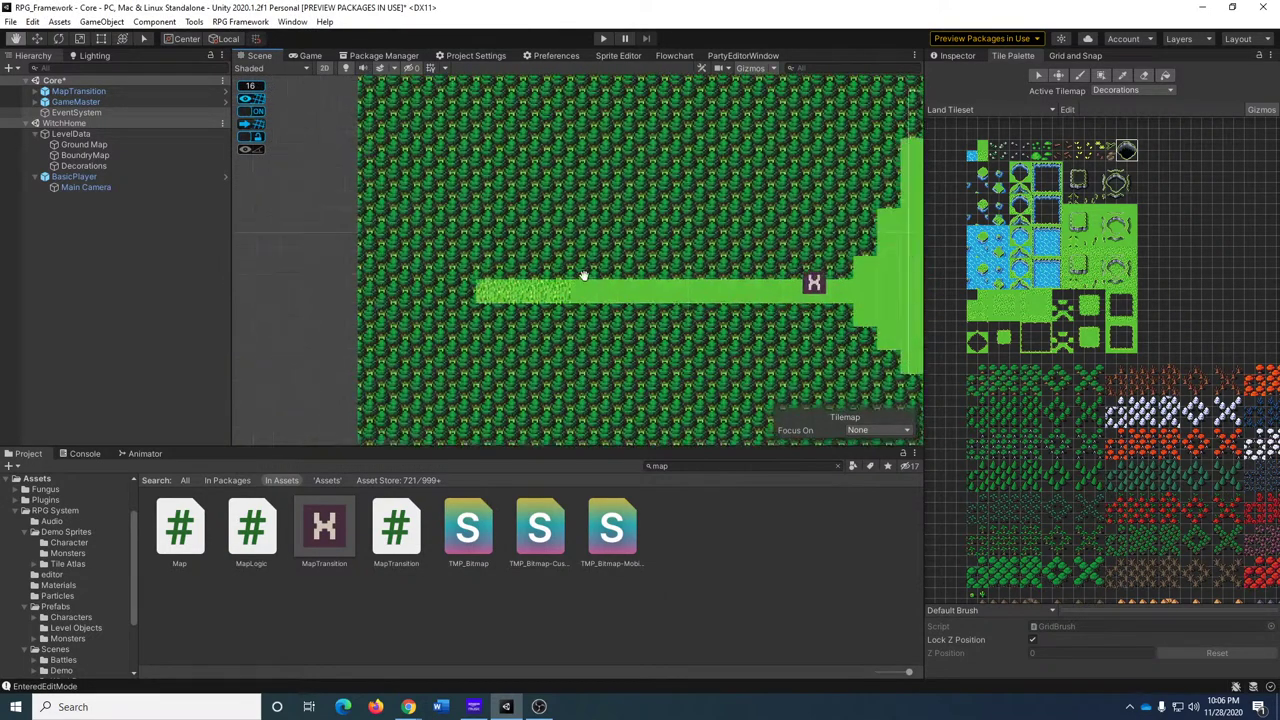
# Shift MapTransition one tile left along the path and reparent it from Core to WitchHome.
pyautogui.click(740, 228)
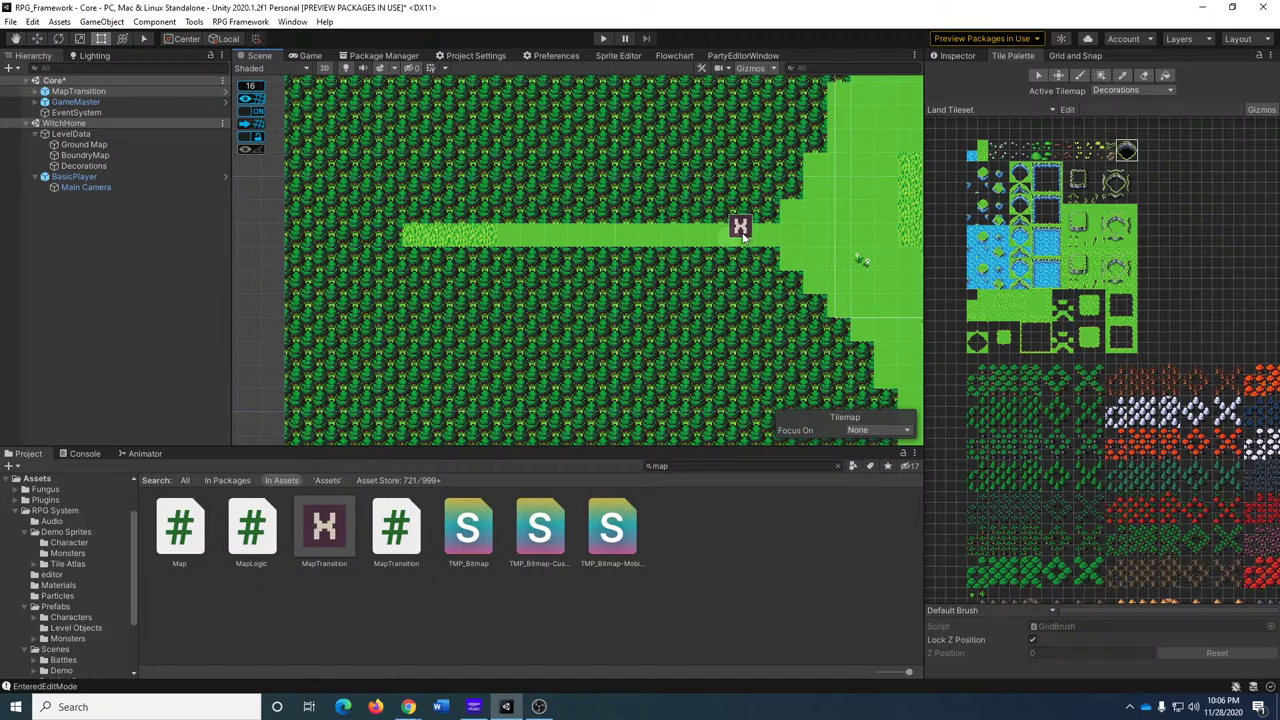
pyautogui.press('w')
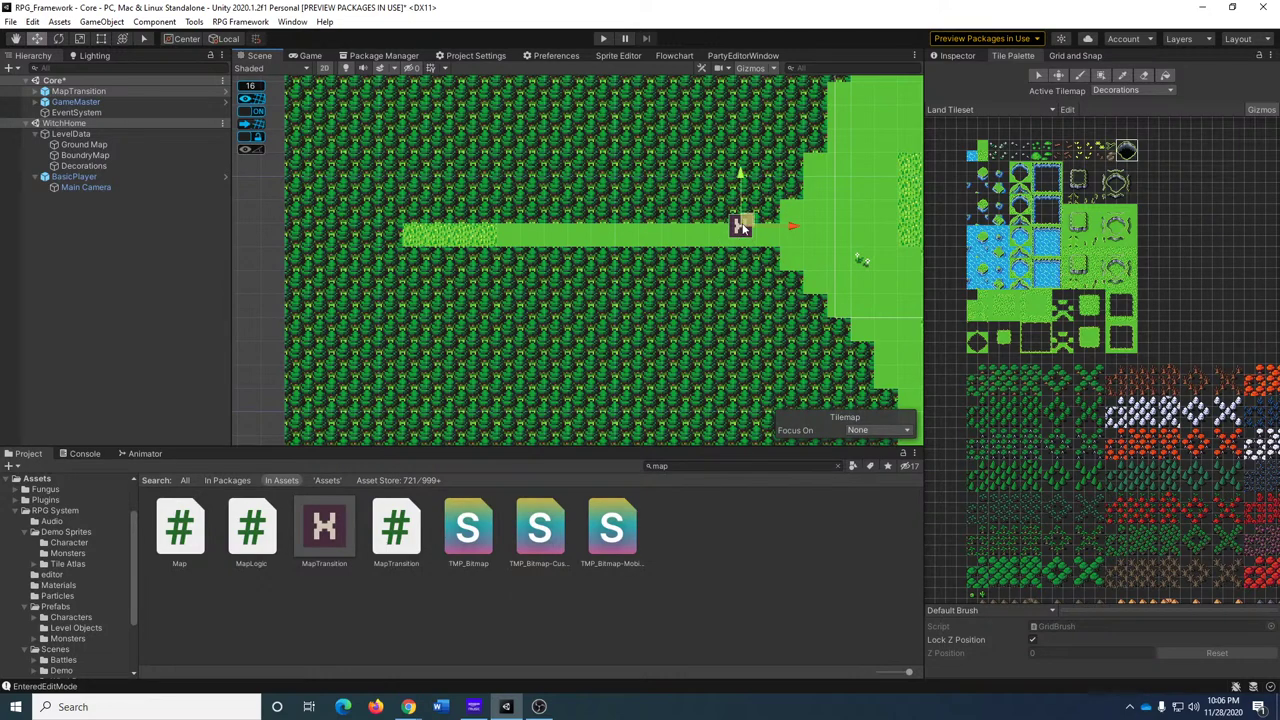
pyautogui.moveTo(747, 233); pyautogui.dragTo(722, 234)
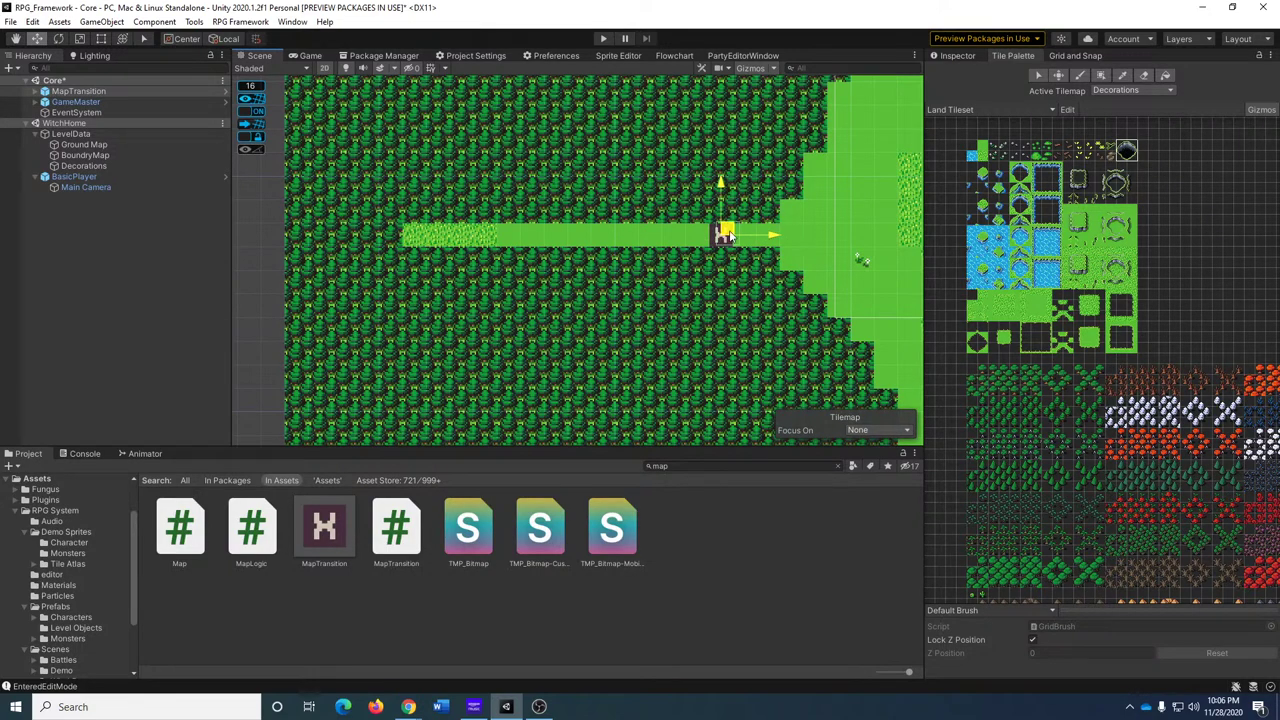
pyautogui.moveTo(709, 304); pyautogui.dragTo(654, 323, button='middle')
pyautogui.scroll(3, 666, 314)
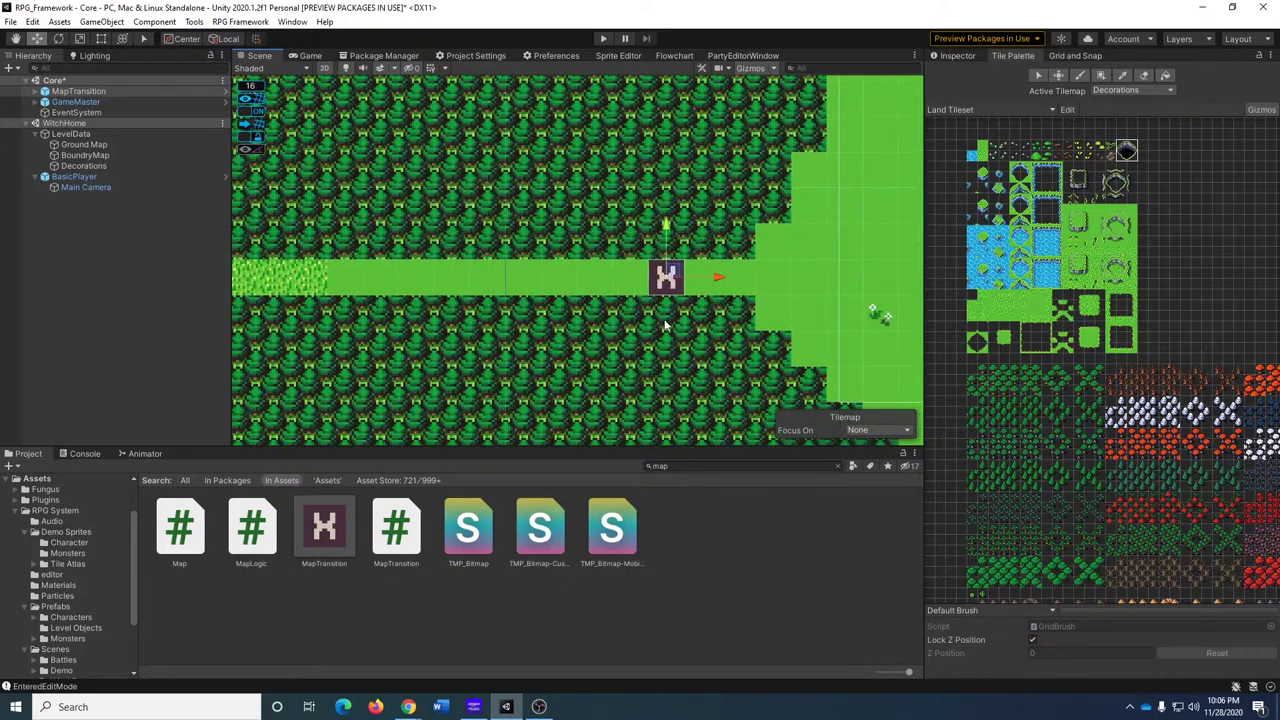
pyautogui.moveTo(705, 278); pyautogui.dragTo(658, 314, button='middle')
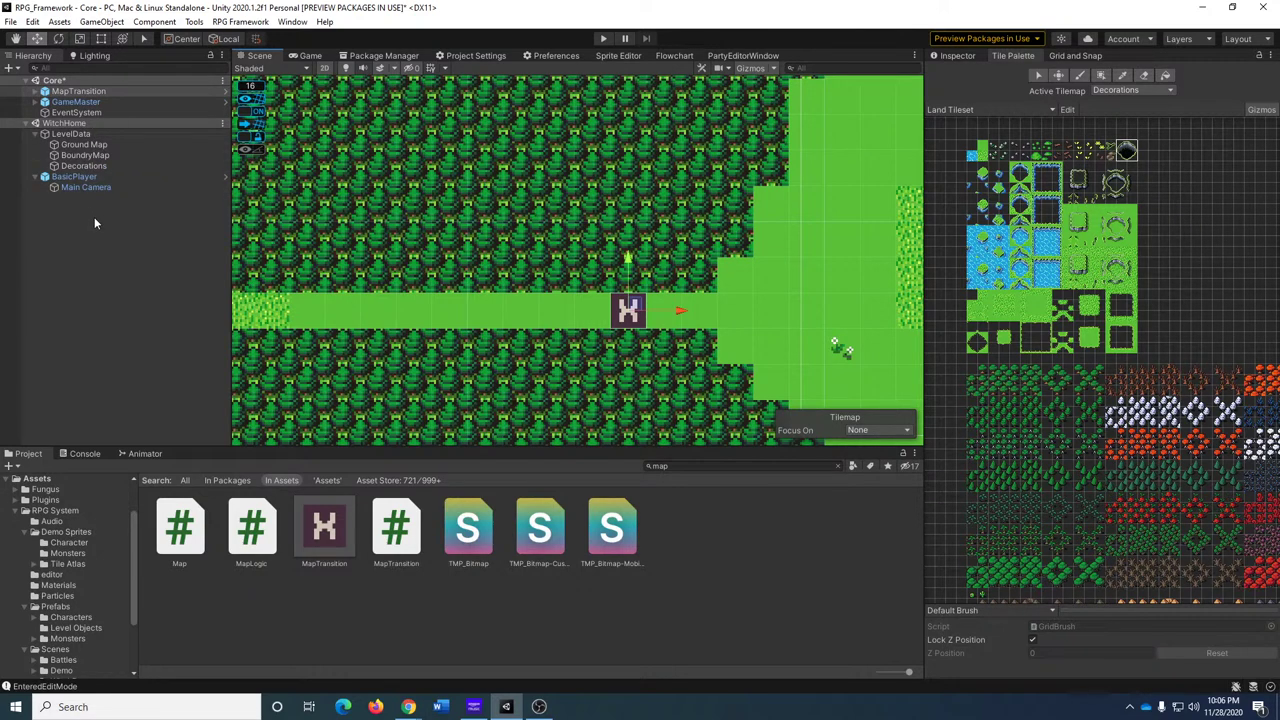
pyautogui.moveTo(91, 92); pyautogui.dragTo(100, 126)
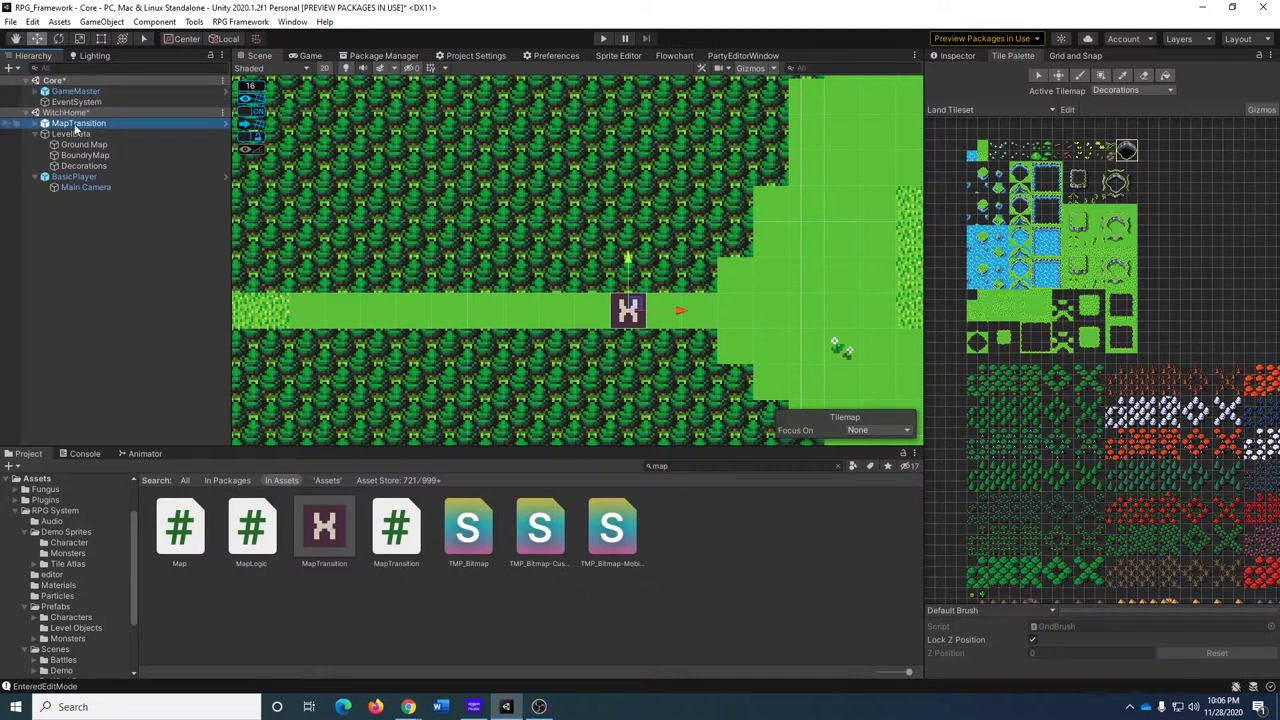
# Save the open scenes and unload the Core scene.
pyautogui.hotkey('ctrl', 's')
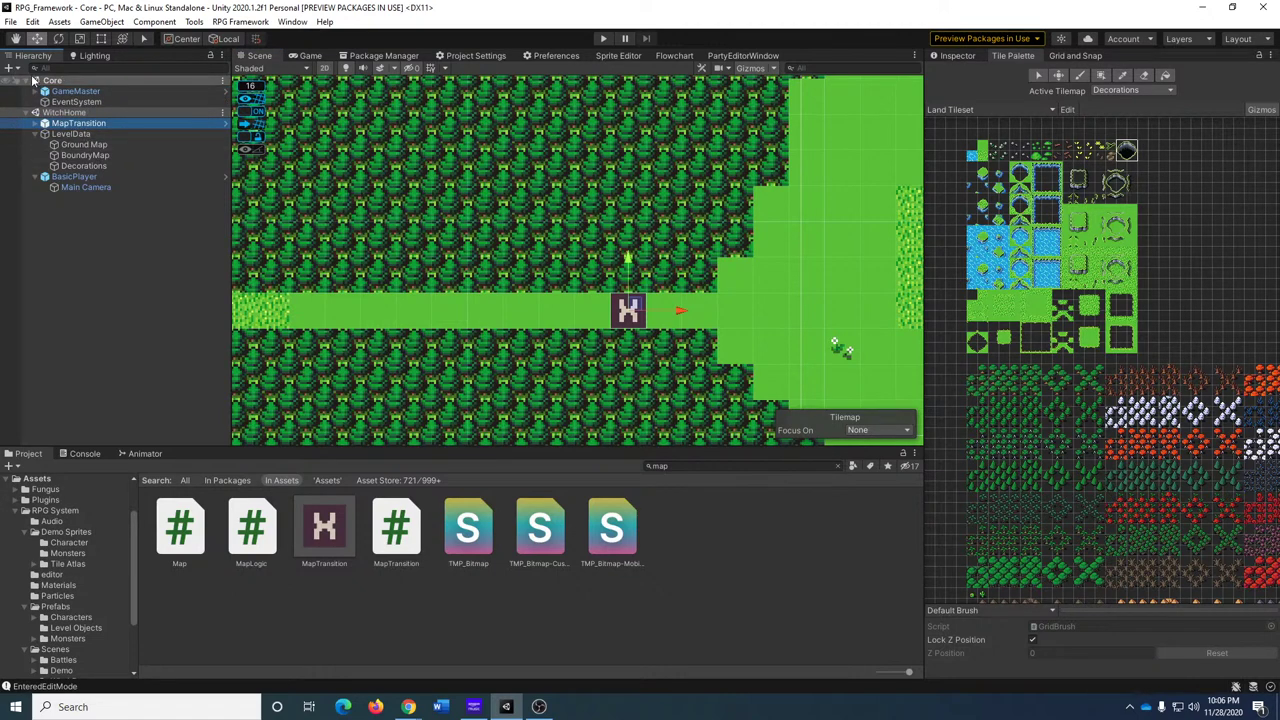
pyautogui.click(25, 80)
pyautogui.rightClick(50, 83)
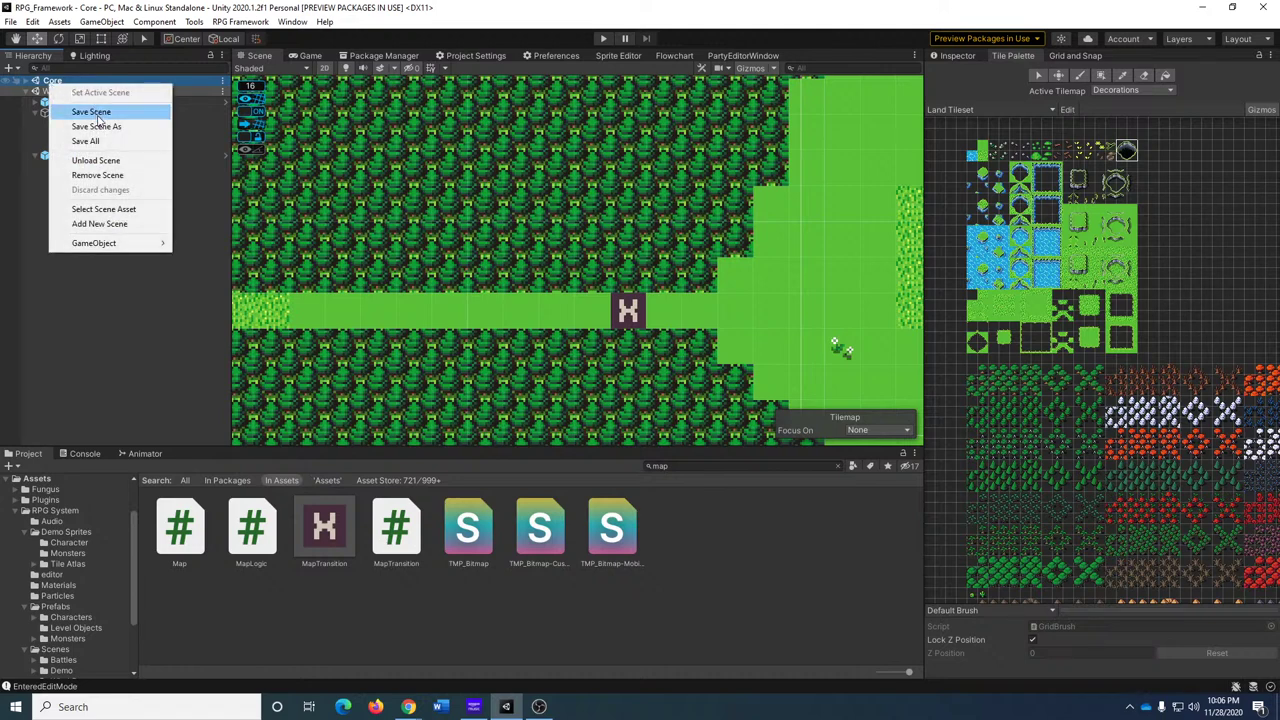
pyautogui.click(96, 160)
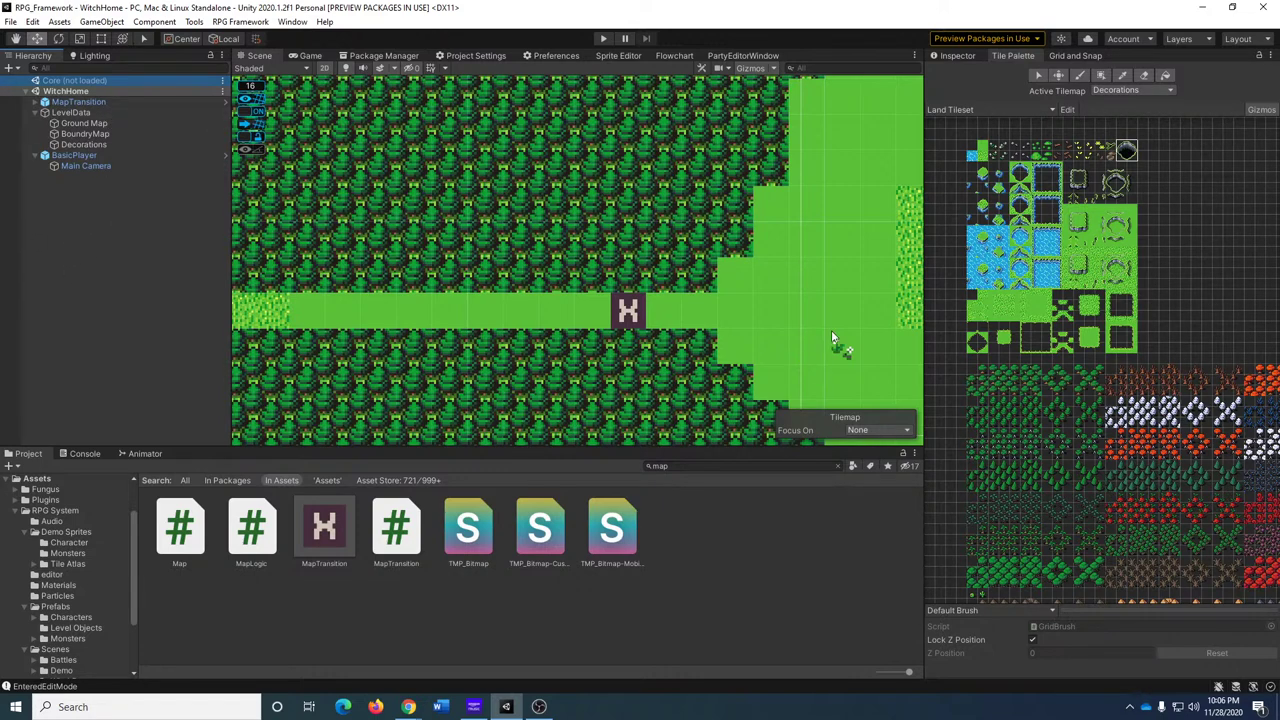
# Rename the transition object to MapTransitionToGarden.
pyautogui.click(81, 103)
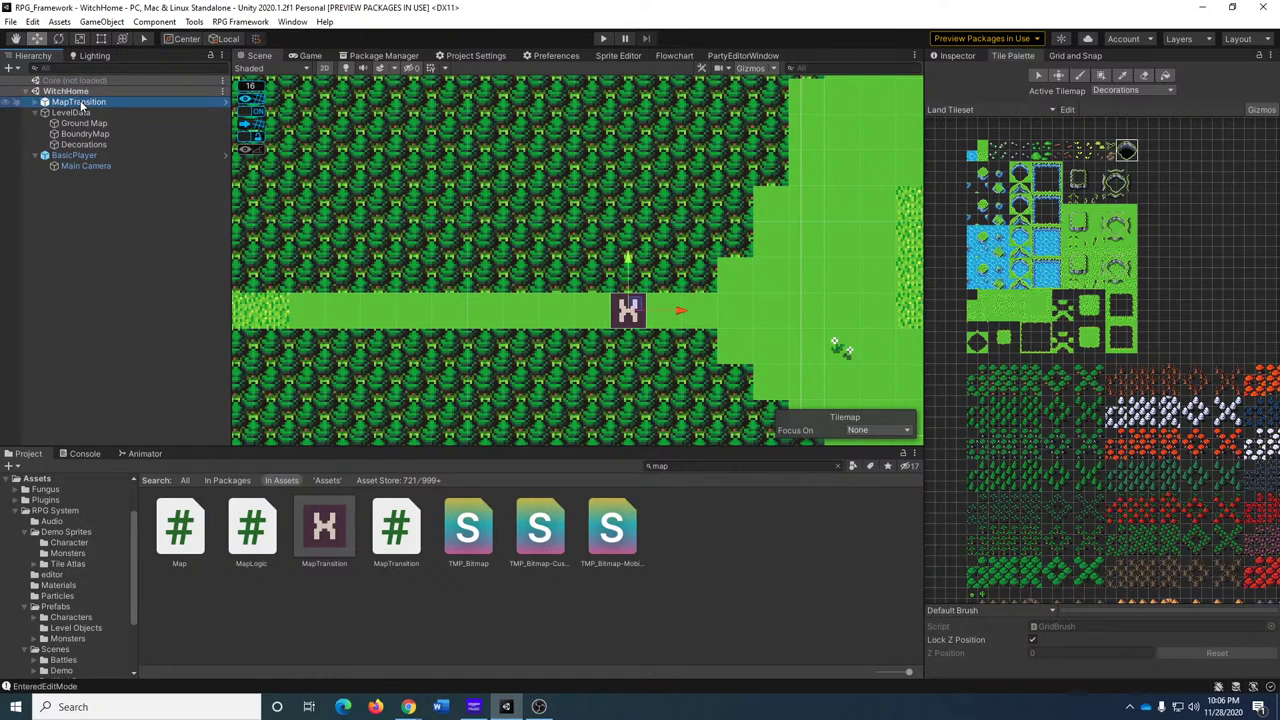
pyautogui.click(81, 103)
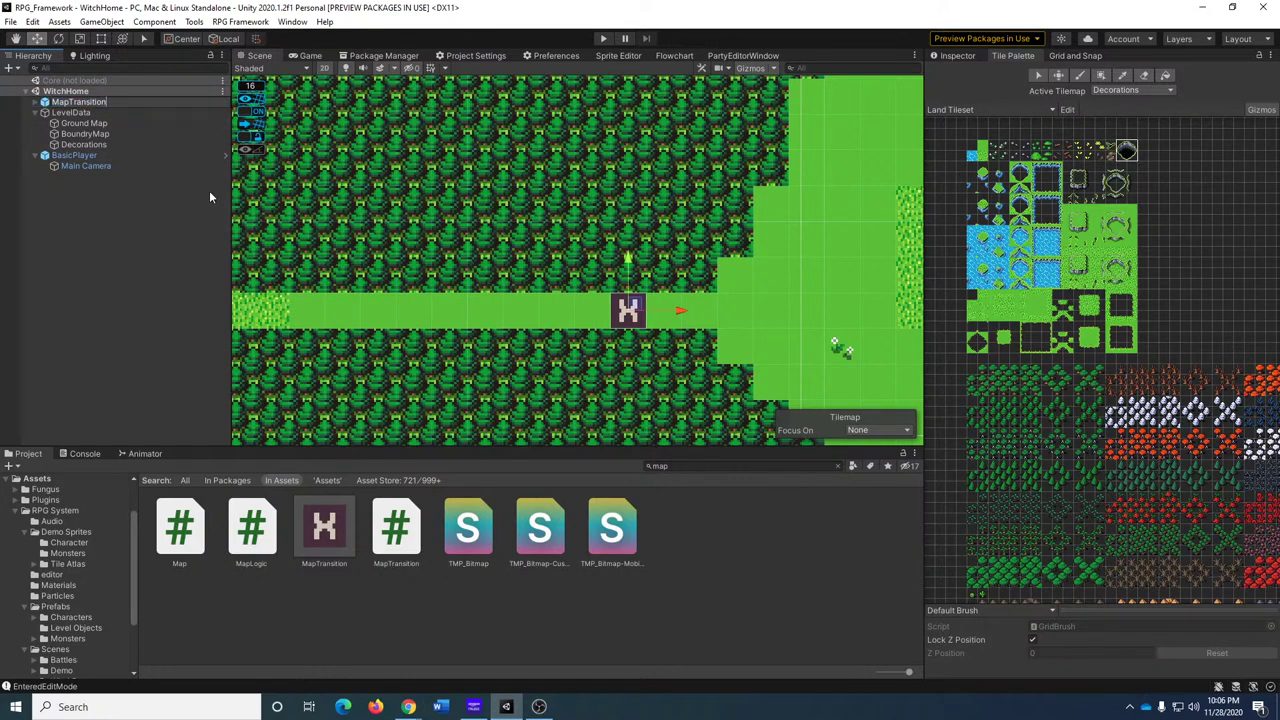
pyautogui.write('ToGarden')
pyautogui.press('Return')
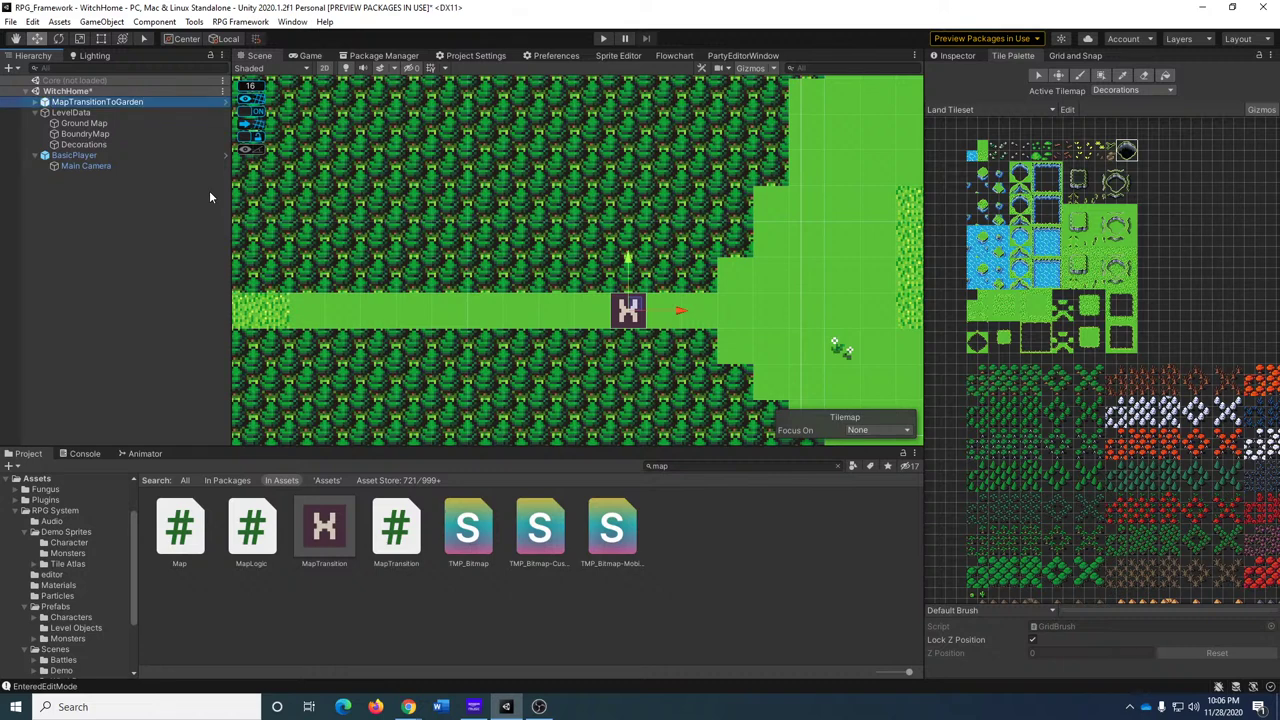
pyautogui.click(948, 56)
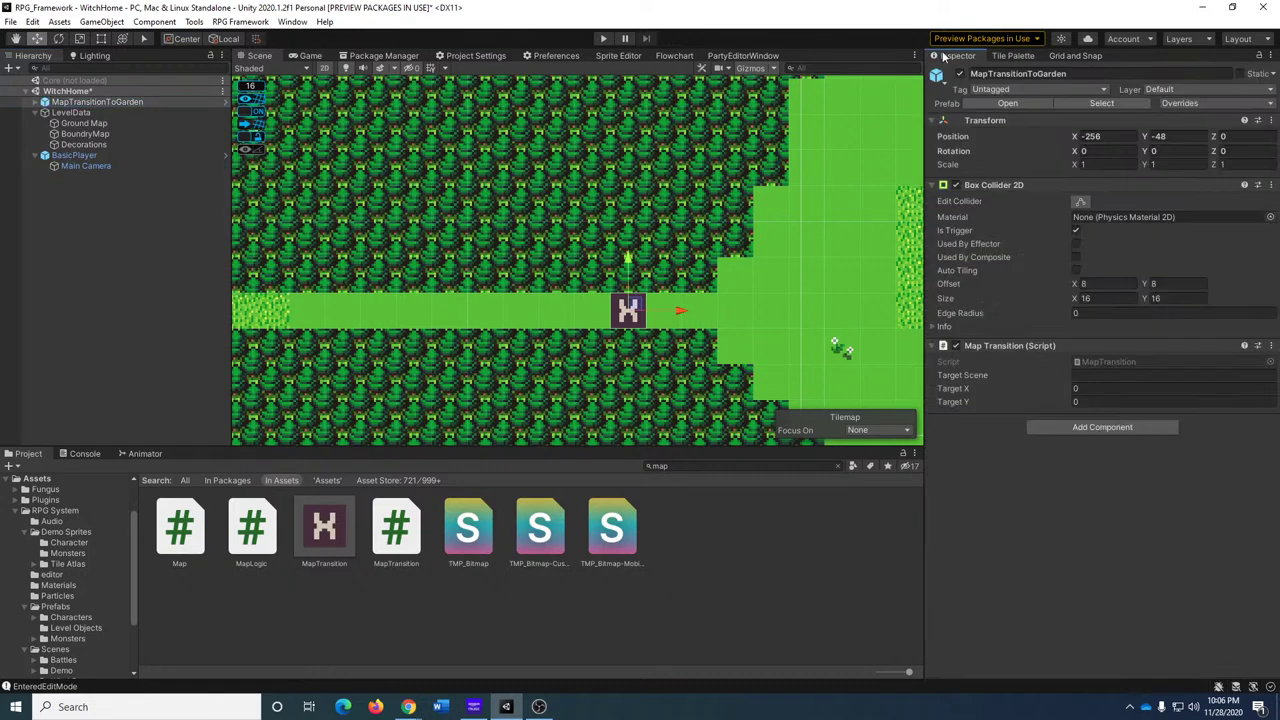
pyautogui.click(1110, 376)
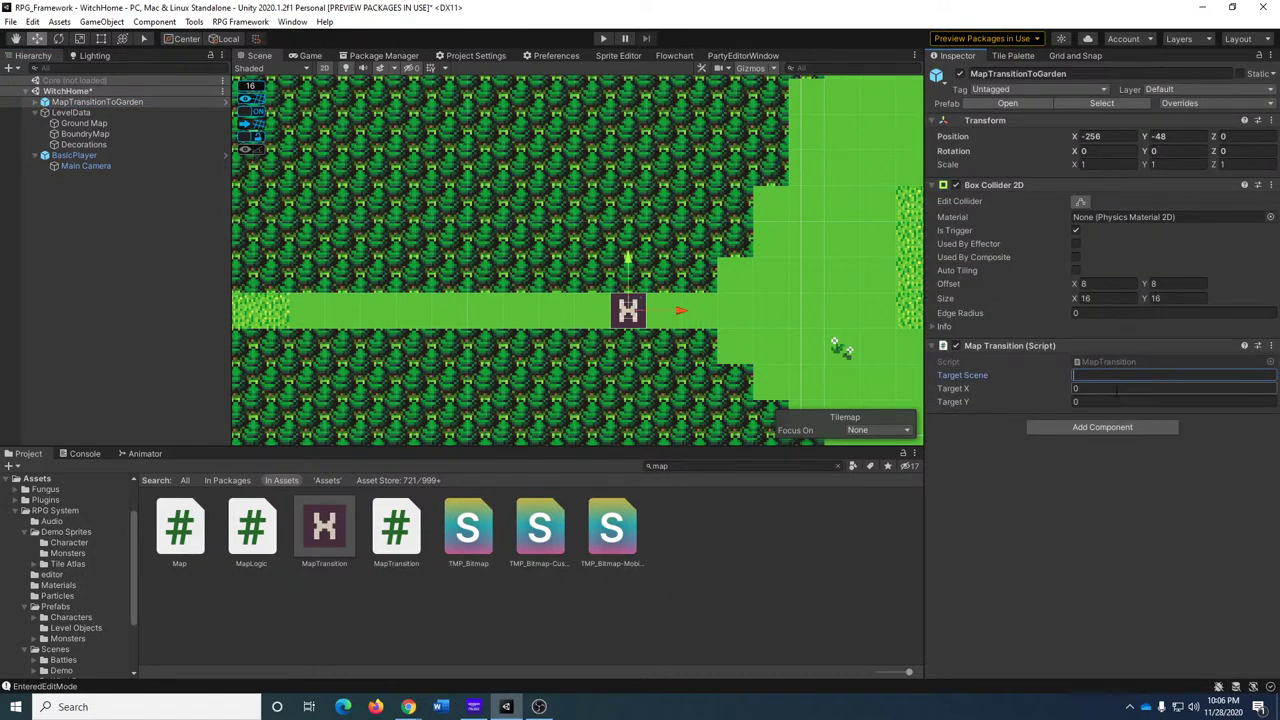
# Set Target Scene to WitchGarden, search the project for 'witch', and pan toward the cave.
pyautogui.write('WitchGarden')
pyautogui.click(745, 466)
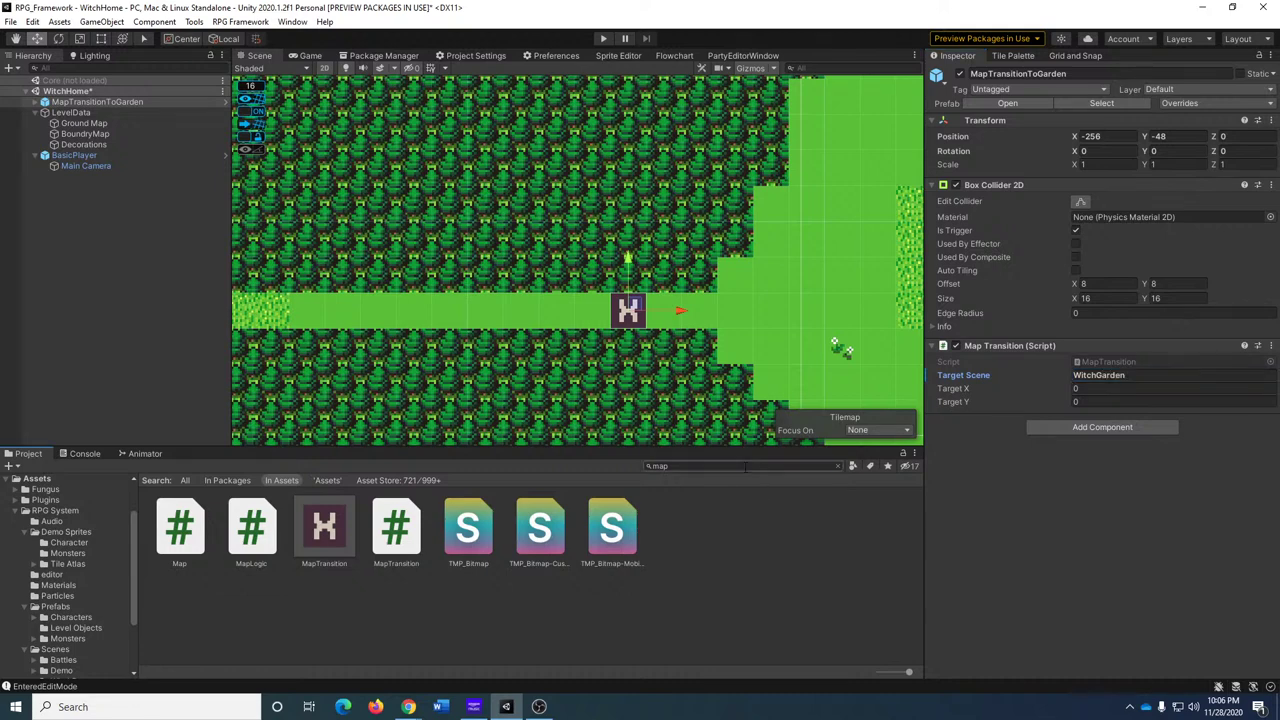
pyautogui.write('witch')
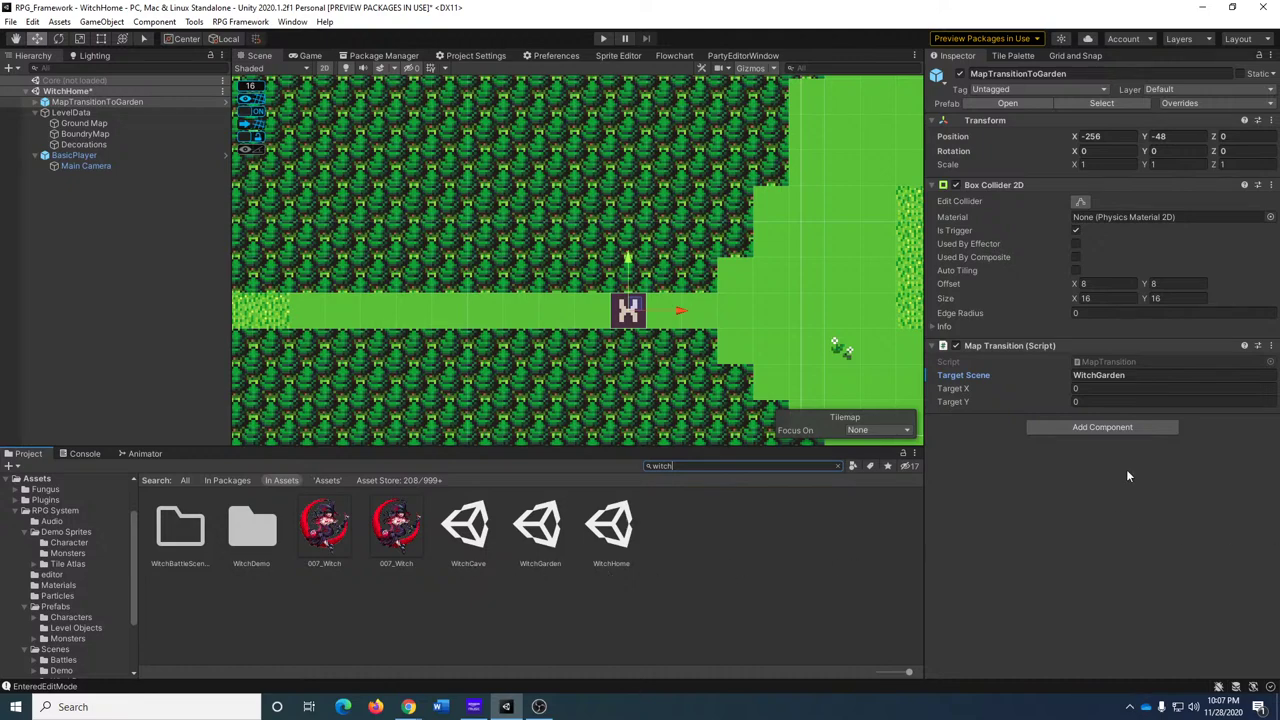
pyautogui.moveTo(804, 288); pyautogui.dragTo(400, 395, button='middle')
pyautogui.moveTo(834, 308); pyautogui.dragTo(395, 315, button='middle')
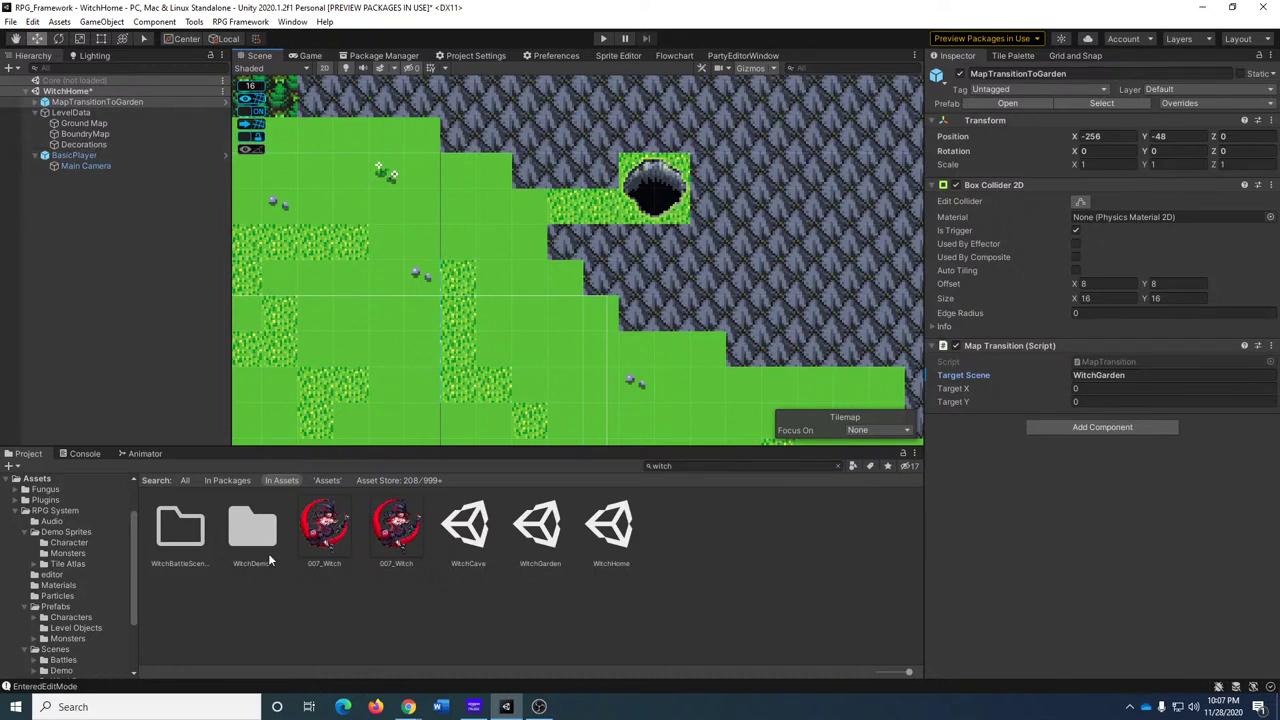
# Duplicate MapTransitionToGarden and place the copy on the cave entrance.
pyautogui.scroll(-3, 481, 320)
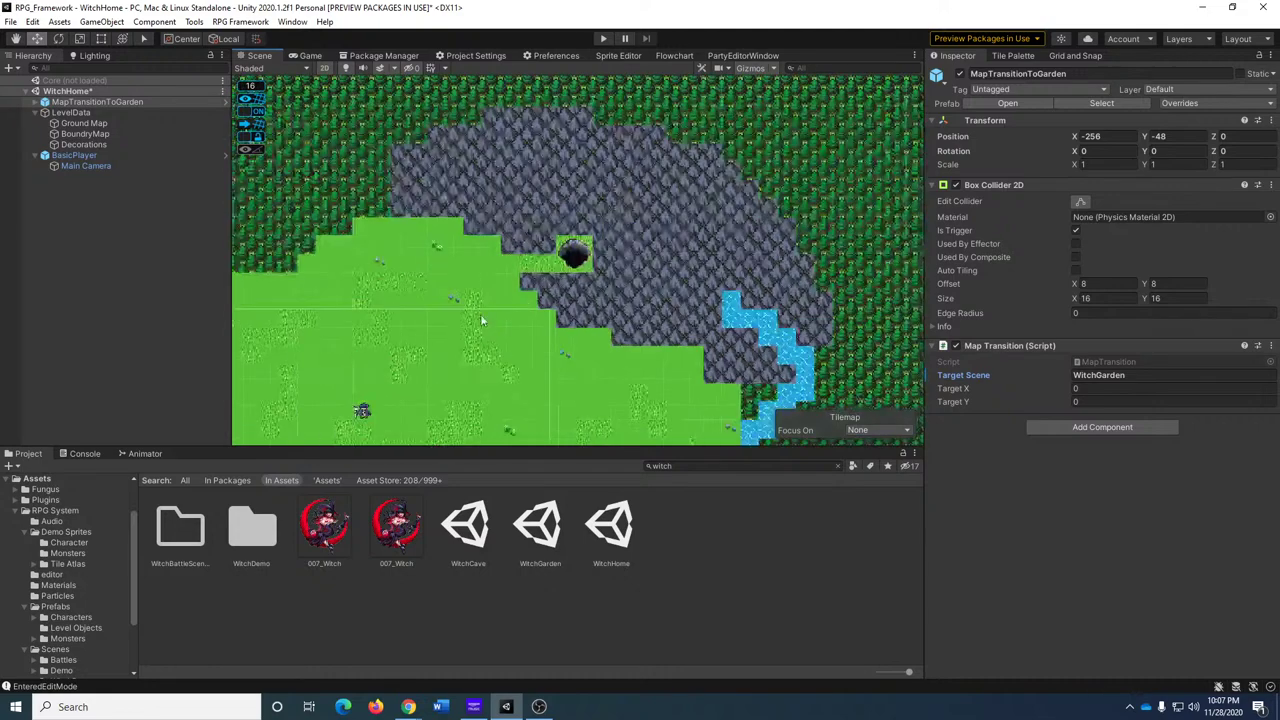
pyautogui.press('f')
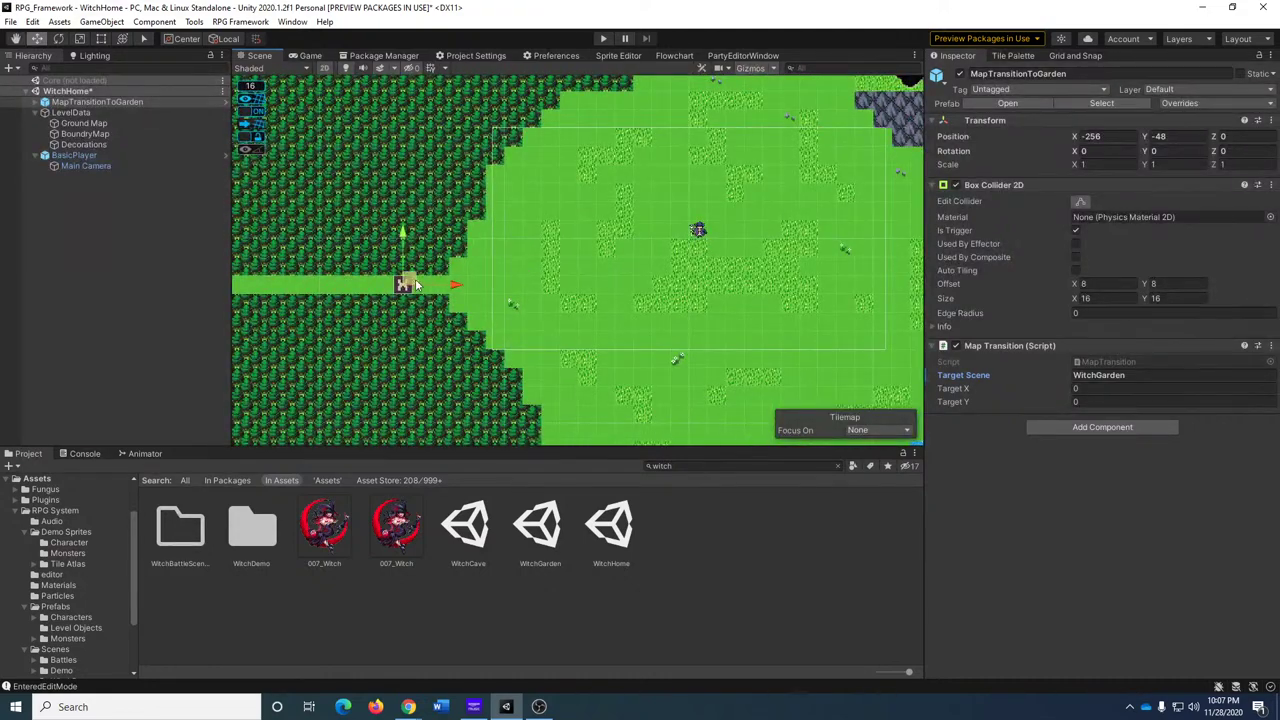
pyautogui.moveTo(421, 294); pyautogui.dragTo(433, 296, button='middle')
pyautogui.hotkey('ctrl', 'd')
pyautogui.moveTo(425, 269); pyautogui.dragTo(880, 205)
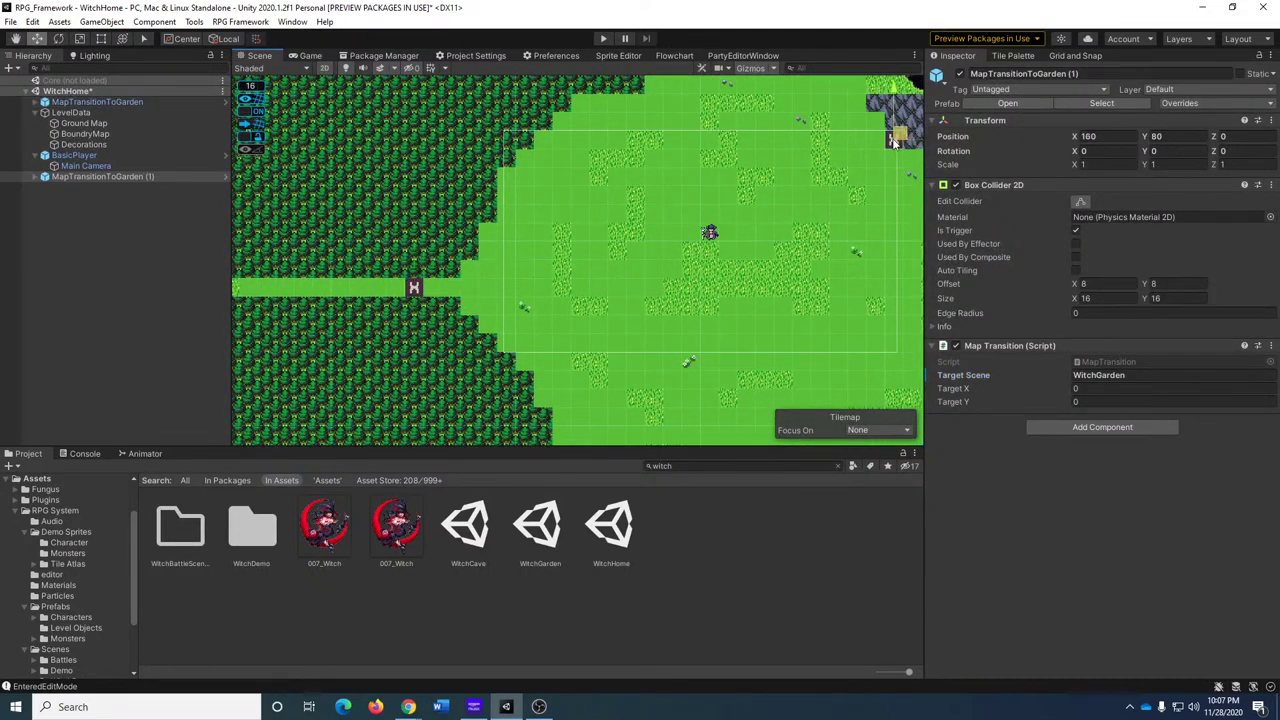
pyautogui.moveTo(880, 205); pyautogui.dragTo(653, 348, button='middle')
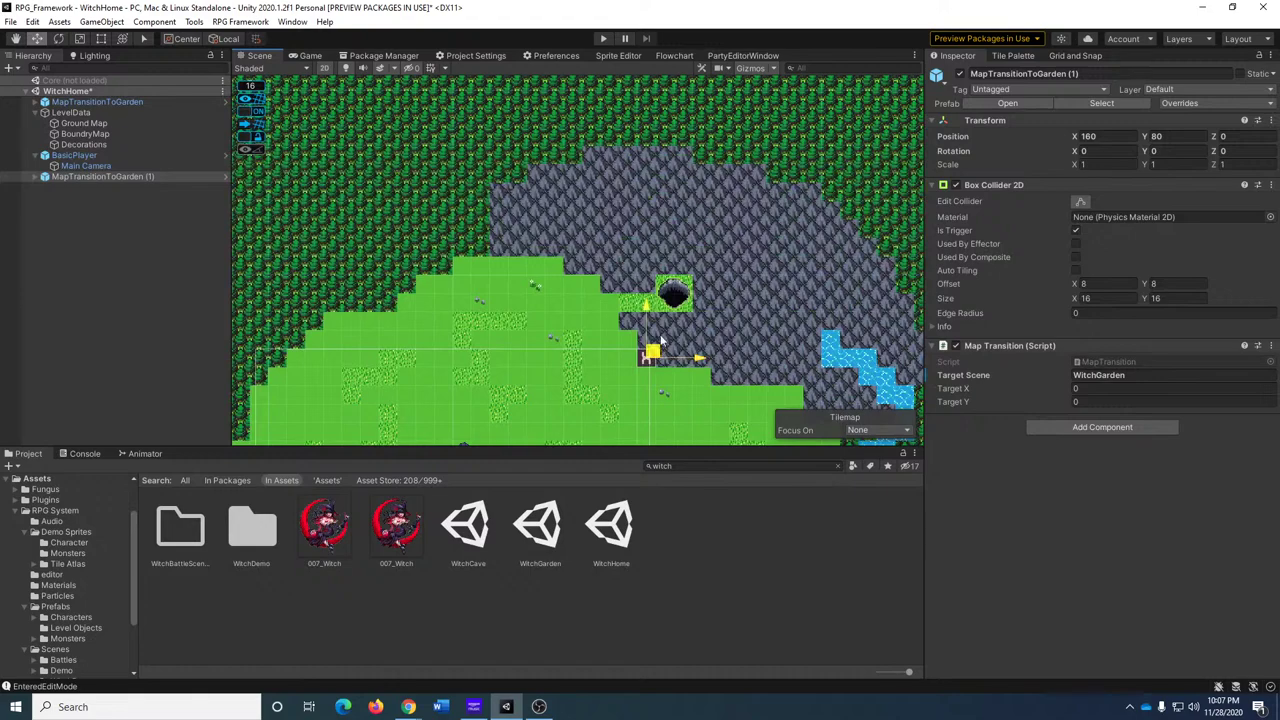
pyautogui.moveTo(660, 342); pyautogui.dragTo(668, 294)
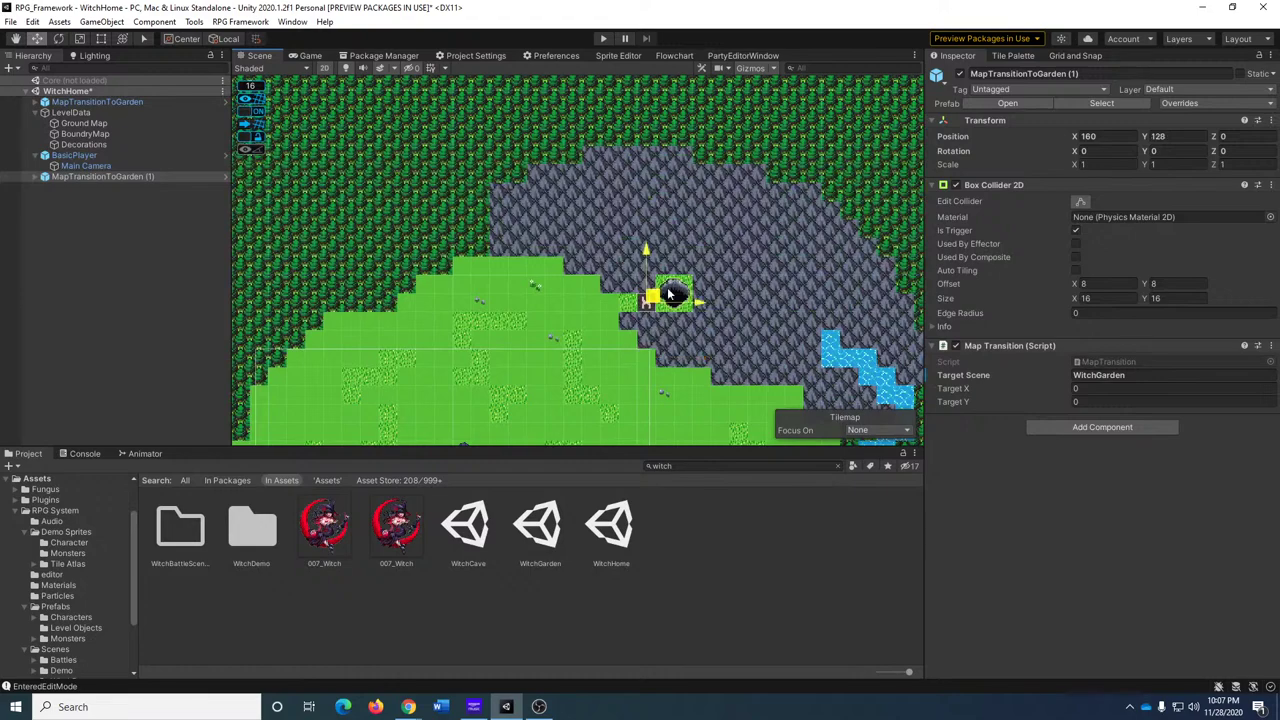
pyautogui.scroll(5, 690, 310)
pyautogui.moveTo(677, 300); pyautogui.dragTo(713, 314, button='middle')
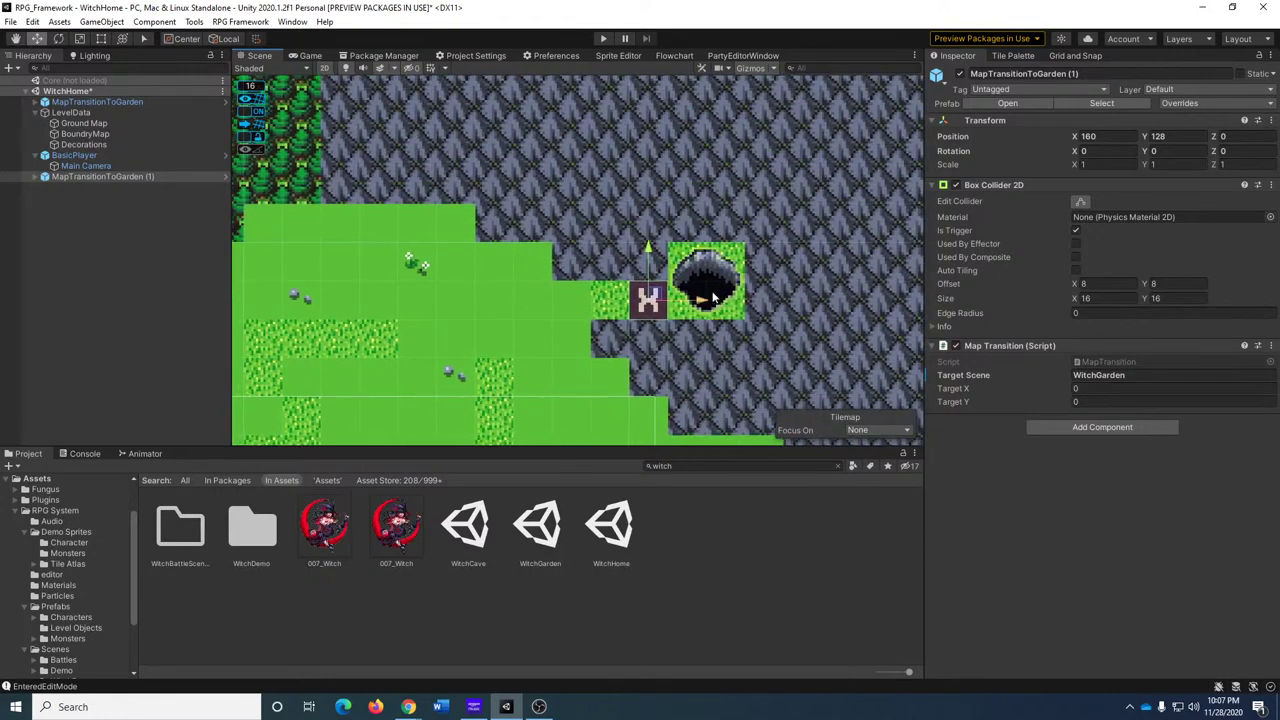
# Rename the copy MapTransitionToCave and set its Target Scene to WitchCave.
pyautogui.click(1034, 74)
pyautogui.moveTo(1034, 74); pyautogui.dragTo(1178, 74)
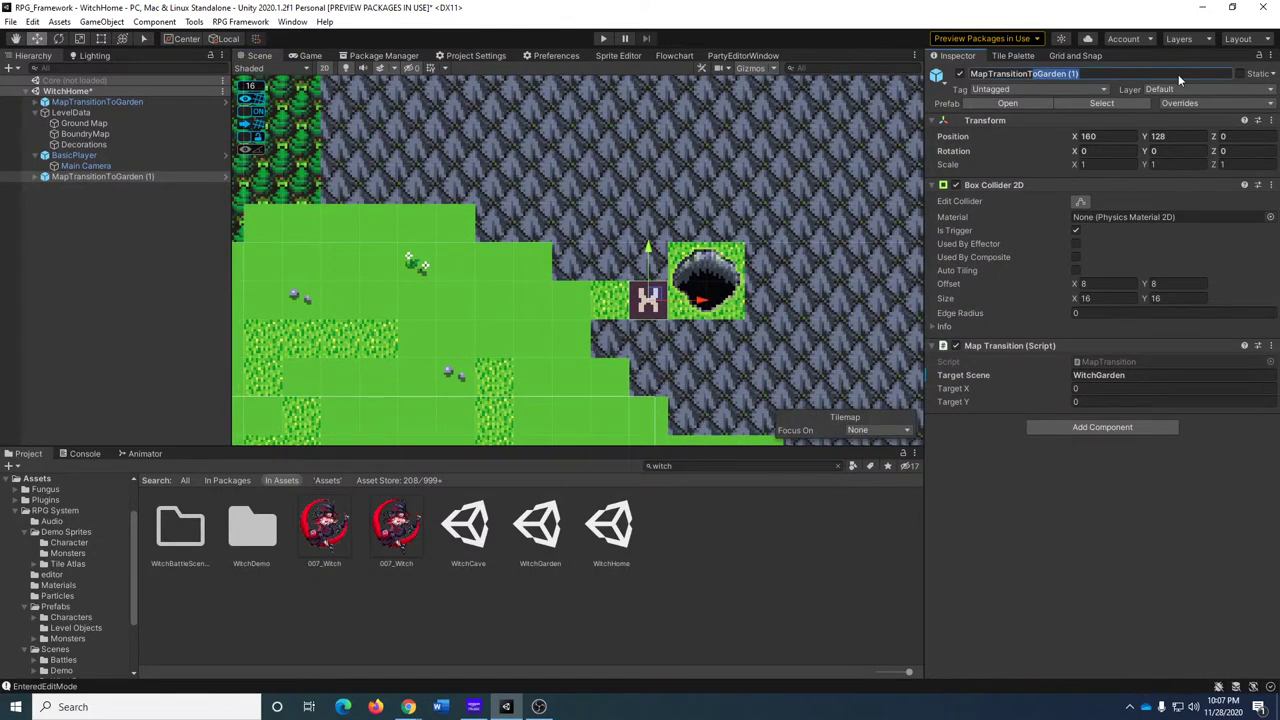
pyautogui.write('ToCave')
pyautogui.press('Return')
pyautogui.click(1172, 369)
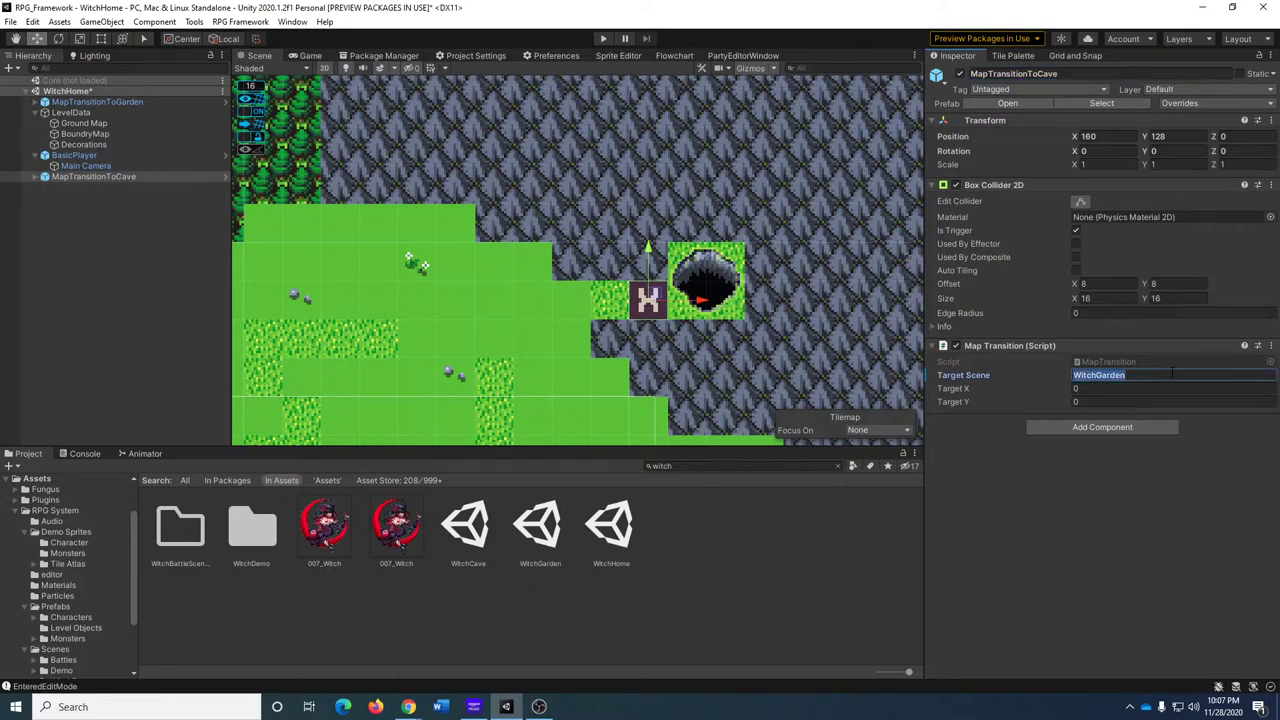
pyautogui.write('WitchCav')
# Check MapTransitionToCave's Sprite child and pan the view to the cave entrance.
pyautogui.click(36, 176)
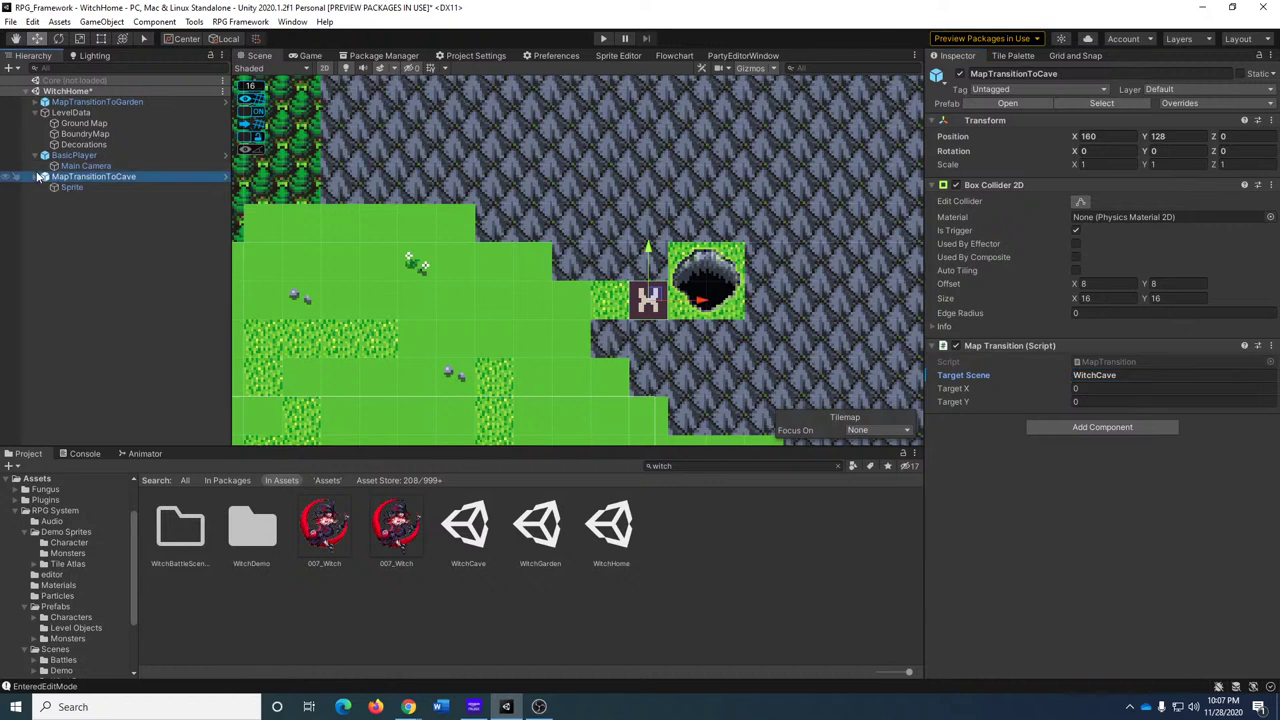
pyautogui.click(59, 189)
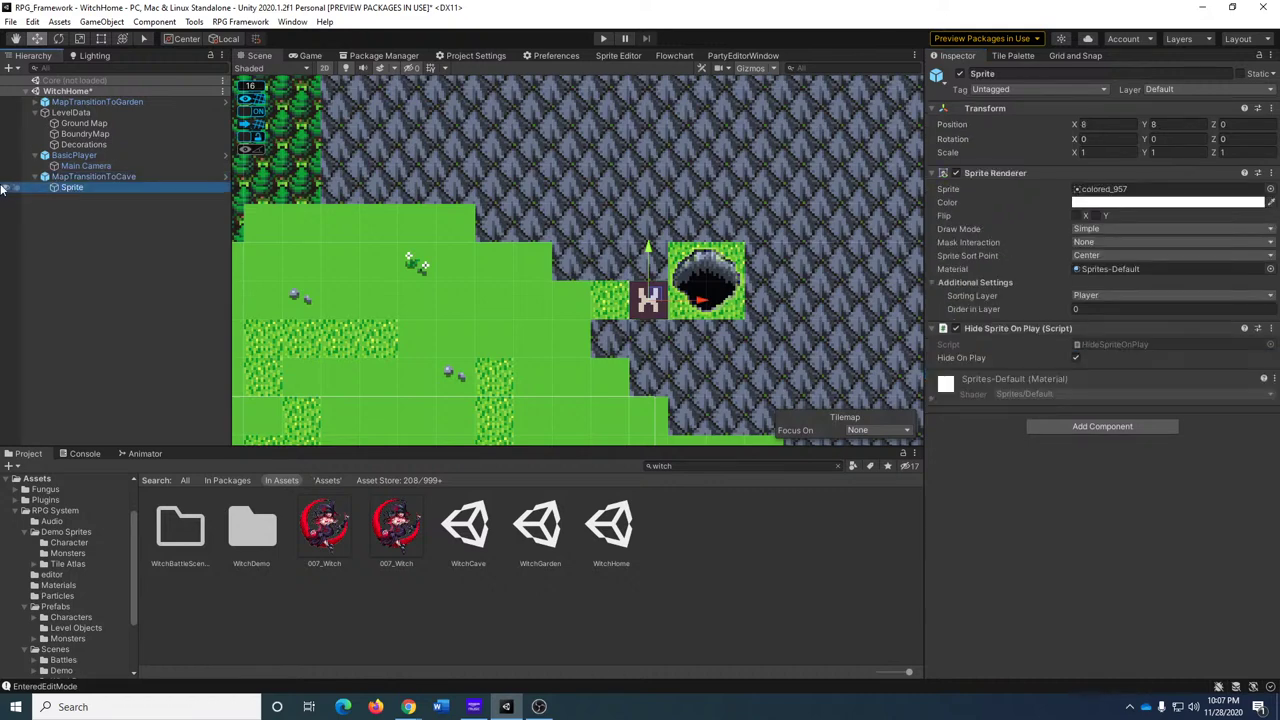
pyautogui.click(37, 177)
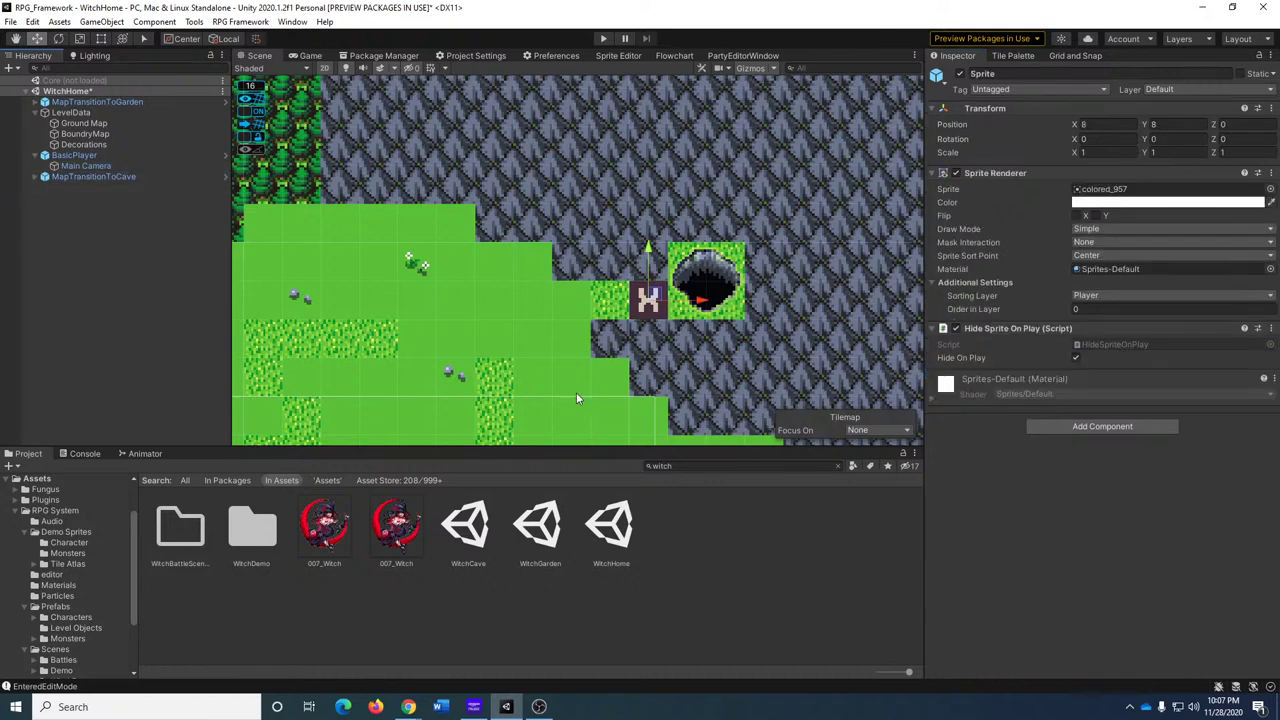
pyautogui.moveTo(576, 392); pyautogui.dragTo(857, 330, button='middle')
pyautogui.moveTo(756, 297); pyautogui.dragTo(571, 242, button='middle')
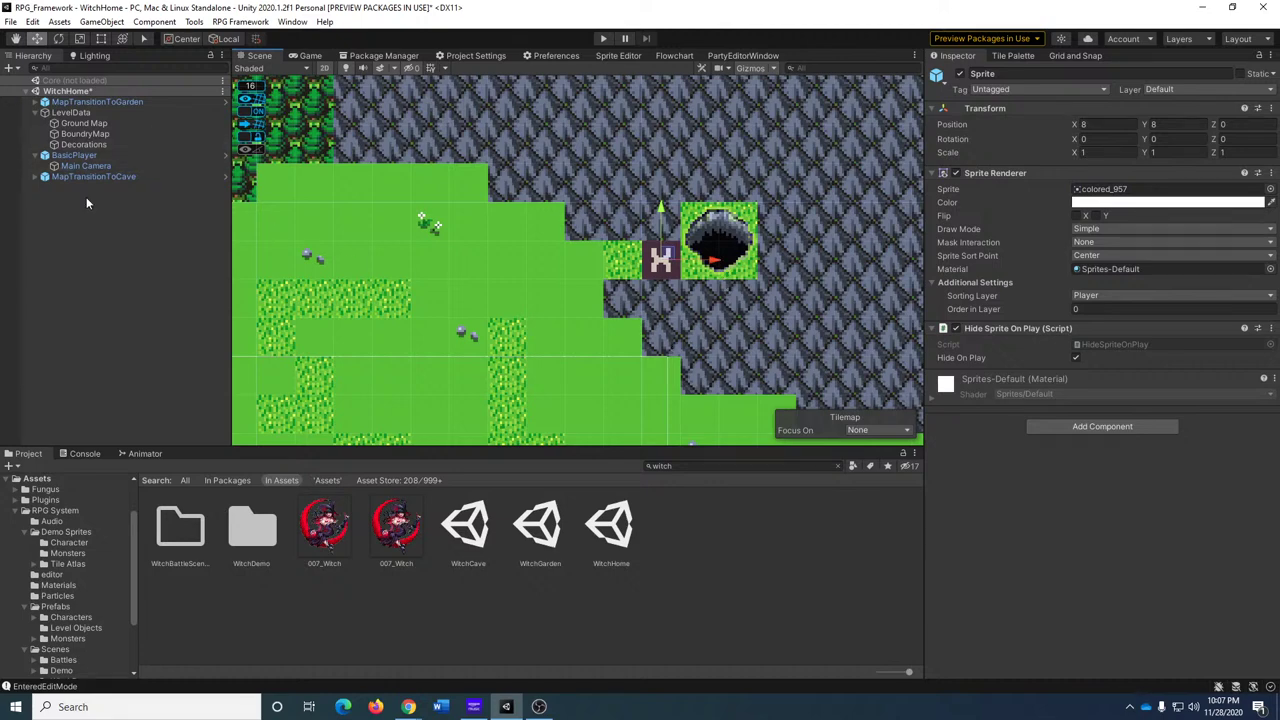
# Select the BoundryMap tilemap and toggle its visibility off and back on.
pyautogui.click(114, 132)
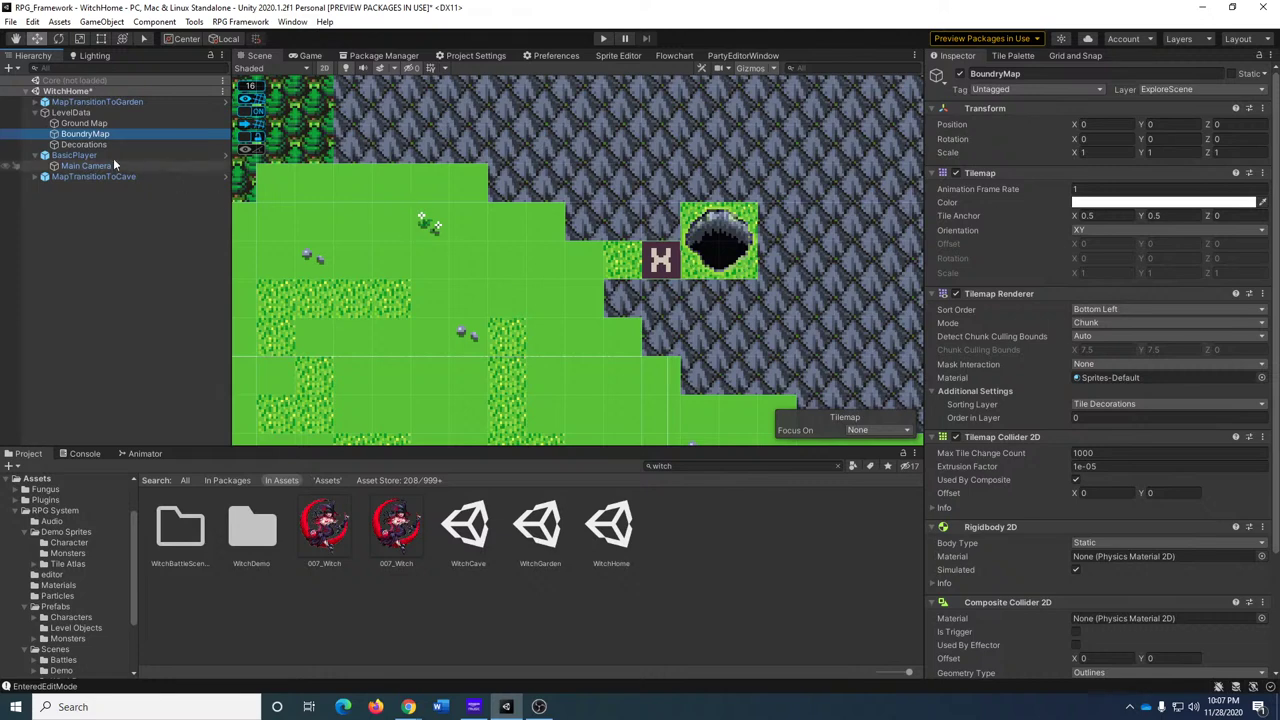
pyautogui.click(6, 134)
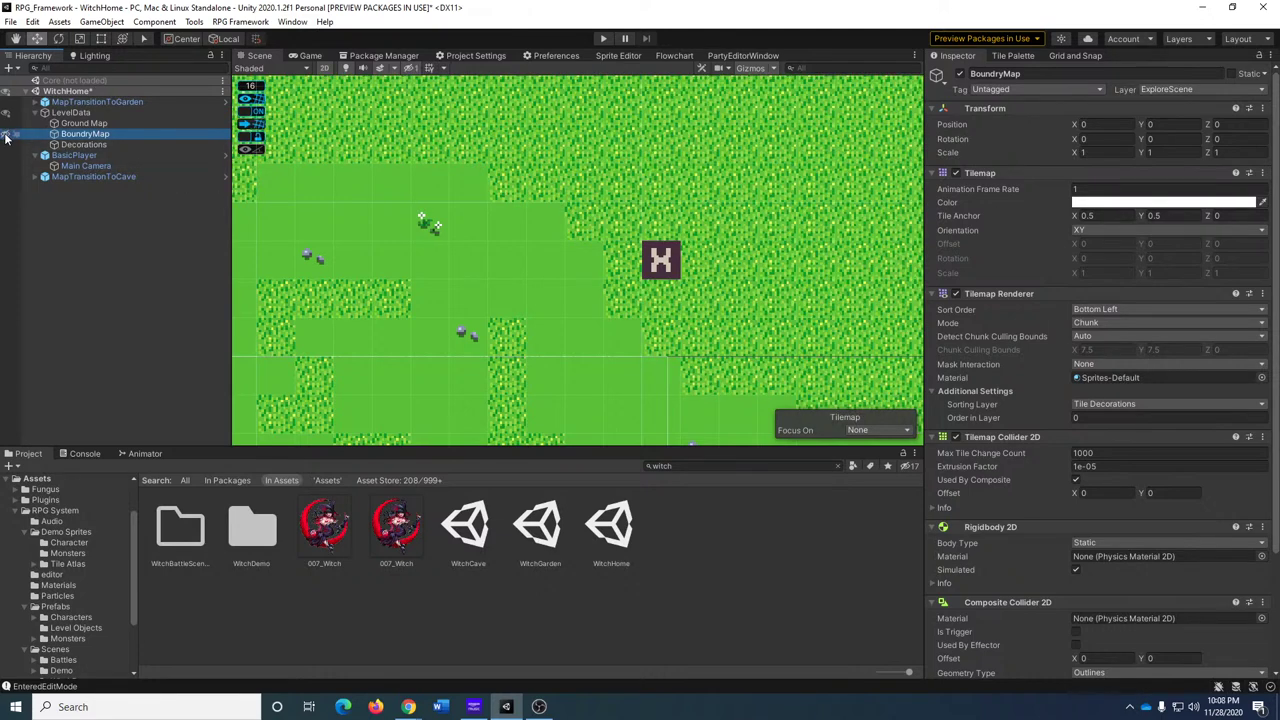
pyautogui.click(6, 134)
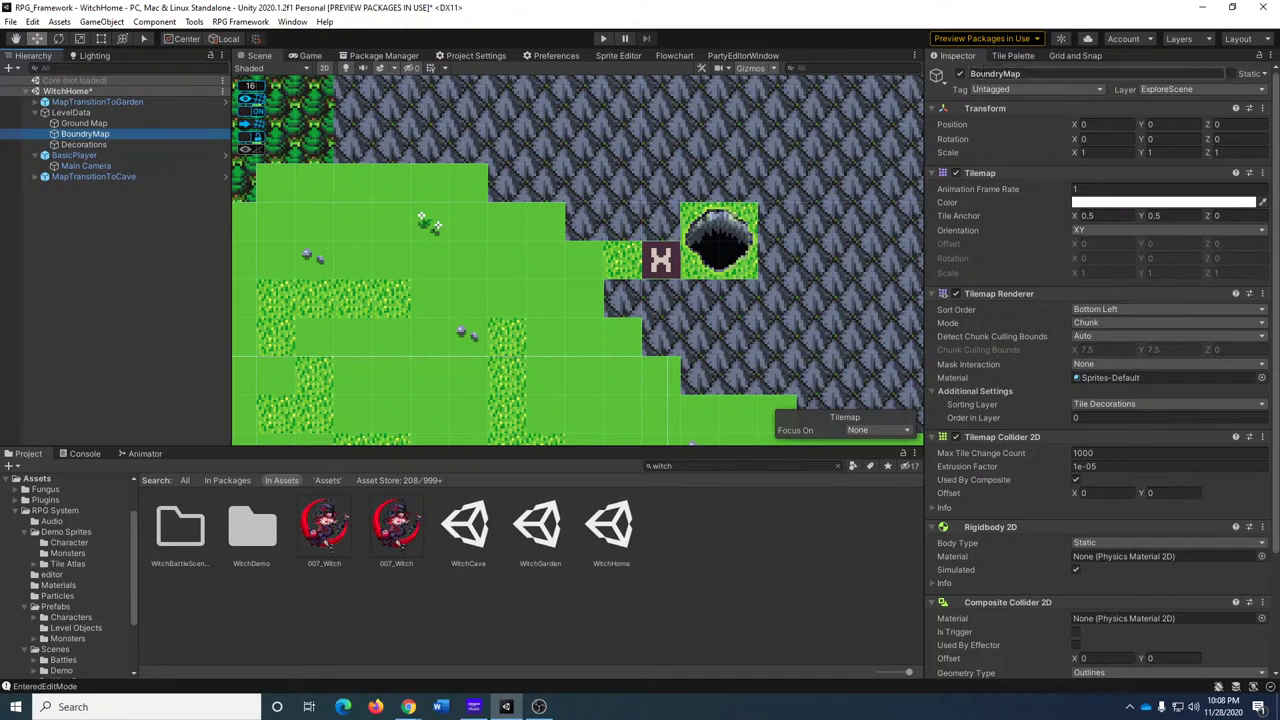
# Erase a tile at the cave entrance using the Tile Palette eraser.
pyautogui.click(1010, 56)
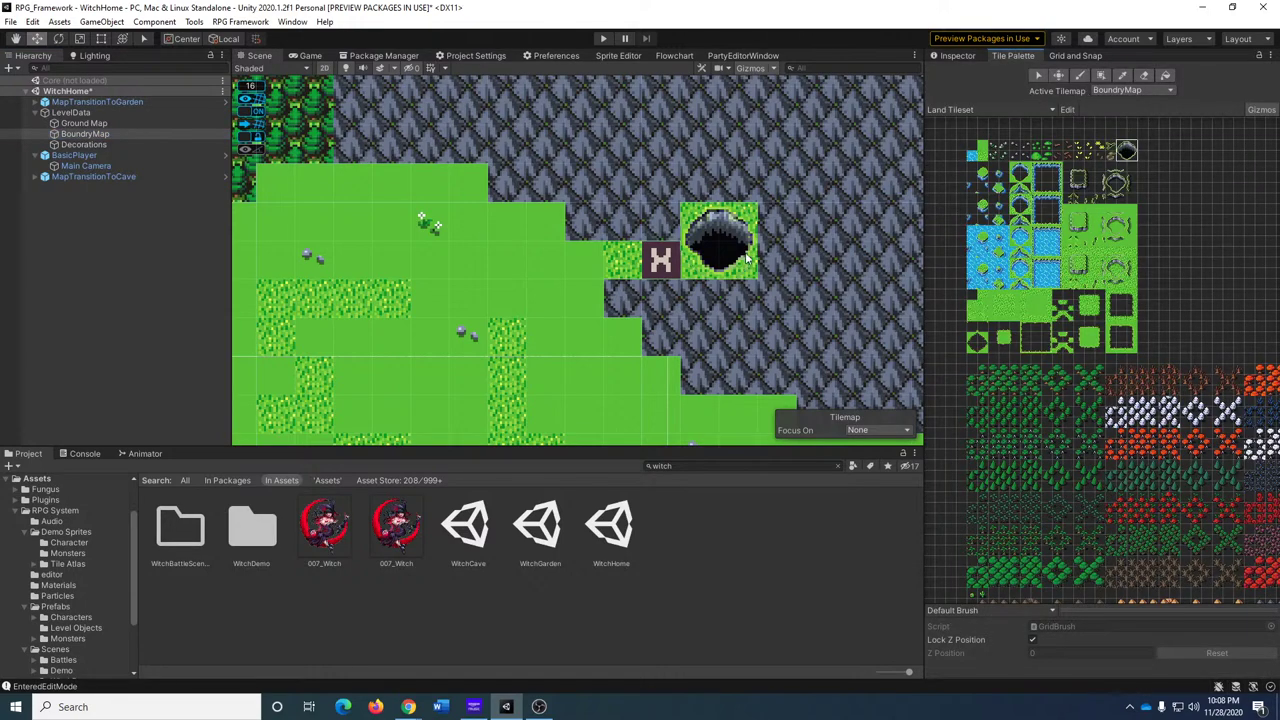
pyautogui.moveTo(458, 342); pyautogui.dragTo(526, 377, button='middle')
pyautogui.scroll(2, 705, 375)
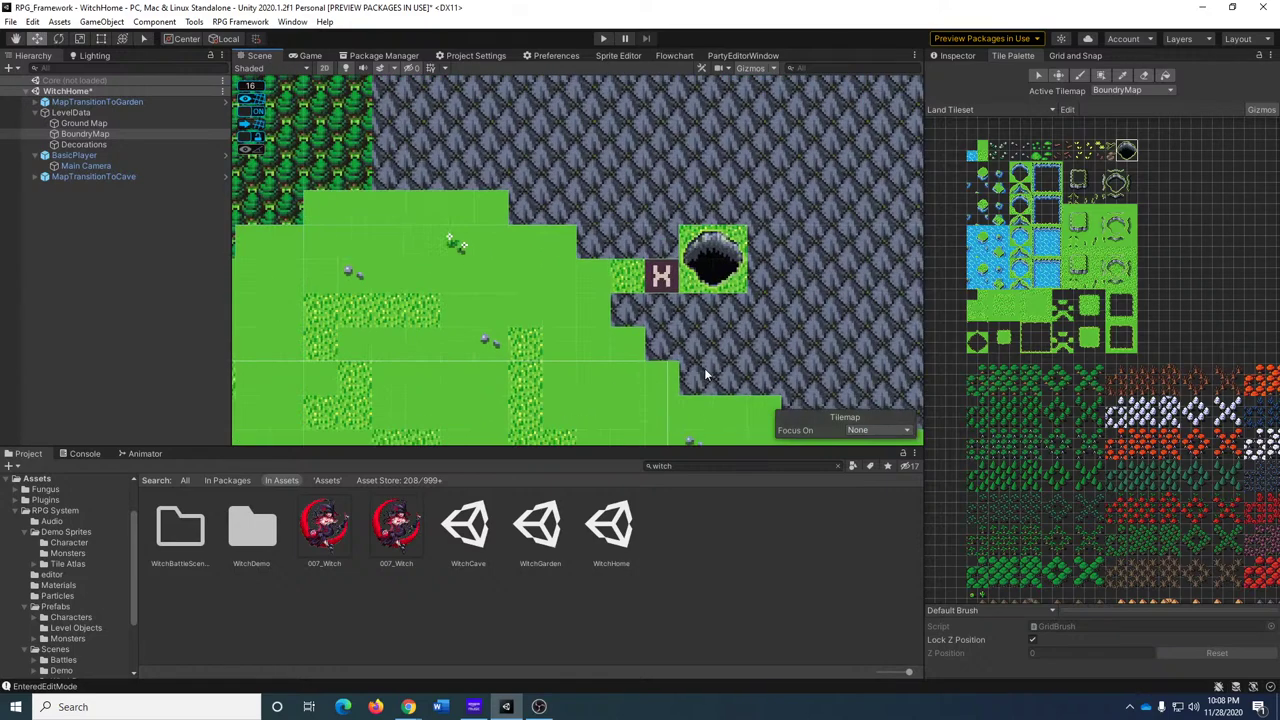
pyautogui.scroll(1, 705, 375)
pyautogui.moveTo(831, 215); pyautogui.dragTo(734, 261, button='middle')
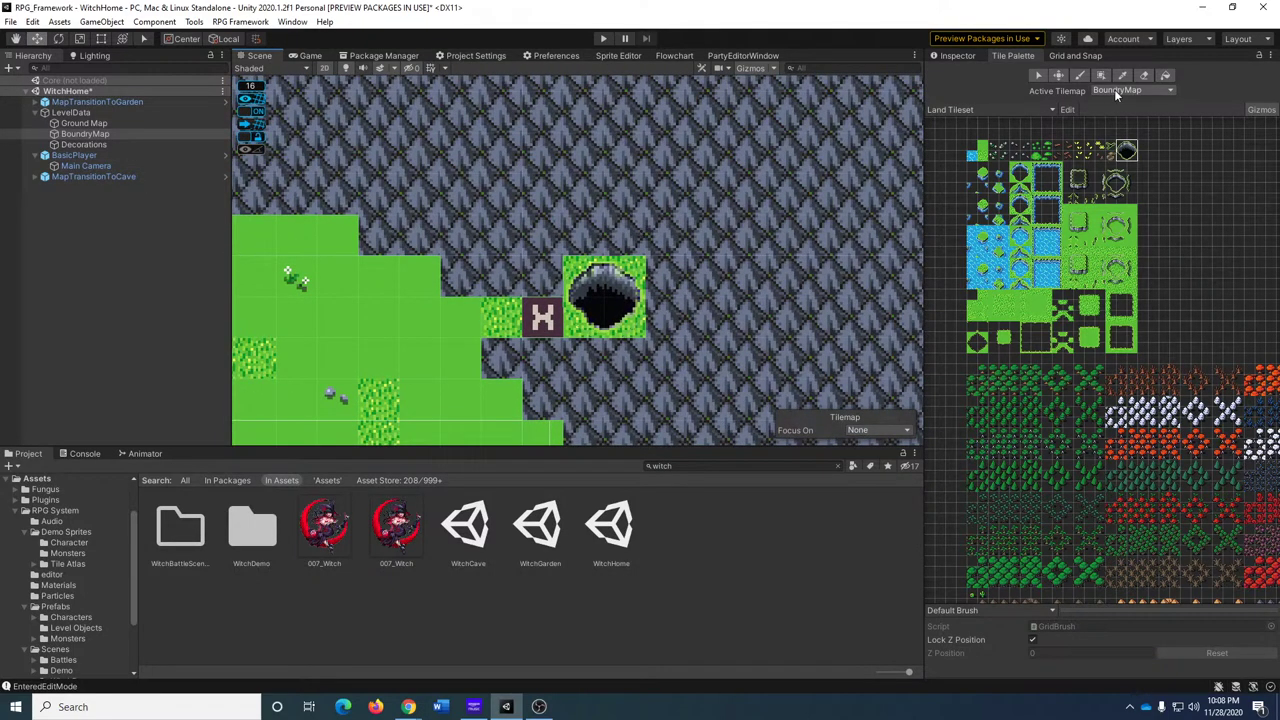
pyautogui.click(1145, 75)
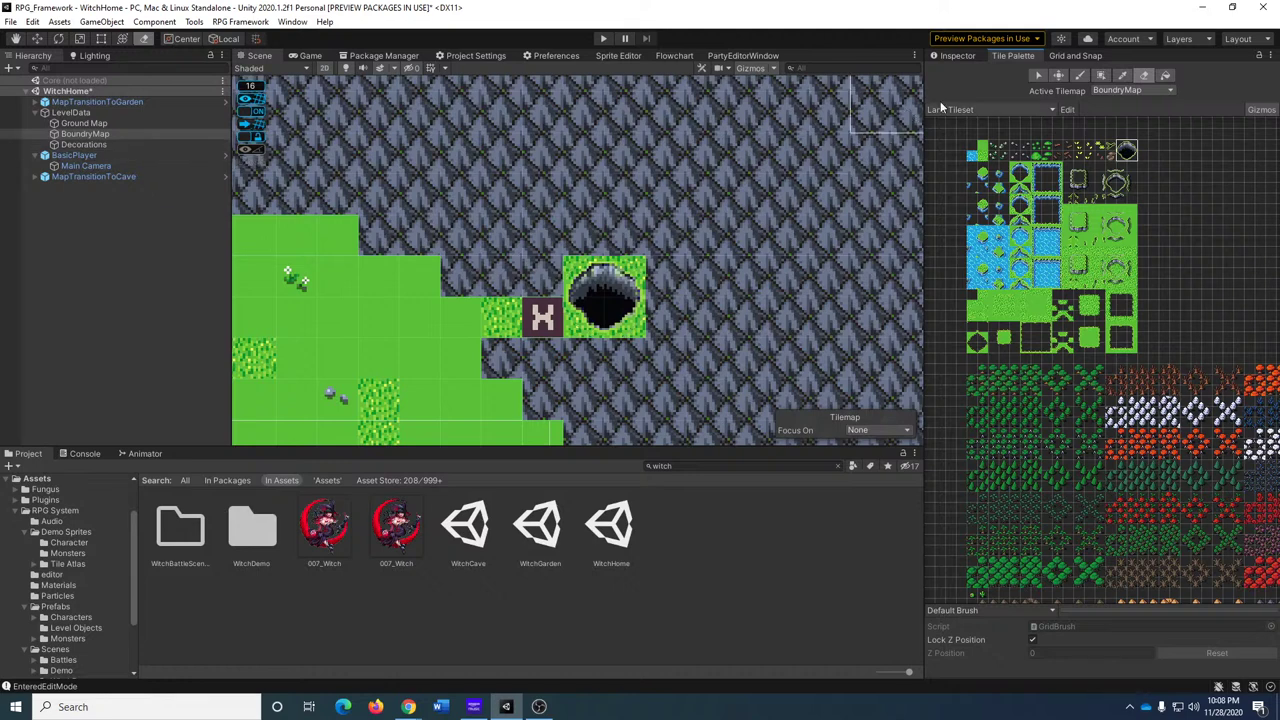
pyautogui.click(632, 318)
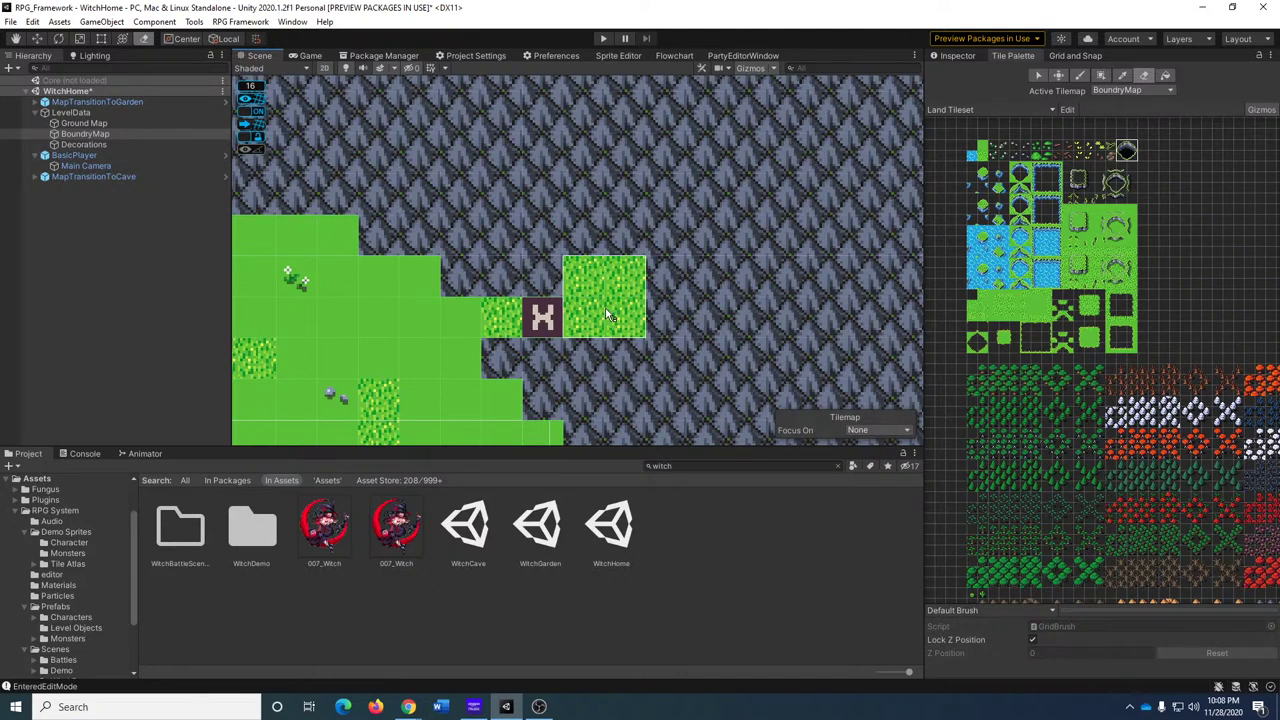
# Paint the cave entrance tile onto the Decorations tilemap over the grass patch.
pyautogui.click(84, 123)
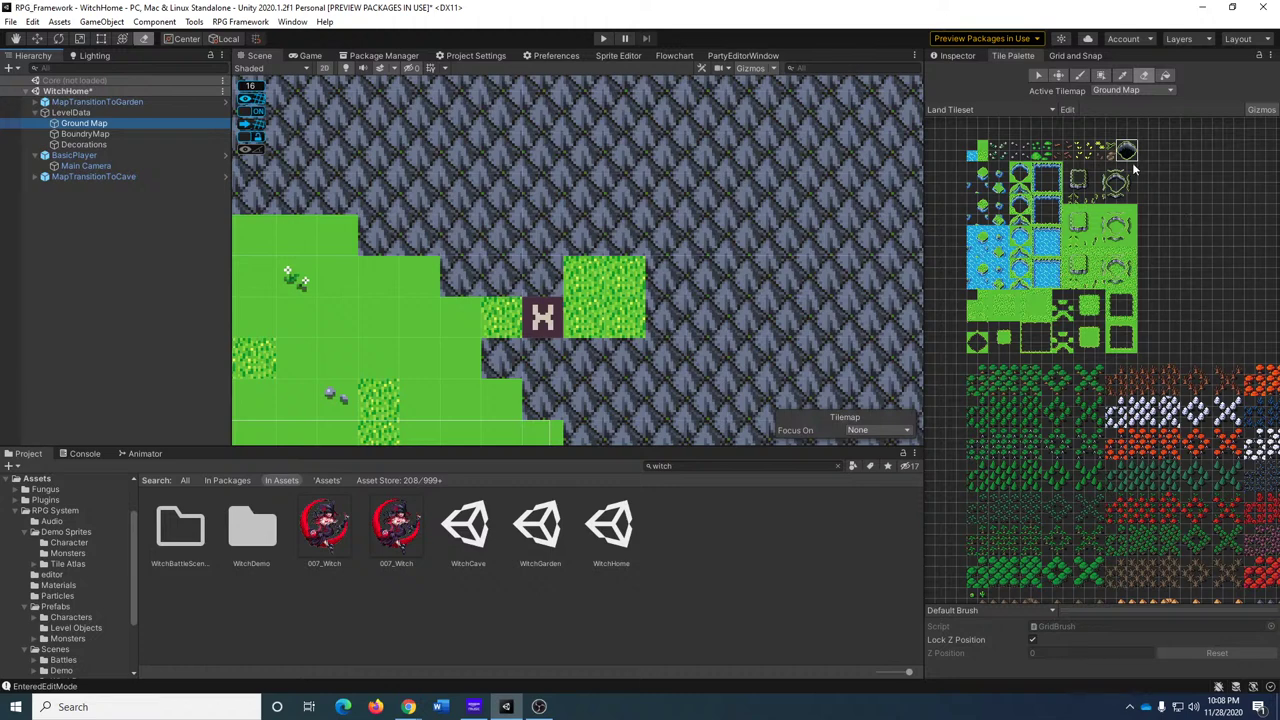
pyautogui.click(1079, 75)
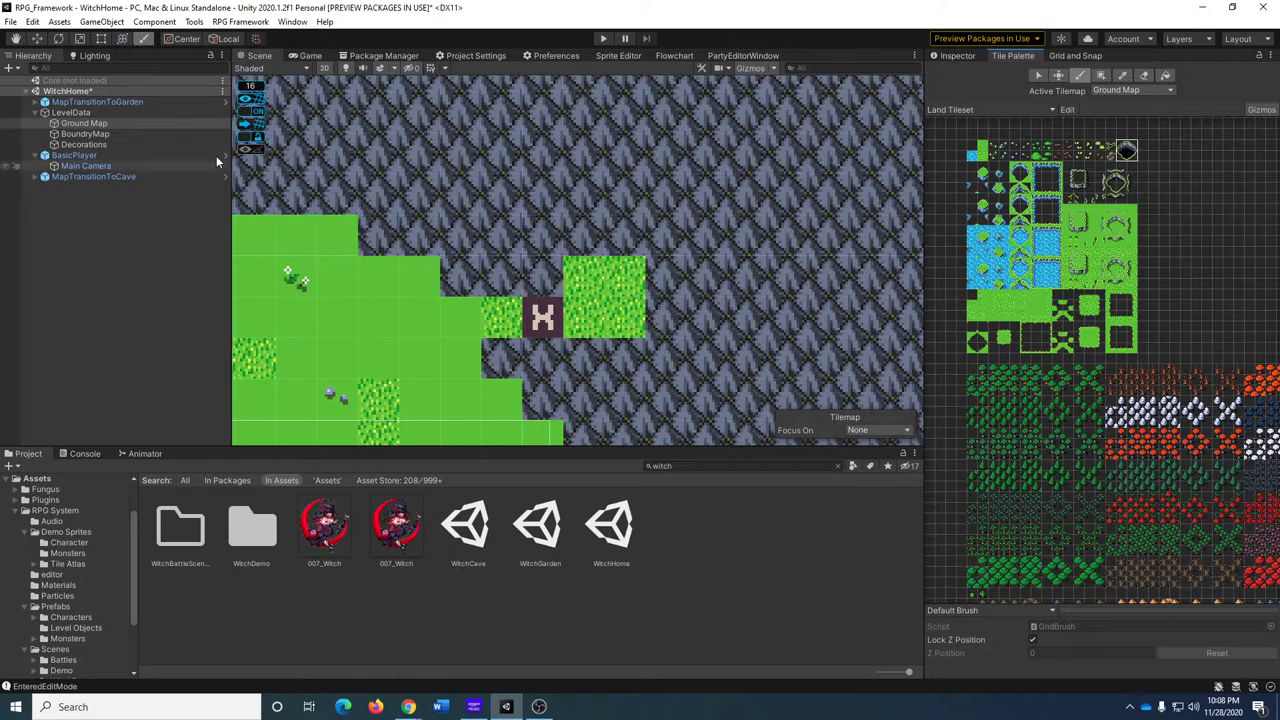
pyautogui.click(100, 144)
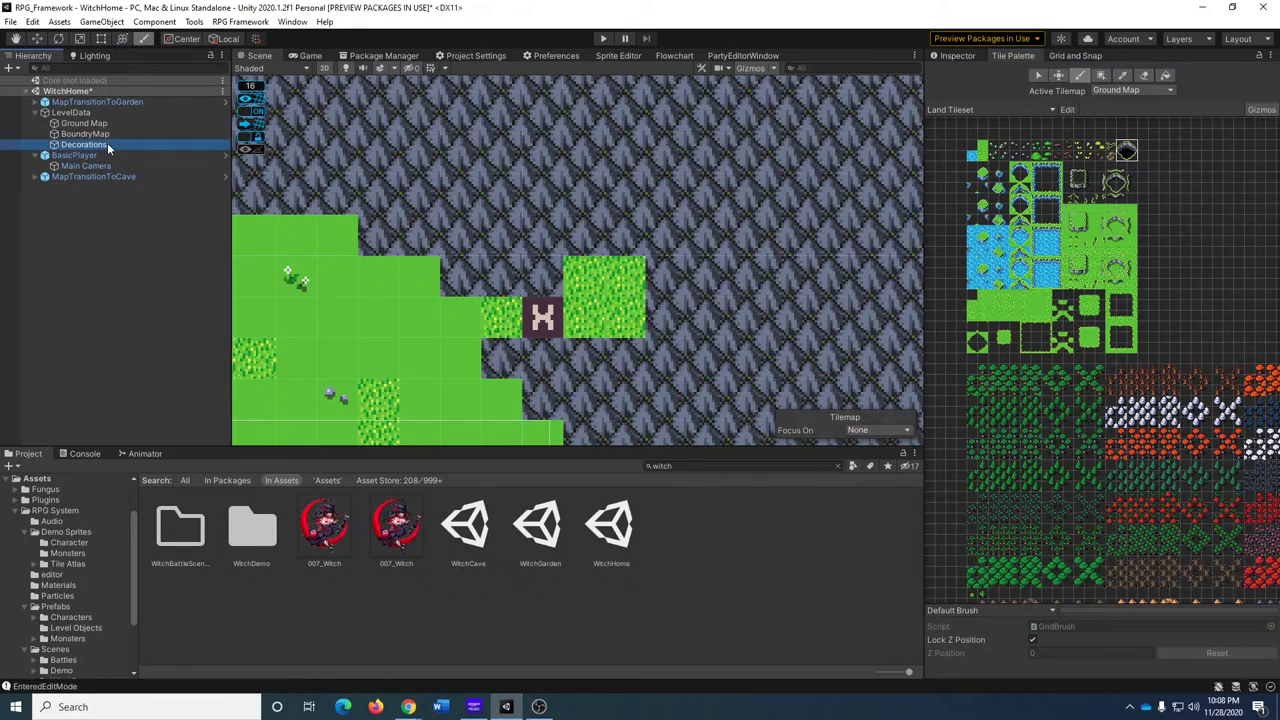
pyautogui.click(643, 333)
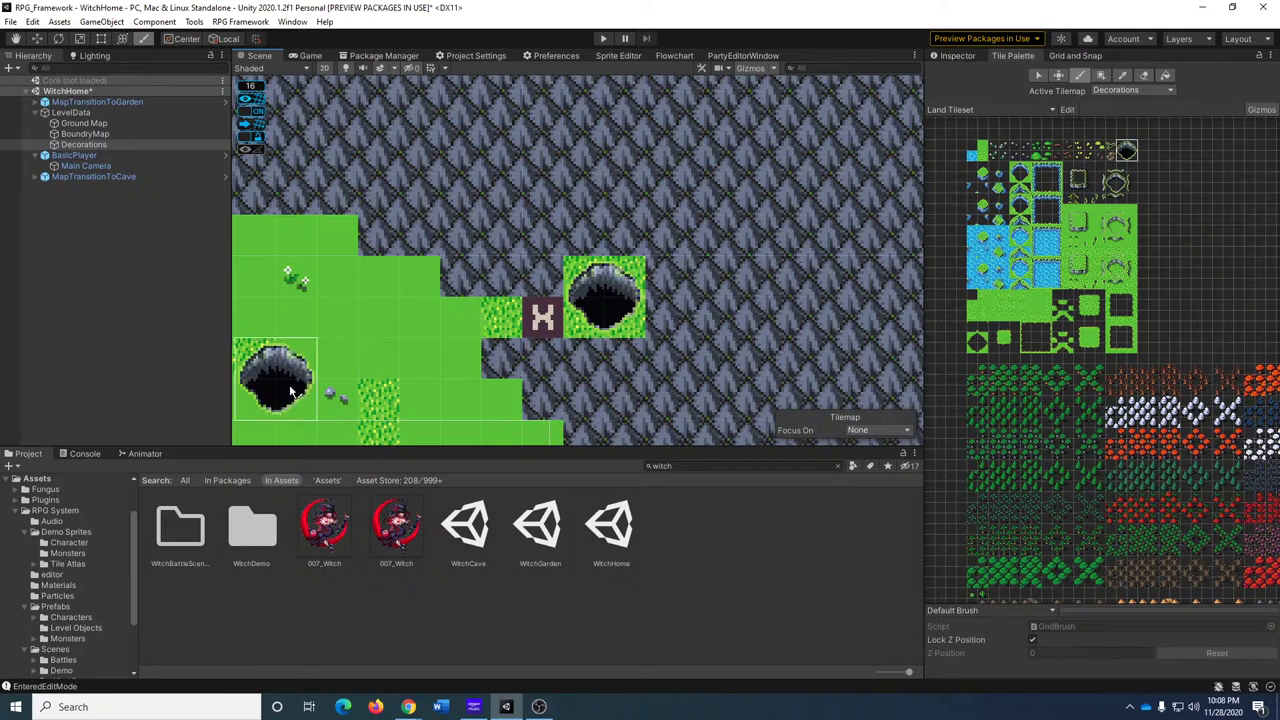
pyautogui.moveTo(429, 333)
pyautogui.mouseDown(button='middle')
pyautogui.moveTo(440, 360)
pyautogui.moveTo(818, 172)
pyautogui.mouseUp(button='middle')
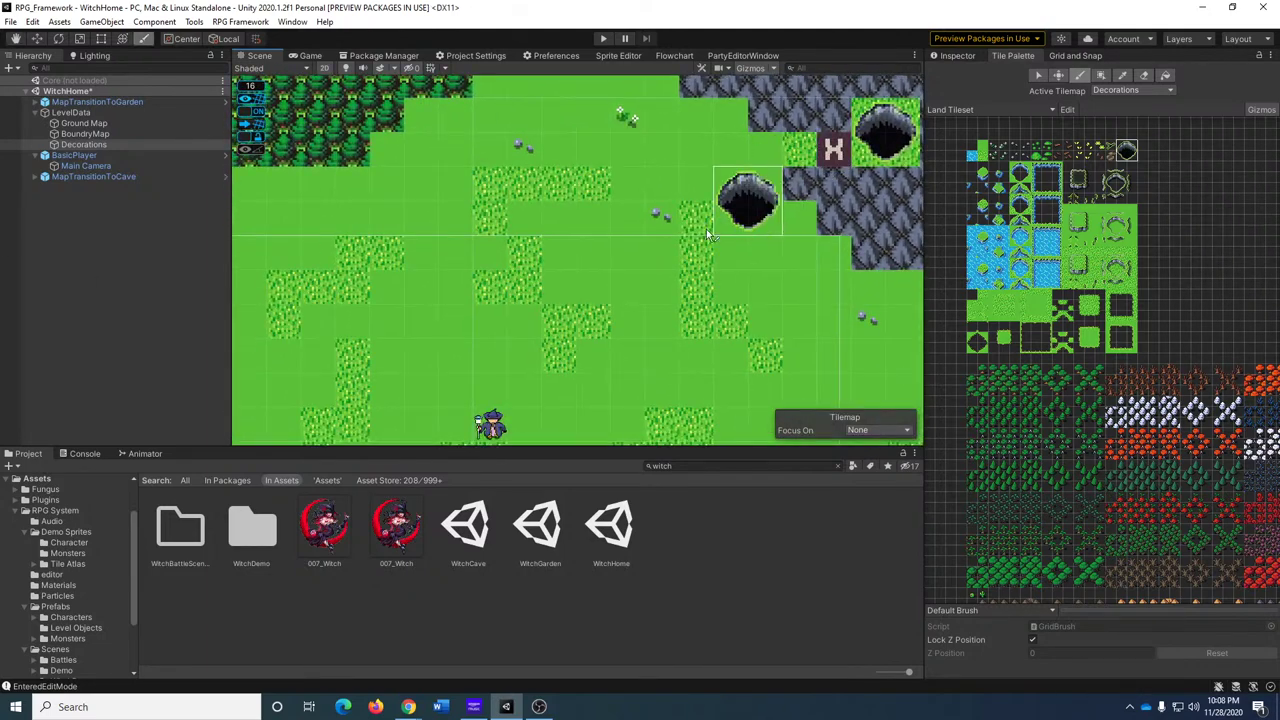
pyautogui.moveTo(589, 306); pyautogui.dragTo(903, 100, button='middle')
pyautogui.moveTo(558, 340)
pyautogui.mouseDown(button='middle')
pyautogui.moveTo(798, 253)
pyautogui.moveTo(615, 455)
pyautogui.moveTo(554, 410)
pyautogui.mouseUp(button='middle')
pyautogui.moveTo(636, 303)
pyautogui.mouseDown(button='middle')
pyautogui.moveTo(507, 345)
pyautogui.moveTo(780, 310)
pyautogui.moveTo(621, 348)
pyautogui.moveTo(632, 236)
pyautogui.mouseUp(button='middle')
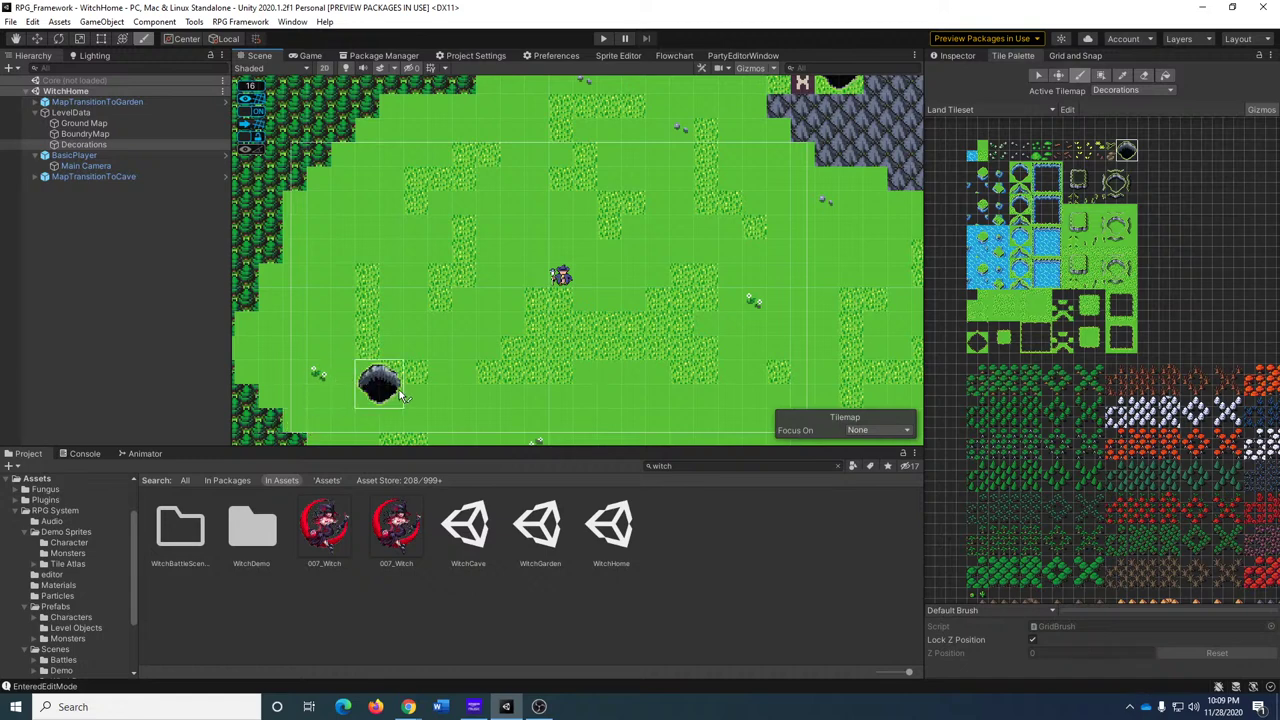
pyautogui.scroll(-3, 600, 300)
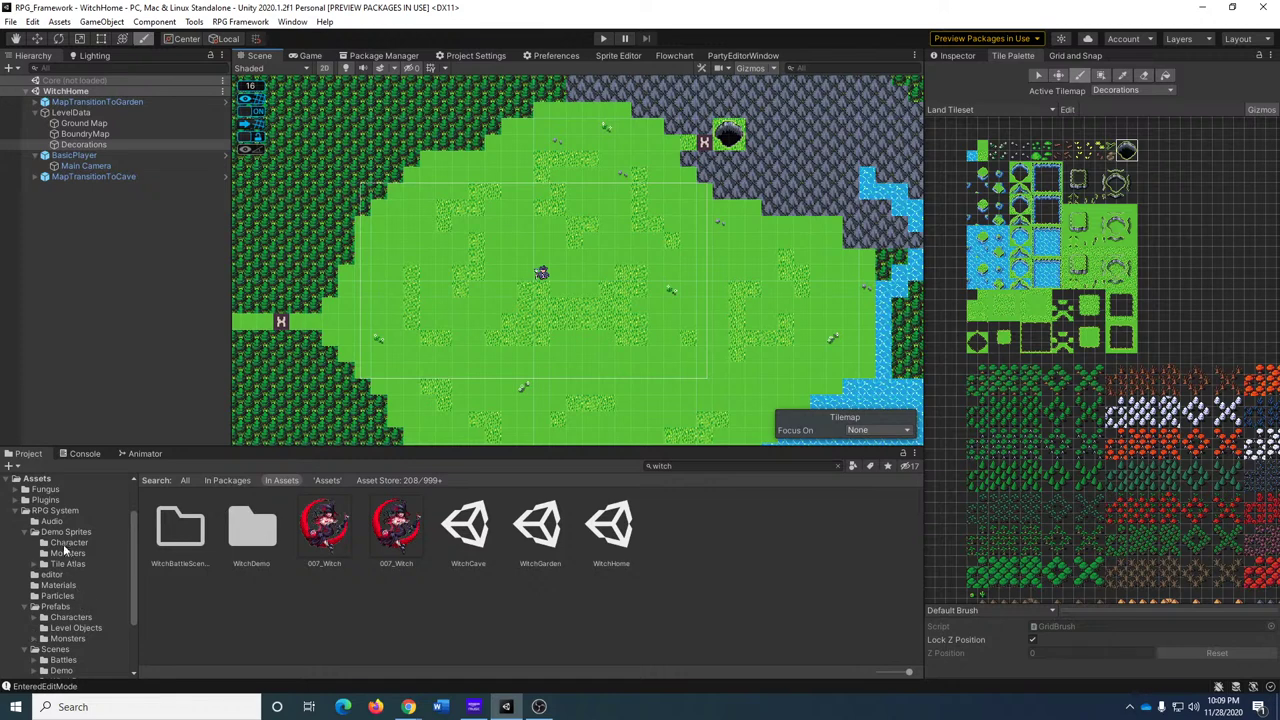
# Open RPG System > Demo Sprites > Tile Atlas and show its assets as a compact list.
pyautogui.click(55, 510)
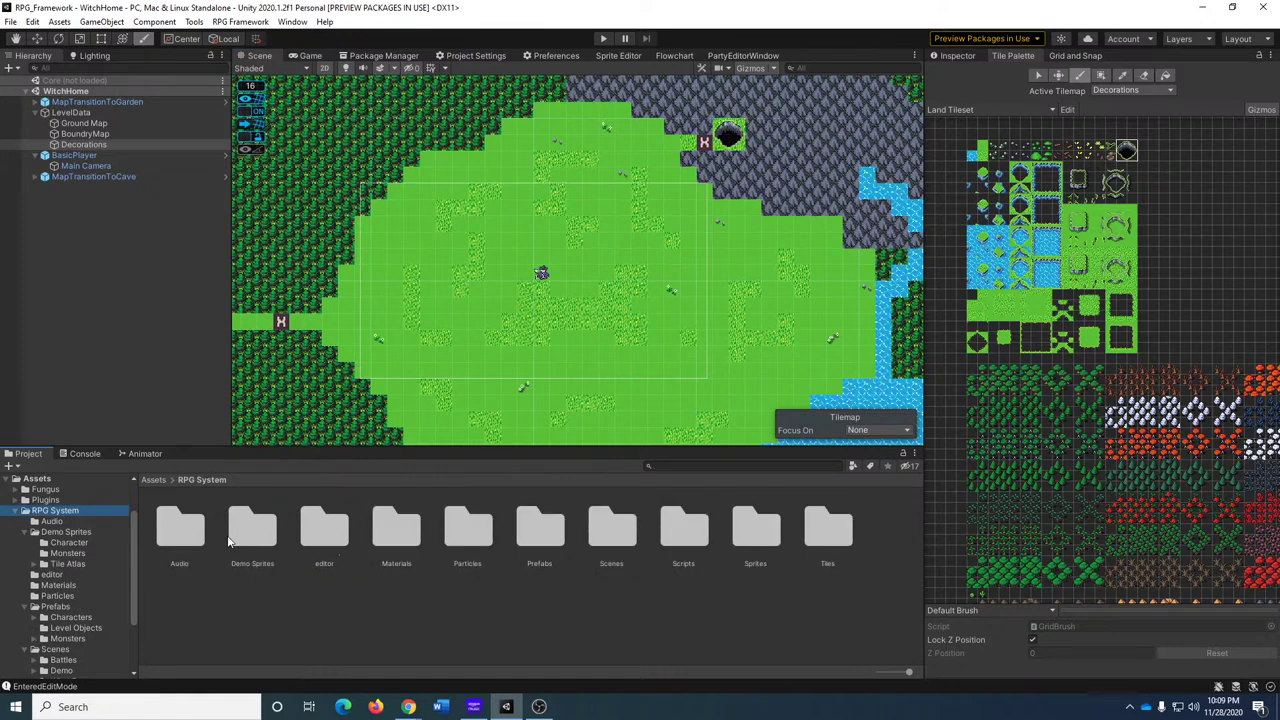
pyautogui.doubleClick(265, 537)
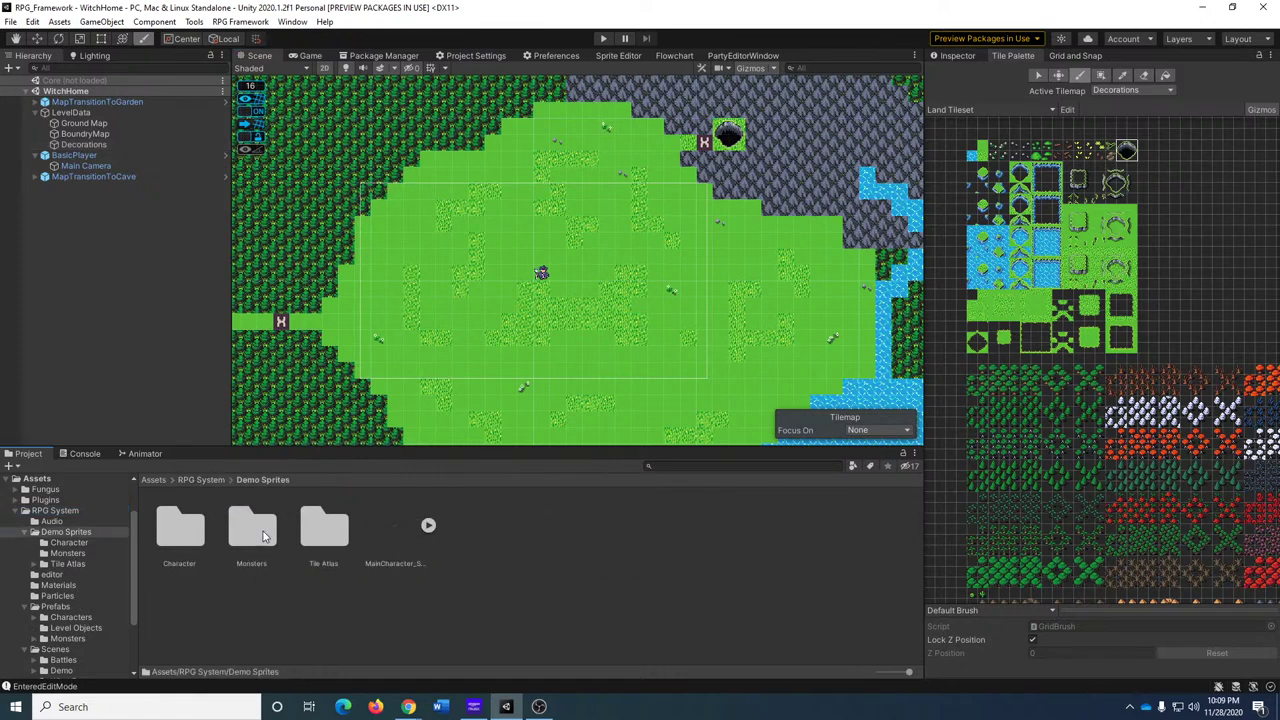
pyautogui.doubleClick(318, 536)
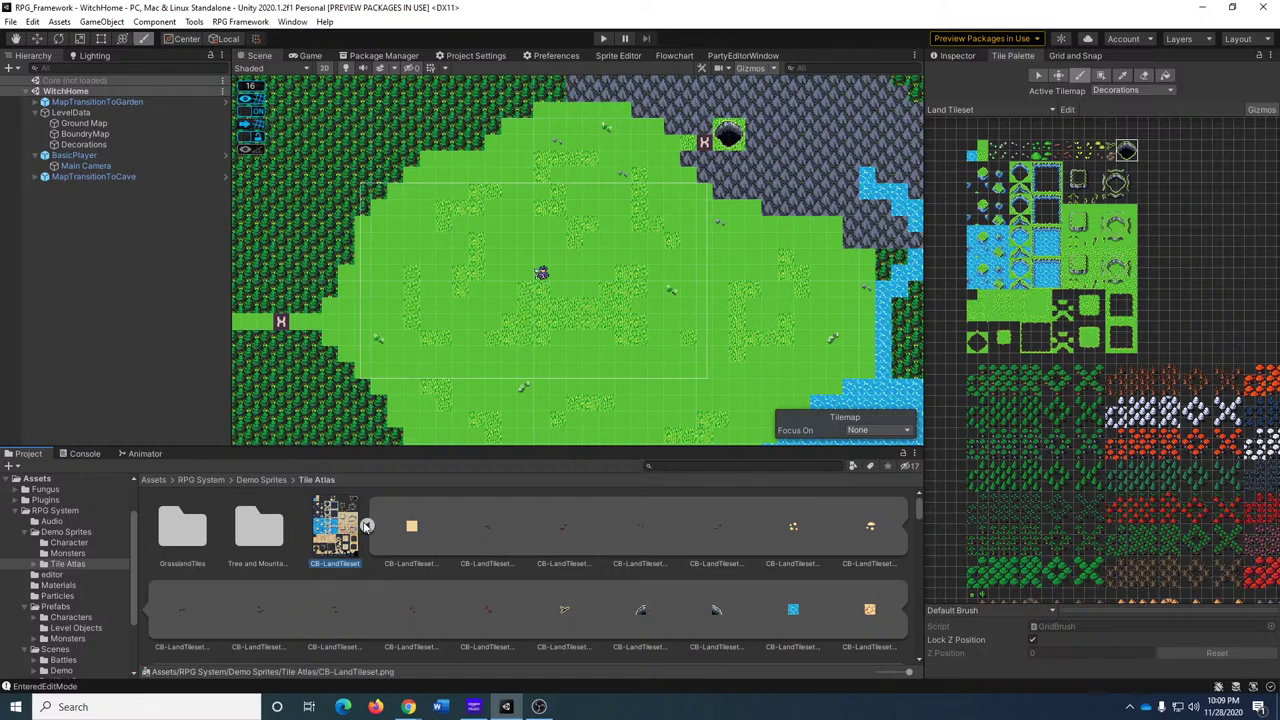
pyautogui.click(366, 525)
pyautogui.moveTo(908, 672); pyautogui.dragTo(770, 682)
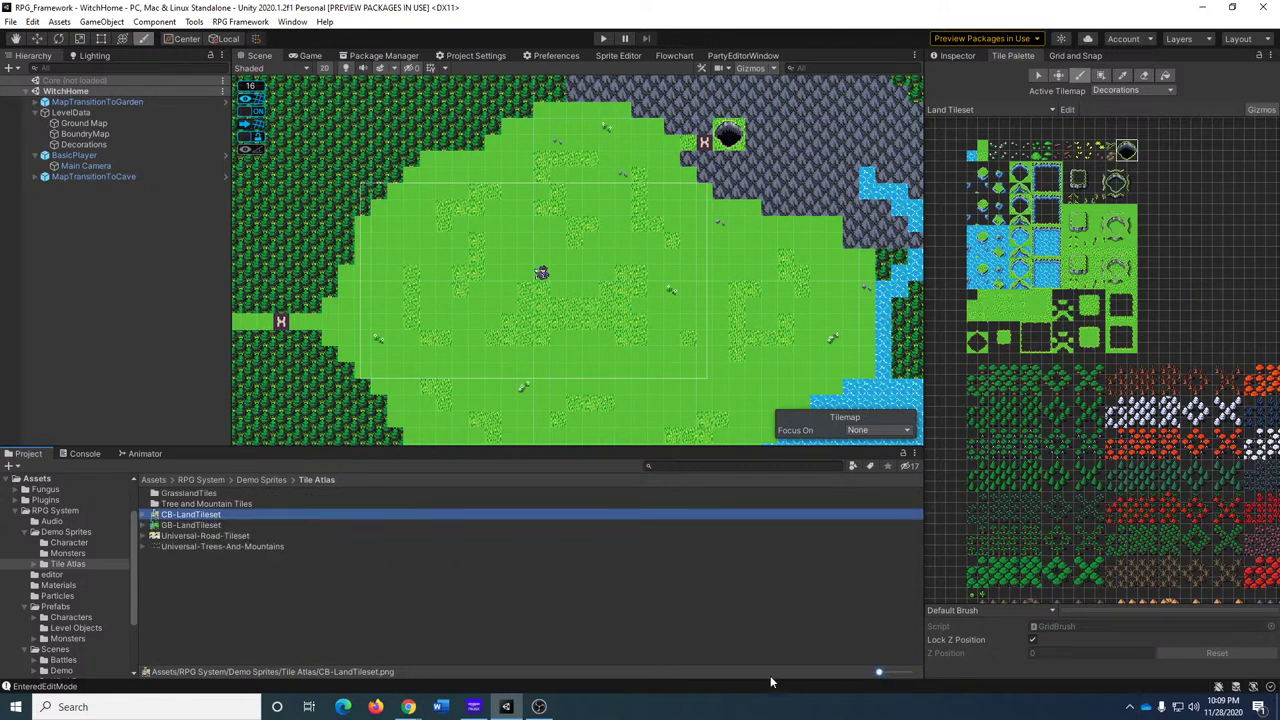
# Drag the Universal-Road-Tileset sheet into an empty area of the Land Tileset palette.
pyautogui.click(195, 537)
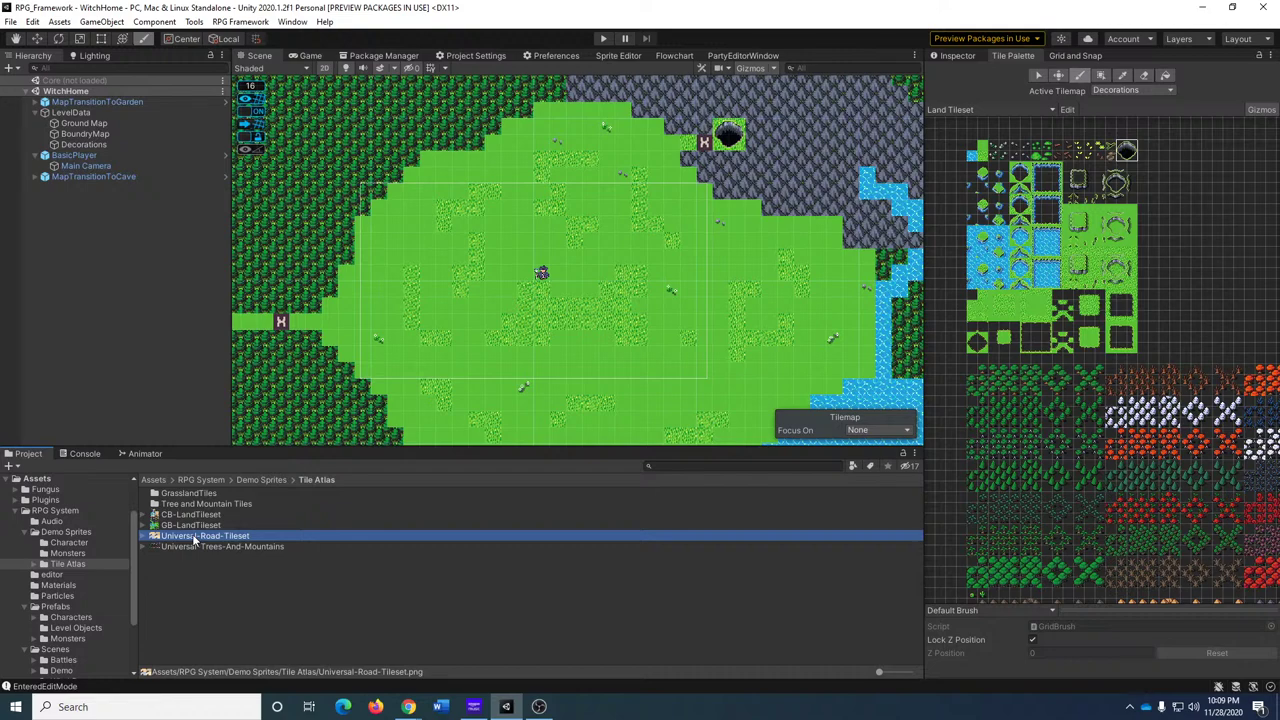
pyautogui.moveTo(964, 408); pyautogui.dragTo(864, 518, button='middle')
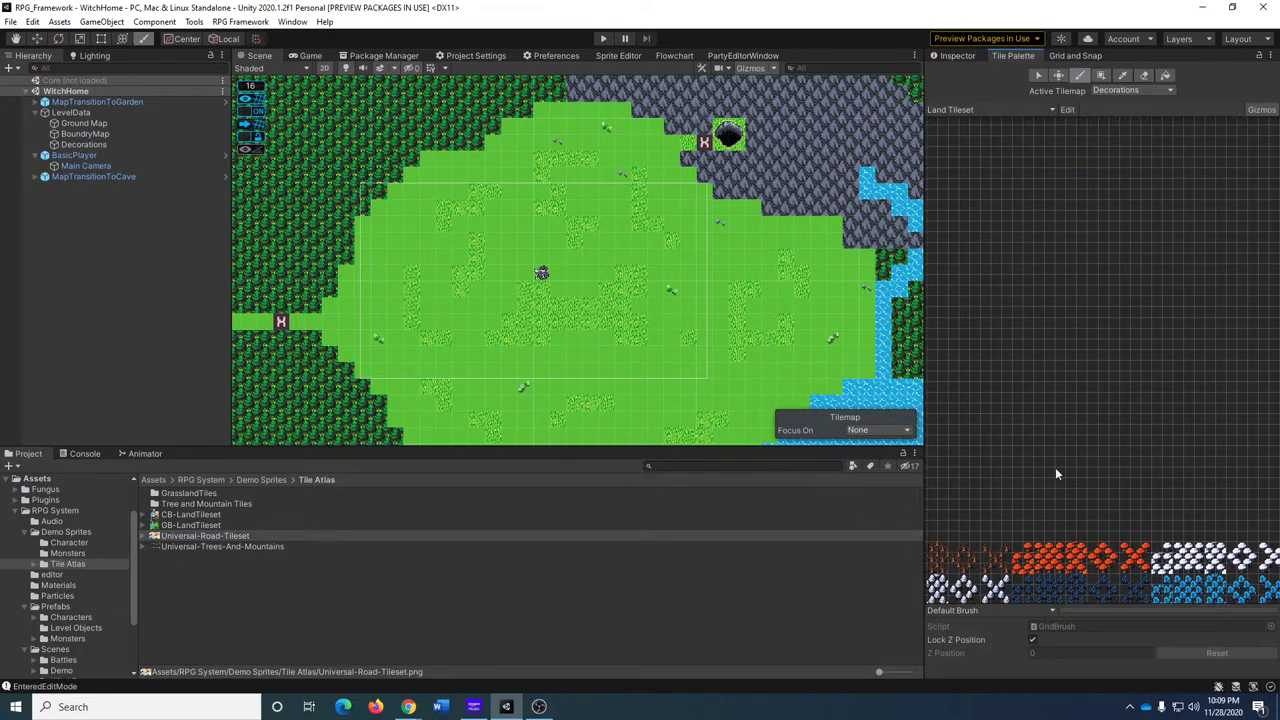
pyautogui.scroll(-2, 1060, 474)
pyautogui.scroll(4, 1062, 456)
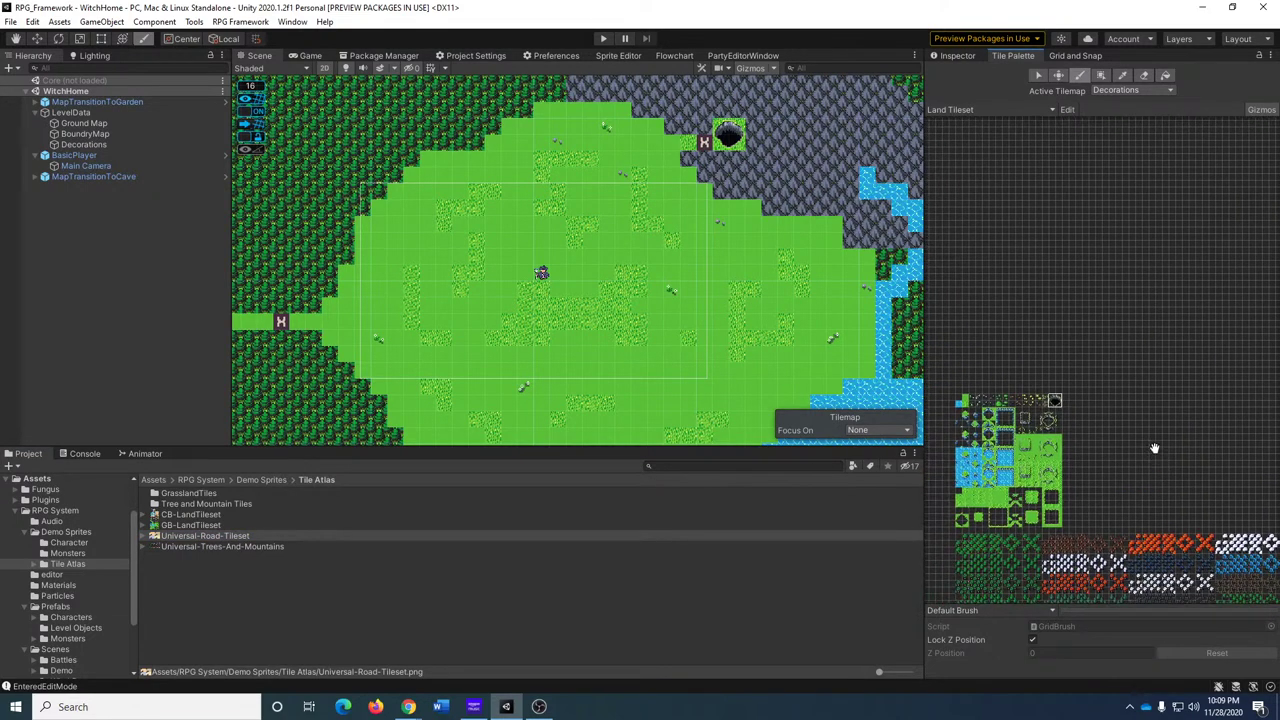
pyautogui.moveTo(172, 532); pyautogui.dragTo(1055, 377)
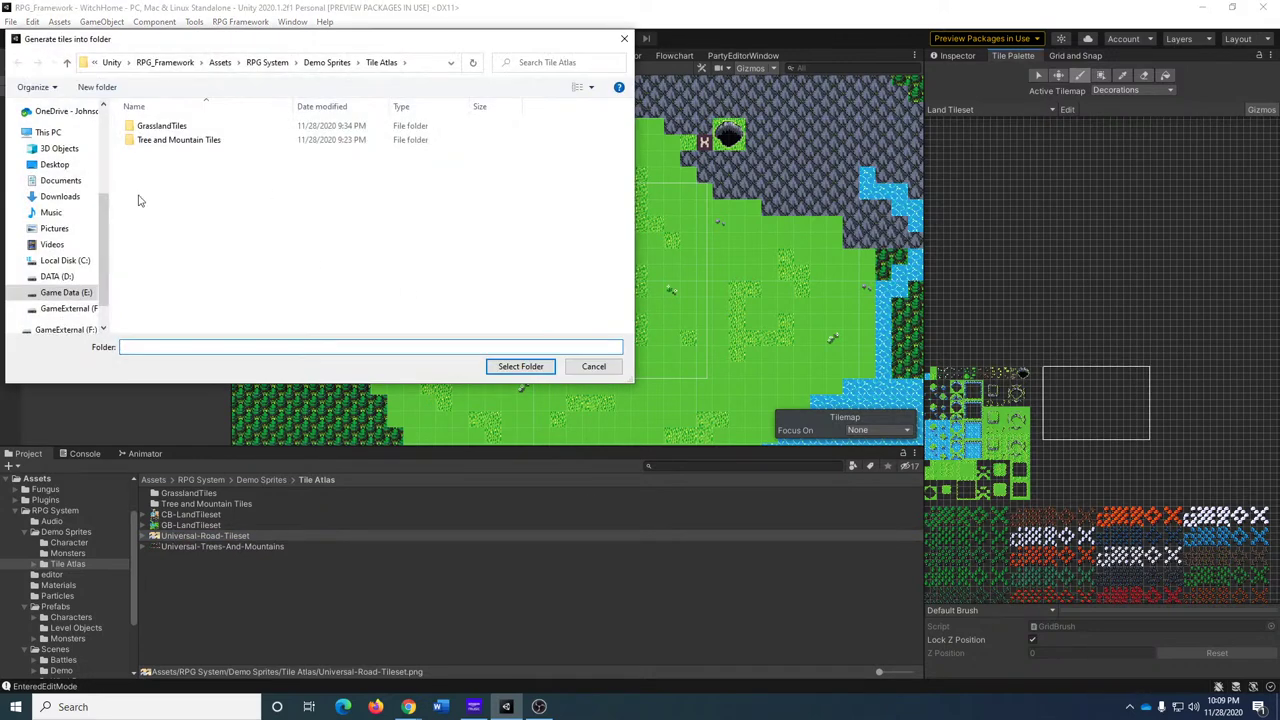
# Create a Road Tiles folder in the Generate tiles dialog and generate the road tiles into it.
pyautogui.rightClick(241, 200)
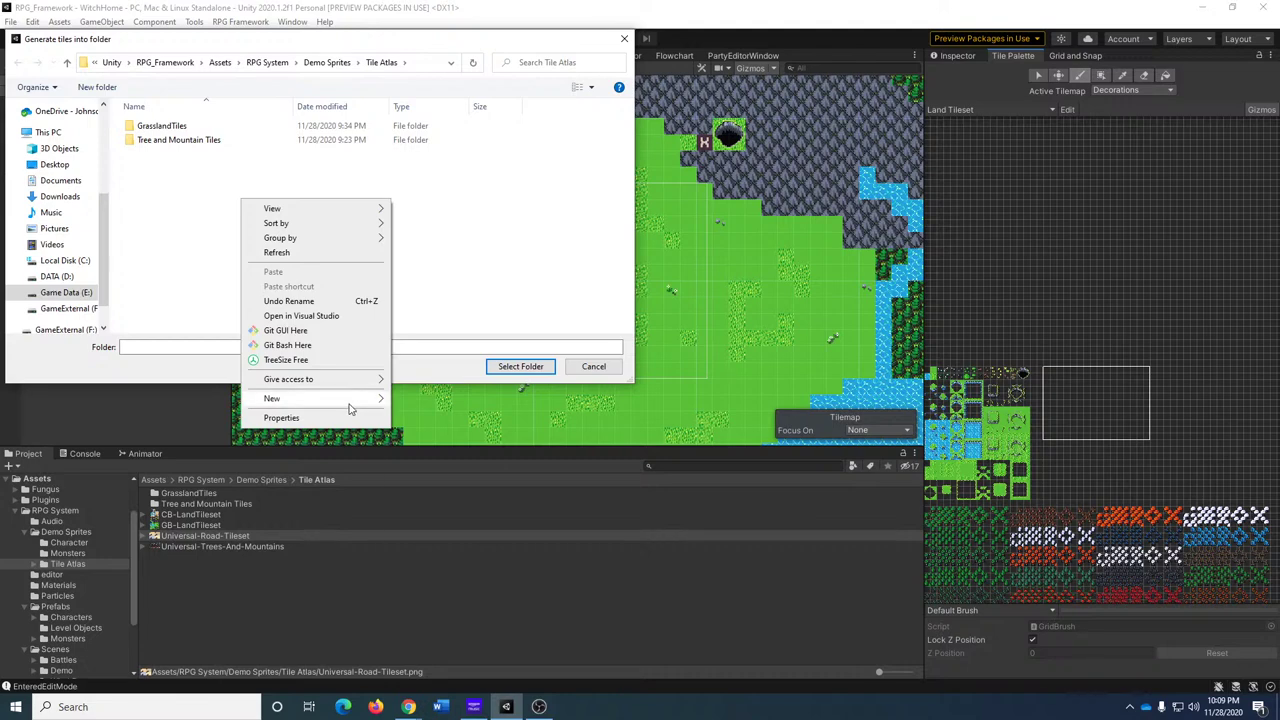
pyautogui.moveTo(350, 408)
pyautogui.click(430, 391)
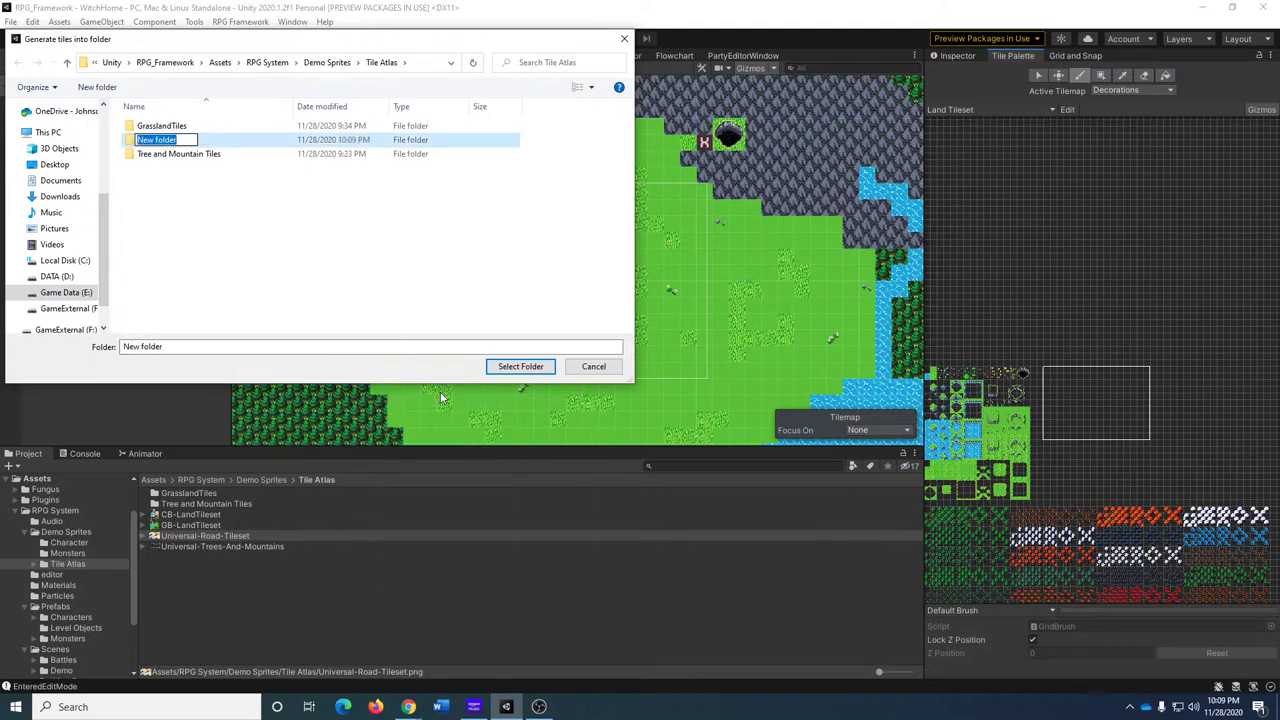
pyautogui.write('Road Tiles')
pyautogui.press('Return')
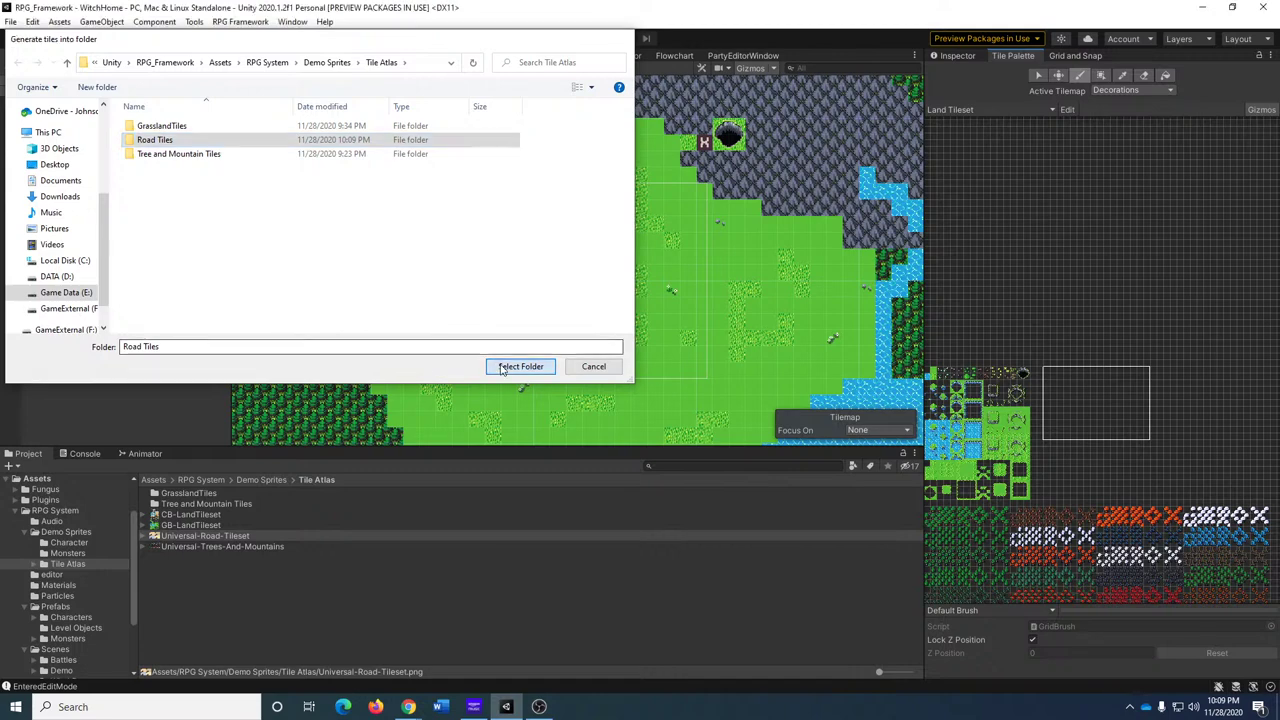
pyautogui.click(520, 366)
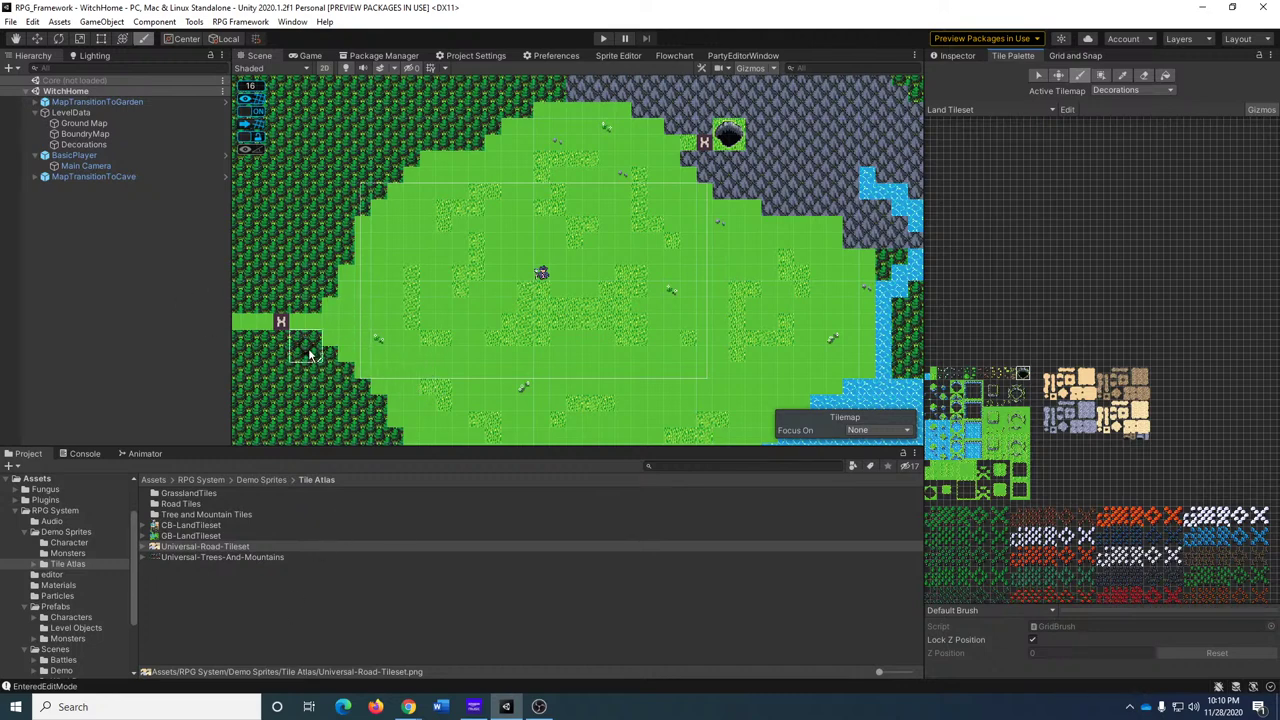
pyautogui.moveTo(370, 340); pyautogui.dragTo(619, 354, button='middle')
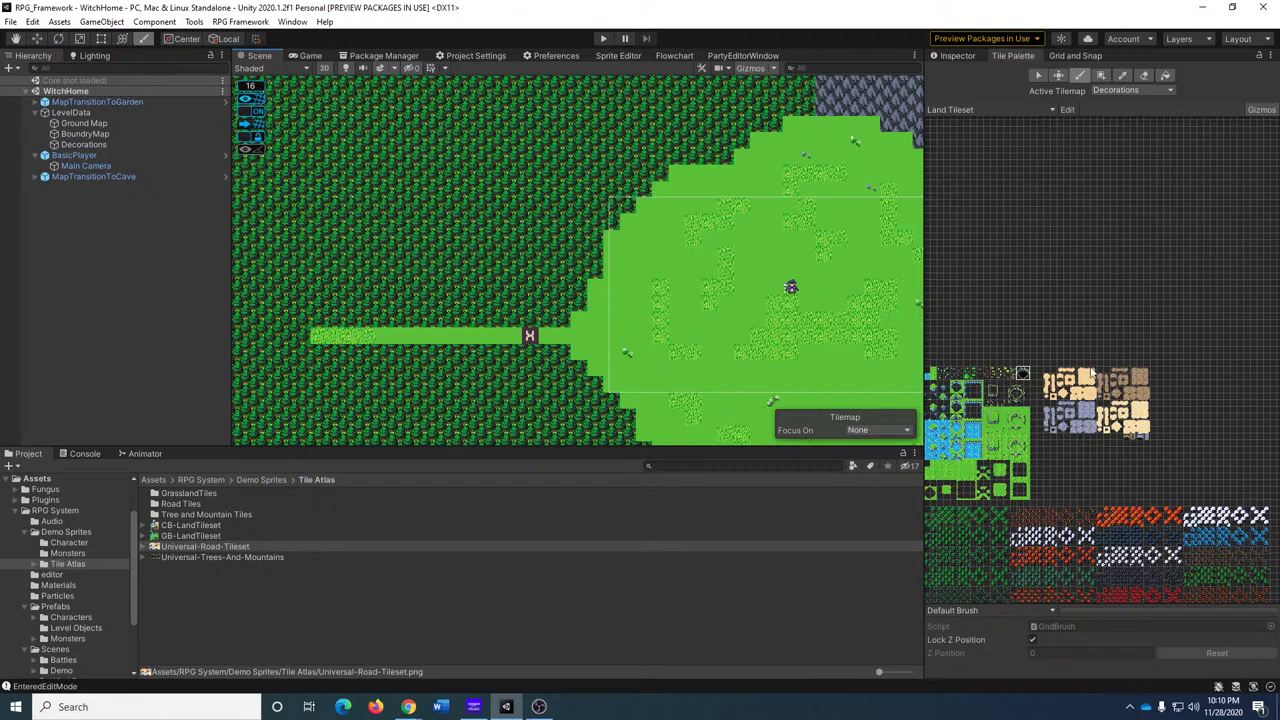
# Select all 156 tiles in the Road Tiles folder and set their Collider Type to None.
pyautogui.scroll(2, 1093, 371)
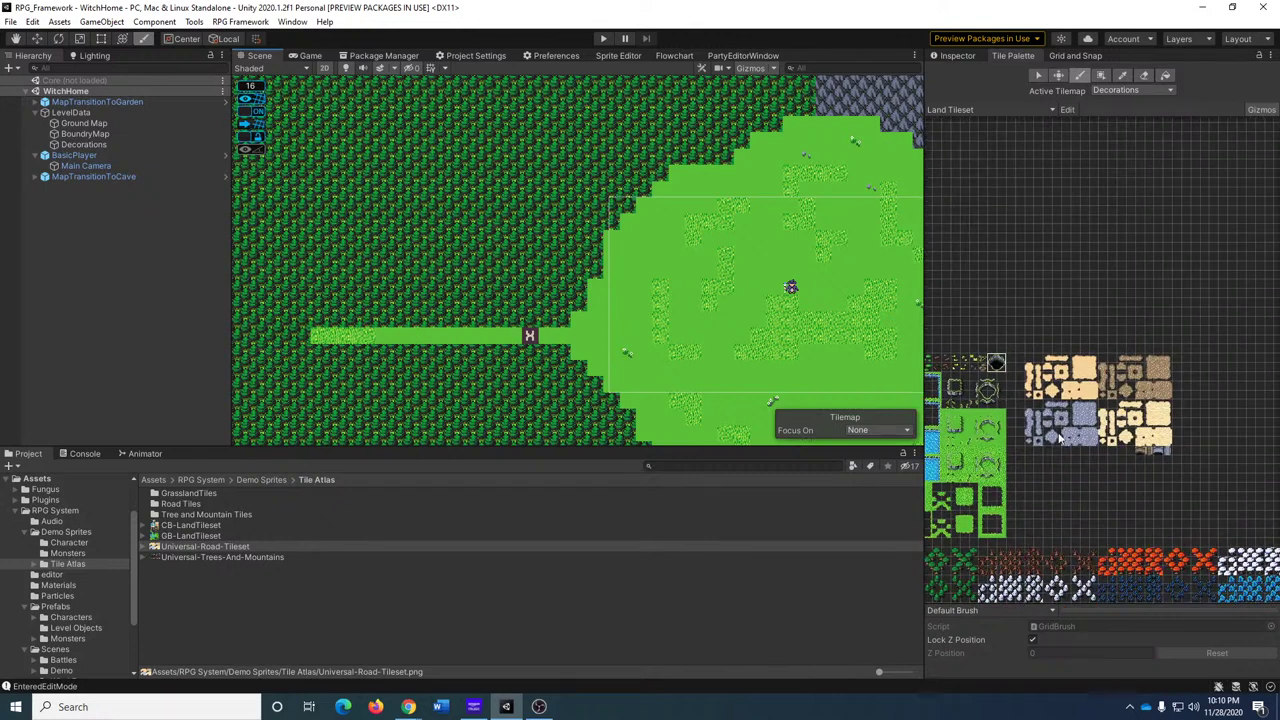
pyautogui.doubleClick(184, 504)
pyautogui.hotkey('ctrl', 'a')
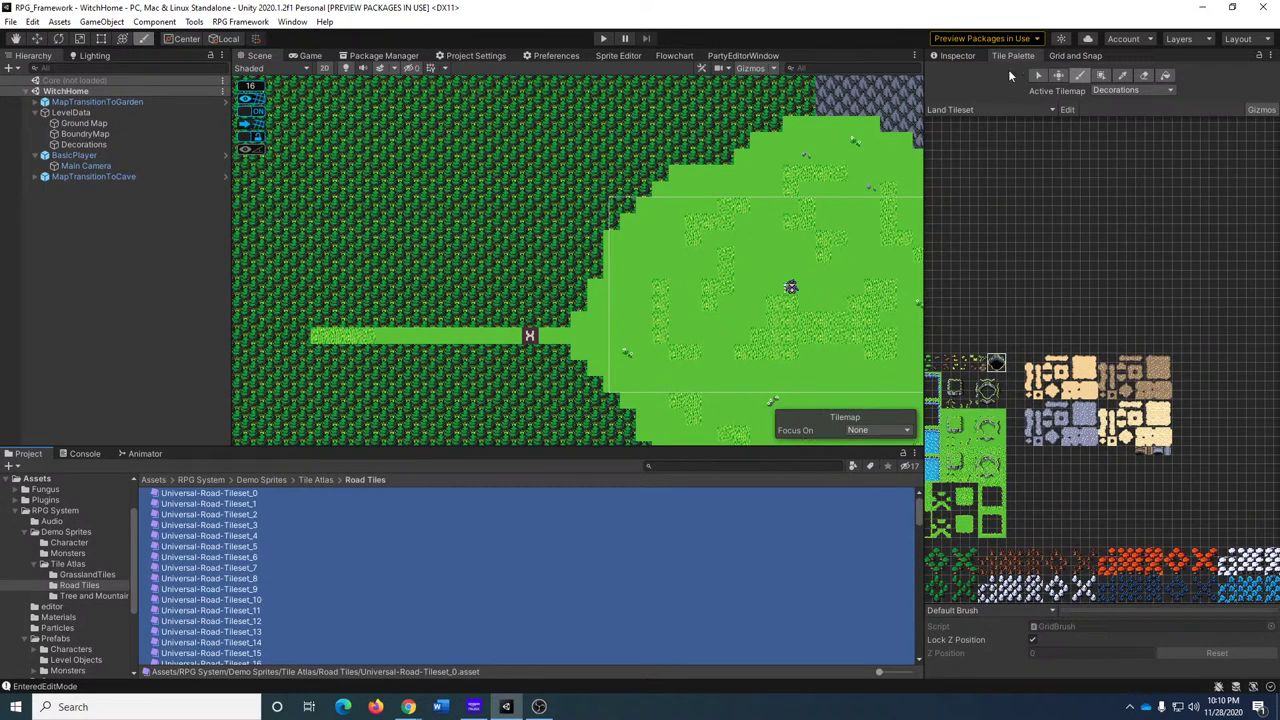
pyautogui.click(949, 57)
pyautogui.click(1097, 169)
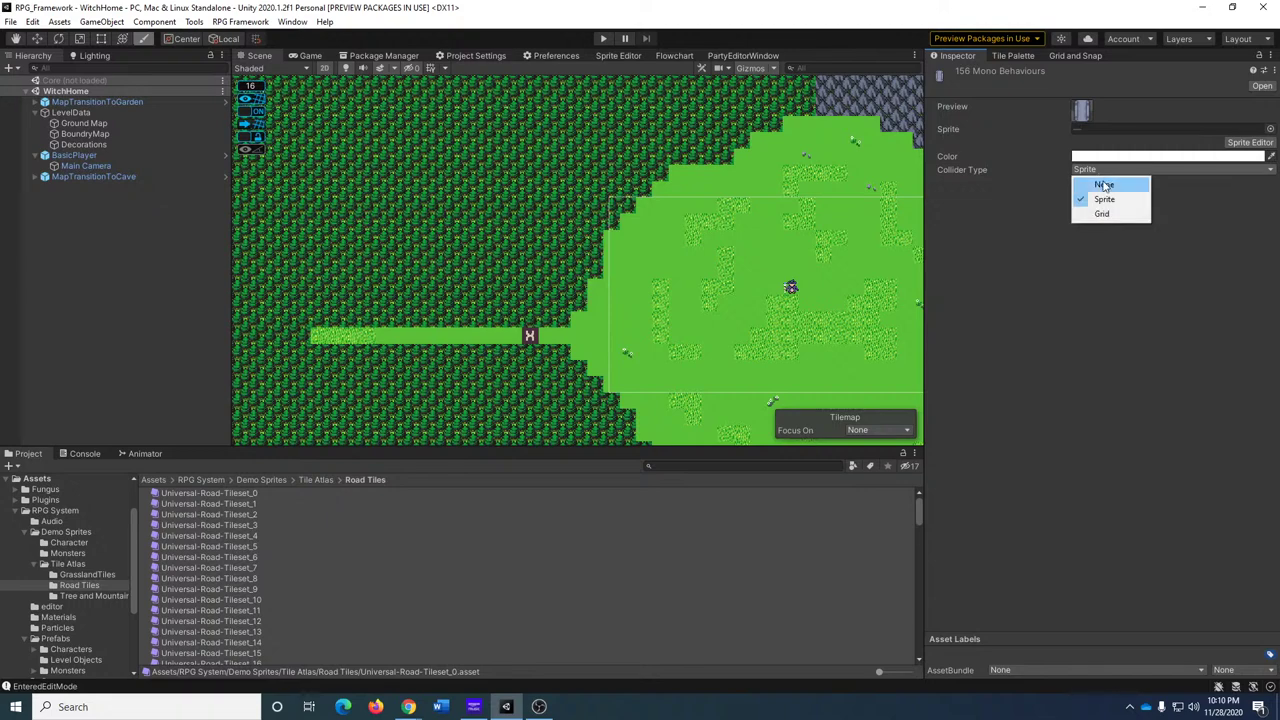
pyautogui.click(1090, 180)
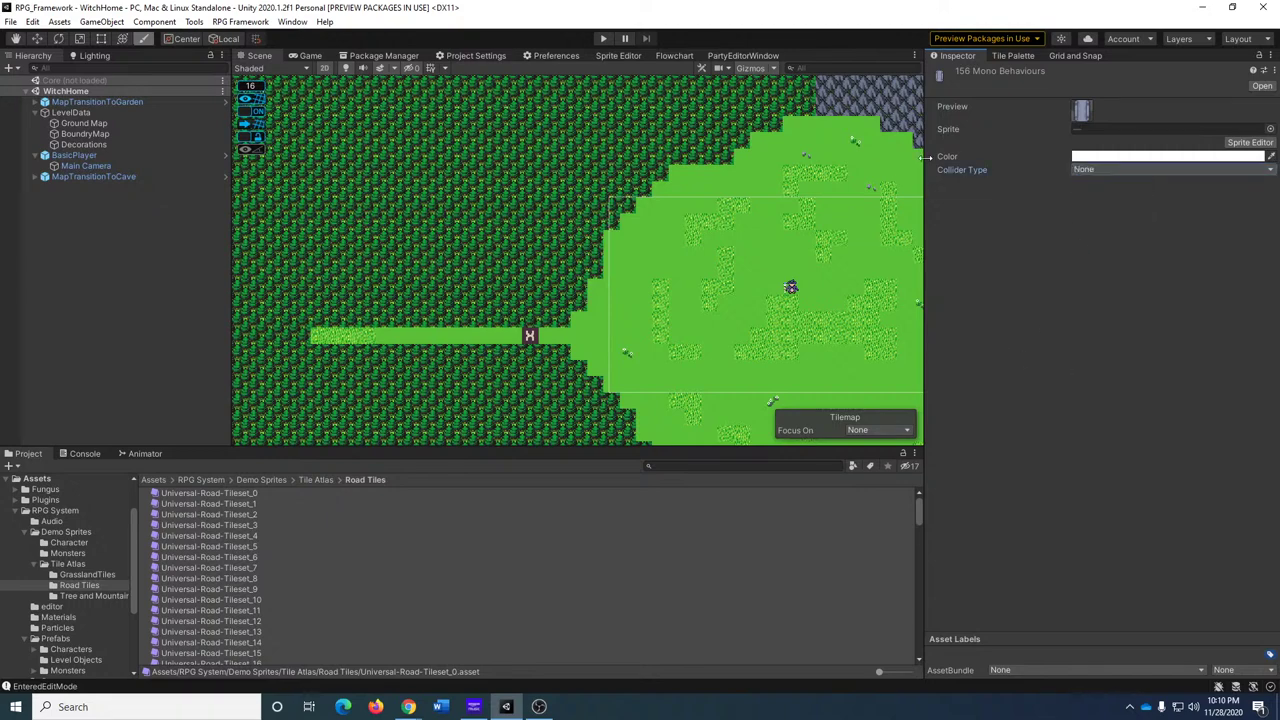
# Bring the brown and sand road tiles into view in the Land Tileset palette.
pyautogui.click(1012, 56)
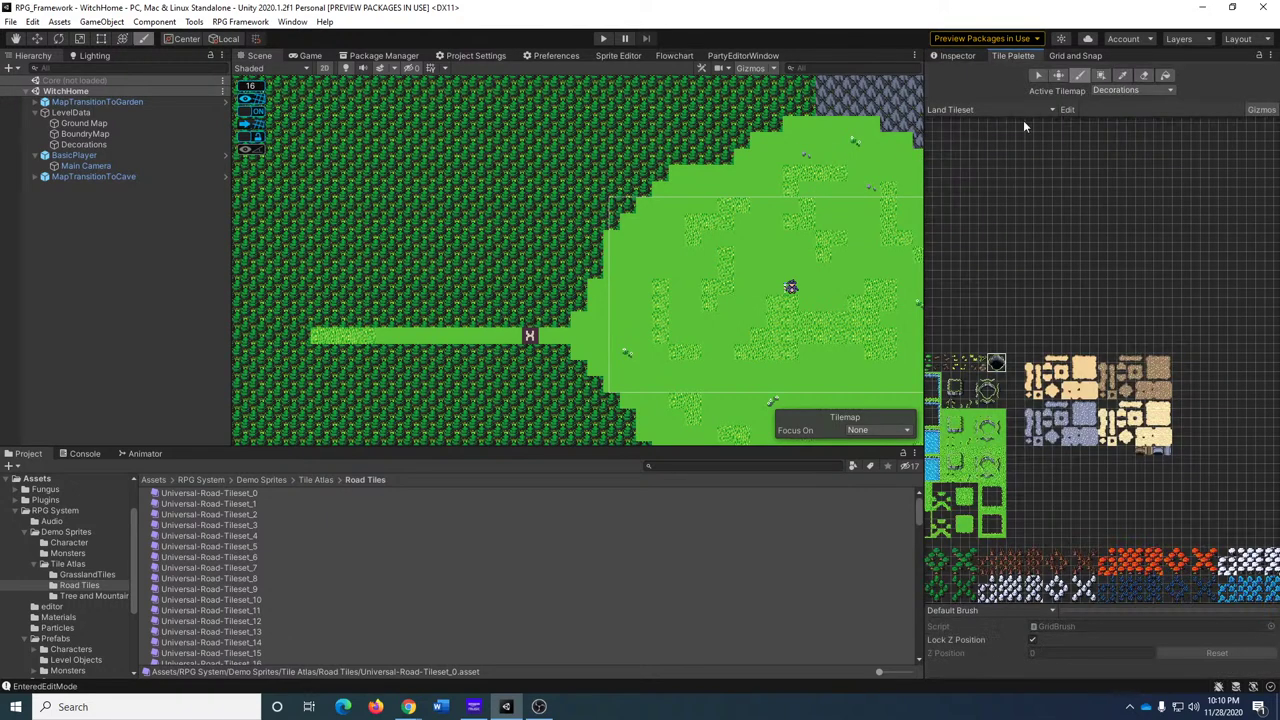
pyautogui.scroll(5, 1060, 385)
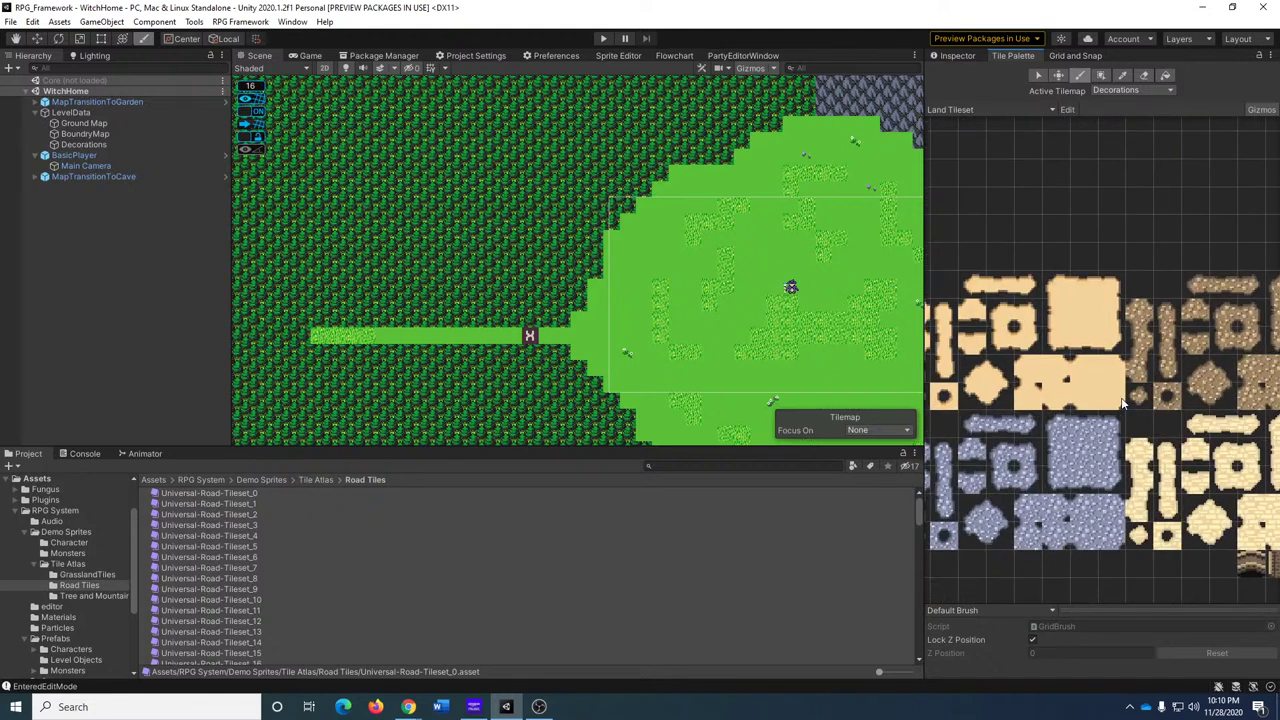
pyautogui.moveTo(1150, 404); pyautogui.dragTo(1005, 404, button='middle')
pyautogui.moveTo(1024, 418); pyautogui.dragTo(1043, 428, button='middle')
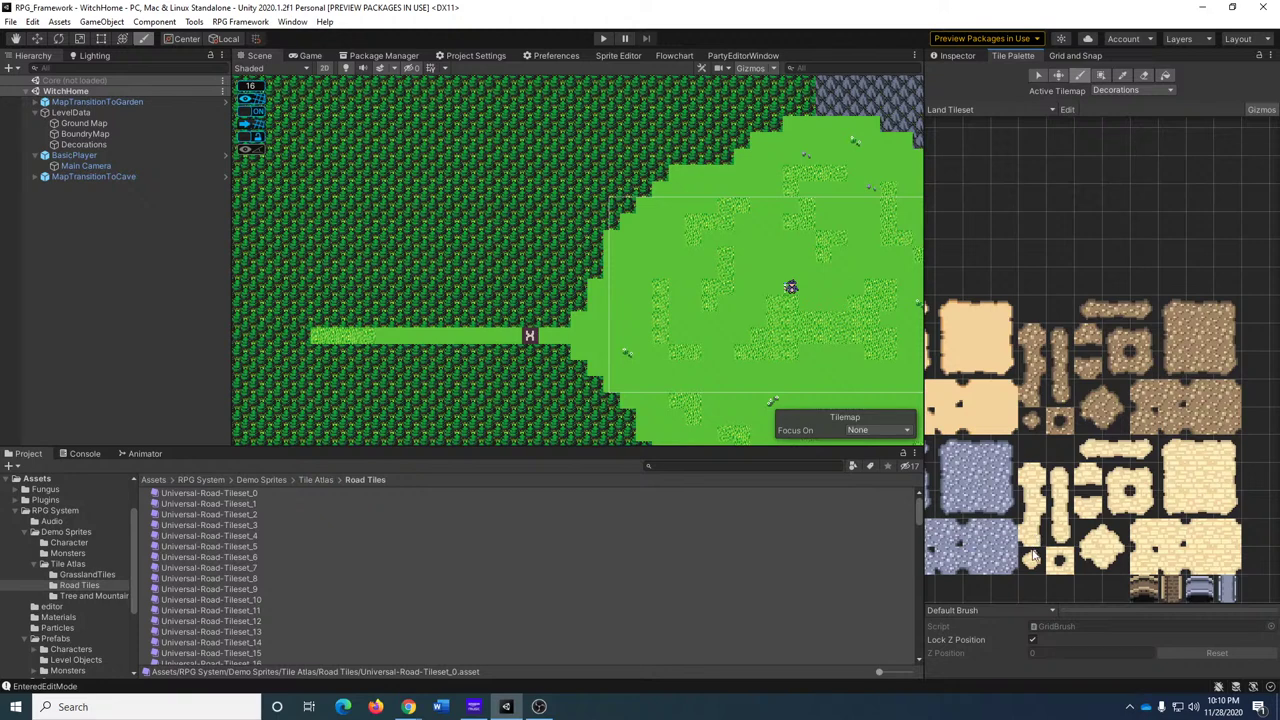
pyautogui.moveTo(1037, 431); pyautogui.dragTo(1143, 434, button='middle')
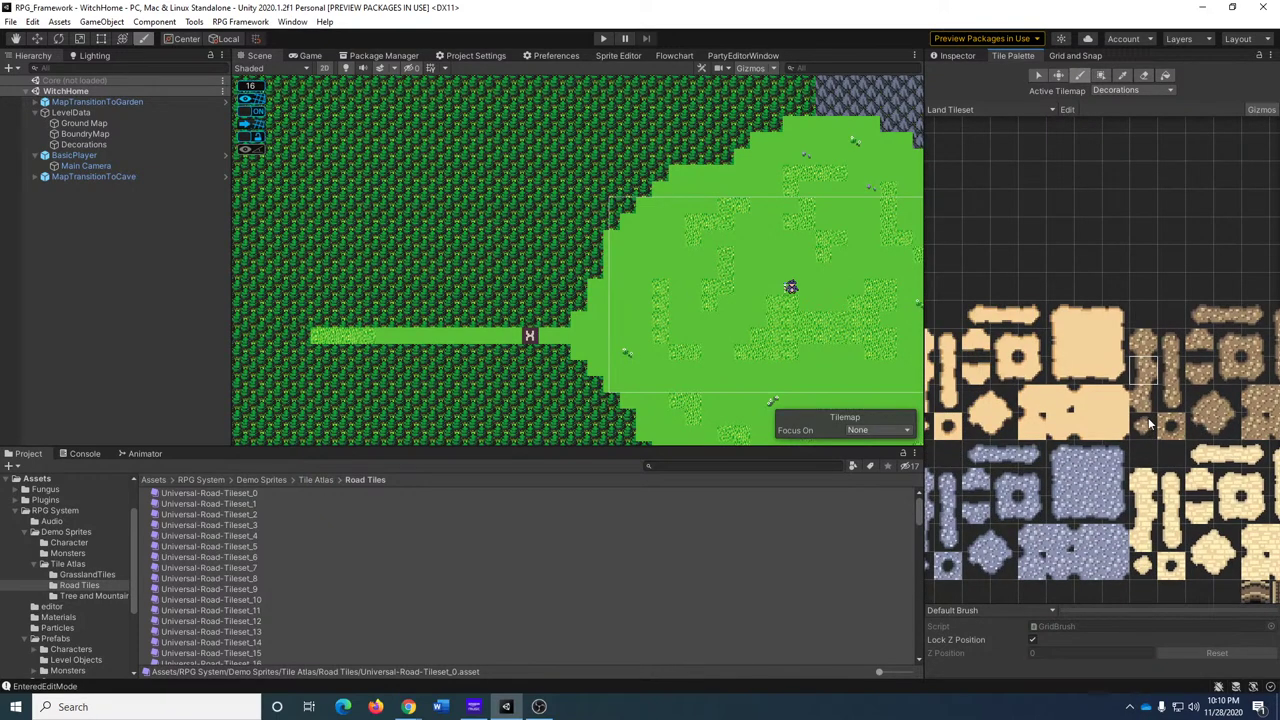
pyautogui.scroll(2, 1143, 388)
pyautogui.scroll(2, 1141, 389)
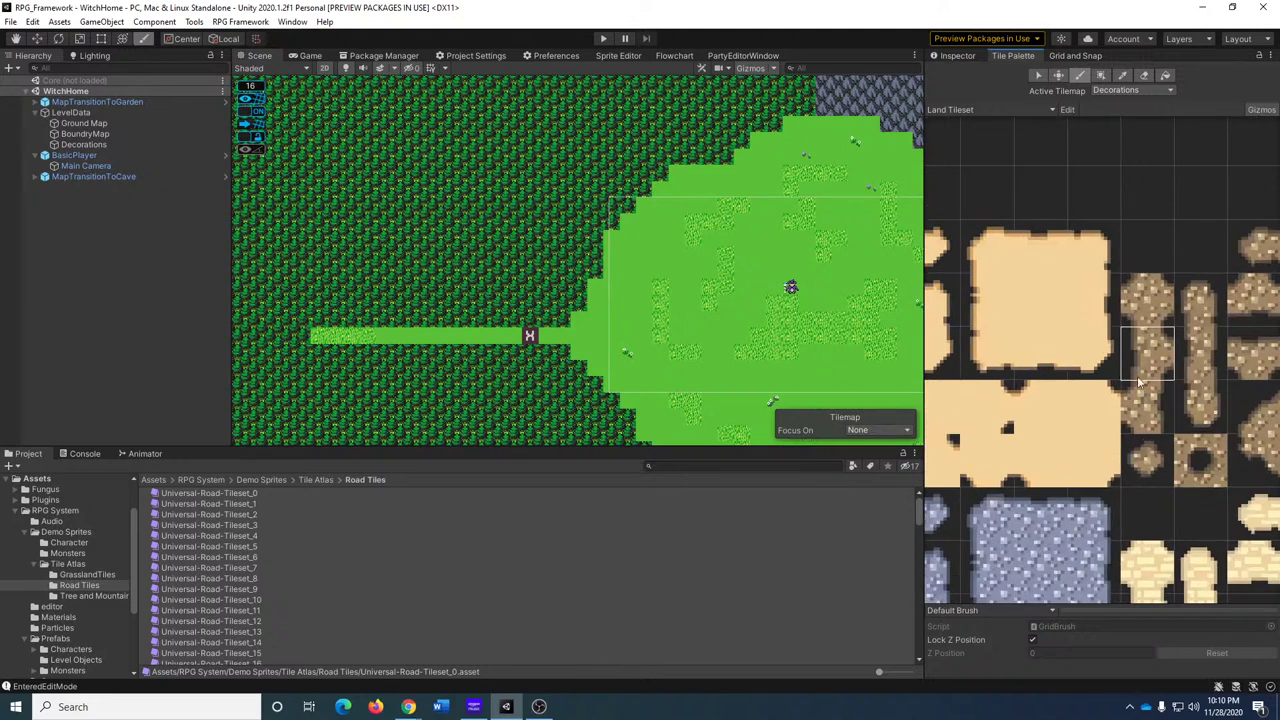
pyautogui.scroll(1, 1147, 347)
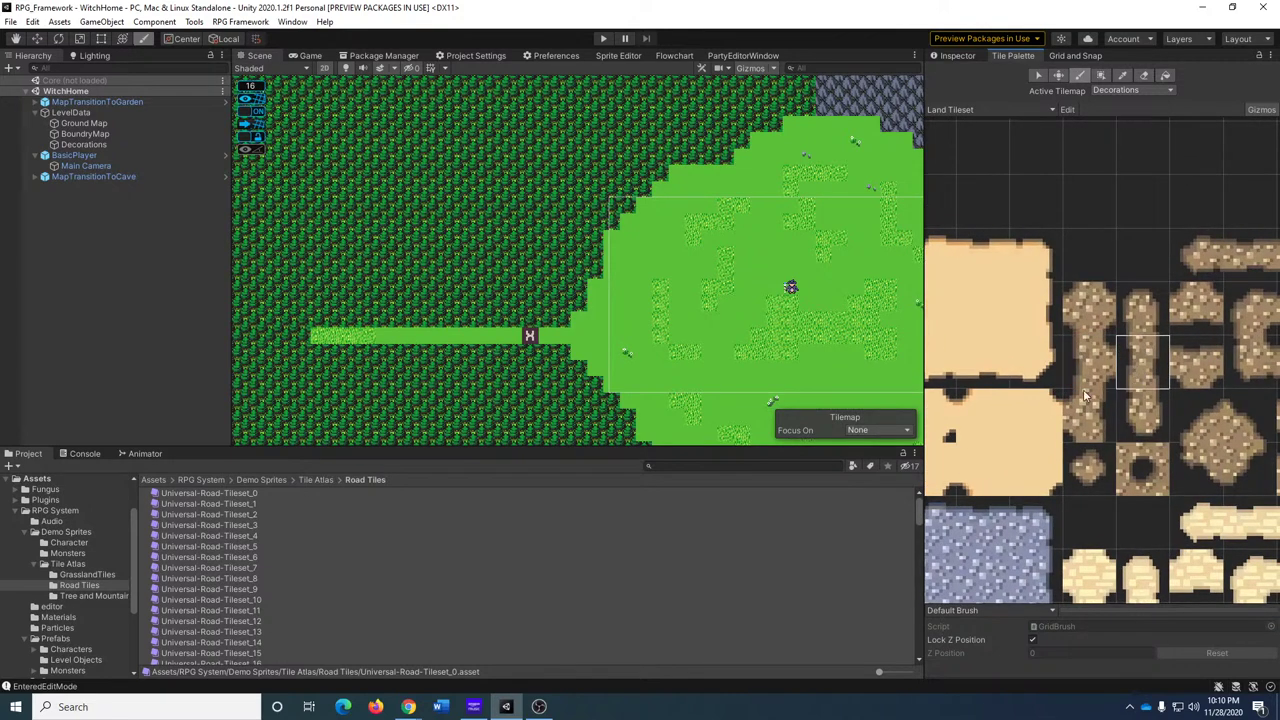
pyautogui.scroll(-3, 1145, 385)
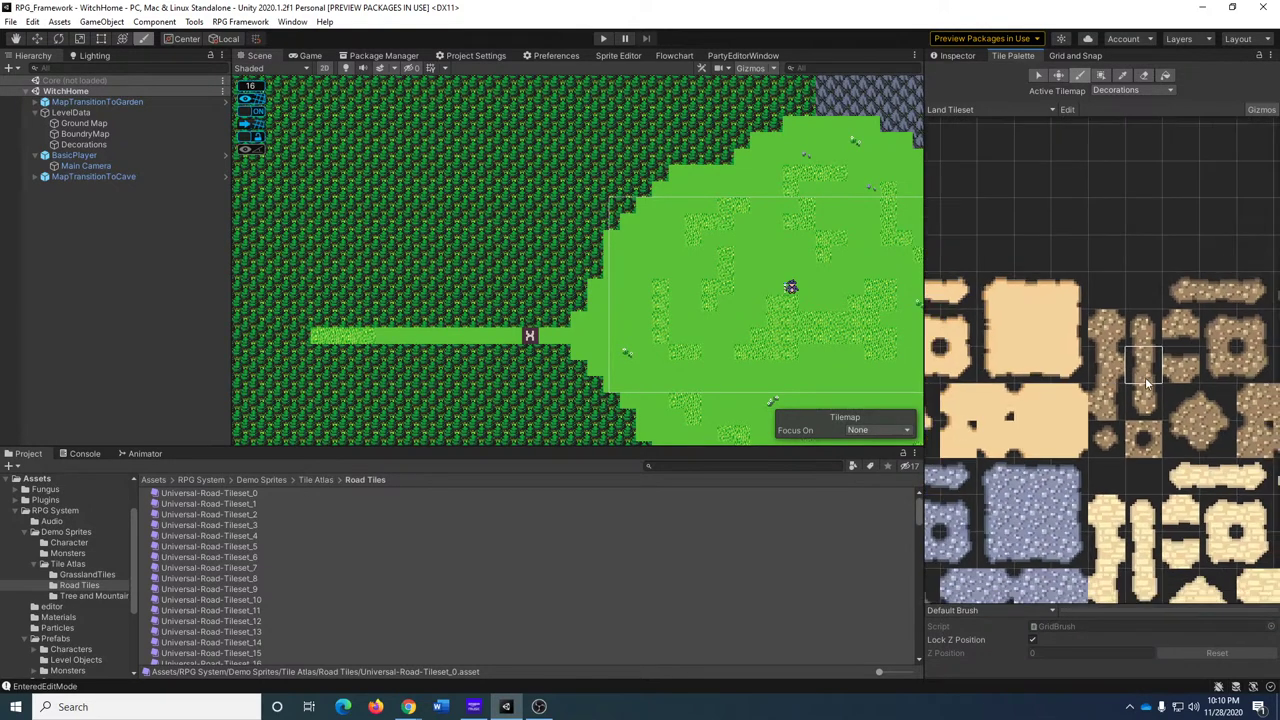
pyautogui.moveTo(1158, 360); pyautogui.dragTo(1241, 328, button='middle')
pyautogui.scroll(4, 1131, 396)
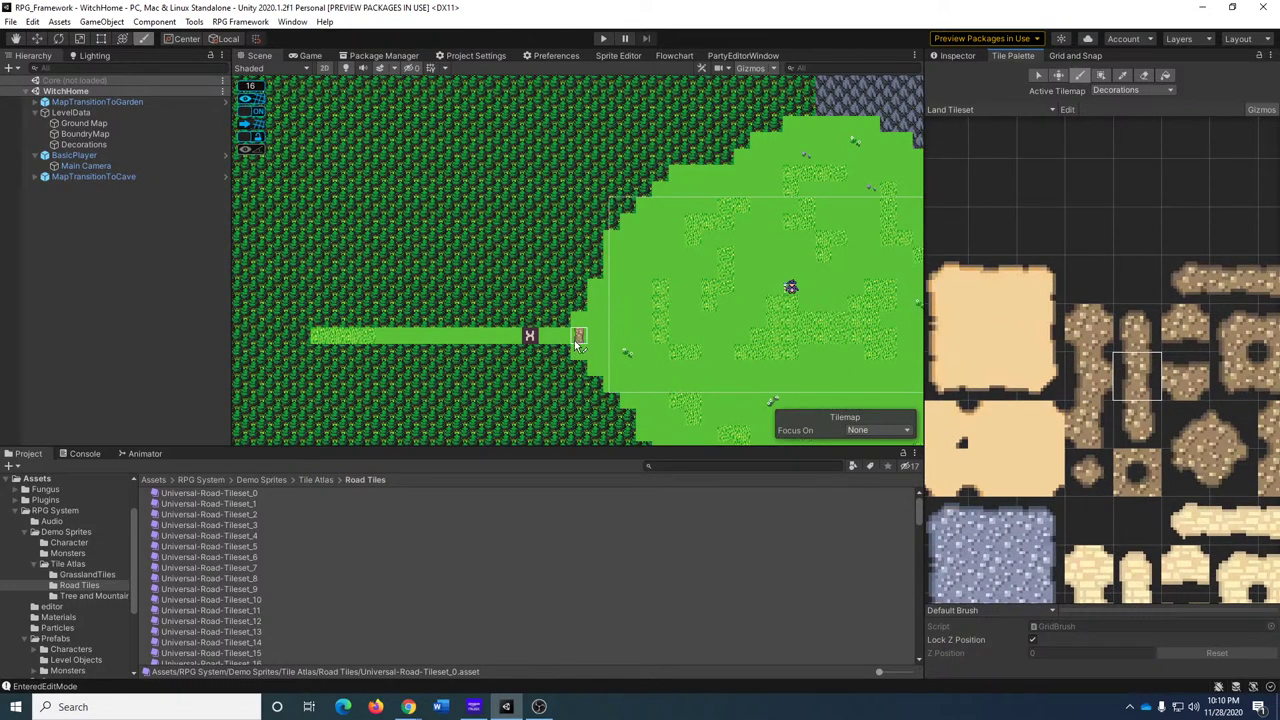
# With Decorations as the active tilemap, paint horizontal dirt road tiles along the grass path.
pyautogui.click(1120, 88)
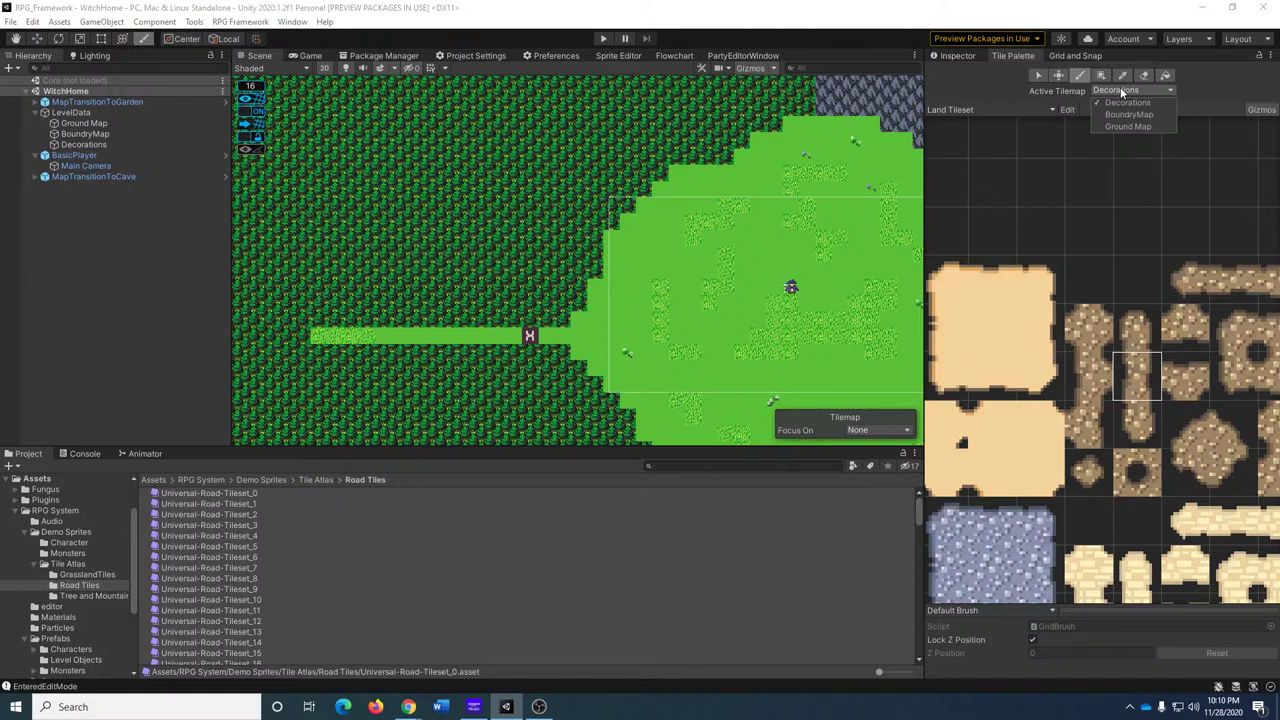
pyautogui.click(1124, 101)
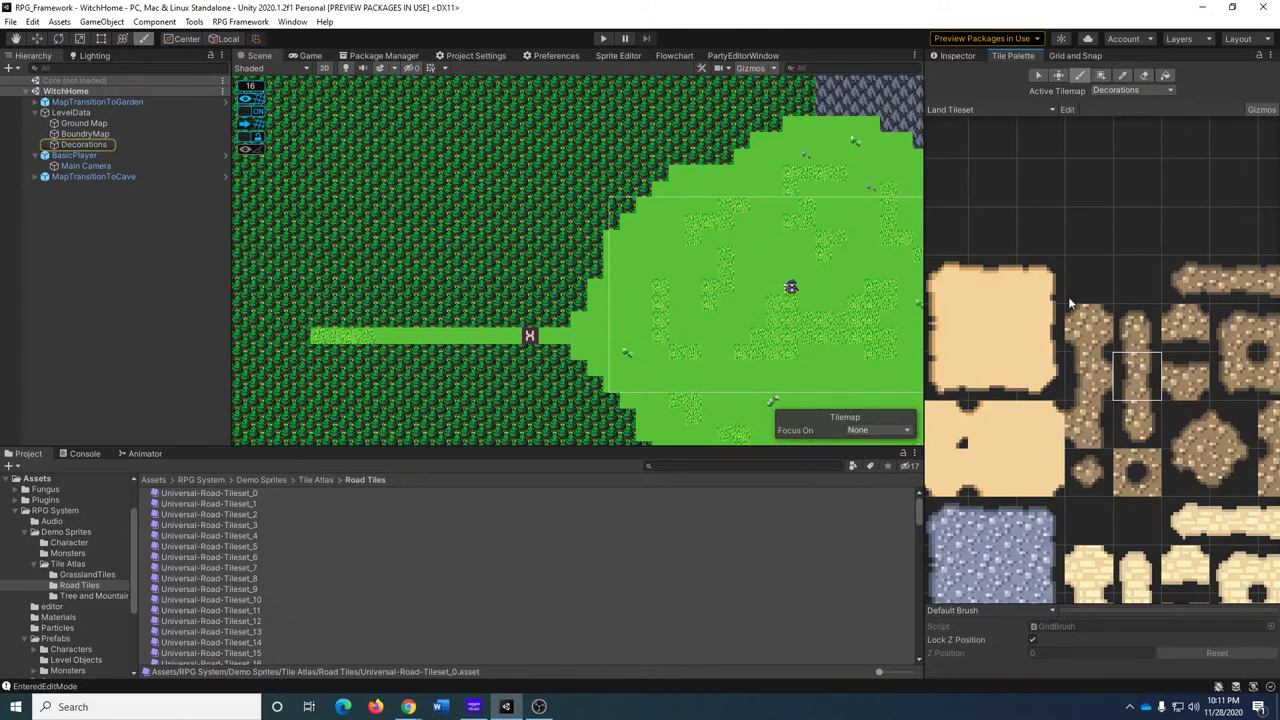
pyautogui.click(1233, 280)
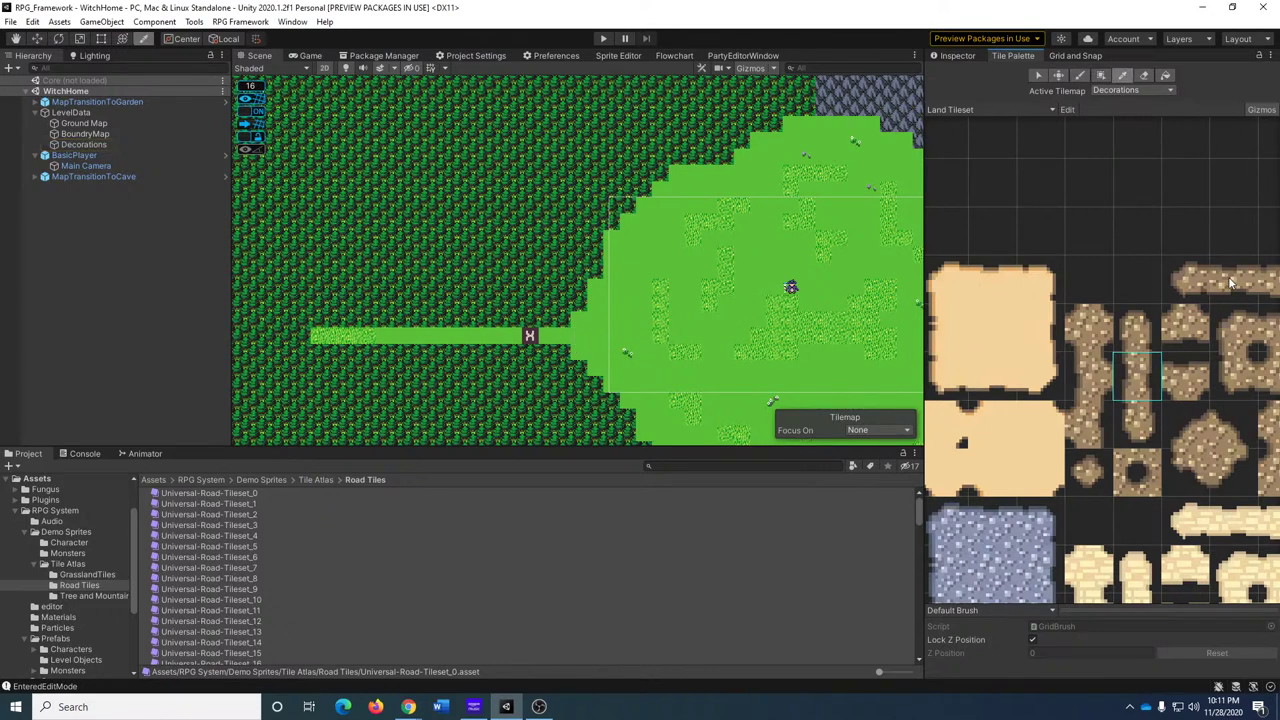
pyautogui.click(604, 342)
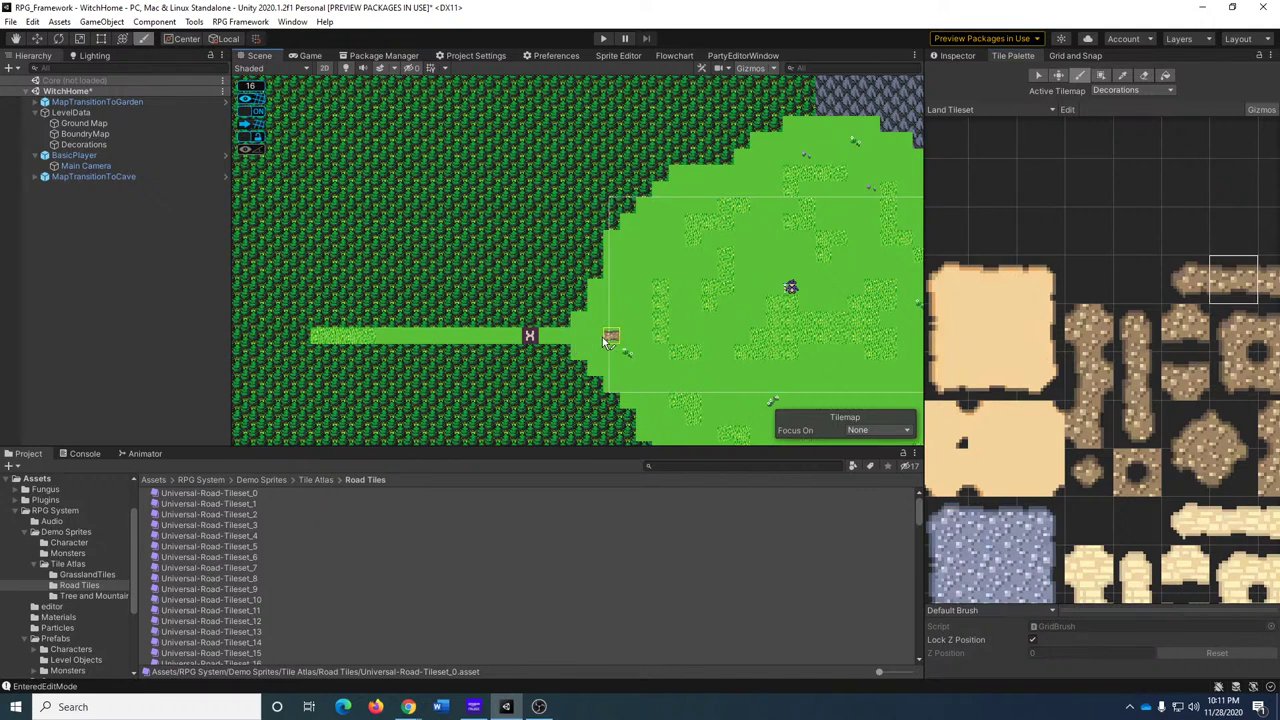
pyautogui.moveTo(604, 342); pyautogui.dragTo(338, 347)
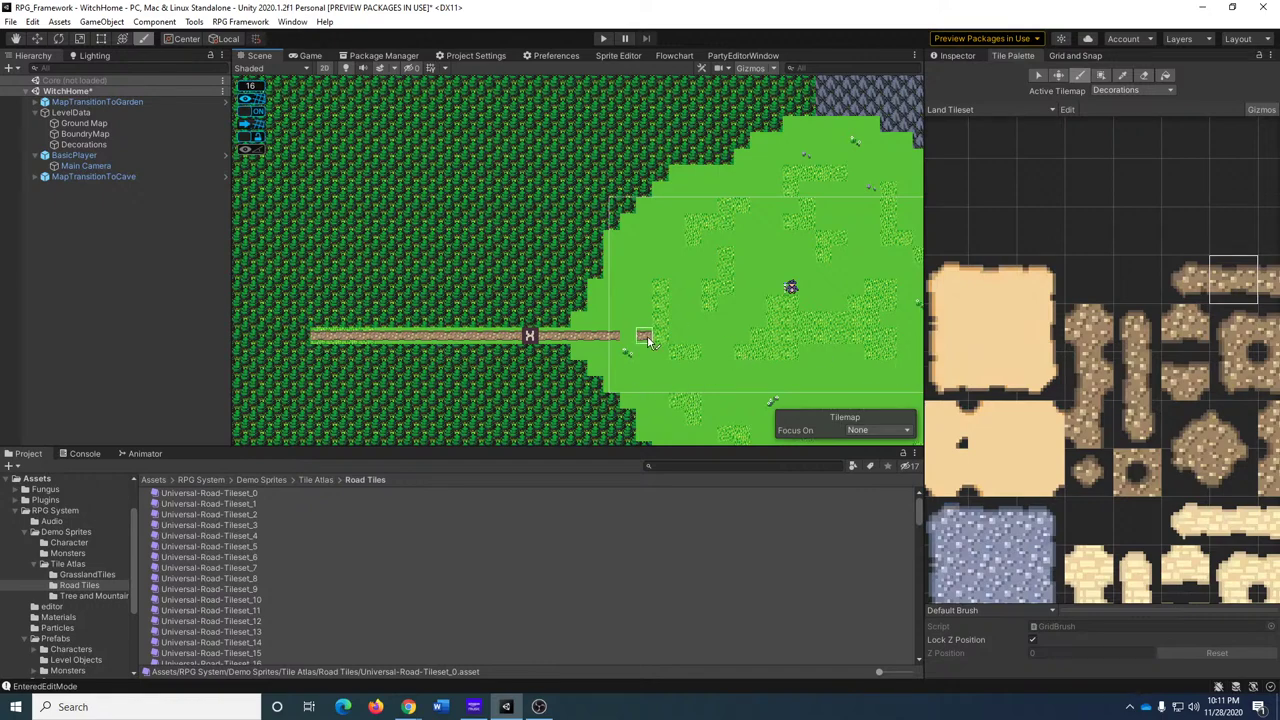
pyautogui.moveTo(643, 334)
pyautogui.mouseDown(button='middle')
pyautogui.moveTo(557, 250)
pyautogui.moveTo(475, 272)
pyautogui.mouseUp(button='middle')
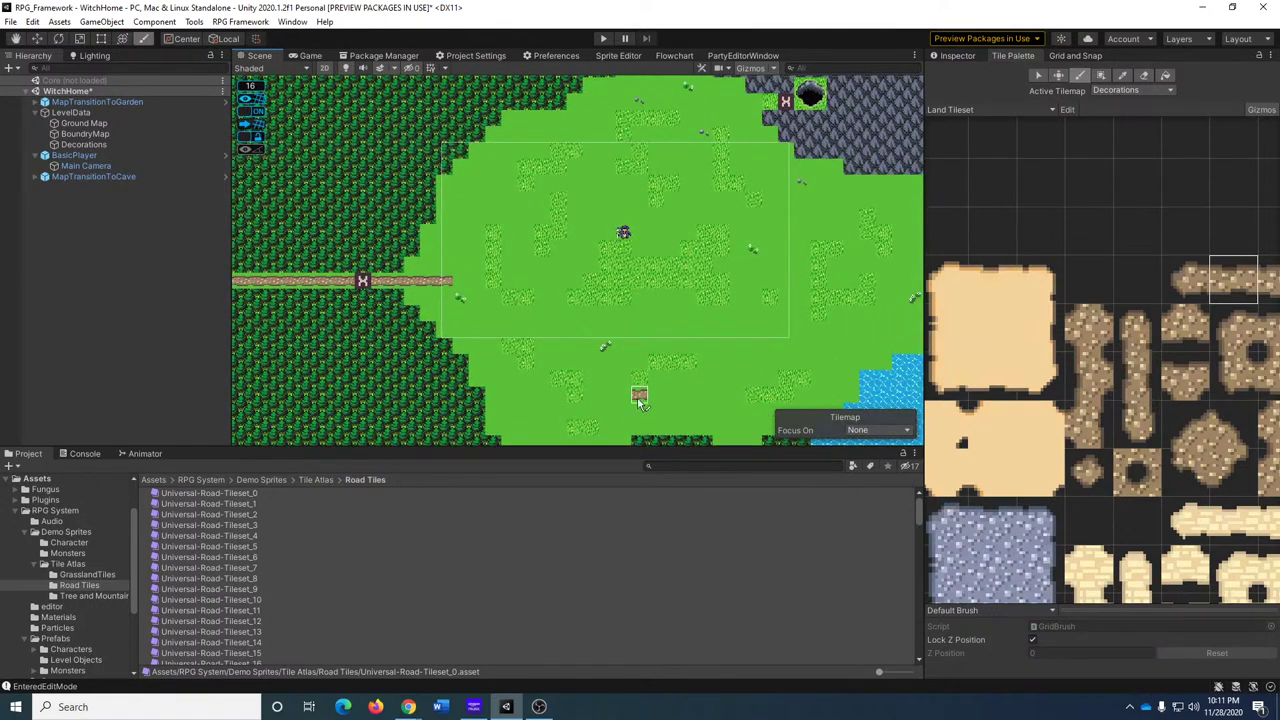
# Paint a stair-step road down across the grass and link its steps with vertical road pieces.
pyautogui.moveTo(459, 284)
pyautogui.mouseDown()
pyautogui.moveTo(540, 300)
pyautogui.moveTo(574, 363)
pyautogui.moveTo(703, 374)
pyautogui.moveTo(737, 346)
pyautogui.moveTo(736, 314)
pyautogui.mouseUp()
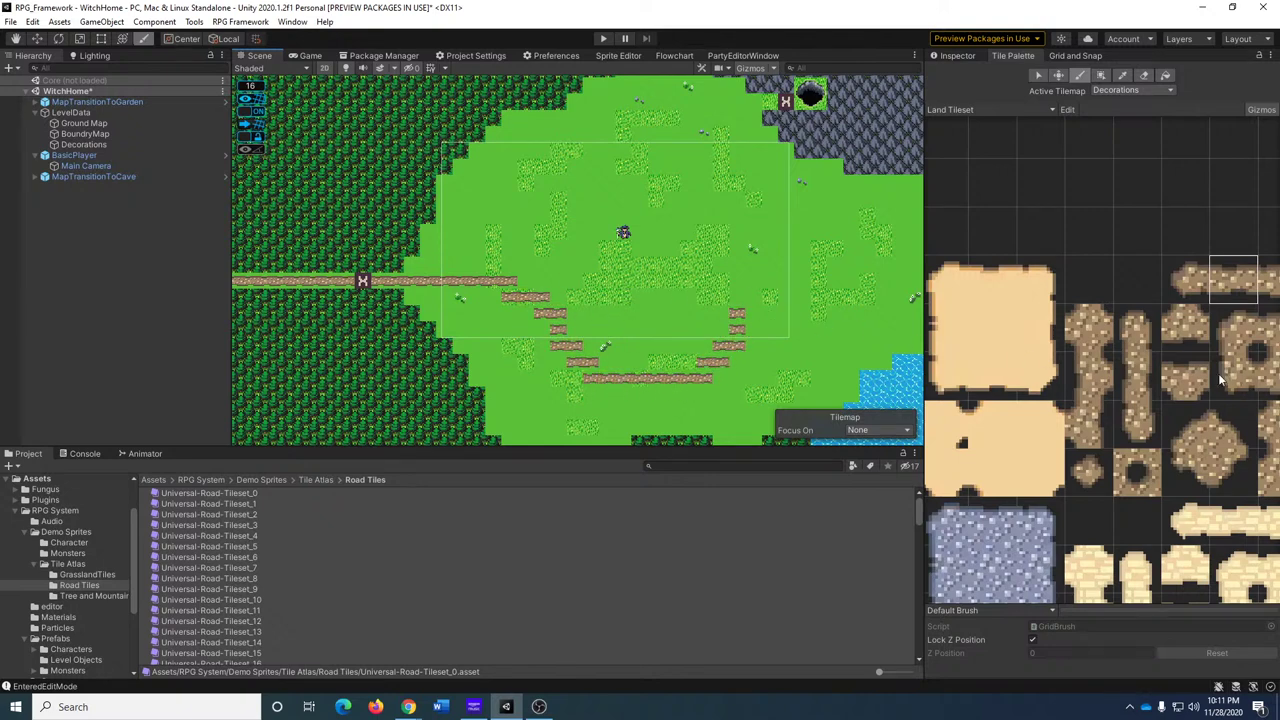
pyautogui.moveTo(1193, 363); pyautogui.dragTo(1062, 363, button='middle')
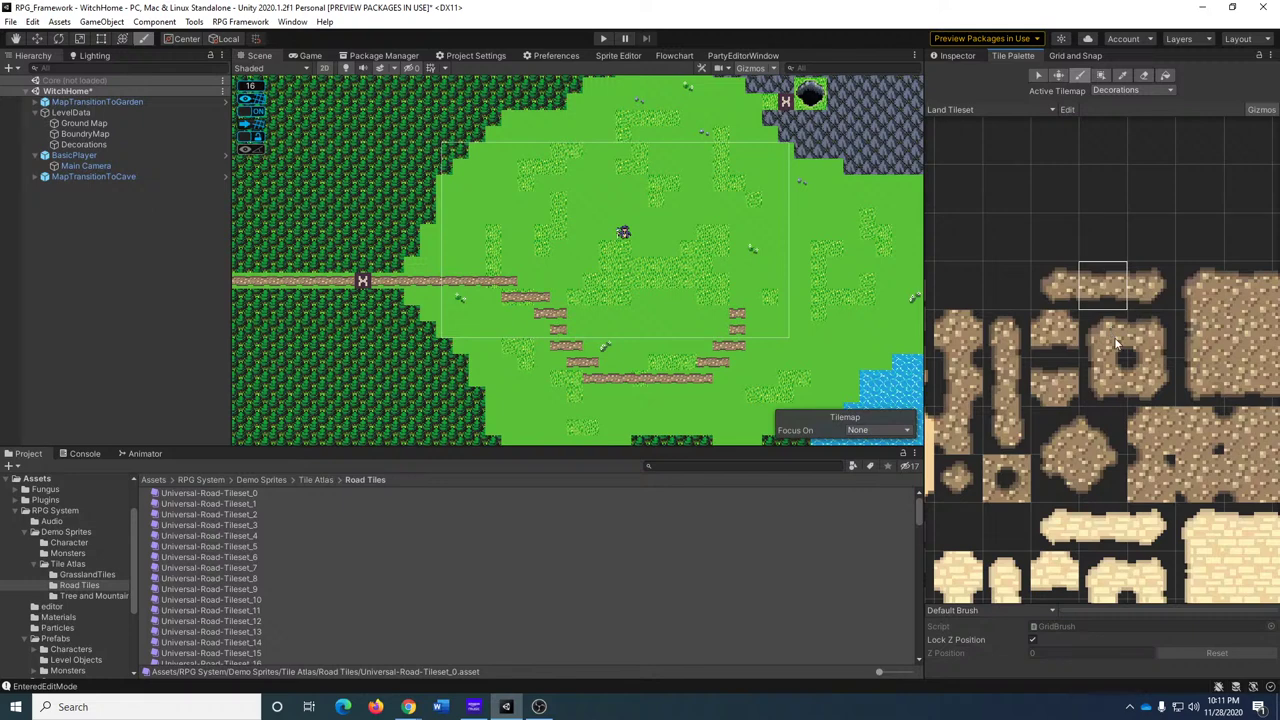
pyautogui.scroll(2, 1107, 382)
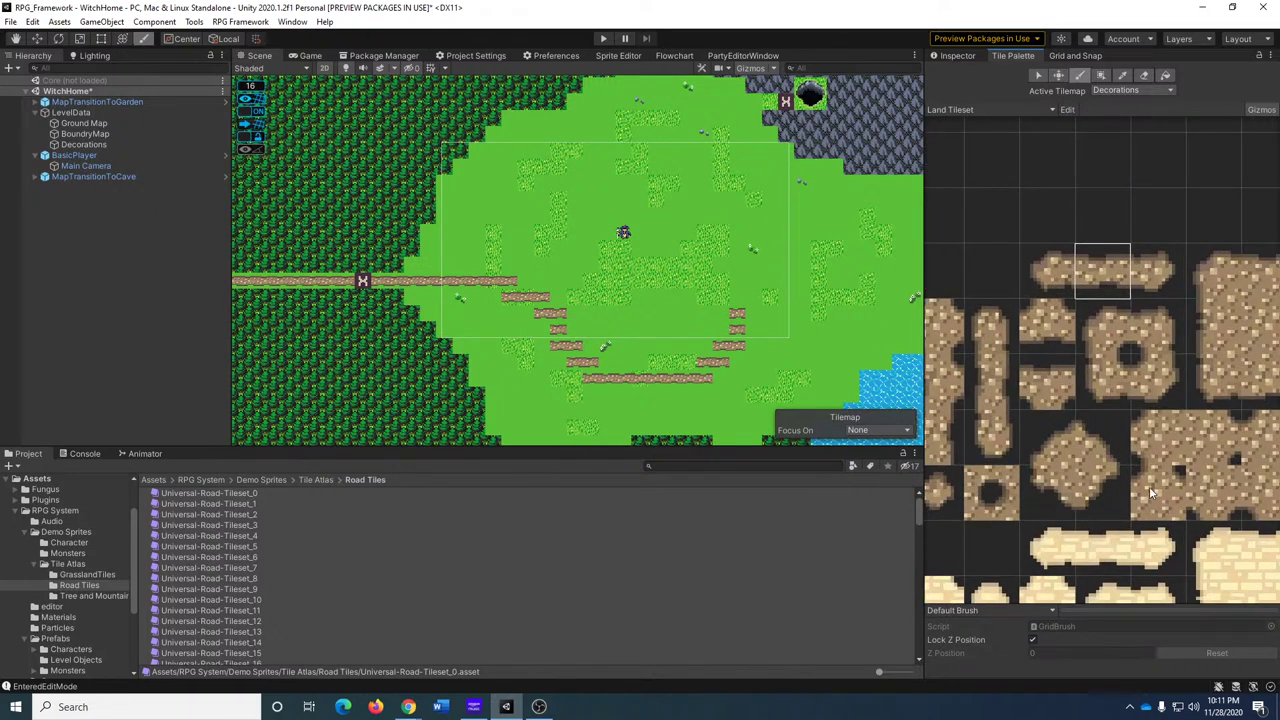
pyautogui.click(1158, 325)
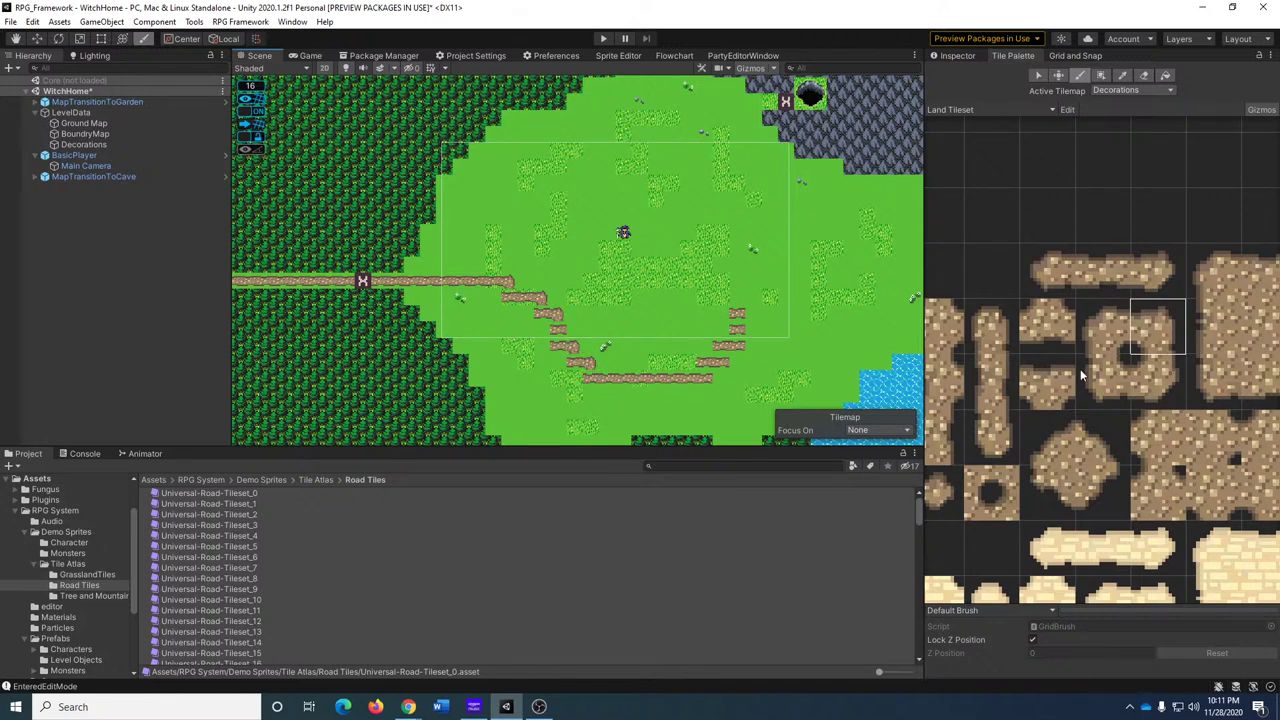
pyautogui.click(1000, 378)
pyautogui.click(557, 330)
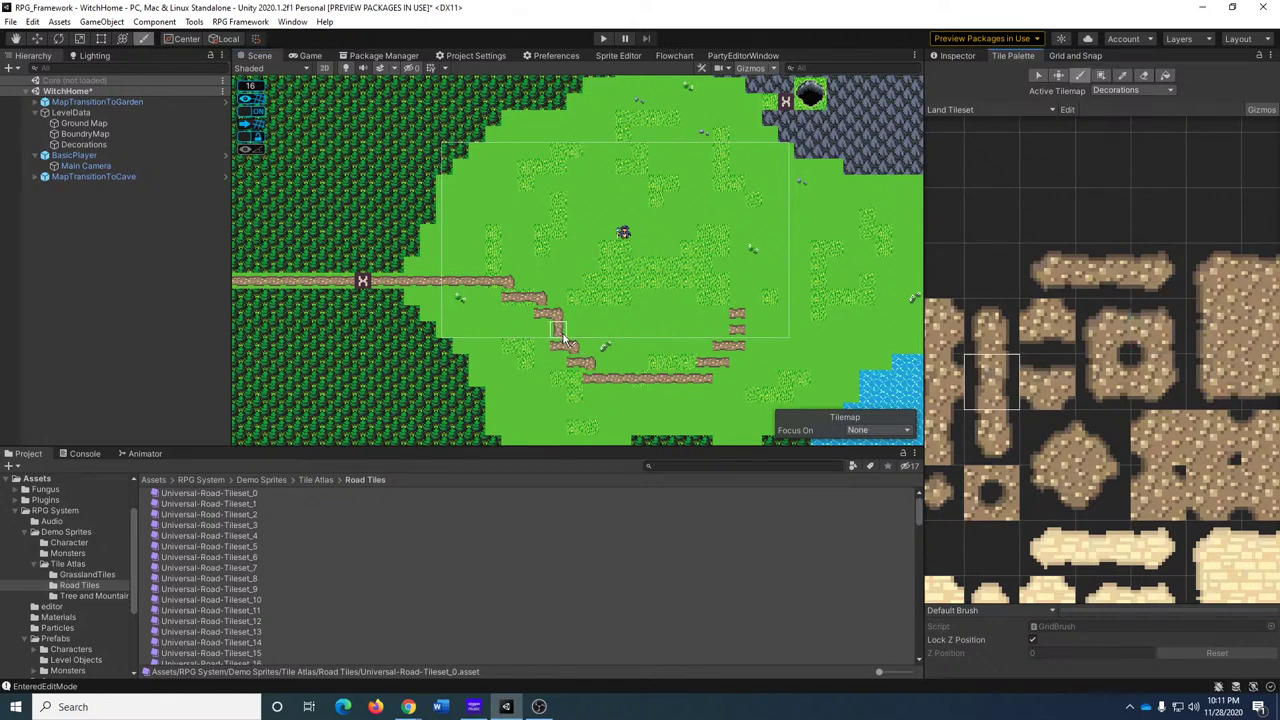
pyautogui.keyDown('ctrl'); pyautogui.click(797, 413); pyautogui.keyUp('ctrl')
pyautogui.click(553, 349)
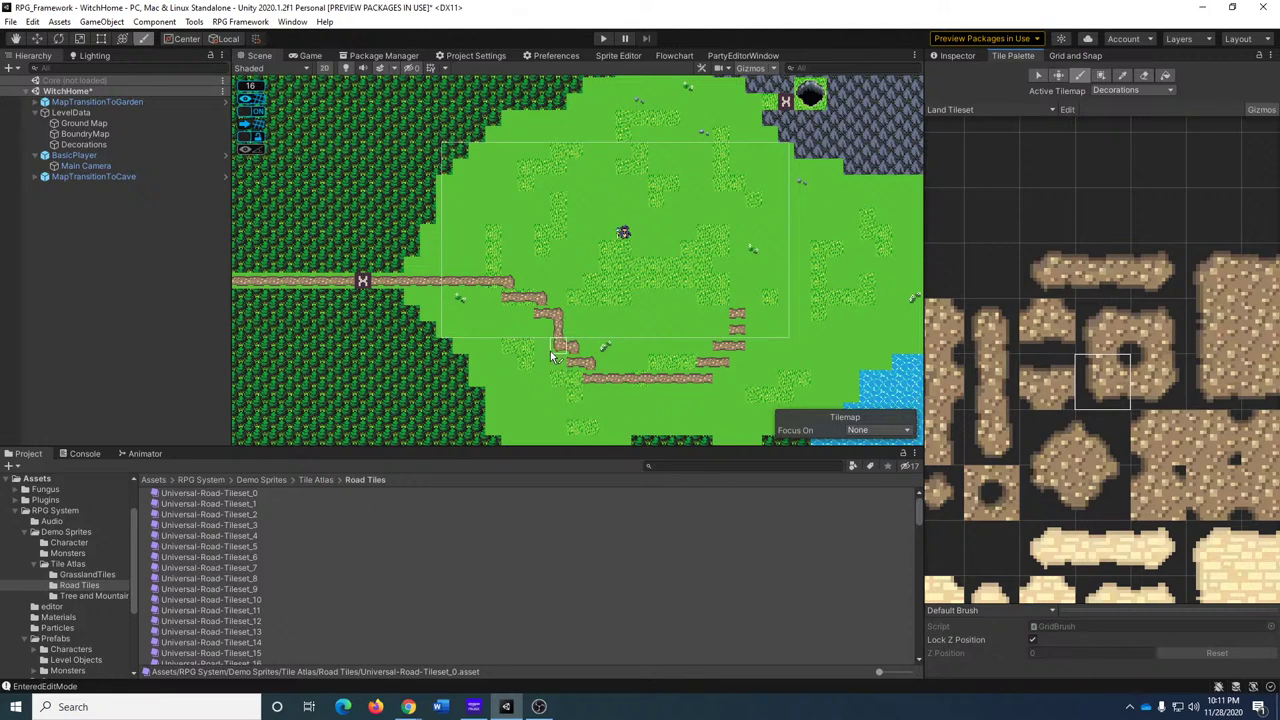
pyautogui.click(557, 360)
pyautogui.click(571, 366)
# Fix the road's corners with corner, vertical and ring road tiles, then review the finished road.
pyautogui.click(508, 295)
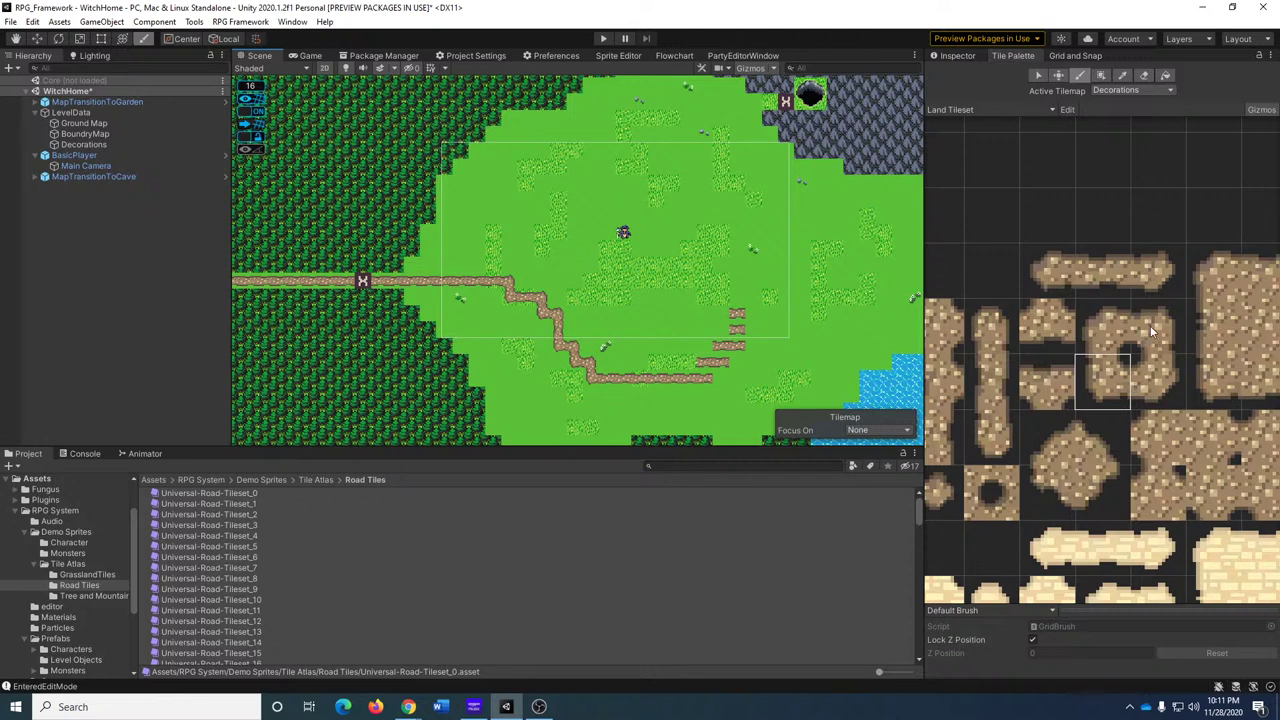
pyautogui.click(1156, 376)
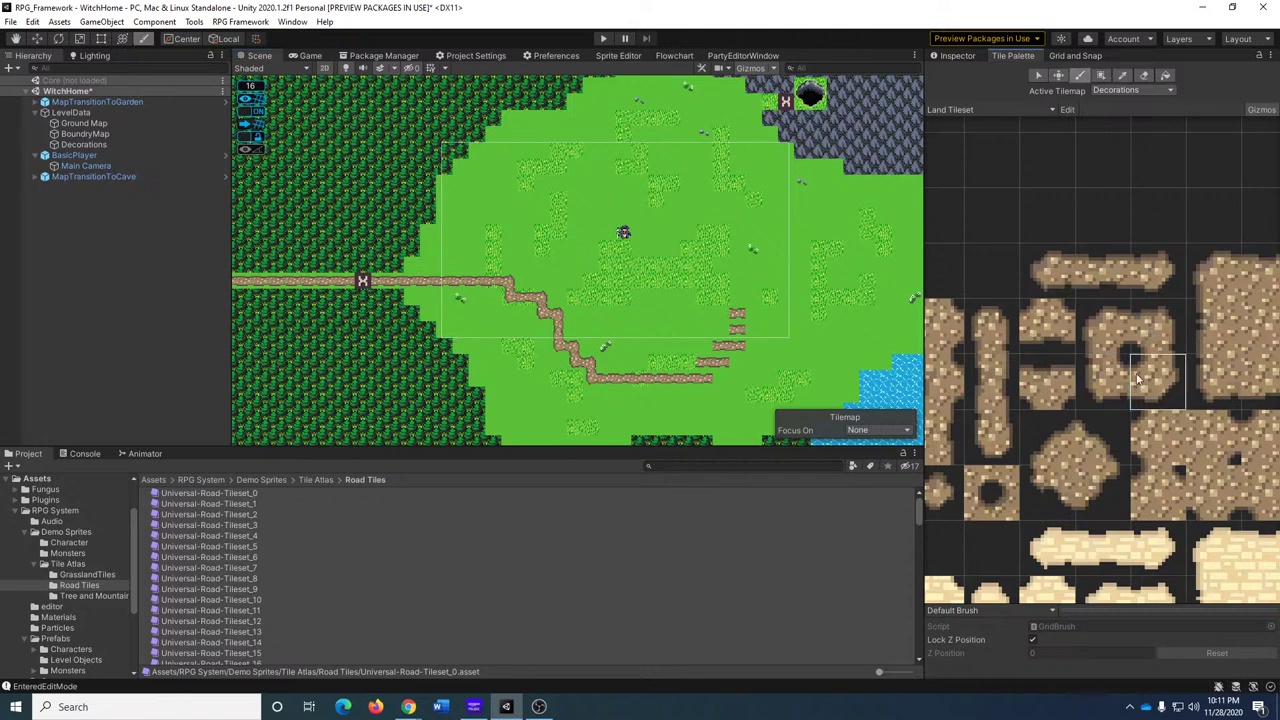
pyautogui.click(992, 383)
pyautogui.click(738, 329)
pyautogui.click(978, 343)
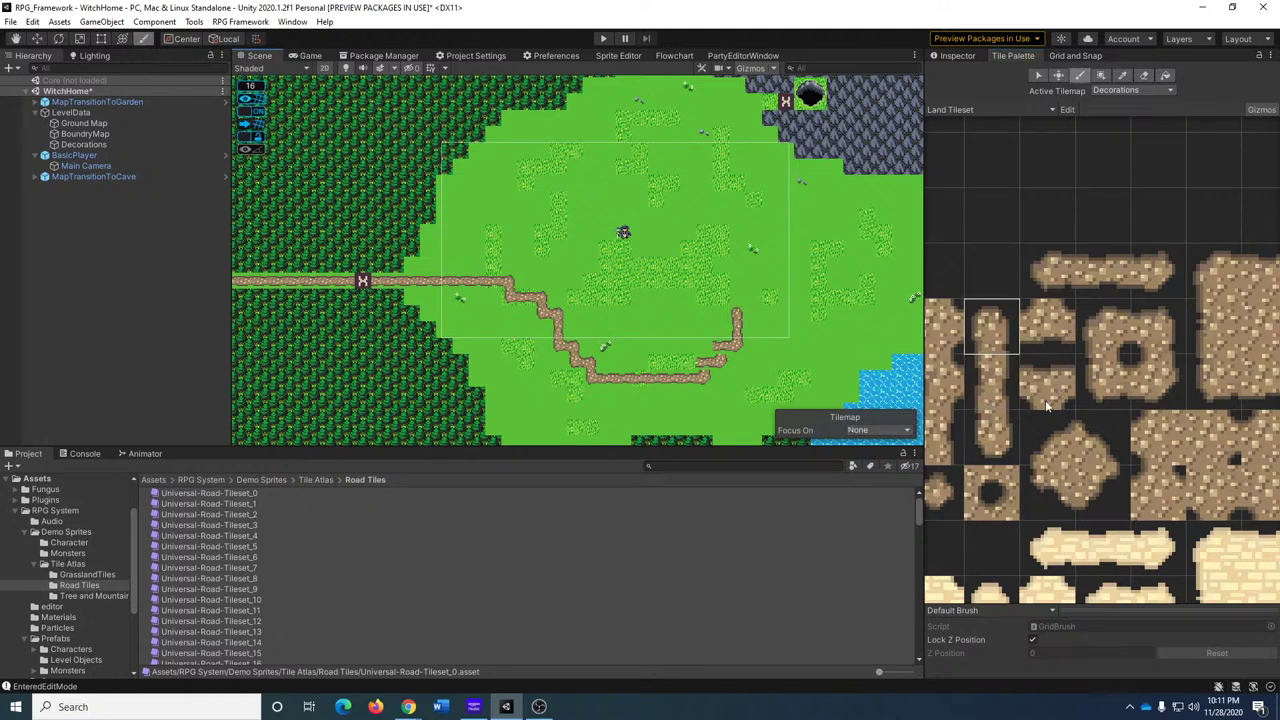
pyautogui.click(1100, 383)
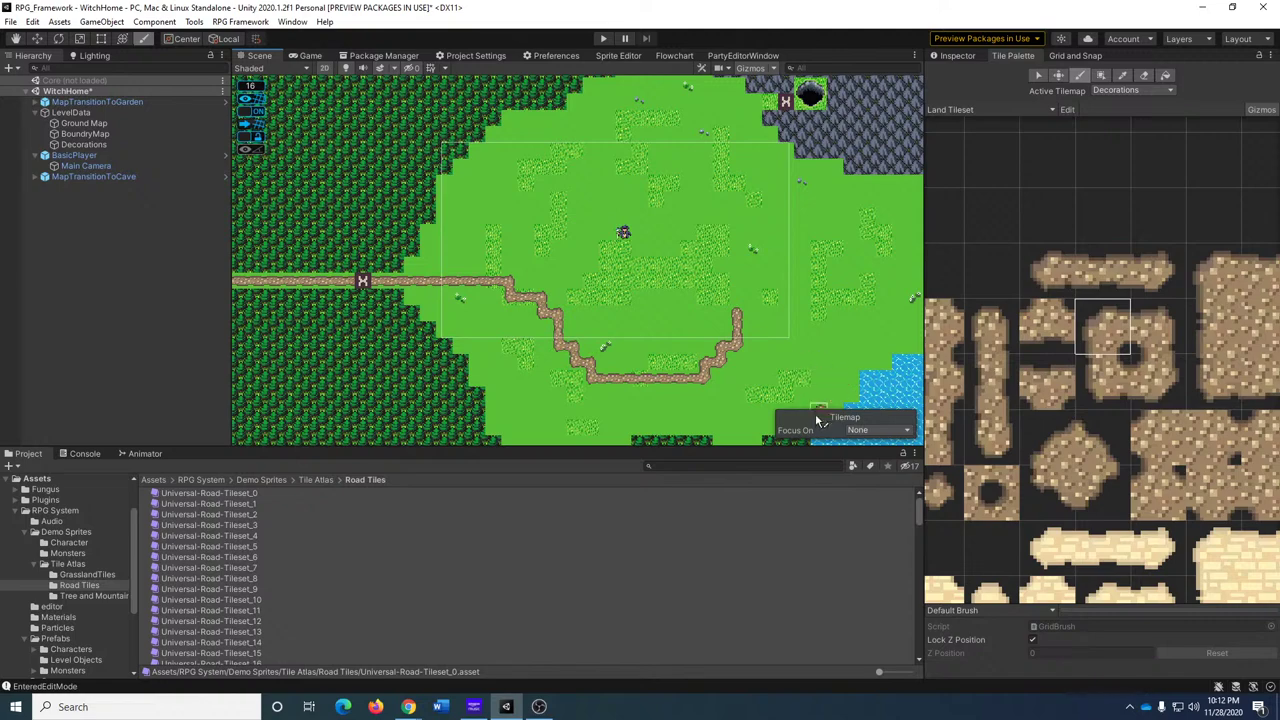
pyautogui.moveTo(803, 314); pyautogui.dragTo(847, 262, button='middle')
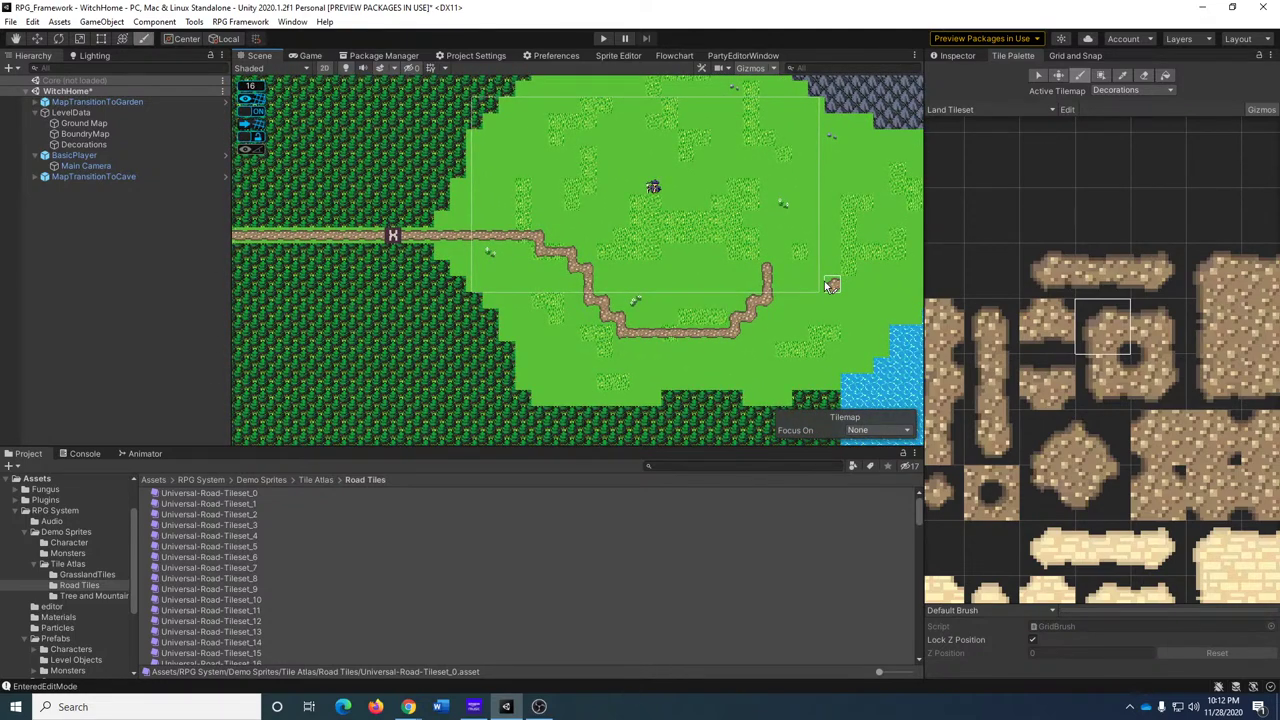
pyautogui.moveTo(621, 284); pyautogui.dragTo(752, 346, button='middle')
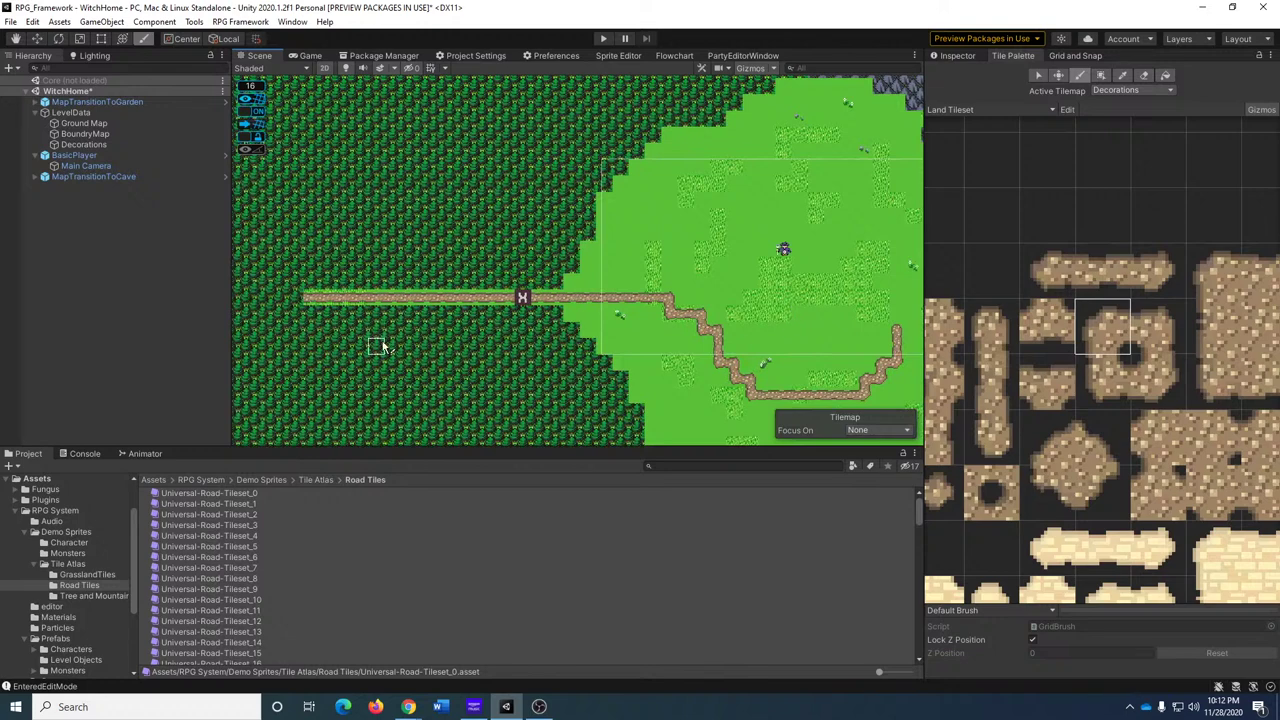
# Save WitchHome and open the WitchGarden scene found by searching 'gard'.
pyautogui.hotkey('ctrl', 's')
pyautogui.click(774, 465)
pyautogui.write('g')
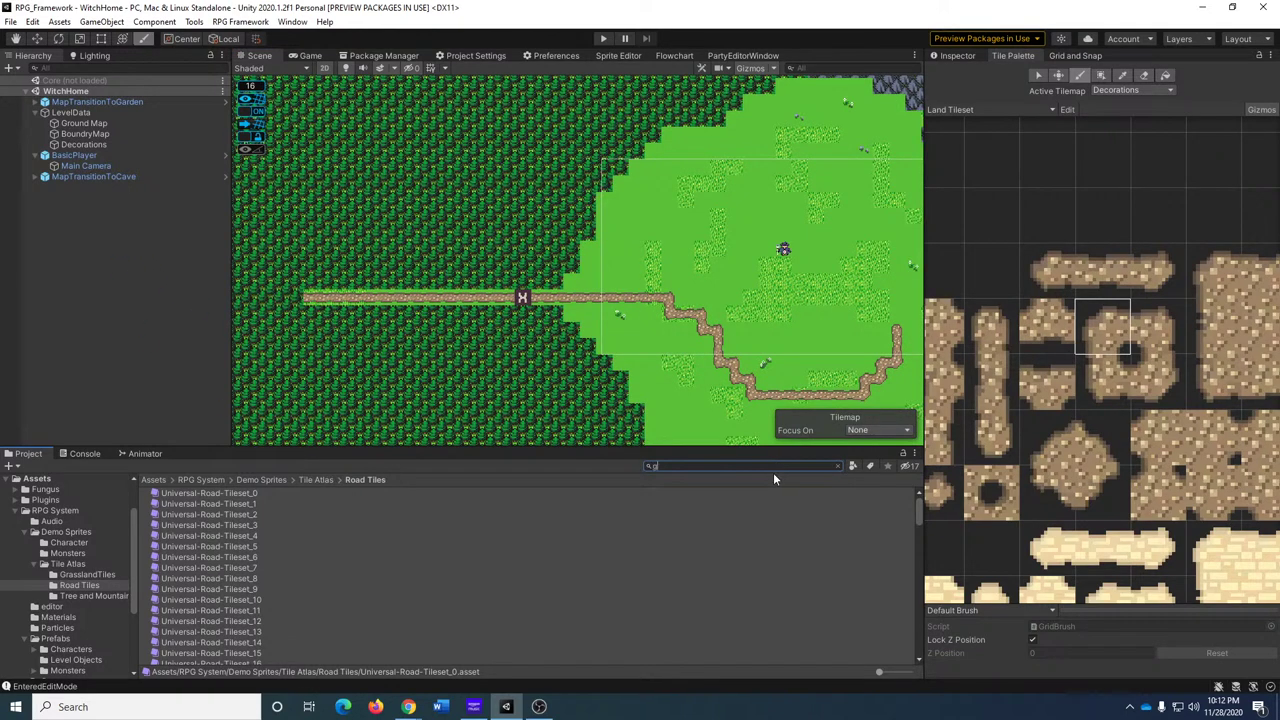
pyautogui.write('ard')
pyautogui.click(188, 494)
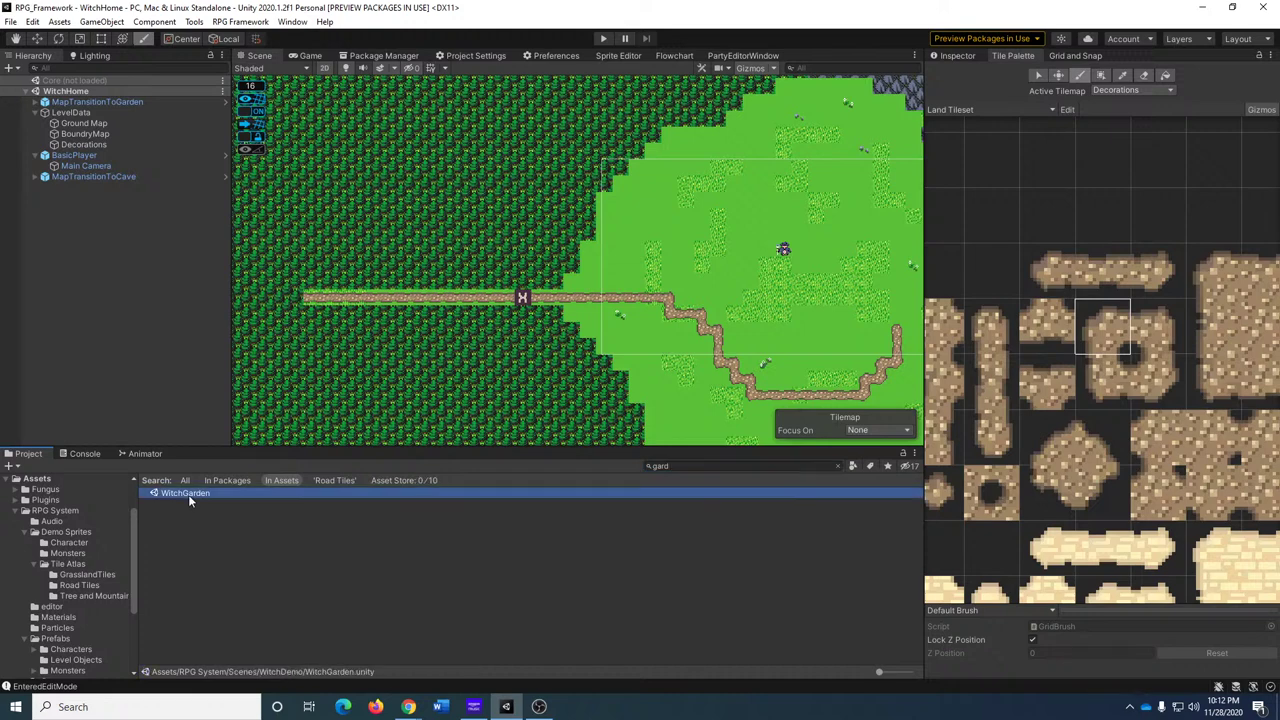
pyautogui.doubleClick(188, 494)
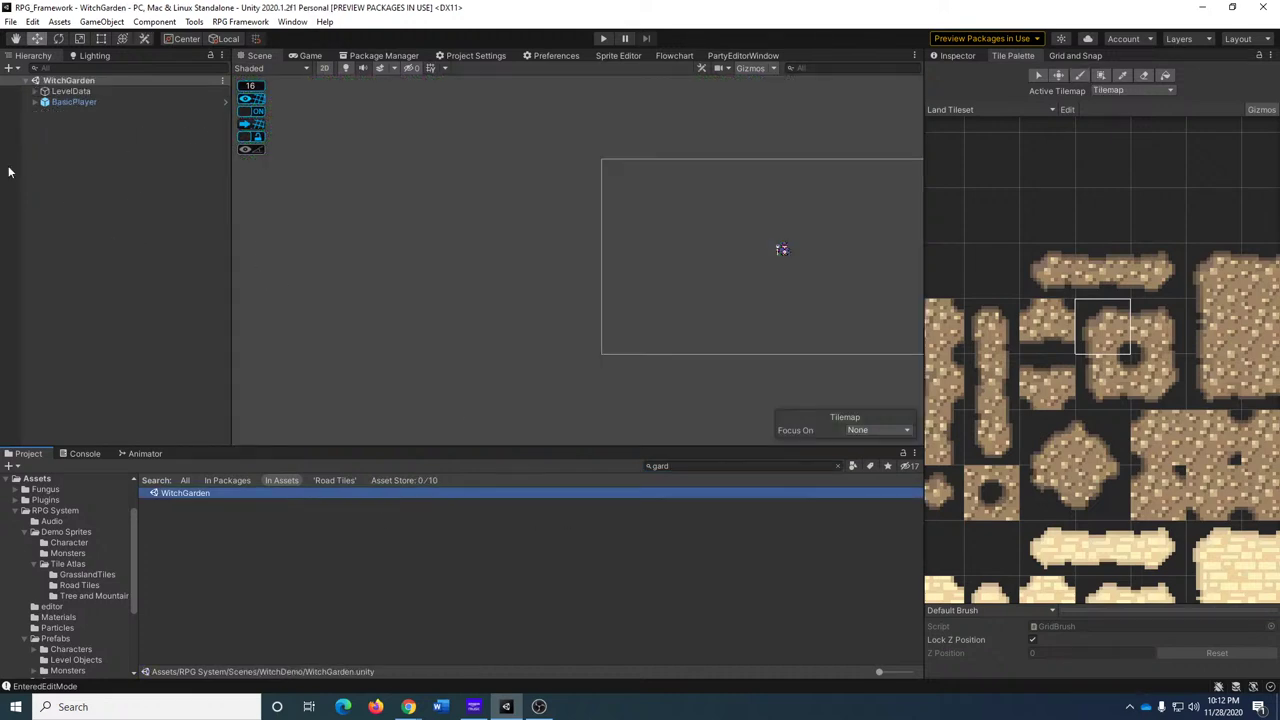
# Rename the Tilemap under LevelData to Ground Tiles.
pyautogui.click(34, 103)
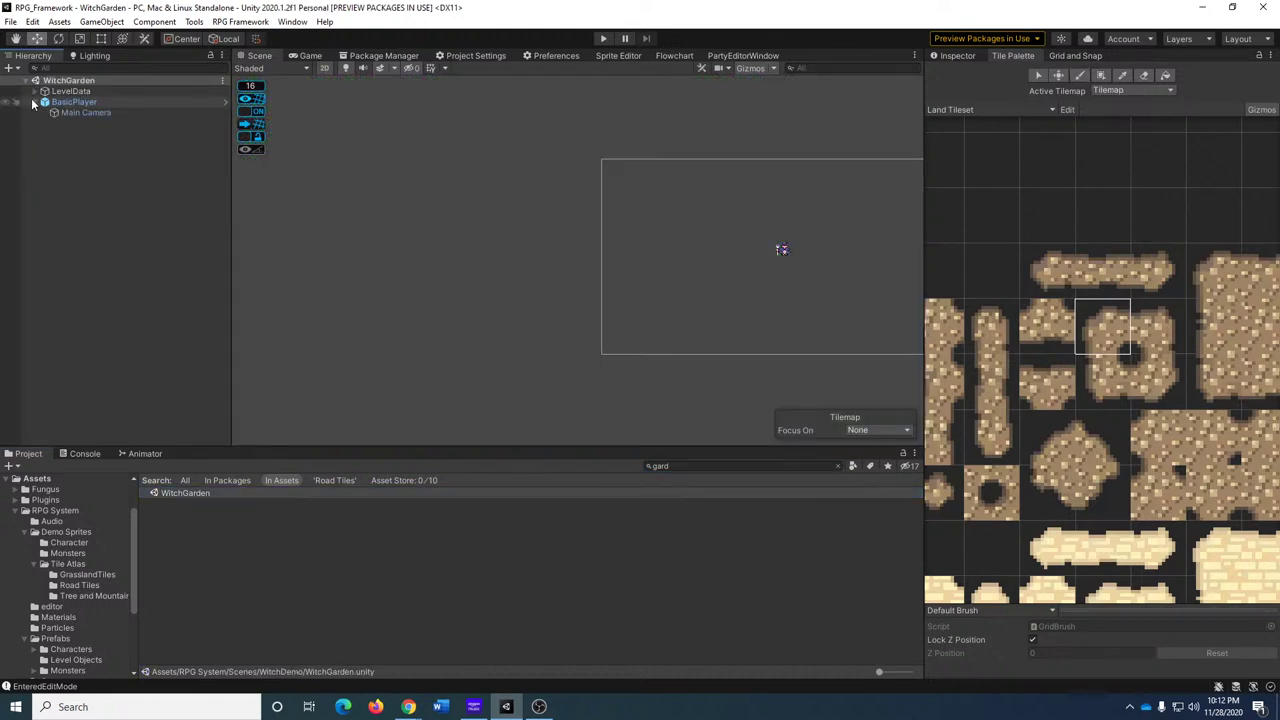
pyautogui.click(38, 92)
pyautogui.click(34, 91)
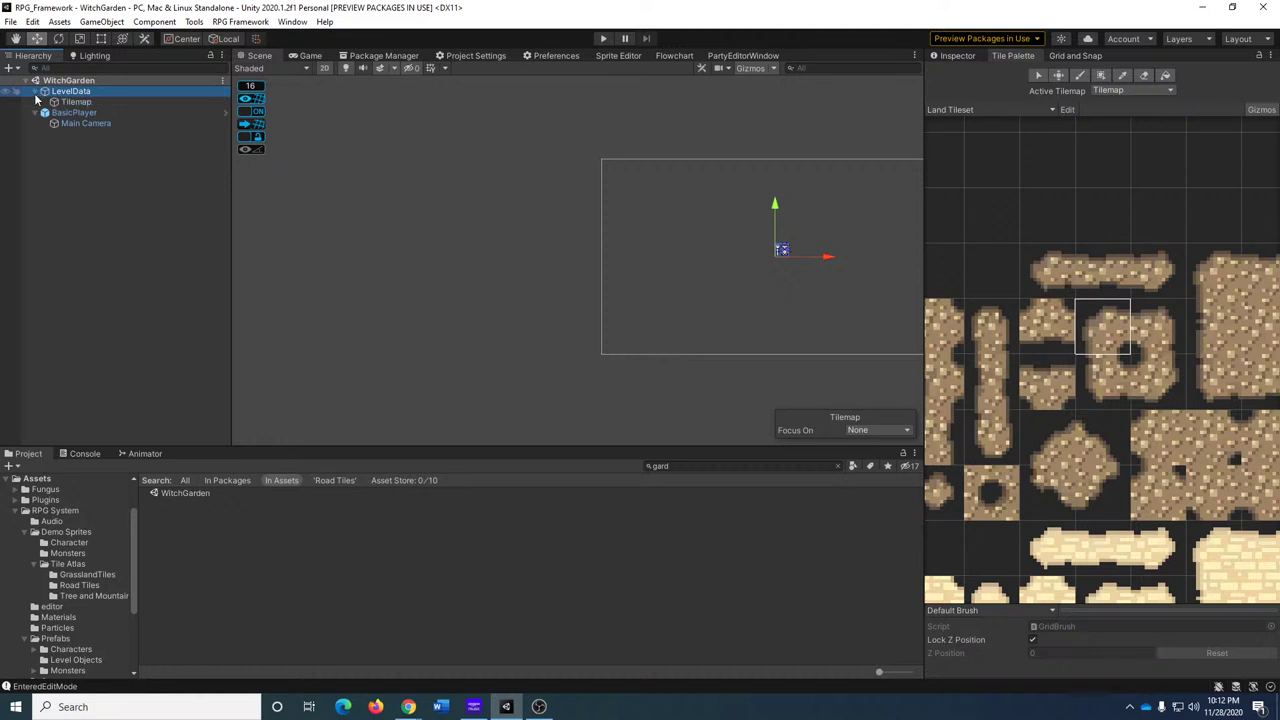
pyautogui.click(78, 103)
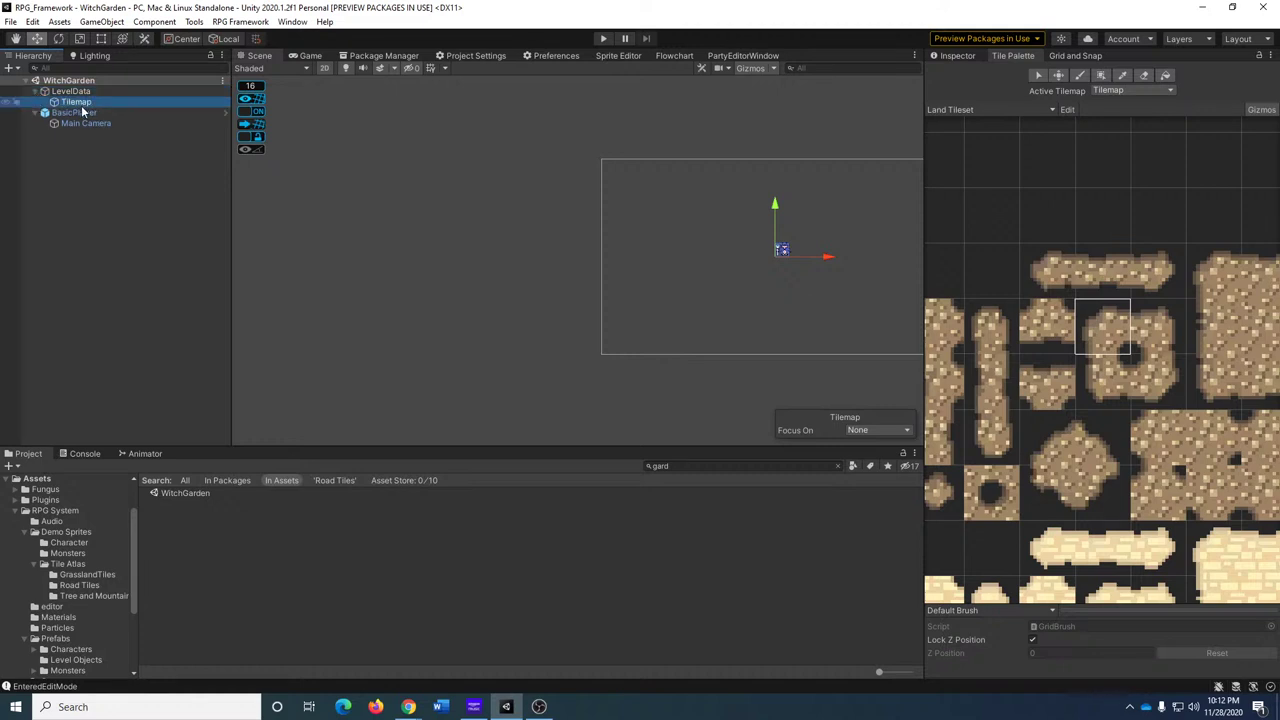
pyautogui.press('F2')
pyautogui.write('Griund')
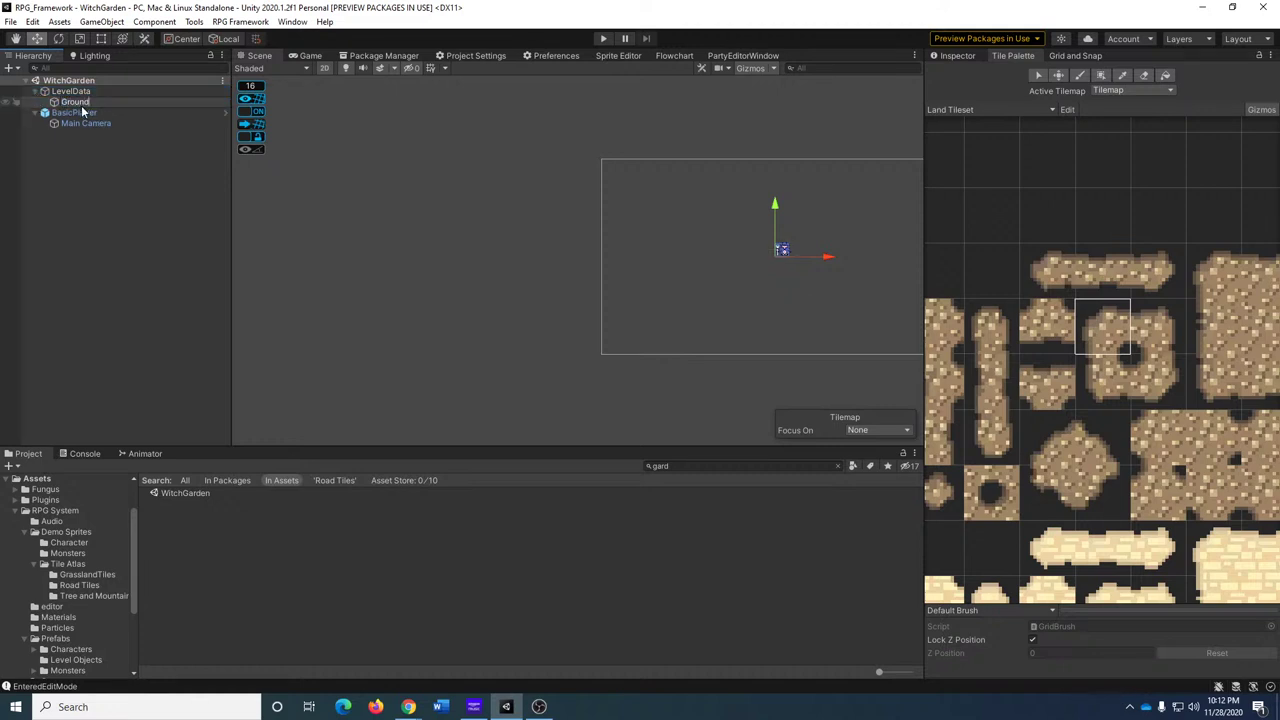
pyautogui.write(' Tiles')
pyautogui.press('Return')
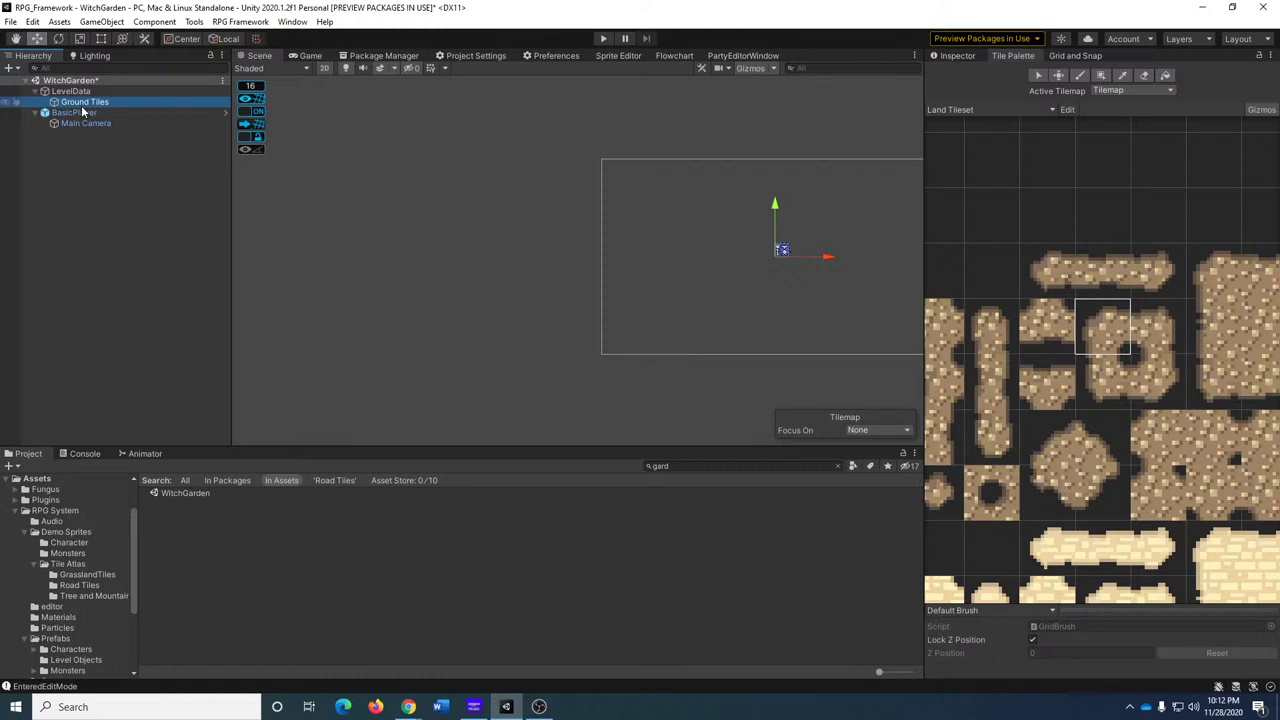
# Duplicate the Ground Tiles tilemap and begin renaming the copy.
pyautogui.rightClick(82, 108)
pyautogui.moveTo(153, 283)
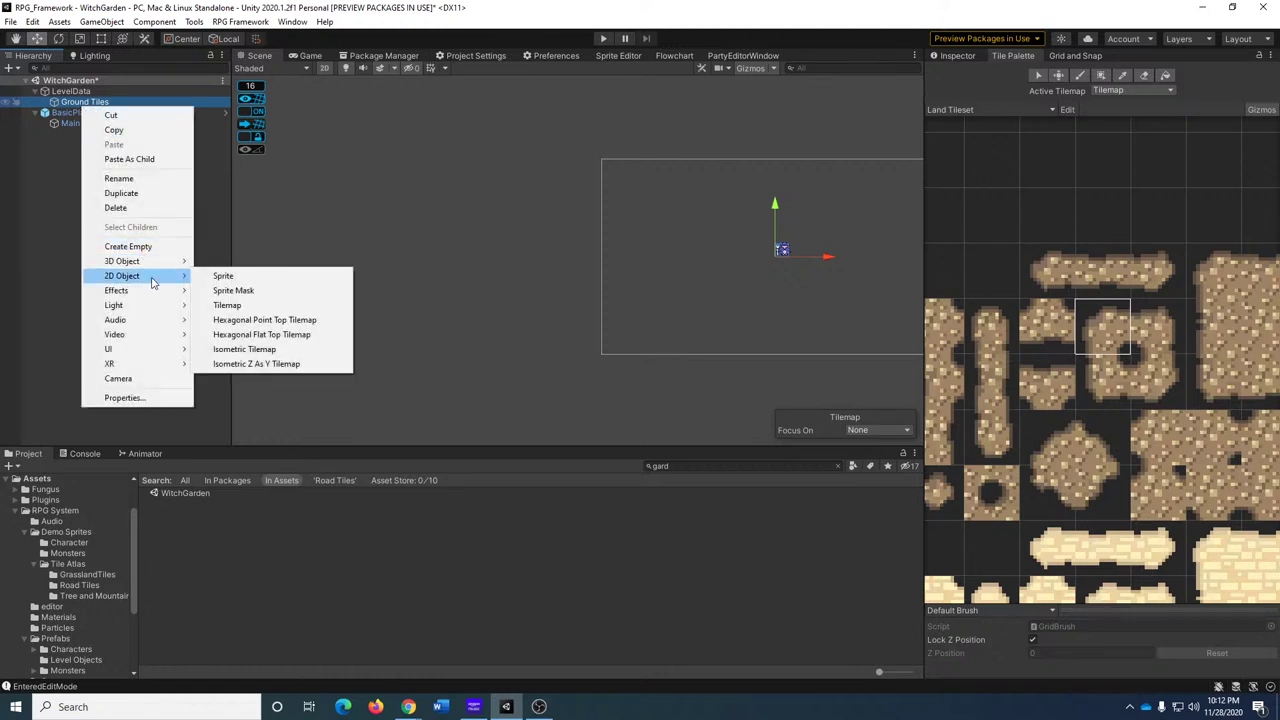
pyautogui.click(42, 163)
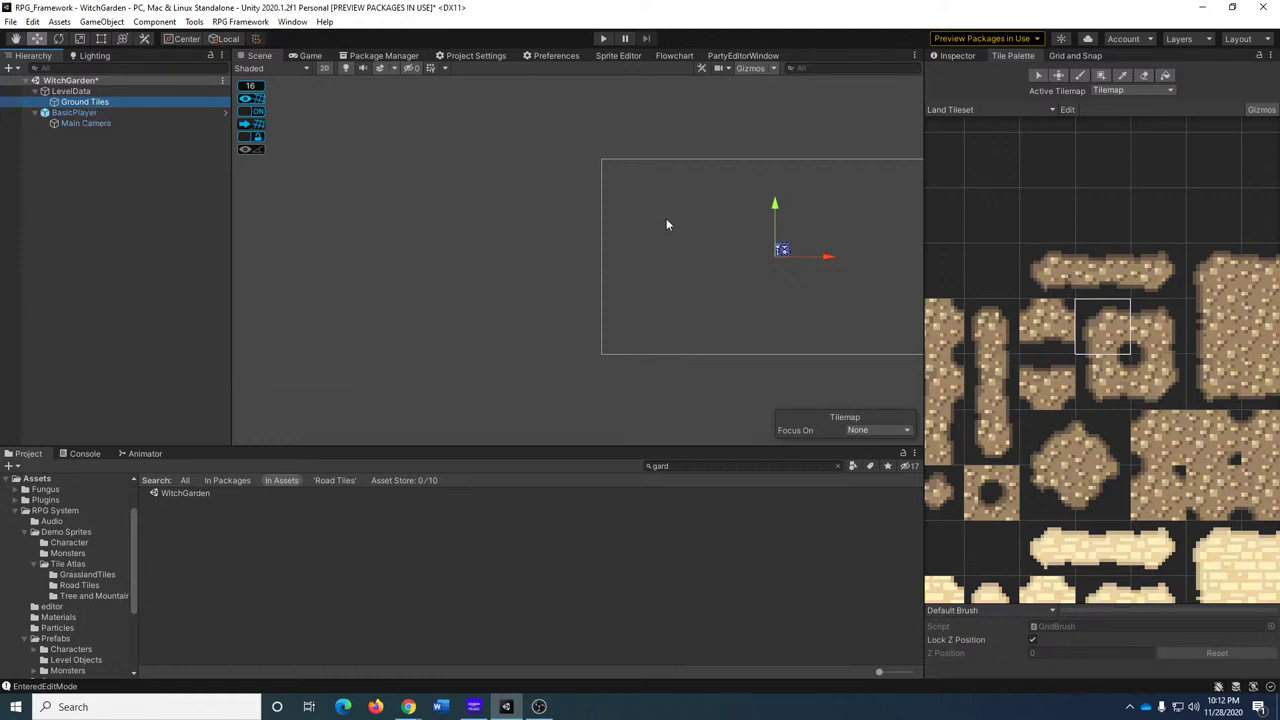
pyautogui.moveTo(666, 224); pyautogui.dragTo(495, 251, button='middle')
pyautogui.hotkey('ctrl', 'd')
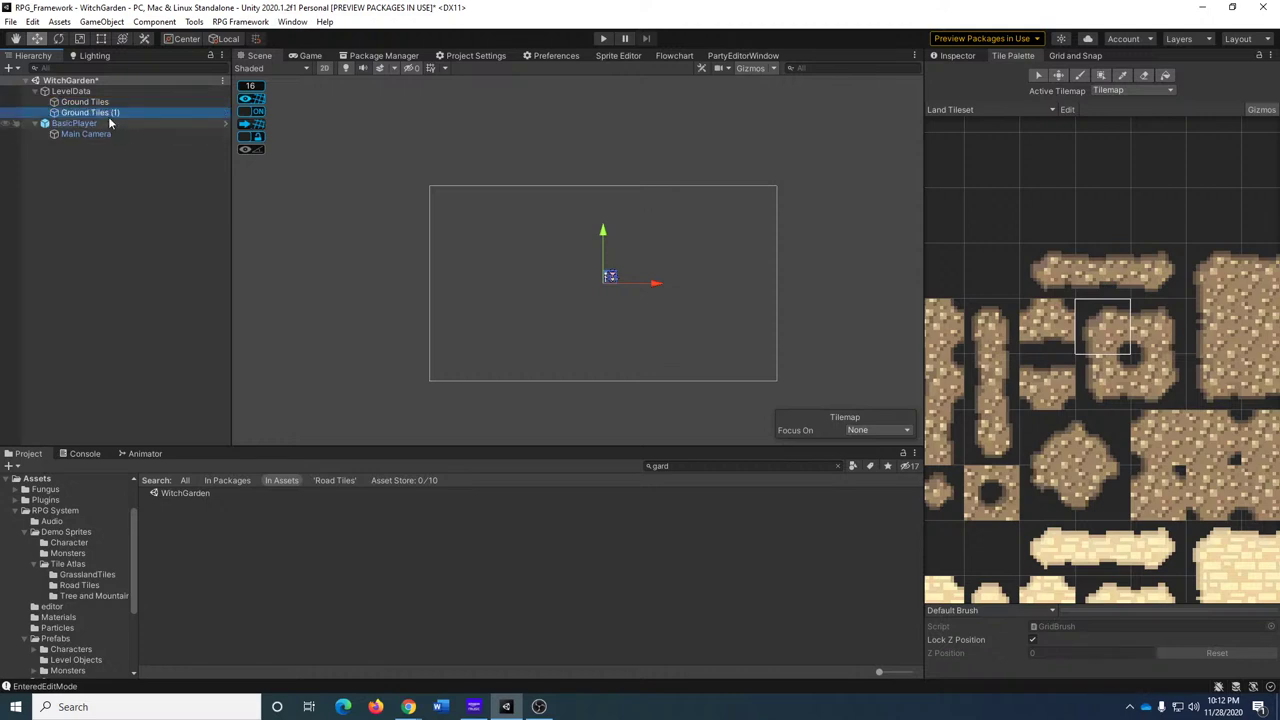
pyautogui.click(104, 117)
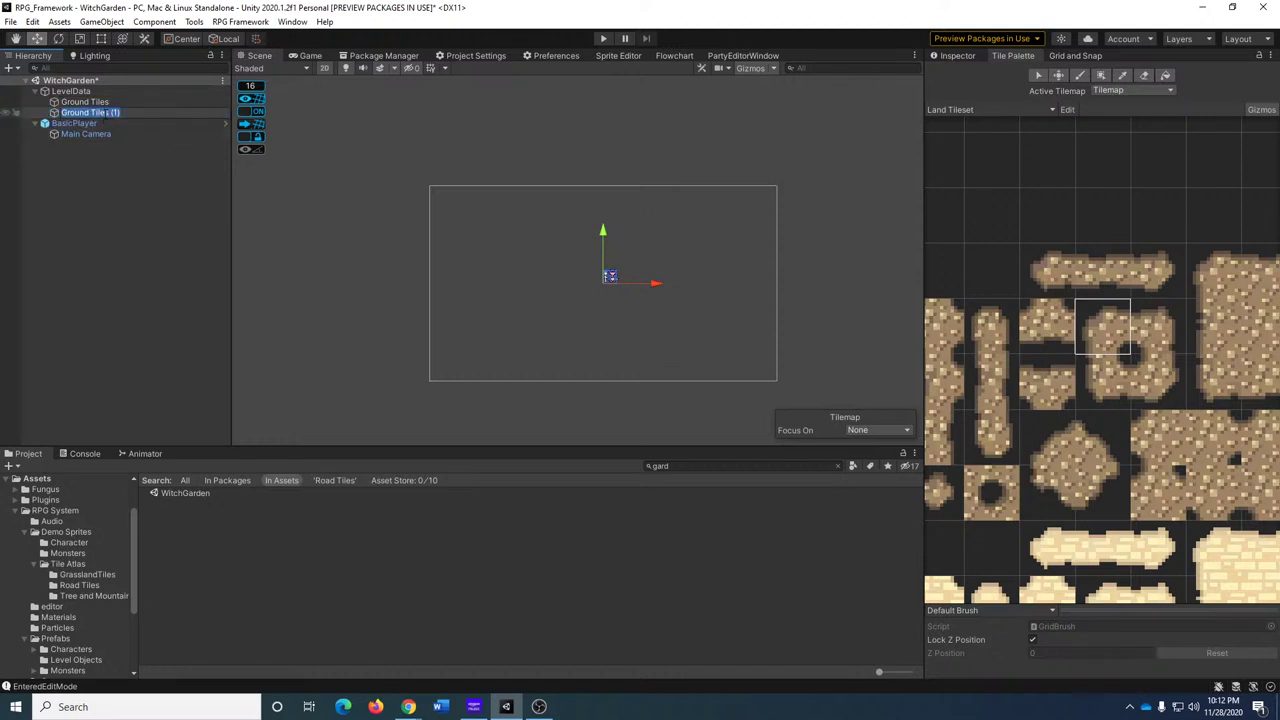
# Name the copy Decoration Tiles and set its Sorting Layer to Tile Decorations.
pyautogui.write('Decoration Tiles')
pyautogui.press('Return')
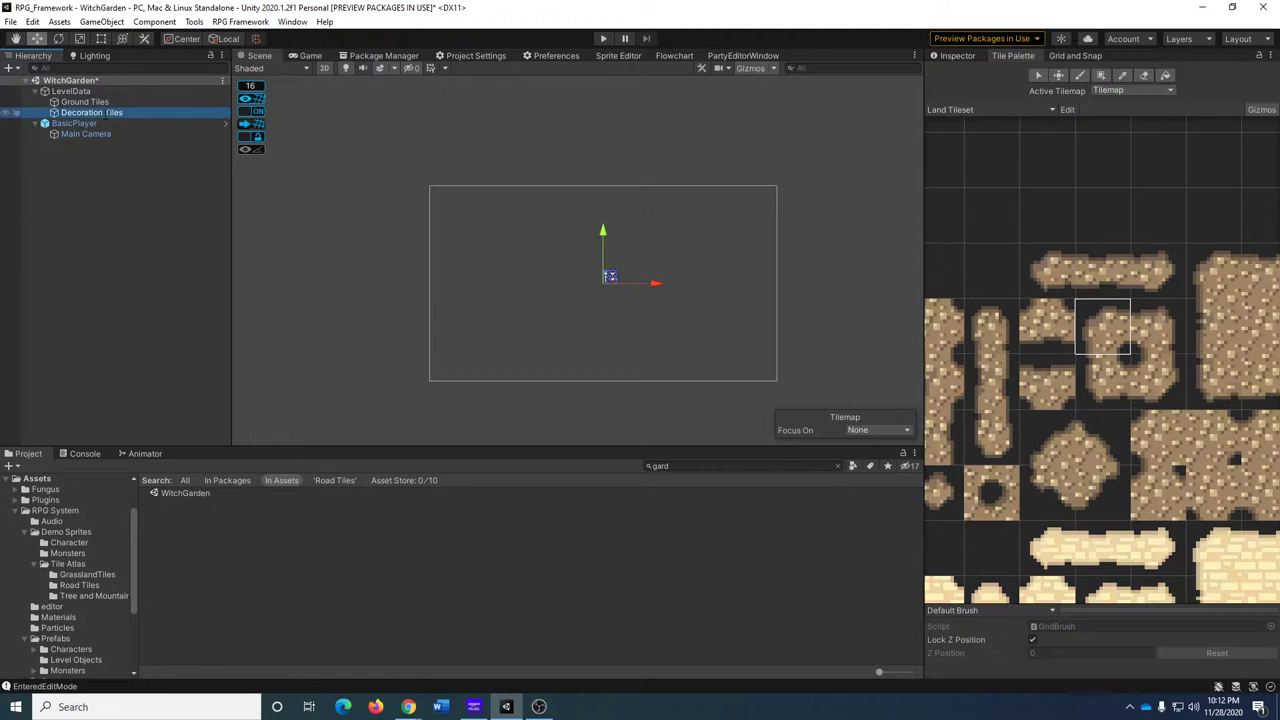
pyautogui.click(957, 55)
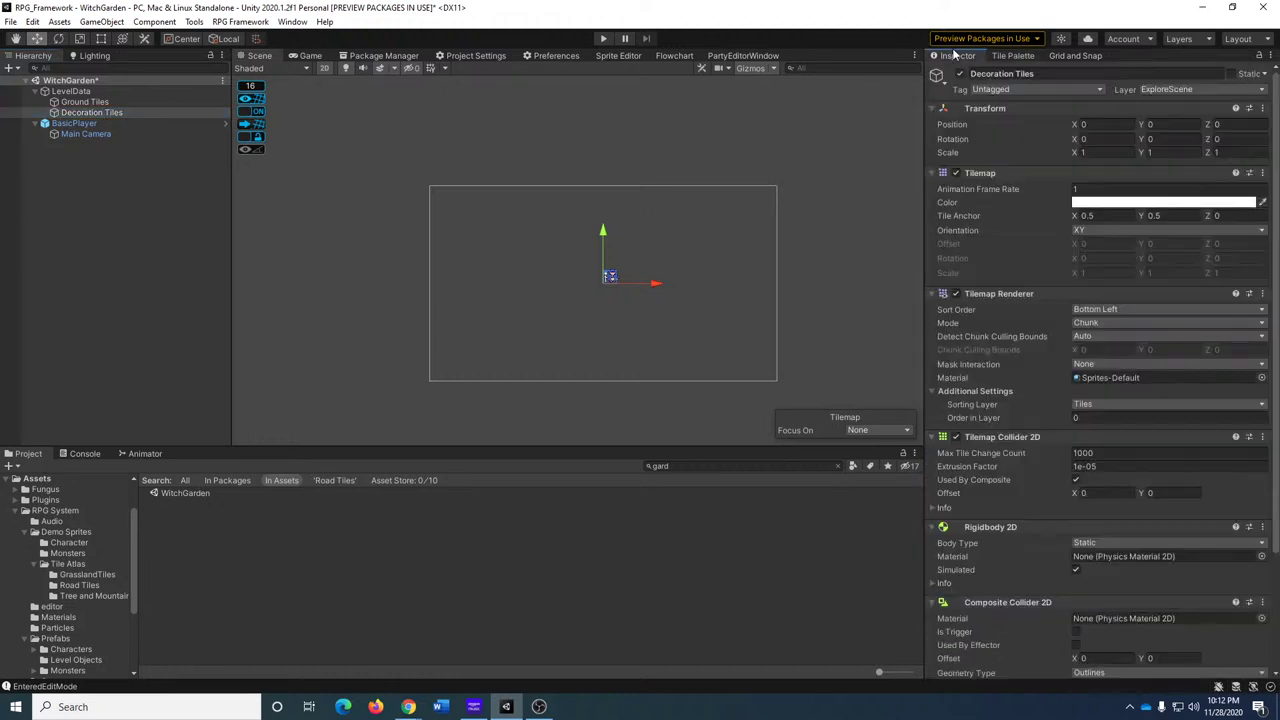
pyautogui.click(1102, 403)
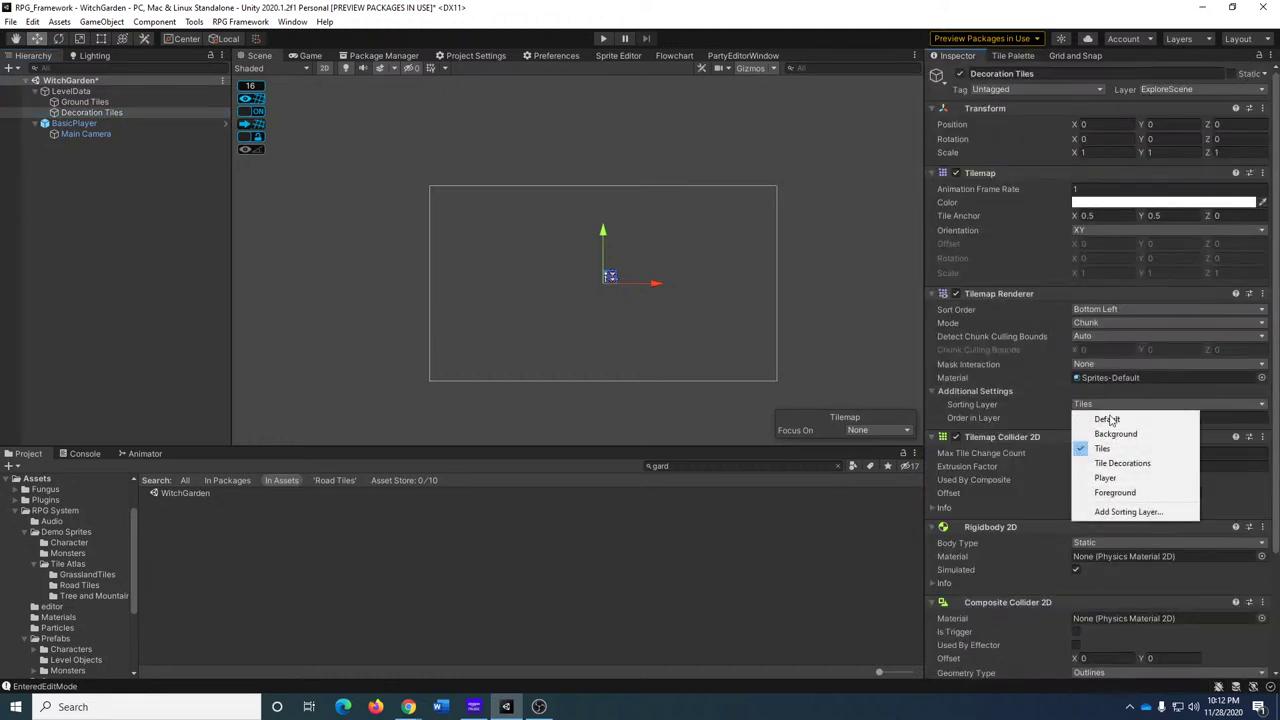
pyautogui.click(1112, 463)
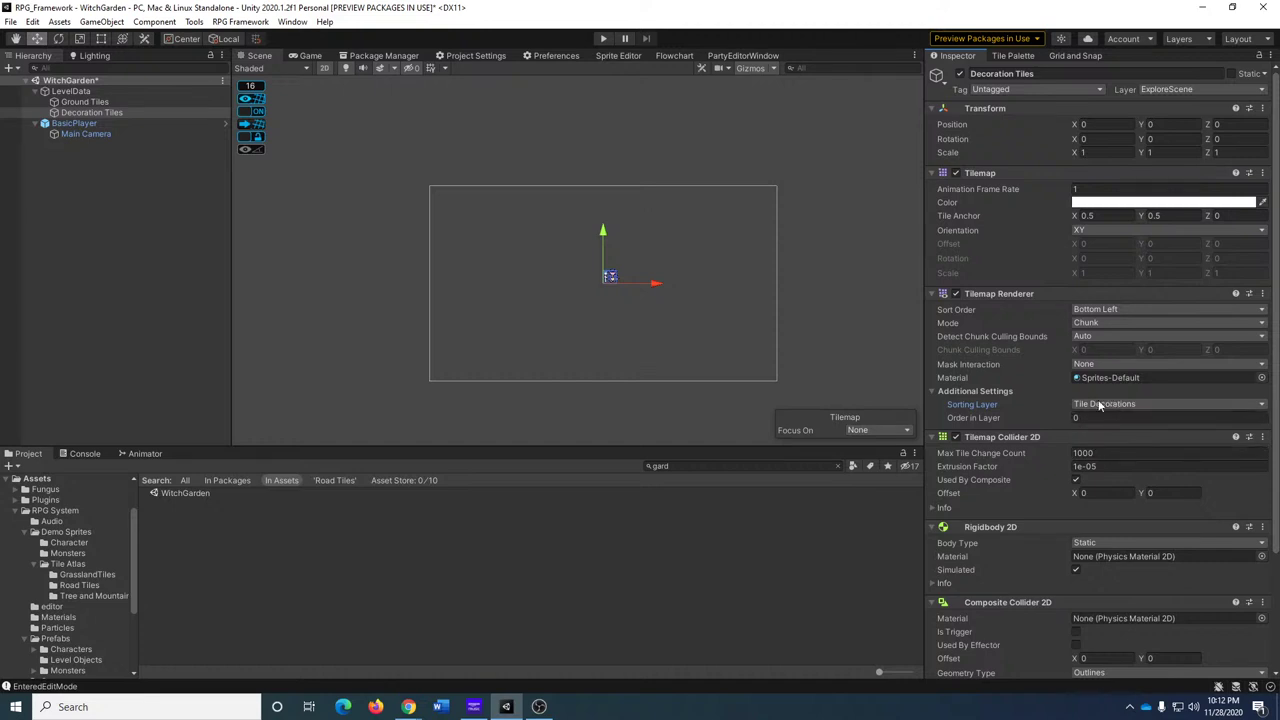
pyautogui.click(100, 103)
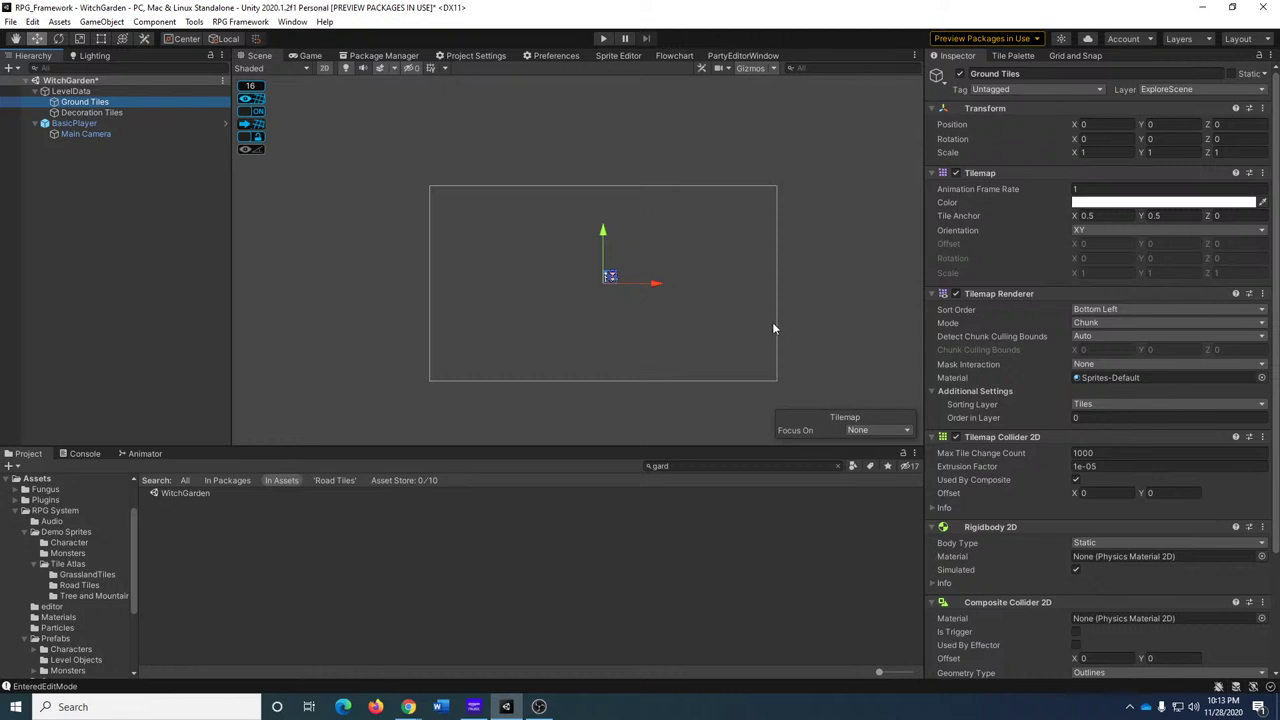
# Zoom into the Land Tileset palette and select a tree tile for the brush.
pyautogui.scroll(5, 588, 295)
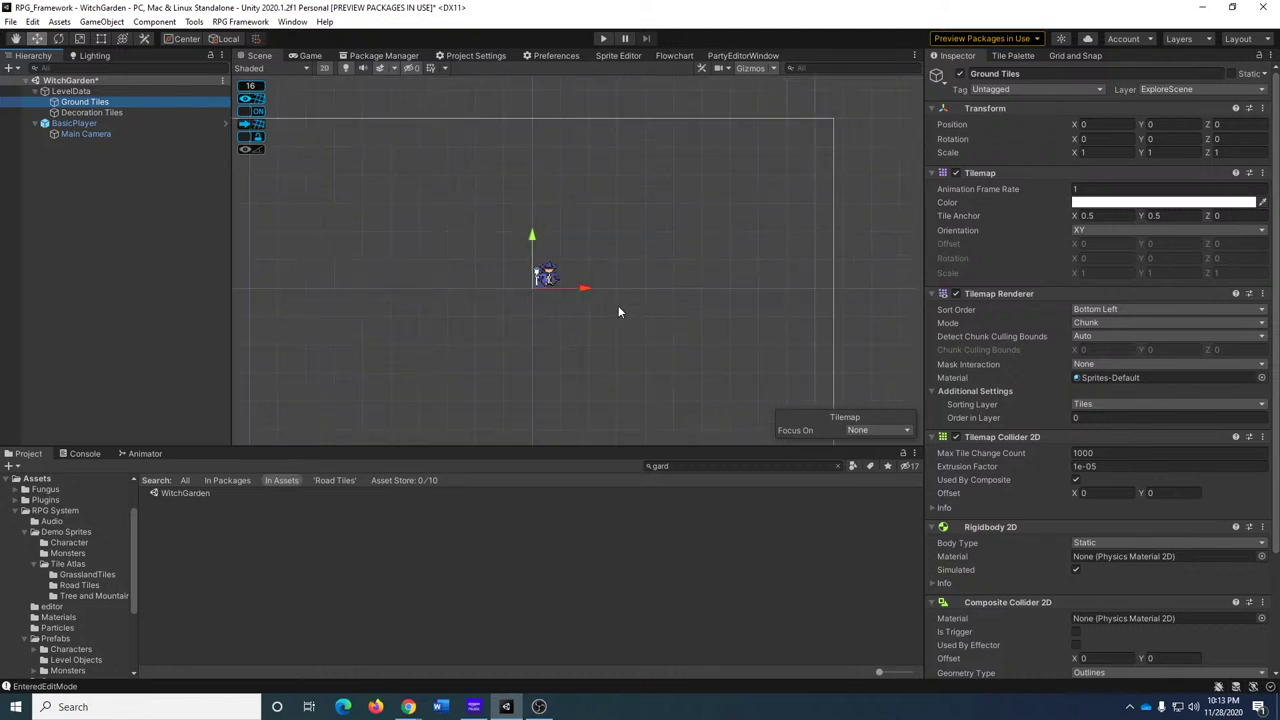
pyautogui.scroll(3, 816, 338)
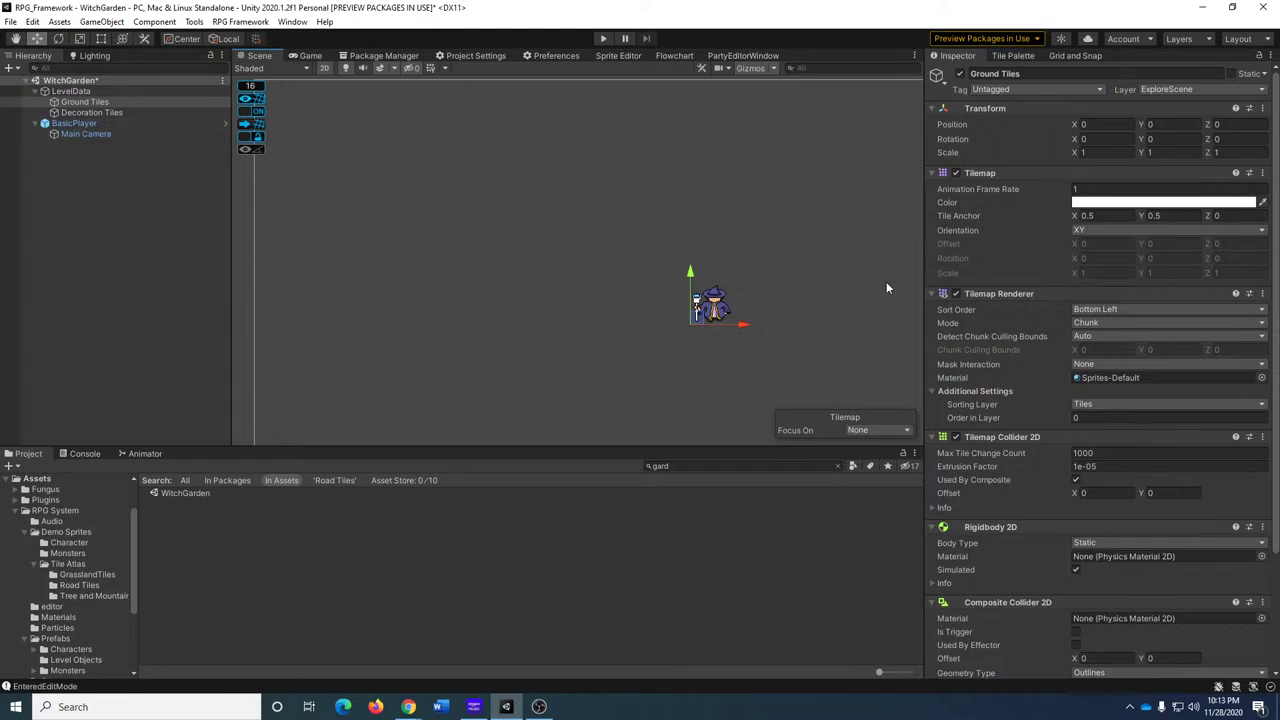
pyautogui.click(1016, 59)
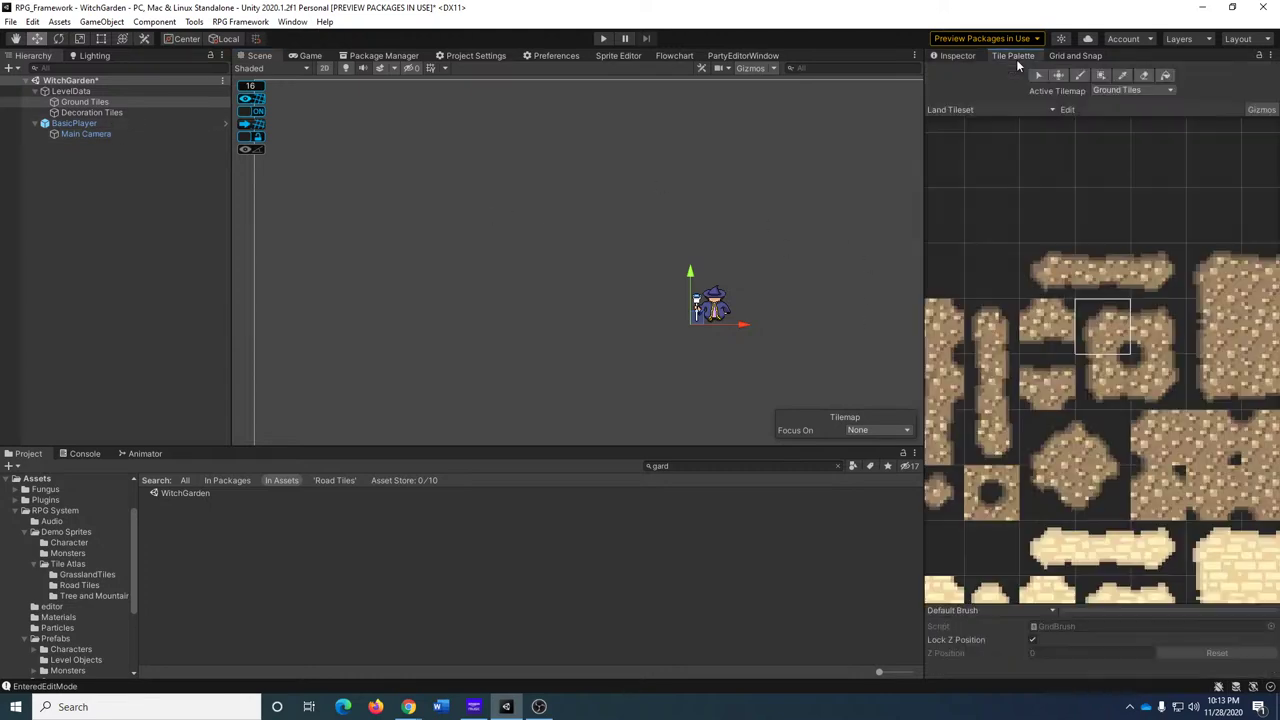
pyautogui.scroll(-4, 1075, 188)
pyautogui.scroll(3, 963, 375)
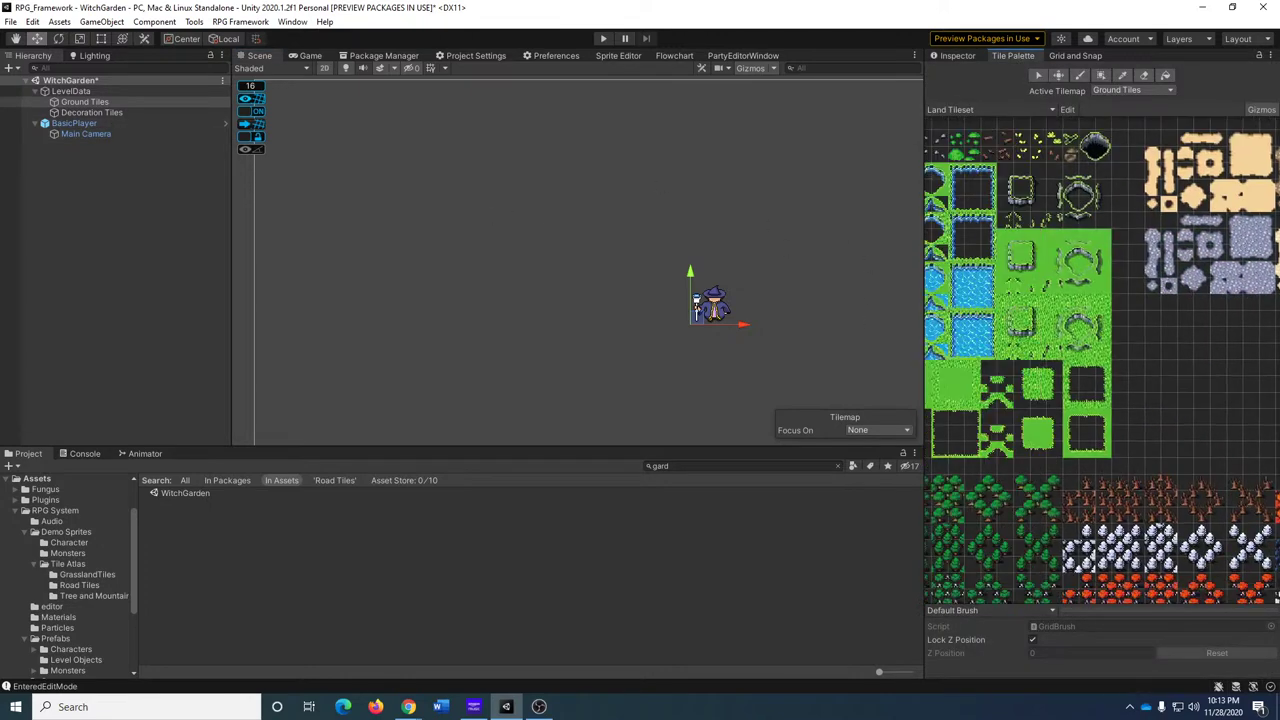
pyautogui.scroll(3, 963, 375)
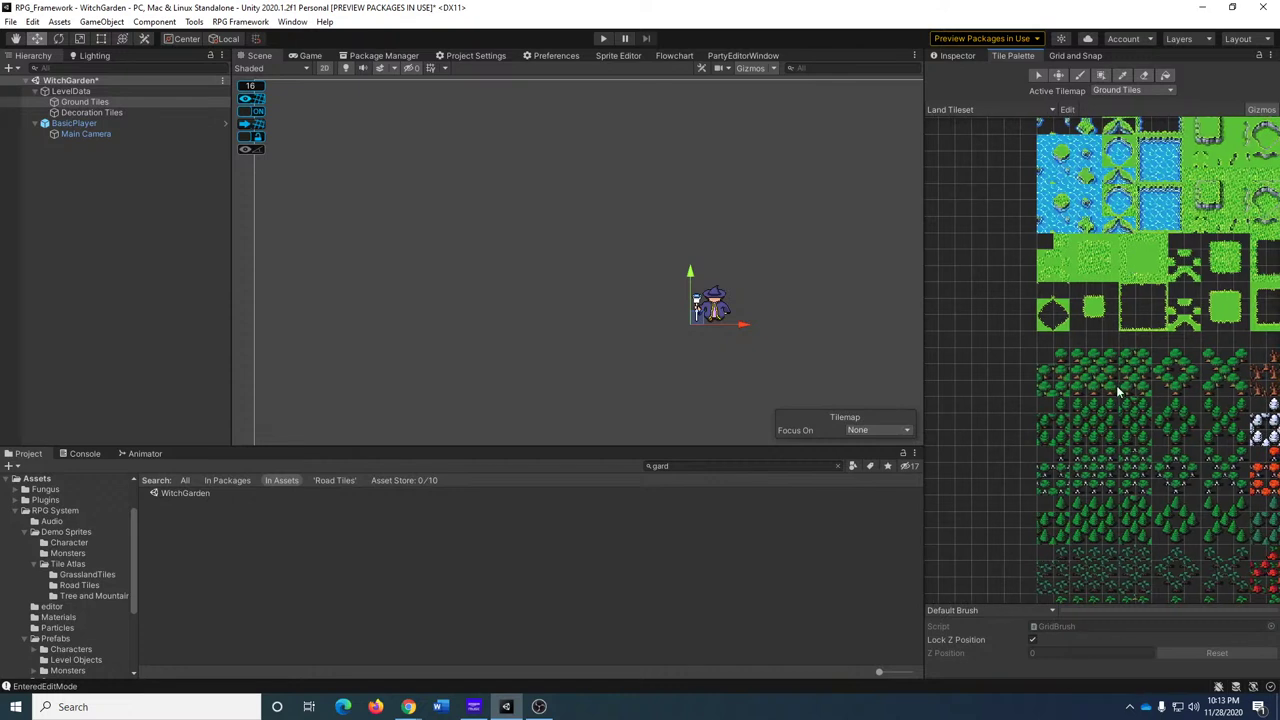
pyautogui.click(1091, 424)
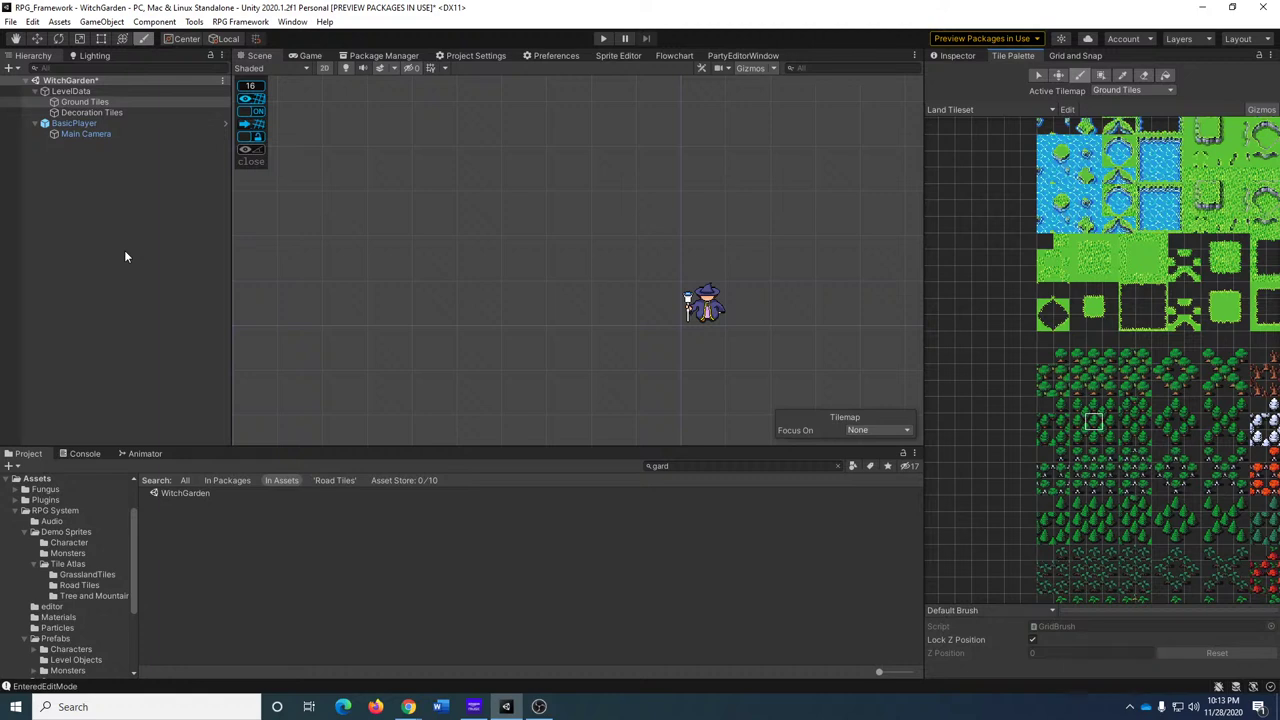
# Duplicate Ground Tiles as Boundry Tiles on the Tile Decorations layer and make it the active tilemap.
pyautogui.click(90, 101)
pyautogui.hotkey('ctrl', 'd')
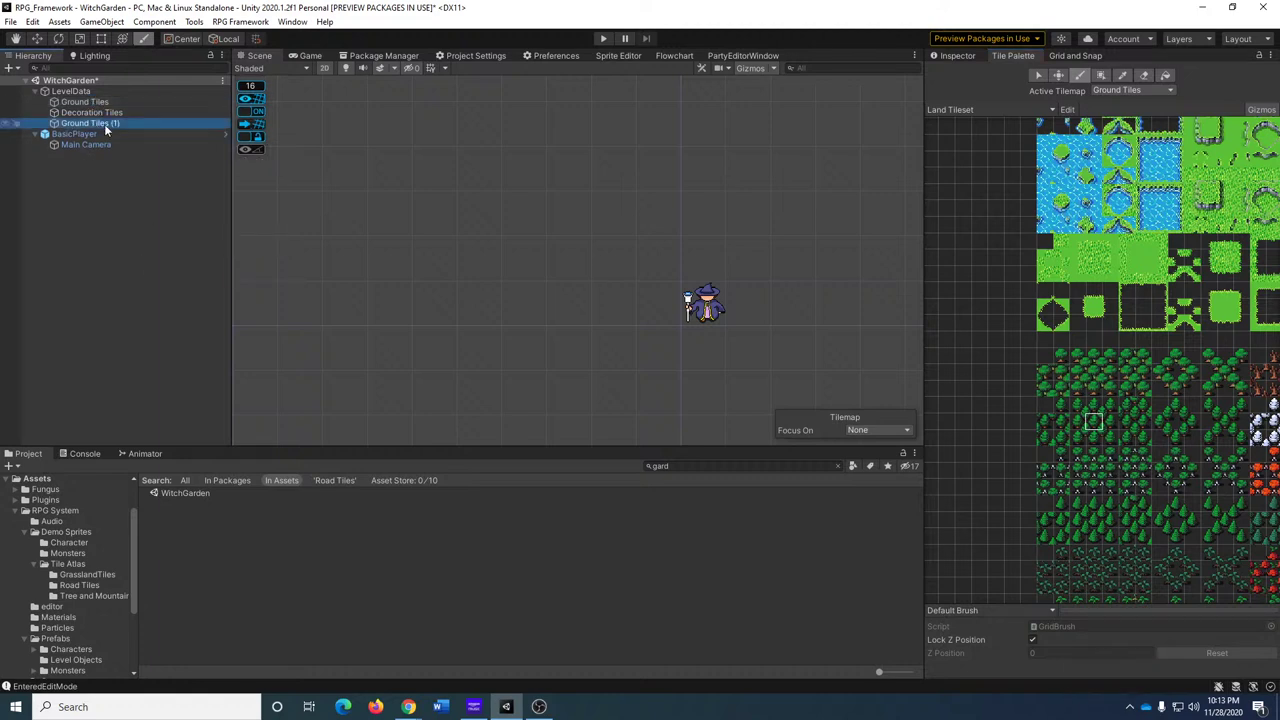
pyautogui.click(104, 124)
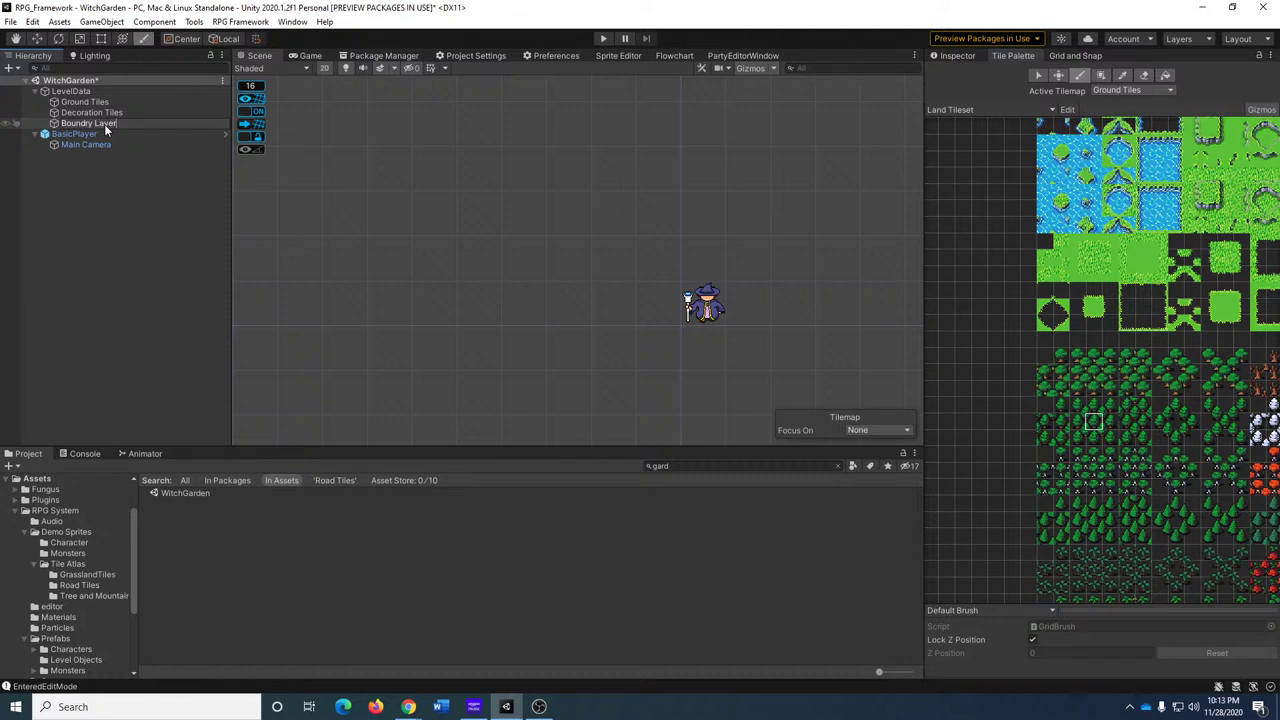
pyautogui.write('Boundry Tiles')
pyautogui.press('Return')
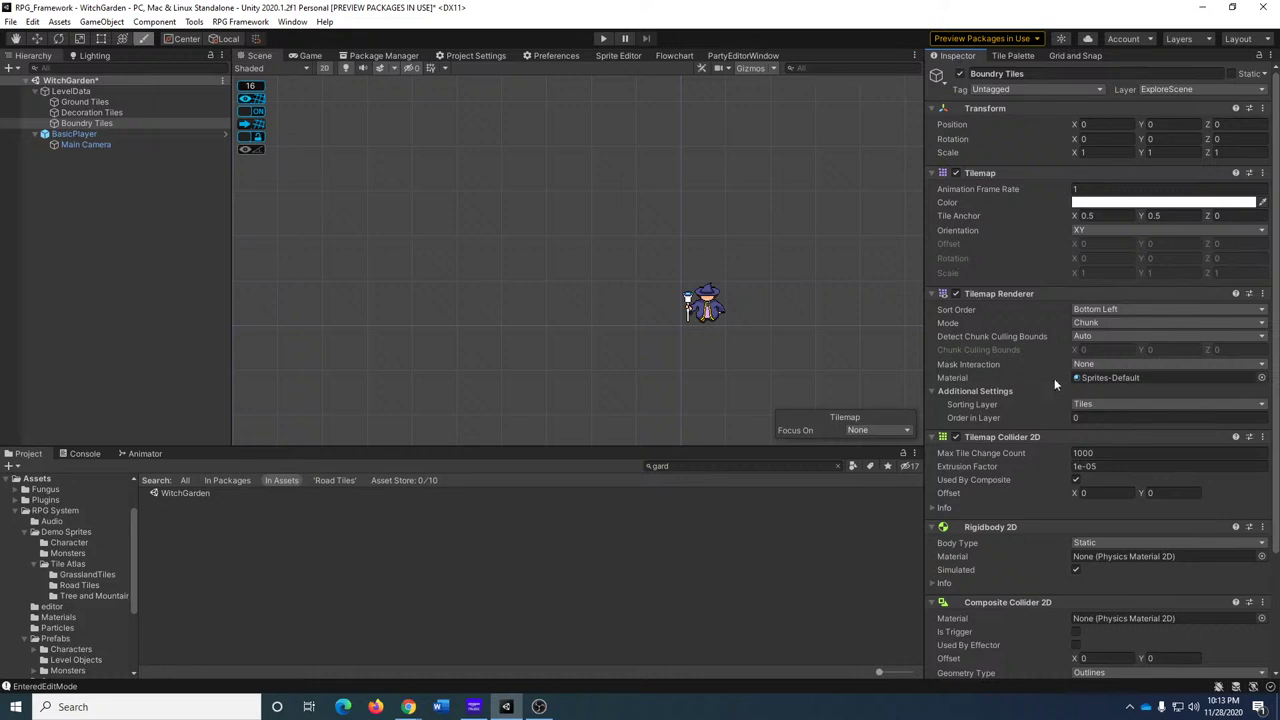
pyautogui.click(1100, 404)
pyautogui.click(1103, 464)
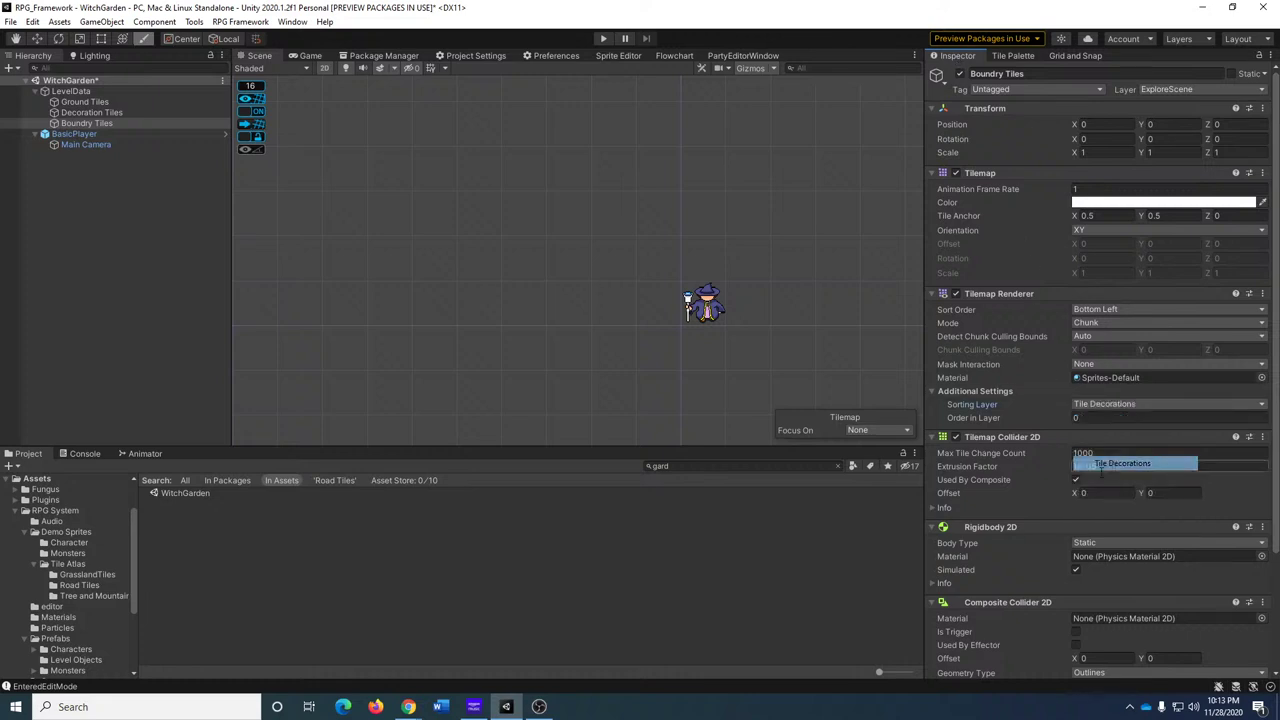
pyautogui.click(1014, 57)
pyautogui.click(95, 112)
pyautogui.click(96, 123)
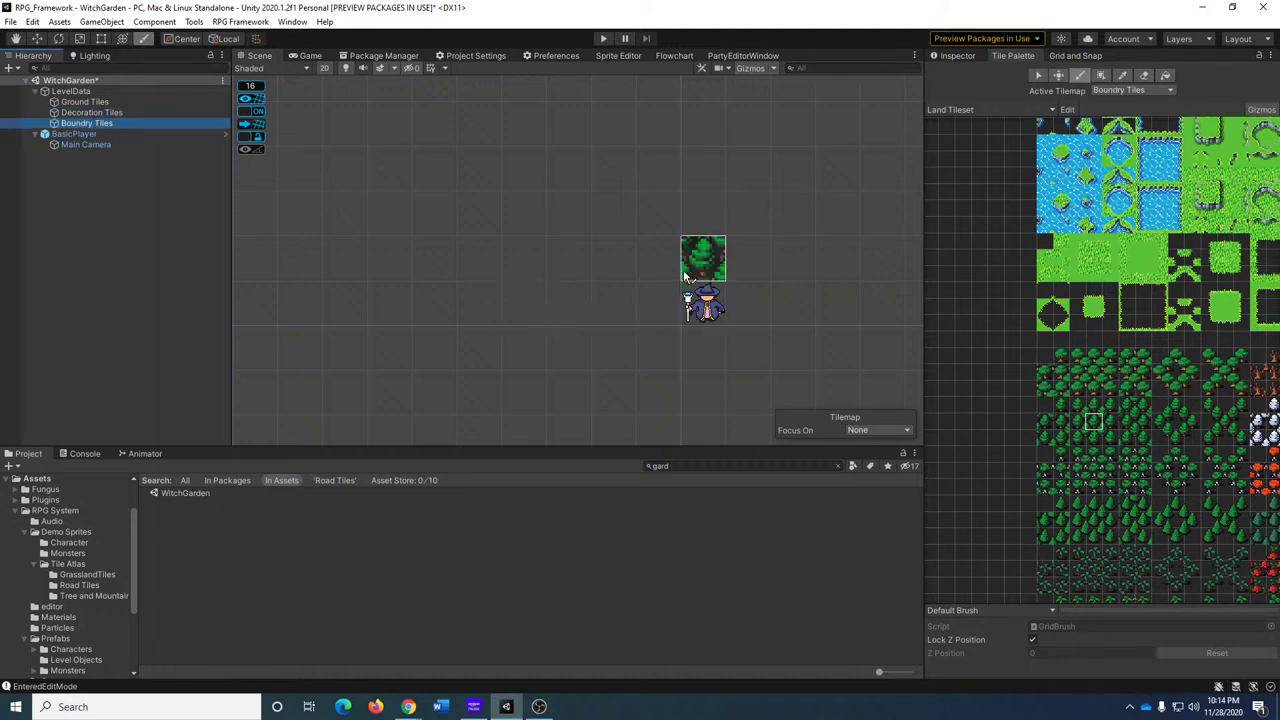
# Paint a tree-tile outline around the clearing and its eastward path opening.
pyautogui.scroll(-5, 685, 275)
pyautogui.scroll(3, 698, 308)
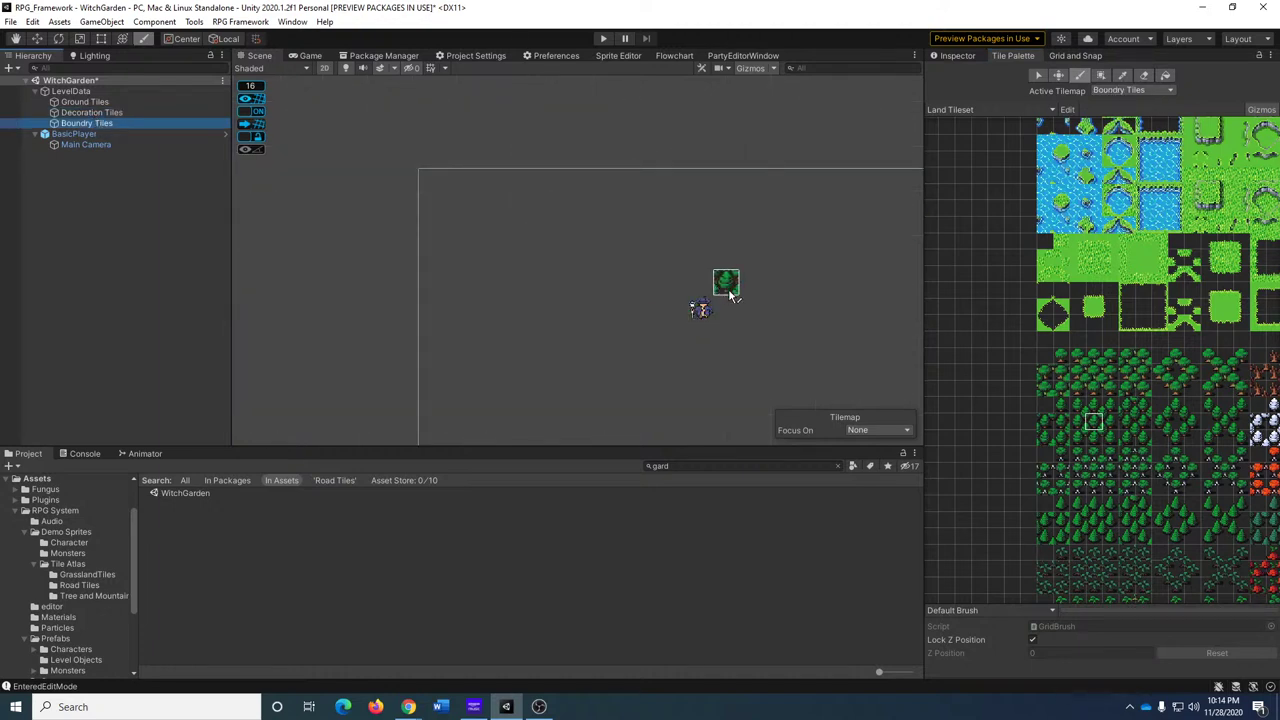
pyautogui.moveTo(740, 290)
pyautogui.mouseDown()
pyautogui.moveTo(766, 290)
pyautogui.moveTo(626, 290)
pyautogui.mouseUp()
pyautogui.moveTo(735, 341); pyautogui.dragTo(616, 338)
pyautogui.scroll(-2, 480, 229)
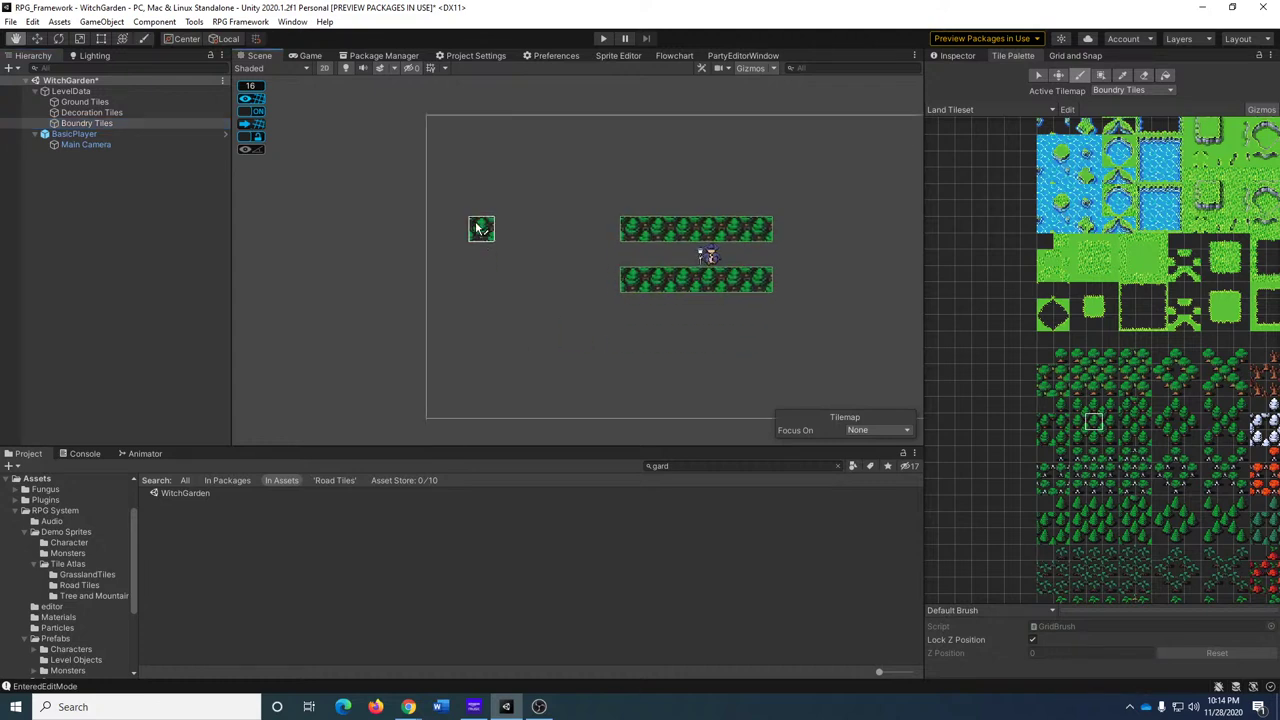
pyautogui.moveTo(491, 237); pyautogui.dragTo(621, 362, button='middle')
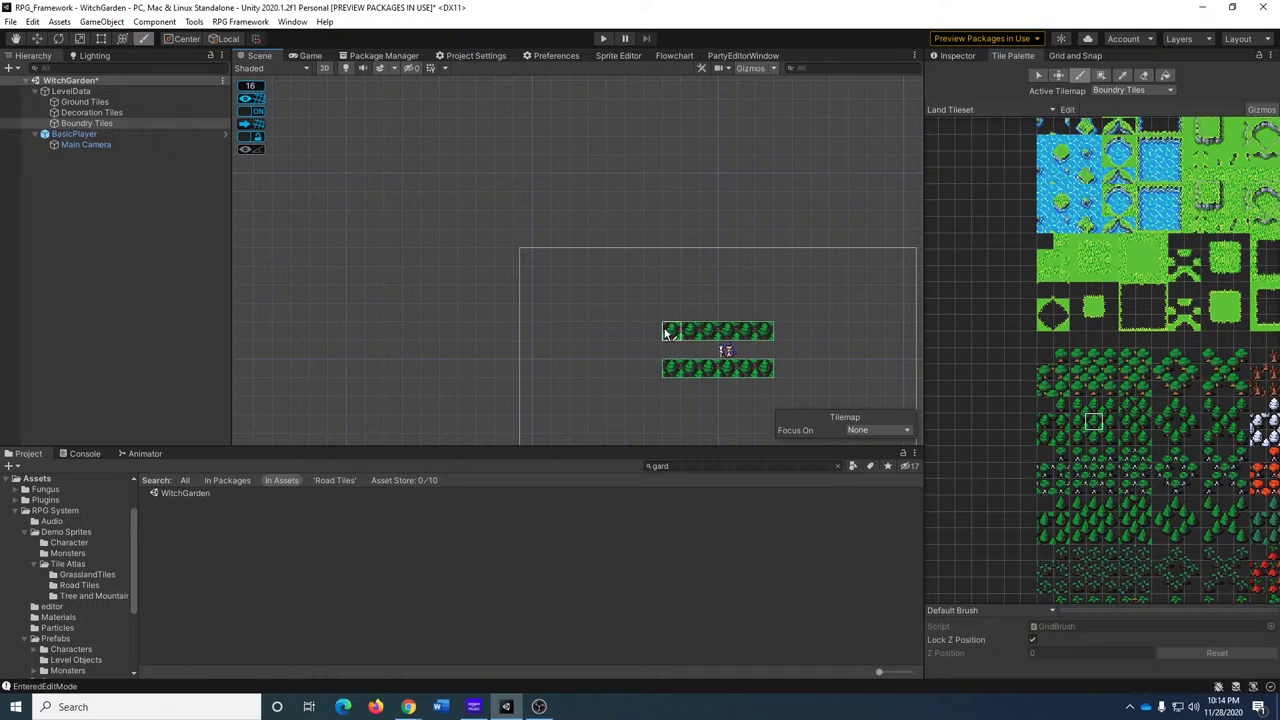
pyautogui.moveTo(669, 333)
pyautogui.mouseDown()
pyautogui.moveTo(630, 239)
pyautogui.moveTo(515, 201)
pyautogui.moveTo(323, 223)
pyautogui.moveTo(265, 314)
pyautogui.mouseUp()
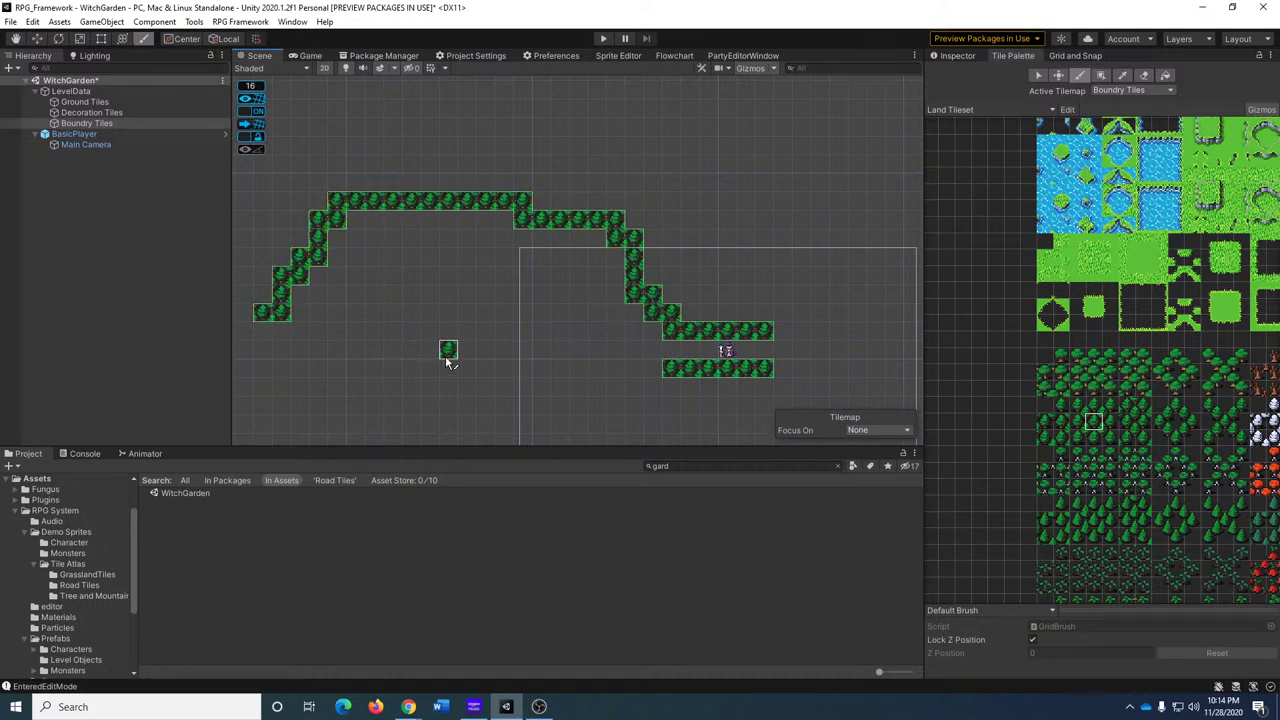
pyautogui.moveTo(449, 360); pyautogui.dragTo(517, 265, button='middle')
pyautogui.moveTo(330, 232)
pyautogui.mouseDown()
pyautogui.moveTo(337, 314)
pyautogui.moveTo(394, 397)
pyautogui.moveTo(537, 434)
pyautogui.moveTo(680, 436)
pyautogui.moveTo(750, 400)
pyautogui.moveTo(743, 307)
pyautogui.mouseUp()
pyautogui.scroll(-1, 534, 270)
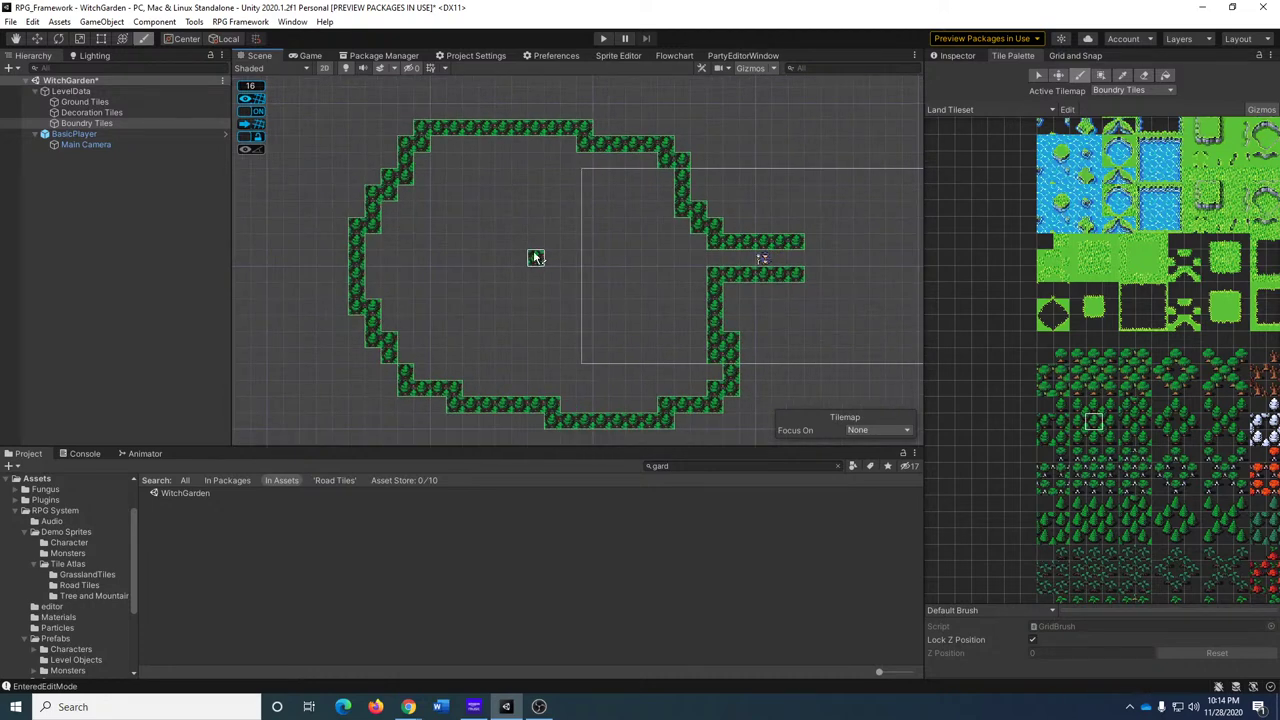
pyautogui.moveTo(818, 283)
pyautogui.mouseDown()
pyautogui.moveTo(849, 277)
pyautogui.moveTo(840, 294)
pyautogui.moveTo(846, 266)
pyautogui.mouseUp()
pyautogui.moveTo(814, 345); pyautogui.dragTo(647, 306, button='middle')
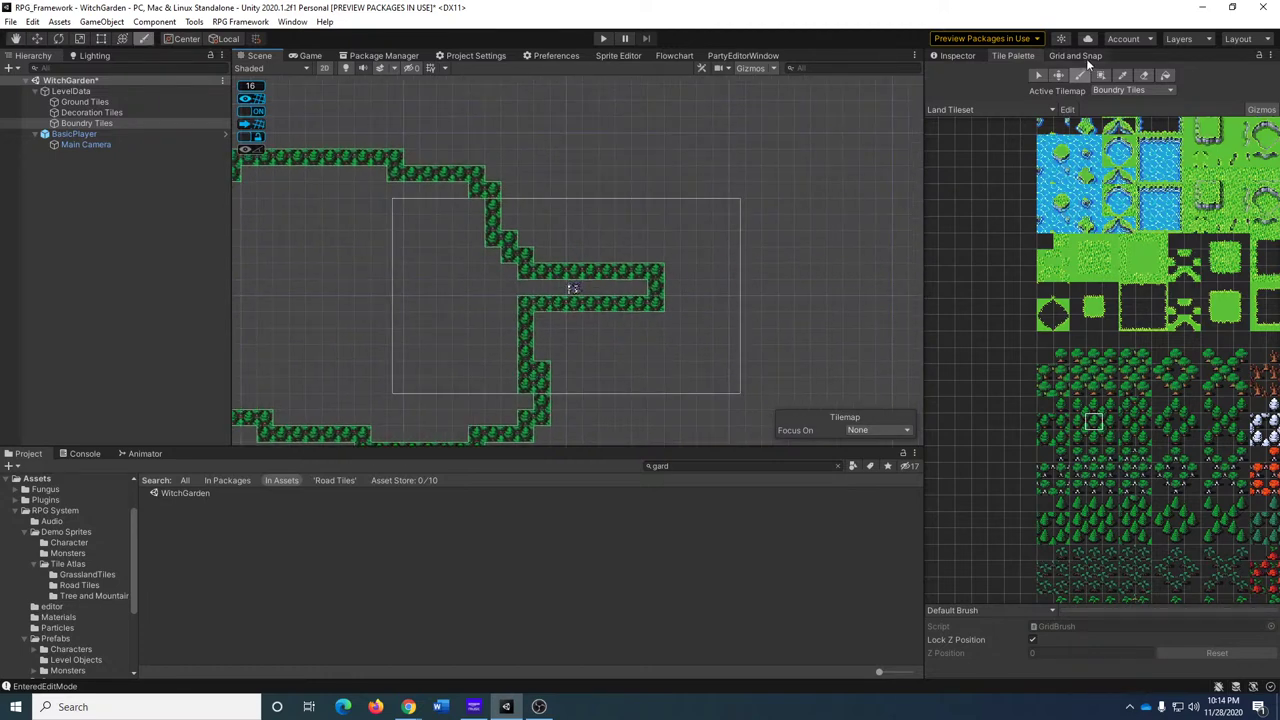
# Flood-fill the area outside the tree border with trees to form solid forest.
pyautogui.click(1165, 75)
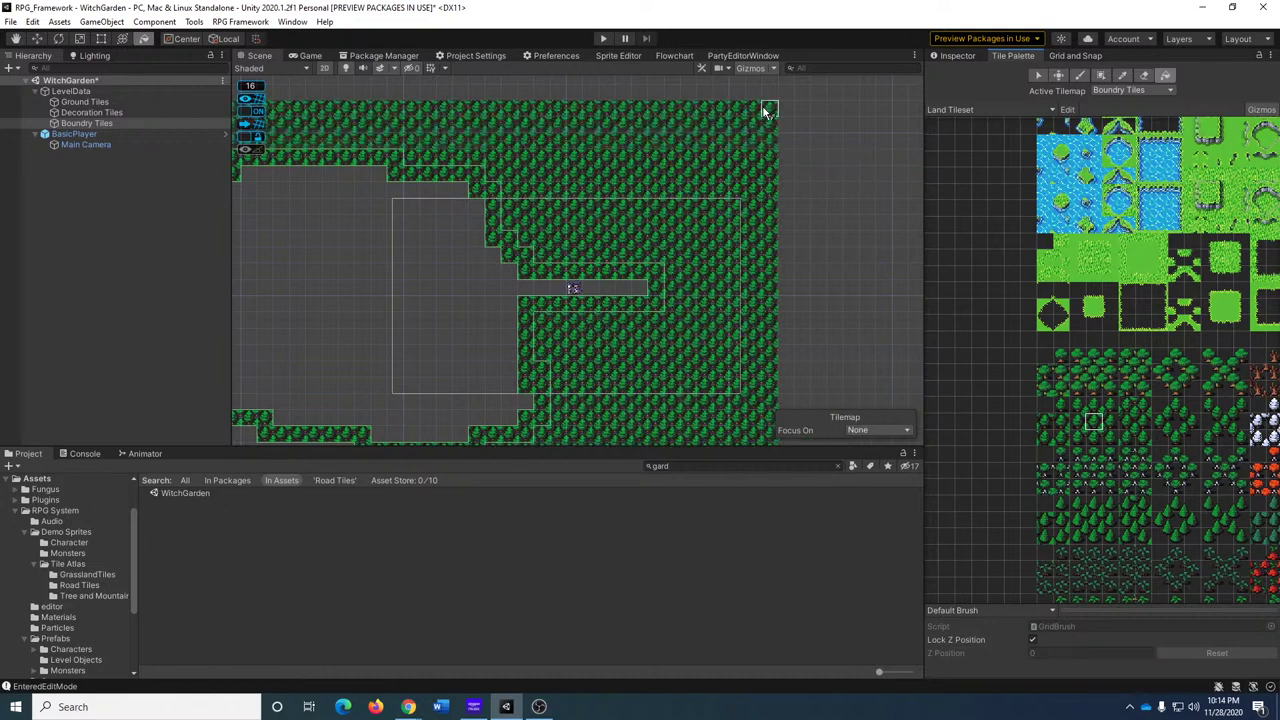
pyautogui.moveTo(587, 104); pyautogui.dragTo(791, 206, button='middle')
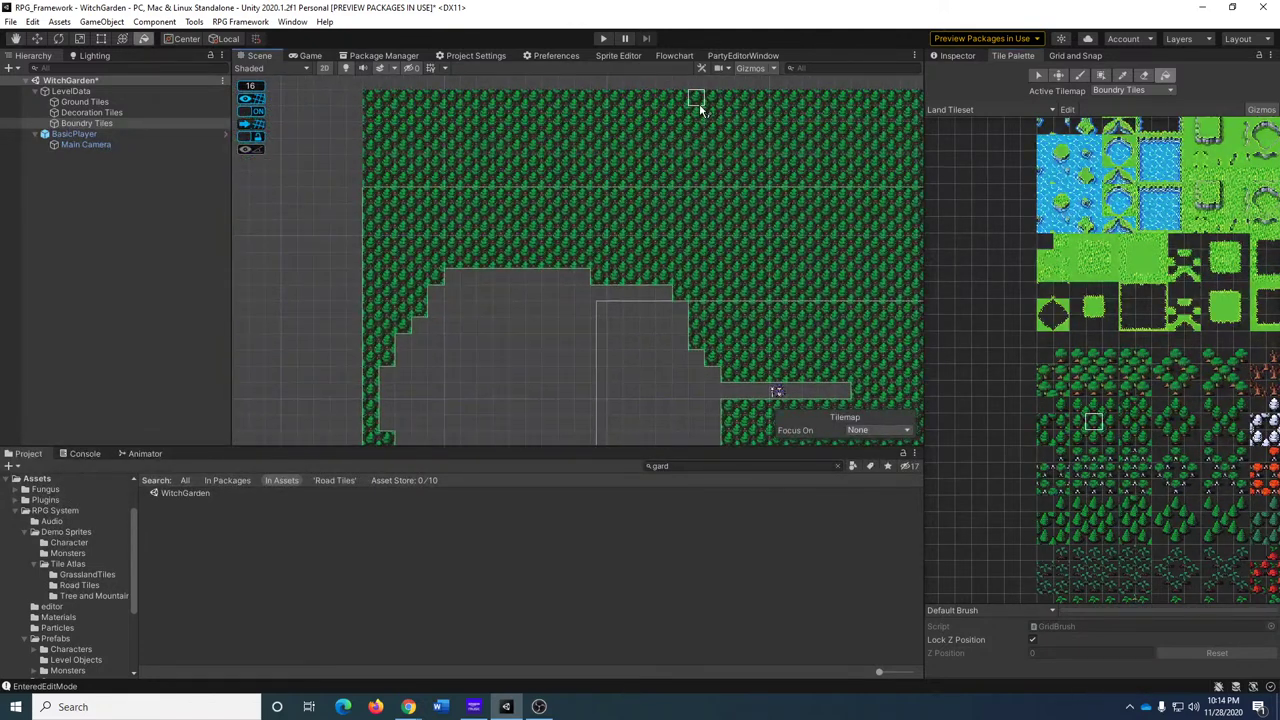
pyautogui.moveTo(290, 255); pyautogui.dragTo(531, 106, button='middle')
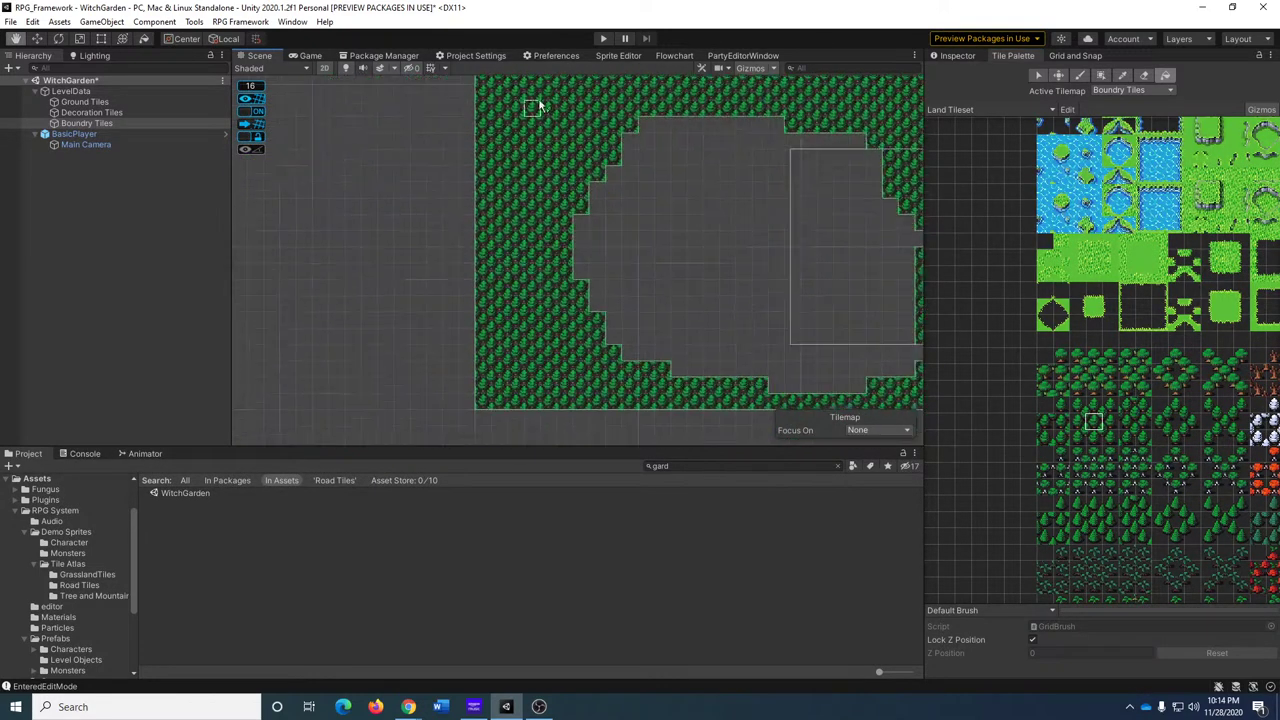
pyautogui.moveTo(527, 375); pyautogui.dragTo(327, 212, button='middle')
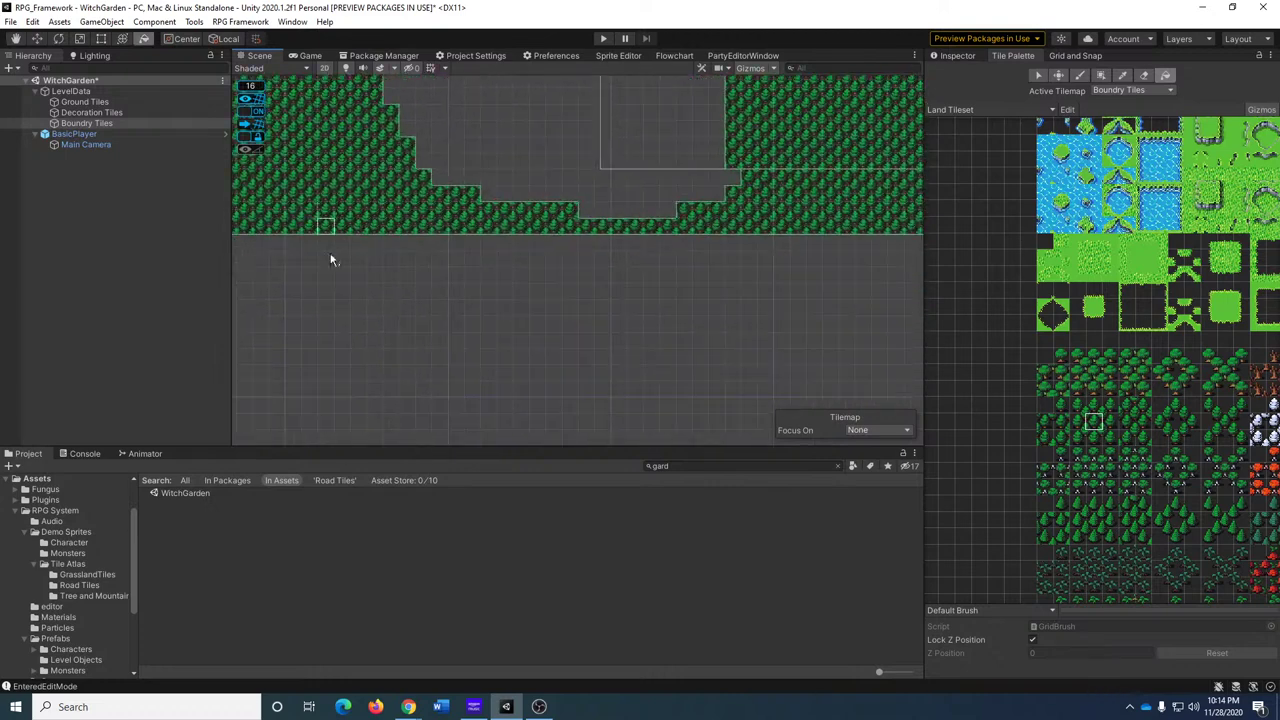
pyautogui.click(347, 370)
pyautogui.moveTo(513, 250); pyautogui.dragTo(492, 432, button='middle')
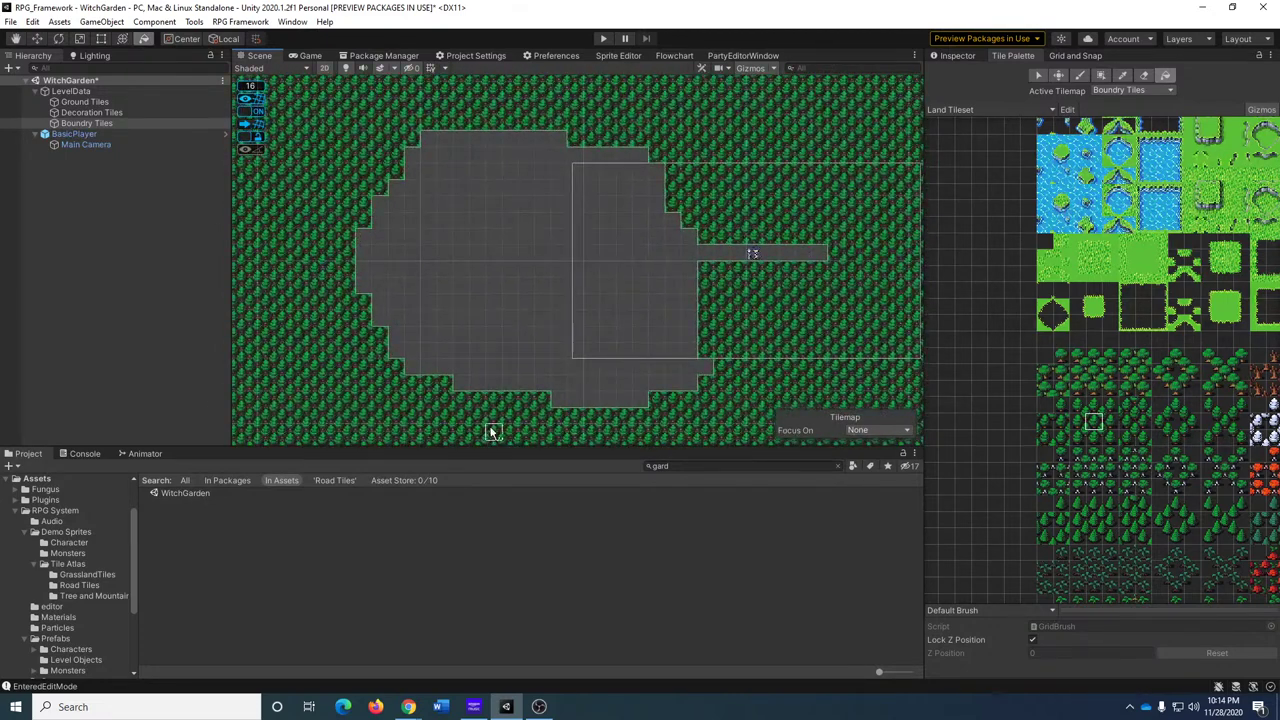
# On Ground Tiles, box-fill a grass rectangle spanning the entire map, clearing and path included.
pyautogui.click(76, 102)
pyautogui.scroll(-1, 1086, 222)
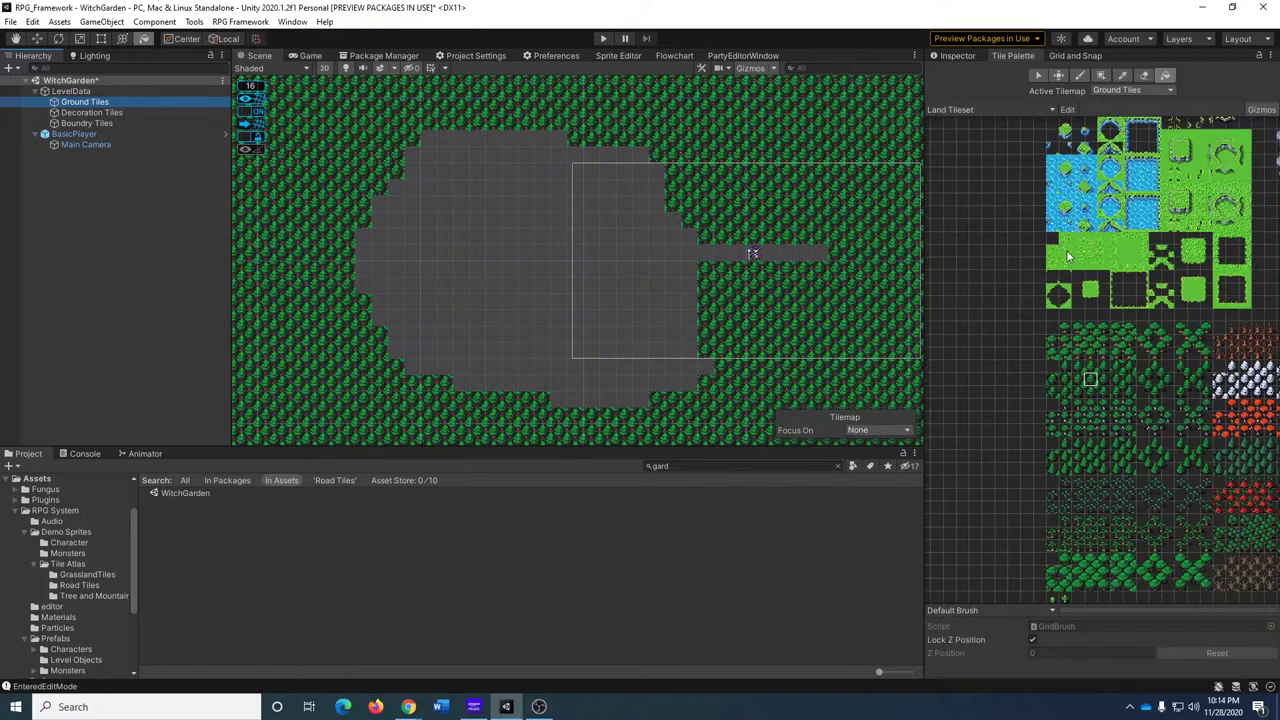
pyautogui.moveTo(1062, 170); pyautogui.dragTo(1010, 383, button='middle')
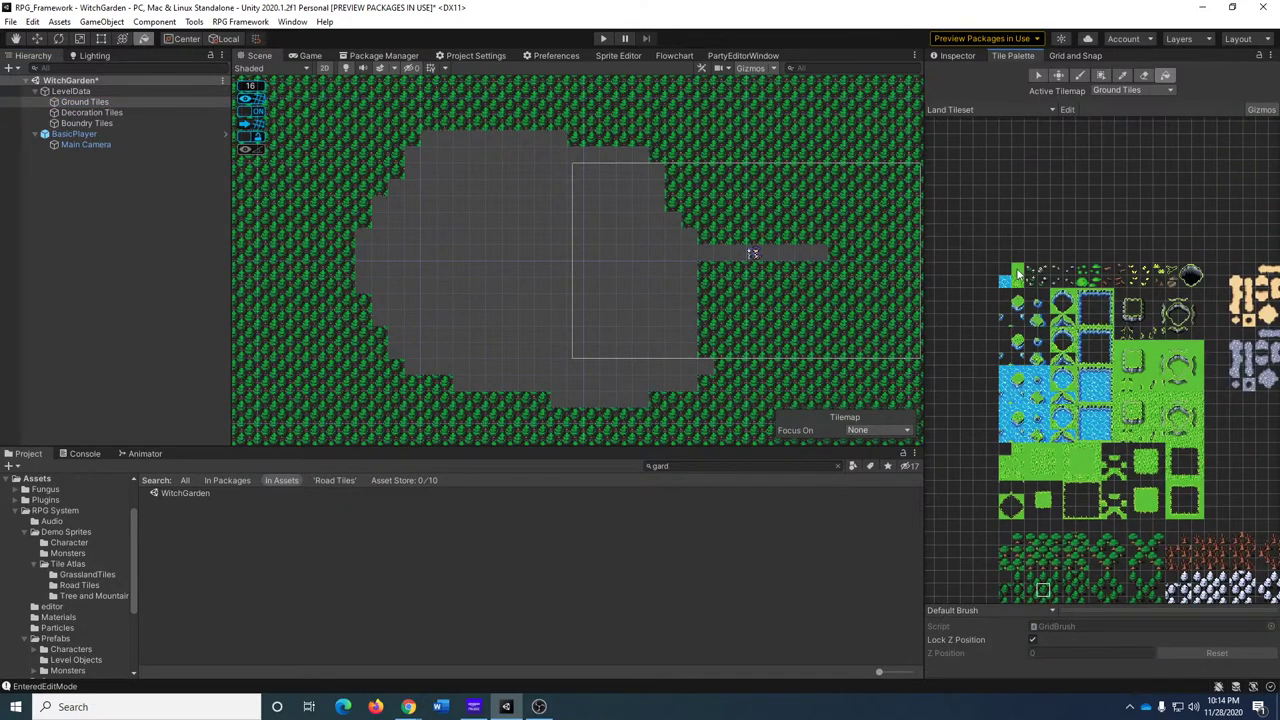
pyautogui.scroll(-4, 551, 241)
pyautogui.moveTo(705, 250)
pyautogui.mouseDown()
pyautogui.moveTo(551, 241)
pyautogui.moveTo(543, 293)
pyautogui.moveTo(412, 120)
pyautogui.moveTo(351, 109)
pyautogui.moveTo(345, 91)
pyautogui.moveTo(361, 113)
pyautogui.mouseUp()
pyautogui.moveTo(455, 167); pyautogui.dragTo(737, 418)
pyautogui.scroll(5, 597, 260)
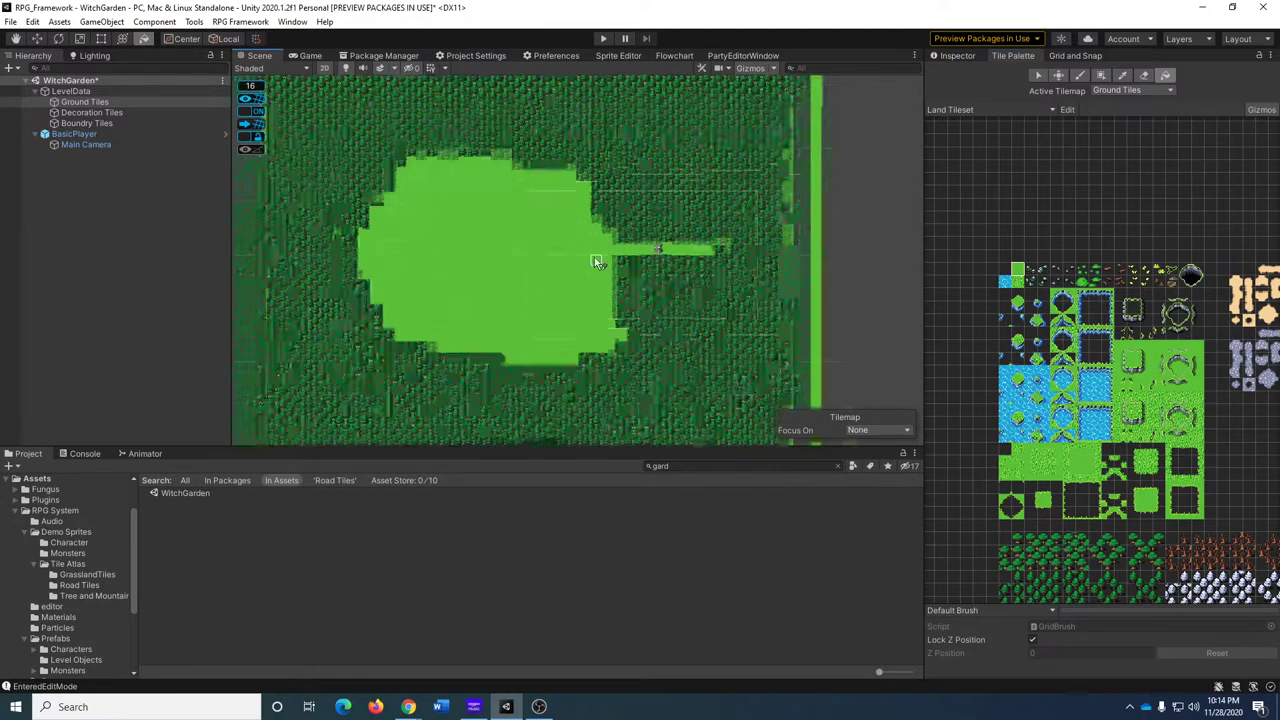
pyautogui.scroll(2, 562, 262)
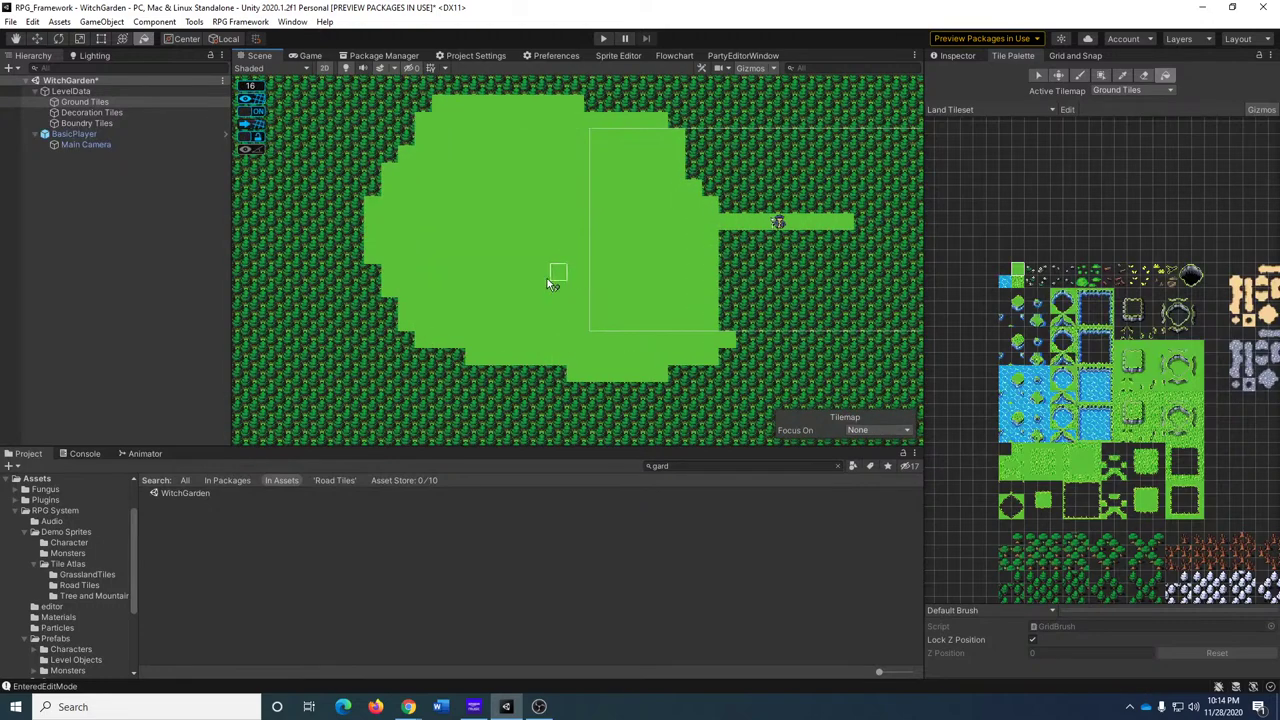
pyautogui.moveTo(731, 223); pyautogui.dragTo(620, 310, button='middle')
pyautogui.scroll(5, 620, 310)
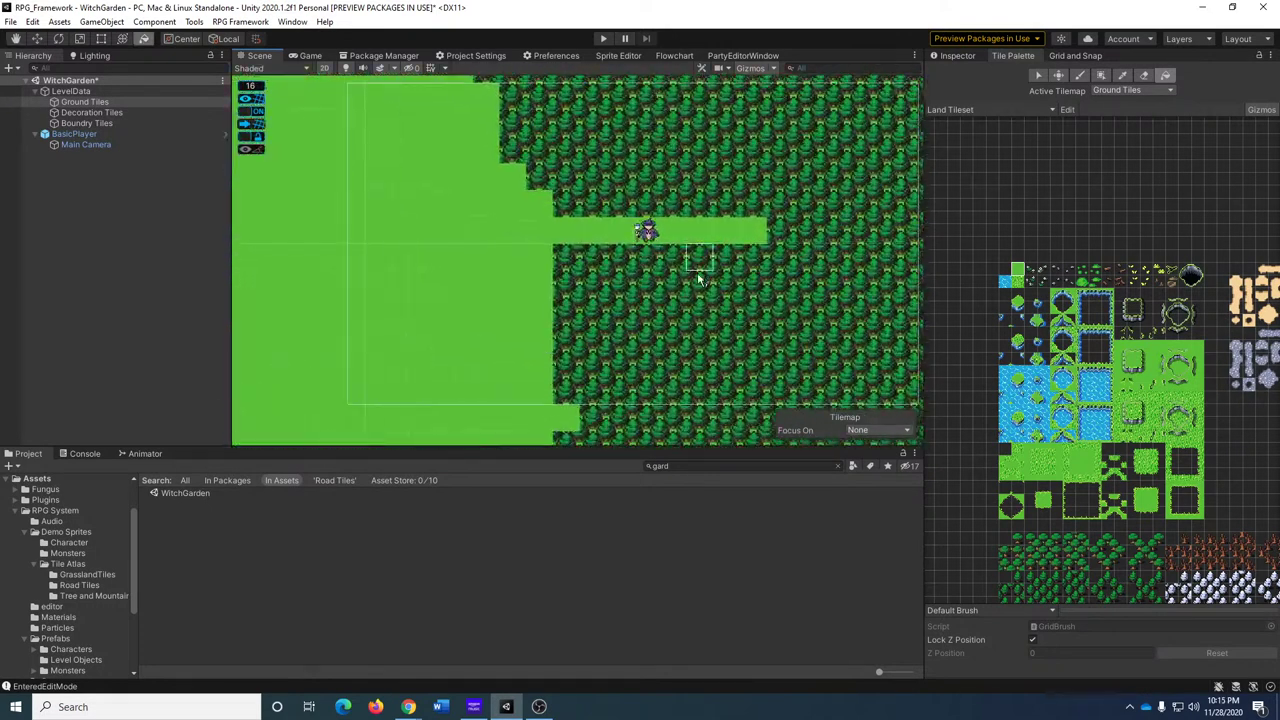
# Erase trees on Boundry Tiles to lengthen the path eastward.
pyautogui.click(90, 123)
pyautogui.click(1144, 75)
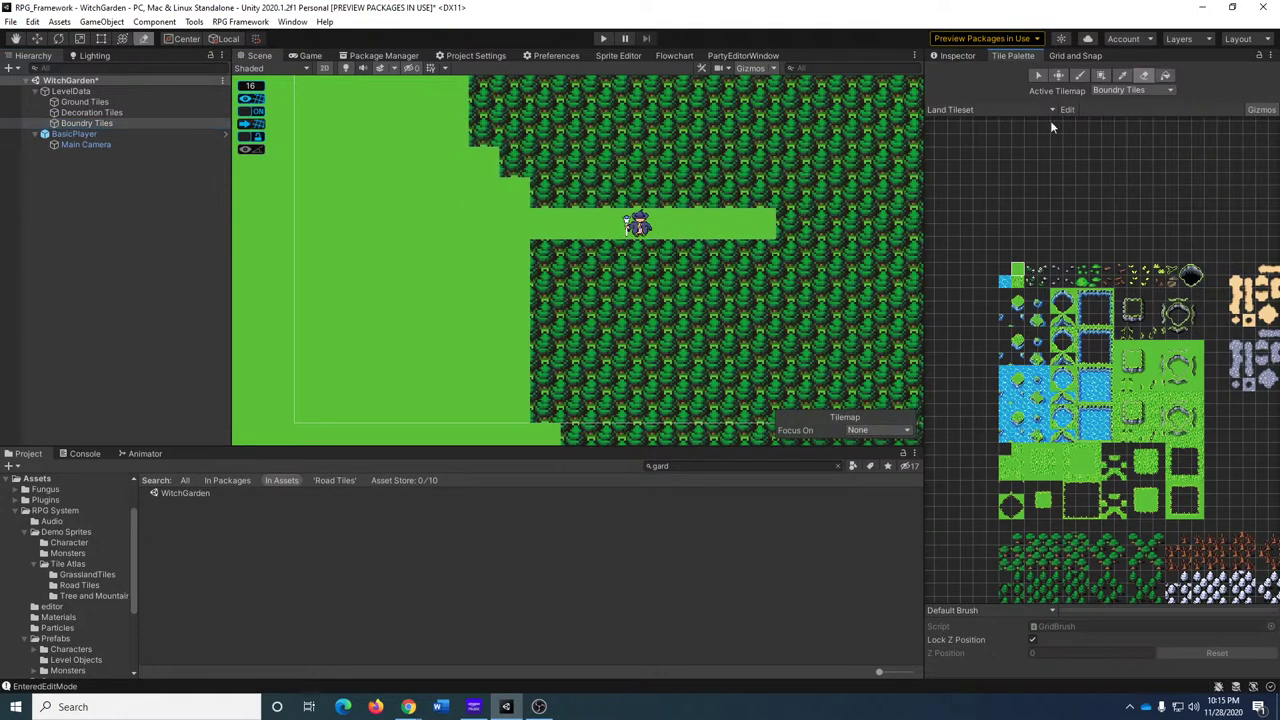
pyautogui.moveTo(752, 240); pyautogui.dragTo(462, 256, button='middle')
pyautogui.moveTo(612, 258); pyautogui.dragTo(712, 258)
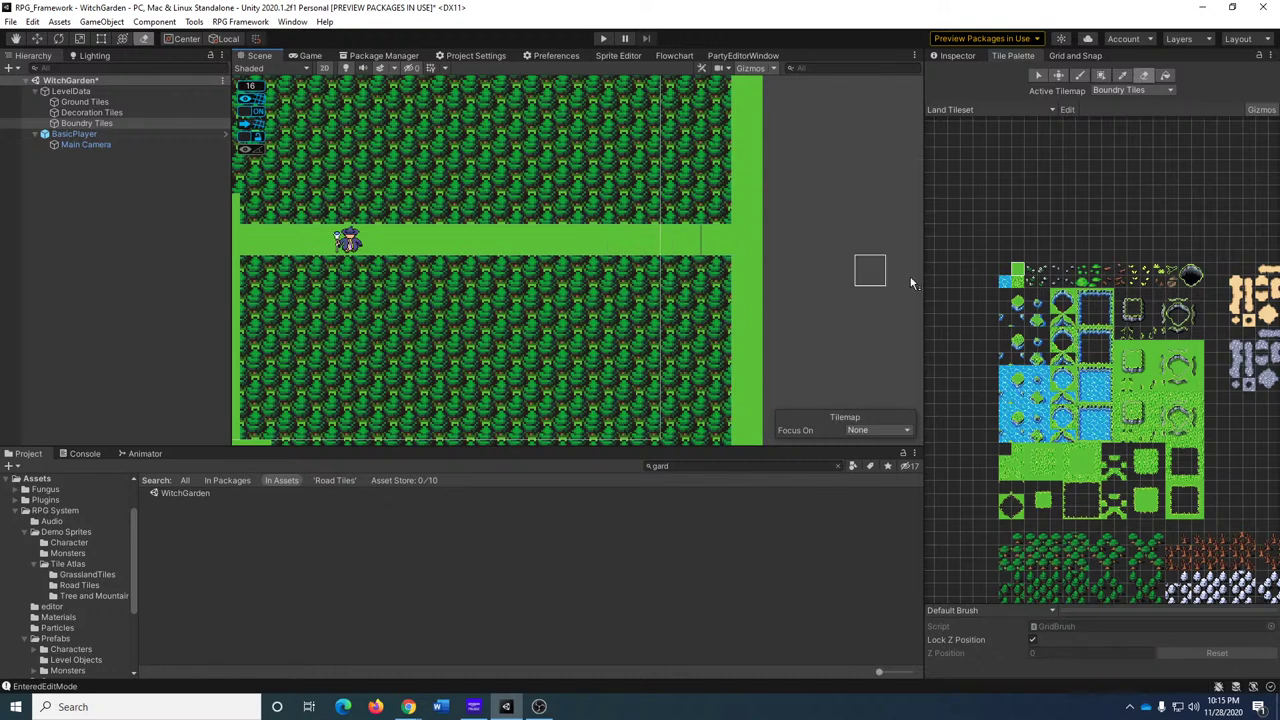
# On Decoration Tiles, paint a horizontal dirt road along the path into the clearing.
pyautogui.click(1121, 91)
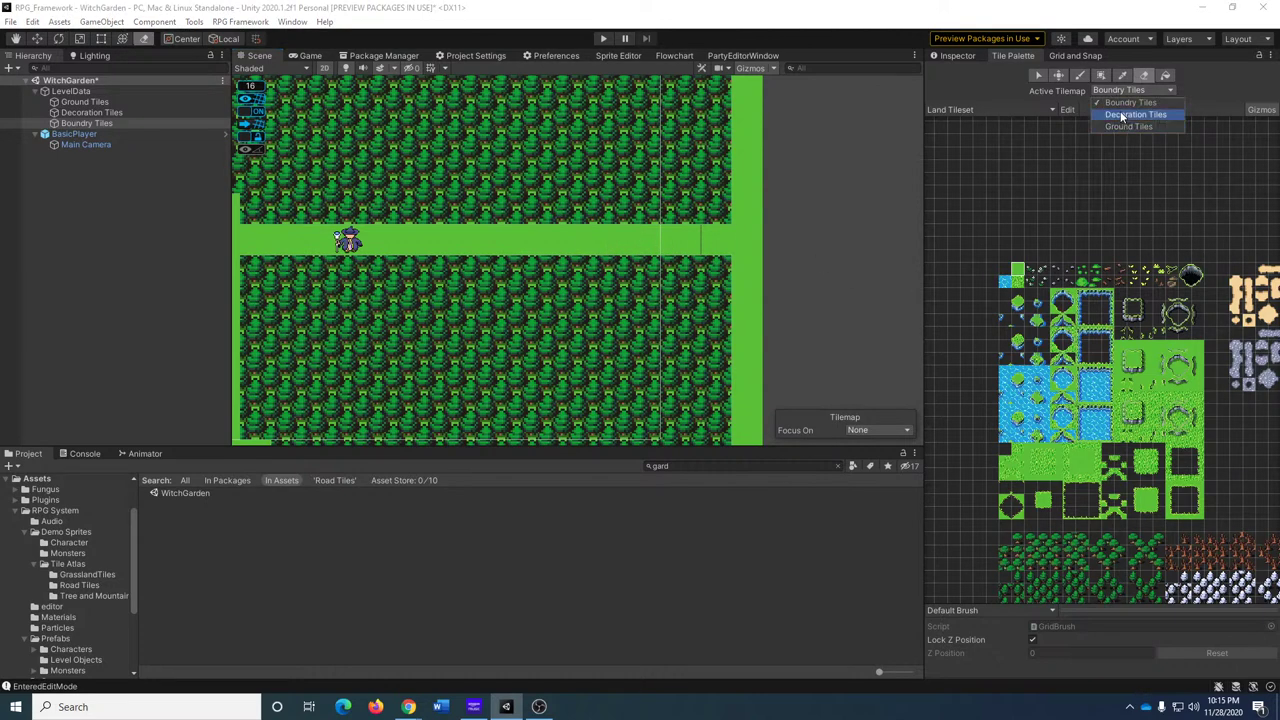
pyautogui.click(1122, 115)
pyautogui.moveTo(1160, 300); pyautogui.dragTo(1113, 308, button='middle')
pyautogui.scroll(2, 1140, 305)
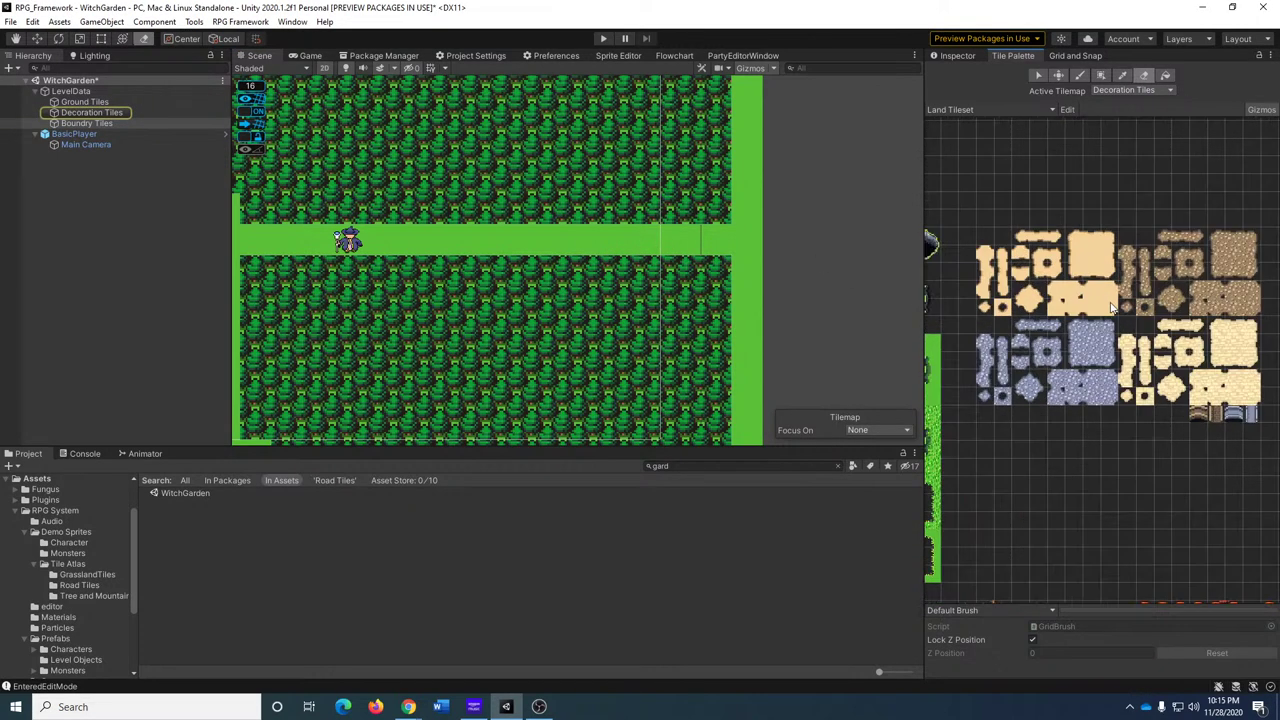
pyautogui.scroll(1, 1113, 308)
pyautogui.click(1203, 216)
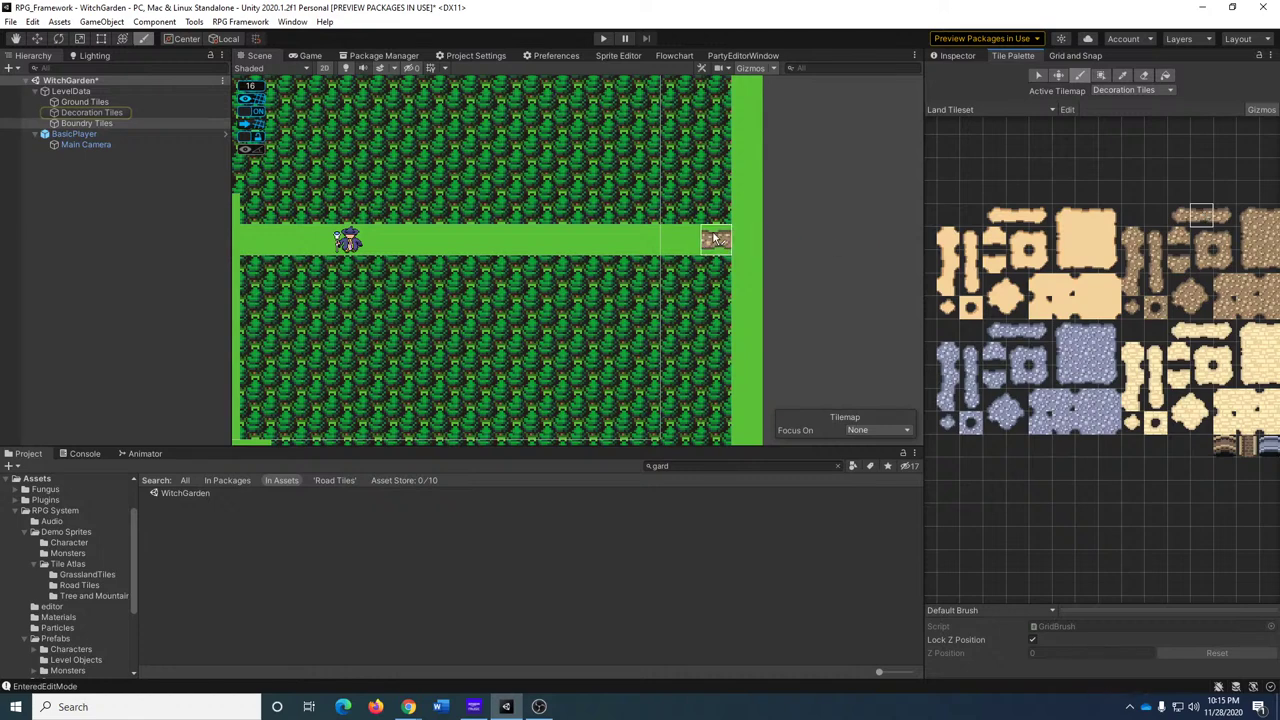
pyautogui.moveTo(735, 238); pyautogui.dragTo(405, 242)
pyautogui.moveTo(441, 246); pyautogui.dragTo(735, 270, button='middle')
pyautogui.moveTo(735, 270); pyautogui.dragTo(388, 272)
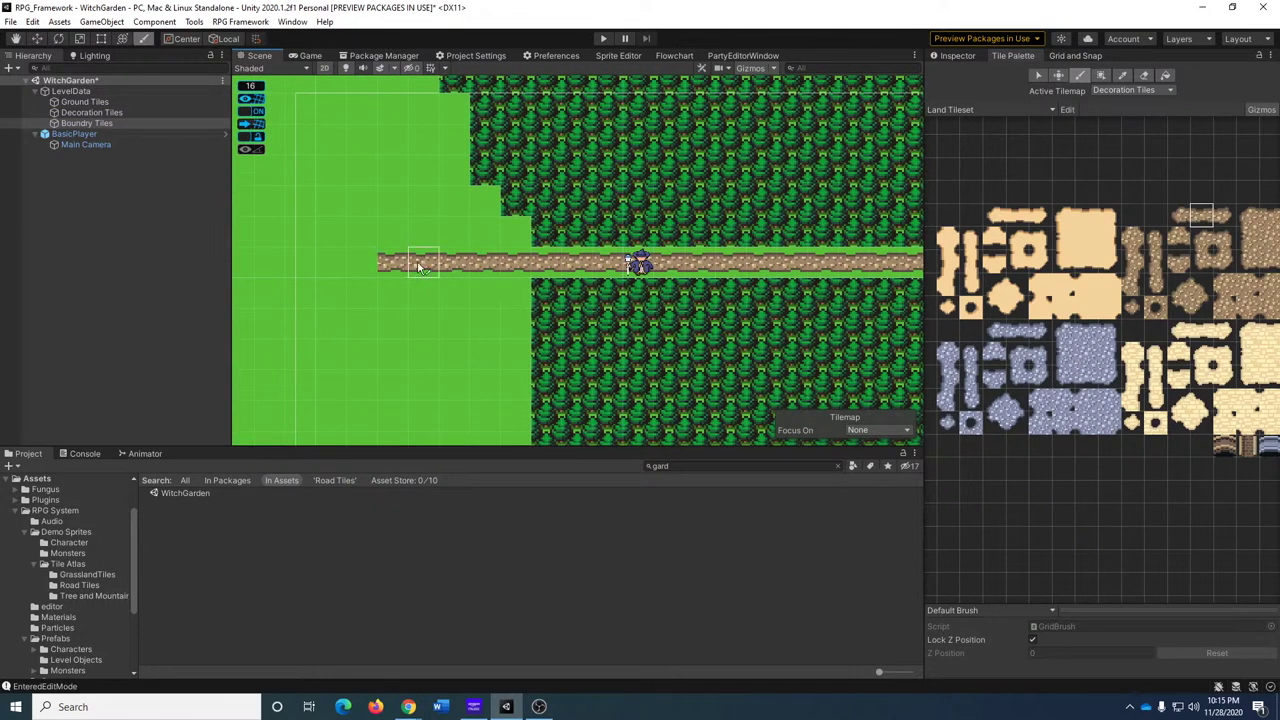
pyautogui.moveTo(388, 272); pyautogui.dragTo(753, 302, button='middle')
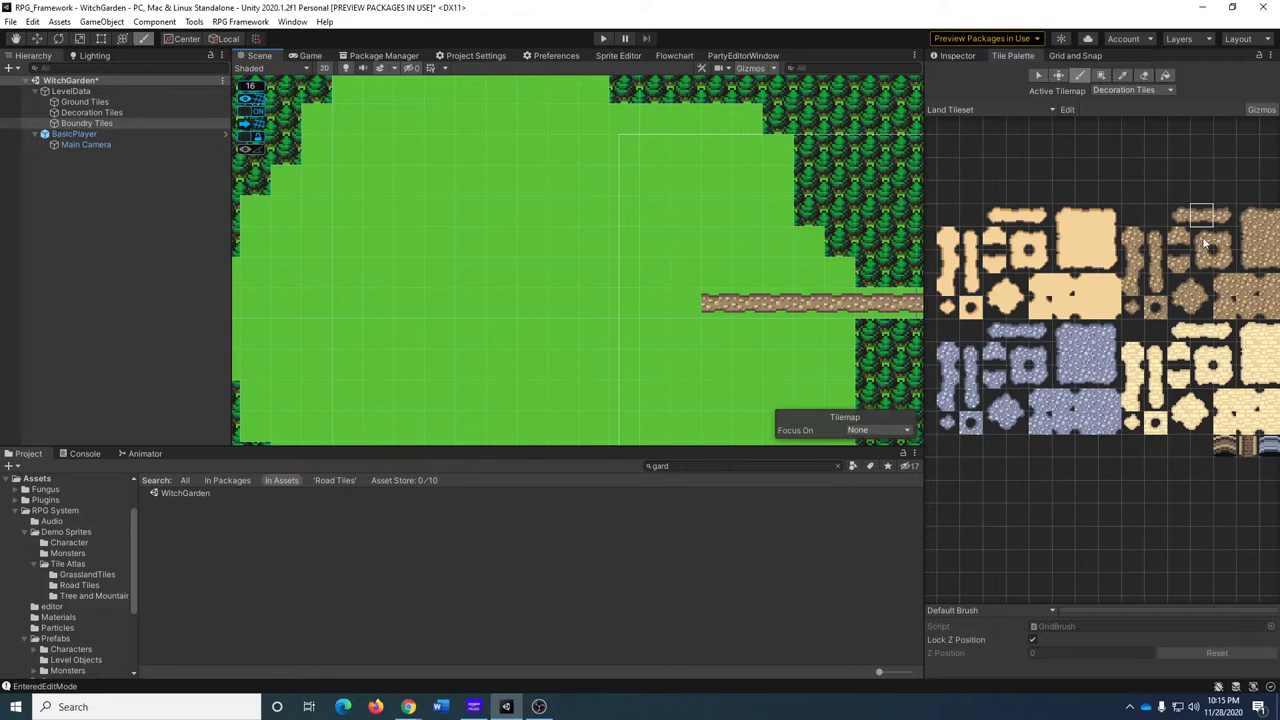
# Paint a vertical crossroad at the road's west end with a rounded junction corner.
pyautogui.scroll(5, 1136, 305)
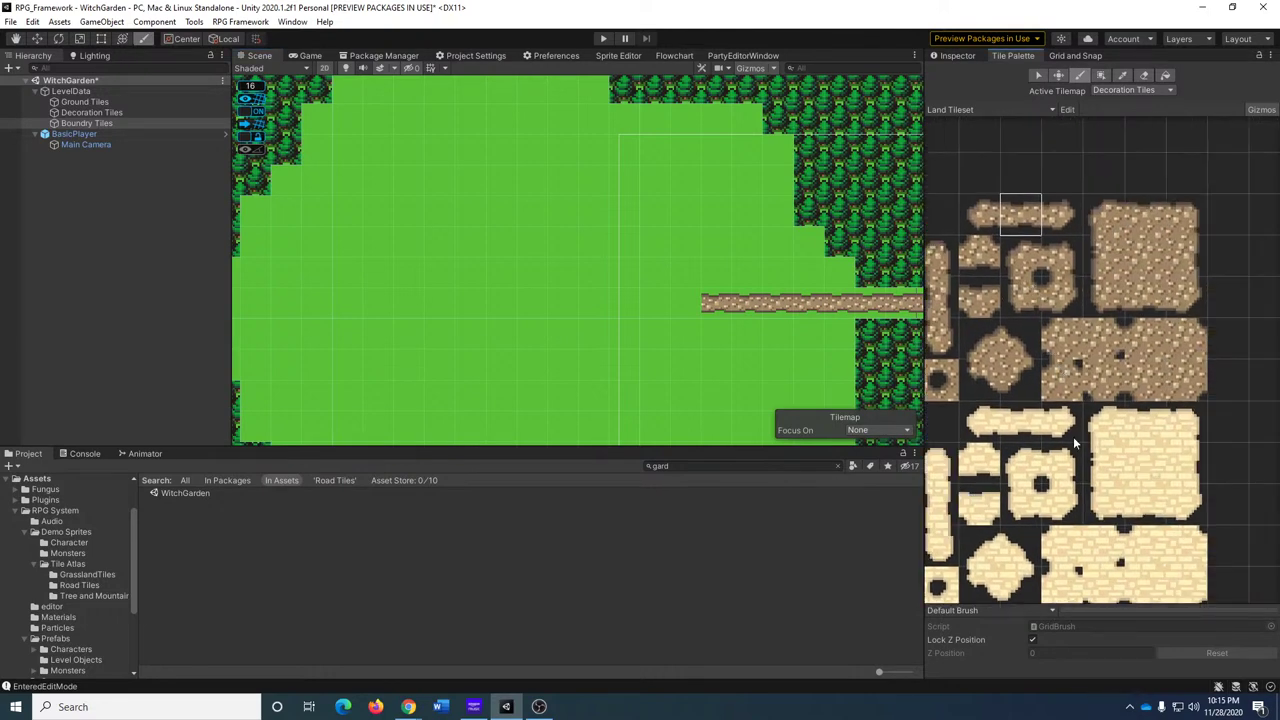
pyautogui.moveTo(1049, 332); pyautogui.dragTo(1134, 290, button='middle')
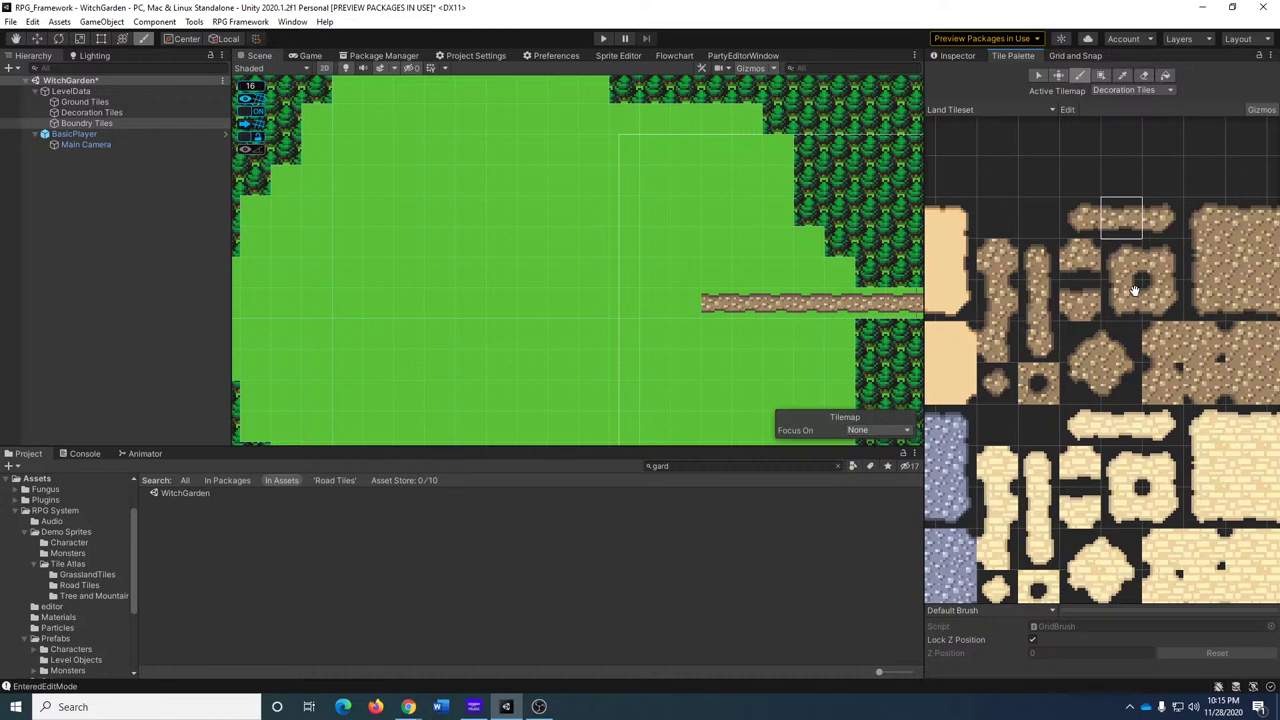
pyautogui.click(1003, 308)
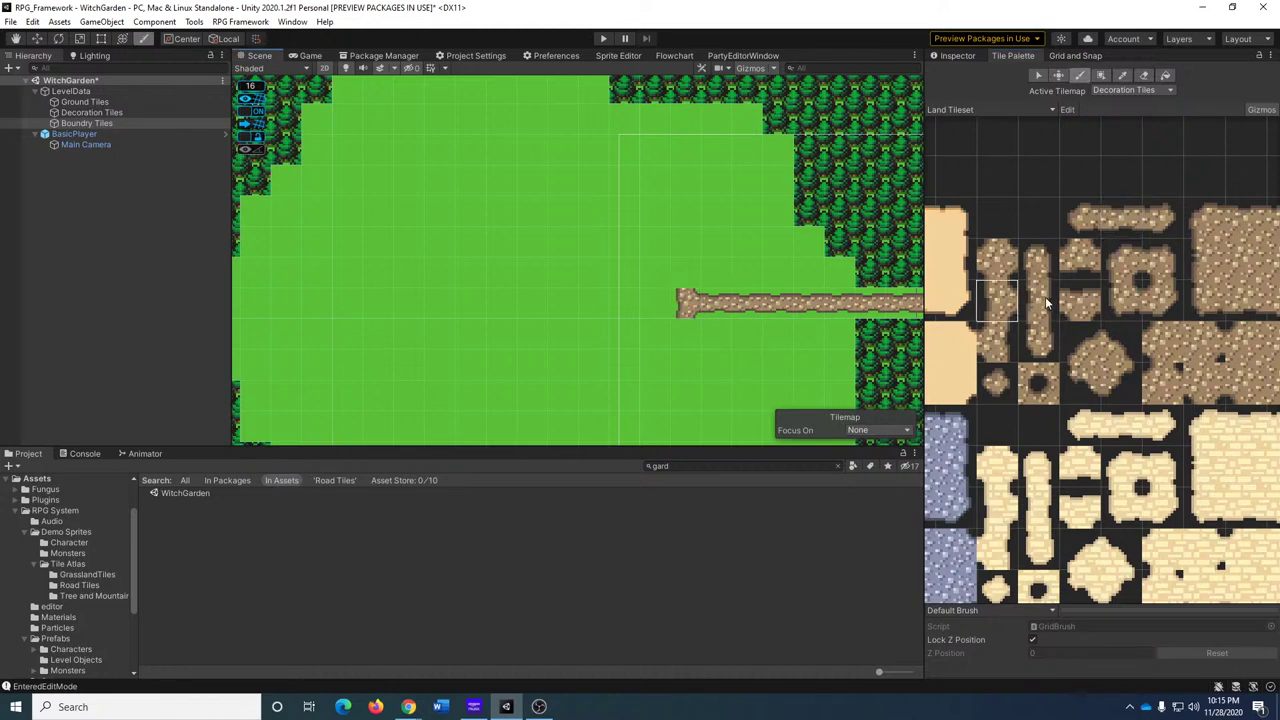
pyautogui.click(1040, 300)
pyautogui.moveTo(686, 275); pyautogui.dragTo(688, 252)
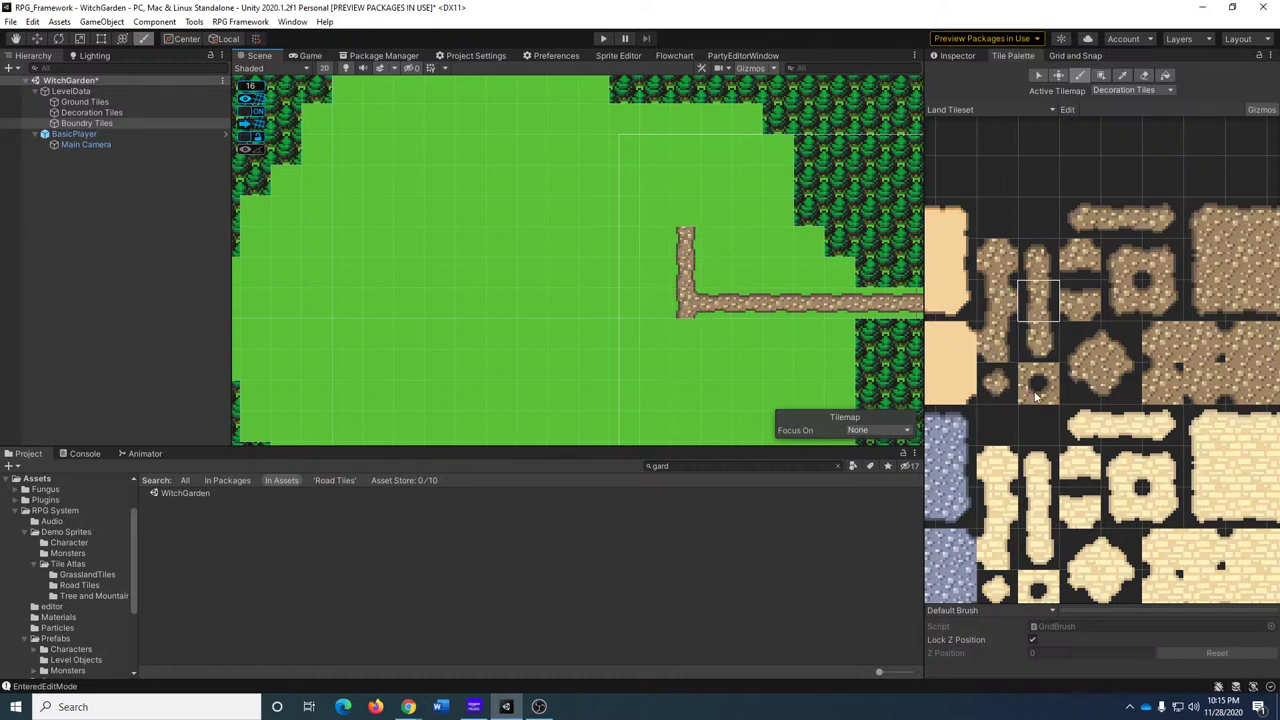
pyautogui.hscroll(3, 1119, 378)
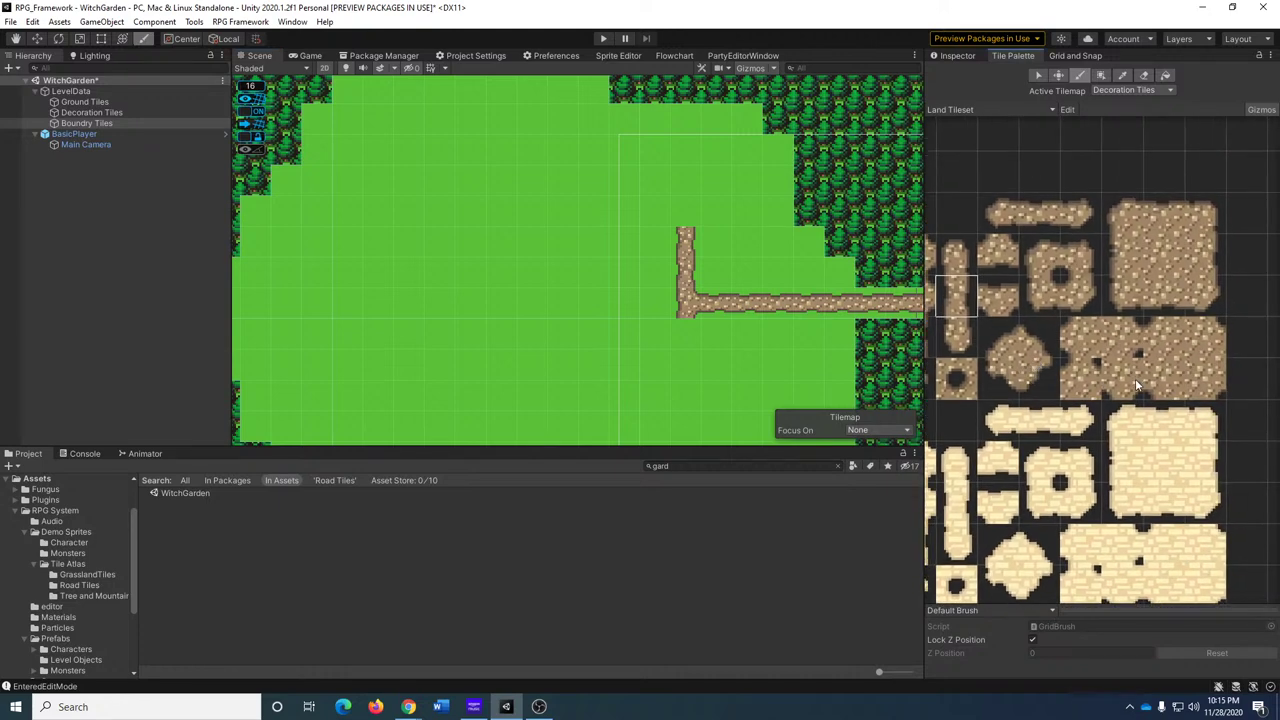
pyautogui.click(1128, 380)
pyautogui.moveTo(1027, 272); pyautogui.dragTo(1117, 283, button='middle')
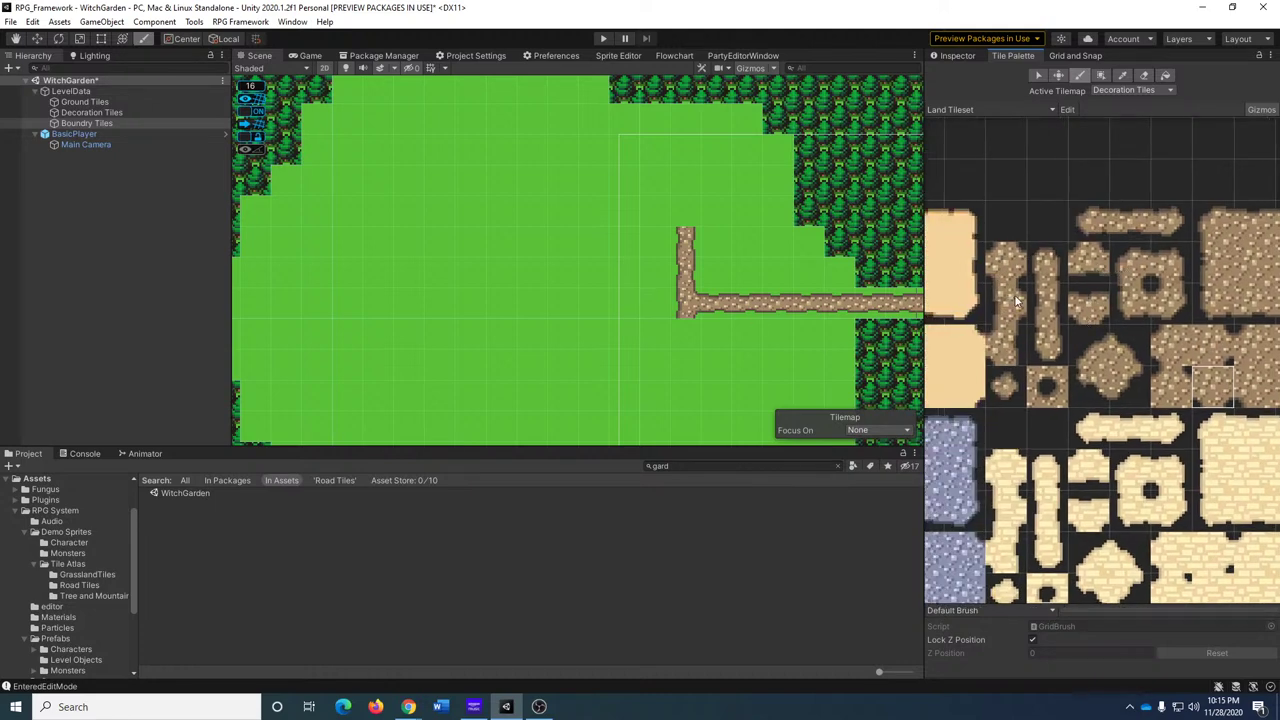
pyautogui.click(997, 268)
pyautogui.click(685, 303)
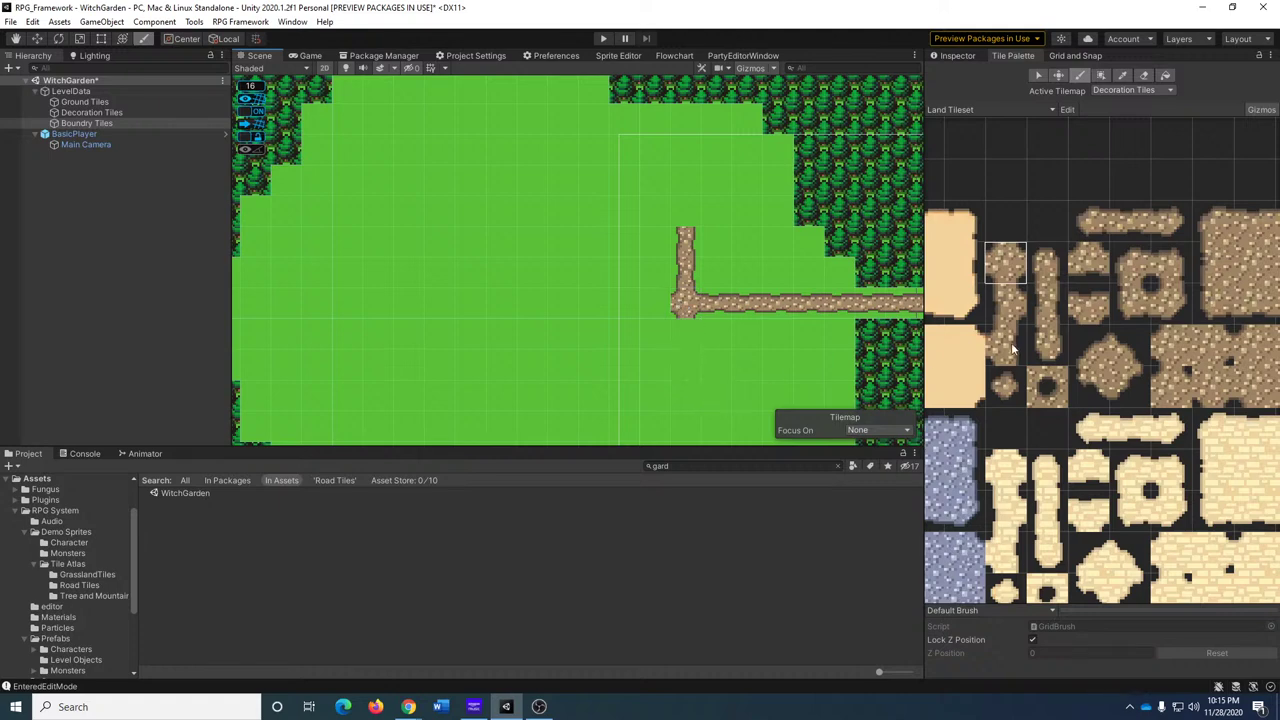
pyautogui.click(1050, 306)
pyautogui.moveTo(685, 325); pyautogui.dragTo(685, 400)
# Add road rows across the clearing's top and bottom, erasing a stray road segment.
pyautogui.click(1135, 233)
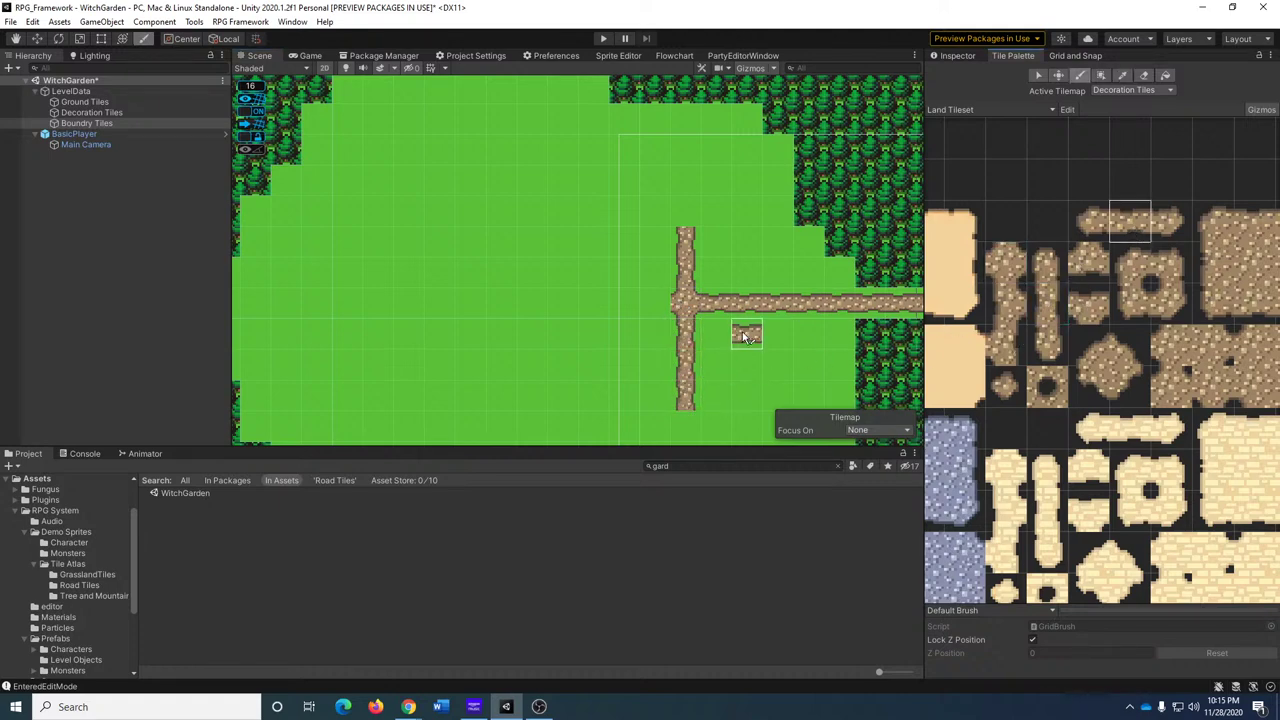
pyautogui.moveTo(685, 303); pyautogui.dragTo(533, 303)
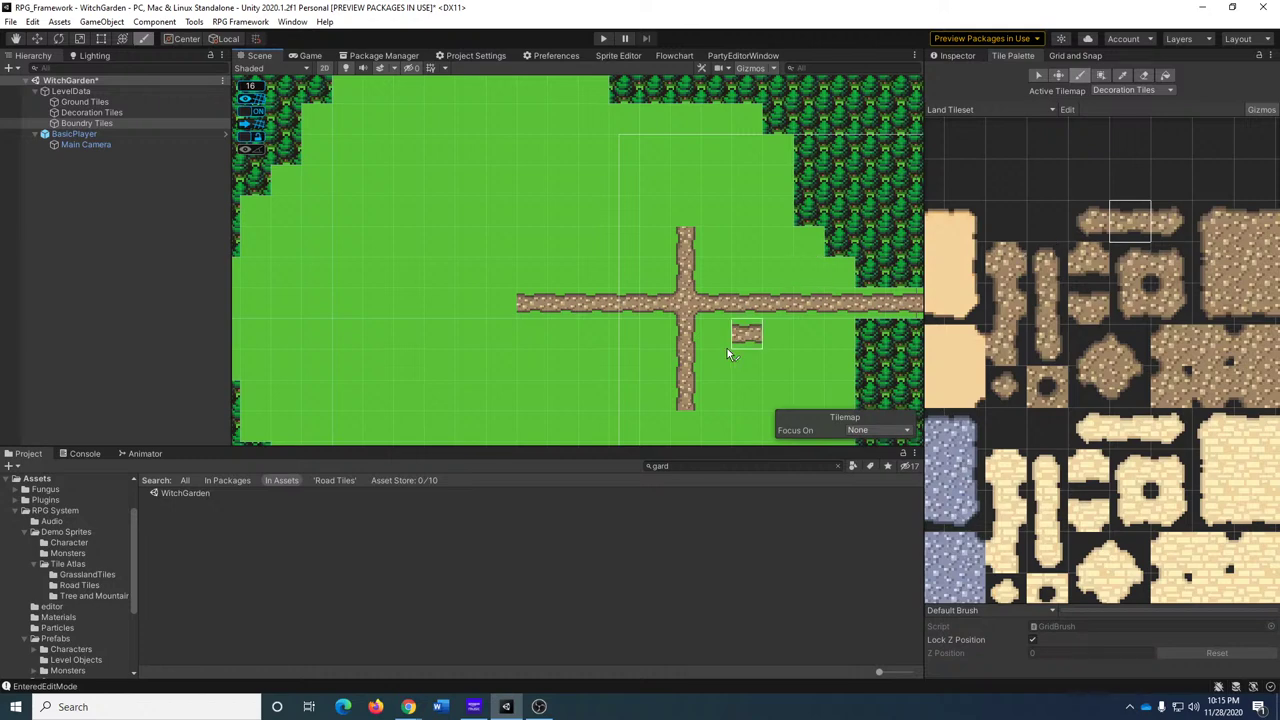
pyautogui.moveTo(655, 211); pyautogui.dragTo(546, 222)
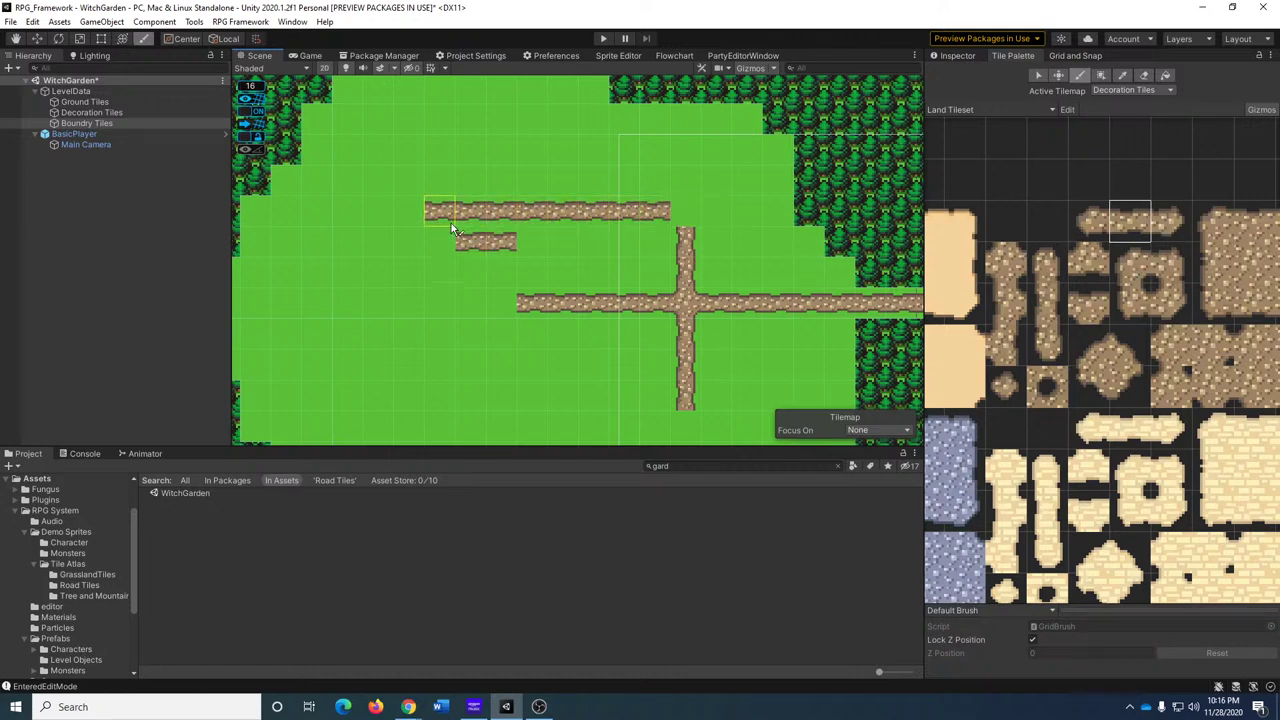
pyautogui.moveTo(657, 425); pyautogui.dragTo(522, 426)
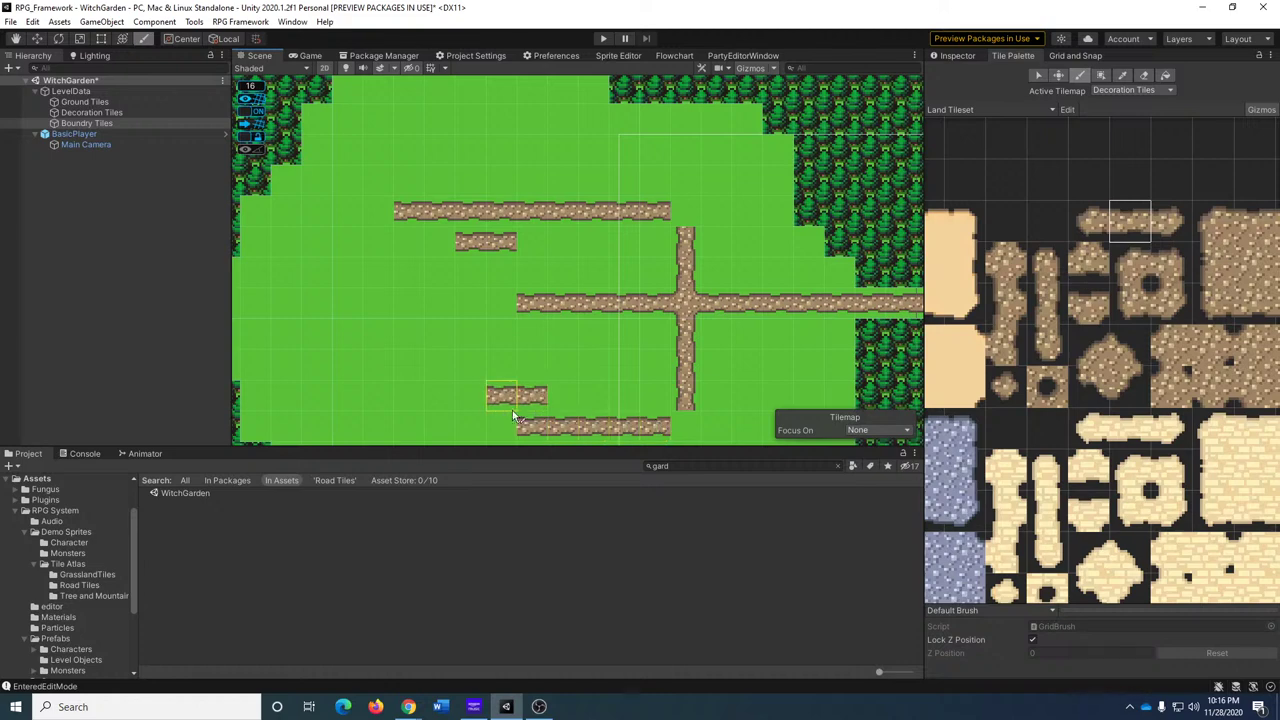
pyautogui.click(490, 421)
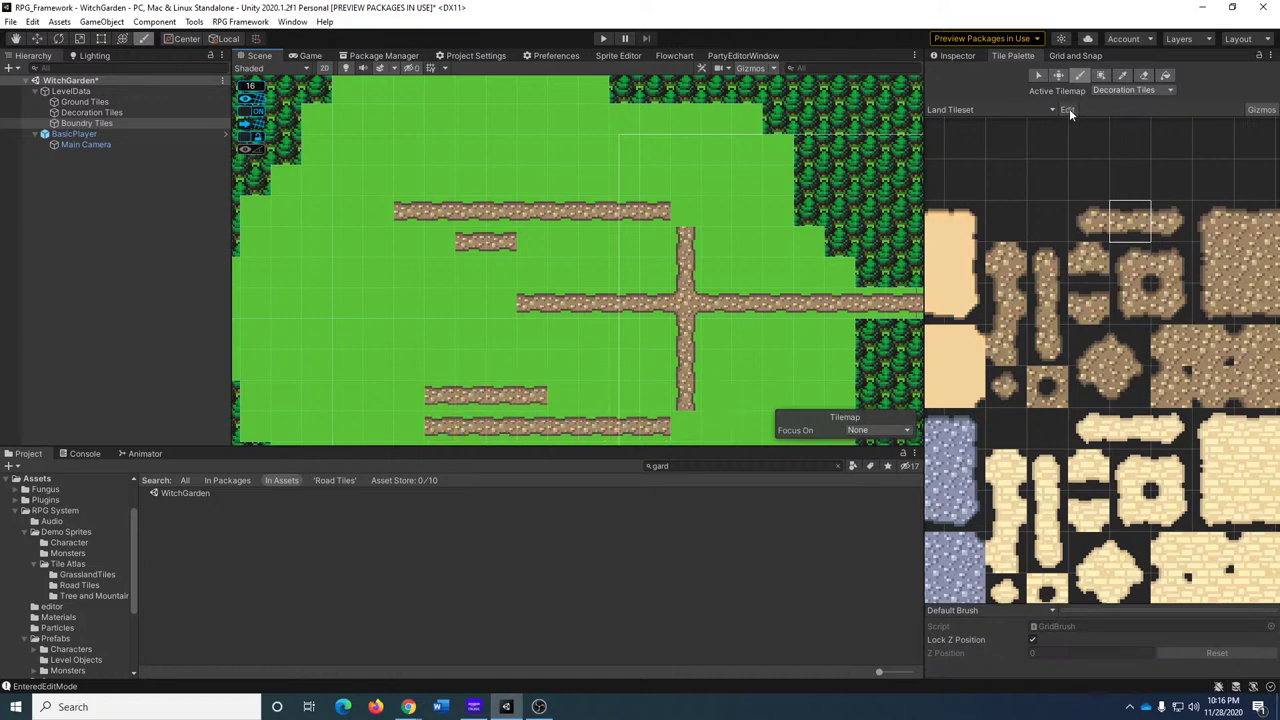
pyautogui.click(1146, 76)
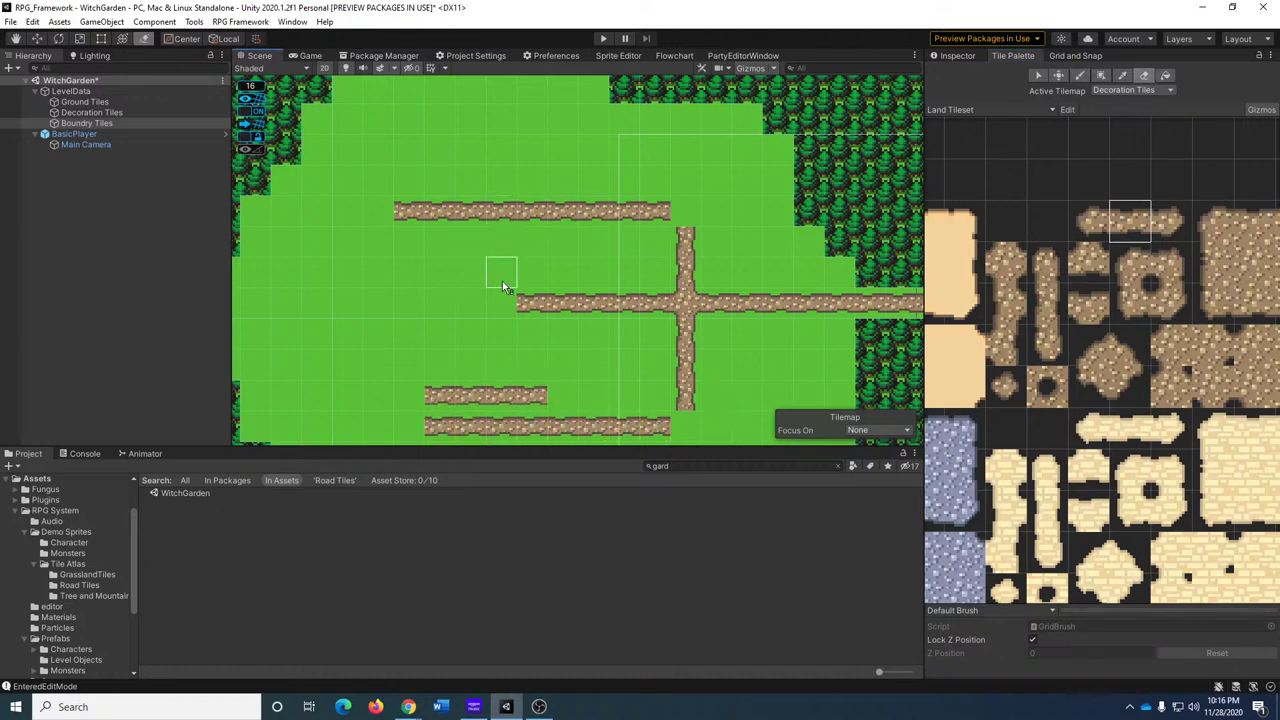
pyautogui.moveTo(548, 403); pyautogui.dragTo(430, 396)
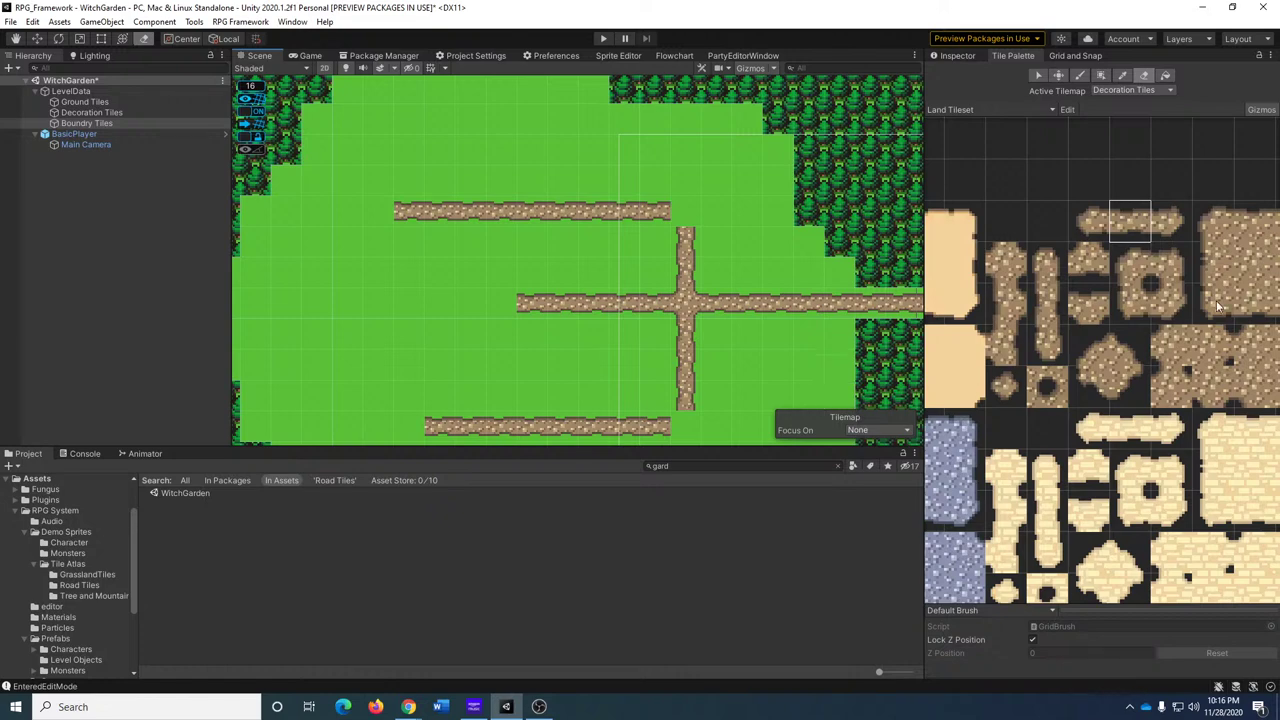
# Join the top and bottom roads to the vertical road with corners and extend the middle road left.
pyautogui.click(1172, 300)
pyautogui.click(686, 425)
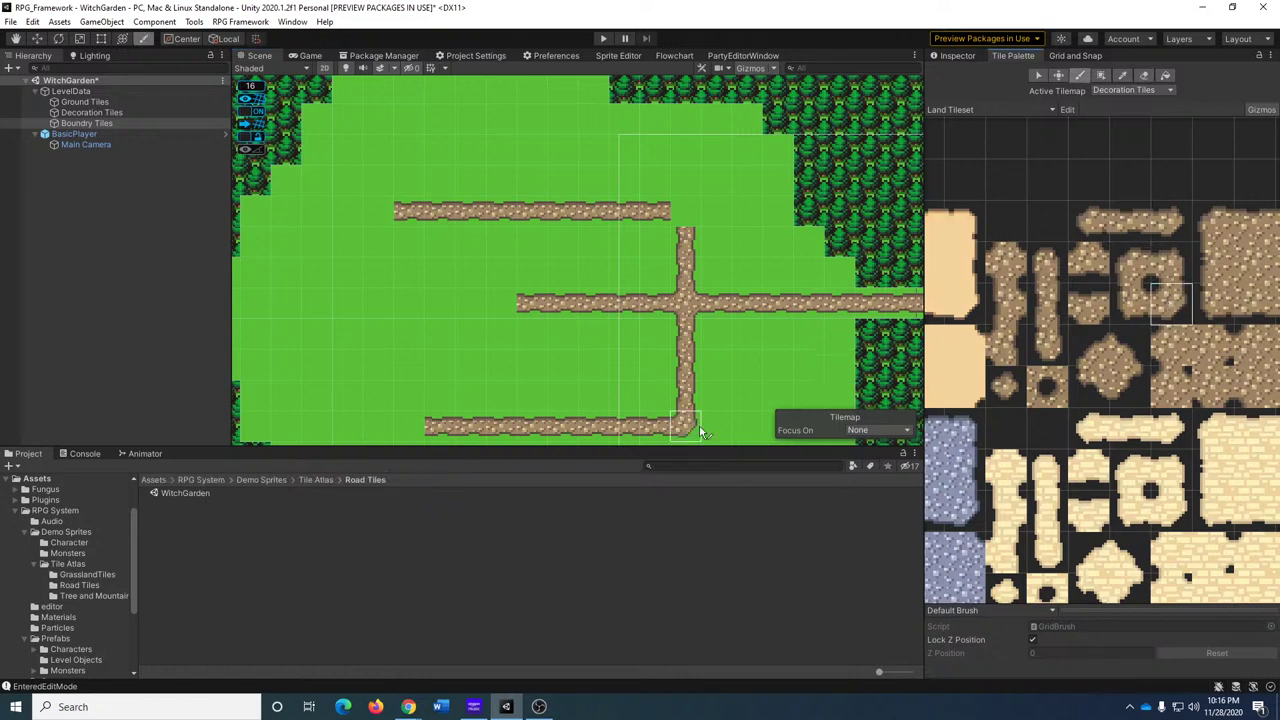
pyautogui.click(1171, 266)
pyautogui.click(699, 212)
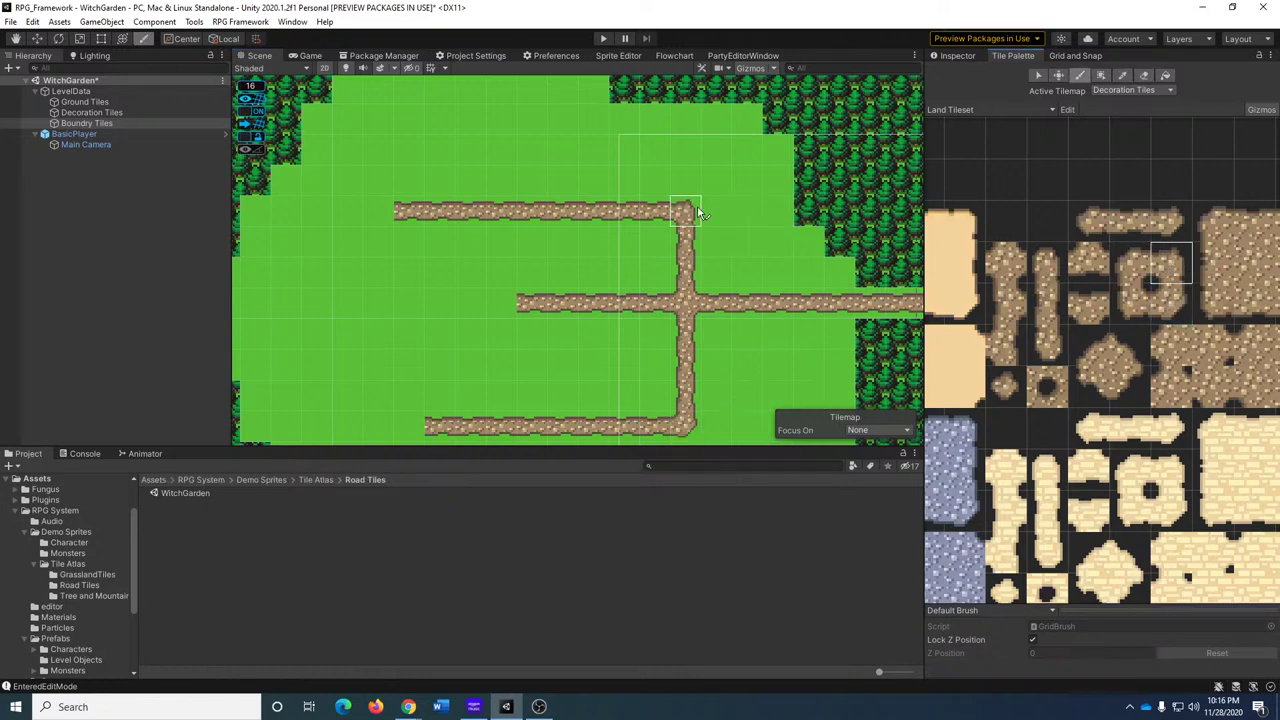
pyautogui.click(1118, 234)
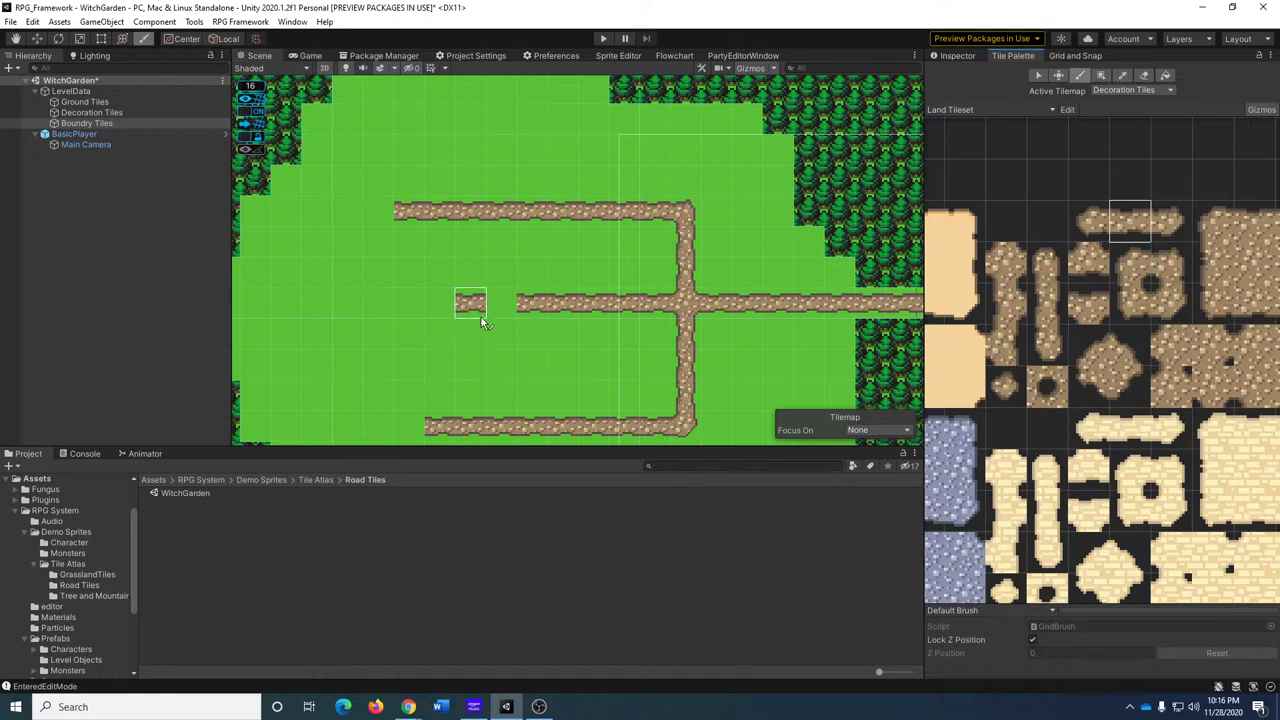
pyautogui.moveTo(490, 312); pyautogui.dragTo(416, 311)
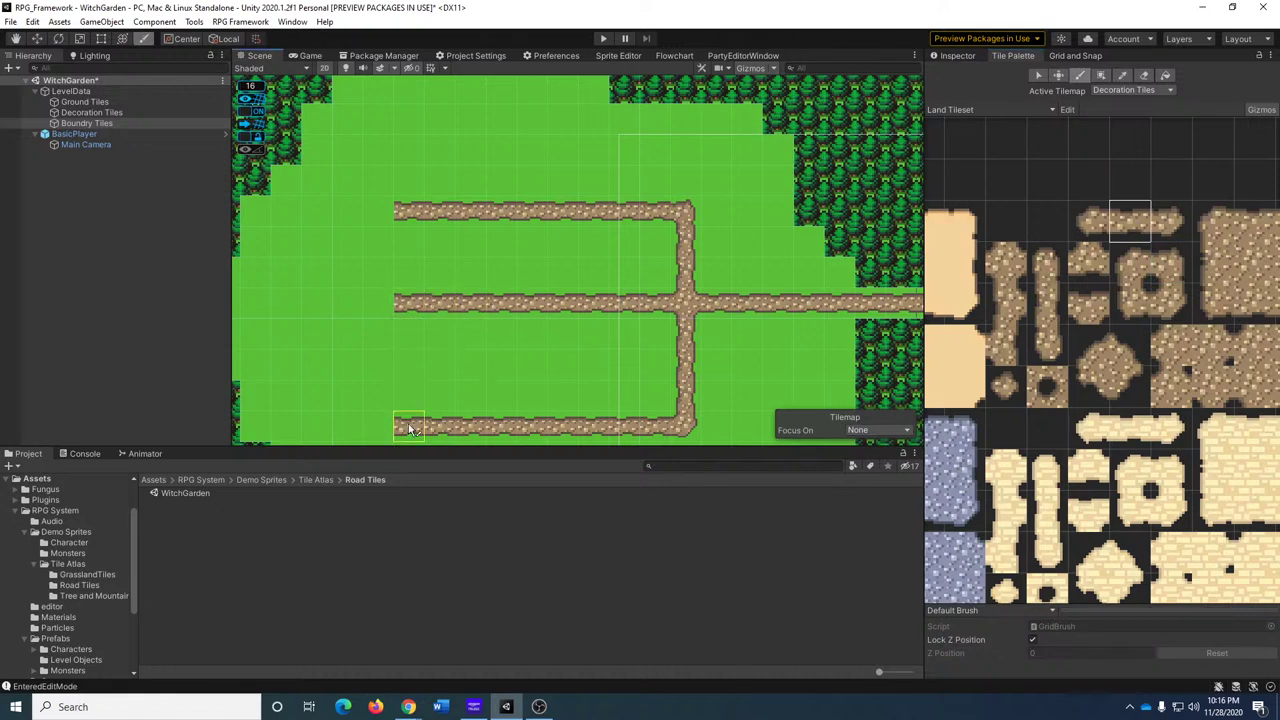
# Cap the three roads' left ends and paint a connecting vertical road down the left side.
pyautogui.moveTo(440, 333); pyautogui.dragTo(620, 290, button='middle')
pyautogui.click(1145, 300)
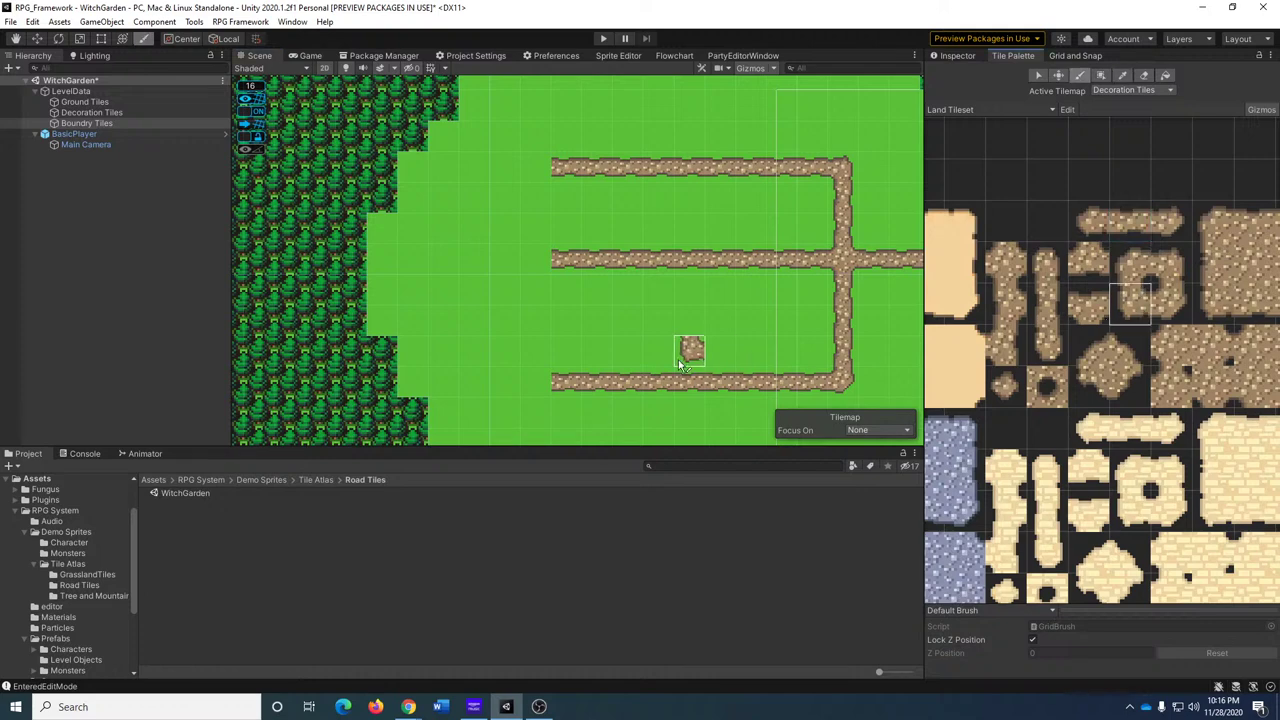
pyautogui.click(553, 384)
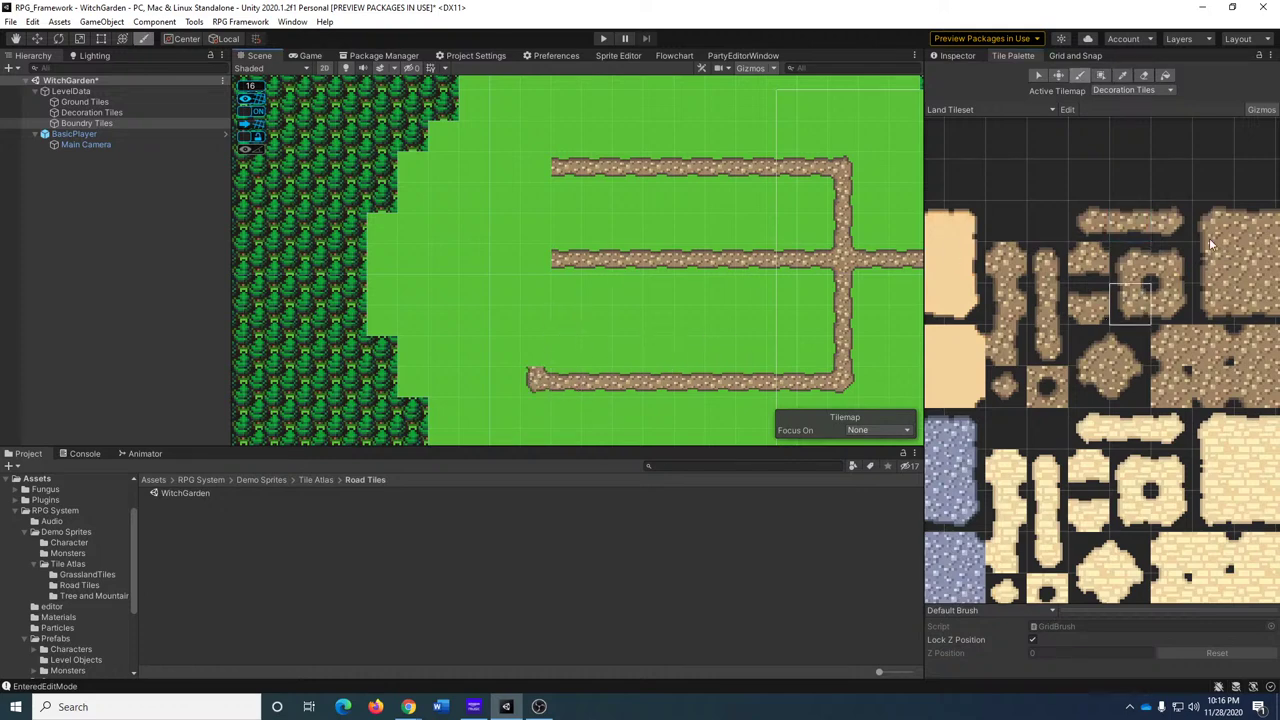
pyautogui.click(1127, 260)
pyautogui.click(540, 169)
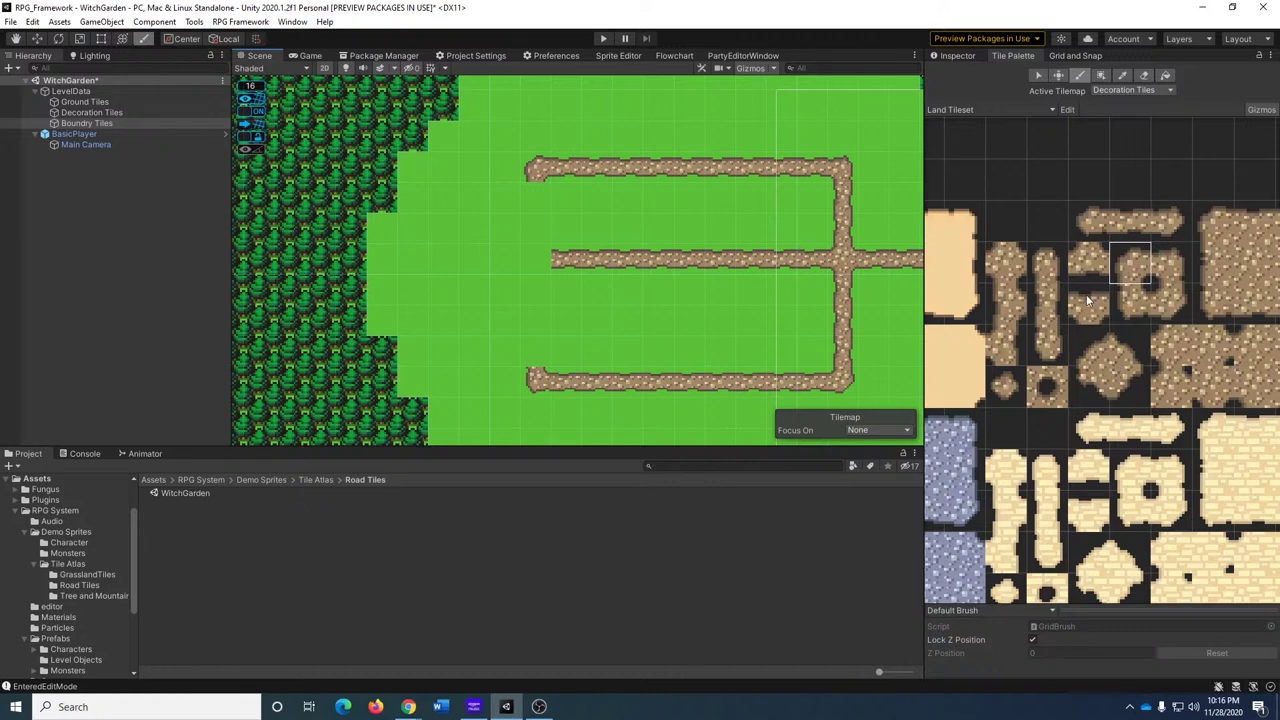
pyautogui.click(1010, 305)
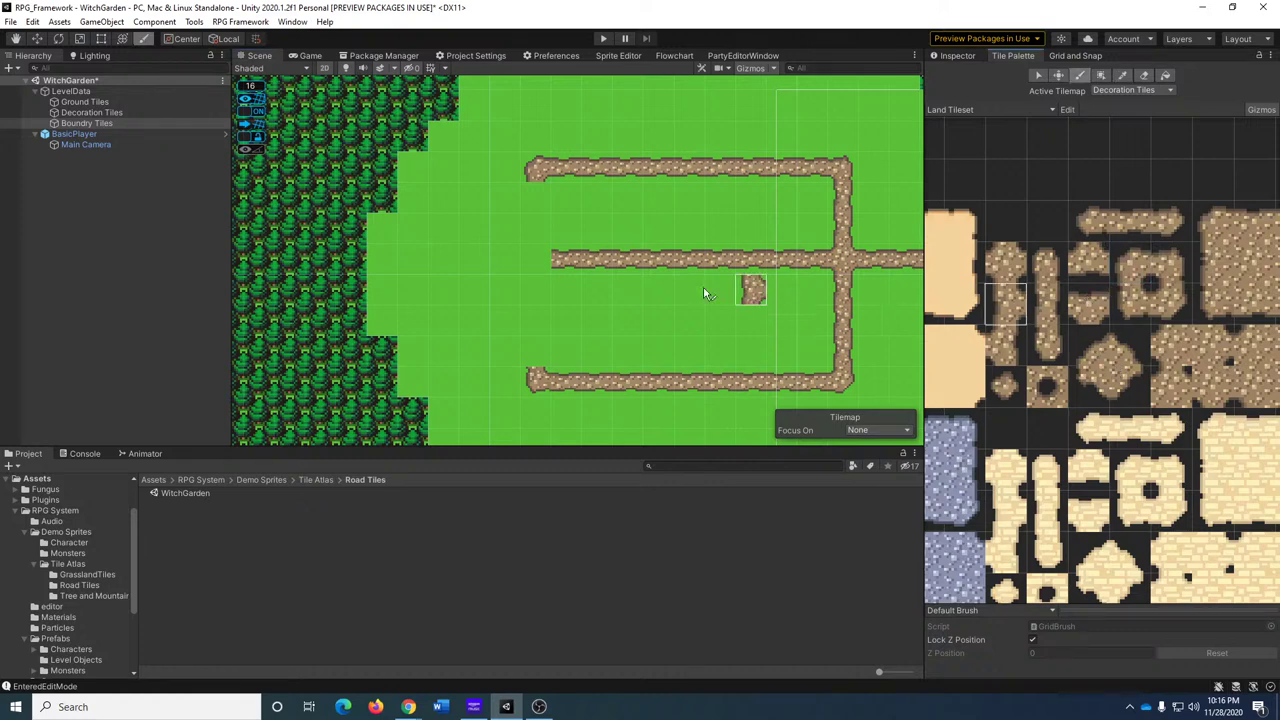
pyautogui.click(537, 262)
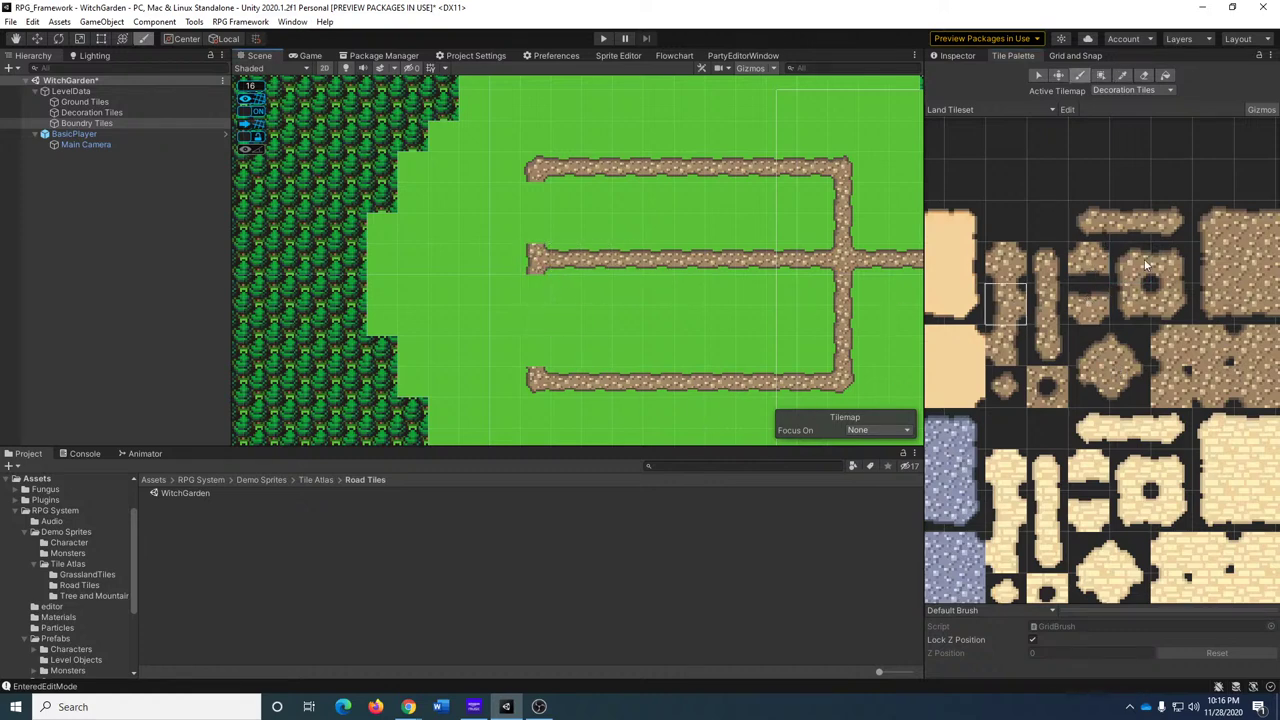
pyautogui.click(1048, 303)
pyautogui.moveTo(536, 195); pyautogui.dragTo(537, 368)
pyautogui.moveTo(685, 315)
pyautogui.mouseDown(button='middle')
pyautogui.moveTo(592, 372)
pyautogui.moveTo(571, 200)
pyautogui.moveTo(571, 289)
pyautogui.moveTo(590, 320)
pyautogui.mouseUp(button='middle')
pyautogui.scroll(-2, 585, 383)
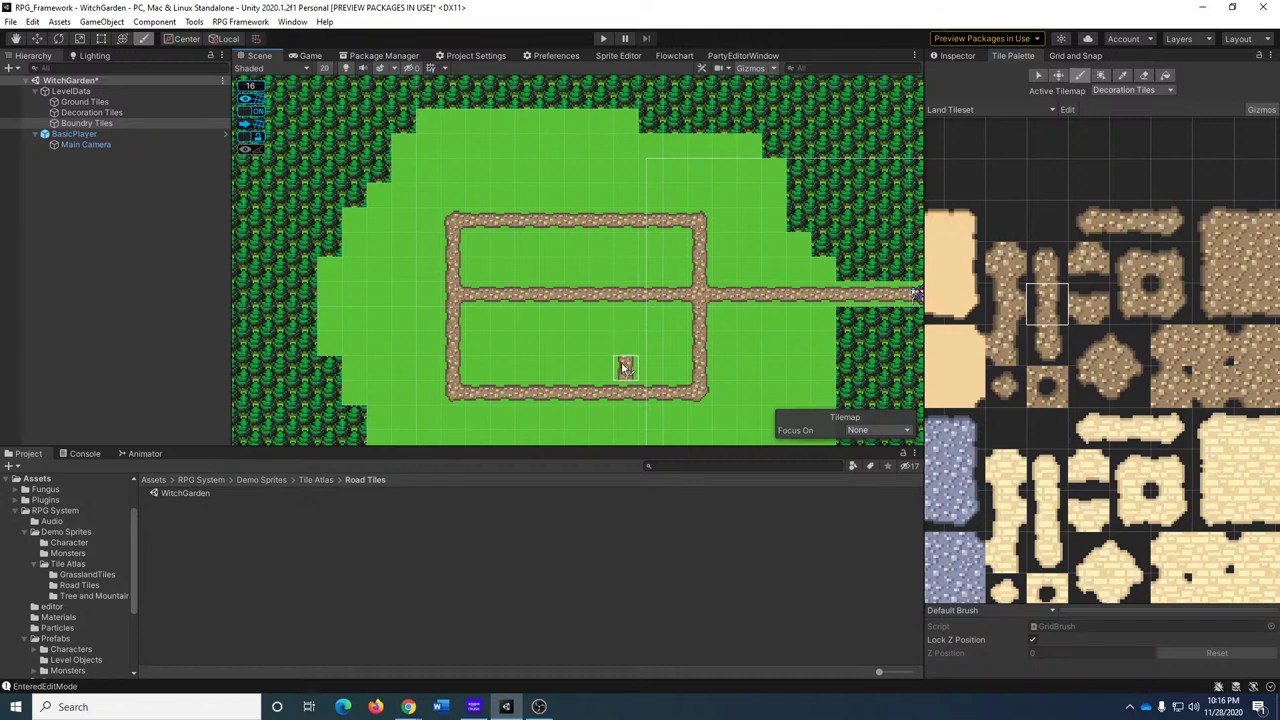
pyautogui.moveTo(640, 353)
pyautogui.mouseDown(button='middle')
pyautogui.moveTo(636, 283)
pyautogui.moveTo(627, 329)
pyautogui.moveTo(600, 314)
pyautogui.mouseUp(button='middle')
pyautogui.scroll(-6, 1045, 334)
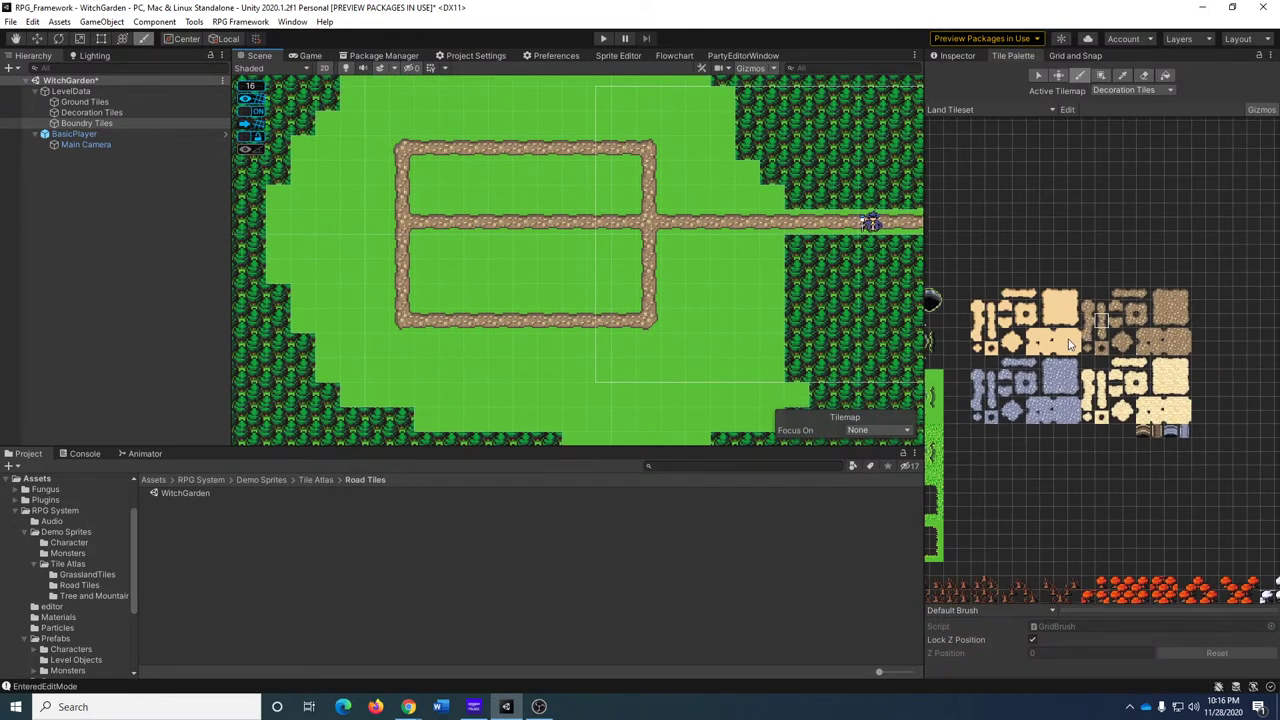
# Bring the Land Tileset's water tiles into view and make Ground Tiles the active tilemap.
pyautogui.moveTo(1046, 331); pyautogui.dragTo(1190, 262, button='middle')
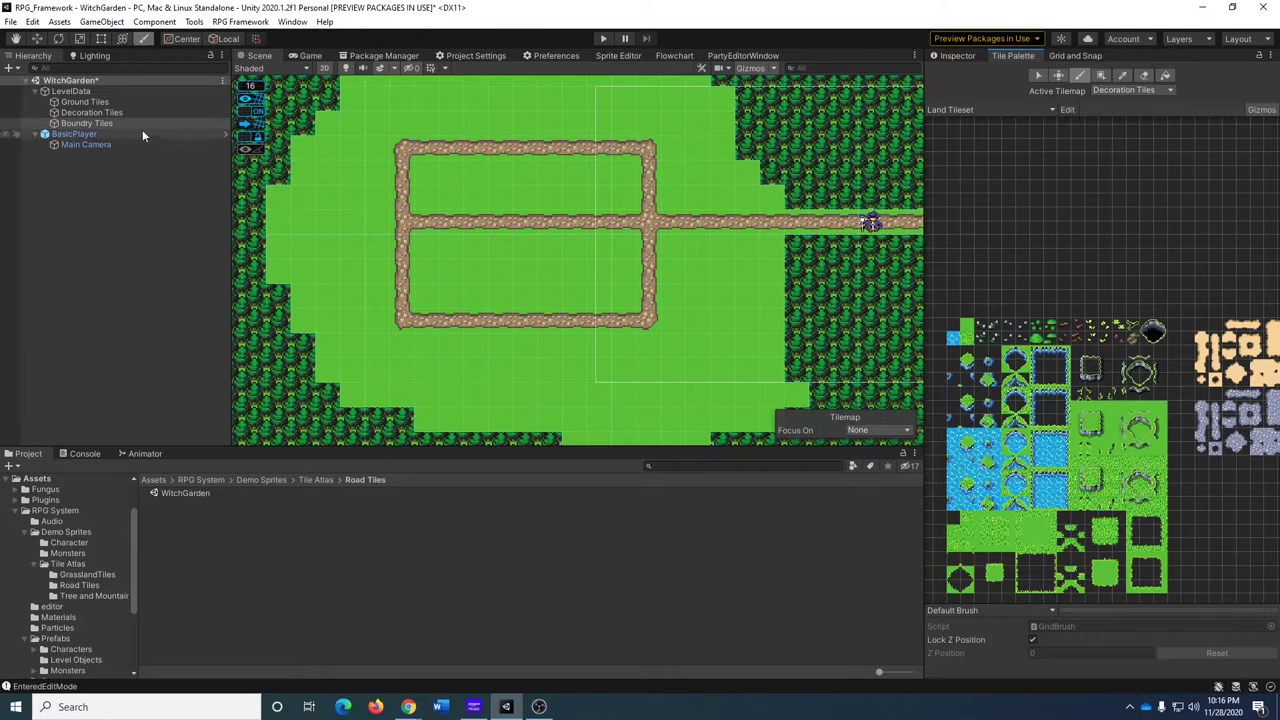
pyautogui.scroll(5, 1078, 453)
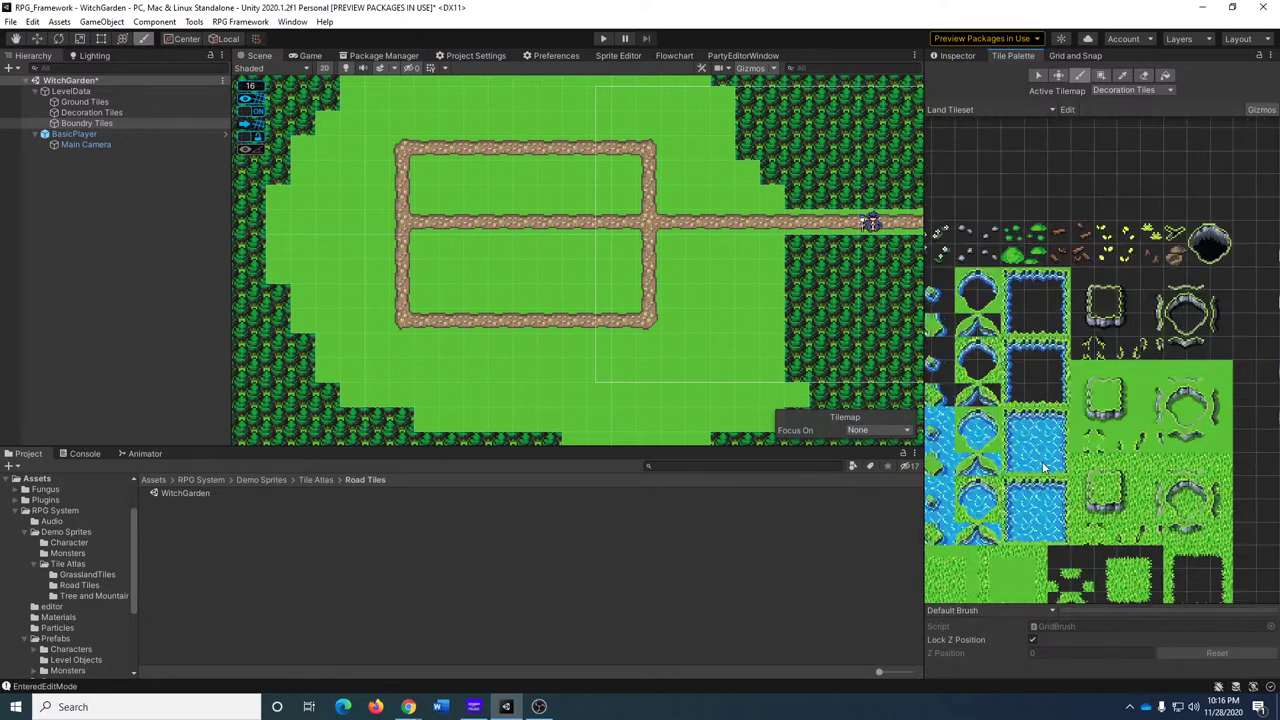
pyautogui.moveTo(1029, 471); pyautogui.dragTo(1109, 455, button='middle')
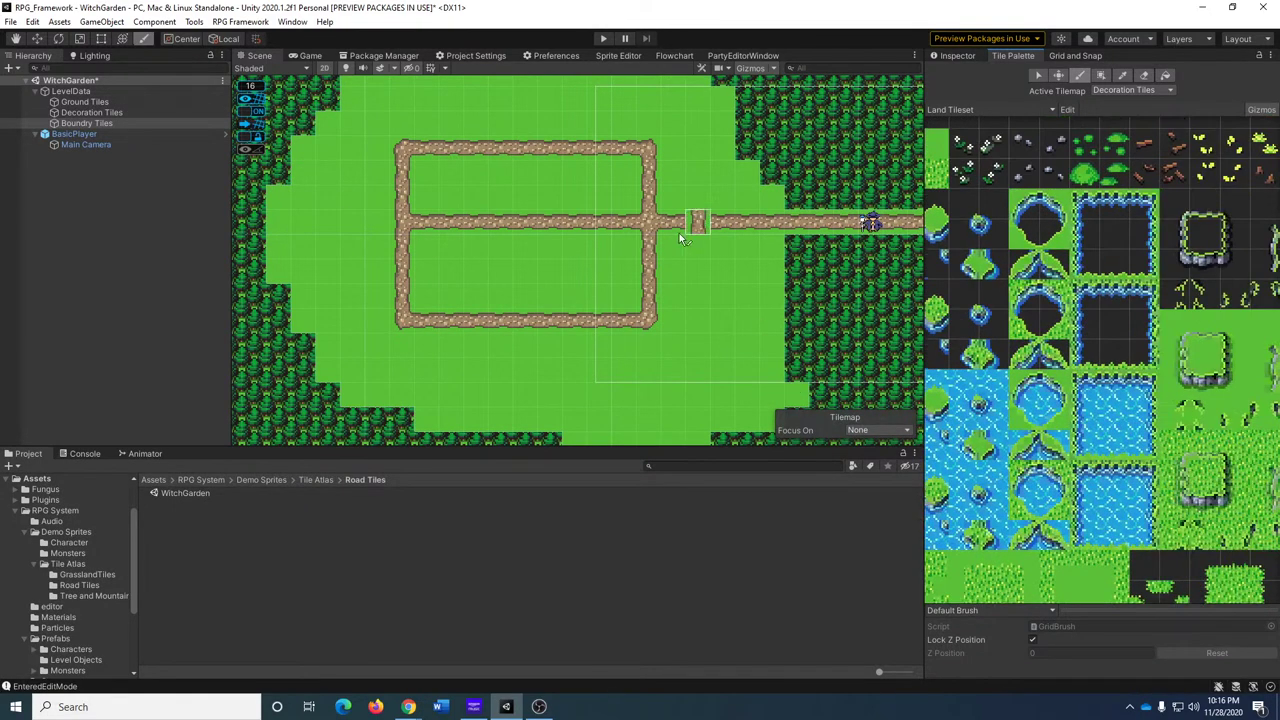
pyautogui.click(1111, 92)
pyautogui.click(1120, 102)
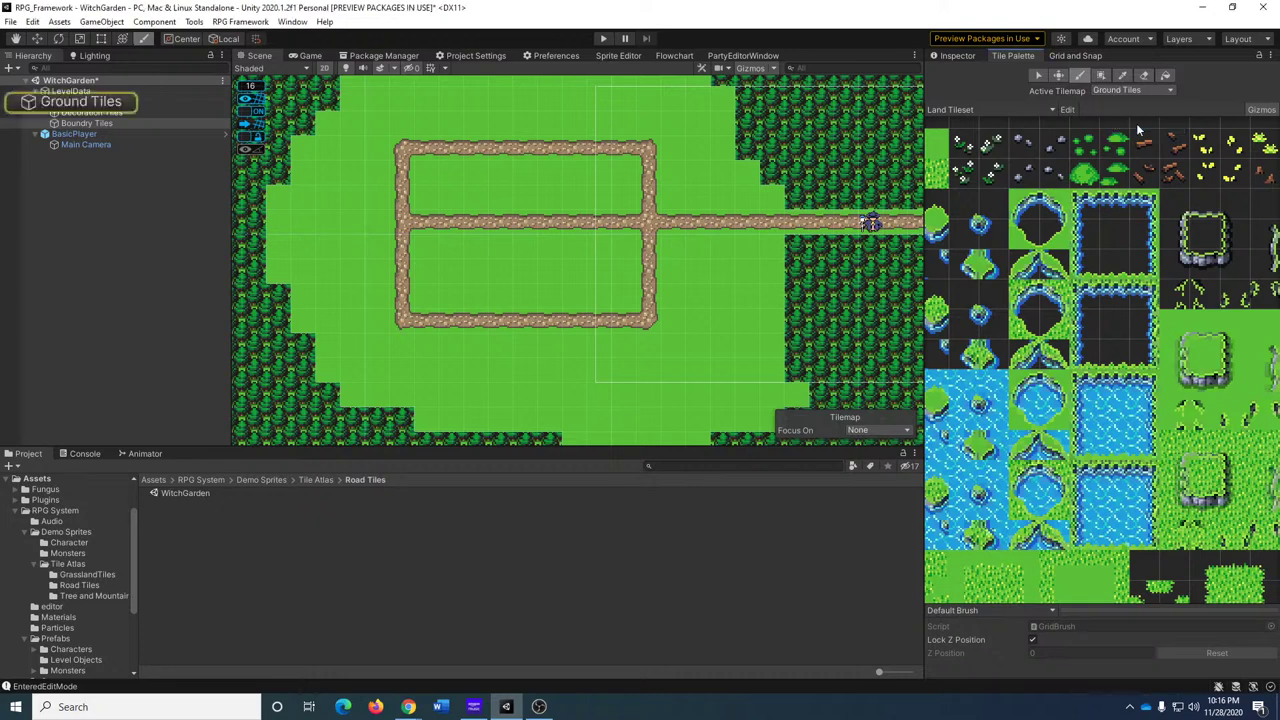
pyautogui.scroll(-1, 1150, 487)
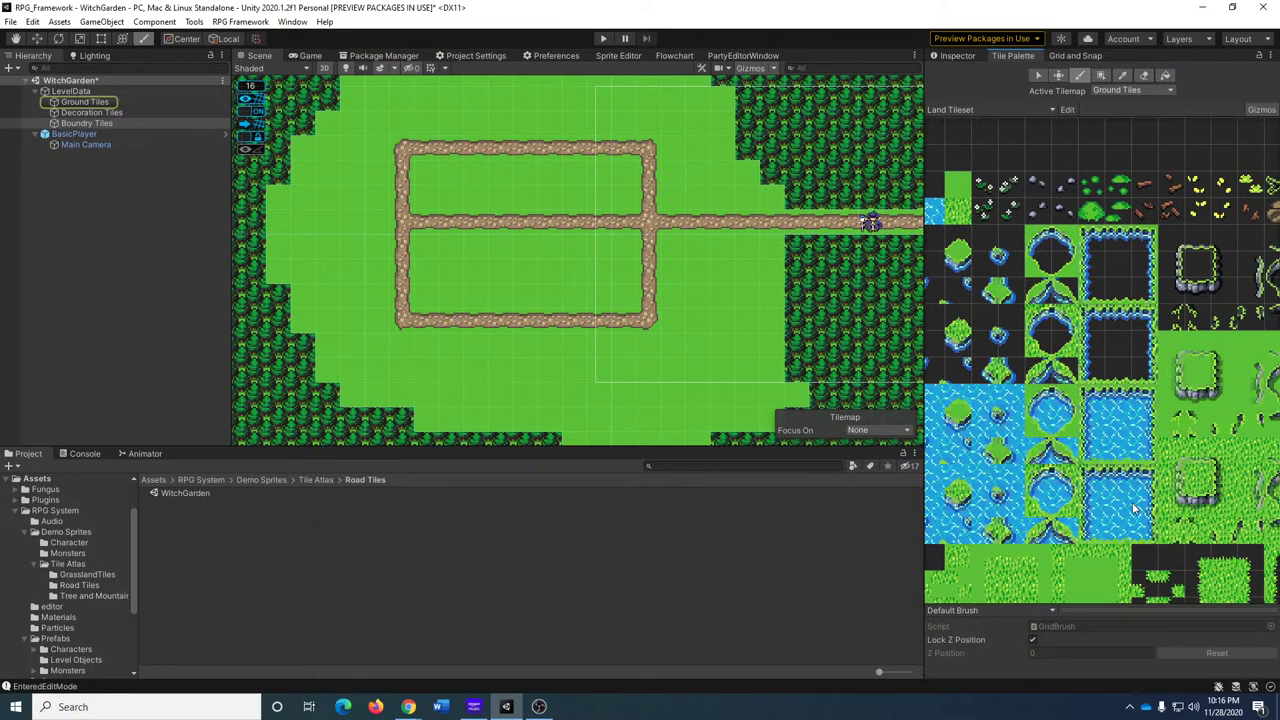
pyautogui.moveTo(700, 332); pyautogui.dragTo(678, 249, button='middle')
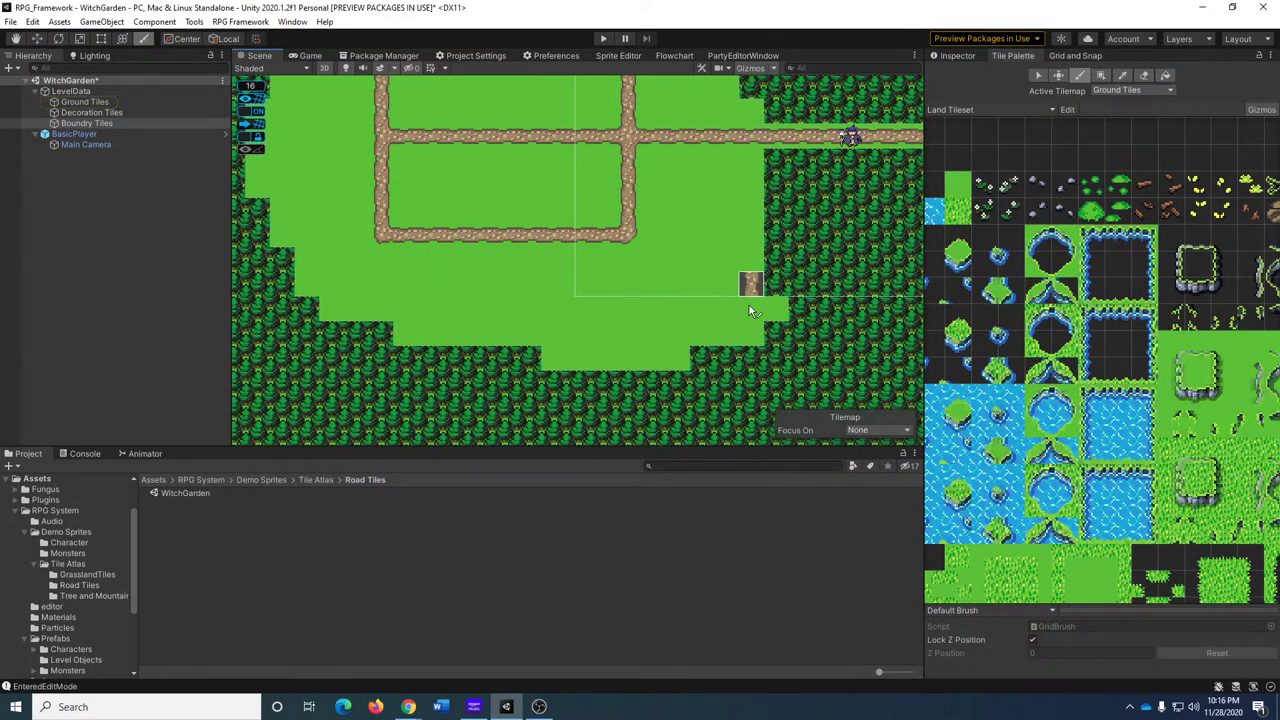
# Try several water tiles in the palette before settling on a plain water tile.
pyautogui.click(1124, 434)
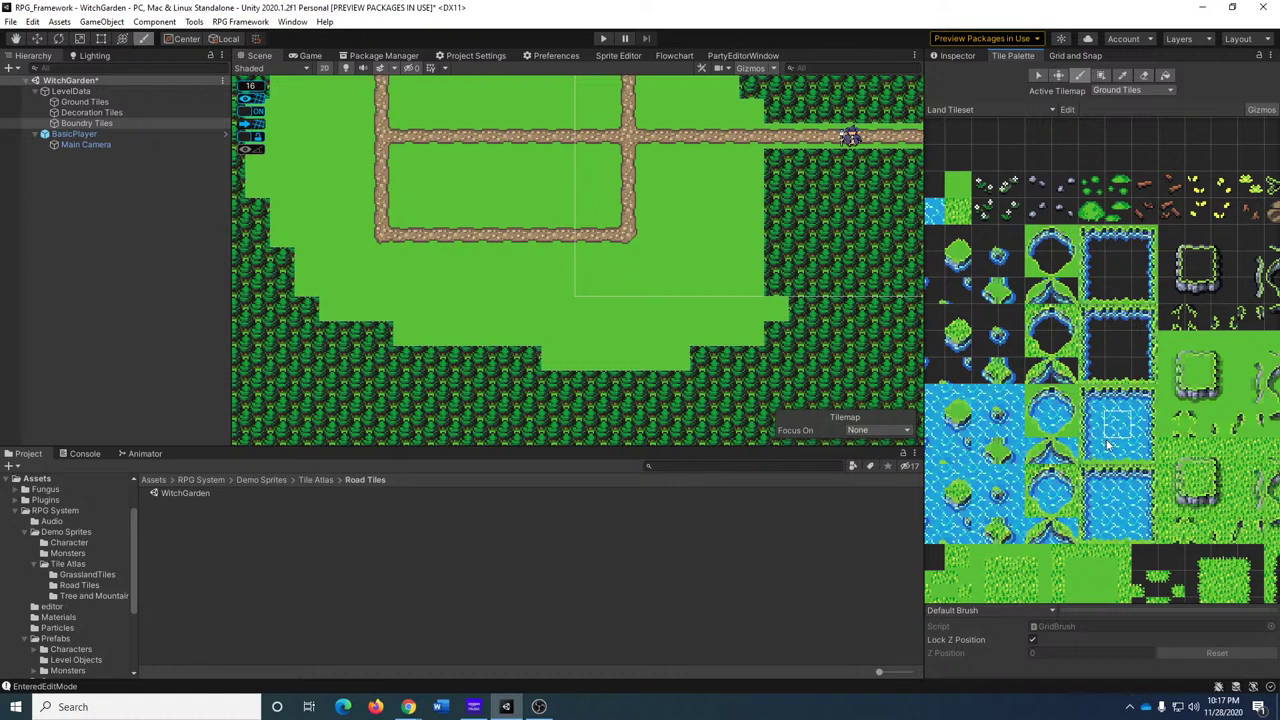
pyautogui.click(1124, 398)
pyautogui.click(1096, 408)
pyautogui.click(1097, 450)
pyautogui.moveTo(1113, 428); pyautogui.dragTo(1095, 366, button='middle')
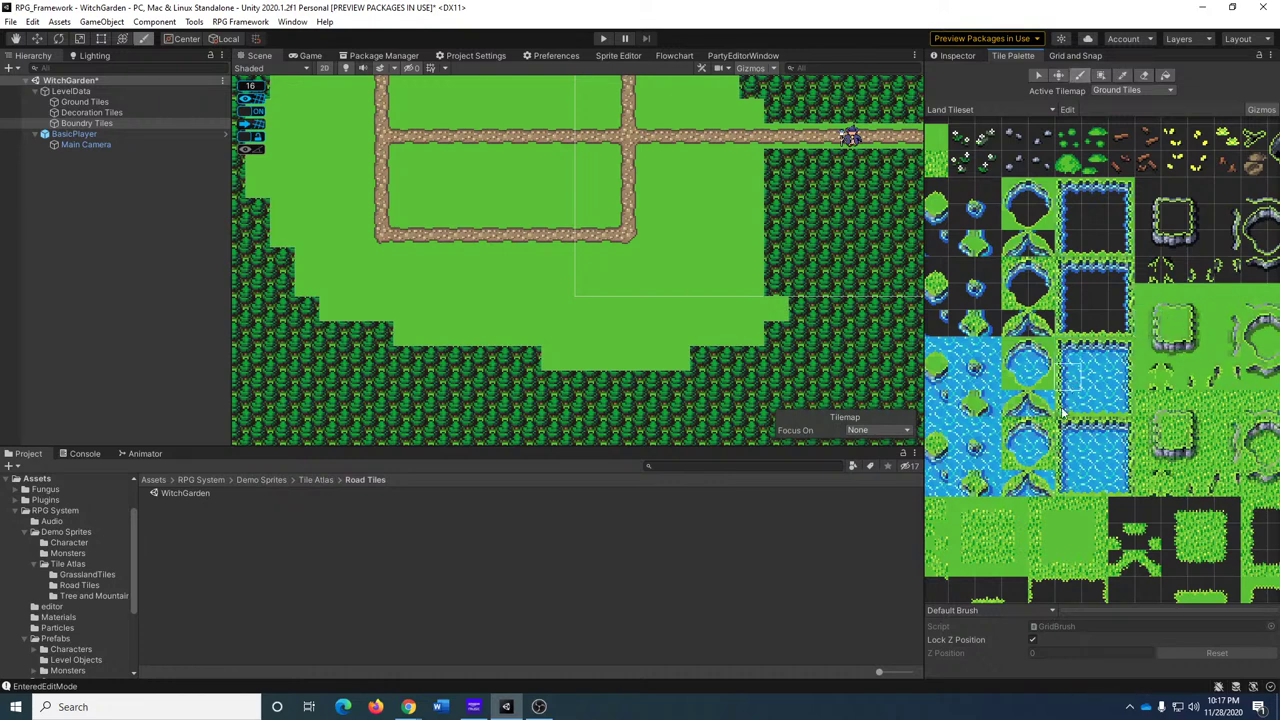
pyautogui.scroll(3, 1086, 424)
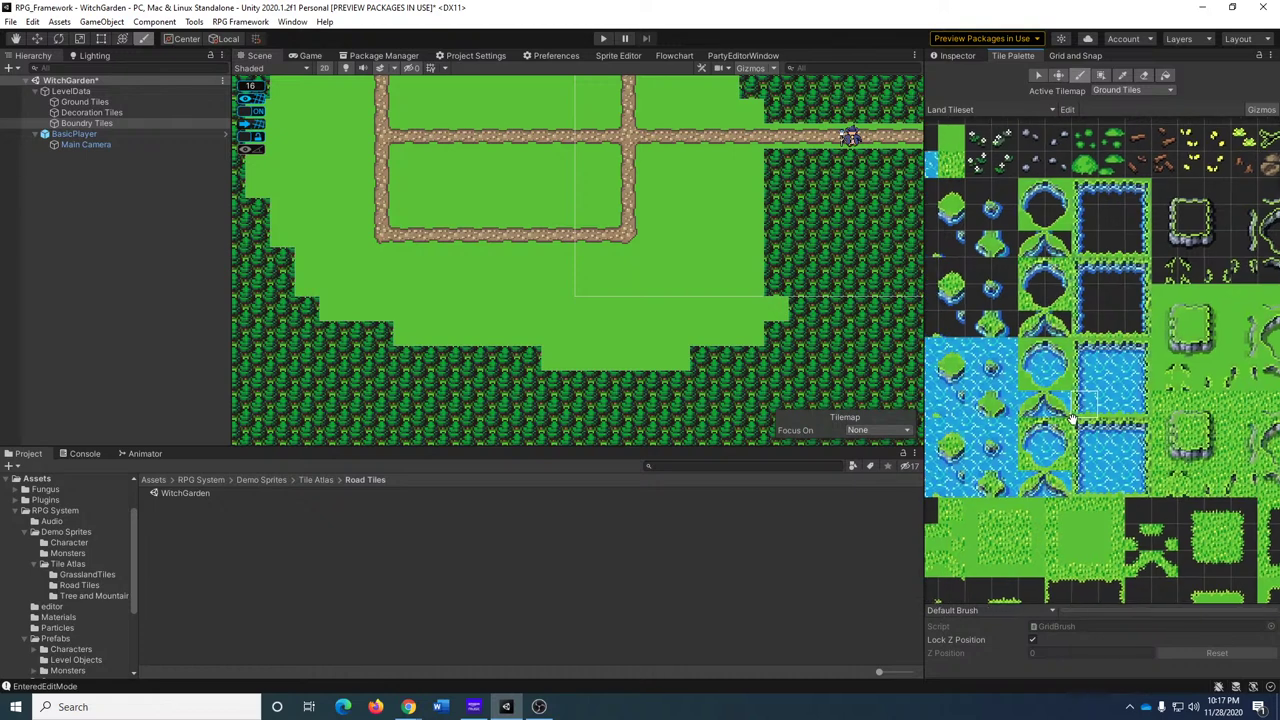
pyautogui.scroll(3, 1108, 385)
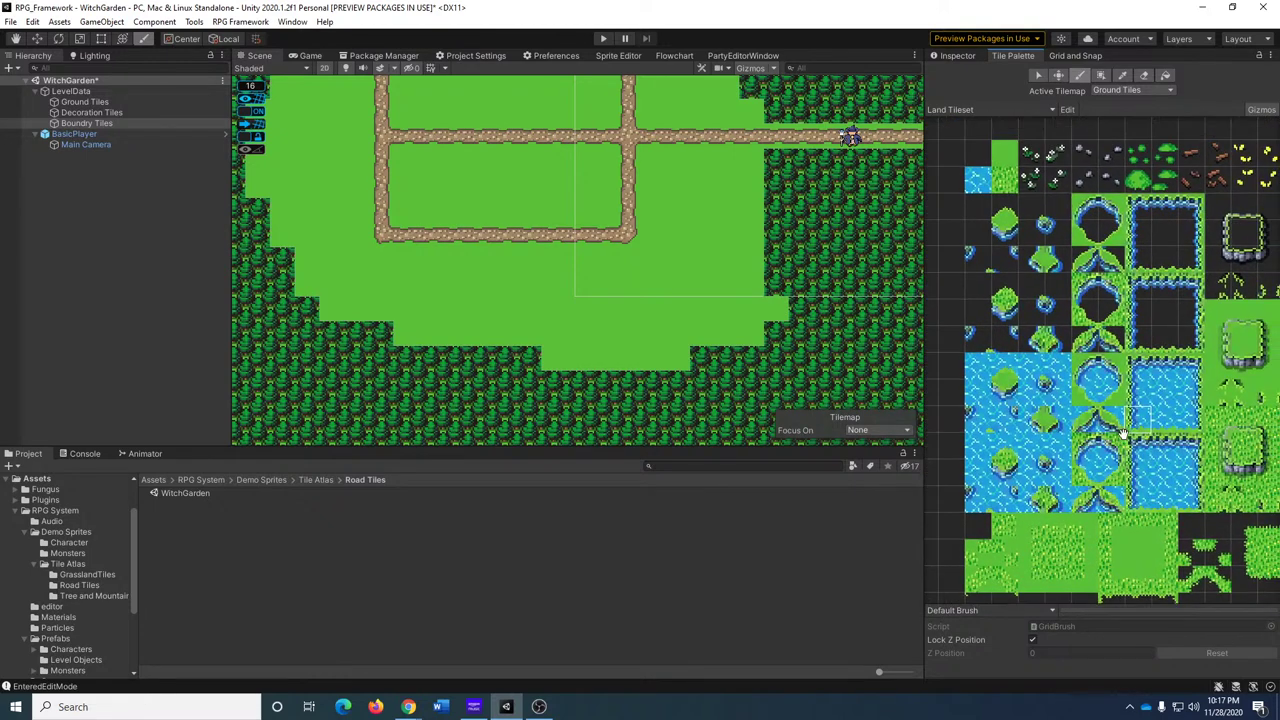
pyautogui.scroll(2, 1116, 432)
pyautogui.scroll(-3, 1114, 428)
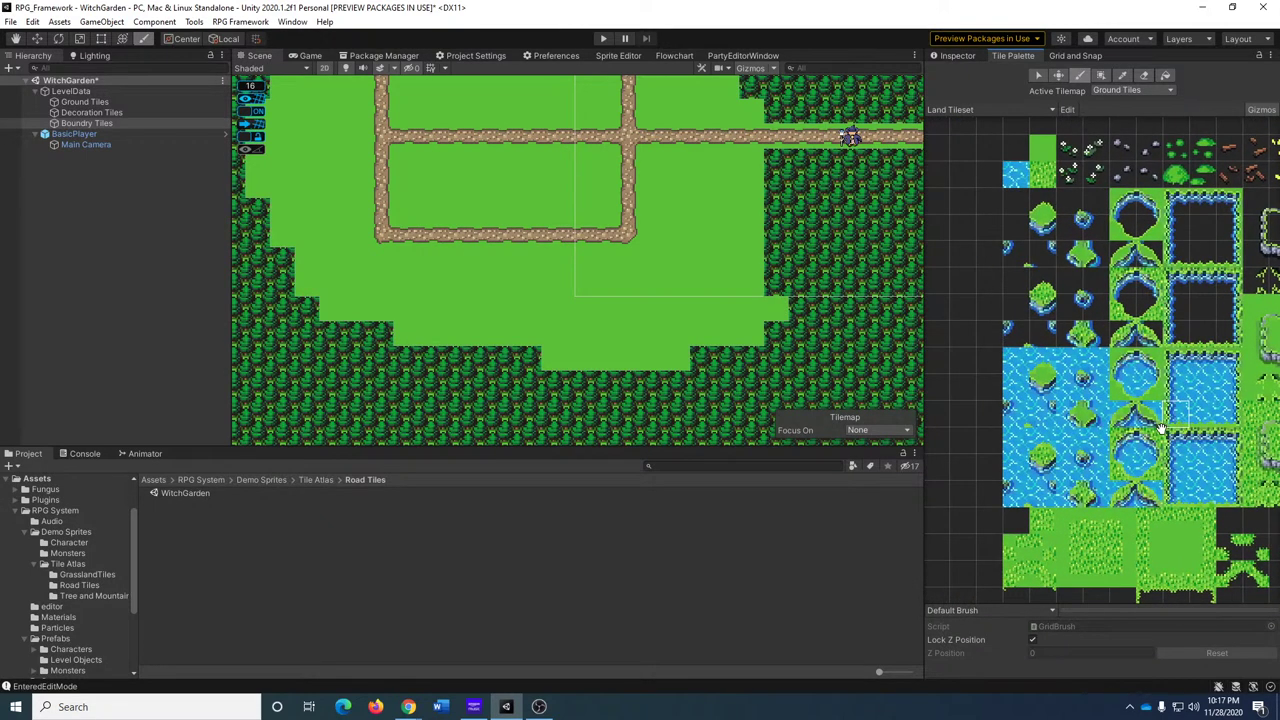
pyautogui.click(1045, 418)
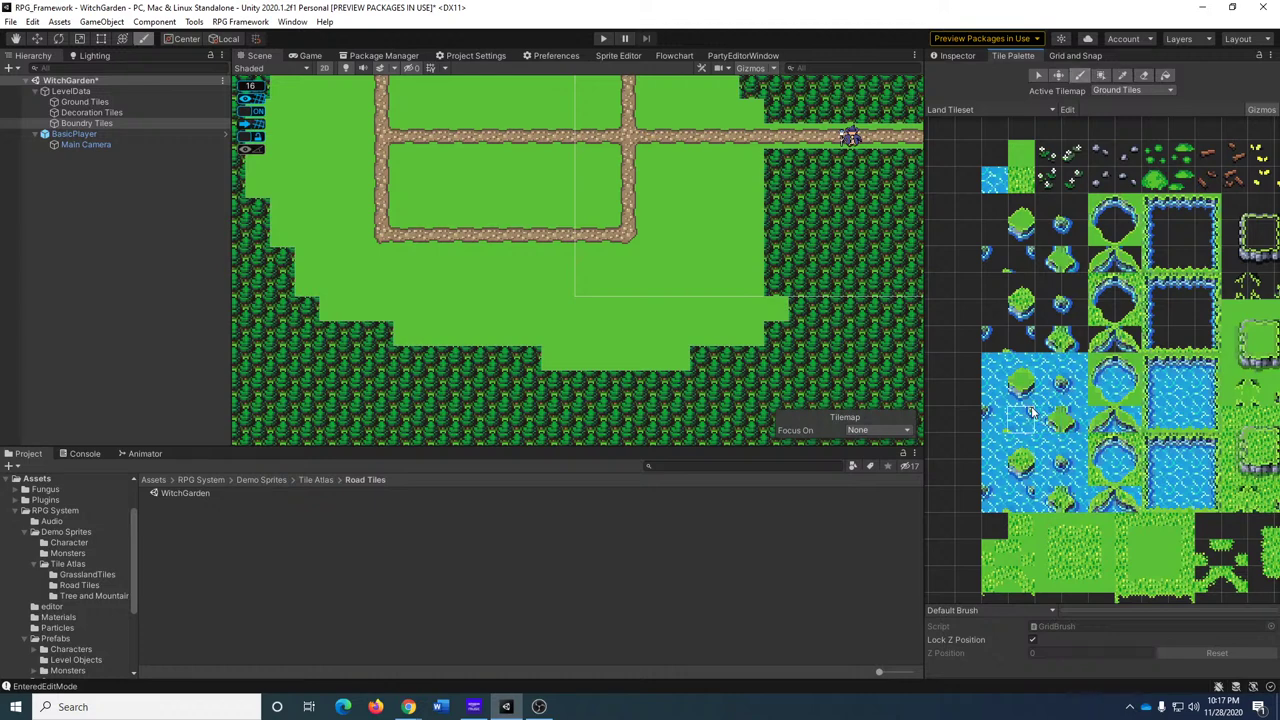
pyautogui.click(1063, 418)
pyautogui.click(1058, 462)
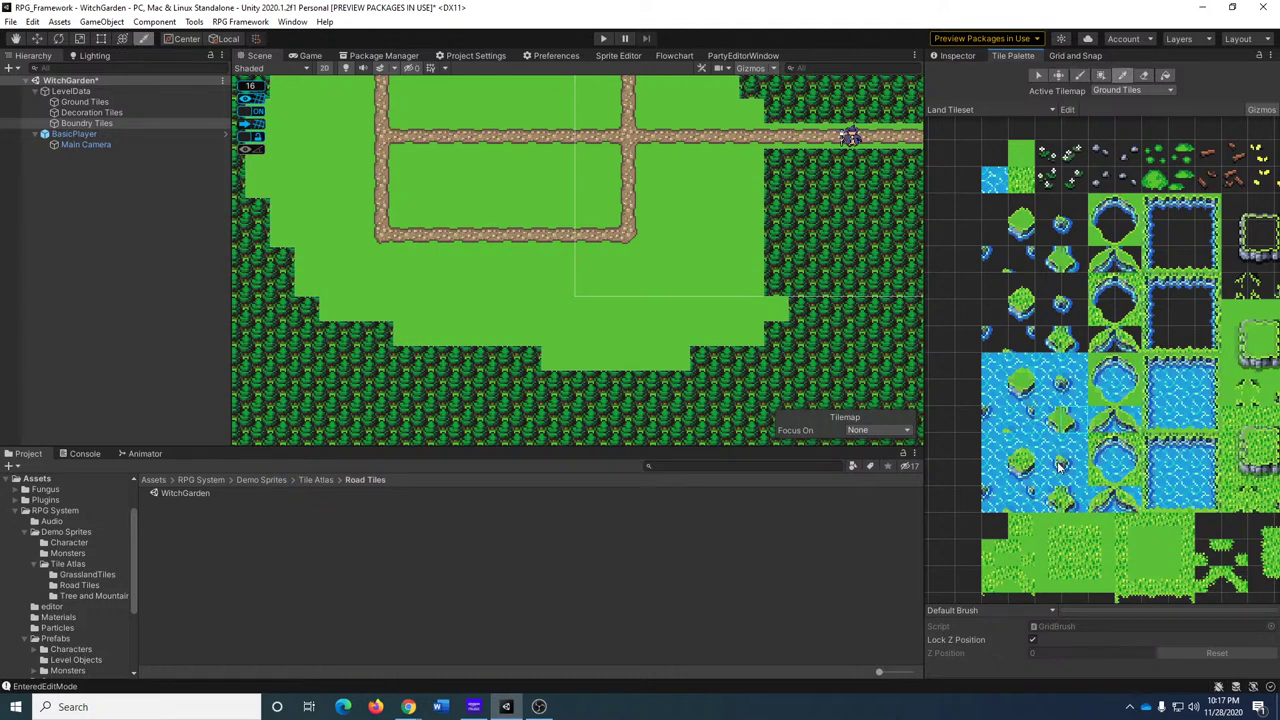
pyautogui.click(1181, 393)
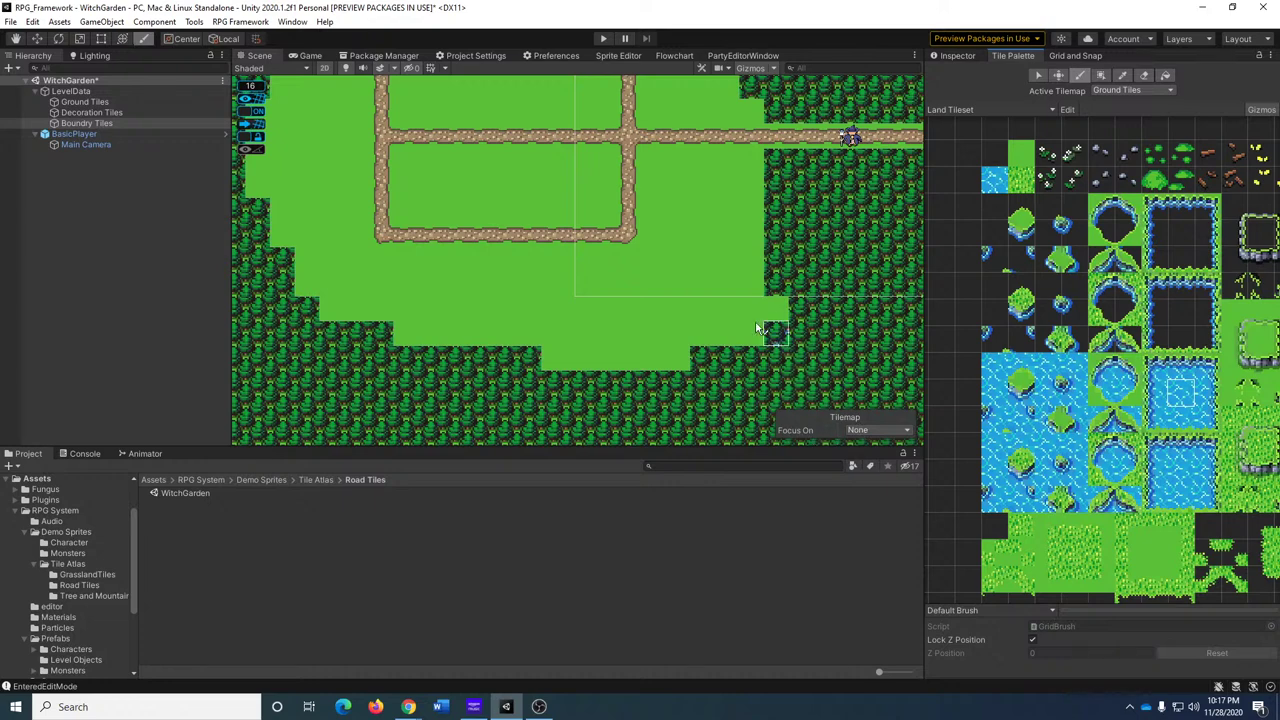
# Paint water into the clearing's lower-right corner after undoing a stray diagonal stroke.
pyautogui.moveTo(752, 303); pyautogui.dragTo(655, 360)
pyautogui.hotkey('ctrl', 'z')
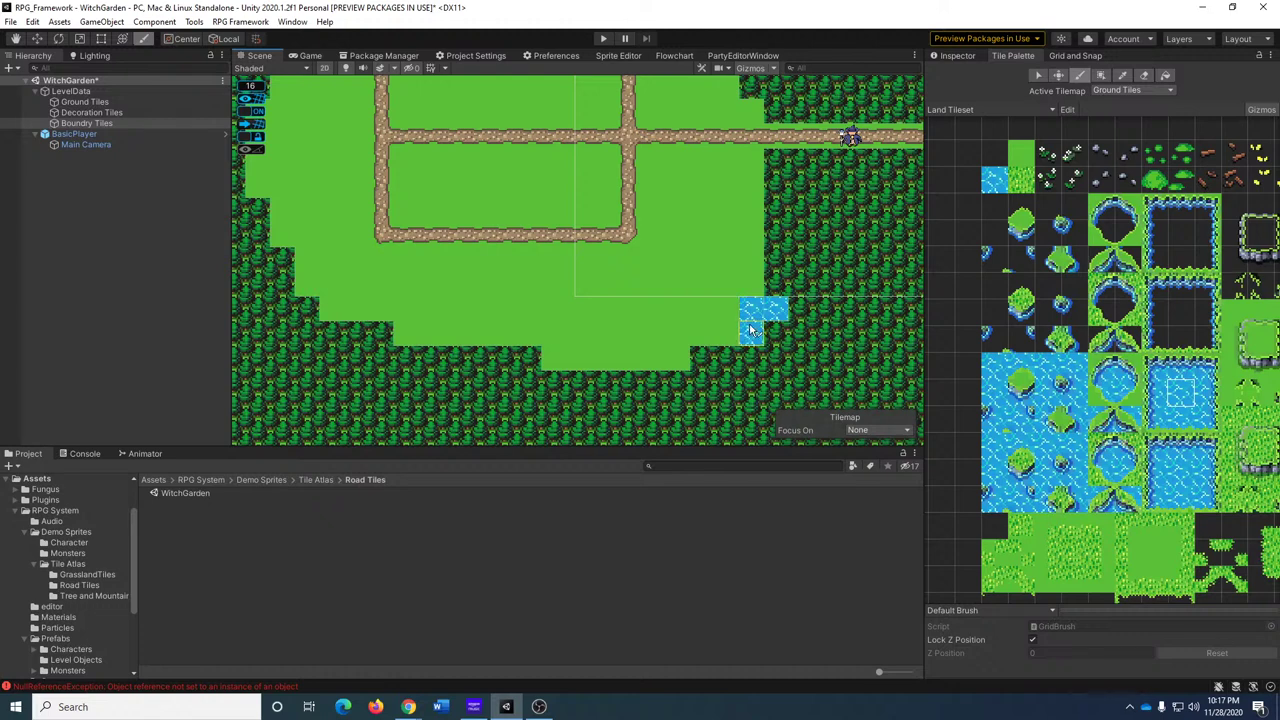
pyautogui.moveTo(722, 323)
pyautogui.mouseDown()
pyautogui.moveTo(678, 332)
pyautogui.moveTo(655, 356)
pyautogui.moveTo(603, 362)
pyautogui.moveTo(742, 282)
pyautogui.moveTo(578, 358)
pyautogui.moveTo(674, 284)
pyautogui.mouseUp()
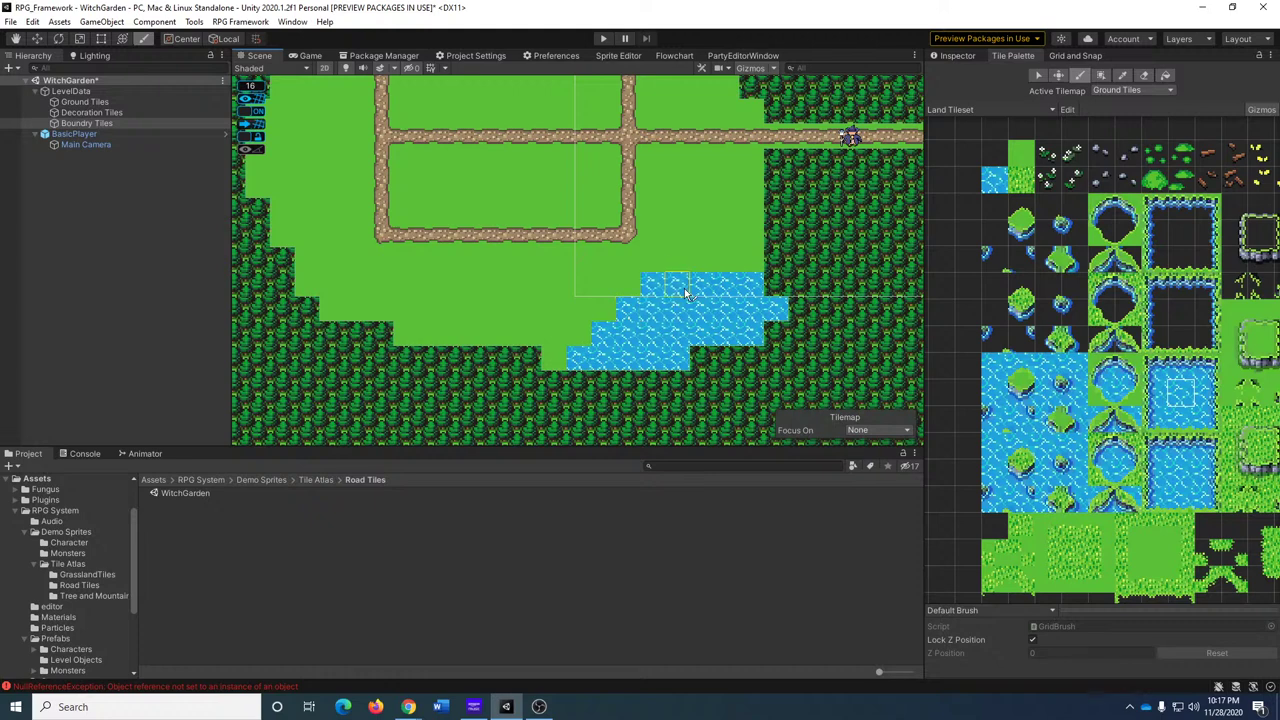
pyautogui.keyDown('ctrl'); pyautogui.click(1178, 370); pyautogui.keyUp('ctrl')
# Brush shoreline edge tiles along the pond's top row and its diagonal left side.
pyautogui.moveTo(676, 291); pyautogui.dragTo(745, 290)
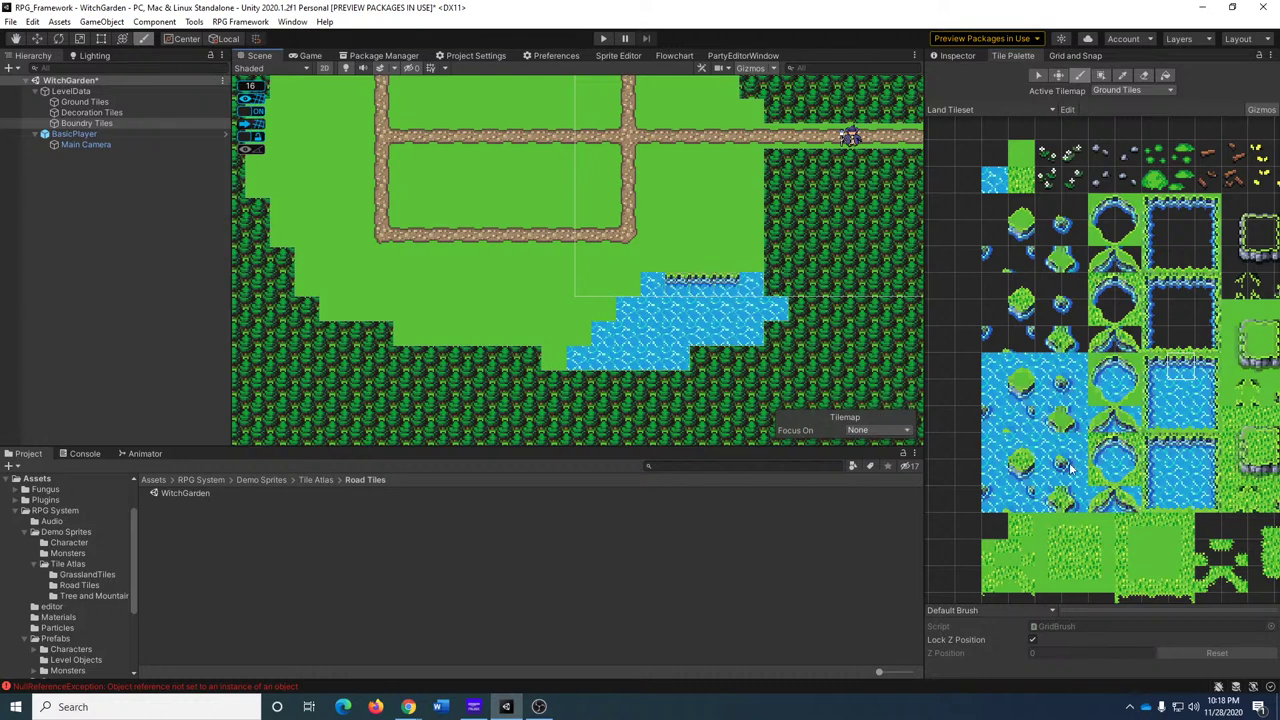
pyautogui.press('ctrl')
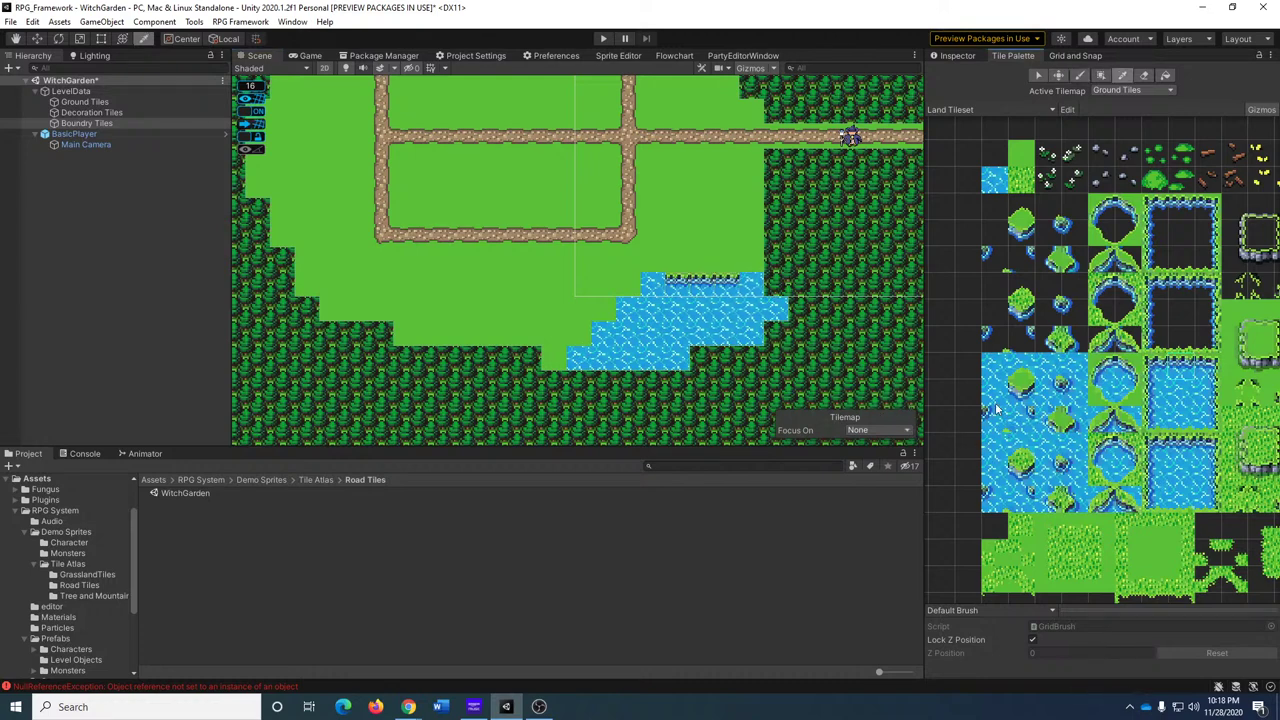
pyautogui.press('ctrl')
pyautogui.click(993, 421)
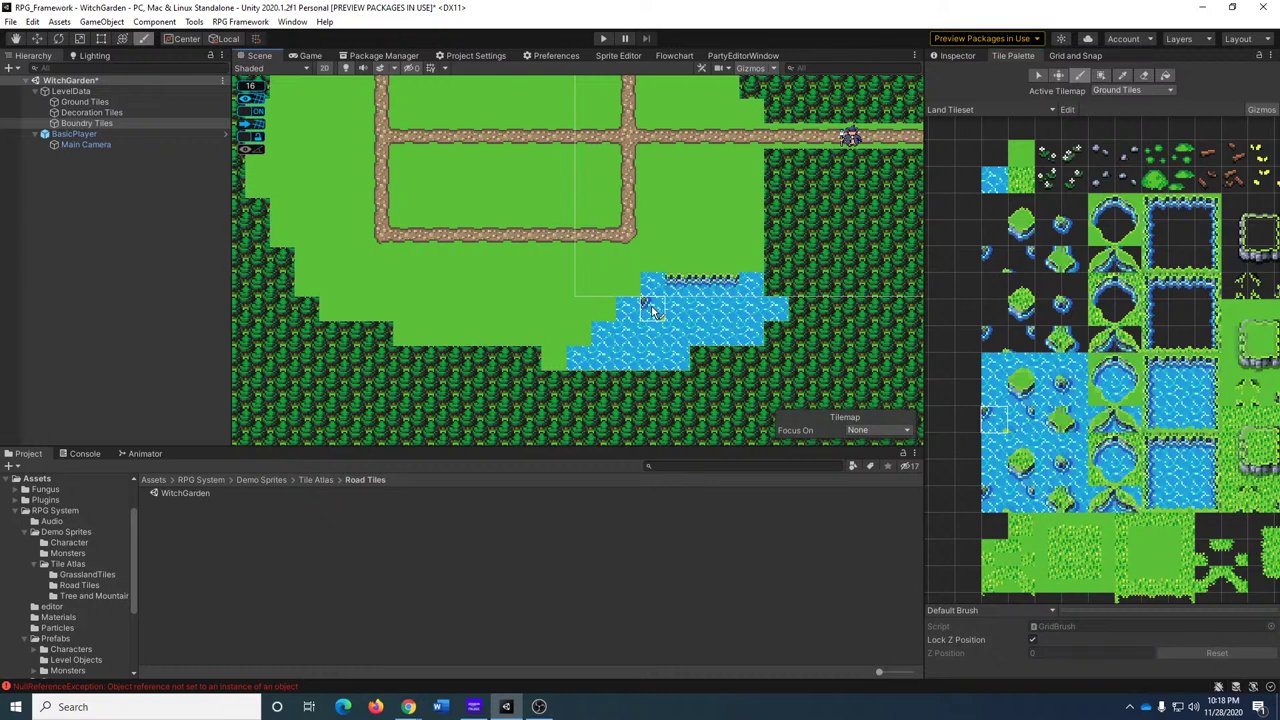
pyautogui.click(1157, 449)
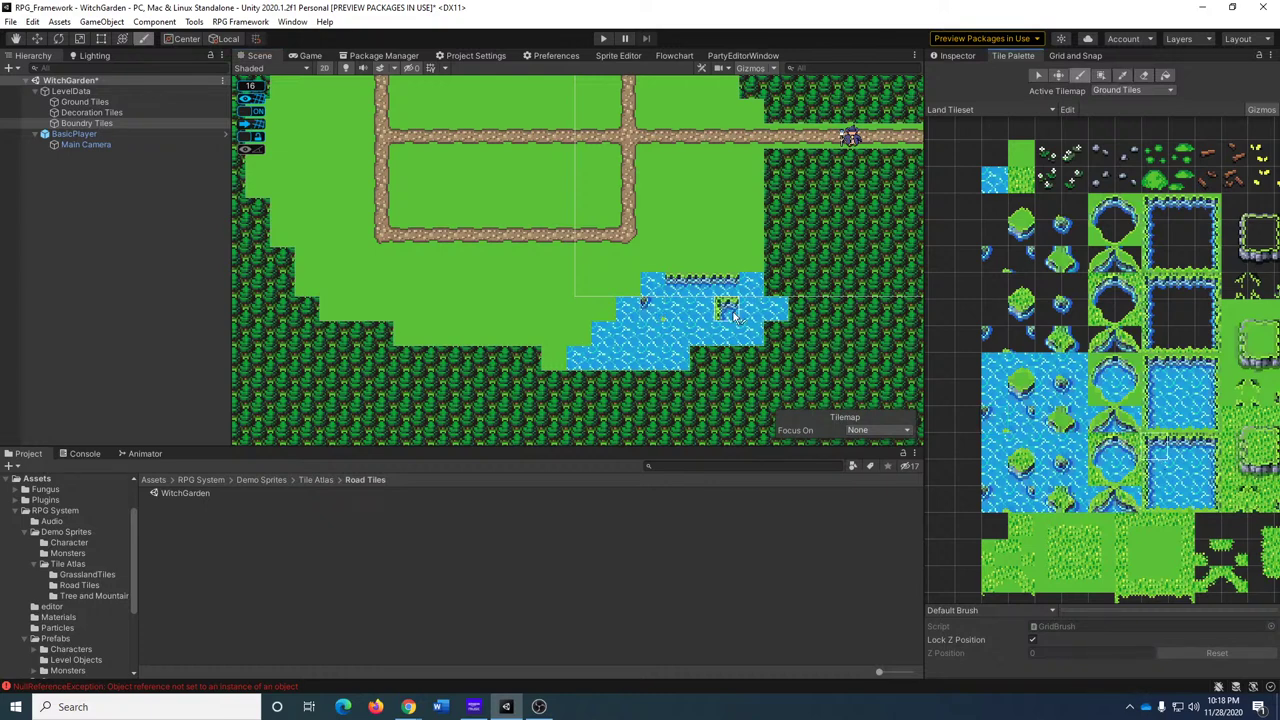
pyautogui.moveTo(647, 313)
pyautogui.mouseDown()
pyautogui.moveTo(623, 298)
pyautogui.moveTo(578, 357)
pyautogui.mouseUp()
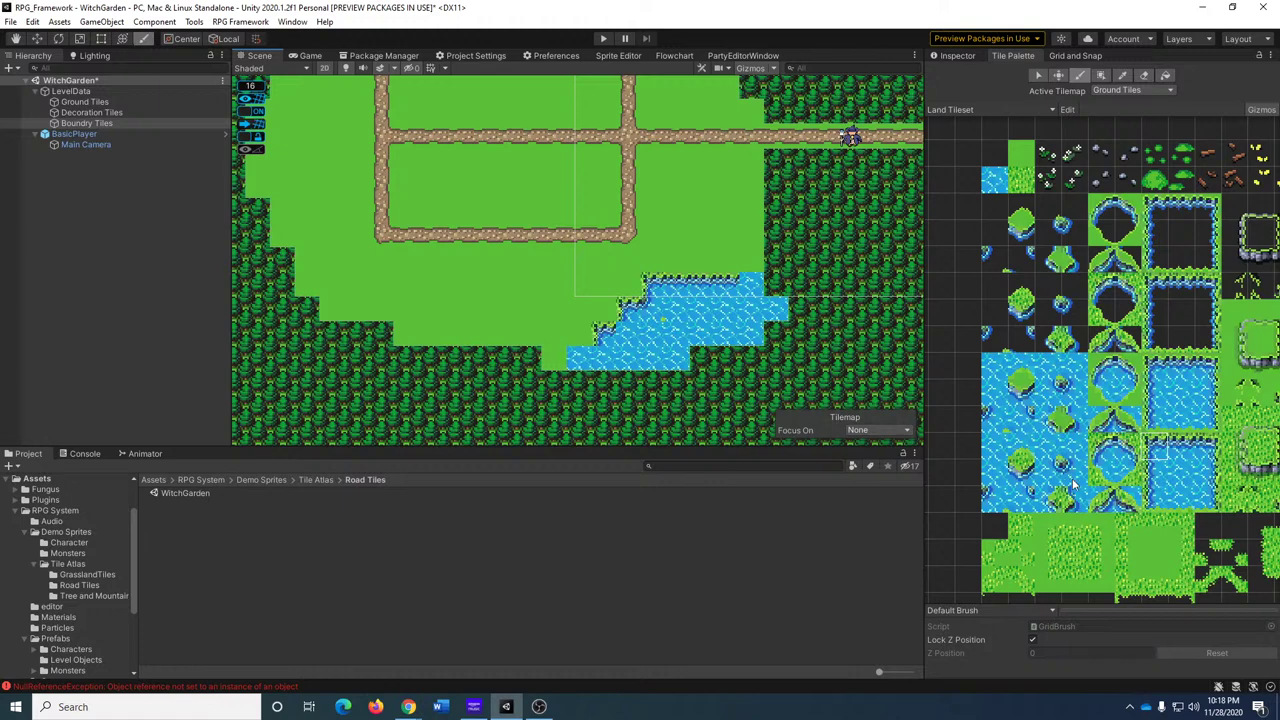
# Fix the pond's lower-left cell by erasing the stray water tile and repainting it with grass.
pyautogui.moveTo(1122, 432); pyautogui.dragTo(1064, 448, button='middle')
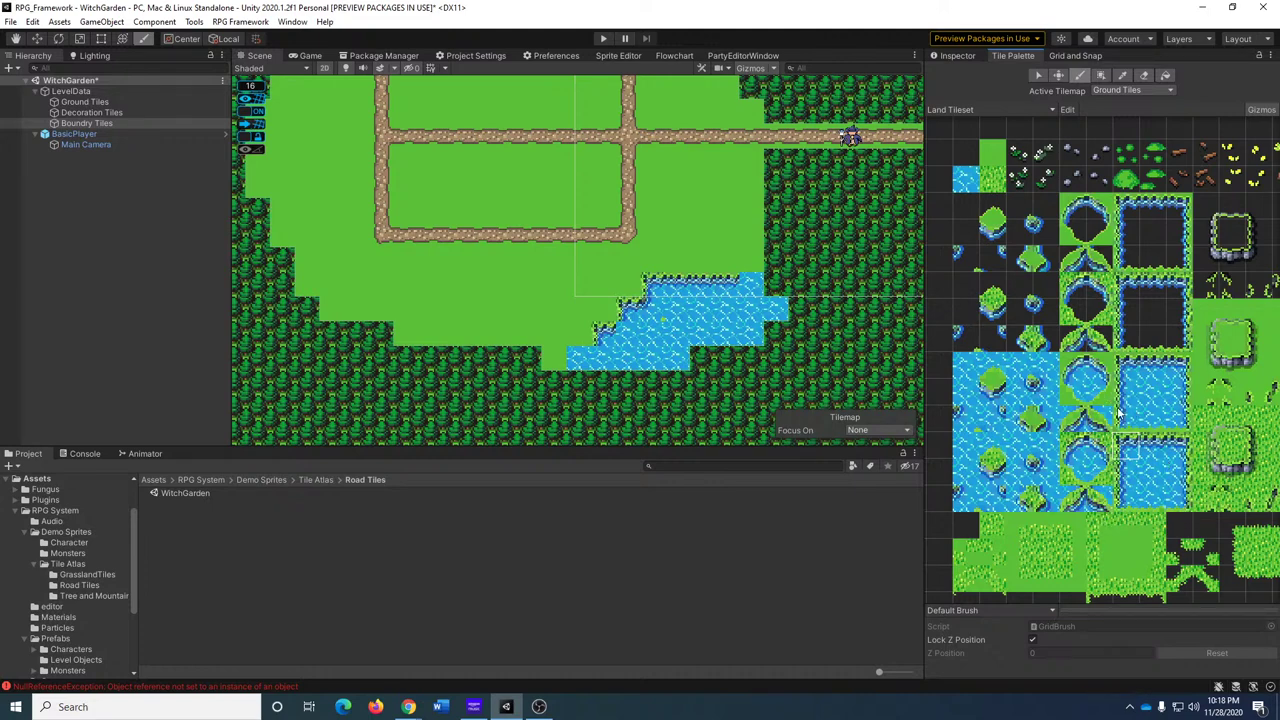
pyautogui.click(1084, 398)
pyautogui.moveTo(1030, 462); pyautogui.dragTo(1145, 450, button='middle')
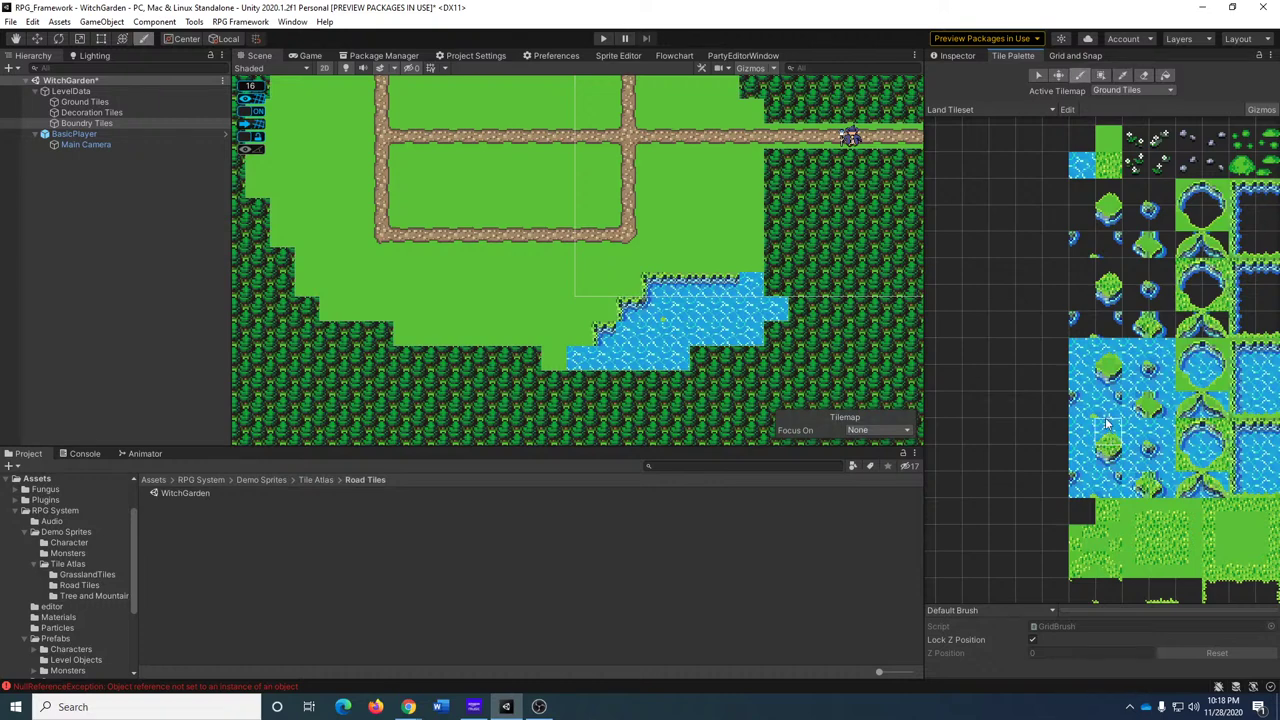
pyautogui.moveTo(1087, 443); pyautogui.dragTo(1023, 461, button='middle')
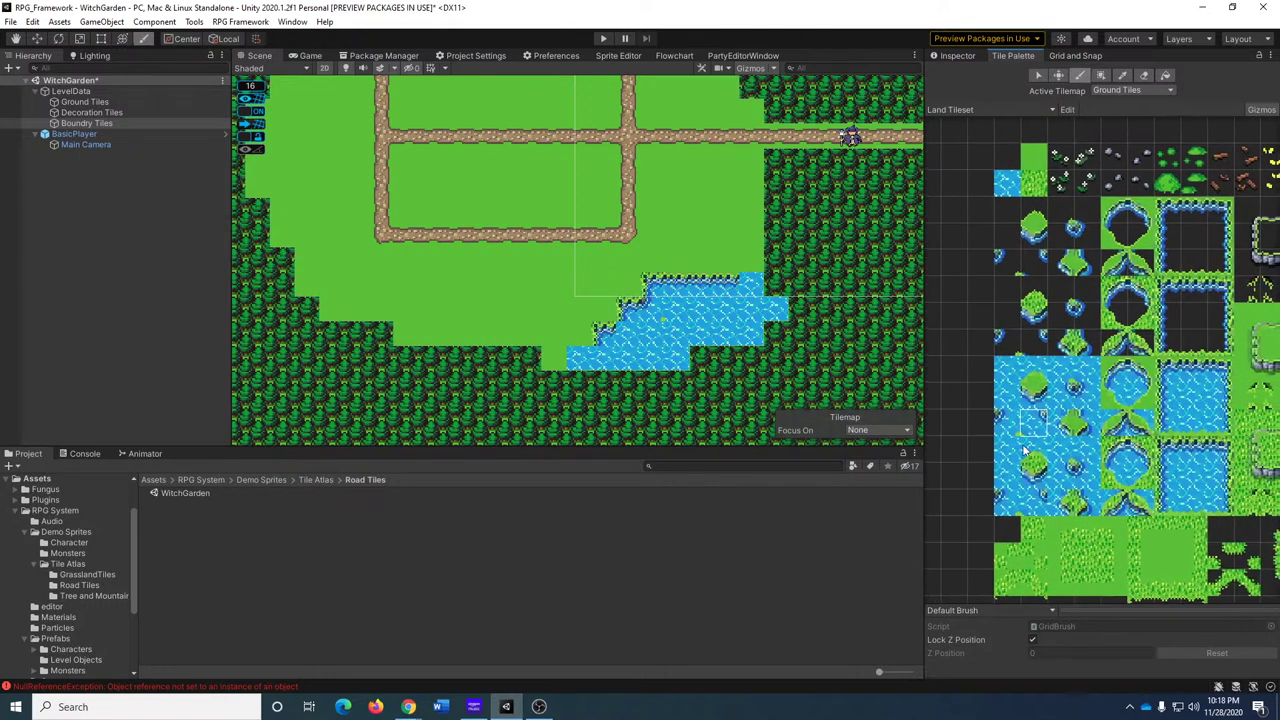
pyautogui.click(577, 360)
pyautogui.scroll(-2, 1104, 400)
pyautogui.scroll(2, 1102, 418)
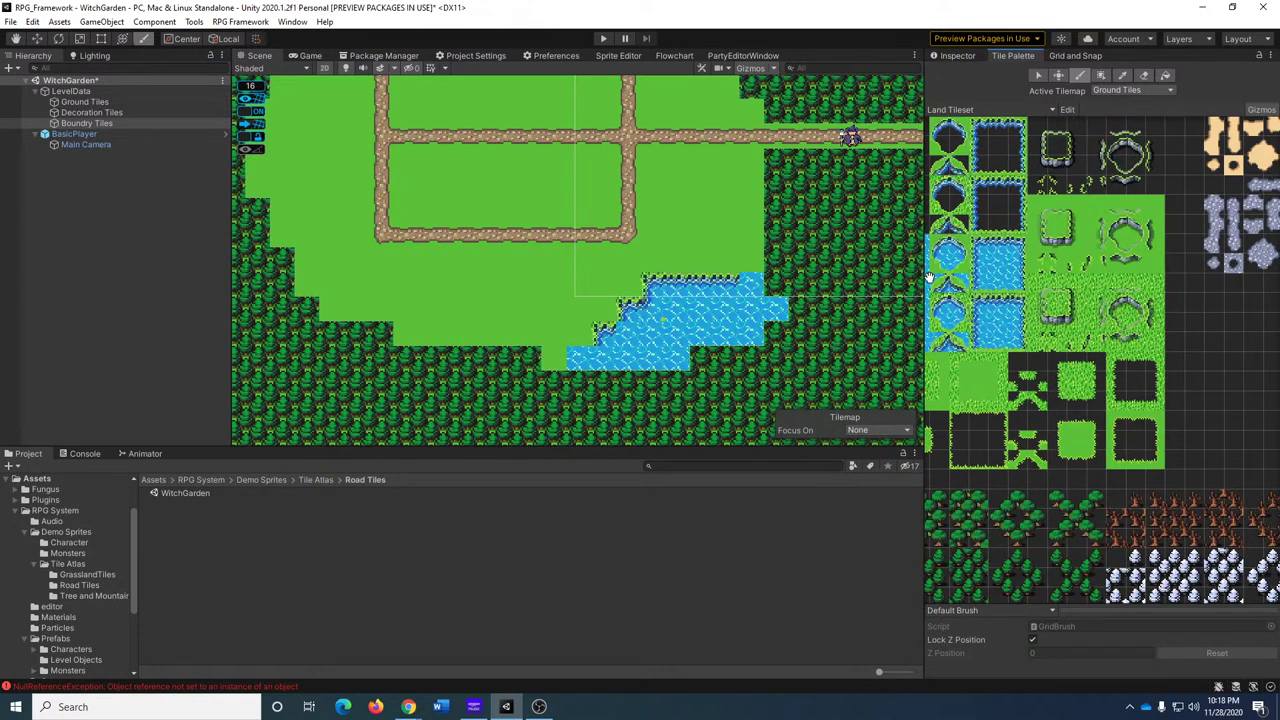
pyautogui.scroll(-2, 1100, 410)
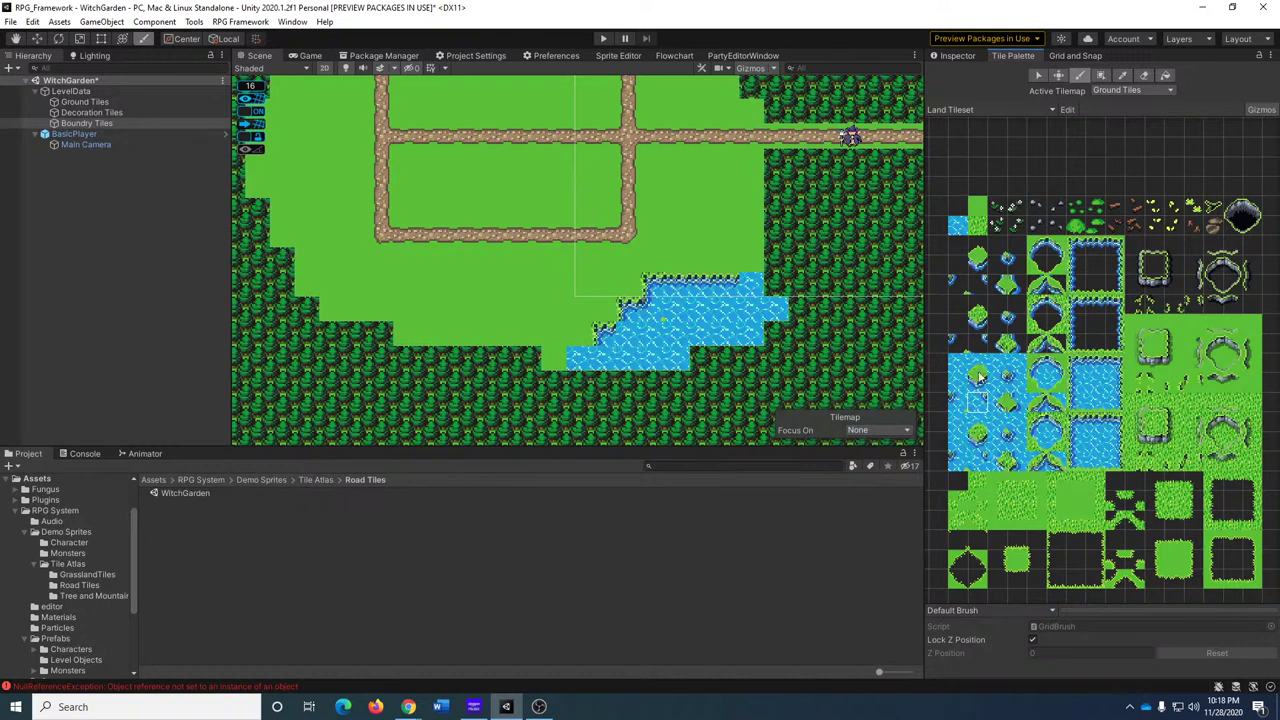
pyautogui.click(1145, 77)
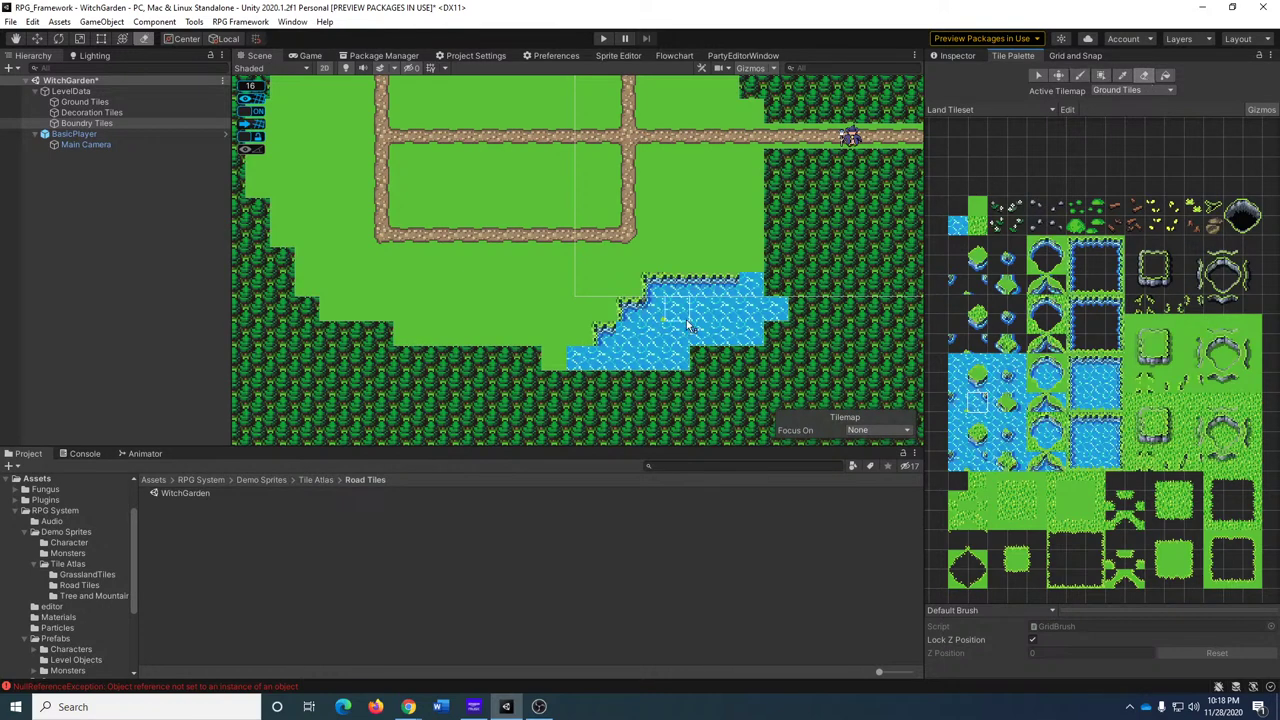
pyautogui.click(578, 358)
pyautogui.click(978, 210)
pyautogui.click(577, 360)
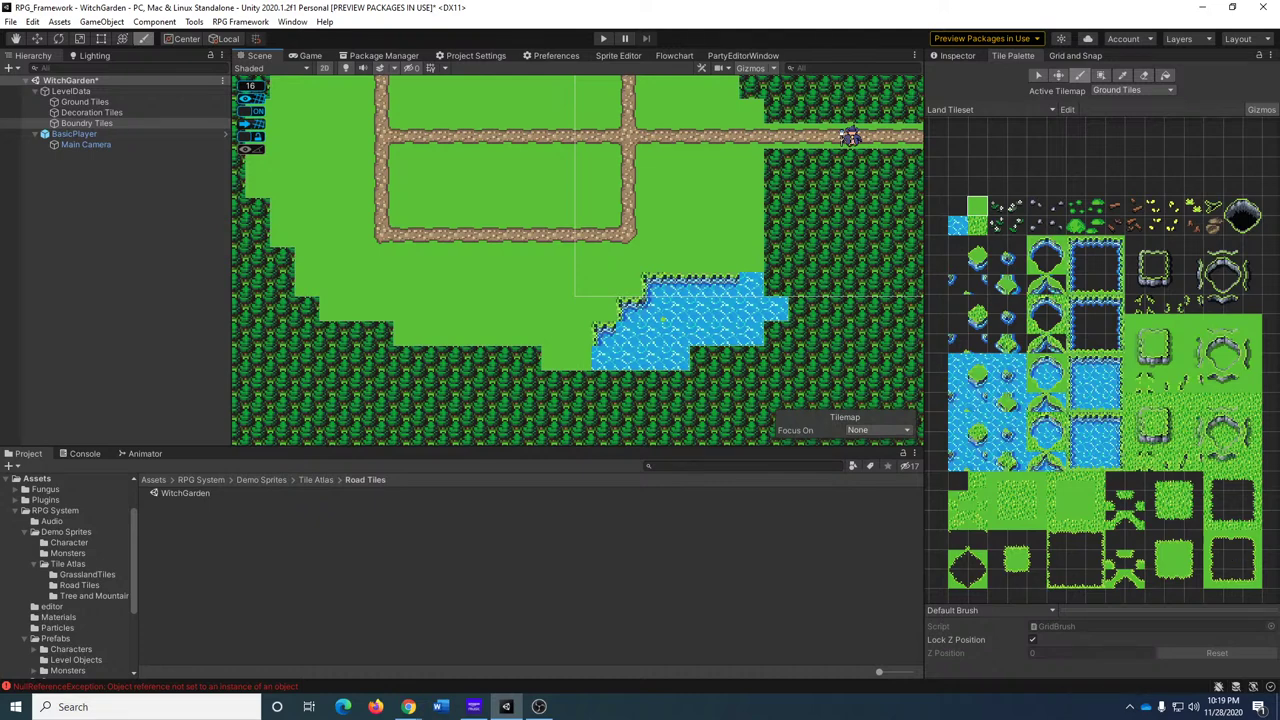
# Switch away from Unity to the Chrome window.
pyautogui.hotkey('alt', 'Tab')
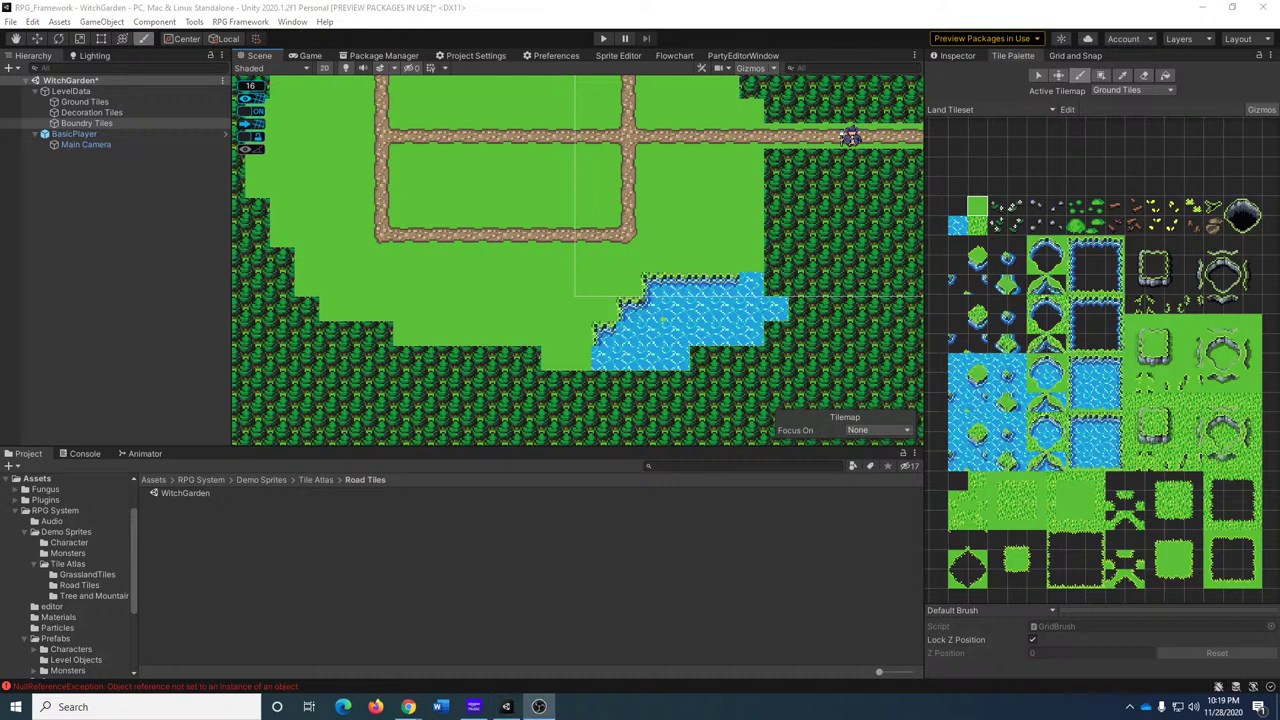
pyautogui.hotkey('alt', 'Tab')
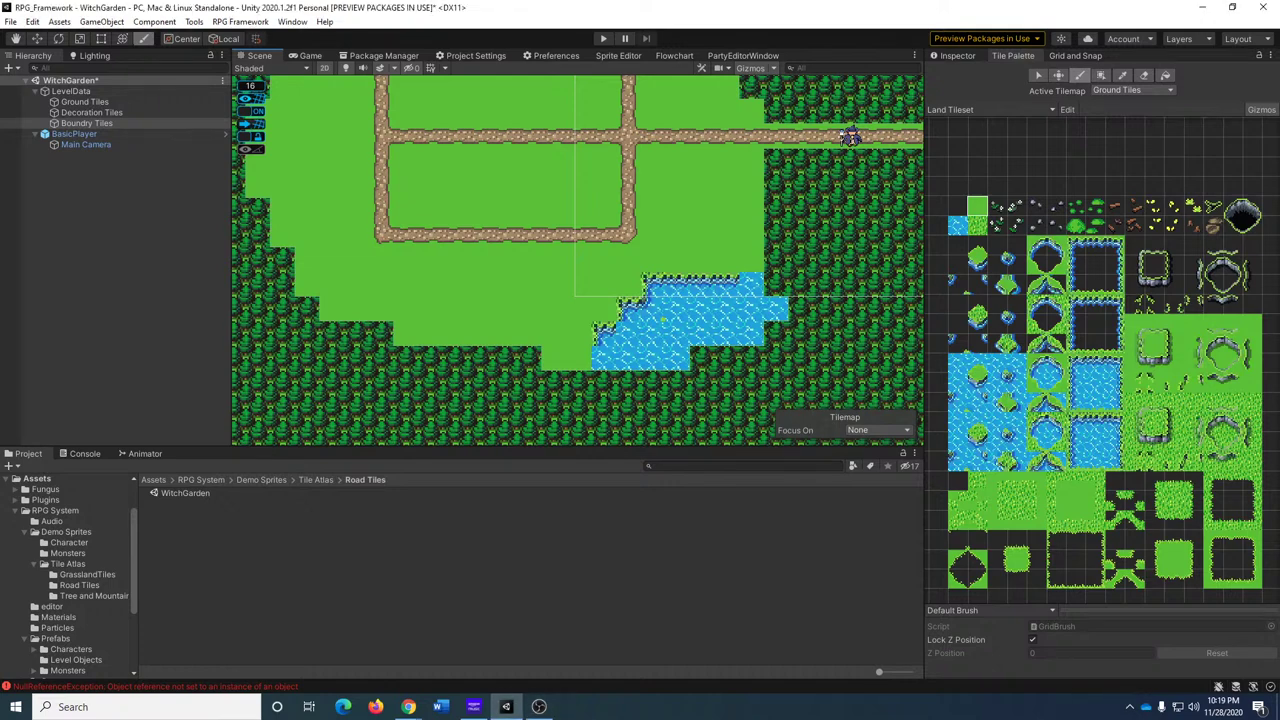
pyautogui.hotkey('alt', 'Tab')
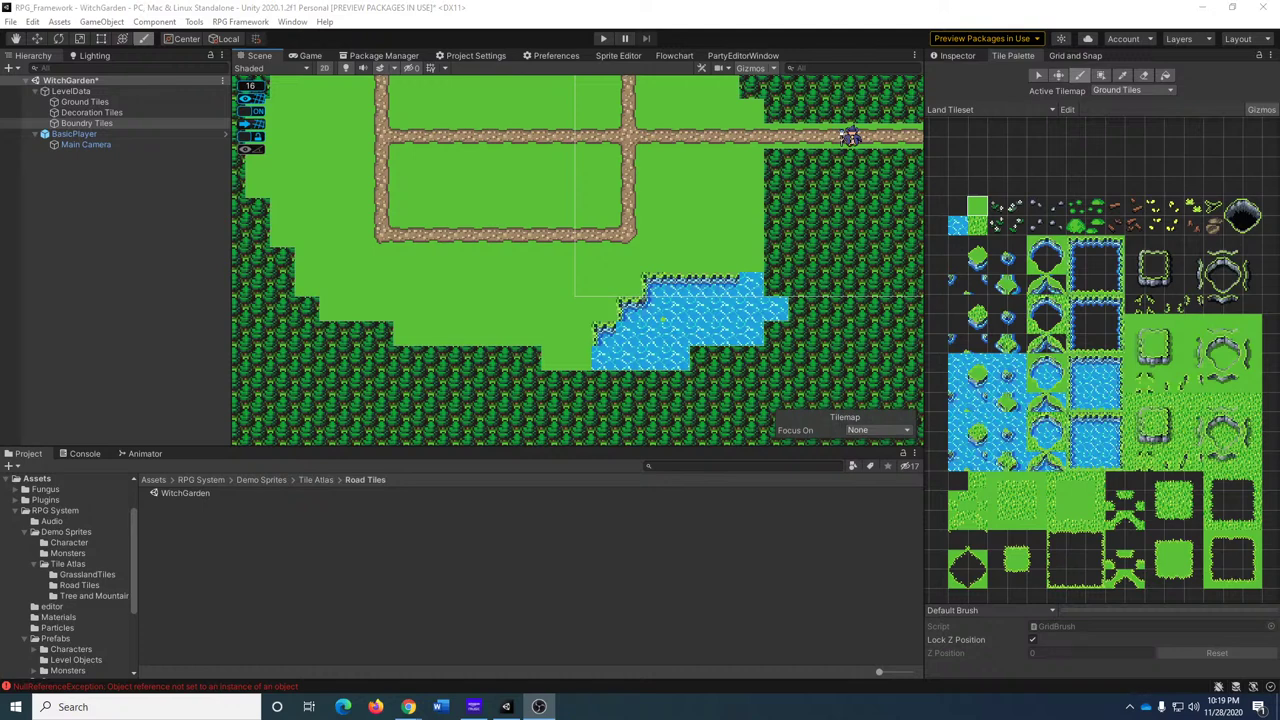
pyautogui.hotkey('alt', 'Tab')
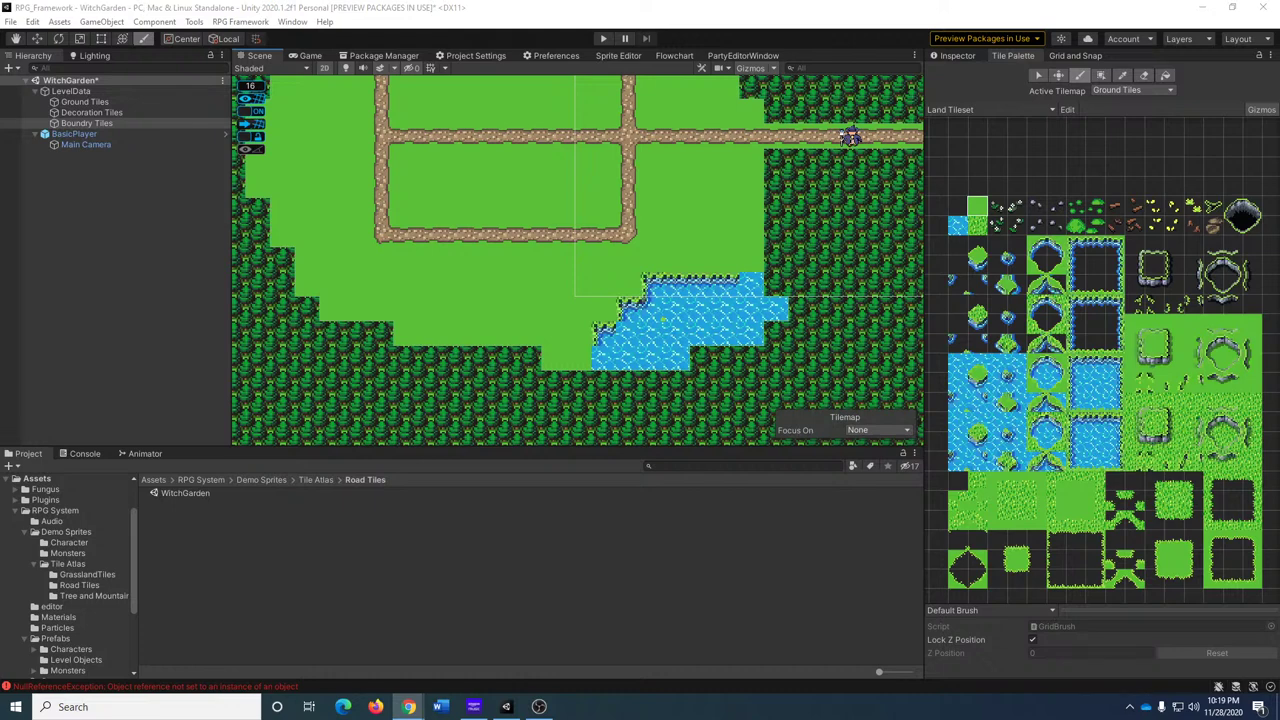
# Paint water tiles into the pond's bottom-left edge cells and at its right edge.
pyautogui.click(1075, 398)
pyautogui.click(613, 368)
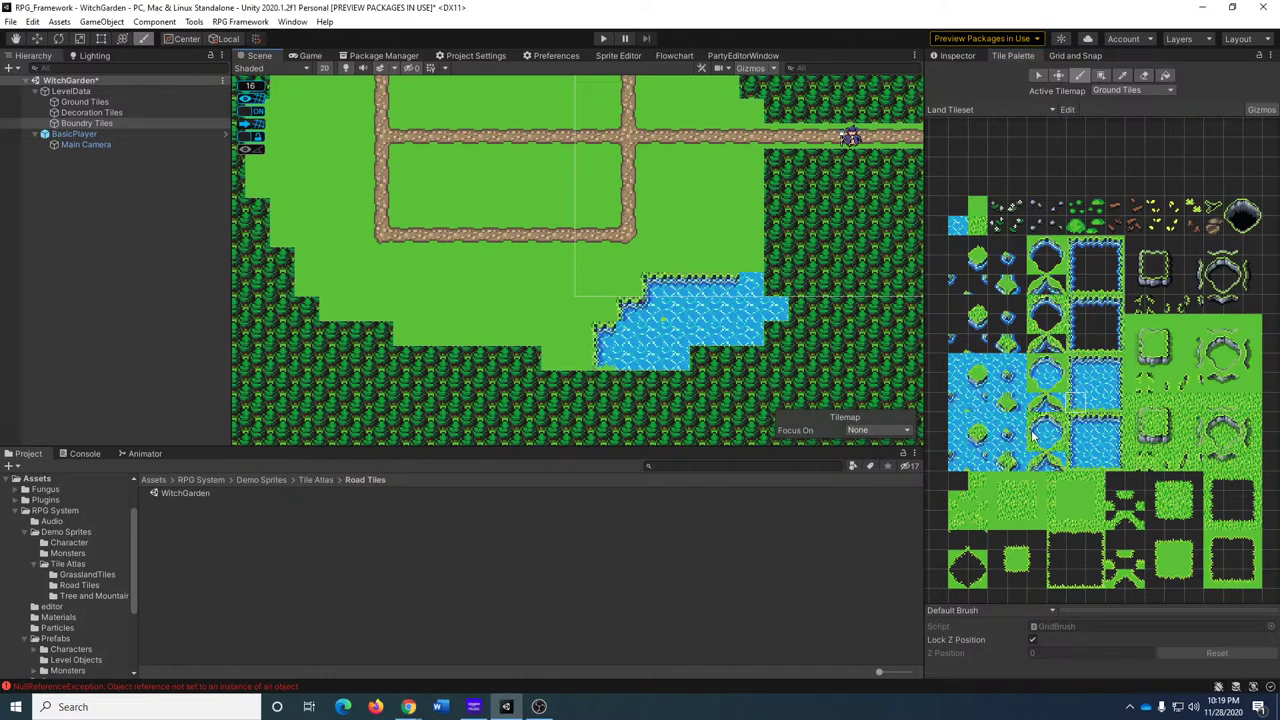
pyautogui.click(1100, 405)
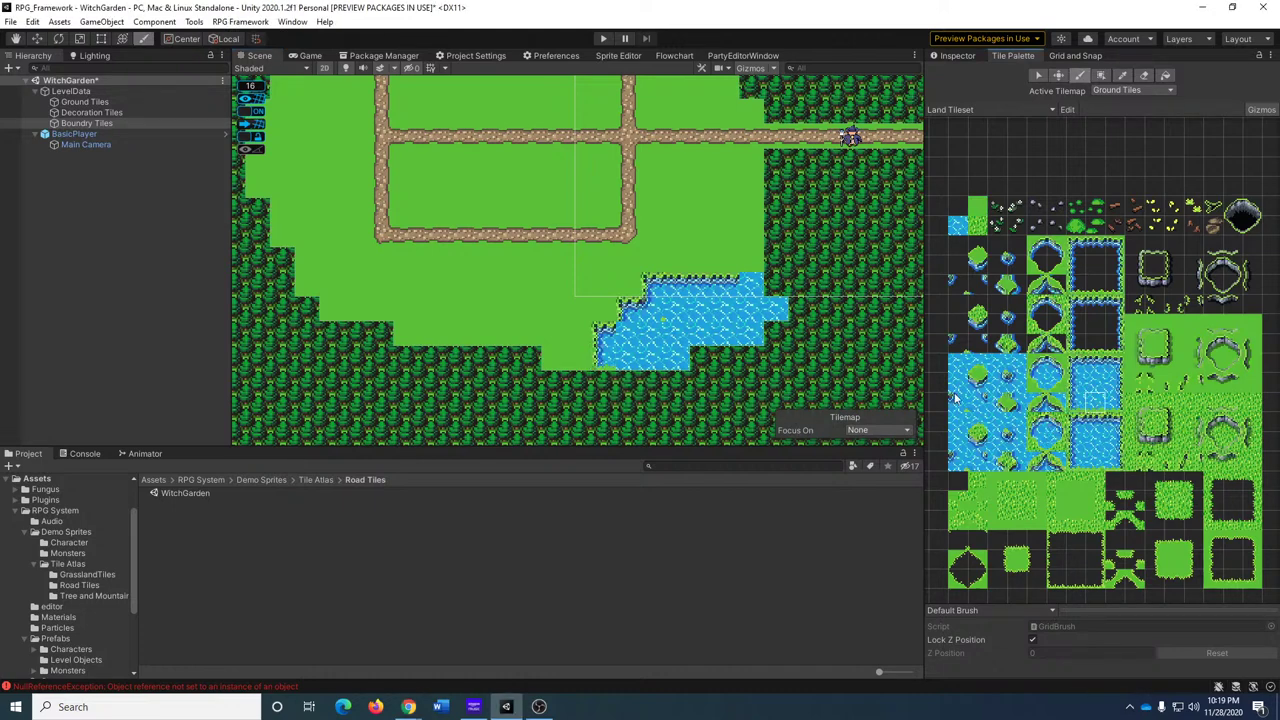
pyautogui.click(638, 362)
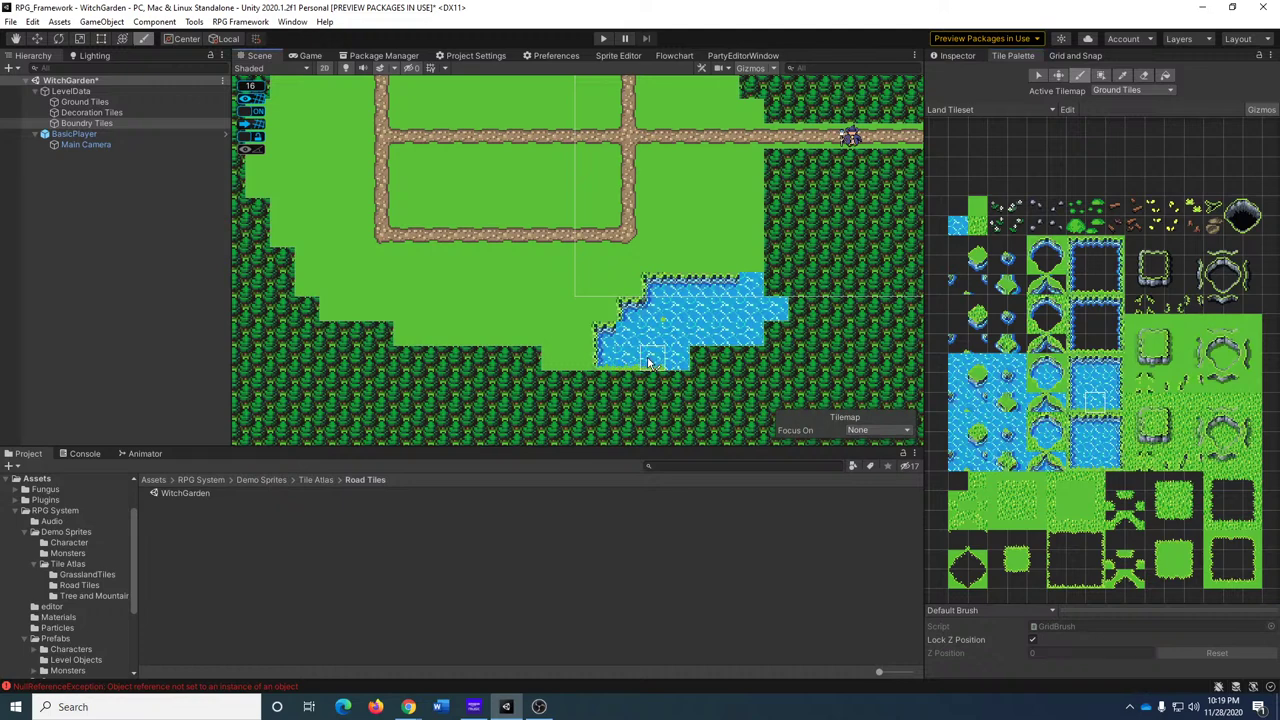
pyautogui.click(1116, 404)
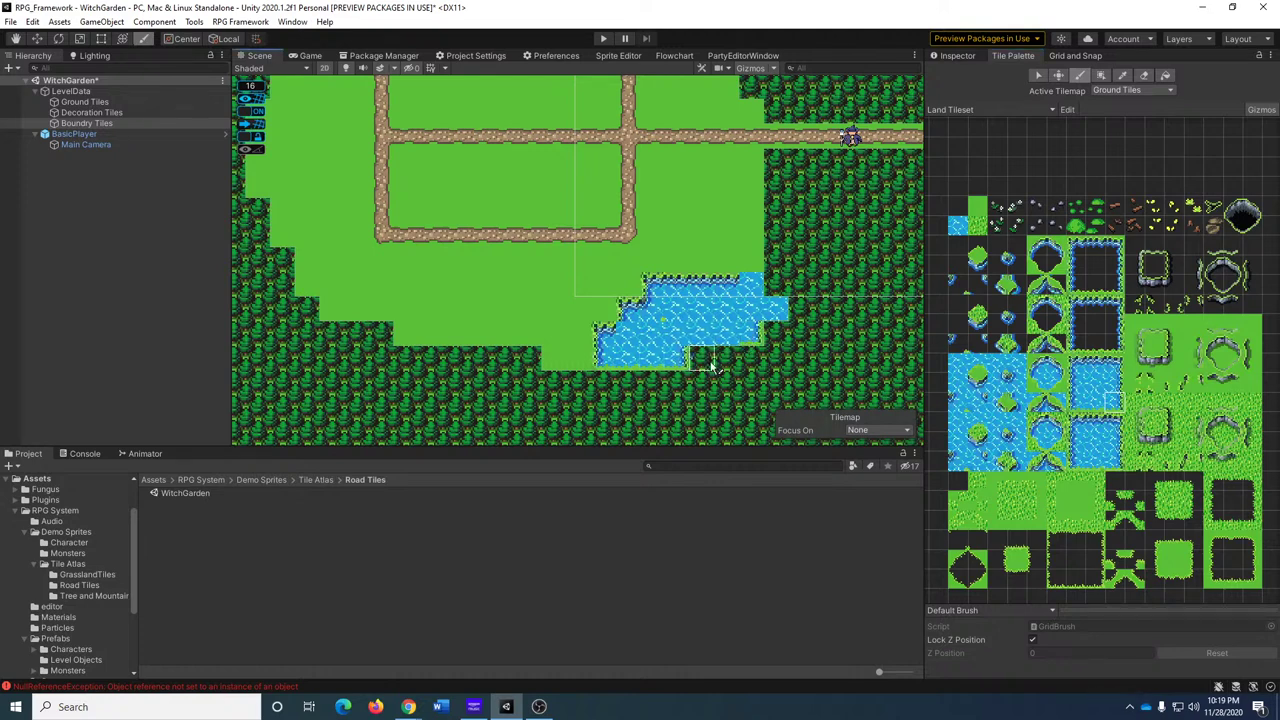
pyautogui.click(779, 312)
# Square off the pond's east tip with grass, then change the active tilemap selection.
pyautogui.click(1142, 77)
pyautogui.click(978, 205)
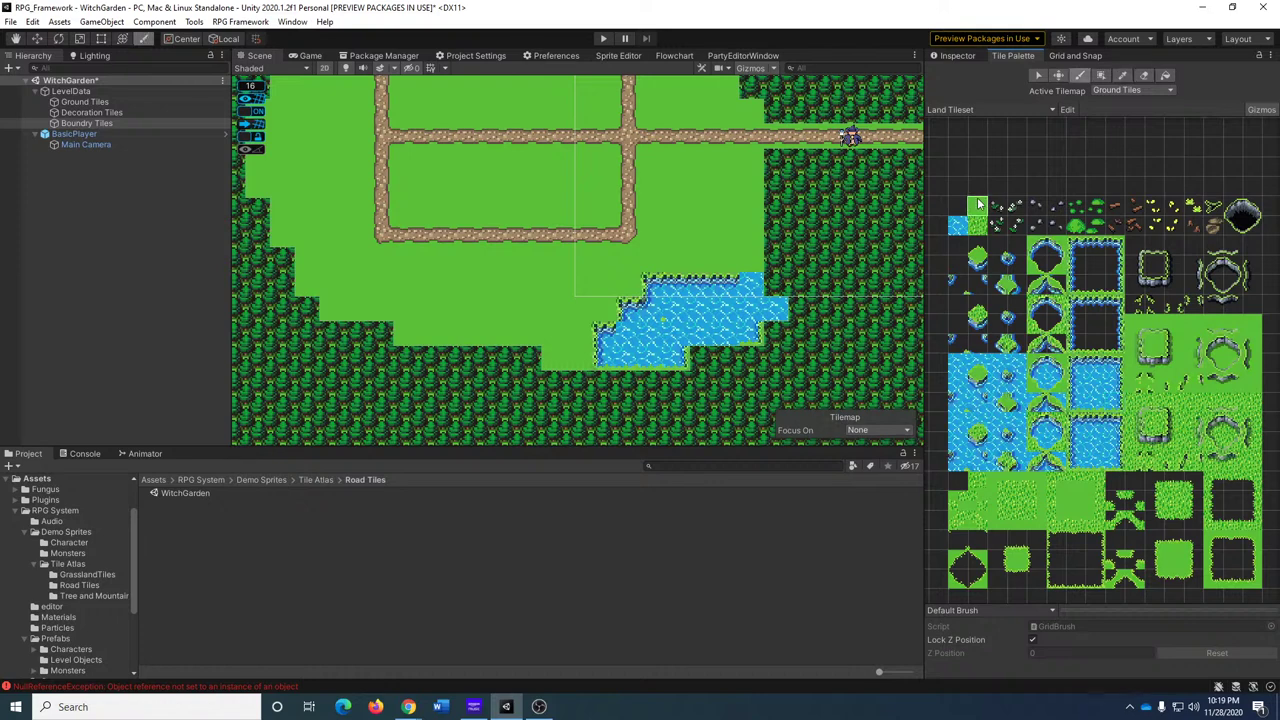
pyautogui.click(776, 308)
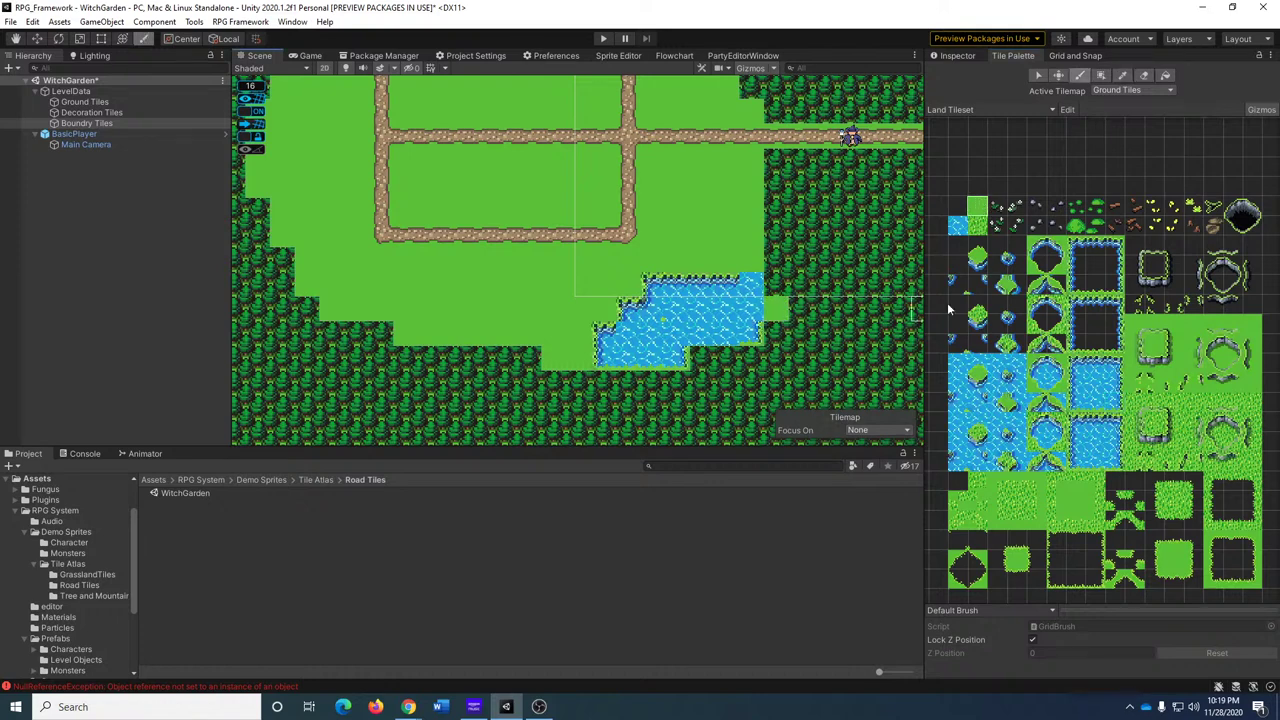
pyautogui.click(1129, 90)
pyautogui.click(1140, 124)
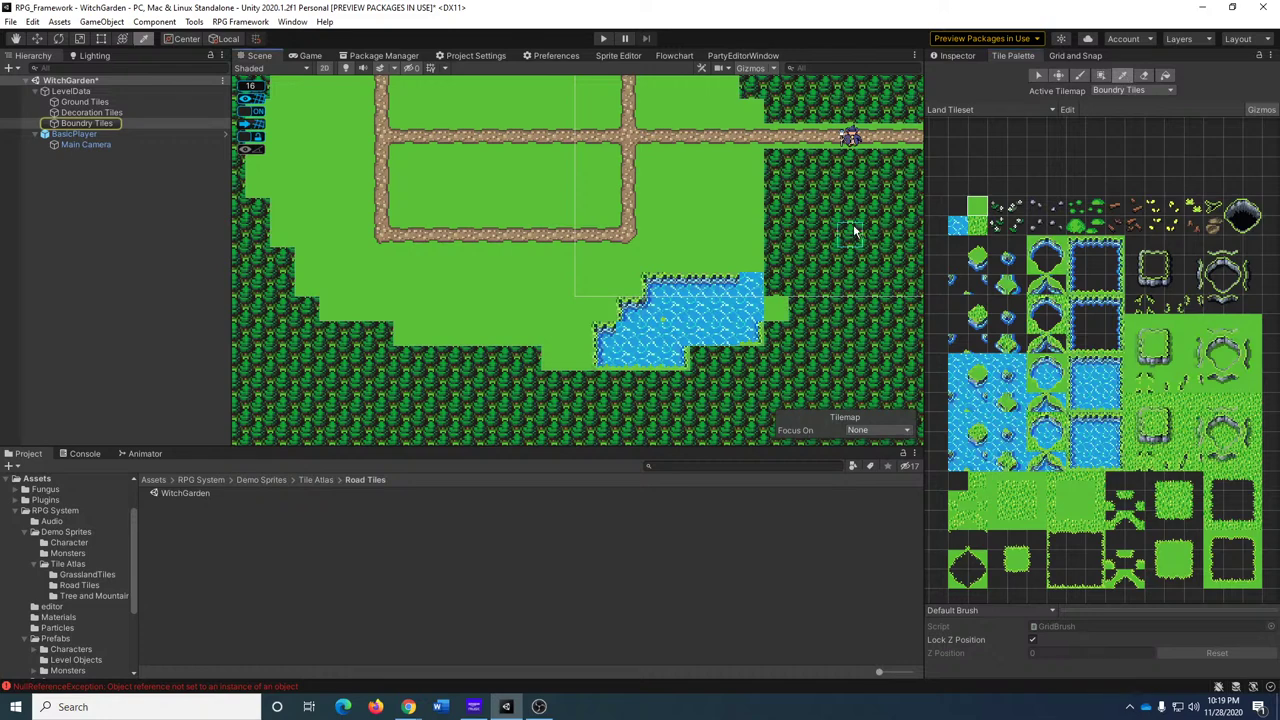
pyautogui.press('b')
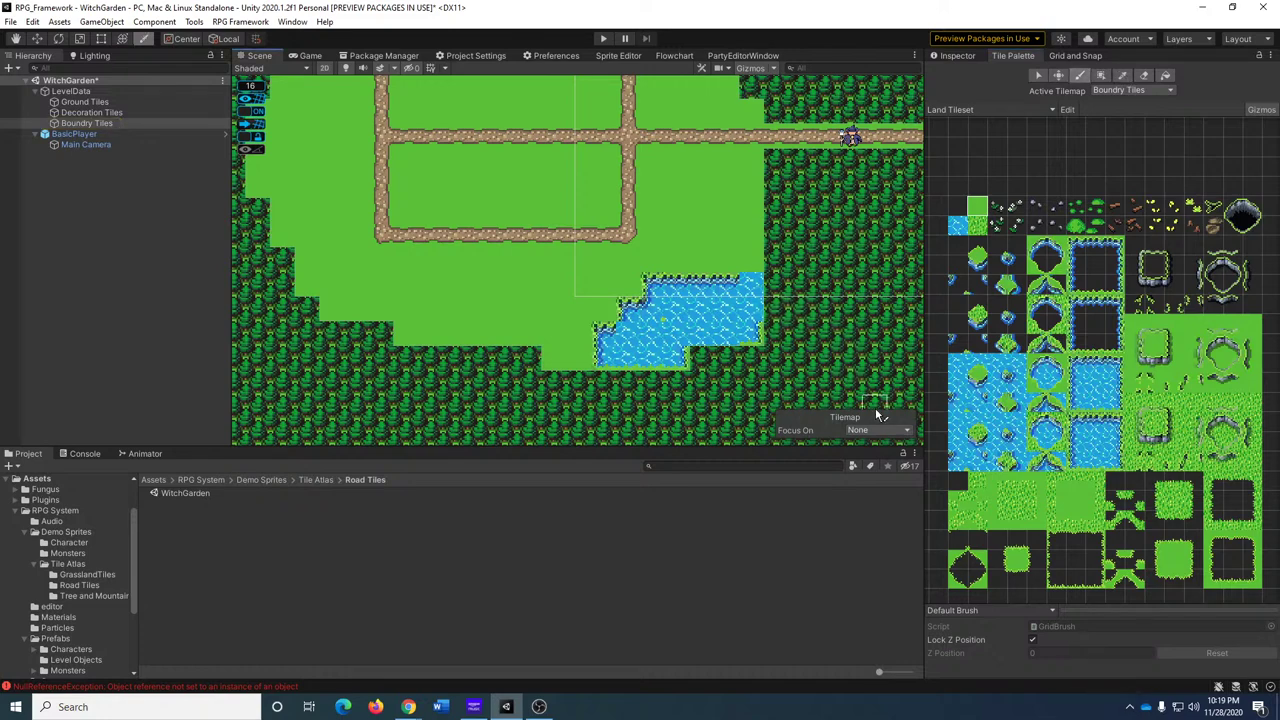
pyautogui.click(1120, 90)
# Make Ground Tiles the active tilemap and browse several water tiles in the Land Tileset.
pyautogui.click(1120, 104)
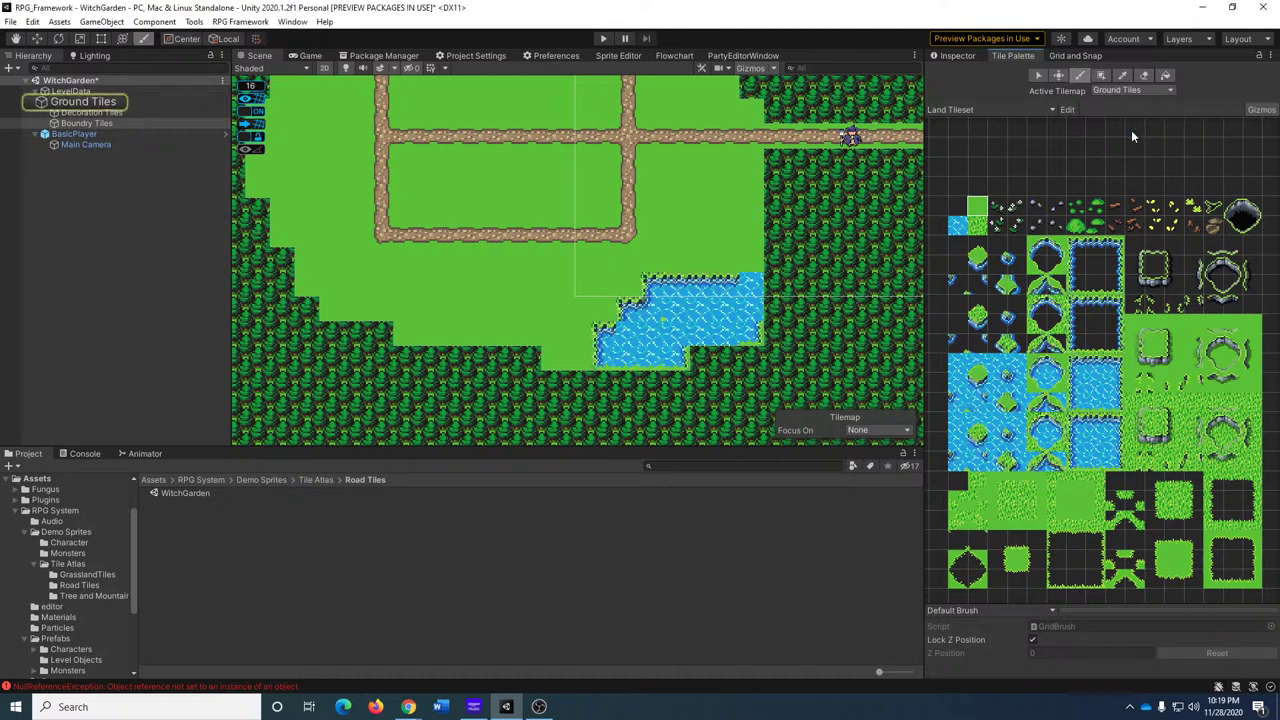
pyautogui.click(1116, 375)
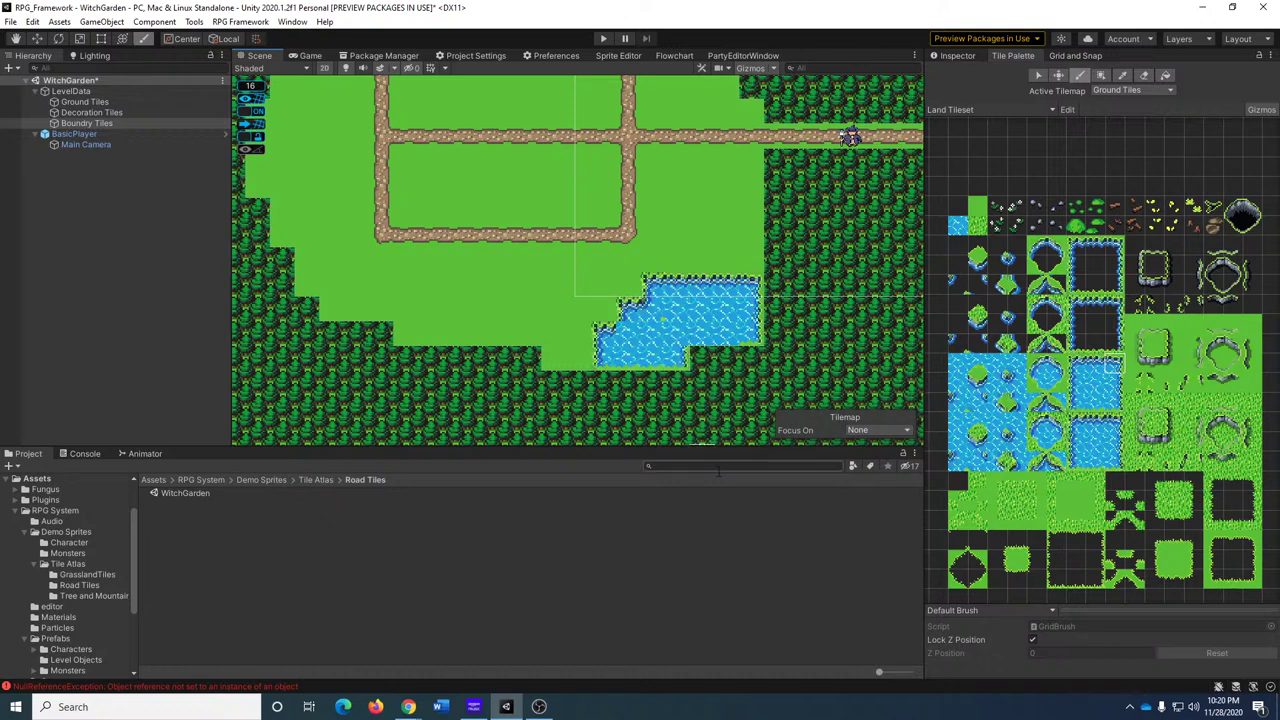
pyautogui.click(1096, 384)
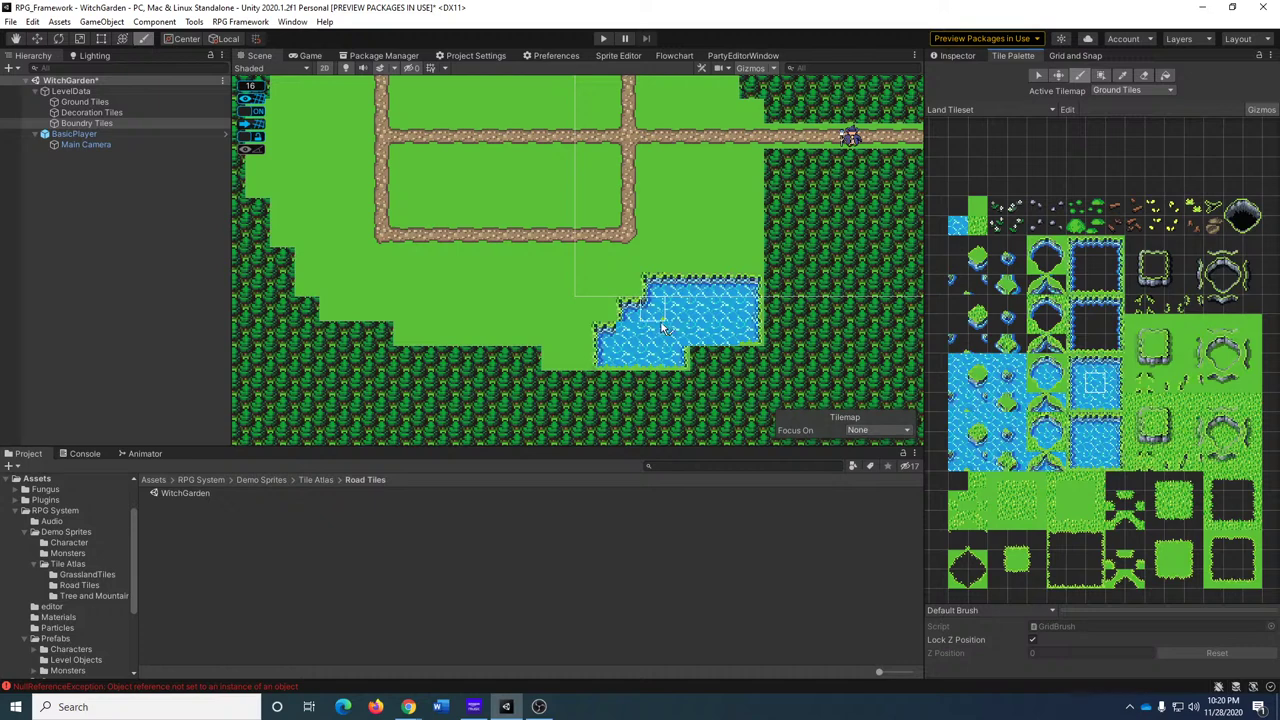
pyautogui.scroll(3, 980, 425)
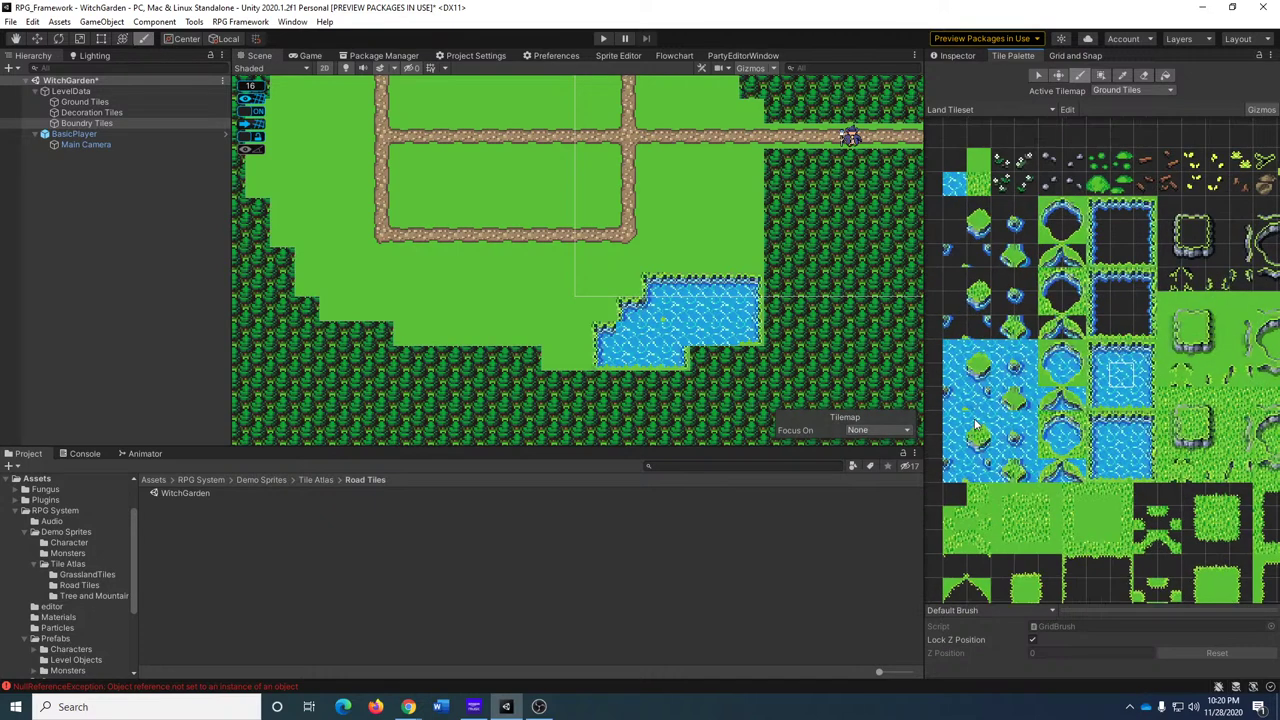
pyautogui.click(1013, 385)
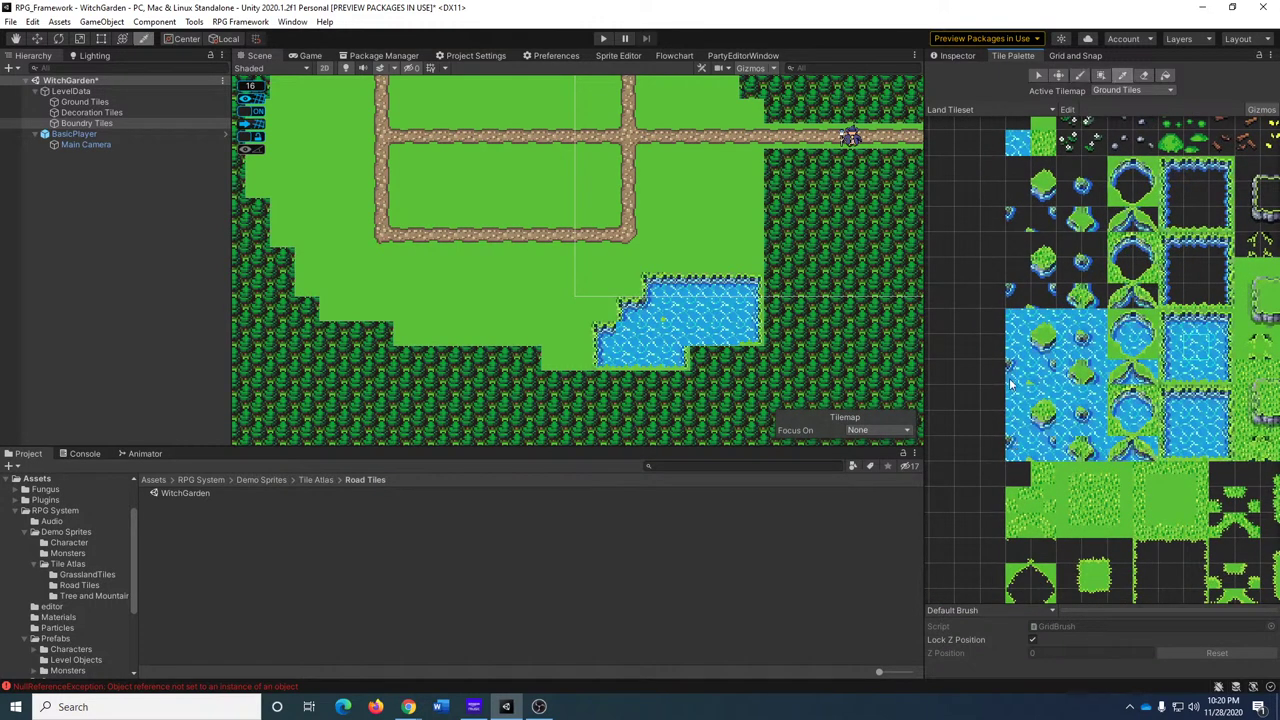
pyautogui.click(1058, 372)
pyautogui.click(1078, 342)
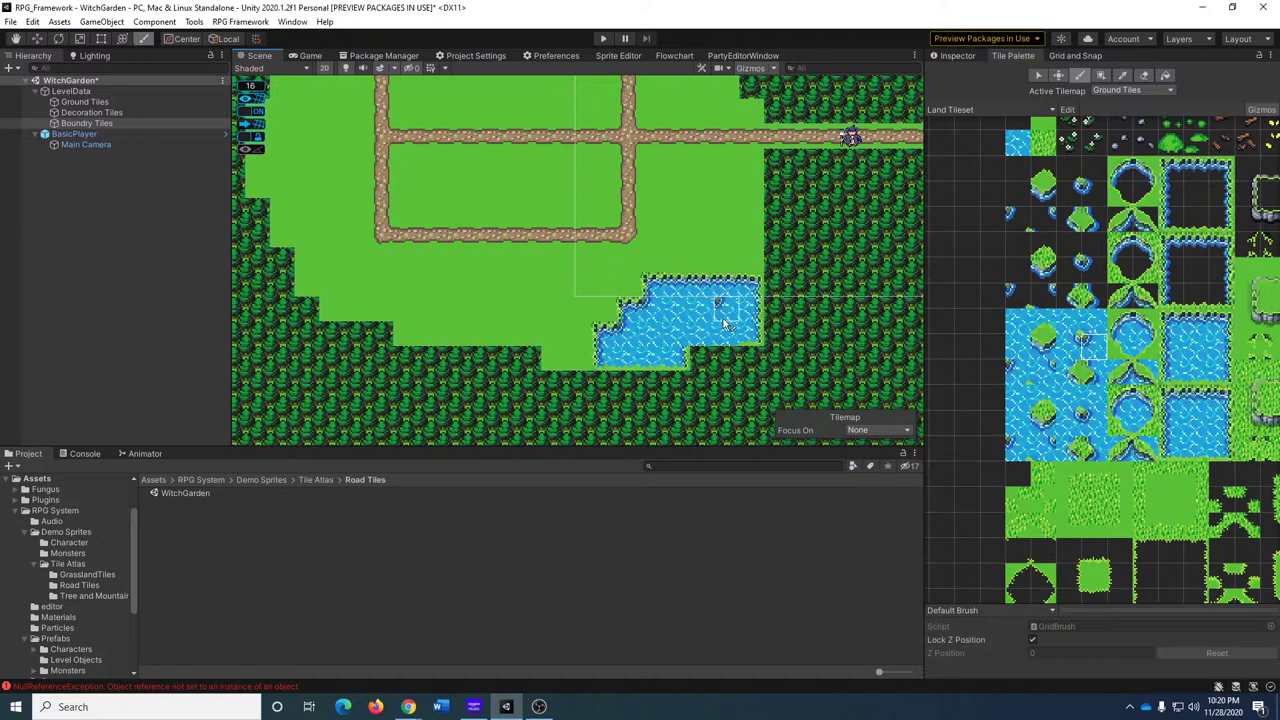
pyautogui.click(1067, 323)
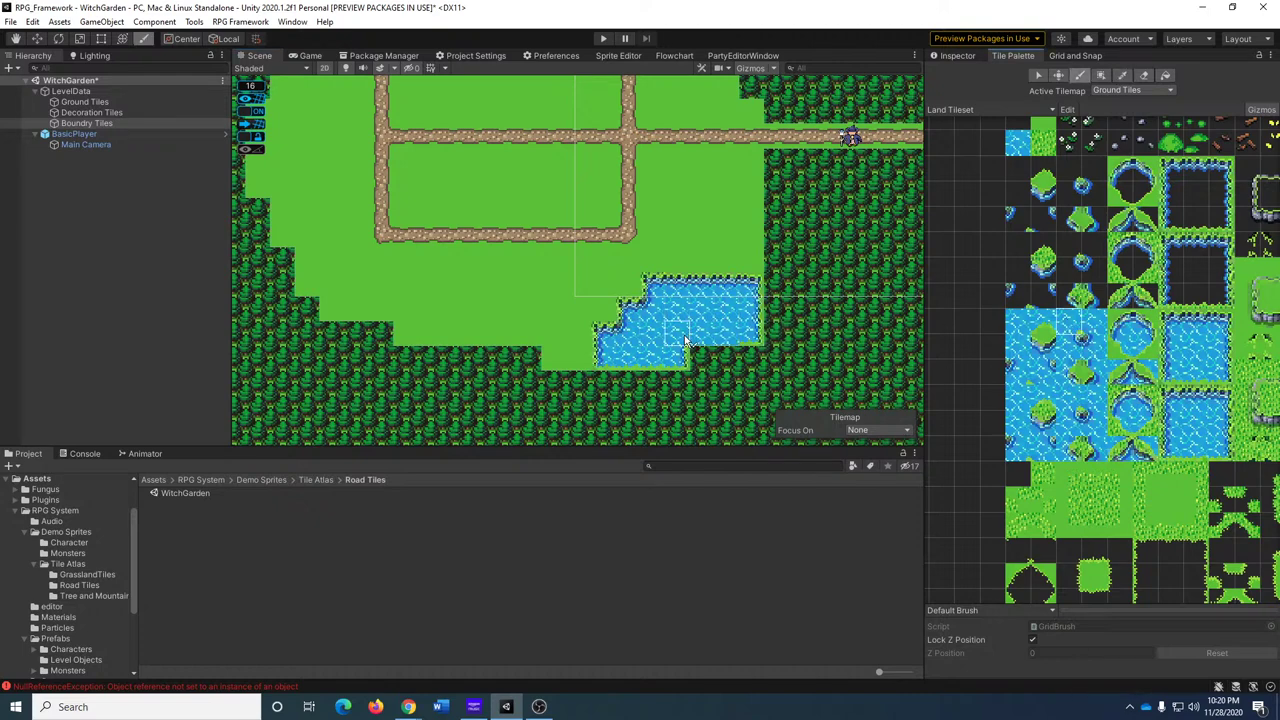
pyautogui.click(1200, 376)
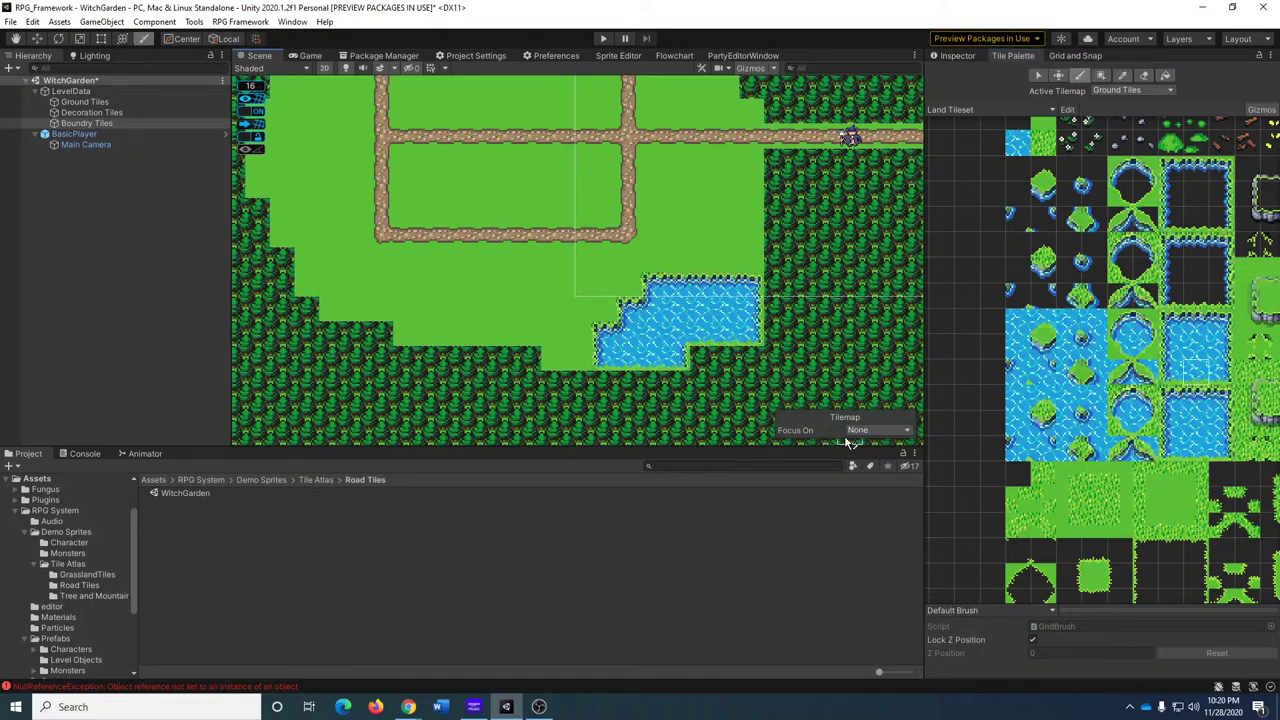
# Try a 2x2 water block, then settle on the water tile containing a rock.
pyautogui.scroll(-1, 697, 303)
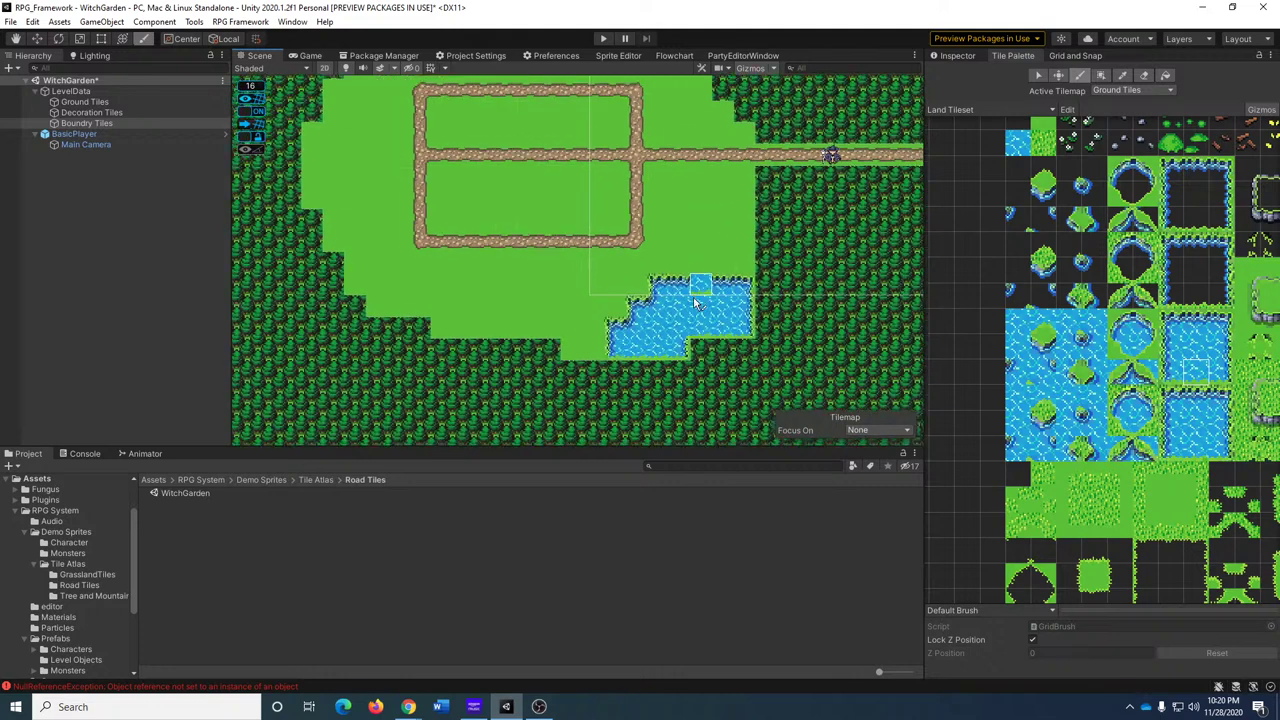
pyautogui.scroll(-2, 697, 303)
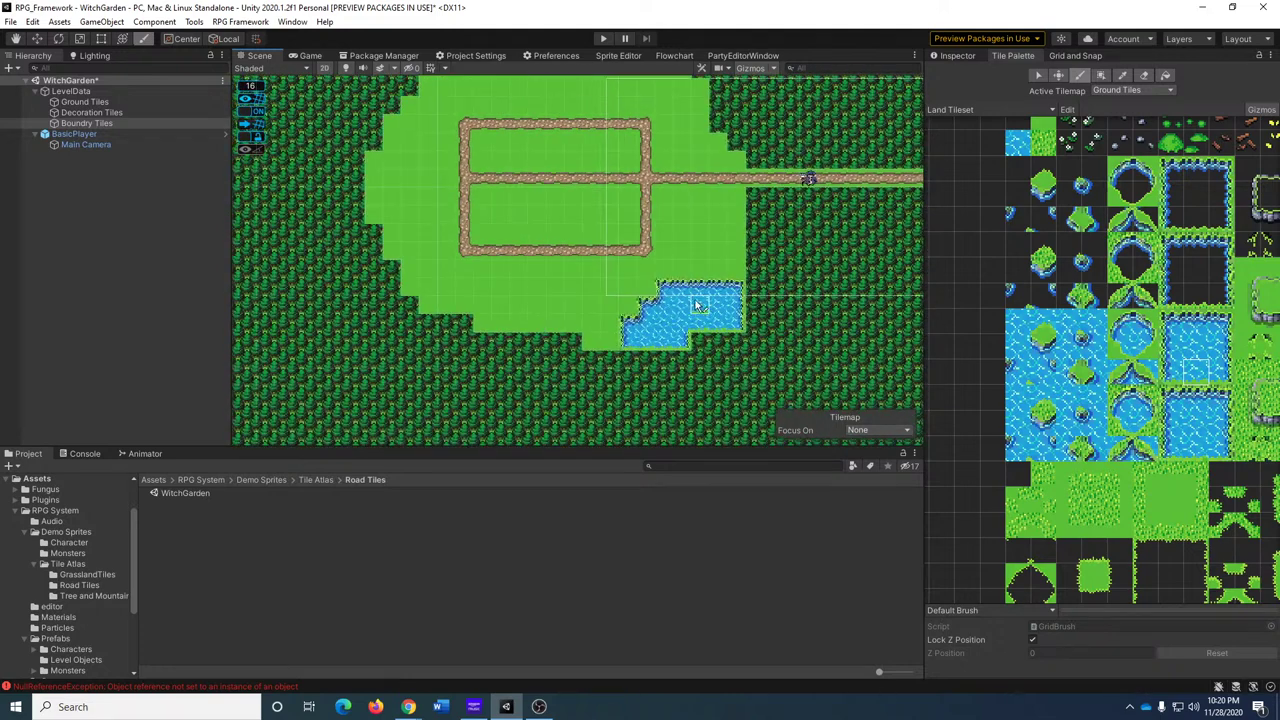
pyautogui.click(1086, 341)
pyautogui.moveTo(1062, 316); pyautogui.dragTo(1085, 341)
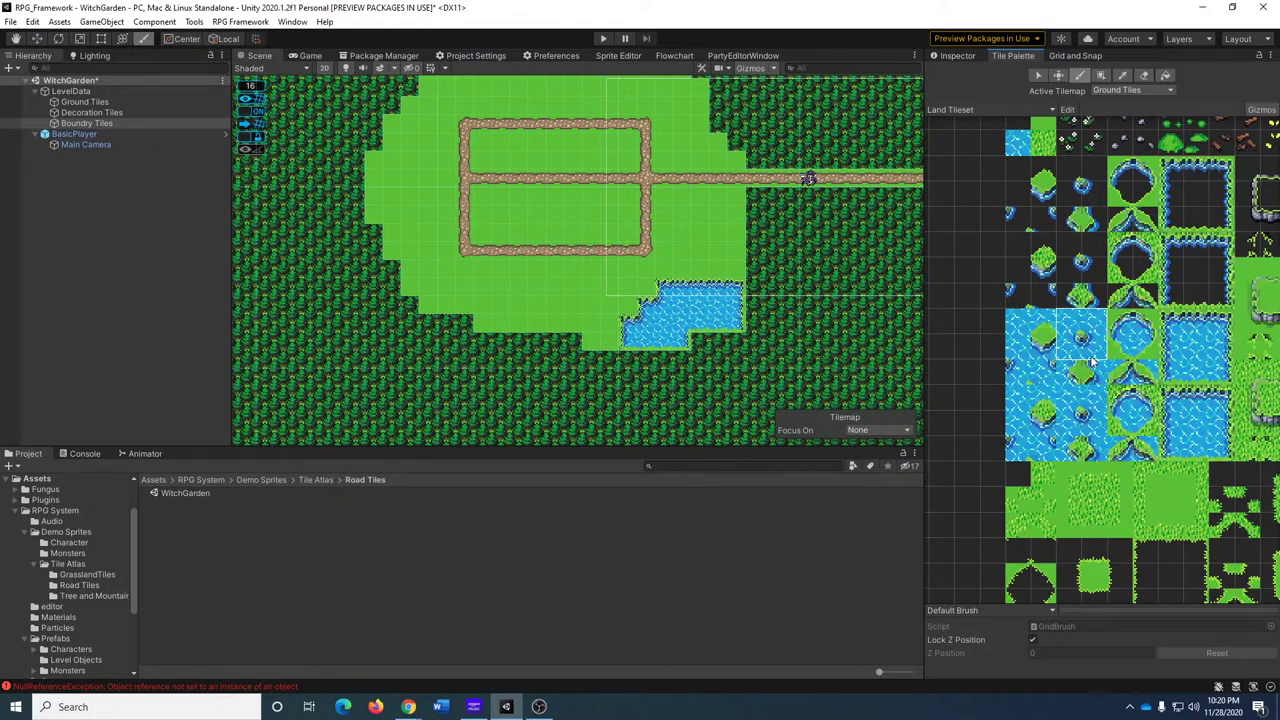
pyautogui.click(1085, 192)
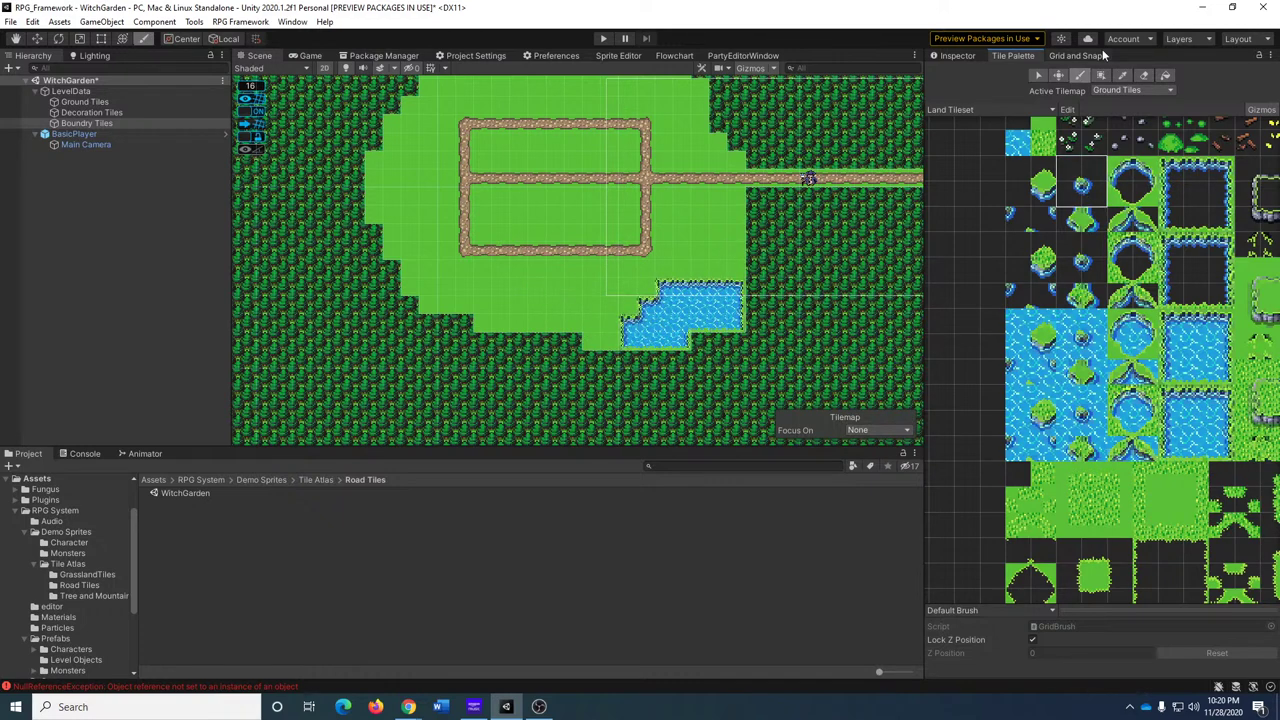
# Make Decoration Tiles the active tilemap and place two rocks in the pond.
pyautogui.click(1106, 90)
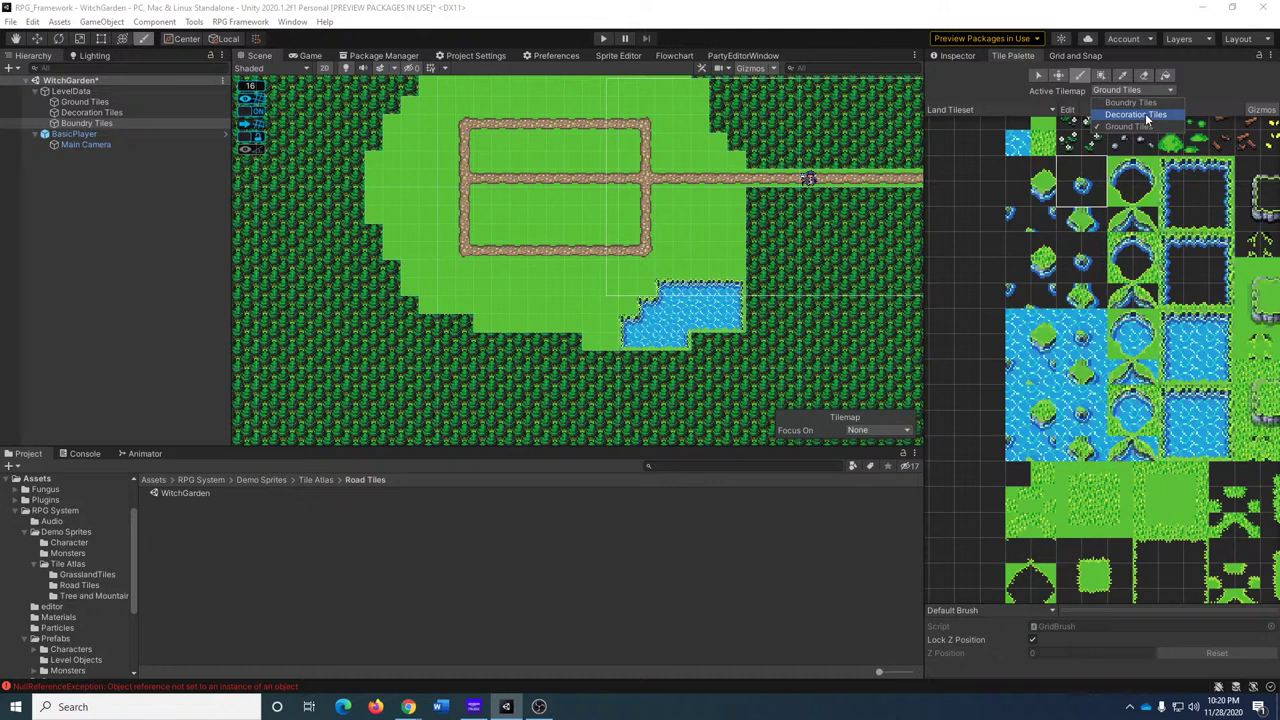
pyautogui.click(1136, 114)
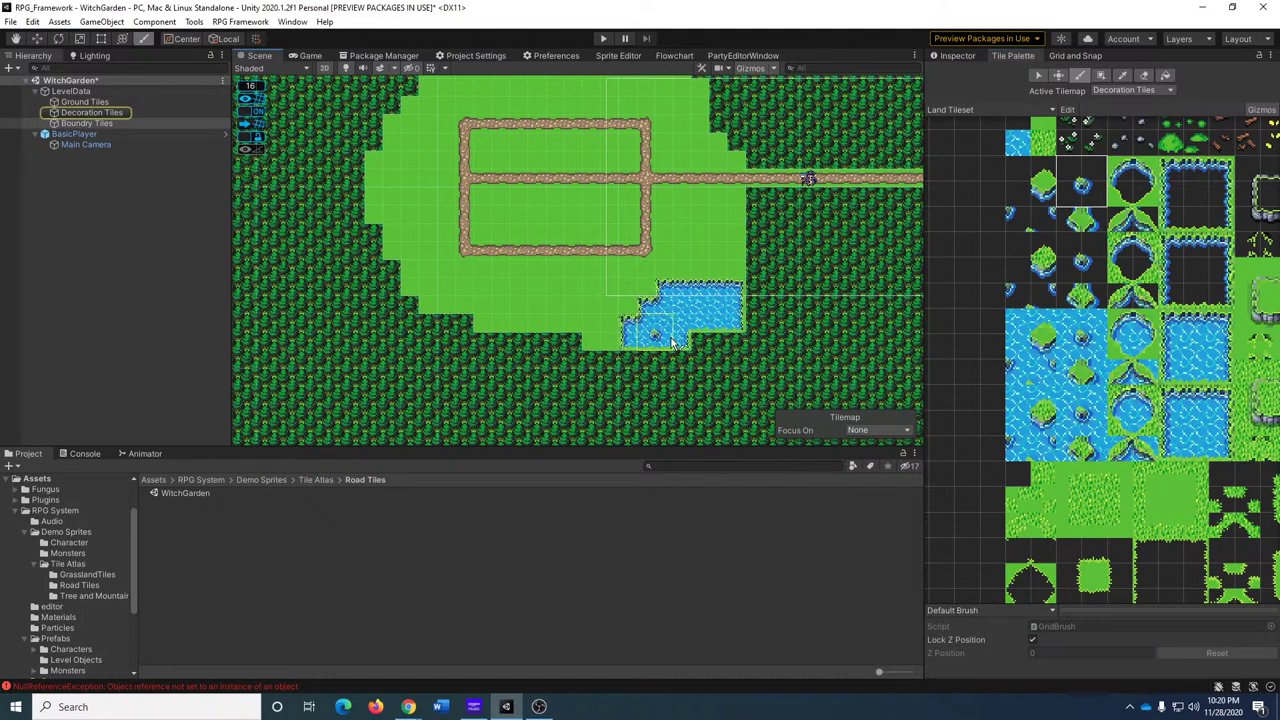
pyautogui.click(672, 342)
pyautogui.click(725, 316)
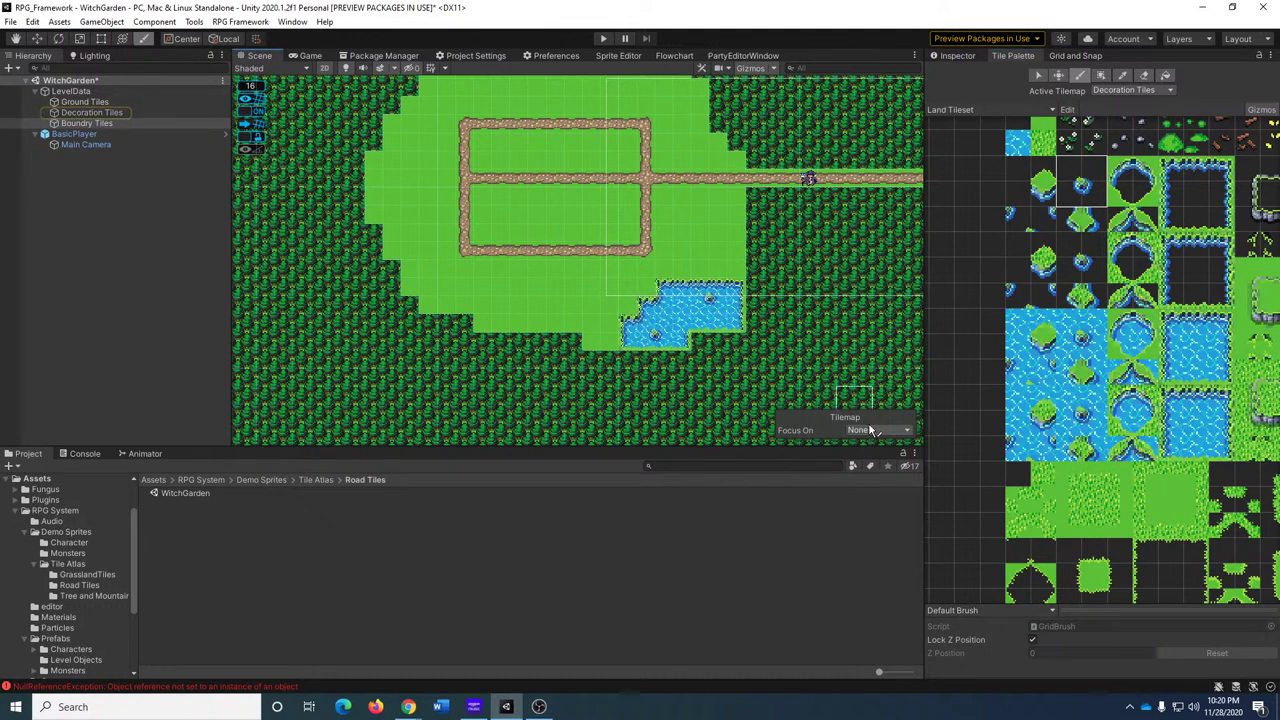
# Paint the small lily pad tile across the pond water and along its lower edge.
pyautogui.scroll(-2, 1125, 262)
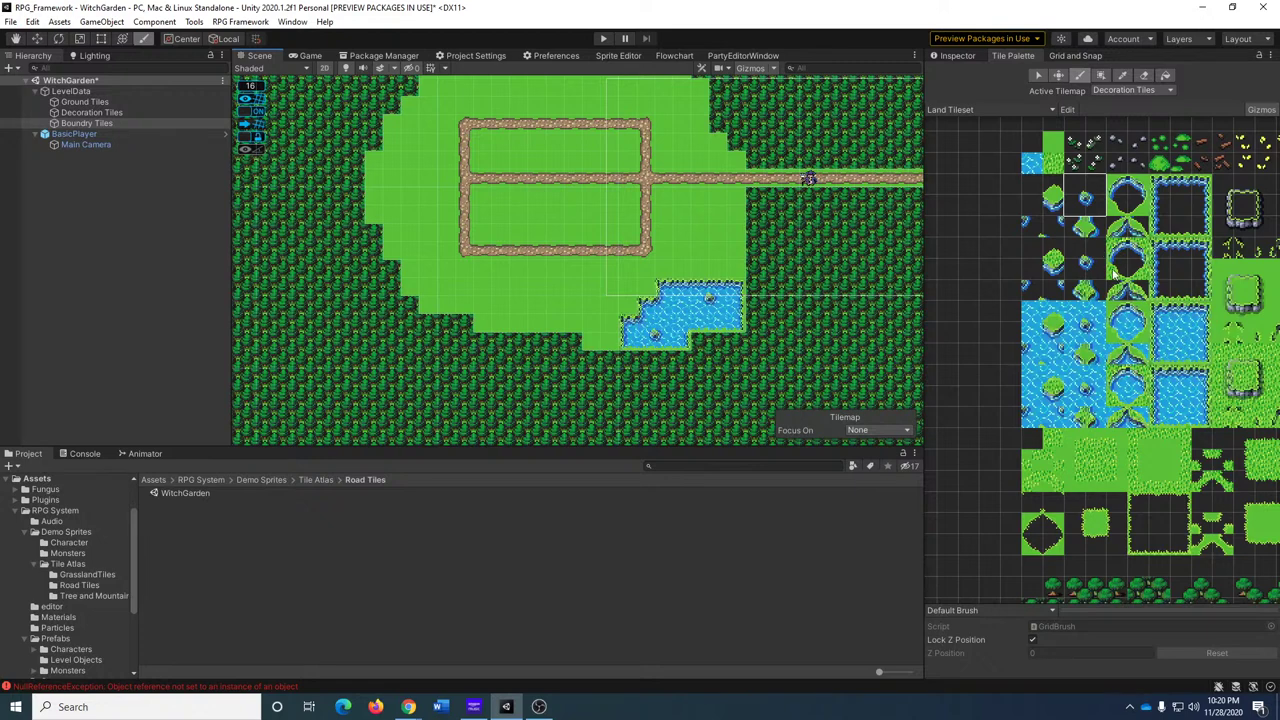
pyautogui.scroll(-1, 1153, 261)
pyautogui.moveTo(1140, 313); pyautogui.dragTo(1005, 335, button='middle')
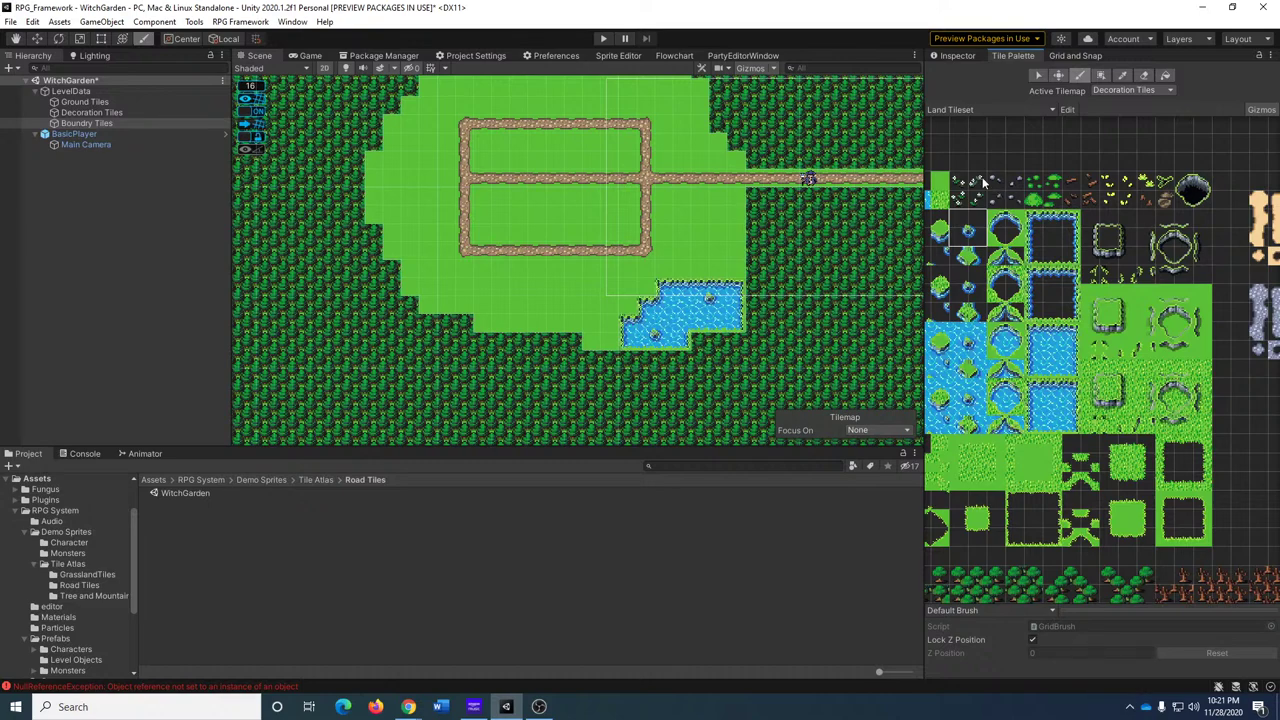
pyautogui.click(1032, 185)
pyautogui.click(683, 307)
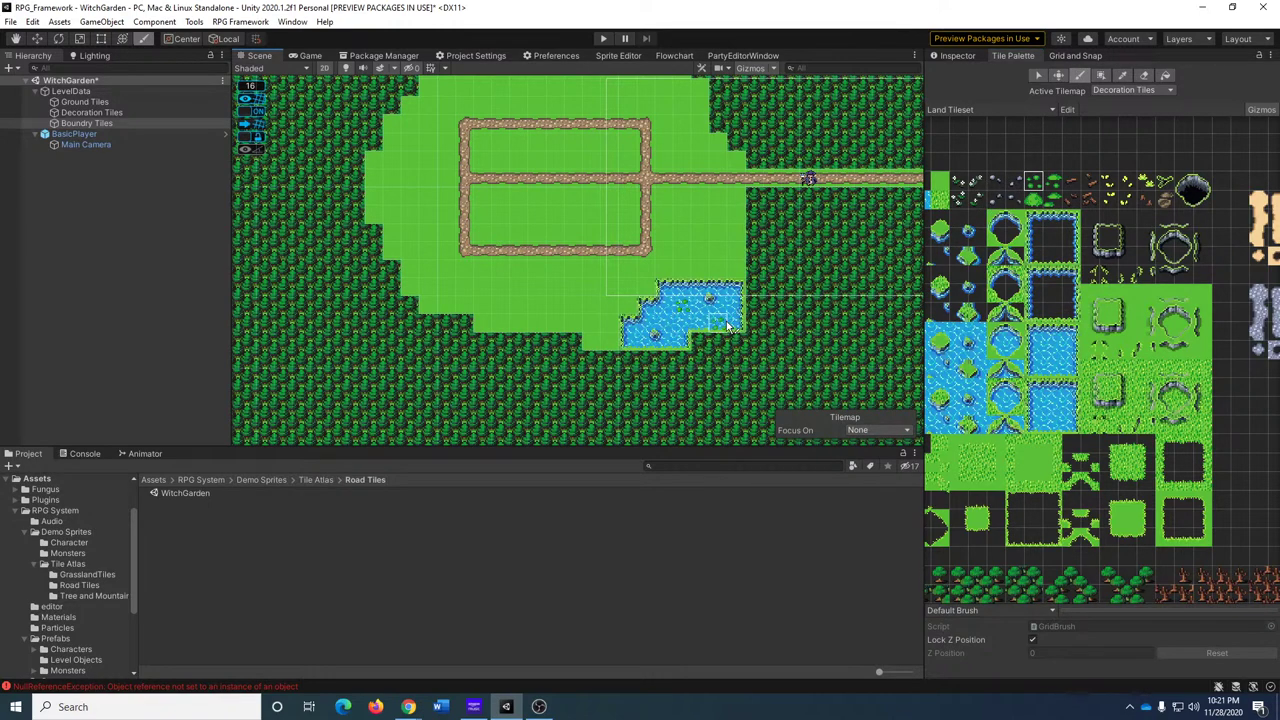
pyautogui.scroll(5, 714, 357)
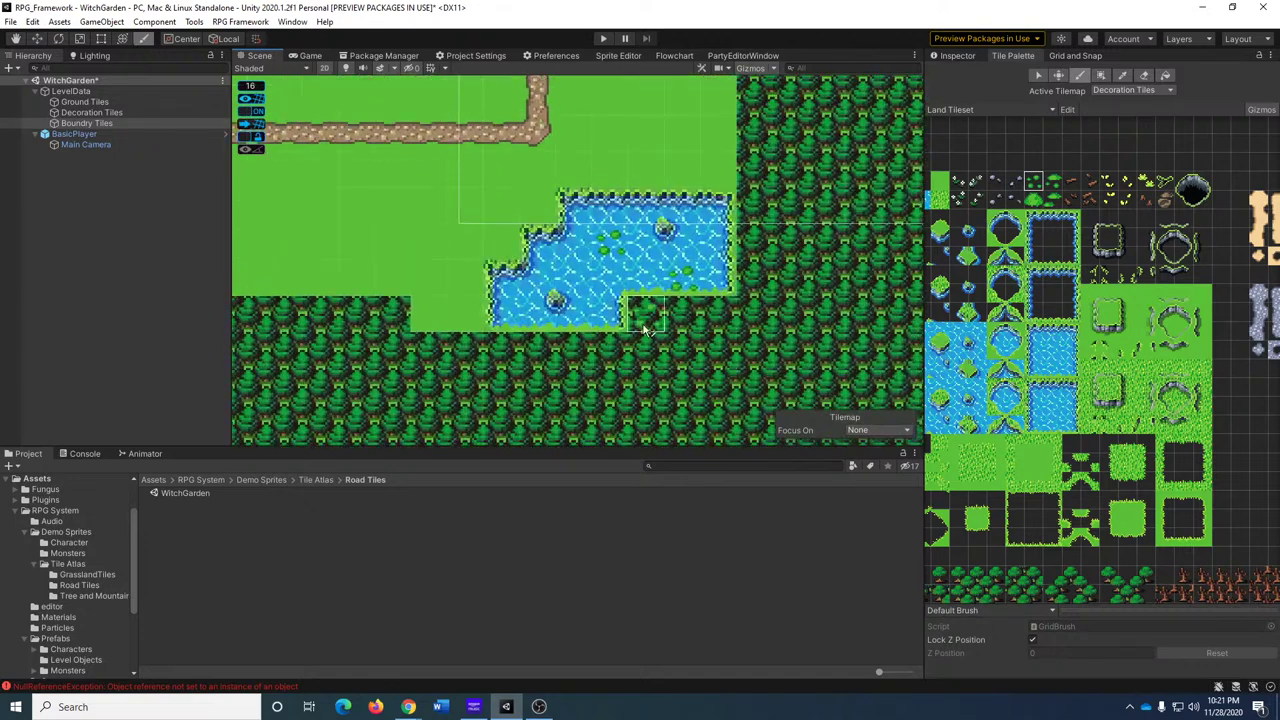
pyautogui.moveTo(670, 344); pyautogui.dragTo(680, 352, button='middle')
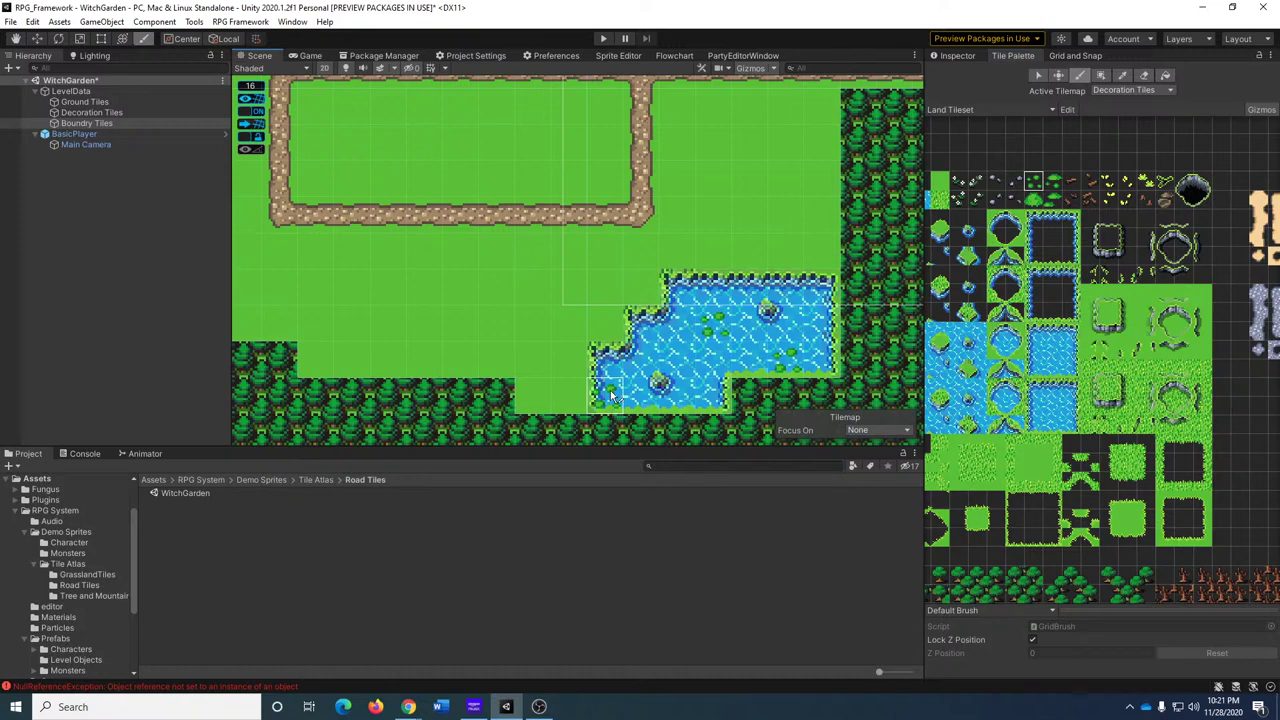
pyautogui.moveTo(611, 396)
pyautogui.mouseDown()
pyautogui.moveTo(700, 376)
pyautogui.moveTo(703, 410)
pyautogui.mouseUp()
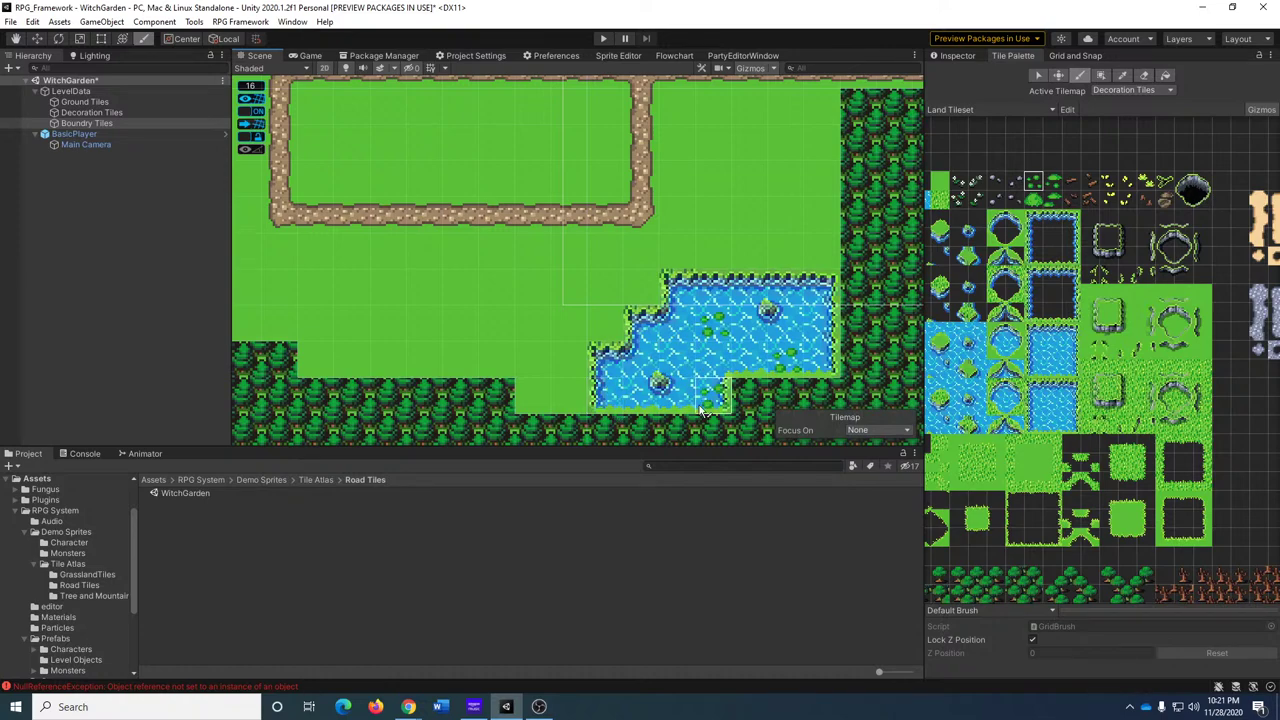
# Select the top-left tile of the tile palette.
pyautogui.scroll(-4, 780, 340)
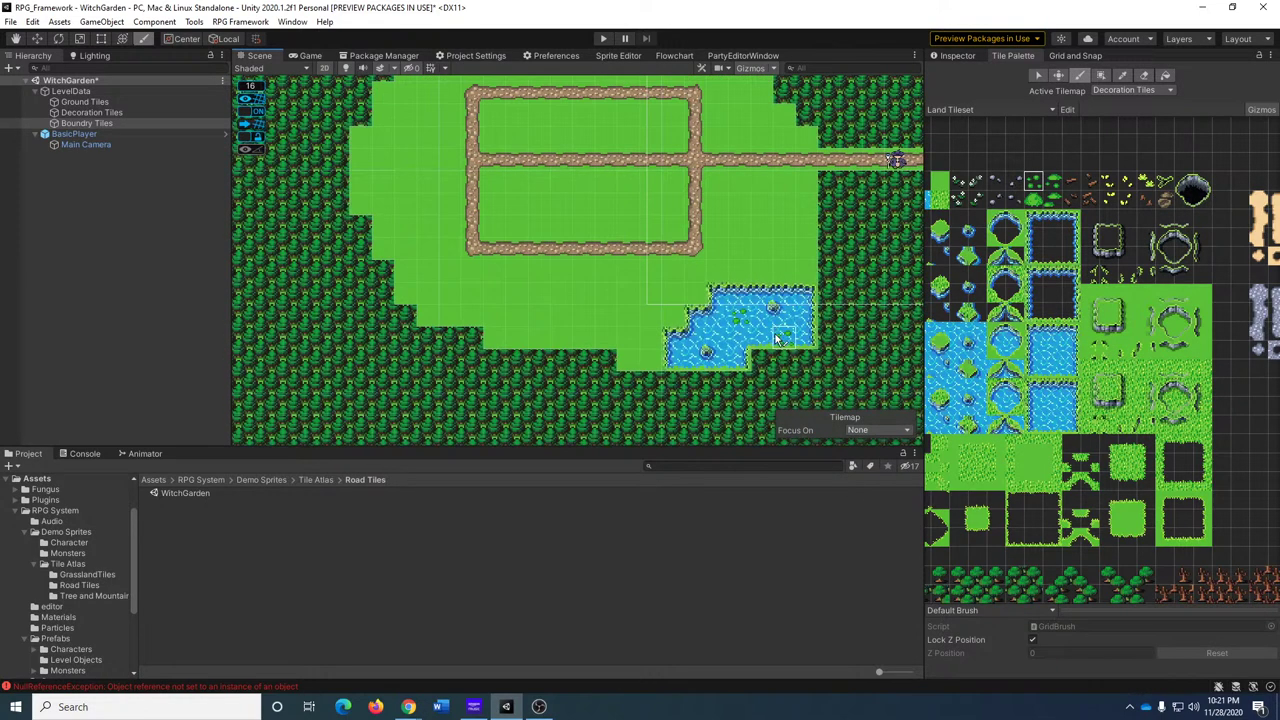
pyautogui.scroll(-2, 740, 320)
pyautogui.scroll(3, 686, 160)
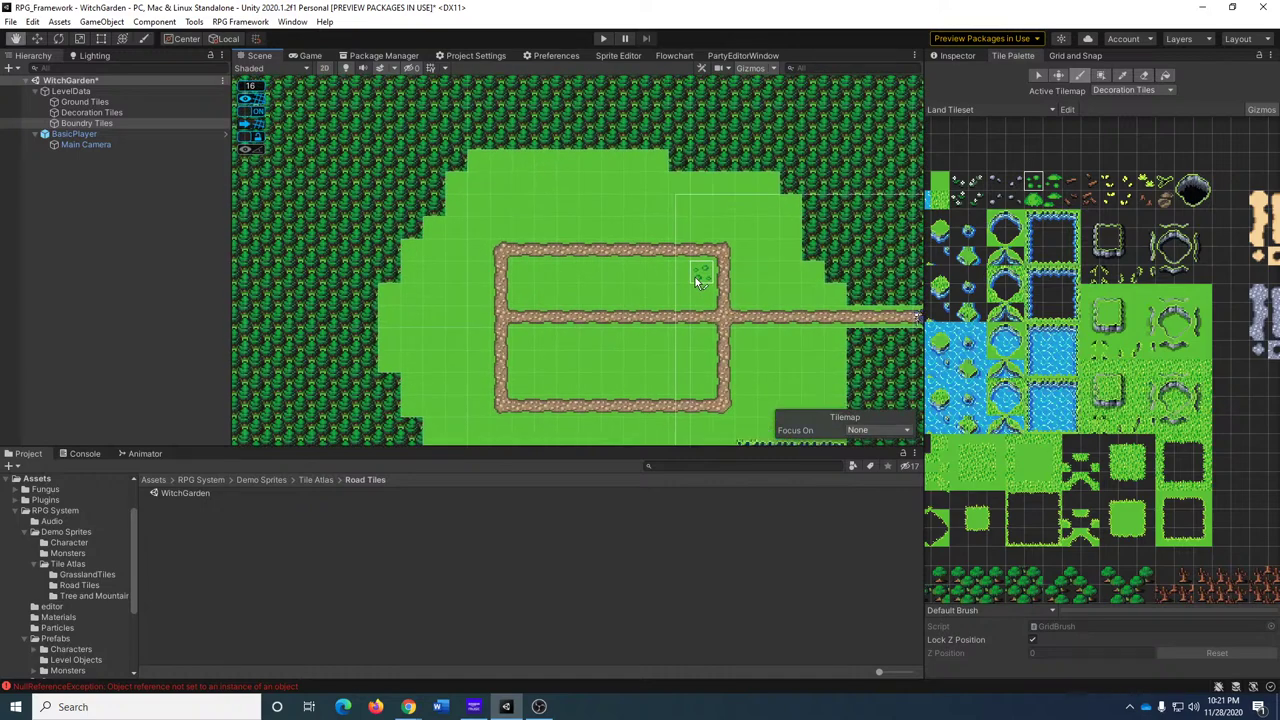
pyautogui.scroll(-2, 695, 277)
pyautogui.scroll(2, 629, 241)
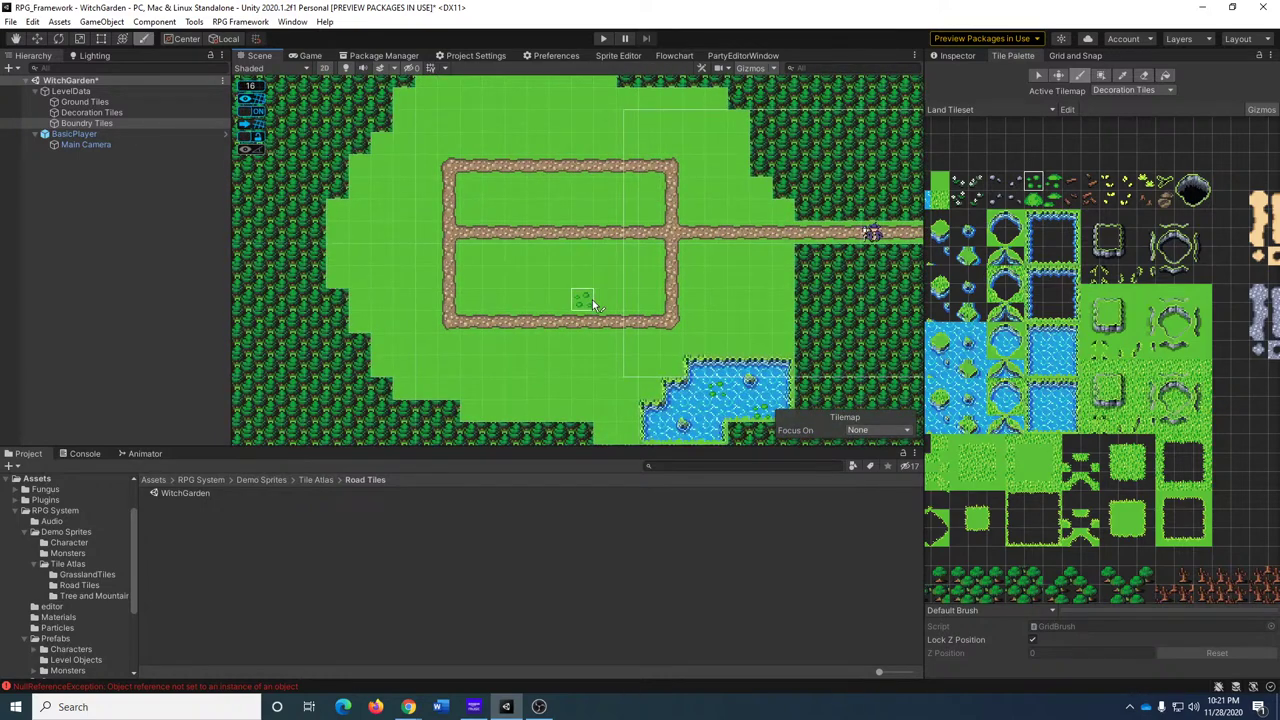
pyautogui.click(958, 181)
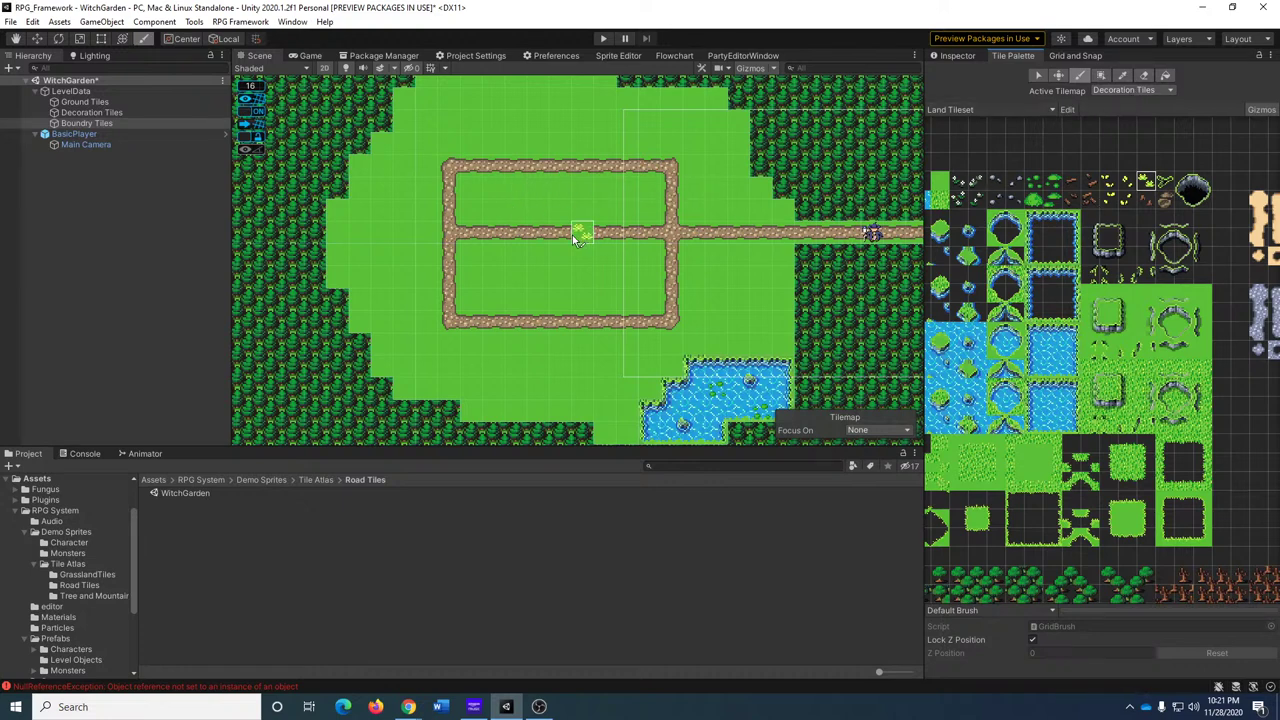
# Paint grass sprigs across the upper garden plot.
pyautogui.moveTo(468, 199)
pyautogui.mouseDown()
pyautogui.moveTo(507, 220)
pyautogui.moveTo(650, 204)
pyautogui.mouseUp()
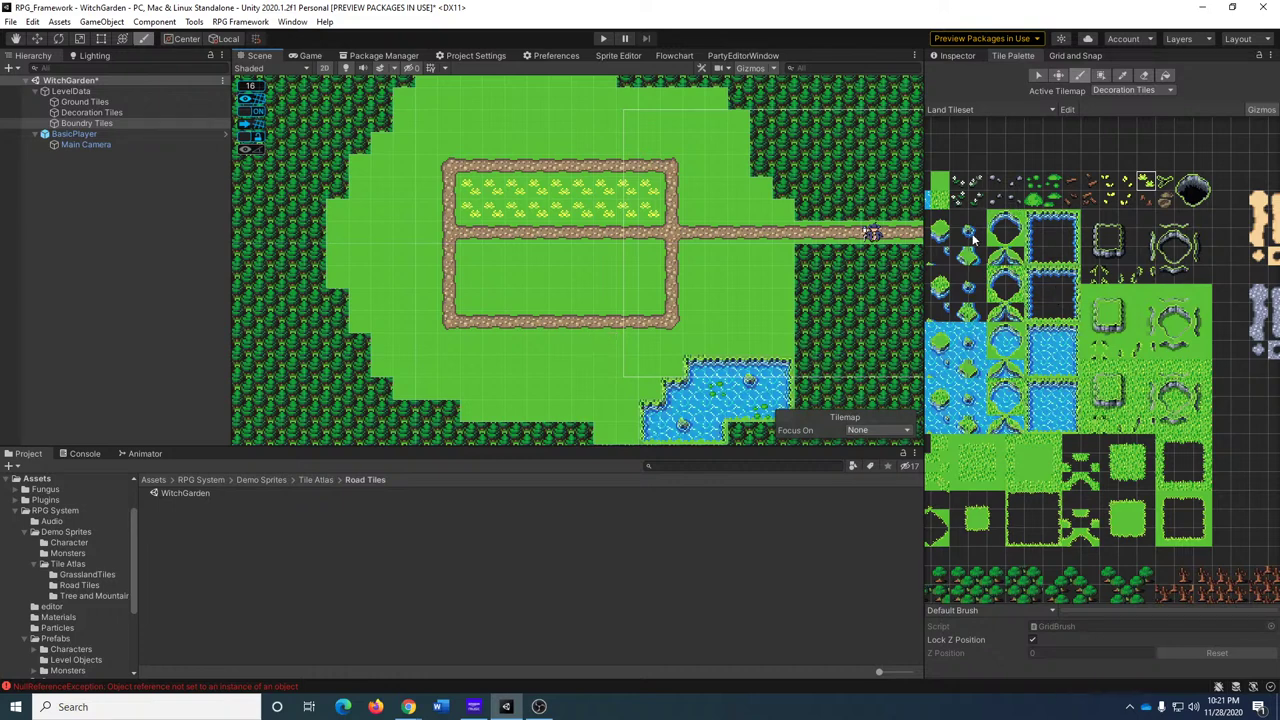
pyautogui.moveTo(972, 238); pyautogui.dragTo(1002, 167, button='middle')
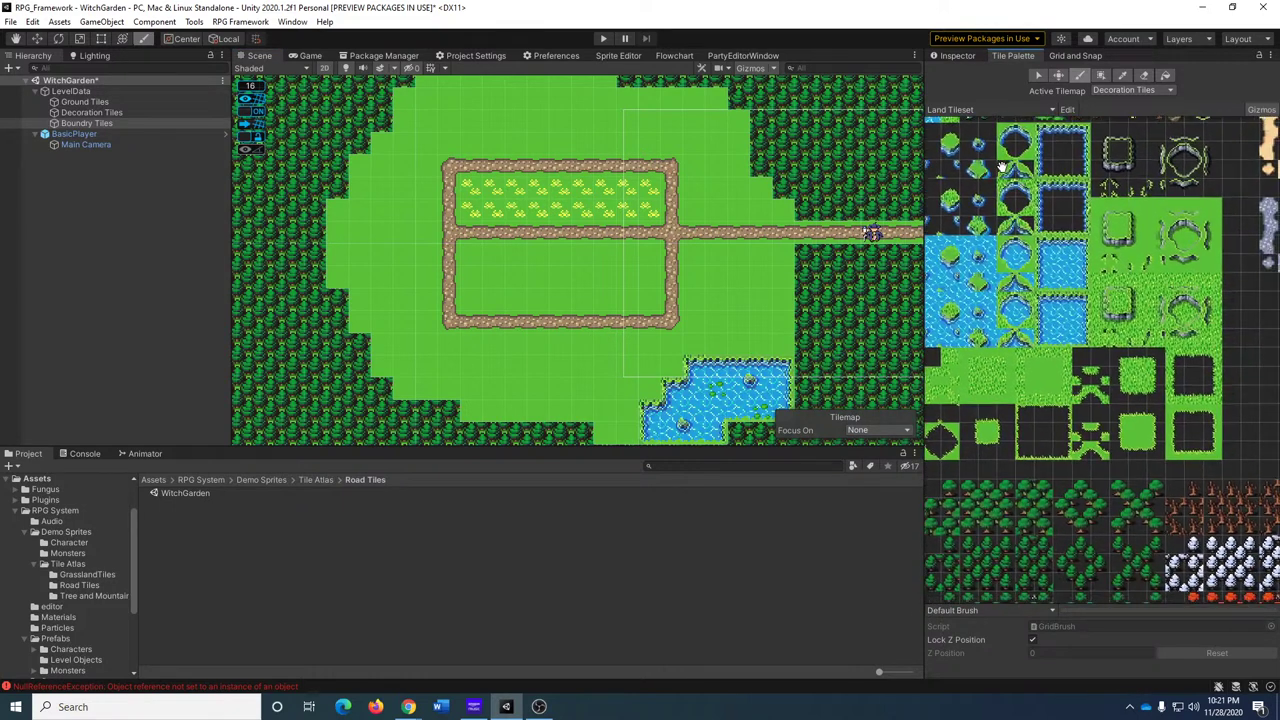
pyautogui.moveTo(1125, 414); pyautogui.dragTo(1026, 267, button='middle')
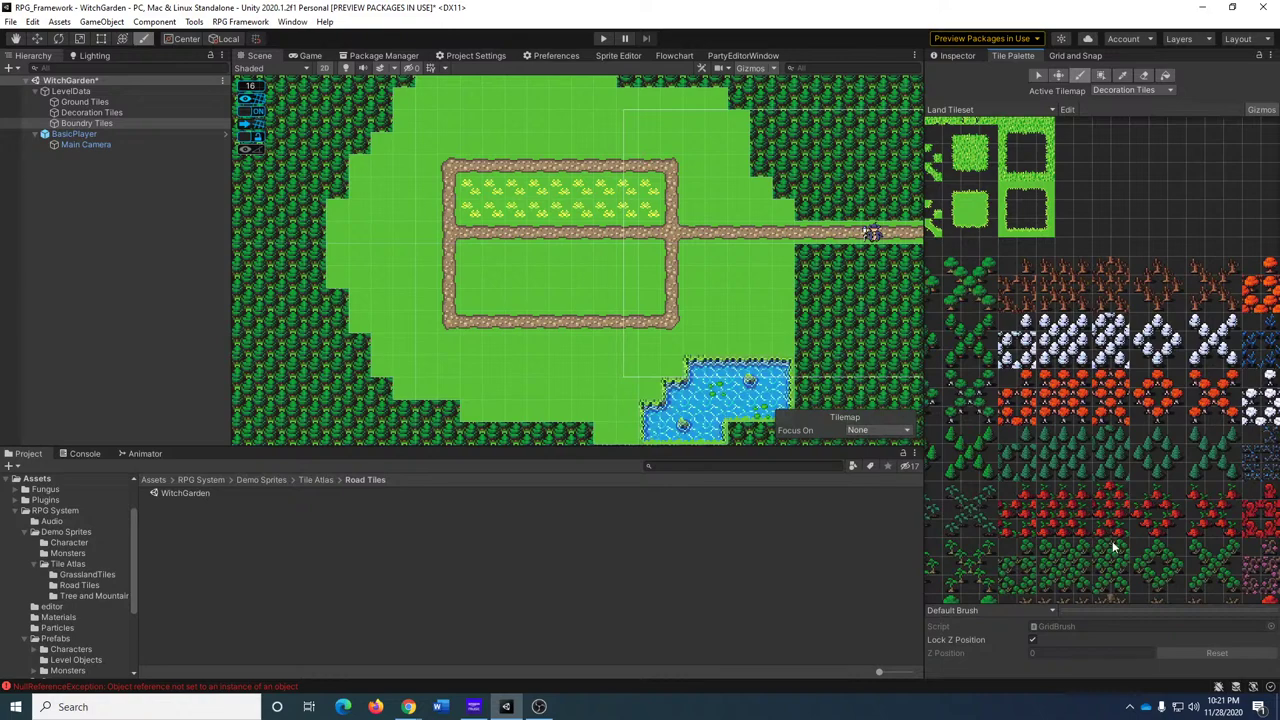
pyautogui.scroll(3, 1130, 497)
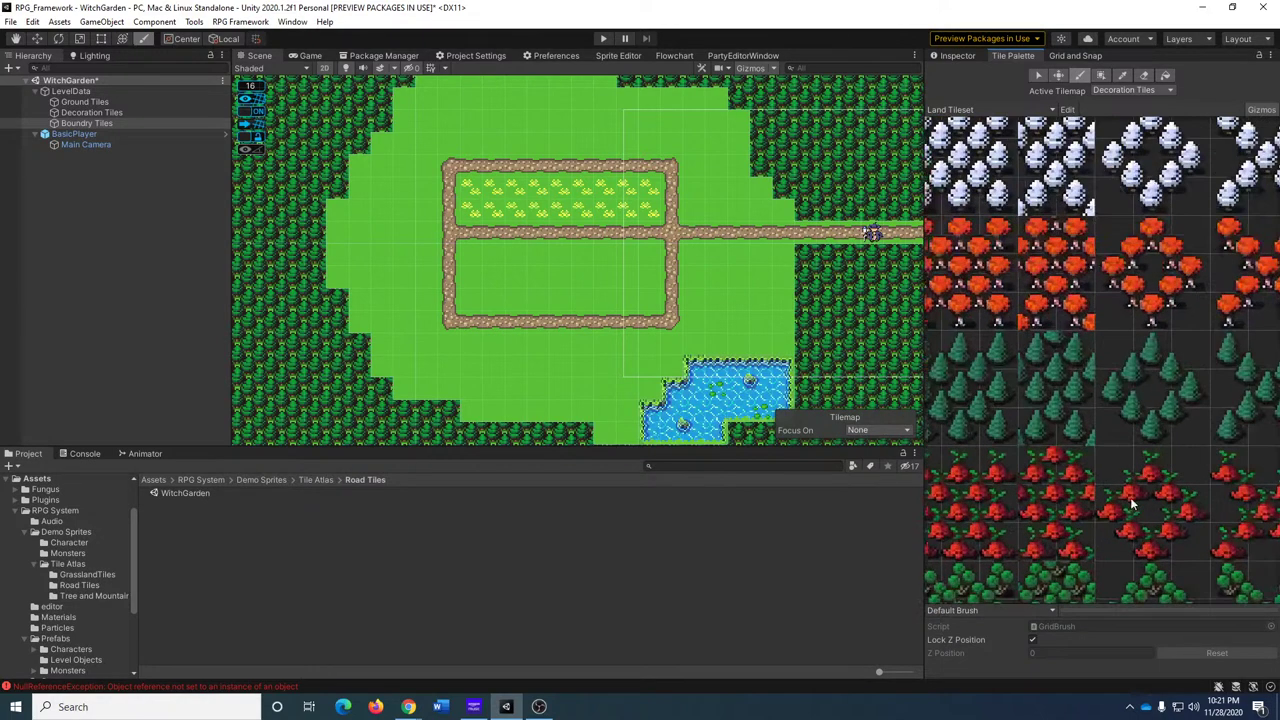
pyautogui.scroll(3, 951, 448)
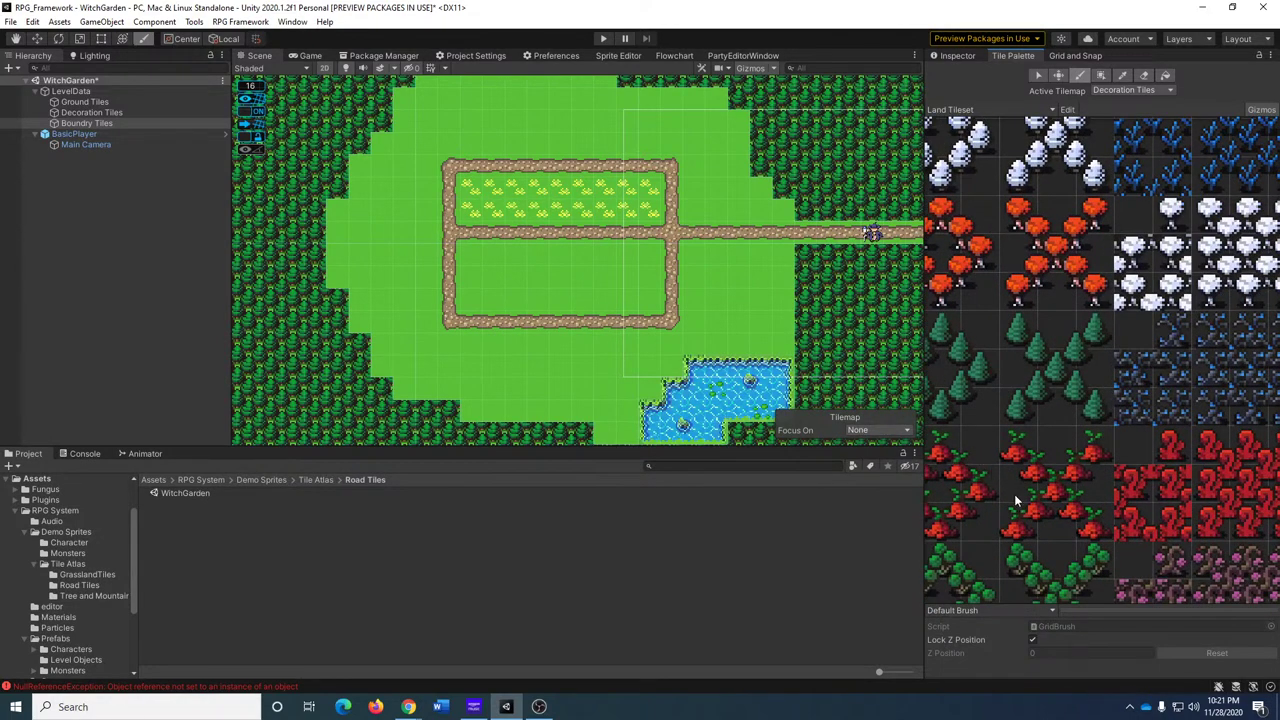
pyautogui.moveTo(1014, 494); pyautogui.dragTo(1150, 437, button='middle')
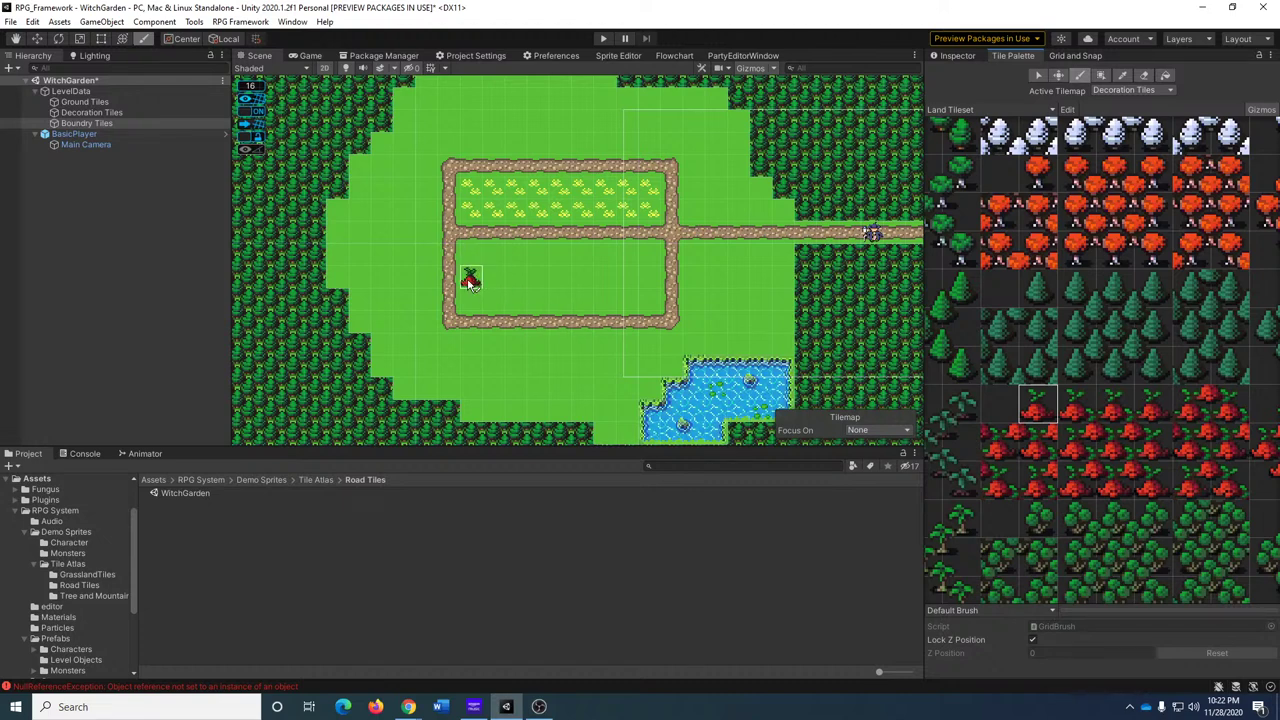
# Paint a row of red bushes and a row of red swirl shrubs in the lower plot.
pyautogui.moveTo(470, 282); pyautogui.dragTo(664, 296)
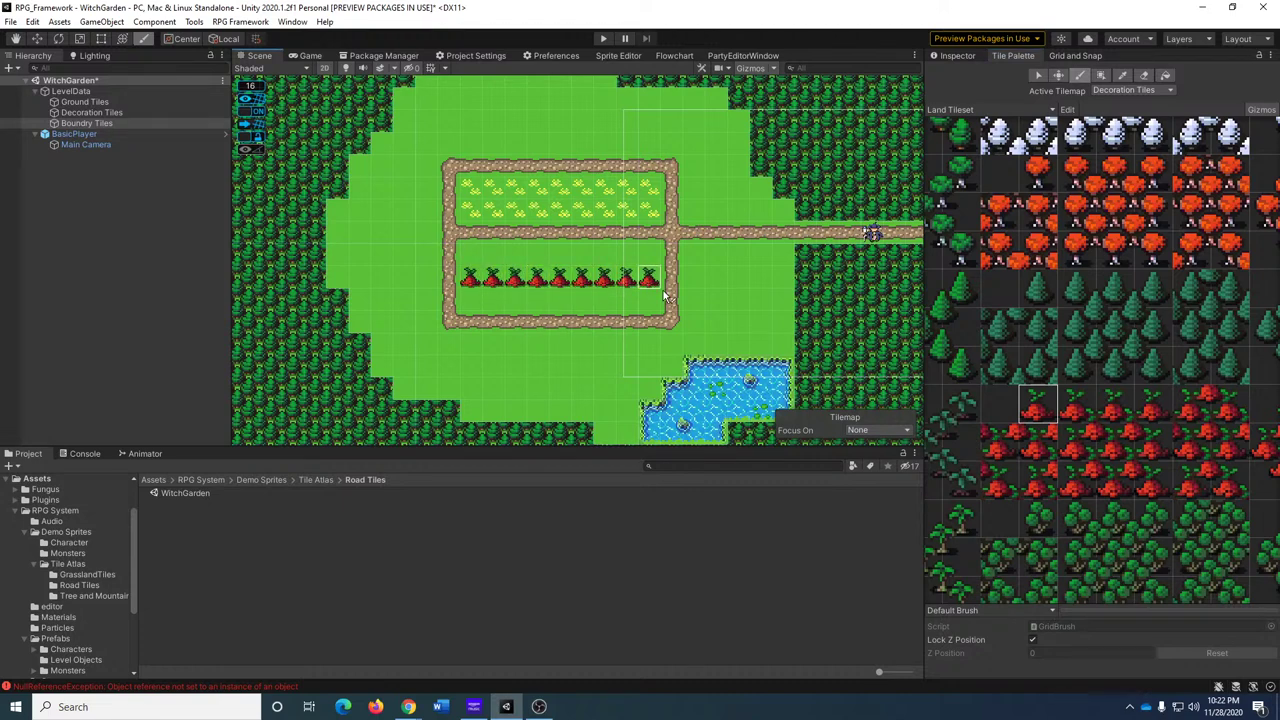
pyautogui.scroll(-5, 1086, 490)
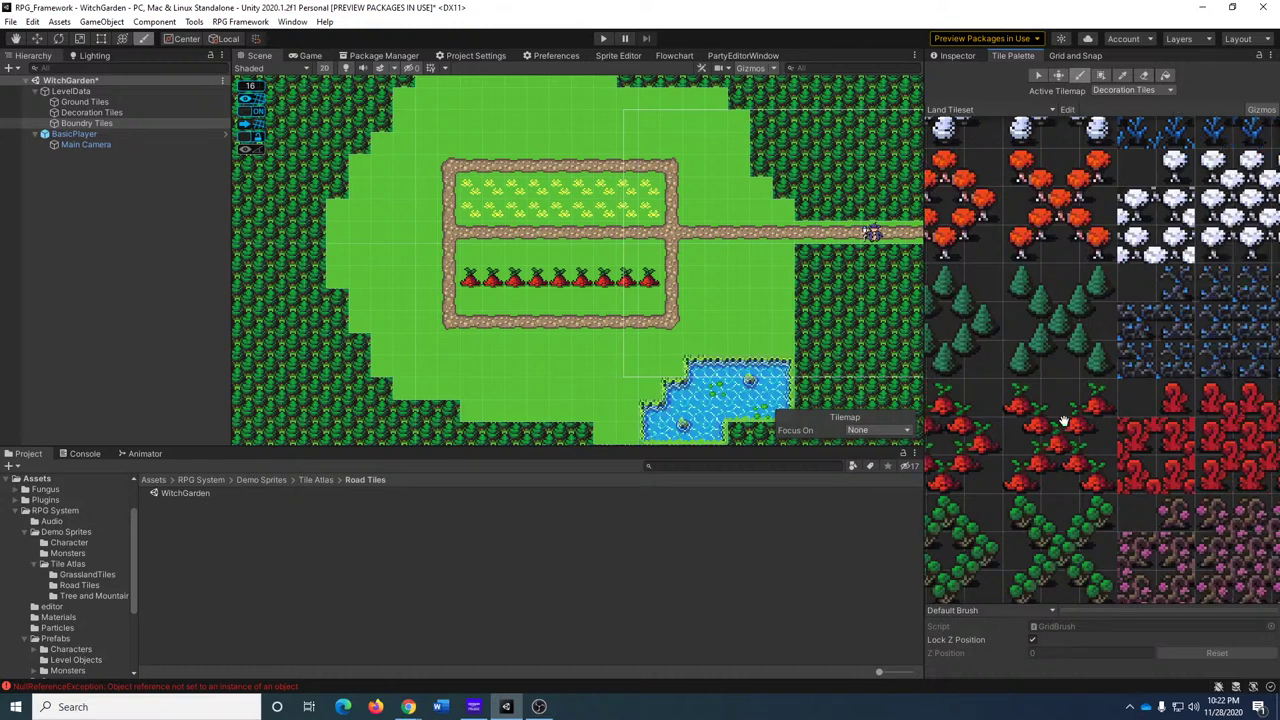
pyautogui.click(1084, 401)
pyautogui.moveTo(470, 299); pyautogui.dragTo(669, 317)
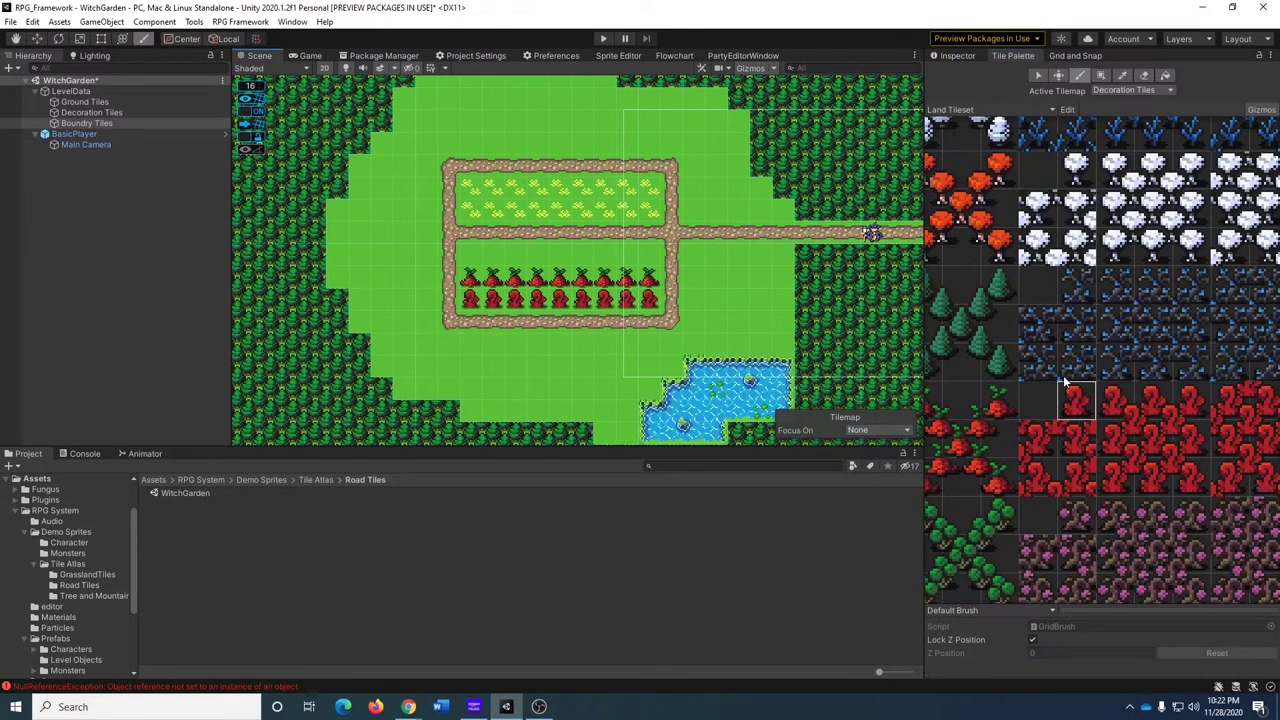
# Paint a row of blue plants above the red bushes.
pyautogui.click(1076, 296)
pyautogui.moveTo(490, 256)
pyautogui.mouseDown()
pyautogui.moveTo(466, 254)
pyautogui.moveTo(656, 258)
pyautogui.mouseUp()
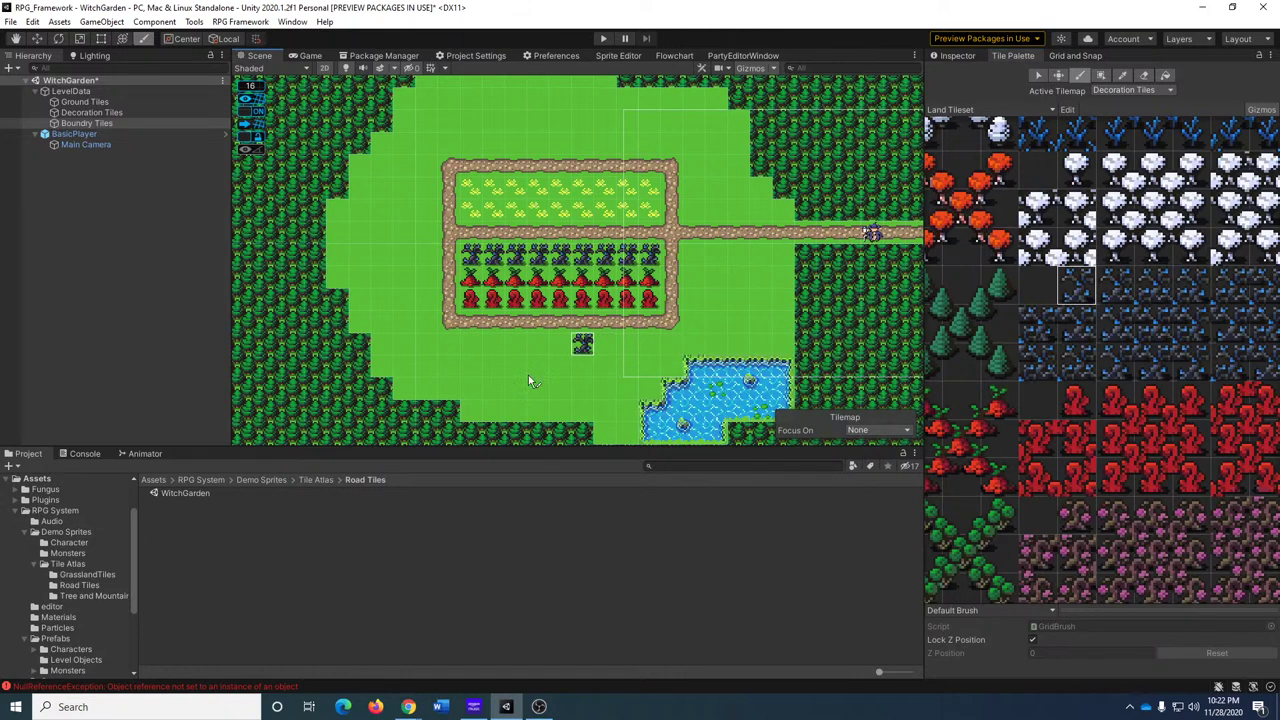
pyautogui.scroll(-4, 502, 395)
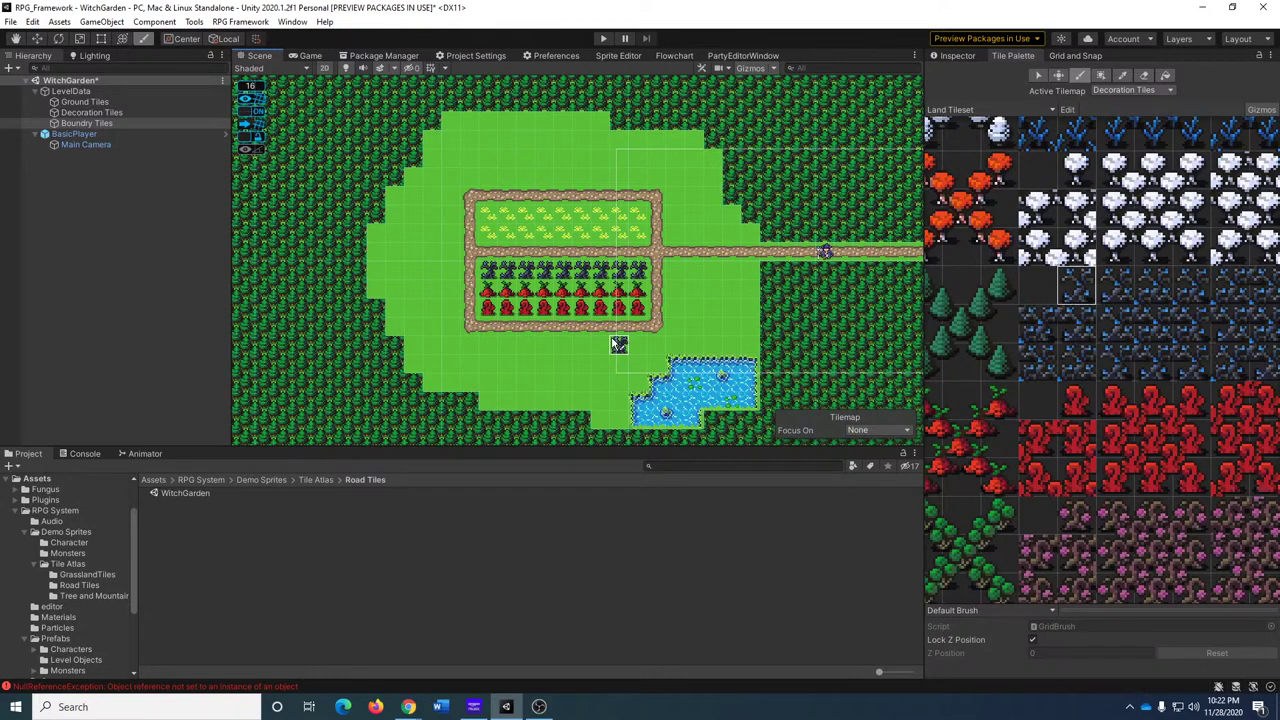
pyautogui.scroll(3, 543, 306)
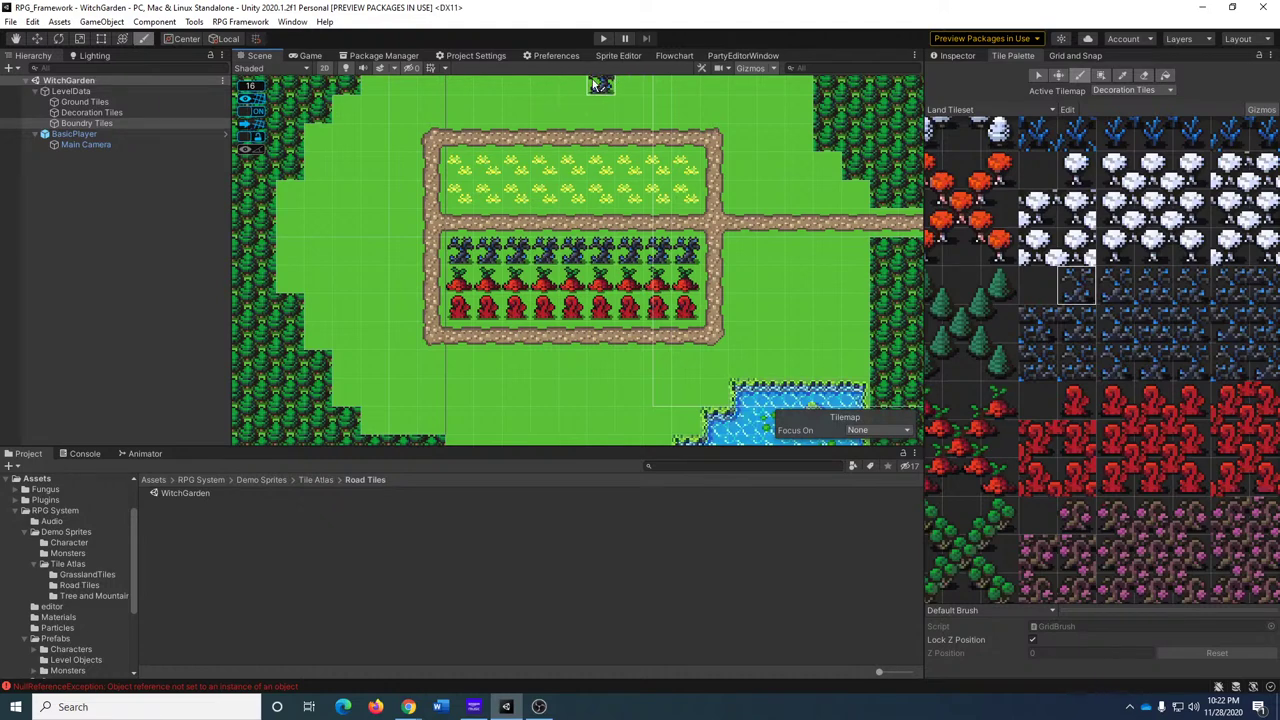
pyautogui.click(603, 38)
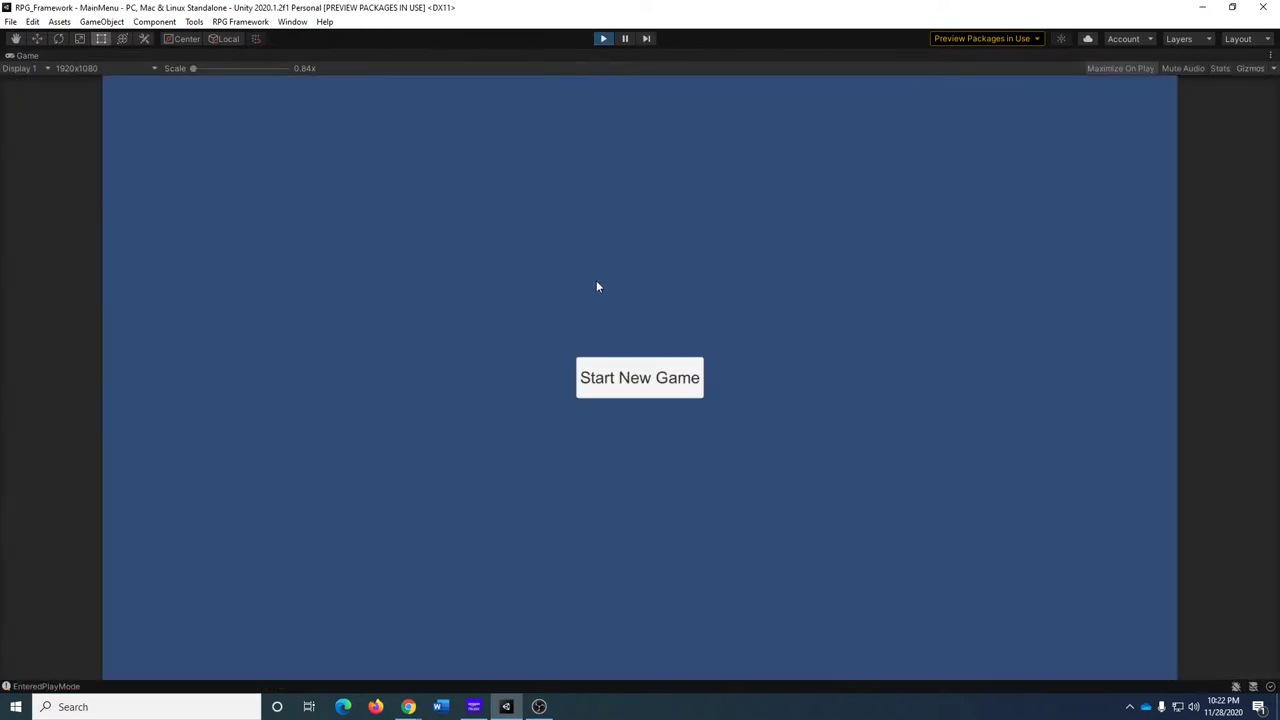
pyautogui.click(632, 370)
pyautogui.press('Left')
pyautogui.press('Down')
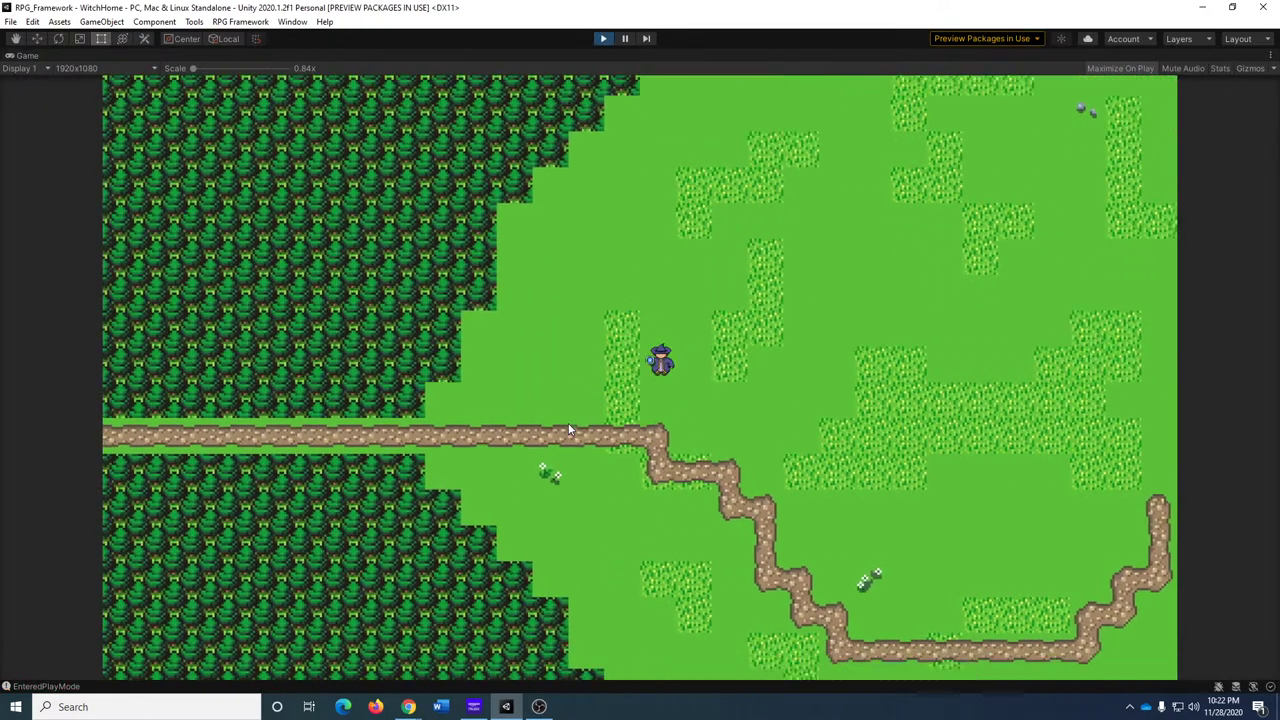
pyautogui.press('Left')
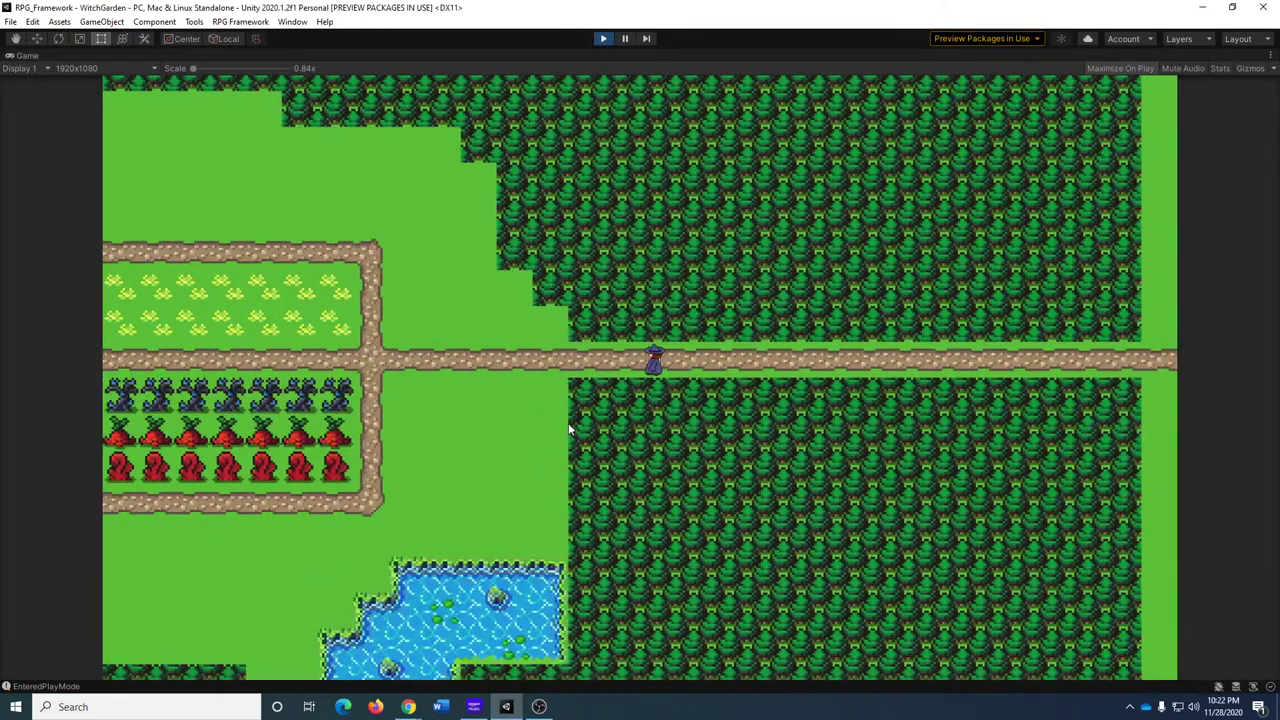
pyautogui.press('Left')
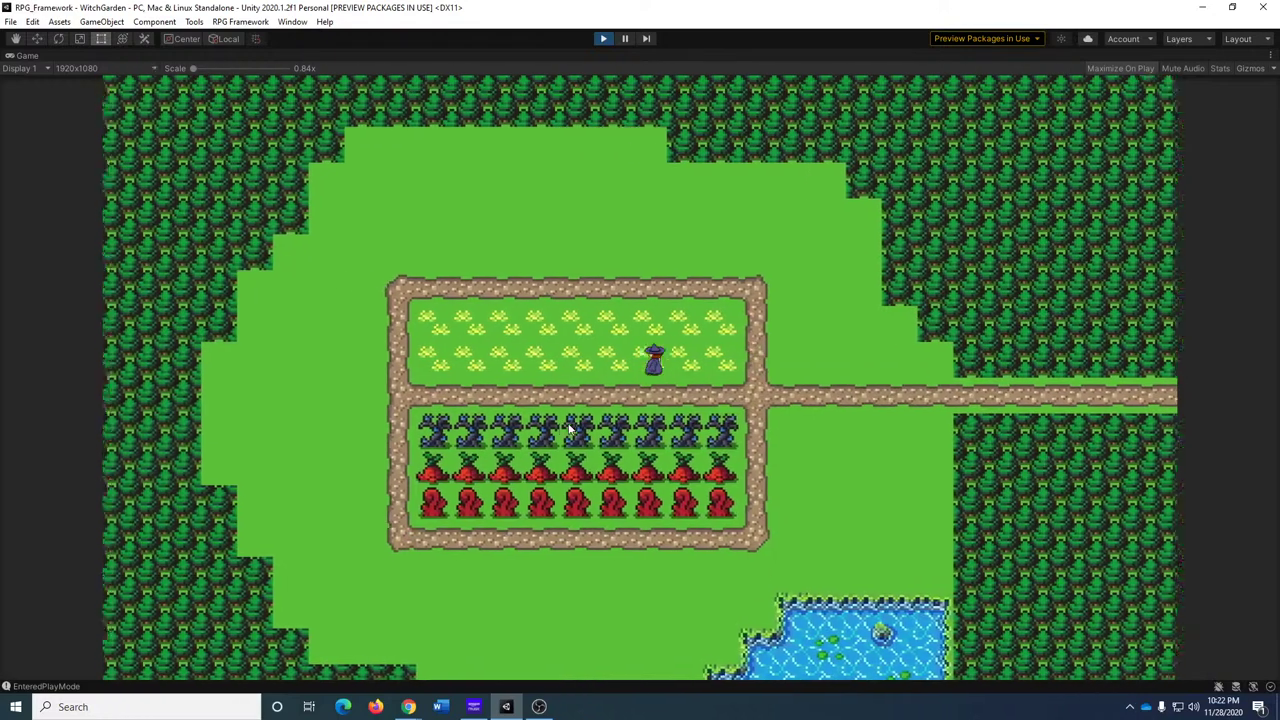
pyautogui.press('Left')
pyautogui.press('Down')
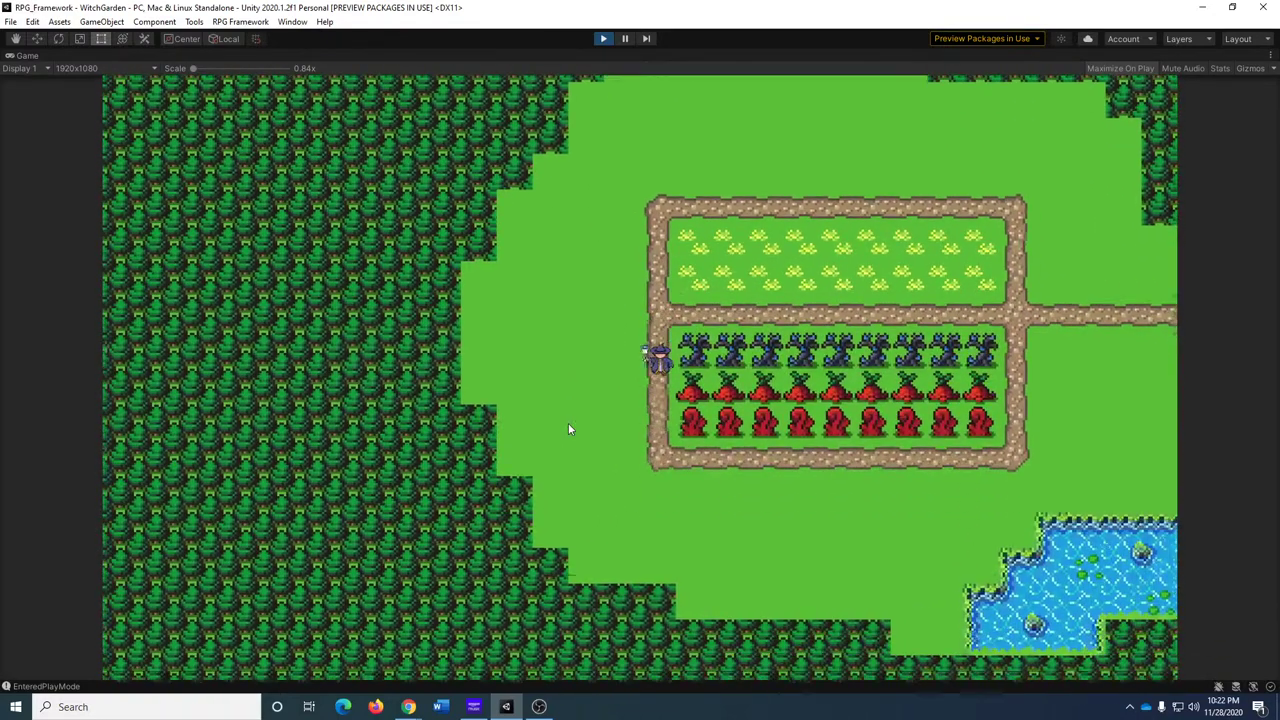
pyautogui.press('Right')
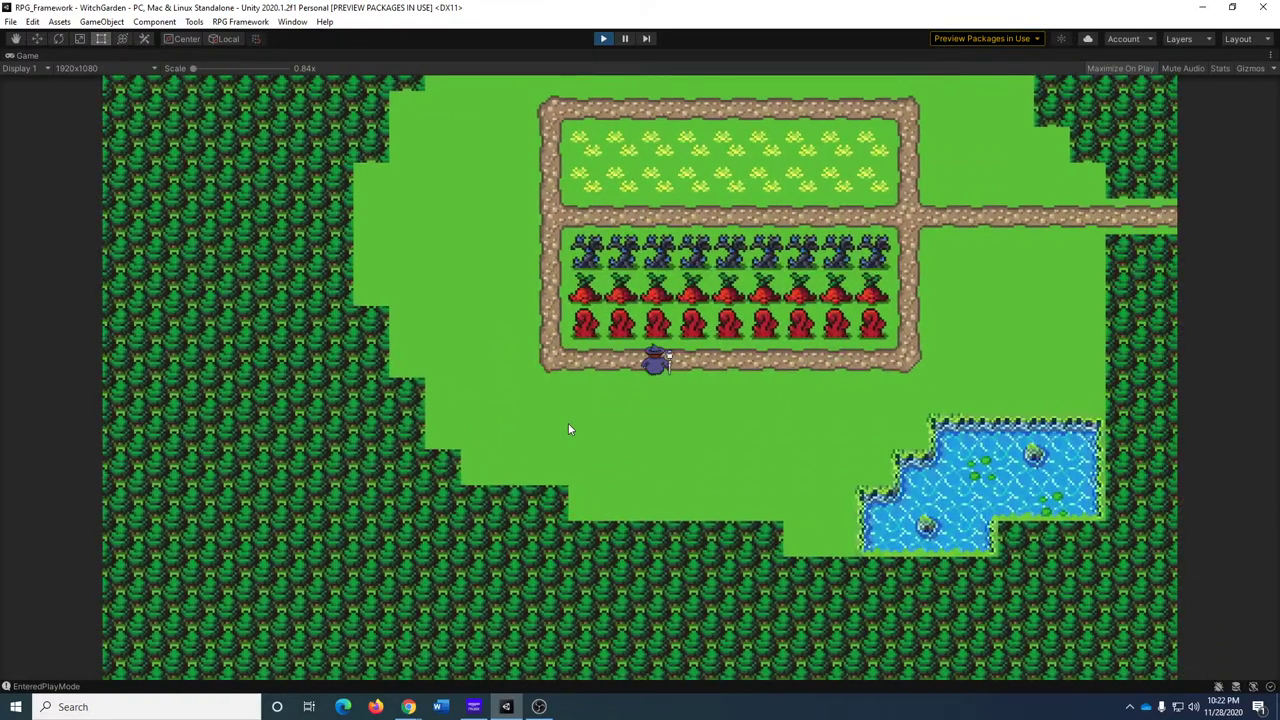
pyautogui.press('Up')
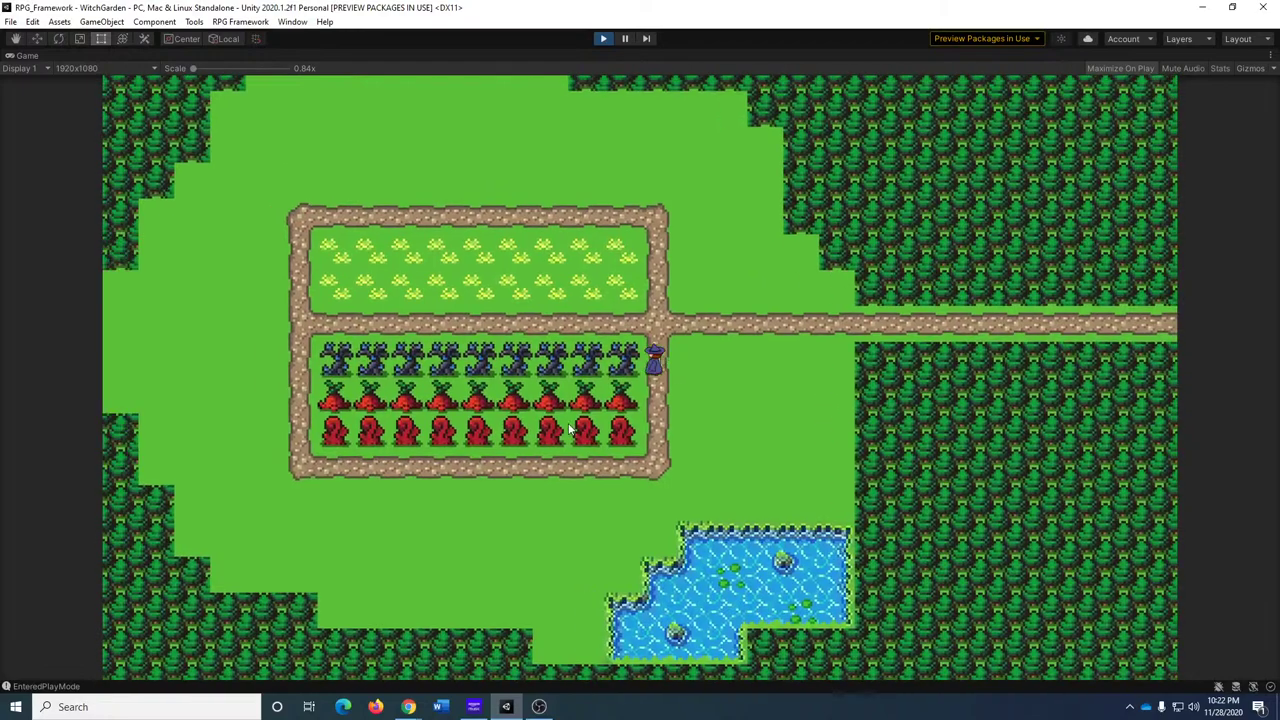
pyautogui.press('Down')
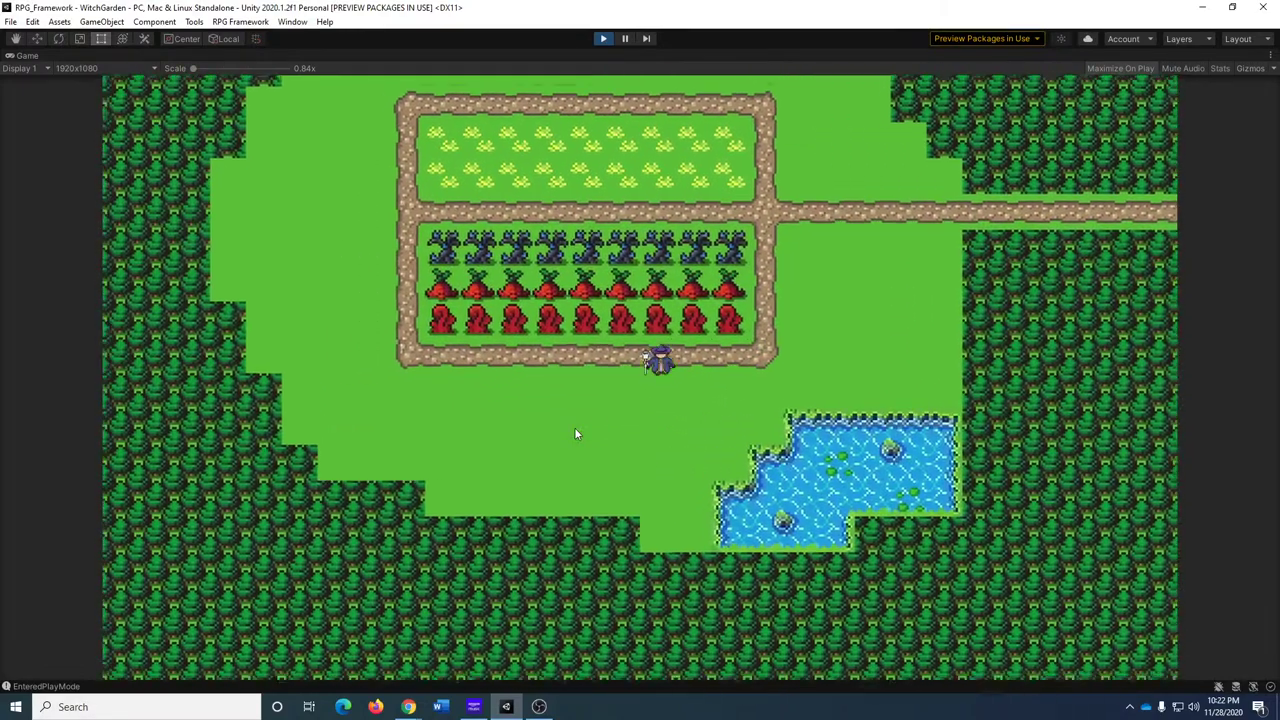
pyautogui.press('Left')
pyautogui.press('Down')
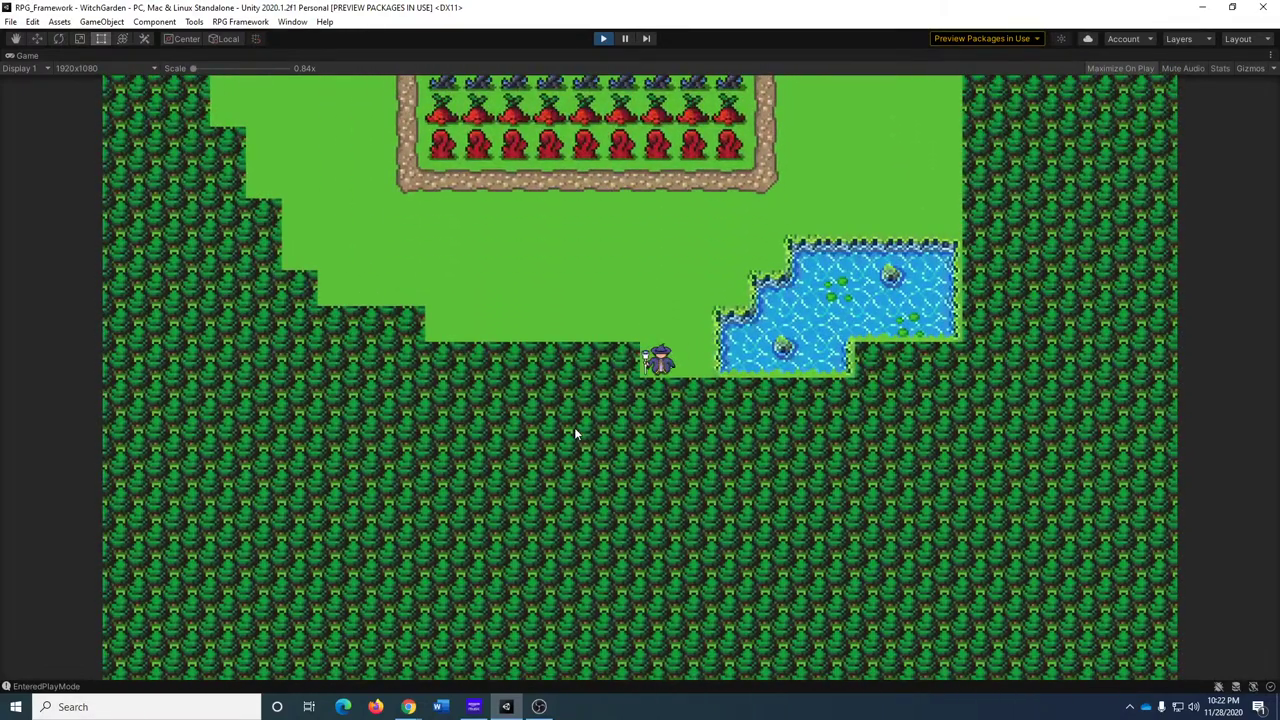
pyautogui.press('Right')
pyautogui.press('Up')
pyautogui.press('Up')
pyautogui.press('Right')
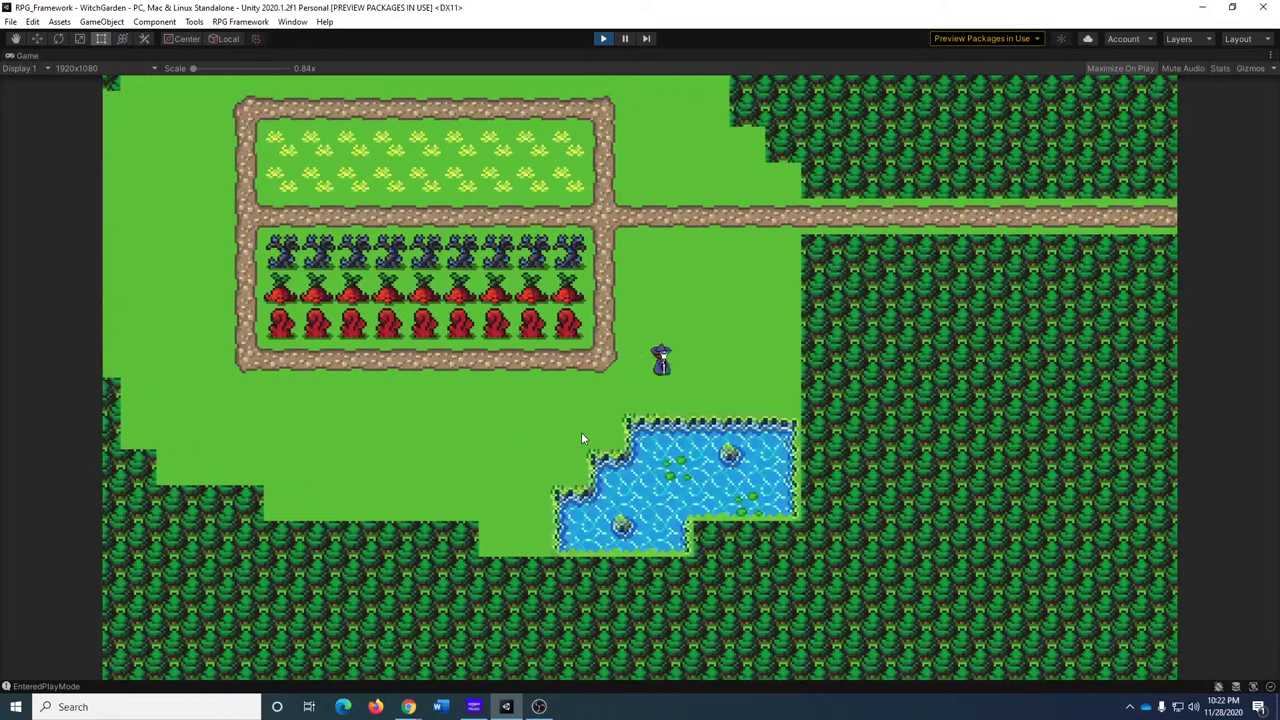
pyautogui.press('Up')
pyautogui.press('Left')
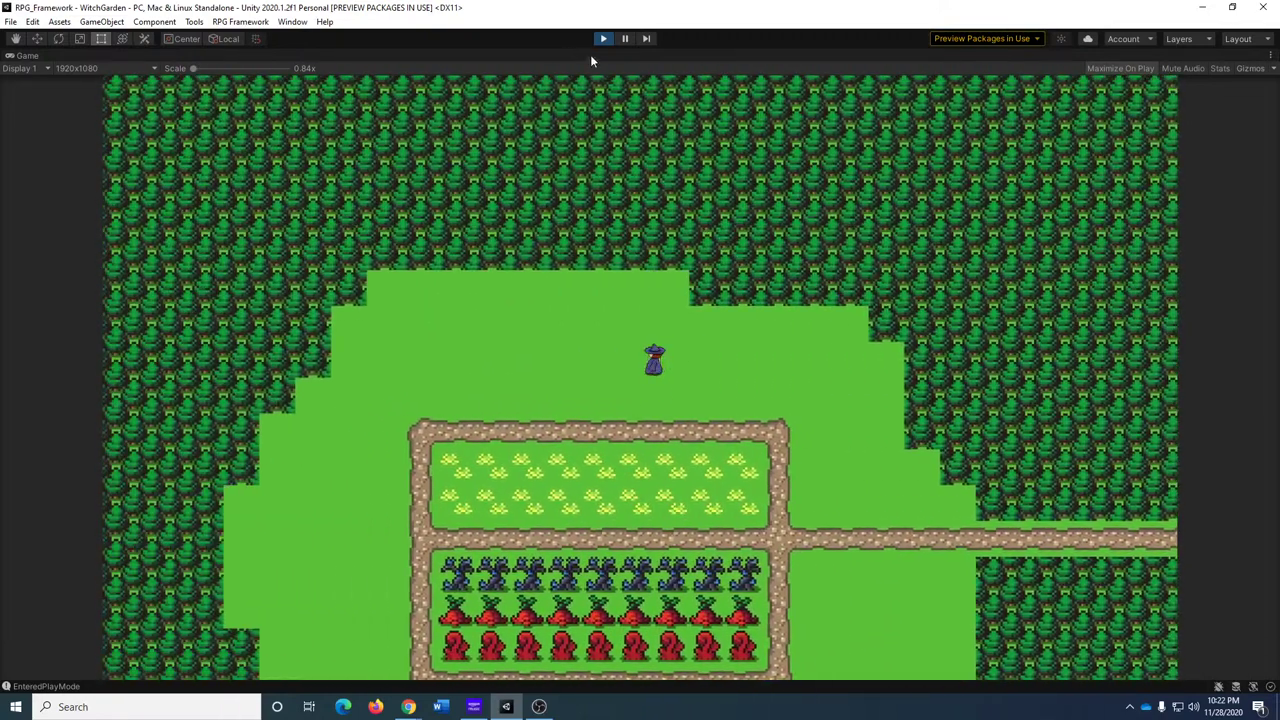
pyautogui.click(603, 38)
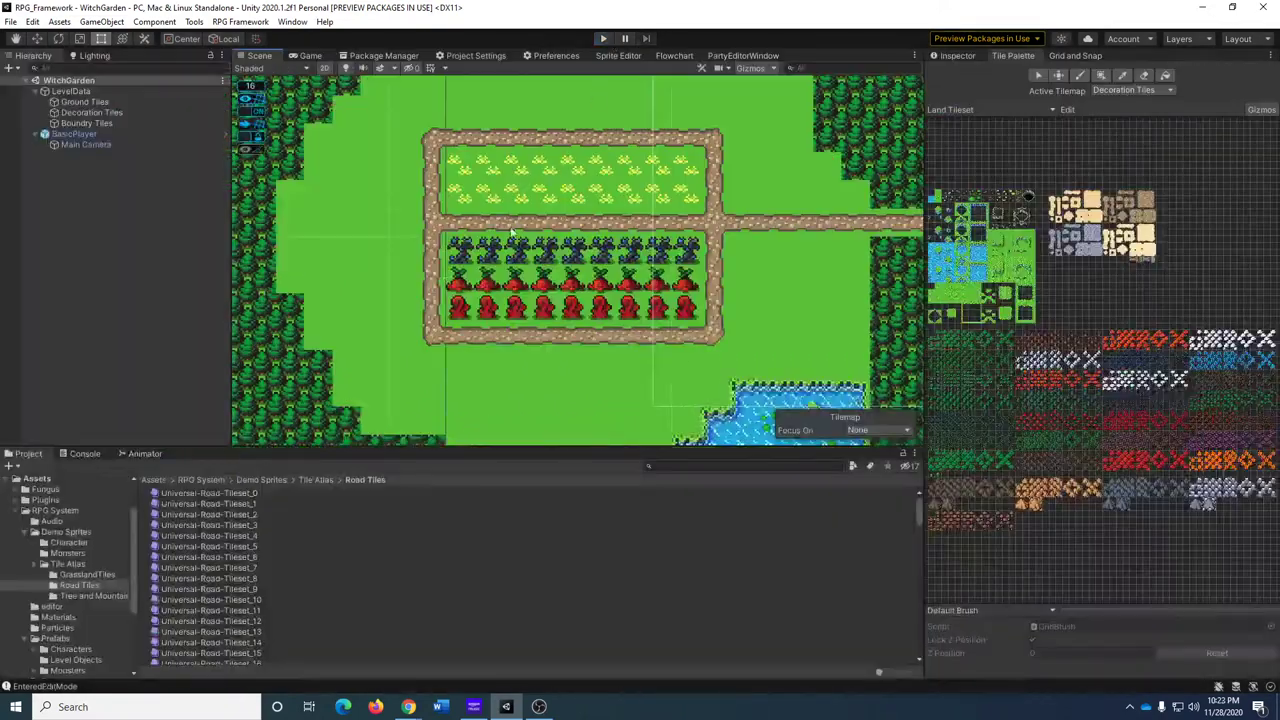
# Remove Composite Collider 2D and Tilemap Collider 2D from Decoration Tiles, then enter Play mode.
pyautogui.click(96, 113)
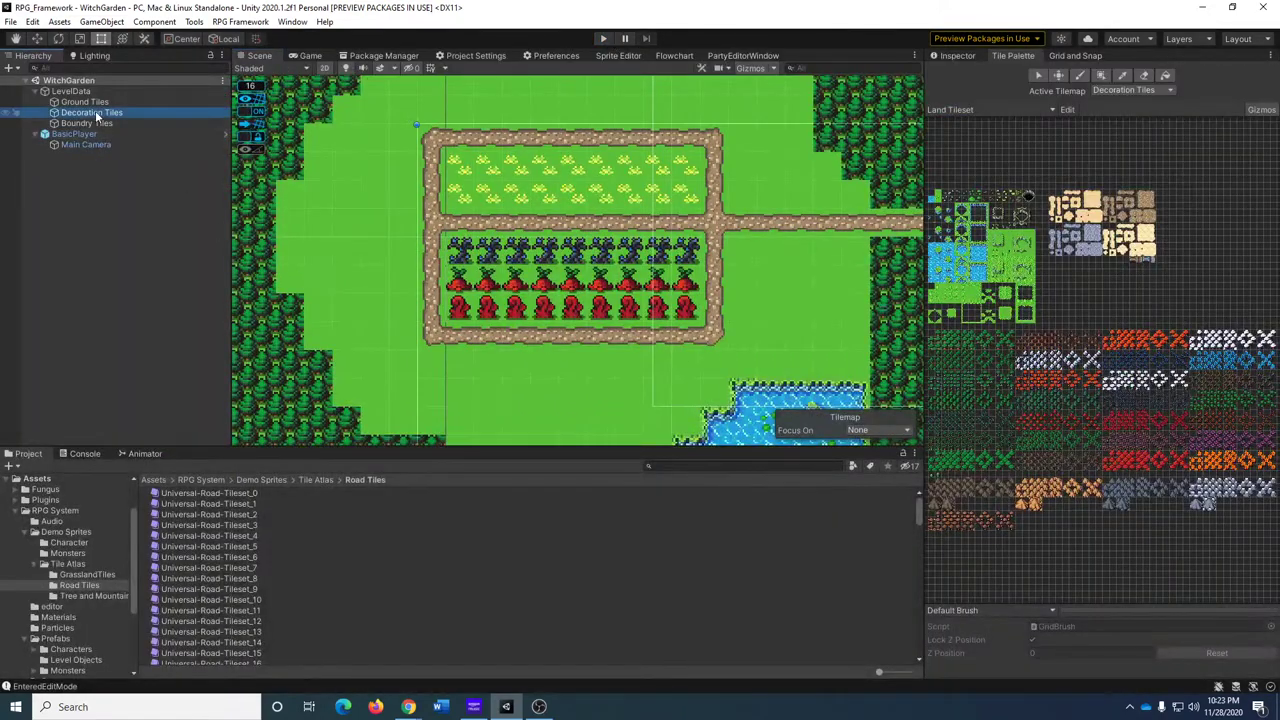
pyautogui.click(955, 56)
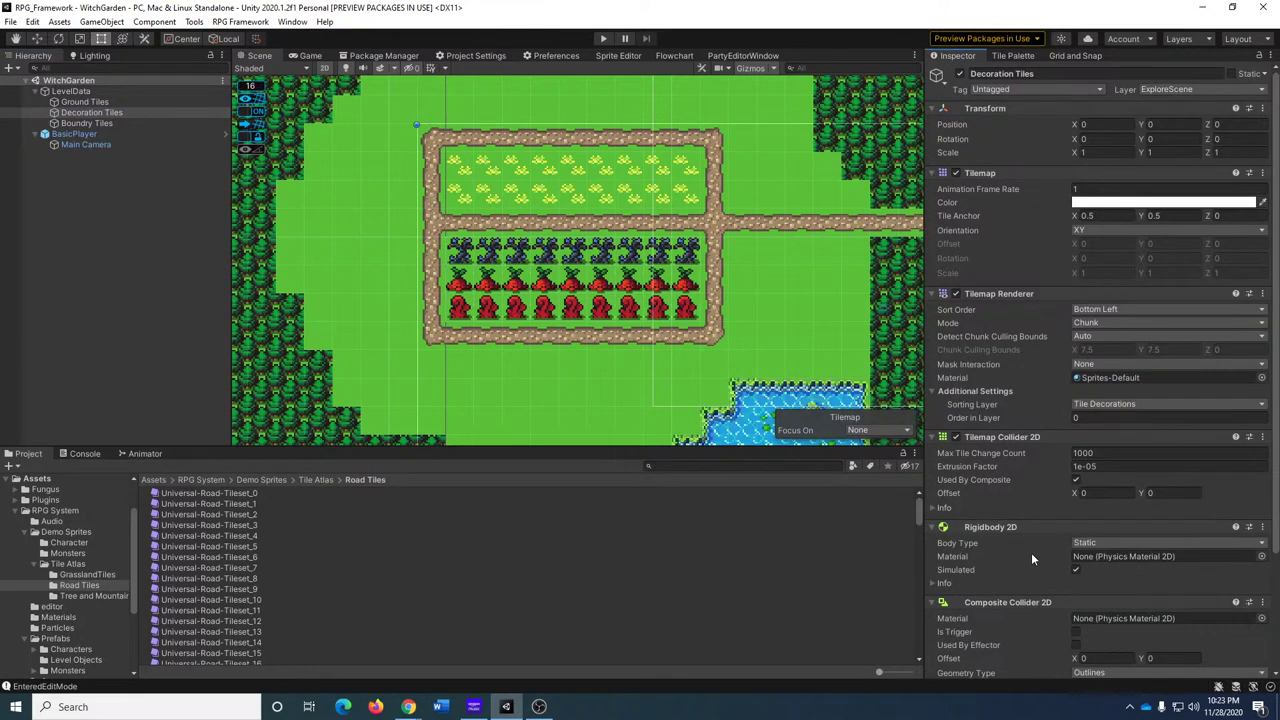
pyautogui.scroll(-3, 1198, 466)
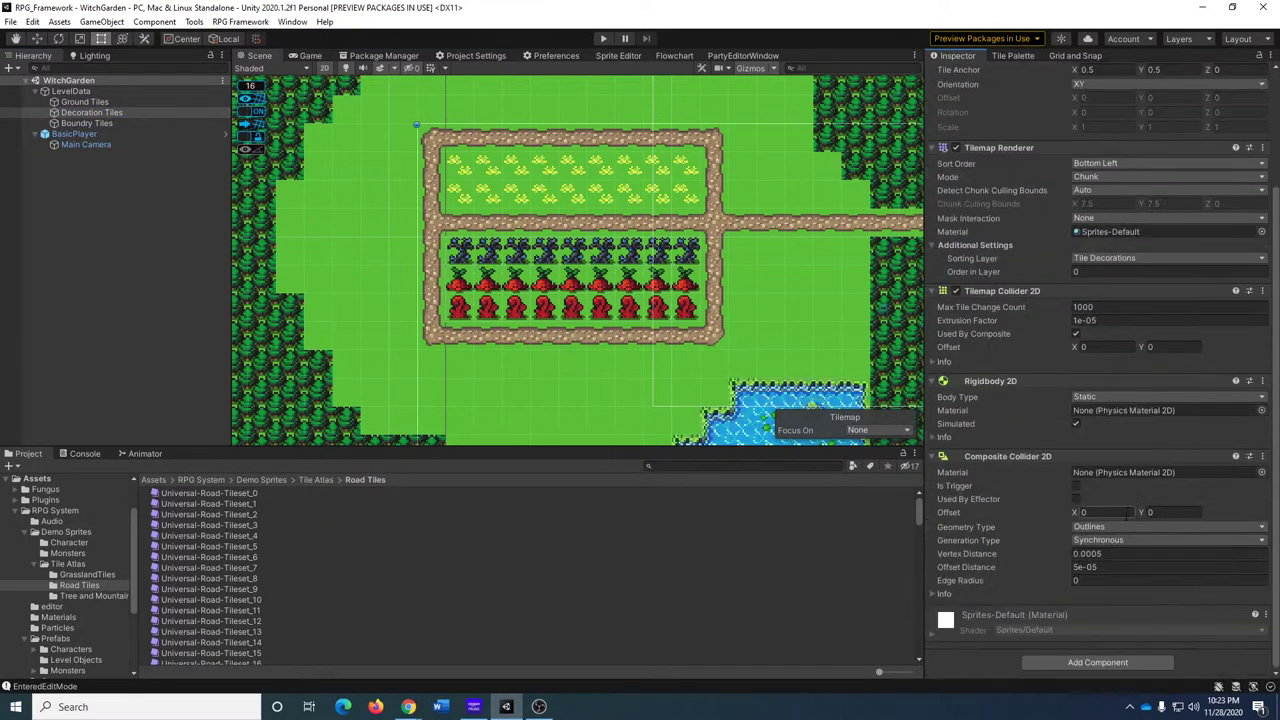
pyautogui.click(1262, 456)
pyautogui.click(1188, 490)
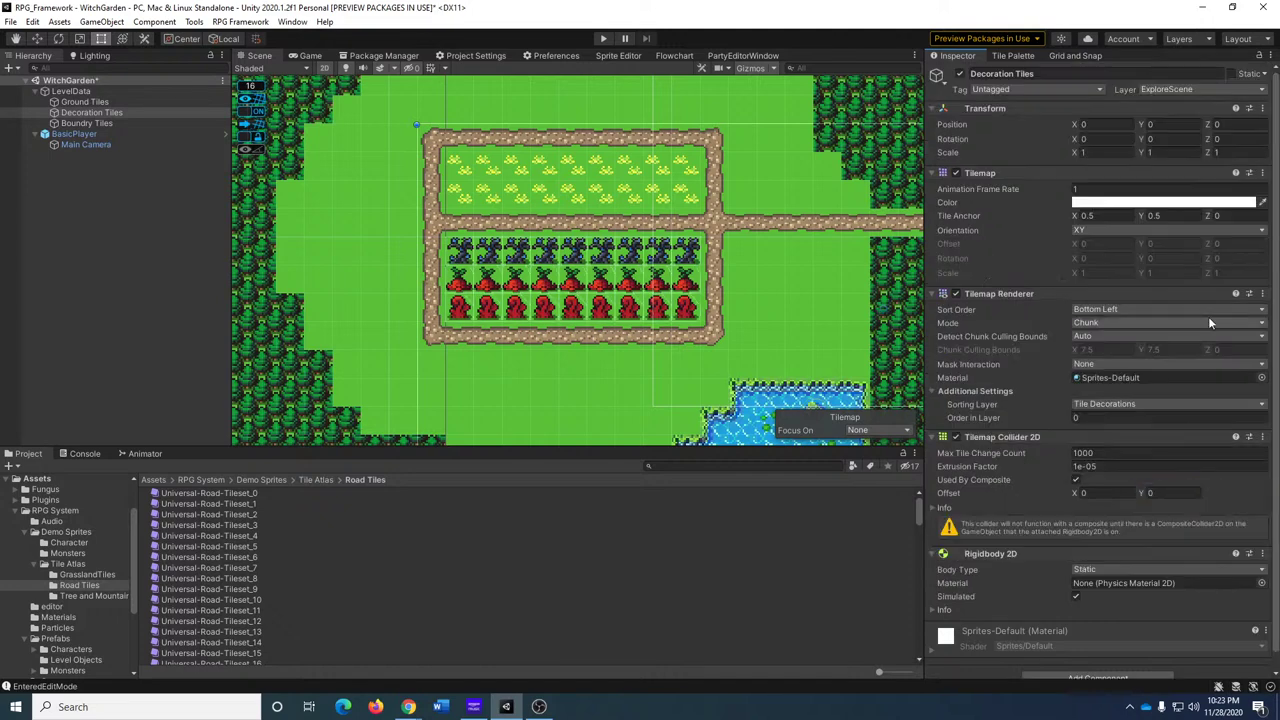
pyautogui.click(1263, 437)
pyautogui.click(1175, 466)
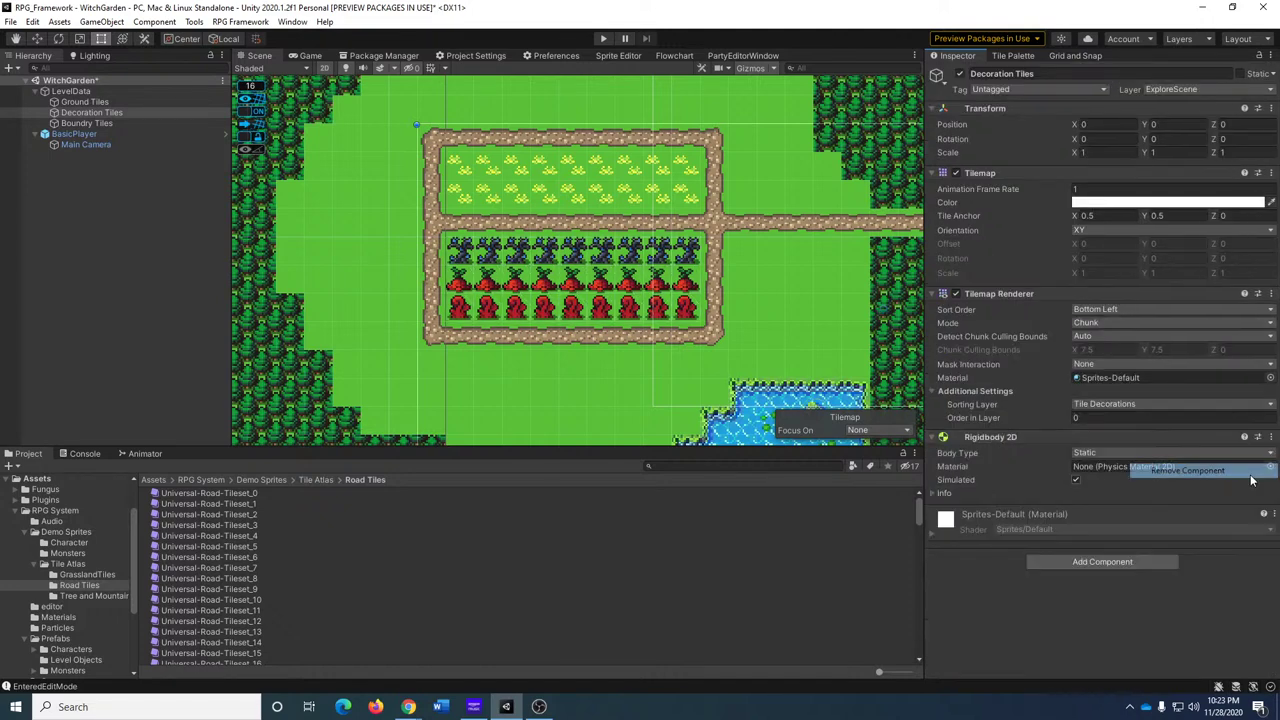
pyautogui.click(601, 39)
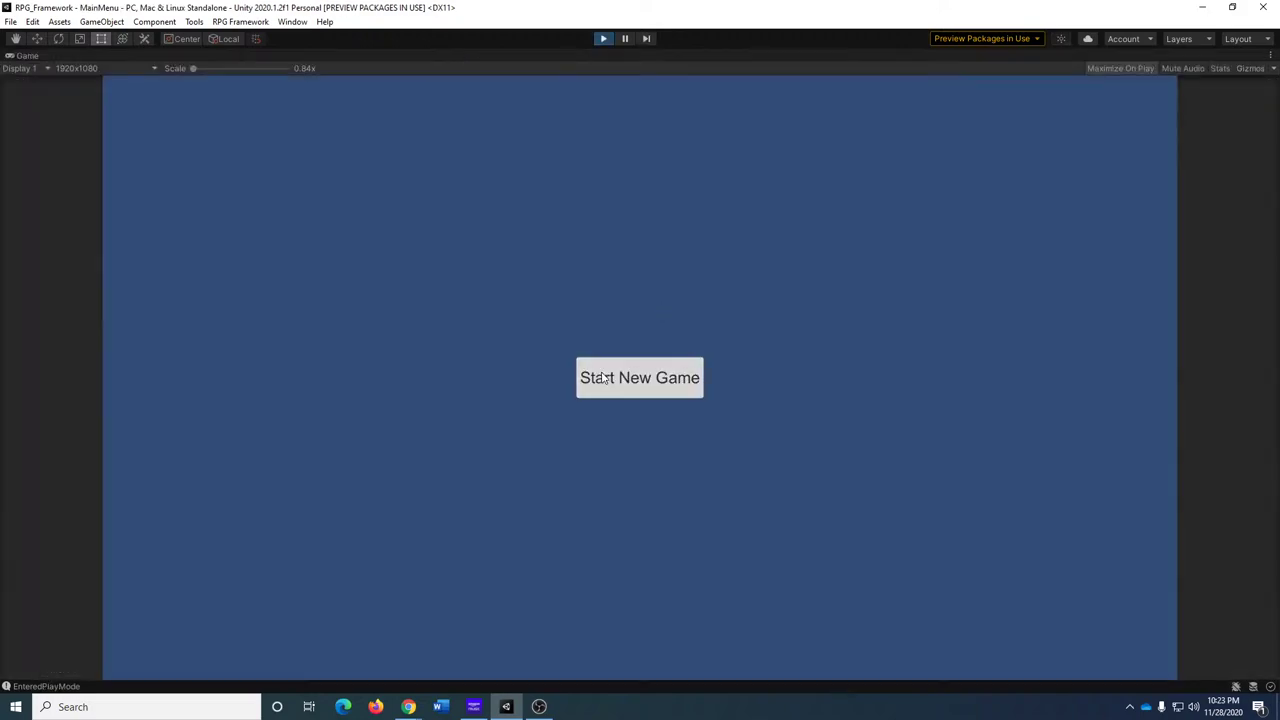
# Start a new game and walk the witch from WitchHome into WitchGarden's crop rows.
pyautogui.click(602, 378)
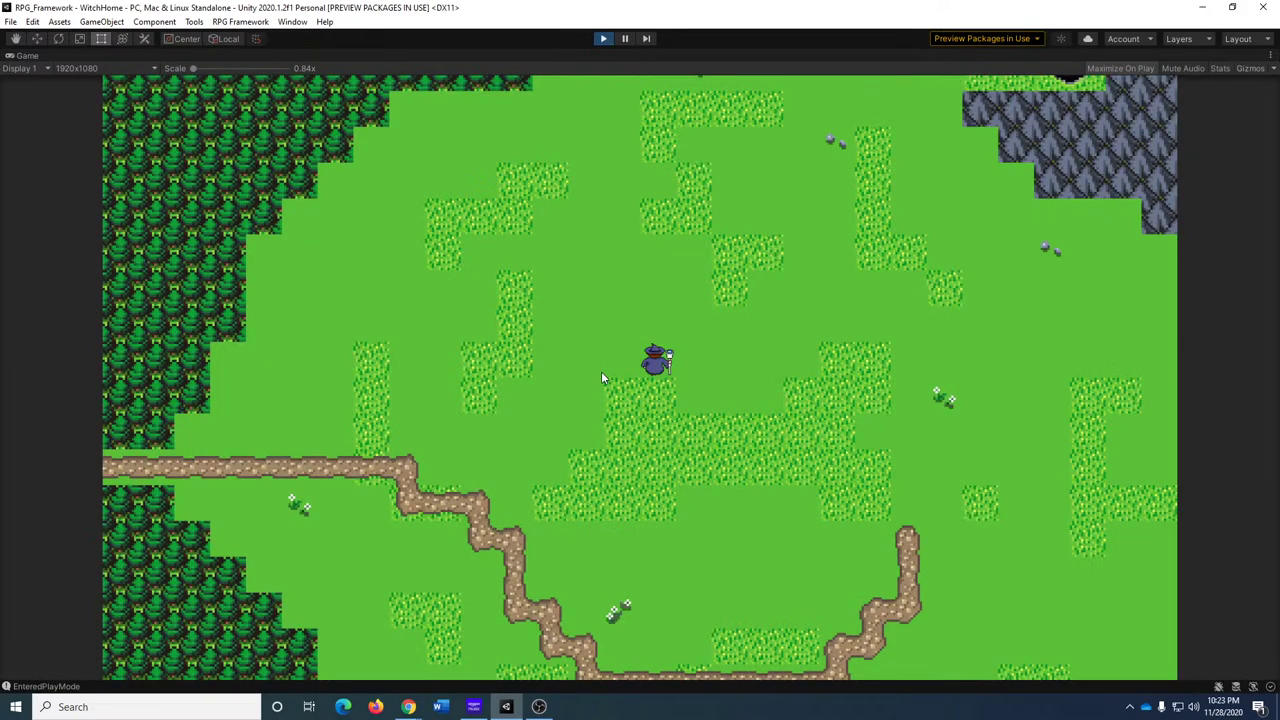
pyautogui.press('Left')
pyautogui.press('Down')
pyautogui.press('Left')
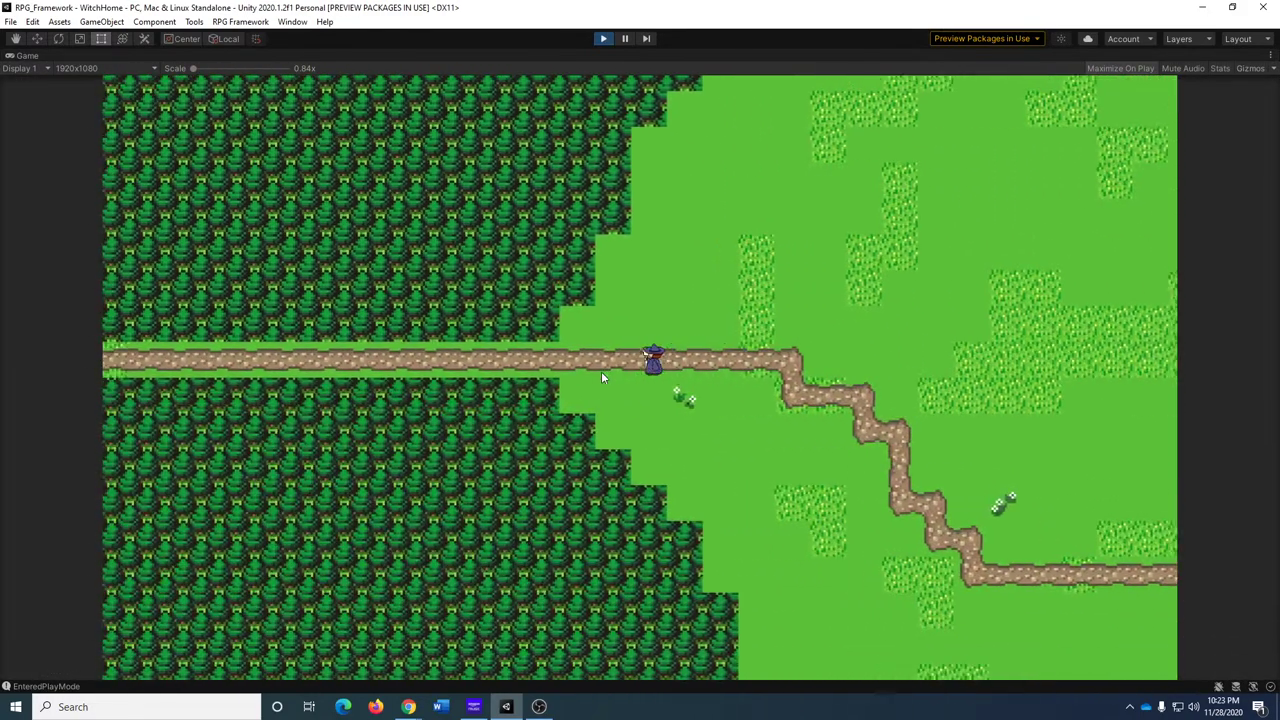
pyautogui.press('Left')
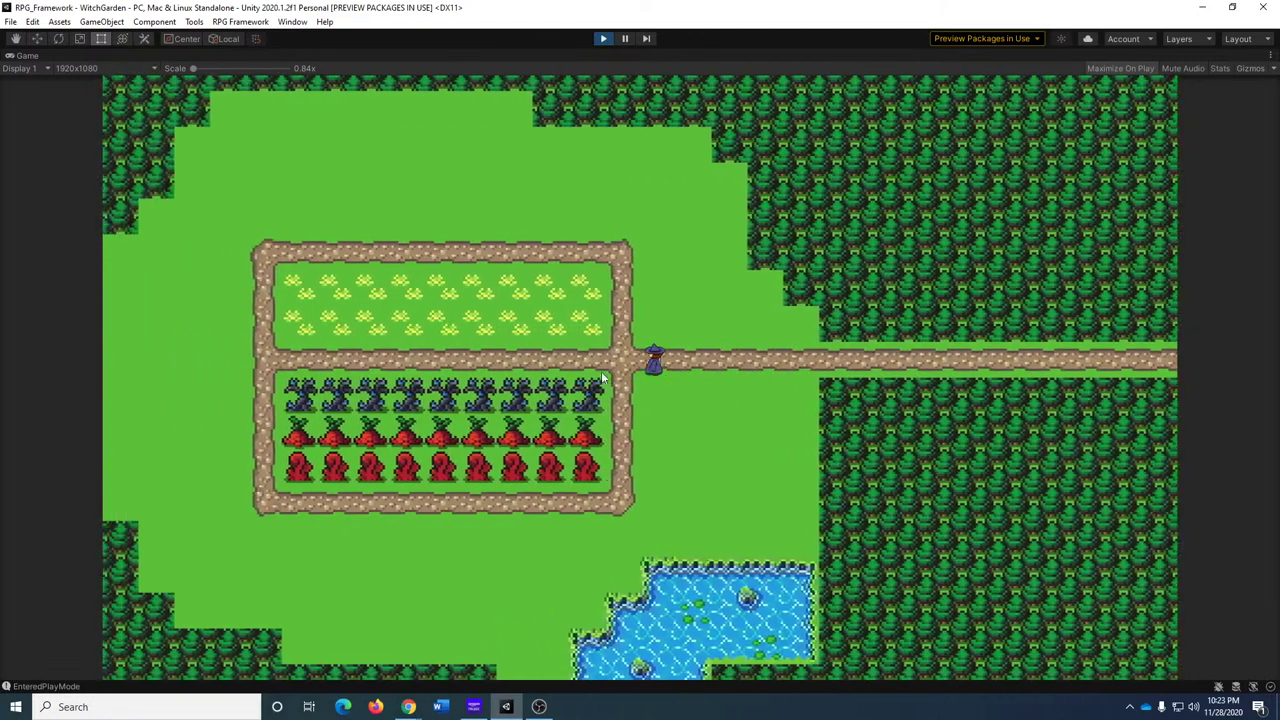
pyautogui.press('Down')
pyautogui.press('Left')
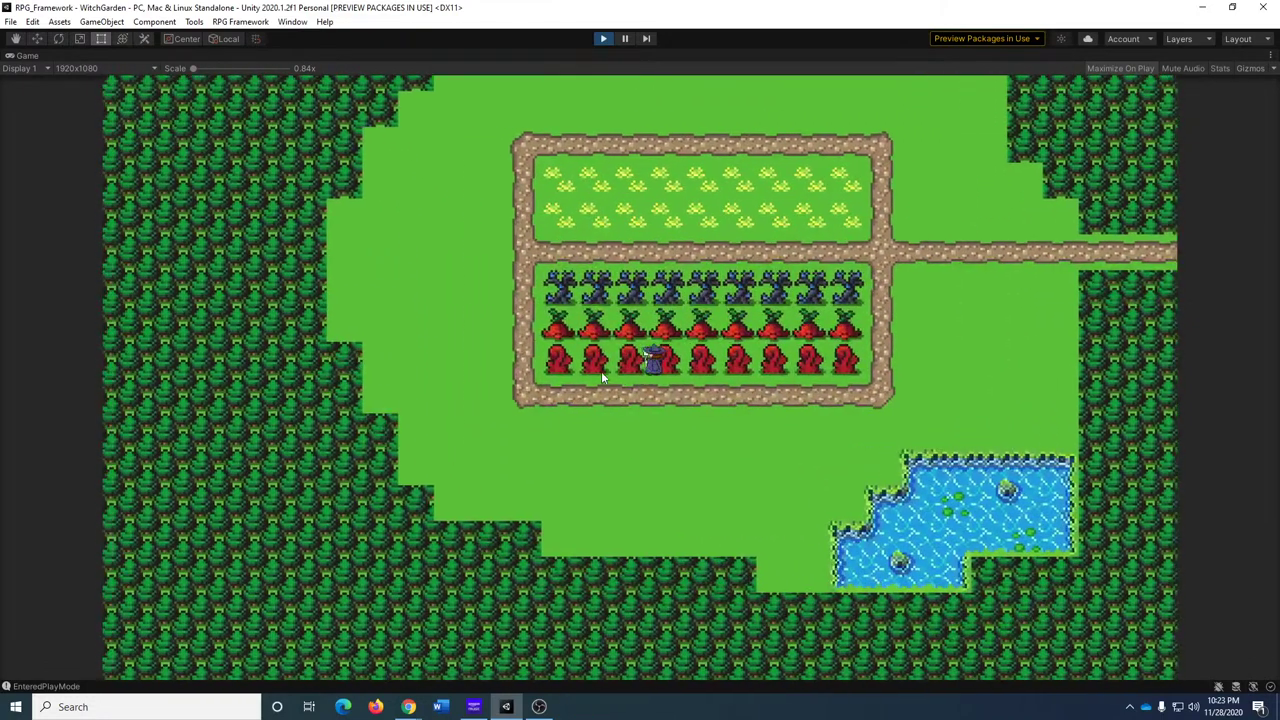
pyautogui.press('Up')
pyautogui.press('Right')
pyautogui.press('Right')
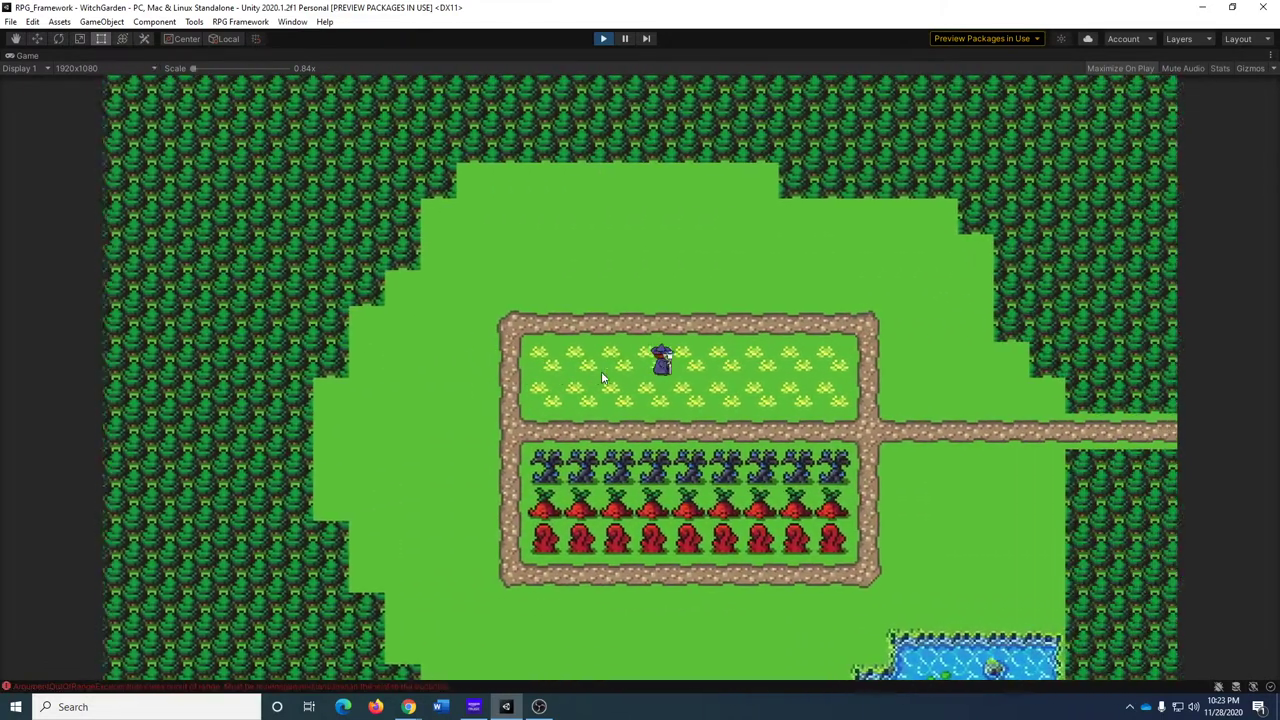
# Walk the witch around the crop plots, yellow field and middle path.
pyautogui.press('Down')
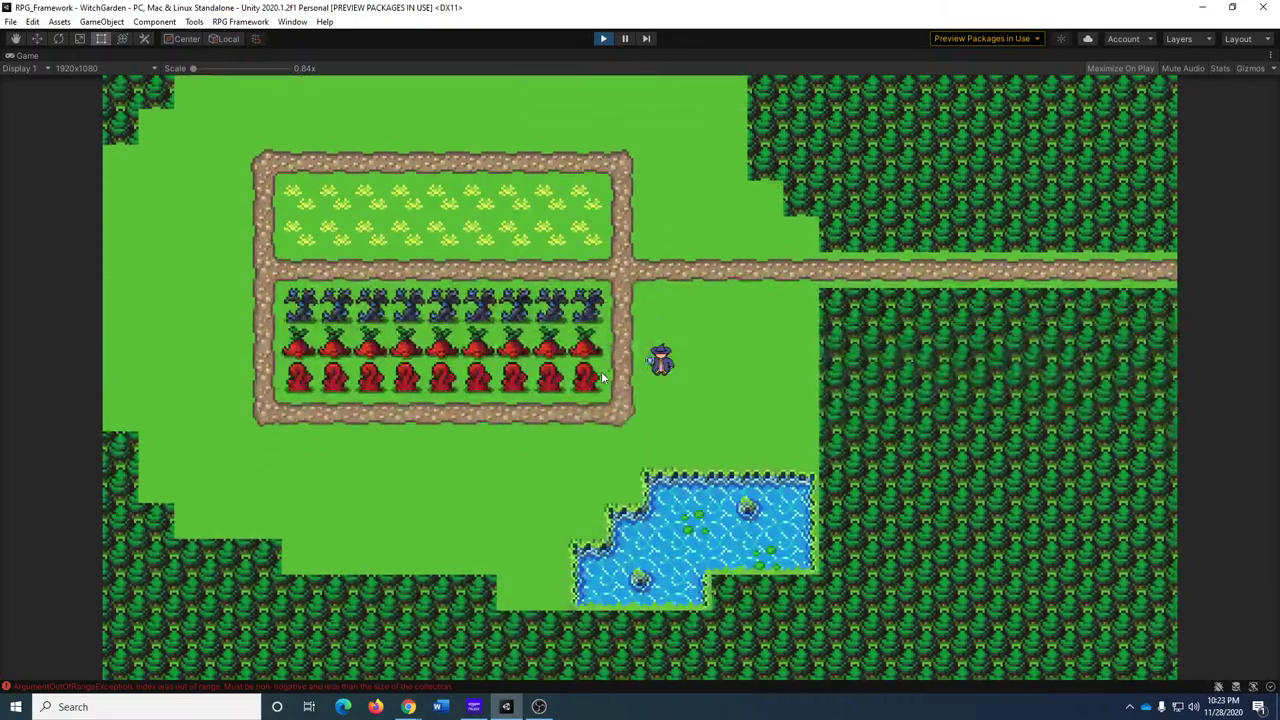
pyautogui.press('Left')
pyautogui.press('Up')
pyautogui.press('Left')
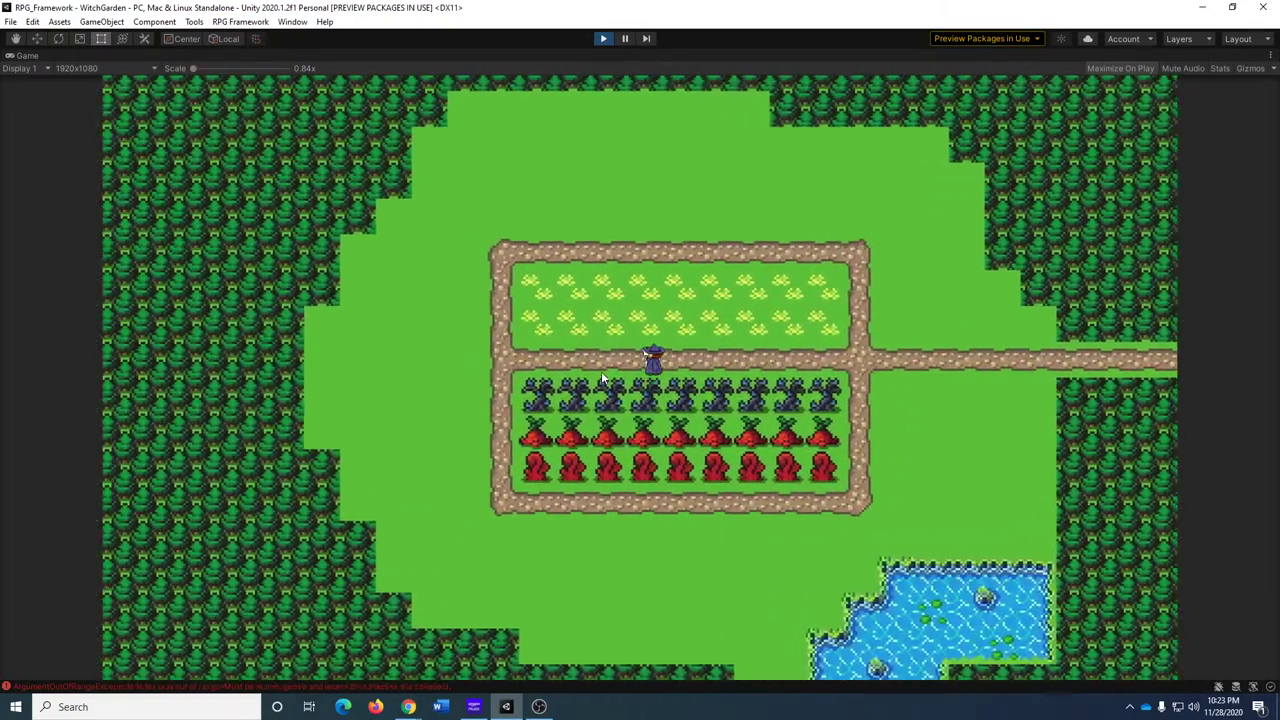
pyautogui.press('Up')
pyautogui.press('Right')
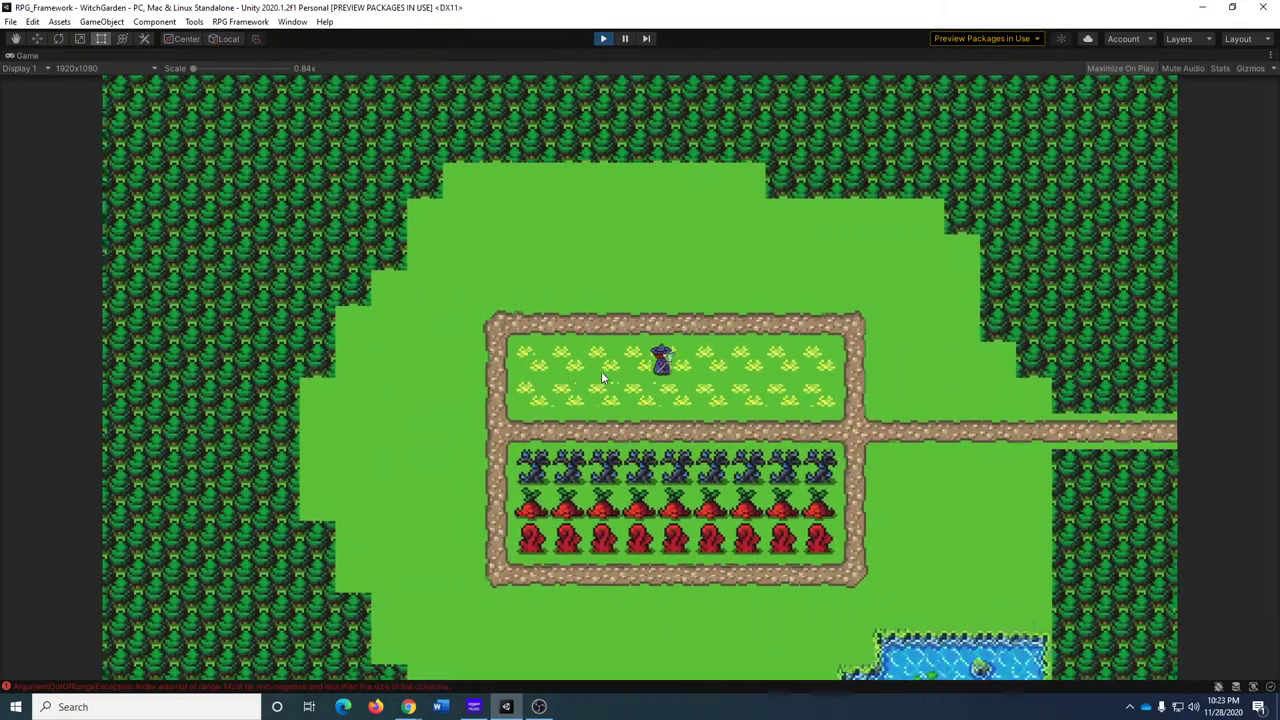
pyautogui.press('Down')
pyautogui.press('Right')
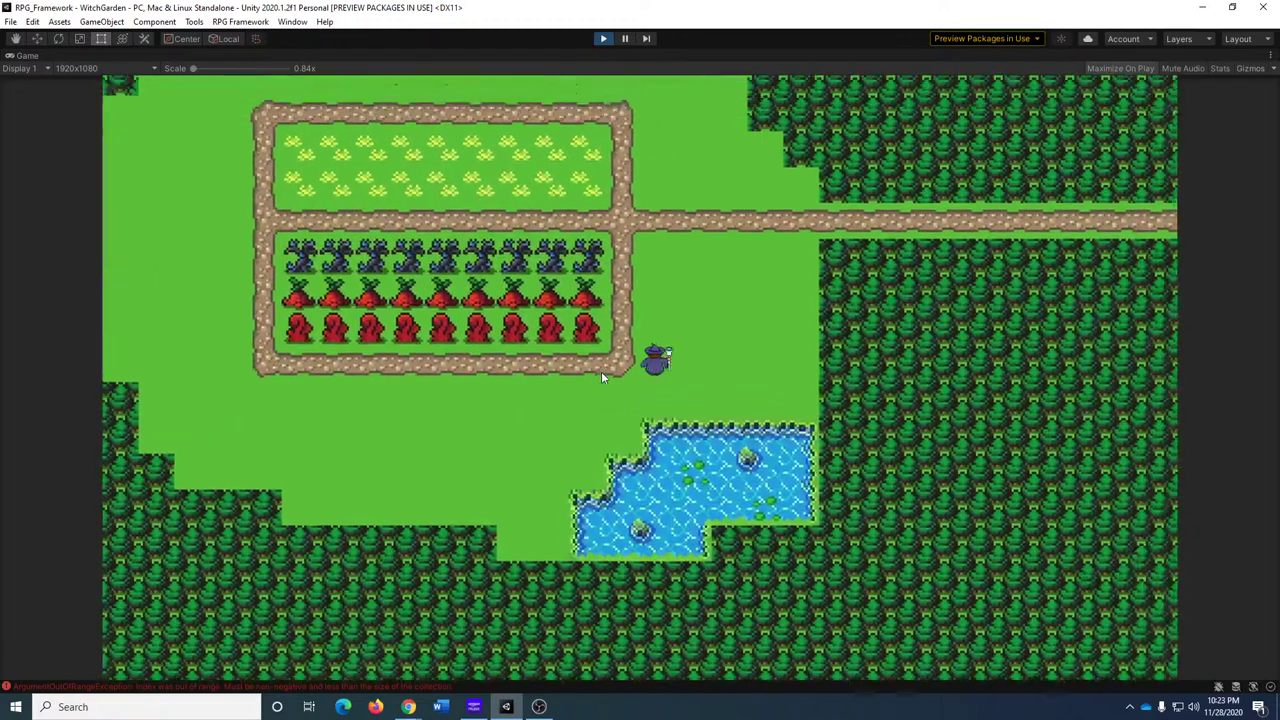
pyautogui.press('Up')
pyautogui.press('Left')
pyautogui.press('Down')
pyautogui.press('Right')
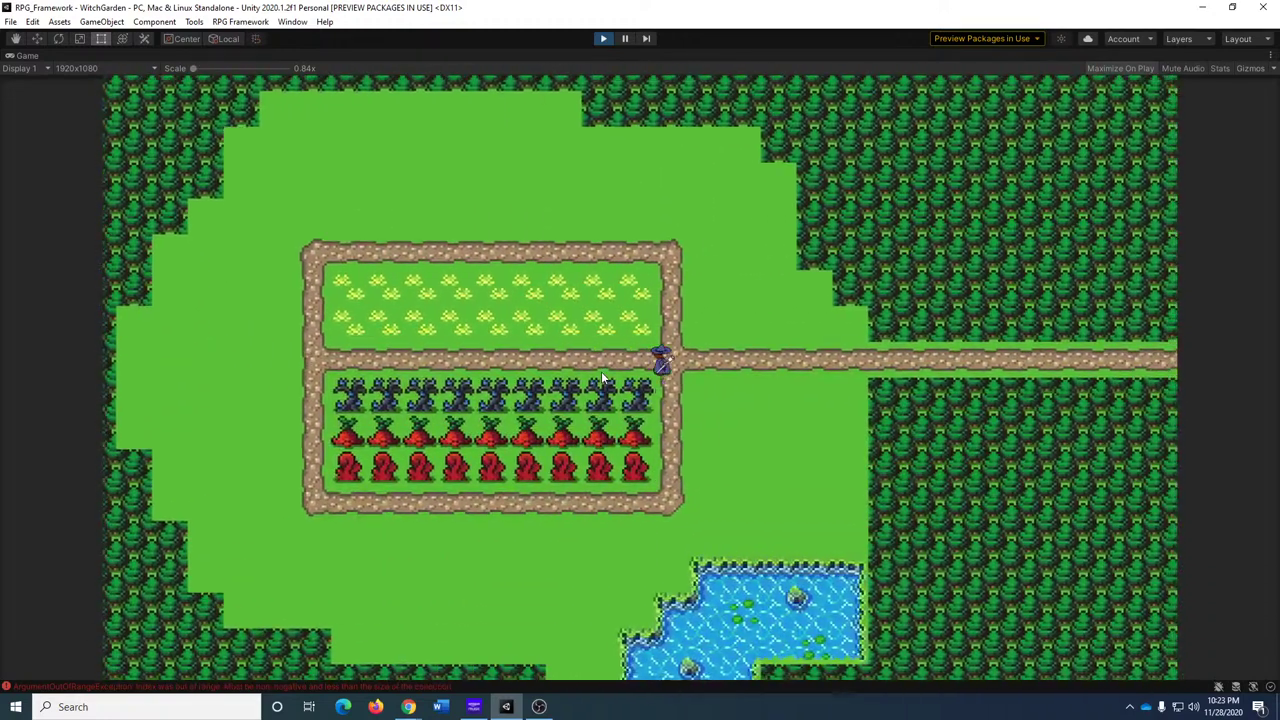
pyautogui.press('Right')
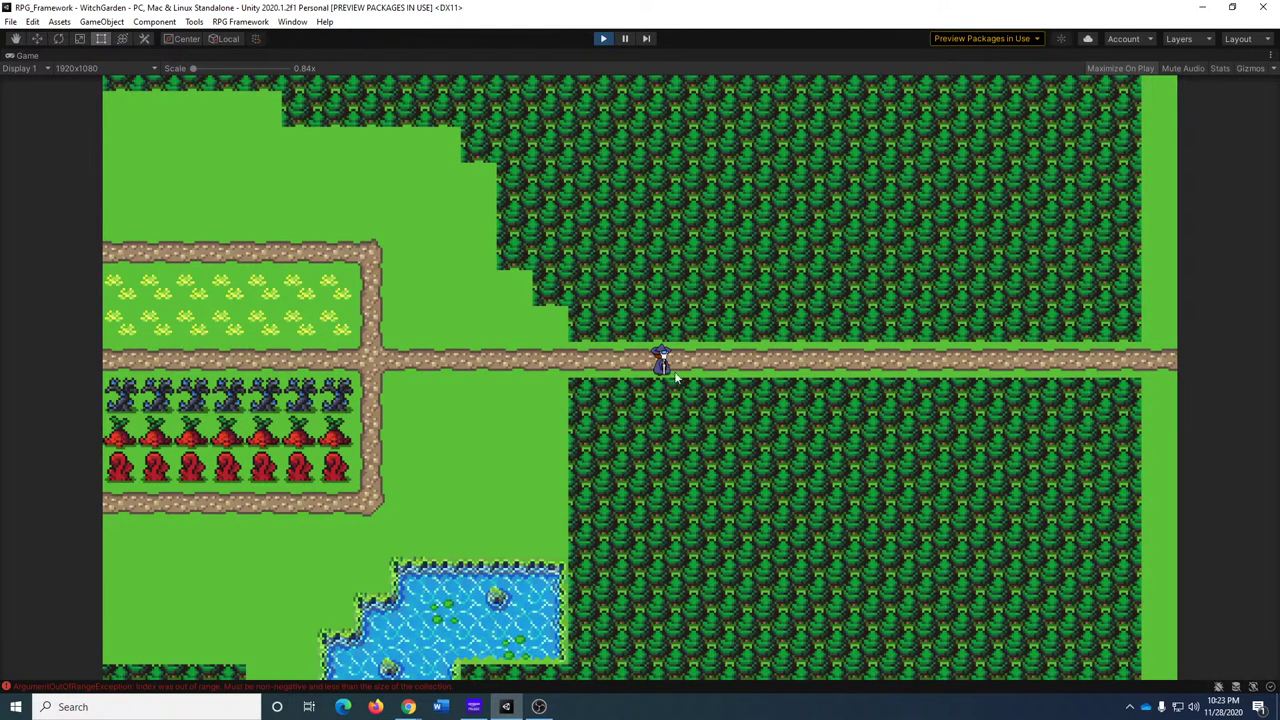
# Stop play mode and pan the Scene view to the forest road.
pyautogui.click(606, 39)
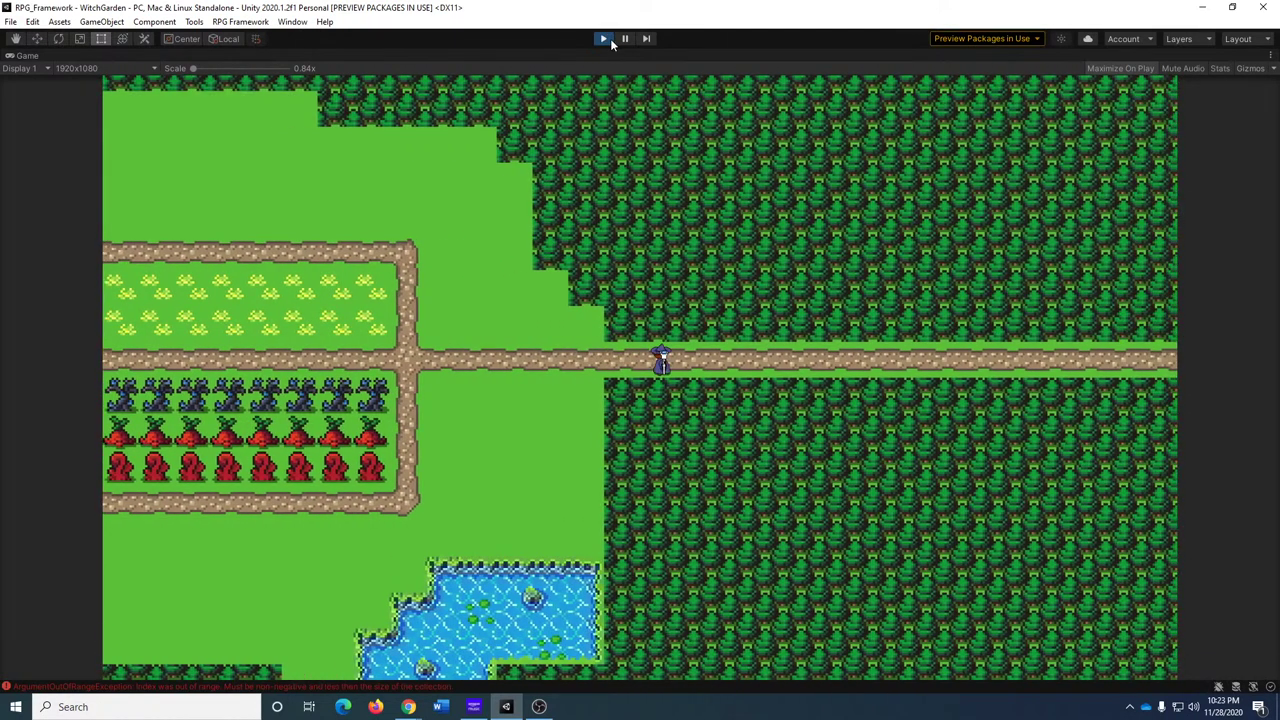
pyautogui.click(606, 40)
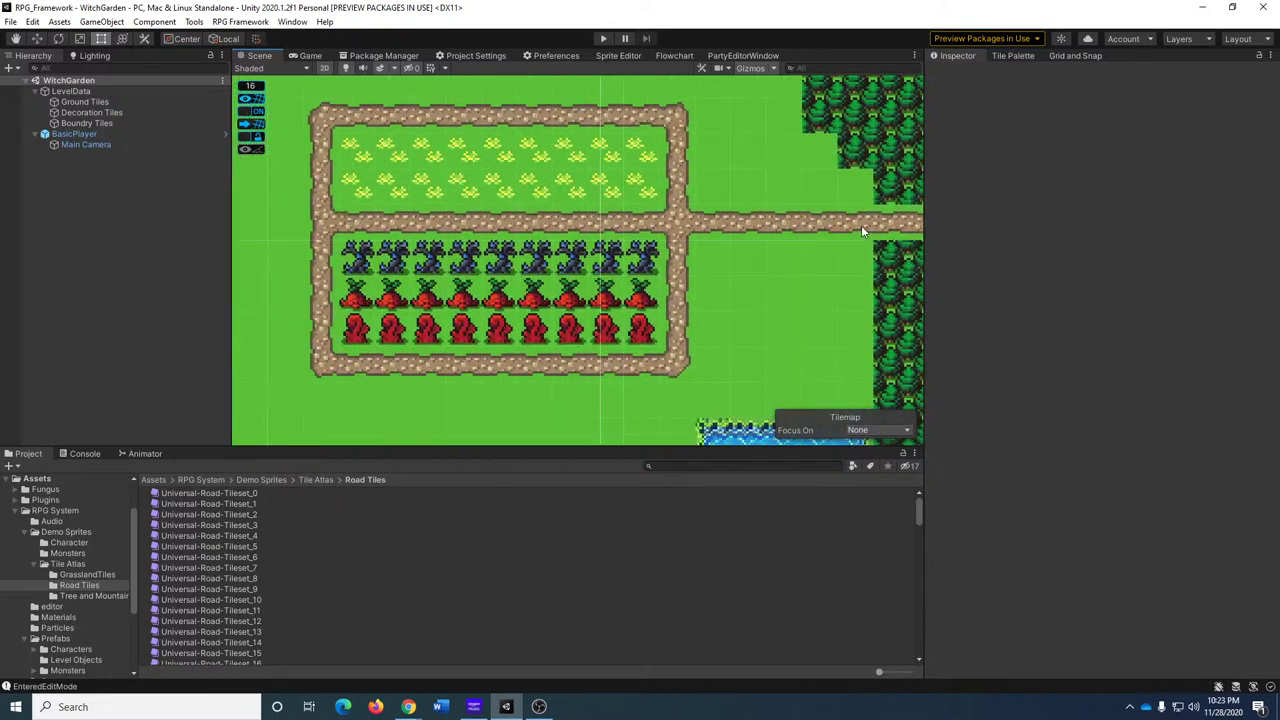
pyautogui.moveTo(861, 225); pyautogui.dragTo(378, 299, button='middle')
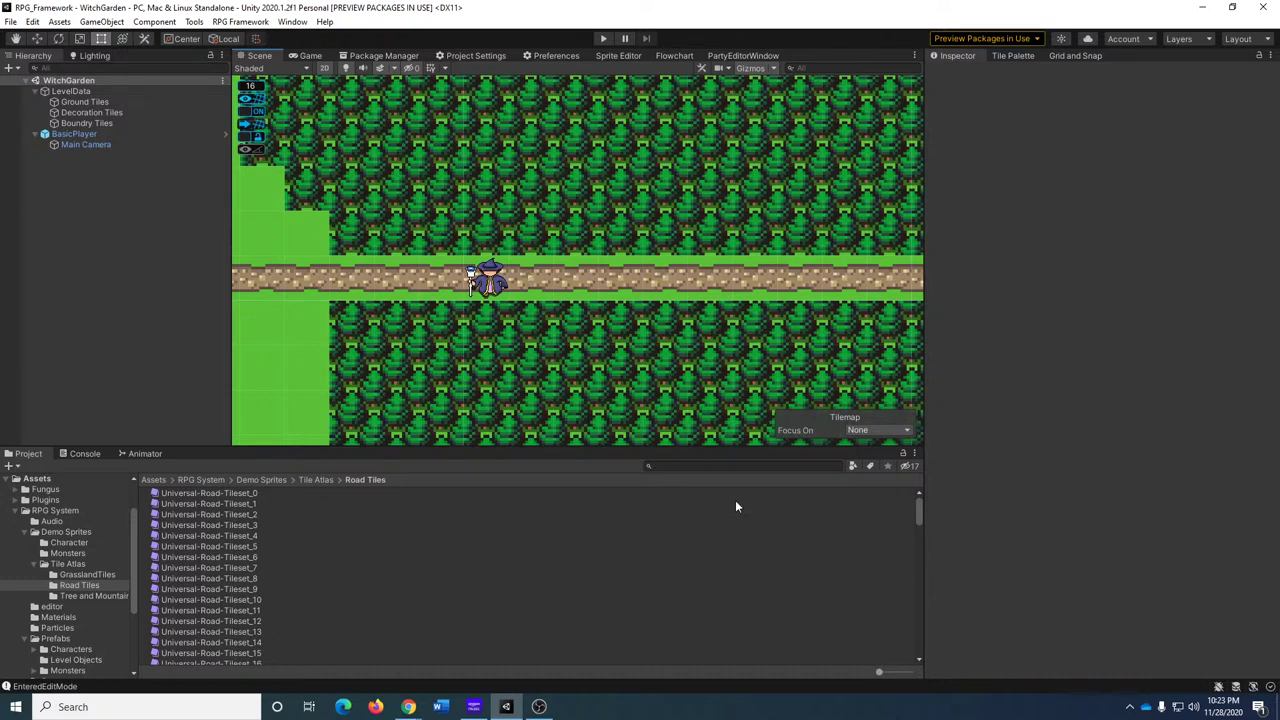
# Find MapTransition via 'trans t:prefab' and place it on the forest road at X 16, Y 0.
pyautogui.click(707, 471)
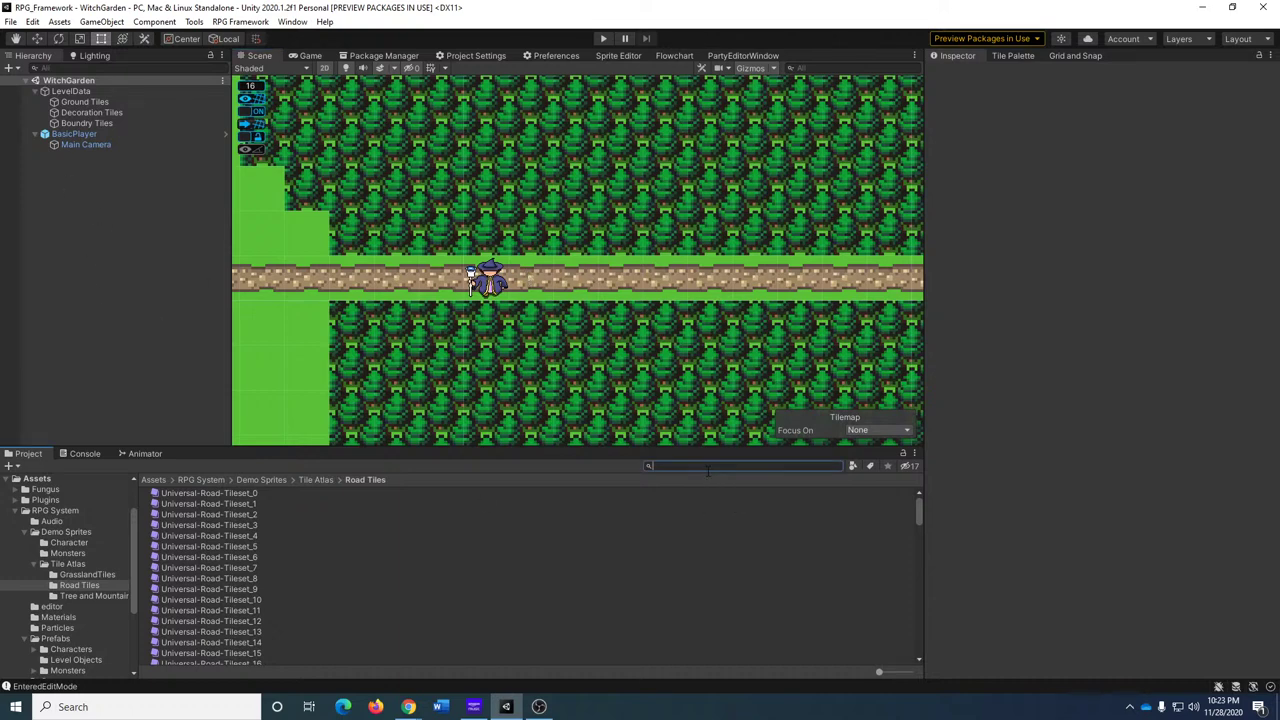
pyautogui.write('trans')
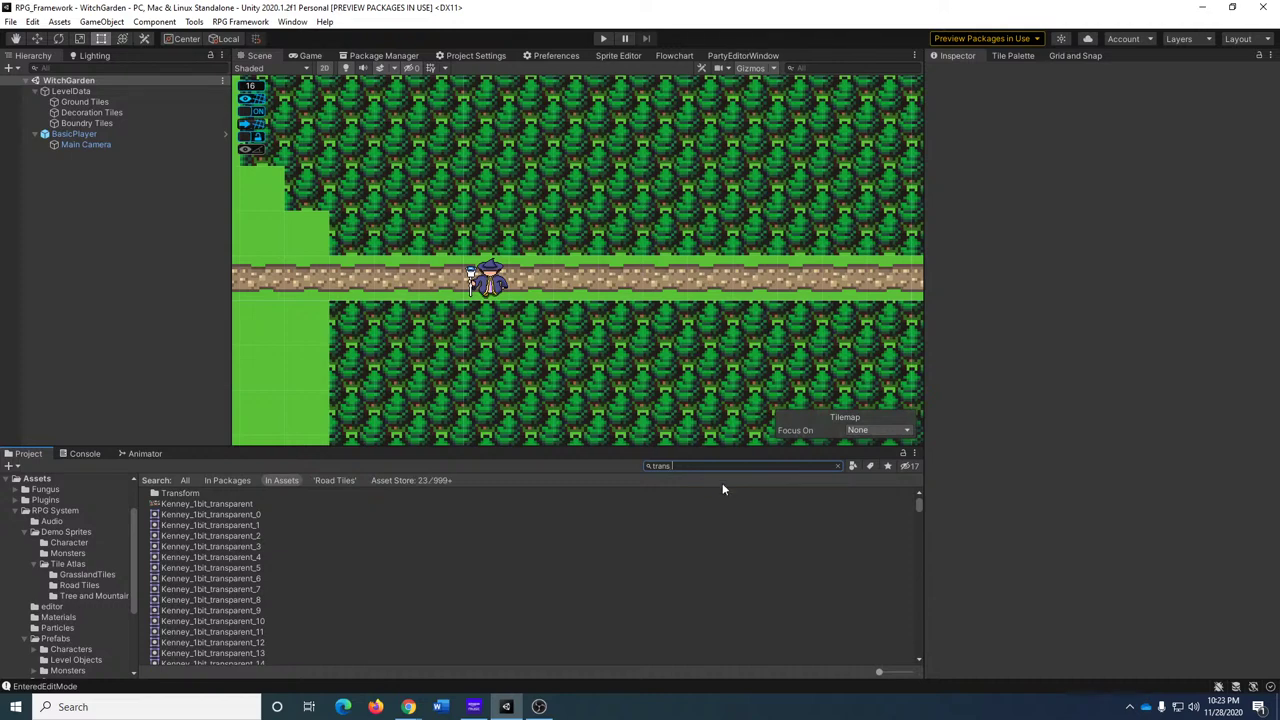
pyautogui.write('fab')
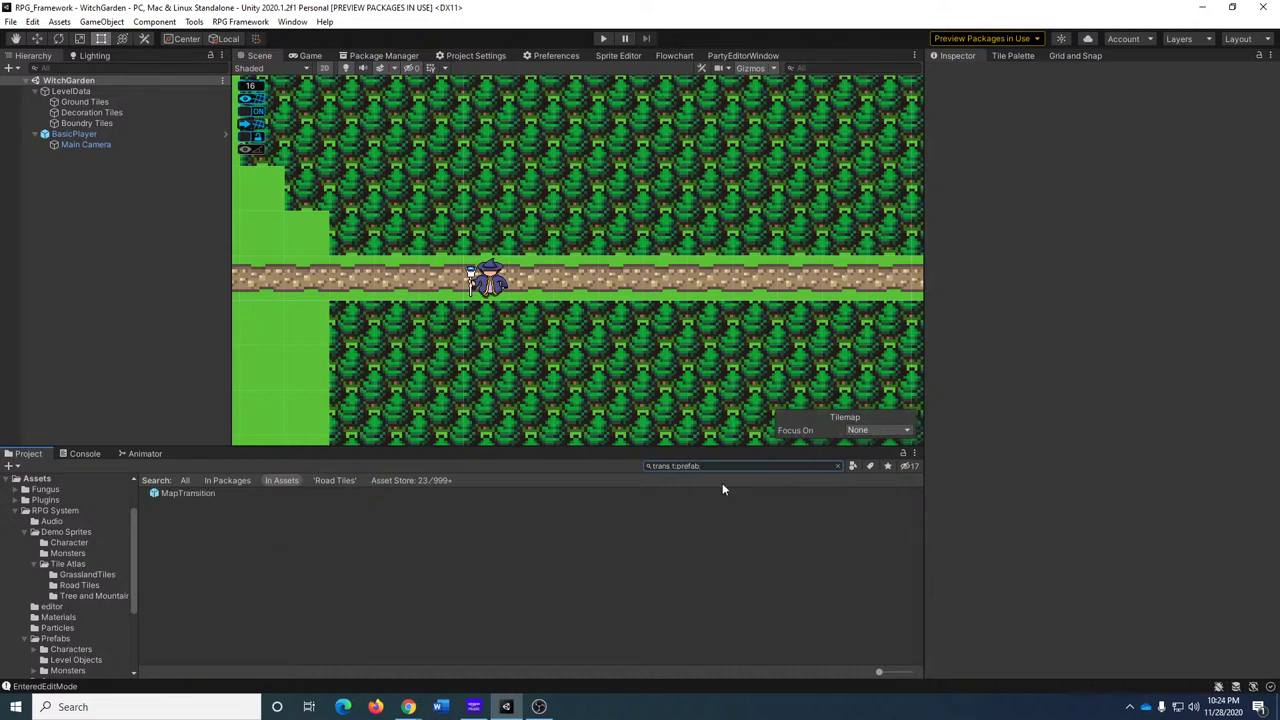
pyautogui.moveTo(172, 491); pyautogui.dragTo(553, 274)
pyautogui.press('w')
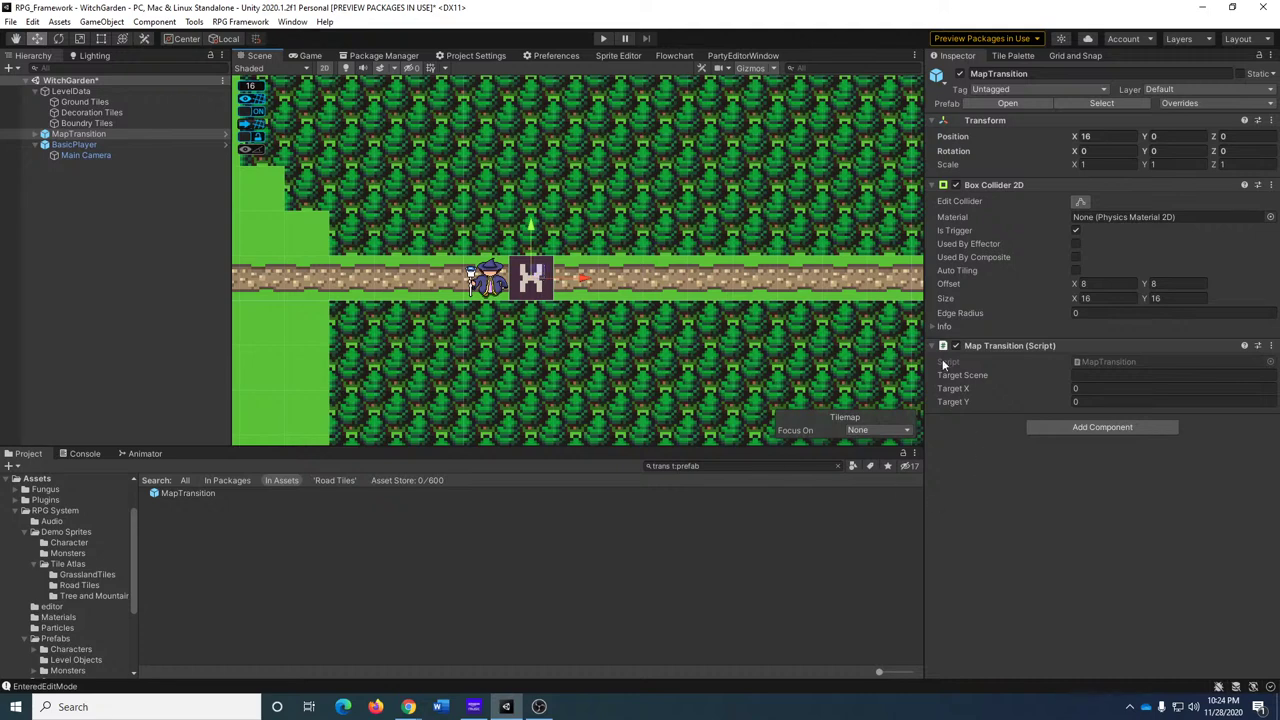
# Set the Map Transition's Target Scene to 'WitchHome', confirming the scene name in the Project search.
pyautogui.click(1120, 376)
pyautogui.write('Witch')
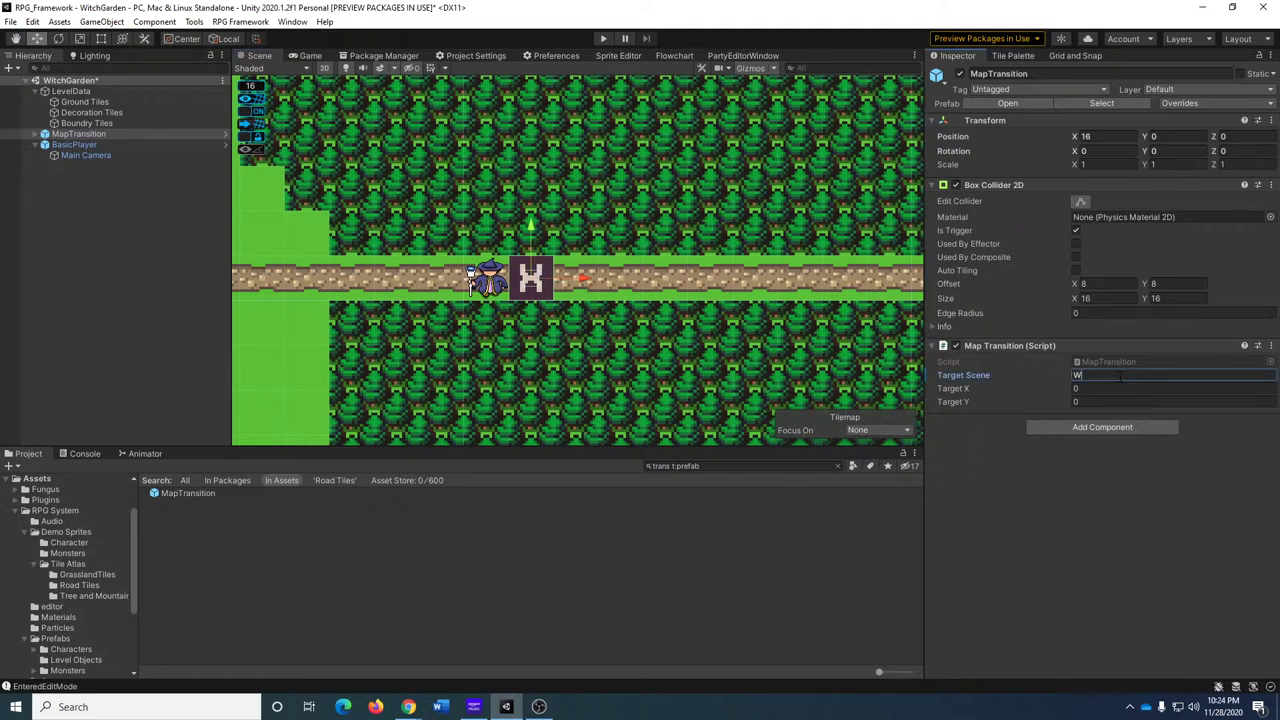
pyautogui.click(705, 466)
pyautogui.write('witchh')
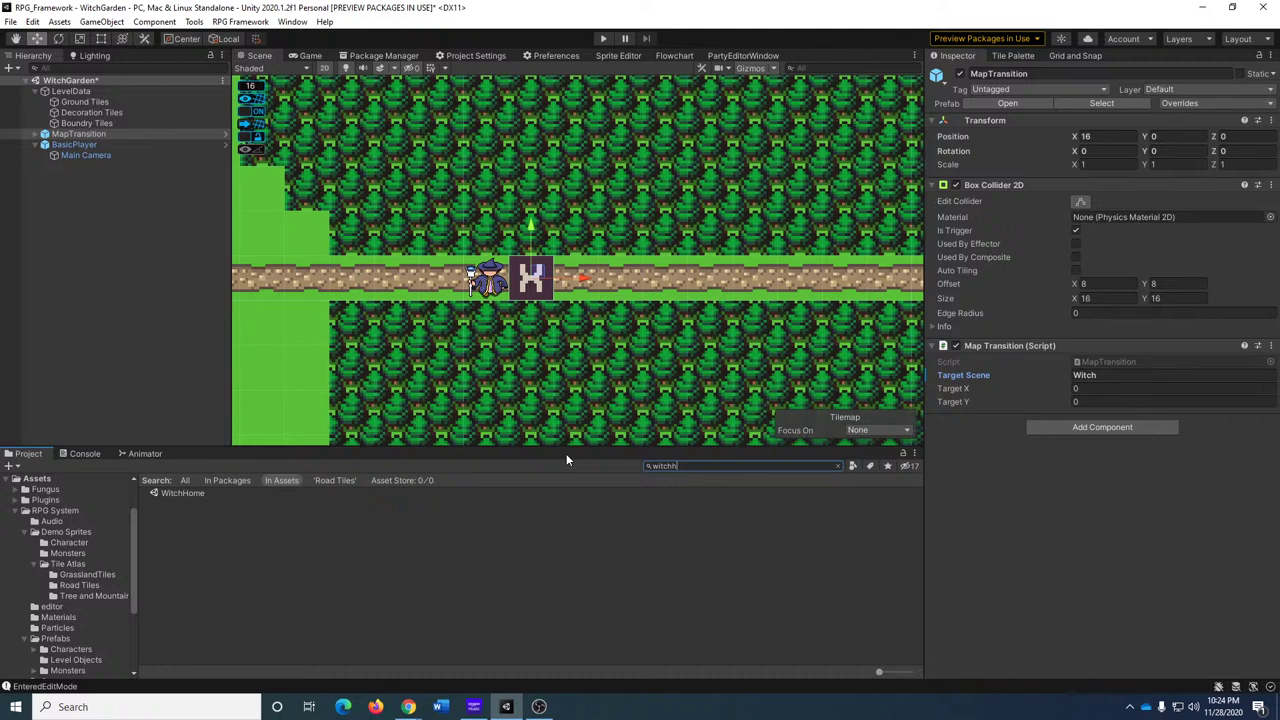
pyautogui.click(1150, 378)
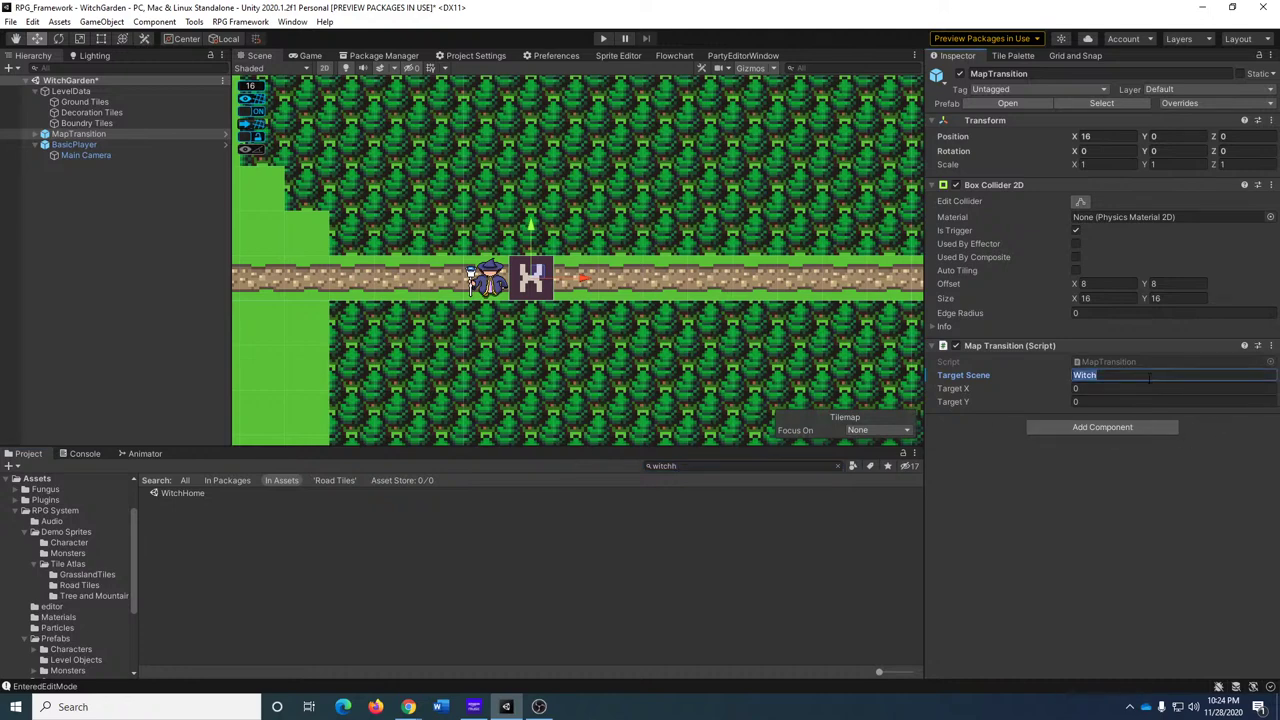
pyautogui.click(1149, 378)
pyautogui.write('Home')
# Hide WitchGarden, load WitchHome into the Hierarchy, and drag MapTransitionToGarden to X -240.
pyautogui.click(7, 81)
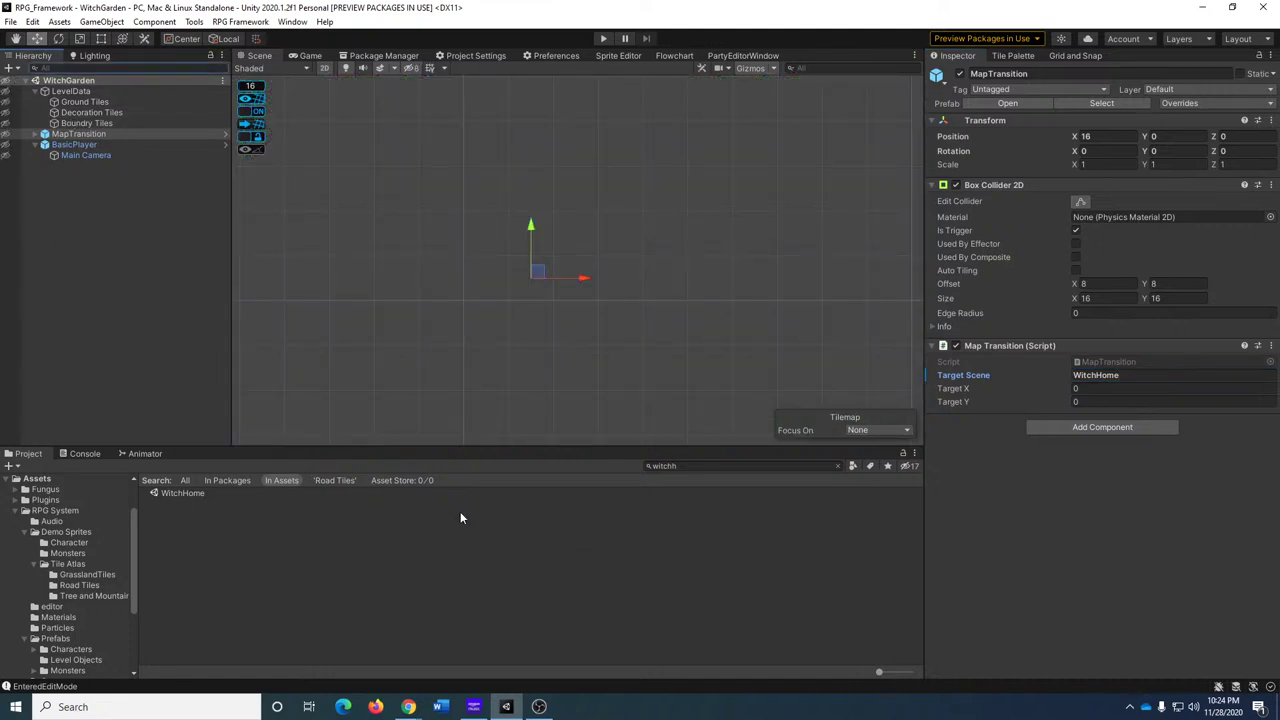
pyautogui.moveTo(160, 493); pyautogui.dragTo(118, 311)
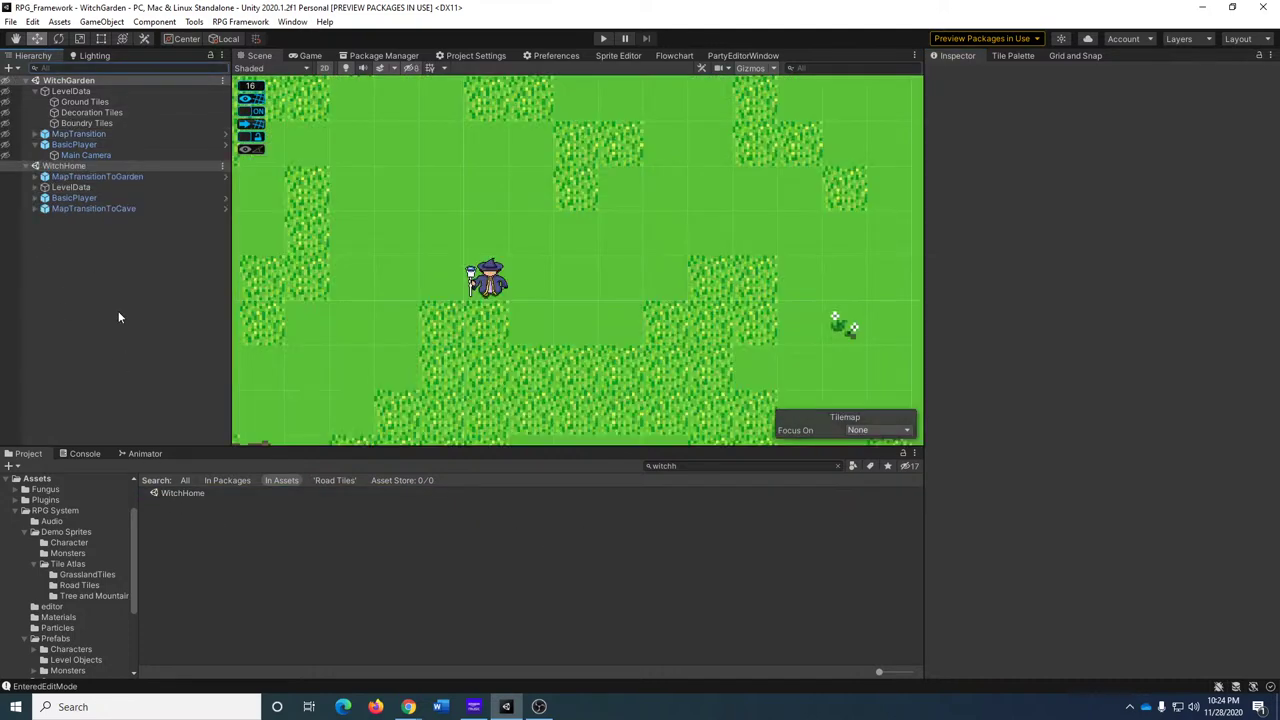
pyautogui.moveTo(305, 395); pyautogui.dragTo(715, 313, button='middle')
pyautogui.click(590, 341)
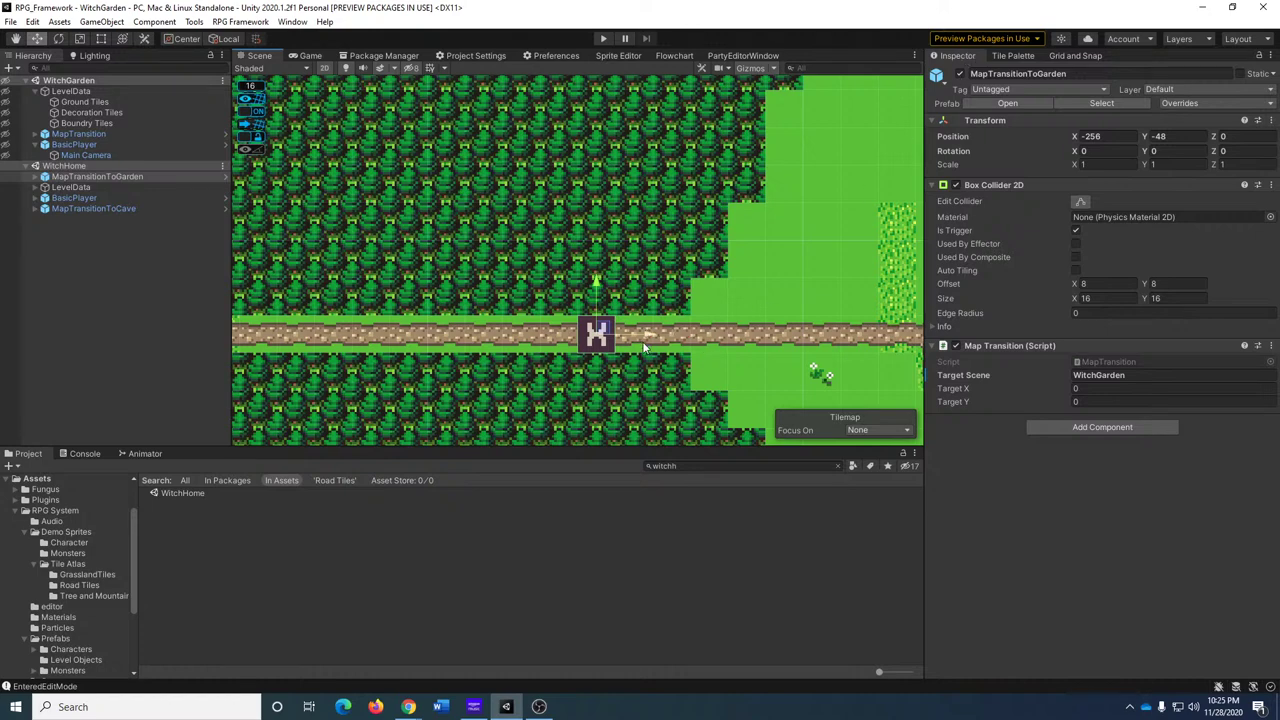
pyautogui.moveTo(658, 347); pyautogui.dragTo(669, 343)
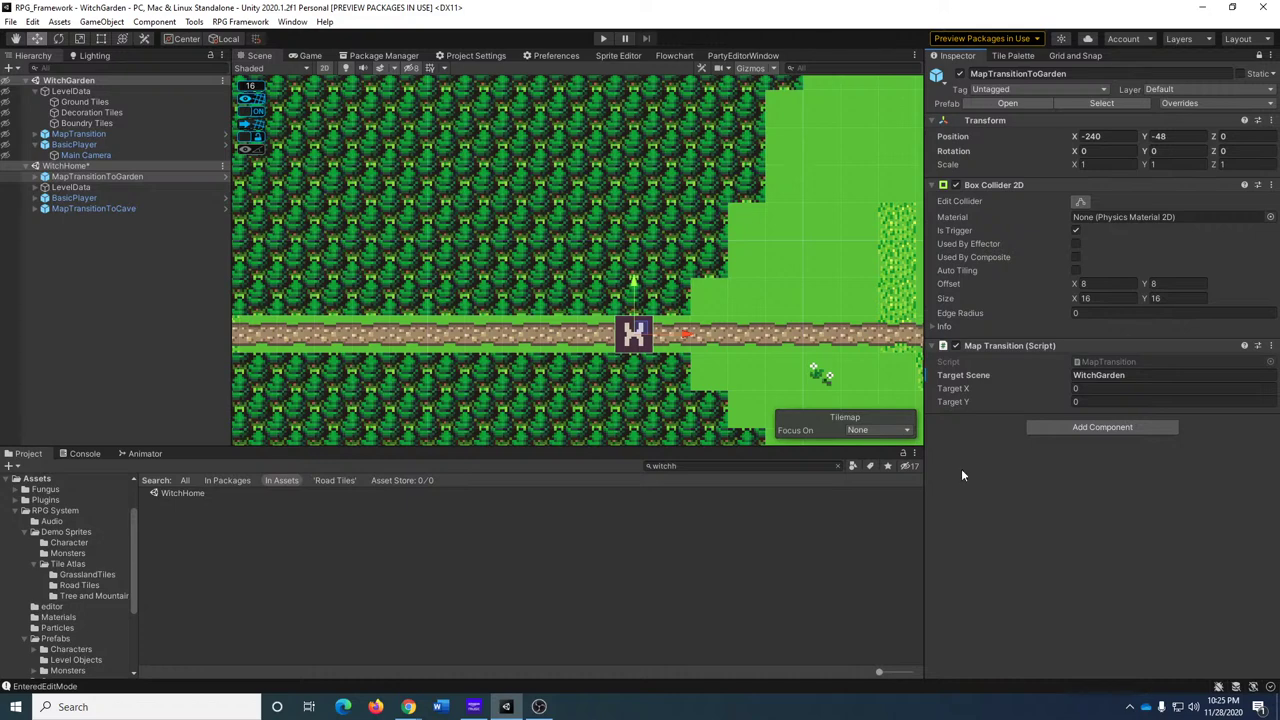
# Dock a second Inspector below the first showing WitchGarden's MapTransition.
pyautogui.rightClick(1090, 56)
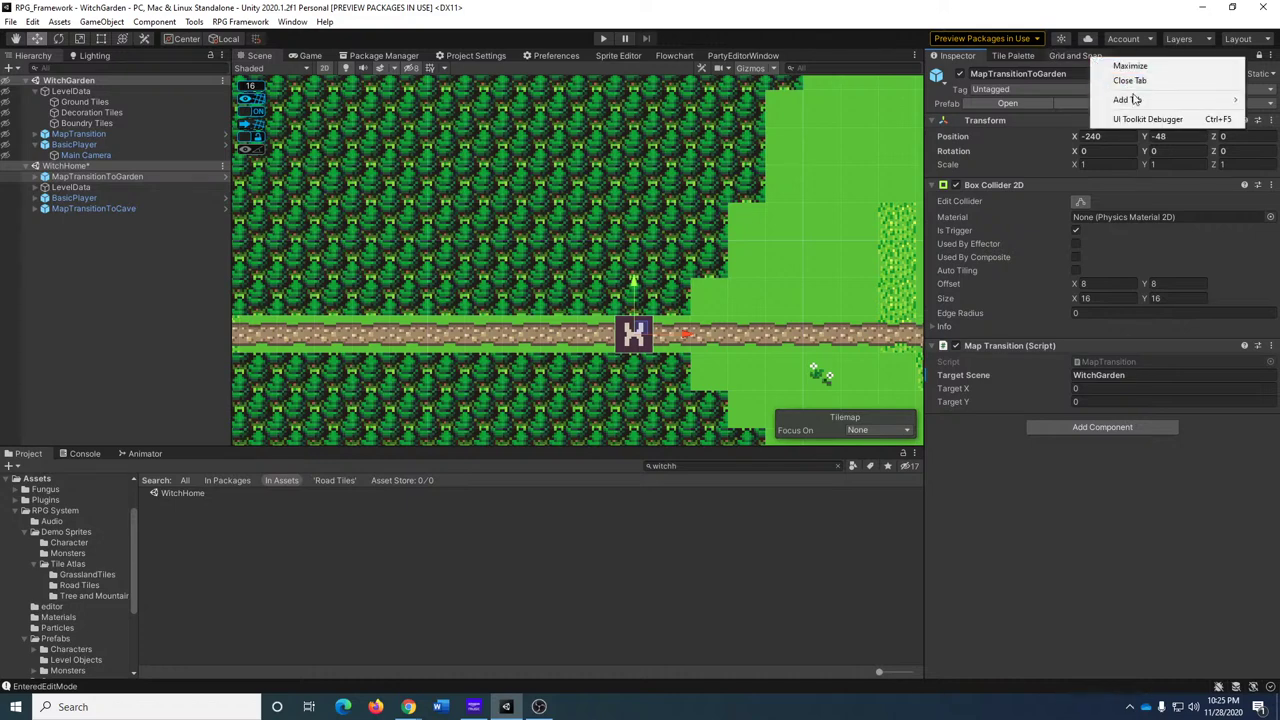
pyautogui.moveTo(1139, 110)
pyautogui.click(1040, 142)
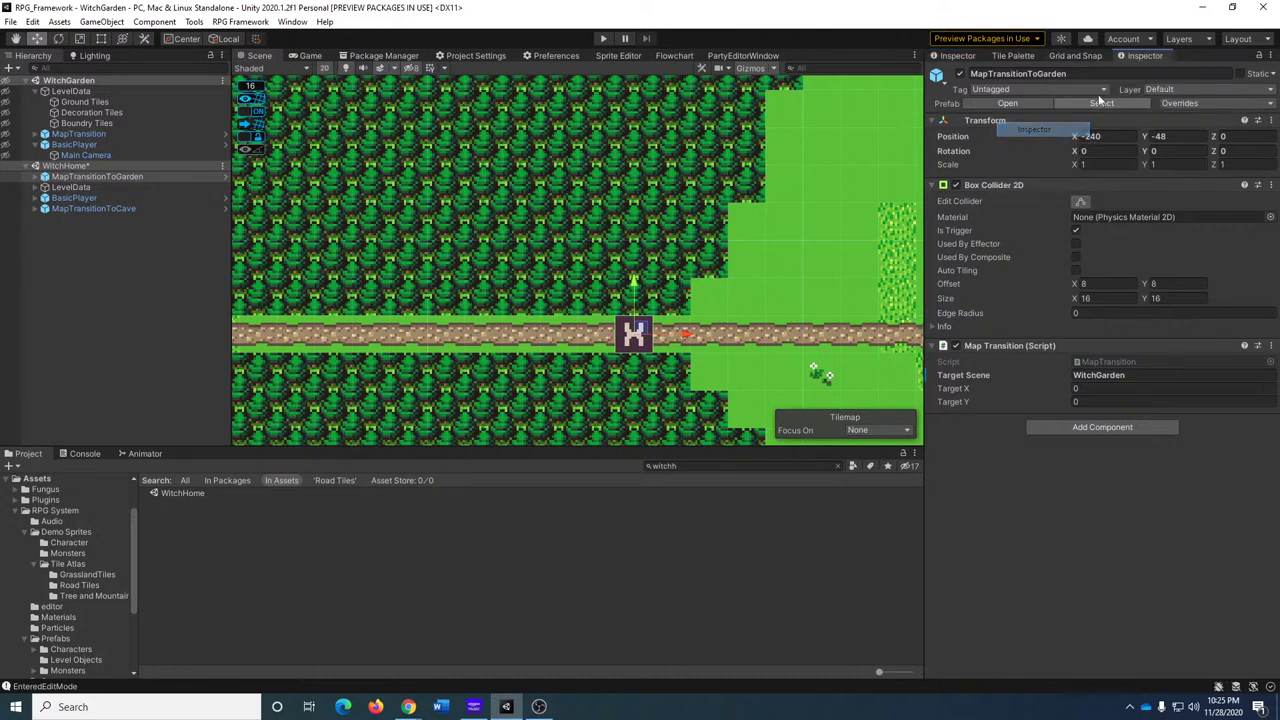
pyautogui.moveTo(1145, 56); pyautogui.dragTo(1061, 578)
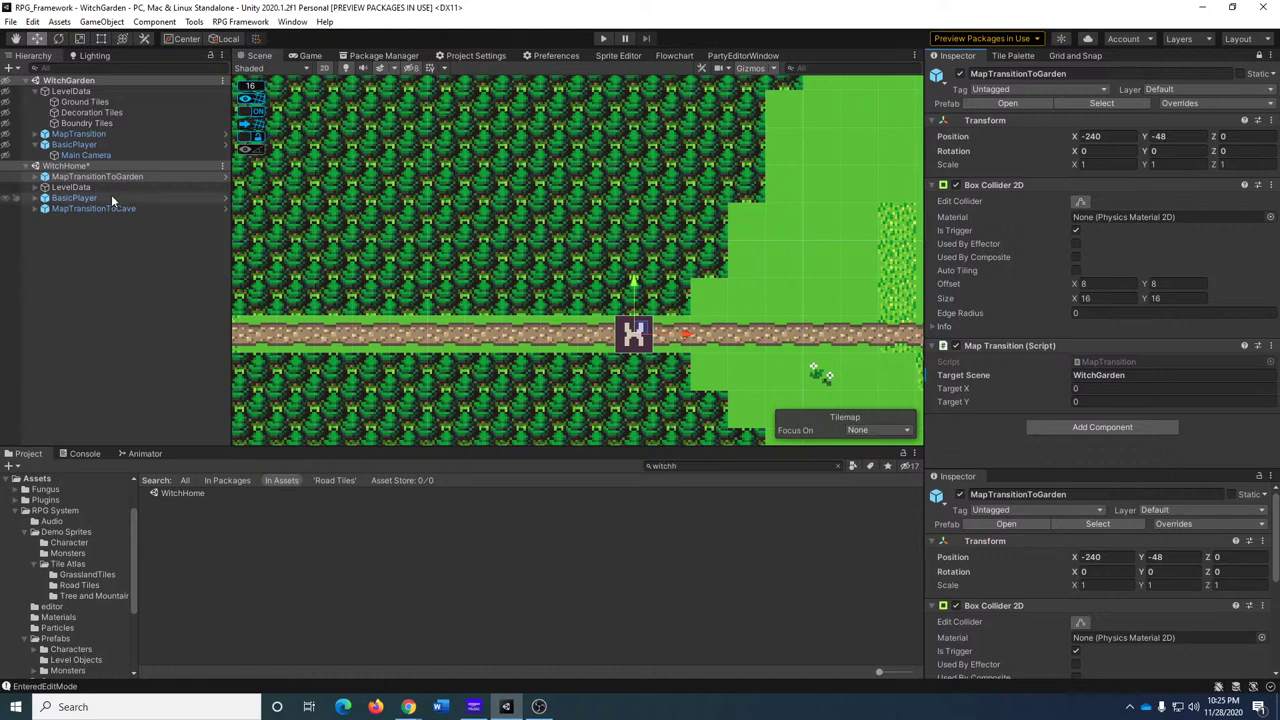
pyautogui.click(100, 134)
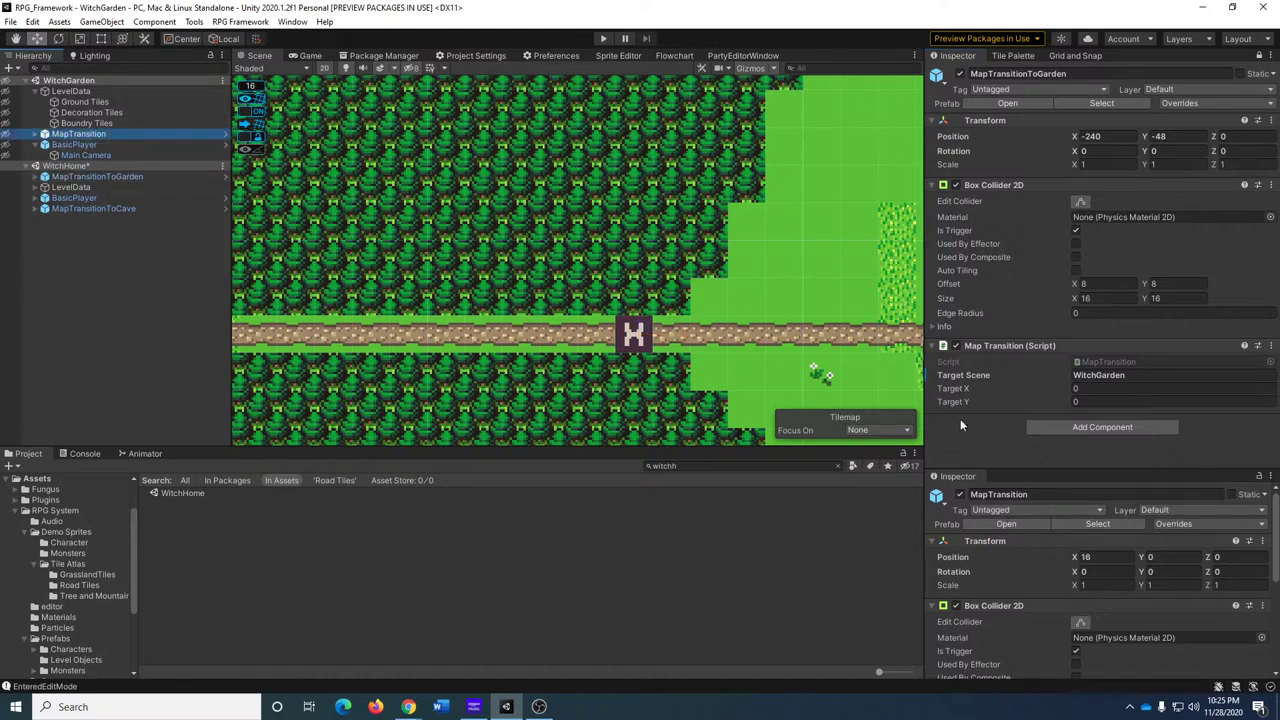
# Rename it MapTransitionToWitchHome and set Target X -240, Target Y -48.
pyautogui.click(998, 494)
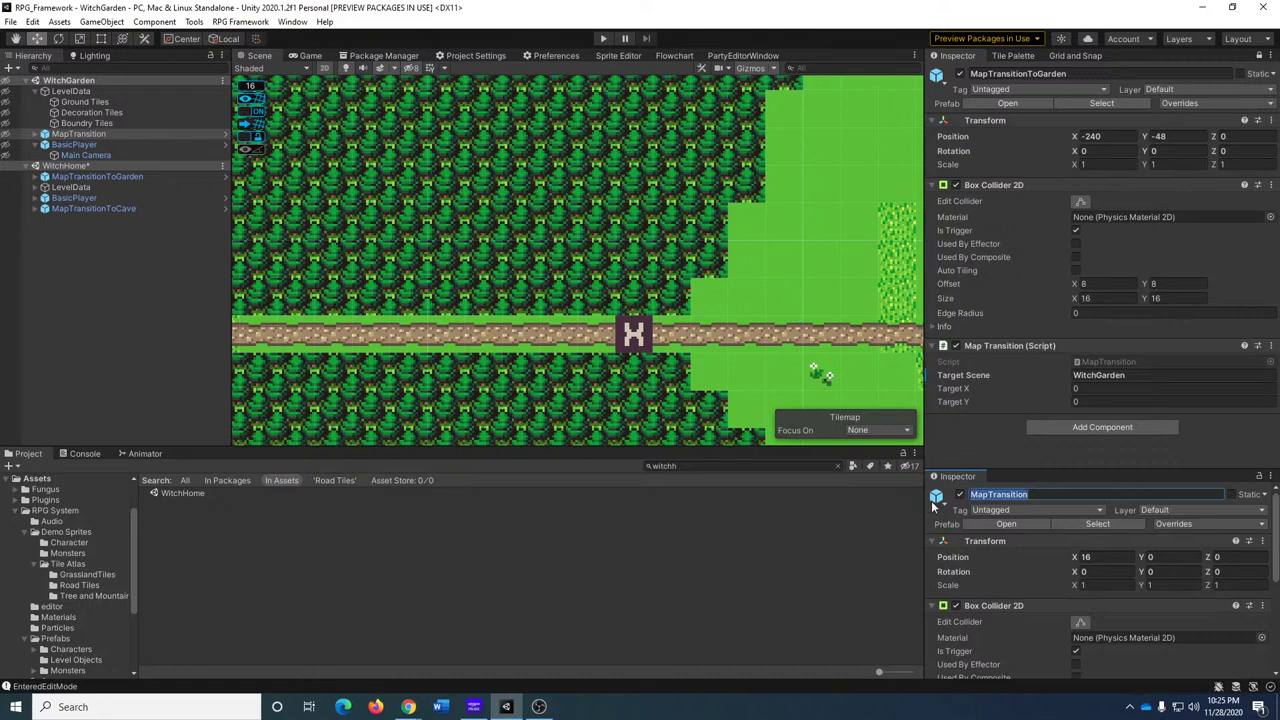
pyautogui.write('ToWitchHome')
pyautogui.press('Return')
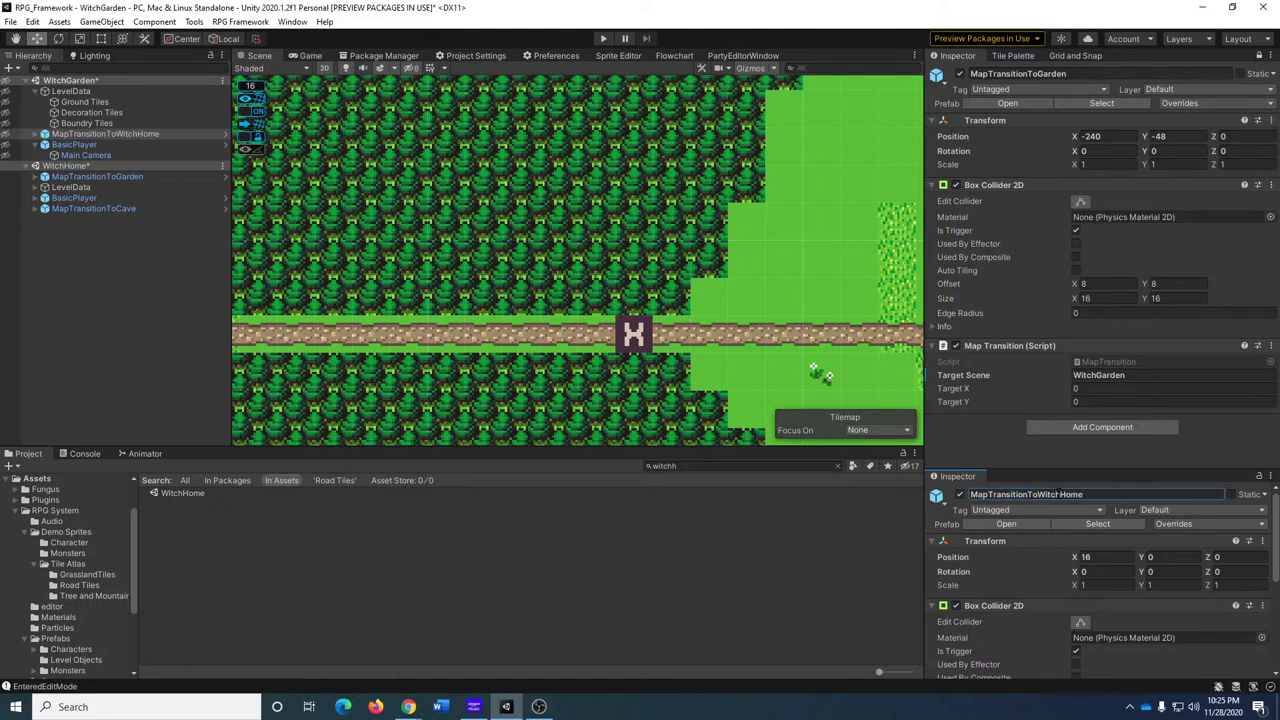
pyautogui.scroll(-4, 1089, 598)
pyautogui.click(1085, 623)
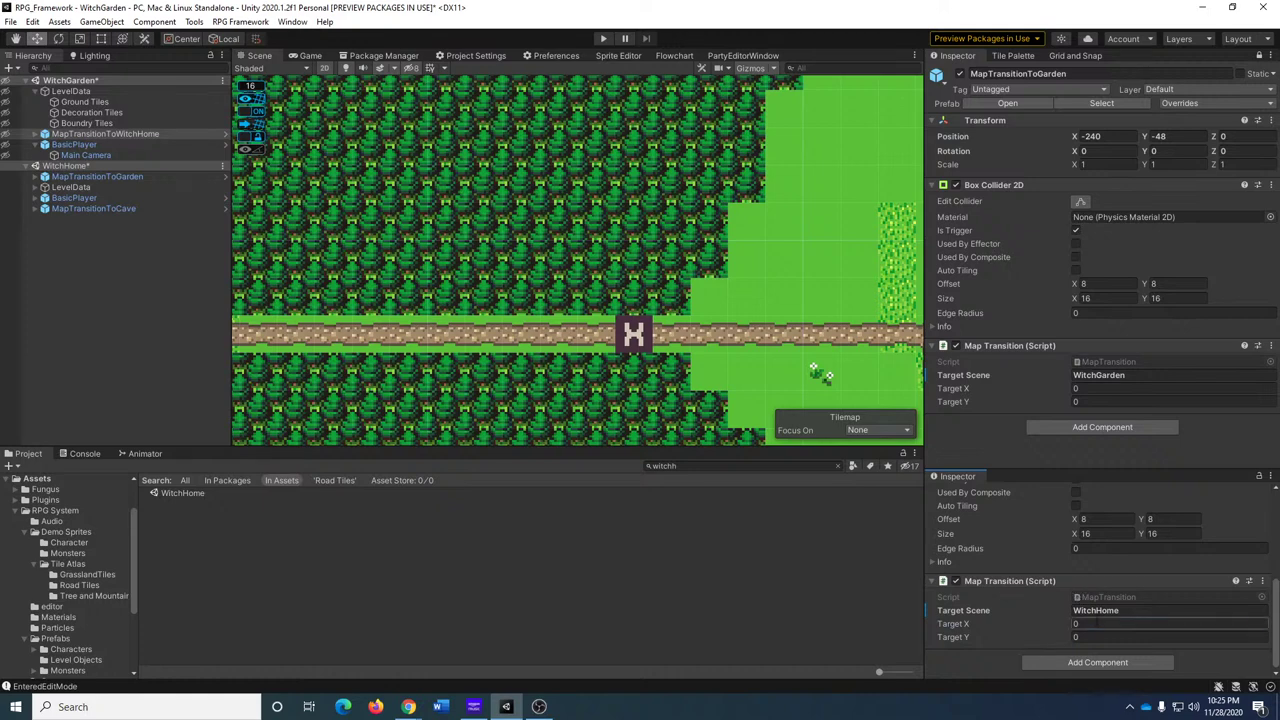
pyautogui.write('-240')
pyautogui.press('Tab')
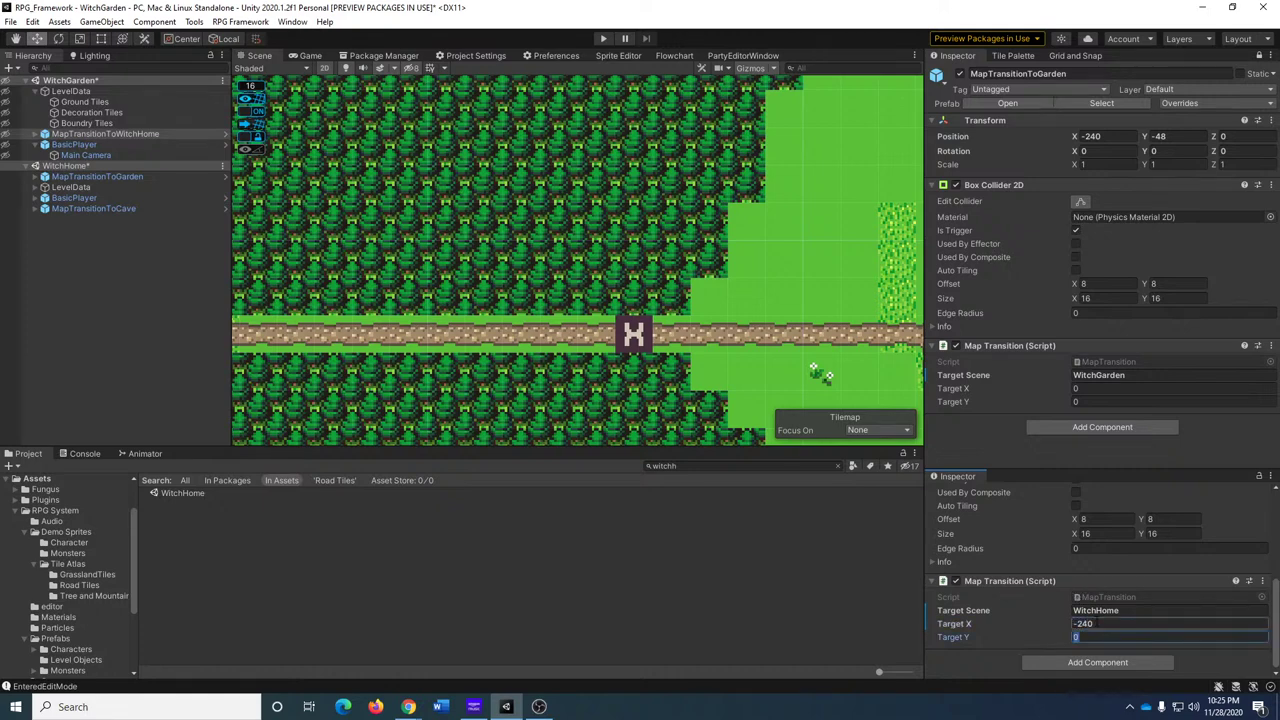
pyautogui.write('-48')
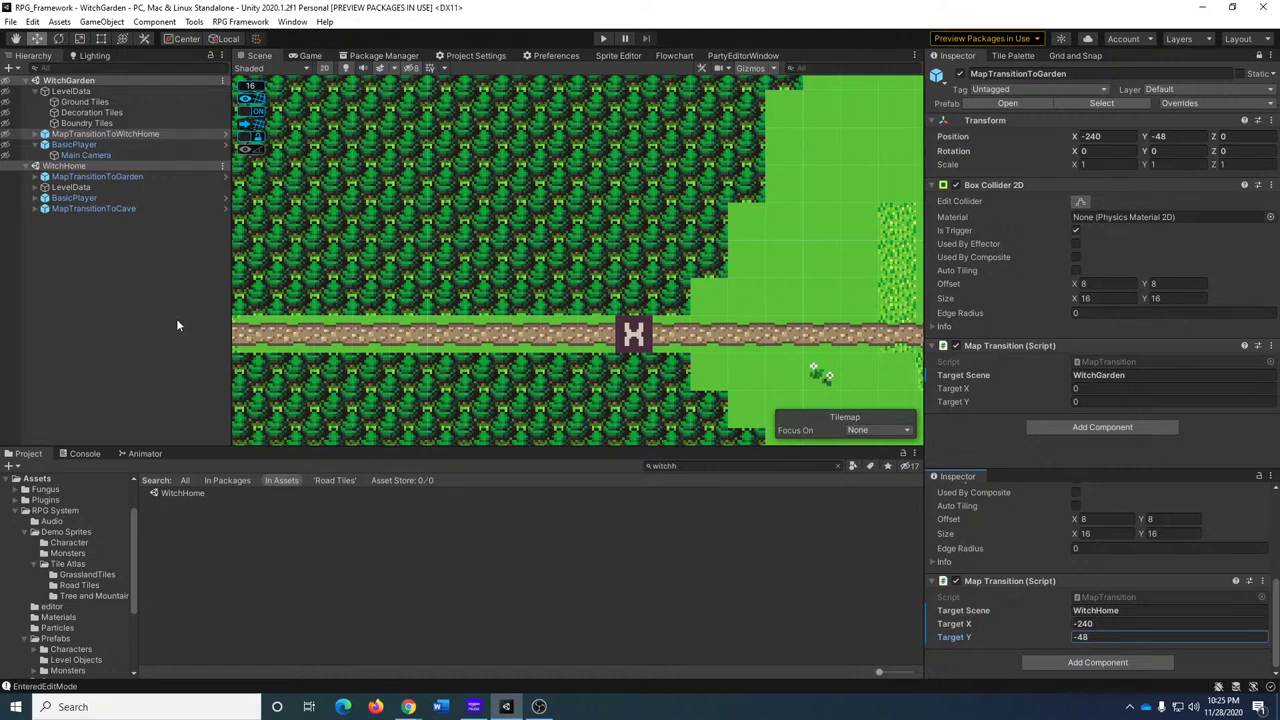
# Nudge MapTransitionToGarden slightly left along the WitchHome road and unhide WitchGarden.
pyautogui.click(97, 176)
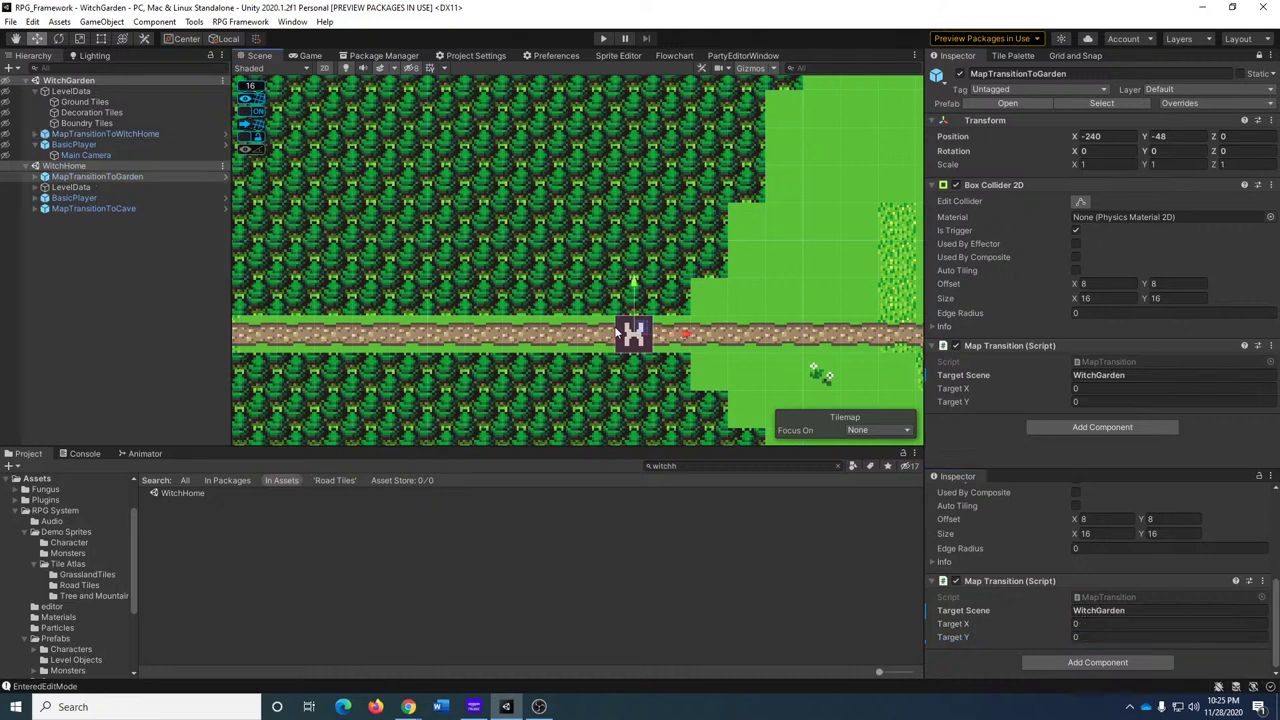
pyautogui.moveTo(663, 341); pyautogui.dragTo(627, 341)
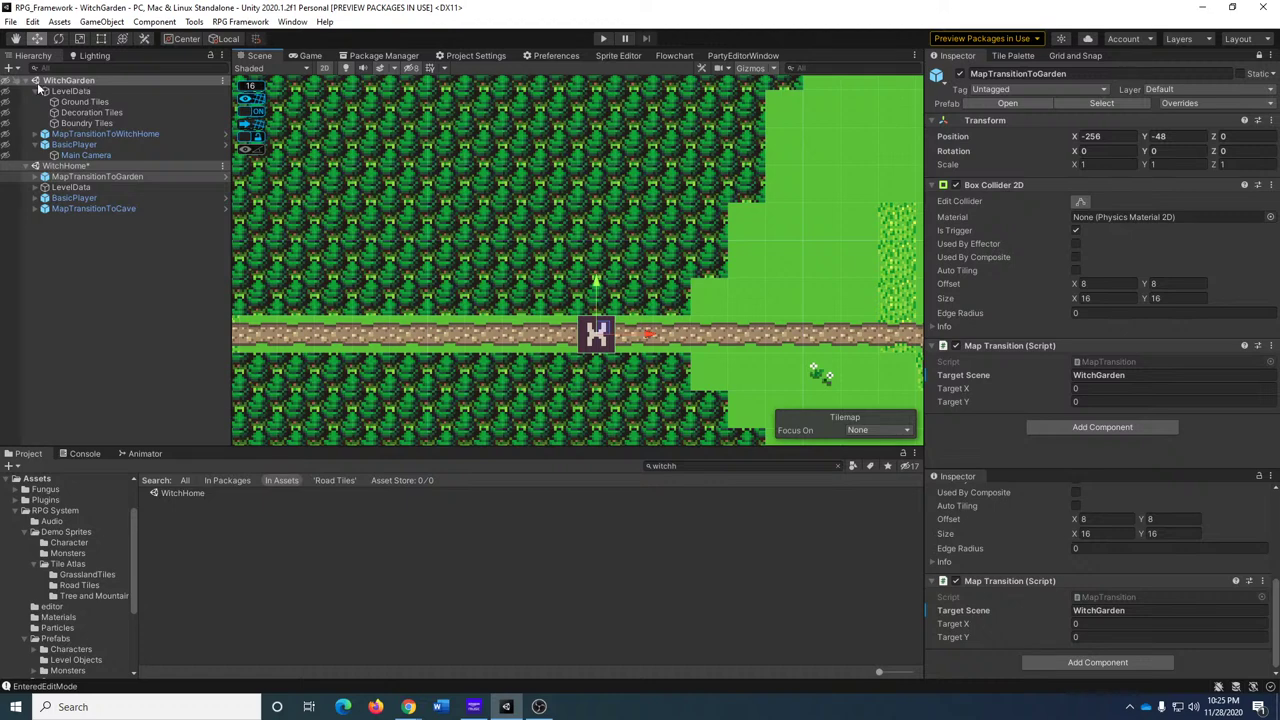
pyautogui.click(9, 80)
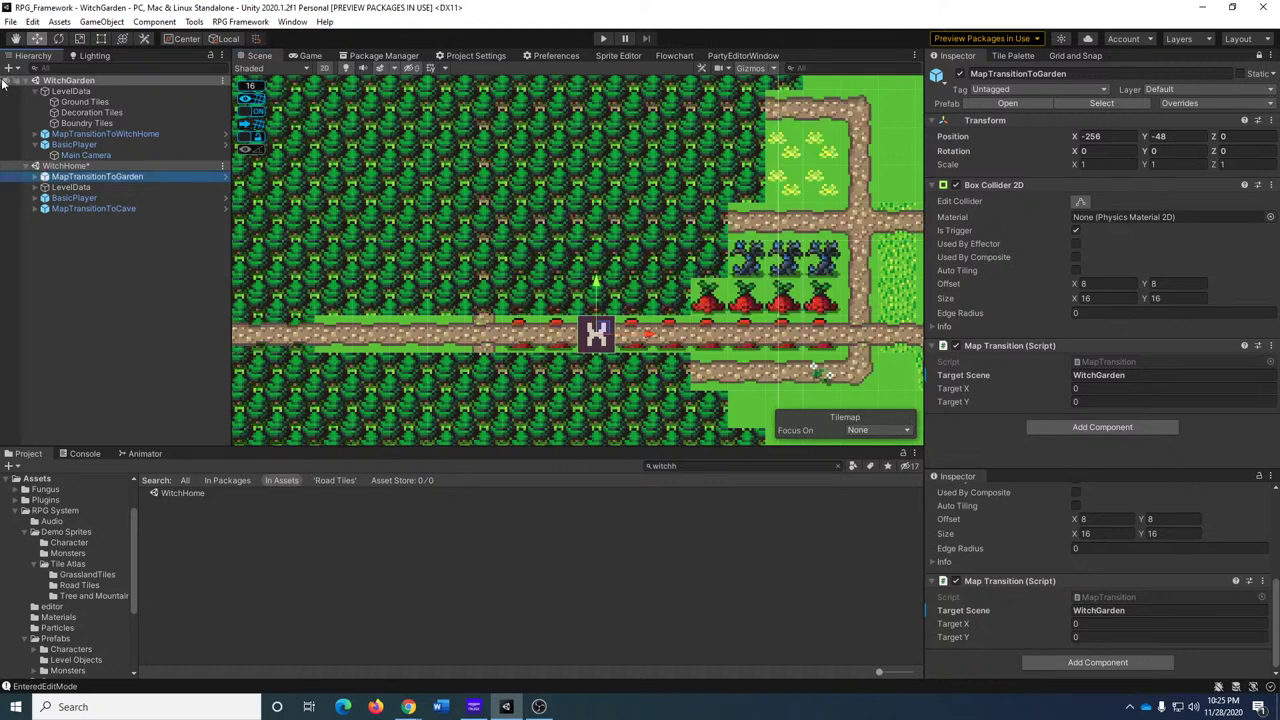
pyautogui.rightClick(68, 168)
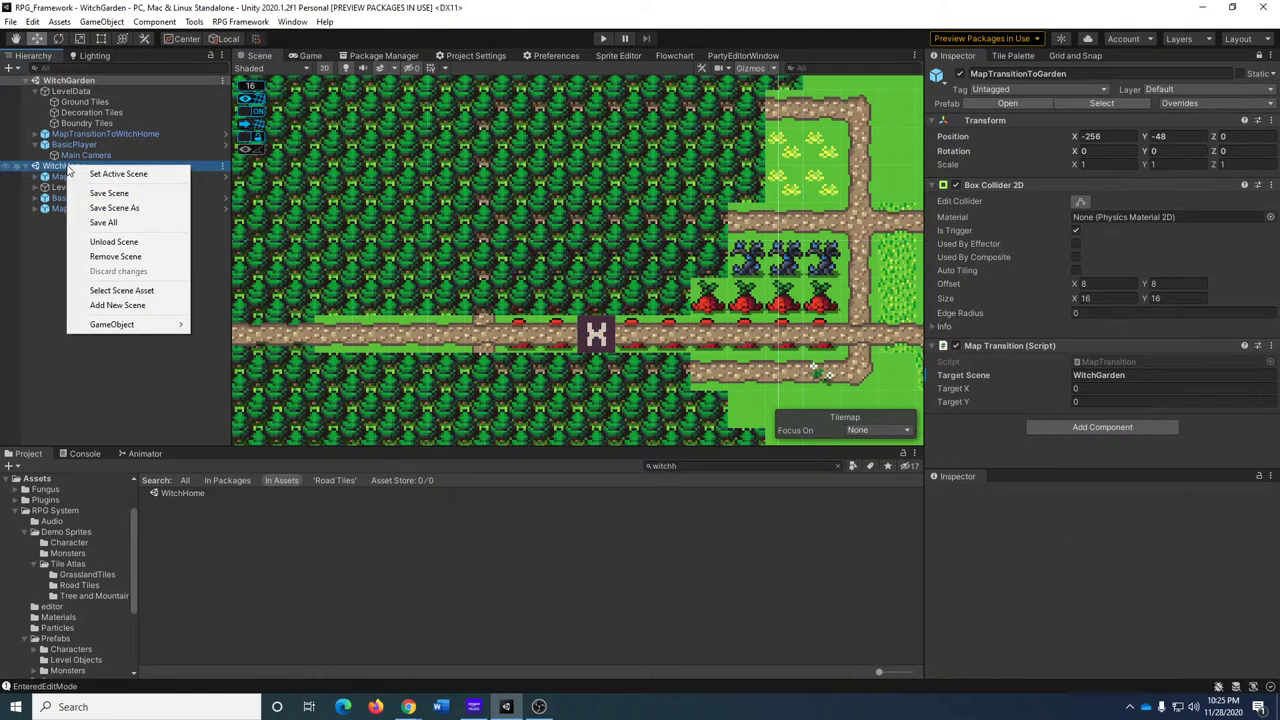
pyautogui.click(42, 273)
pyautogui.click(73, 208)
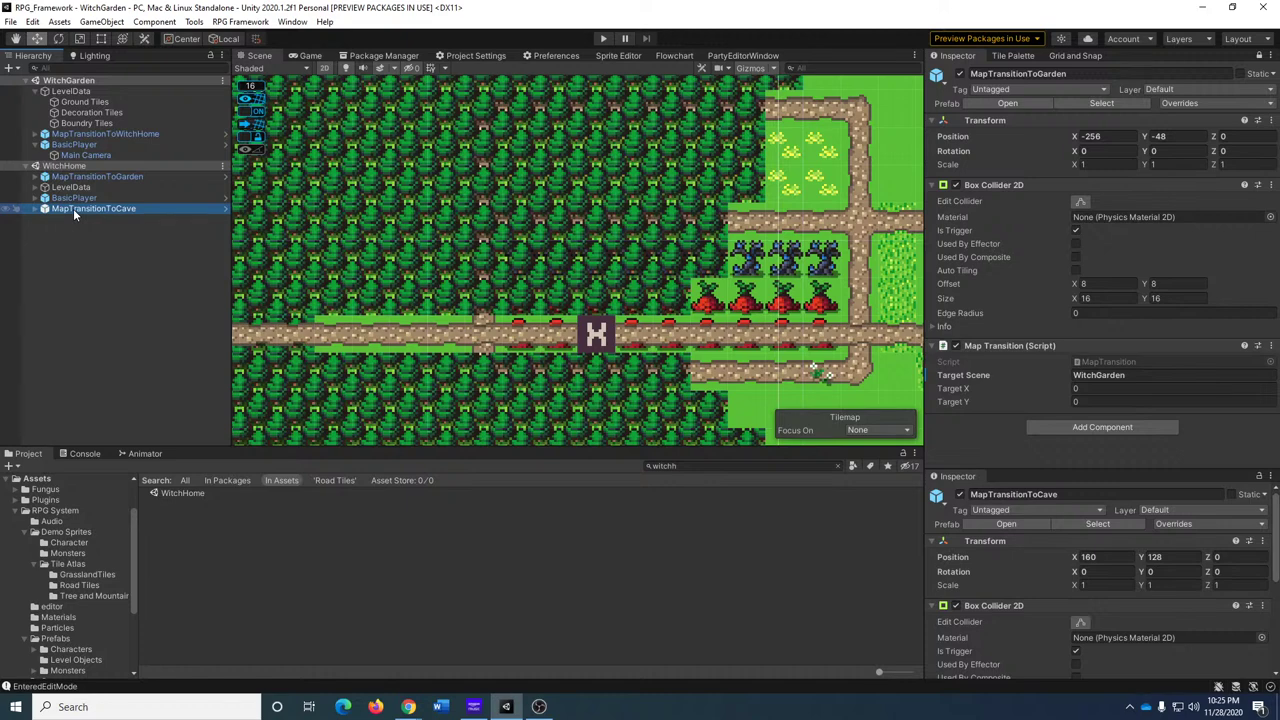
# Remove the WitchHome scene from the Hierarchy and start Play mode.
pyautogui.click(100, 134)
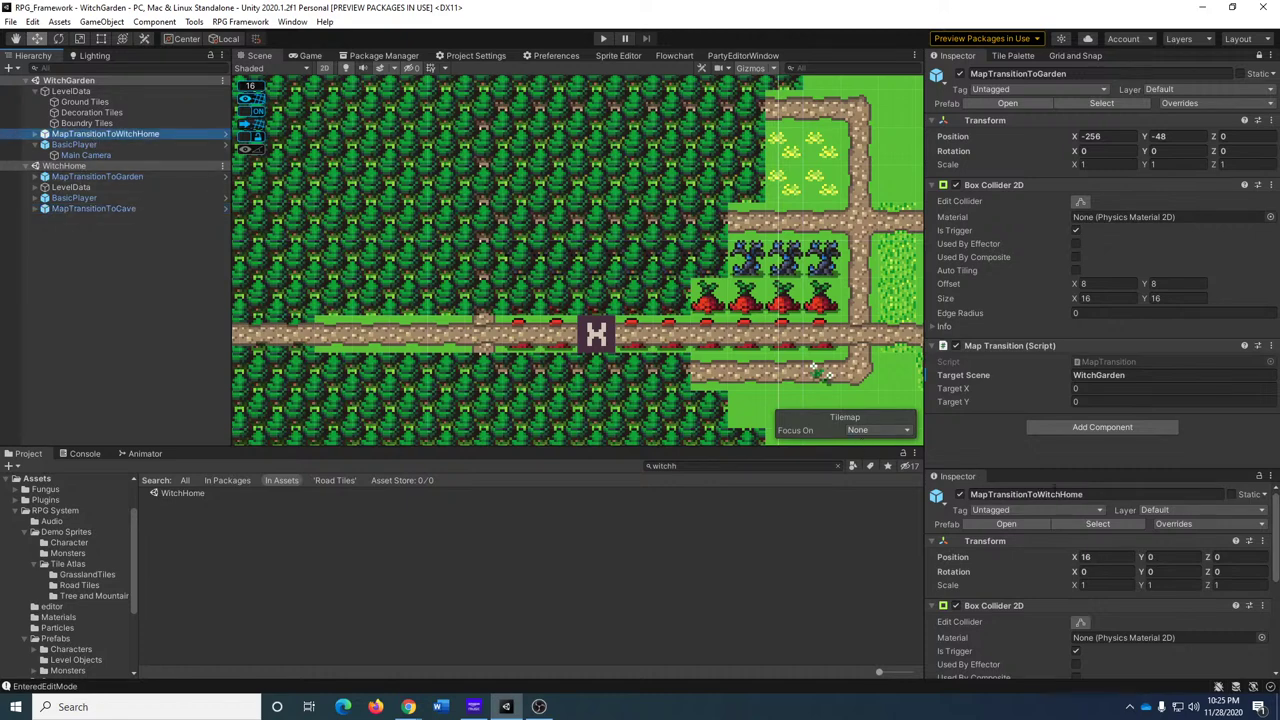
pyautogui.scroll(-4, 1132, 560)
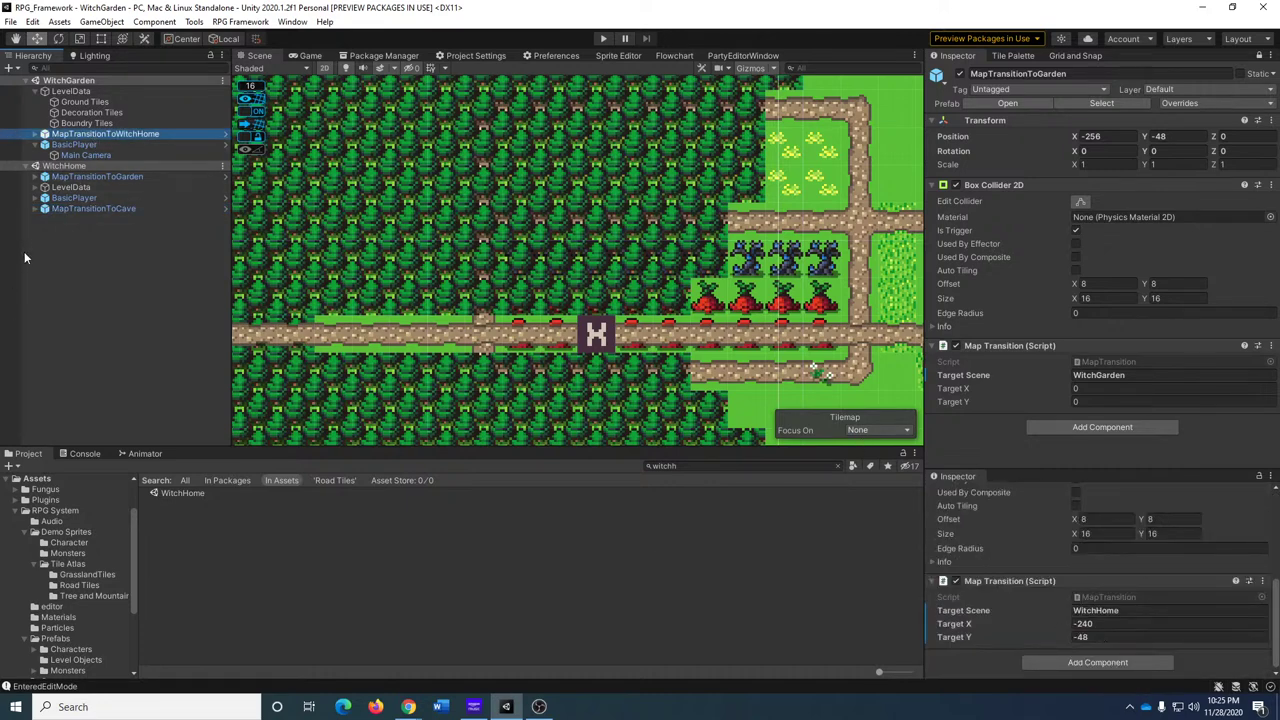
pyautogui.rightClick(62, 167)
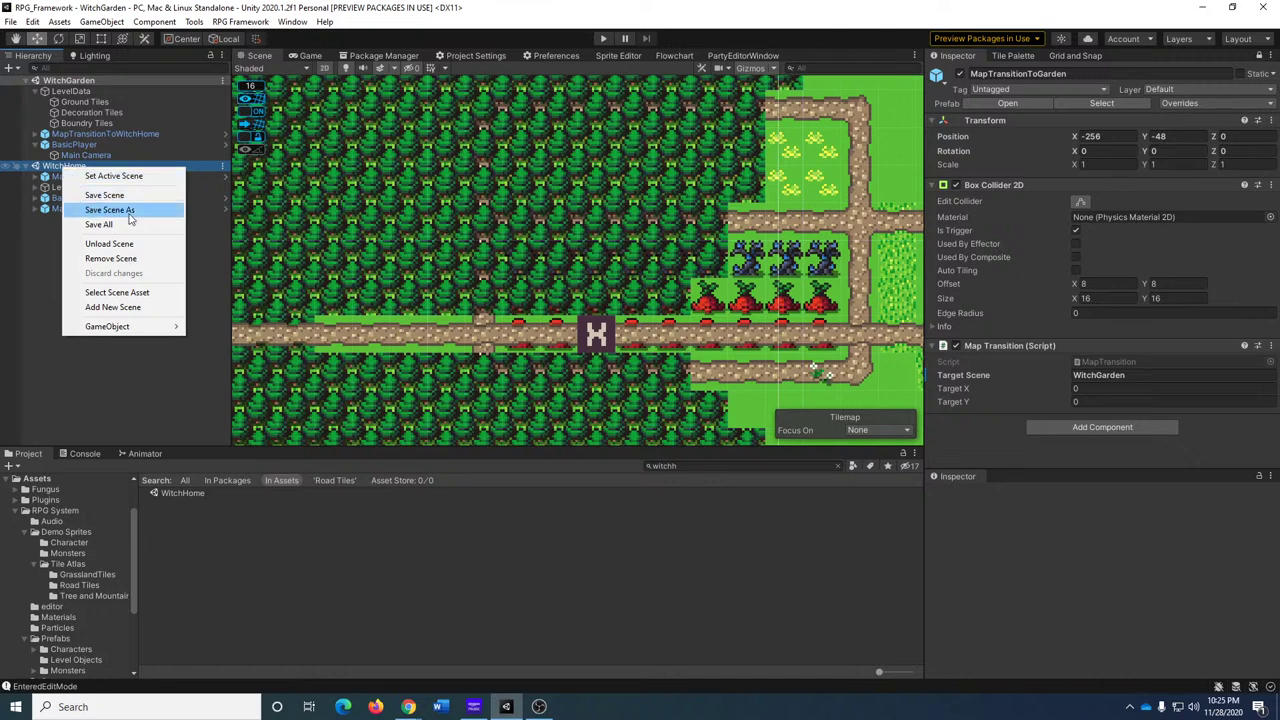
pyautogui.click(146, 264)
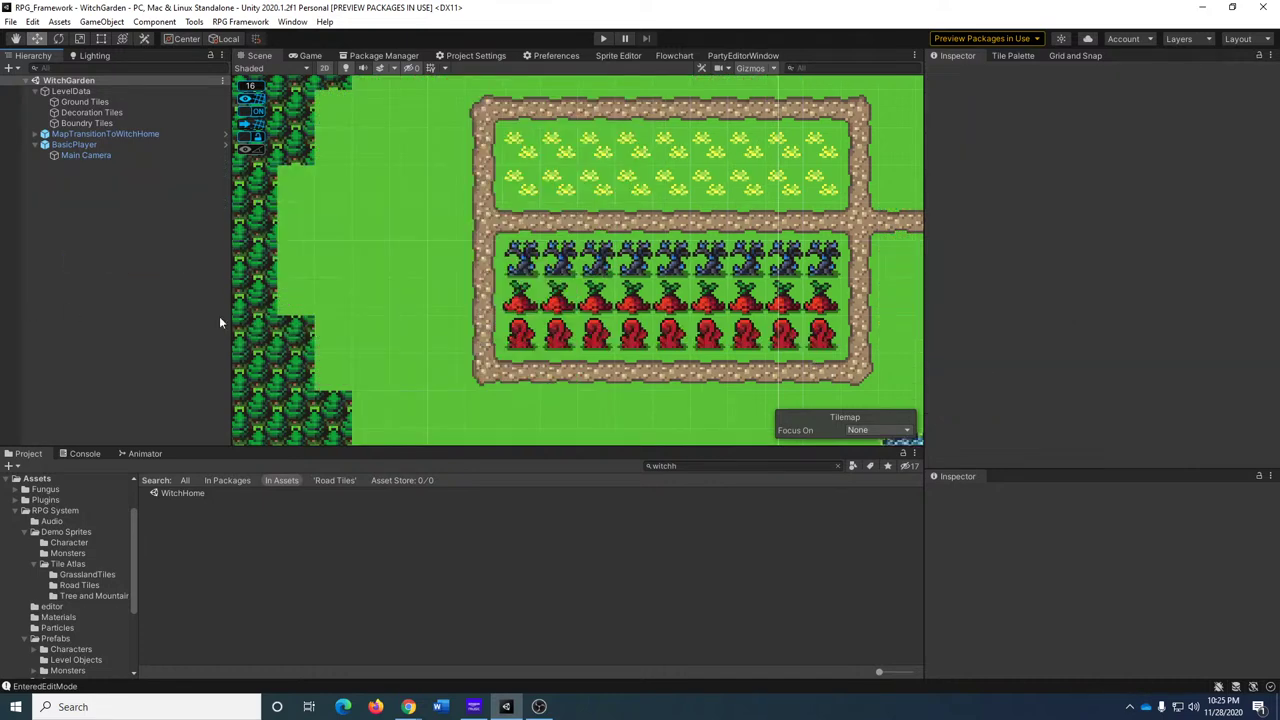
pyautogui.moveTo(542, 240); pyautogui.dragTo(228, 292, button='middle')
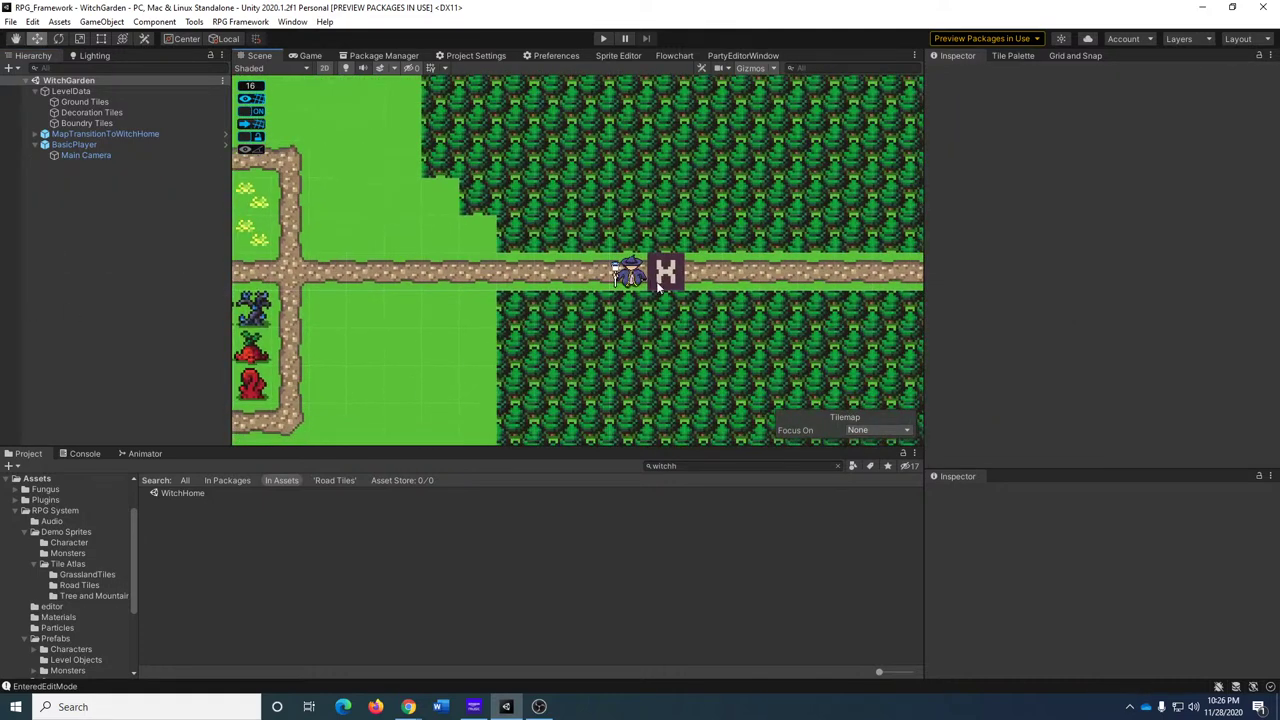
pyautogui.click(603, 38)
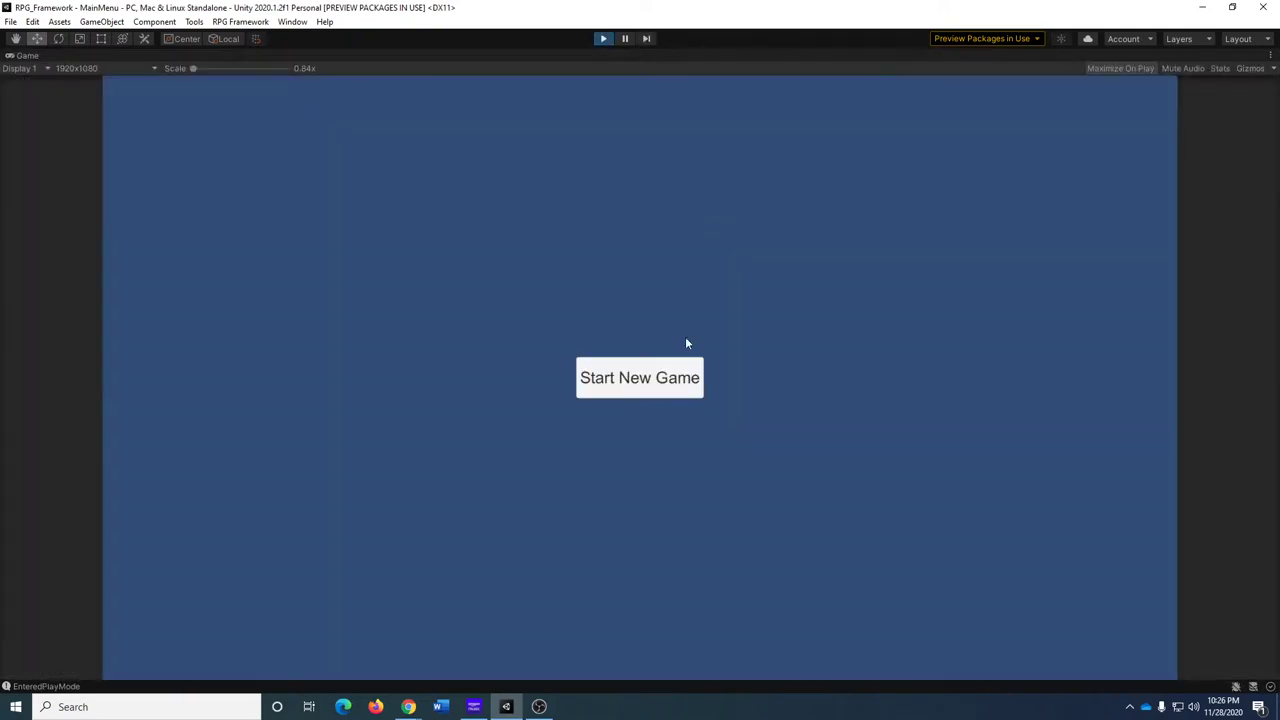
# Start a new game and walk the witch back and forth through the road transition between maps.
pyautogui.click(677, 374)
pyautogui.press('Down')
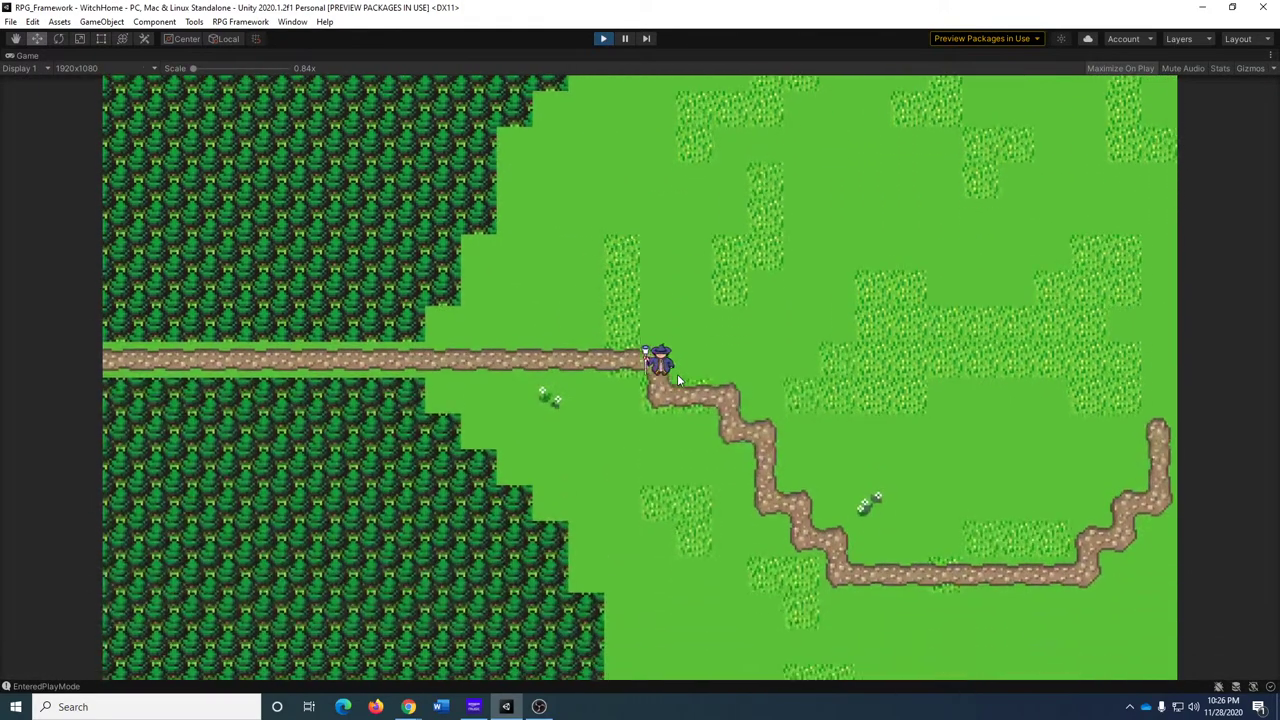
pyautogui.press('Left')
pyautogui.press('Left')
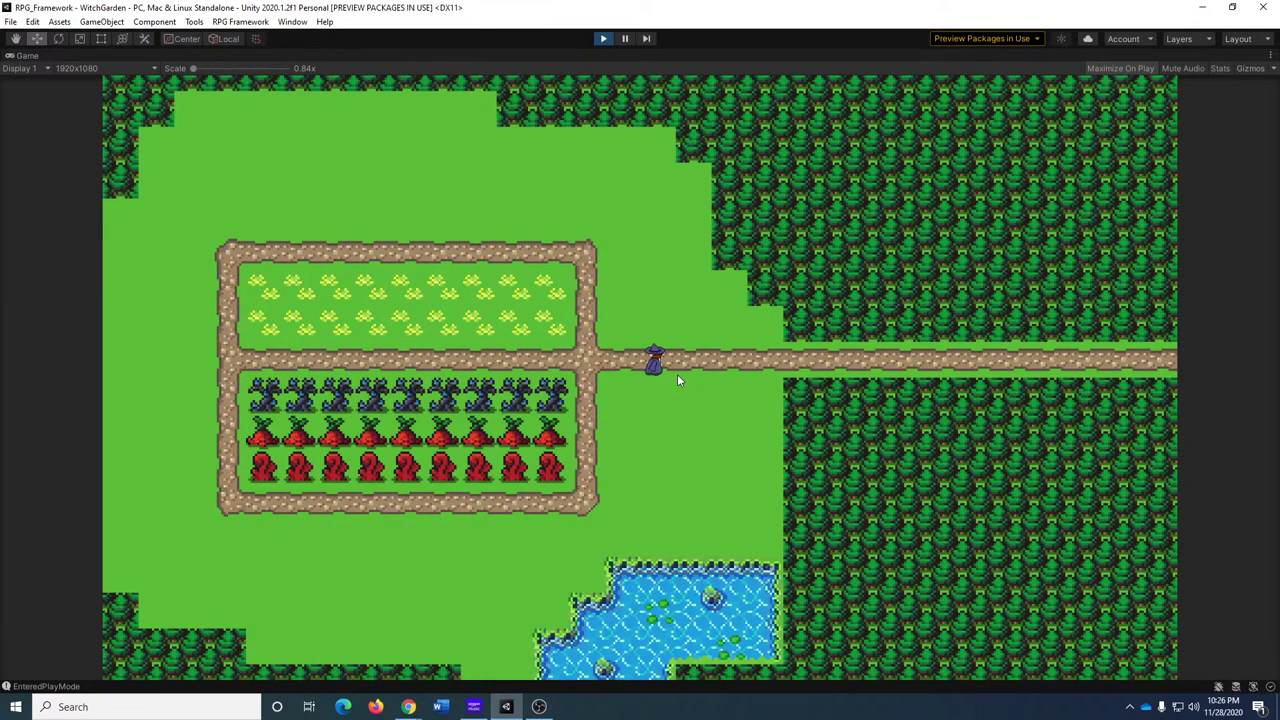
pyautogui.press('Right')
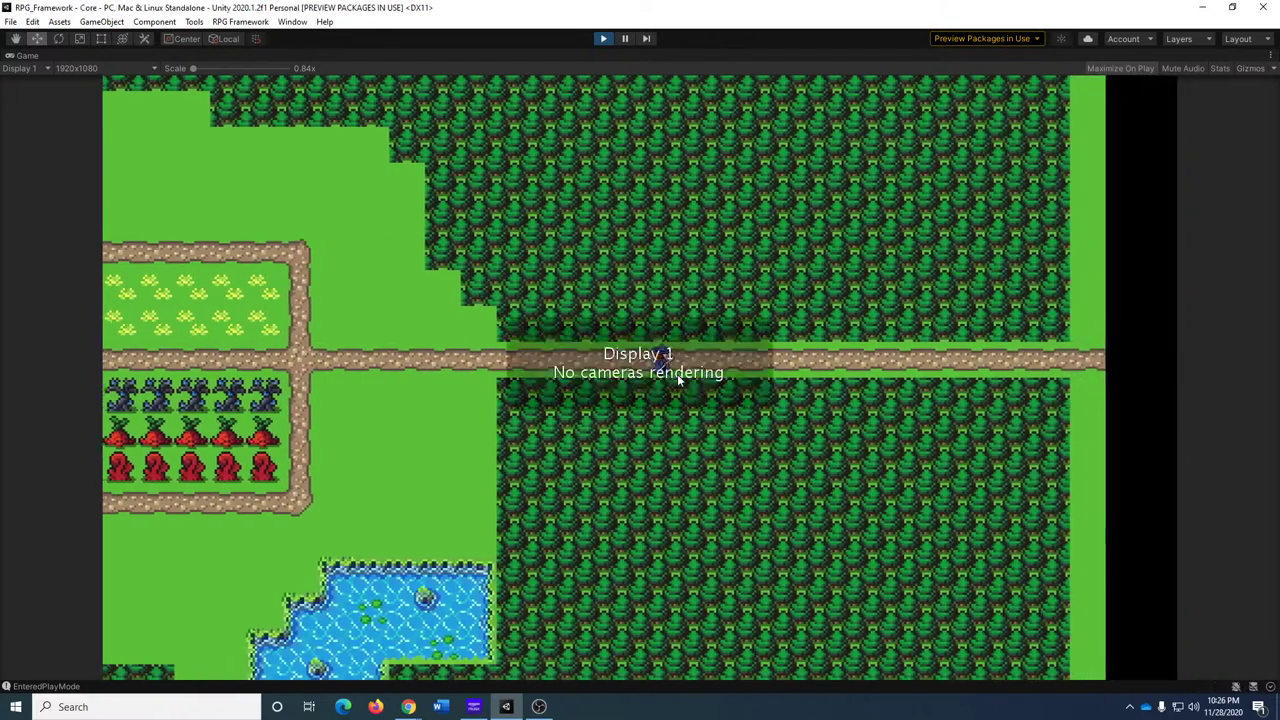
pyautogui.press('Left')
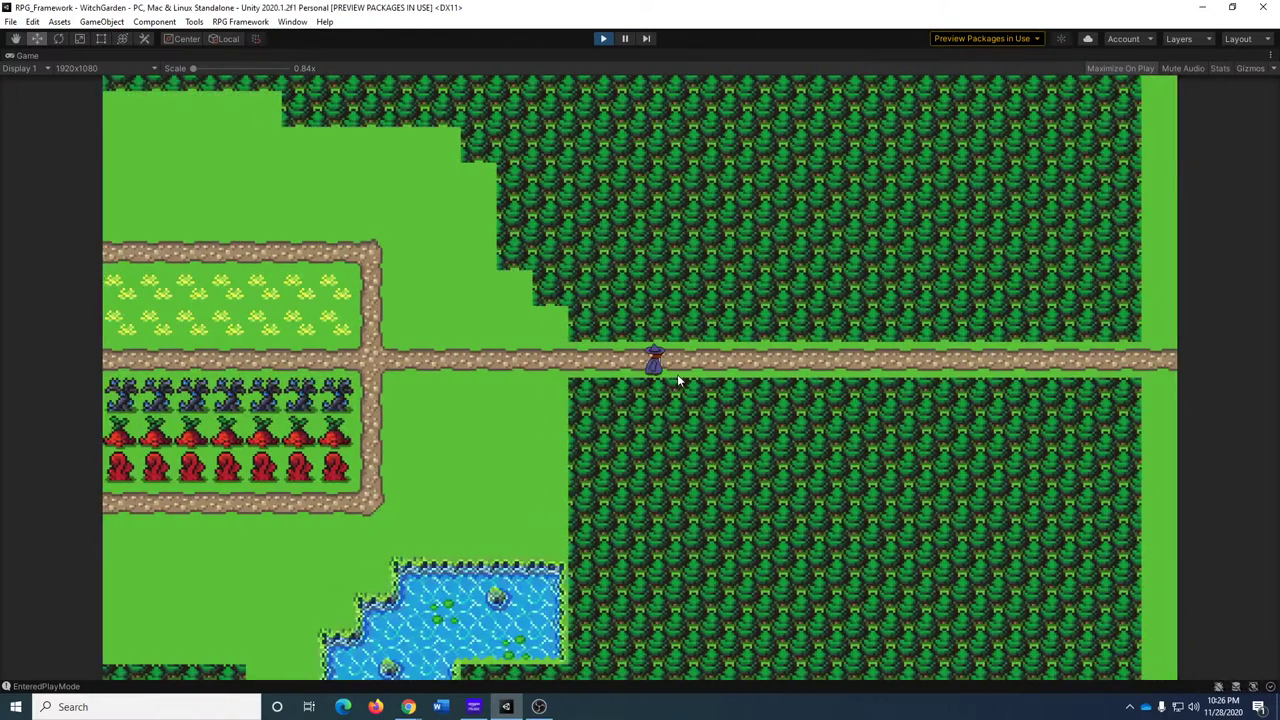
pyautogui.press('Right')
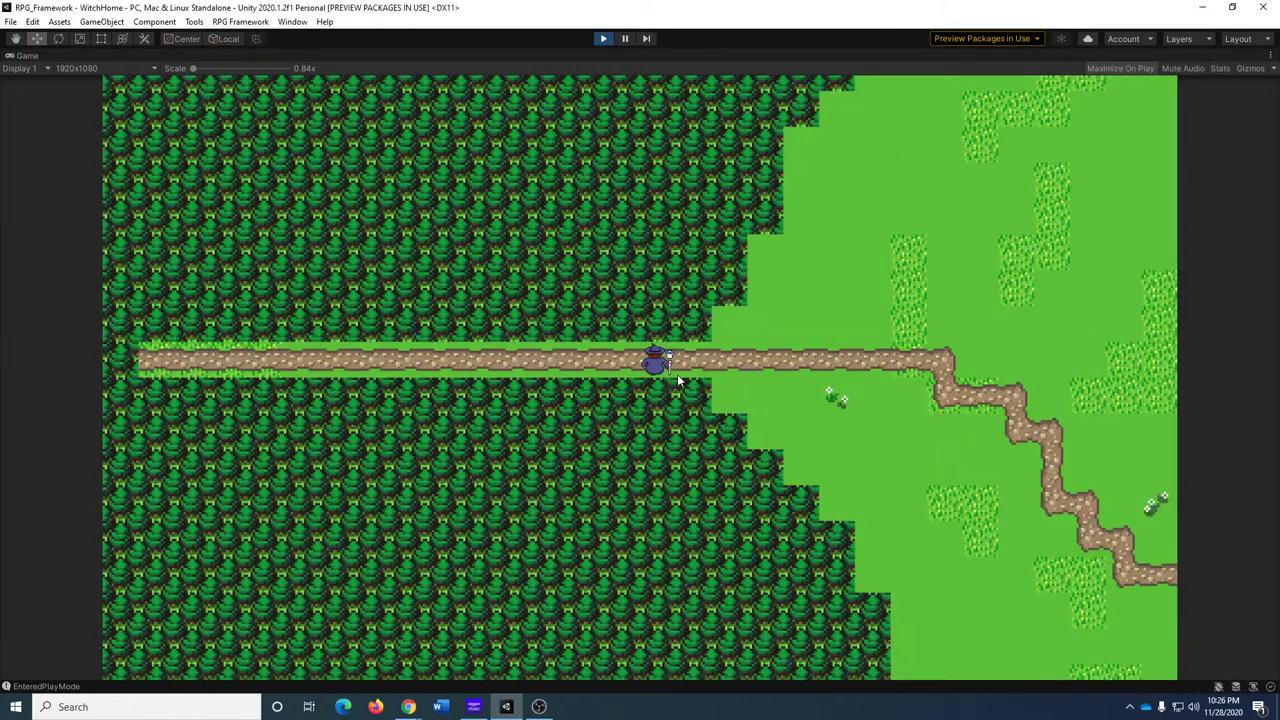
pyautogui.press('Left')
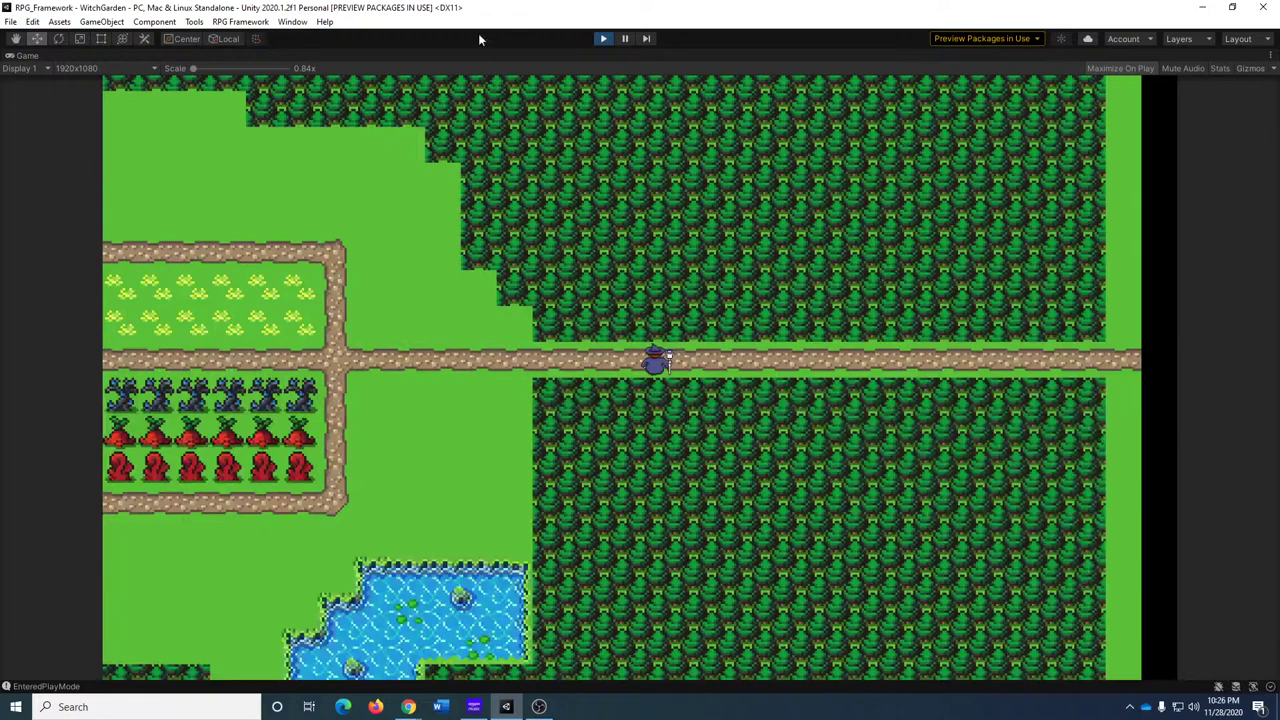
# Stop play mode, pan to the map's right edge, and select the Ground Tiles tilemap.
pyautogui.click(610, 38)
pyautogui.scroll(-5, 737, 320)
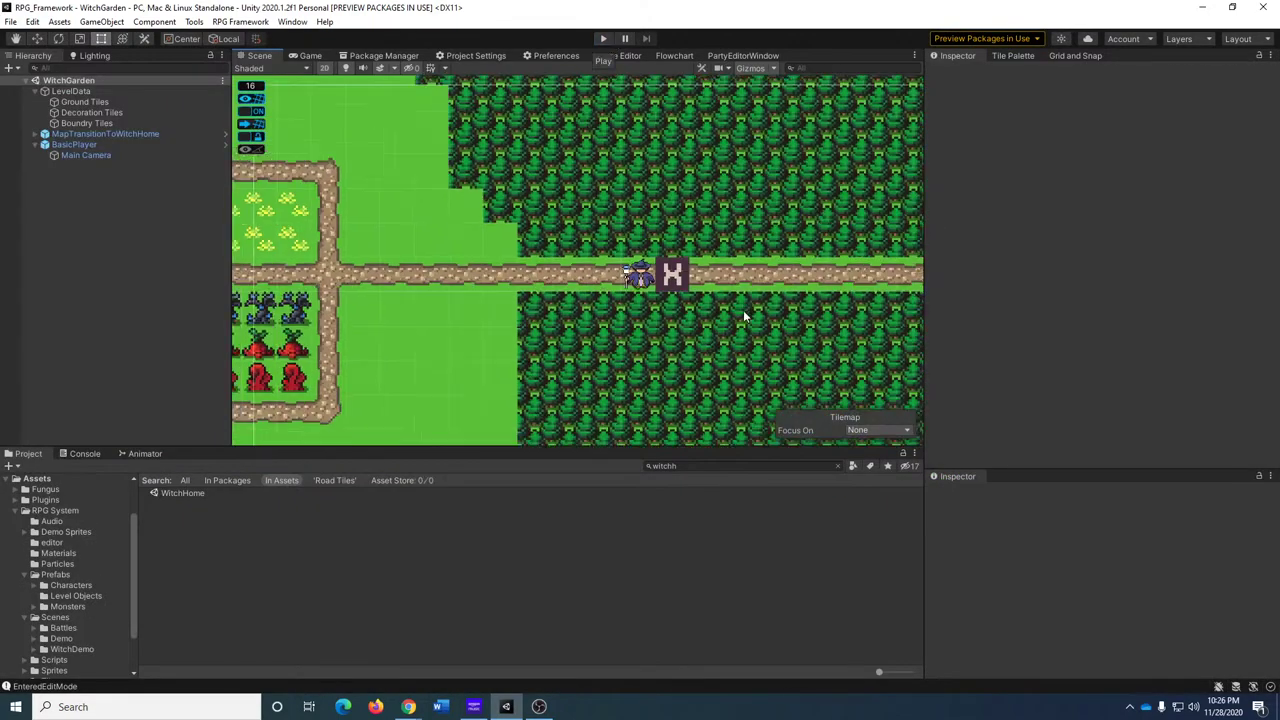
pyautogui.moveTo(737, 320); pyautogui.dragTo(500, 285, button='middle')
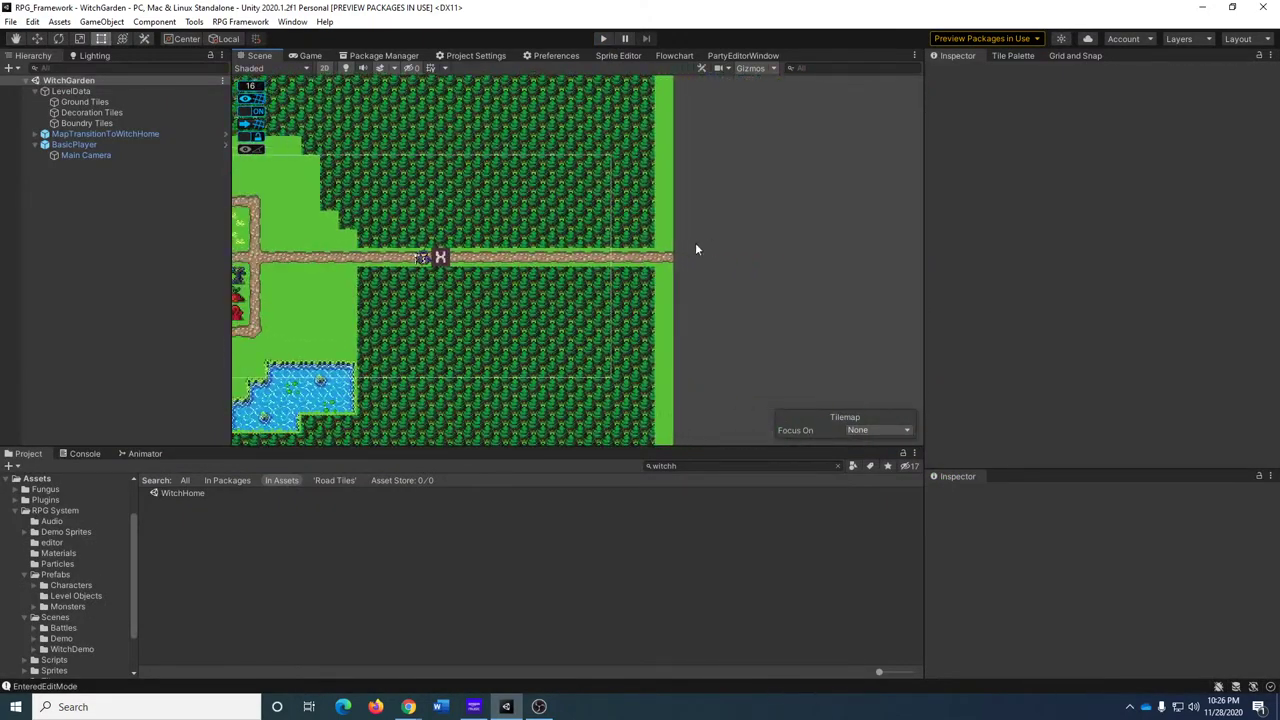
pyautogui.moveTo(694, 249); pyautogui.dragTo(554, 298, button='middle')
pyautogui.scroll(2, 554, 298)
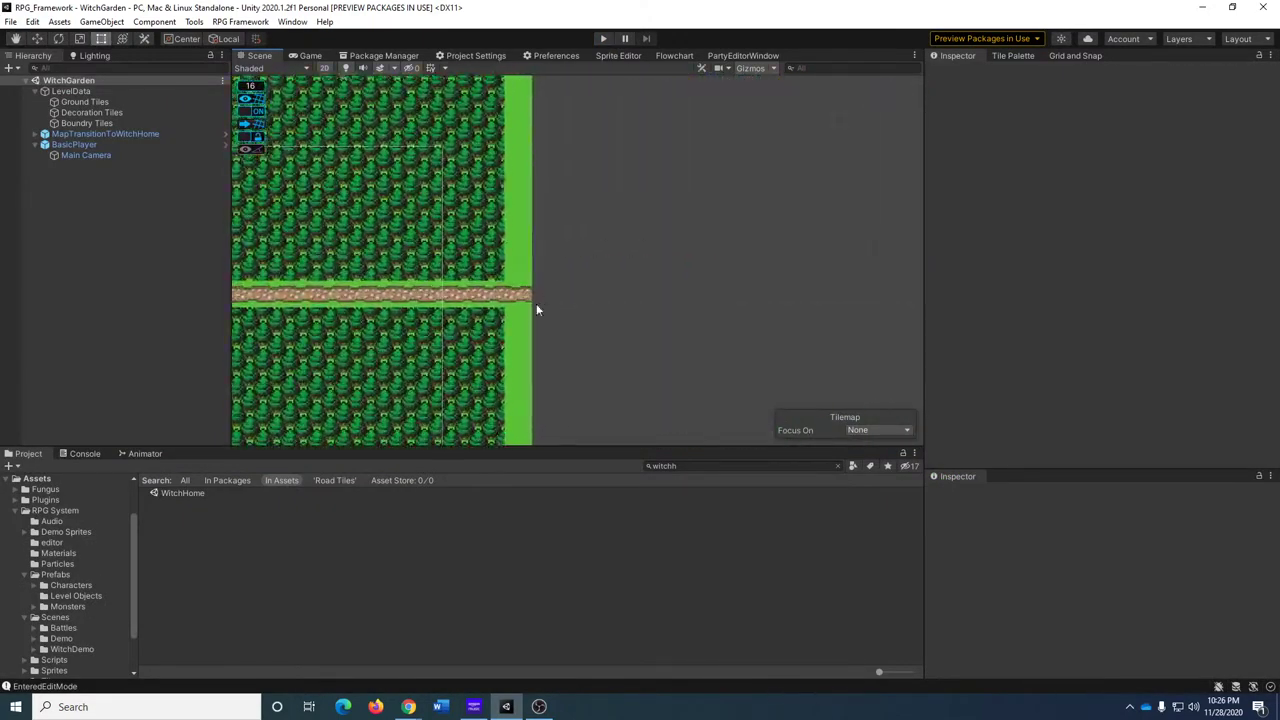
pyautogui.click(89, 90)
pyautogui.click(85, 102)
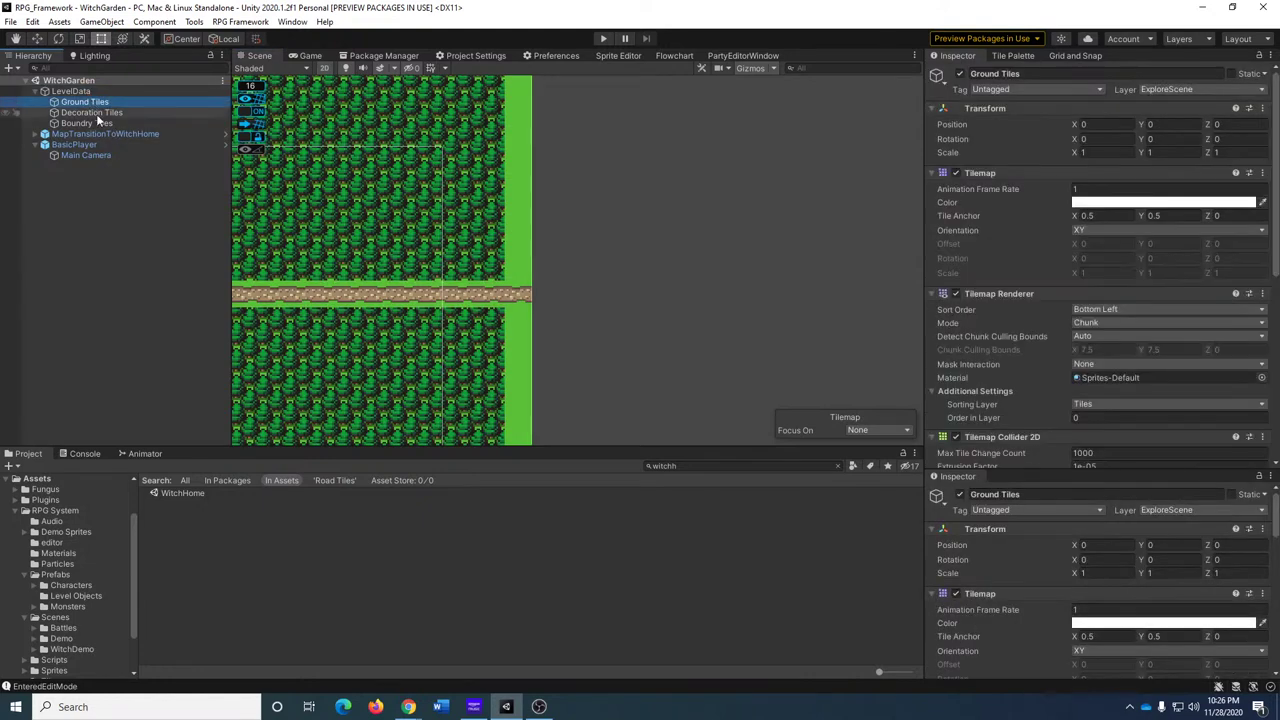
# Float the Tile Palette and flood-fill the empty area right of the map with plain grass.
pyautogui.moveTo(1015, 55); pyautogui.dragTo(1000, 76)
pyautogui.moveTo(909, 13); pyautogui.dragTo(1014, 50)
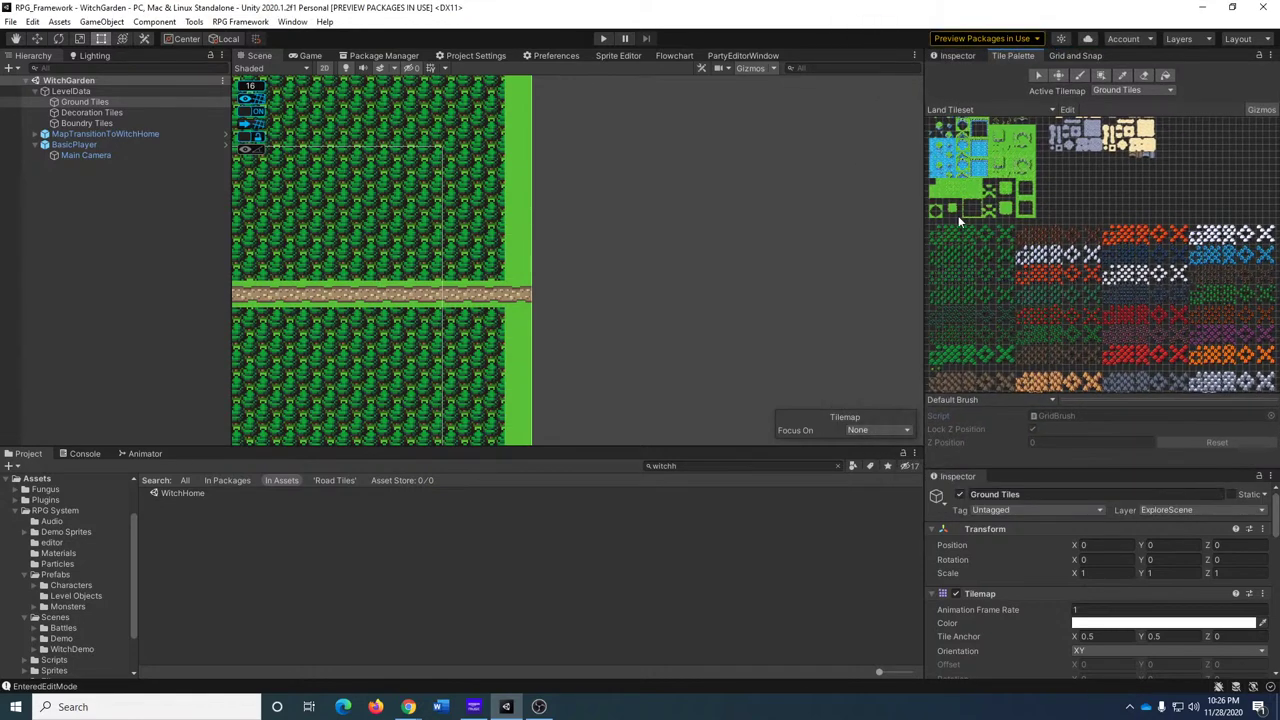
pyautogui.moveTo(981, 176); pyautogui.dragTo(1022, 260, button='middle')
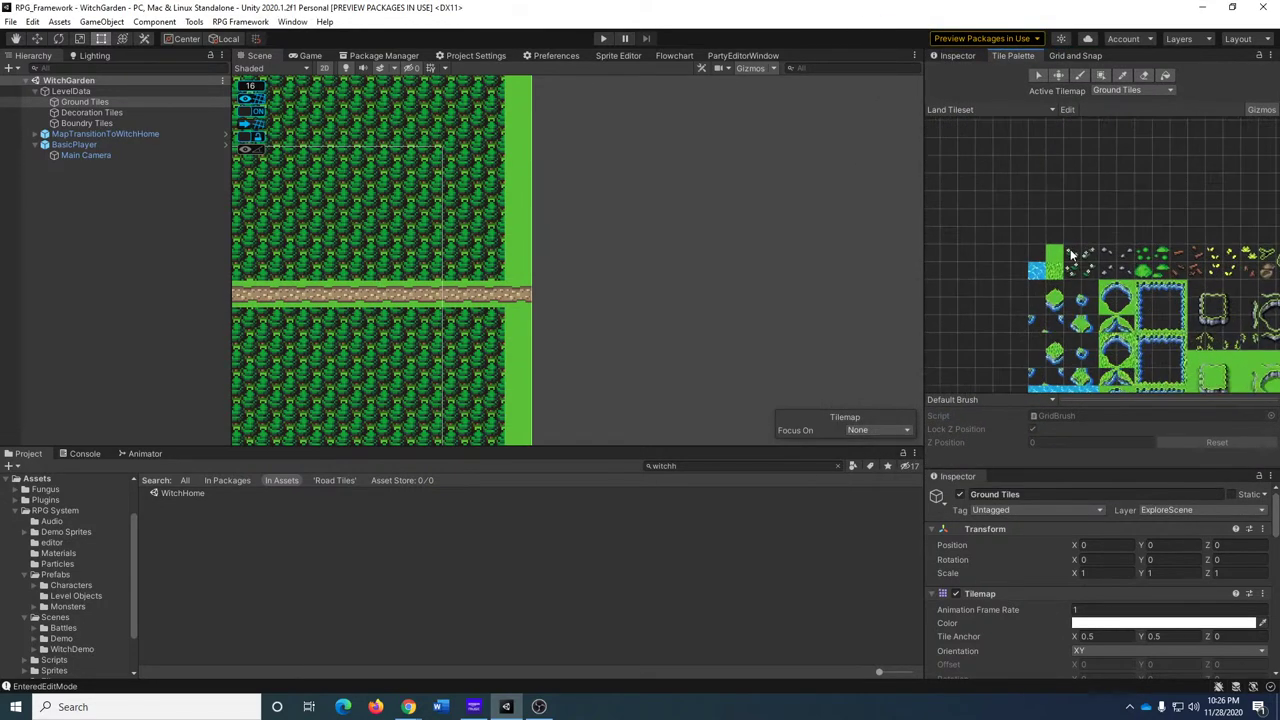
pyautogui.click(1022, 260)
pyautogui.scroll(-1, 790, 270)
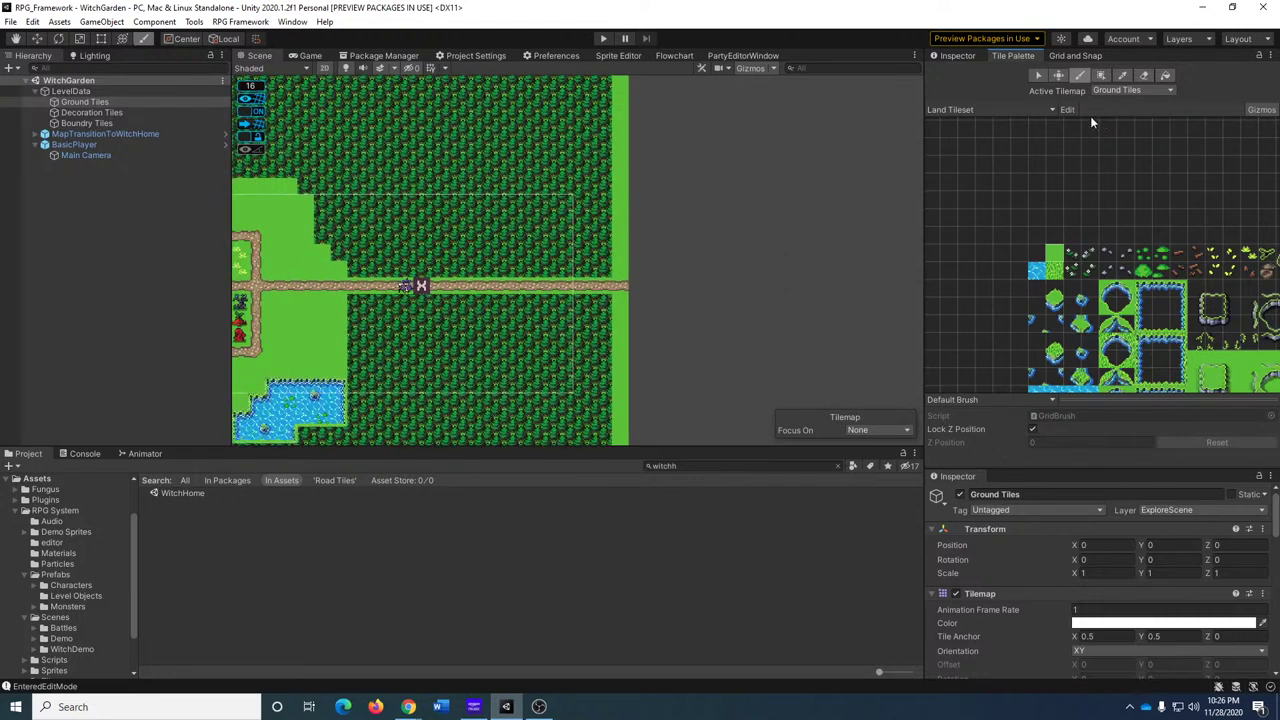
pyautogui.click(1165, 75)
pyautogui.click(830, 175)
pyautogui.moveTo(838, 172); pyautogui.dragTo(795, 224, button='middle')
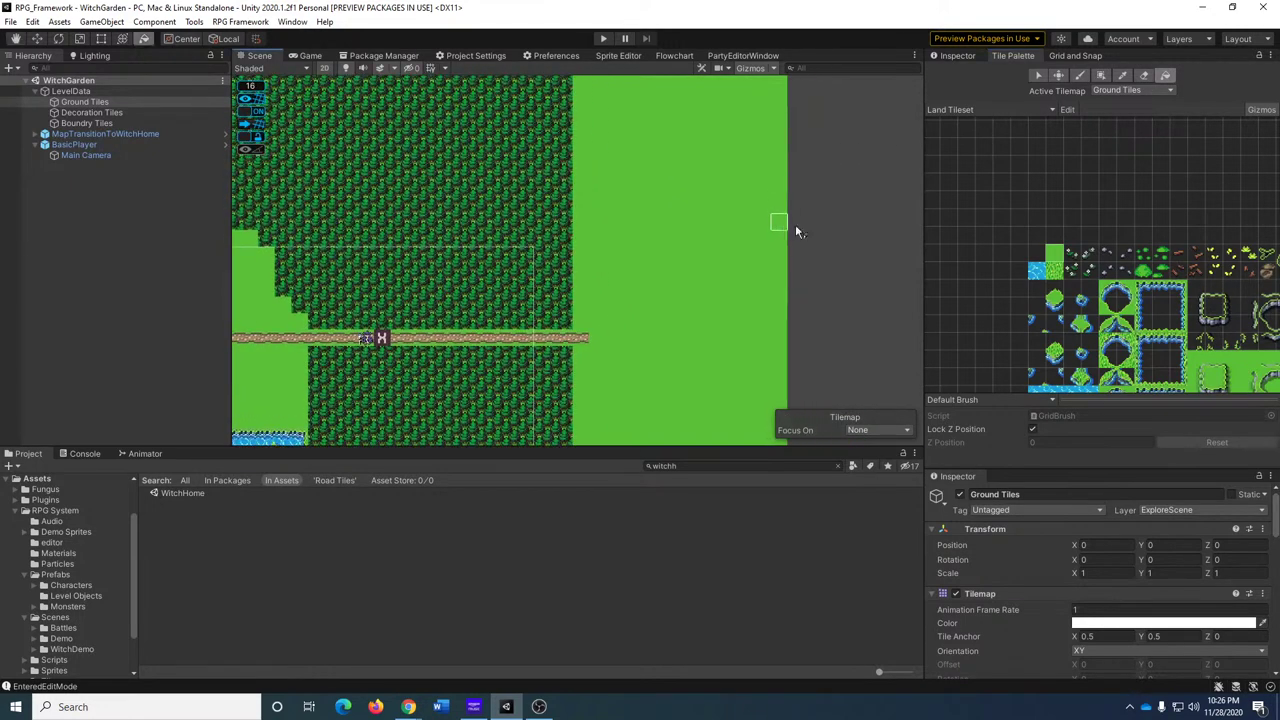
pyautogui.click(888, 235)
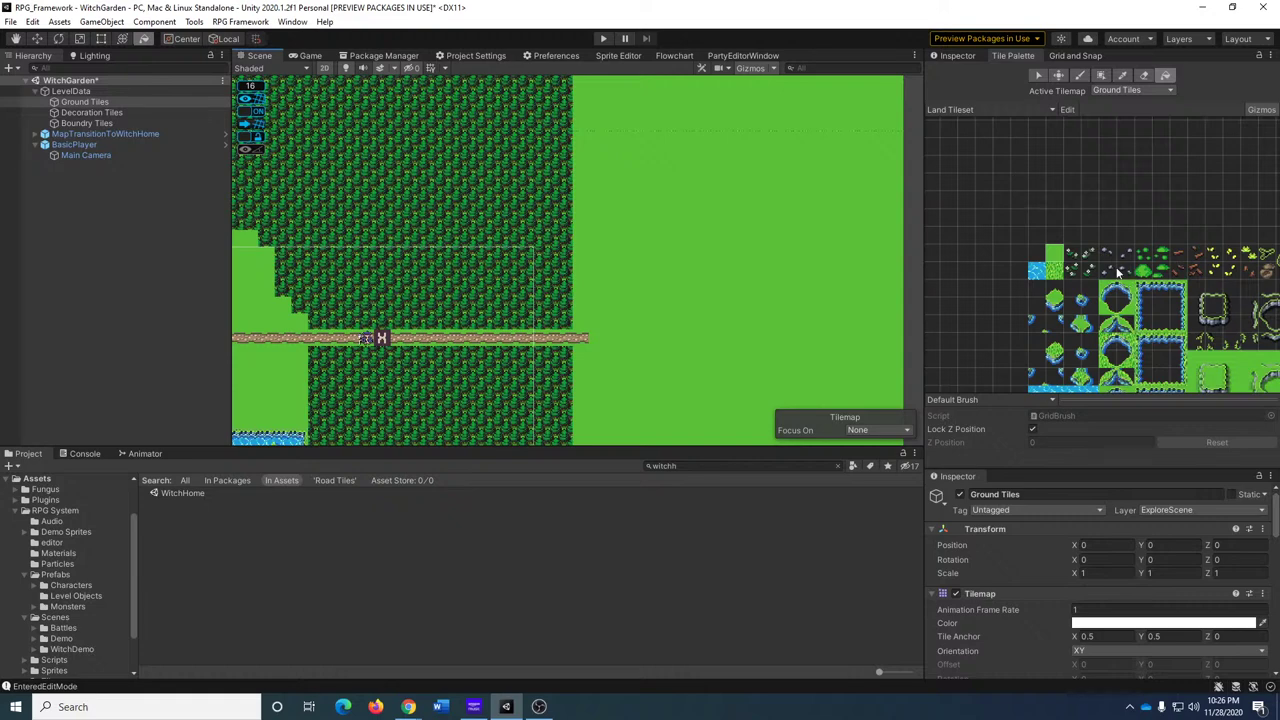
pyautogui.click(1141, 90)
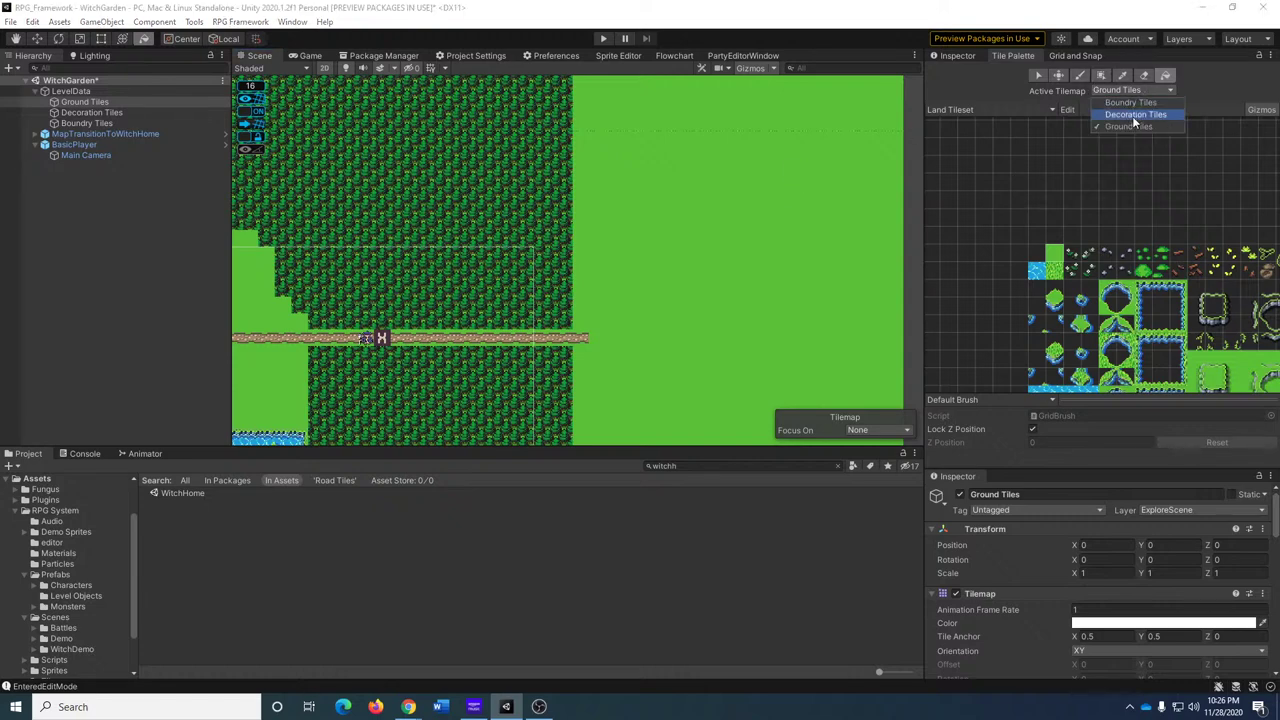
pyautogui.click(1134, 126)
# On the Boundry Tiles tilemap, paint rows of trees above and below the path.
pyautogui.click(1078, 74)
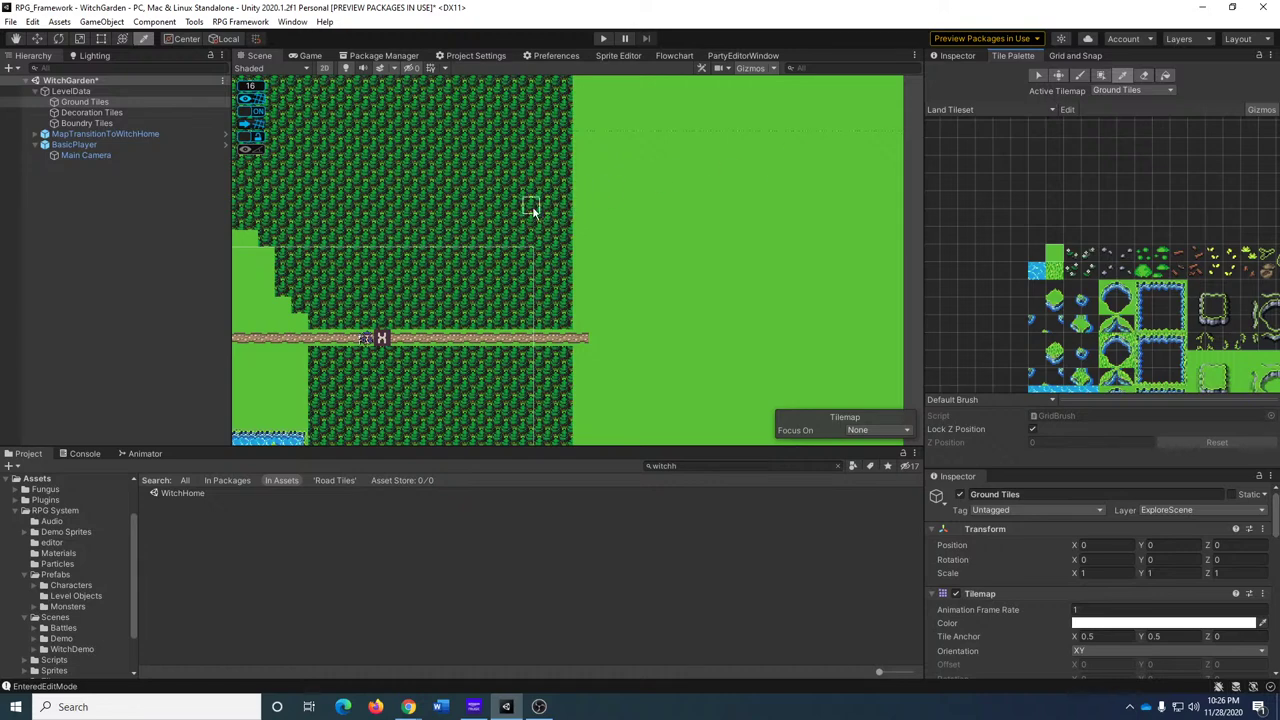
pyautogui.click(1080, 74)
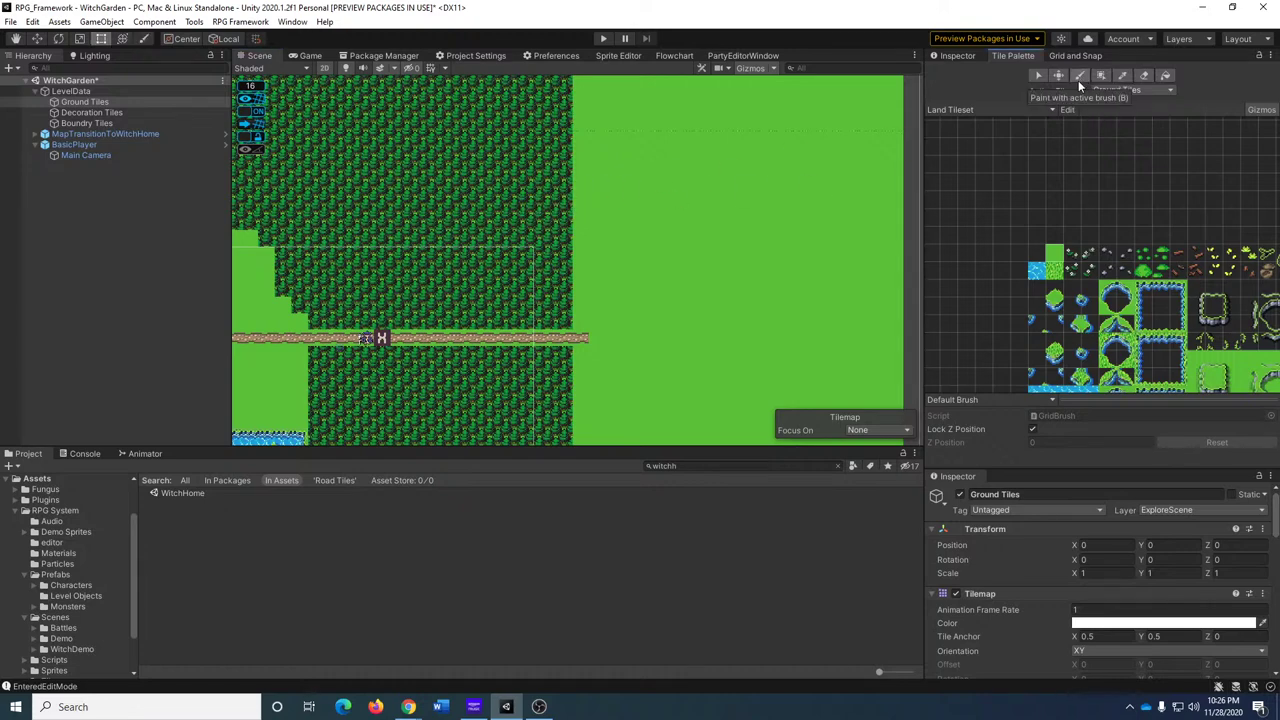
pyautogui.click(1080, 74)
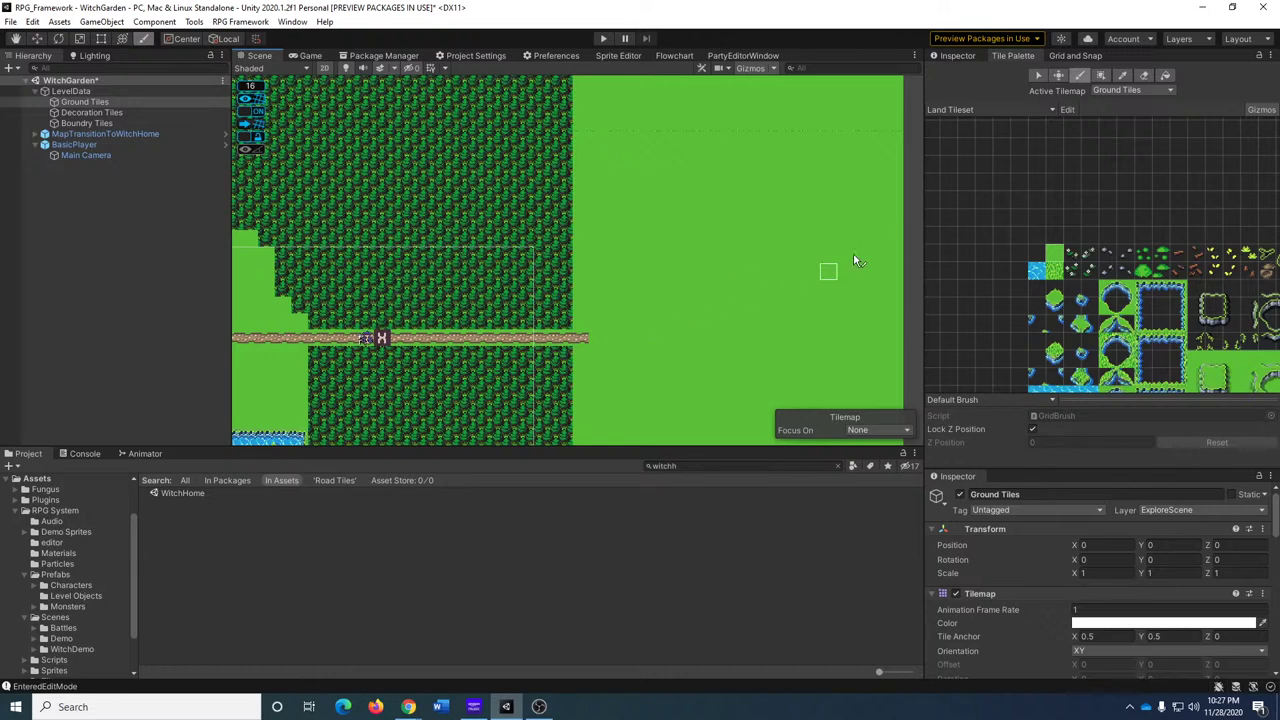
pyautogui.click(1141, 89)
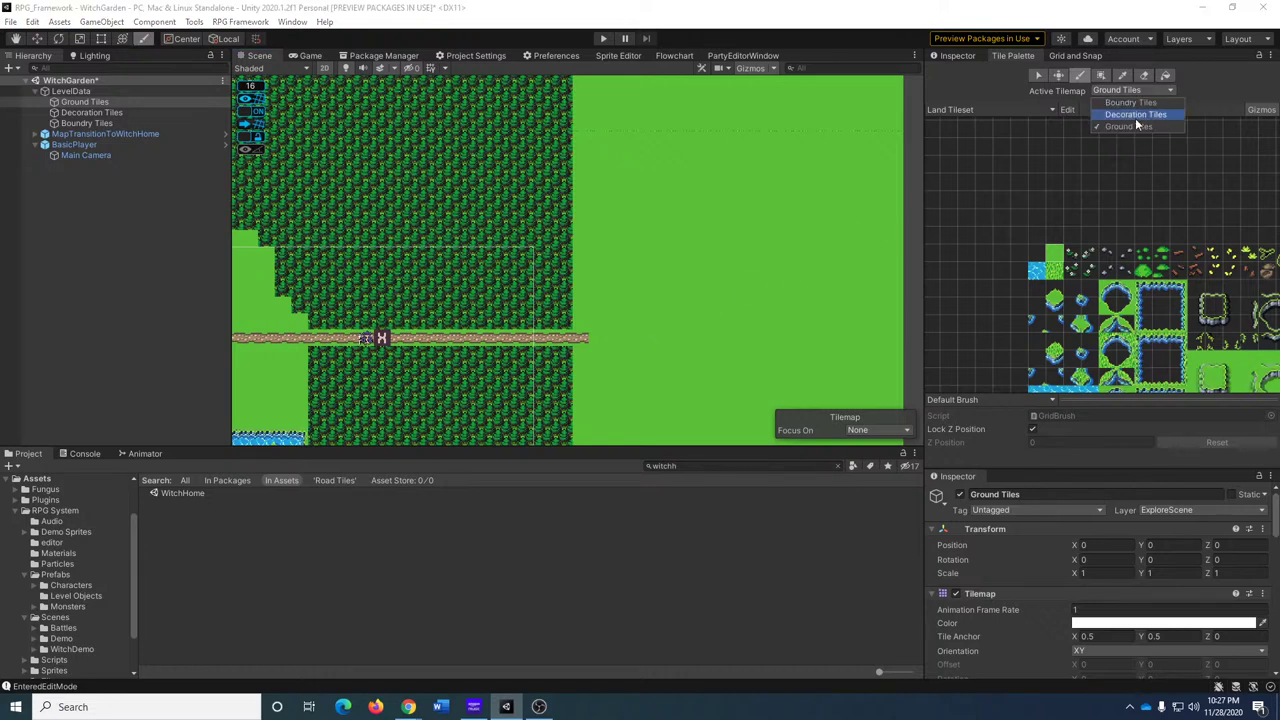
pyautogui.click(1136, 124)
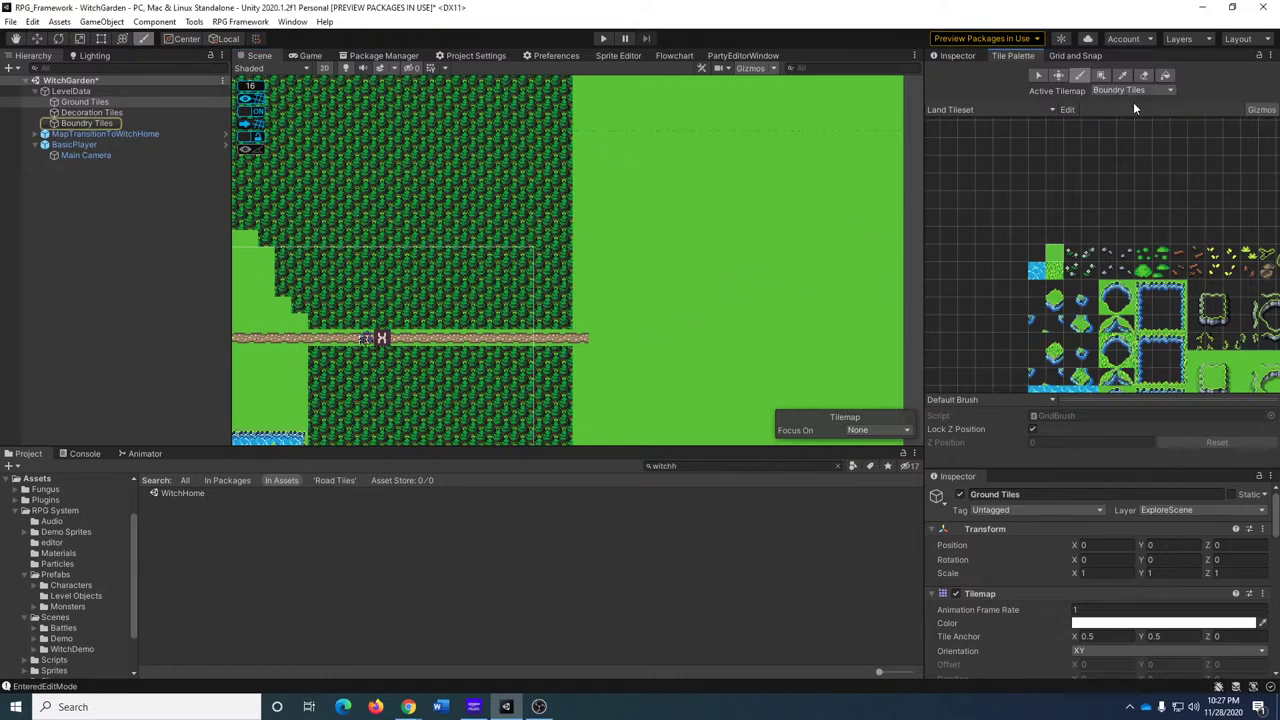
pyautogui.moveTo(589, 335); pyautogui.dragTo(660, 311, button='middle')
pyautogui.scroll(4, 740, 295)
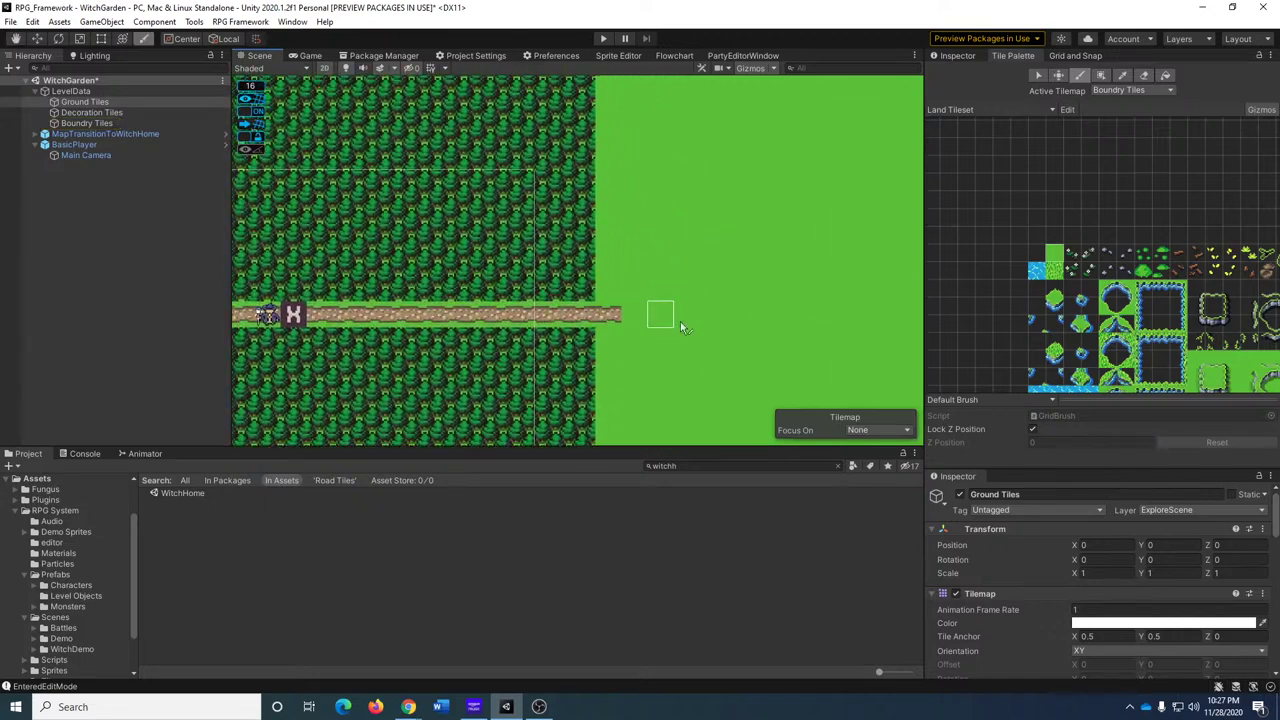
pyautogui.click(1125, 75)
pyautogui.click(543, 237)
pyautogui.click(660, 261)
pyautogui.hotkey('ctrl', 'z')
pyautogui.moveTo(608, 290); pyautogui.dragTo(762, 297)
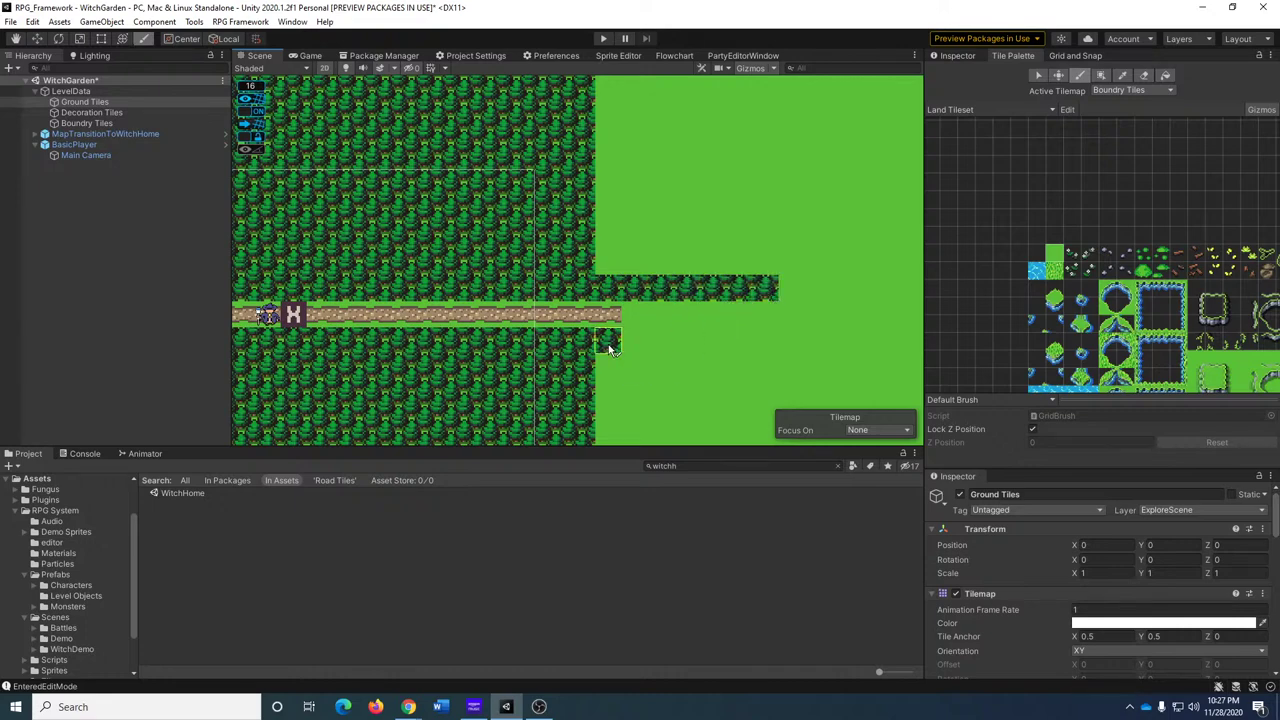
pyautogui.moveTo(608, 344); pyautogui.dragTo(768, 341)
pyautogui.scroll(-5, 770, 340)
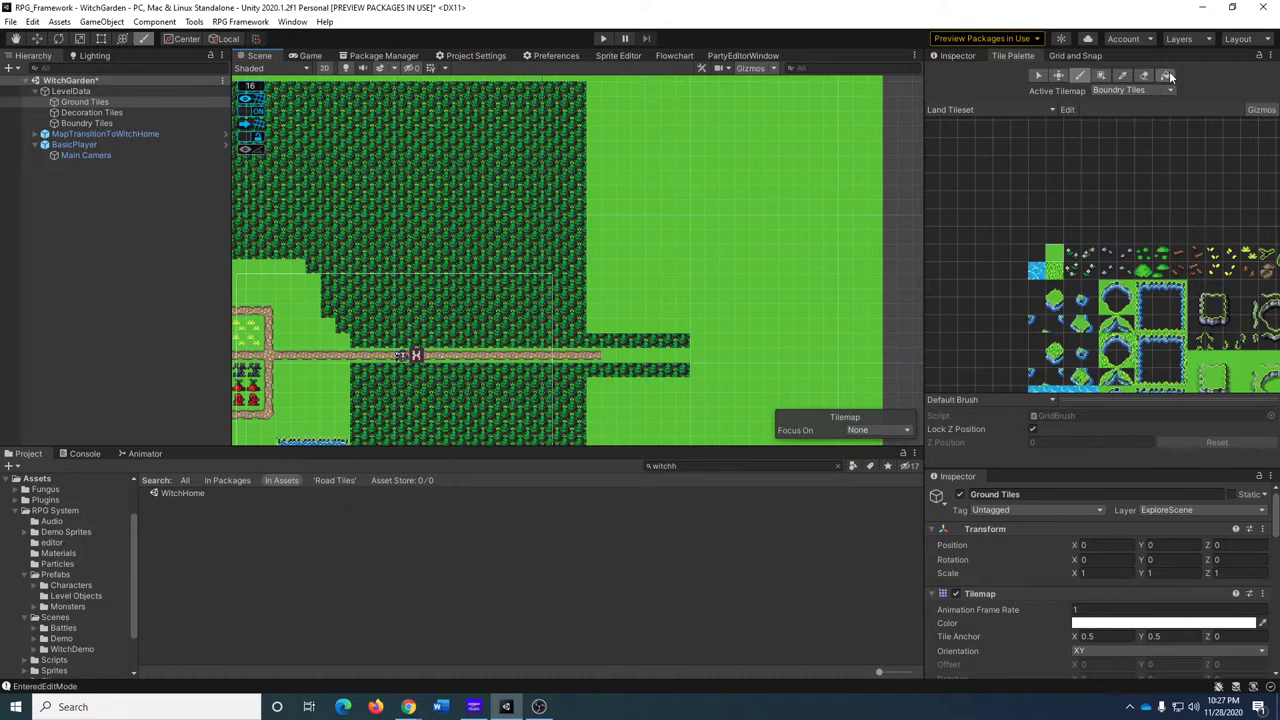
# Flood-fill the empty area above the path with trees.
pyautogui.click(1166, 75)
pyautogui.click(647, 182)
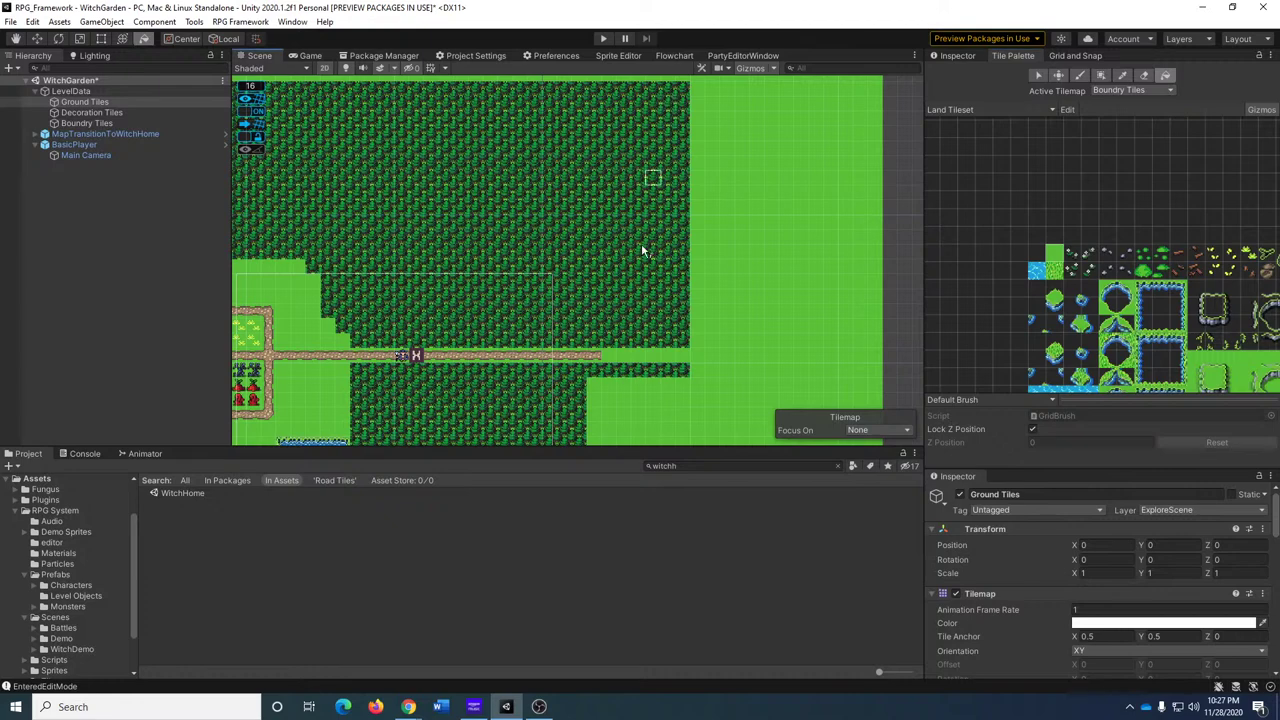
pyautogui.moveTo(636, 367); pyautogui.dragTo(617, 206, button='middle')
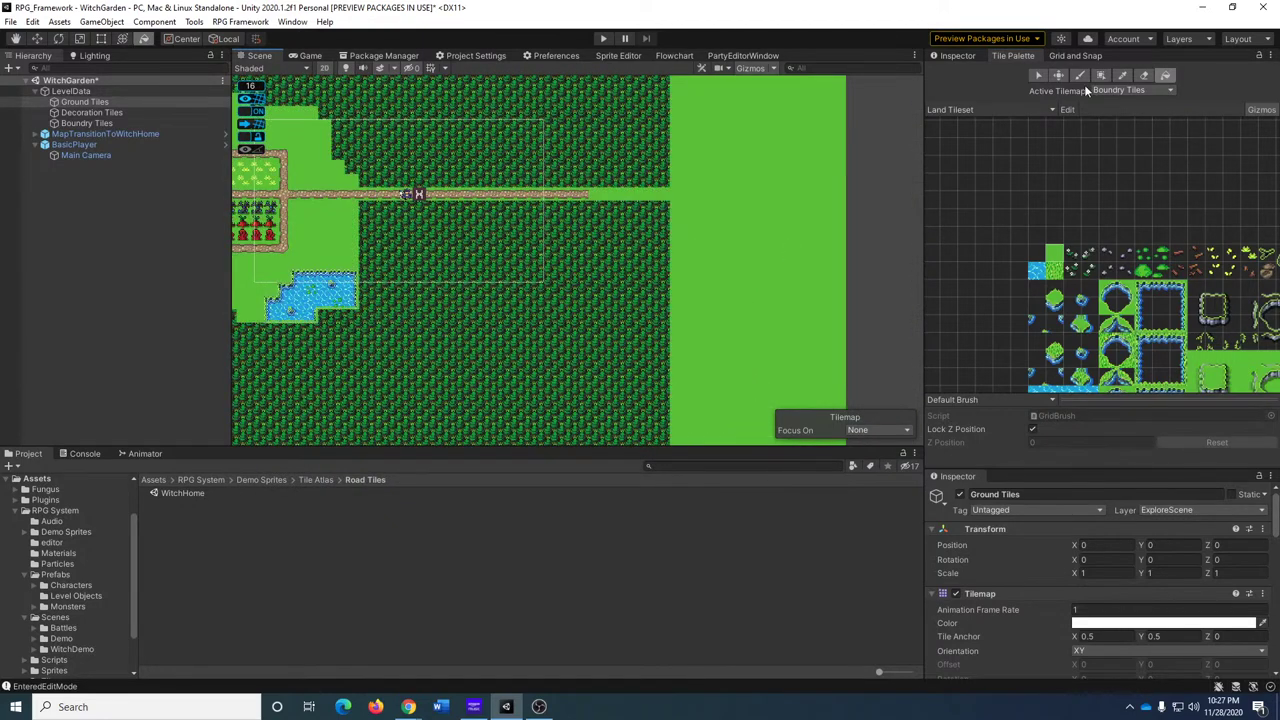
pyautogui.click(1080, 77)
pyautogui.moveTo(718, 236); pyautogui.dragTo(765, 374, button='middle')
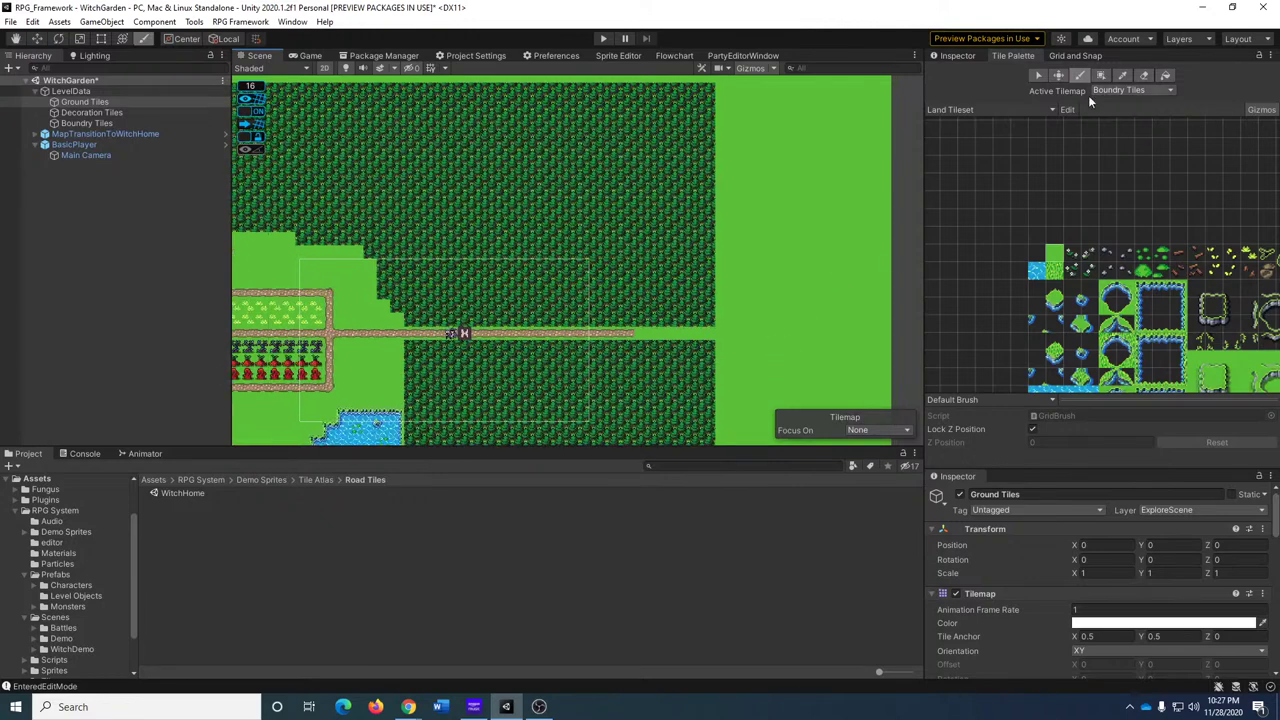
# Extend the dirt road to the forest edge on Decoration Tiles and enter Play mode.
pyautogui.click(1127, 90)
pyautogui.click(1135, 115)
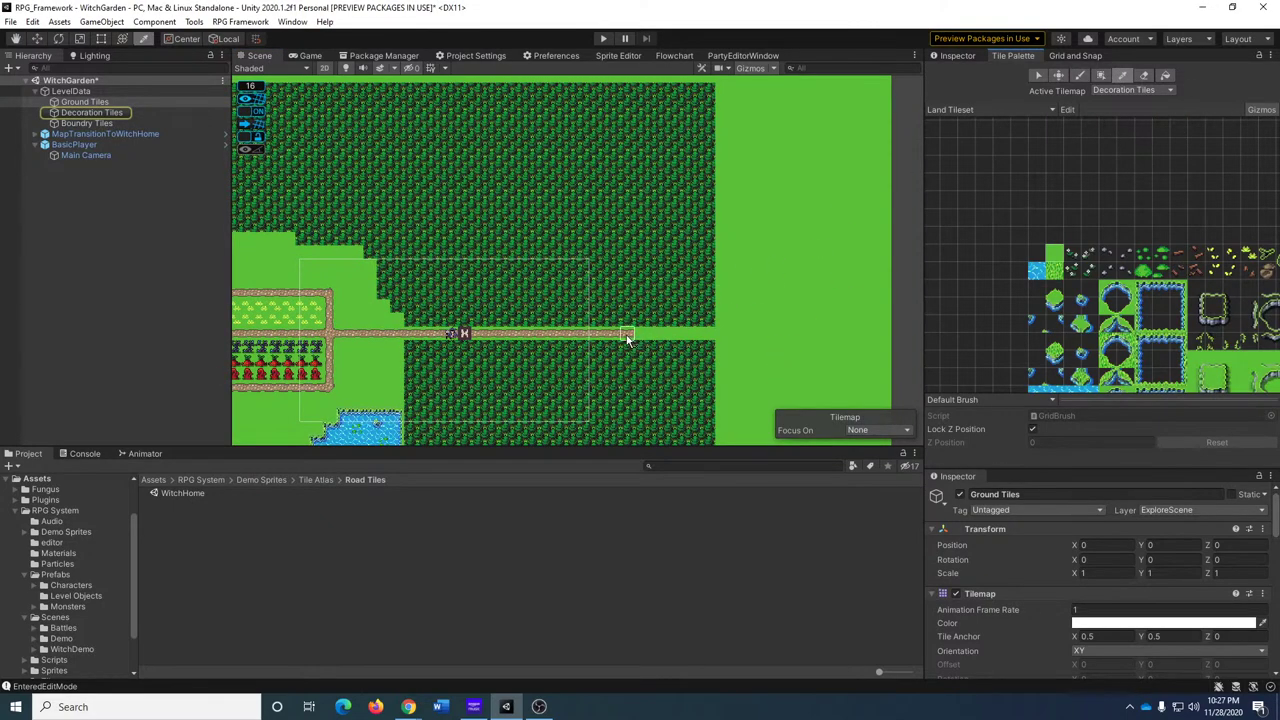
pyautogui.moveTo(640, 334); pyautogui.dragTo(712, 336)
pyautogui.moveTo(560, 371); pyautogui.dragTo(580, 340, button='middle')
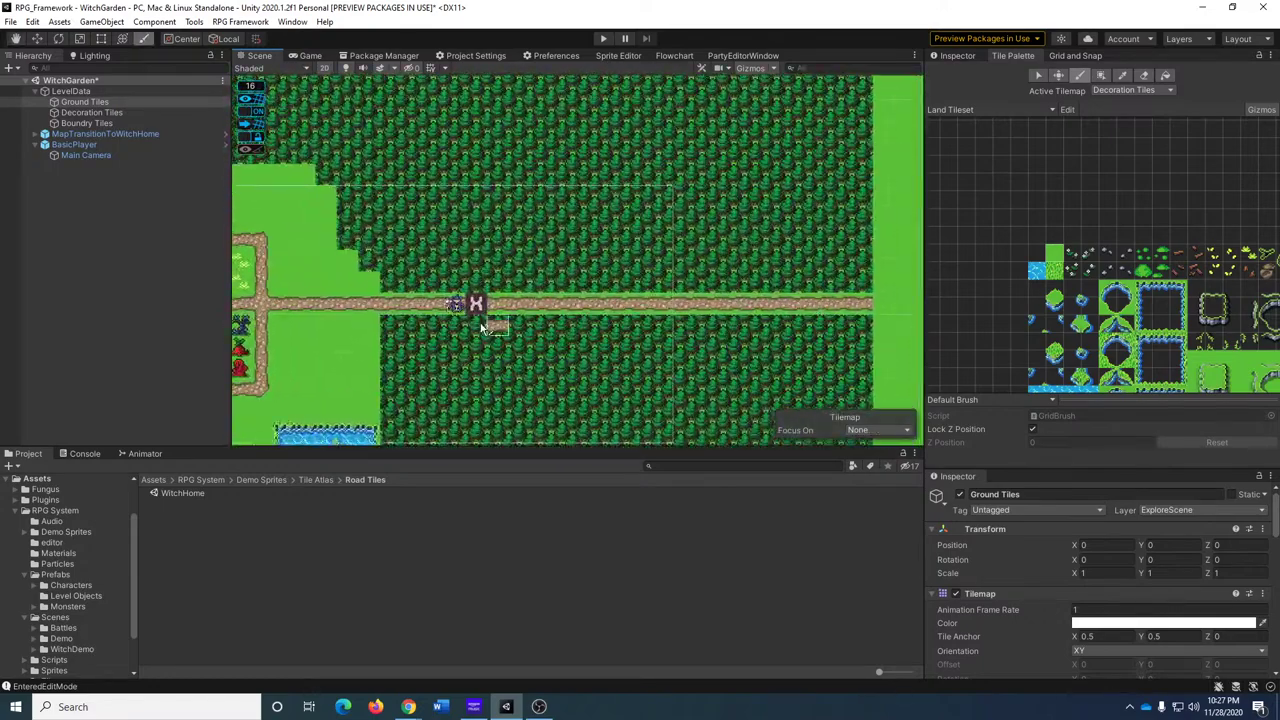
pyautogui.click(603, 38)
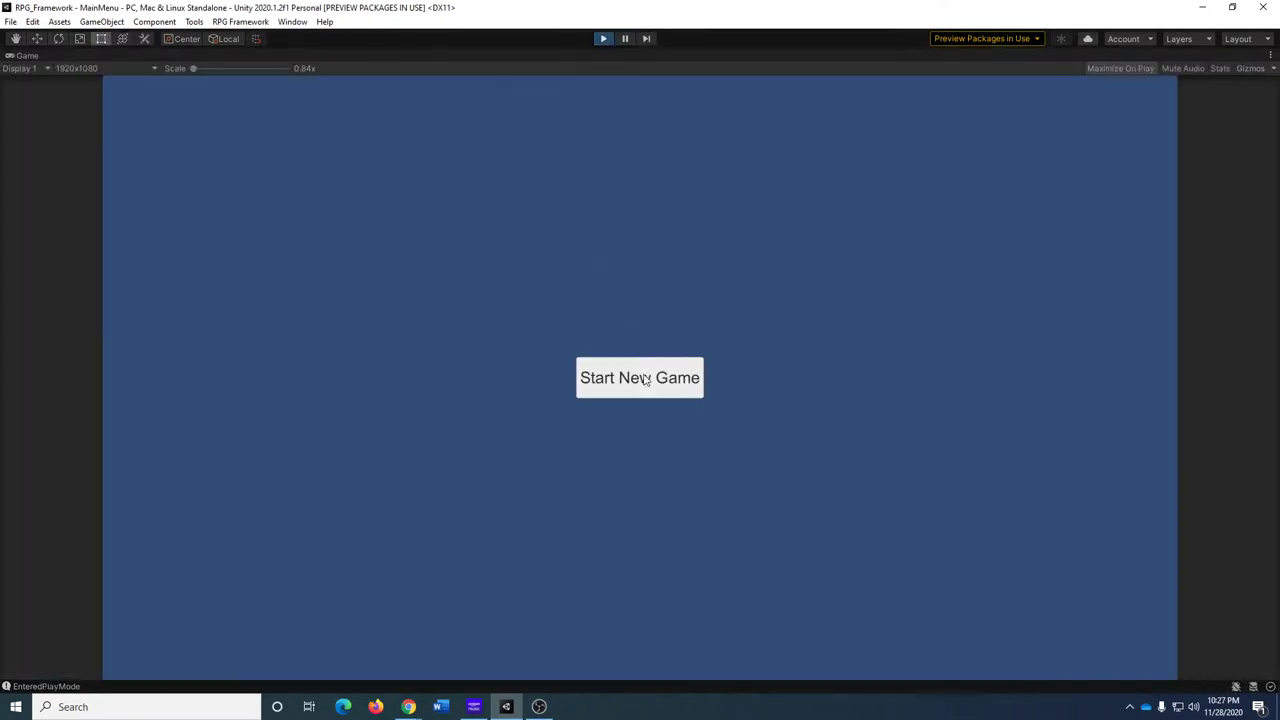
# Start a new game, pause it, and check WitchHome's player Main Camera Size of 135 before stopping play.
pyautogui.click(645, 381)
pyautogui.click(624, 38)
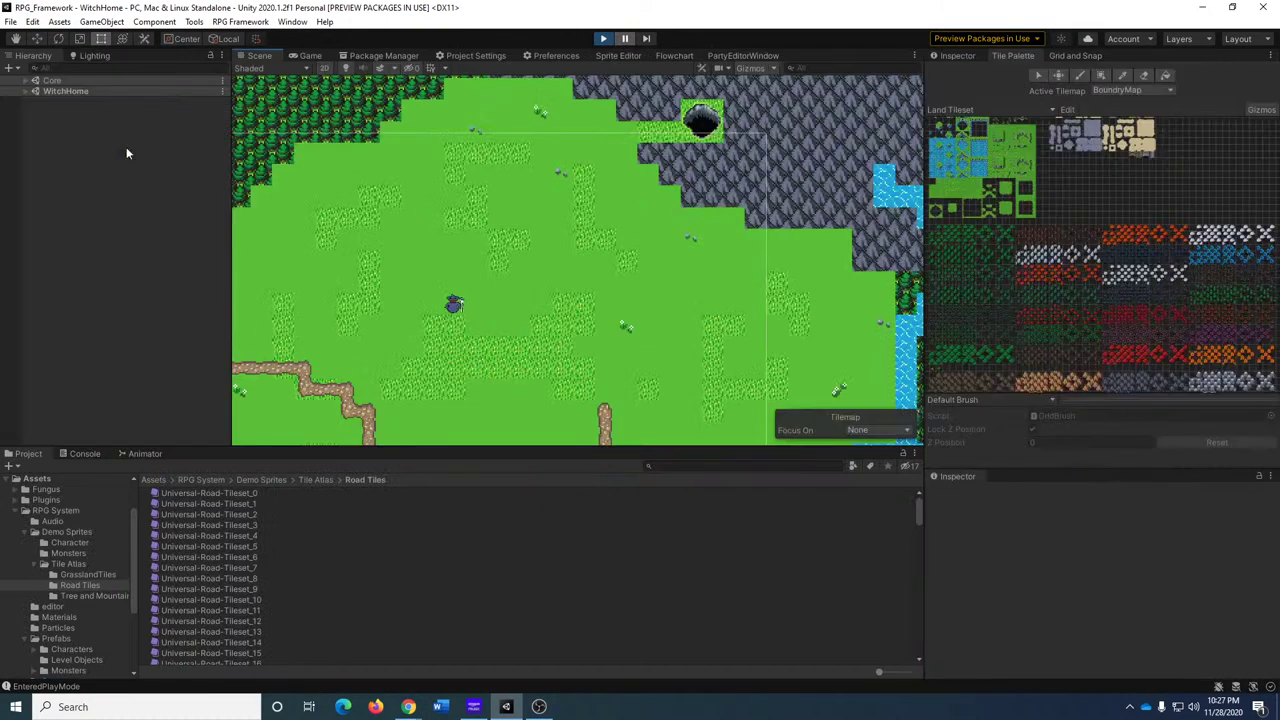
pyautogui.click(22, 92)
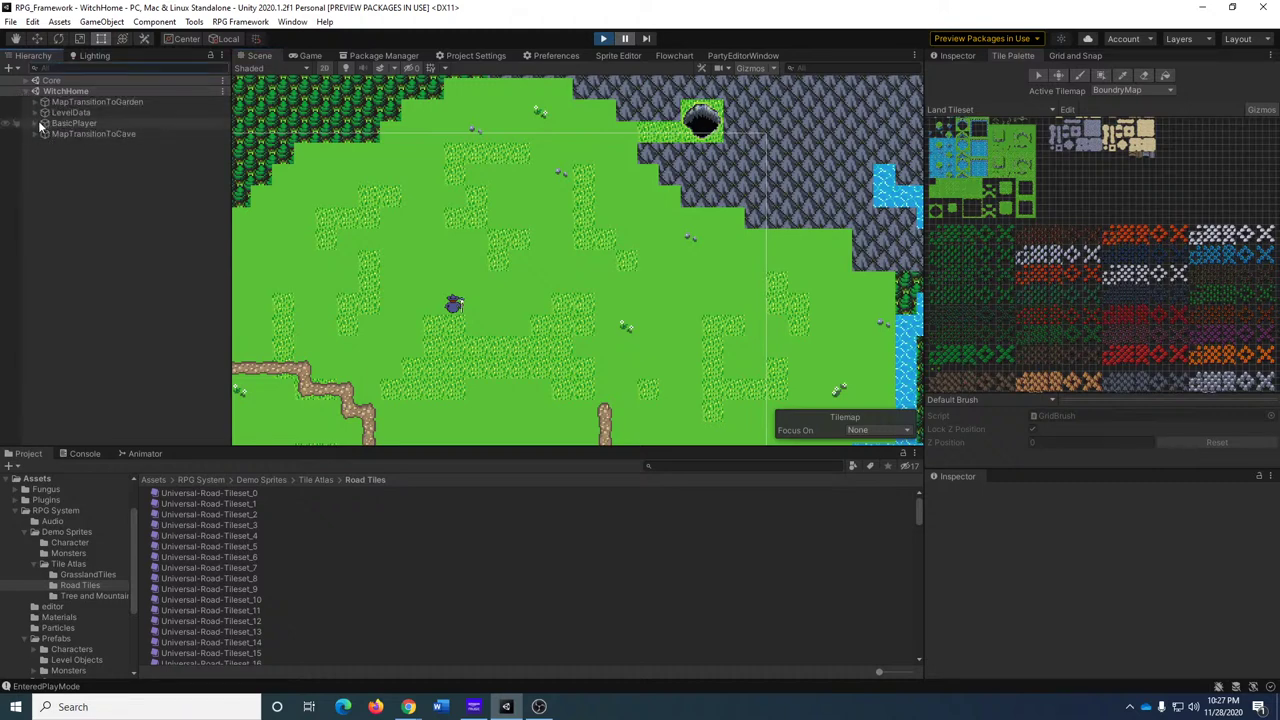
pyautogui.click(39, 123)
pyautogui.click(82, 135)
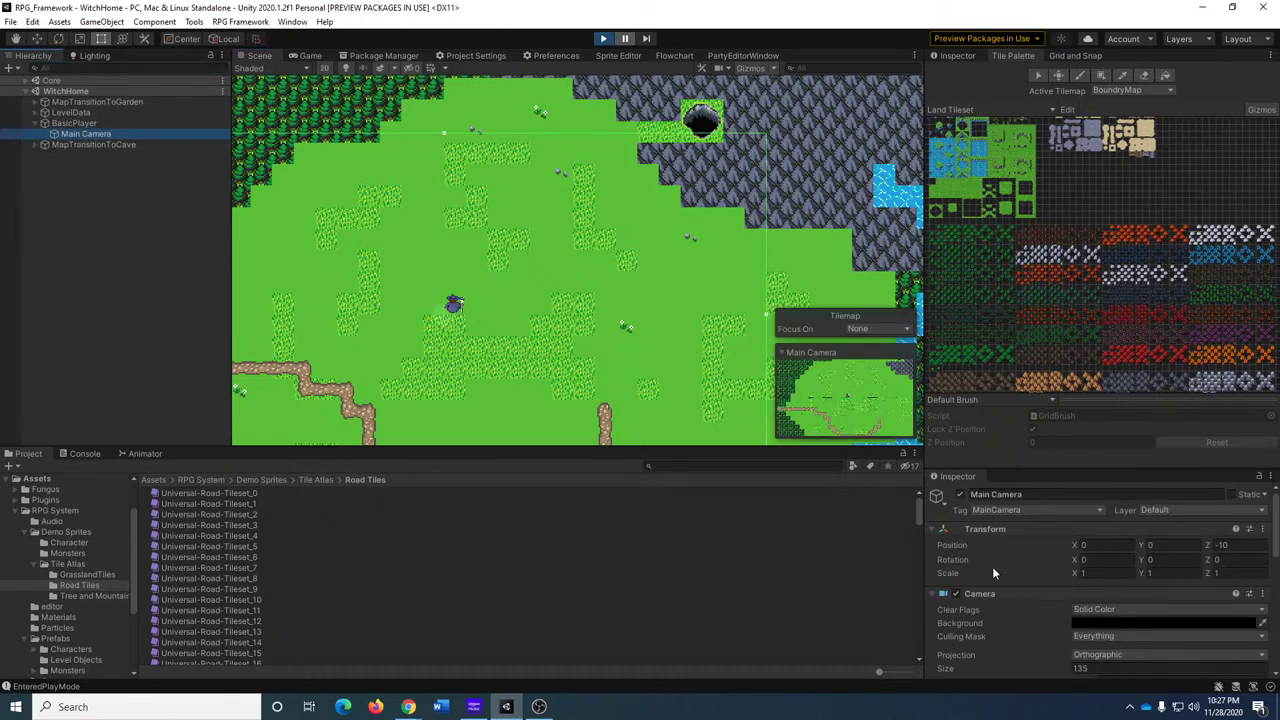
pyautogui.scroll(-8, 1068, 538)
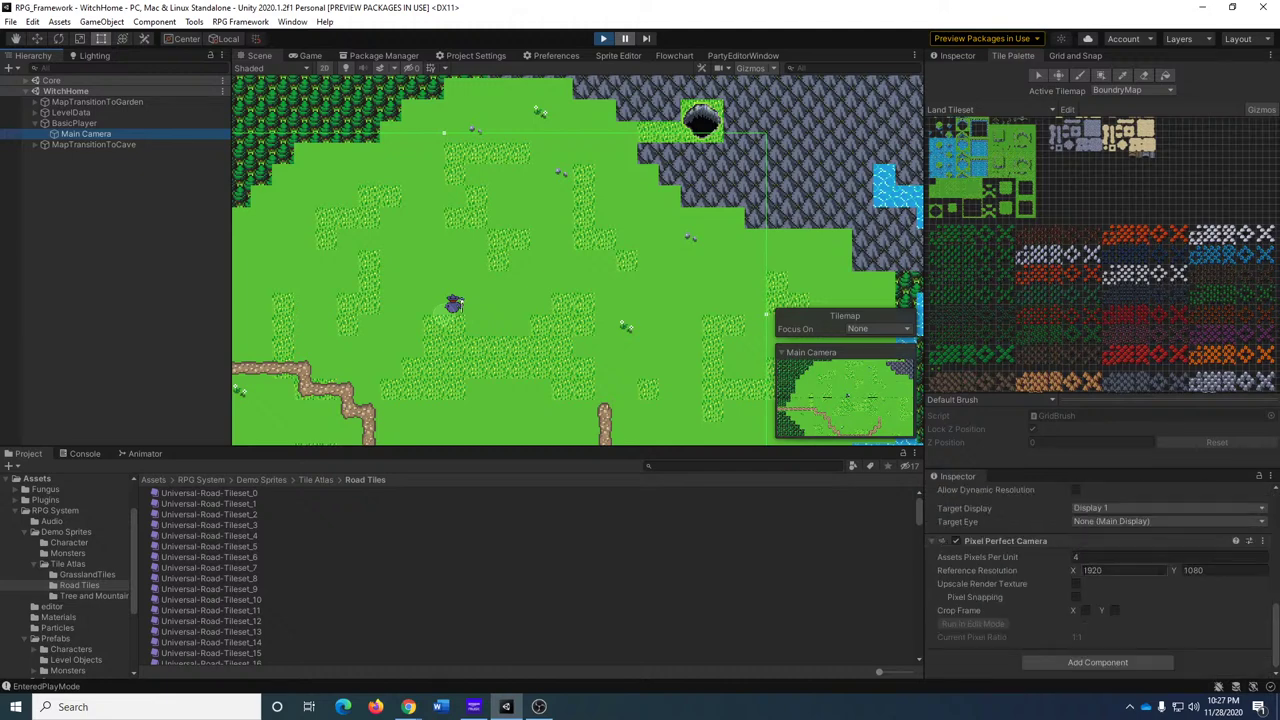
pyautogui.scroll(10, 1050, 561)
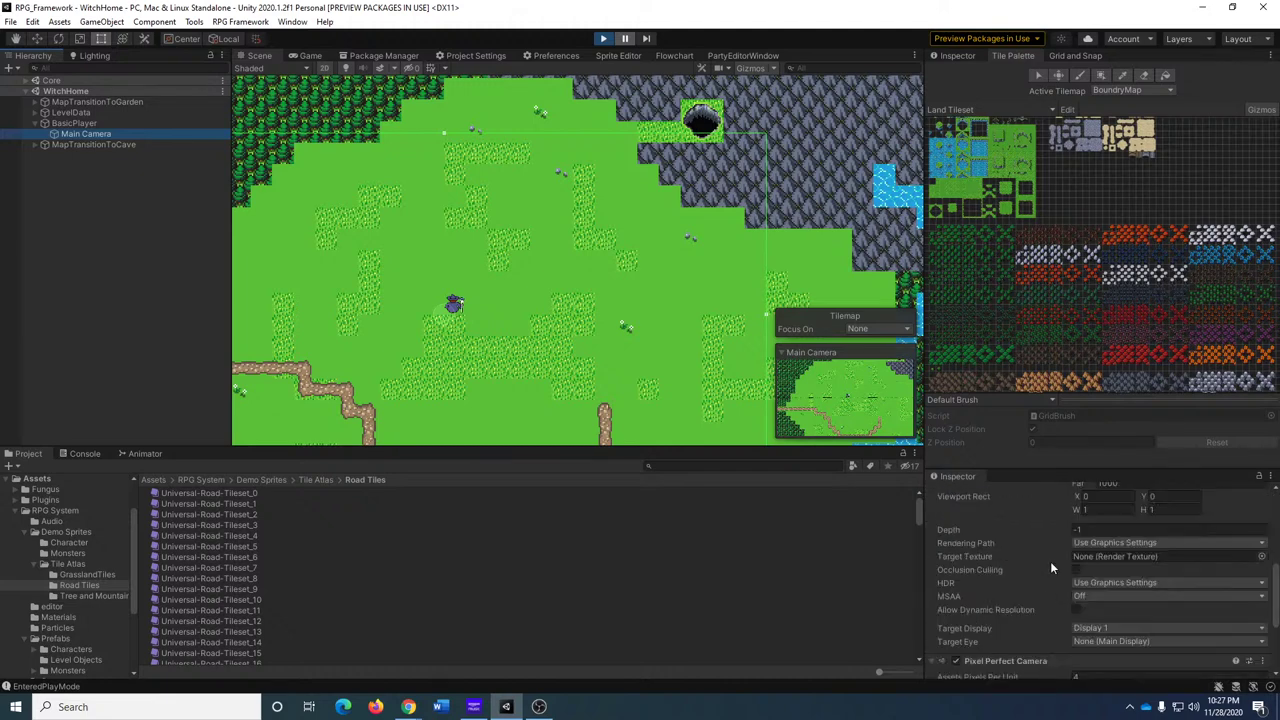
pyautogui.scroll(-3, 1048, 566)
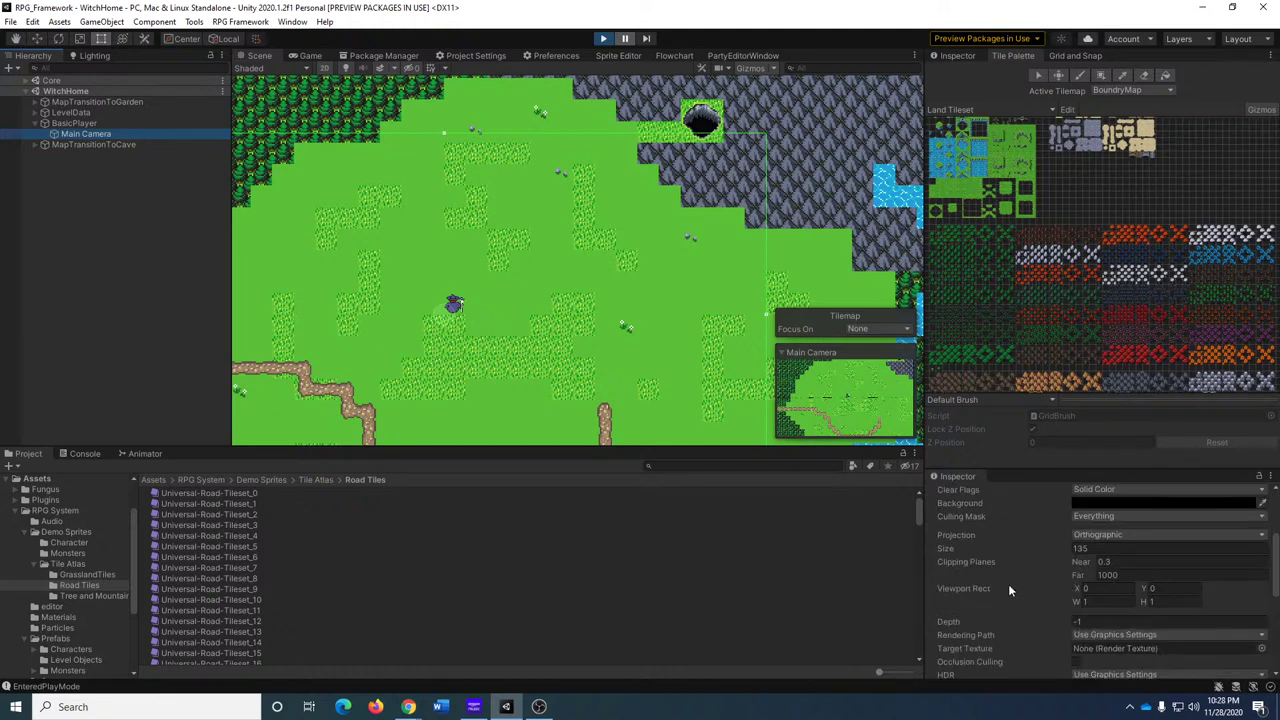
pyautogui.click(604, 40)
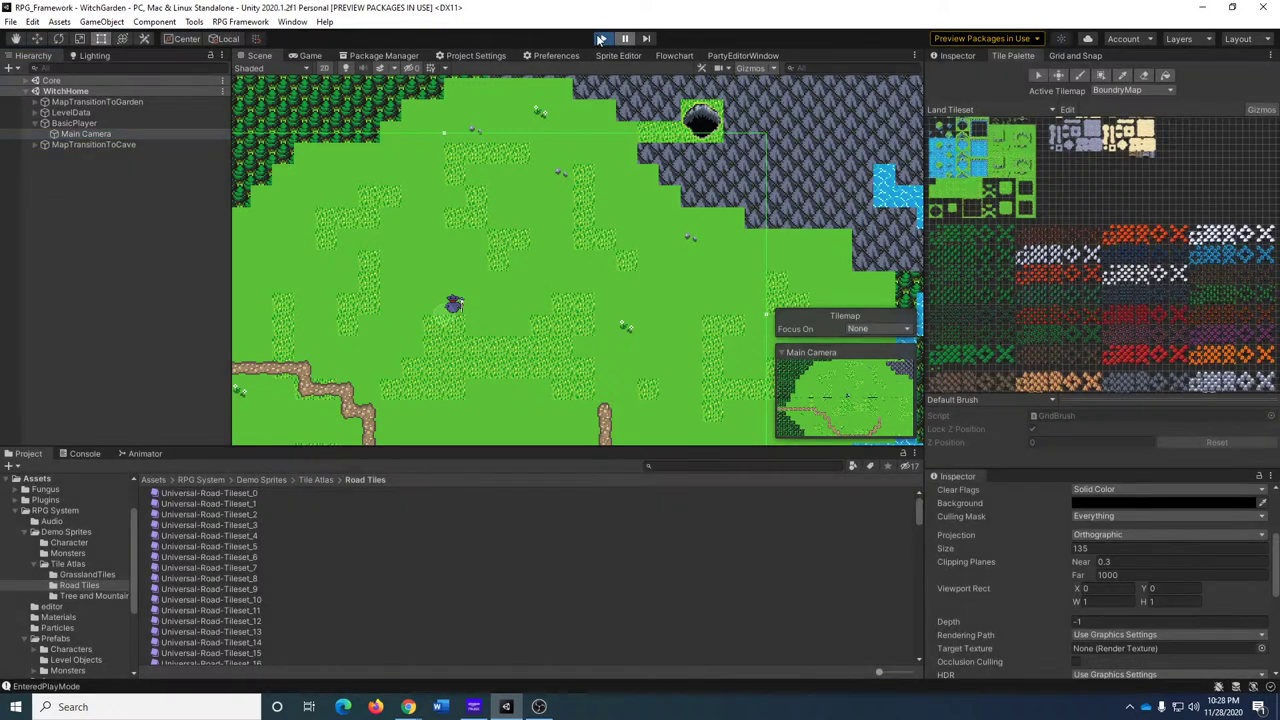
# Set the WitchGarden player's Main Camera Size to 135.
pyautogui.click(91, 145)
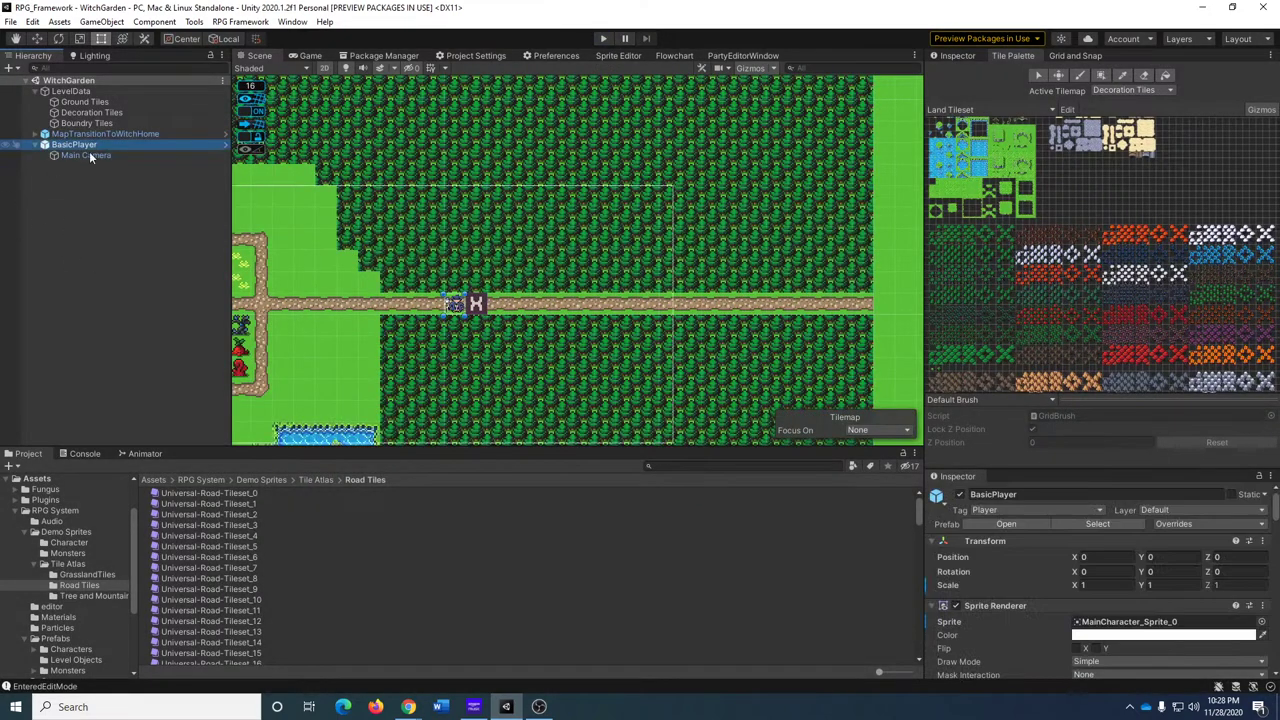
pyautogui.click(87, 154)
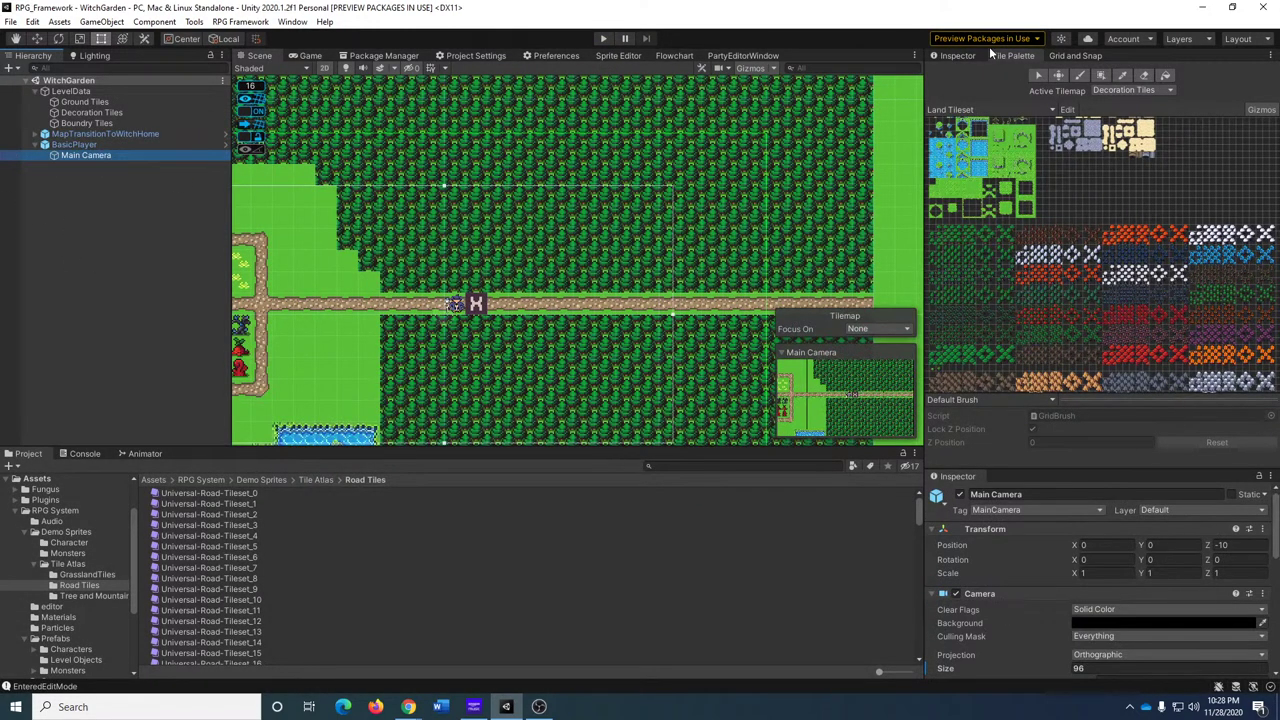
pyautogui.click(960, 55)
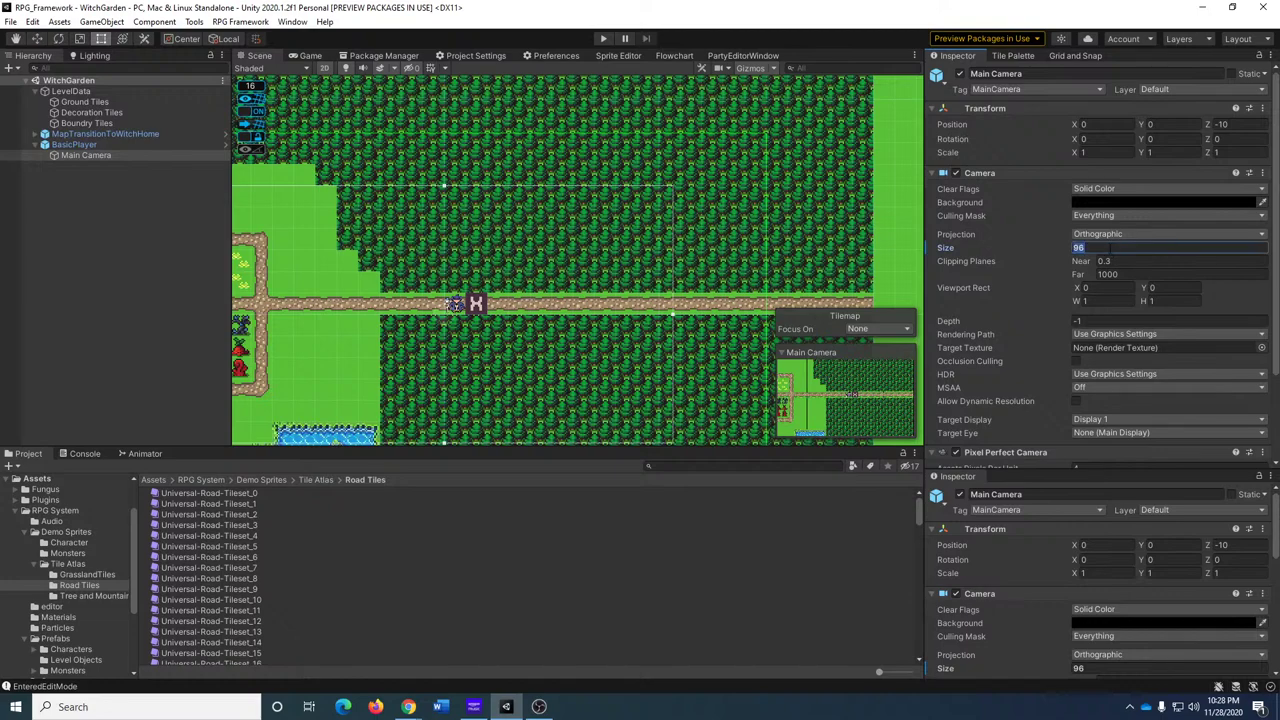
pyautogui.write('13')
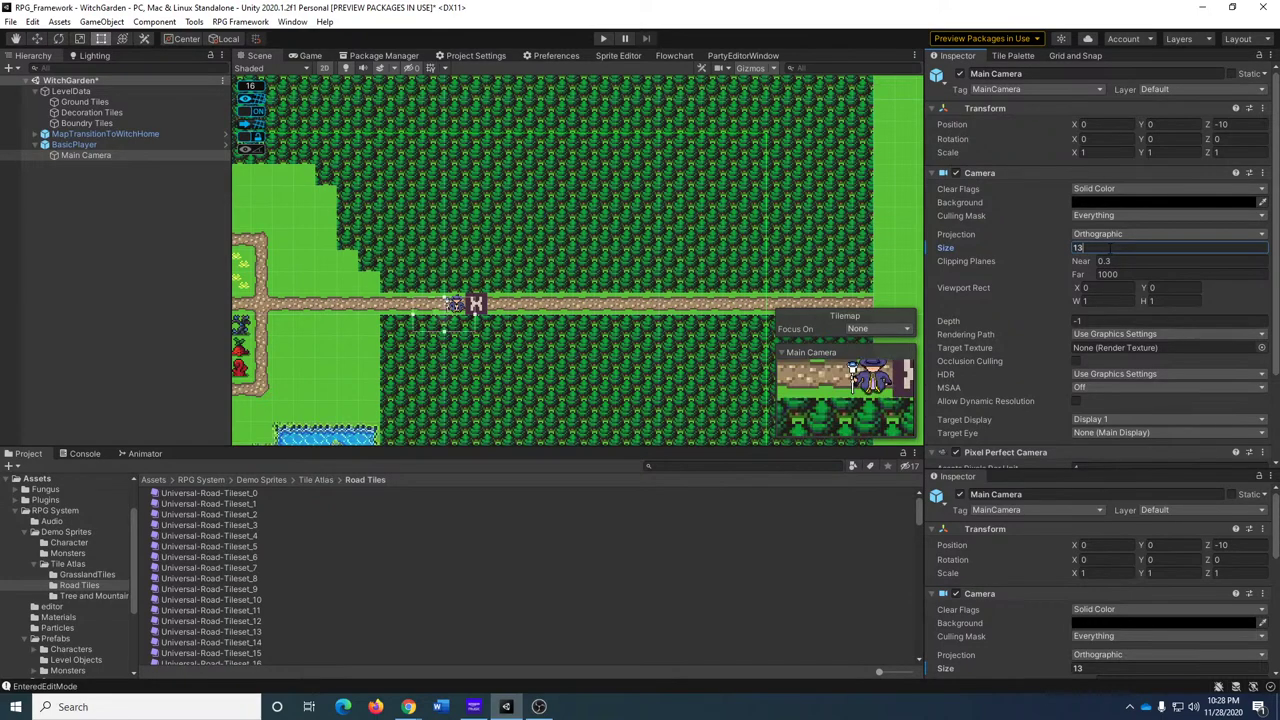
pyautogui.write('5')
# Look over the map at the new size and search the Project window for 'witch'.
pyautogui.moveTo(522, 271); pyautogui.dragTo(577, 234, button='middle')
pyautogui.scroll(-1, 577, 234)
pyautogui.press('t')
pyautogui.moveTo(659, 283); pyautogui.dragTo(655, 239, button='middle')
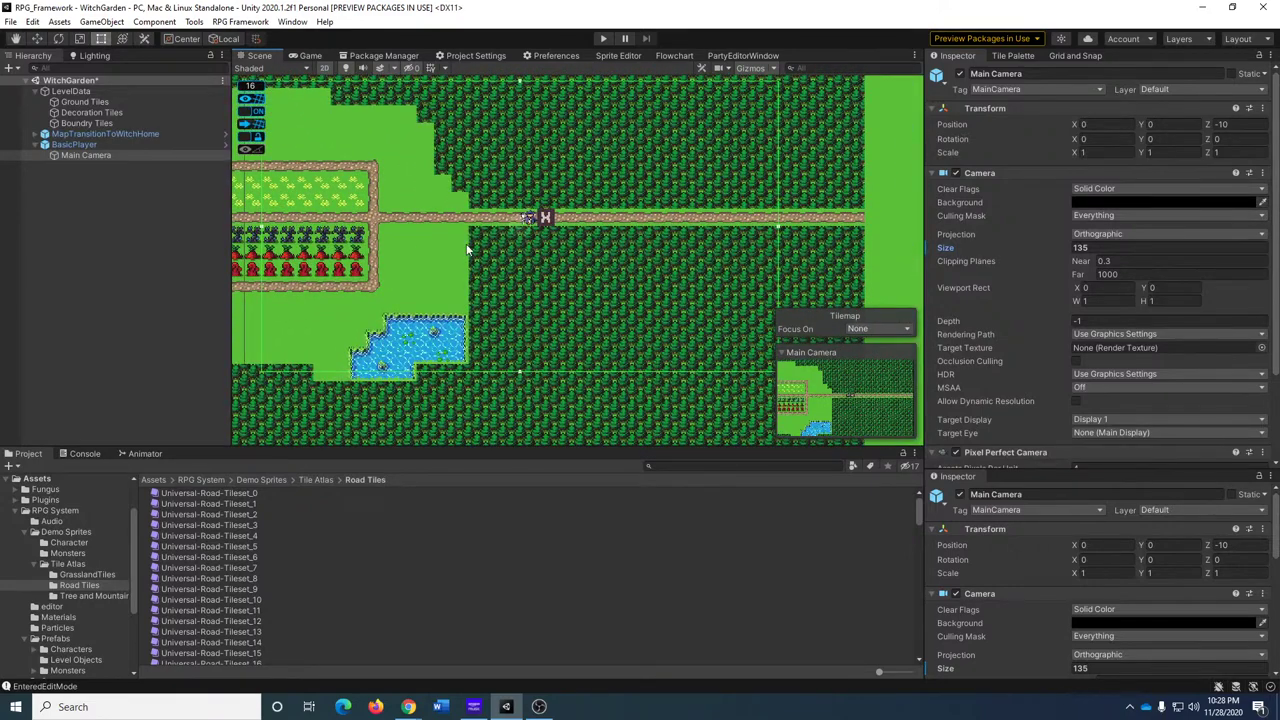
pyautogui.click(728, 466)
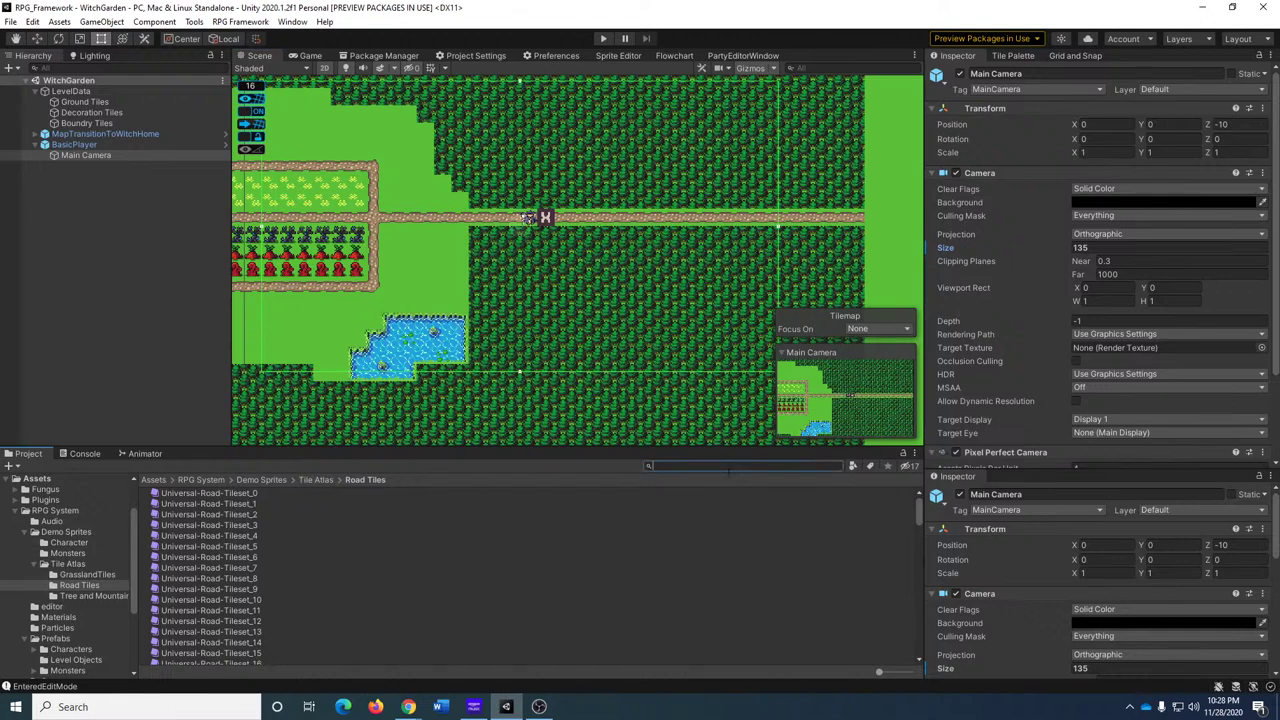
pyautogui.write('witch')
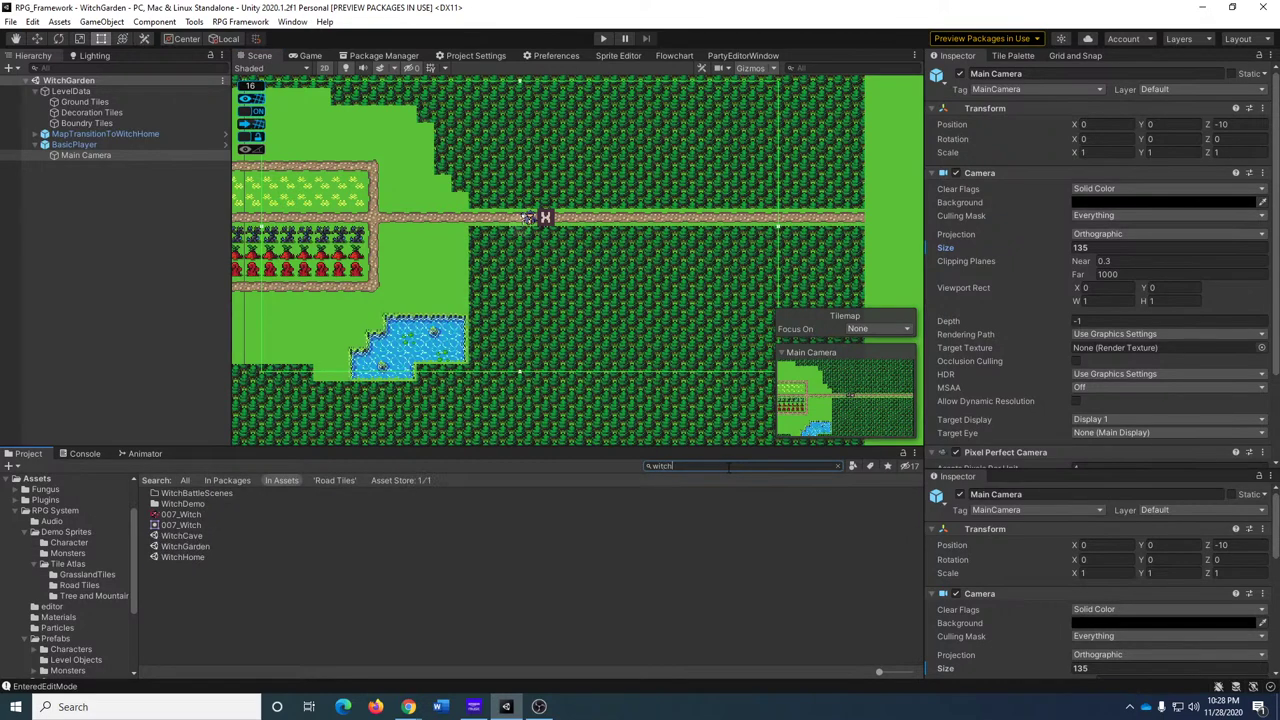
# Open WitchHome and move BasicPlayer onto the path by the left entrance (X -240, Y -48).
pyautogui.doubleClick(180, 557)
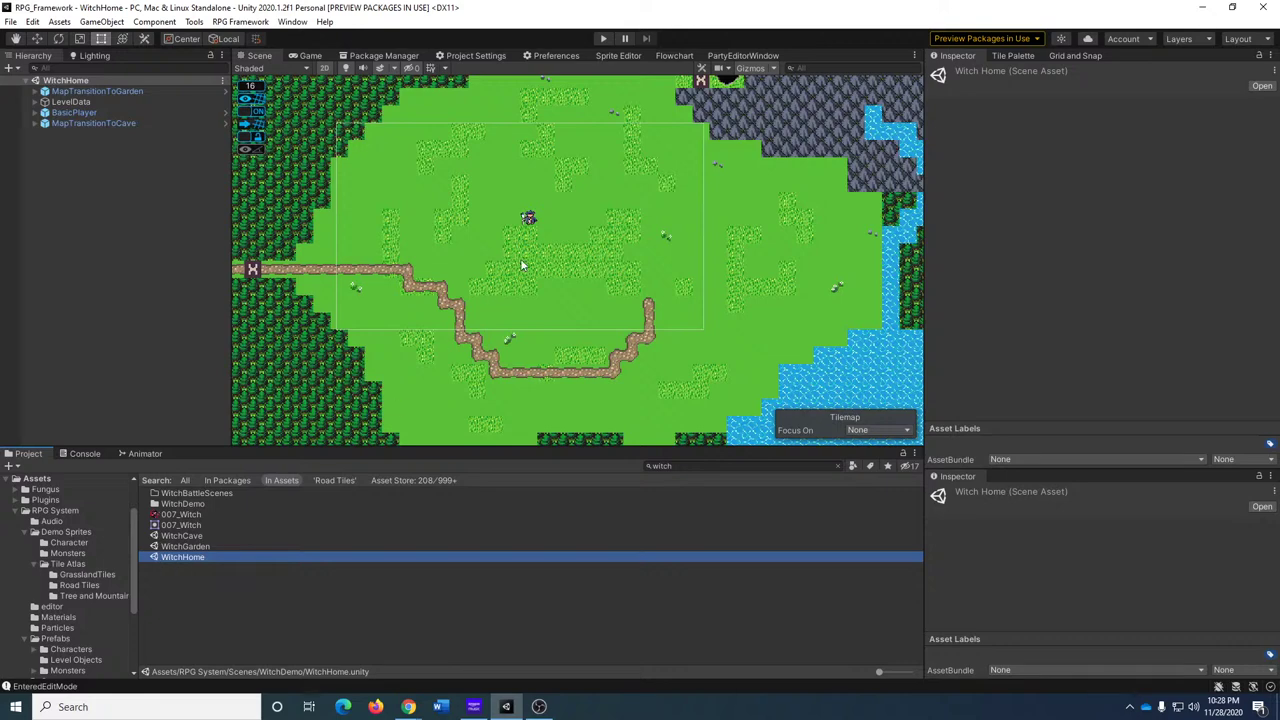
pyautogui.moveTo(300, 220); pyautogui.dragTo(608, 258, button='middle')
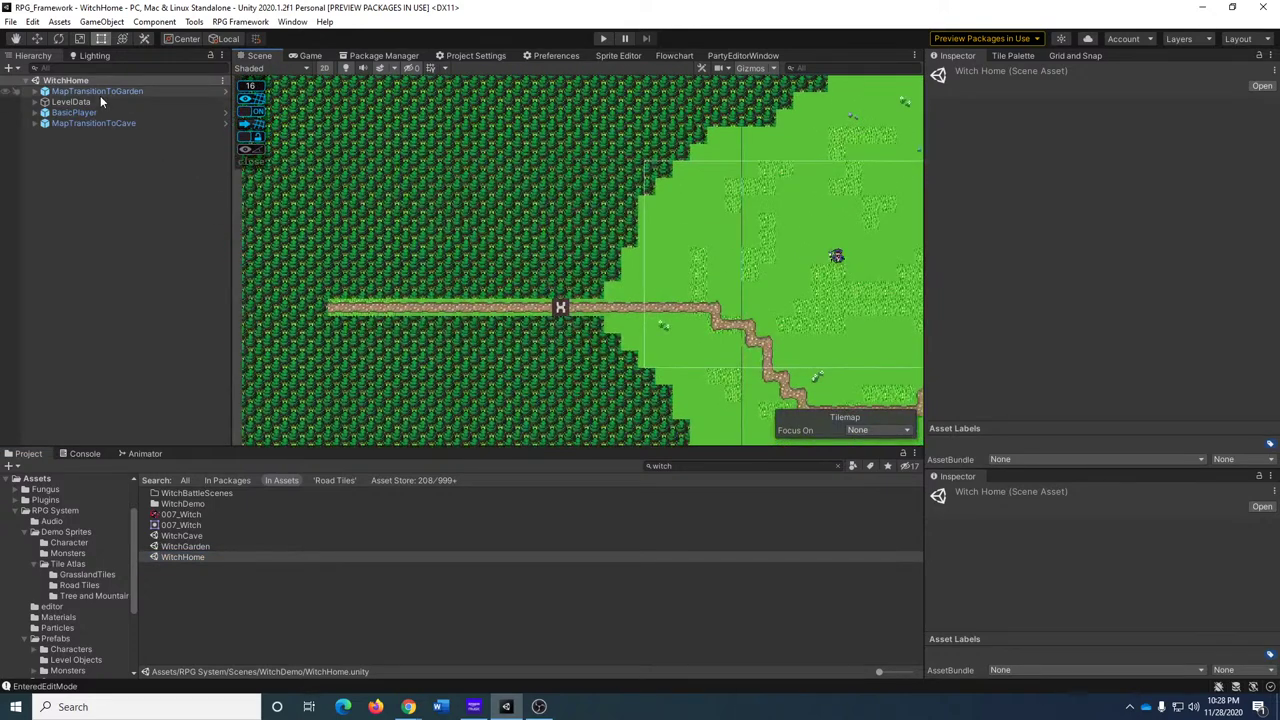
pyautogui.click(85, 116)
pyautogui.press('w')
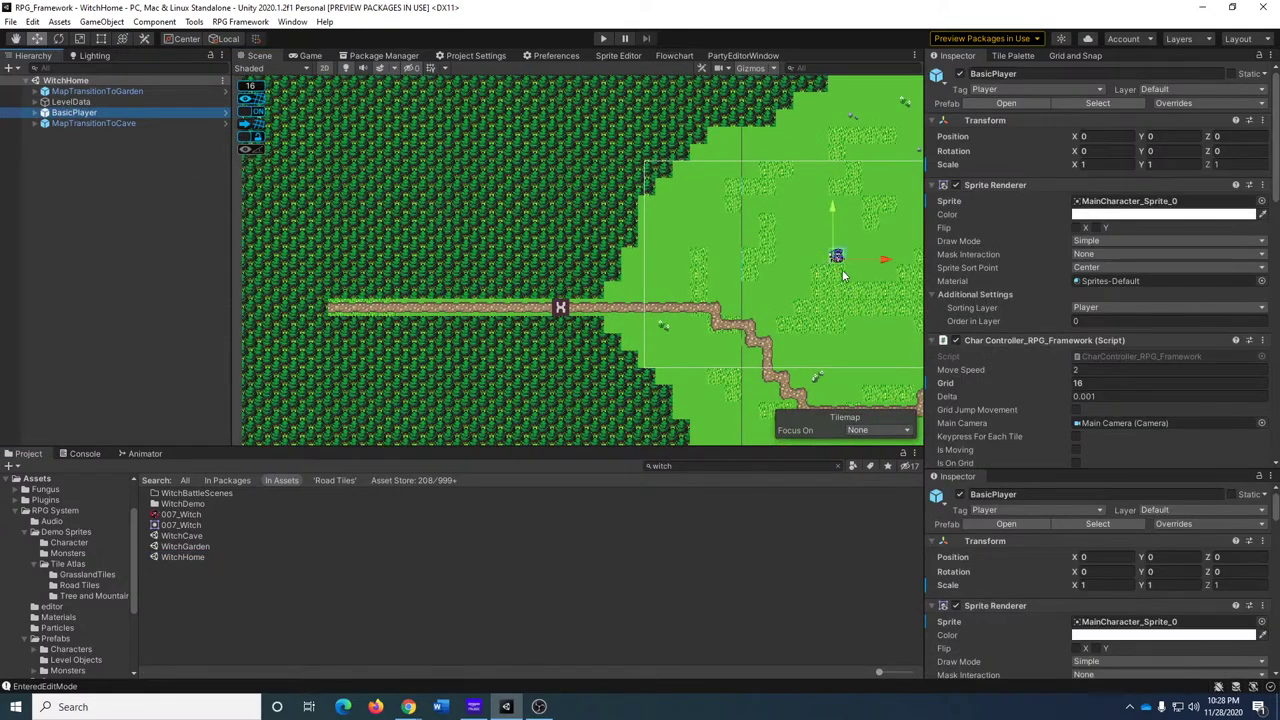
pyautogui.moveTo(838, 260); pyautogui.dragTo(584, 308)
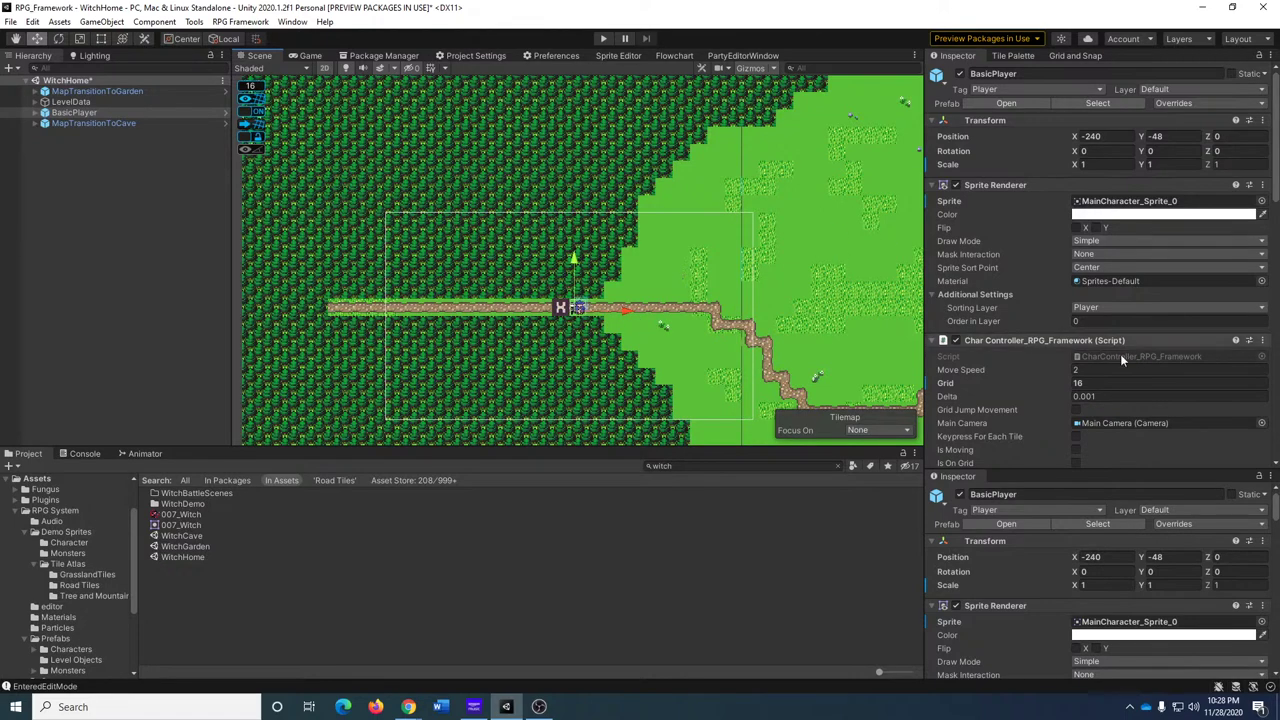
# Set the WitchHome player's Main Camera Size to 135.
pyautogui.click(34, 113)
pyautogui.click(86, 123)
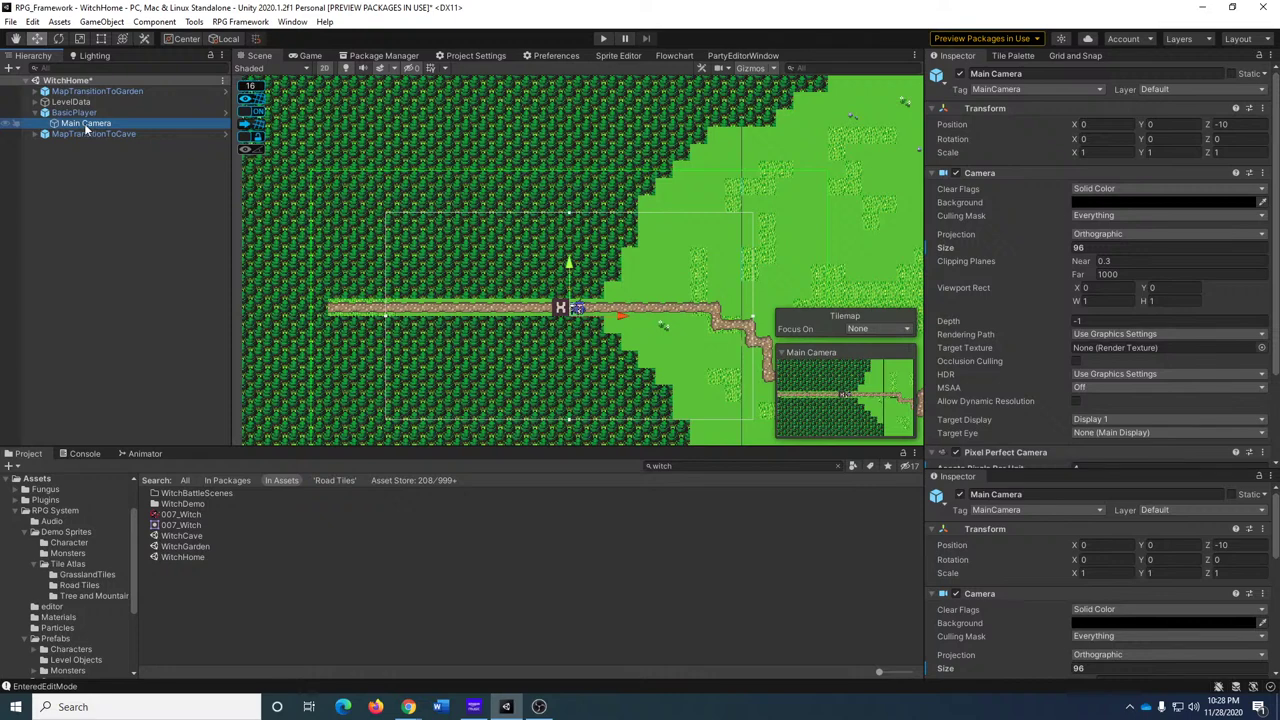
pyautogui.click(1080, 247)
pyautogui.write('135')
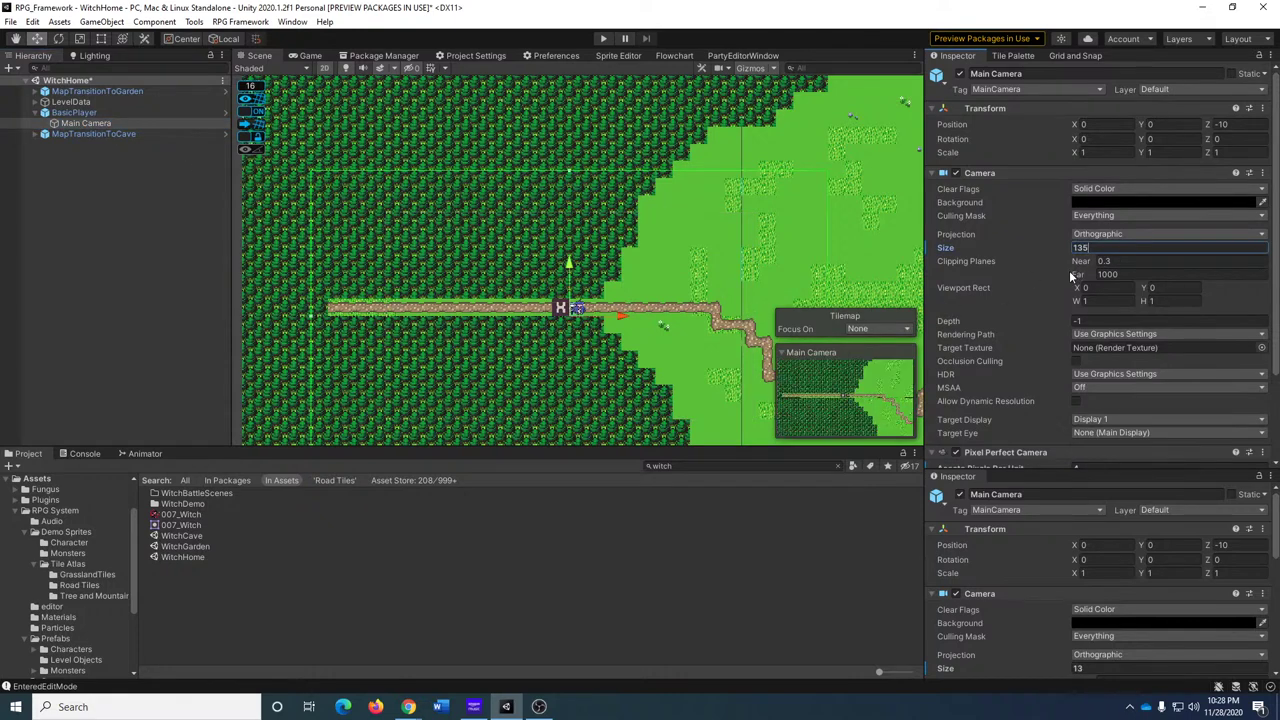
pyautogui.moveTo(366, 280); pyautogui.dragTo(566, 292, button='middle')
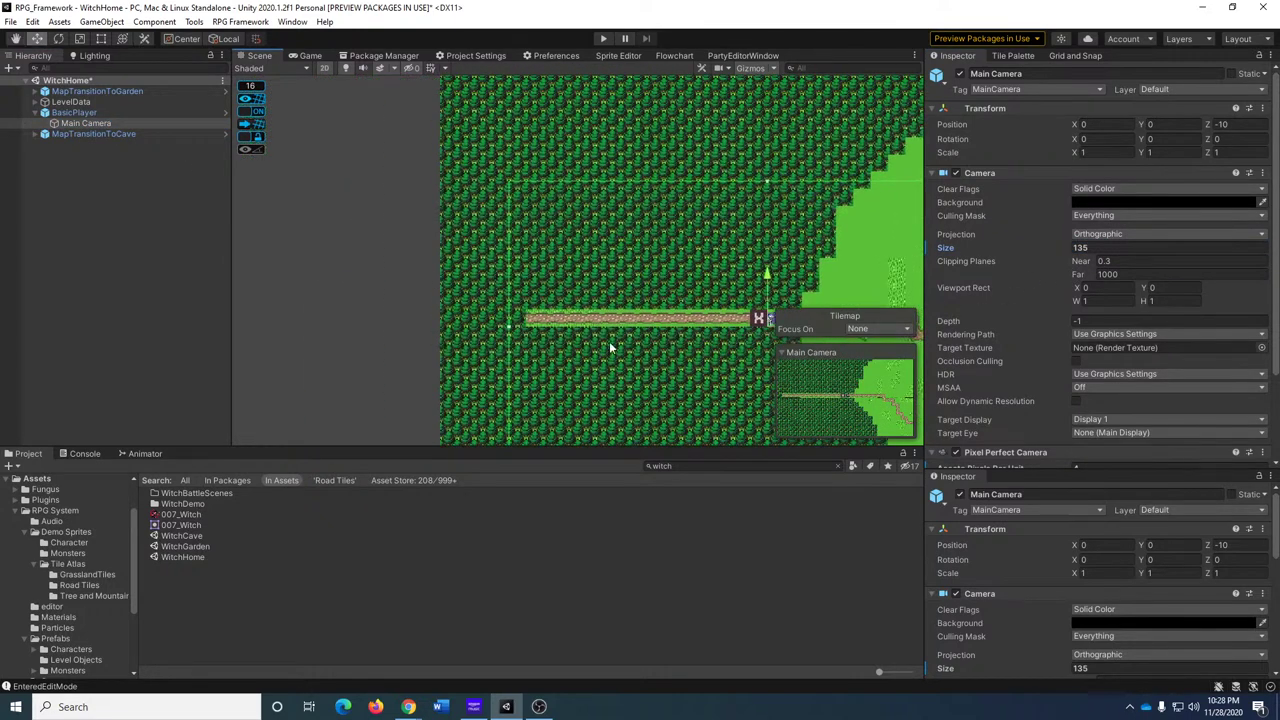
# Erase the boundary tiles at the road's left end on BoundryMap.
pyautogui.click(1012, 55)
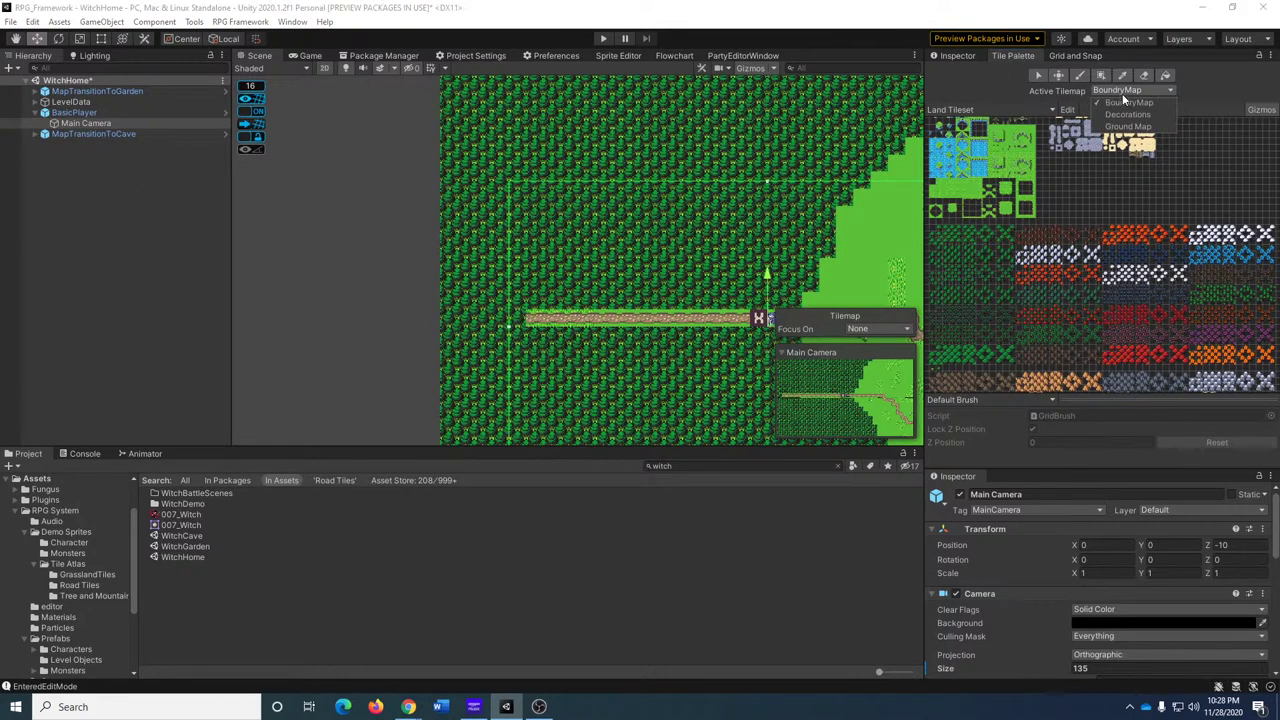
pyautogui.click(1146, 75)
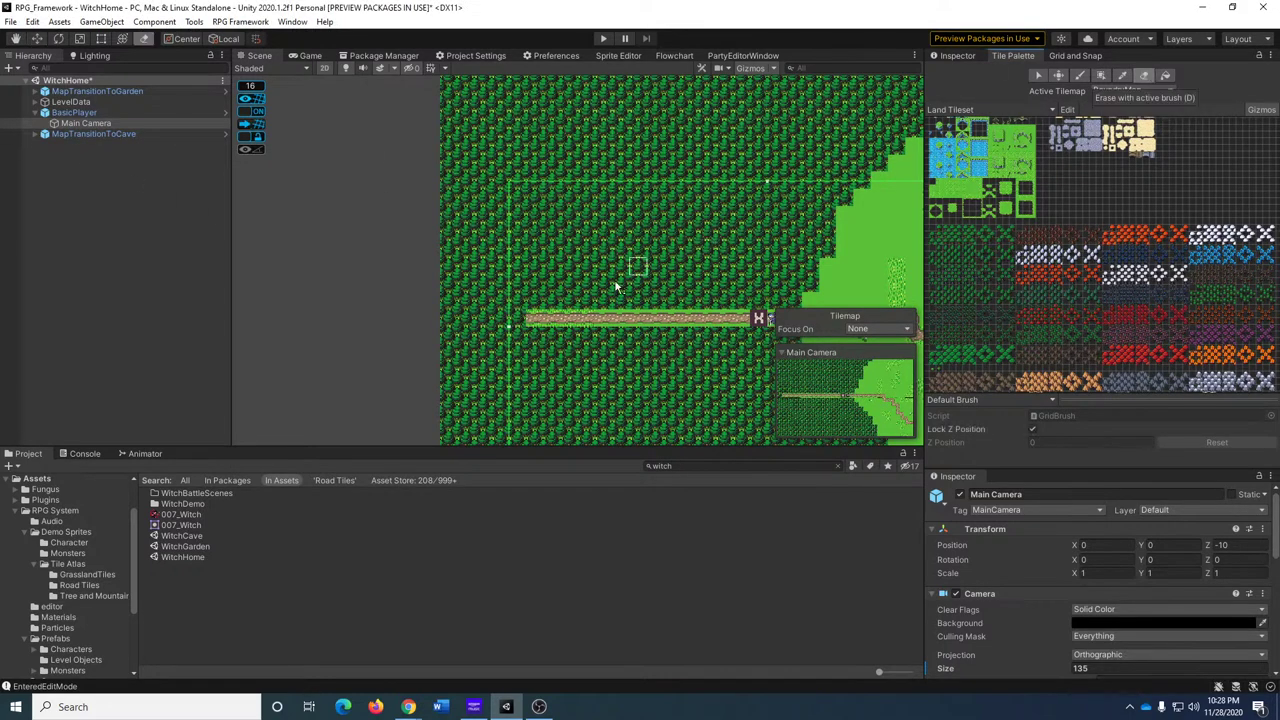
pyautogui.moveTo(503, 318); pyautogui.dragTo(446, 318)
# Paint road tiles over the cleared strip on the Decorations tilemap.
pyautogui.click(1128, 89)
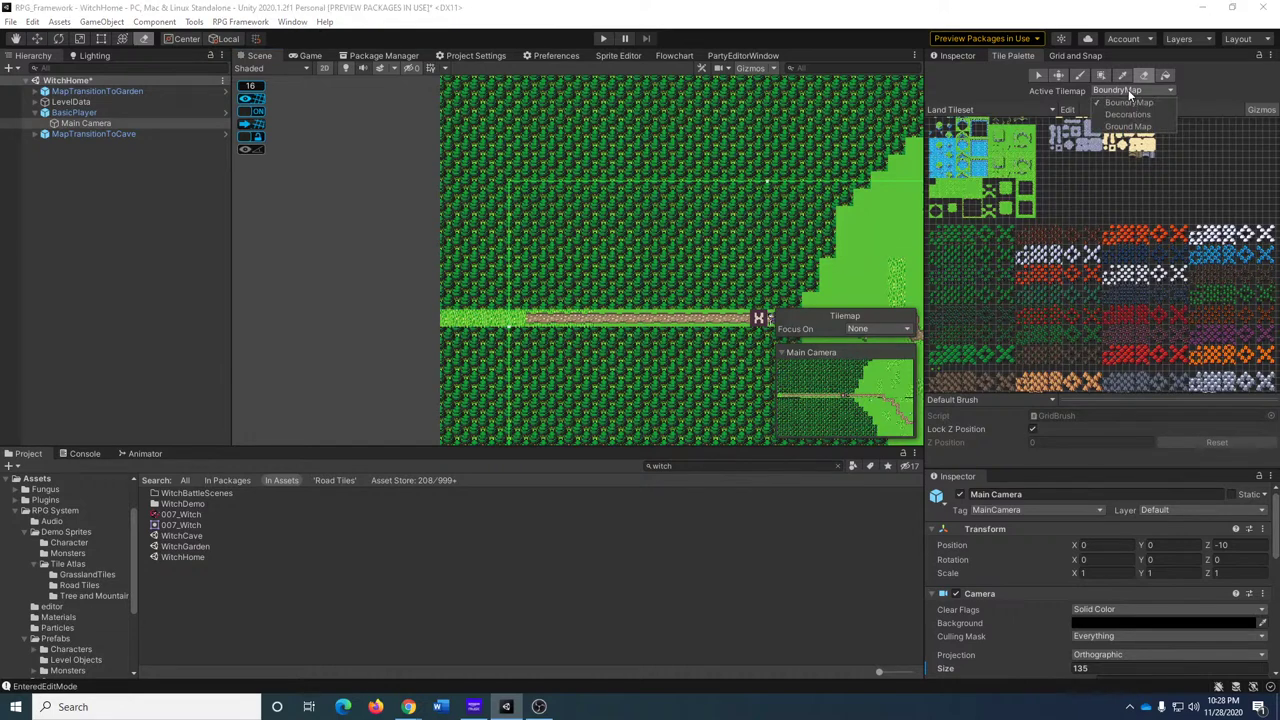
pyautogui.click(1128, 127)
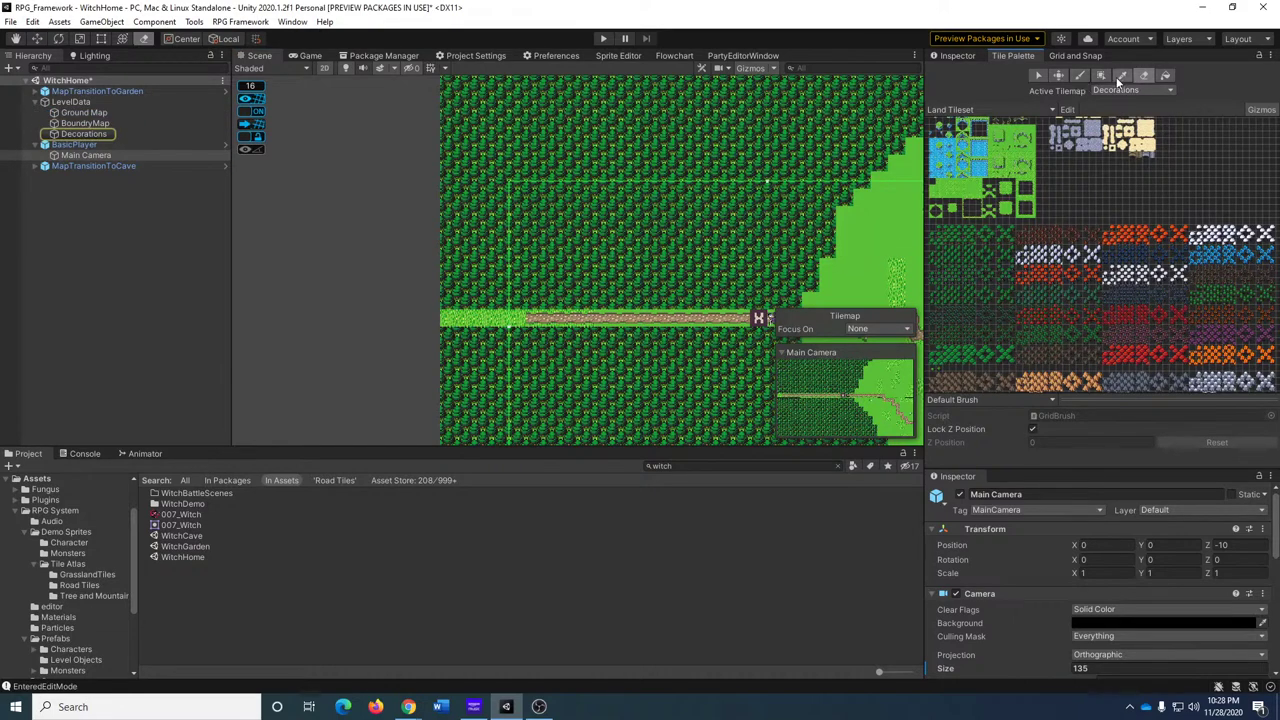
pyautogui.press('b')
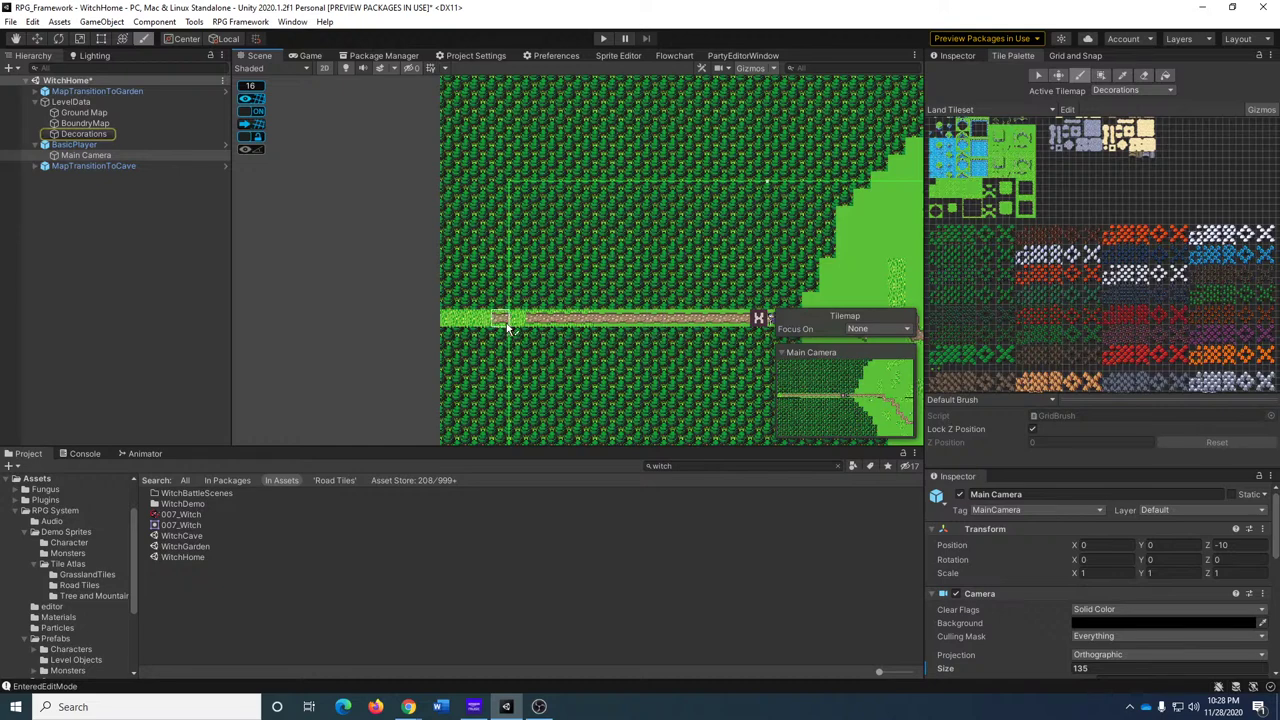
pyautogui.moveTo(512, 322); pyautogui.dragTo(446, 322)
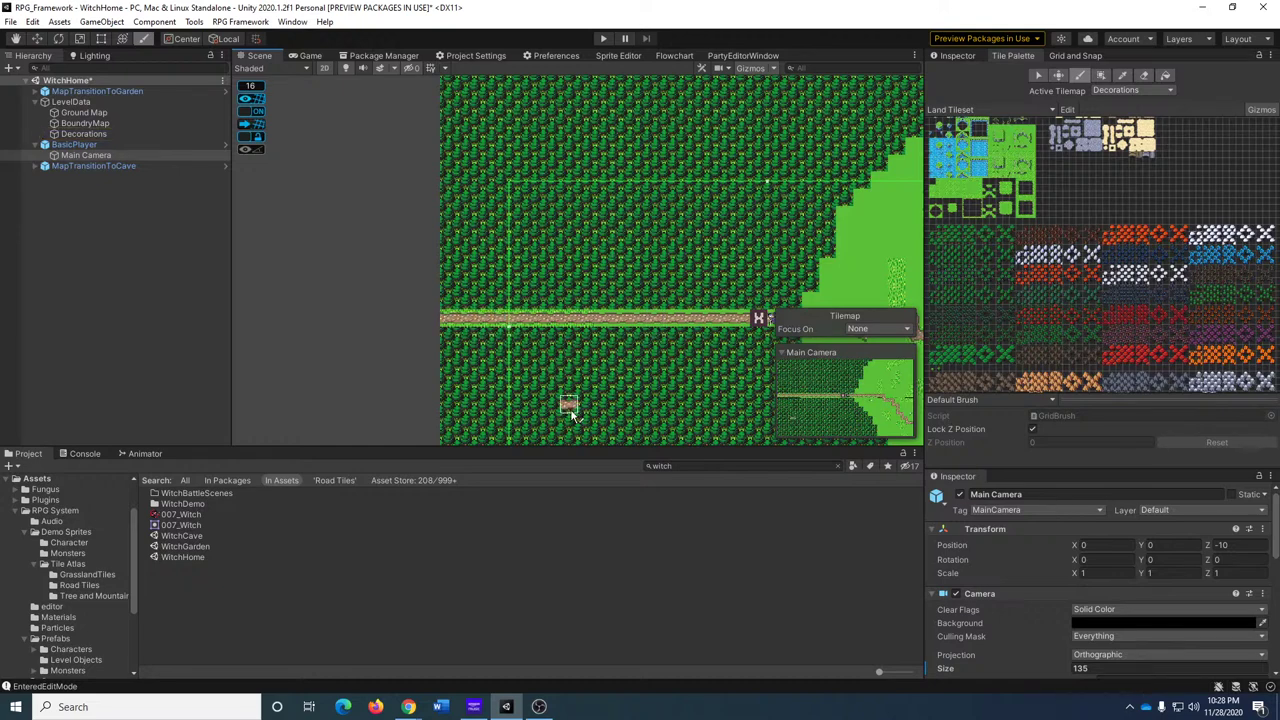
pyautogui.click(602, 40)
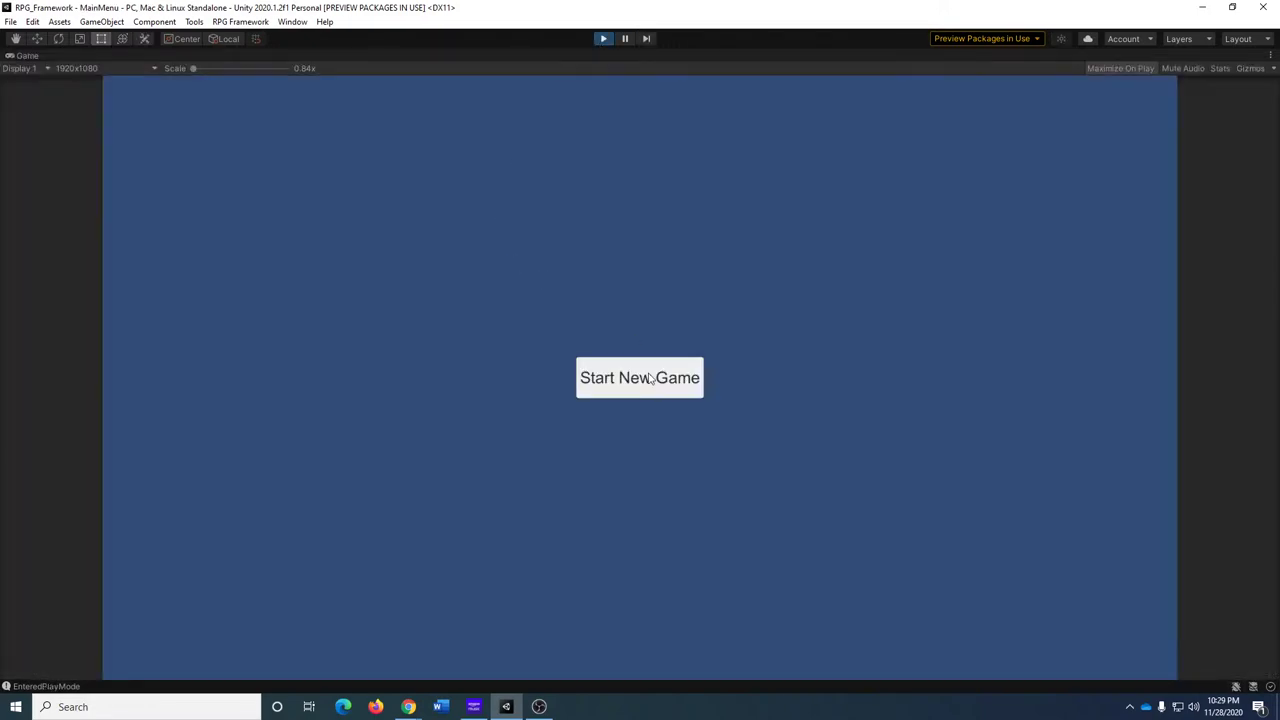
pyautogui.click(649, 378)
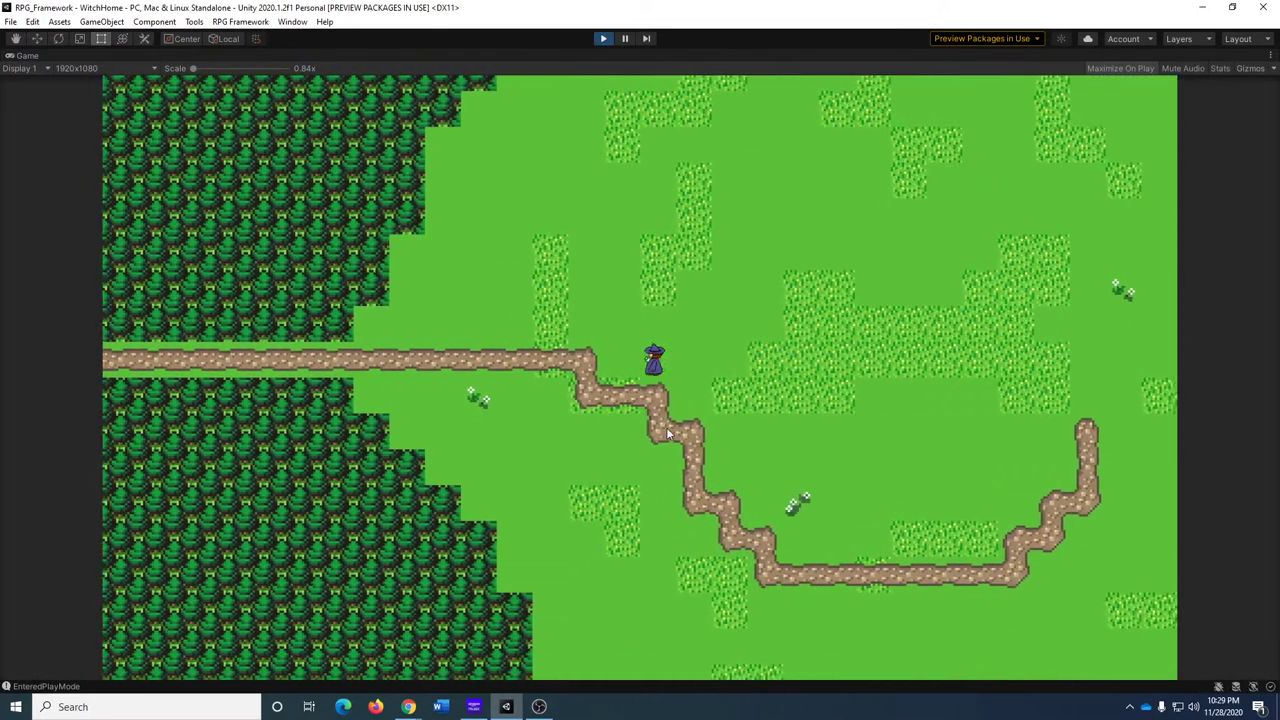
pyautogui.press('Left')
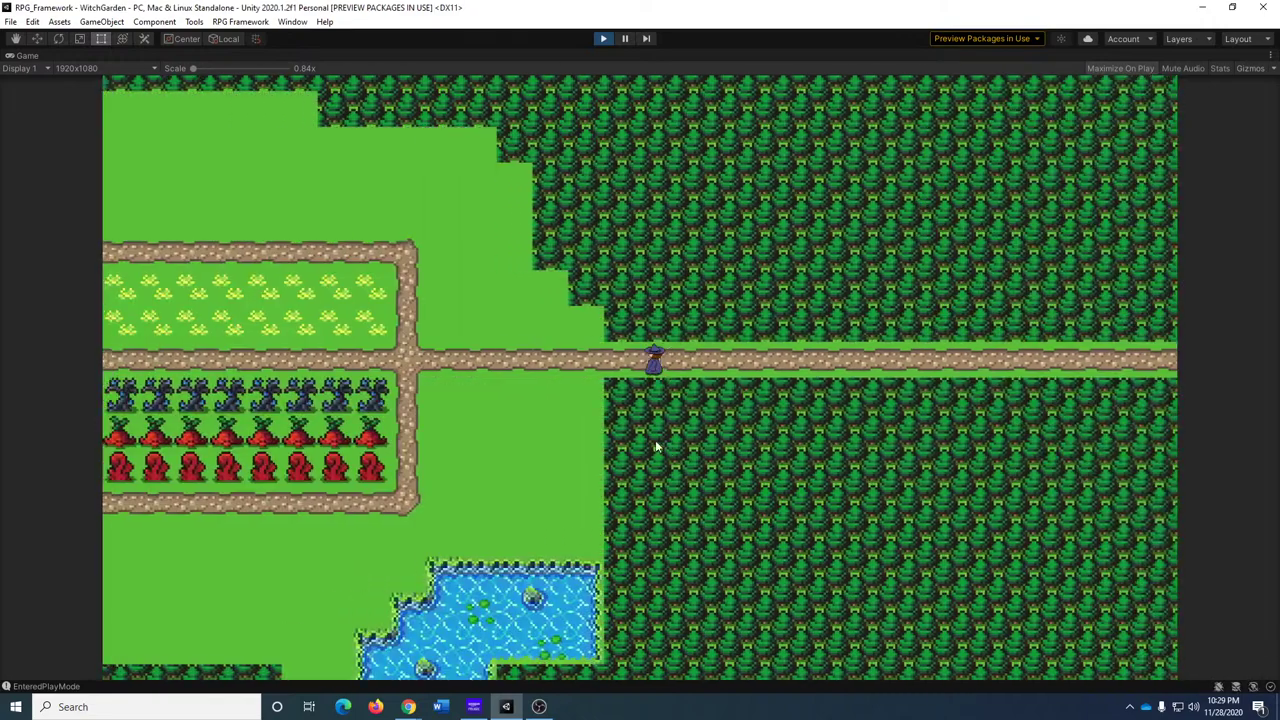
pyautogui.press('Right')
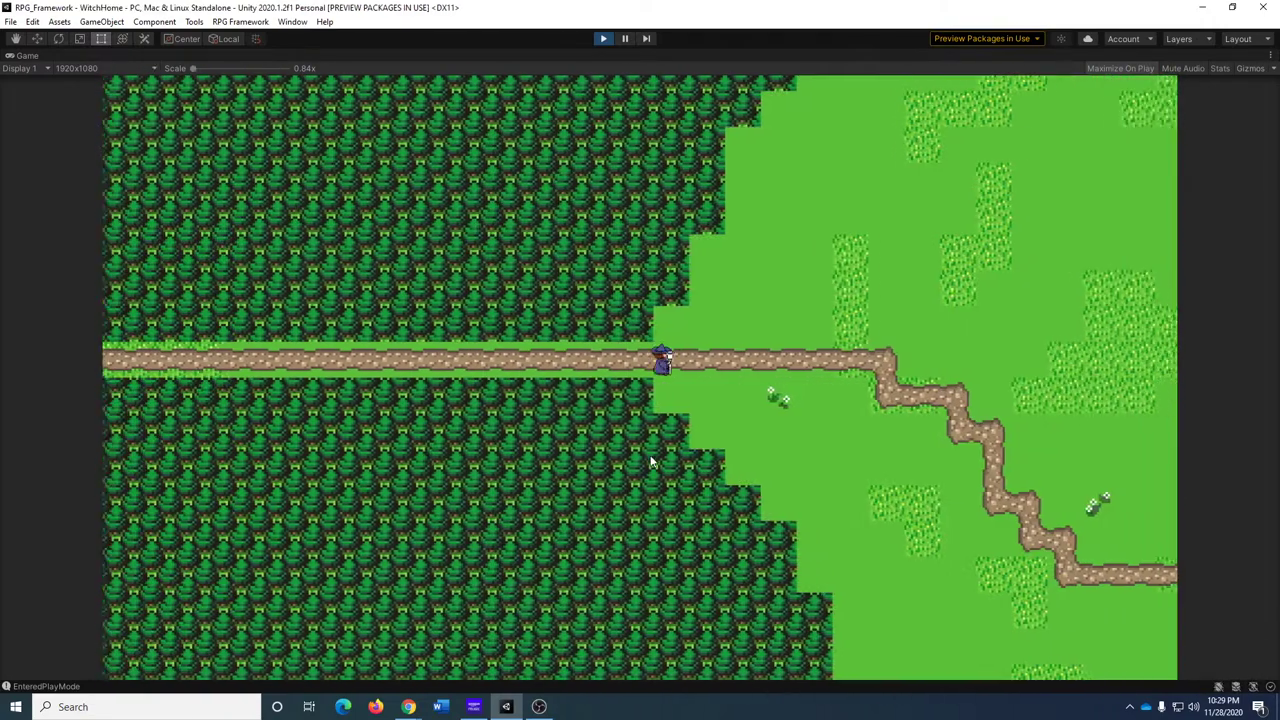
pyautogui.press('Left')
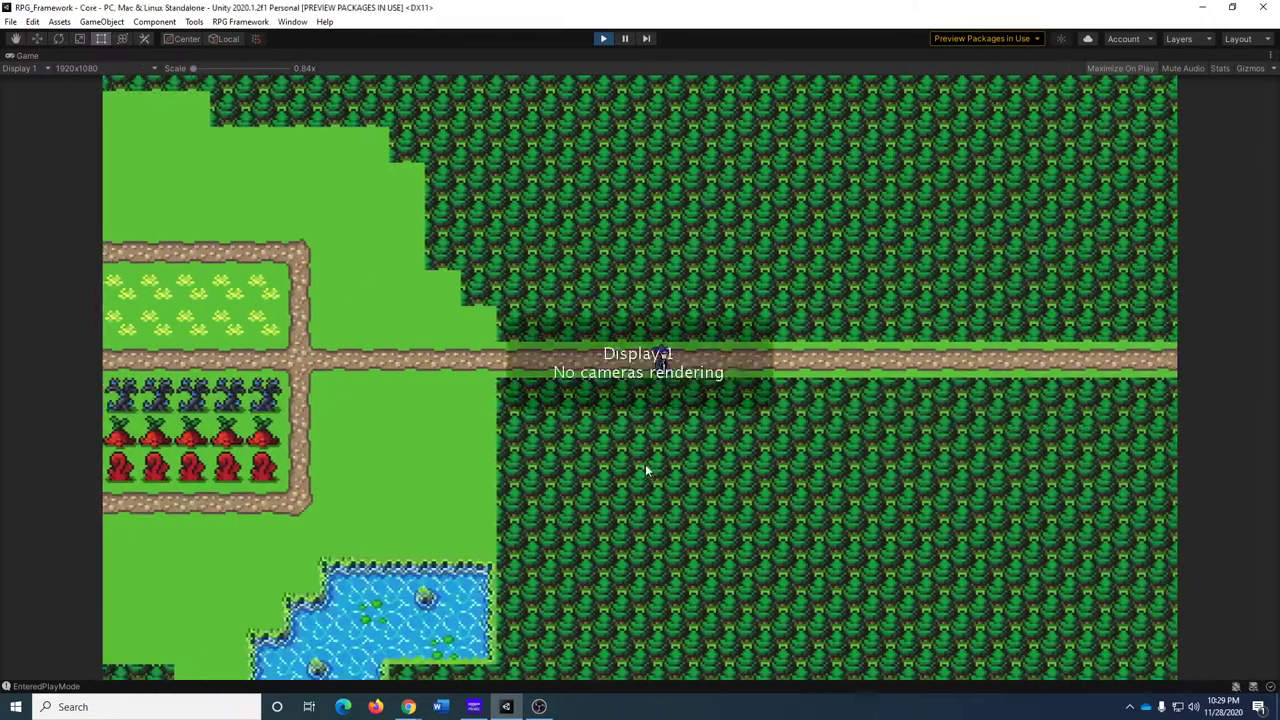
pyautogui.press('Left')
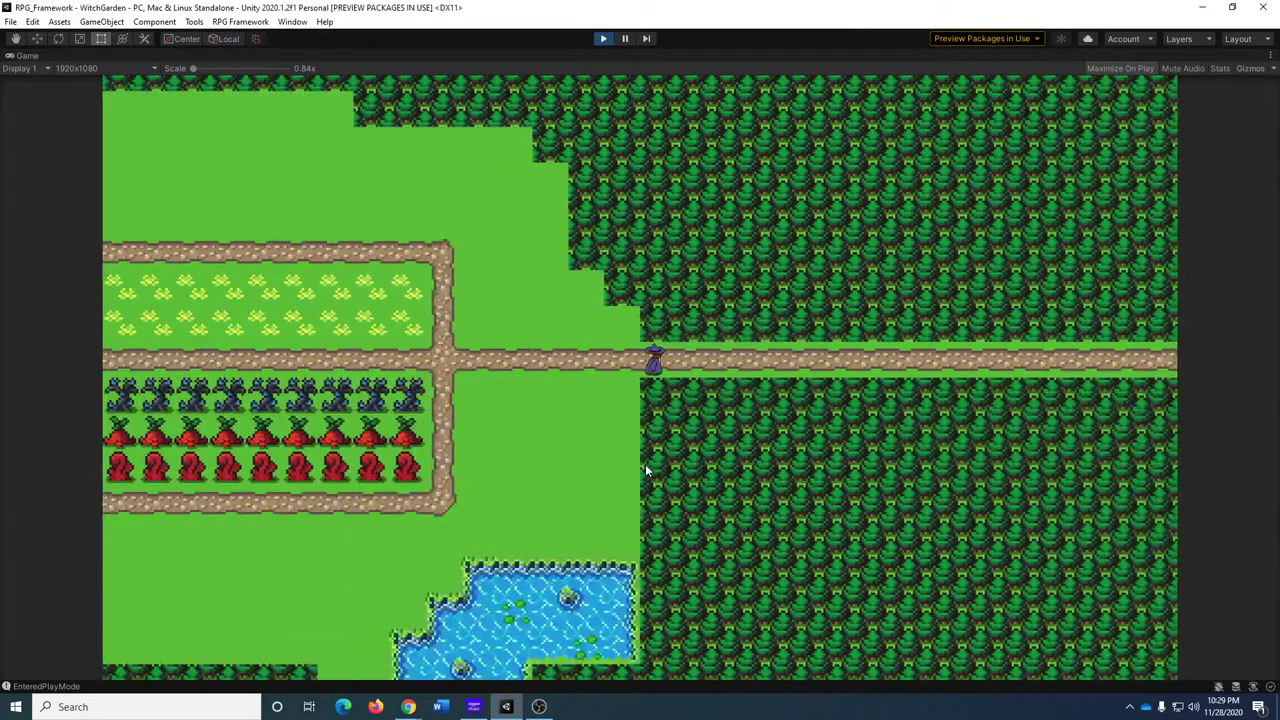
pyautogui.press('Right')
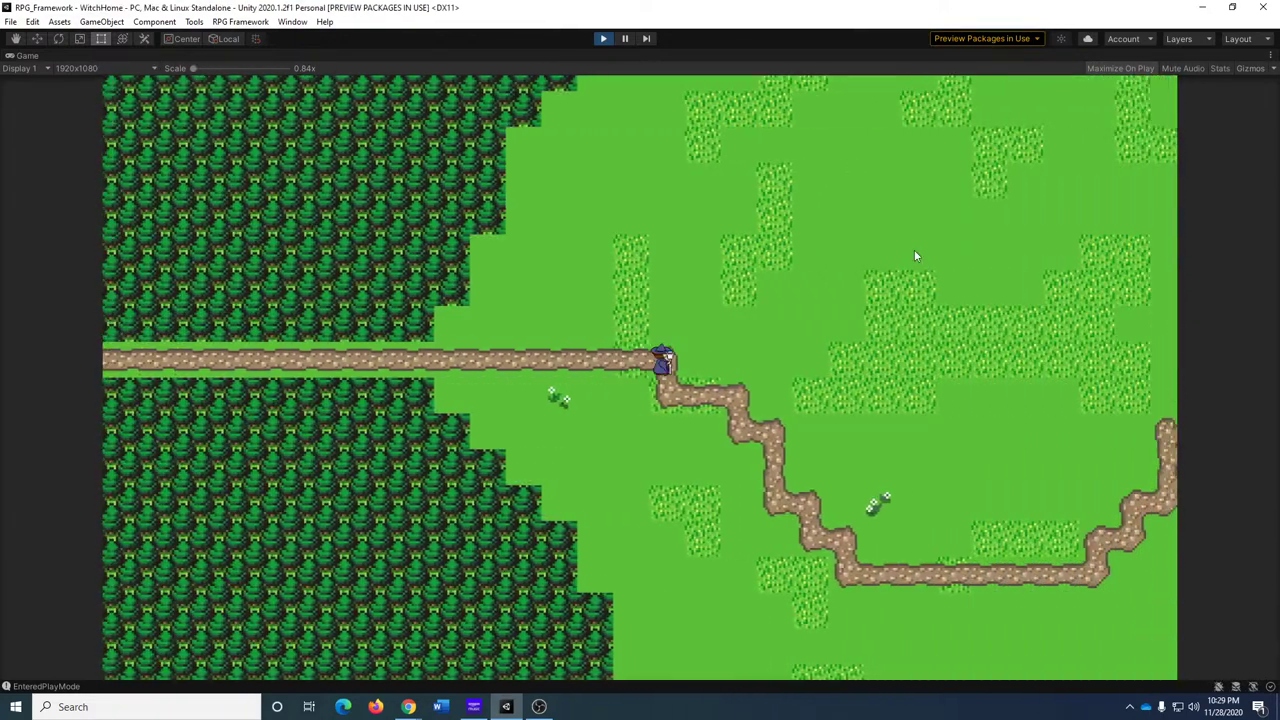
pyautogui.press('Right')
pyautogui.press('Up')
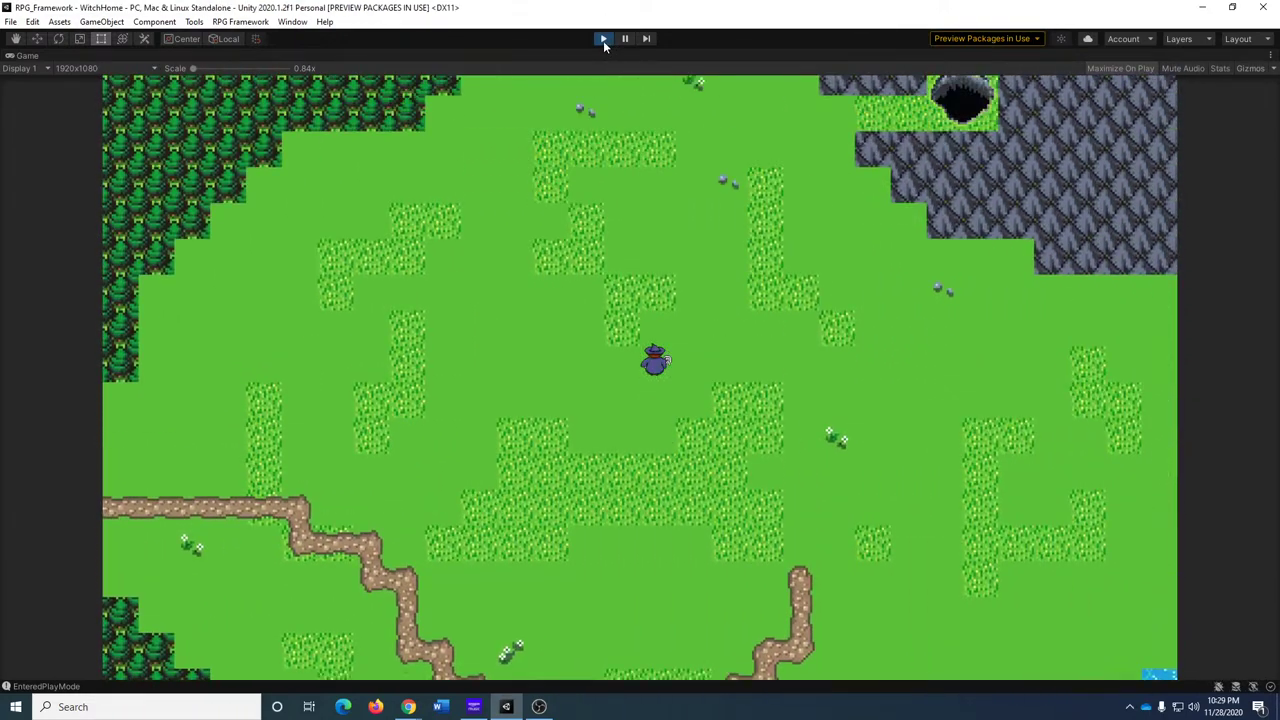
pyautogui.press('Up')
pyautogui.press('Right')
pyautogui.press('Down')
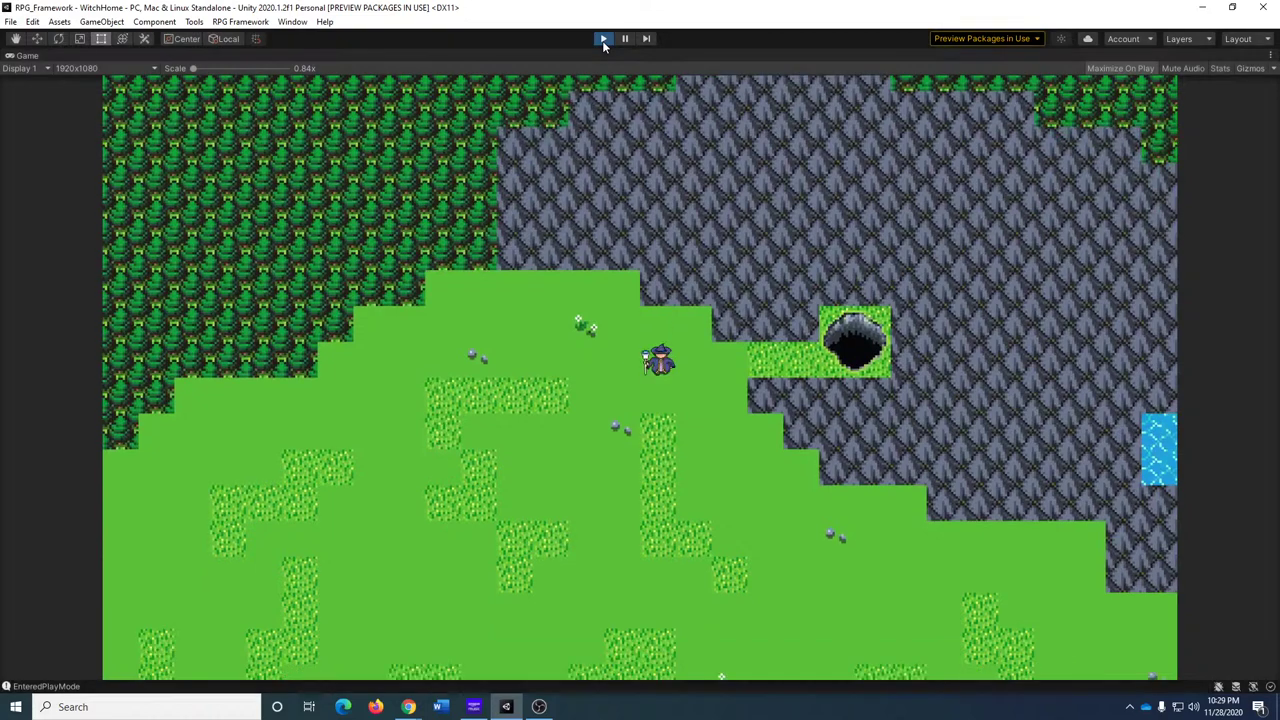
pyautogui.click(603, 40)
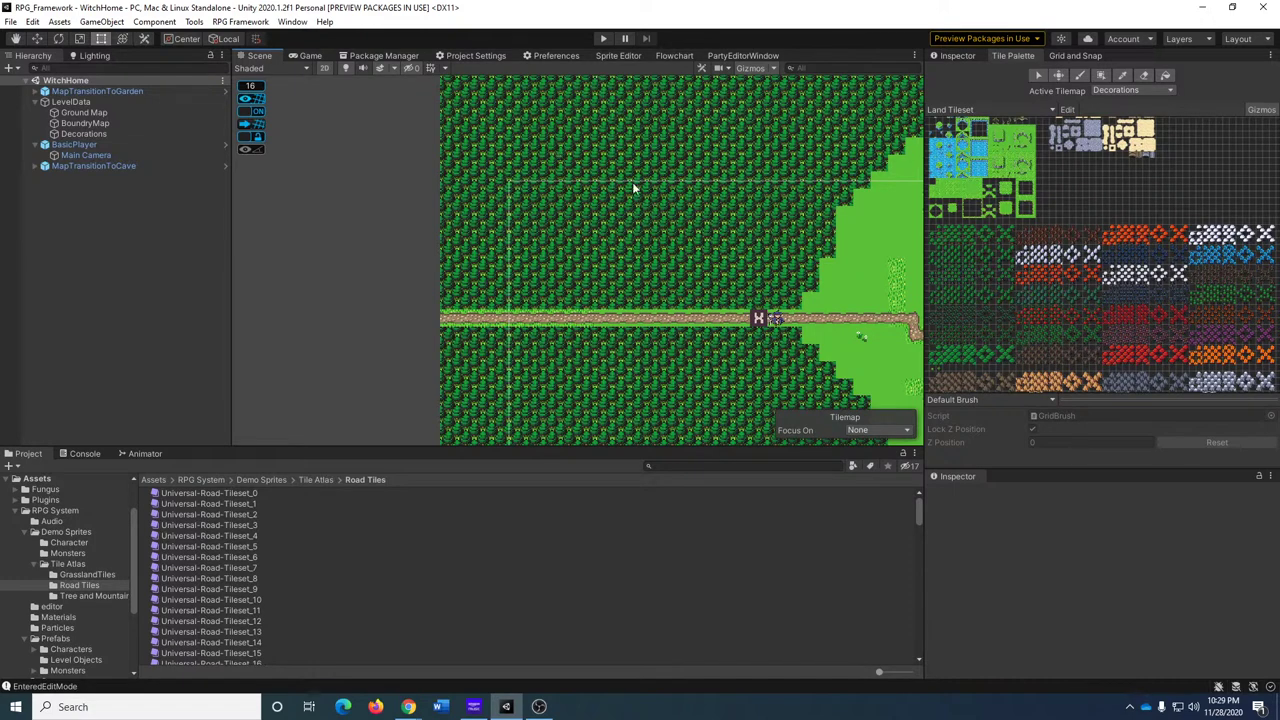
# Pan the Scene view over to the cave by the cliffs.
pyautogui.moveTo(632, 186); pyautogui.dragTo(244, 365, button='middle')
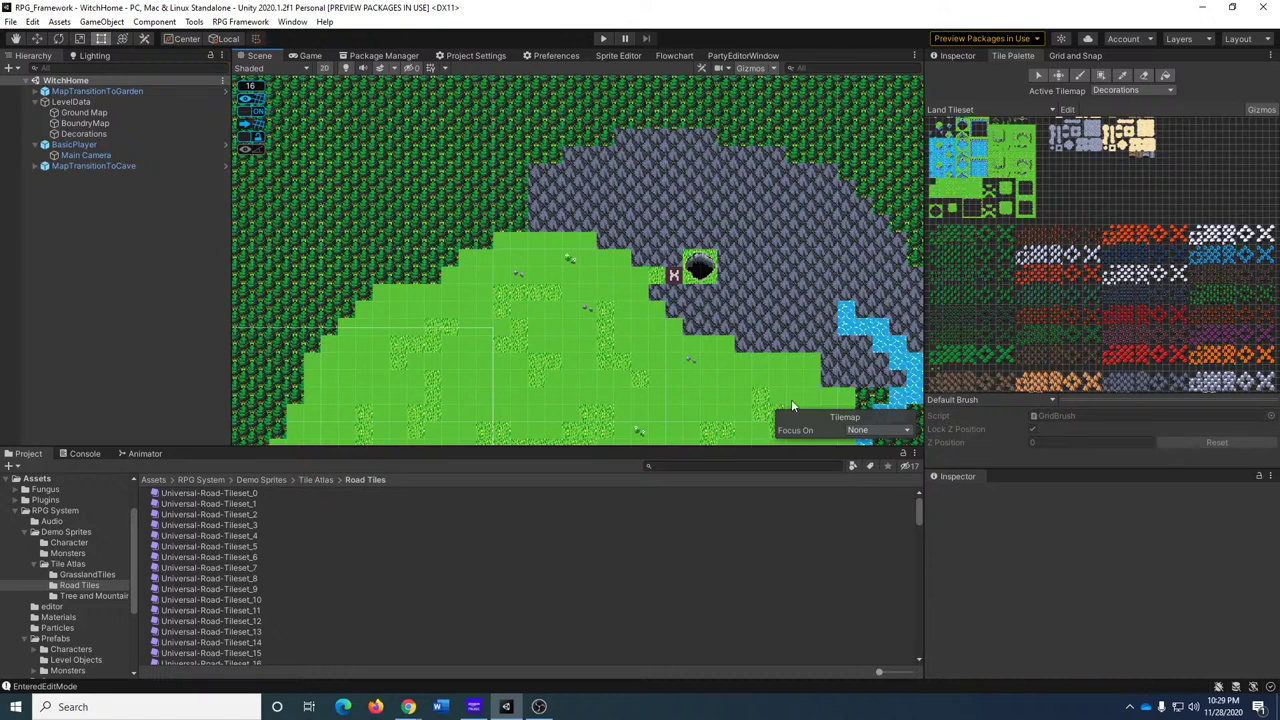
pyautogui.scroll(-3, 1078, 292)
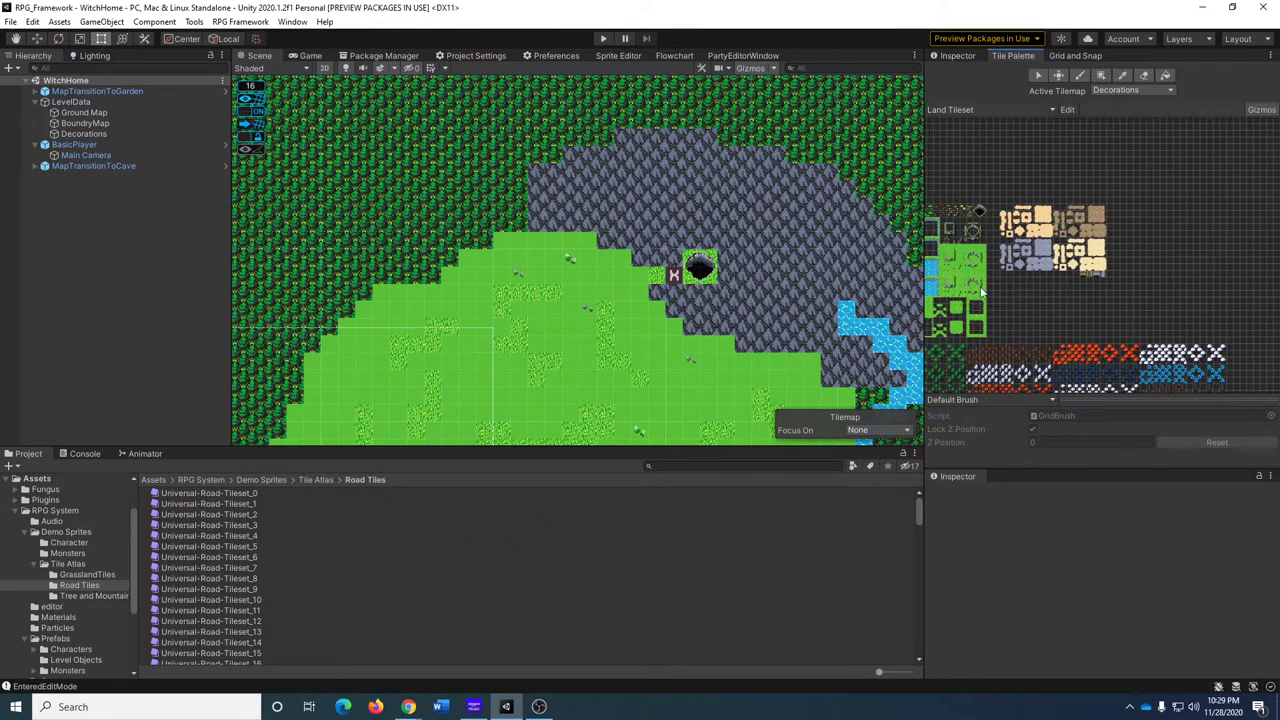
pyautogui.scroll(3, 1104, 238)
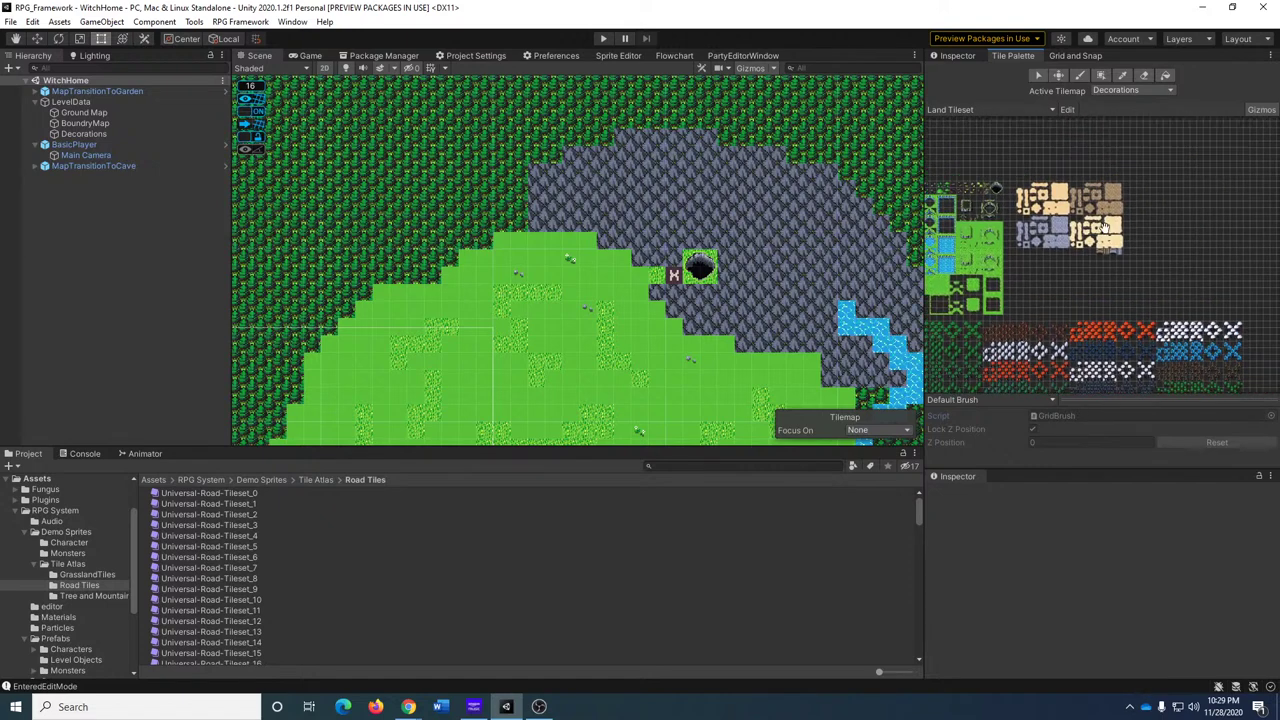
# Select the CB-LandTileset texture in RPG System > Demo Sprites > Tile Atlas.
pyautogui.click(201, 480)
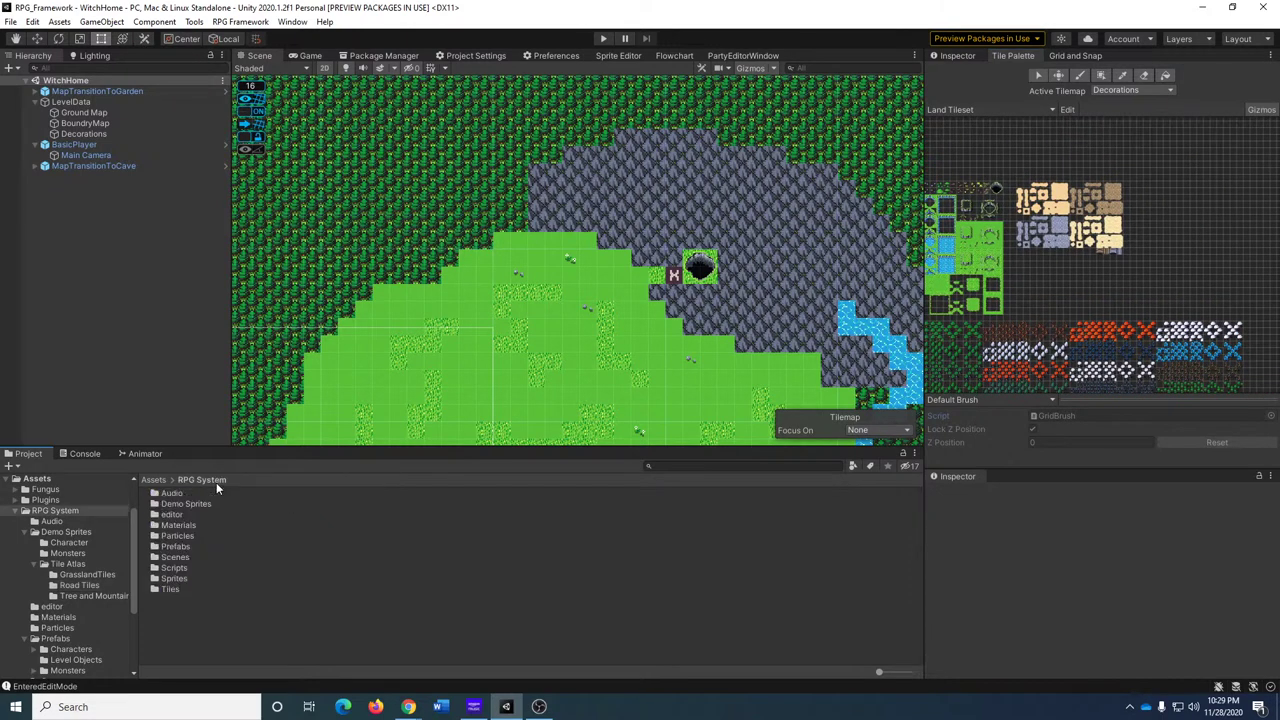
pyautogui.doubleClick(188, 504)
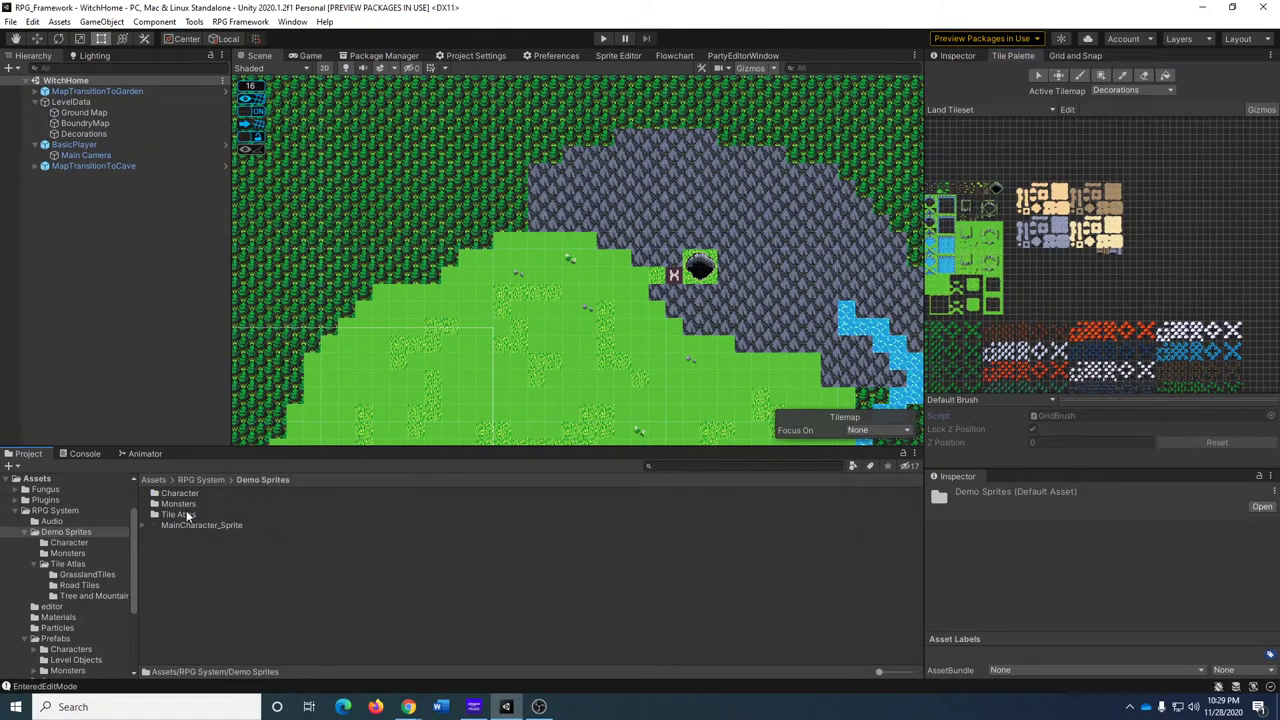
pyautogui.doubleClick(180, 514)
pyautogui.click(195, 525)
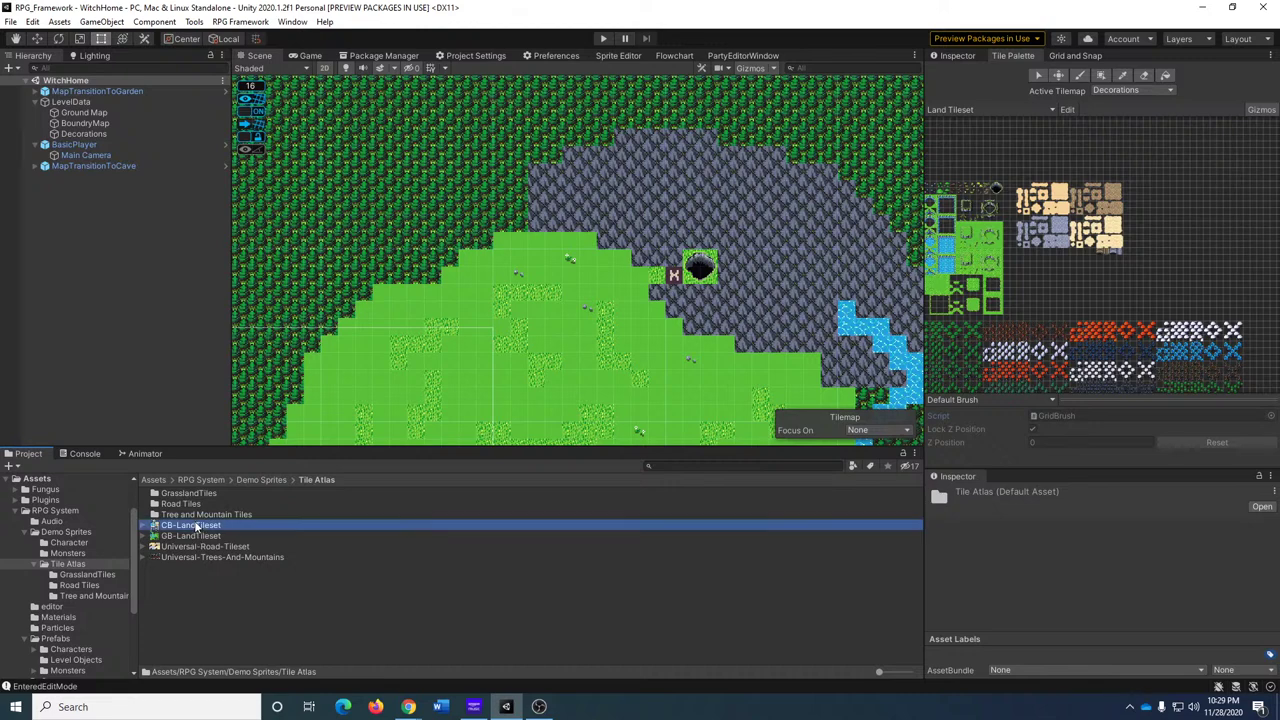
pyautogui.scroll(3, 1130, 280)
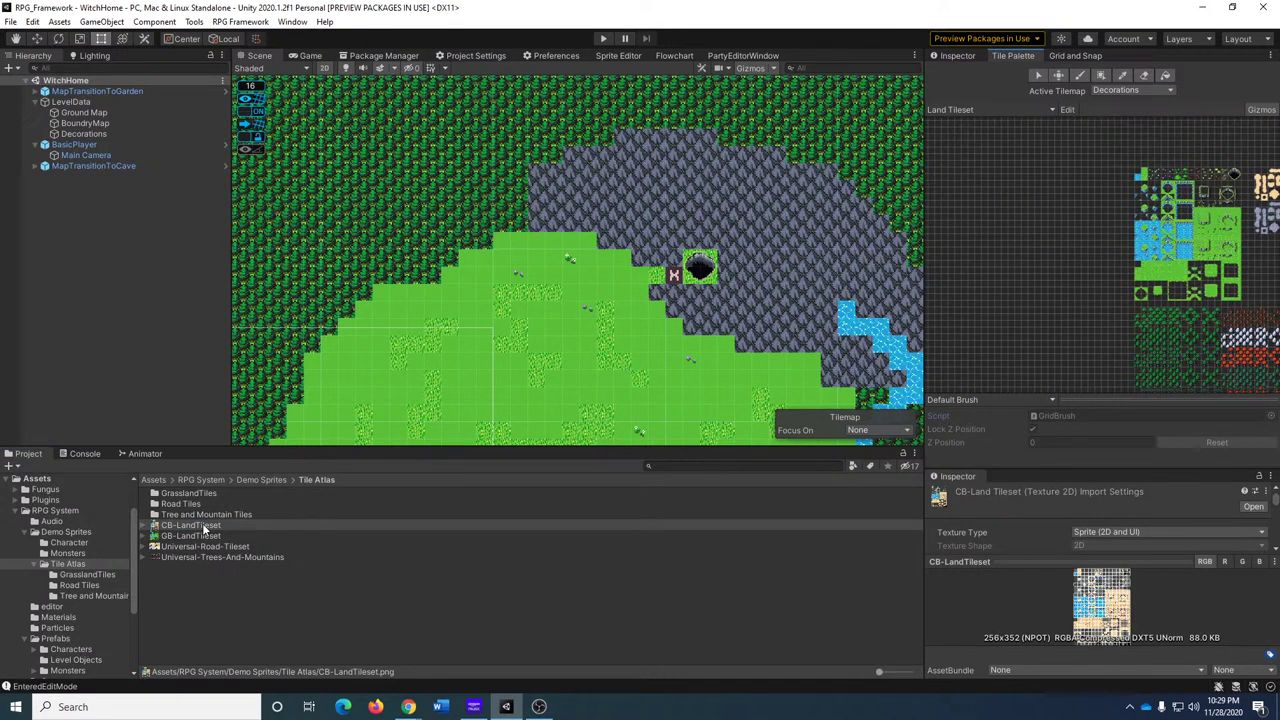
# Add CB-LandTileset to the Land Tileset palette, generating its 331 tiles into a new Cave Tiles folder.
pyautogui.moveTo(205, 528); pyautogui.dragTo(1020, 176)
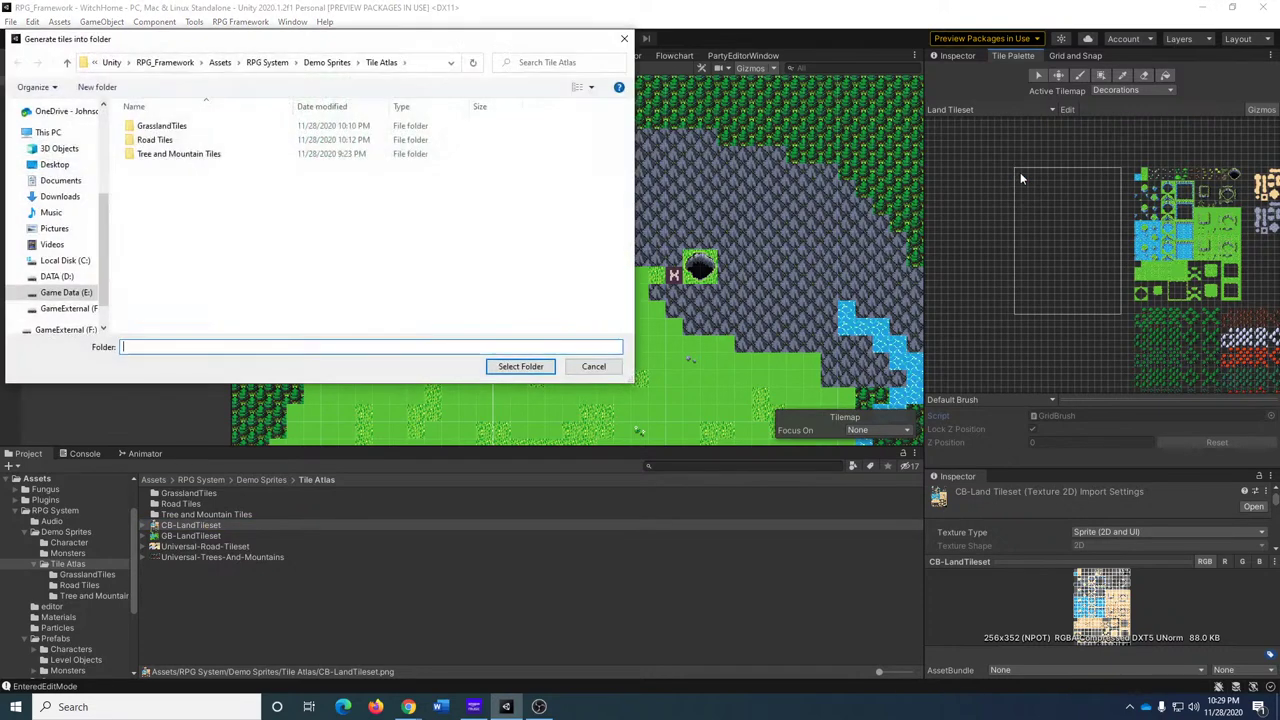
pyautogui.rightClick(289, 227)
pyautogui.moveTo(372, 421)
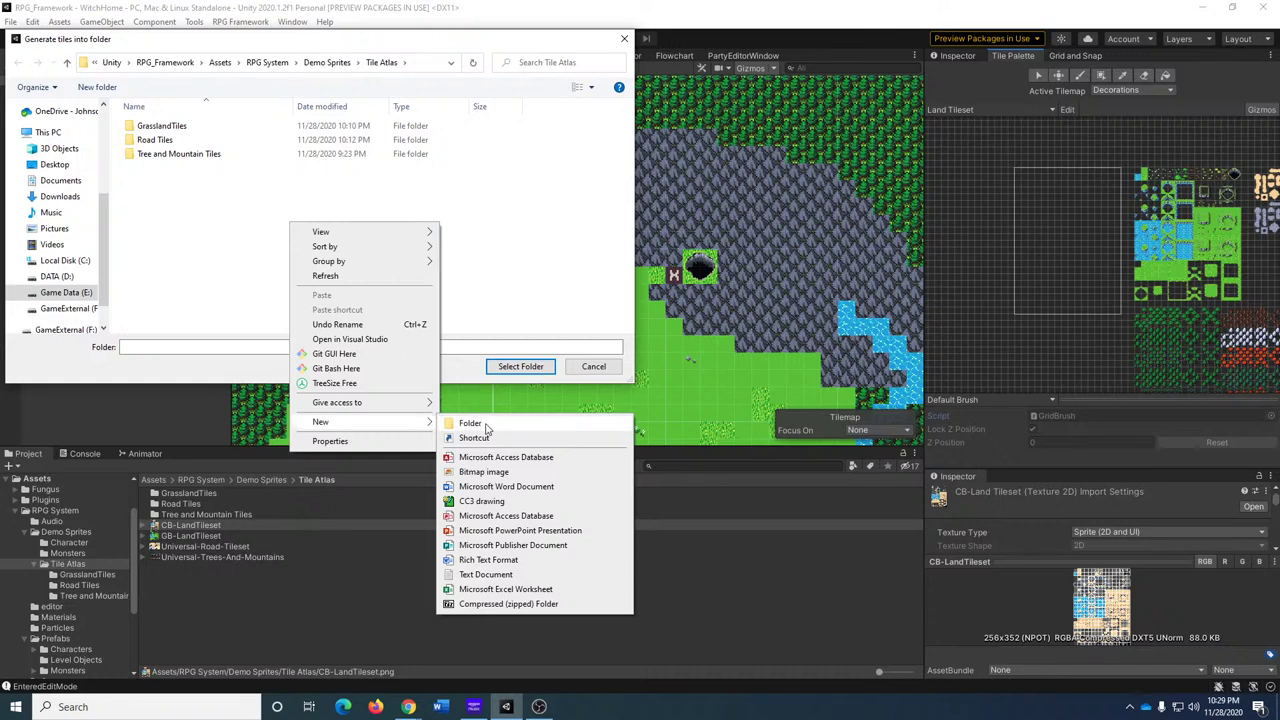
pyautogui.click(470, 423)
pyautogui.write('Cave')
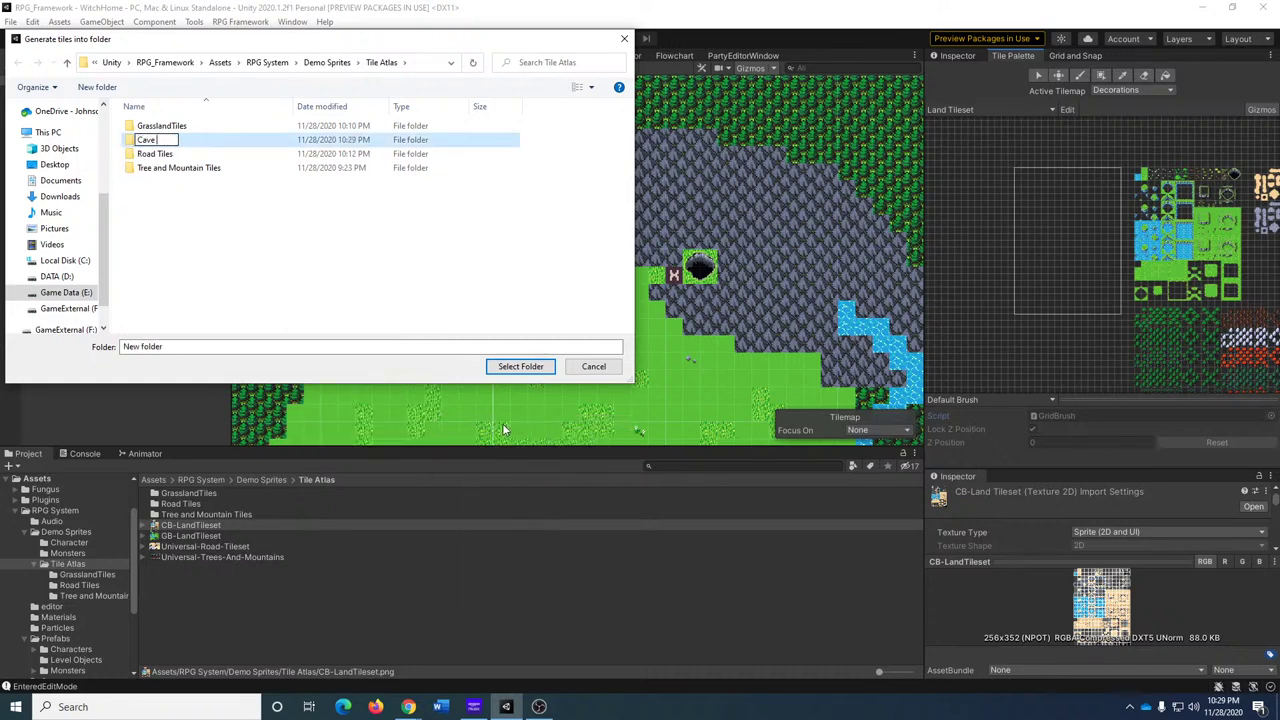
pyautogui.write(' Tiles')
pyautogui.press('Return')
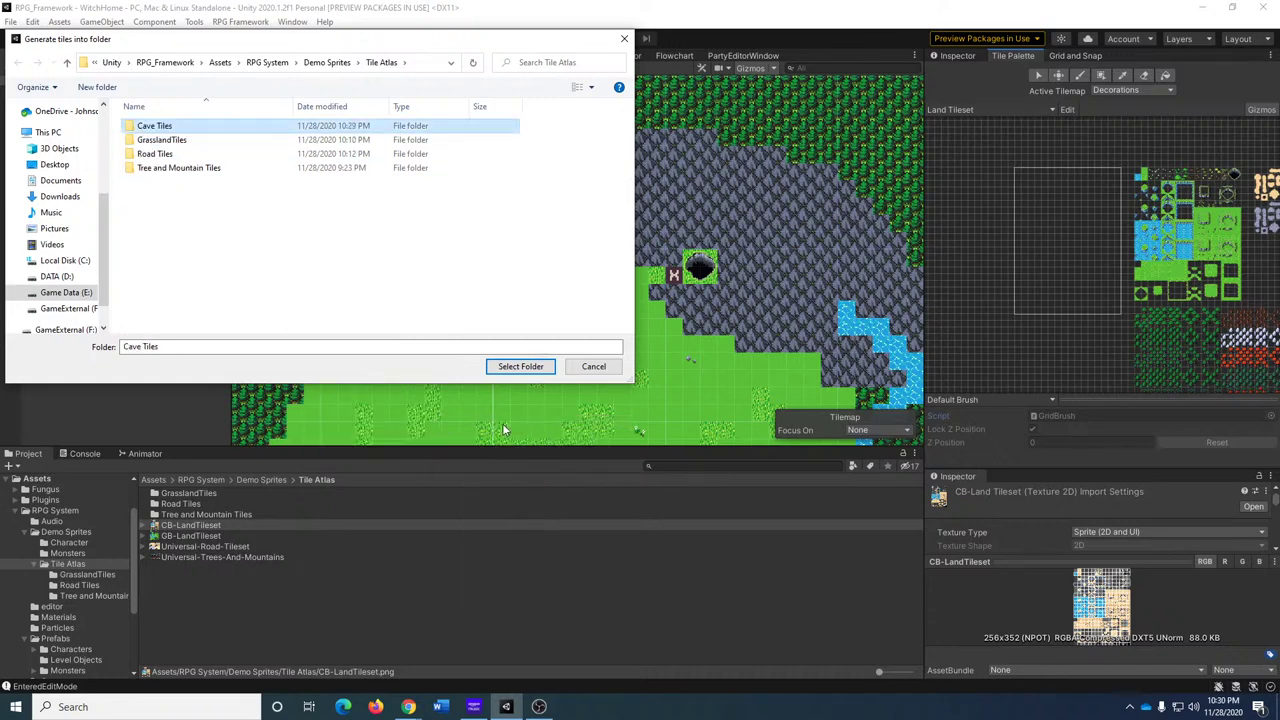
pyautogui.click(520, 366)
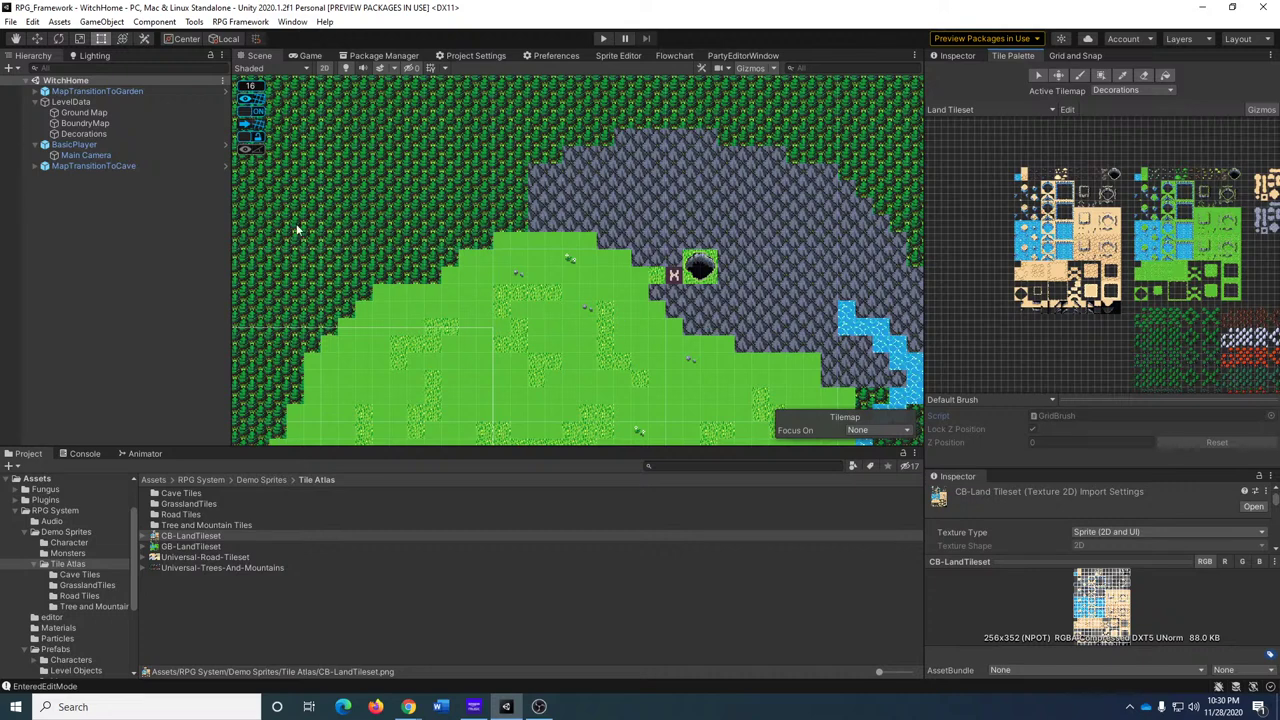
# Search the project for 'witch' and open the WitchCave scene.
pyautogui.click(713, 466)
pyautogui.write('w')
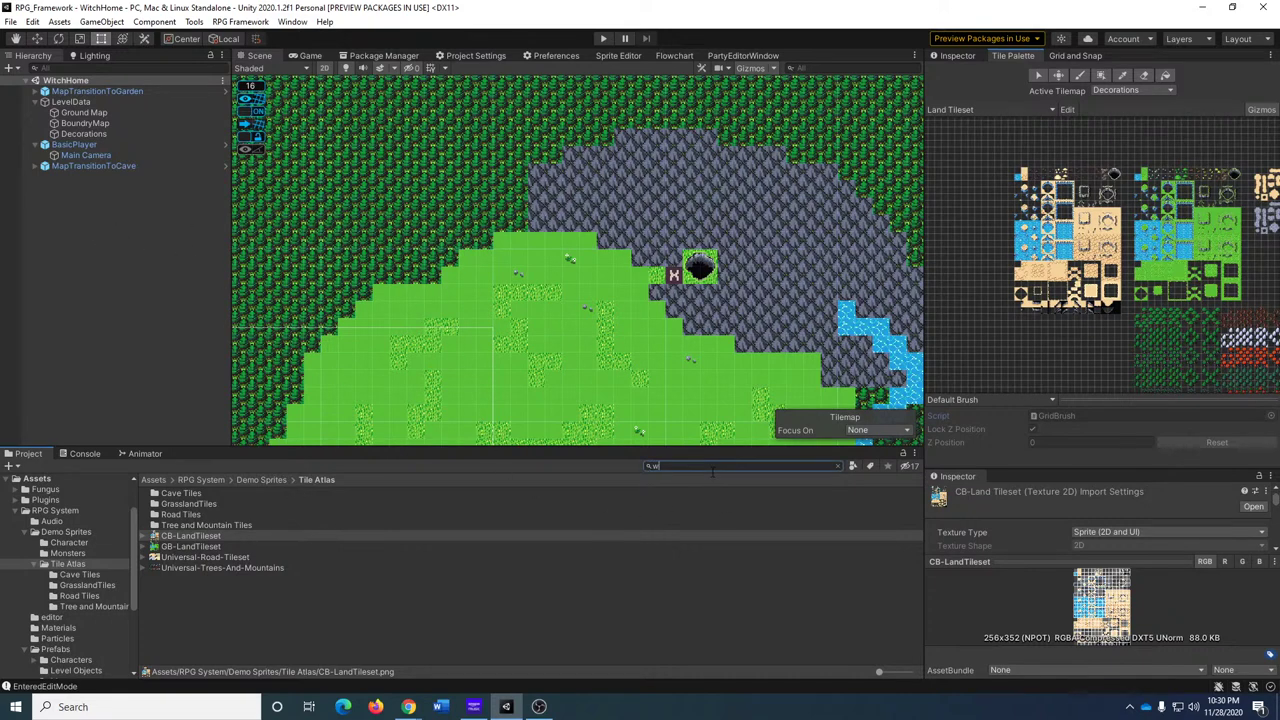
pyautogui.write('itch')
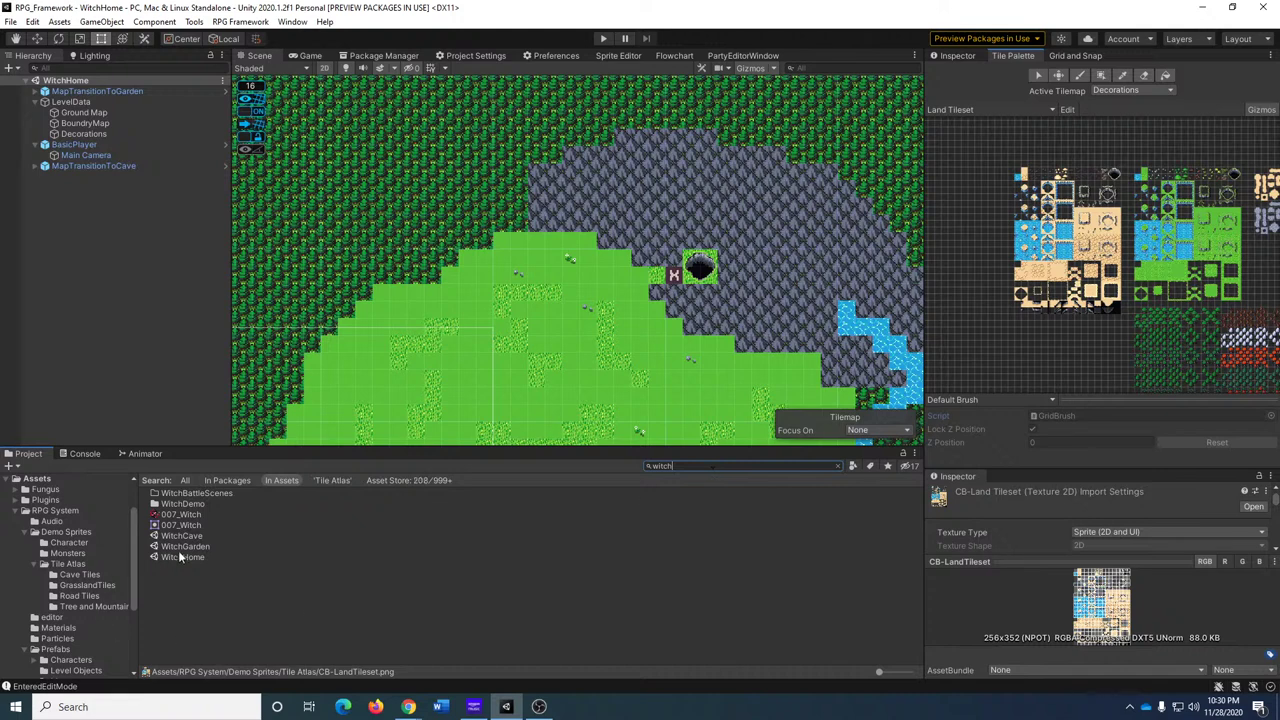
pyautogui.doubleClick(185, 537)
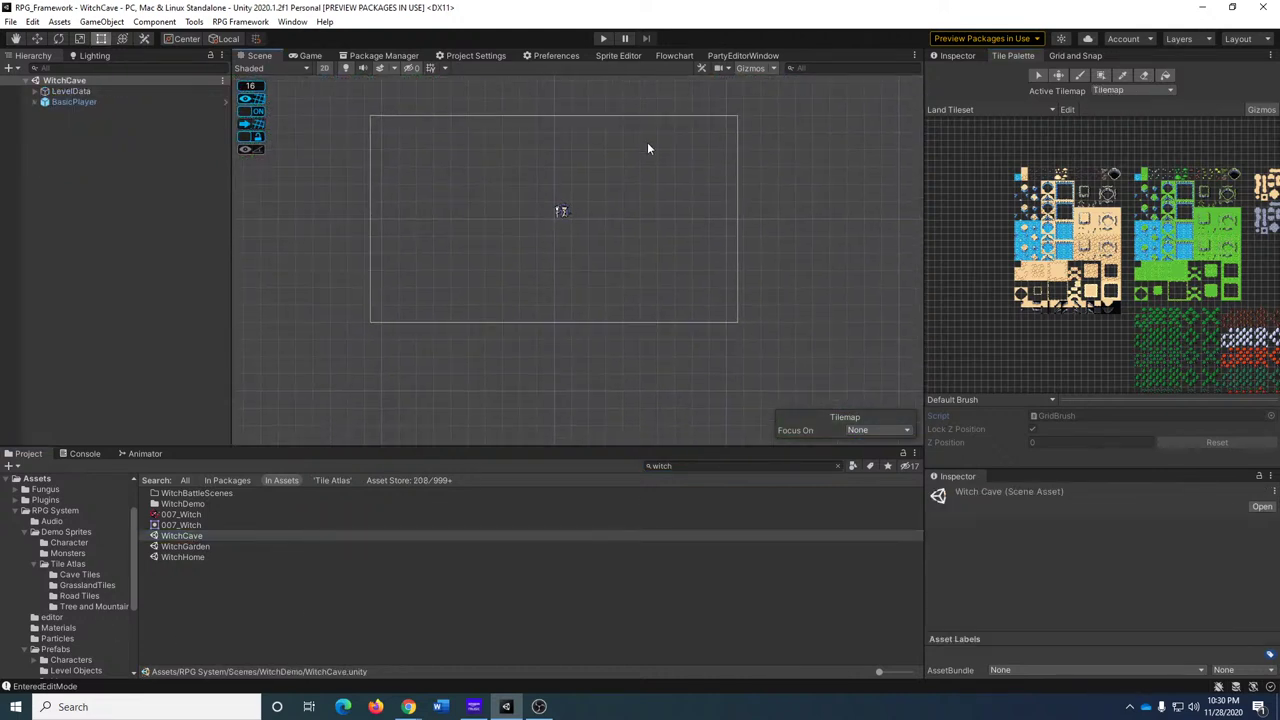
# Frame BasicPlayer in the Scene view and bring up the Land Tileset palette.
pyautogui.click(958, 56)
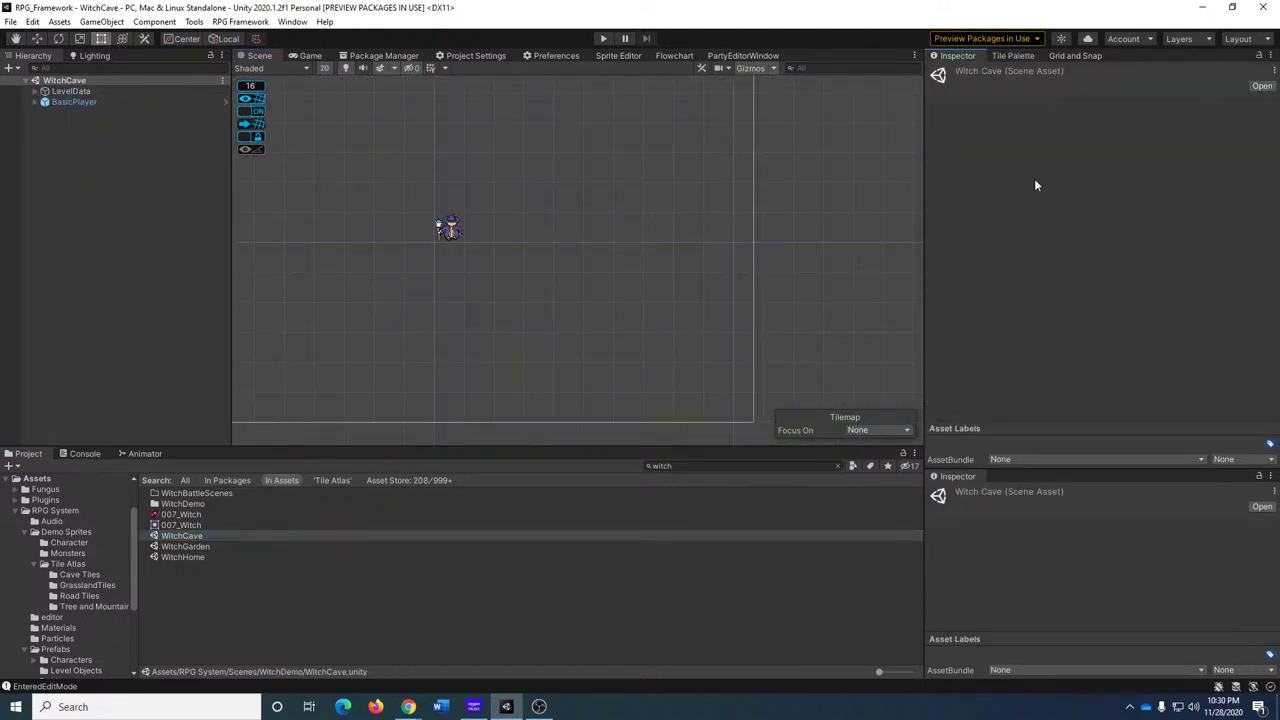
pyautogui.click(90, 101)
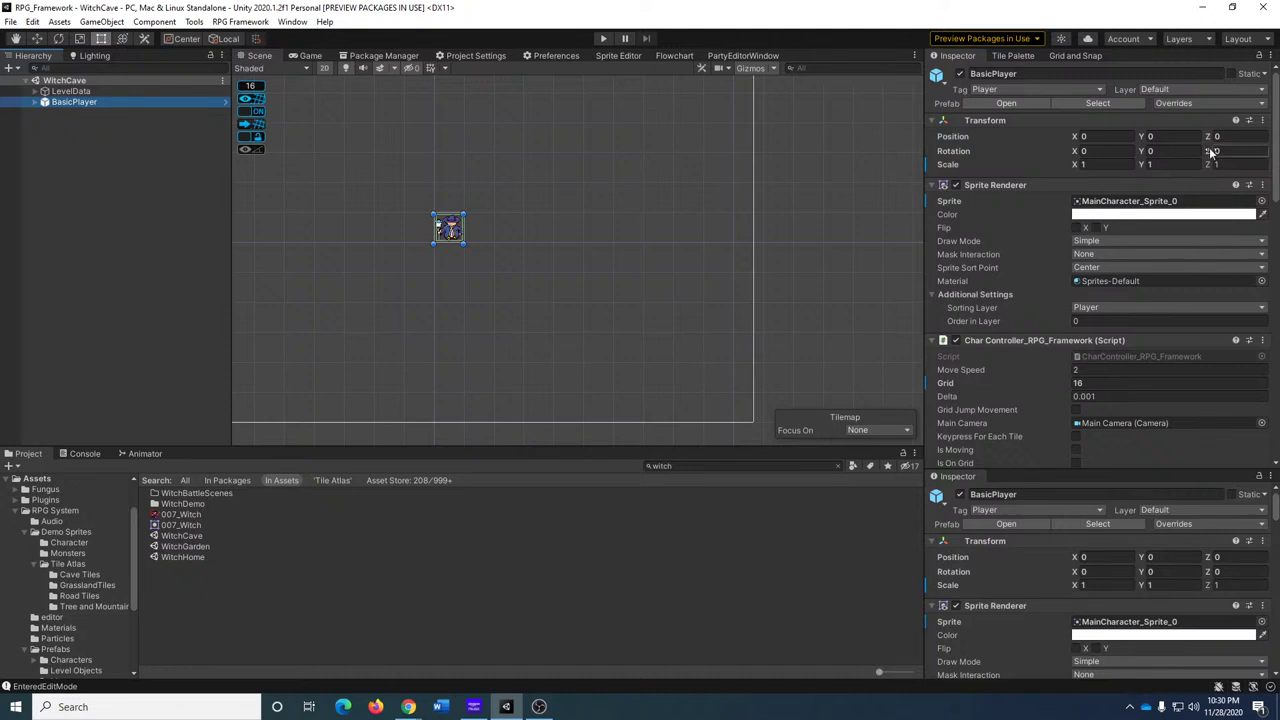
pyautogui.press('f')
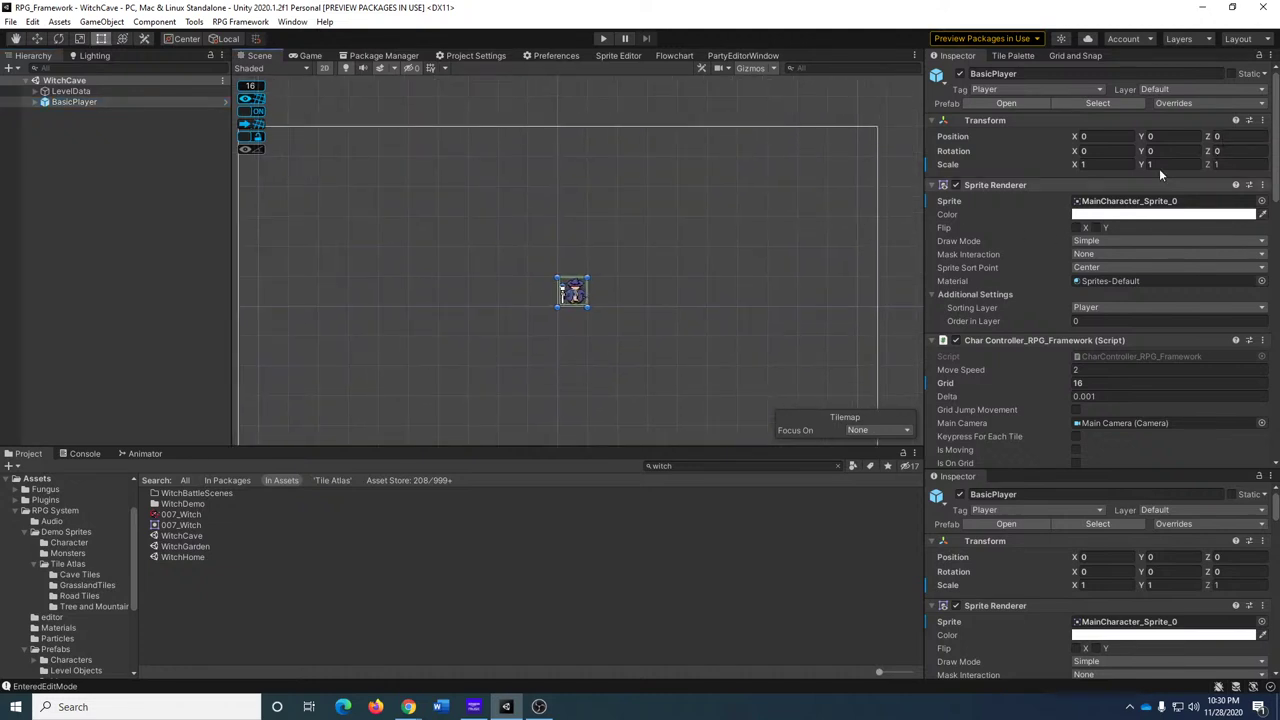
pyautogui.click(1014, 57)
pyautogui.click(91, 99)
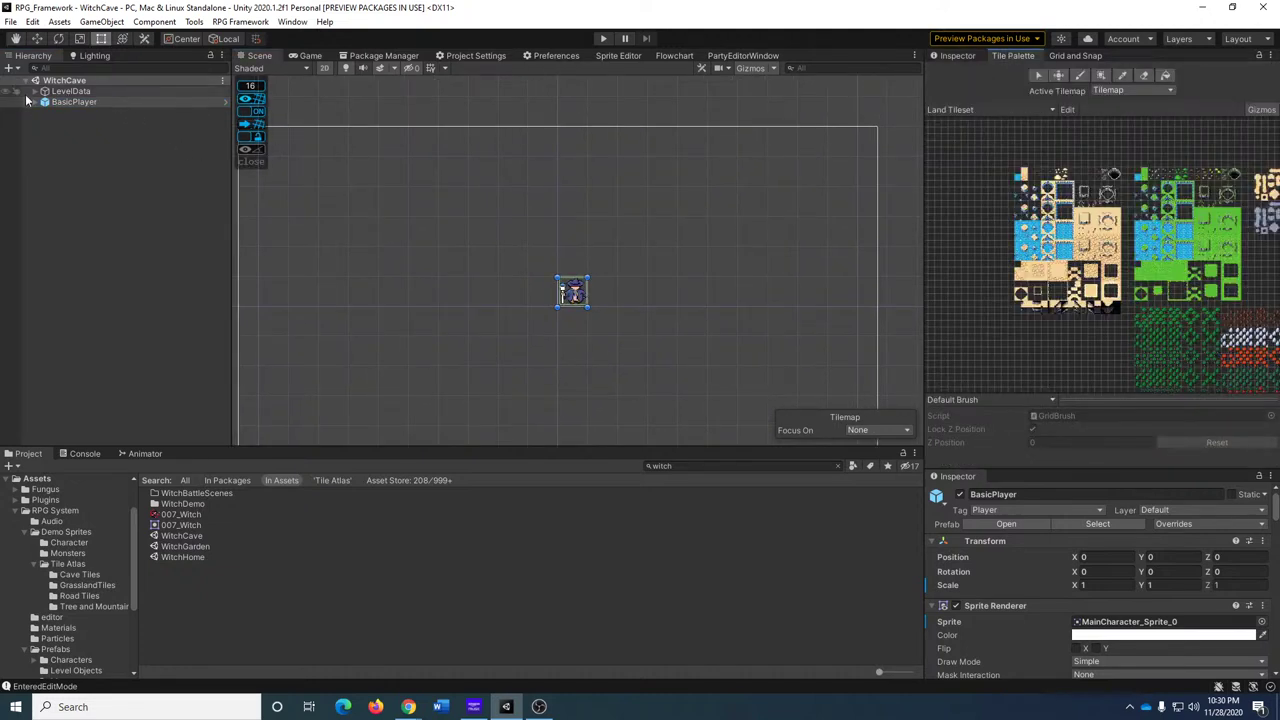
# Rename LevelData's Tilemap to Ground Tiles and duplicate it twice.
pyautogui.click(36, 91)
pyautogui.click(70, 102)
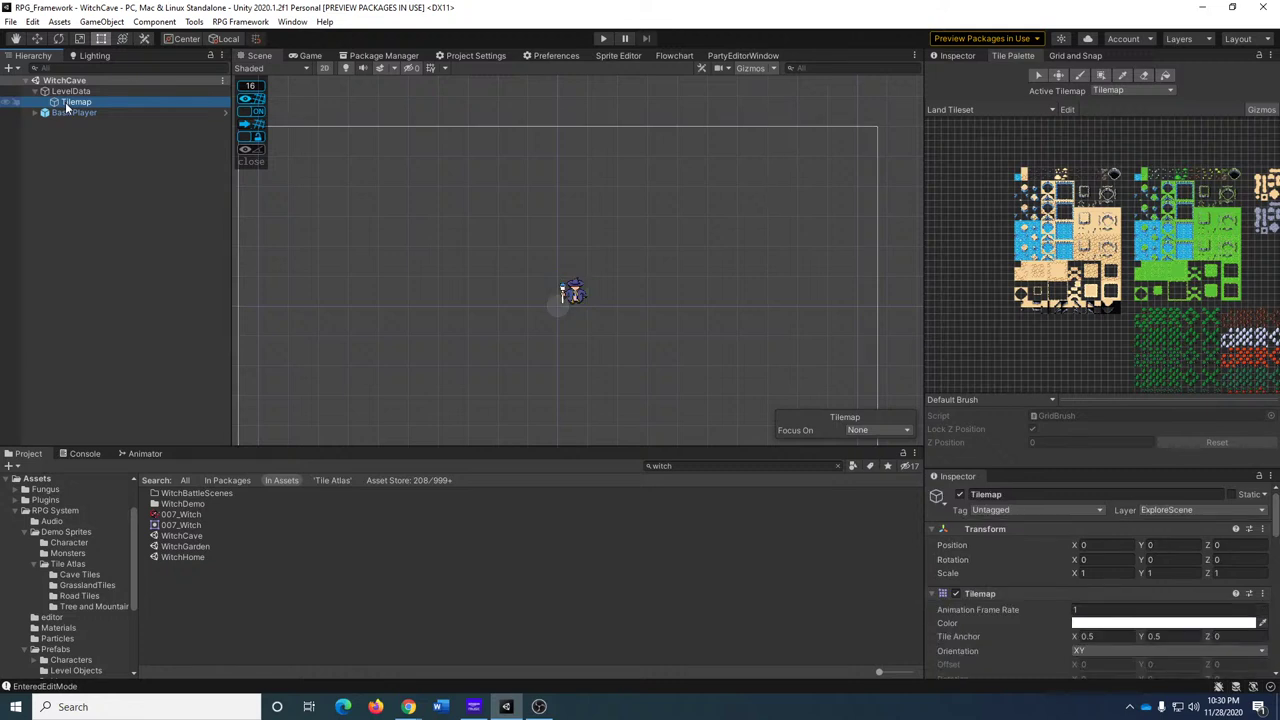
pyautogui.click(70, 102)
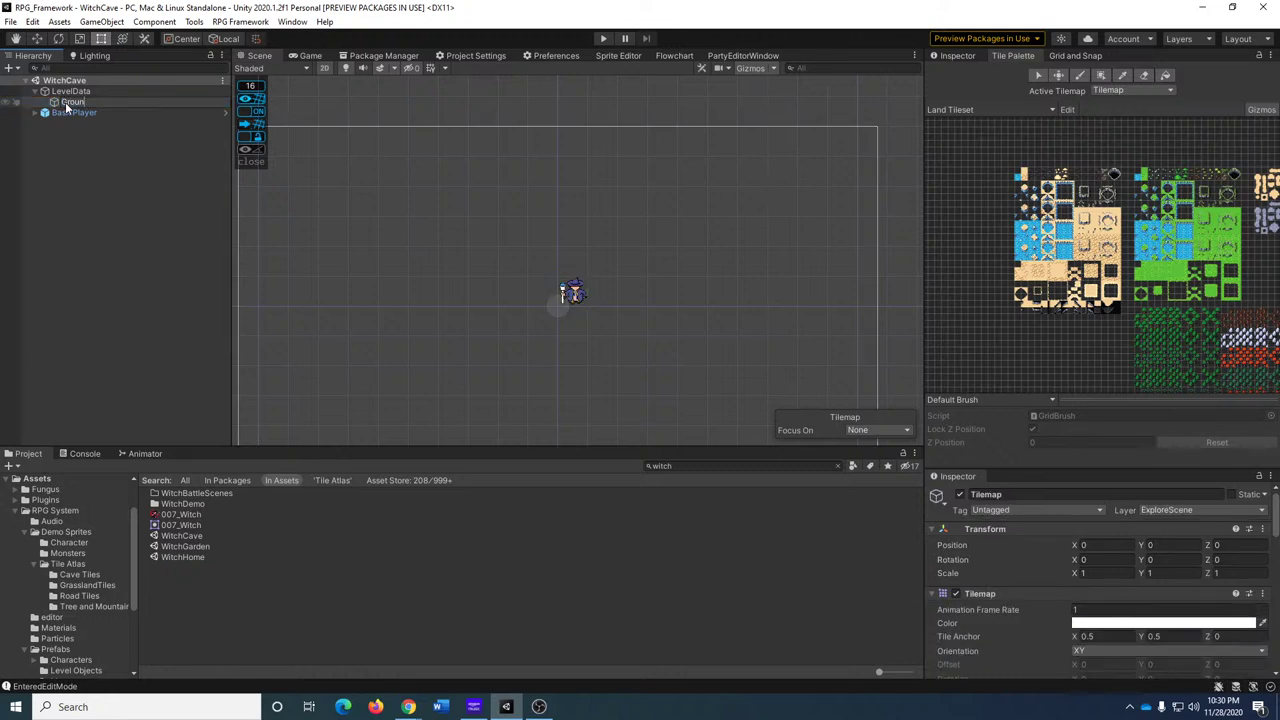
pyautogui.write('Ground Tiles')
pyautogui.press('Return')
pyautogui.hotkey('ctrl', 'd')
pyautogui.hotkey('ctrl', 'd')
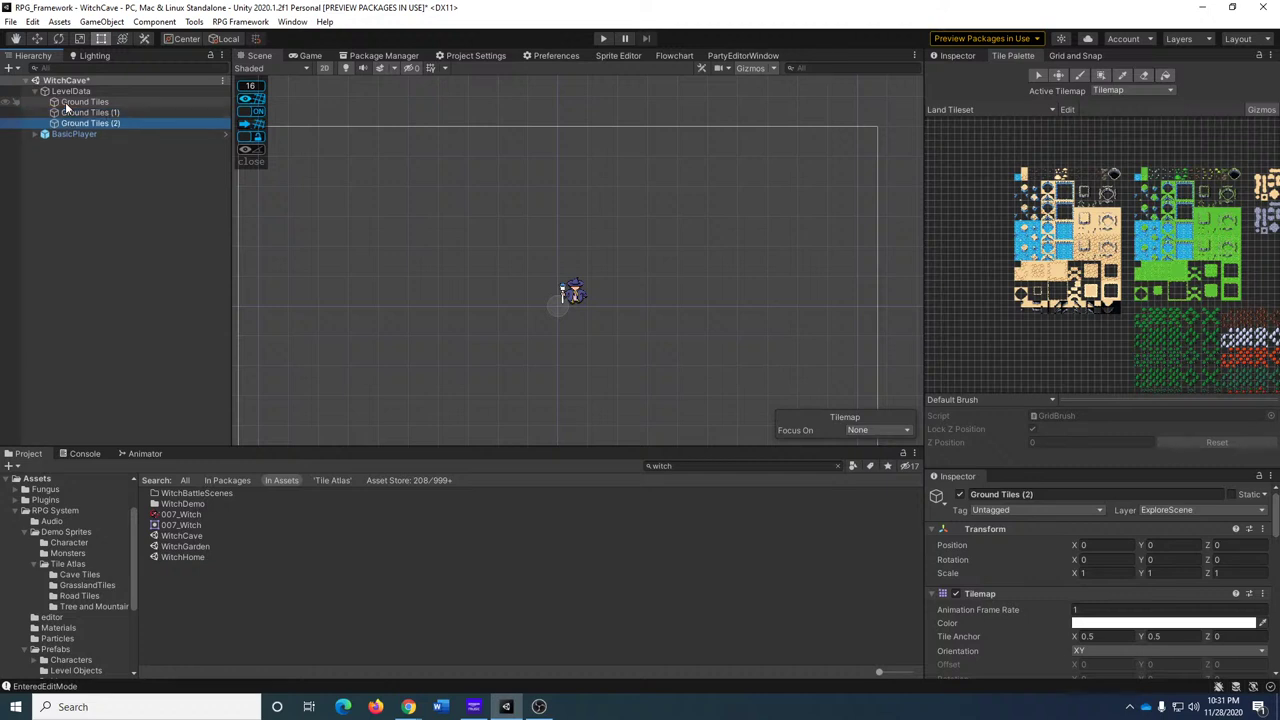
# Rename the two copies Boundry Tiles and Decoration Tiles.
pyautogui.click(92, 113)
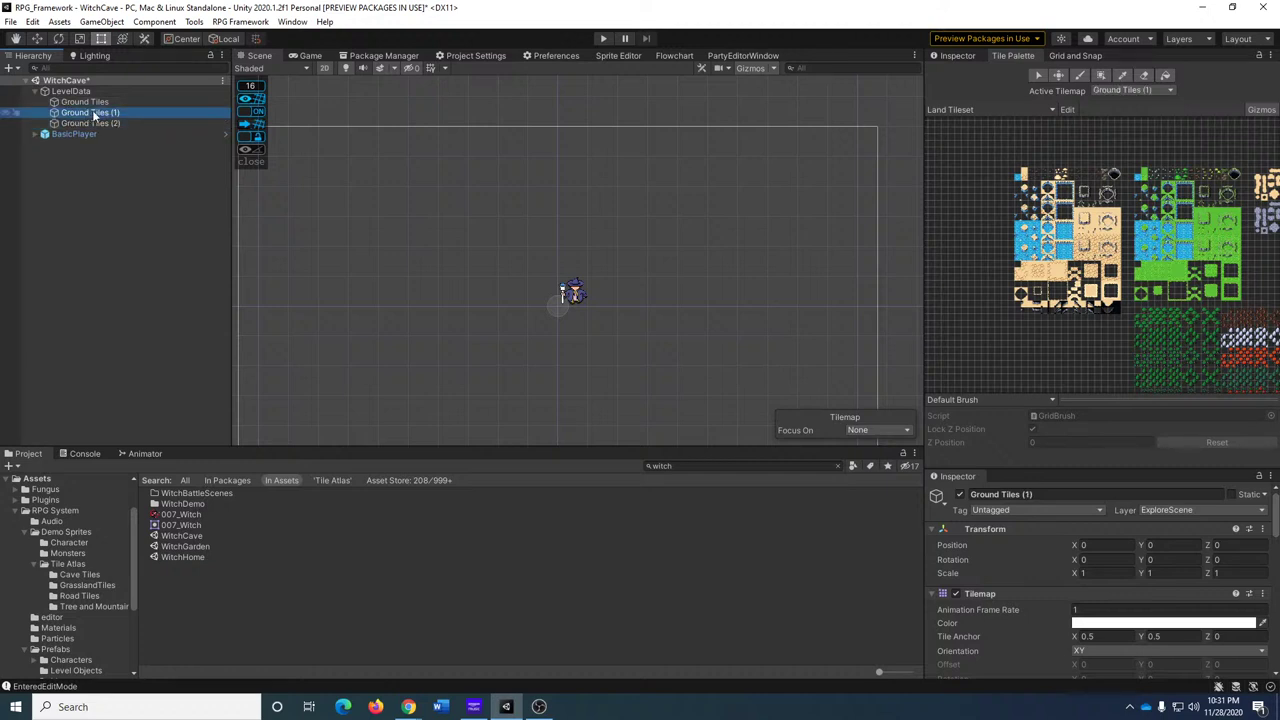
pyautogui.click(92, 113)
pyautogui.write('Boundry Ti')
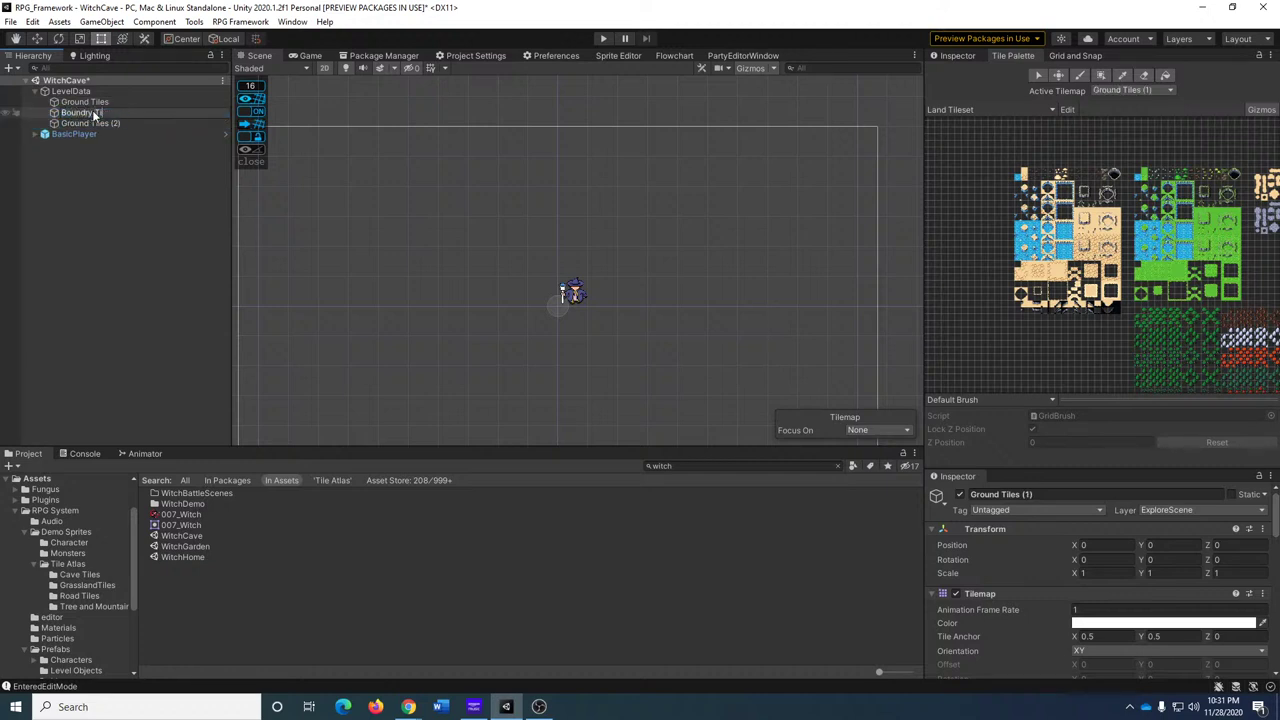
pyautogui.write('les')
pyautogui.press('Return')
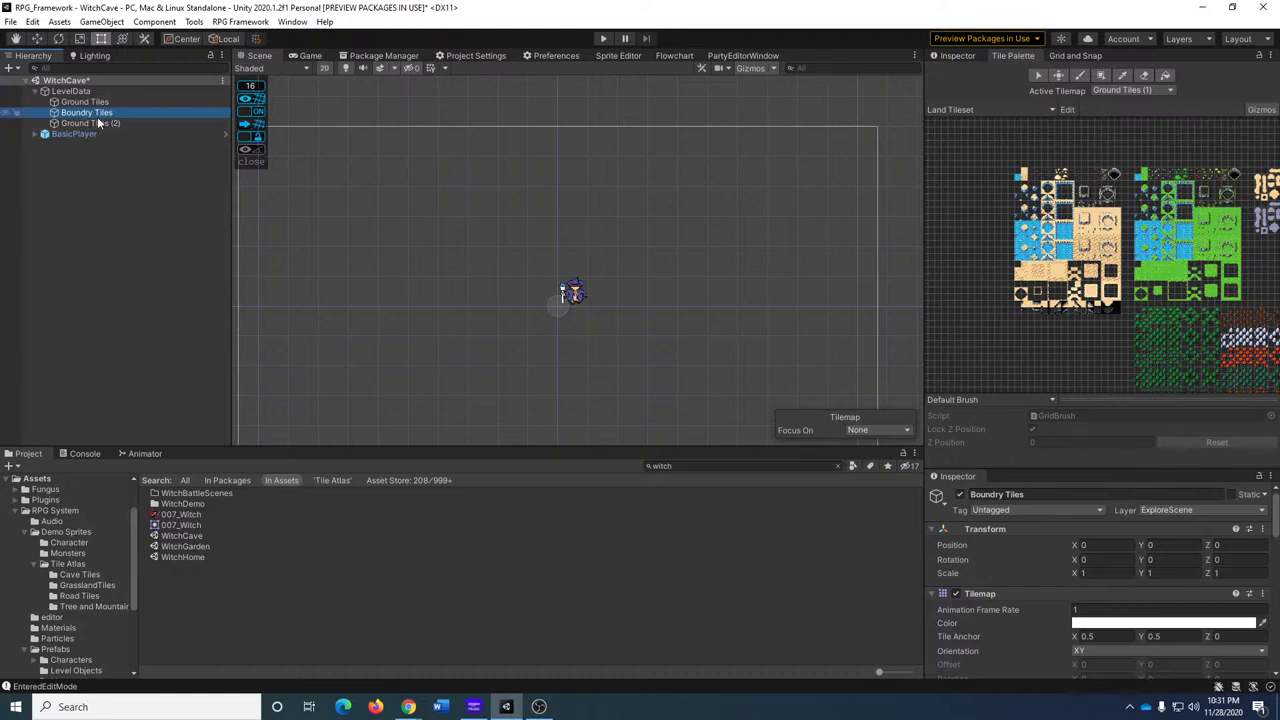
pyautogui.click(97, 122)
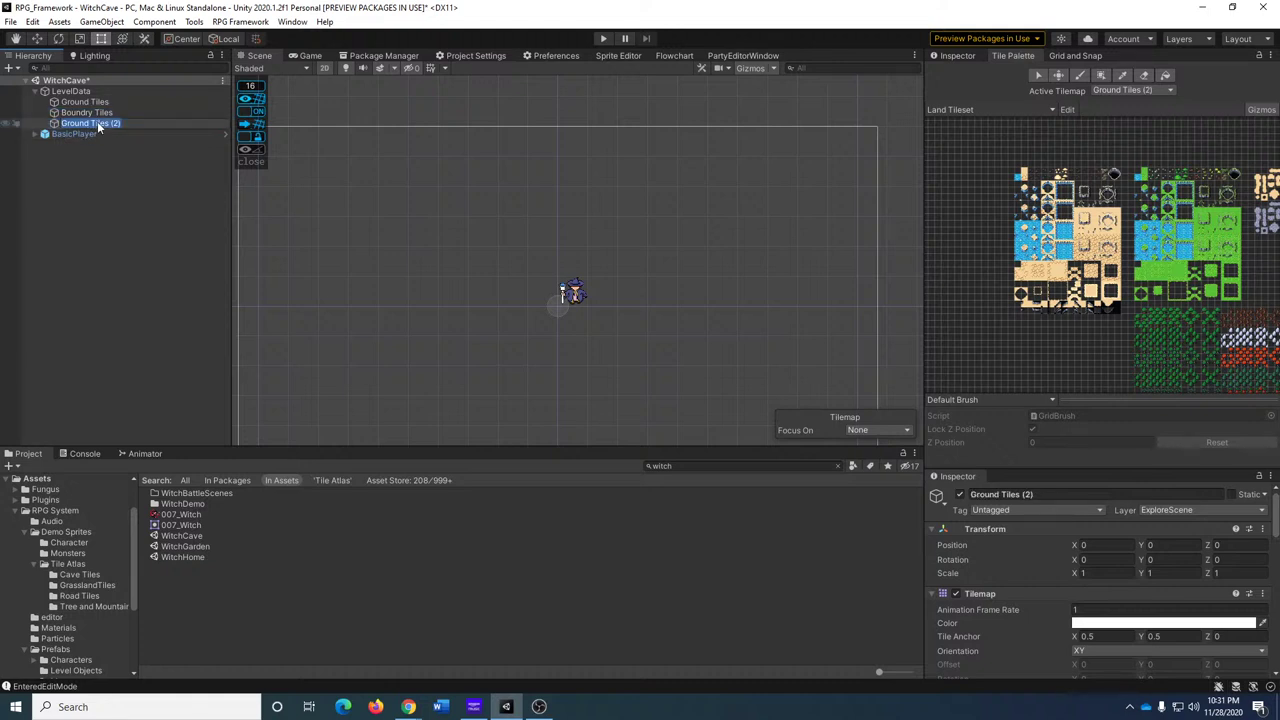
pyautogui.write('Decoration Tiles')
pyautogui.press('Return')
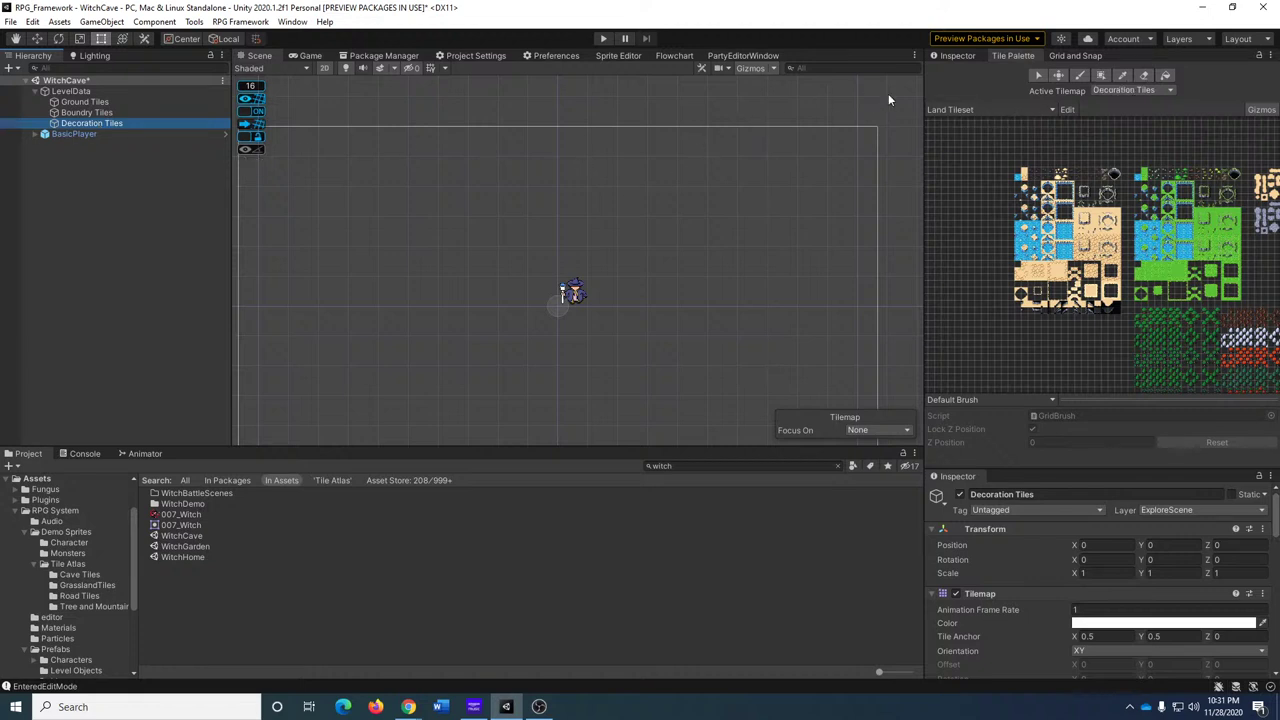
# Put Boundry Tiles and Decoration Tiles on the Tile Decorations sorting layer.
pyautogui.click(956, 56)
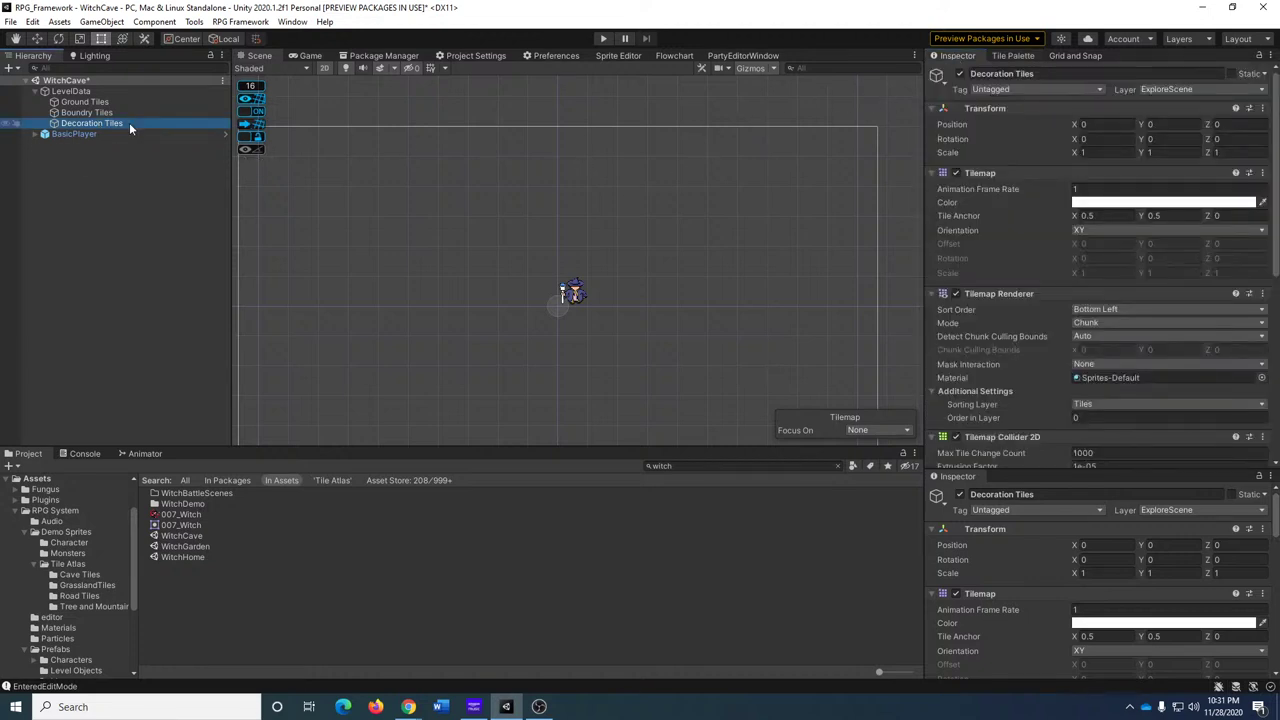
pyautogui.keyDown('ctrl'); pyautogui.click(84, 112); pyautogui.keyUp('ctrl')
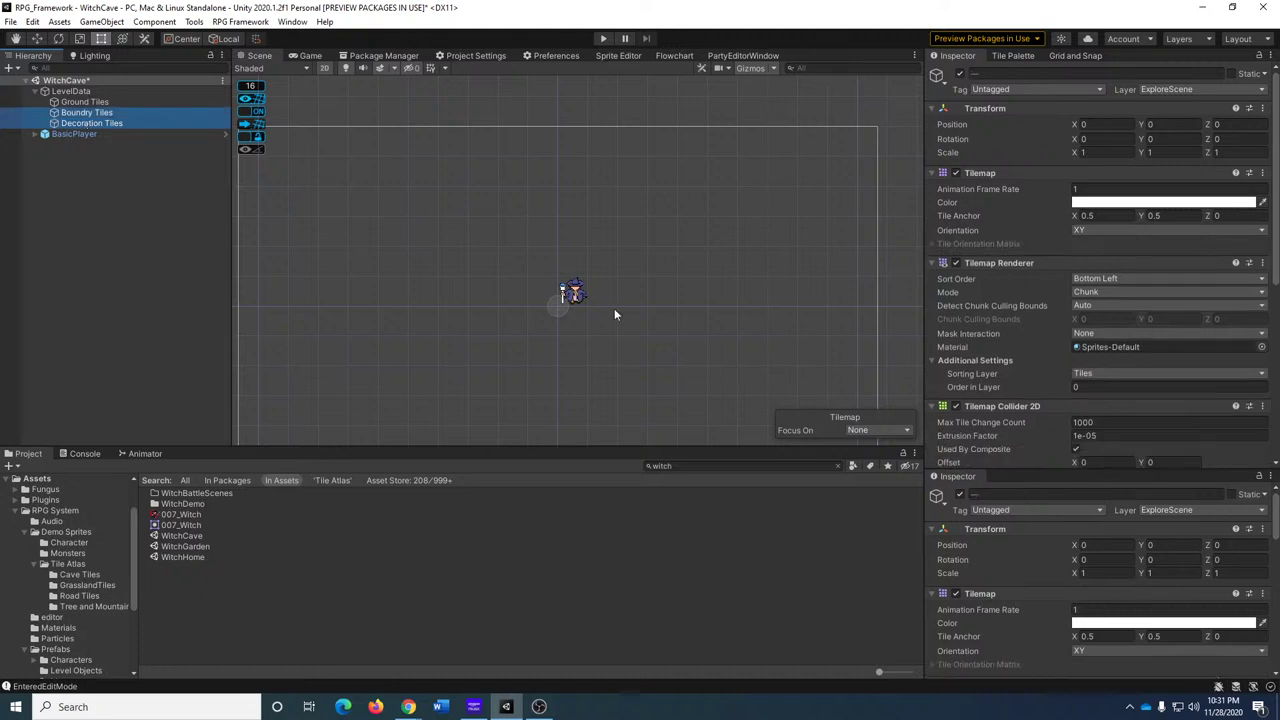
pyautogui.click(1105, 373)
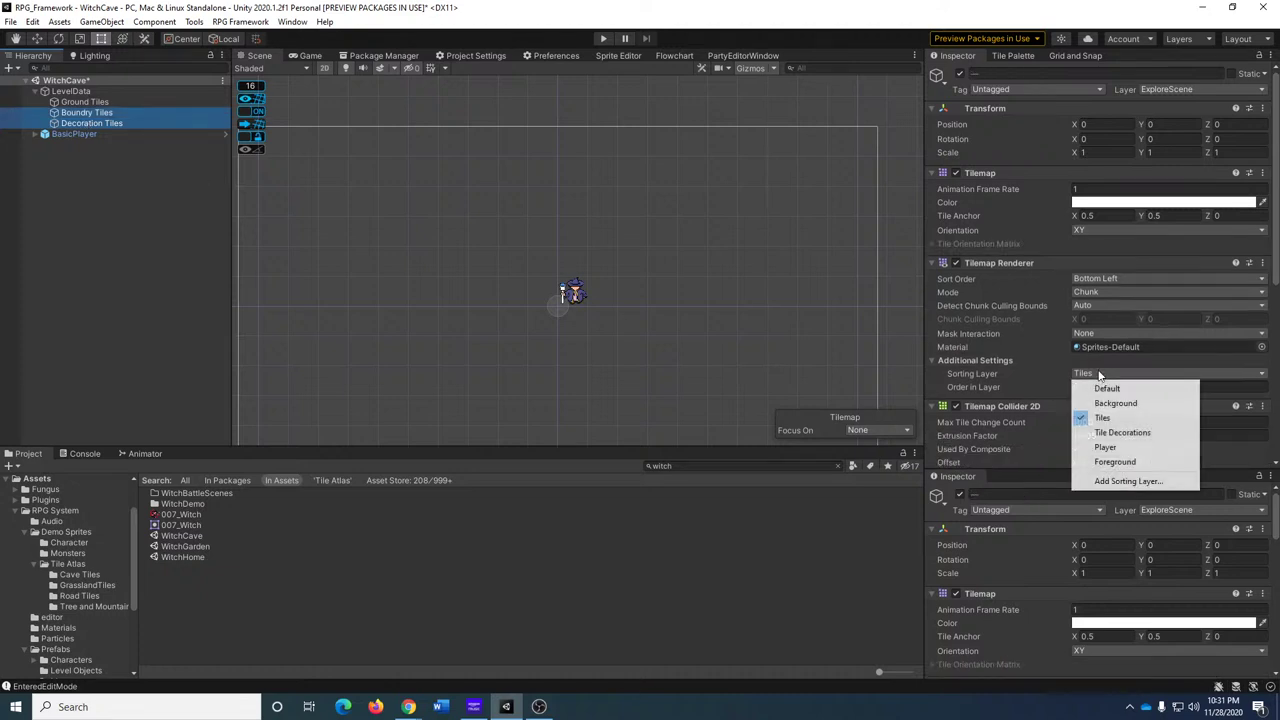
pyautogui.click(1110, 432)
pyautogui.click(96, 124)
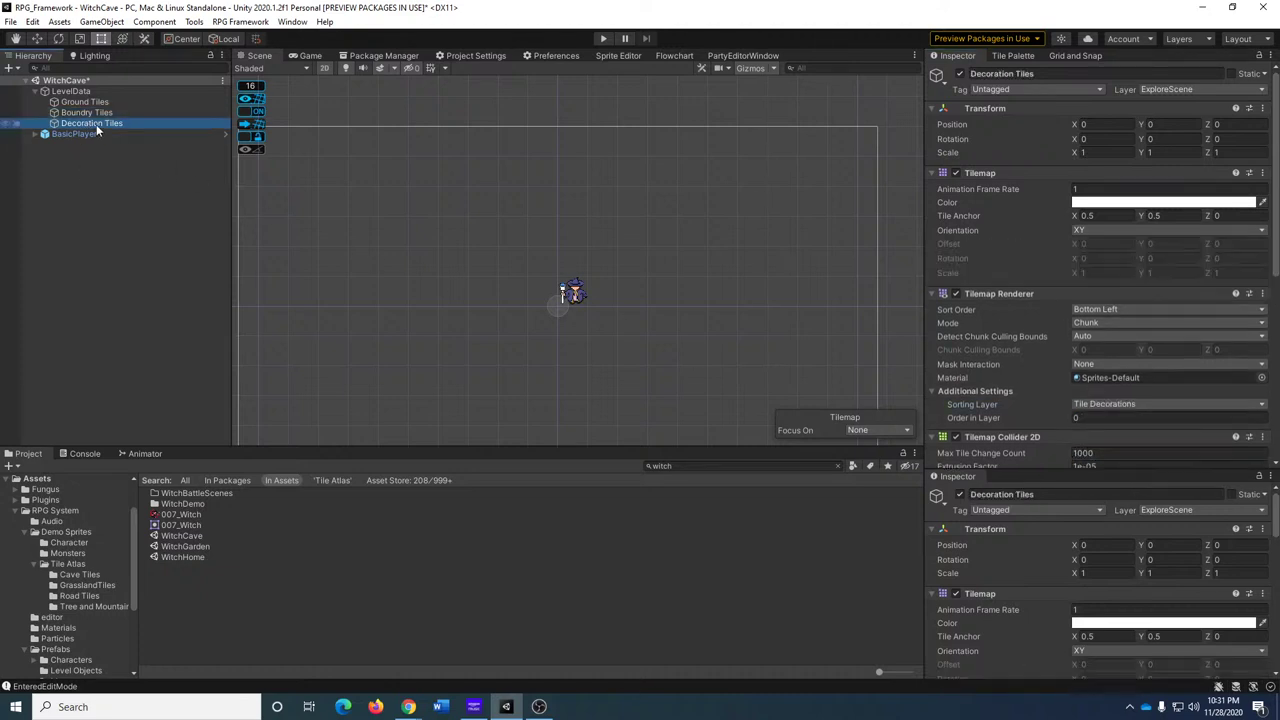
pyautogui.scroll(-5, 1090, 400)
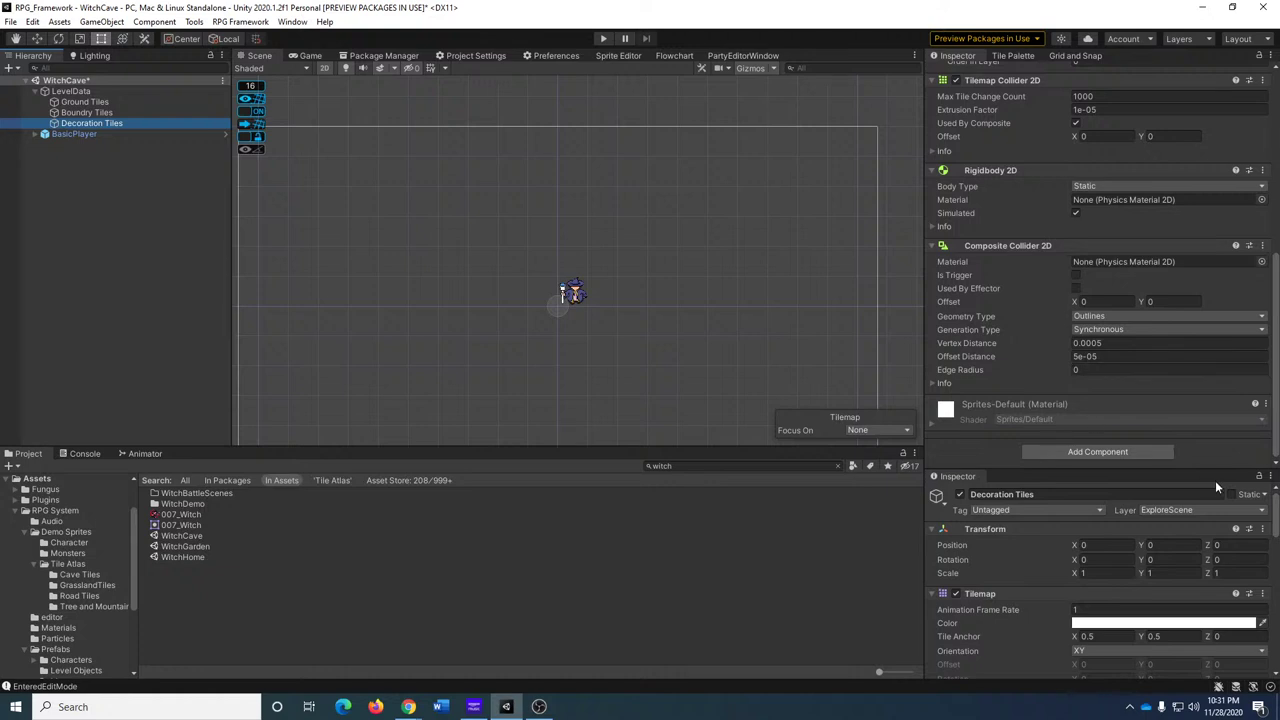
pyautogui.scroll(8, 1205, 228)
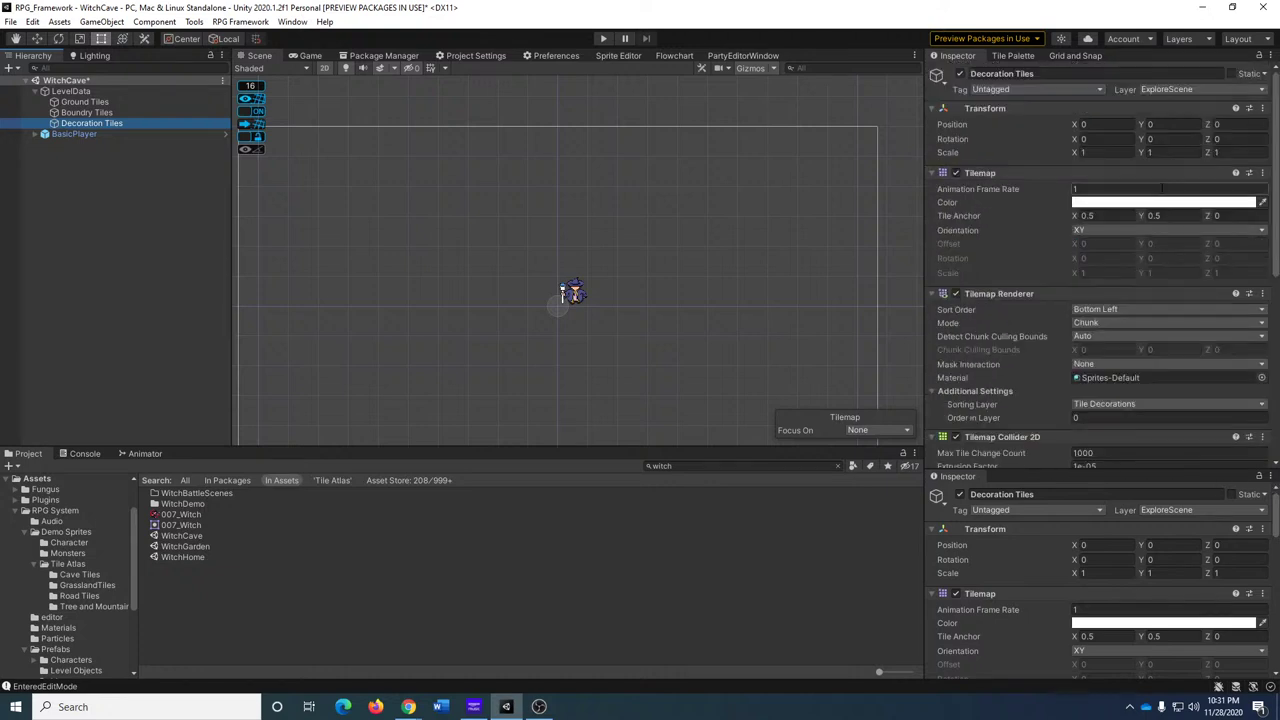
pyautogui.click(1258, 56)
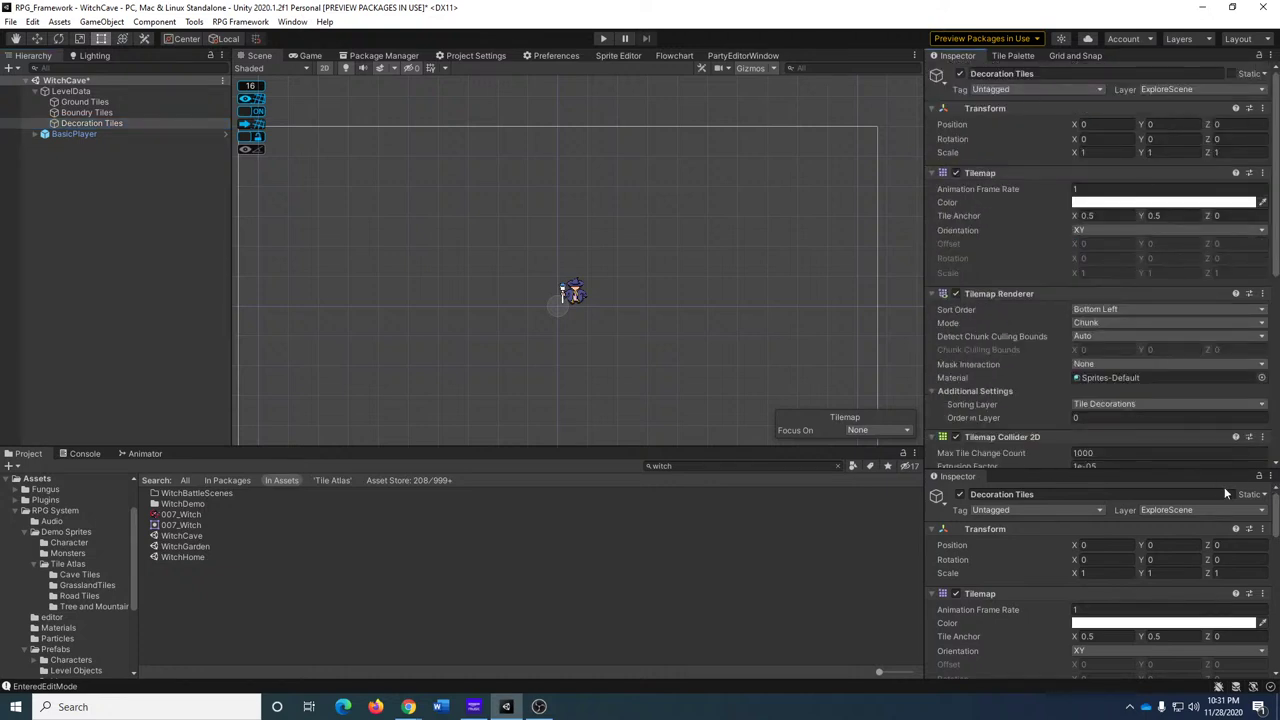
# Close the duplicate second Inspector panel.
pyautogui.rightClick(974, 477)
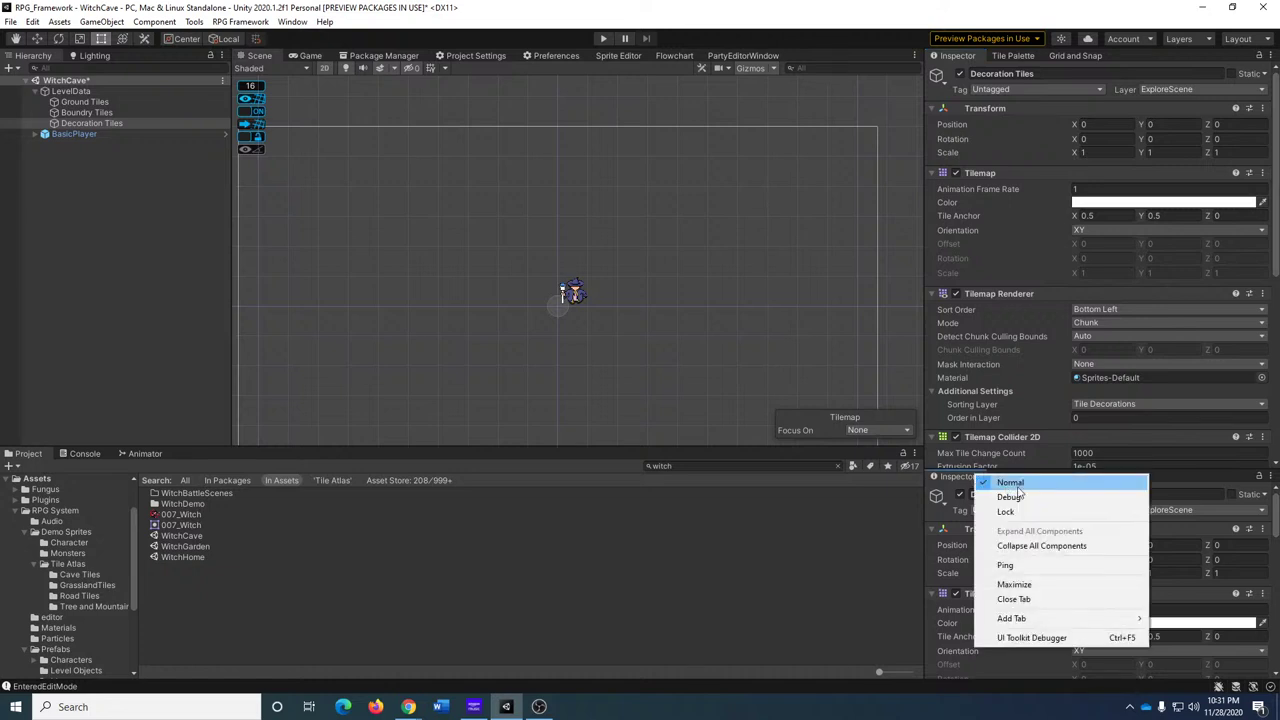
pyautogui.click(1013, 599)
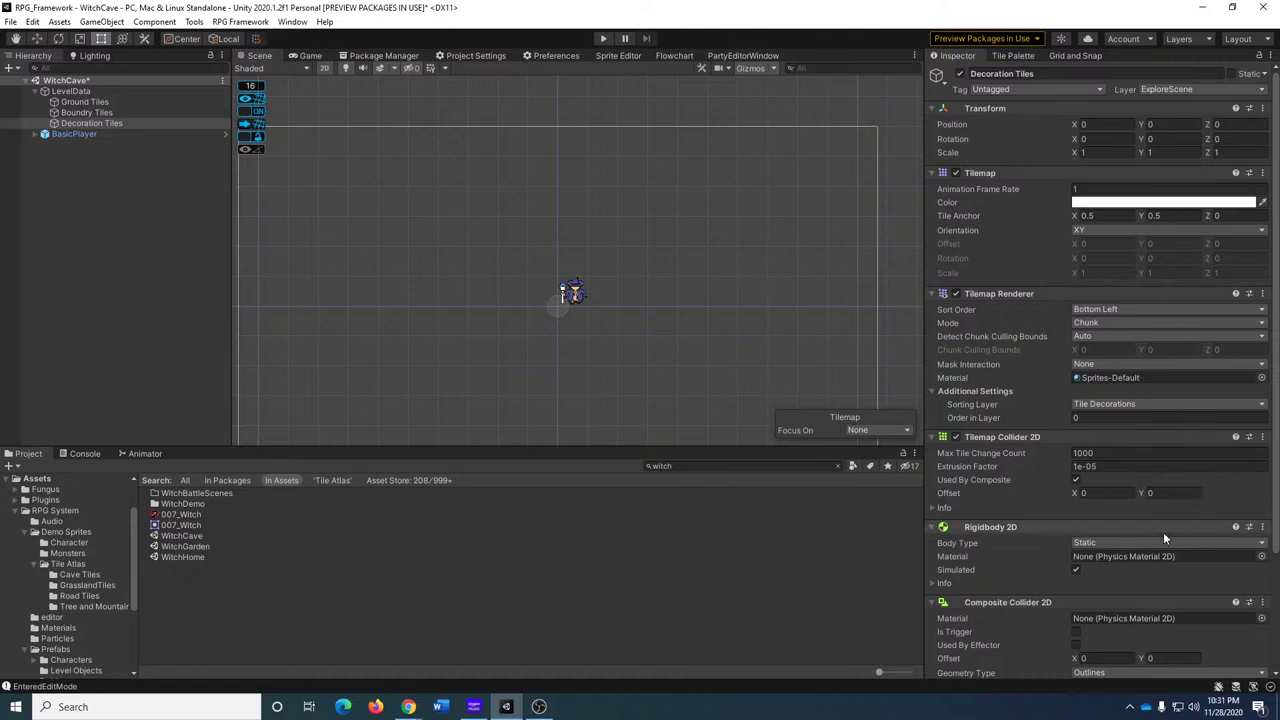
pyautogui.scroll(-3, 1255, 553)
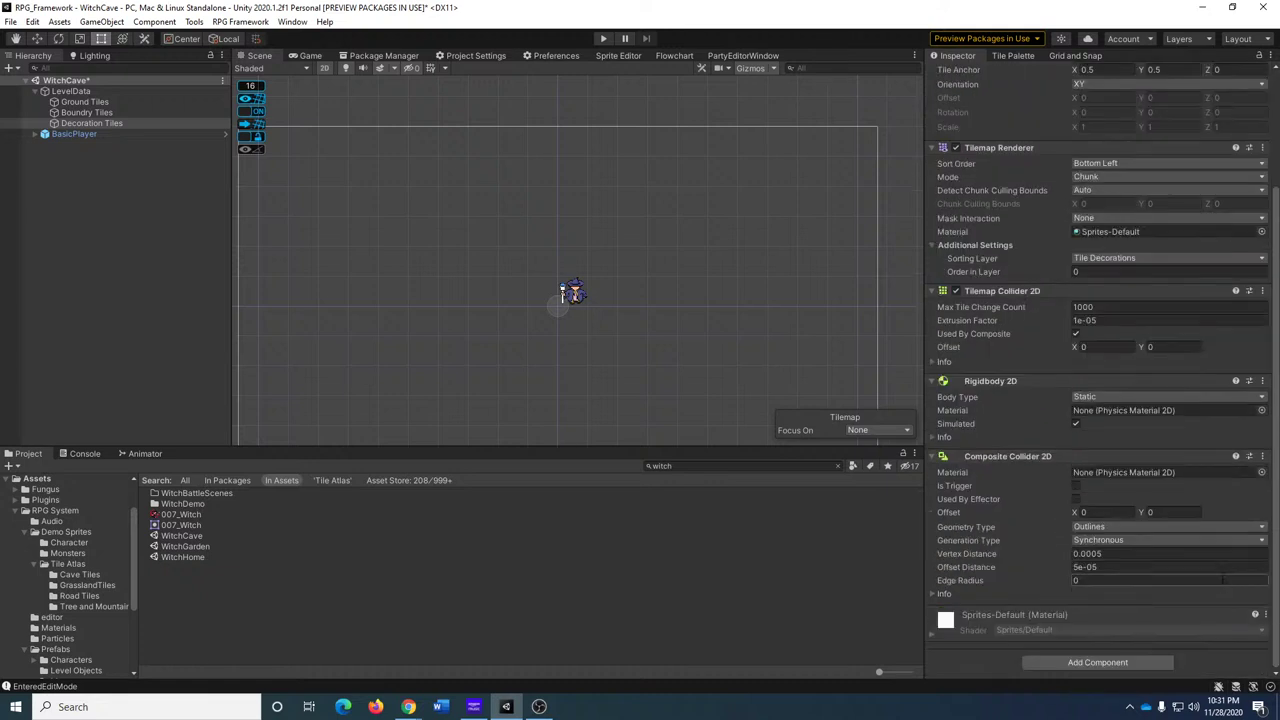
# Remove the Composite Collider 2D and Tilemap Collider 2D from Decoration Tiles.
pyautogui.click(1263, 457)
pyautogui.click(1248, 490)
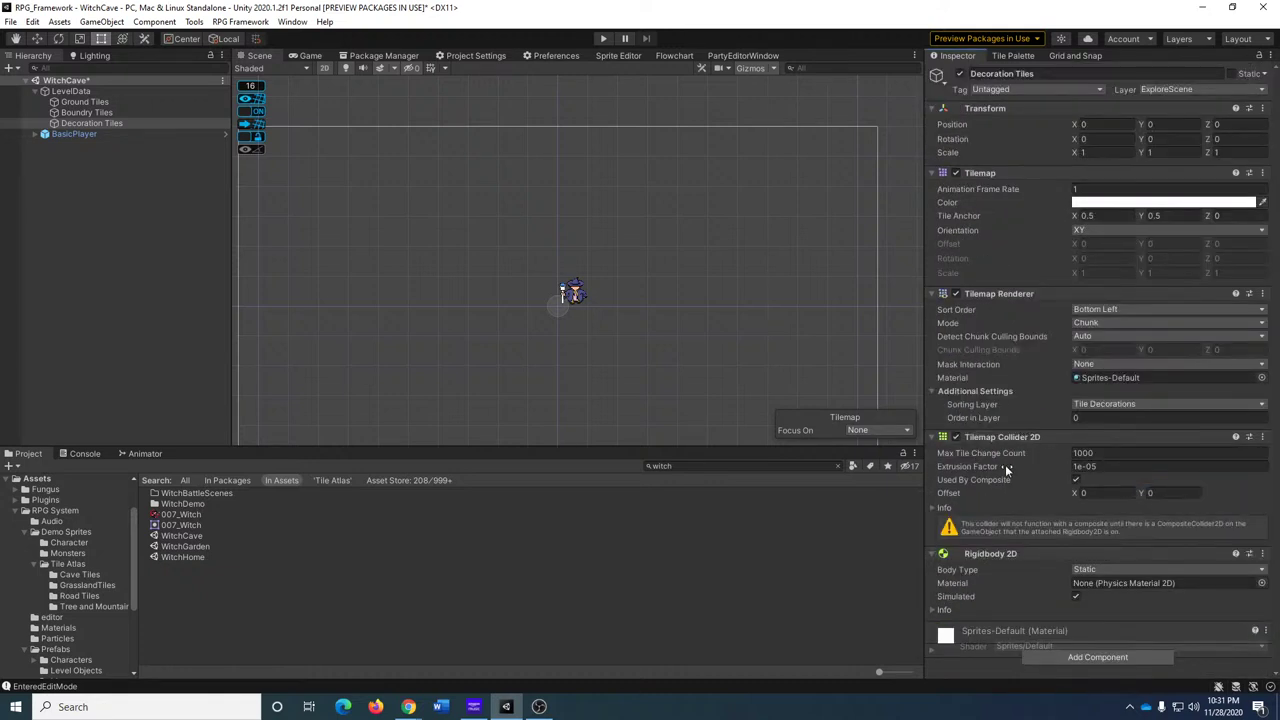
pyautogui.click(1262, 442)
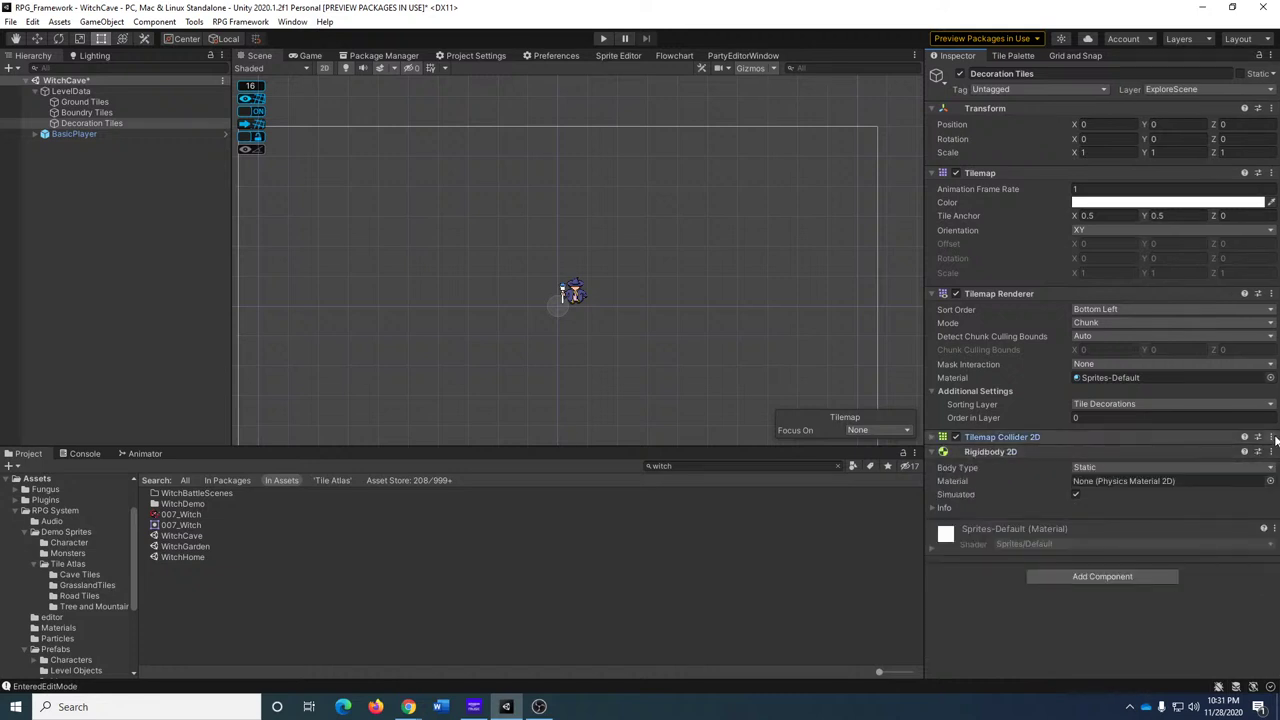
pyautogui.click(1270, 437)
pyautogui.click(1190, 470)
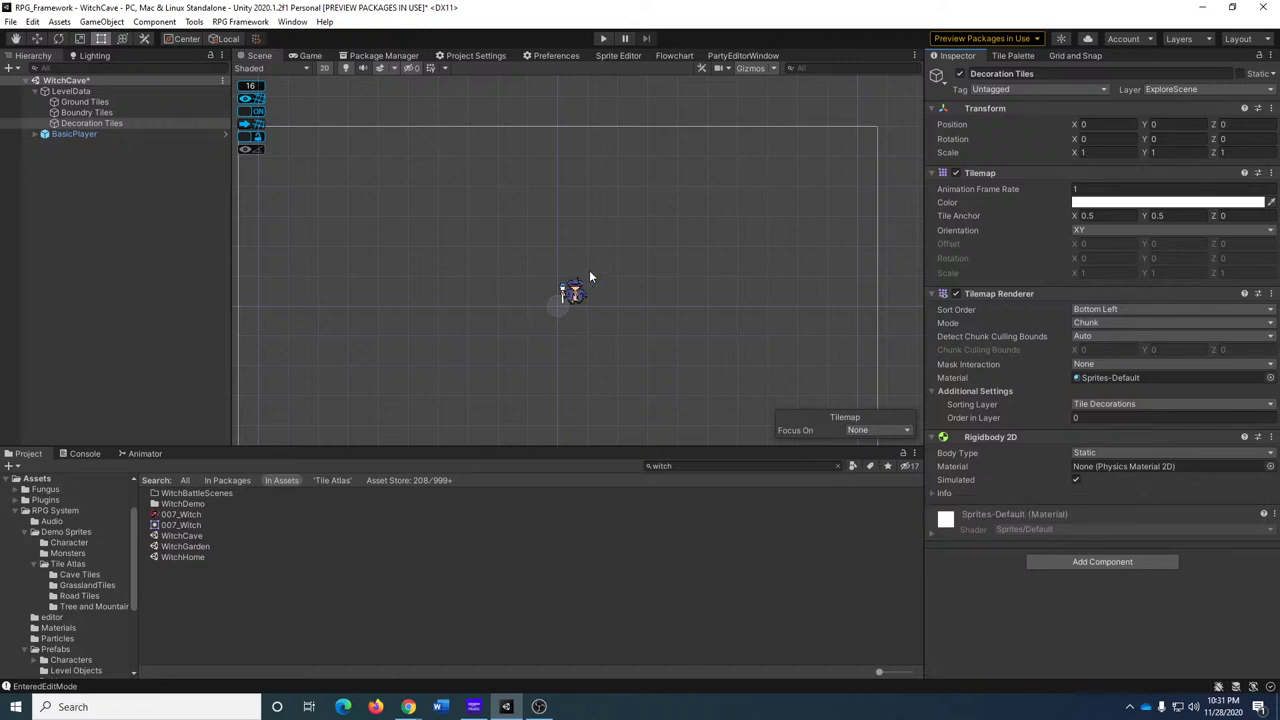
pyautogui.scroll(-2, 662, 254)
pyautogui.moveTo(660, 265); pyautogui.dragTo(645, 280, button='middle')
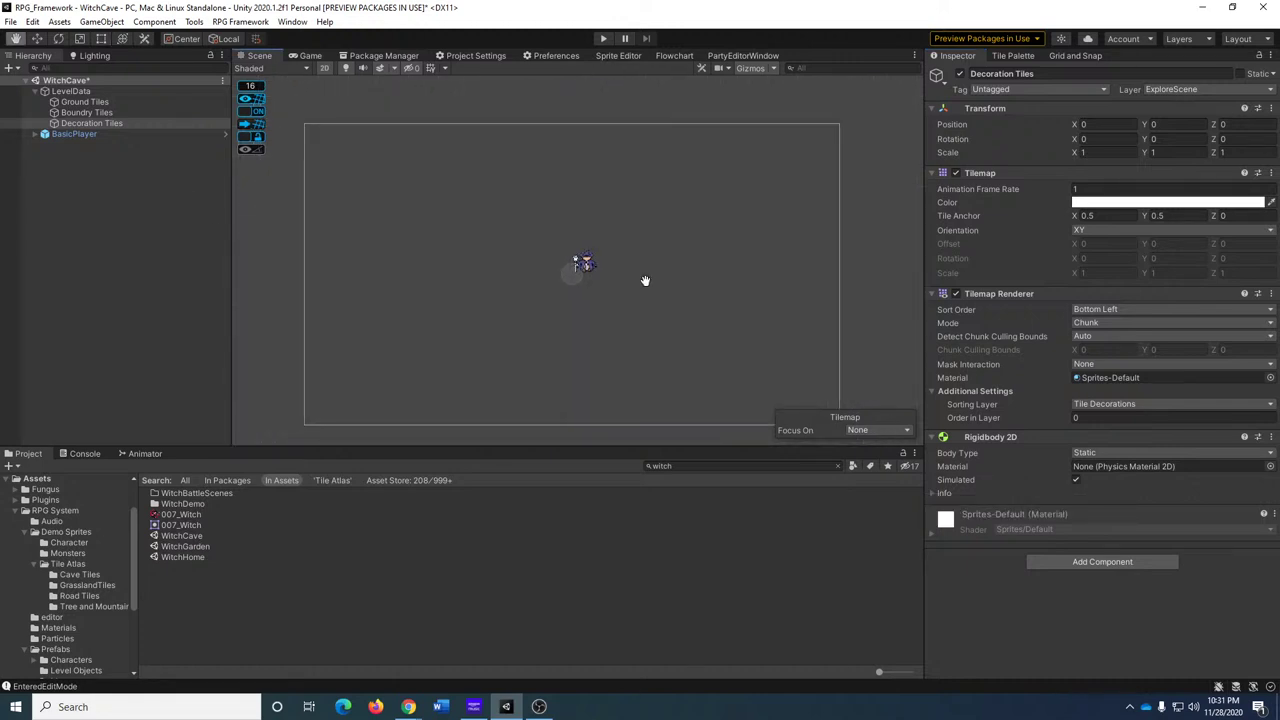
pyautogui.scroll(1, 640, 270)
pyautogui.scroll(-1, 630, 280)
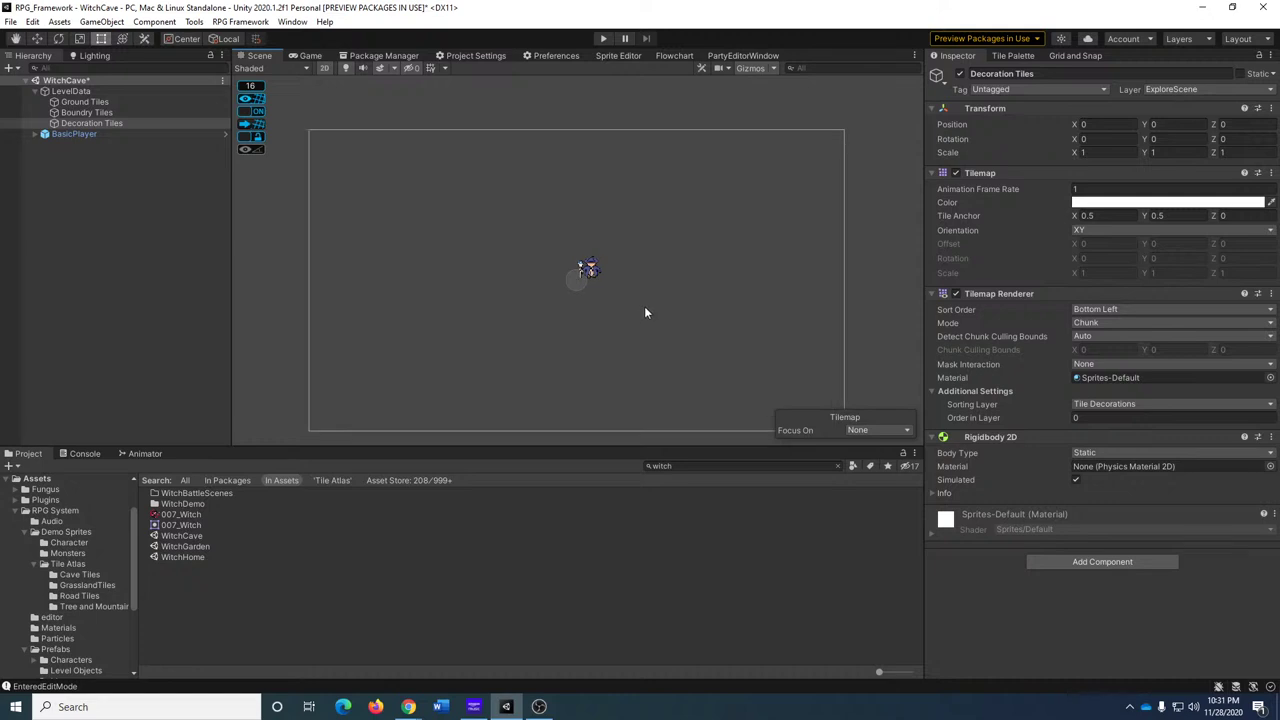
pyautogui.scroll(-1, 645, 313)
pyautogui.click(76, 134)
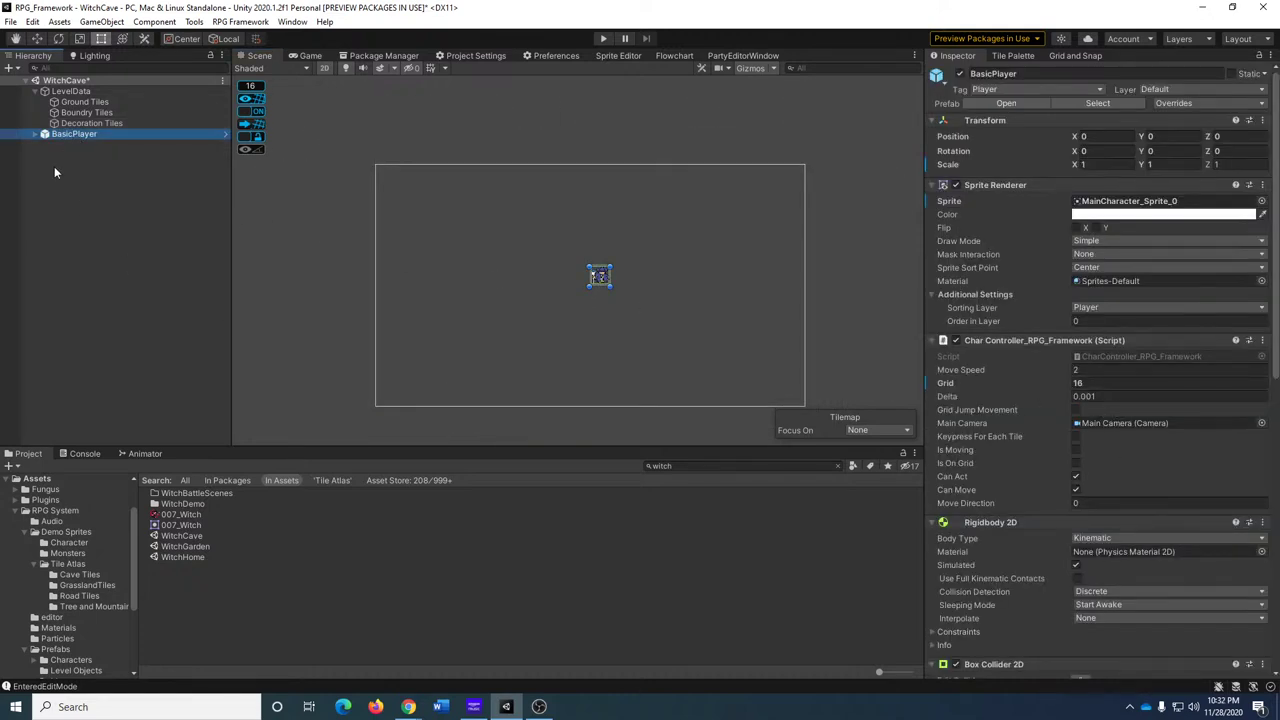
# Change the WitchCave player's Main Camera Size from 96 to 135.
pyautogui.click(35, 134)
pyautogui.click(85, 144)
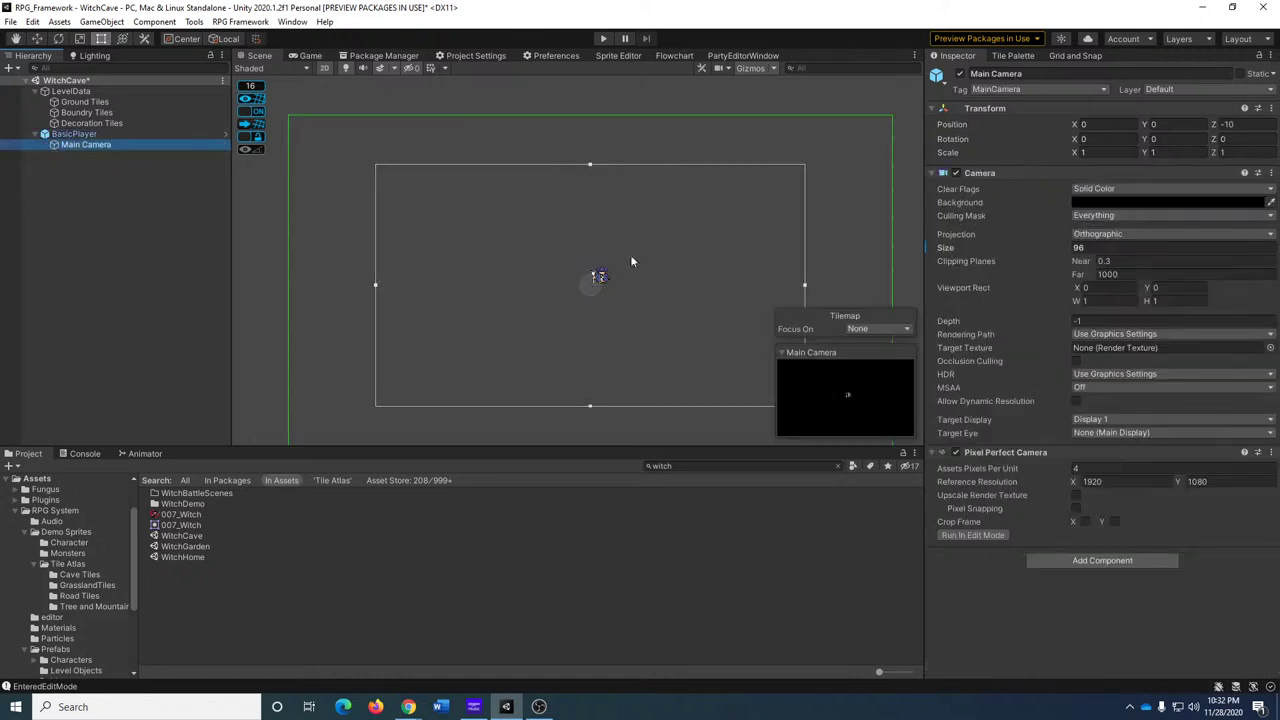
pyautogui.click(1095, 247)
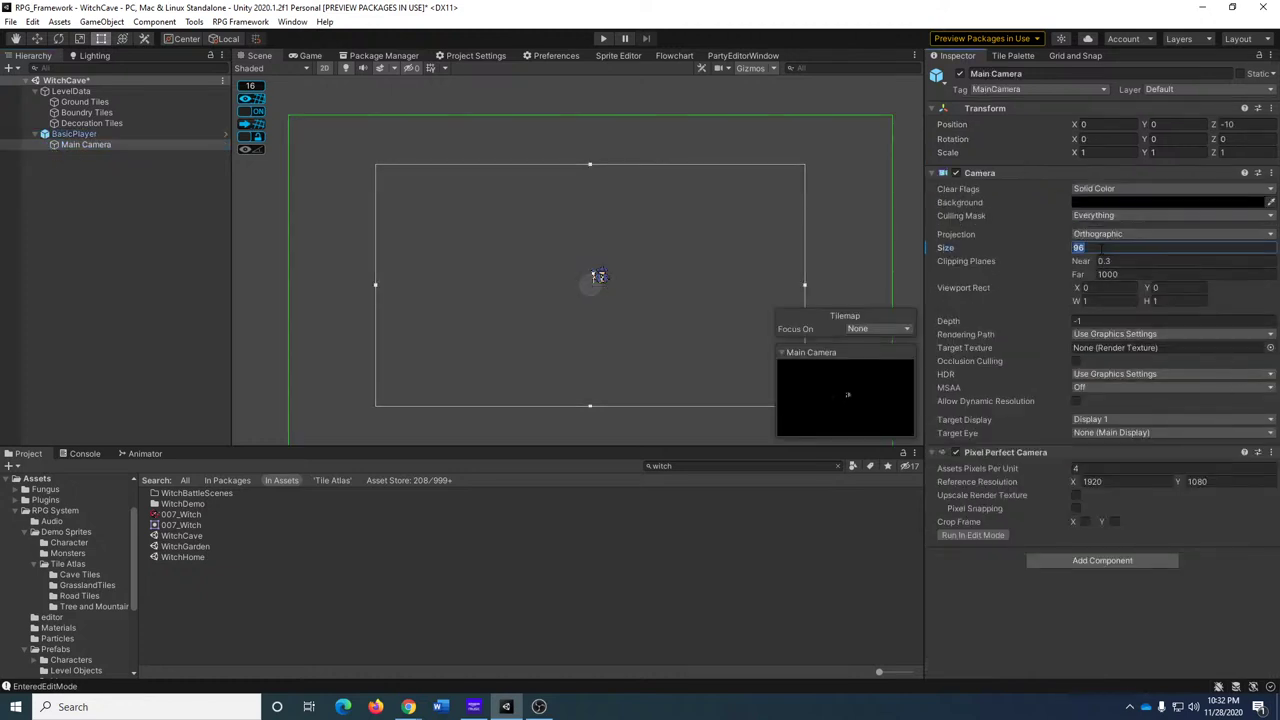
pyautogui.write('135')
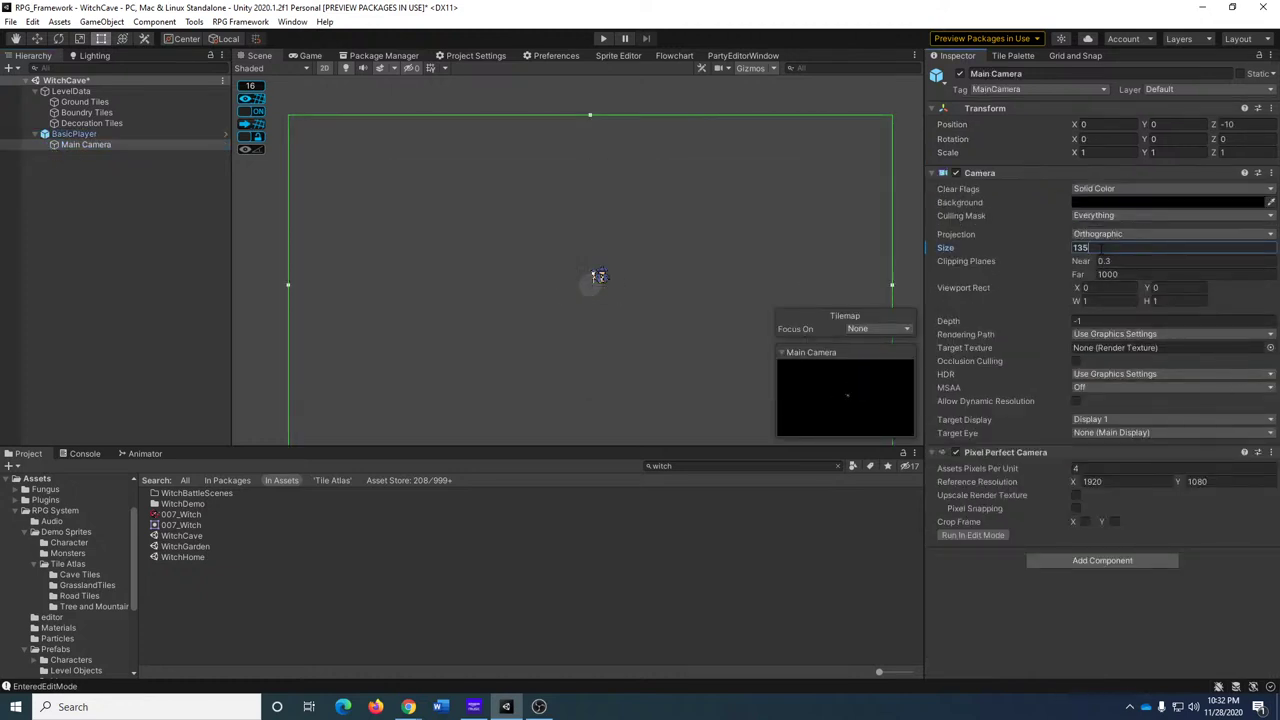
pyautogui.scroll(-2, 850, 231)
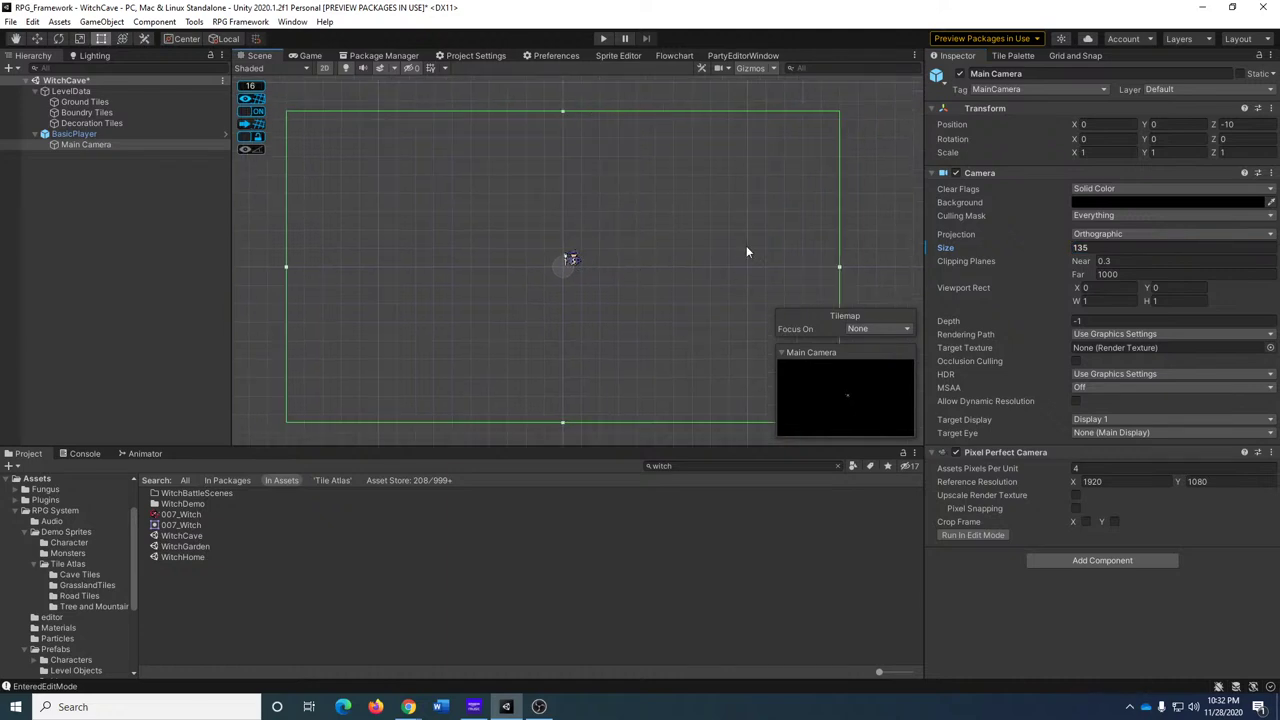
pyautogui.click(84, 103)
# Bring up the Tile Palette and browse the Land Tileset tiles.
pyautogui.click(1013, 56)
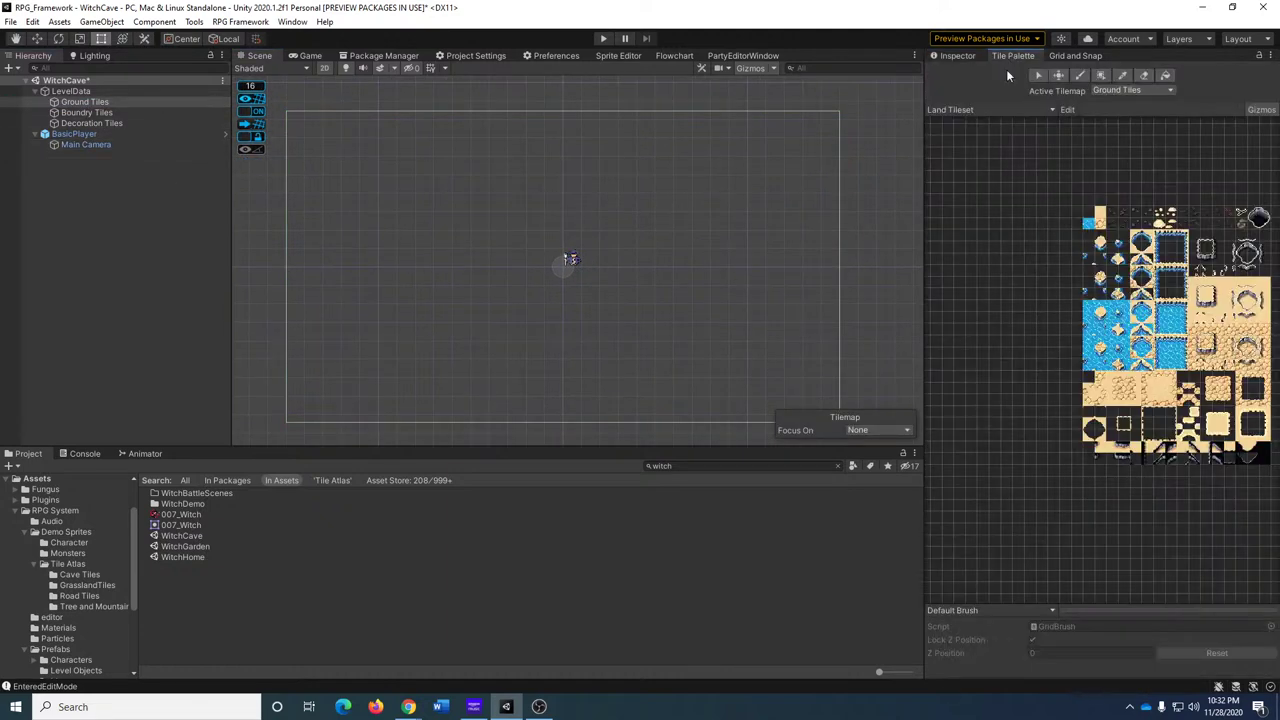
pyautogui.scroll(5, 1126, 348)
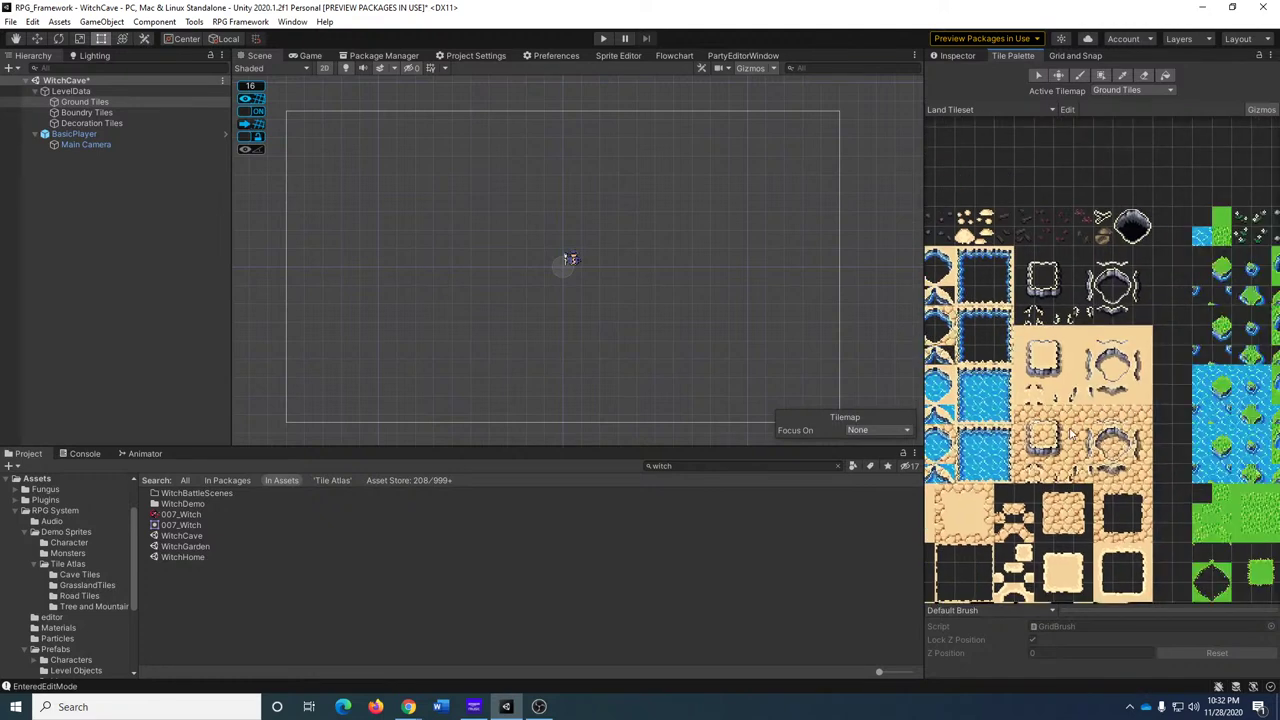
pyautogui.moveTo(1068, 471); pyautogui.dragTo(1165, 474, button='middle')
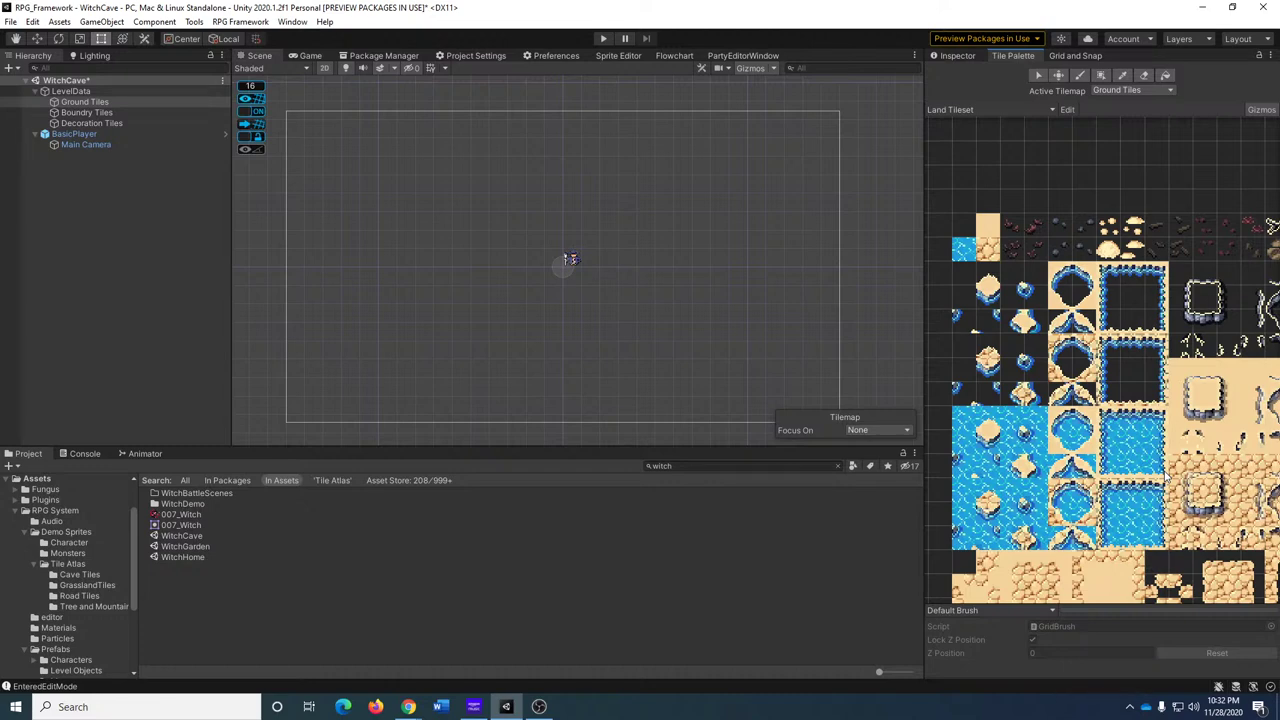
pyautogui.scroll(-1, 1152, 452)
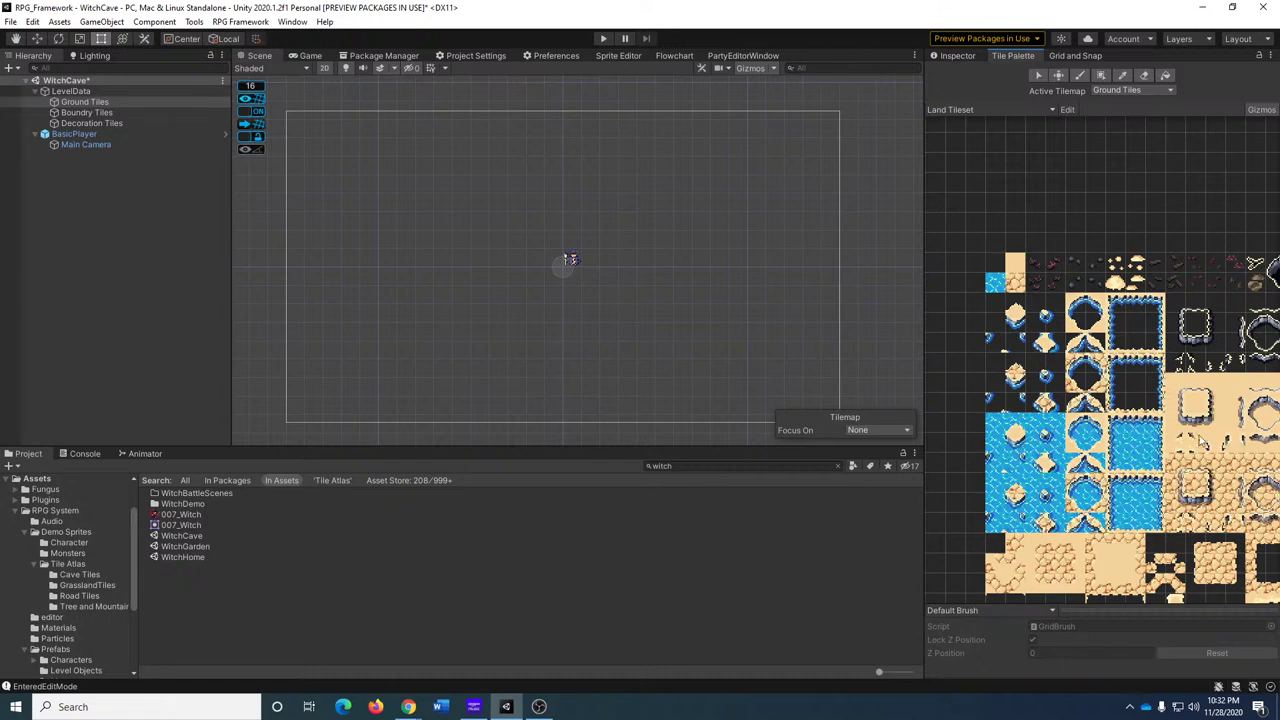
pyautogui.moveTo(1068, 475); pyautogui.dragTo(1034, 365, button='middle')
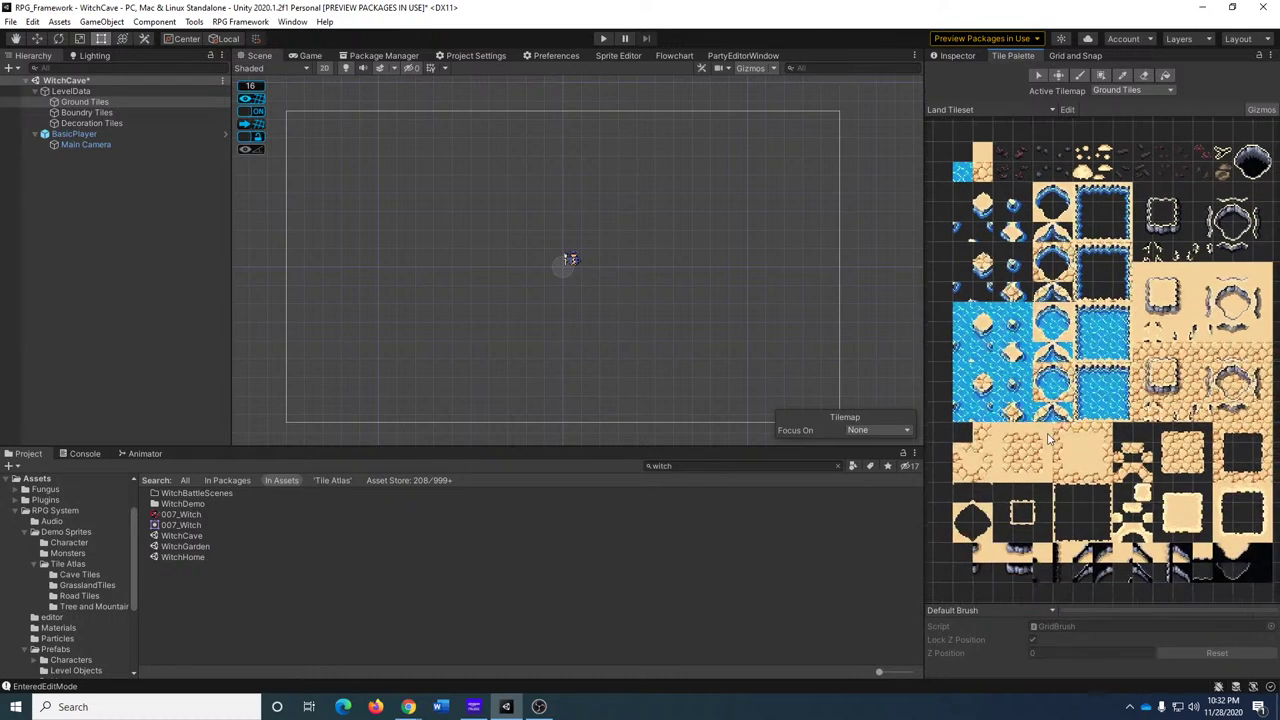
# With the Paint Brush active, pick a sand tile from the Land Tileset.
pyautogui.press('b')
pyautogui.click(1166, 374)
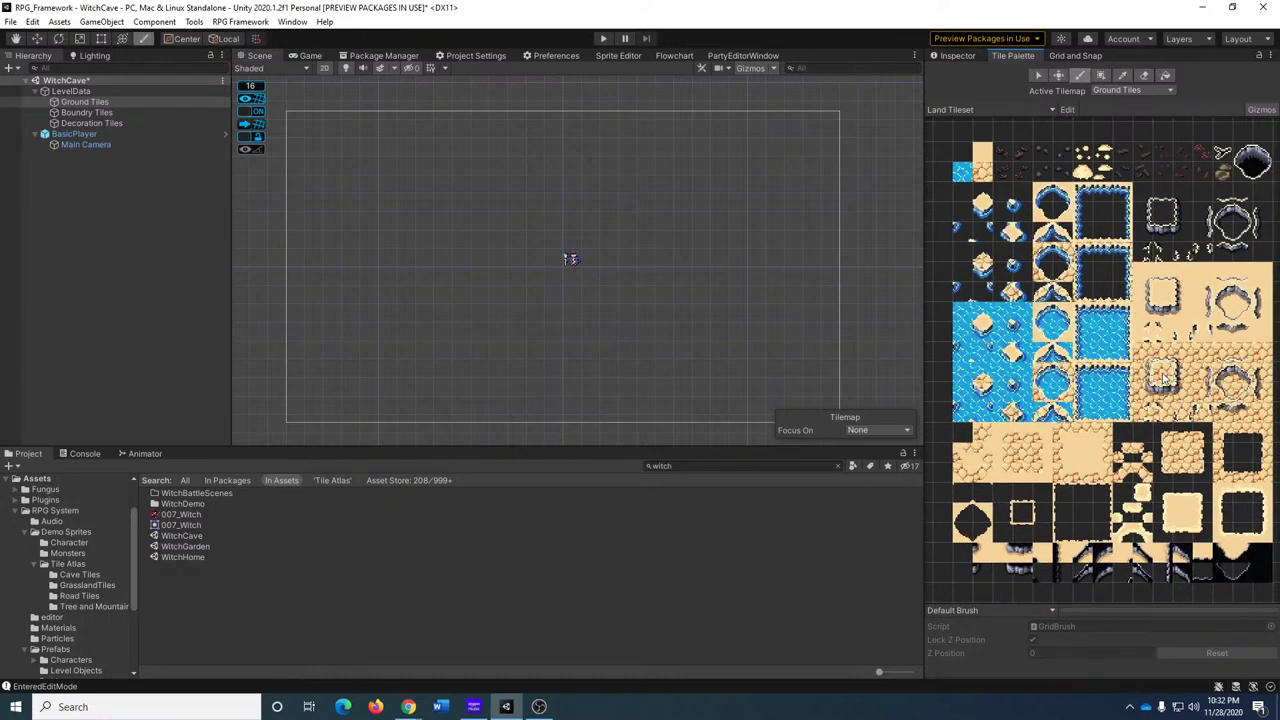
pyautogui.click(1163, 376)
pyautogui.moveTo(1162, 373); pyautogui.dragTo(1210, 446, button='middle')
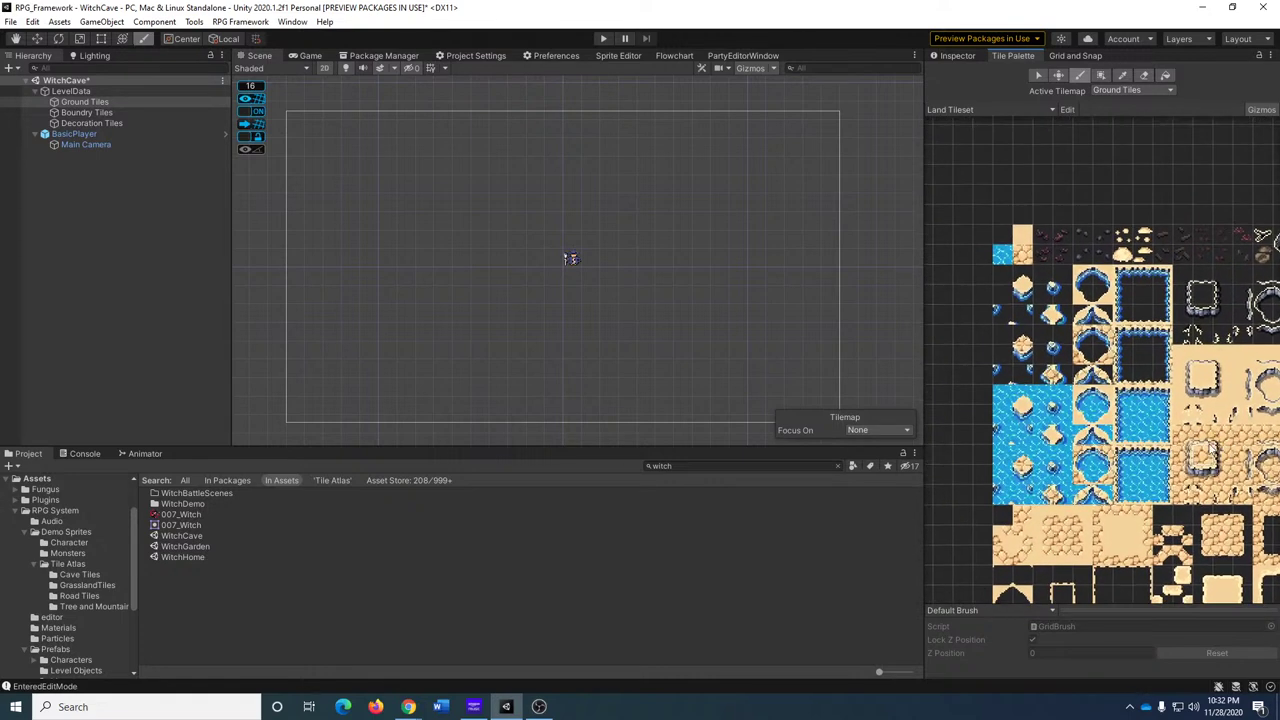
pyautogui.moveTo(1078, 350); pyautogui.dragTo(1037, 417, button='middle')
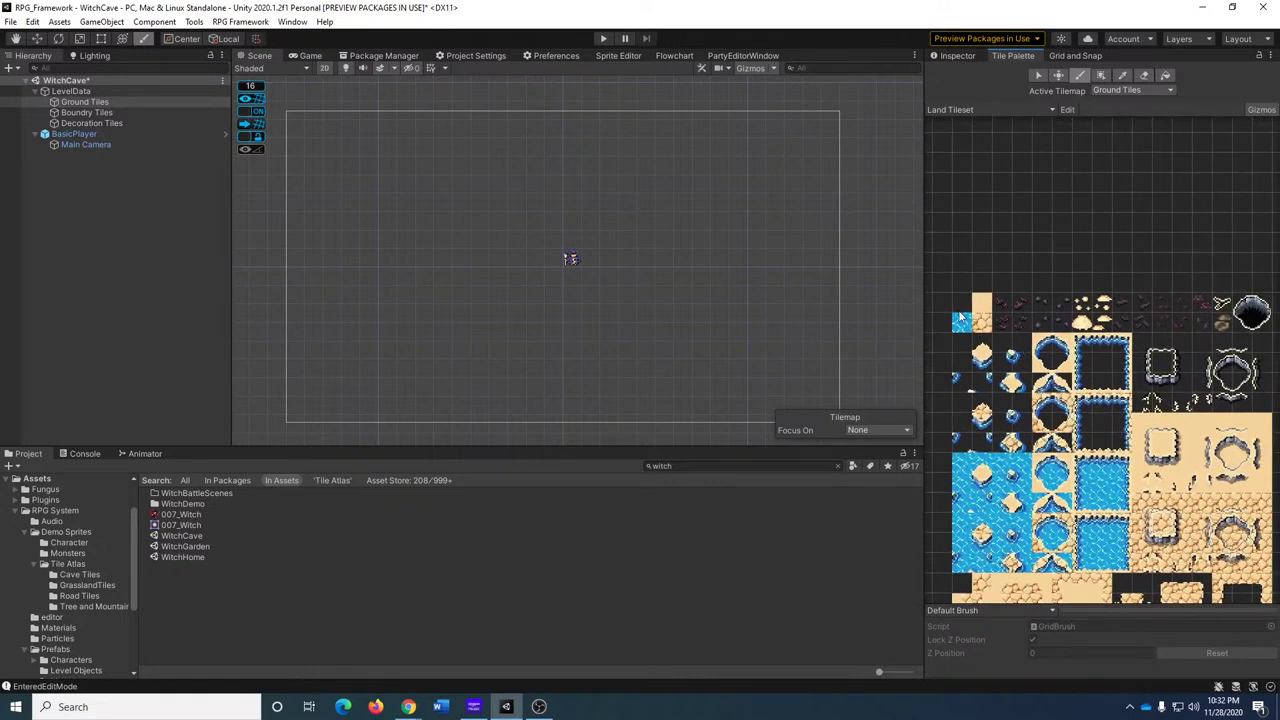
pyautogui.click(1222, 308)
pyautogui.click(985, 313)
pyautogui.click(984, 322)
# In the Cave Tiles folder, set CB-LandTileset_0's Collider Type to None.
pyautogui.click(88, 576)
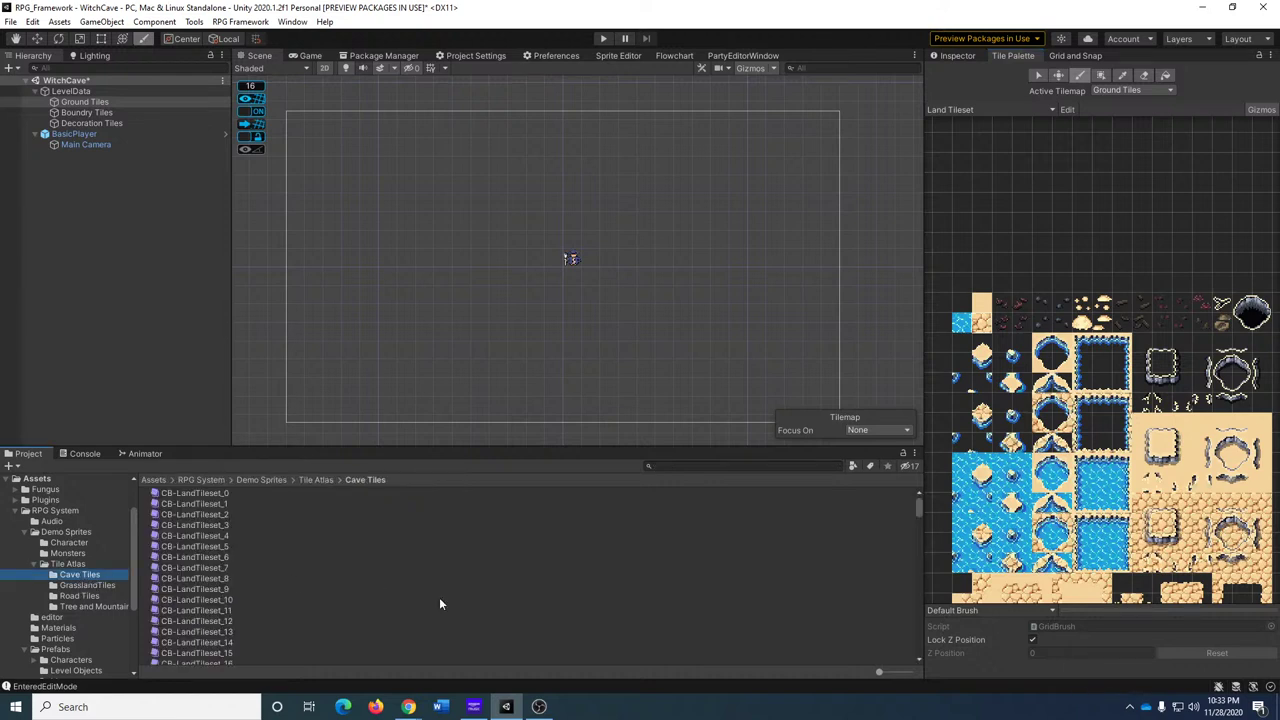
pyautogui.moveTo(210, 490); pyautogui.dragTo(964, 47)
pyautogui.click(957, 56)
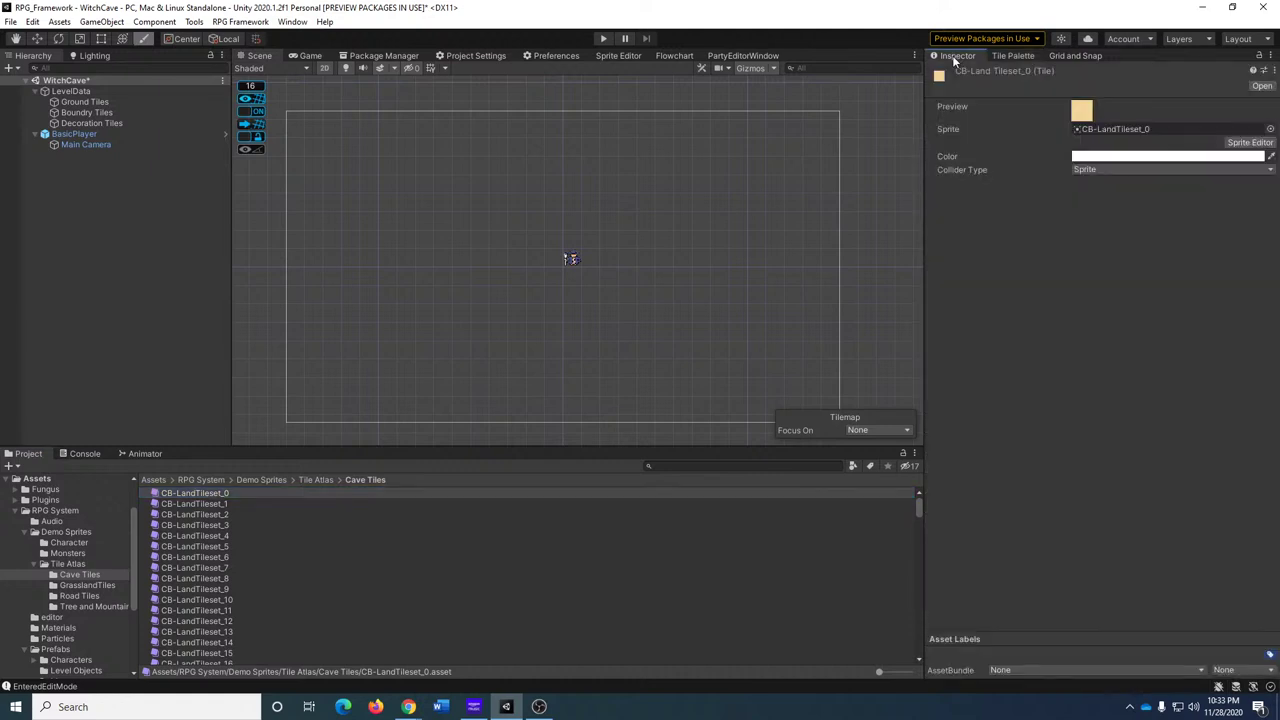
pyautogui.click(1095, 169)
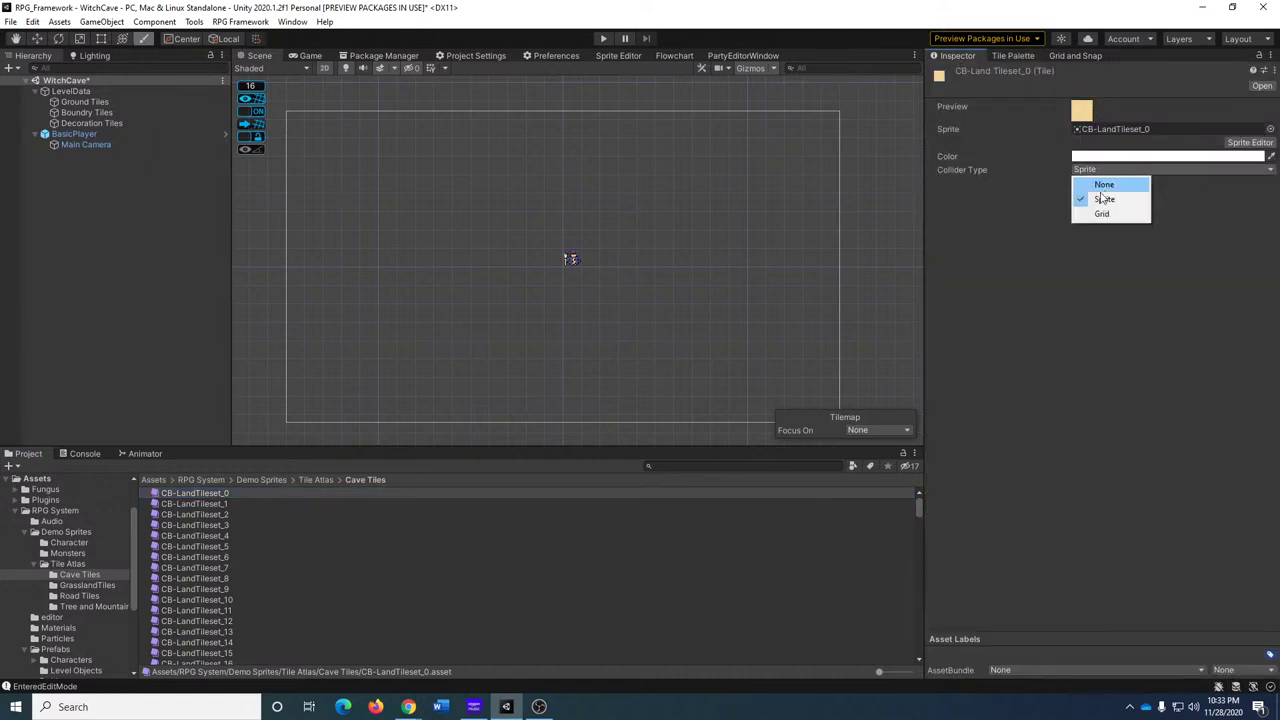
pyautogui.click(1092, 180)
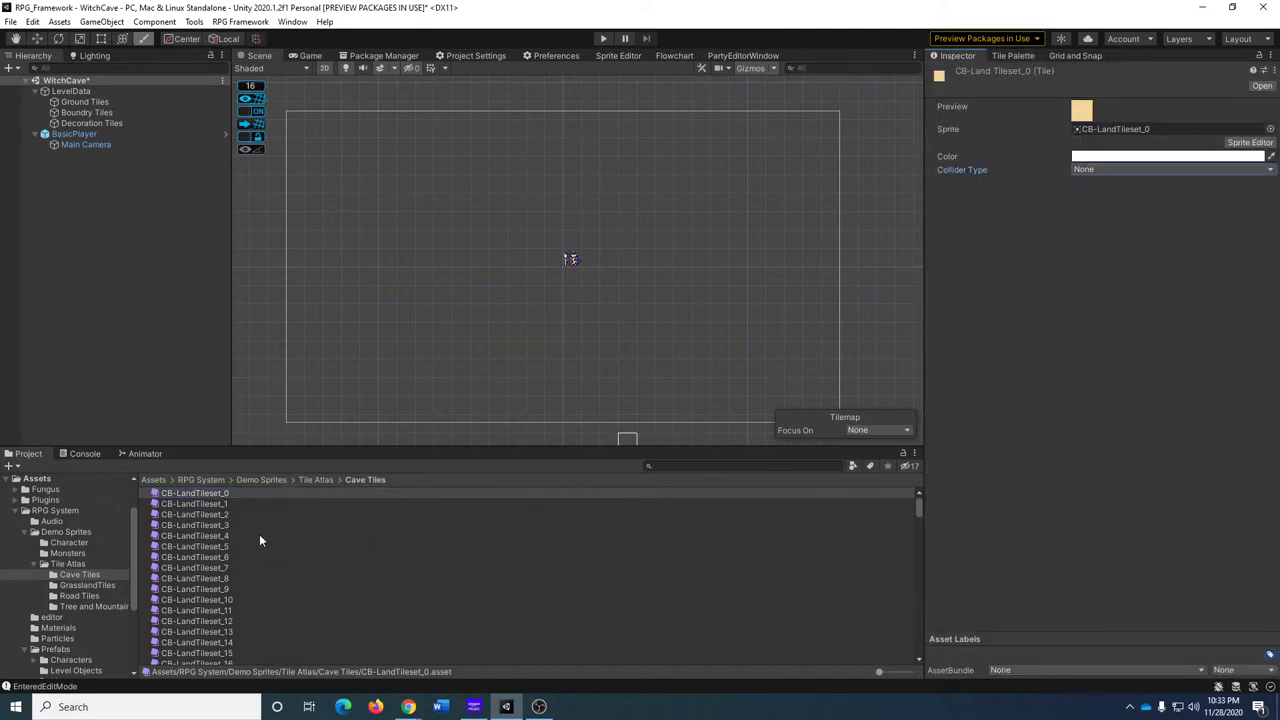
# Set CB-LandTileset_16's Collider Type to None and return to the Tile Palette.
pyautogui.click(210, 495)
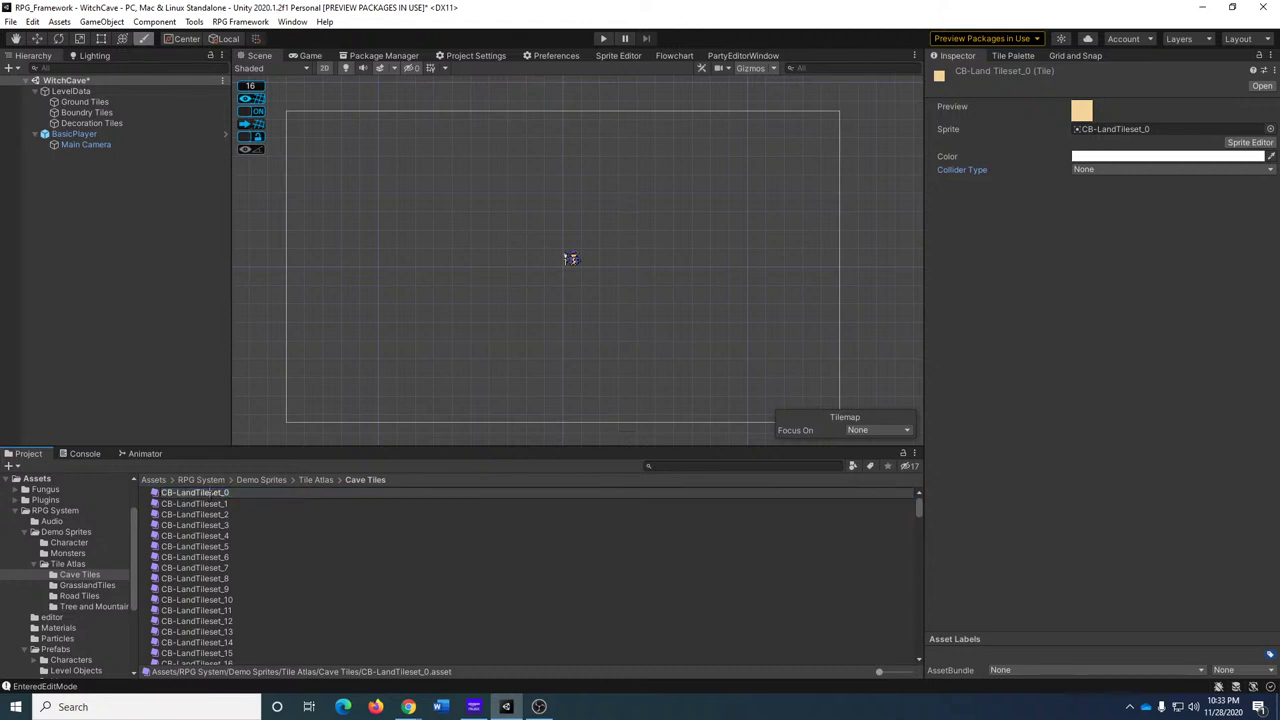
pyautogui.press('Return')
pyautogui.press('Down')
pyautogui.press('Down')
pyautogui.press('Down')
pyautogui.press('Down')
pyautogui.press('Down')
pyautogui.press('Down')
pyautogui.press('Down')
pyautogui.press('Down')
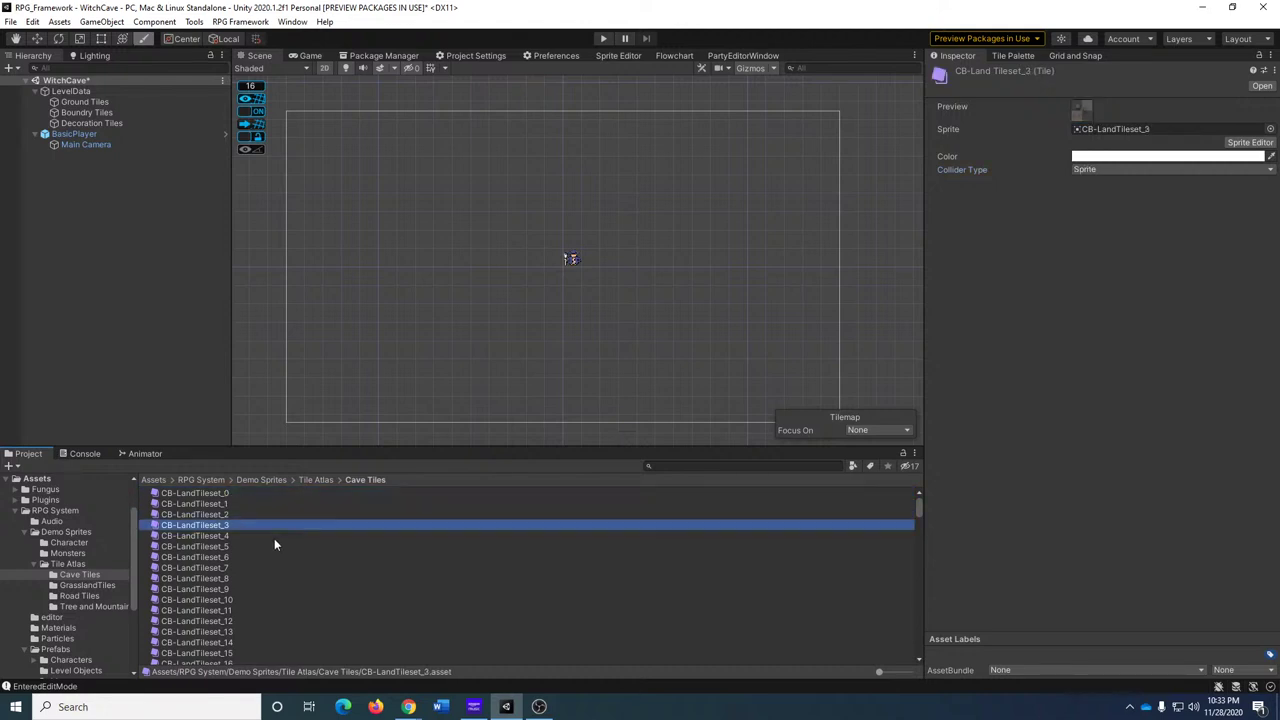
pyautogui.press('Down')
pyautogui.press('Down')
pyautogui.press('Down')
pyautogui.press('Down')
pyautogui.press('Down')
pyautogui.press('Down')
pyautogui.press('Down')
pyautogui.press('Down')
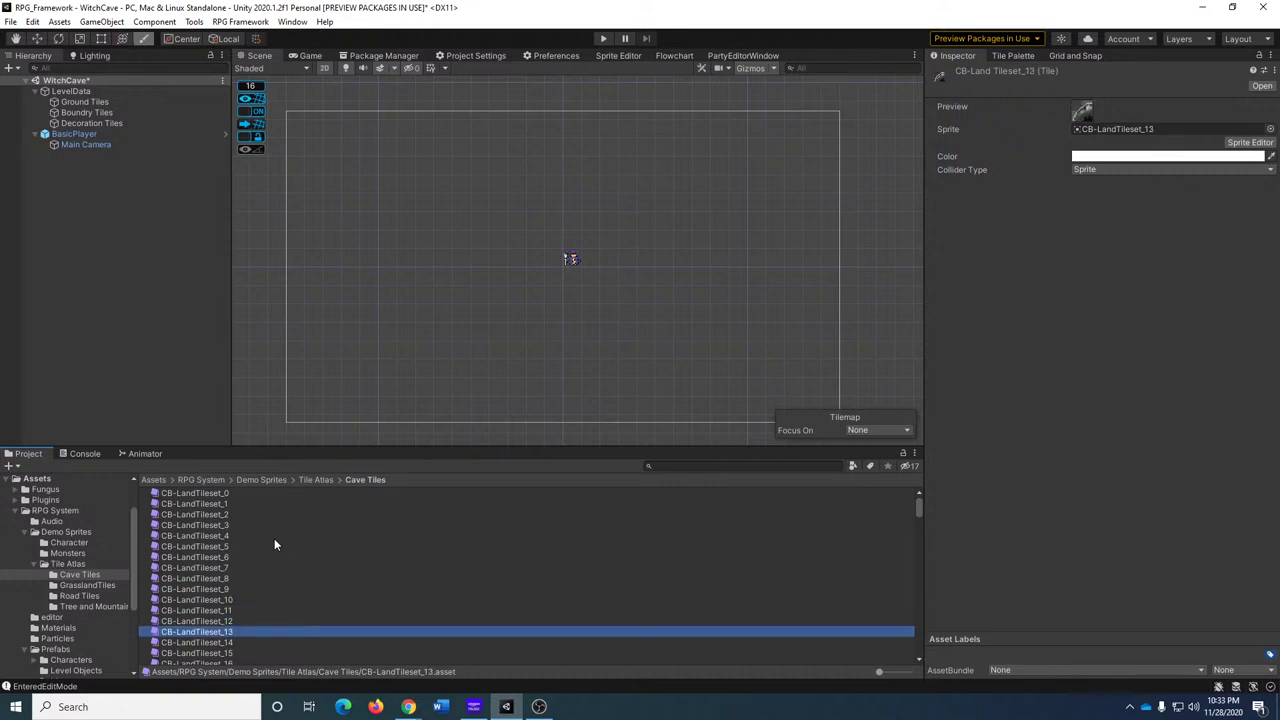
pyautogui.click(1091, 170)
pyautogui.click(1091, 181)
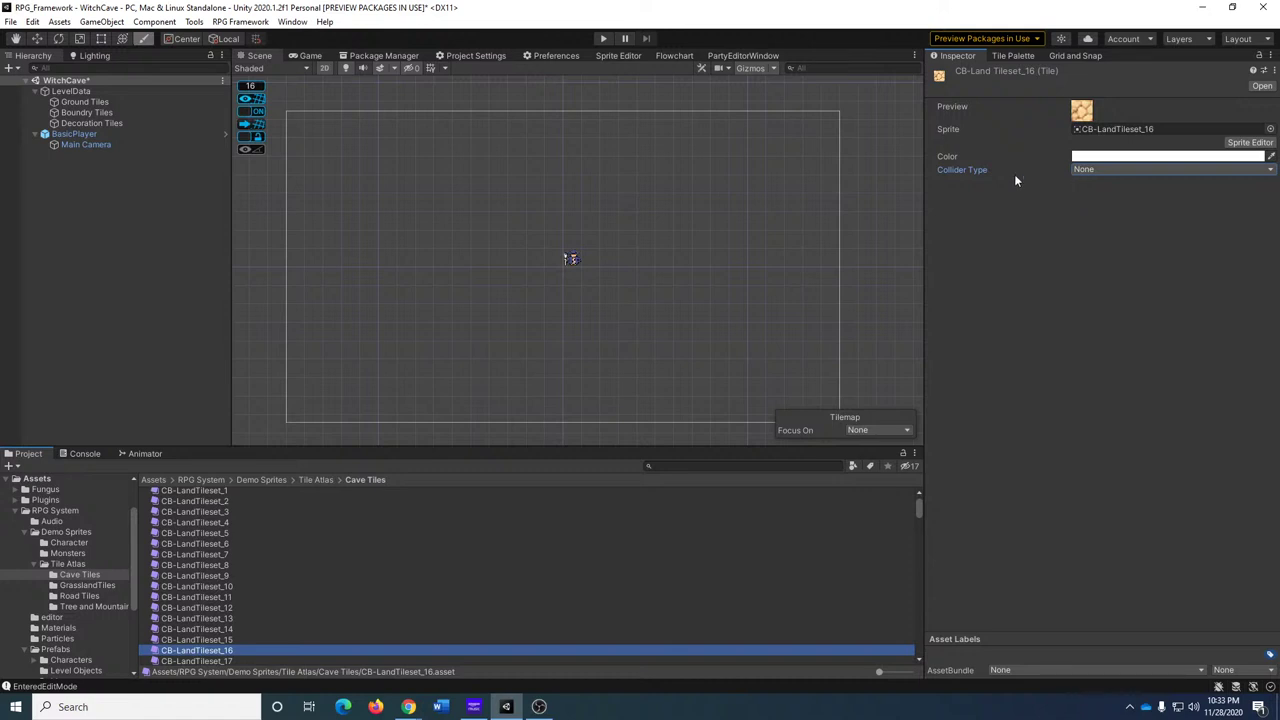
pyautogui.moveTo(939, 75); pyautogui.dragTo(1107, 68)
pyautogui.click(1013, 56)
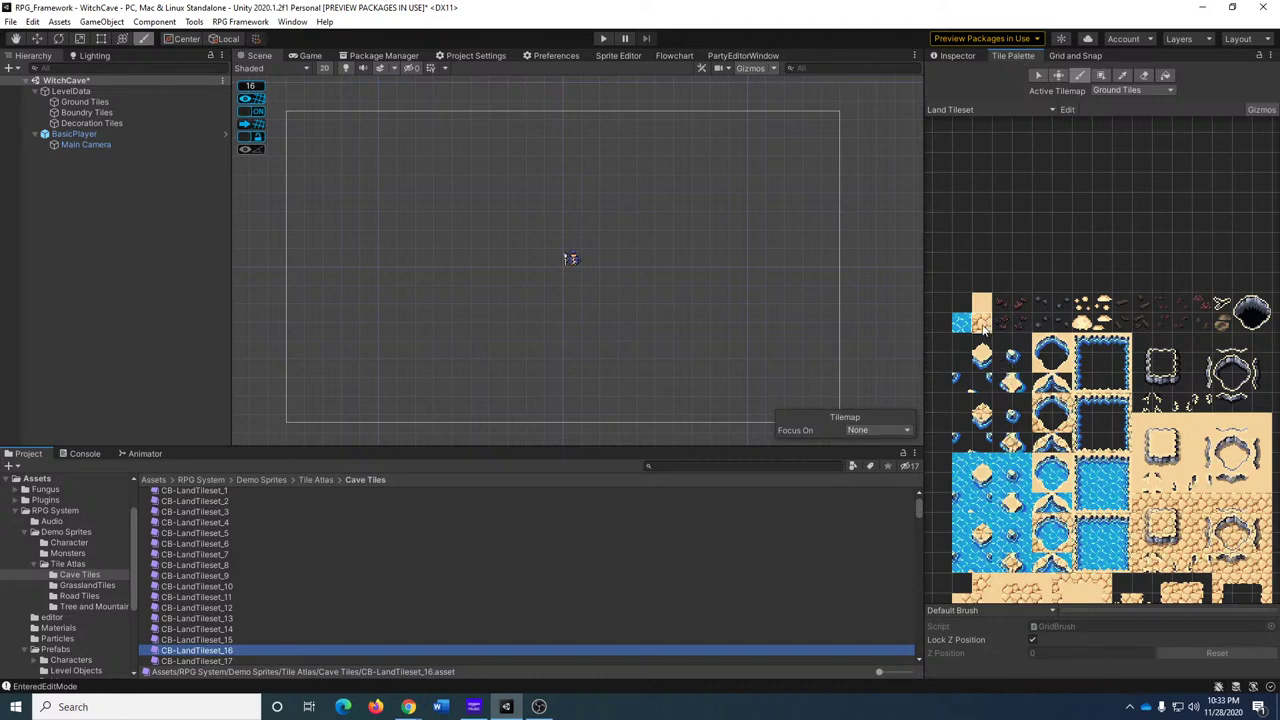
# Select the Paint Brush and zoom around the Land Tileset palette.
pyautogui.moveTo(1180, 472); pyautogui.dragTo(1150, 357, button='middle')
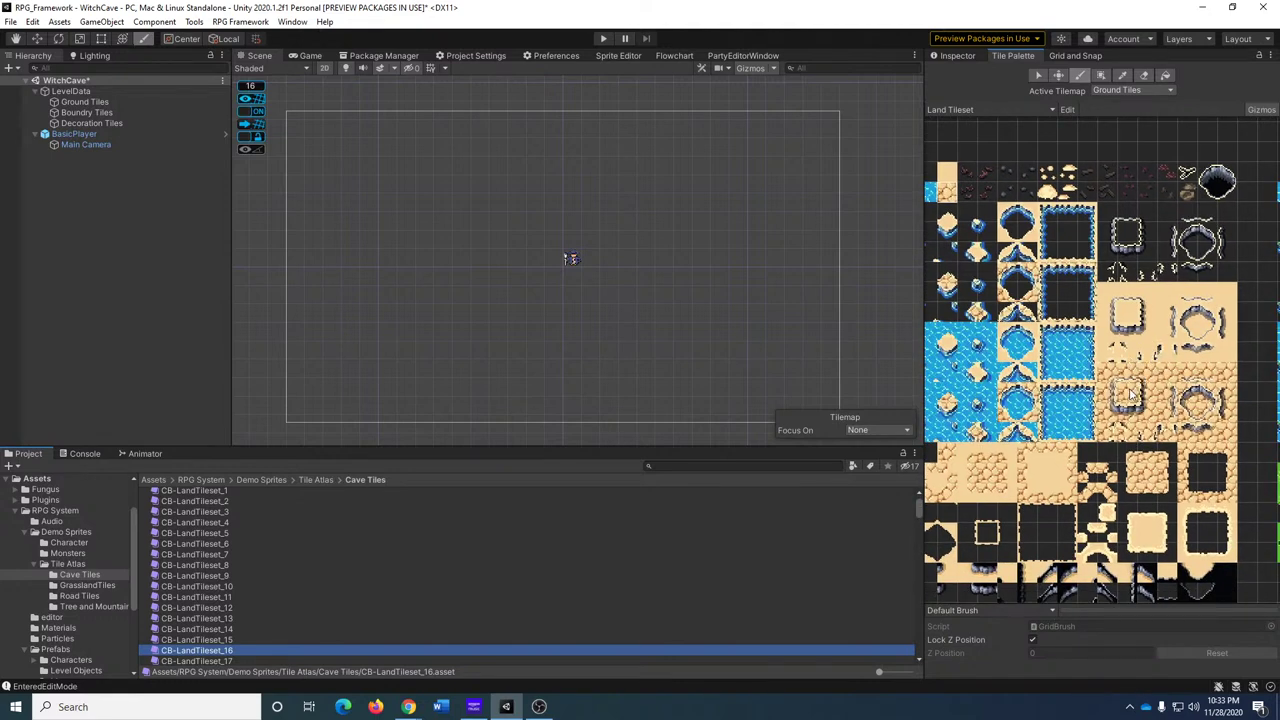
pyautogui.scroll(3, 1135, 390)
pyautogui.press('b')
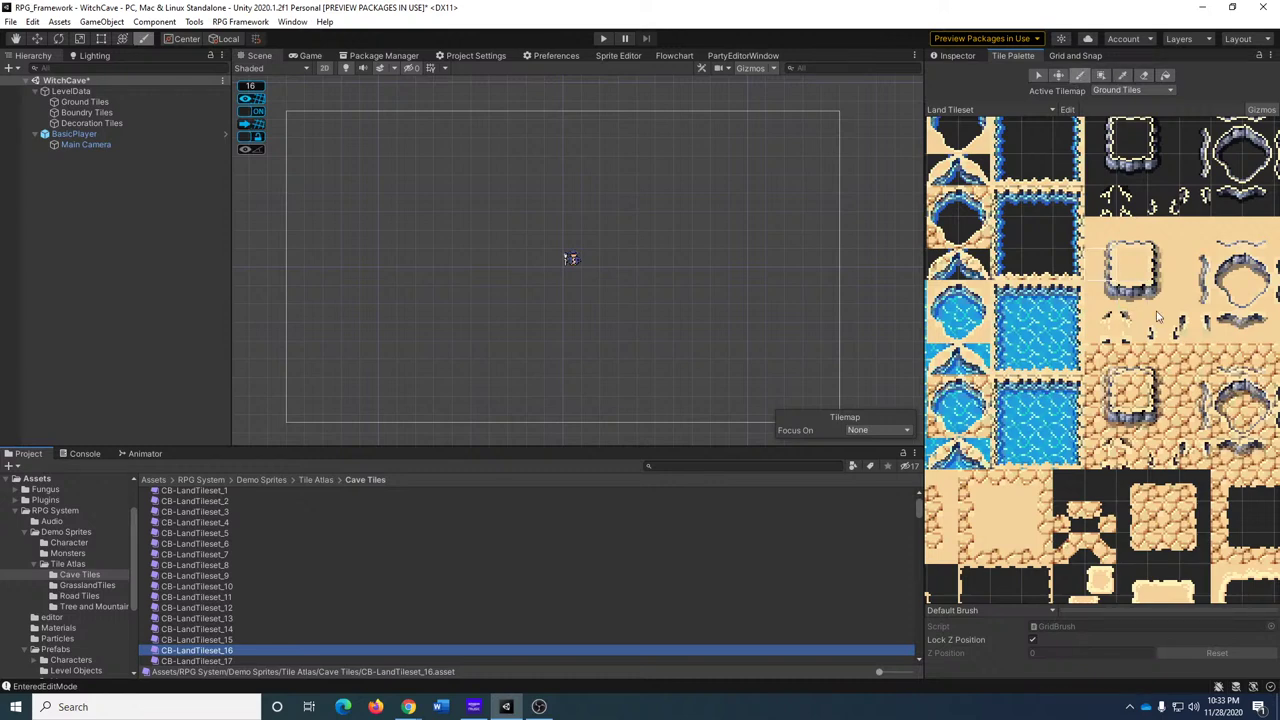
pyautogui.scroll(-4, 1158, 318)
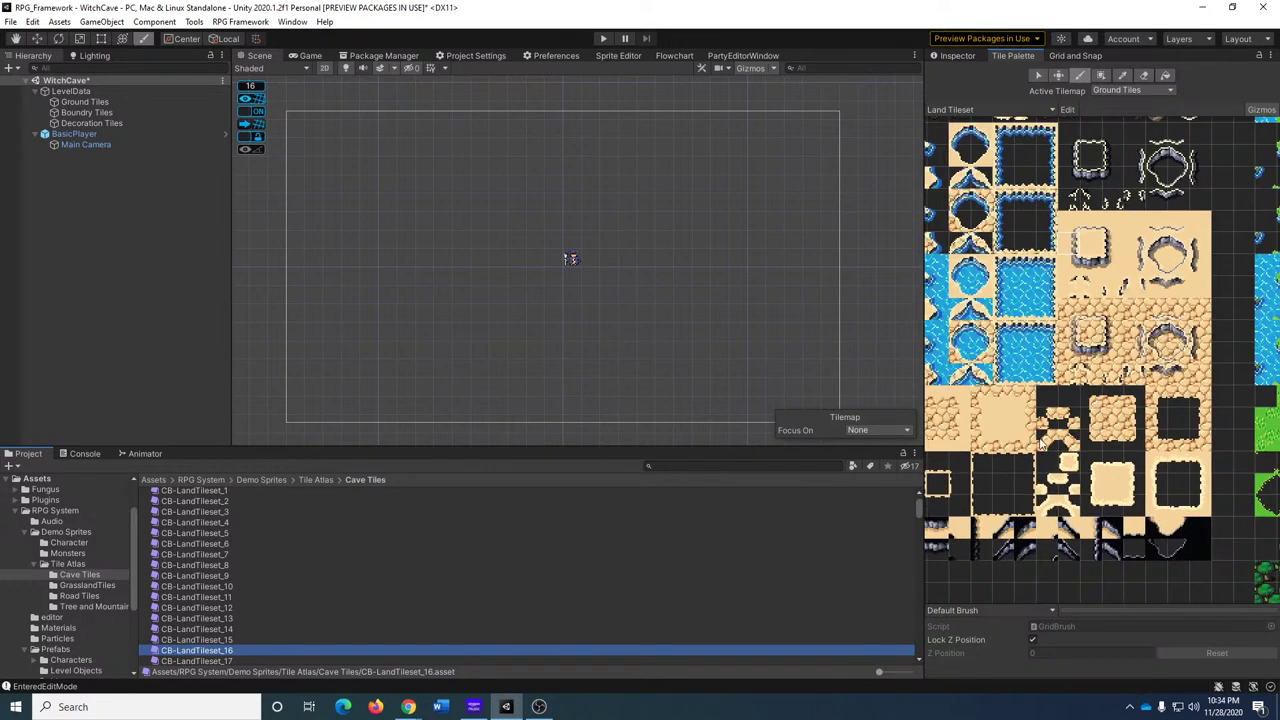
pyautogui.moveTo(1040, 443); pyautogui.dragTo(1183, 361, button='middle')
pyautogui.scroll(6, 1045, 494)
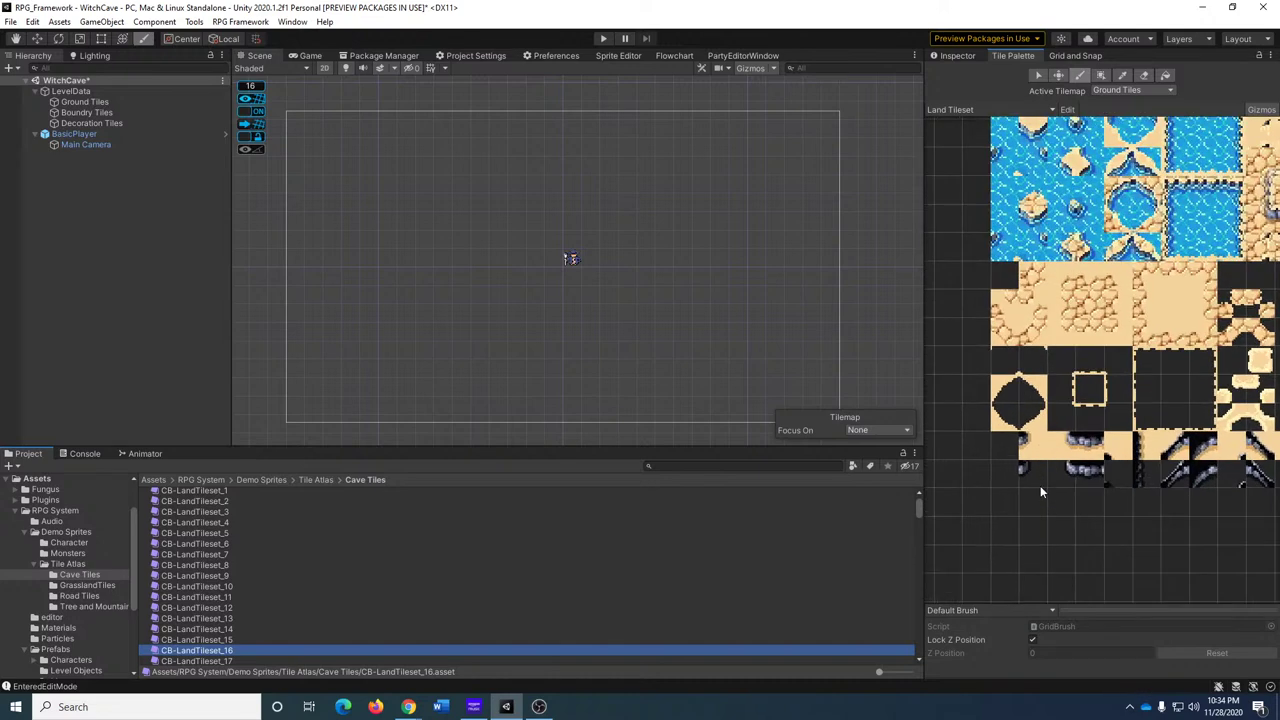
pyautogui.moveTo(1128, 422); pyautogui.dragTo(990, 426, button='middle')
pyautogui.scroll(-4, 1185, 441)
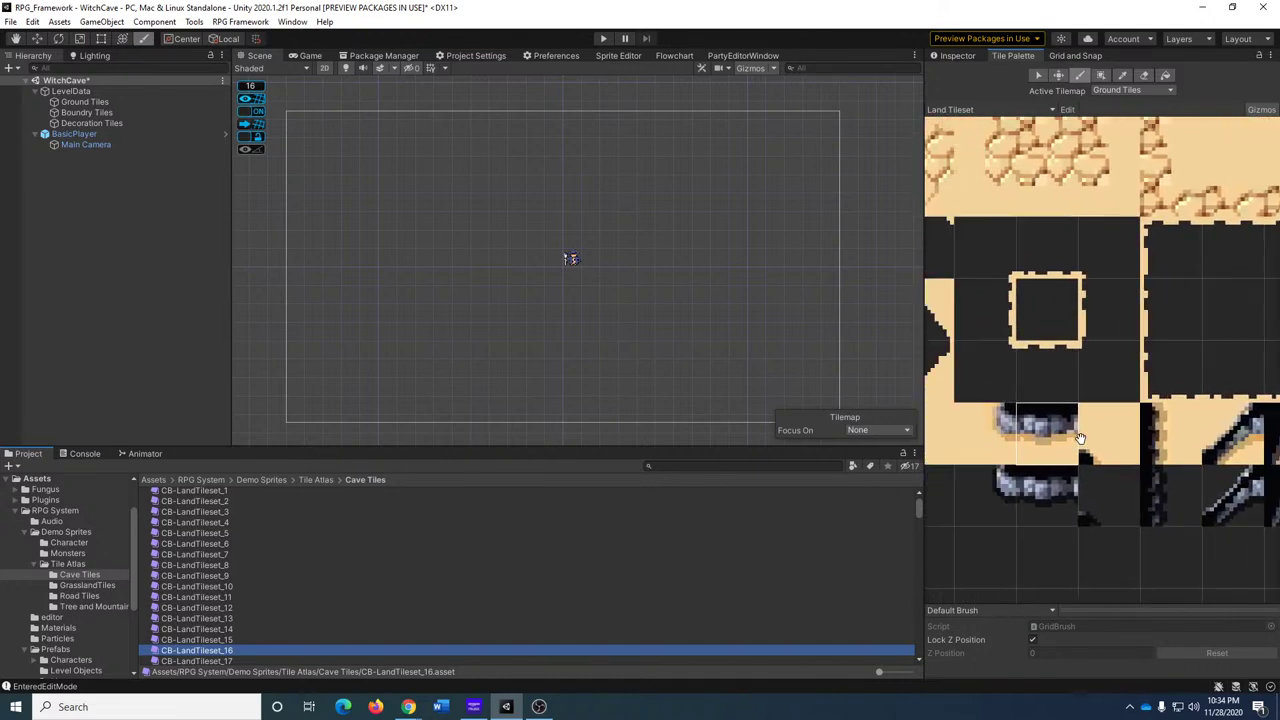
# Bring the water and stone tiles into view and pick a grey rock-ring tile.
pyautogui.moveTo(1185, 441); pyautogui.dragTo(1128, 457, button='middle')
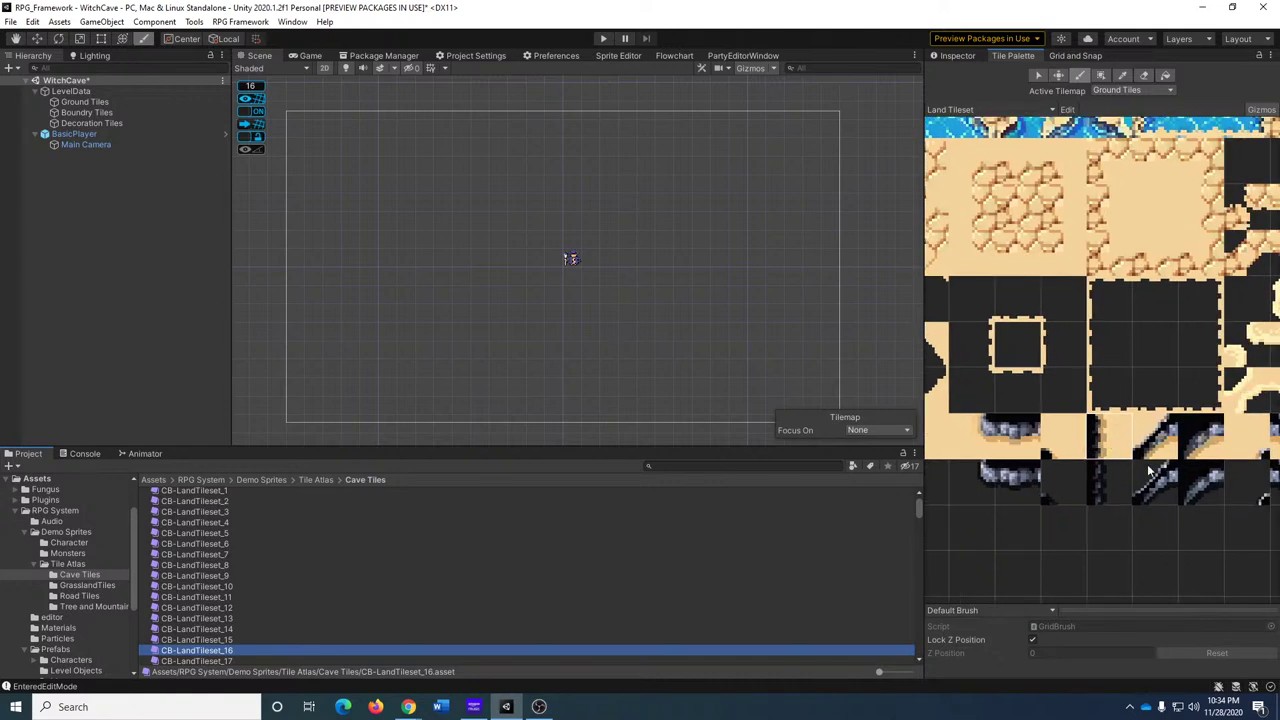
pyautogui.scroll(-4, 1150, 470)
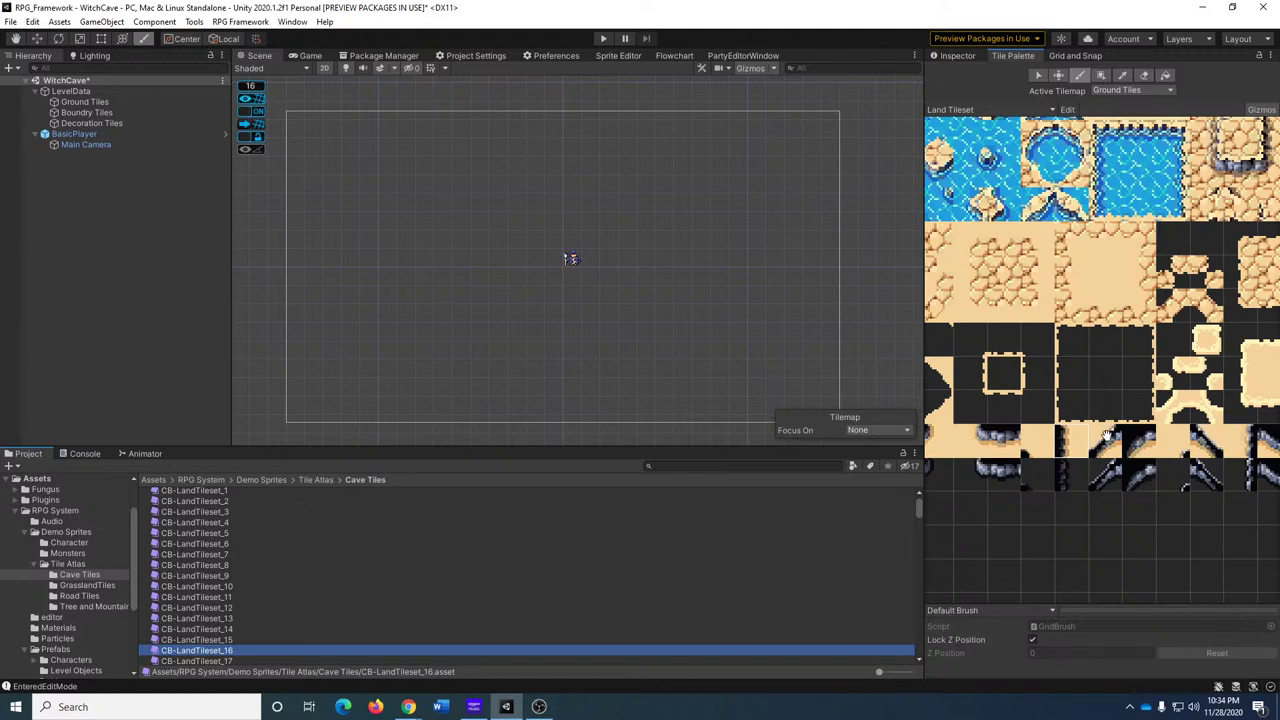
pyautogui.moveTo(1108, 435); pyautogui.dragTo(1011, 471, button='middle')
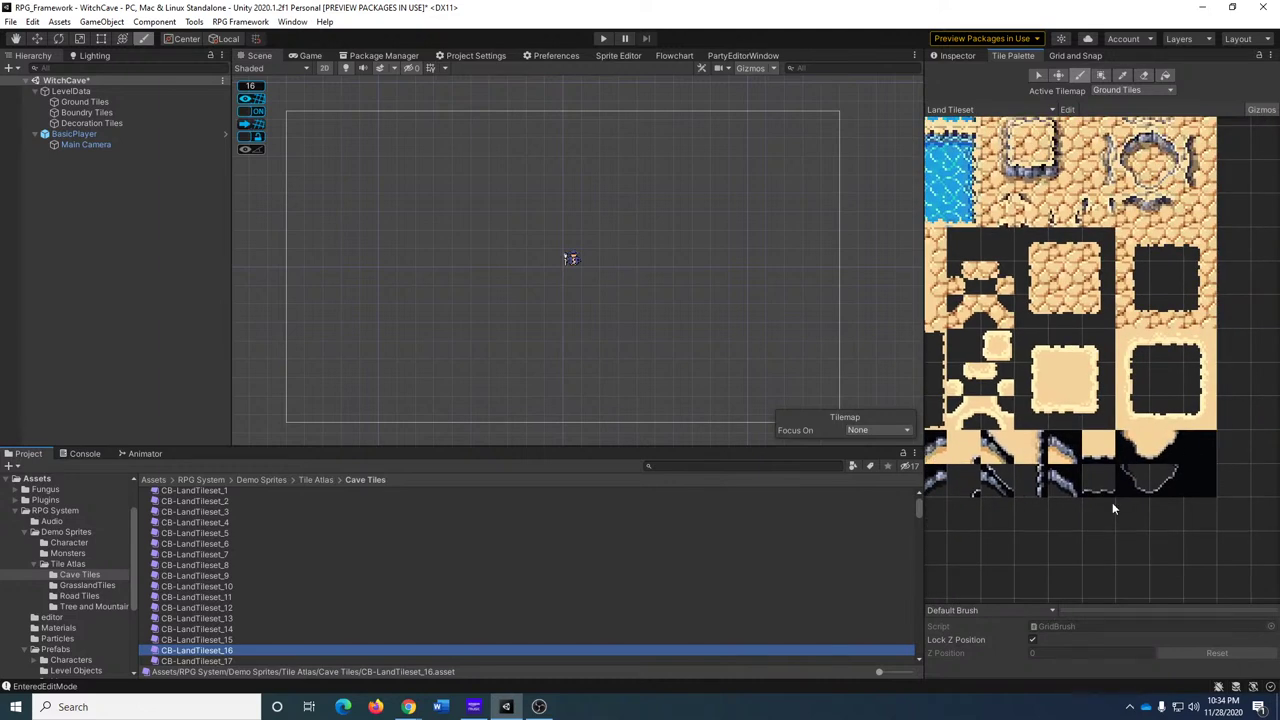
pyautogui.scroll(5, 1060, 380)
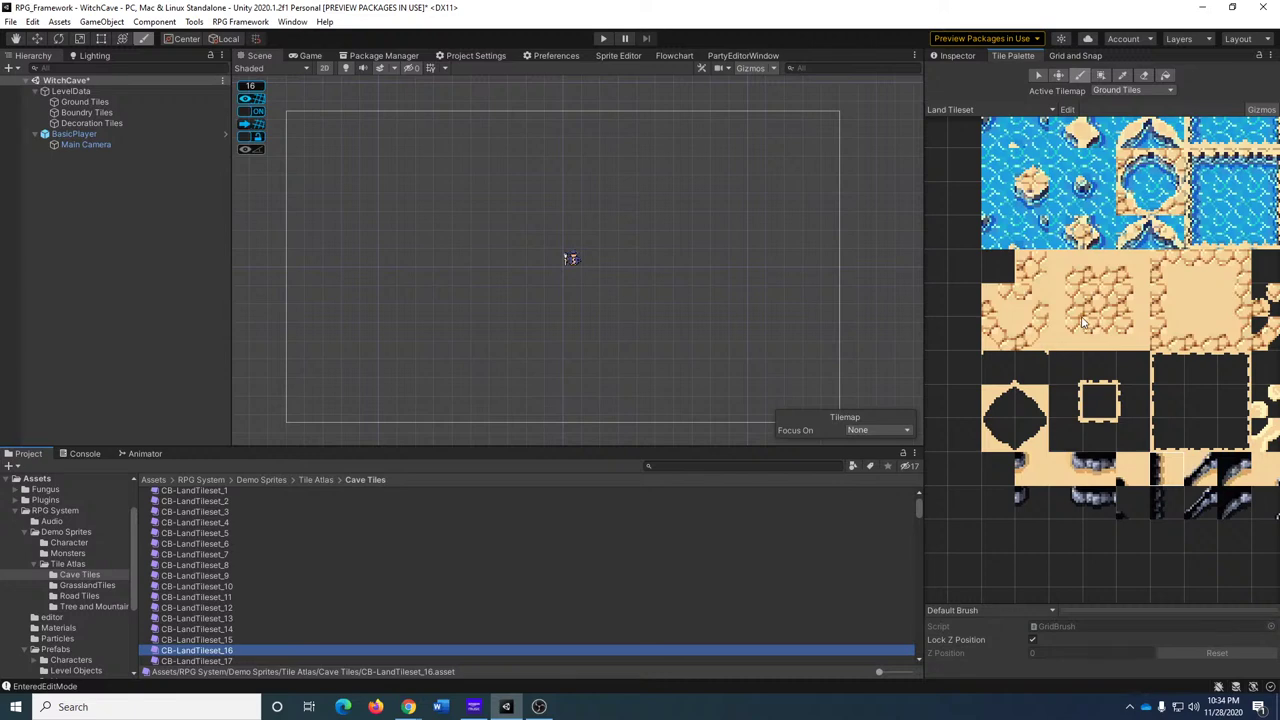
pyautogui.moveTo(1082, 320); pyautogui.dragTo(1025, 512, button='middle')
pyautogui.moveTo(1048, 372); pyautogui.dragTo(1011, 327, button='middle')
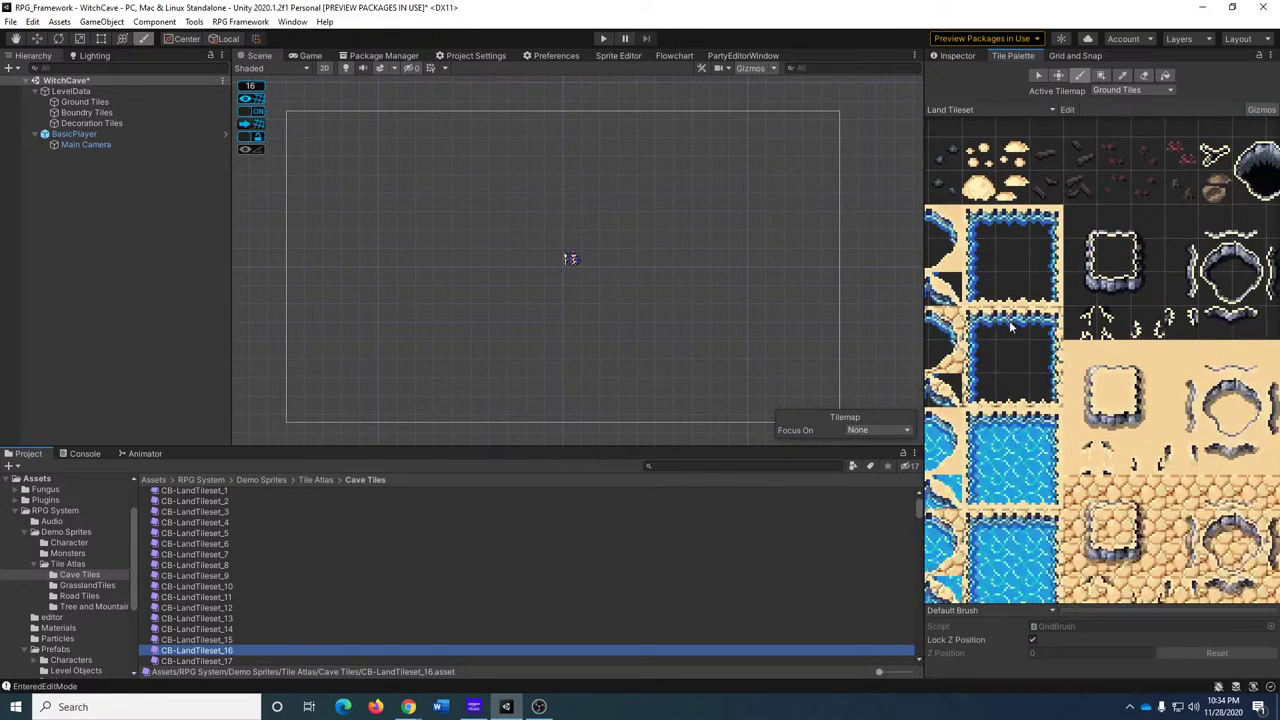
pyautogui.moveTo(1117, 353); pyautogui.dragTo(1079, 313, button='middle')
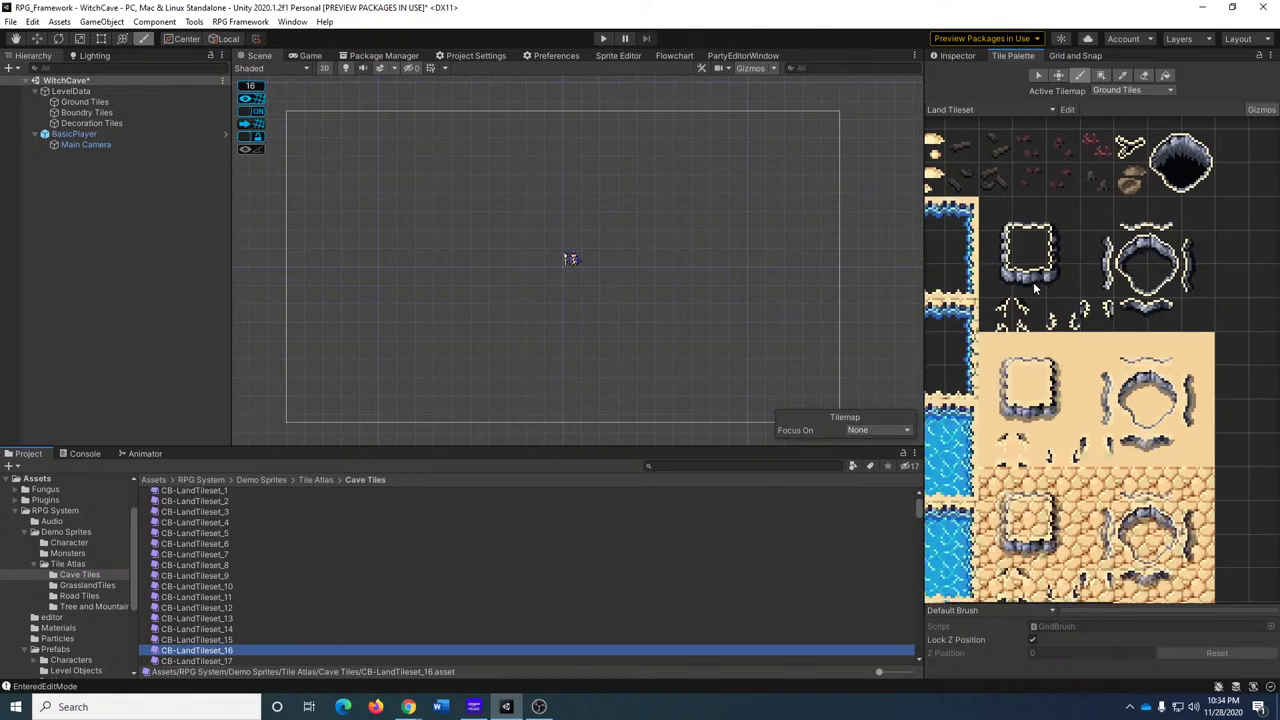
pyautogui.click(1034, 286)
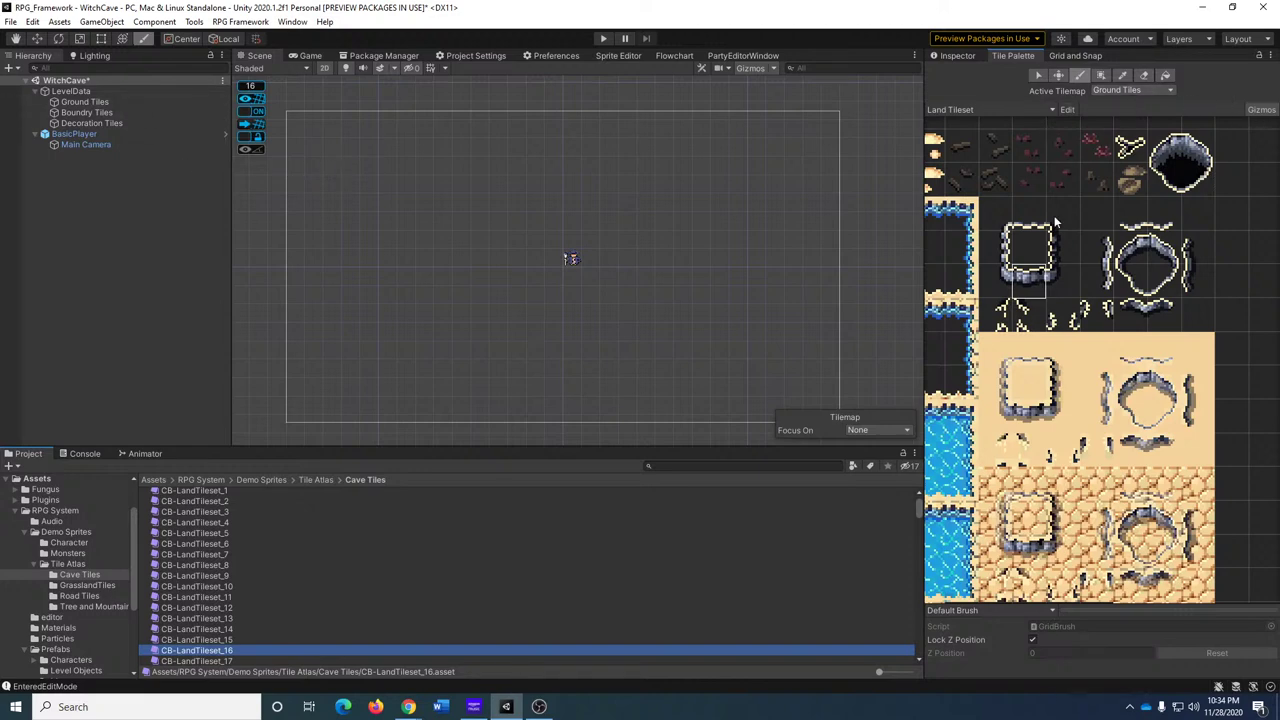
# Paint a rocky sand corridor right of the player and outline the cave chamber in sand.
pyautogui.scroll(3, 1128, 330)
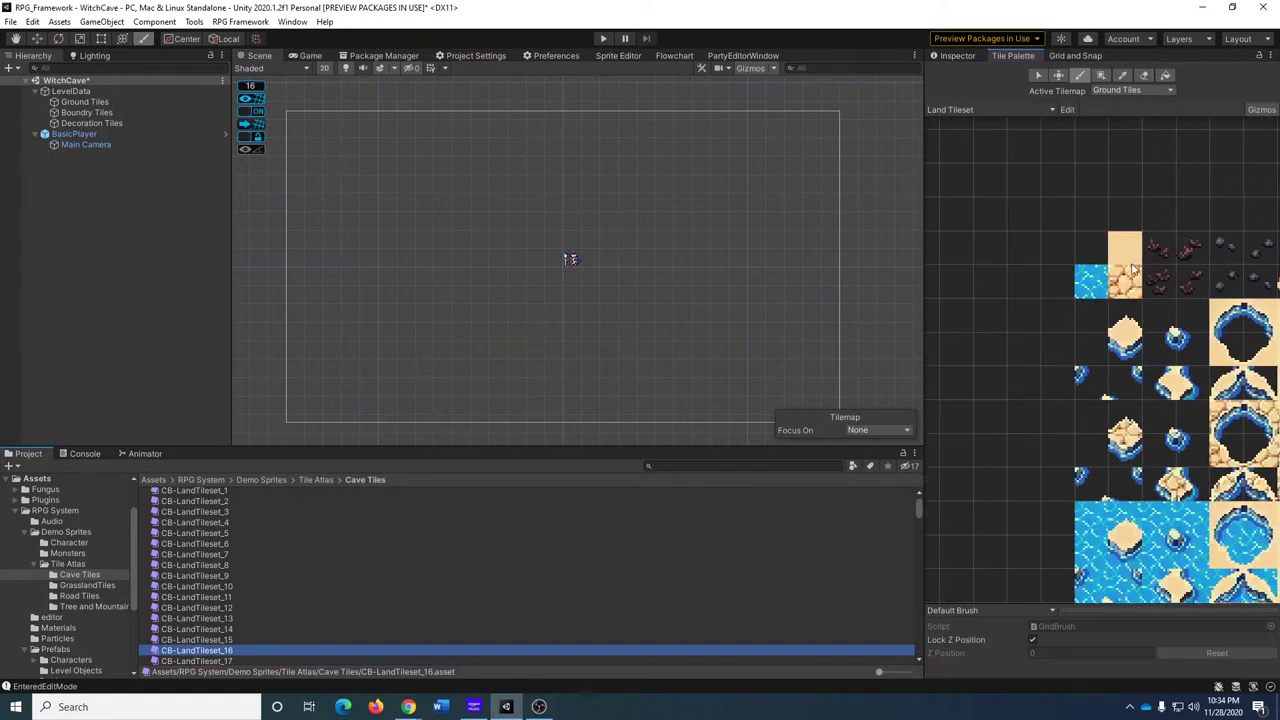
pyautogui.click(1130, 283)
pyautogui.moveTo(573, 258)
pyautogui.mouseDown()
pyautogui.moveTo(649, 258)
pyautogui.moveTo(544, 260)
pyautogui.mouseUp()
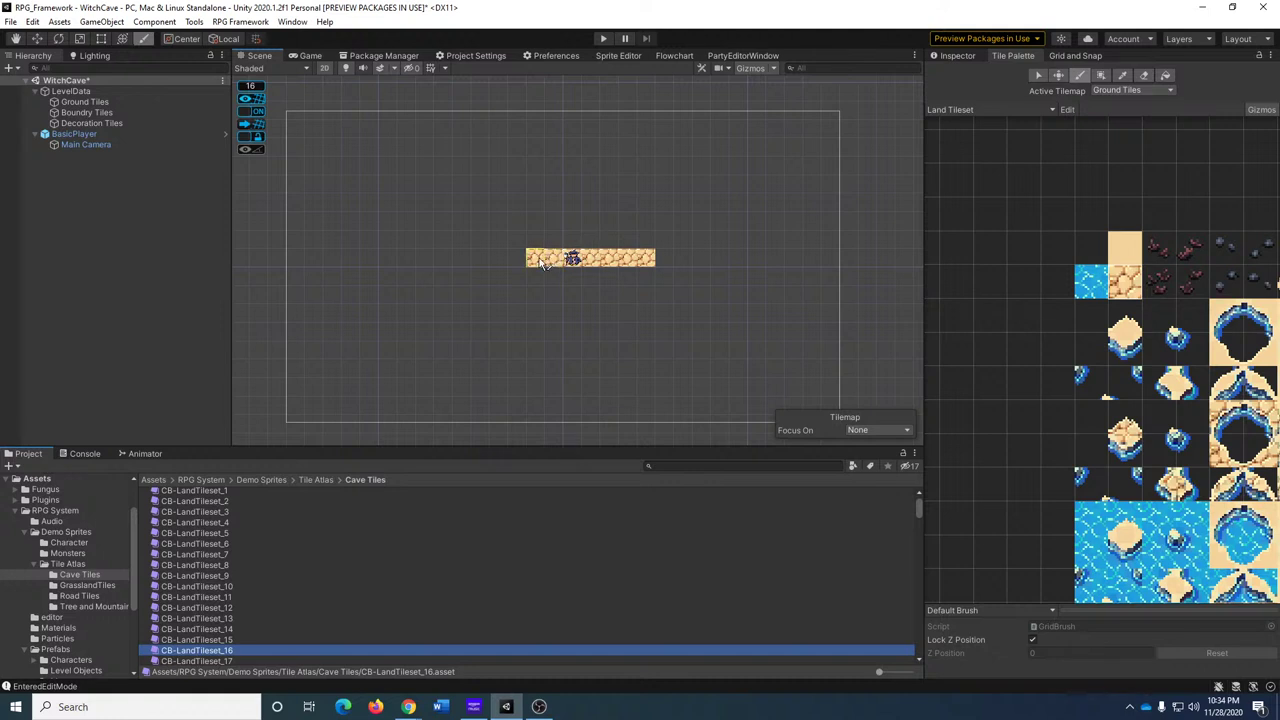
pyautogui.click(618, 241)
pyautogui.moveTo(628, 247)
pyautogui.mouseDown()
pyautogui.moveTo(690, 205)
pyautogui.moveTo(766, 192)
pyautogui.moveTo(822, 222)
pyautogui.moveTo(856, 305)
pyautogui.moveTo(840, 350)
pyautogui.moveTo(735, 348)
pyautogui.moveTo(625, 290)
pyautogui.mouseUp()
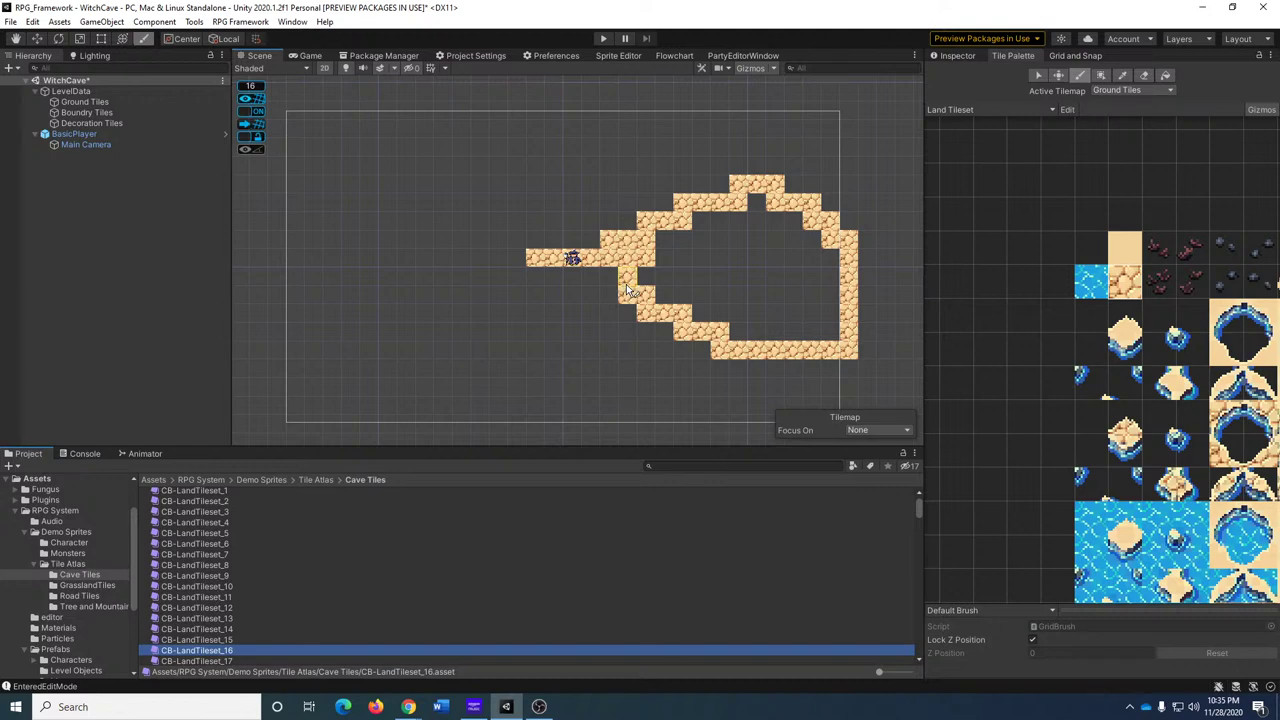
# Flood-fill the chamber interior with sand, then go back to the Paint Brush.
pyautogui.click(1165, 75)
pyautogui.click(762, 265)
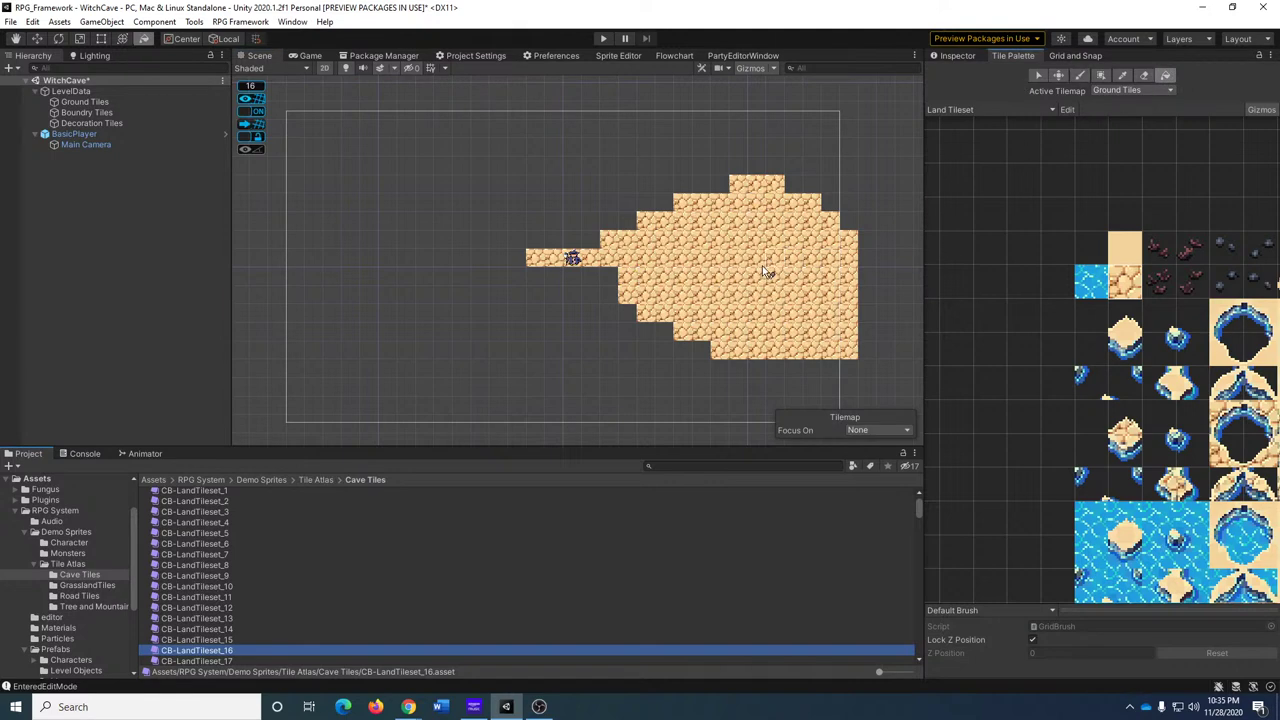
pyautogui.click(1080, 77)
pyautogui.hscroll(5, 1215, 362)
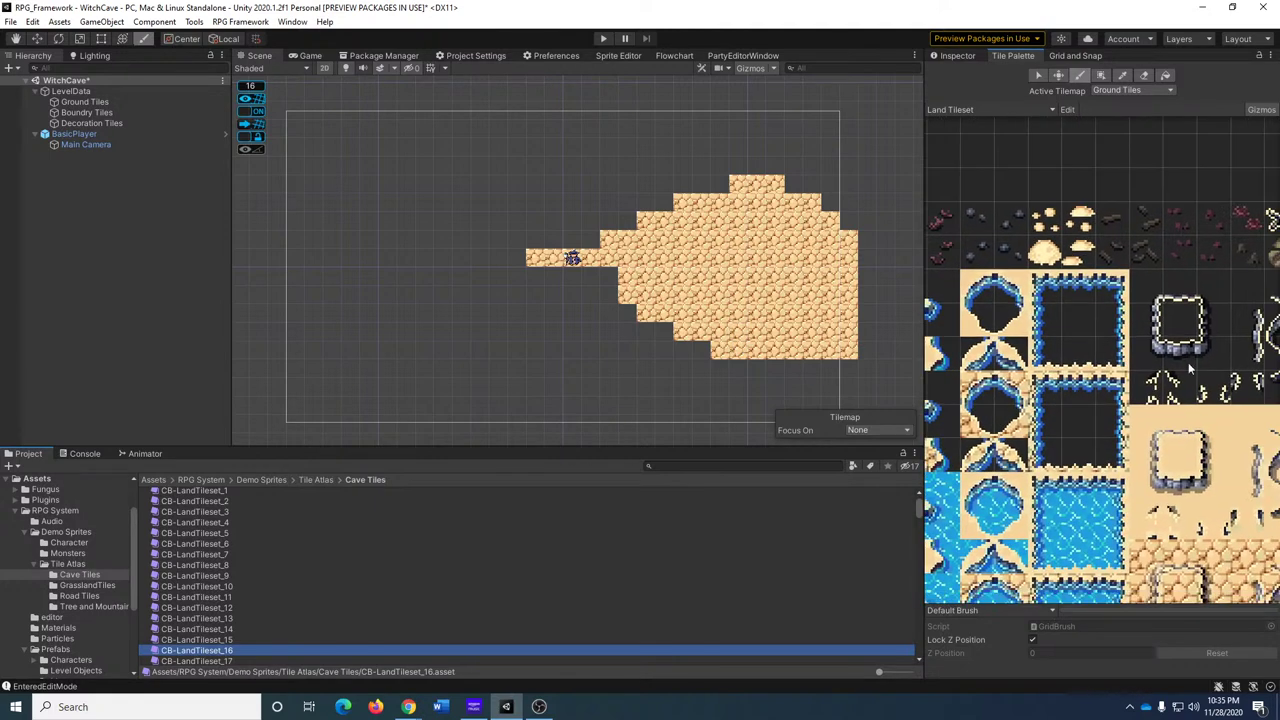
# Paint stone frame wall tiles on Boundry Tiles along the corridor's and chamber's top edge.
pyautogui.click(1183, 354)
pyautogui.click(1124, 90)
pyautogui.click(1133, 115)
pyautogui.moveTo(531, 237)
pyautogui.mouseDown()
pyautogui.moveTo(592, 240)
pyautogui.moveTo(685, 190)
pyautogui.moveTo(762, 164)
pyautogui.moveTo(775, 172)
pyautogui.mouseUp()
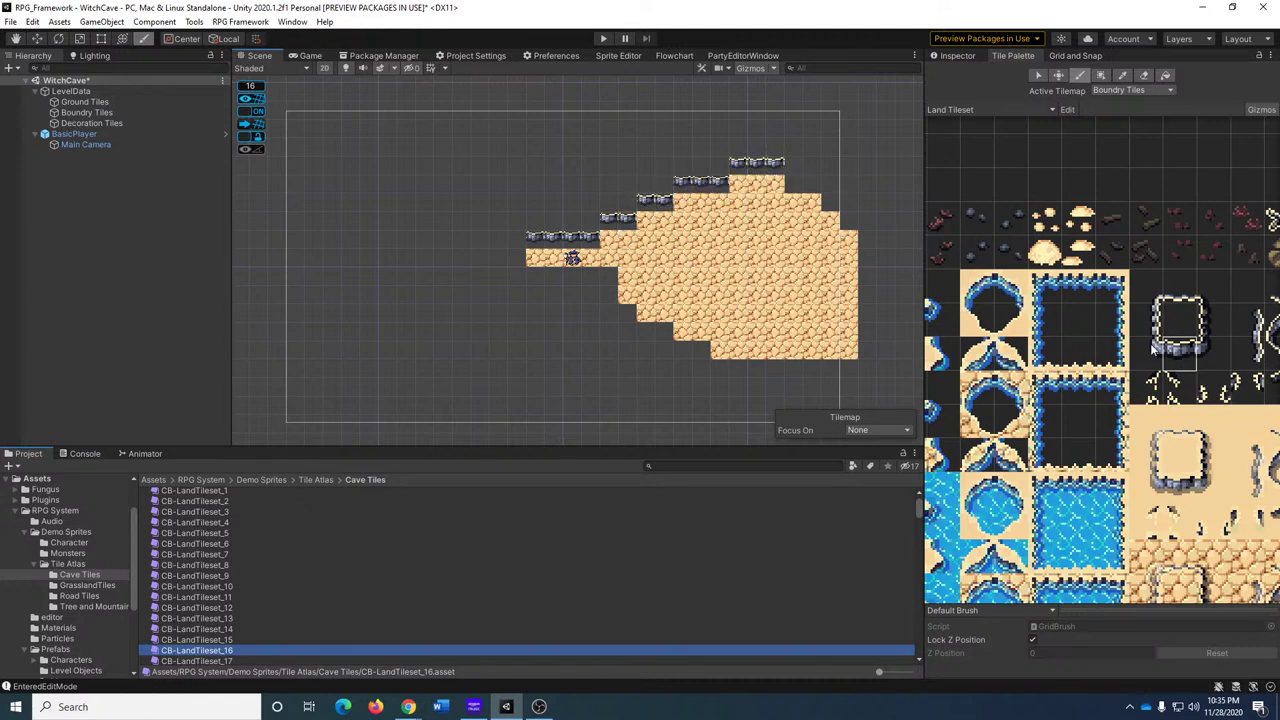
pyautogui.click(638, 205)
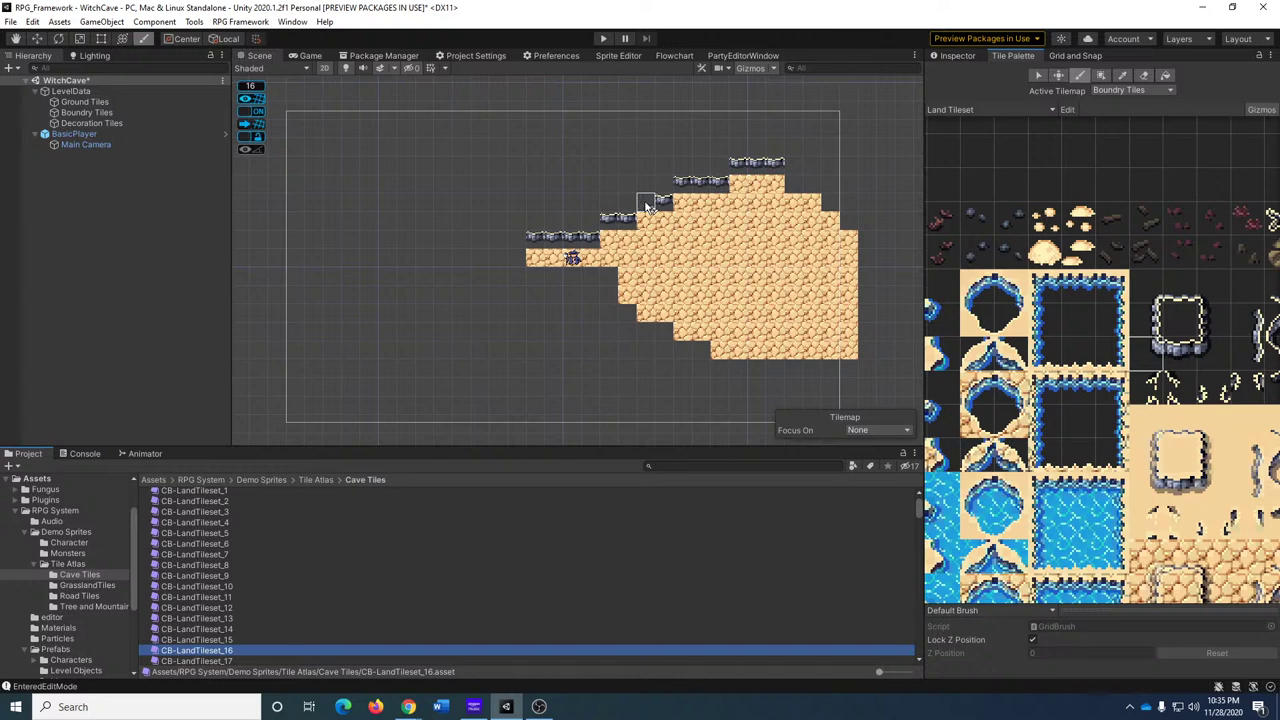
pyautogui.click(646, 205)
# Select the square stone tile and scroll the palette toward the dark tiles.
pyautogui.moveTo(1208, 355); pyautogui.dragTo(1120, 297, button='middle')
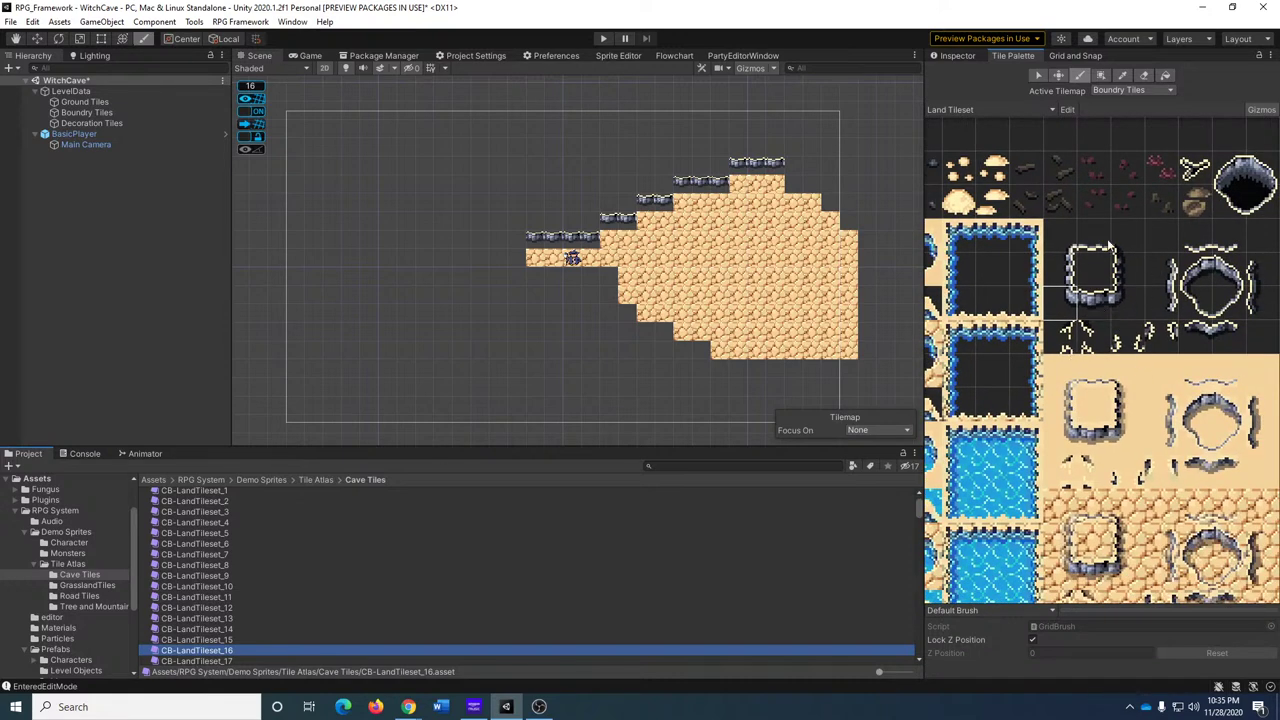
pyautogui.click(1100, 260)
pyautogui.scroll(-5, 1152, 298)
pyautogui.moveTo(1227, 555); pyautogui.dragTo(1191, 418, button='middle')
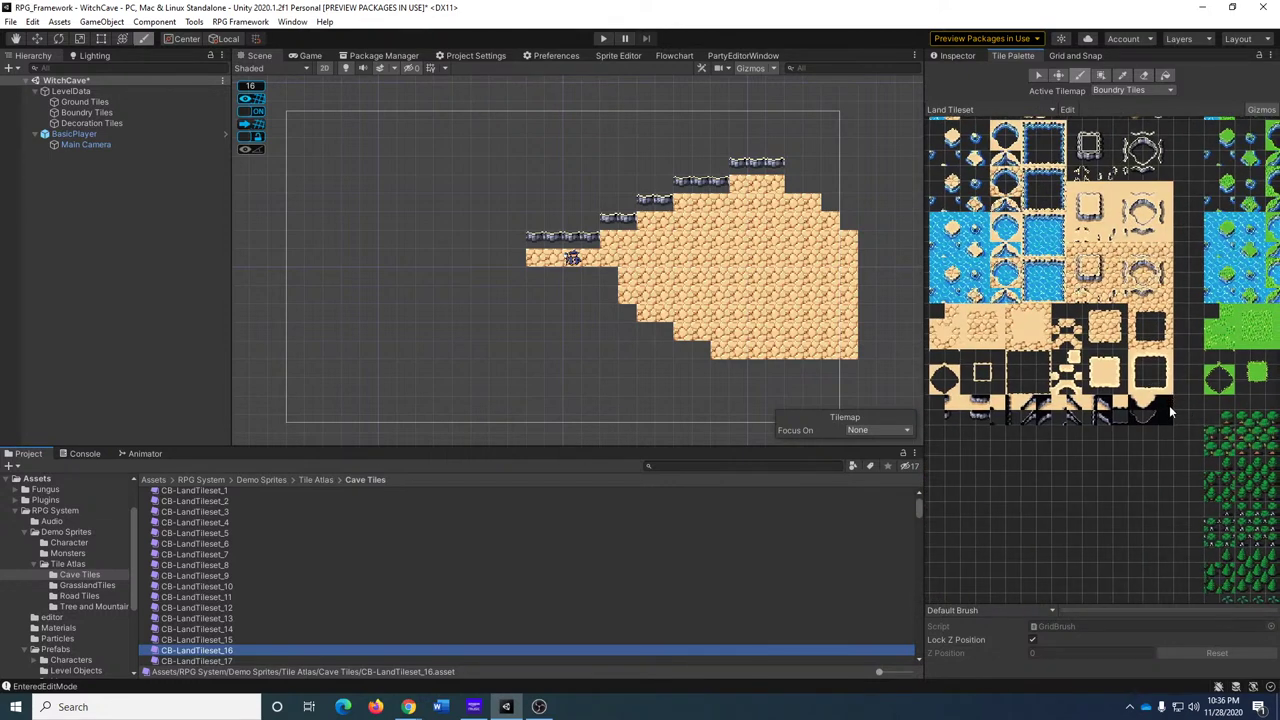
# Repaint the stone wall row with the solid dark tile and extend upper and lower black walls far left.
pyautogui.click(1169, 404)
pyautogui.moveTo(540, 243)
pyautogui.mouseDown()
pyautogui.moveTo(590, 240)
pyautogui.moveTo(595, 200)
pyautogui.moveTo(612, 222)
pyautogui.moveTo(627, 180)
pyautogui.moveTo(651, 204)
pyautogui.moveTo(668, 186)
pyautogui.moveTo(781, 170)
pyautogui.moveTo(827, 187)
pyautogui.moveTo(871, 234)
pyautogui.moveTo(886, 271)
pyautogui.moveTo(873, 272)
pyautogui.moveTo(882, 330)
pyautogui.moveTo(874, 322)
pyautogui.moveTo(866, 366)
pyautogui.moveTo(714, 366)
pyautogui.moveTo(658, 360)
pyautogui.moveTo(660, 342)
pyautogui.moveTo(627, 340)
pyautogui.moveTo(600, 289)
pyautogui.moveTo(447, 287)
pyautogui.mouseUp()
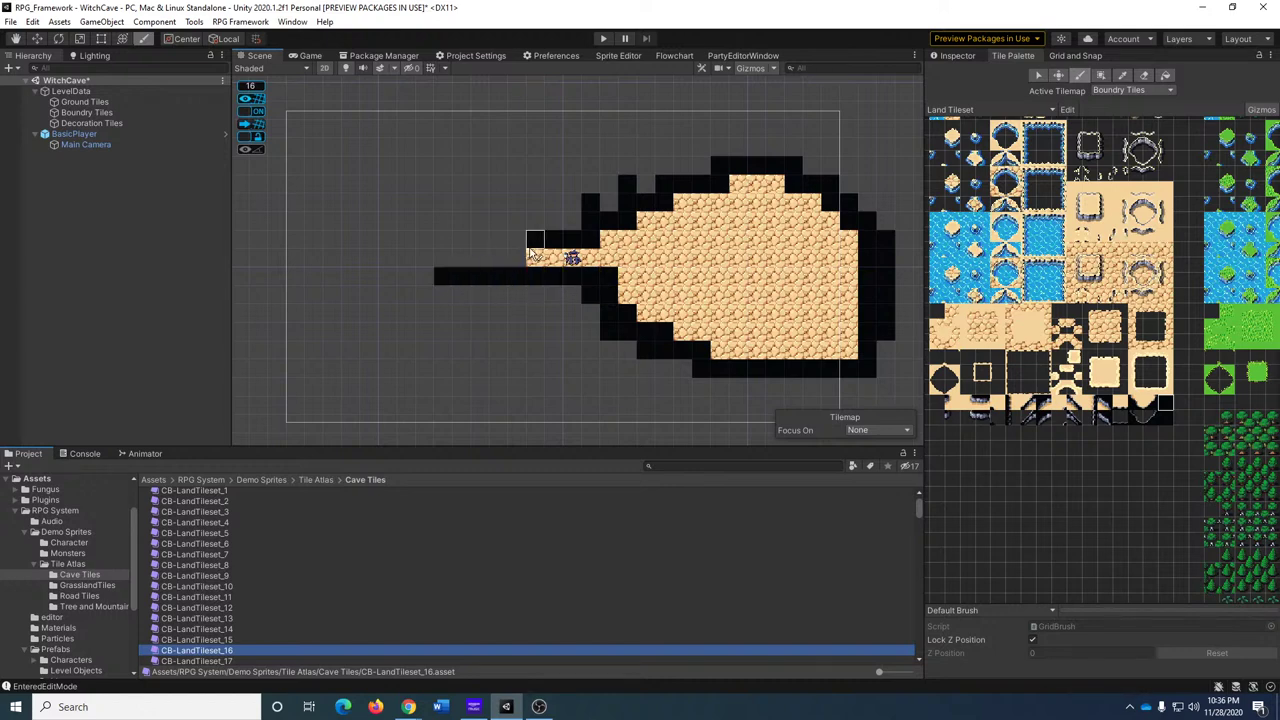
pyautogui.moveTo(535, 242); pyautogui.dragTo(299, 244)
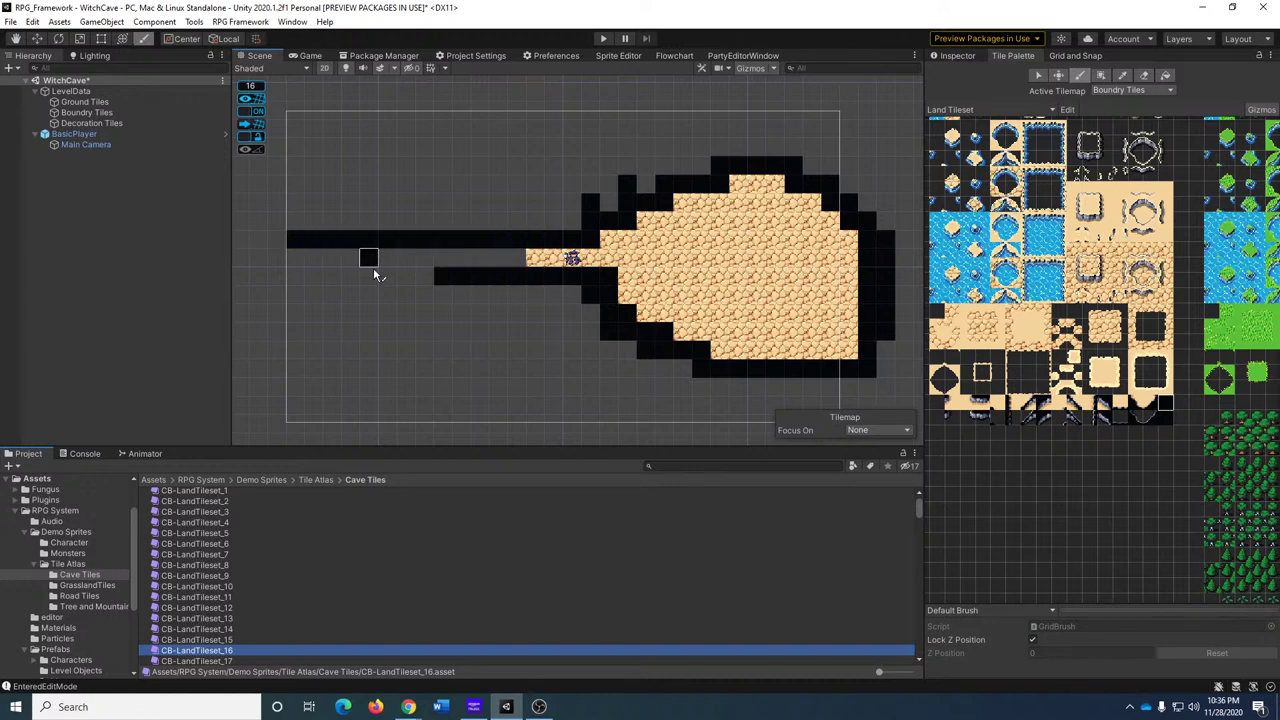
pyautogui.moveTo(477, 279)
pyautogui.mouseDown()
pyautogui.moveTo(257, 277)
pyautogui.moveTo(257, 237)
pyautogui.moveTo(277, 250)
pyautogui.mouseUp()
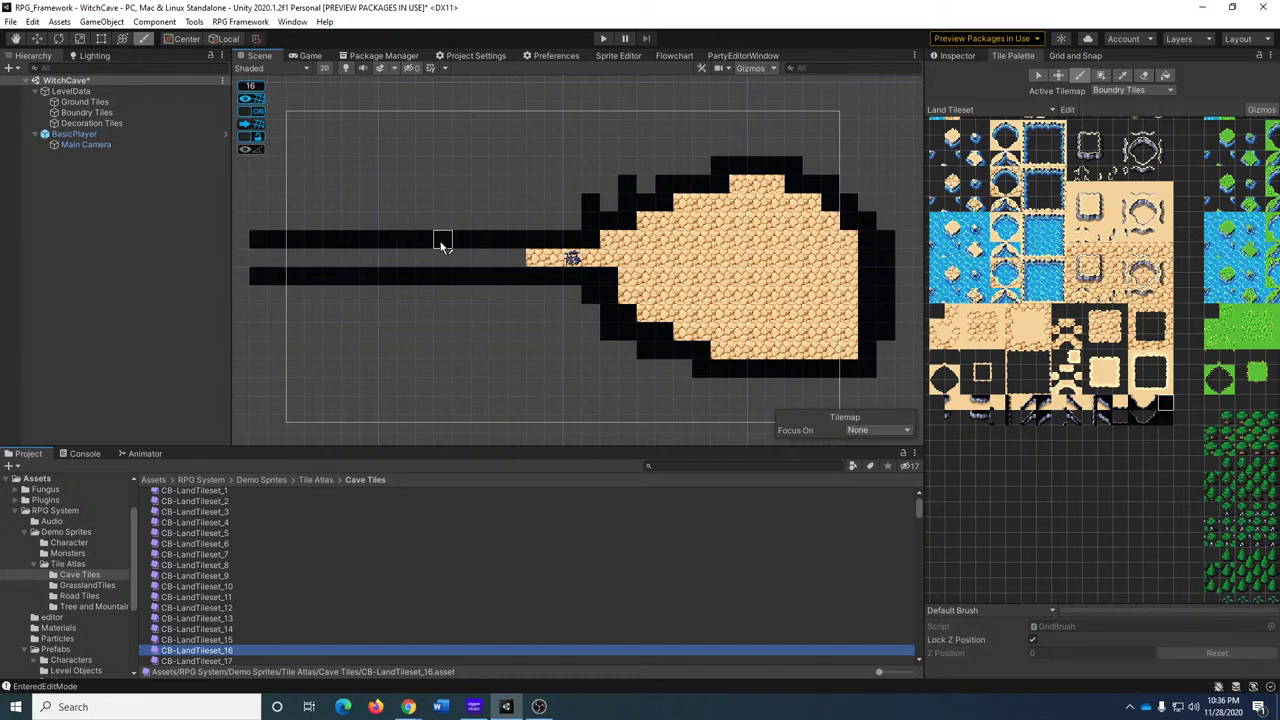
pyautogui.scroll(-2, 443, 248)
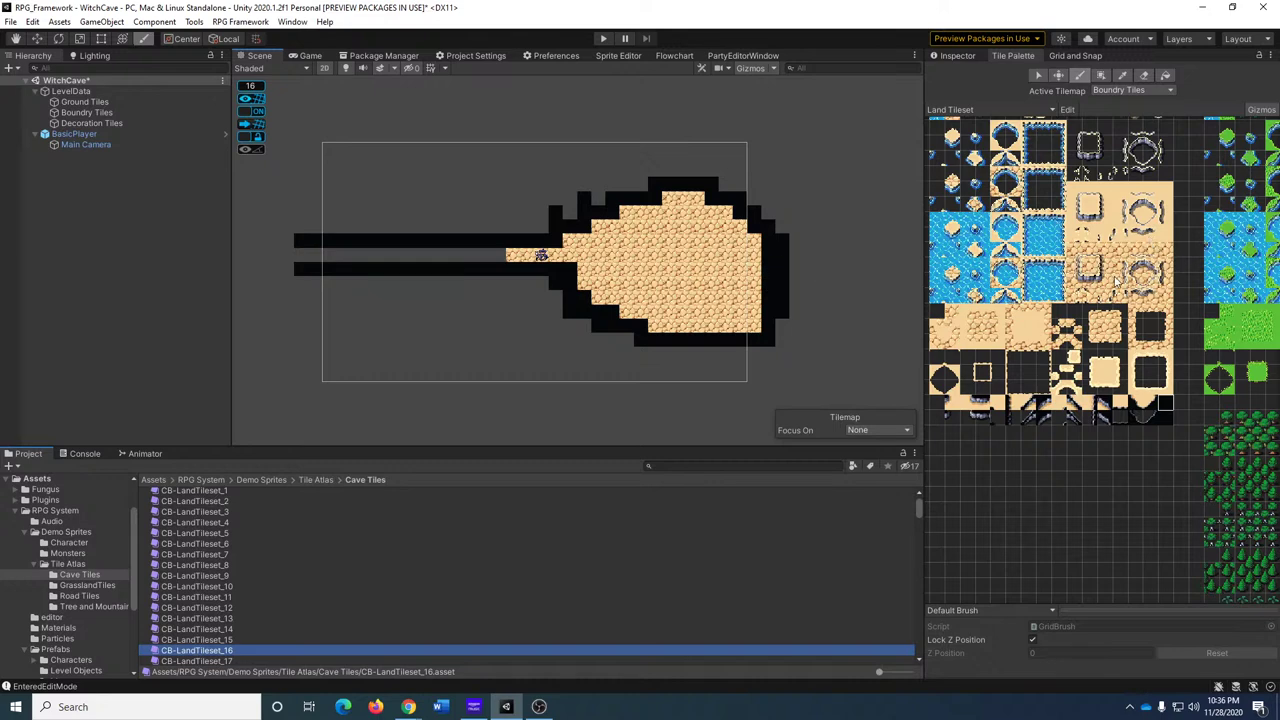
pyautogui.moveTo(997, 180); pyautogui.dragTo(1097, 288, button='middle')
# Extend the sand floor leftward between the black walls on Ground Tiles, then show Main Camera's settings.
pyautogui.click(1135, 91)
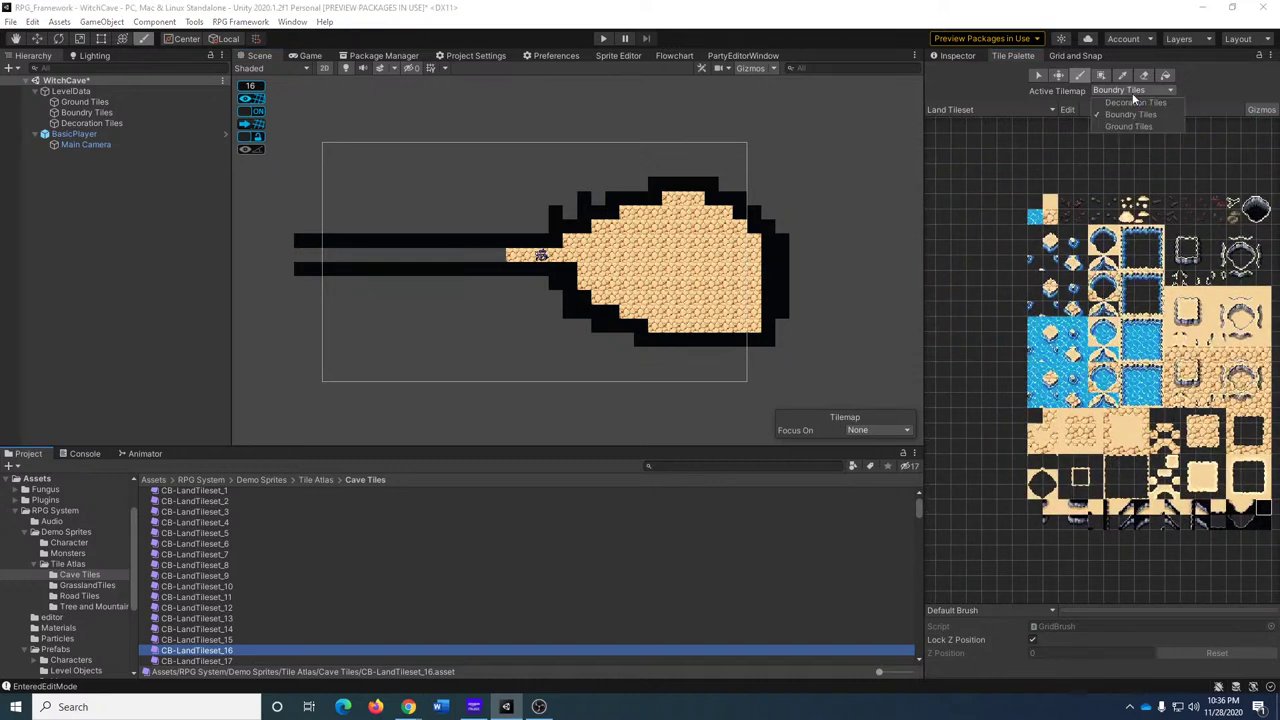
pyautogui.click(1125, 102)
pyautogui.click(1120, 88)
pyautogui.click(1128, 126)
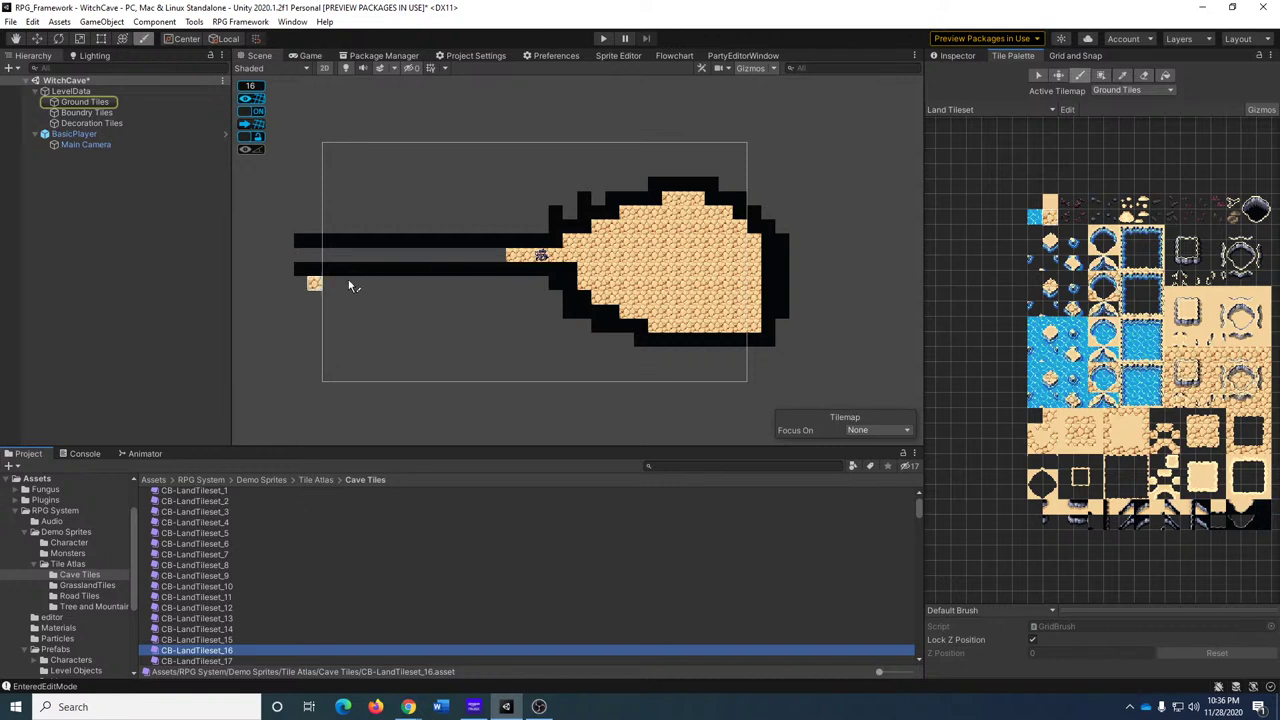
pyautogui.moveTo(517, 257); pyautogui.dragTo(336, 260)
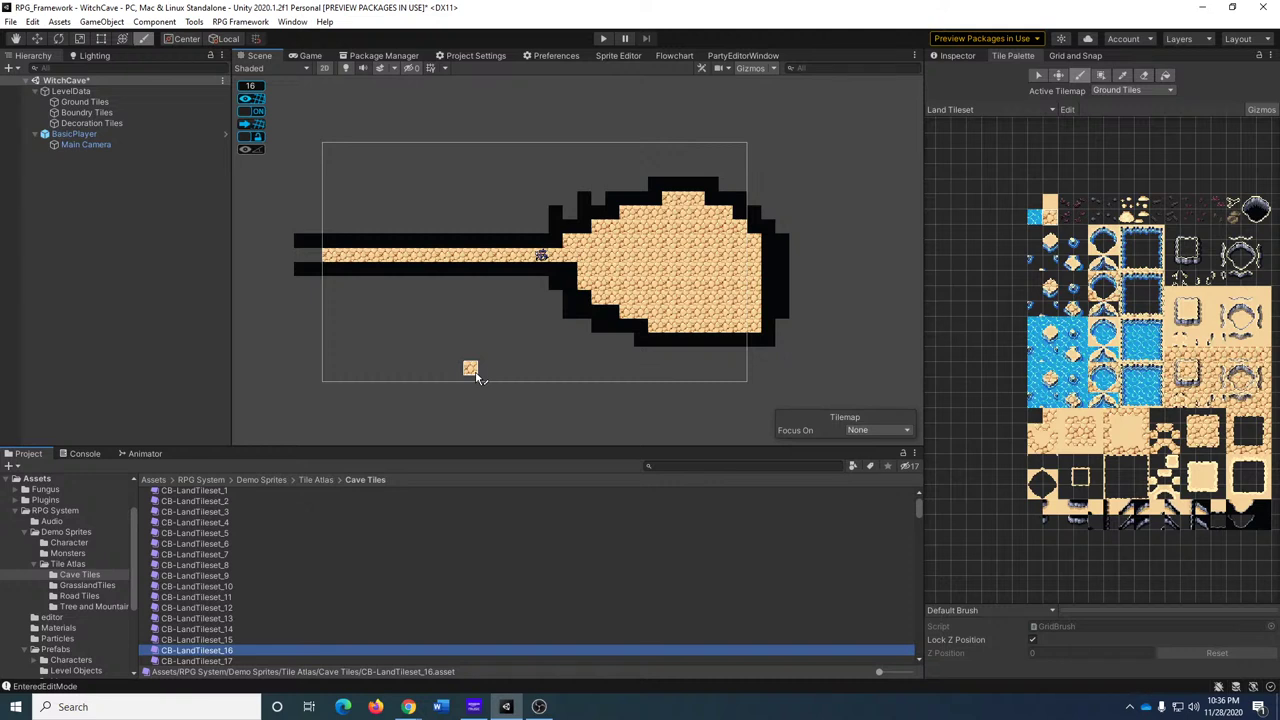
pyautogui.click(114, 146)
pyautogui.click(962, 56)
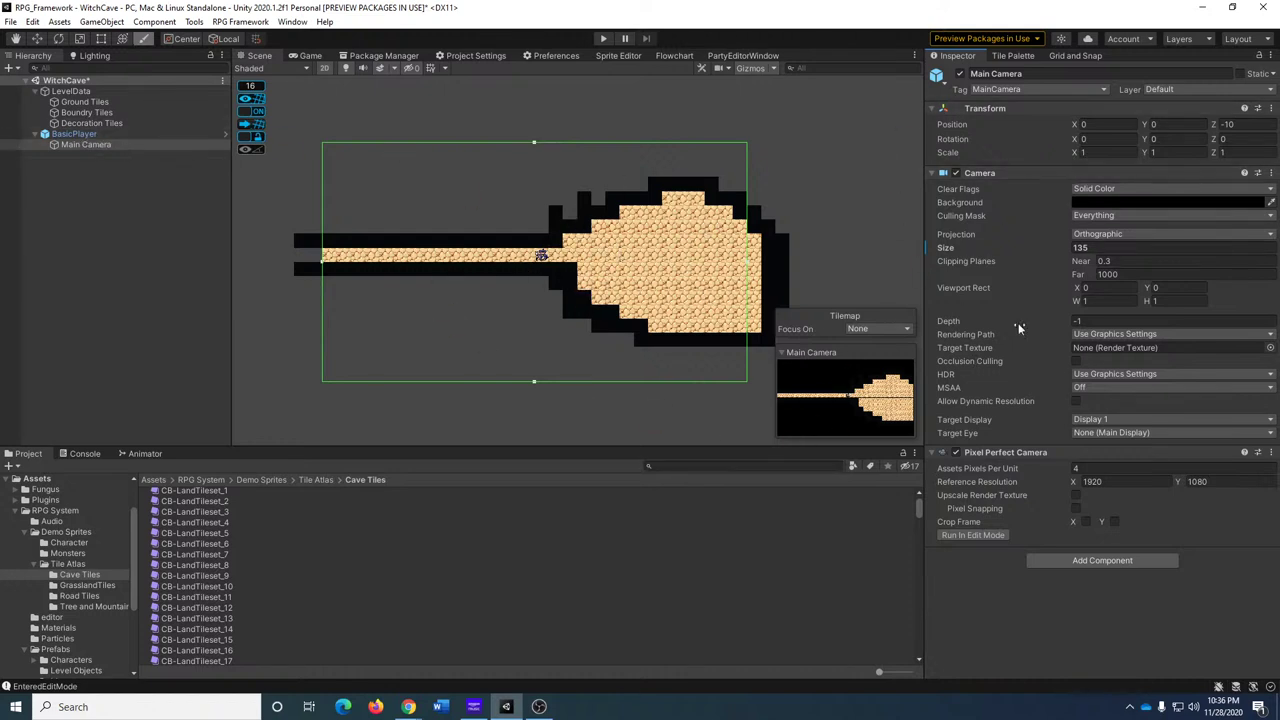
# Return to the Land Tileset palette and pan through its water, edge and bottom-row tiles.
pyautogui.scroll(4, 634, 287)
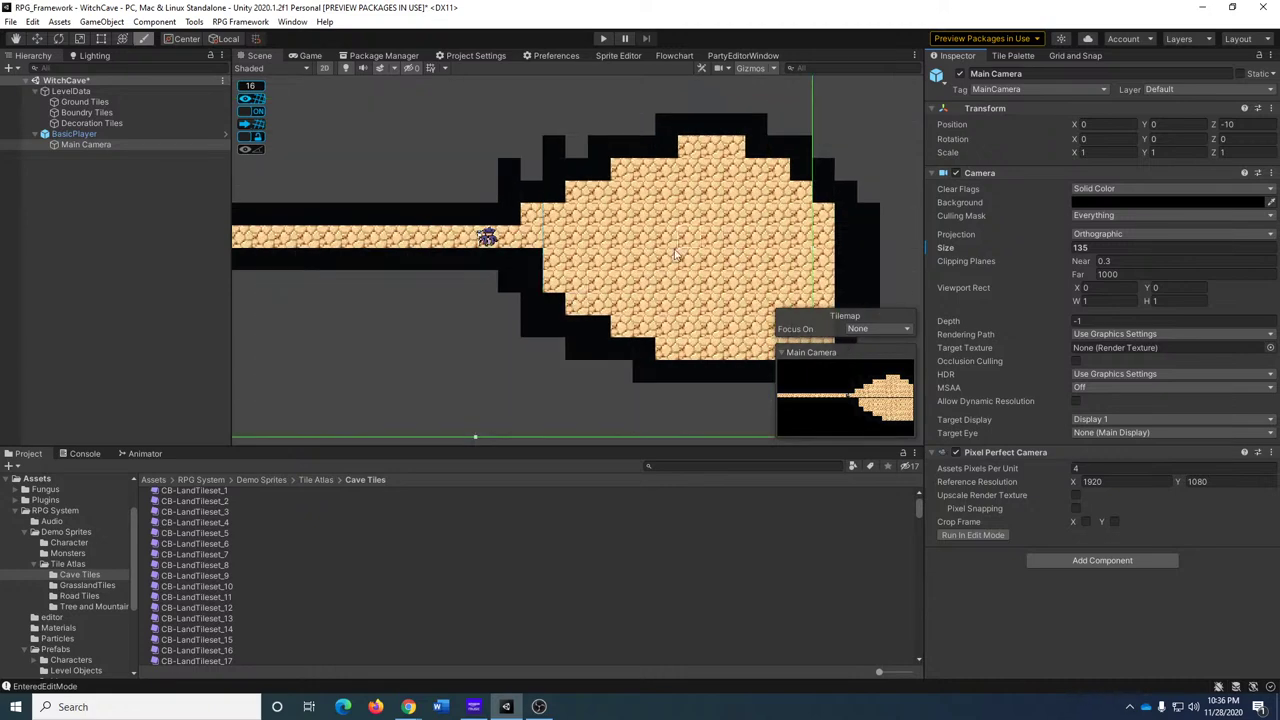
pyautogui.click(1010, 55)
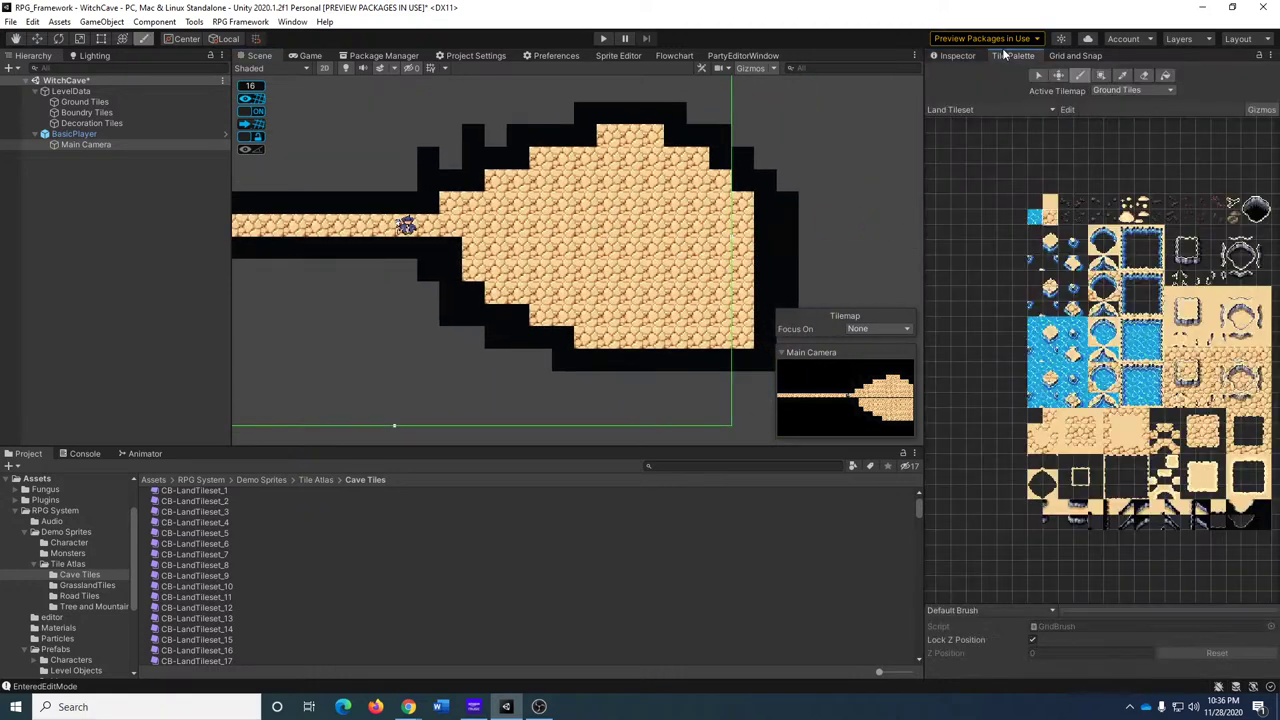
pyautogui.scroll(2, 1098, 333)
pyautogui.moveTo(1098, 333); pyautogui.dragTo(1138, 369, button='middle')
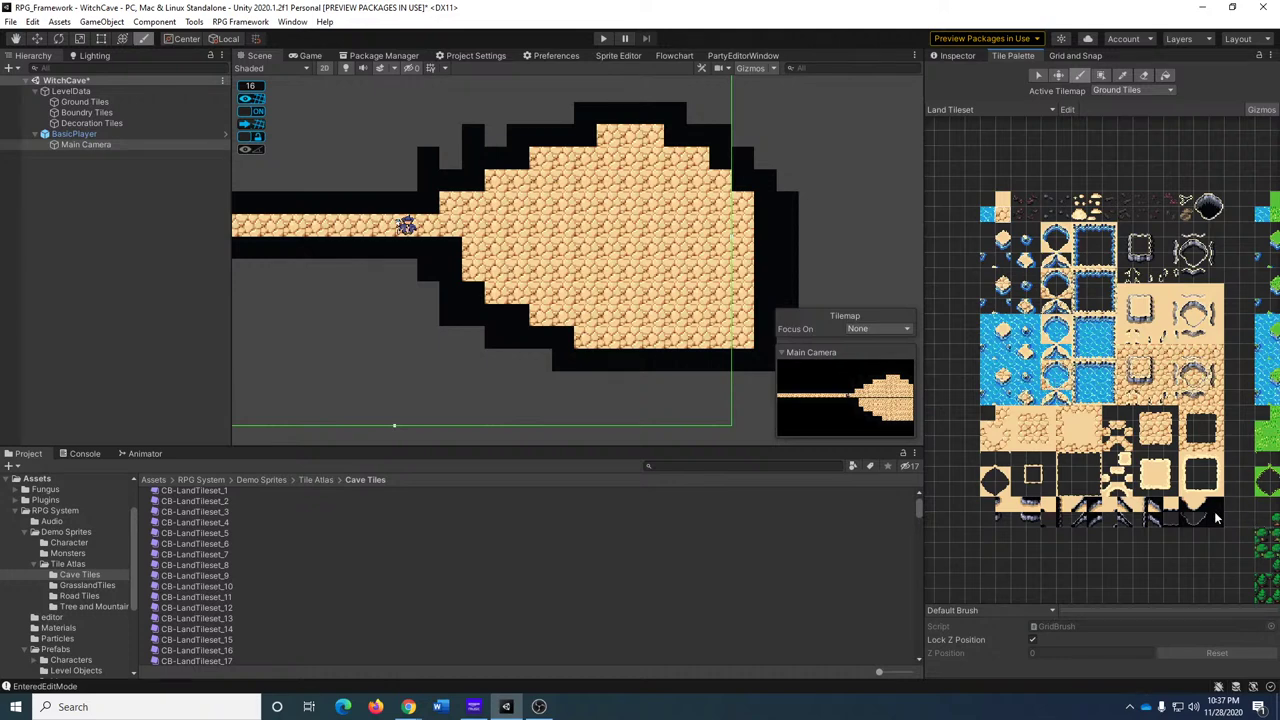
pyautogui.scroll(3, 1185, 528)
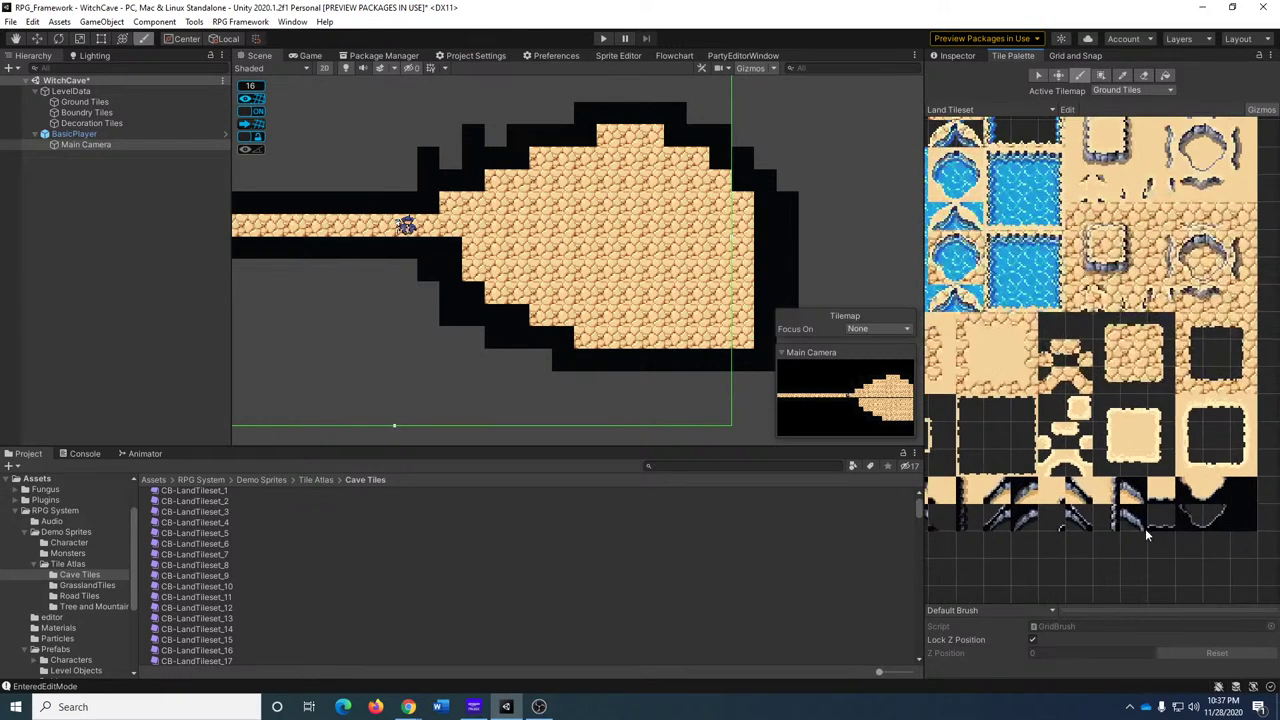
pyautogui.moveTo(1166, 515); pyautogui.dragTo(1245, 505, button='middle')
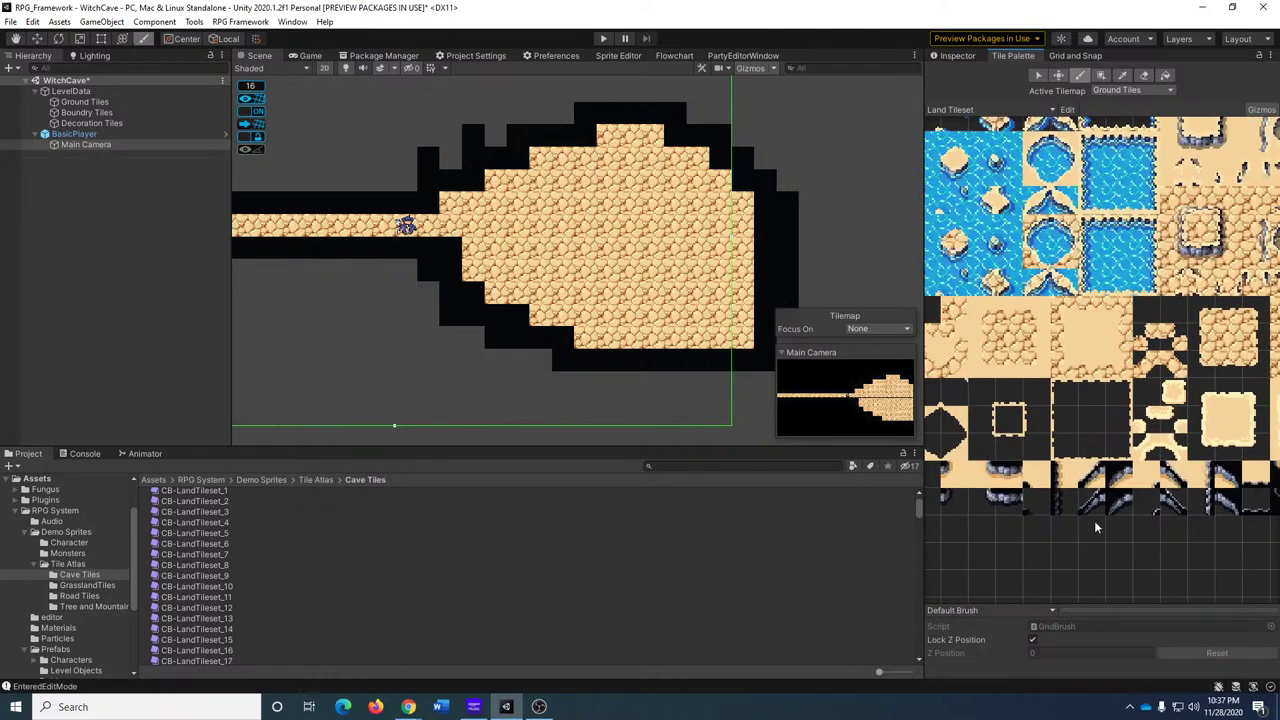
pyautogui.moveTo(1095, 527); pyautogui.dragTo(988, 507, button='middle')
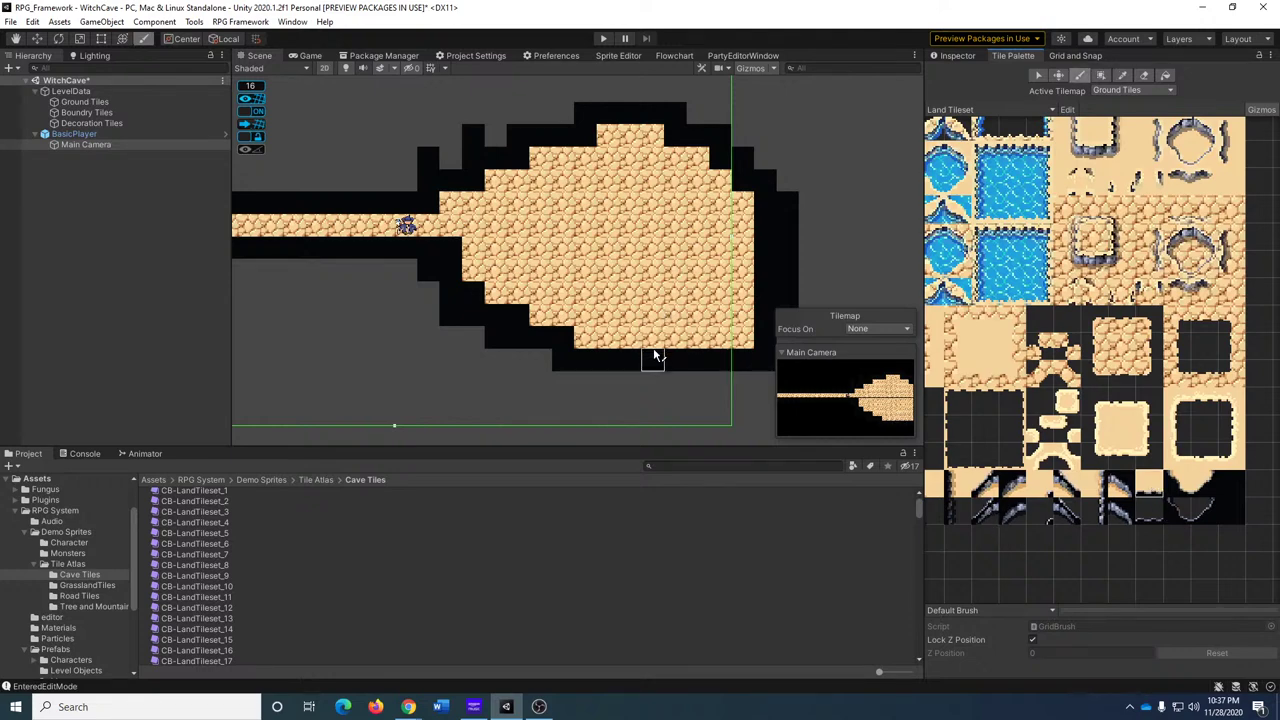
pyautogui.scroll(5, 656, 352)
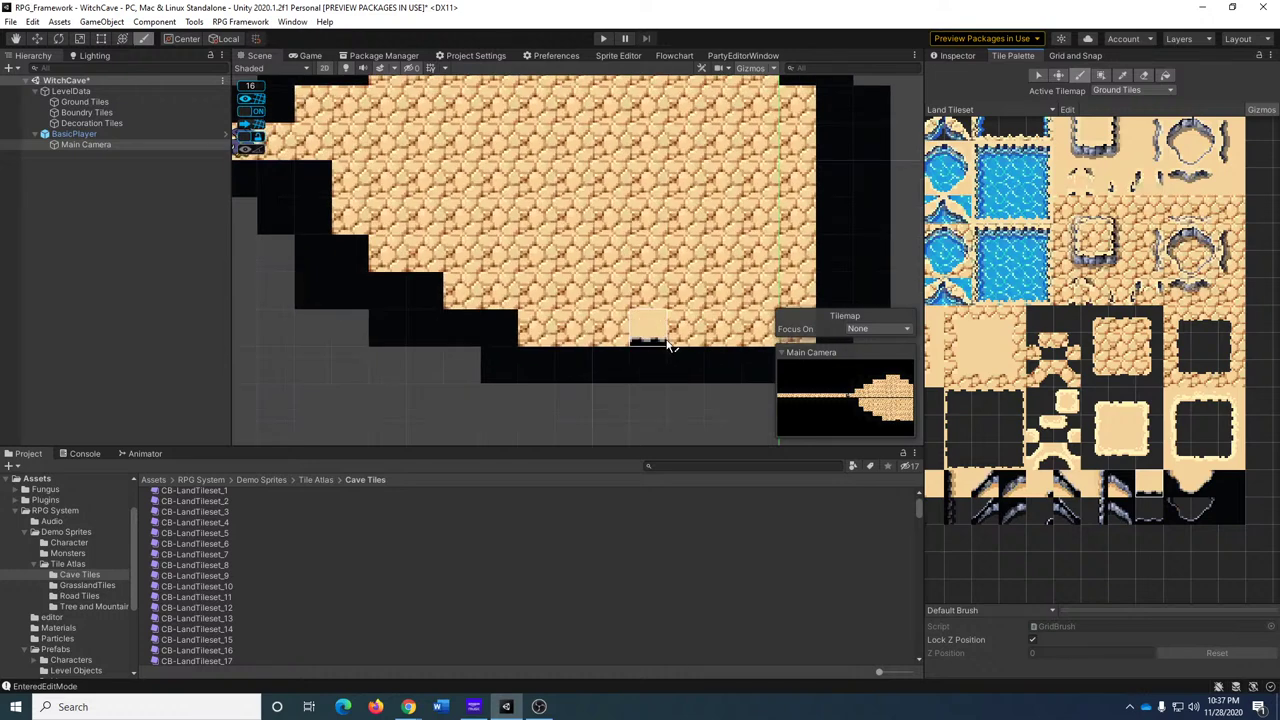
# Try out several dark and grey edge tiles from the tileset's bottom rows.
pyautogui.click(1155, 520)
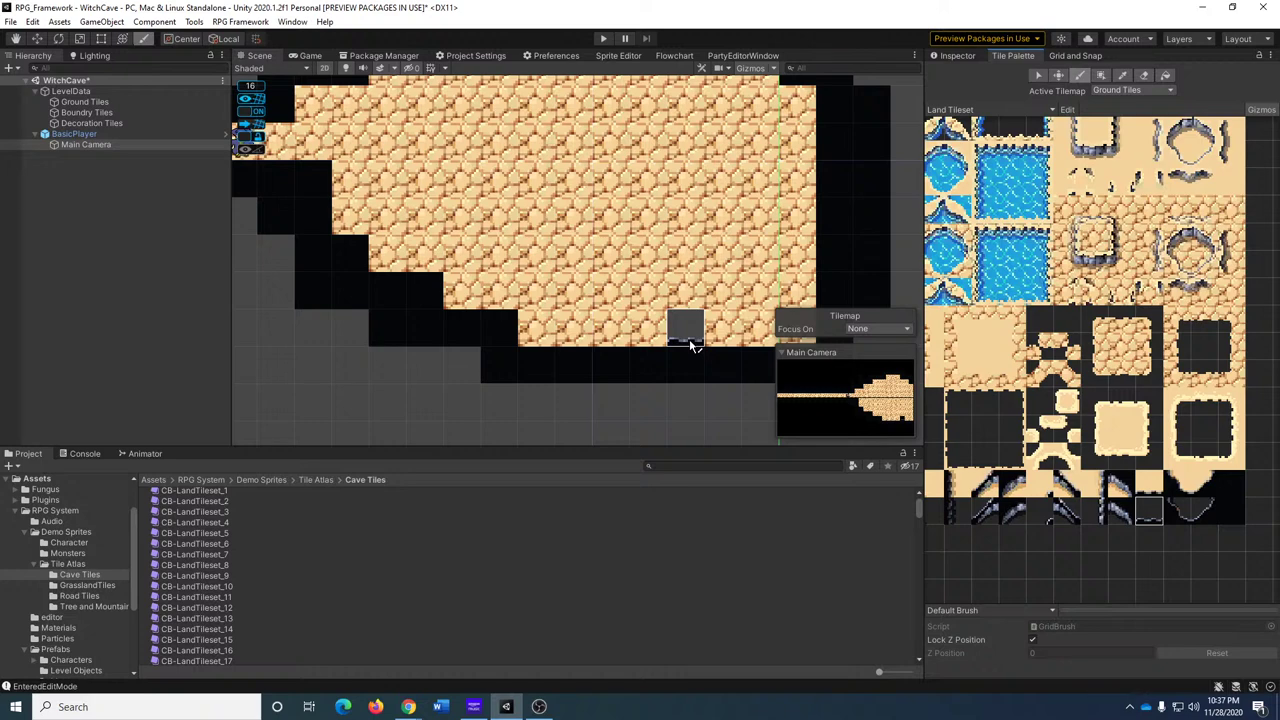
pyautogui.click(1178, 517)
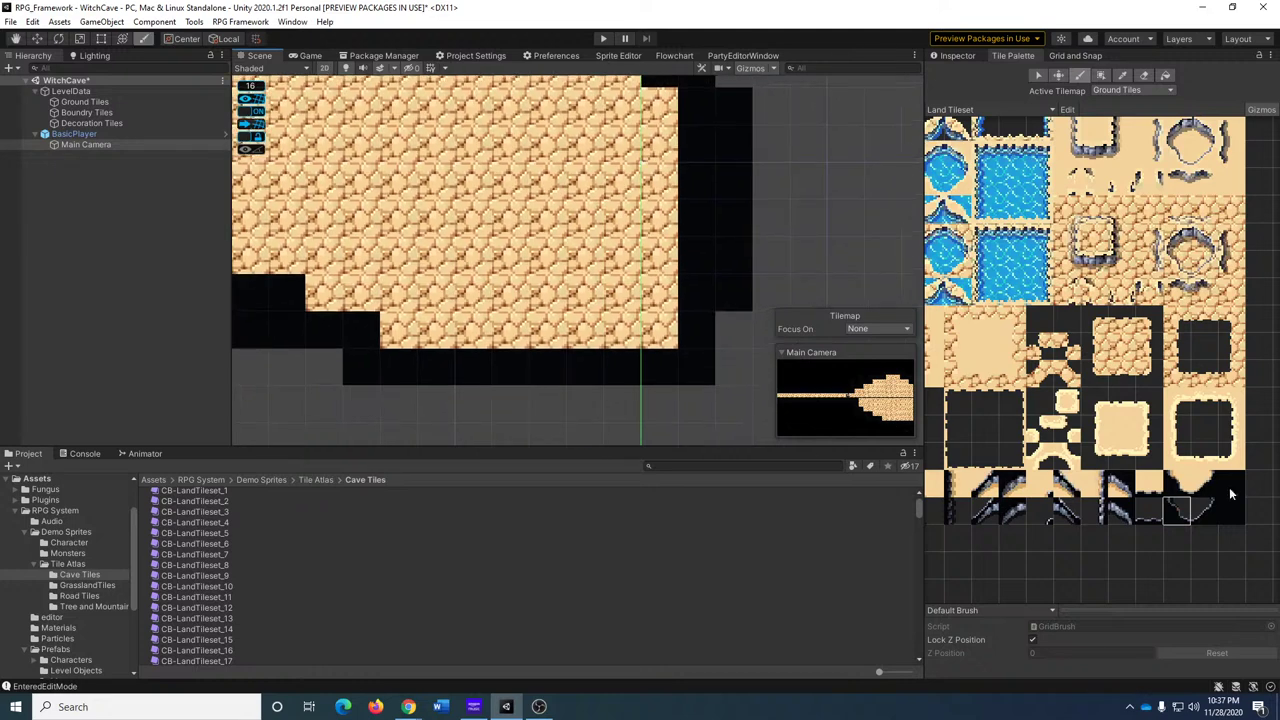
pyautogui.click(1206, 514)
pyautogui.scroll(2, 1042, 518)
pyautogui.moveTo(1042, 518)
pyautogui.mouseDown(button='middle')
pyautogui.moveTo(1192, 525)
pyautogui.moveTo(1052, 538)
pyautogui.mouseUp(button='middle')
pyautogui.click(1124, 514)
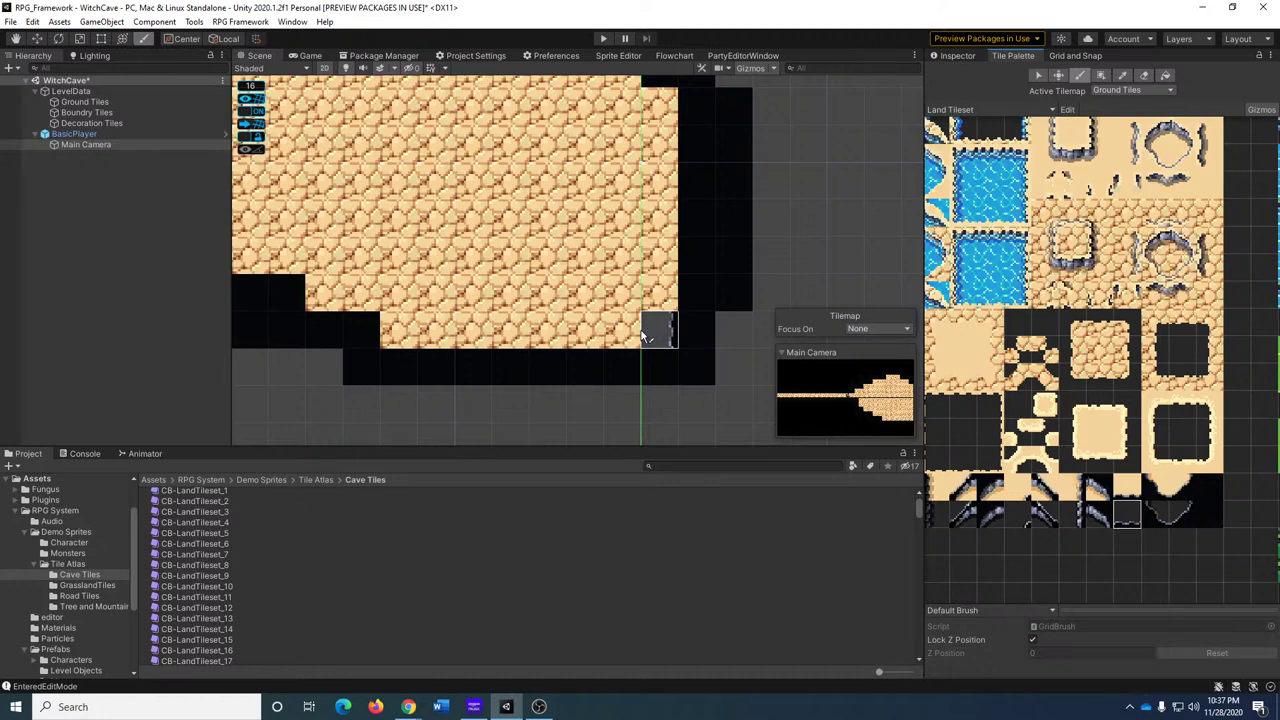
pyautogui.moveTo(1052, 510); pyautogui.dragTo(1126, 521, button='middle')
pyautogui.click(985, 527)
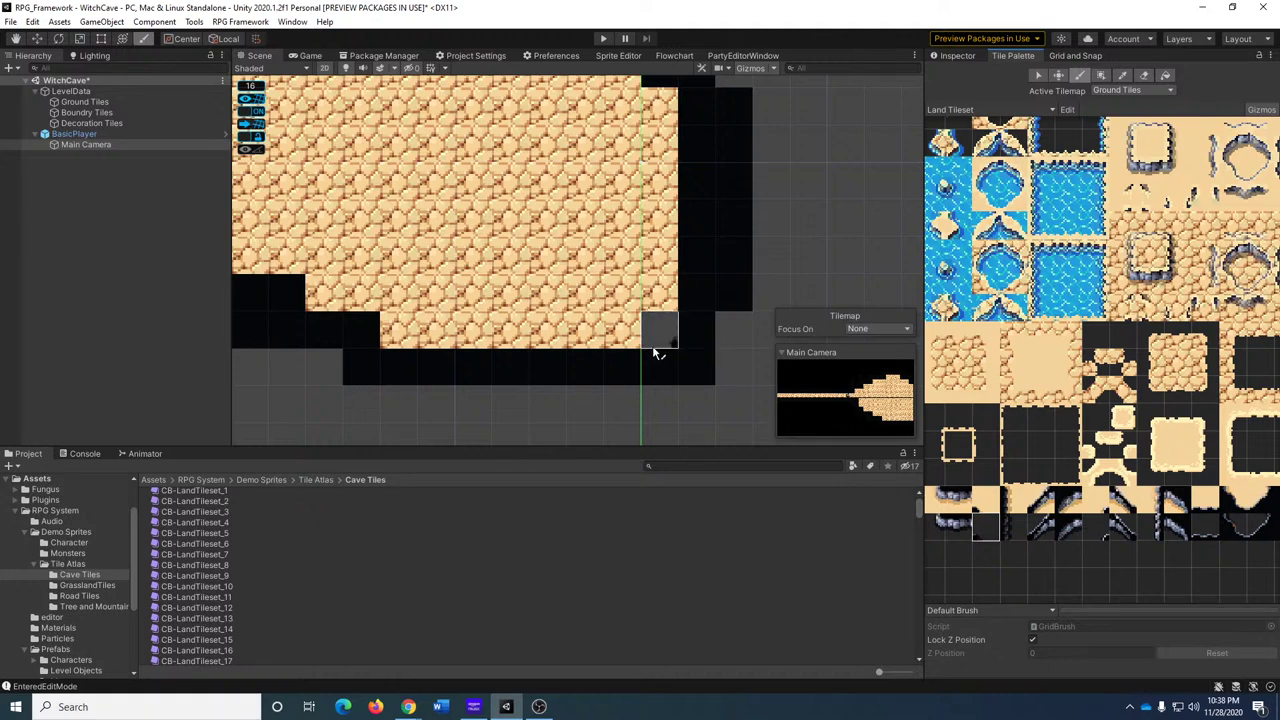
# Pan to the palette's lower tiles and pick the solid black wall tile.
pyautogui.scroll(3, 1153, 519)
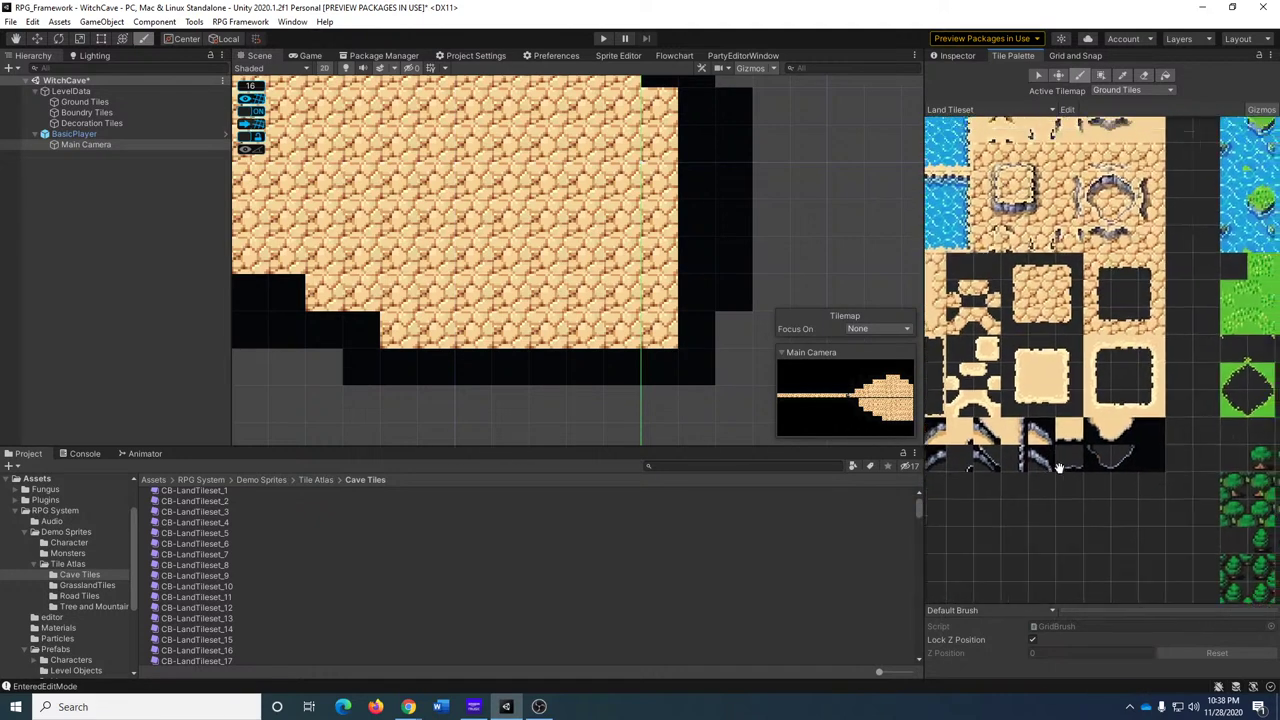
pyautogui.scroll(-3, 1027, 453)
pyautogui.scroll(4, 1027, 453)
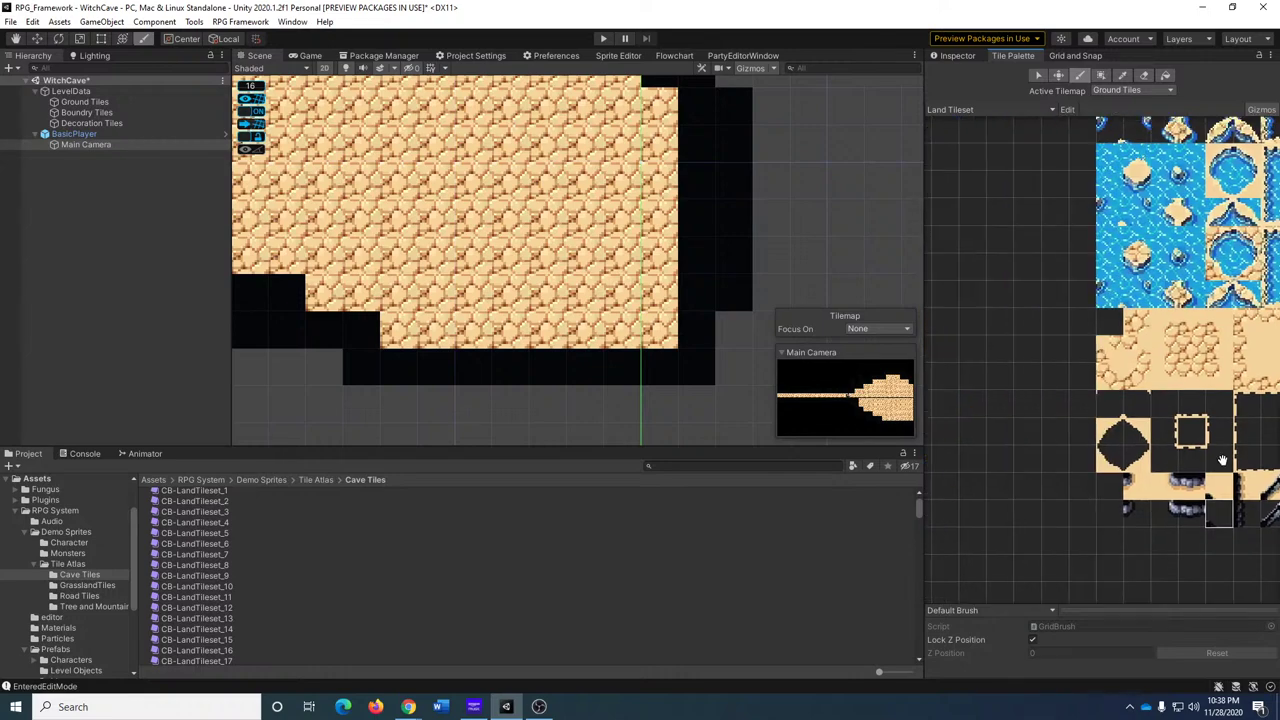
pyautogui.moveTo(1063, 601); pyautogui.dragTo(986, 287, button='middle')
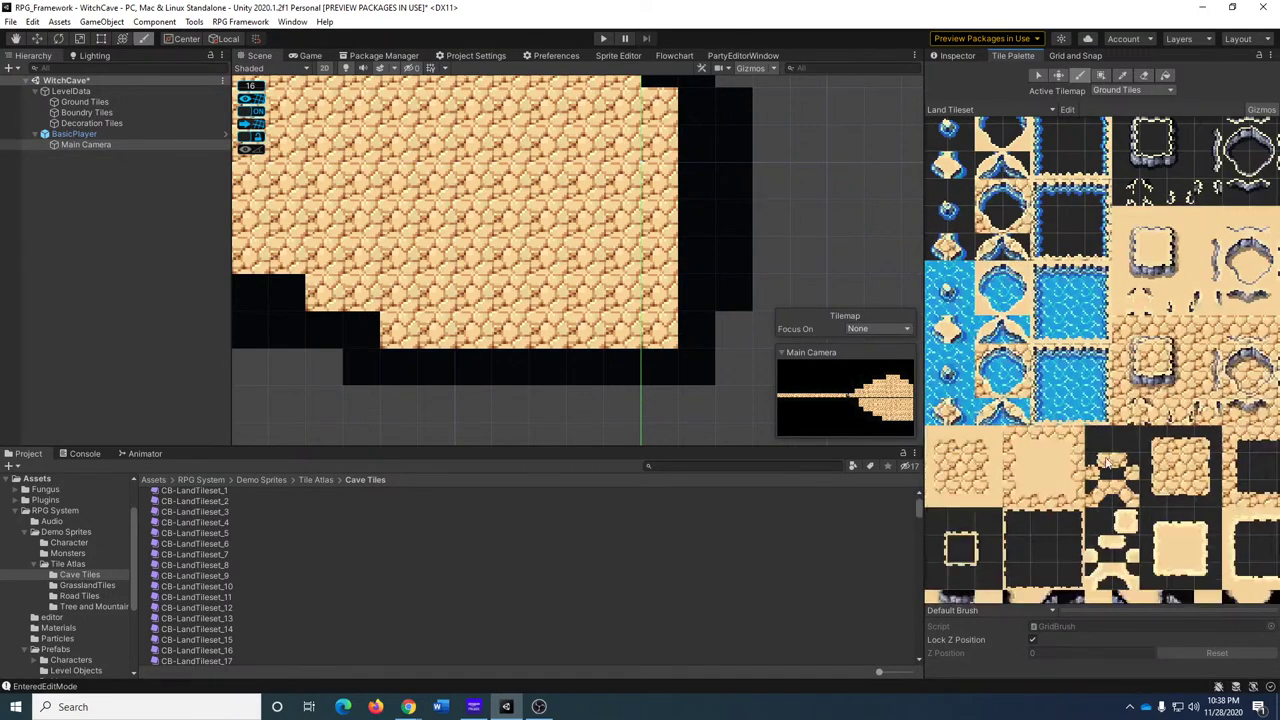
pyautogui.moveTo(1108, 461); pyautogui.dragTo(1020, 182, button='middle')
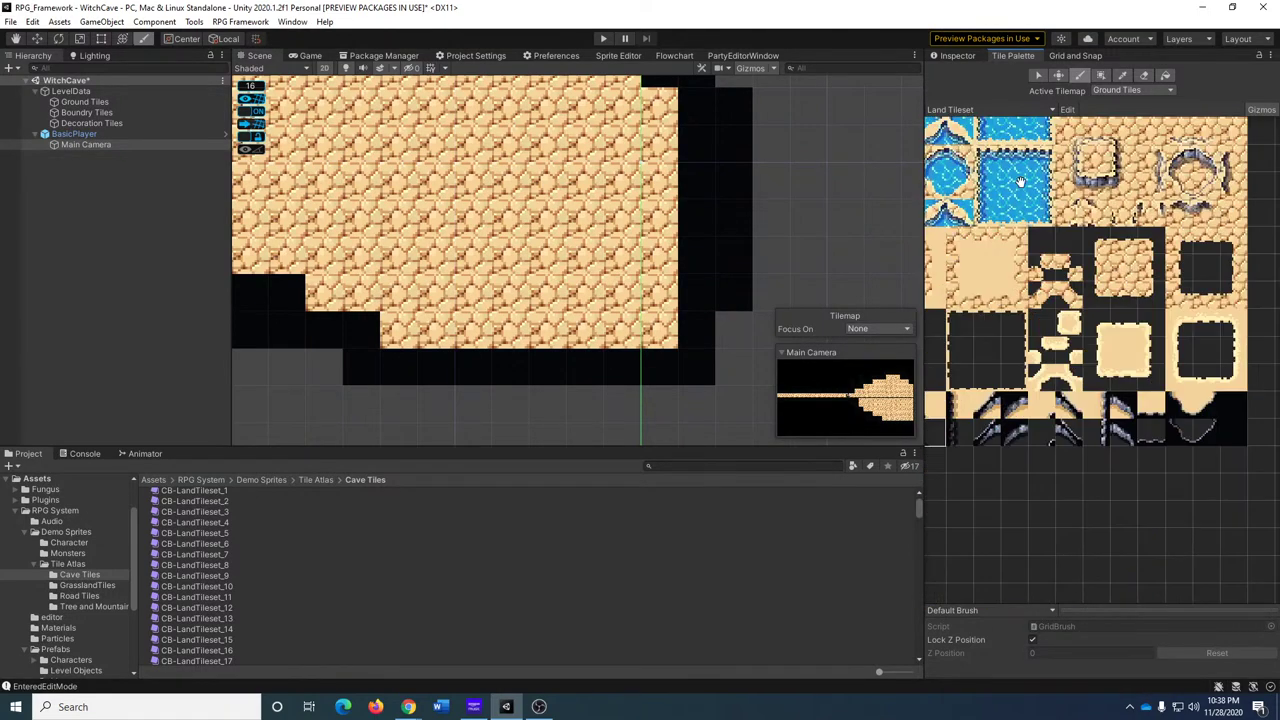
pyautogui.click(1233, 432)
pyautogui.moveTo(437, 145); pyautogui.dragTo(529, 262, button='middle')
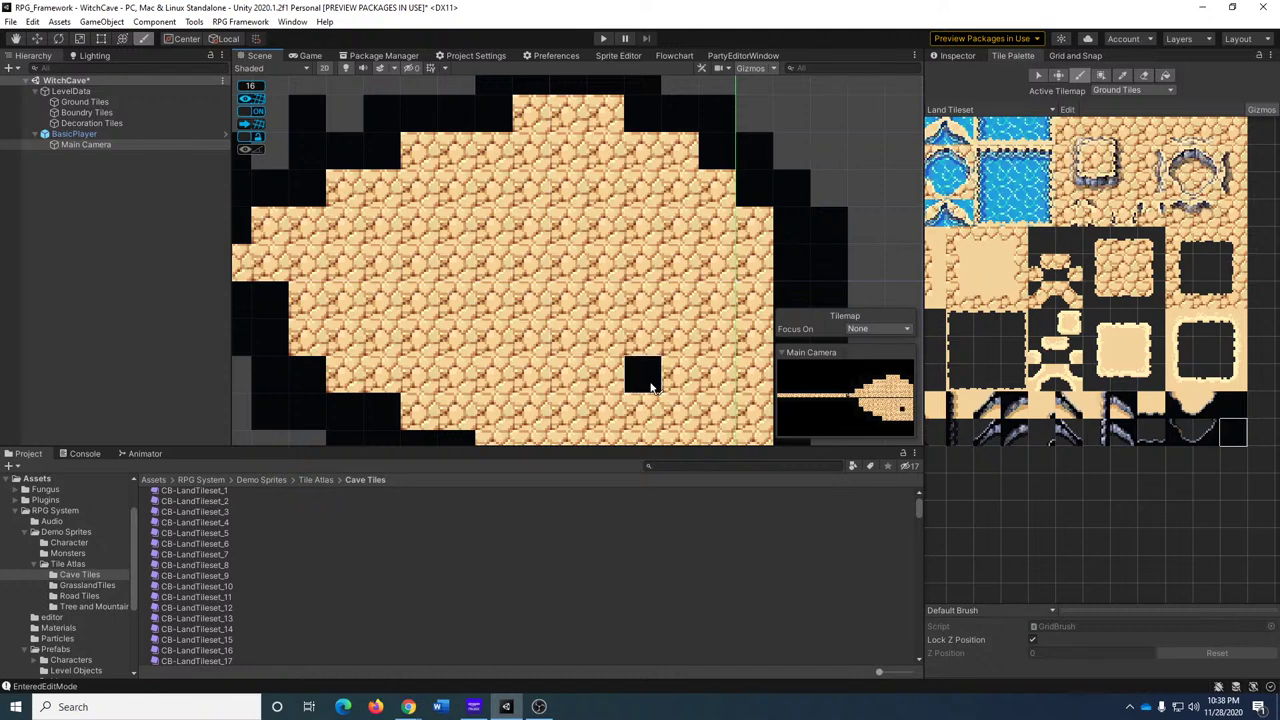
# Target the Ground Tiles tilemap and paint a first run of black walls across the floor.
pyautogui.click(88, 113)
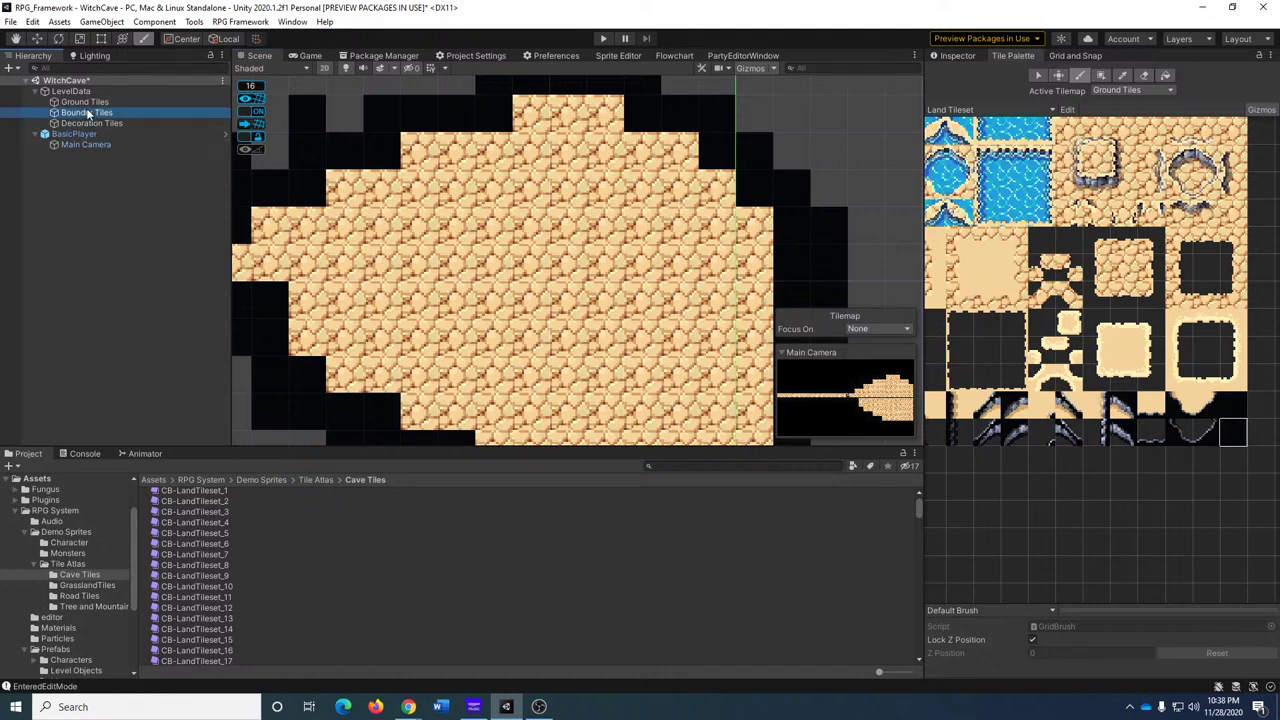
pyautogui.click(1141, 91)
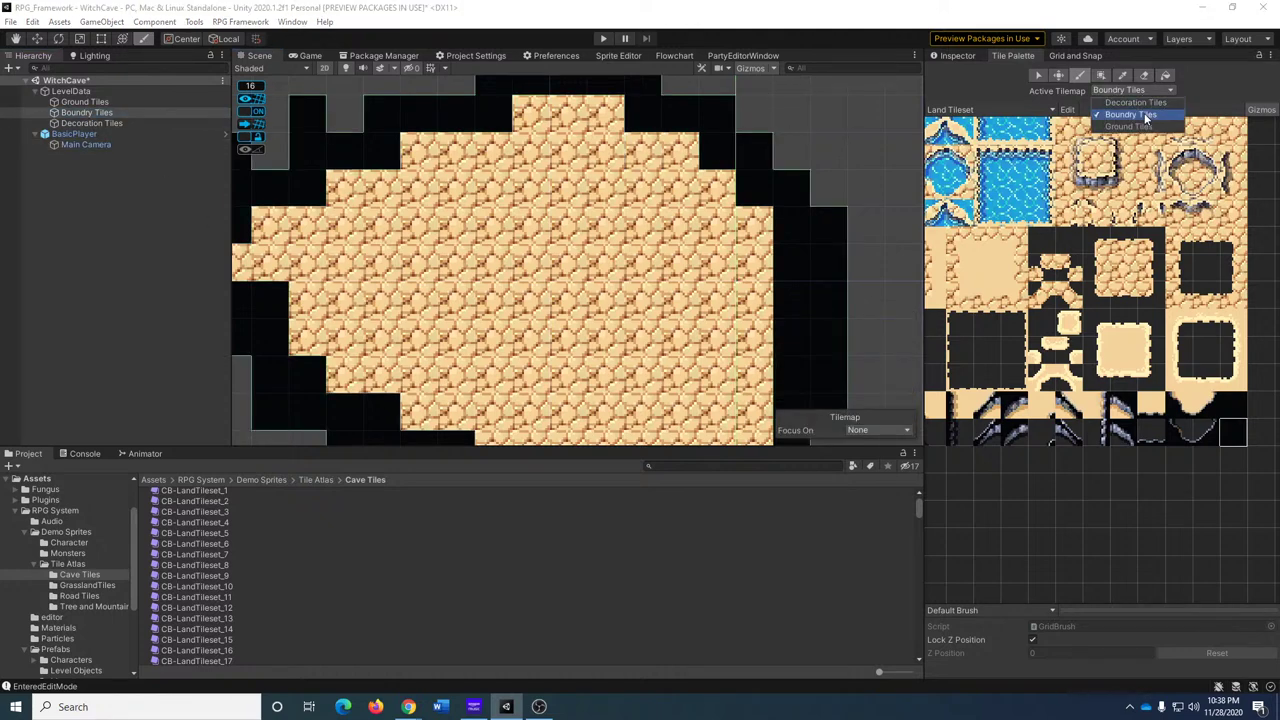
pyautogui.click(1128, 126)
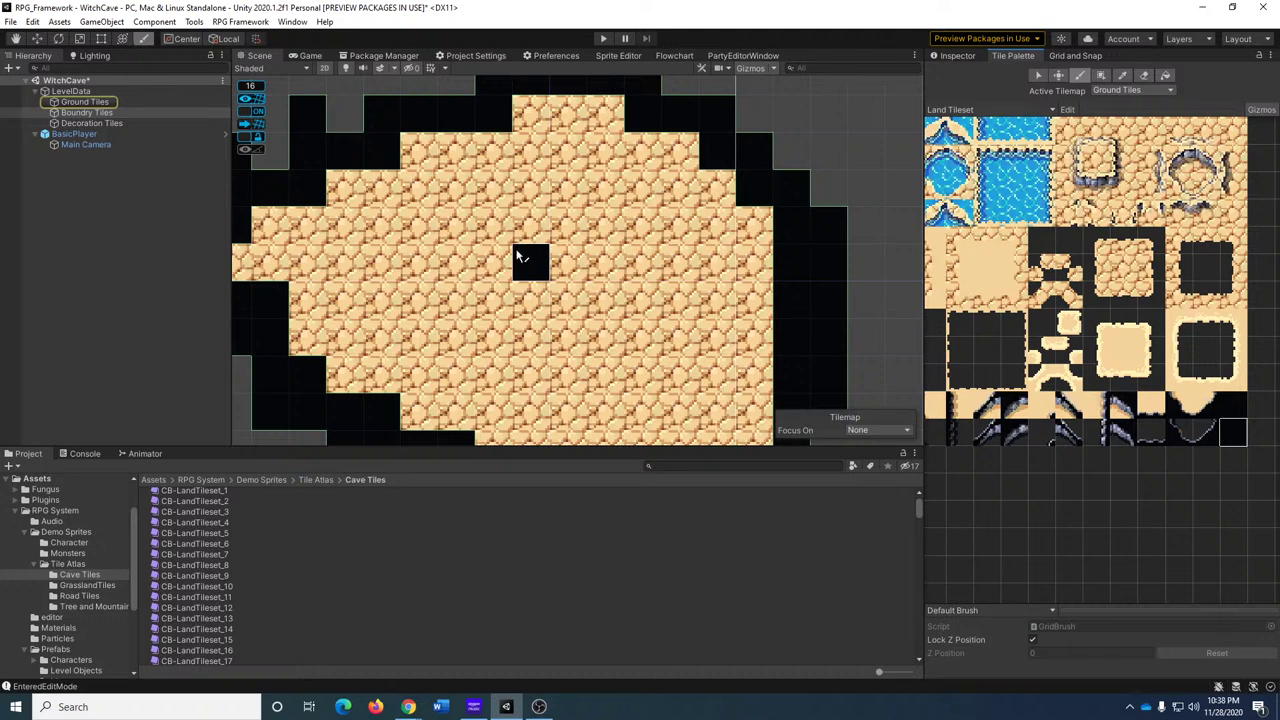
pyautogui.moveTo(457, 262)
pyautogui.mouseDown()
pyautogui.moveTo(534, 257)
pyautogui.moveTo(619, 338)
pyautogui.moveTo(580, 337)
pyautogui.moveTo(457, 257)
pyautogui.moveTo(481, 250)
pyautogui.mouseUp()
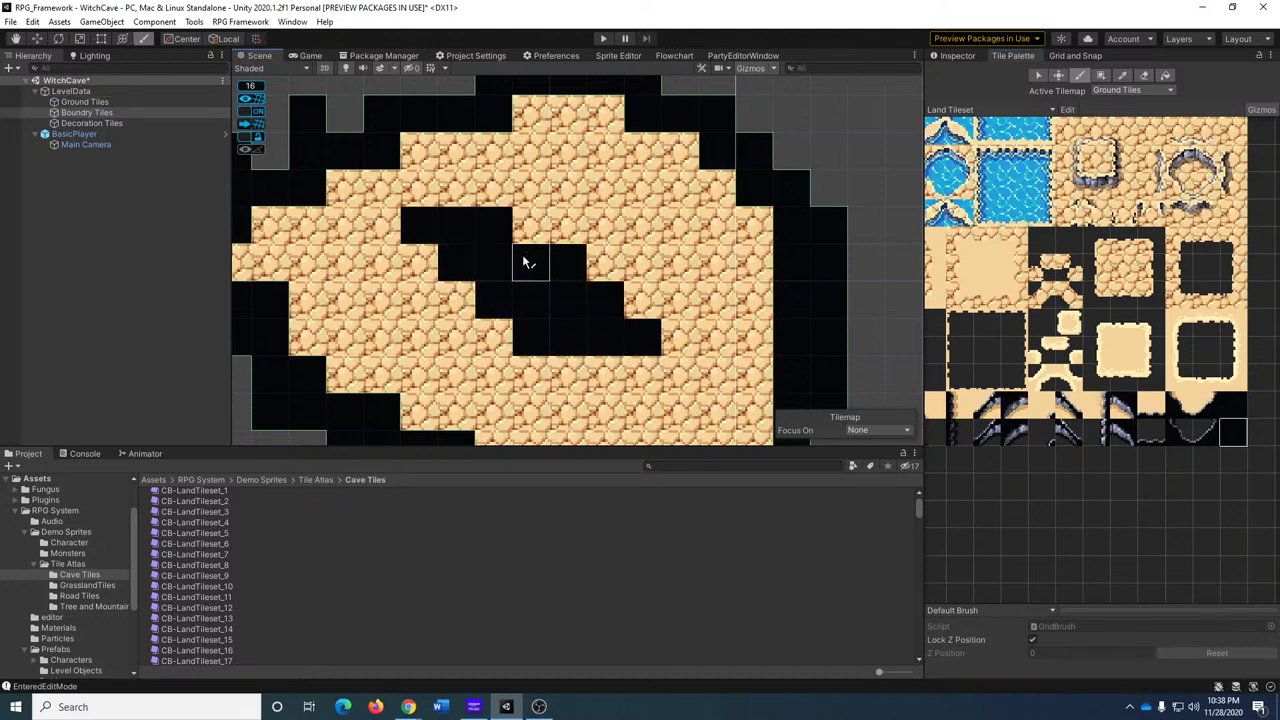
# Paint pairs of black wall tiles in columns across the middle and lower-right cave floor.
pyautogui.moveTo(567, 320); pyautogui.dragTo(499, 214, button='middle')
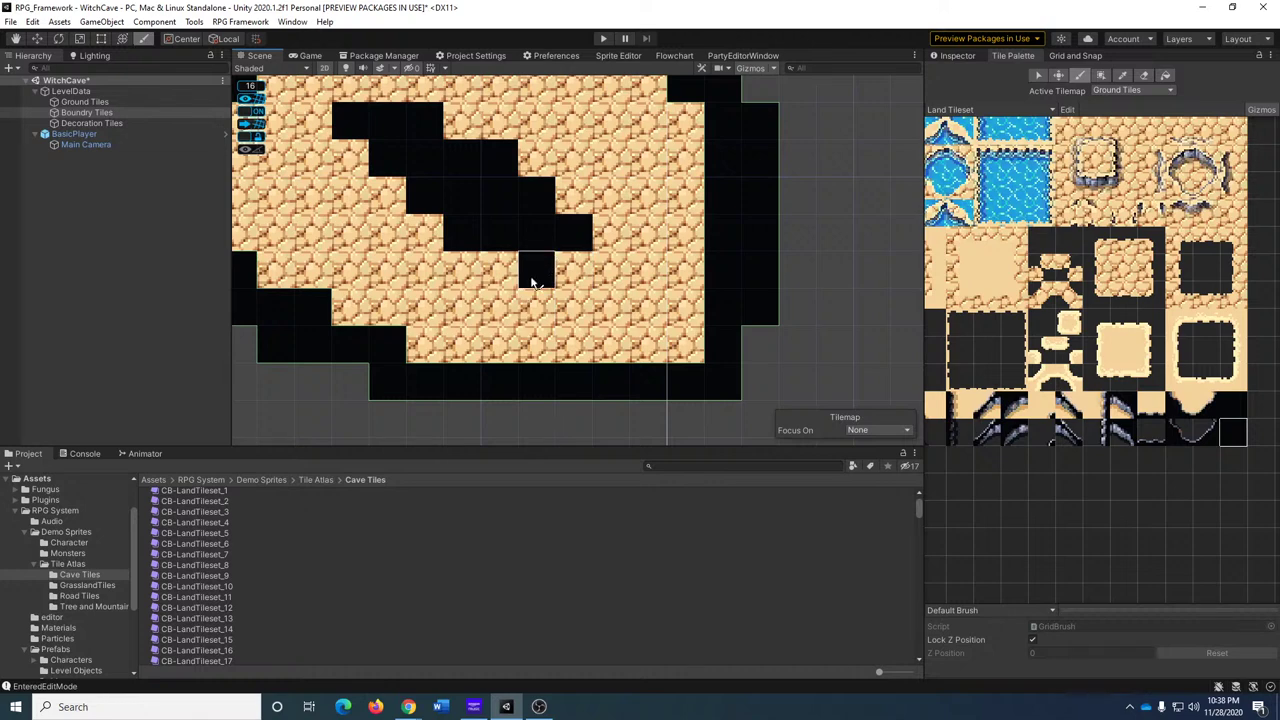
pyautogui.moveTo(442, 288)
pyautogui.mouseDown(button='middle')
pyautogui.moveTo(571, 357)
pyautogui.moveTo(484, 253)
pyautogui.mouseUp(button='middle')
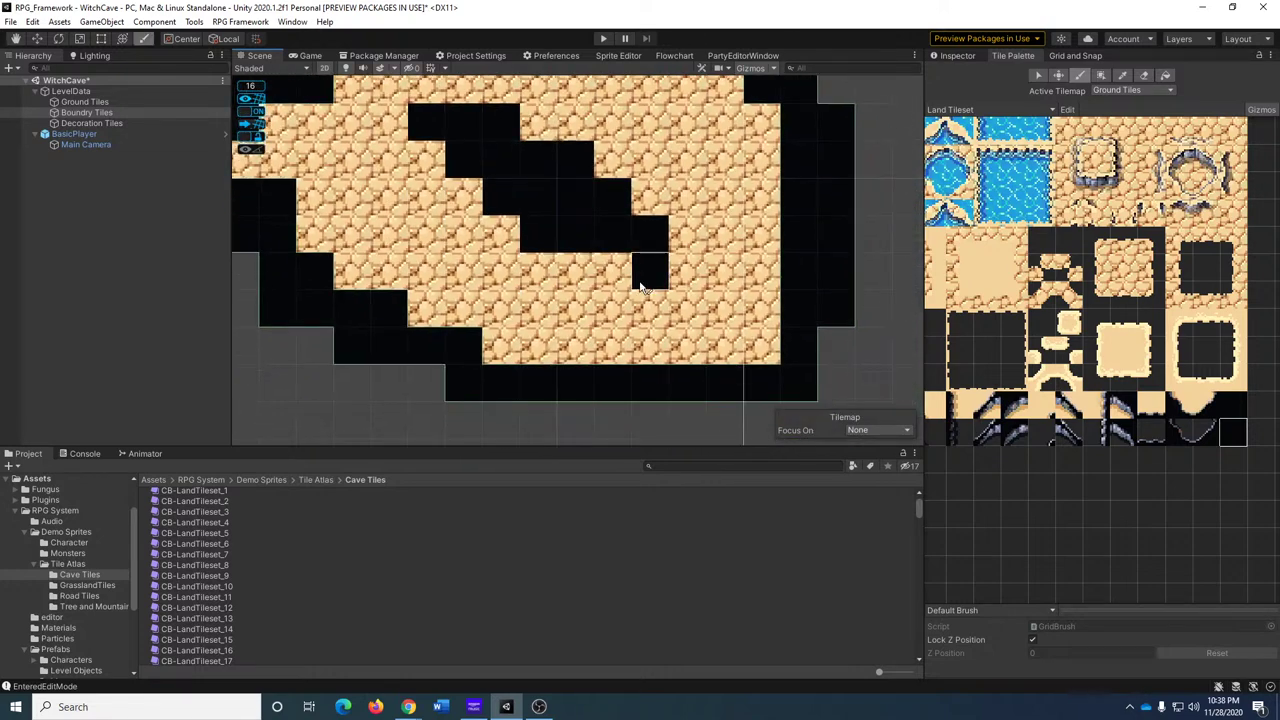
pyautogui.moveTo(534, 266); pyautogui.dragTo(549, 297)
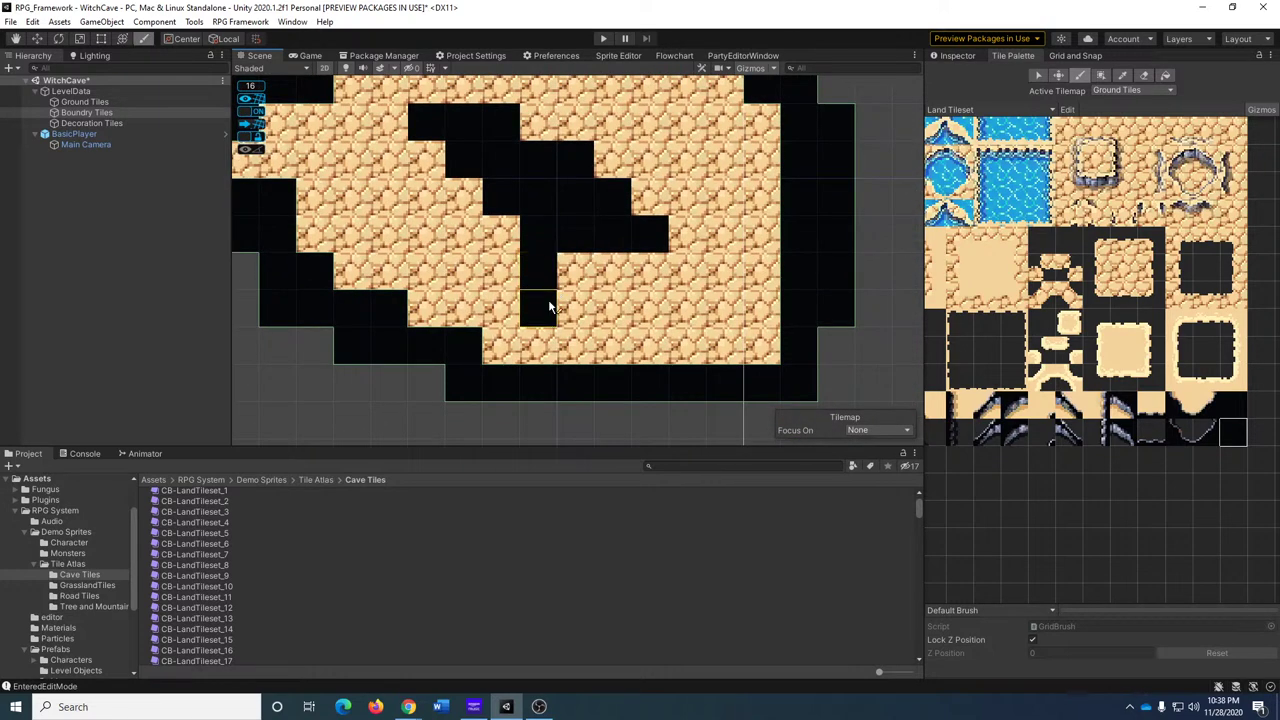
pyautogui.moveTo(630, 347); pyautogui.dragTo(630, 310)
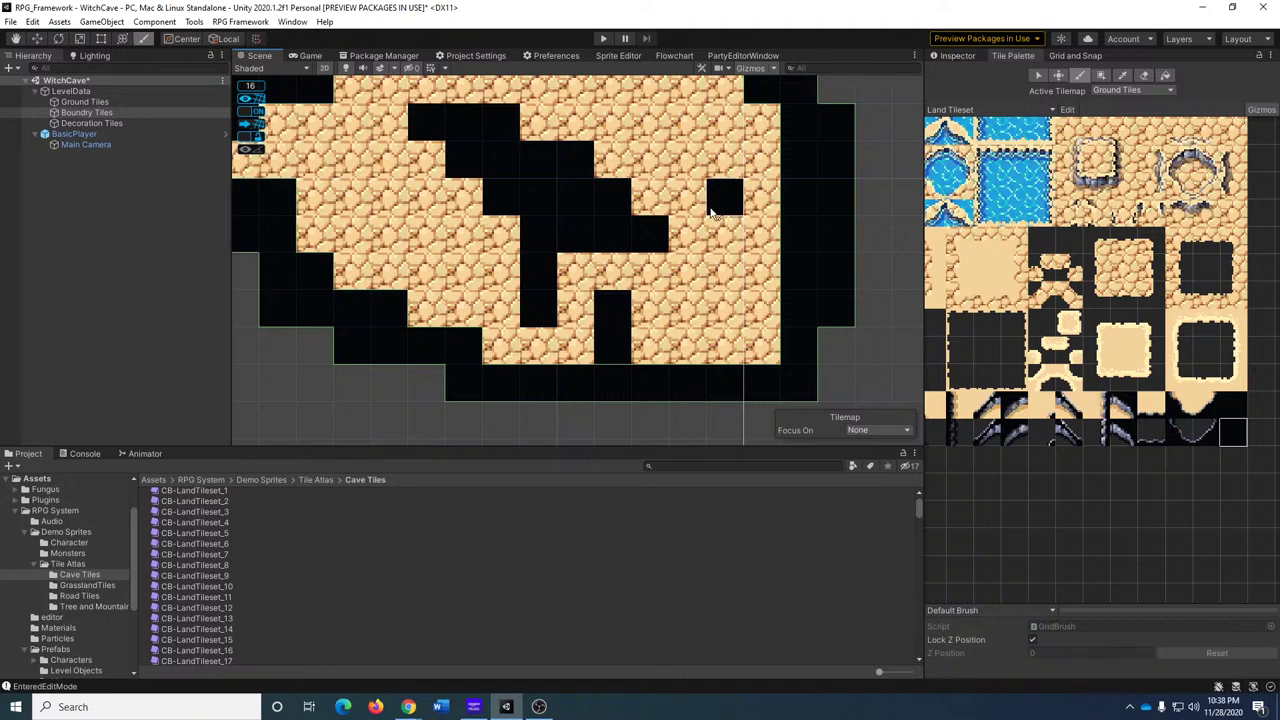
pyautogui.moveTo(710, 200)
pyautogui.mouseDown(button='middle')
pyautogui.moveTo(820, 250)
pyautogui.moveTo(668, 265)
pyautogui.mouseUp(button='middle')
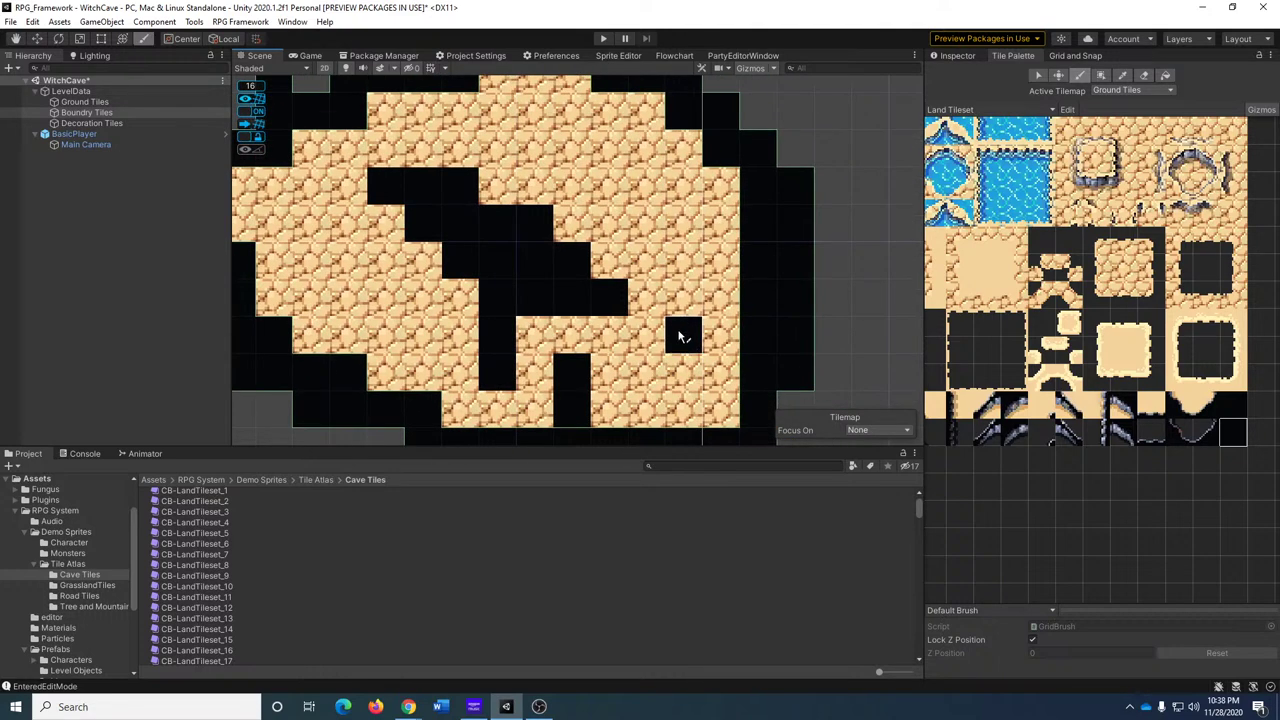
pyautogui.moveTo(672, 341); pyautogui.dragTo(710, 338)
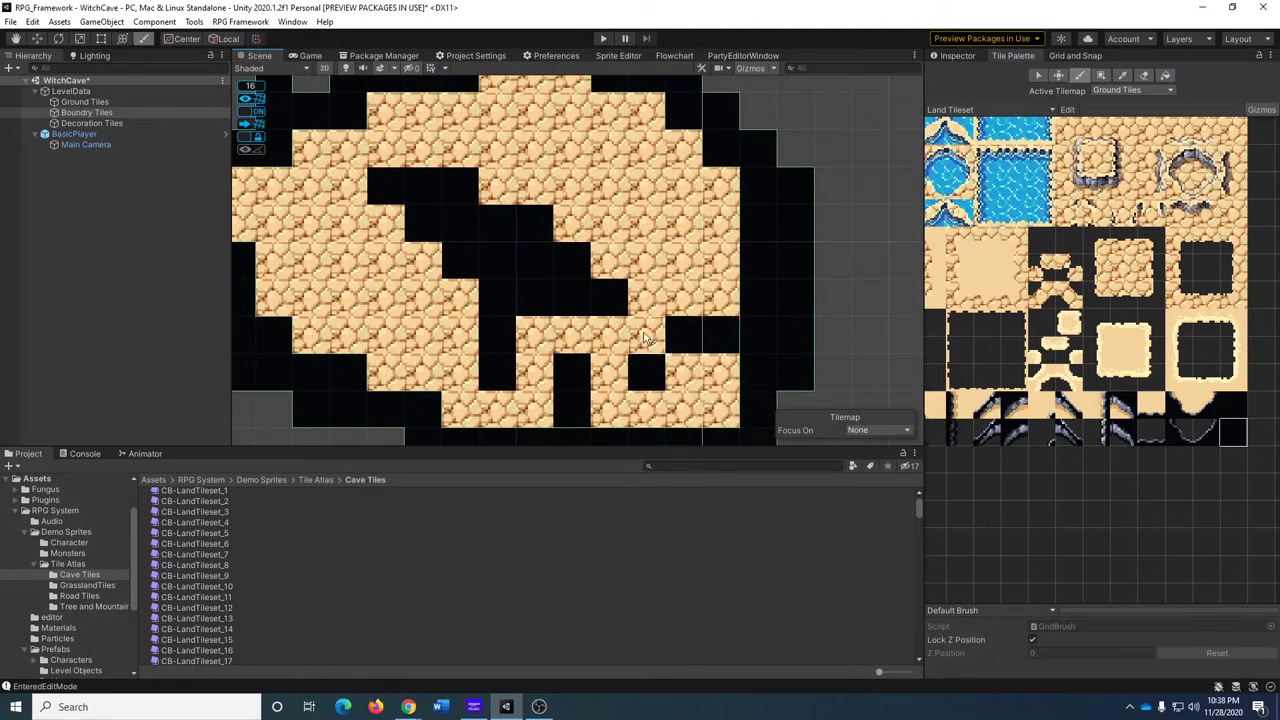
pyautogui.moveTo(586, 254); pyautogui.dragTo(588, 318, button='middle')
pyautogui.scroll(-3, 594, 209)
pyautogui.moveTo(594, 209); pyautogui.dragTo(700, 323, button='middle')
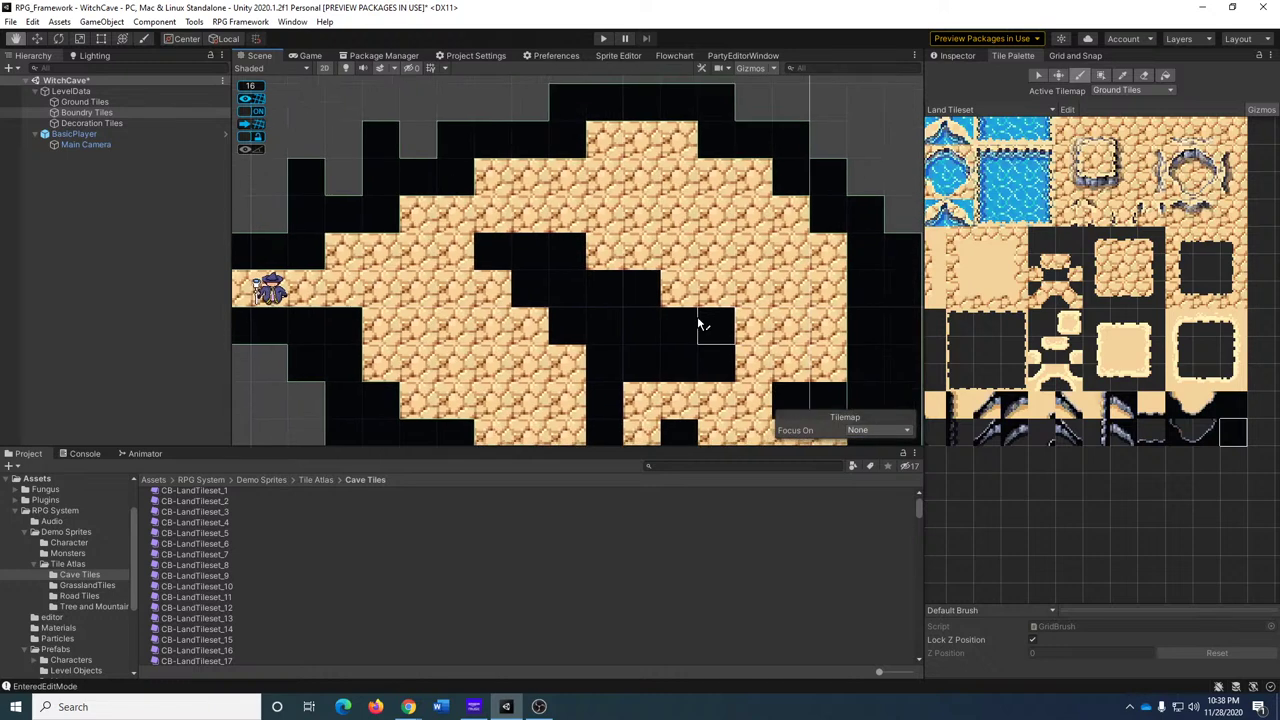
pyautogui.scroll(3, 622, 290)
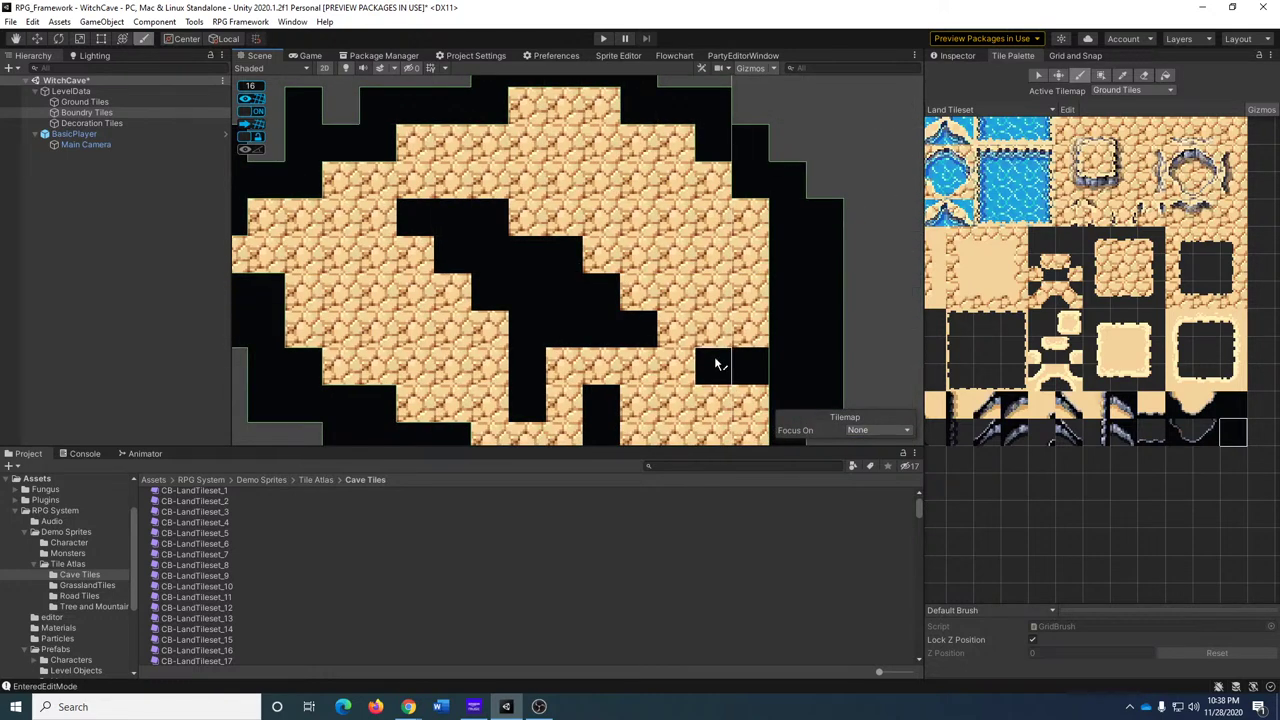
# Add two lower-left wall tiles one row higher after an undo, plus one below the center walls.
pyautogui.moveTo(340, 330); pyautogui.dragTo(452, 330)
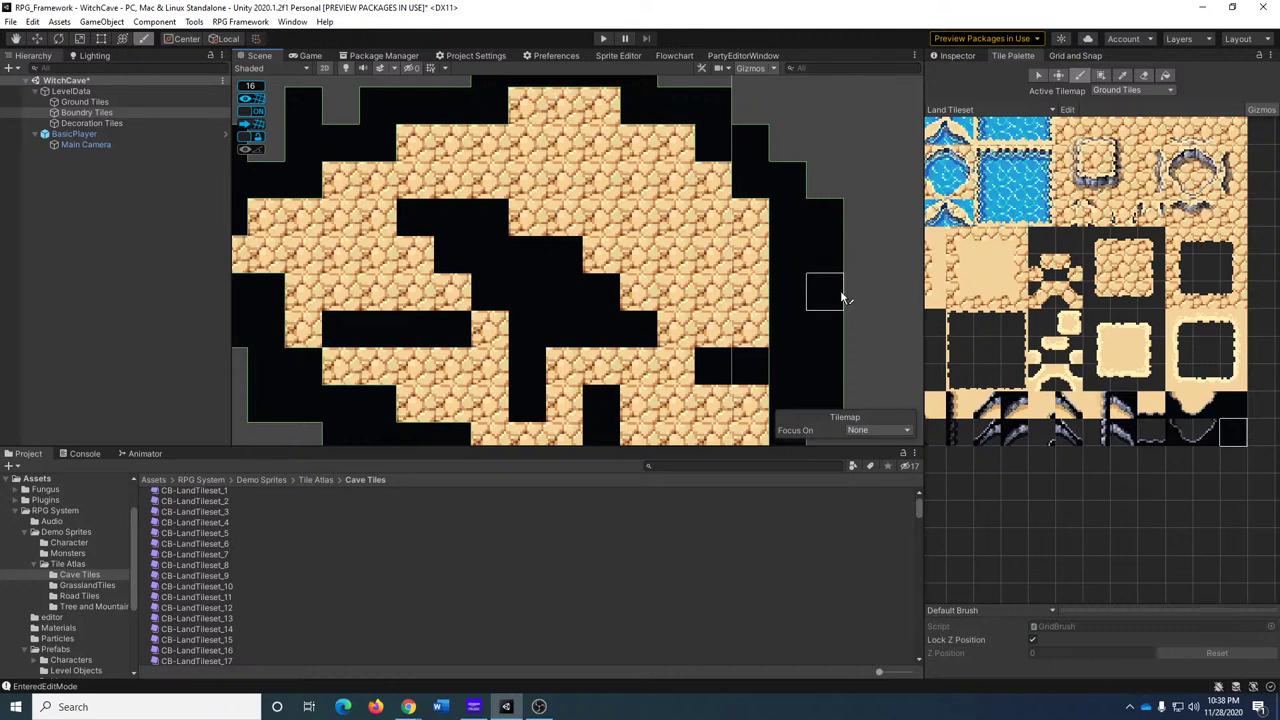
pyautogui.hotkey('ctrl', 'z')
pyautogui.moveTo(340, 292); pyautogui.dragTo(378, 317)
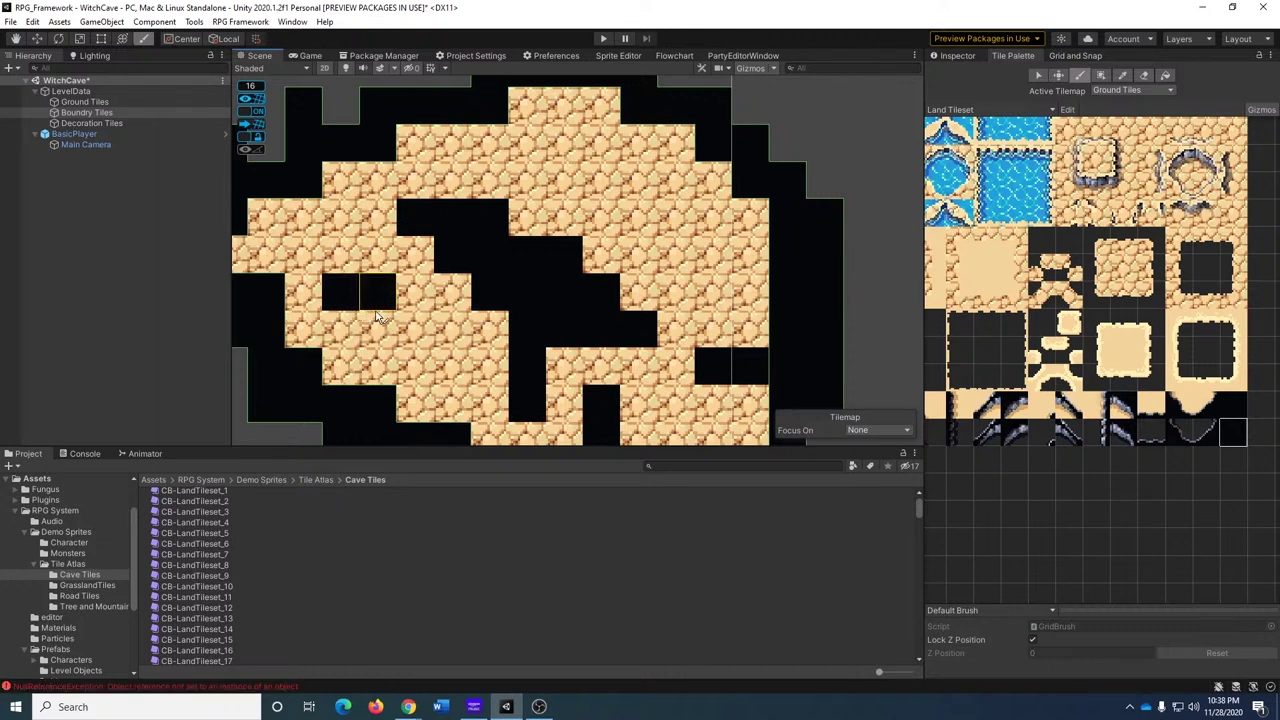
pyautogui.click(446, 362)
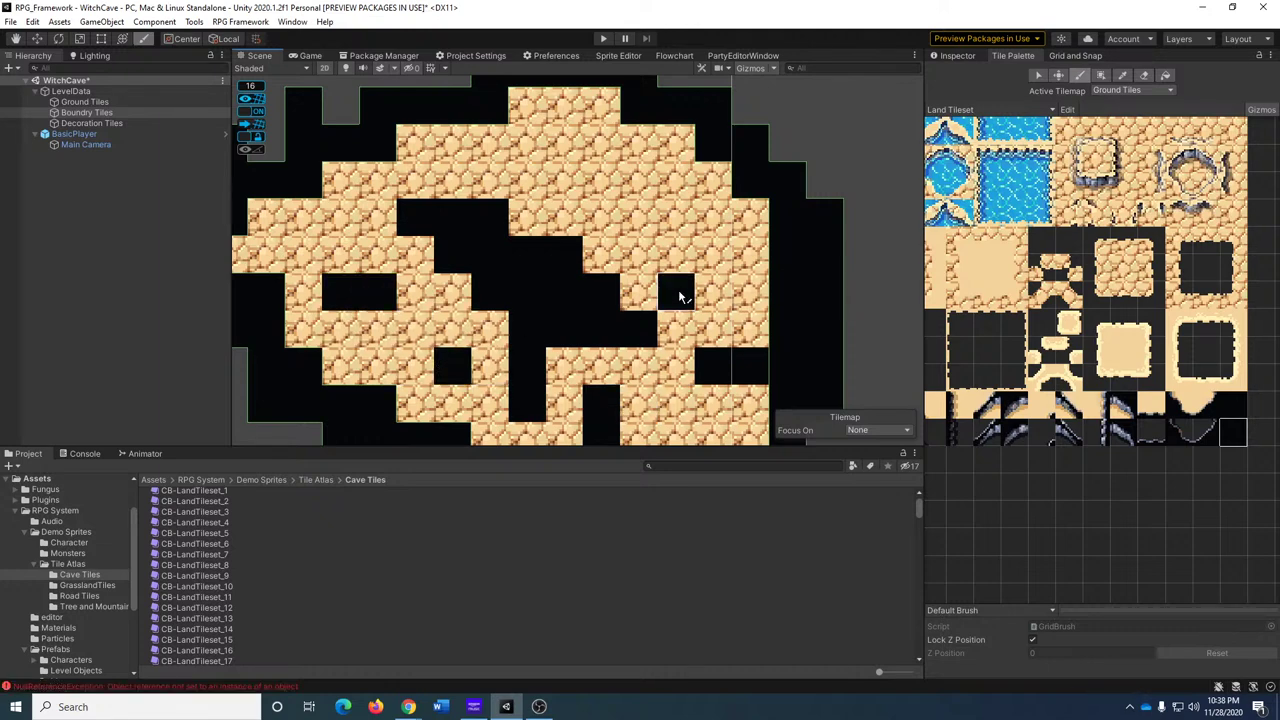
# Survey the cave edges, add one more black wall tile on the right, and recenter on the player.
pyautogui.moveTo(439, 312); pyautogui.dragTo(443, 267, button='middle')
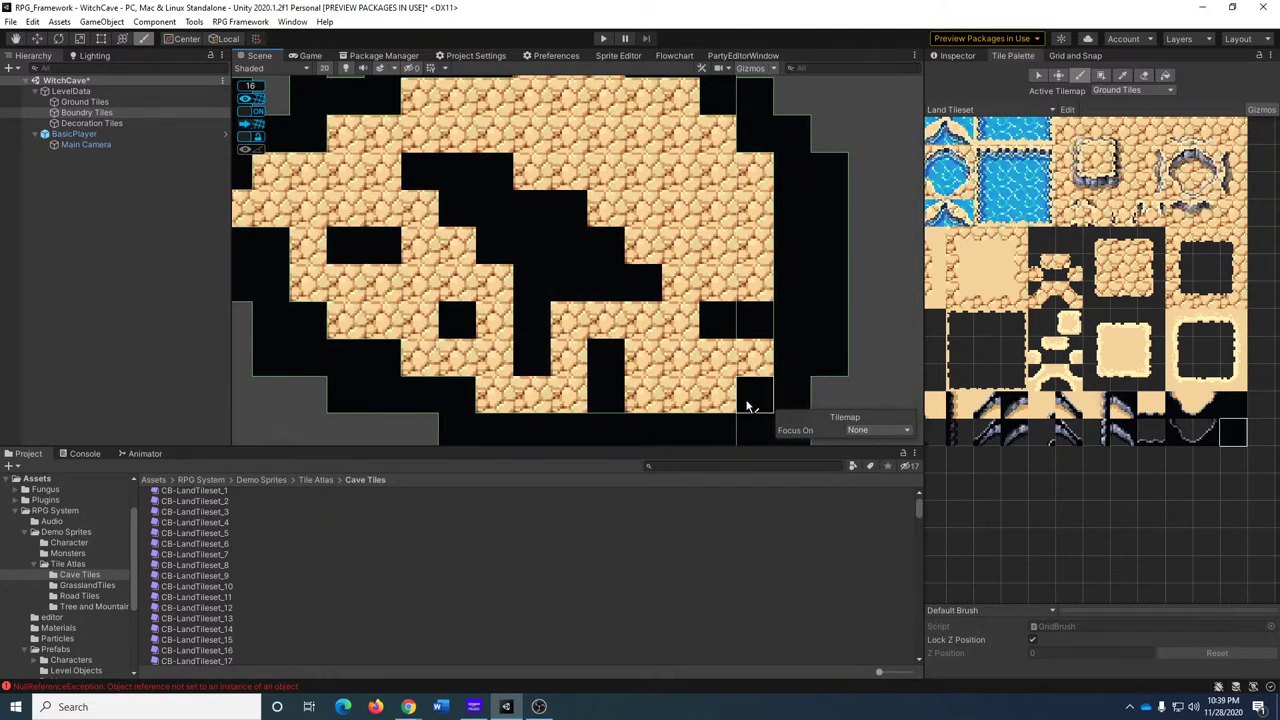
pyautogui.moveTo(645, 208); pyautogui.dragTo(664, 333, button='middle')
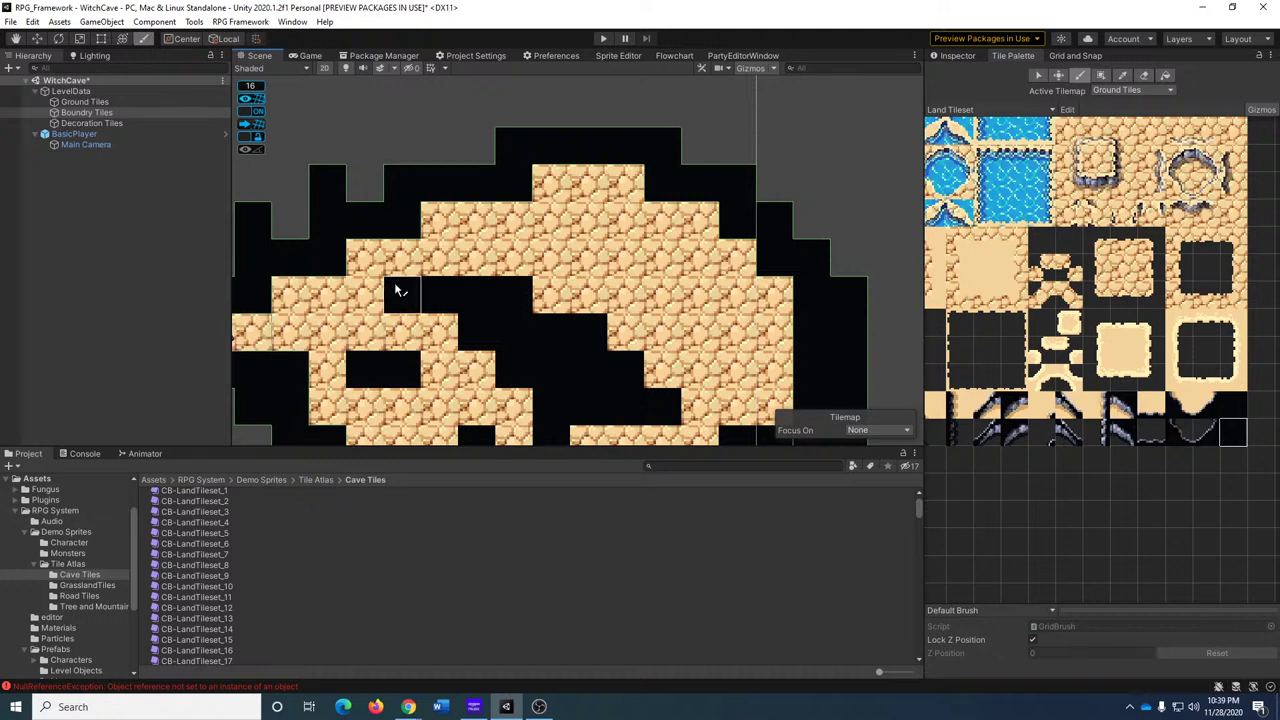
pyautogui.moveTo(660, 260); pyautogui.dragTo(535, 206, button='middle')
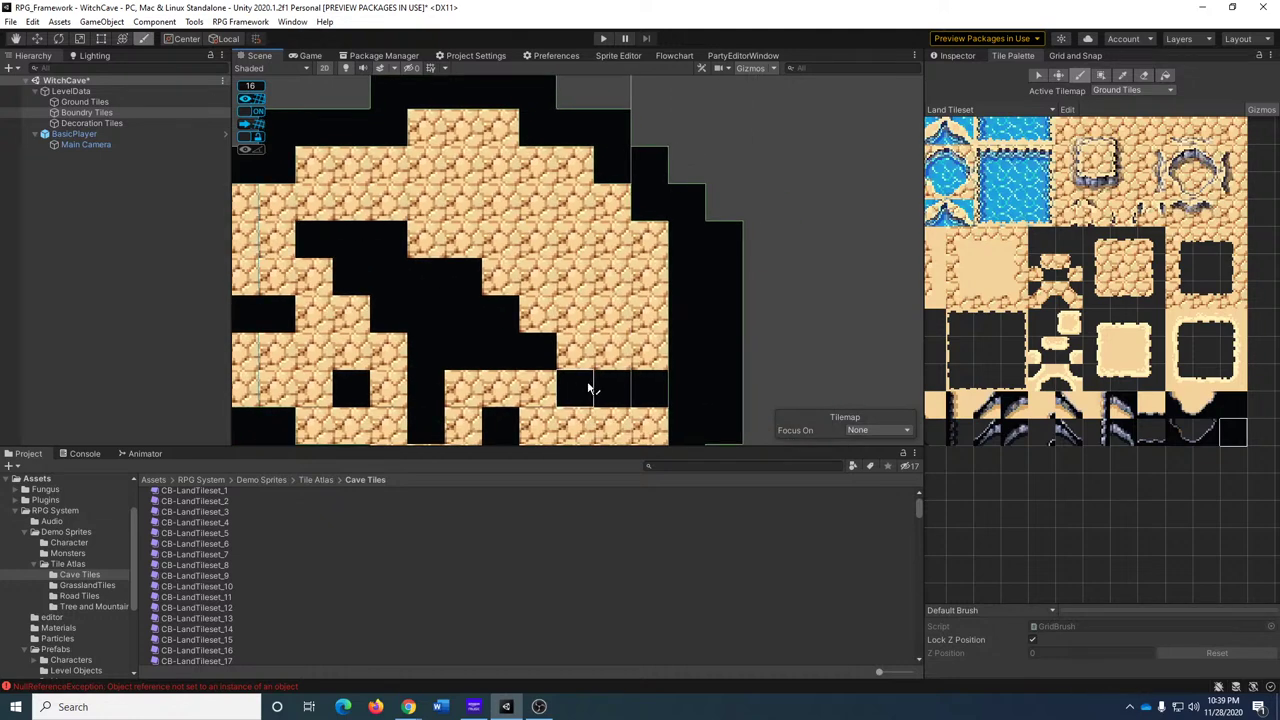
pyautogui.moveTo(590, 388); pyautogui.dragTo(560, 255, button='middle')
pyautogui.moveTo(508, 223); pyautogui.dragTo(612, 277, button='middle')
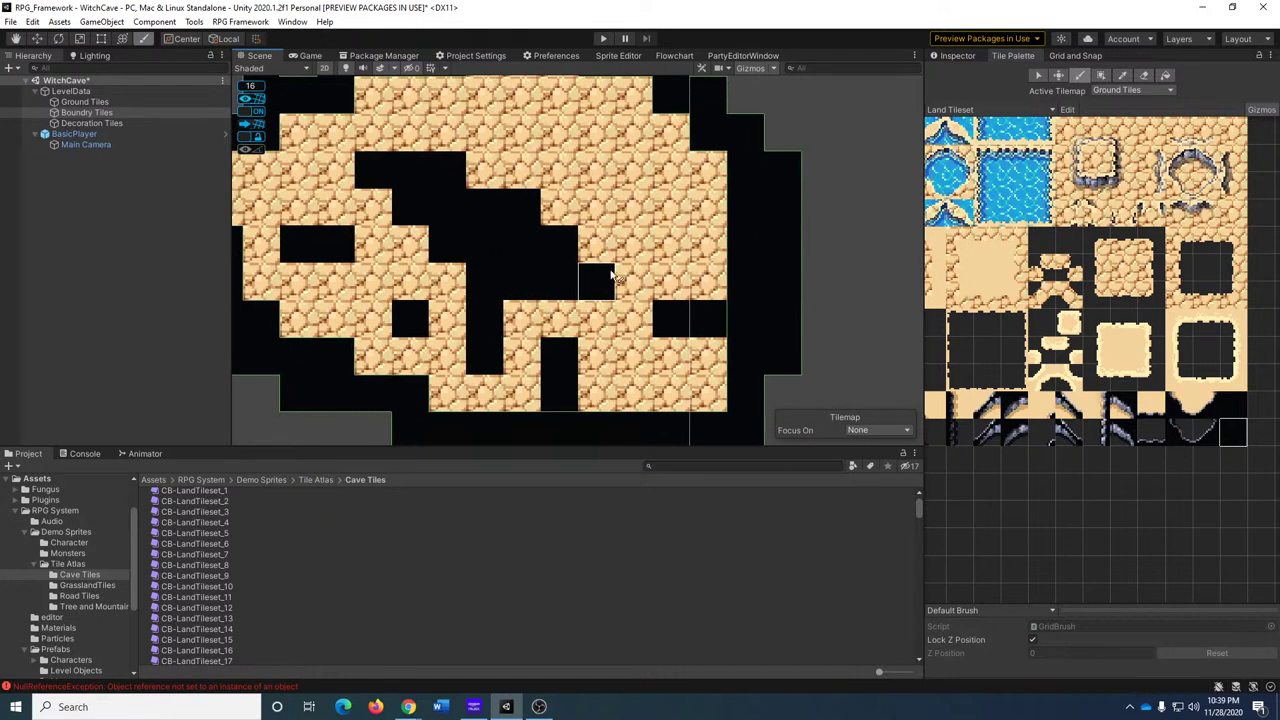
pyautogui.click(612, 277)
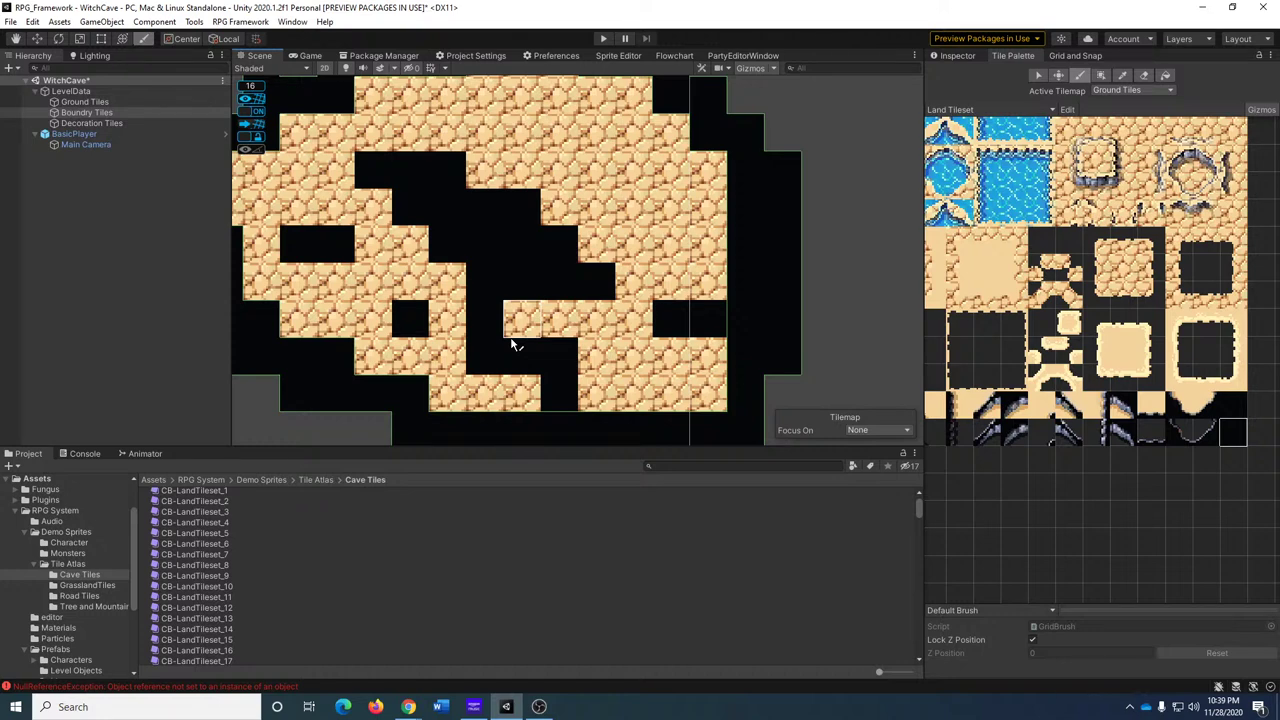
pyautogui.moveTo(600, 277); pyautogui.dragTo(751, 323, button='middle')
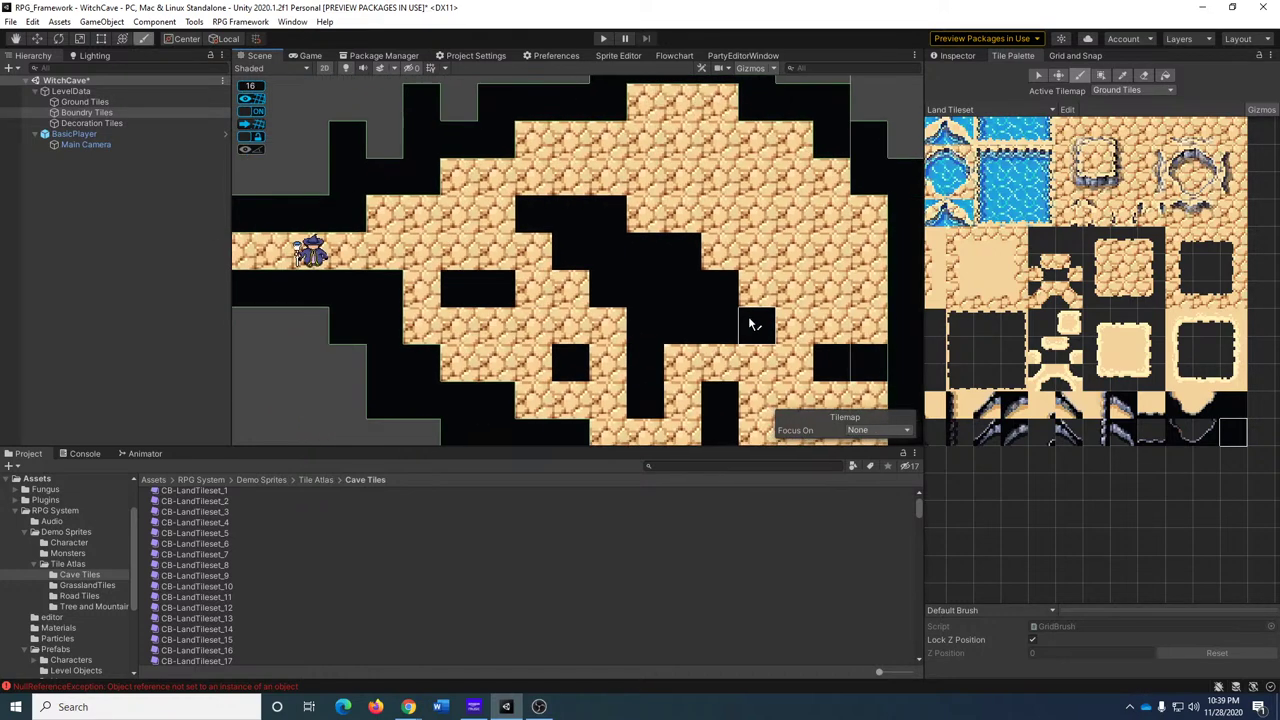
pyautogui.moveTo(534, 218); pyautogui.dragTo(664, 266, button='middle')
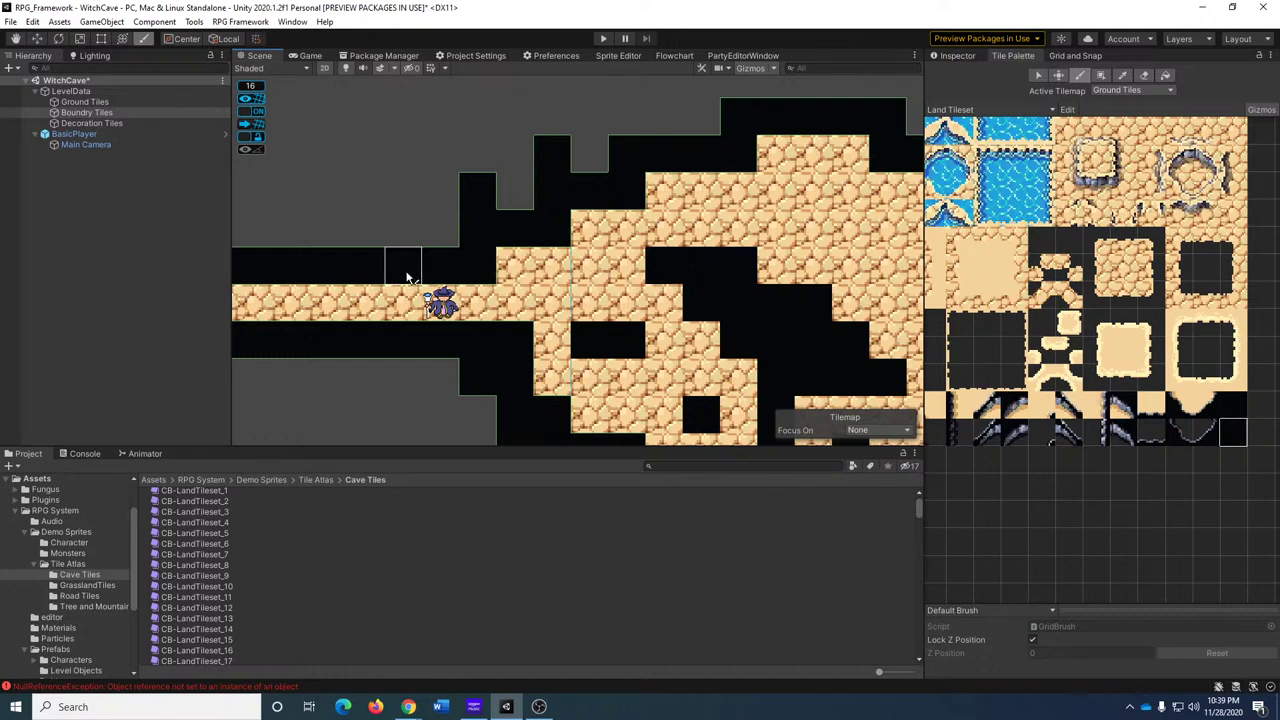
pyautogui.scroll(-4, 677, 249)
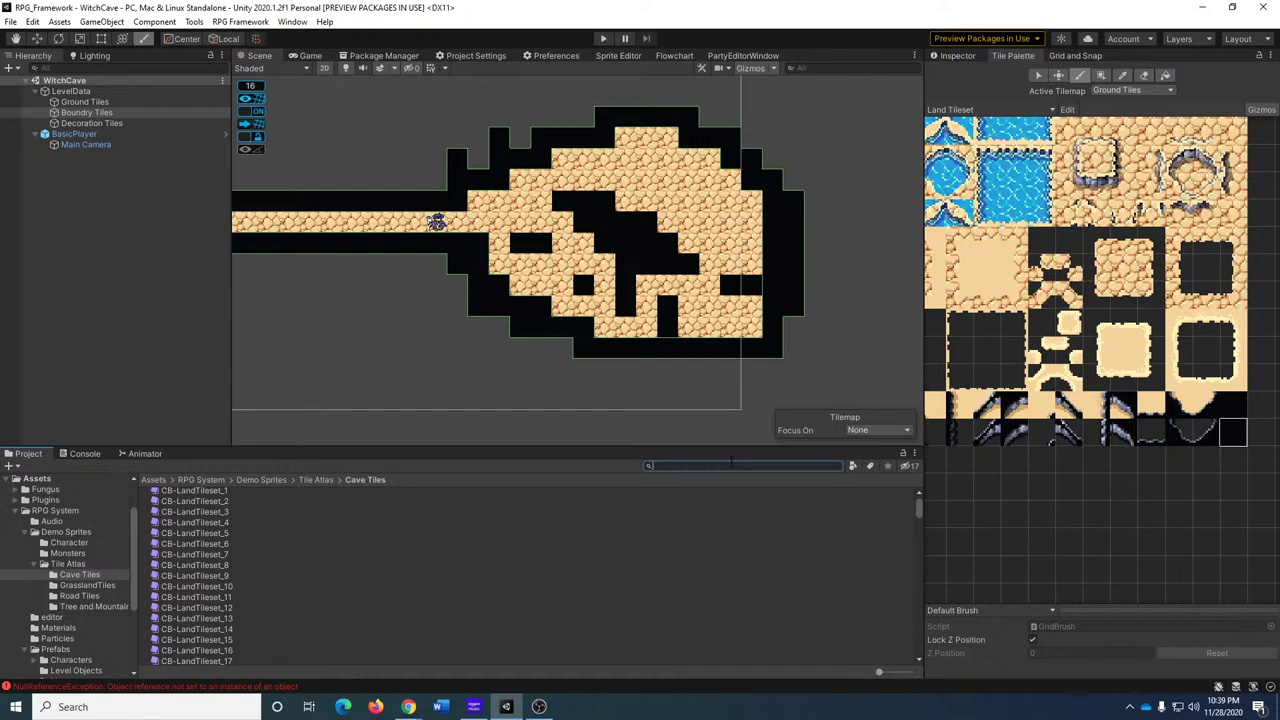
# Place a MapTransition object in the corridor beside the player and show its Map Transition settings.
pyautogui.write('p')
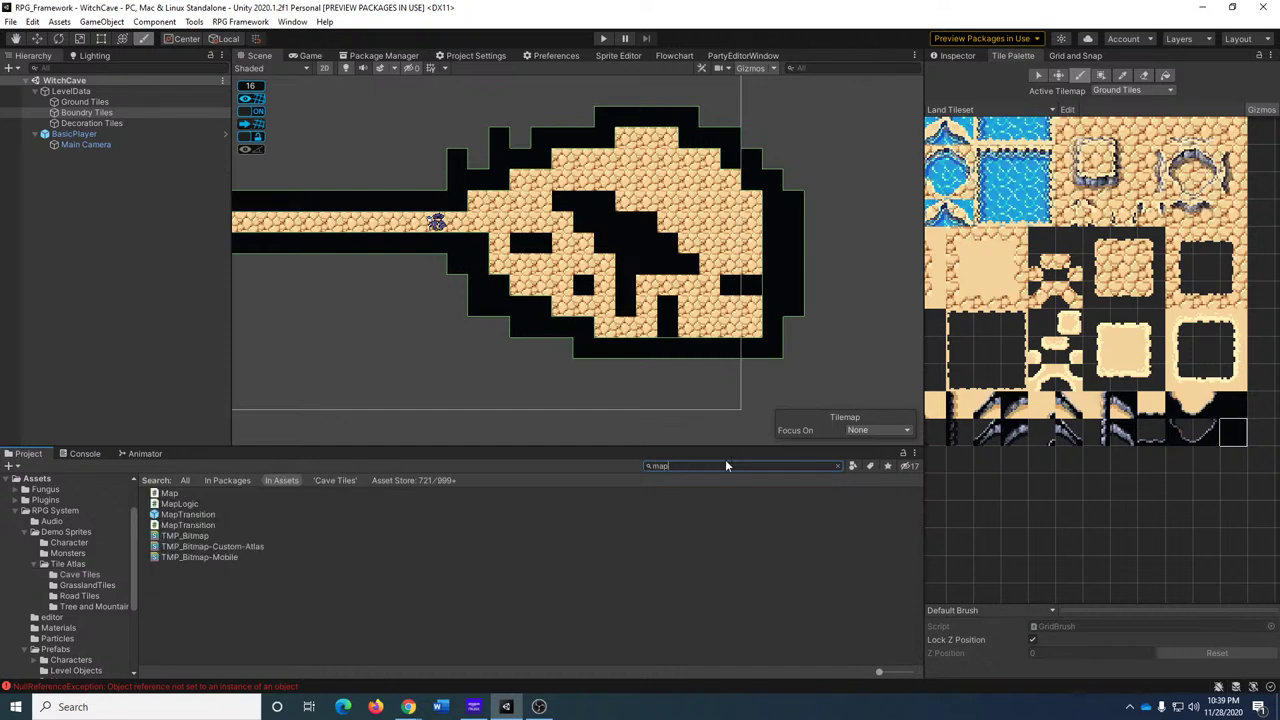
pyautogui.moveTo(200, 516); pyautogui.dragTo(410, 224)
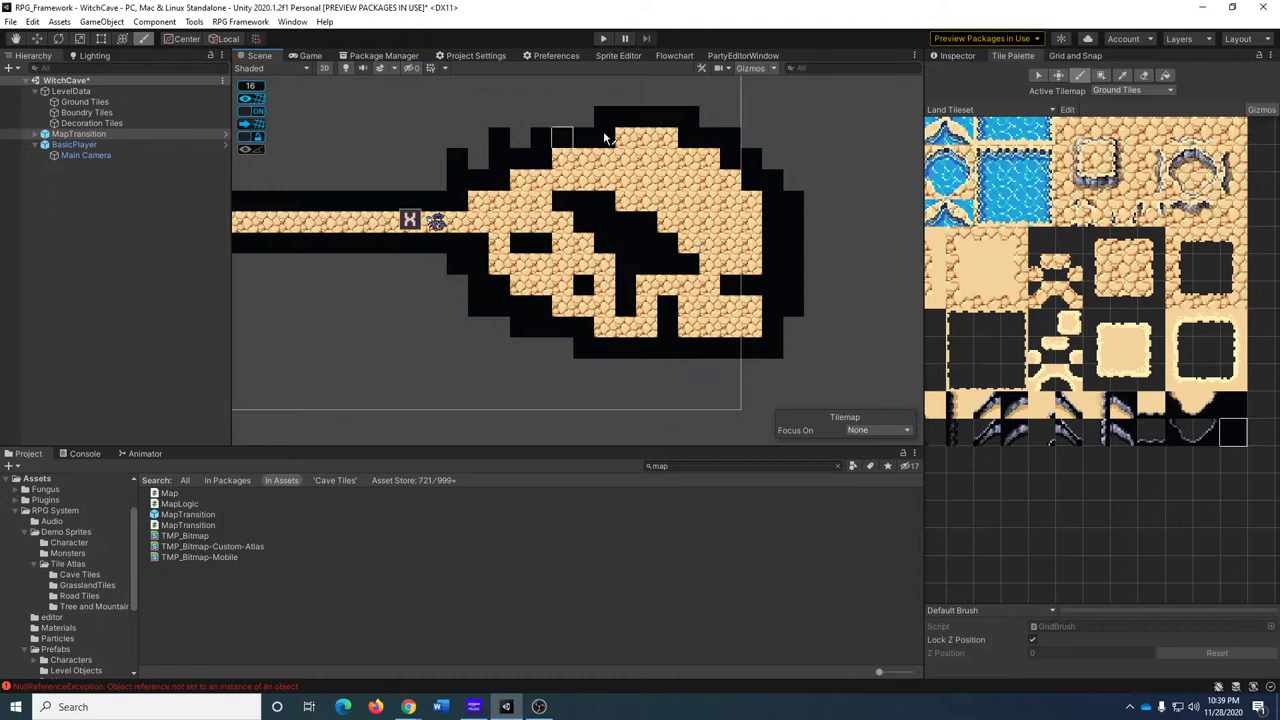
pyautogui.click(1035, 76)
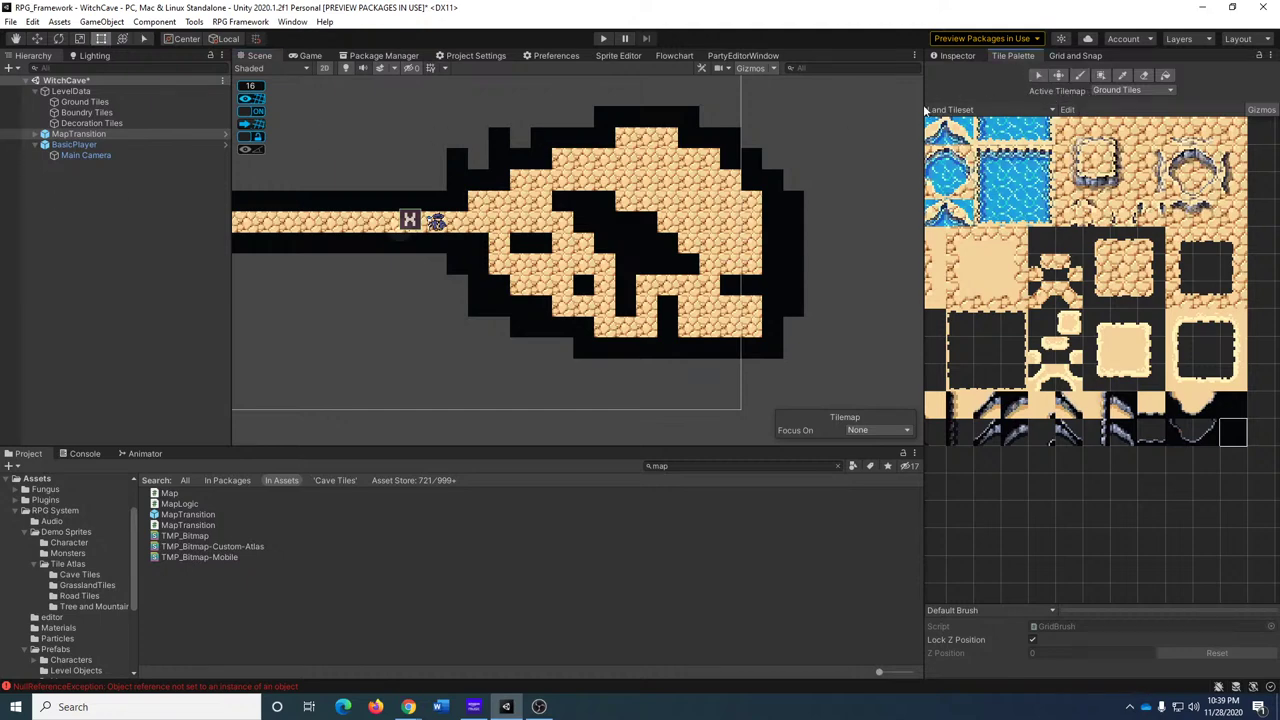
pyautogui.press('w')
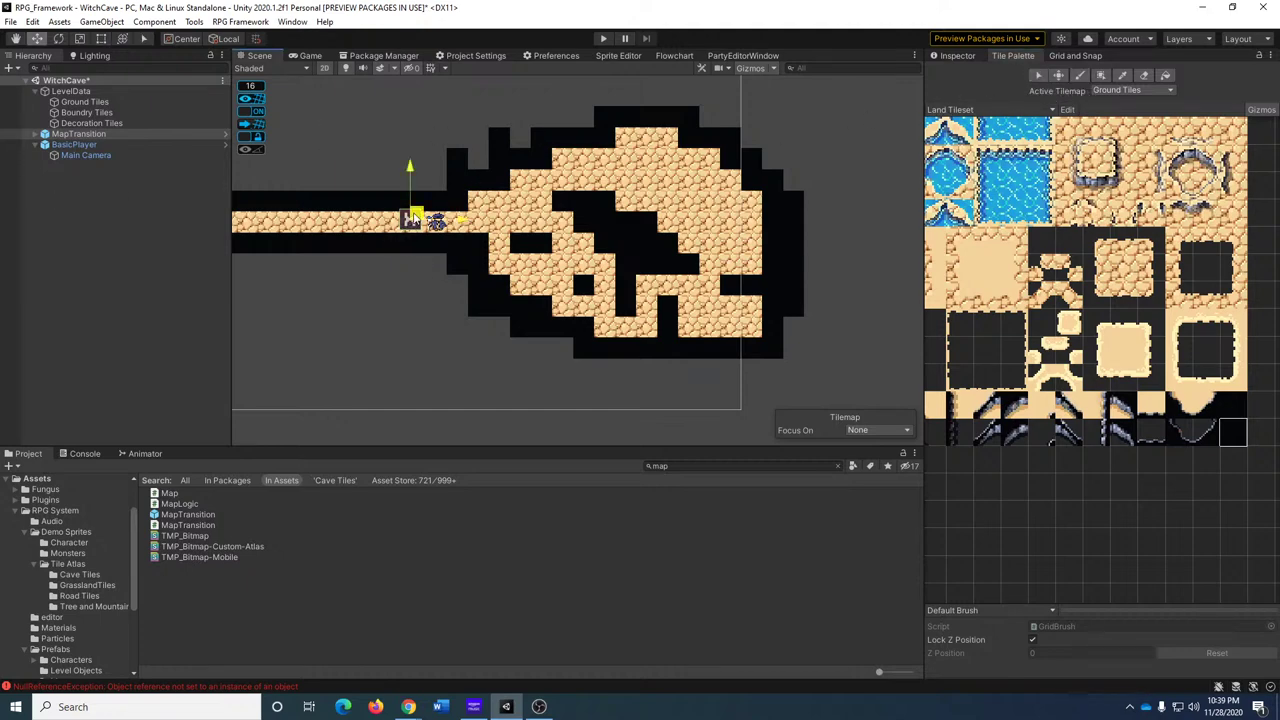
pyautogui.click(952, 60)
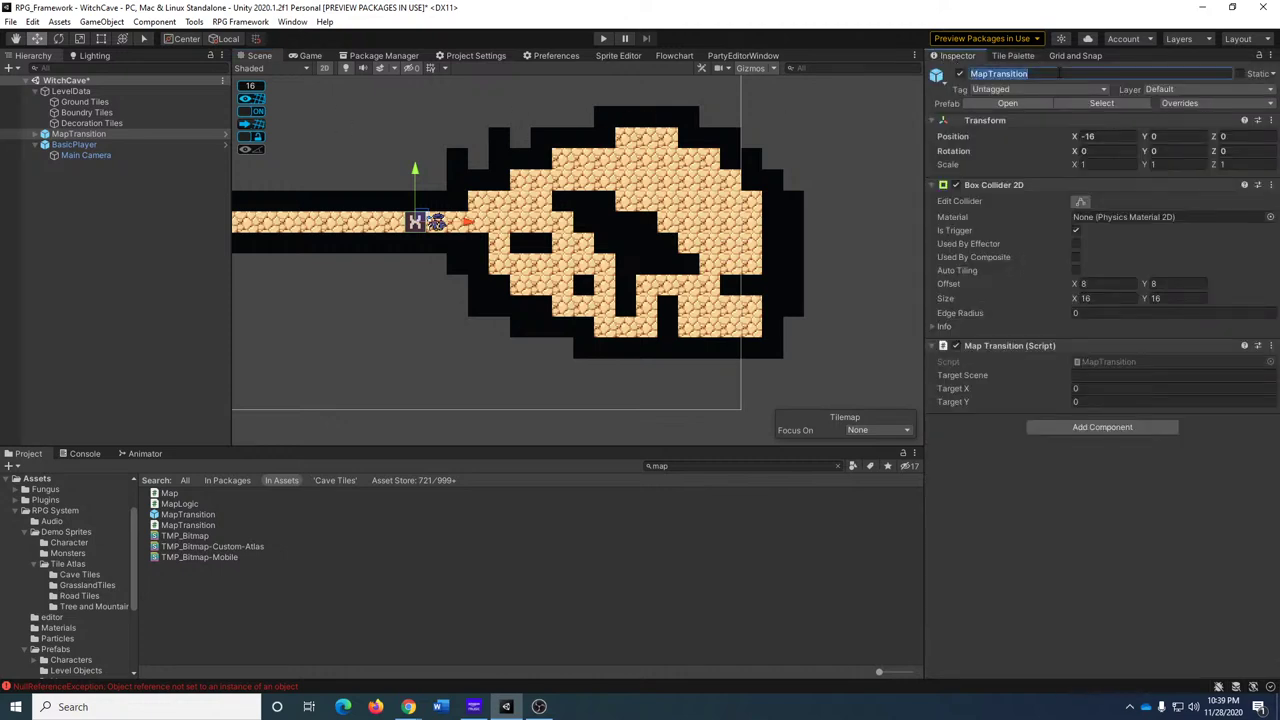
# Rename the object MapTransitionToWitchHome and set its Target Scene to WitchHome.
pyautogui.press('Right')
pyautogui.write('ToWitchH')
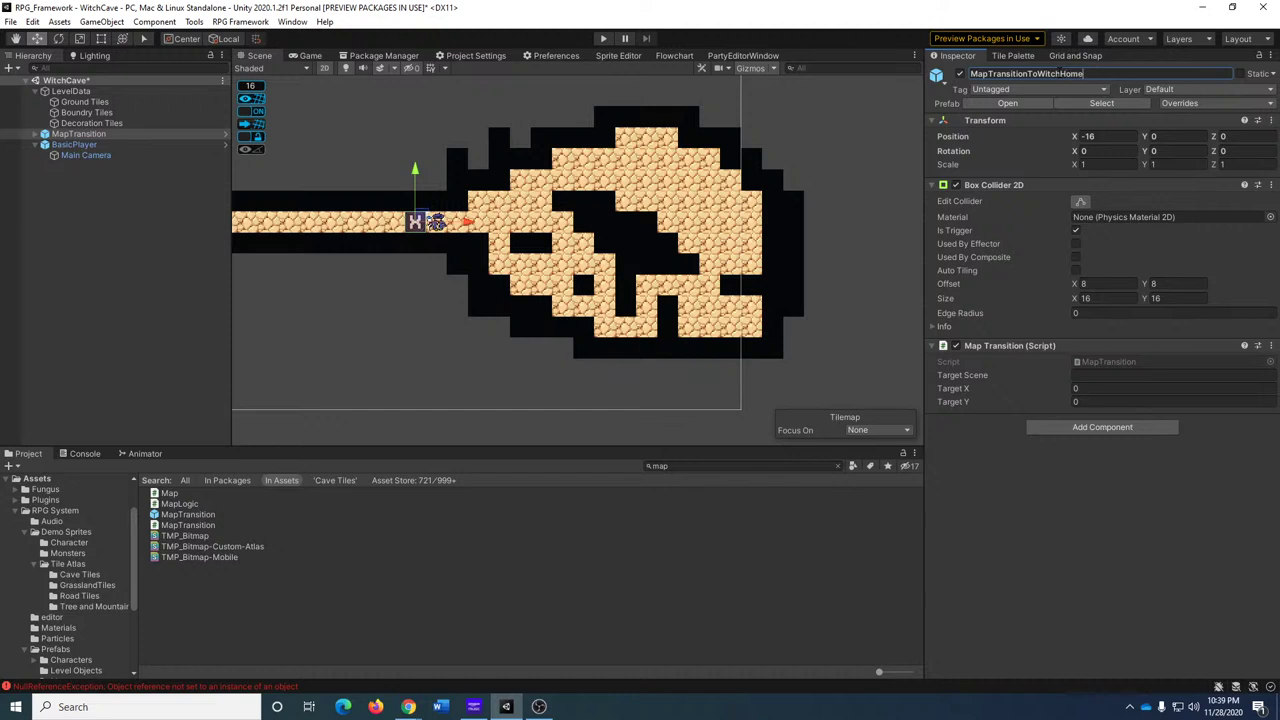
pyautogui.click(1128, 374)
pyautogui.write('Wi')
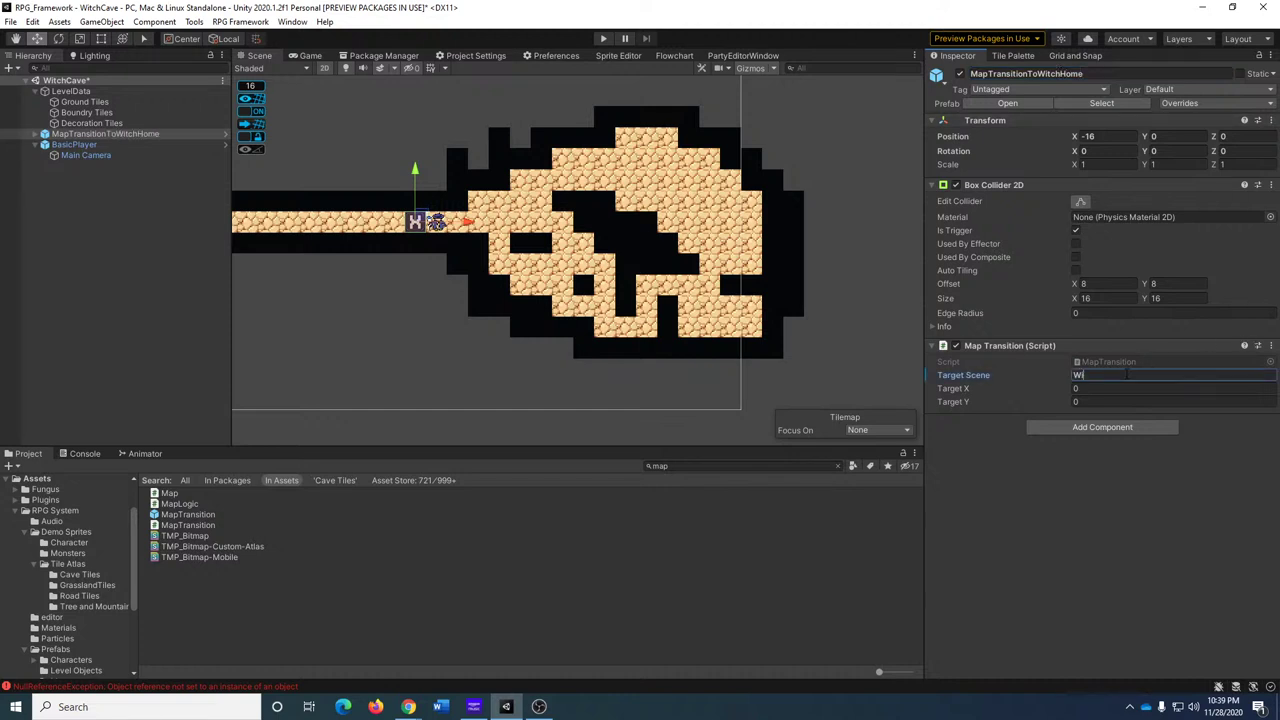
pyautogui.write('tchHome')
pyautogui.press('Return')
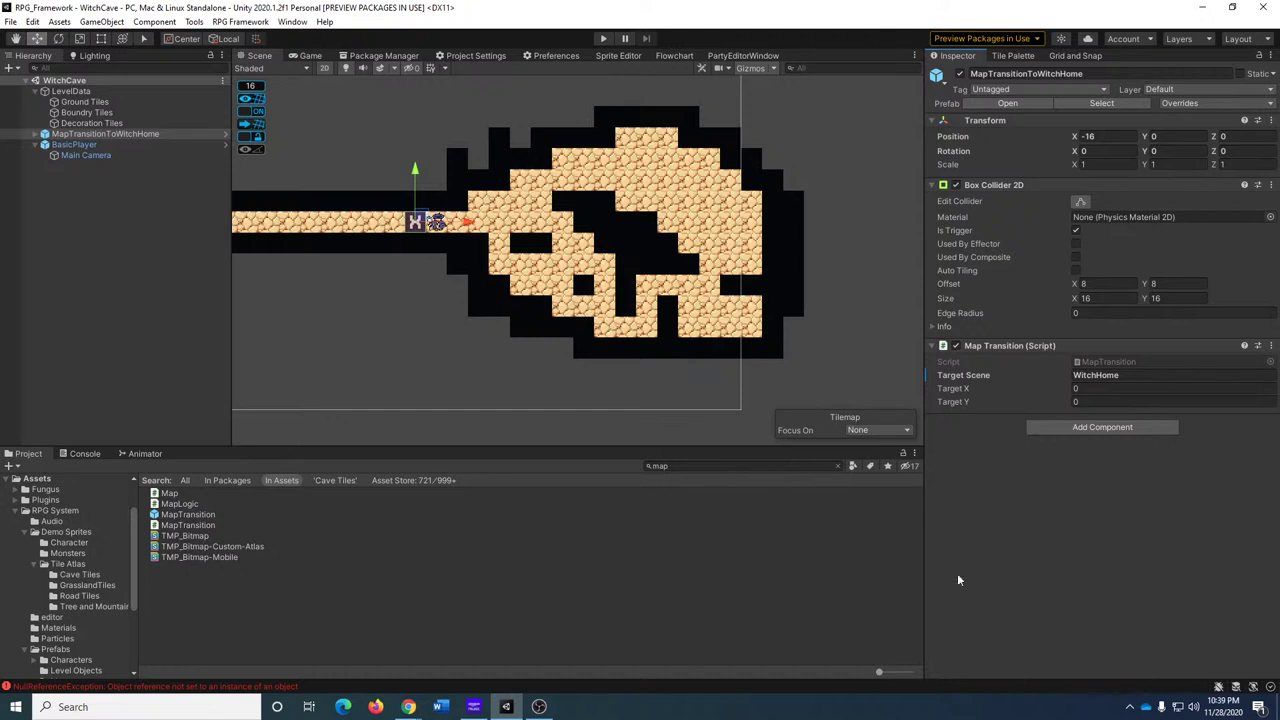
pyautogui.click(678, 466)
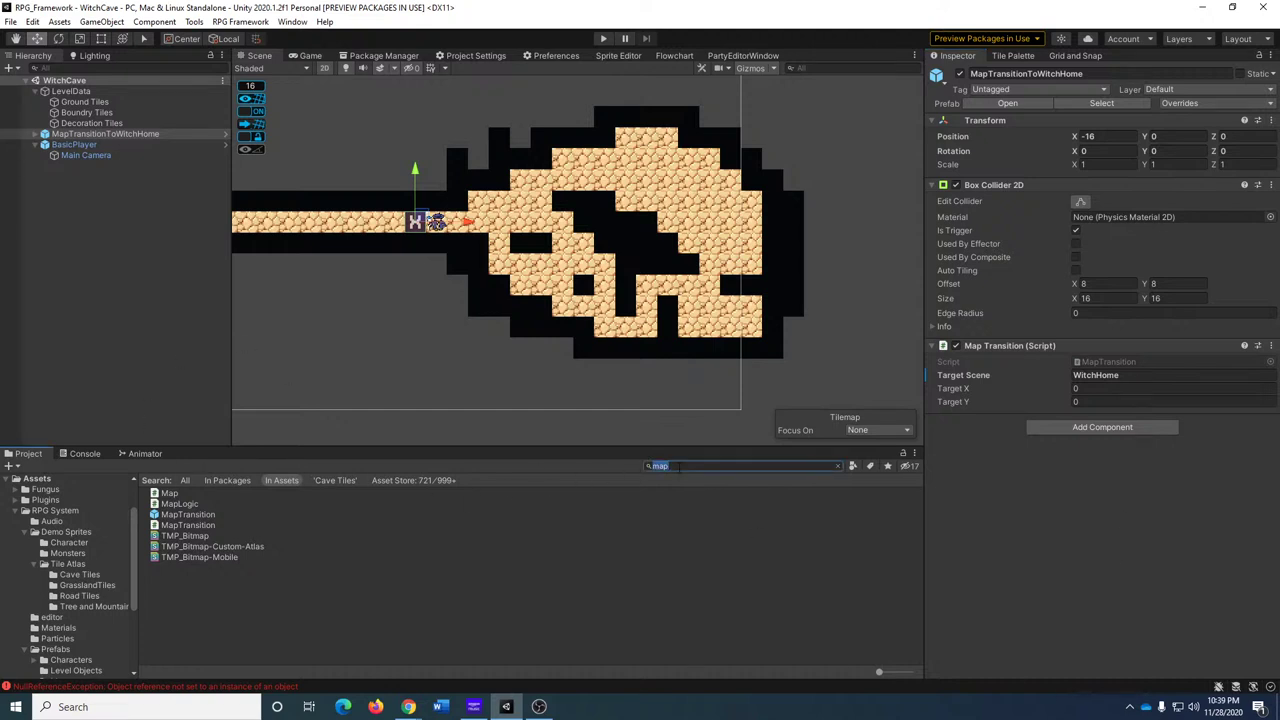
# Search the Project for 'witch', load WitchHome into the Hierarchy, and hide WitchCave's contents.
pyautogui.write('with')
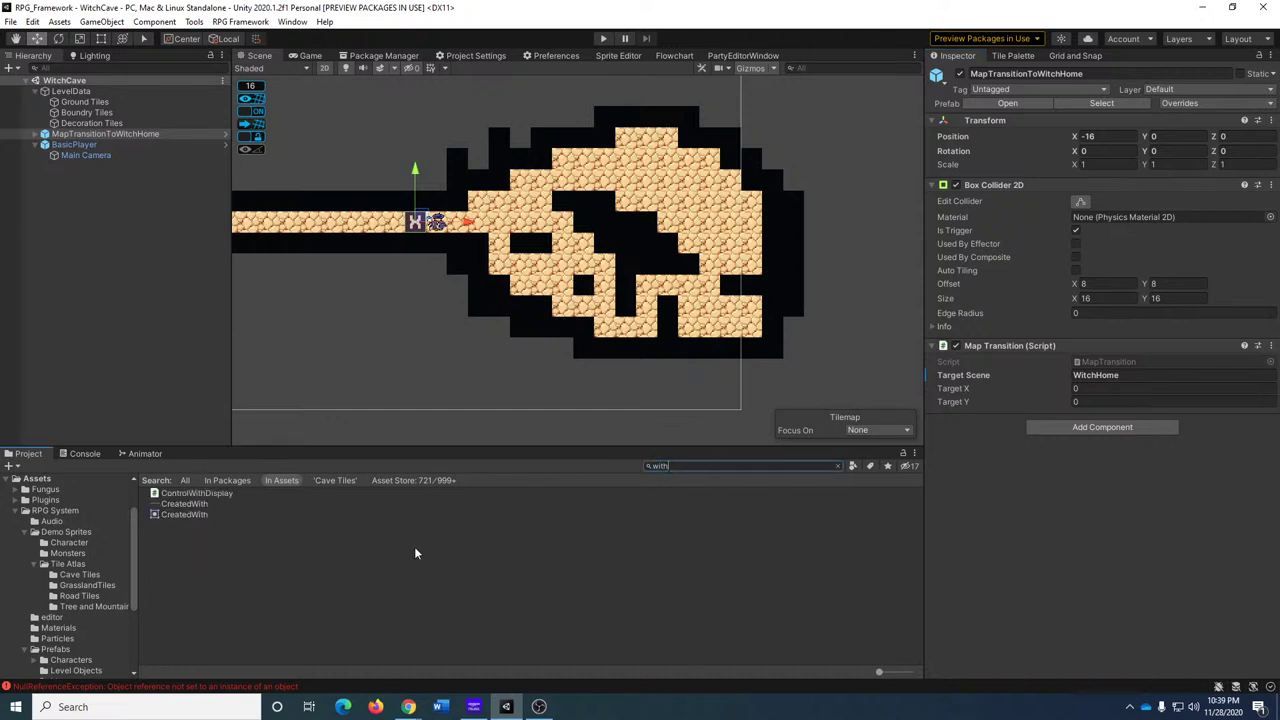
pyautogui.press('BackSpace')
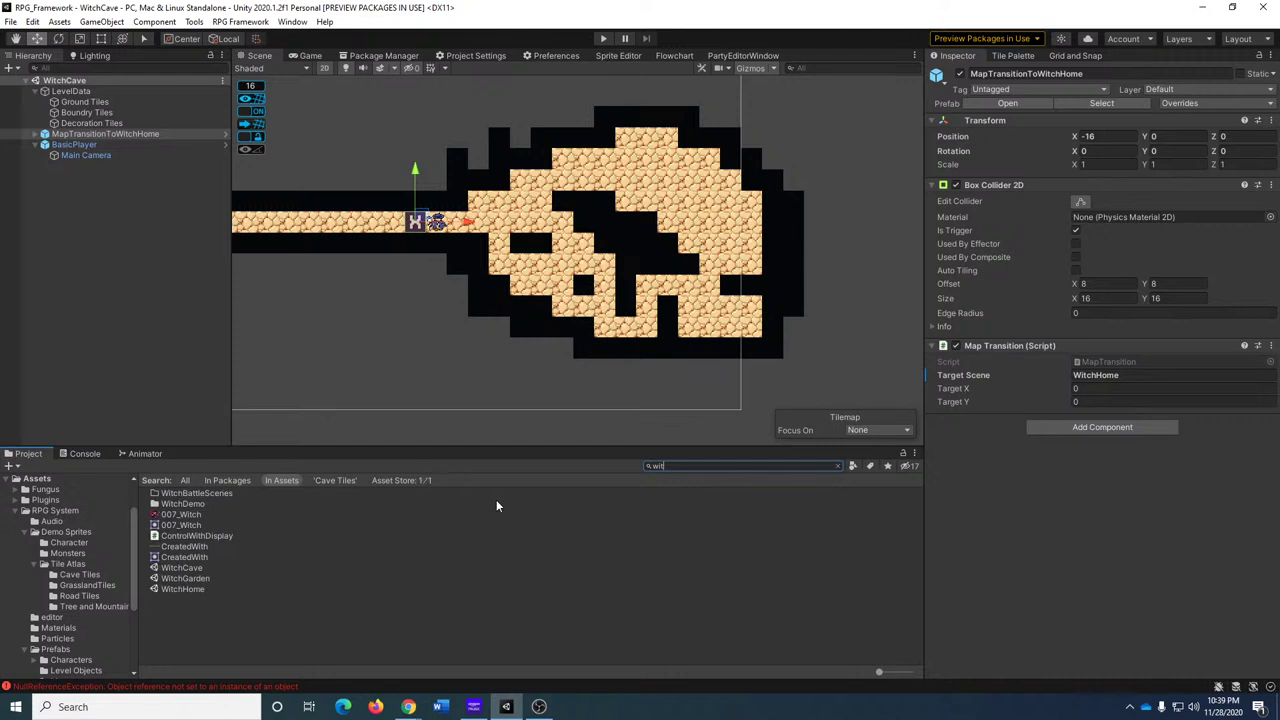
pyautogui.write('ch')
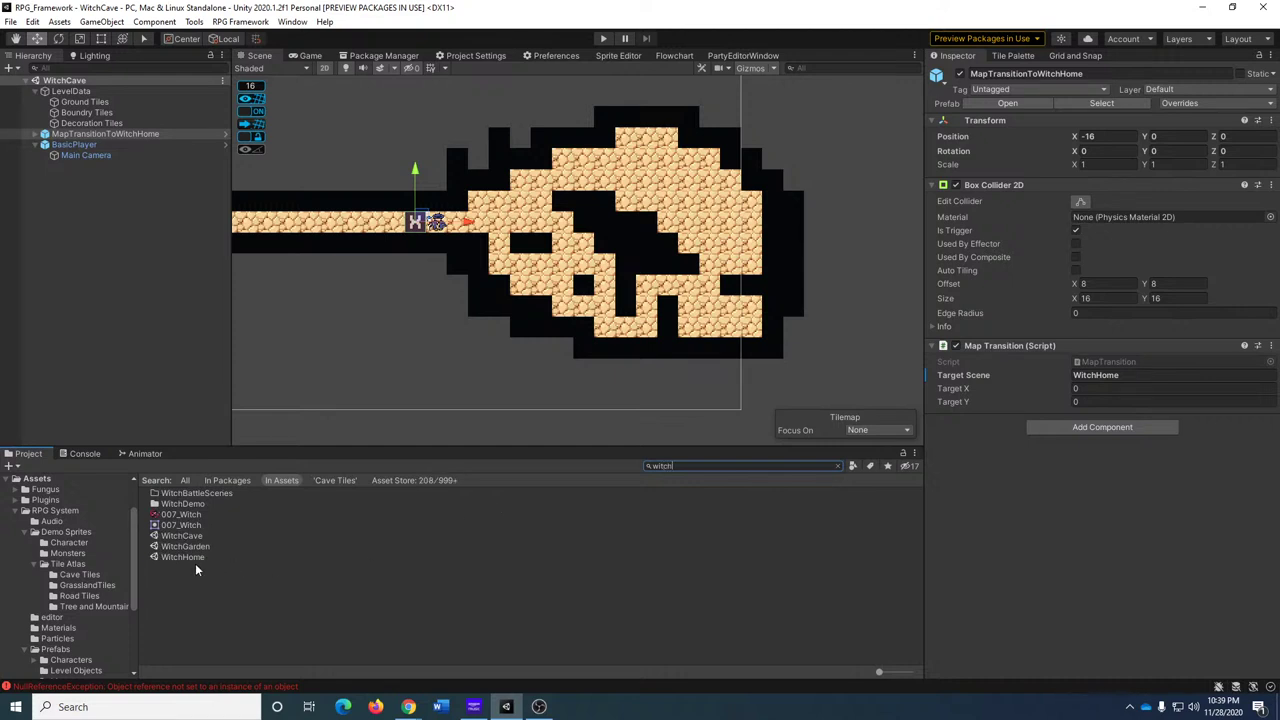
pyautogui.moveTo(186, 557); pyautogui.dragTo(36, 158)
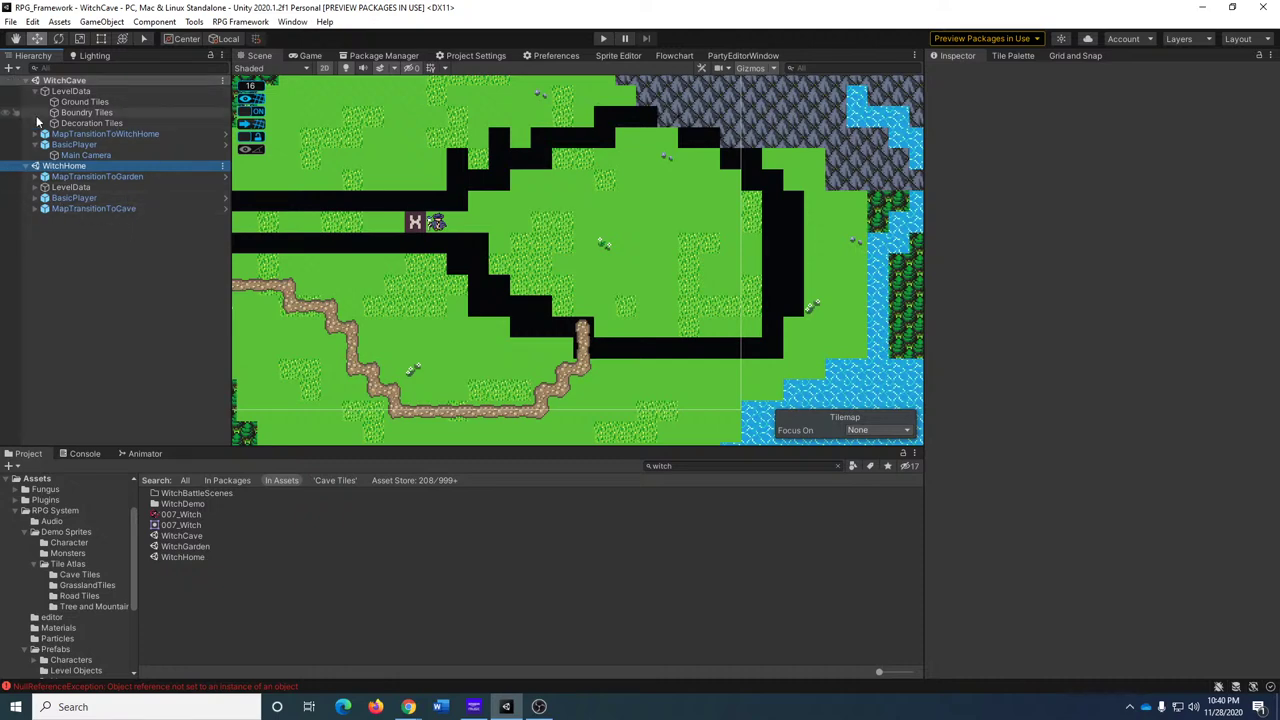
pyautogui.click(7, 84)
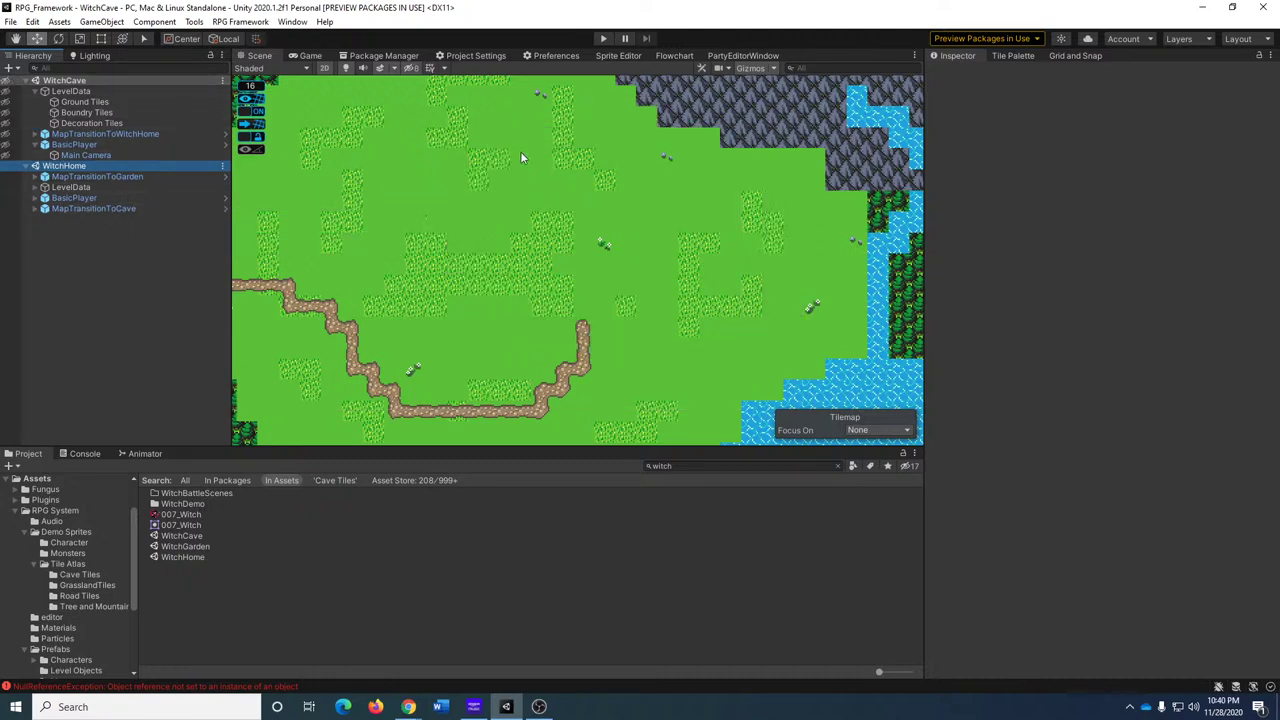
pyautogui.scroll(5, 600, 320)
# Move the WitchHome cave door one tile left onto the grass.
pyautogui.scroll(2, 663, 311)
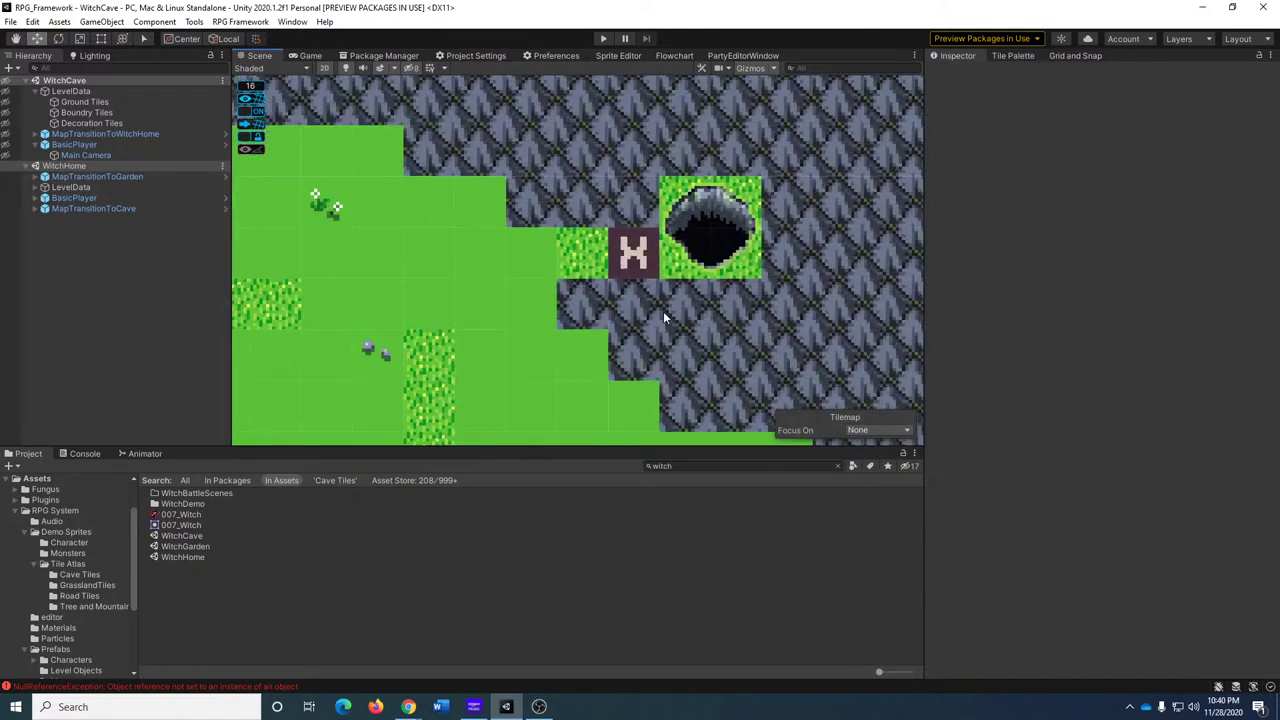
pyautogui.click(607, 232)
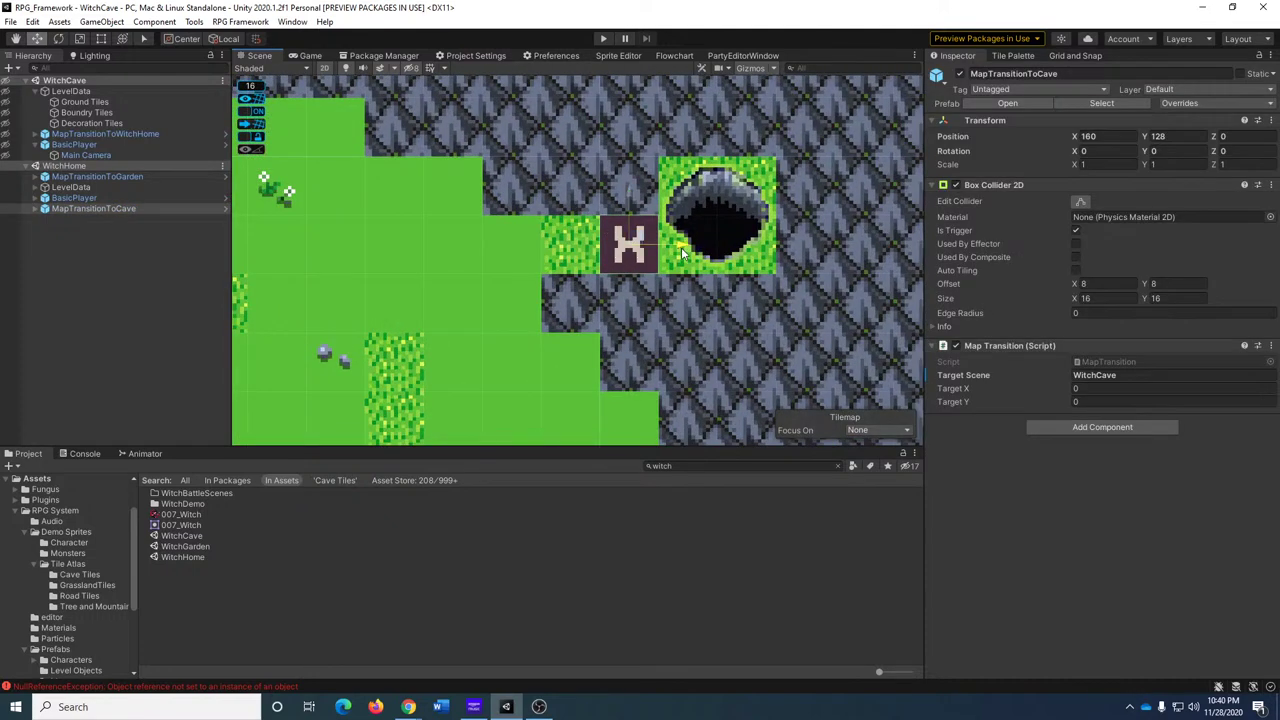
pyautogui.moveTo(684, 252); pyautogui.dragTo(620, 258)
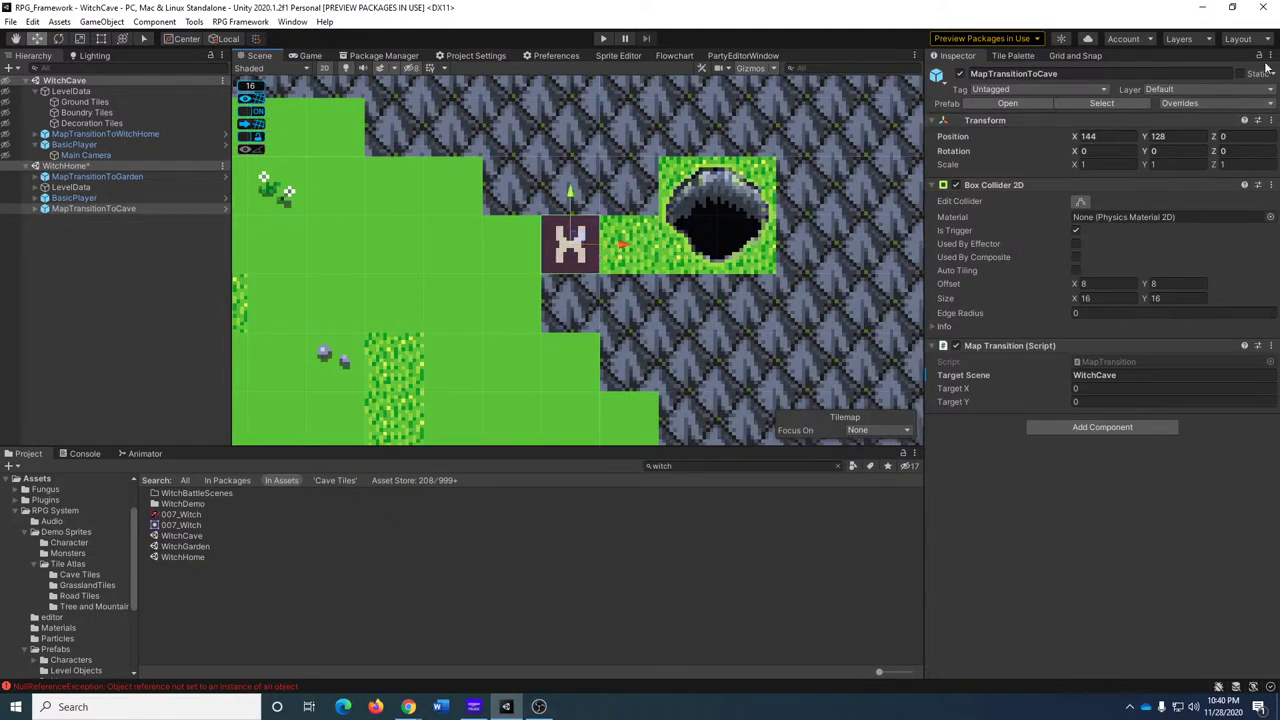
# Add a second Inspector panel and dock it into the layout.
pyautogui.rightClick(966, 57)
pyautogui.moveTo(1028, 204)
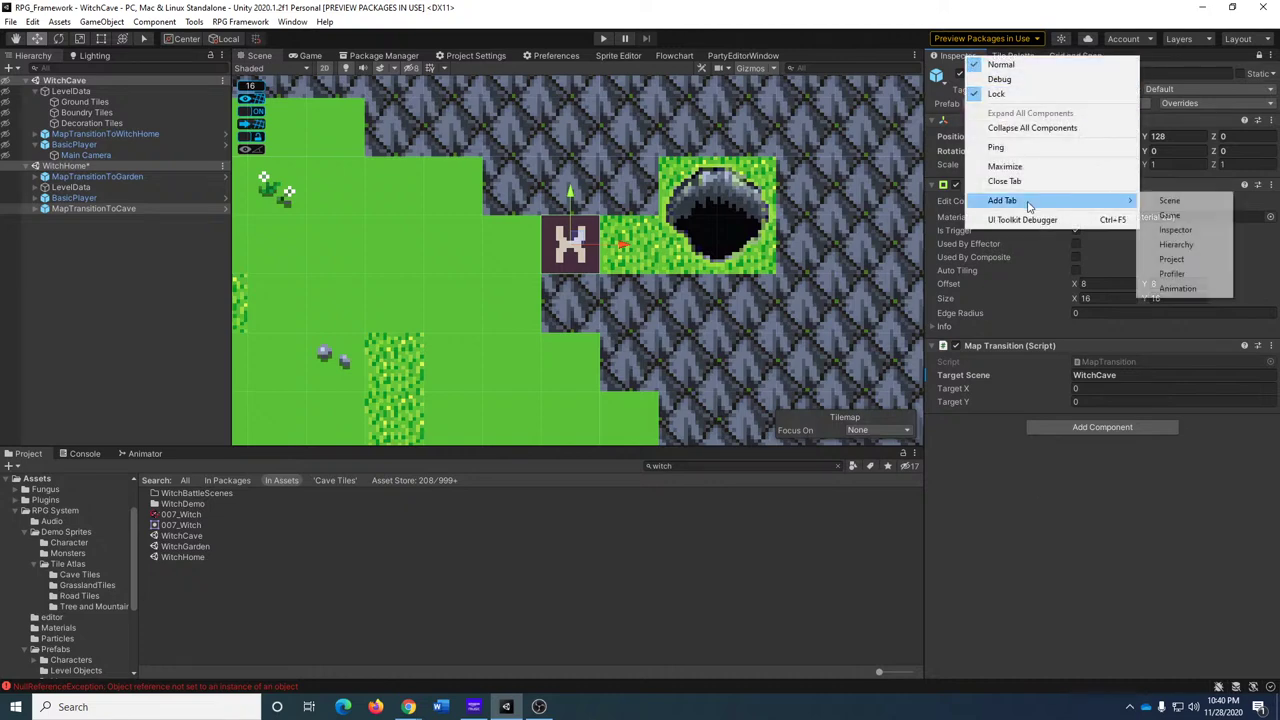
pyautogui.click(1180, 231)
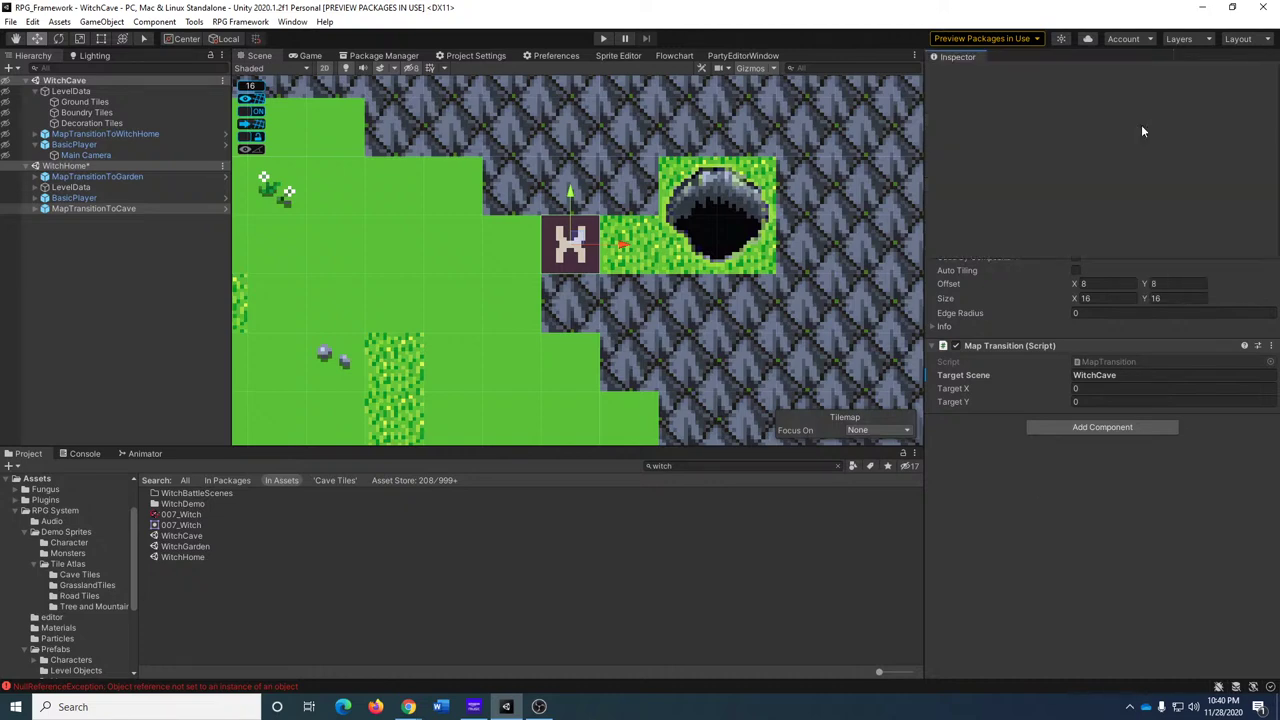
pyautogui.moveTo(1141, 124); pyautogui.dragTo(1042, 542)
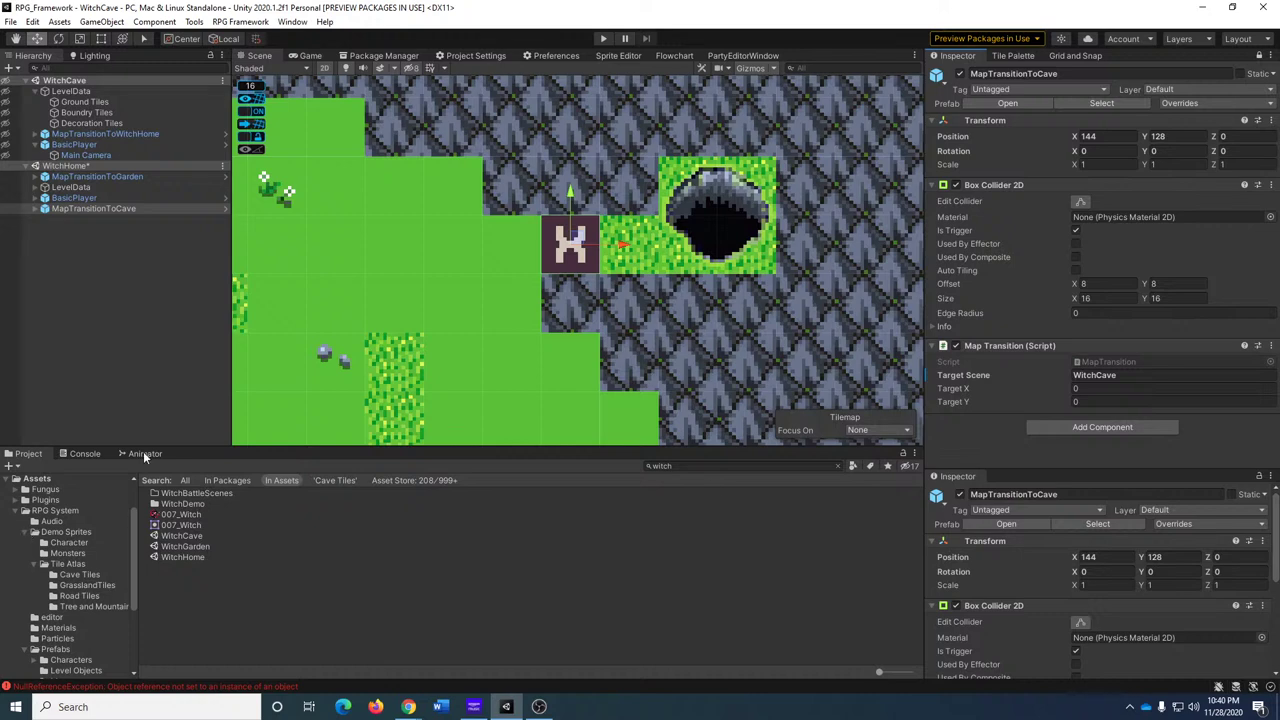
# Set MapTransitionToWitchHome's target to X 144, Y 128, save, and move the cave door back to X 160.
pyautogui.click(141, 135)
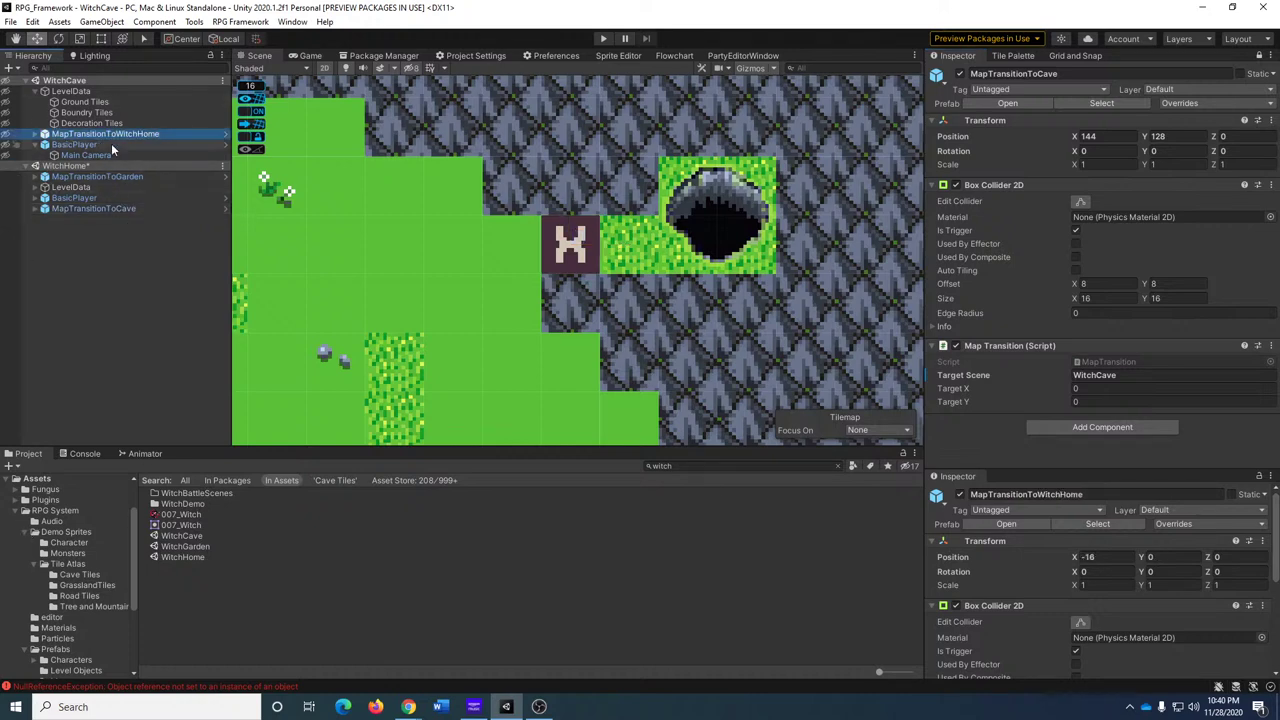
pyautogui.scroll(-4, 1100, 580)
pyautogui.click(1109, 624)
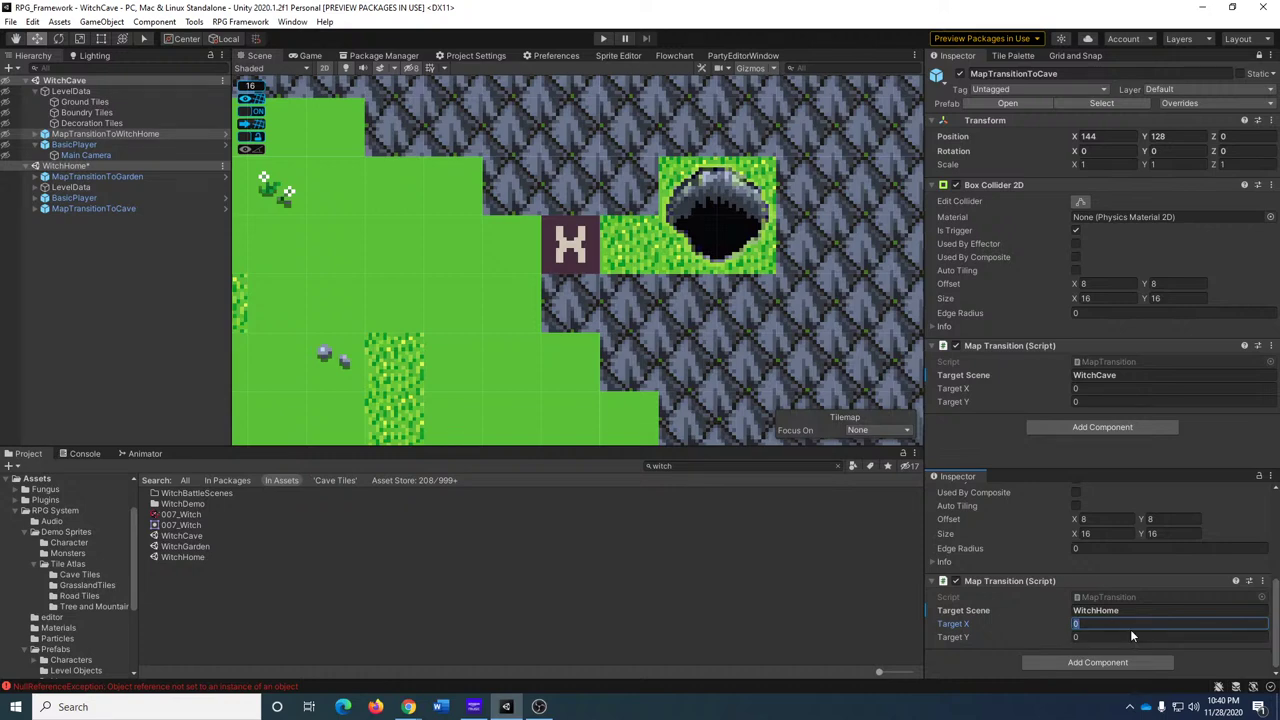
pyautogui.write('144')
pyautogui.click(1124, 637)
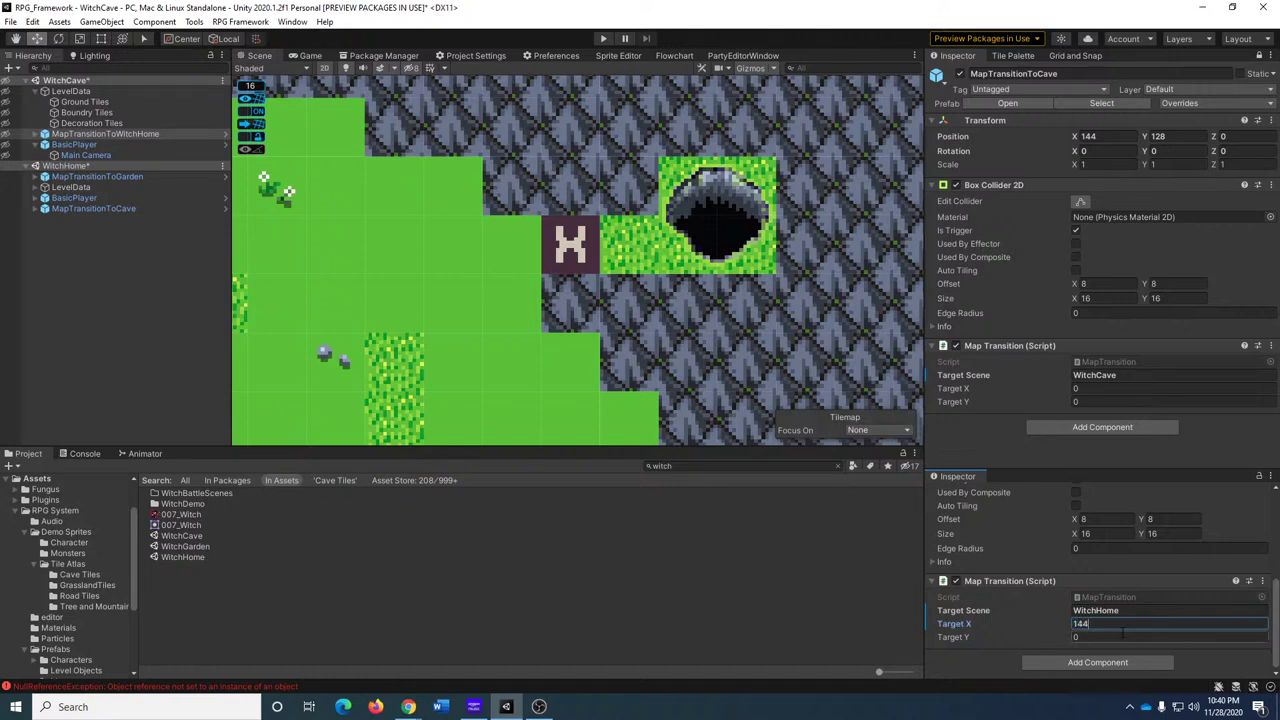
pyautogui.write('128')
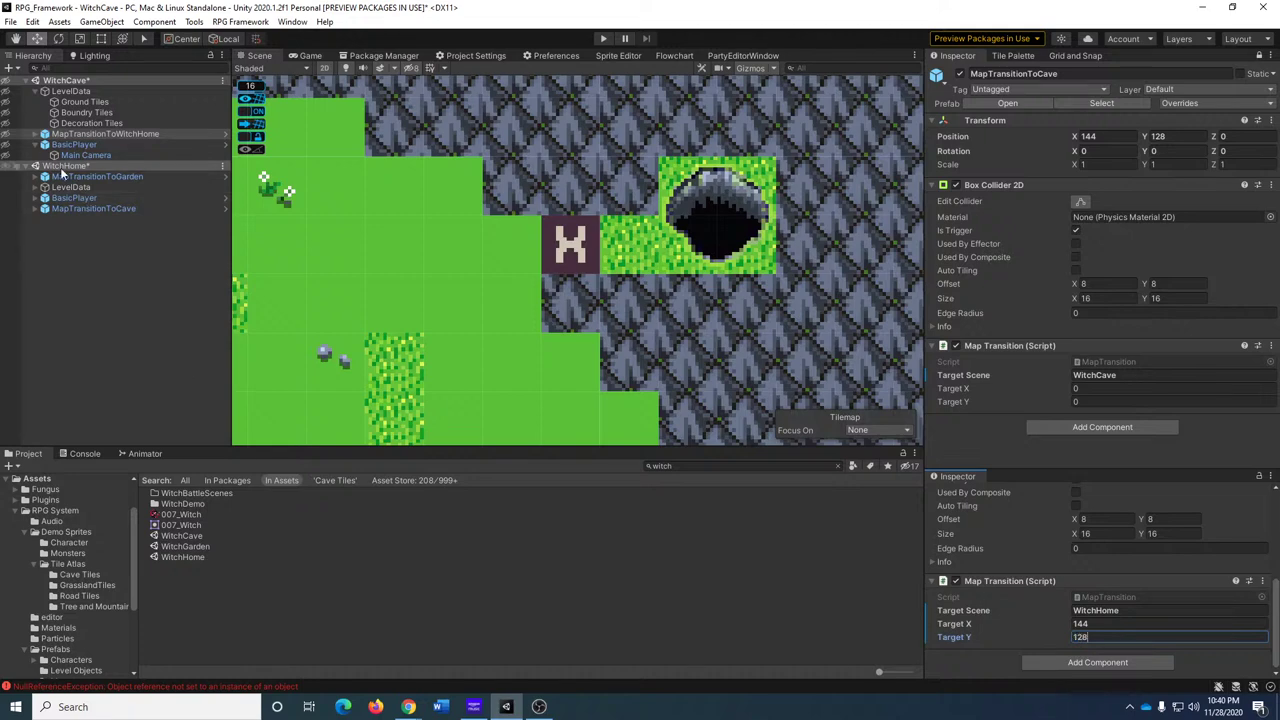
pyautogui.hotkey('ctrl', 's')
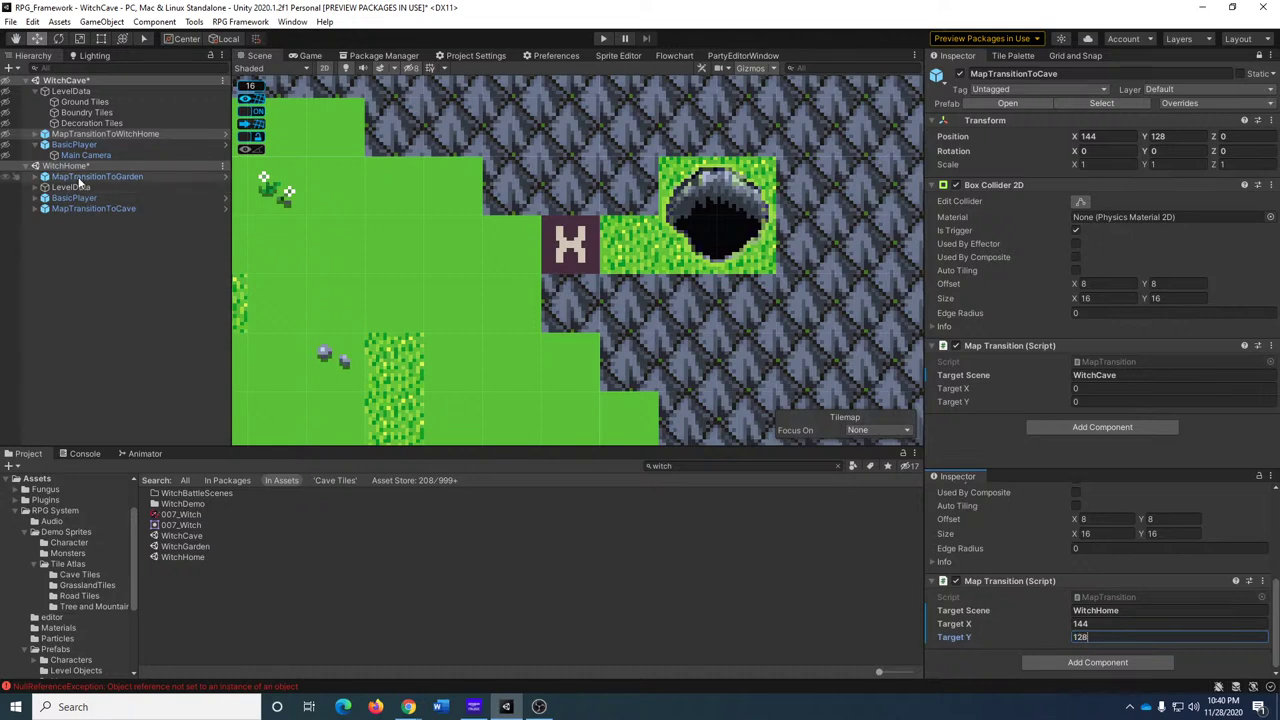
pyautogui.moveTo(586, 252); pyautogui.dragTo(657, 243)
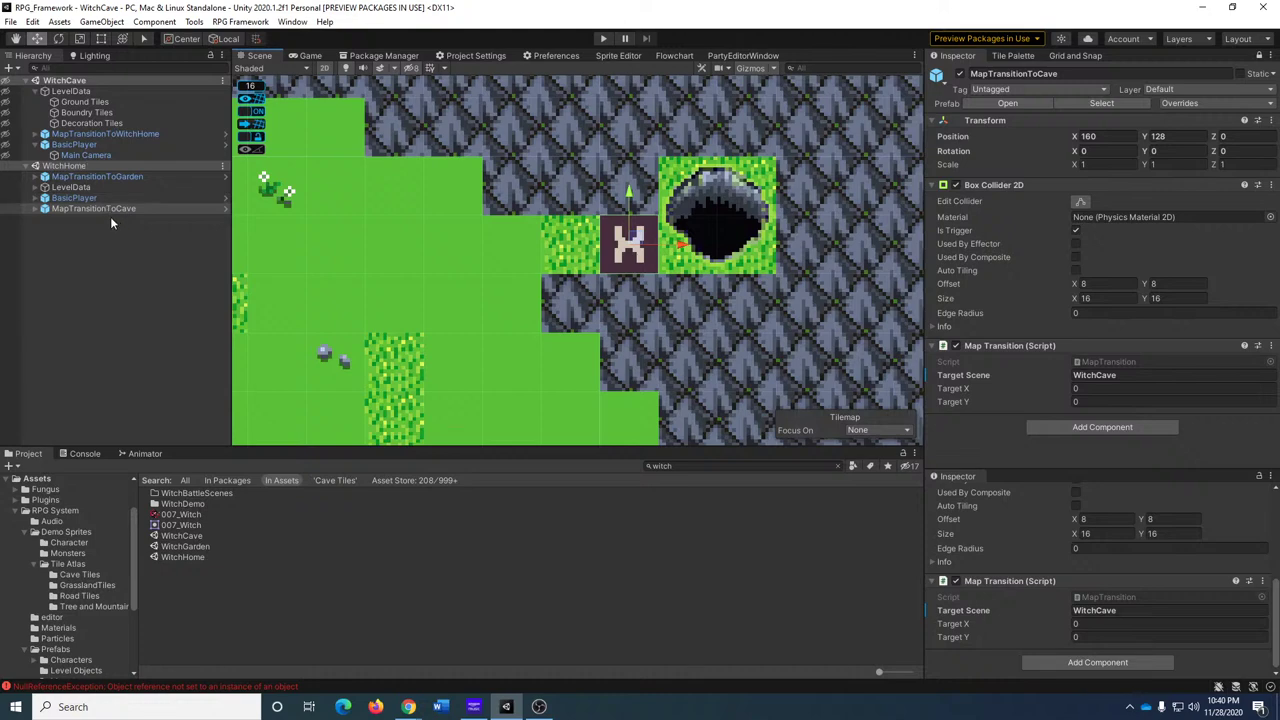
# Remove WitchHome from the open scenes in the Hierarchy and enter Play mode.
pyautogui.rightClick(84, 165)
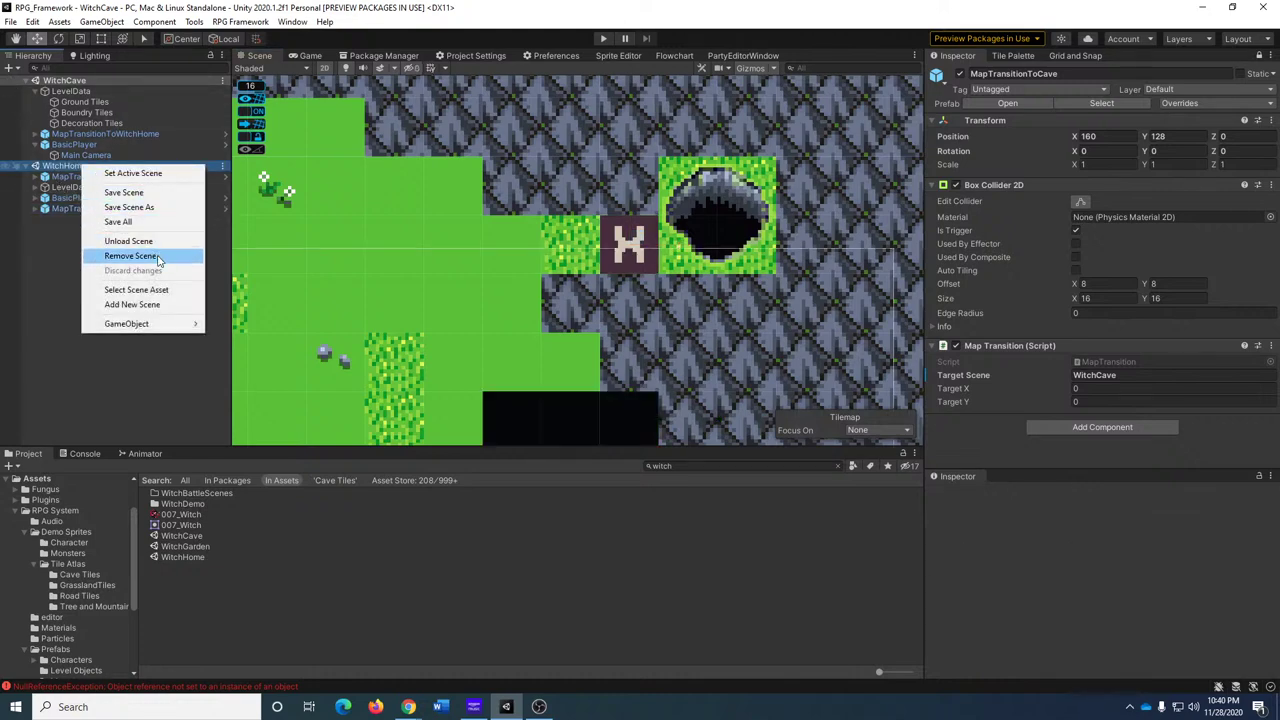
pyautogui.click(158, 256)
pyautogui.scroll(5, 475, 318)
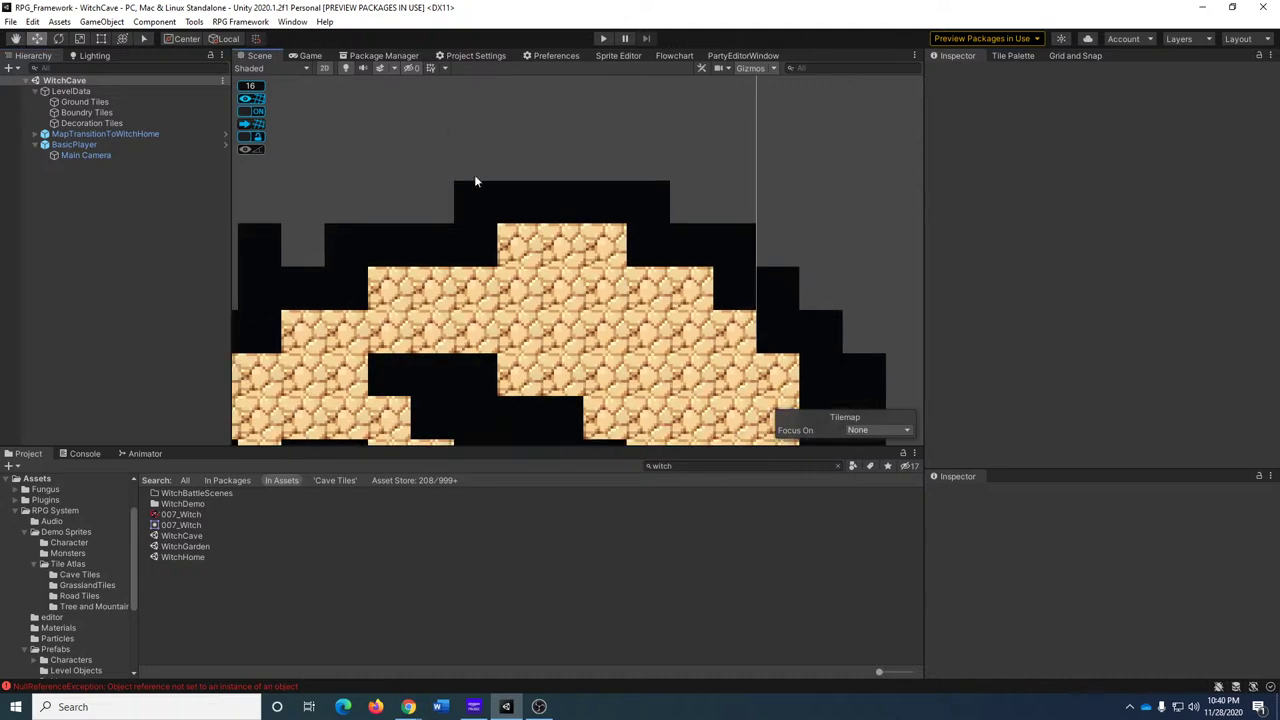
pyautogui.click(604, 39)
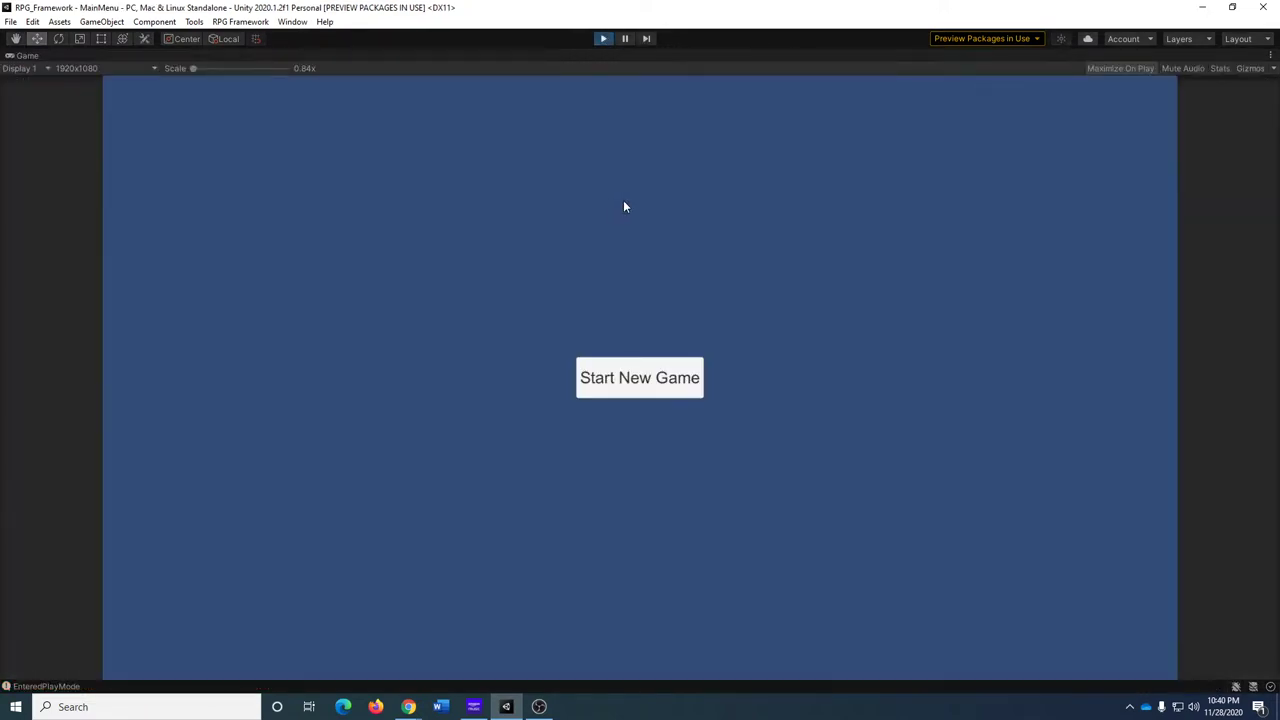
# Start a new game and walk the witch into the cave entrance and left inside.
pyautogui.click(693, 379)
pyautogui.press('Right')
pyautogui.press('Up')
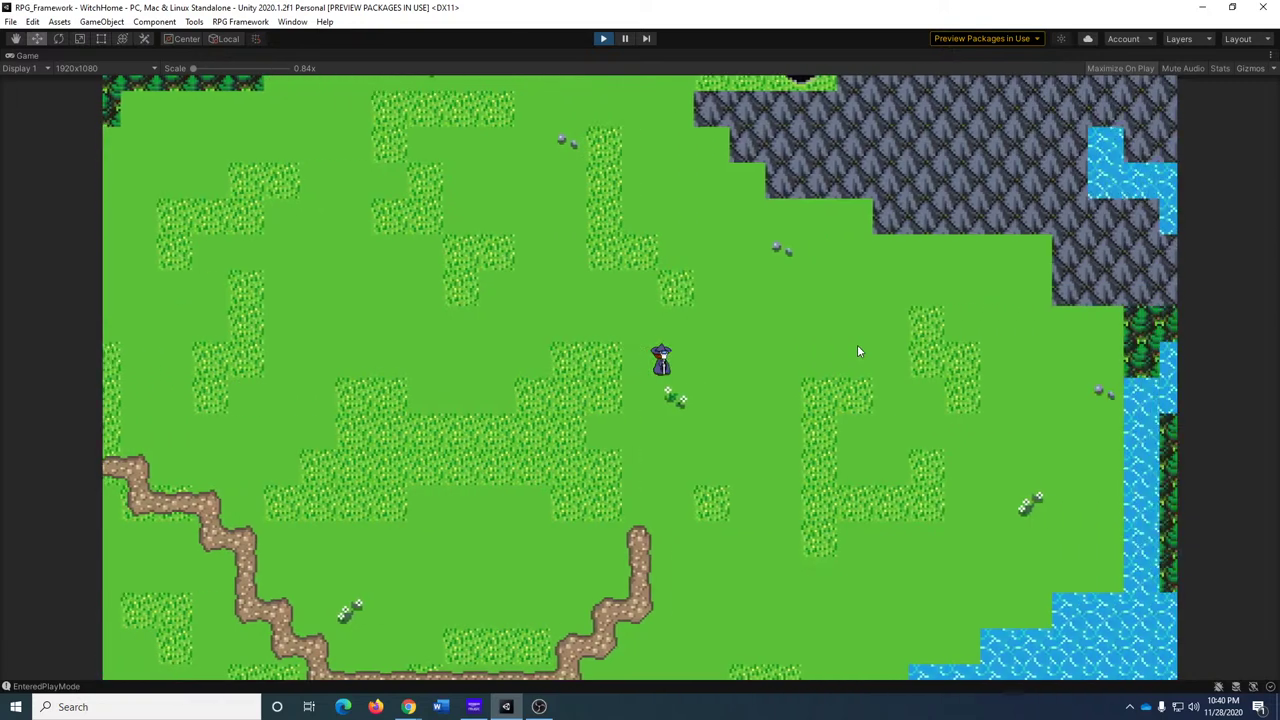
pyautogui.press('Right')
pyautogui.press('Up')
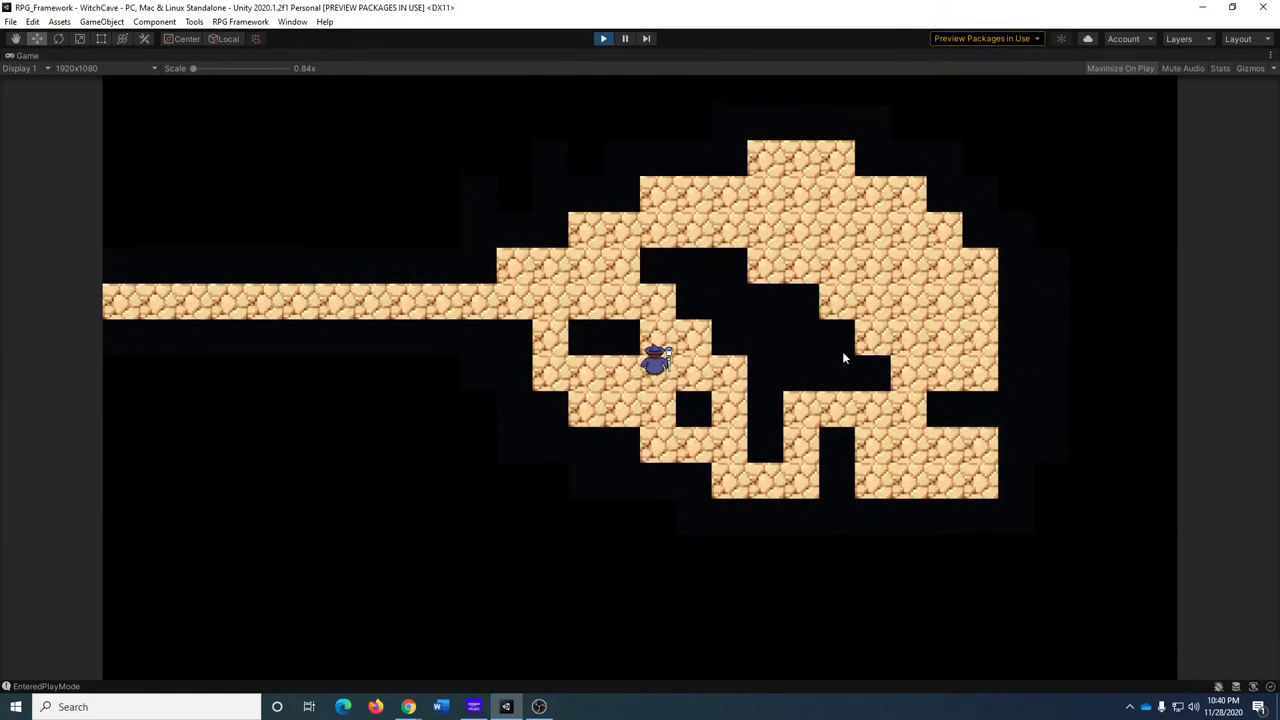
pyautogui.press('Left')
pyautogui.press('Left')
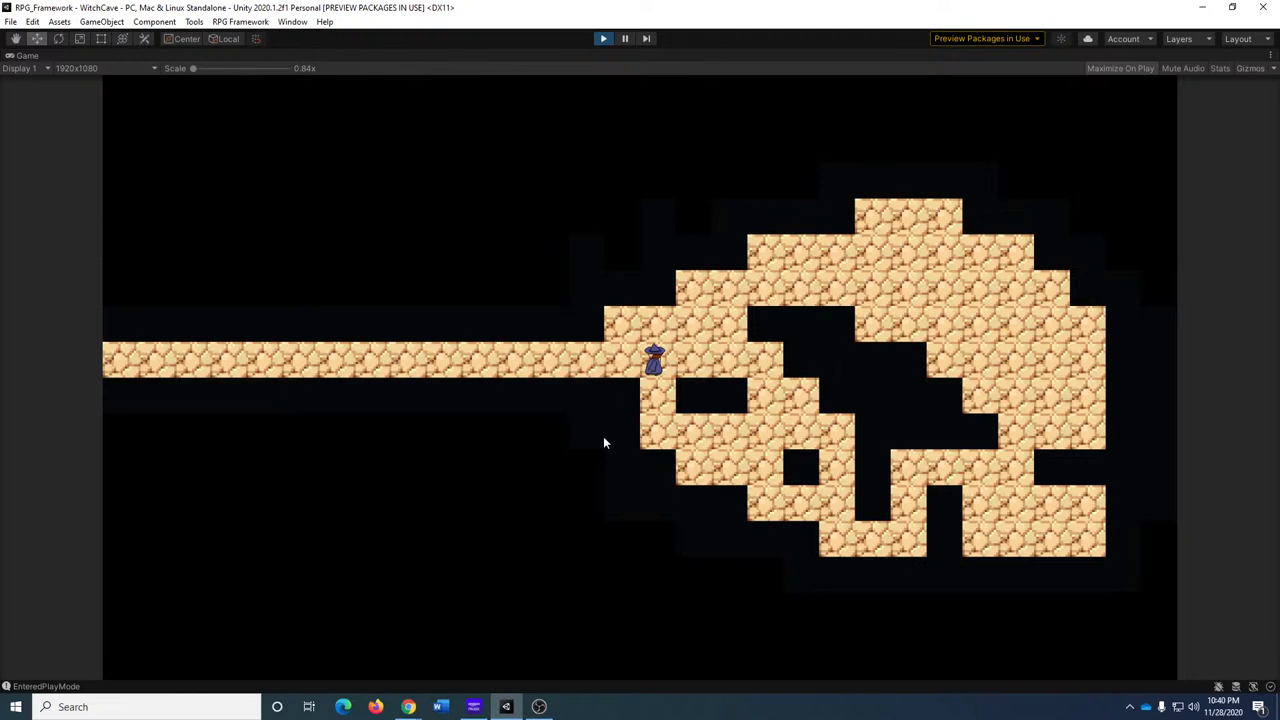
pyautogui.press('Left')
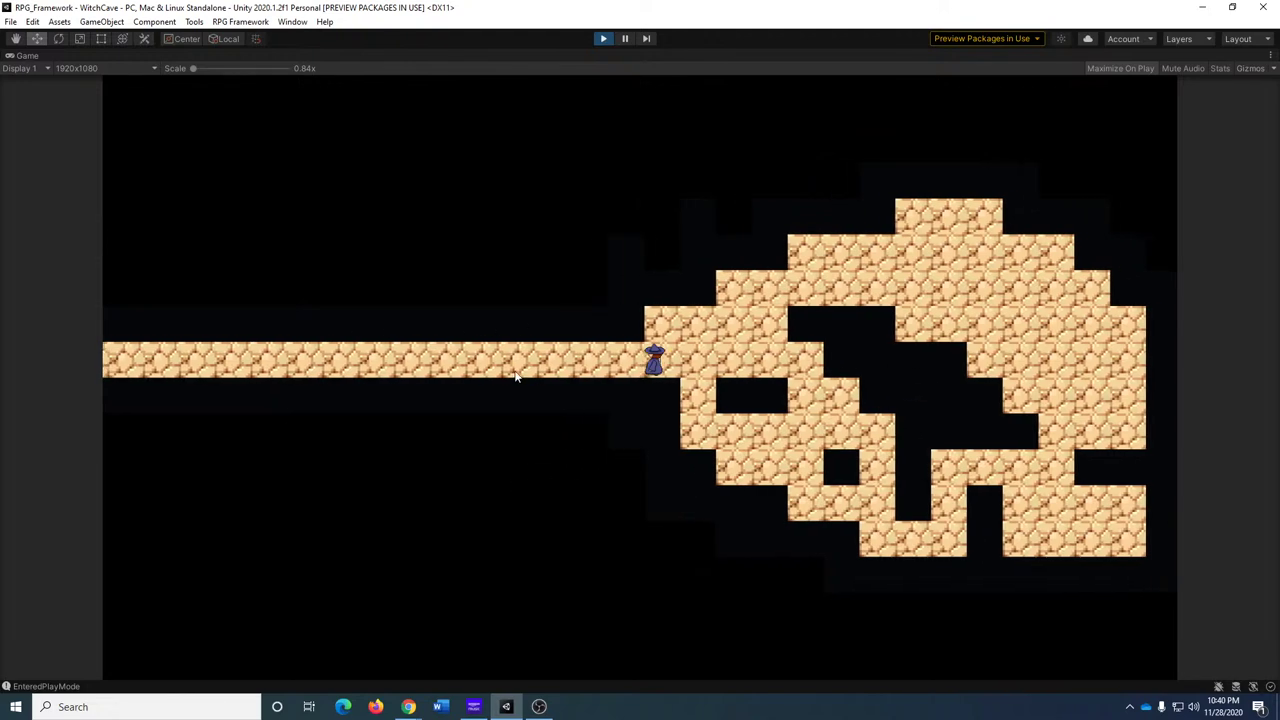
# Walk the witch right, down and back up through the cave maze to the corridor.
pyautogui.press('Right')
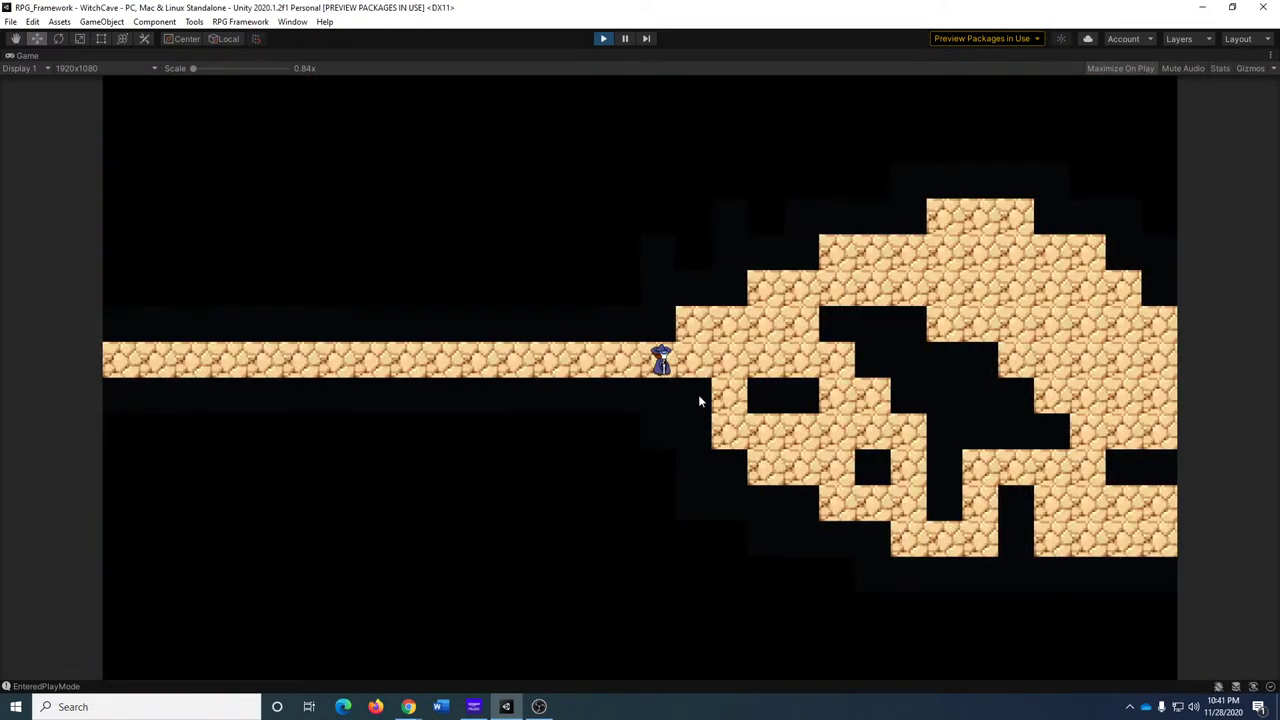
pyautogui.press('Right')
pyautogui.press('Down')
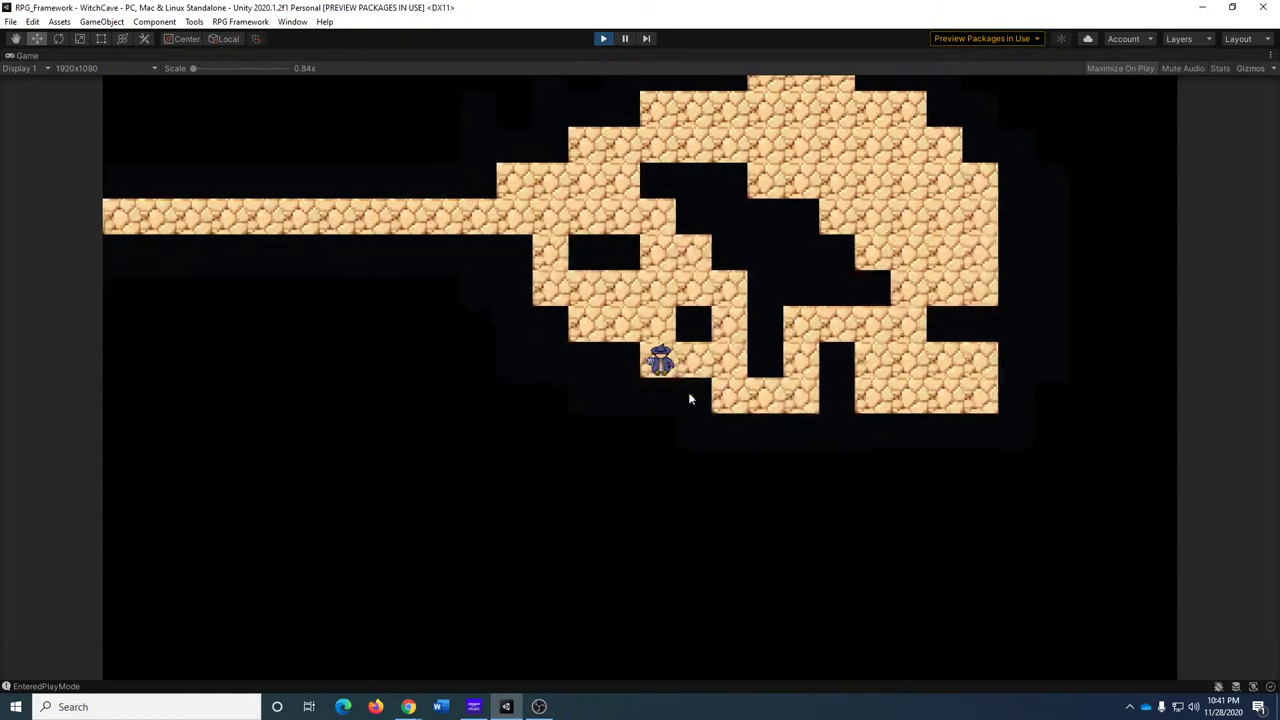
pyautogui.press('Right')
pyautogui.press('Down')
pyautogui.press('Right')
pyautogui.press('Up')
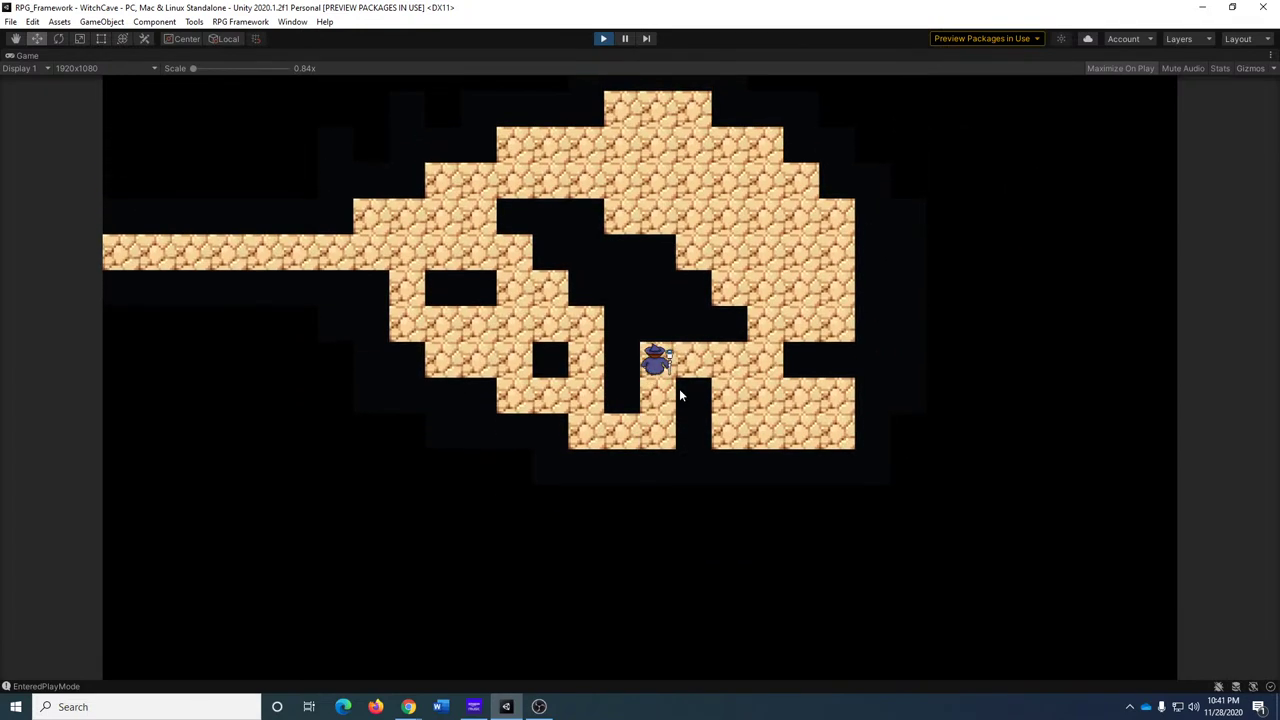
pyautogui.press('Down')
pyautogui.press('Left')
pyautogui.press('Left')
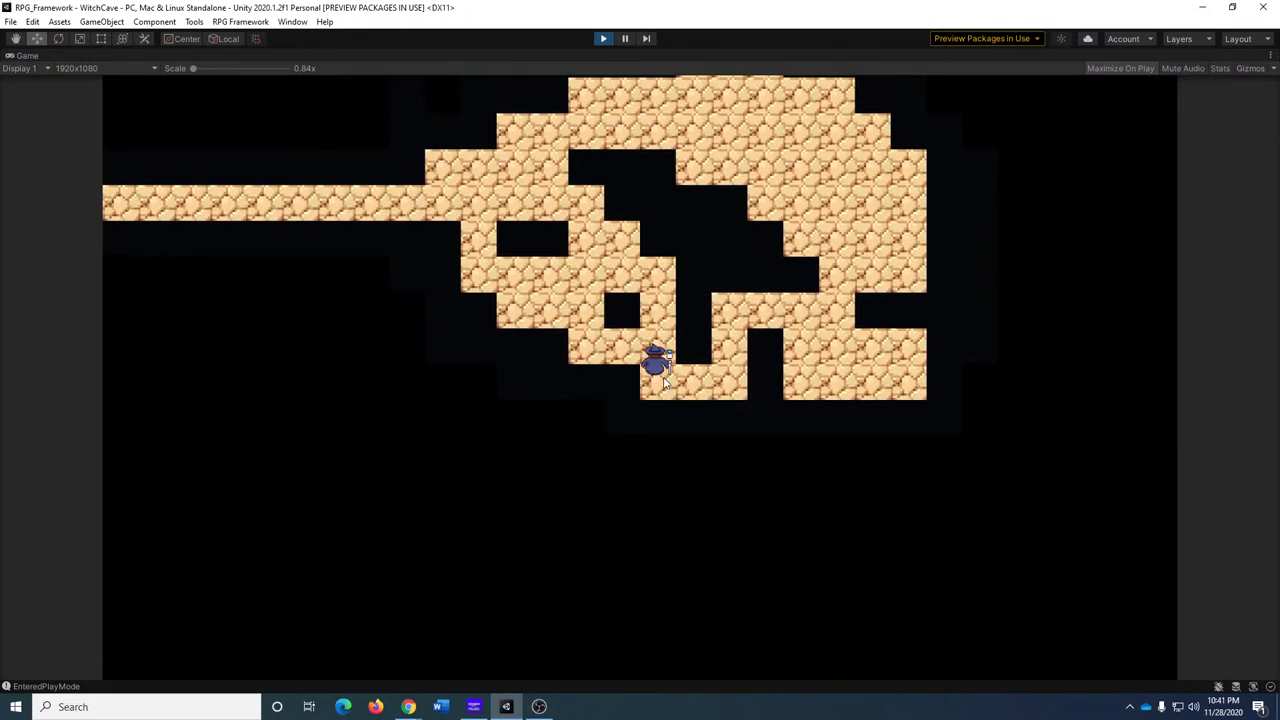
pyautogui.press('Up')
pyautogui.press('Left')
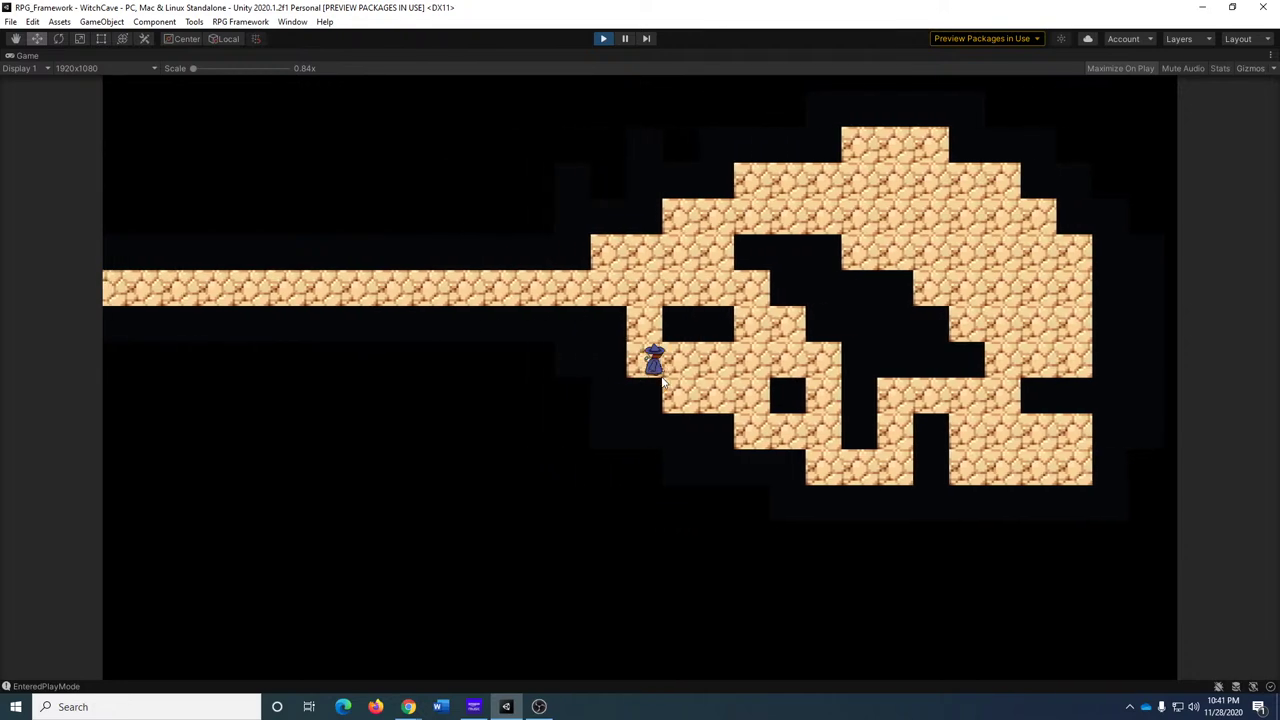
pyautogui.press('Up')
pyautogui.press('Right')
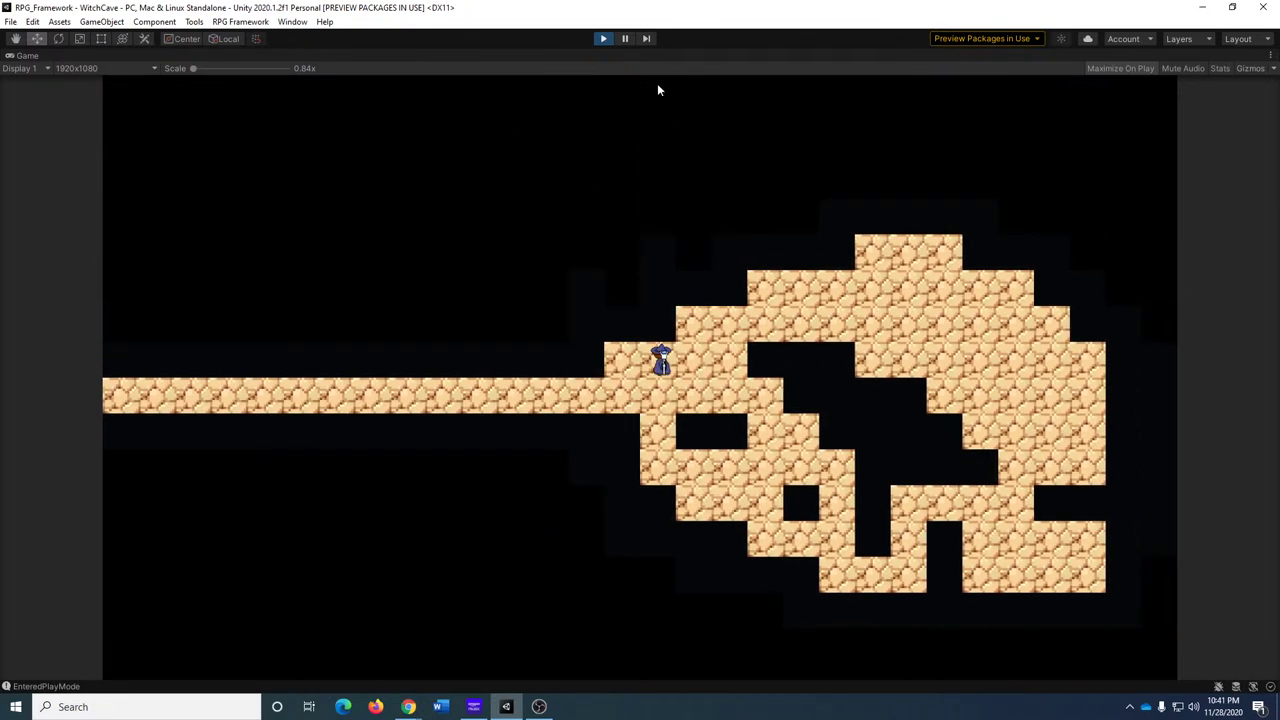
# Stop the playtest and check the Main Camera's black background colour without changing it.
pyautogui.click(603, 38)
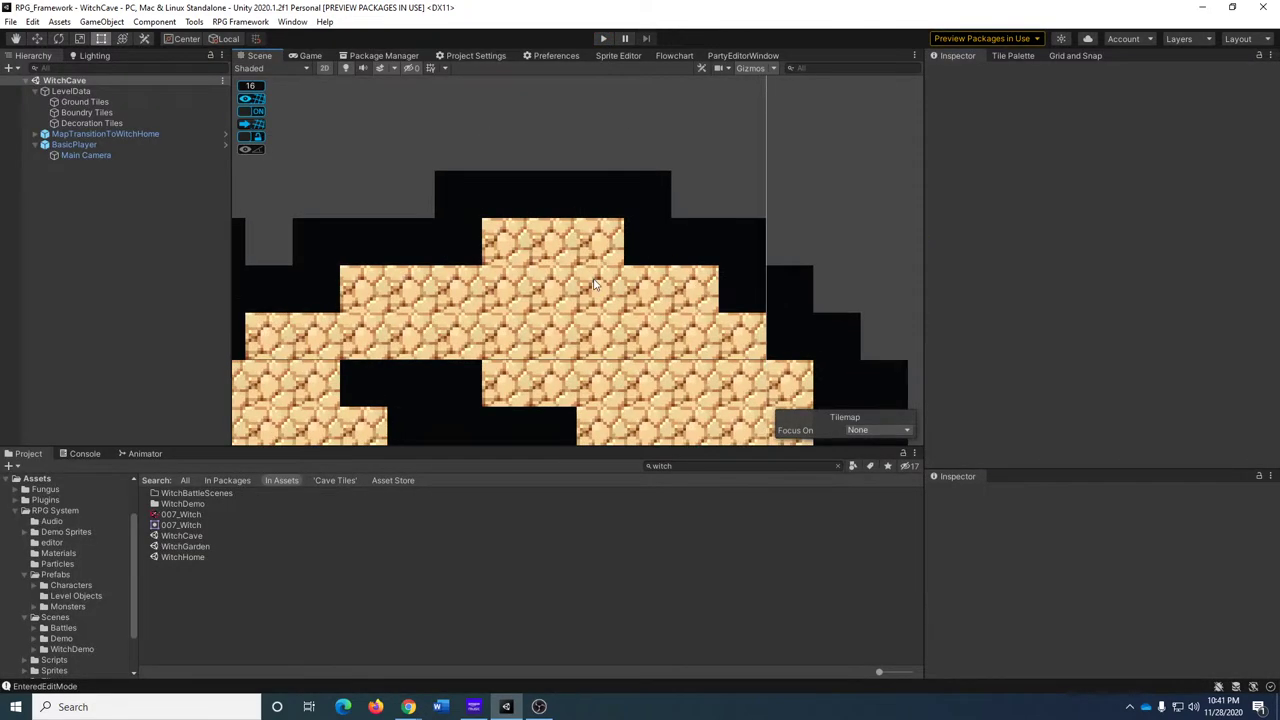
pyautogui.moveTo(421, 354); pyautogui.dragTo(535, 226, button='middle')
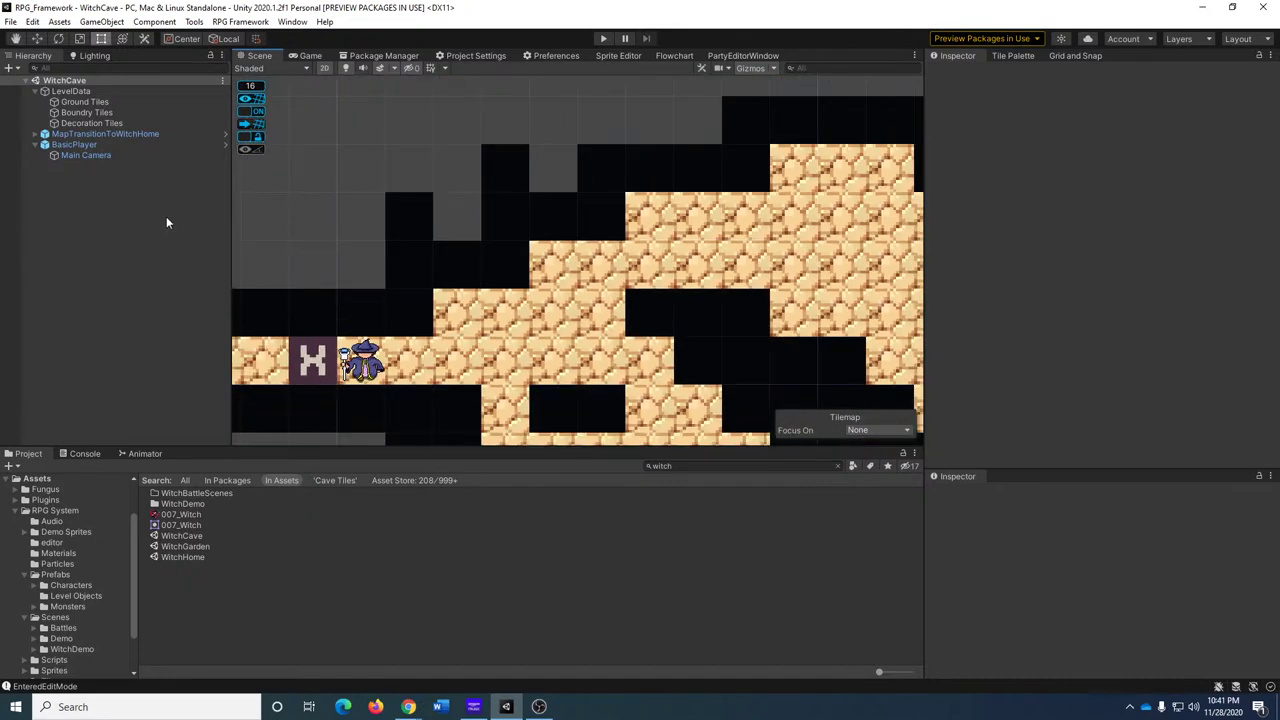
pyautogui.click(85, 155)
pyautogui.click(1160, 623)
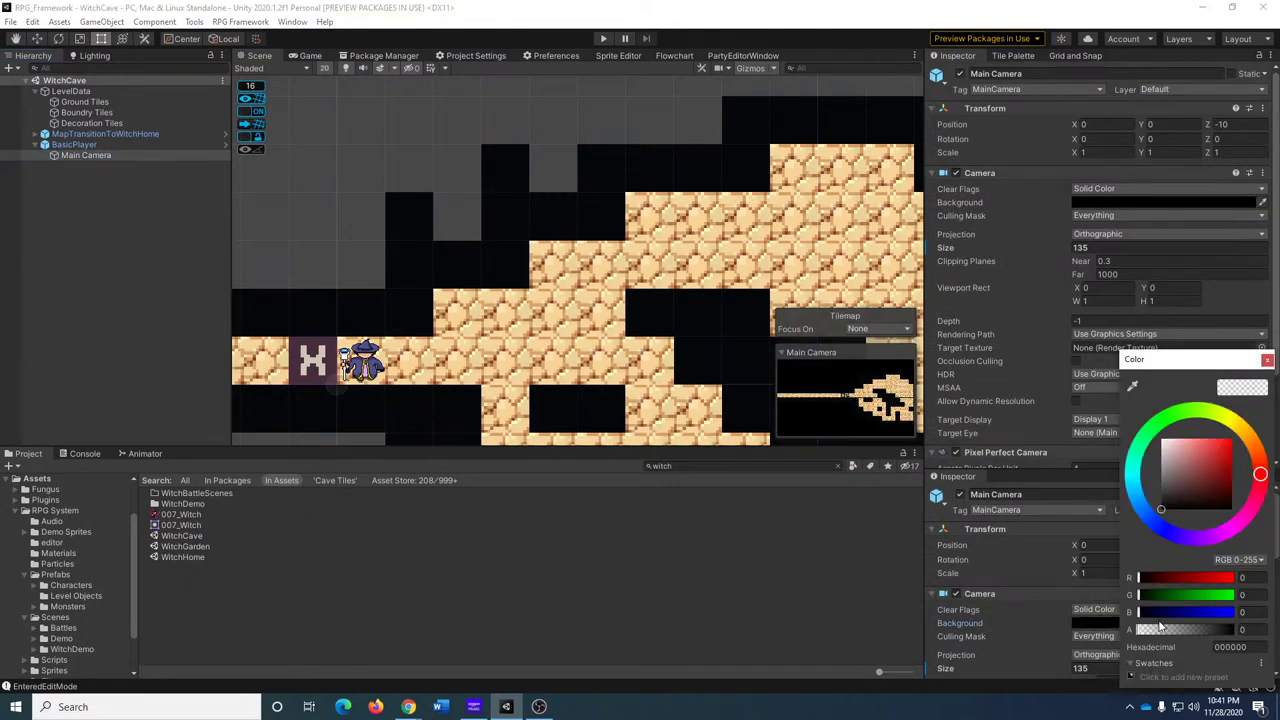
pyautogui.click(1267, 360)
# Pan and zoom the Scene view to frame the whole cave.
pyautogui.moveTo(352, 339); pyautogui.dragTo(538, 295, button='middle')
pyautogui.scroll(-4, 543, 173)
pyautogui.scroll(-3, 543, 173)
pyautogui.scroll(2, 538, 295)
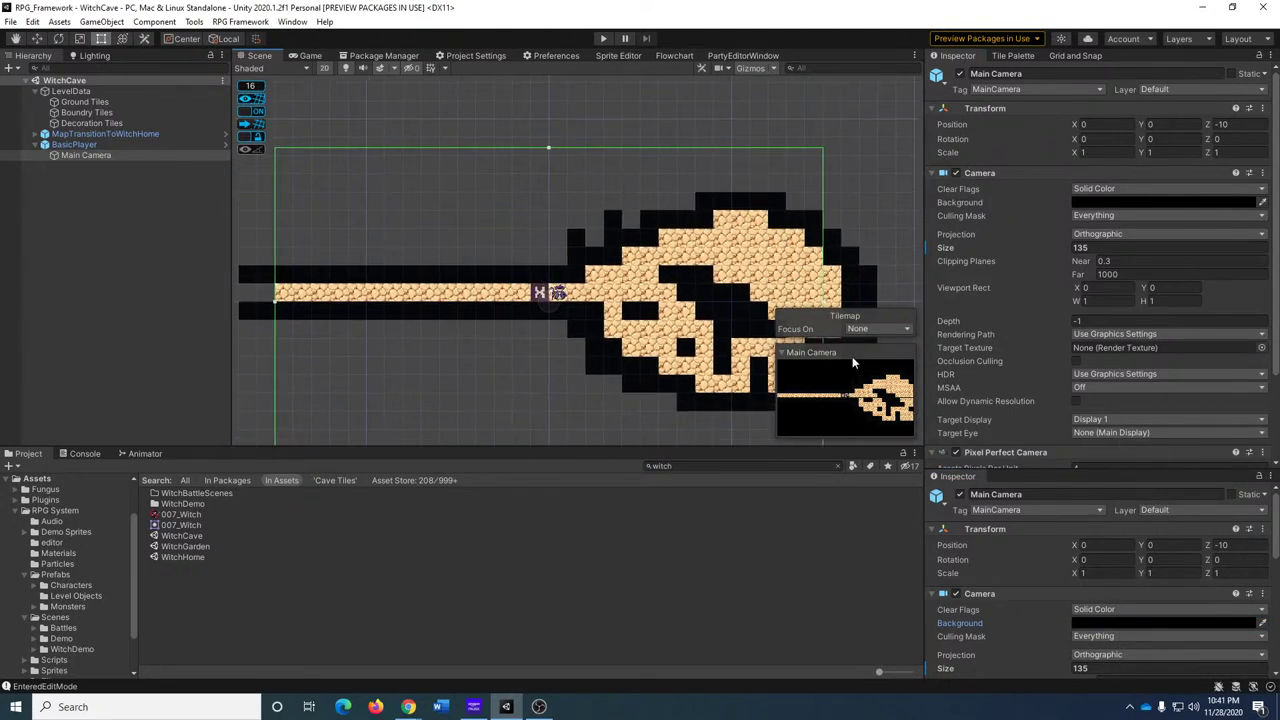
pyautogui.moveTo(654, 307); pyautogui.dragTo(535, 280, button='middle')
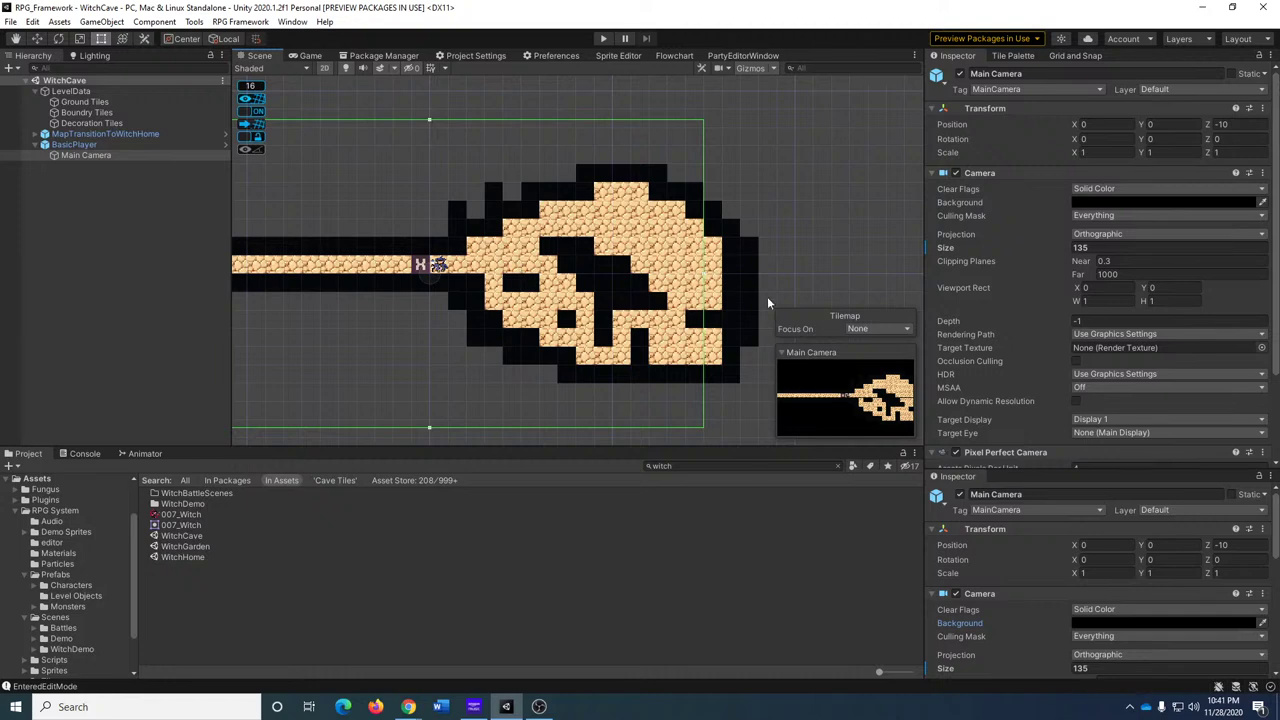
# In the Tile Palette, target the Boundry Tiles layer and select the eraser.
pyautogui.click(1018, 55)
pyautogui.click(1123, 91)
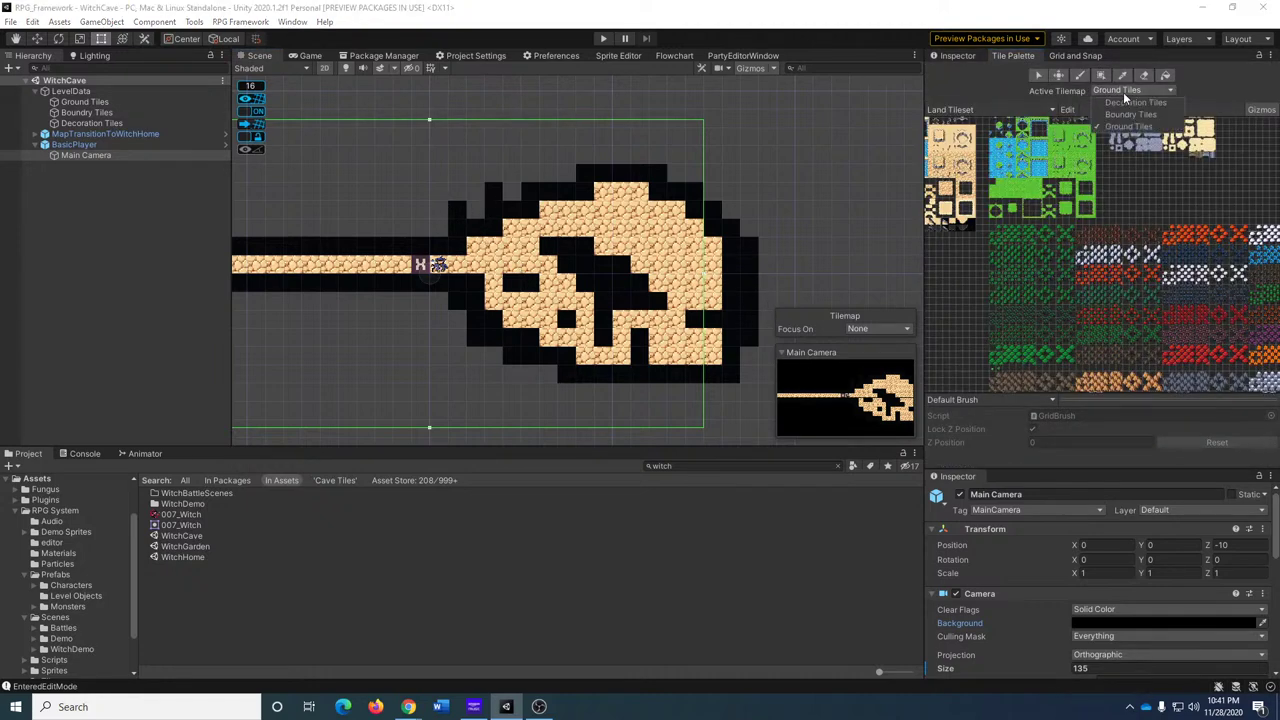
pyautogui.click(1130, 114)
pyautogui.click(1144, 77)
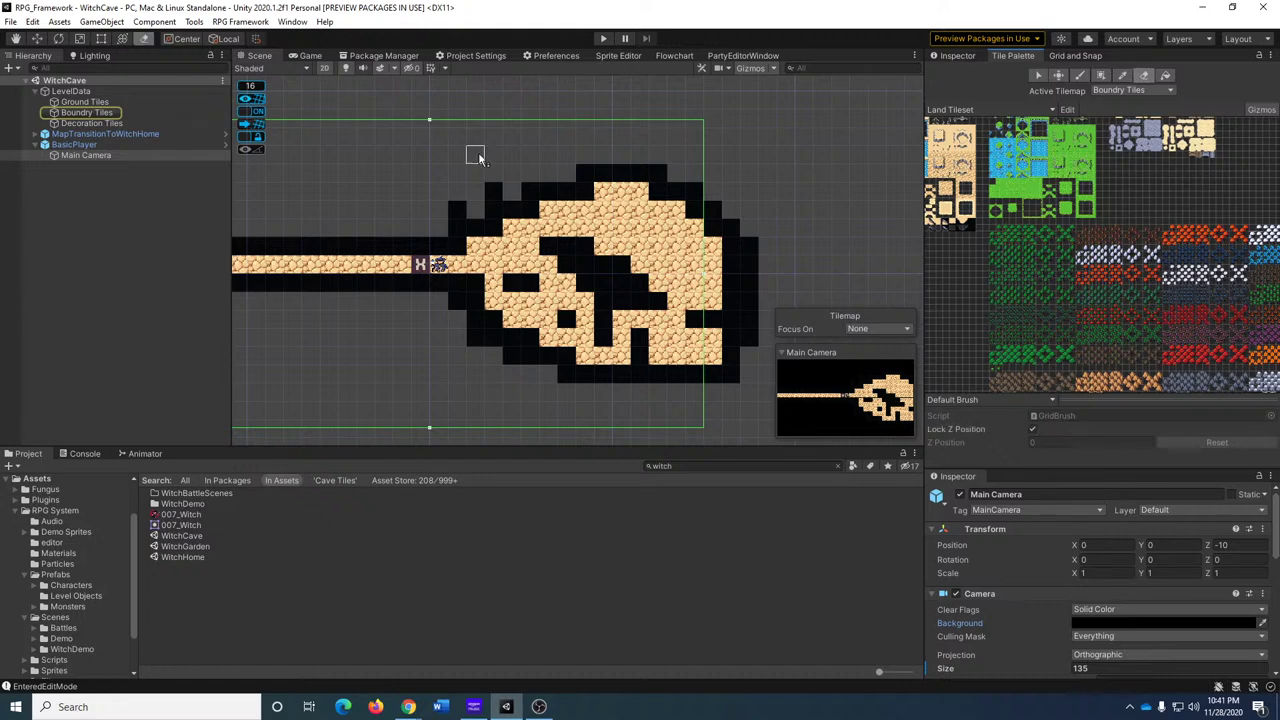
pyautogui.moveTo(420, 165); pyautogui.dragTo(622, 264, button='middle')
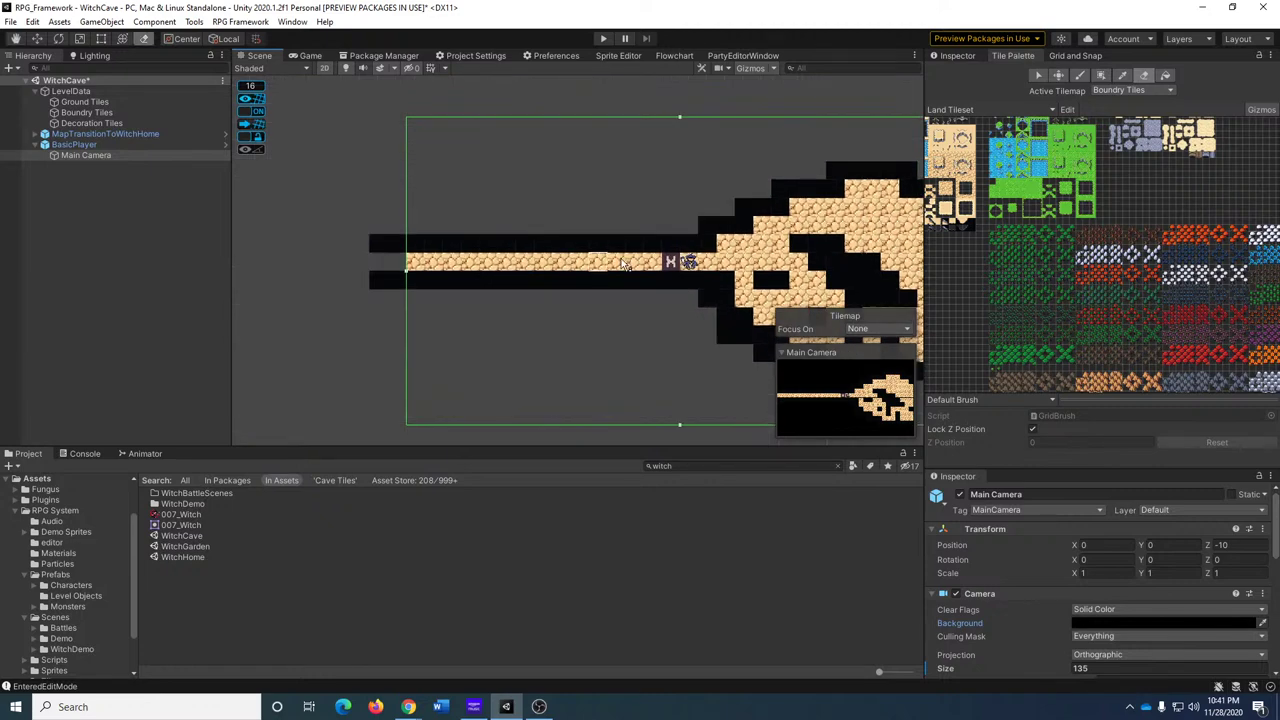
pyautogui.scroll(5, 1003, 200)
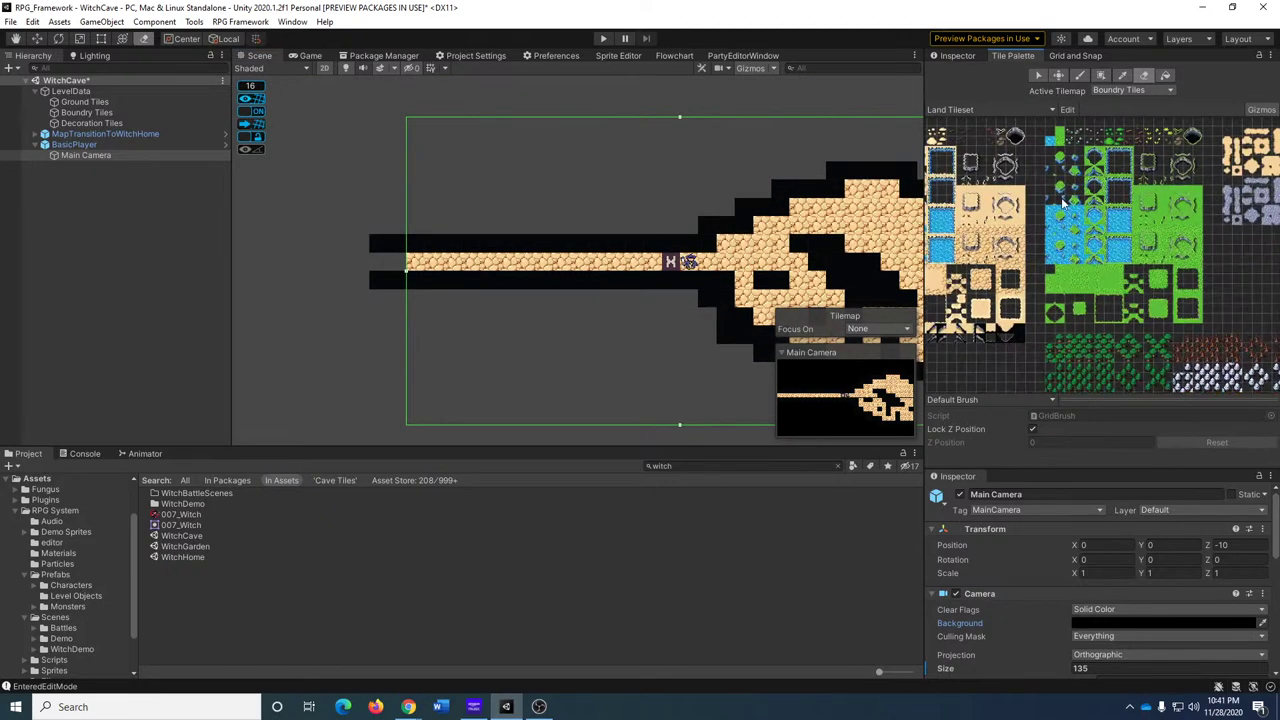
pyautogui.scroll(-2, 1003, 200)
# Switch the active tilemap via Decoration Tiles to Ground Tiles, then start Play mode.
pyautogui.click(1125, 90)
pyautogui.click(1120, 126)
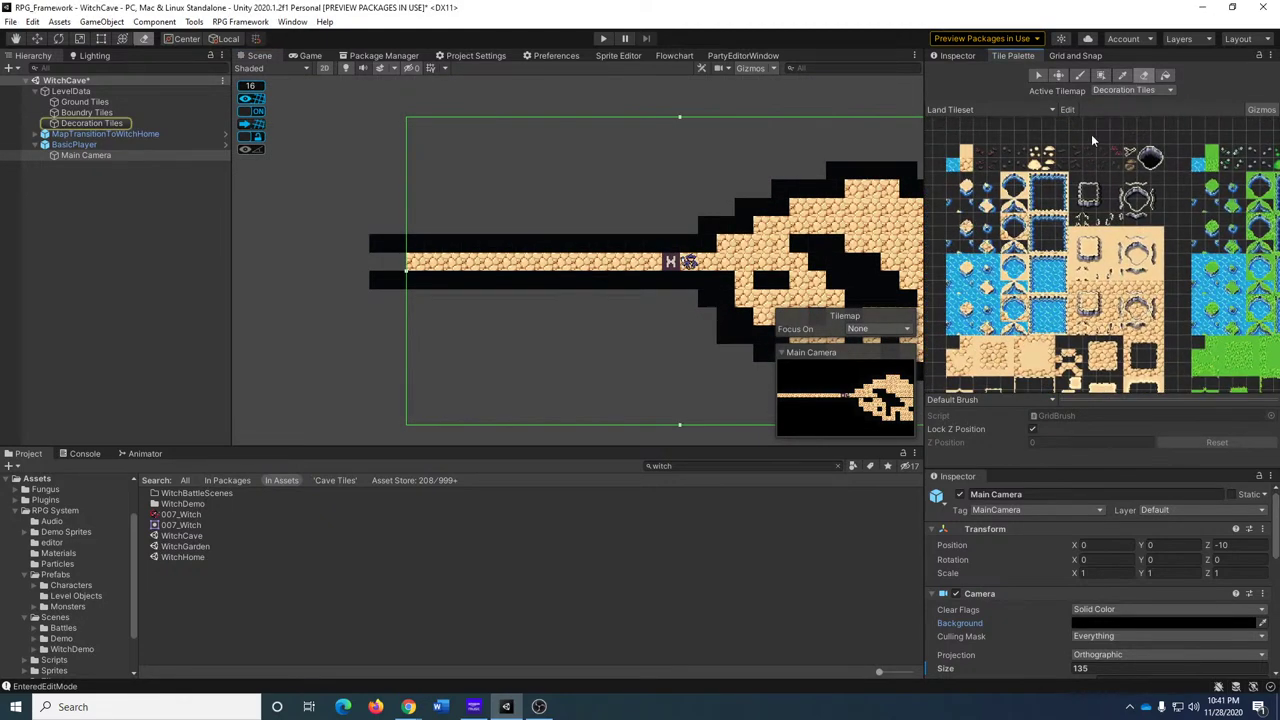
pyautogui.click(1125, 90)
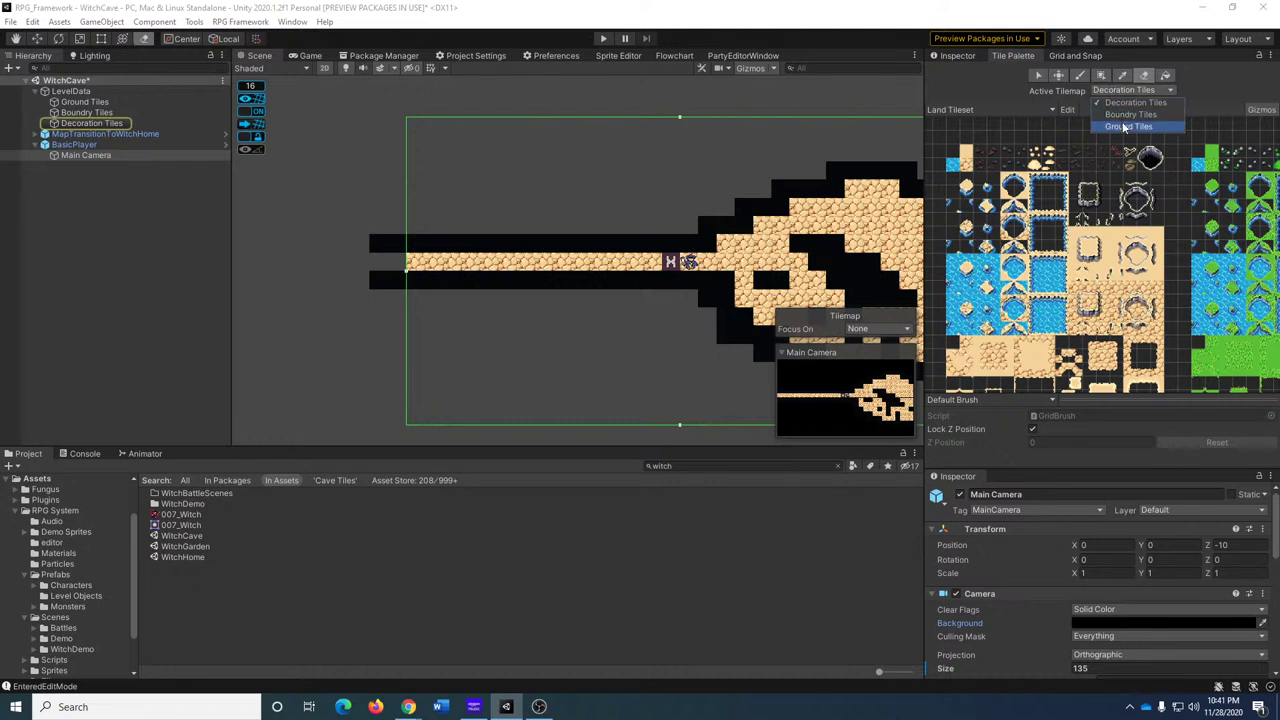
pyautogui.click(1112, 126)
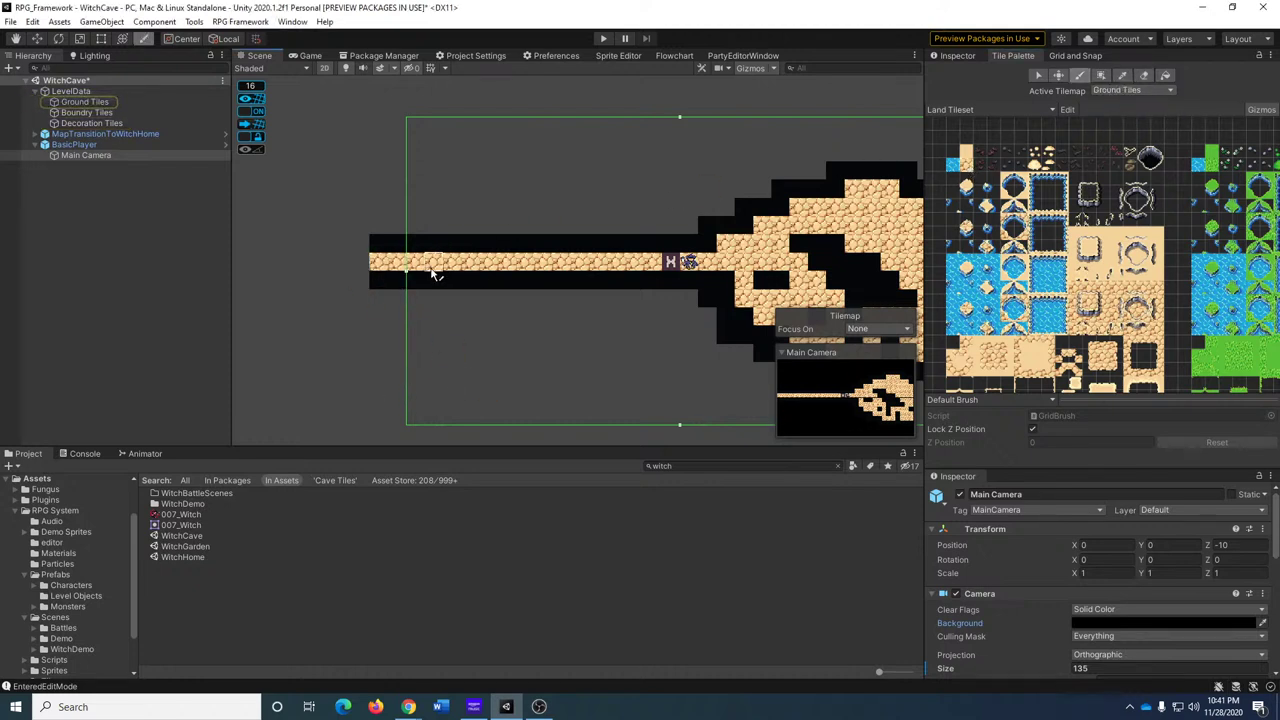
pyautogui.moveTo(765, 307); pyautogui.dragTo(566, 225, button='middle')
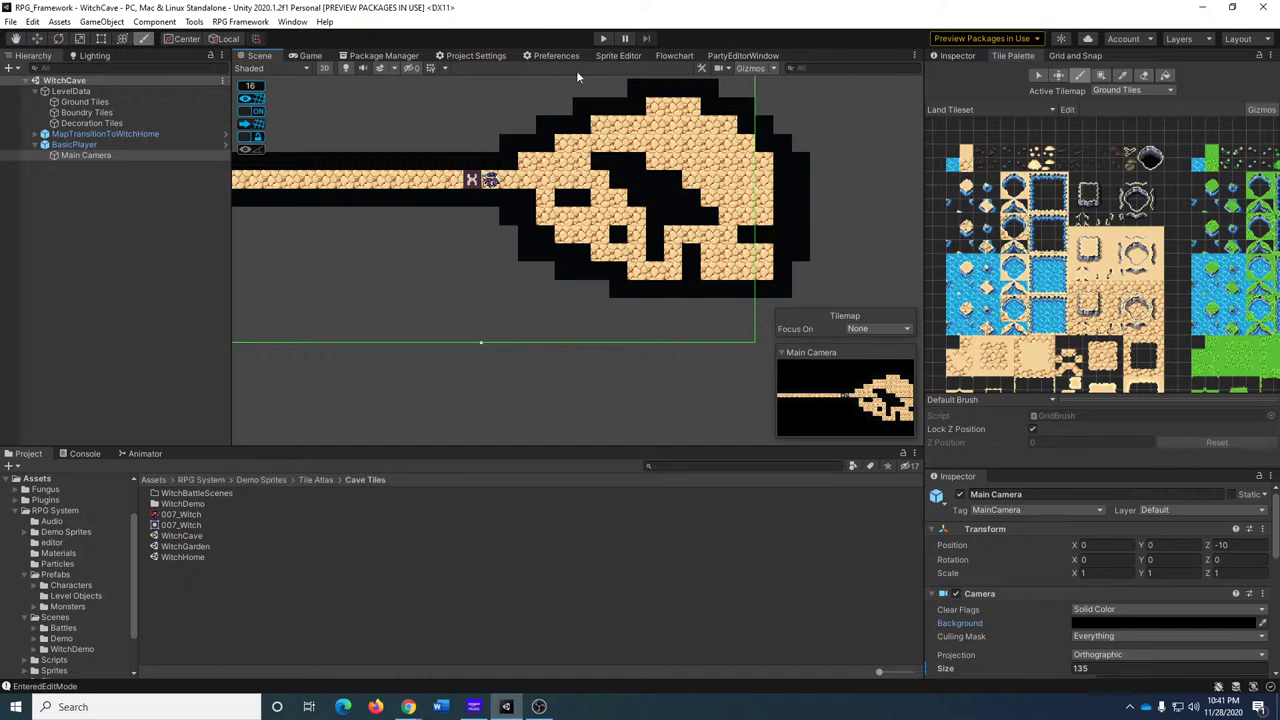
pyautogui.click(603, 39)
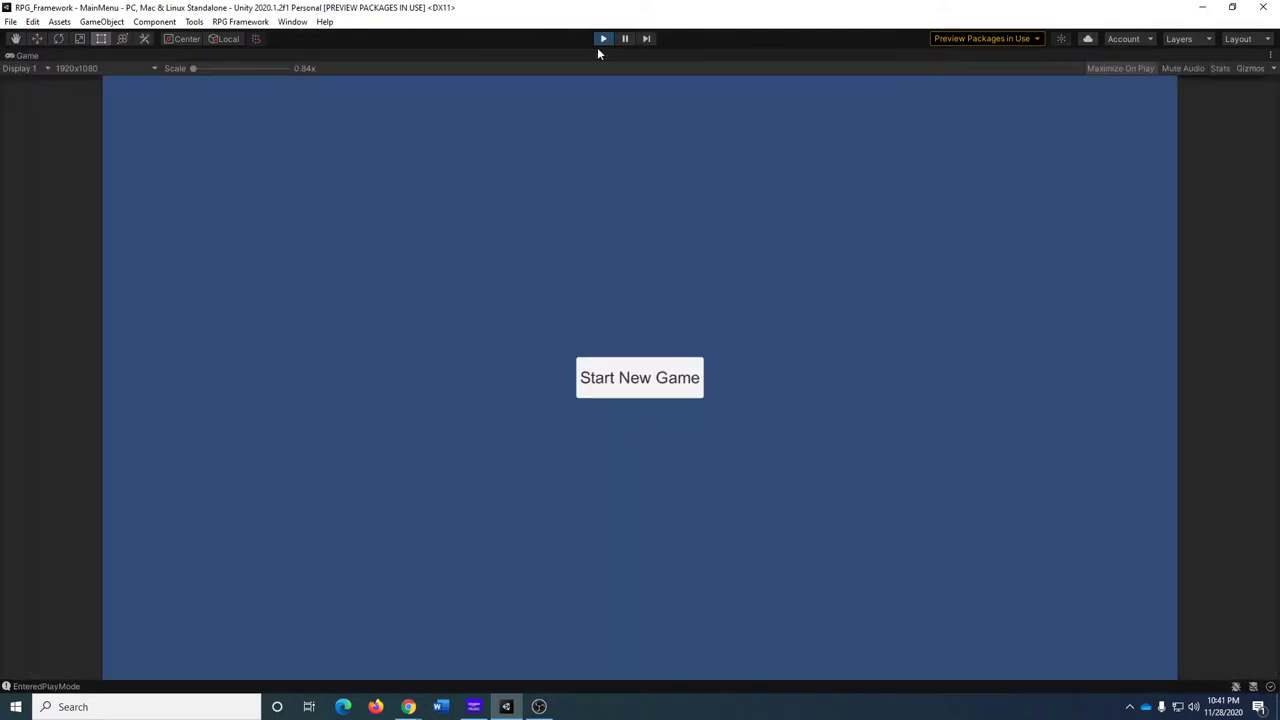
# Start a new game and walk the witch through the WitchHome cave entrance into WitchCave.
pyautogui.click(651, 375)
pyautogui.press('Right')
pyautogui.press('Up')
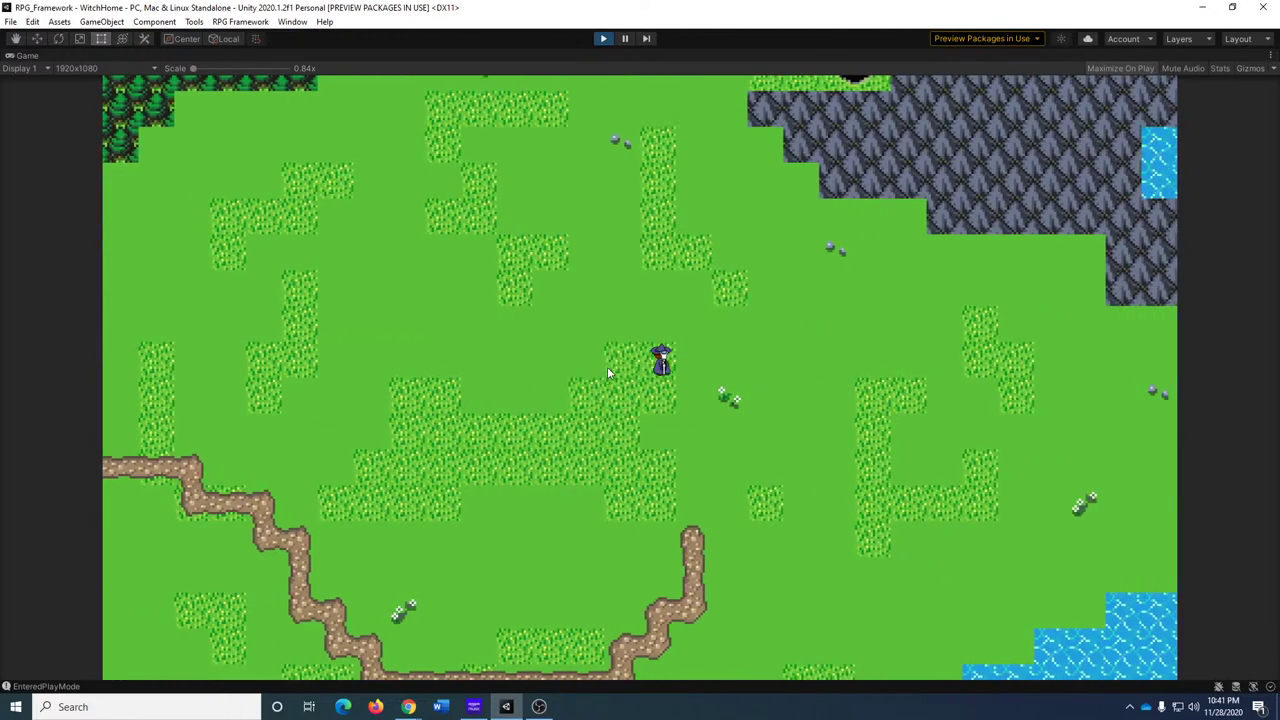
pyautogui.press('Right')
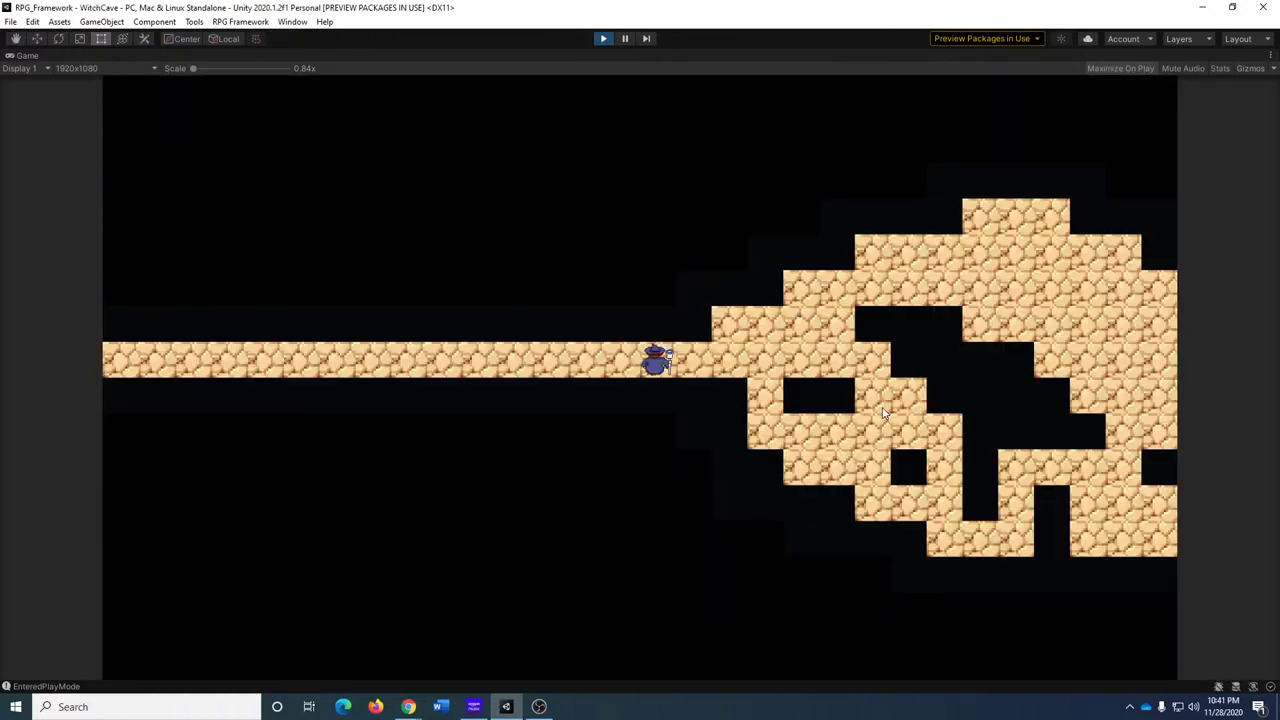
pyautogui.press('Left')
pyautogui.press('Right')
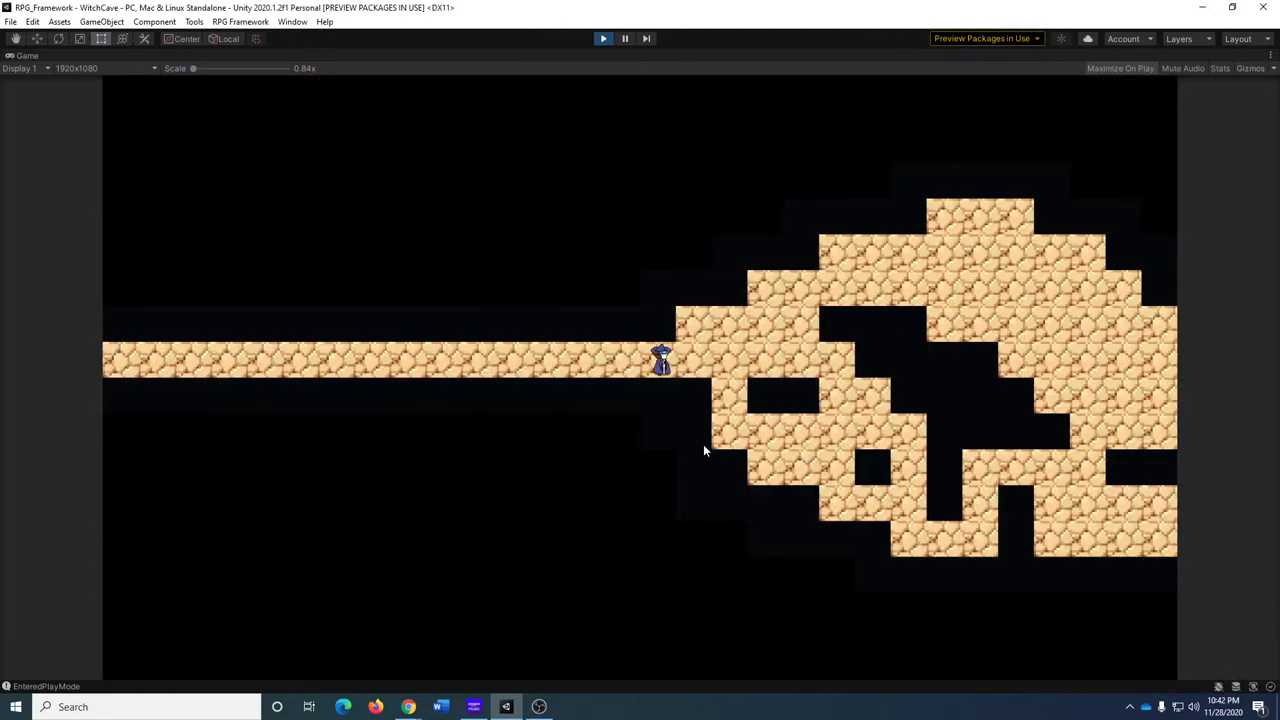
# Explore the maze's right chamber and upper row, then walk back out to the corridor.
pyautogui.press('Down')
pyautogui.press('Right')
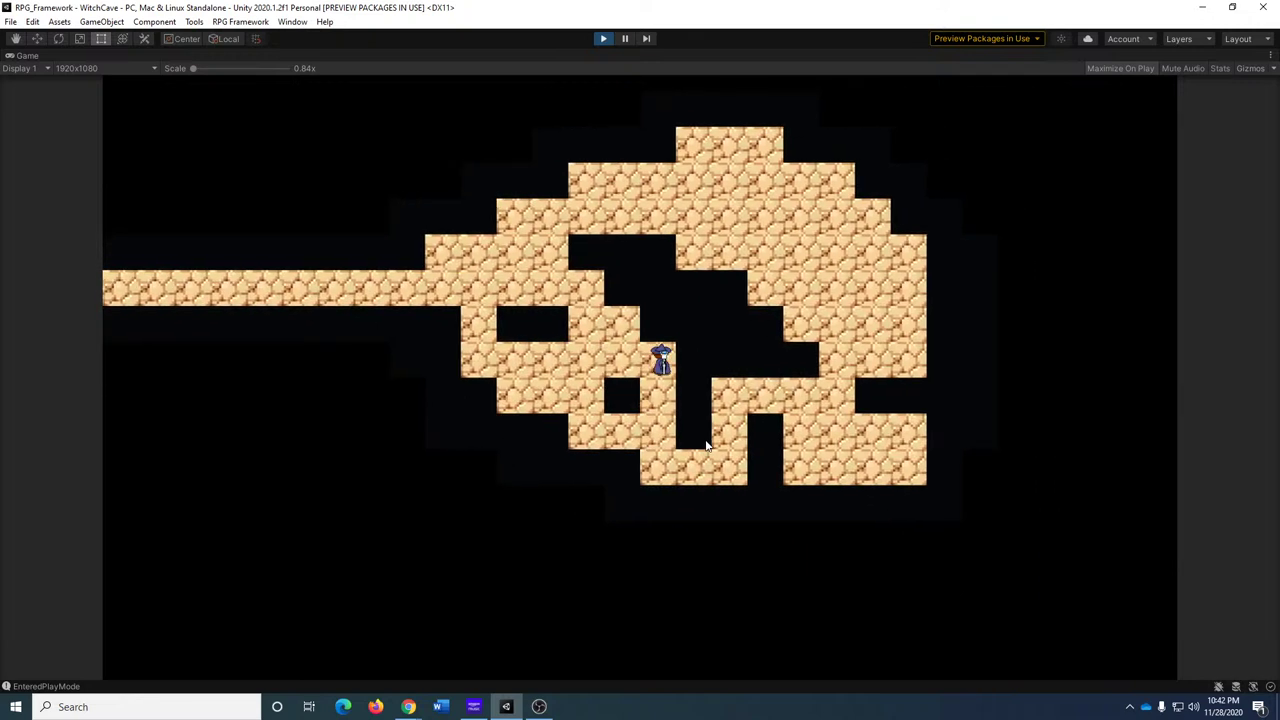
pyautogui.press('Up')
pyautogui.press('Right')
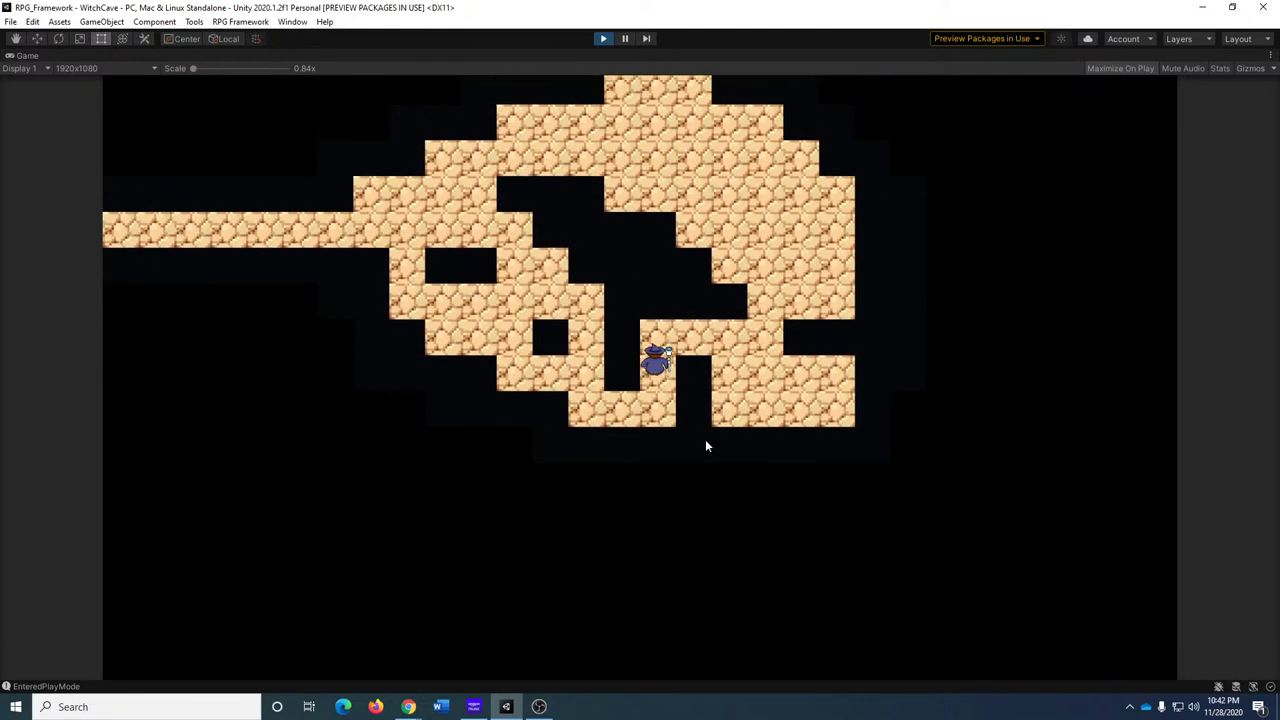
pyautogui.press('Down')
pyautogui.press('Up')
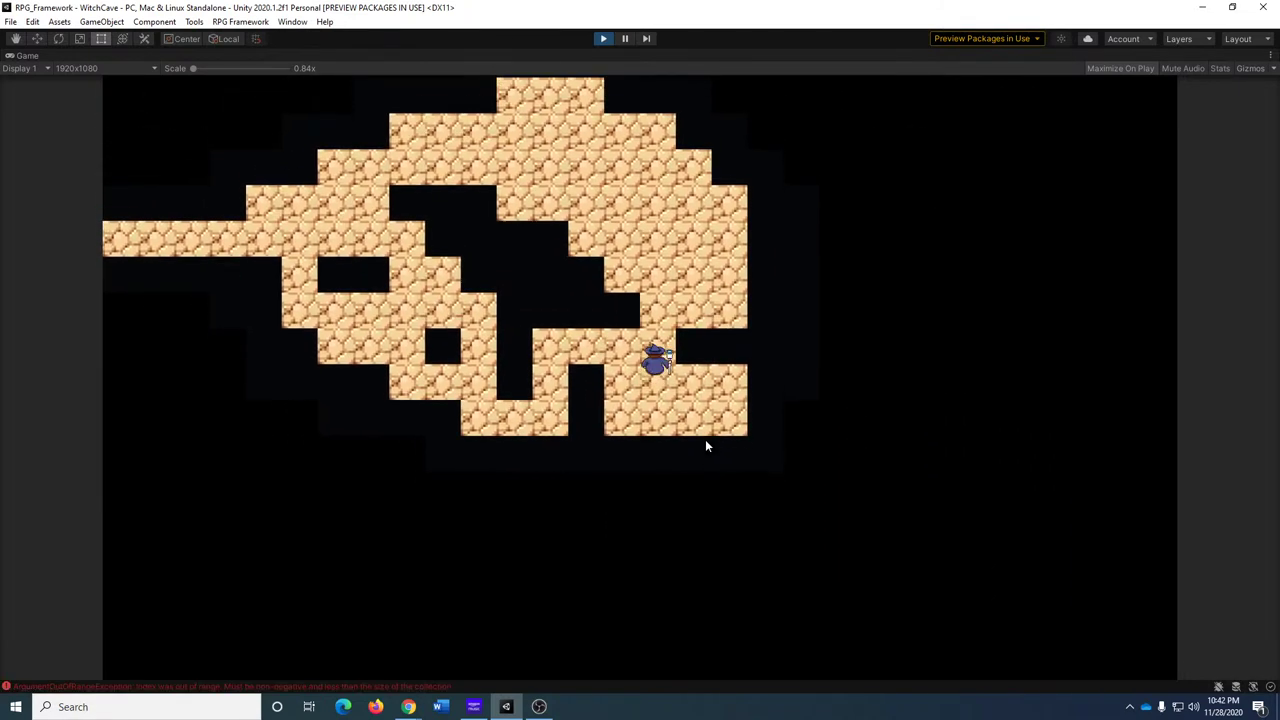
pyautogui.press('Up')
pyautogui.press('Left')
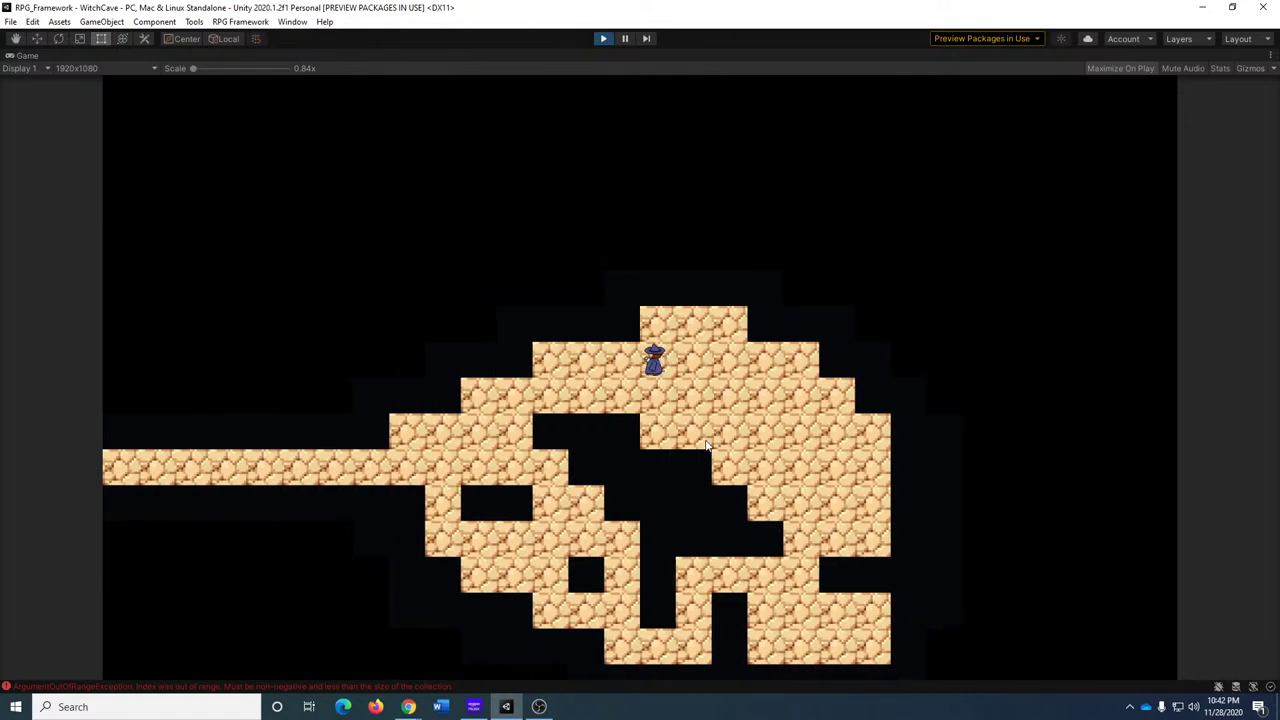
pyautogui.press('Down')
pyautogui.press('Left')
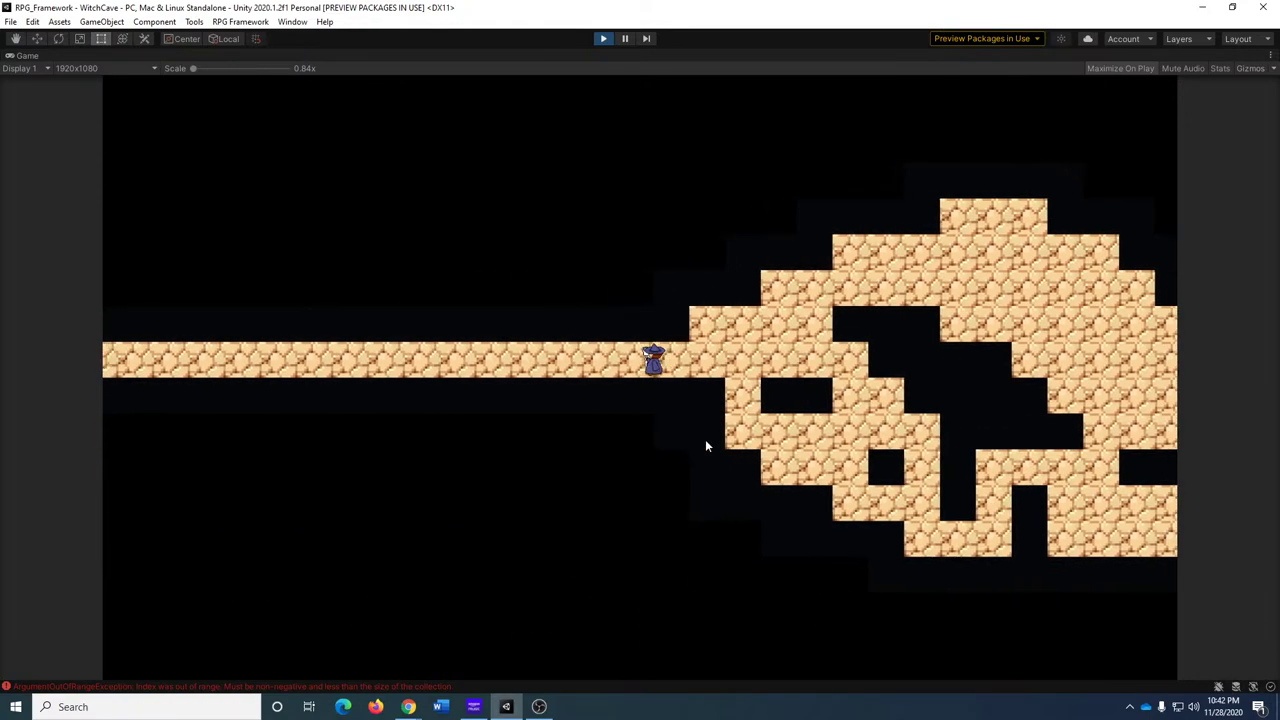
# Walk the witch around the WitchHome overworld between the dirt path and the mountains.
pyautogui.press('Left')
pyautogui.press('Down')
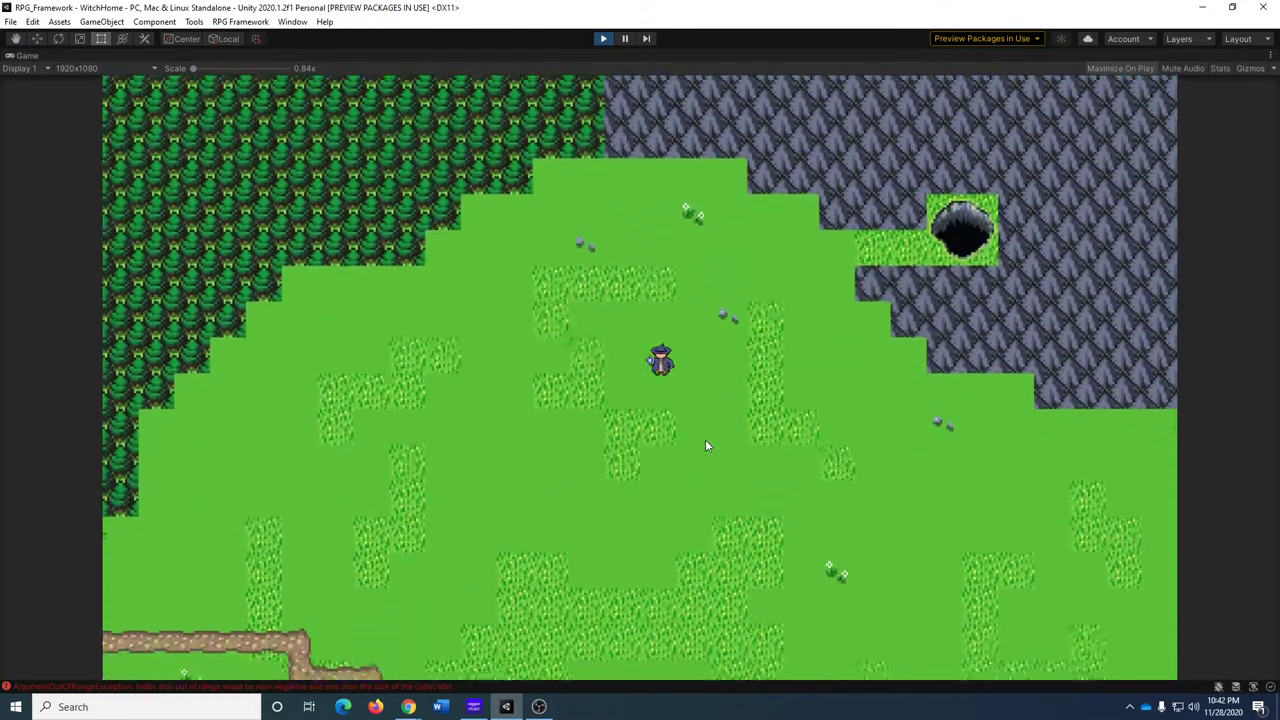
pyautogui.press('Down')
pyautogui.press('Left')
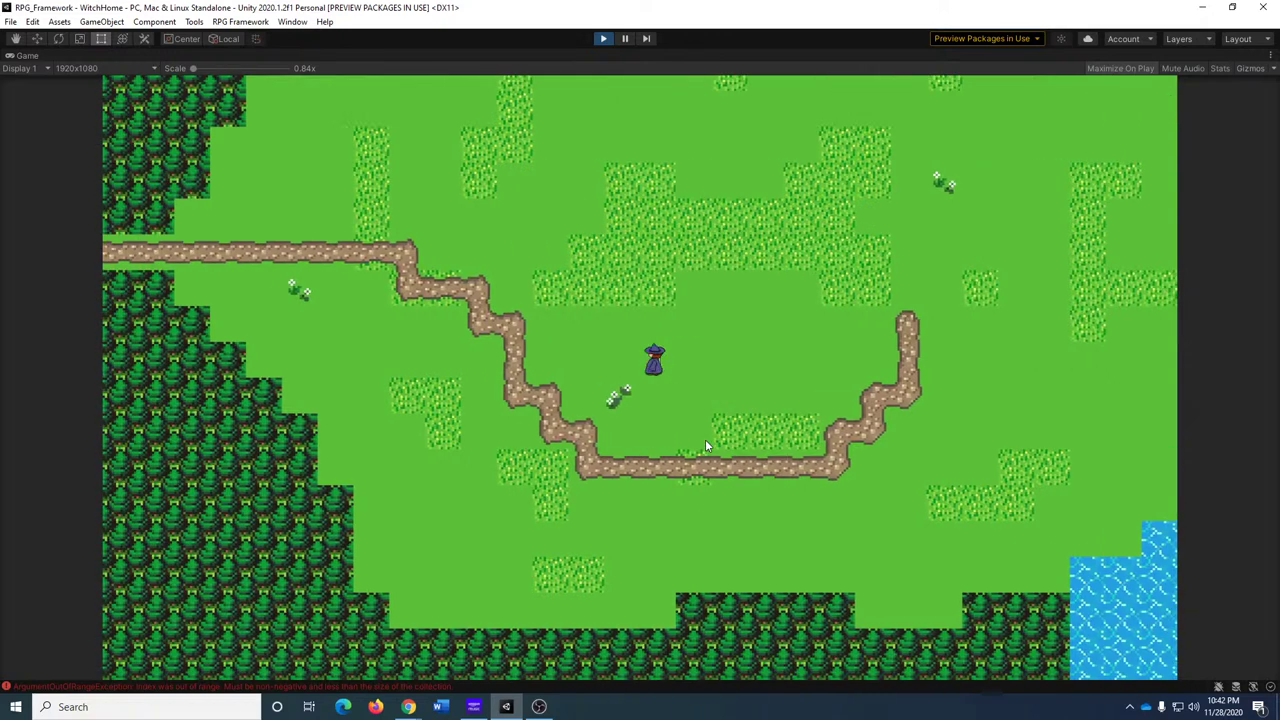
pyautogui.press('Right')
pyautogui.press('Up')
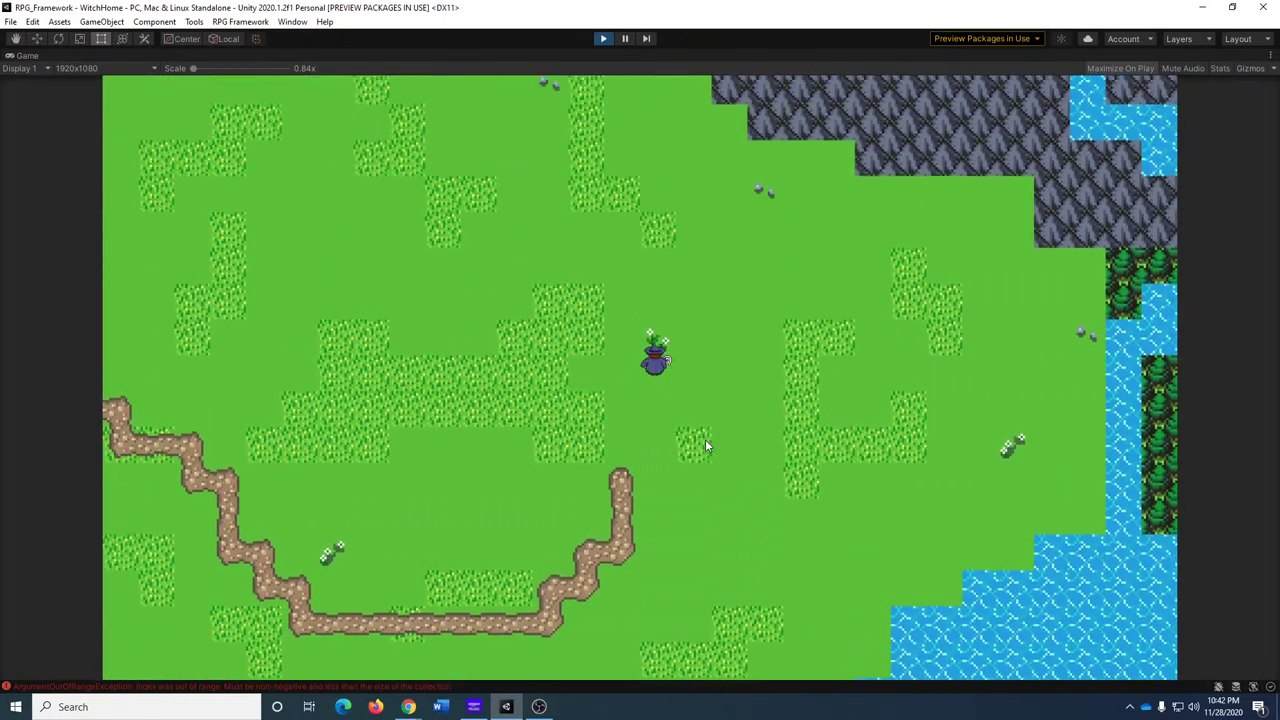
pyautogui.press('Left')
pyautogui.press('Down')
pyautogui.press('Right')
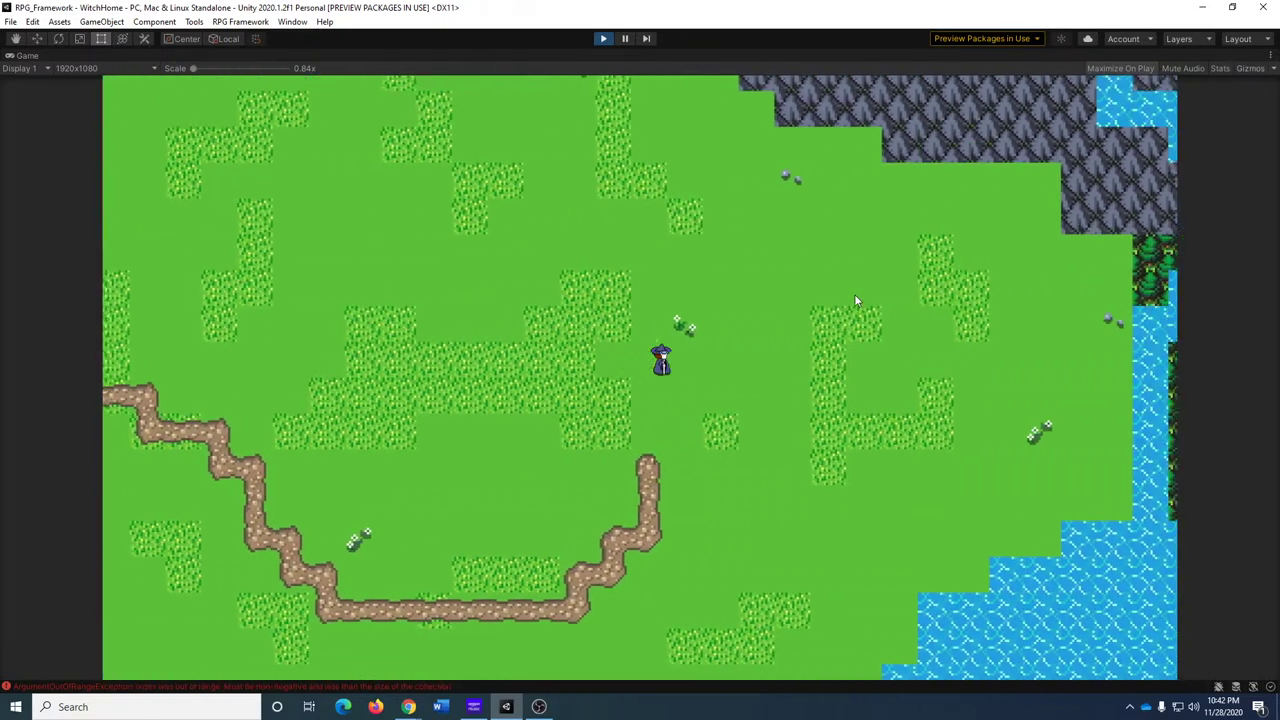
pyautogui.press('Up')
pyautogui.press('Left')
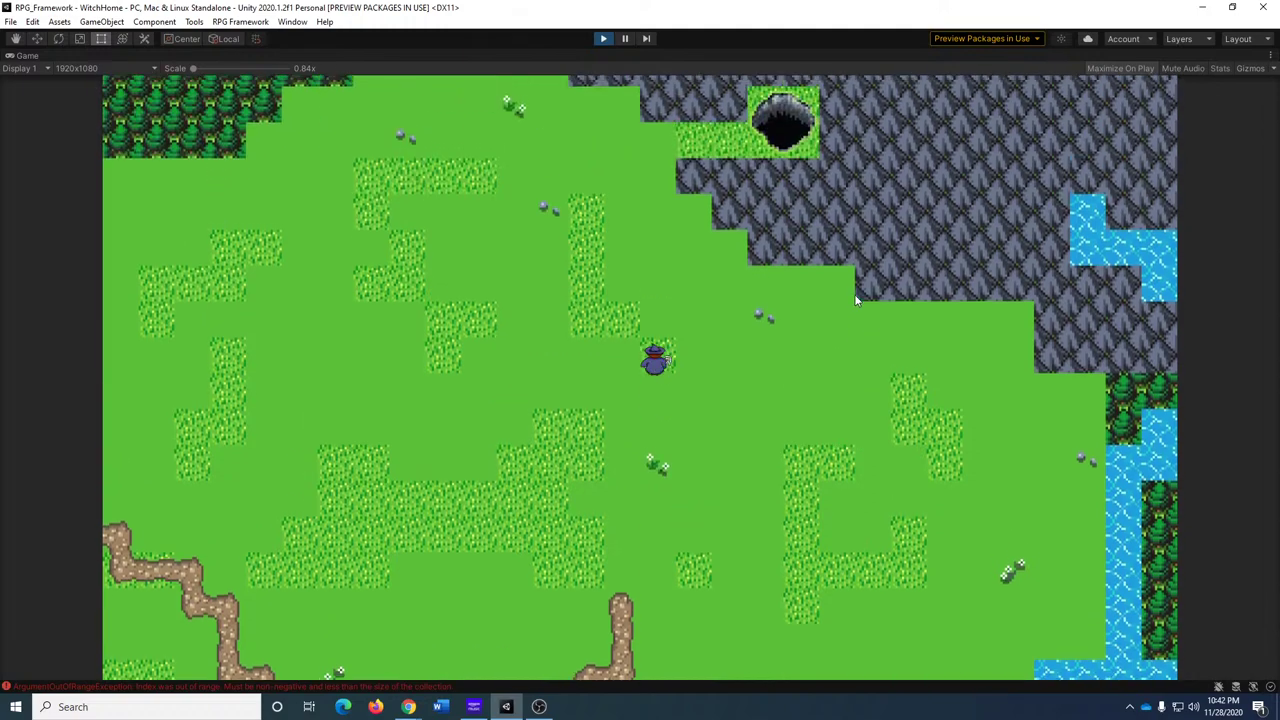
pyautogui.press('Down')
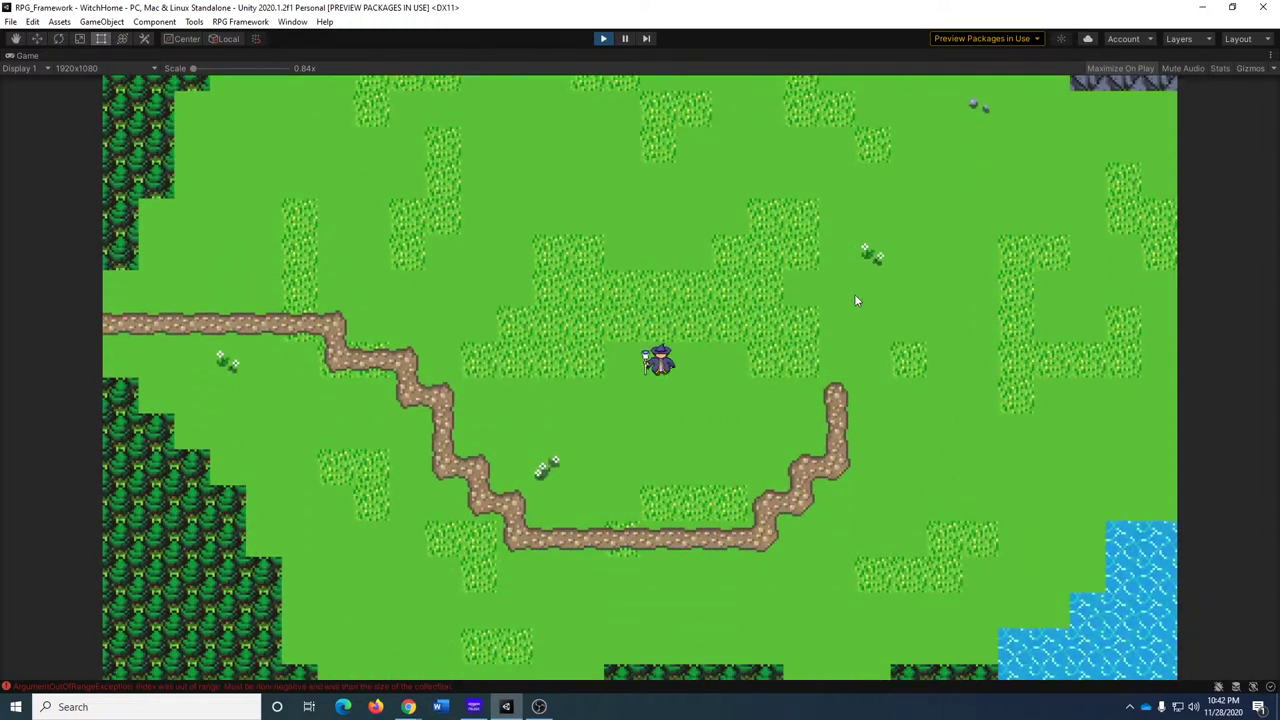
pyautogui.press('Right')
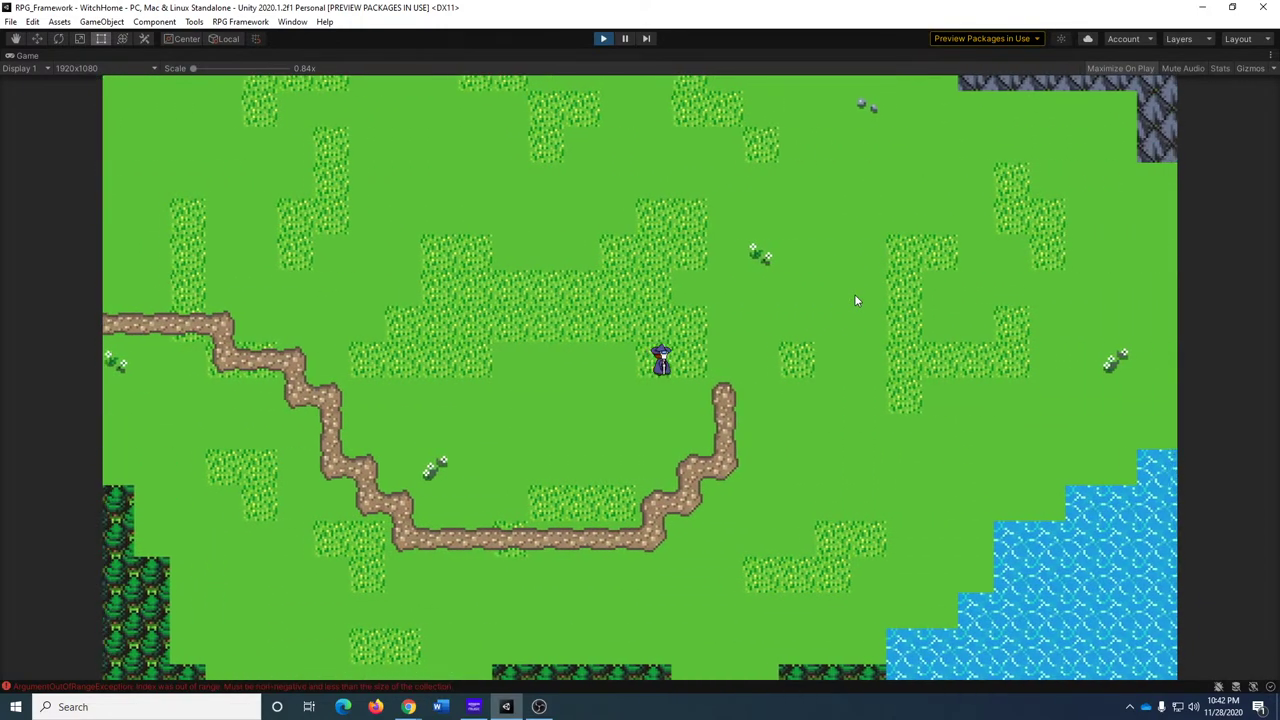
# Walk left along the forest path into WitchGarden and between its farm plots.
pyautogui.press('Up')
pyautogui.press('Left')
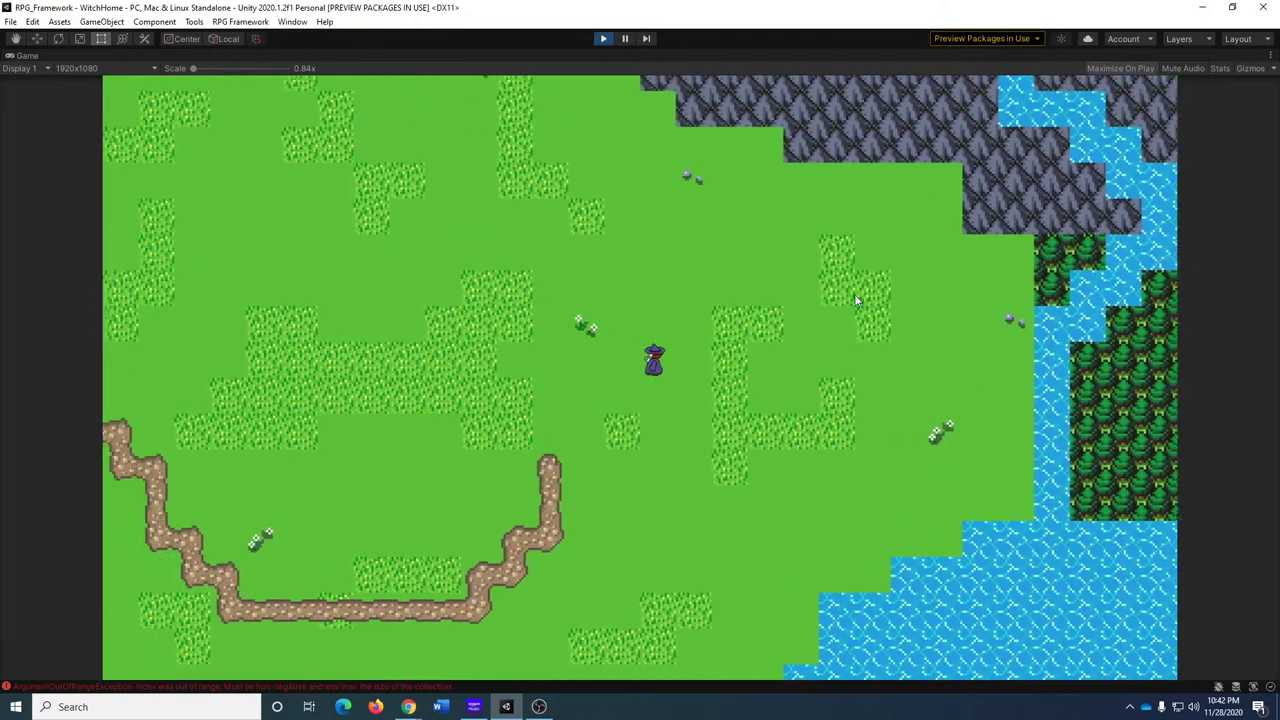
pyautogui.press('Down')
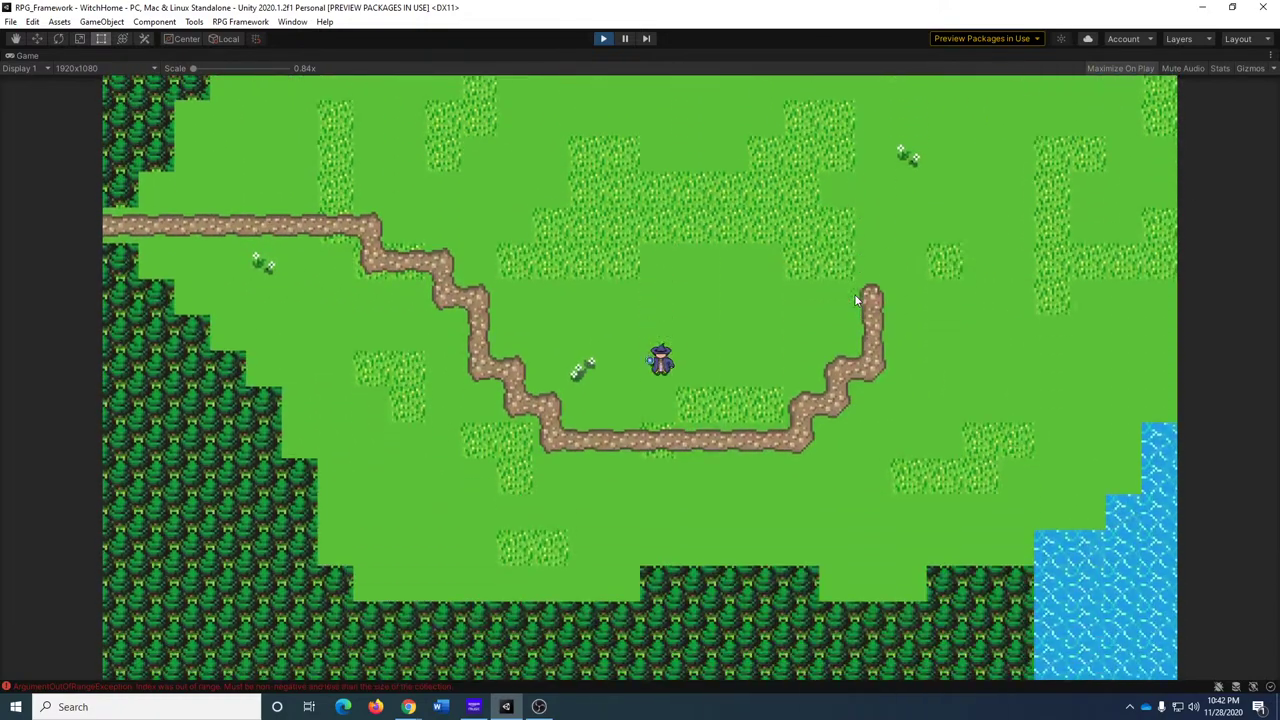
pyautogui.press('Up')
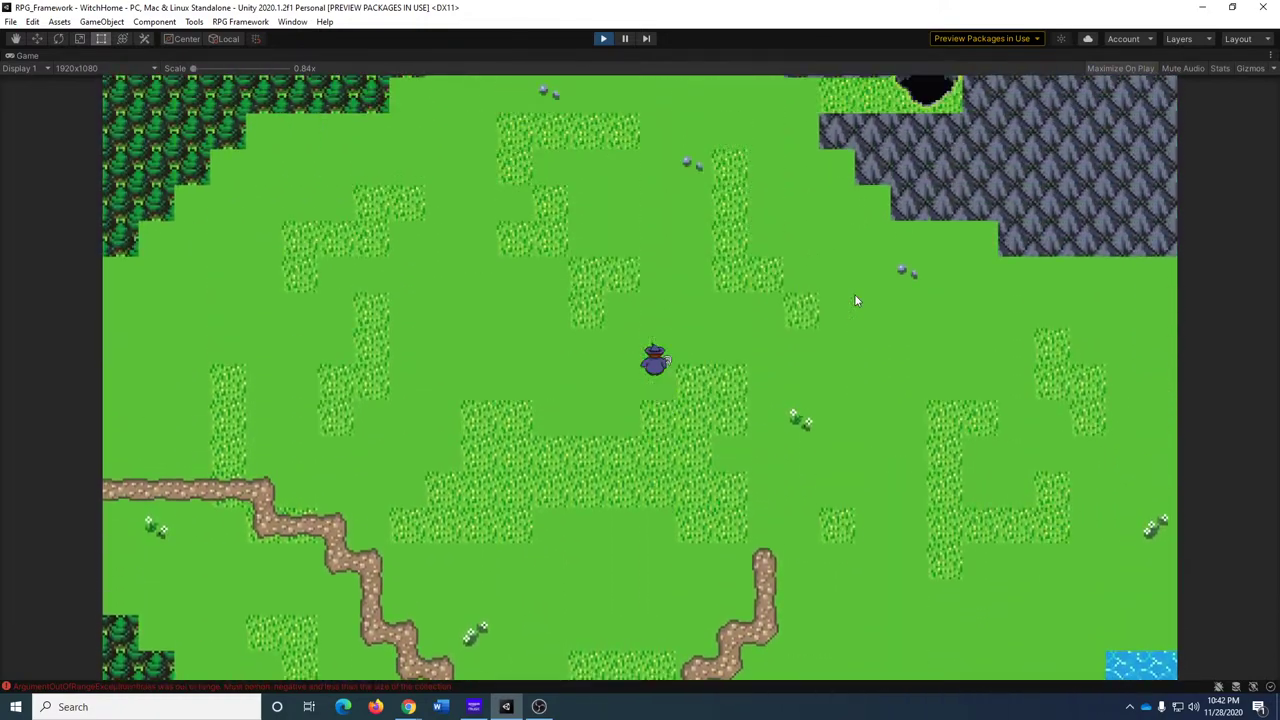
pyautogui.press('Left')
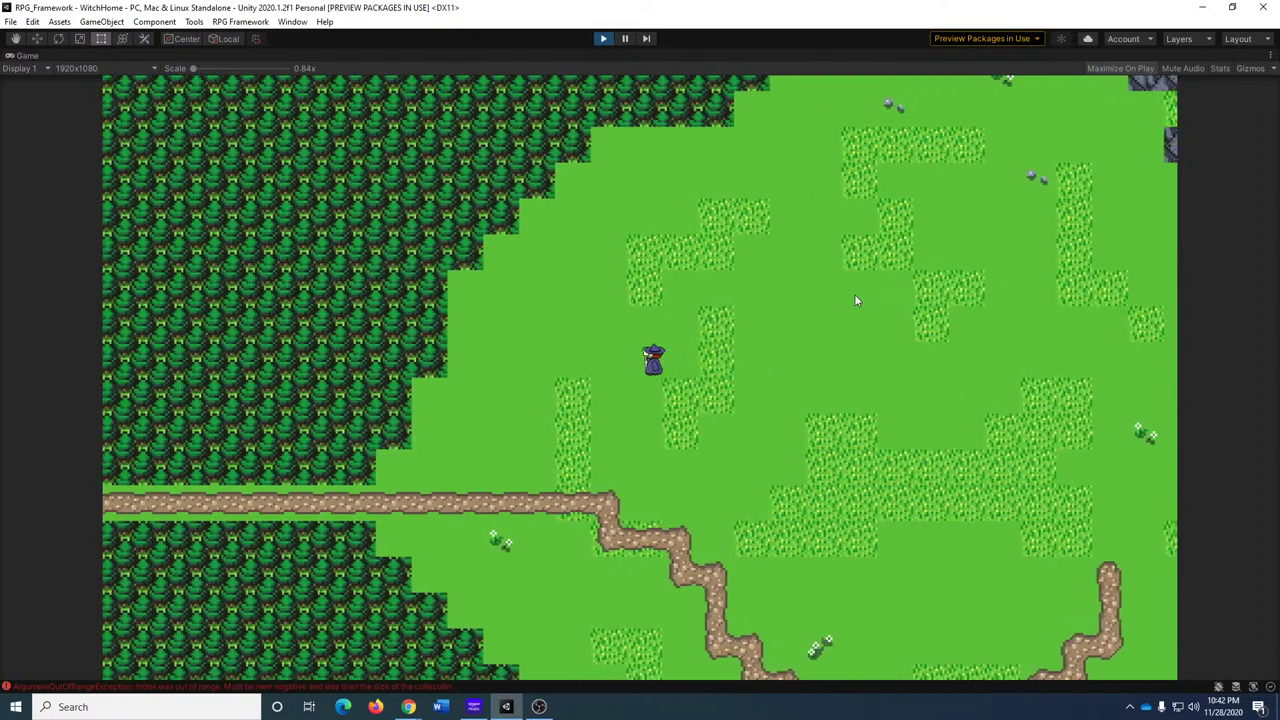
pyautogui.press('Down')
pyautogui.press('Left')
pyautogui.press('Down')
pyautogui.press('Left')
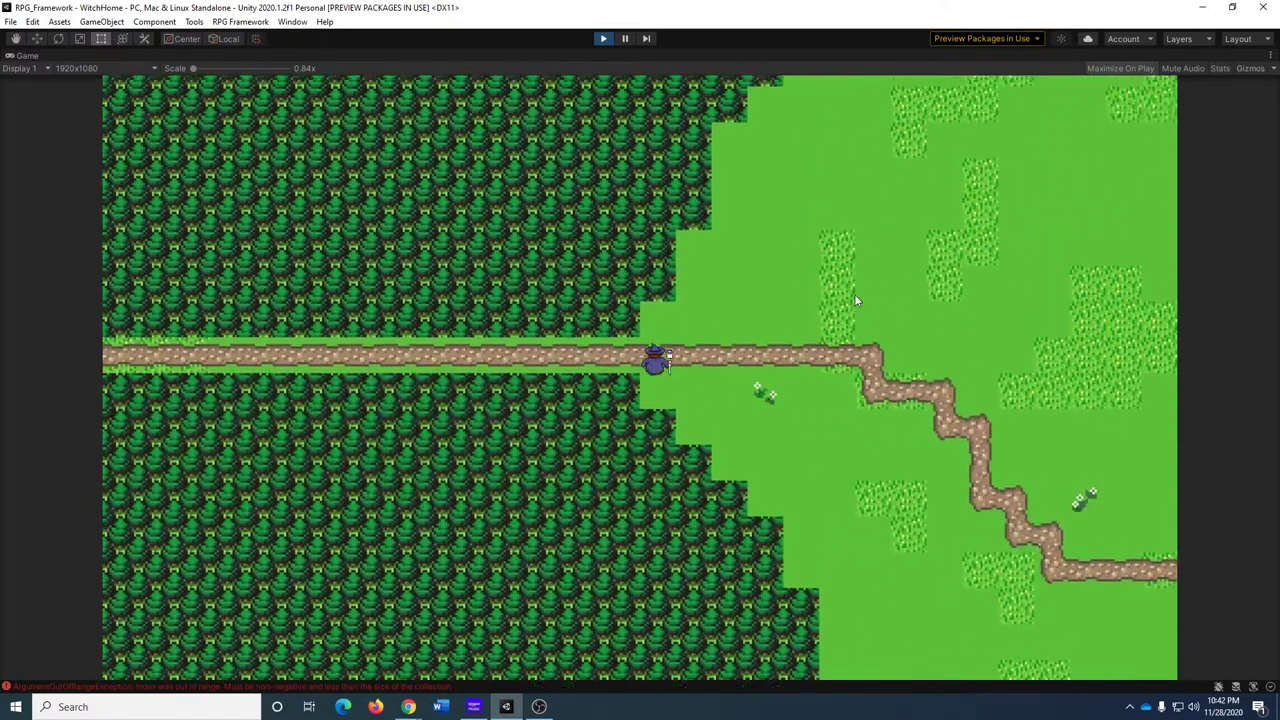
pyautogui.press('Left')
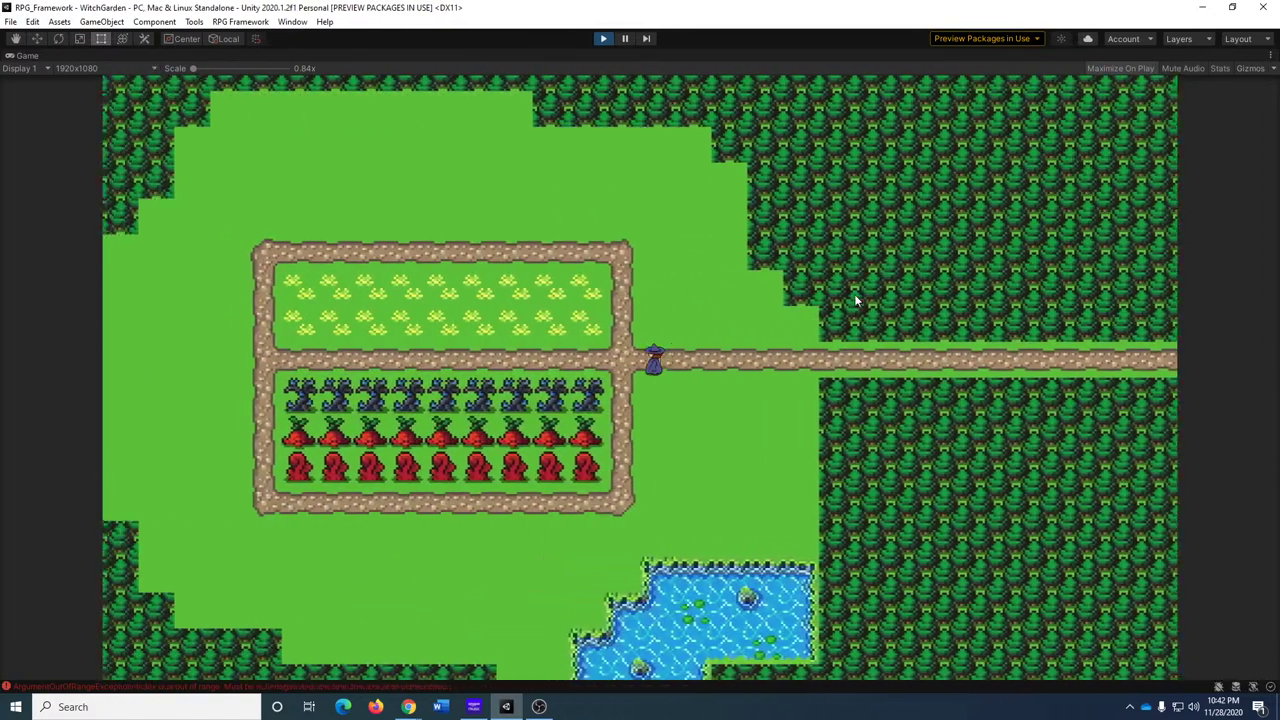
pyautogui.press('Left')
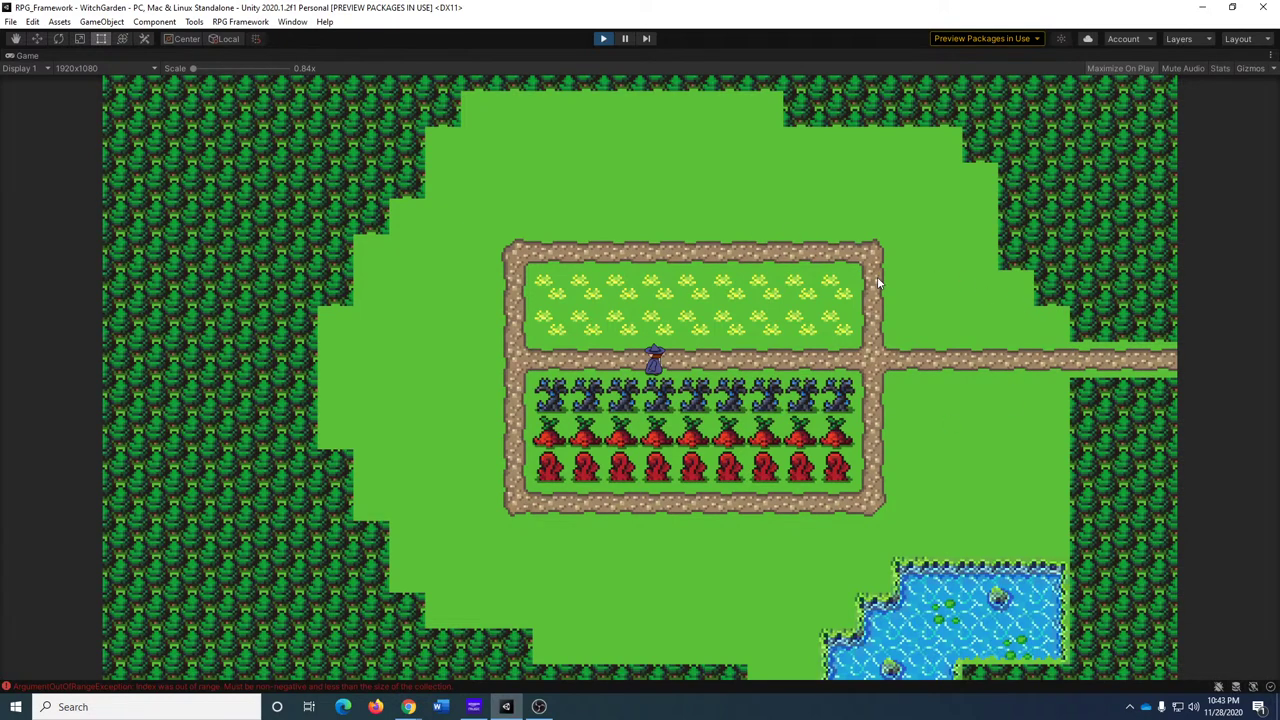
# Walk back into WitchHome and through the cave entrance to load WitchCave.
pyautogui.press('Right')
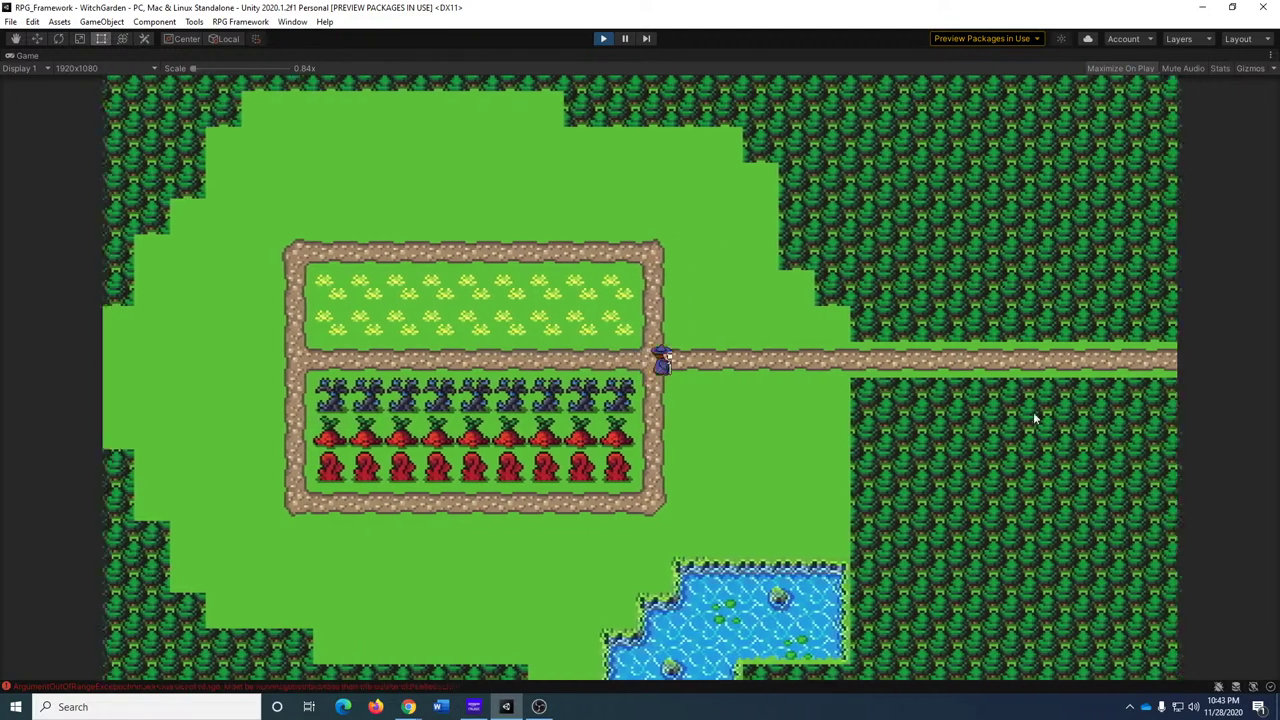
pyautogui.press('Right')
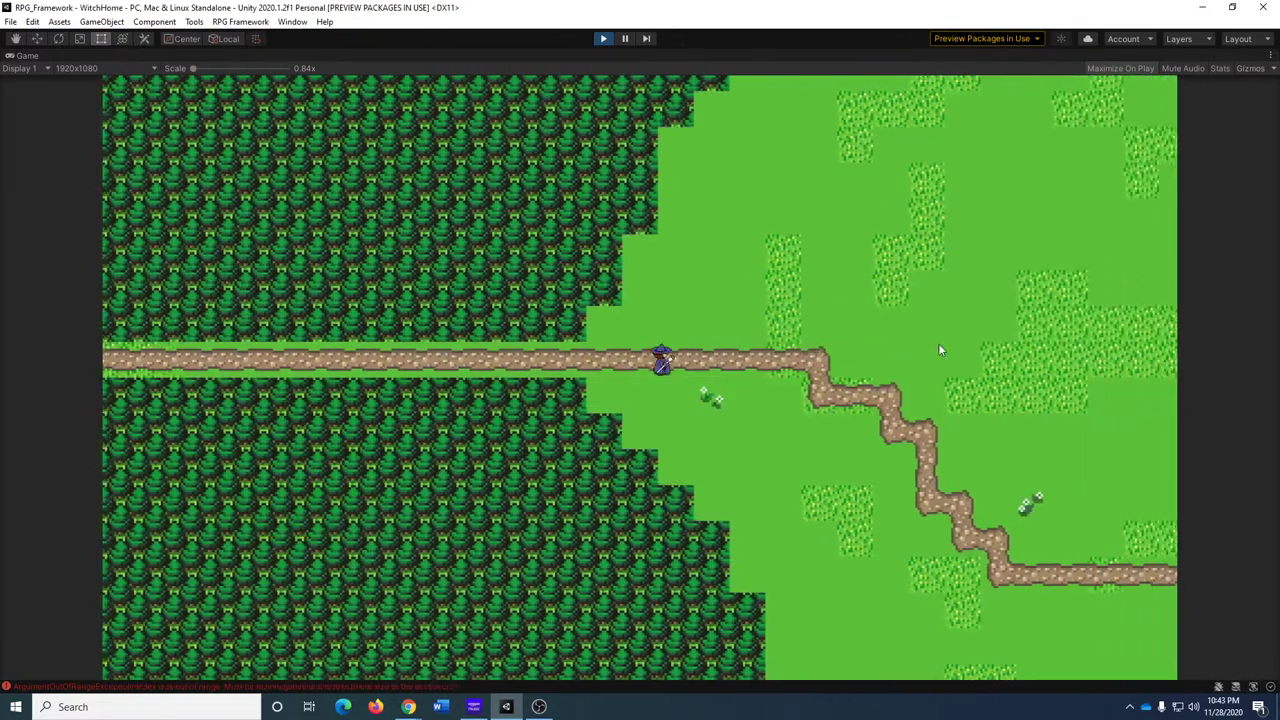
pyautogui.press('Up')
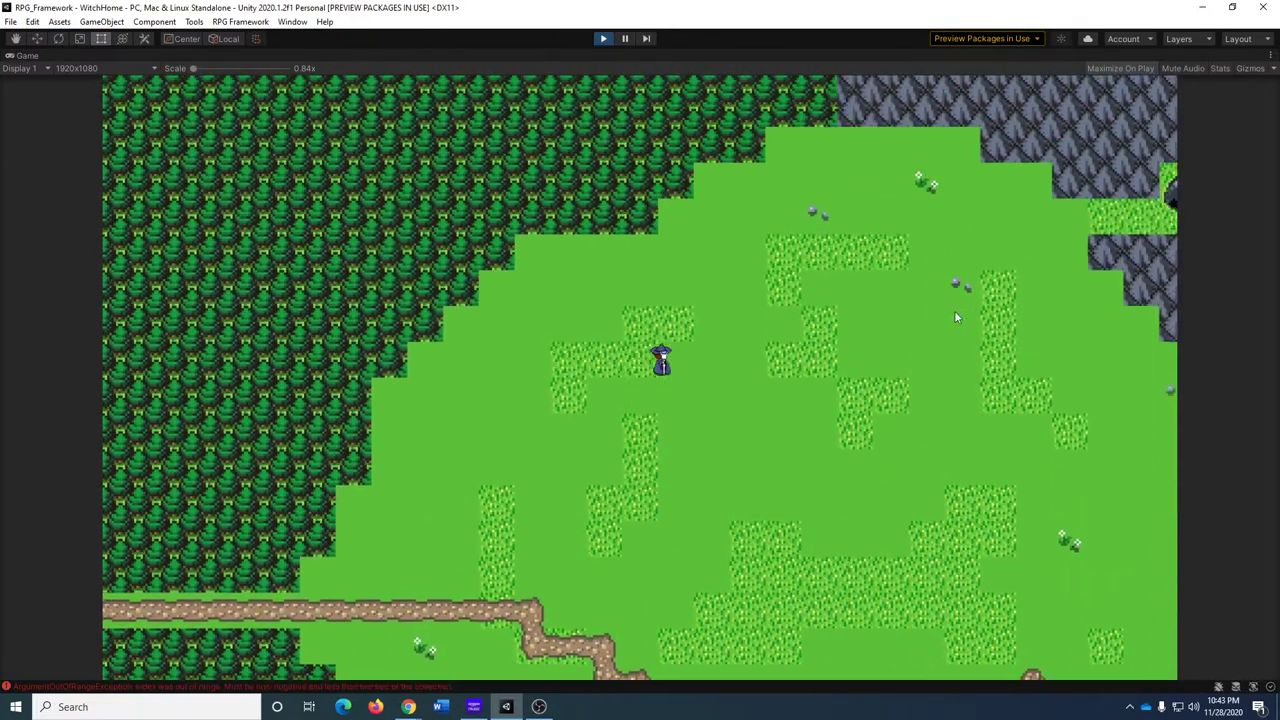
pyautogui.press('Right')
pyautogui.press('Up')
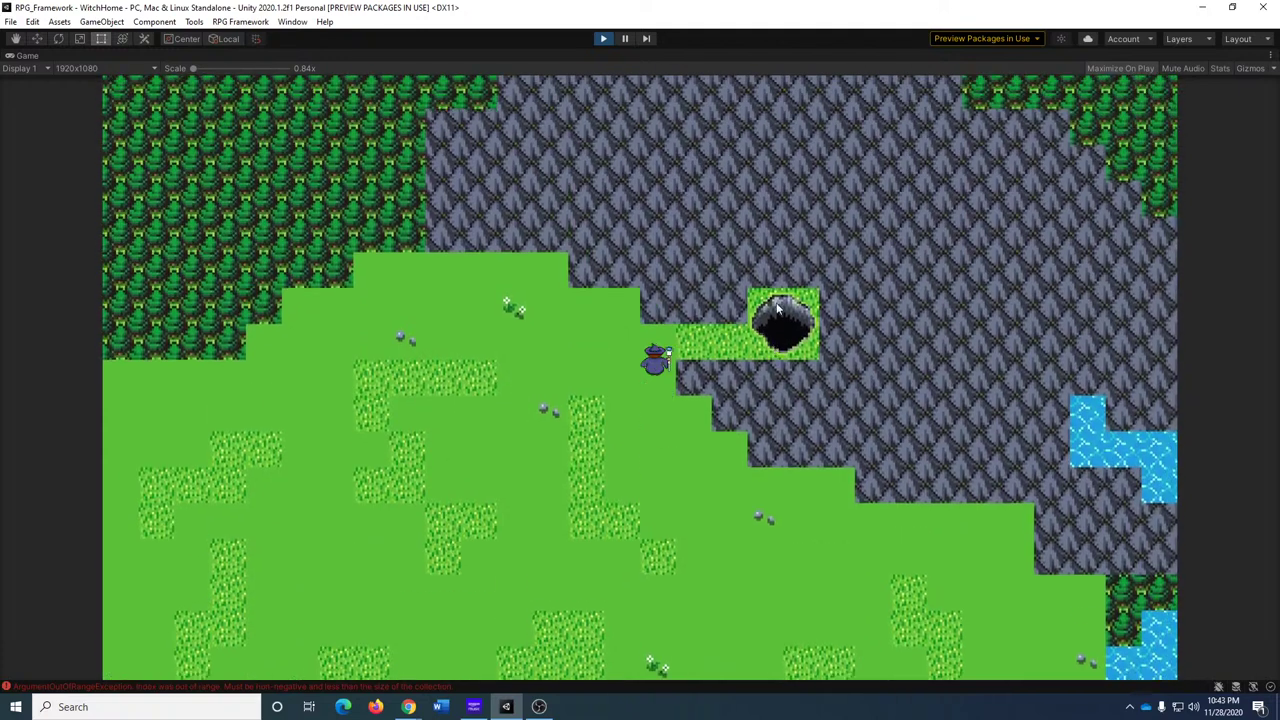
pyautogui.press('Right')
# Walk the witch through the cave passages down into the dead end.
pyautogui.press('Right')
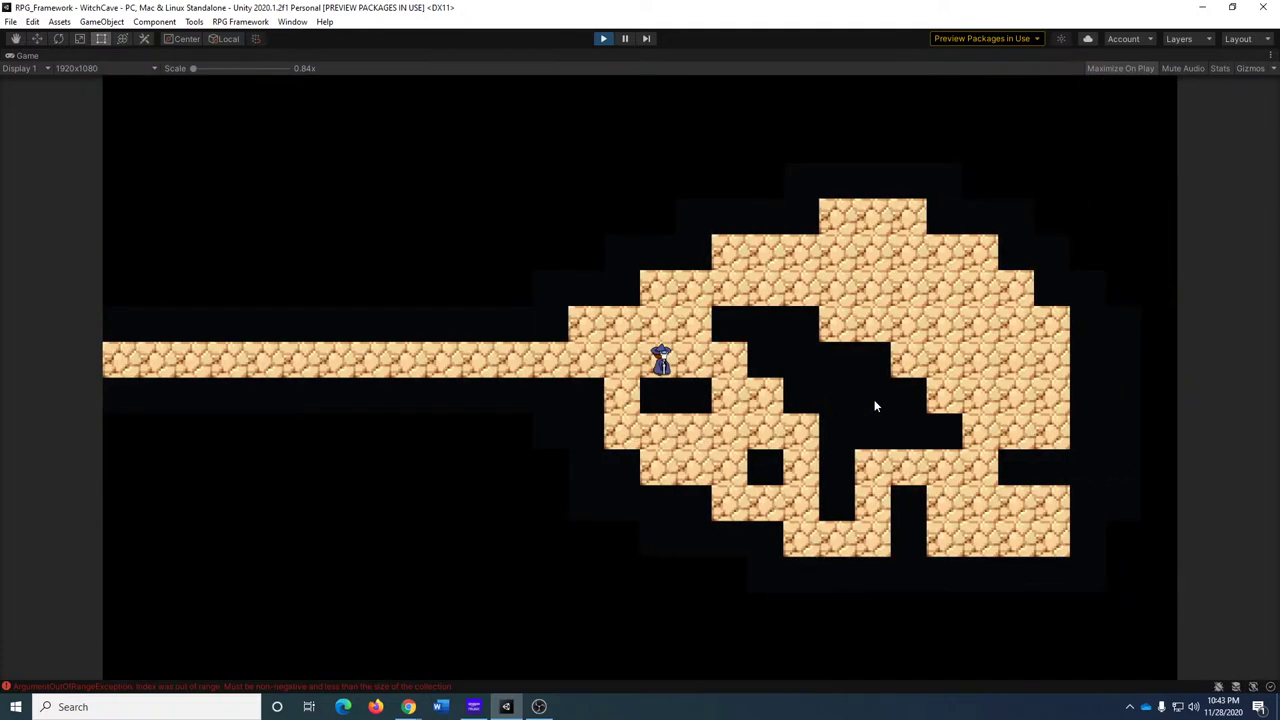
pyautogui.press('Right')
pyautogui.press('Up')
pyautogui.press('Right')
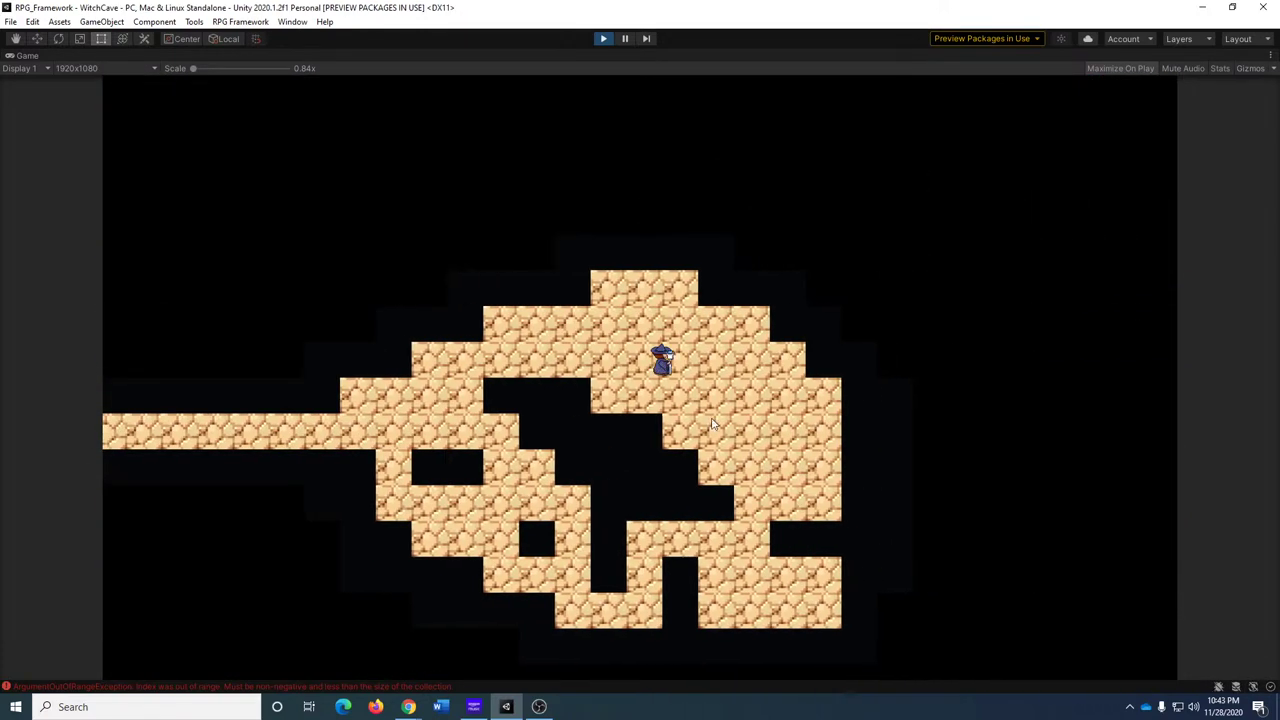
pyautogui.press('Down')
pyautogui.press('Up')
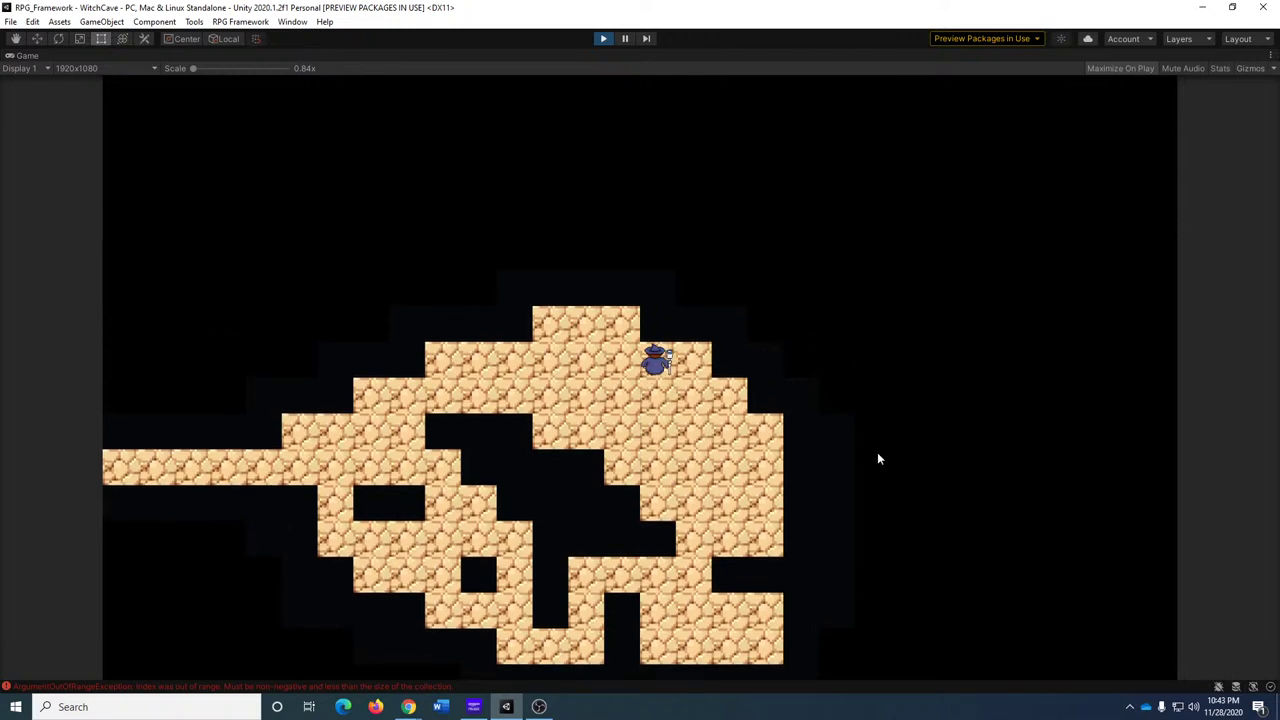
pyautogui.press('Left')
pyautogui.press('Right')
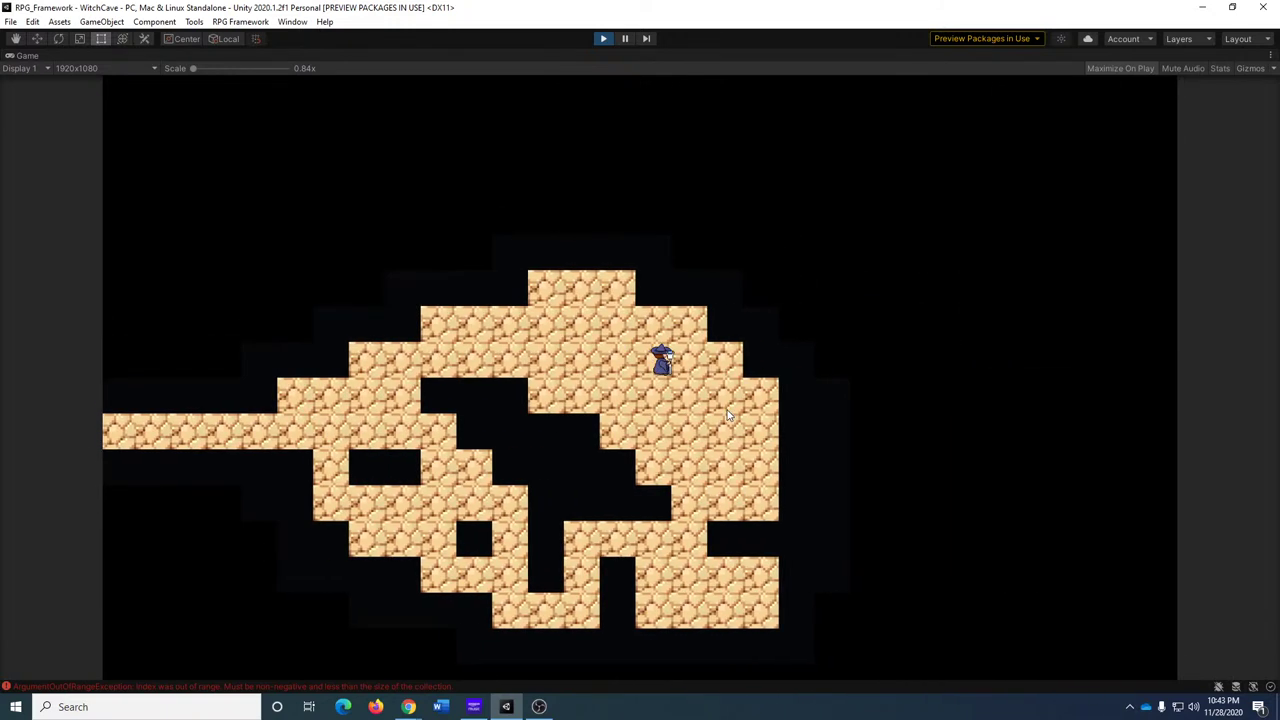
pyautogui.press('Right')
pyautogui.press('Down')
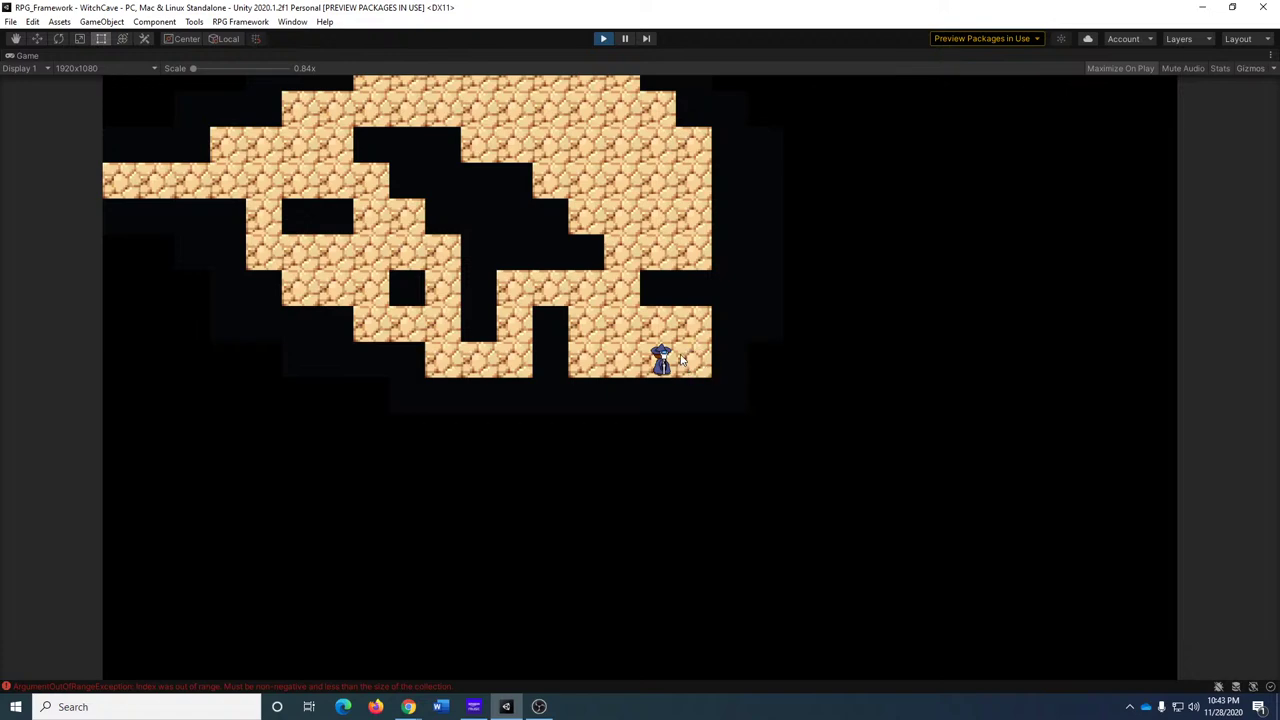
pyautogui.press('Left')
# Stop the playtest, search assets for 'interac', and place the InteractiveObject prefab at the cave's dead end.
pyautogui.click(608, 40)
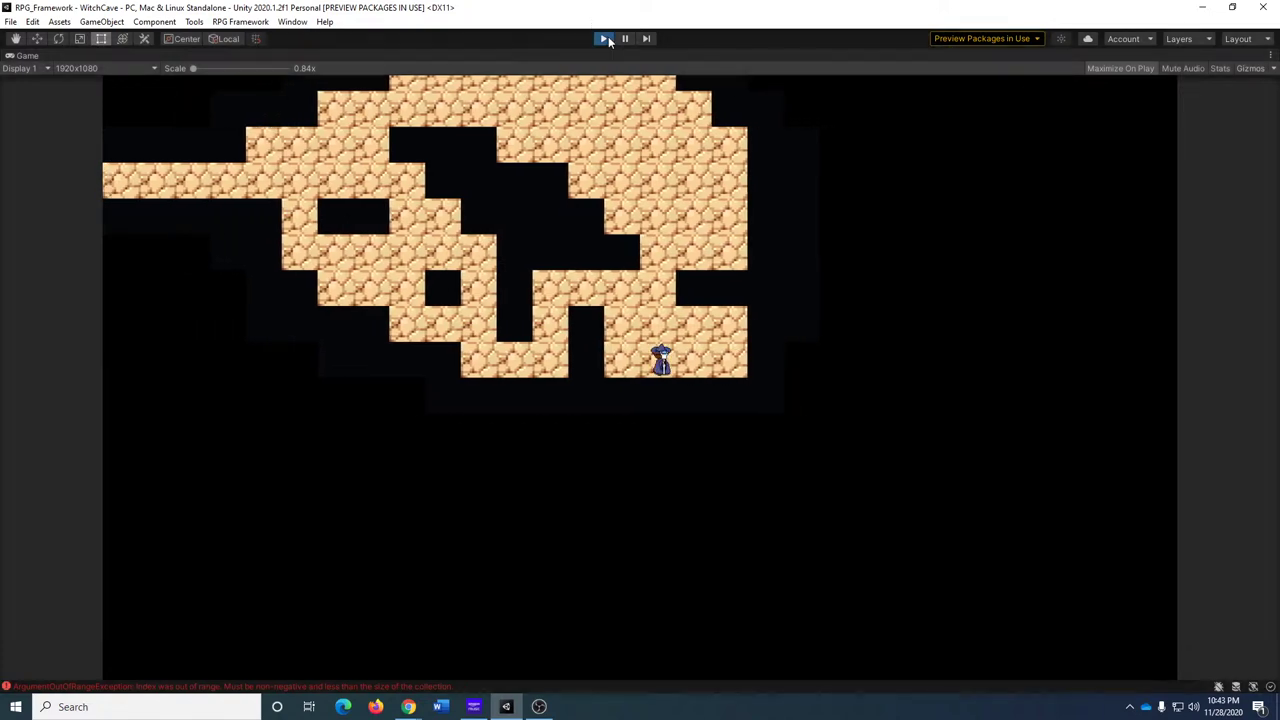
pyautogui.scroll(3, 785, 292)
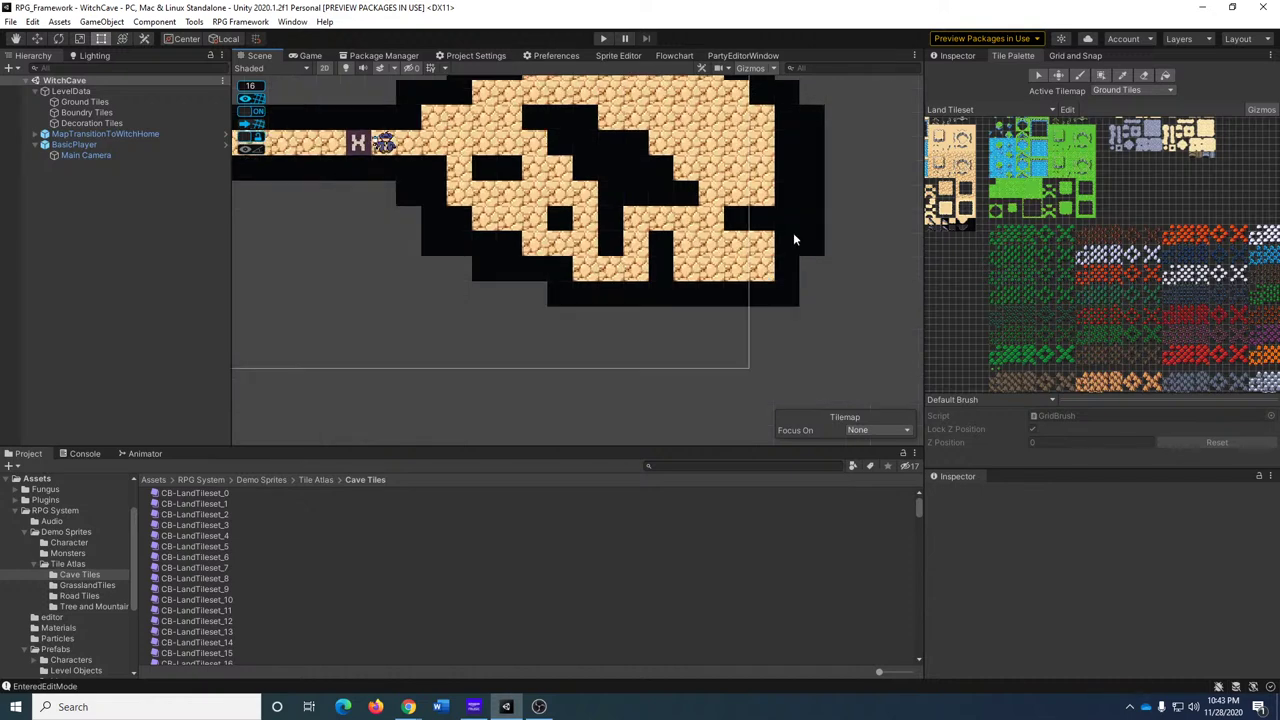
pyautogui.moveTo(798, 240); pyautogui.dragTo(740, 279, button='middle')
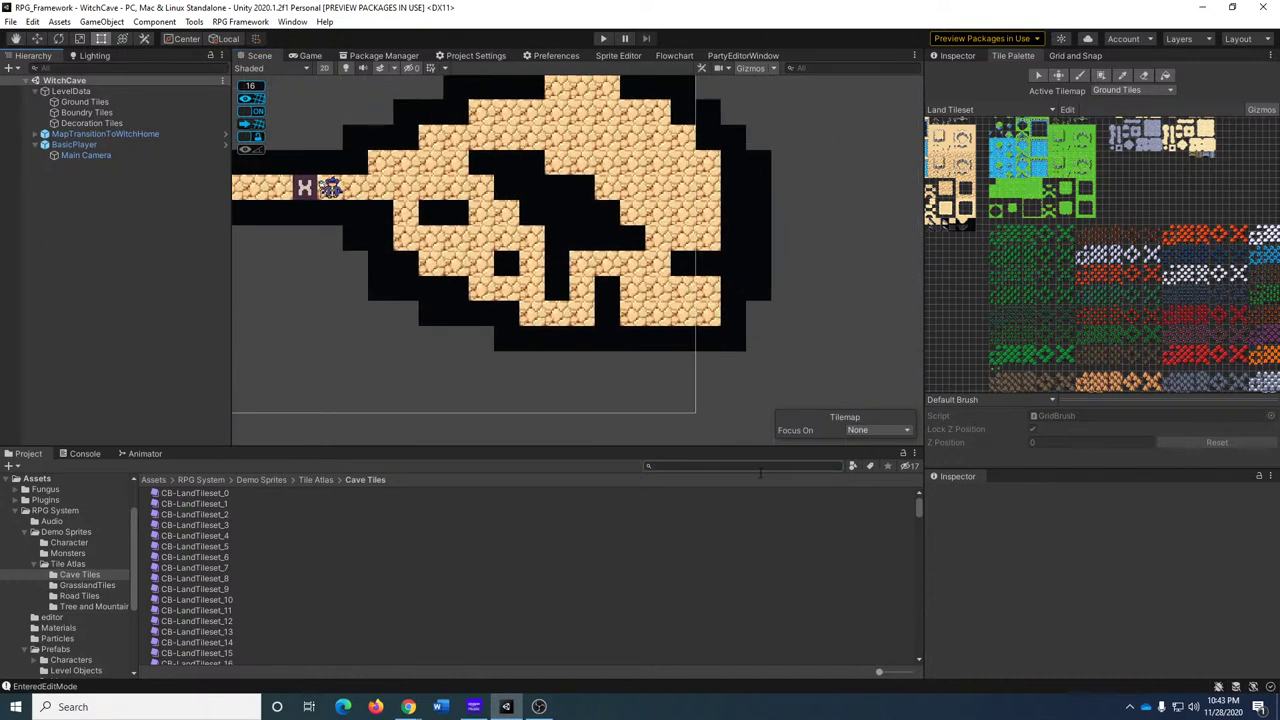
pyautogui.click(755, 469)
pyautogui.write('inter')
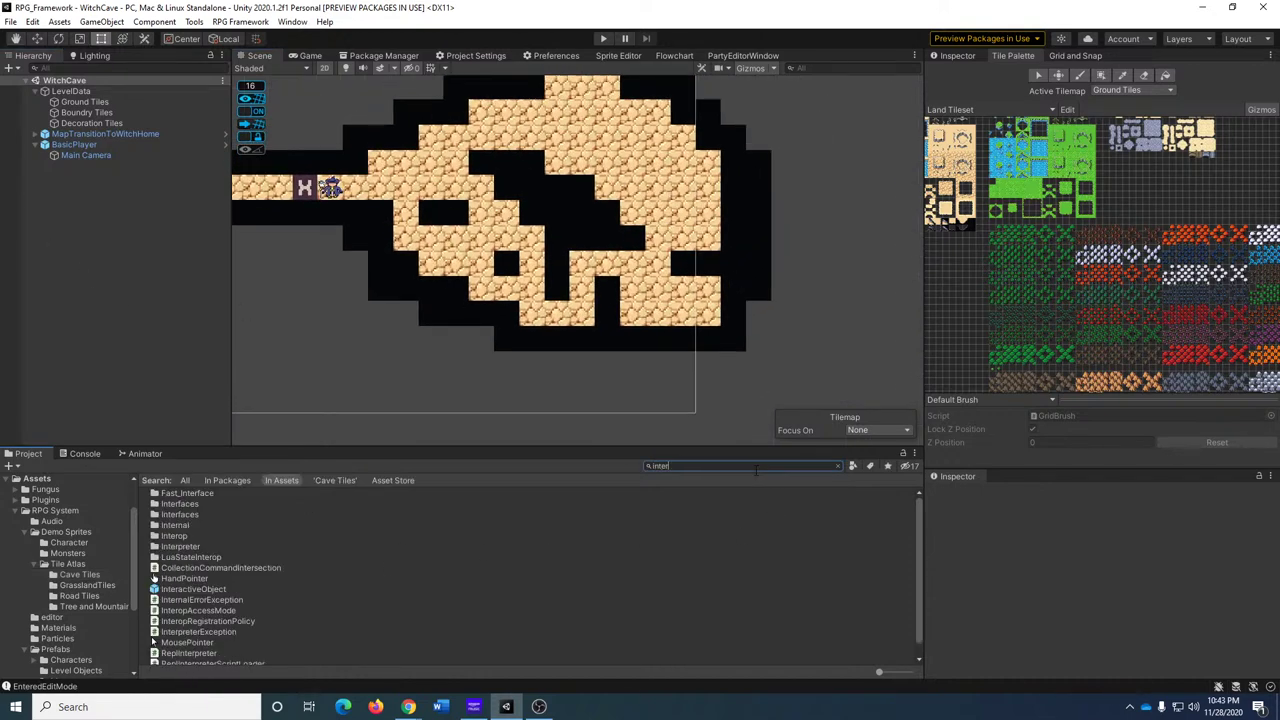
pyautogui.write('ac')
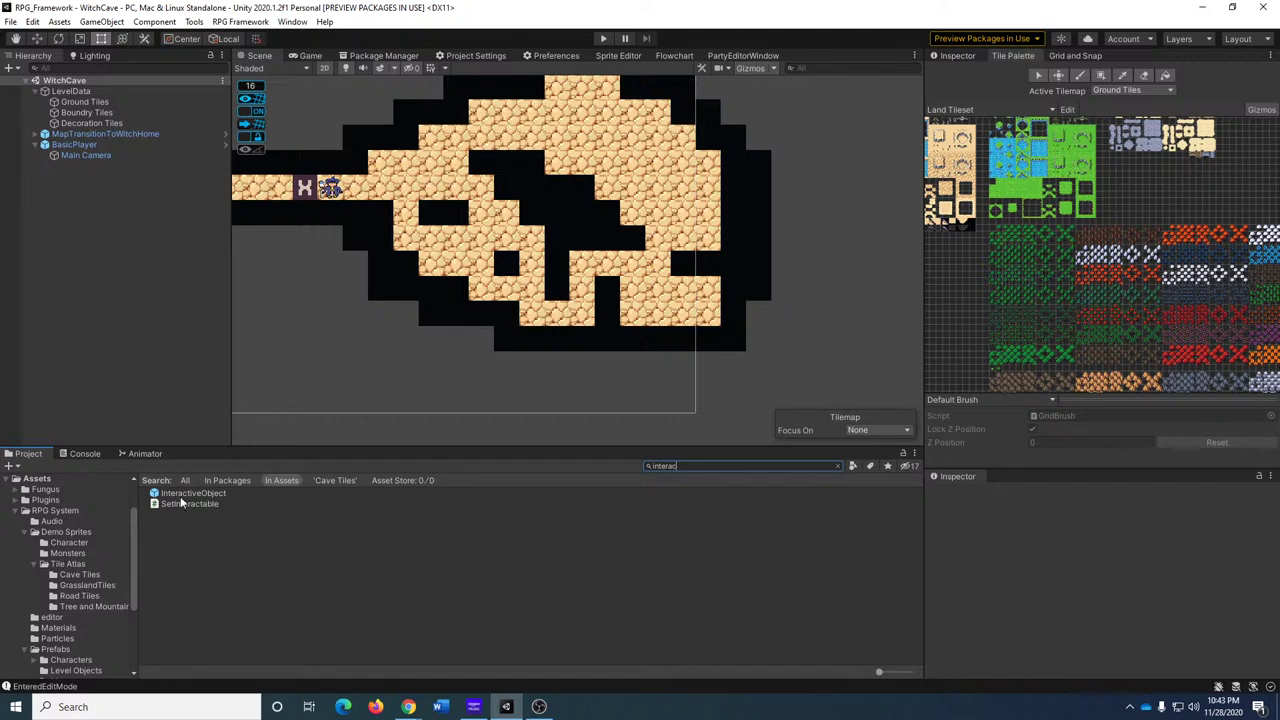
pyautogui.moveTo(183, 493); pyautogui.dragTo(727, 310)
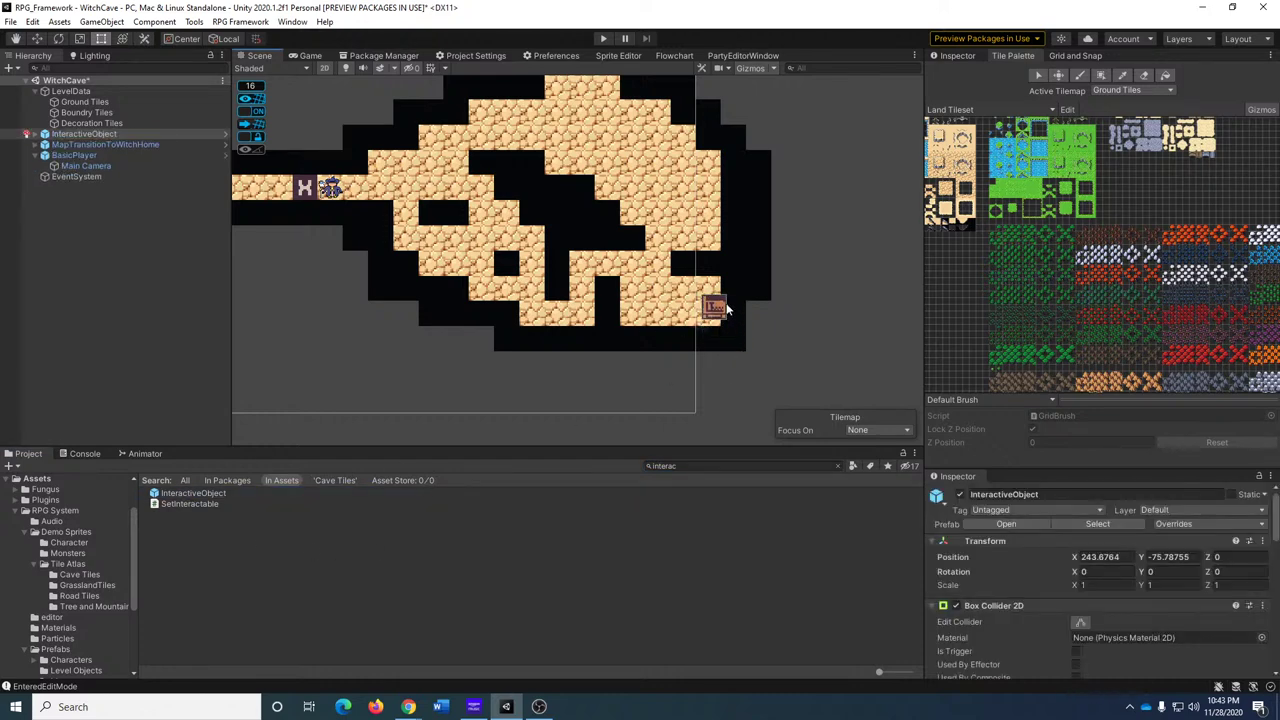
pyautogui.press('w')
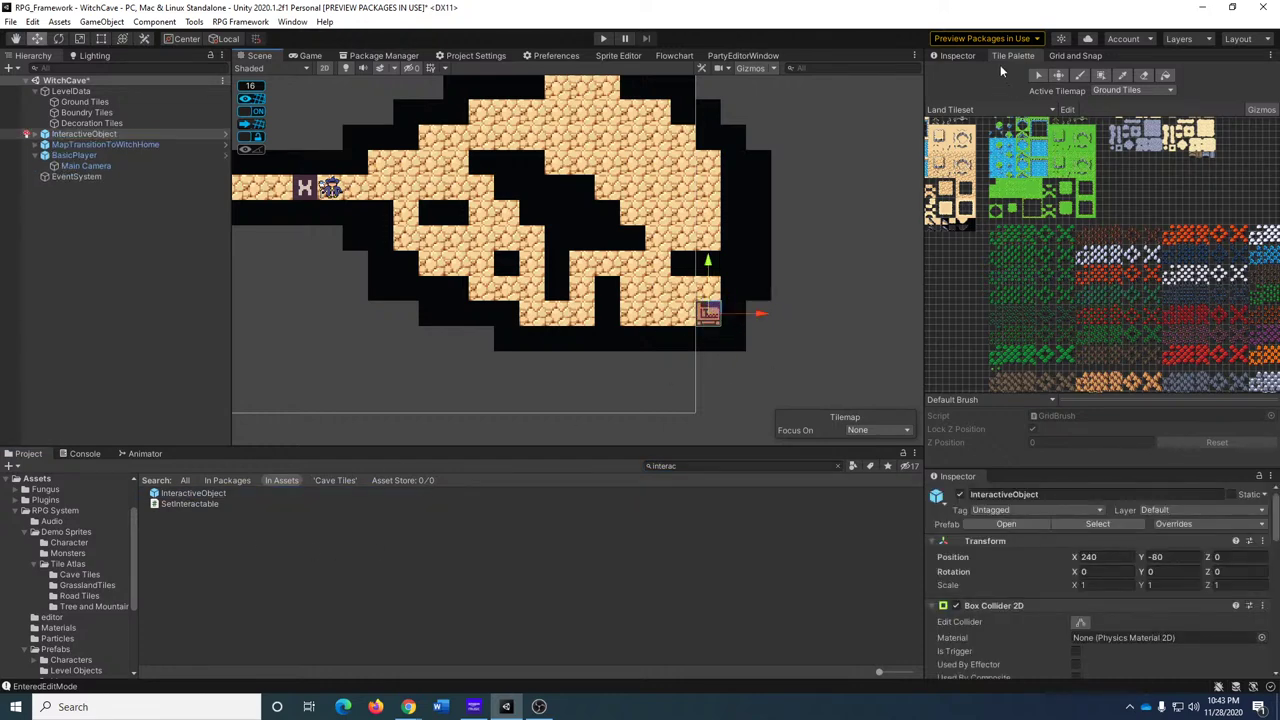
# Show the Inspector and select InteractiveObject's Sprite child to see its bed Sprite Renderer.
pyautogui.click(956, 56)
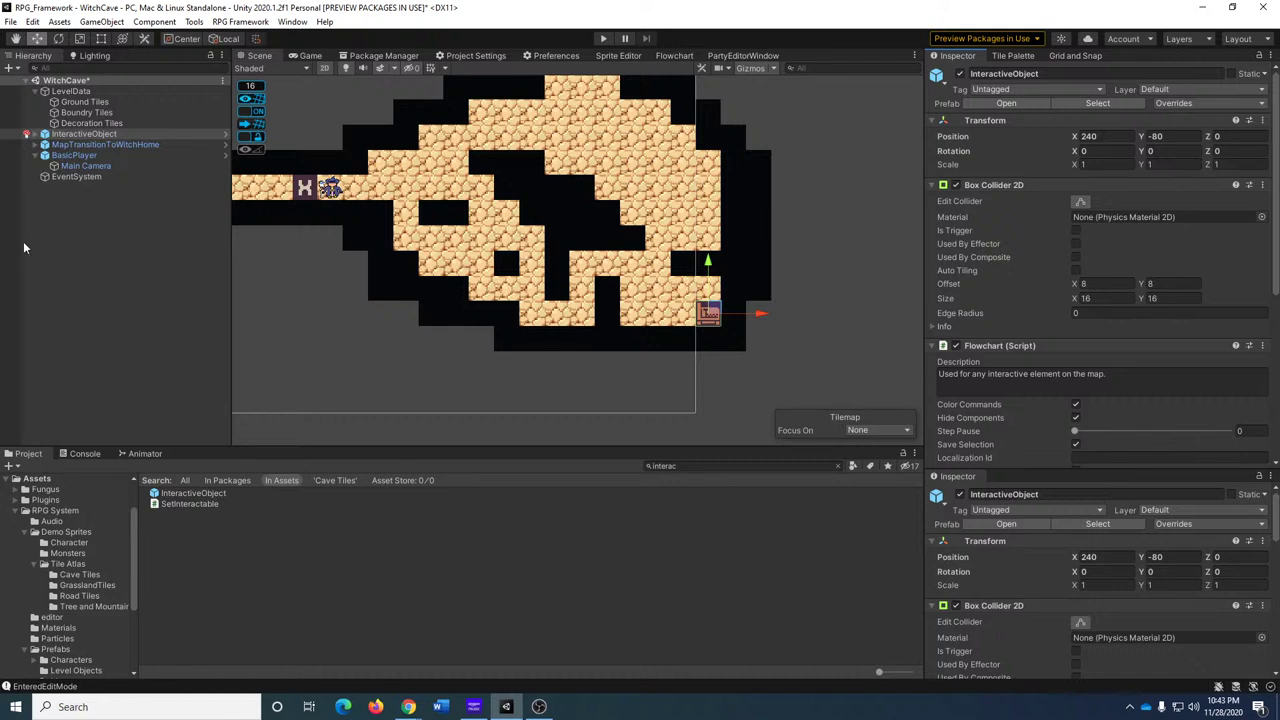
pyautogui.click(35, 133)
pyautogui.click(85, 133)
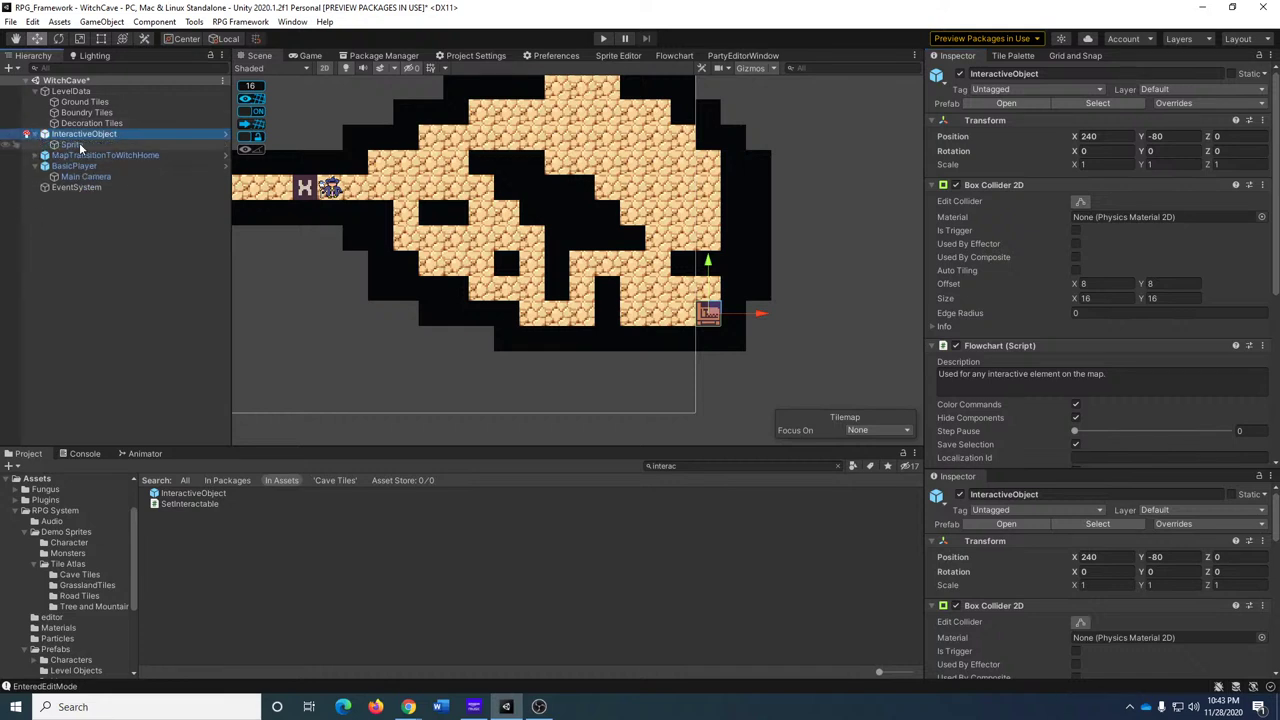
pyautogui.click(80, 145)
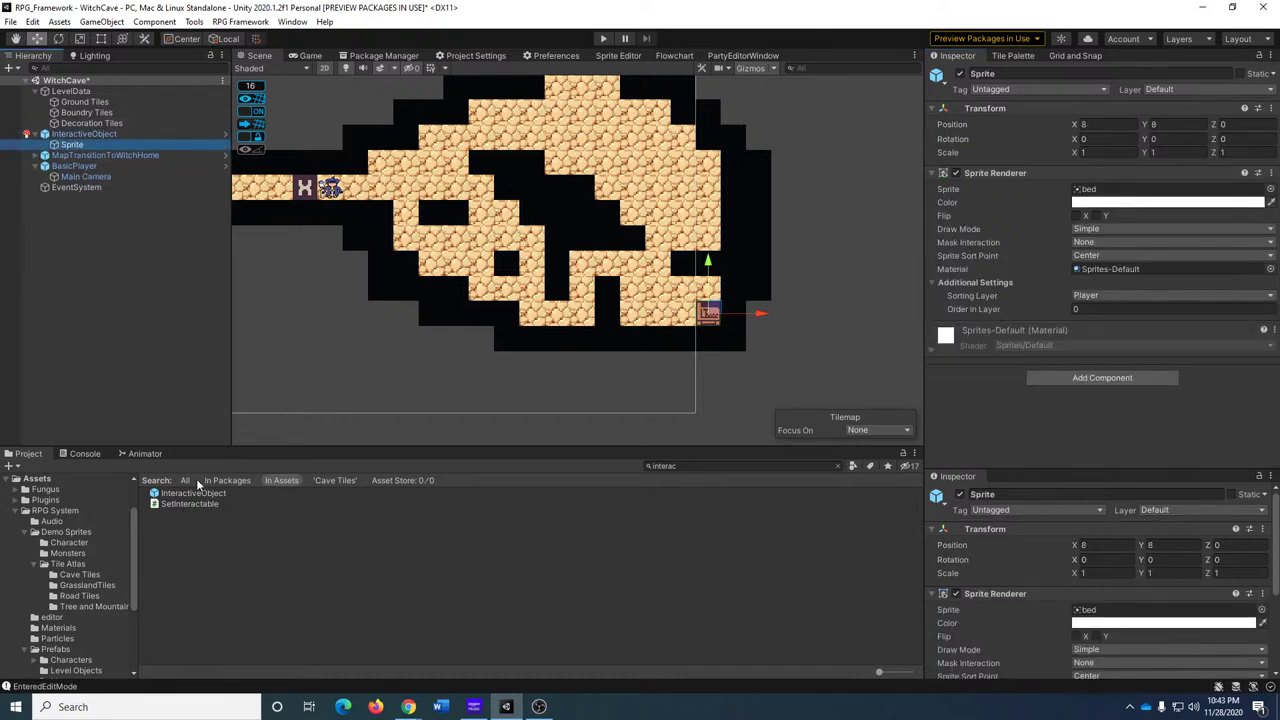
# Replace the bed image on the cave's InteractiveObject with the 025_Worm sprite from Monsters.
pyautogui.click(68, 554)
pyautogui.moveTo(183, 526); pyautogui.dragTo(1106, 194)
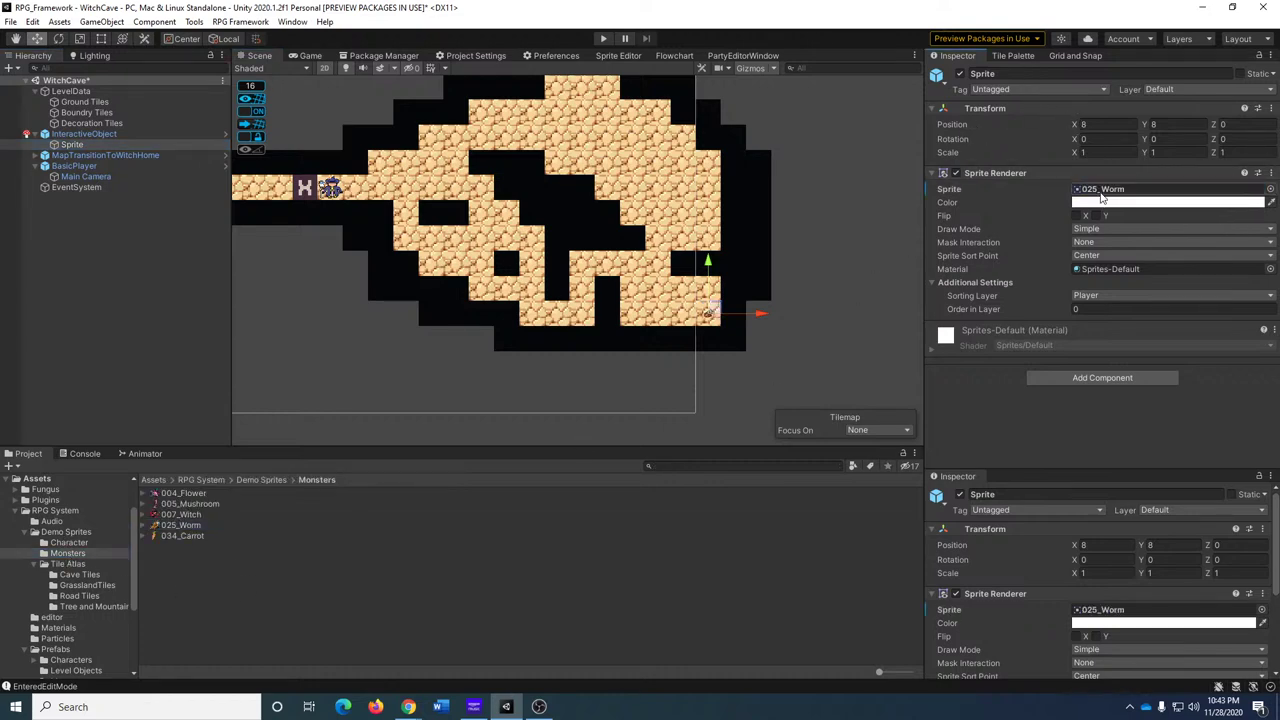
pyautogui.scroll(1, 782, 352)
pyautogui.scroll(3, 782, 352)
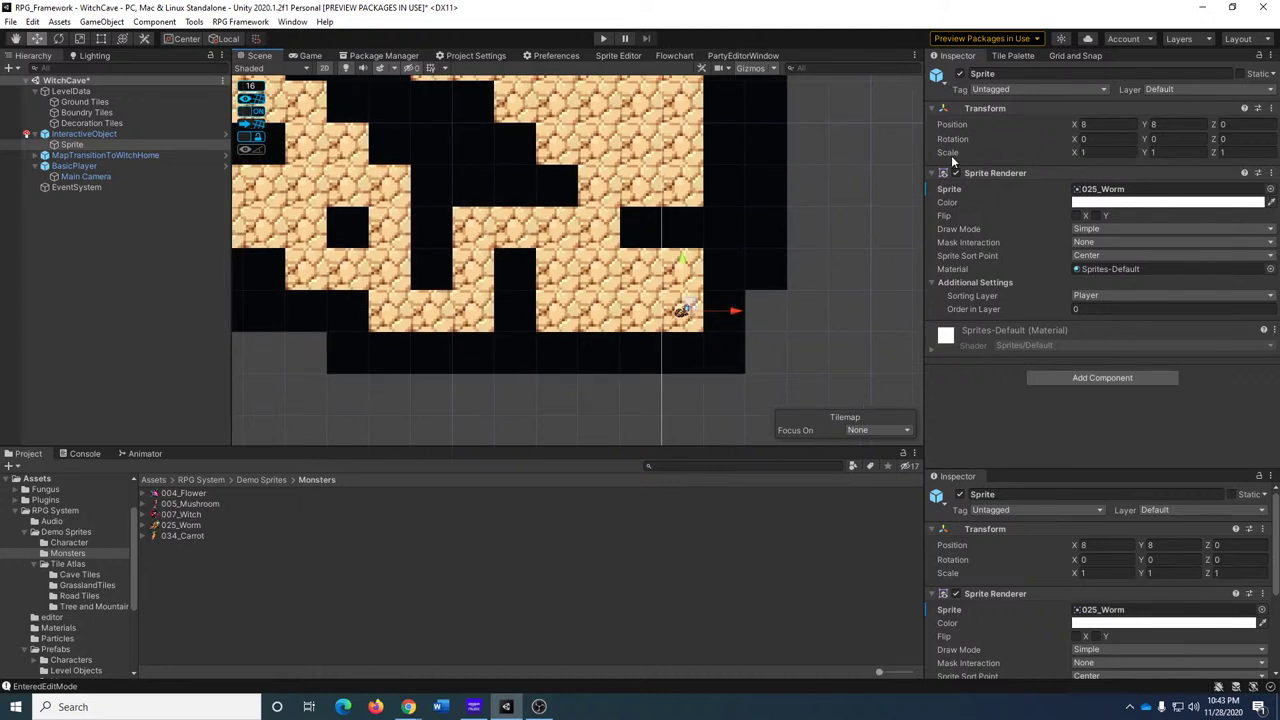
# Enlarge the worm sprite uniformly to about 2.4 times its size with the scale handles.
pyautogui.press('t')
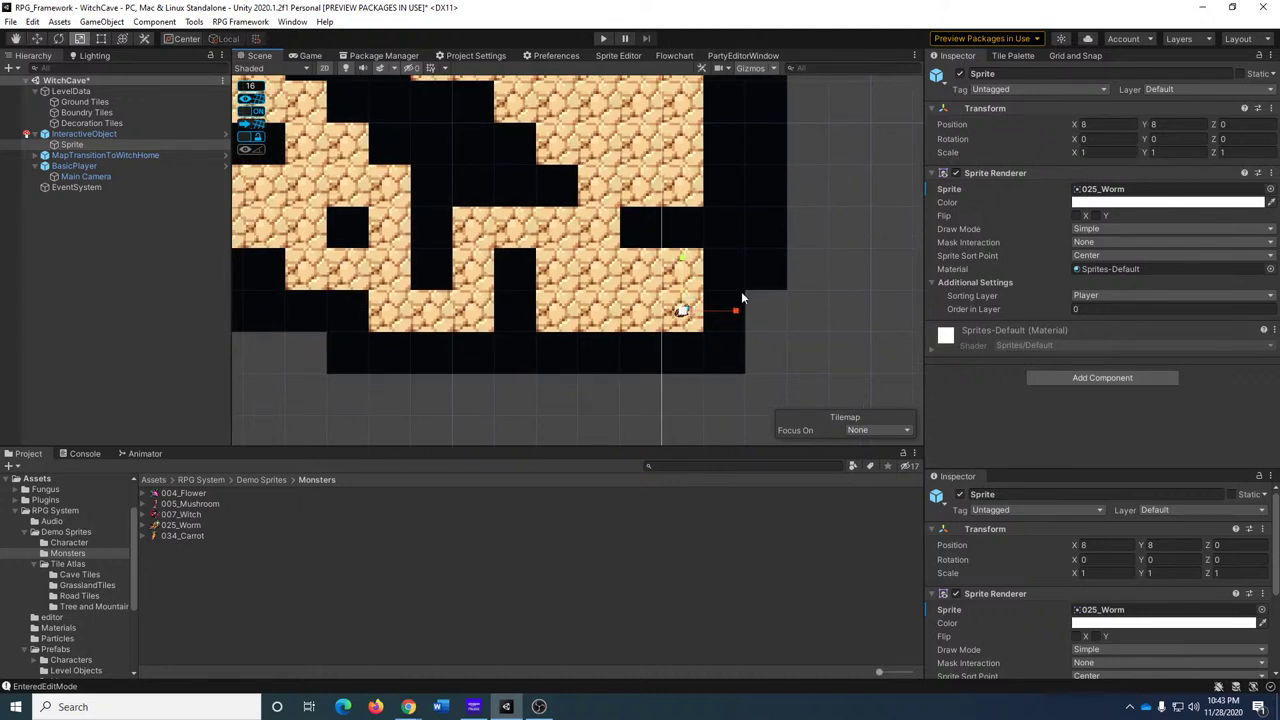
pyautogui.moveTo(714, 301); pyautogui.dragTo(721, 322)
pyautogui.hotkey('ctrl', 'z')
pyautogui.click(246, 111)
pyautogui.moveTo(682, 312); pyautogui.dragTo(748, 285)
pyautogui.click(775, 340)
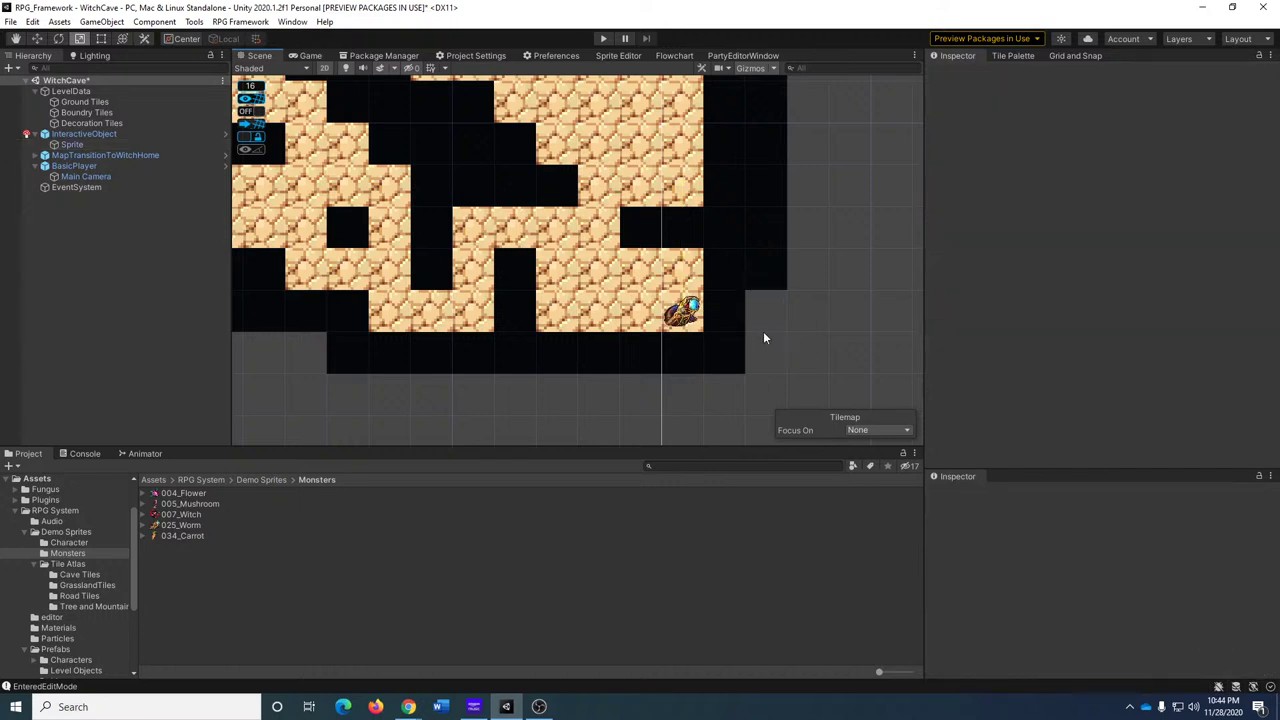
pyautogui.click(681, 315)
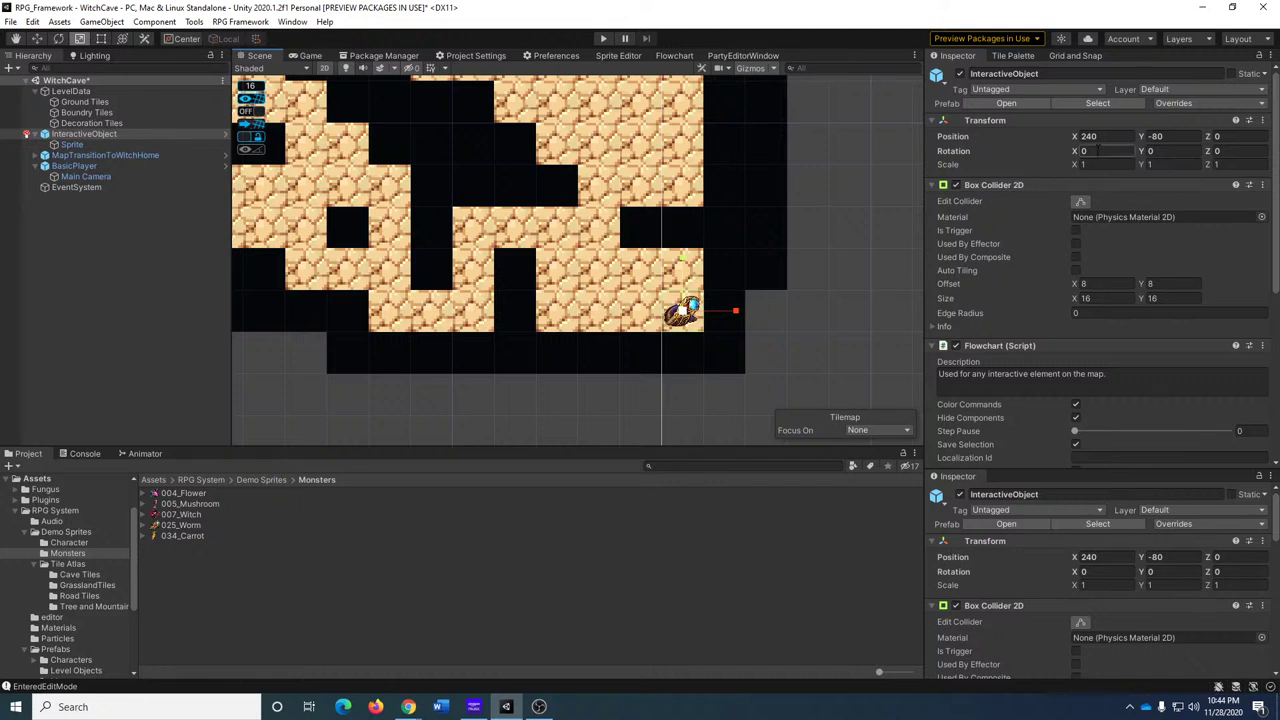
# Mirror the worm horizontally by making the Sprite child's Scale X negative (-2.3962).
pyautogui.click(1090, 165)
pyautogui.write('-2')
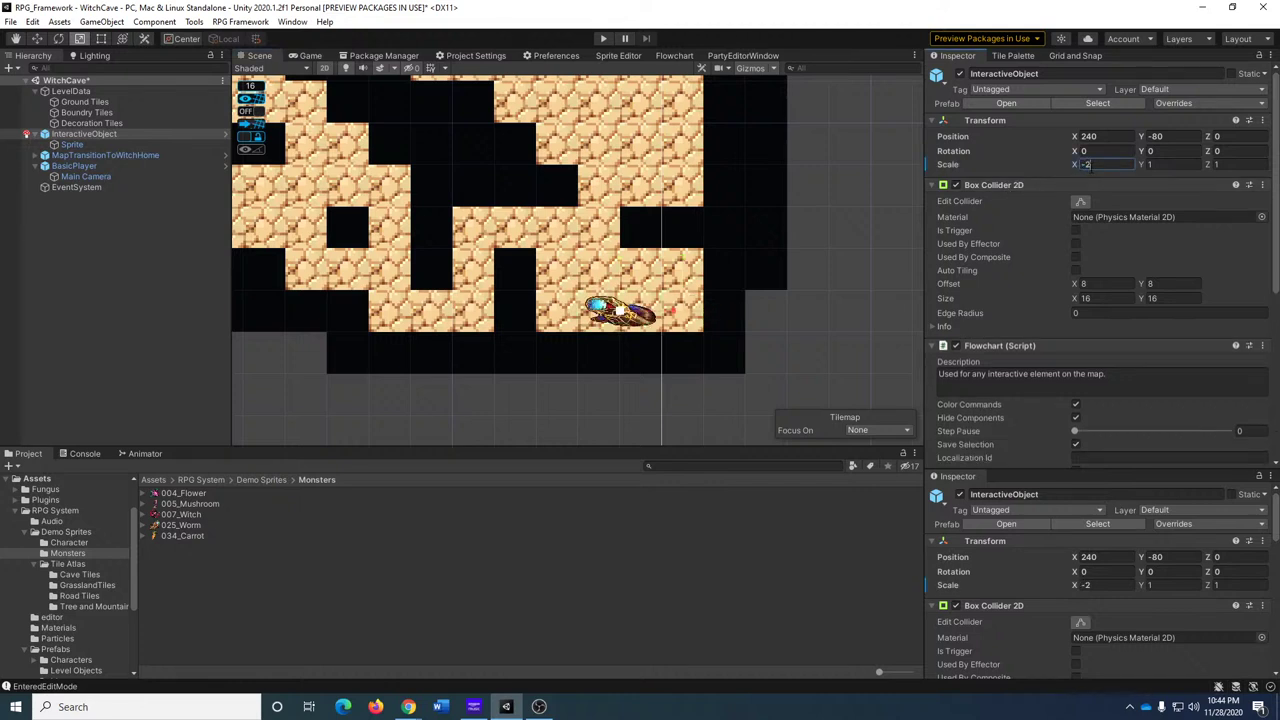
pyautogui.press('BackSpace')
pyautogui.write('1')
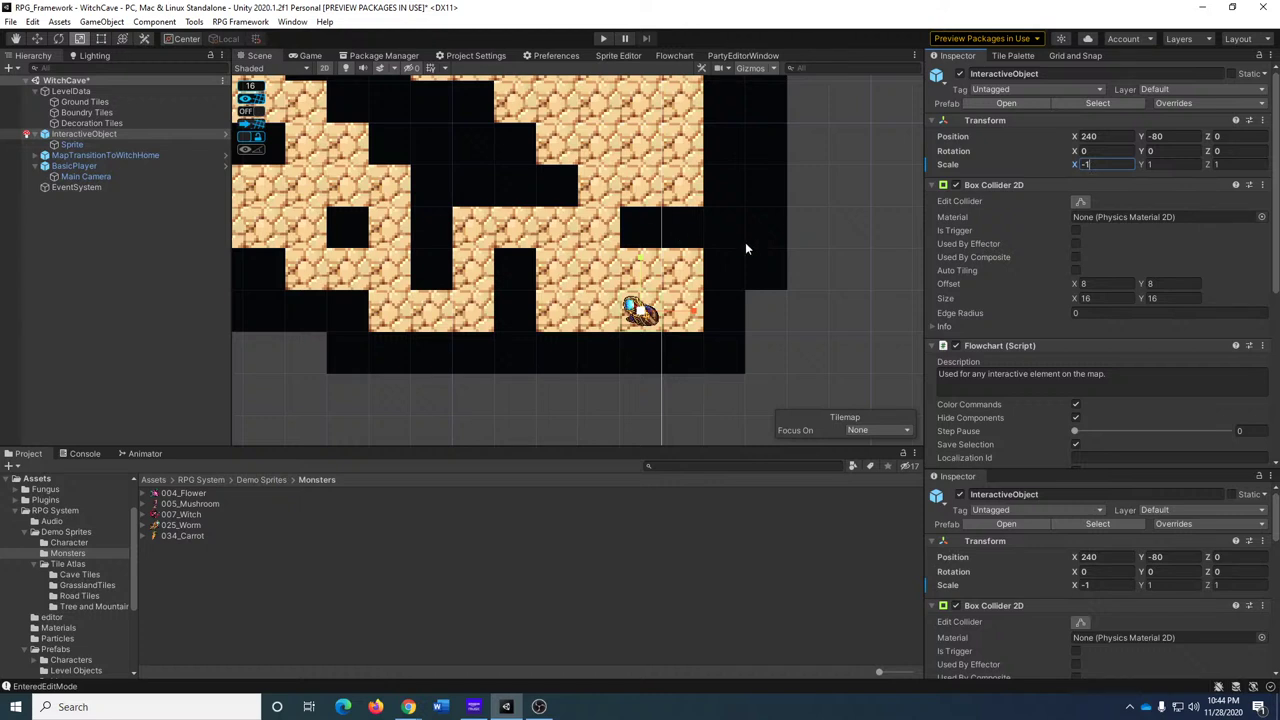
pyautogui.hotkey('ctrl', 'z')
pyautogui.click(914, 232)
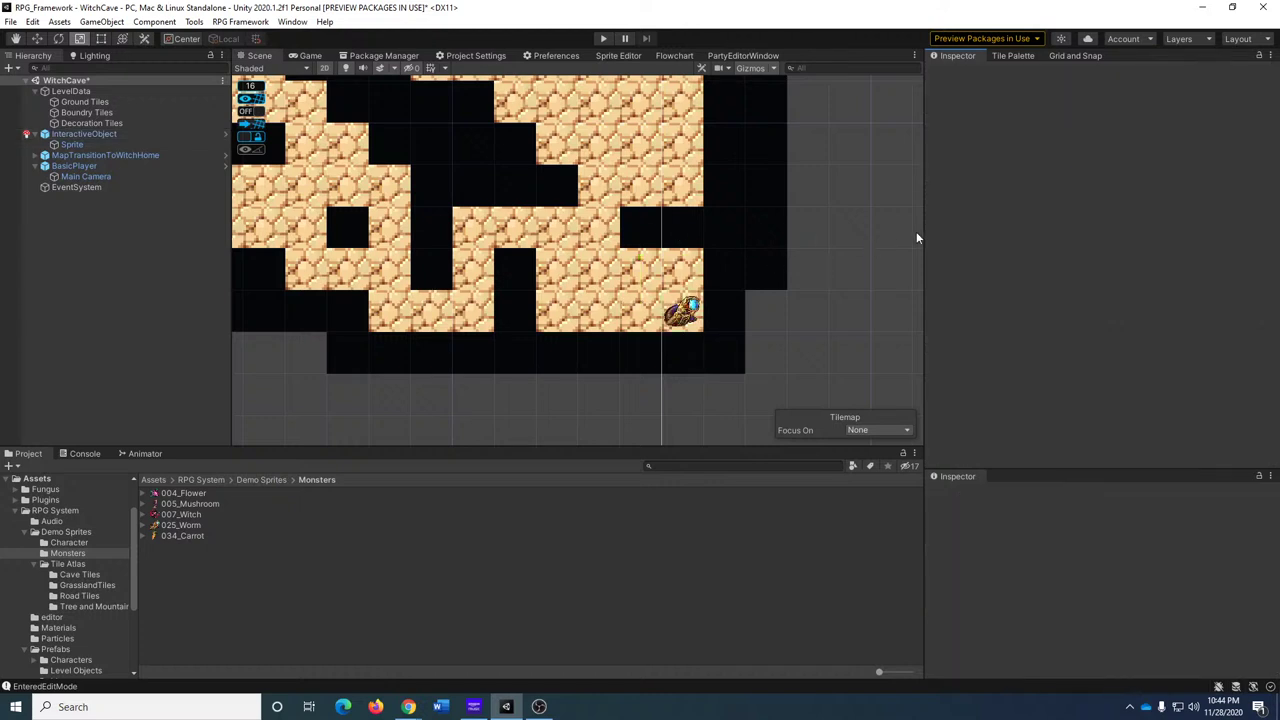
pyautogui.click(97, 134)
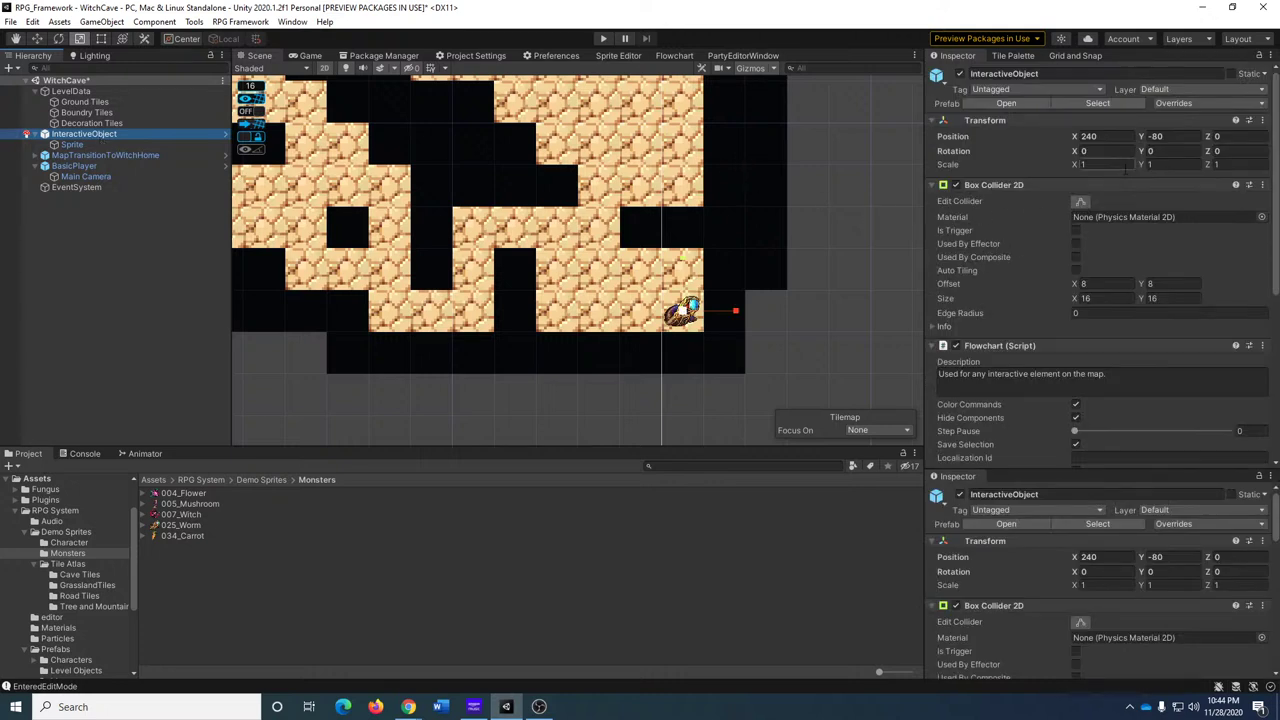
pyautogui.click(85, 145)
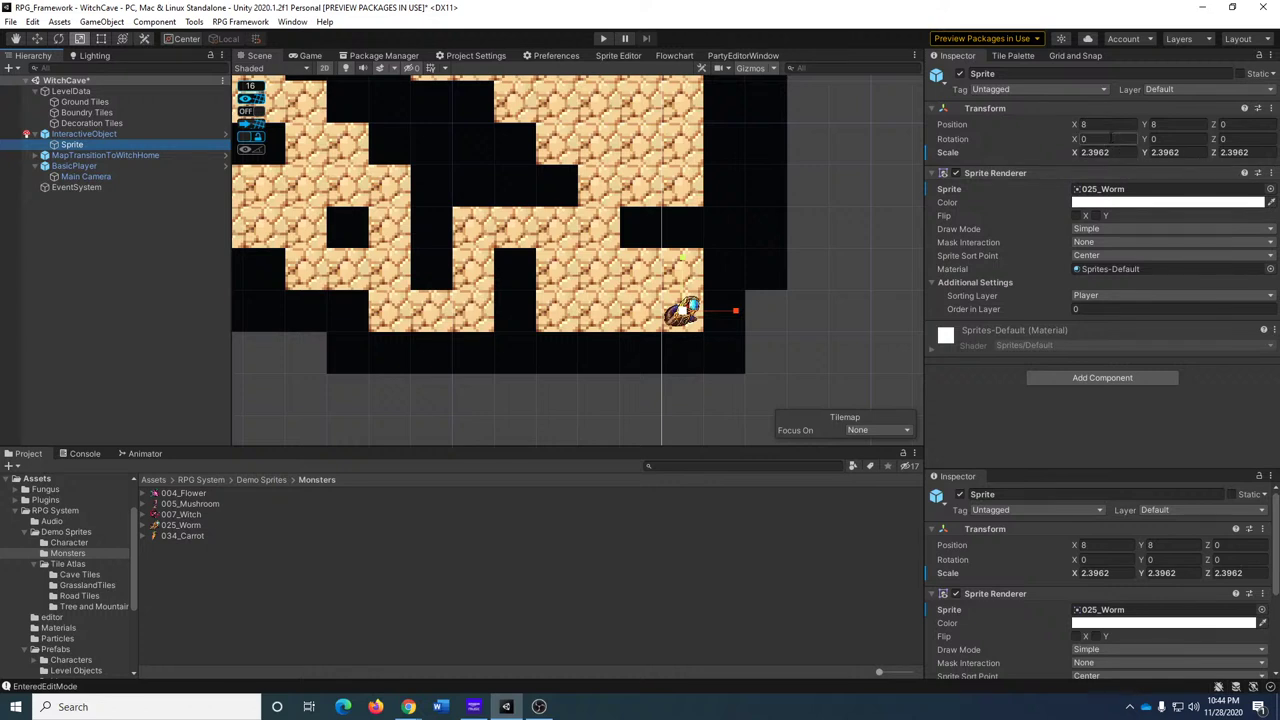
pyautogui.click(1095, 152)
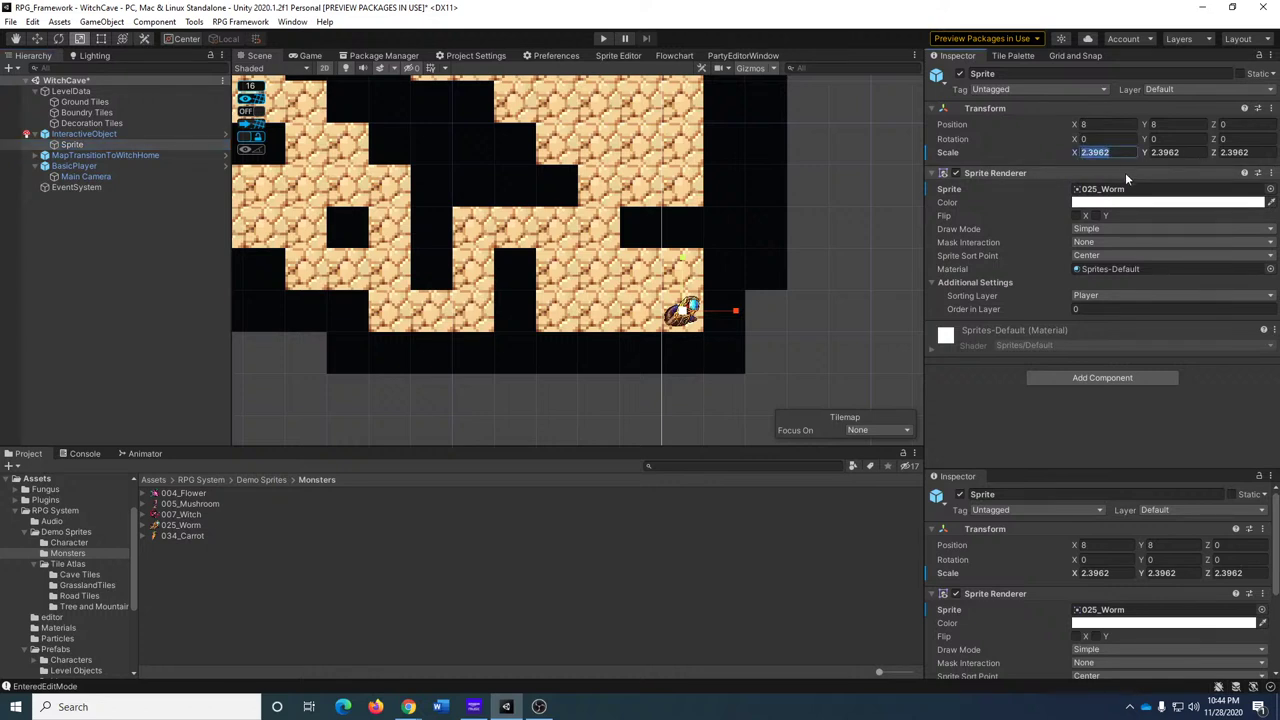
pyautogui.write('-')
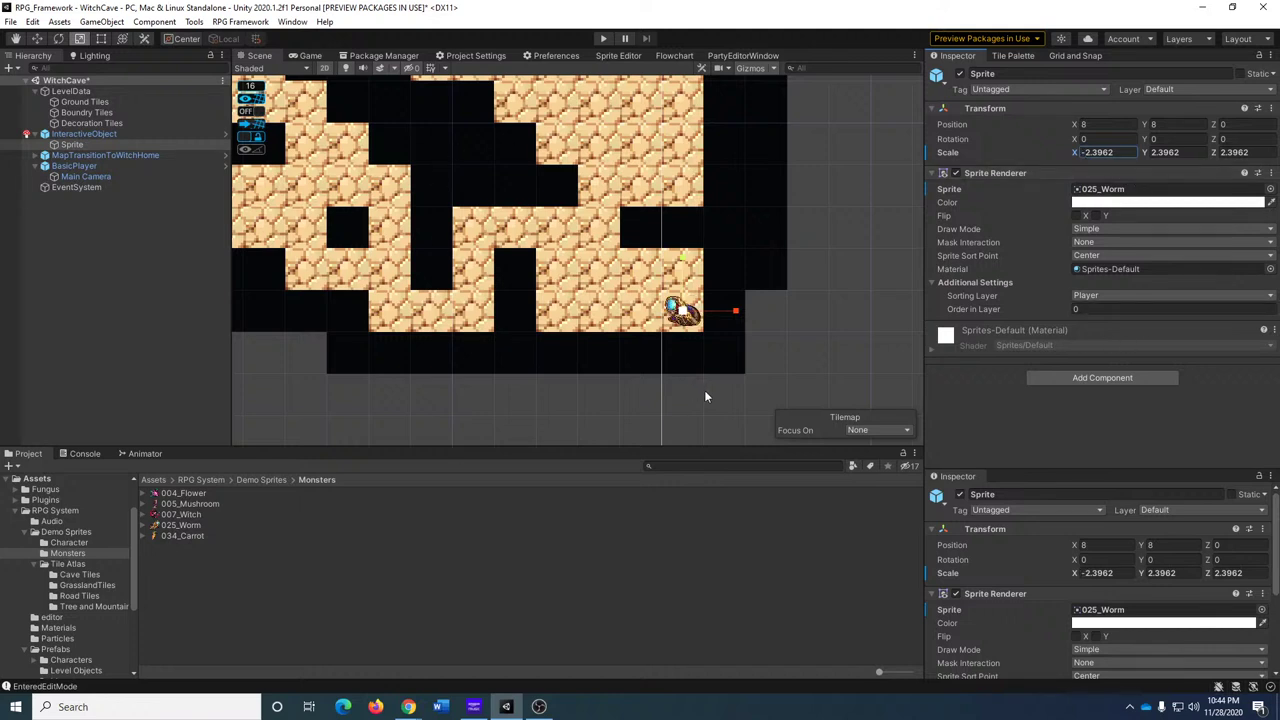
pyautogui.click(816, 322)
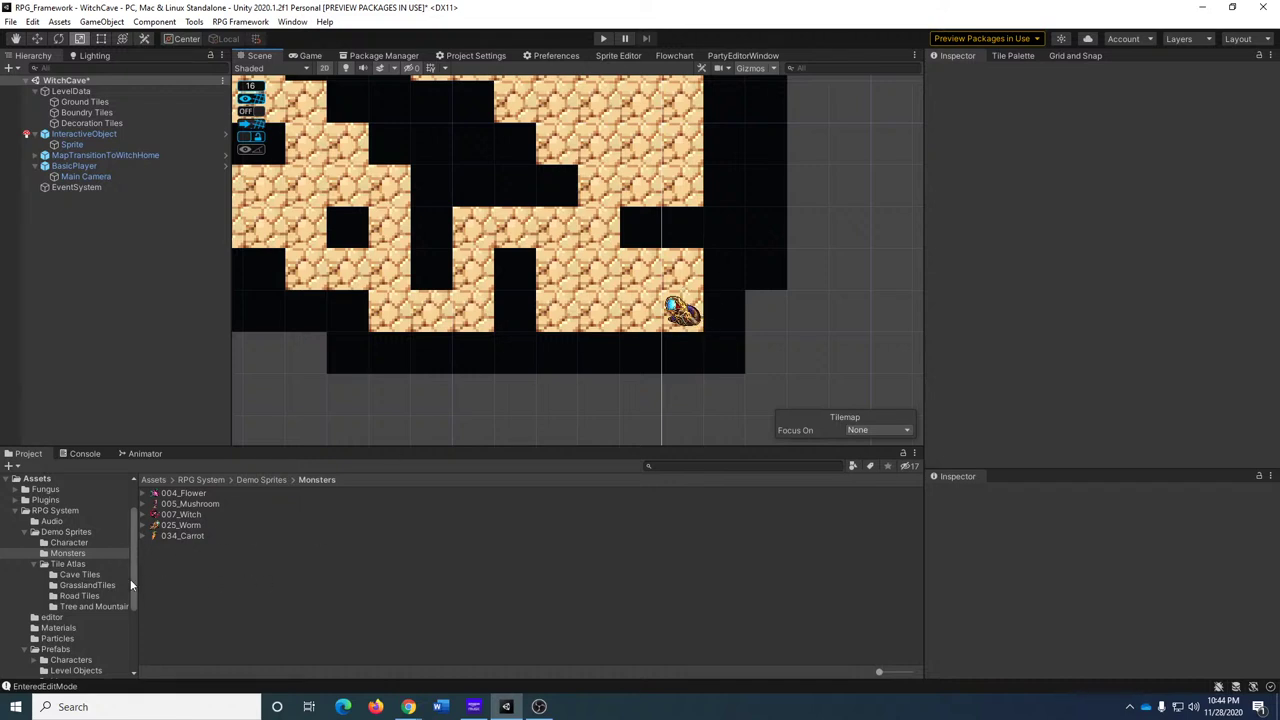
# Playtest a new game, walking the witch through WitchCave to the mirrored worm's lower-right pocket.
pyautogui.click(603, 38)
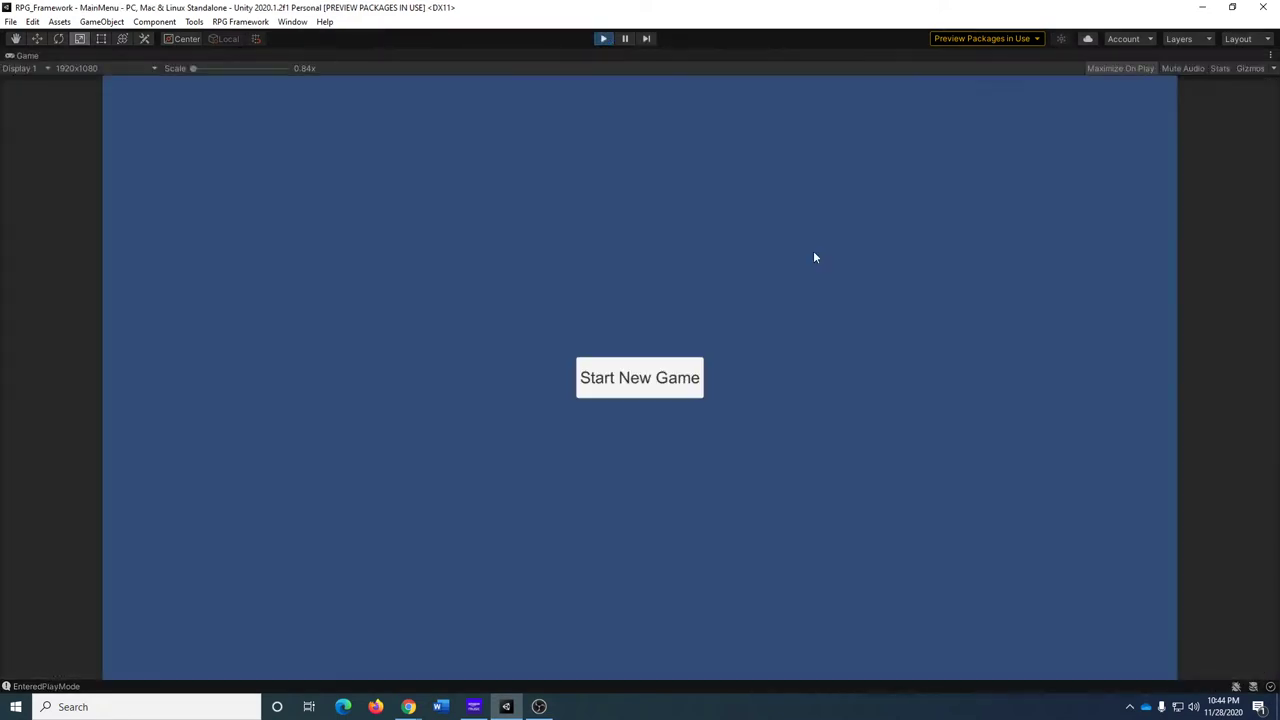
pyautogui.click(688, 365)
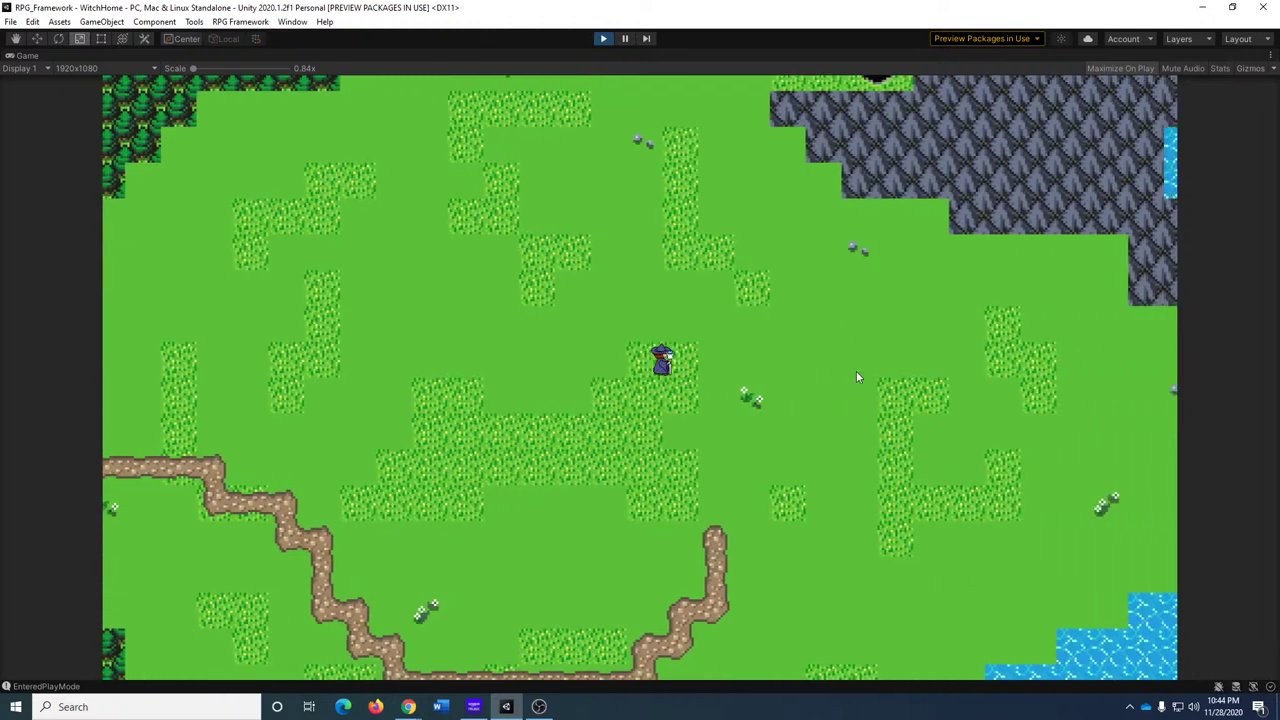
pyautogui.press('Up')
pyautogui.press('Right')
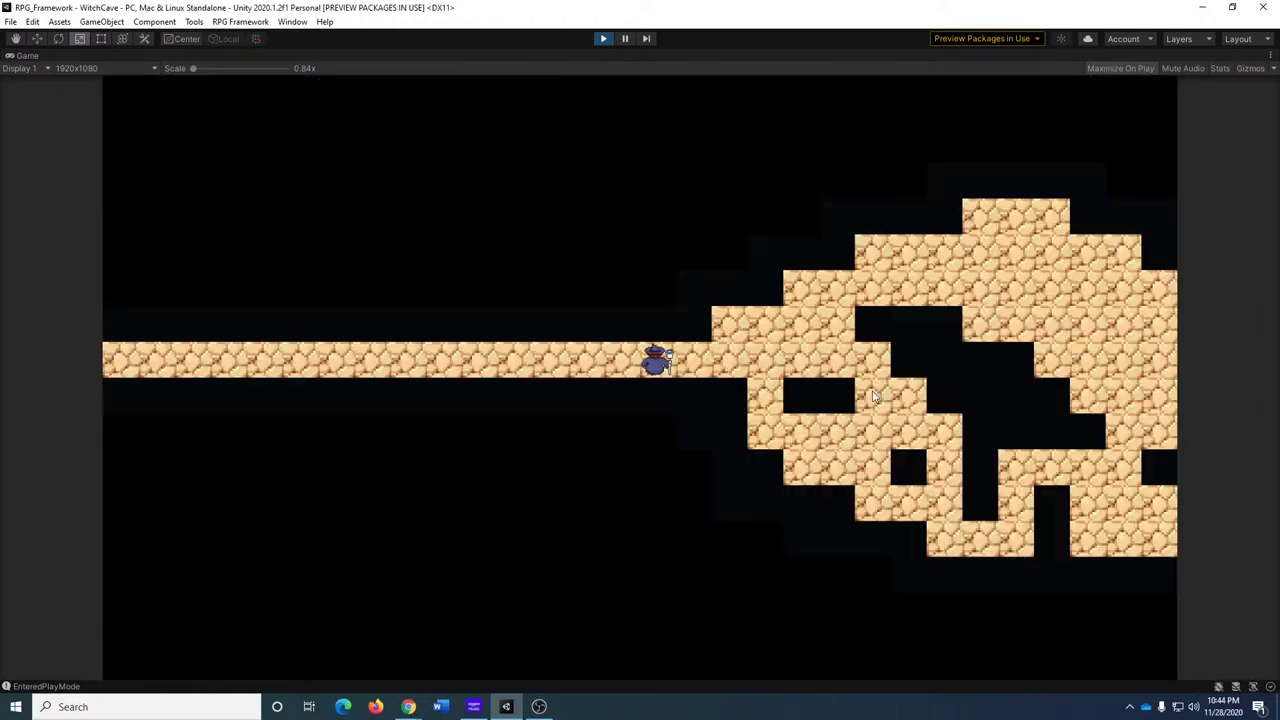
pyautogui.press('Down')
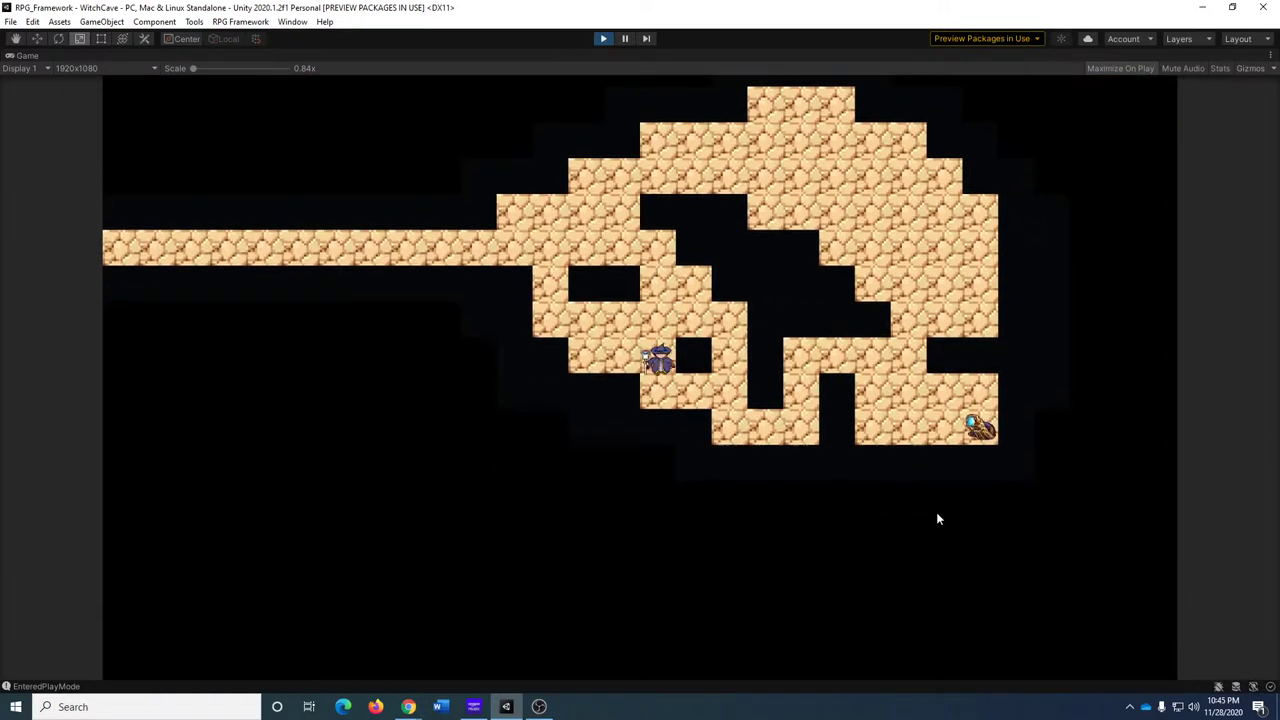
pyautogui.press('Right')
pyautogui.press('Down')
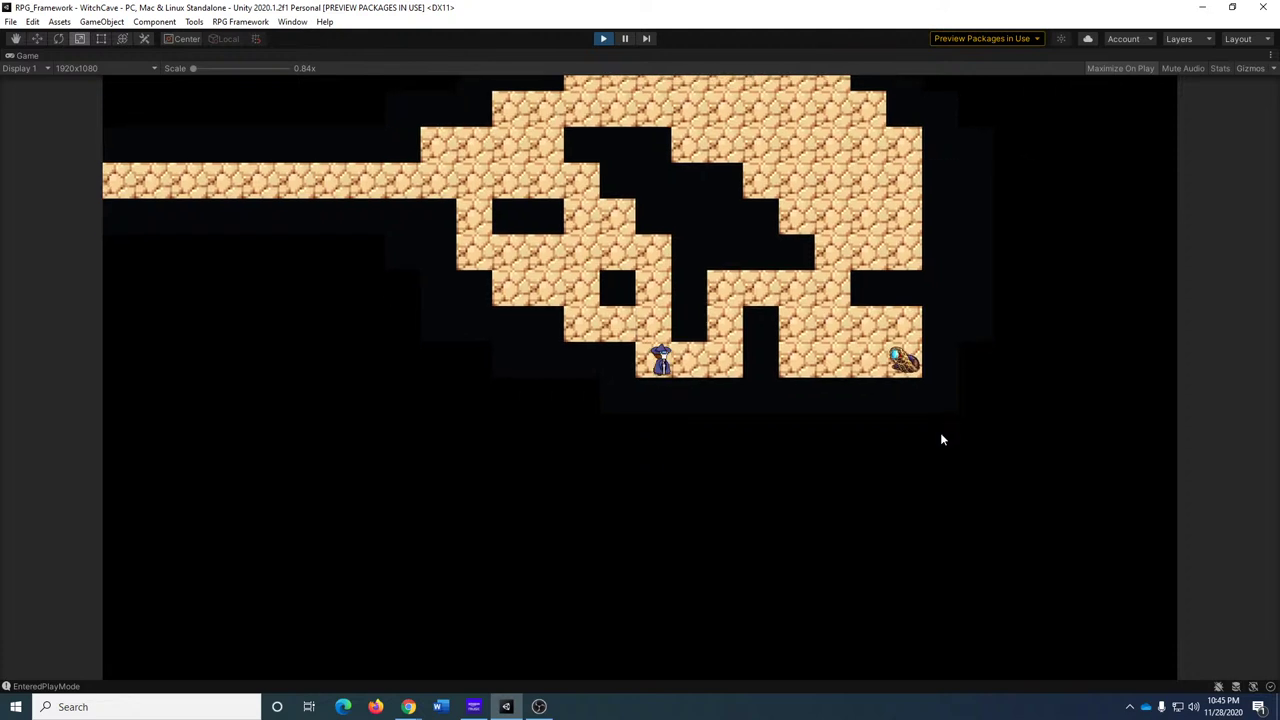
pyautogui.press('Right')
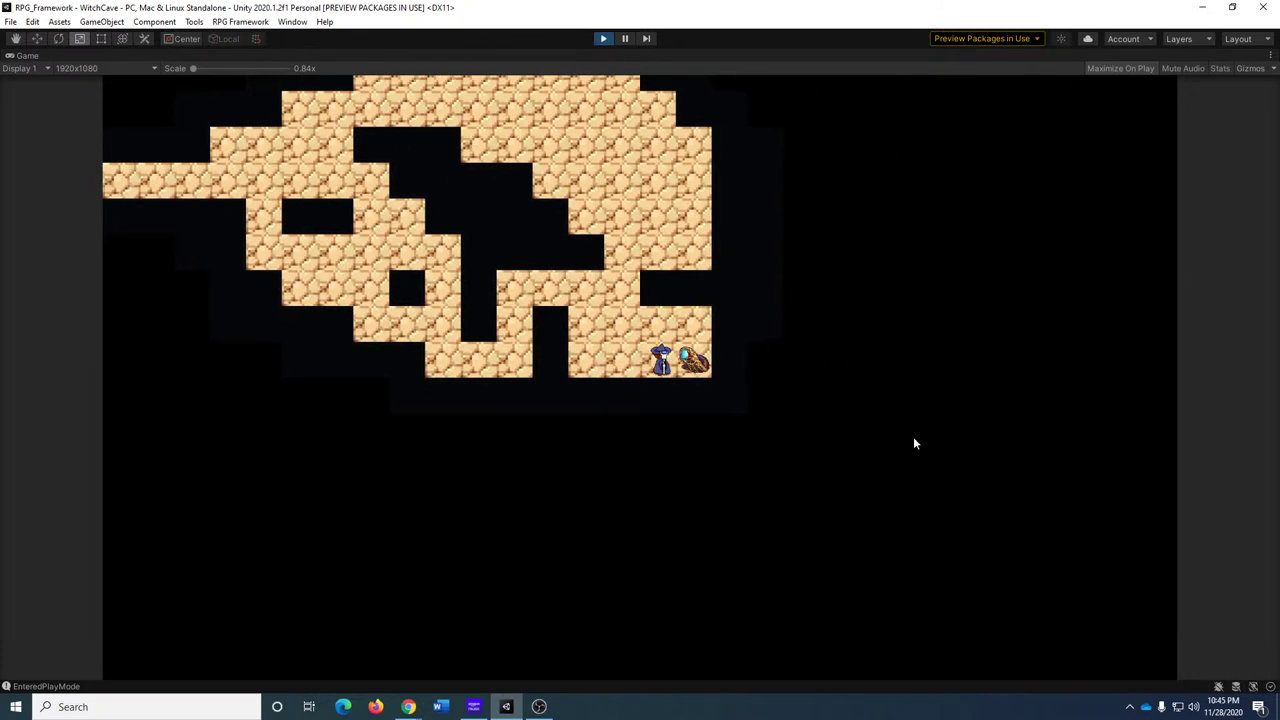
pyautogui.press('Left')
pyautogui.press('Up')
# Stop play mode and rename the cave's InteractiveObject to GiantWormFight.
pyautogui.click(604, 39)
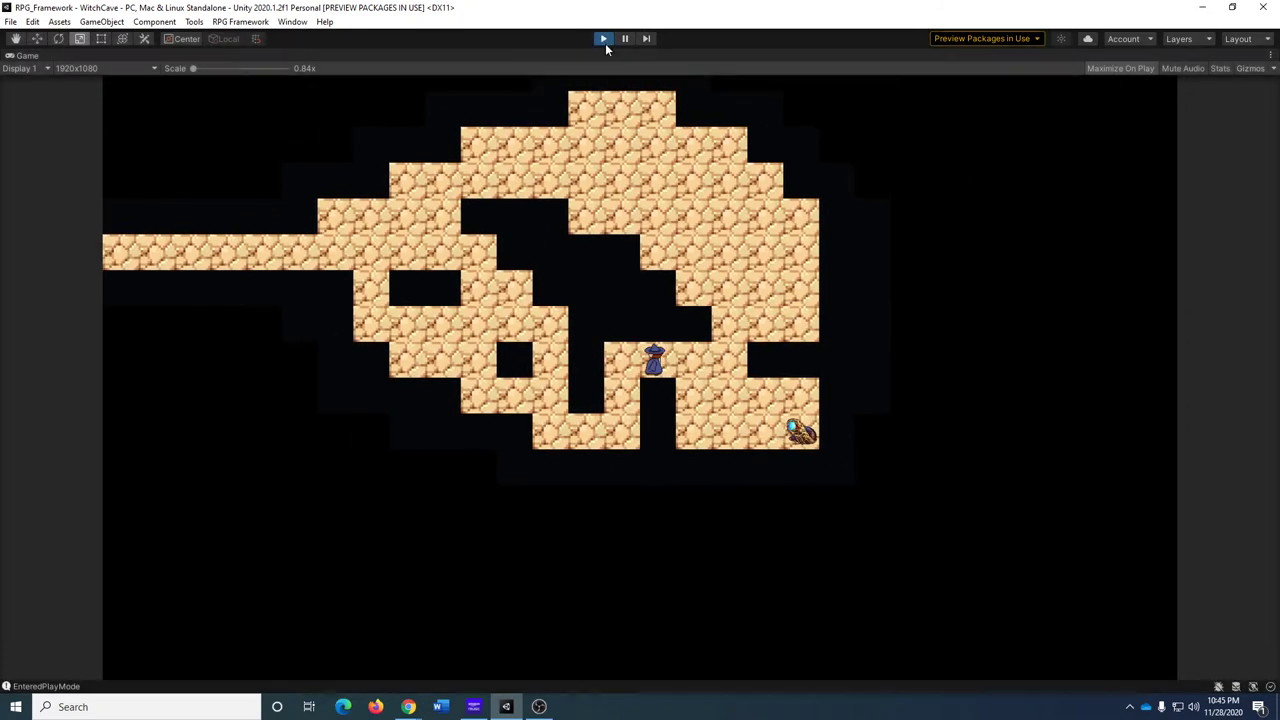
pyautogui.click(115, 133)
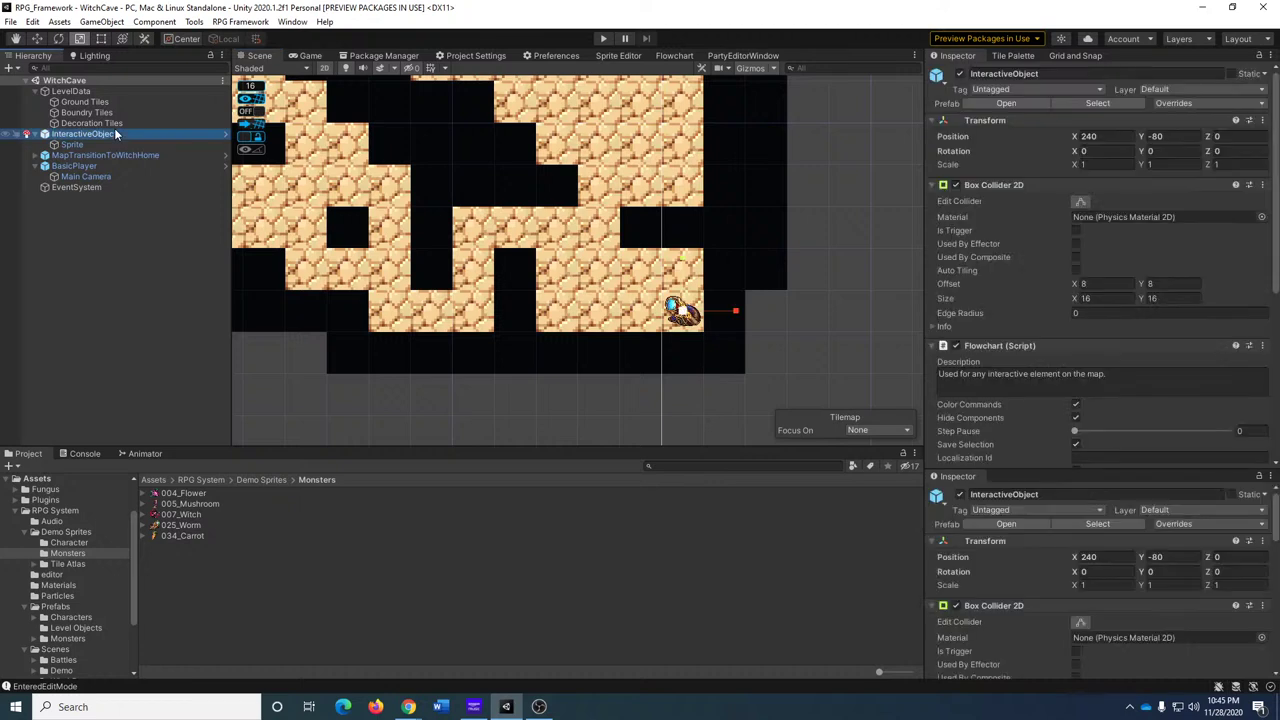
pyautogui.click(128, 134)
pyautogui.write('Gia')
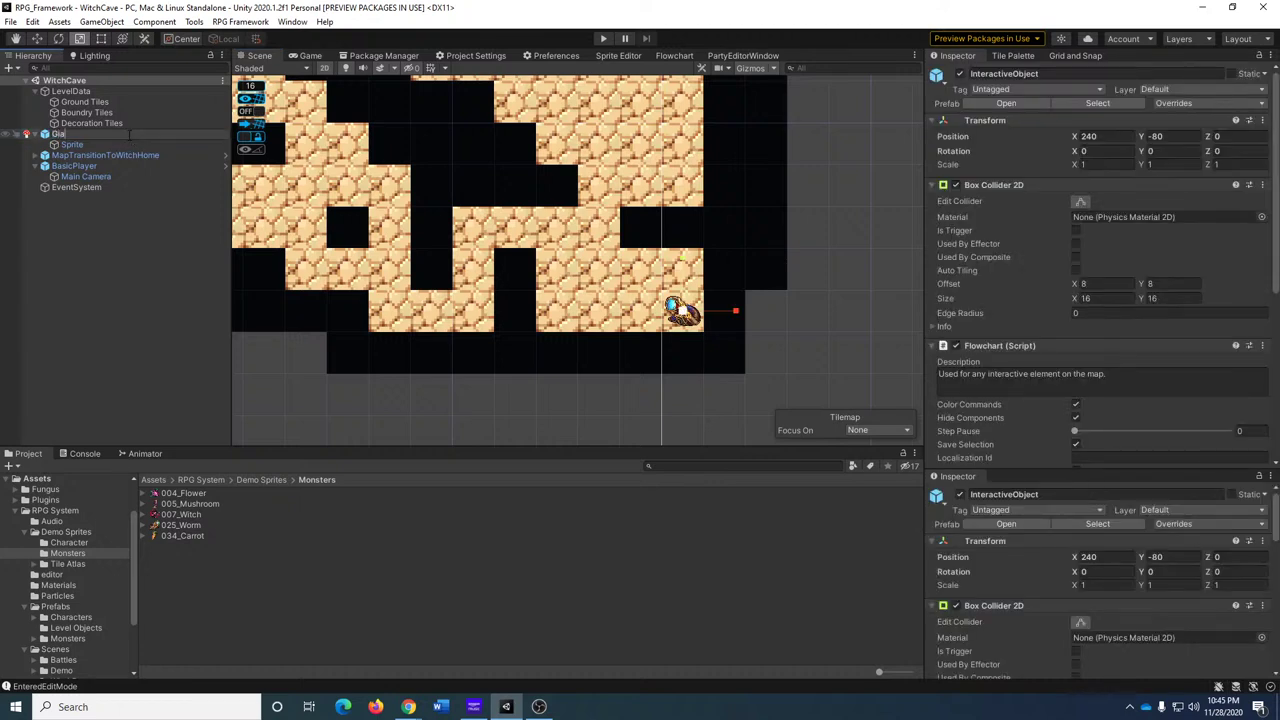
pyautogui.write('ntWormFight')
pyautogui.press('Return')
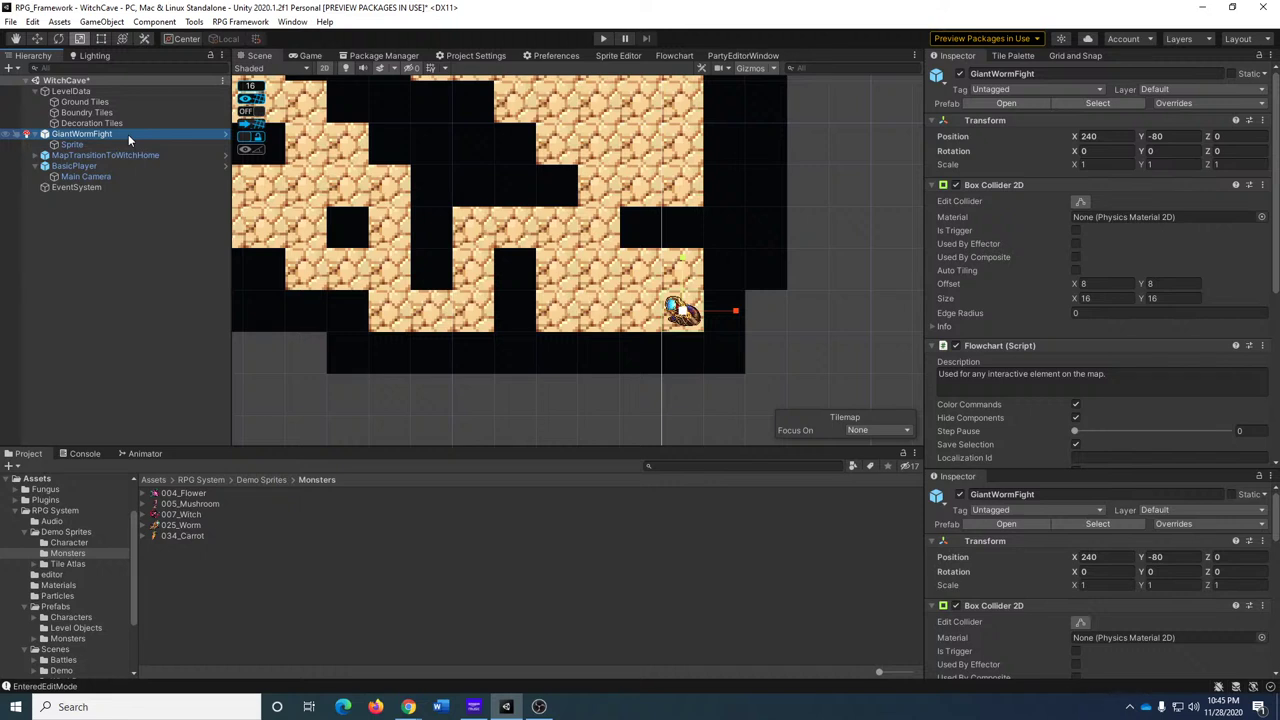